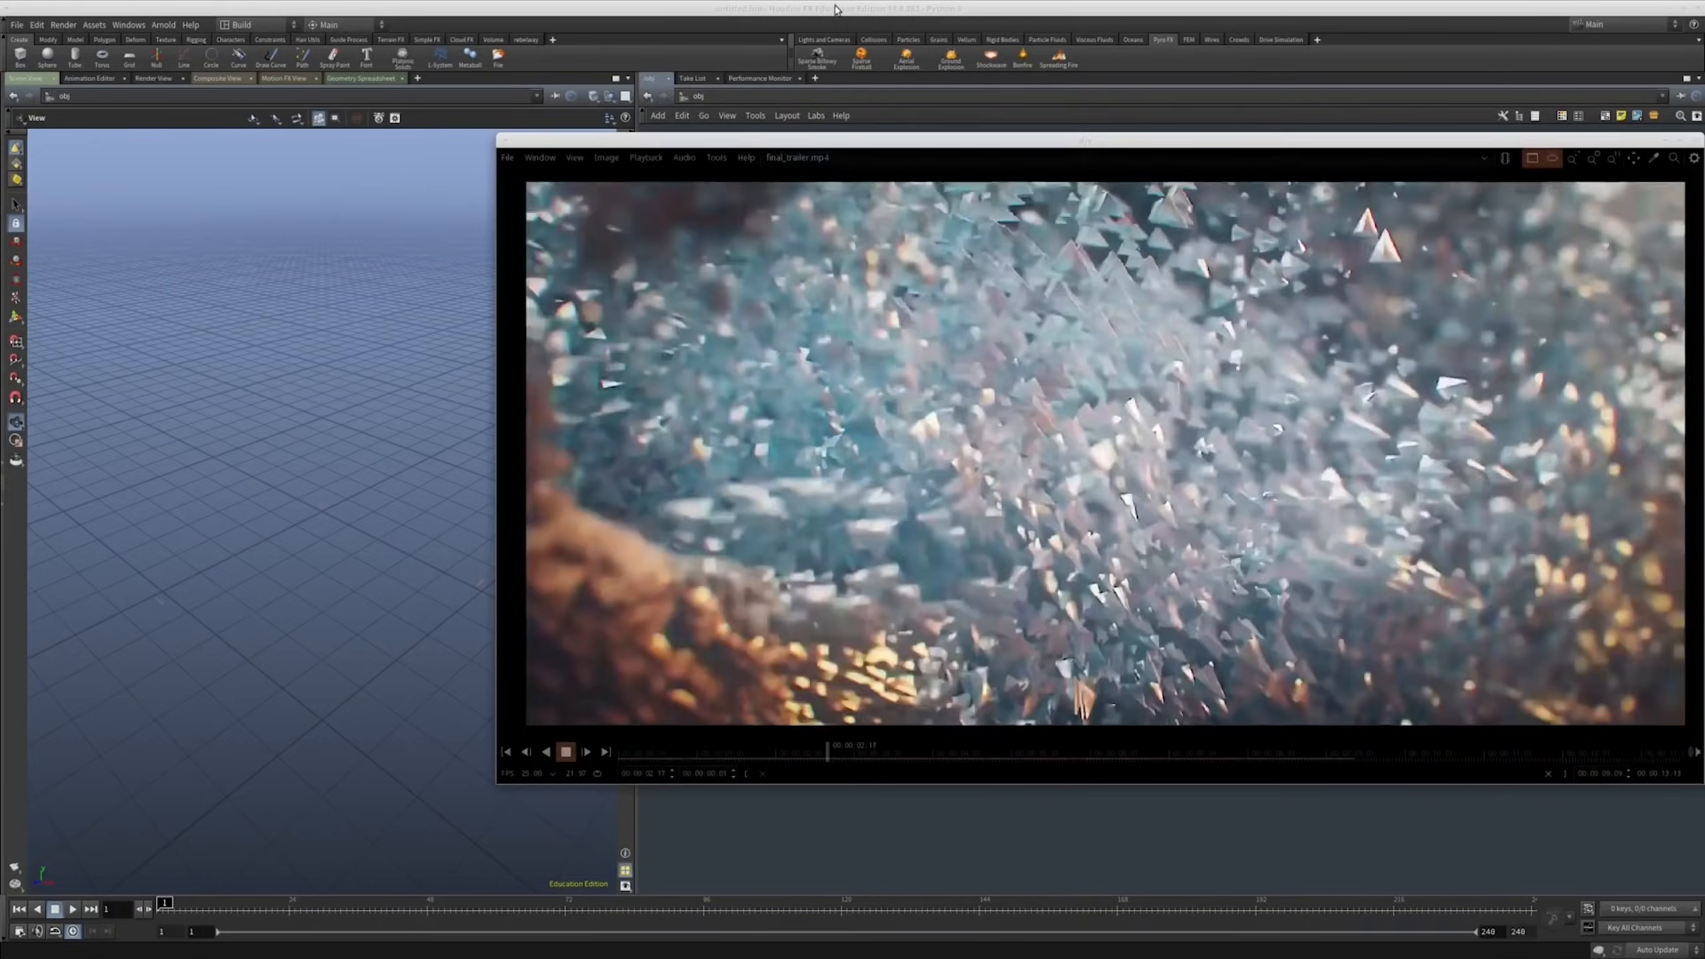
Step: Close the reference video player and create a sparse billowy smoke setup with the Pyro FX shelf tool
click(817, 6)
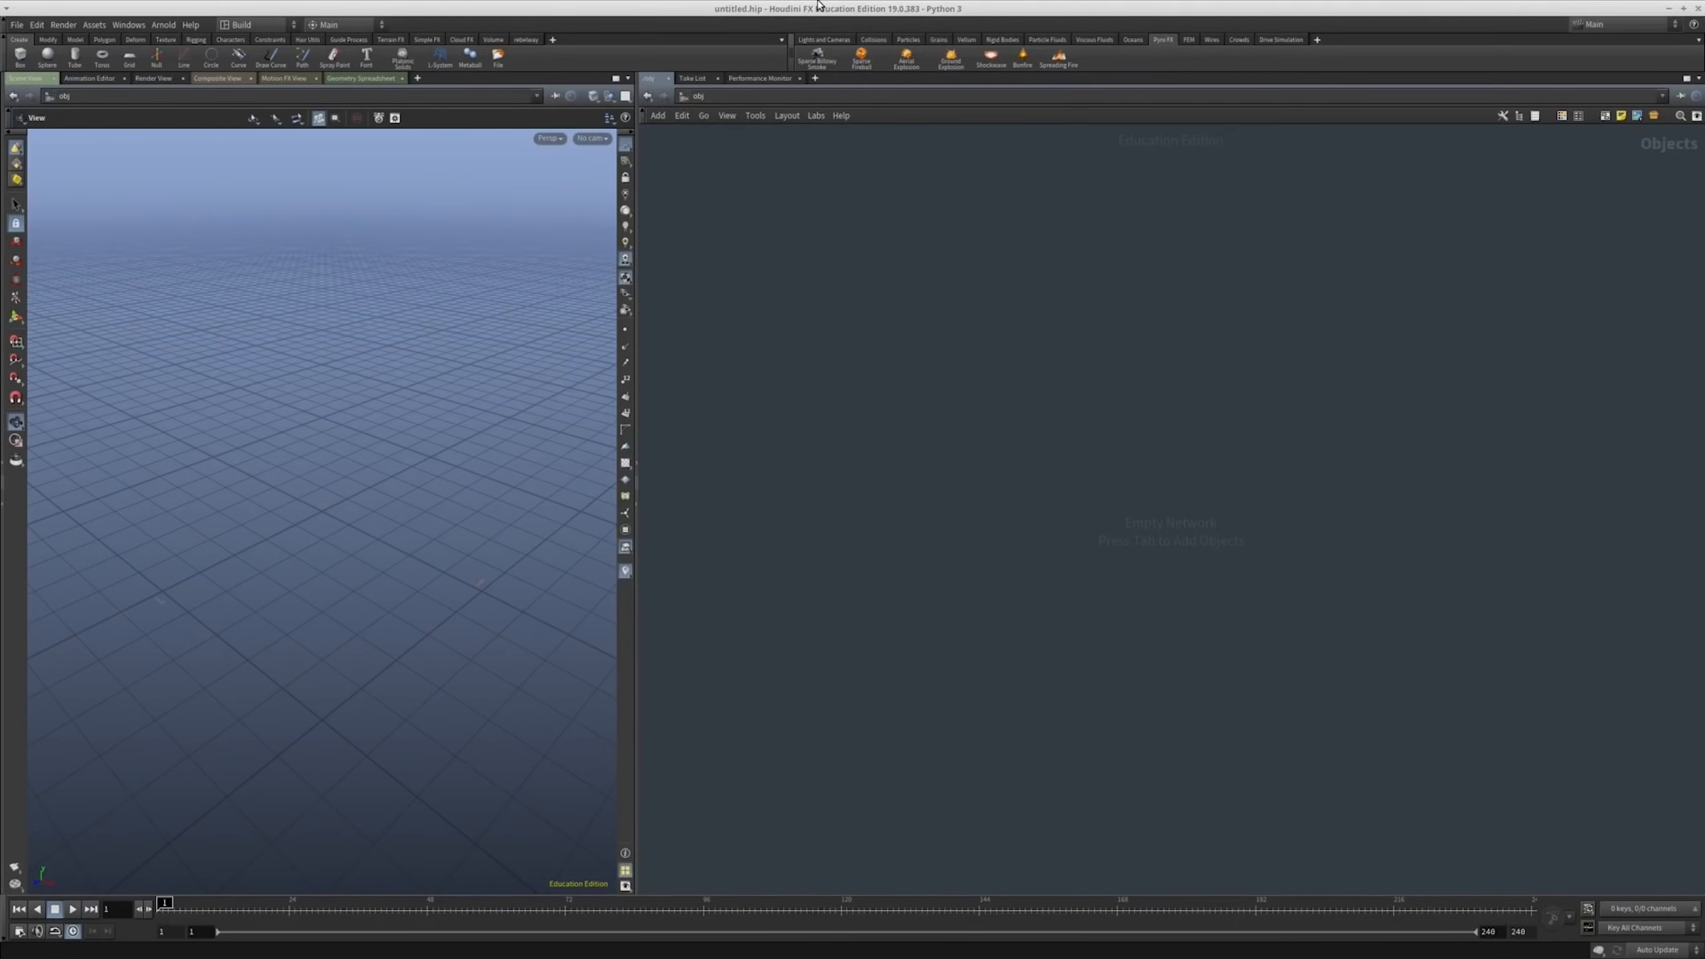
click(819, 60)
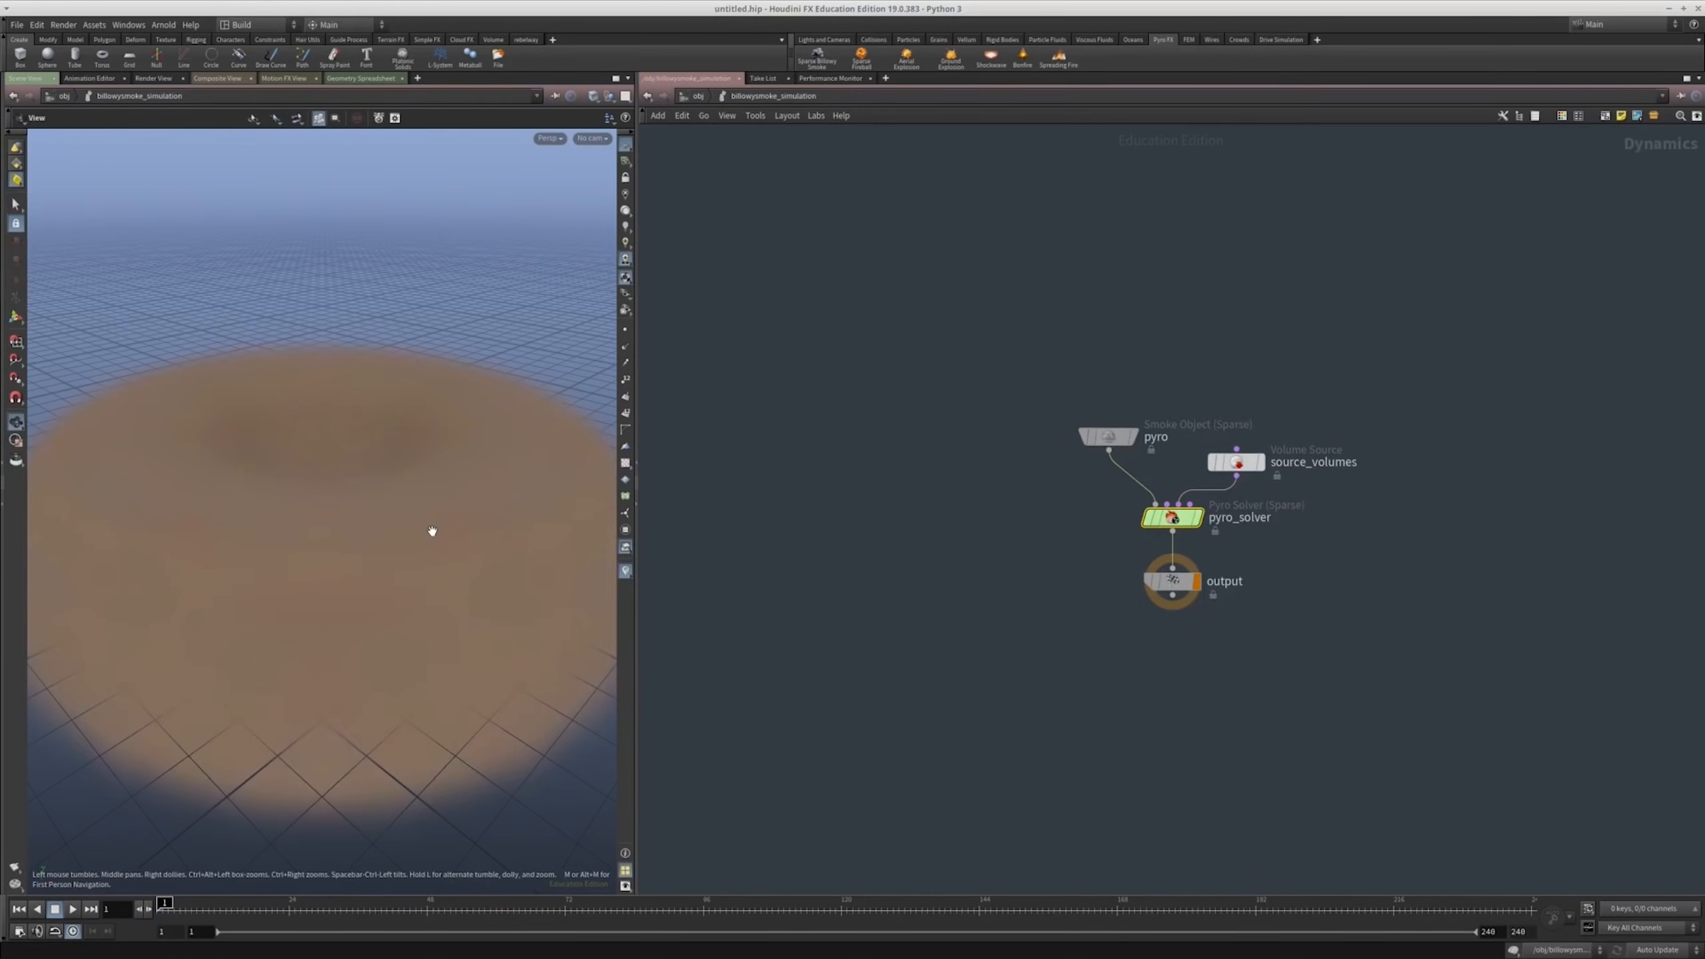
middle_drag(885, 560, 886, 584)
Step: Play the default billowy smoke simulation, inspect it from above and from the side, and rewind to frame 1
drag(396, 388, 400, 636)
scroll(400, 636, down, 5)
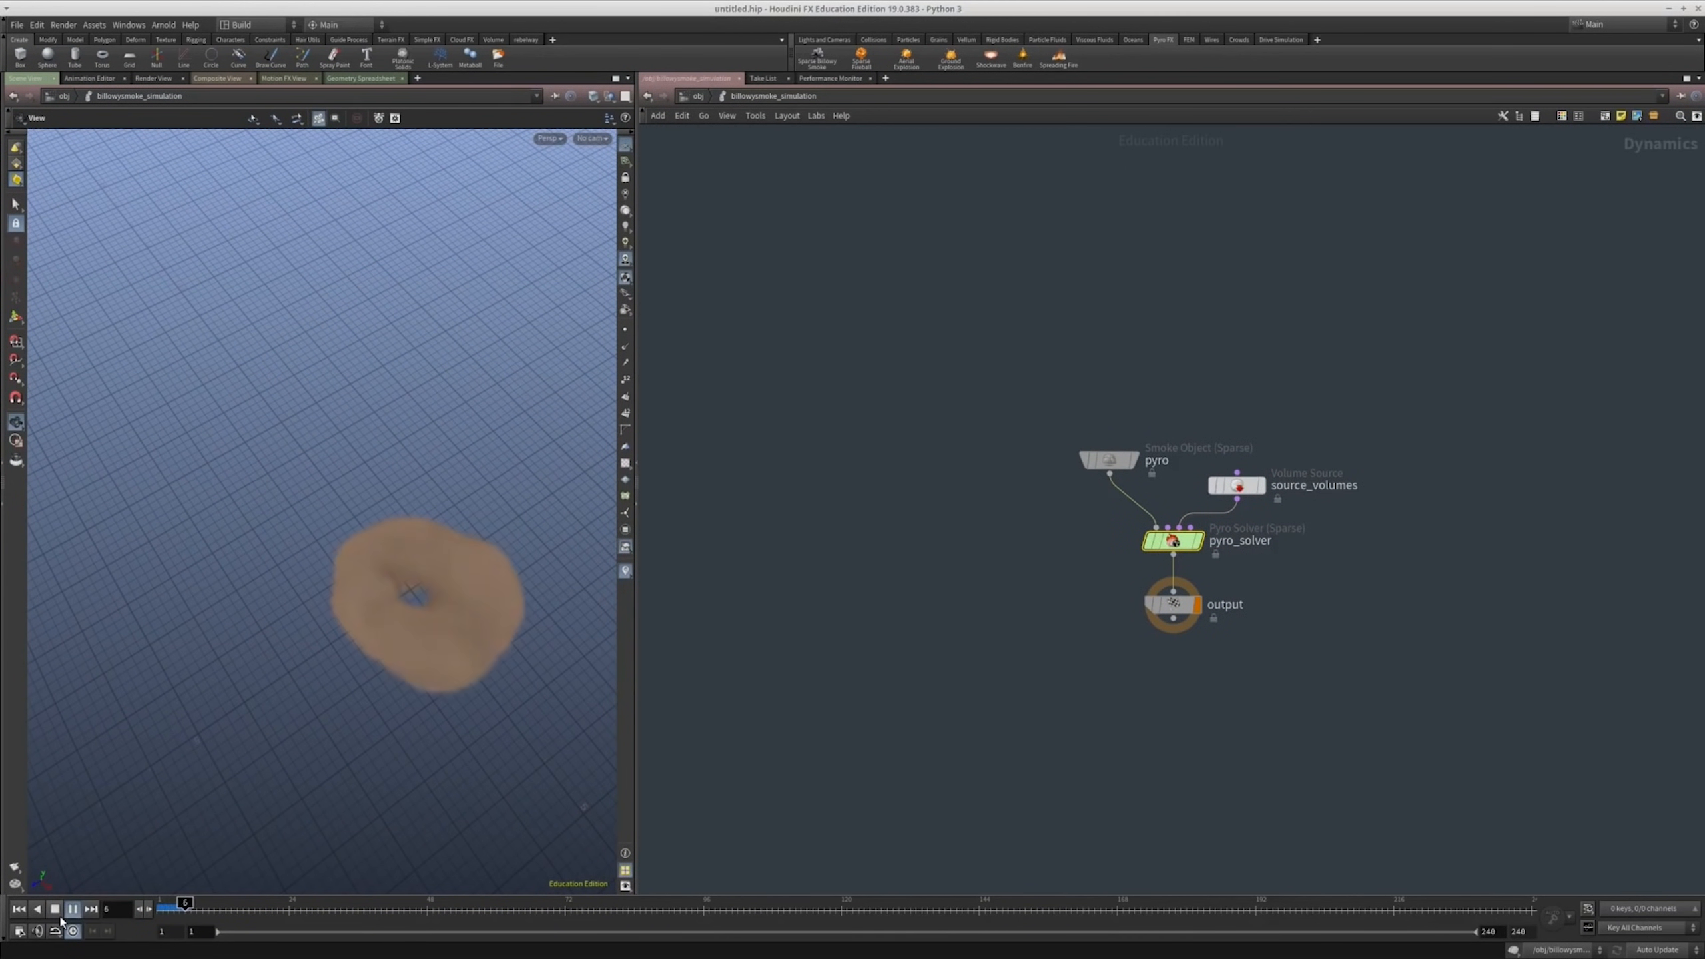
scroll(84, 635, down, 3)
drag(574, 554, 365, 723)
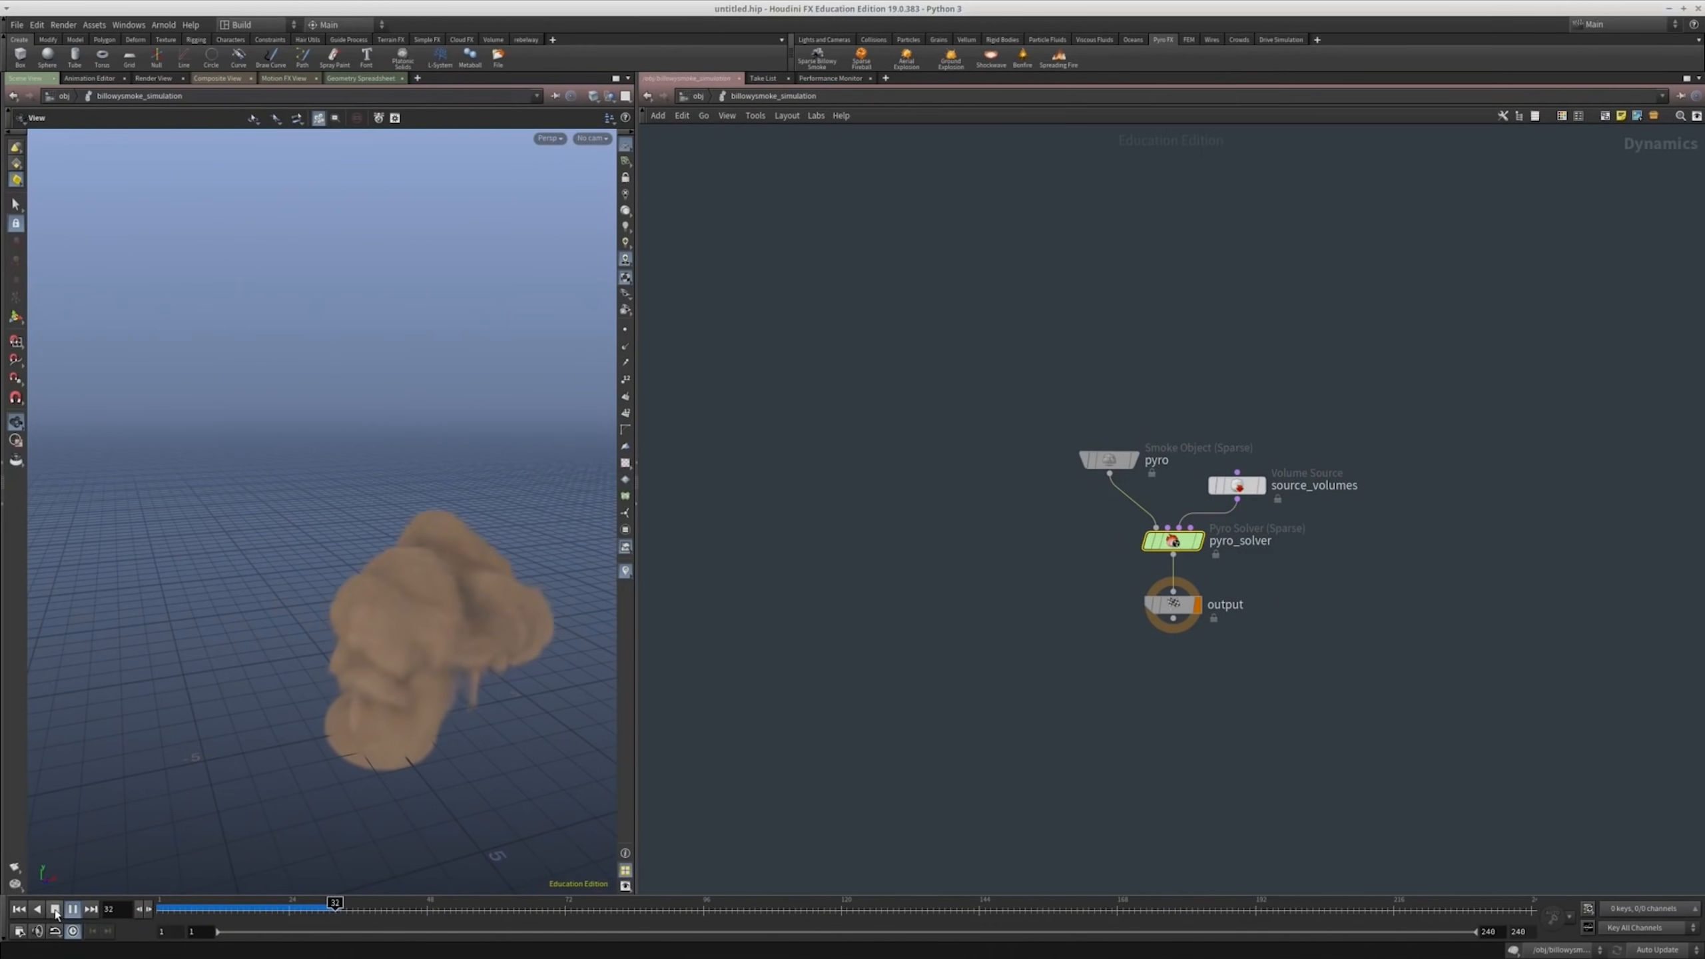
click(19, 908)
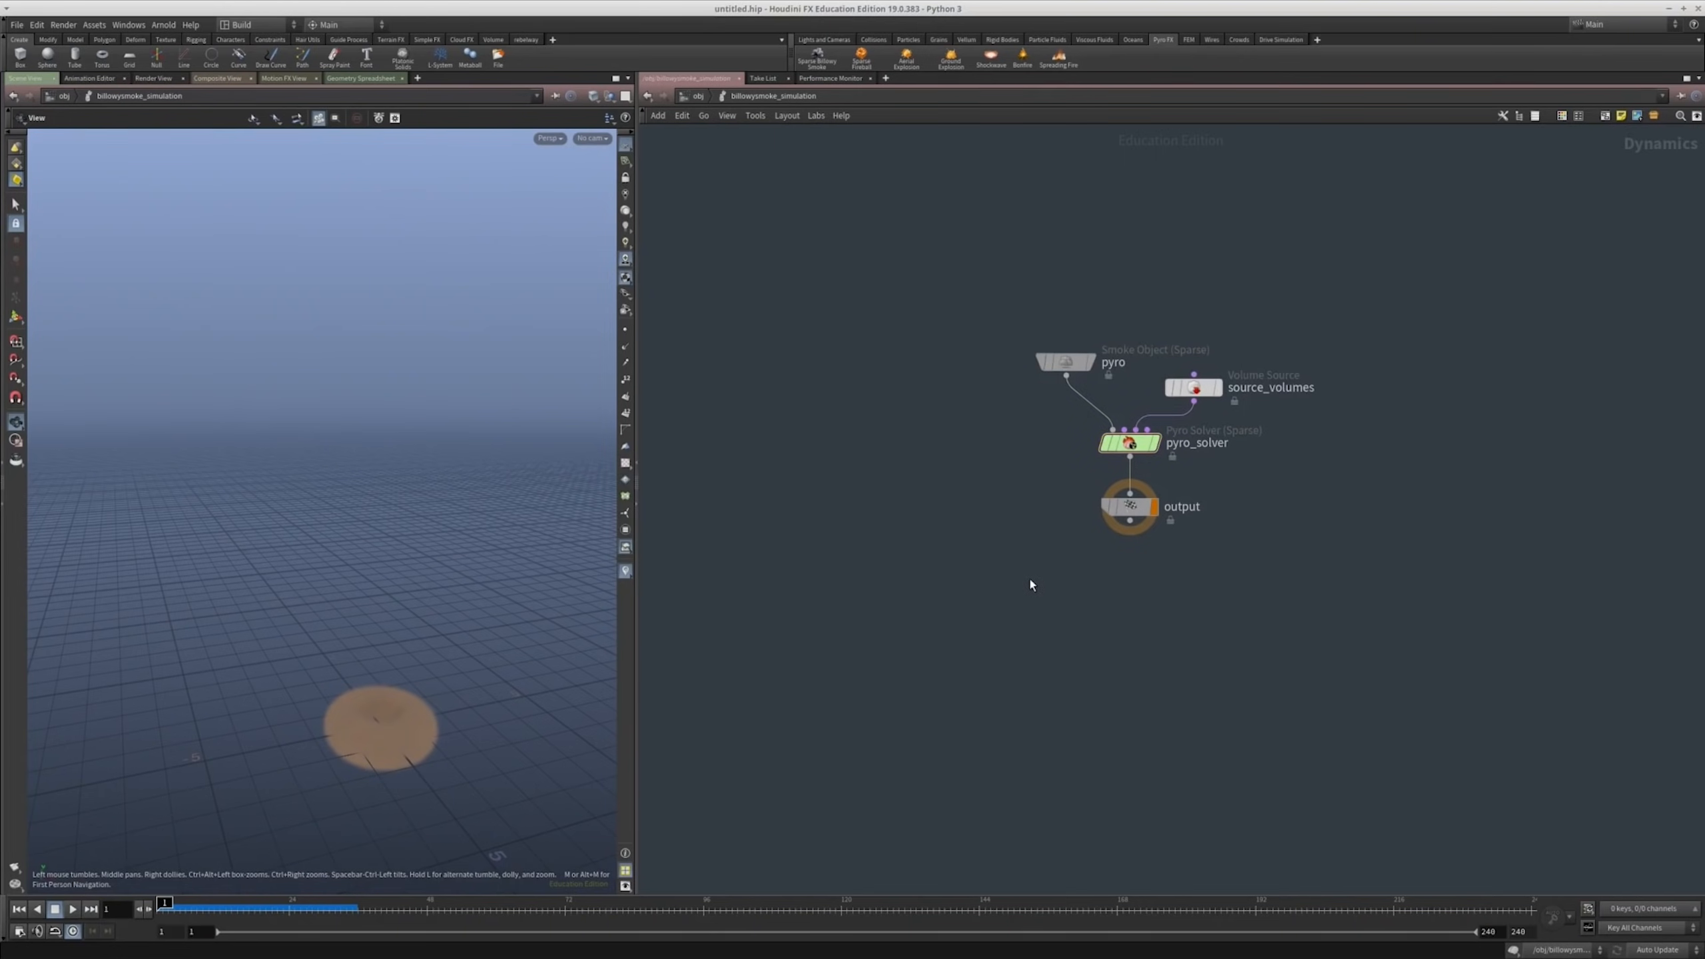
Step: Return to the object level and open the billowy_smoke geometry network
key(u)
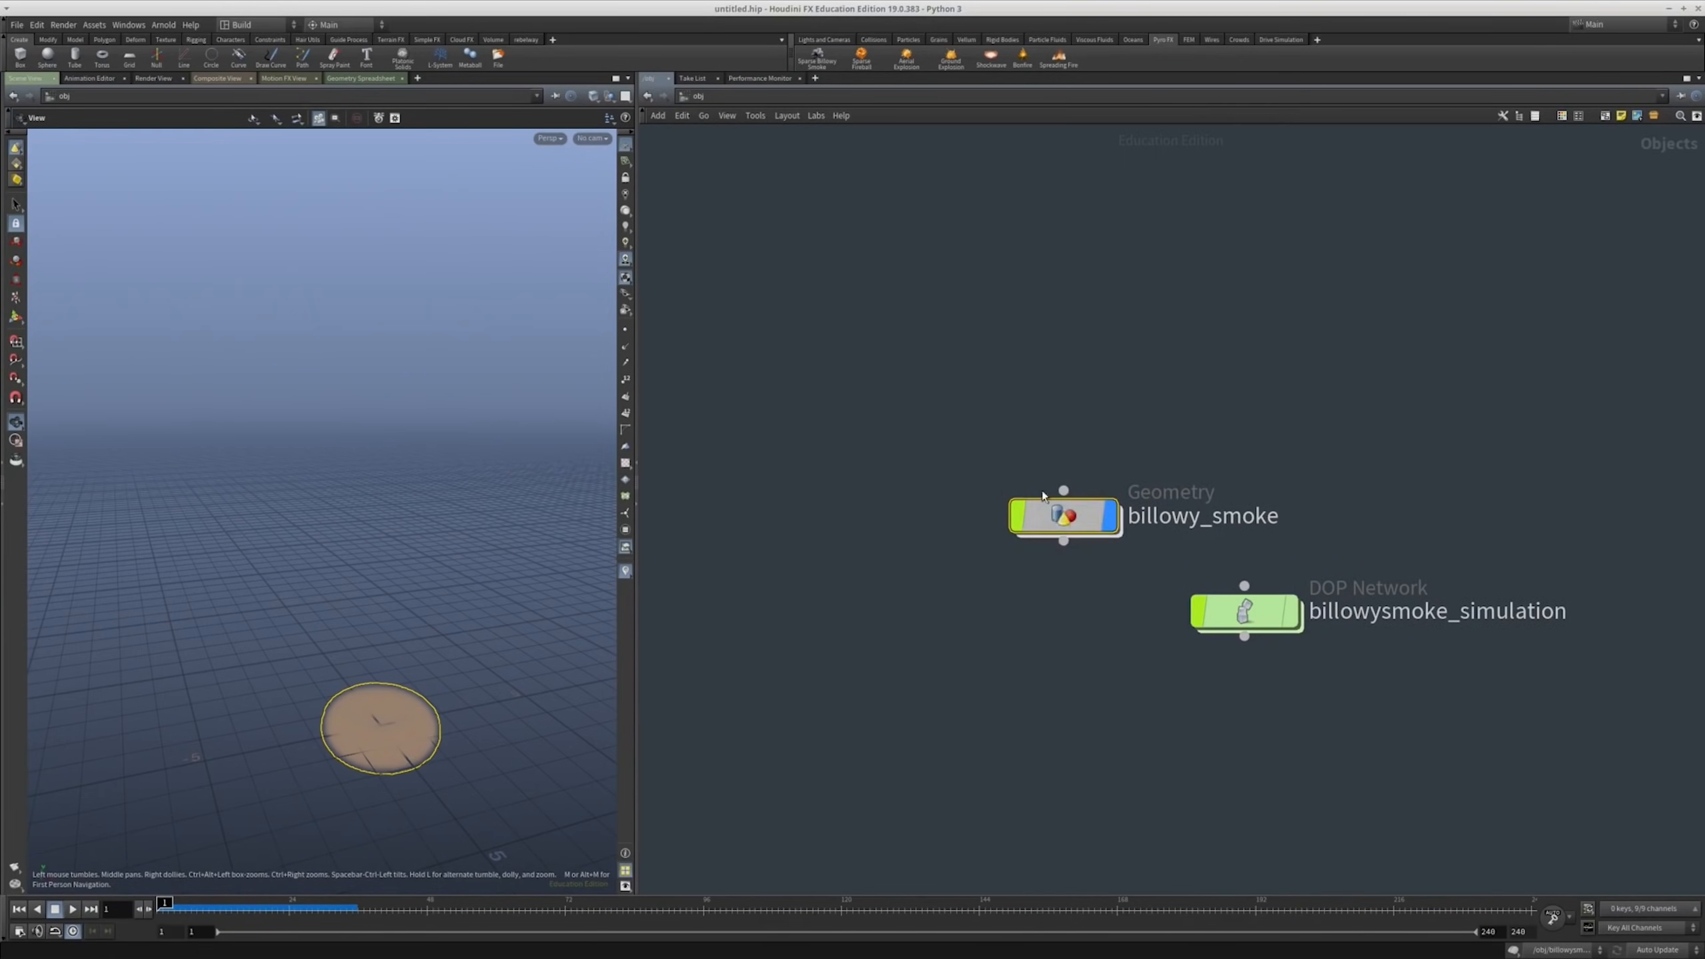
key(i)
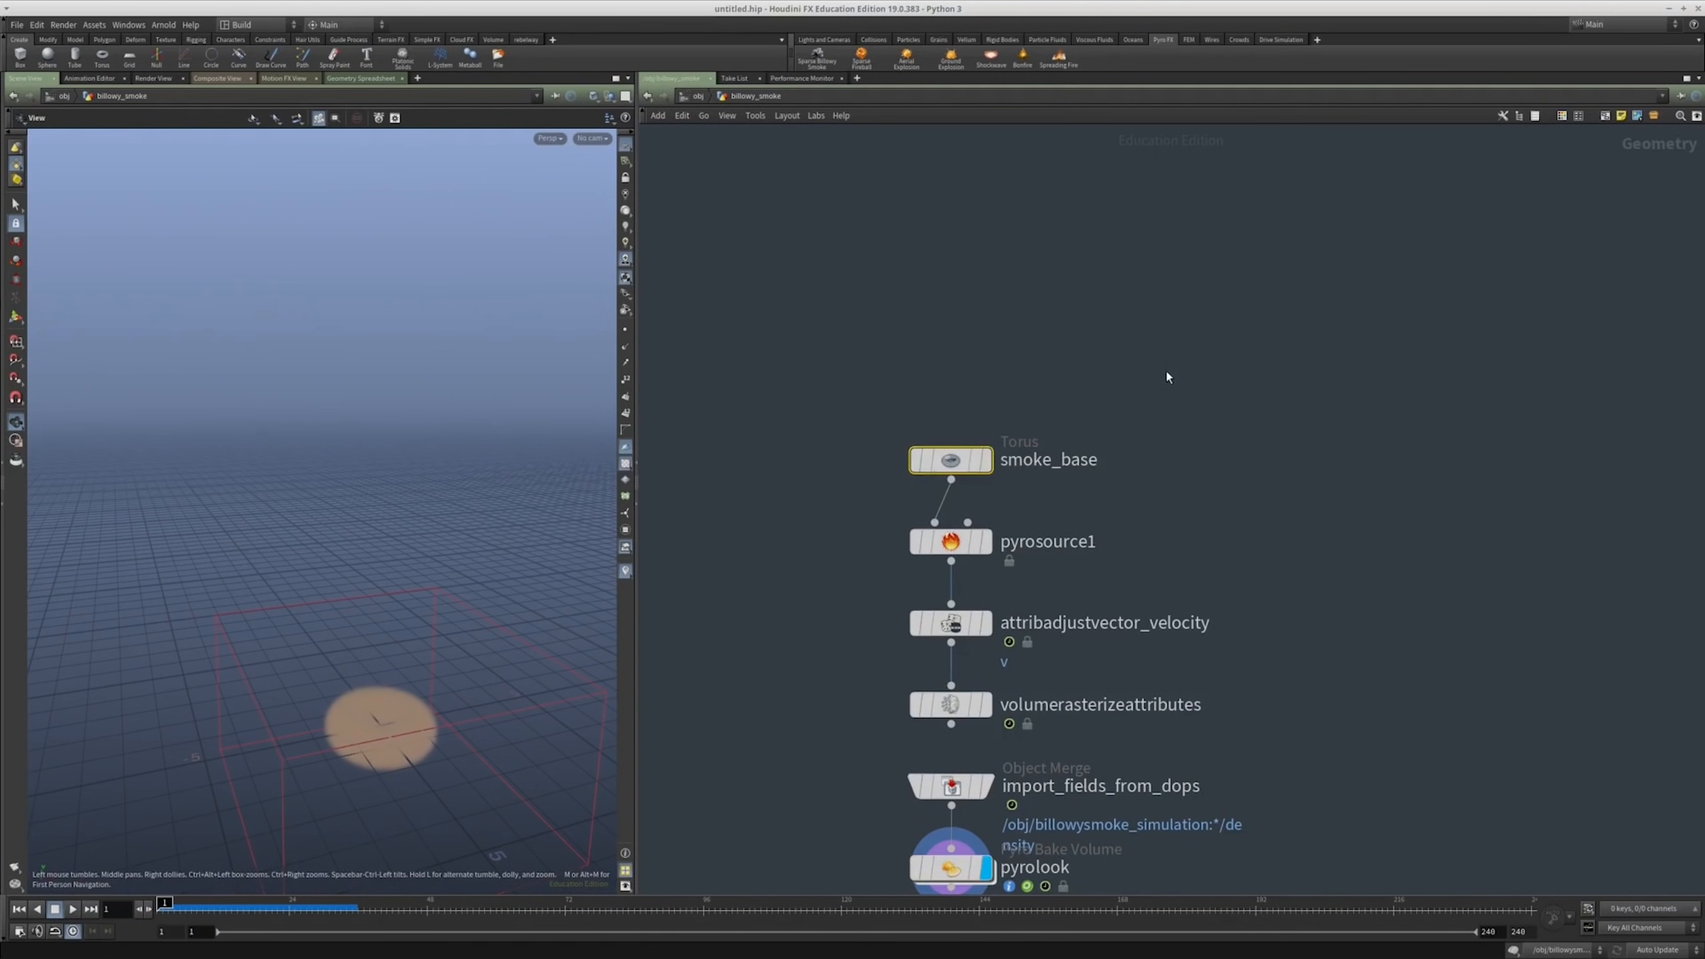
key(Tab)
text(sph)
key(Escape)
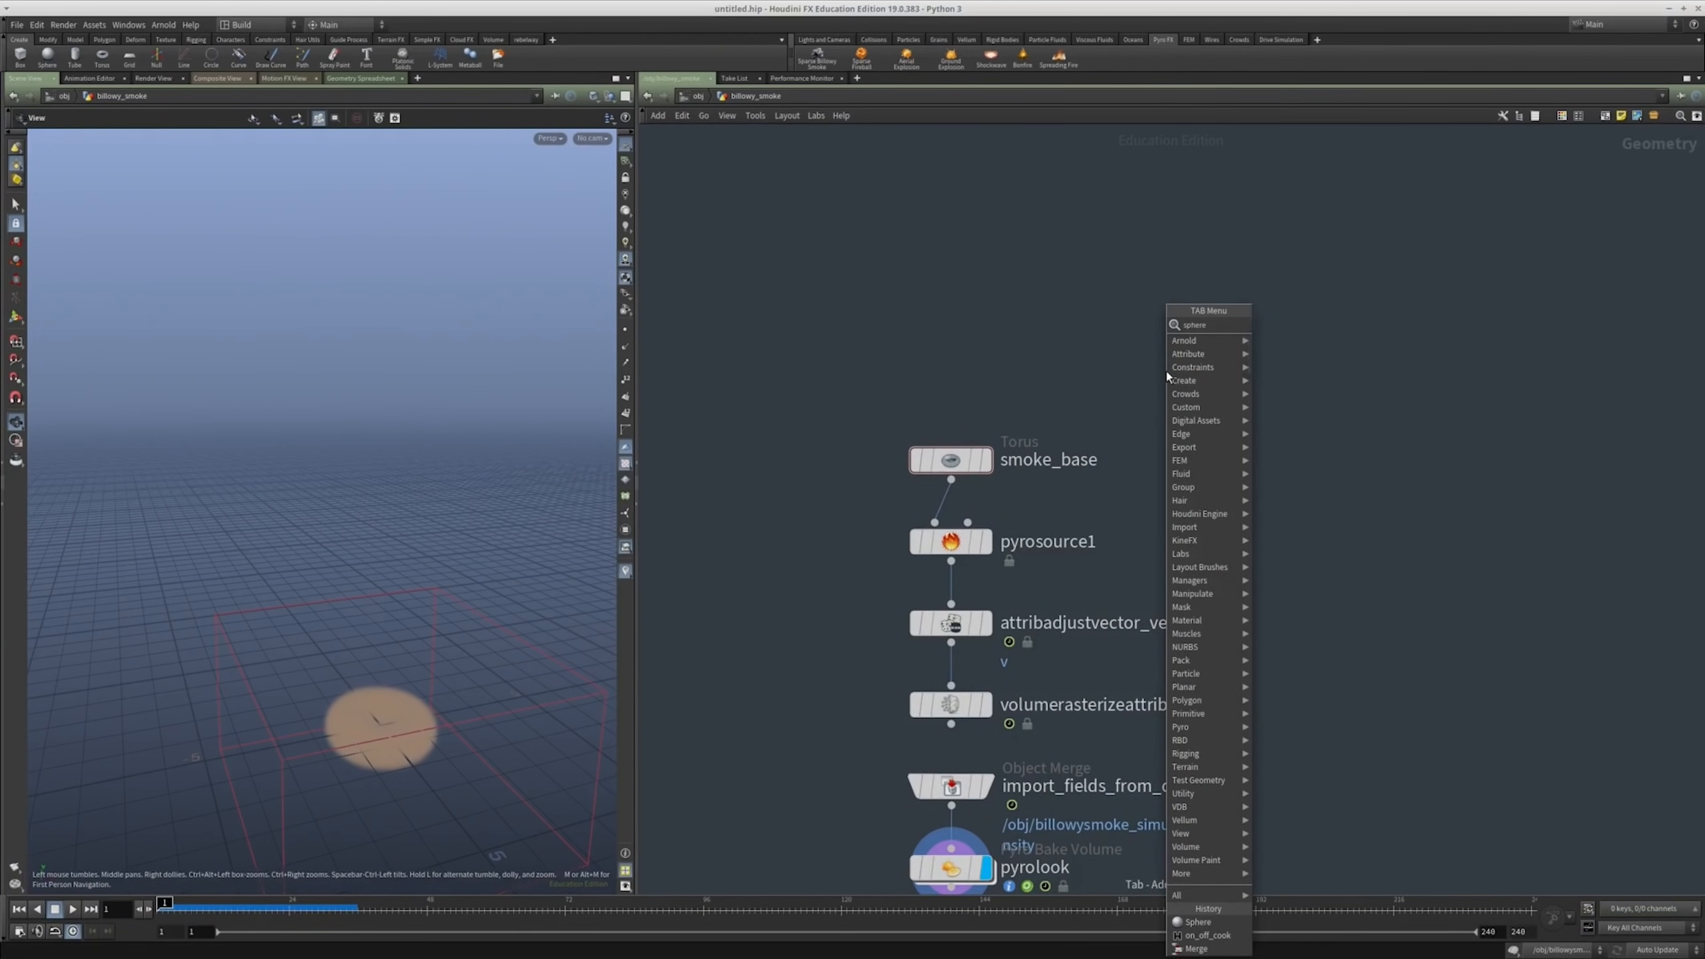
key(Tab)
text(geo)
key(Escape)
Step: Add a Box node and wire it into the first input of pyrosource1 in place of the smoke_base torus
key(Tab)
text(box)
key(Return)
click(1166, 371)
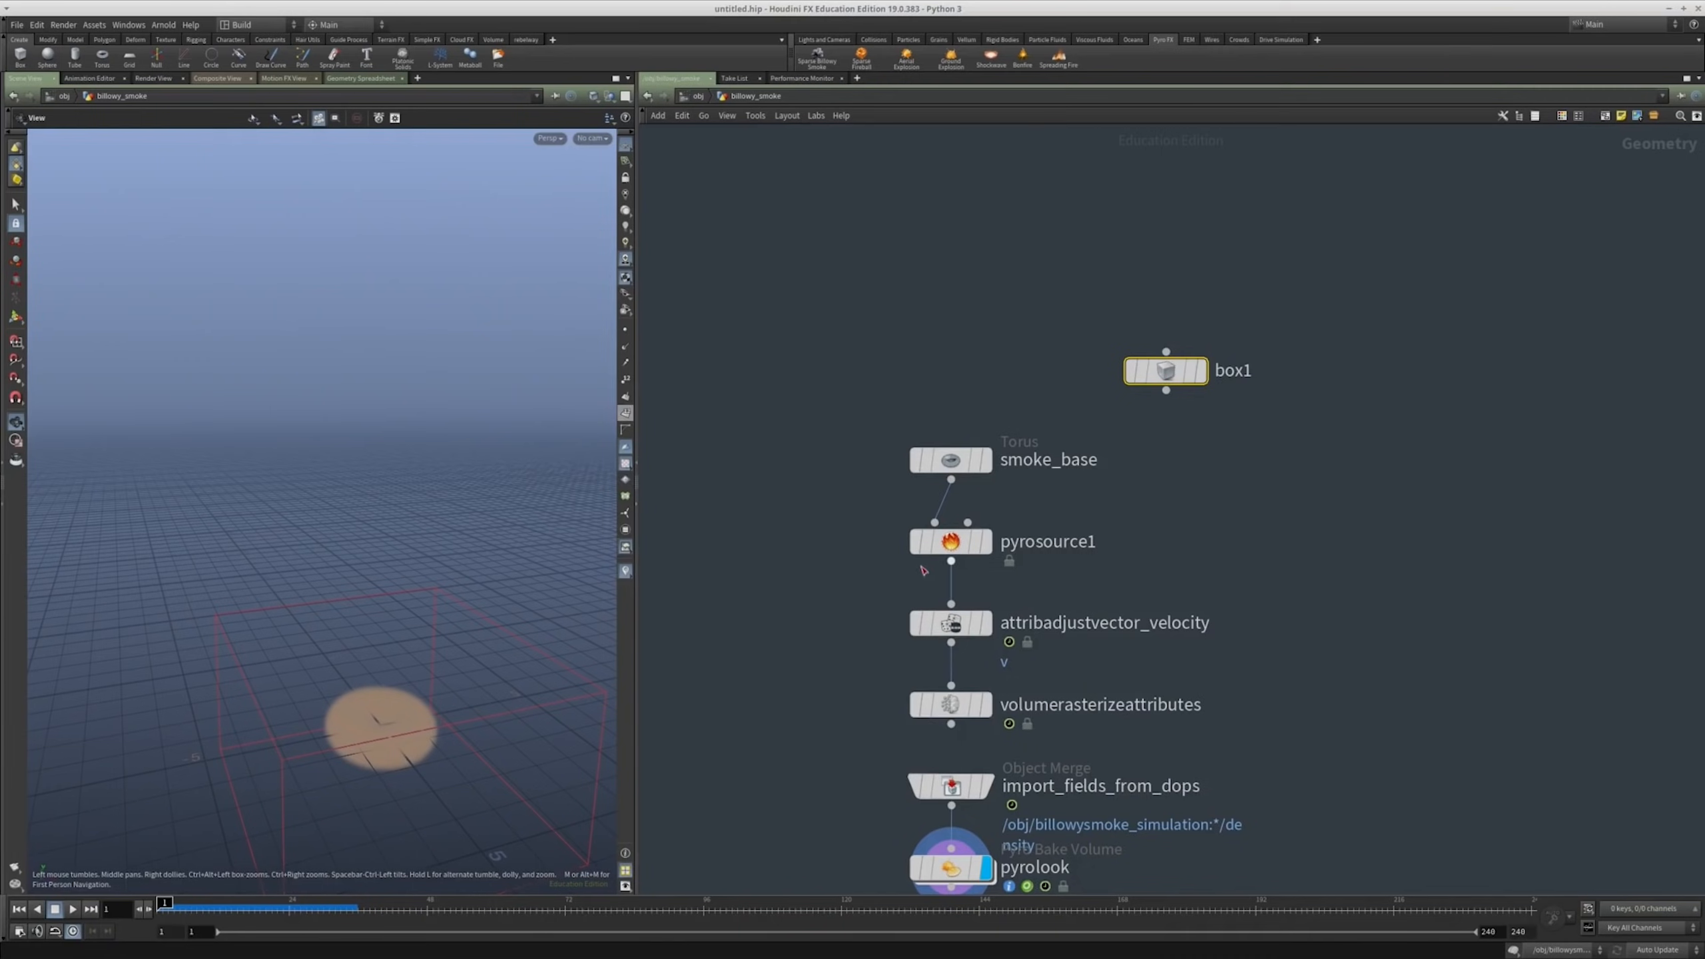
click(934, 522)
click(1166, 390)
middle_drag(955, 404, 938, 314)
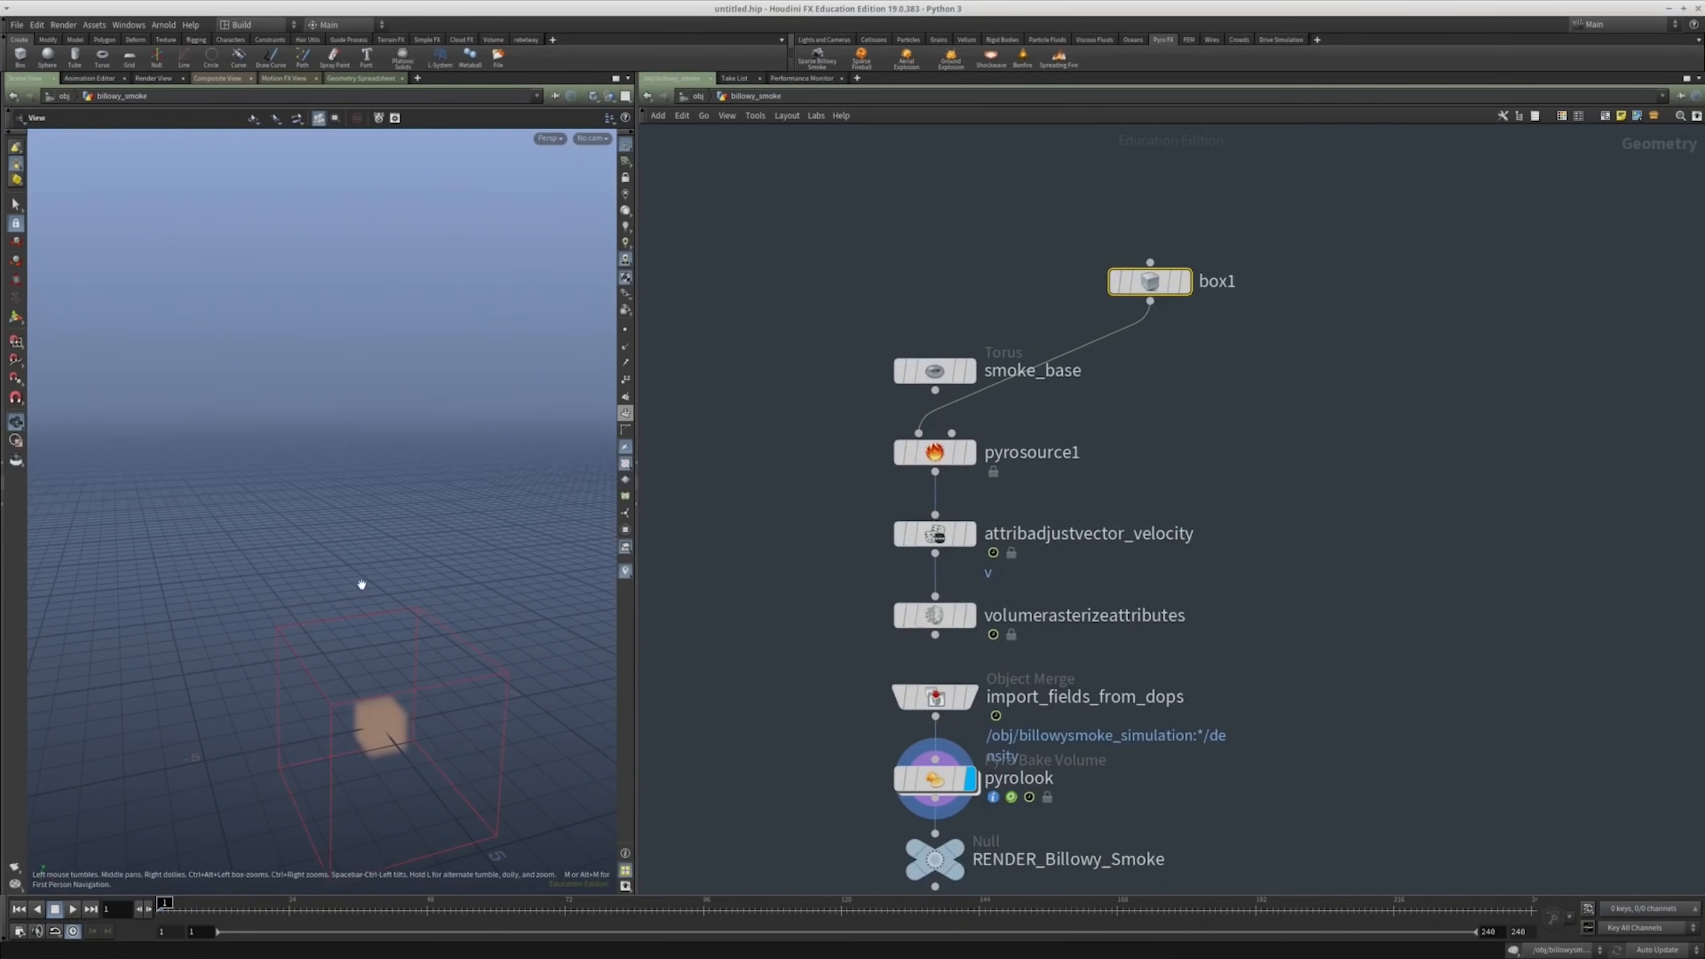
Step: Resize the box emitter freehand into a thin upright slab of about 0.39 × 1.93 × 2.2
key(Return)
alt+drag(396, 673, 372, 734)
alt+middle_drag(372, 734, 355, 590)
alt+right_drag(355, 590, 441, 621)
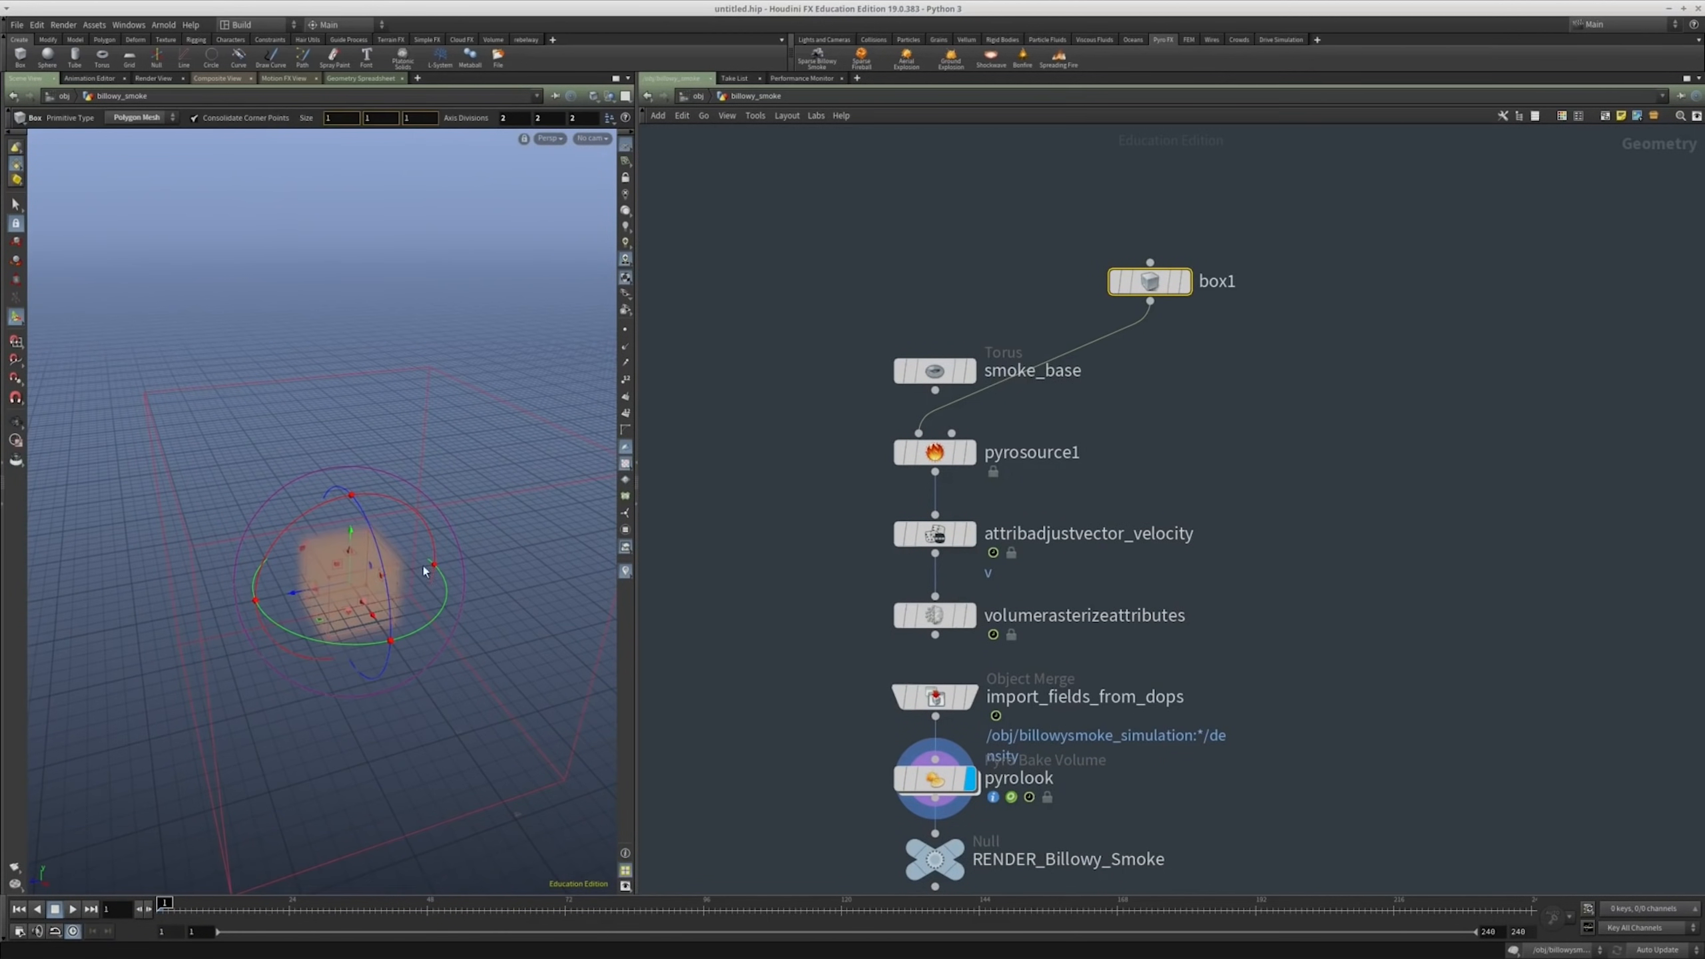
drag(424, 571, 446, 564)
drag(307, 590, 385, 490)
alt+drag(269, 537, 548, 552)
key(Escape)
Step: Set the Initial Vector of attribadjustvector_velocity to 5, 0, 0 so the smoke is emitted along X
scroll(301, 521, down, 5)
right_drag(1304, 248, 1334, 511)
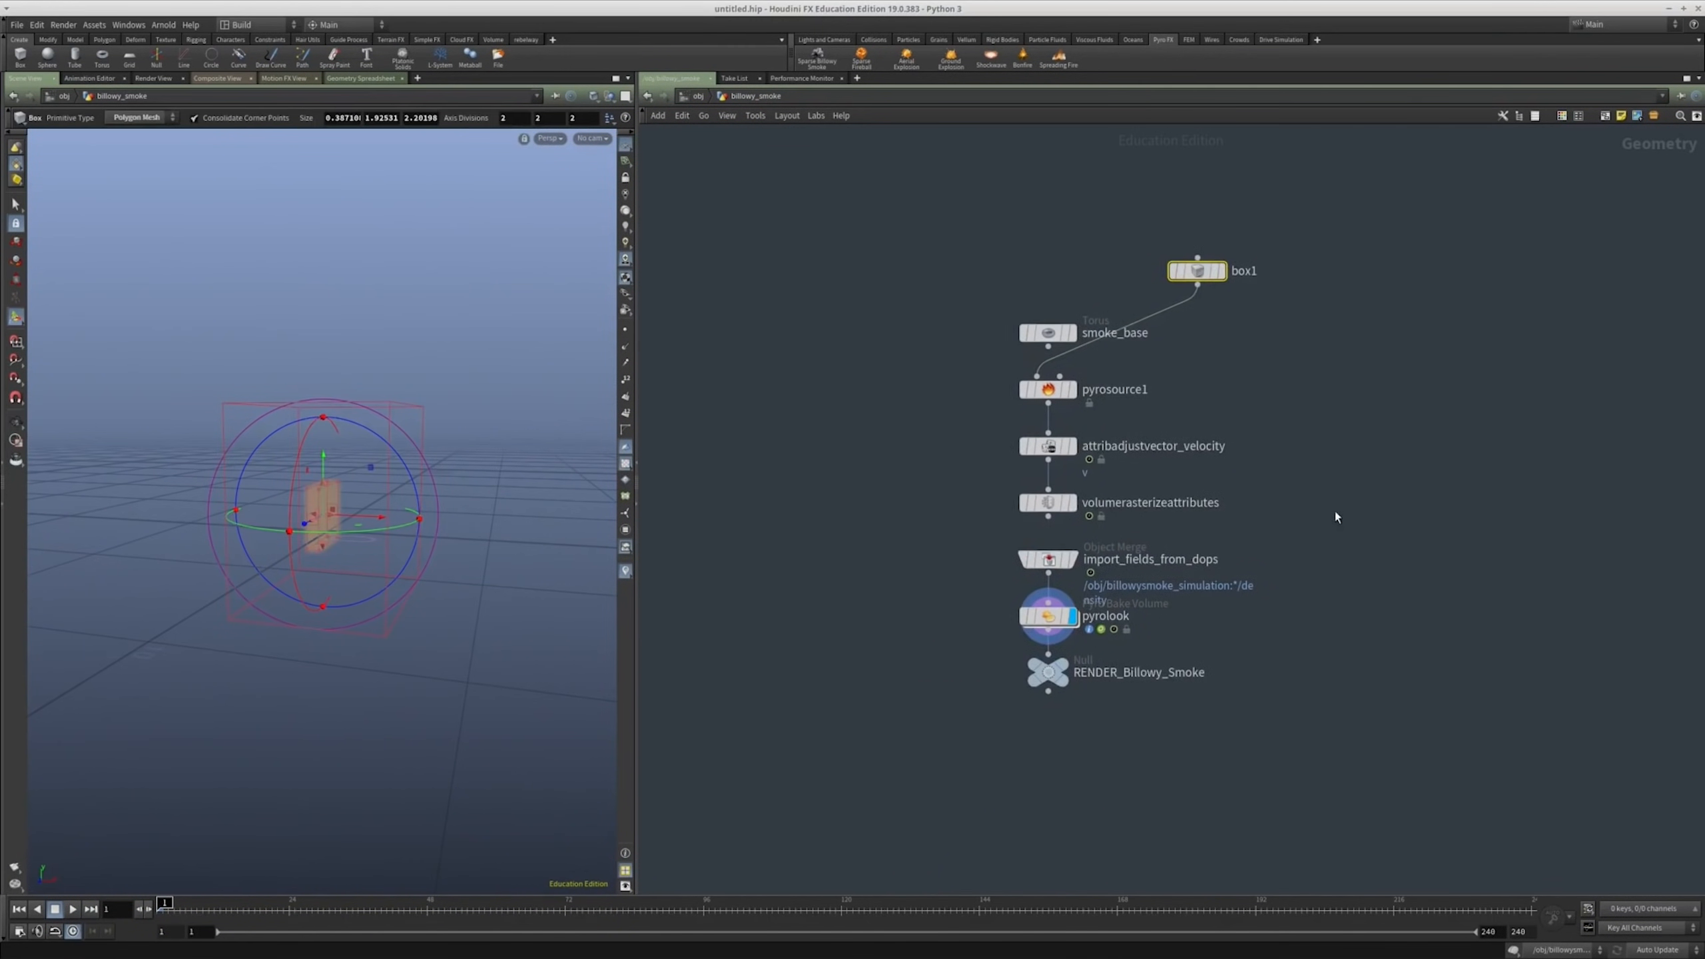
middle_drag(1143, 509, 1092, 564)
scroll(1087, 561, up, 3)
click(959, 557)
middle_drag(1127, 472, 1111, 526)
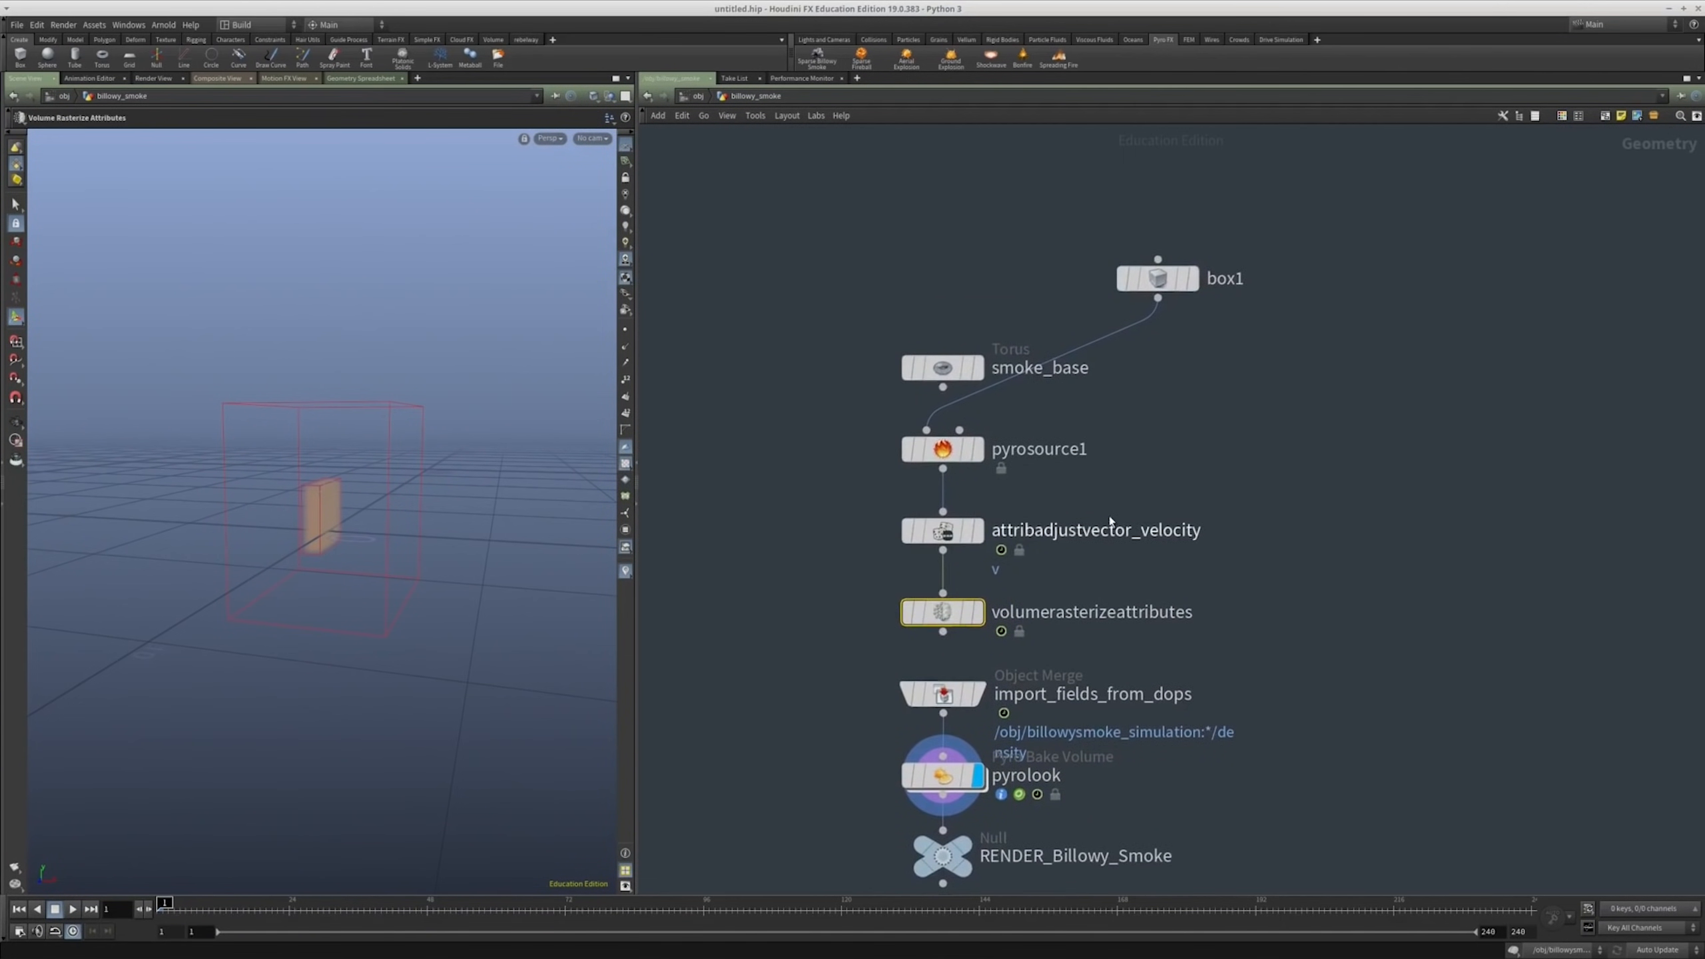
scroll(1108, 516, up, 2)
click(910, 534)
key(p)
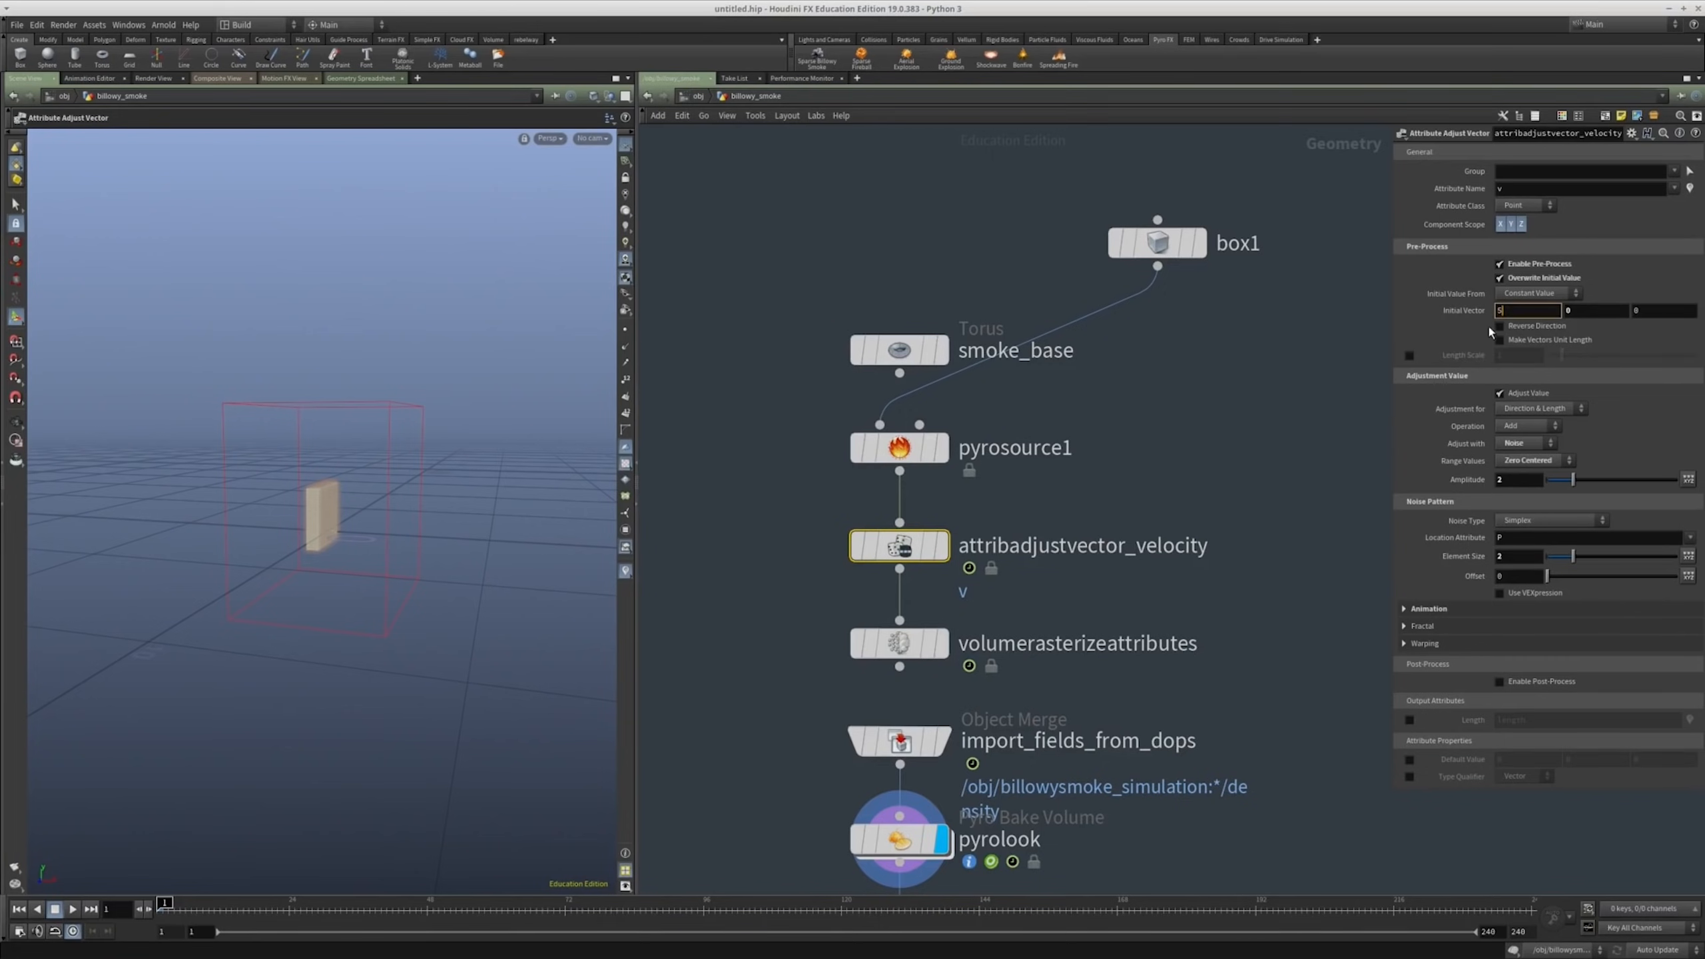
middle_drag(1163, 399, 1155, 308)
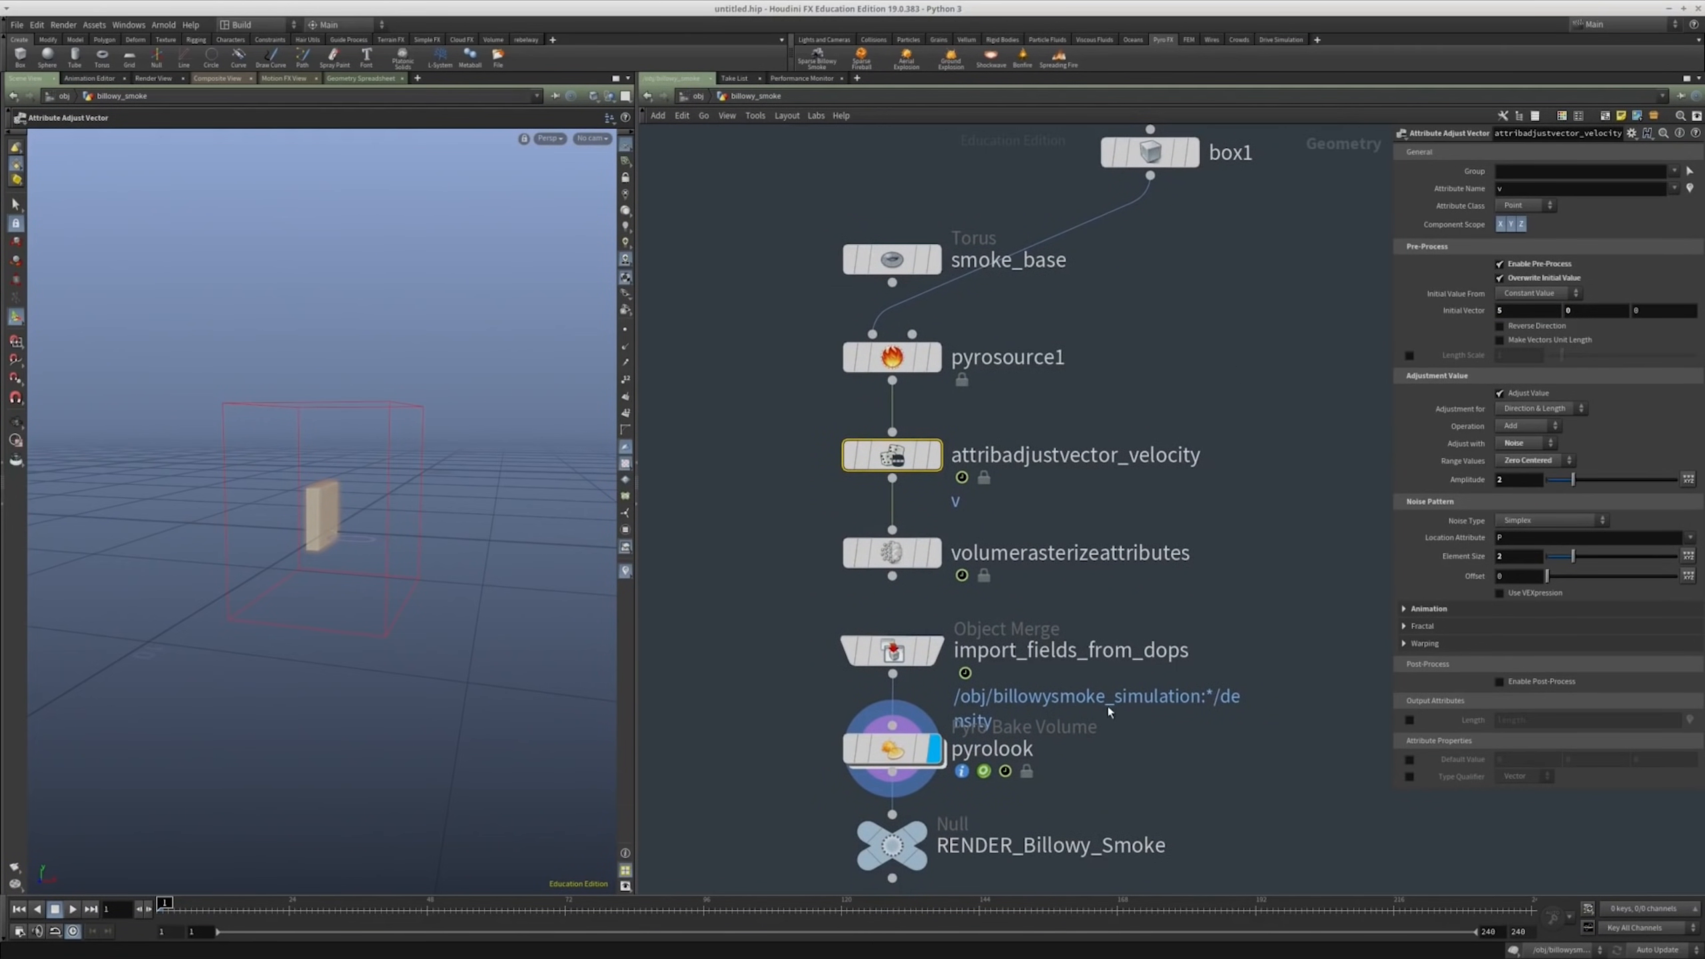
Step: Return to the object level, play the simulation to check the sideways smoke flow, and rewind to the first frame
middle_drag(1109, 711, 1082, 641)
key(u)
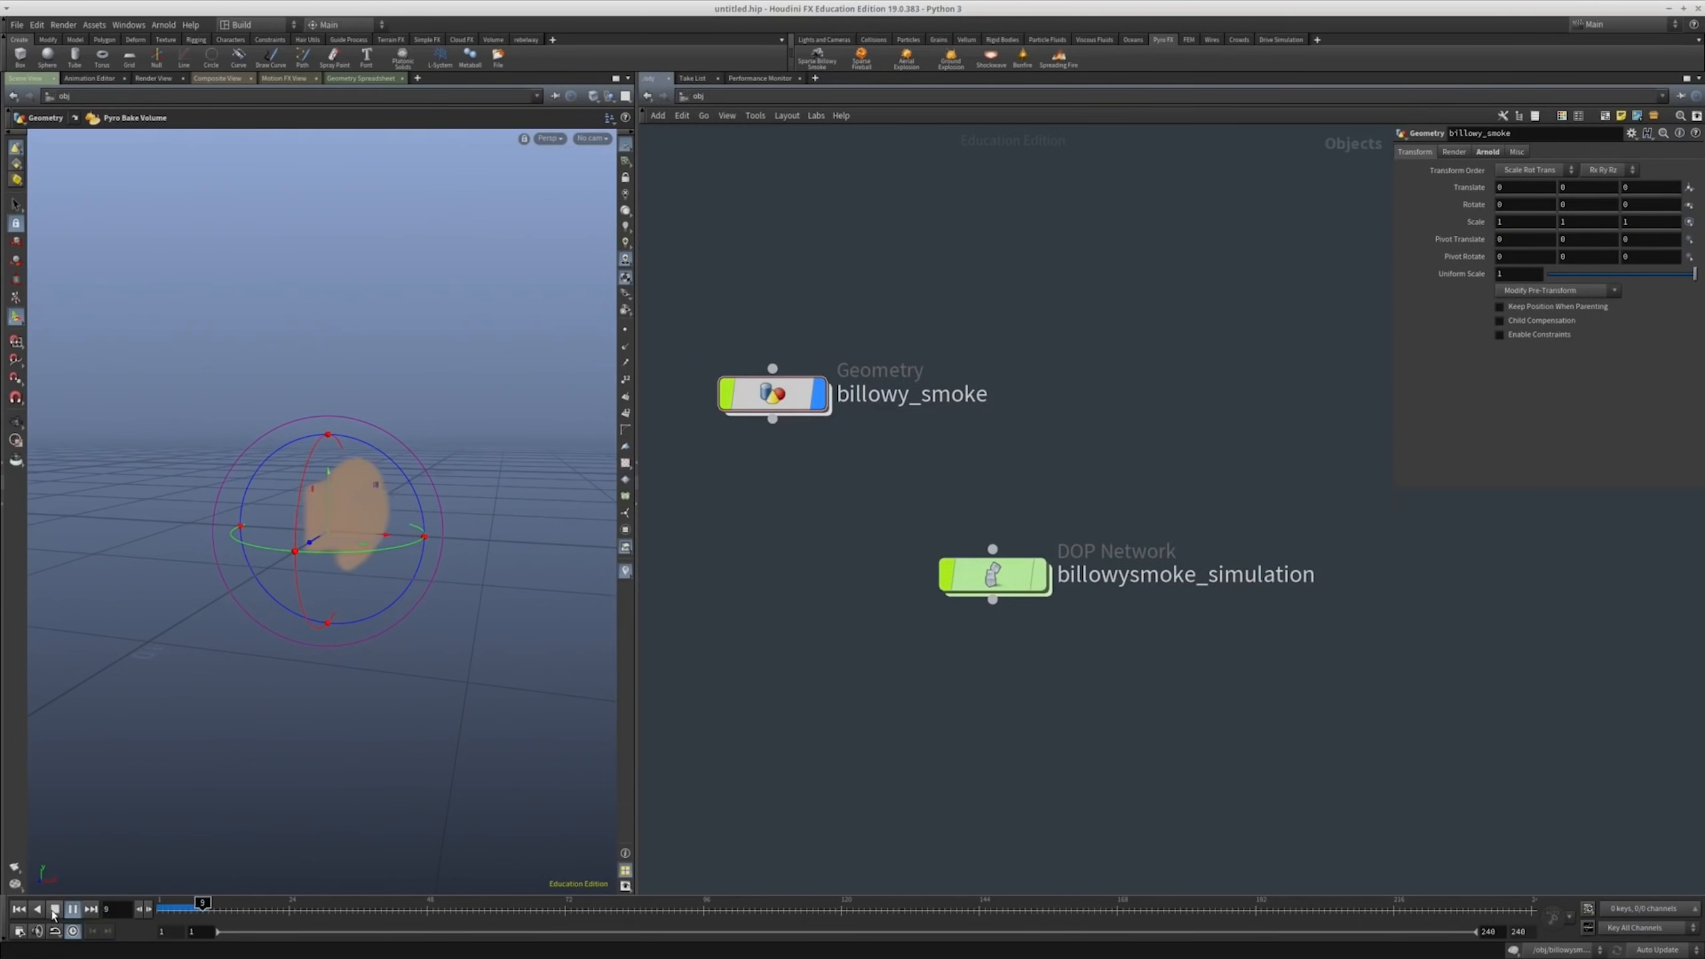
key(Escape)
drag(324, 544, 288, 606)
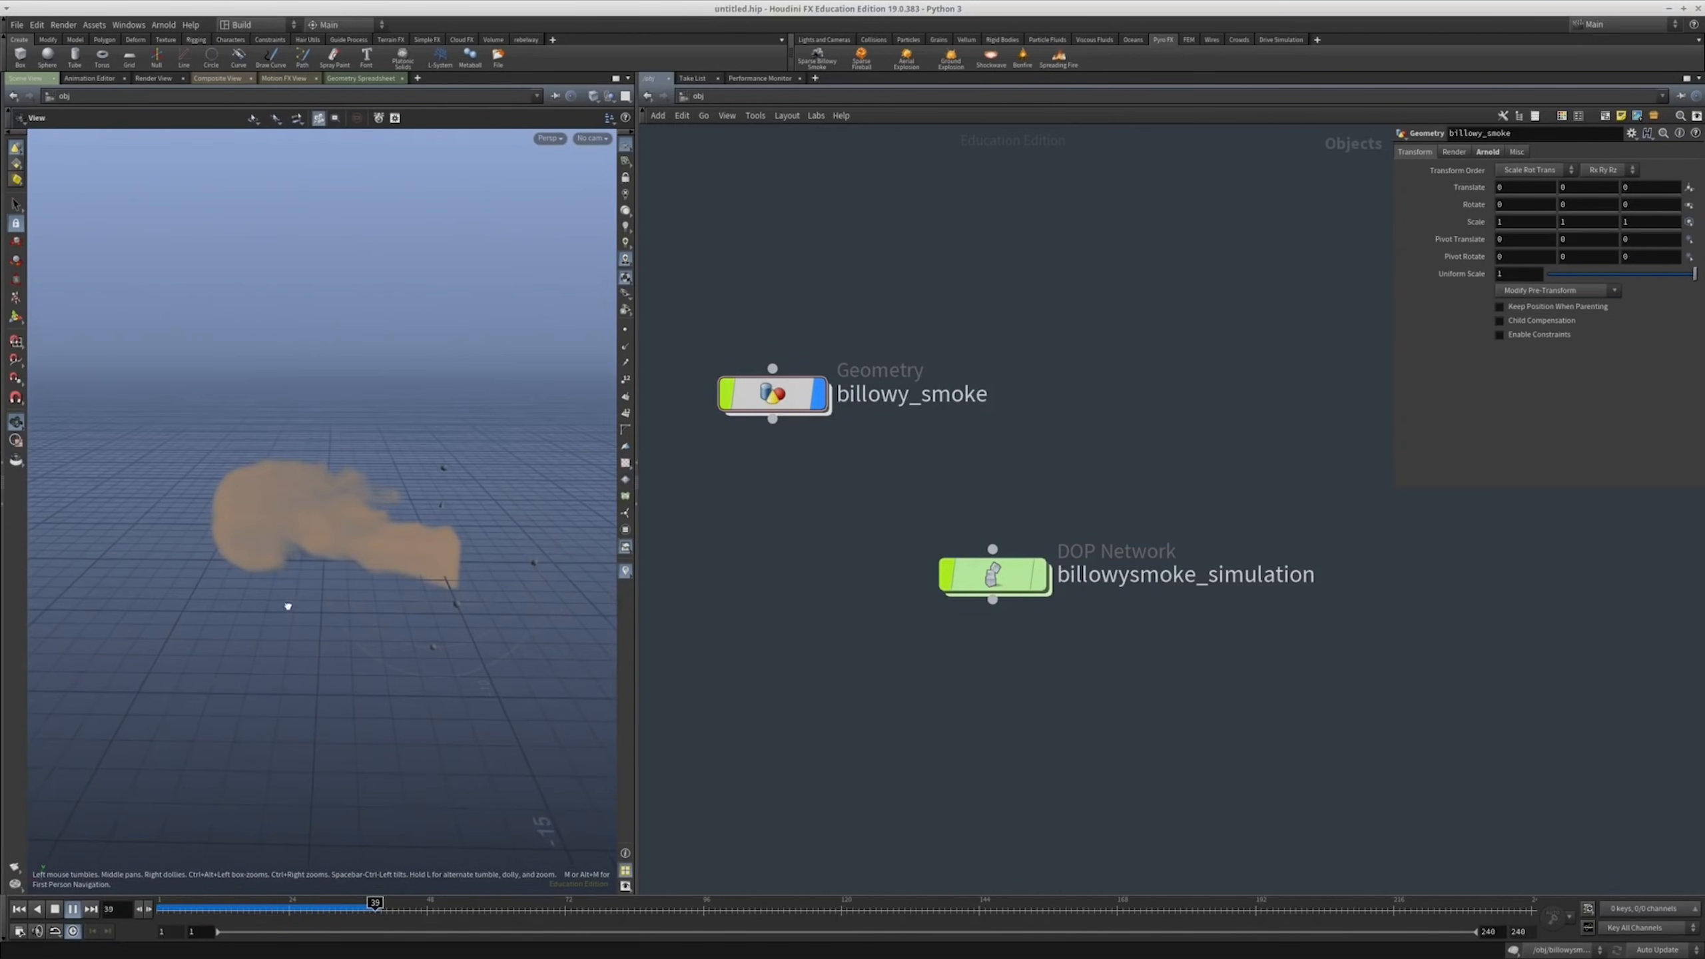
key(Return)
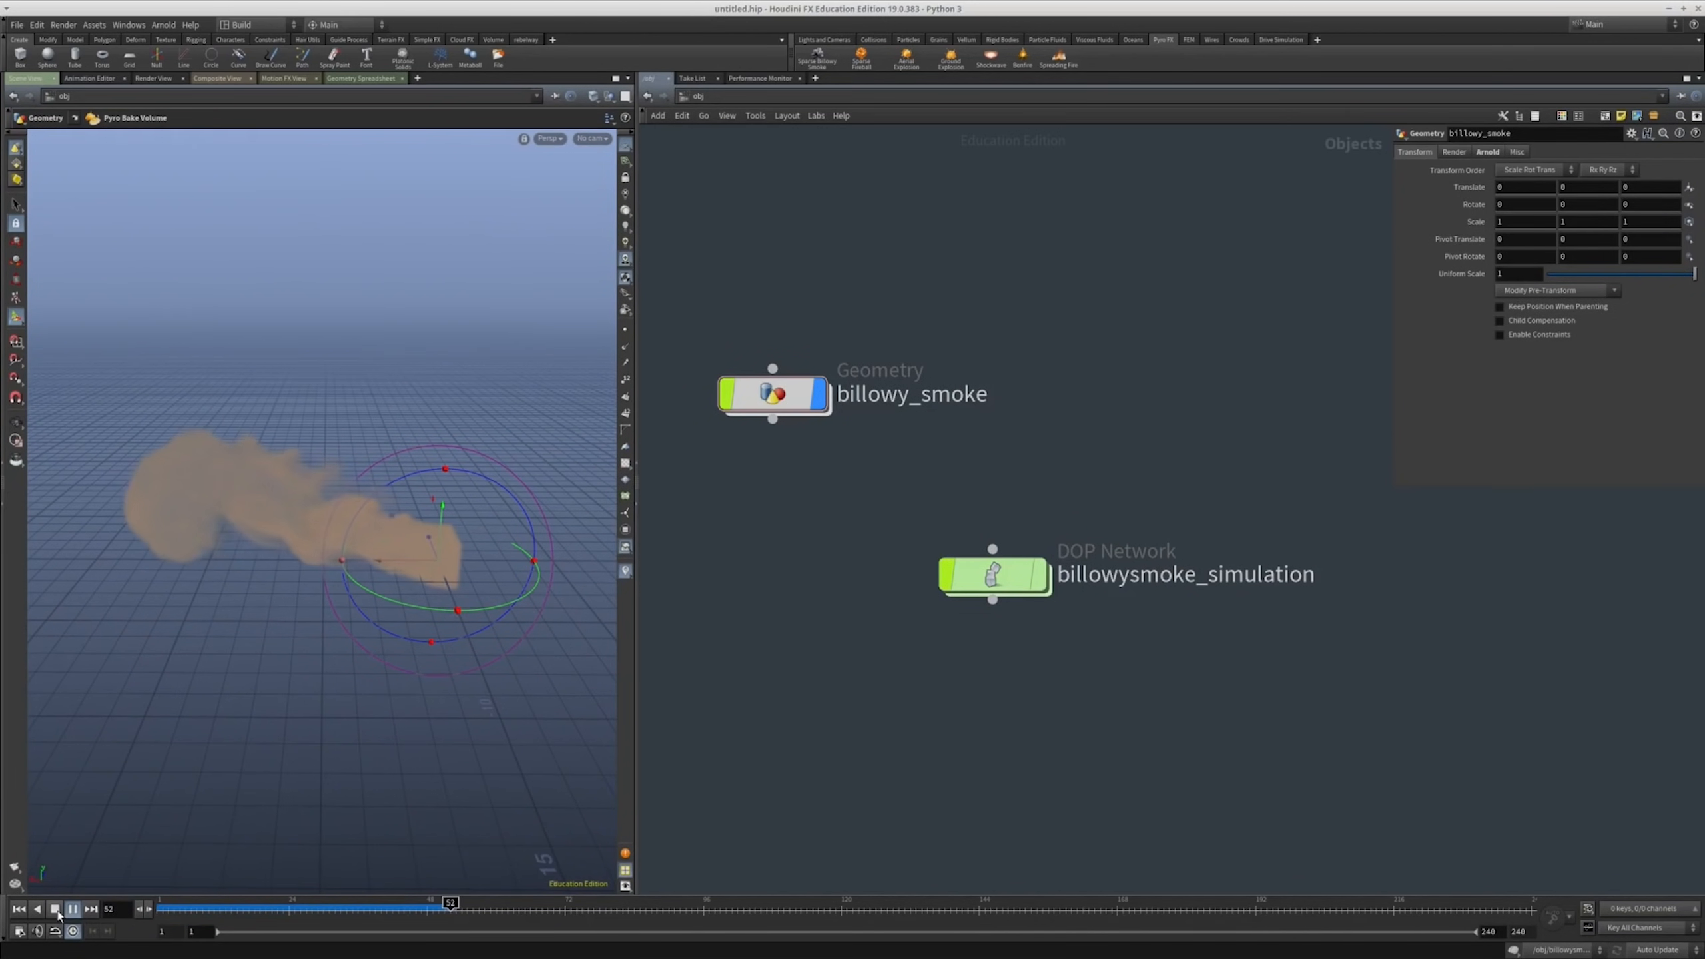
click(57, 912)
click(18, 909)
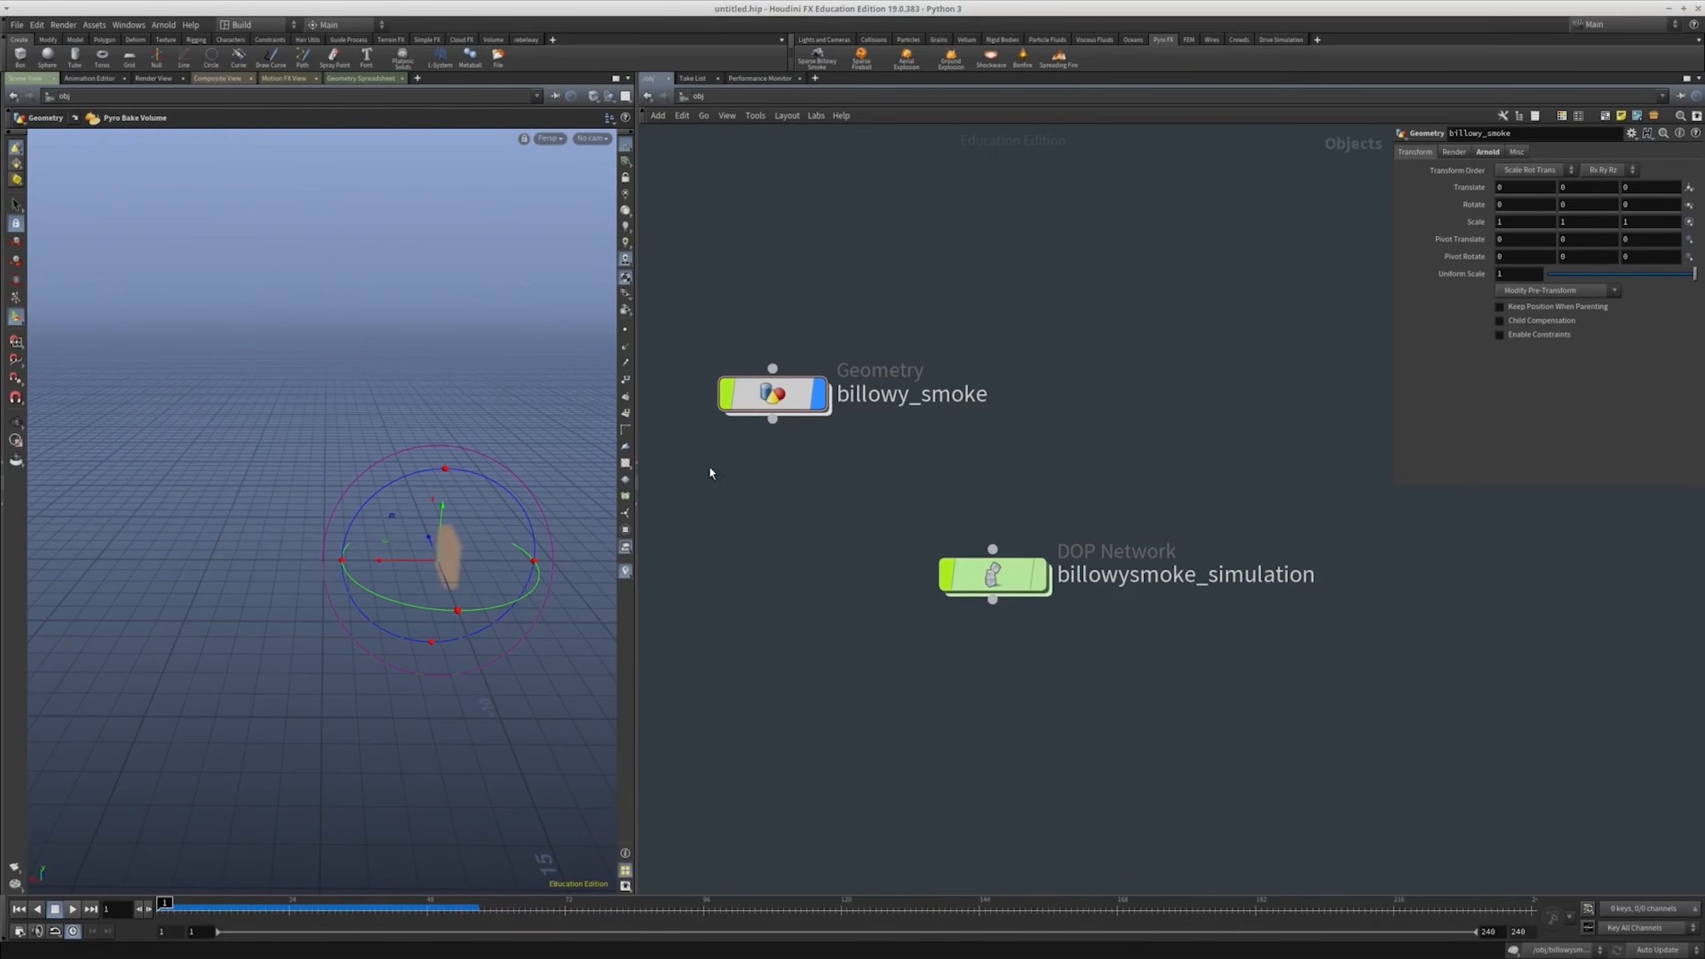
Step: Open the billowysmoke_simulation network and set the Buoyancy Scale of pyro_solver to 0
double_click(1044, 680)
middle_drag(1114, 738, 965, 770)
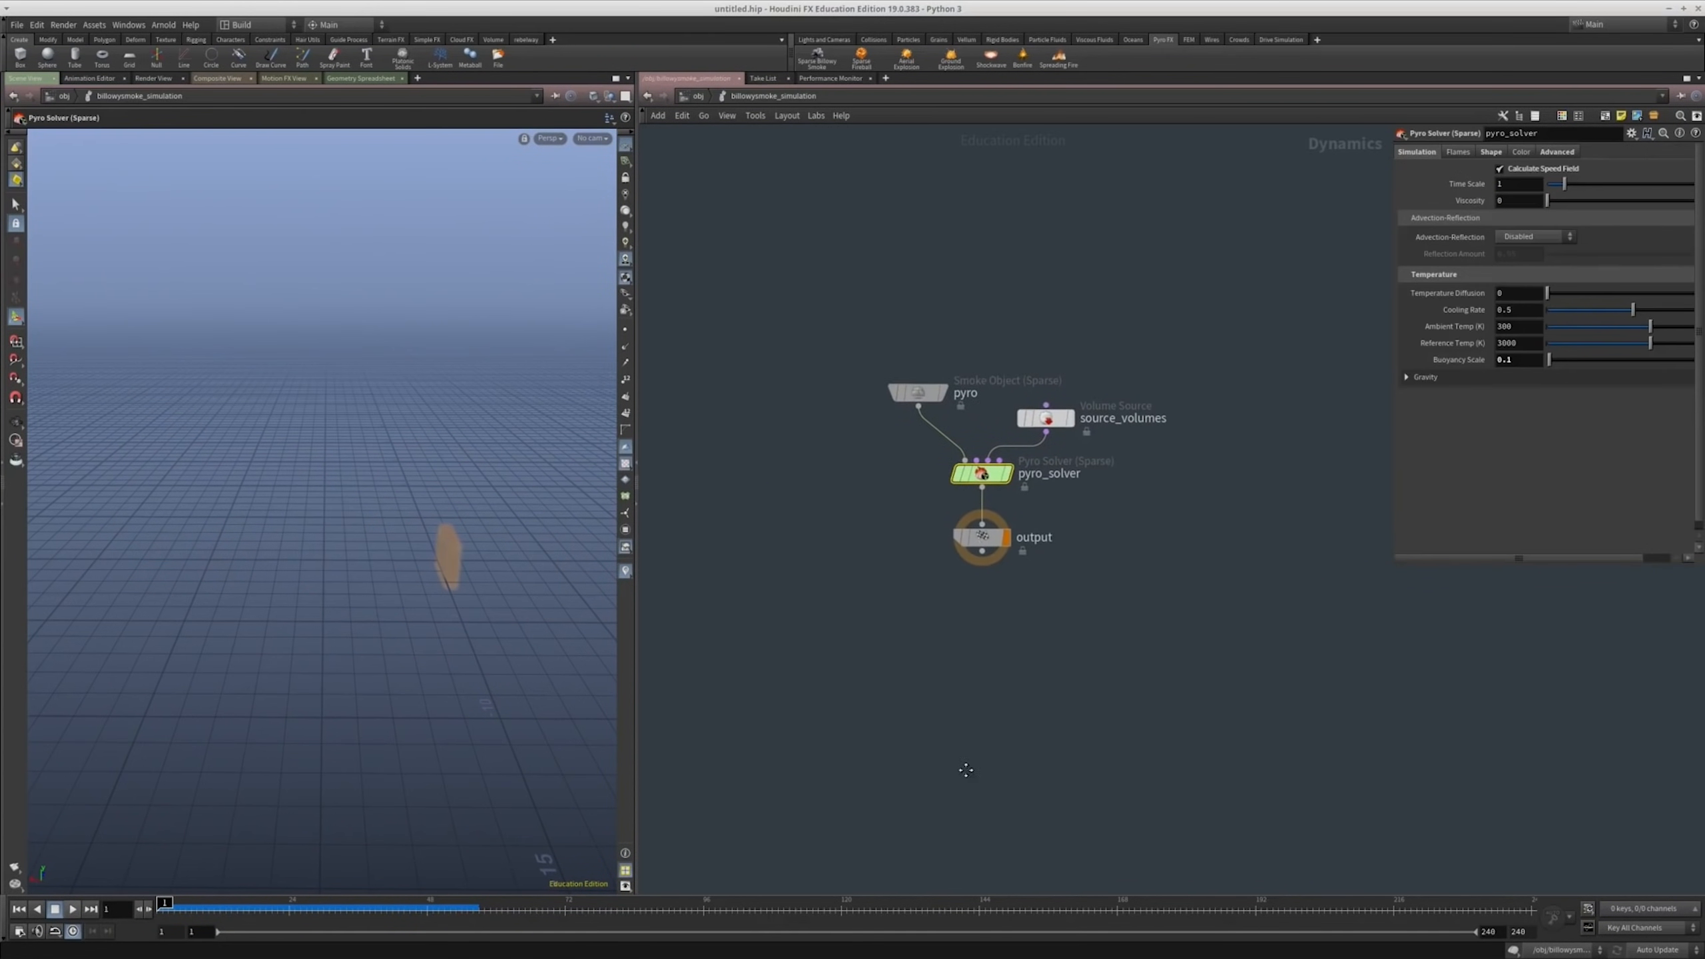
scroll(1070, 492, up, 2)
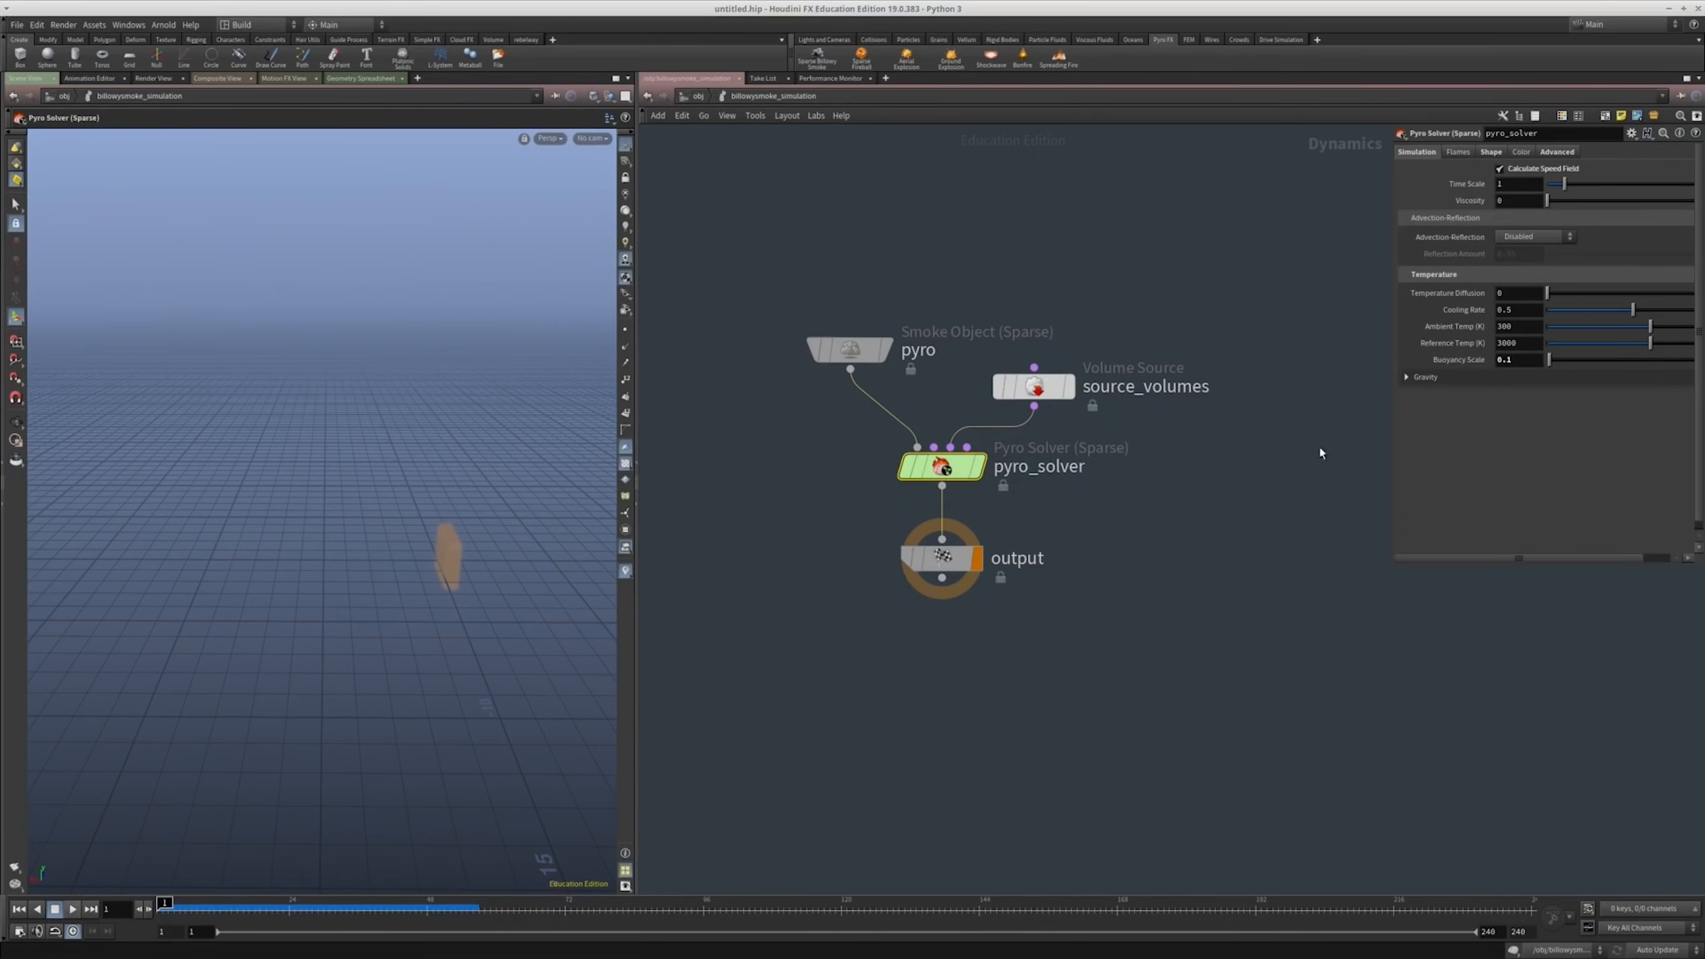
click(1516, 360)
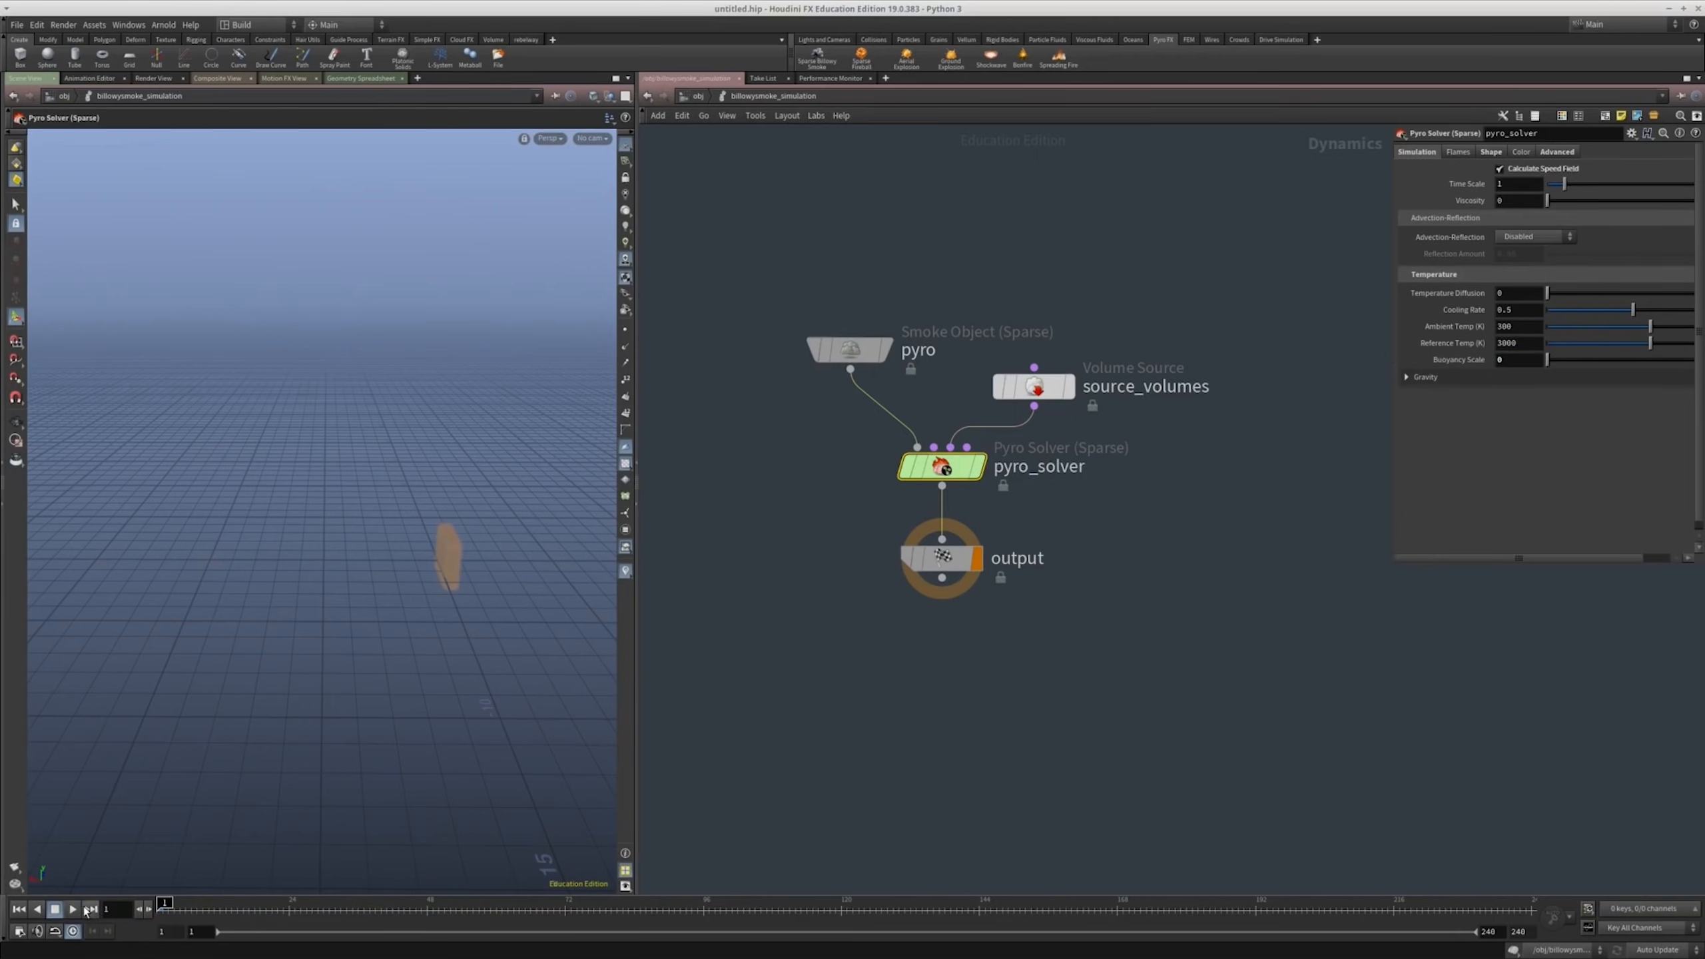
Step: Play the simulation without buoyancy to examine the smoke's path, and rewind to the first frame
alt+drag(419, 468, 425, 464)
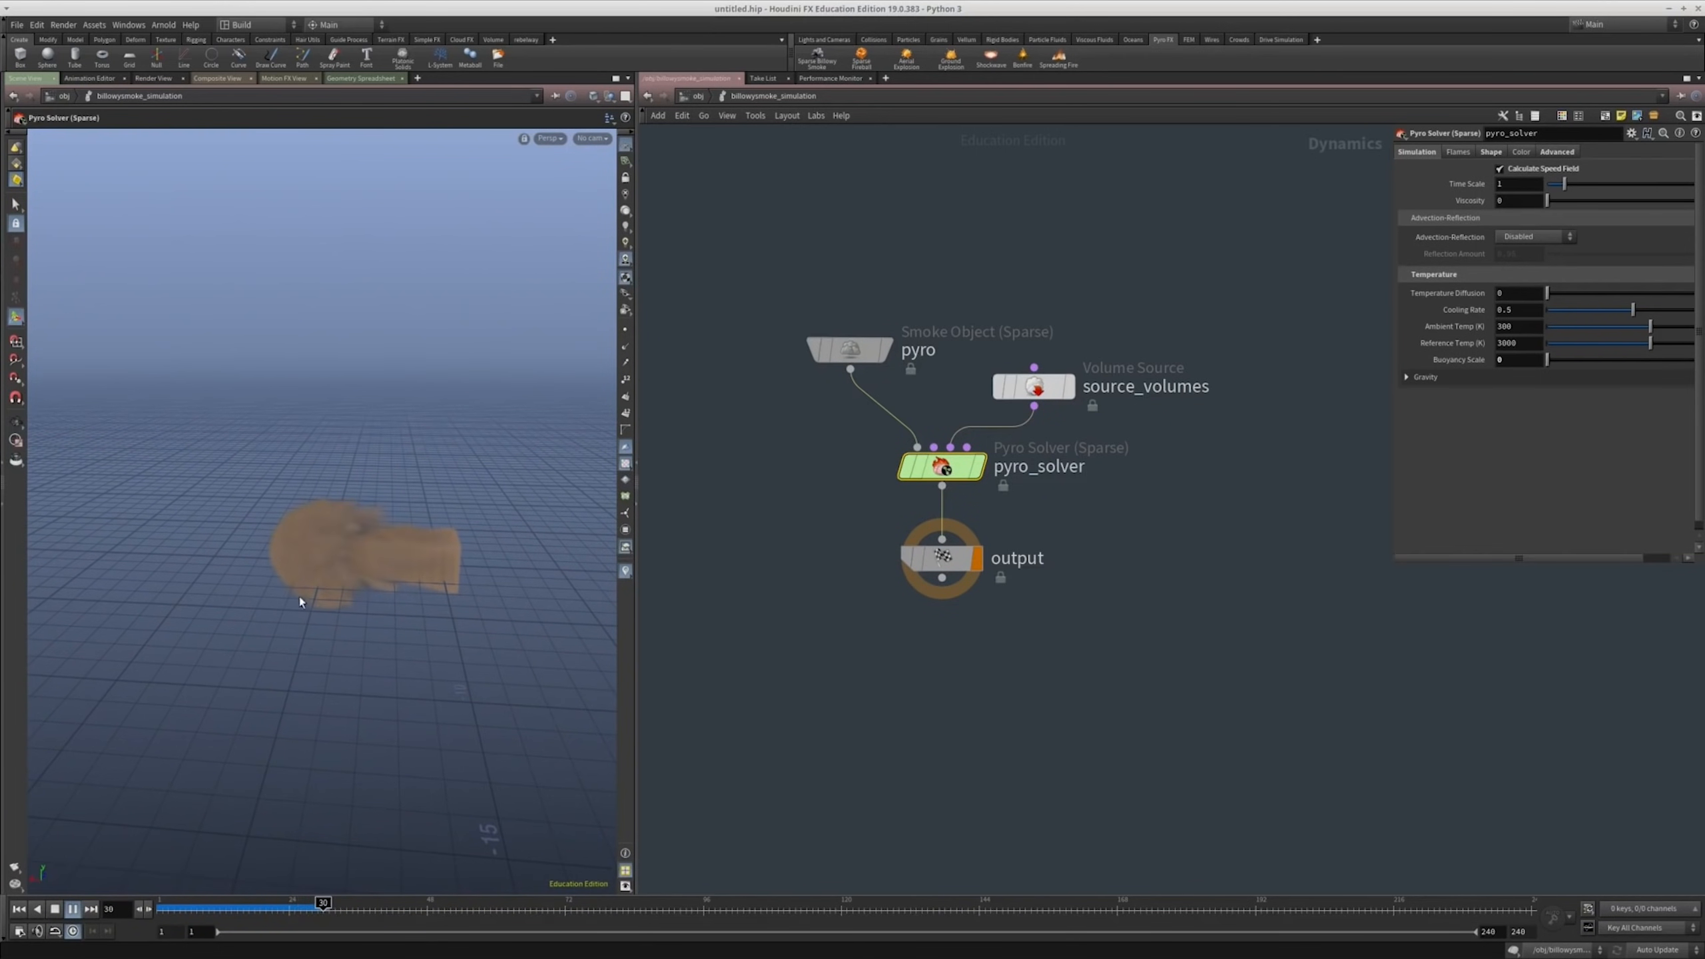
click(55, 908)
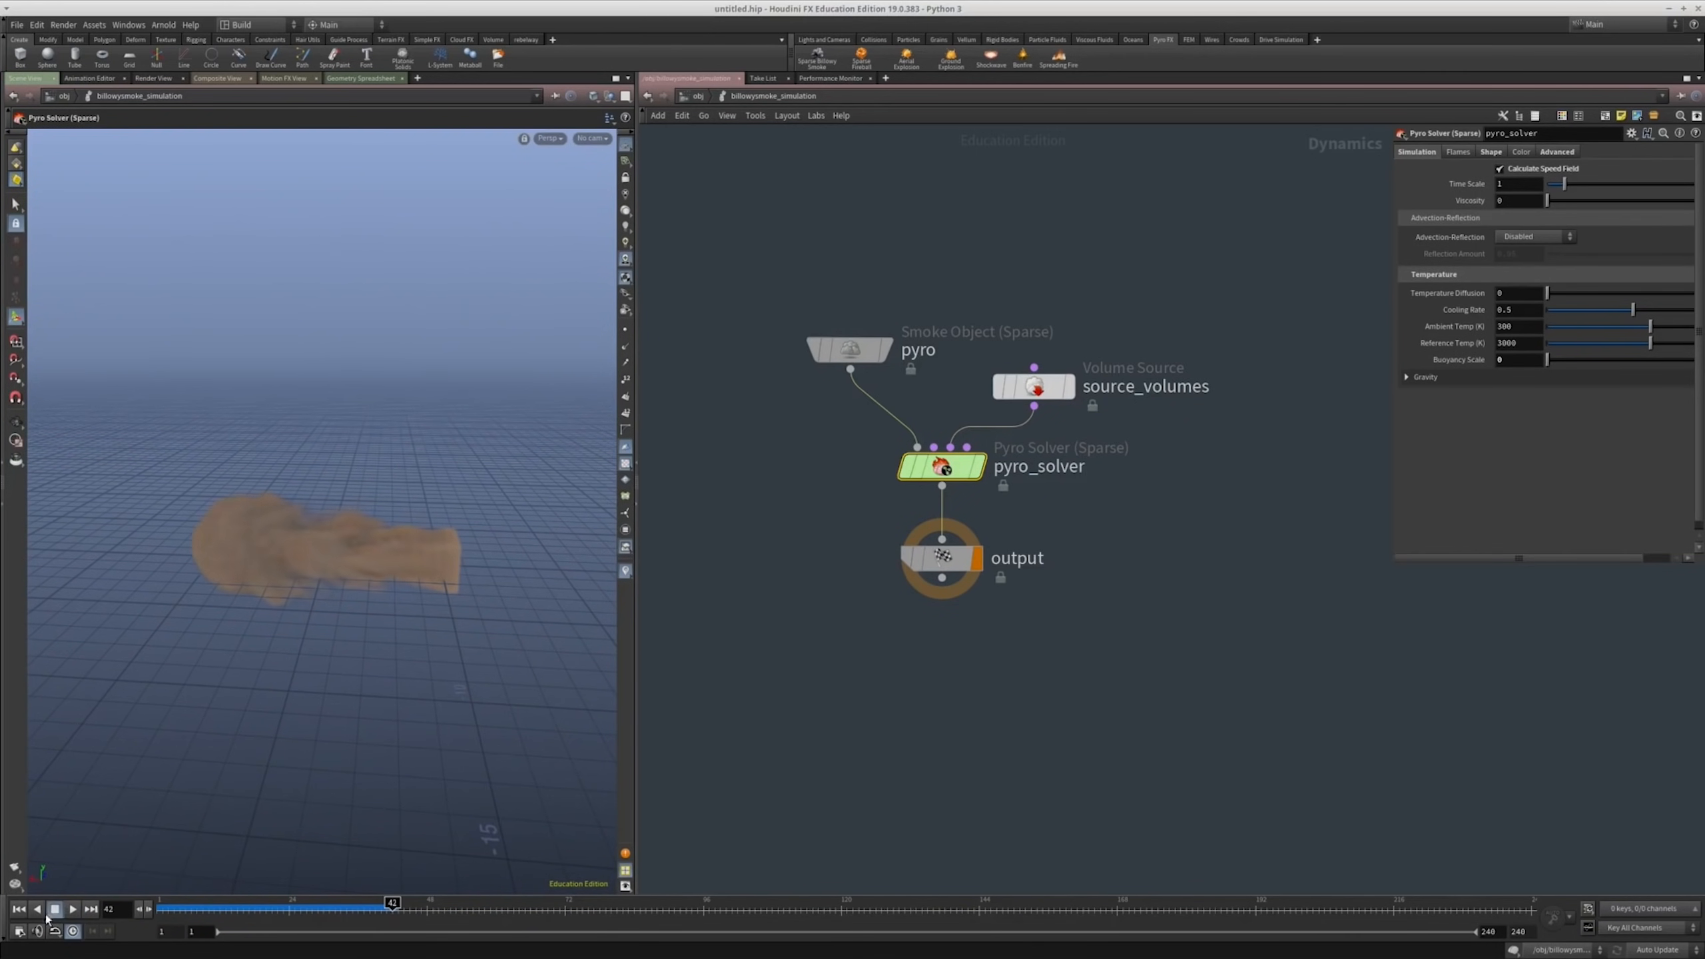
click(19, 909)
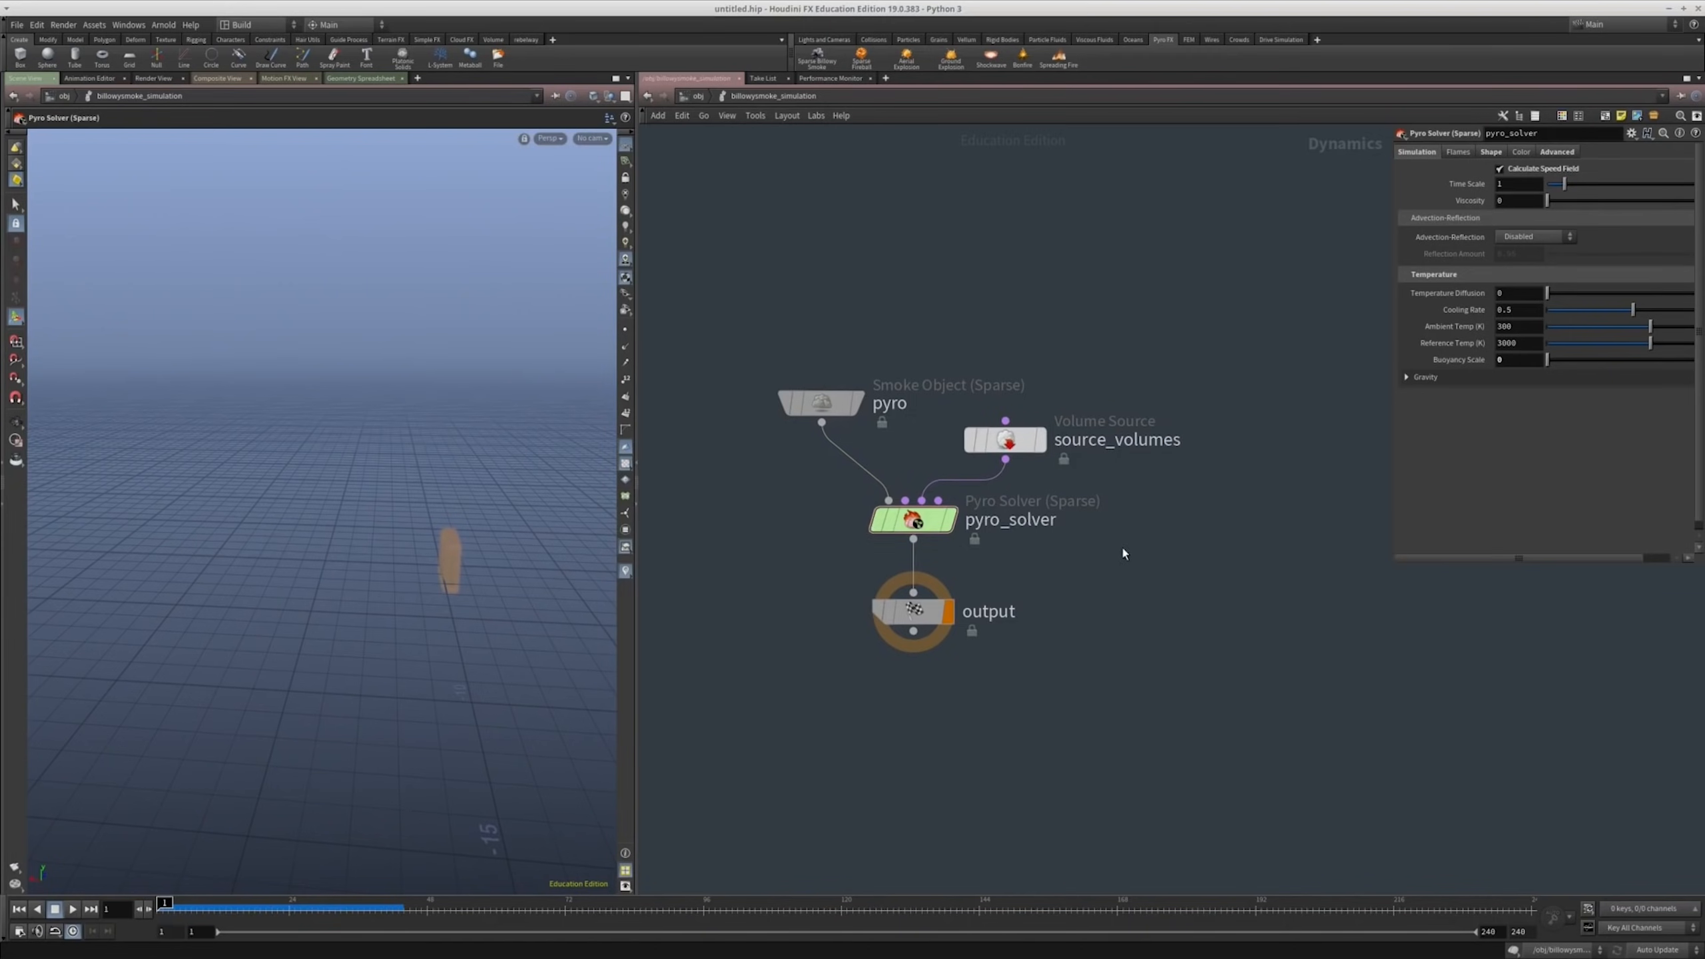
Step: Set the Wind value in the Shape settings of pyro_solver to 0
middle_drag(1122, 549, 1092, 619)
drag(1077, 348, 973, 517)
middle_drag(1110, 410, 1065, 274)
click(865, 453)
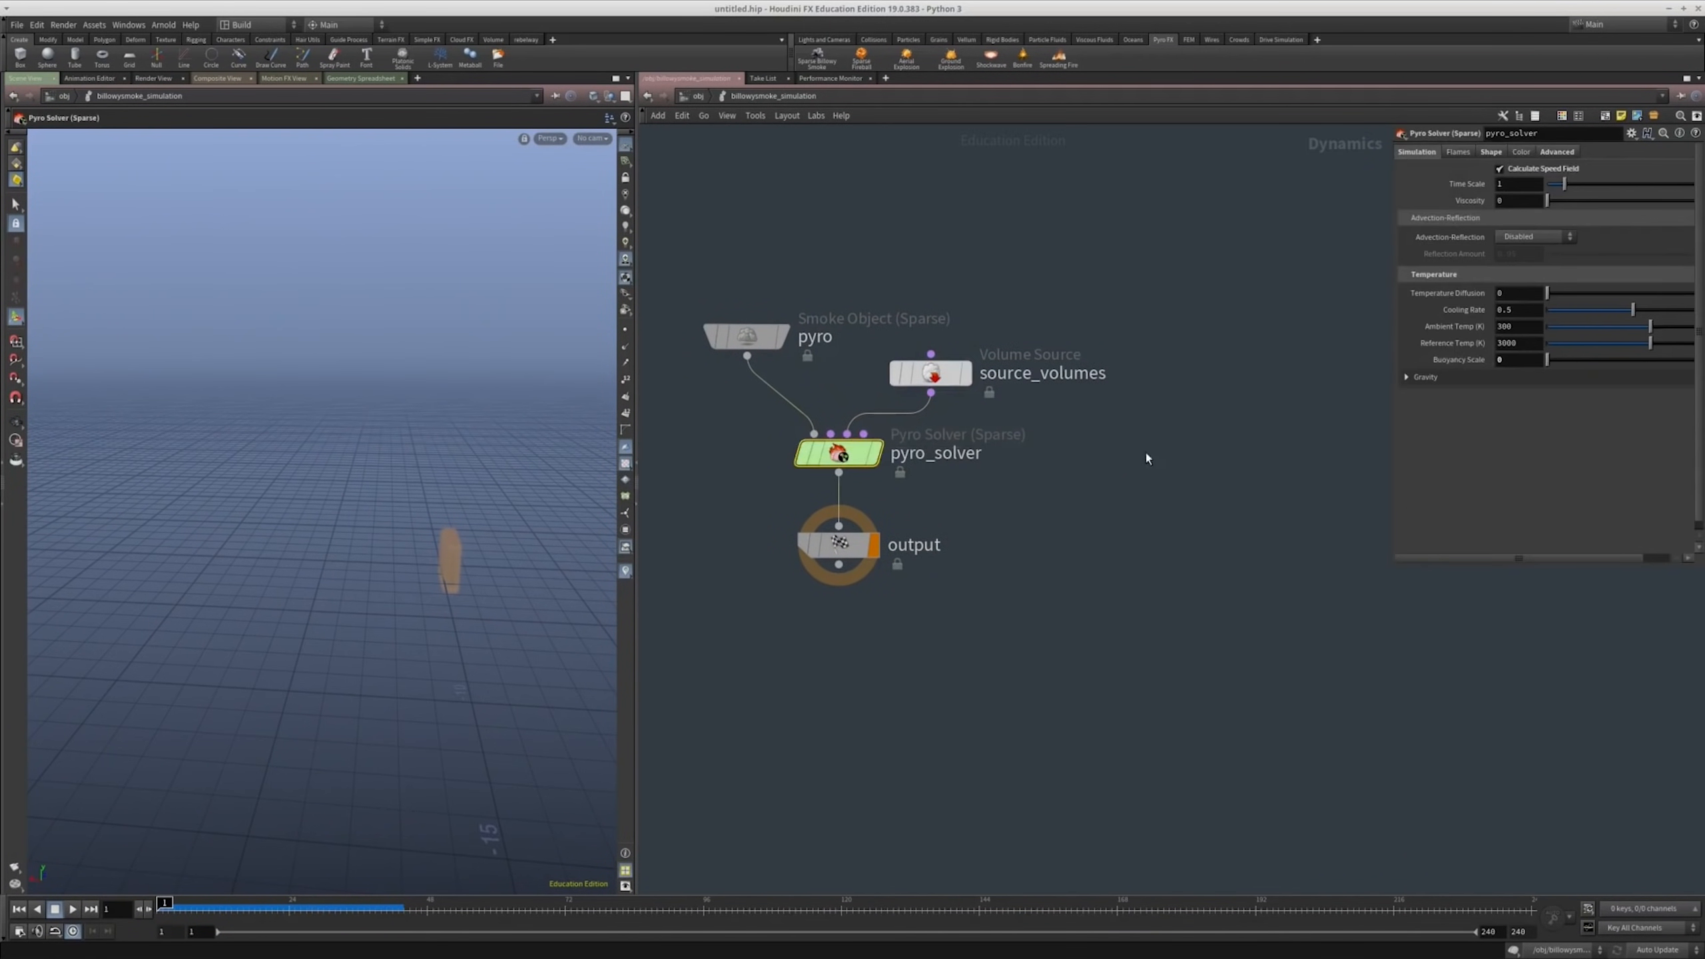
middle_drag(1147, 454, 1097, 527)
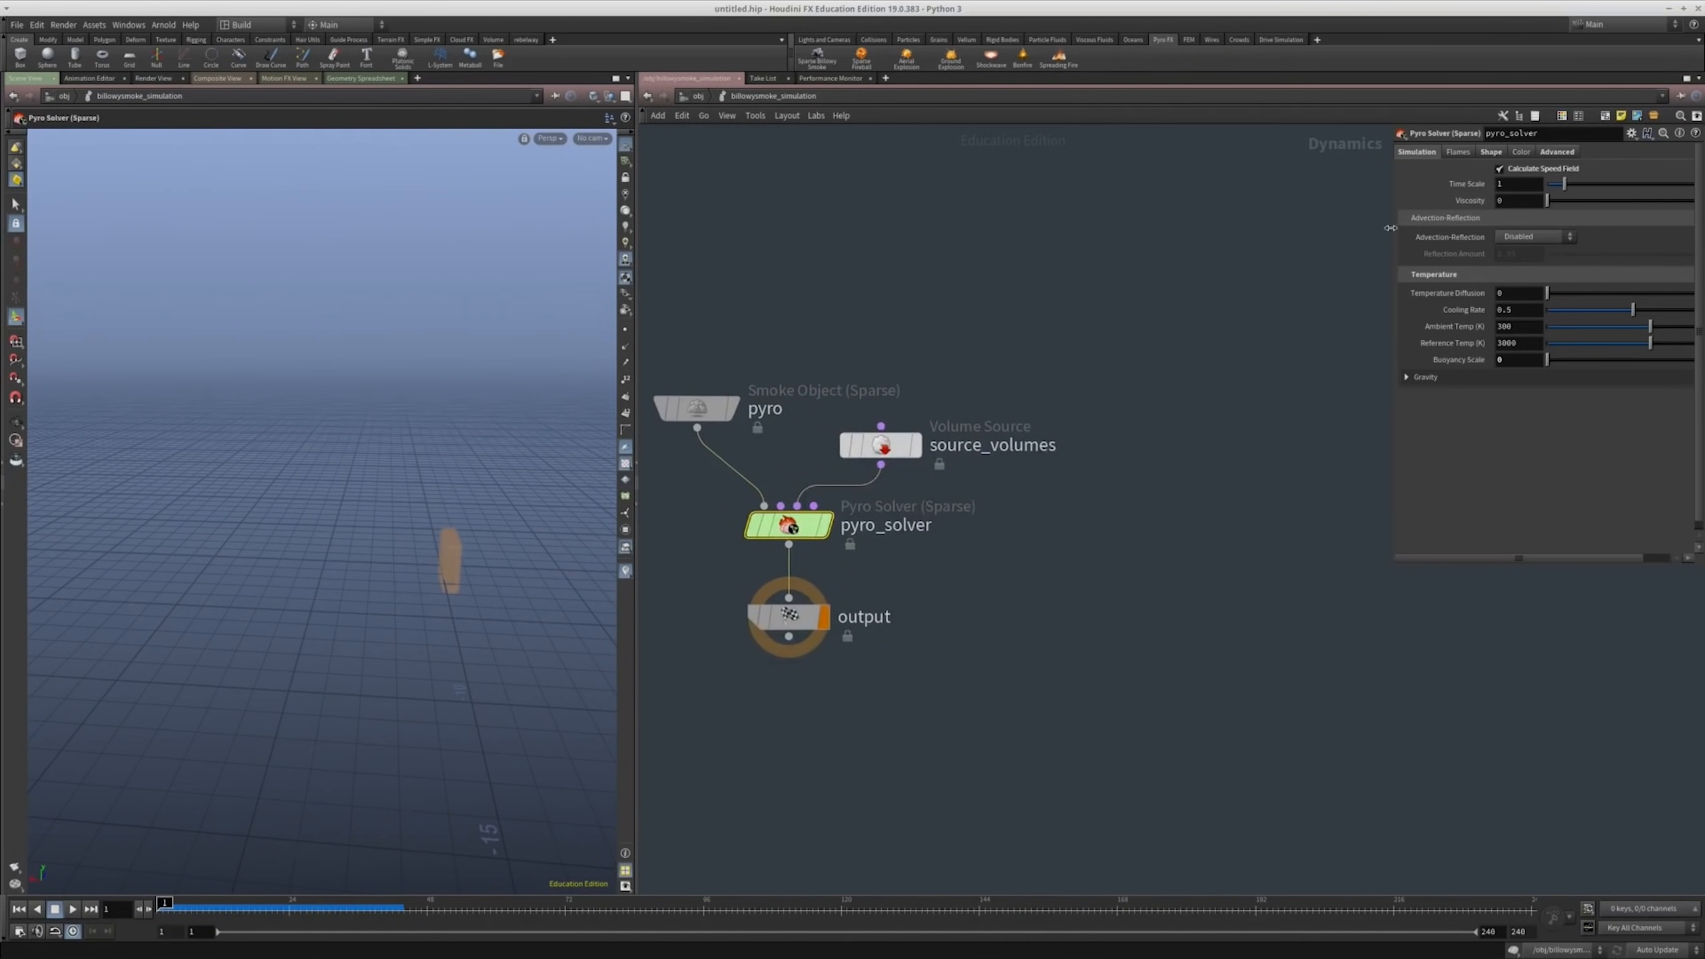
click(1490, 152)
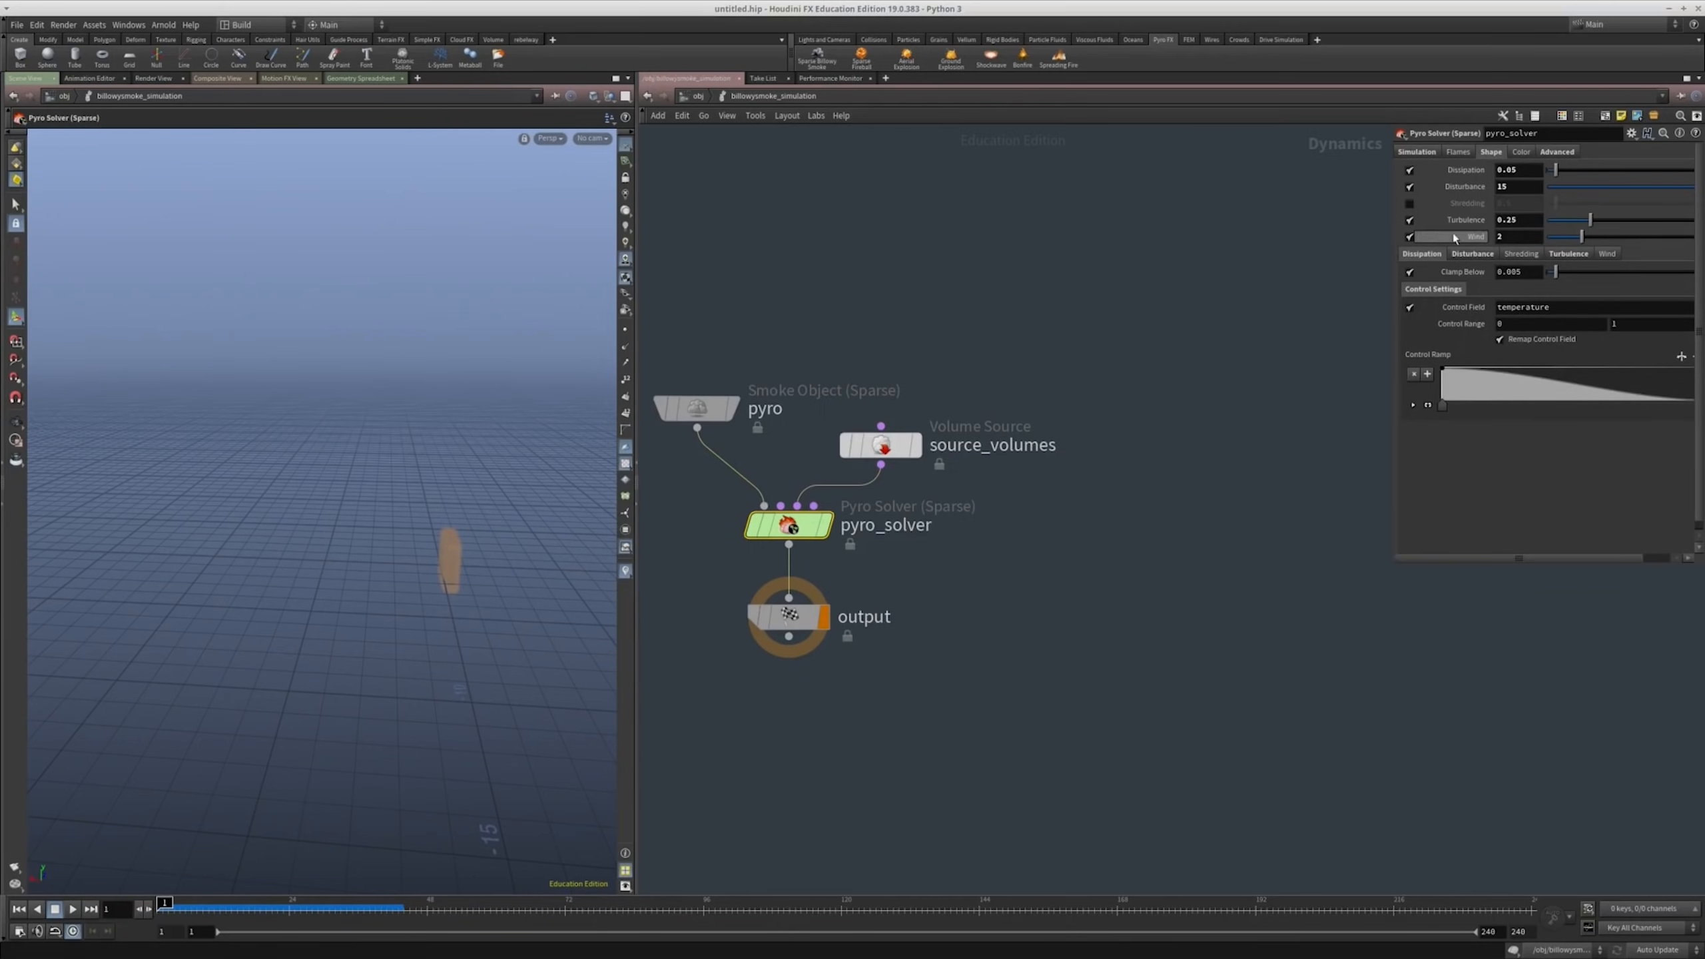
text(0)
key(Return)
Step: Move the source_volumes node farther above the solver, and play the simulation to check the smoke's shape
middle_drag(1110, 516, 1121, 540)
mouse_move(978, 331)
mouse_down()
mouse_move(862, 513)
mouse_move(986, 326)
mouse_up()
middle_drag(1032, 476, 1205, 403)
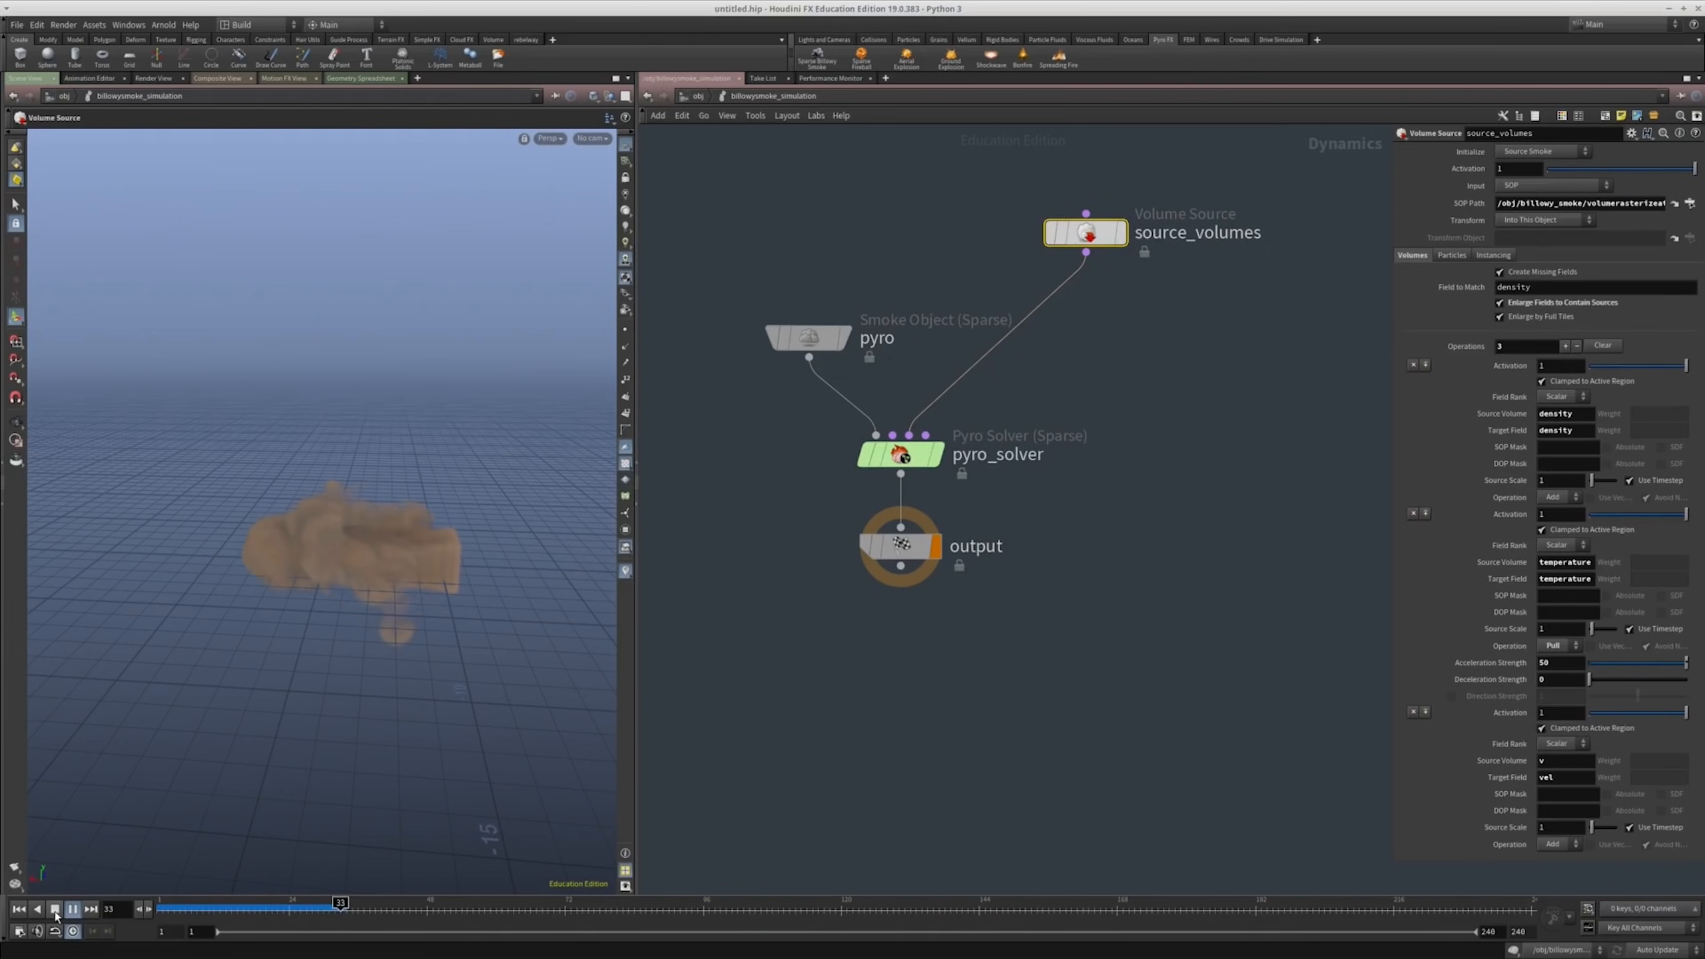
click(56, 910)
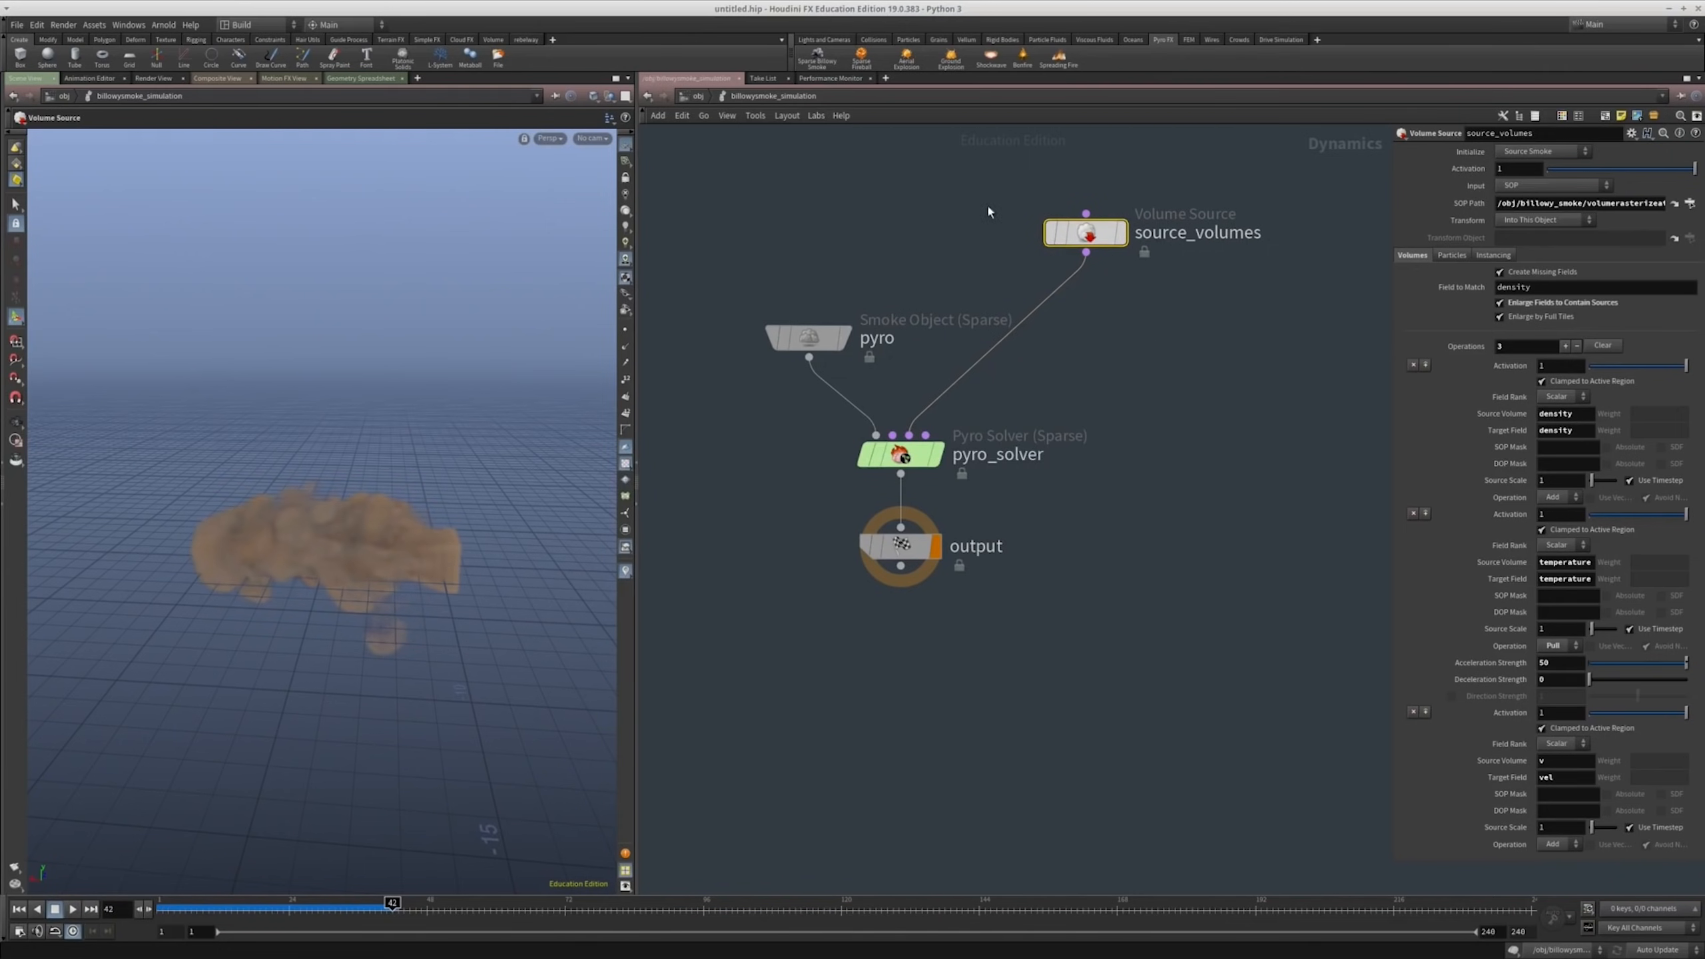
Step: Set the Source Scale of the v to vel operation in source_volumes to 3
middle_drag(988, 212, 940, 325)
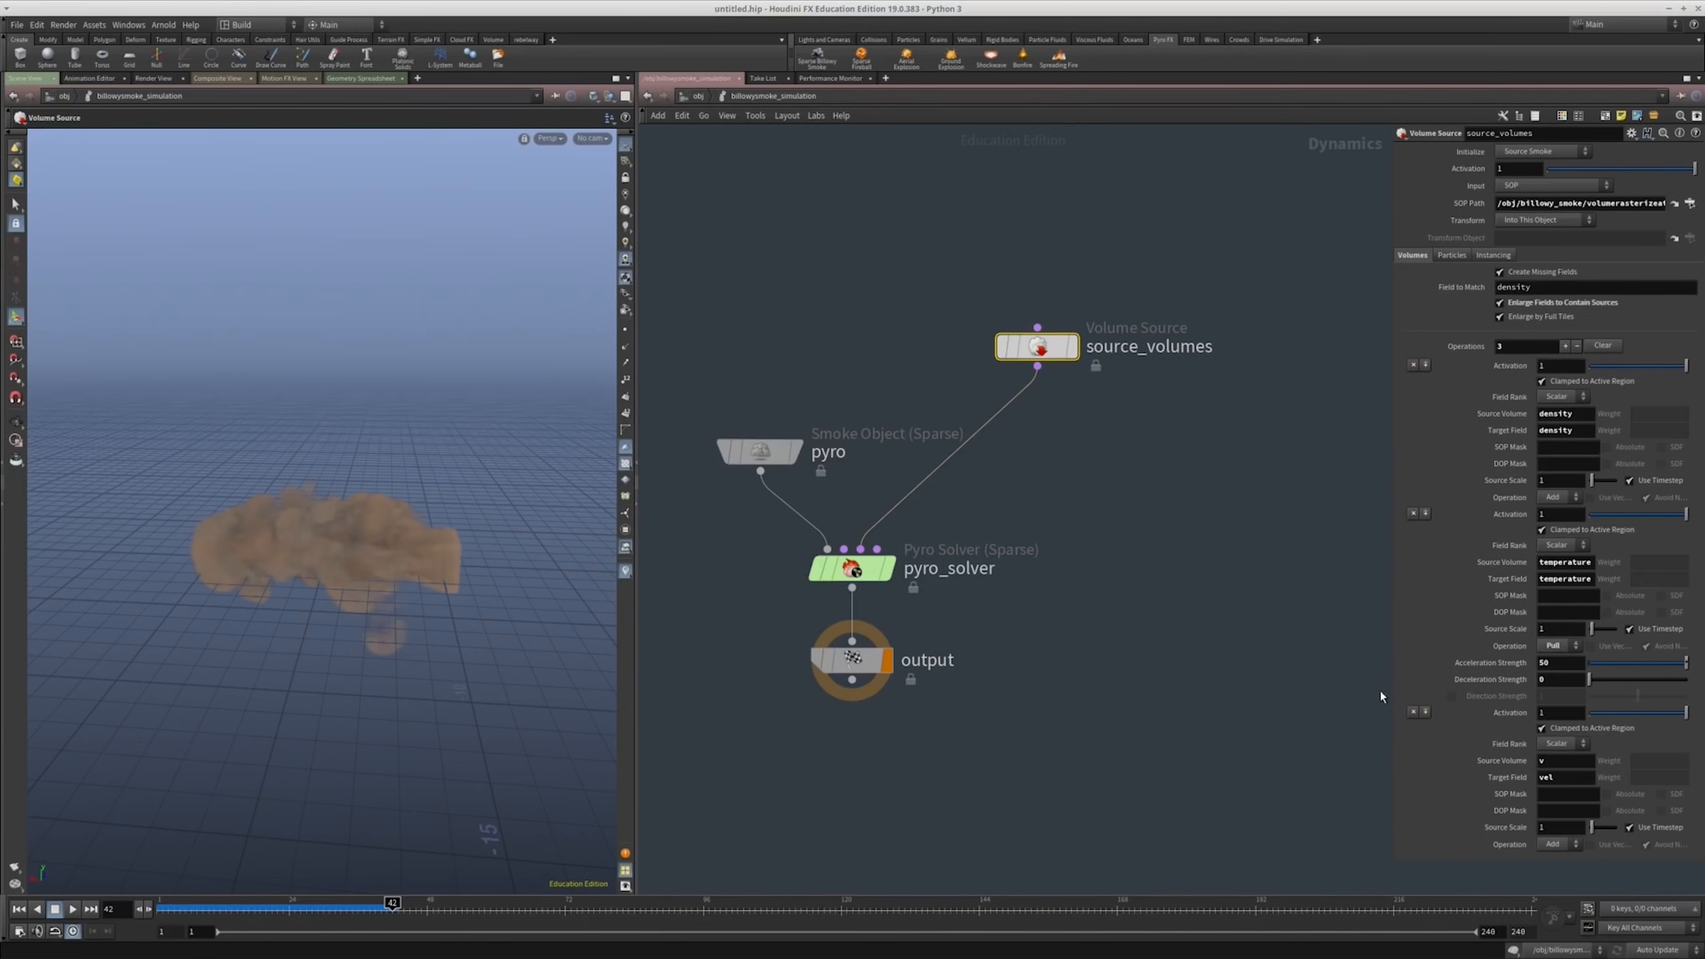
scroll(1380, 691, down, 3)
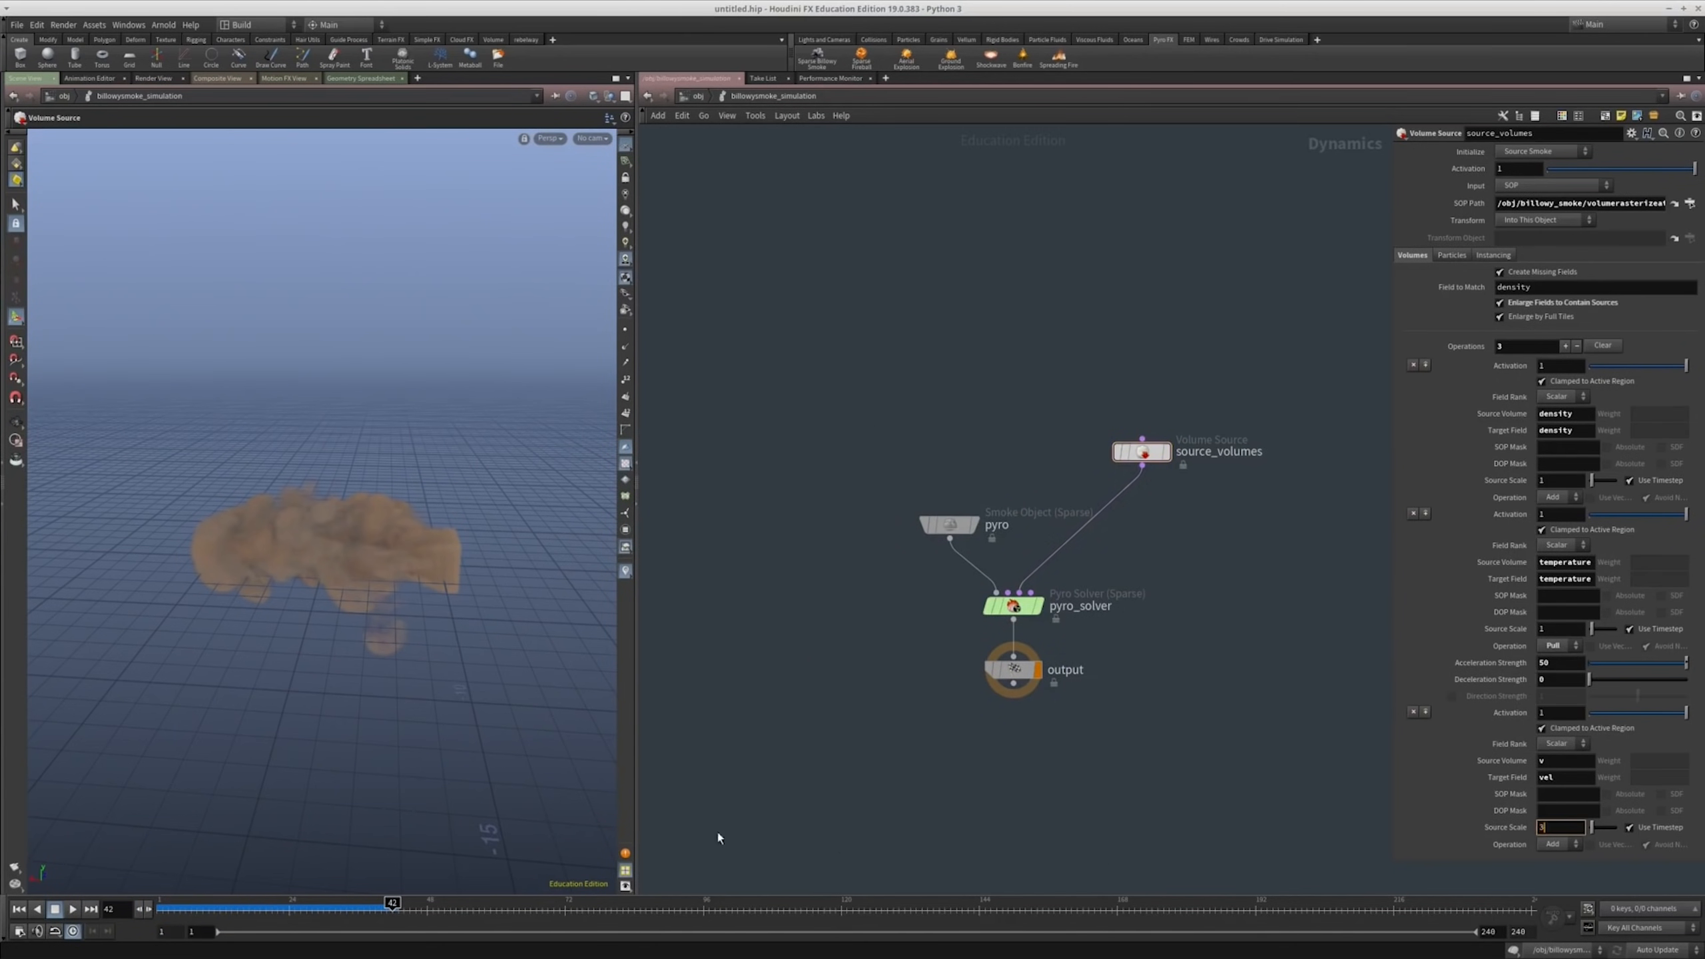
key(Return)
Step: Replay the simulation from the start with the stronger velocity source, and rewind to the first frame
click(21, 911)
click(70, 911)
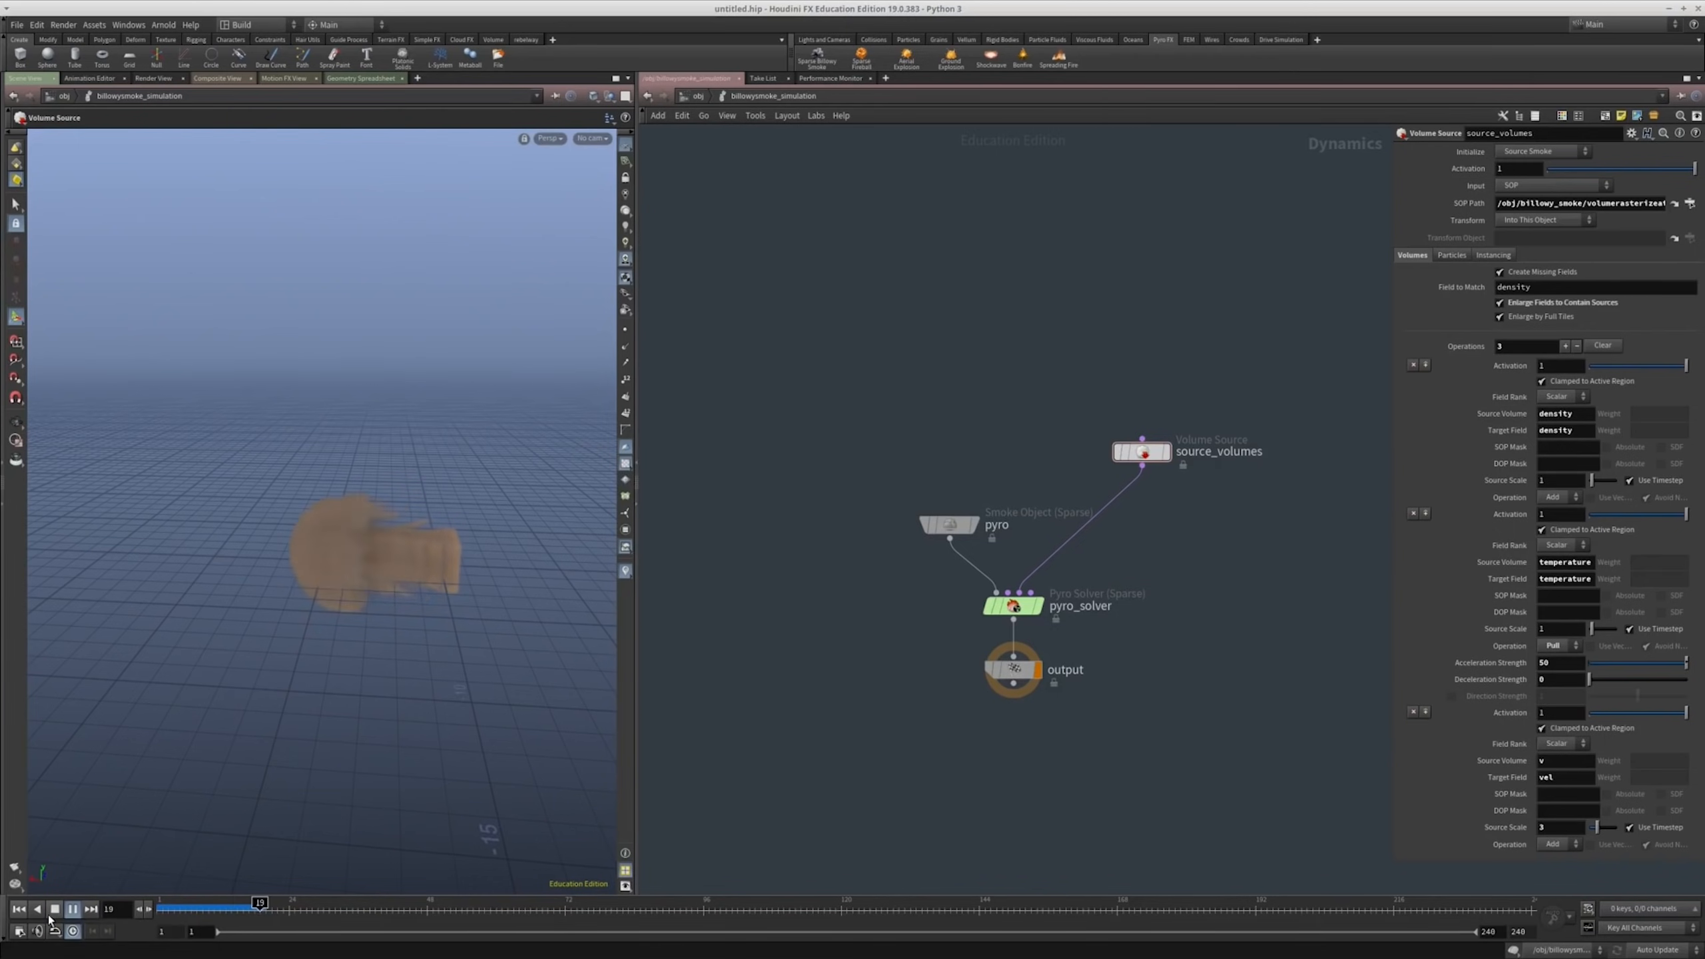
click(53, 910)
click(19, 910)
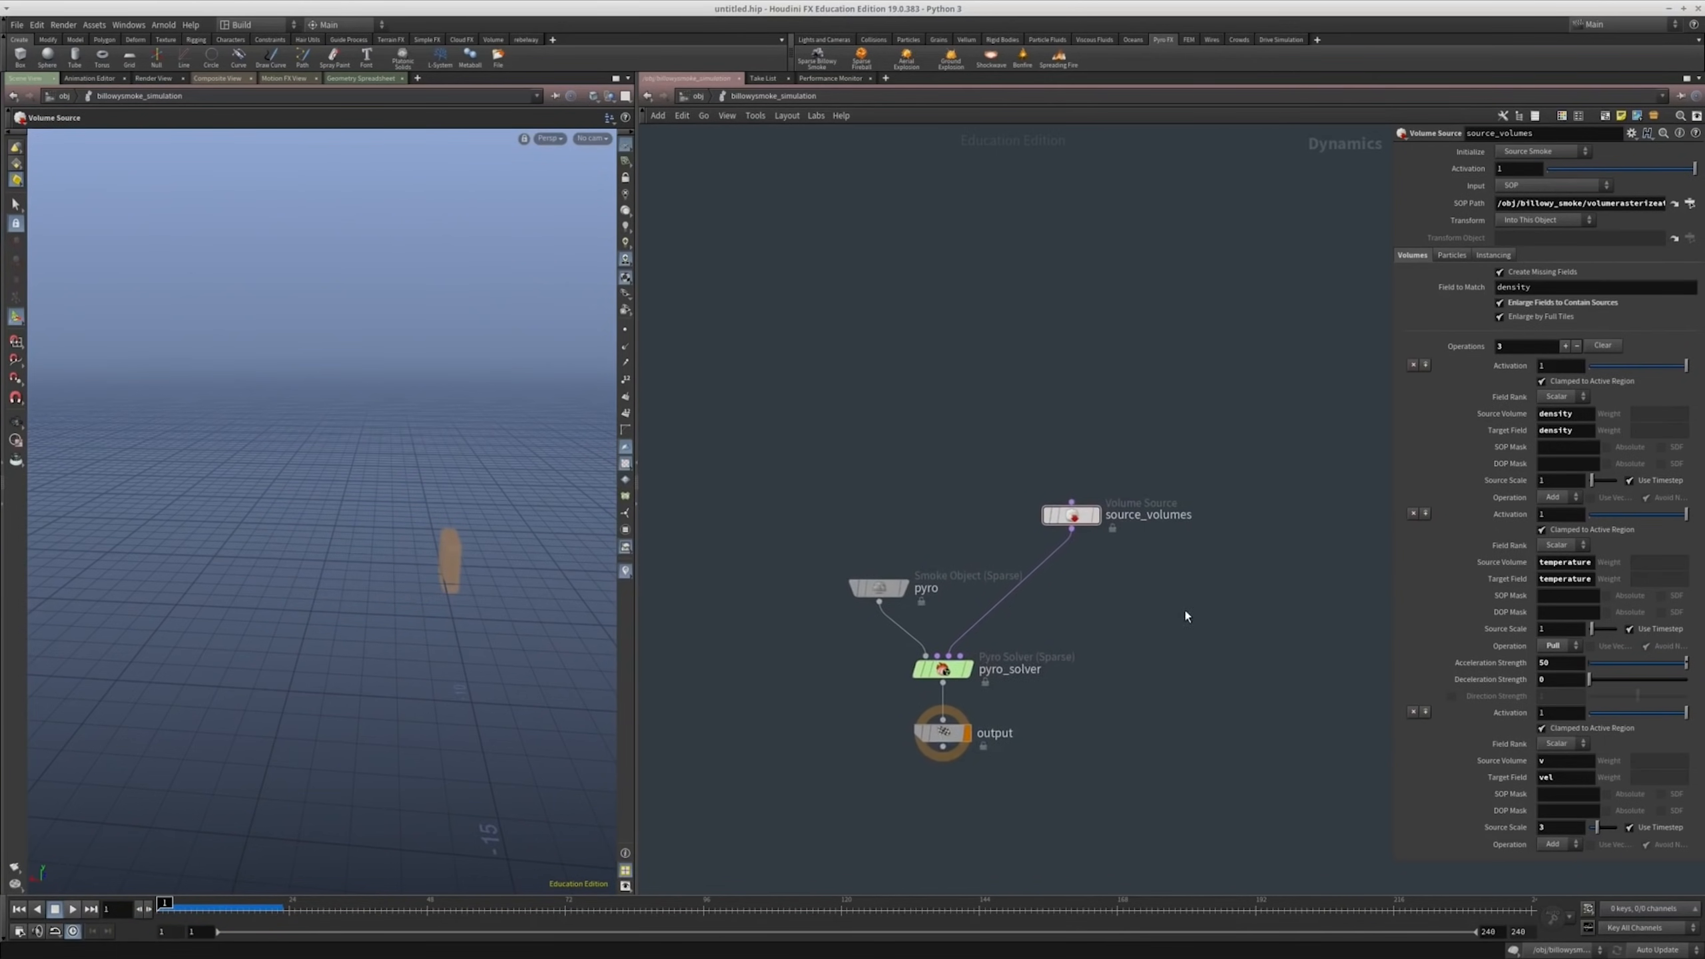
Step: Leave the simulation network and reopen the billowy_smoke geometry network
key(u)
click(835, 383)
double_click(834, 387)
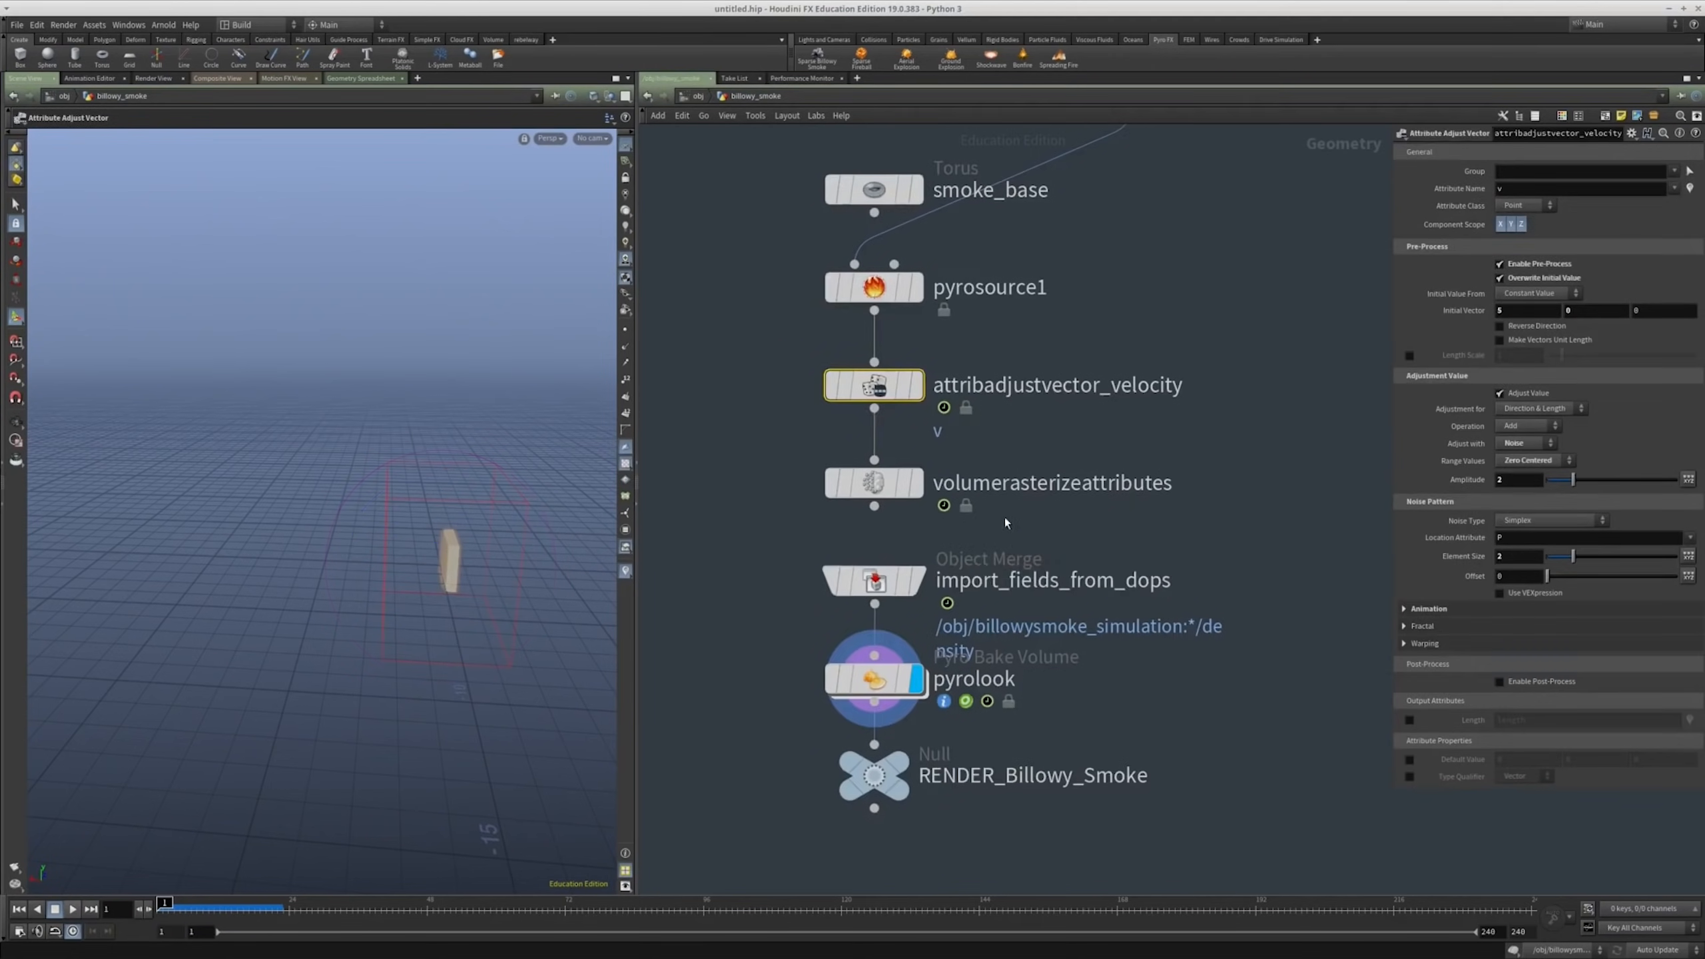
Step: Move the import_fields_from_dops, pyrolook and RENDER_Billowy_Smoke nodes farther down and place a Null node below volumerasterizeattributes
middle_drag(1046, 654, 1050, 454)
drag(1049, 689, 870, 675)
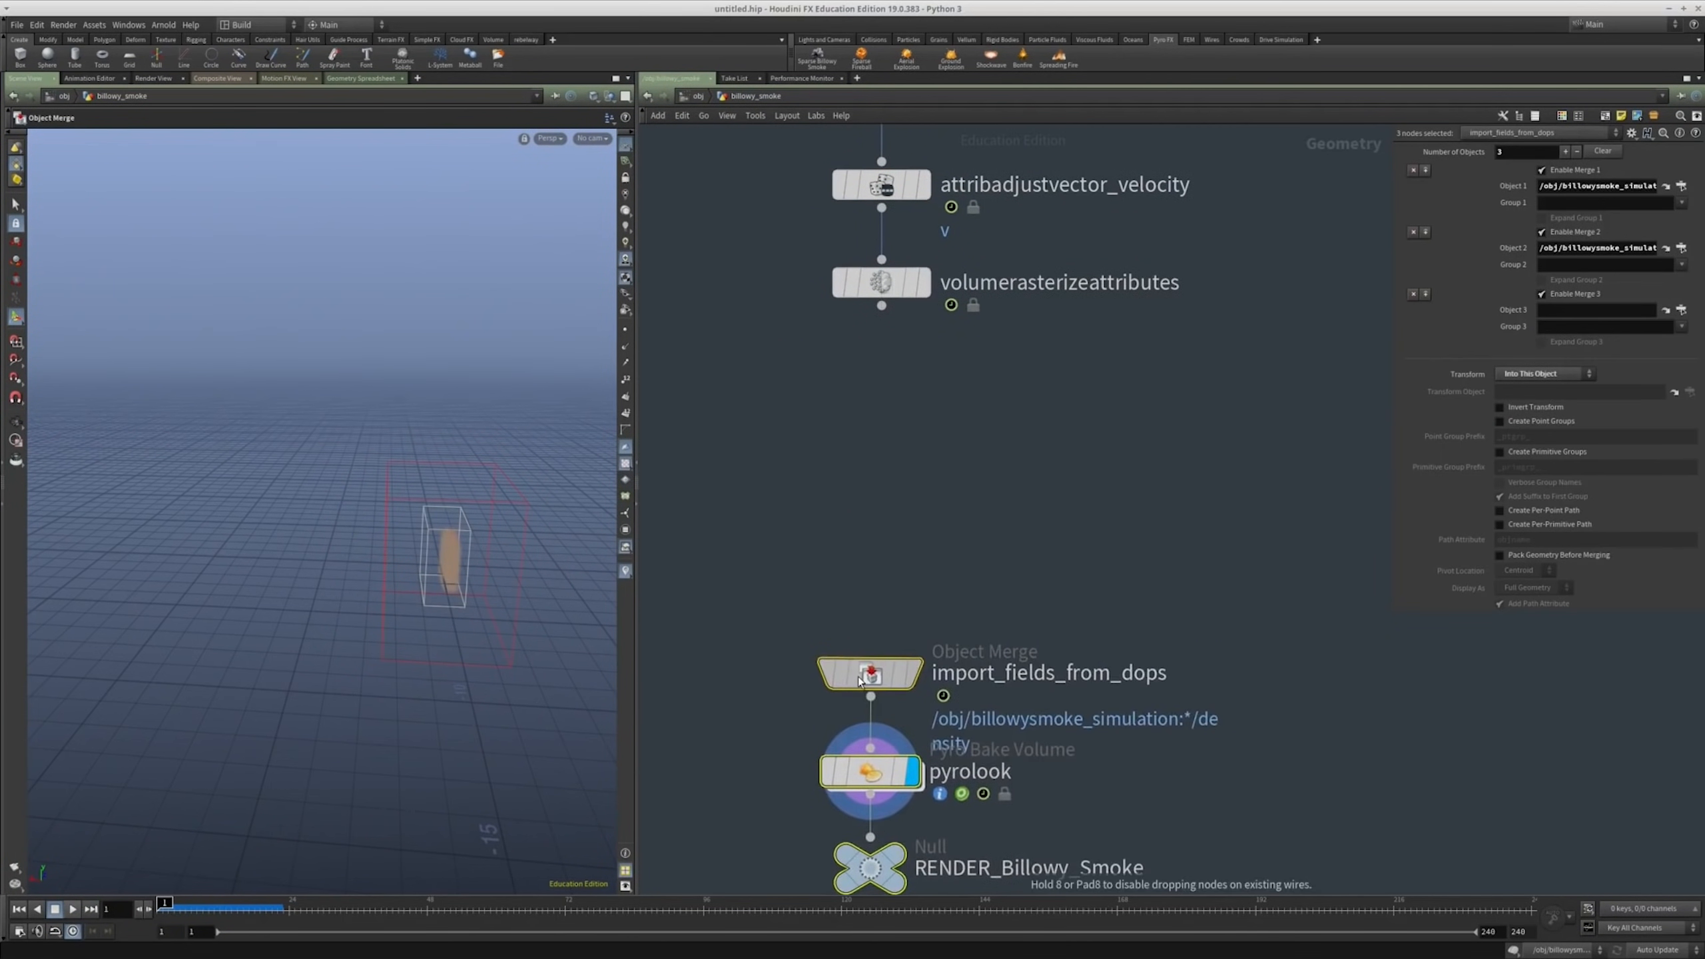
middle_drag(938, 399, 959, 545)
click(917, 464)
key(Tab)
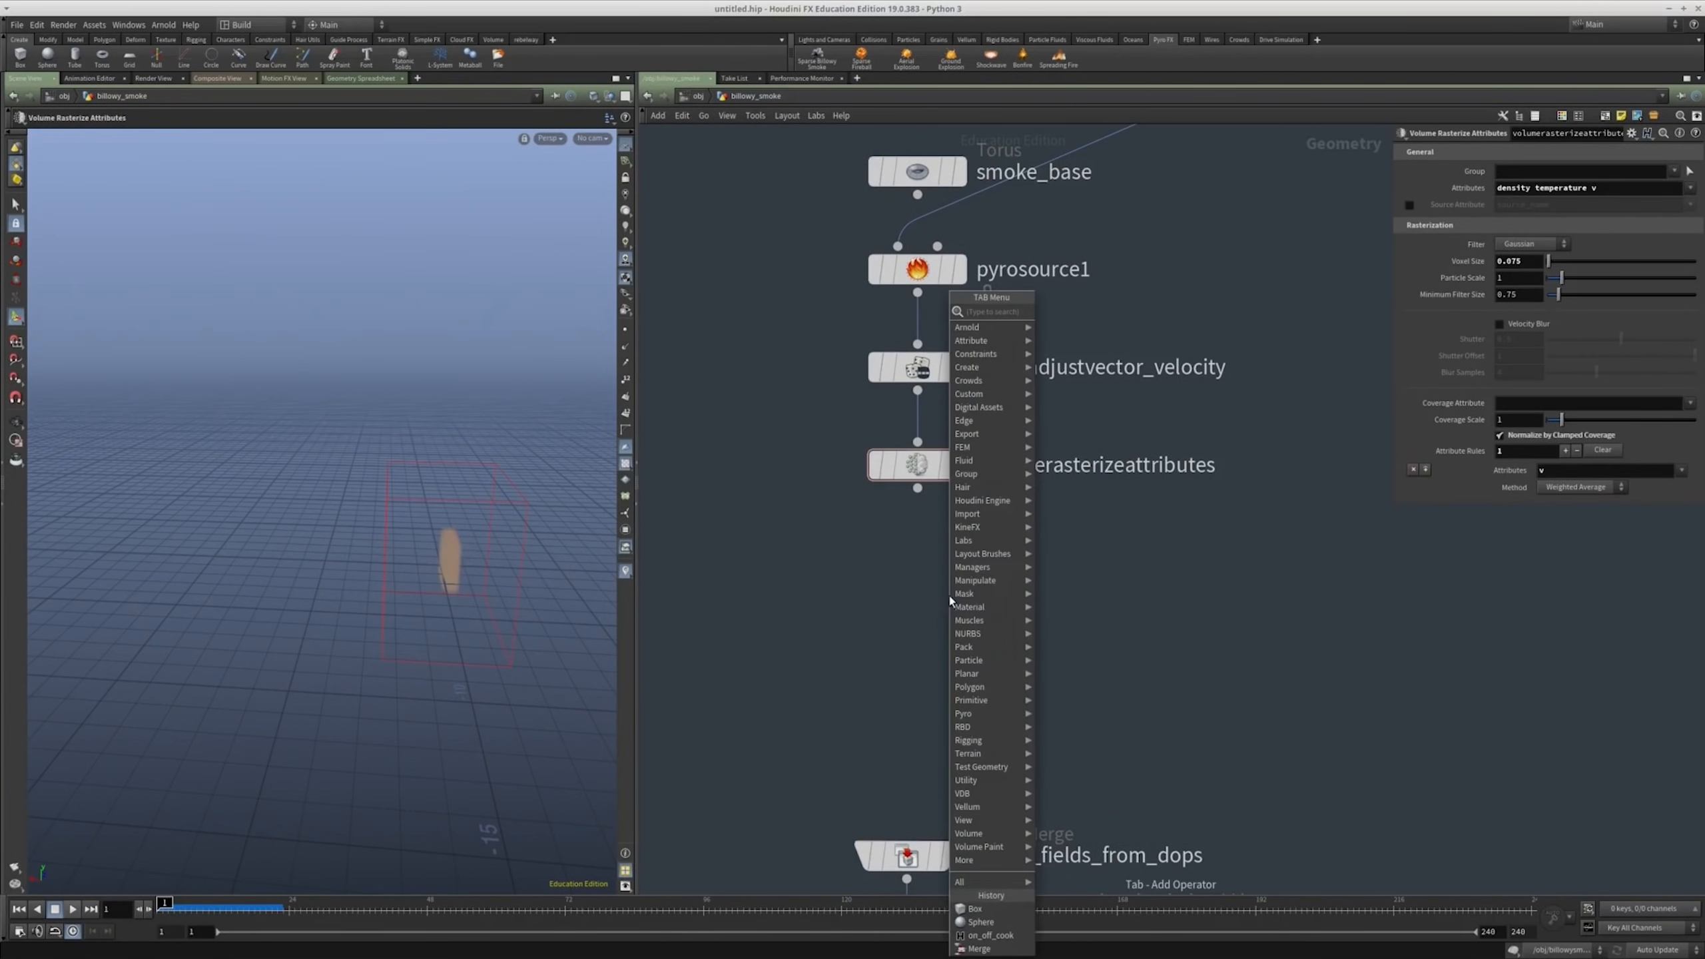
text(null)
key(Return)
click(917, 627)
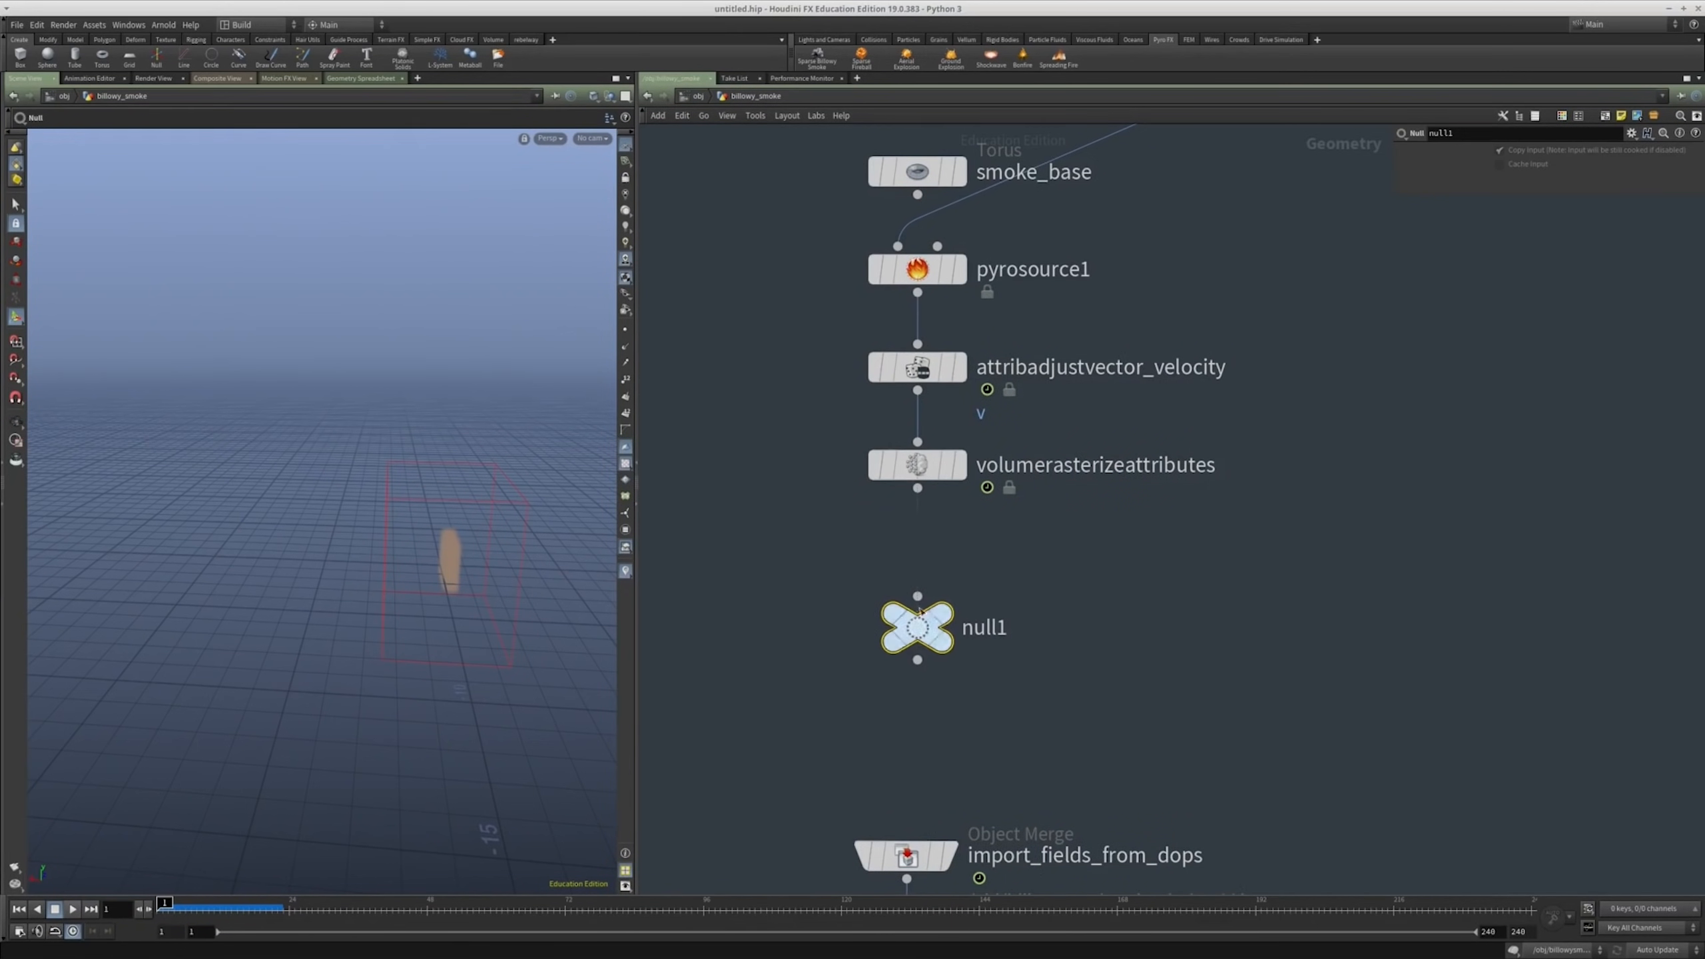
Step: Connect volumerasterizeattributes to the new Null and rename the Null as OUT_SOURCE
drag(918, 494, 917, 605)
double_click(994, 631)
text(OUT_SOURCE)
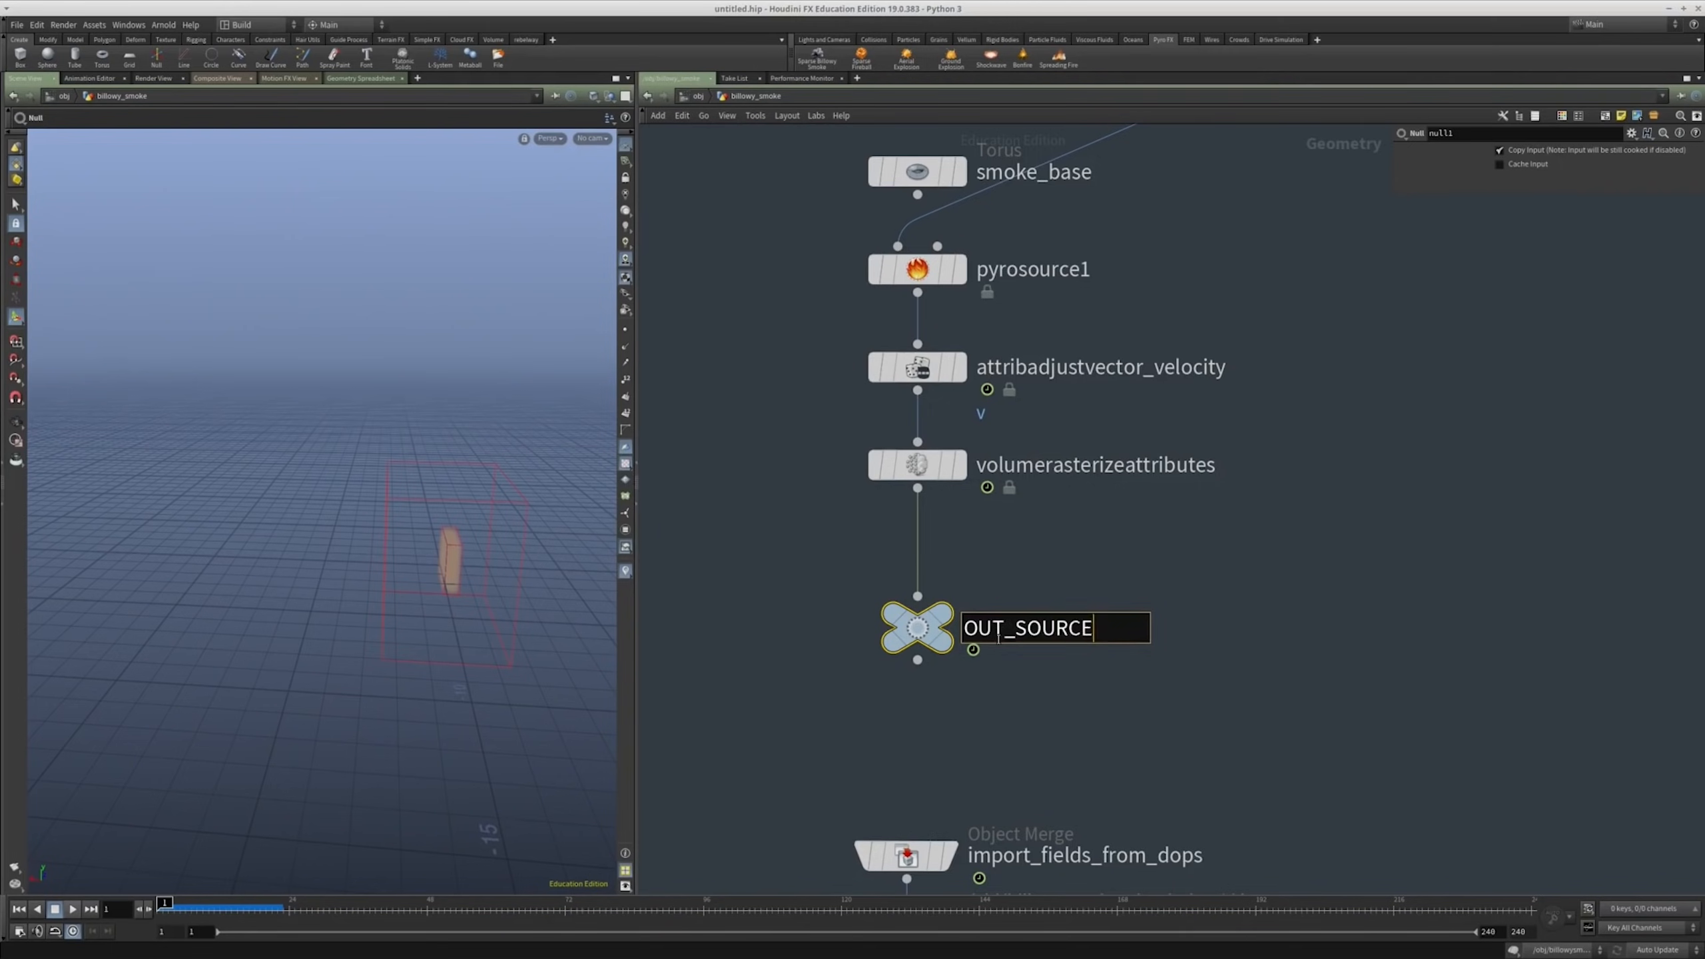
key(Return)
Step: Insert a Volume Velocity node between volumerasterizeattributes and OUT_SOURCE
middle_drag(1197, 609, 1052, 536)
key(Tab)
text(velo)
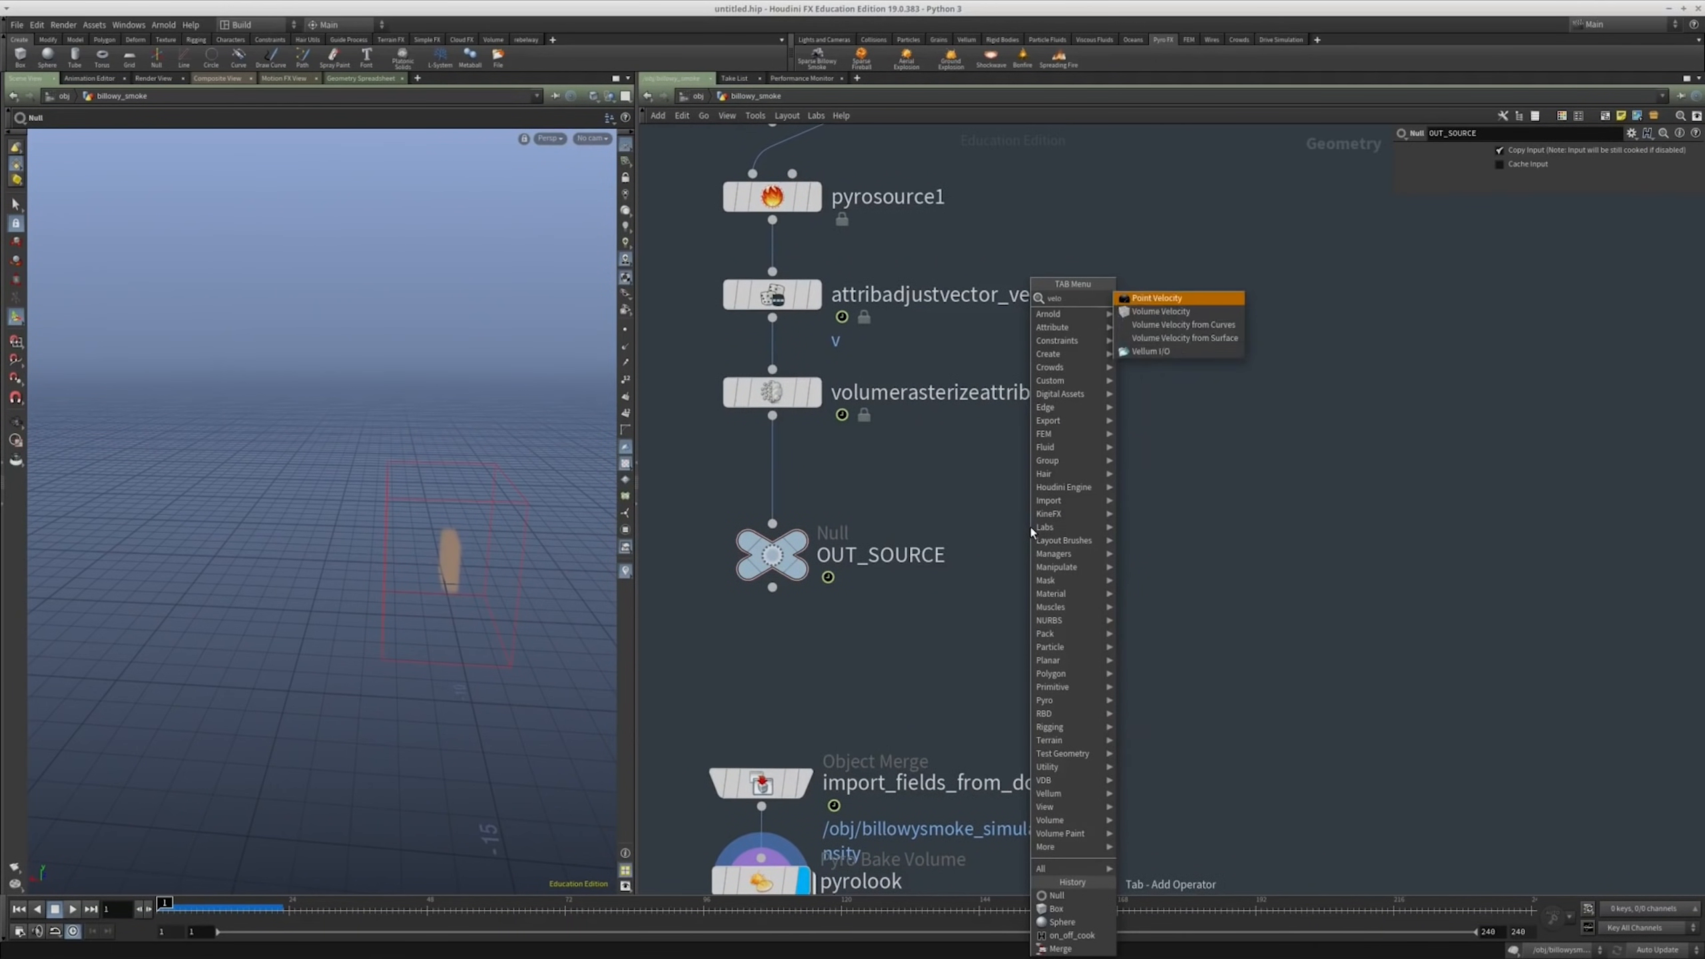
text(city)
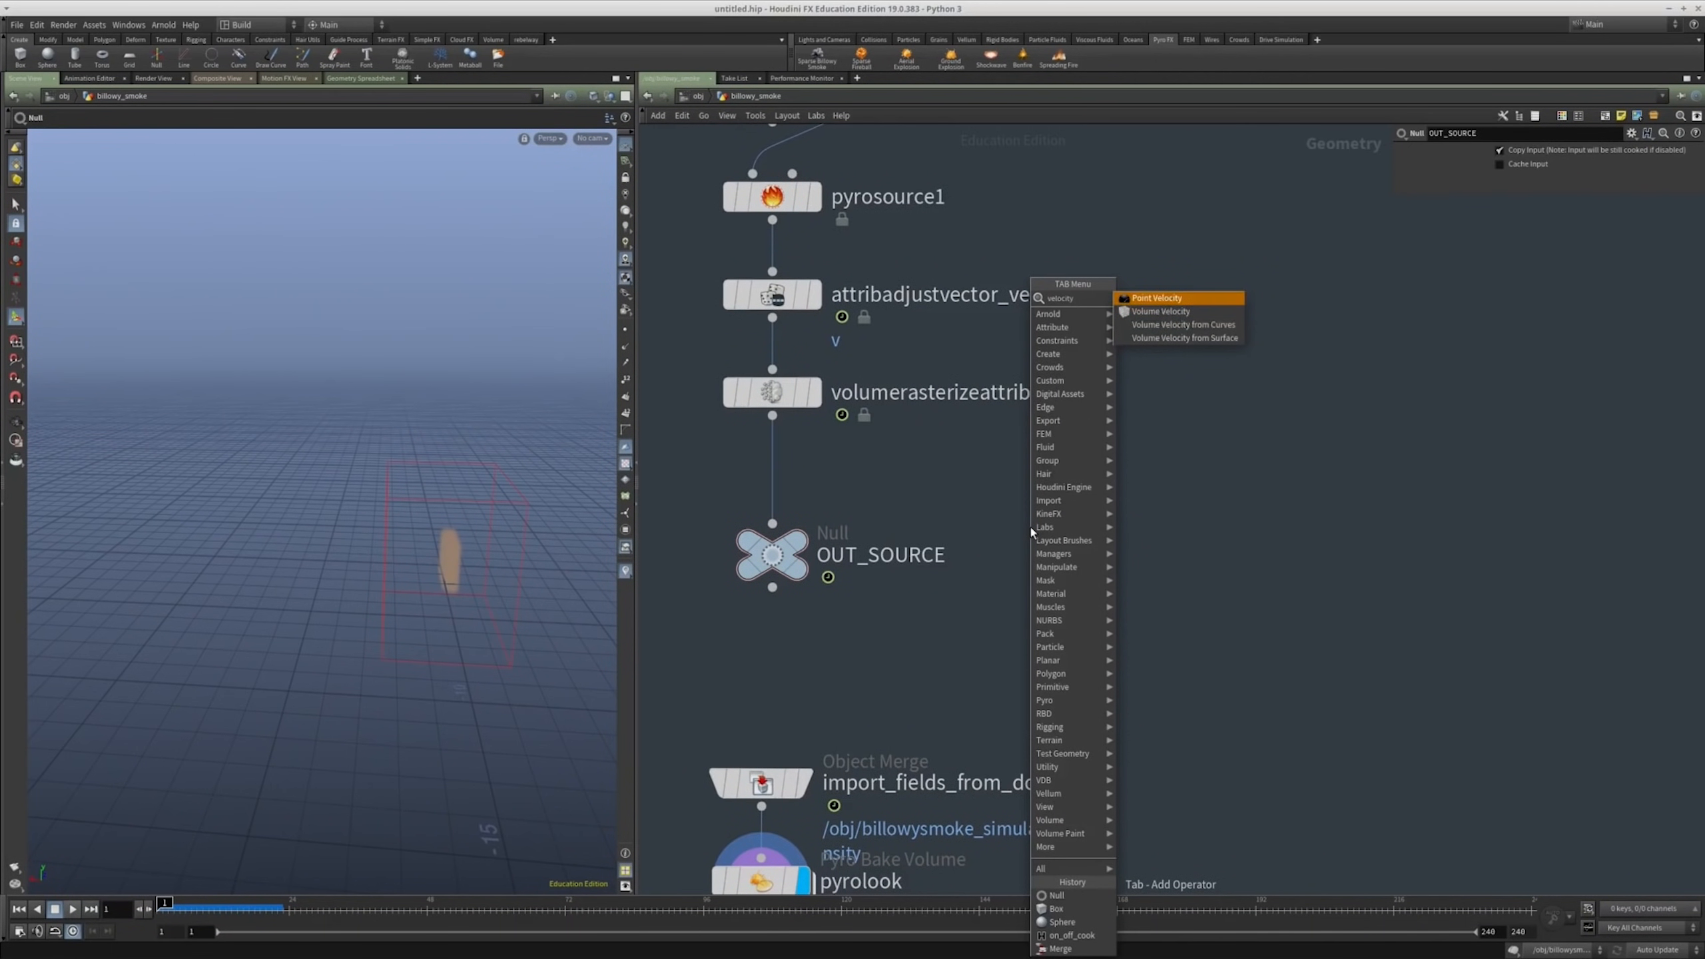
click(1156, 312)
click(805, 456)
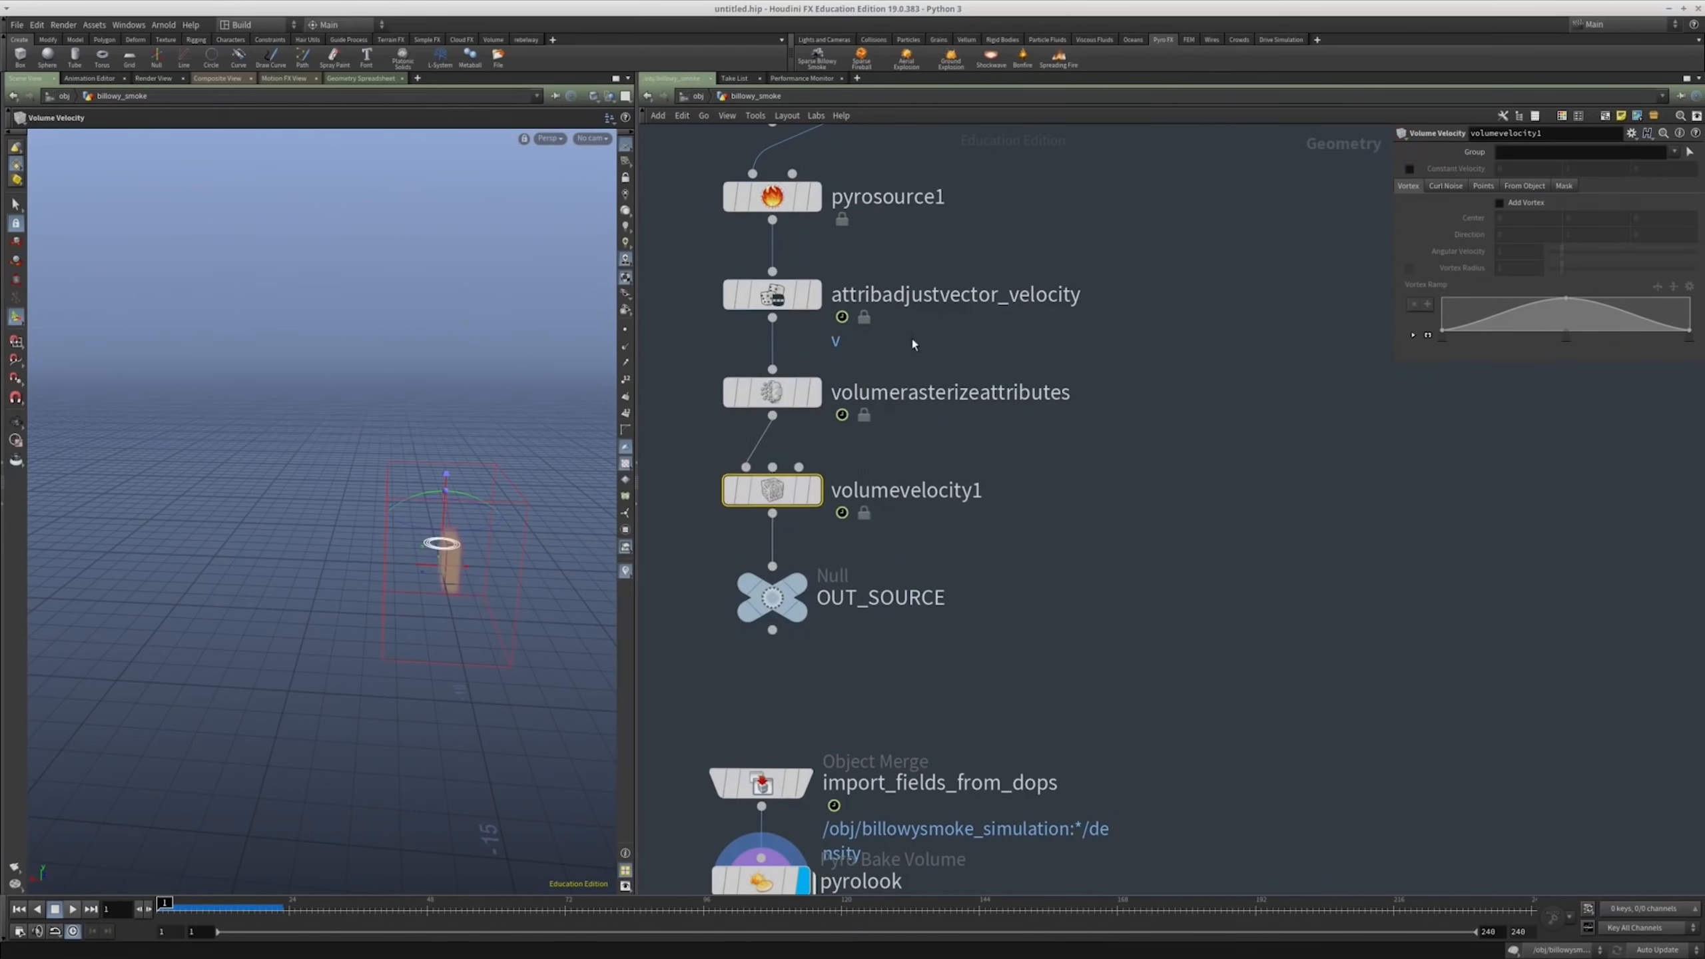
Step: Display the volumevelocity1 node's output, select the node, and frame the source volume in the viewport
middle_drag(912, 344, 925, 407)
click(826, 358)
click(783, 357)
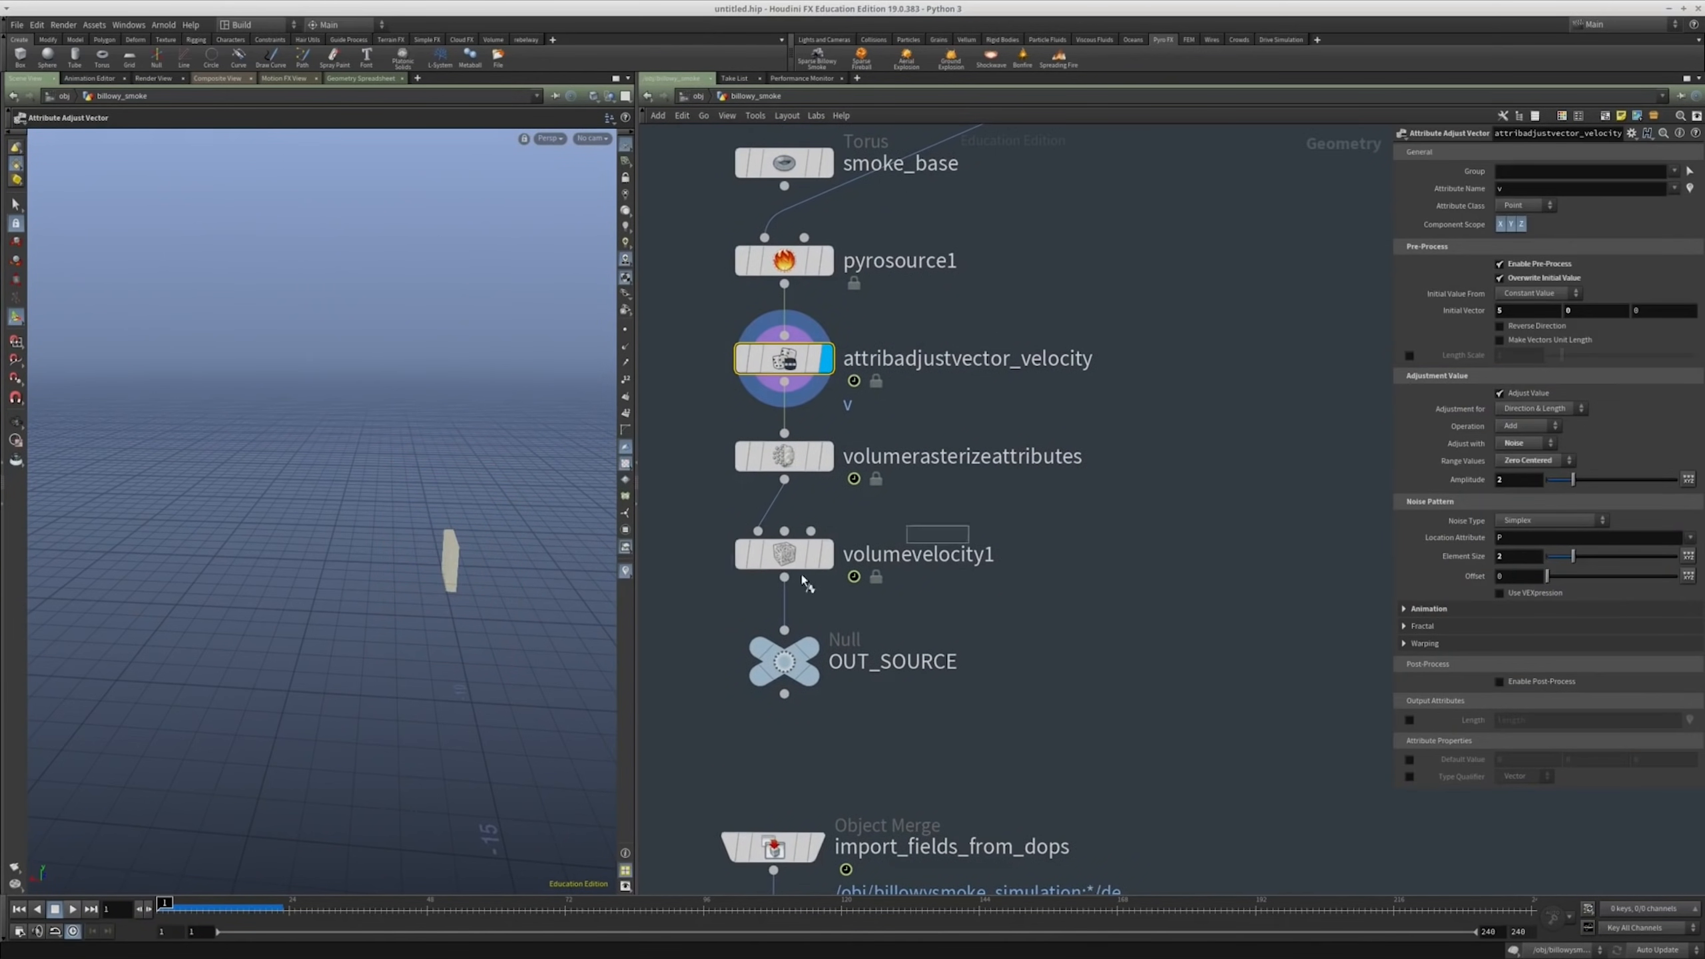
click(826, 554)
drag(938, 597, 802, 560)
key(space+g)
drag(388, 548, 420, 498)
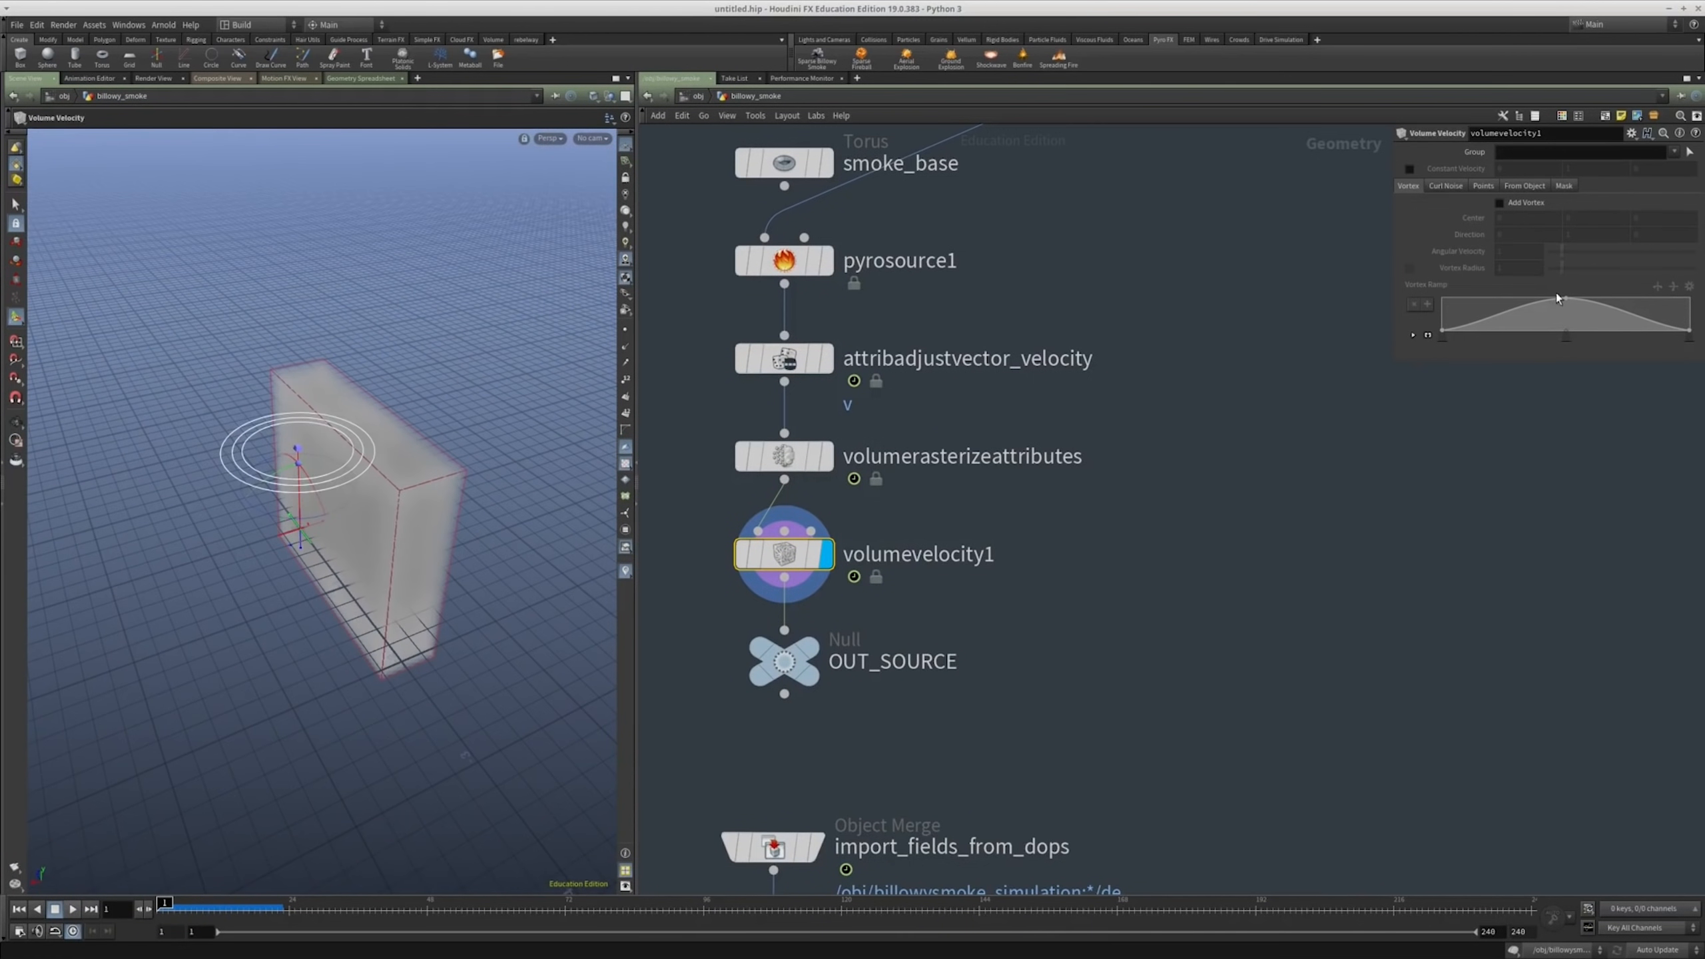
Step: Try the Constant Velocity option on volumevelocity1, switch it back off, and enable Add Curl Noise
click(1409, 169)
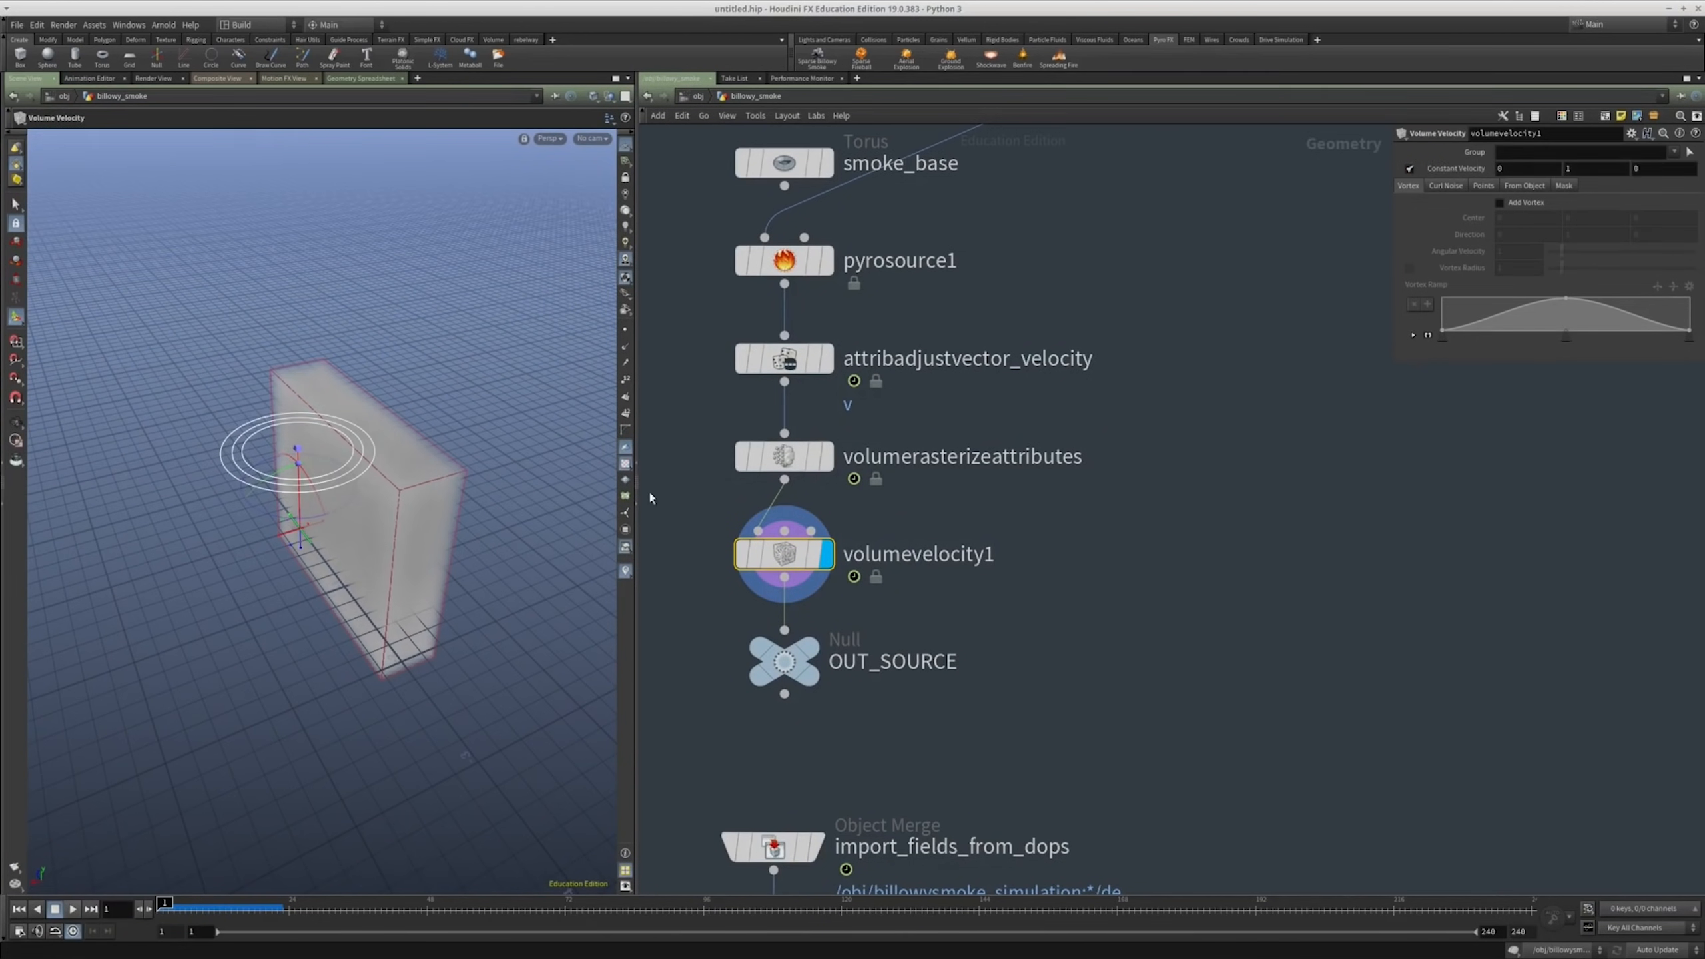
click(1410, 170)
click(1446, 186)
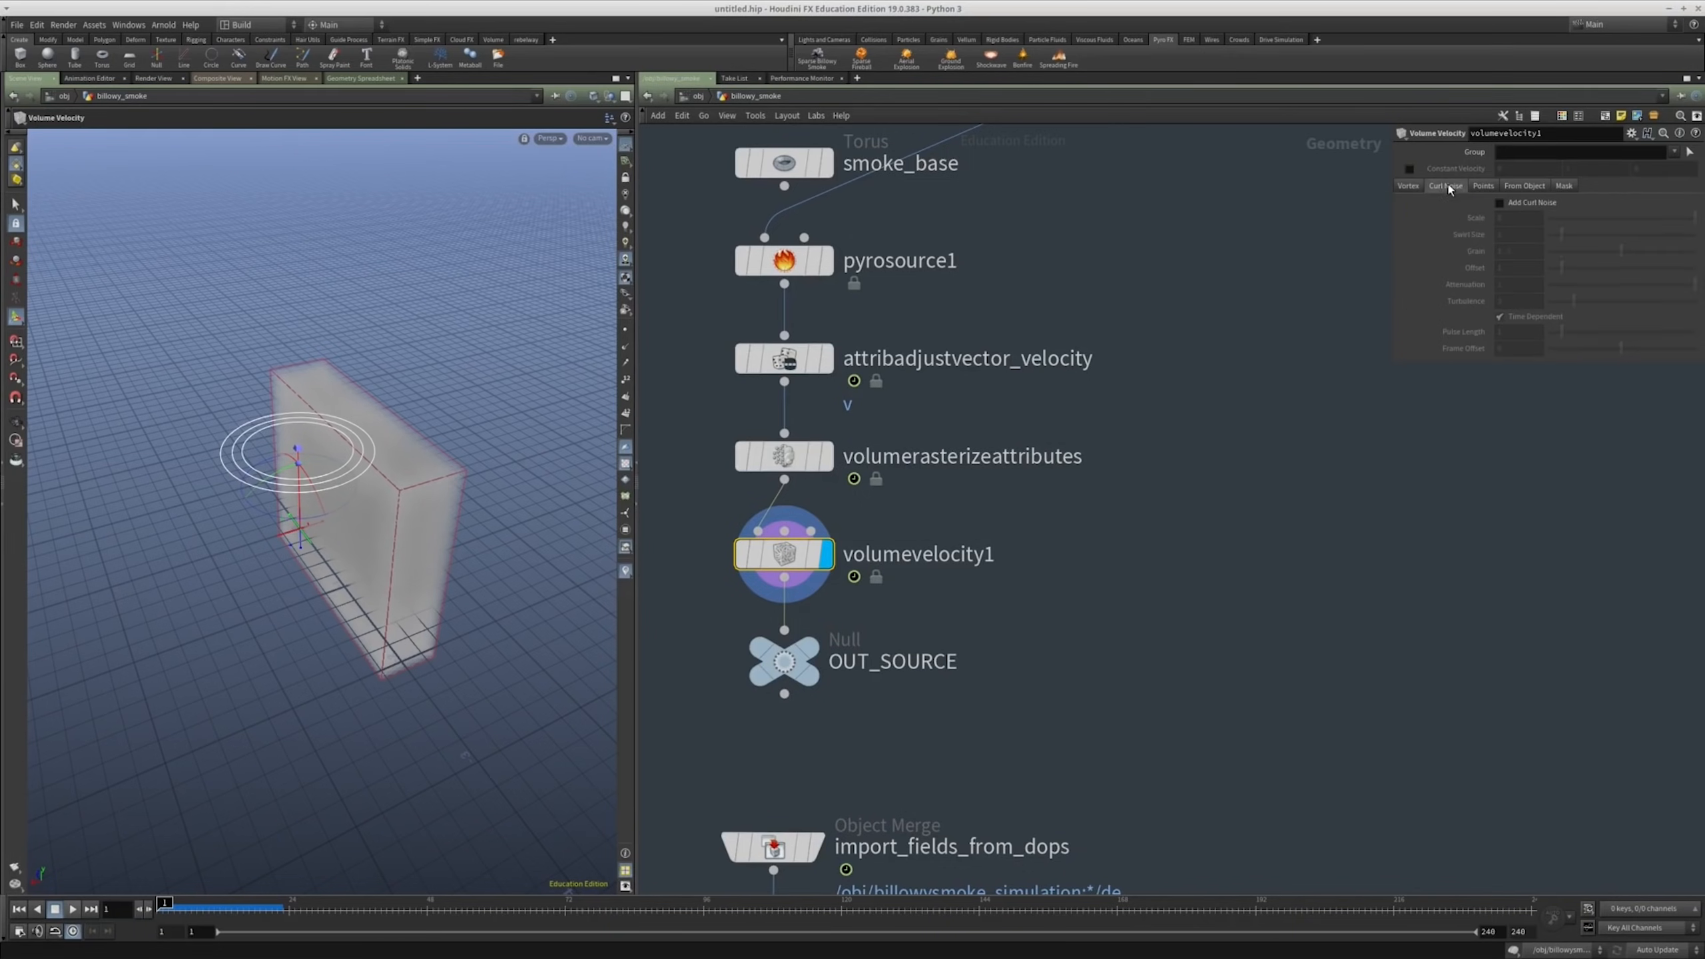
click(1498, 204)
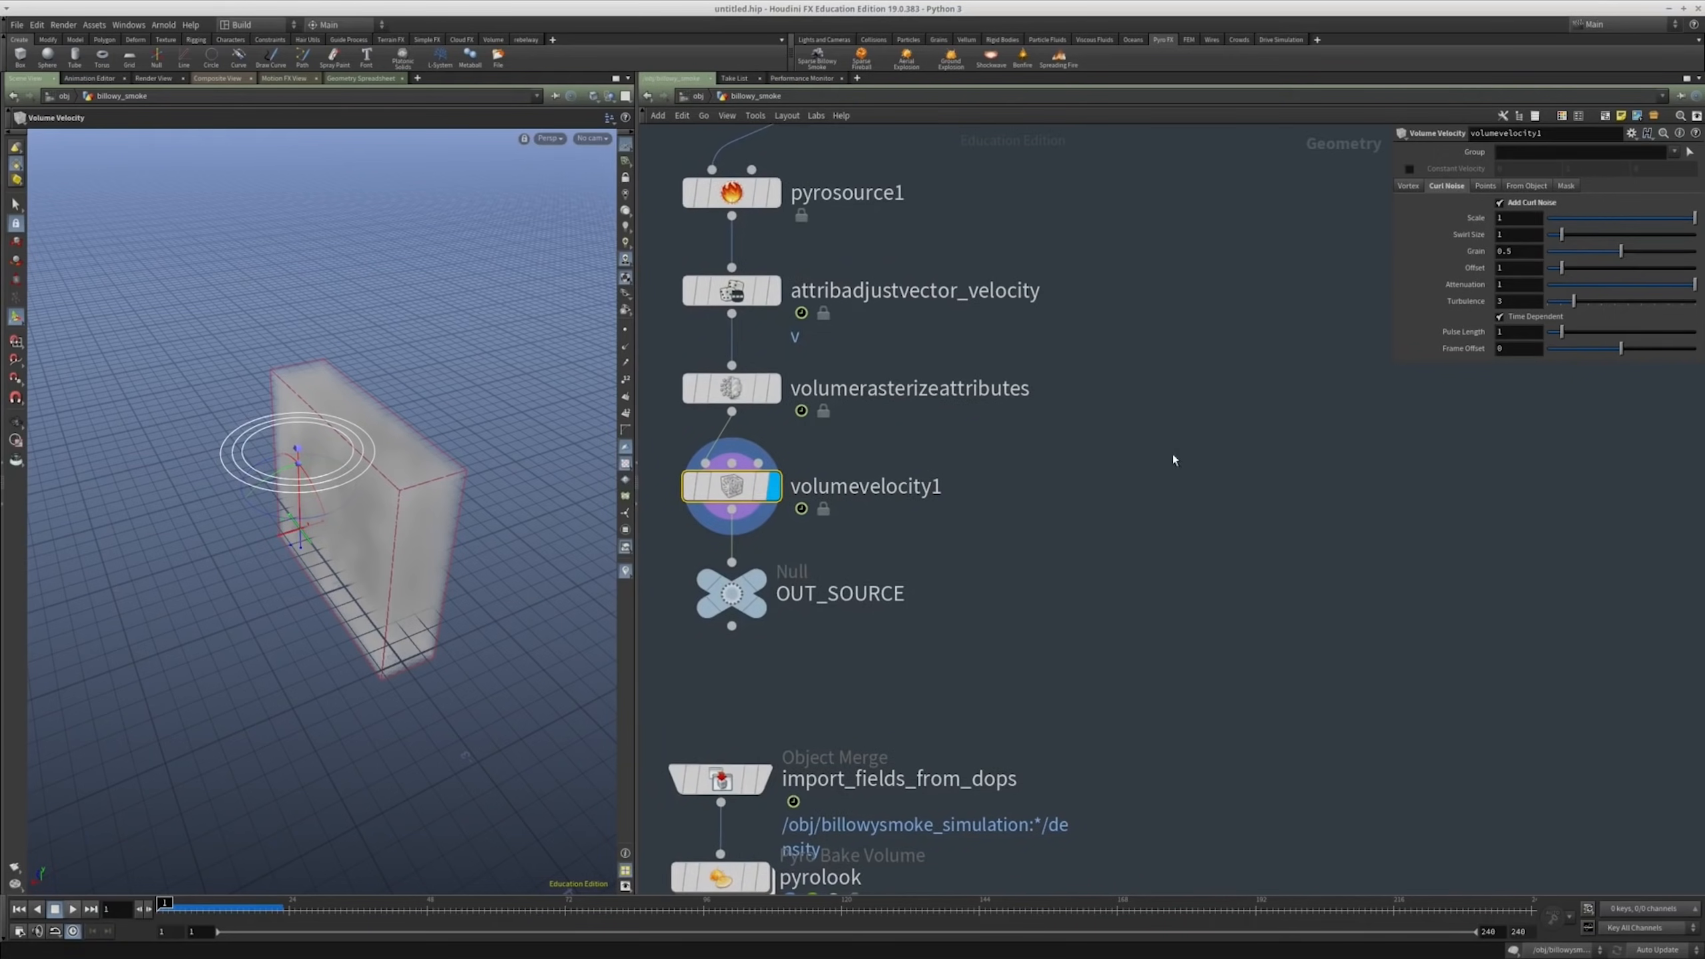
Step: Add a Scatter node fed by volumevelocity1 to generate points inside the source volume
key(Tab)
text(sca)
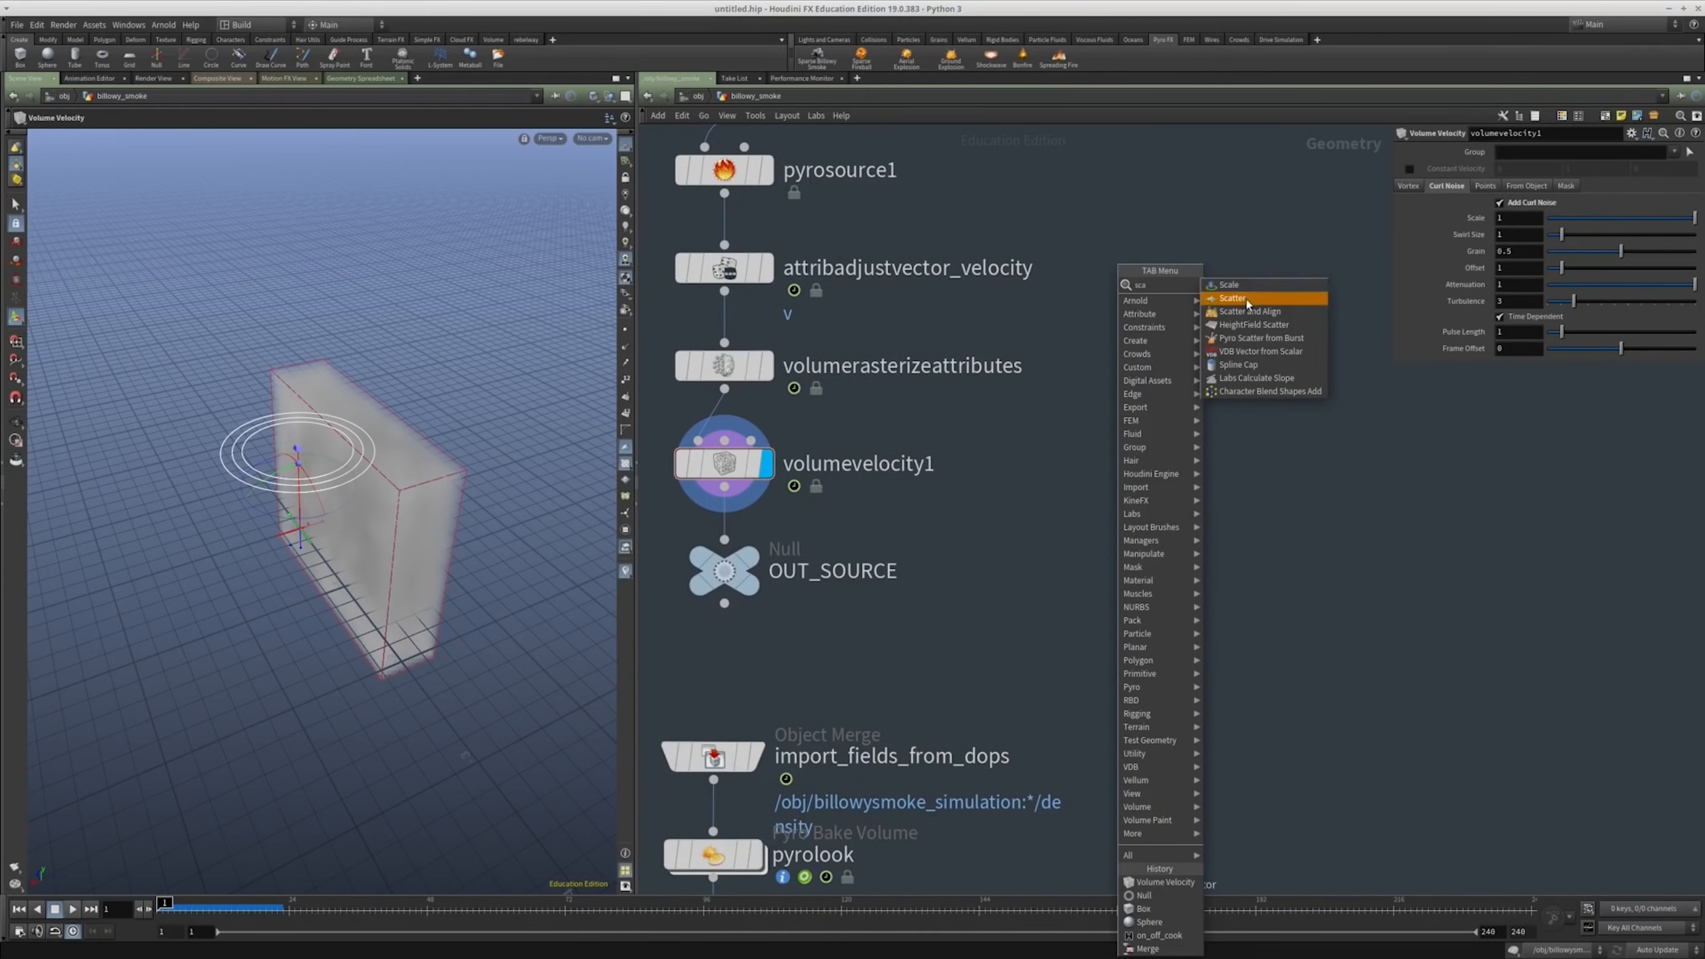
click(1247, 304)
click(1017, 531)
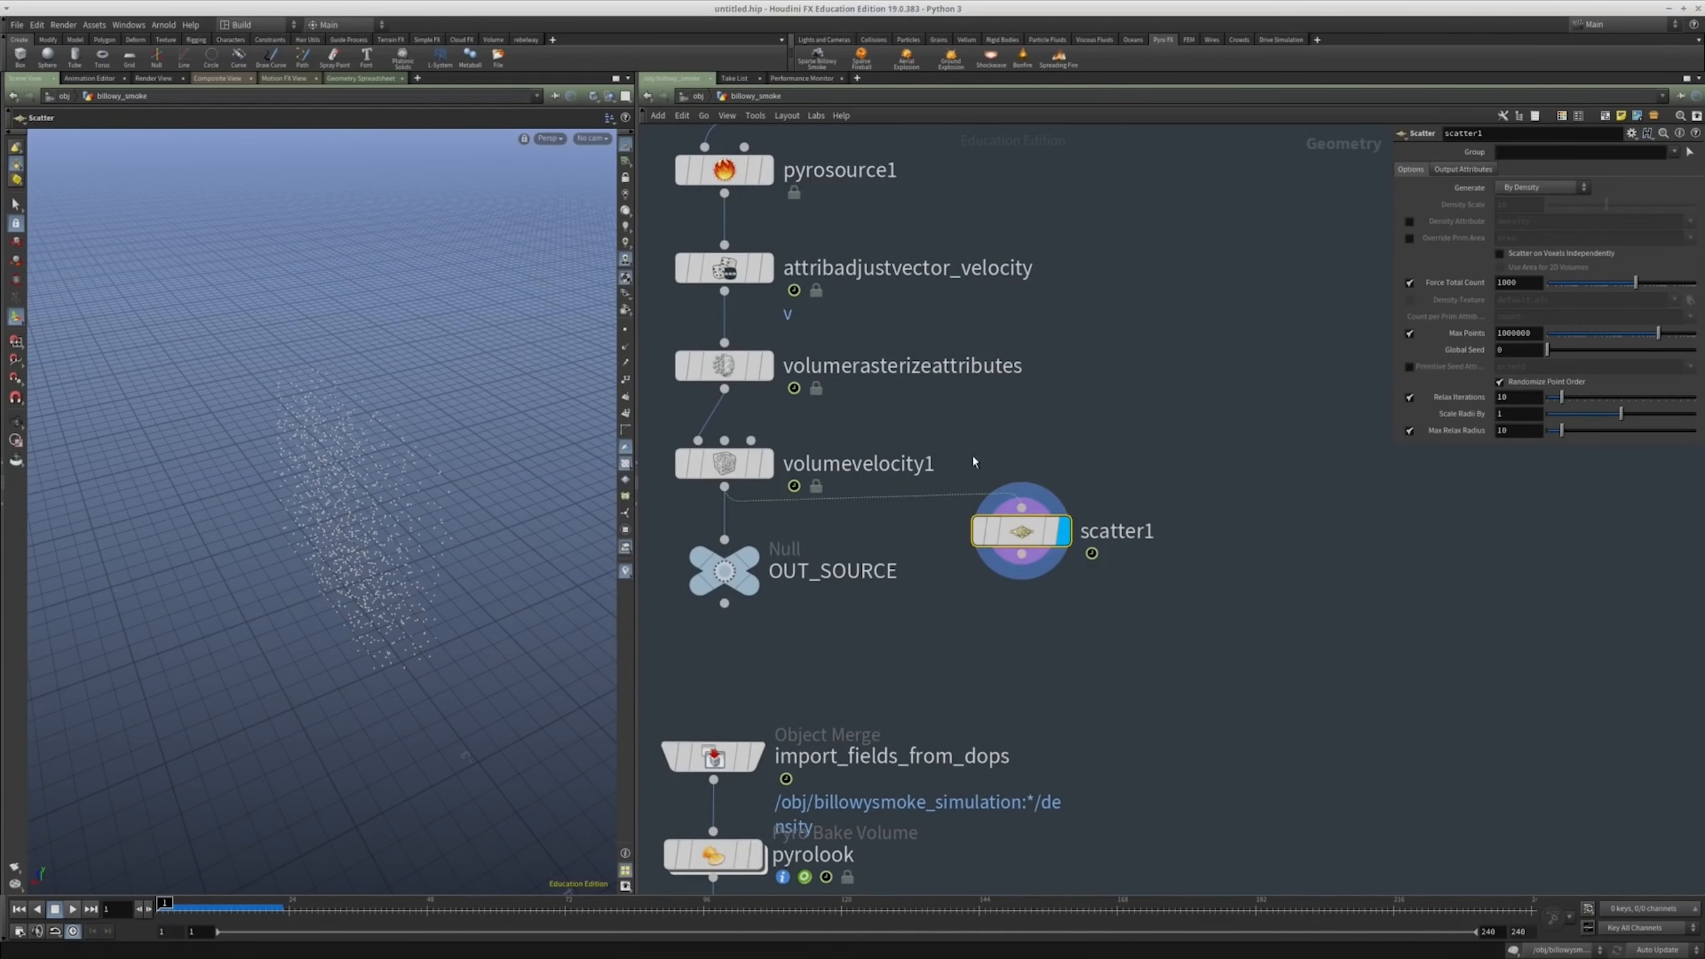
Step: Add a Volume Trail node and connect volumevelocity1 and scatter1 to its two inputs
key(Tab)
text(volumetr)
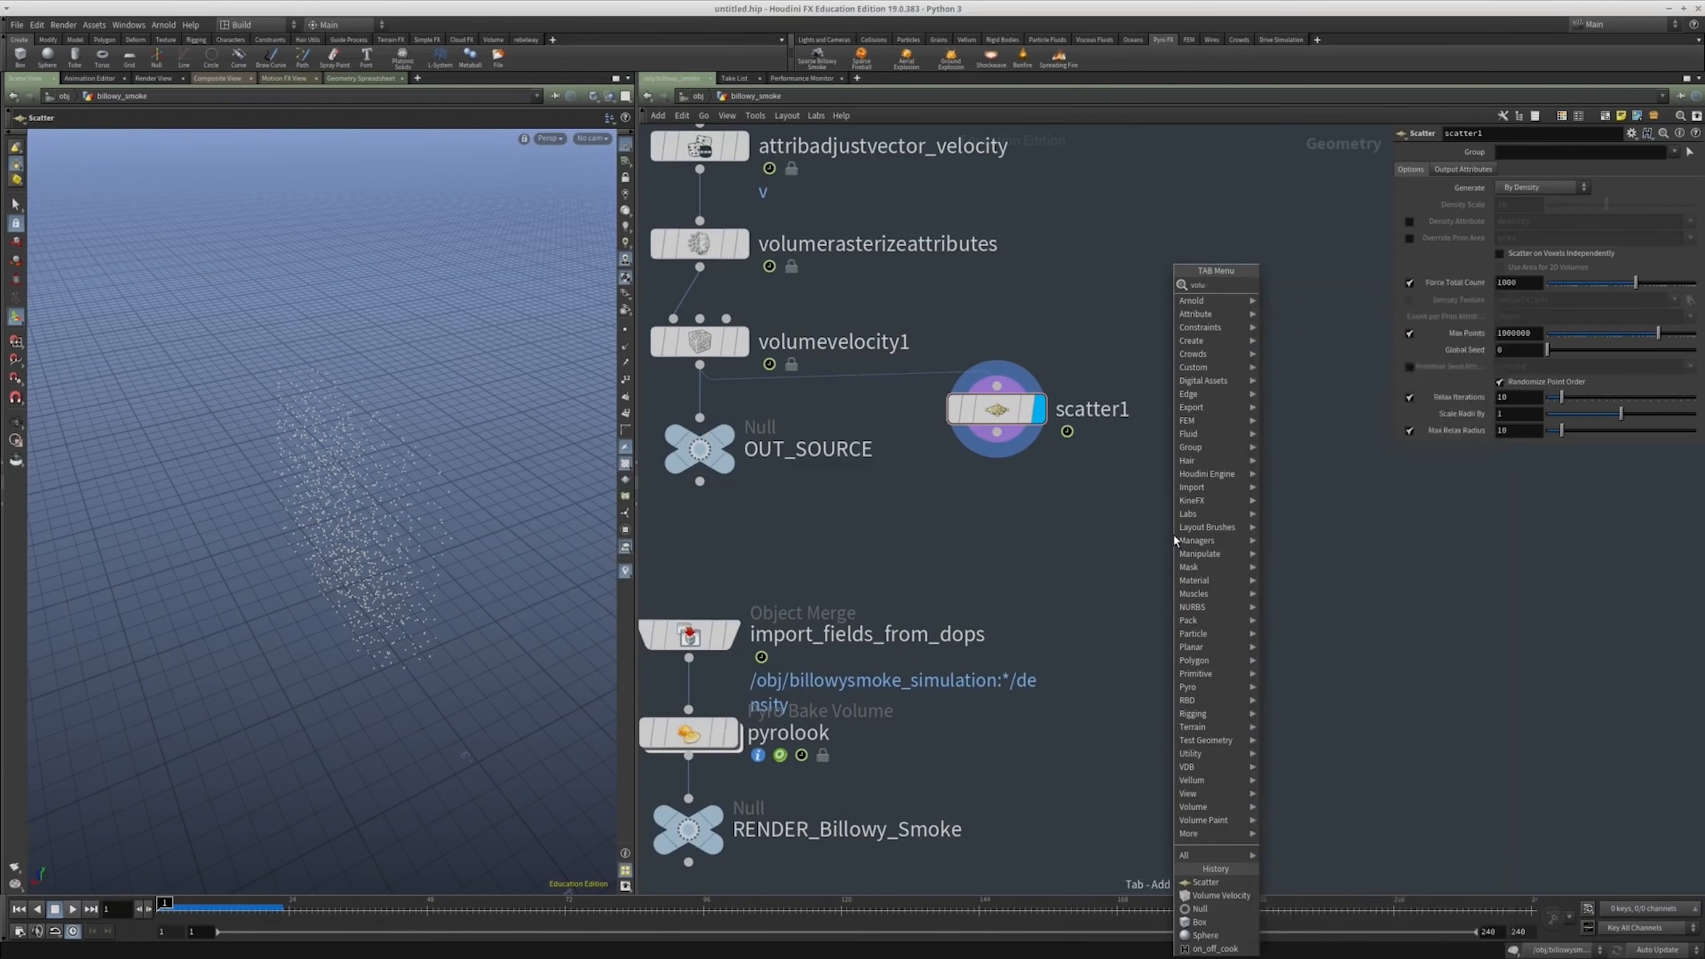
key(Return)
click(1174, 536)
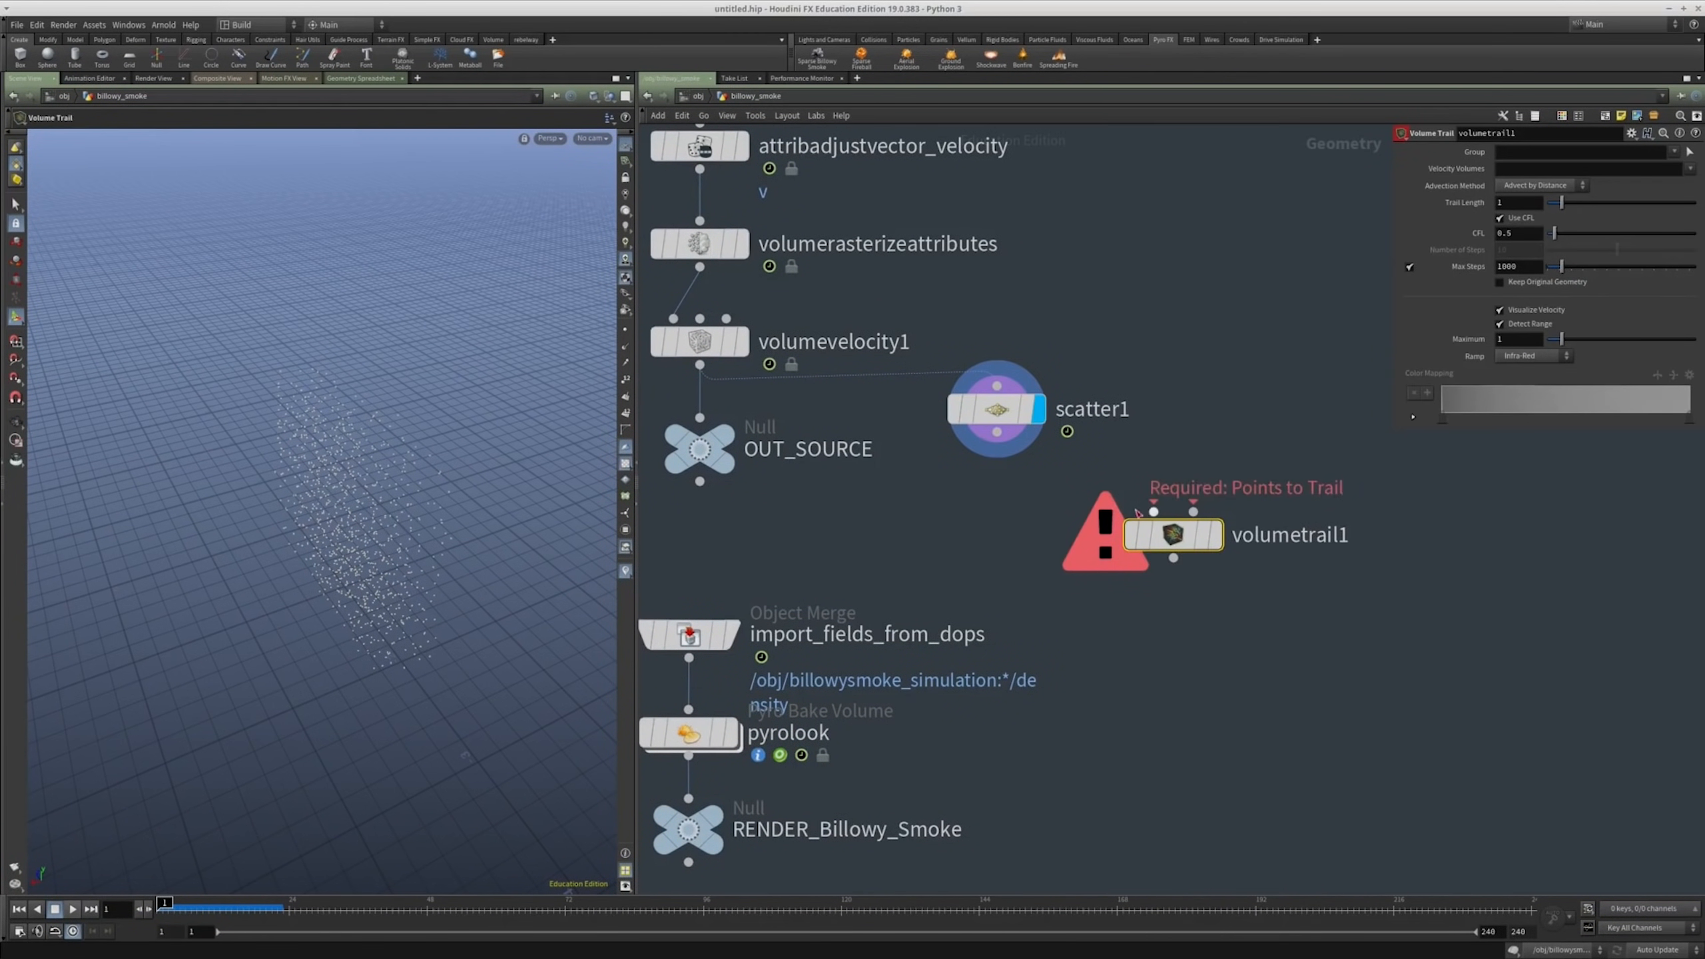
drag(1153, 512, 699, 365)
drag(997, 432, 1192, 511)
drag(973, 415, 974, 474)
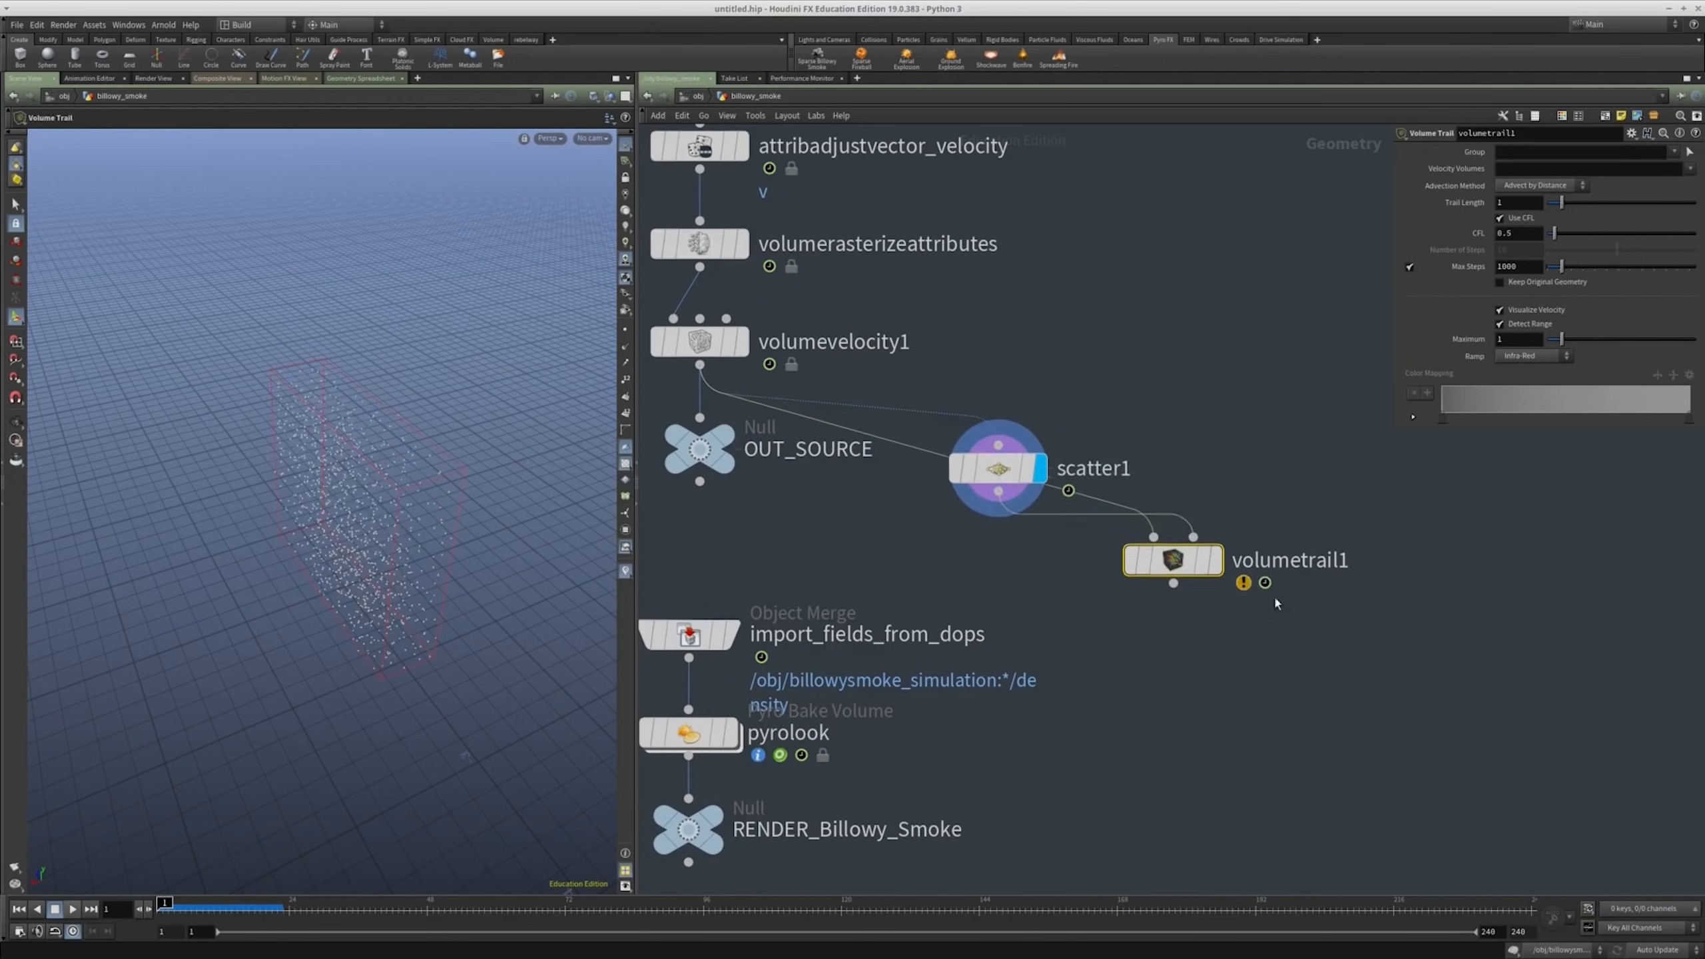
Step: Display volumetrail1, move scatter1 above it, and swap its inputs so the scattered points feed the first one
click(1215, 565)
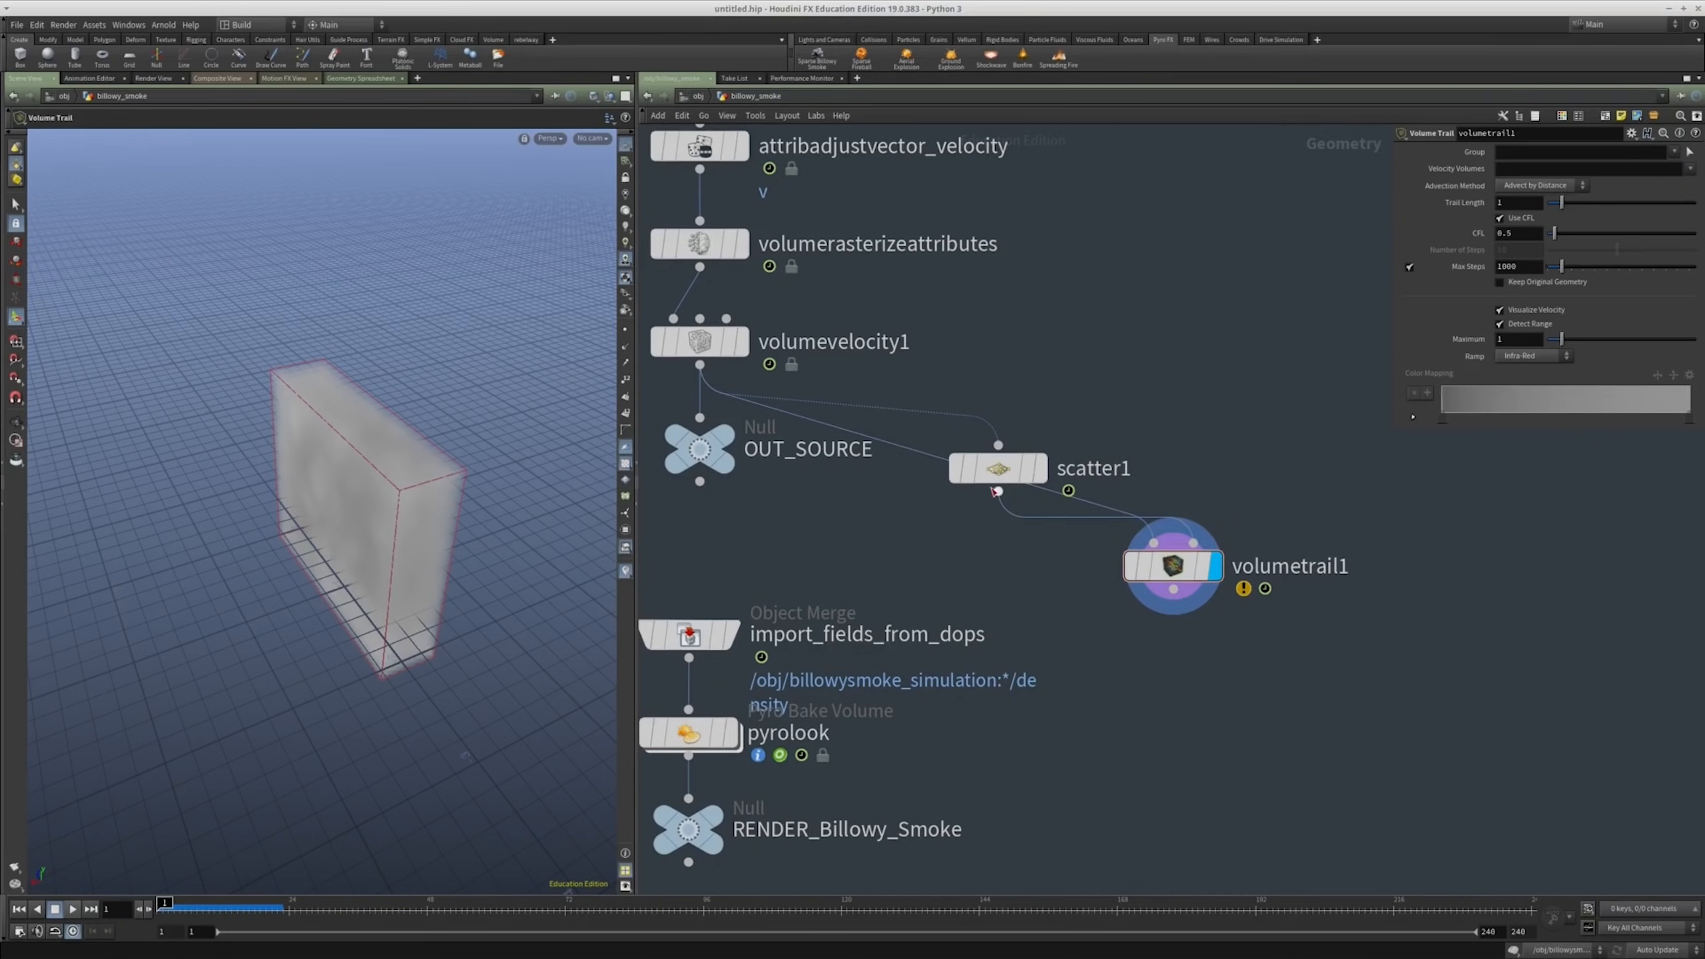
drag(998, 468, 1215, 360)
key(shift+r)
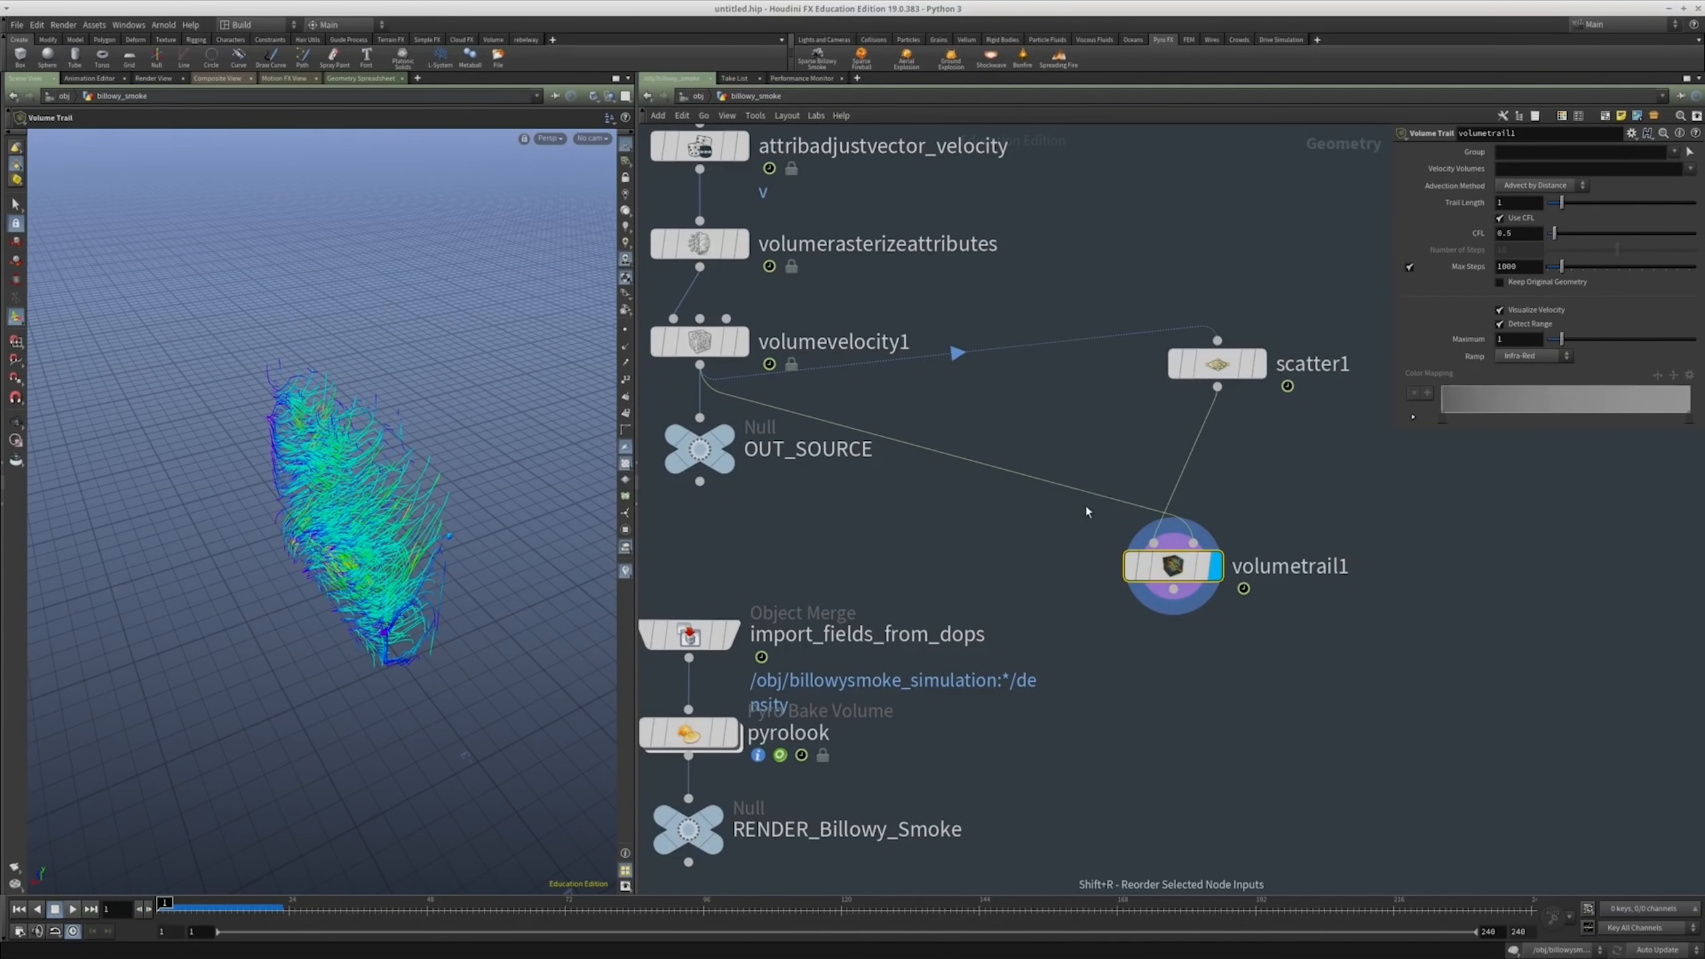
Step: Bypass volumevelocity1 and compare the velocity trails without its curl noise
middle_drag(1361, 442, 1329, 470)
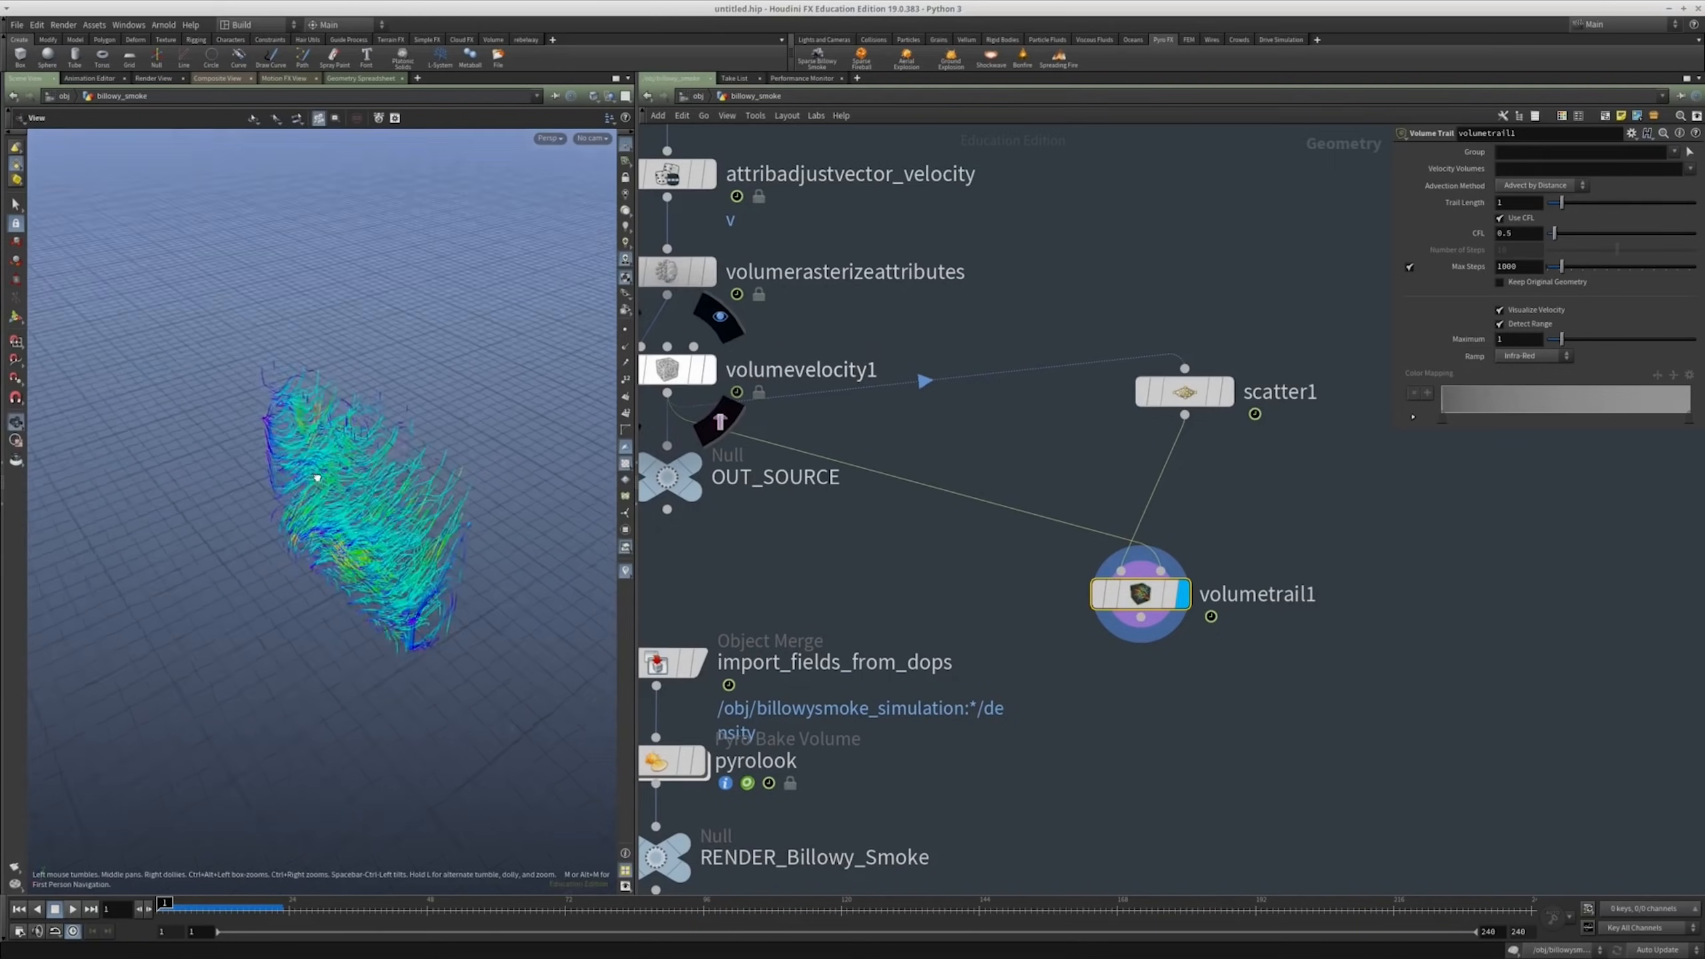
middle_drag(844, 338, 1053, 358)
key(b)
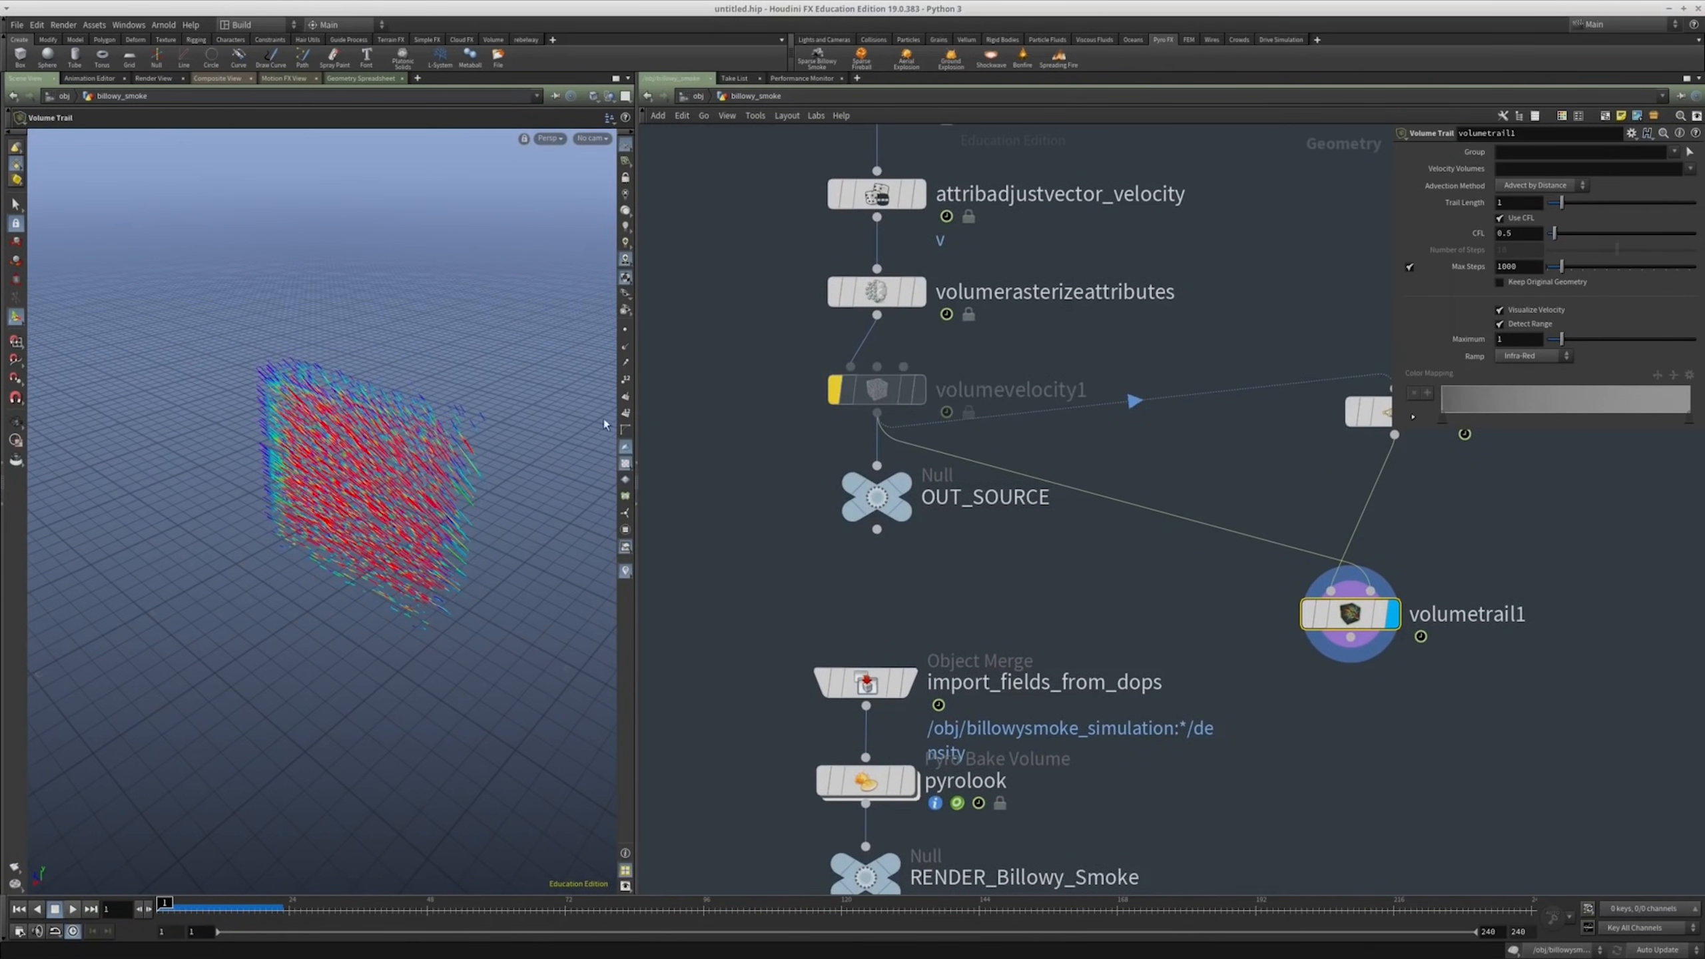
click(879, 388)
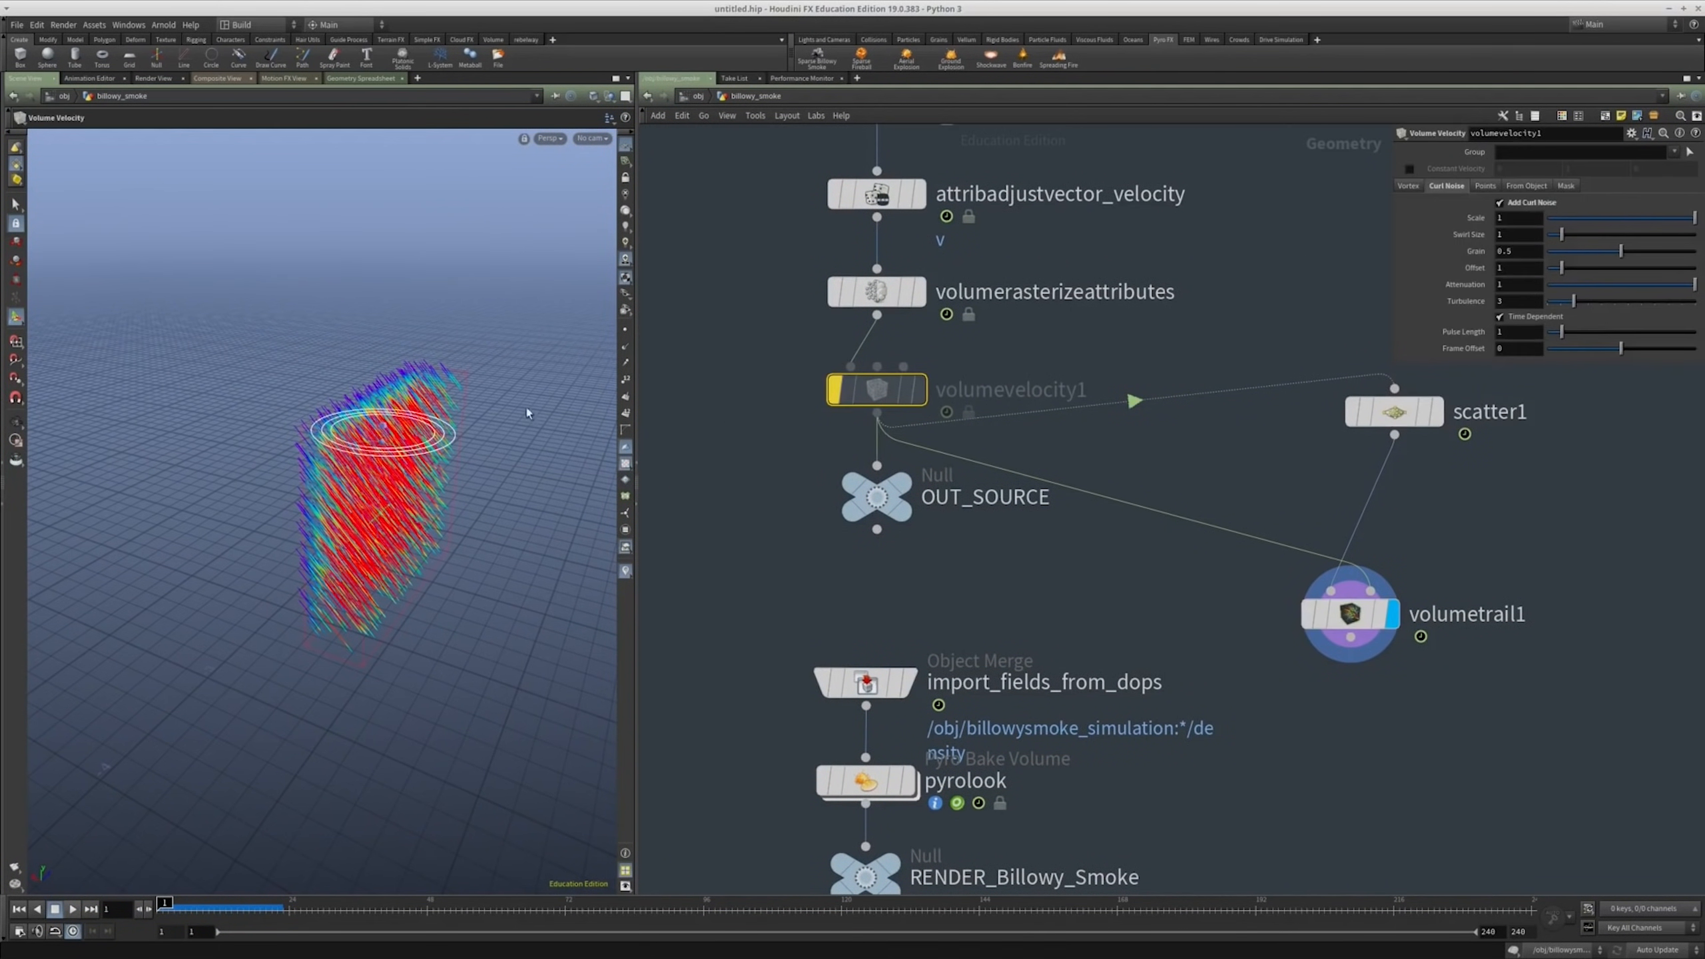
alt+drag(529, 410, 299, 531)
Step: Set the X component of the Initial Vector in attribadjustvector_velocity to 1
click(873, 296)
middle_drag(797, 297, 774, 372)
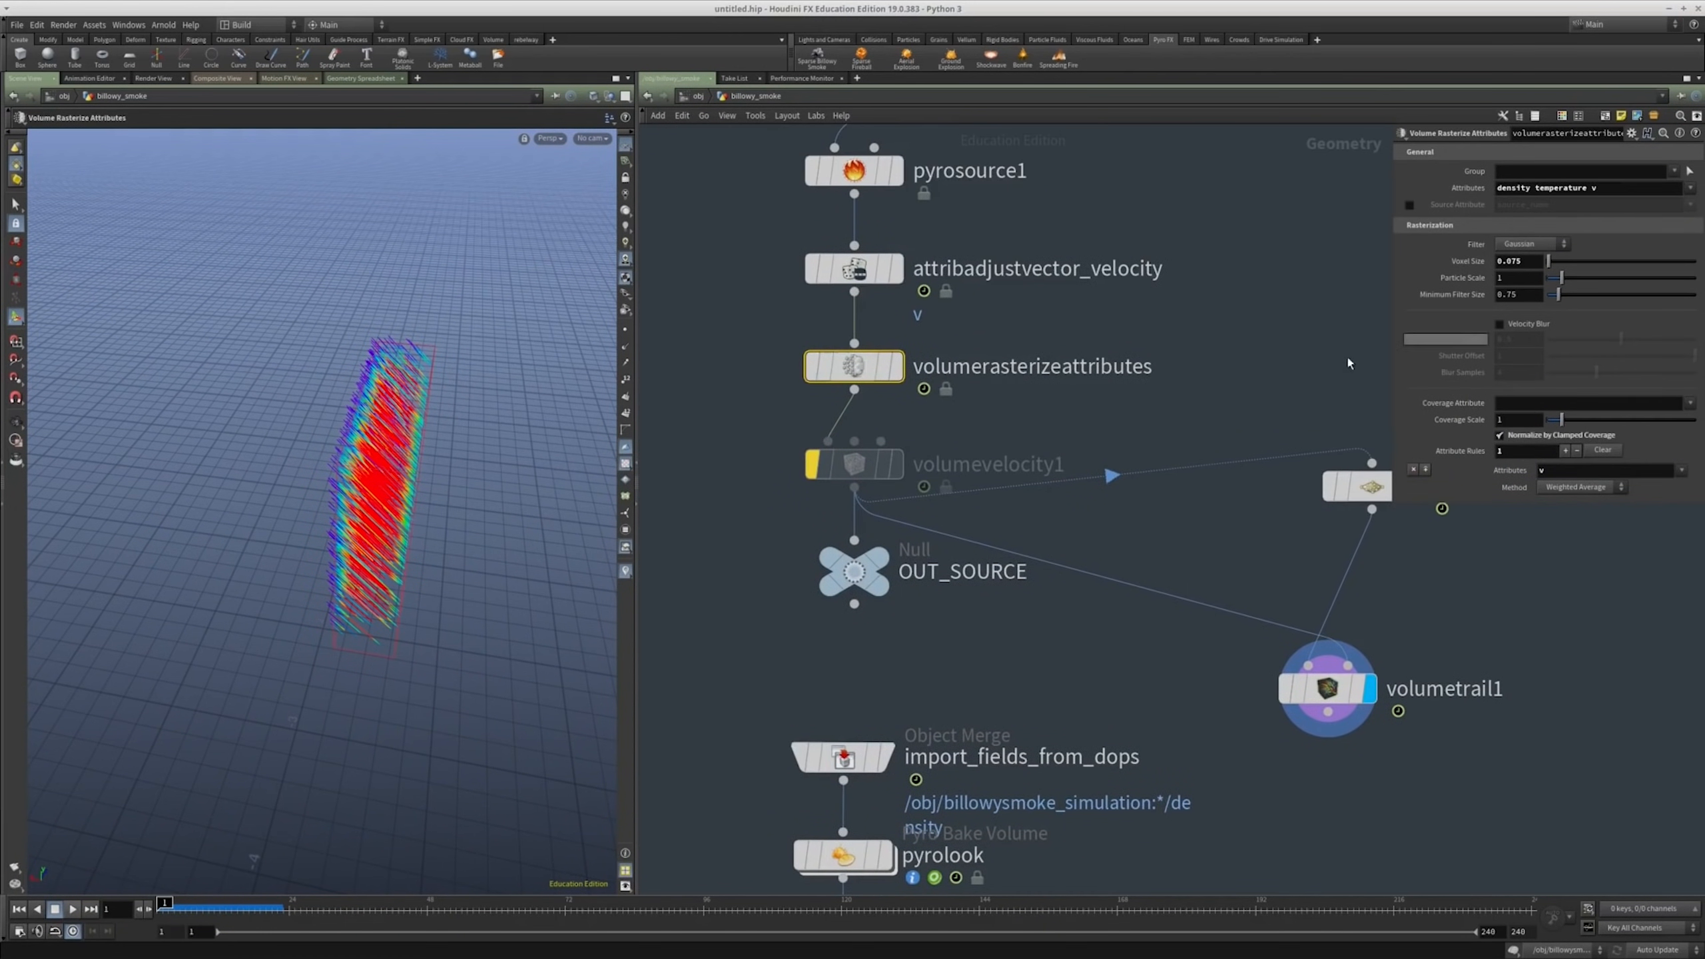
drag(992, 347, 698, 239)
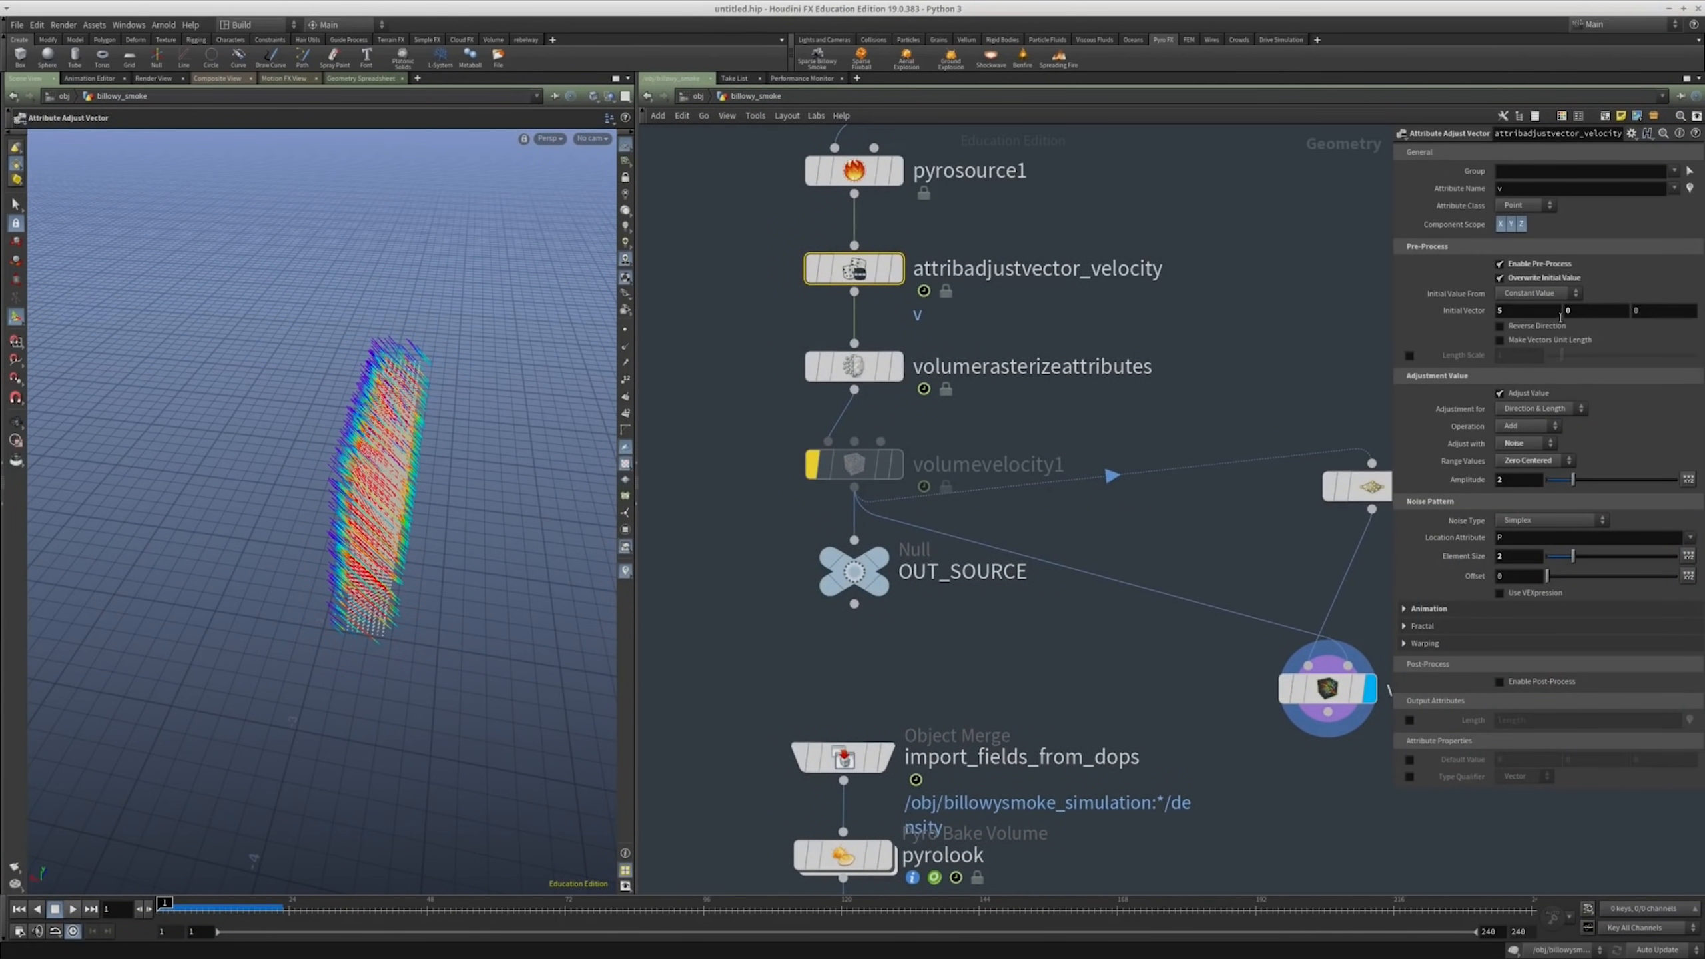
click(1561, 316)
key(Return)
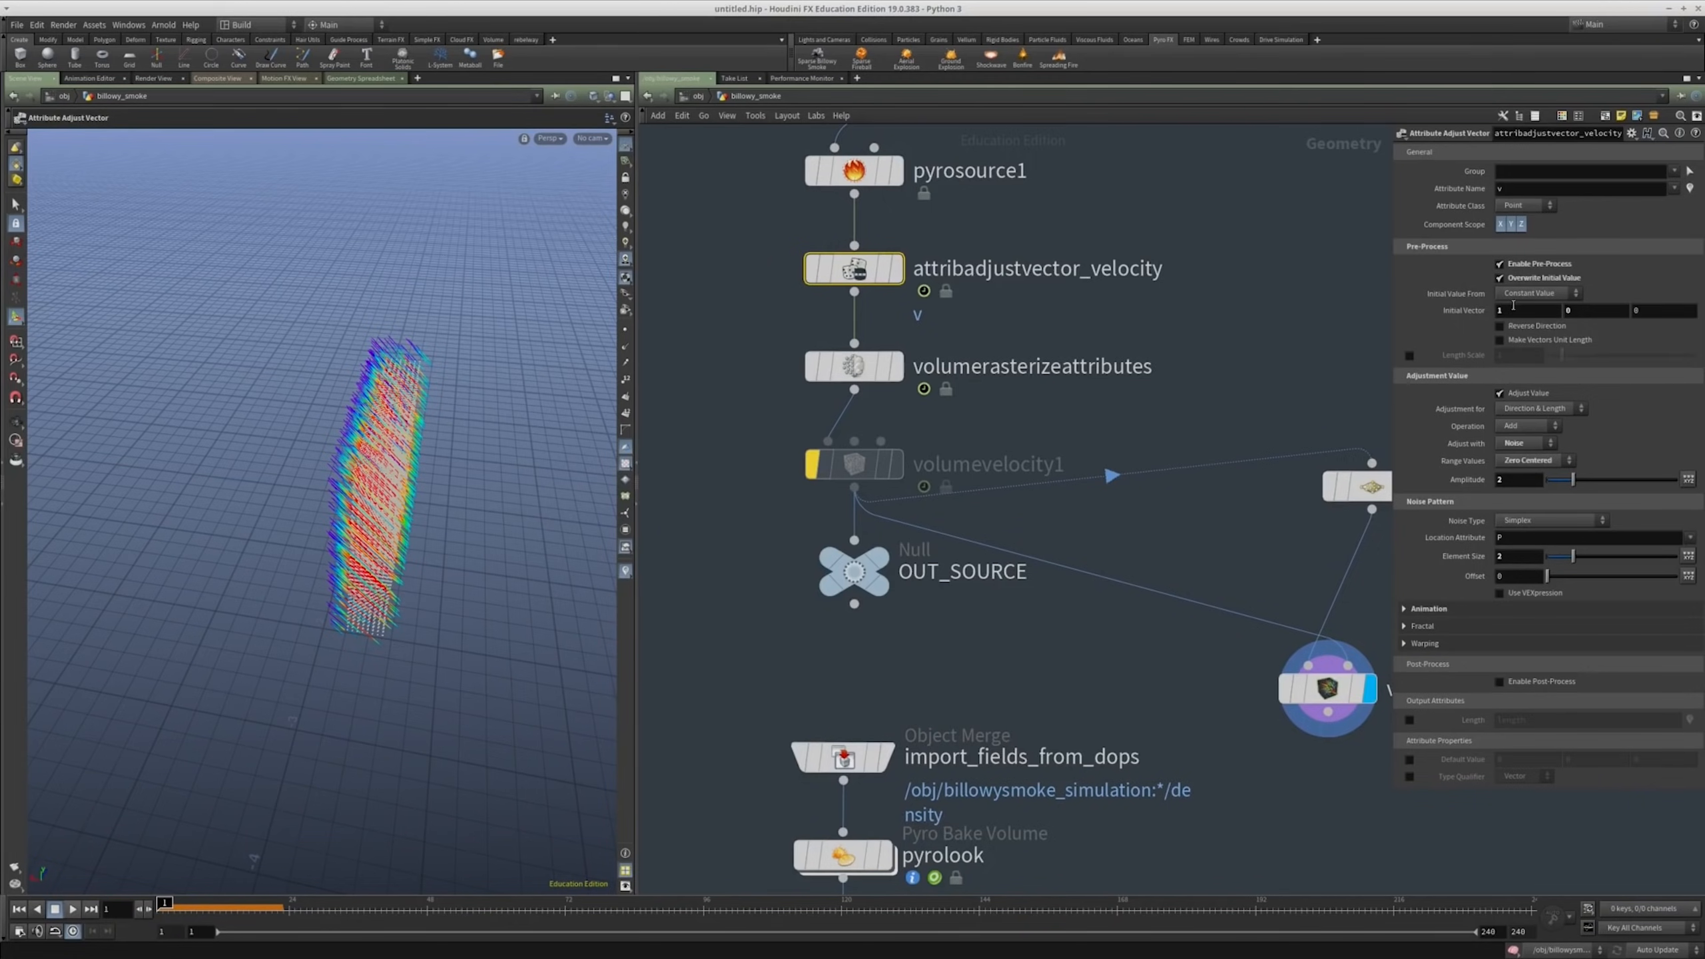
Step: Check the volumerasterizeattributes node's information and set the Velocity Volumes of volumetrail1 to v
scroll(1175, 342, up, 2)
click(861, 426)
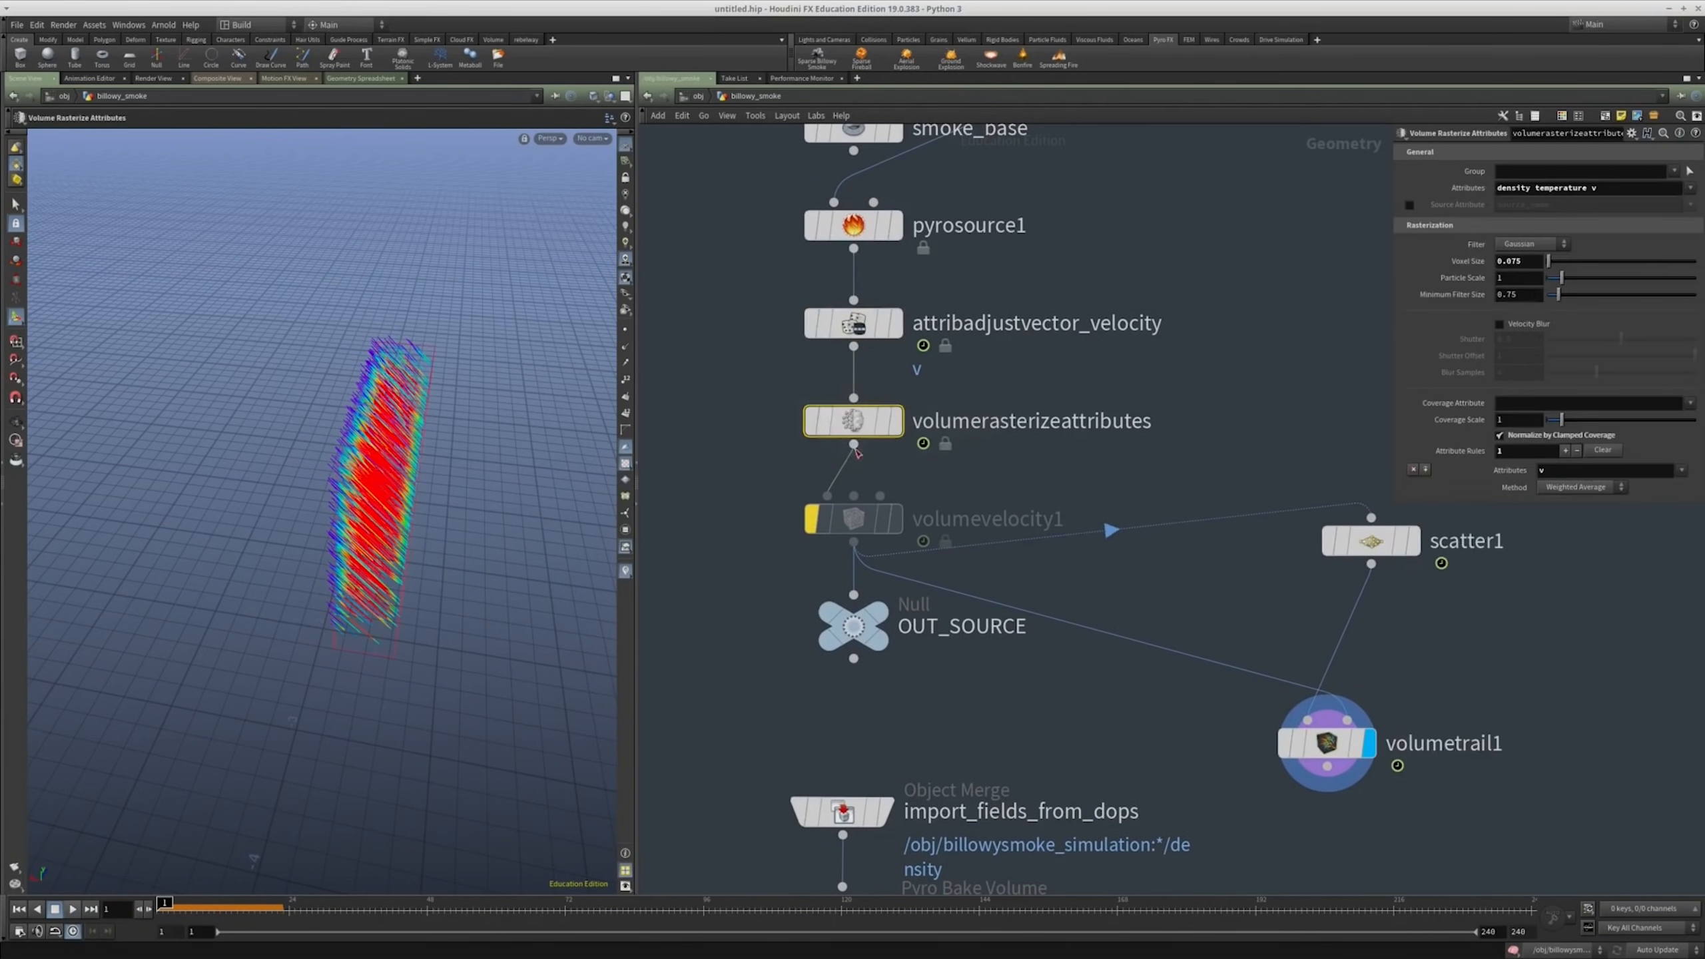
middle_click(861, 426)
middle_drag(1397, 646, 1256, 524)
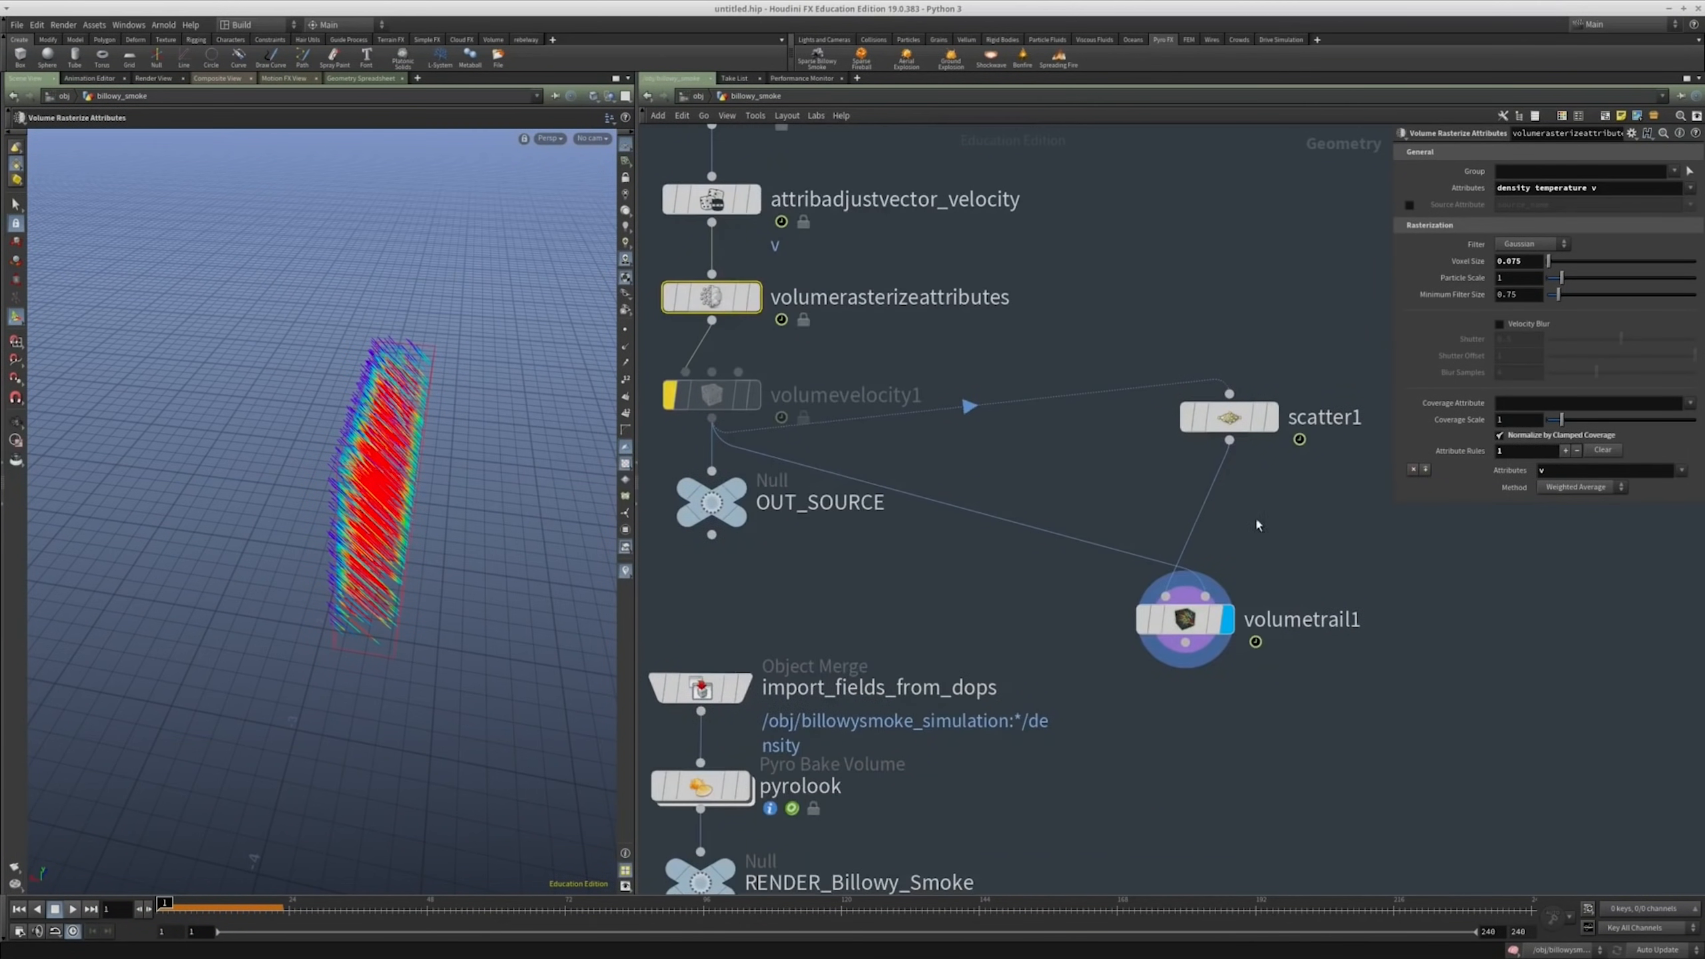
click(1198, 620)
click(1690, 169)
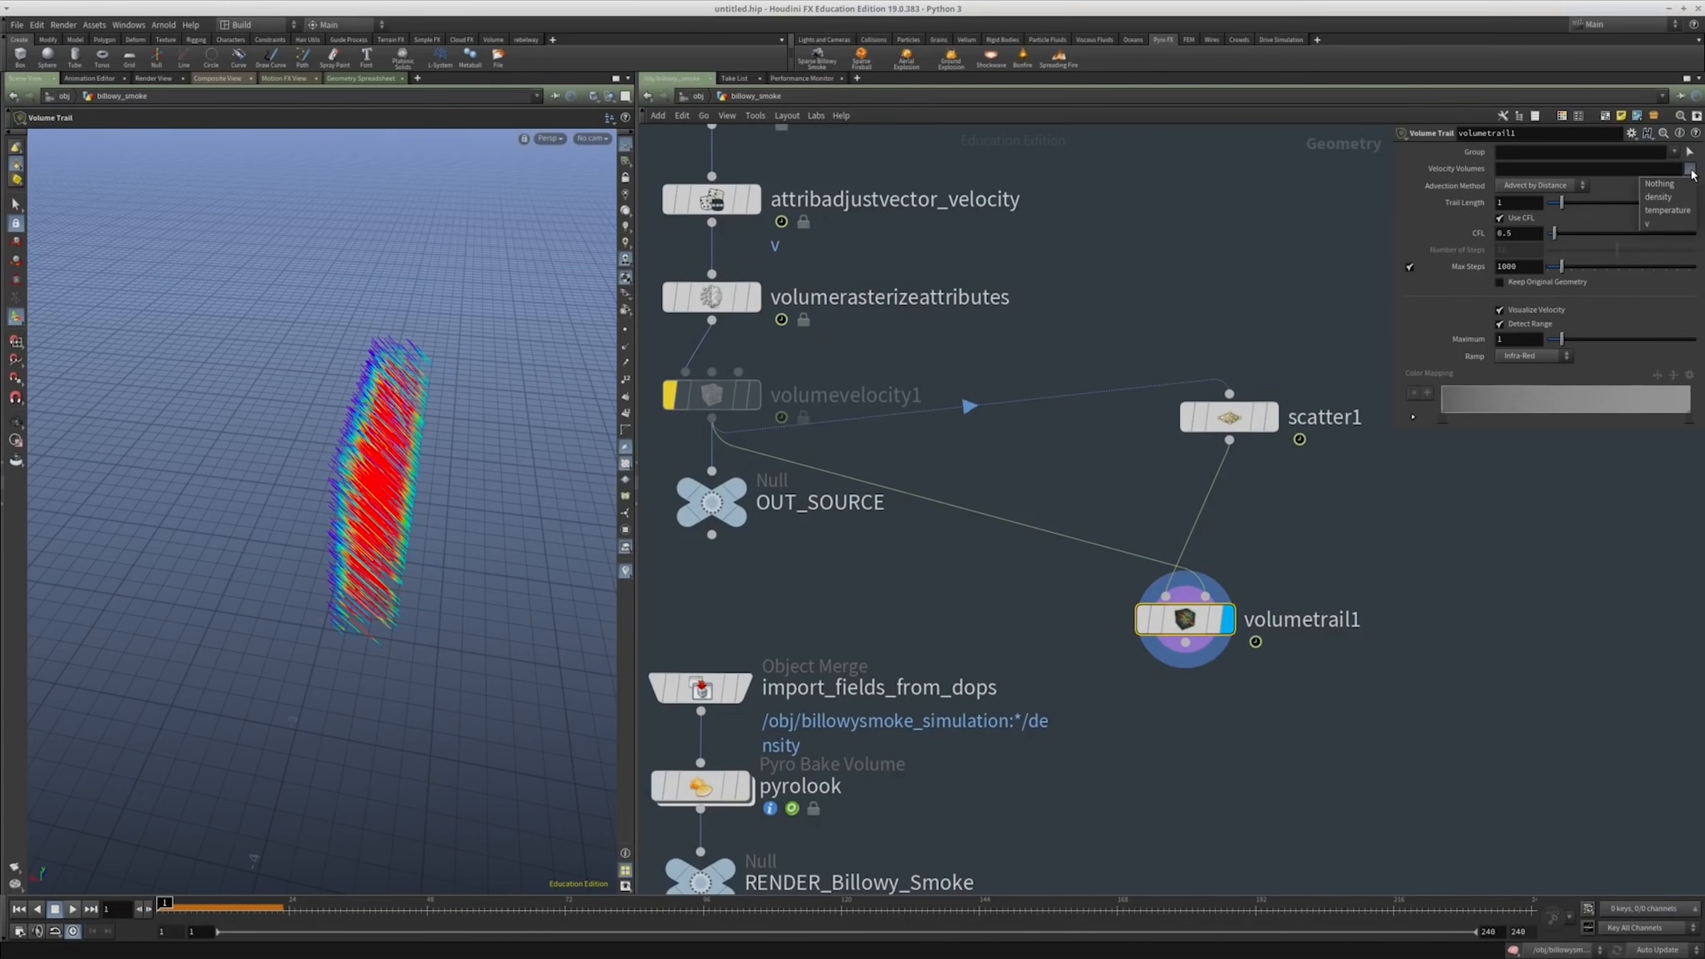
click(1645, 224)
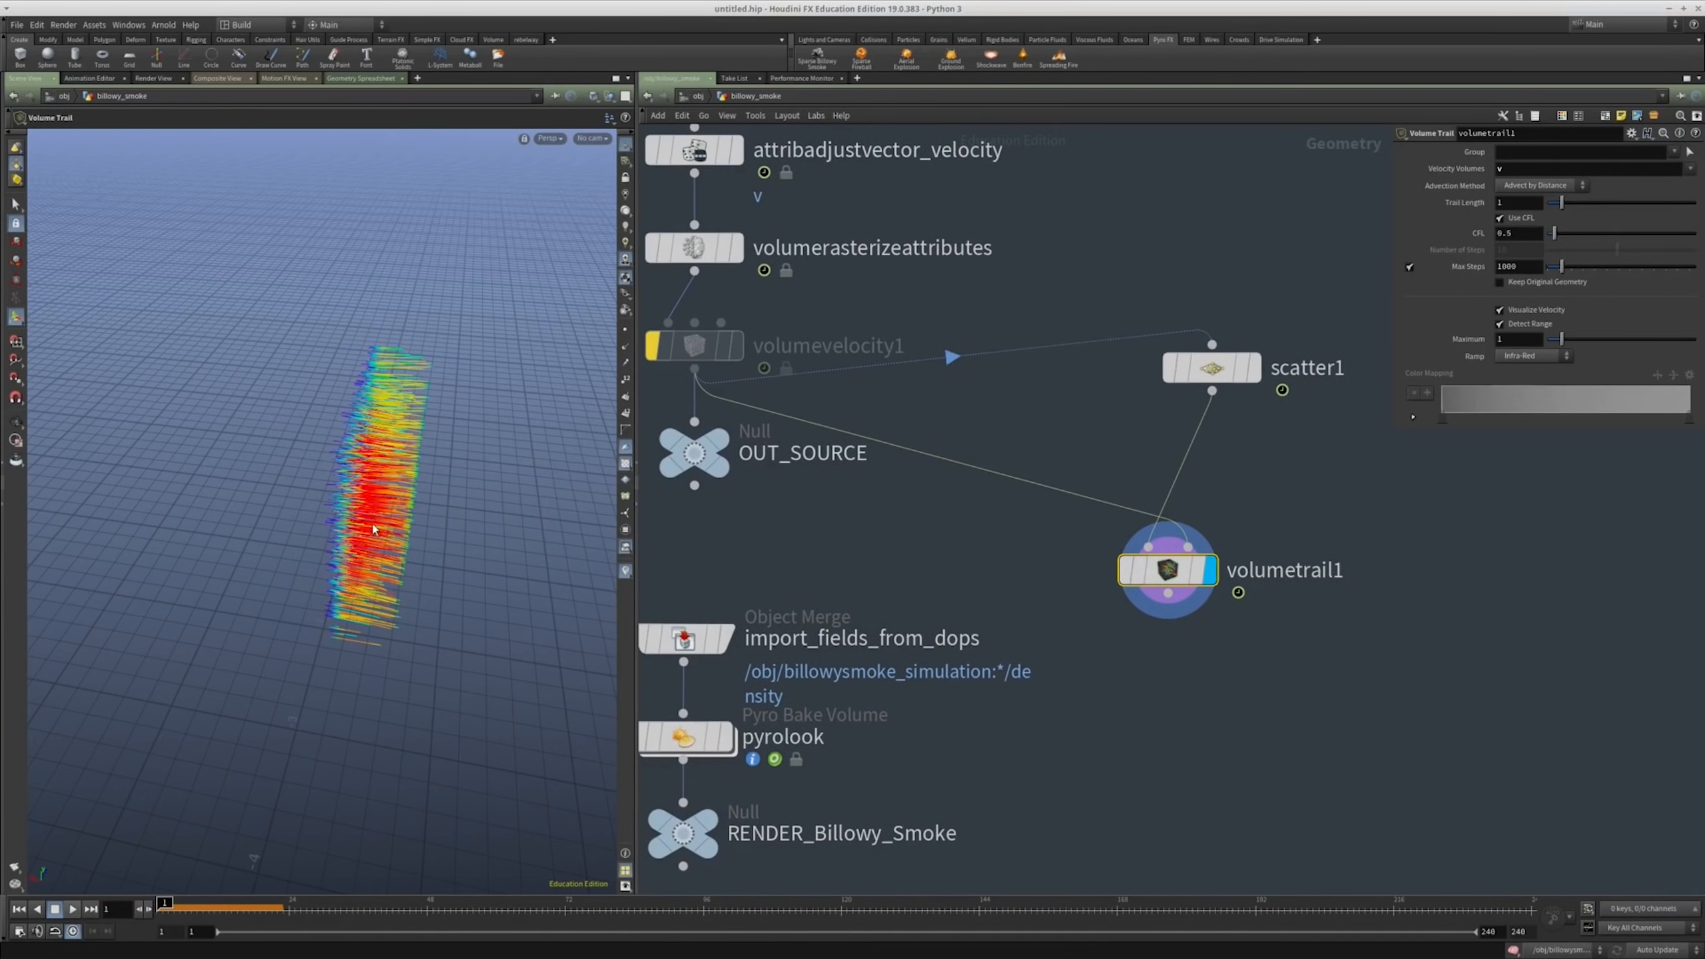
key(Return)
middle_click(696, 363)
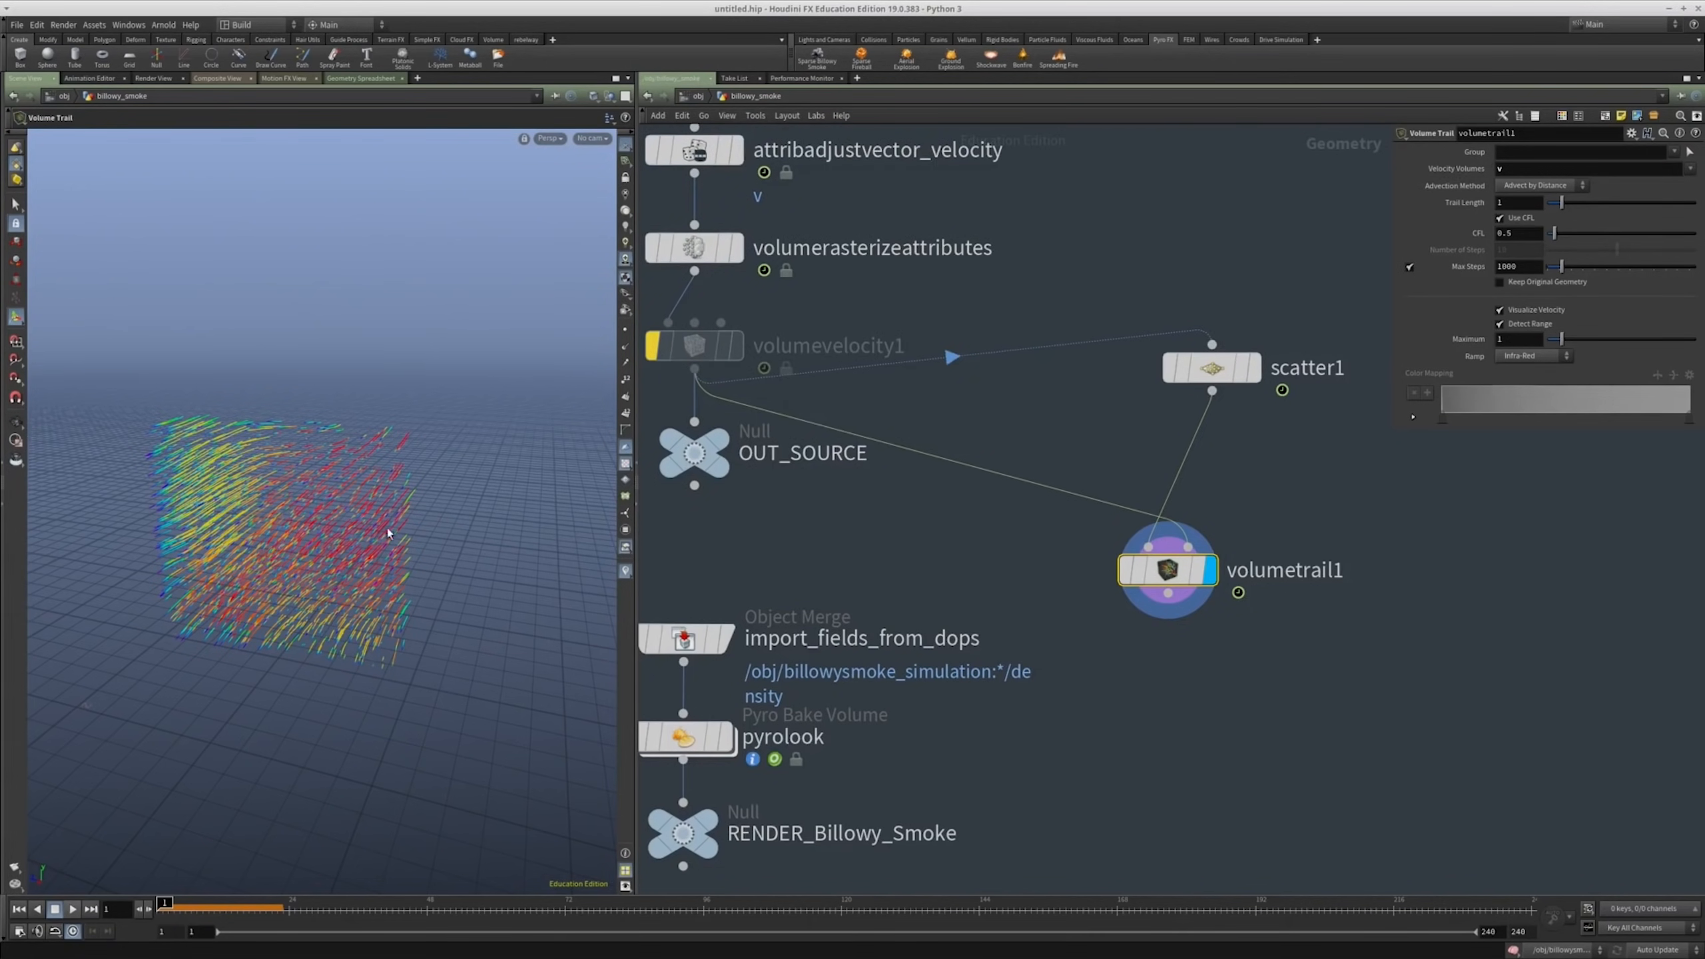
drag(388, 533, 222, 541)
middle_drag(657, 349, 834, 468)
click(696, 387)
click(738, 388)
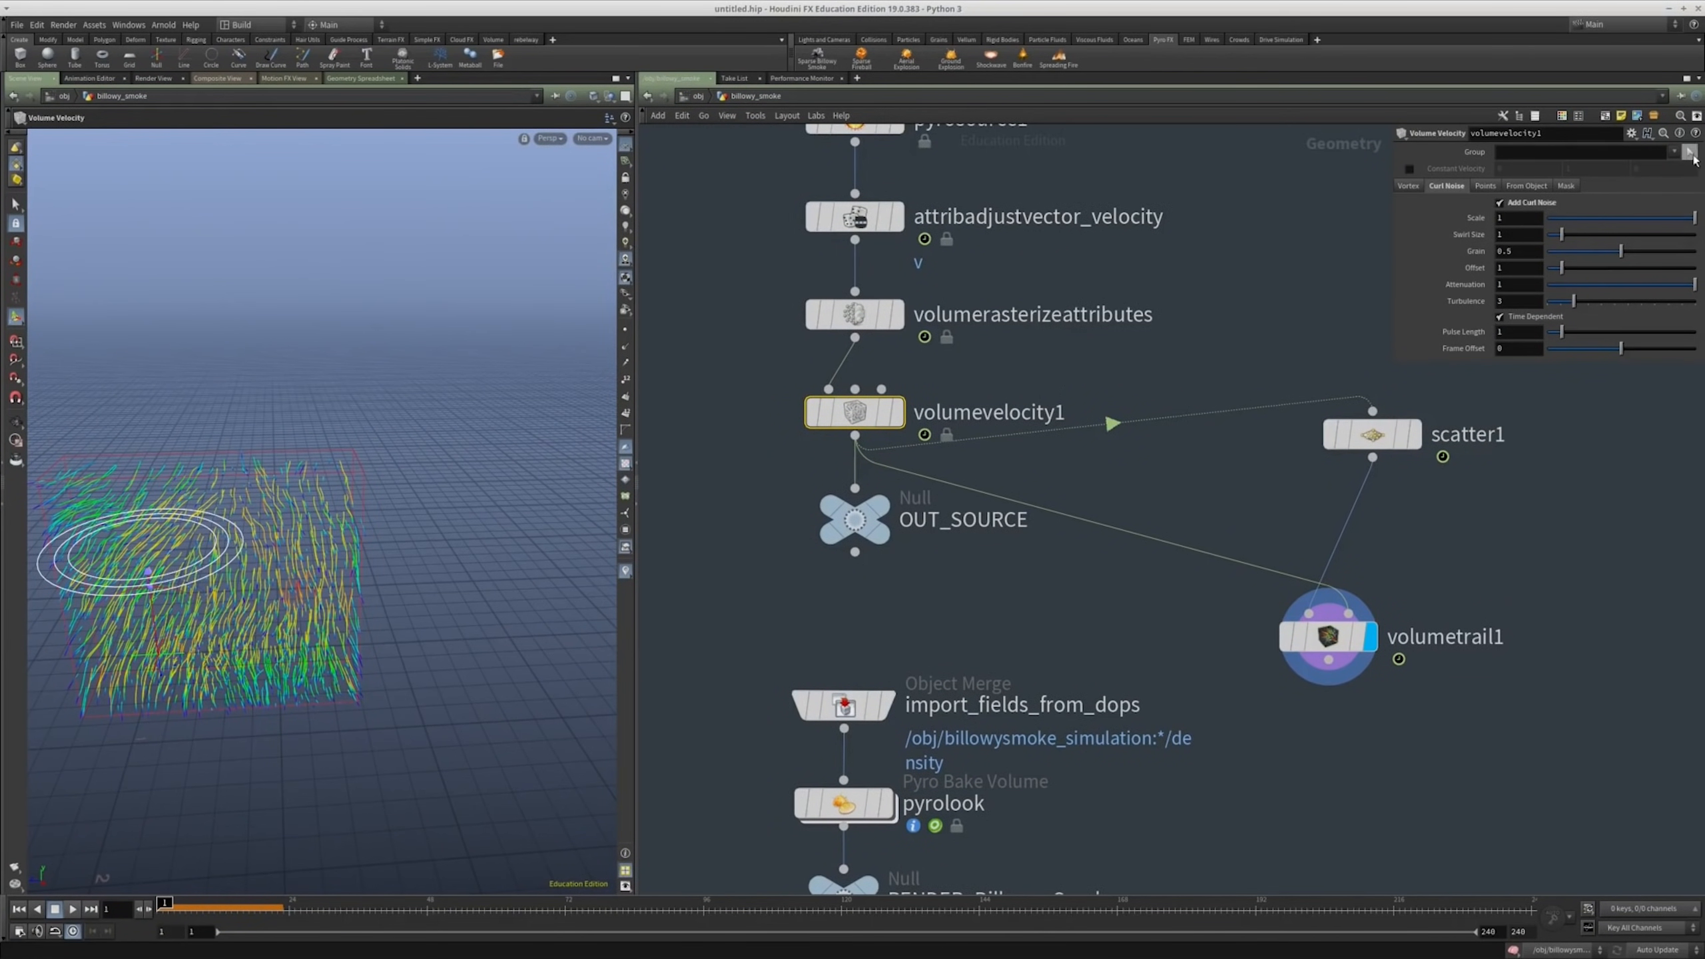
click(1675, 151)
click(1647, 201)
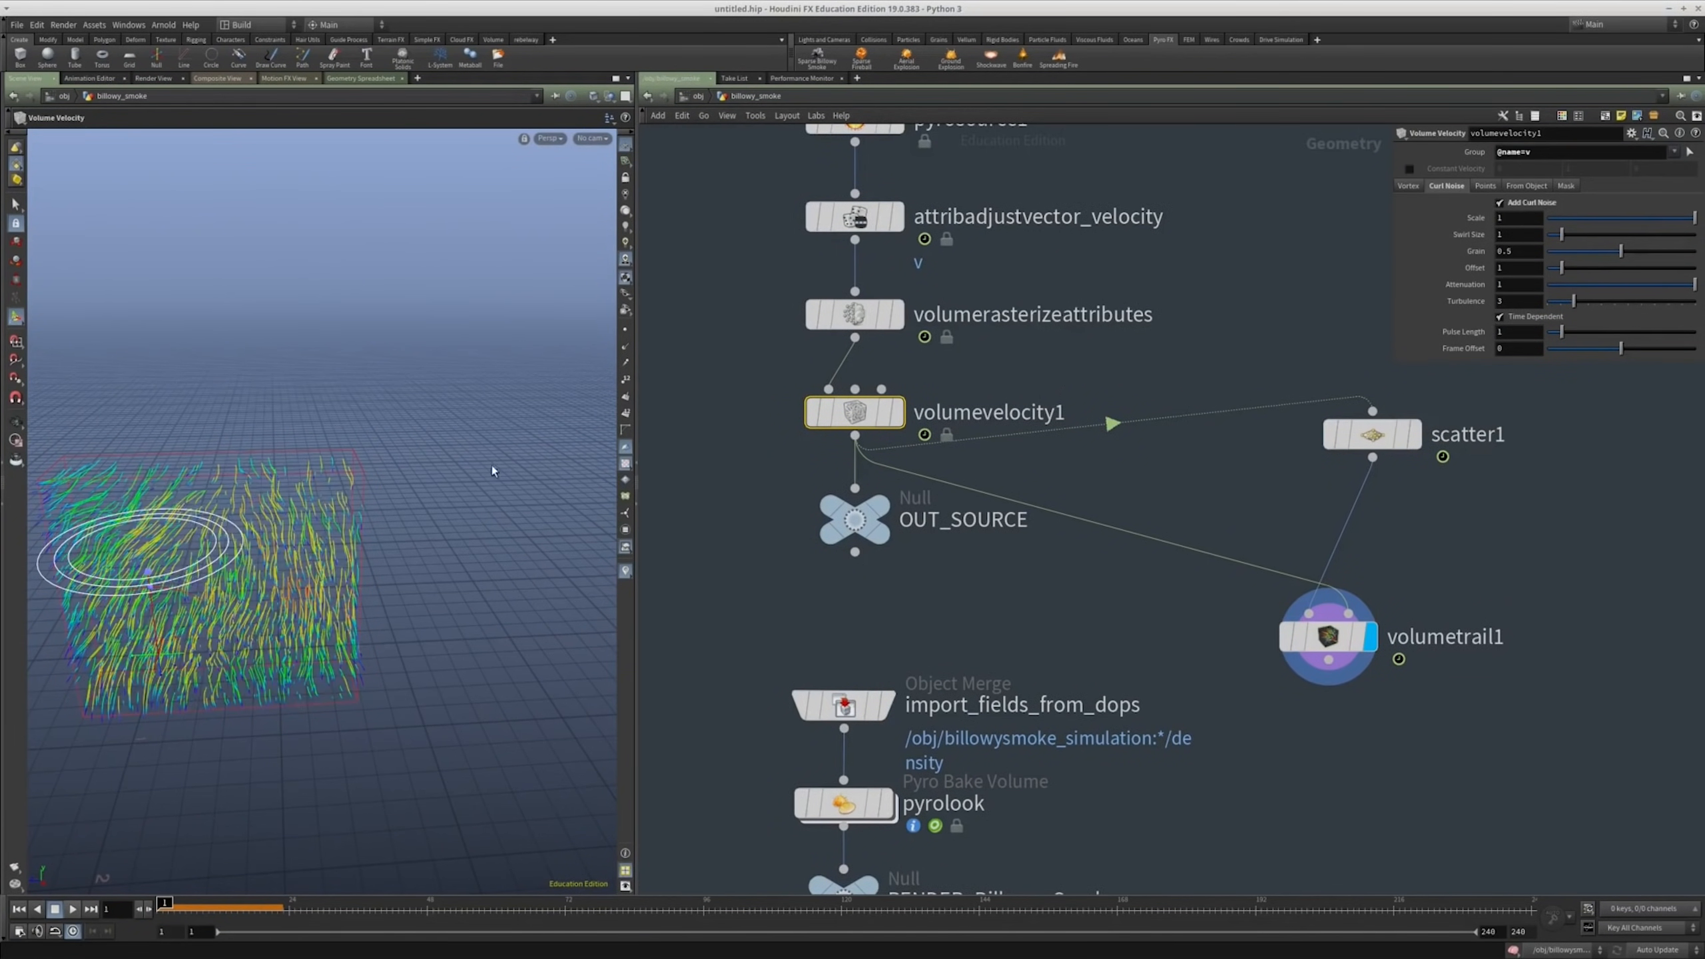
drag(282, 528, 386, 523)
key(Return)
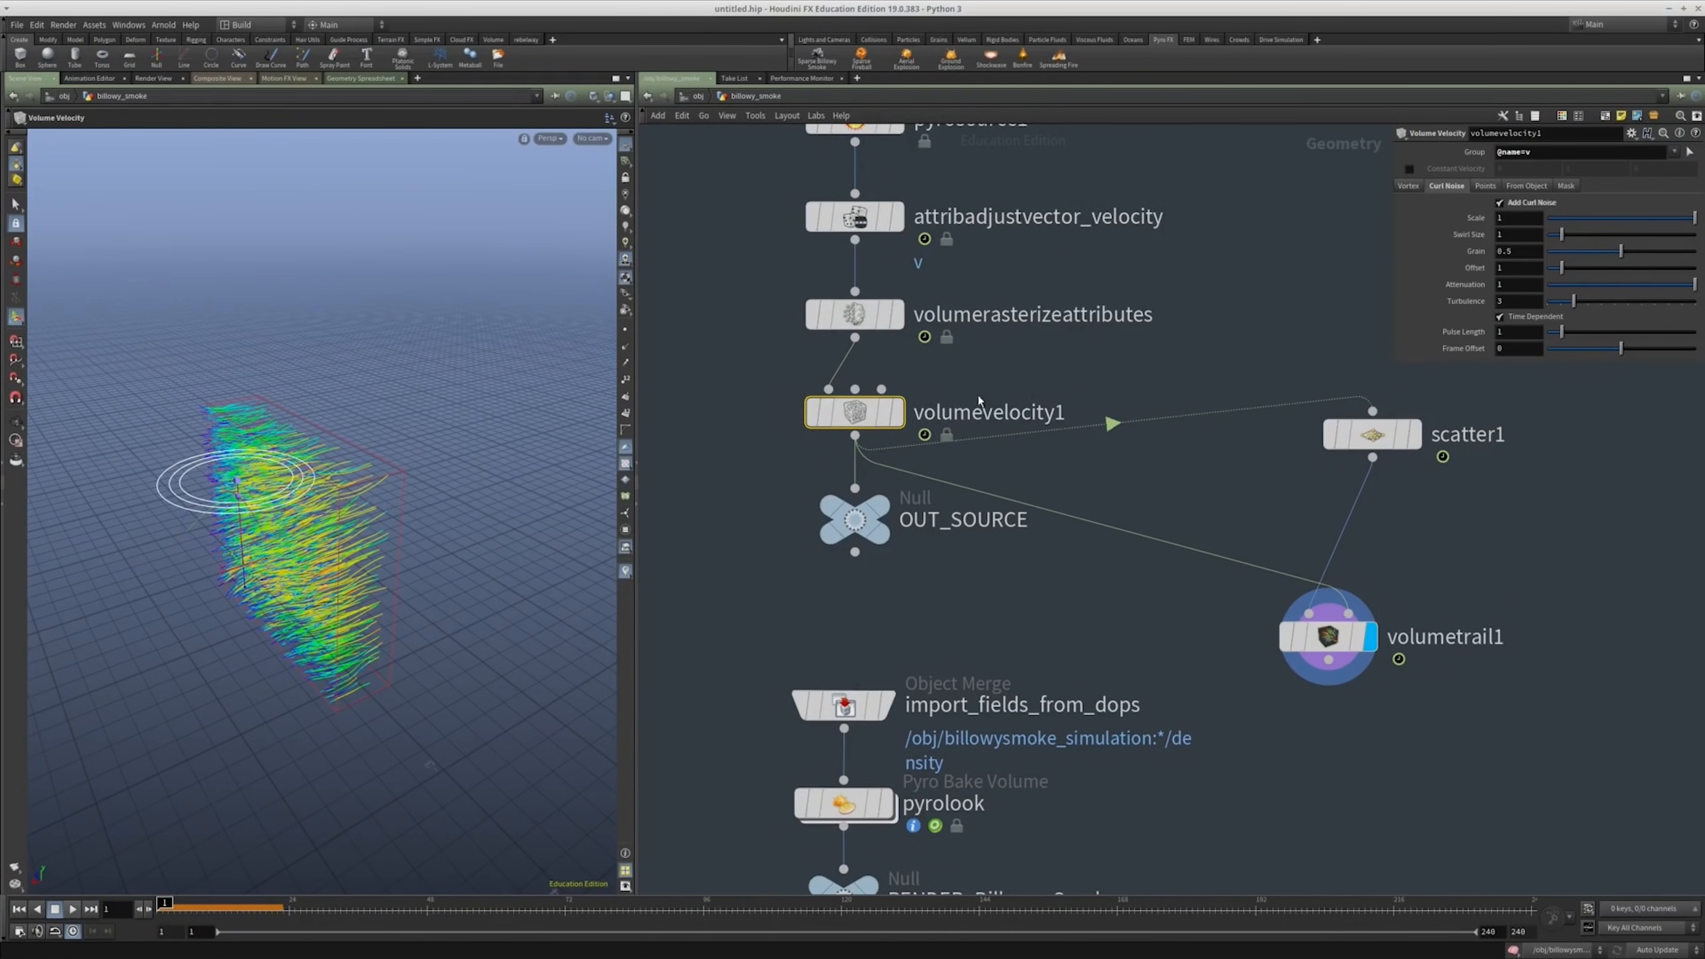
Step: Set the curl noise Scale of volumevelocity1 to 5 and inspect the resulting trails
text(5)
key(Return)
mouse_move(321, 556)
alt+mouse_down()
mouse_move(277, 552)
mouse_move(328, 567)
alt+mouse_up()
alt+middle_drag(328, 567, 440, 515)
Step: Set the curl noise Swirl Size of volumevelocity1 to 2
click(1519, 235)
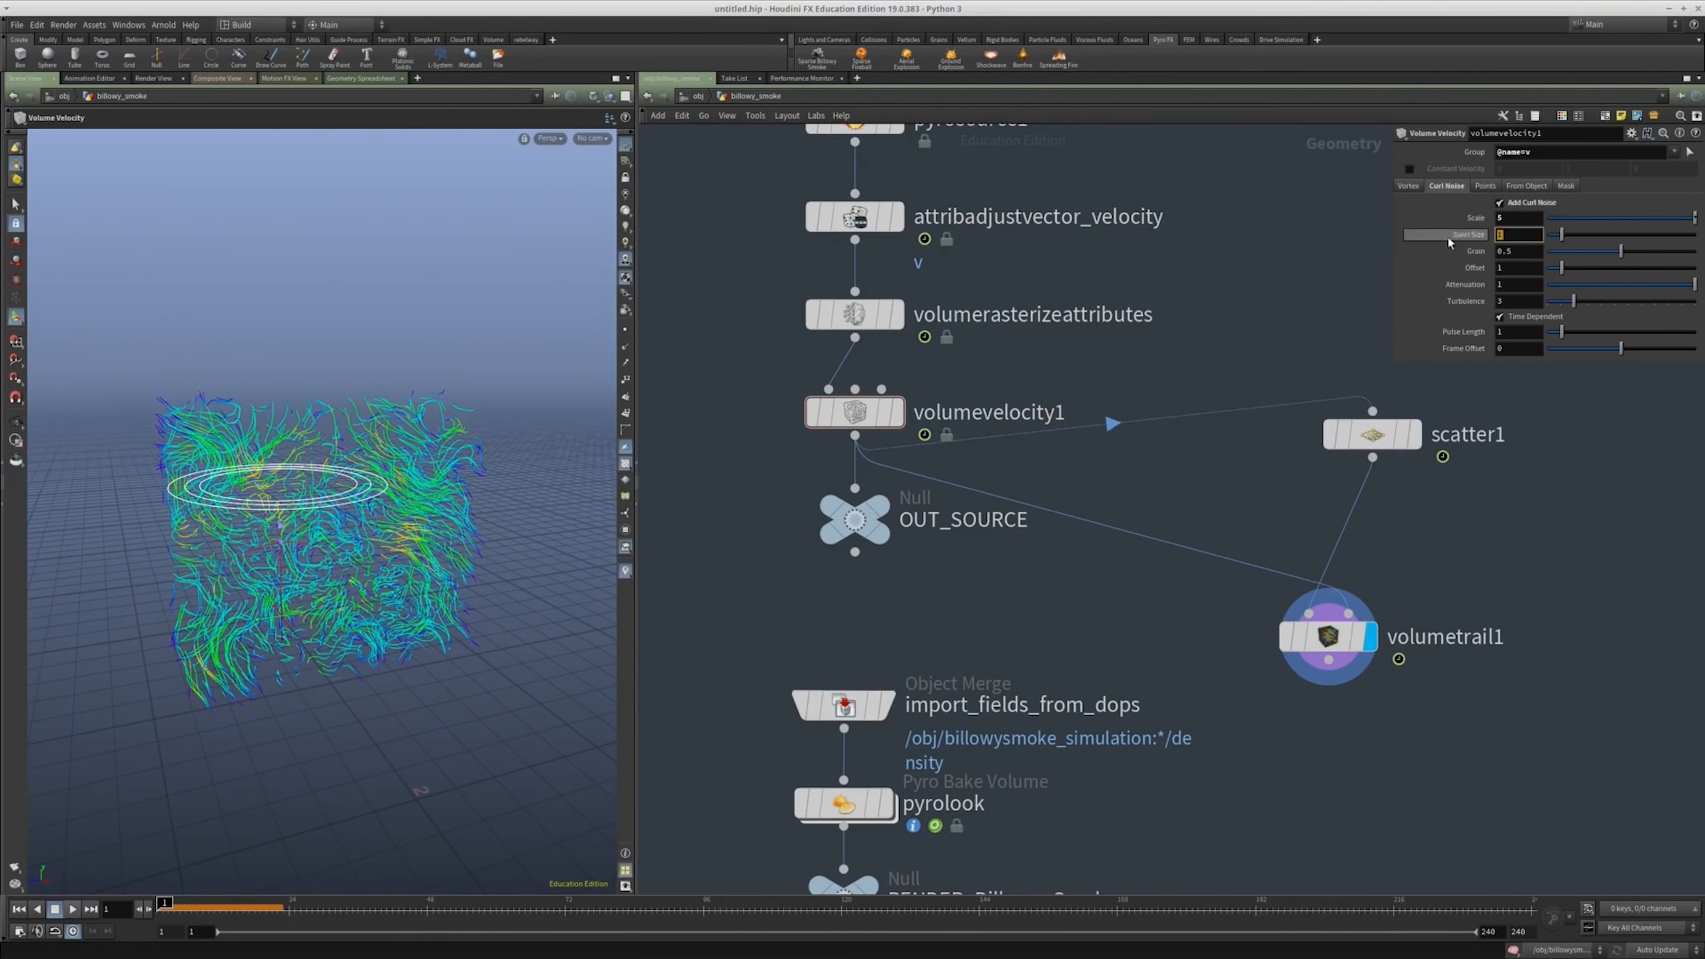
text(2)
key(Return)
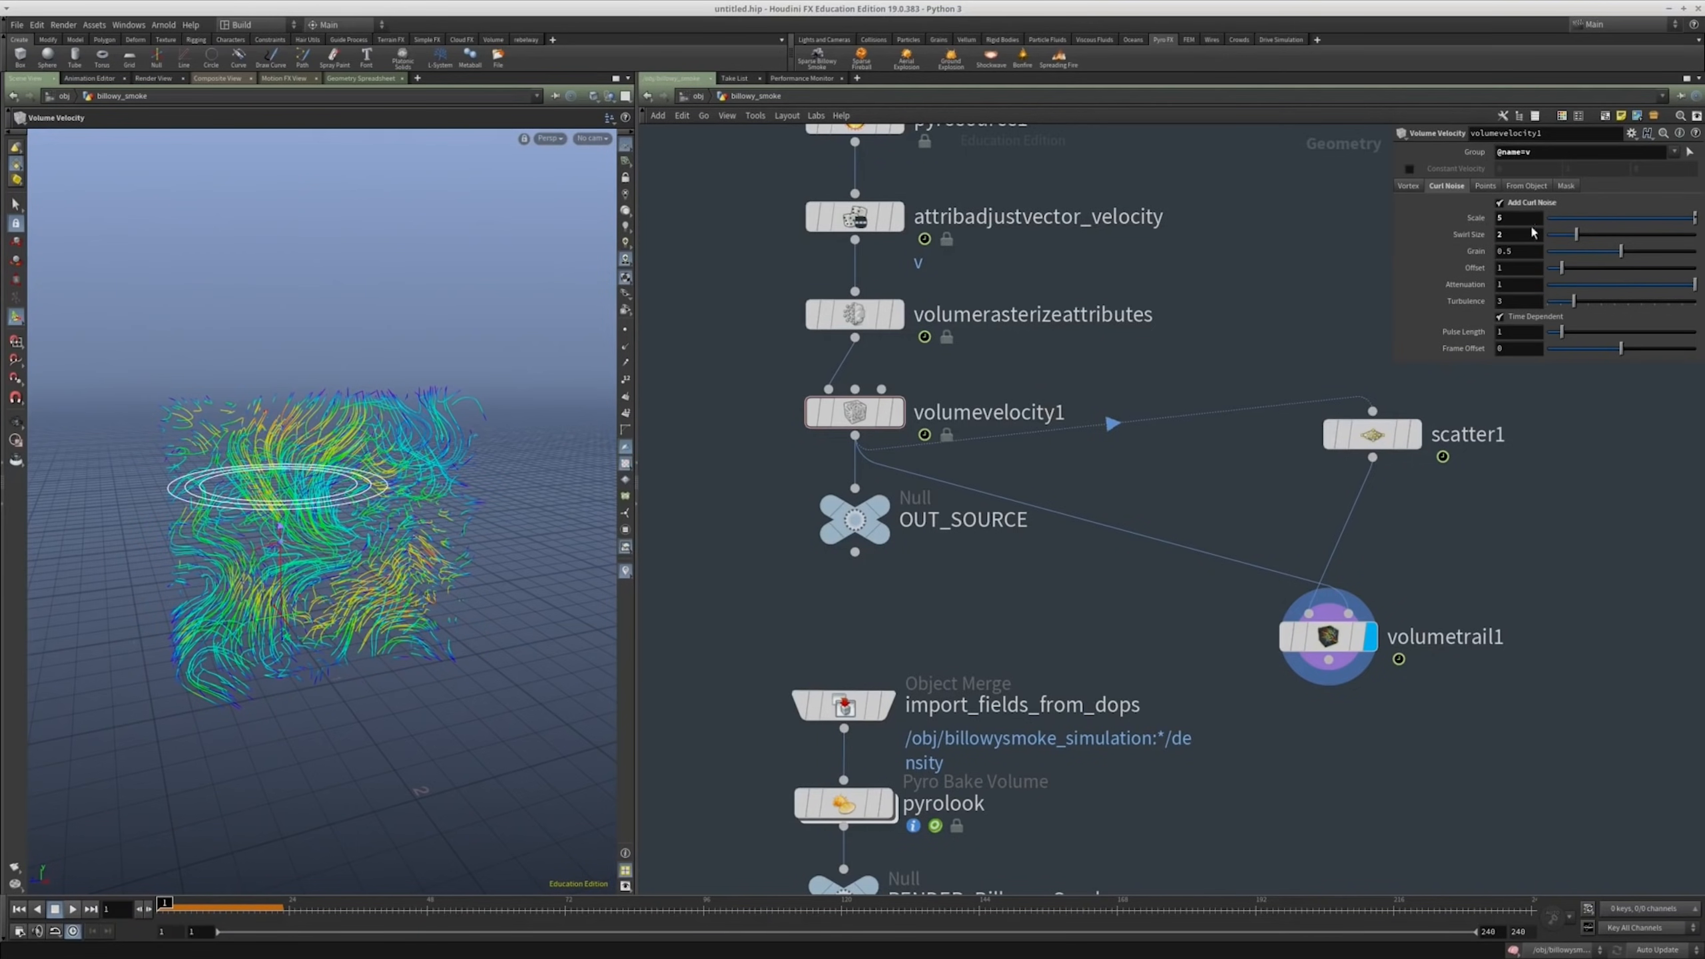
Step: Set the curl noise Scale of volumevelocity1 to 3
click(1518, 218)
text(3)
key(Return)
middle_drag(1197, 255, 1188, 228)
scroll(1026, 414, down, 4)
middle_drag(1129, 666, 1119, 639)
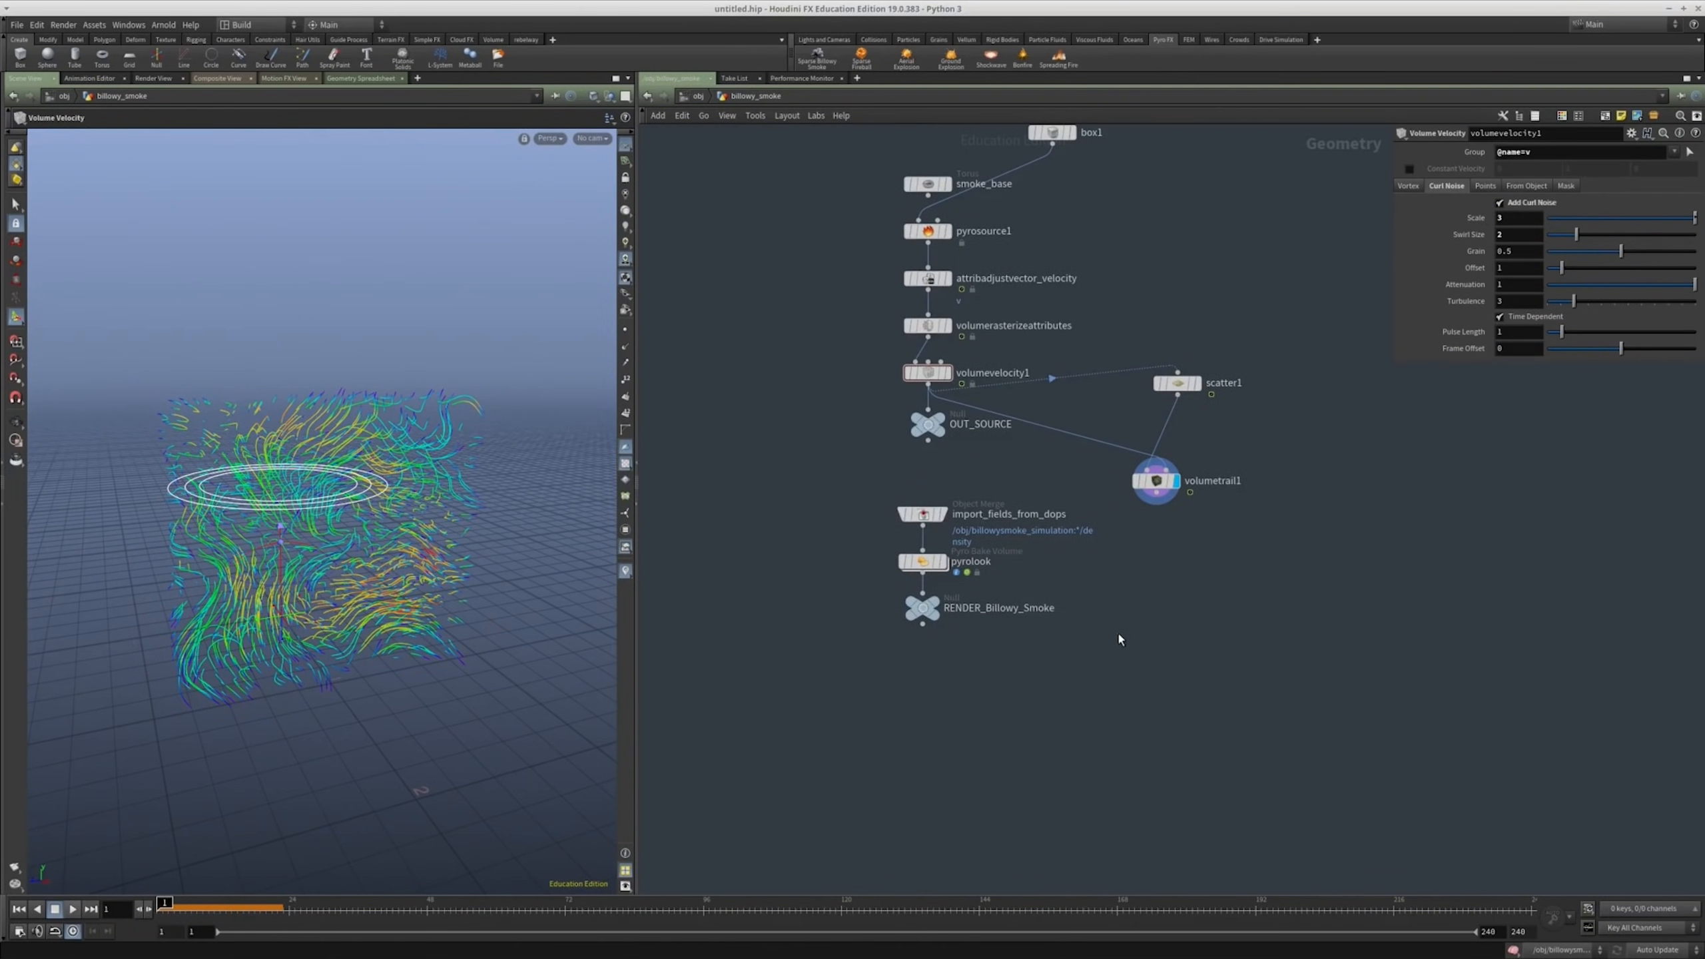
Step: Play billowysmoke_simulation, examine the smoke's sideways flow from the side, and return to the first frame
key(u)
double_click(1024, 462)
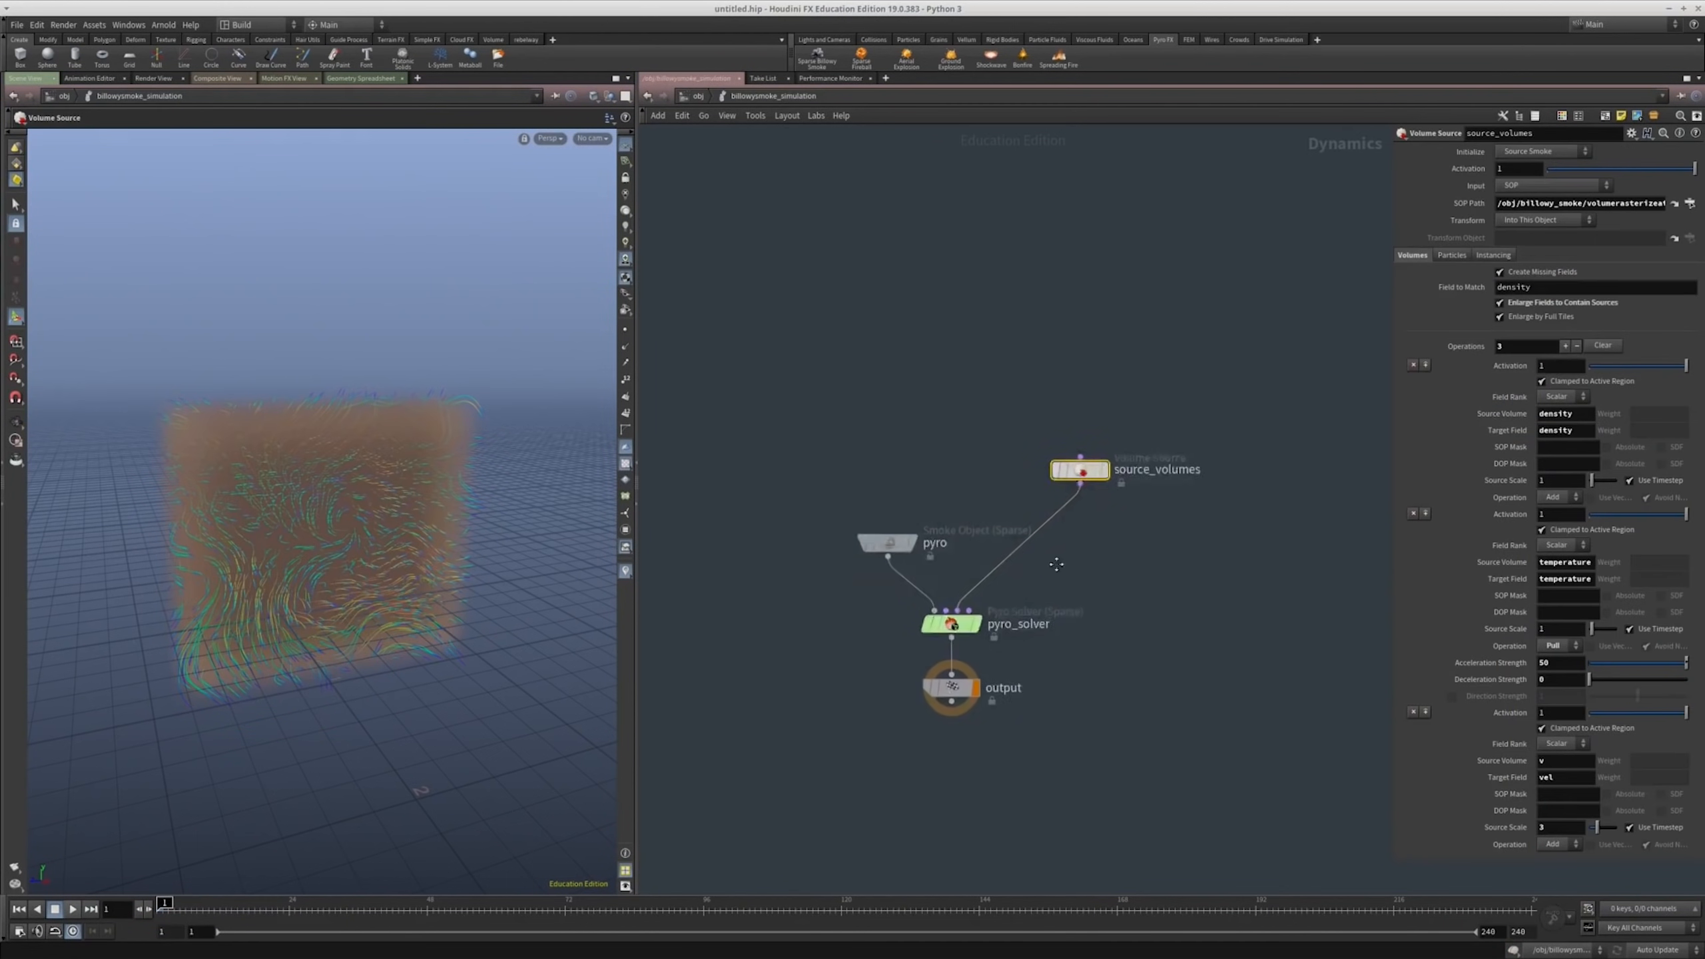
middle_drag(1055, 564, 1055, 470)
click(71, 909)
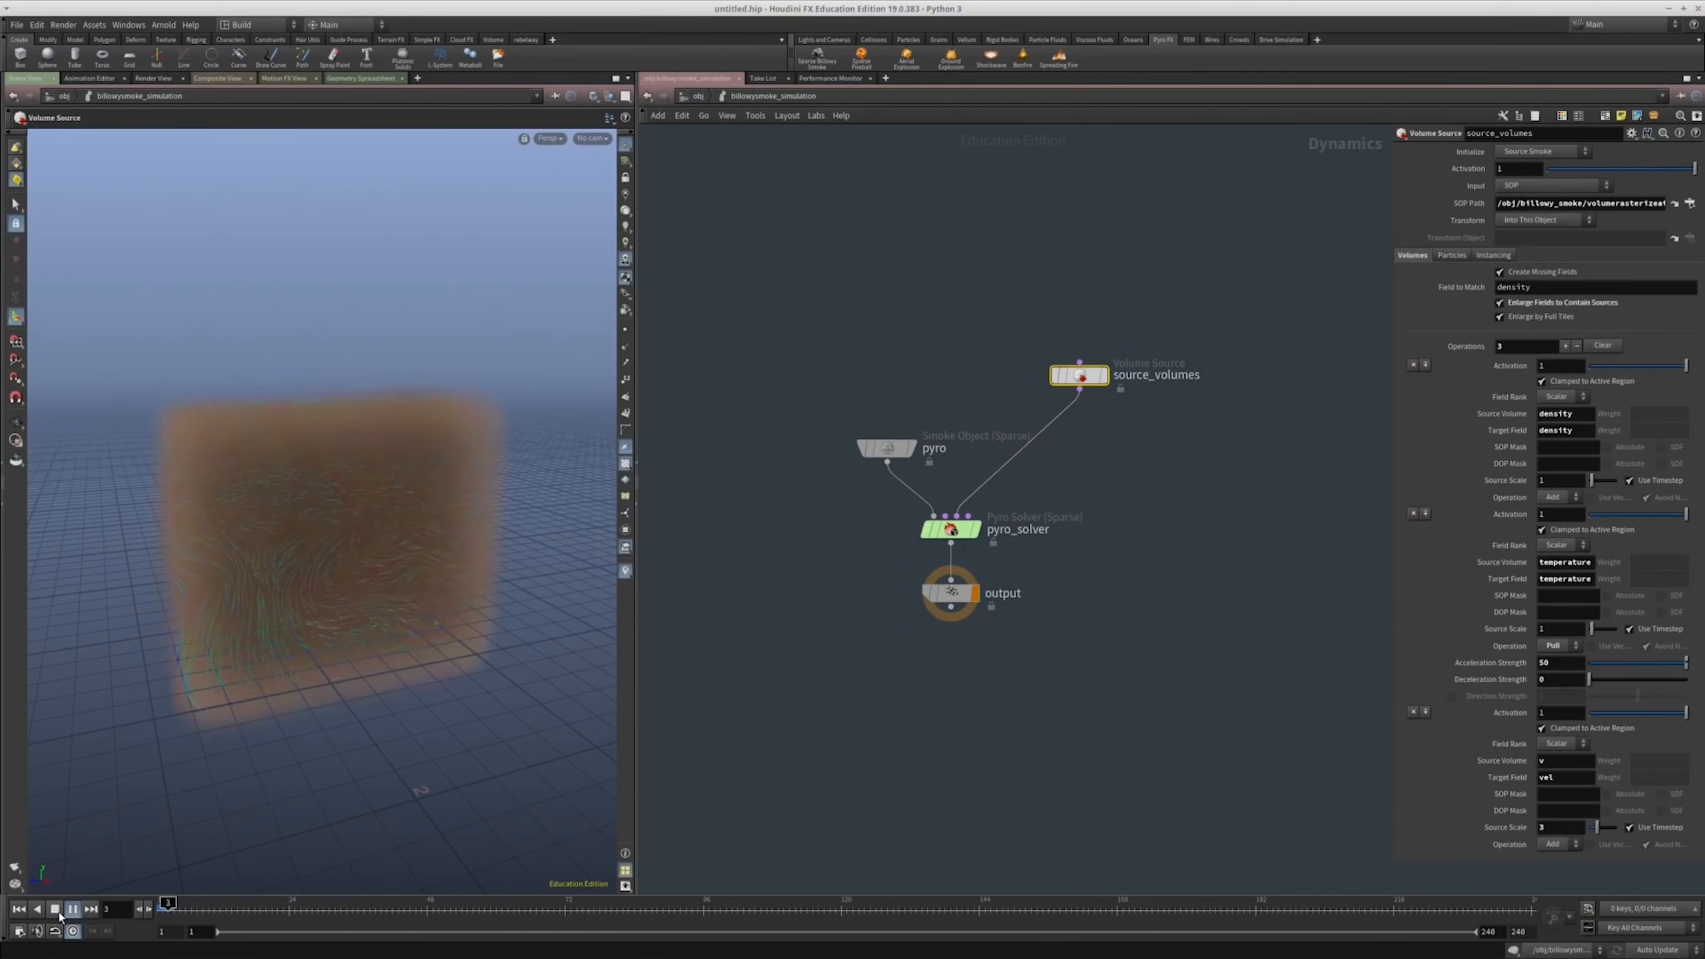
key(Escape)
right_drag(176, 545, 67, 582)
drag(335, 575, 87, 583)
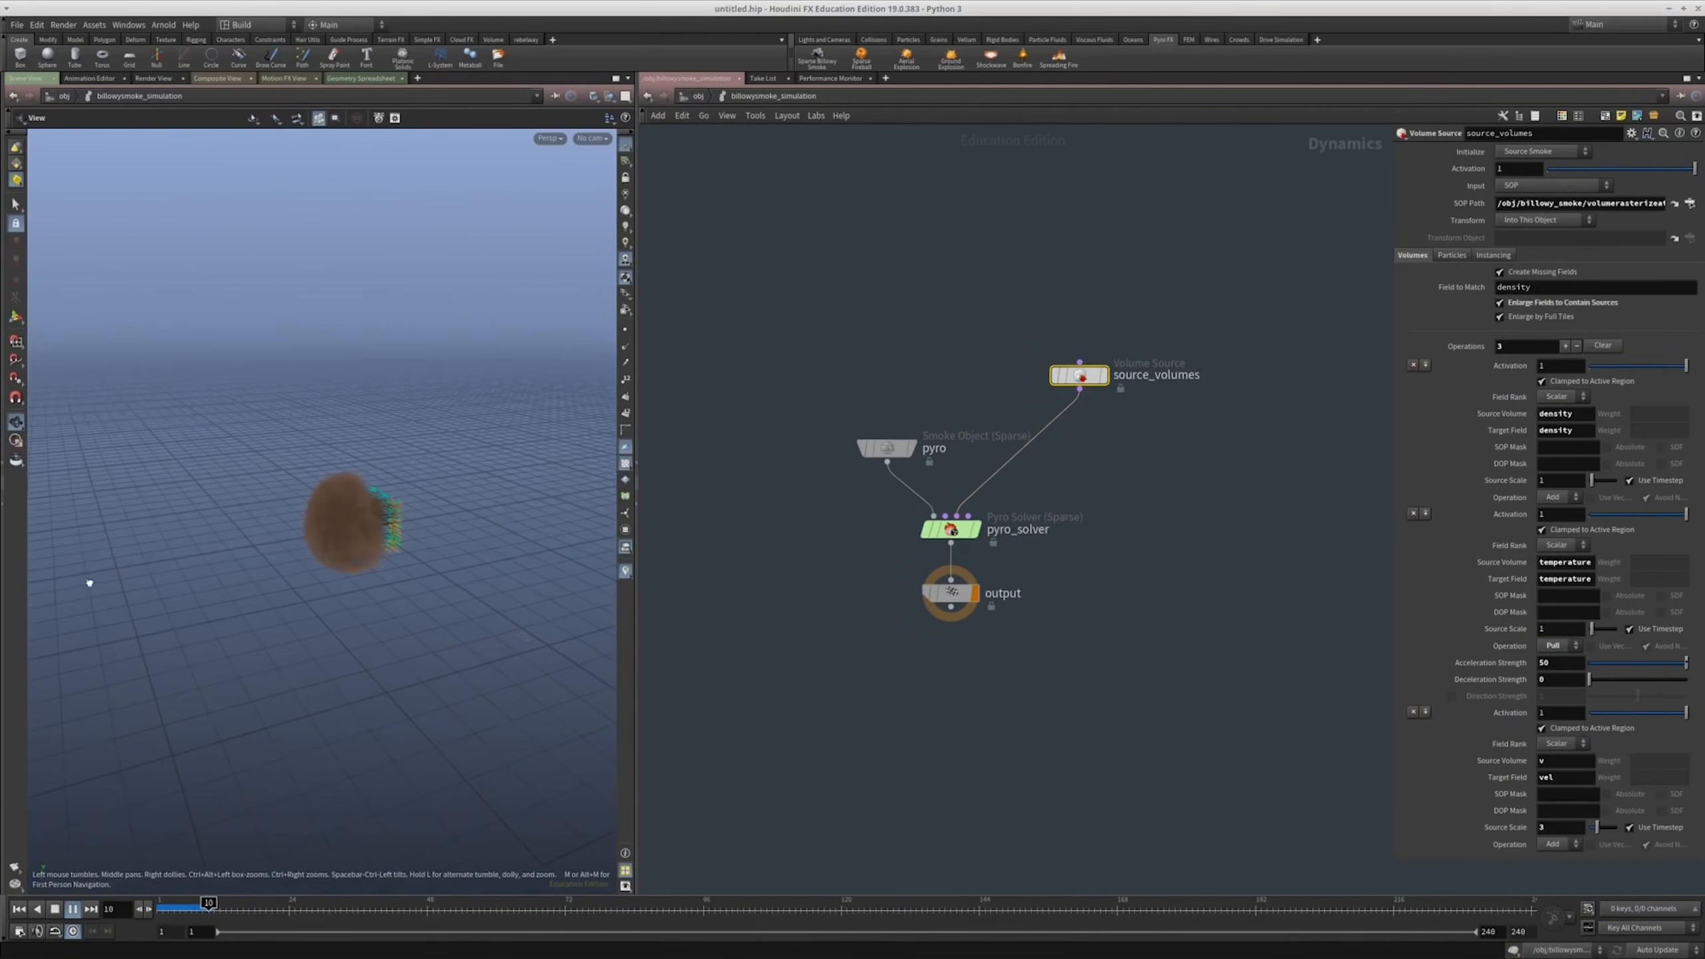
mouse_move(371, 616)
mouse_down()
mouse_move(393, 616)
mouse_move(379, 613)
mouse_up()
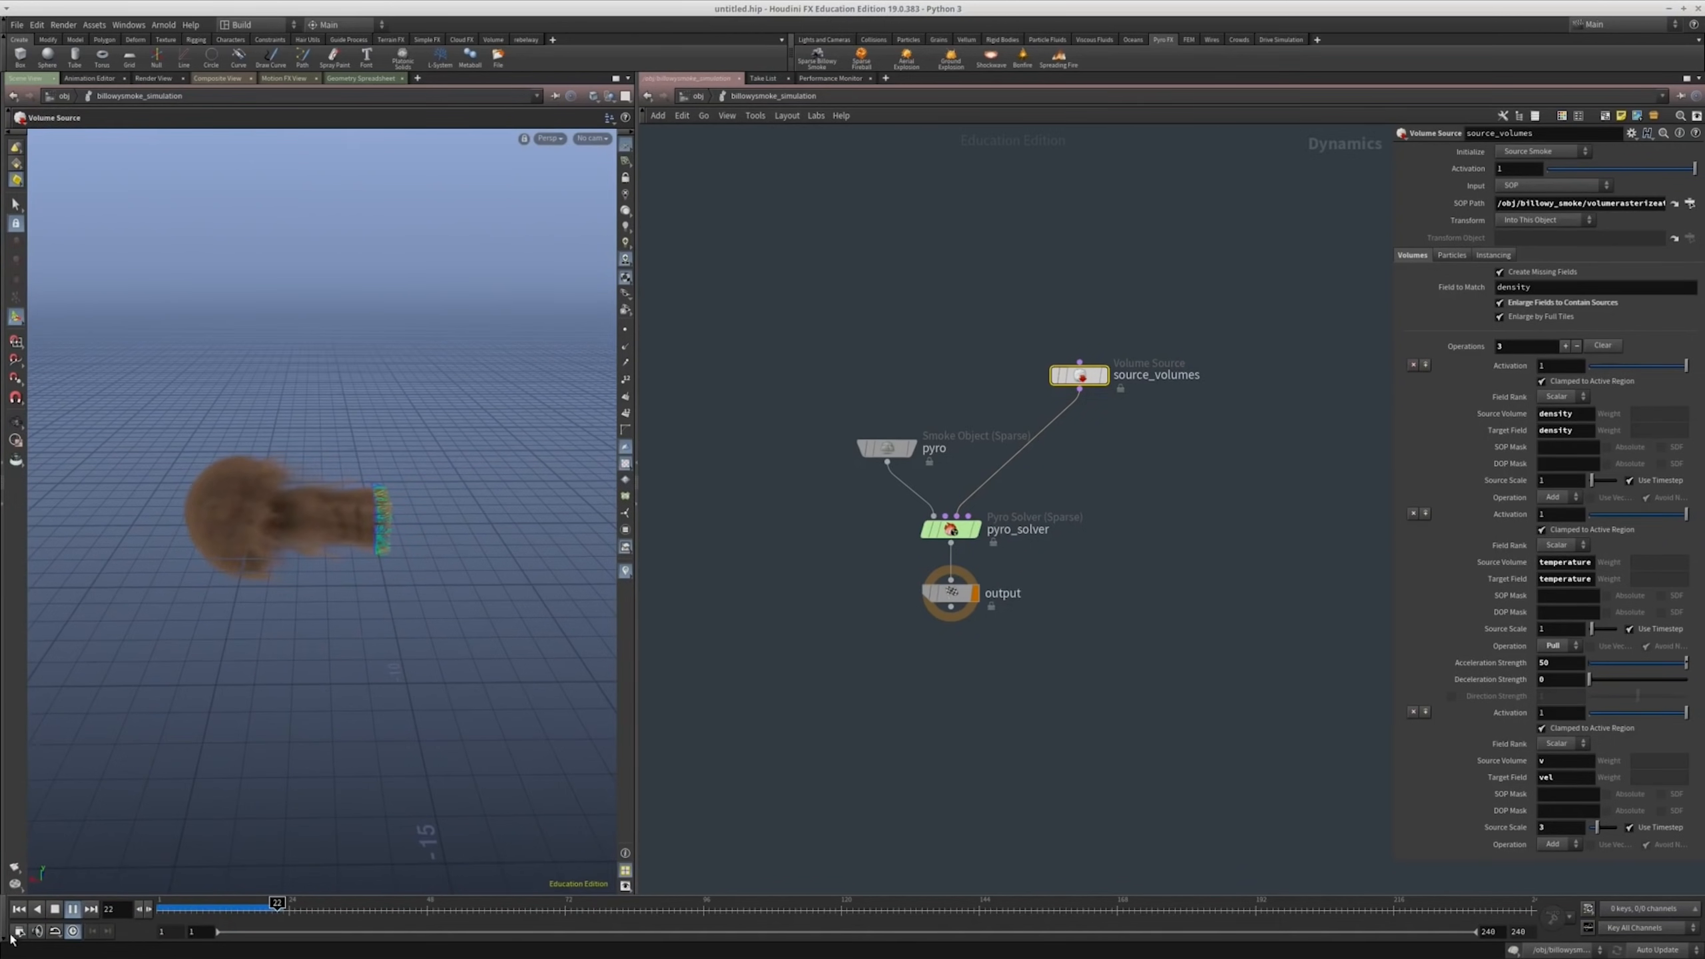
click(22, 911)
Step: Return to the billowy_smoke network and increase the curl noise Scale of volumevelocity1
middle_drag(1306, 451, 1096, 576)
click(1140, 547)
middle_drag(1014, 397, 1070, 381)
key(u)
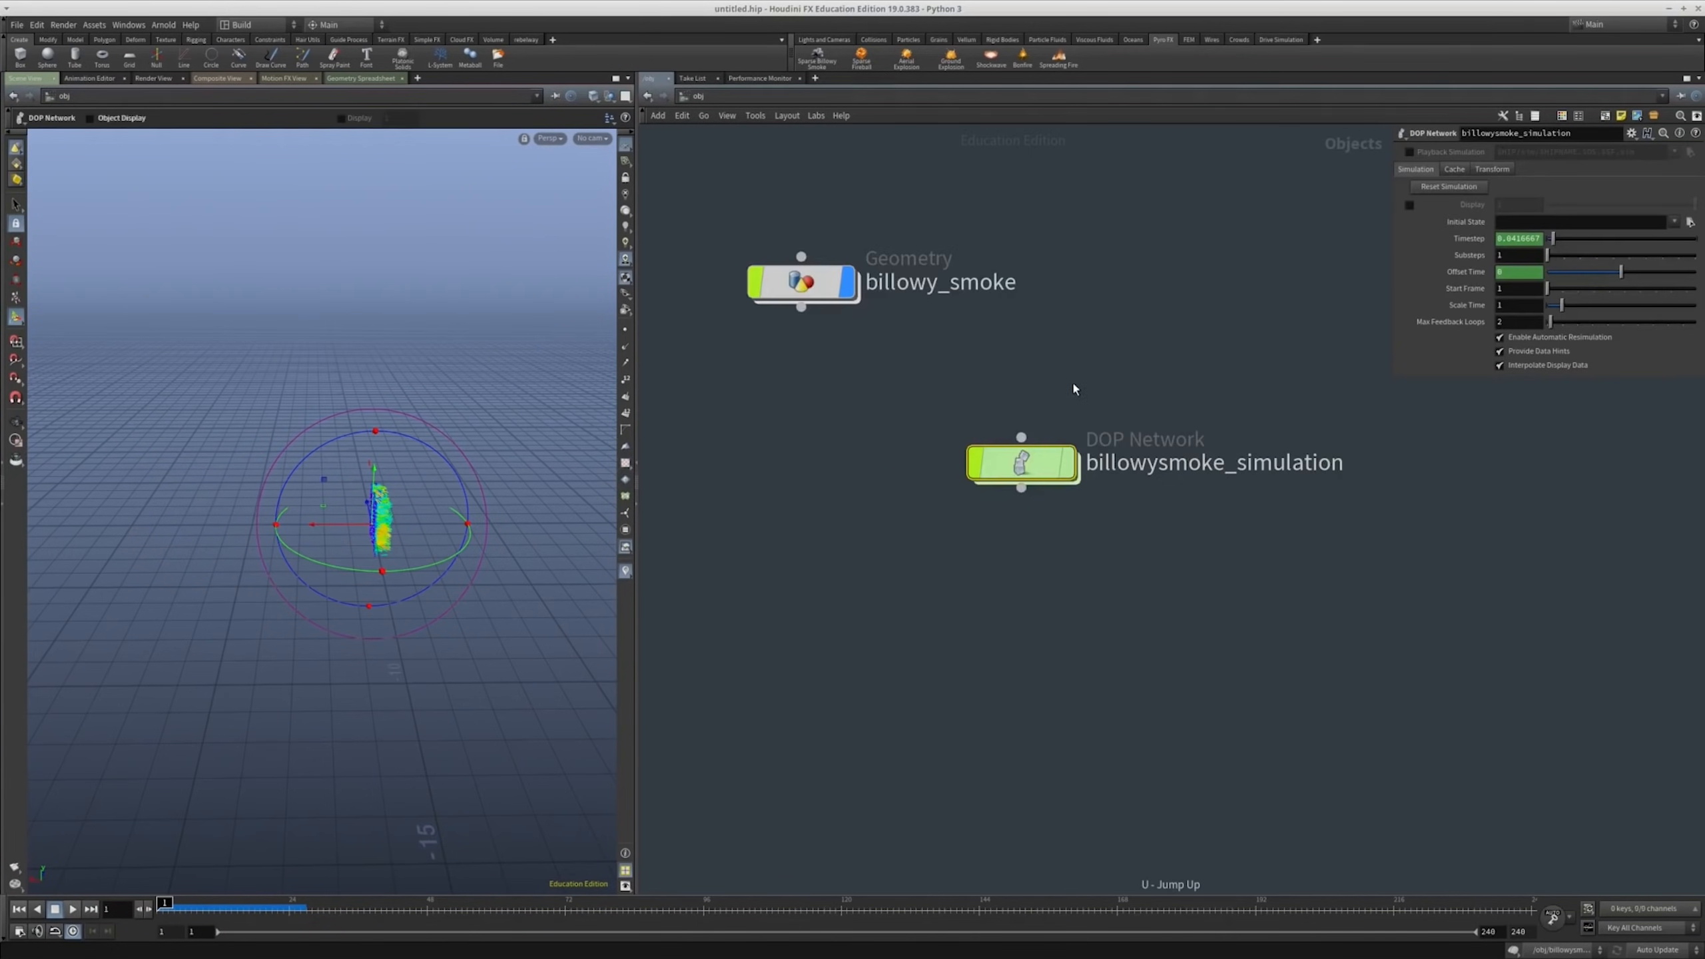
double_click(802, 282)
middle_drag(965, 434, 966, 491)
scroll(965, 432, up, 3)
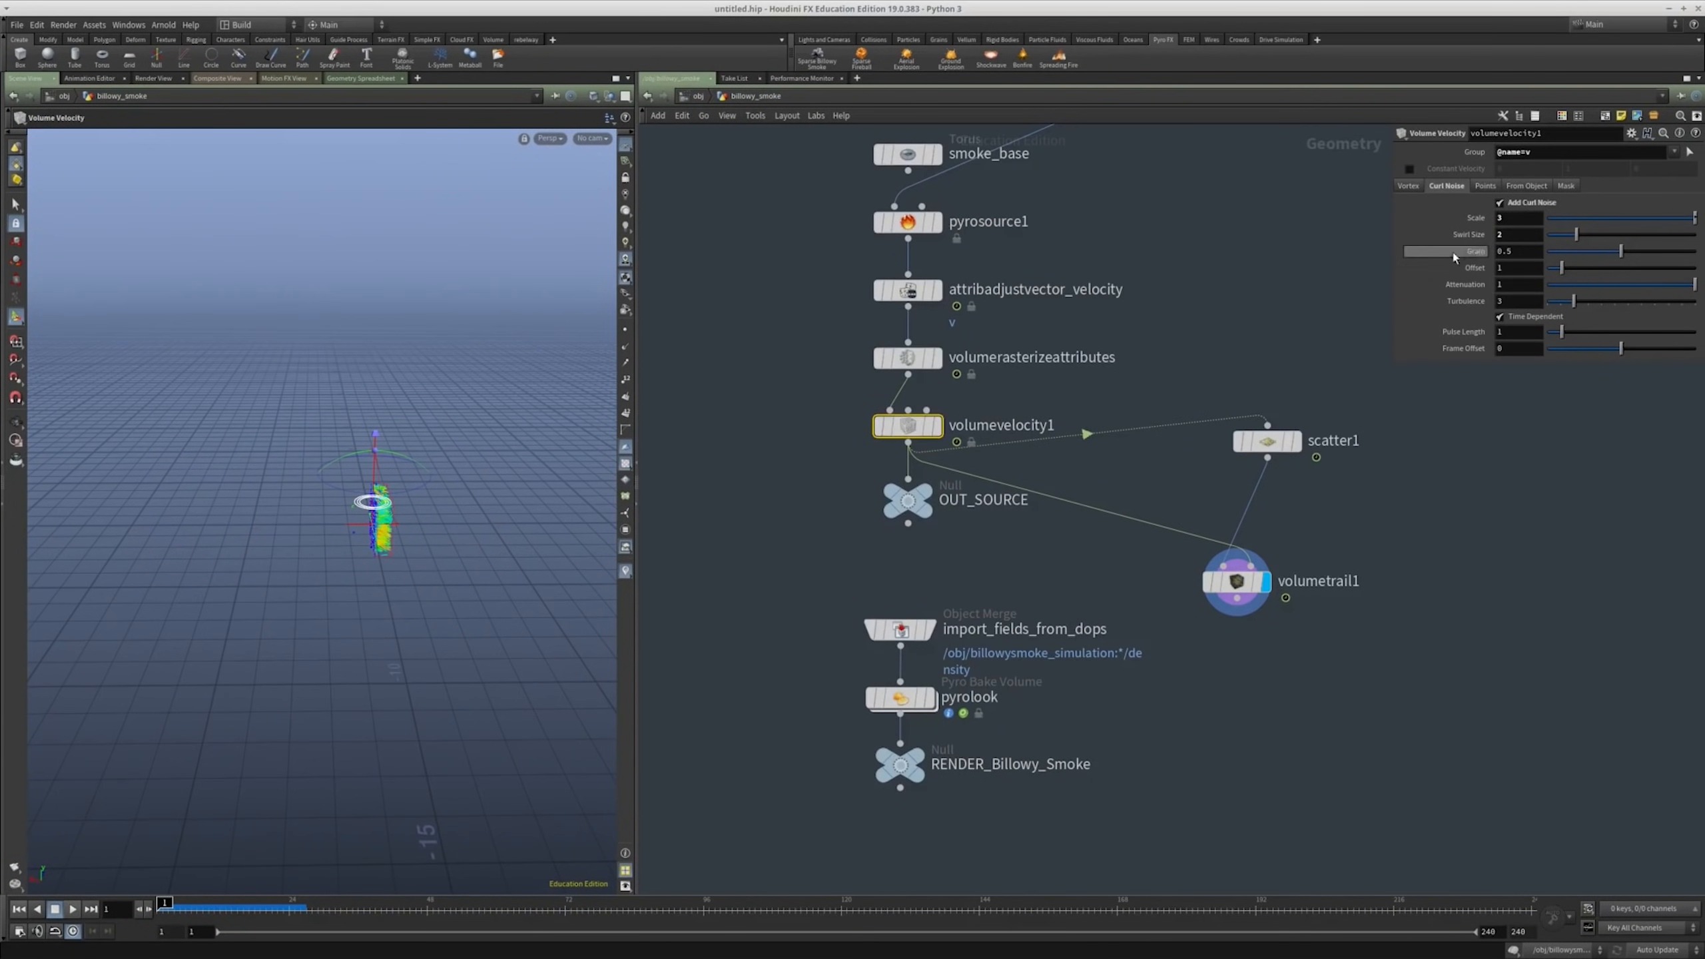
drag(1514, 218, 1470, 229)
middle_drag(1201, 258, 1200, 350)
Step: Set the X component of attribadjustvector_velocity's Initial Vector to 2 and reselect volumevelocity1
click(906, 383)
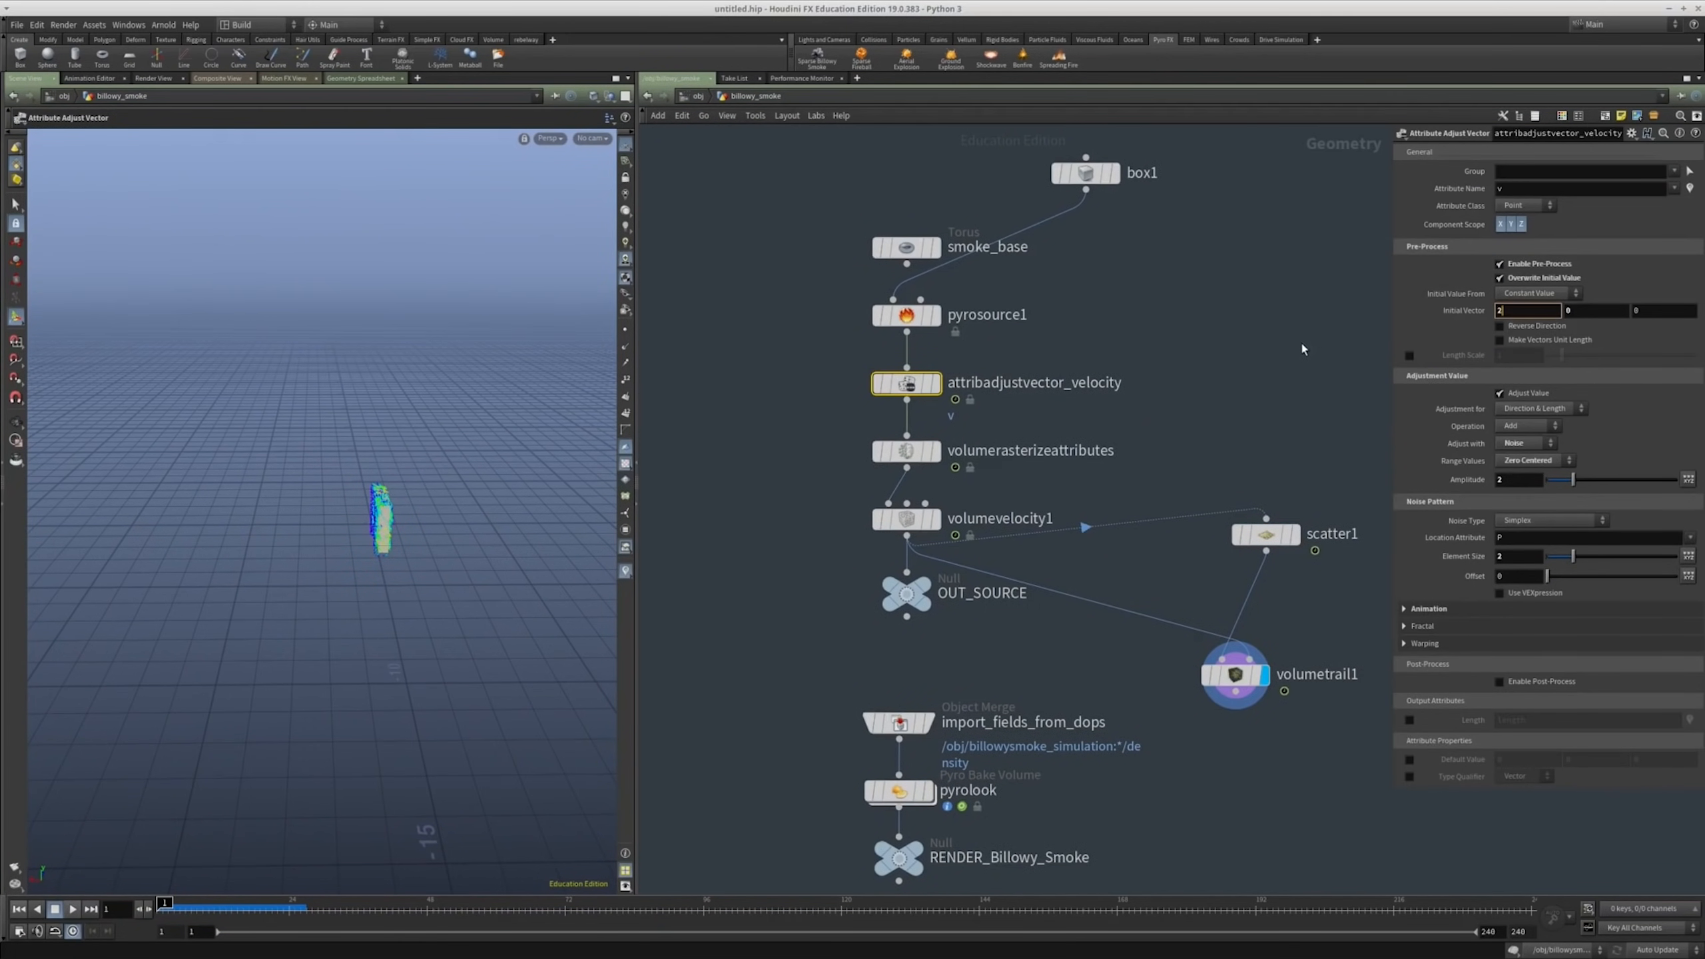
key(Return)
middle_drag(1247, 326, 1244, 273)
middle_drag(1107, 435, 1108, 420)
drag(1074, 415, 818, 483)
middle_drag(1262, 317, 1256, 324)
middle_drag(1067, 342, 1028, 420)
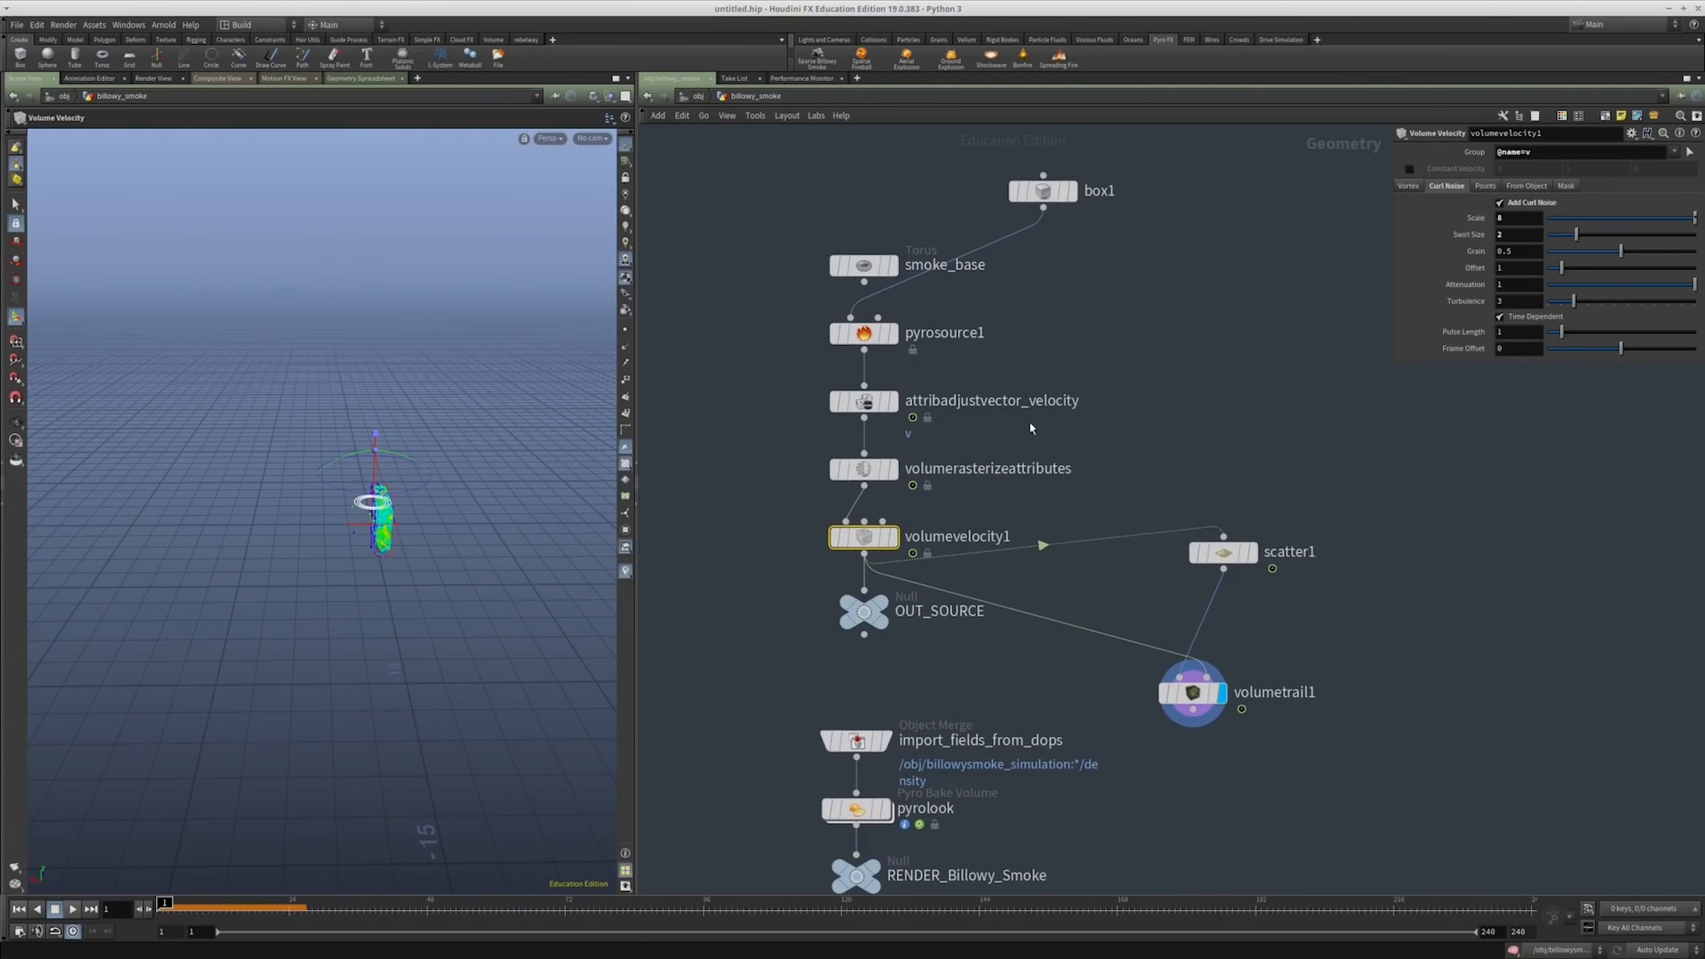
Step: Move the unused smoke_base node away from the chain and shift volumevelocity1 and all nodes below it down
middle_drag(923, 296, 894, 381)
middle_drag(1167, 324, 1147, 340)
middle_drag(1081, 392, 1101, 449)
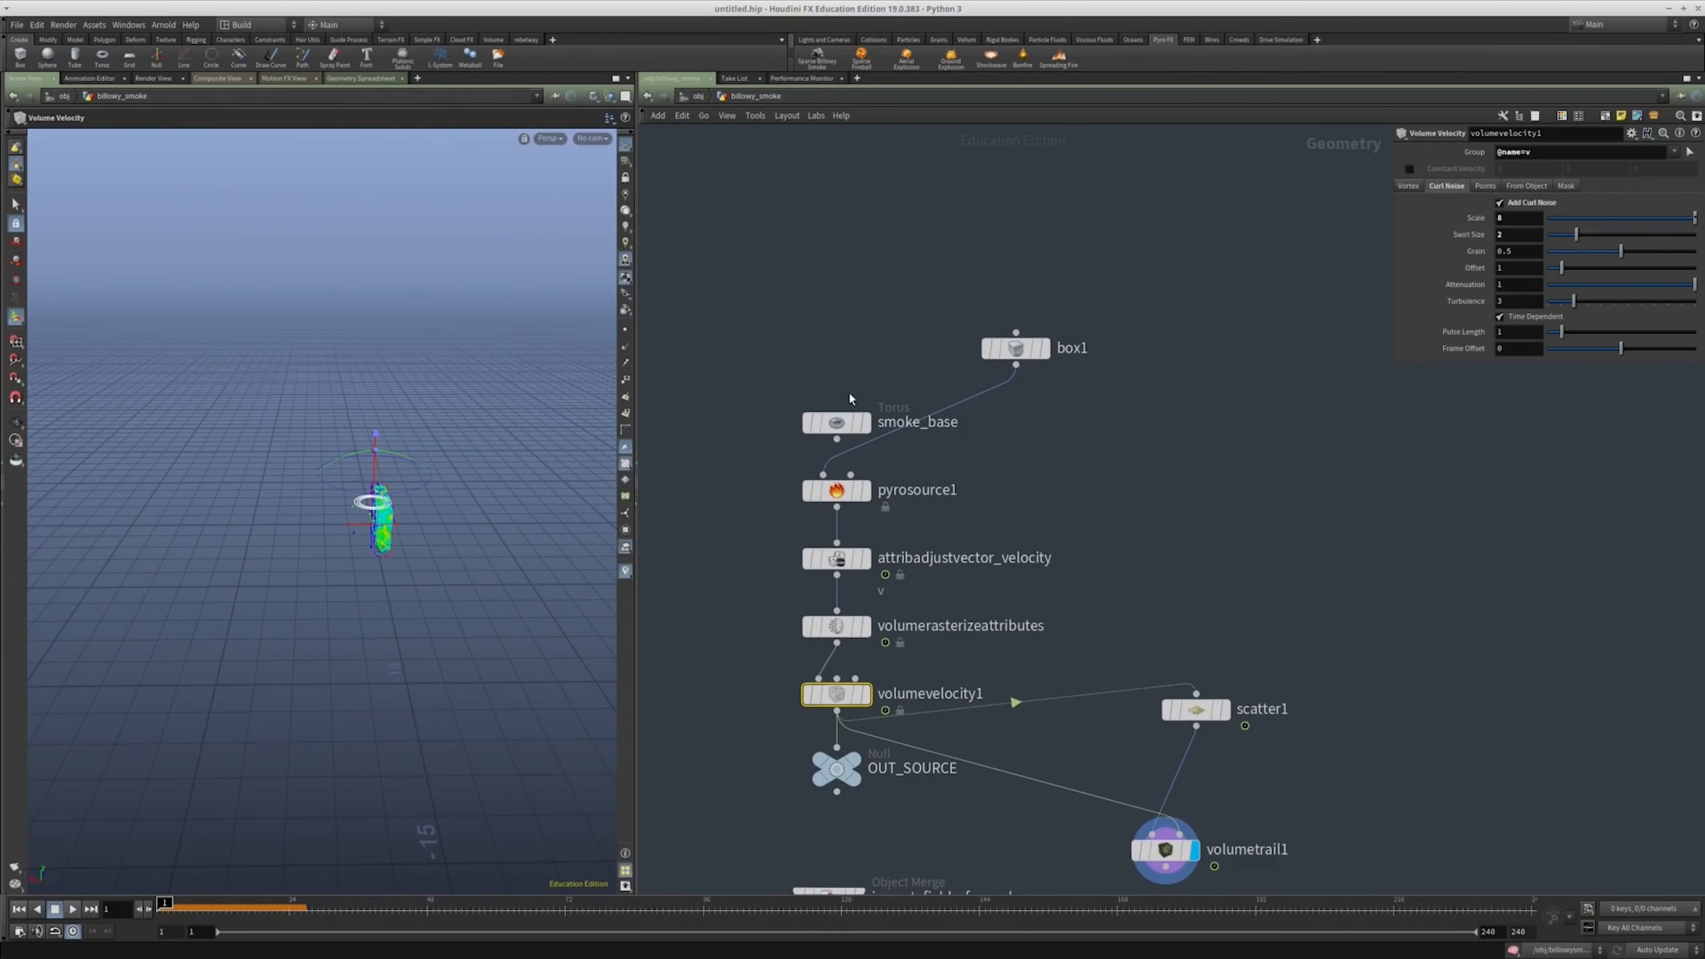
drag(832, 422, 699, 303)
middle_drag(1043, 527, 1075, 127)
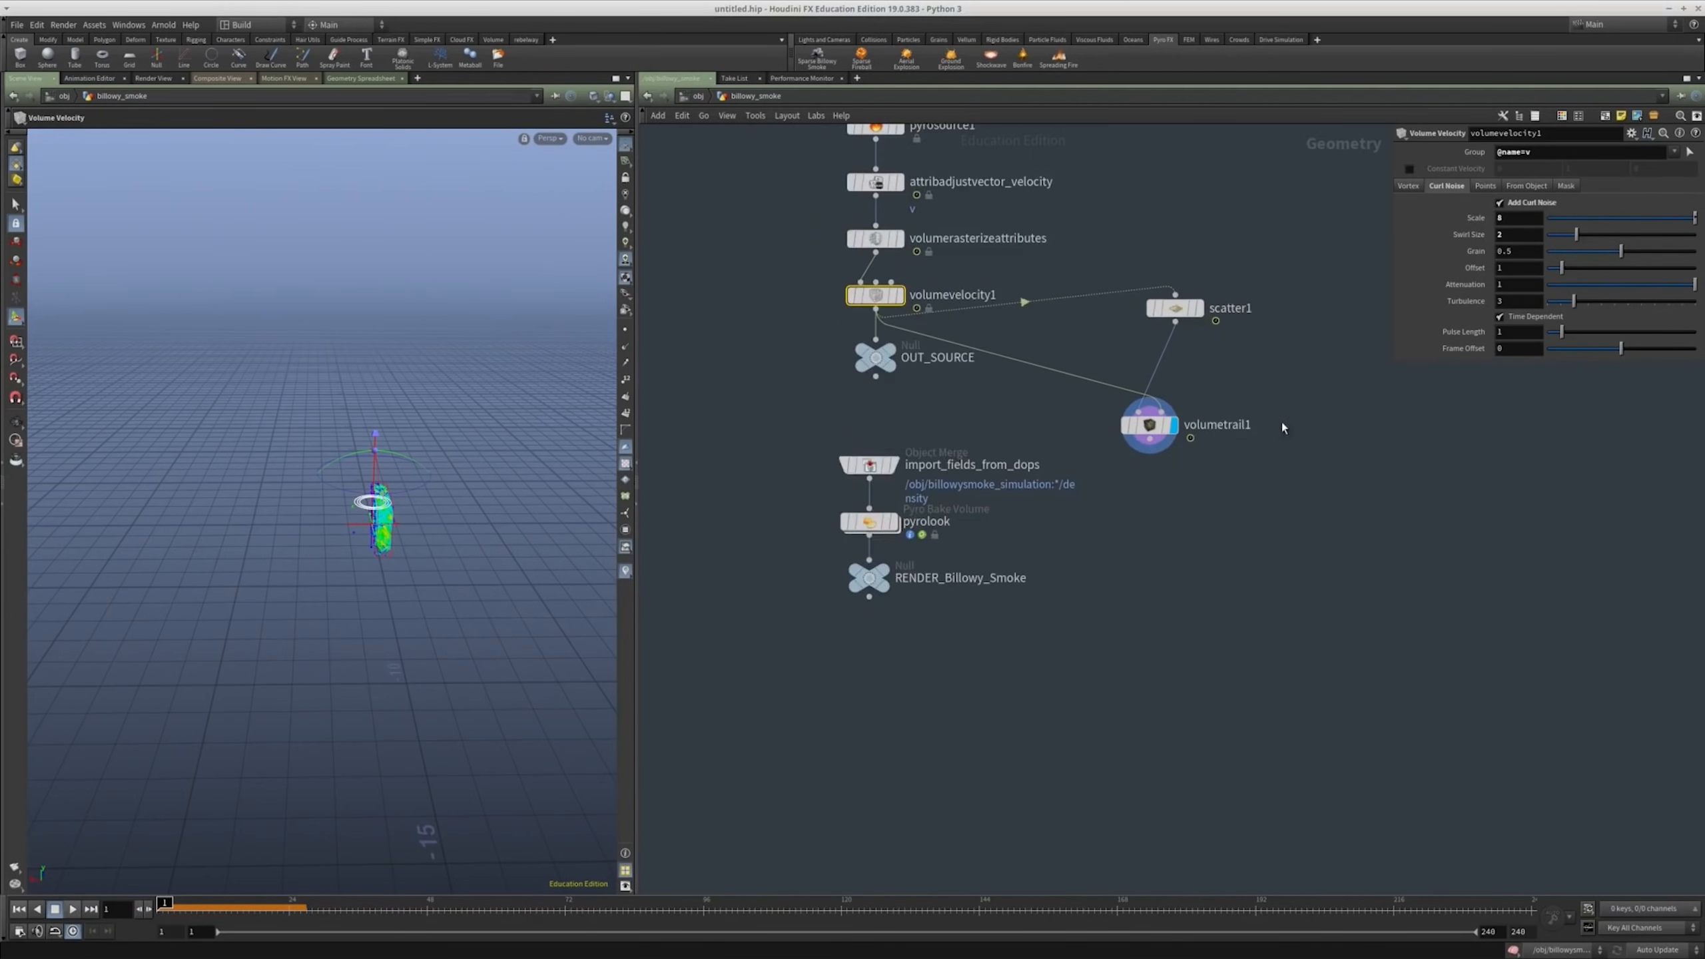
drag(1340, 709, 797, 286)
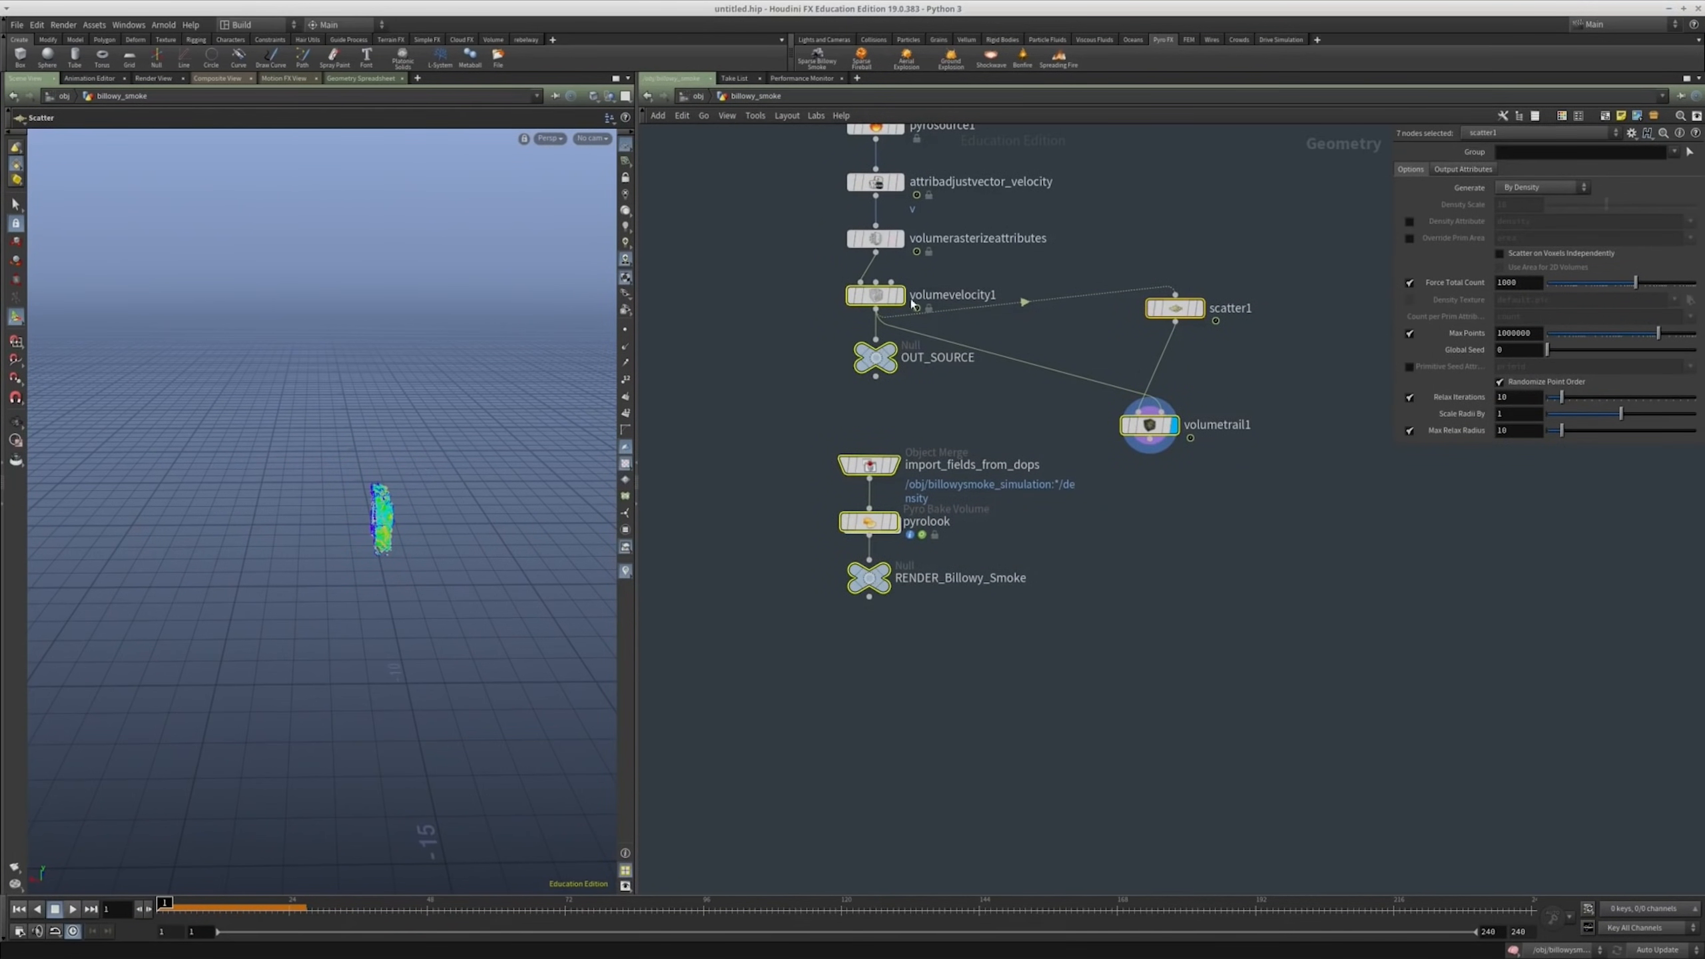
drag(911, 304, 918, 369)
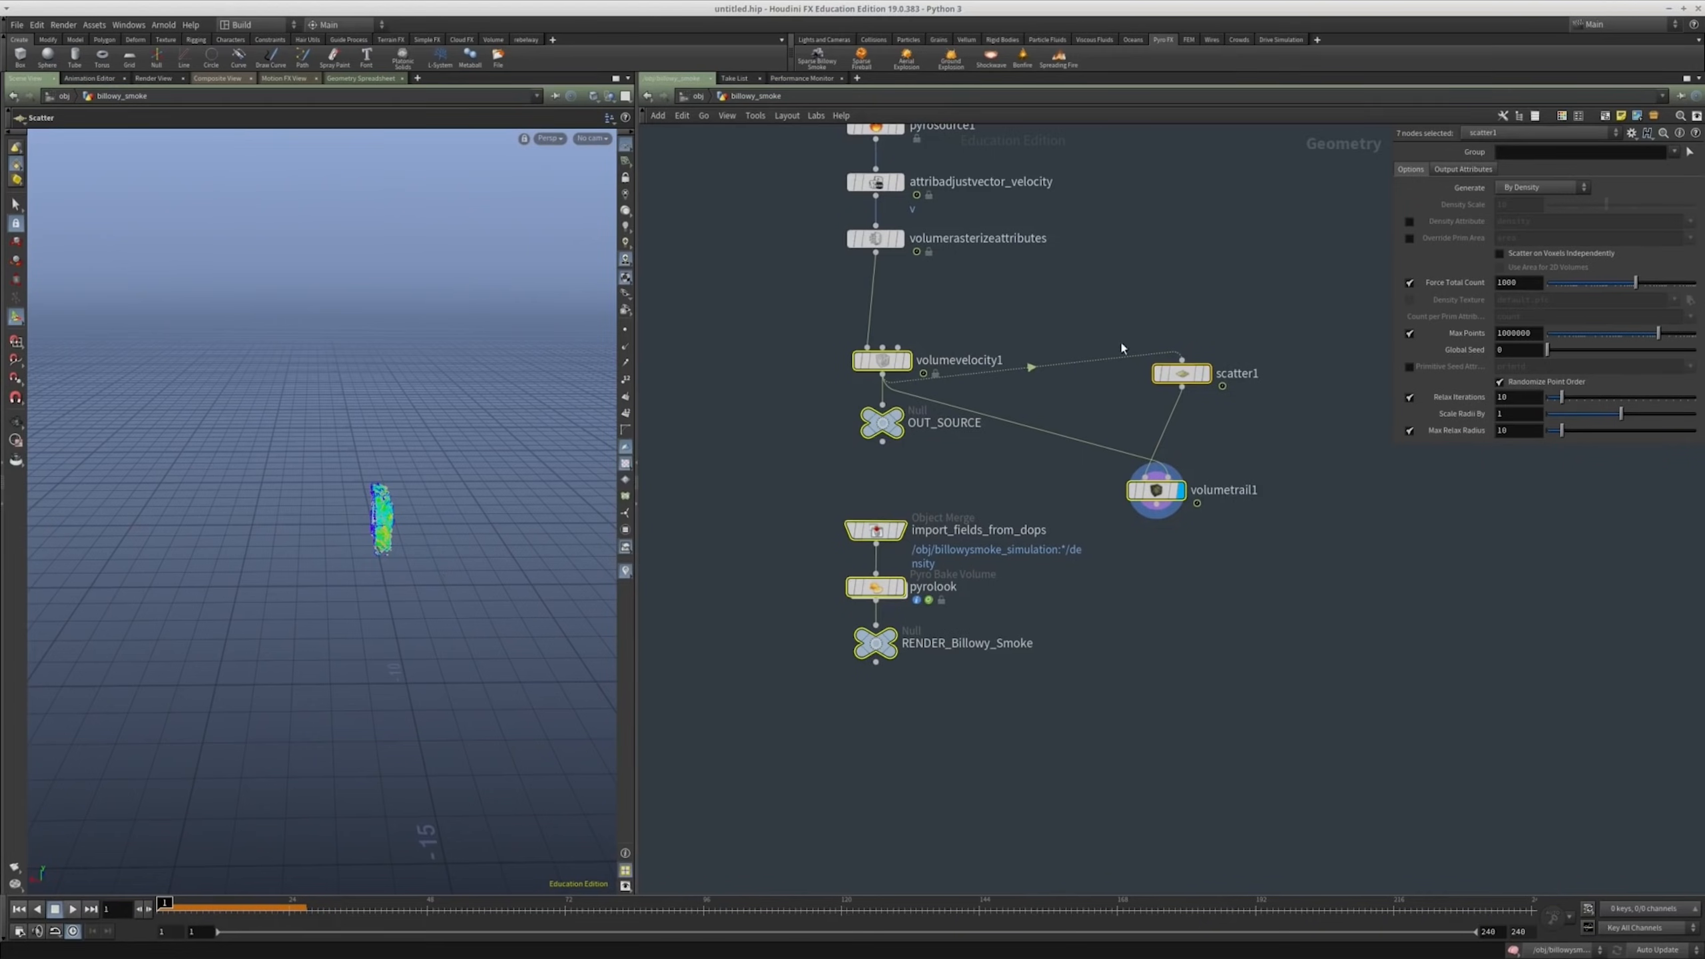
Step: Insert a Transform node between volumerasterizeattributes and volumevelocity1
middle_drag(1016, 310, 1039, 407)
click(1038, 407)
key(Tab)
mouse_move(1079, 351)
click(1163, 313)
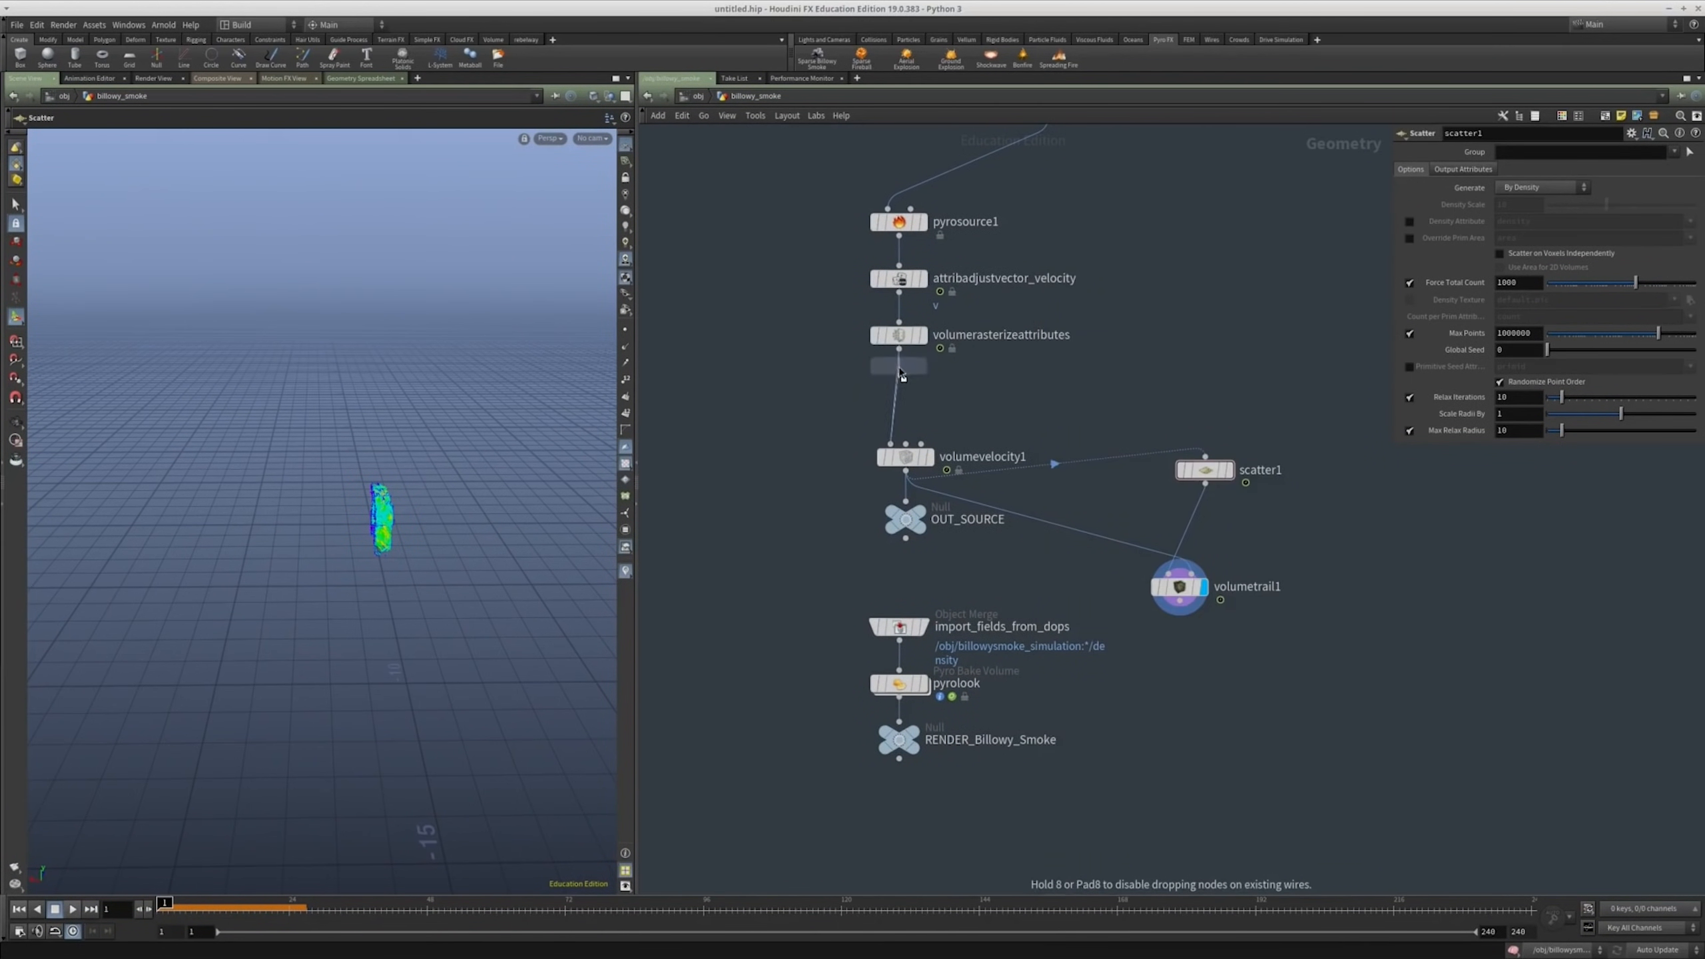
click(900, 374)
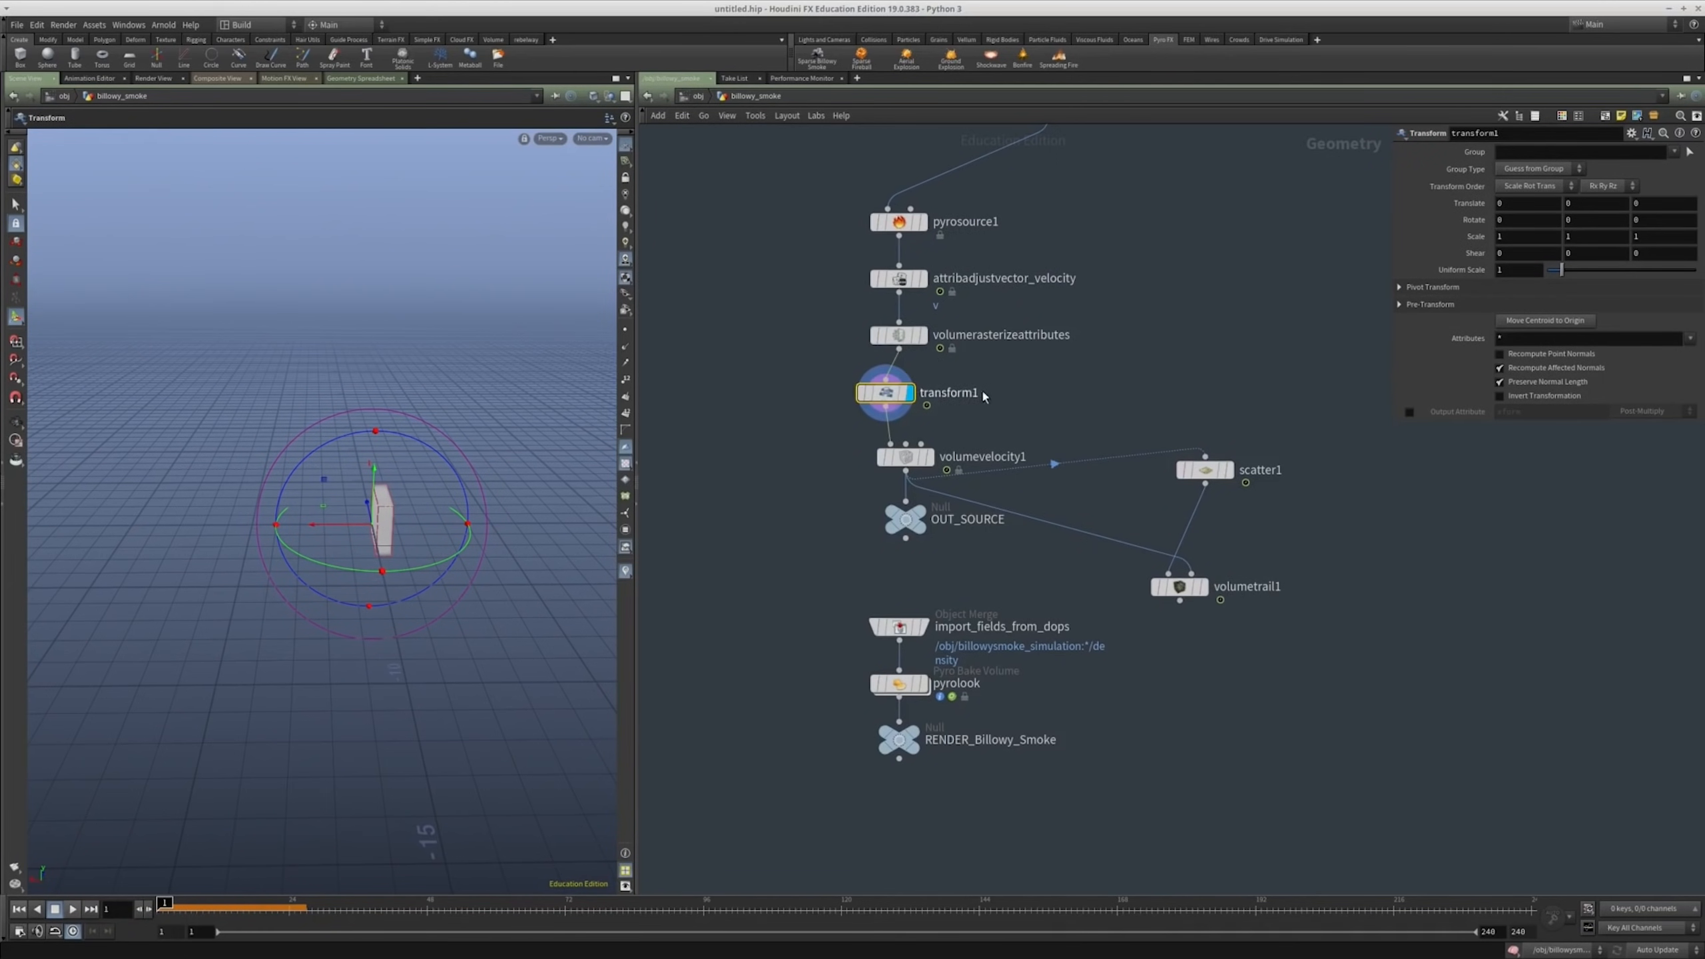
Step: Animate transform1's Translate X with the expression sin($F) and bypass volumerasterizeattributes
middle_drag(983, 392, 924, 434)
drag(1424, 197, 1261, 194)
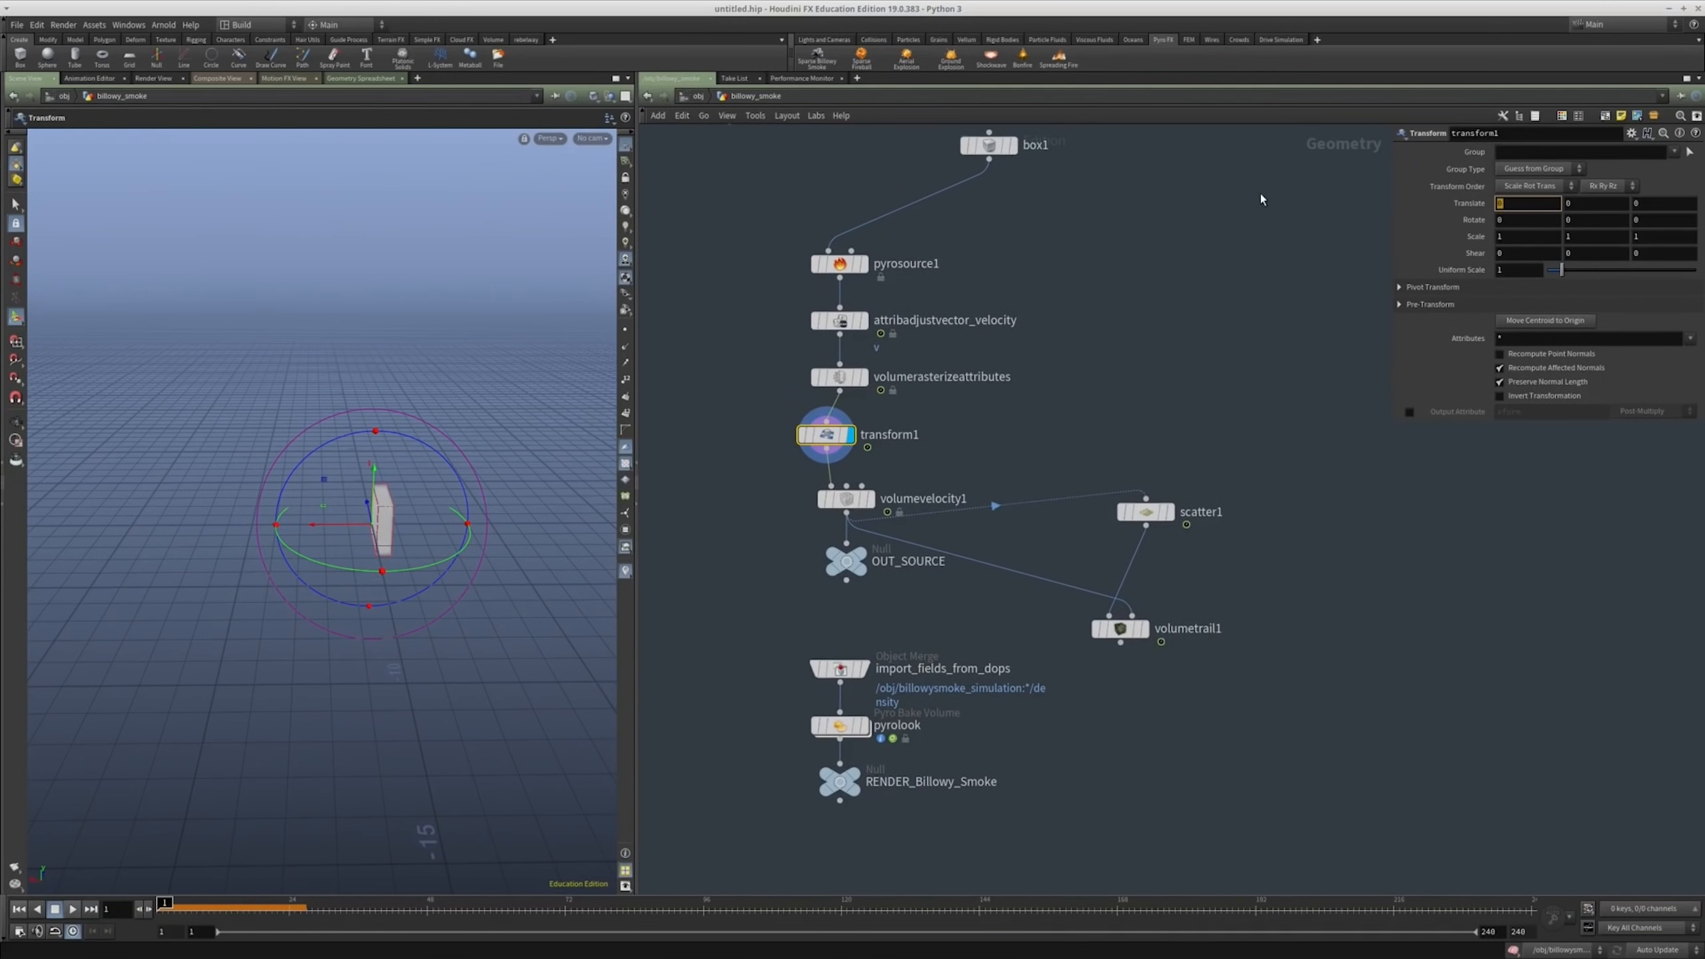
text(sin*()
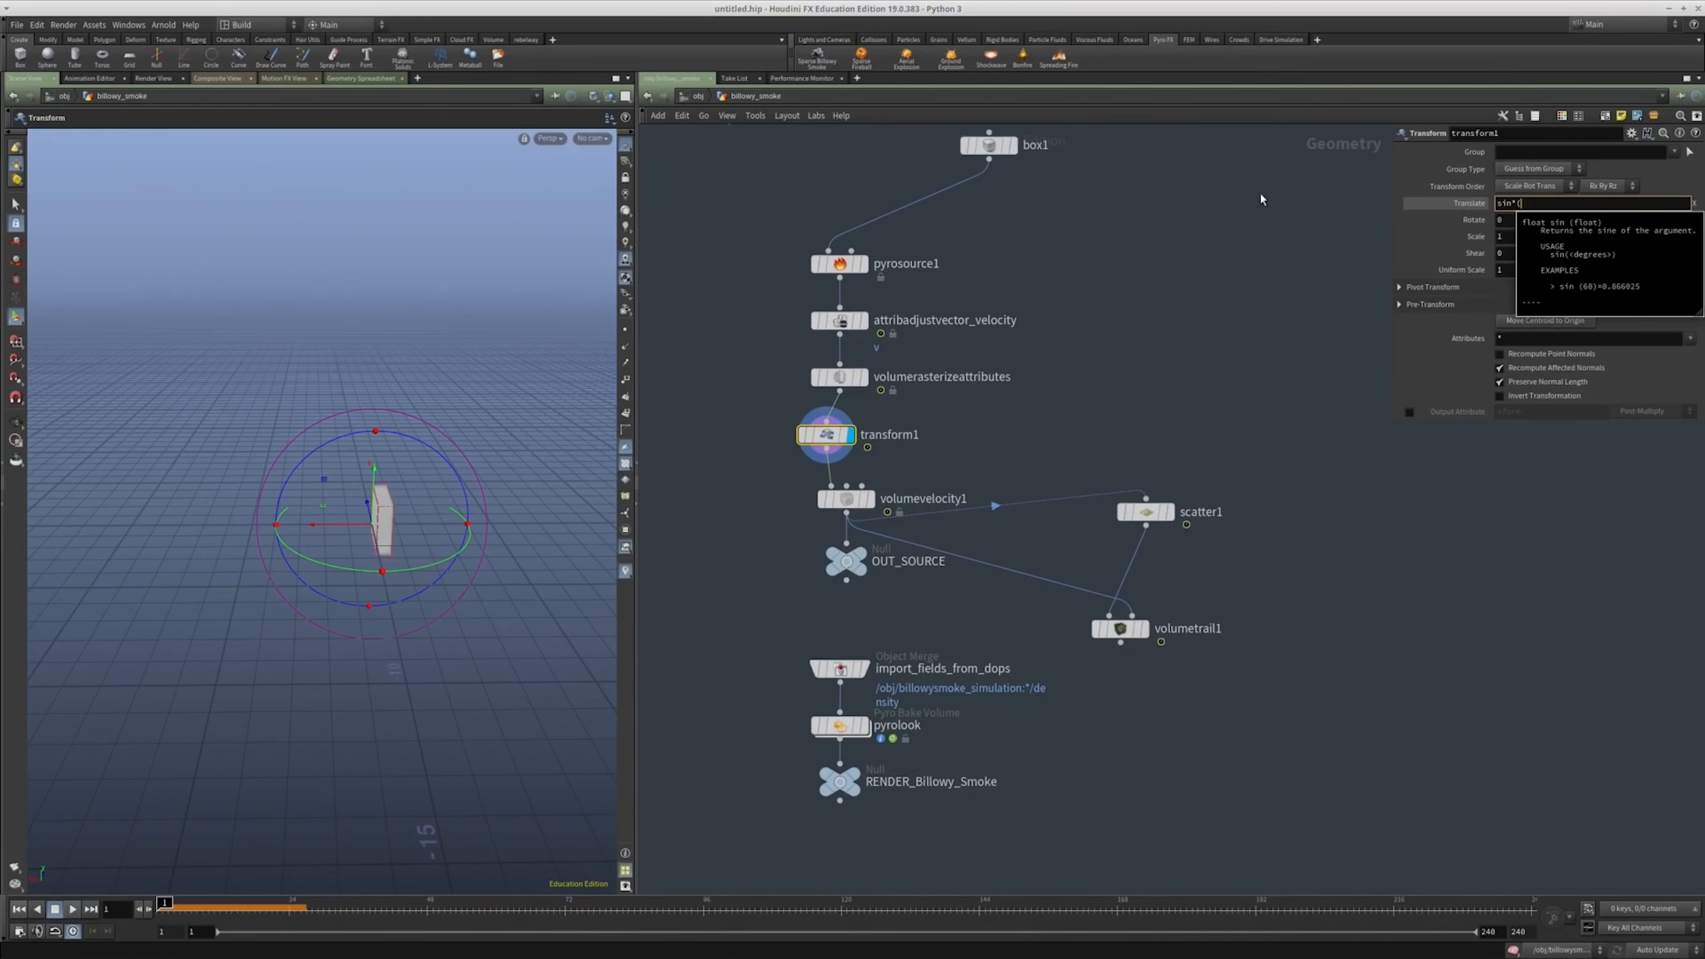
text($F)
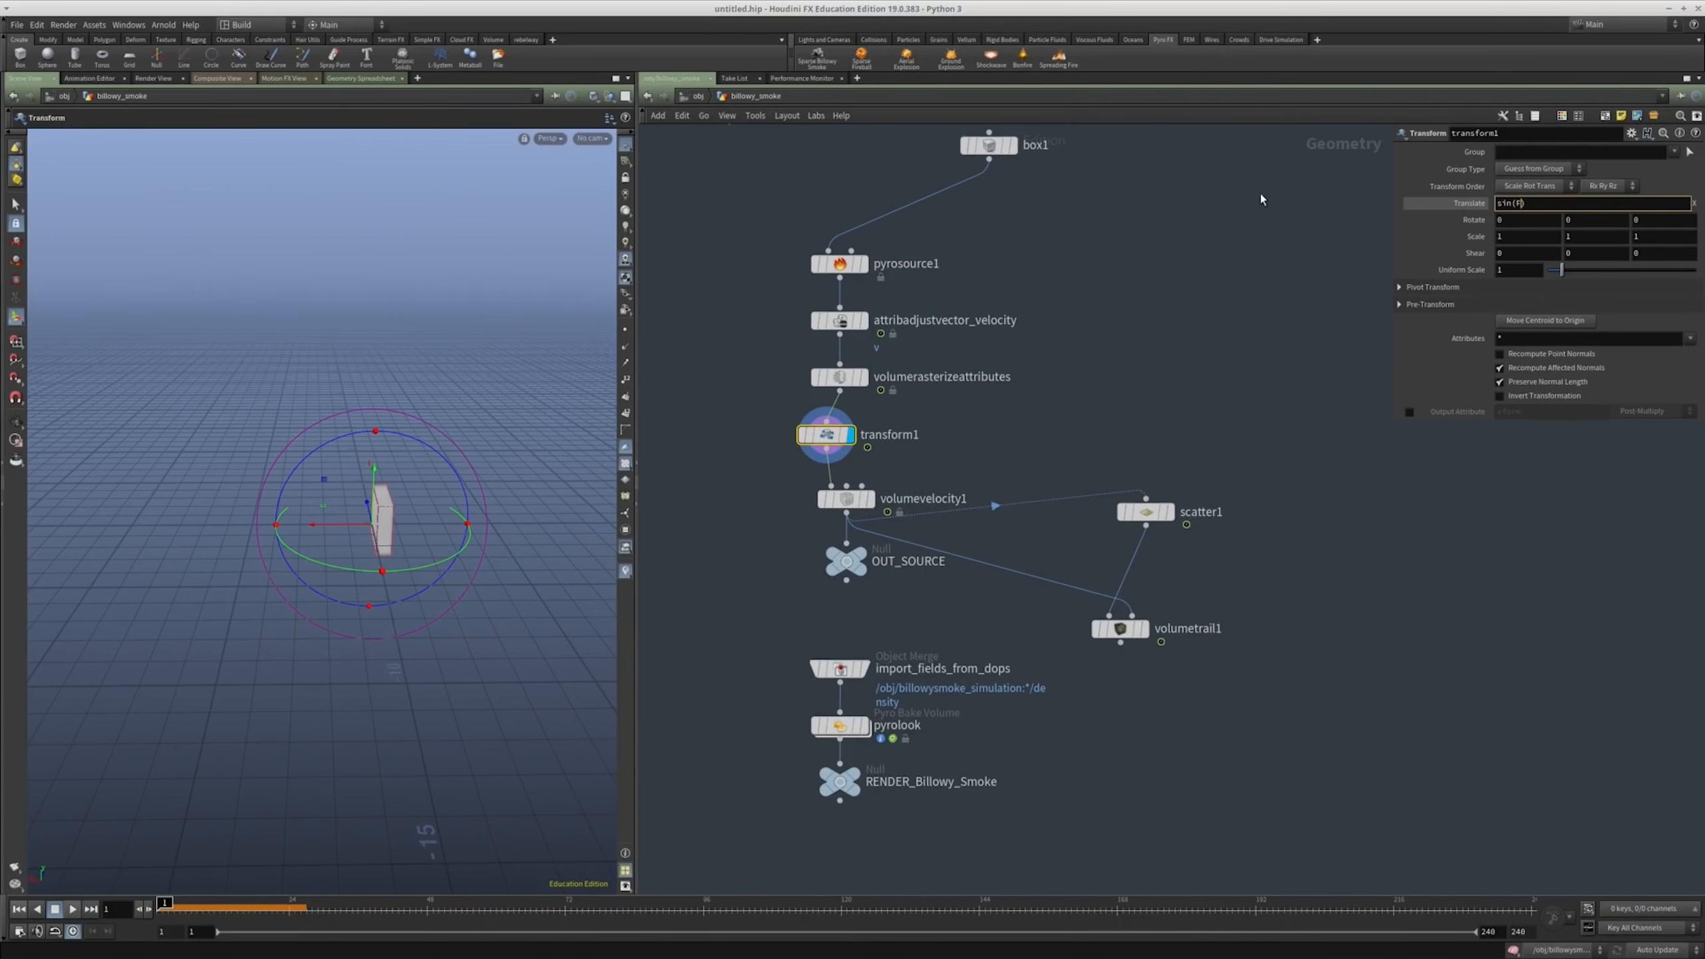
text(/)
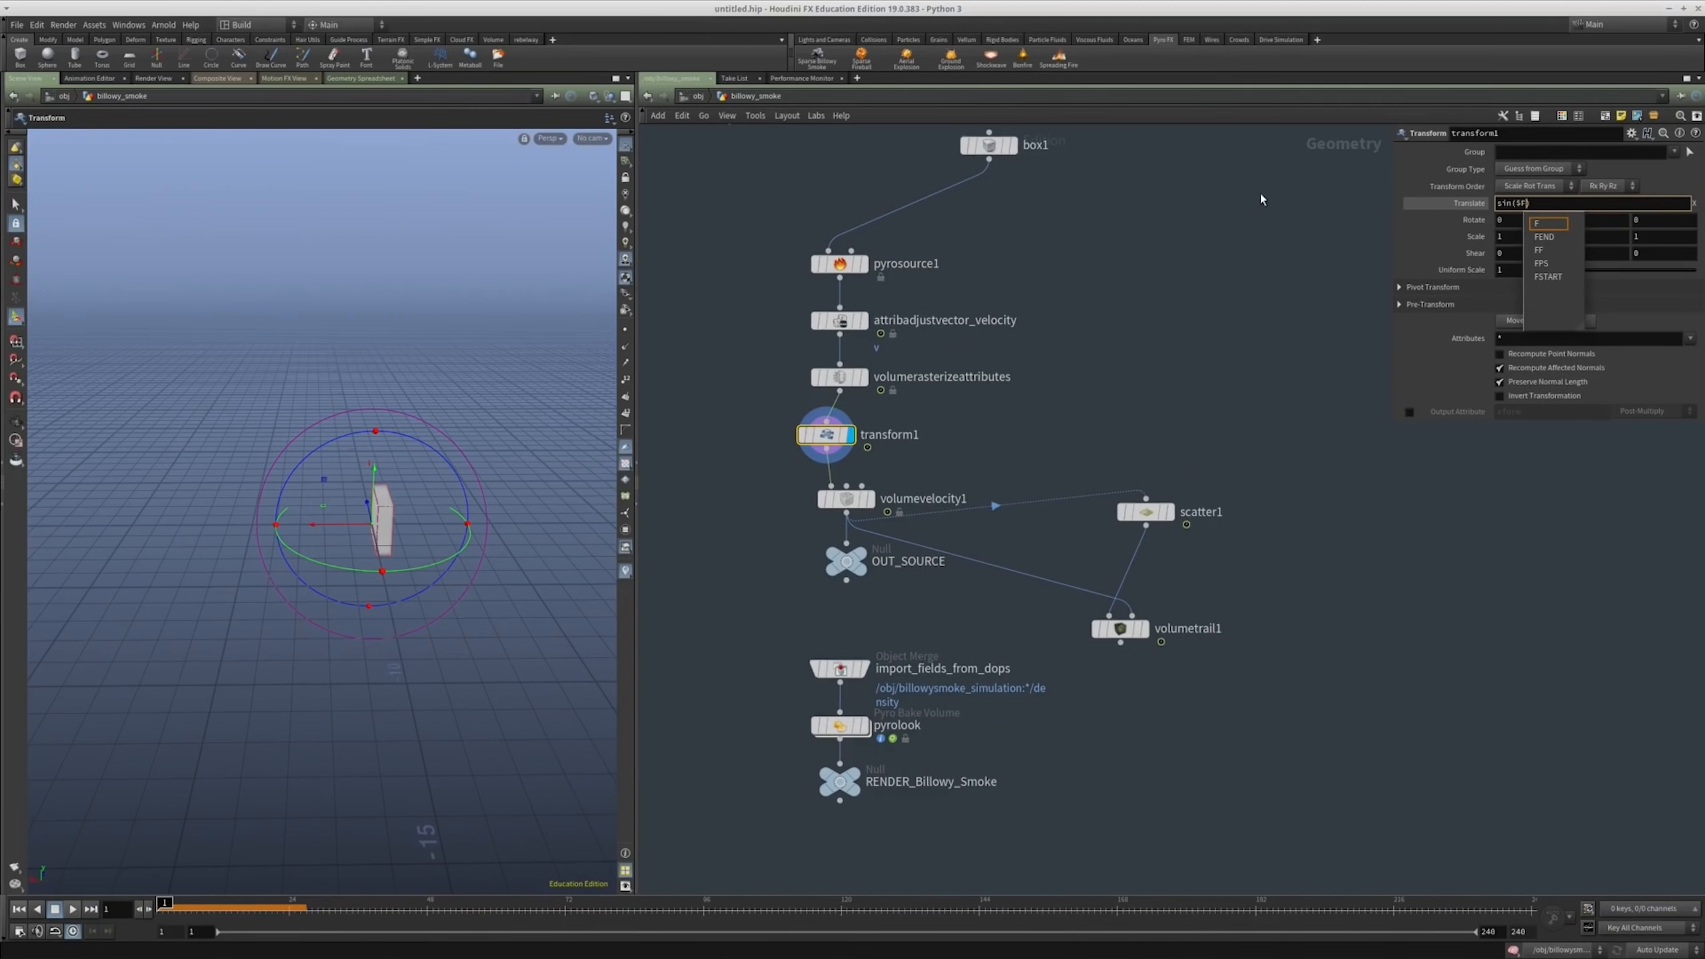
key(BackSpace)
key(Return)
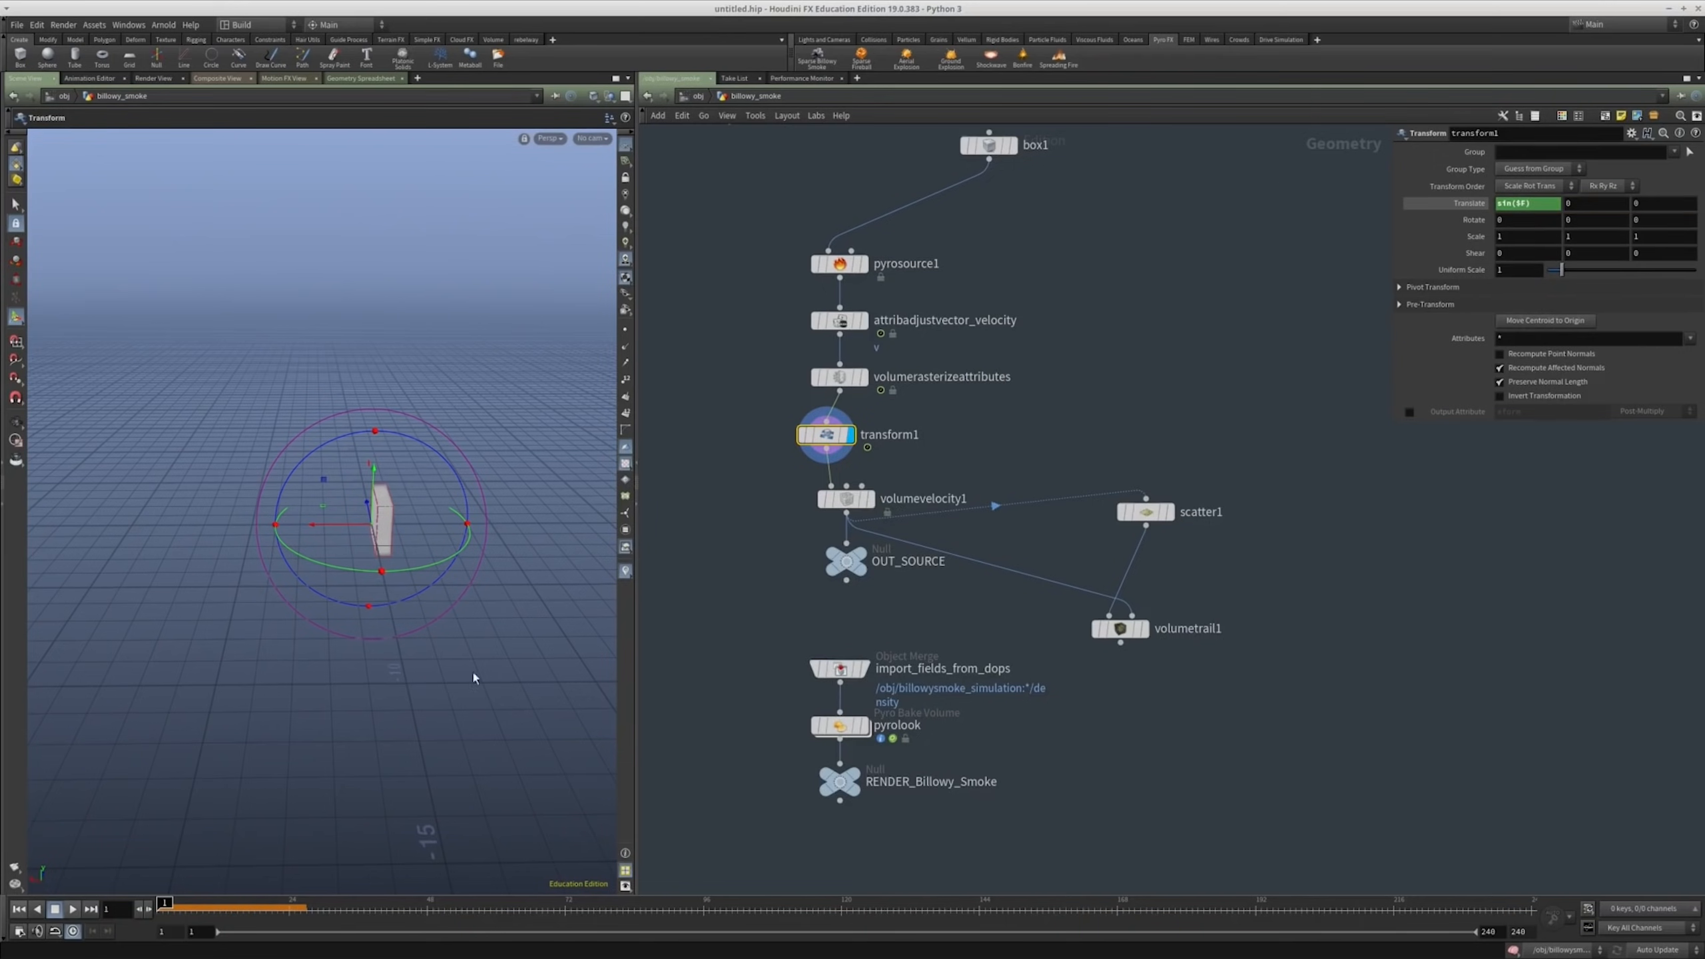
key(b)
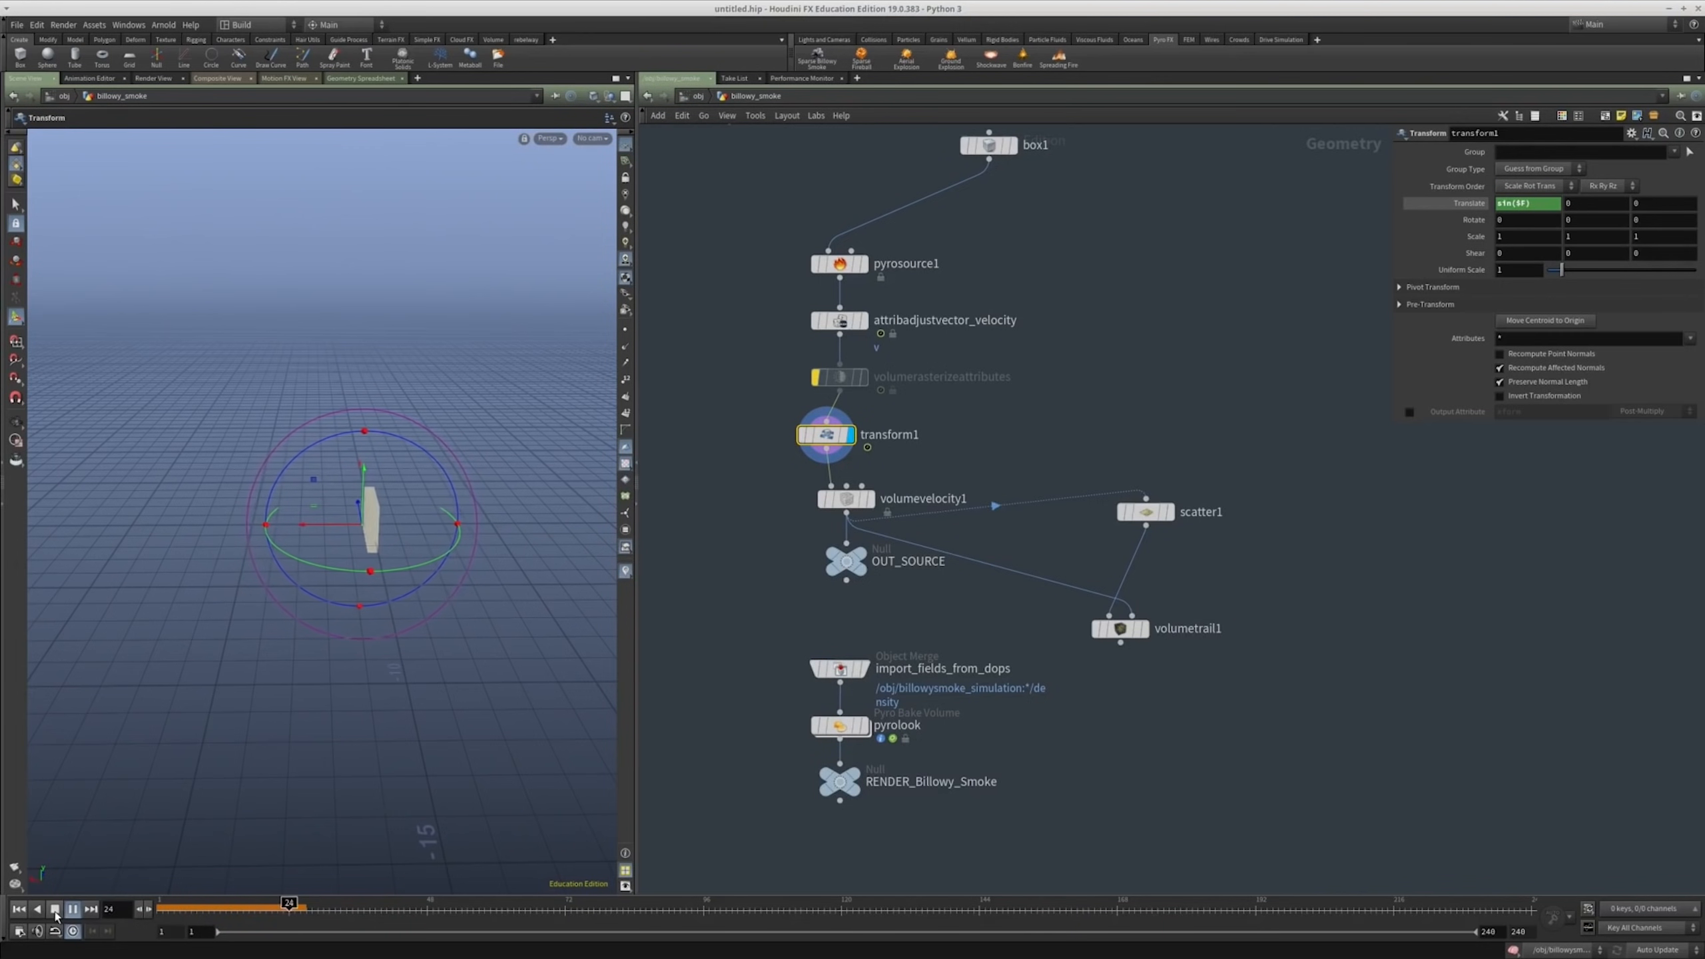
Step: Change transform1's Translate X expression to sin($F*2) and play back the motion from near the start
click(1522, 204)
text(*2)
key(Return)
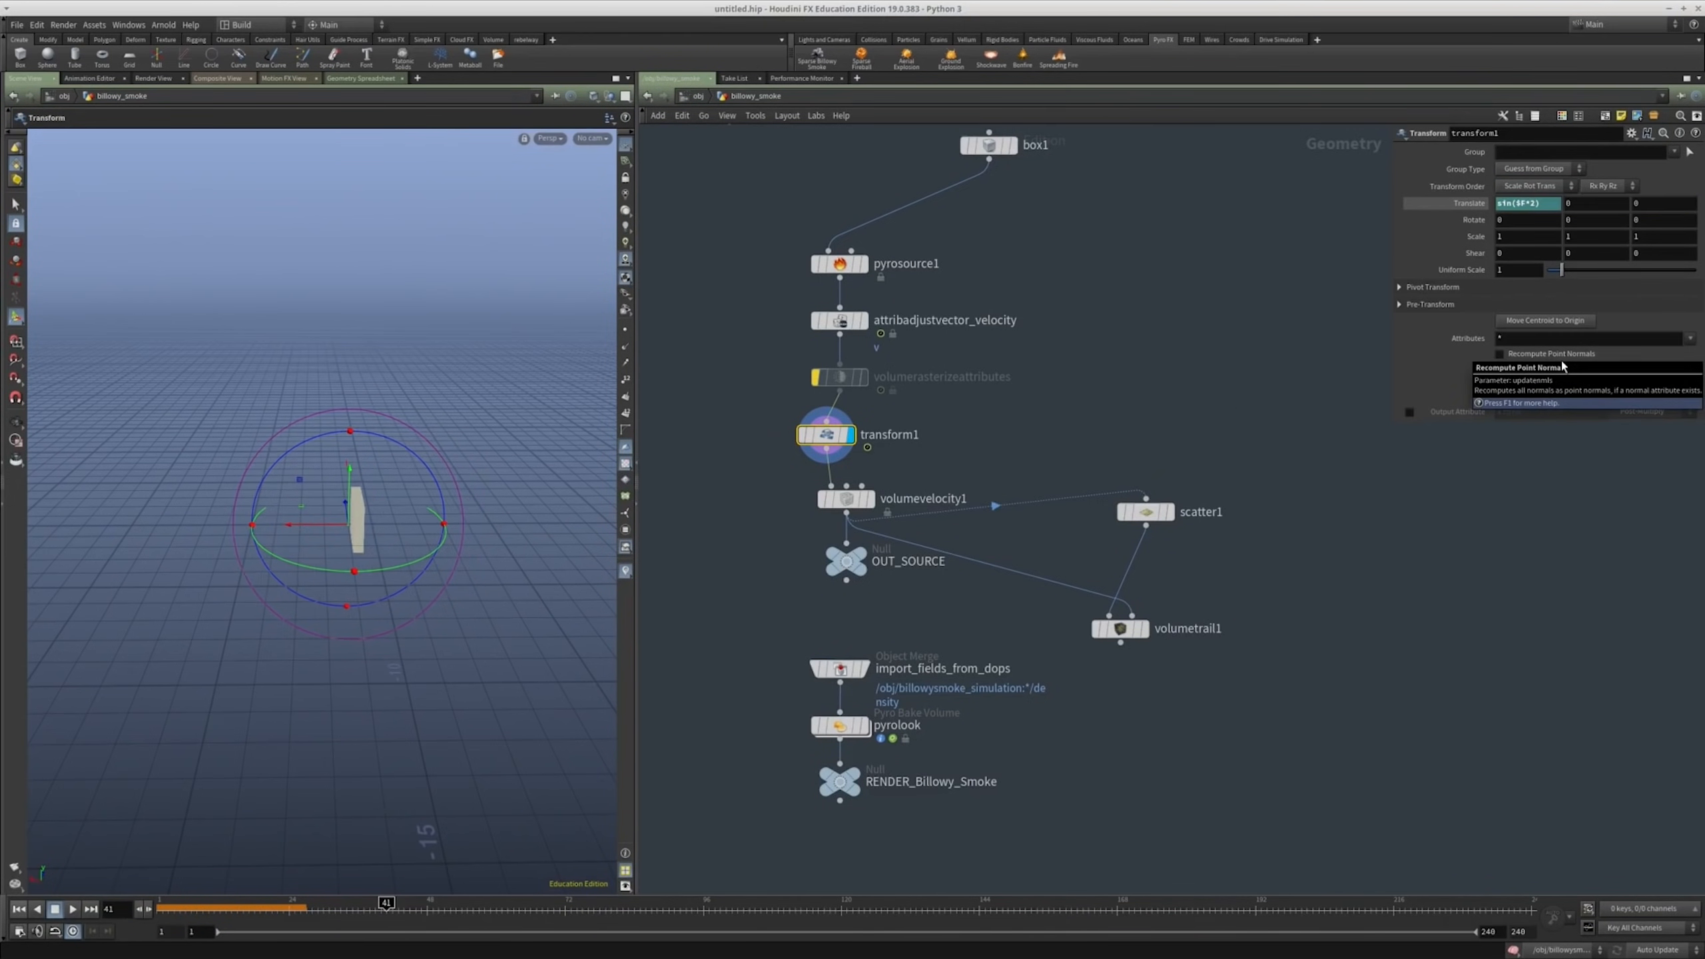
click(180, 903)
click(71, 909)
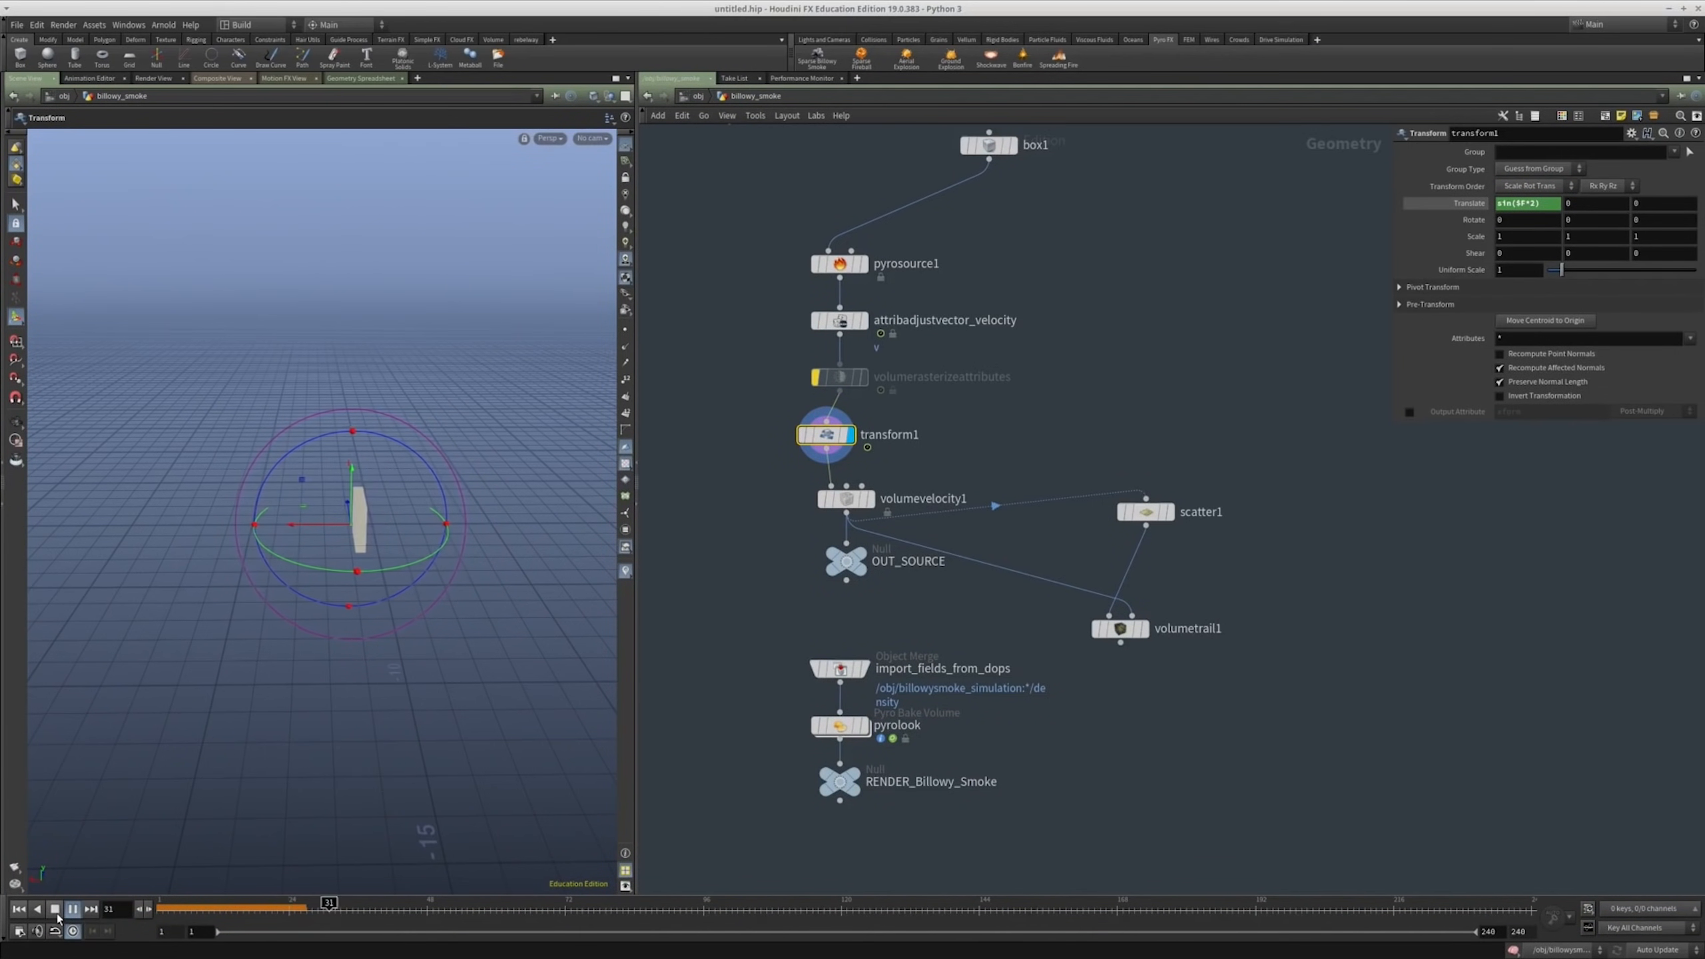
click(19, 909)
key(ctrl+a)
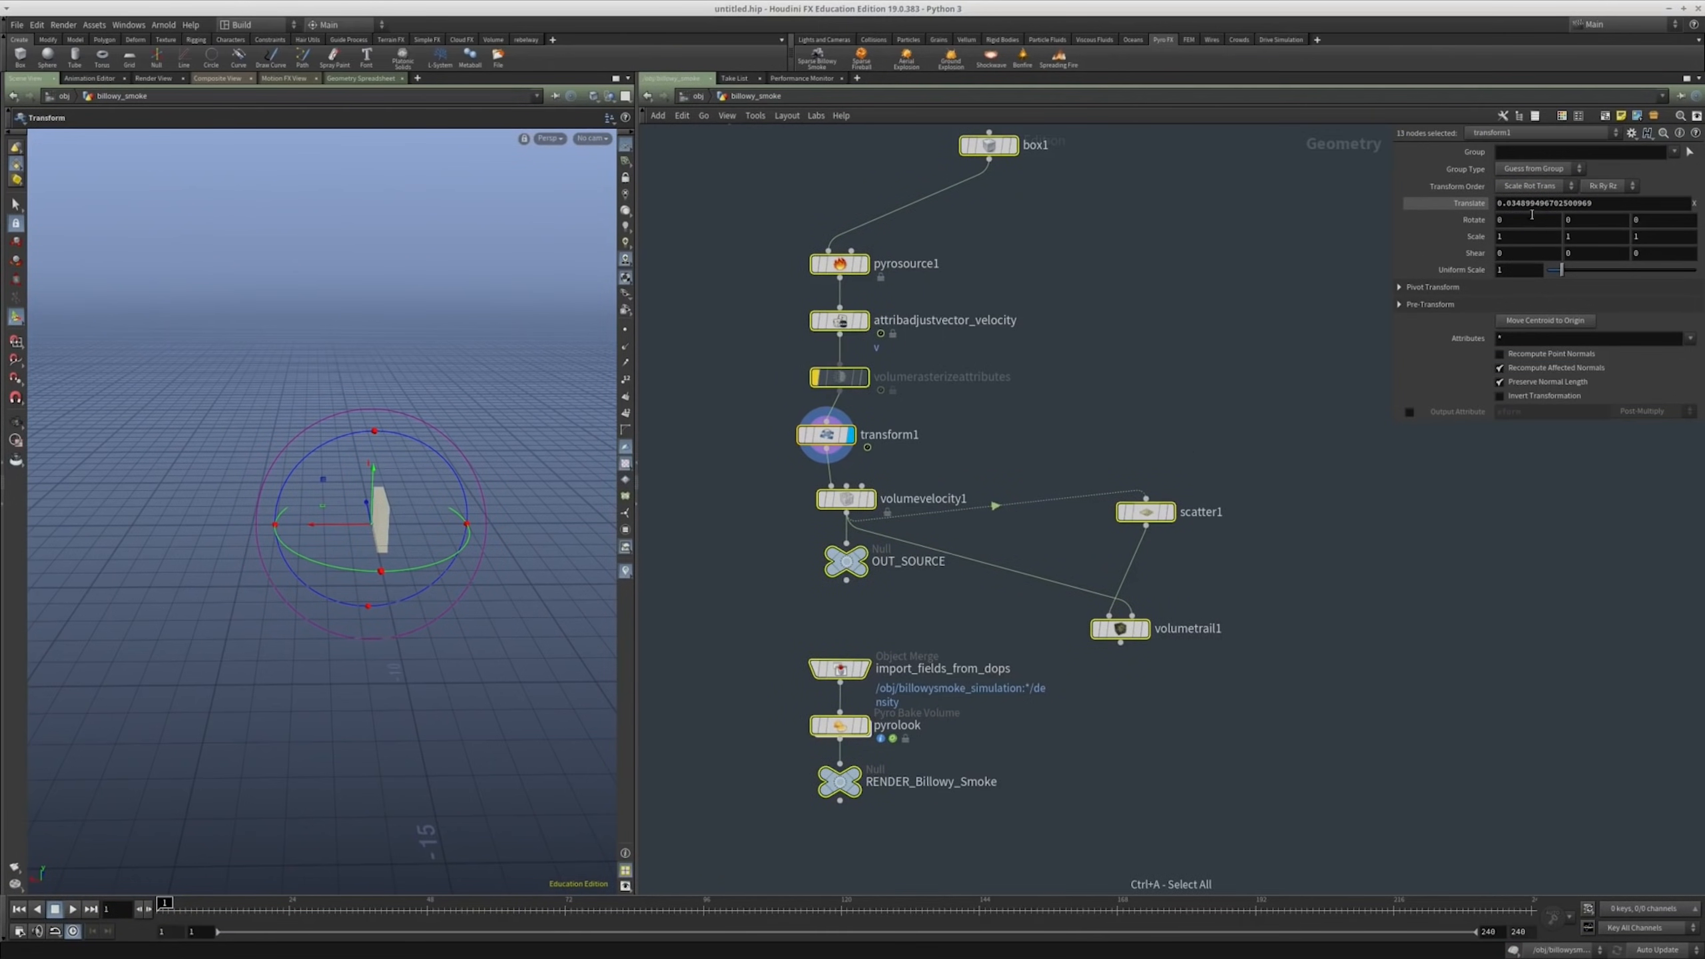
click(1220, 368)
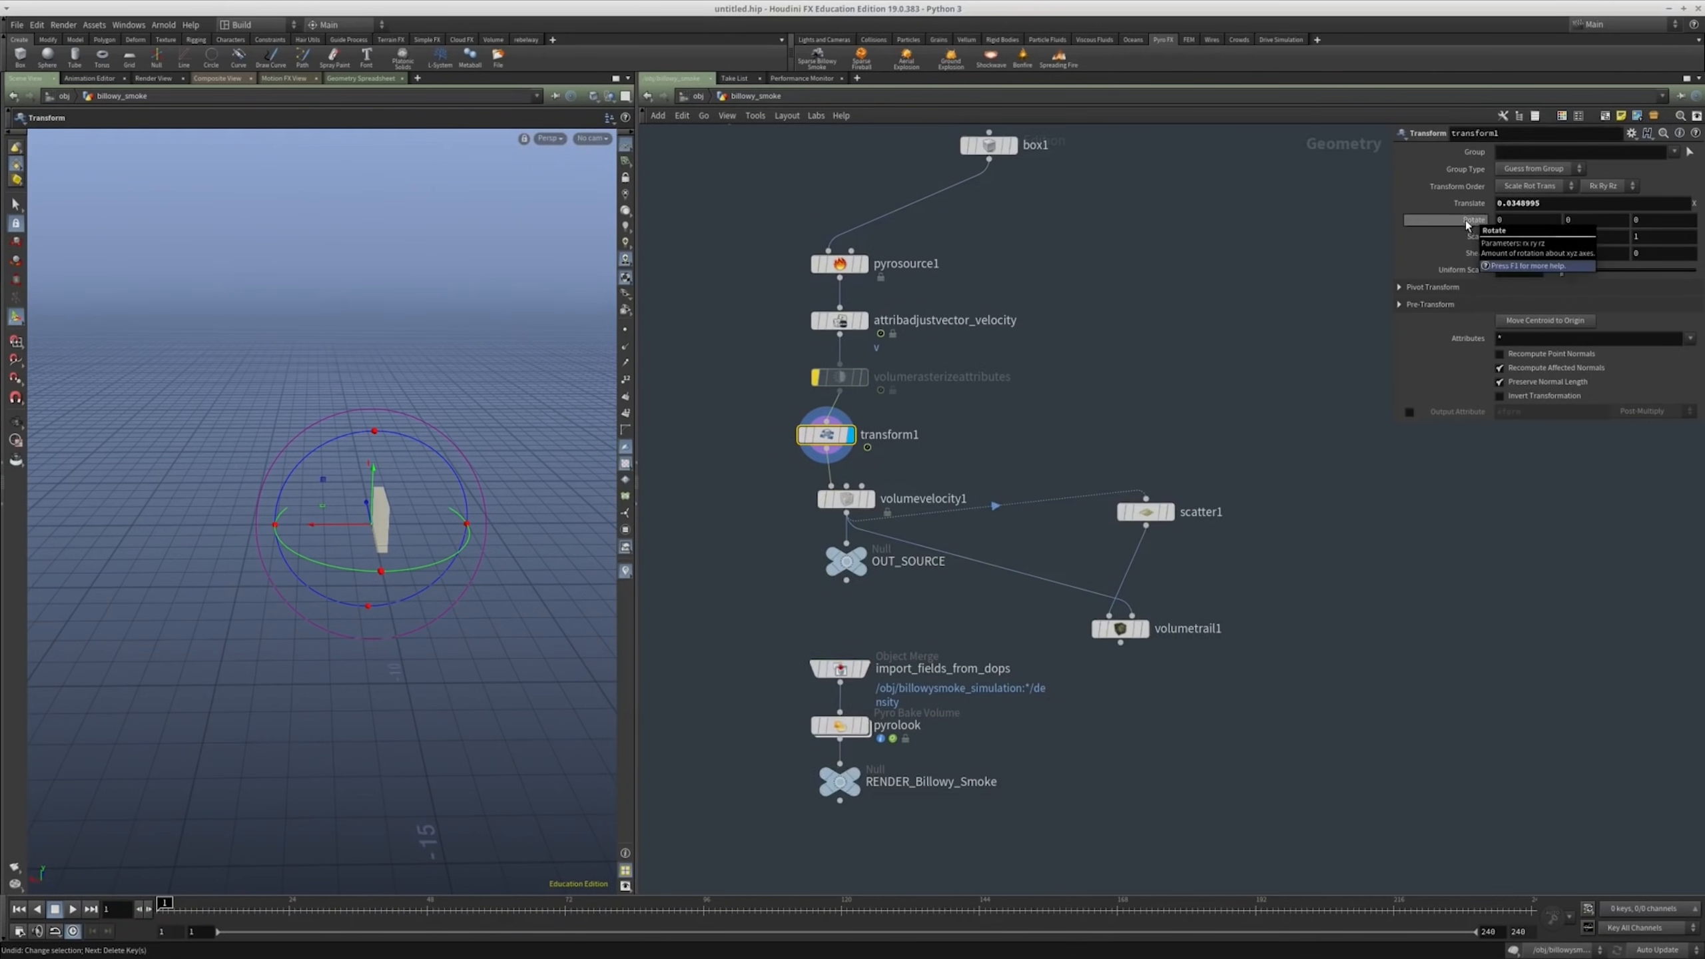
key(ctrl+z)
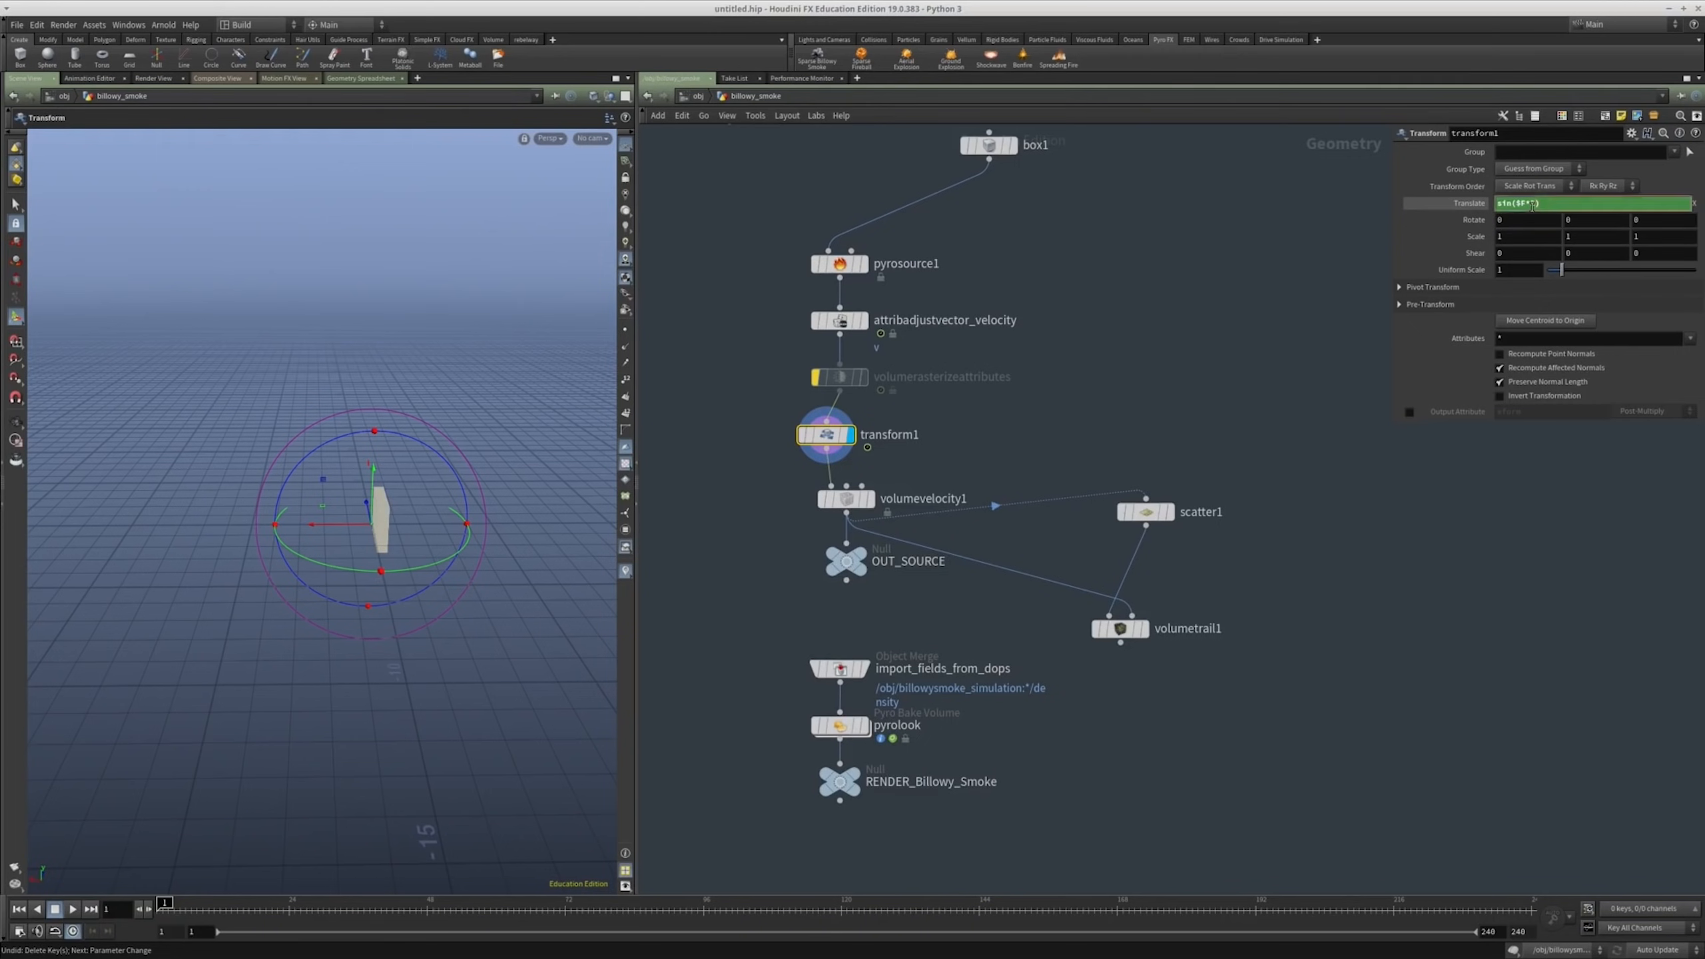
Step: Set transform1's Translate Y to cos($F*3), play back the combined motion, and return to the first frame
key(Return)
key(Tab)
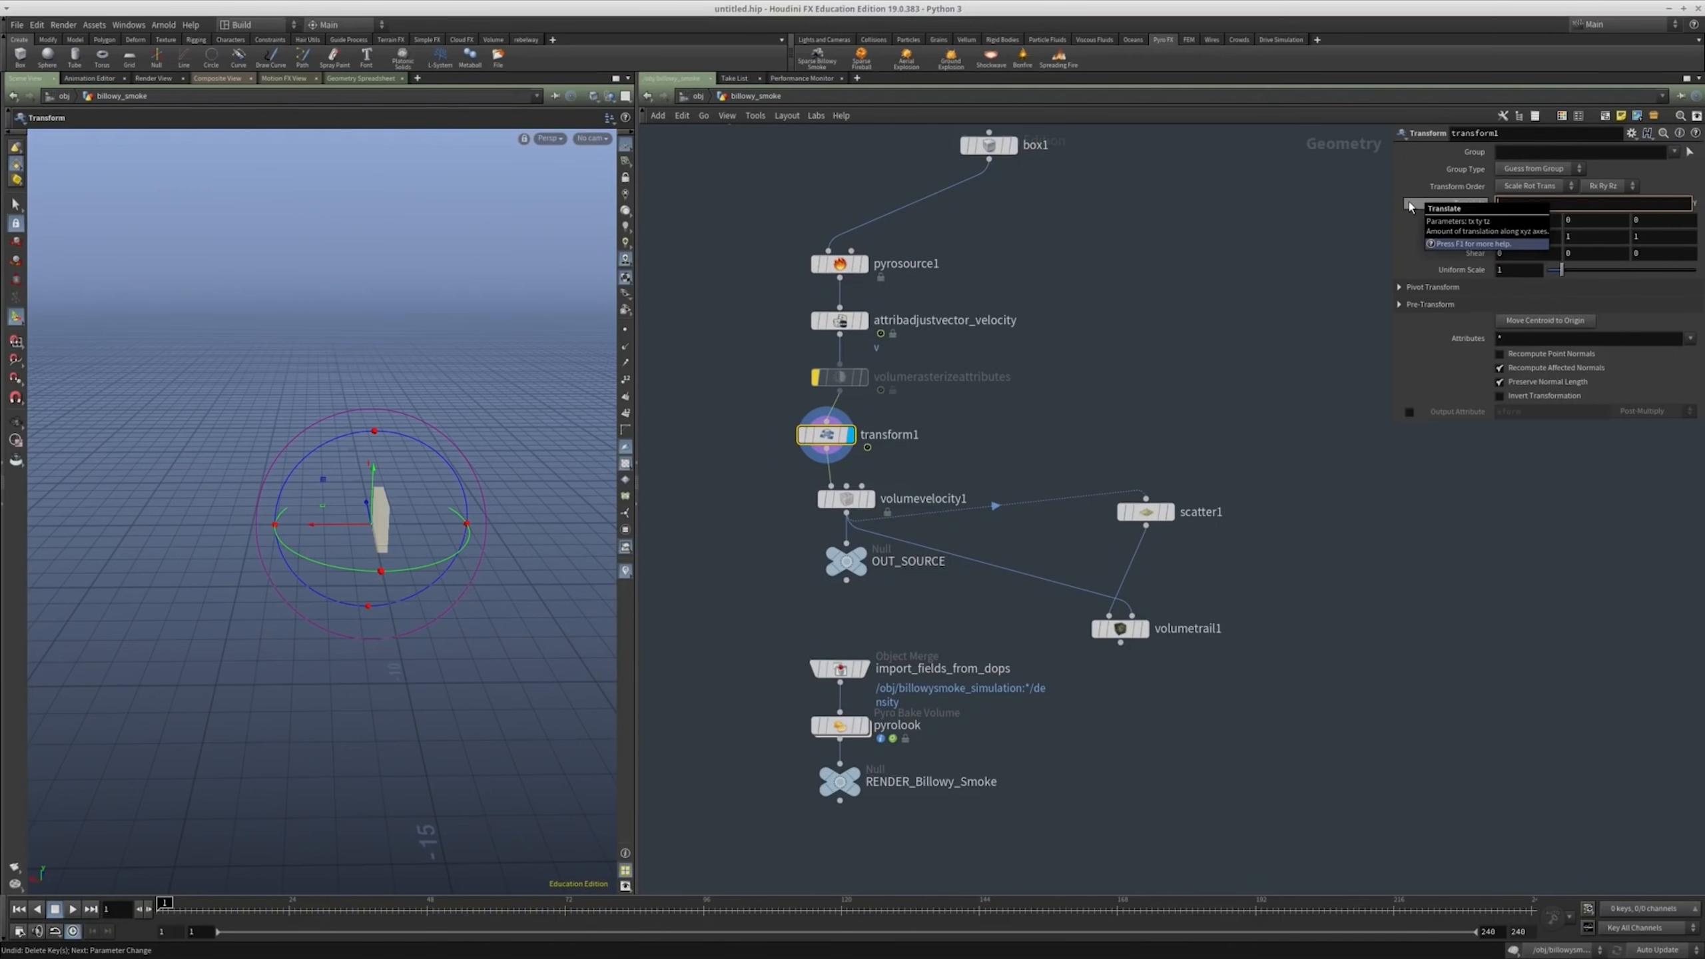
text(sin()
text($F*3))
key(Return)
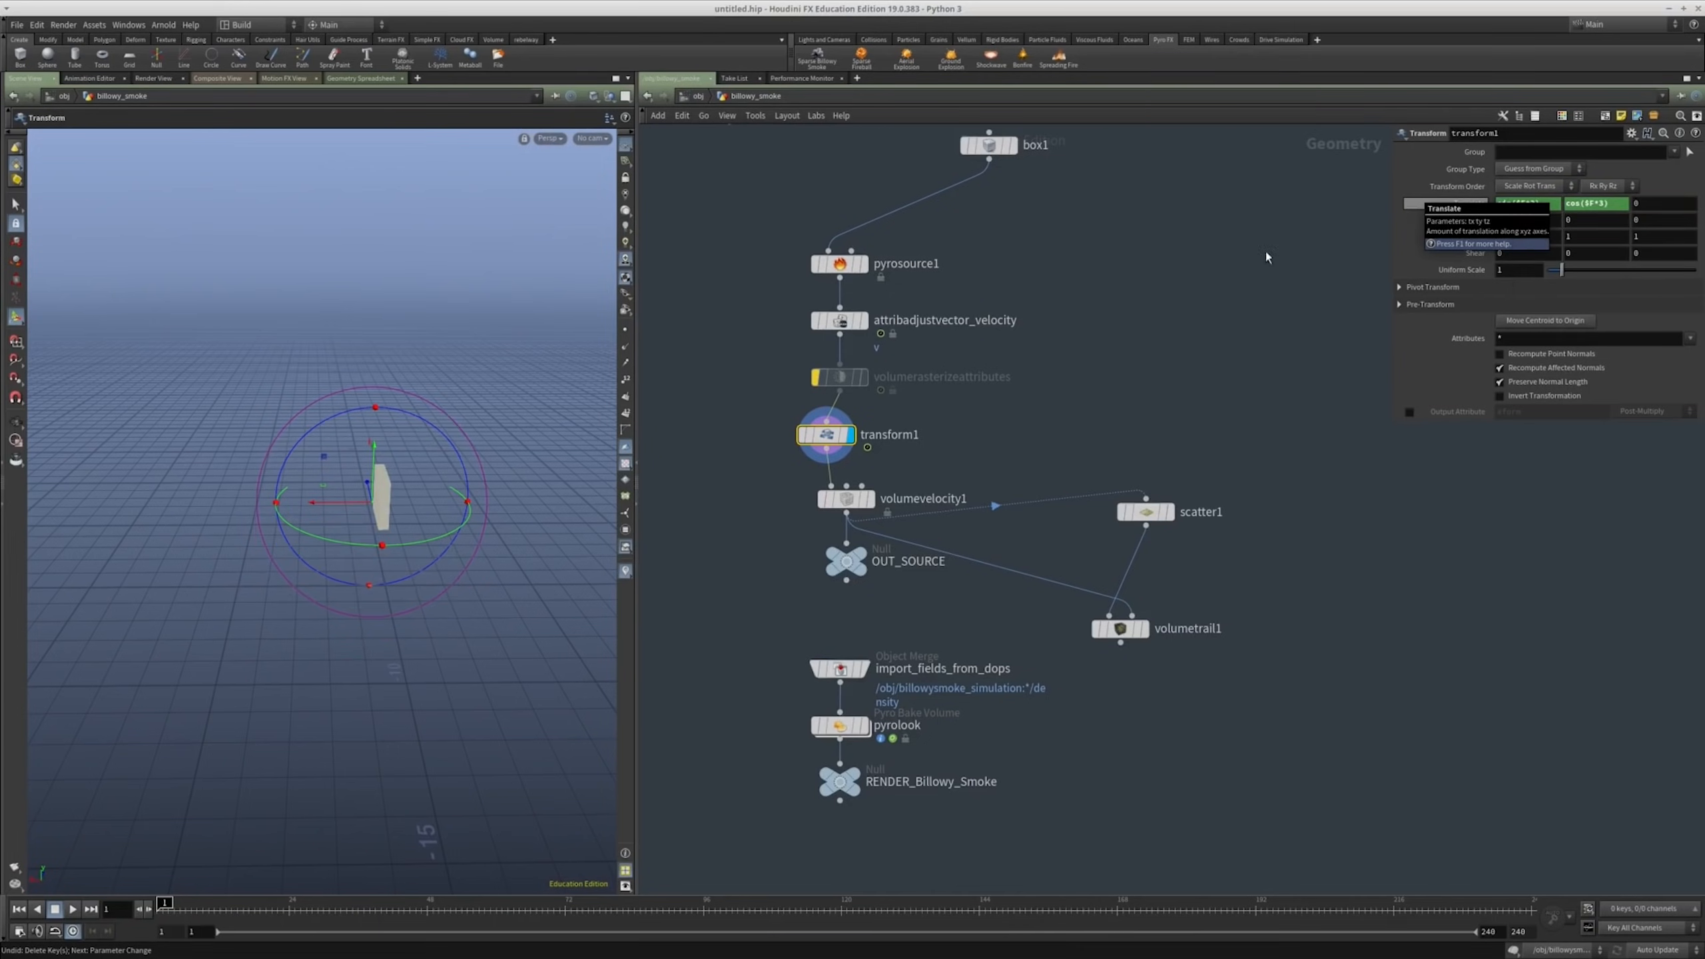
click(74, 910)
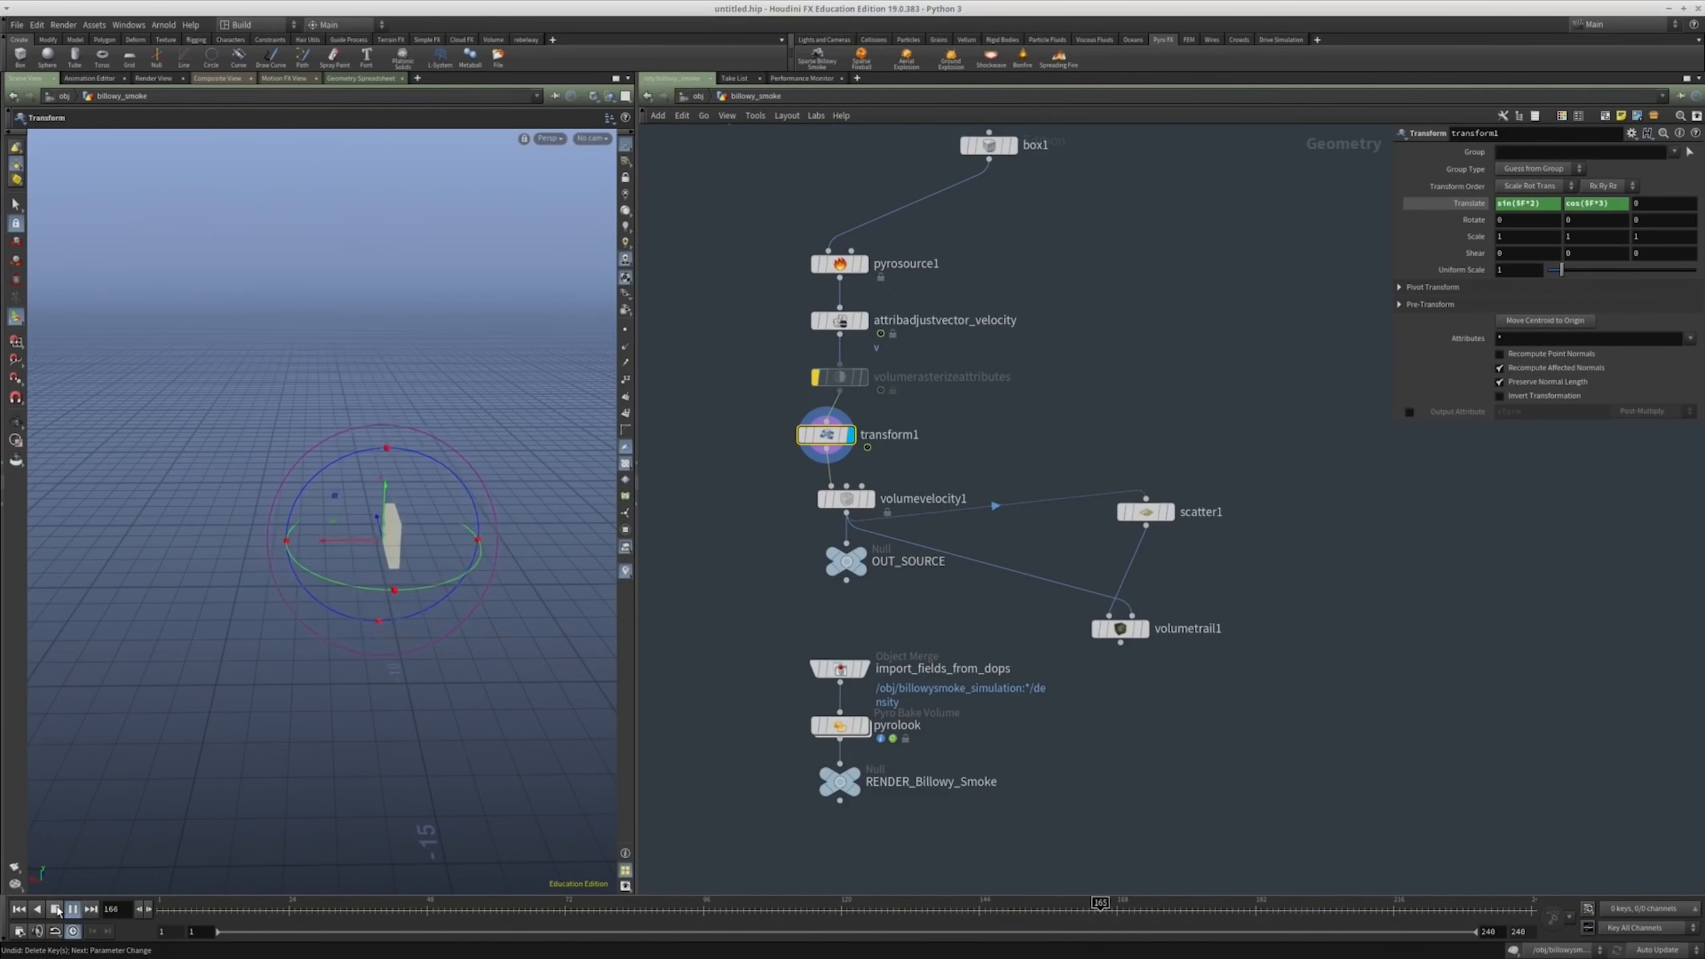
click(57, 910)
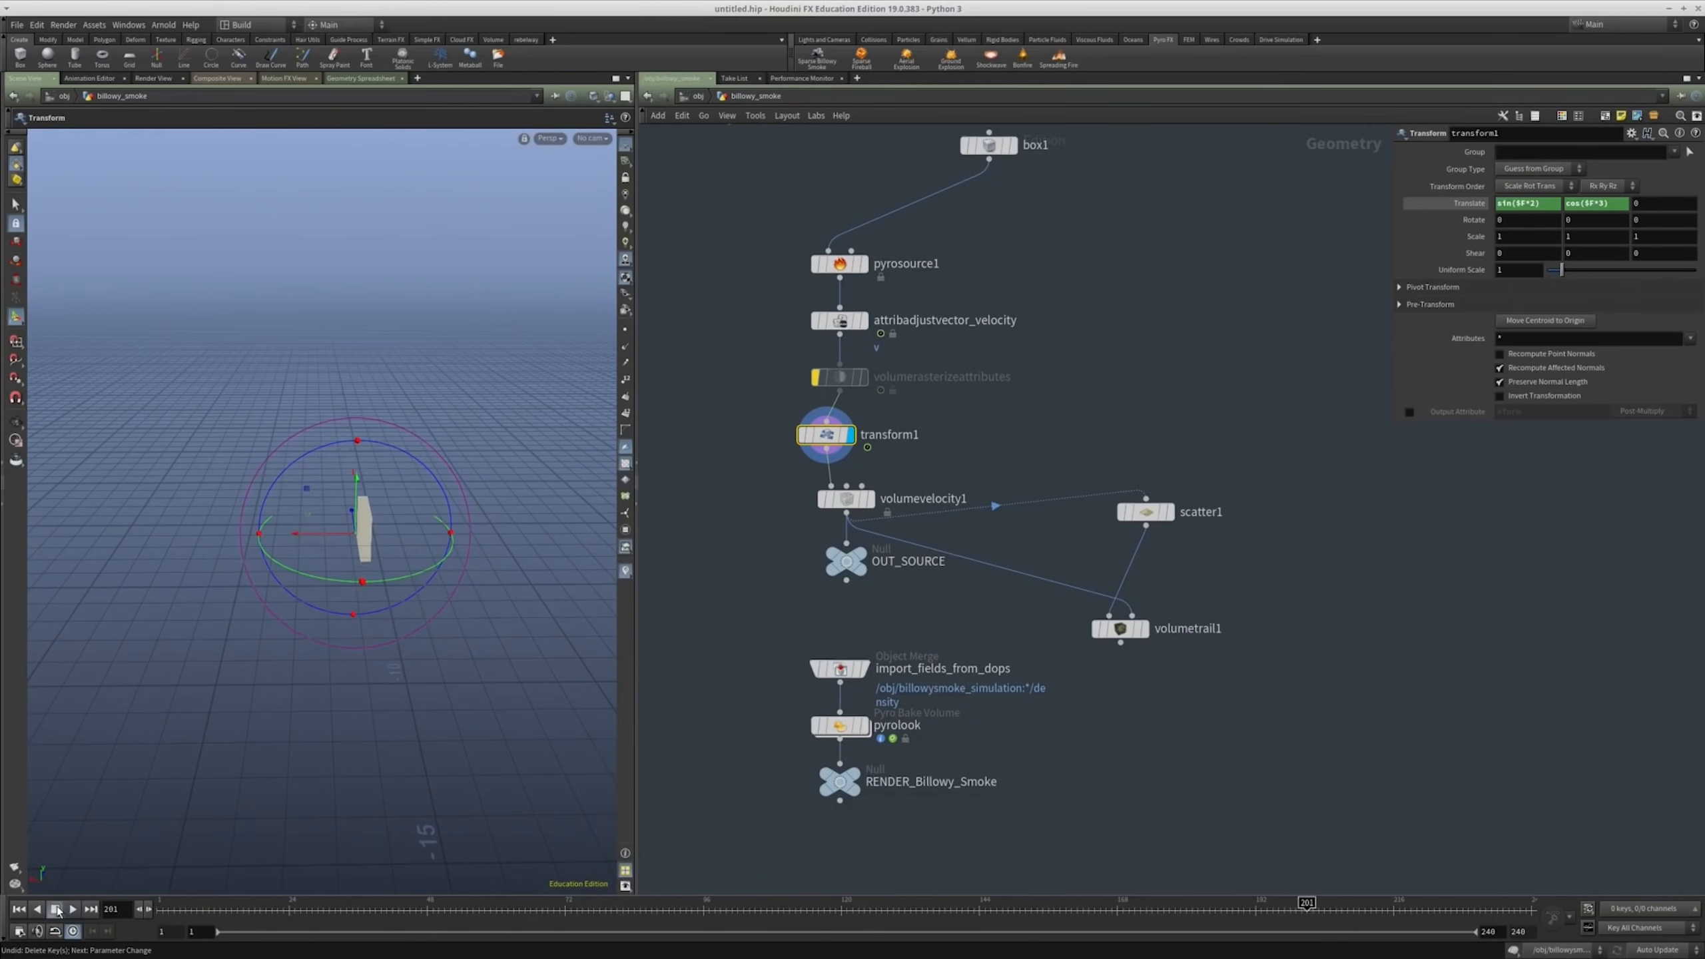
click(18, 909)
Step: Play billowysmoke_simulation to check the moving source, return to the first frame, and select the output node
middle_drag(1161, 727, 1161, 650)
key(u)
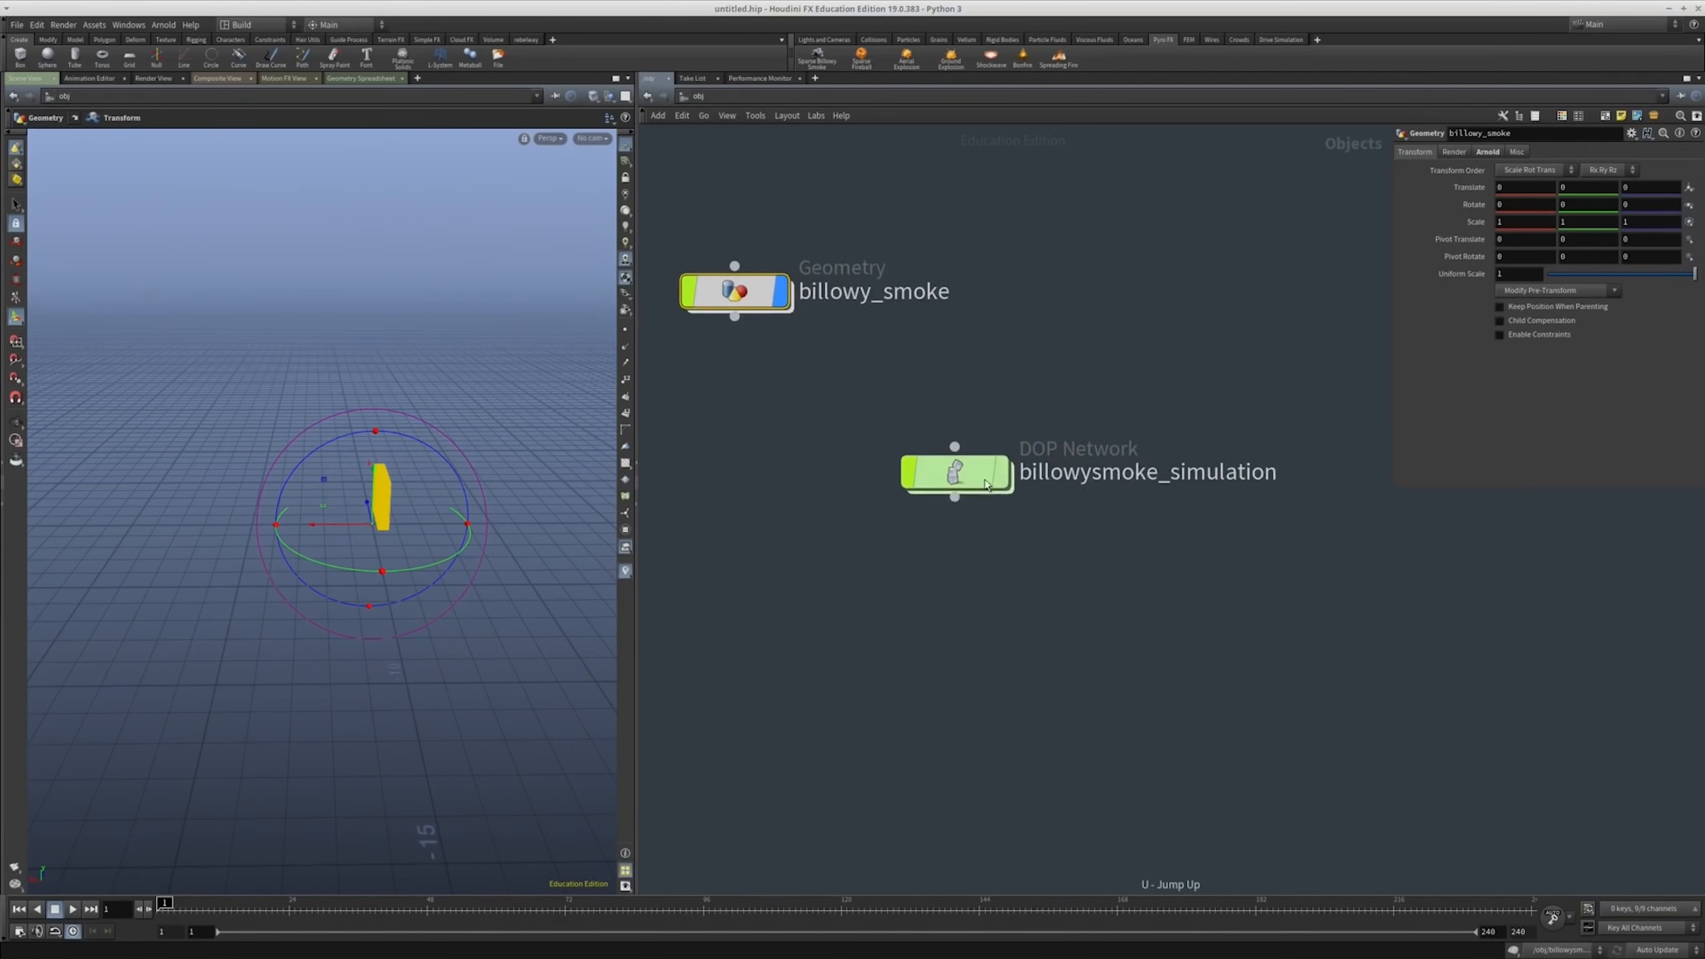
double_click(980, 478)
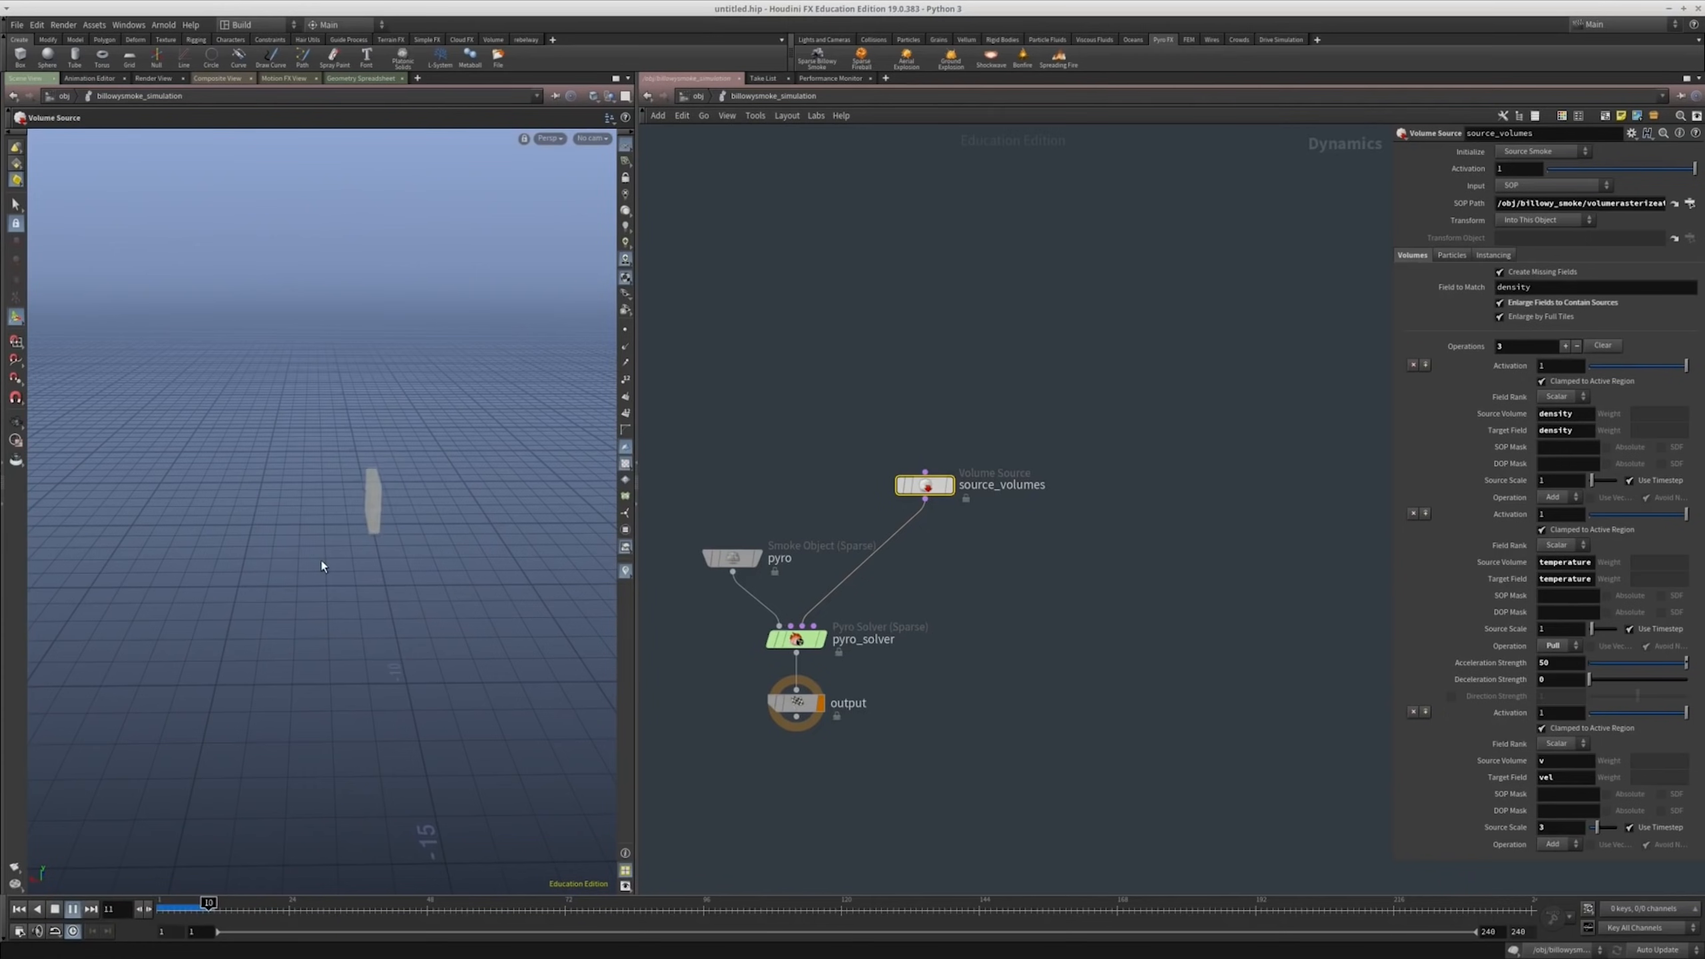
click(21, 912)
middle_drag(1023, 633, 1020, 568)
click(1020, 568)
drag(942, 608, 663, 720)
Step: Re-enable volumerasterizeattributes in billowy_smoke and play billowysmoke_simulation to preview the smoke from the moving source
key(u)
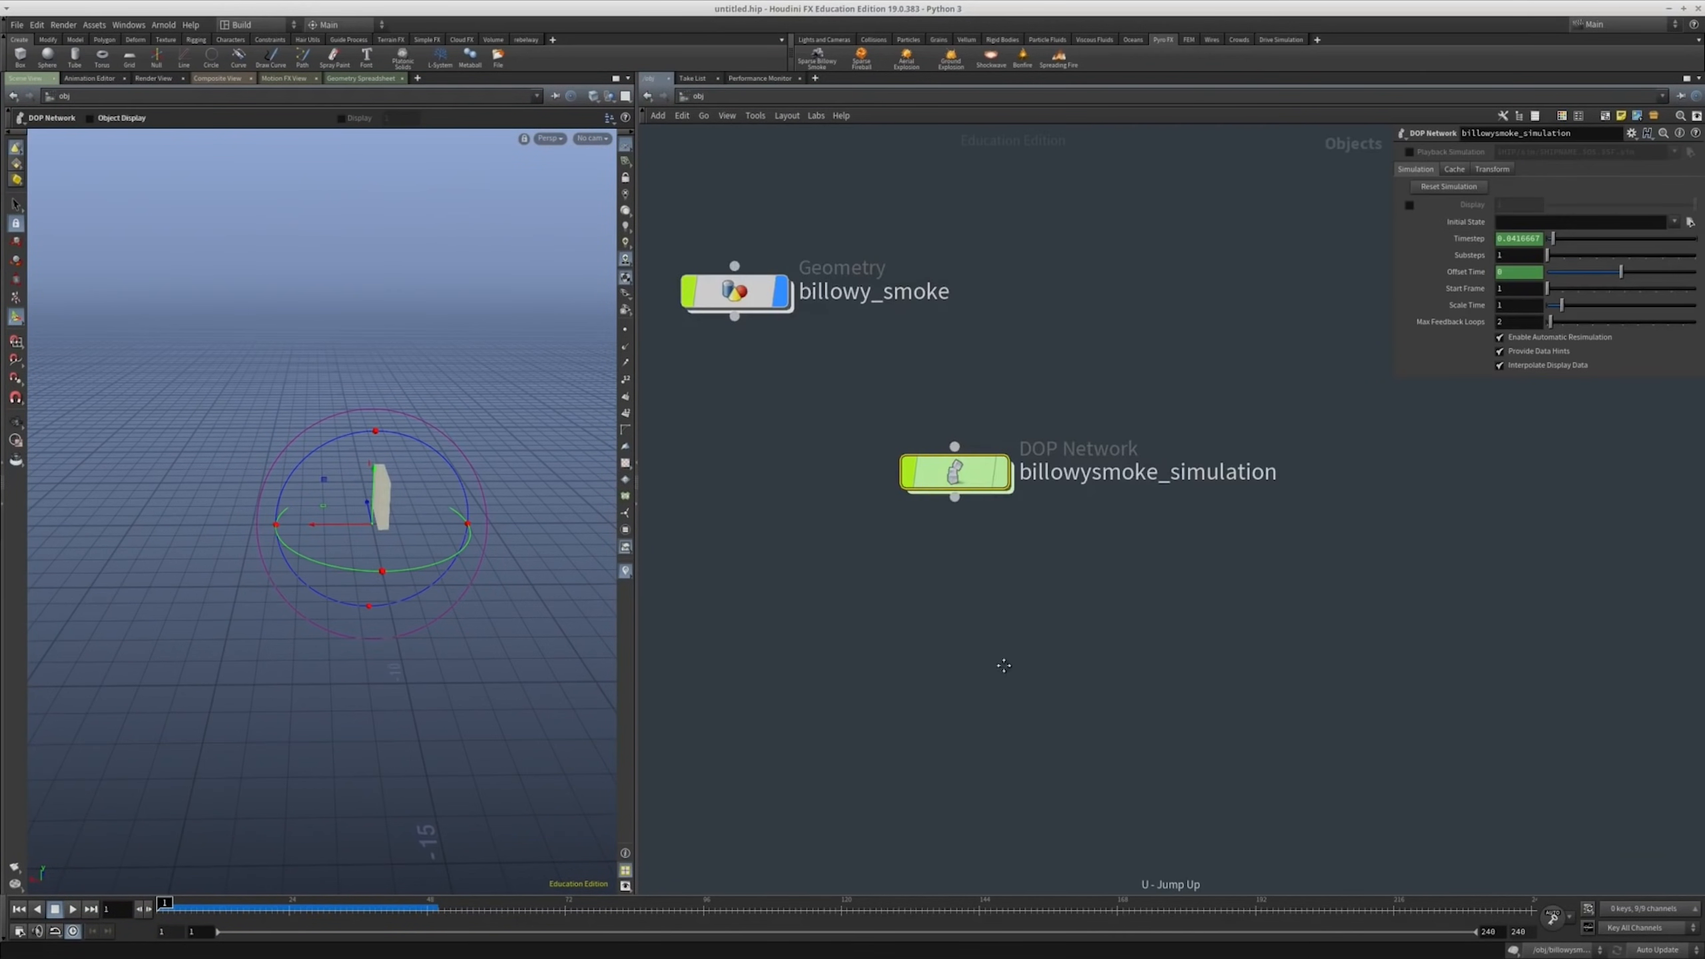
click(764, 382)
double_click(764, 382)
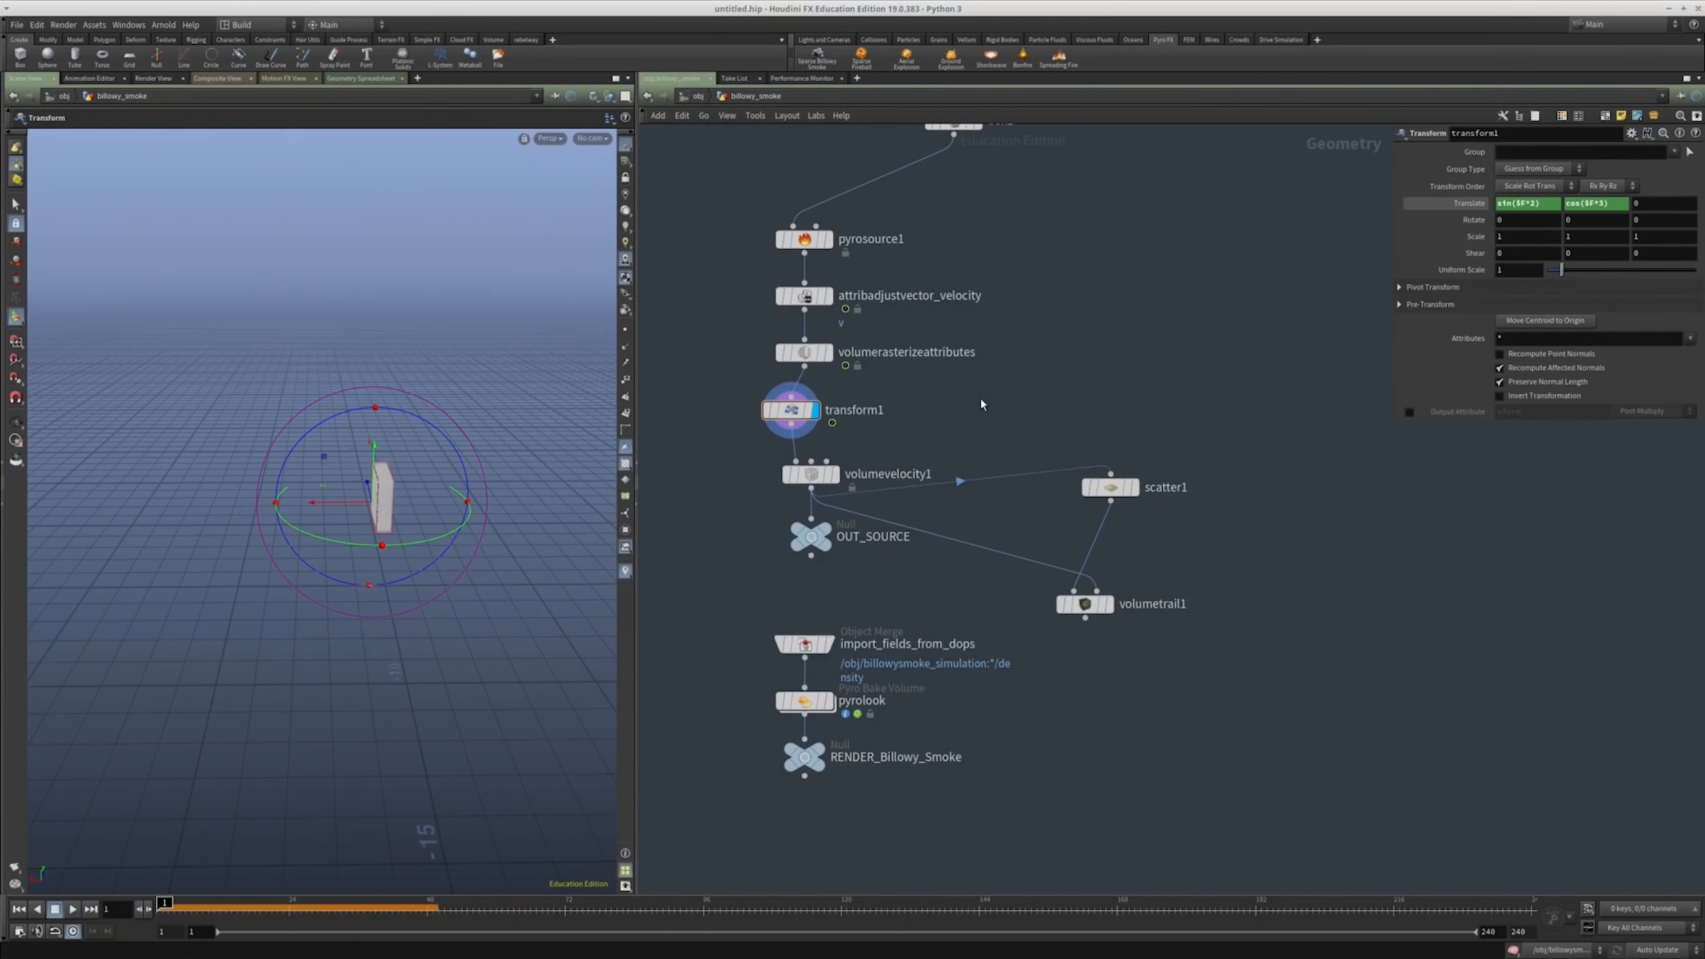
key(u)
double_click(957, 556)
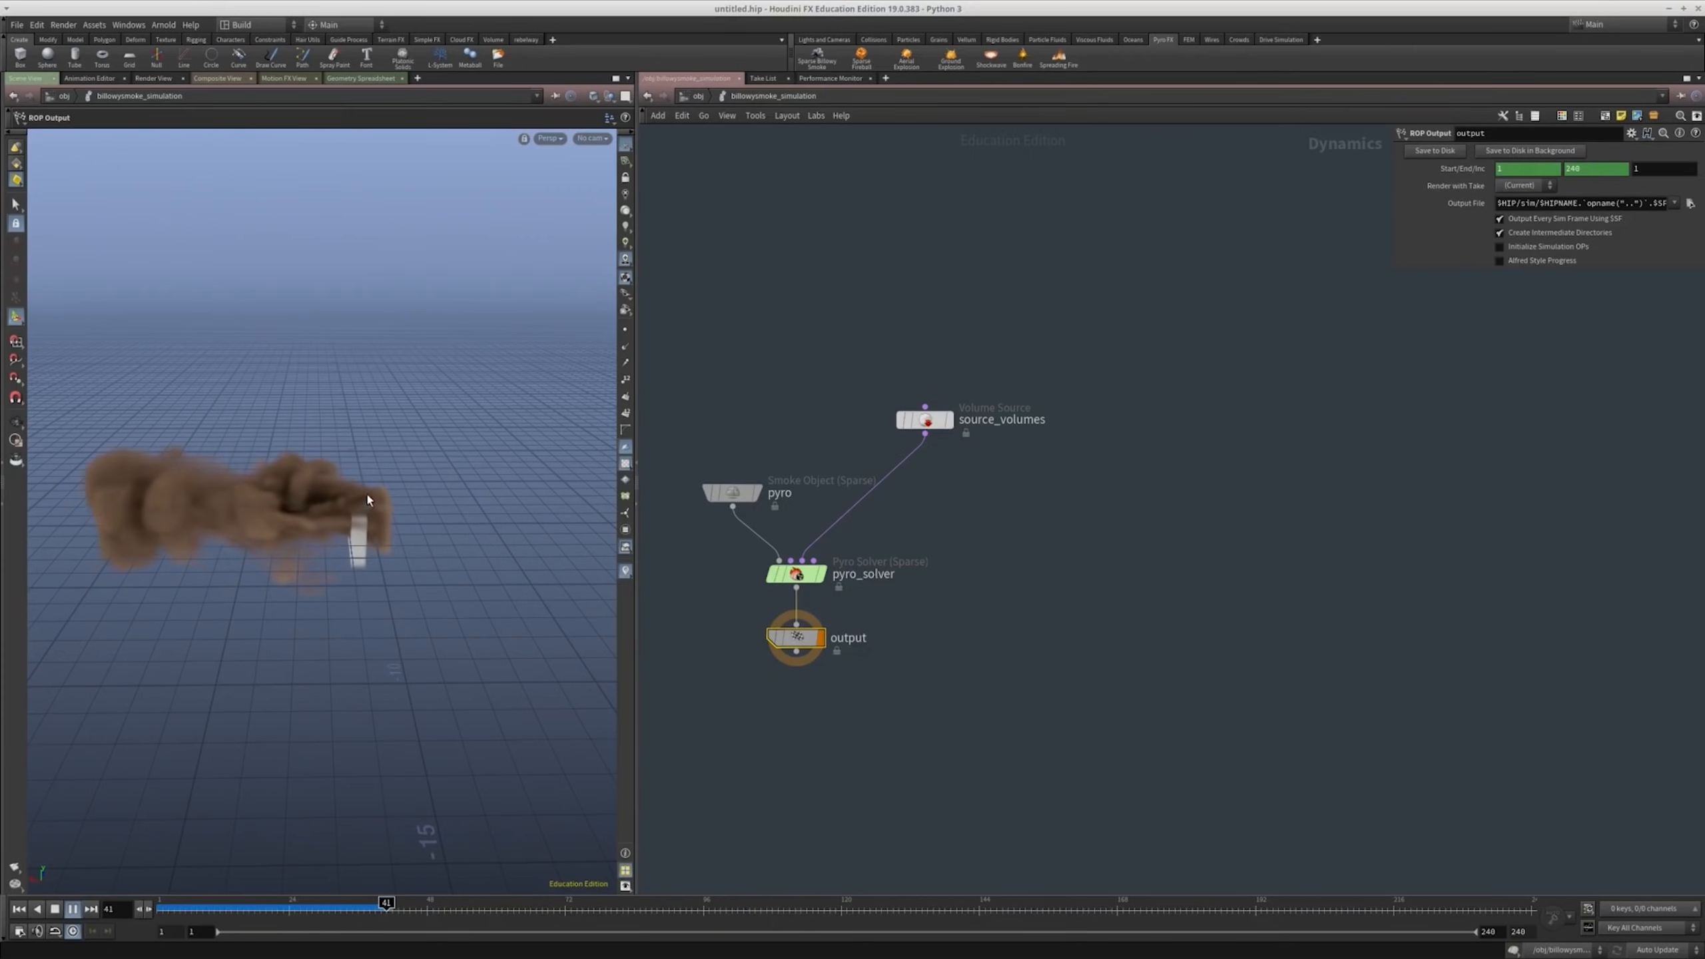
Step: Stop the preview playback, review source_volumes' SOP Path, and copy the OUT_SOURCE null in billowy_smoke
click(57, 909)
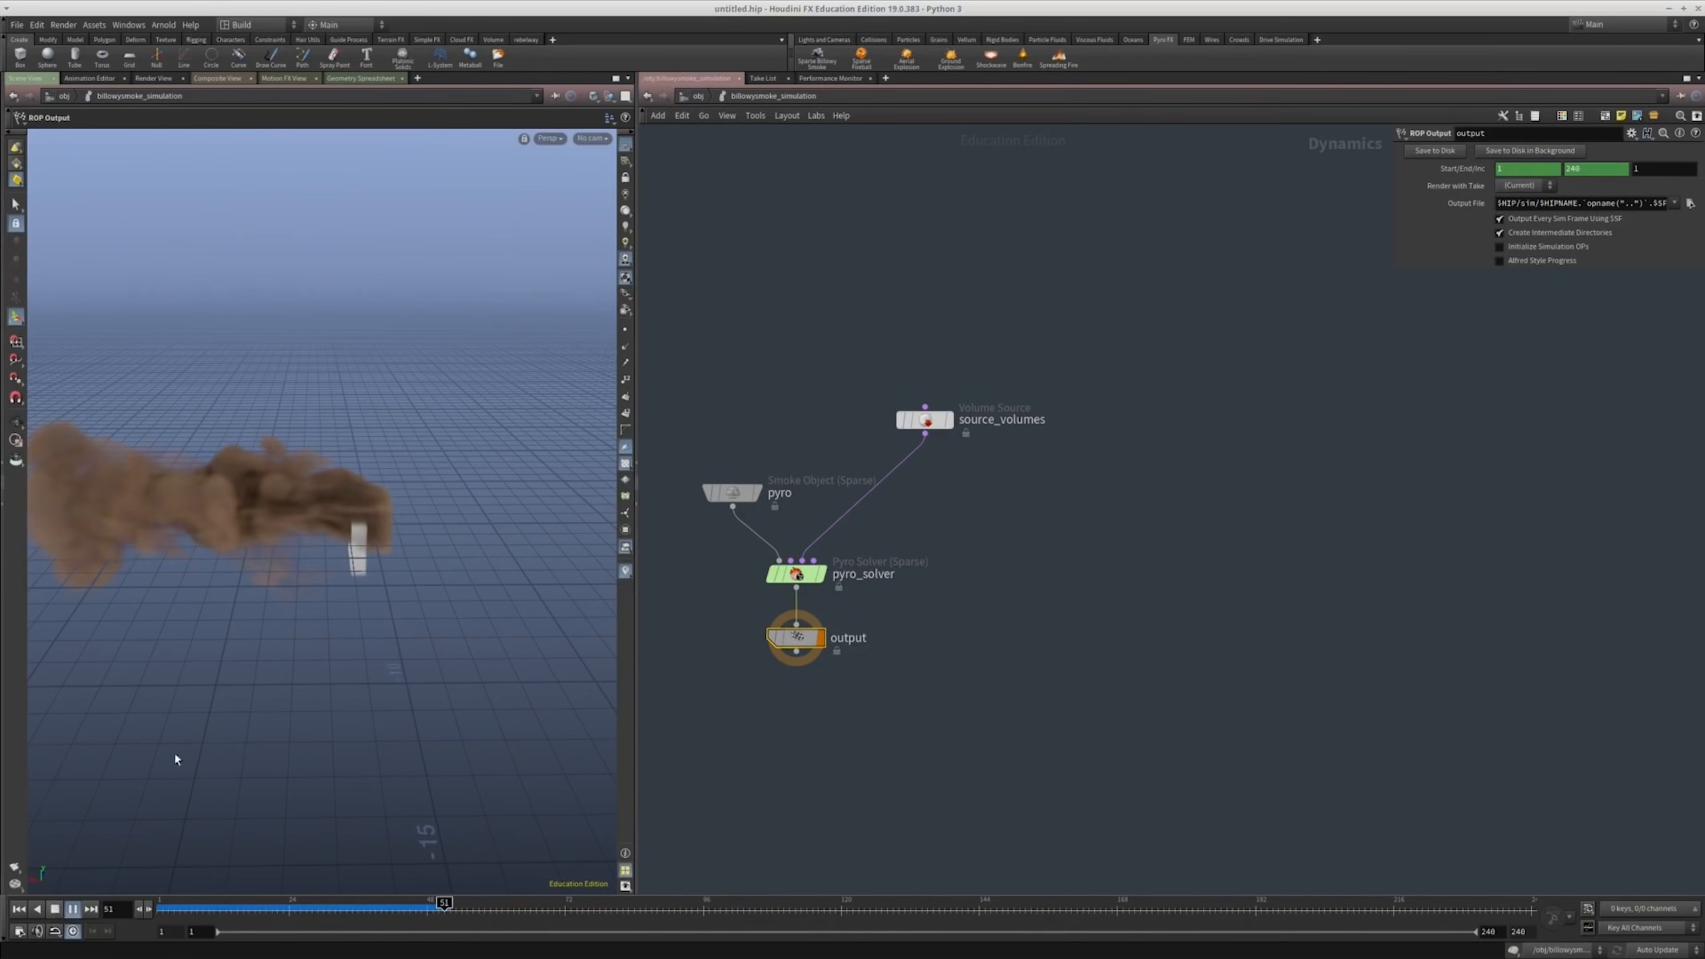
alt+drag(323, 484, 246, 547)
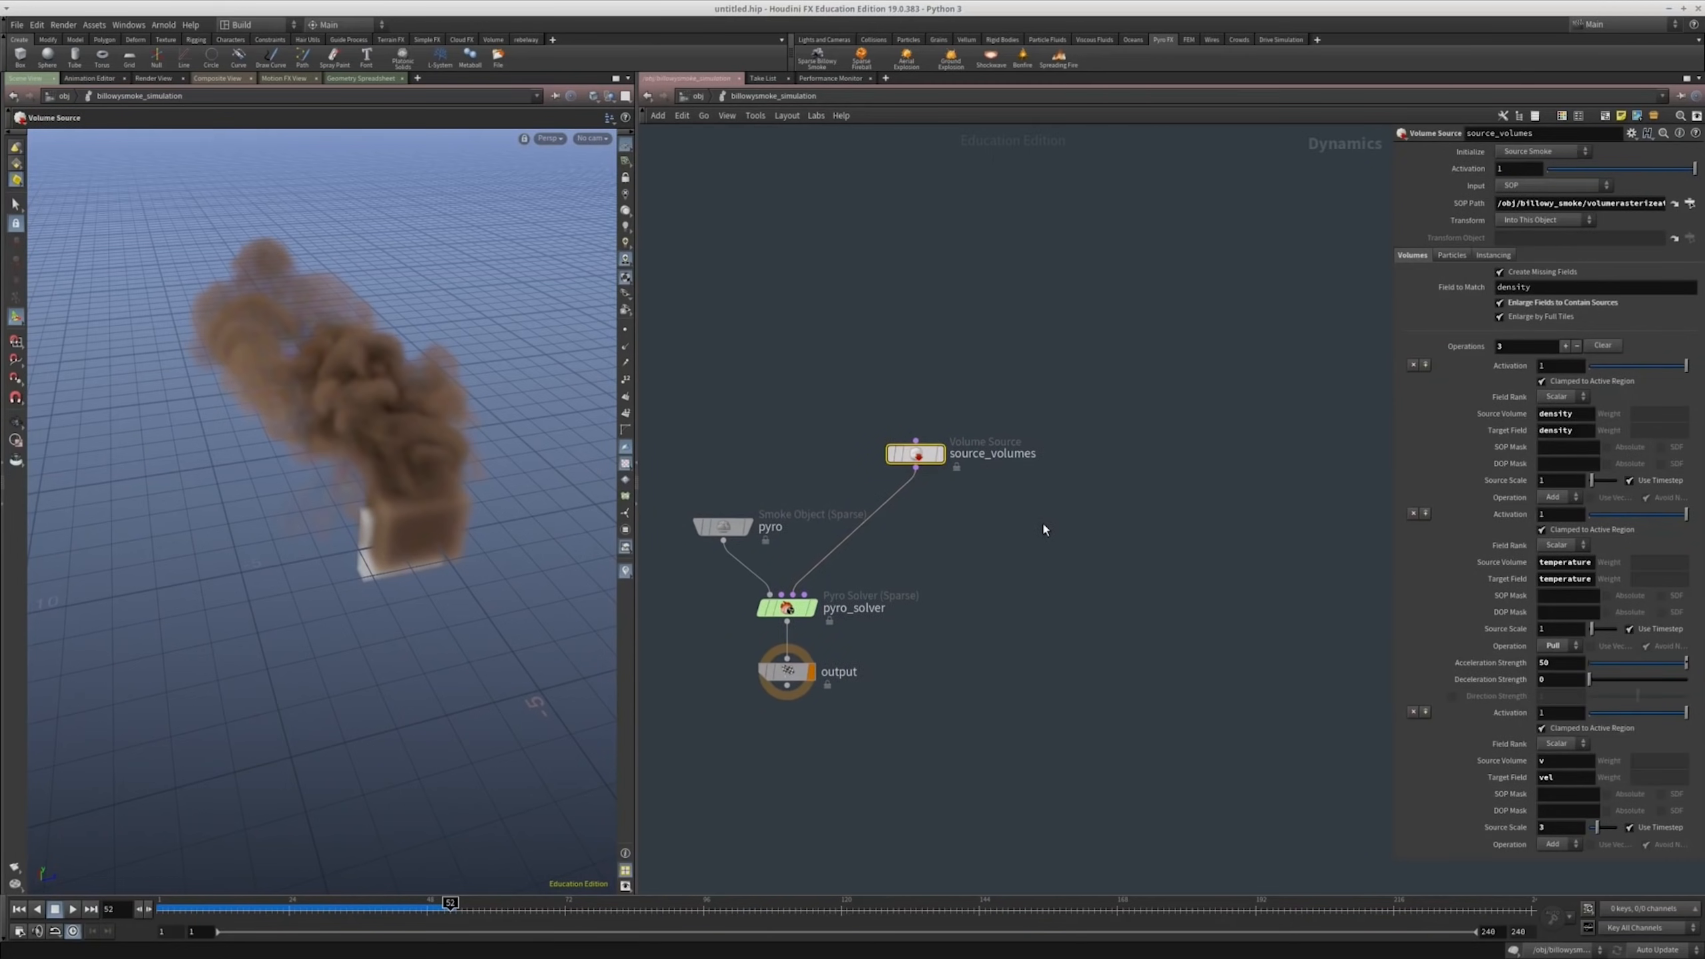
key(u)
double_click(745, 376)
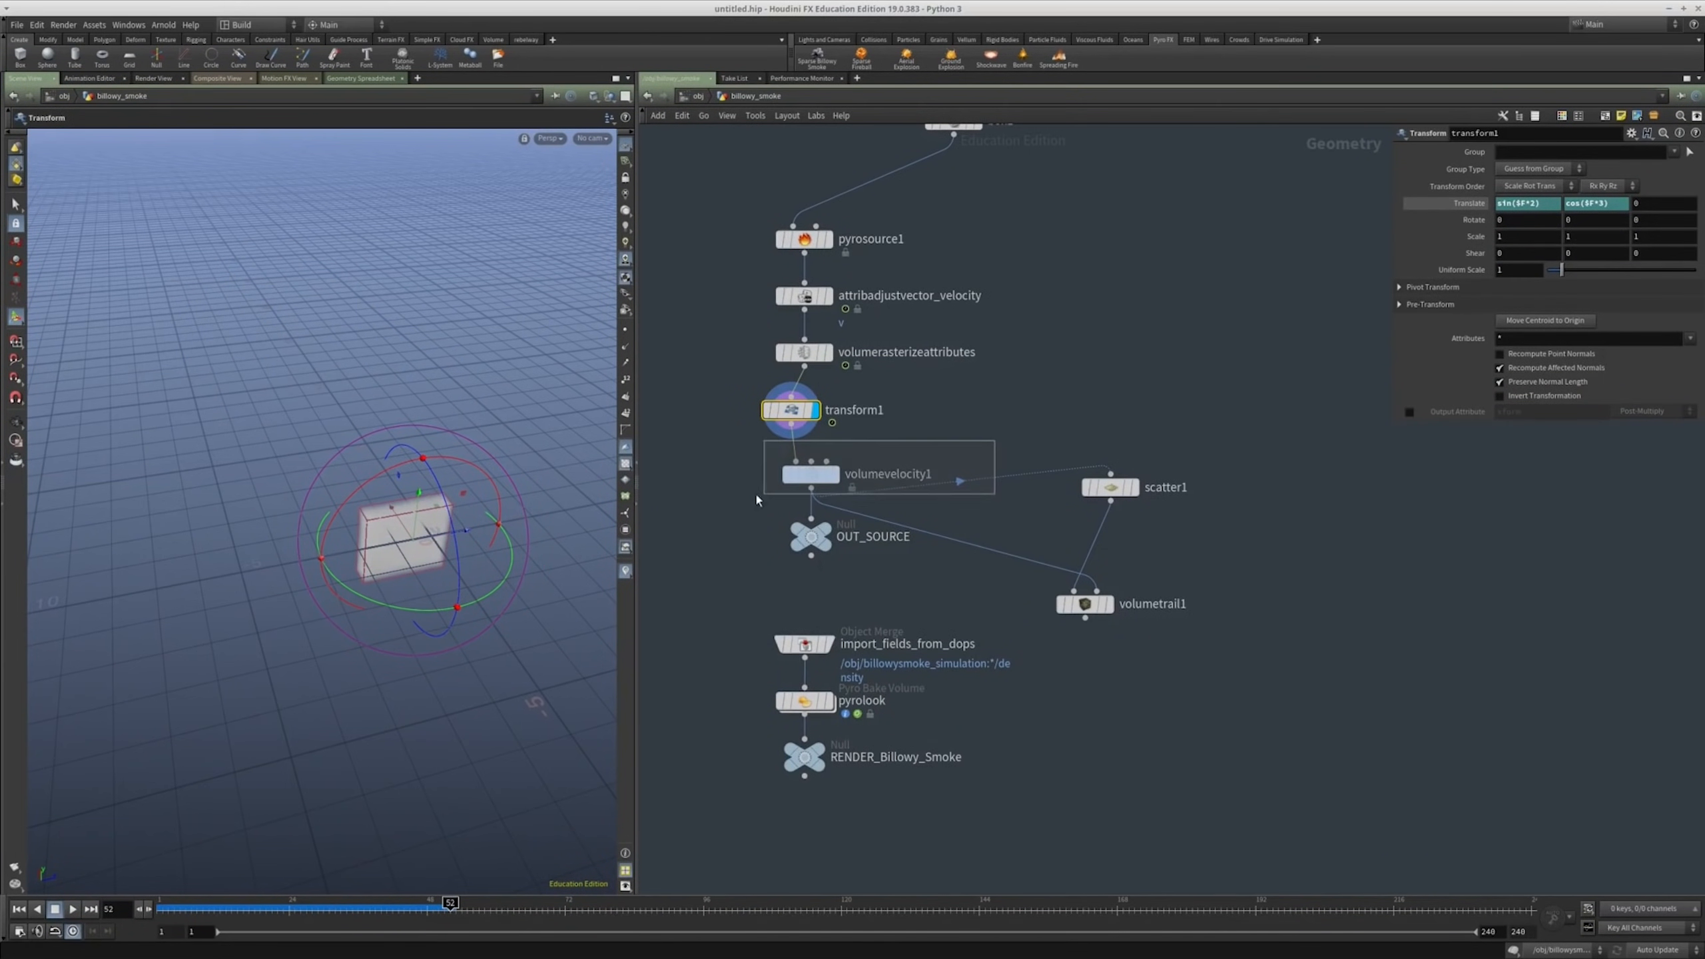
click(805, 475)
scroll(822, 464, up, 3)
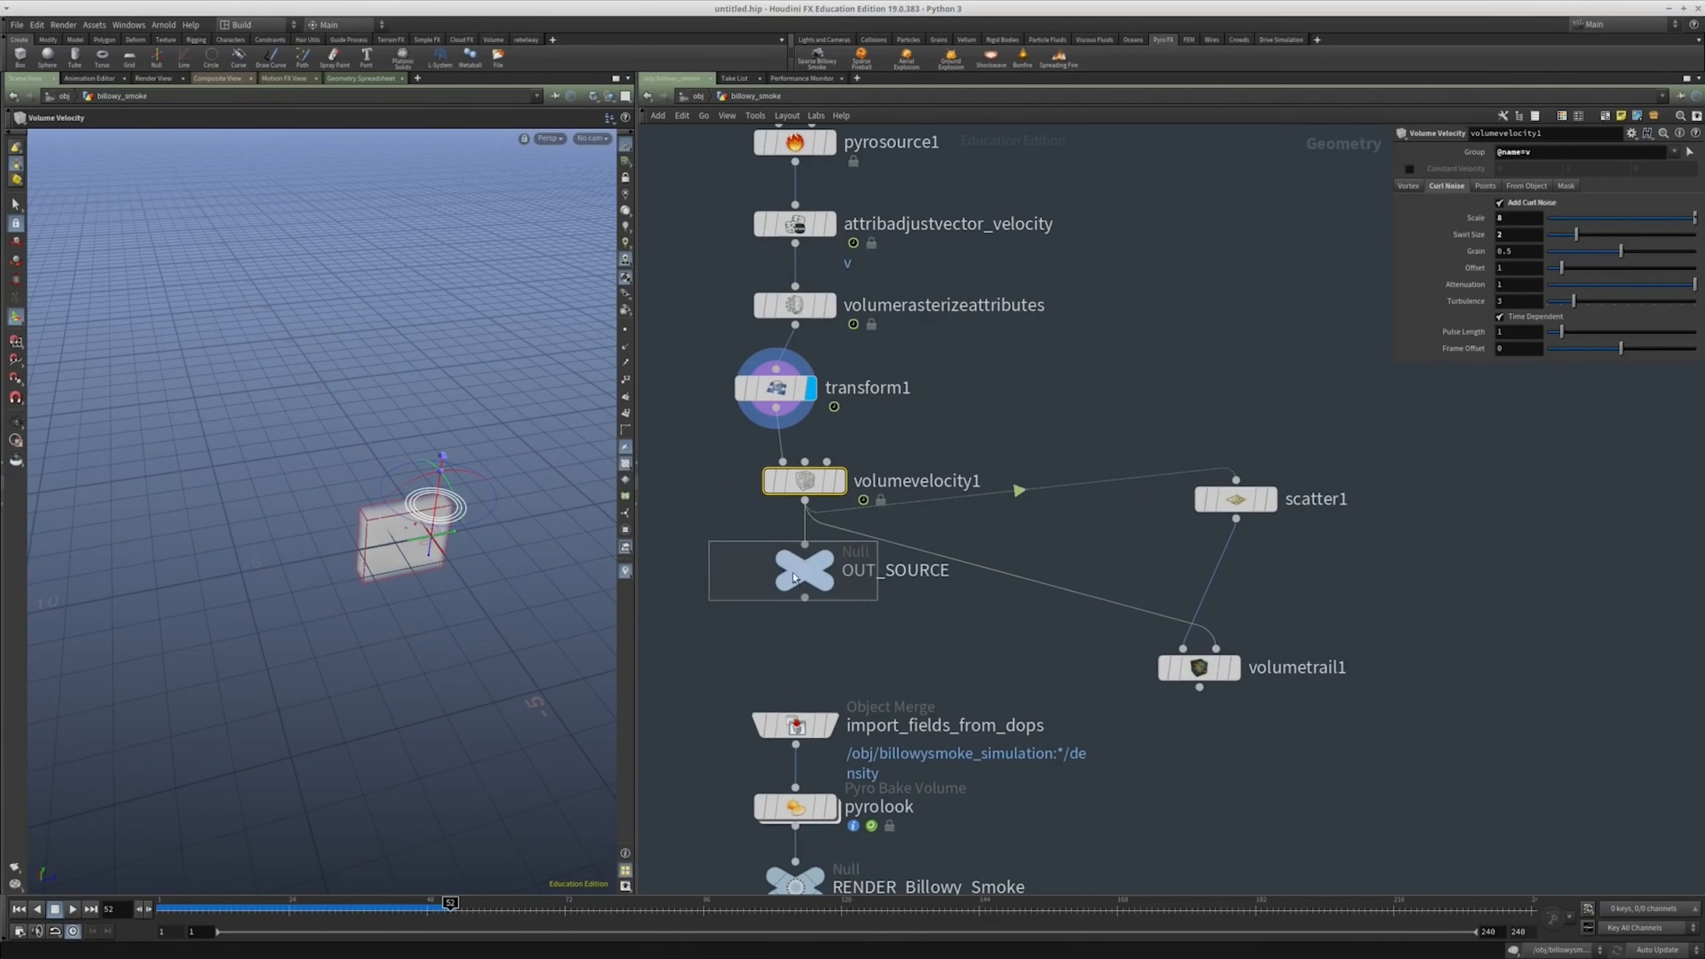
click(794, 578)
key(ctrl+c)
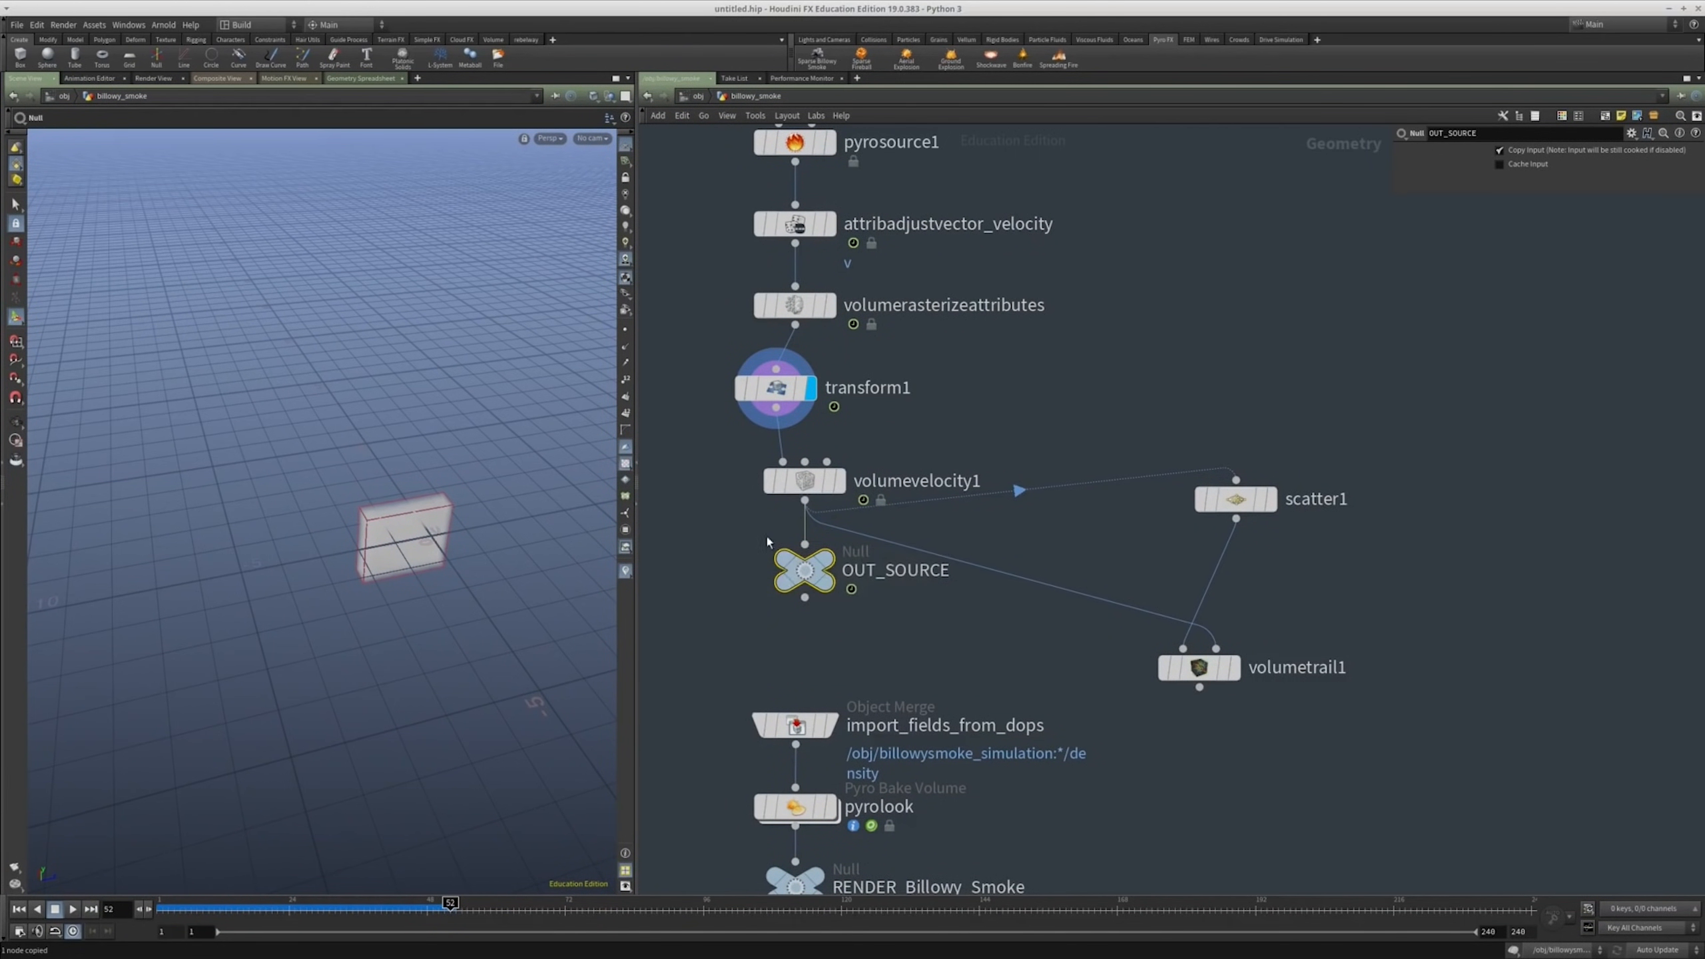
Step: Review volumerasterizeattributes, volumevelocity1 and OUT_SOURCE in billowy_smoke's source chain
drag(761, 288, 762, 289)
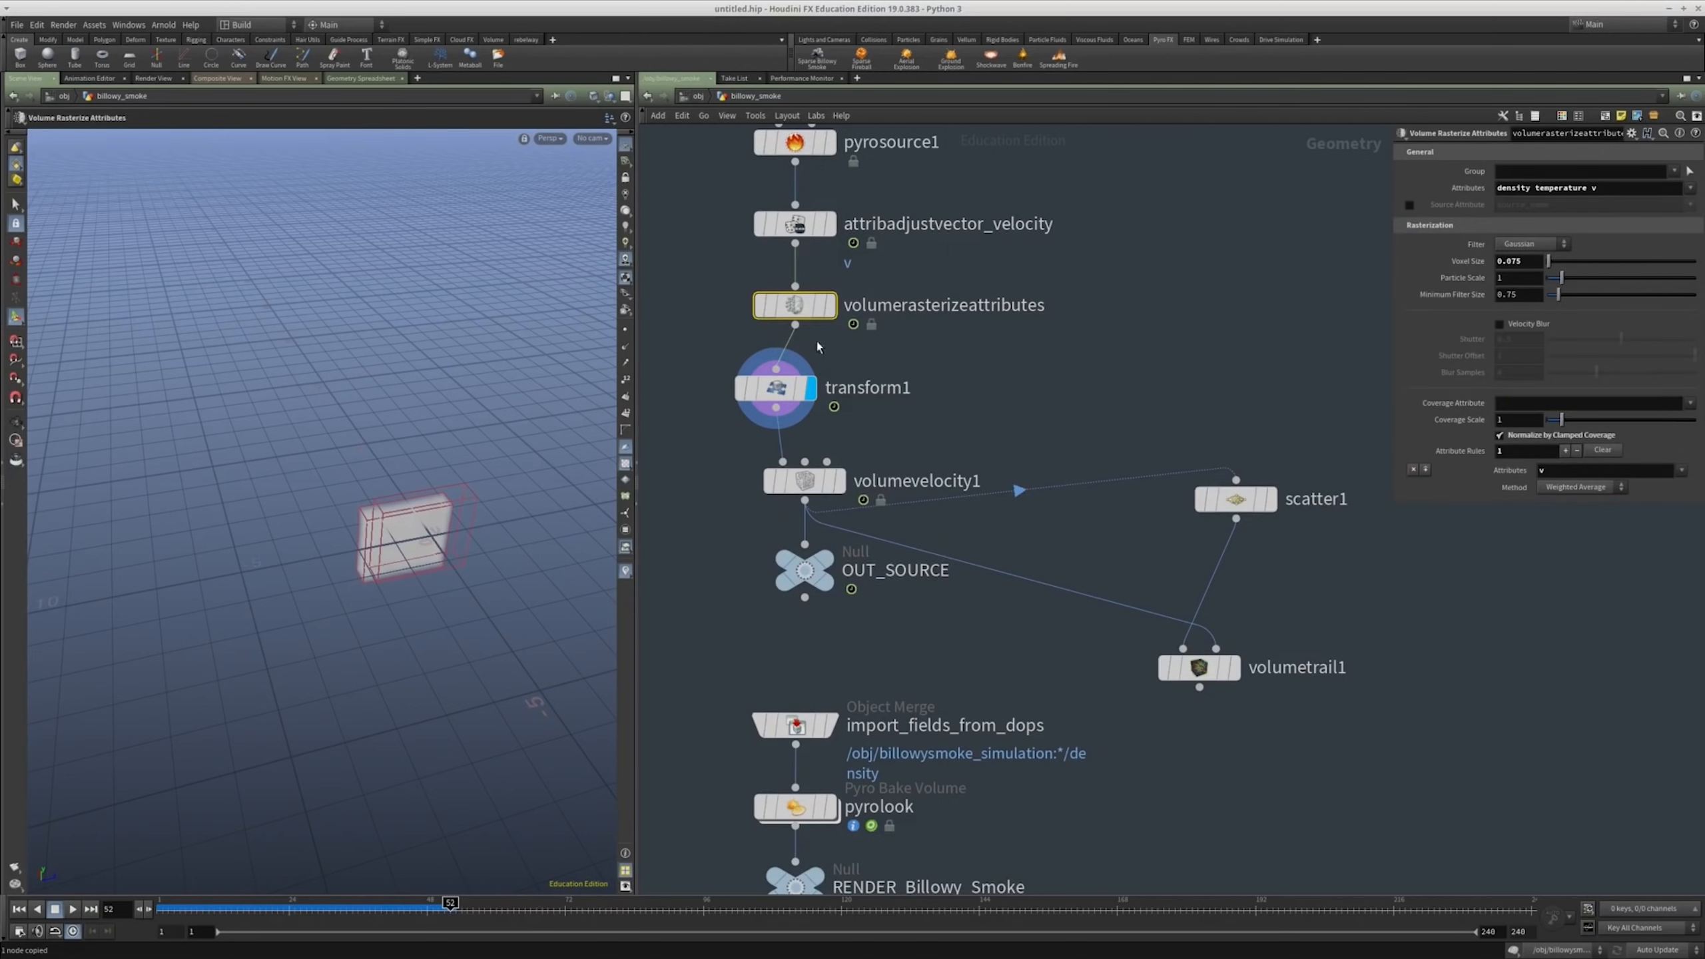
drag(744, 495, 790, 461)
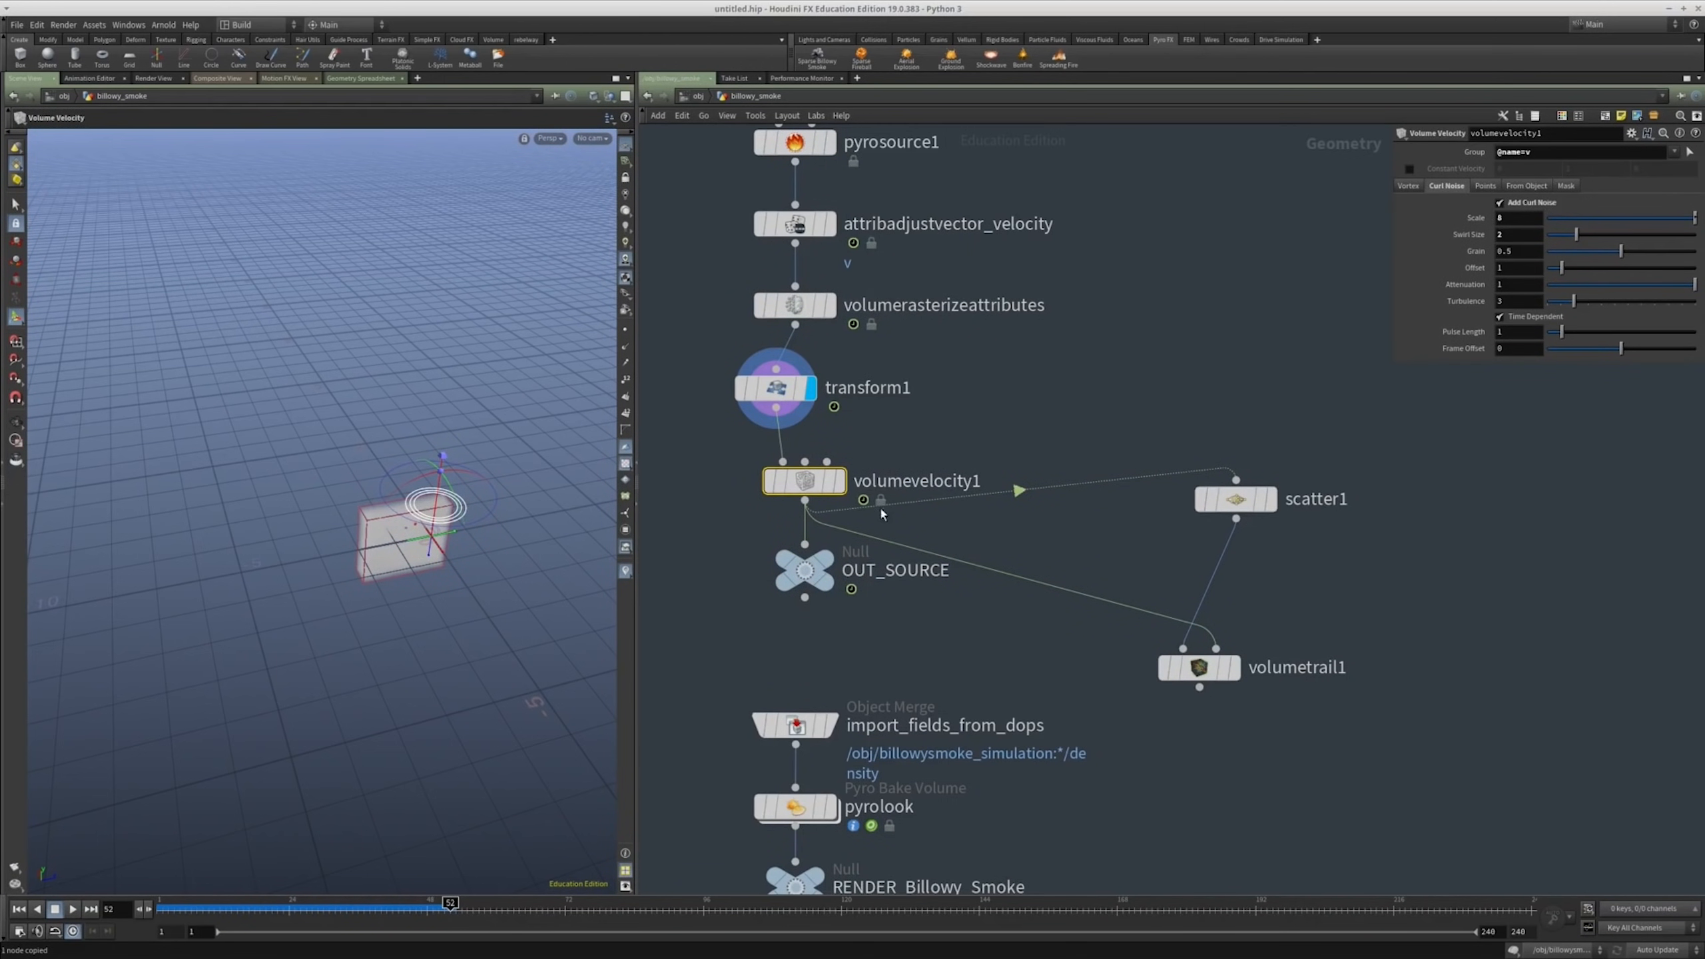
drag(745, 569, 745, 566)
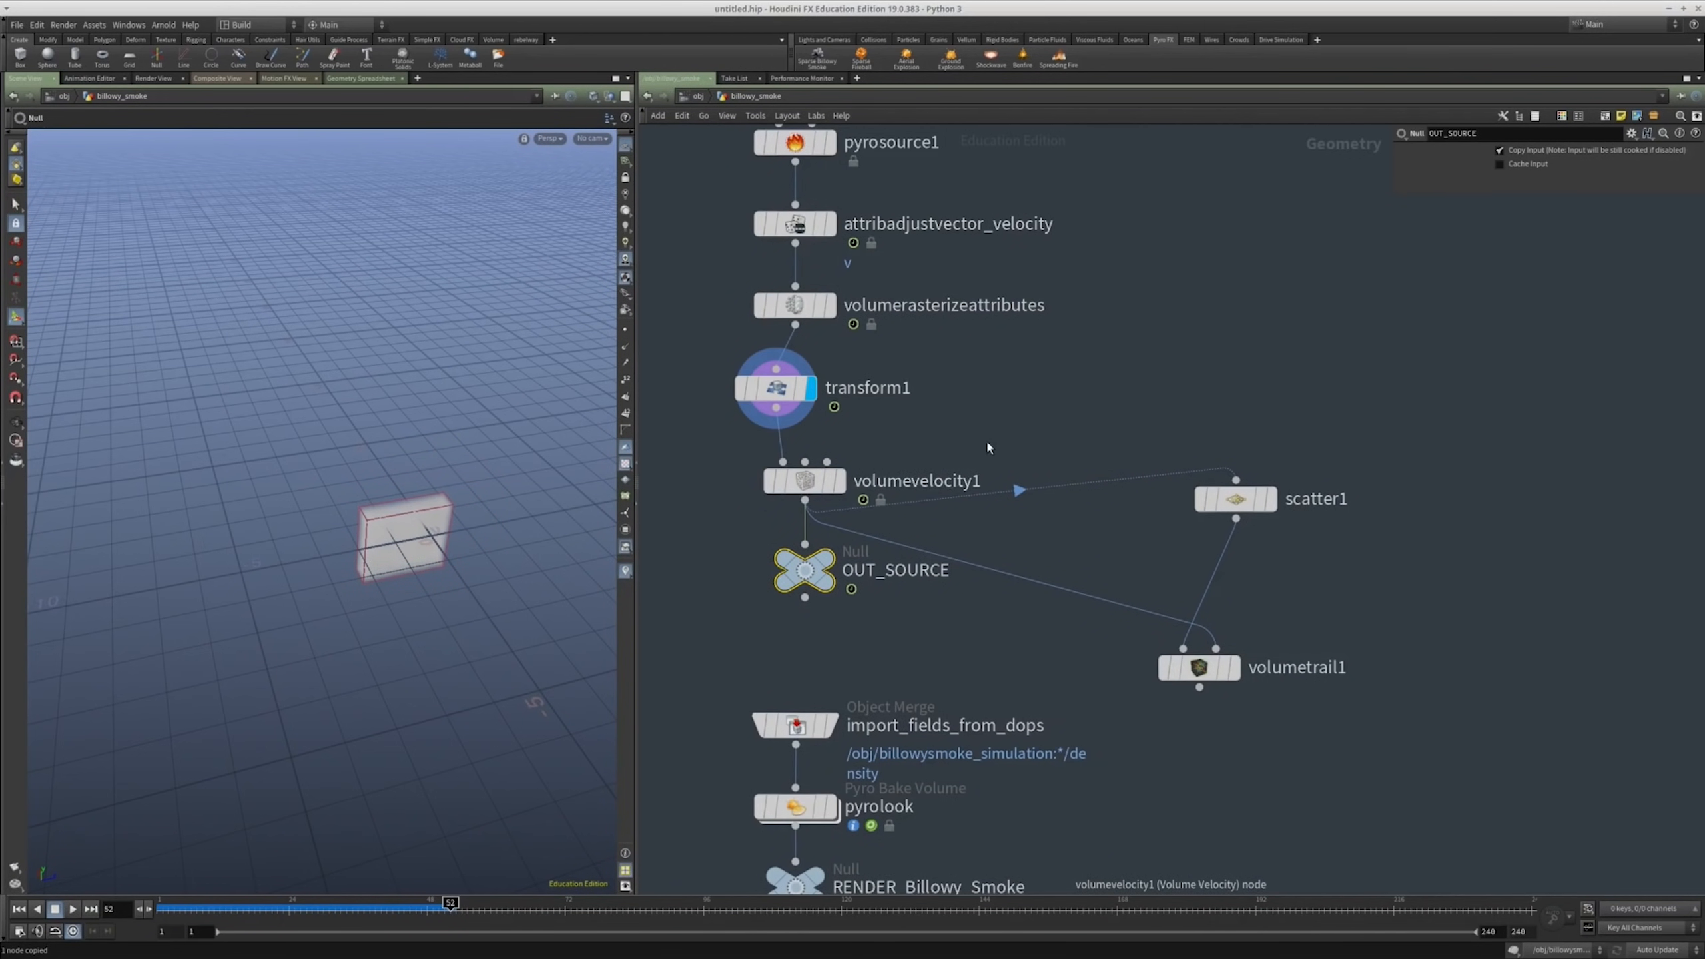
Step: Copy the OUT_SOURCE null again and set source_volumes' SOP Path in billowysmoke_simulation to /obj/billowy_smoke/OUT_SOURCE
key(u)
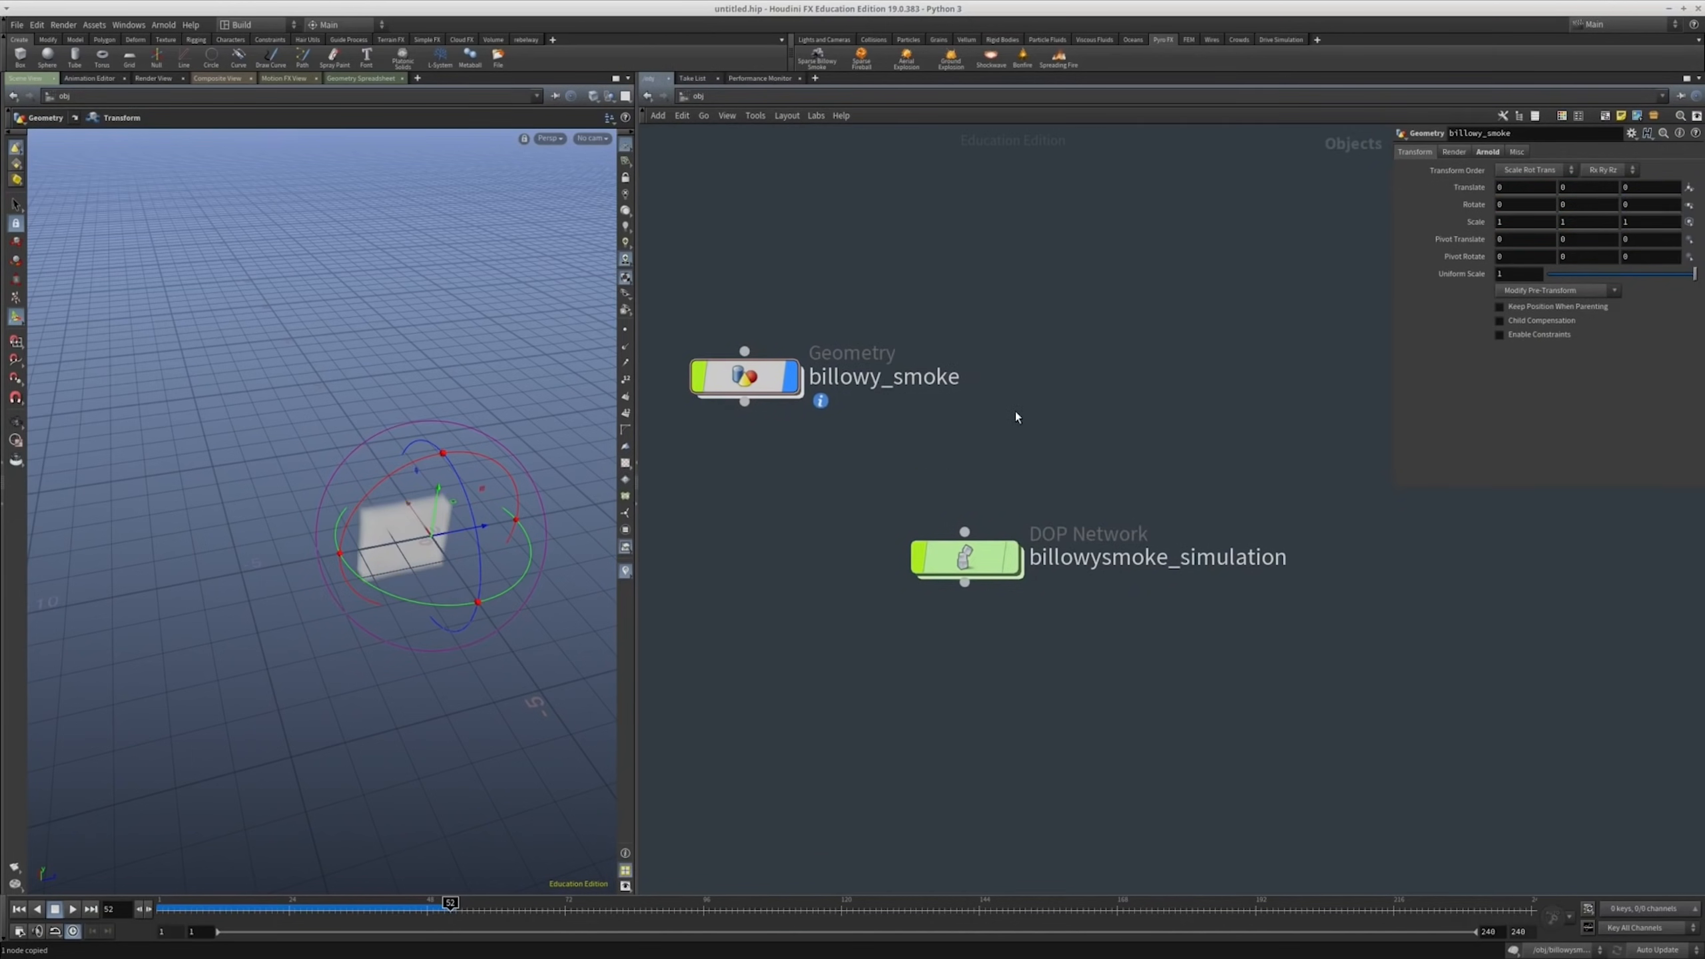
click(1002, 588)
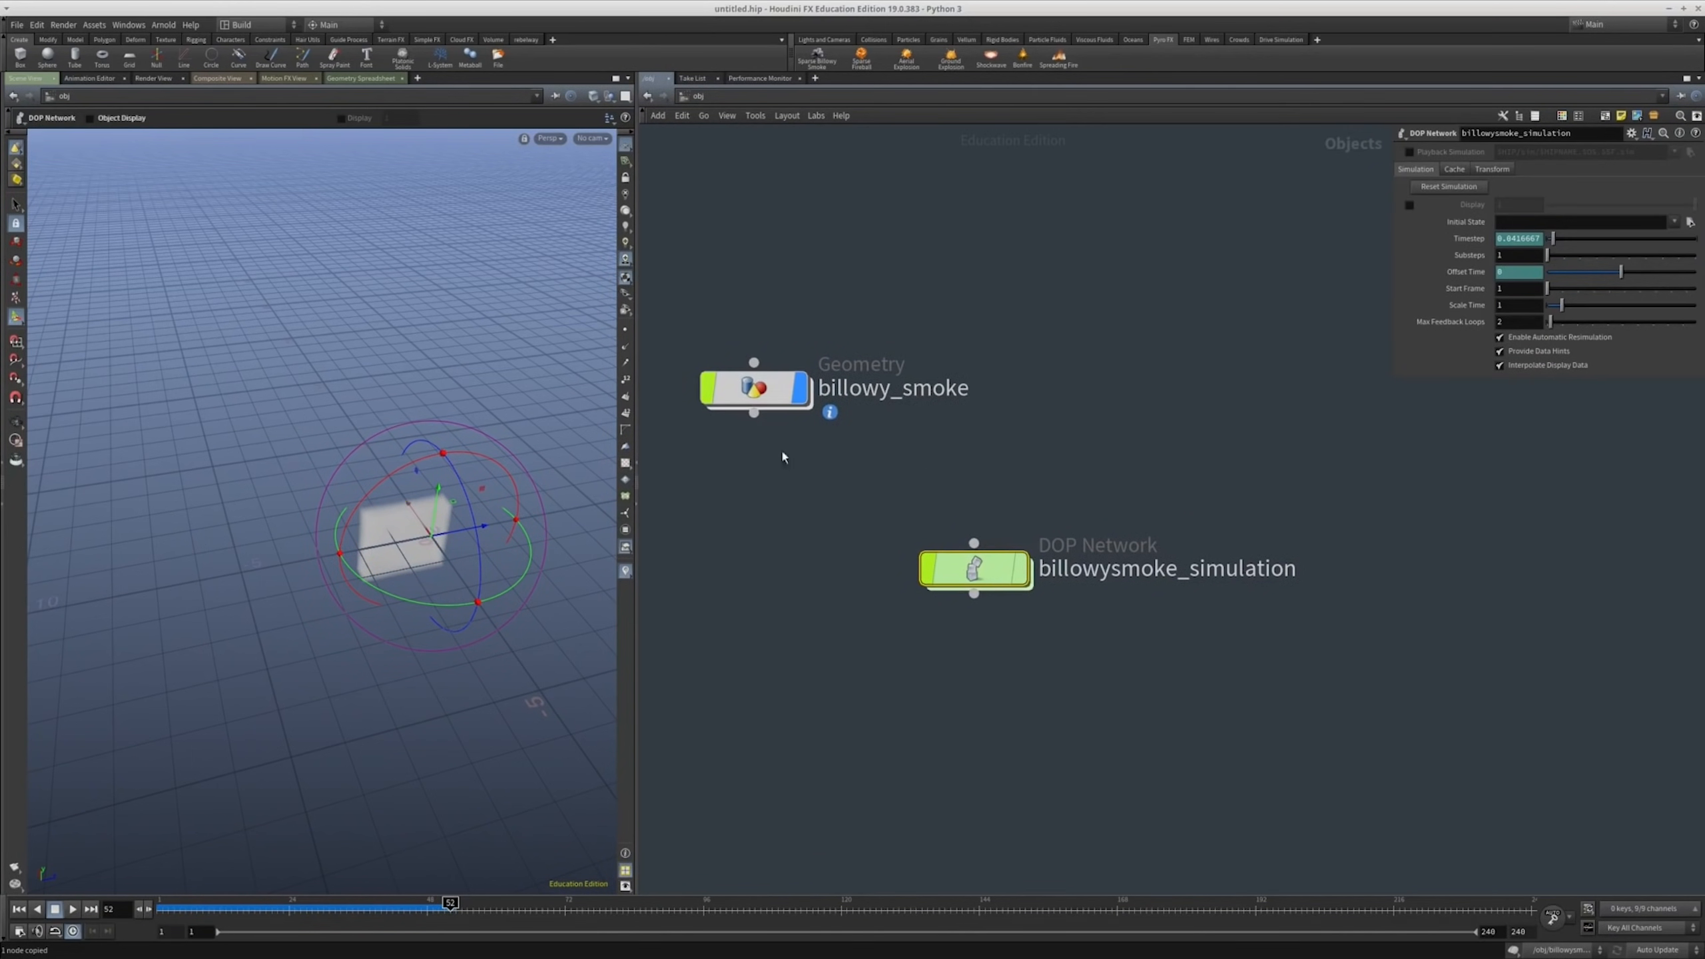
double_click(754, 389)
middle_drag(749, 571, 786, 522)
click(848, 558)
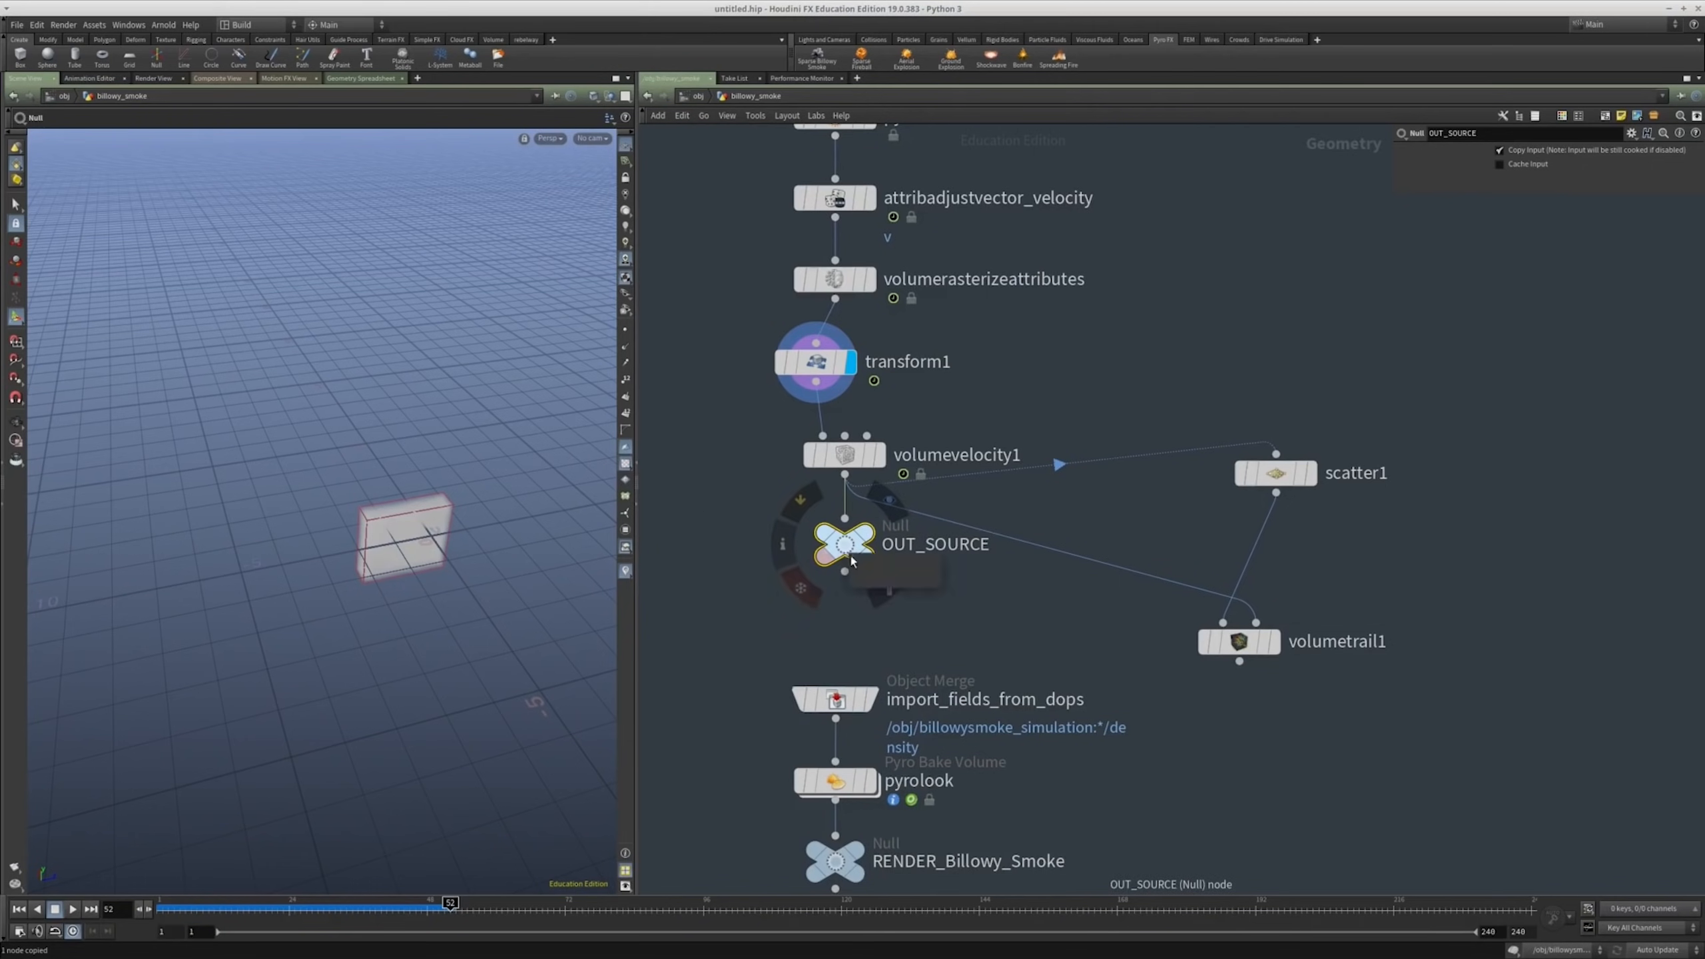
key(u)
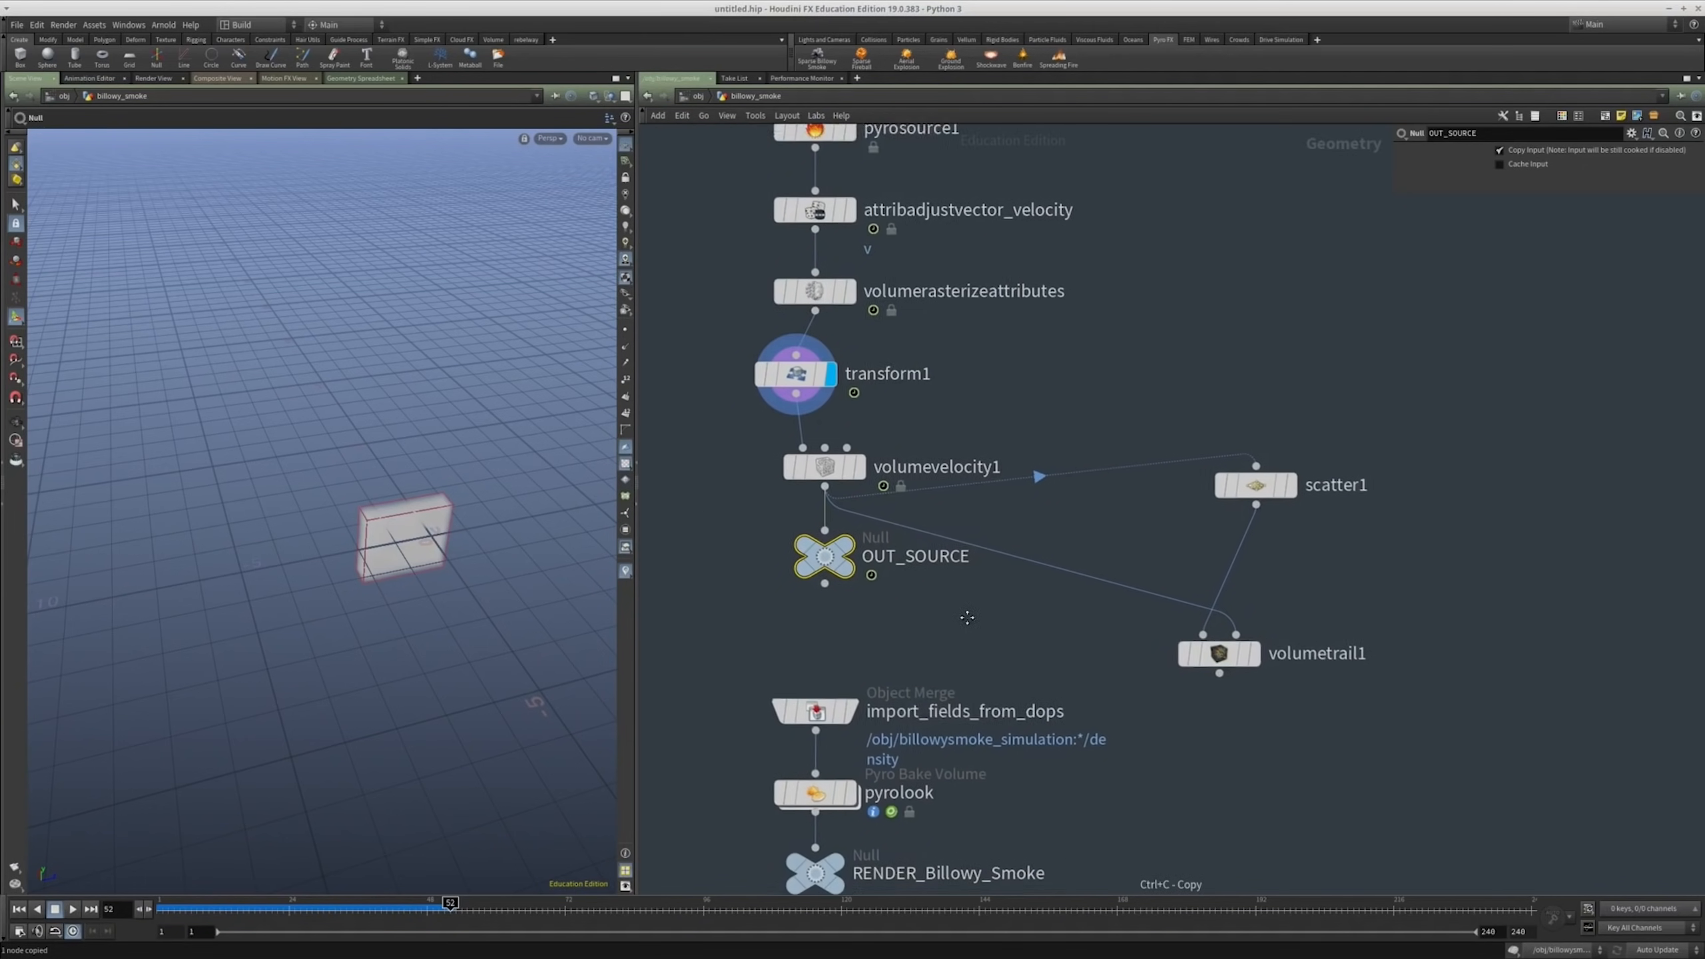
double_click(979, 569)
middle_drag(983, 573, 980, 631)
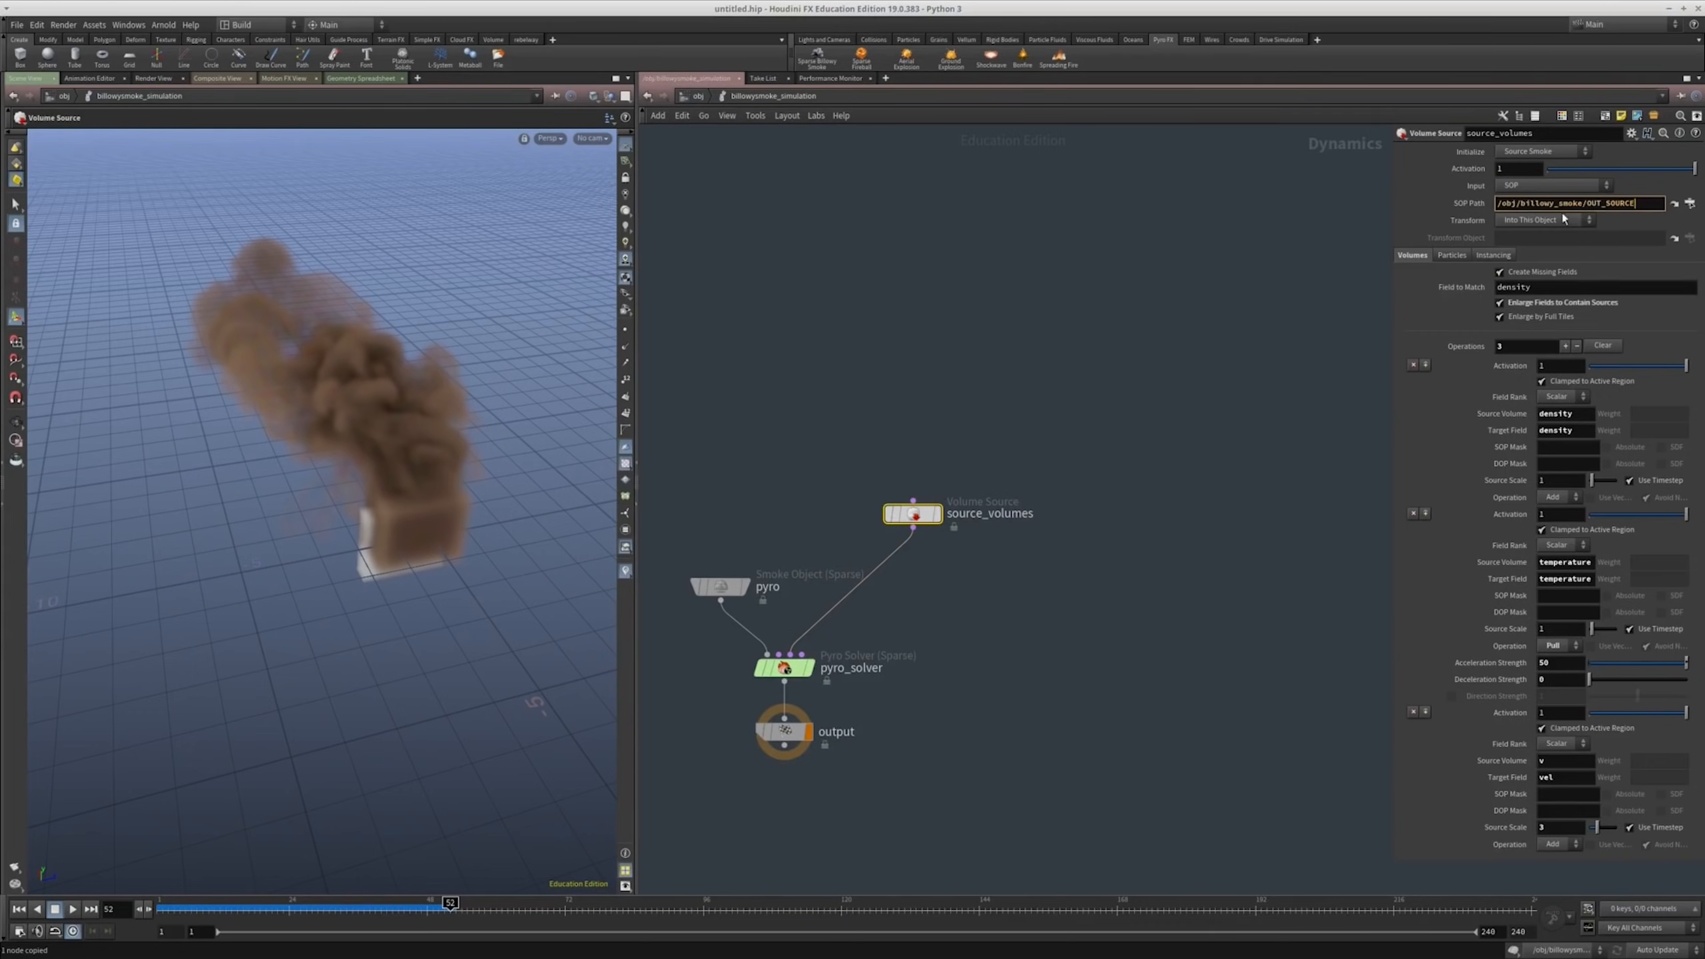
middle_drag(1217, 341, 1209, 314)
key(Escape)
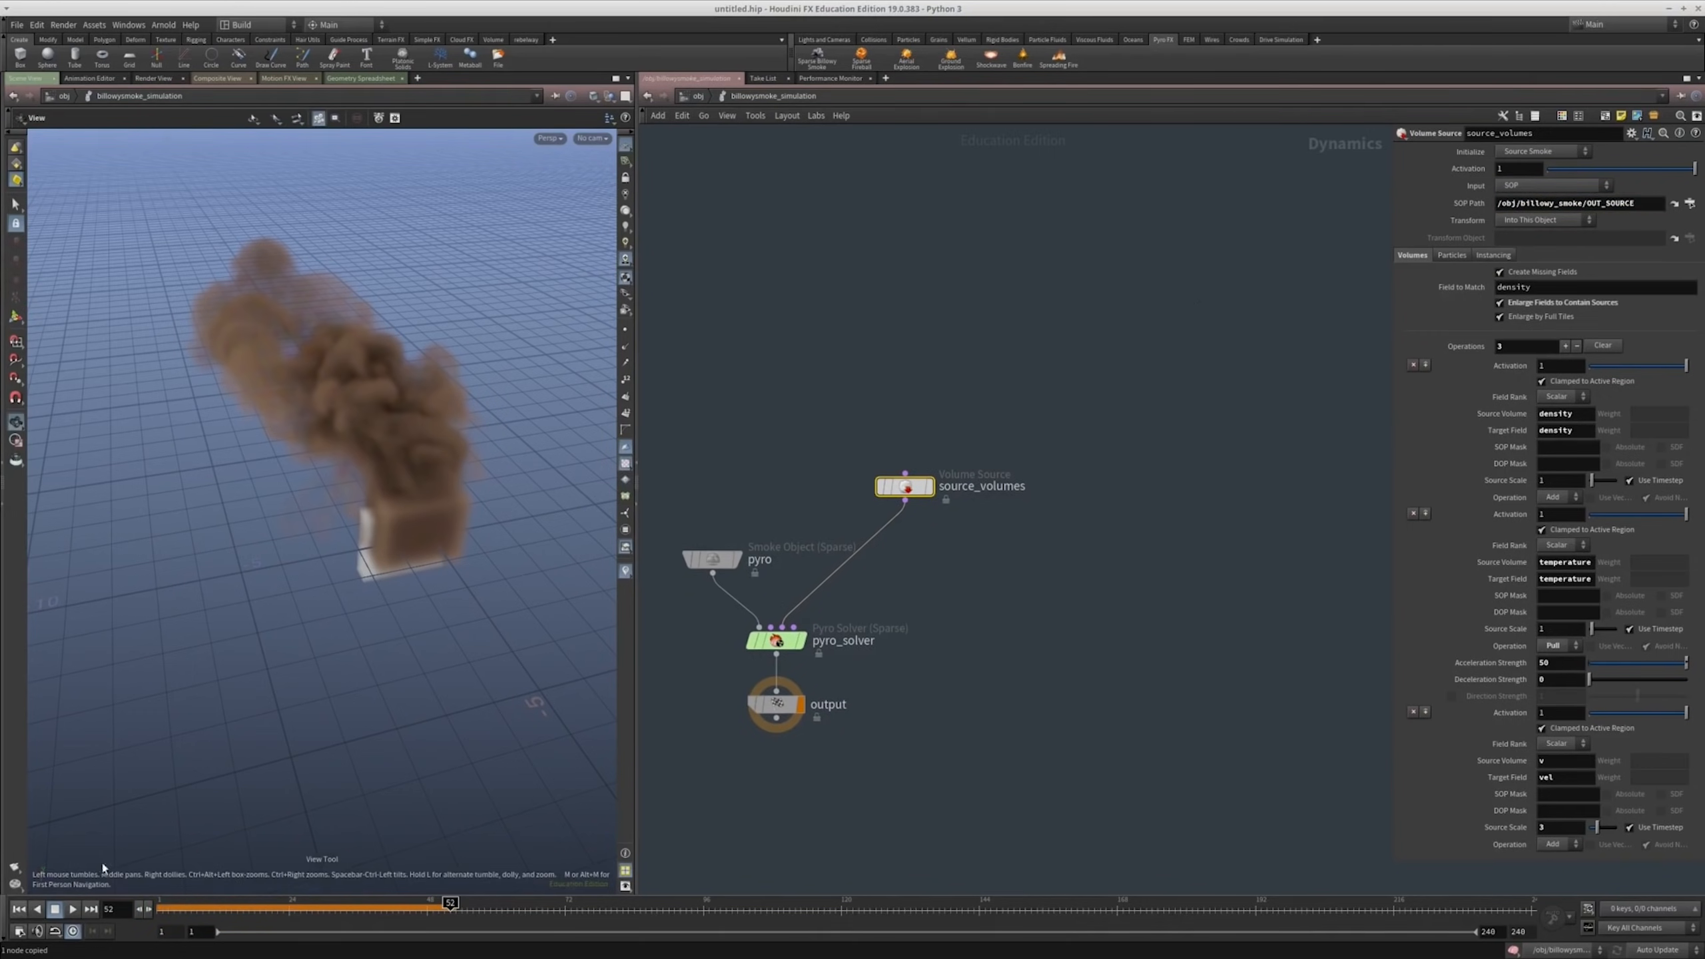
Step: Play the simulation from the first frame to preview the smoke with the curl noise source, and stop the playback
click(19, 909)
drag(282, 571, 470, 514)
click(73, 910)
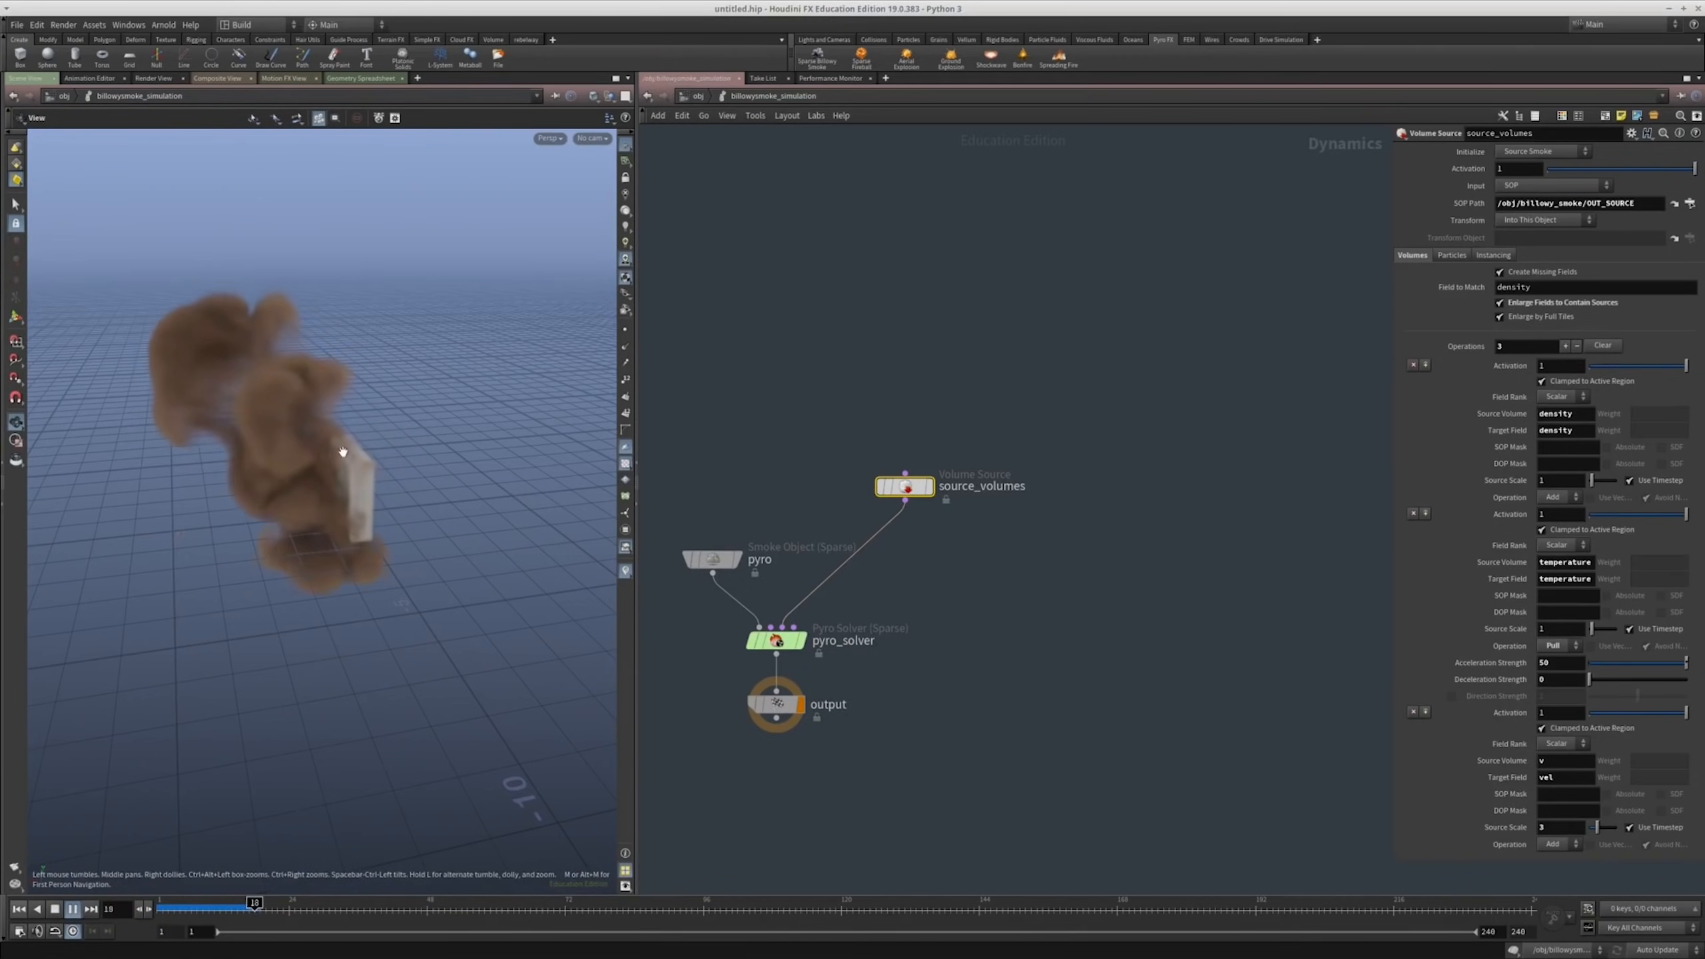
right_drag(339, 450, 331, 522)
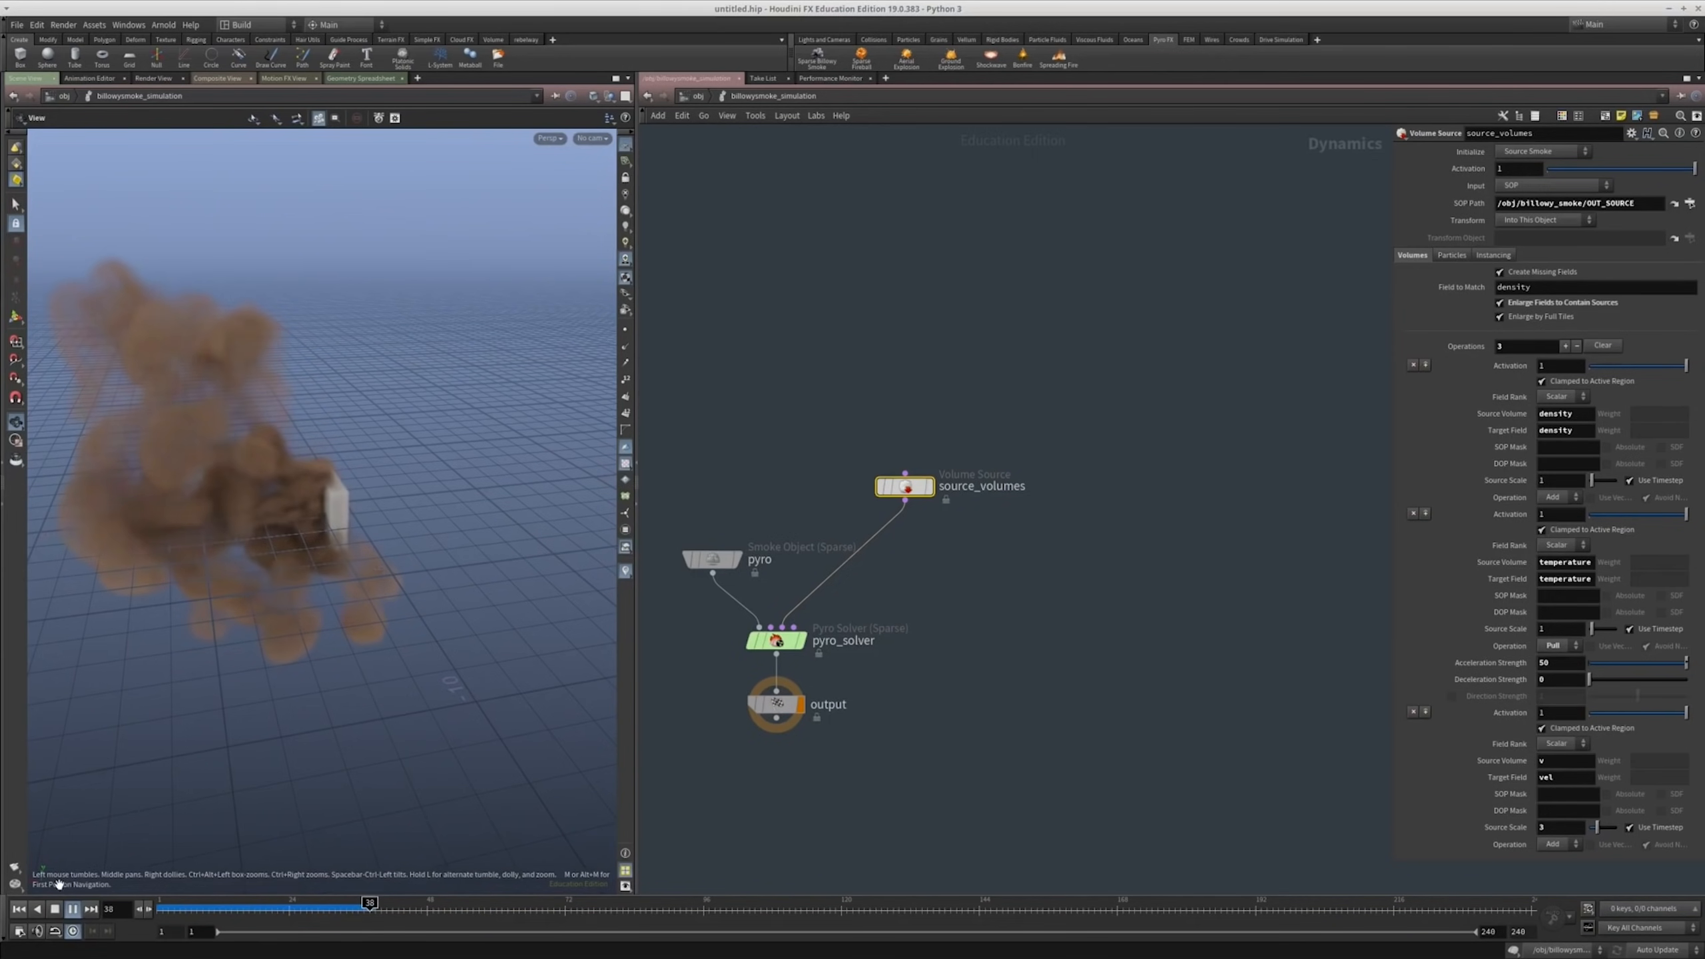
click(56, 909)
Step: Set the curl noise Scale of volumevelocity1 in billowy_smoke to 3
middle_drag(1006, 663, 971, 627)
click(971, 627)
key(u)
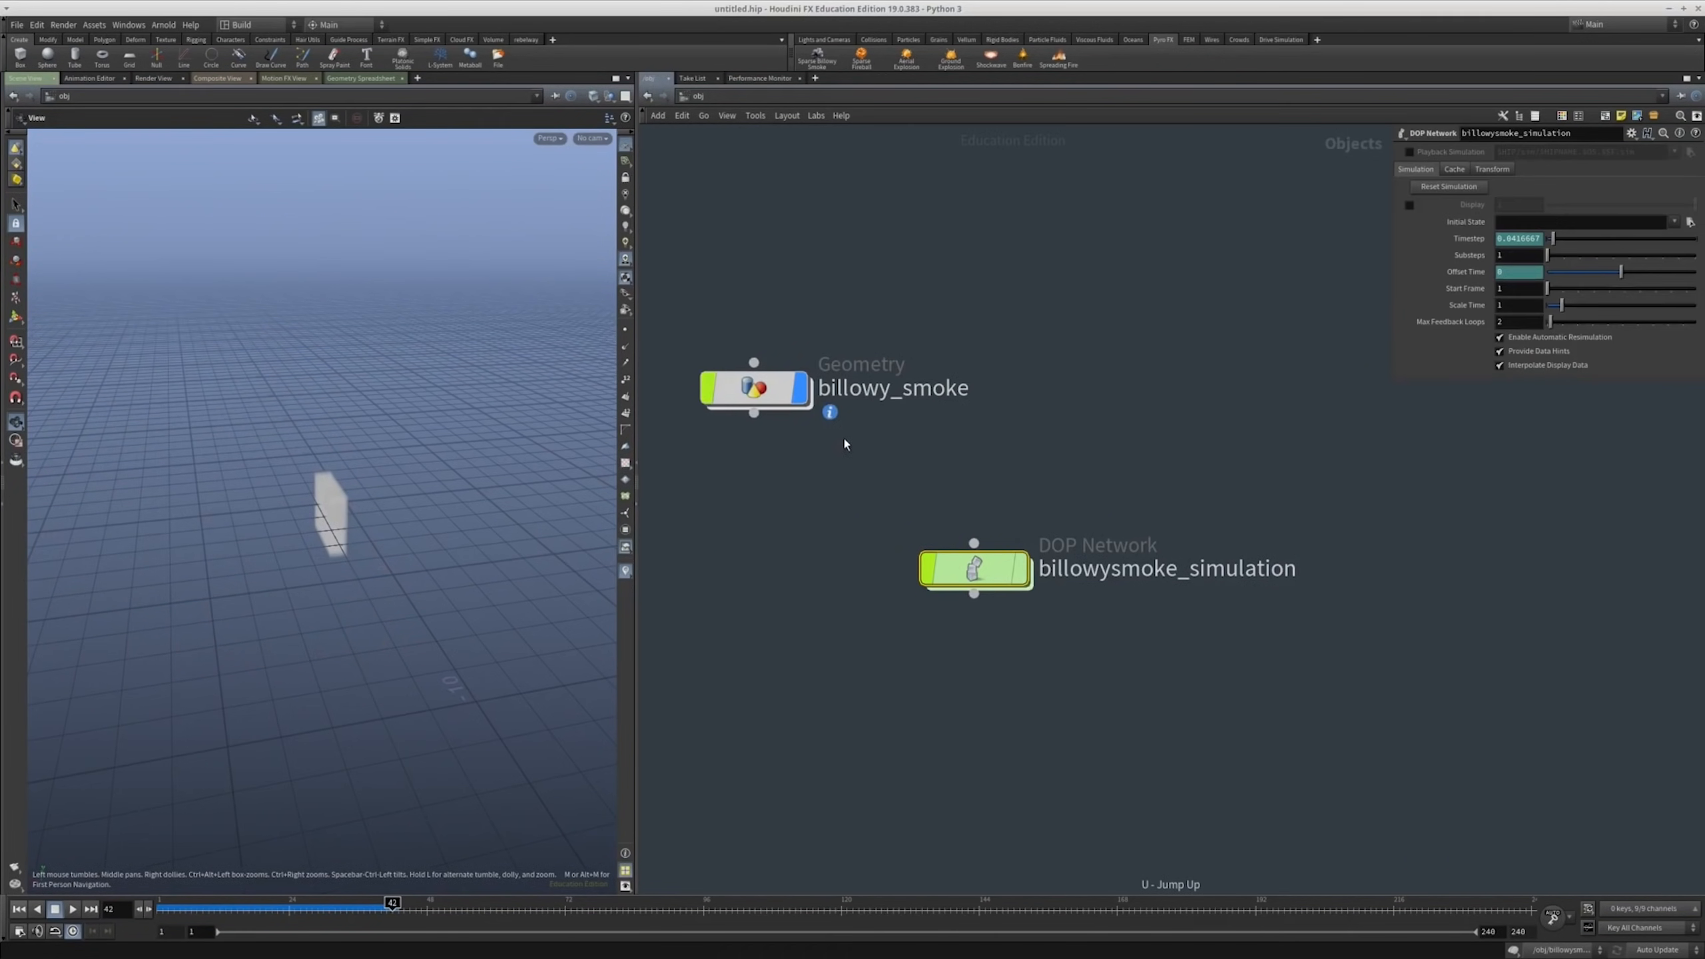
double_click(755, 386)
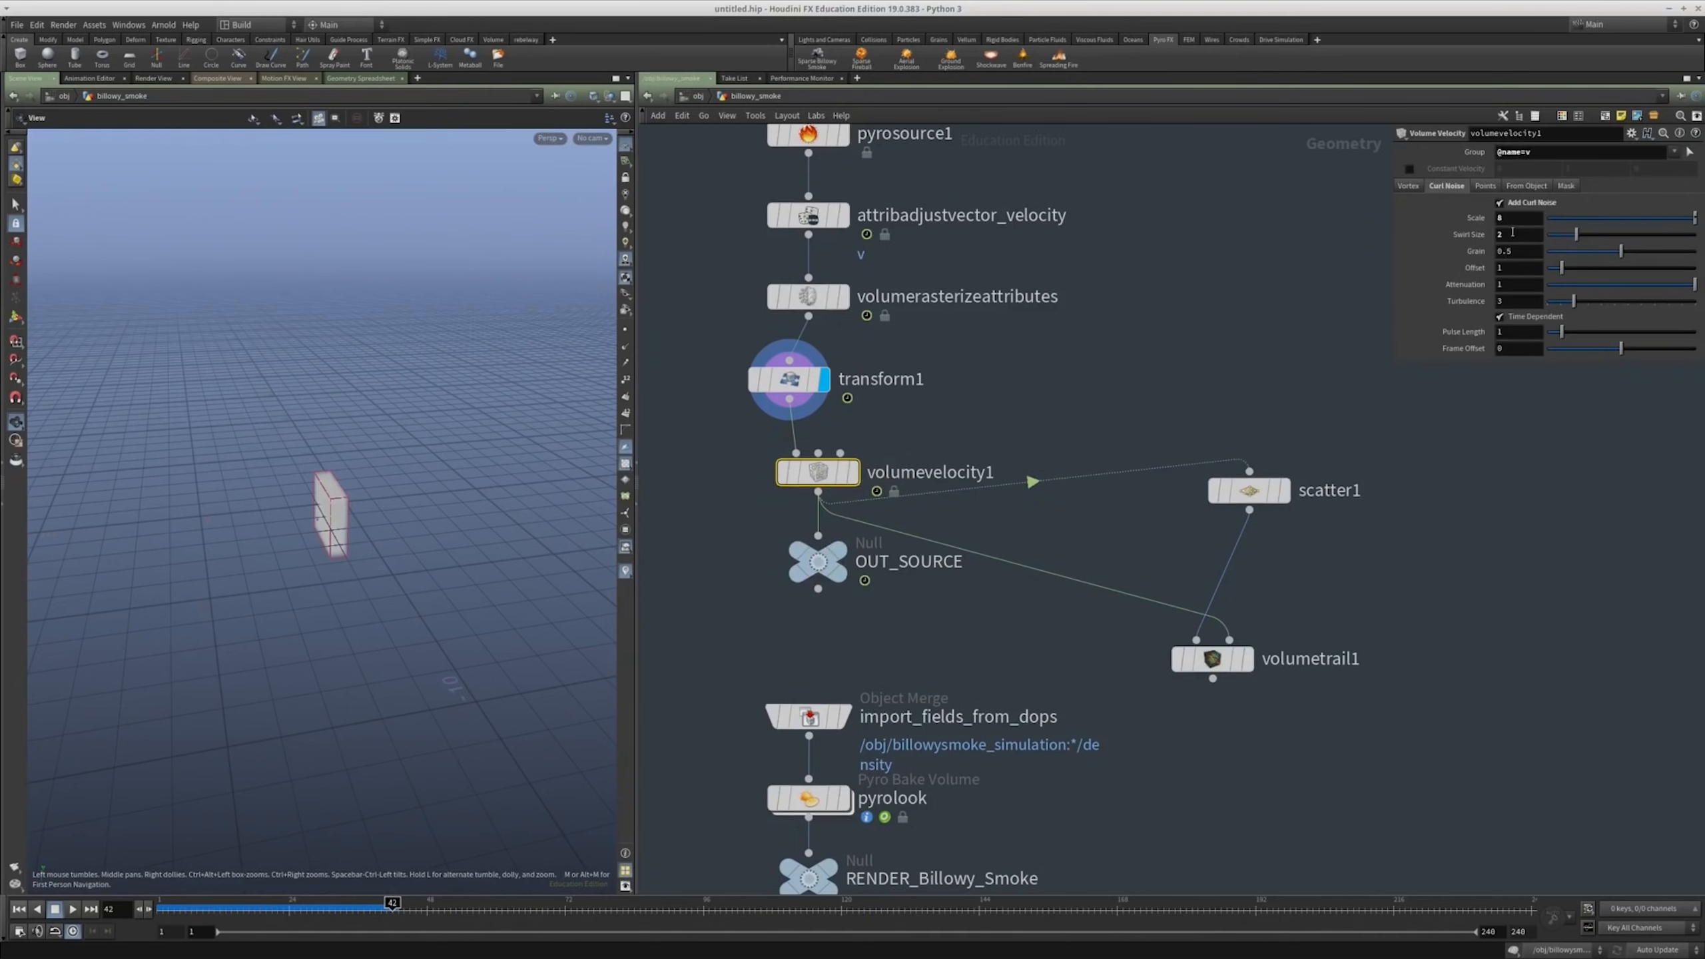
middle_drag(1129, 370, 1119, 342)
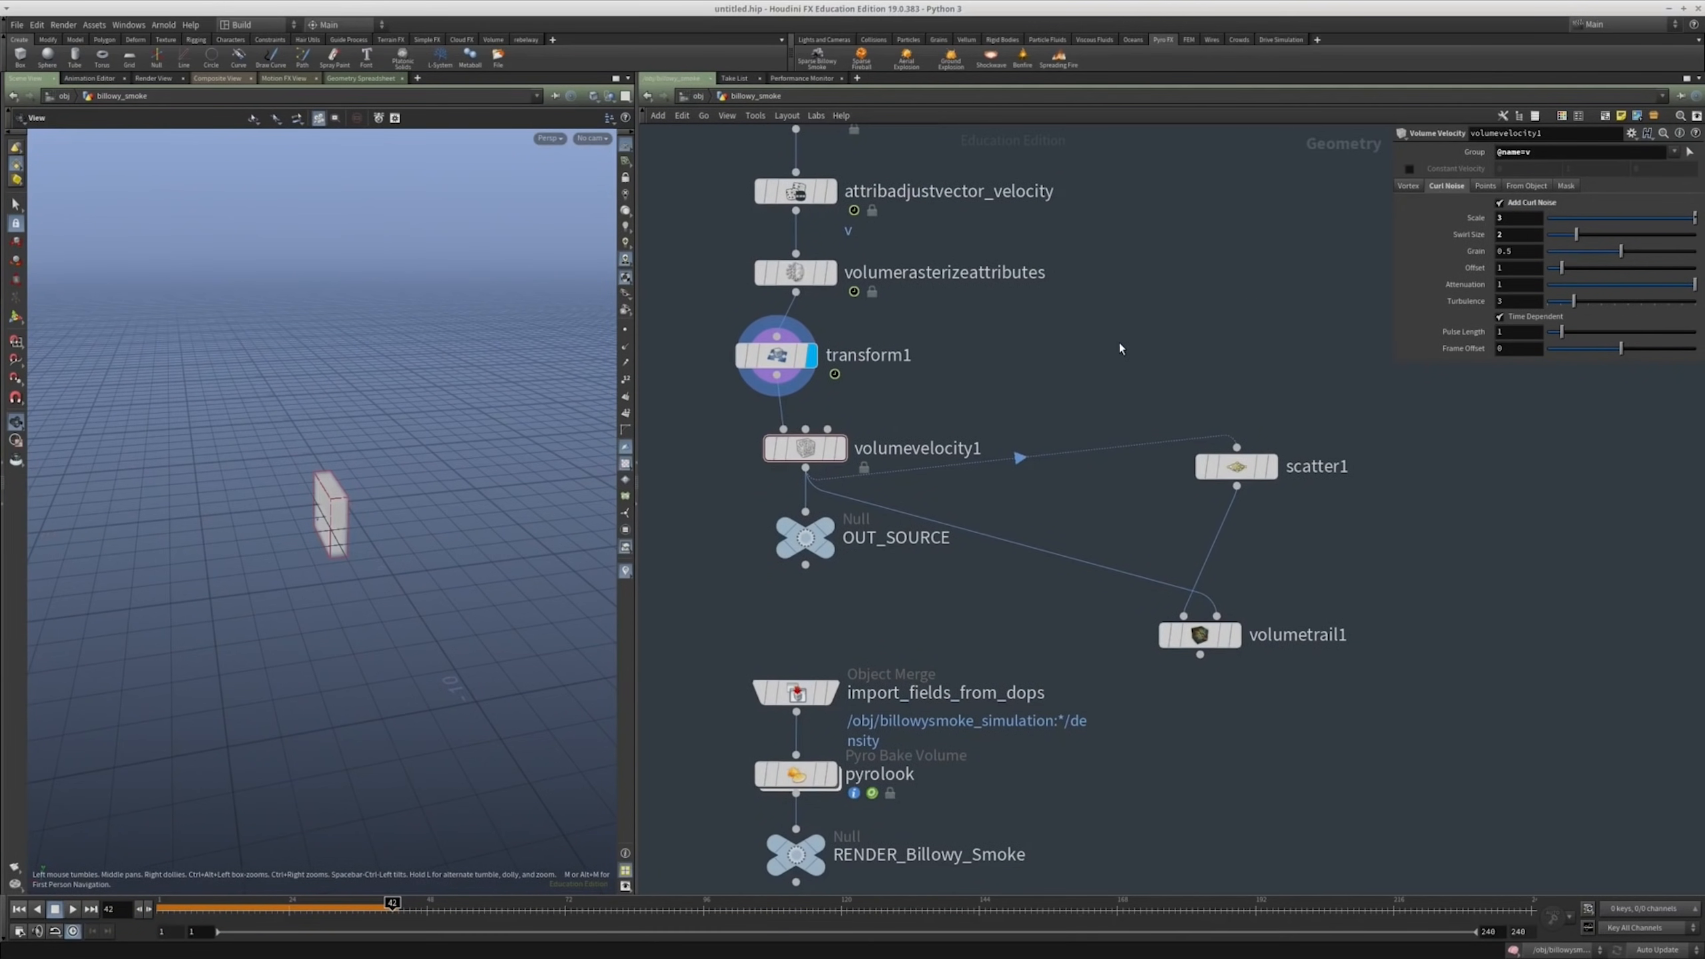
Step: Replay billowysmoke_simulation from the start with the changed curl noise, stop it, and return to the first frame
key(u)
double_click(986, 570)
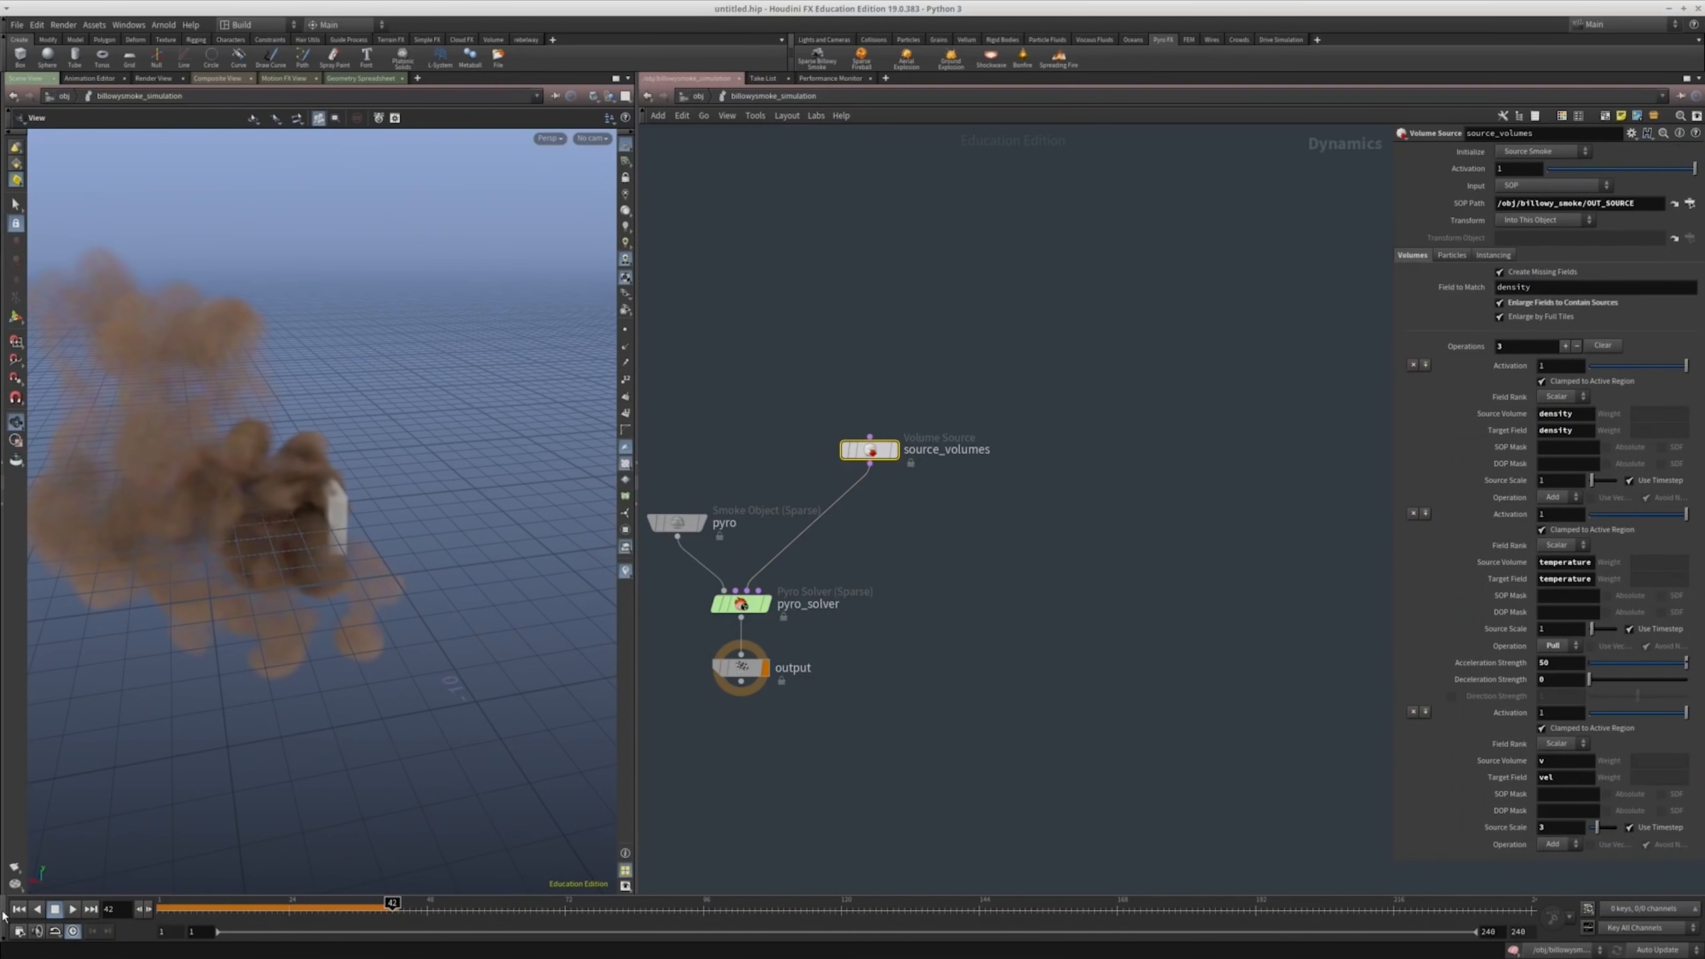
key(ctrl+Up)
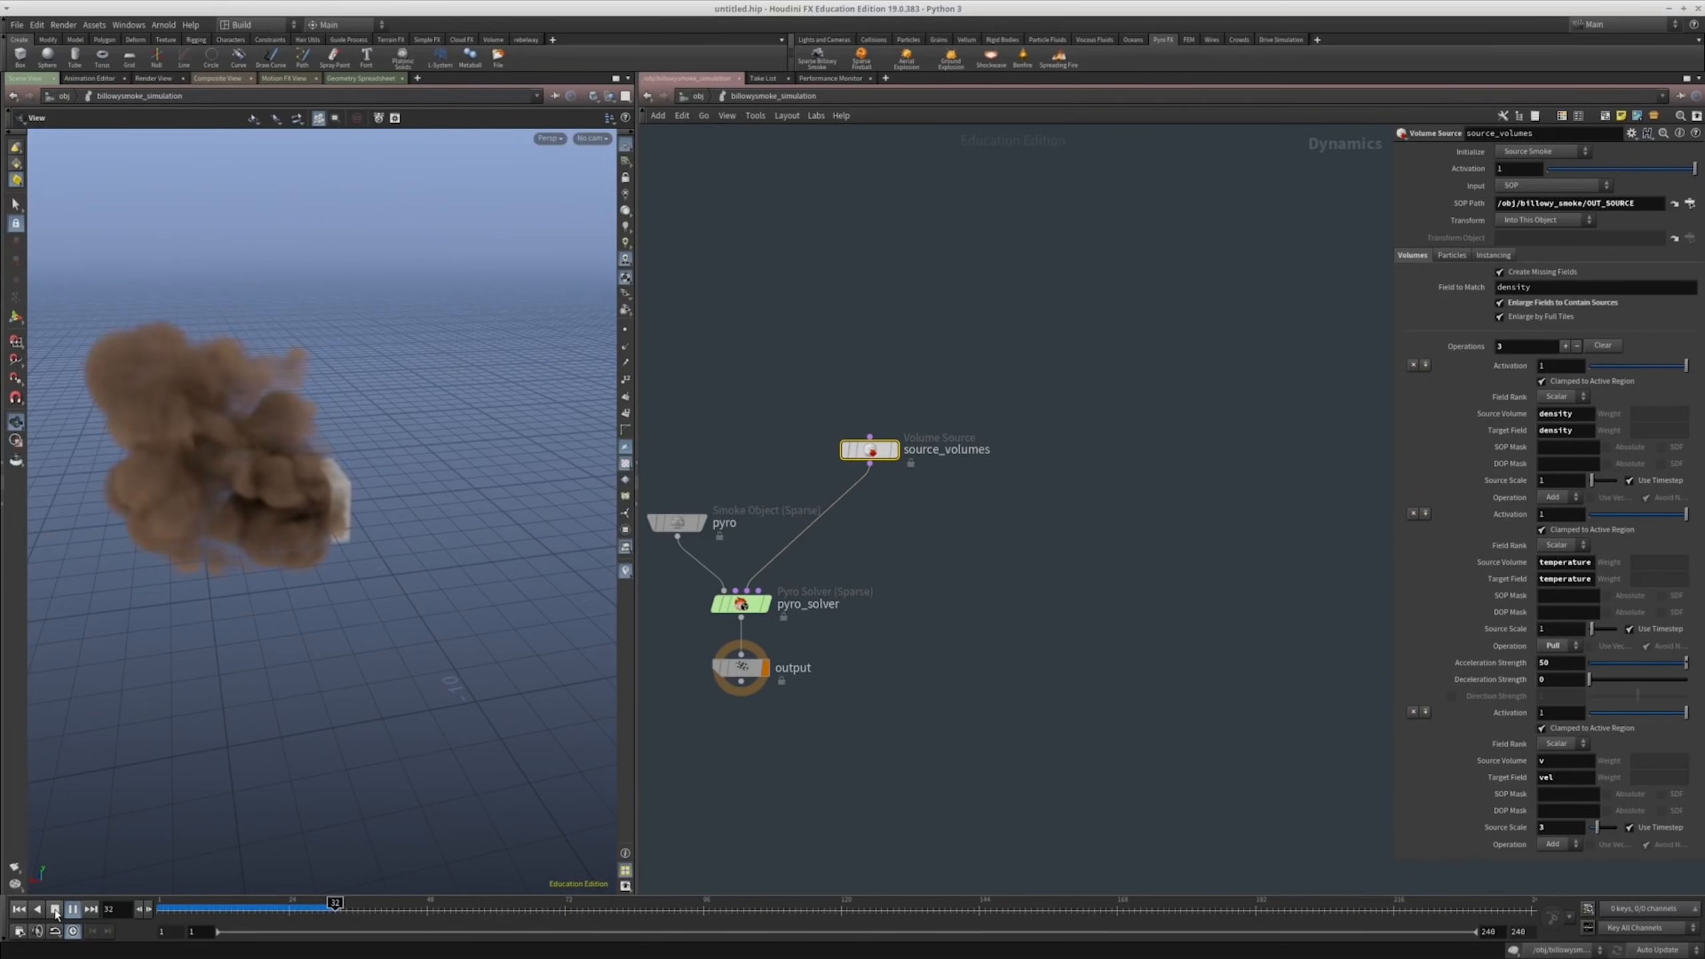
click(55, 909)
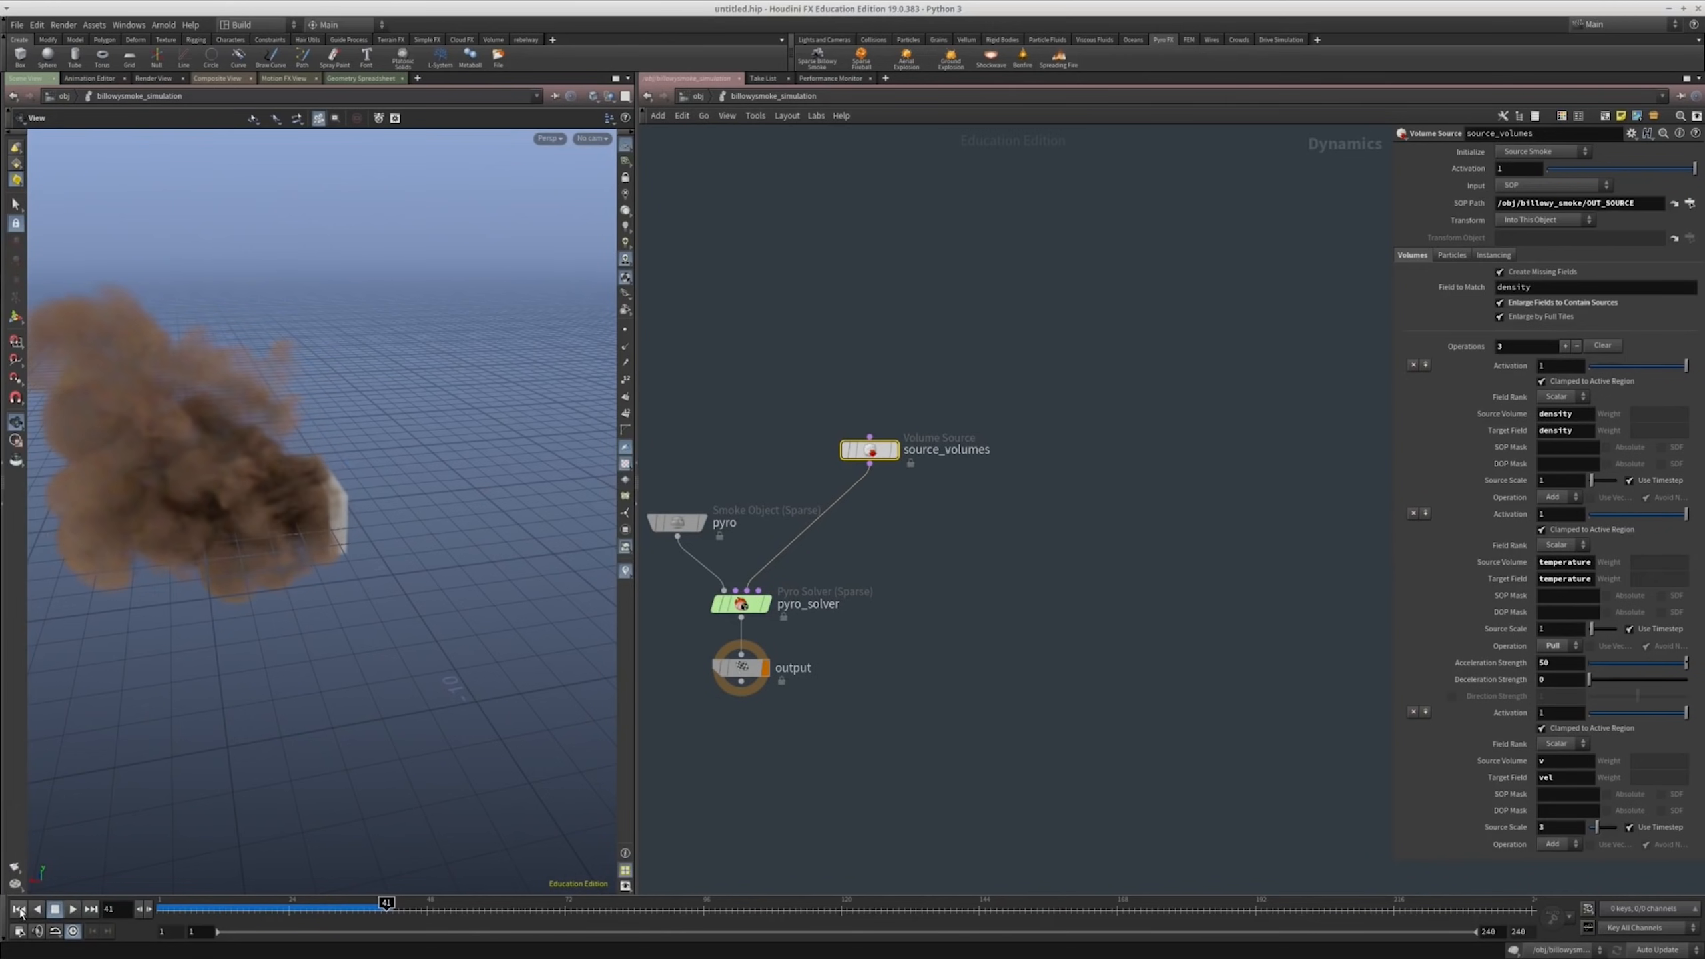
click(19, 908)
Step: Move the pyro node farther above pyro_solver and examine its Boundary Conditions options for Treat X as
middle_drag(937, 572, 951, 528)
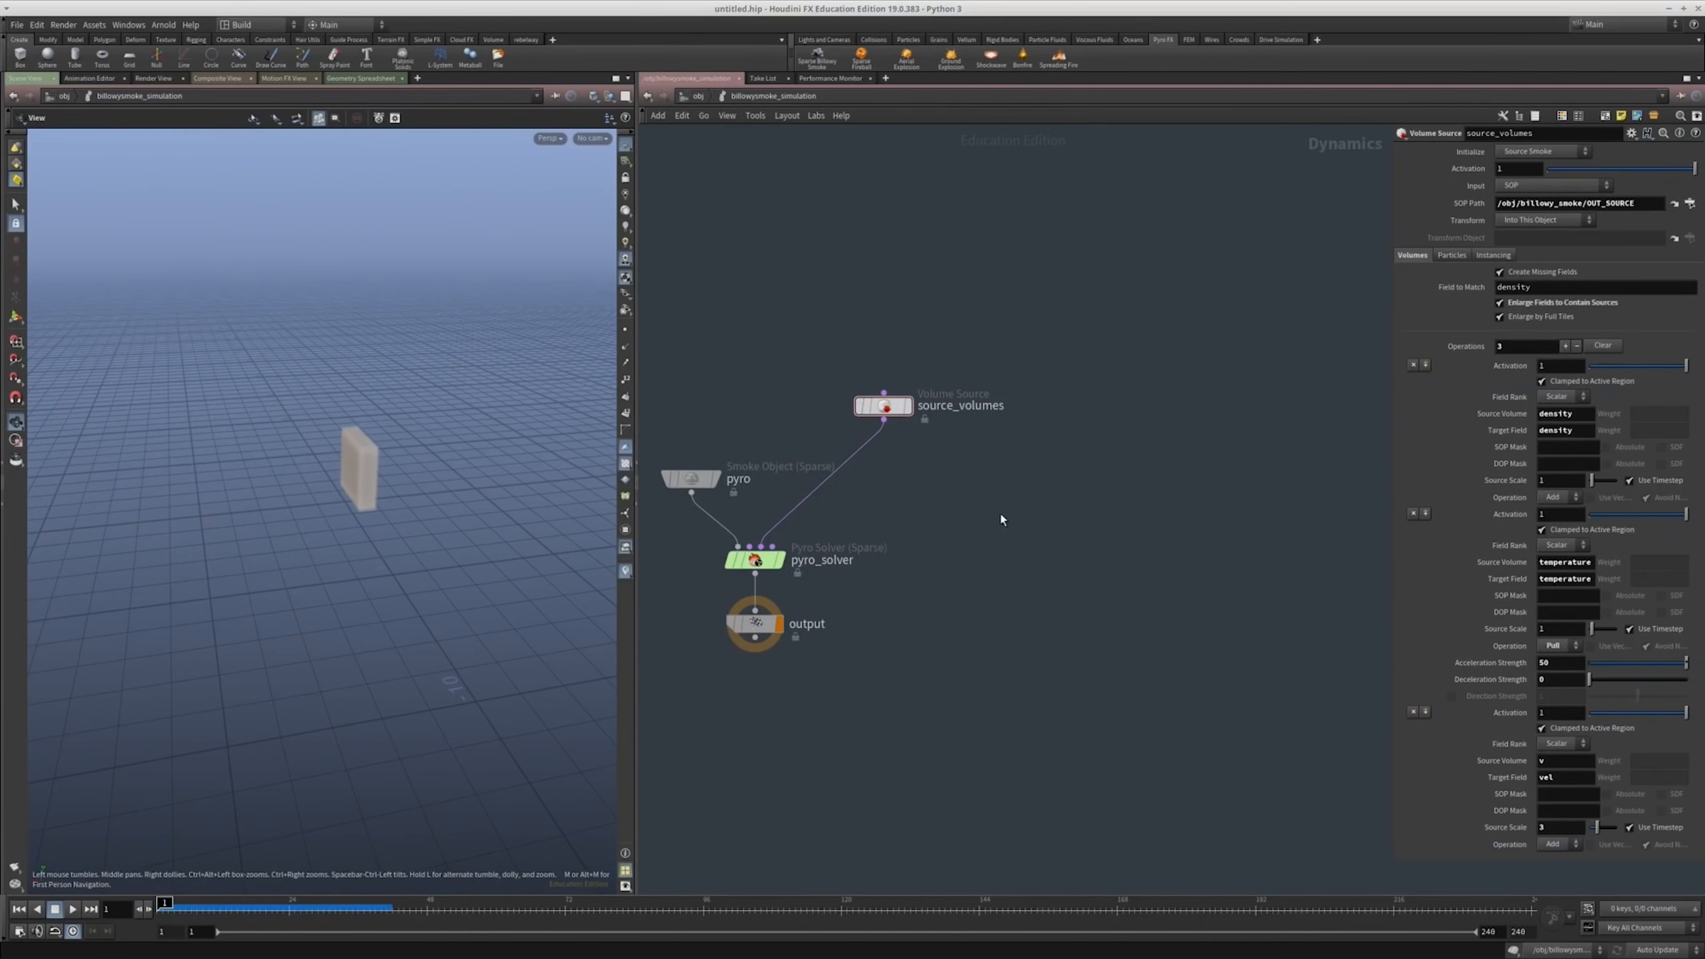
key(u)
drag(999, 597, 804, 597)
double_click(802, 586)
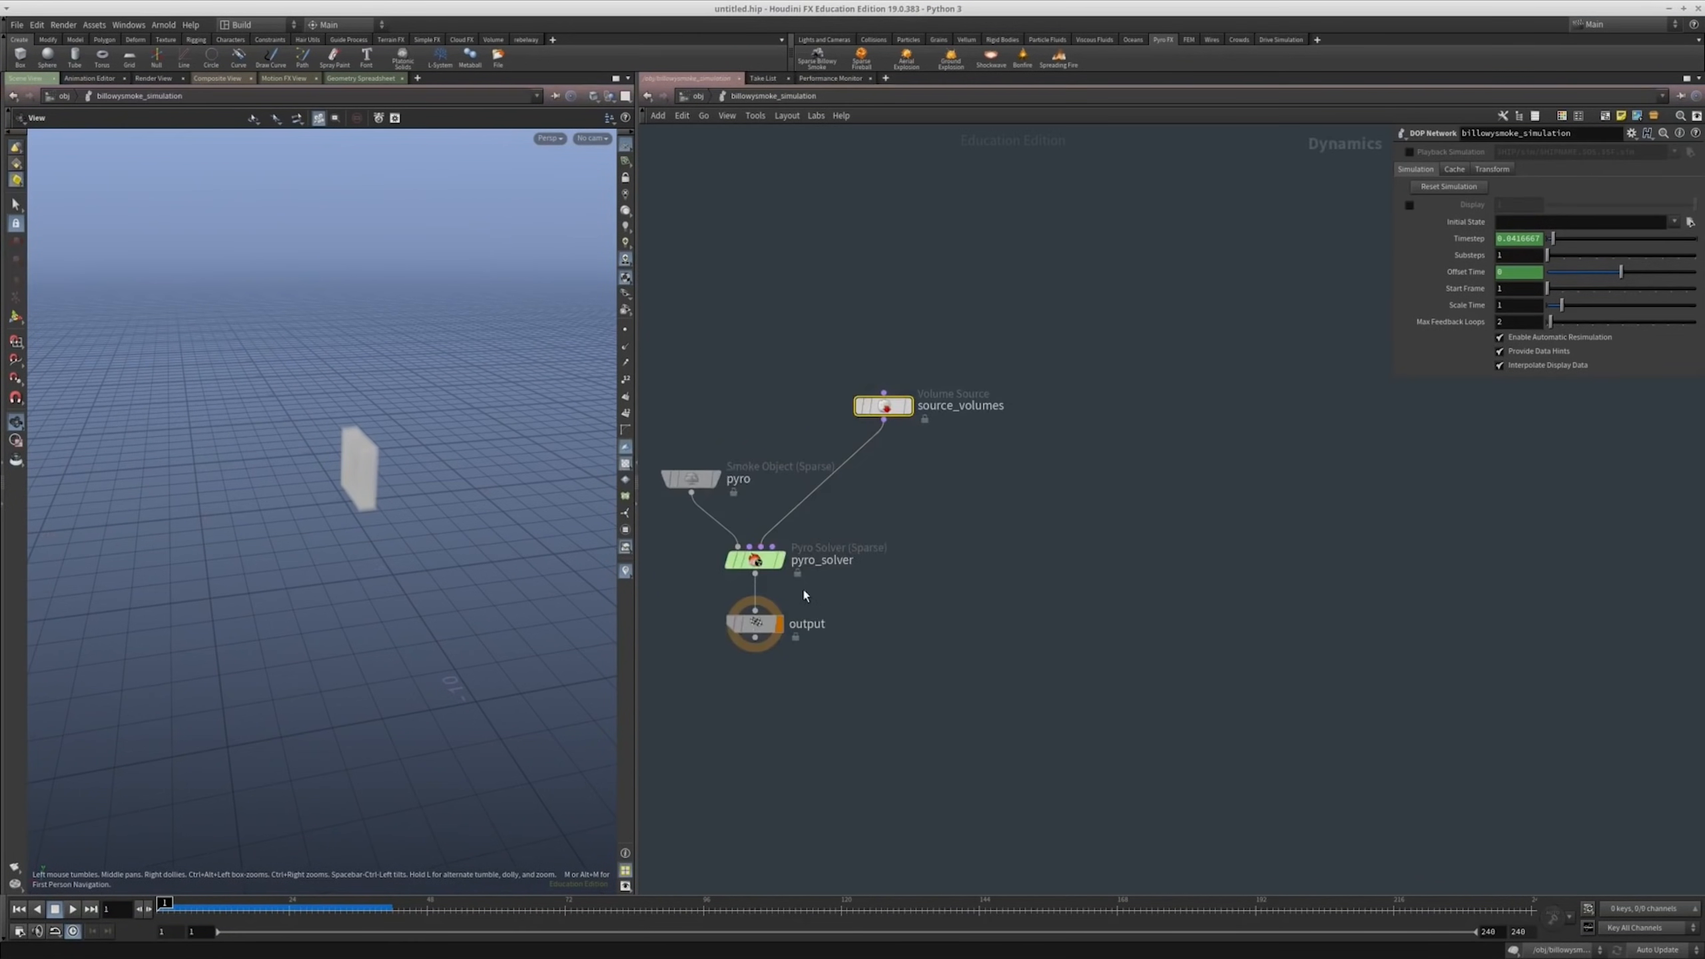
drag(791, 489, 912, 368)
drag(883, 424, 862, 380)
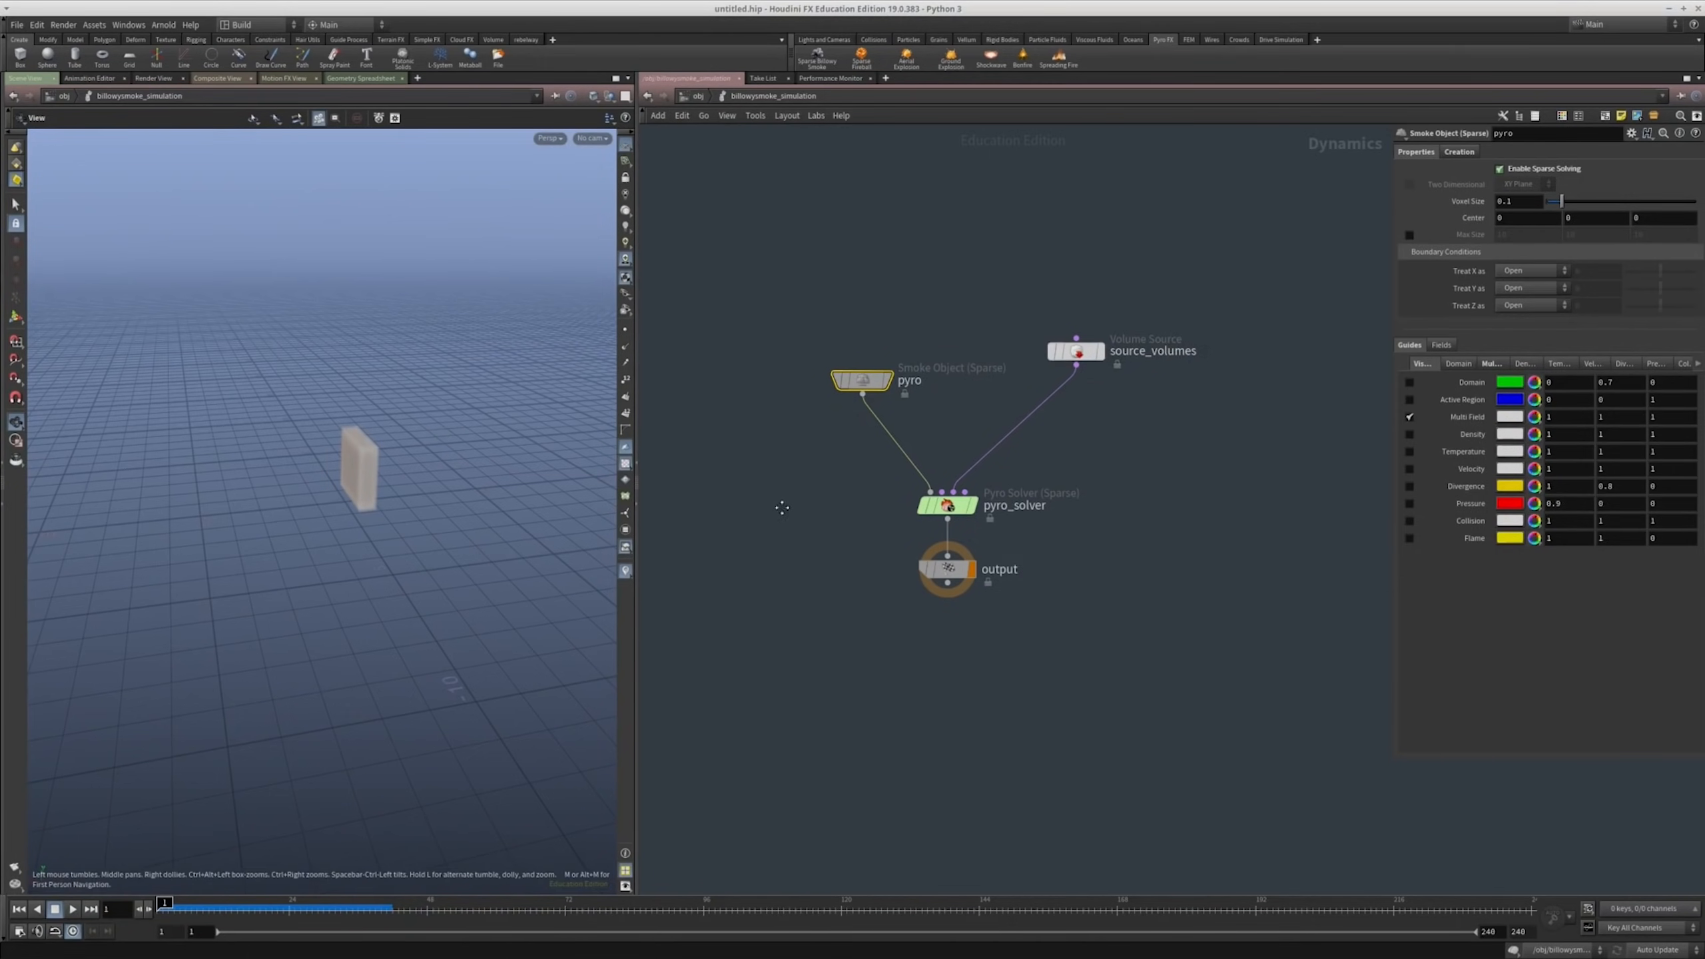
middle_drag(782, 507, 782, 551)
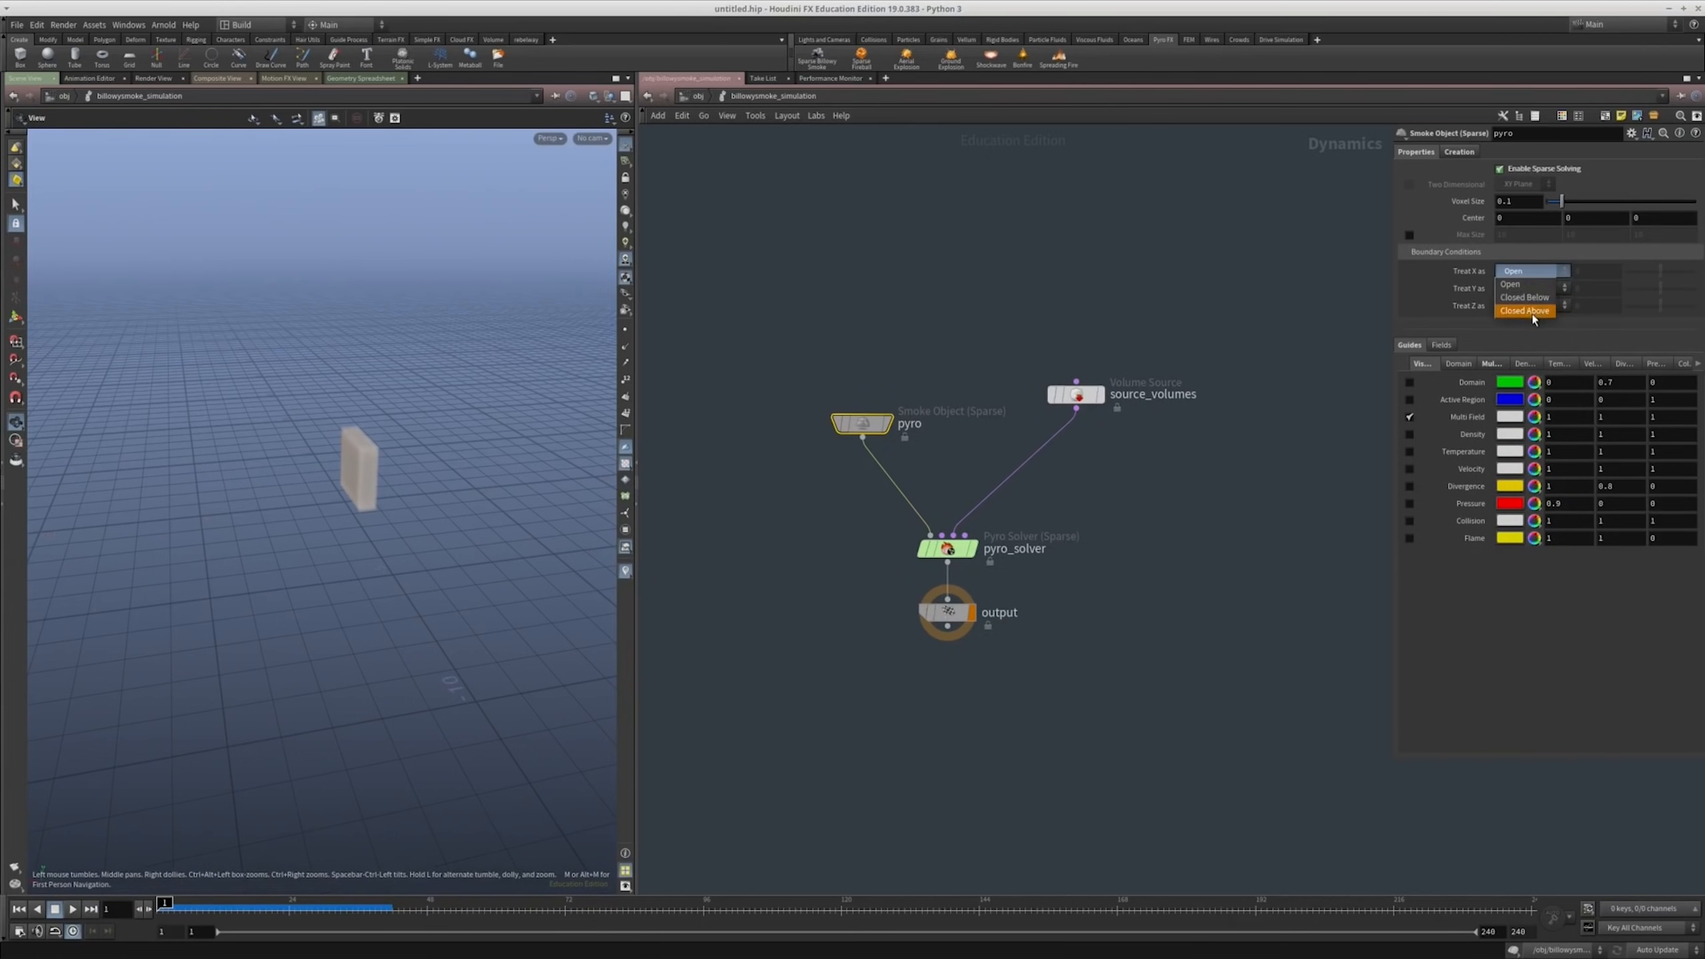
click(1456, 286)
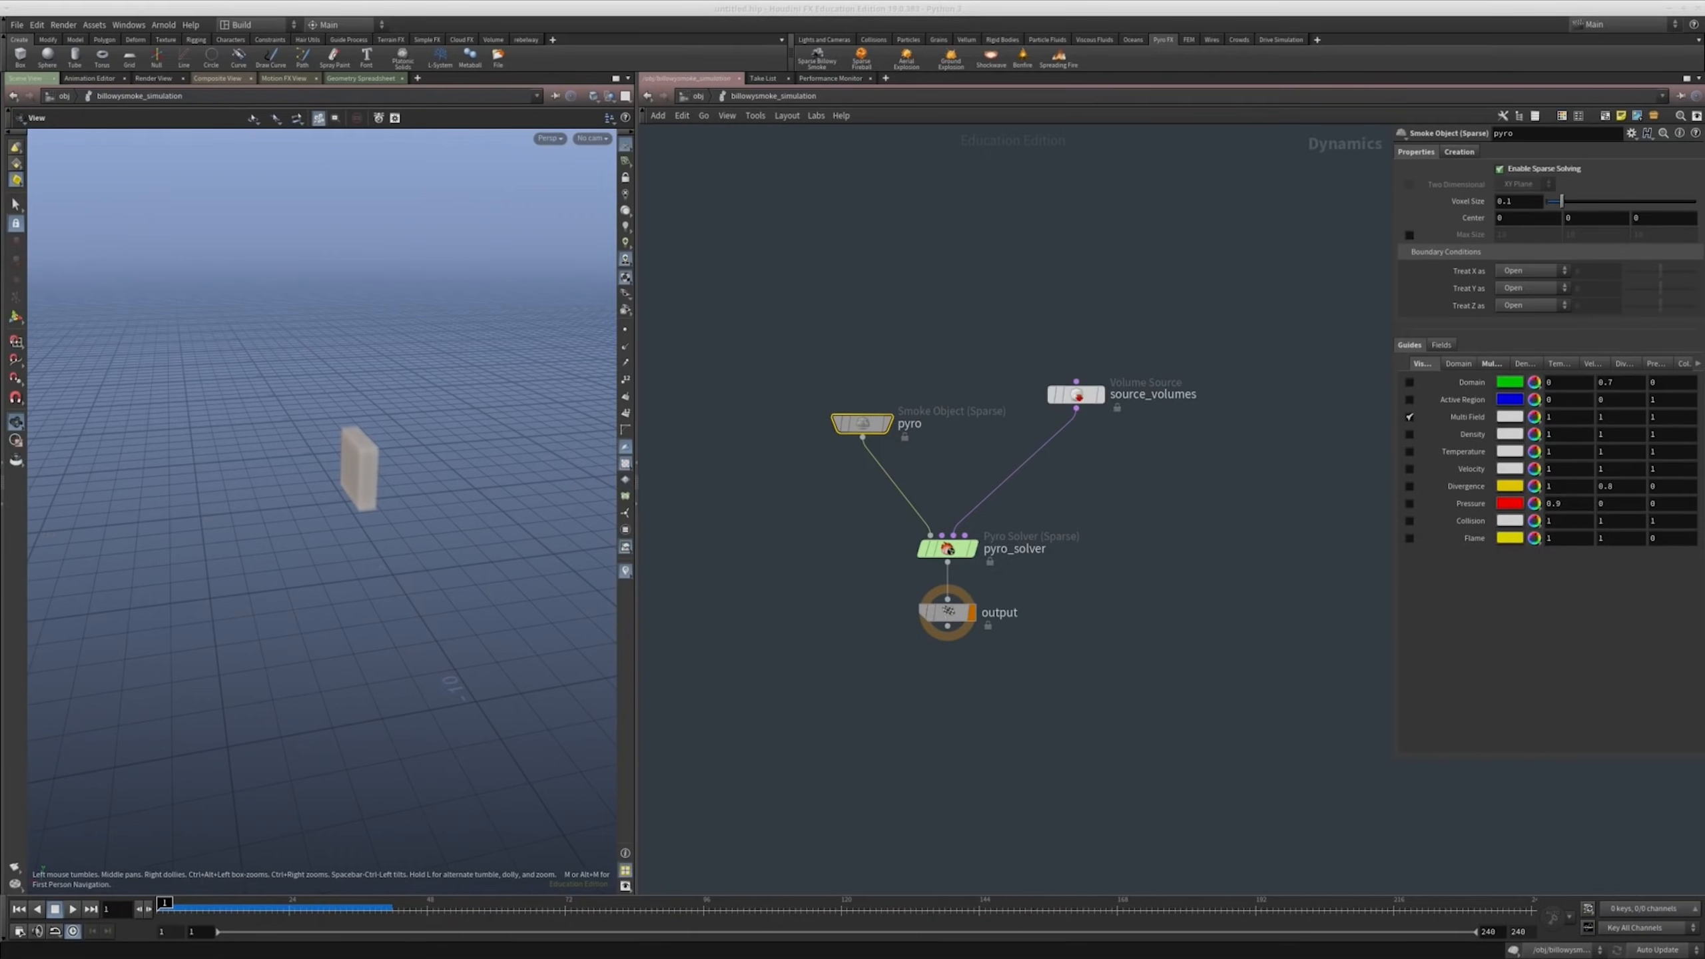
Step: Add a Ground Plane node beside pyro_solver in billowysmoke_simulation
middle_drag(660, 588, 817, 529)
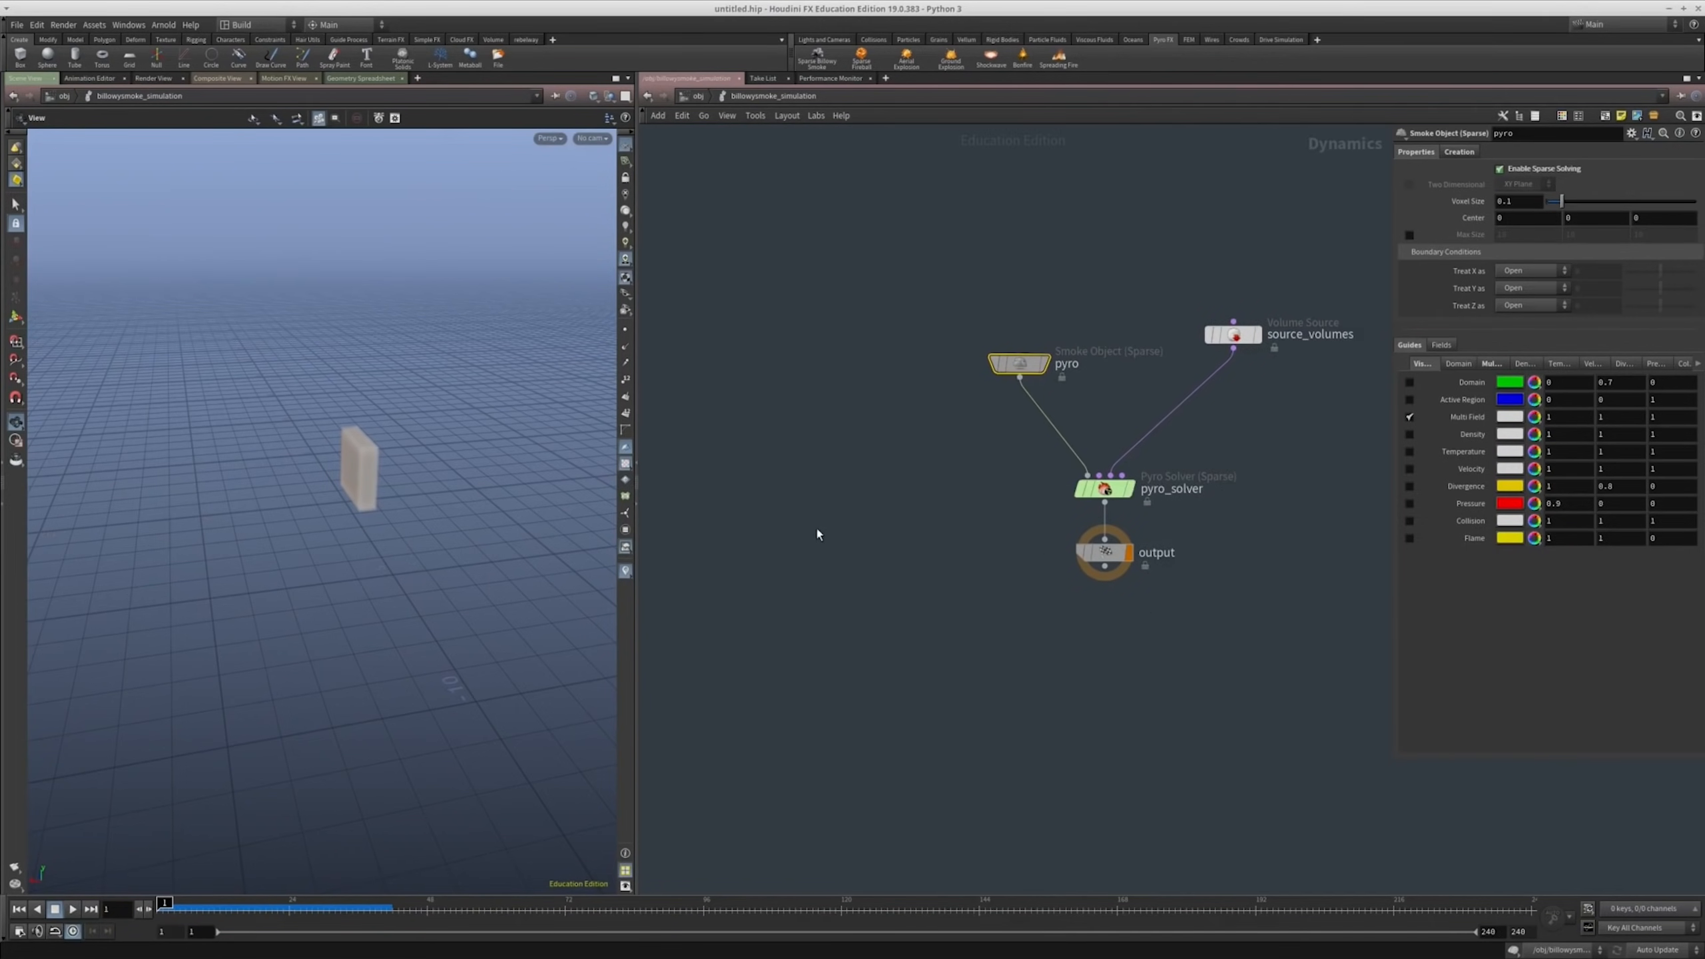
key(Tab)
text(smo)
click(979, 564)
click(822, 511)
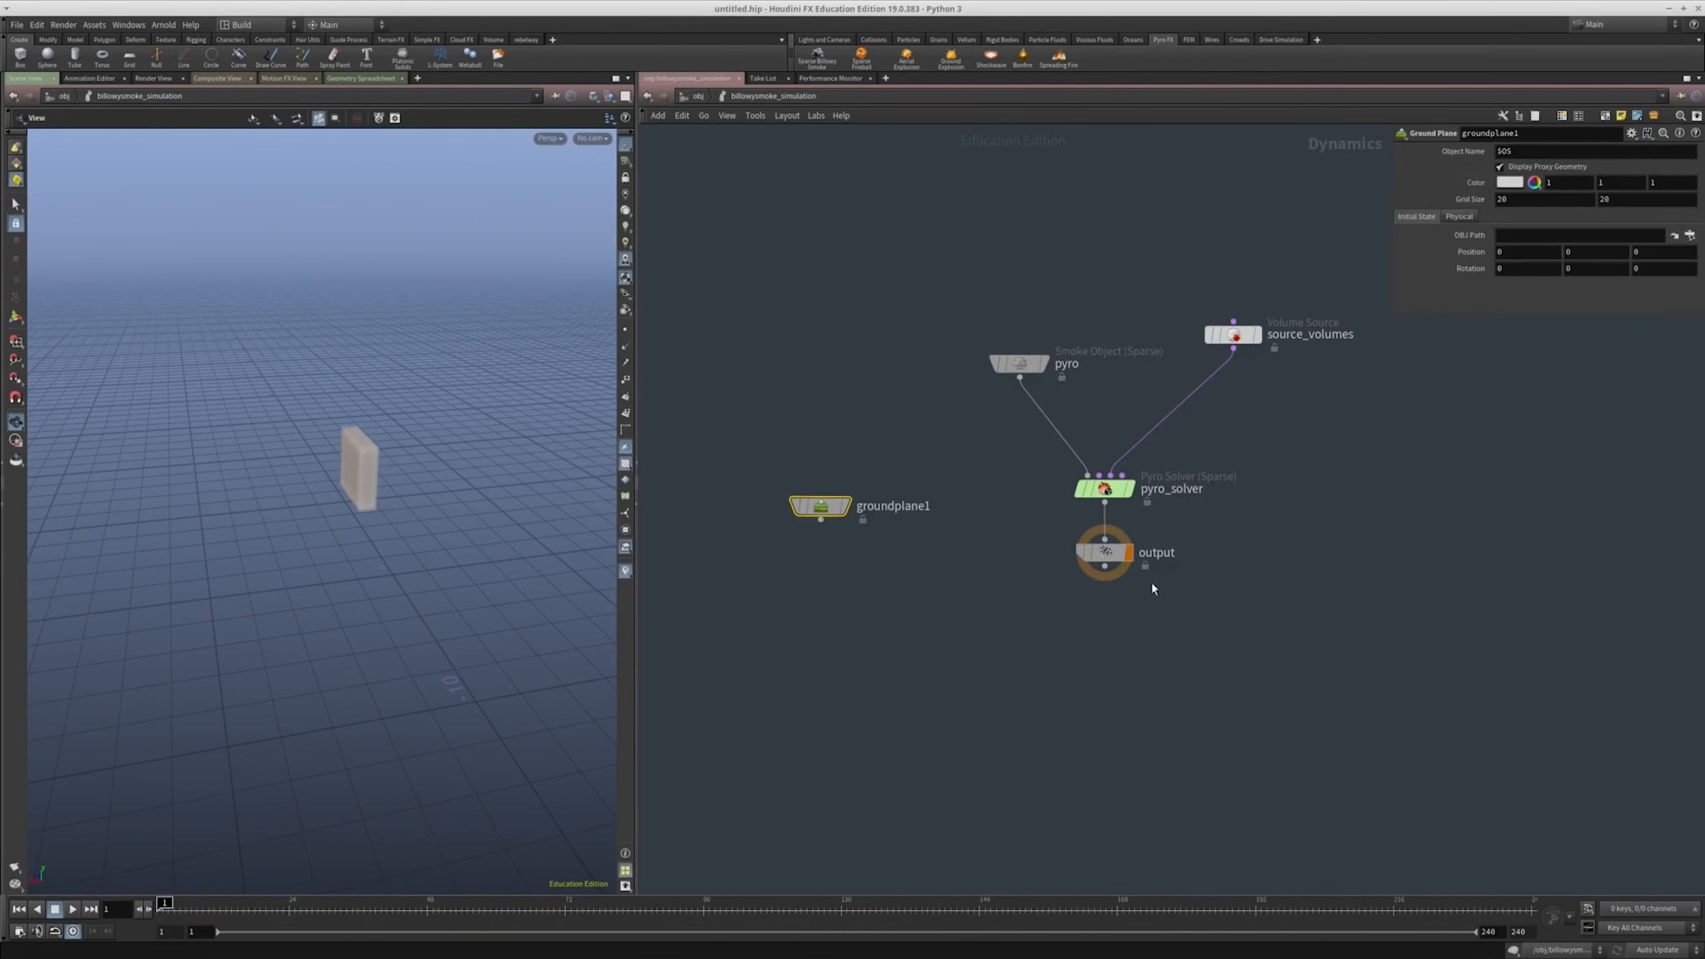
Step: Move the output node farther below pyro_solver and add a Merge node between groundplane1 and output
drag(1104, 552, 1094, 689)
key(Tab)
text(mer)
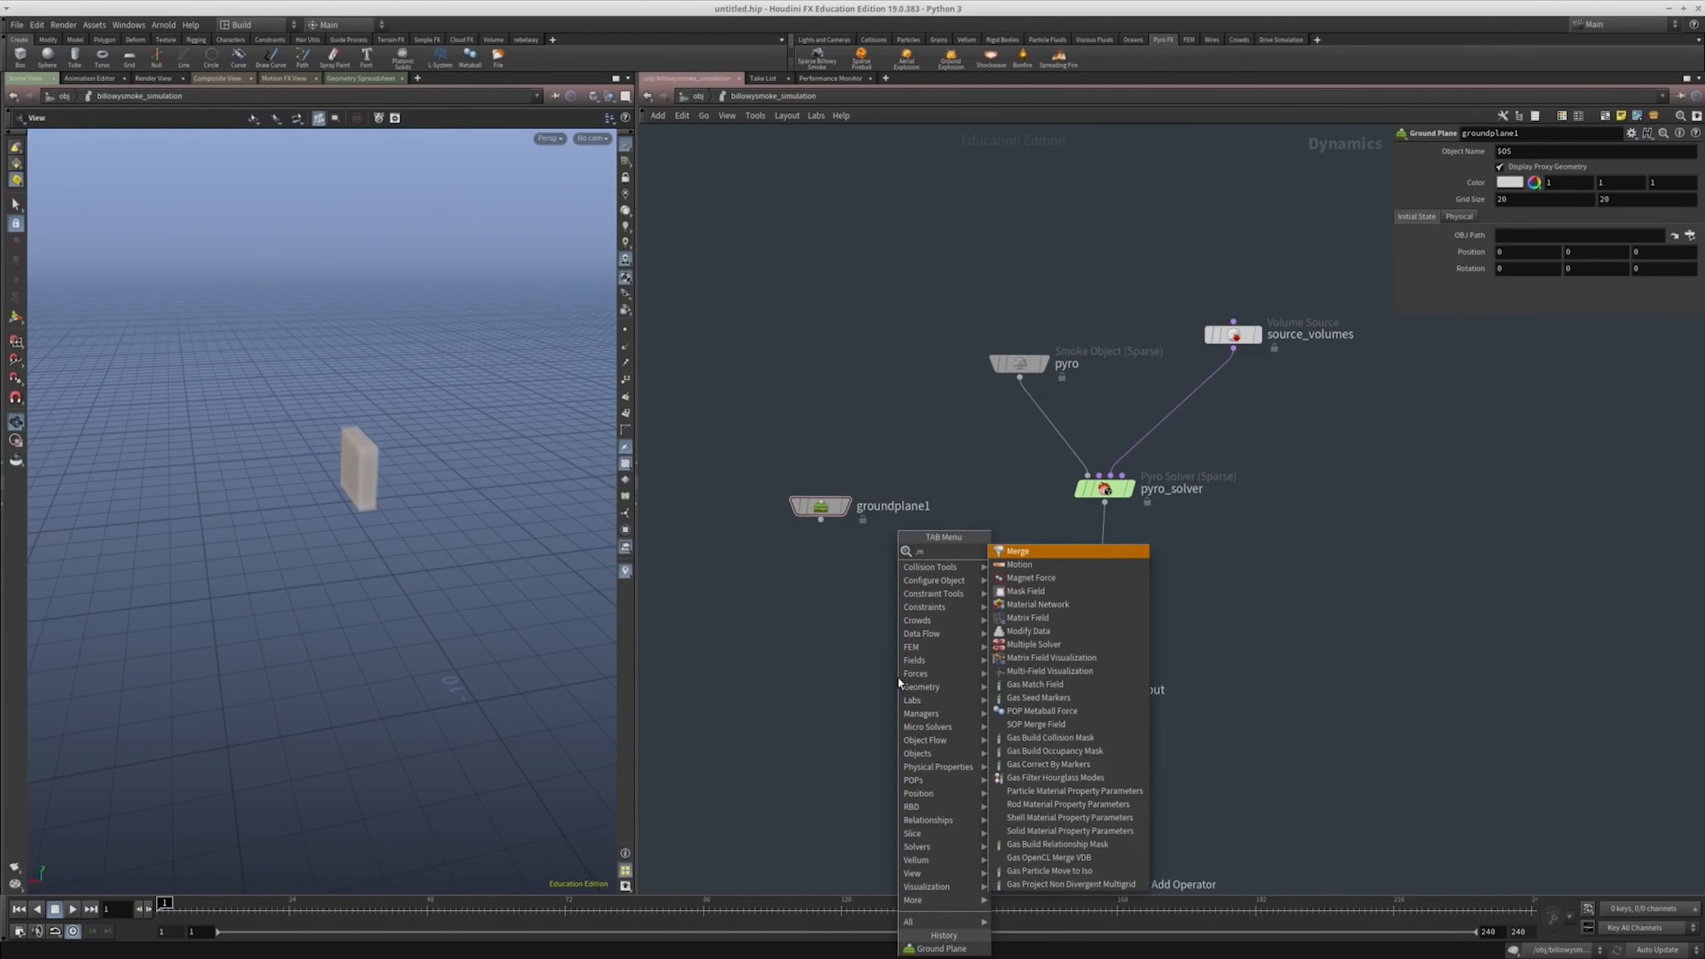
key(Return)
click(898, 677)
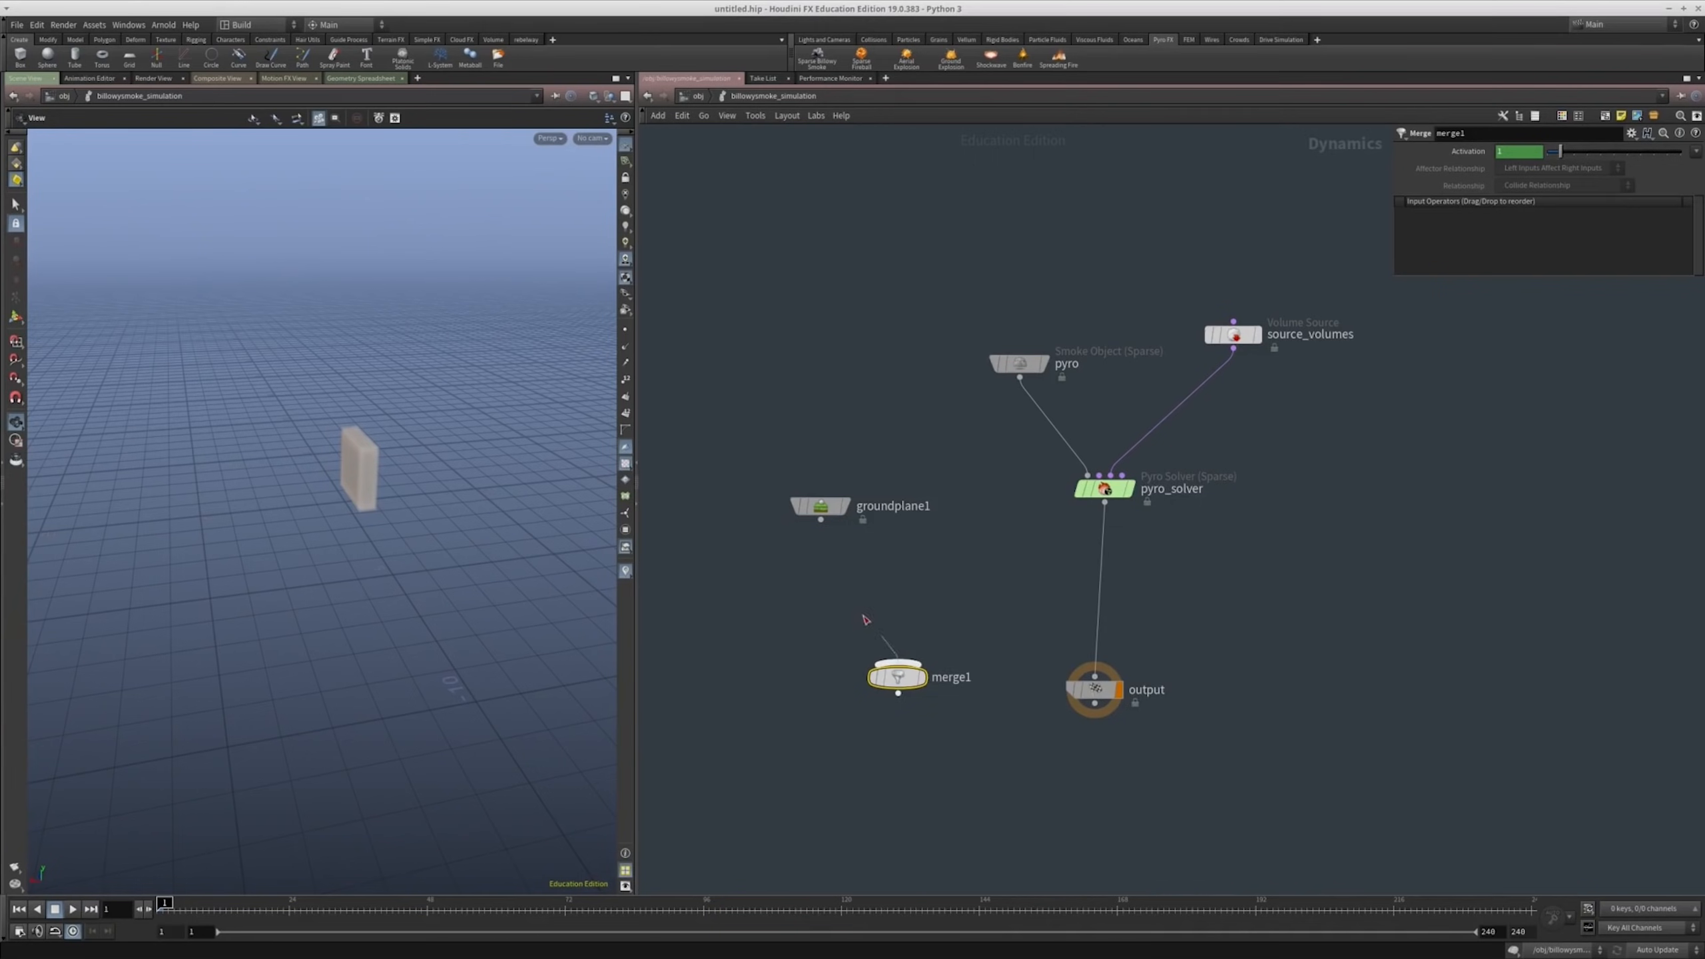
Step: Connect groundplane1 and pyro_solver into merge1, feed merge1 into output, and set the display flag on output
drag(820, 520, 889, 662)
drag(1104, 502, 906, 660)
key(r)
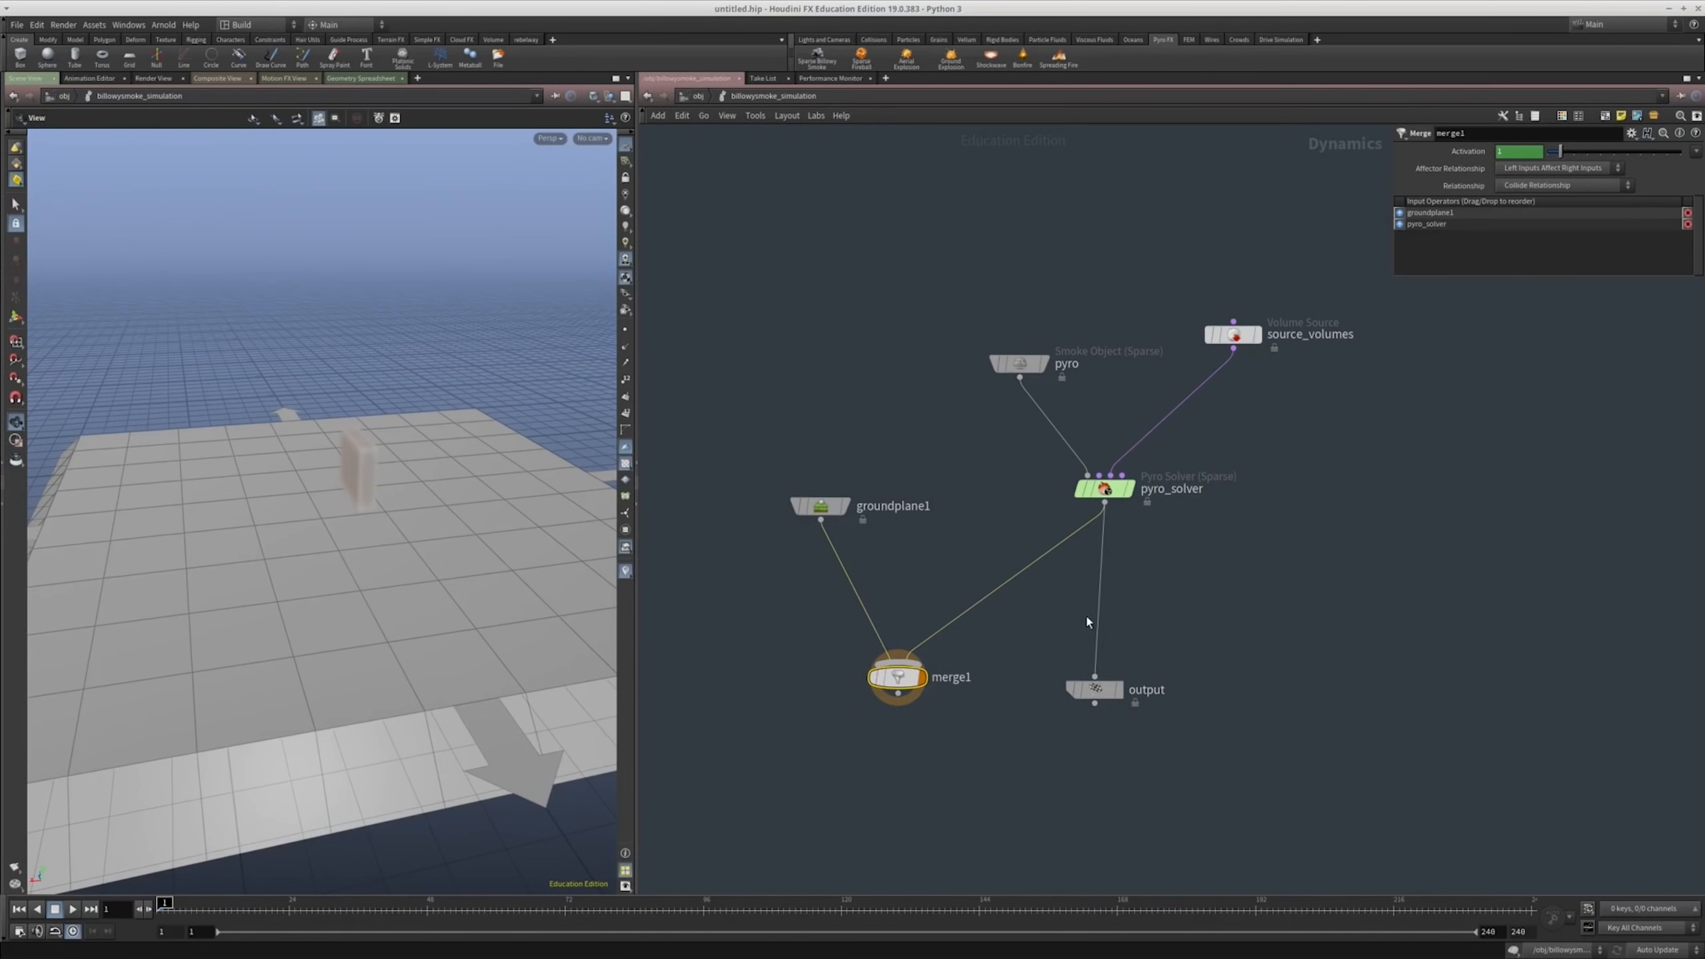
drag(1099, 565, 899, 693)
click(1117, 690)
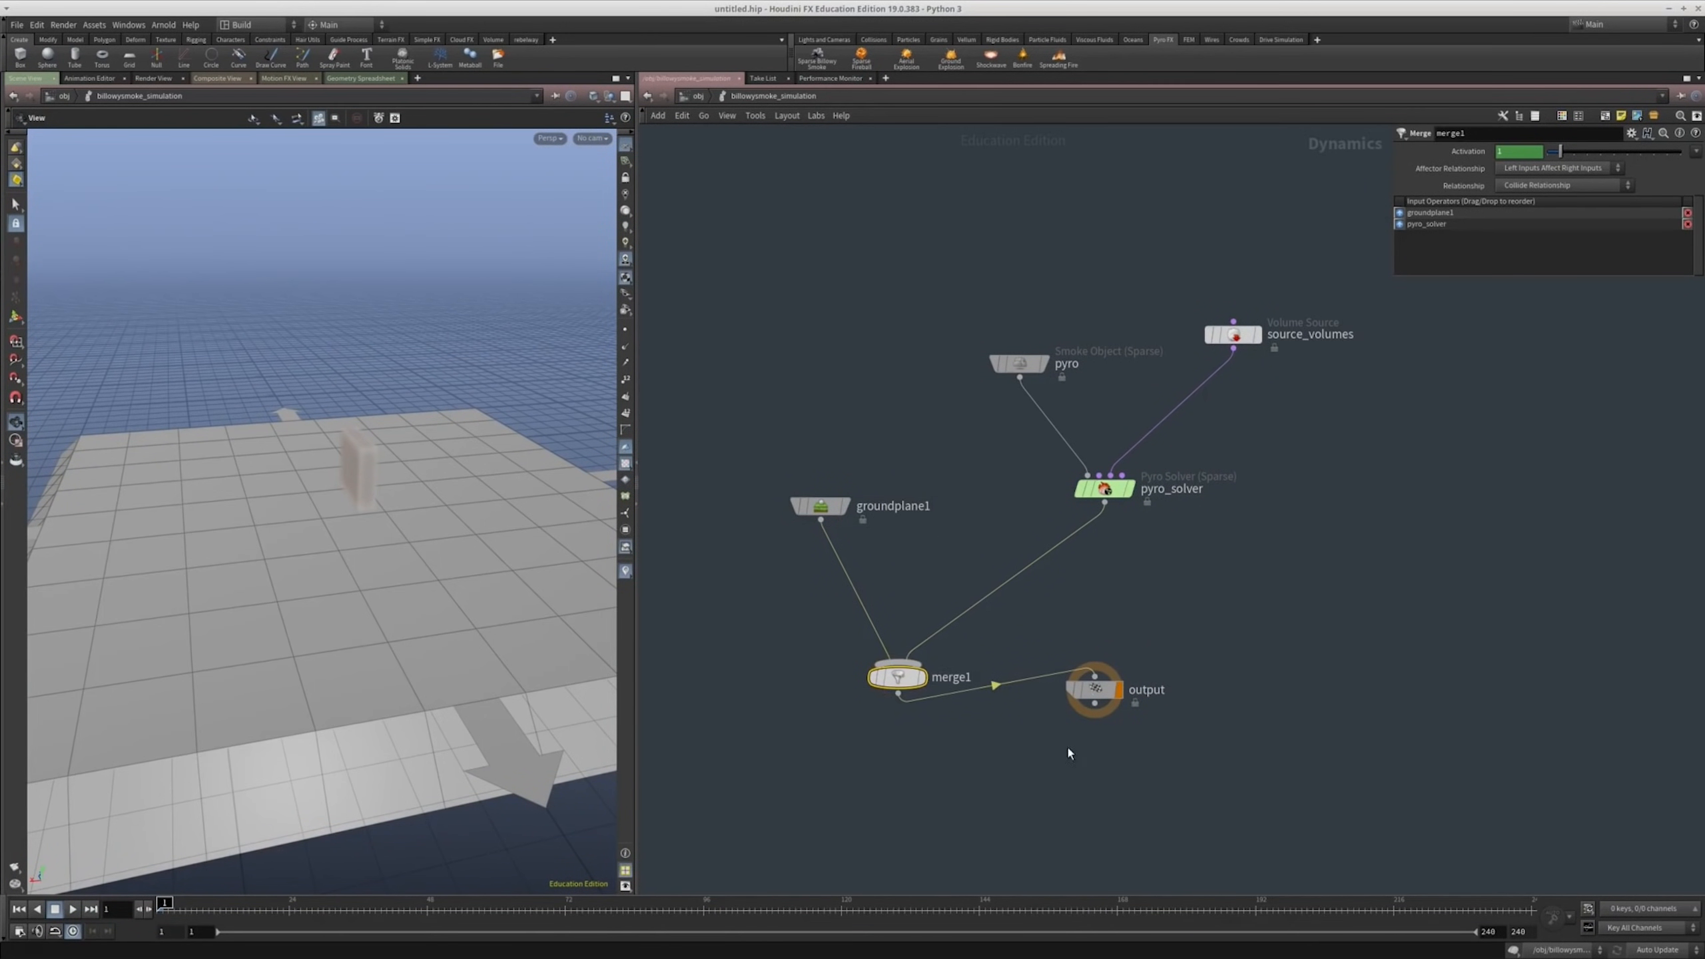
click(1066, 743)
Step: Play the simulation and examine how the smoke interacts with the ground plane from a side view
click(72, 910)
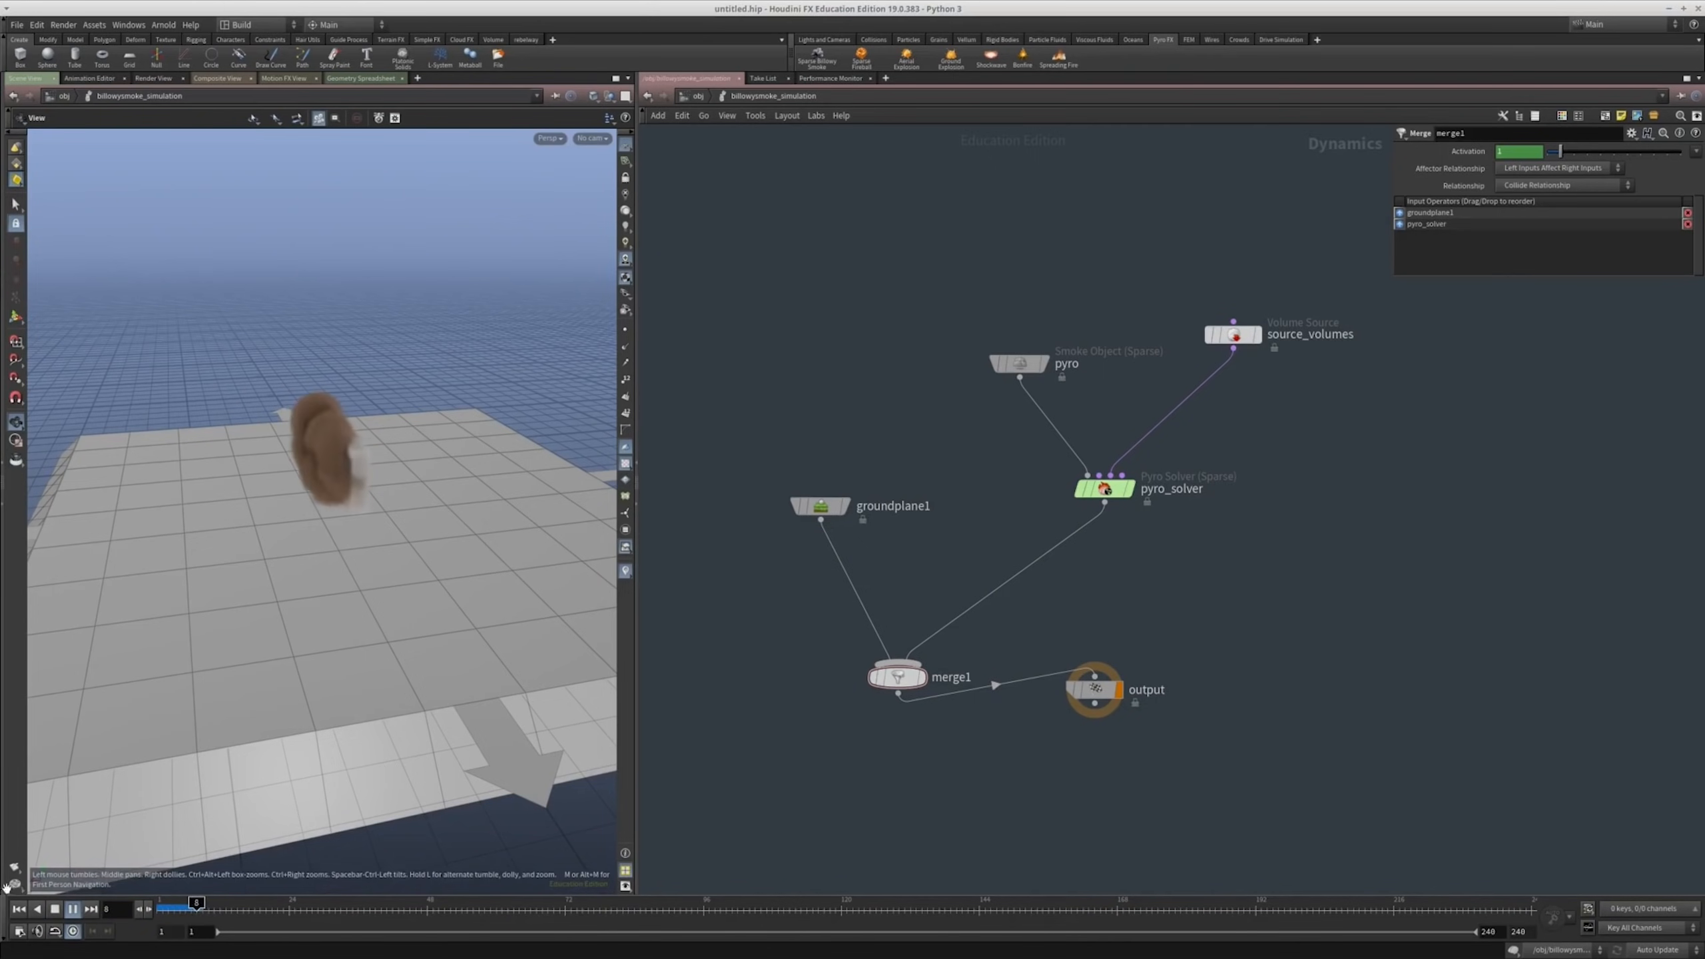
drag(321, 527, 303, 597)
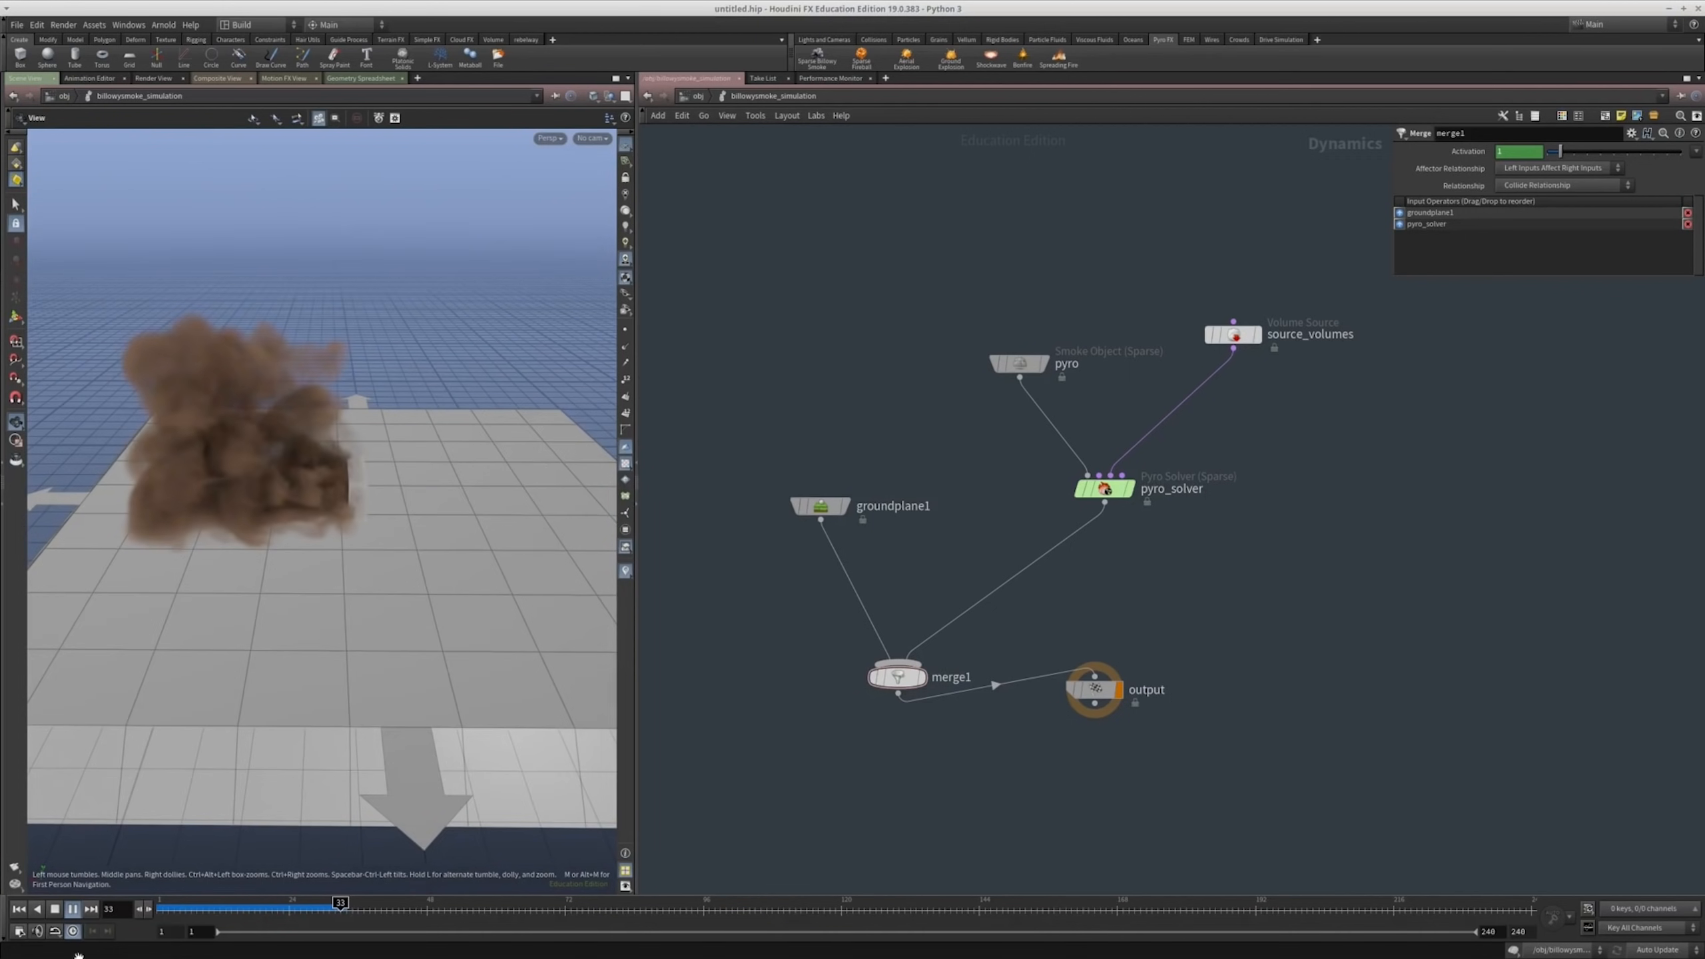
click(73, 910)
Step: Paste the copied ground planes with their merge3, move groundplane1 aside, and feed merge3 into merge1 in place of groundplane1
middle_drag(711, 663, 951, 717)
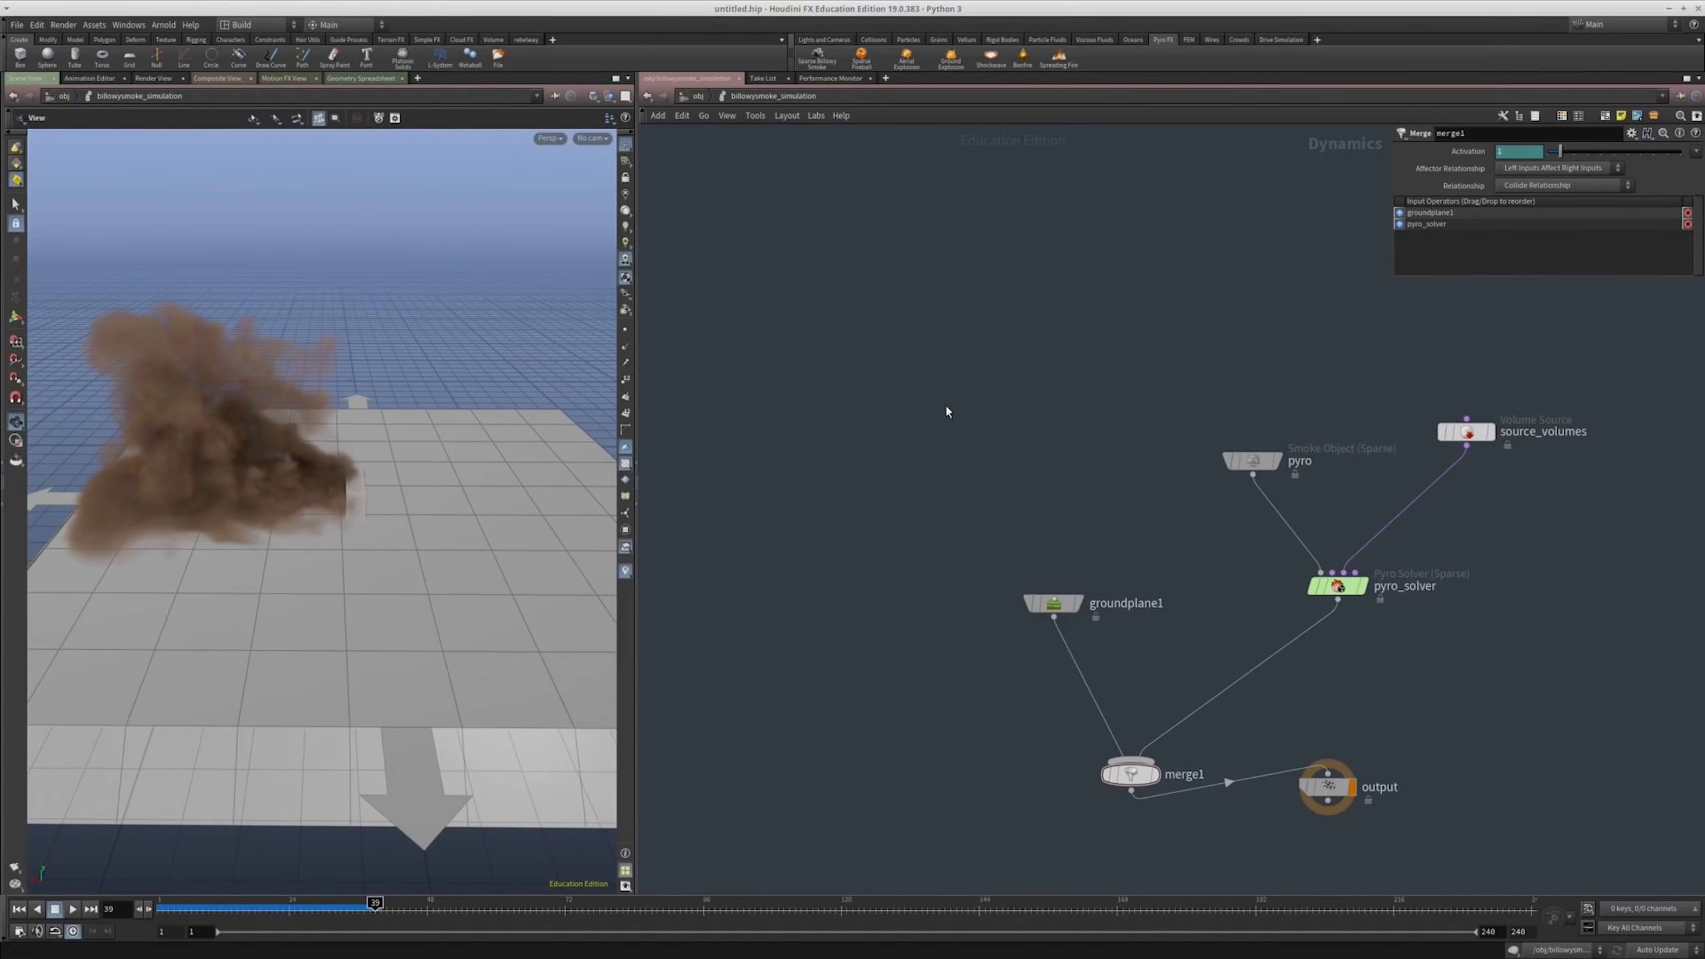
key(ctrl+v)
click(1061, 499)
drag(1060, 559, 915, 558)
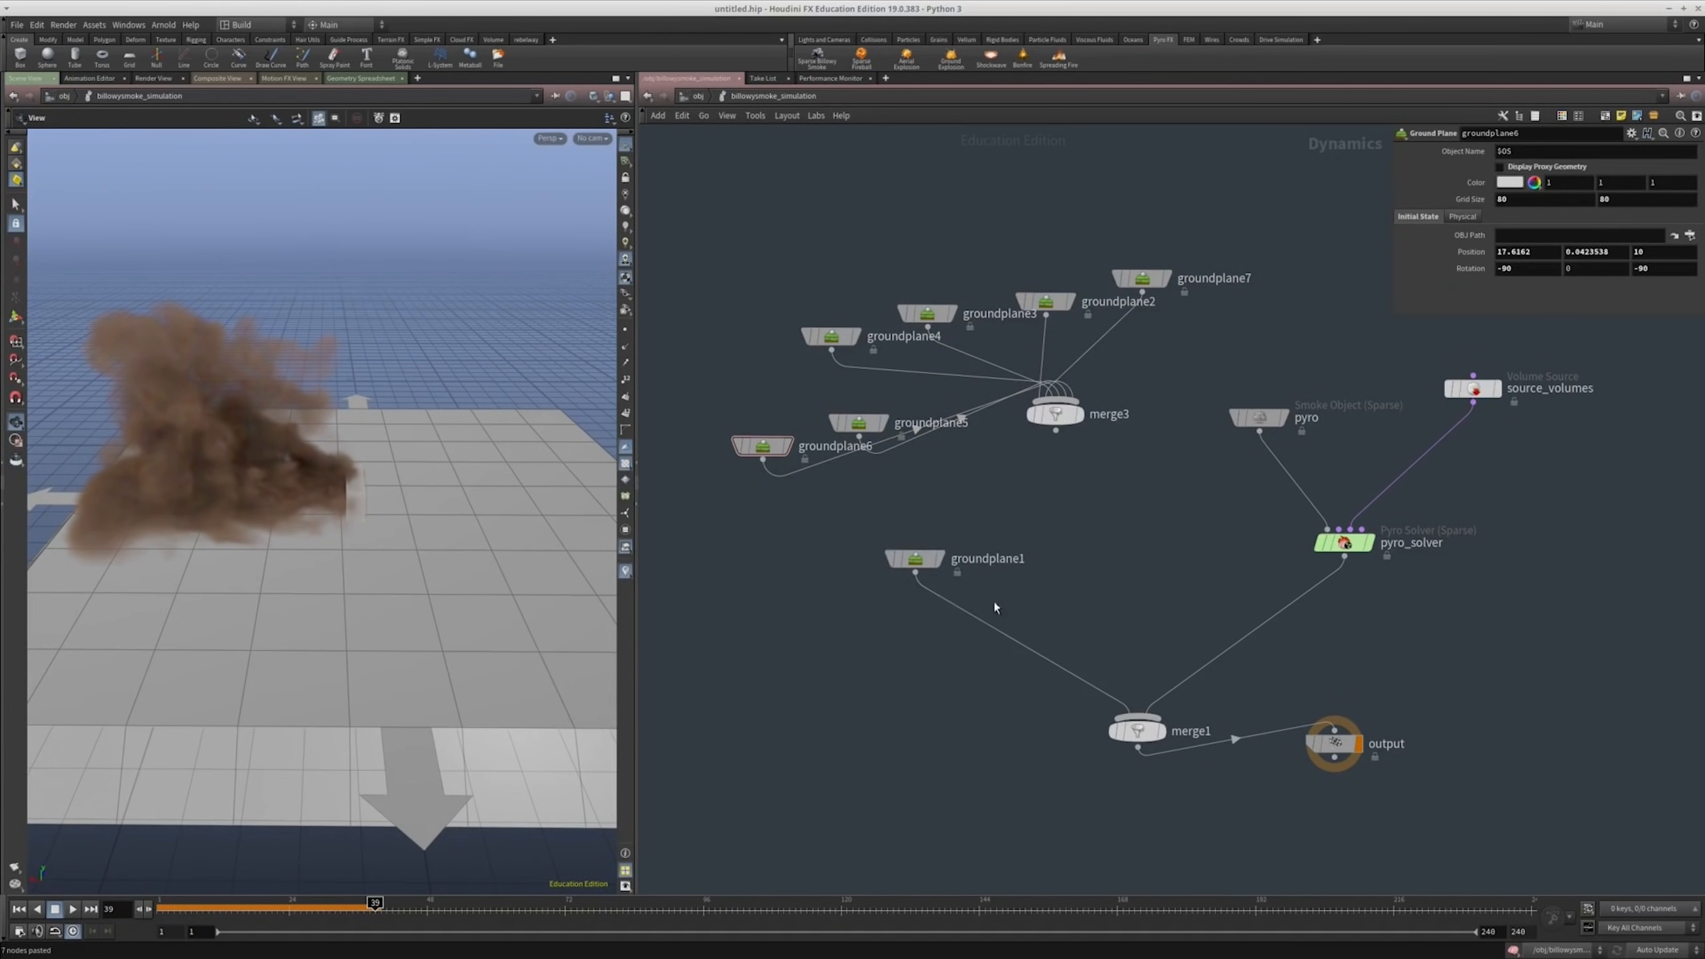
drag(977, 617, 1101, 413)
scroll(1153, 390, down, 4)
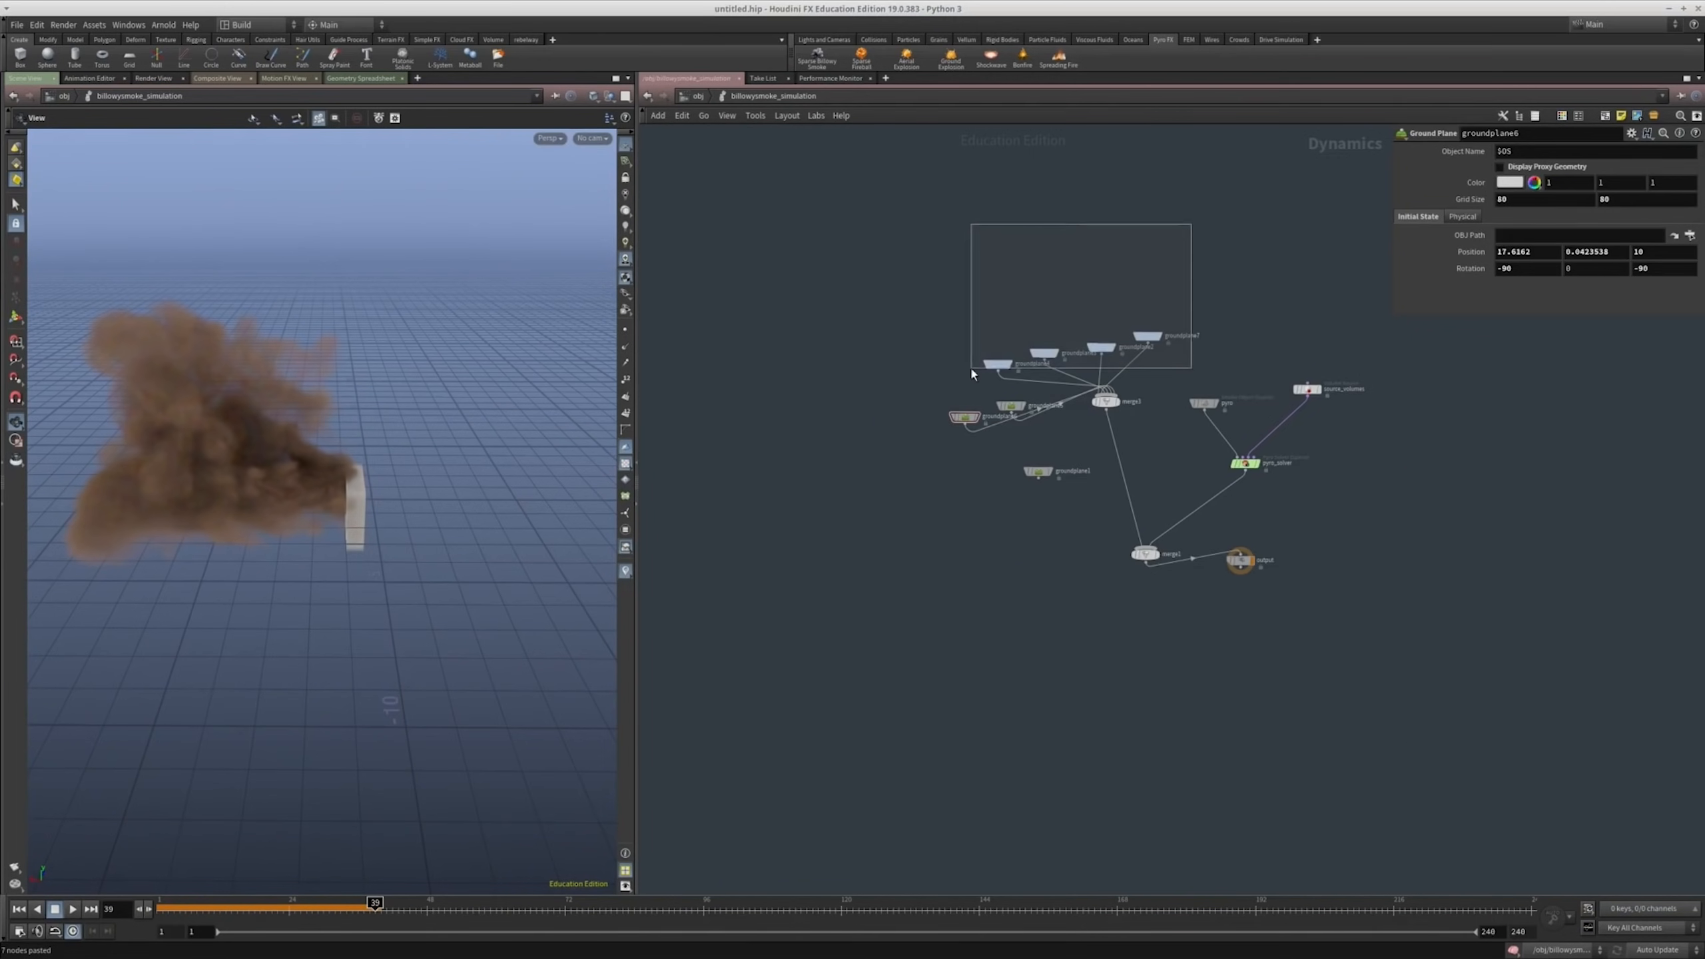
Step: Enable Display Proxy Geometry on the six pasted ground planes, set the display flag on merge3, and return to frame 1
drag(971, 373, 972, 374)
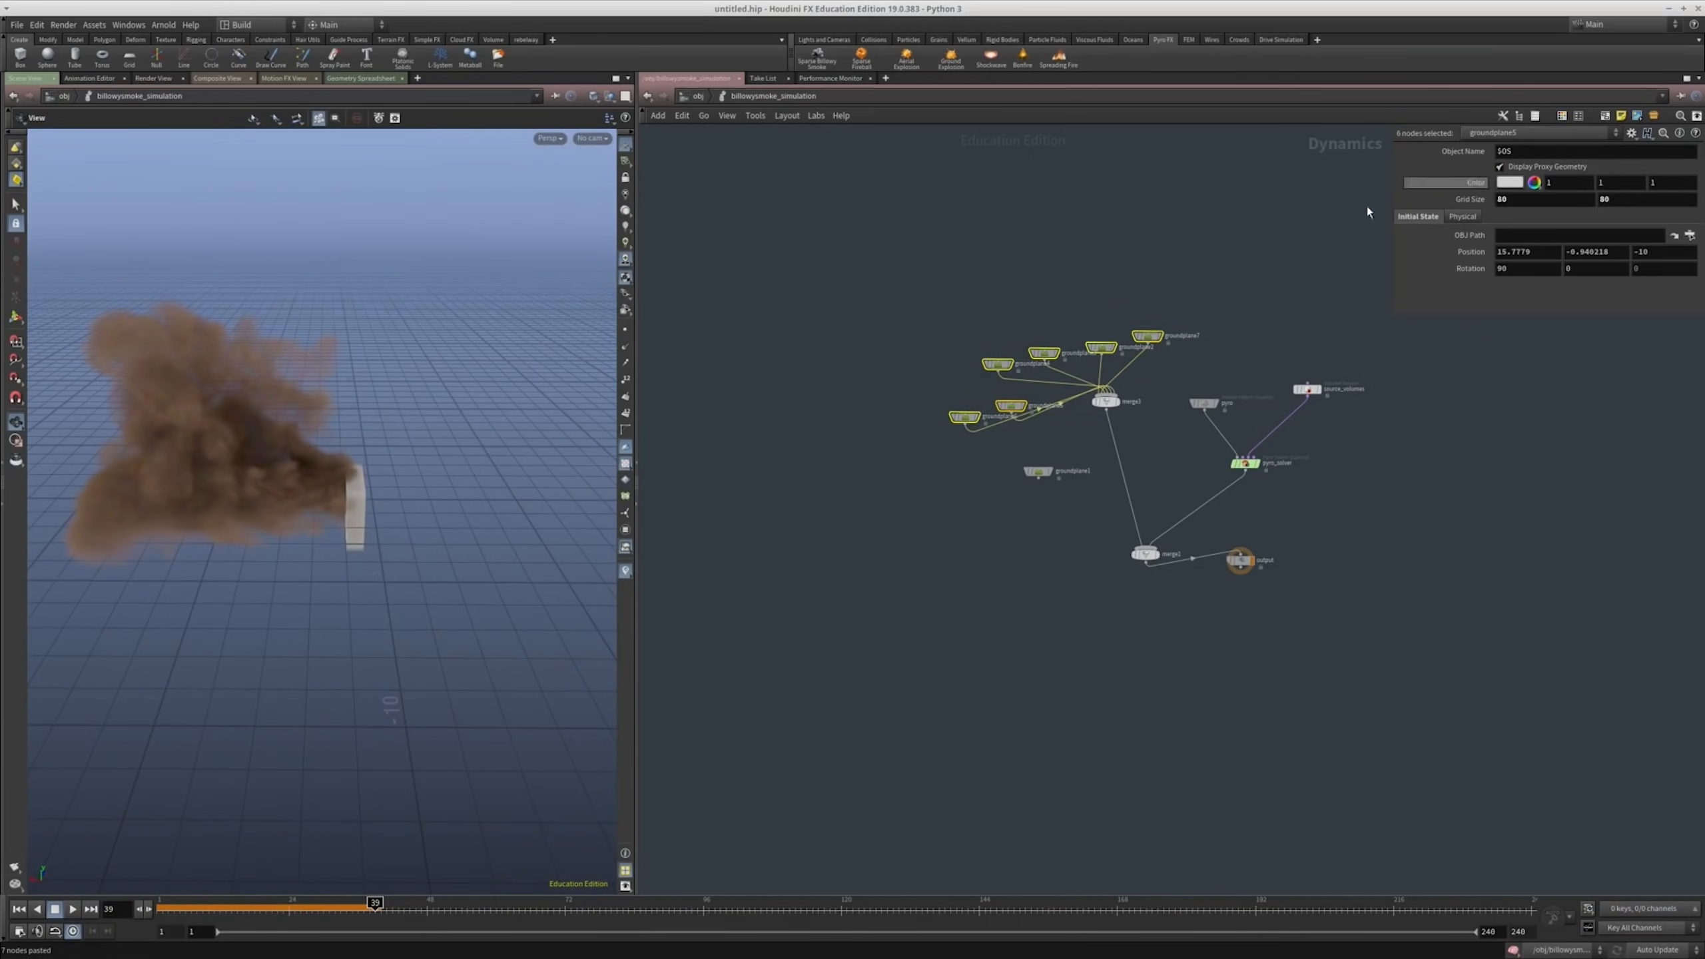
scroll(1134, 456, up, 5)
click(1103, 375)
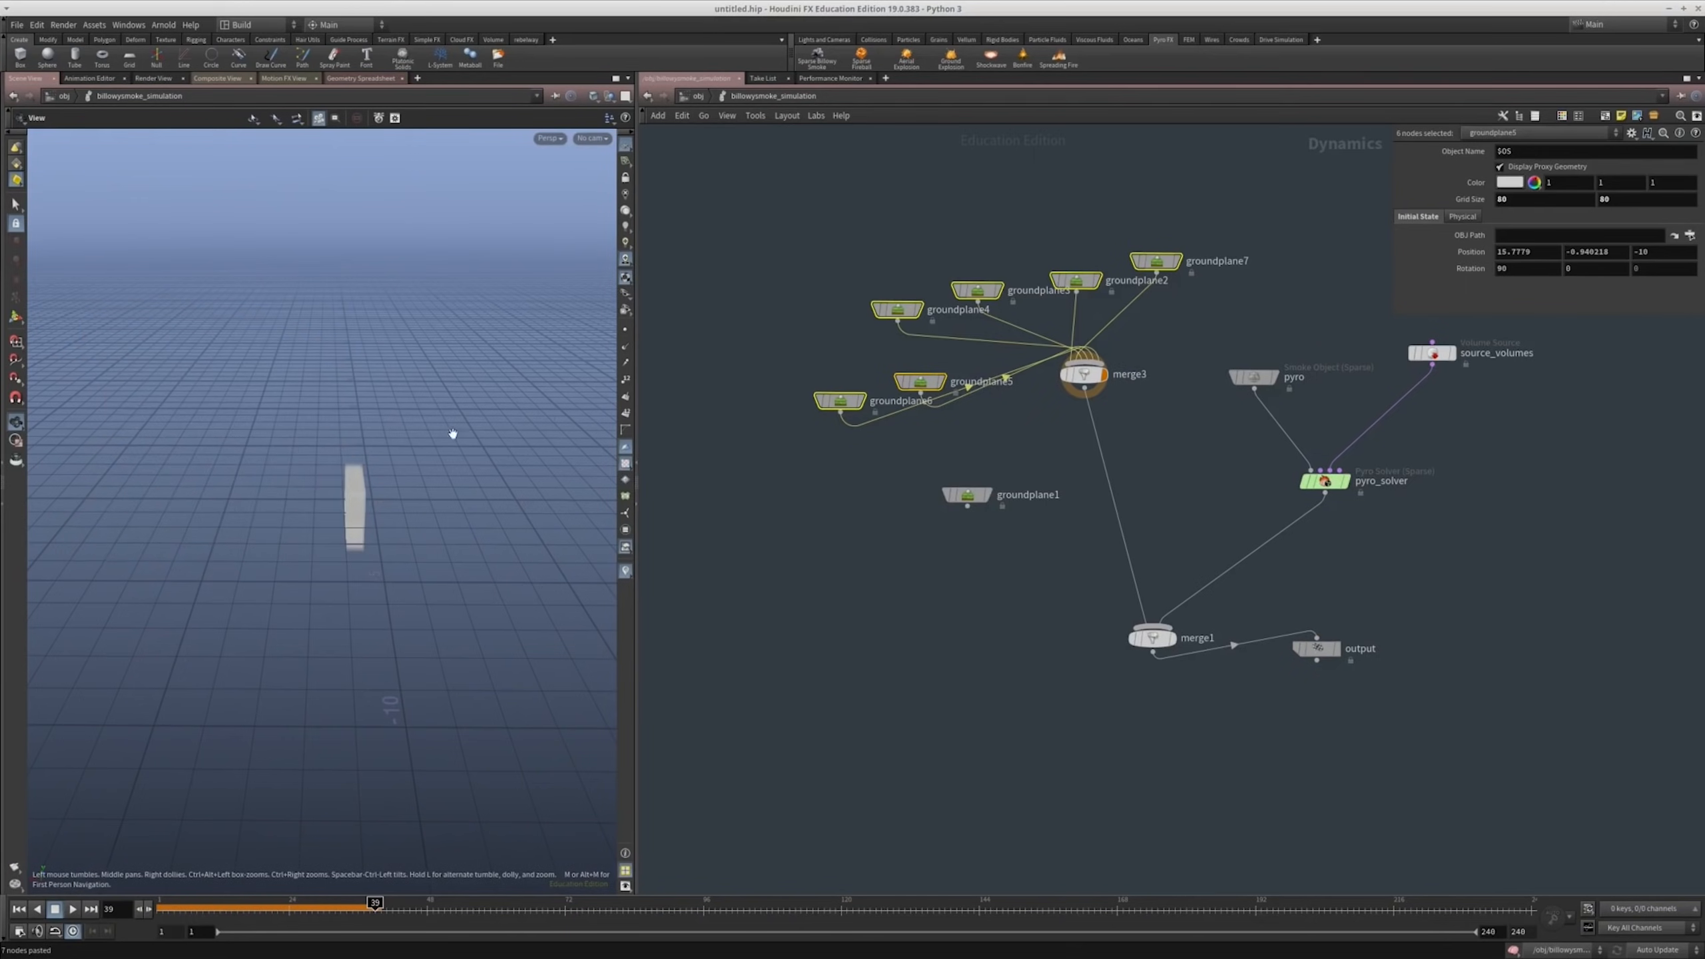
drag(452, 434, 354, 506)
drag(1222, 184, 822, 347)
click(19, 909)
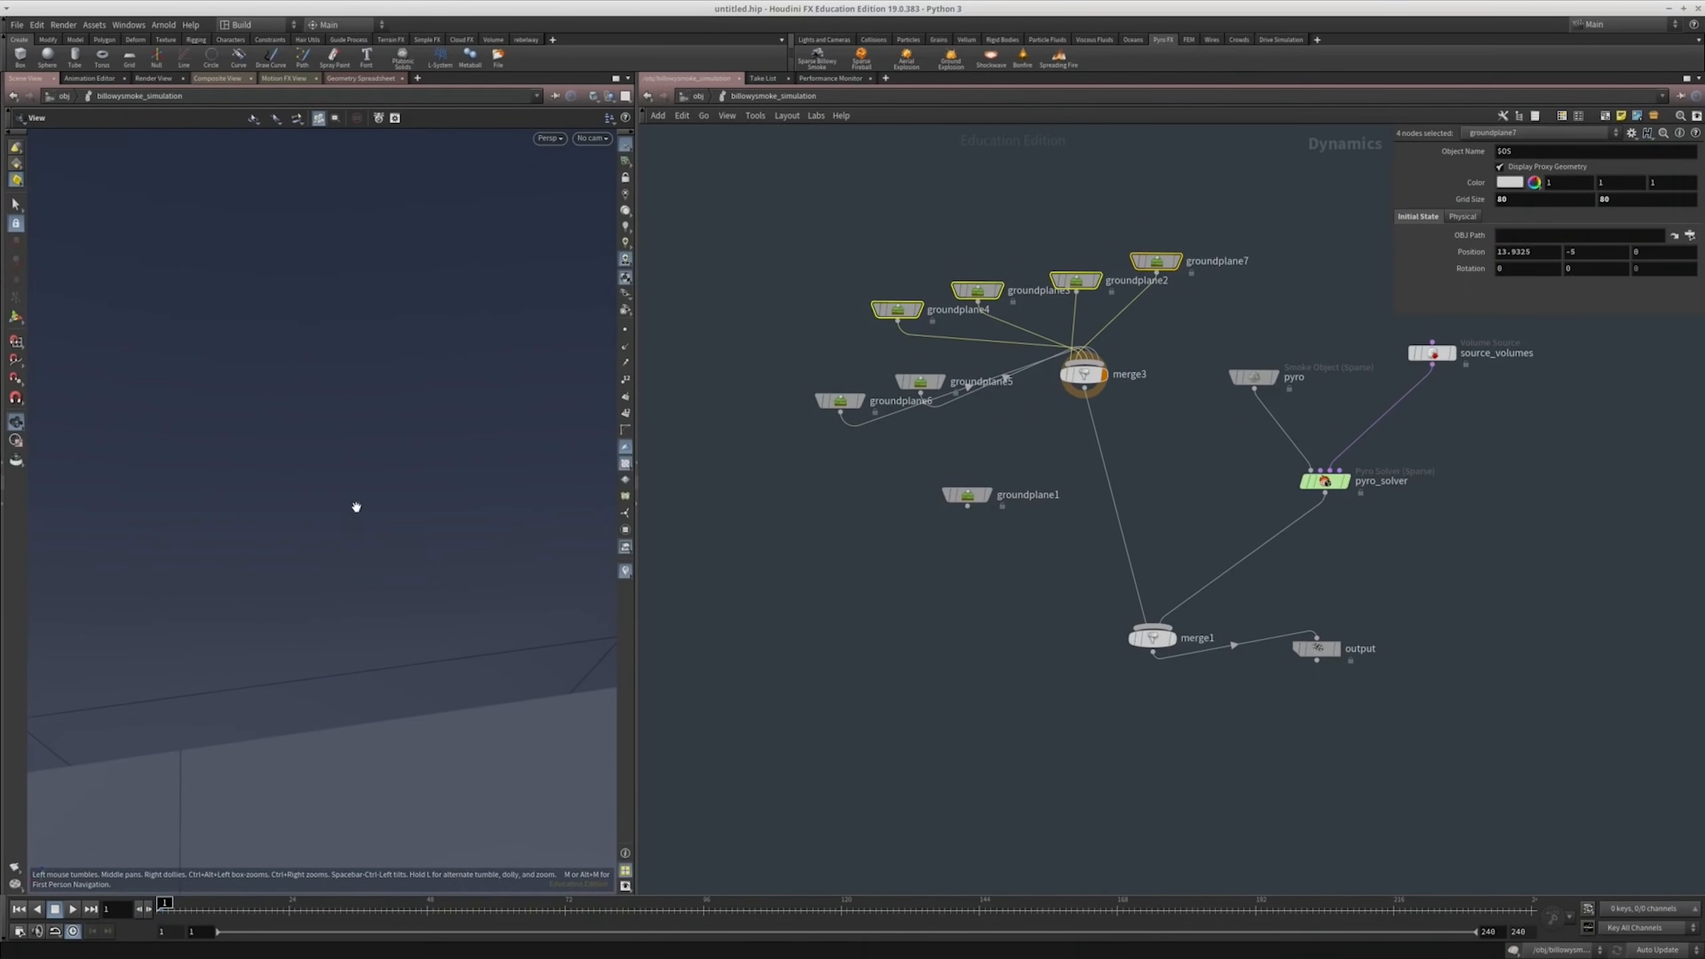
Step: Display groundplane6 and groundplane5 one at a time and examine how each wall is oriented
right_drag(356, 506, 351, 650)
drag(351, 650, 316, 584)
key(r)
click(839, 401)
scroll(788, 455, up, 3)
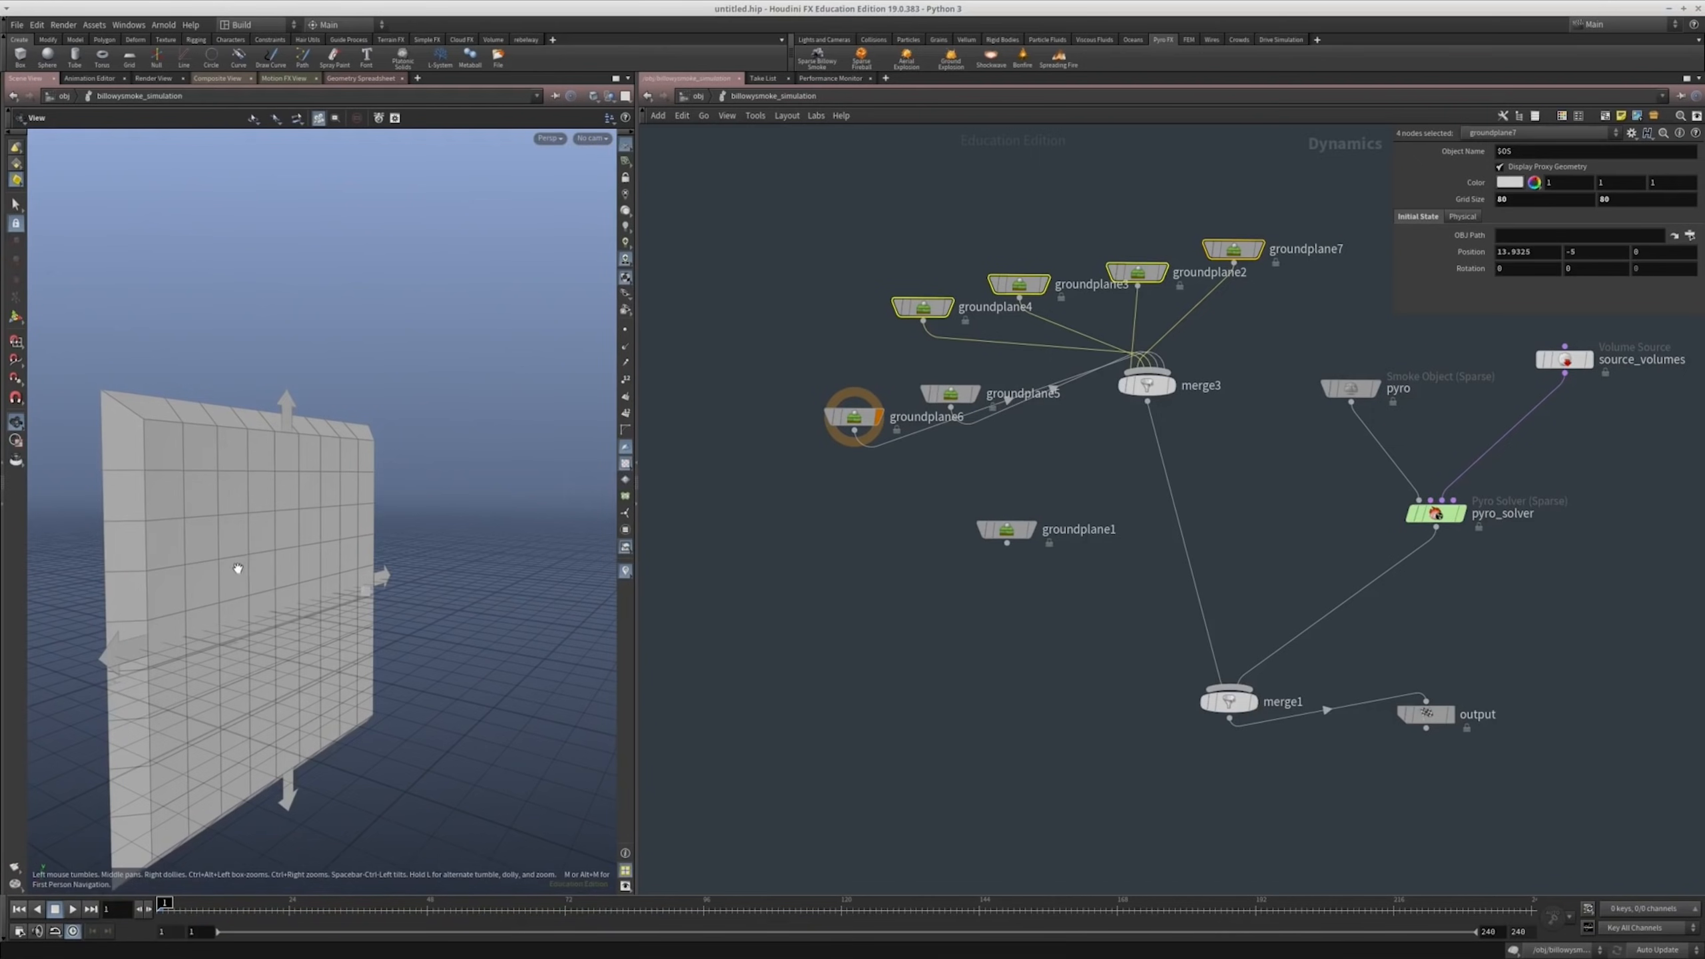
drag(236, 571, 198, 480)
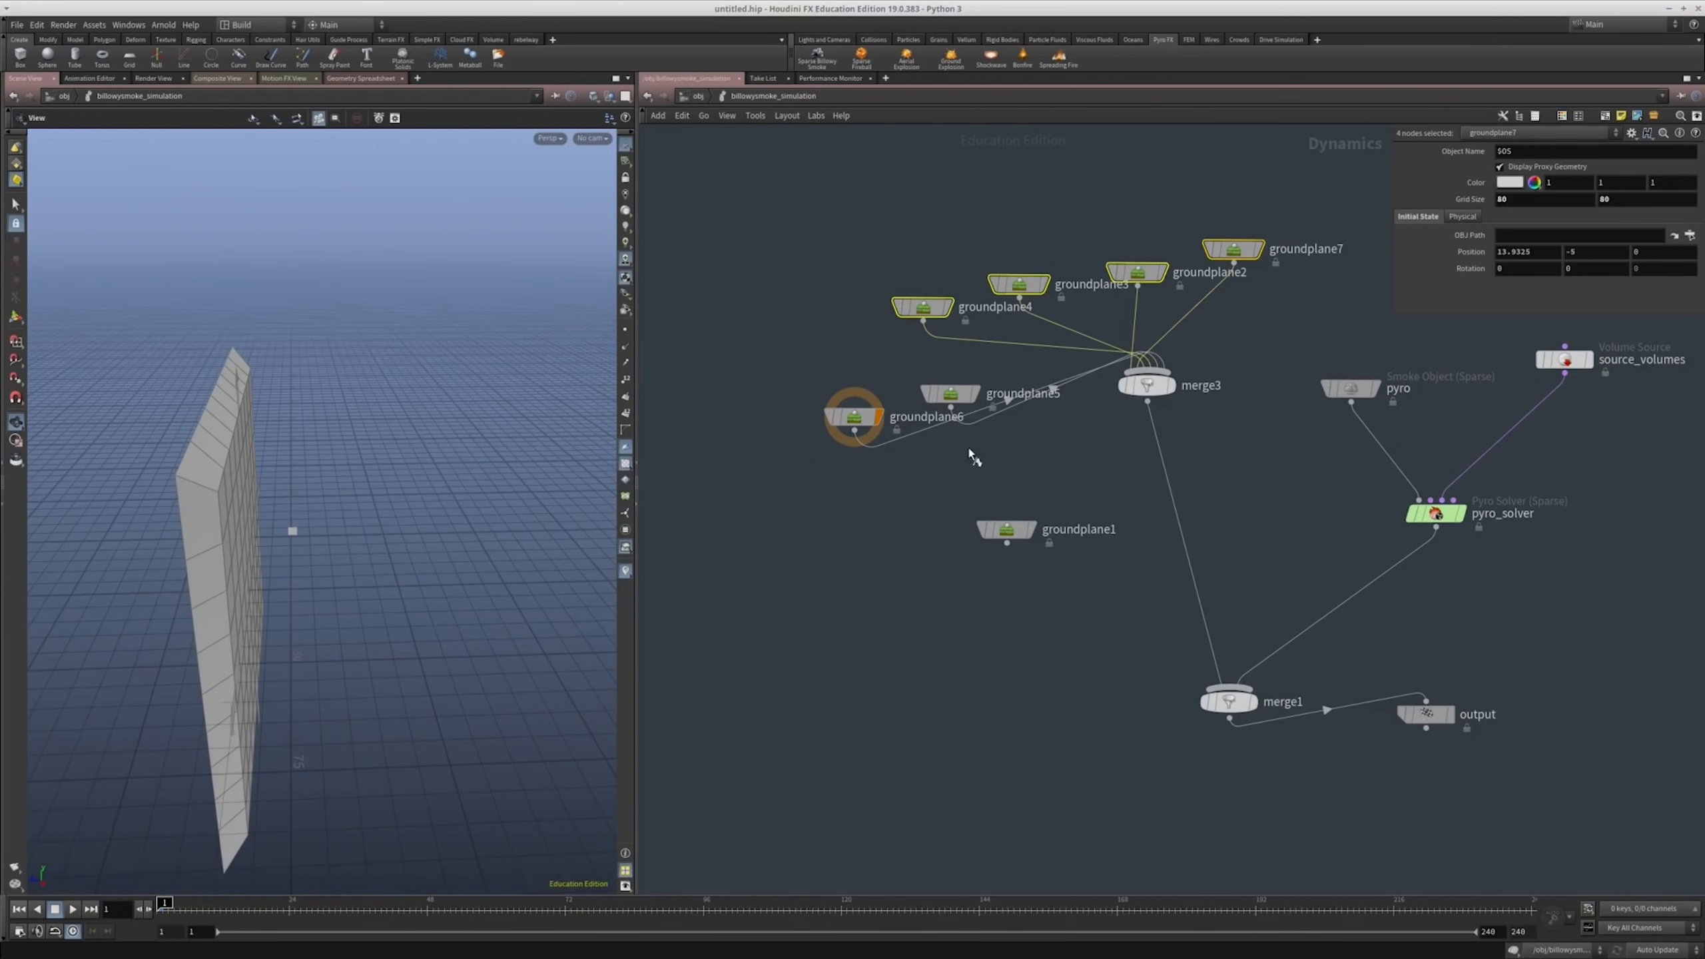
click(973, 394)
key(r)
Step: Display groundplane4, groundplane3, groundplane2 and groundplane7 individually and examine the placement of each plane
click(927, 301)
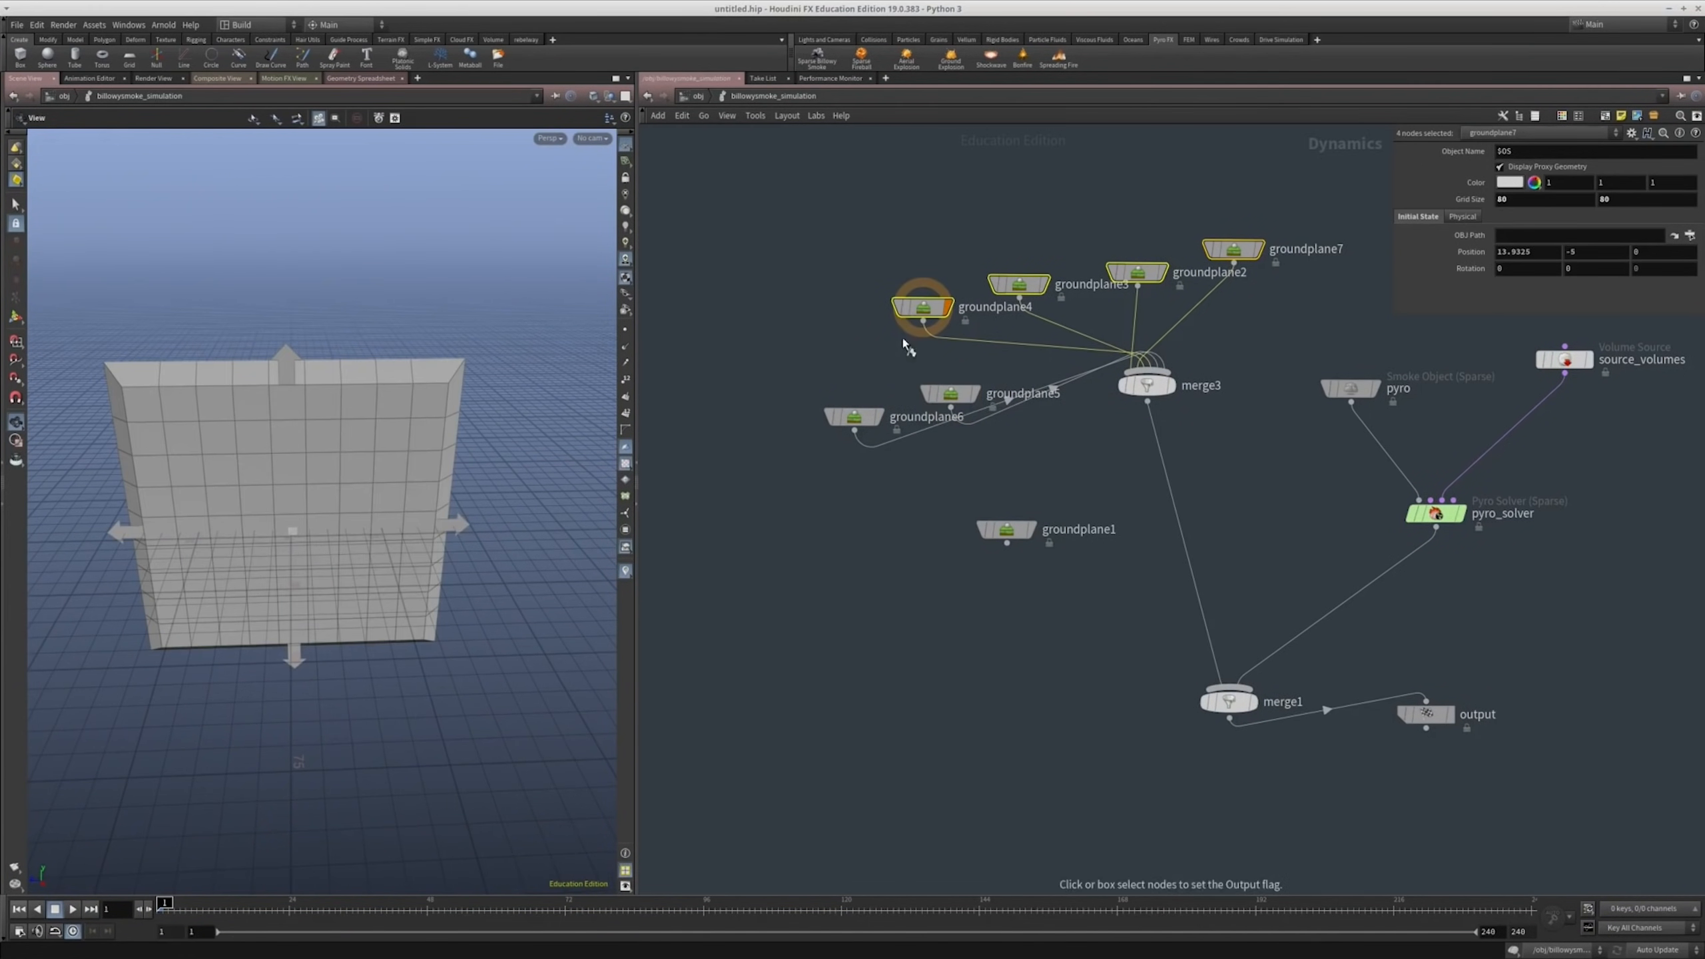
drag(1020, 317, 1019, 321)
middle_drag(1017, 323, 979, 370)
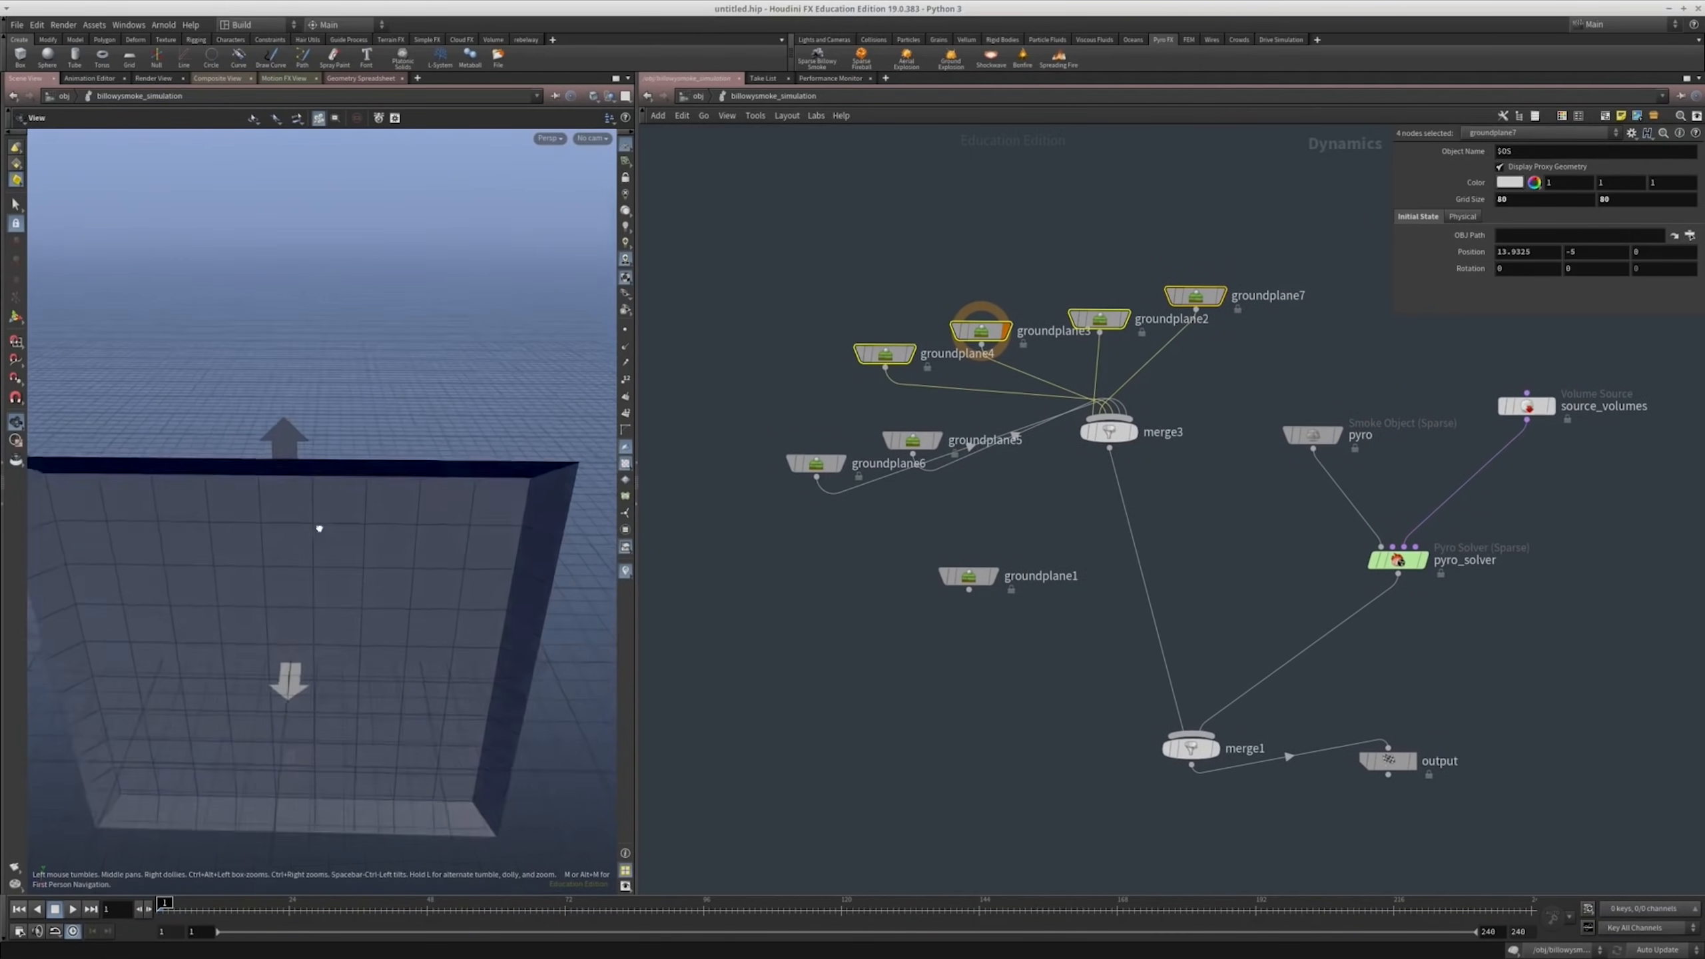
drag(320, 530, 475, 473)
click(1121, 318)
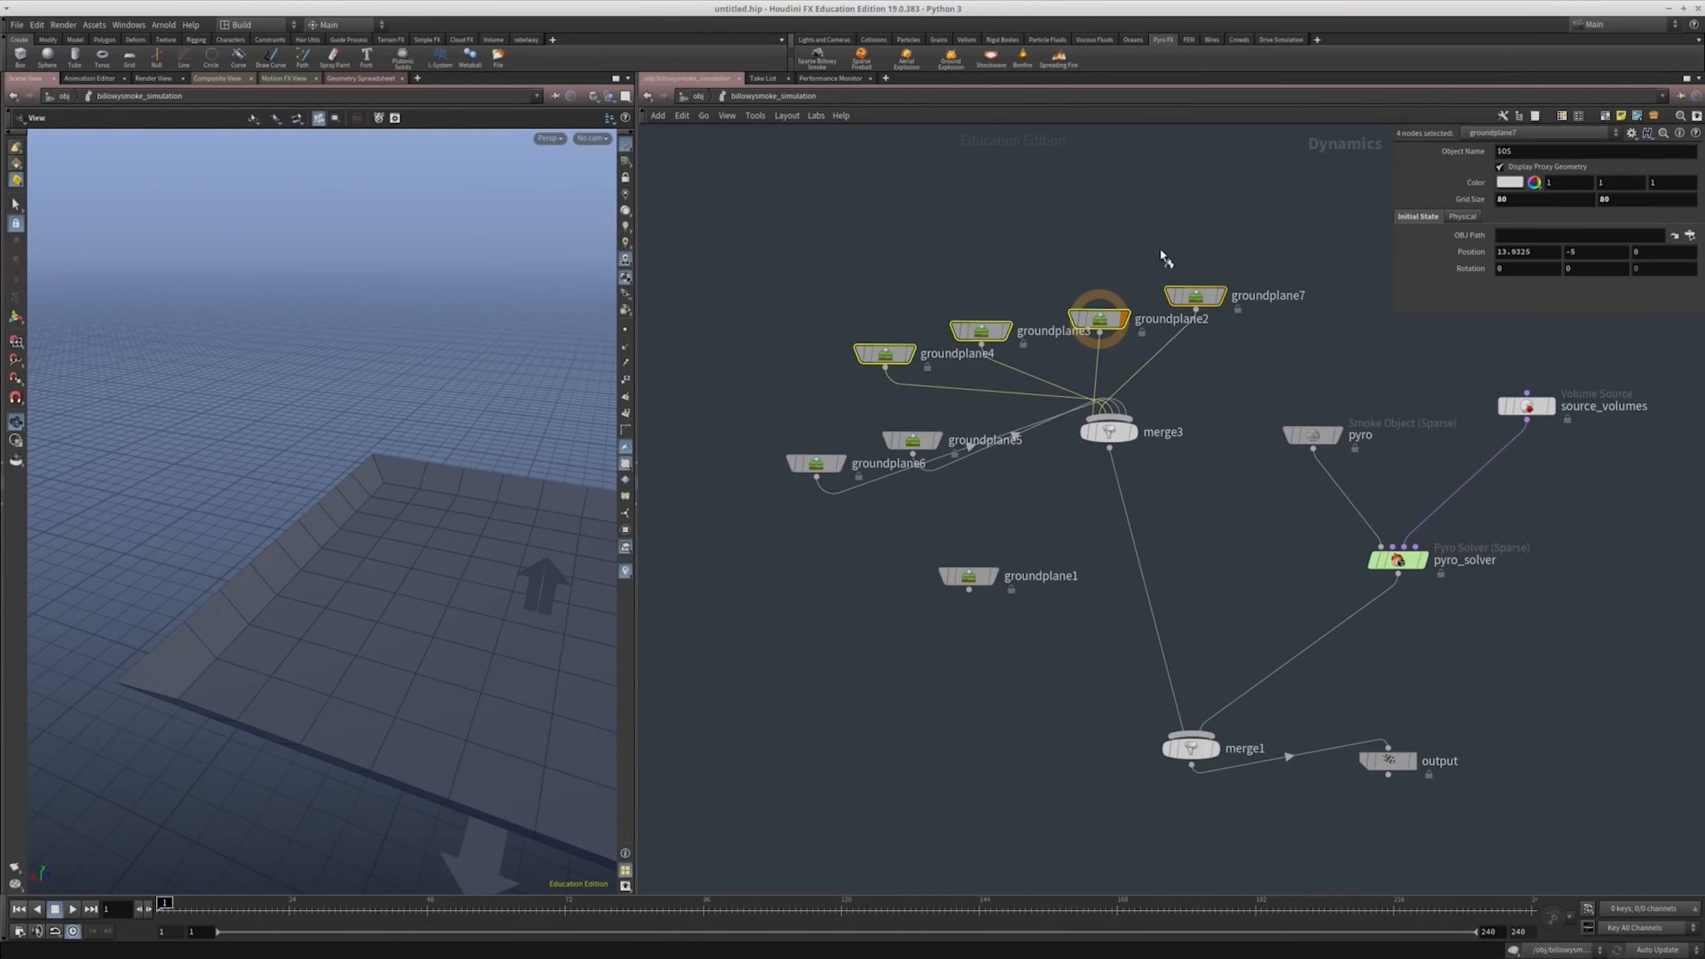
click(1217, 296)
drag(343, 605, 285, 457)
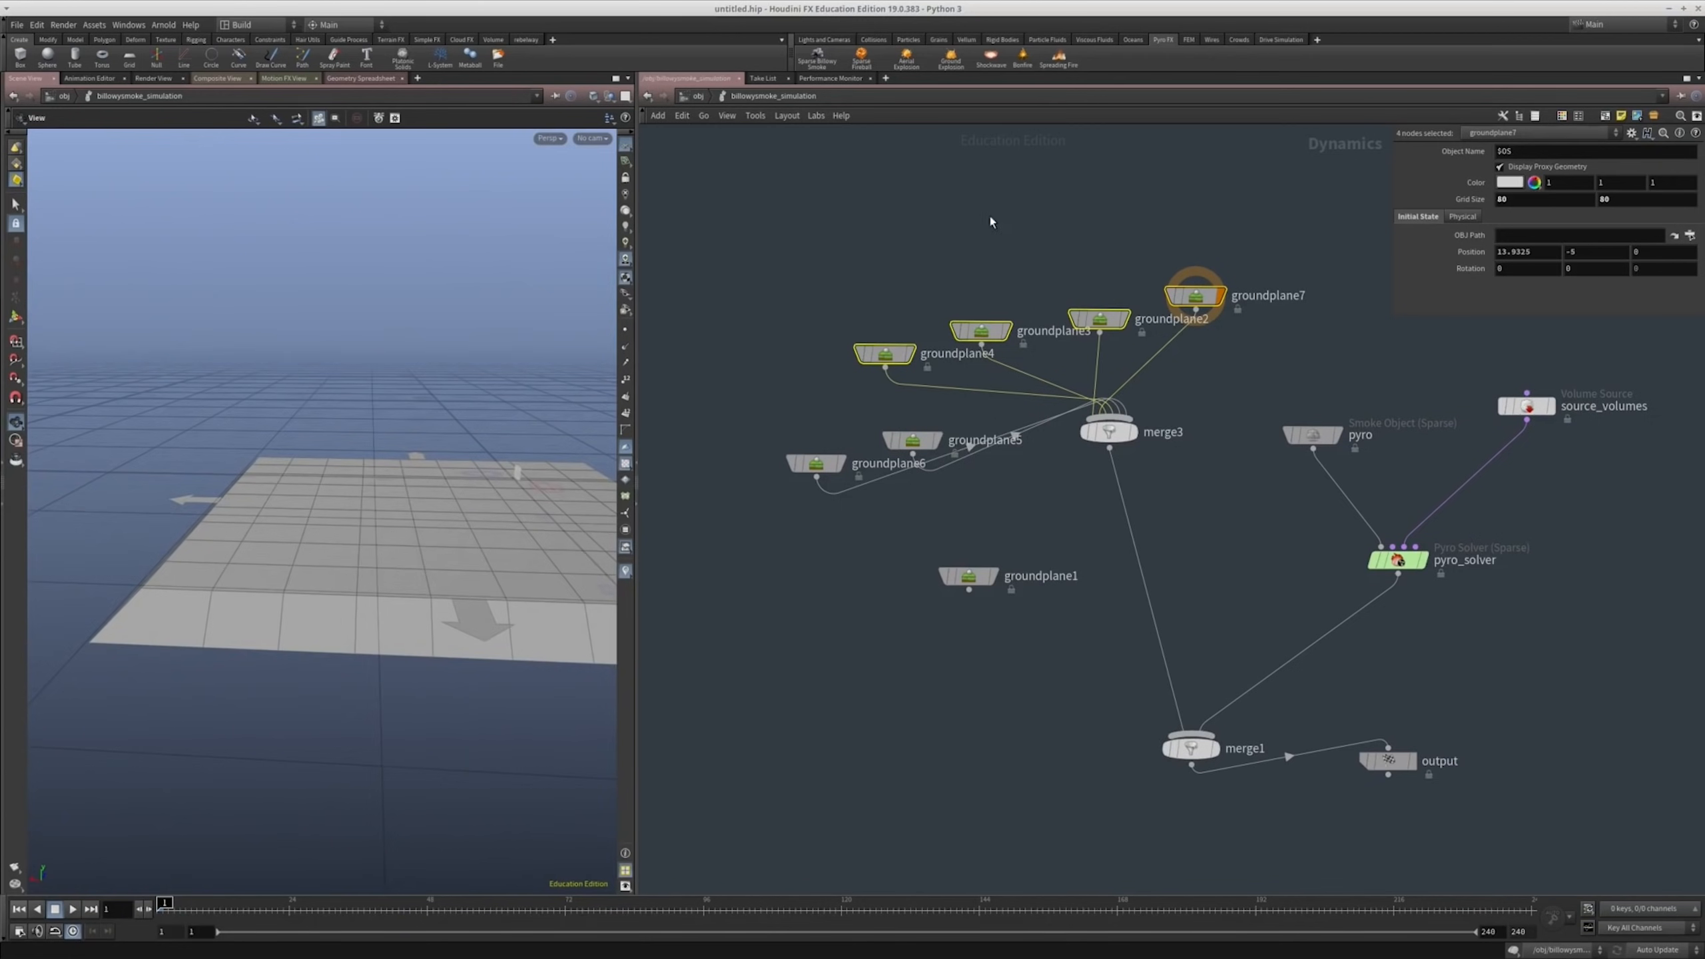
key(r)
click(1111, 324)
drag(436, 524, 429, 483)
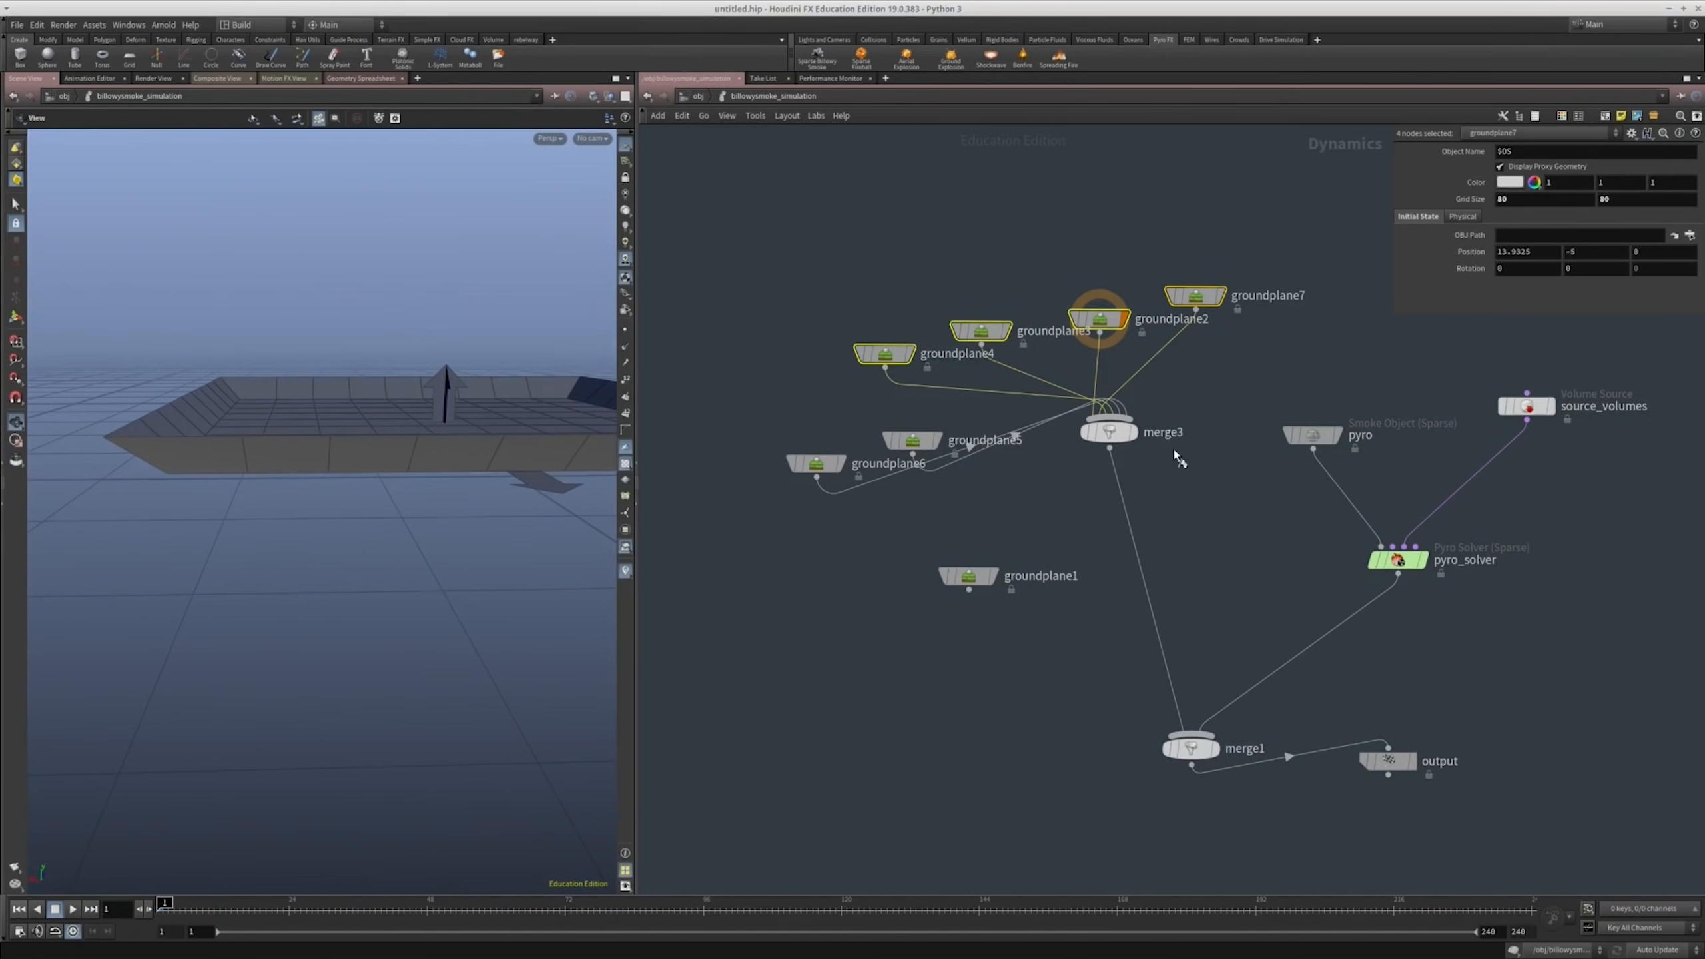
Step: Display merge3 and inspect the enclosure formed by the merged ground planes from inside and outside
click(1131, 432)
right_drag(472, 487, 567, 489)
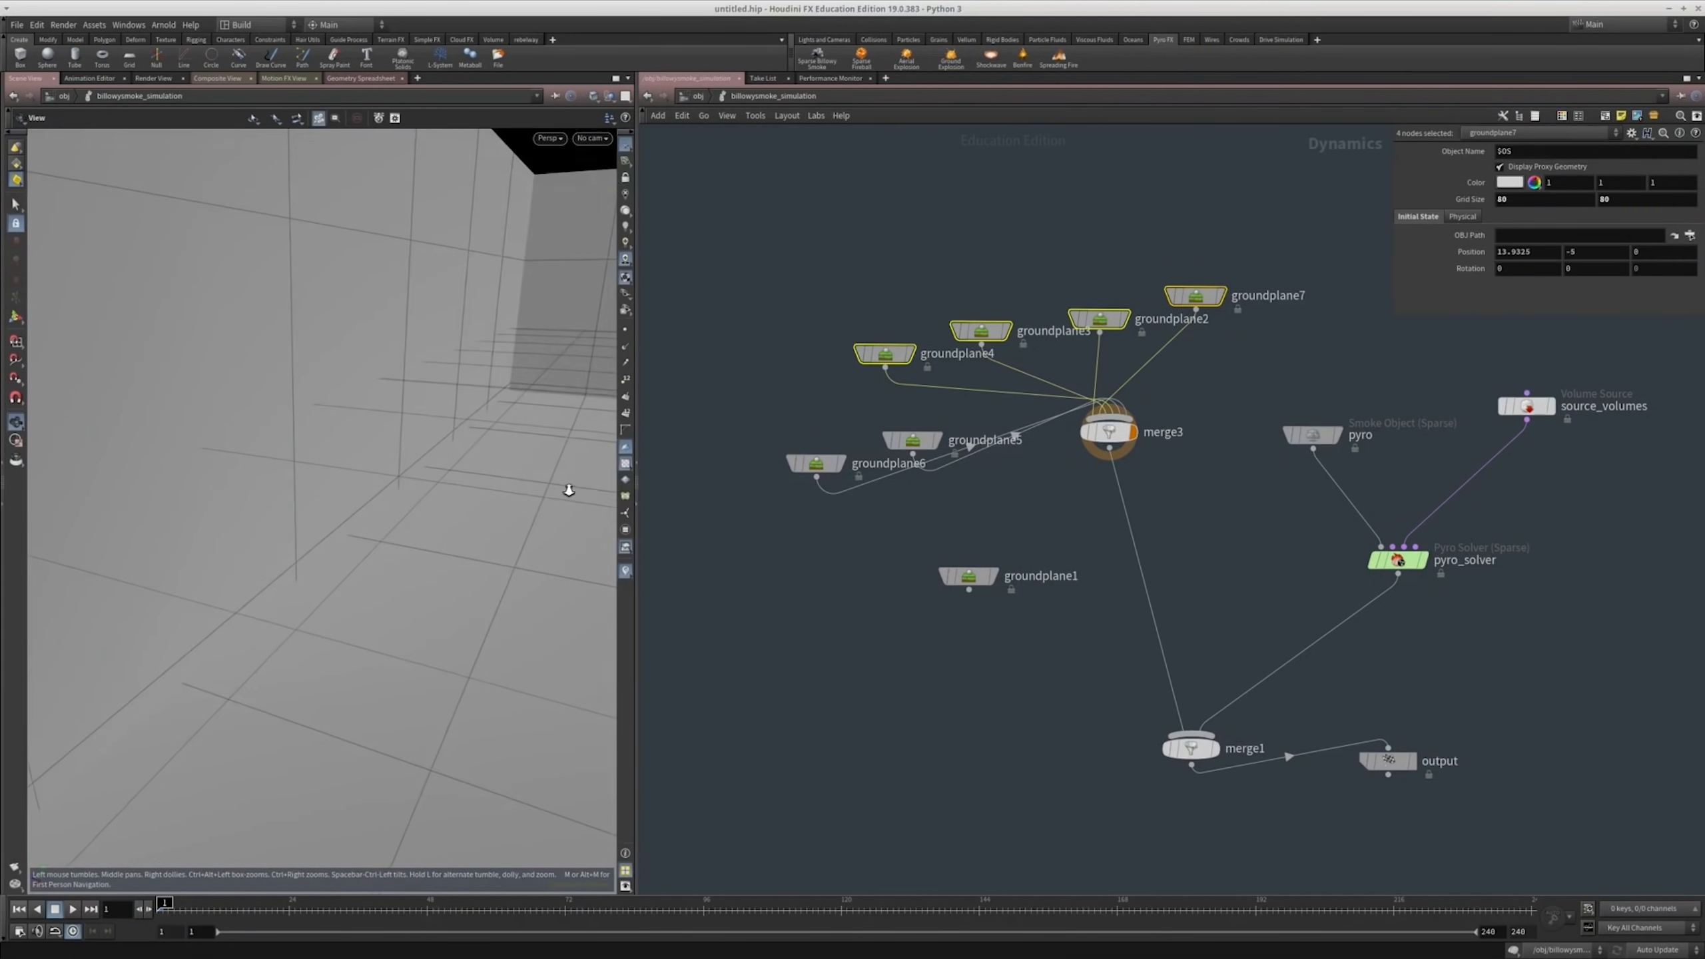
middle_drag(568, 489, 301, 517)
drag(301, 518, 437, 492)
right_drag(437, 492, 278, 522)
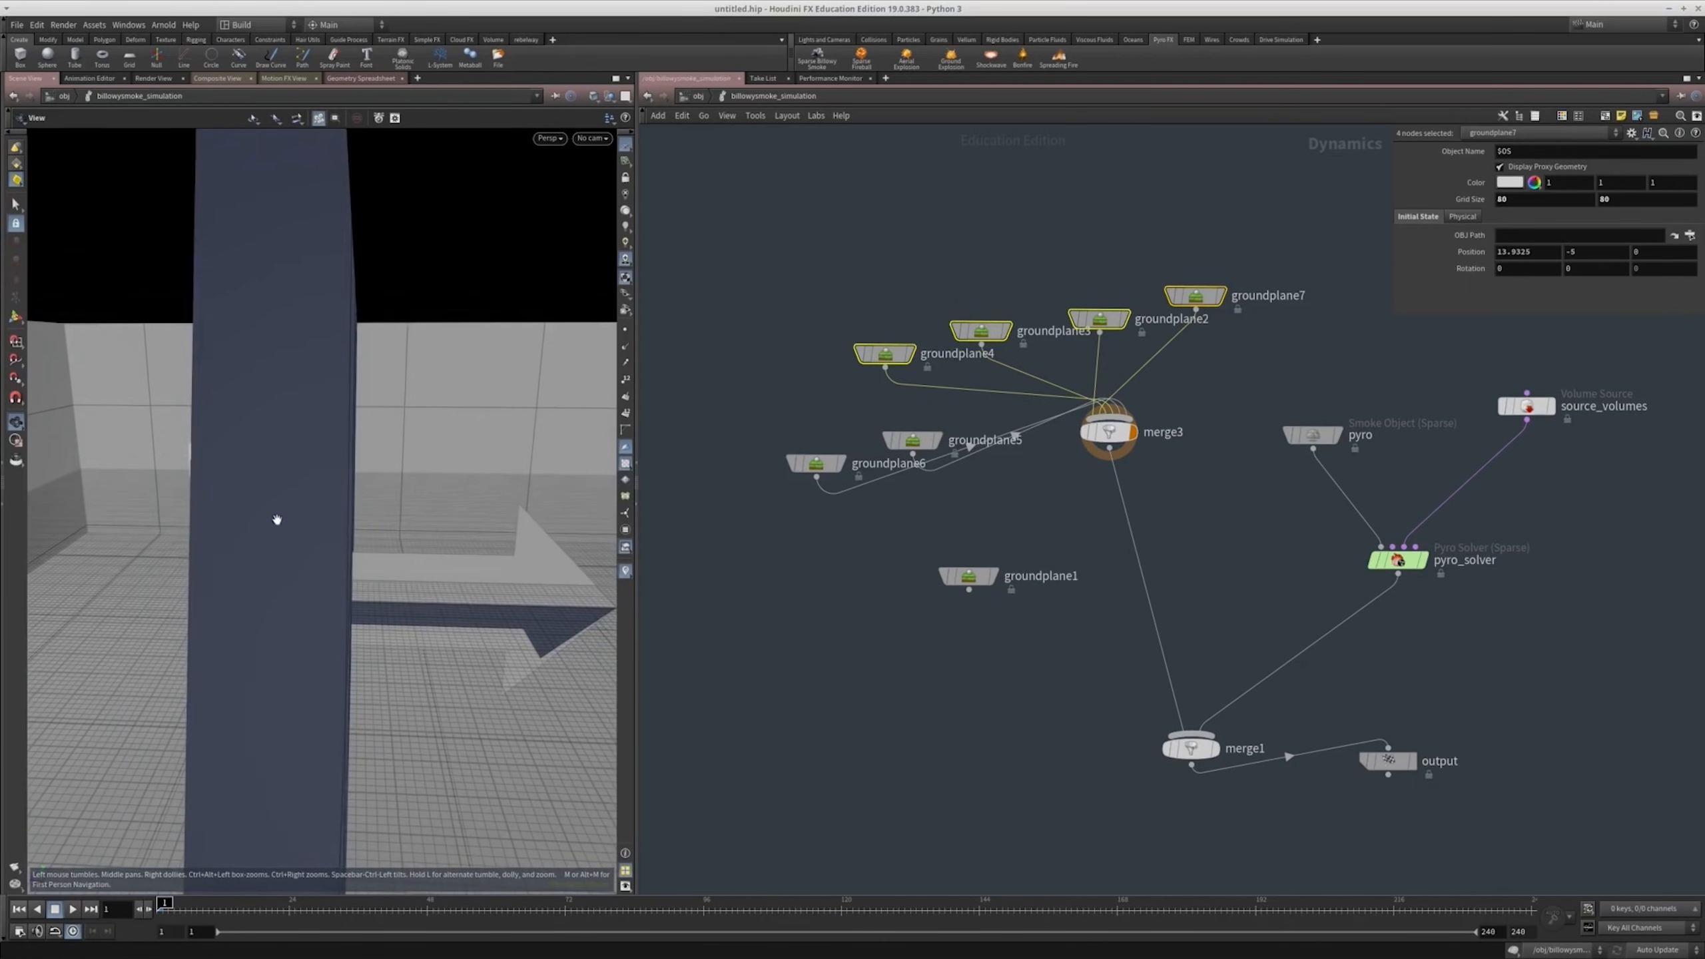
drag(278, 522, 540, 495)
right_drag(540, 494, 141, 498)
drag(141, 499, 232, 563)
right_drag(233, 564, 369, 537)
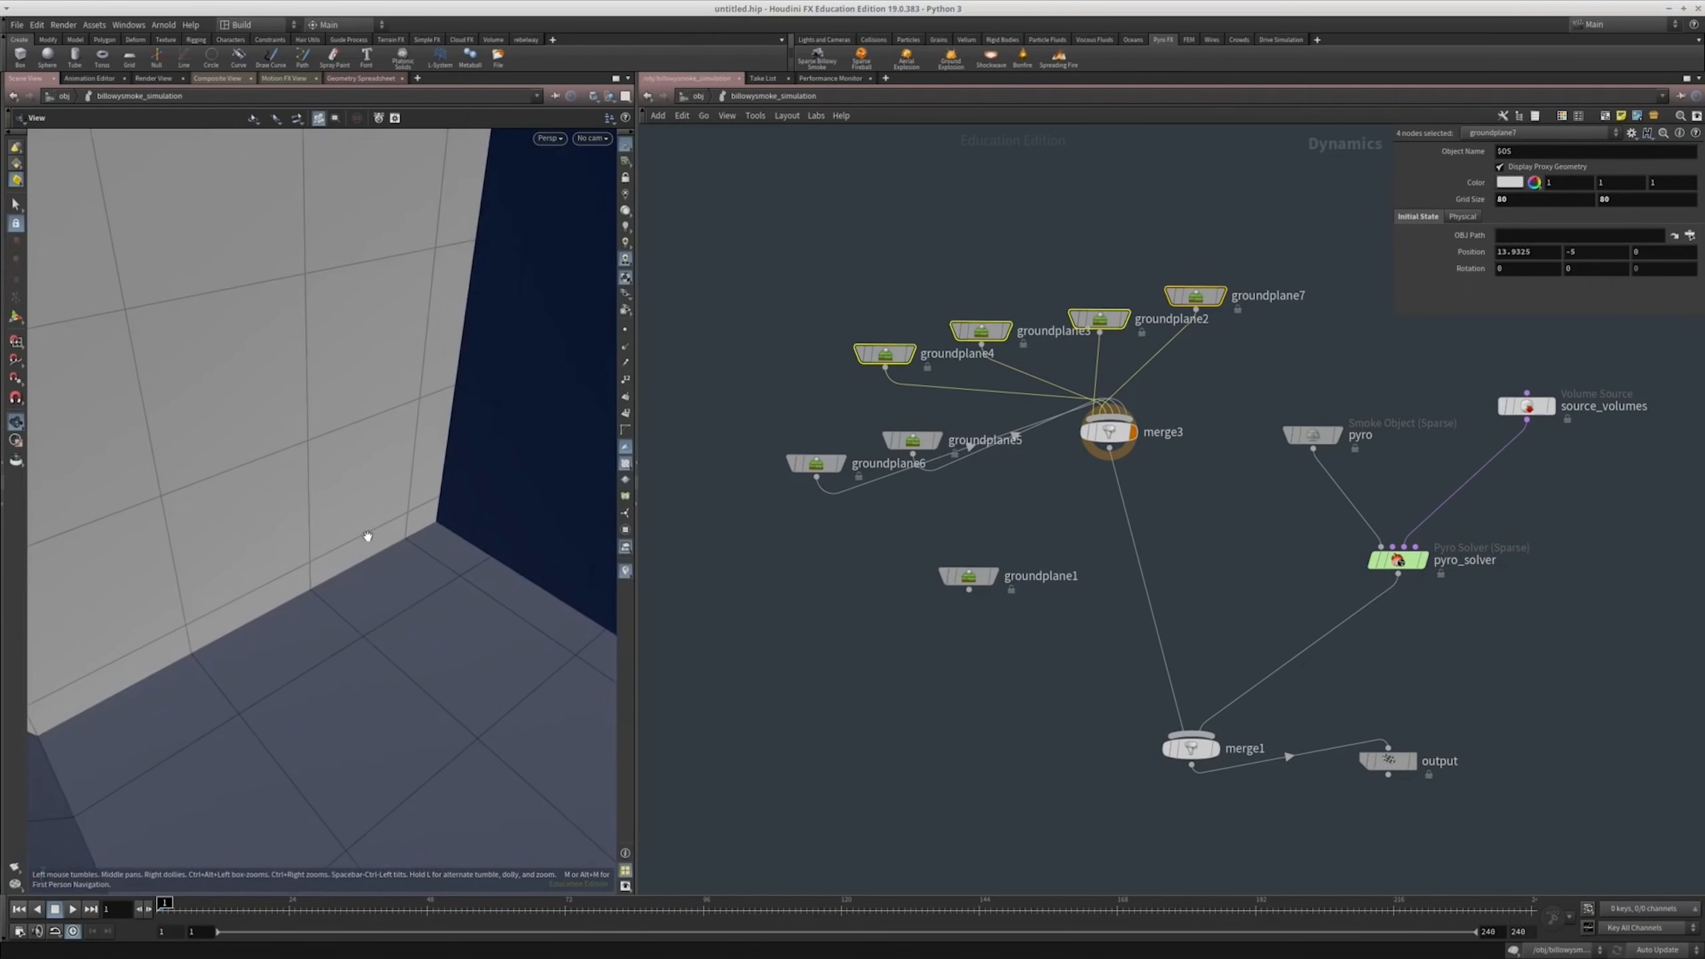
drag(369, 537, 399, 536)
Step: Set the display flag on output and disable Display Proxy Geometry on the six pasted ground planes
scroll(1057, 524, down, 2)
middle_drag(1307, 704, 1178, 618)
scroll(1179, 618, up, 3)
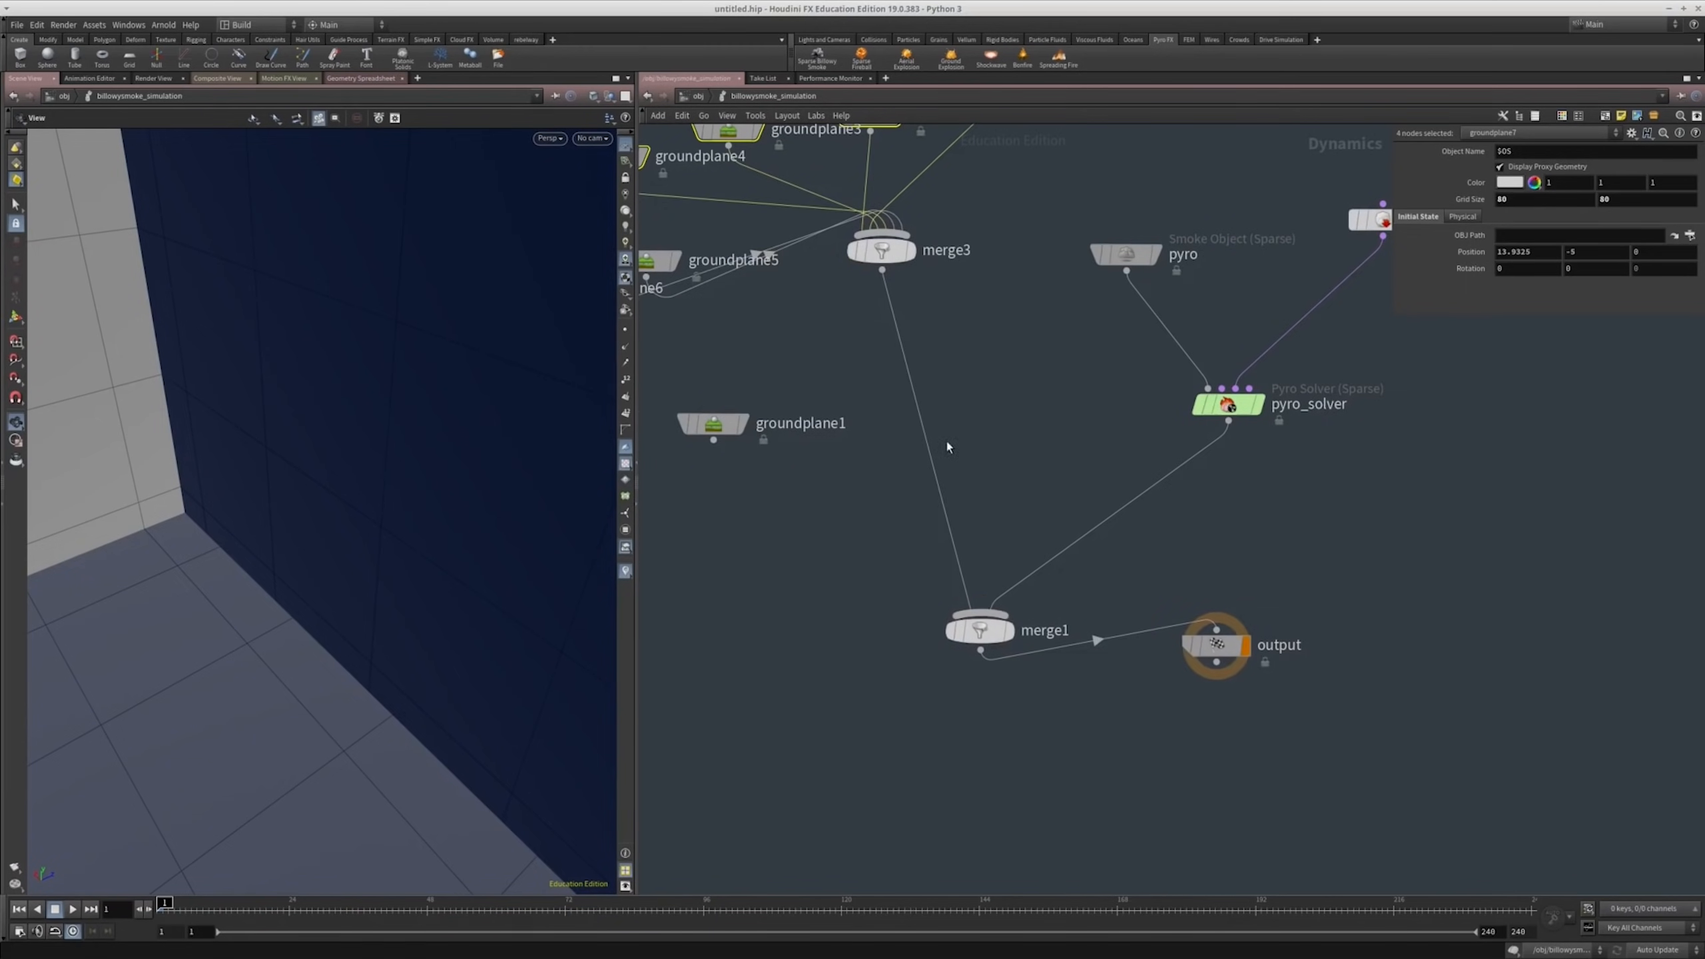
middle_drag(944, 446, 1121, 724)
drag(1230, 433, 672, 257)
shift+drag(894, 618, 643, 530)
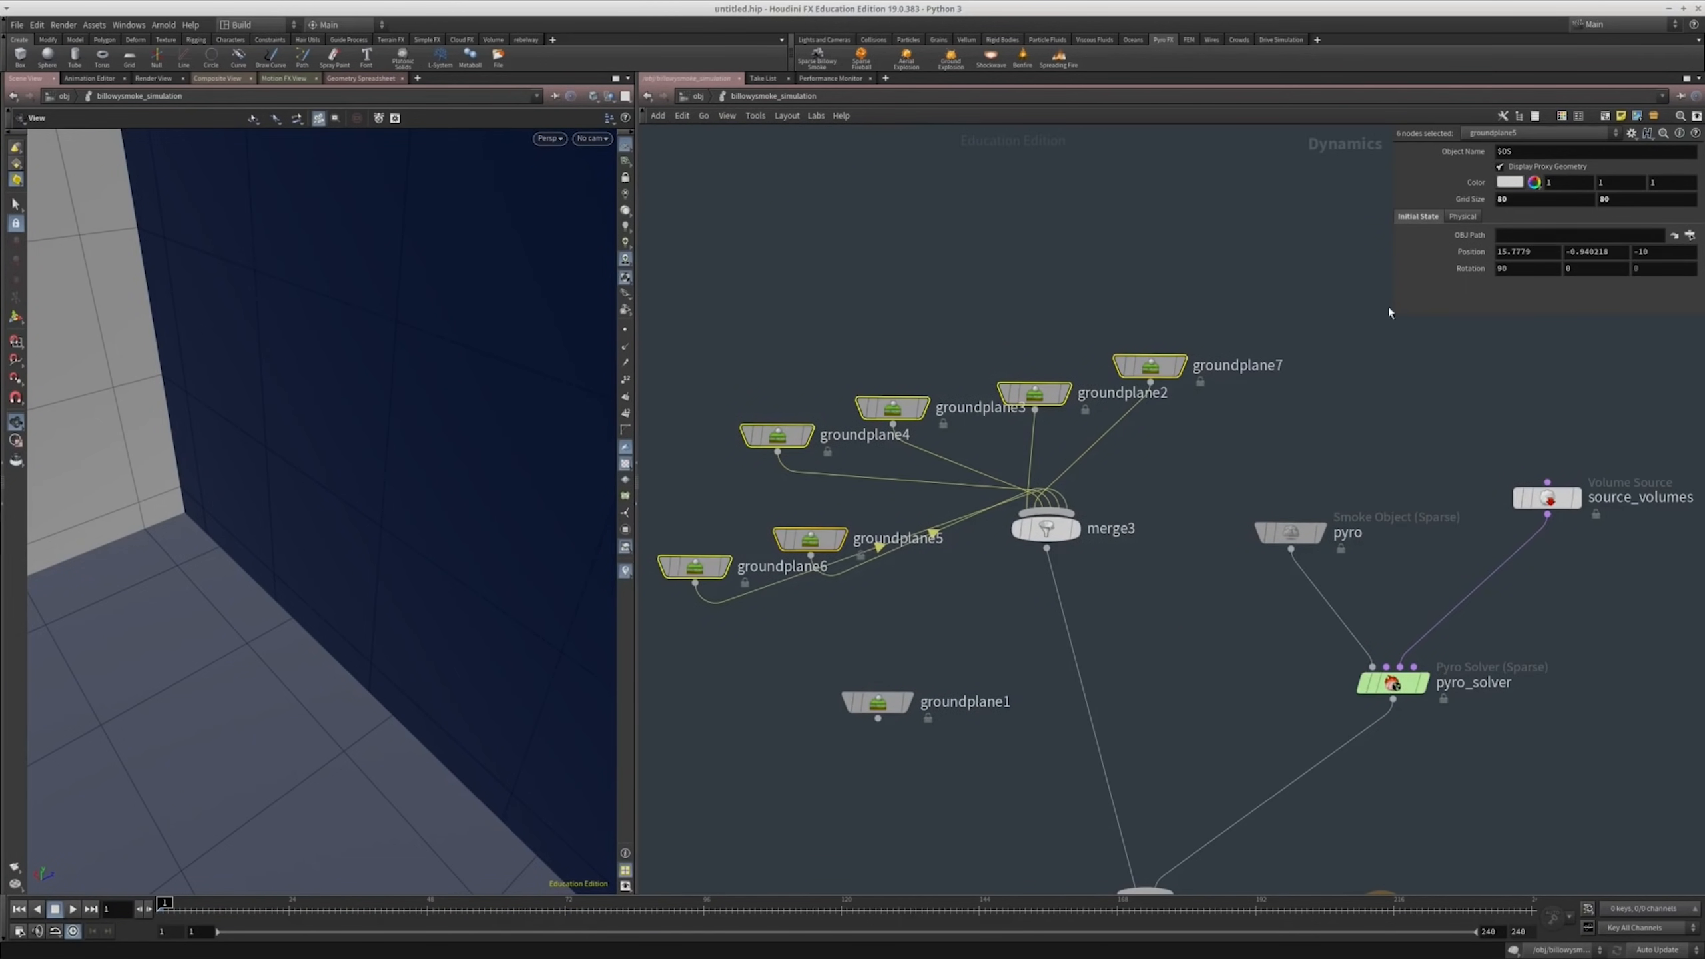
click(1518, 168)
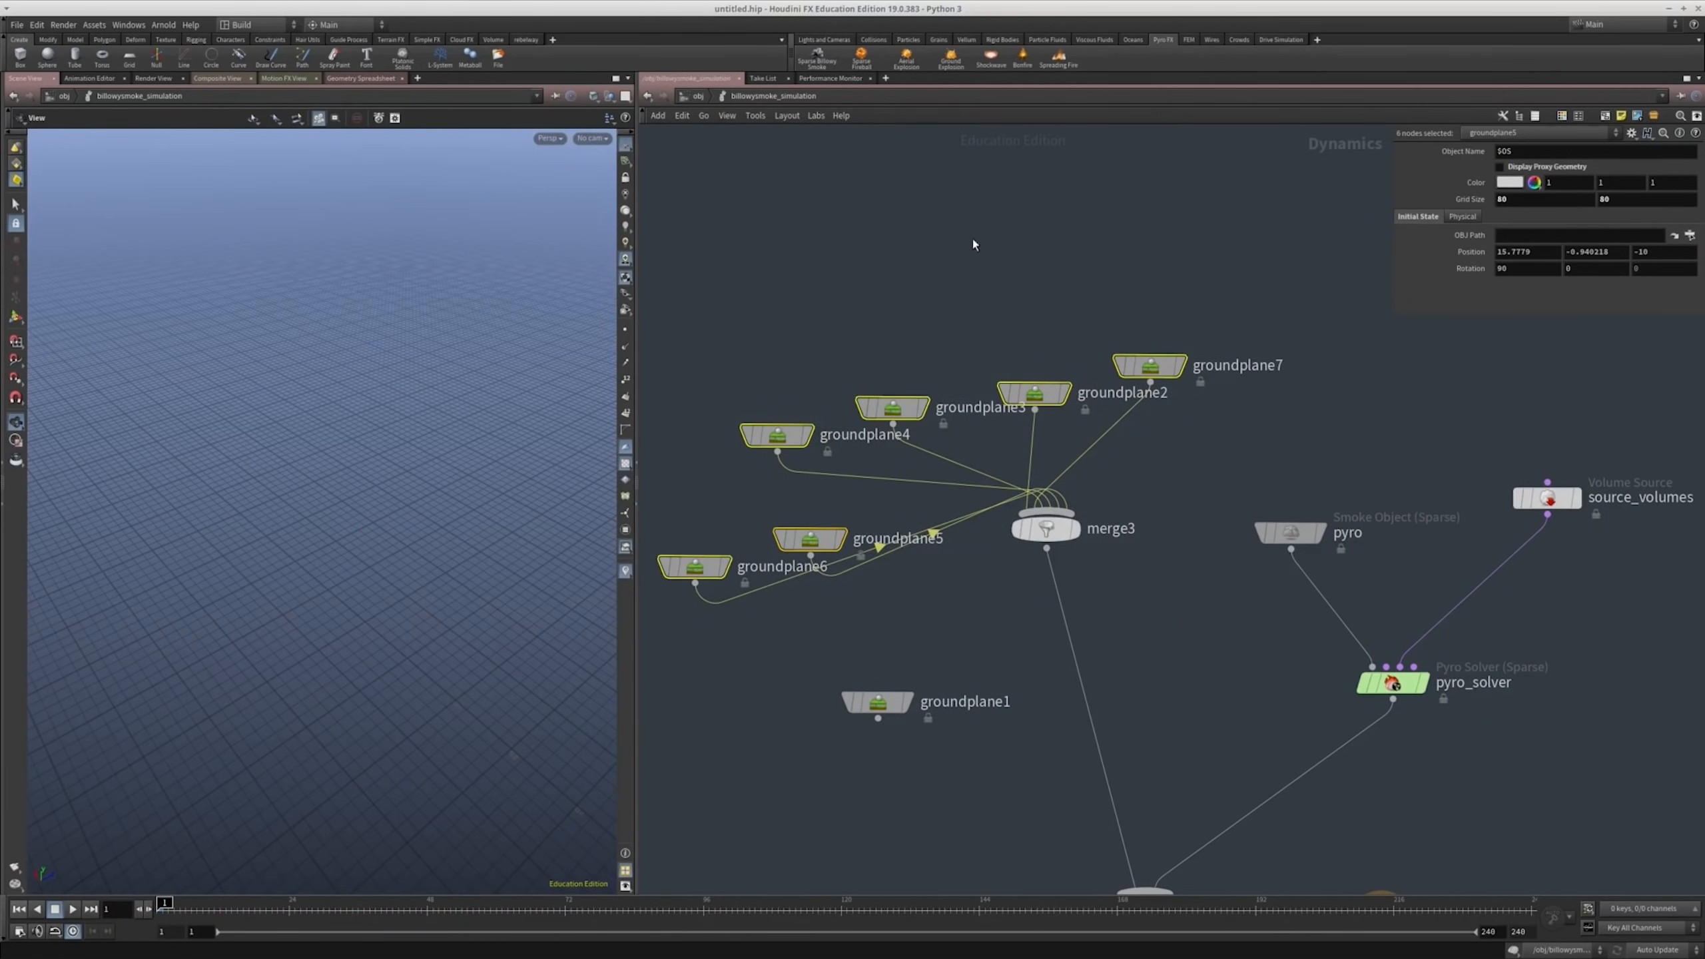
click(1177, 209)
scroll(335, 509, up, 3)
Step: Play the simulation with the enclosing ground planes, examine the smoke from the side, and return to frame 1
drag(335, 510, 400, 517)
scroll(982, 533, down, 3)
middle_drag(1214, 754, 1222, 625)
scroll(1222, 625, up, 2)
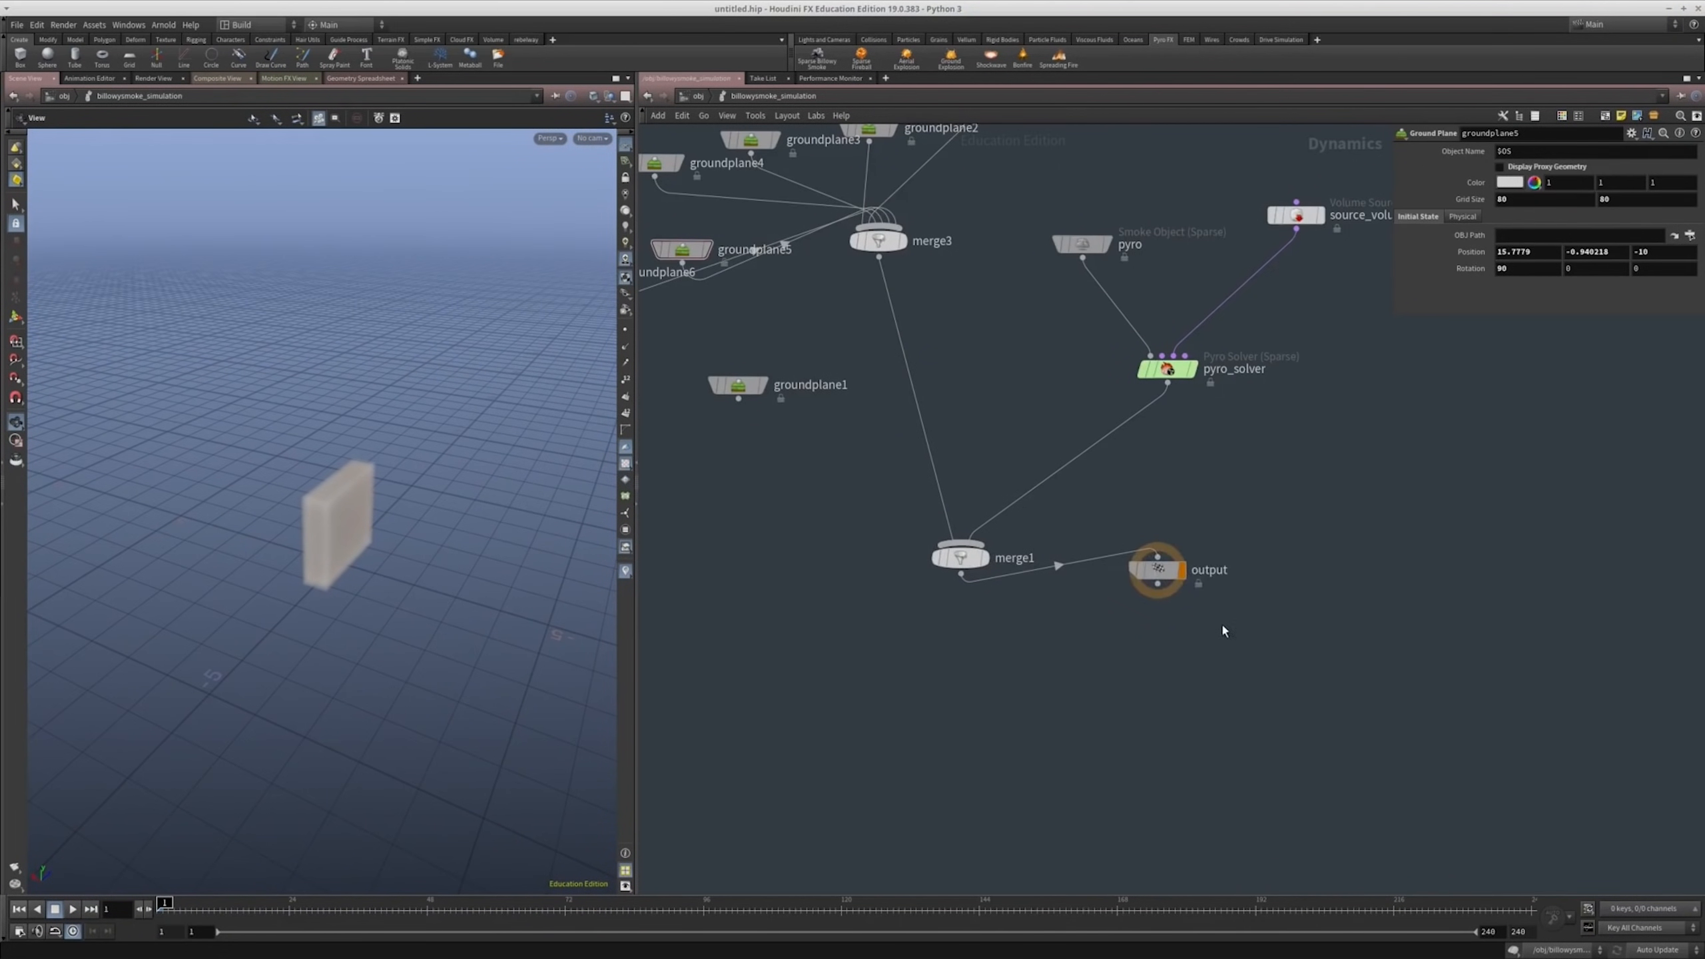
click(1158, 569)
click(71, 910)
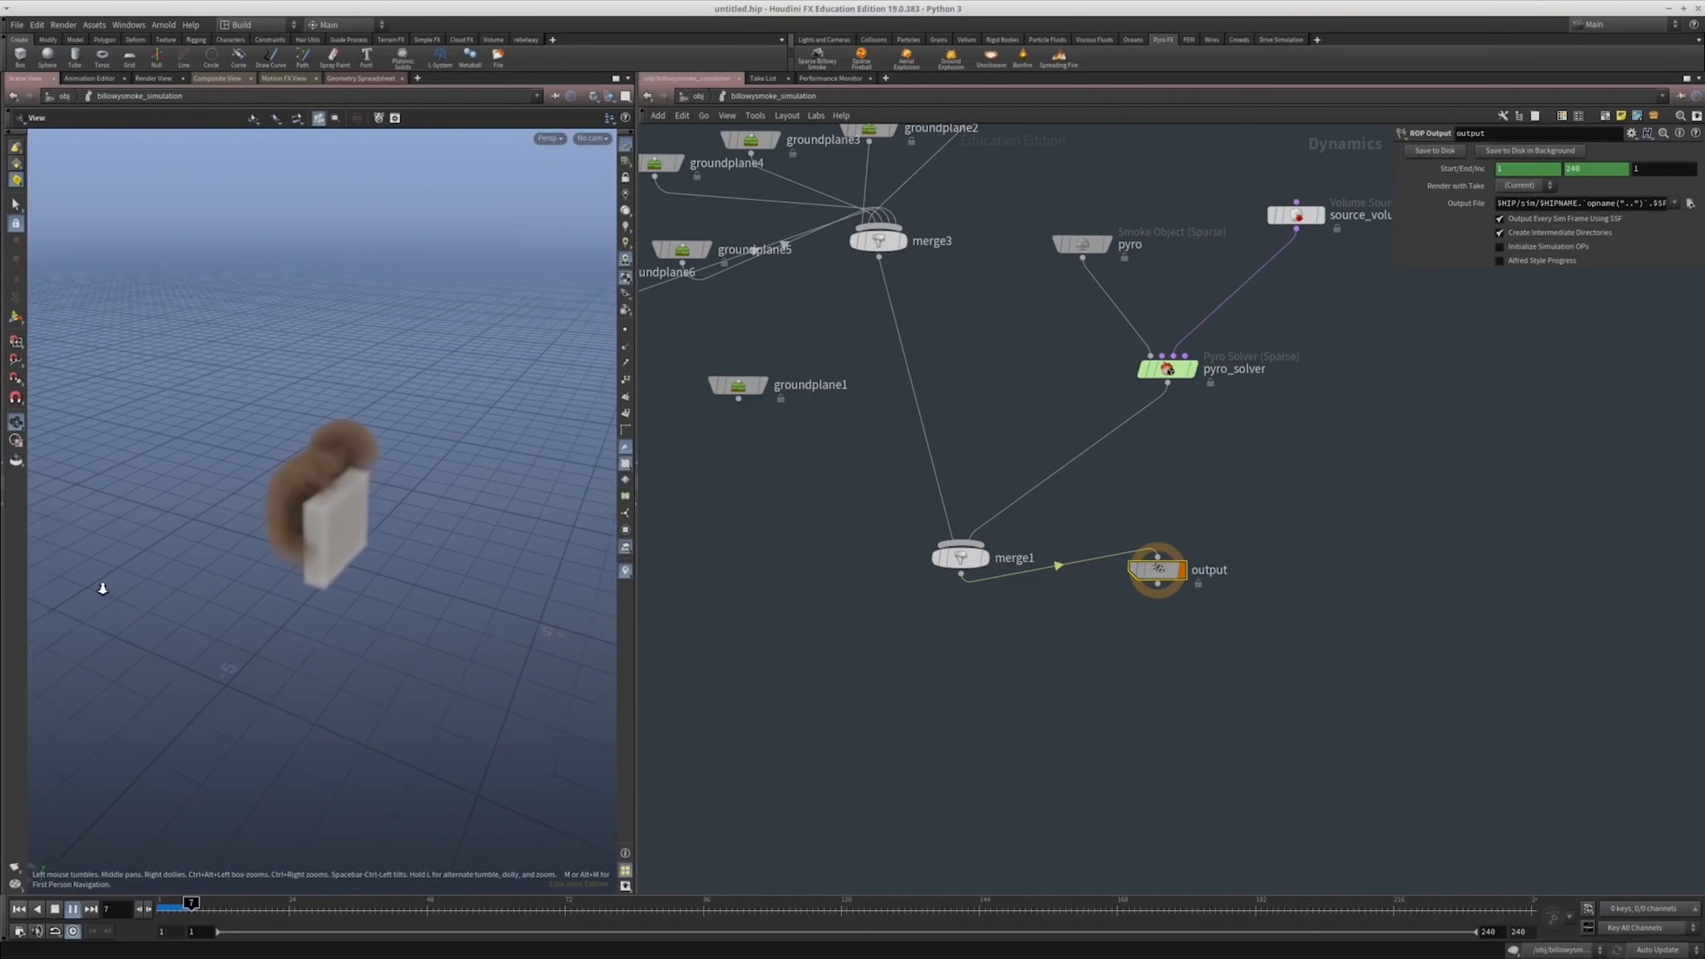
drag(103, 586, 551, 544)
drag(405, 616, 383, 607)
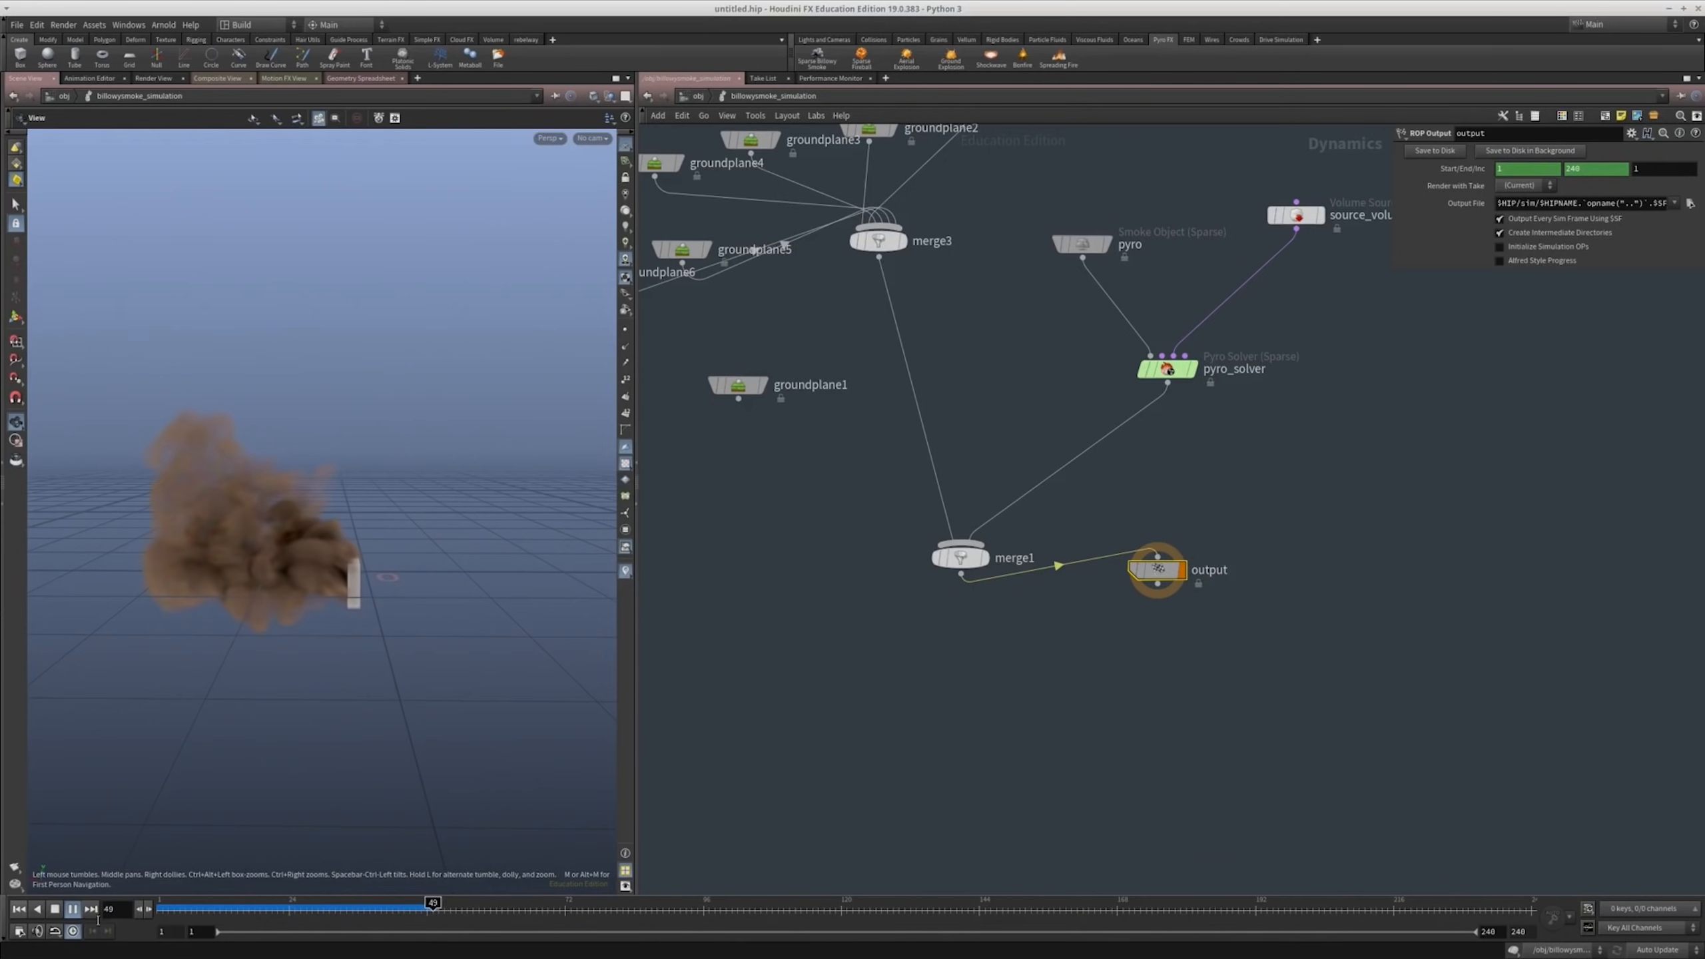
click(55, 909)
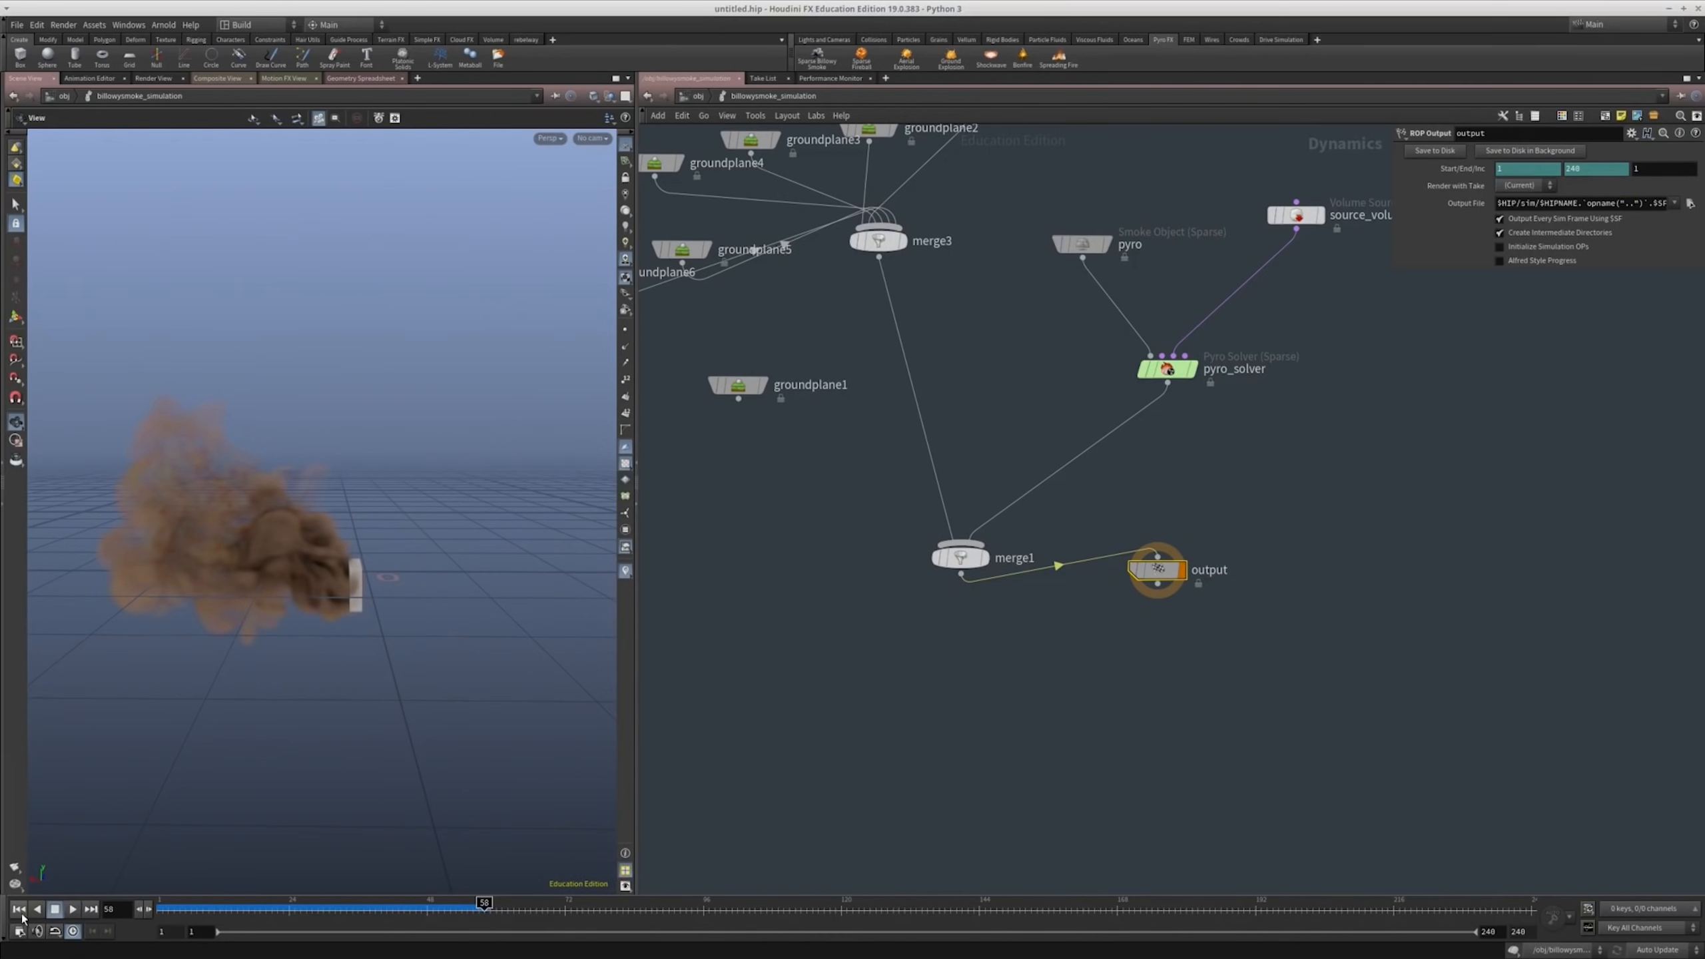
click(19, 909)
Step: In the billowy_smoke geometry network, set the X component of attribadjustvector_velocity's Initial Vector to 5
middle_drag(1204, 497, 1137, 560)
click(1137, 561)
key(u)
middle_drag(947, 507, 972, 647)
drag(936, 445, 699, 598)
double_click(805, 550)
middle_drag(680, 597, 756, 827)
drag(996, 553, 782, 483)
drag(1032, 438, 844, 403)
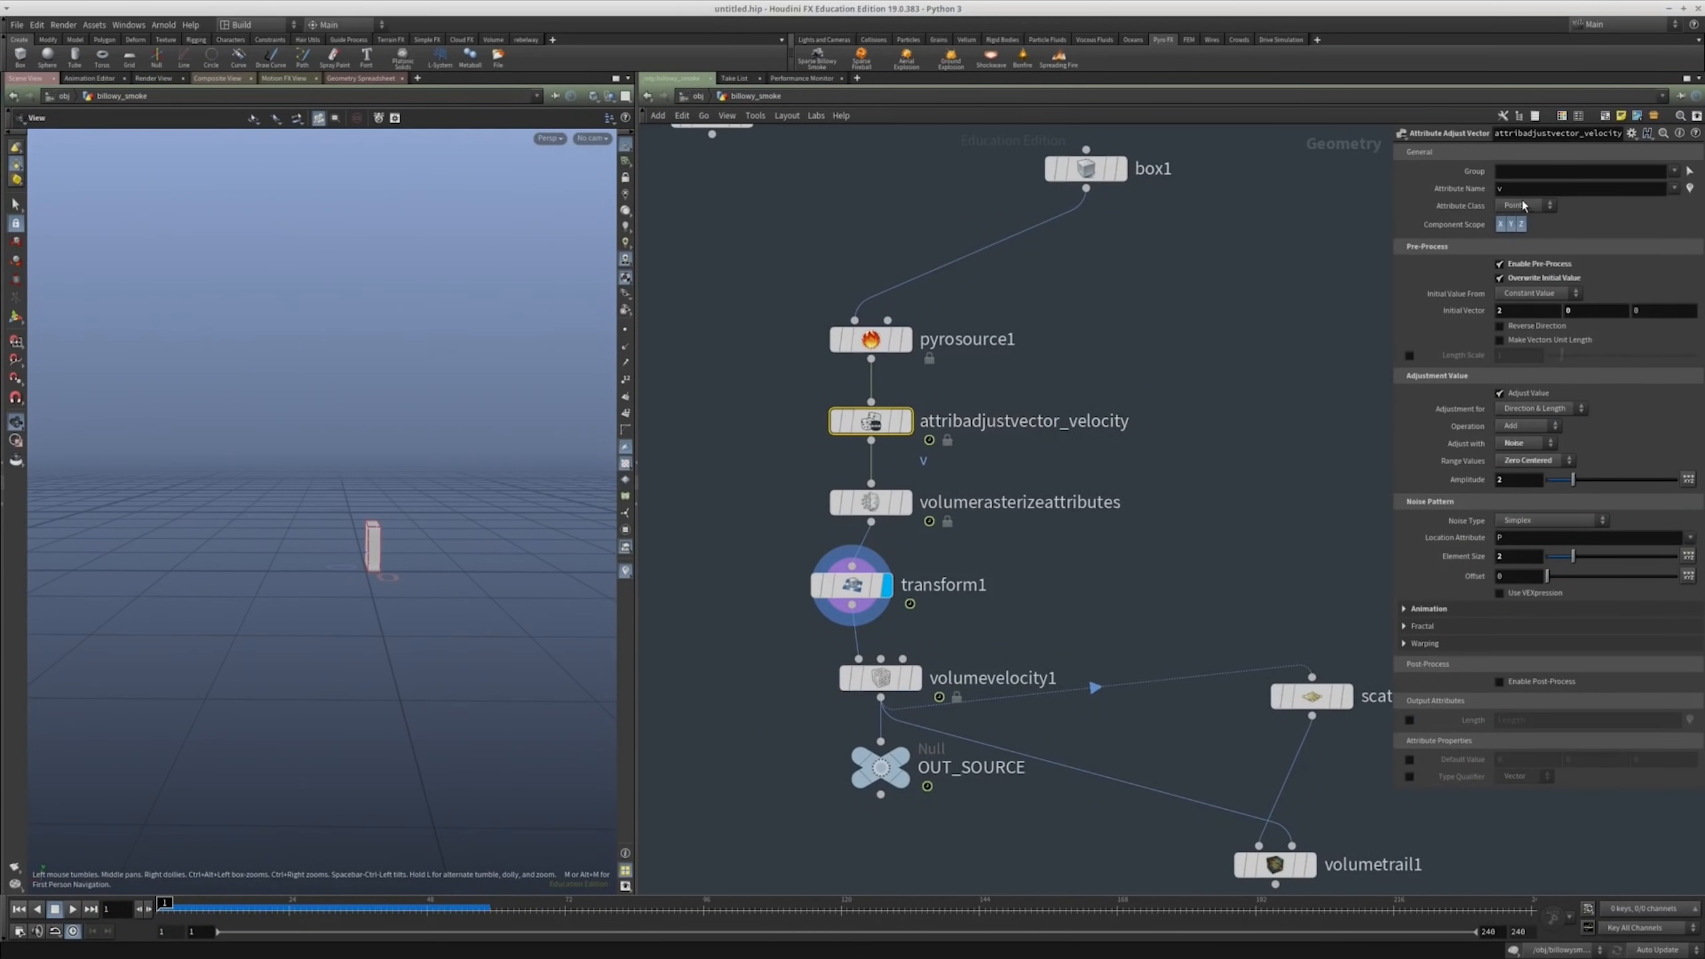
middle_drag(1223, 455, 1201, 385)
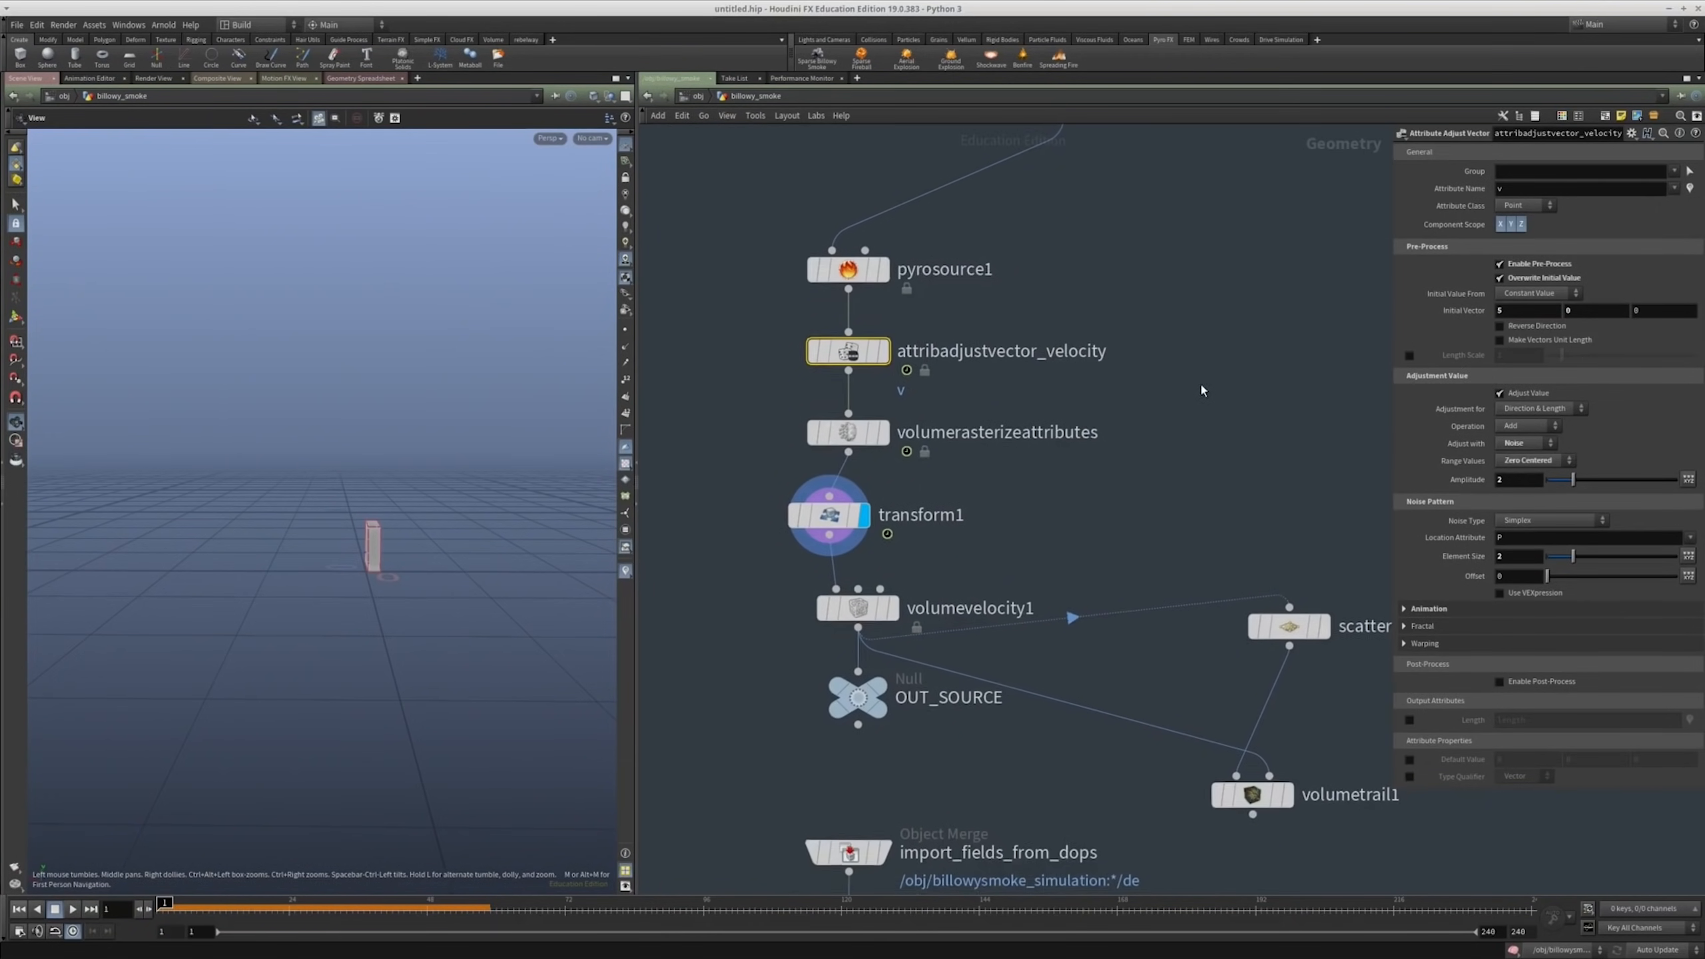
click(1165, 454)
Step: Set the display flag on import_fields_from_dops, copy the node, and check its info for the imported volume fields
scroll(1164, 453, down, 3)
middle_drag(1152, 454, 1033, 371)
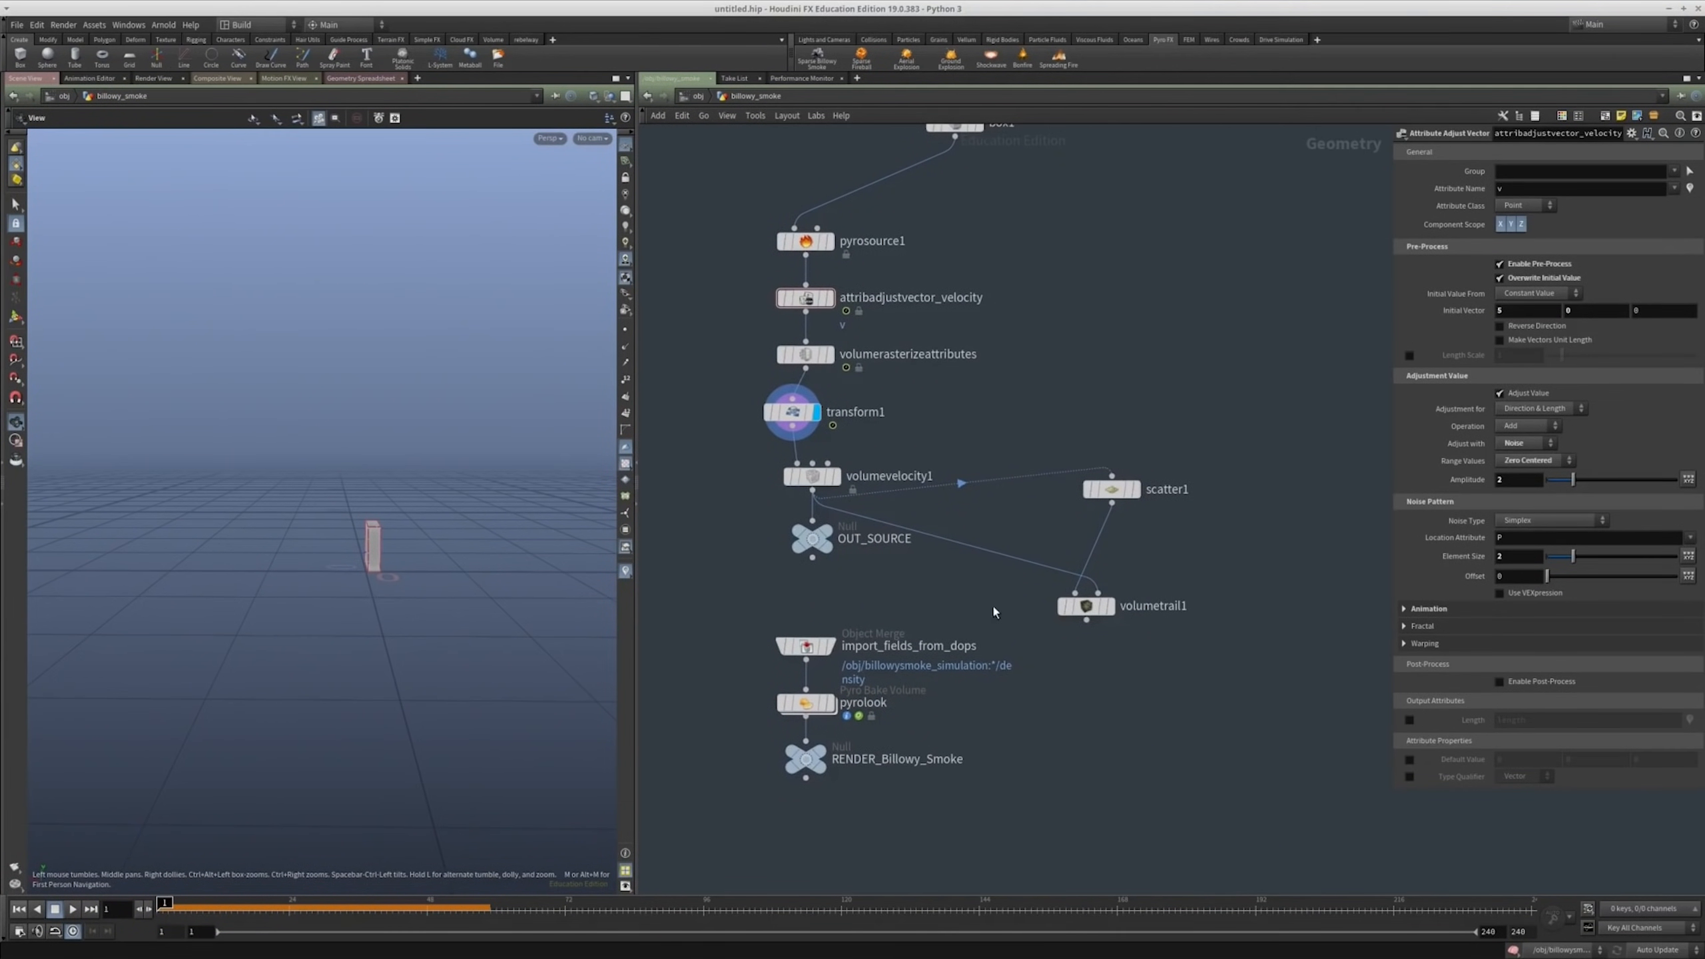
middle_drag(990, 665, 1050, 529)
scroll(994, 550, up, 2)
click(859, 568)
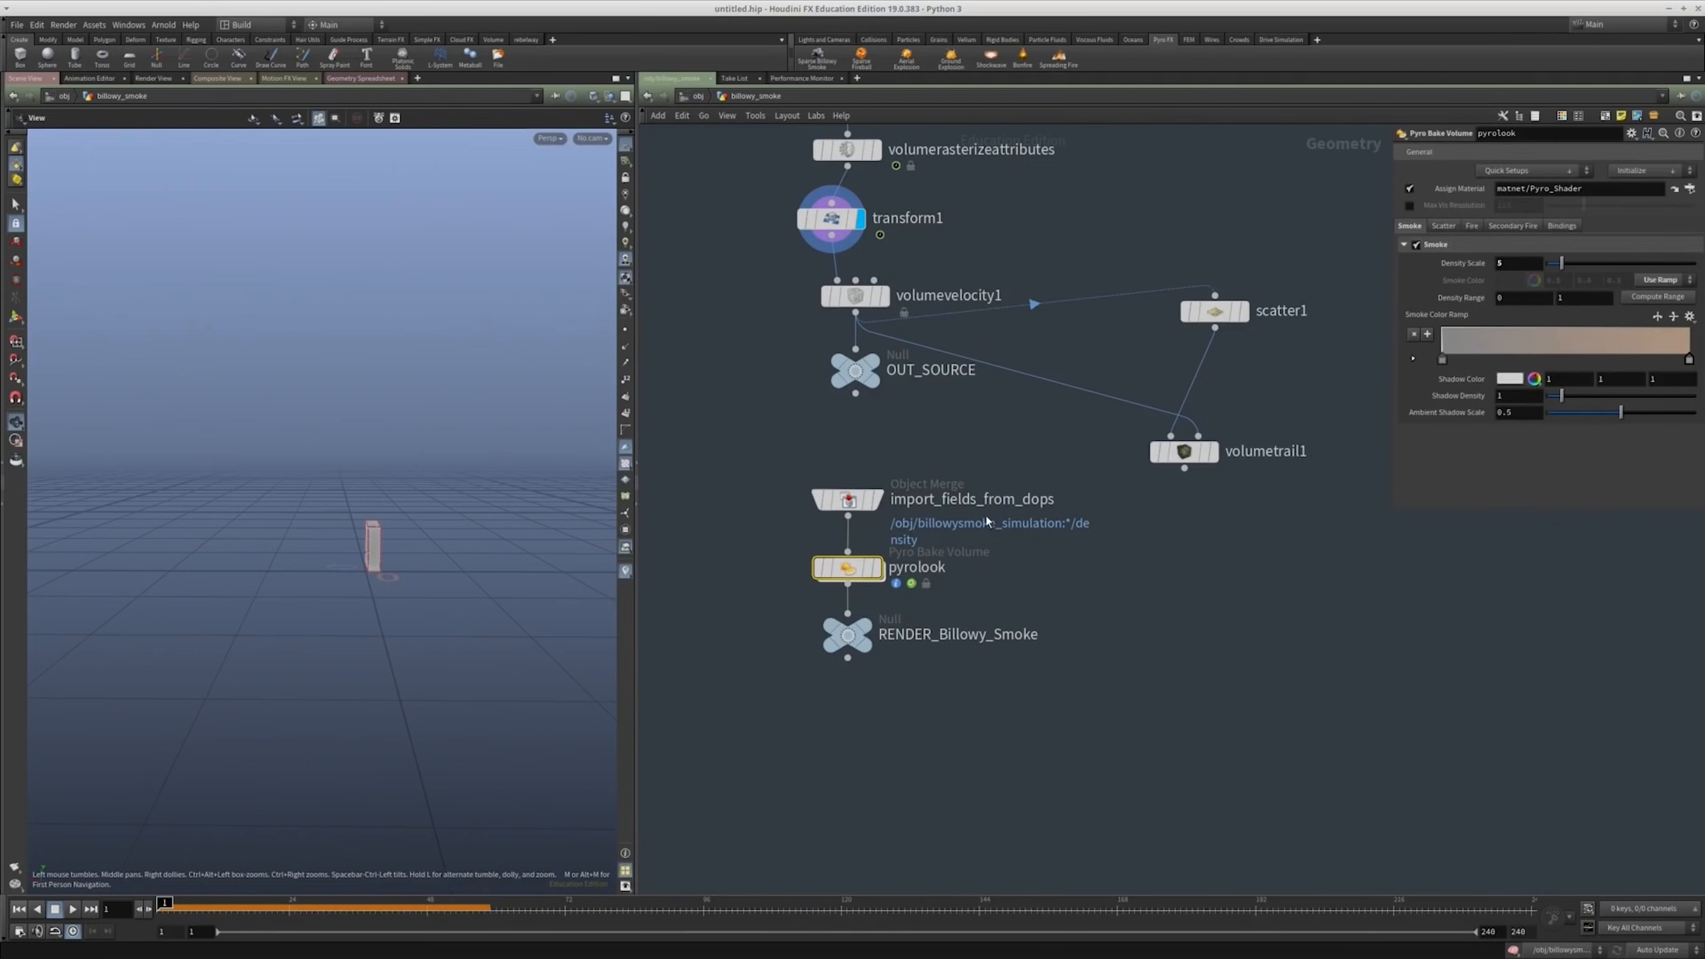
drag(933, 462, 852, 515)
key(r)
middle_drag(997, 462, 959, 393)
drag(891, 371, 686, 459)
key(ctrl+c)
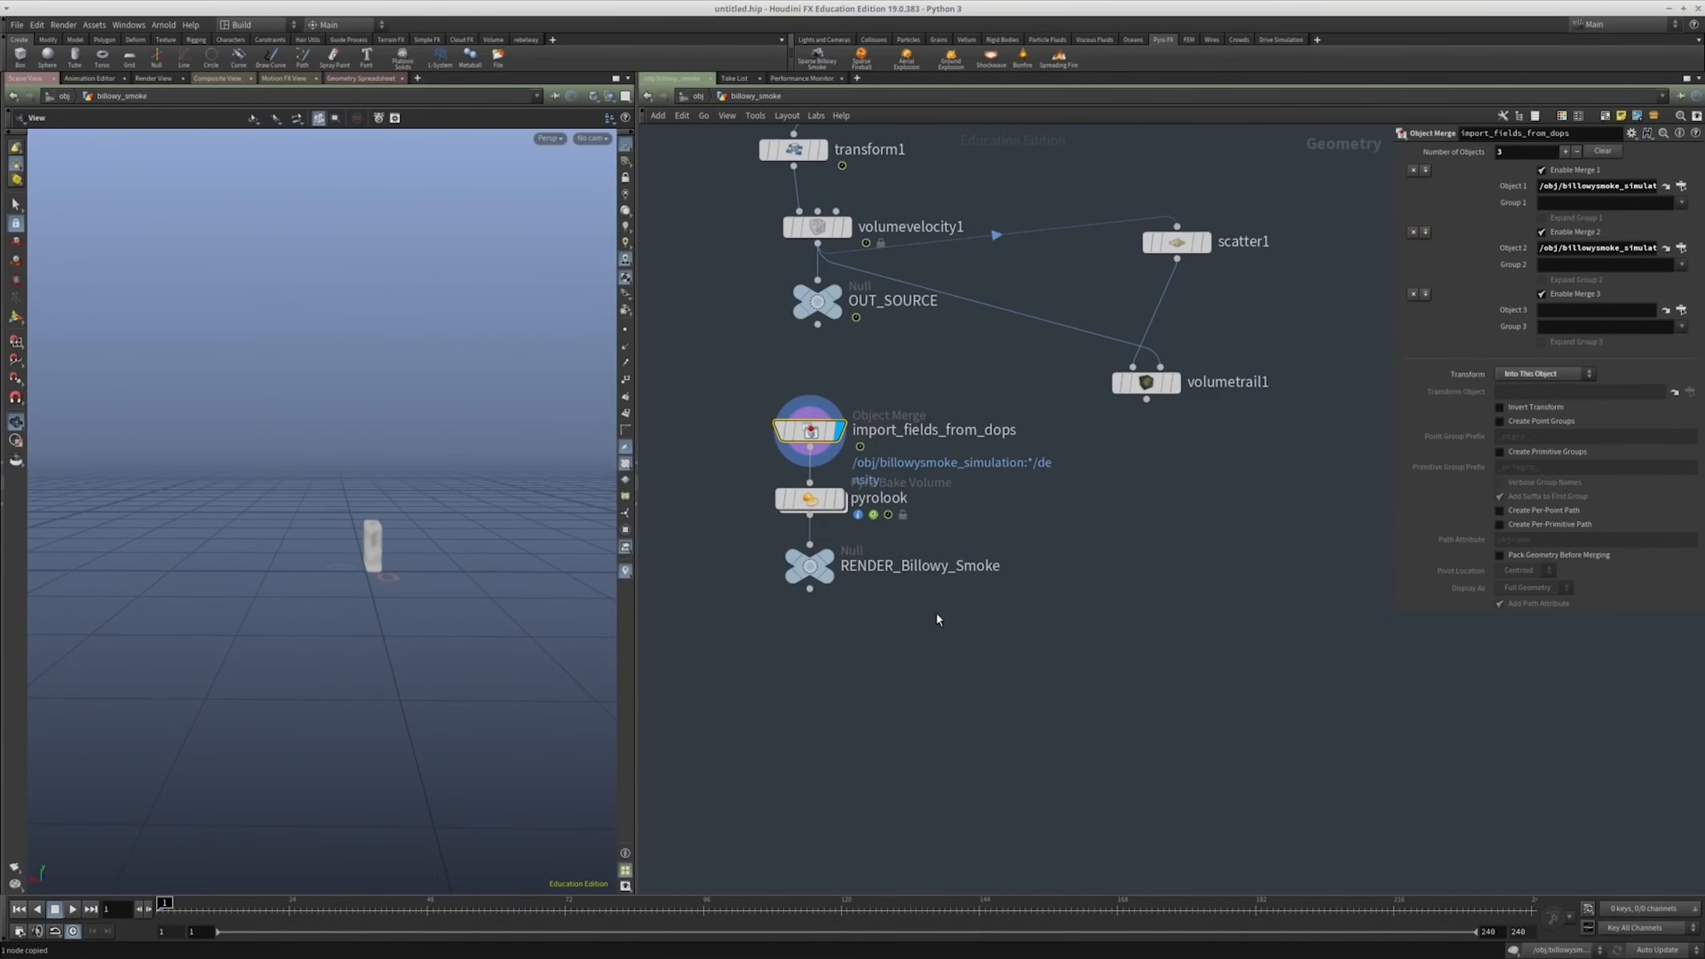
middle_drag(938, 620, 920, 577)
middle_click(800, 390)
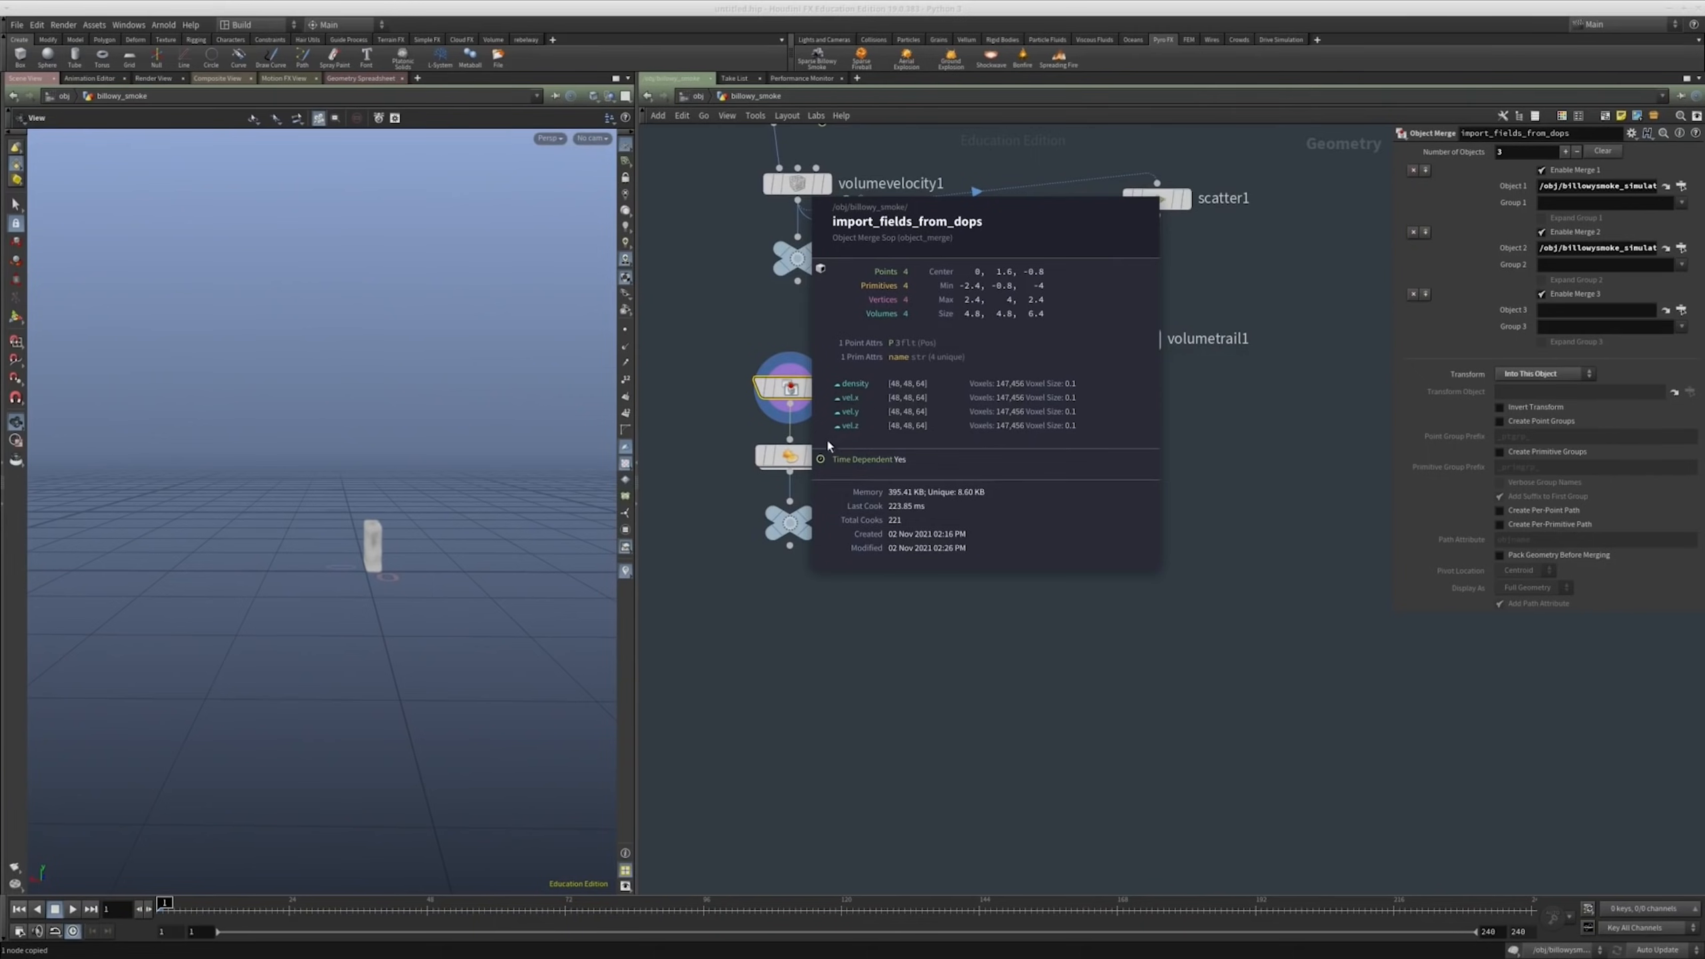
Step: Add a ROP Geometry Output node beside RENDER_Billowy_Smoke and connect it to the output of import_fields_from_dops
key(Tab)
text(ro)
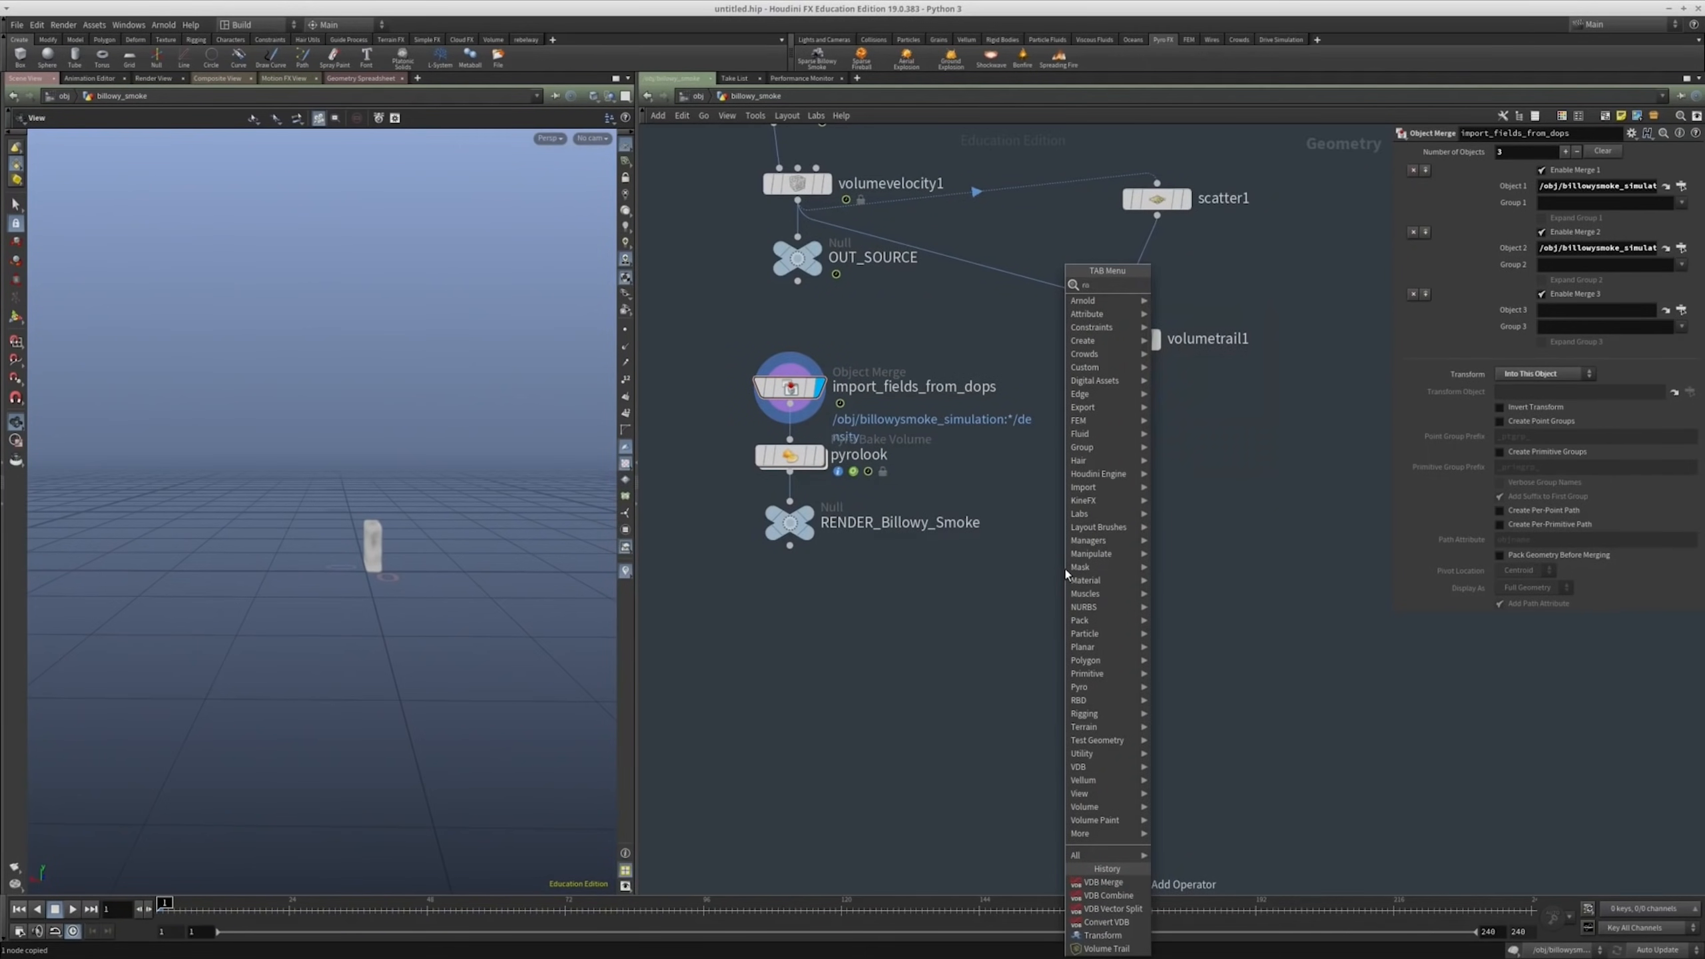
text(p)
key(Down)
key(Down)
key(Down)
key(Return)
click(1065, 569)
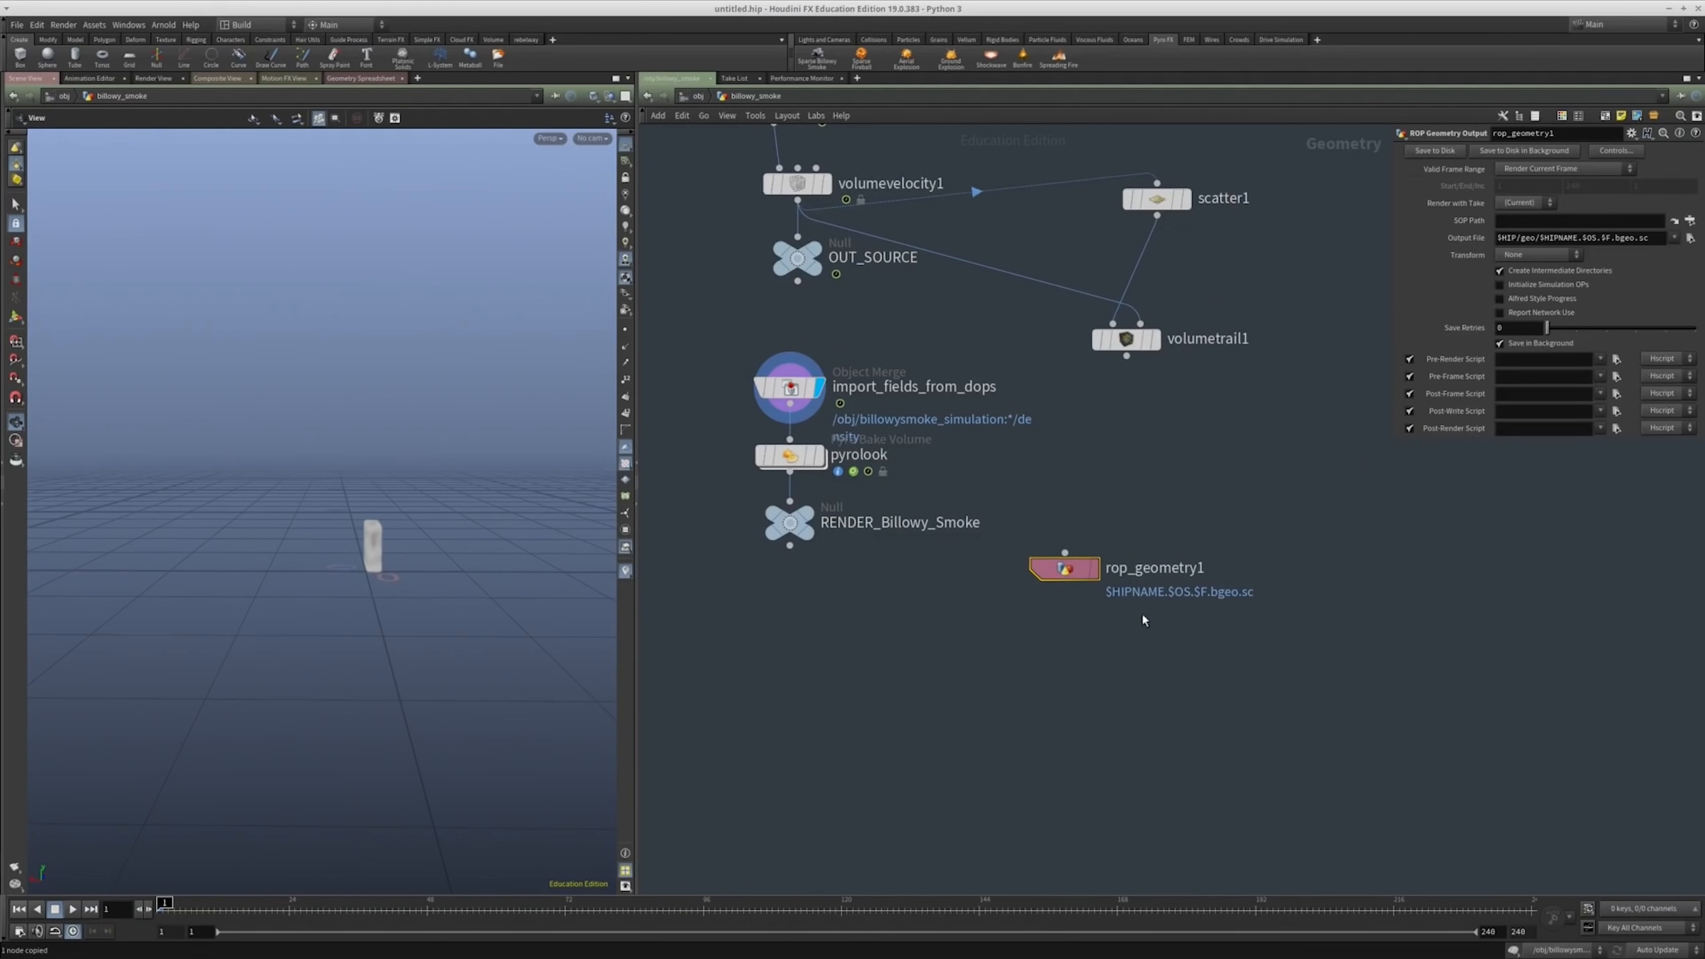
drag(1064, 552, 789, 423)
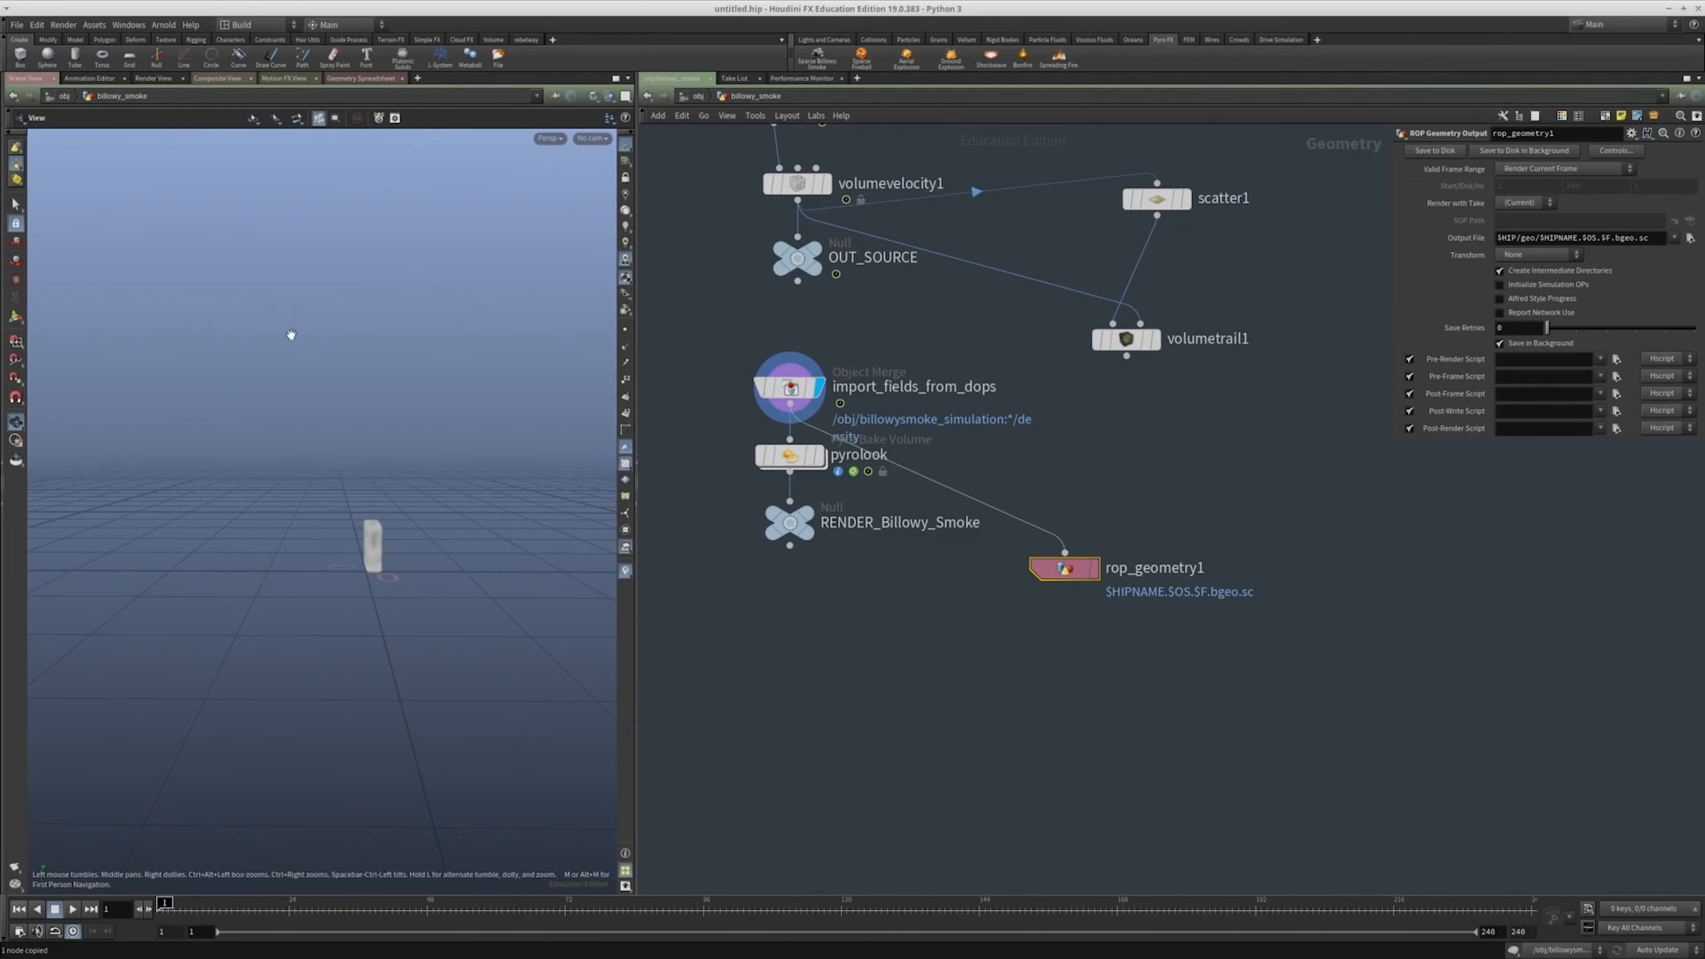
middle_drag(1007, 417, 983, 502)
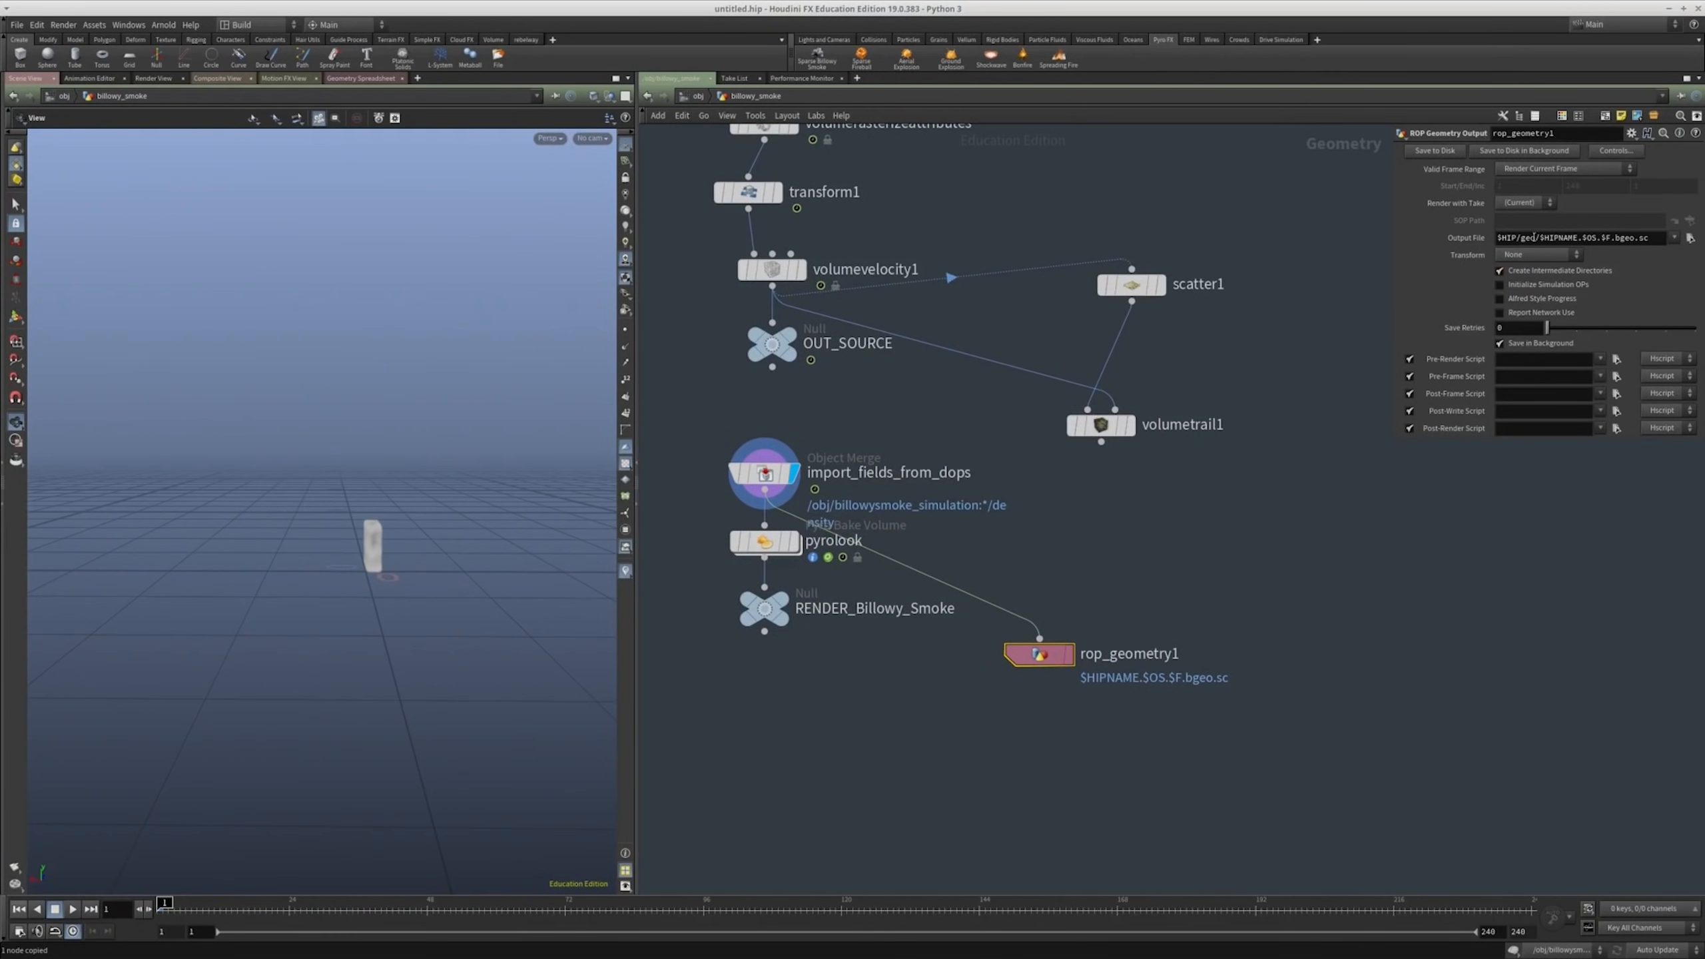
Step: Set rop_geometry1's output file to $HIP/sim/smoke_sim/smoke_sim.$F.bgeo.sc and its valid range to Render Frame Range ending at frame 100
double_click(1523, 239)
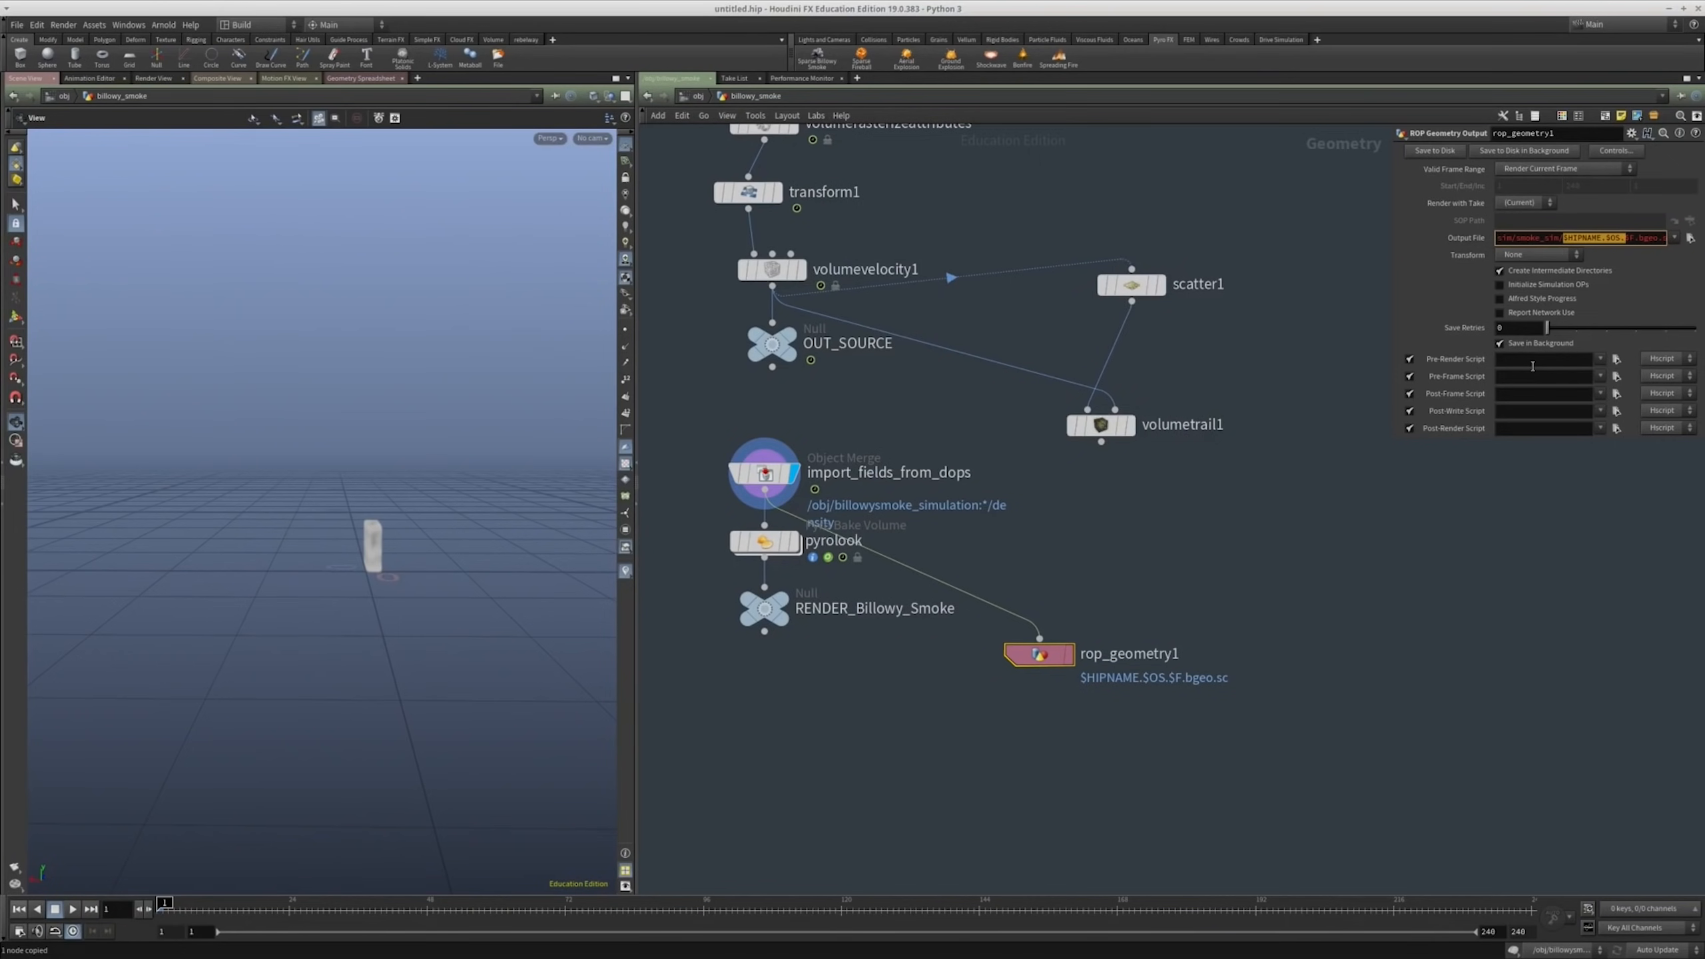
text(sim.)
key(Return)
click(1514, 174)
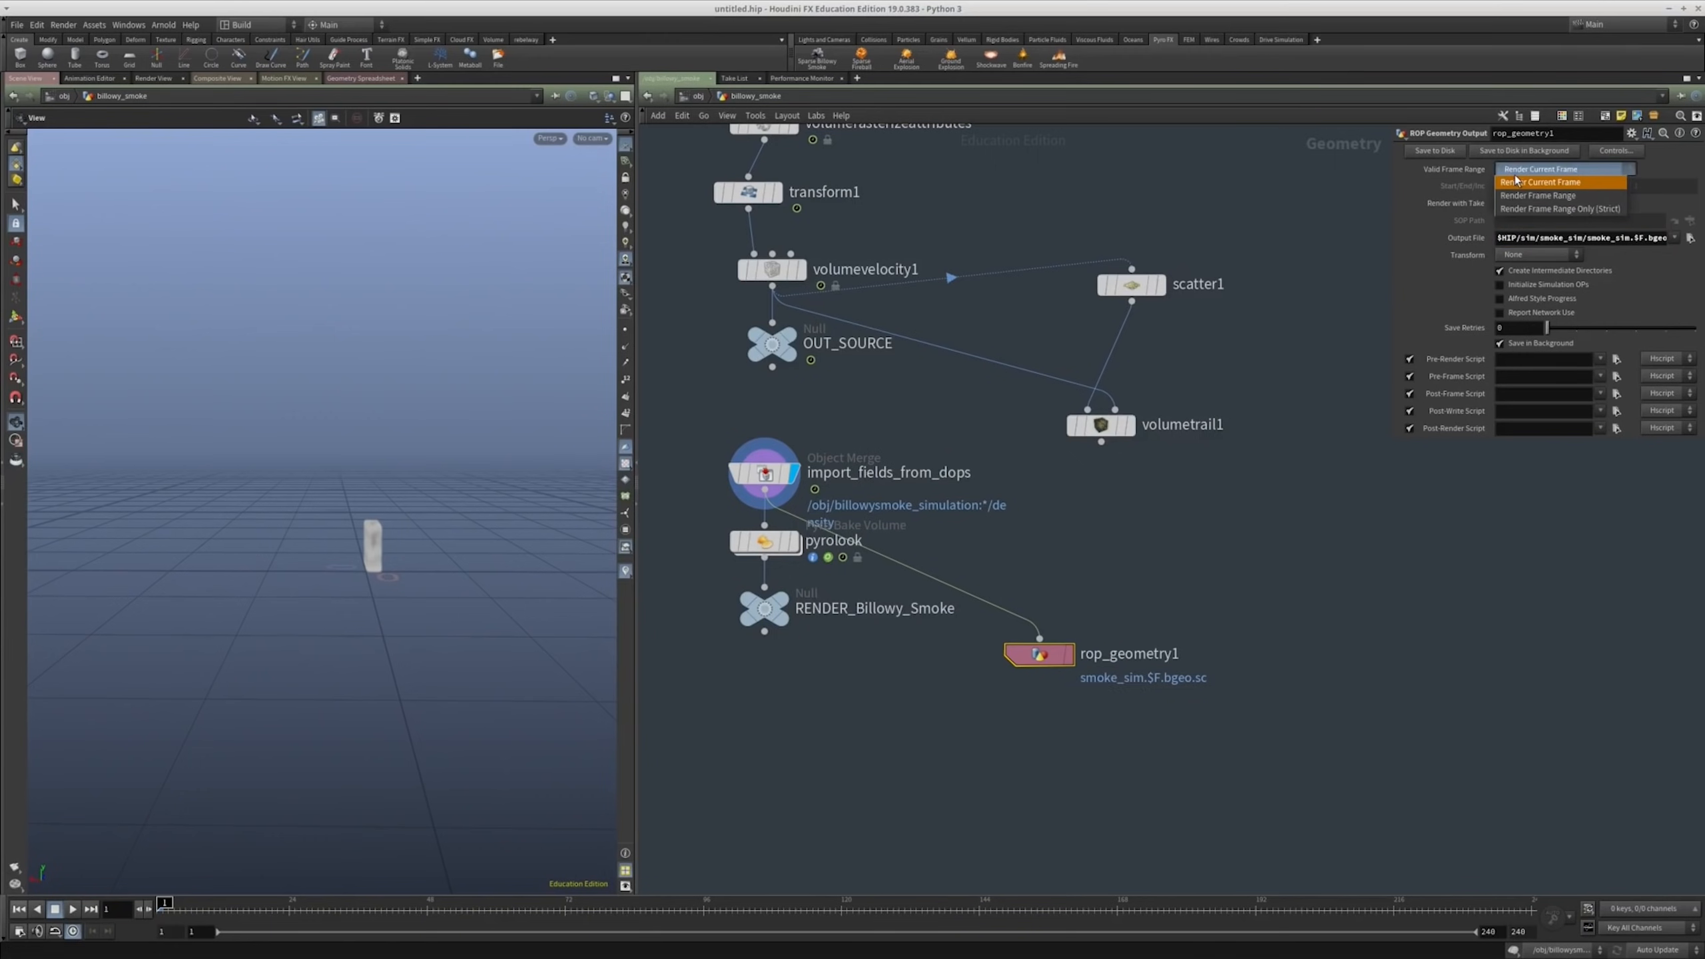
click(1537, 195)
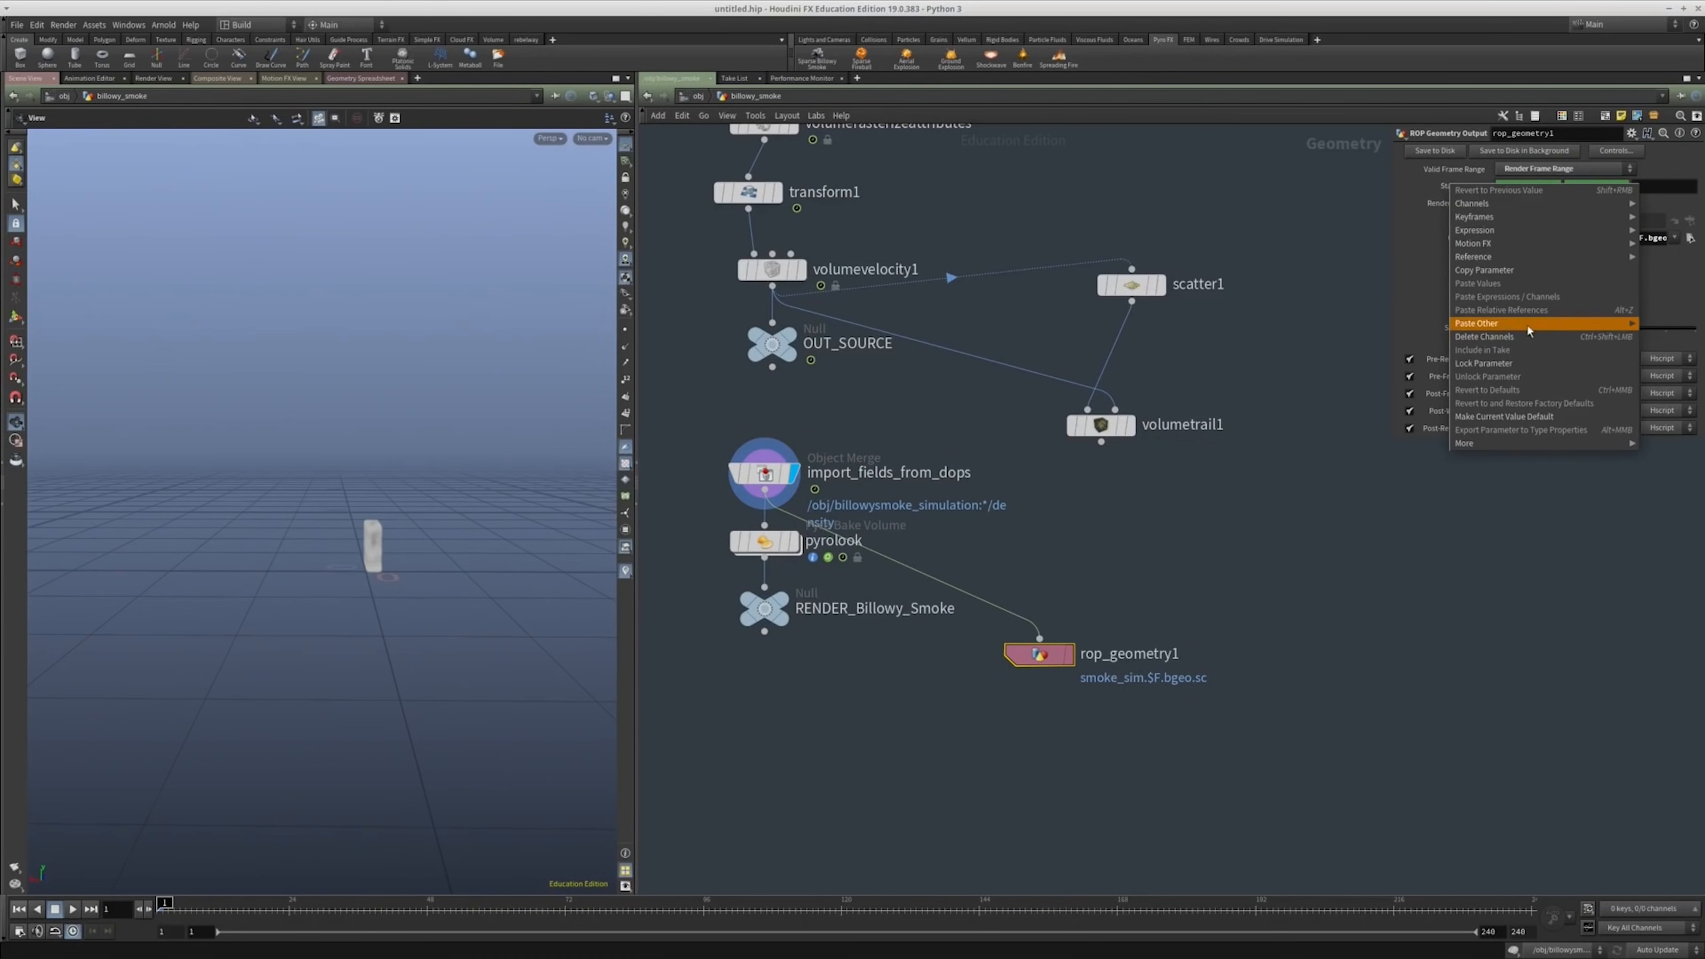
double_click(1603, 190)
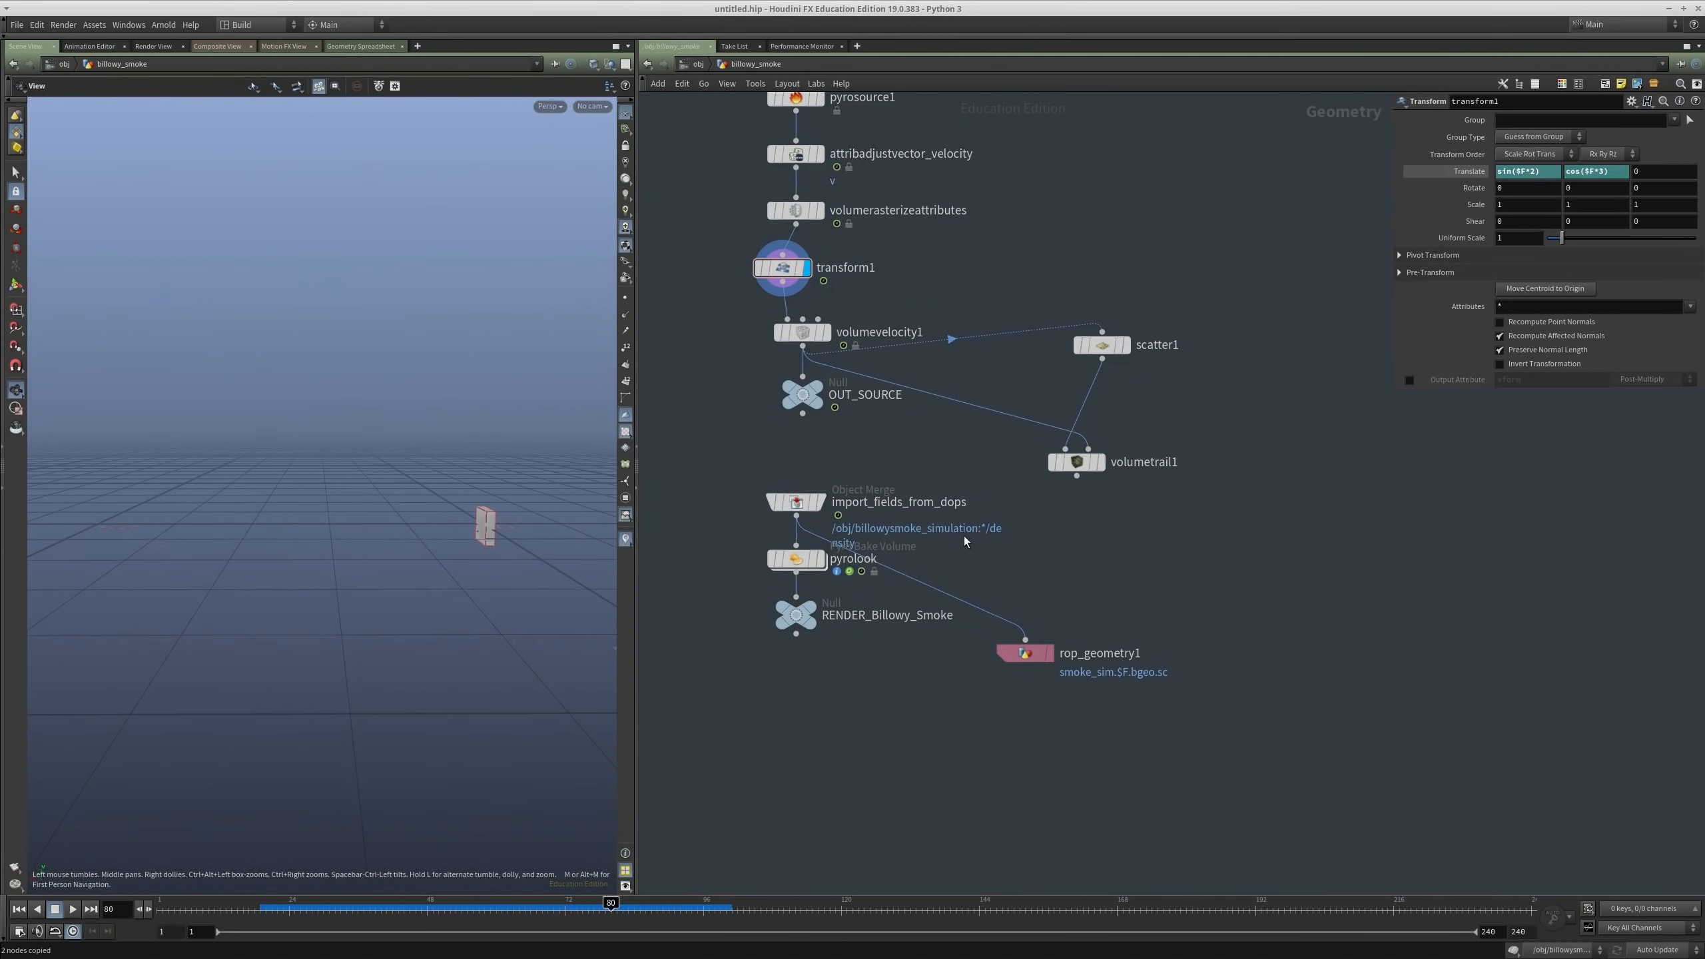
Step: Add a File node in the empty network area below rop_geometry1
middle_drag(1000, 680, 977, 556)
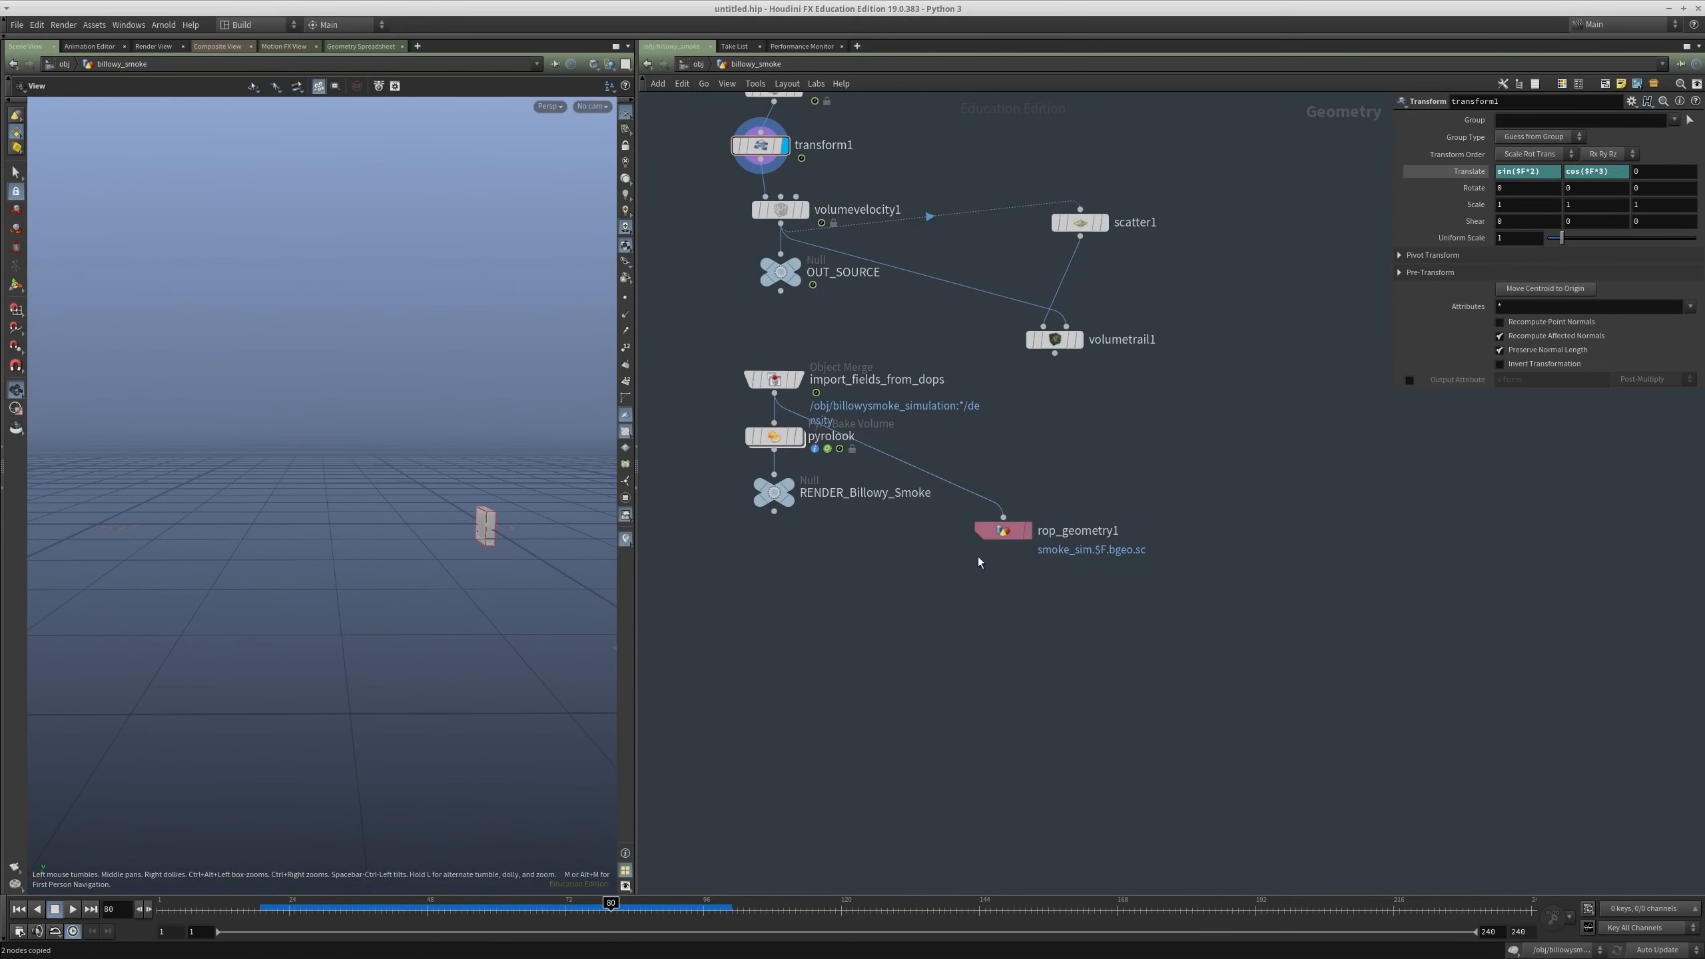
key(Tab)
key(Return)
click(944, 692)
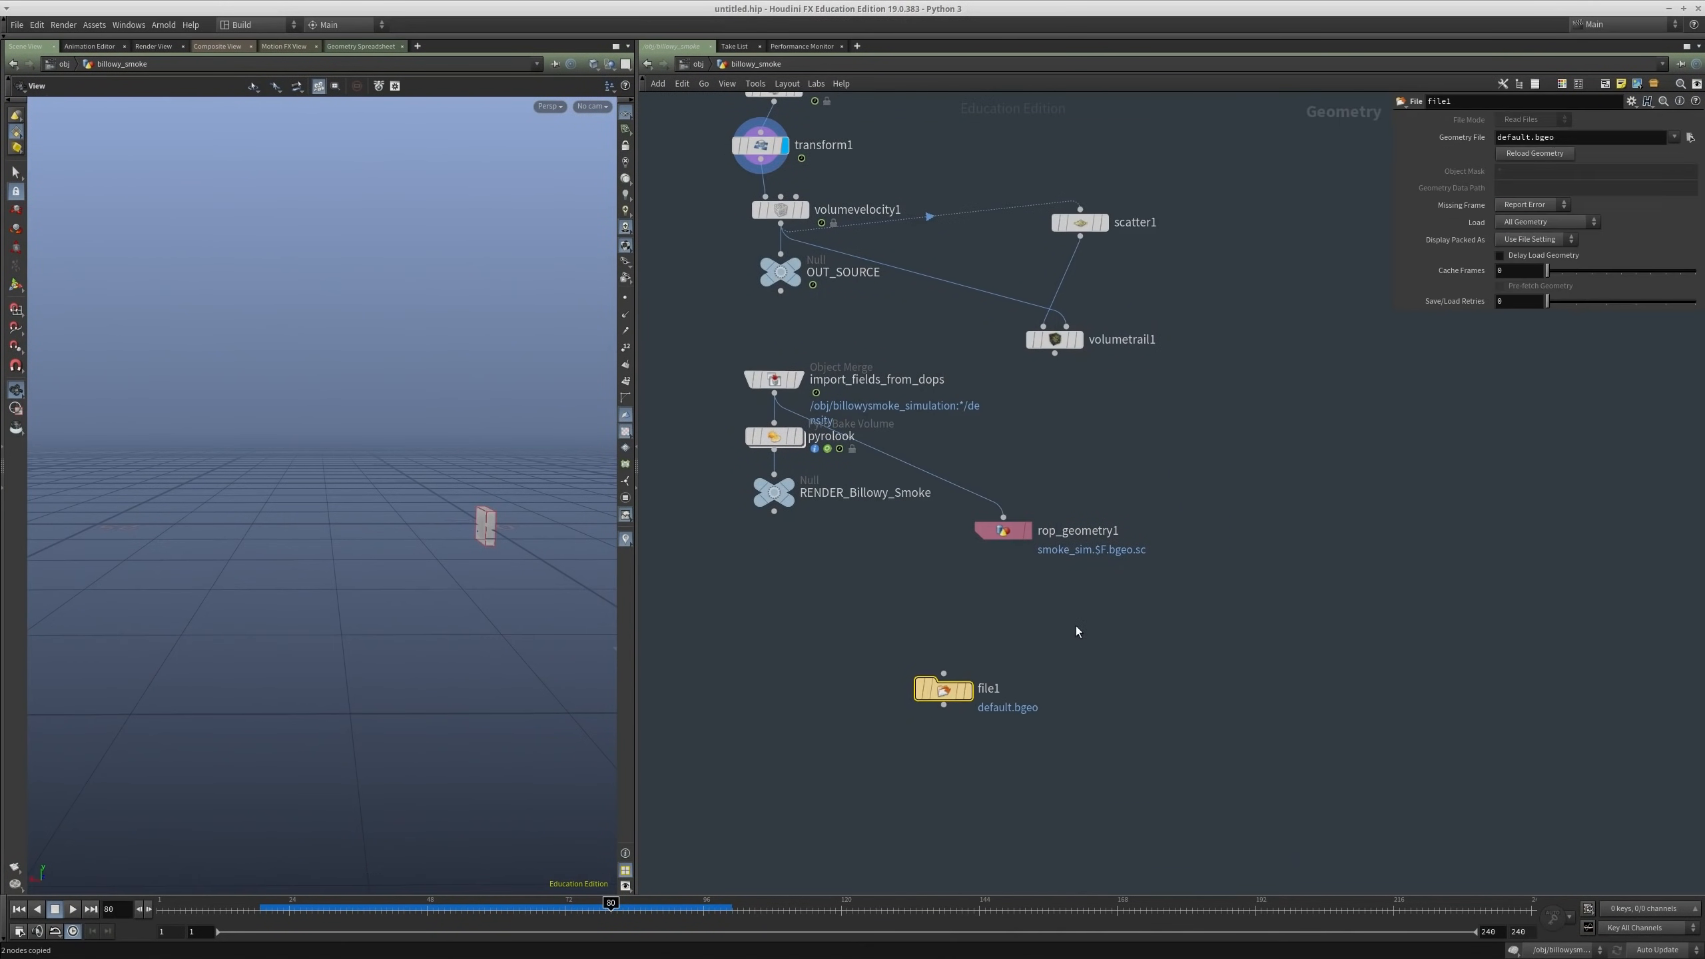
Step: Copy rop_geometry1's Output File parameter and paste it as a relative reference into file1's Geometry File
drag(1120, 632, 988, 489)
click(1516, 208)
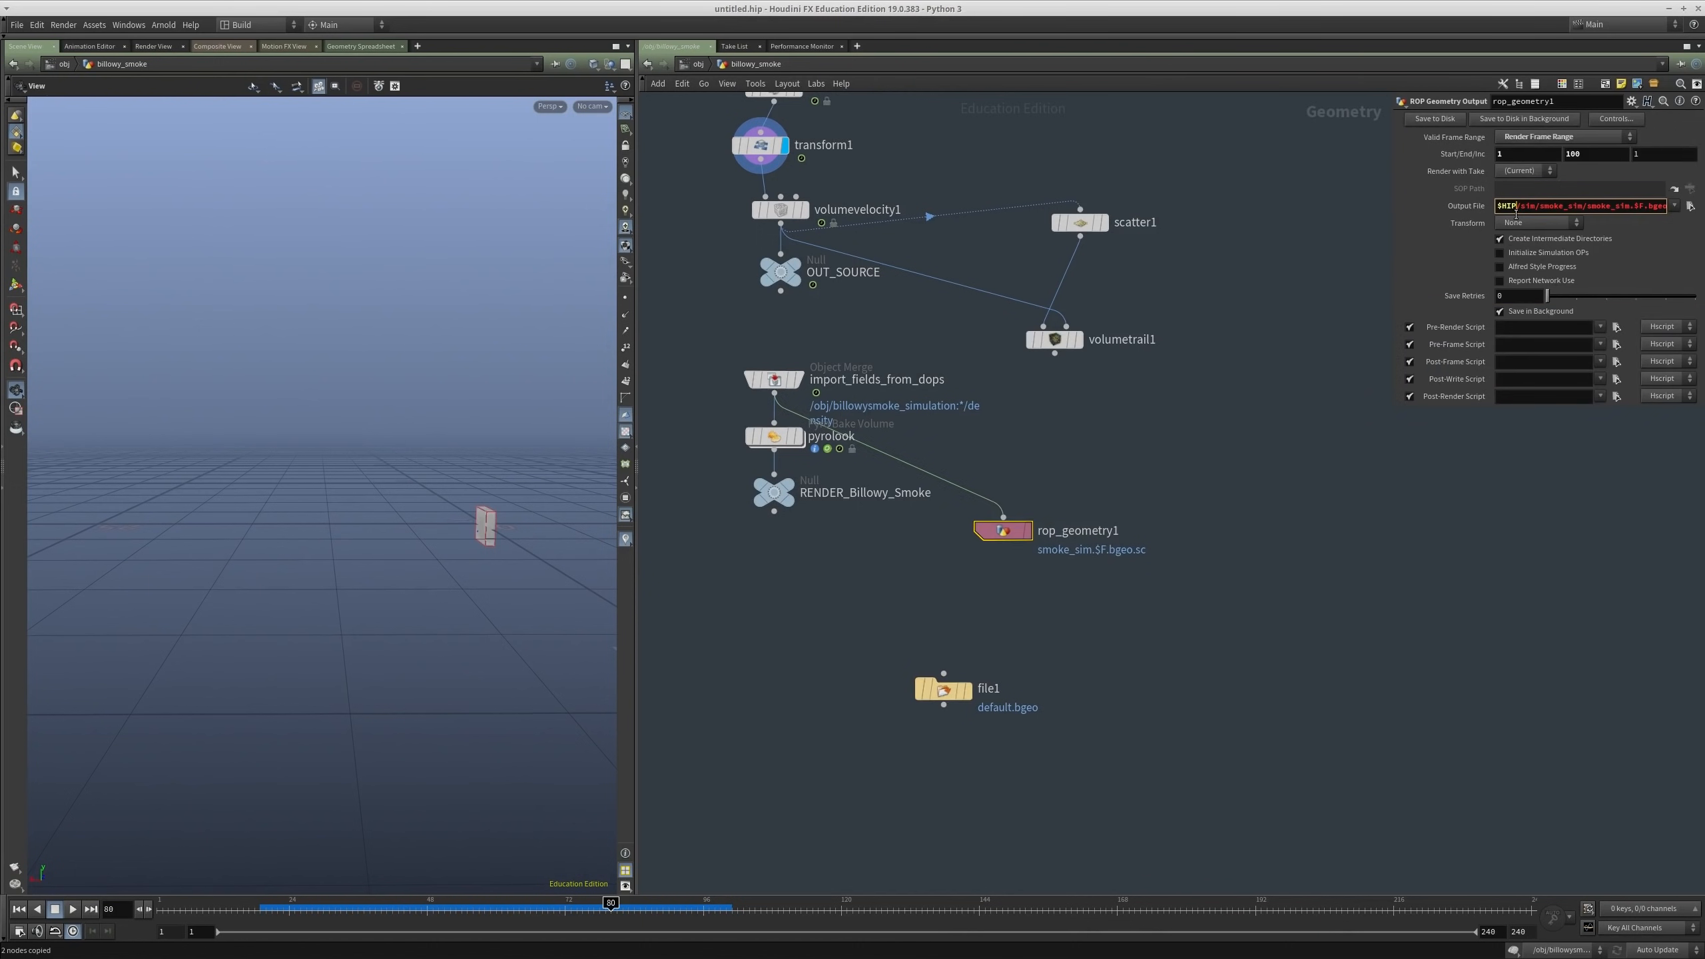
right_click(1463, 212)
click(1511, 322)
drag(1060, 742, 836, 619)
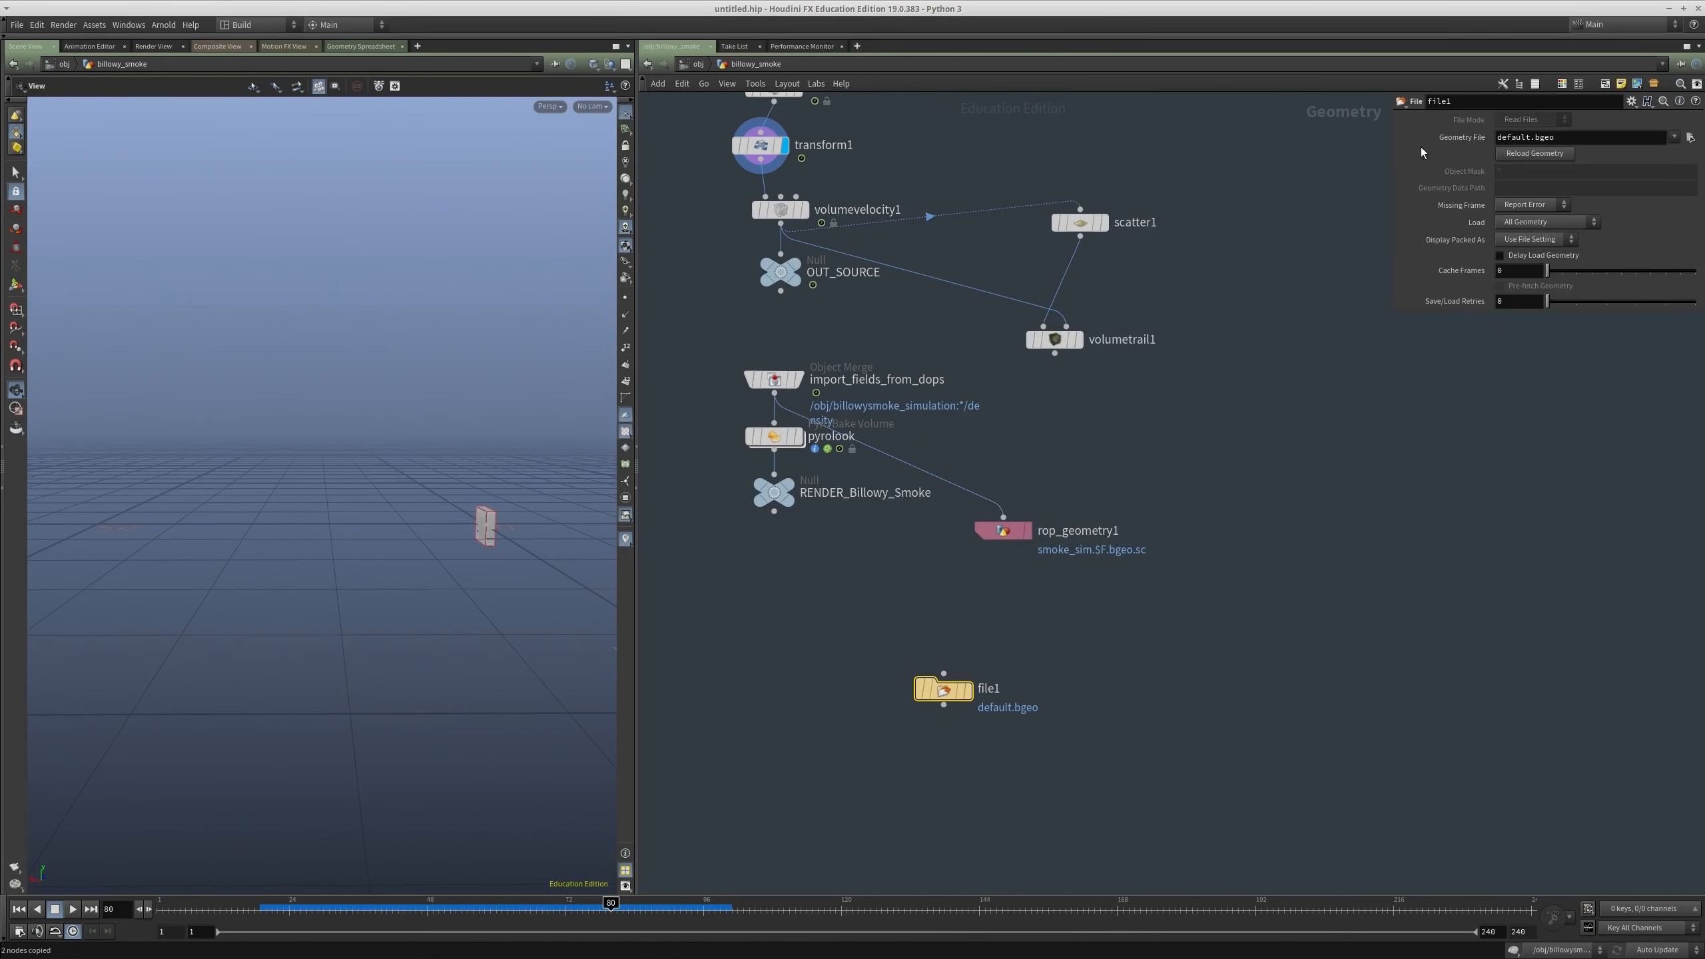
right_click(1479, 139)
click(1540, 277)
Step: Display file1, go to frame 53, examine the loaded smoke from above, and check the node's info for its volume fields
middle_drag(1110, 565, 1103, 505)
click(961, 631)
drag(186, 915, 455, 913)
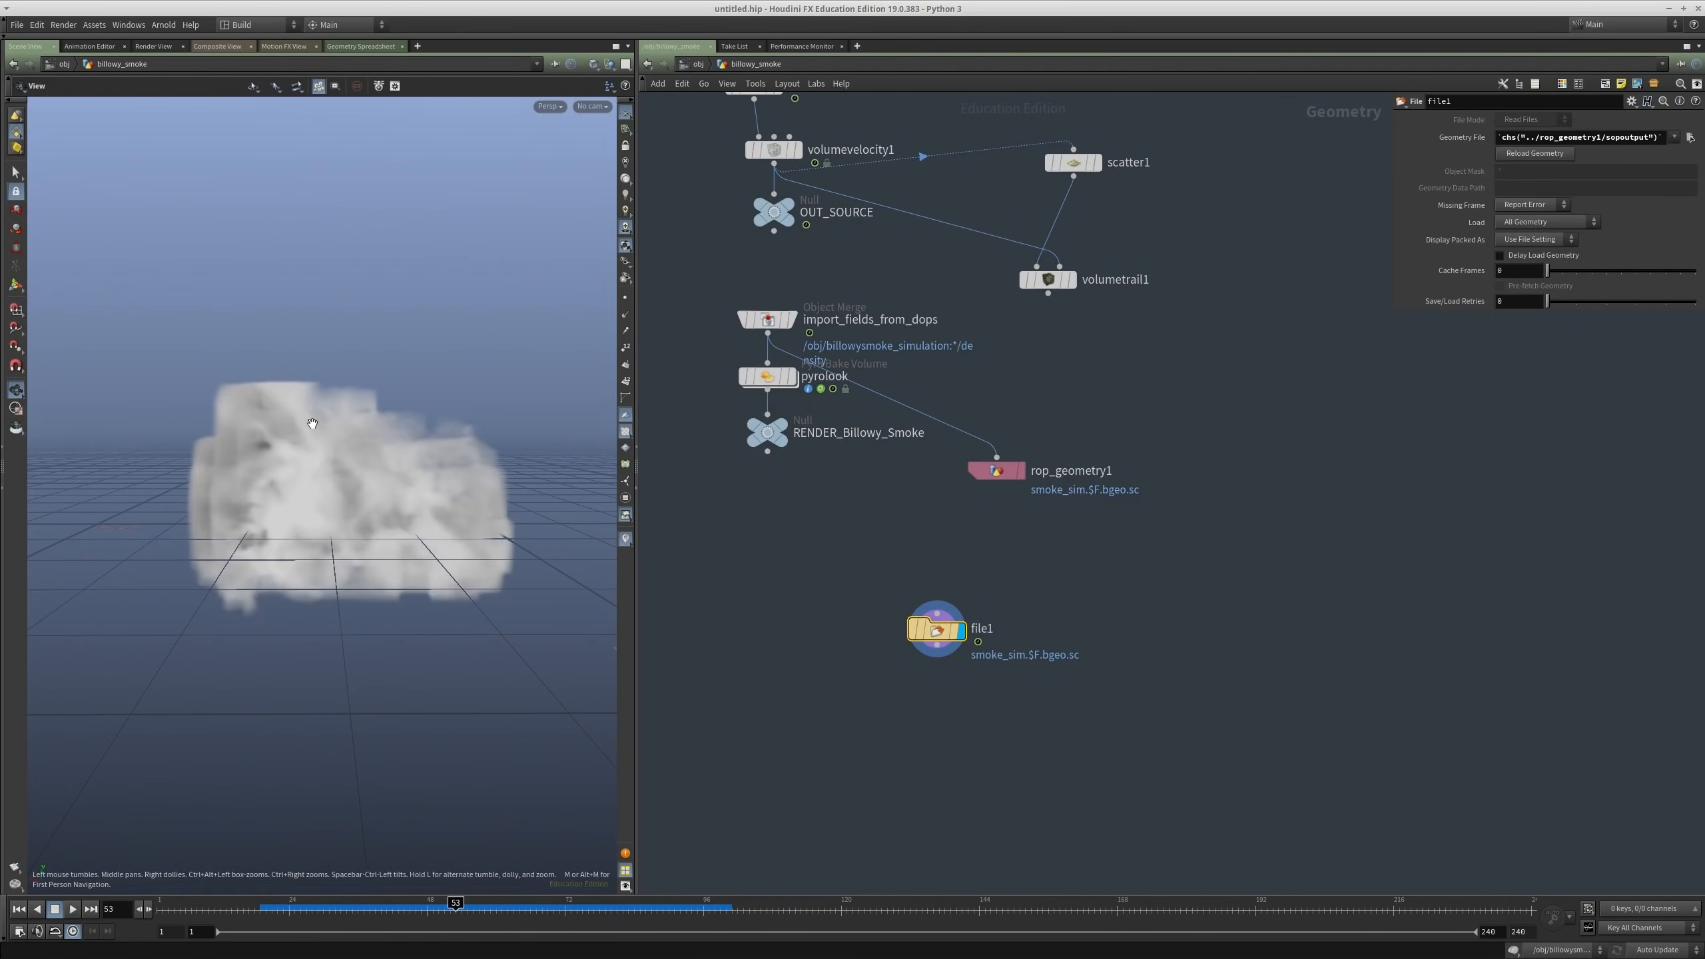
drag(312, 423, 373, 513)
middle_drag(923, 711, 910, 681)
middle_drag(925, 603, 991, 581)
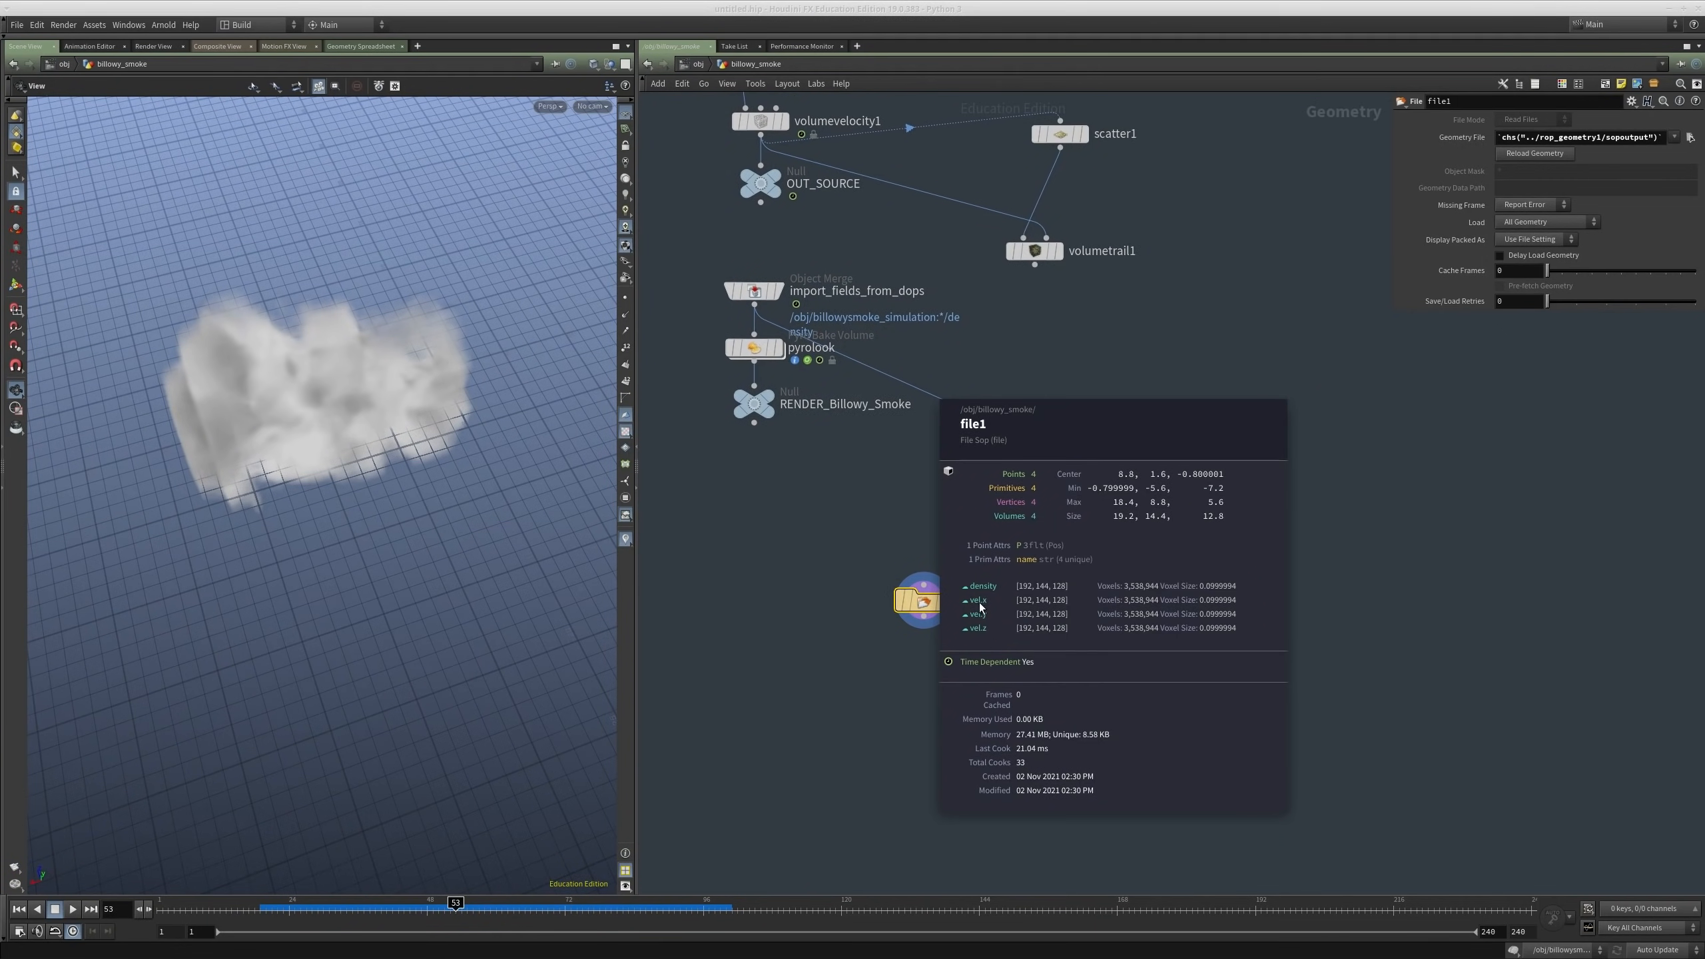
Step: Add a Visibility node below file1 and connect it to the output of file1
key(Tab)
text(visib)
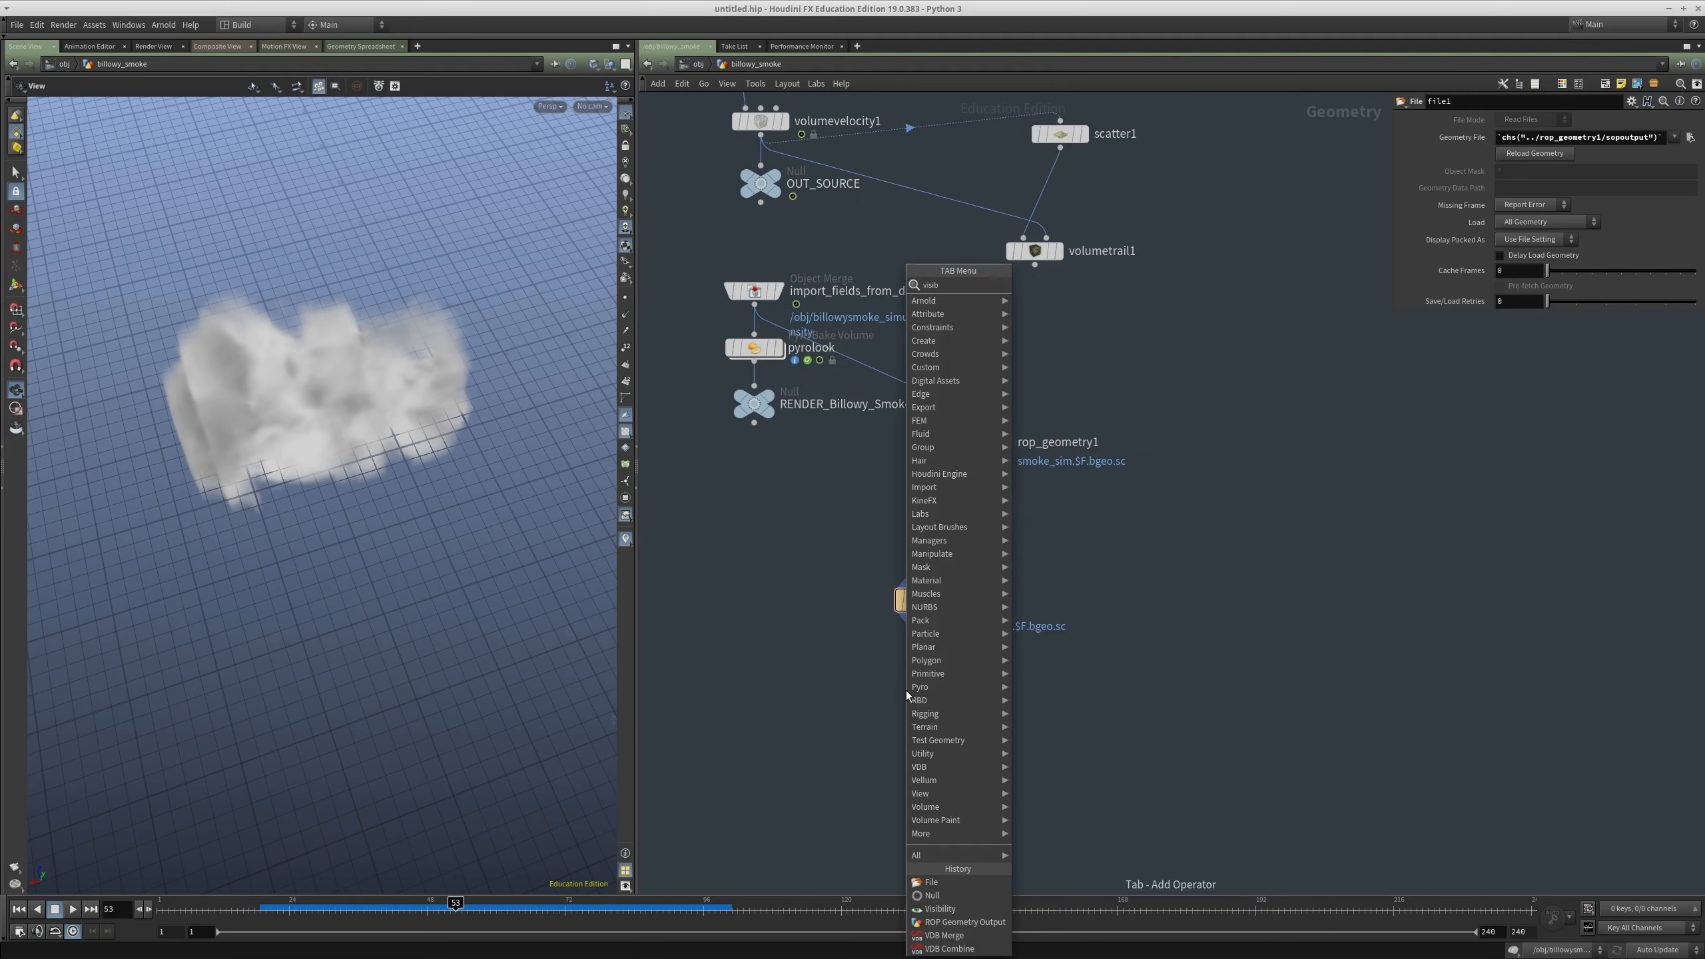
key(Return)
click(923, 616)
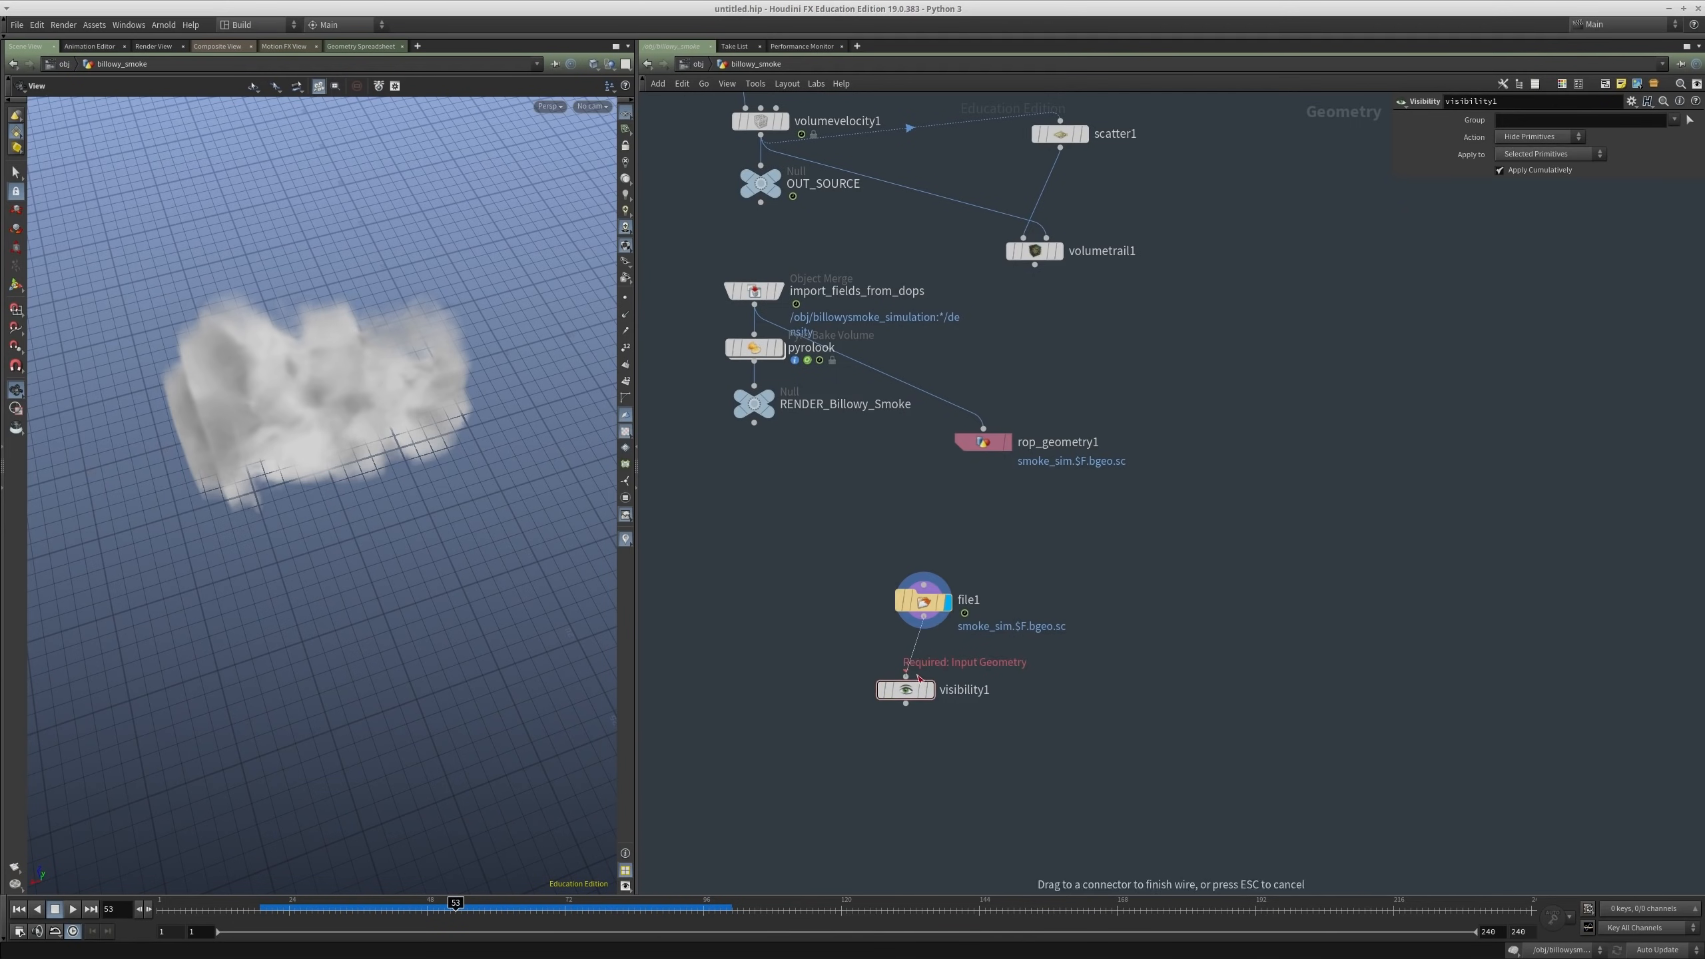
click(917, 678)
click(1674, 120)
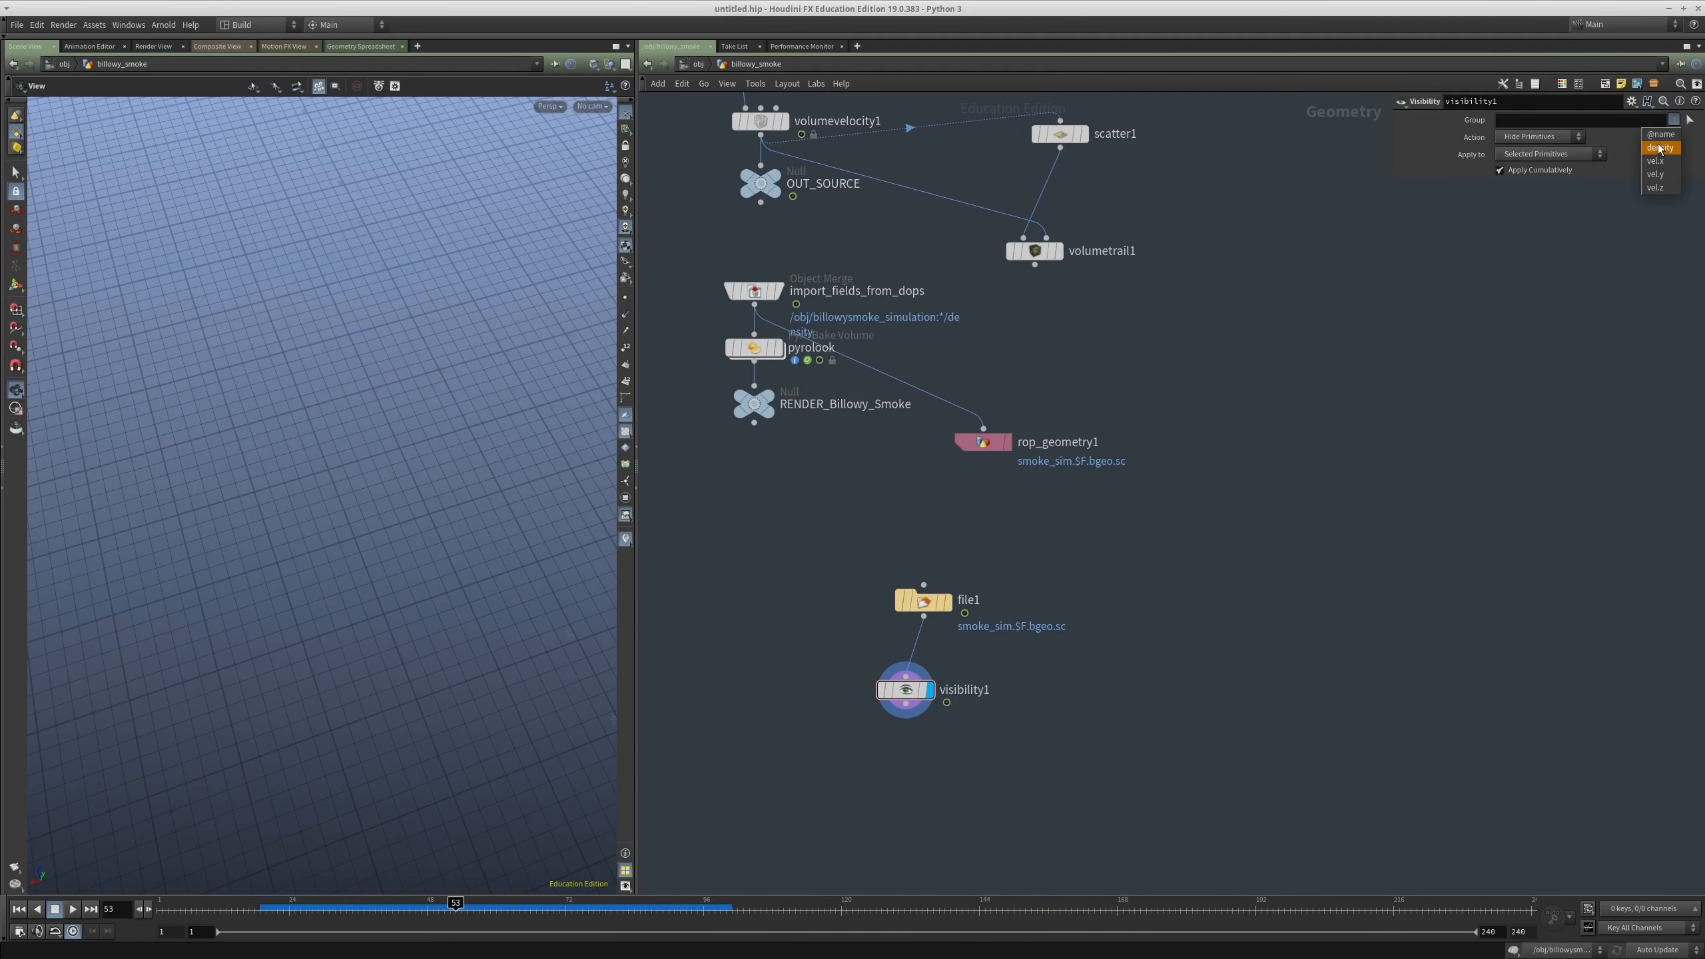
click(1659, 148)
click(1542, 155)
click(1530, 176)
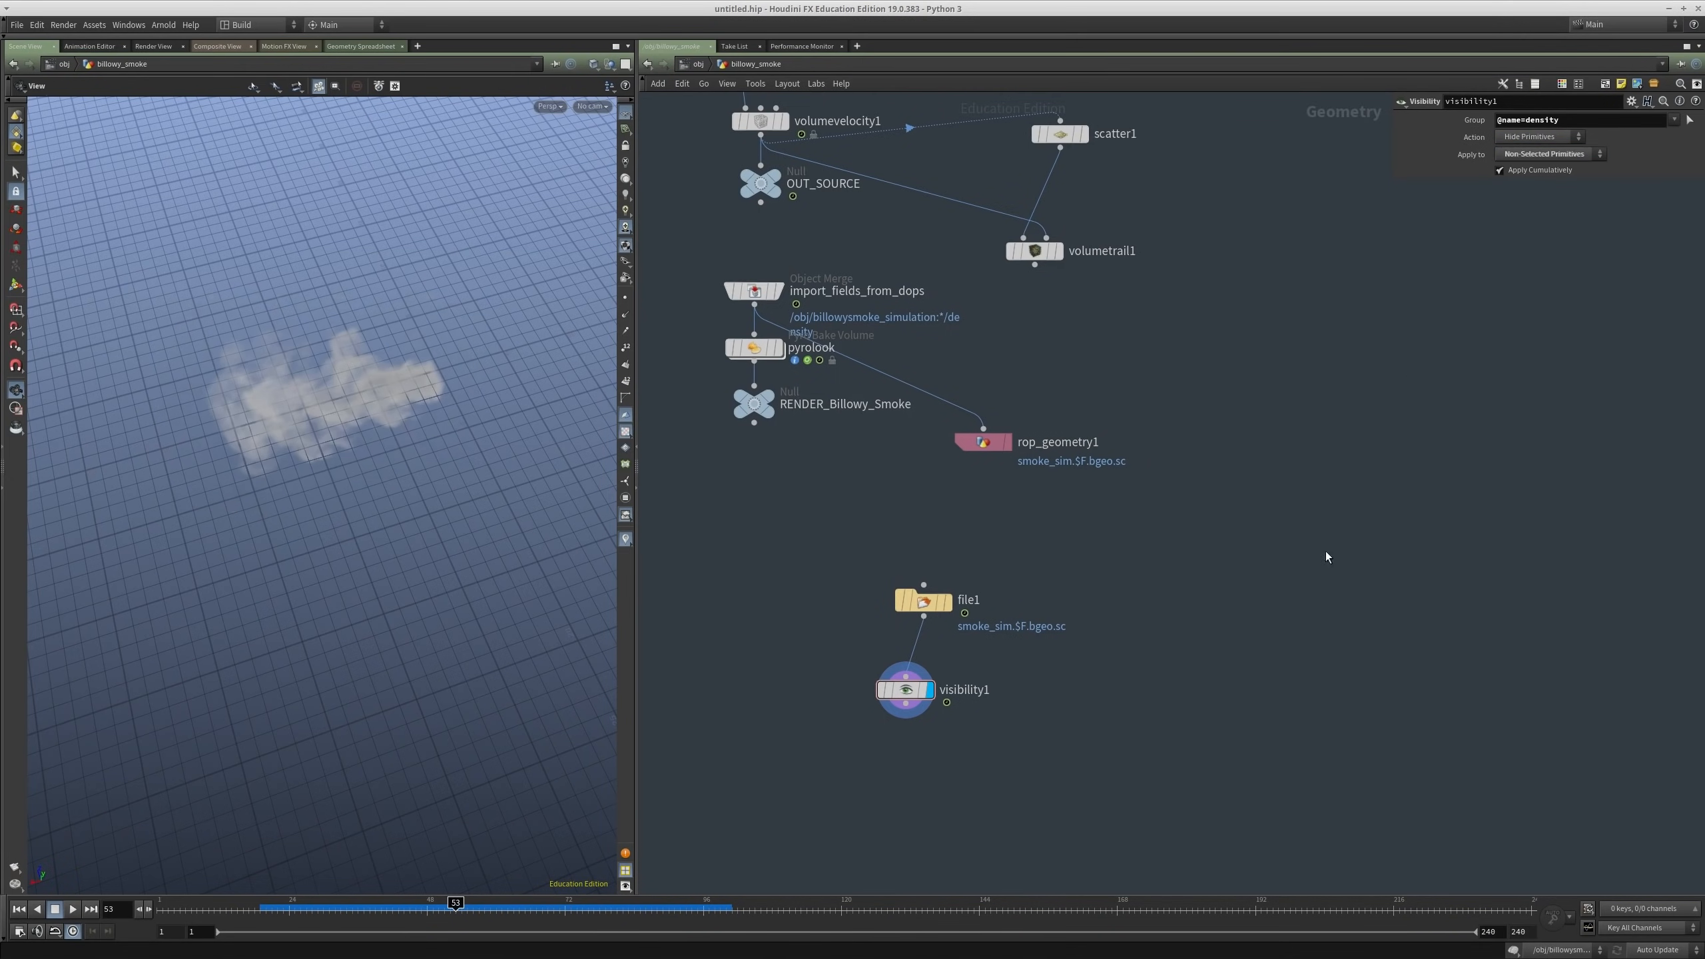
Step: Show the smoke from the side and hide the viewport's reference grid
middle_drag(1328, 556, 1342, 489)
drag(339, 499, 301, 503)
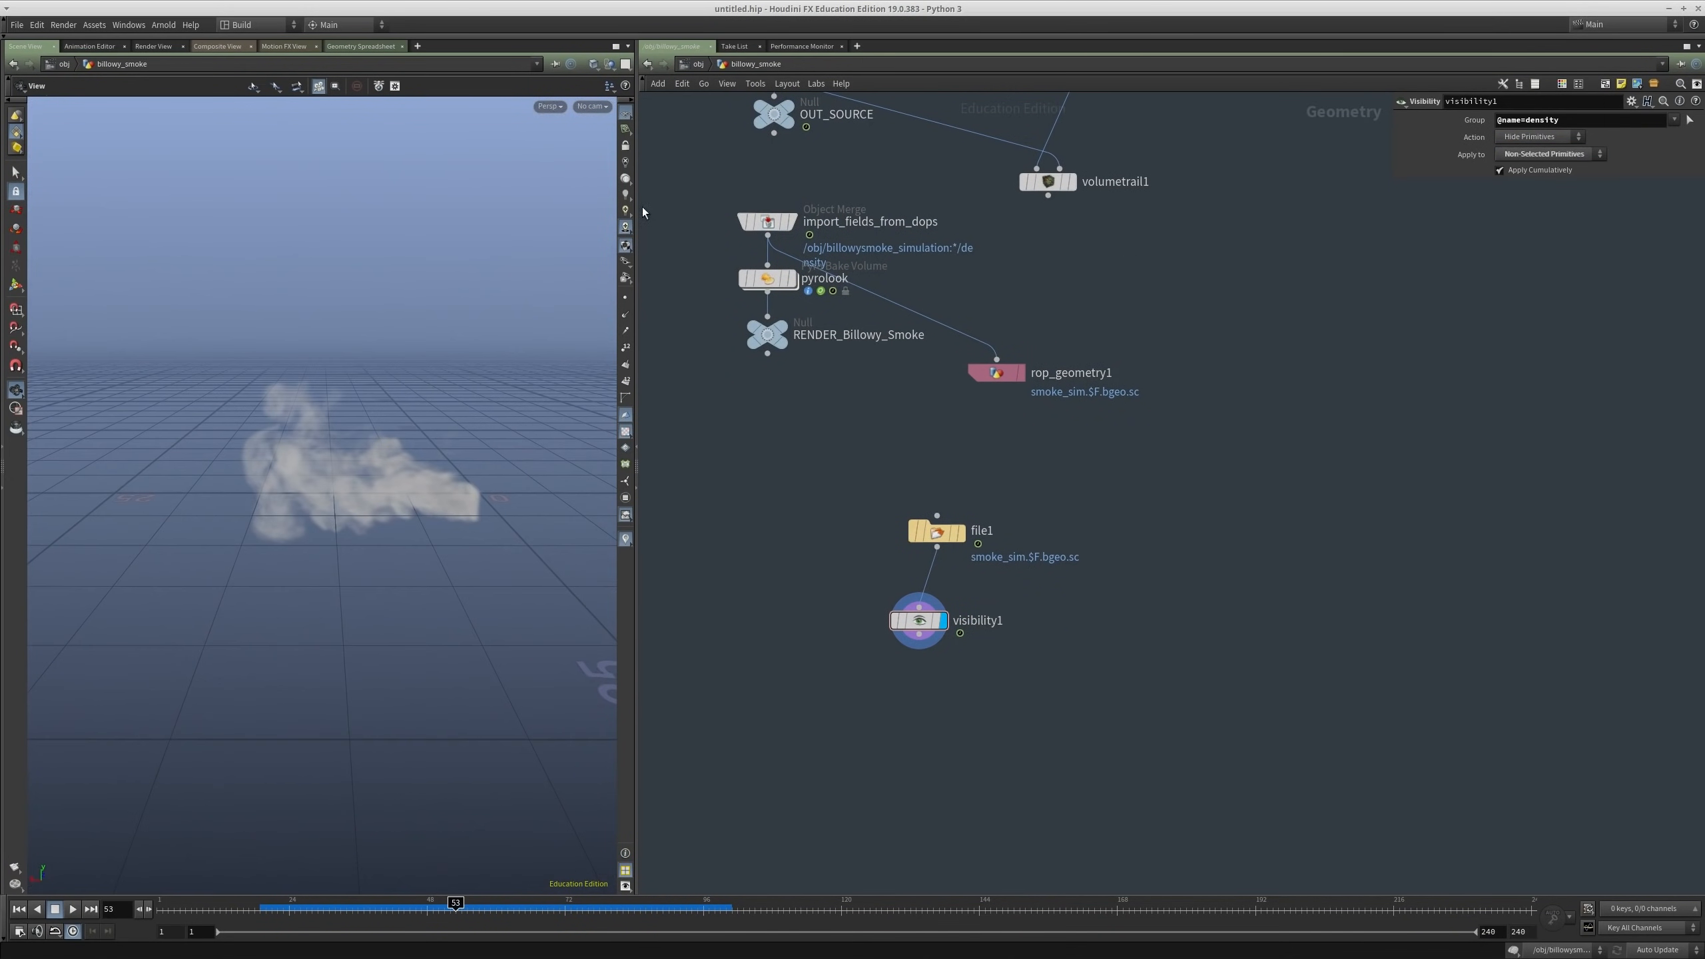
click(626, 113)
Step: Play the cached smoke from the first frame, then scrub to frame 76 and examine its shape
click(18, 909)
click(73, 909)
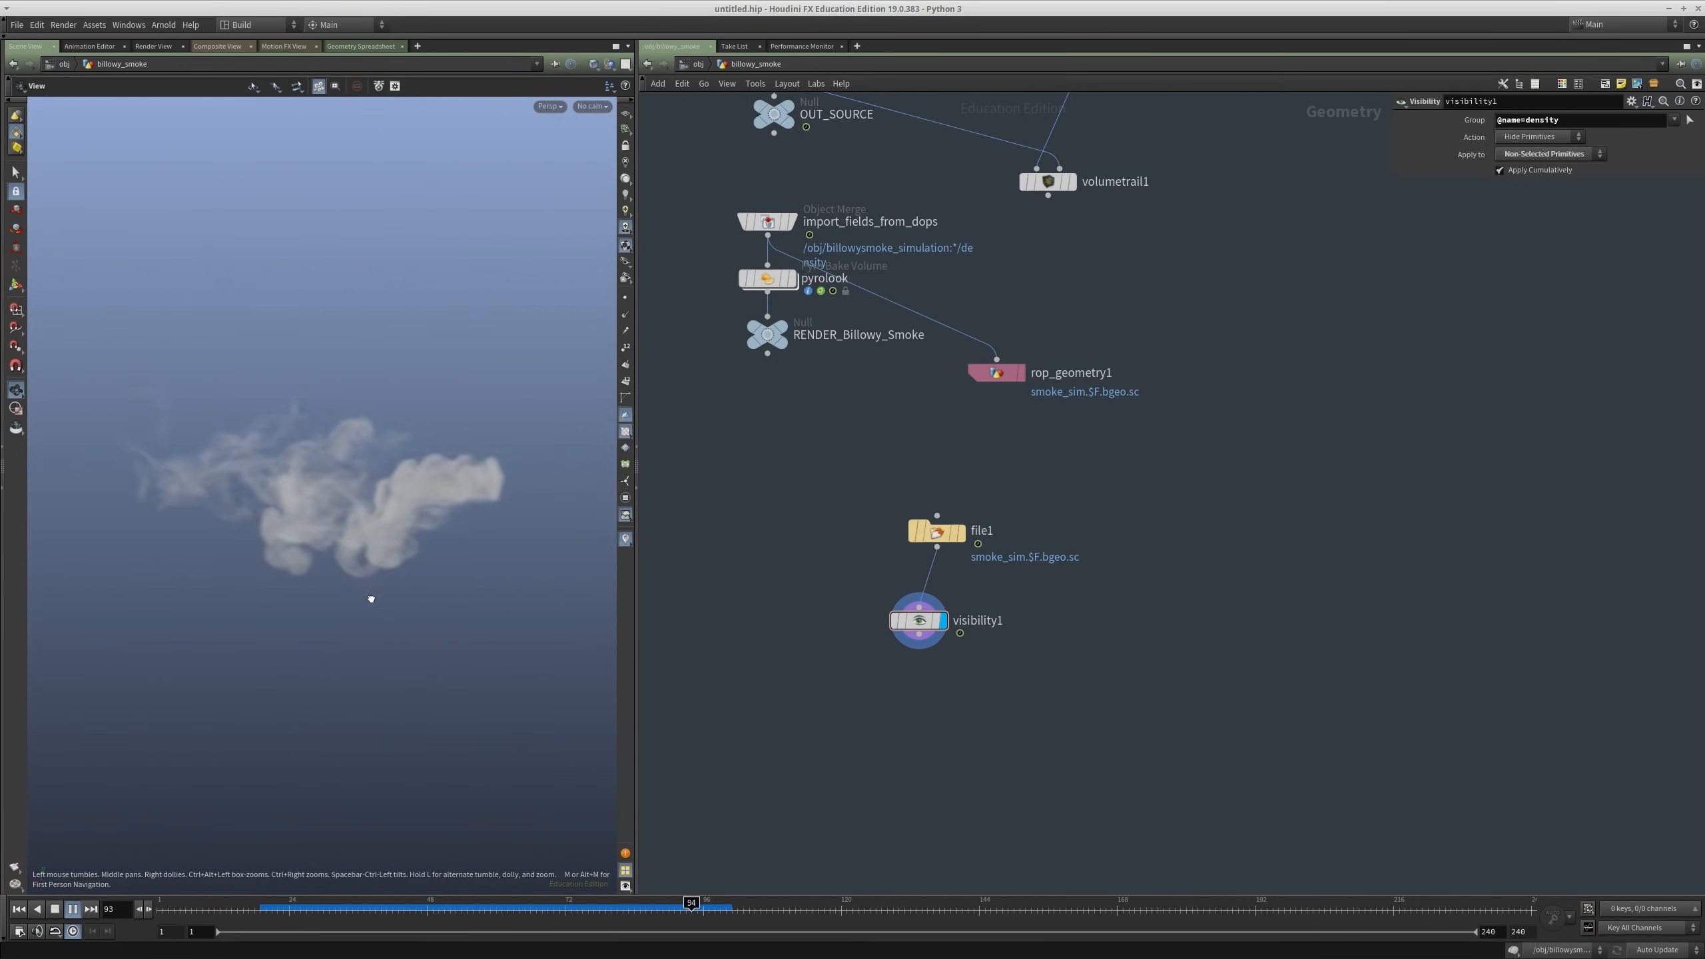
drag(201, 909, 547, 911)
drag(281, 538, 317, 546)
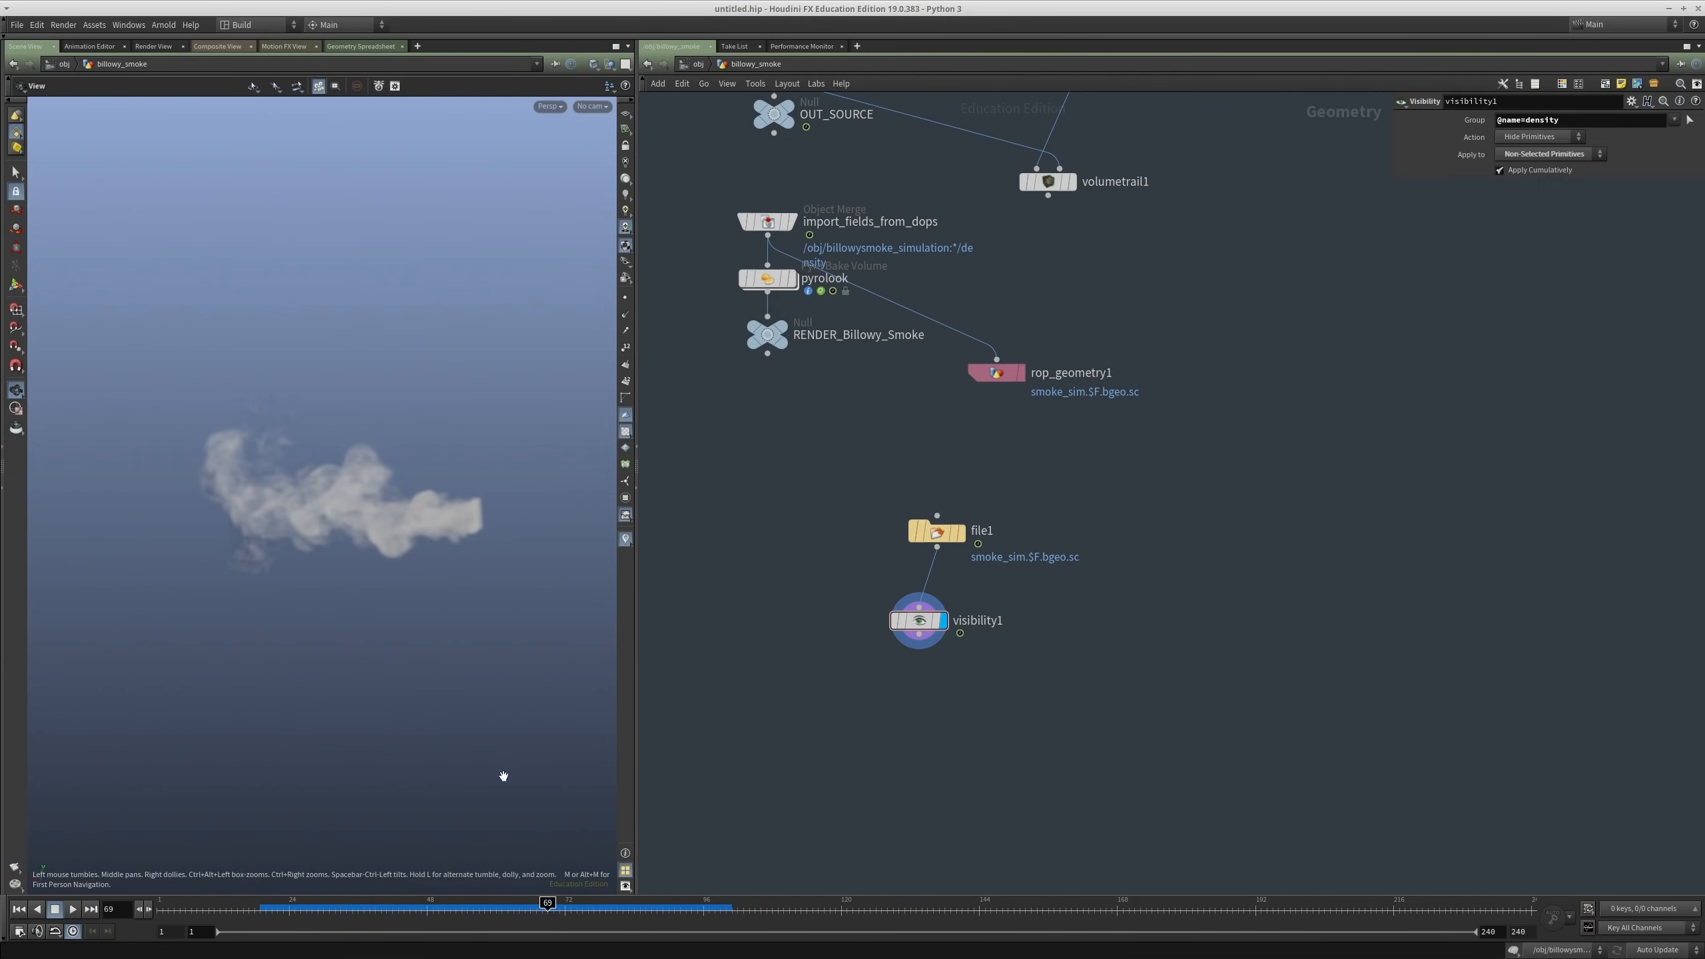
drag(548, 906, 588, 907)
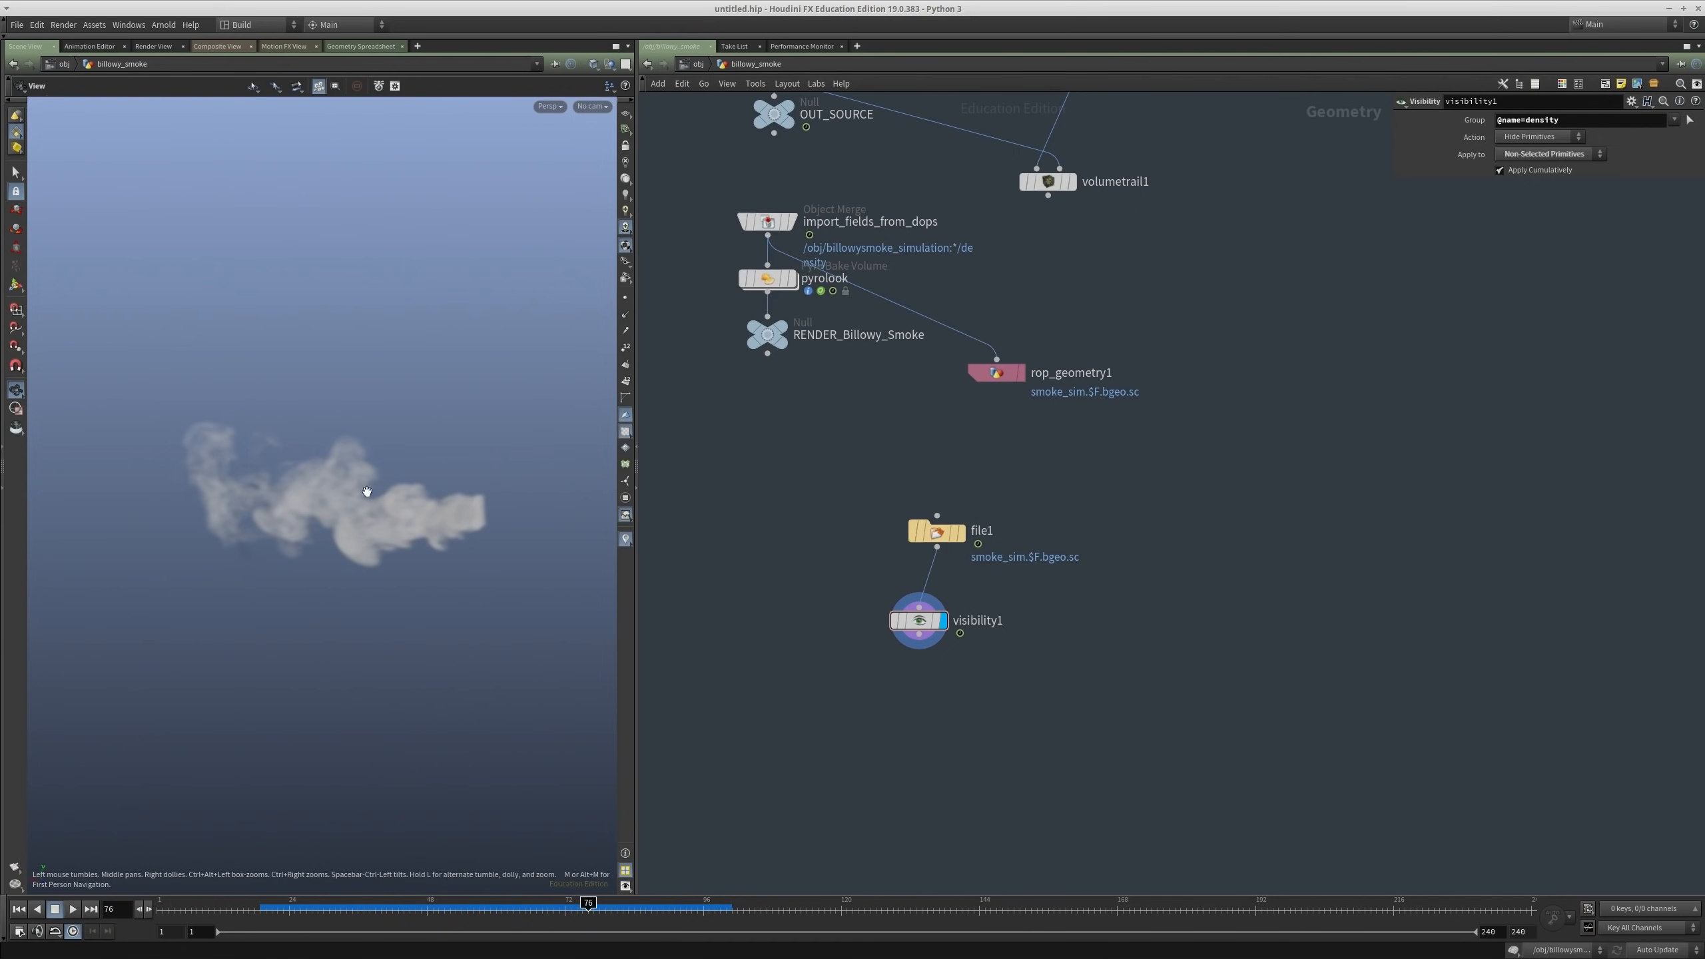
drag(367, 493, 327, 473)
Step: Check the node info of visibility1
middle_drag(900, 713, 939, 647)
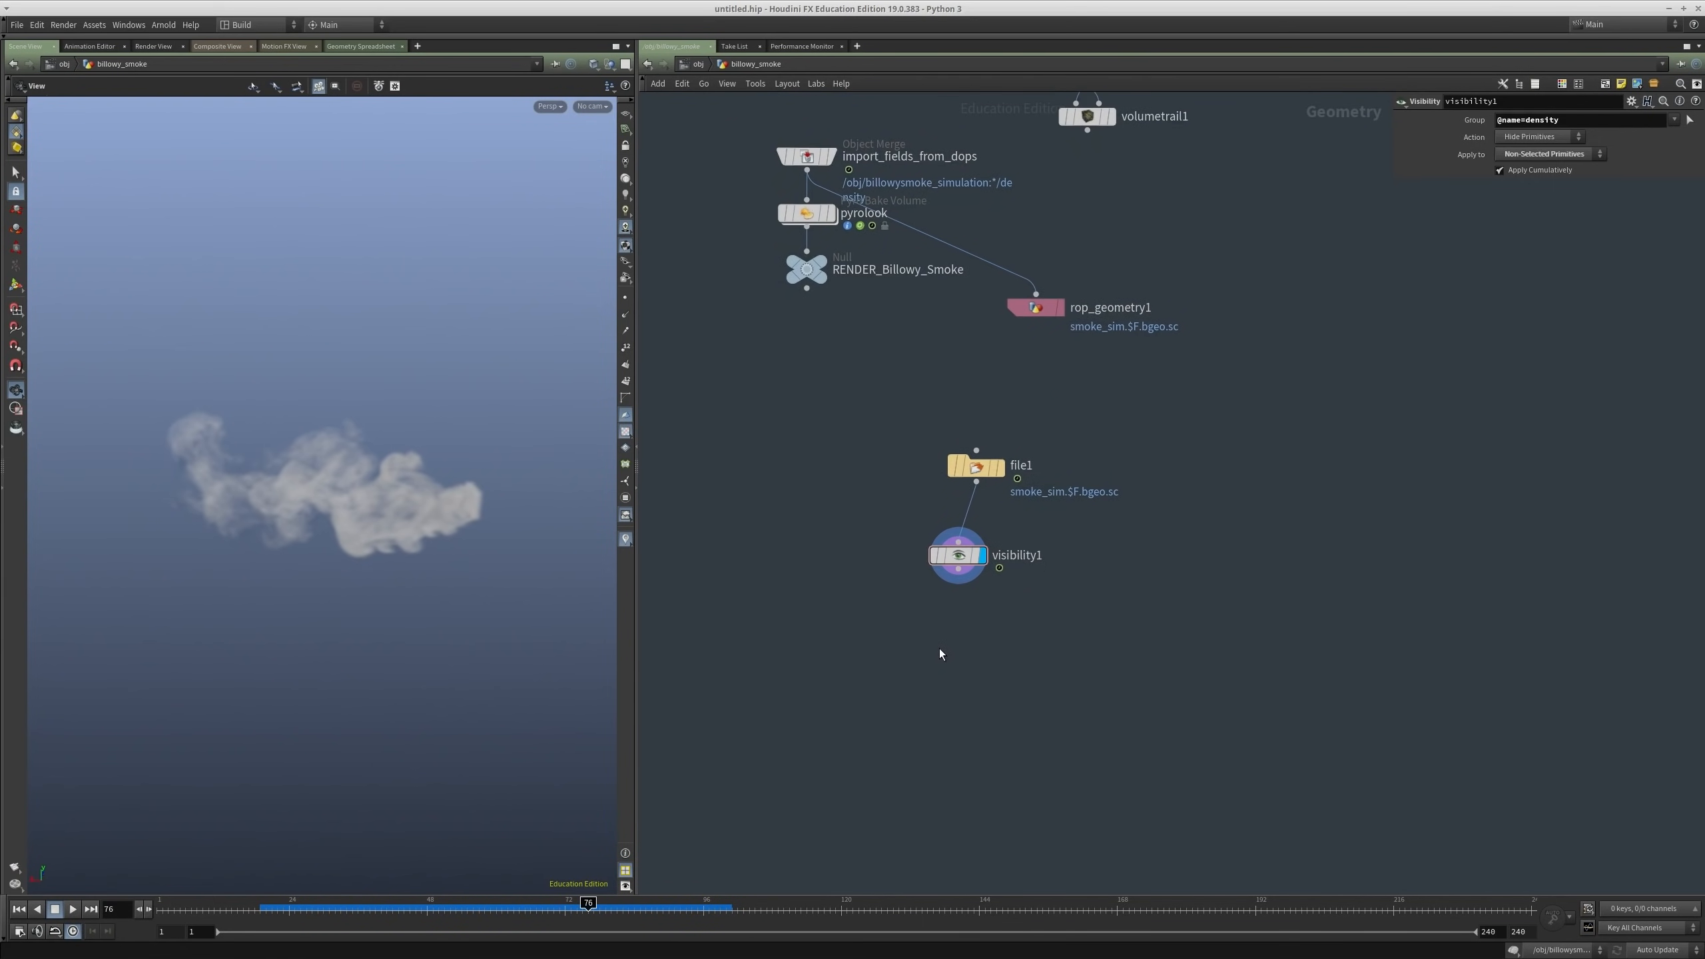
key(Tab)
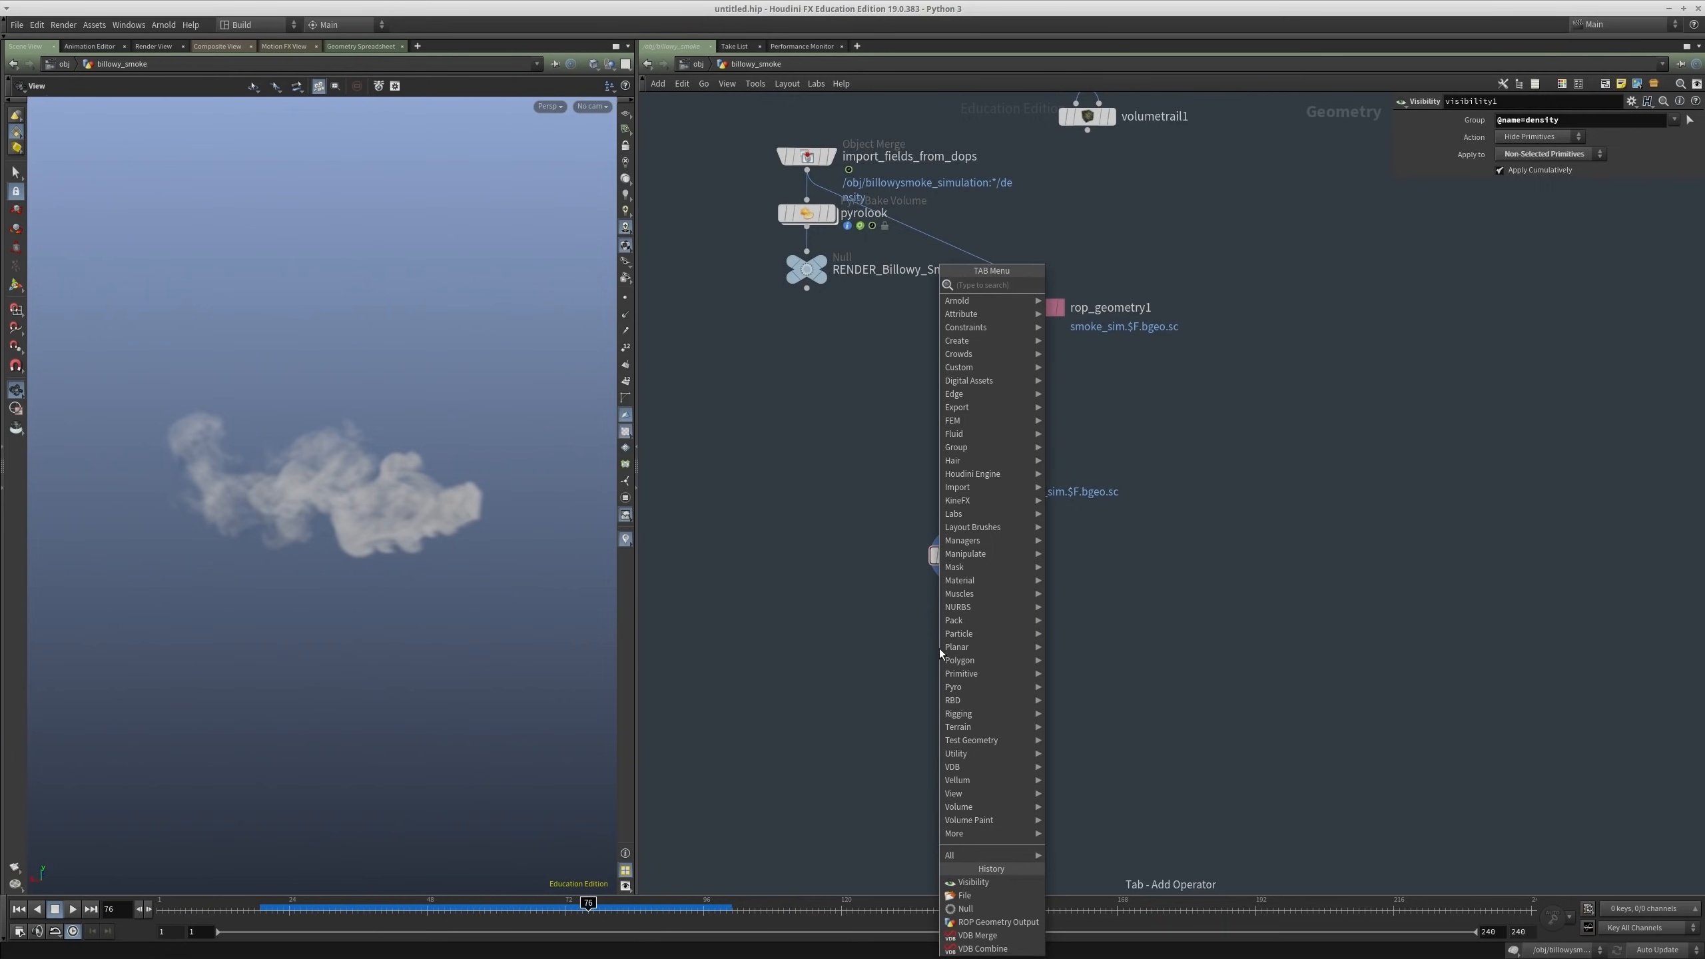
key(Escape)
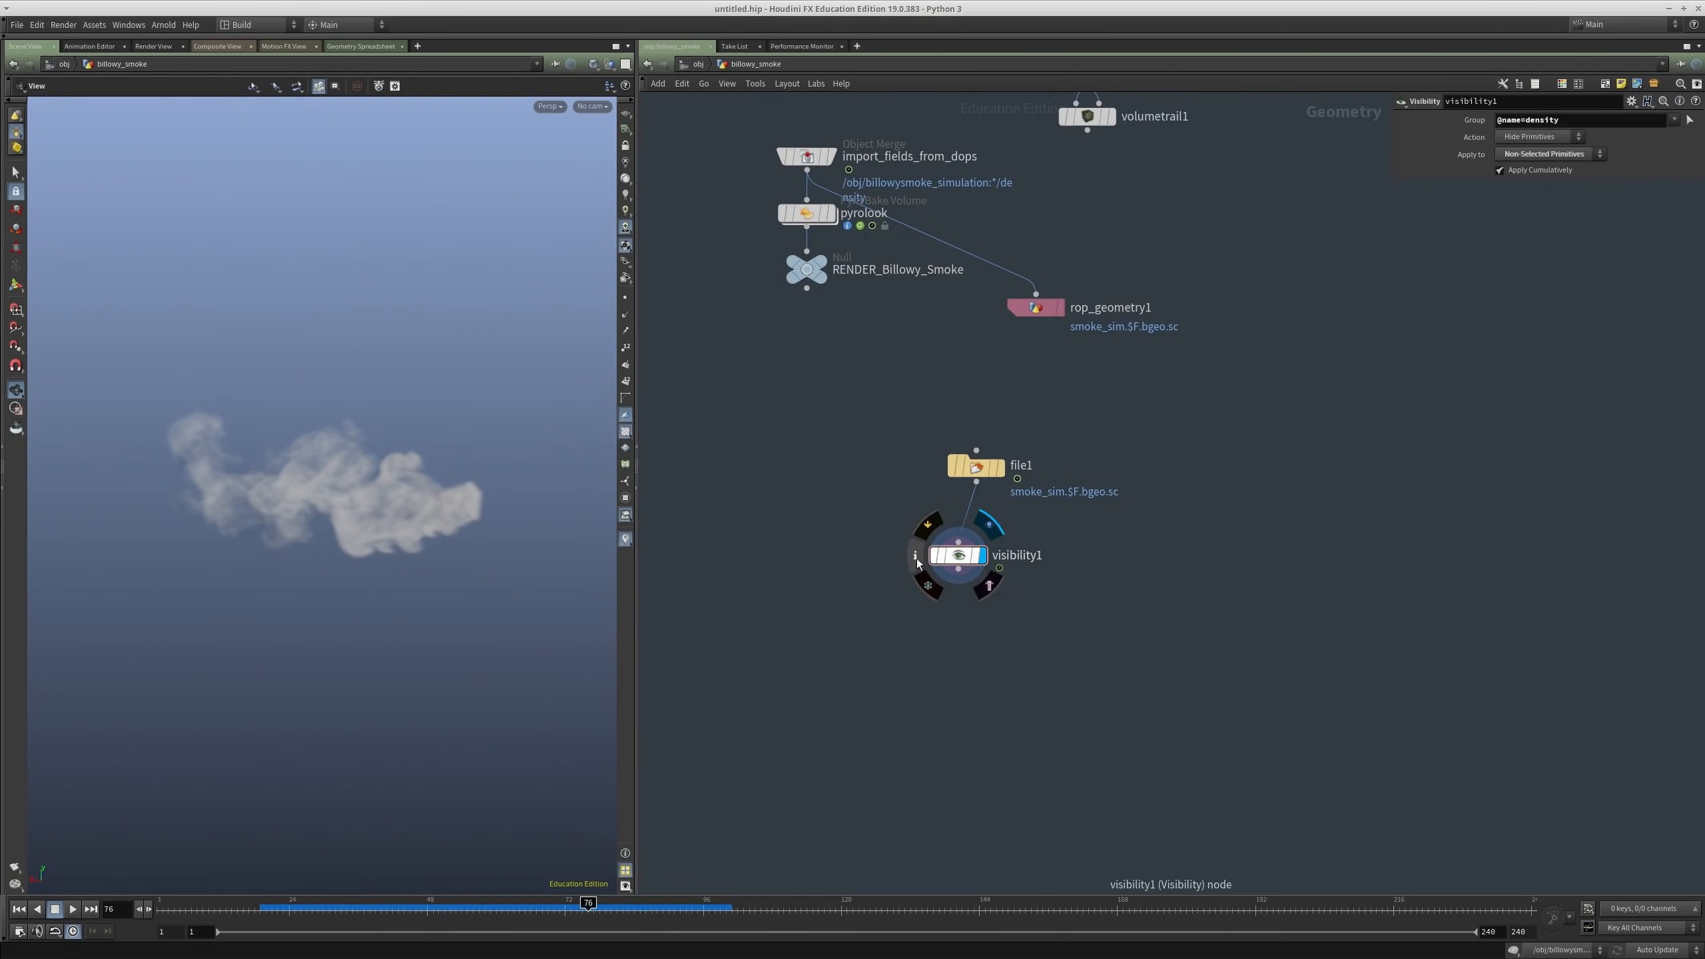
middle_click(960, 556)
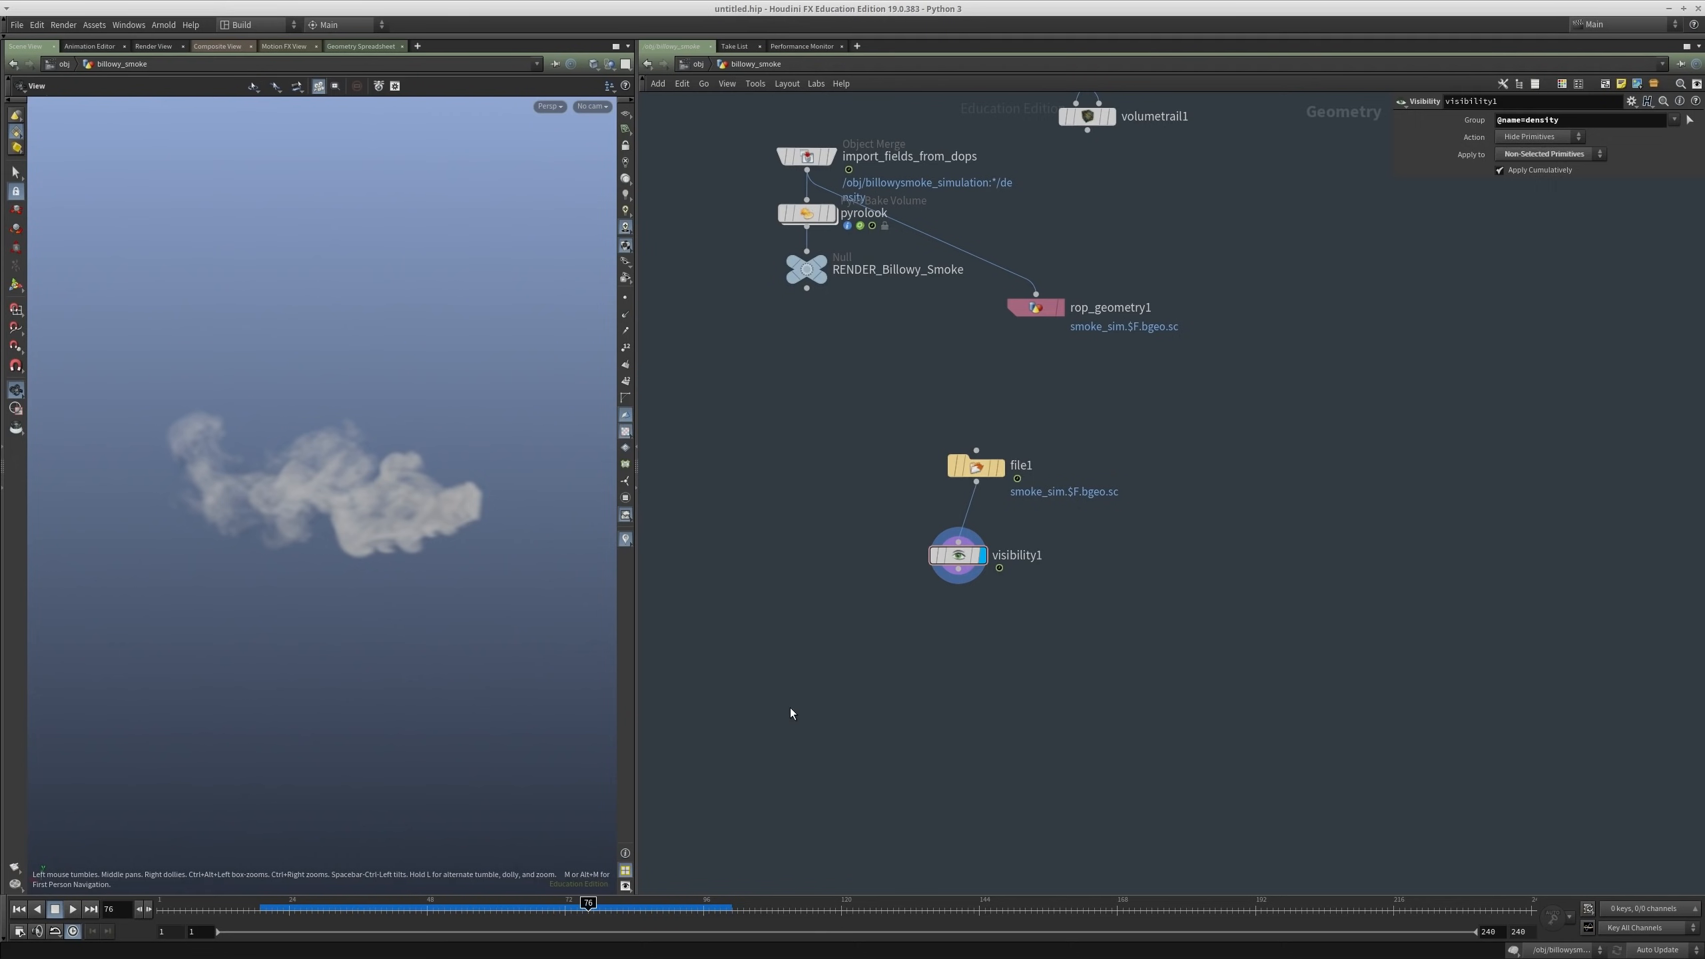
Step: Display volumevelocity1 and frame its source volume in the viewport to examine it
scroll(1018, 442, down, 5)
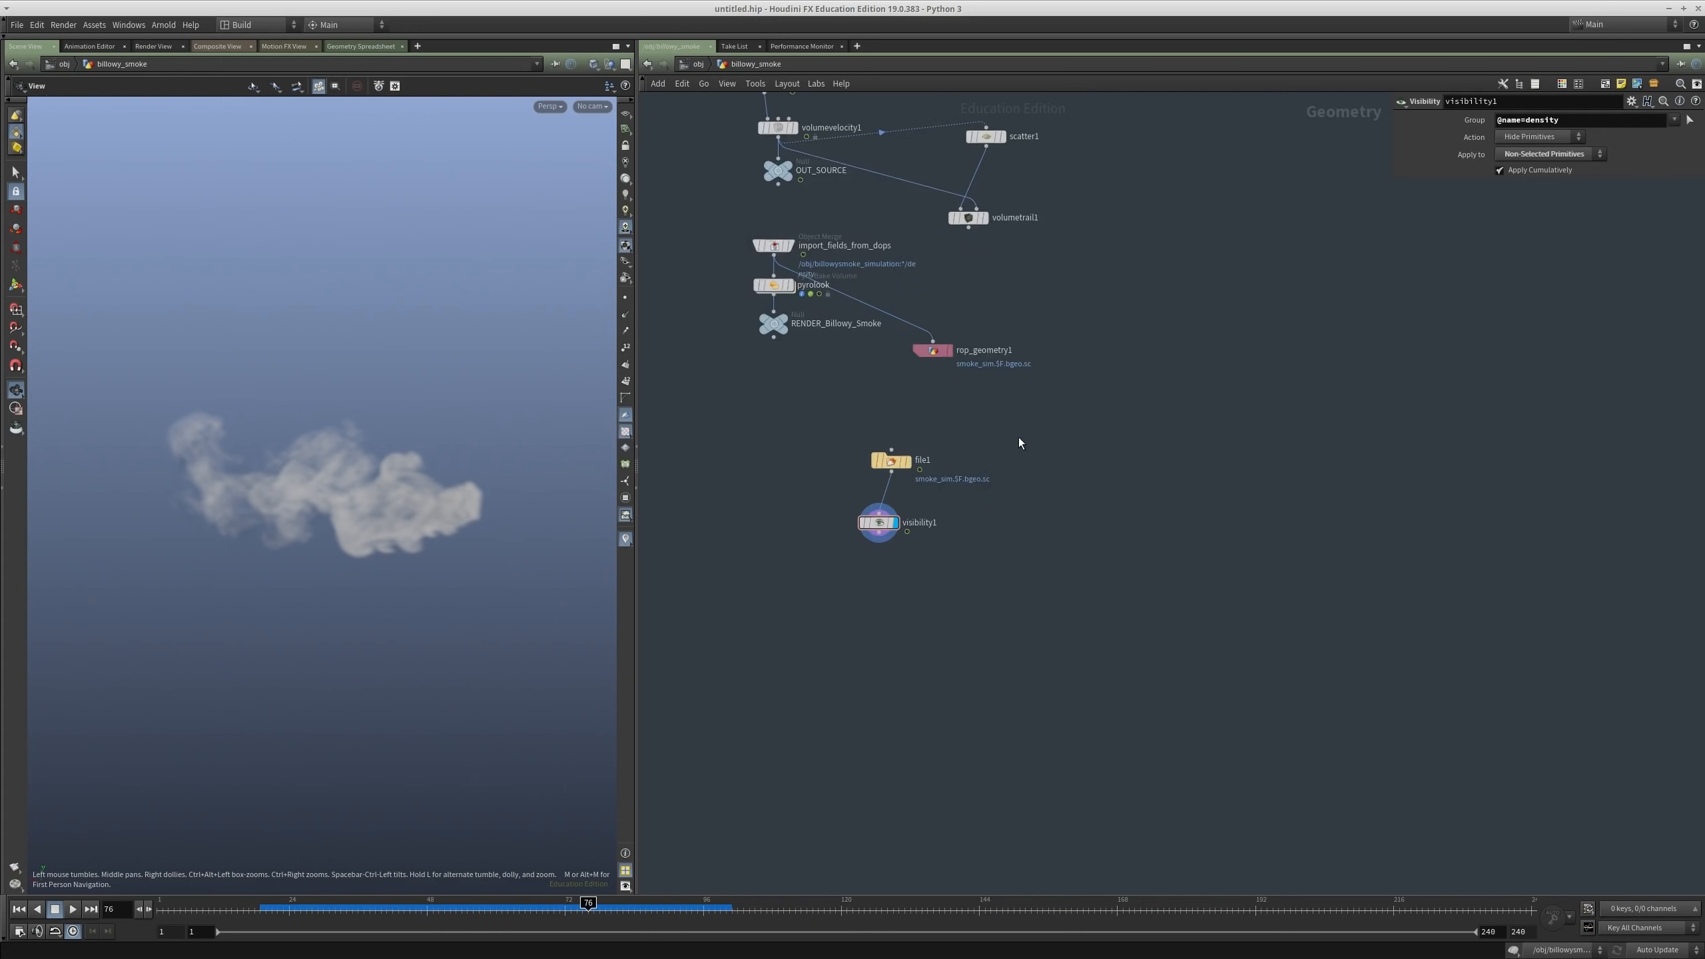
scroll(1022, 283, up, 4)
key(r)
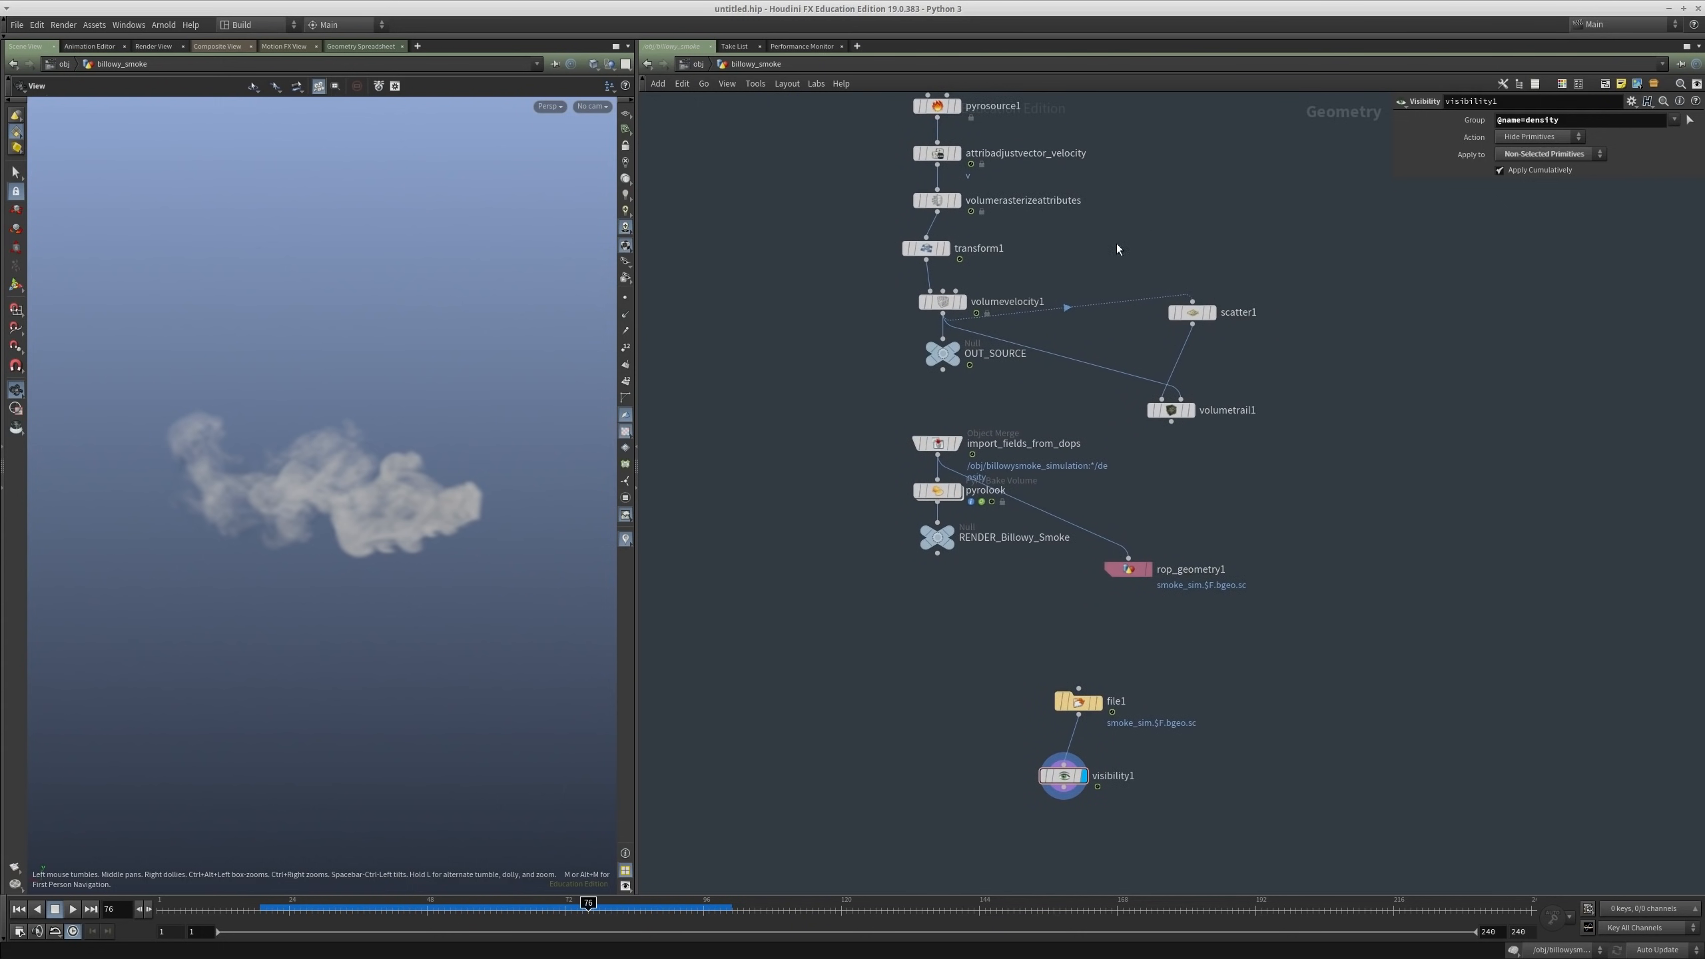
drag(1019, 278, 1060, 267)
key(space+f)
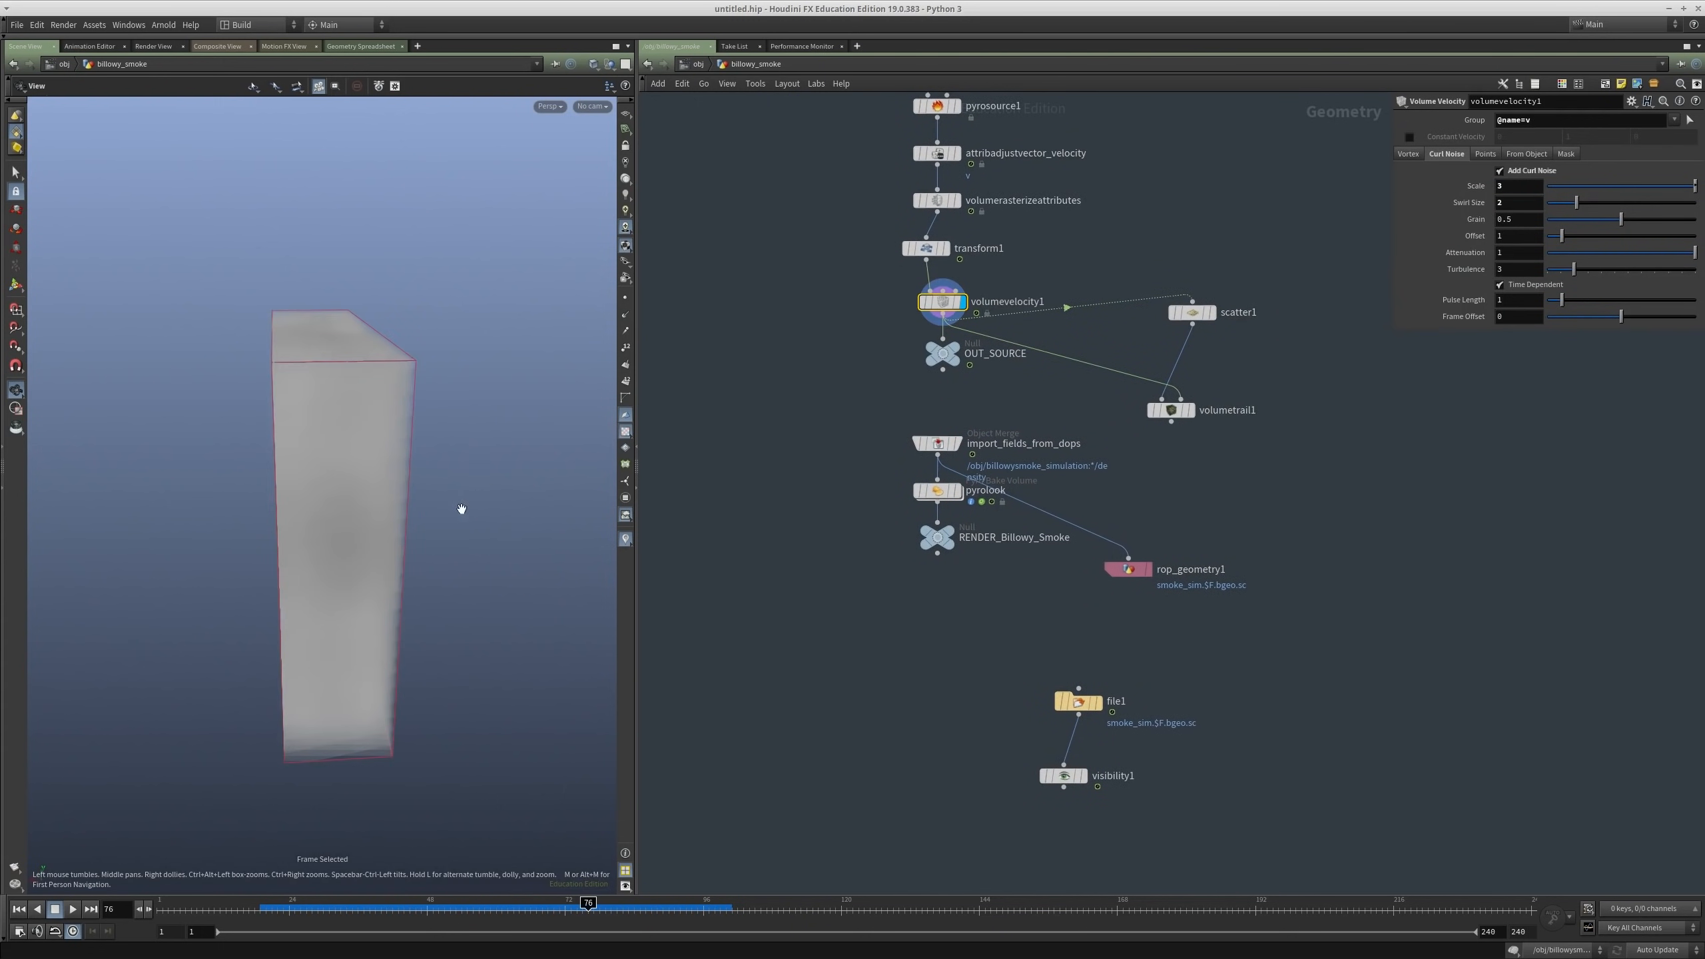
middle_drag(761, 479, 867, 441)
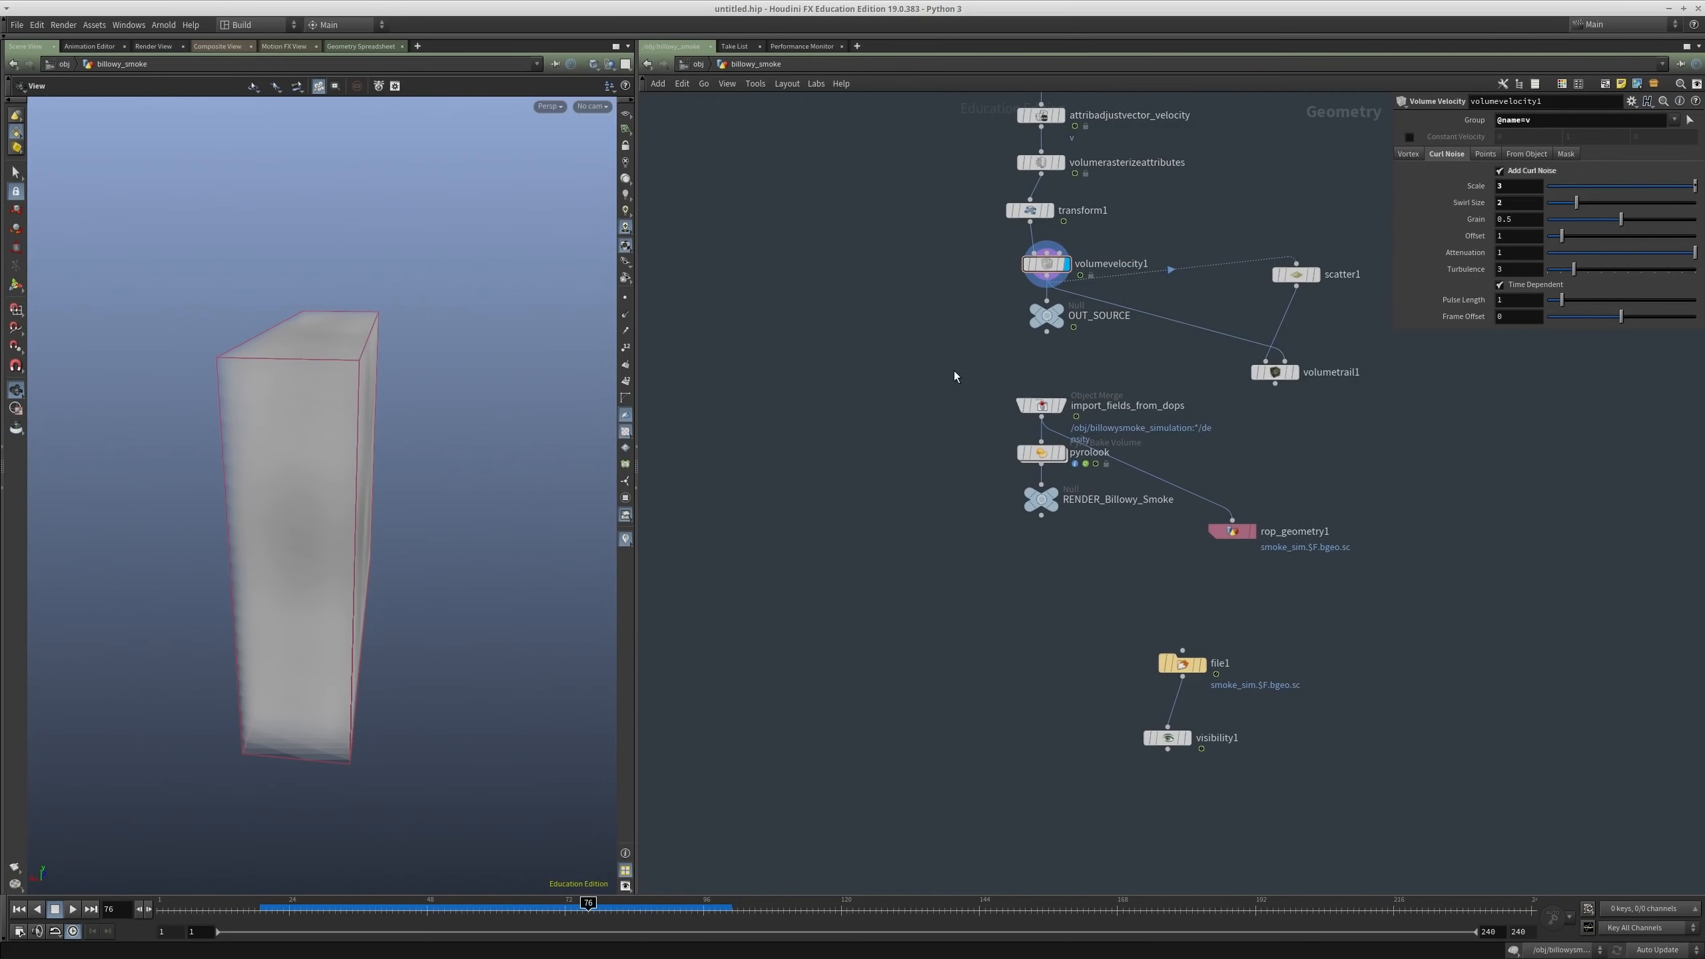
Step: Create an Object Merge node referencing OUT_SOURCE, display it, and place it to the side of file1
middle_drag(954, 371, 903, 395)
drag(932, 353, 1047, 329)
key(alt+m)
scroll(1009, 368, down, 3)
drag(1005, 383, 943, 615)
scroll(945, 618, up, 3)
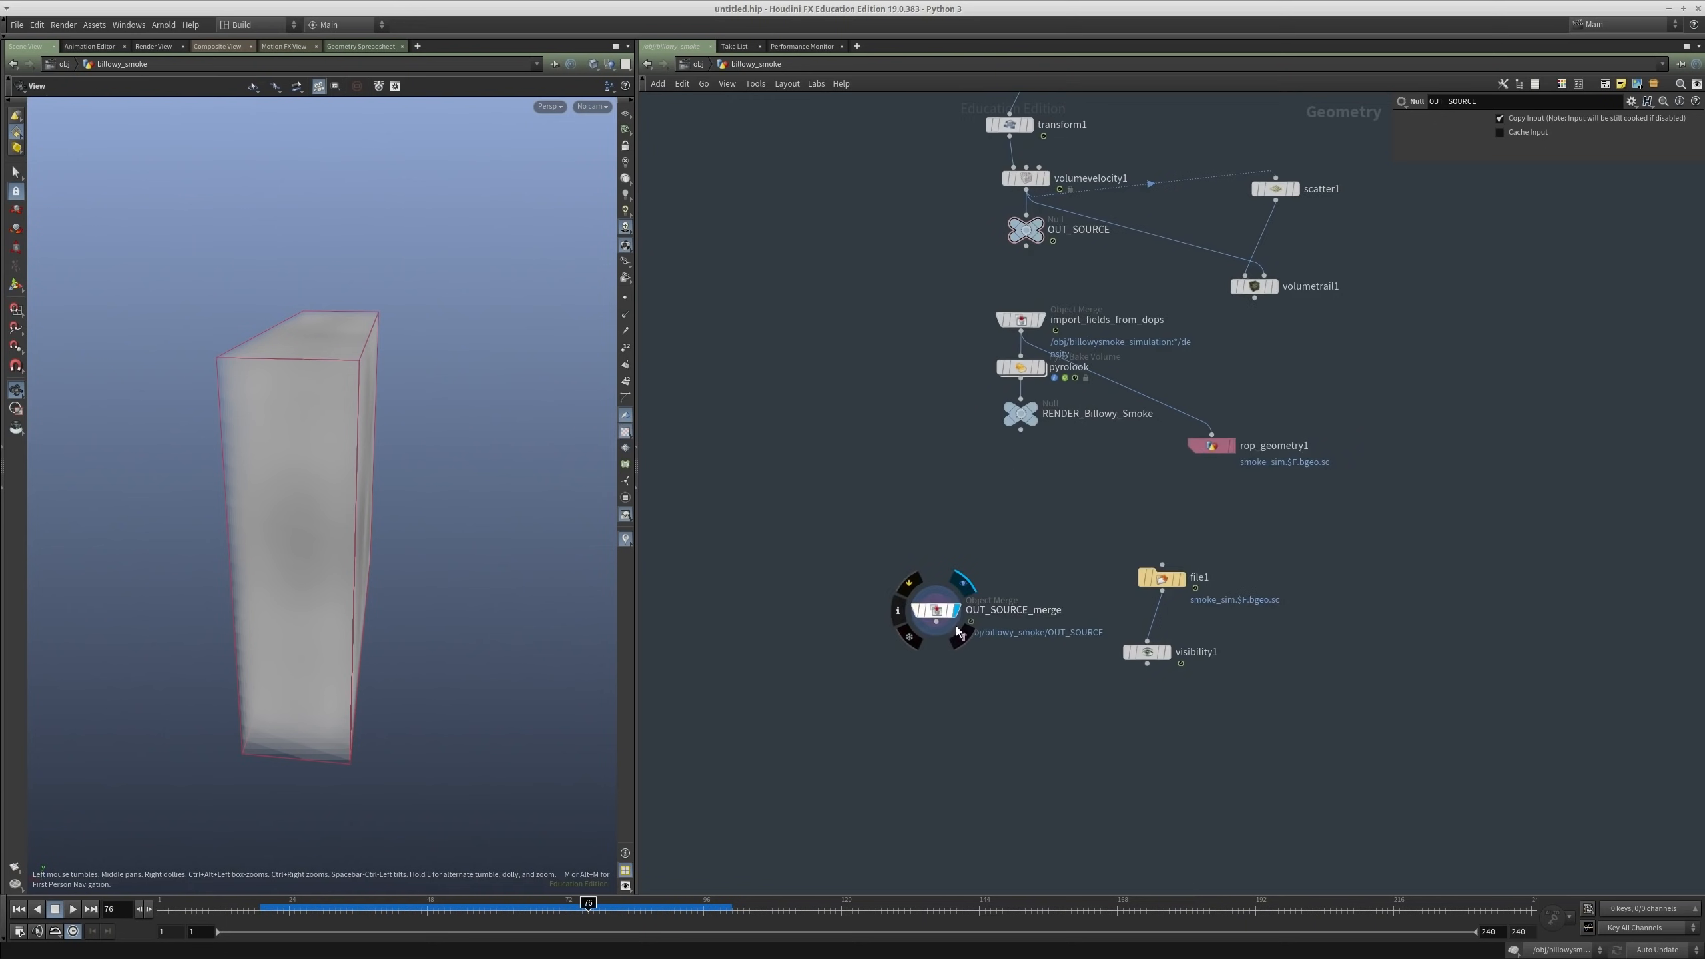
middle_click(944, 616)
drag(944, 616, 806, 610)
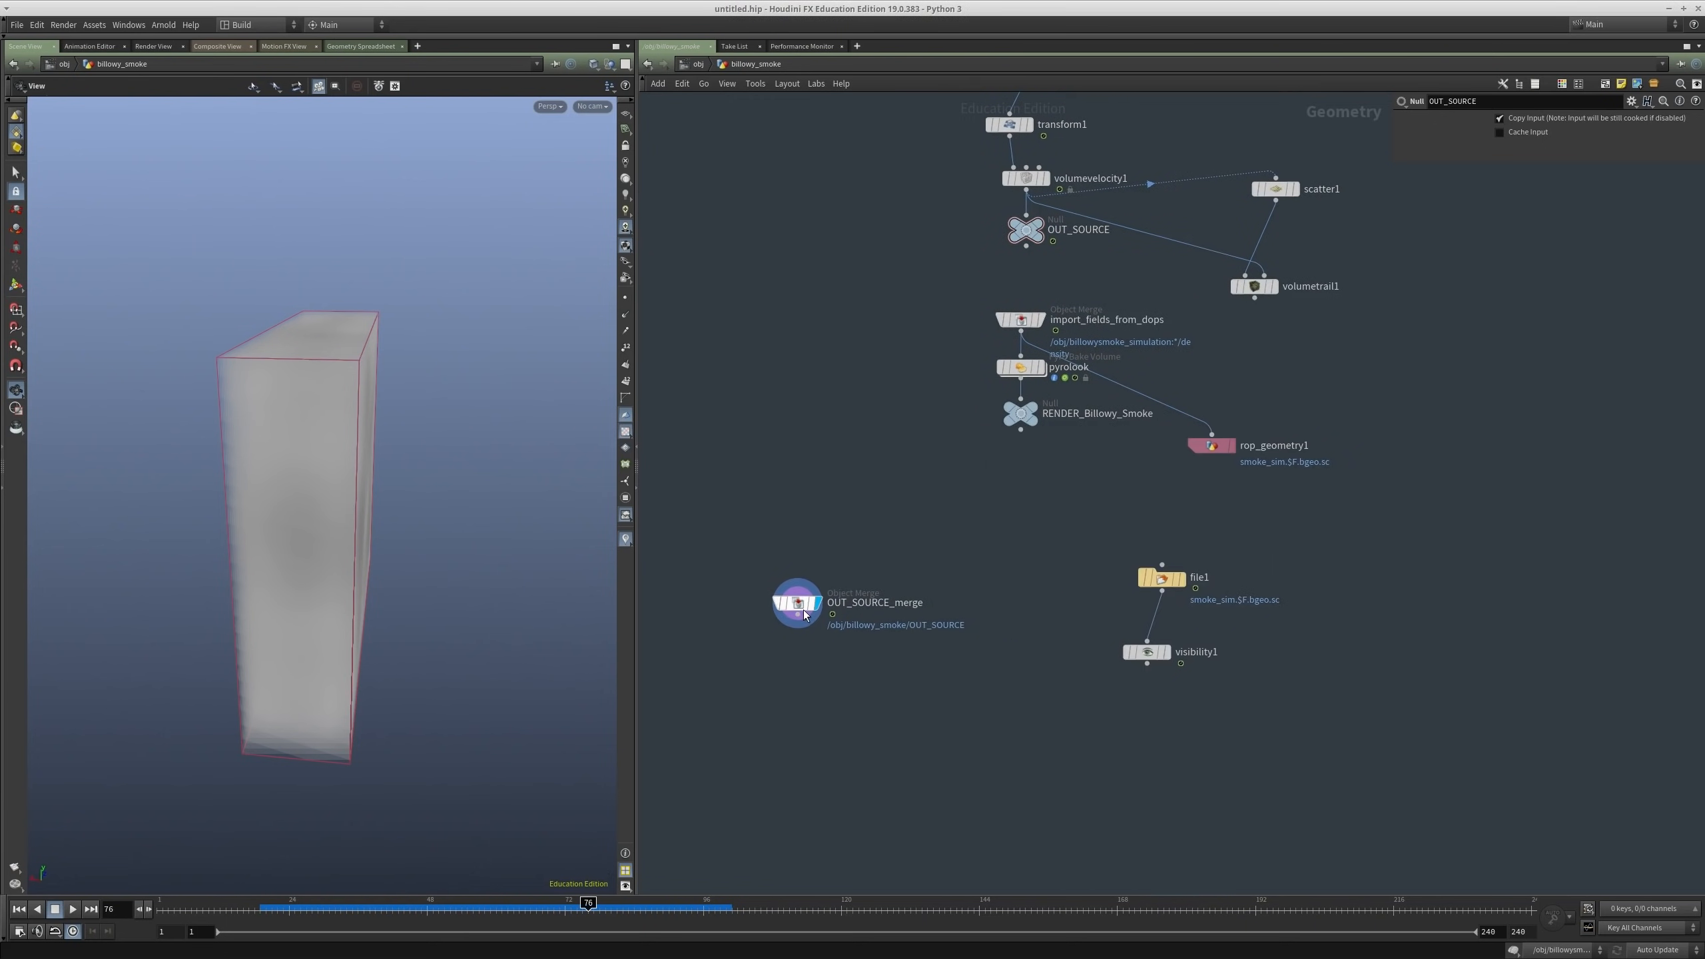
key(Tab)
text(blast)
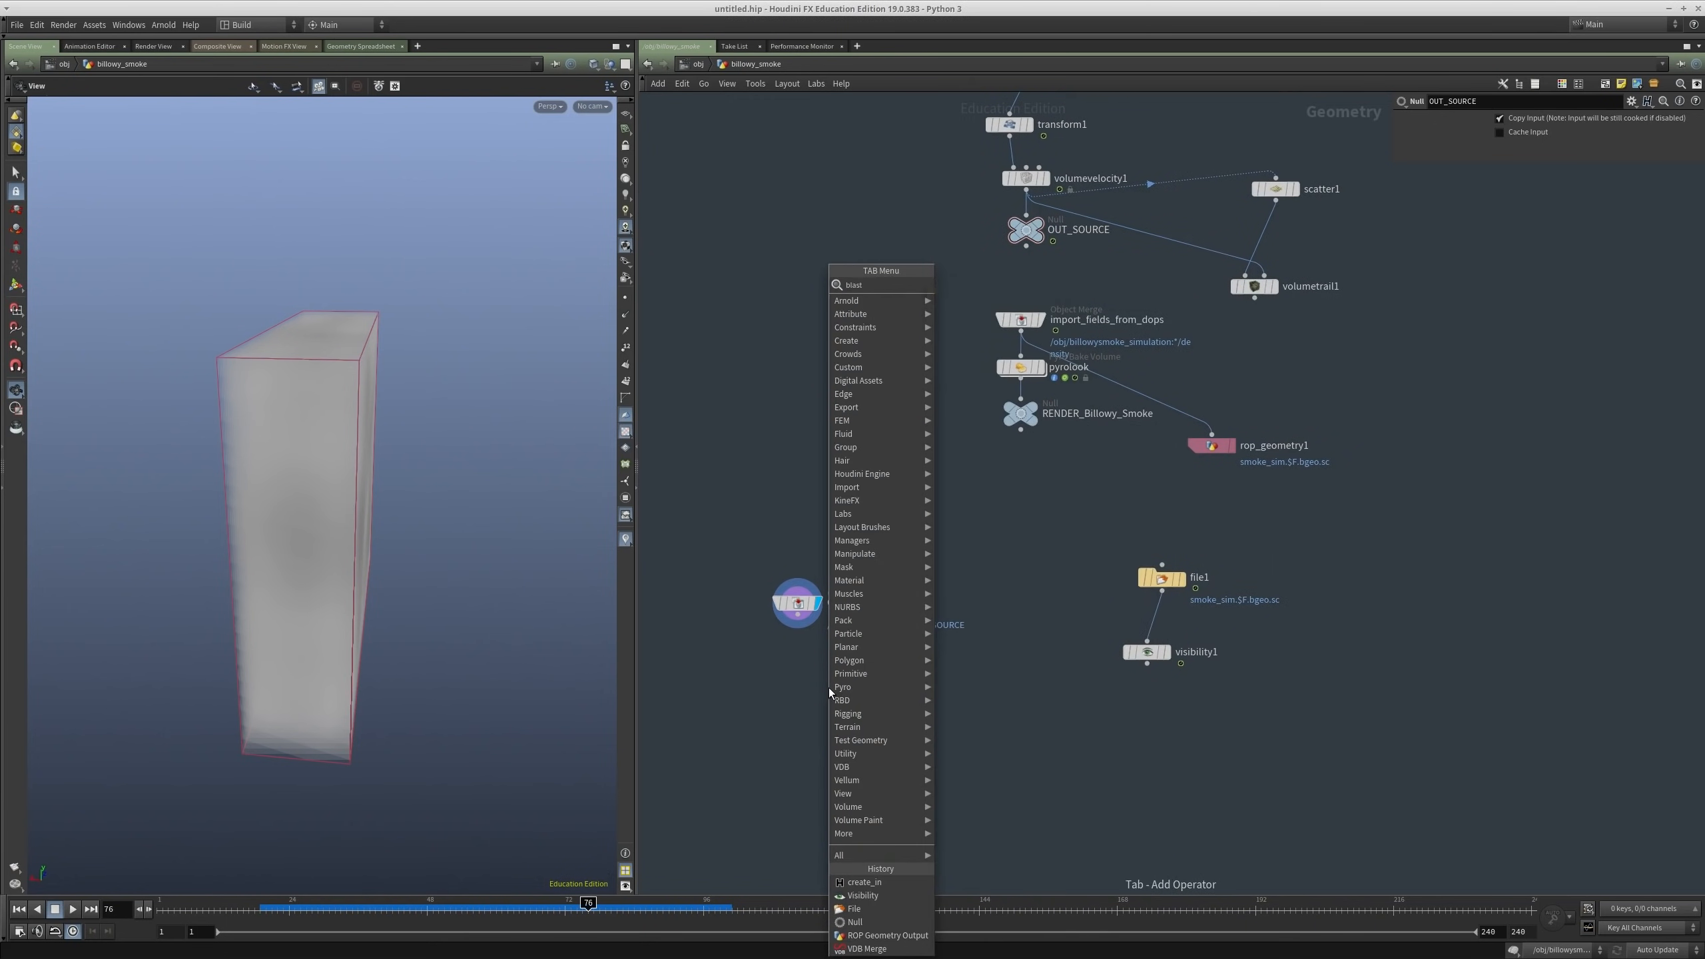
key(Return)
click(830, 692)
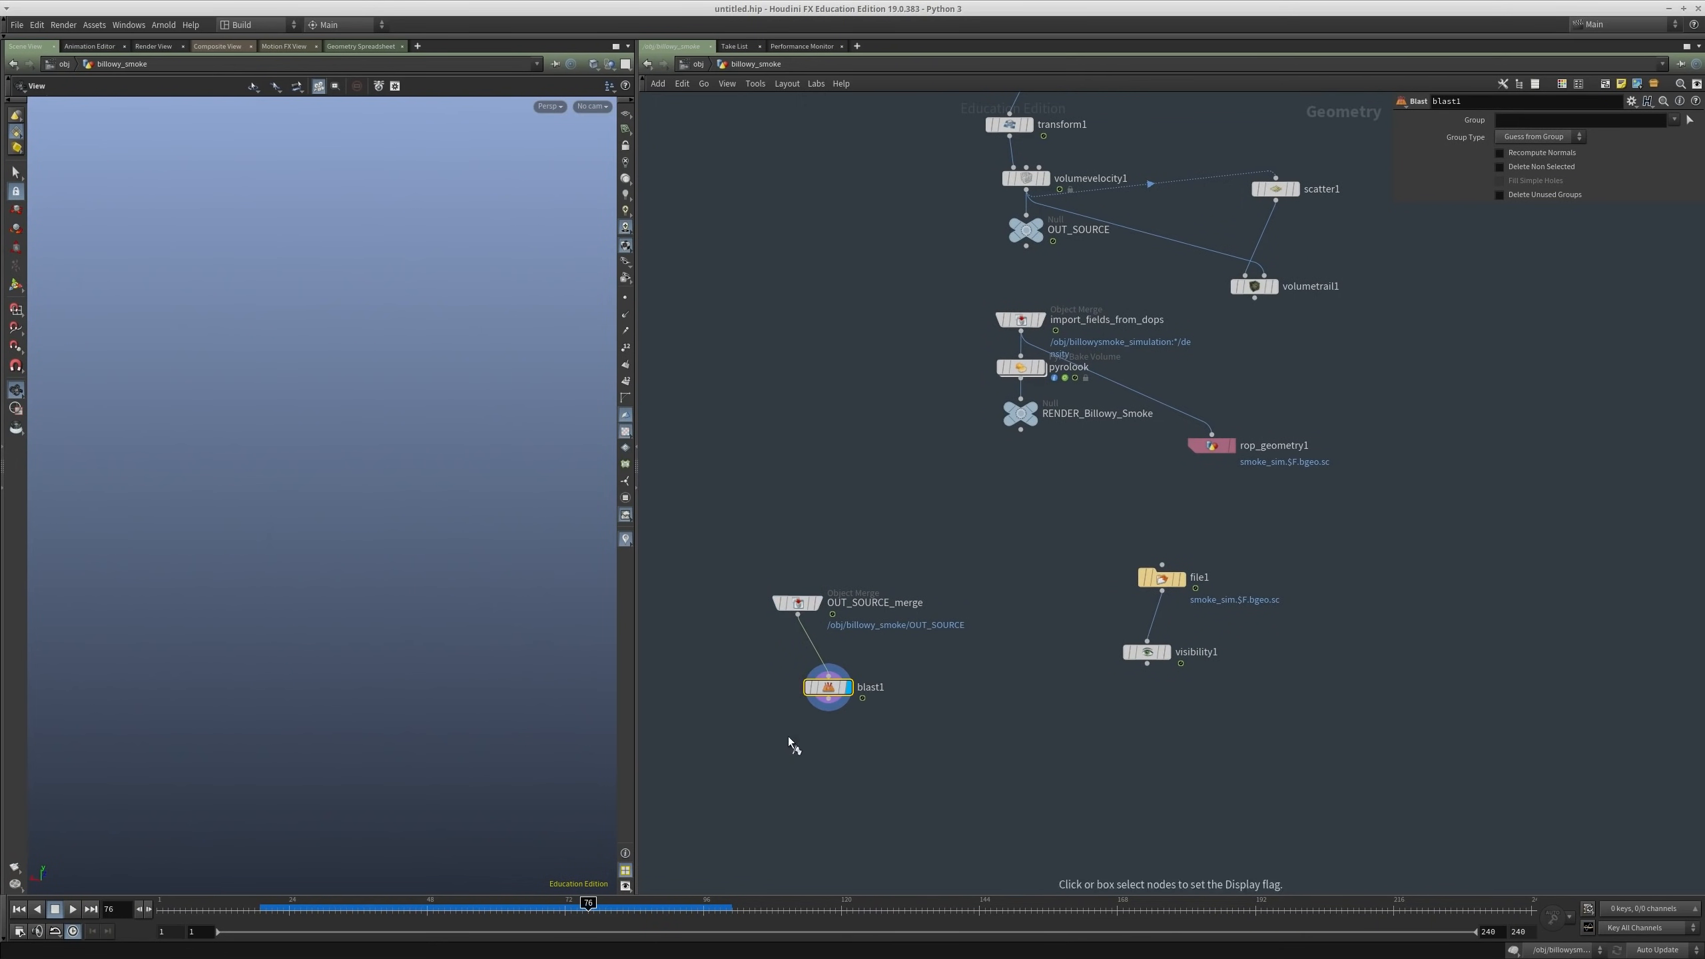
click(1676, 119)
click(1651, 163)
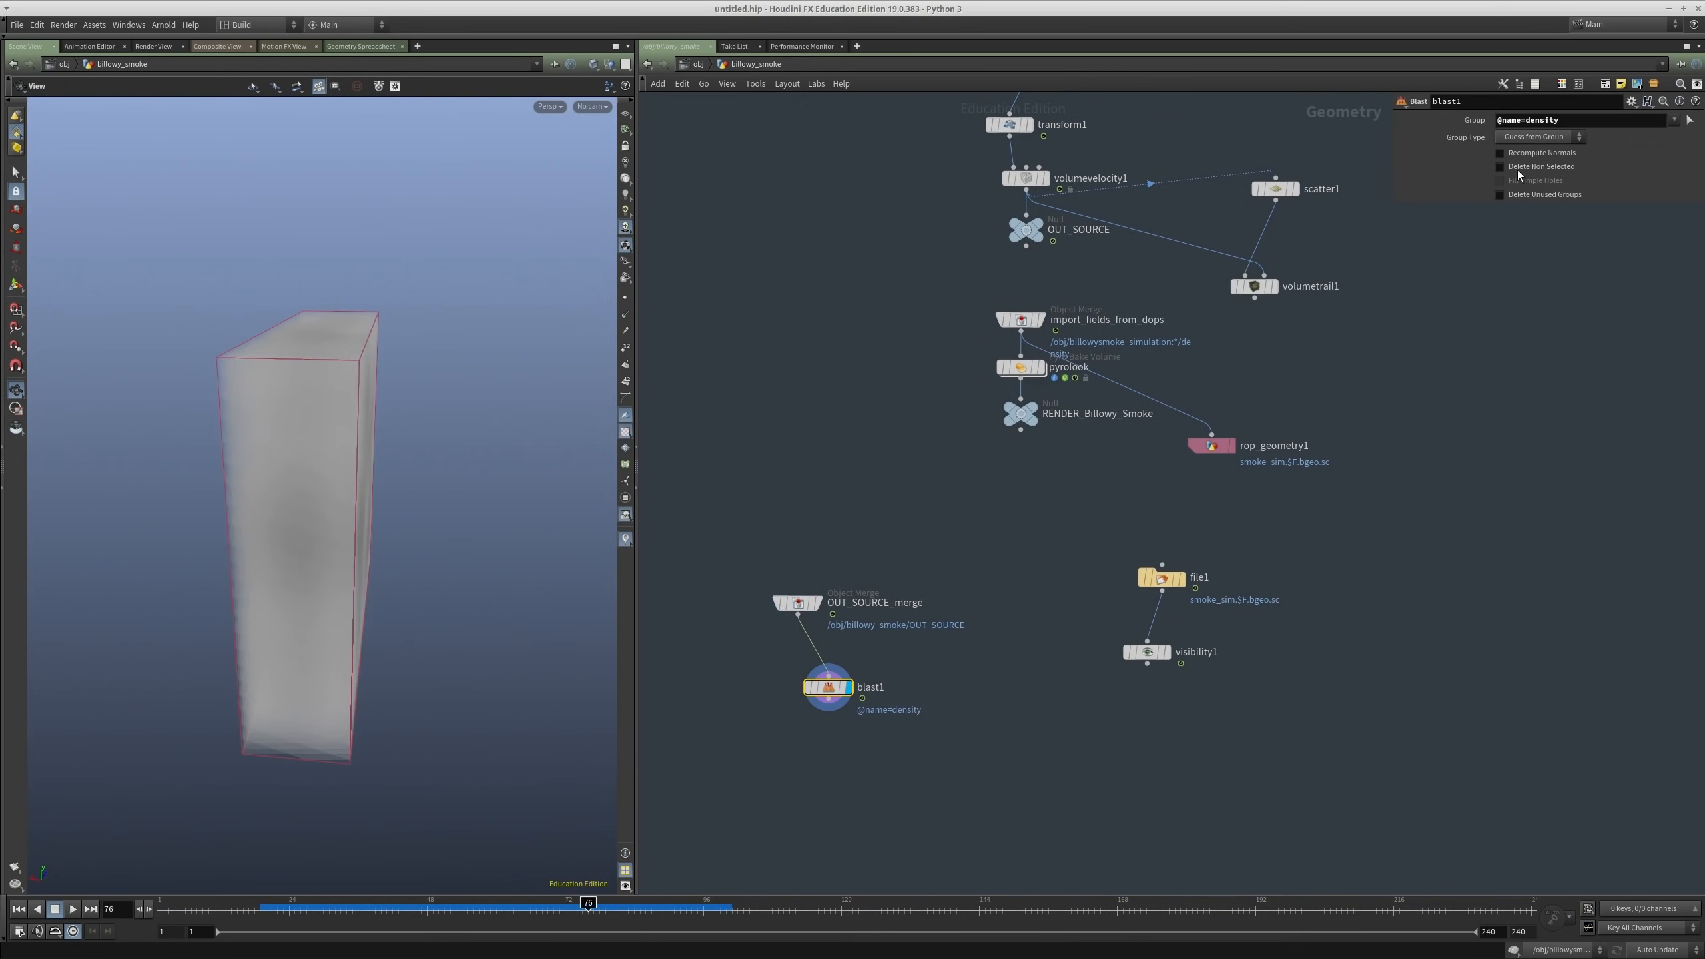
click(1500, 167)
Step: Add a displayed Scatter node after blast1 and enable Scatter on Voxels Independently
middle_drag(1209, 568, 1244, 423)
key(Tab)
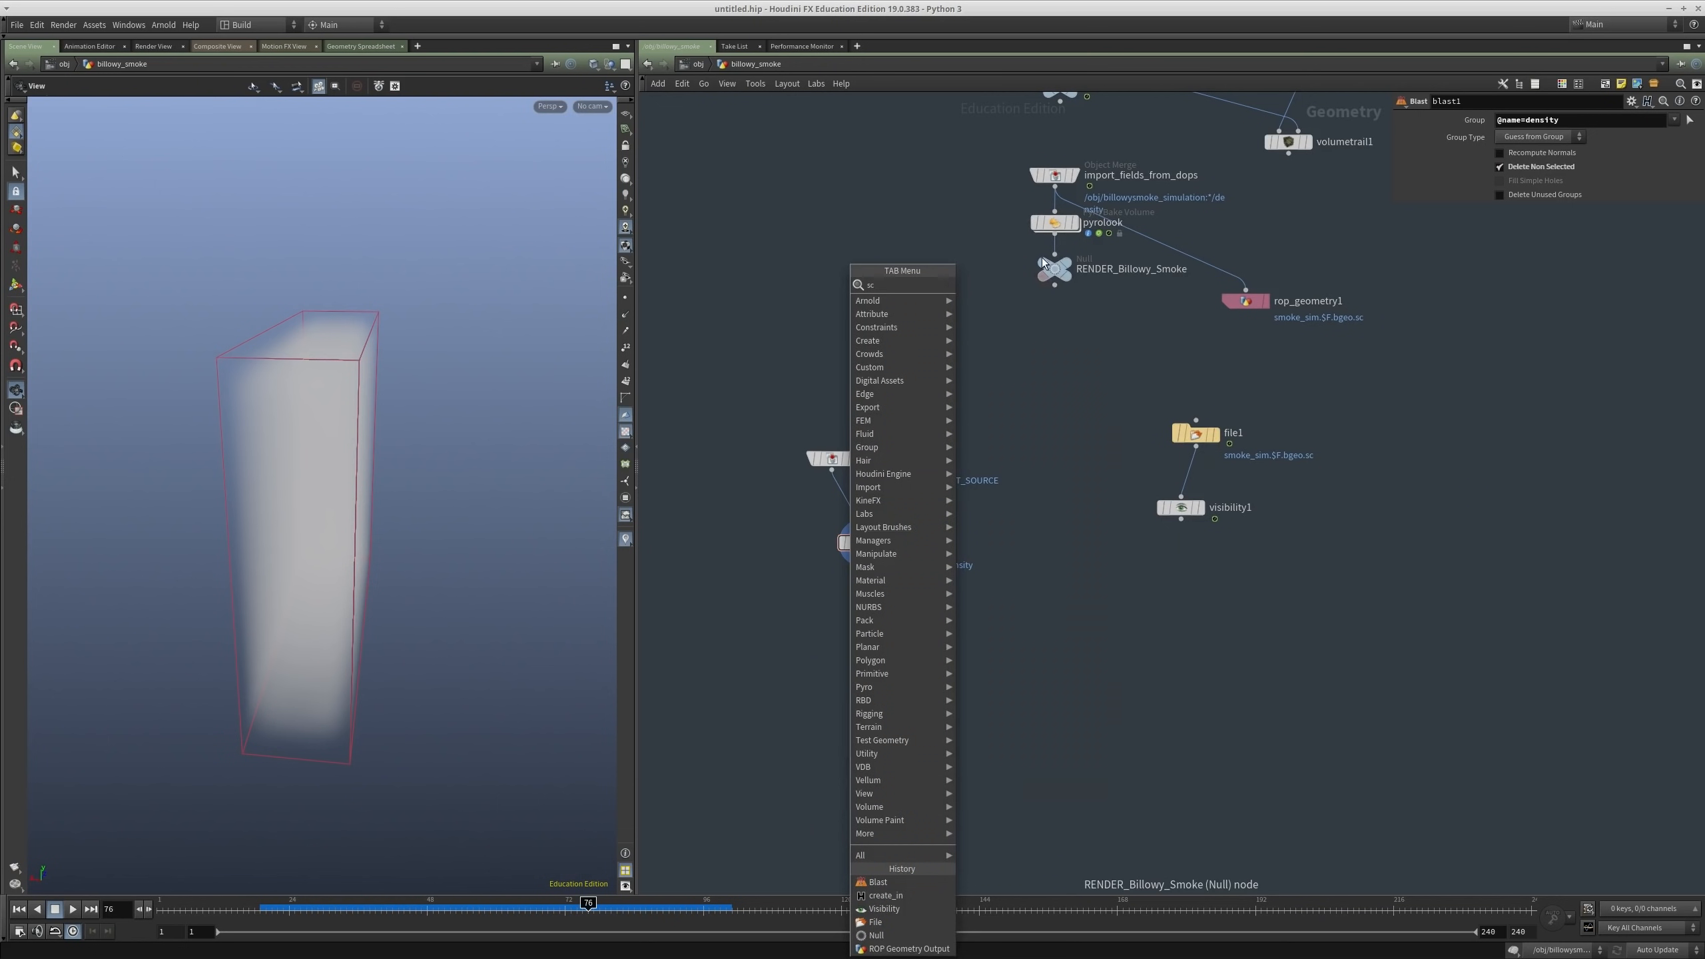
mouse_move(936, 276)
click(980, 299)
click(875, 602)
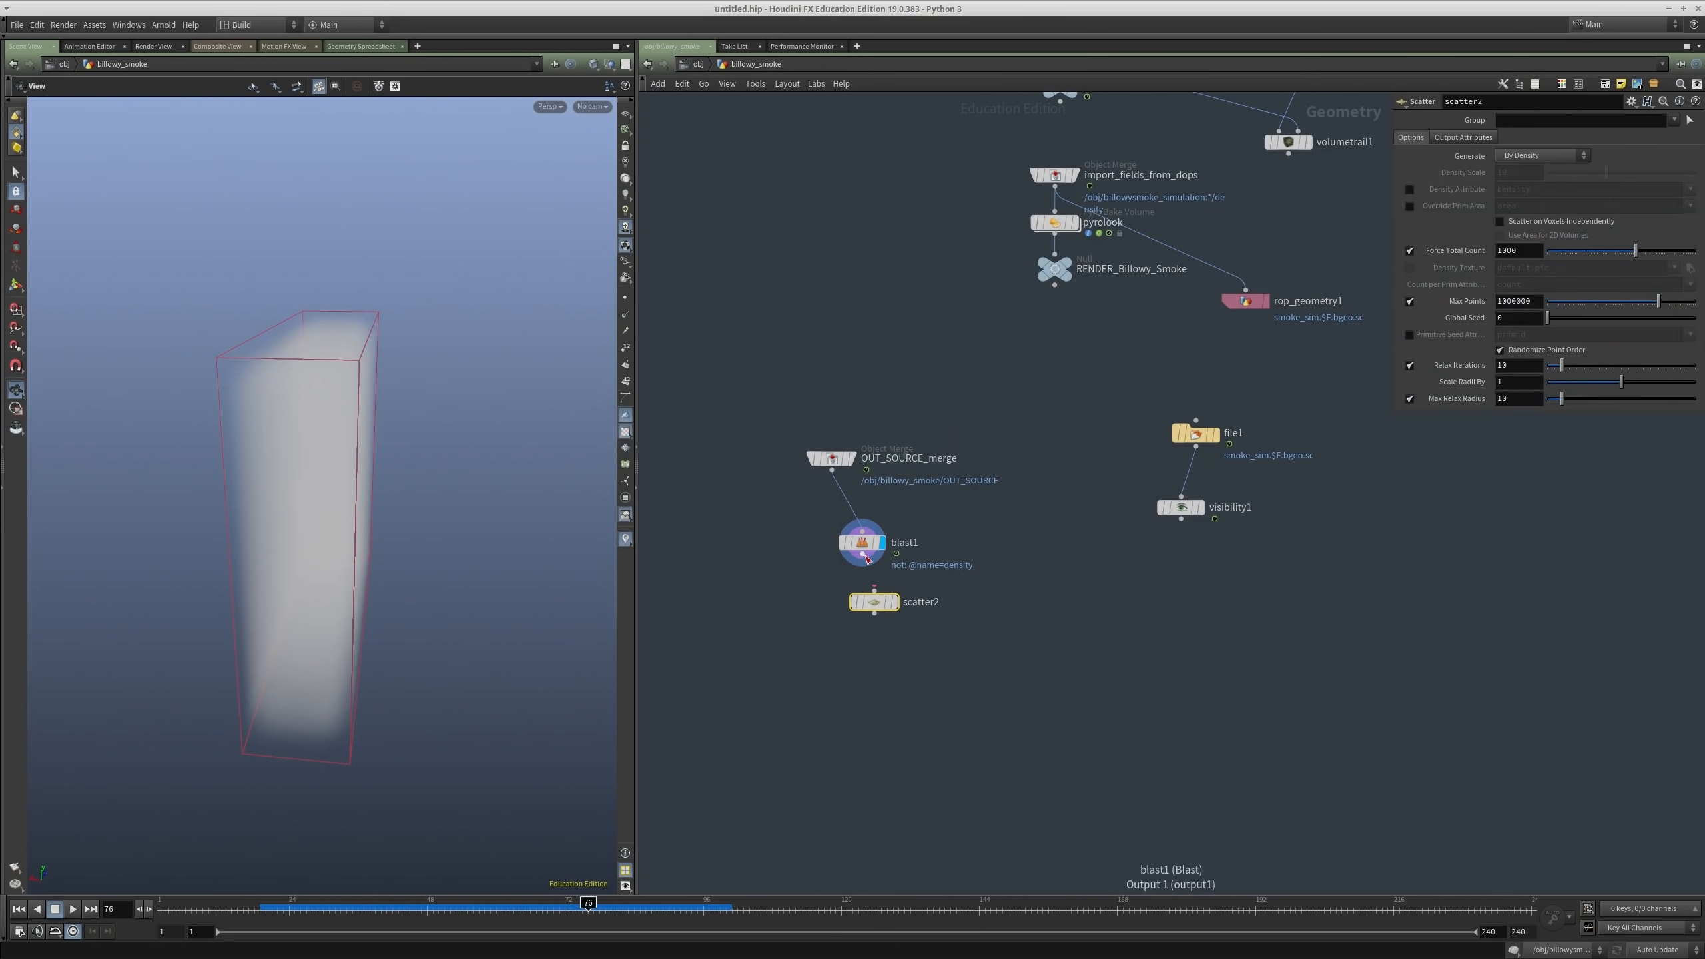
click(894, 604)
scroll(397, 510, down, 3)
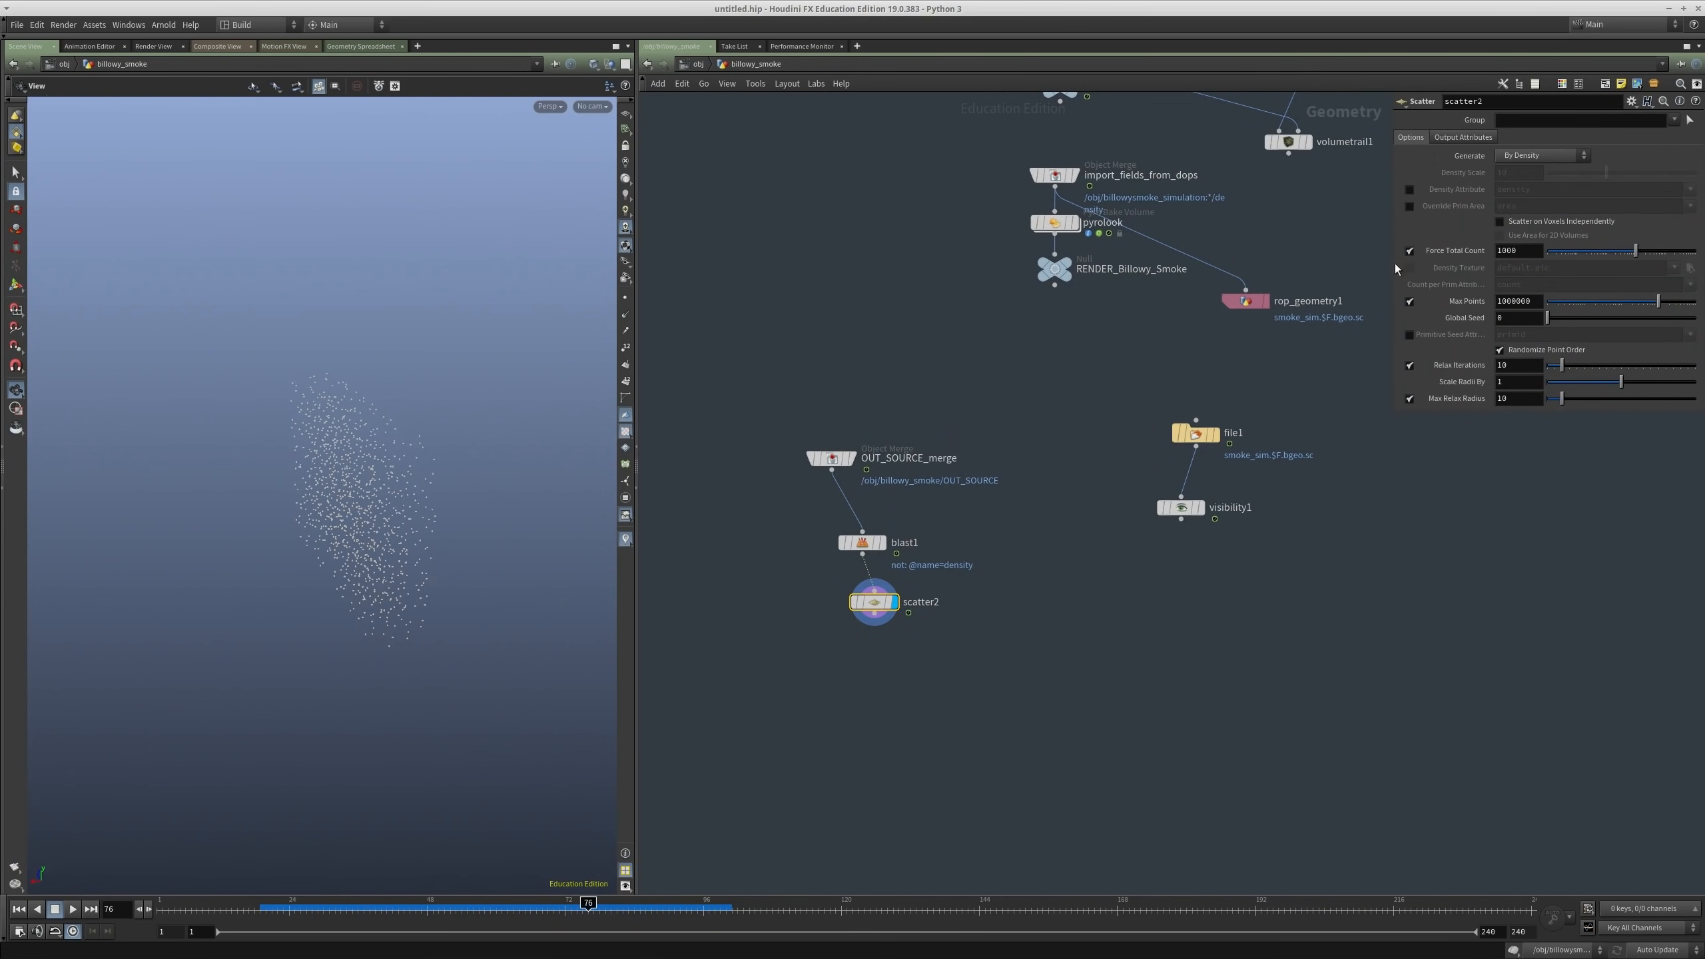
click(1500, 222)
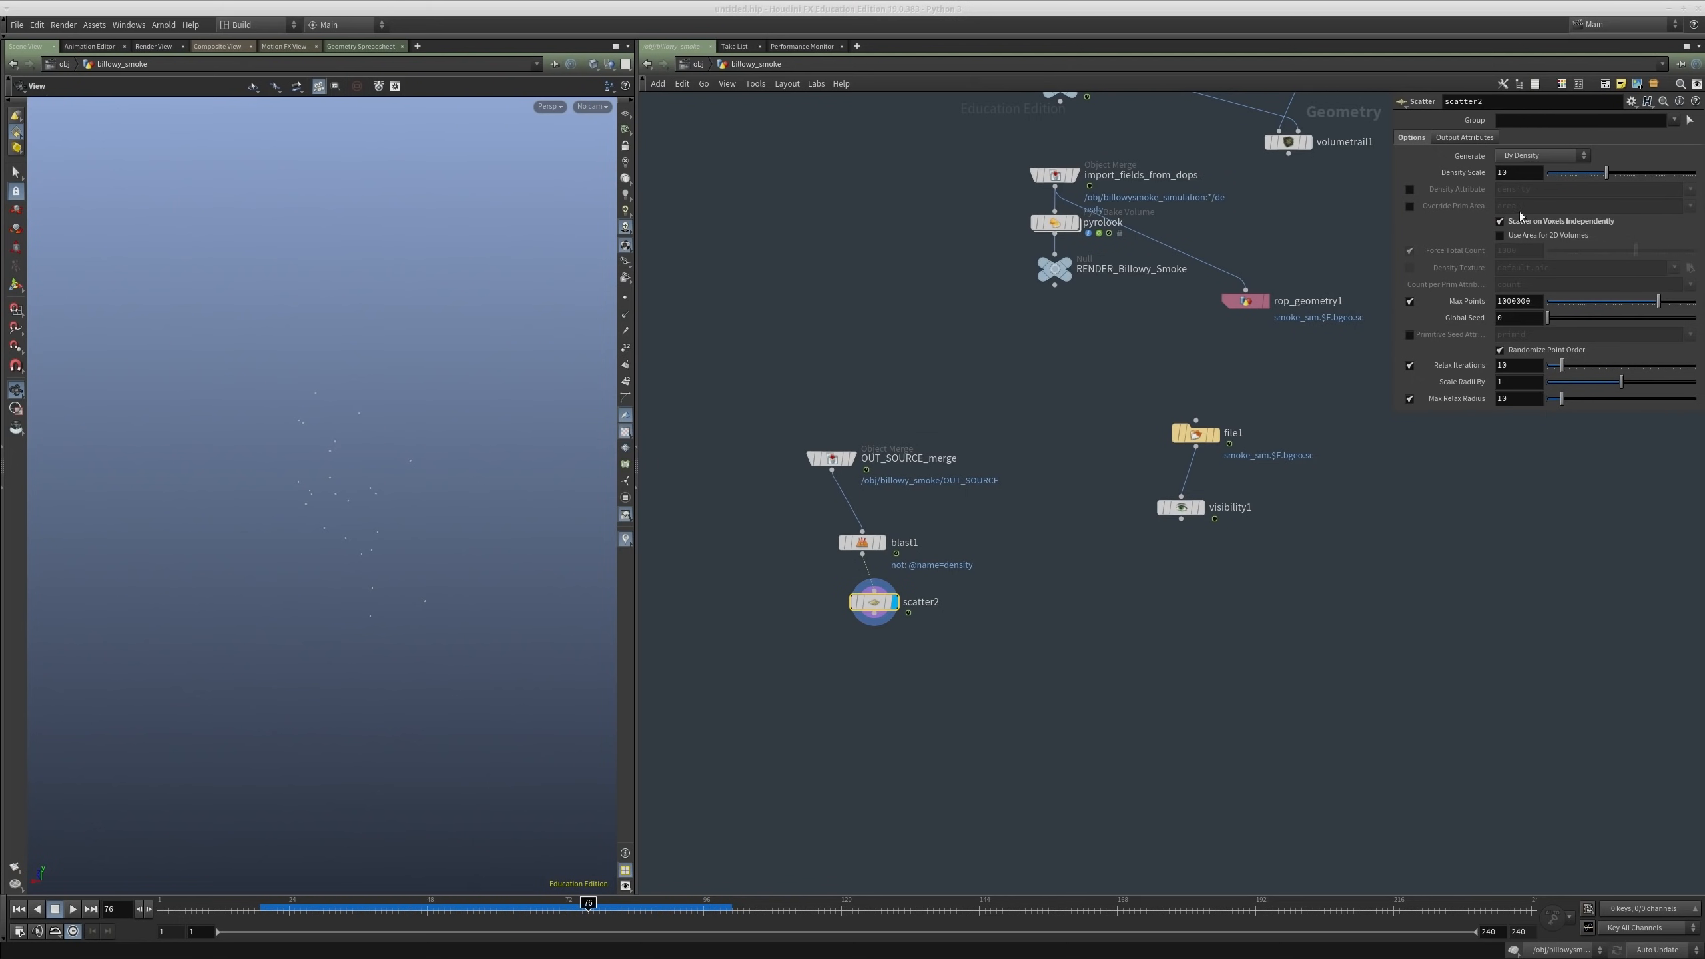
Step: Set scatter2's Density Scale to 1000 and disable Relax Iterations
click(1514, 173)
text(100)
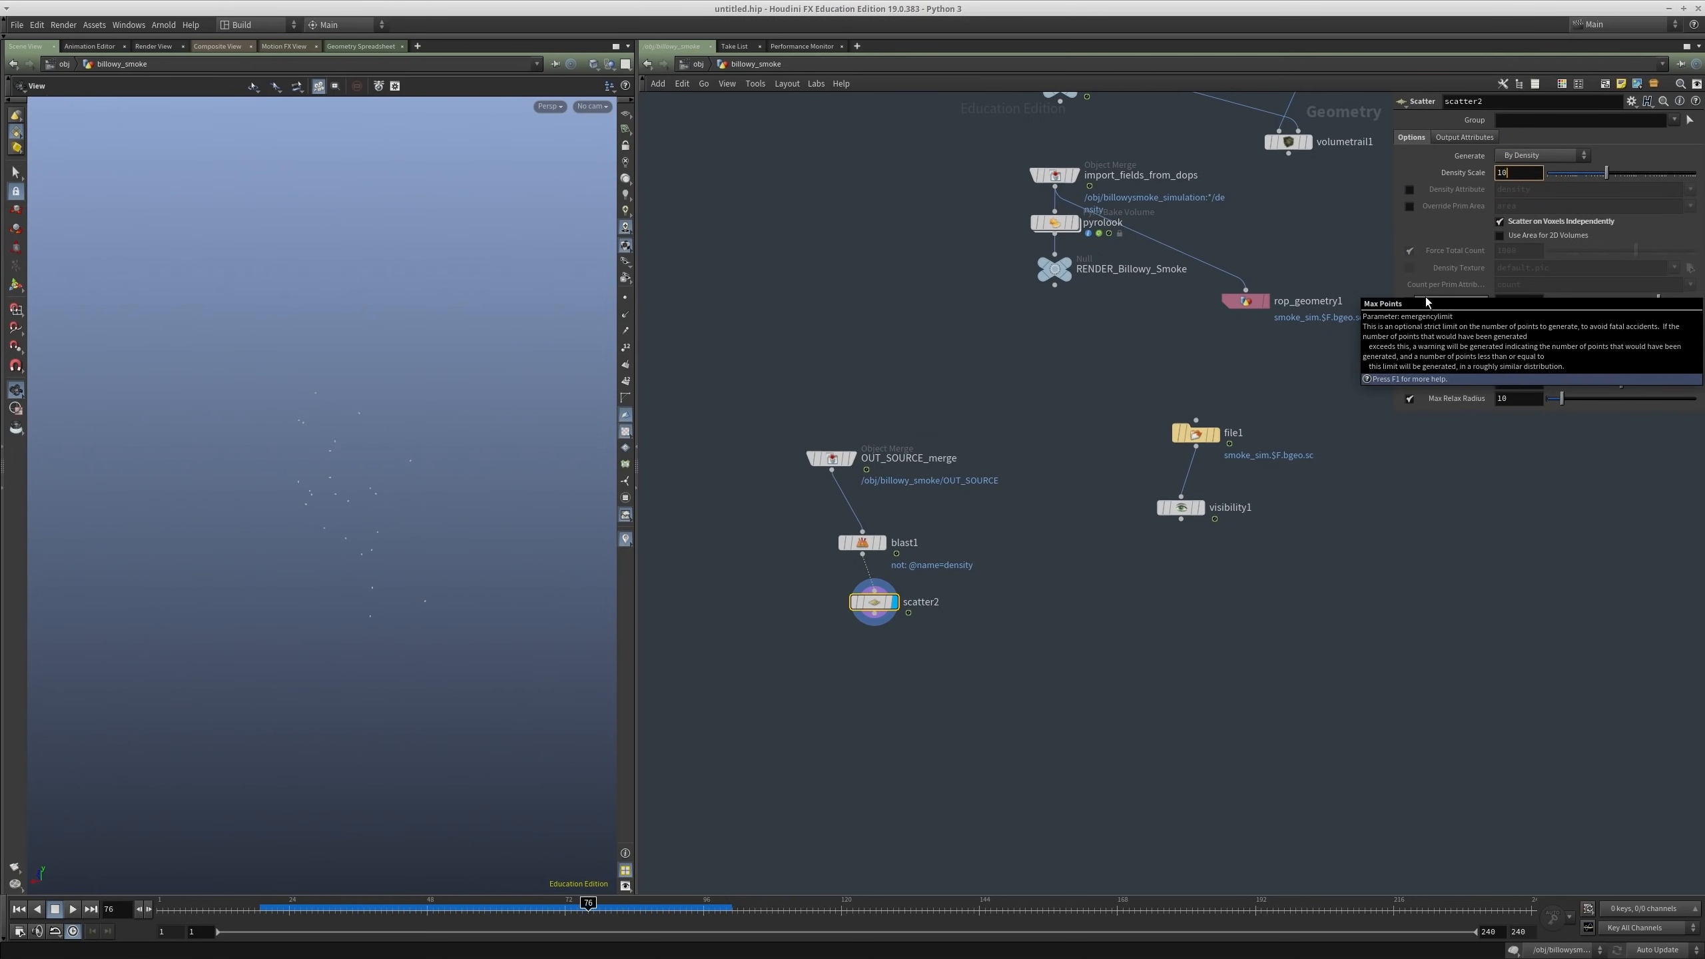
key(Return)
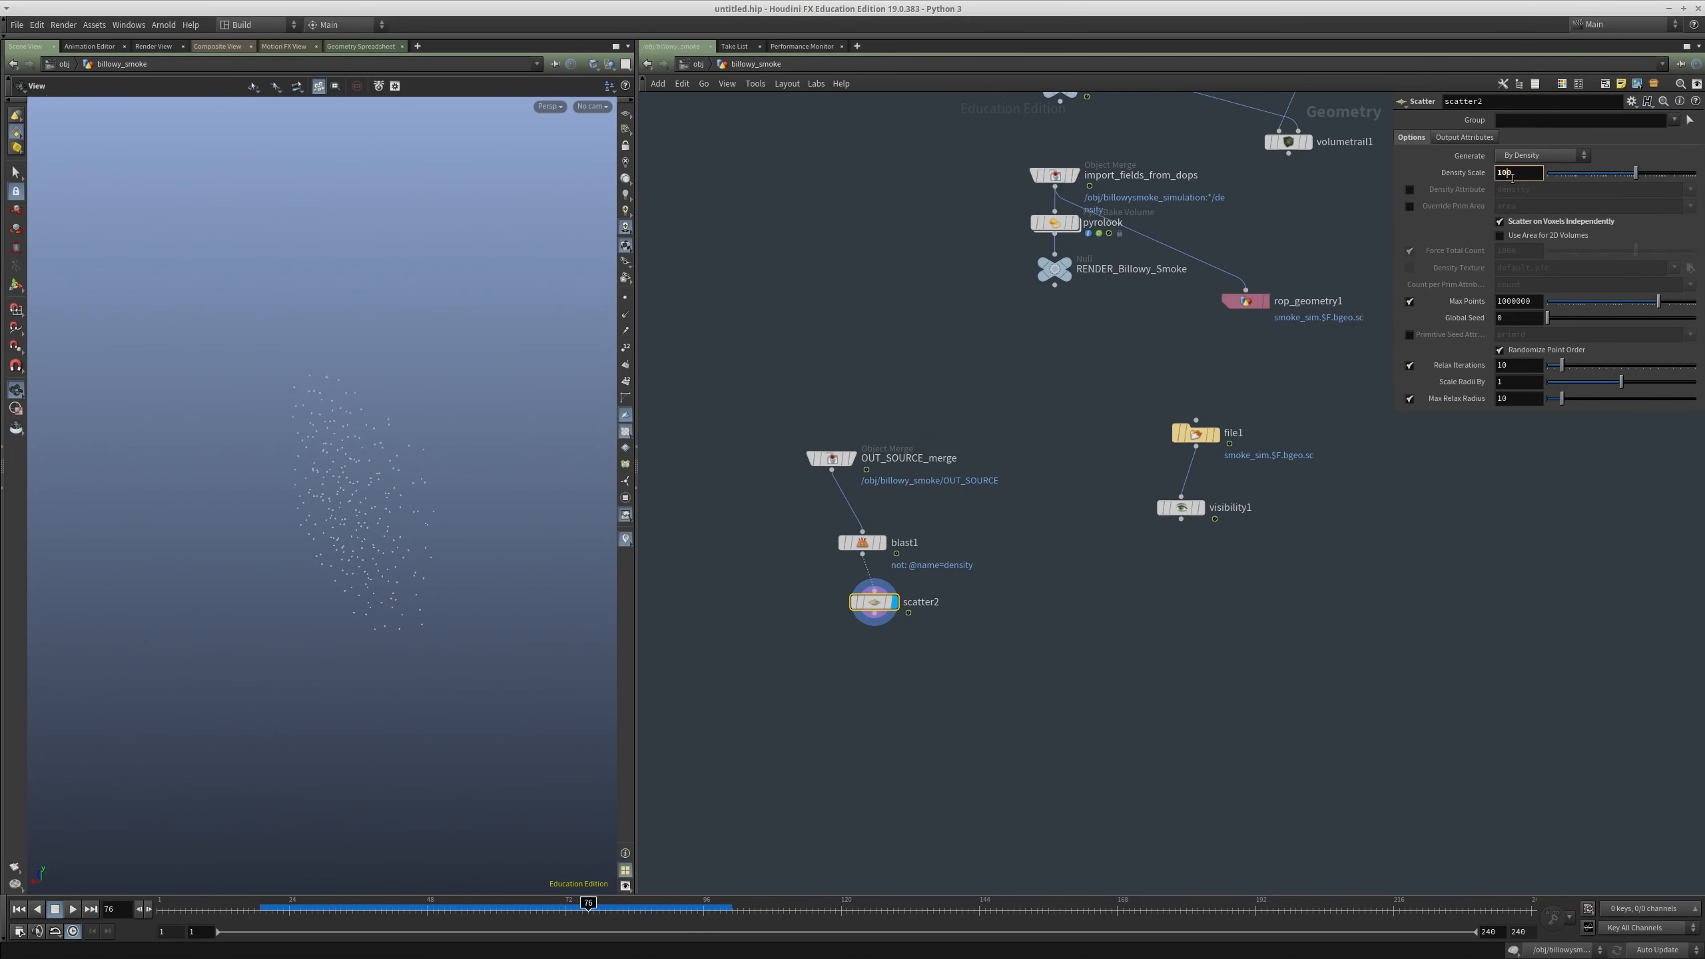
key(Return)
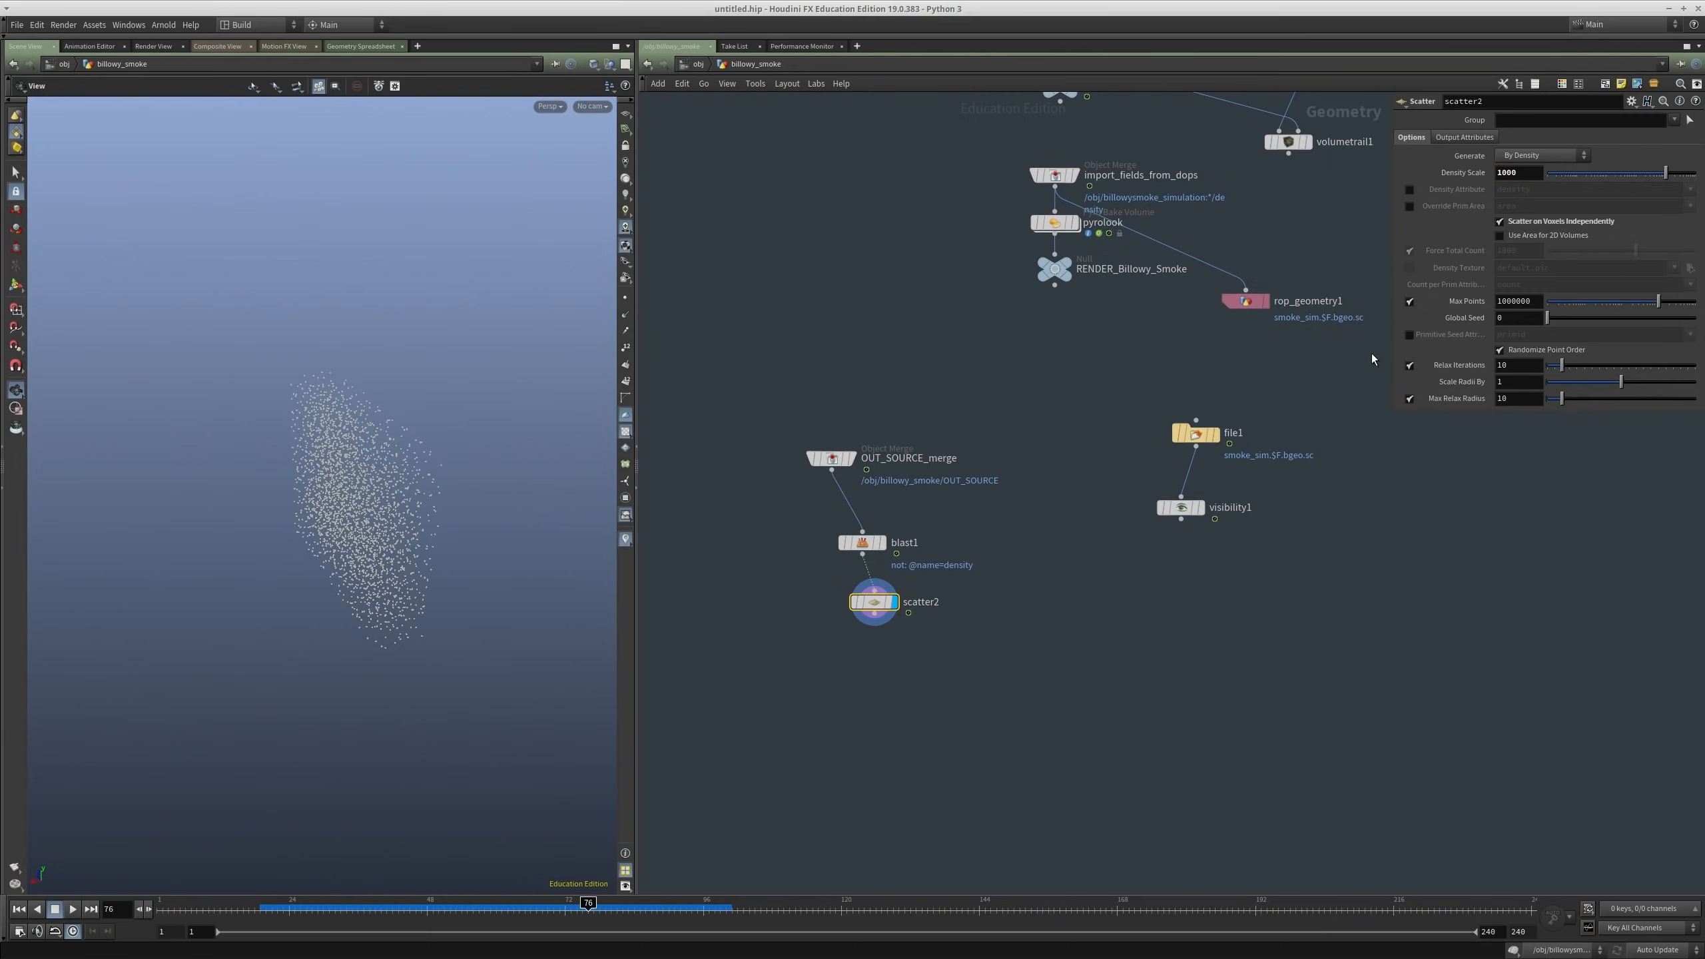
click(1409, 366)
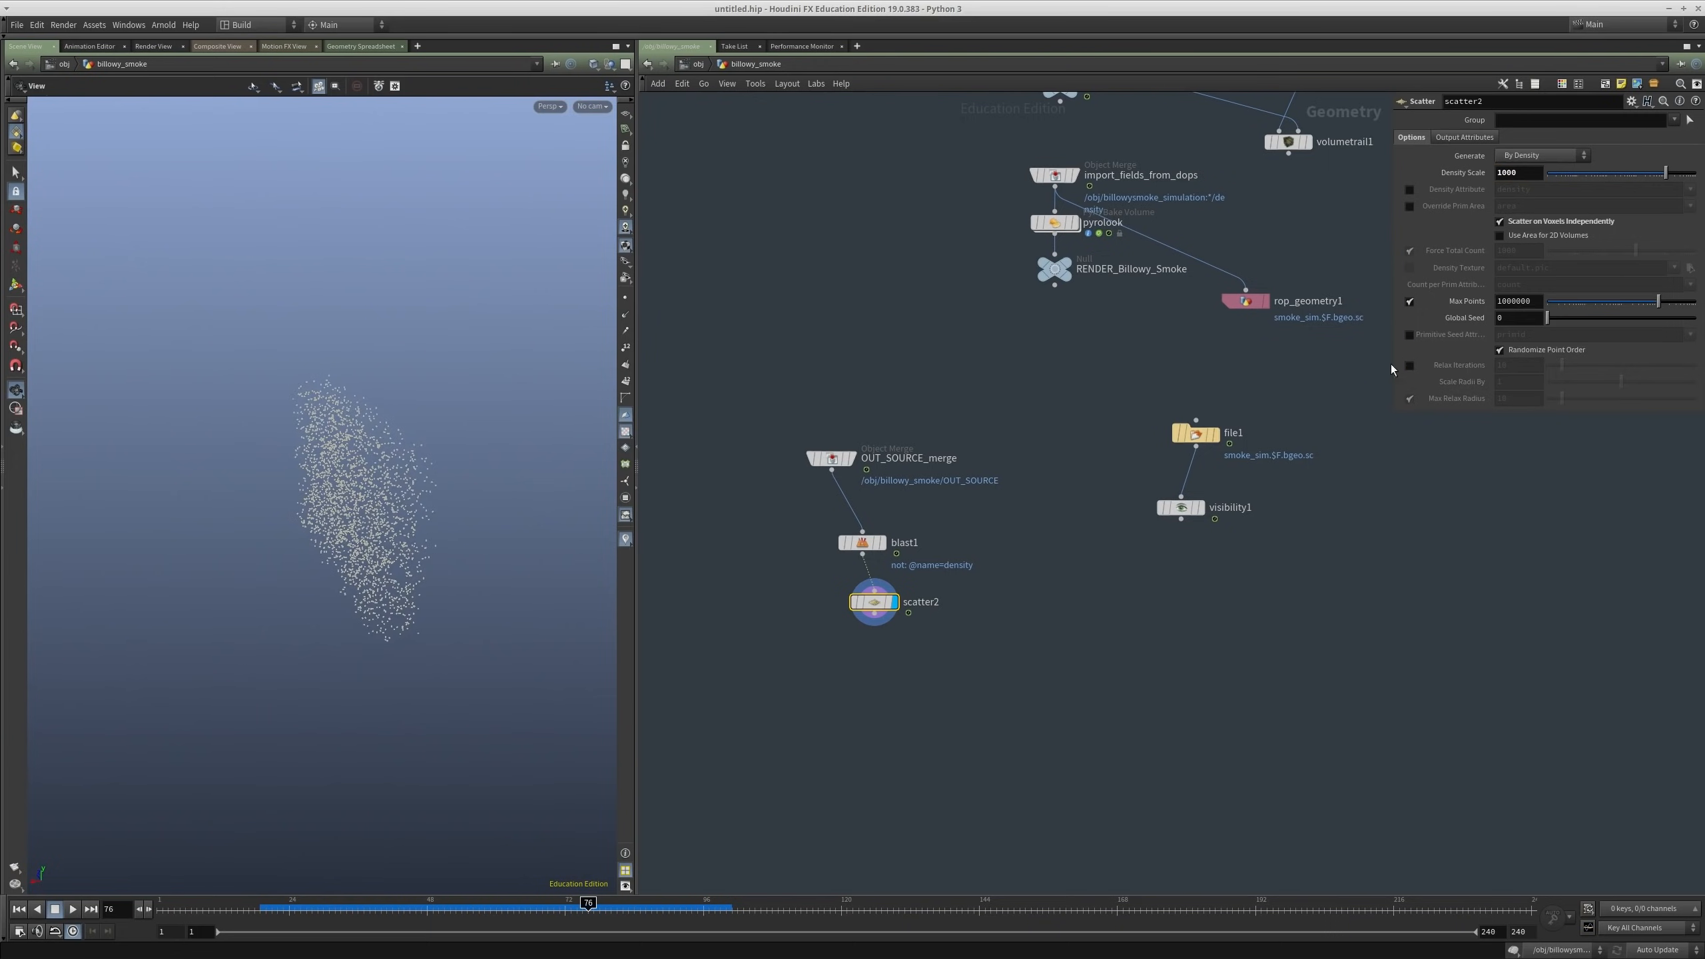
drag(303, 506, 356, 505)
drag(435, 461, 350, 556)
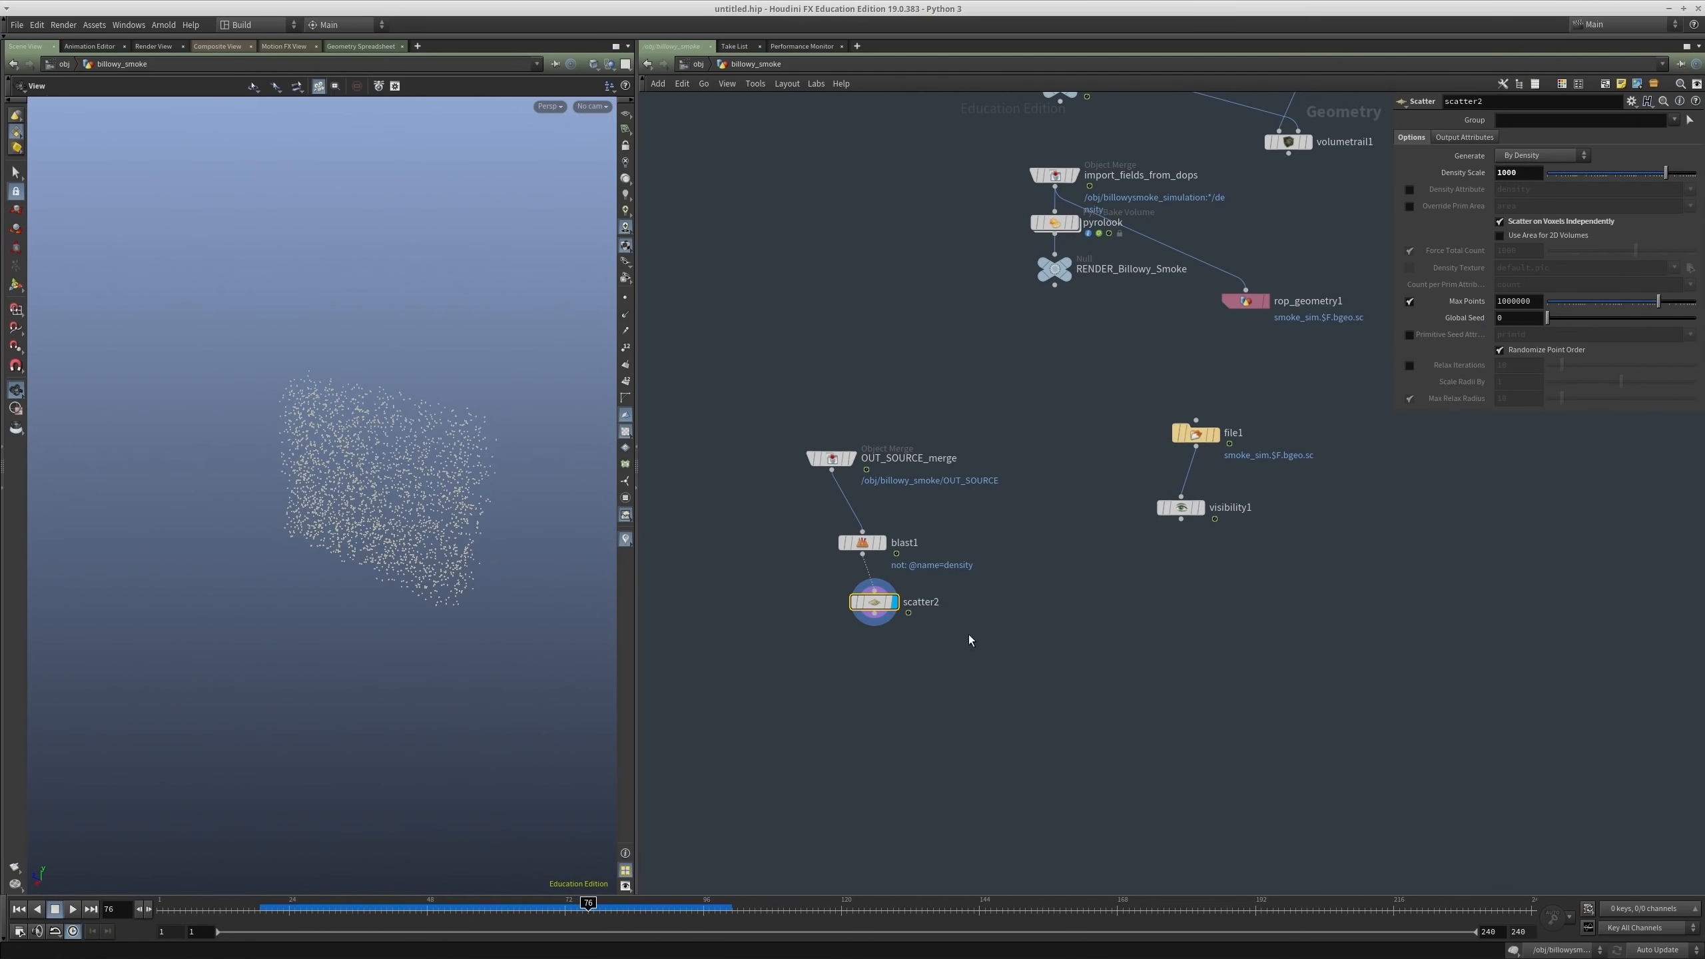
Step: Add a Null node after scatter2 and name it OUT_POP_SOURCE, tidying the node chain above it
drag(917, 637, 846, 511)
click(868, 663)
key(Tab)
text(nul)
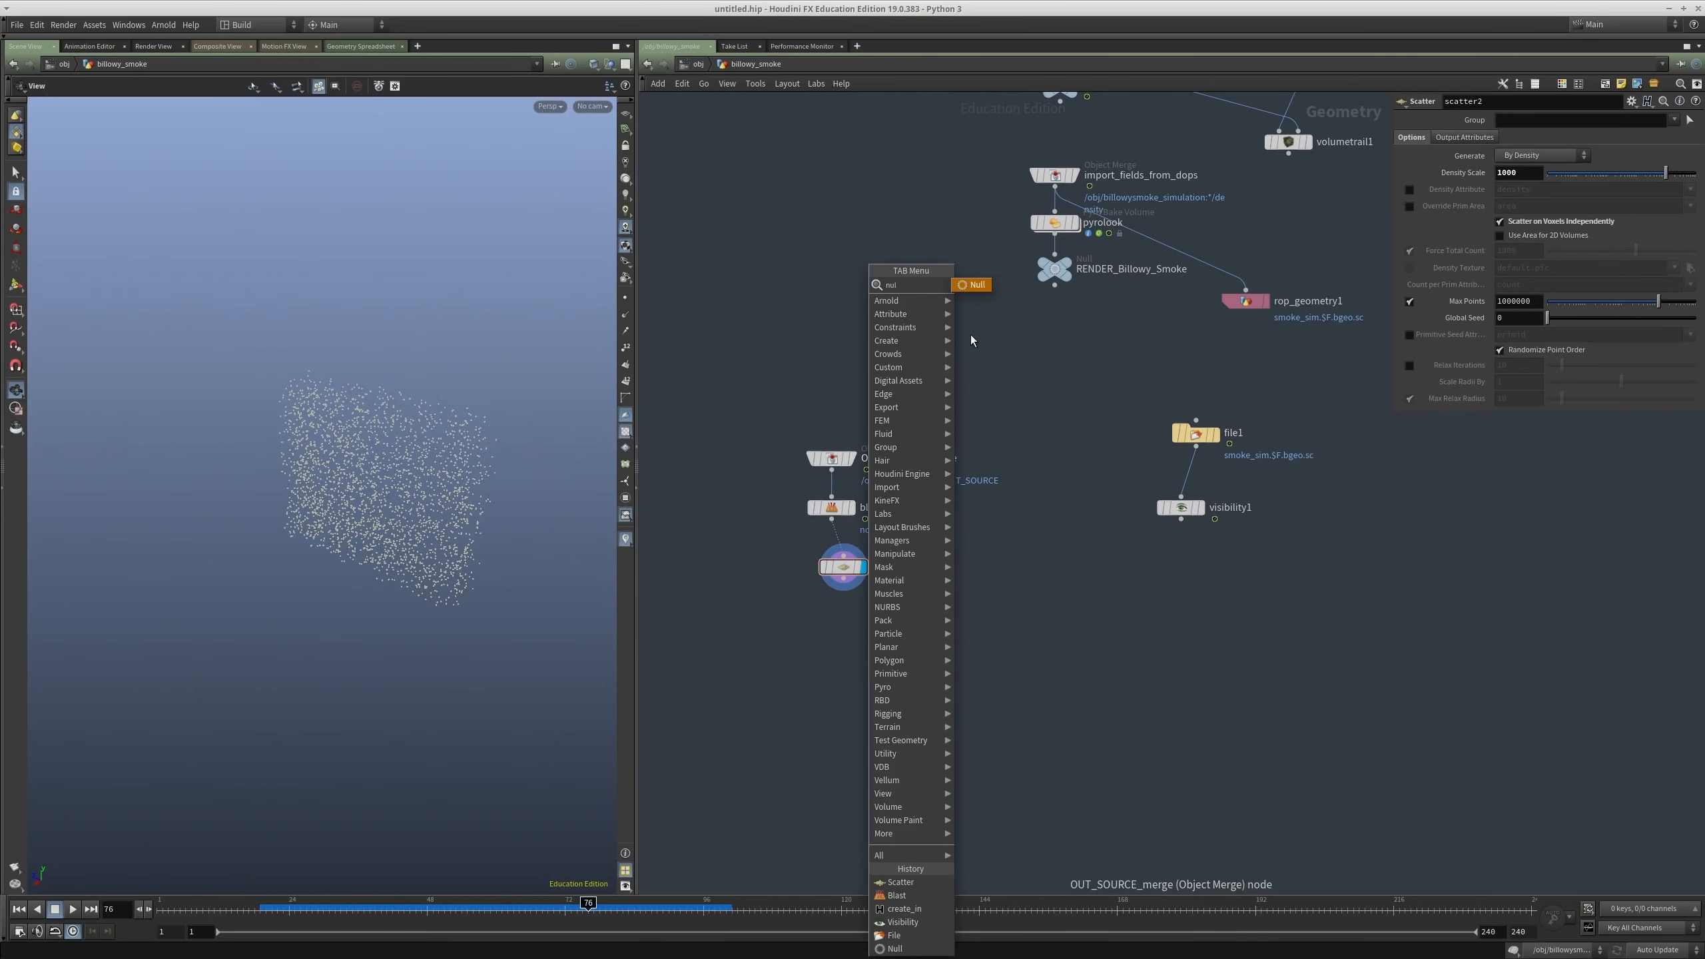
click(971, 286)
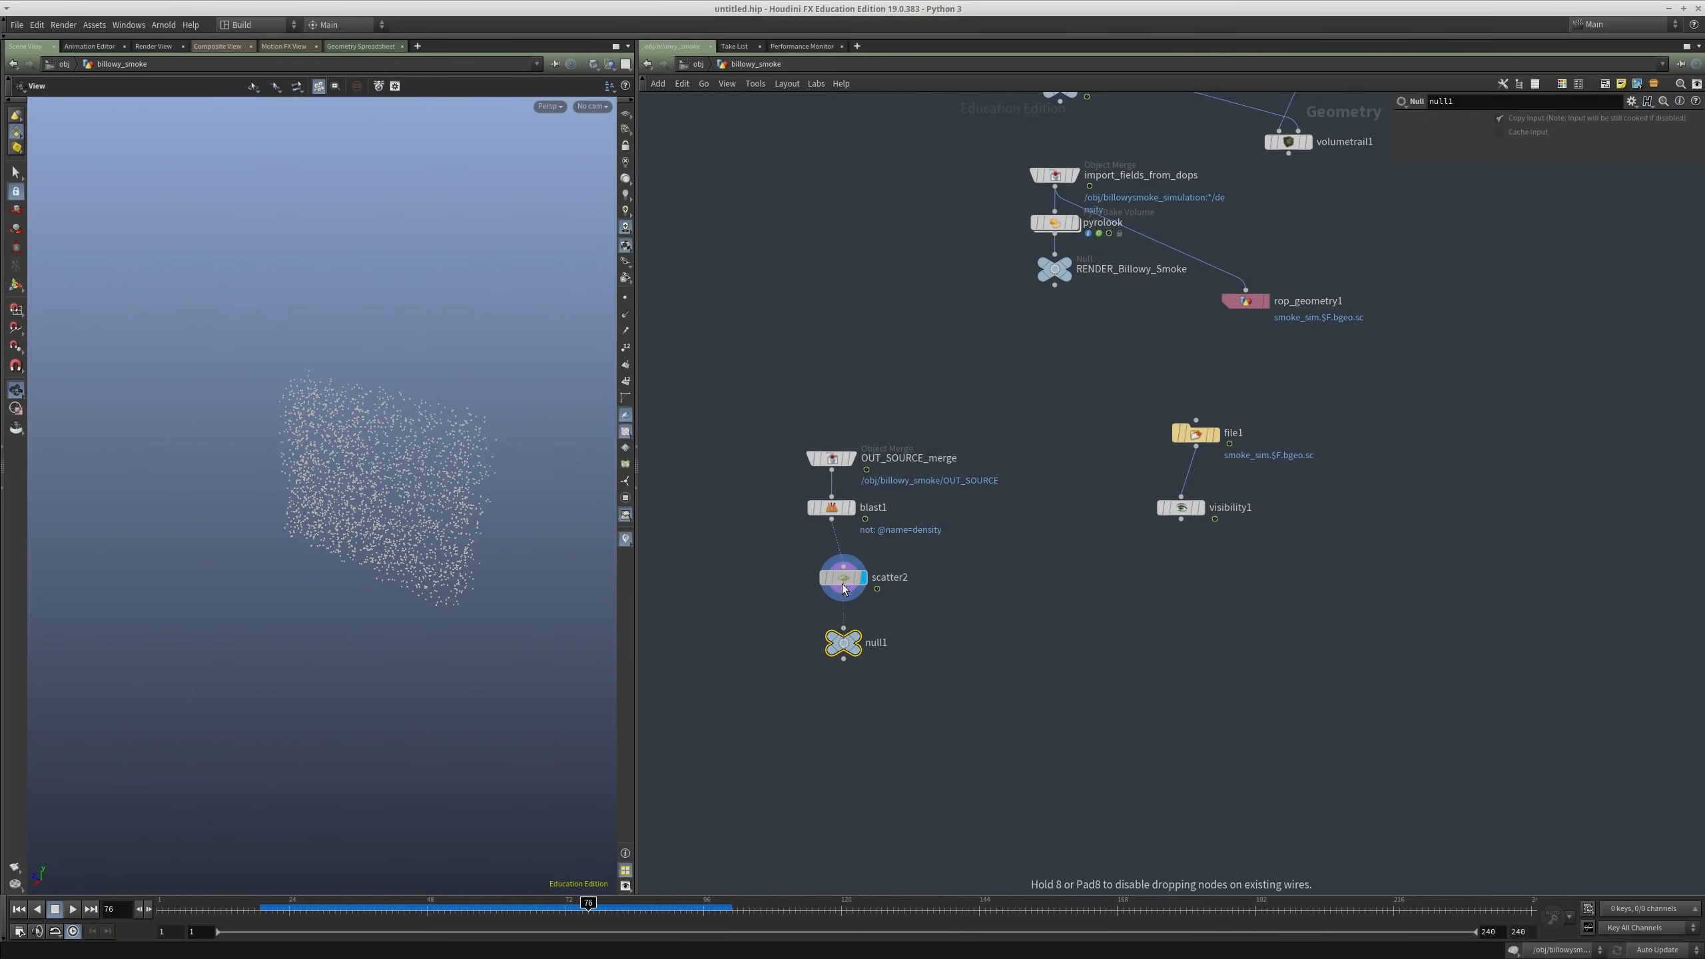
click(841, 641)
double_click(877, 643)
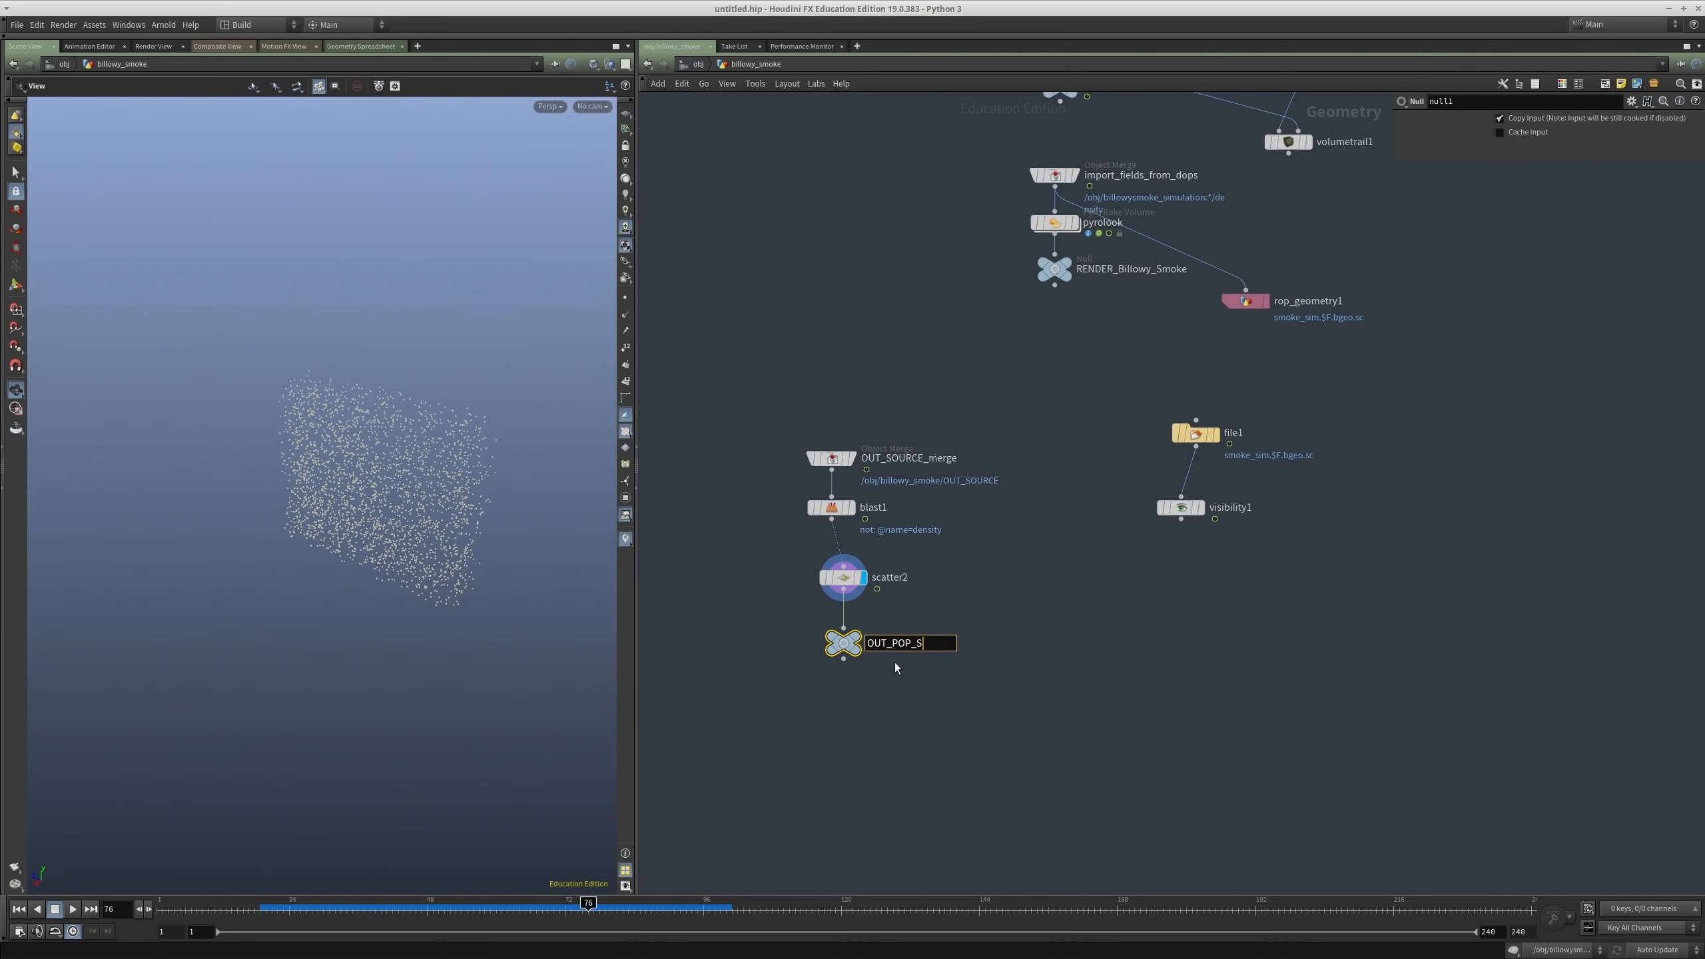
text(OUT_POP_SOURCE)
key(Return)
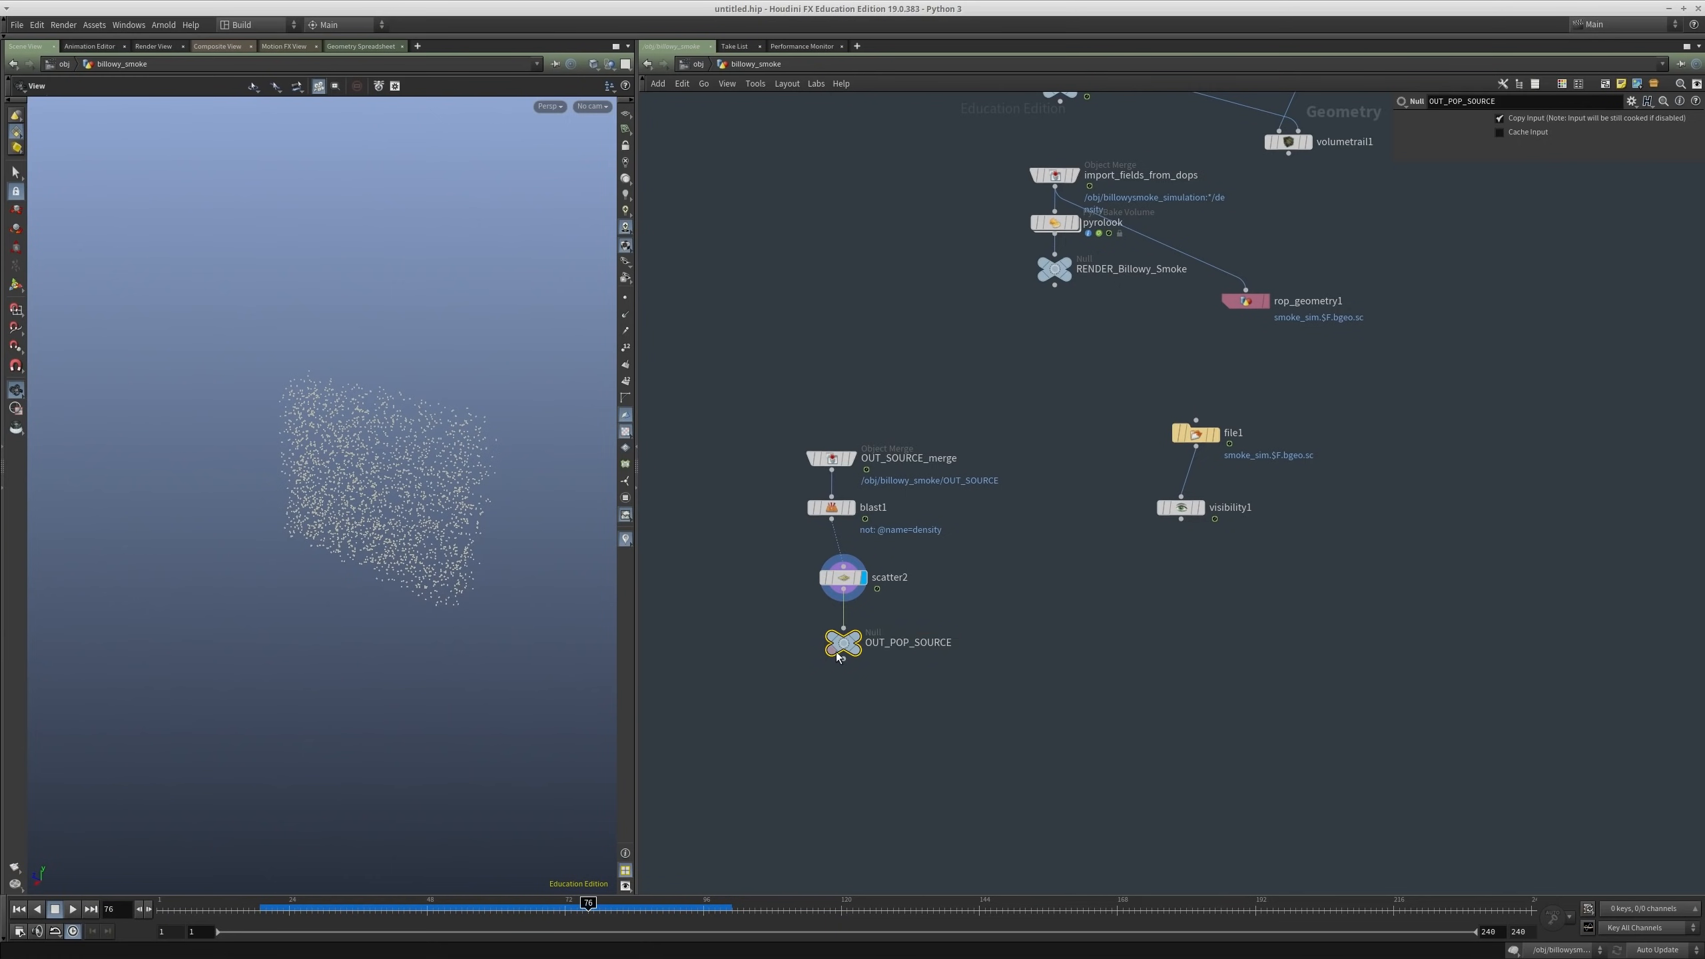
Step: Duplicate the OUT_POP_SOURCE null below visibility1, connect it there, and rename it OUT_SMOKE_FORCE
drag(695, 658, 924, 608)
key(ctrl+c)
key(ctrl+v)
drag(1178, 512, 1343, 623)
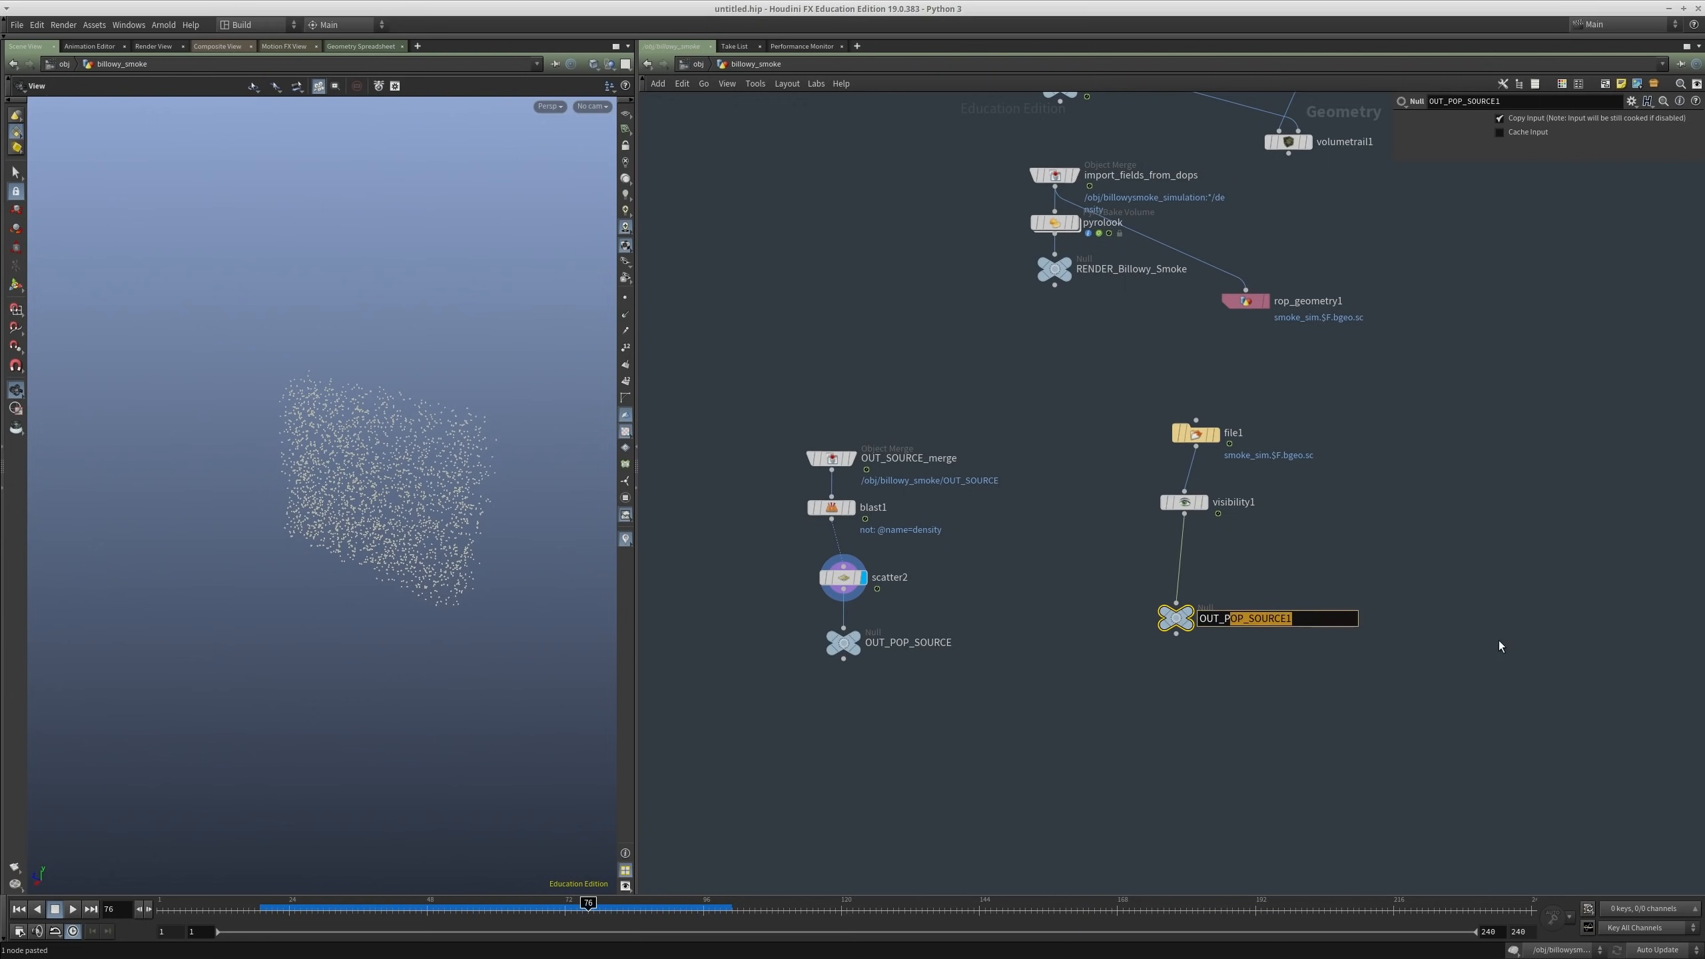
text(SMOKE_FORCE)
key(Return)
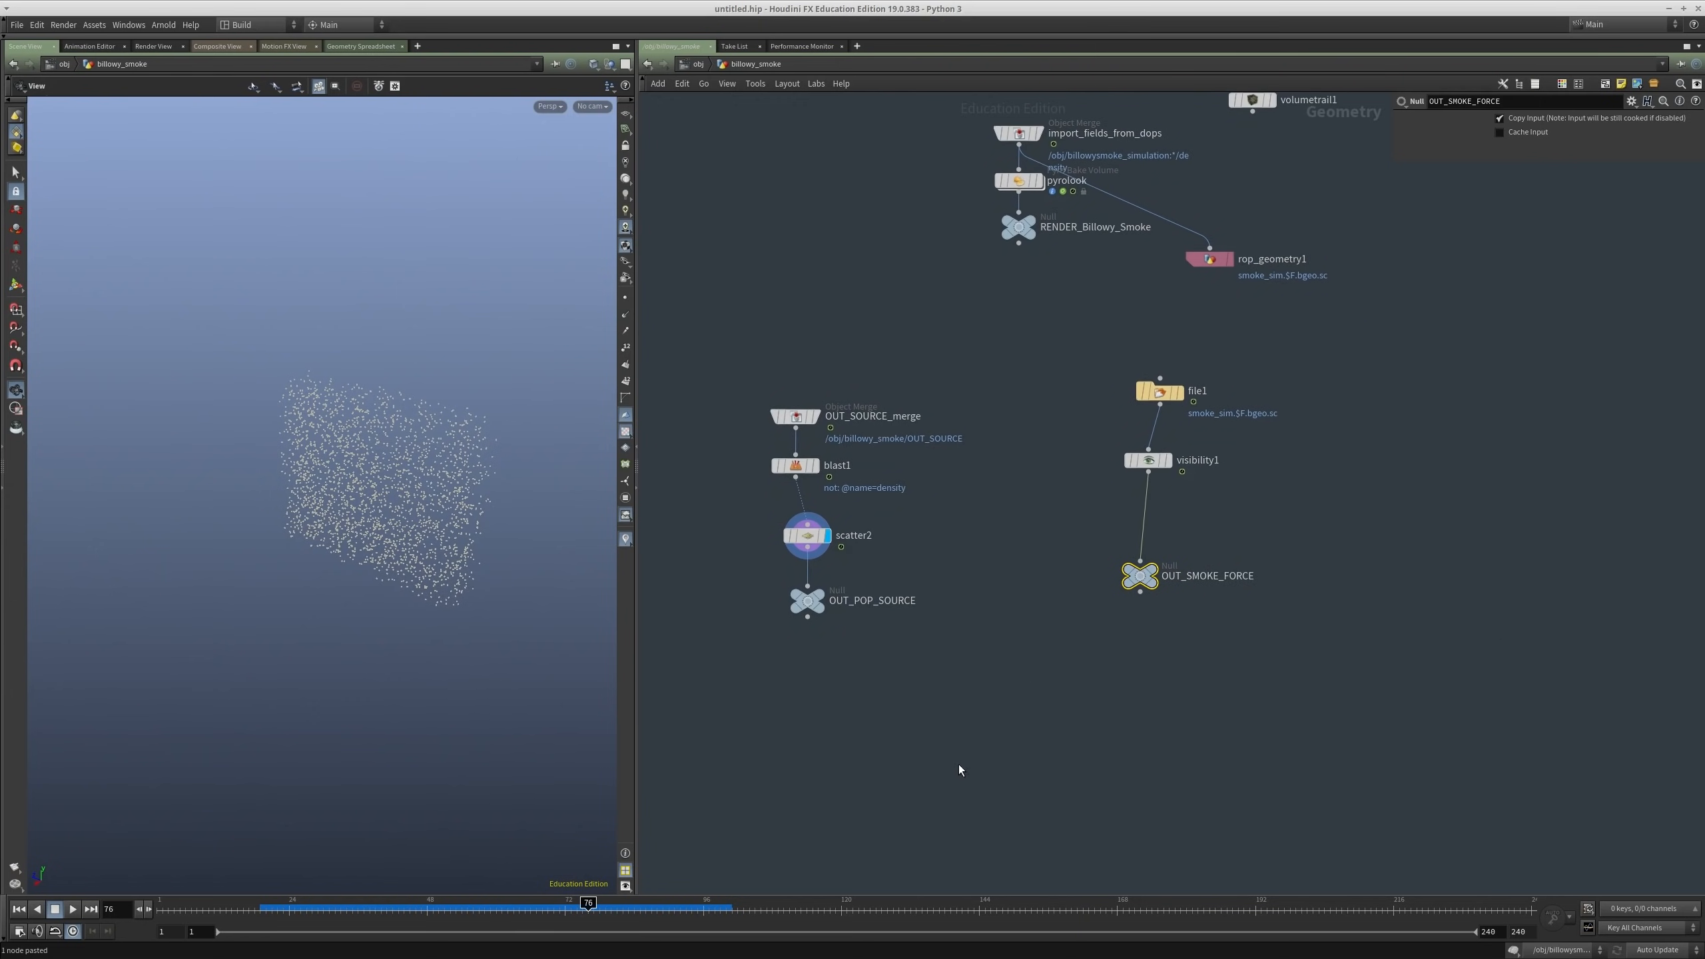
Step: Create a POP Network and connect OUT_POP_SOURCE to its first input and OUT_SMOKE_FORCE to its second
click(943, 772)
key(Tab)
text(popnet)
key(Return)
click(943, 774)
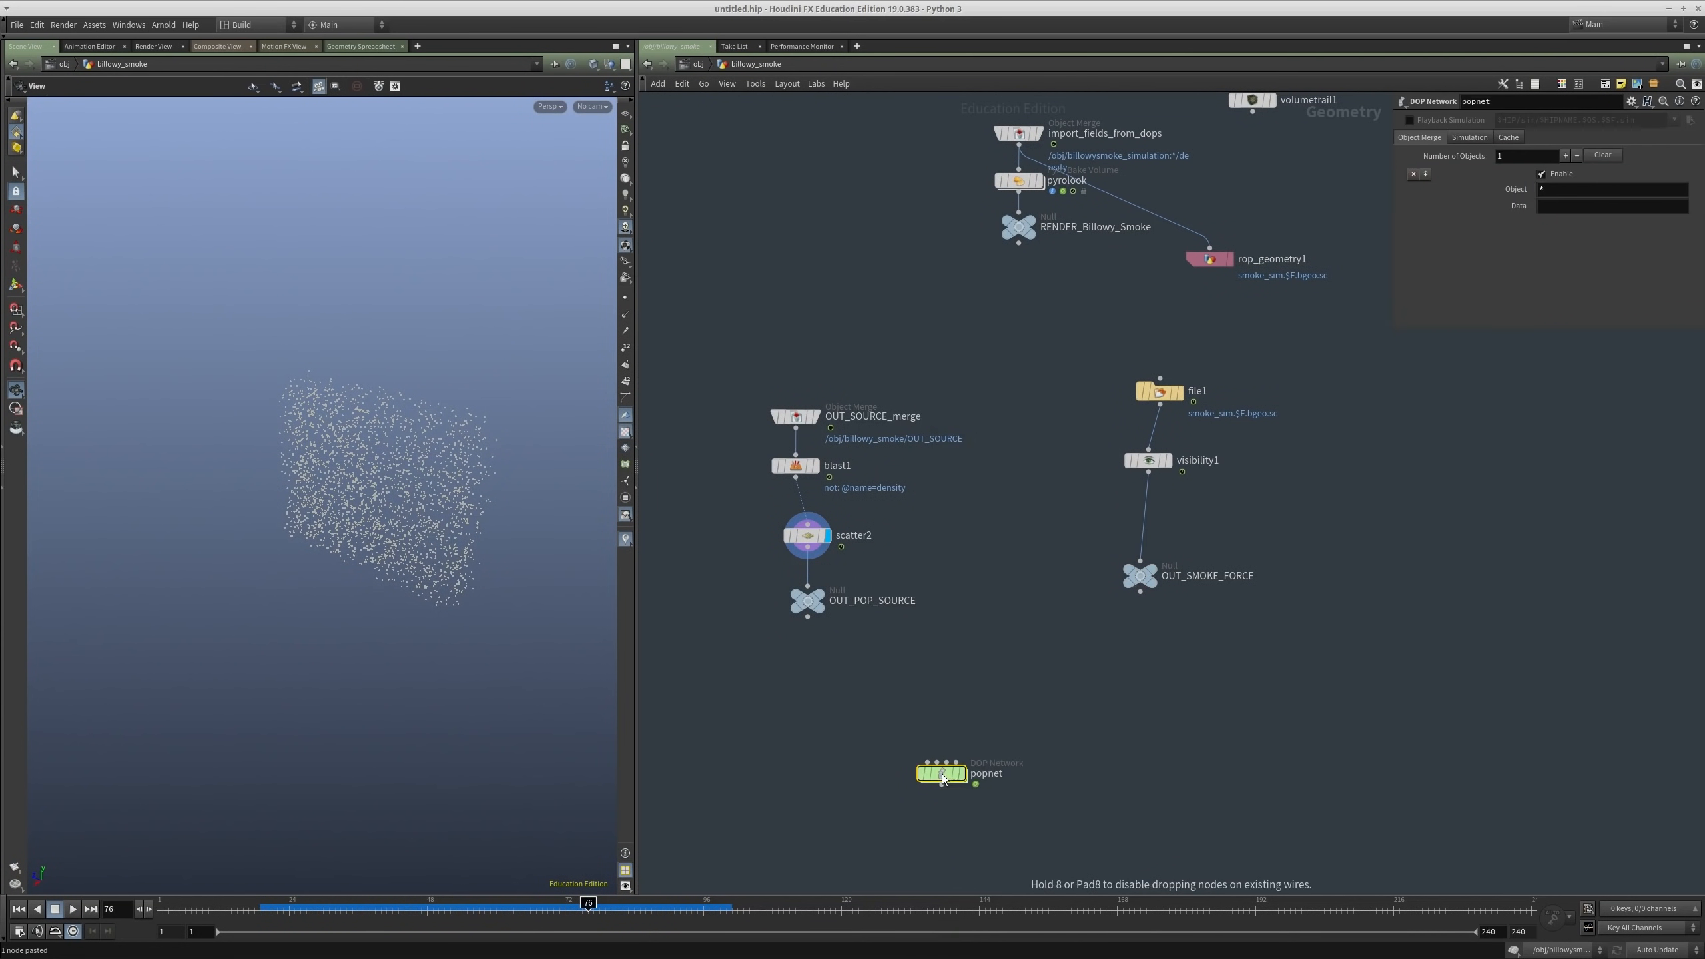
drag(926, 763, 808, 617)
drag(1139, 592, 937, 761)
Step: Display the popnet node and return the timeline to frame 1
key(r)
drag(1112, 754, 868, 838)
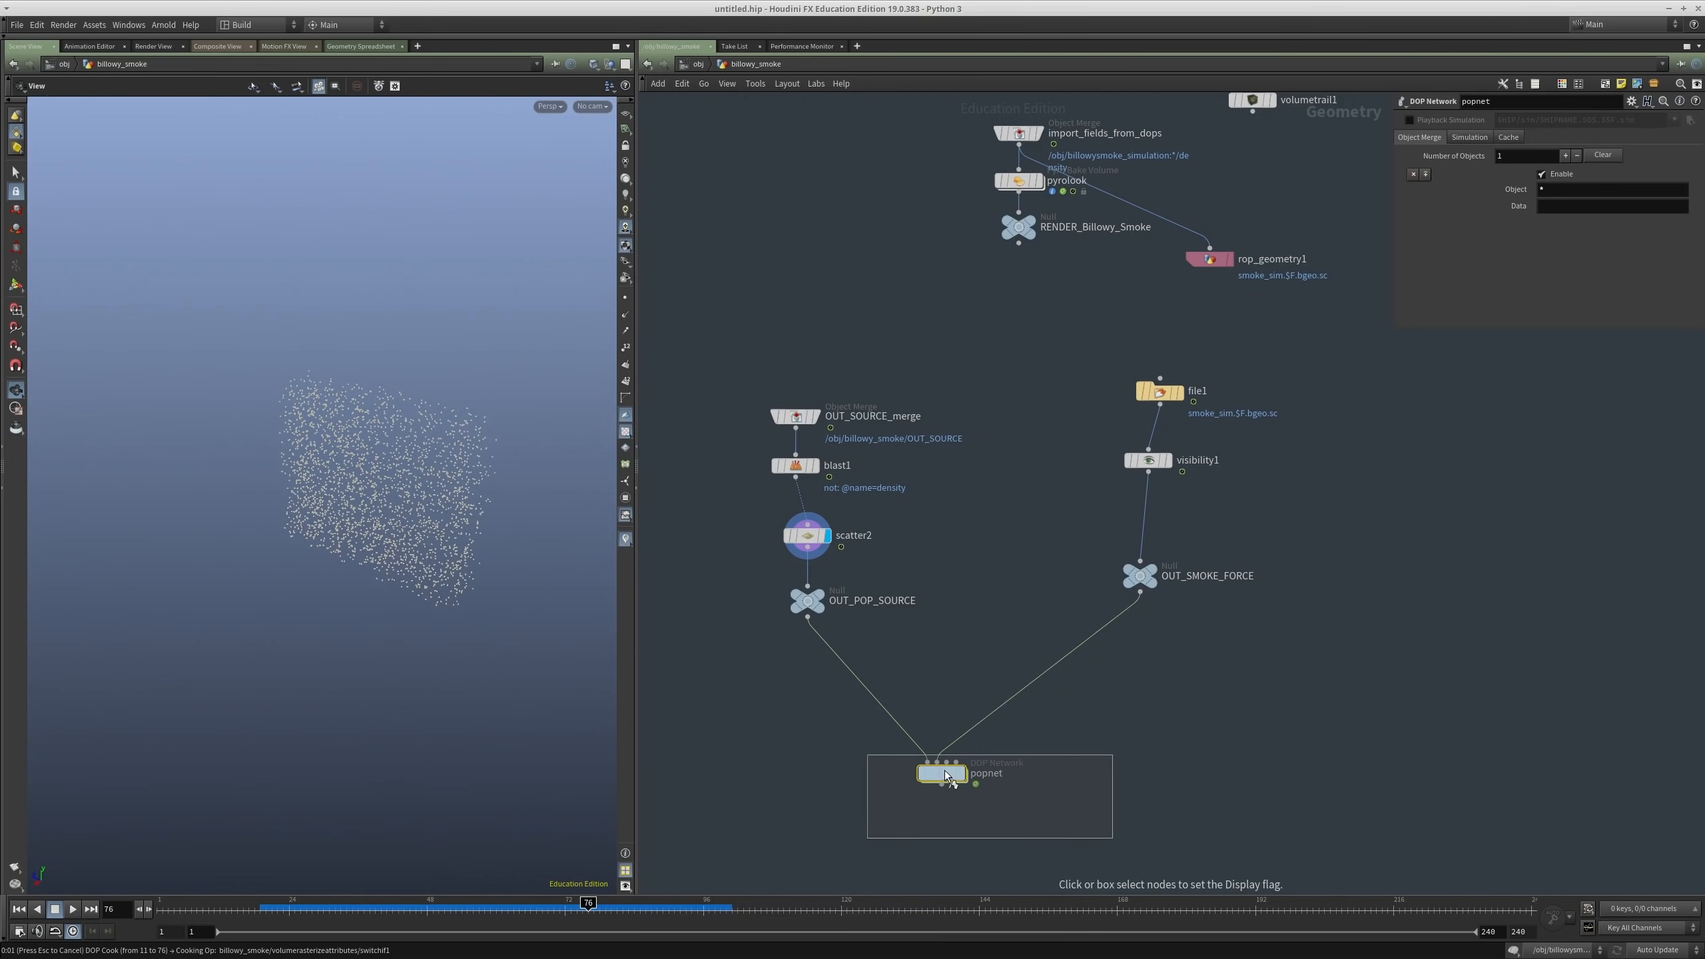
key(Escape)
click(18, 908)
Step: Enter popnet and set source_first_input's Emission Type to All Points
double_click(936, 778)
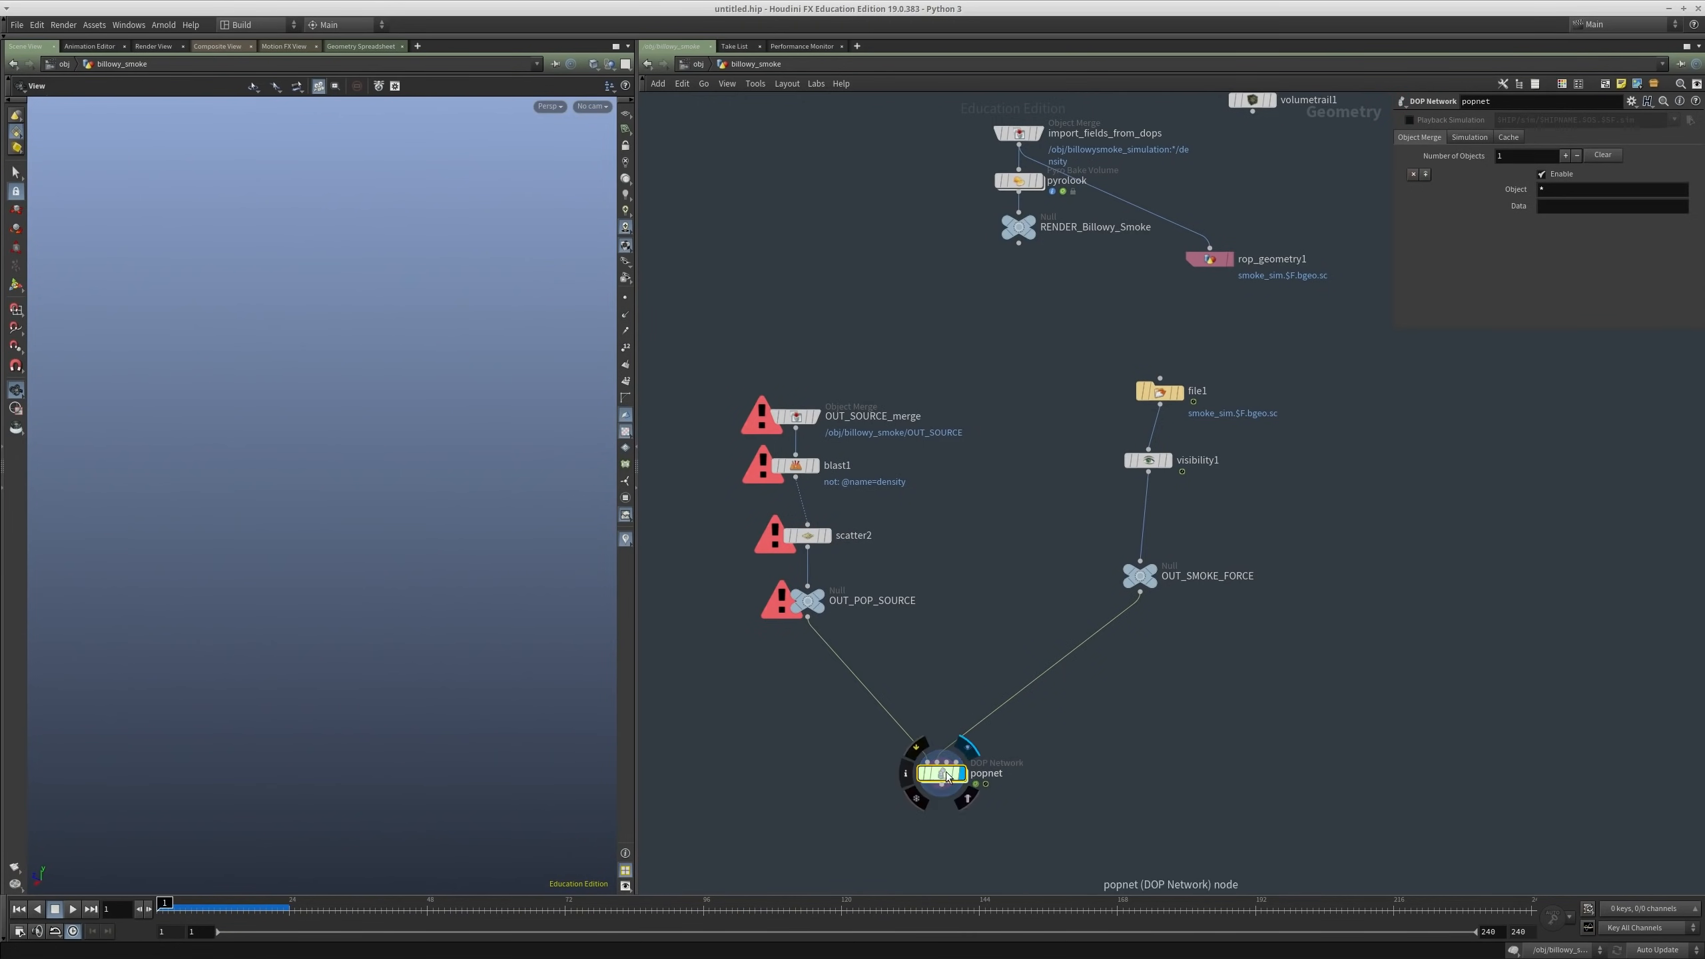
scroll(1114, 496, up, 3)
drag(913, 566, 913, 566)
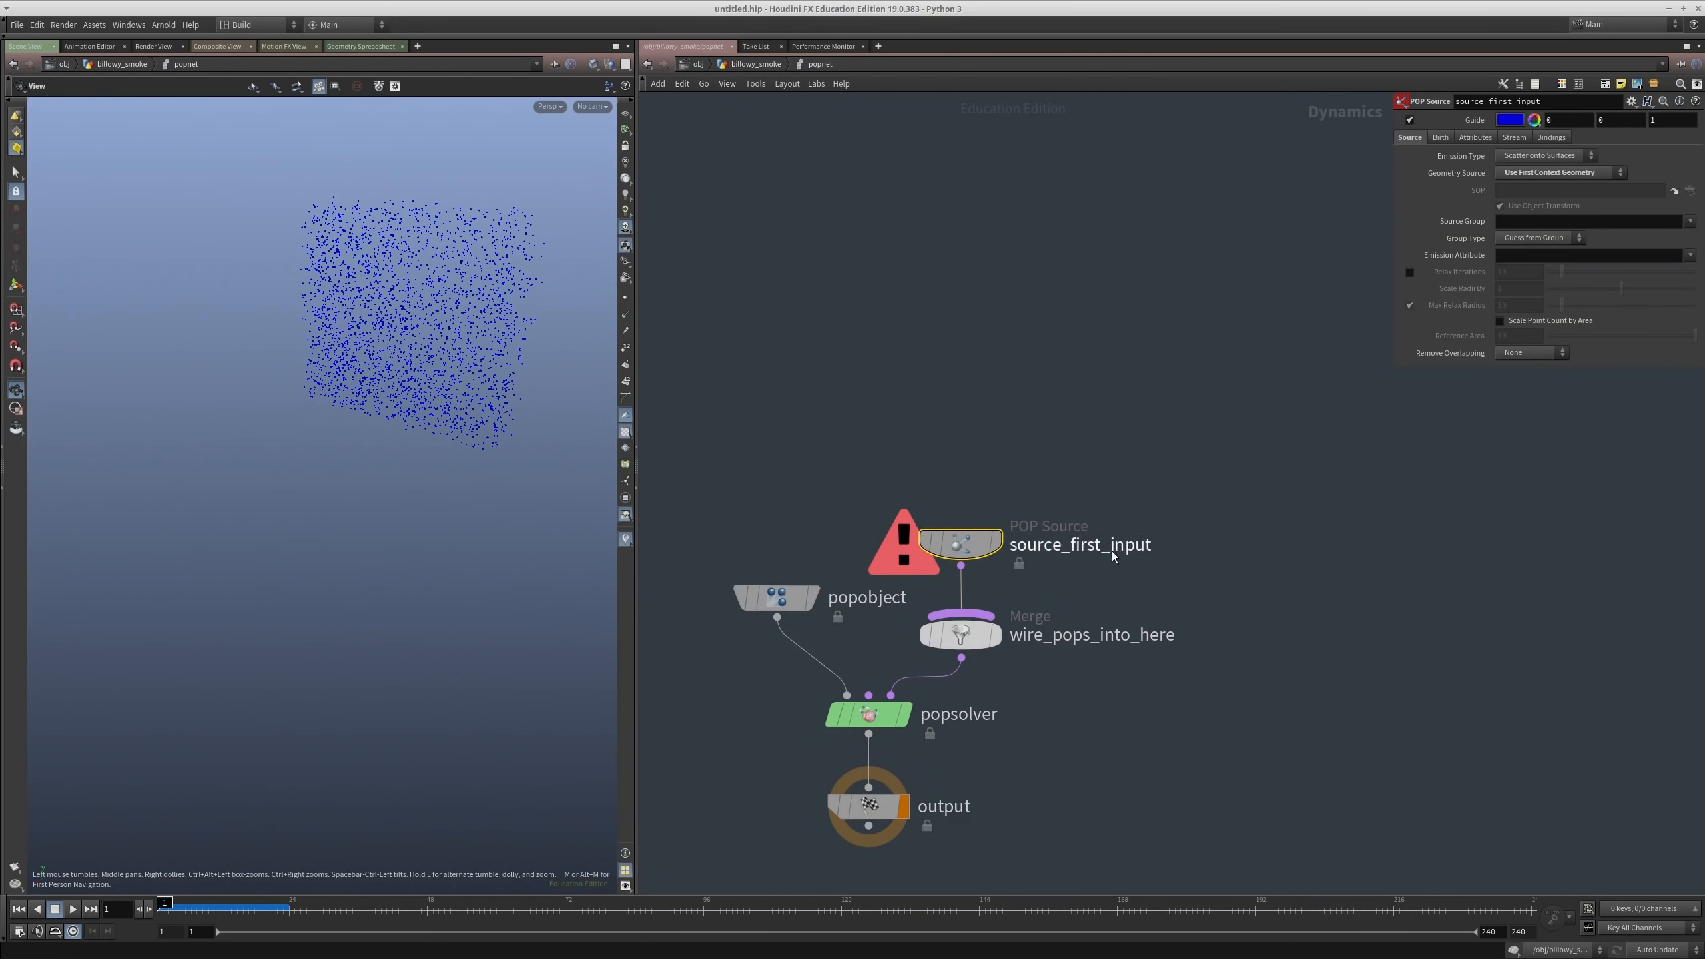
click(1530, 160)
click(1534, 169)
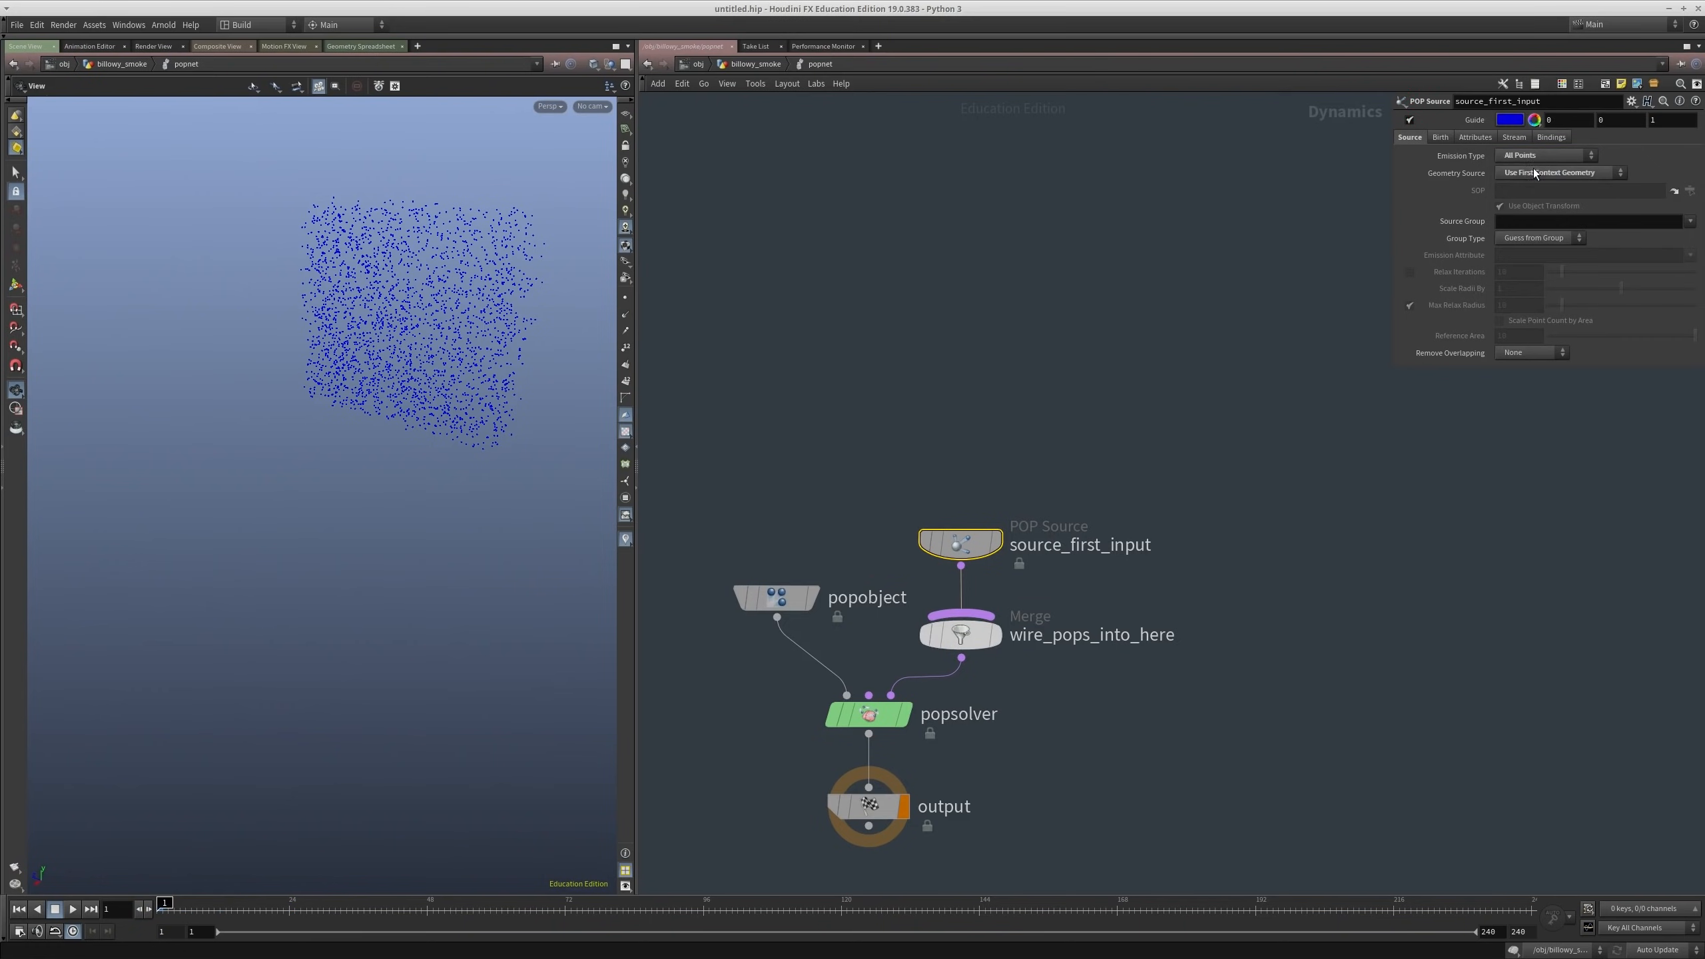
middle_drag(1190, 490, 1198, 341)
click(1068, 577)
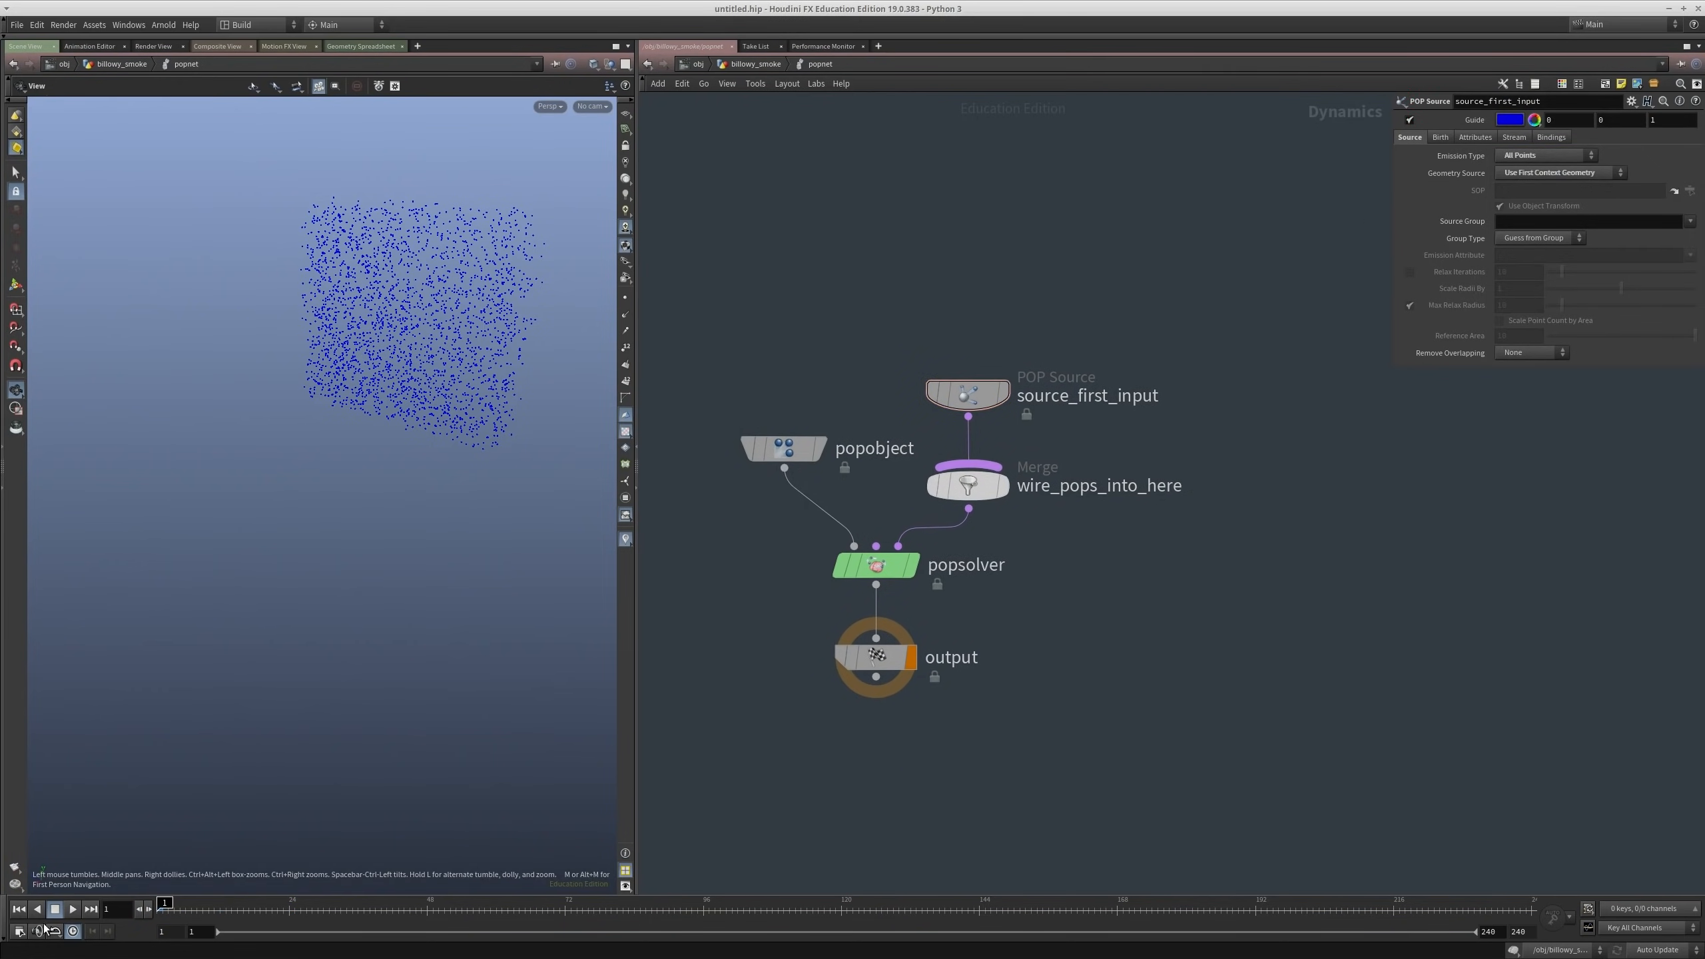
Step: Play the particle simulation to check the emitted points, and return to the first frame
click(70, 912)
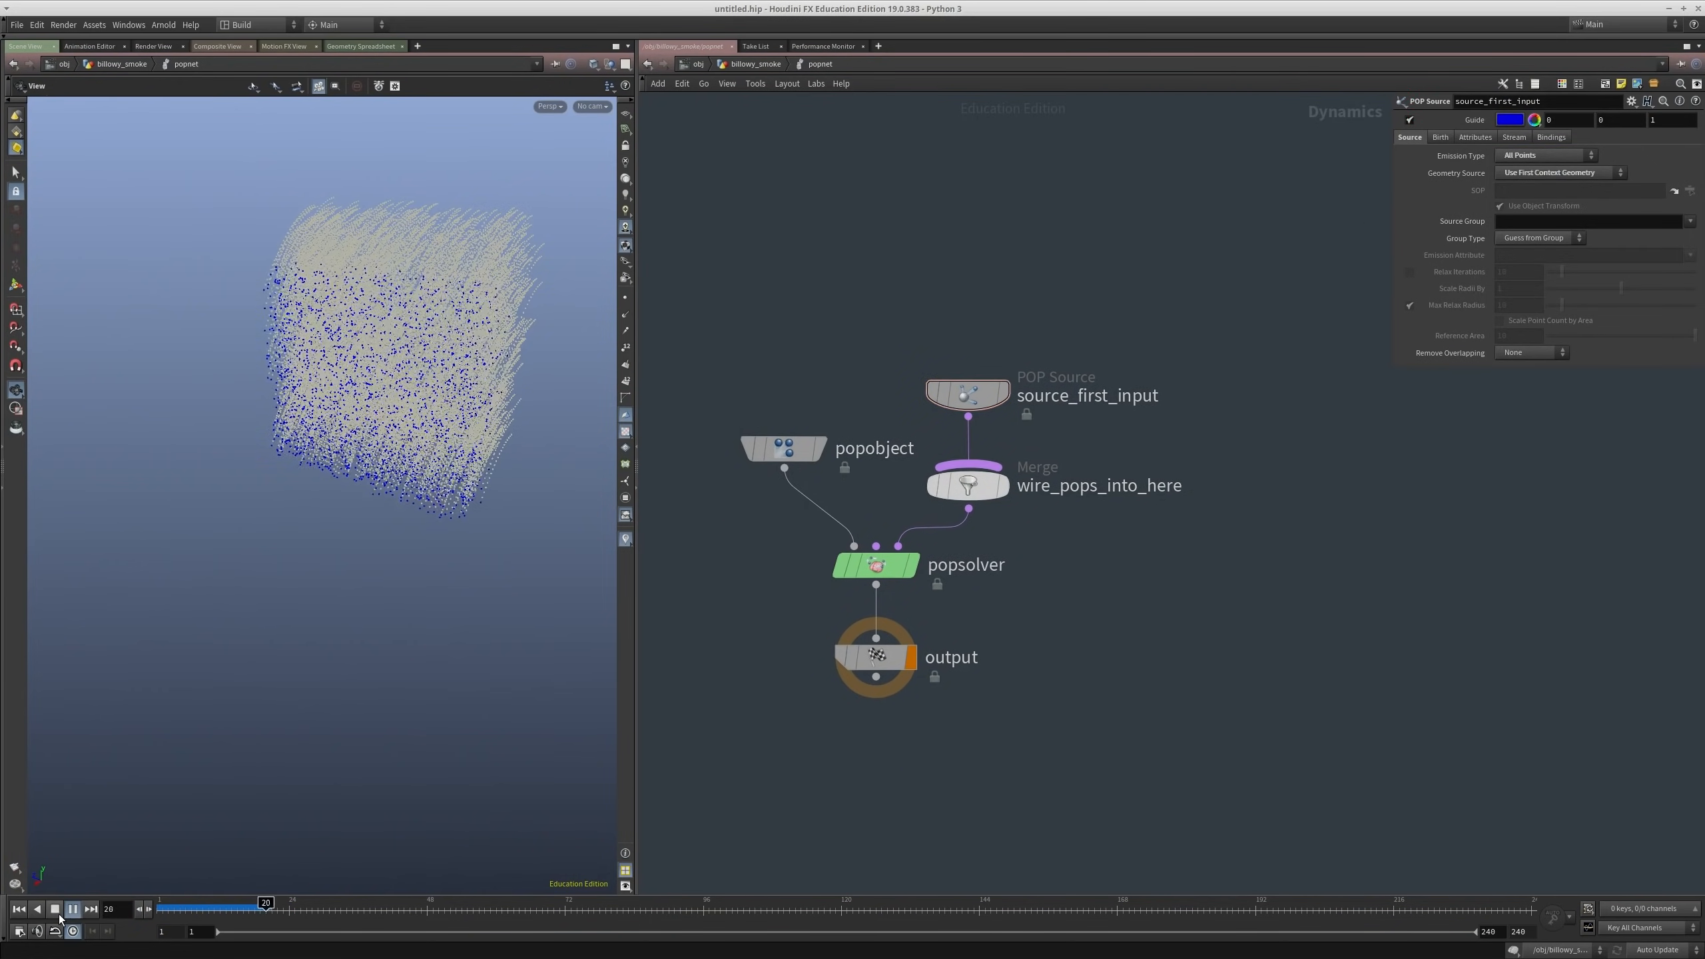
click(56, 910)
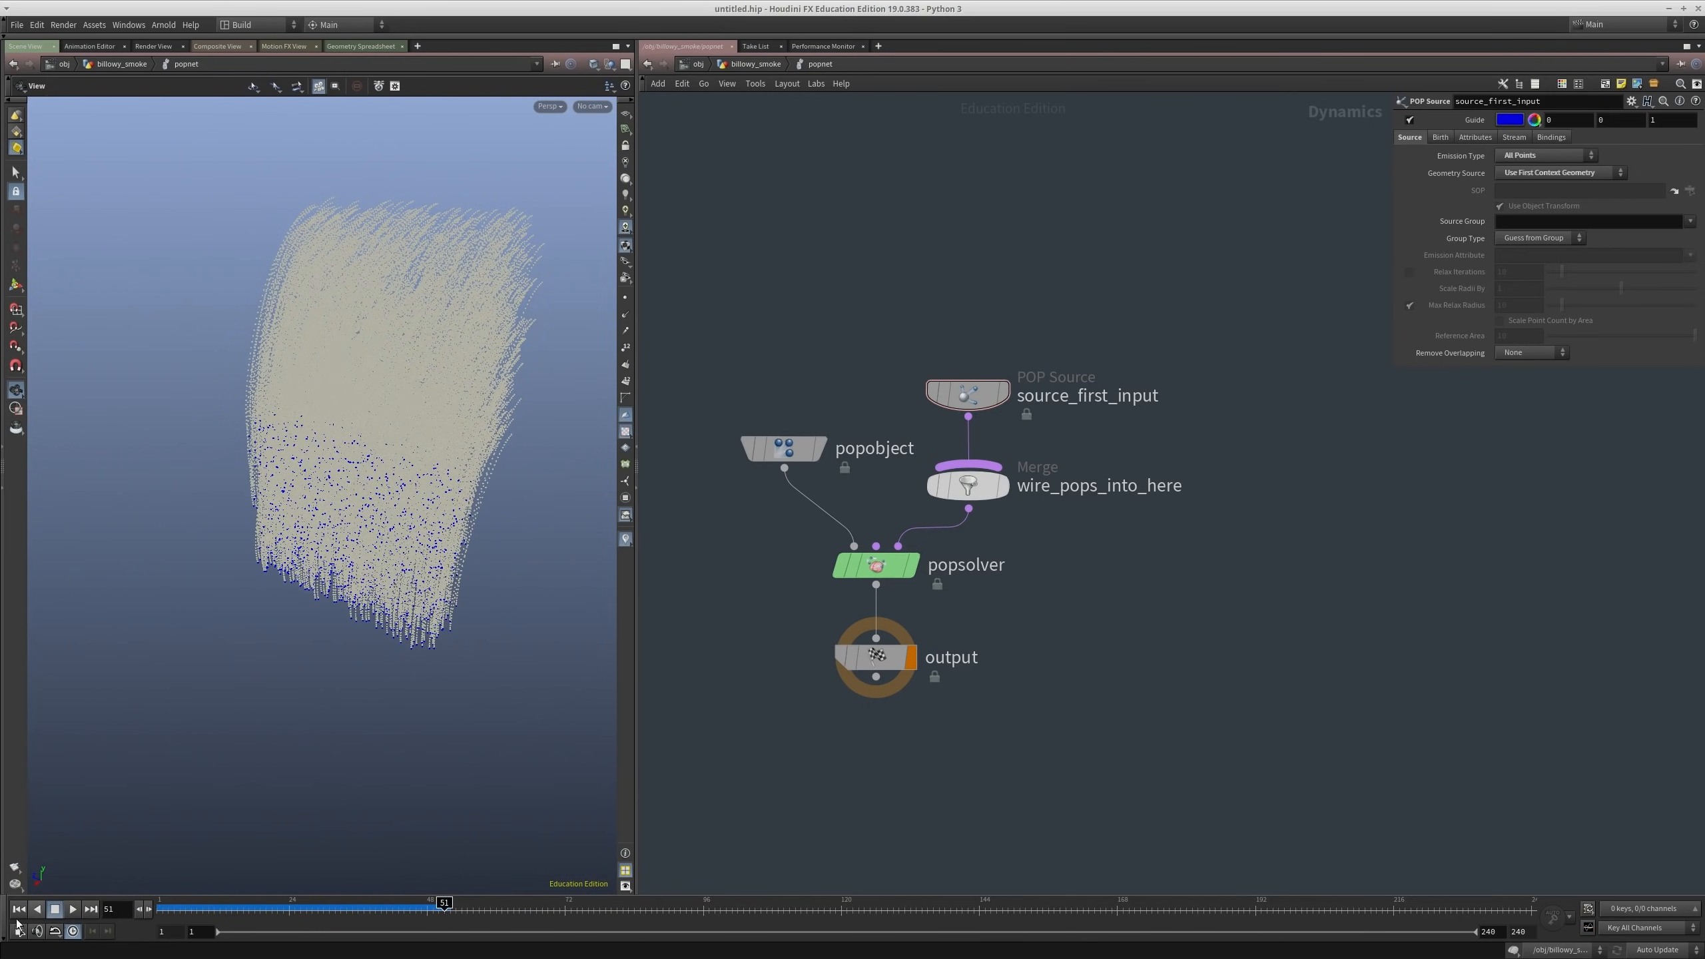
click(25, 910)
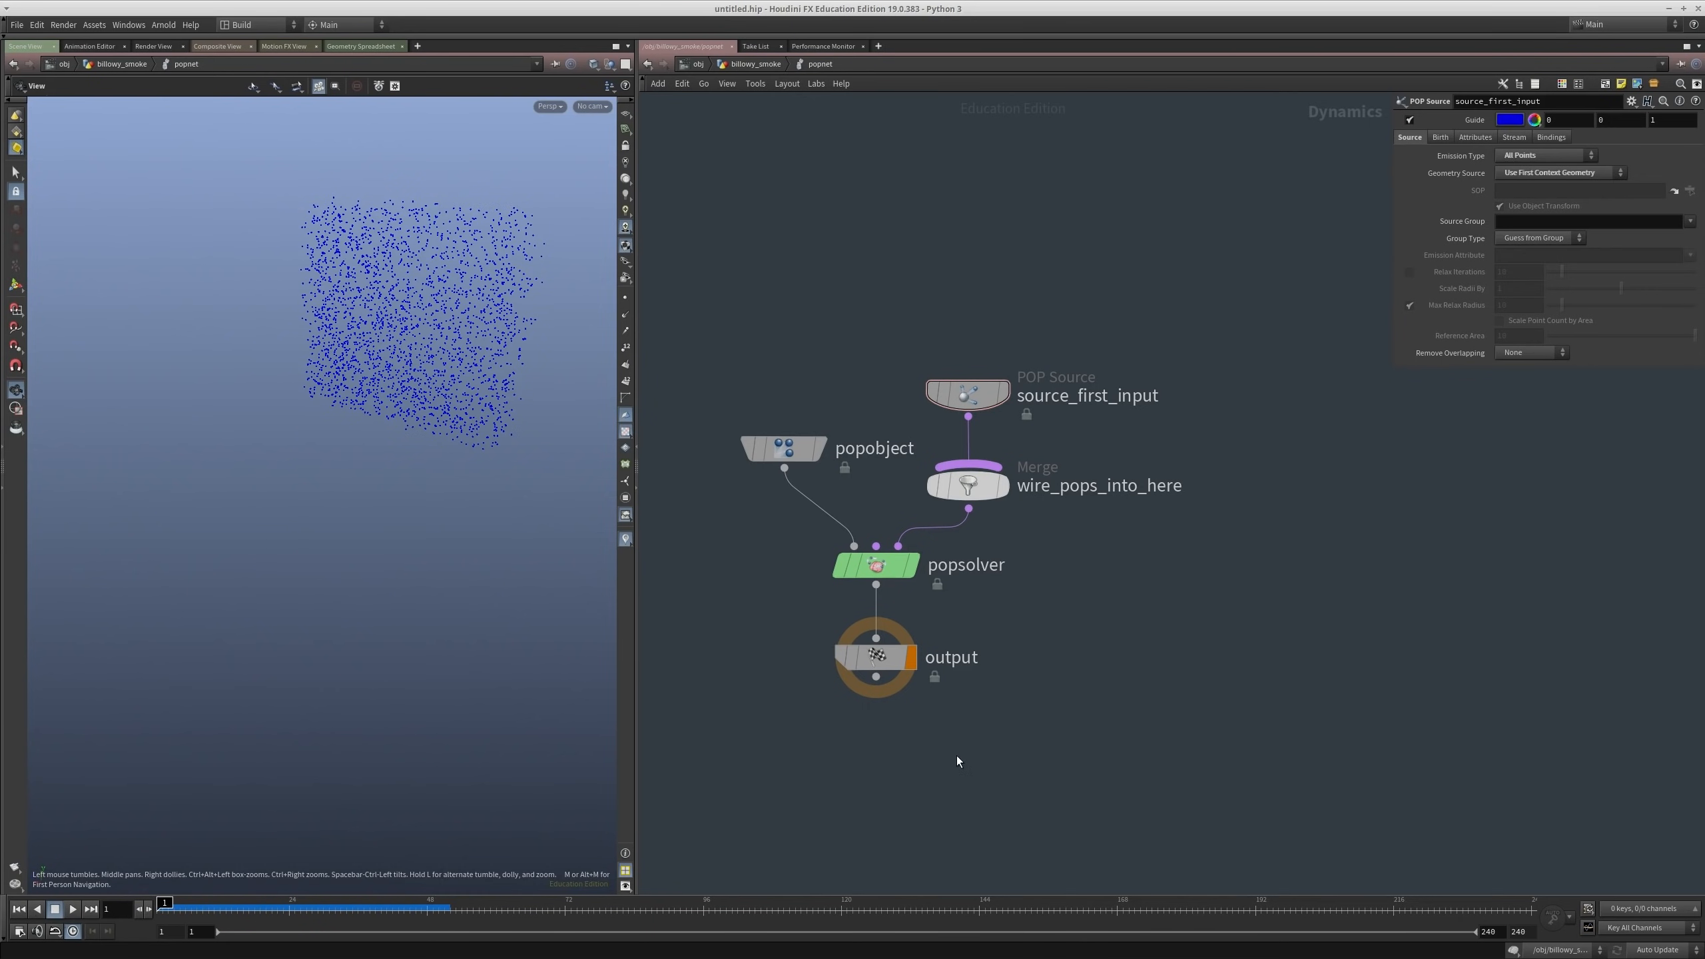
Step: Insert a POP Advect by Volumes node between source_first_input and wire_pops_into_here
key(Tab)
text(pop)
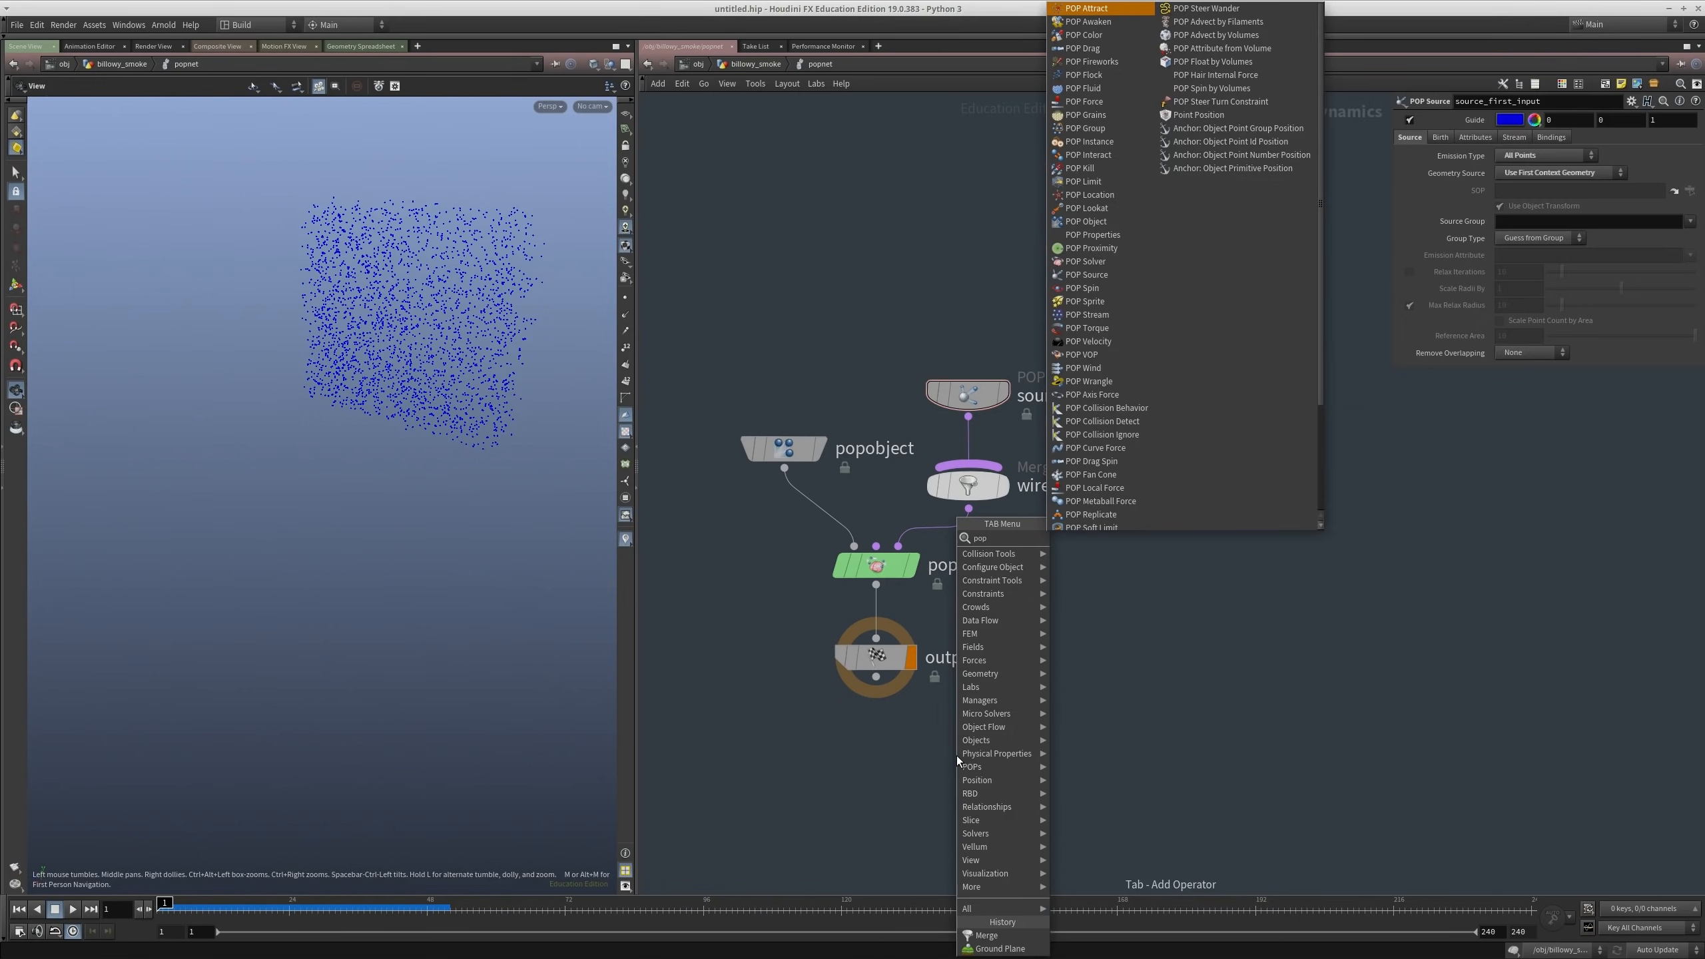
text(advec)
key(Down)
key(Return)
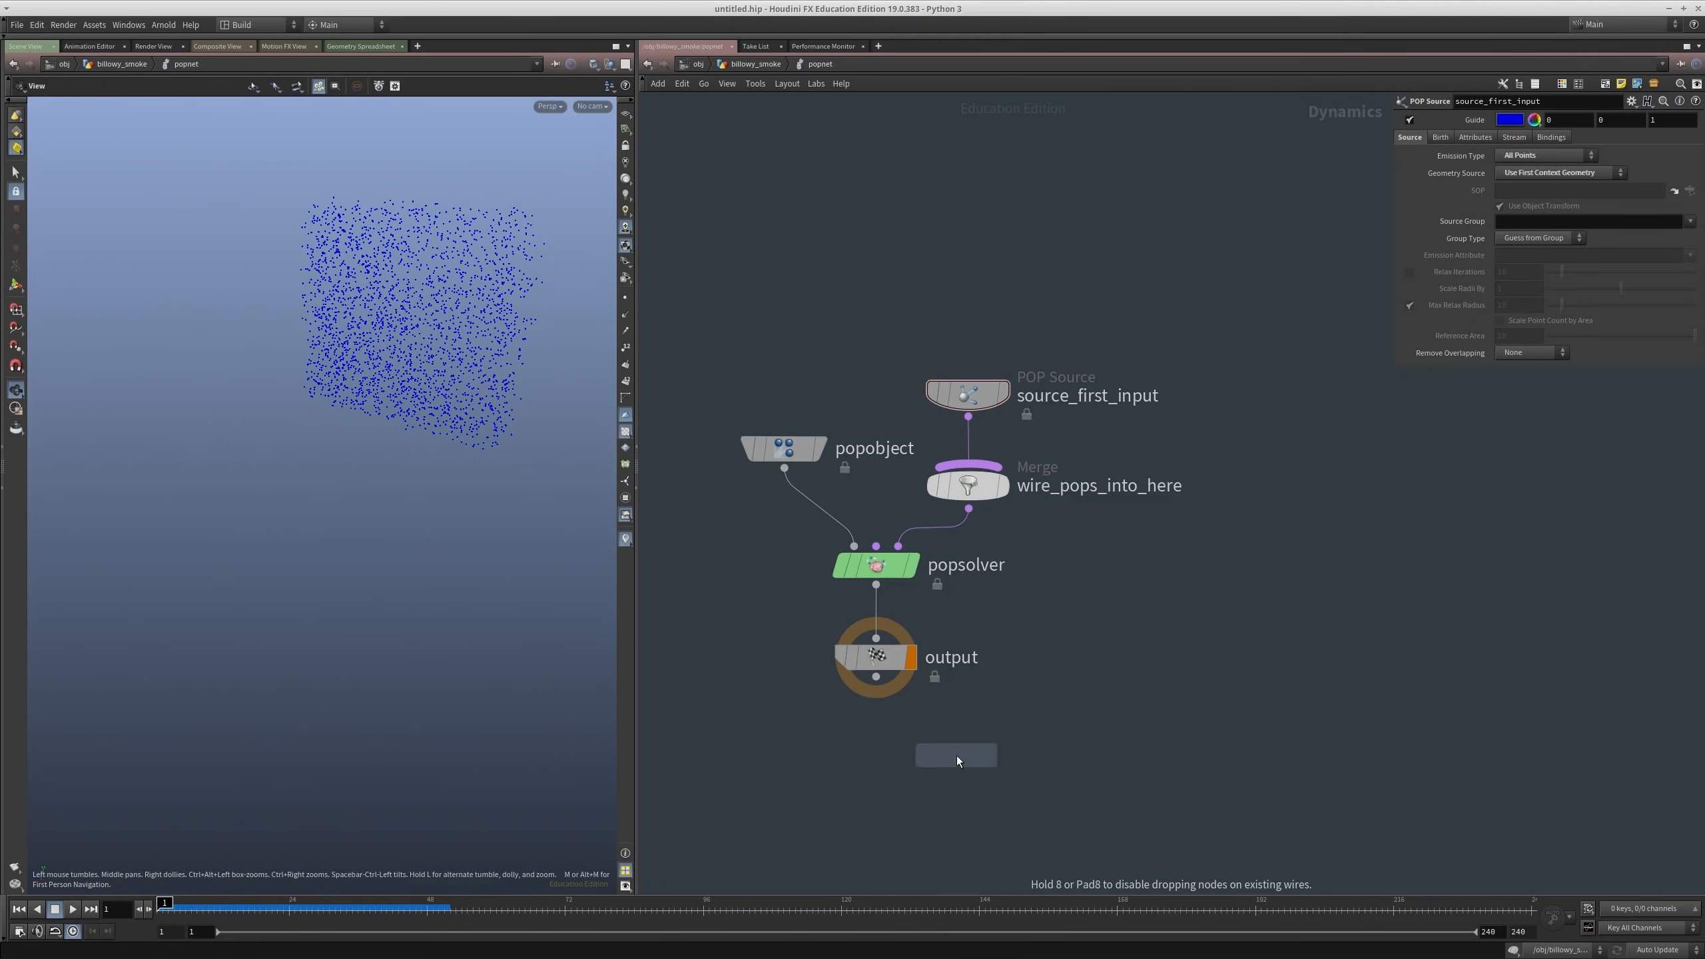
click(960, 748)
drag(967, 744, 980, 429)
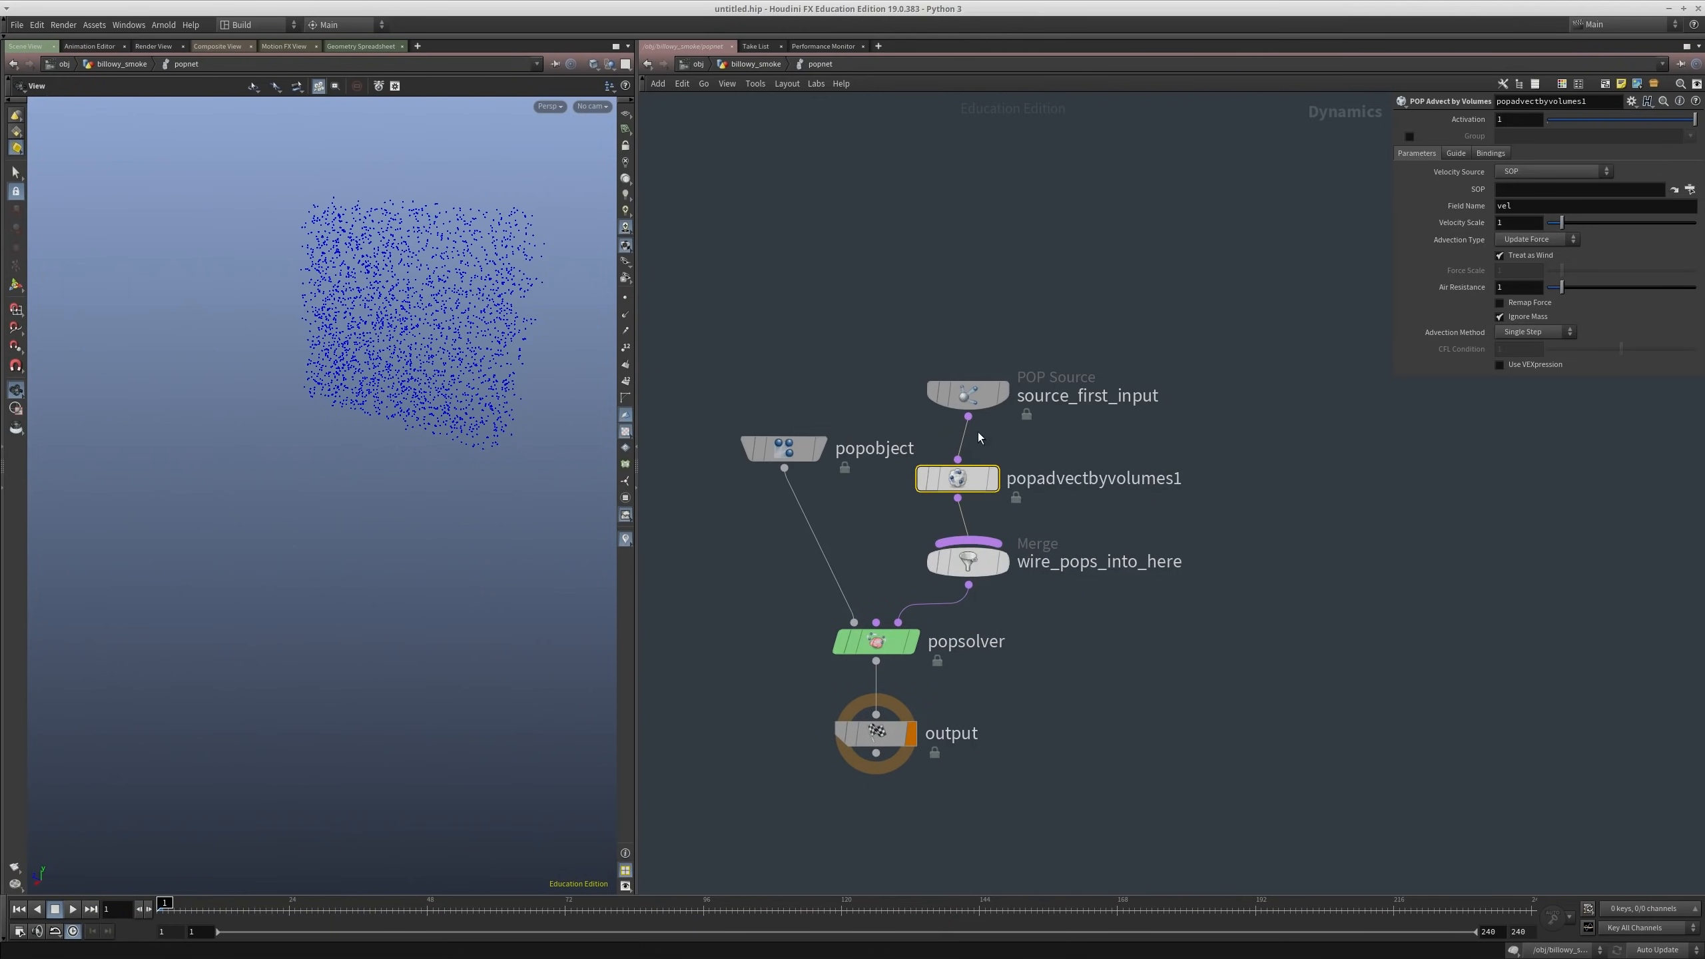
Step: Set popadvectbyvolumes1 to Velocity Source Second Context Geometry, Advection Type Update Velocity, and Advection Method Trace
click(1541, 173)
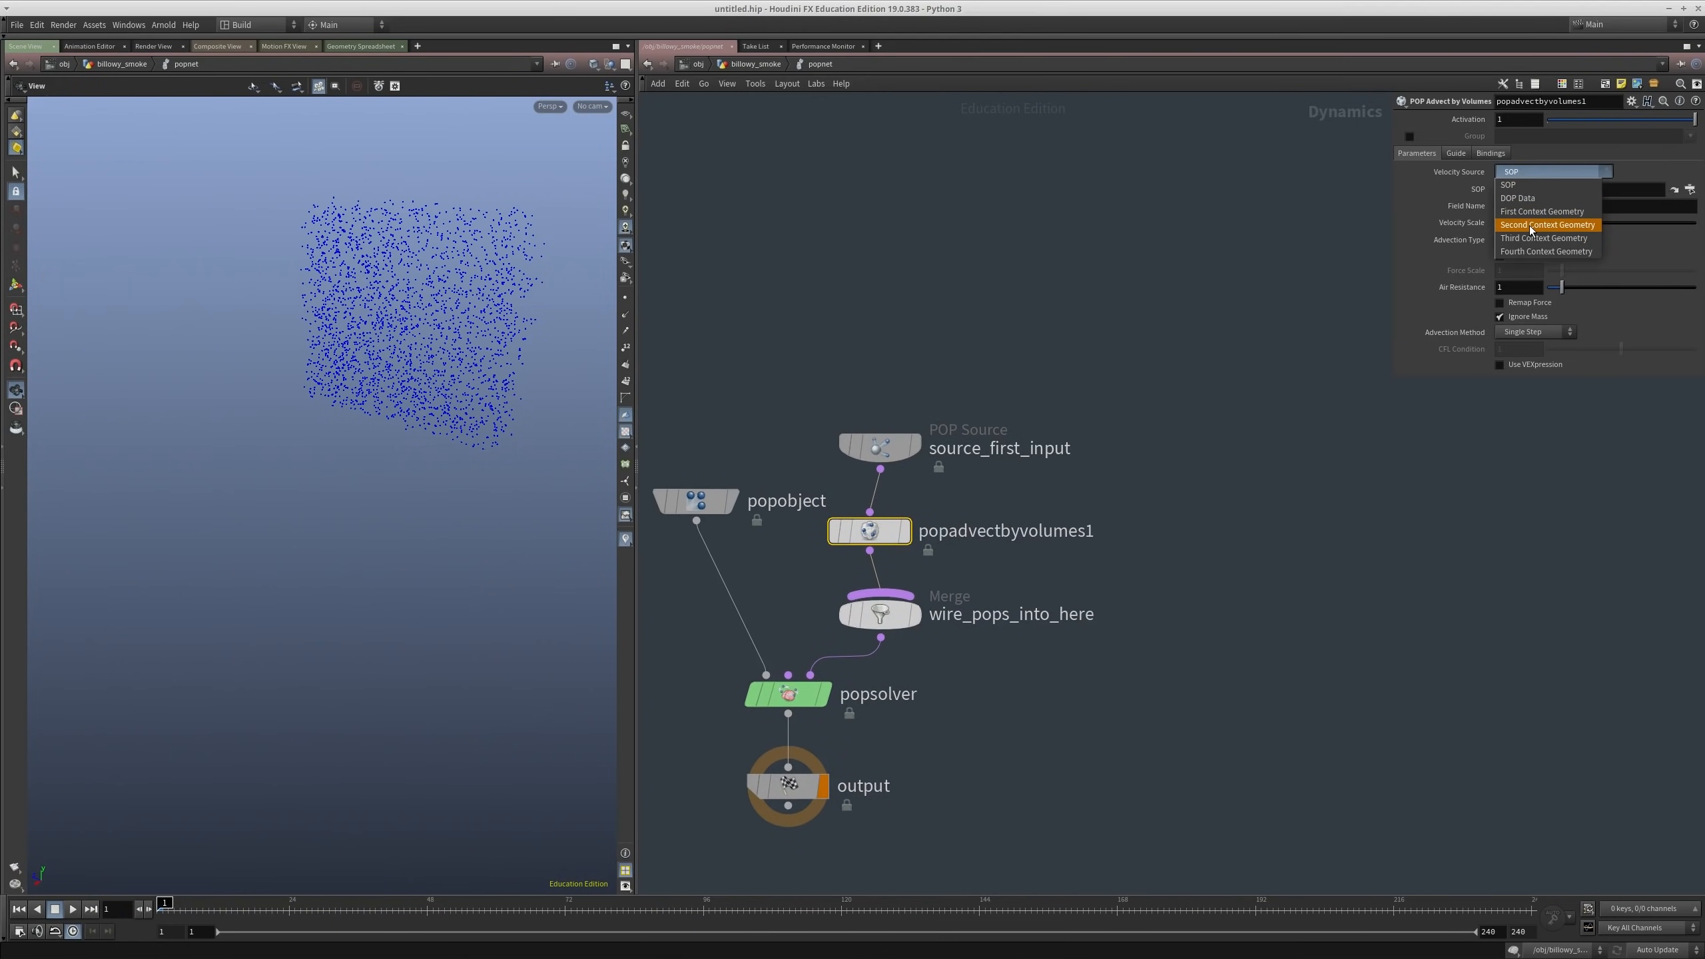
click(1544, 213)
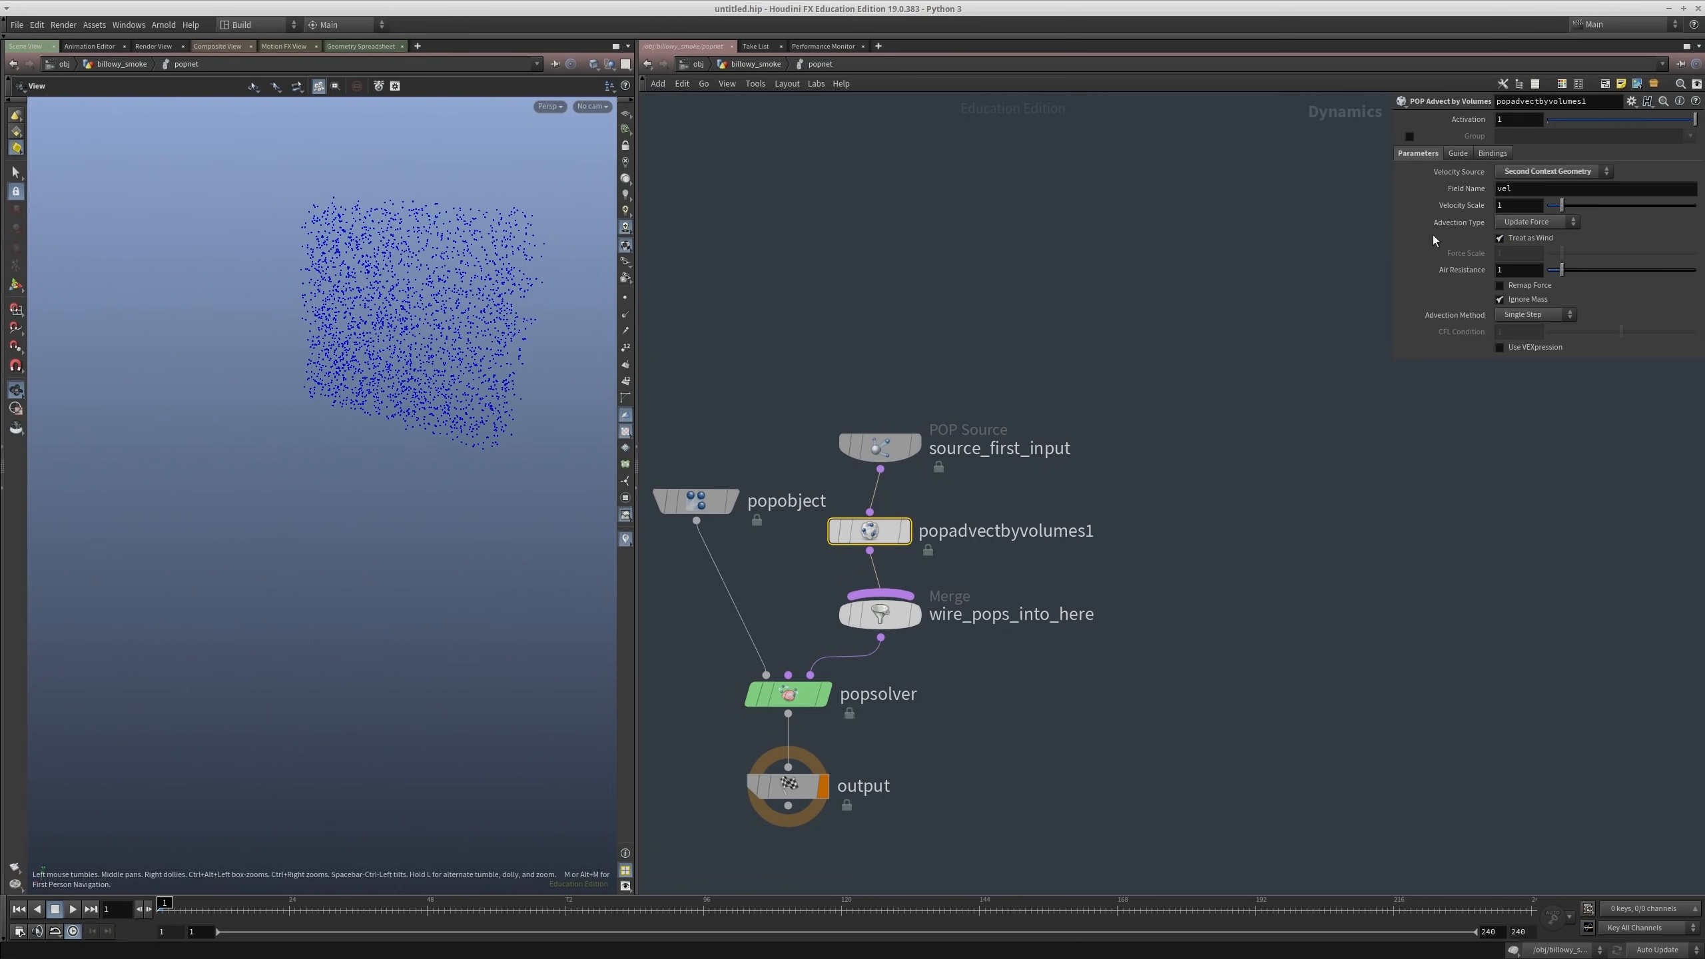
click(1532, 223)
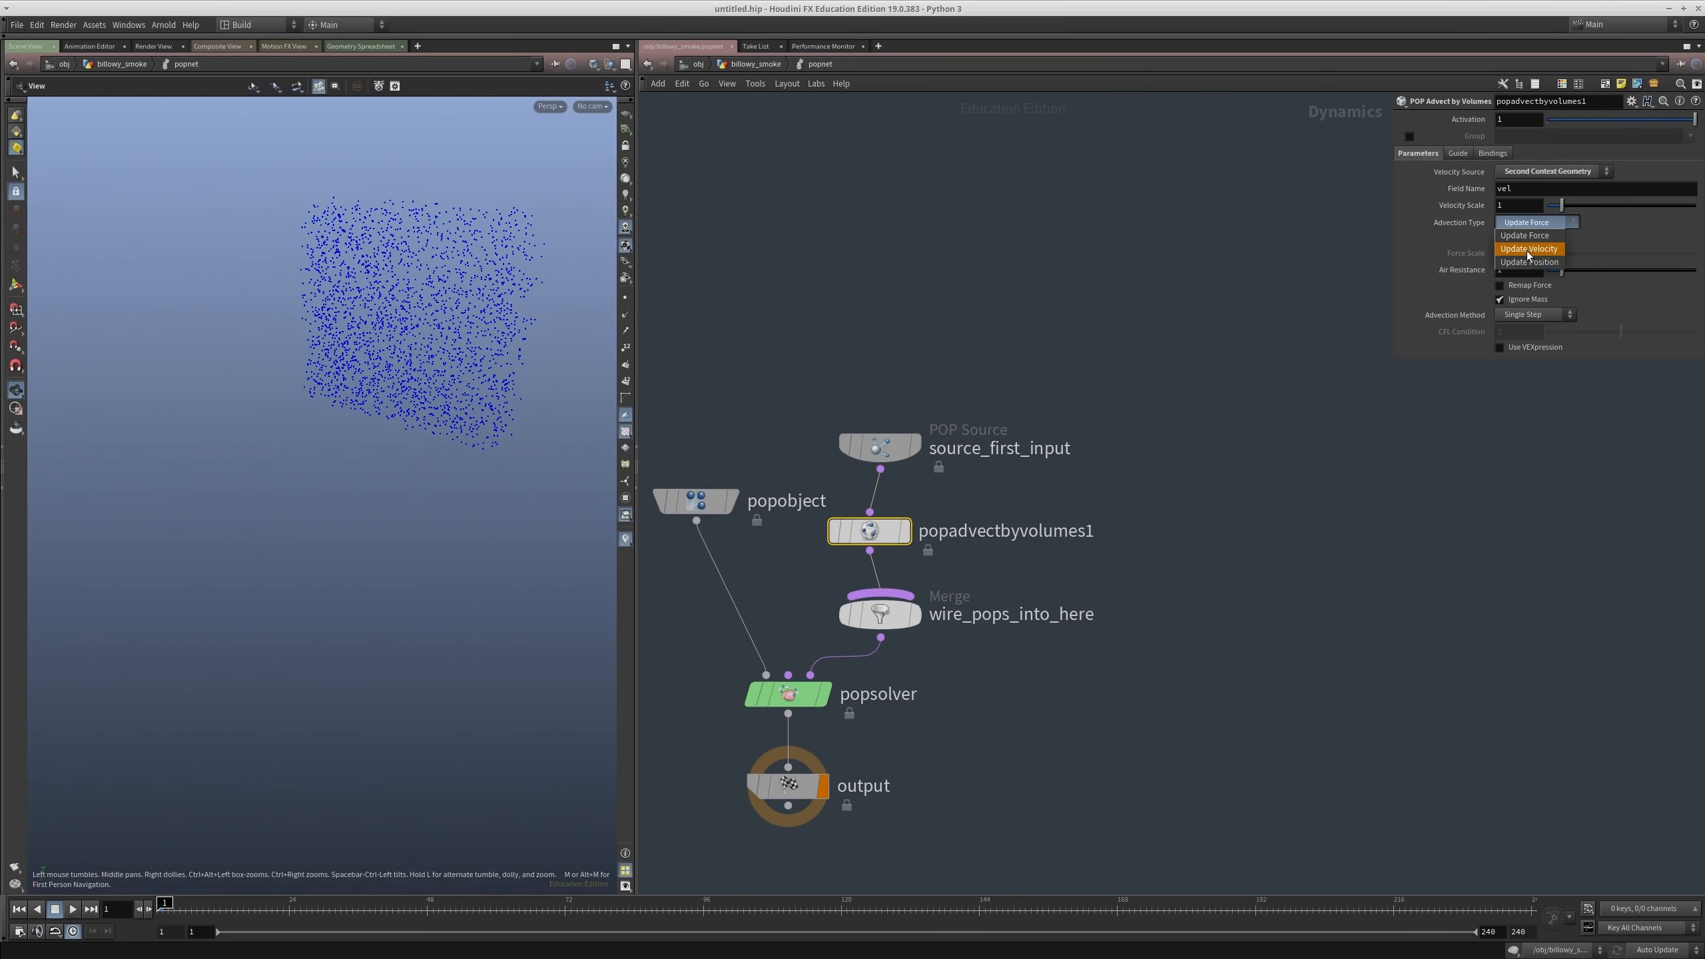
click(1527, 249)
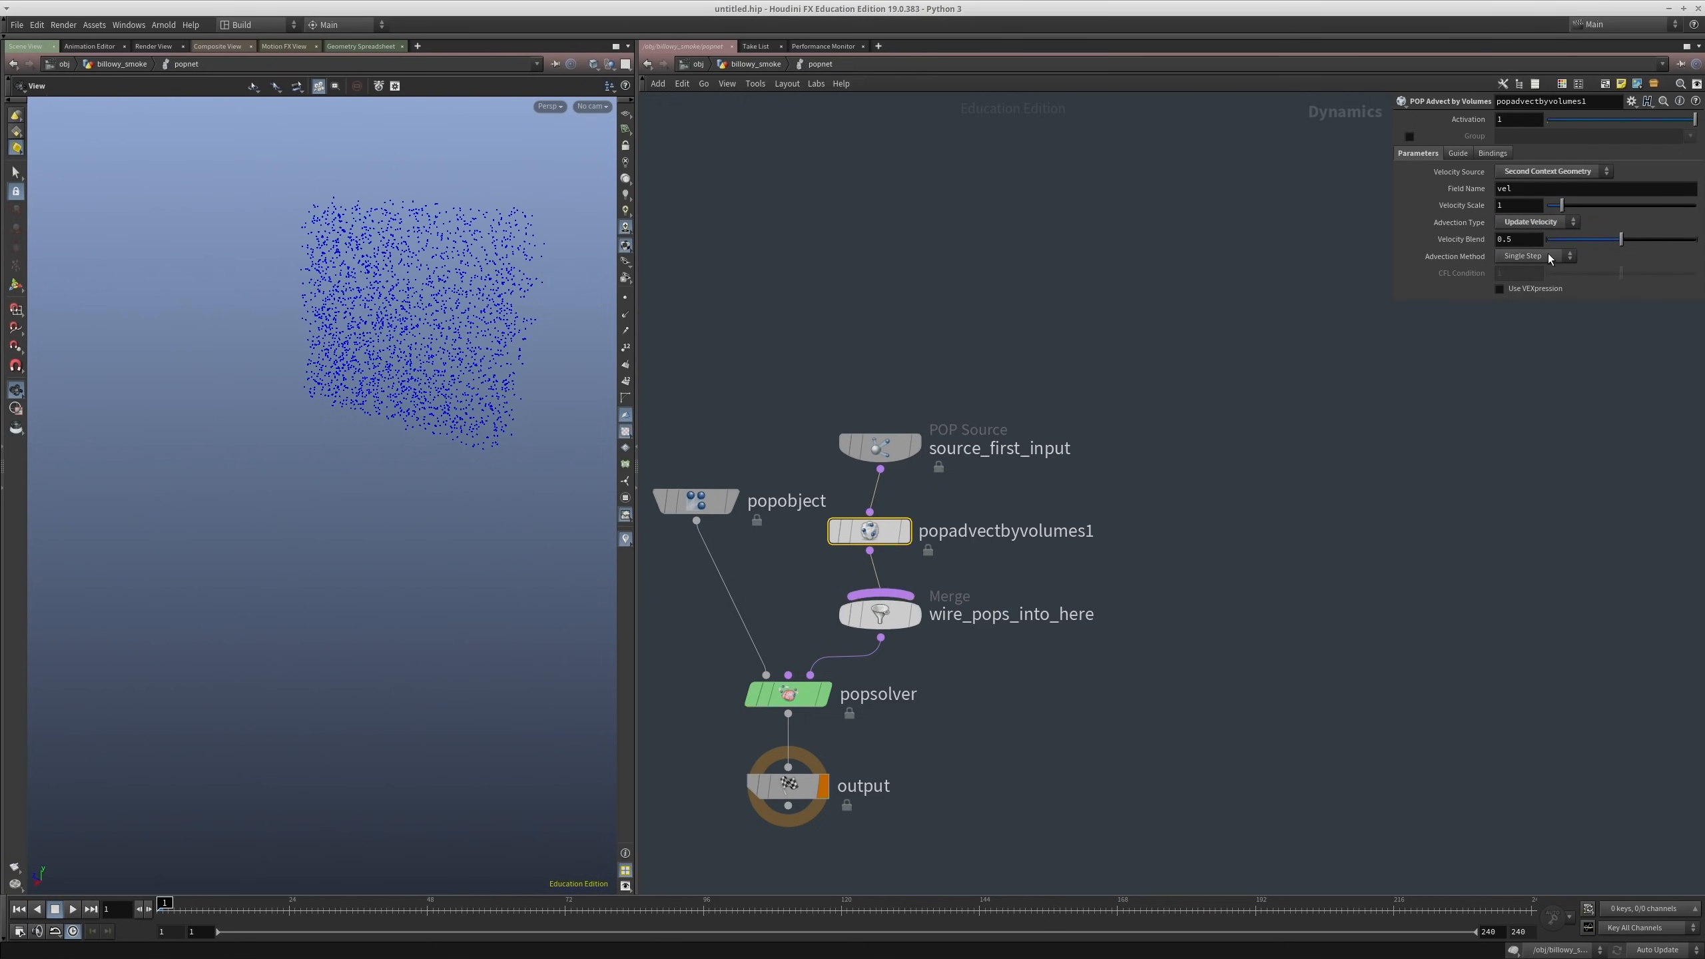
click(1549, 259)
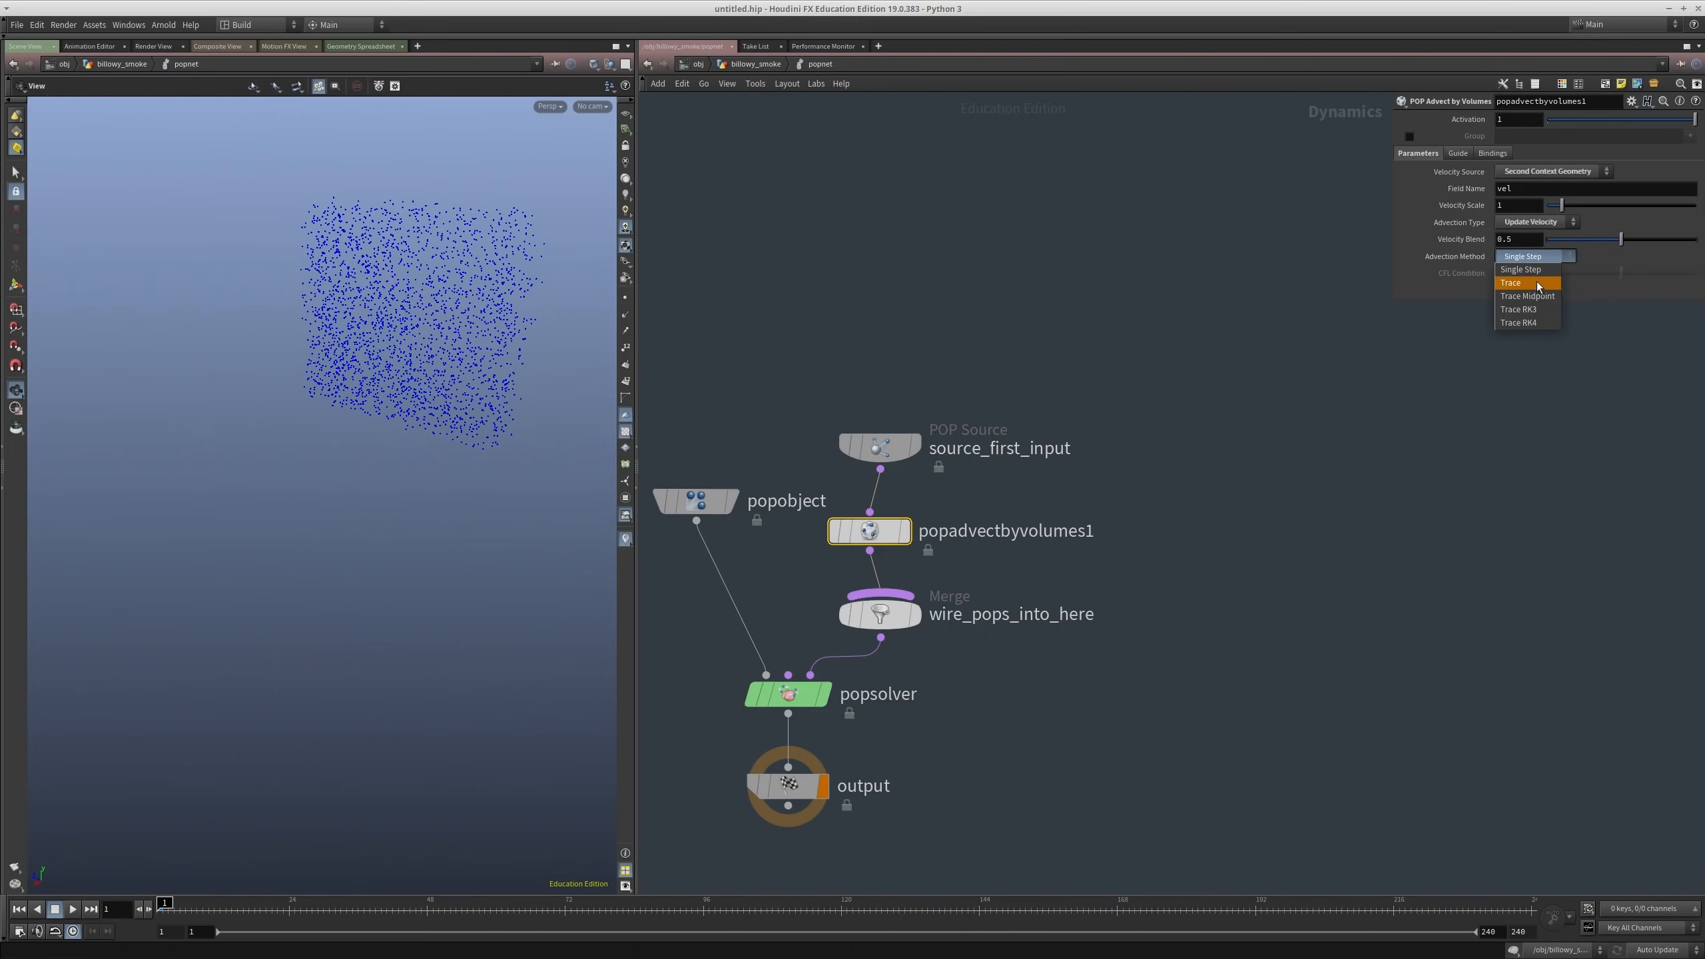
click(1536, 282)
Step: Play the advected particle simulation, stop it, and examine the particles' shape from several angles
middle_drag(955, 746, 995, 653)
drag(988, 652, 717, 738)
click(72, 909)
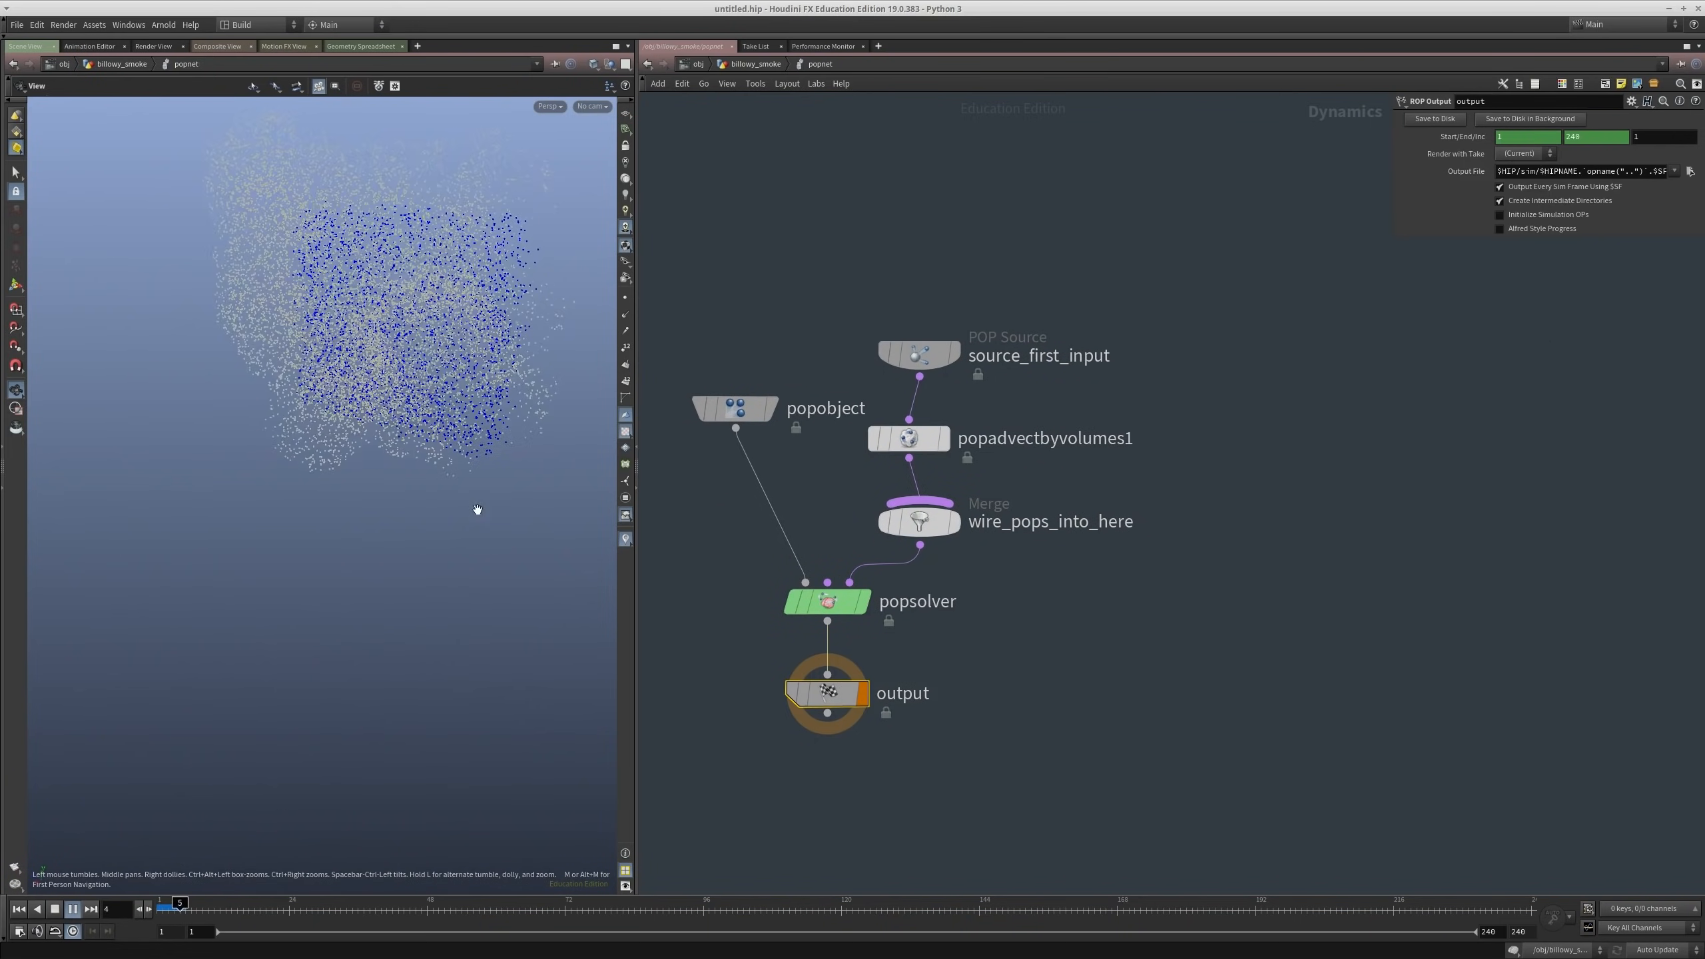
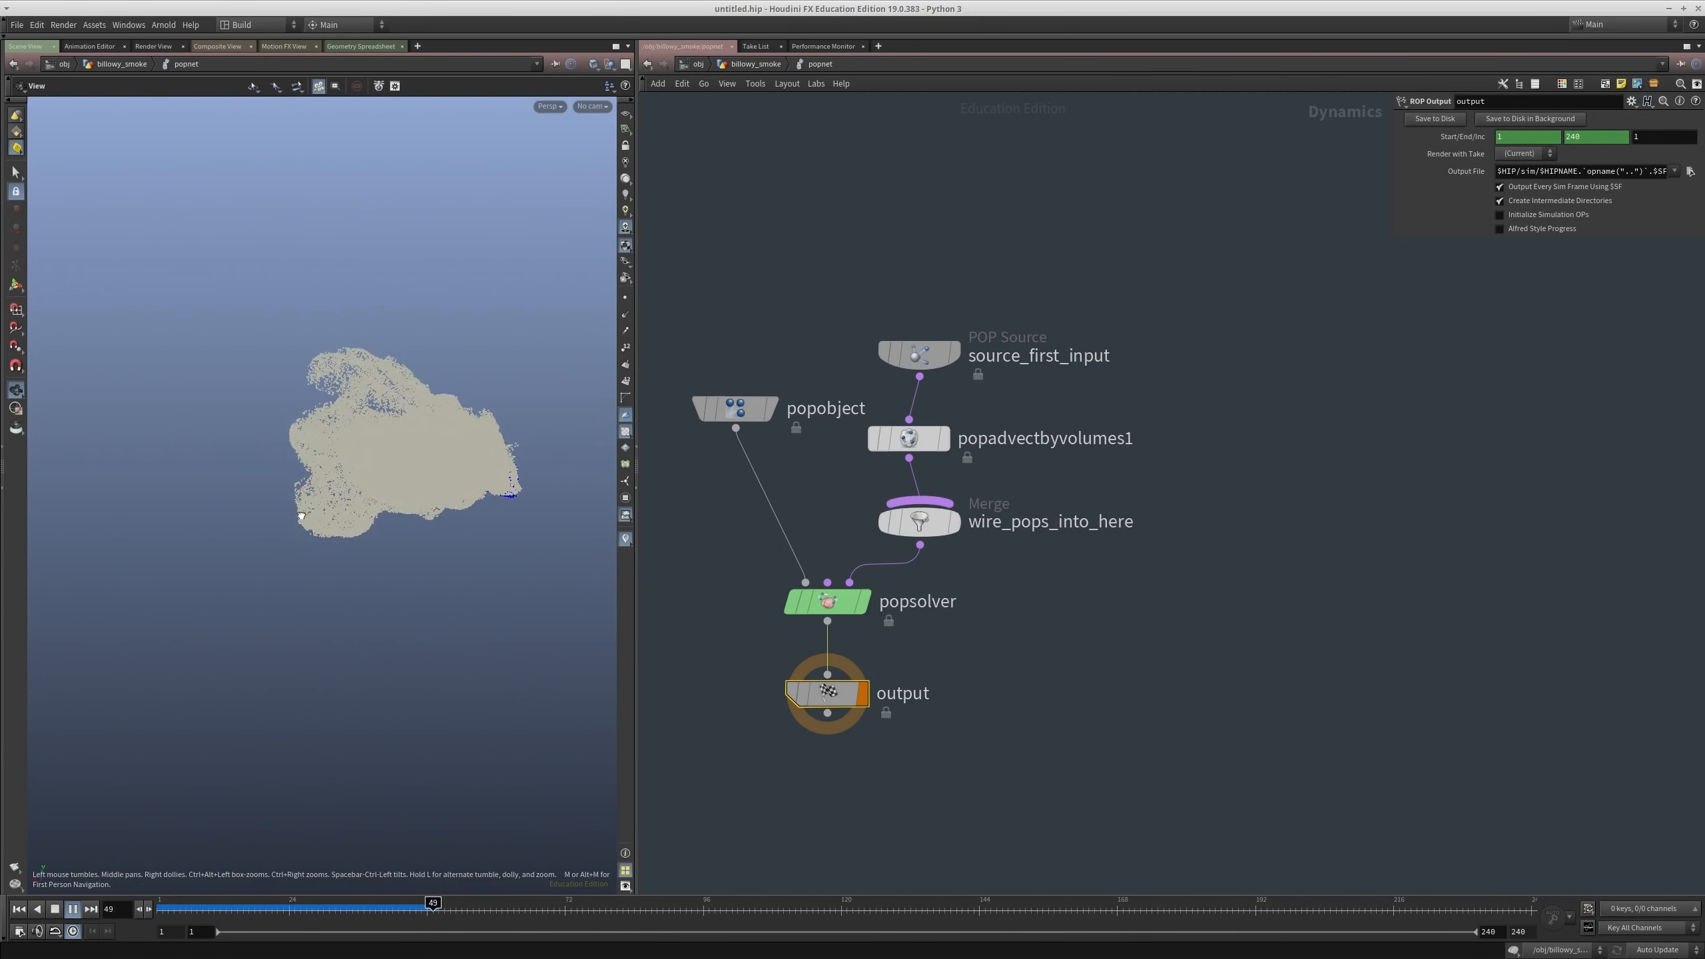
scroll(392, 457, up, 4)
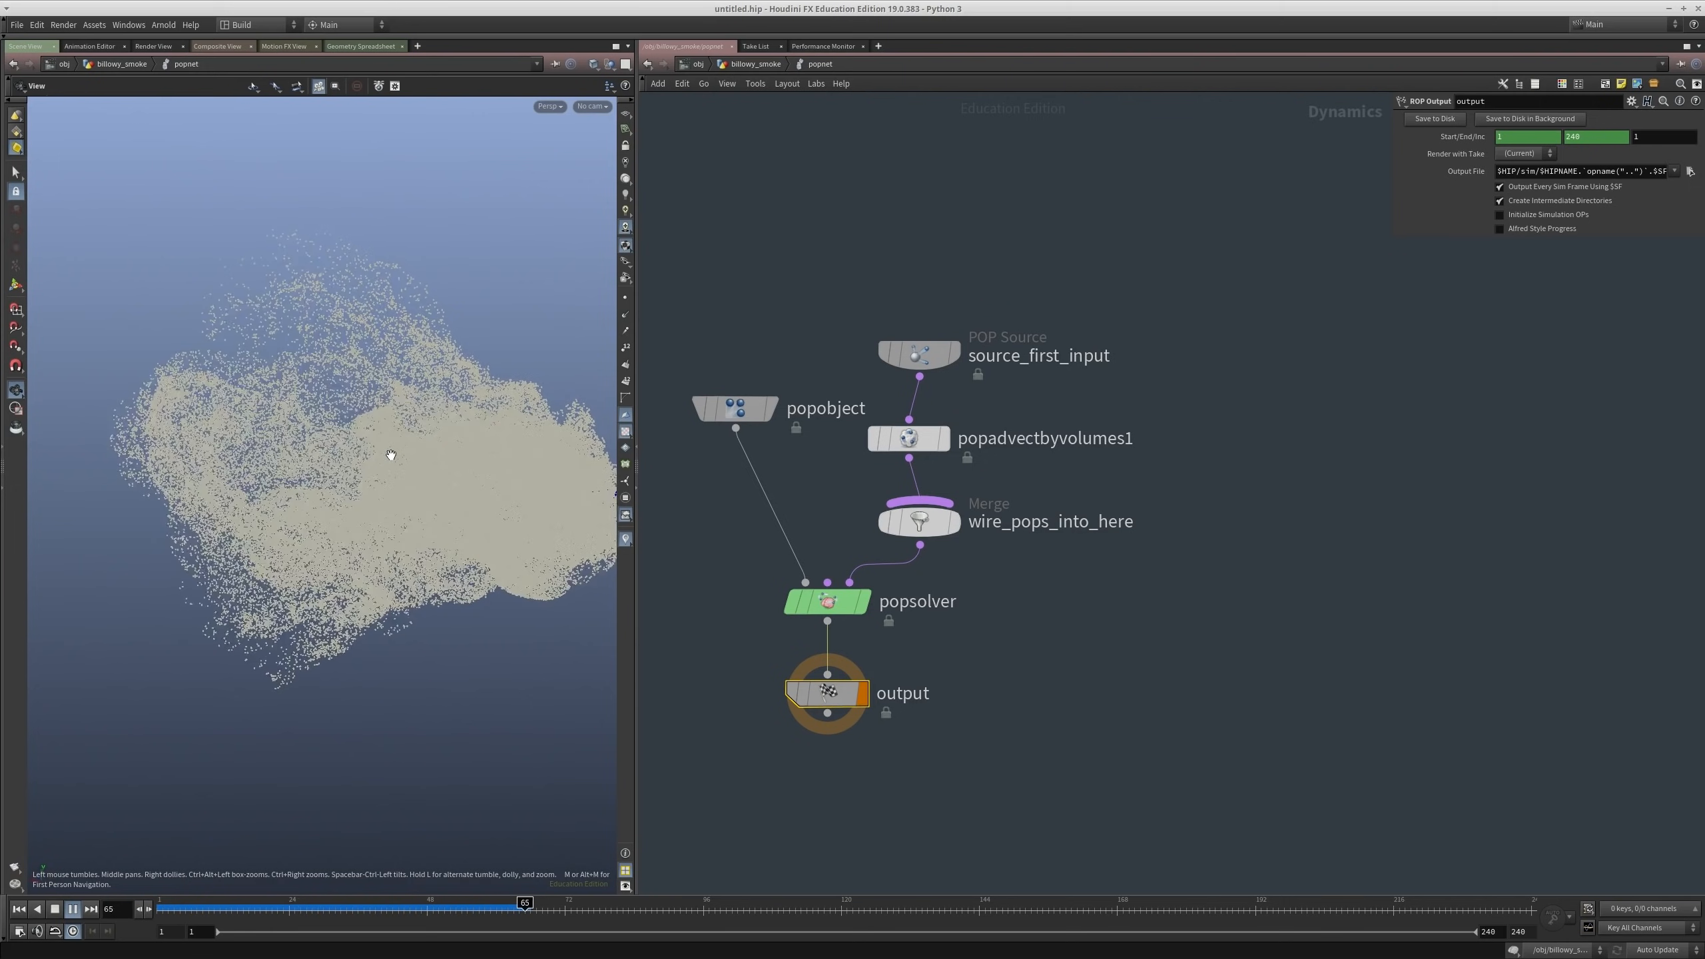
click(60, 908)
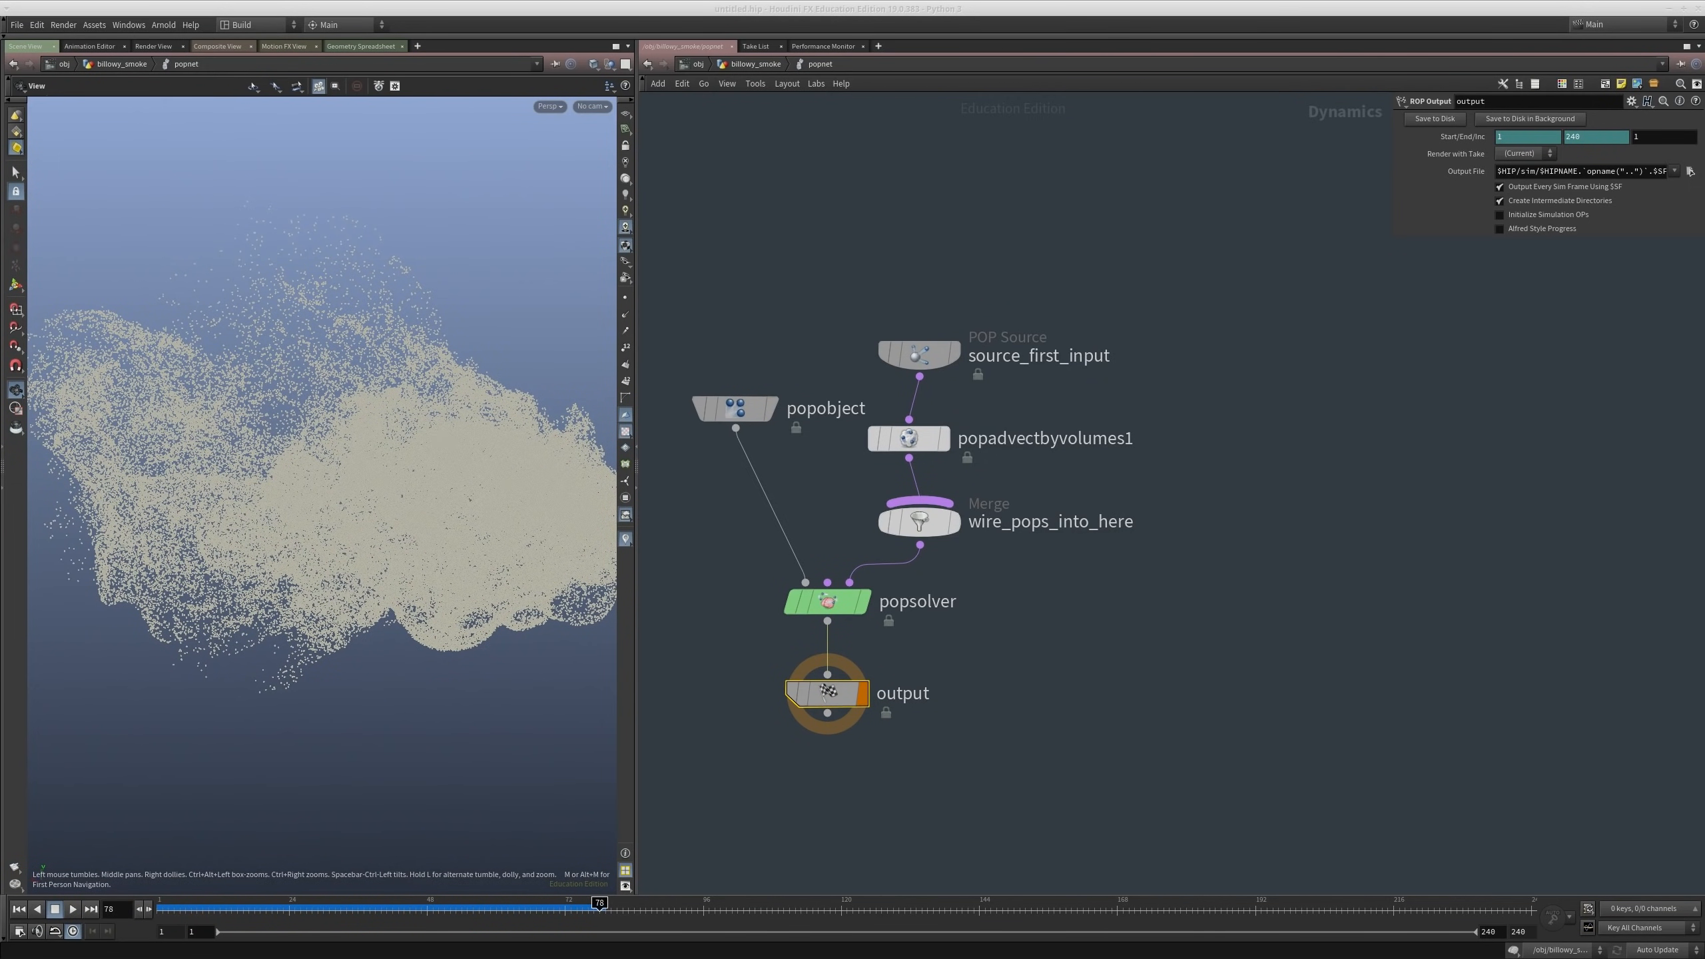
drag(341, 466, 392, 461)
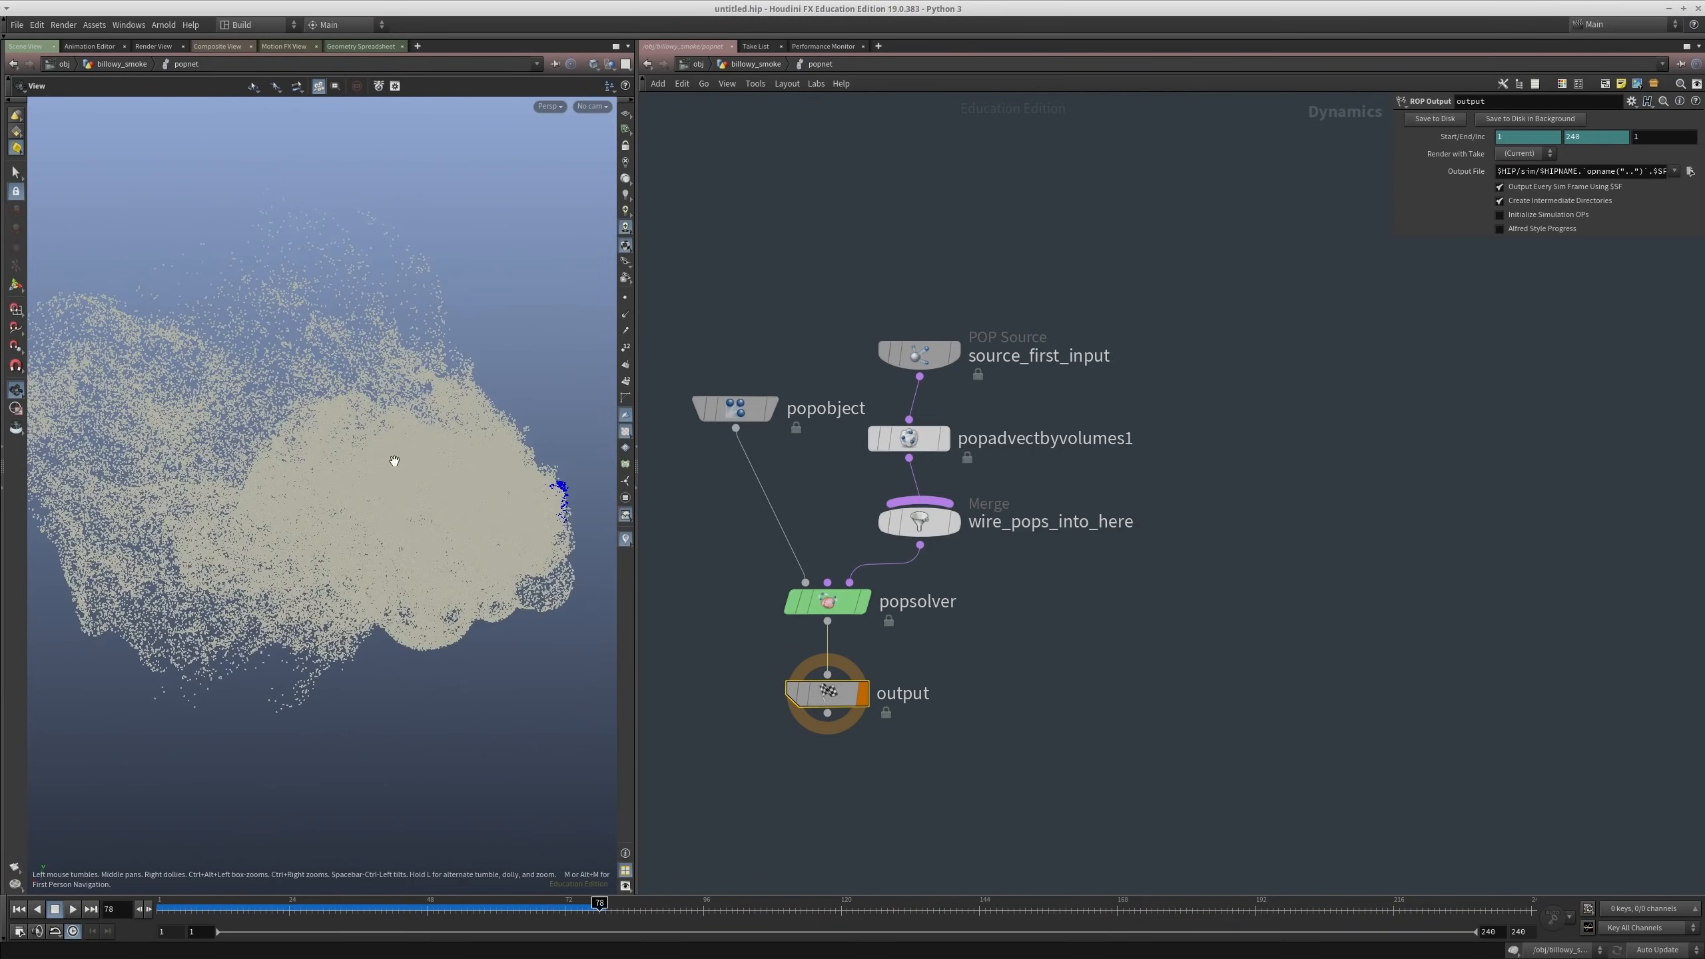
right_drag(393, 461, 551, 441)
drag(552, 442, 469, 443)
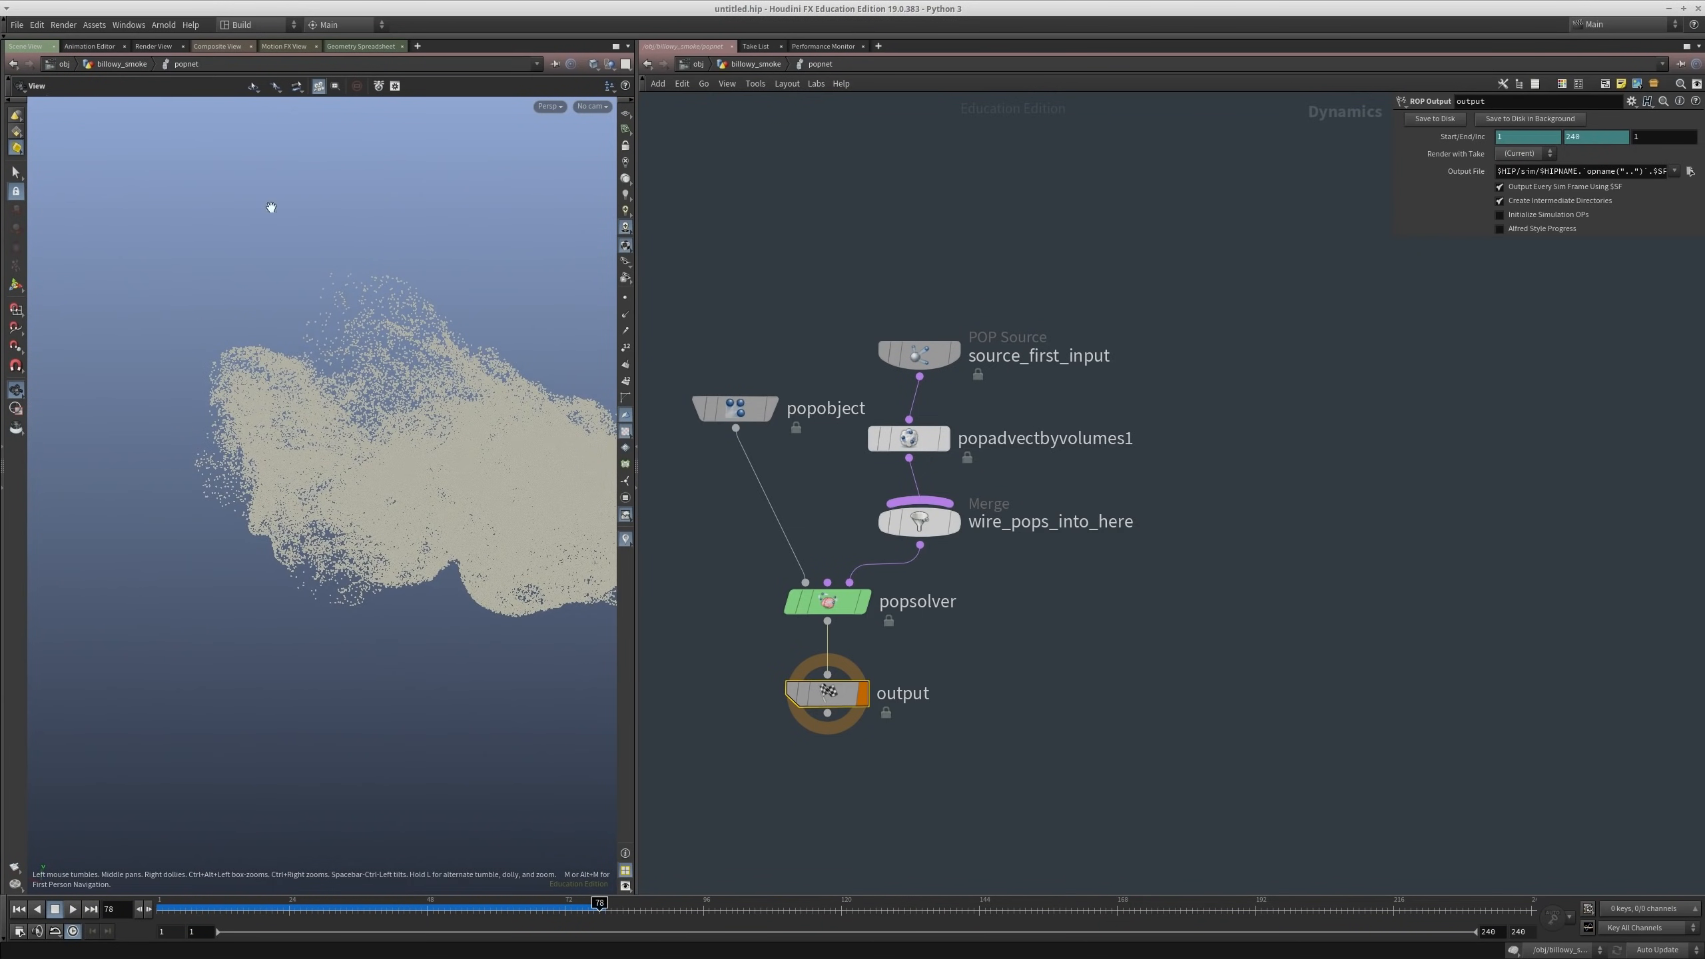
Step: Return to the billowy_smoke network and display visibility1 to examine the cached smoke against the particles' shape
click(920, 438)
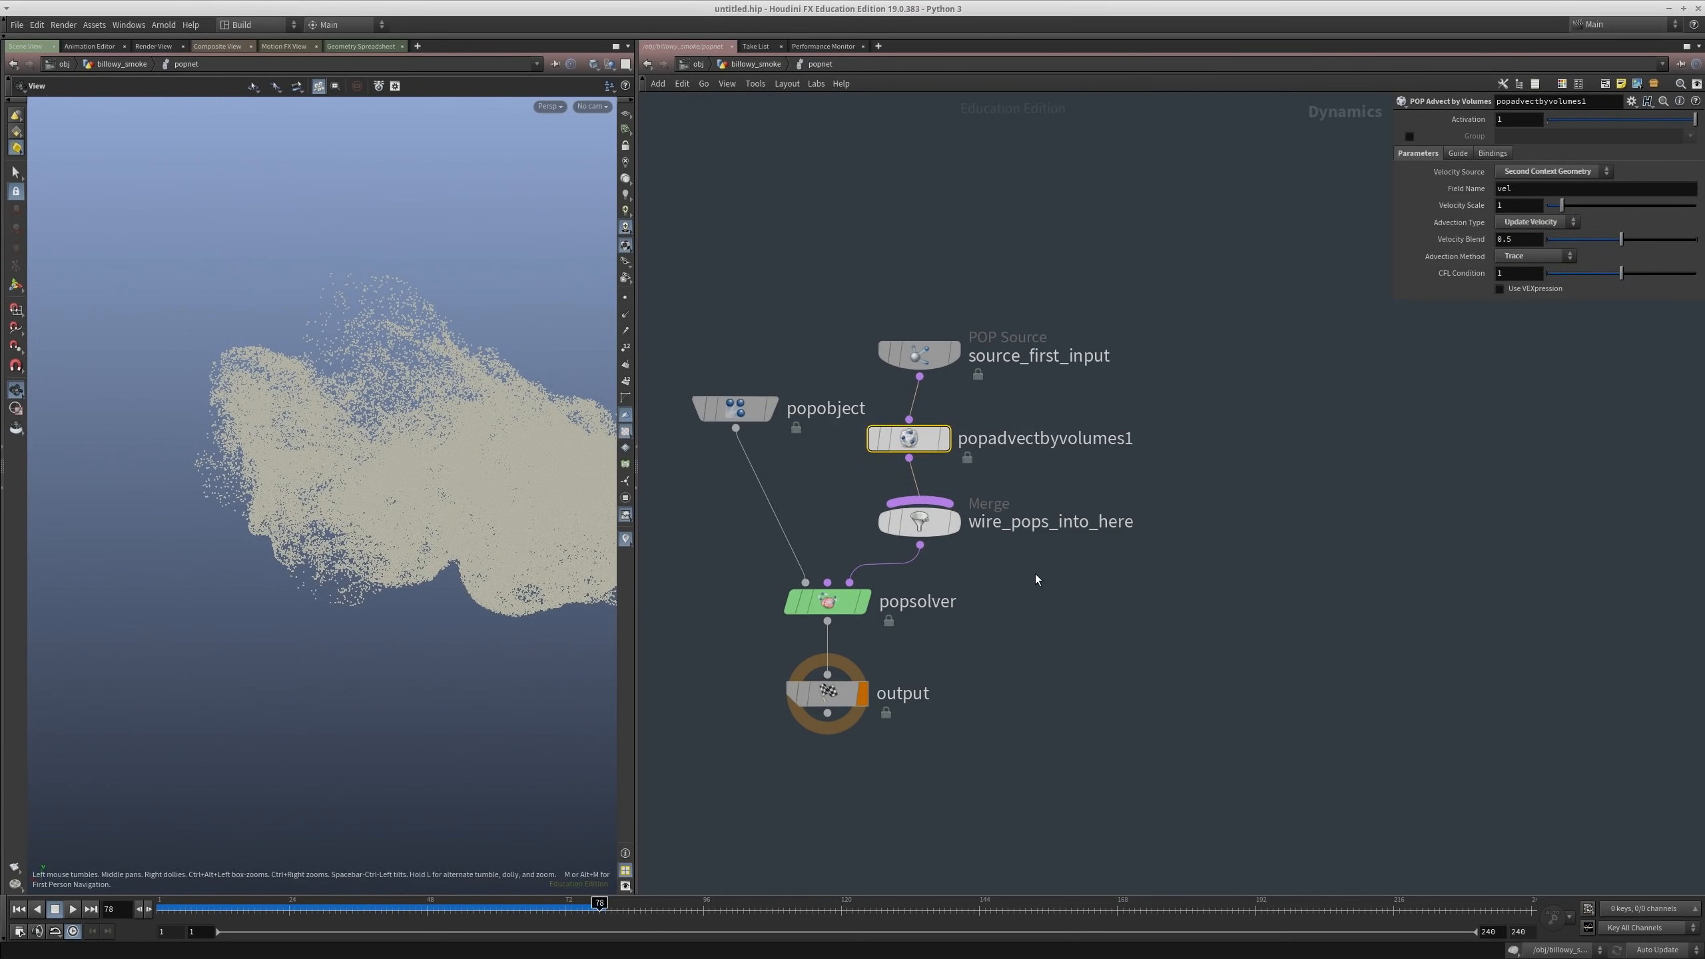
middle_drag(1035, 573, 1101, 490)
key(u)
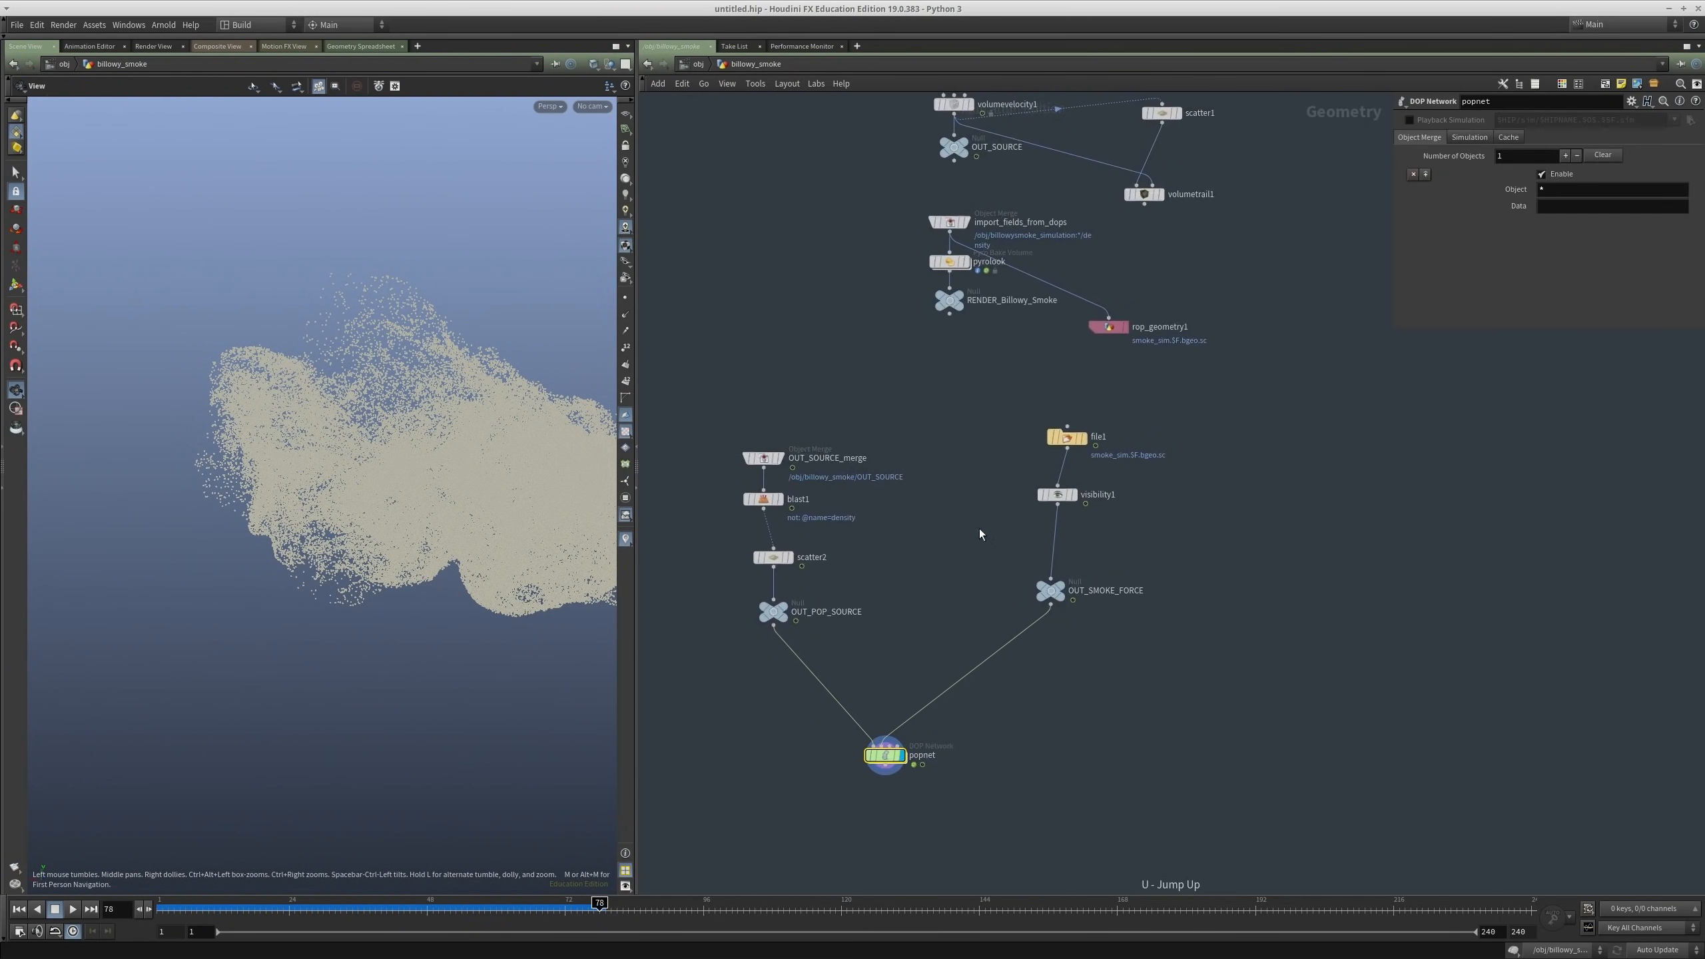
scroll(1034, 544, up, 2)
key(r)
click(963, 451)
drag(339, 442, 593, 515)
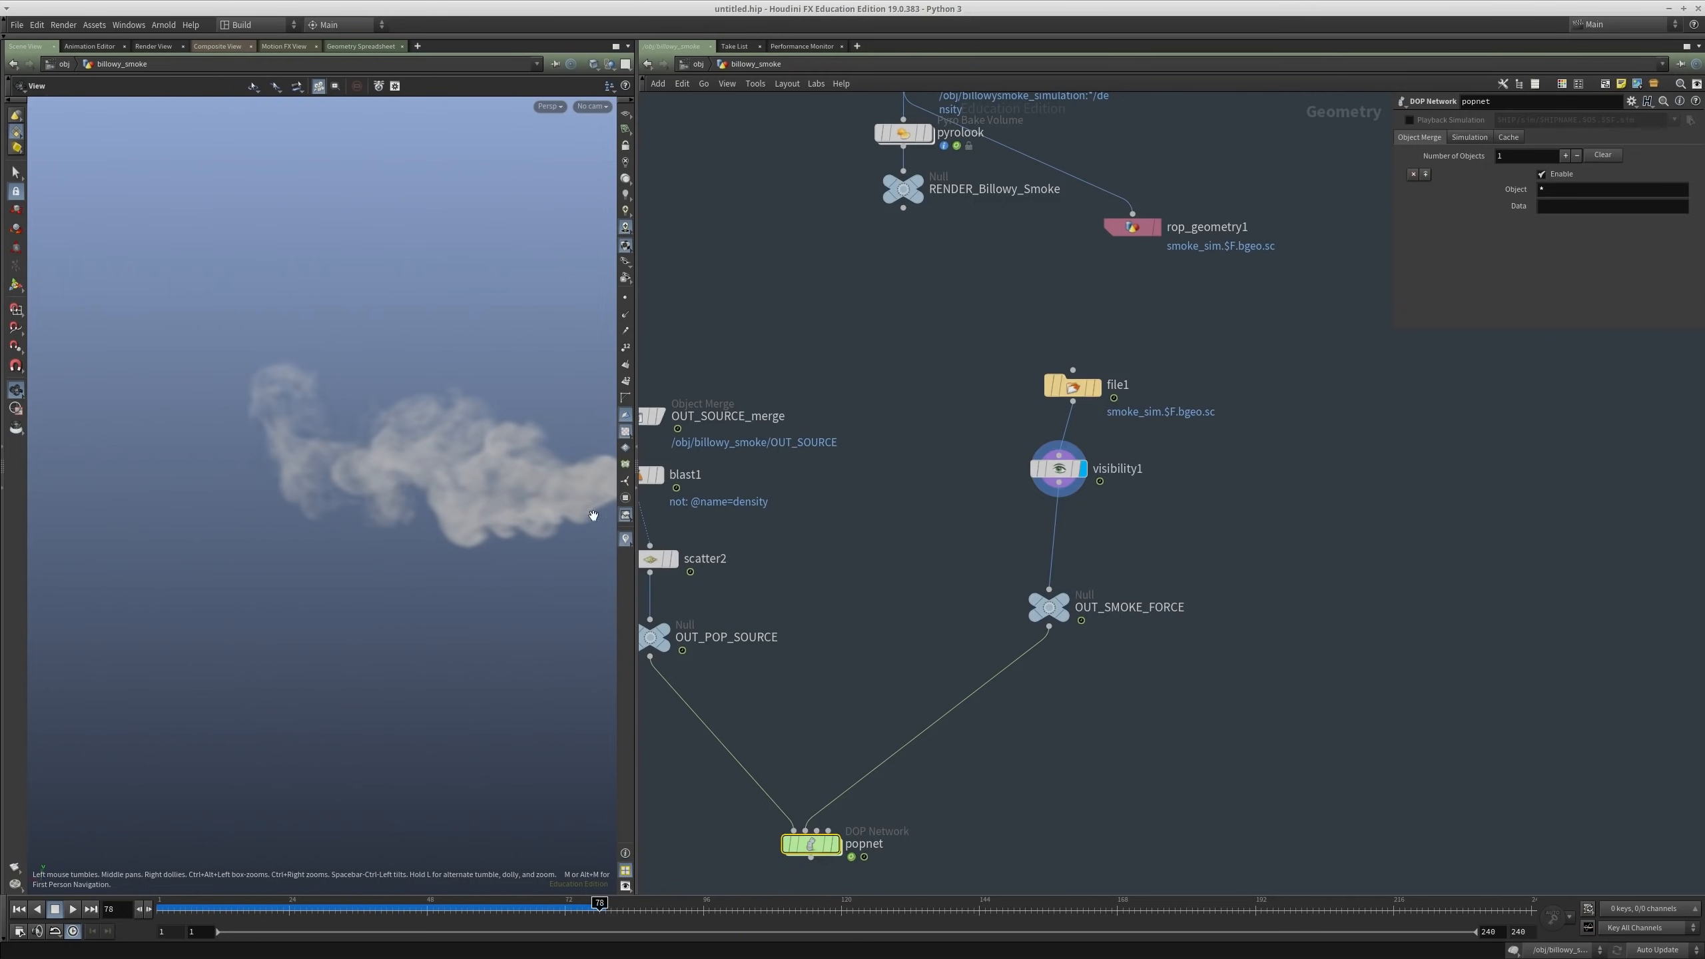
Step: Insert a Volume Wrangle node between visibility1 and OUT_SMOKE_FORCE
scroll(1135, 551, up, 3)
key(Tab)
text(visi)
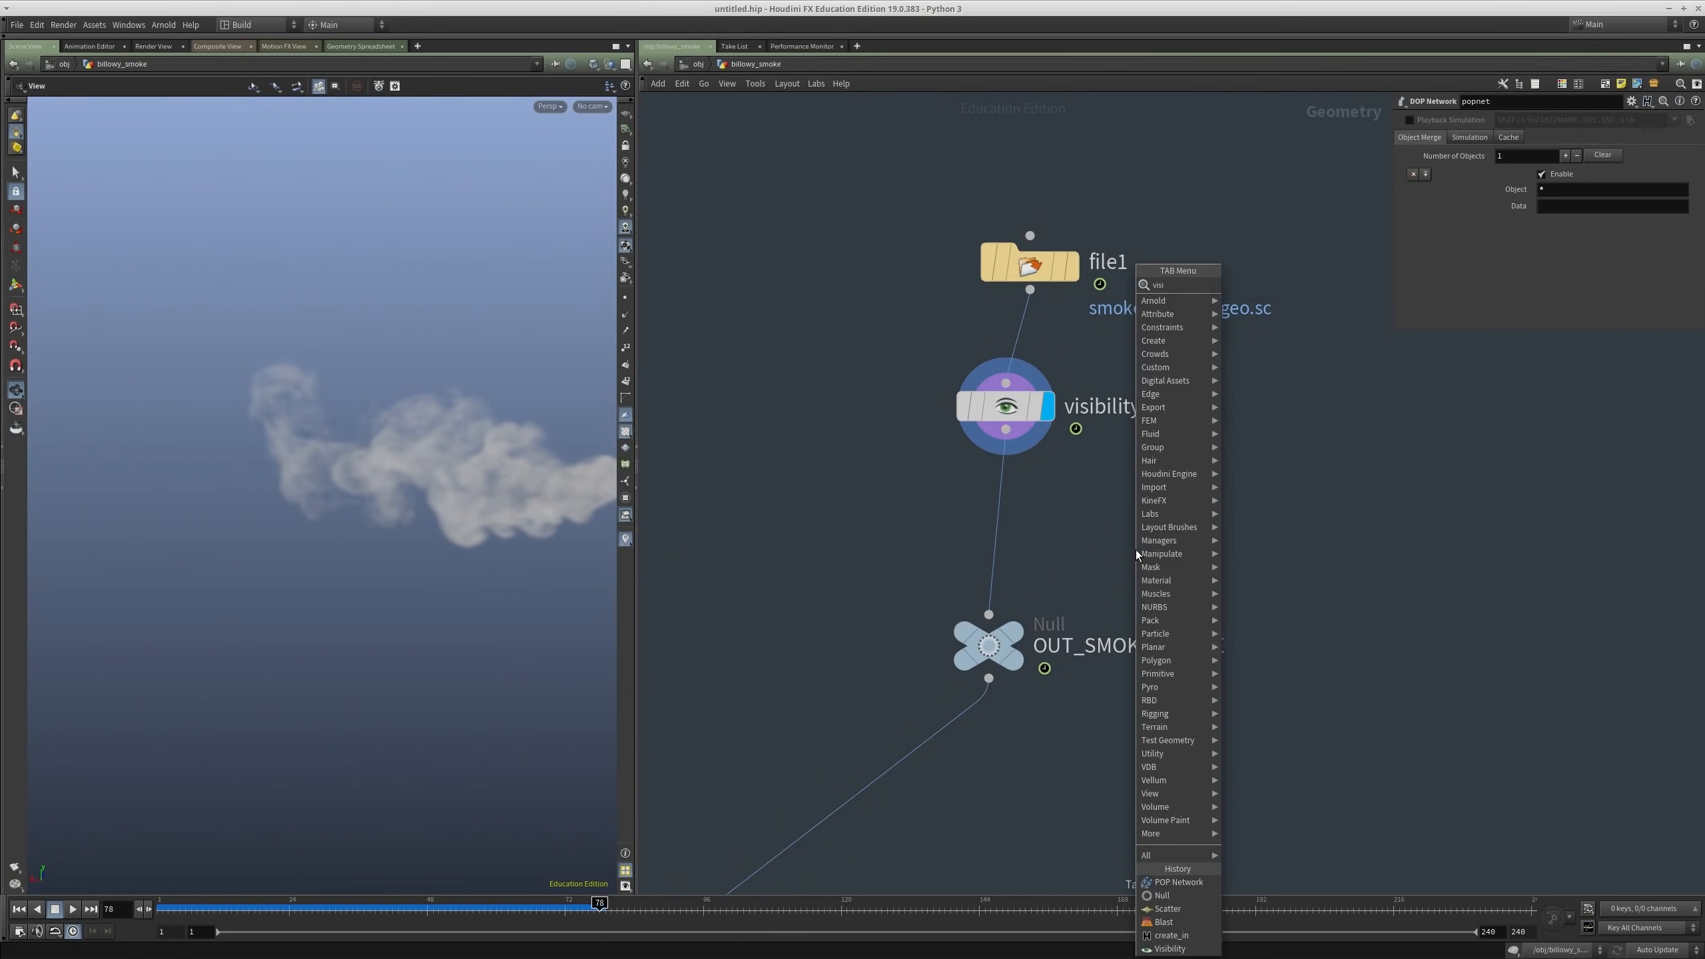
key(BackSpace)
key(BackSpace)
key(BackSpace)
key(BackSpace)
text(wra)
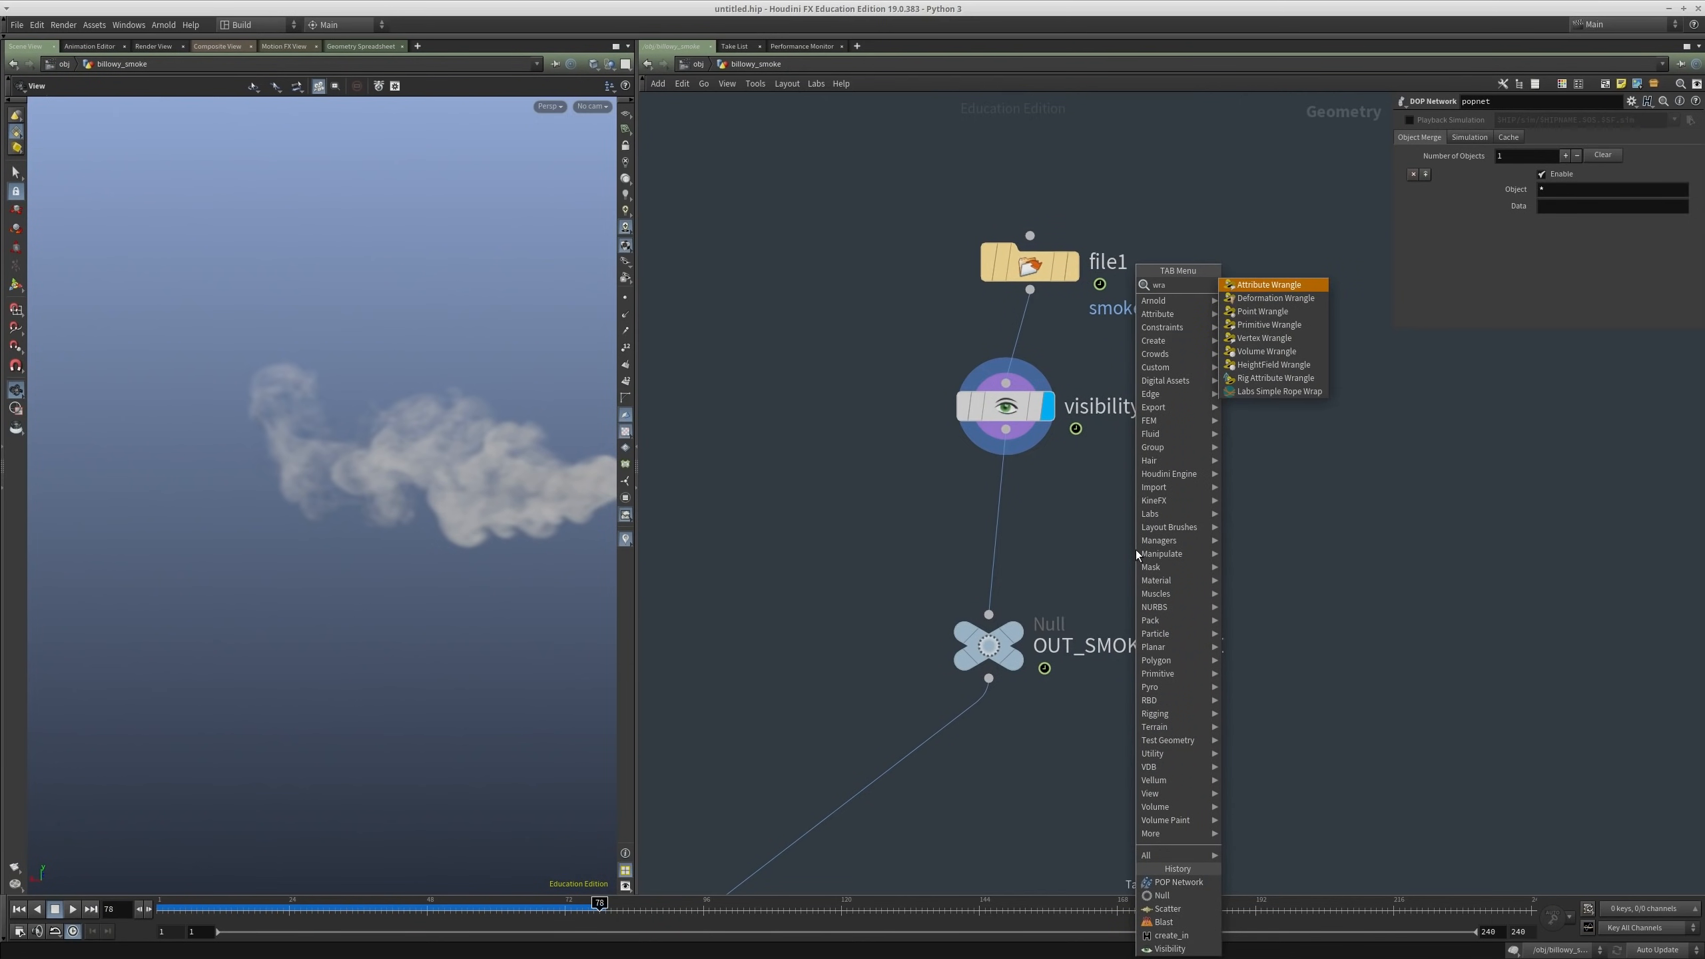
key(Down)
key(Down)
key(Down)
key(Down)
key(Down)
key(Return)
click(1021, 514)
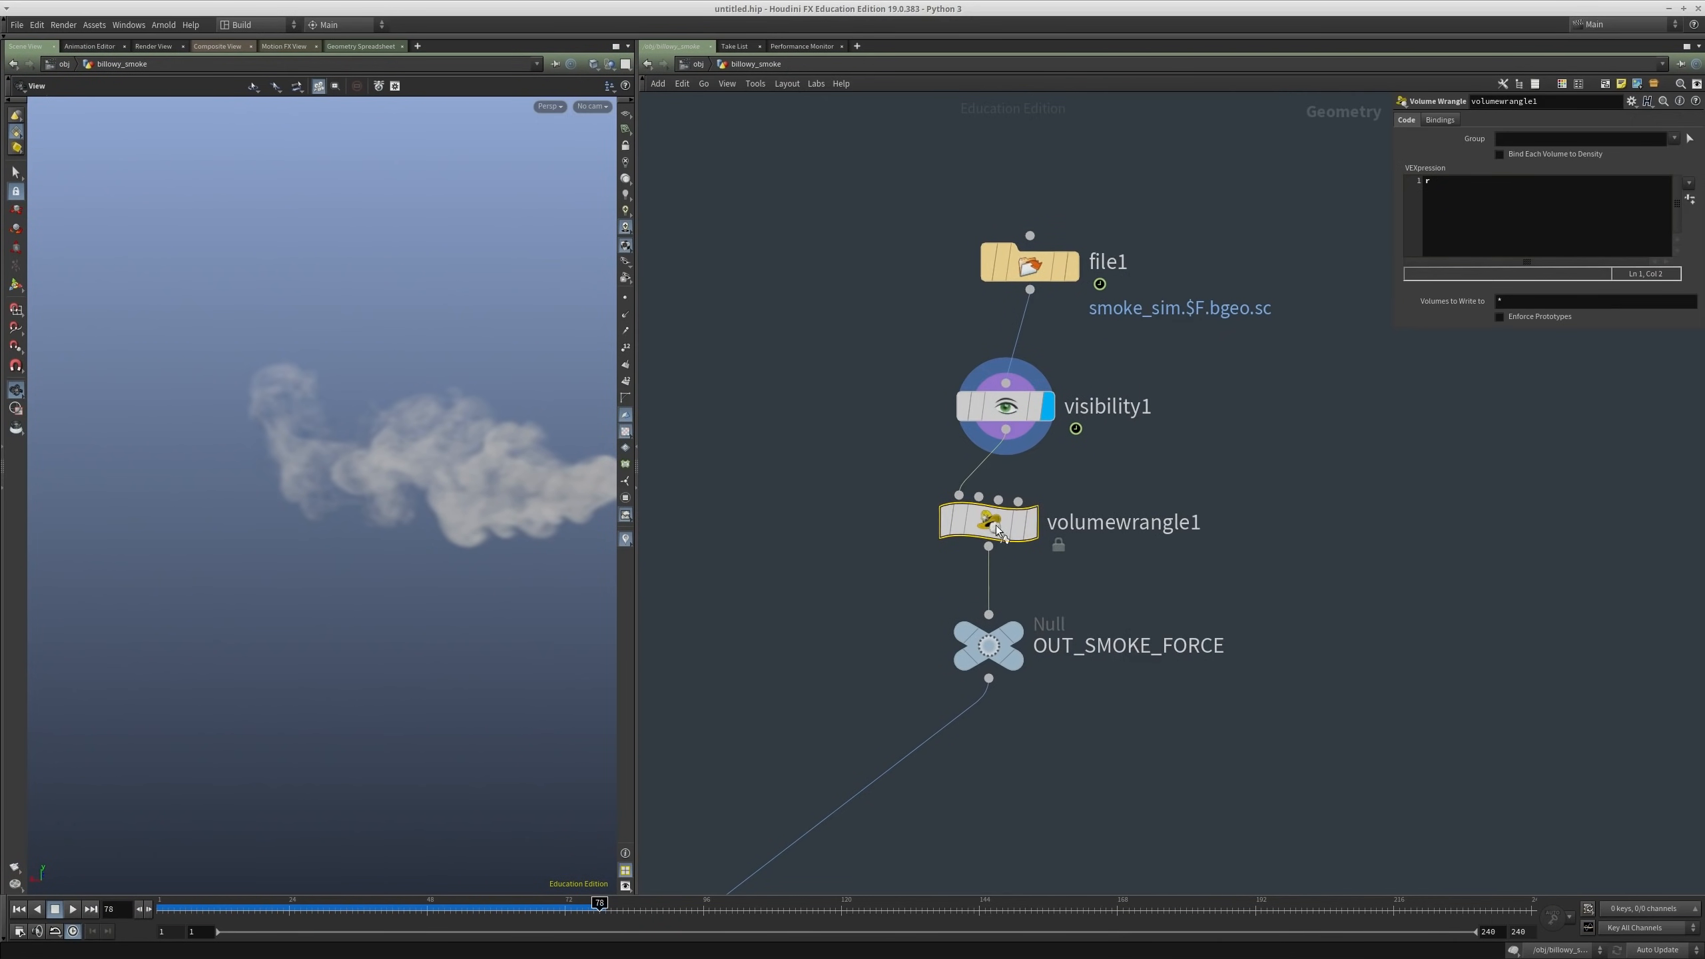
Step: Display volumewrangle1 and enter the VEX expression f@density *= 10; to thicken the smoke
text(r)
text(@density *=)
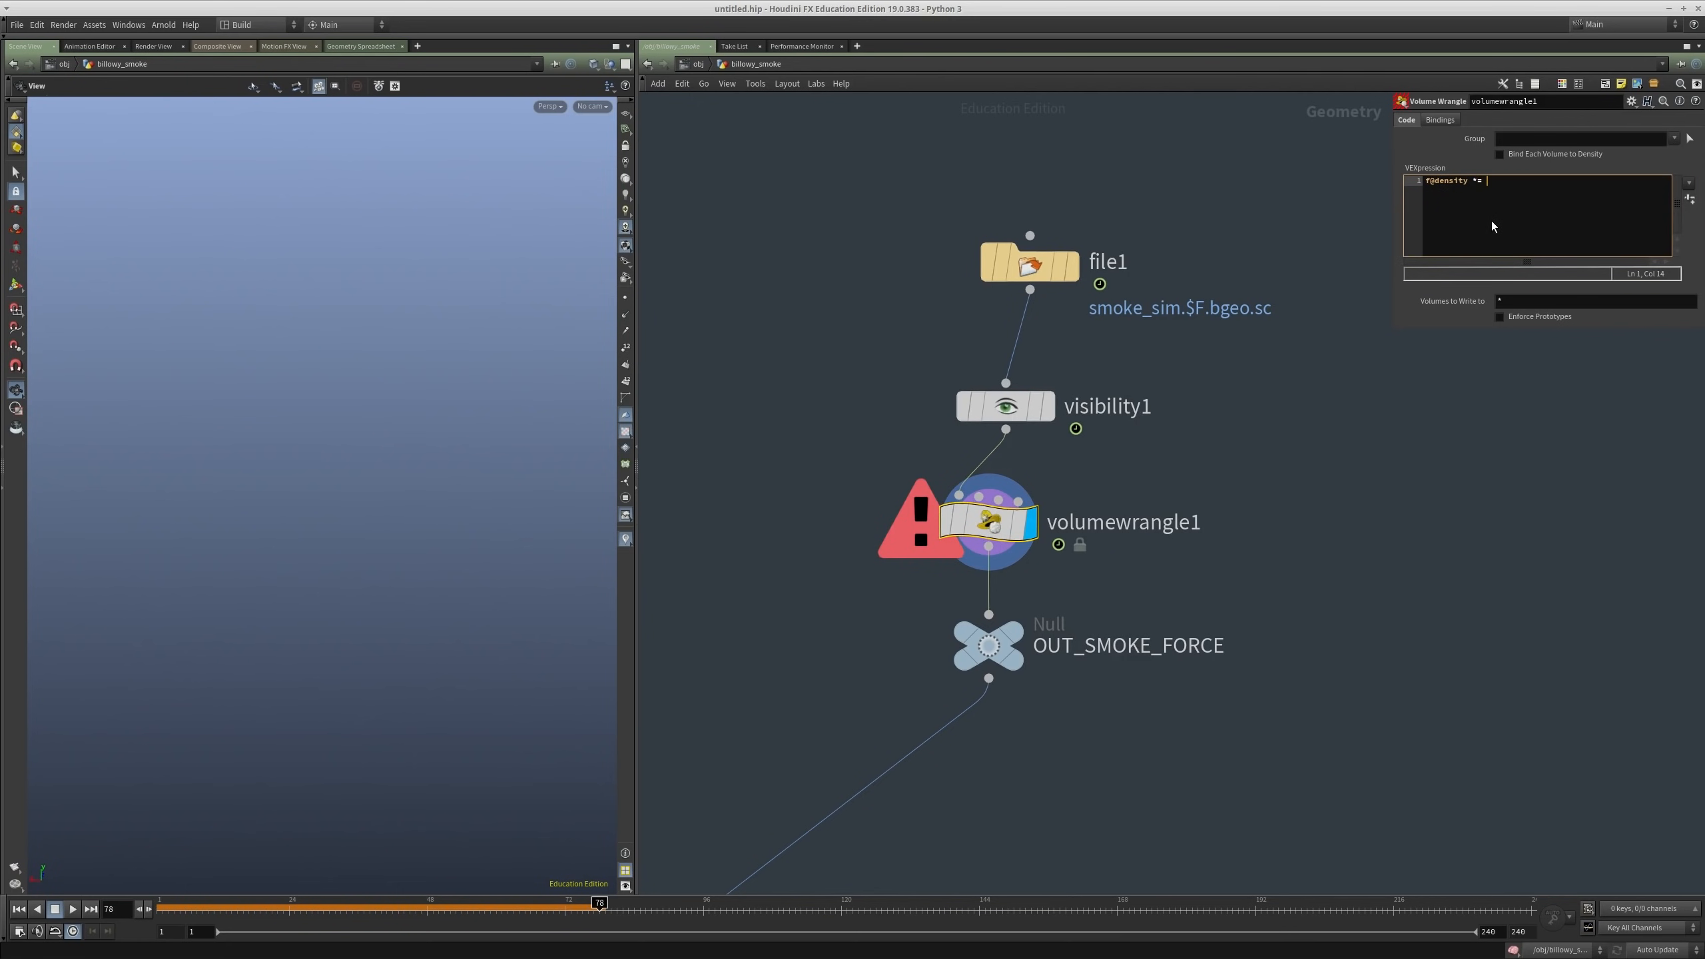
text( 10;)
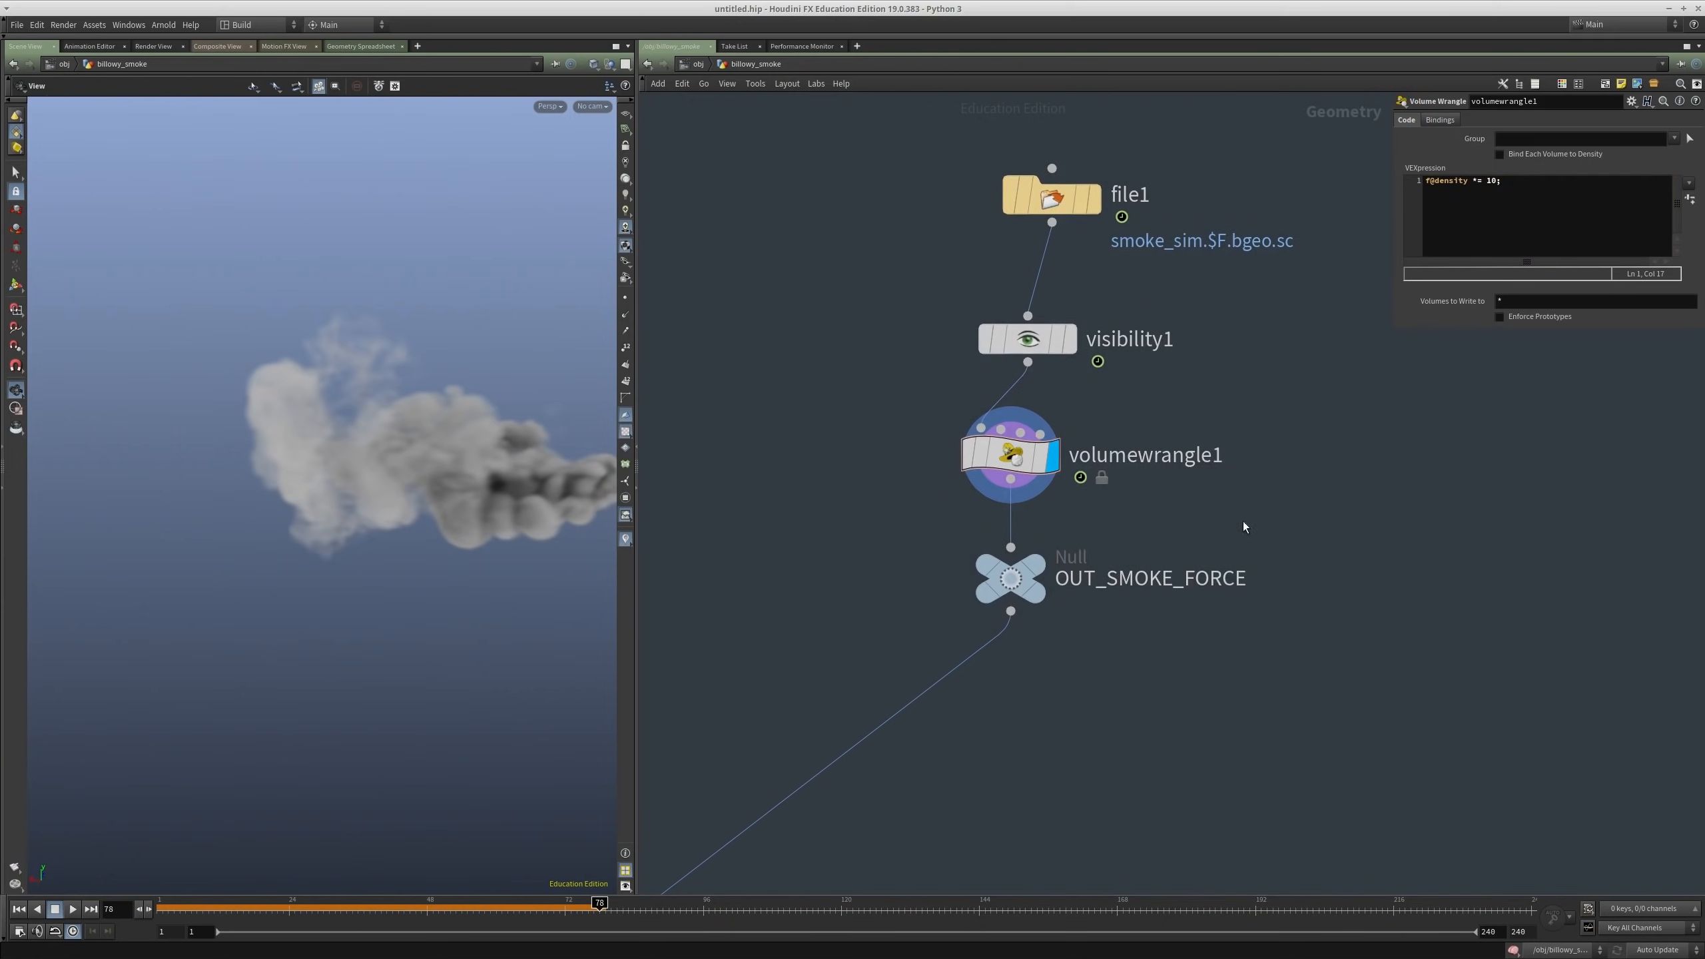
Step: Display OUT_SMOKE_FORCE and popnet in turn to compare the thickened smoke with the particles
scroll(848, 659, down, 3)
middle_drag(833, 792, 1014, 642)
scroll(1014, 642, up, 3)
click(926, 670)
drag(487, 445, 406, 459)
middle_drag(1025, 499, 875, 651)
click(1104, 468)
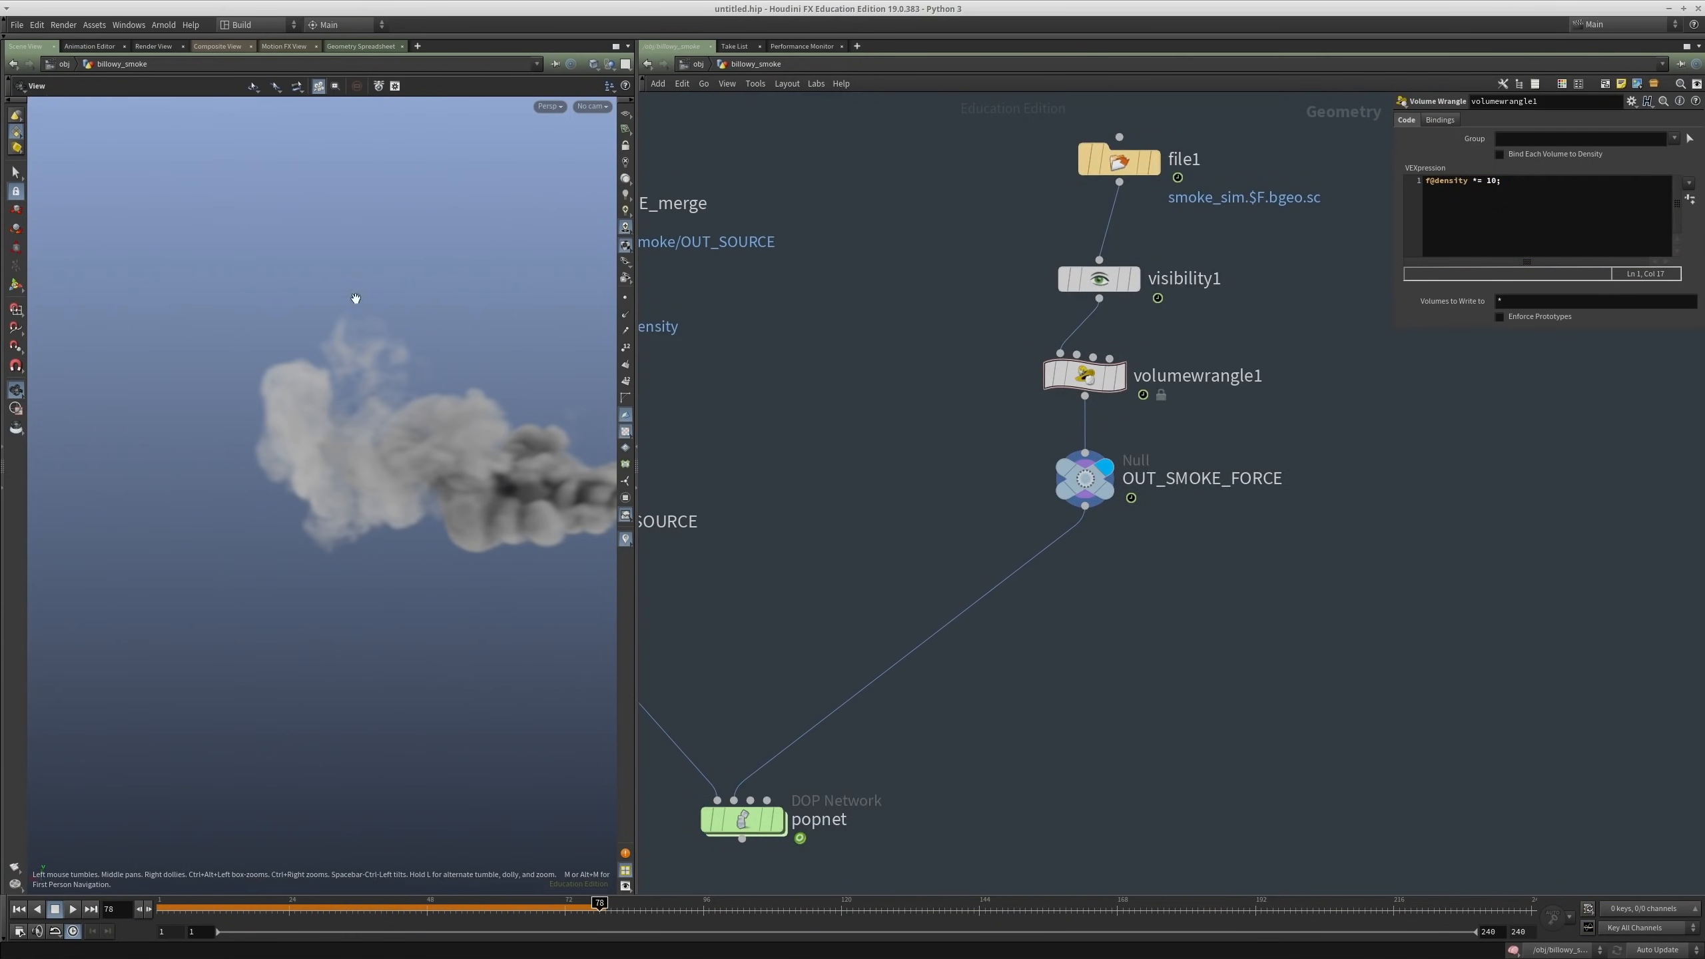
click(779, 820)
middle_drag(849, 830, 864, 735)
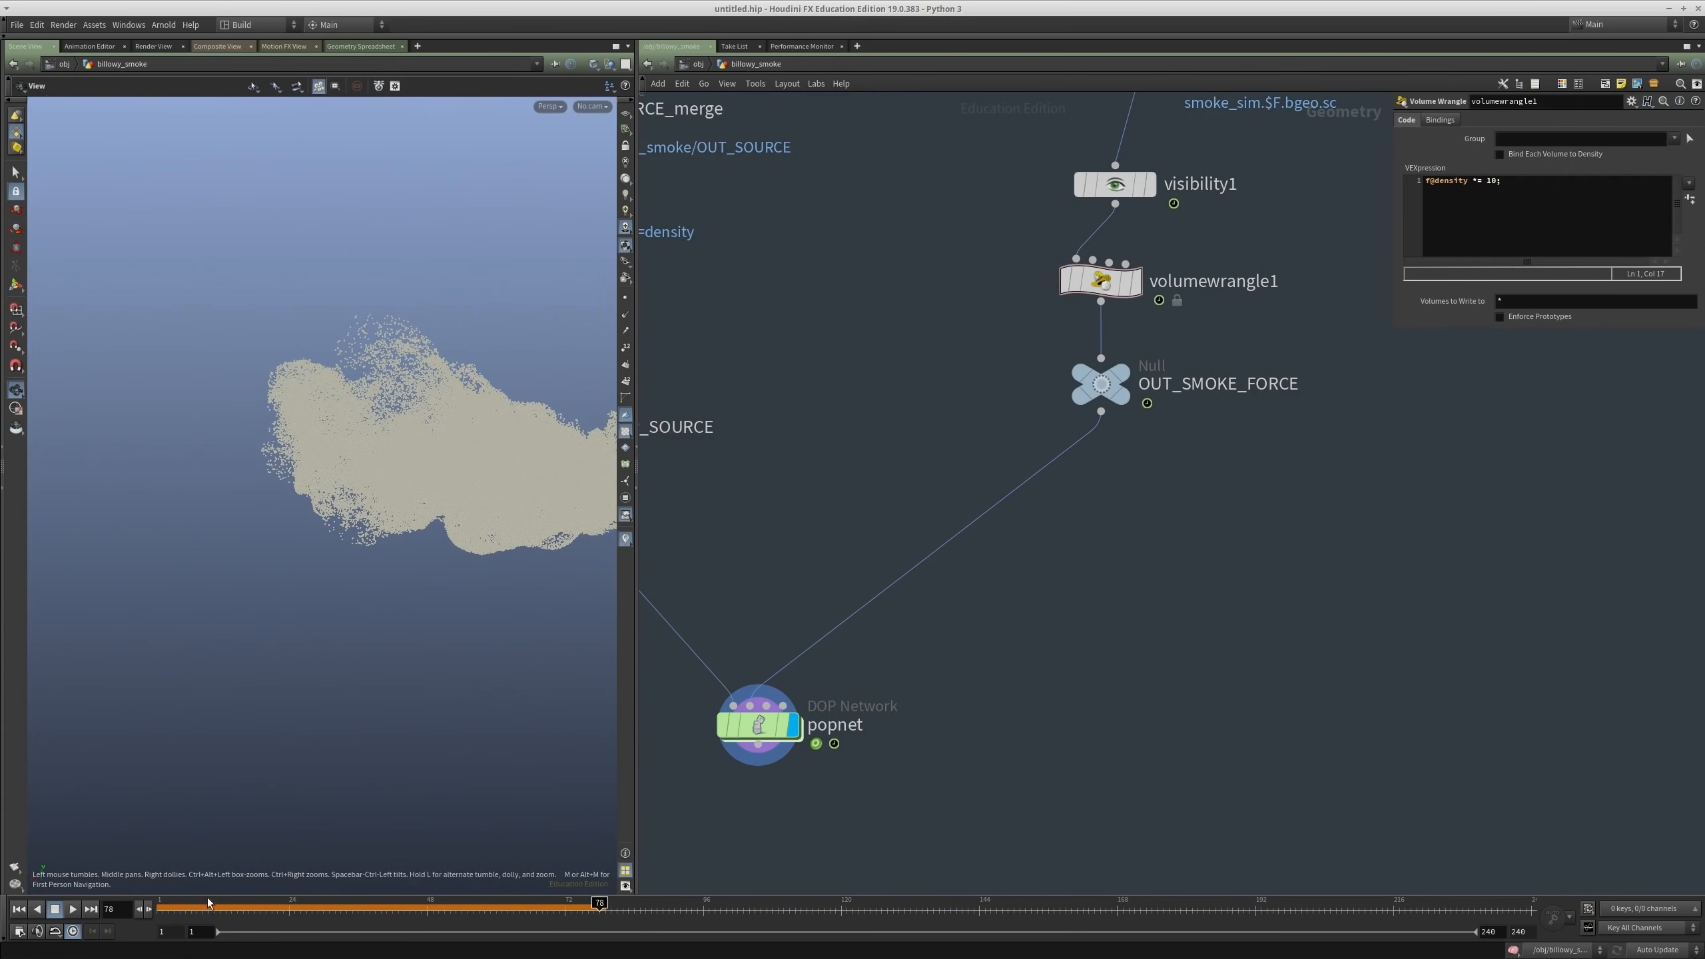
Step: Return to the first frame, display popnet, and play the particle simulation, stopping it once the plume is well developed
click(163, 912)
scroll(1232, 368, up, 1)
middle_drag(1232, 368, 1188, 508)
click(1071, 400)
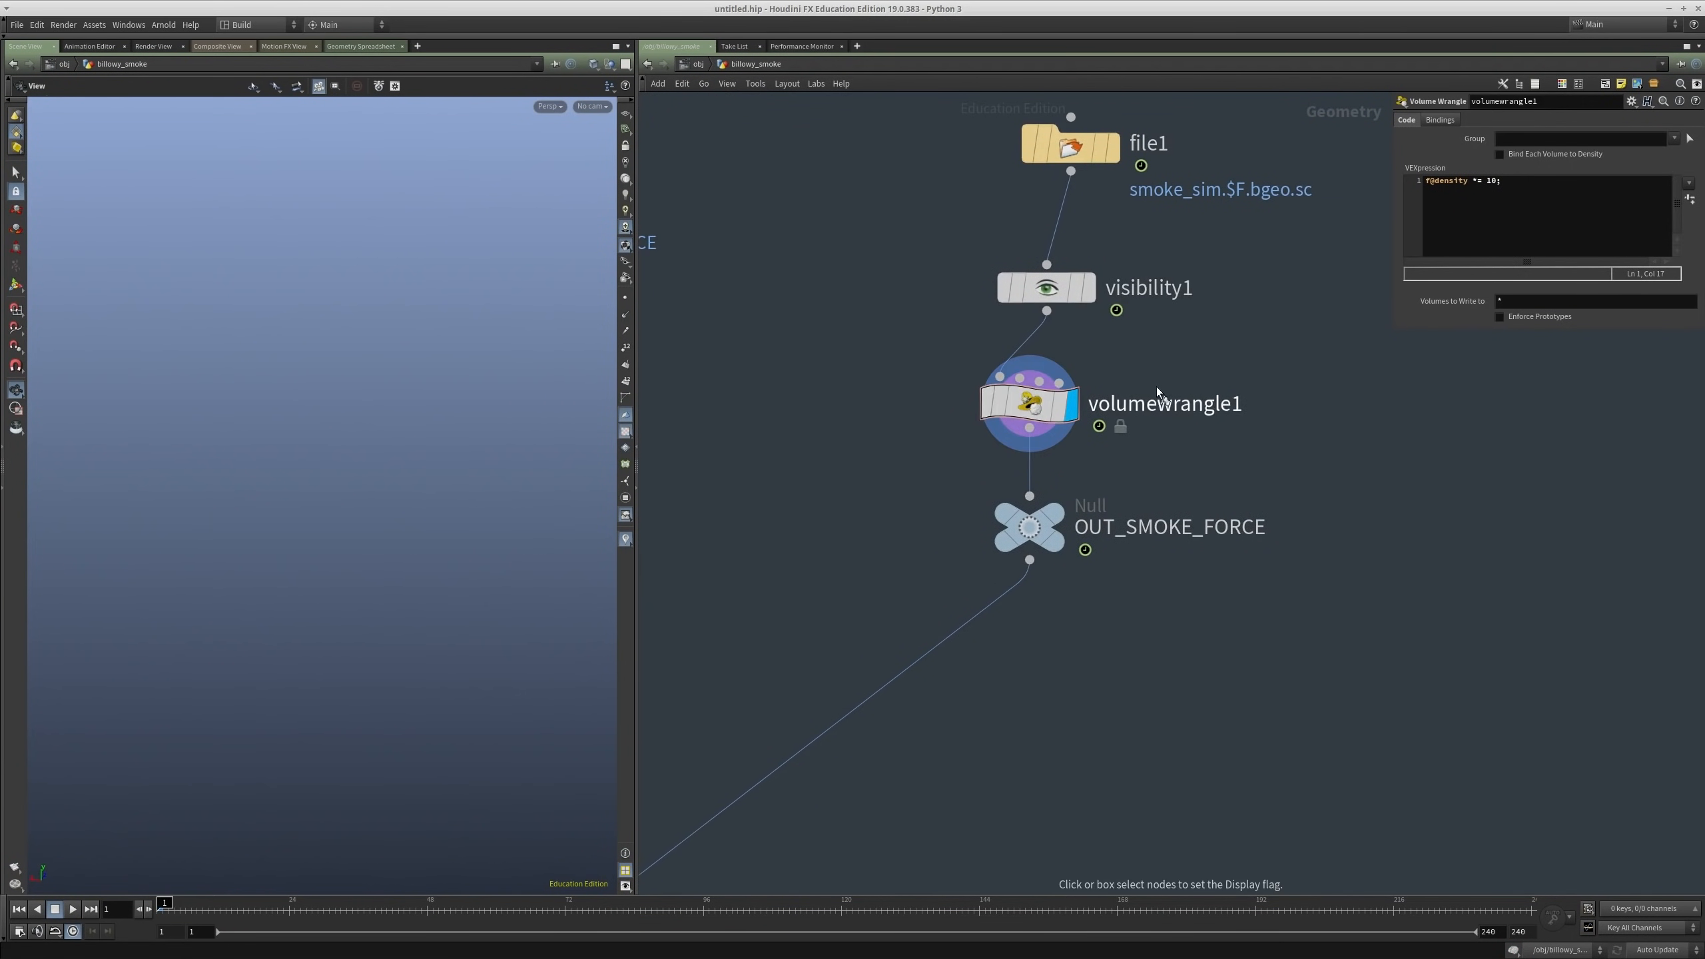
scroll(812, 487, down, 4)
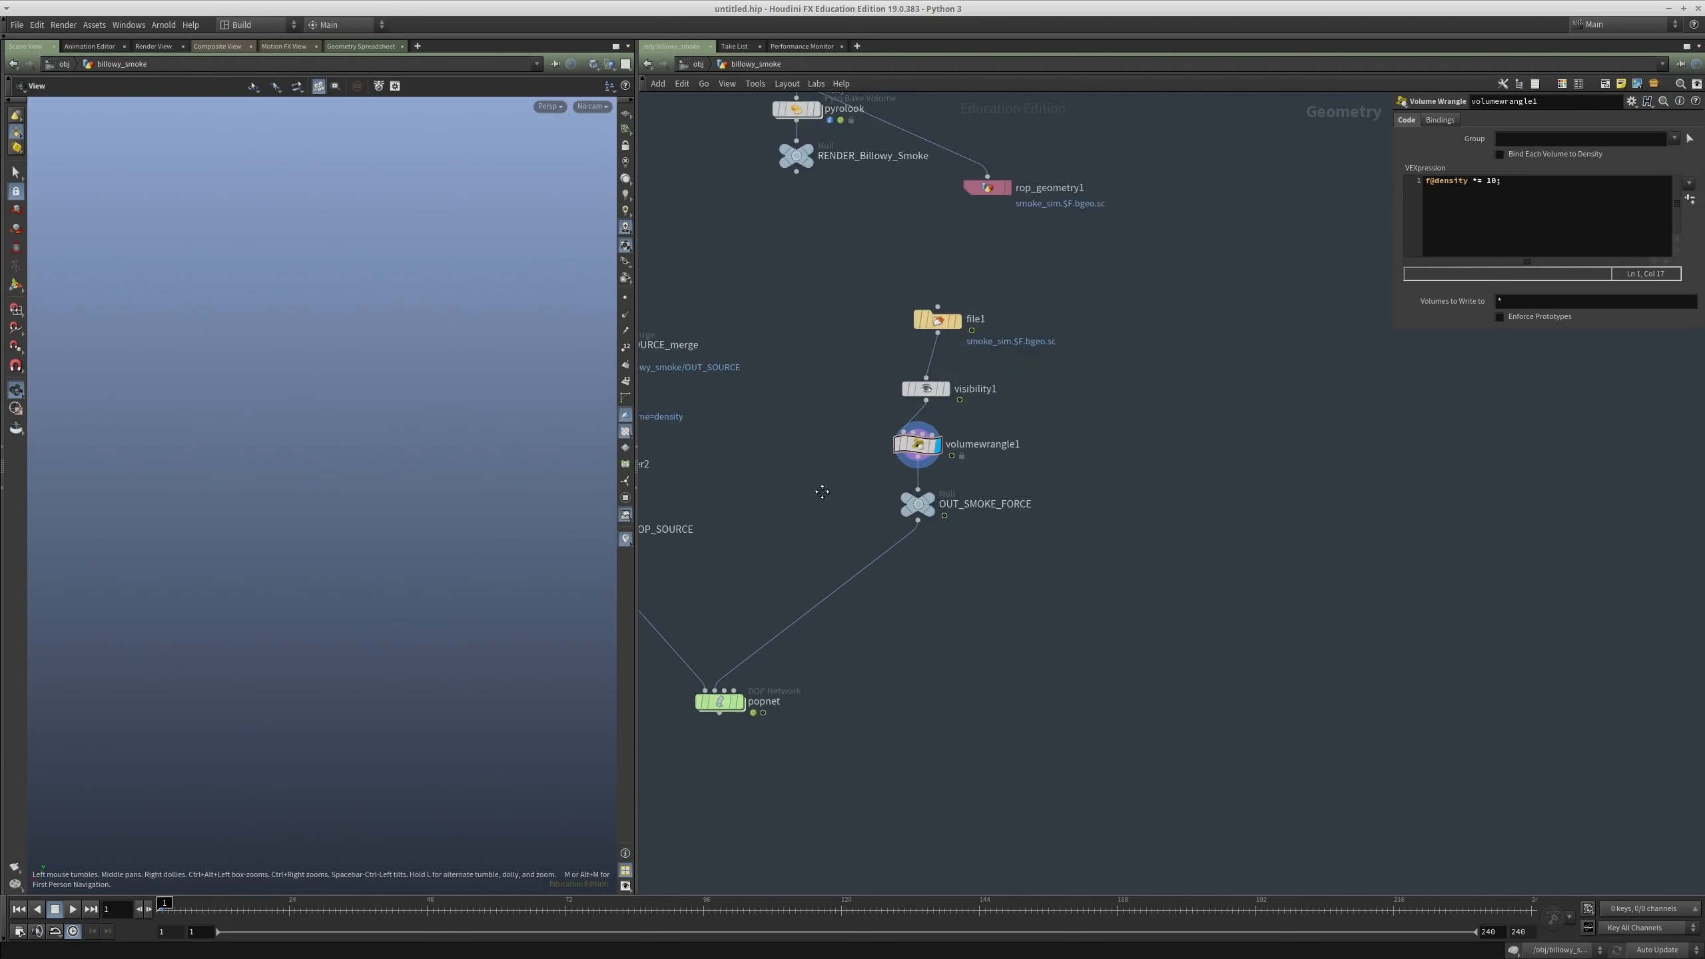
middle_drag(810, 745, 962, 689)
scroll(962, 689, up, 2)
click(855, 633)
drag(936, 735, 772, 594)
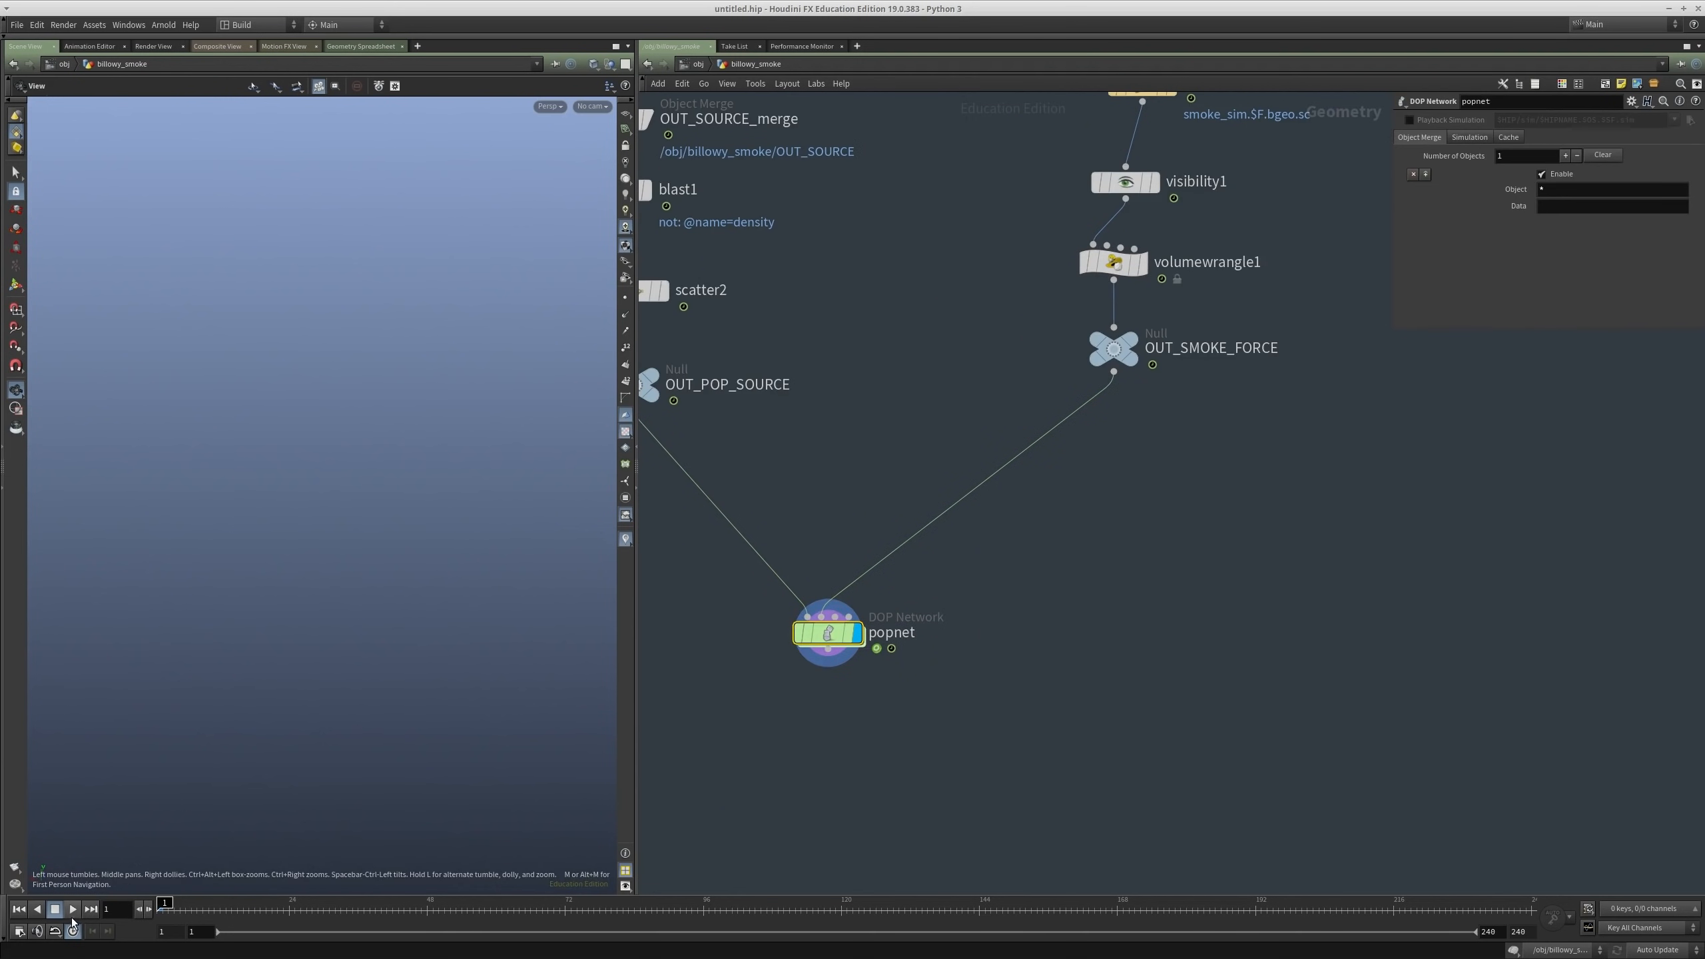
click(73, 911)
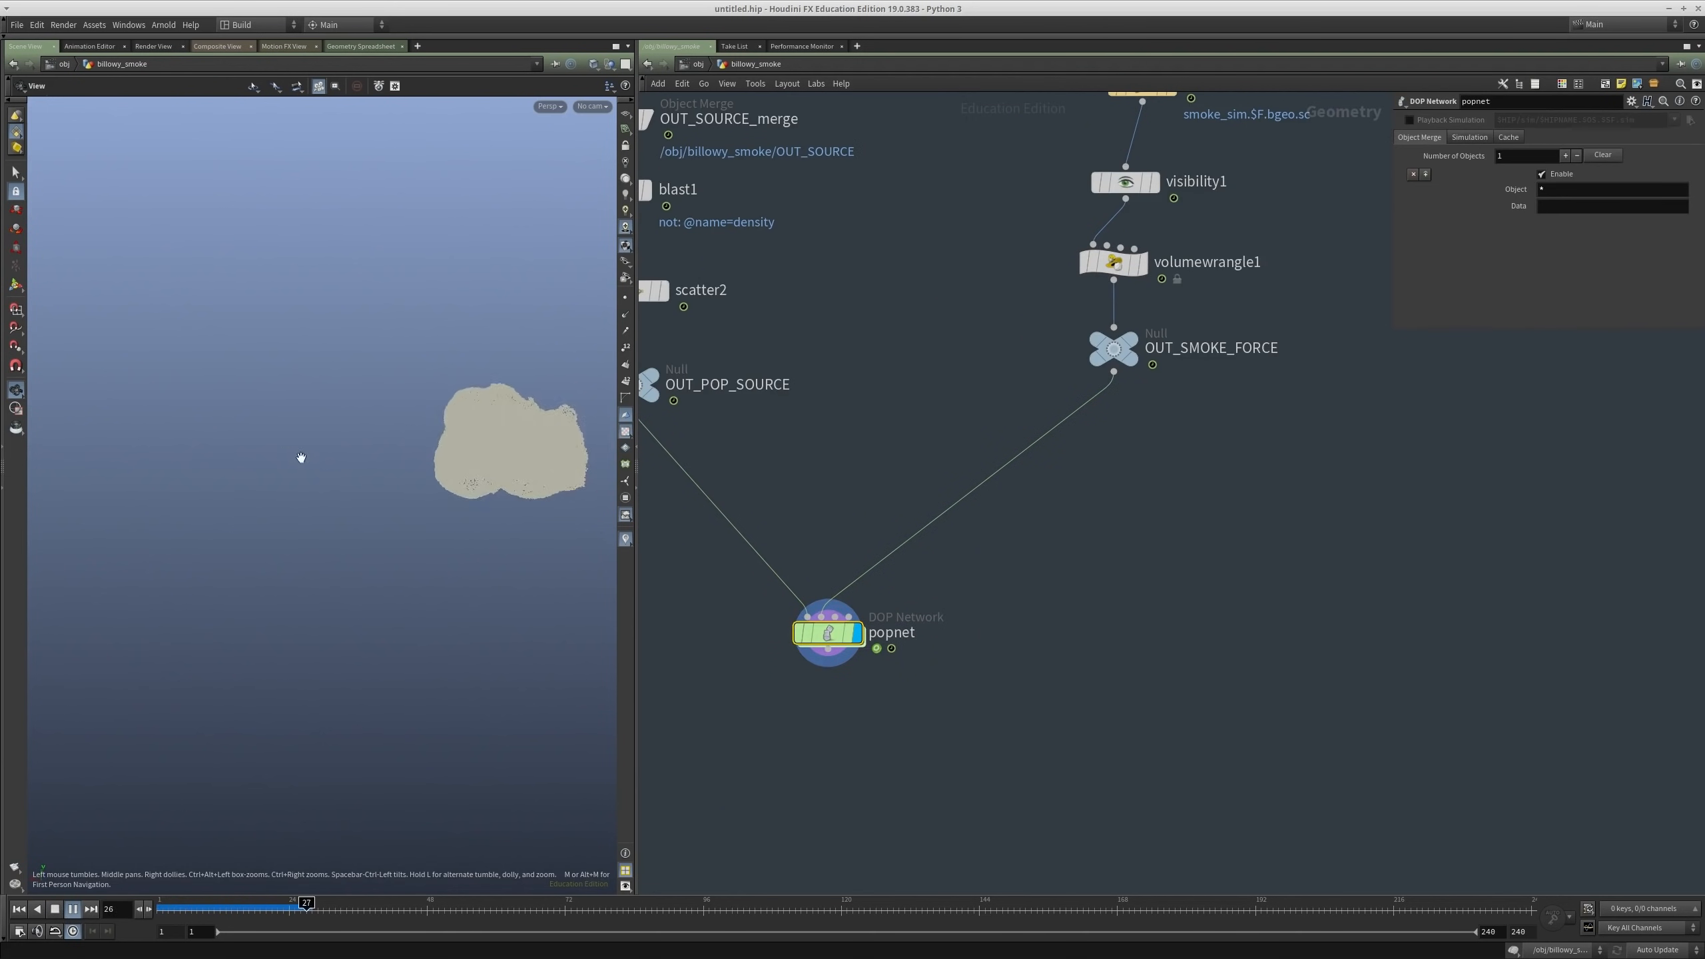
right_drag(354, 441, 548, 405)
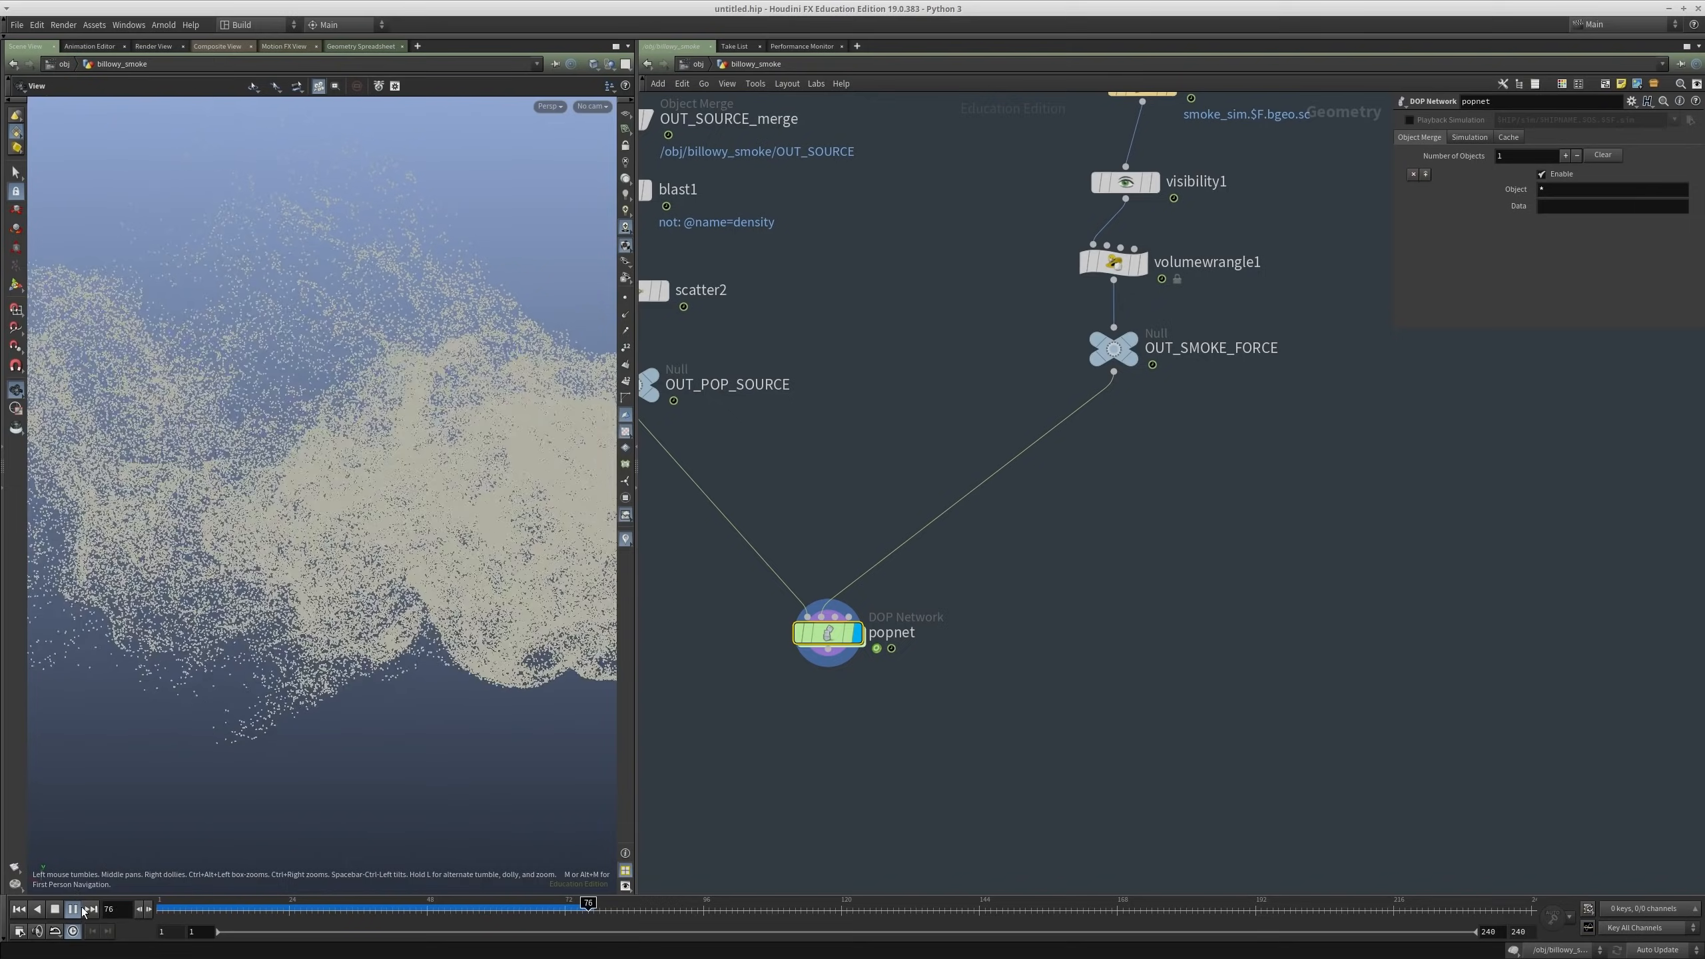
click(59, 909)
Step: Switch the display between OUT_SMOKE_FORCE and popnet at the stopped frame to compare the smoke and particle shapes
right_drag(400, 483, 235, 506)
drag(467, 498, 416, 534)
middle_drag(816, 407, 985, 463)
key(r)
middle_drag(1044, 552, 808, 515)
click(1052, 373)
middle_drag(893, 570, 964, 503)
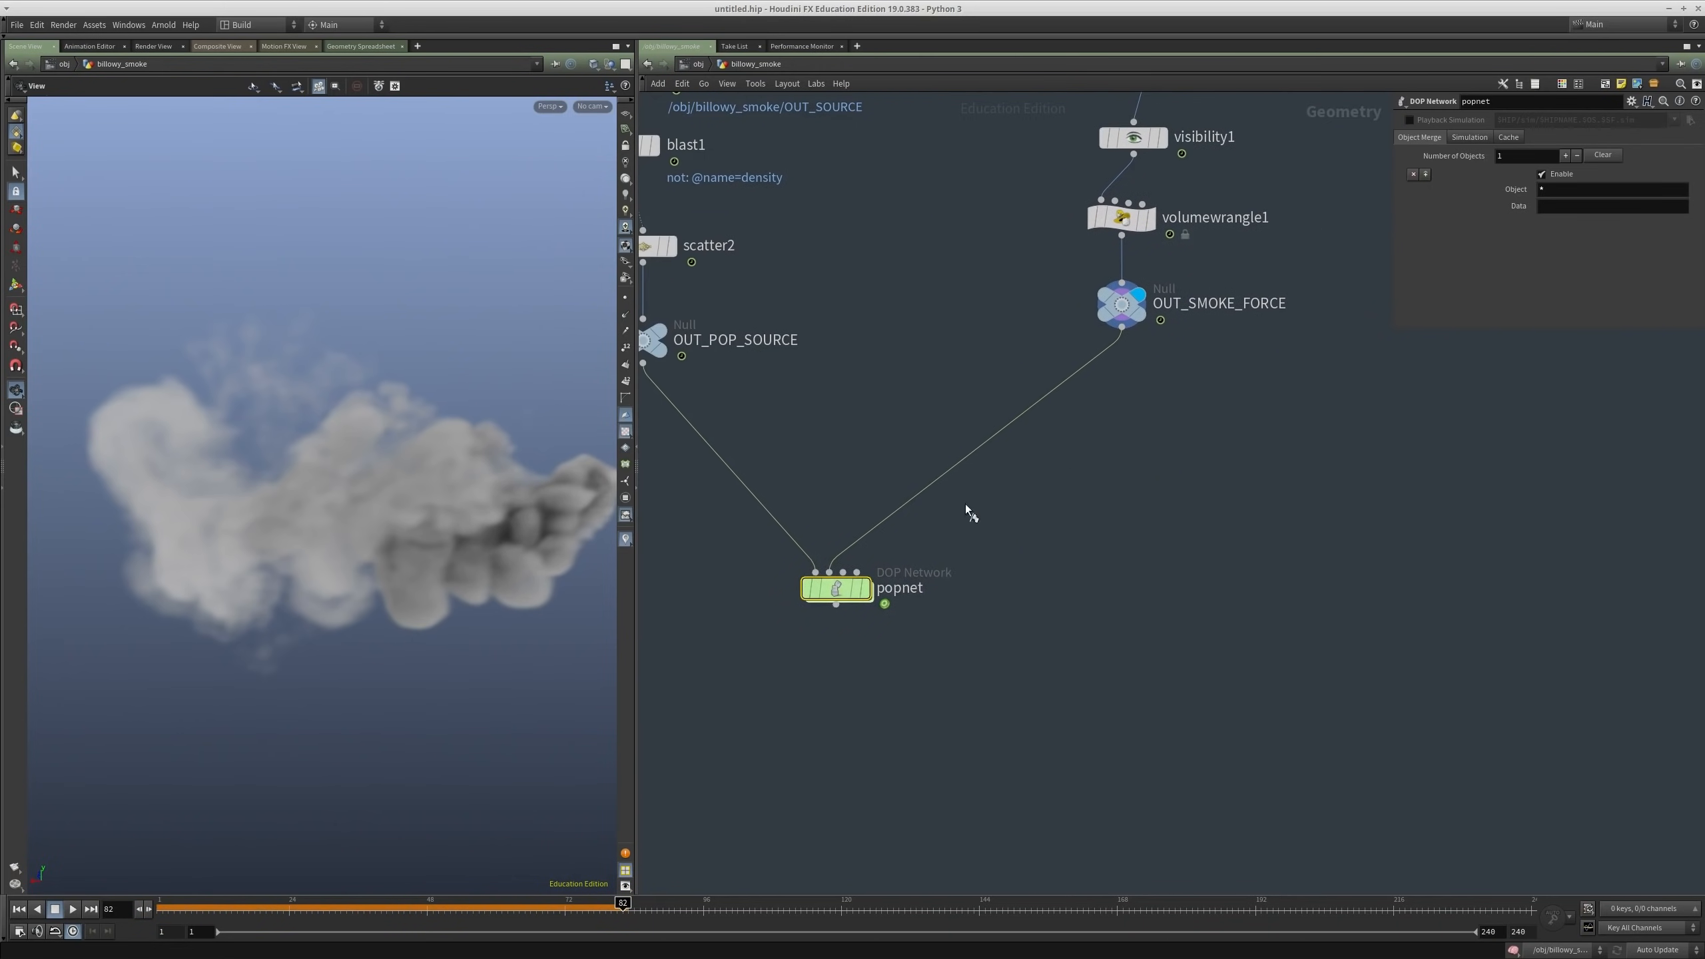
key(r)
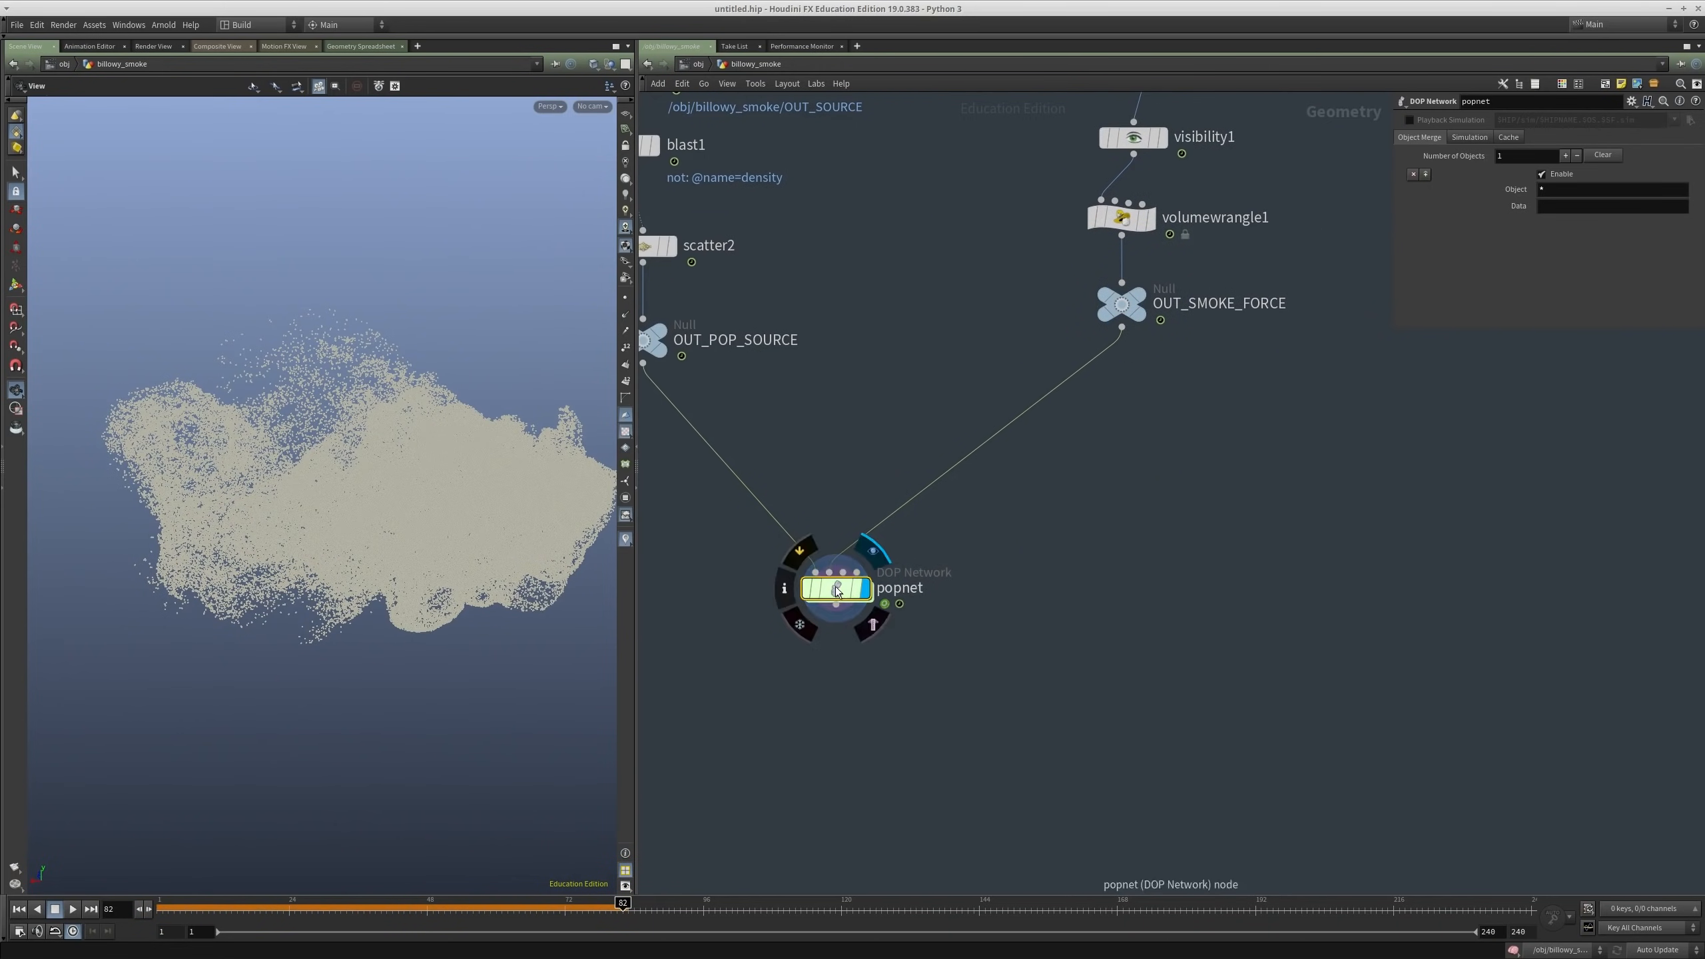
Step: Add a Dop Import node below popnet in the billowy_smoke network
double_click(848, 604)
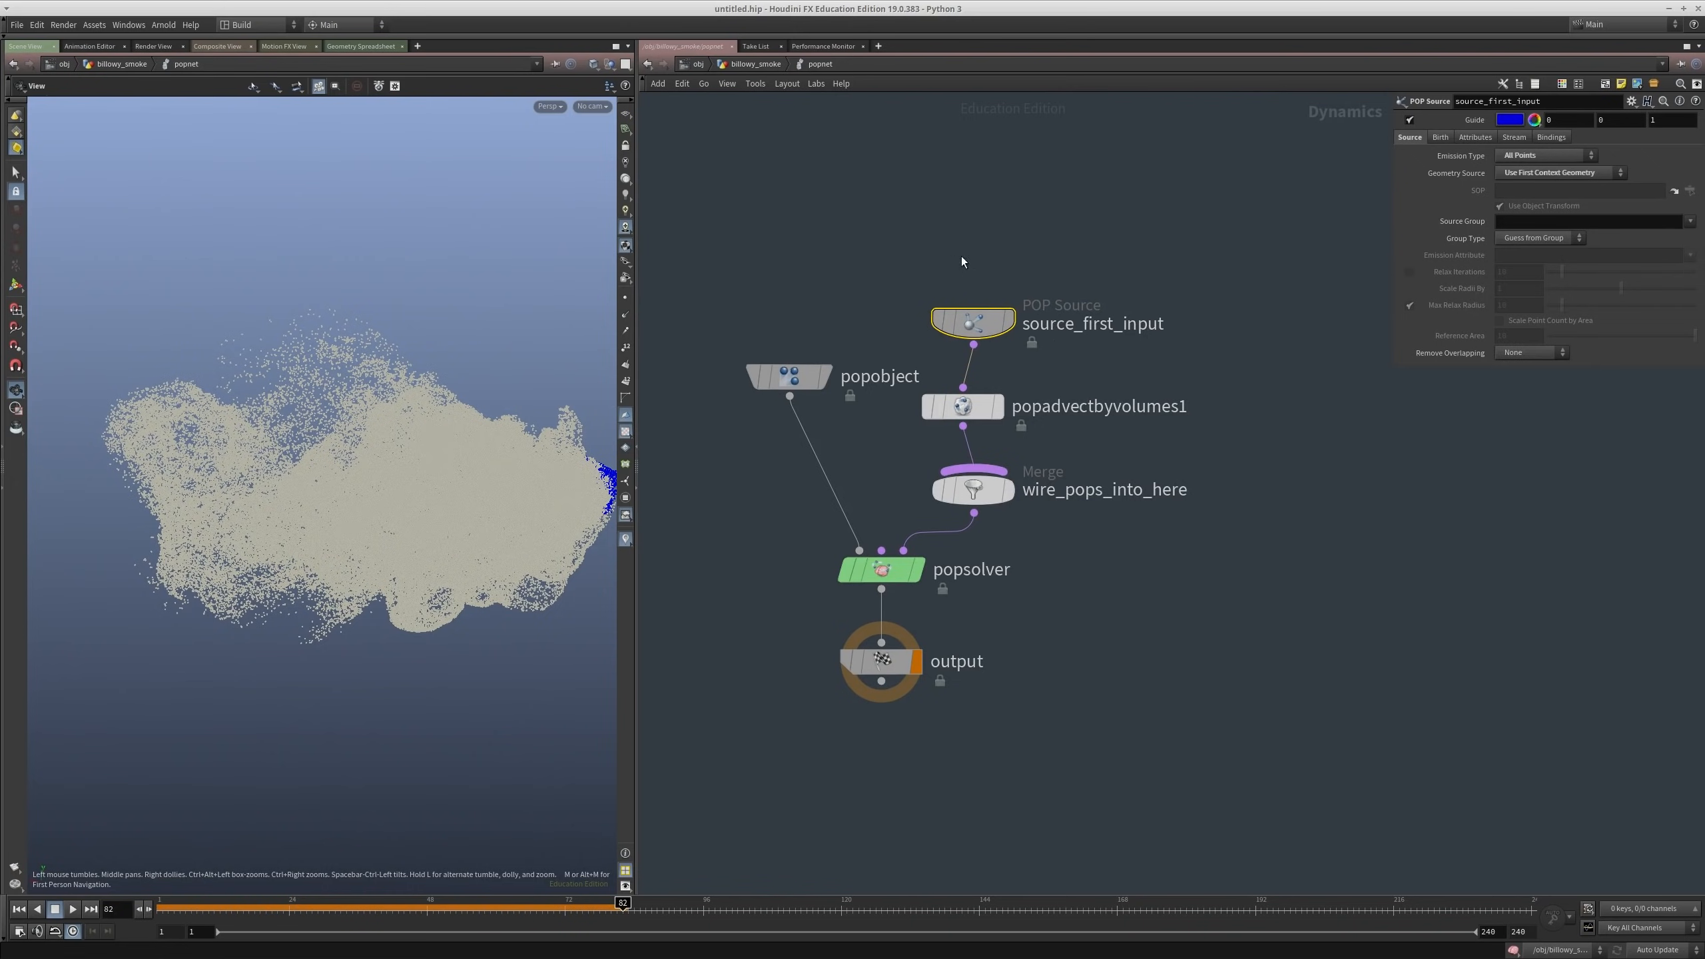
key(u)
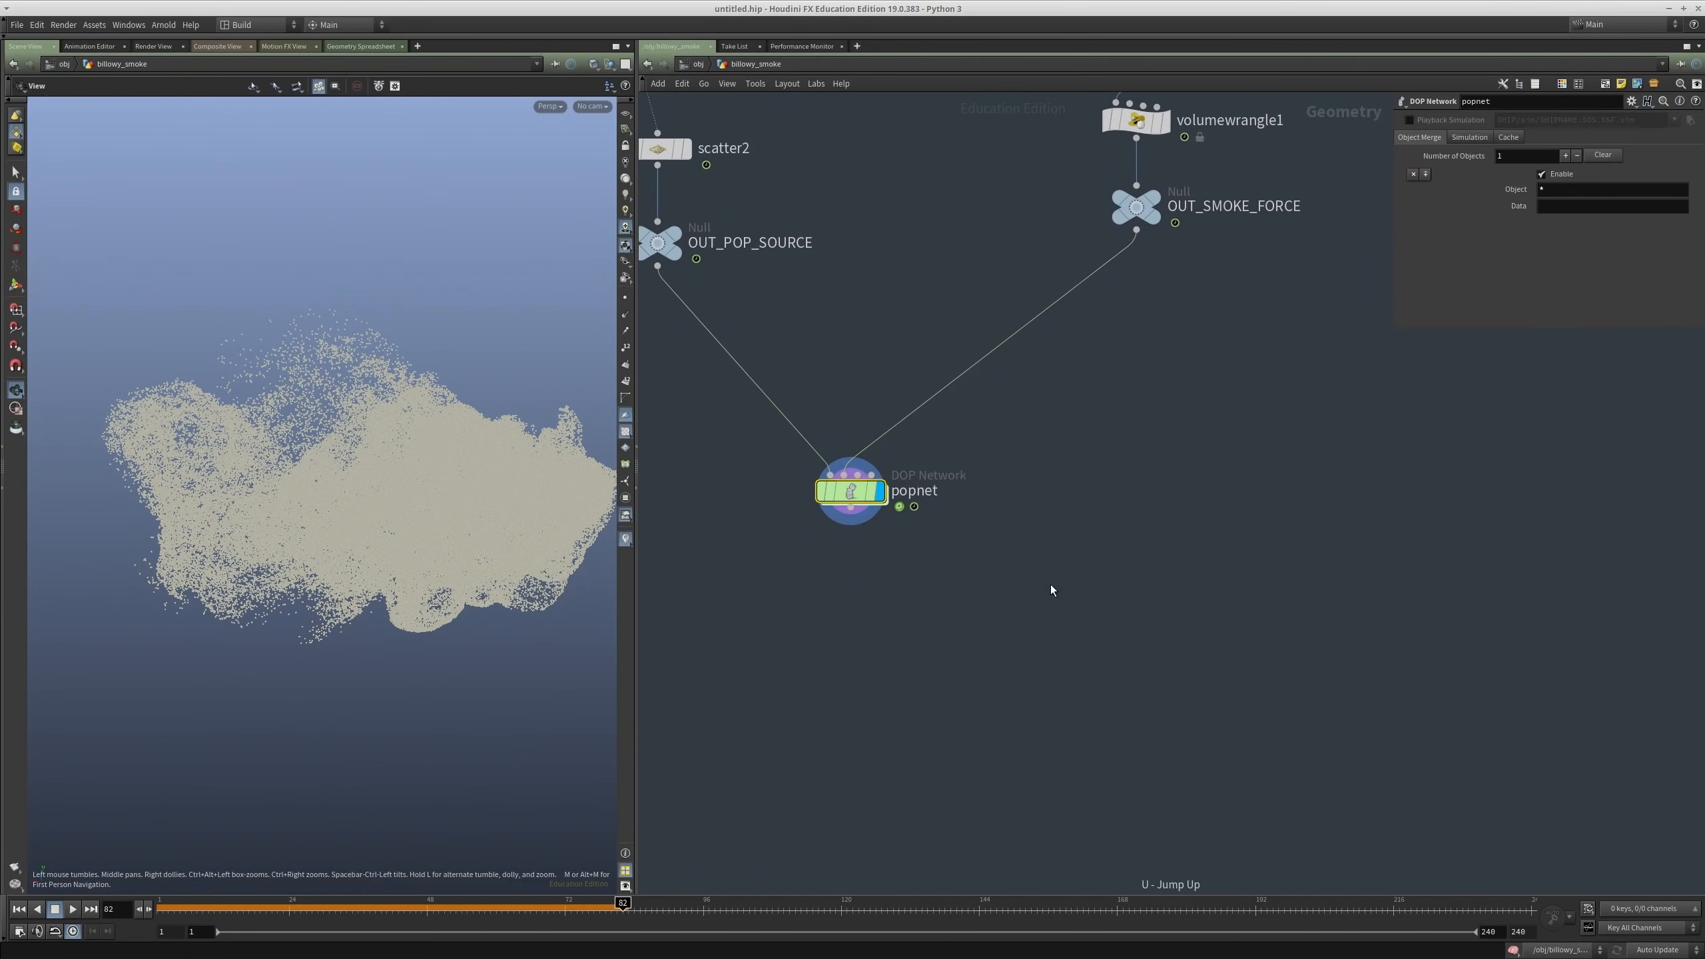
key(Tab)
text(dopimport)
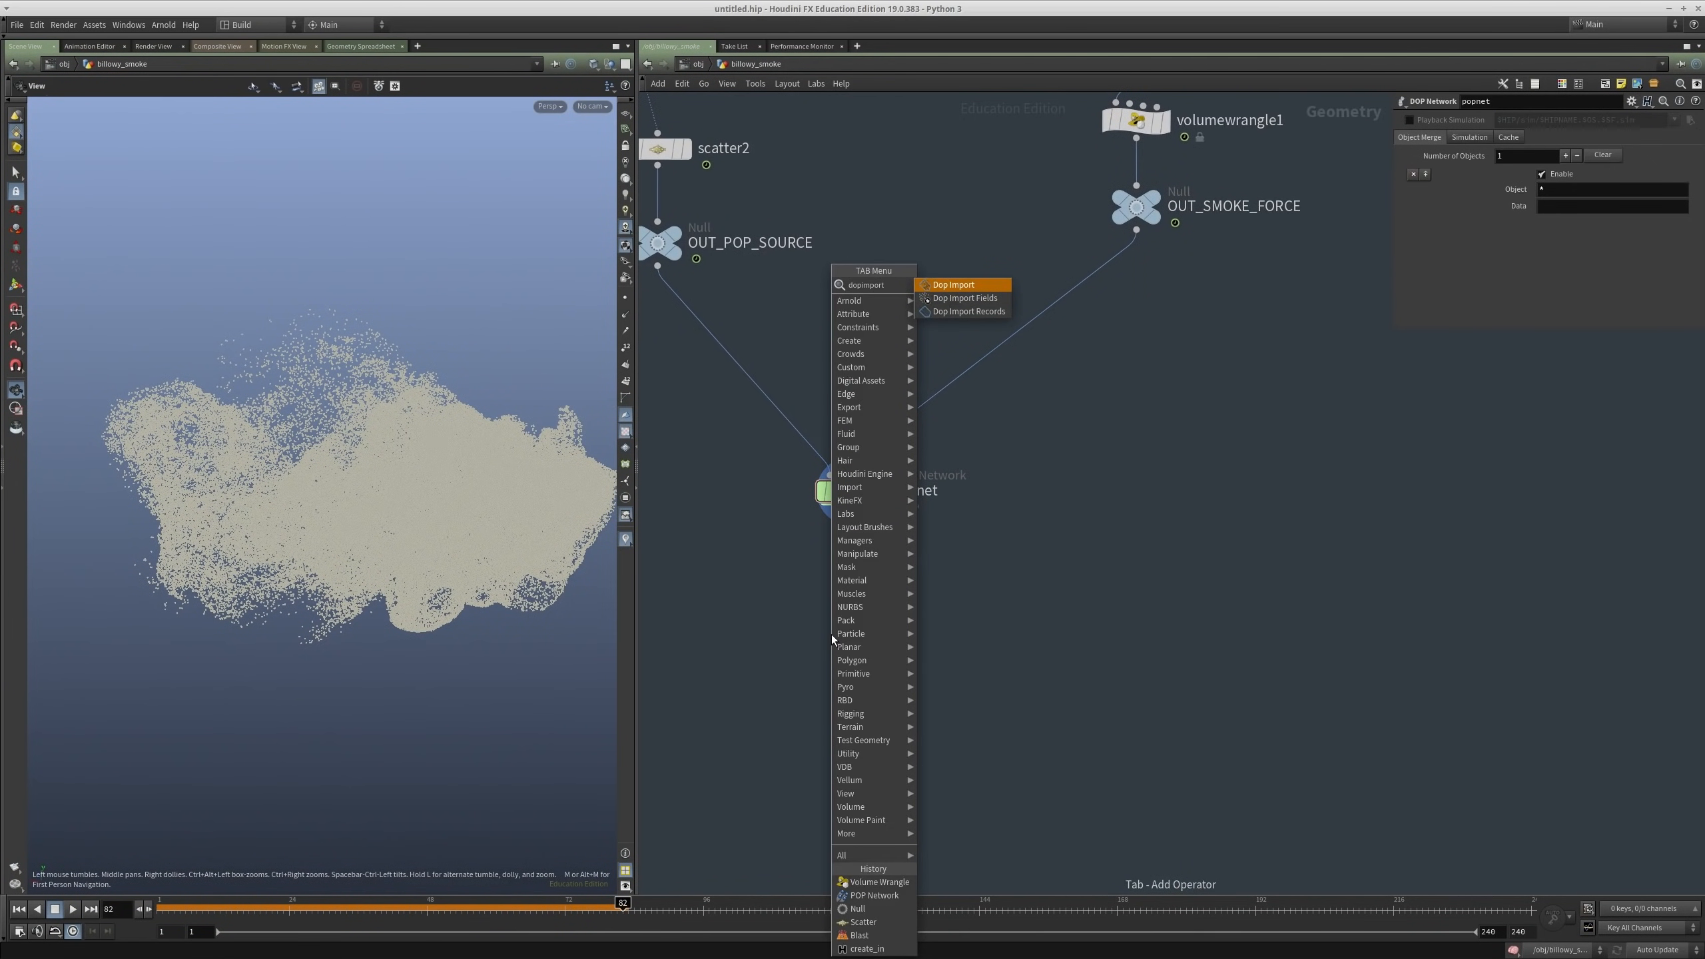
click(942, 295)
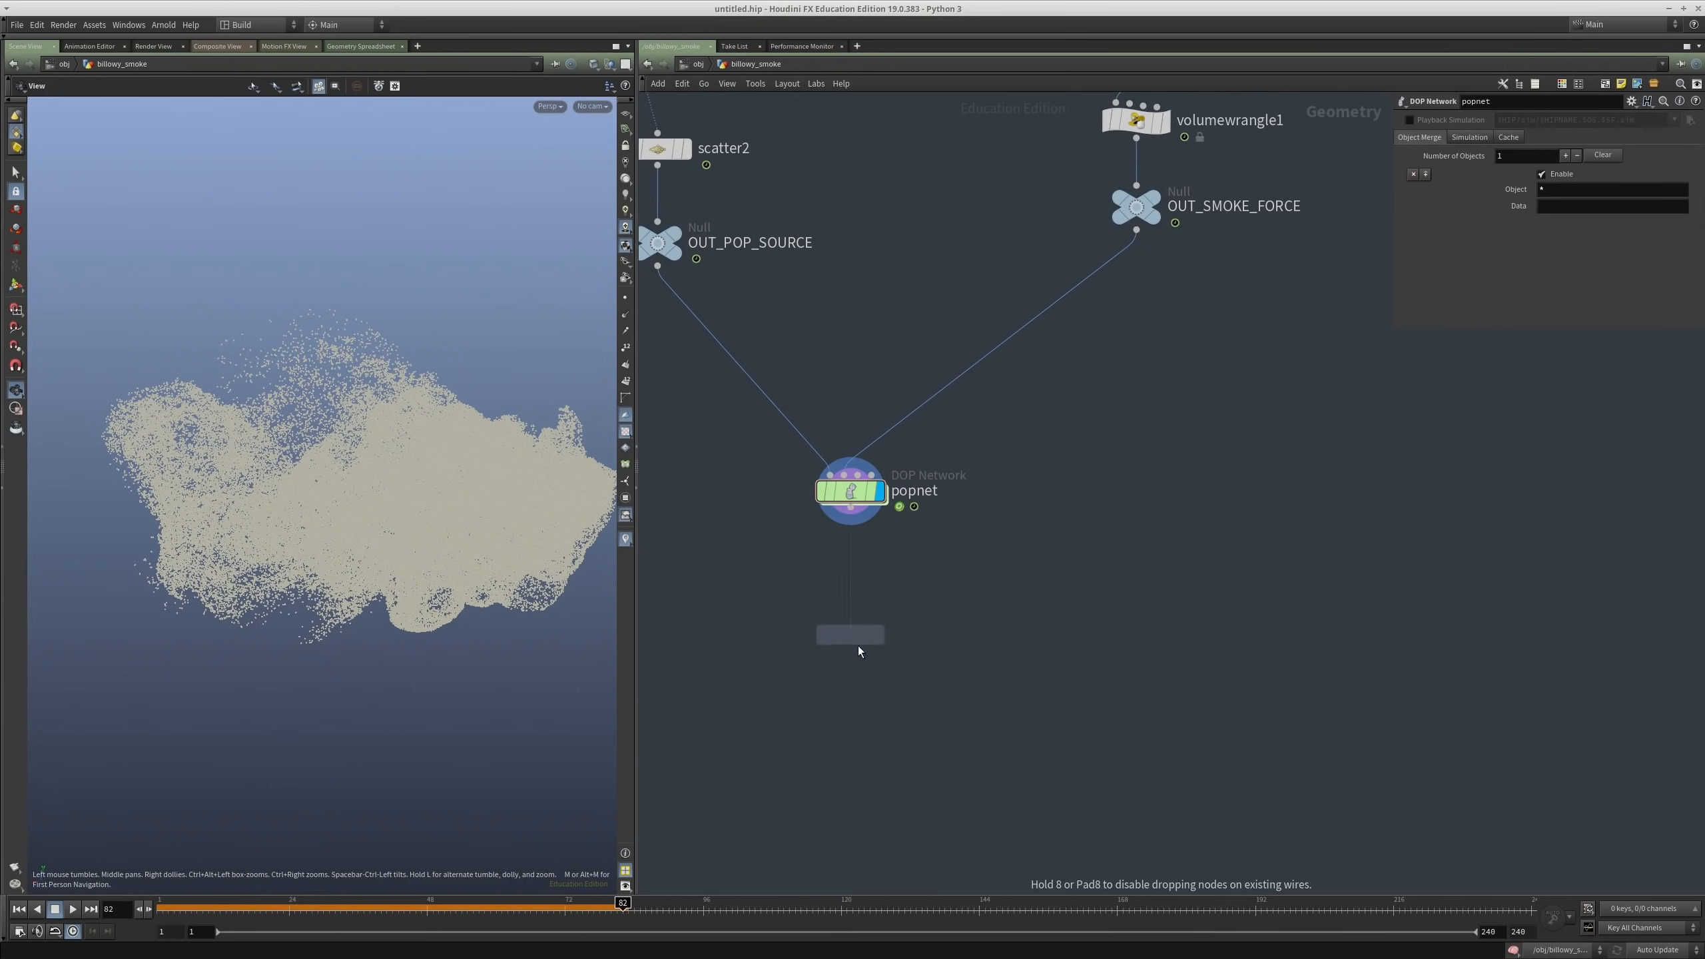
click(860, 650)
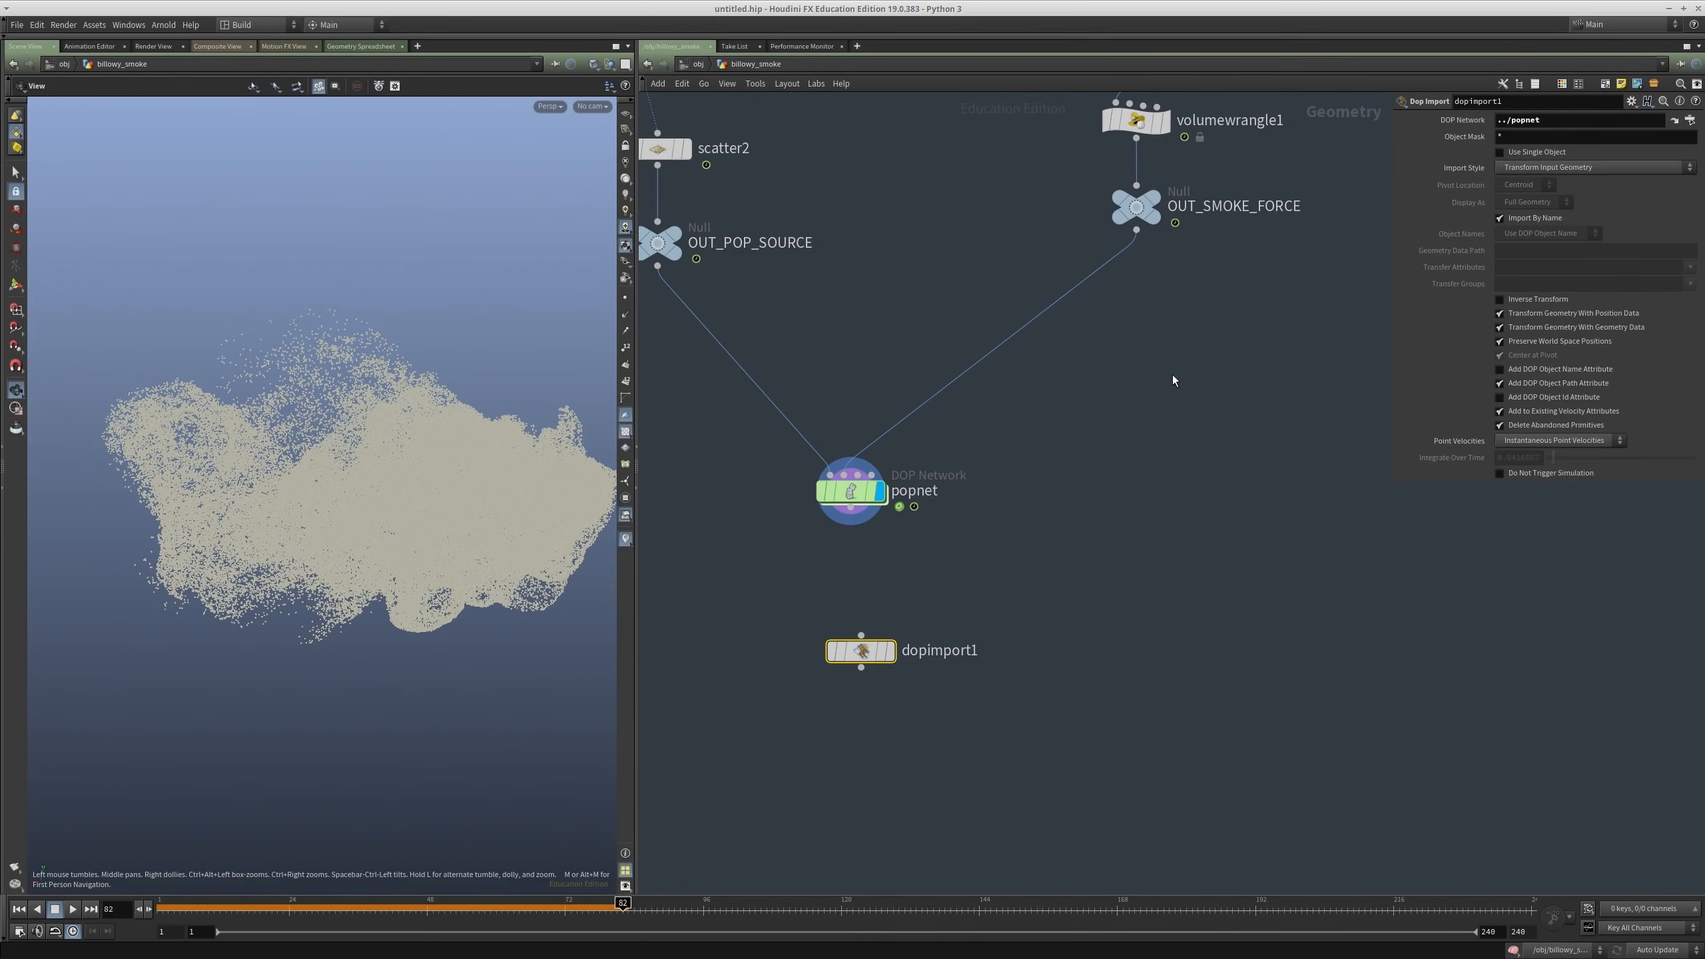
Step: Copy the popobject node inside popnet and go back up to the billowy_smoke network
mouse_move(830, 504)
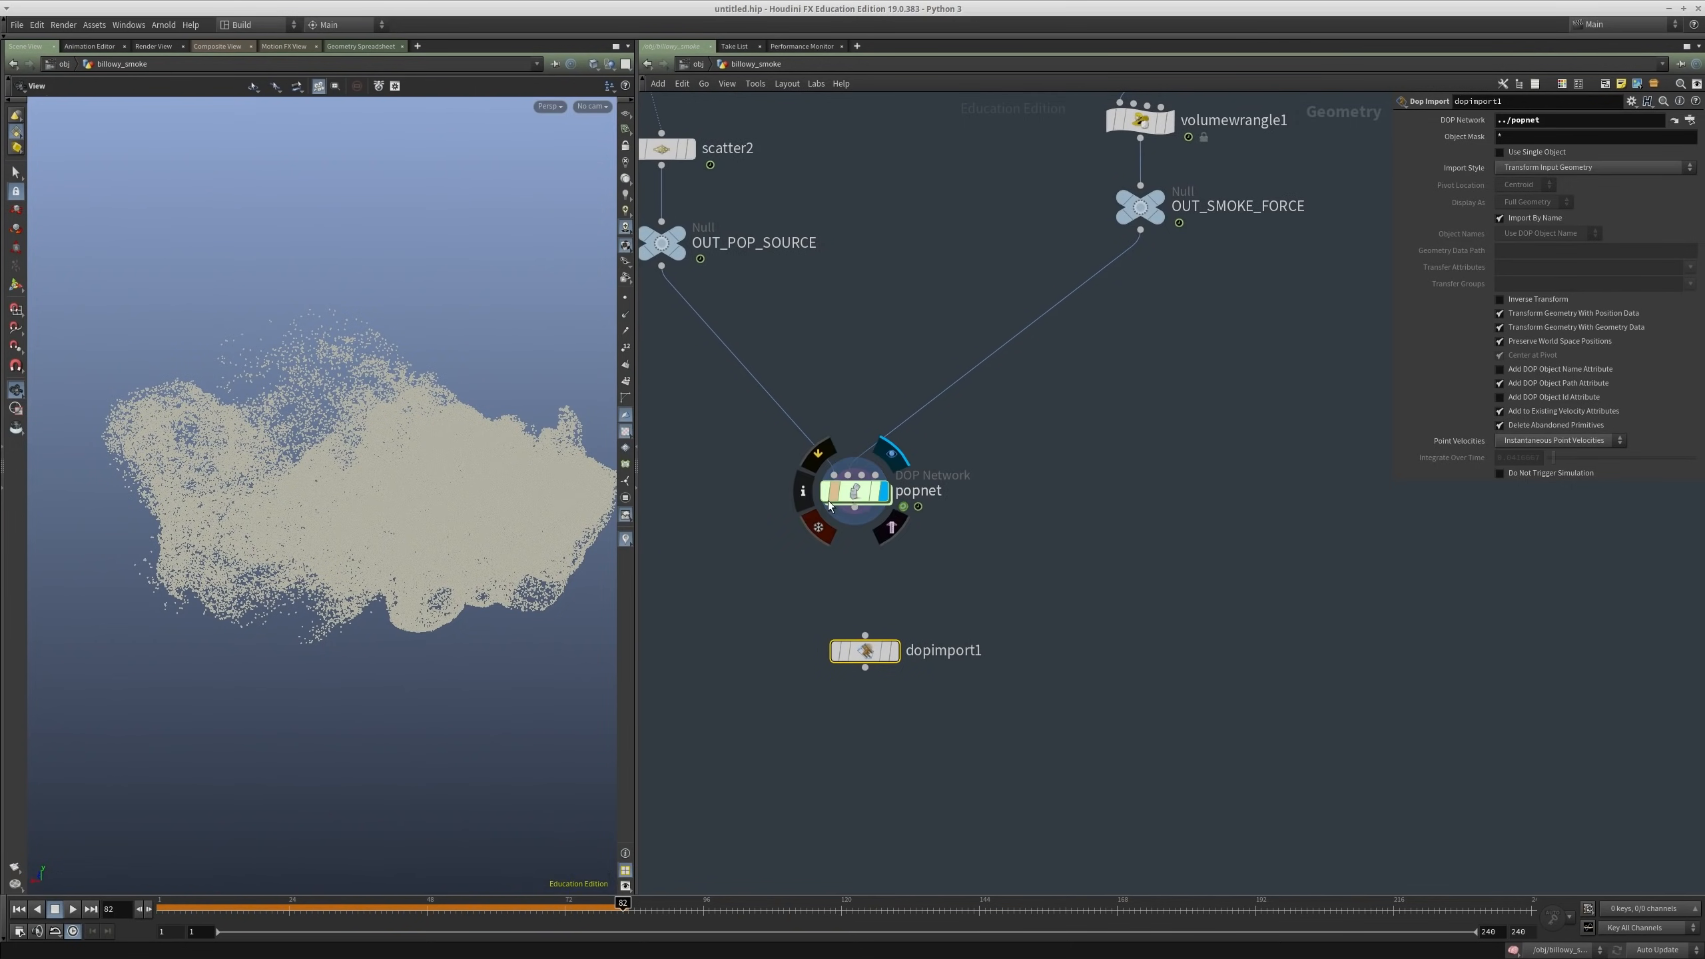
double_click(856, 492)
click(826, 373)
key(ctrl+c)
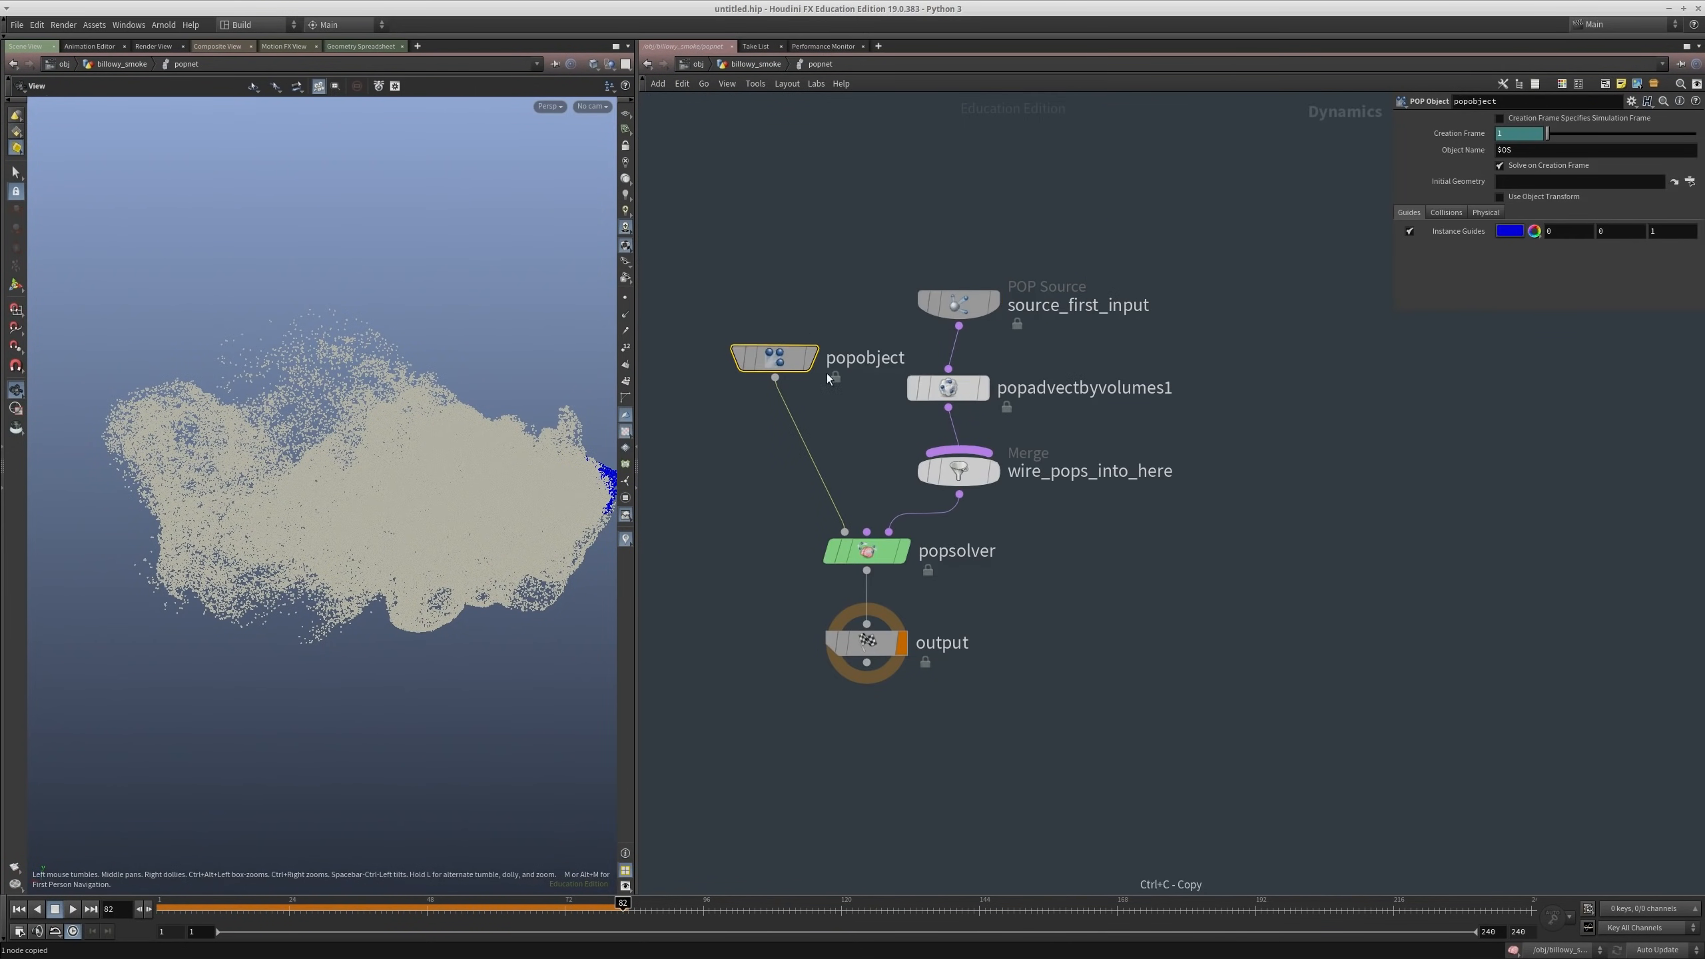
key(u)
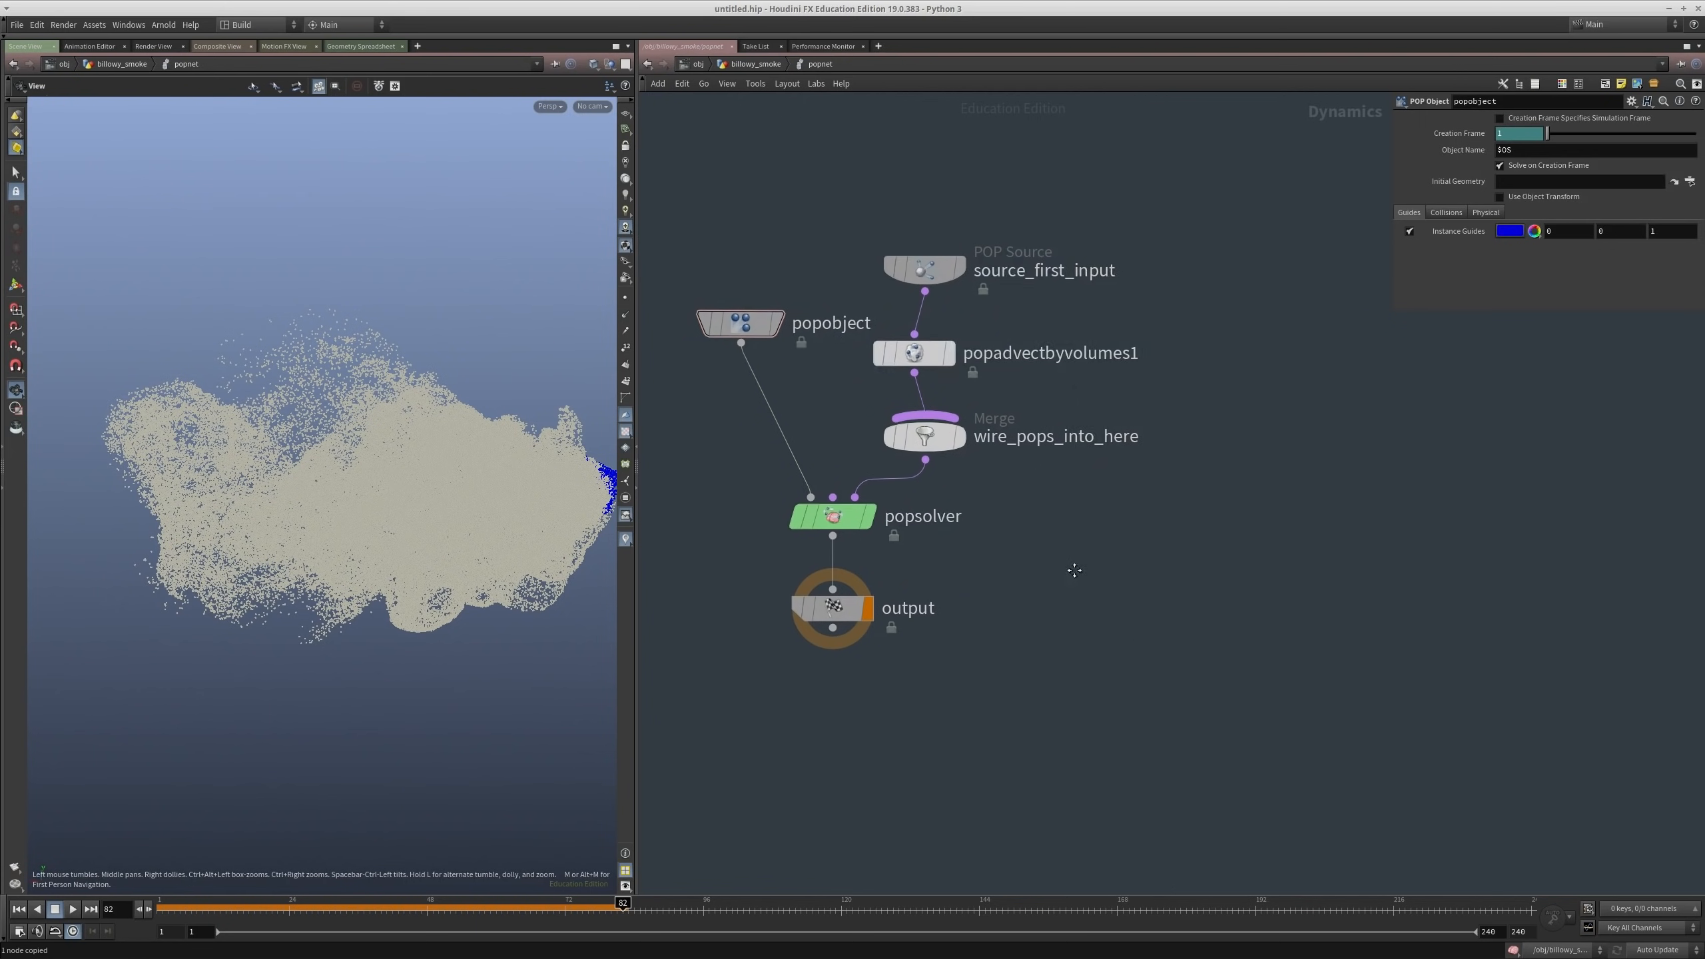
Step: Set dopimport1's Import Style to Fetch Geometry from DOP Network with Geometry Data Path Geometry, and display the node
drag(1023, 522, 832, 667)
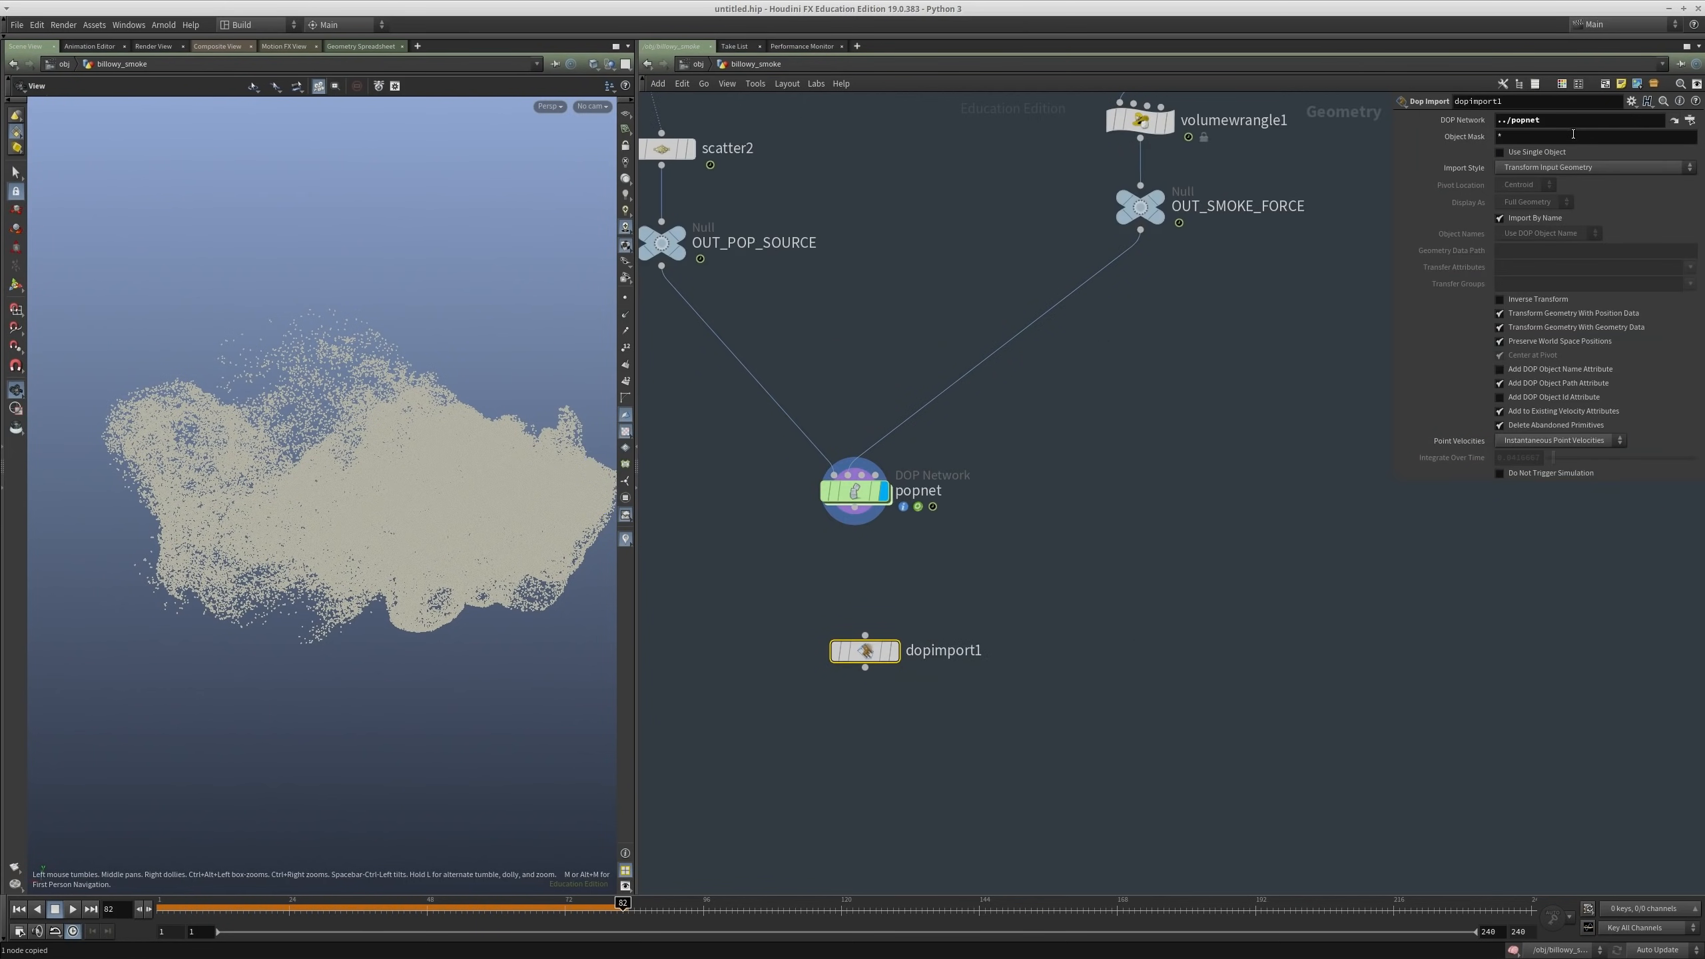
click(1574, 167)
click(1574, 202)
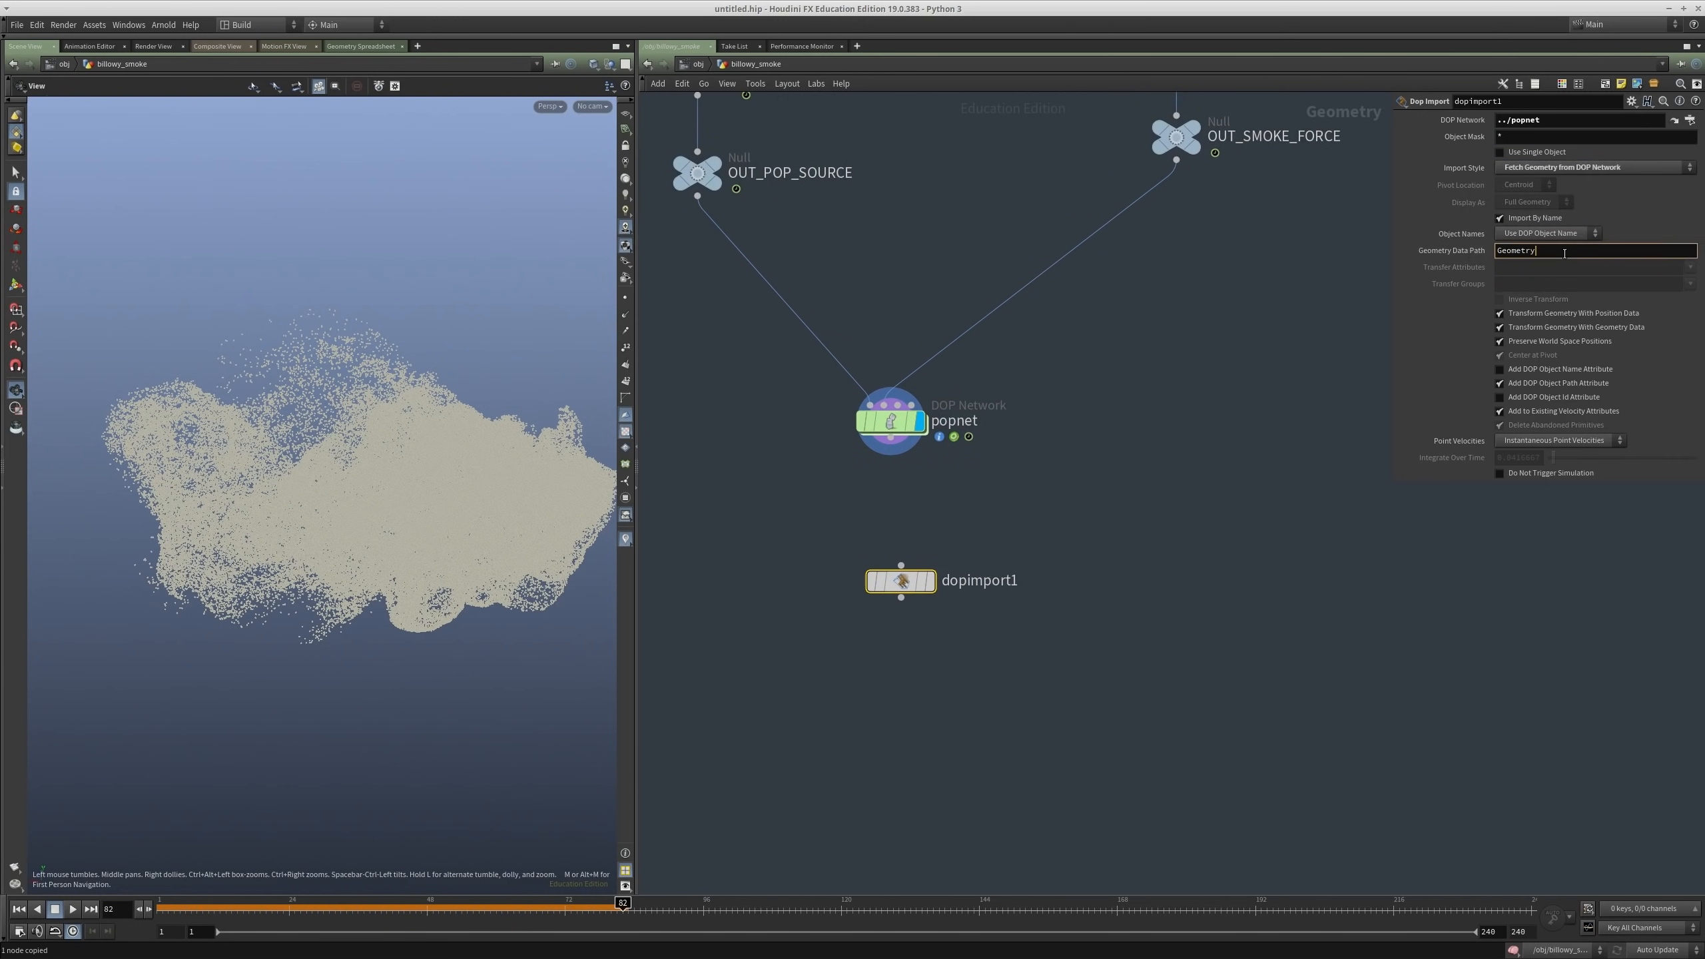
key(Return)
key(r)
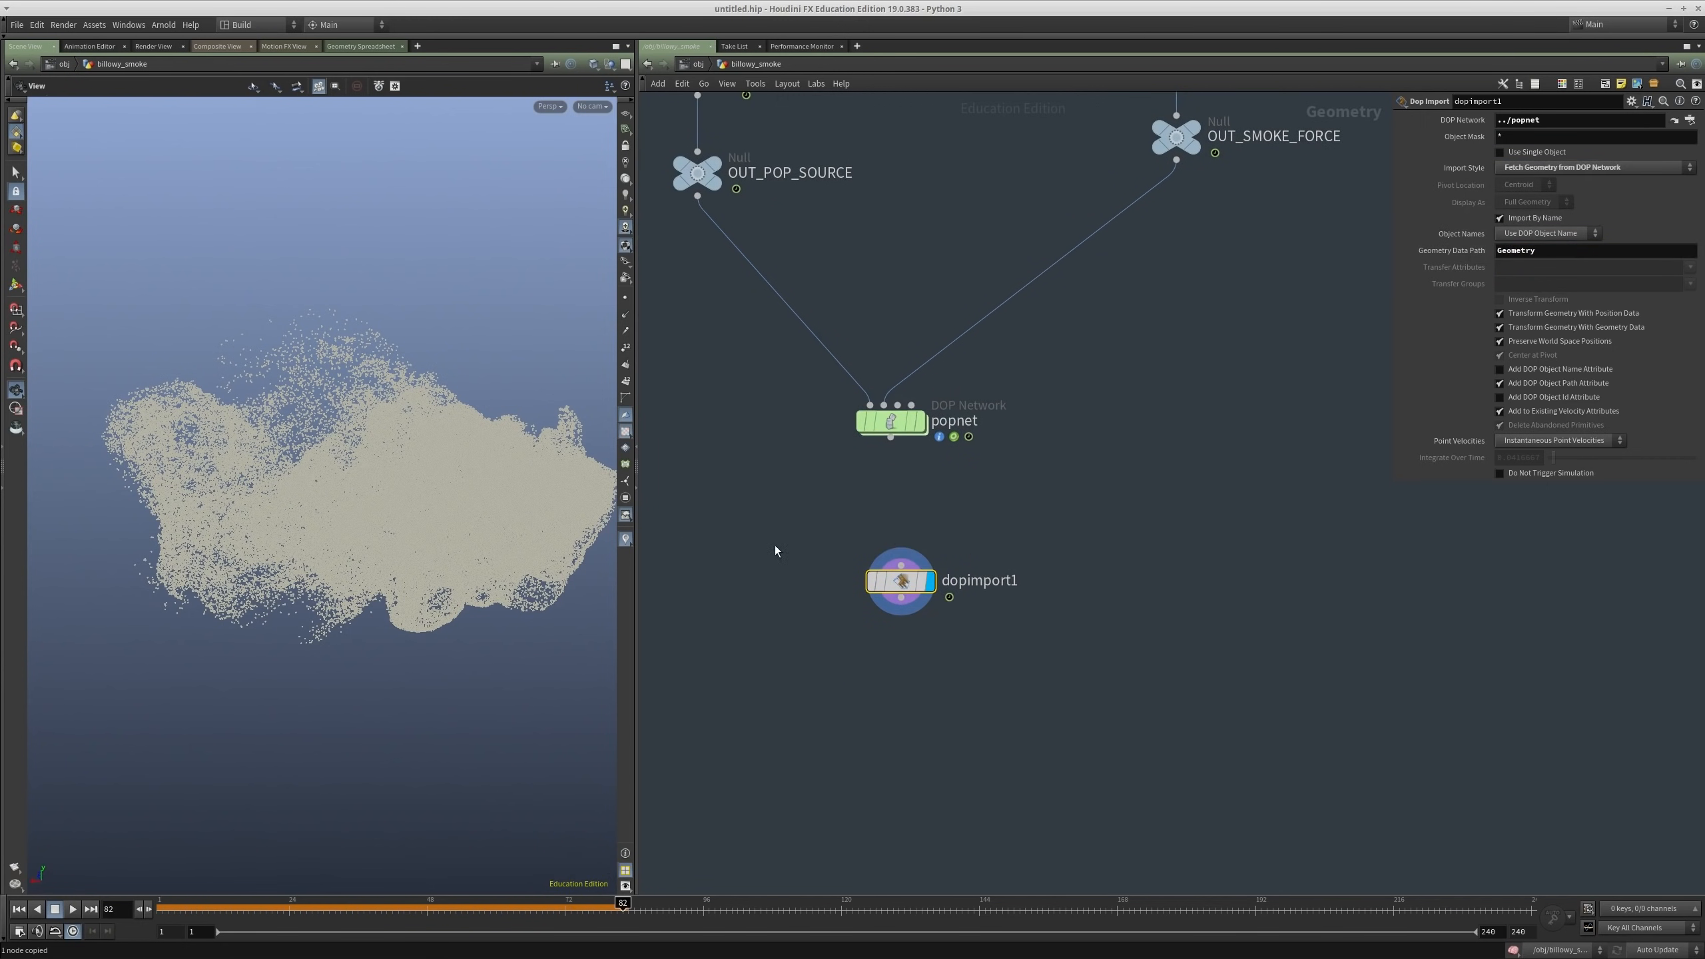
Step: Check dopimport1's geometry information and return the timeline to the first frame
middle_click(945, 585)
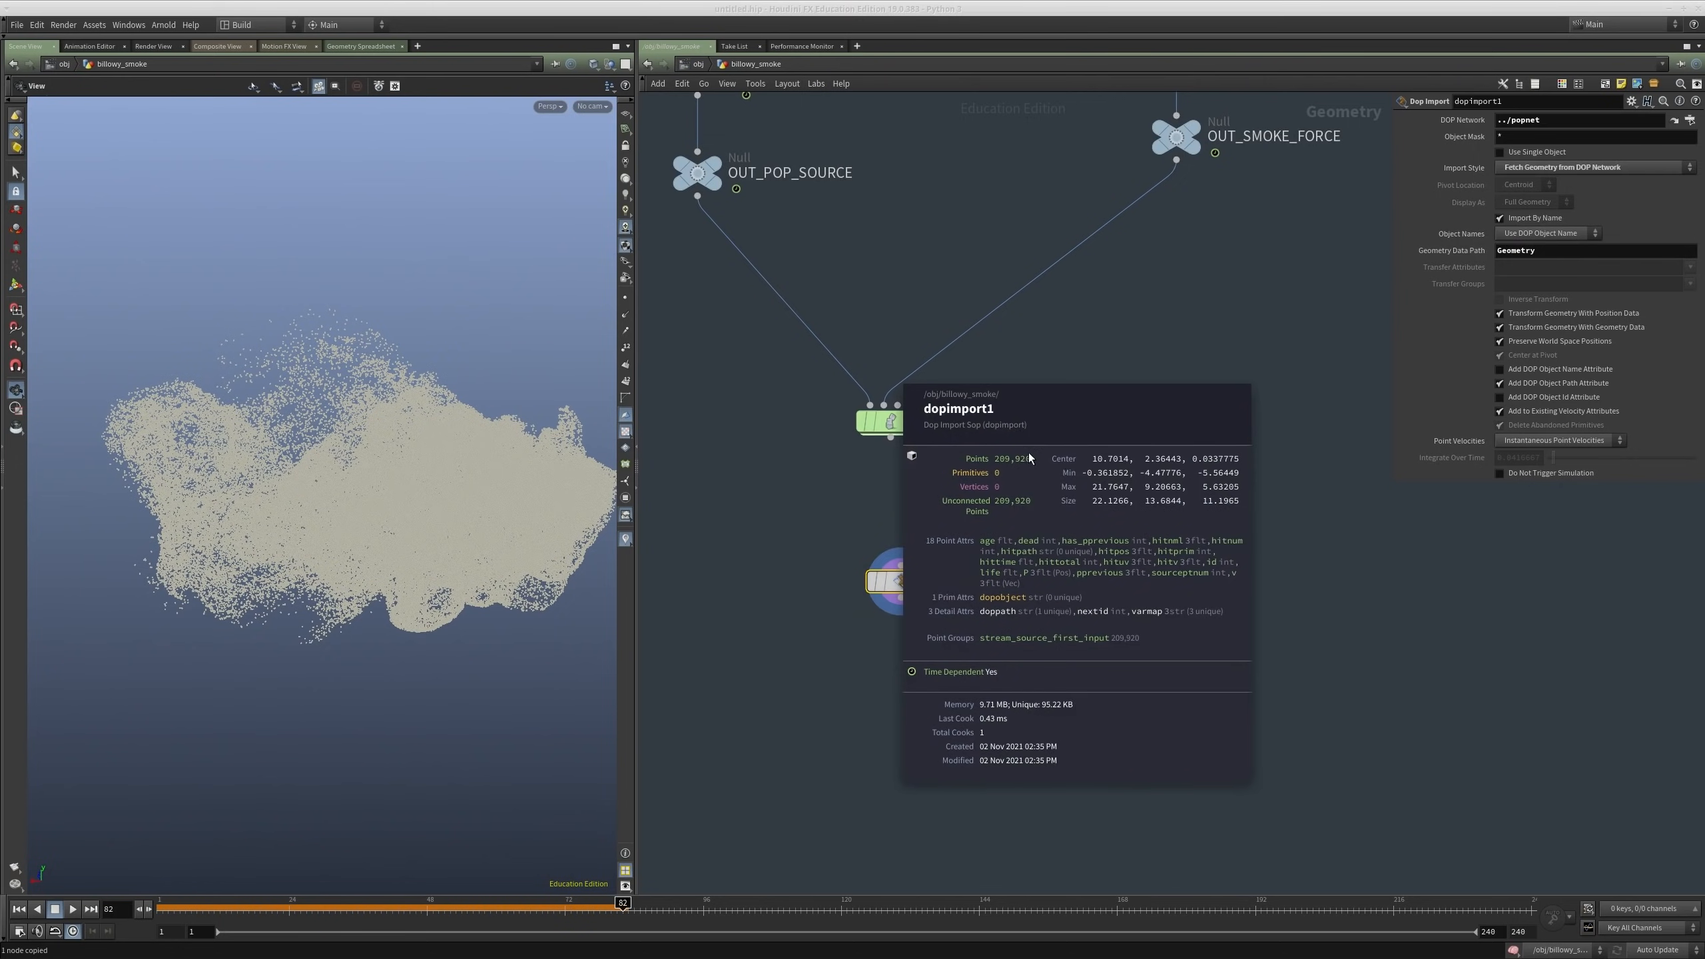
scroll(920, 510, down, 2)
key(ctrl+Up)
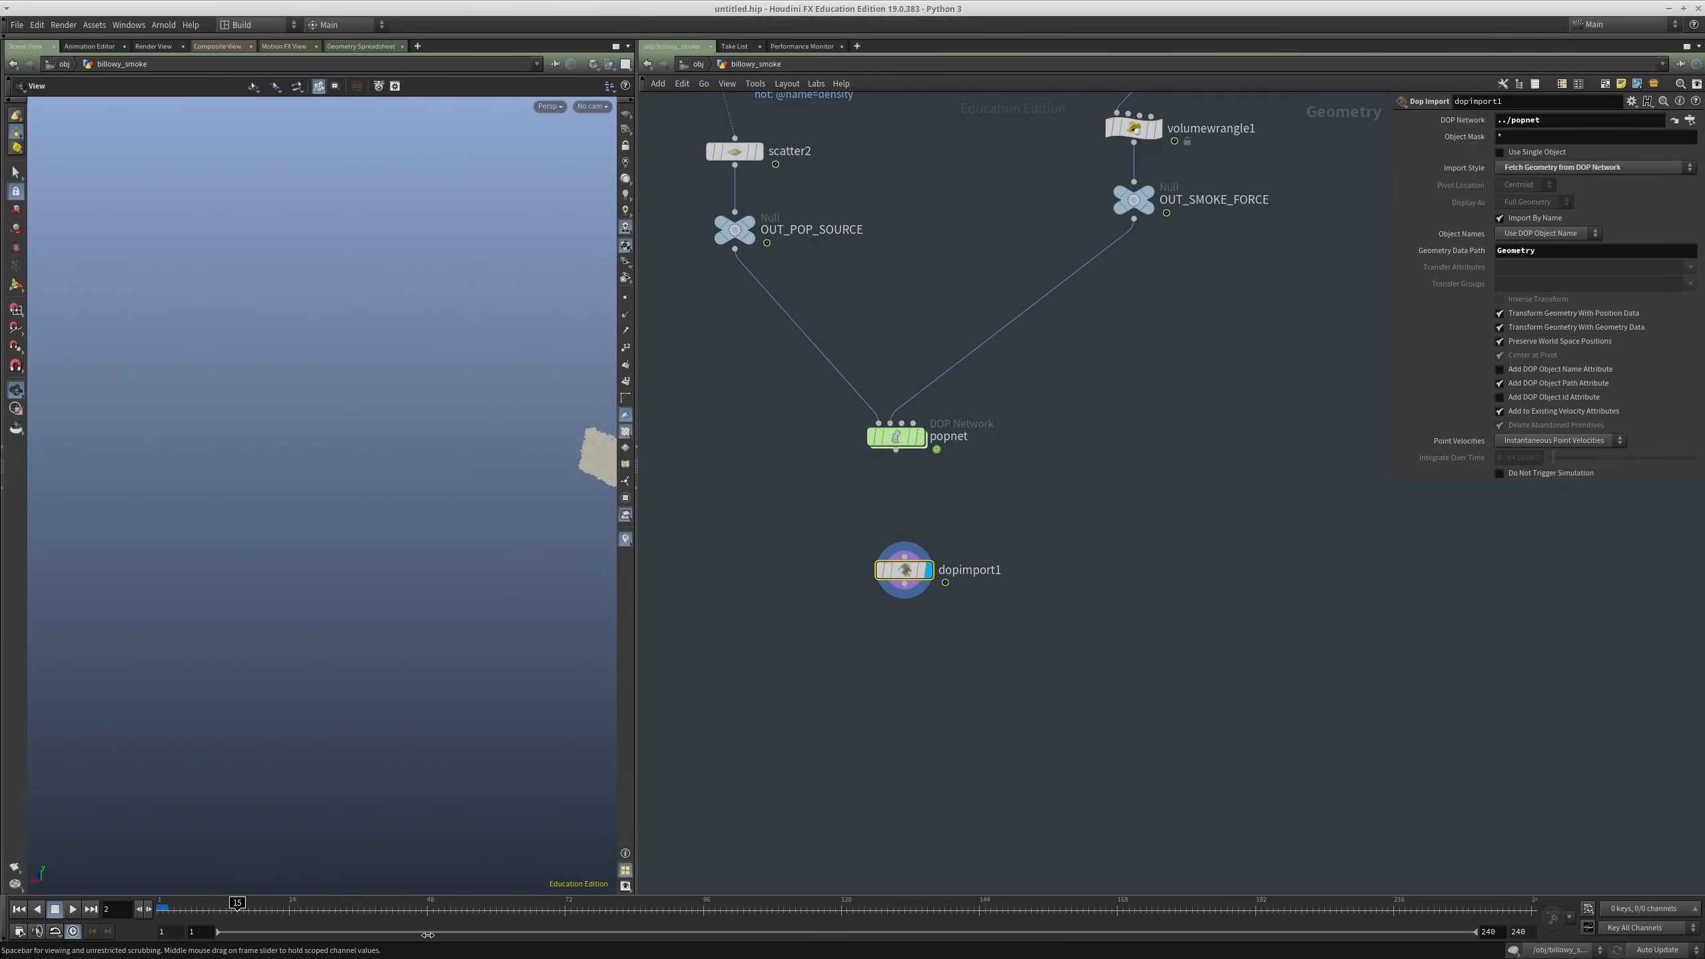
click(18, 909)
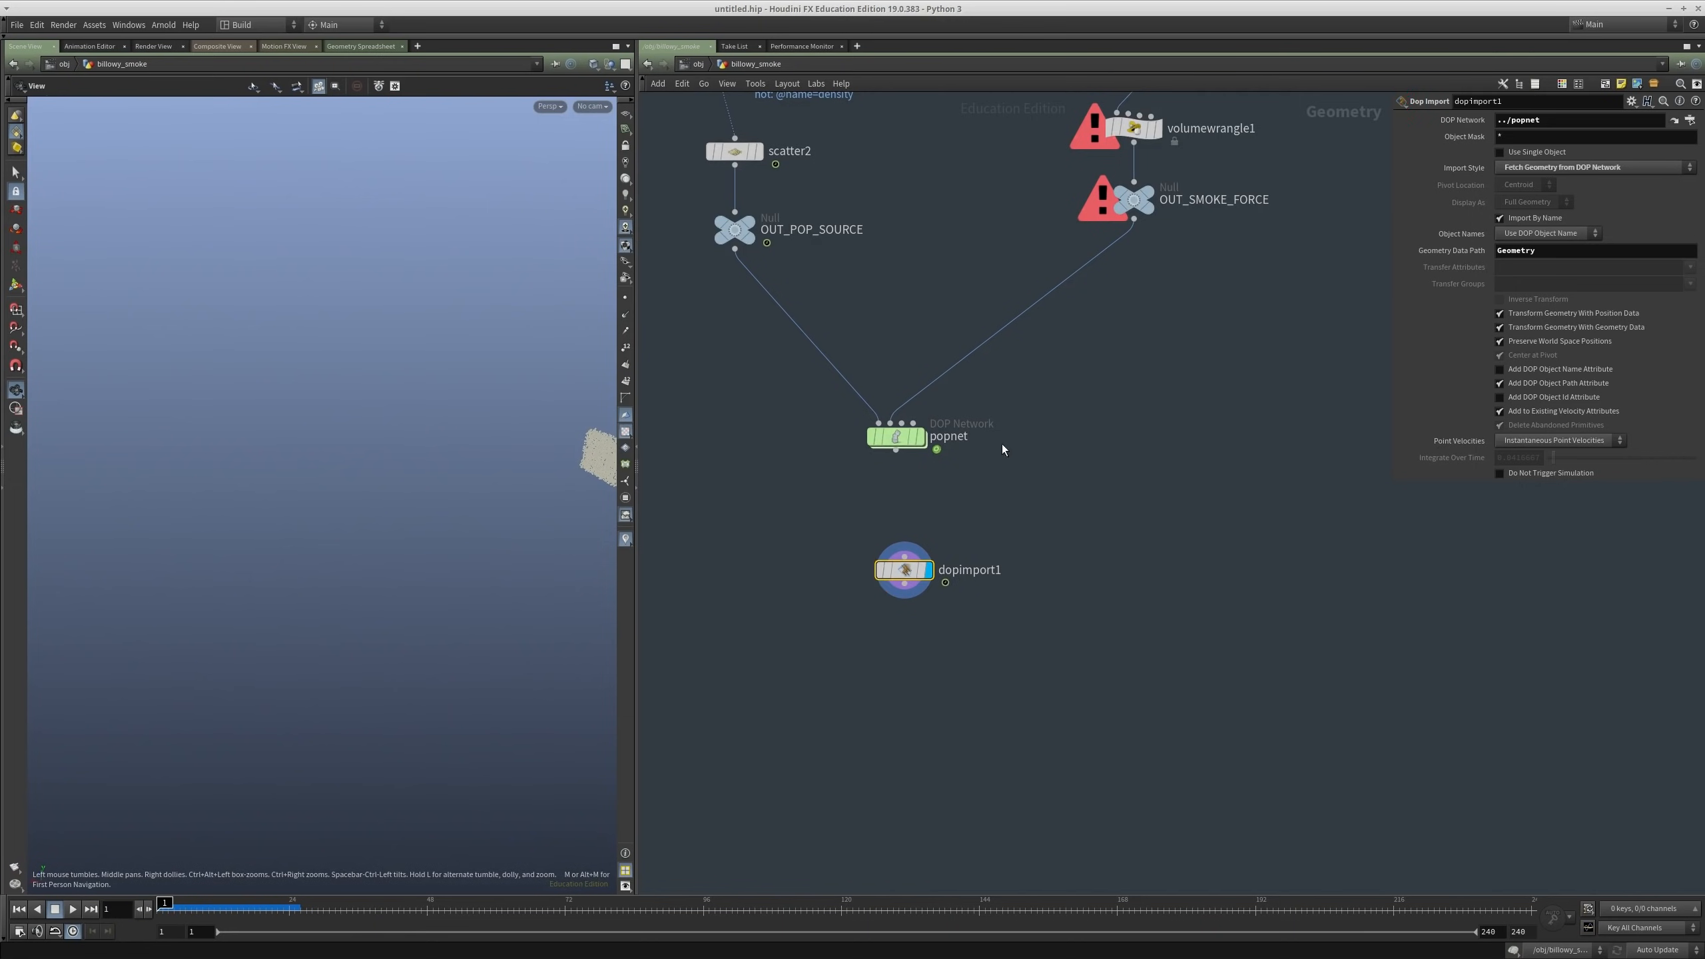
Step: Check scatter2's density settings, reselect dopimport1, and play the imported particle simulation for a short stretch before stopping it
middle_drag(773, 164, 964, 411)
scroll(933, 406, up, 1)
click(929, 408)
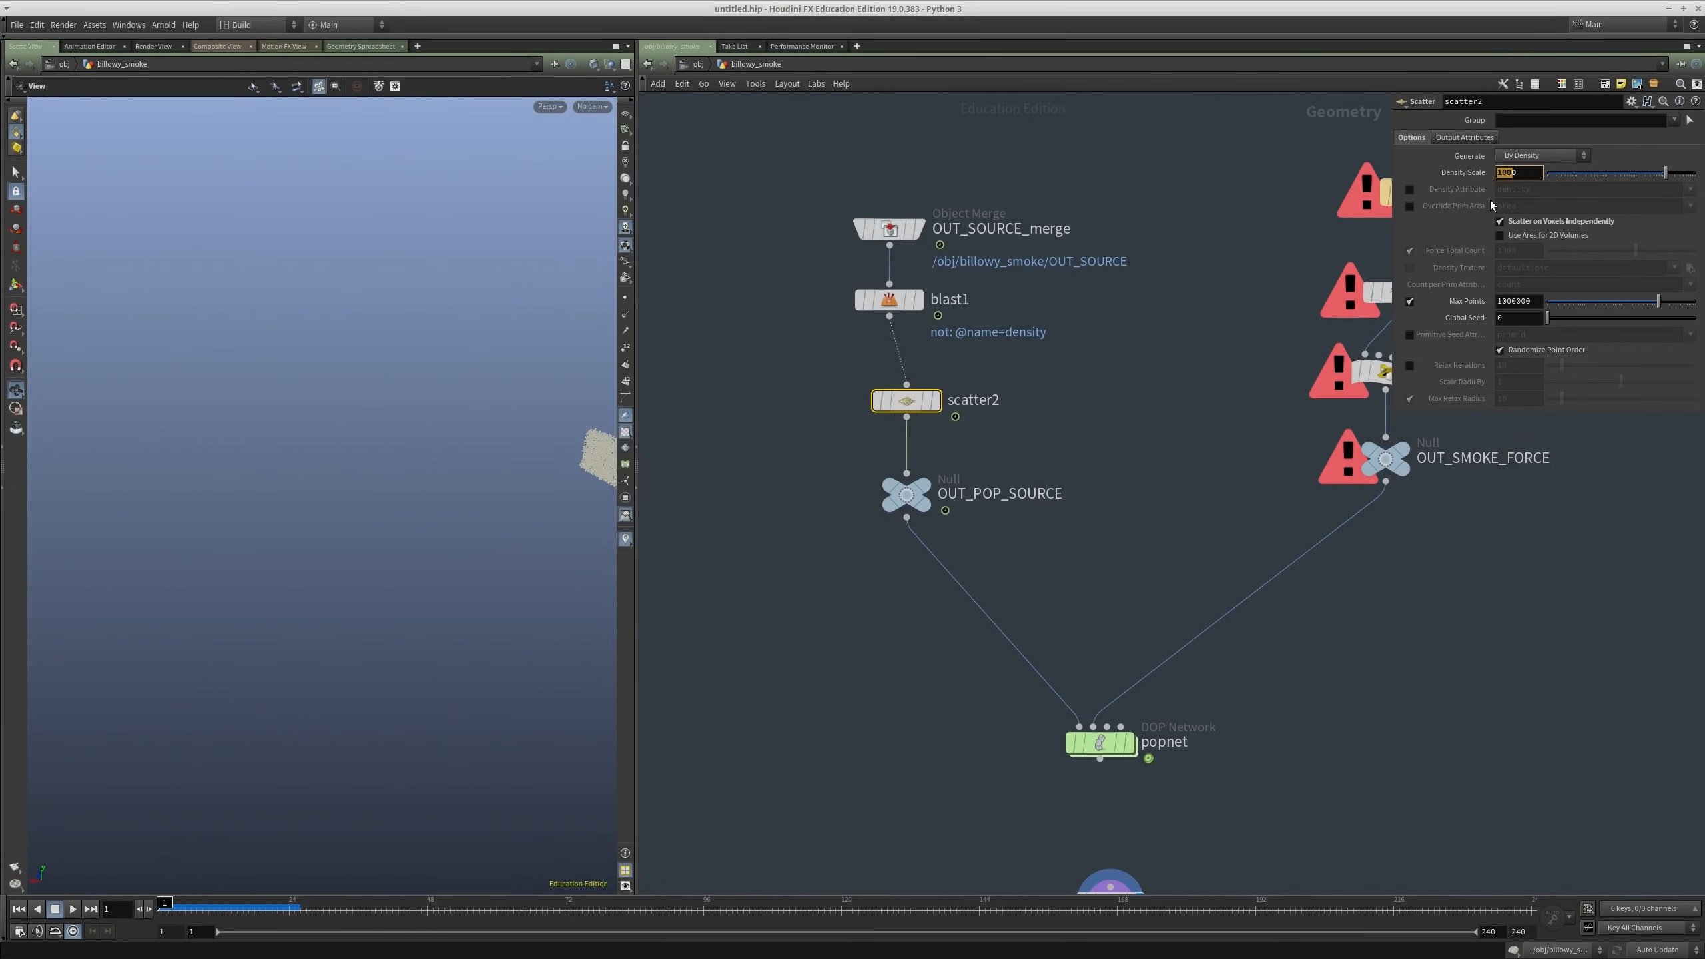
middle_drag(1285, 567, 1200, 354)
click(1025, 689)
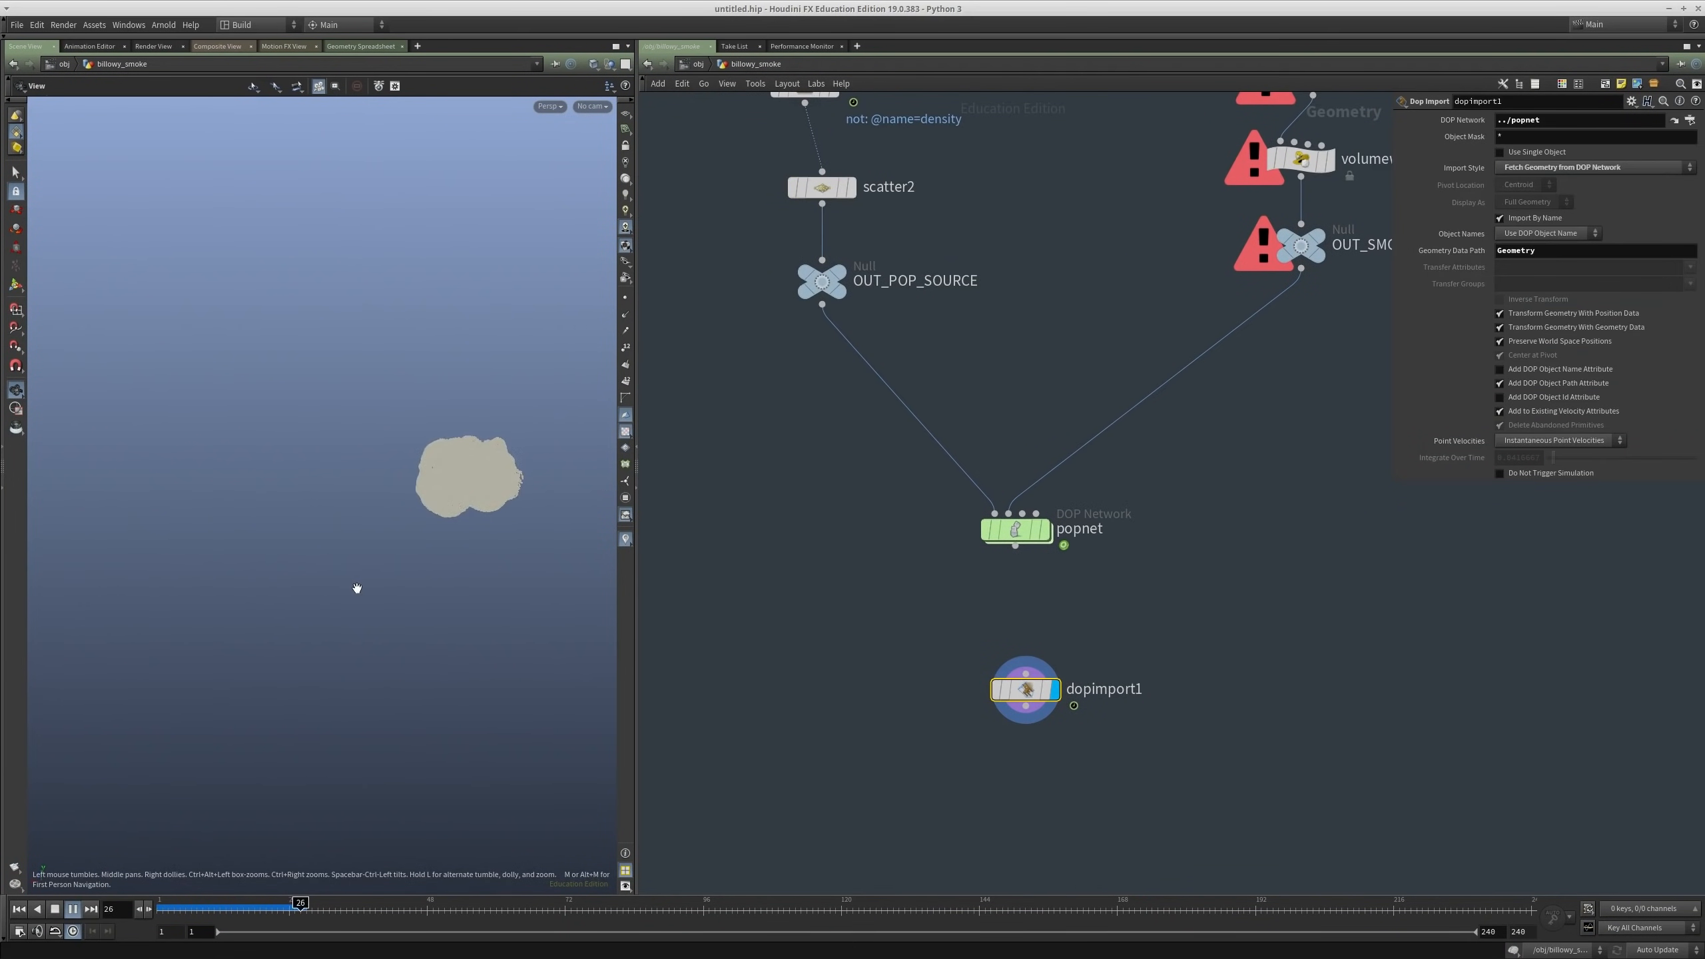
click(74, 908)
Step: Add a Box node below and beside dopimport1 and show it in the viewport
middle_drag(1160, 702, 1135, 594)
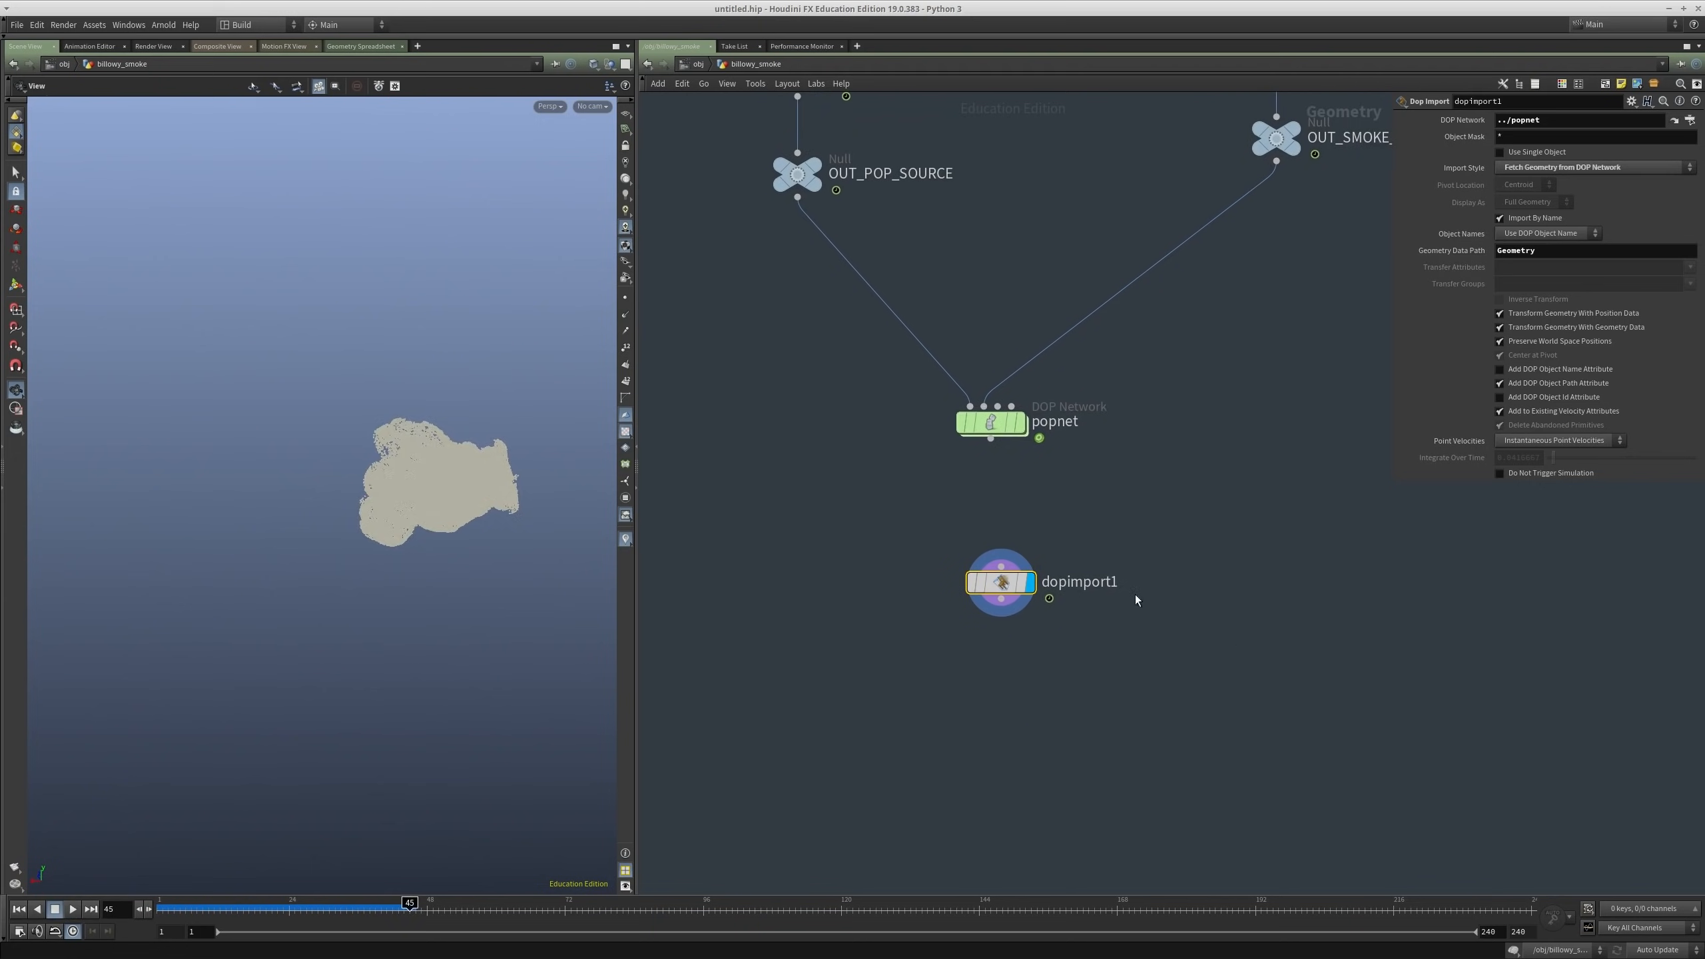
key(Tab)
text(boi)
key(BackSpace)
key(BackSpace)
key(BackSpace)
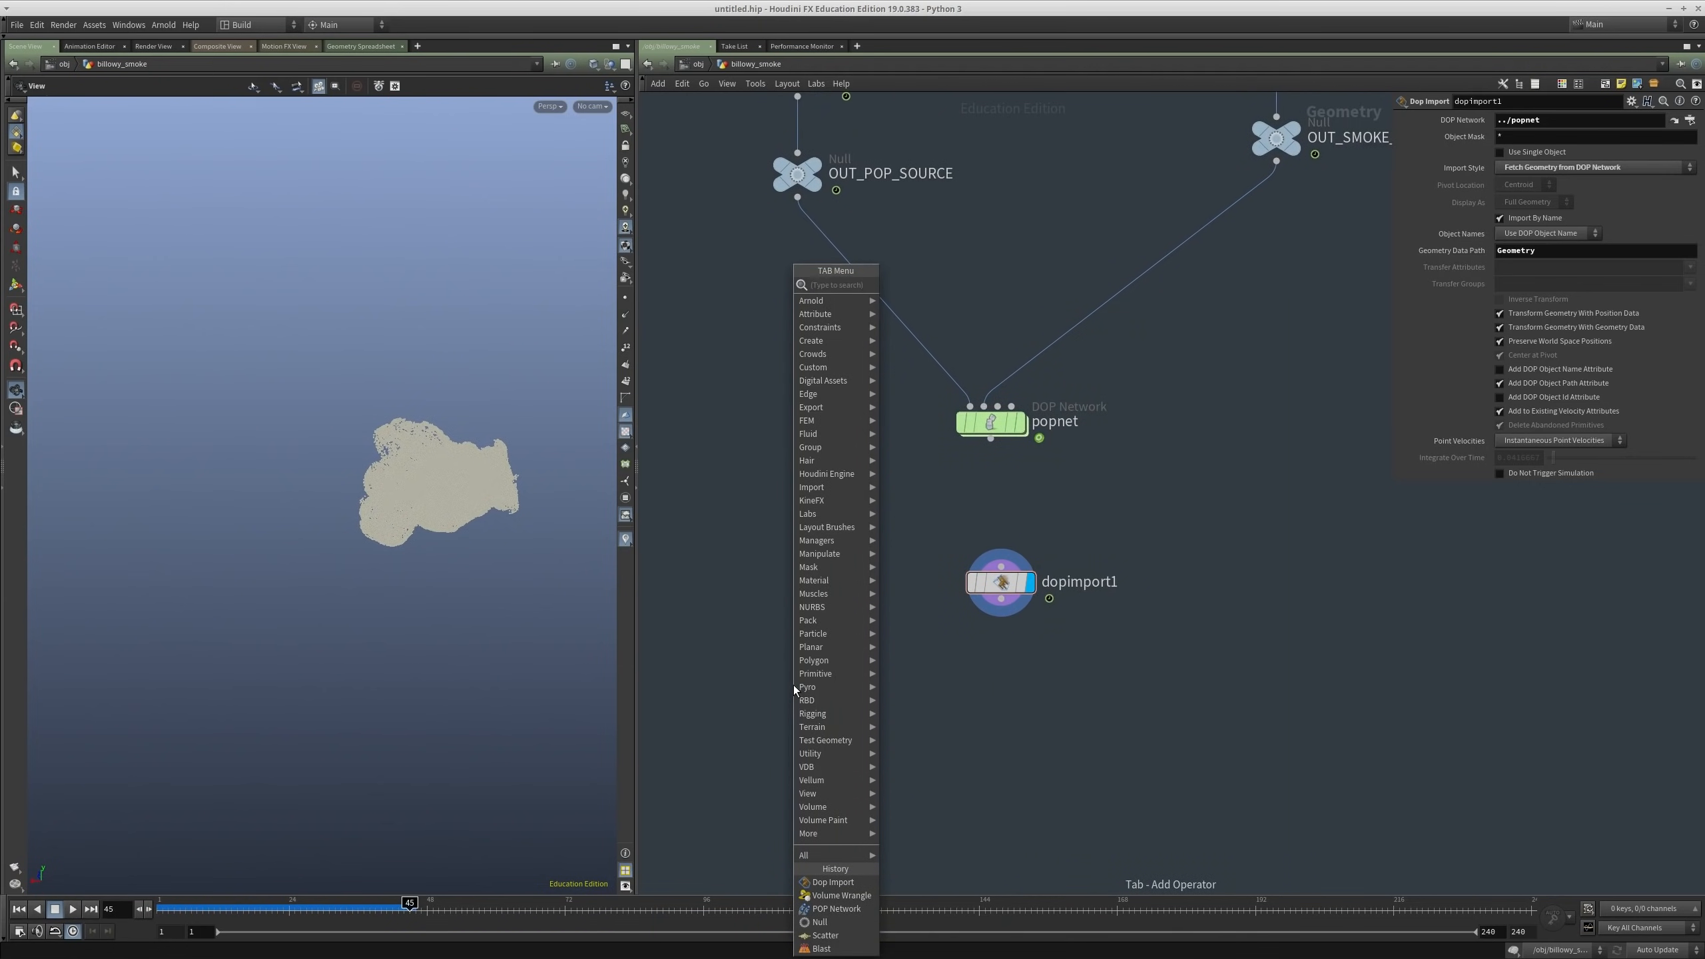
text(box)
key(Return)
click(793, 686)
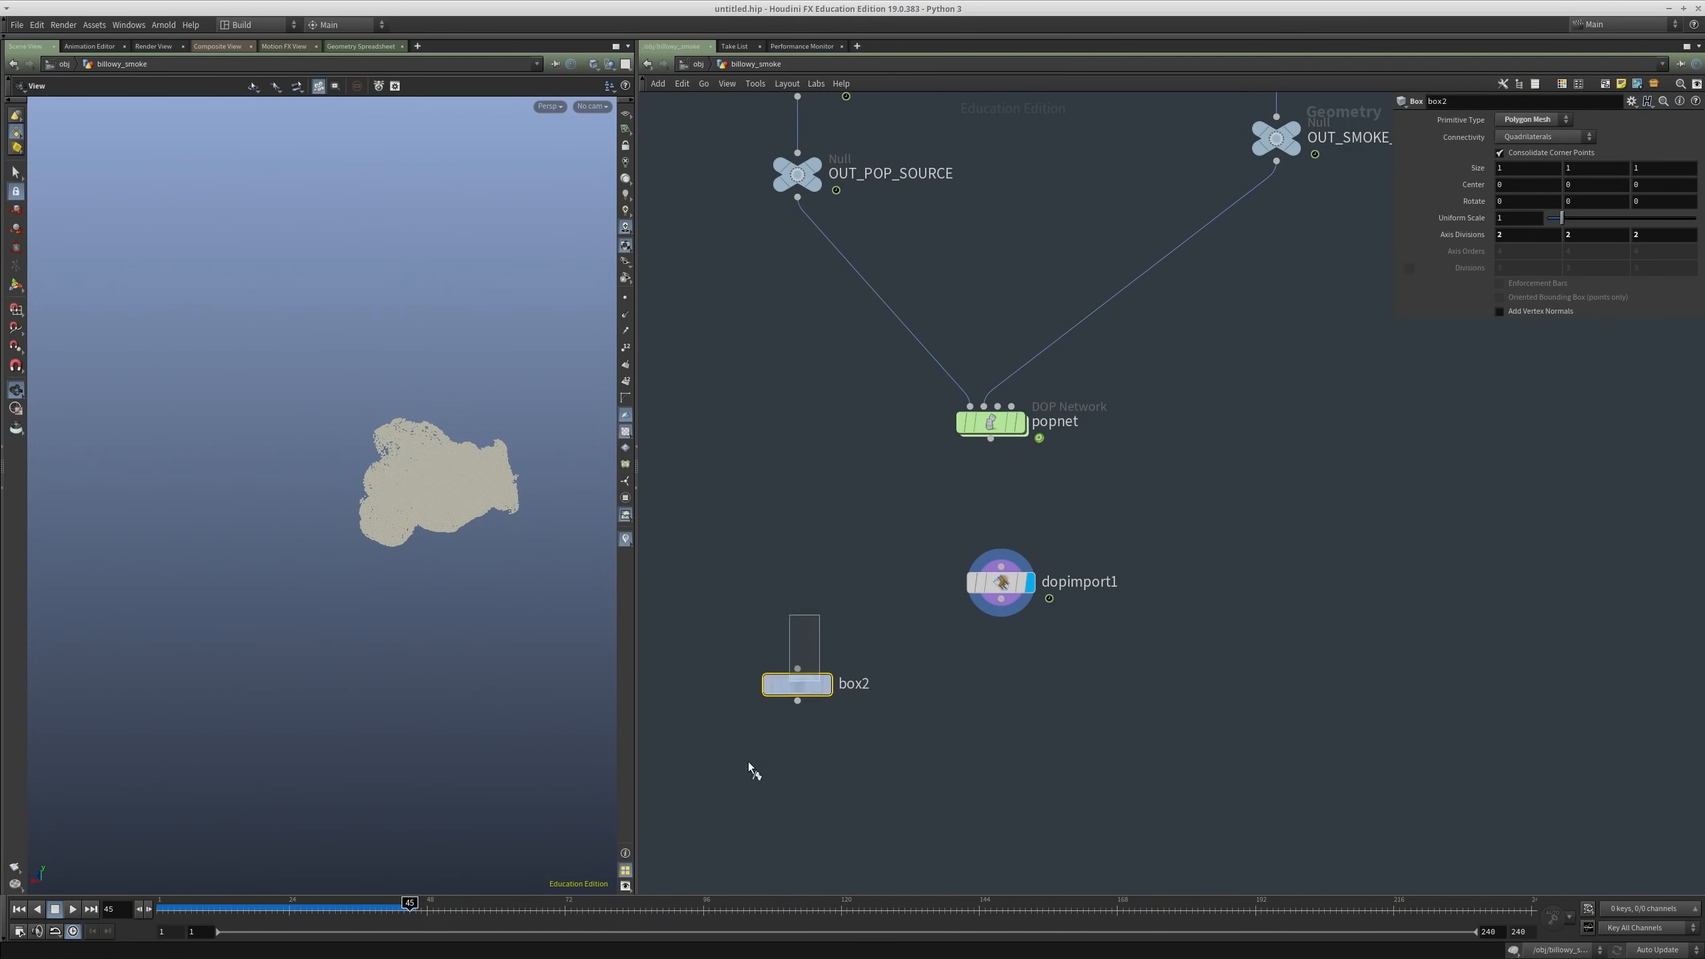
key(f)
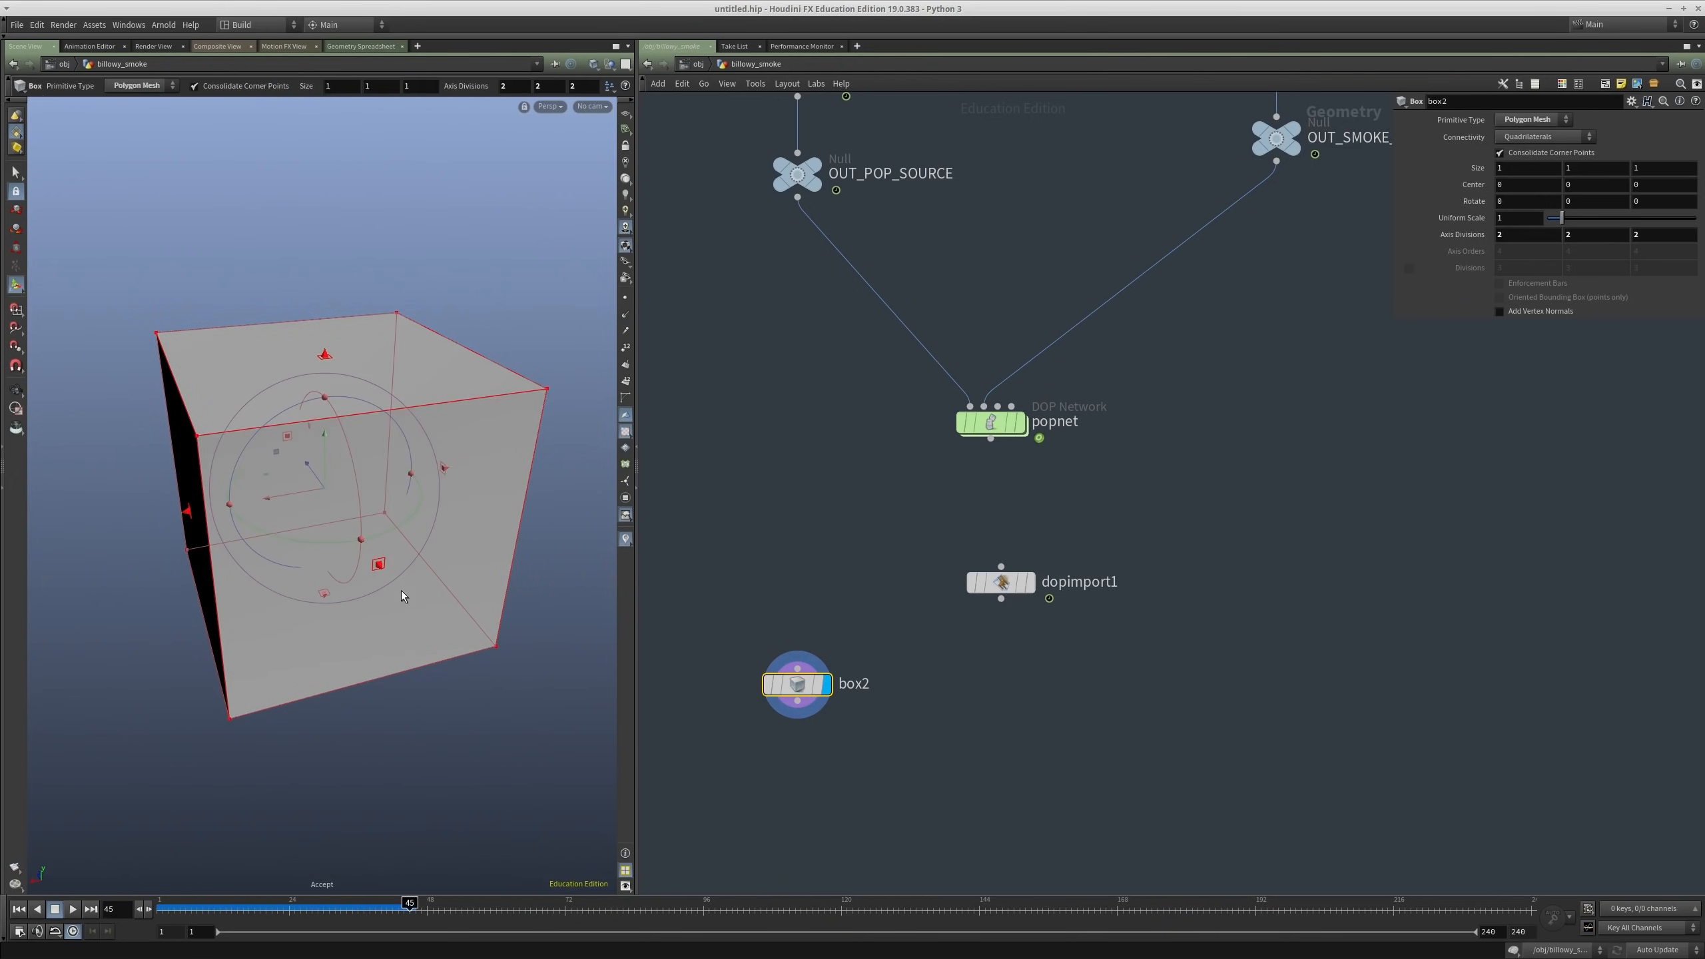
Step: Try to lengthen box2 by pulling out one of its side faces in the viewport
right_drag(453, 574, 314, 590)
drag(314, 590, 385, 647)
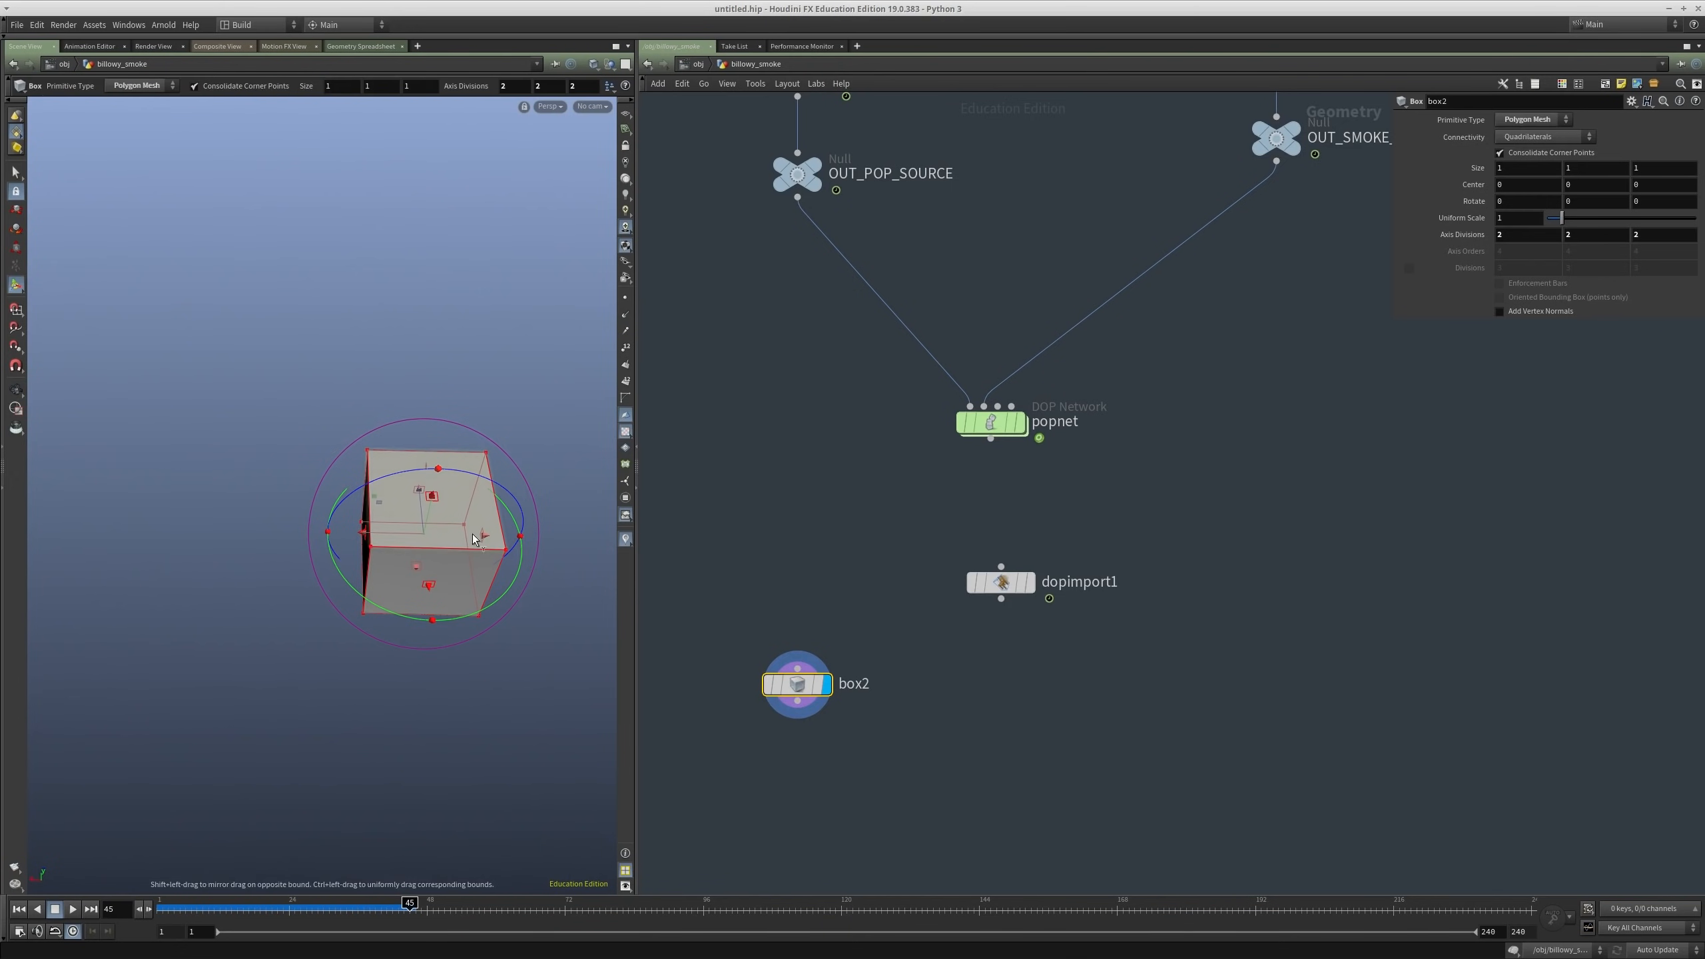
drag(360, 543, 72, 534)
key(ctrl+z)
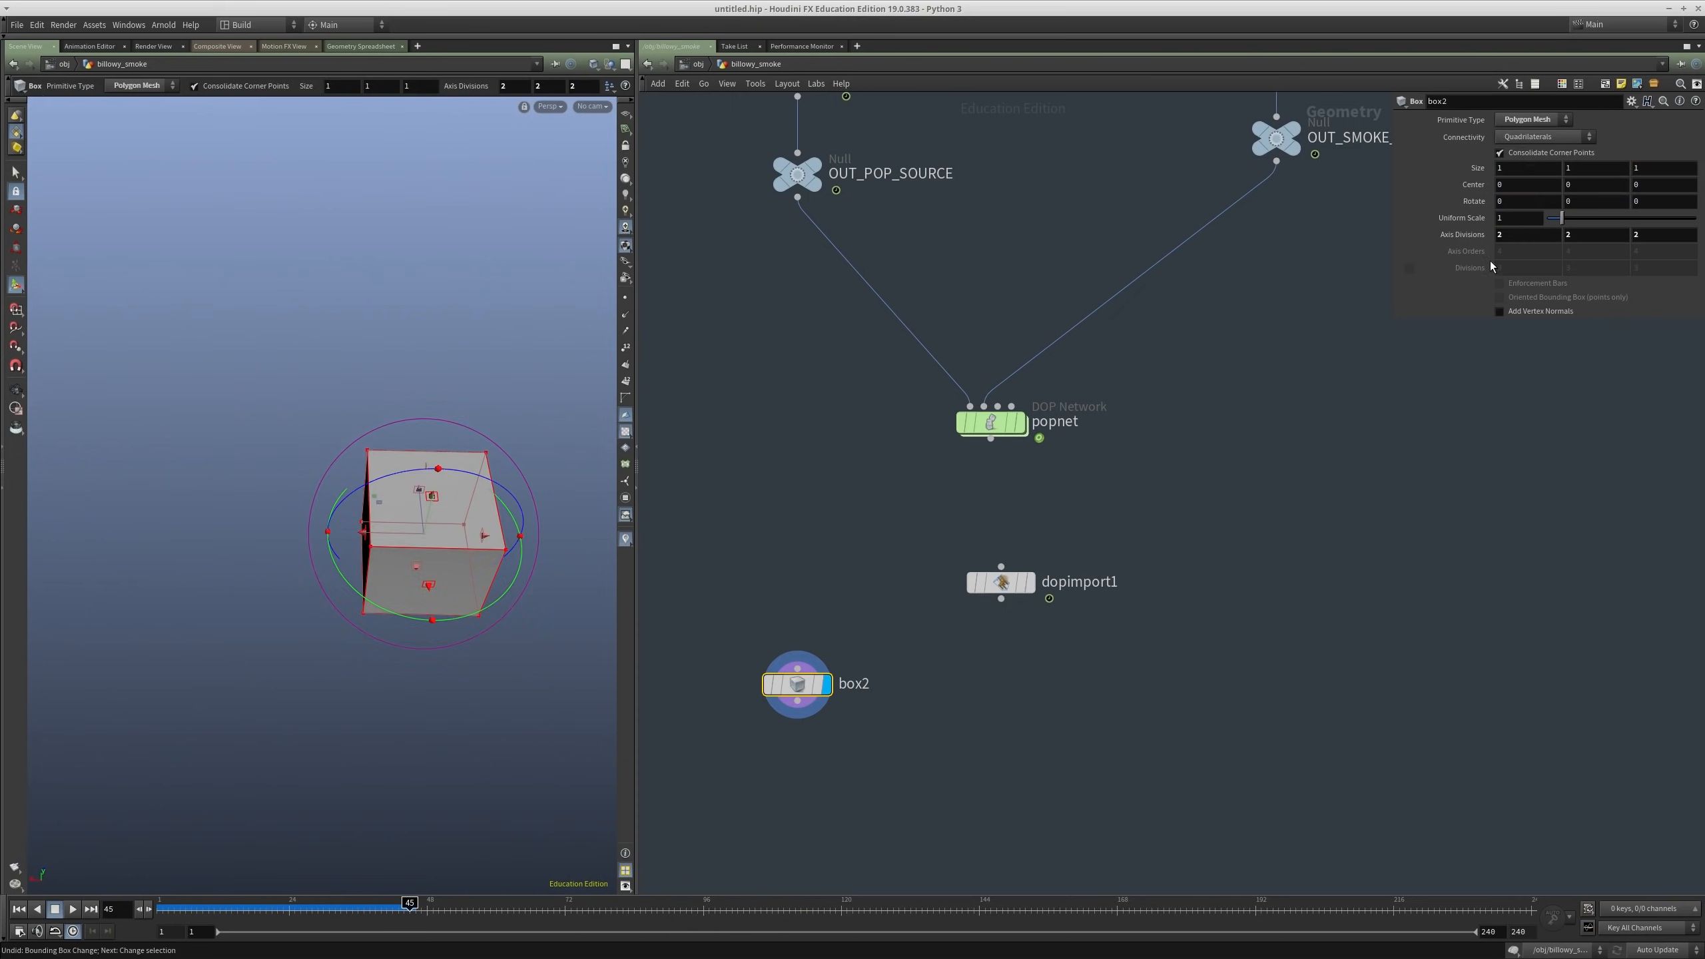
Step: Add a Transform node fed by box2 and stretch the box to a Z scale of about 2.81
key(Tab)
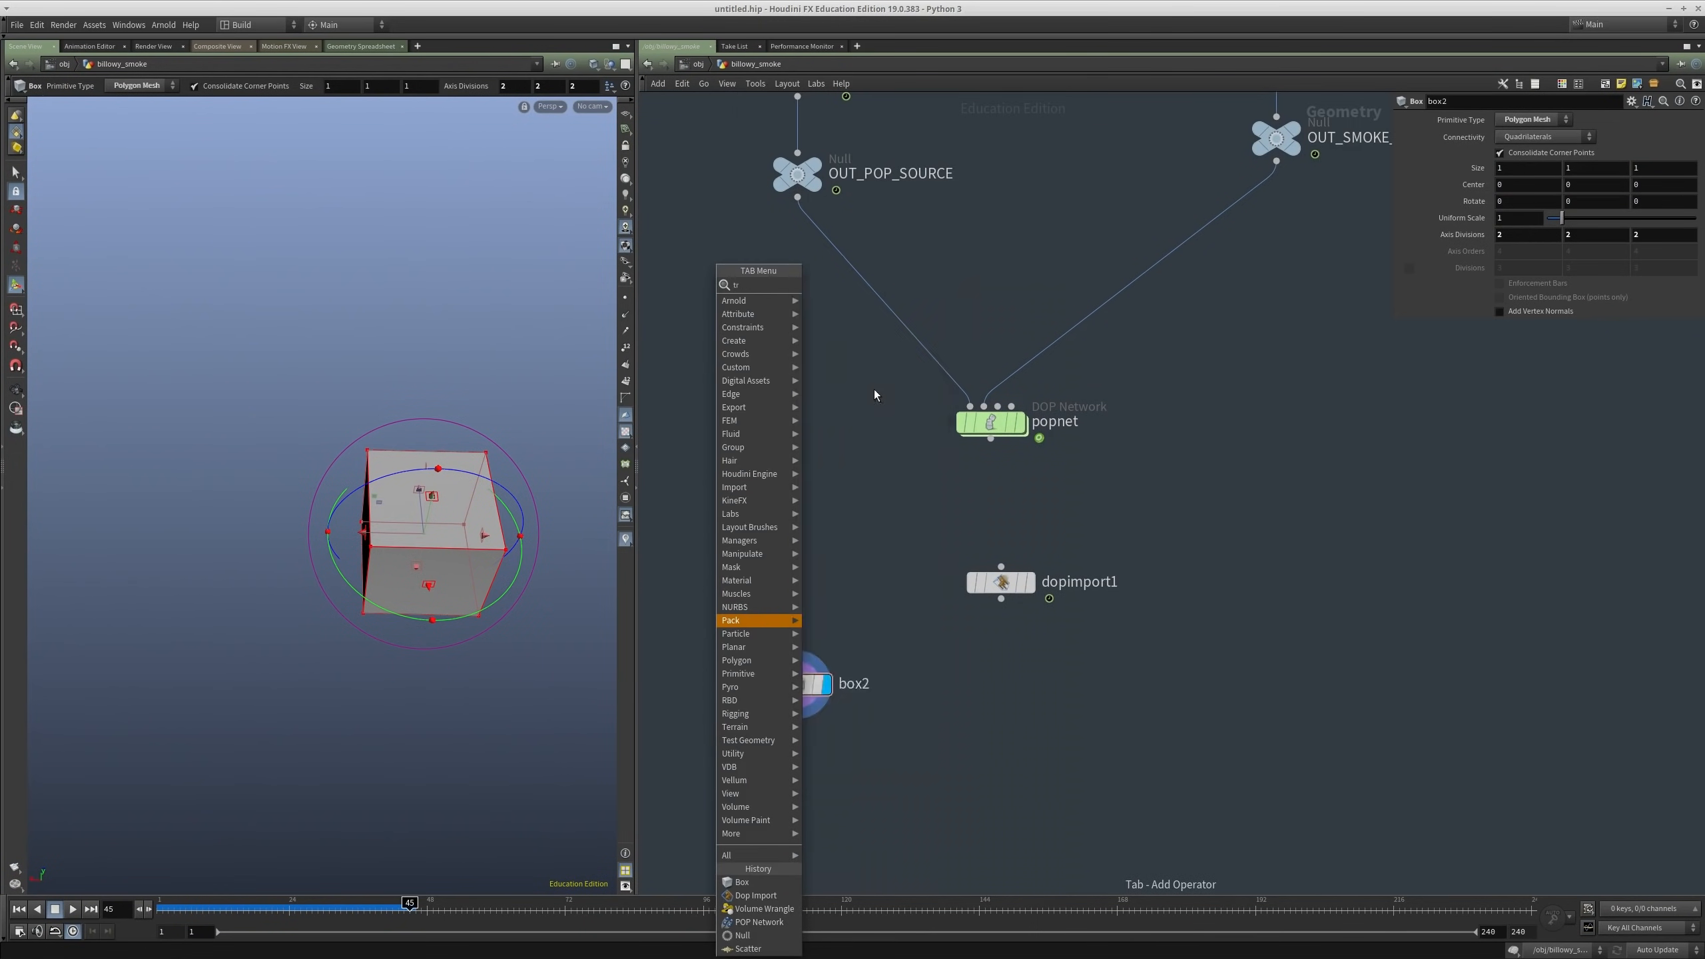
mouse_move(762, 621)
click(873, 315)
click(784, 755)
drag(794, 703, 784, 739)
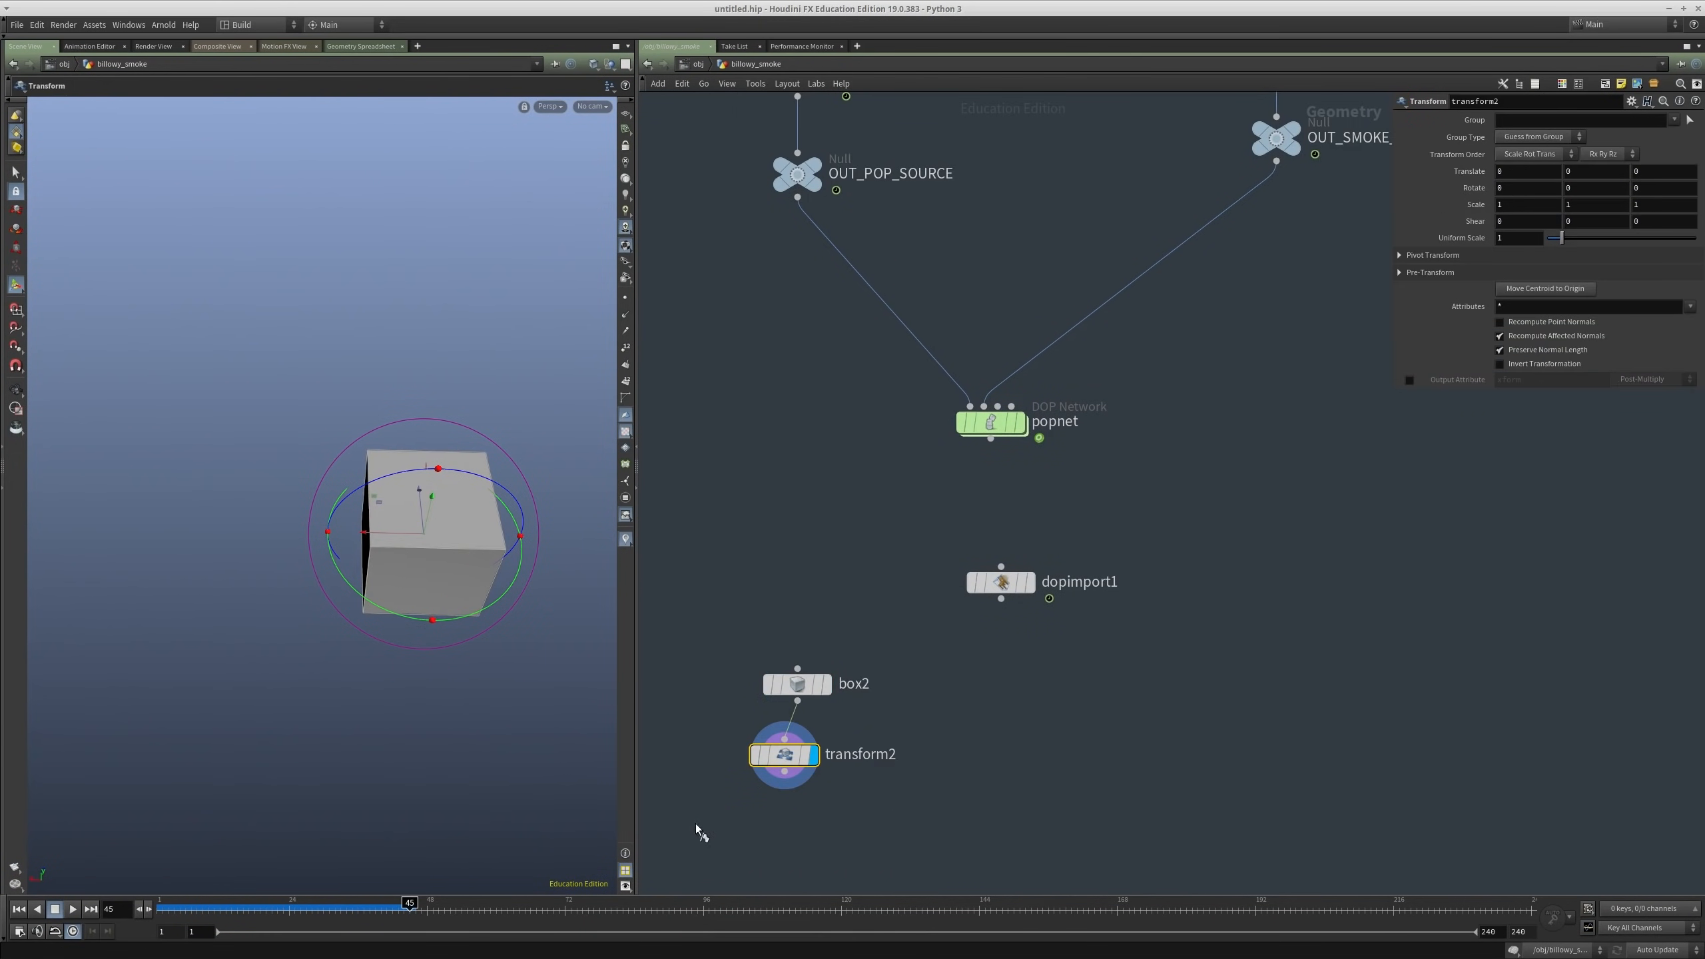
key(e)
drag(421, 484, 411, 373)
Step: Add a Copy to Points node with transform2 as the geometry and dopimport1 as the target points, and display it
middle_drag(1135, 751, 1150, 523)
key(Tab)
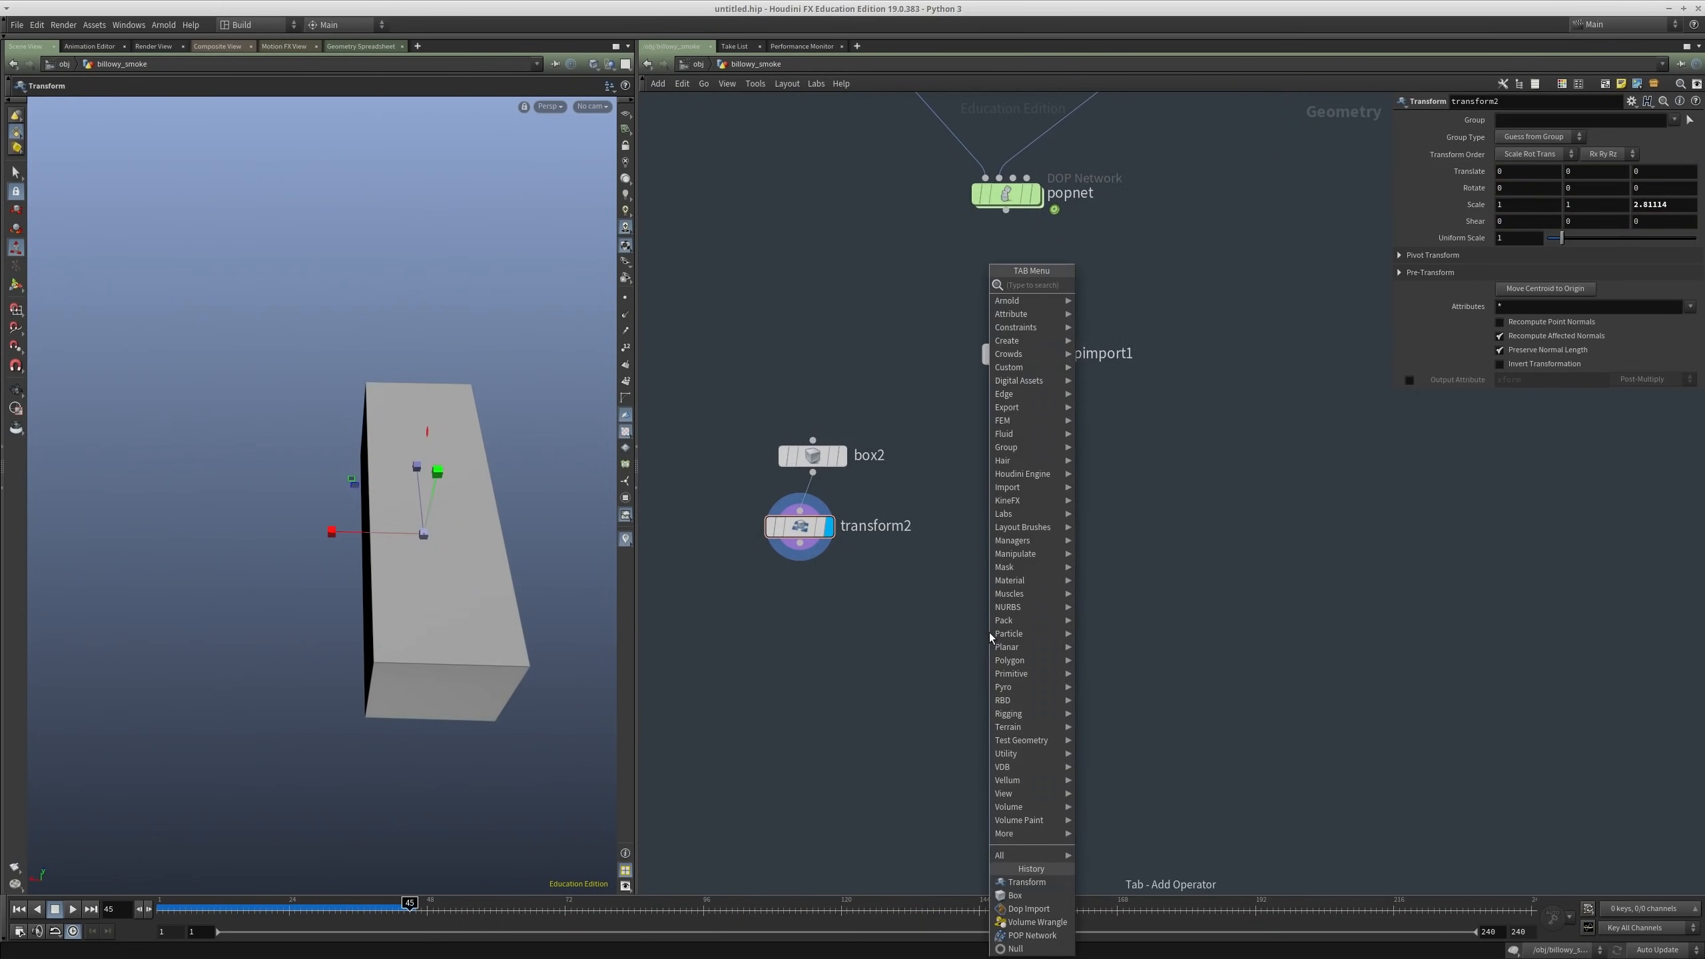
text(copy)
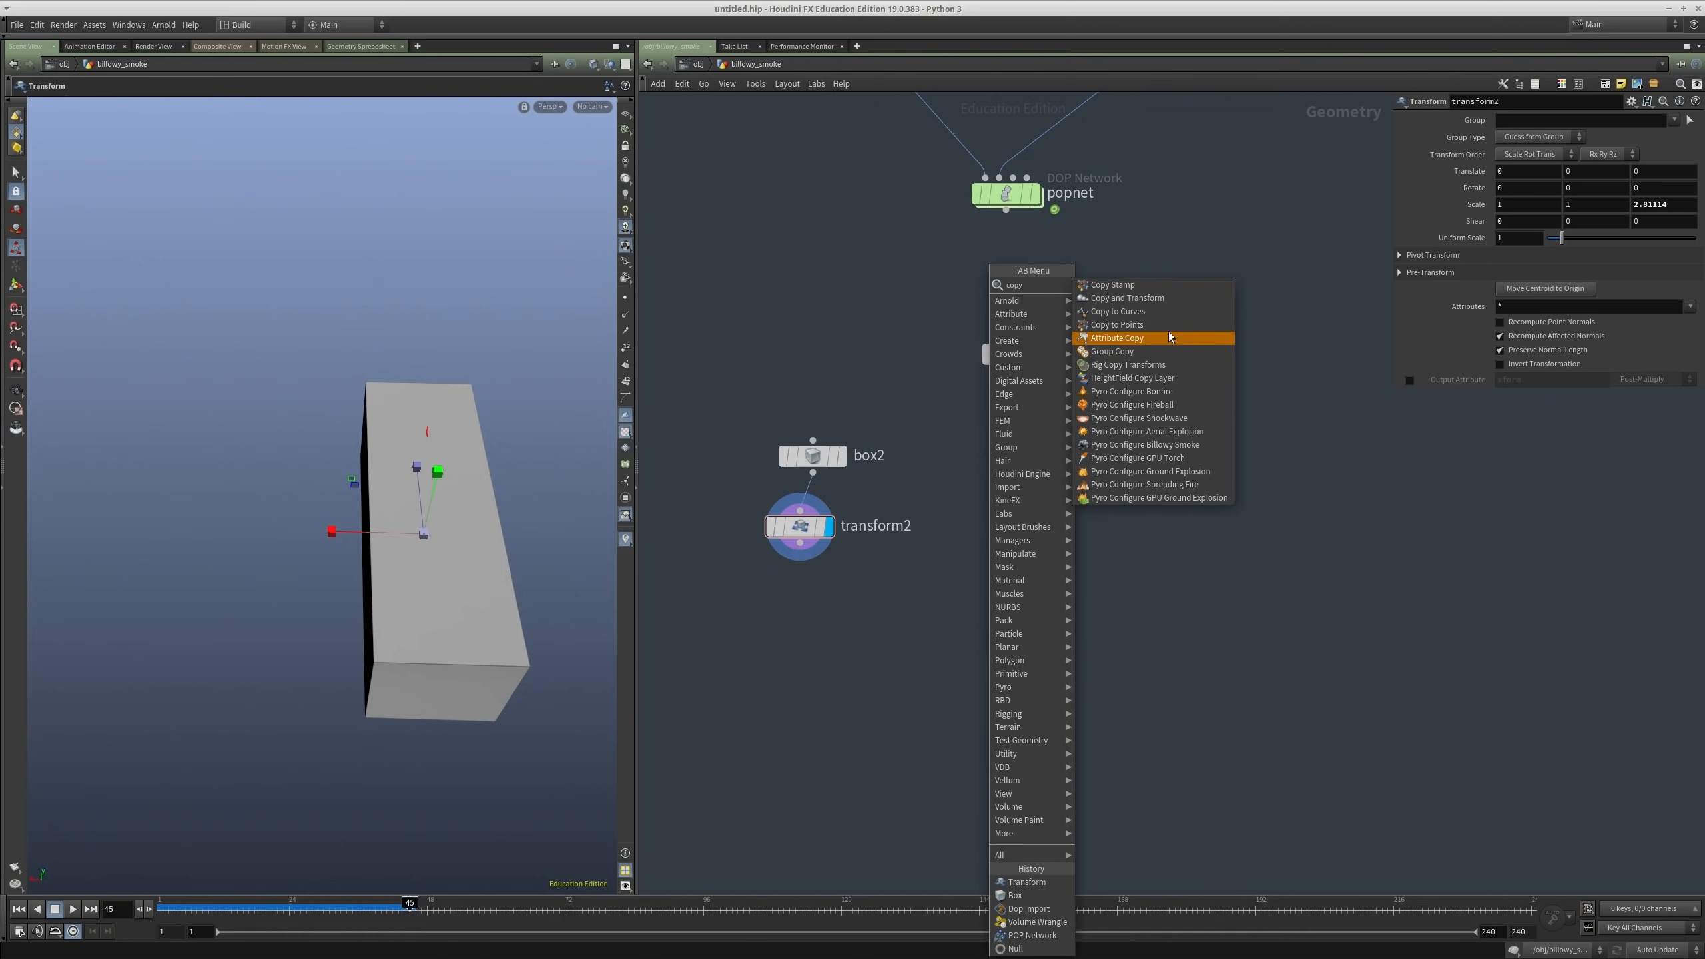
click(1116, 324)
click(922, 642)
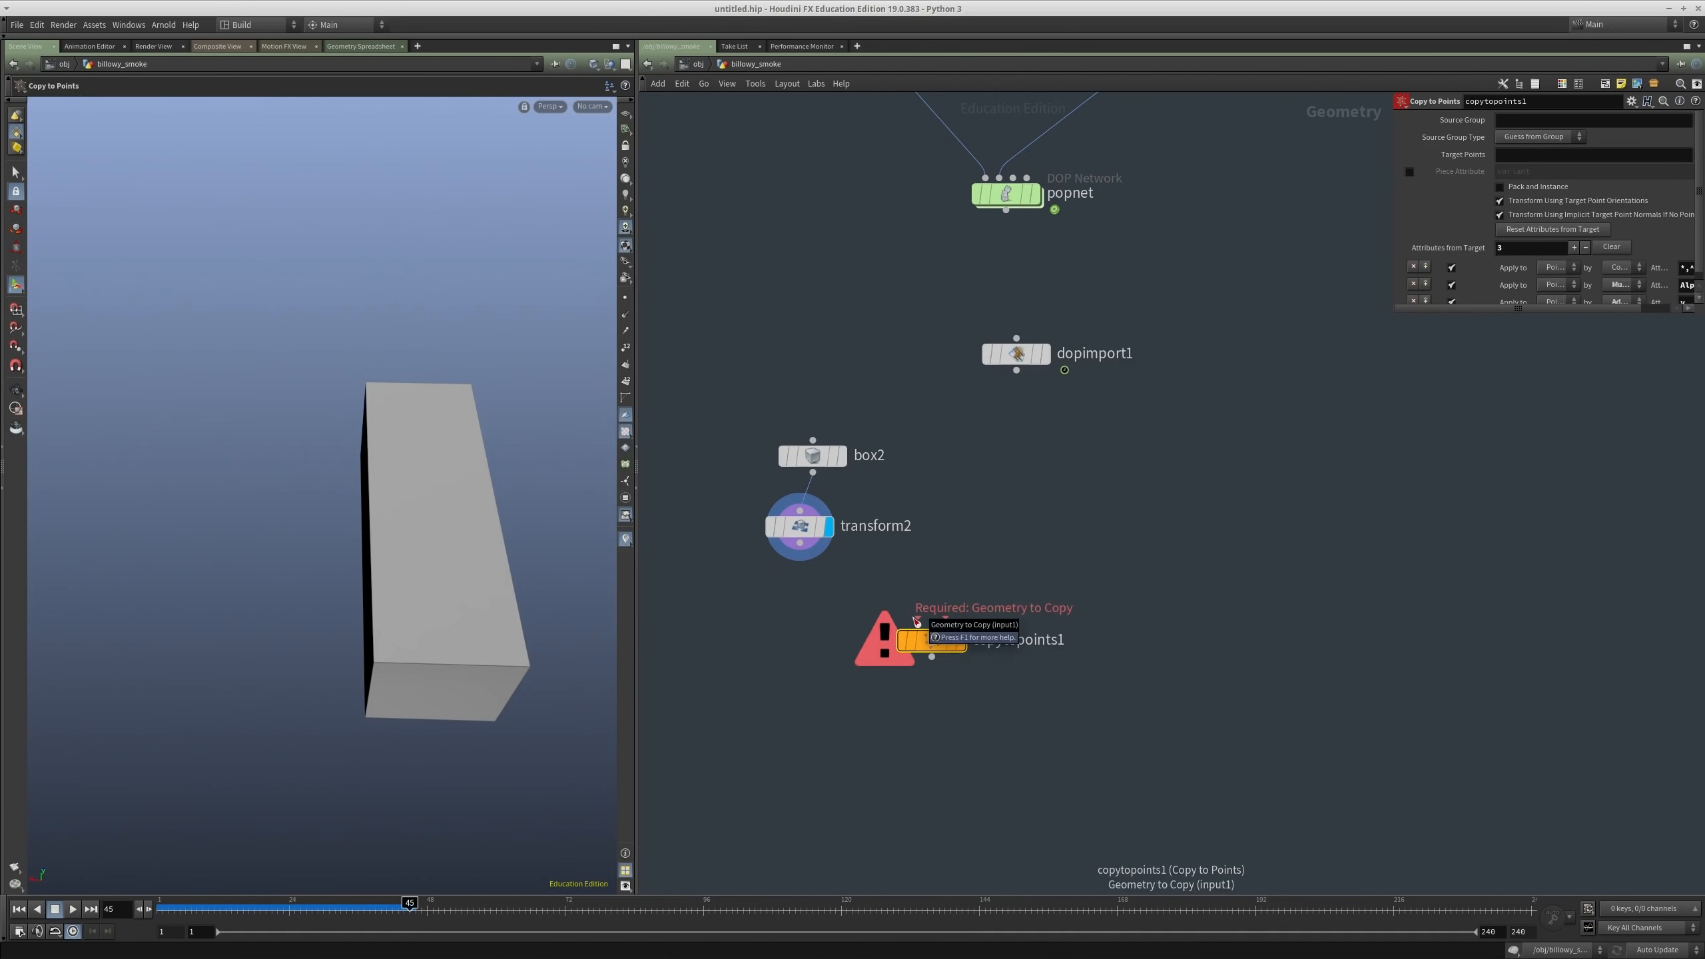
drag(917, 622, 840, 557)
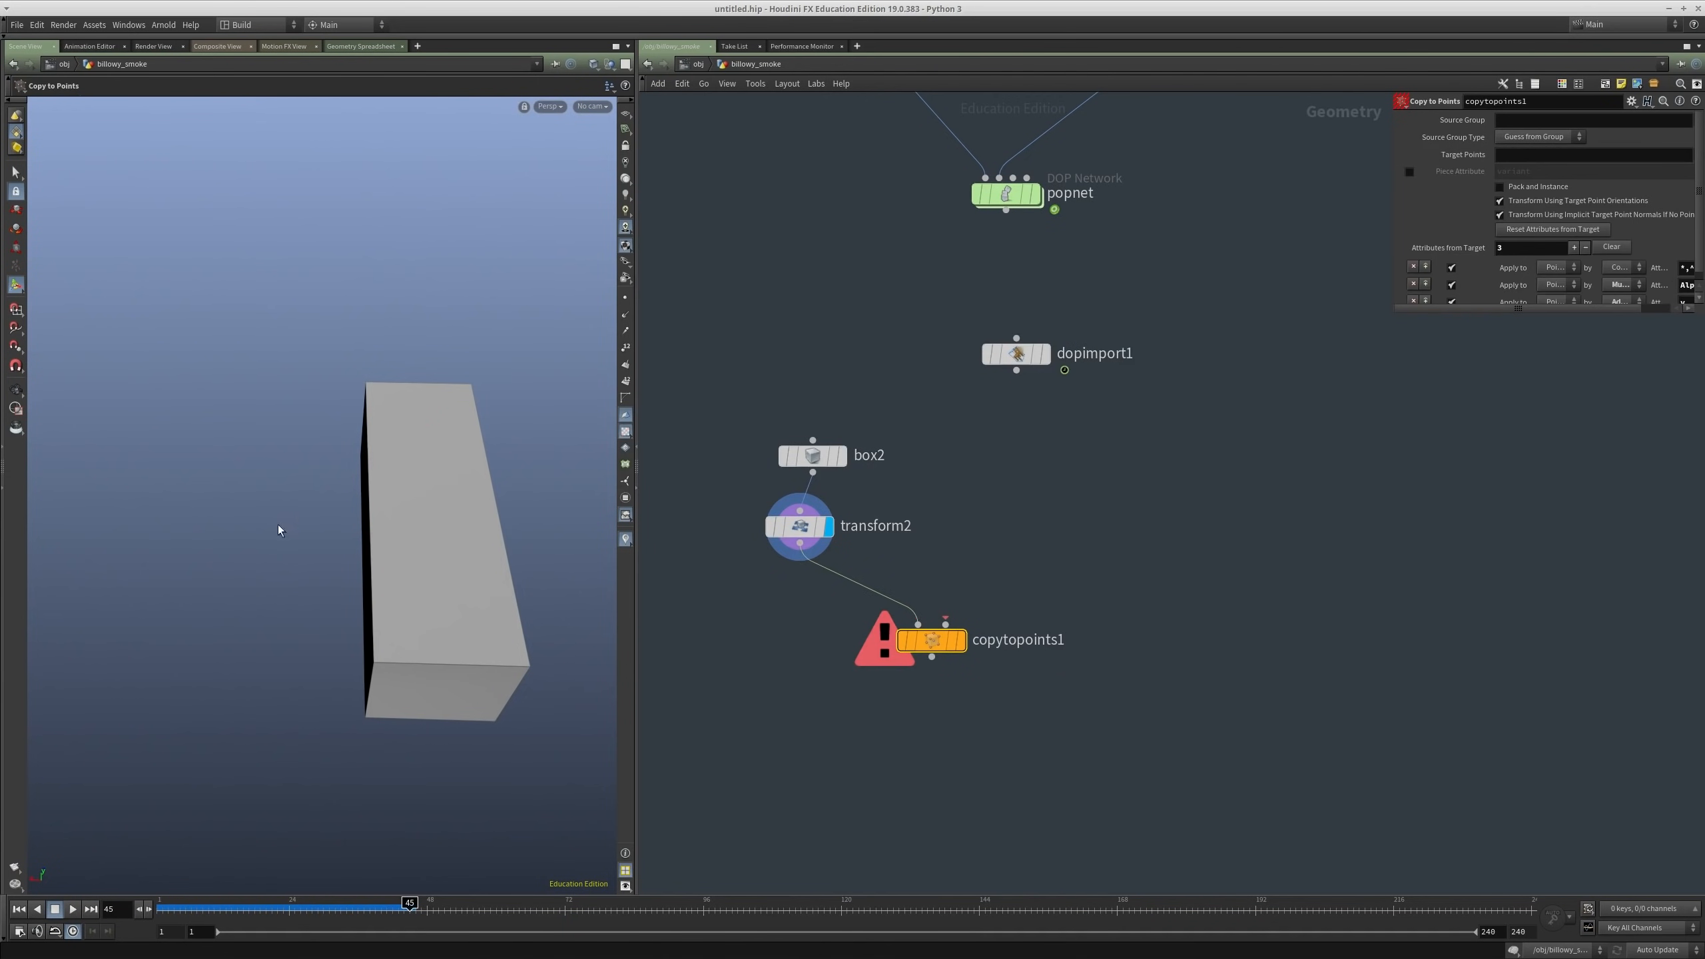
drag(946, 626, 1018, 372)
click(960, 640)
key(space+f)
right_drag(346, 438, 502, 451)
drag(502, 451, 127, 436)
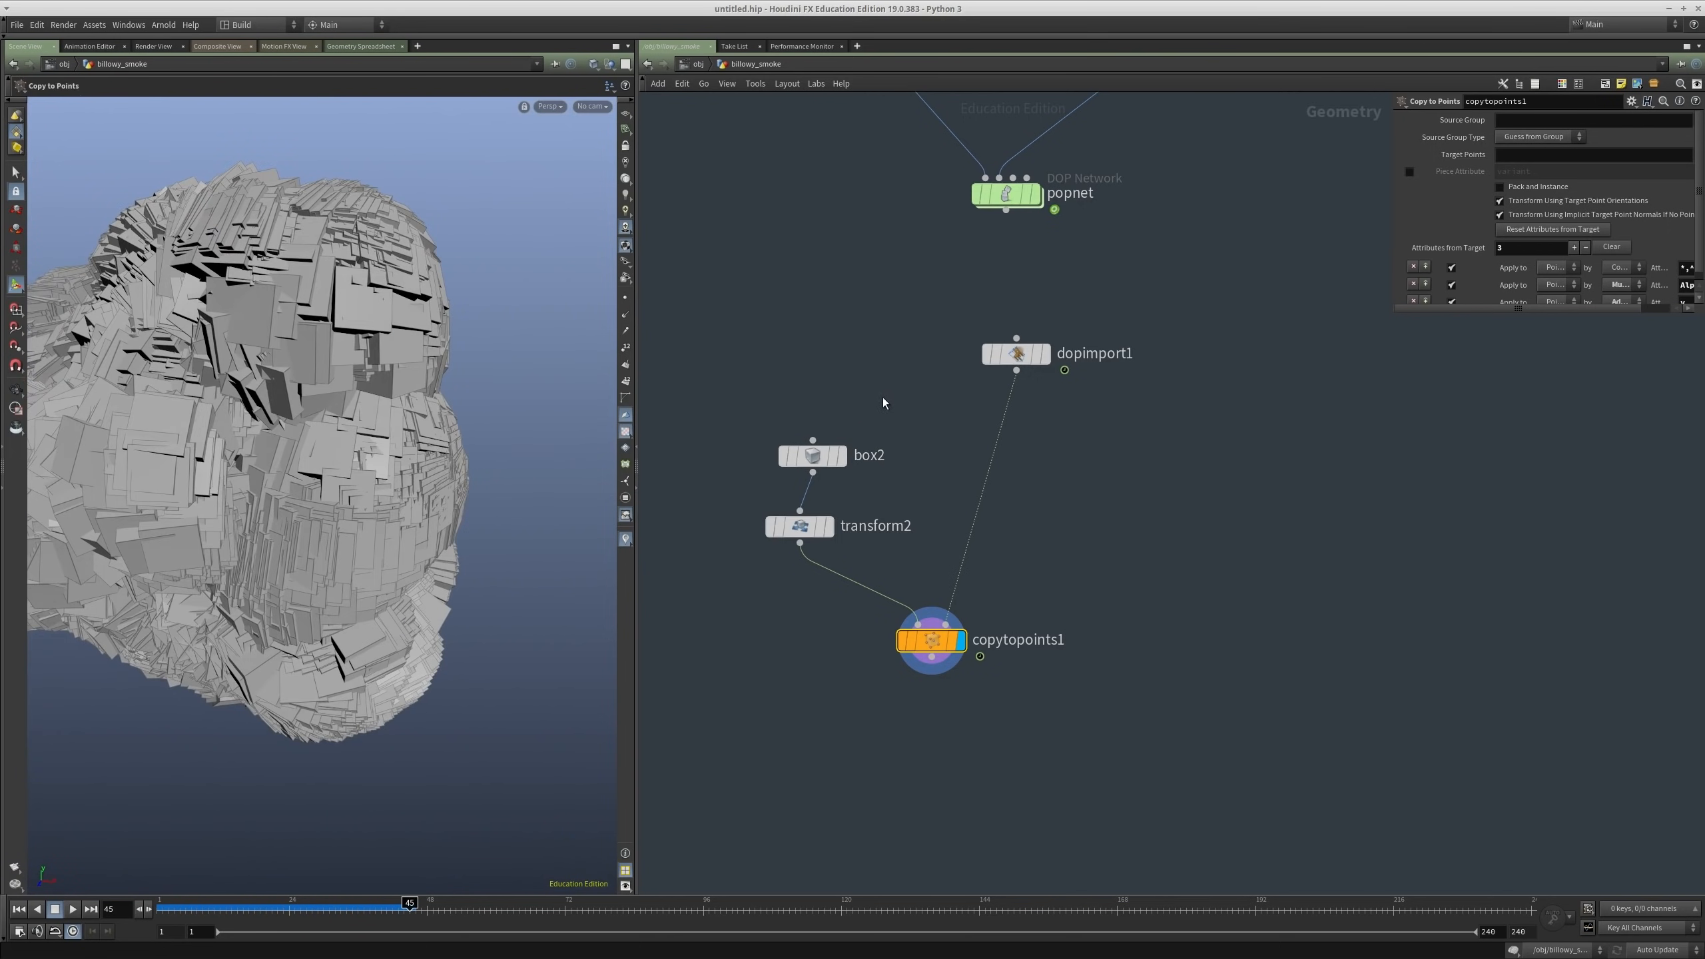
Step: Examine box2 and transform2 in the viewport, and display copytopoints1 again to compare the shape with its copies
click(812, 455)
drag(764, 501, 761, 503)
key(r)
key(space+g)
mouse_move(258, 506)
mouse_down()
mouse_move(312, 586)
mouse_move(259, 537)
mouse_up()
right_drag(259, 537, 152, 495)
drag(733, 580, 816, 521)
mouse_move(328, 526)
right_down()
mouse_move(430, 526)
mouse_move(327, 511)
right_up()
click(959, 640)
drag(1013, 668, 881, 574)
key(space+g)
drag(268, 479, 429, 485)
key(space+g)
Step: Play the copied boxes from the first frame, following them in the viewport, and stop at frame 44
click(160, 911)
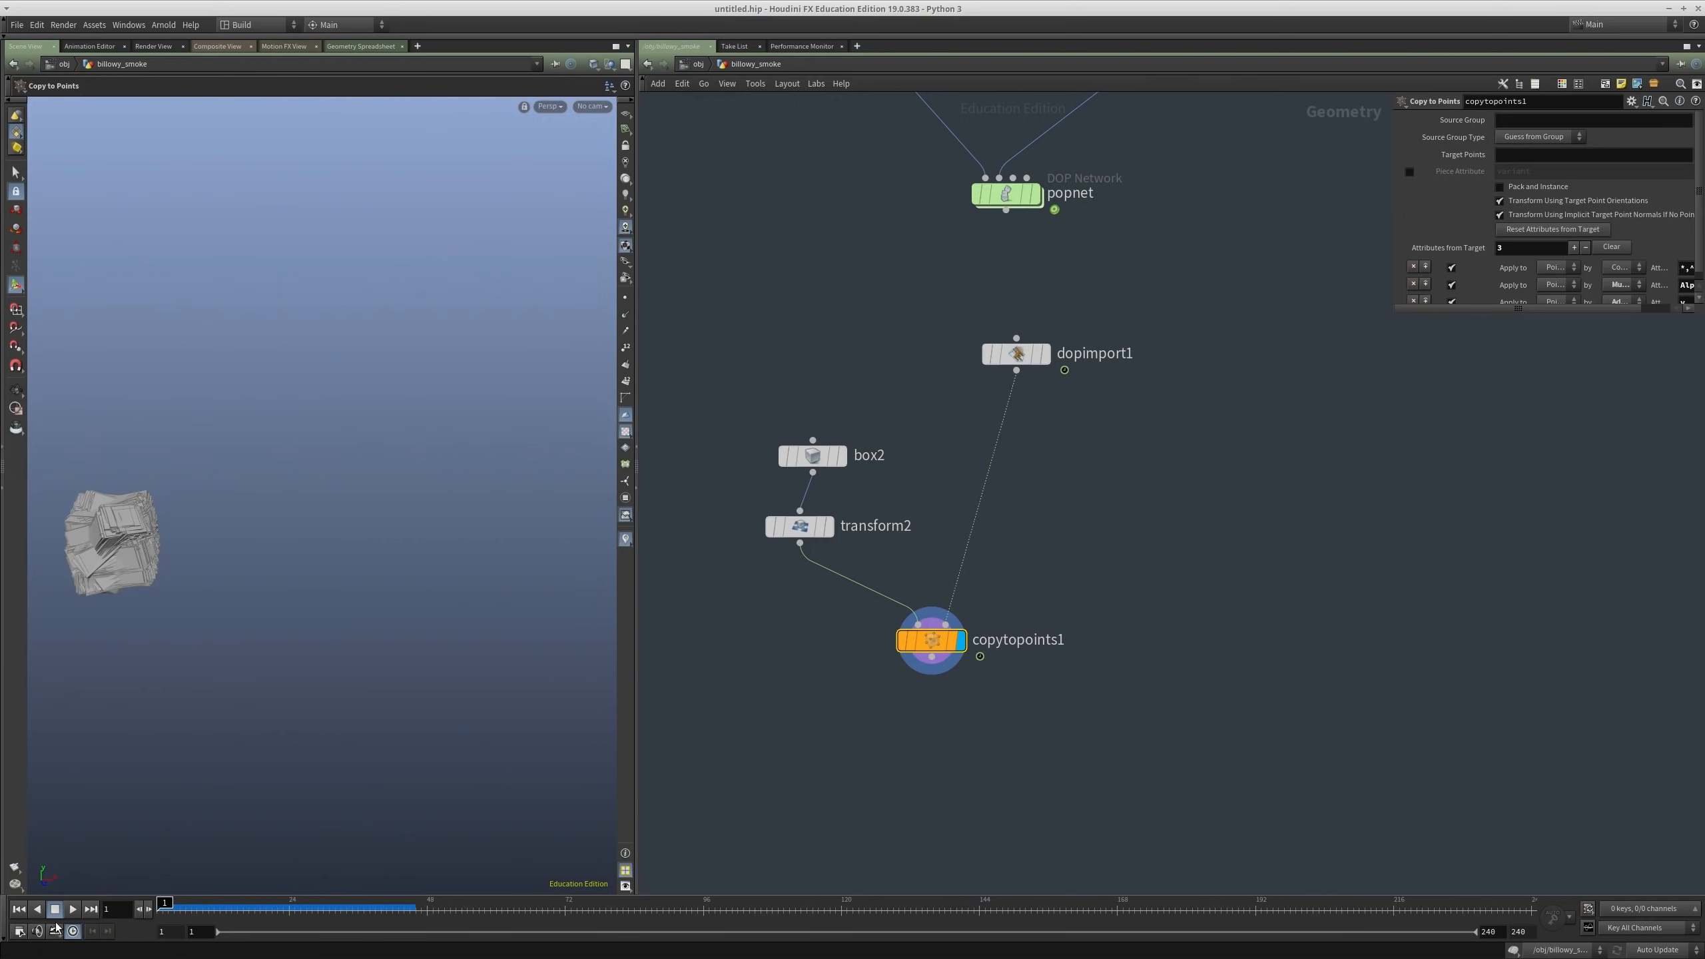
drag(358, 522, 155, 531)
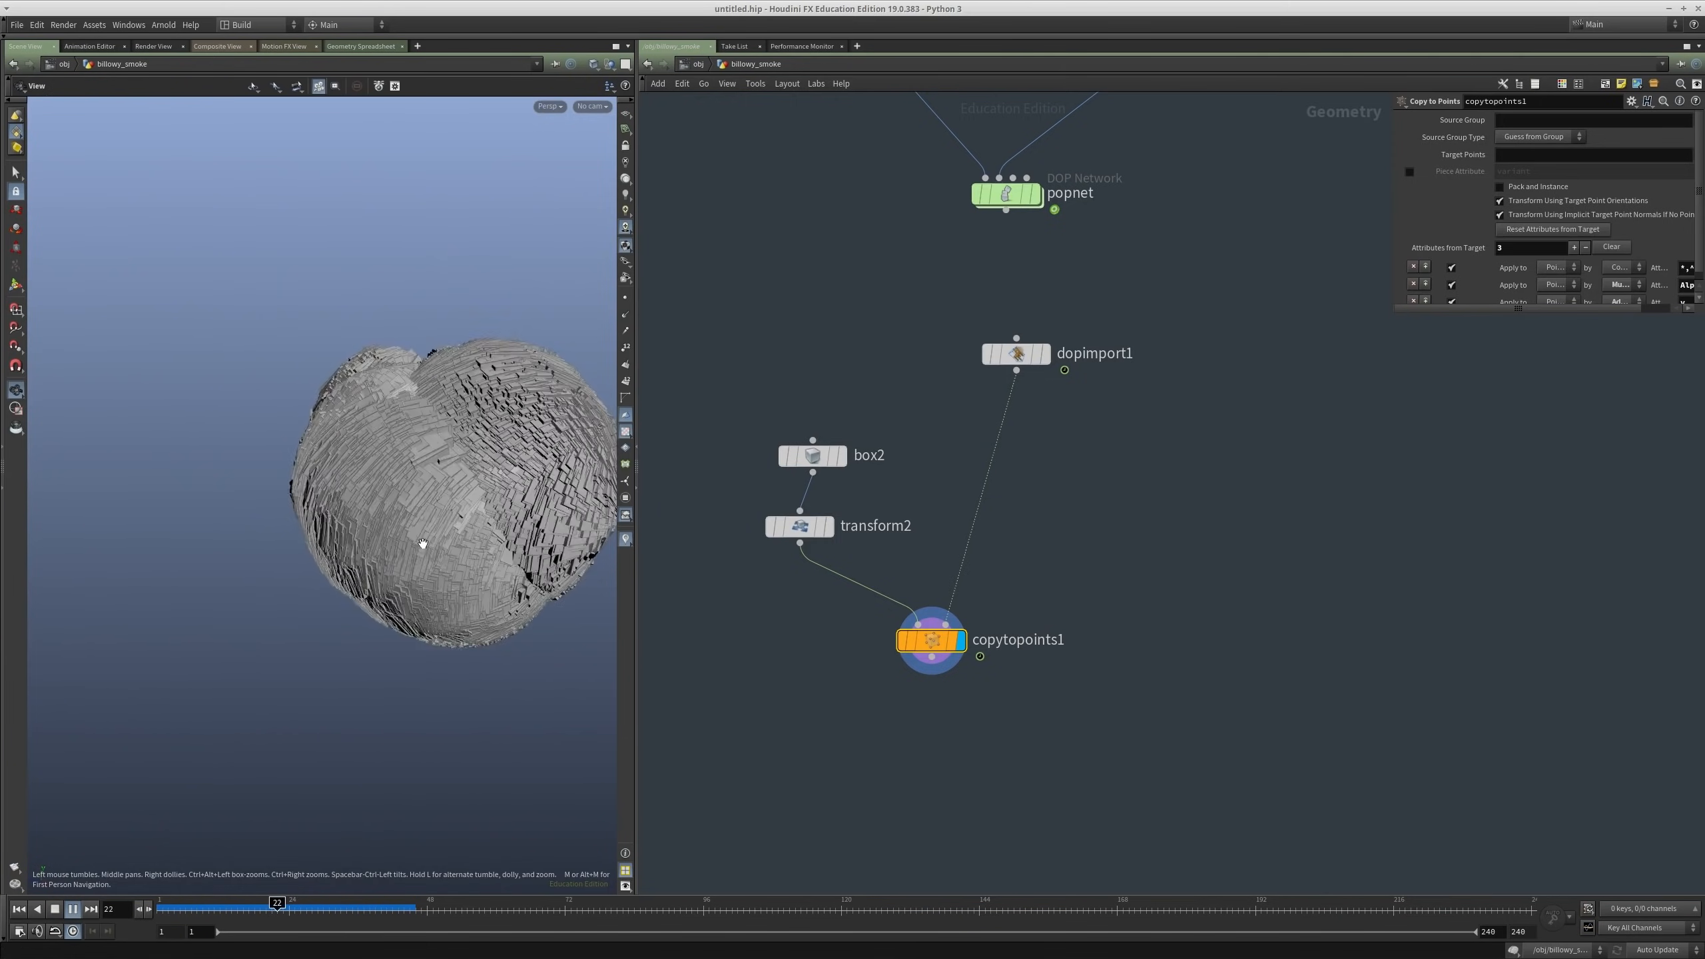
mouse_move(523, 554)
mouse_down()
mouse_move(462, 559)
mouse_move(537, 567)
mouse_up()
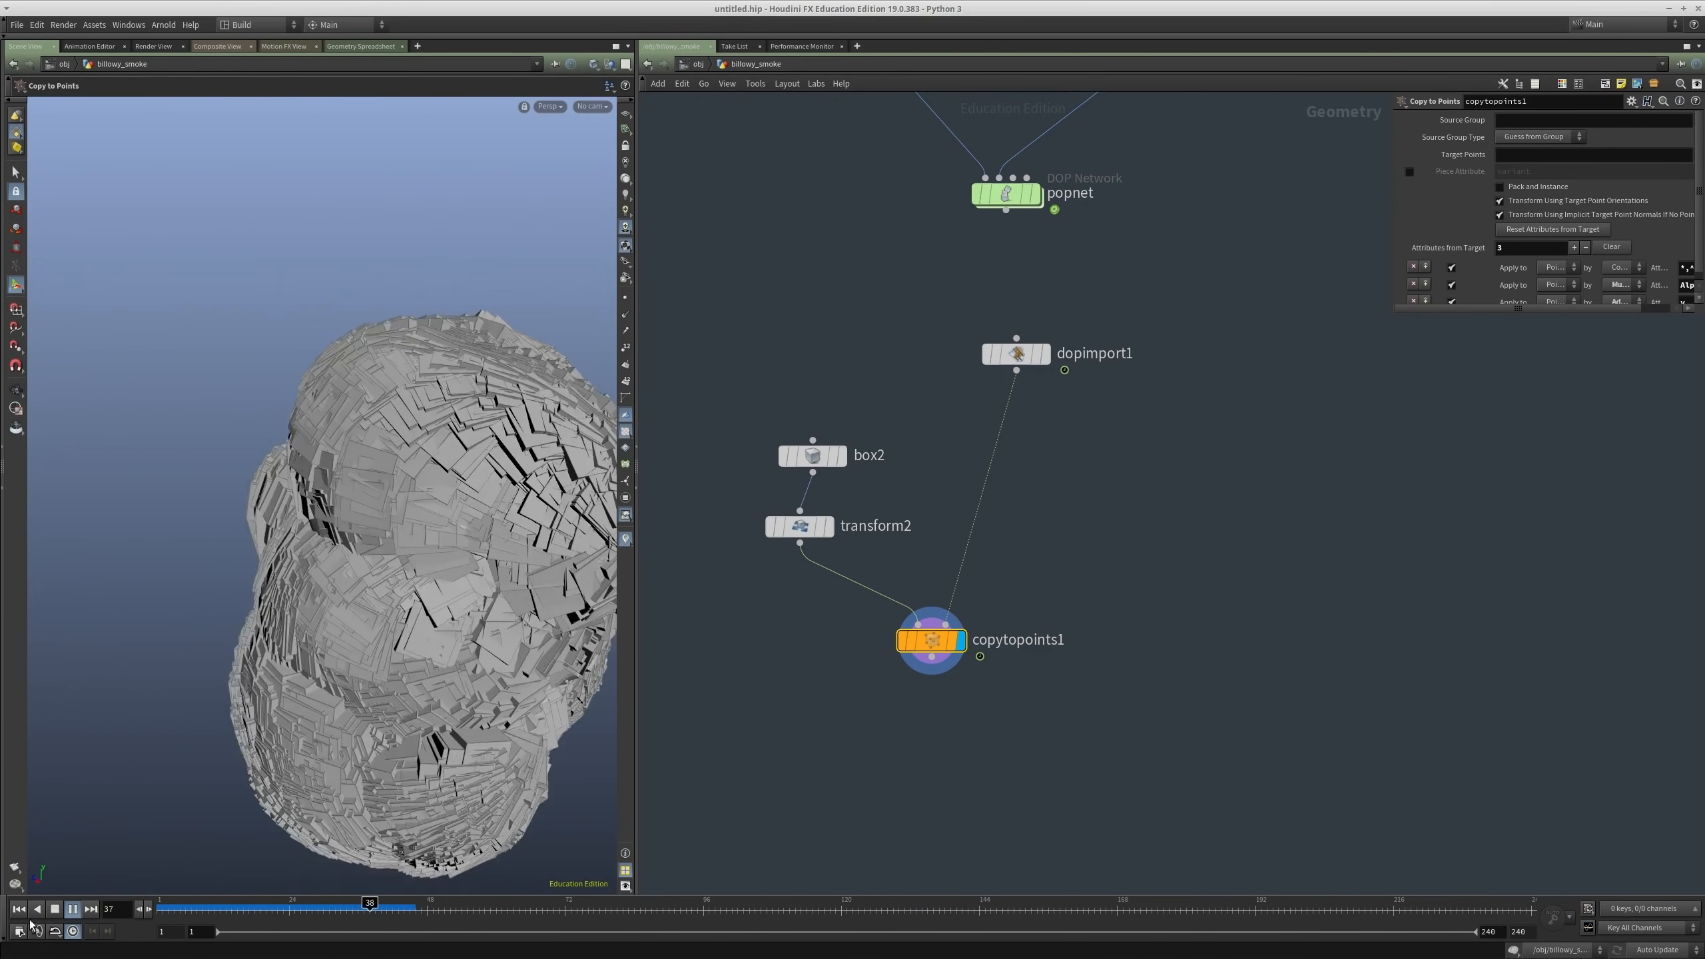
click(72, 910)
Step: Set transform2's Uniform Scale to 0.1 to shrink the copied boxes
scroll(855, 535, up, 2)
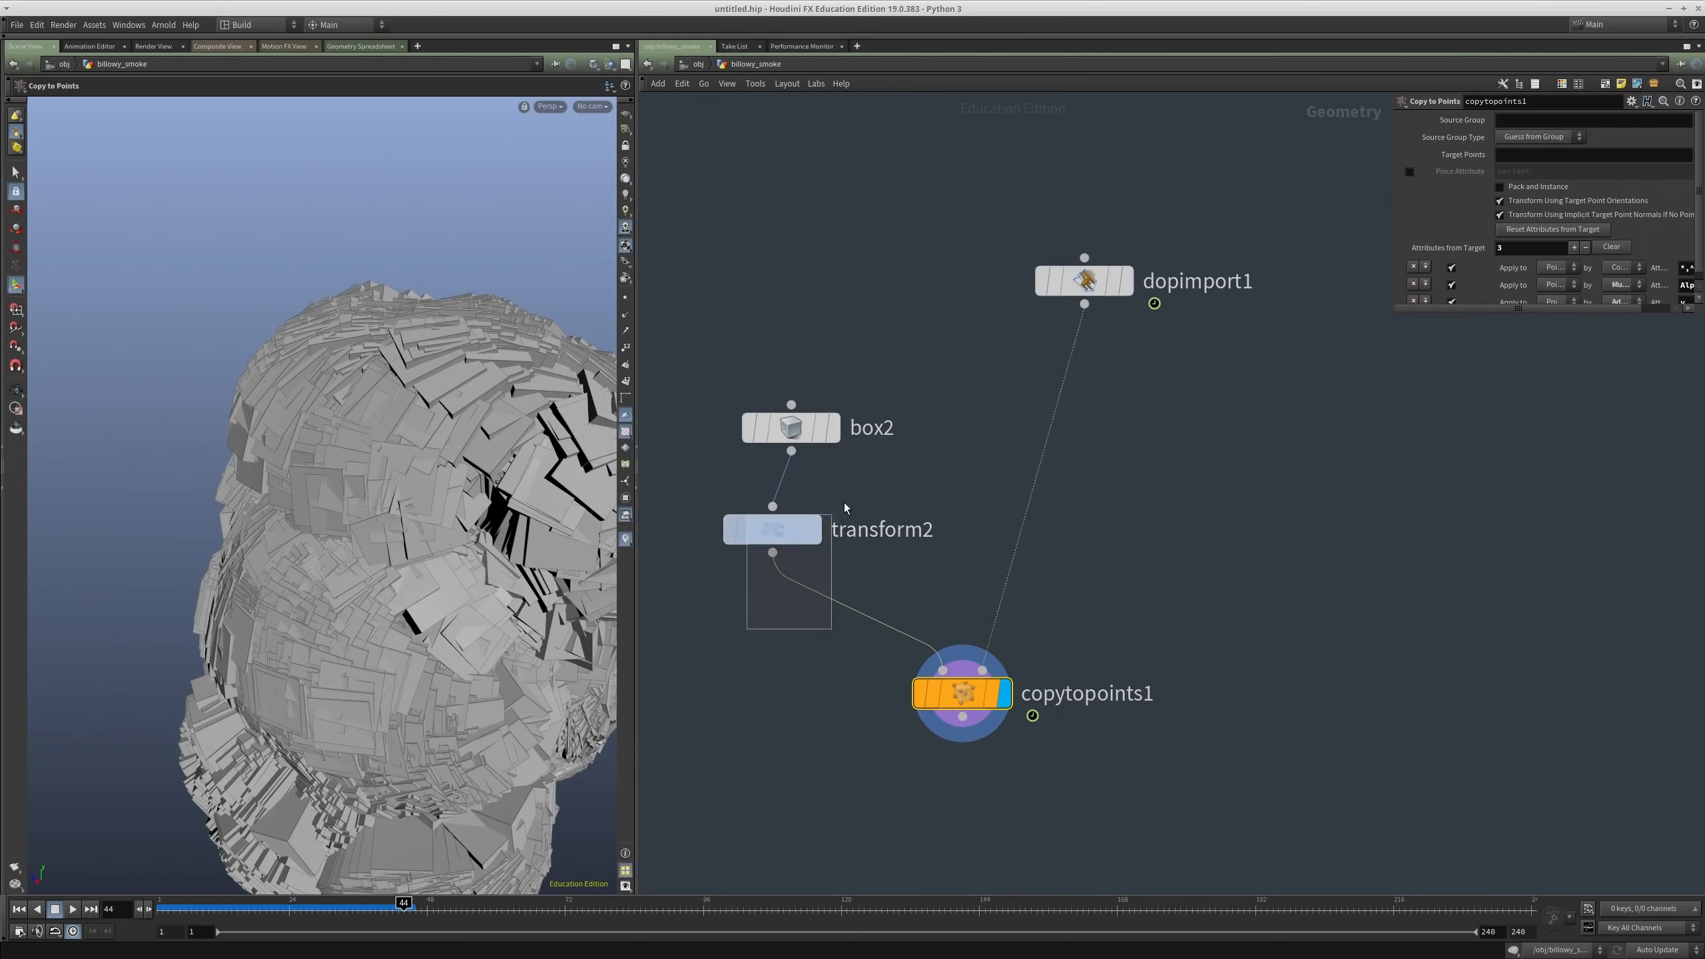
click(778, 529)
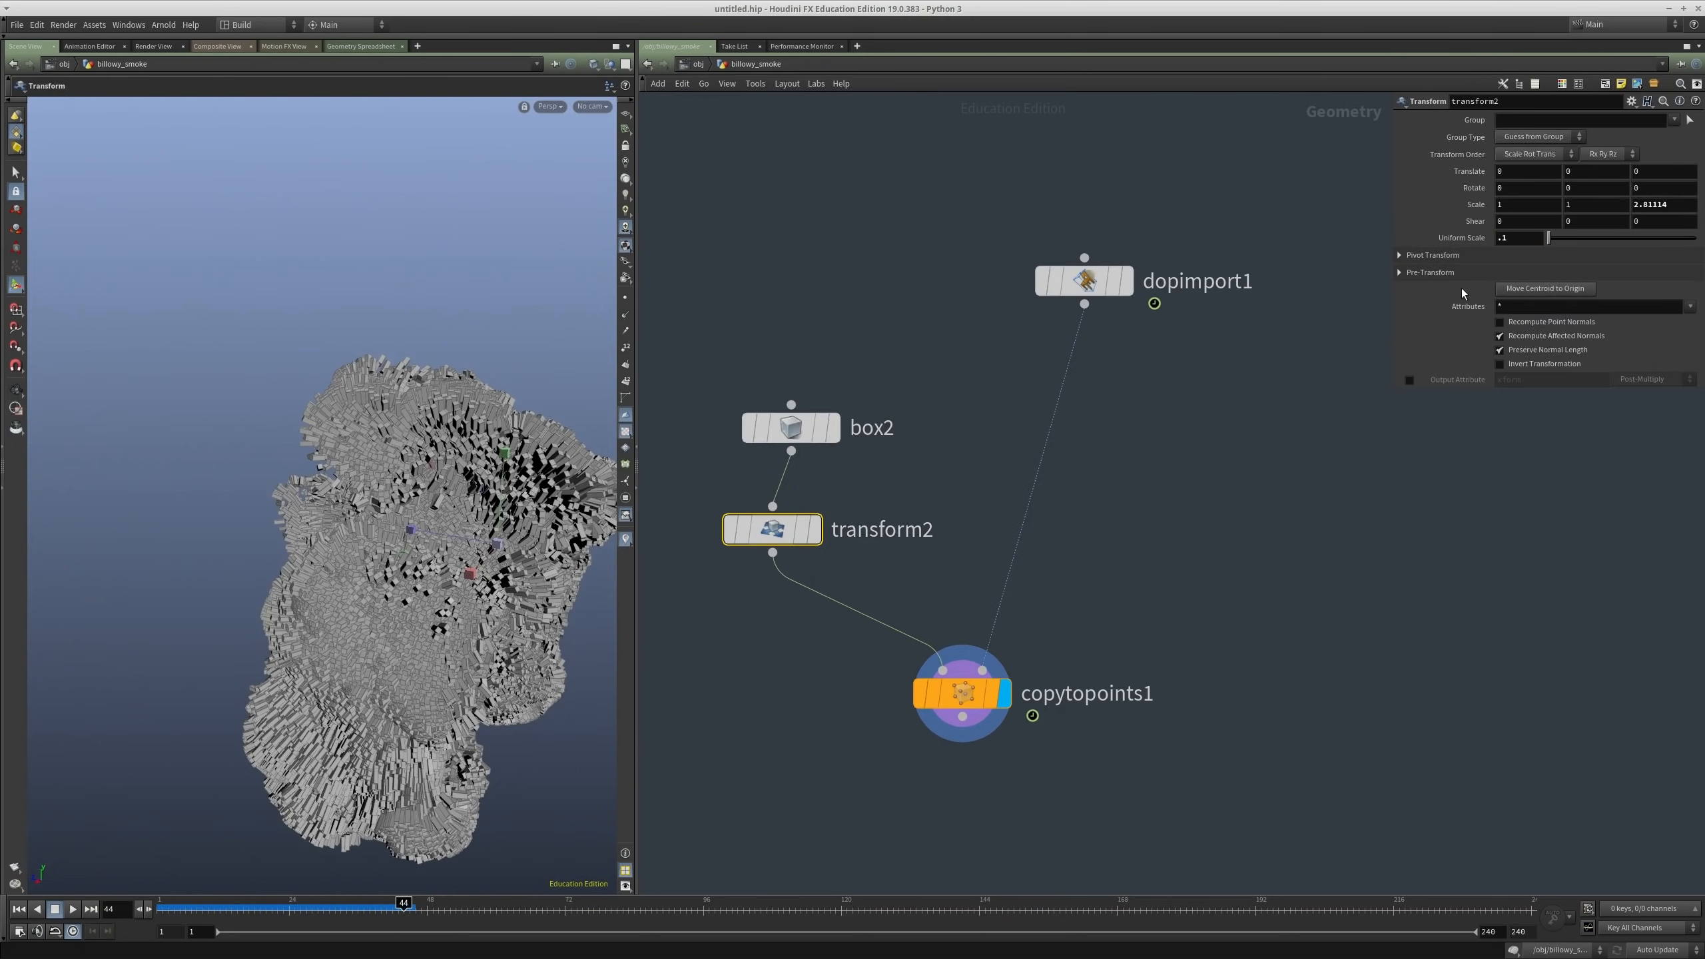
middle_drag(1208, 532, 1191, 404)
alt+drag(282, 541, 369, 610)
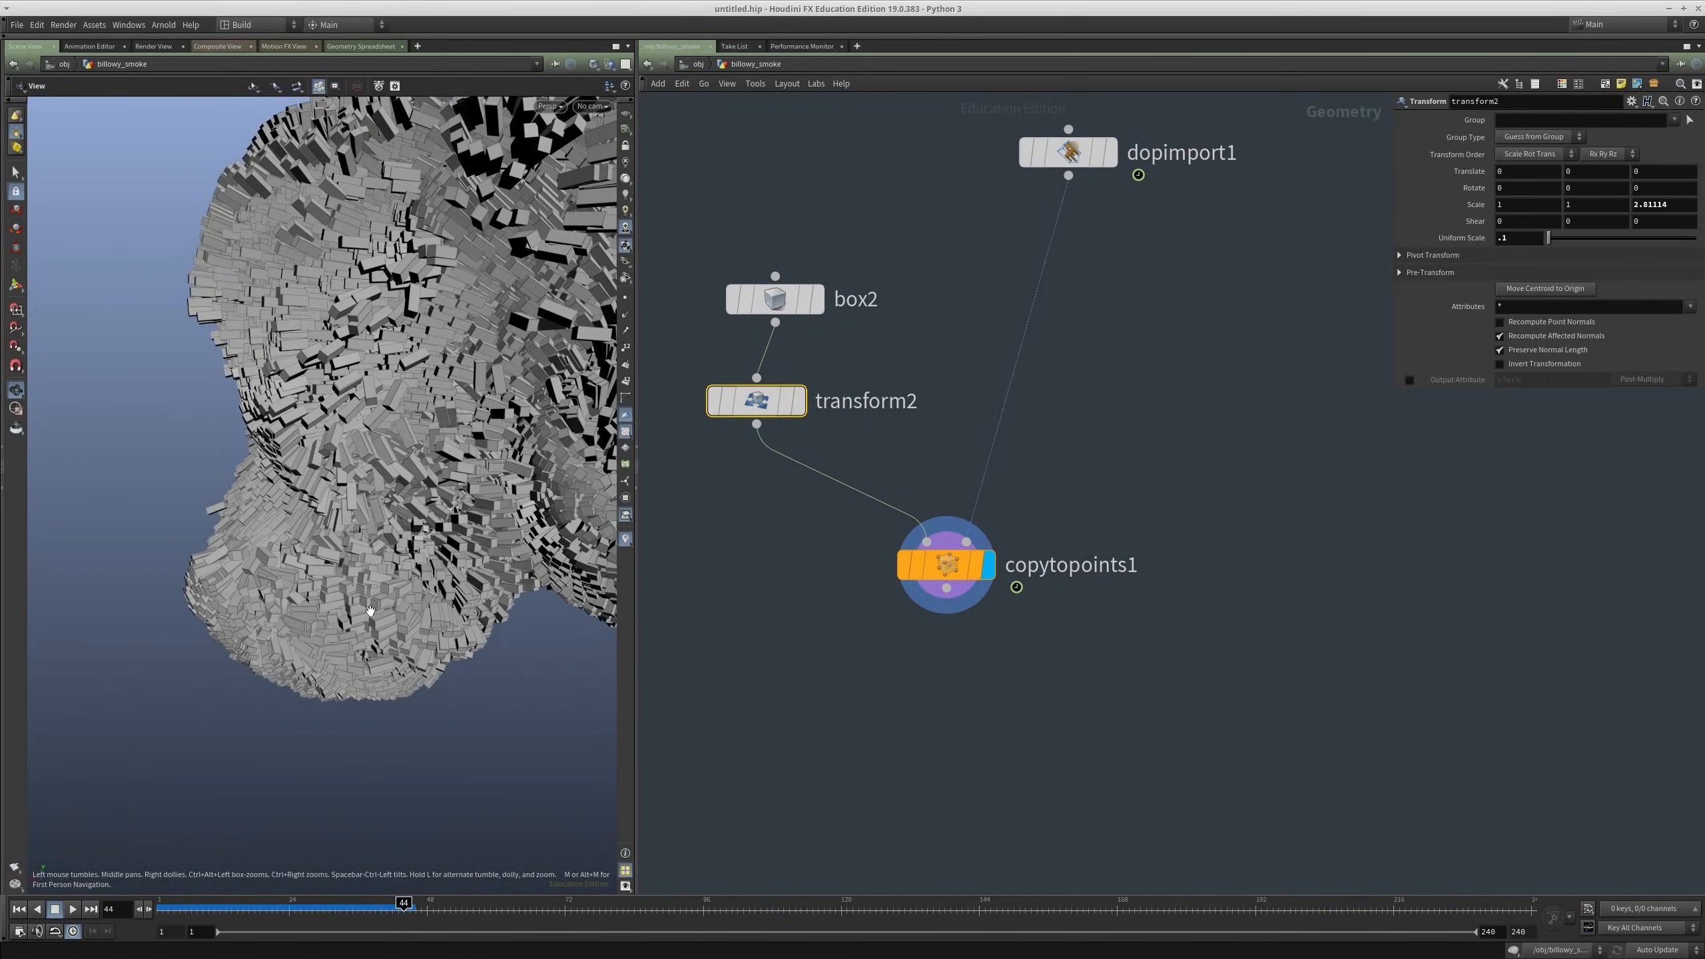
Step: Replay the smaller copies from the start up to frame 50 and inspect them in a maximized viewport
click(147, 920)
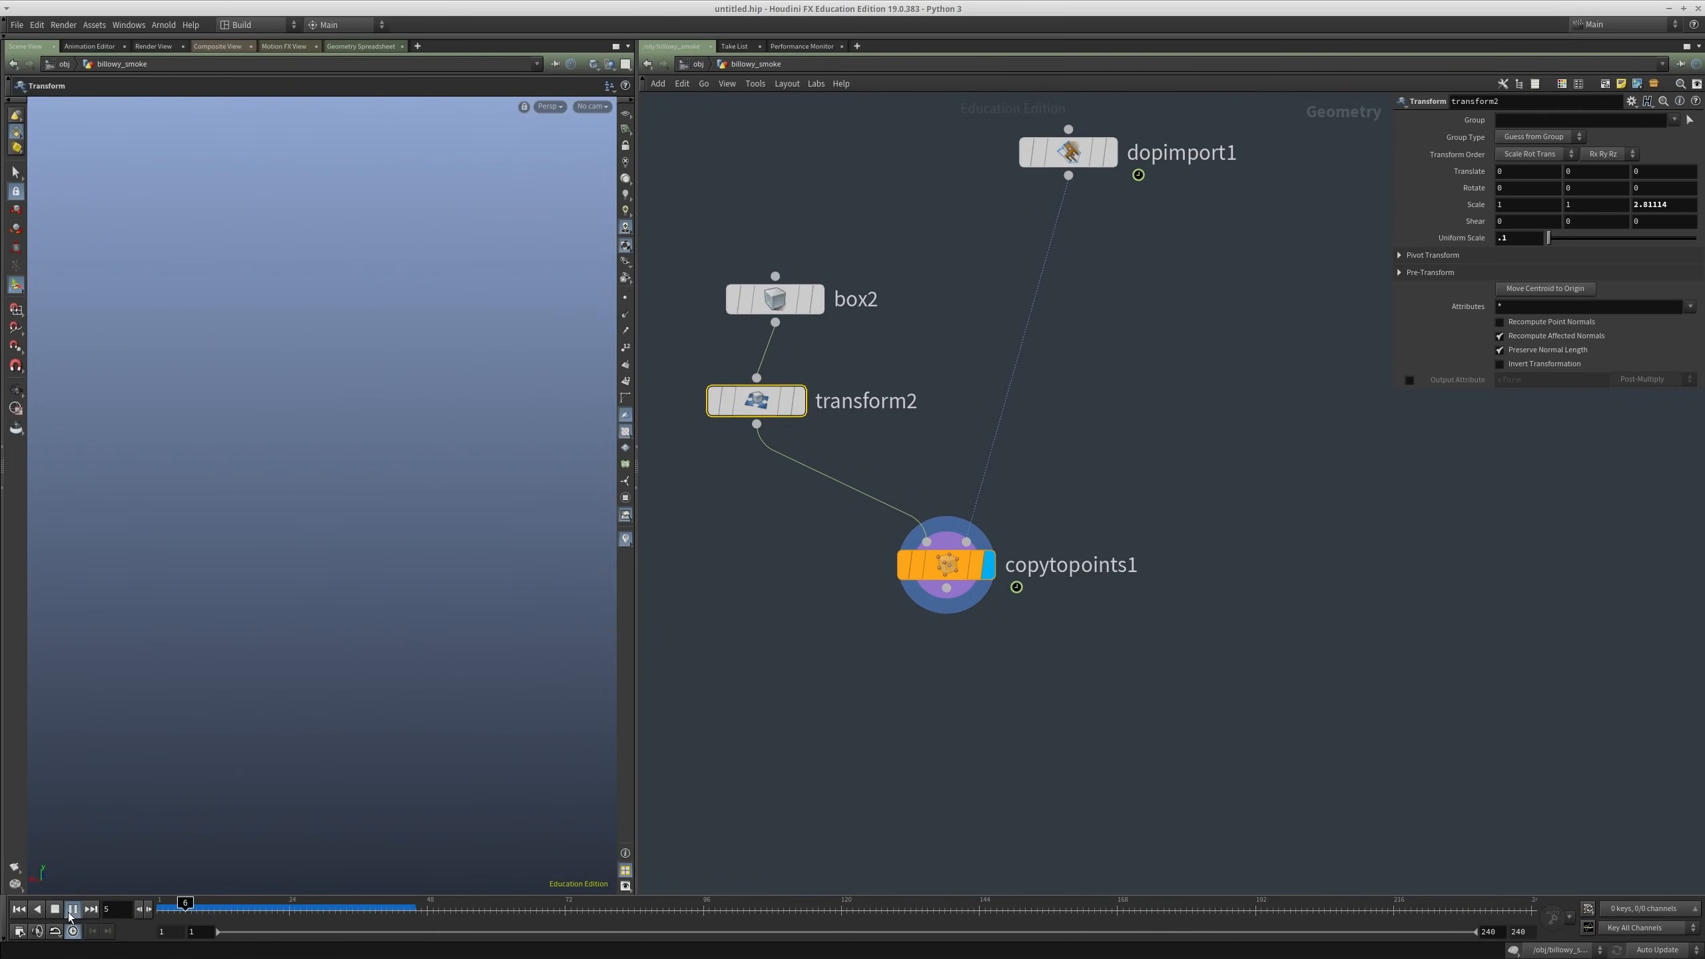
key(Escape)
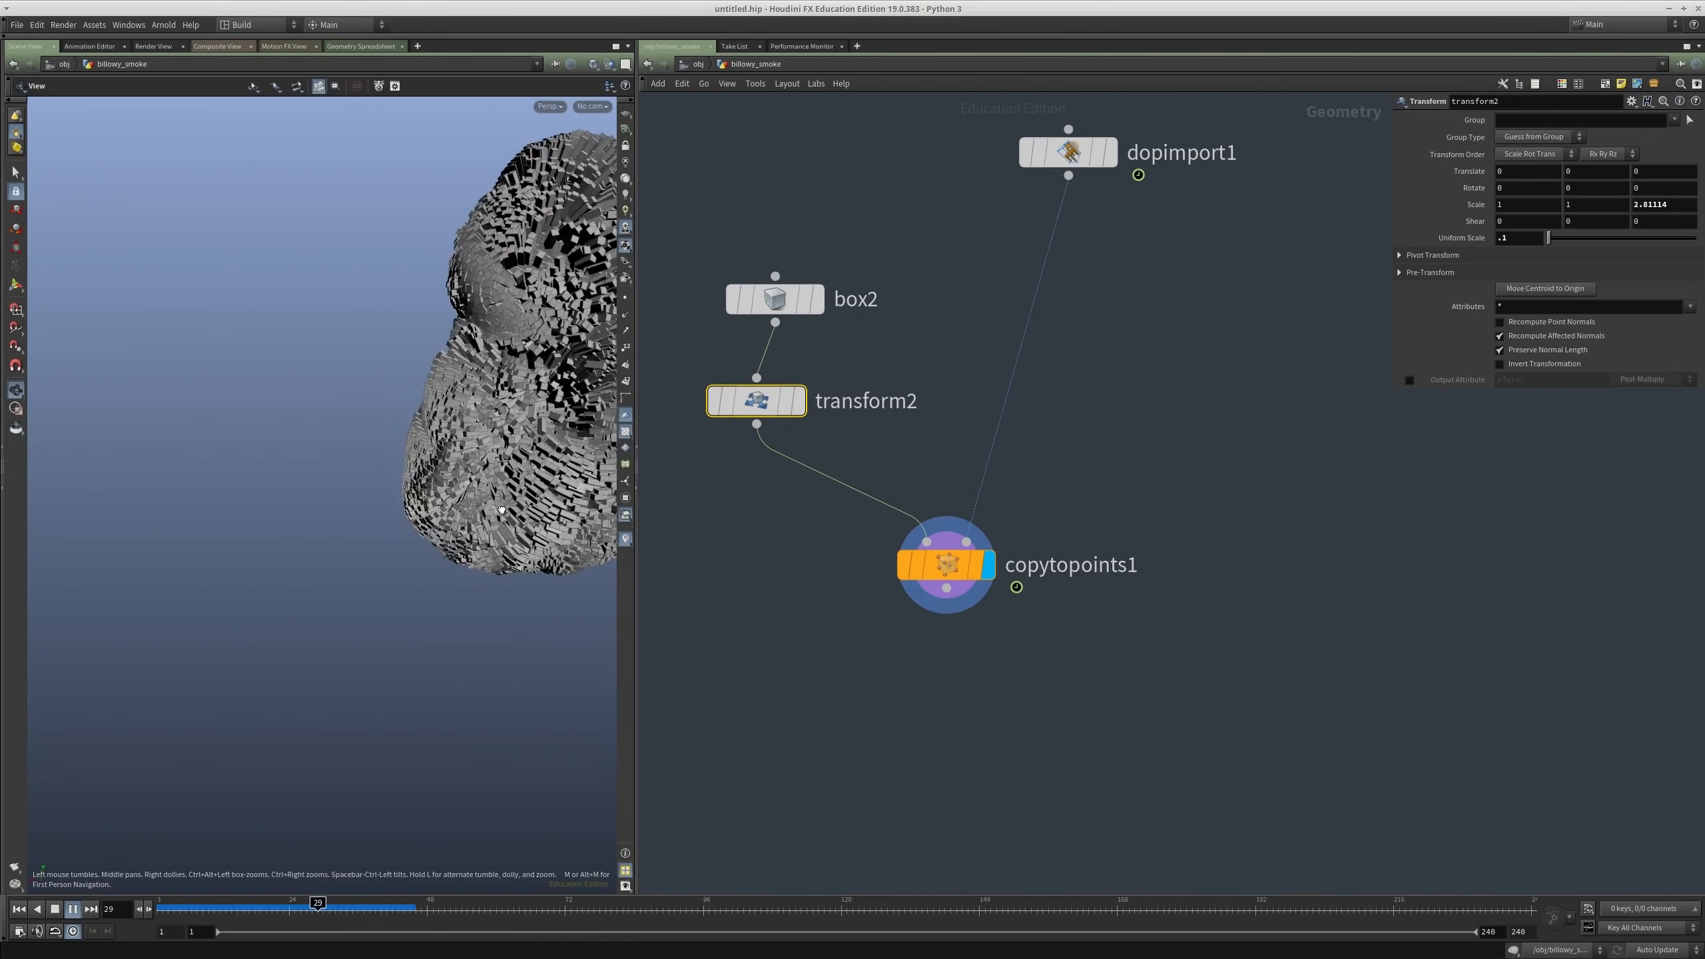
key(t)
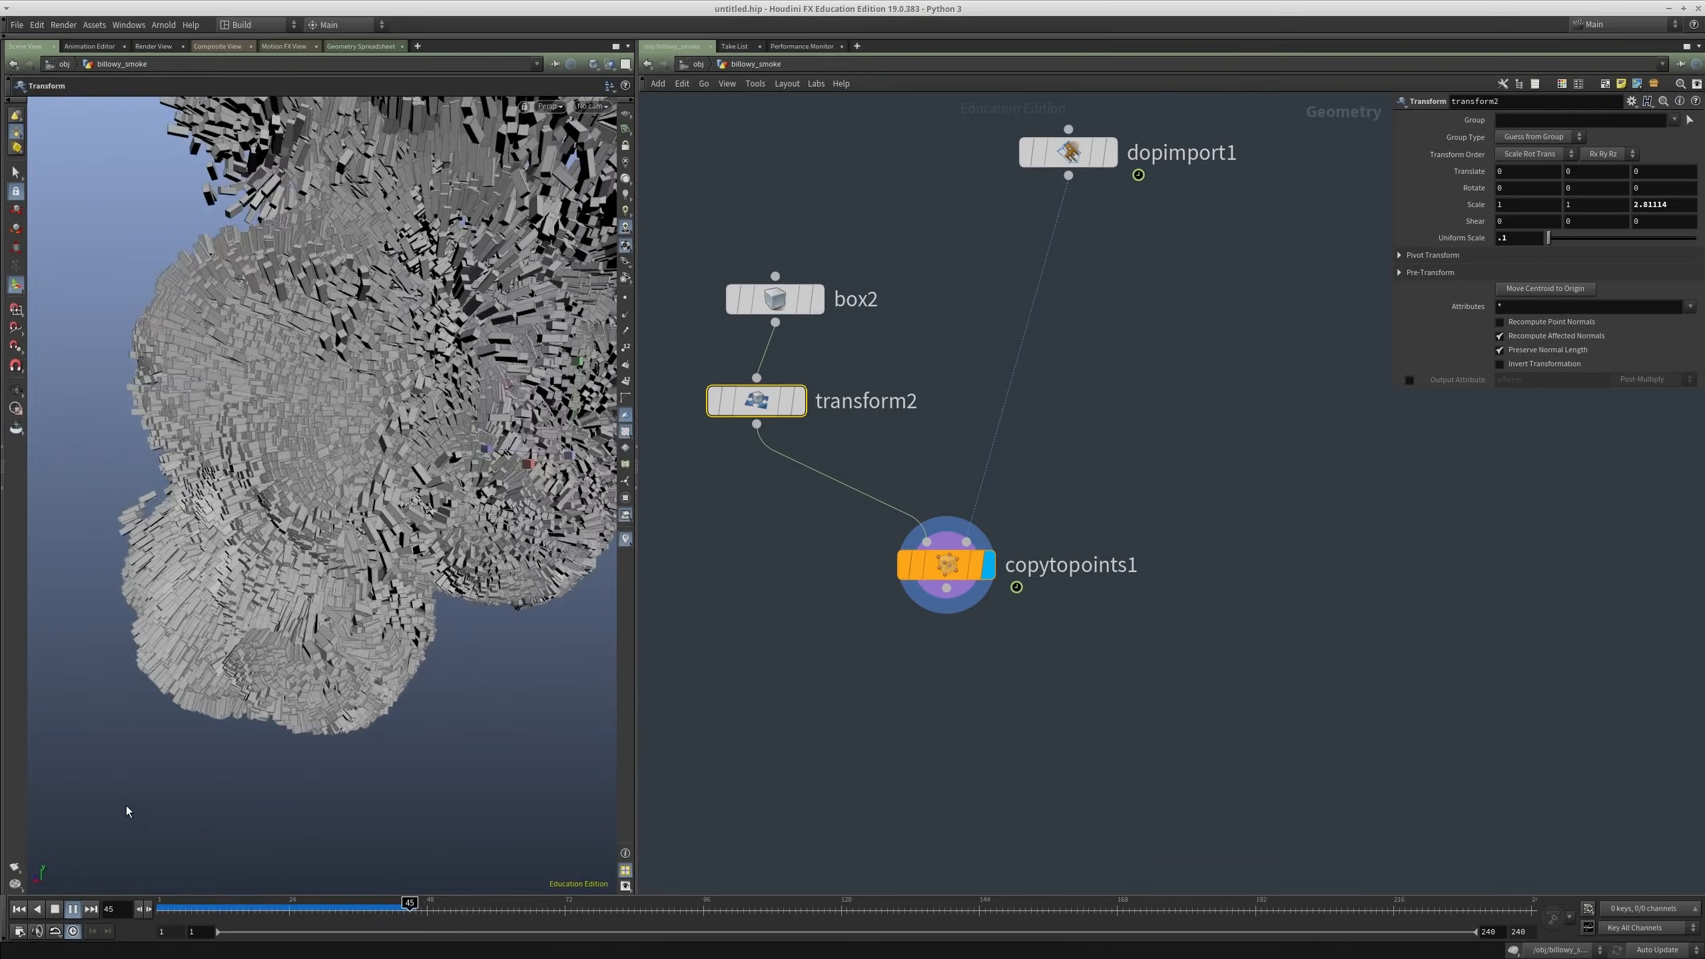
key(ctrl+b)
key(Escape)
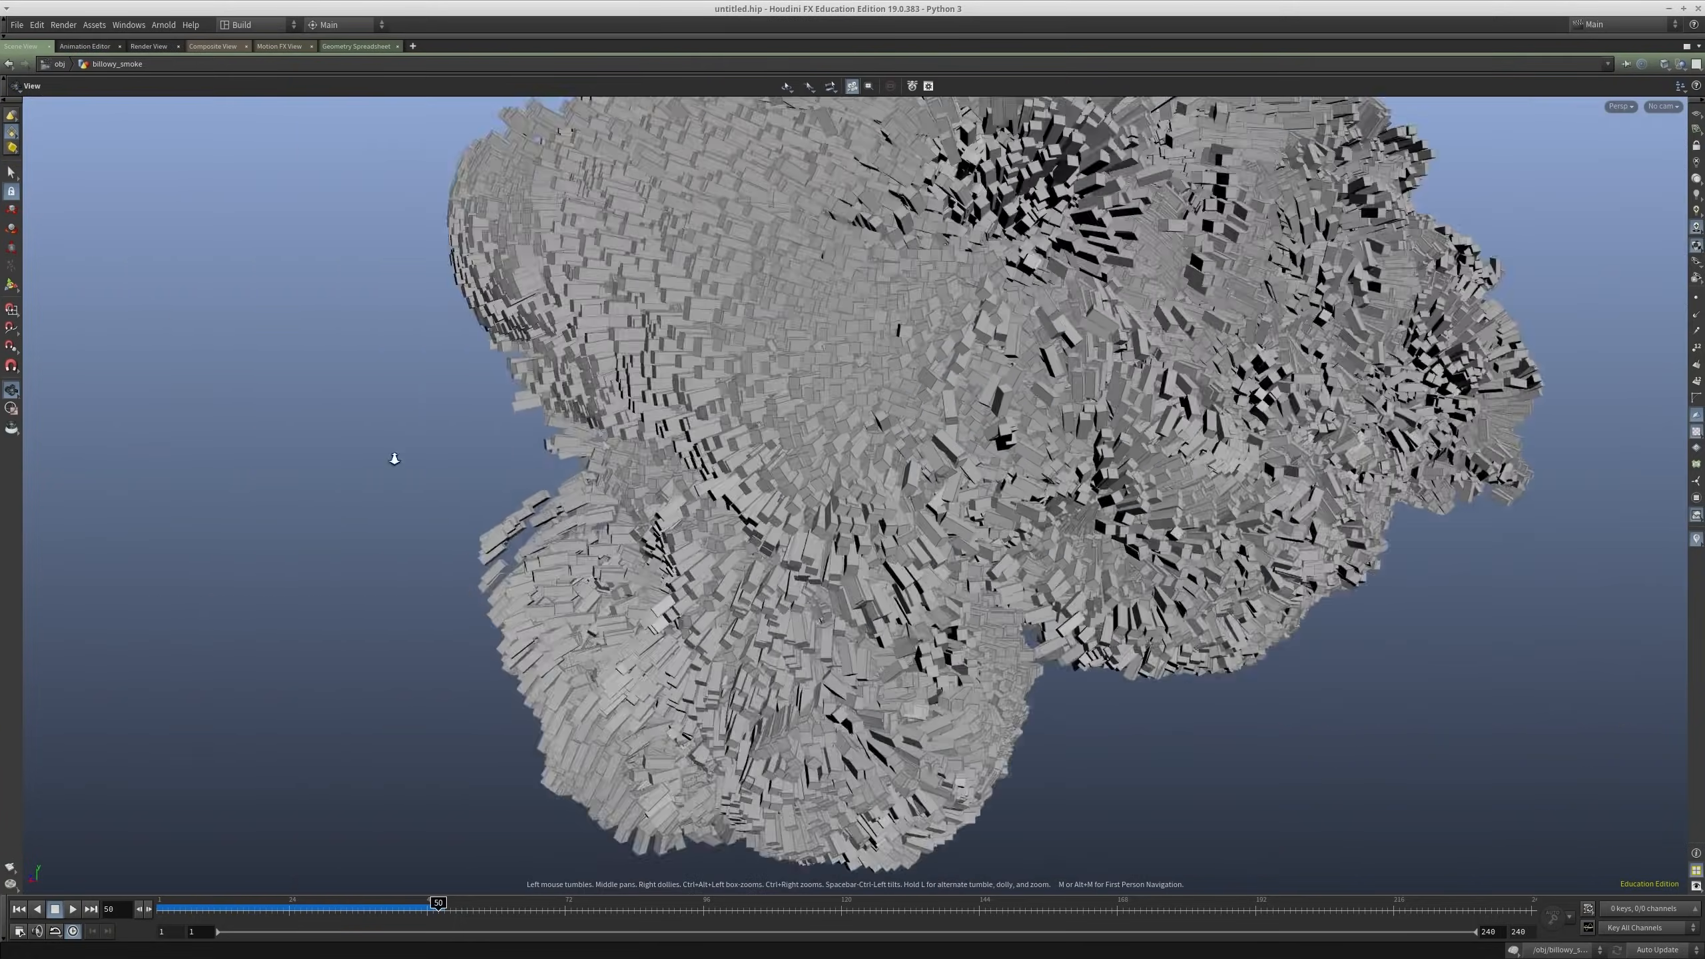
drag(395, 459, 560, 455)
key(t)
key(ctrl+b)
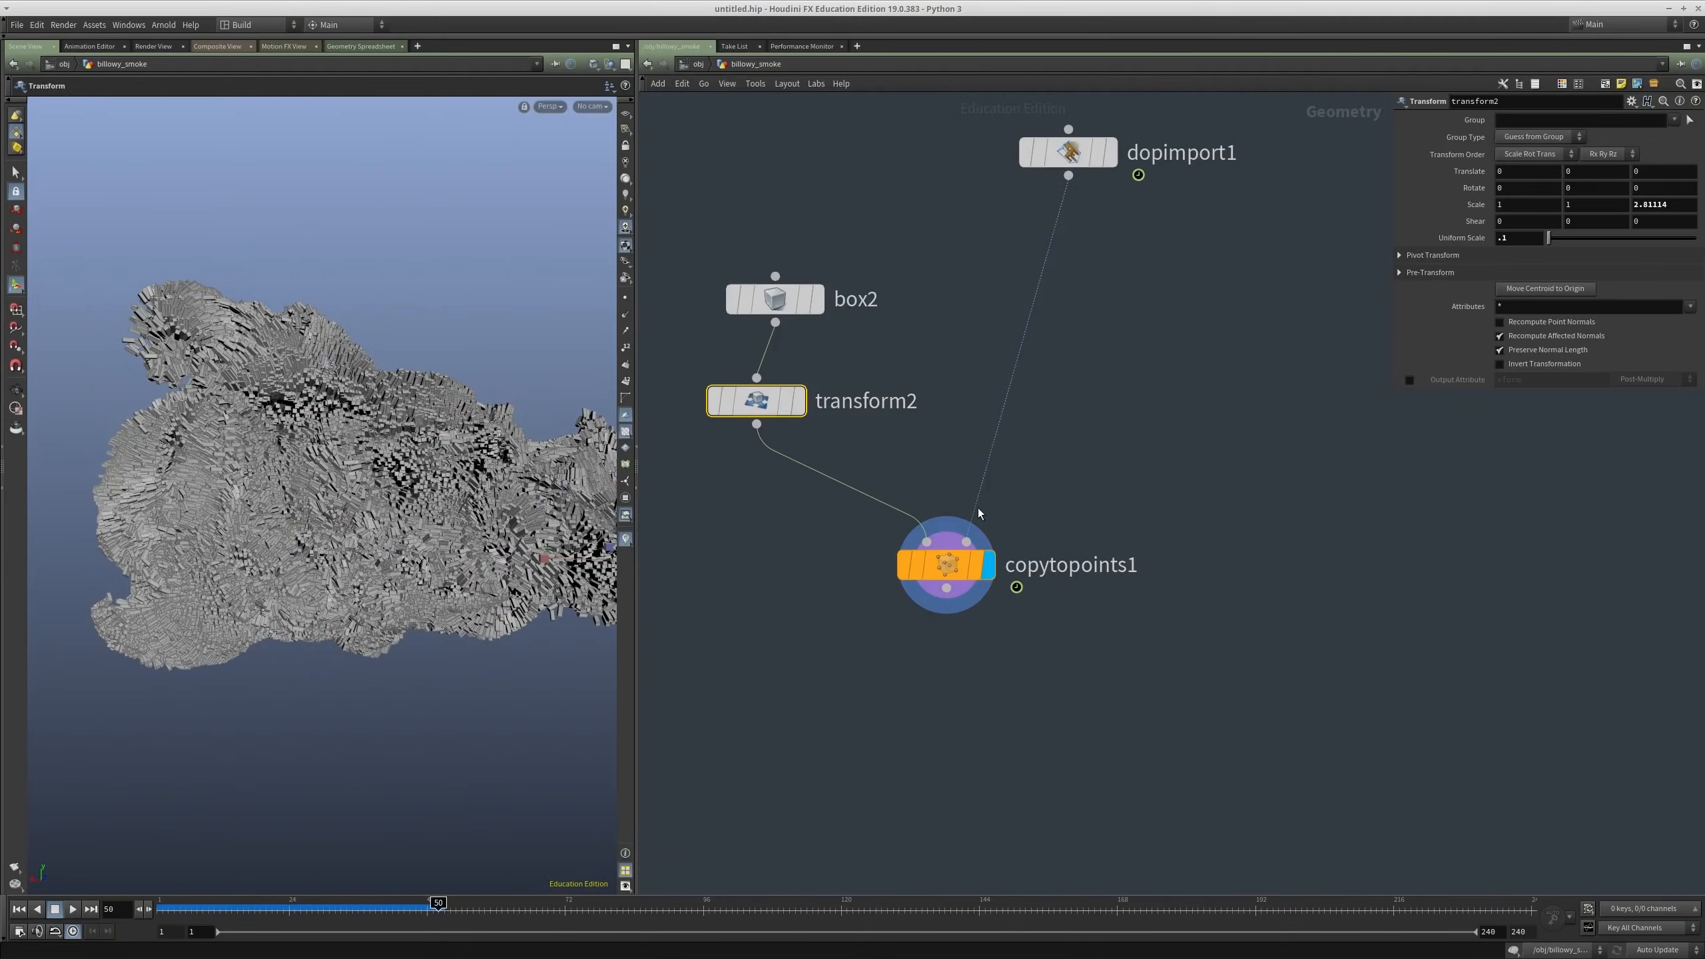
Step: Template volumewrangle1 so the smoke volume is overlaid on the copied boxes
middle_drag(977, 508, 977, 739)
scroll(1176, 513, down, 3)
middle_drag(1238, 443, 1095, 717)
scroll(1222, 317, up, 2)
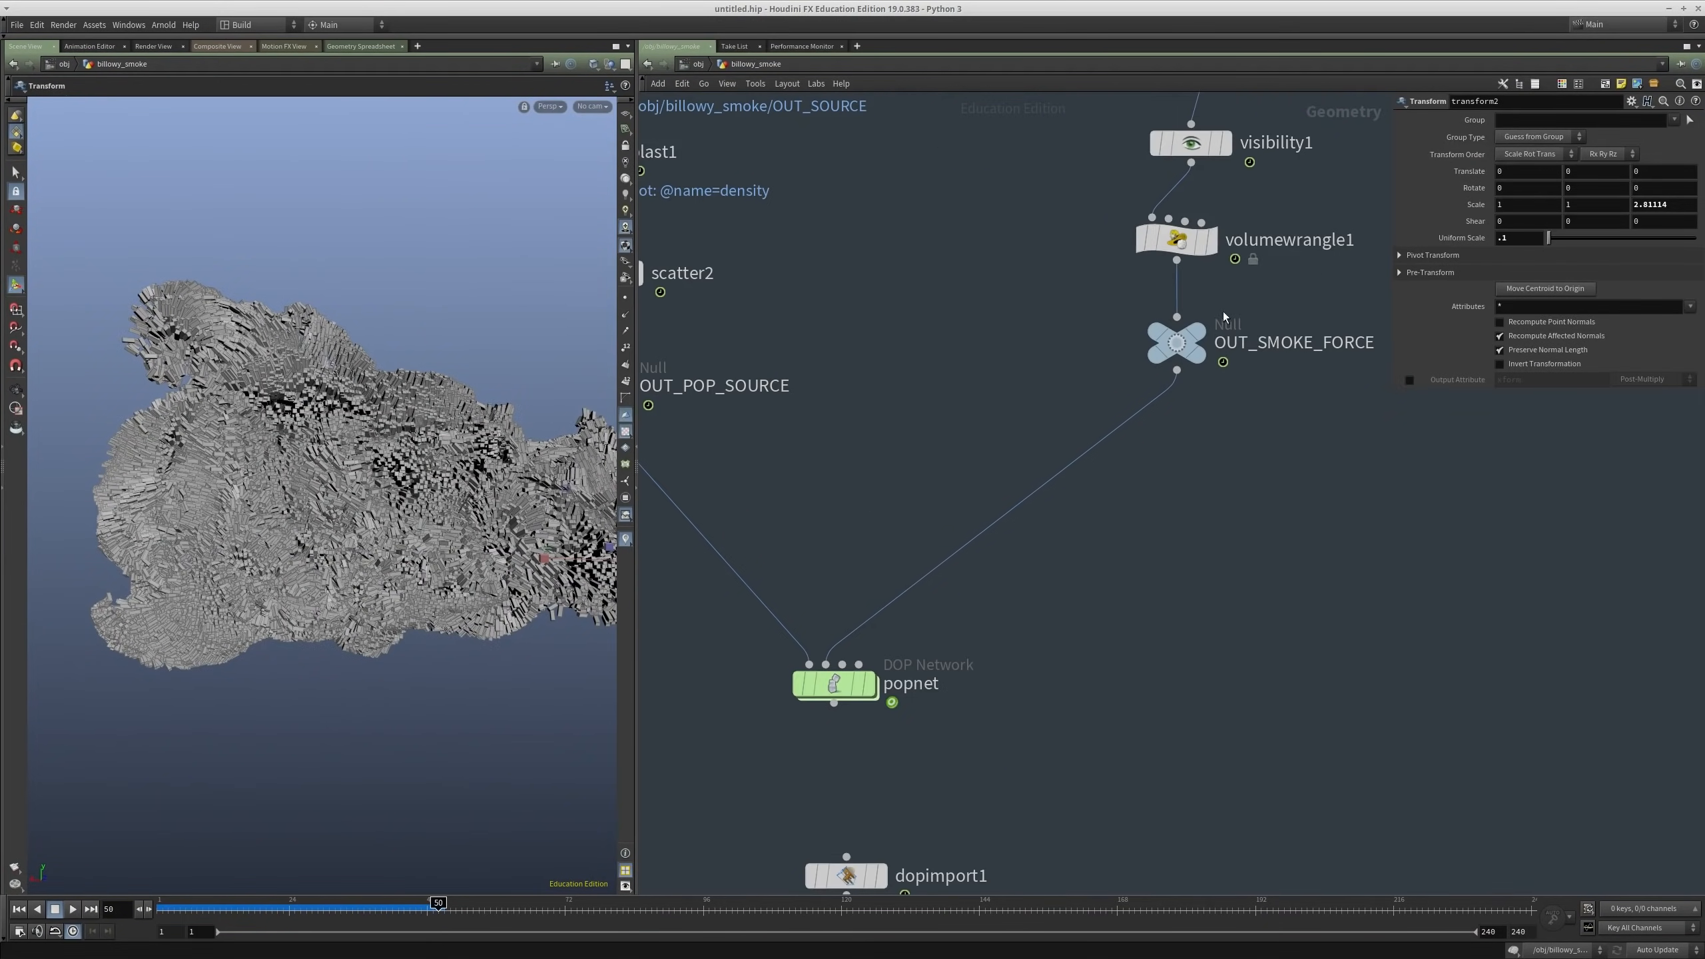
click(1198, 239)
Step: Compare the copied boxes with the smoke overlay in a maximized viewport, and scrub the timeline to frame 41
key(ctrl+b)
alt+drag(440, 446, 483, 350)
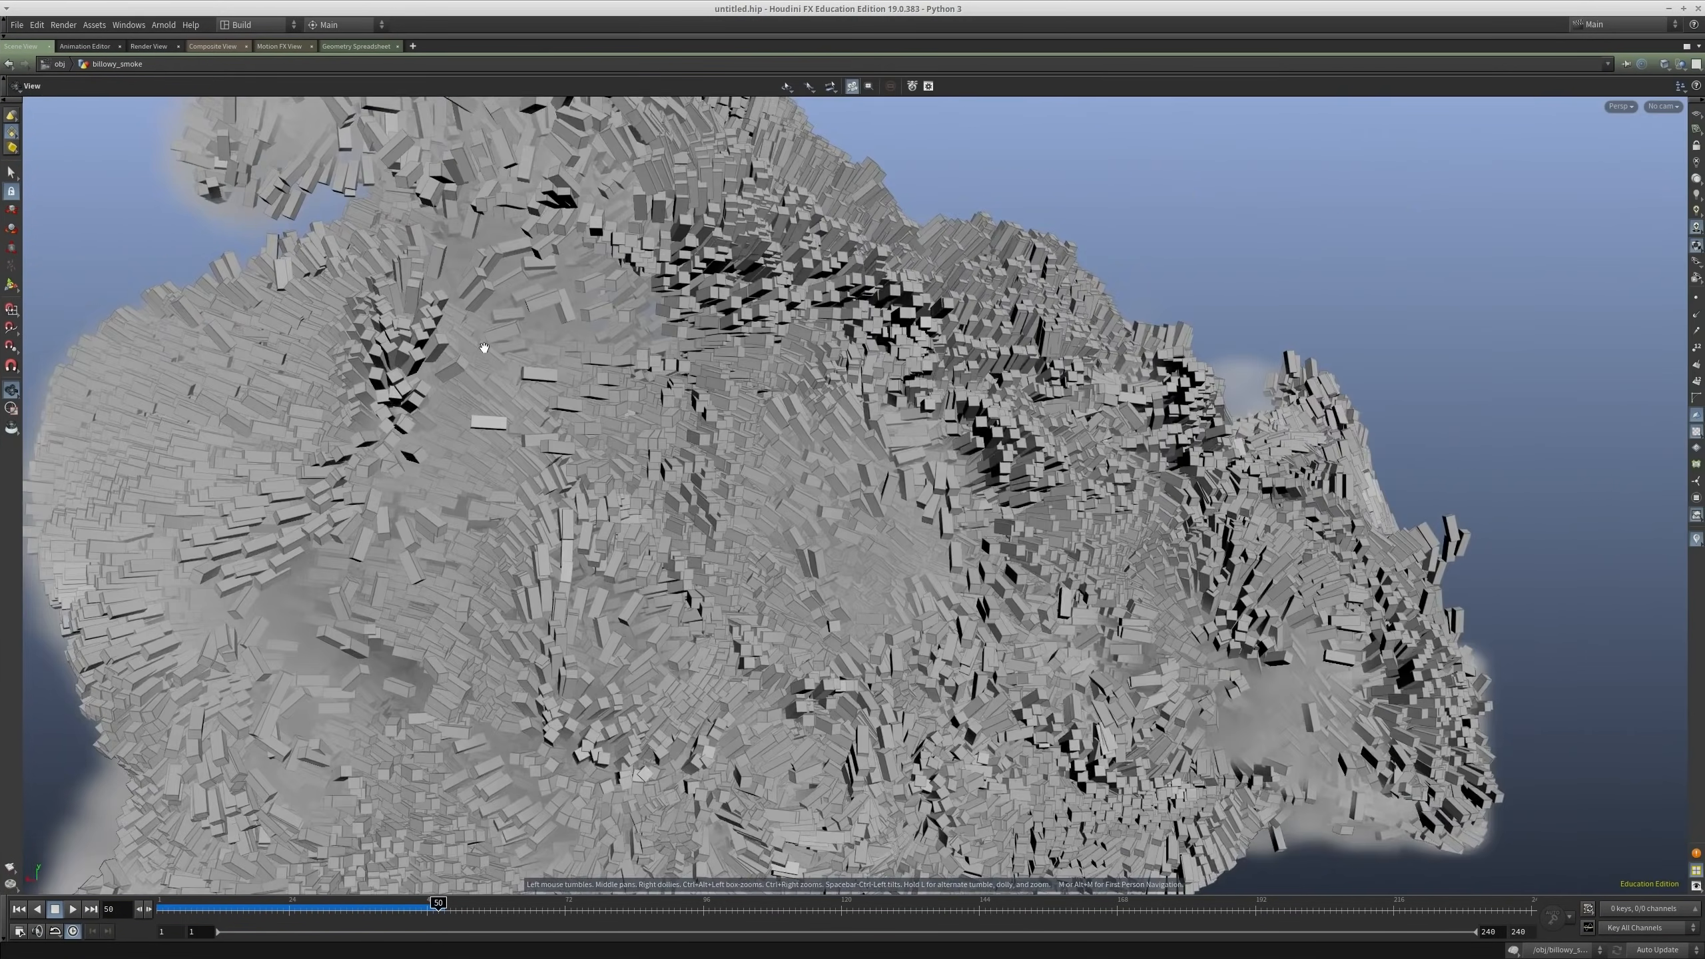
alt+middle_drag(483, 350, 685, 591)
alt+drag(684, 591, 925, 476)
alt+middle_drag(624, 443, 743, 592)
drag(743, 591, 530, 589)
alt+middle_drag(530, 589, 568, 531)
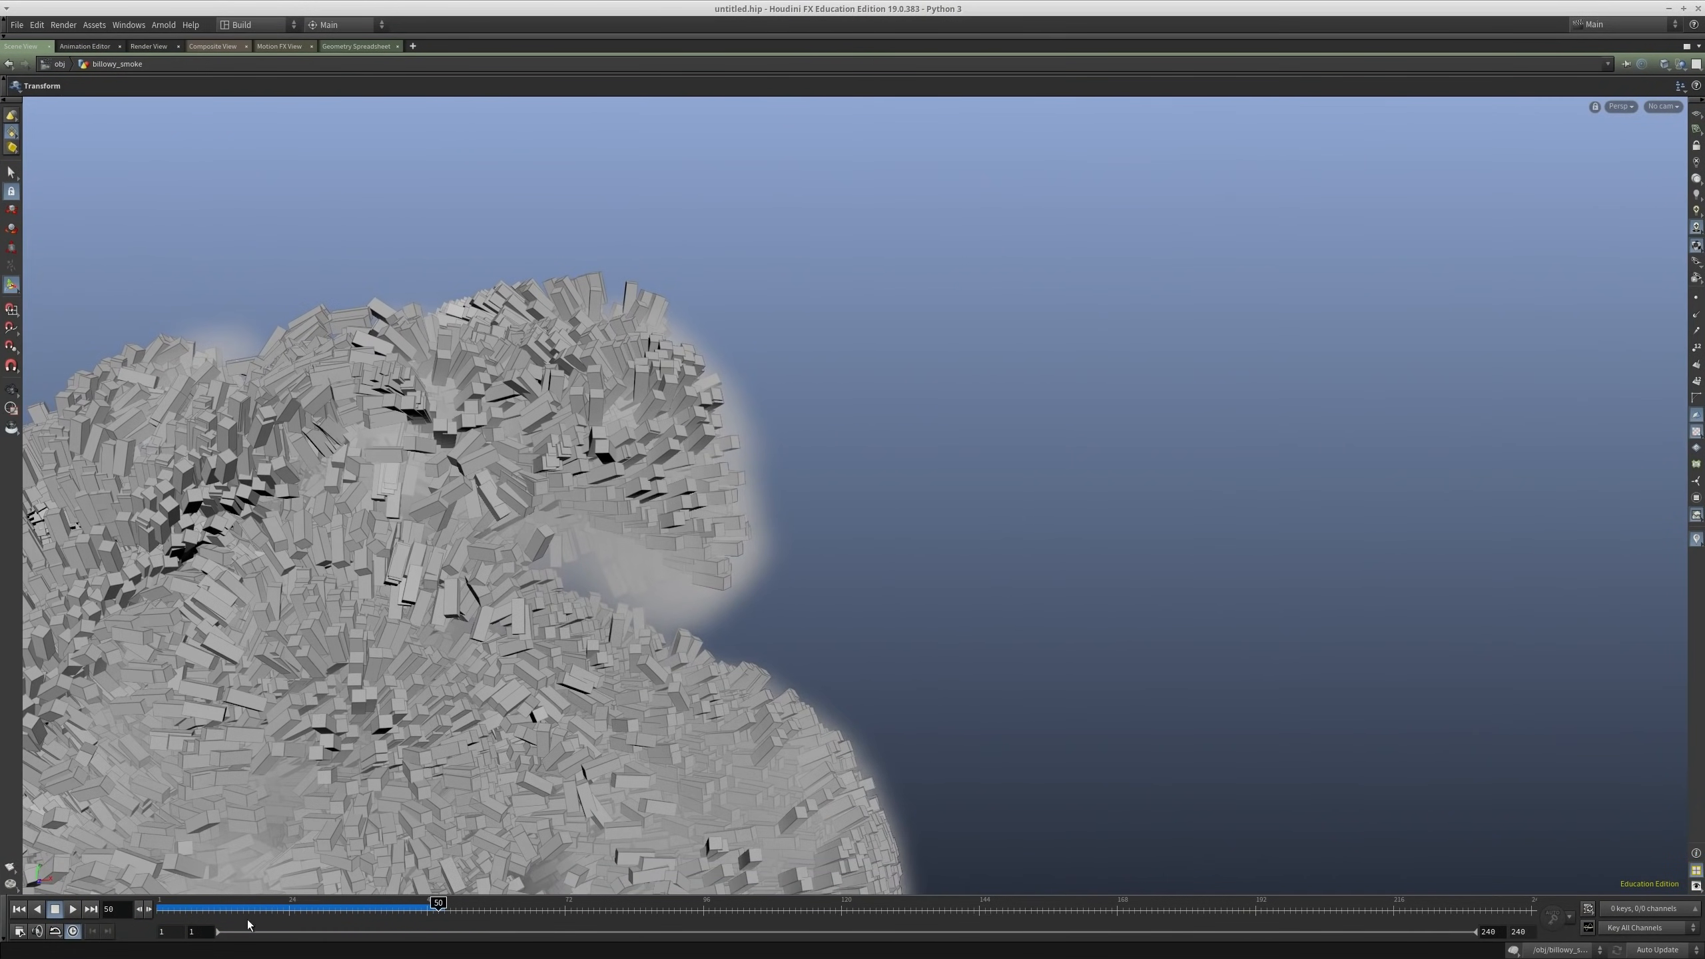
drag(278, 914, 386, 912)
key(ctrl+b)
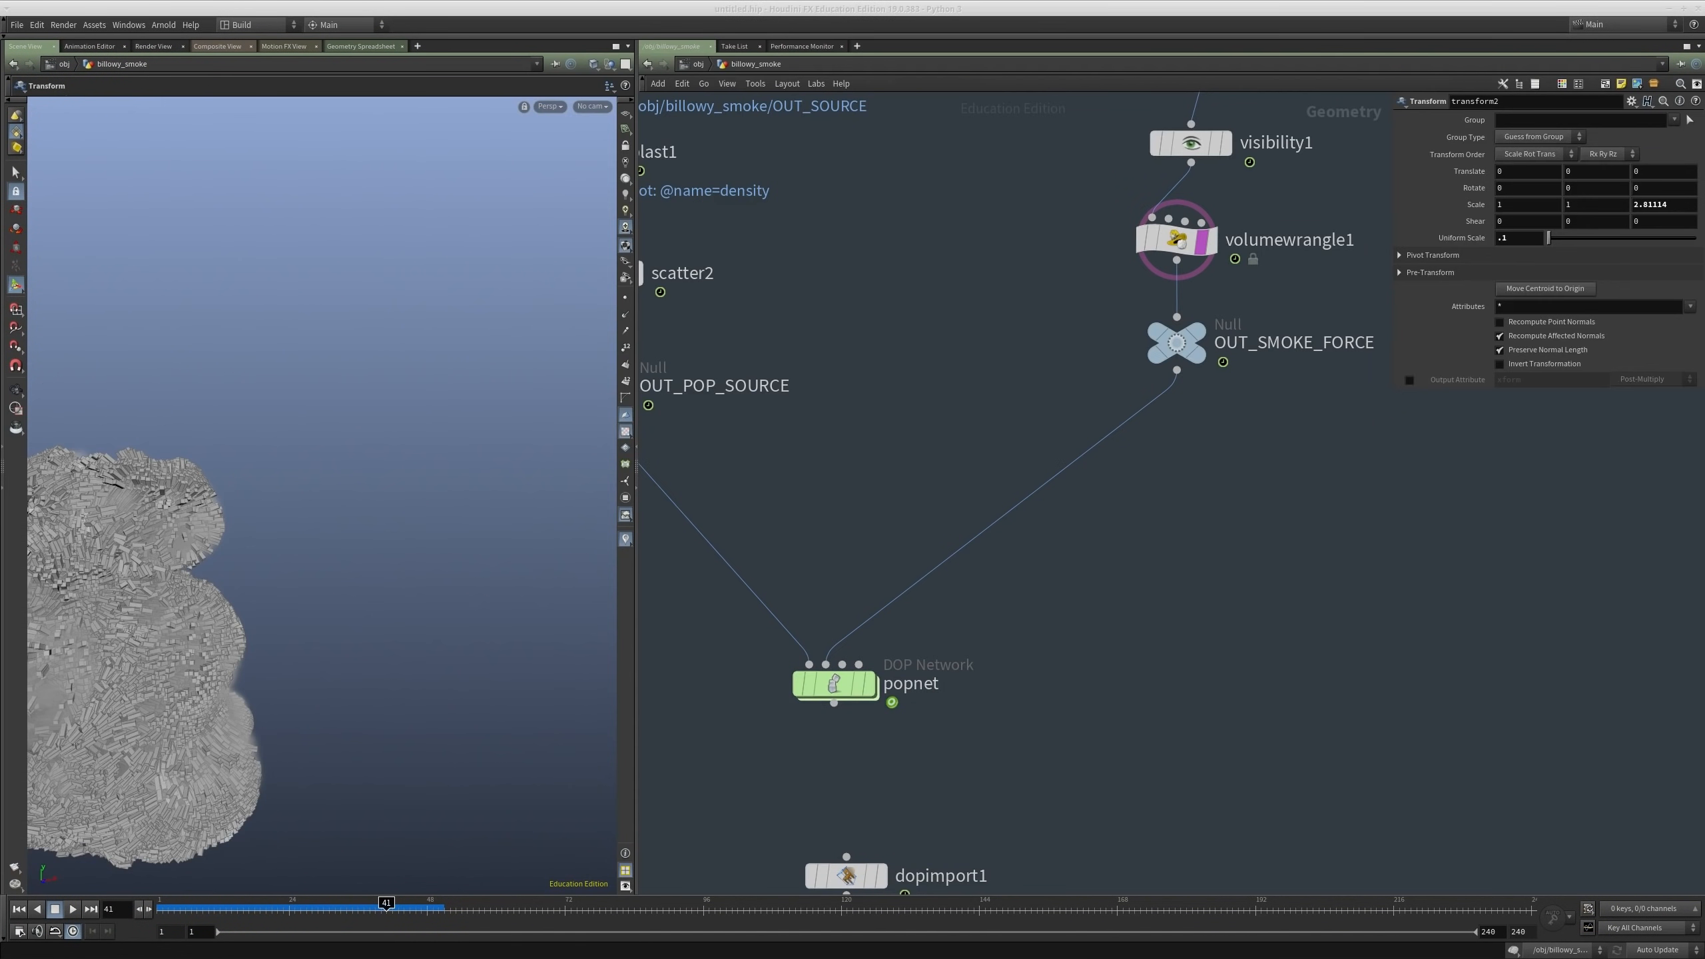
Step: Paste the prepared box, edit, polybevel and two transform nodes into empty space beside the dopimport1 branch
scroll(1060, 647, down, 5)
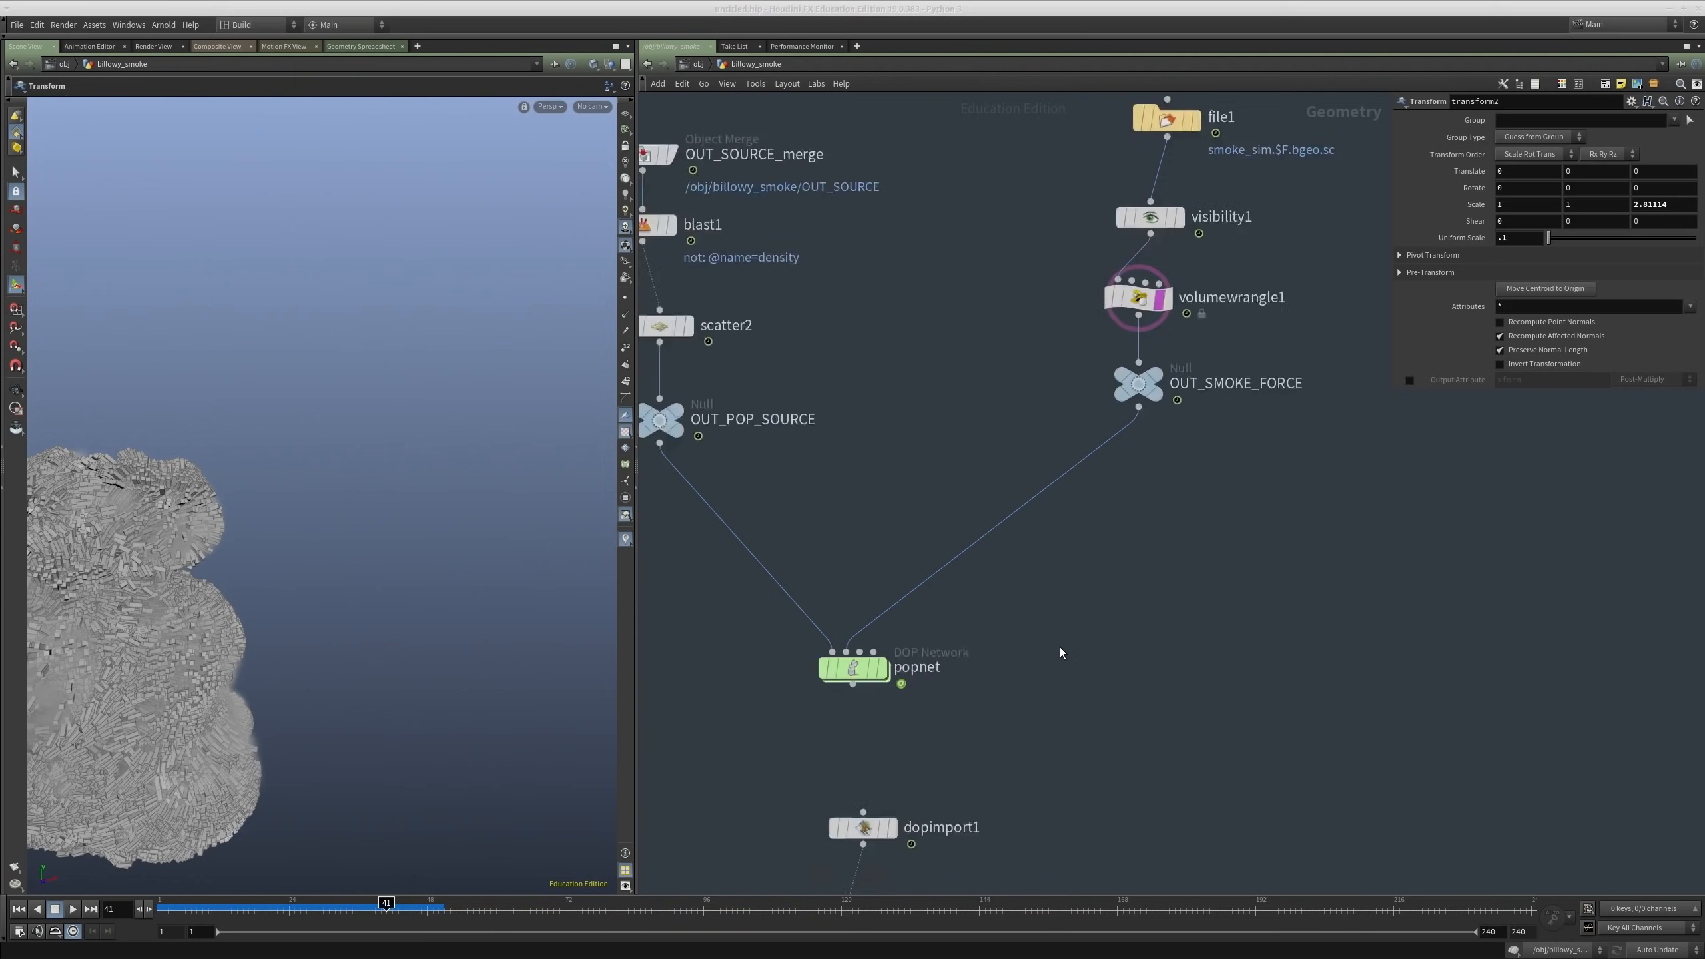
key(ctrl+v)
middle_drag(842, 329, 908, 372)
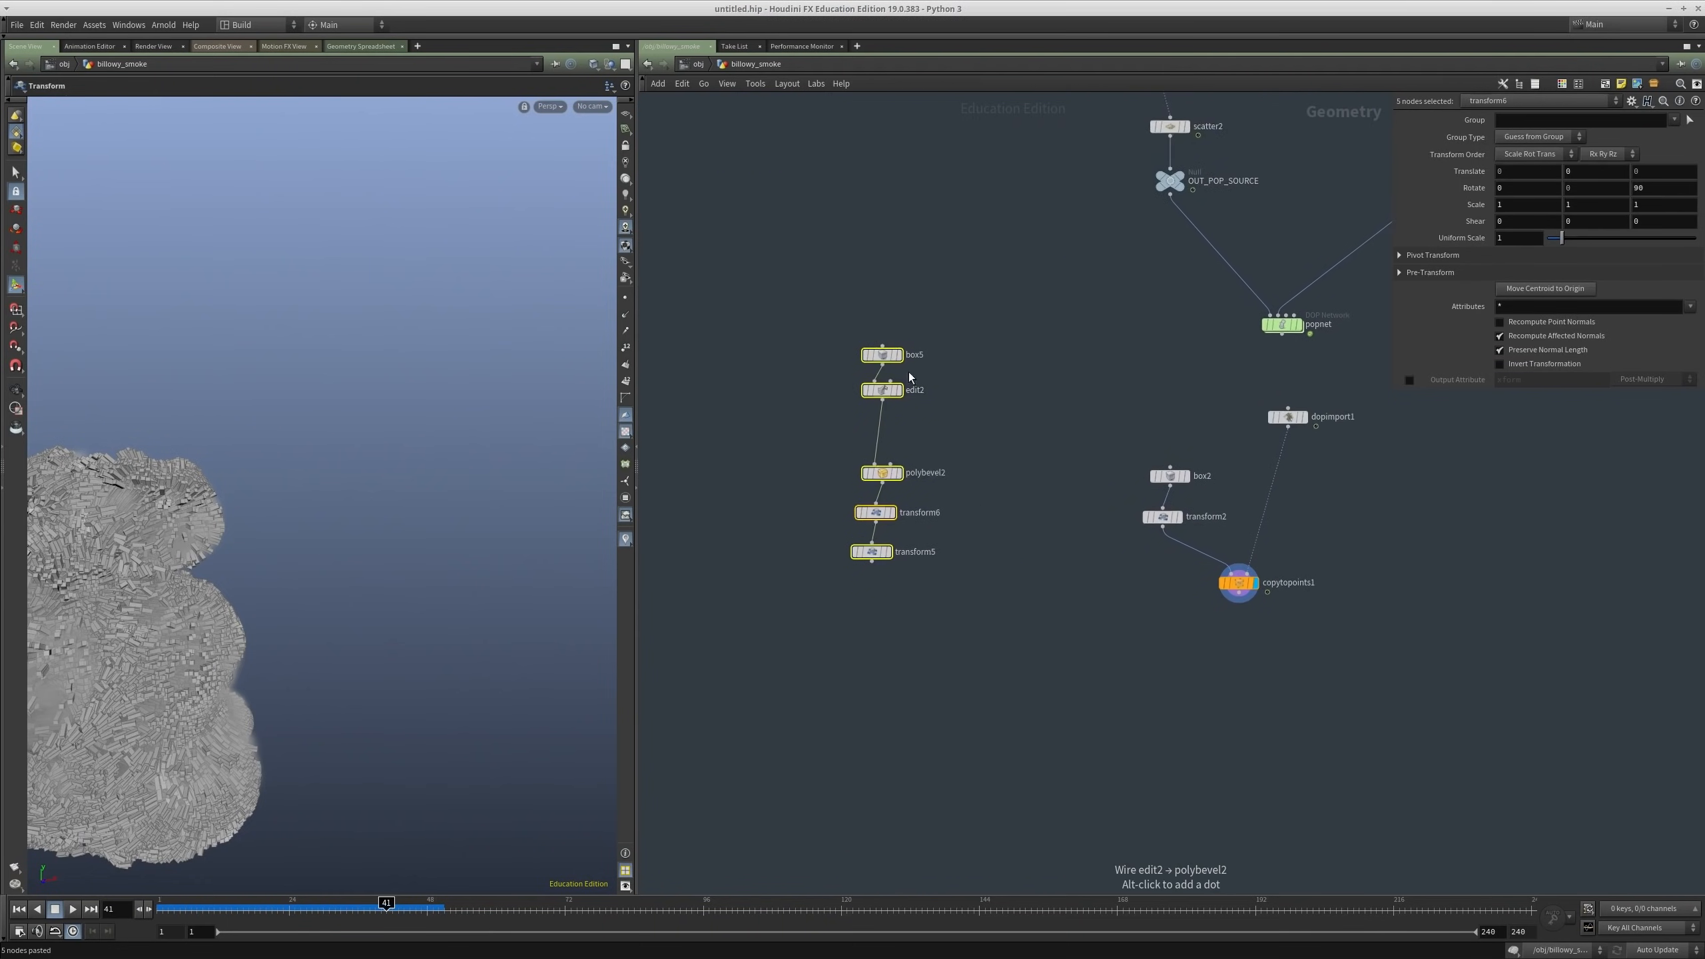
scroll(908, 366, up, 4)
Step: Examine the pasted box5 and edit2 shapes in the viewport, ending with box5 displayed
click(891, 343)
click(856, 343)
key(space+g)
drag(254, 367, 235, 420)
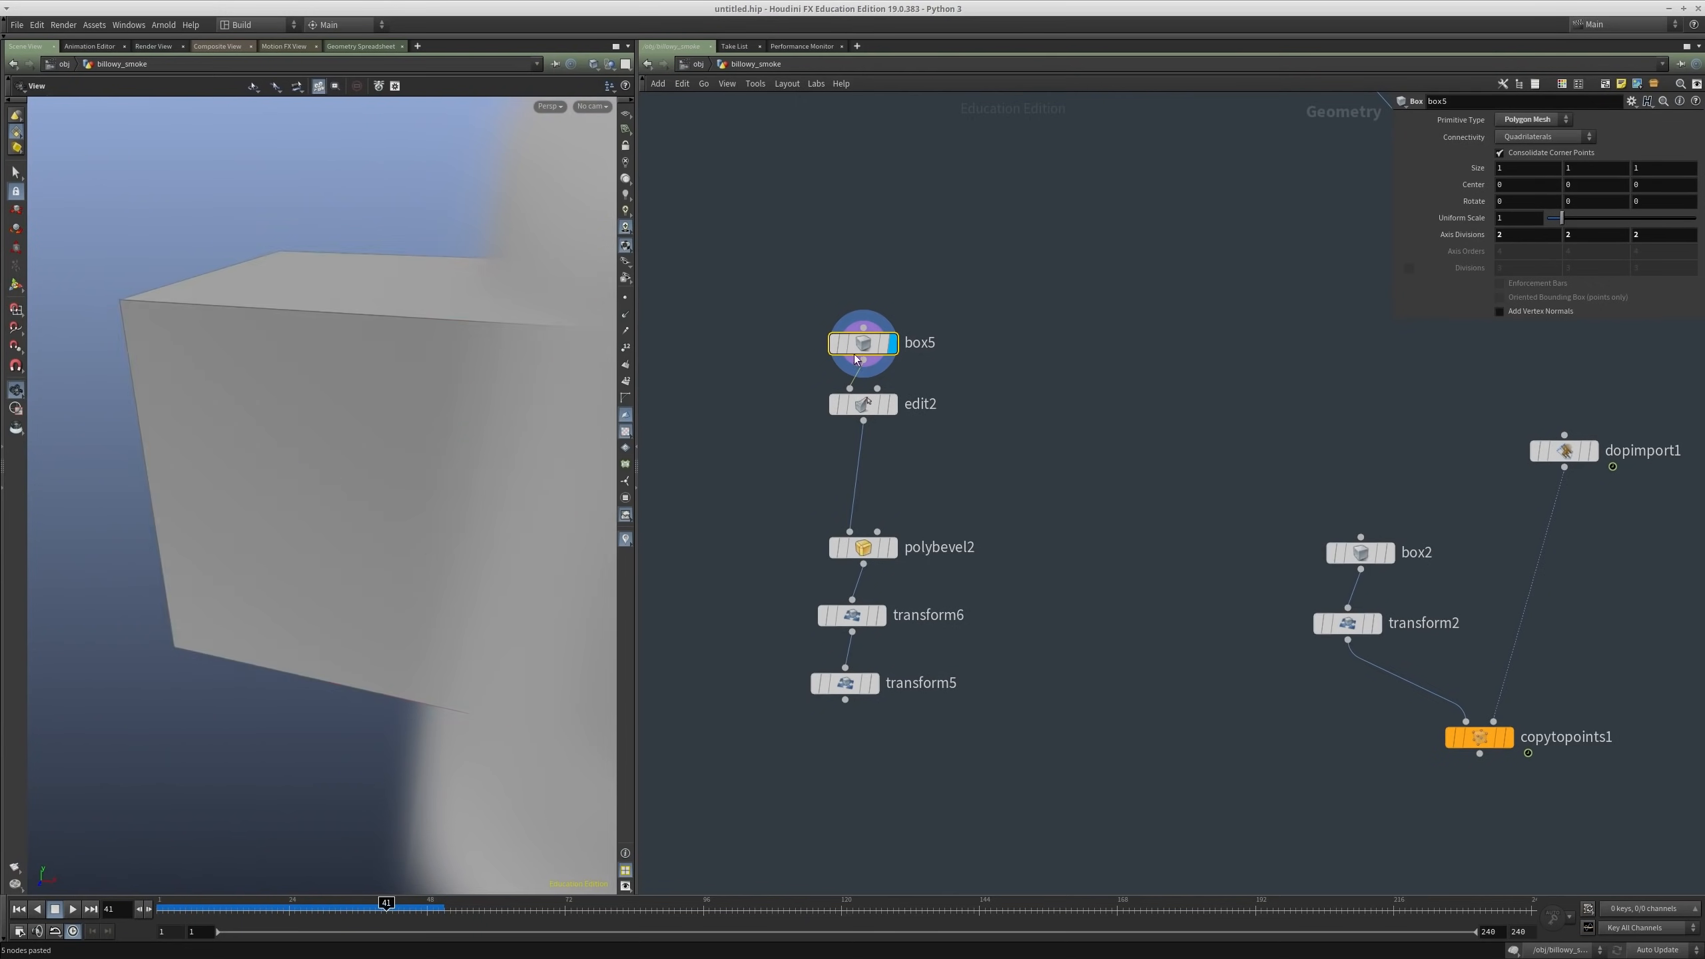
click(891, 404)
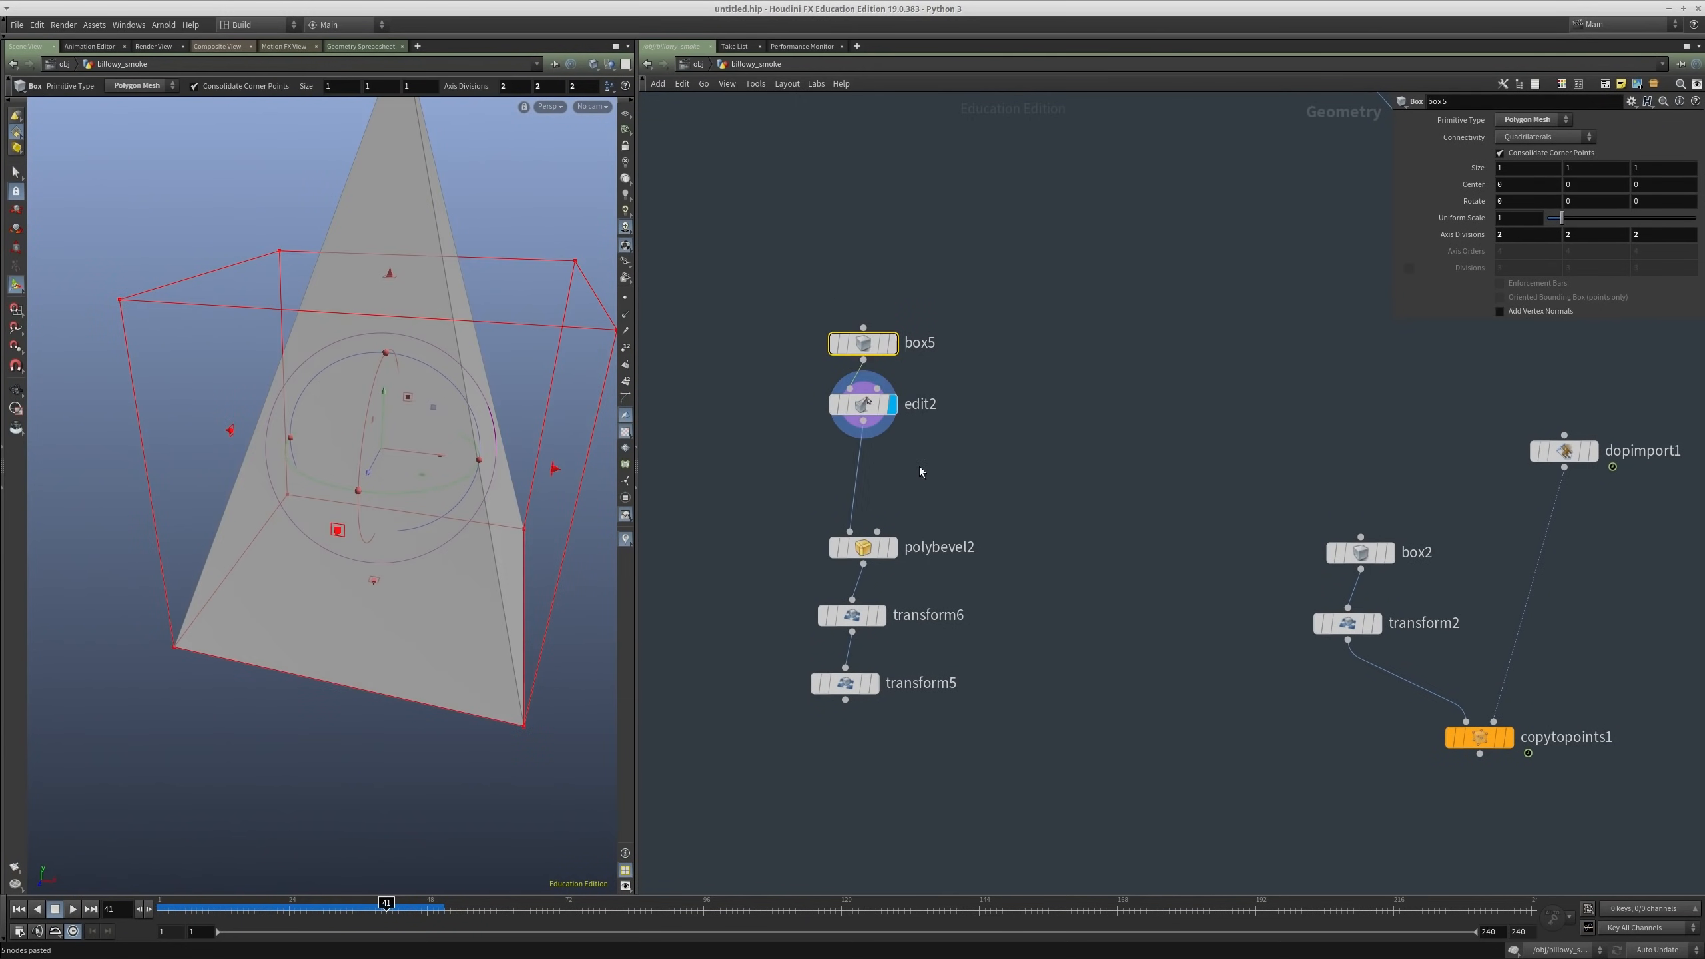
drag(966, 462, 659, 411)
key(space+g)
click(891, 343)
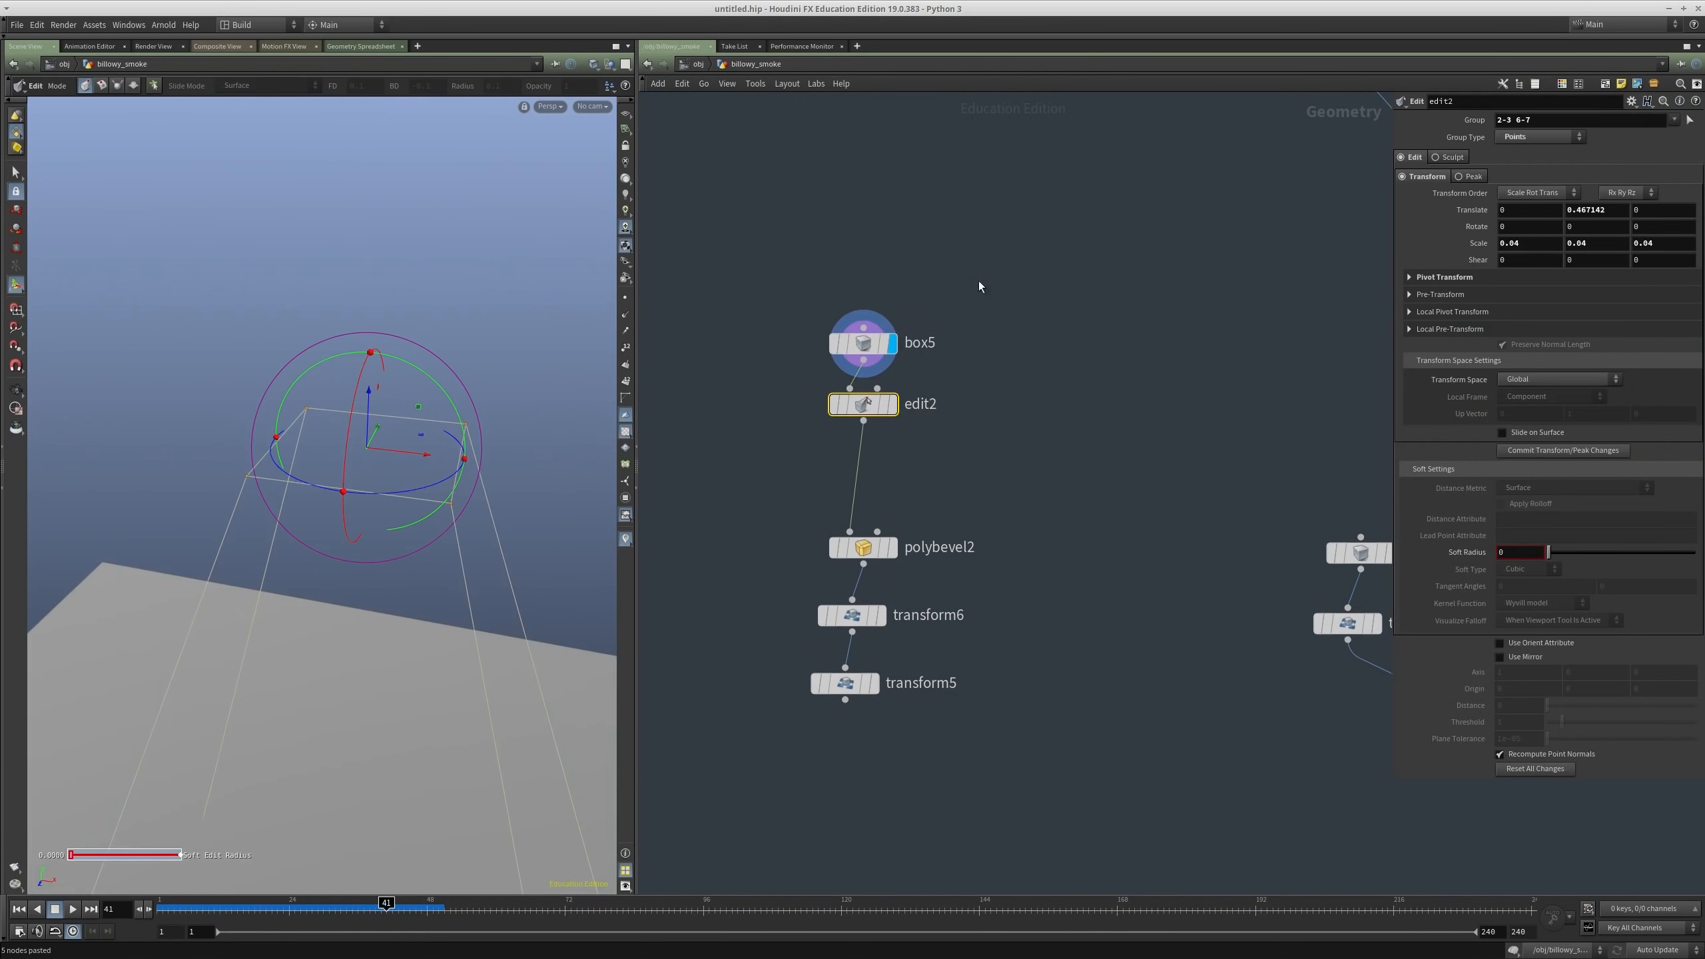
drag(1021, 268, 749, 352)
key(space+g)
Step: Duplicate box5 into empty space beside the pasted node chain and display the copy
drag(1012, 320, 834, 350)
key(ctrl+c)
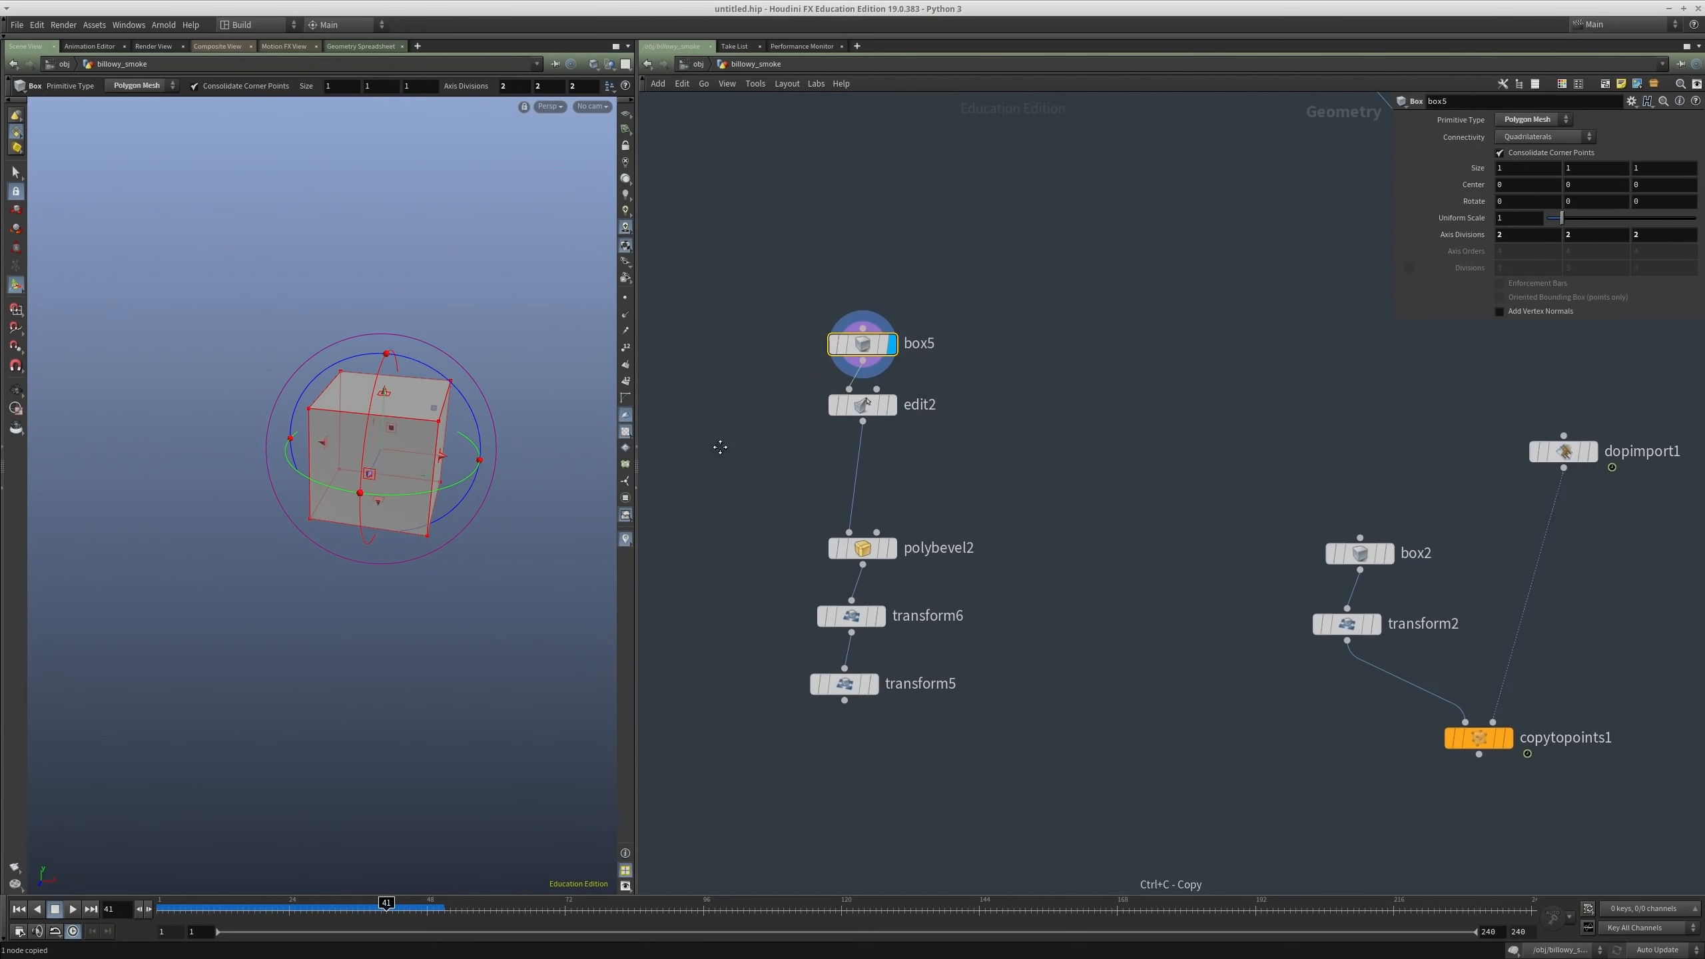
middle_drag(705, 433, 966, 418)
key(ctrl+v)
key(r)
key(Escape)
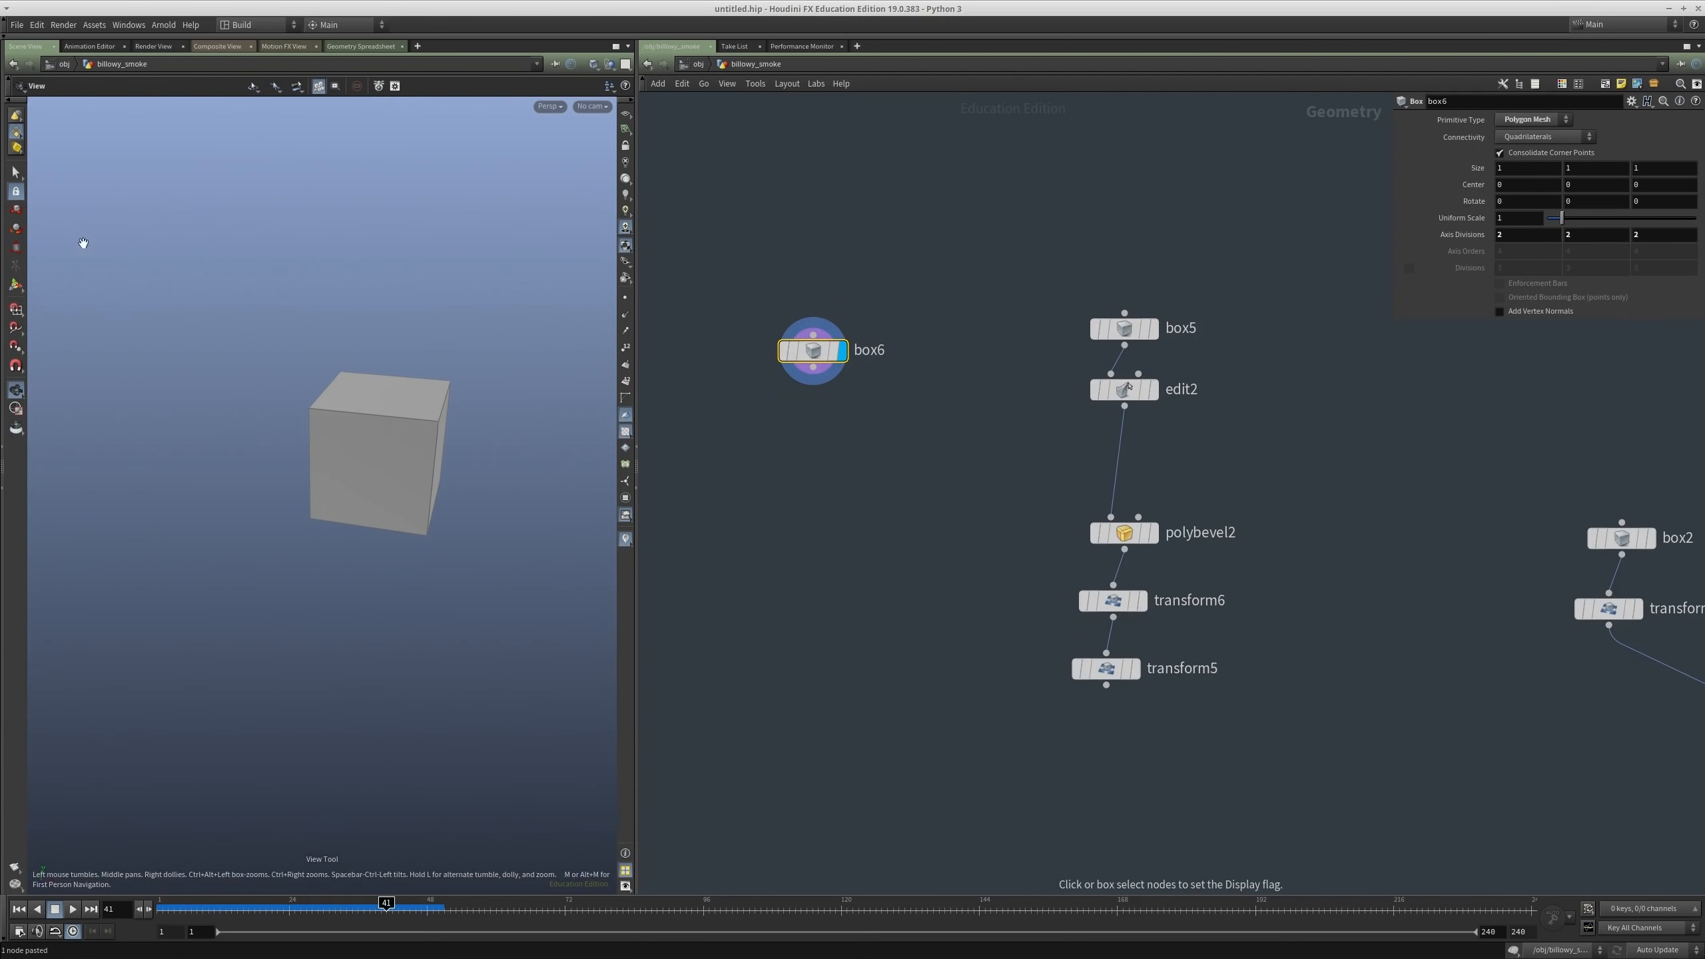
Step: Select the top face of box6 and raise it about 0.48 units with an Edit node
mouse_move(430, 436)
mouse_down()
mouse_move(525, 427)
mouse_move(392, 210)
mouse_move(364, 464)
mouse_move(426, 434)
mouse_up()
key(f)
right_drag(396, 417, 79, 254)
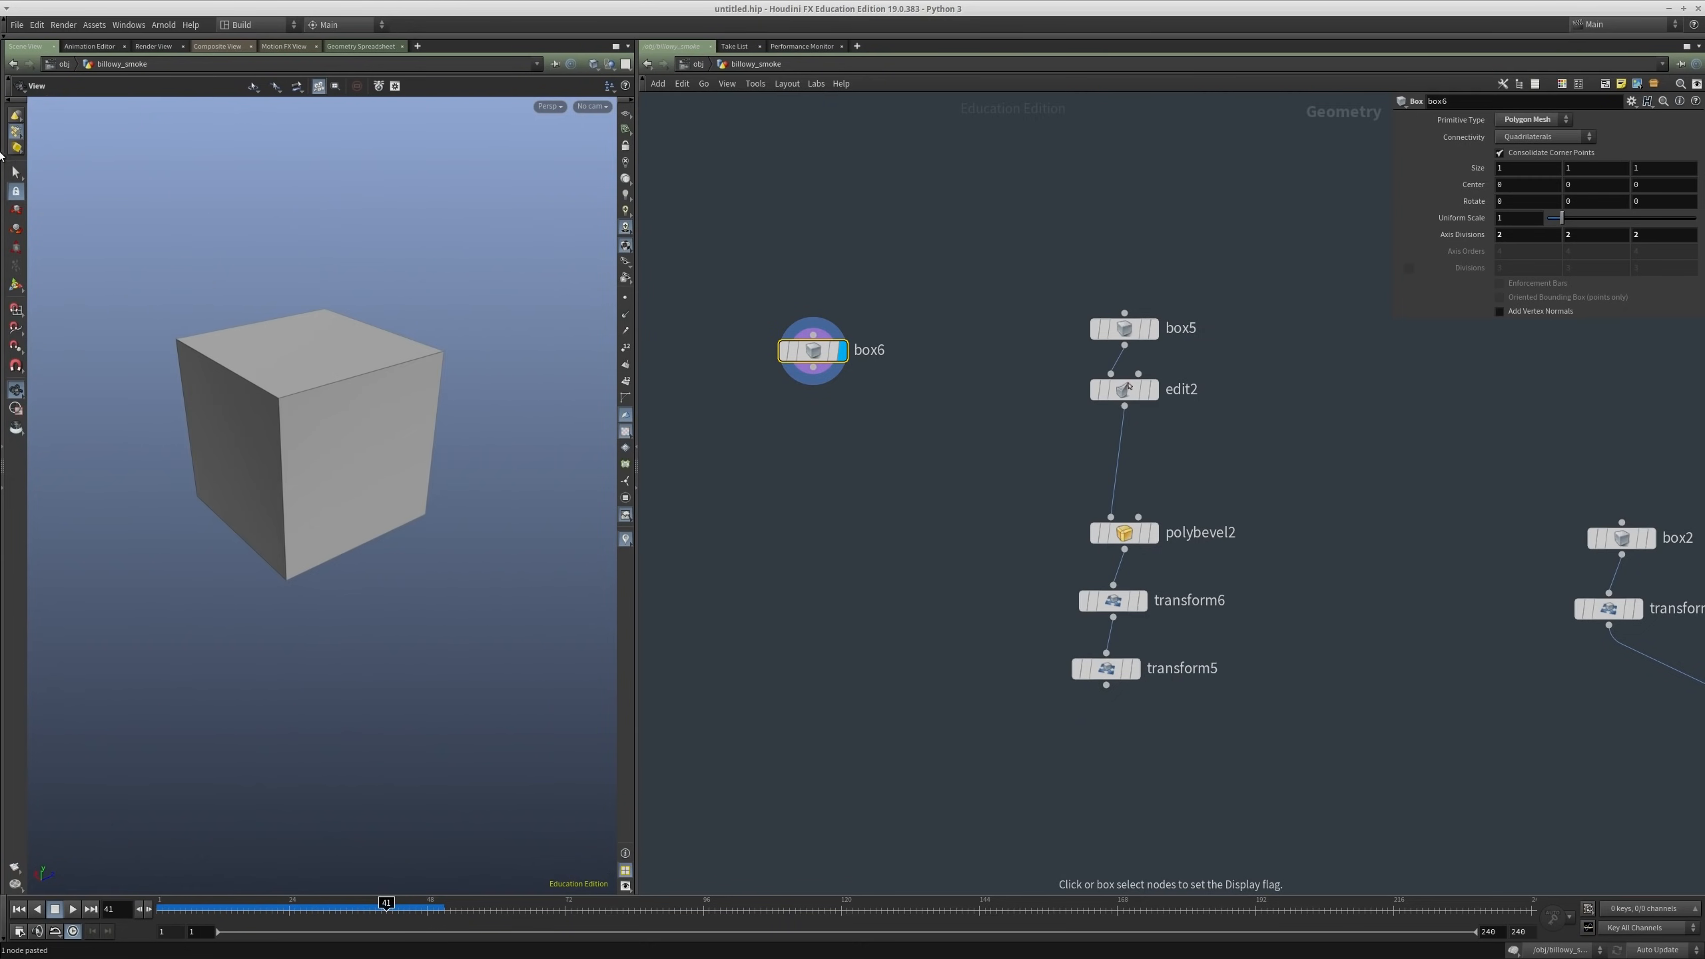
right_click(13, 173)
click(408, 268)
alt+drag(402, 290, 497, 255)
drag(504, 254, 126, 423)
key(t)
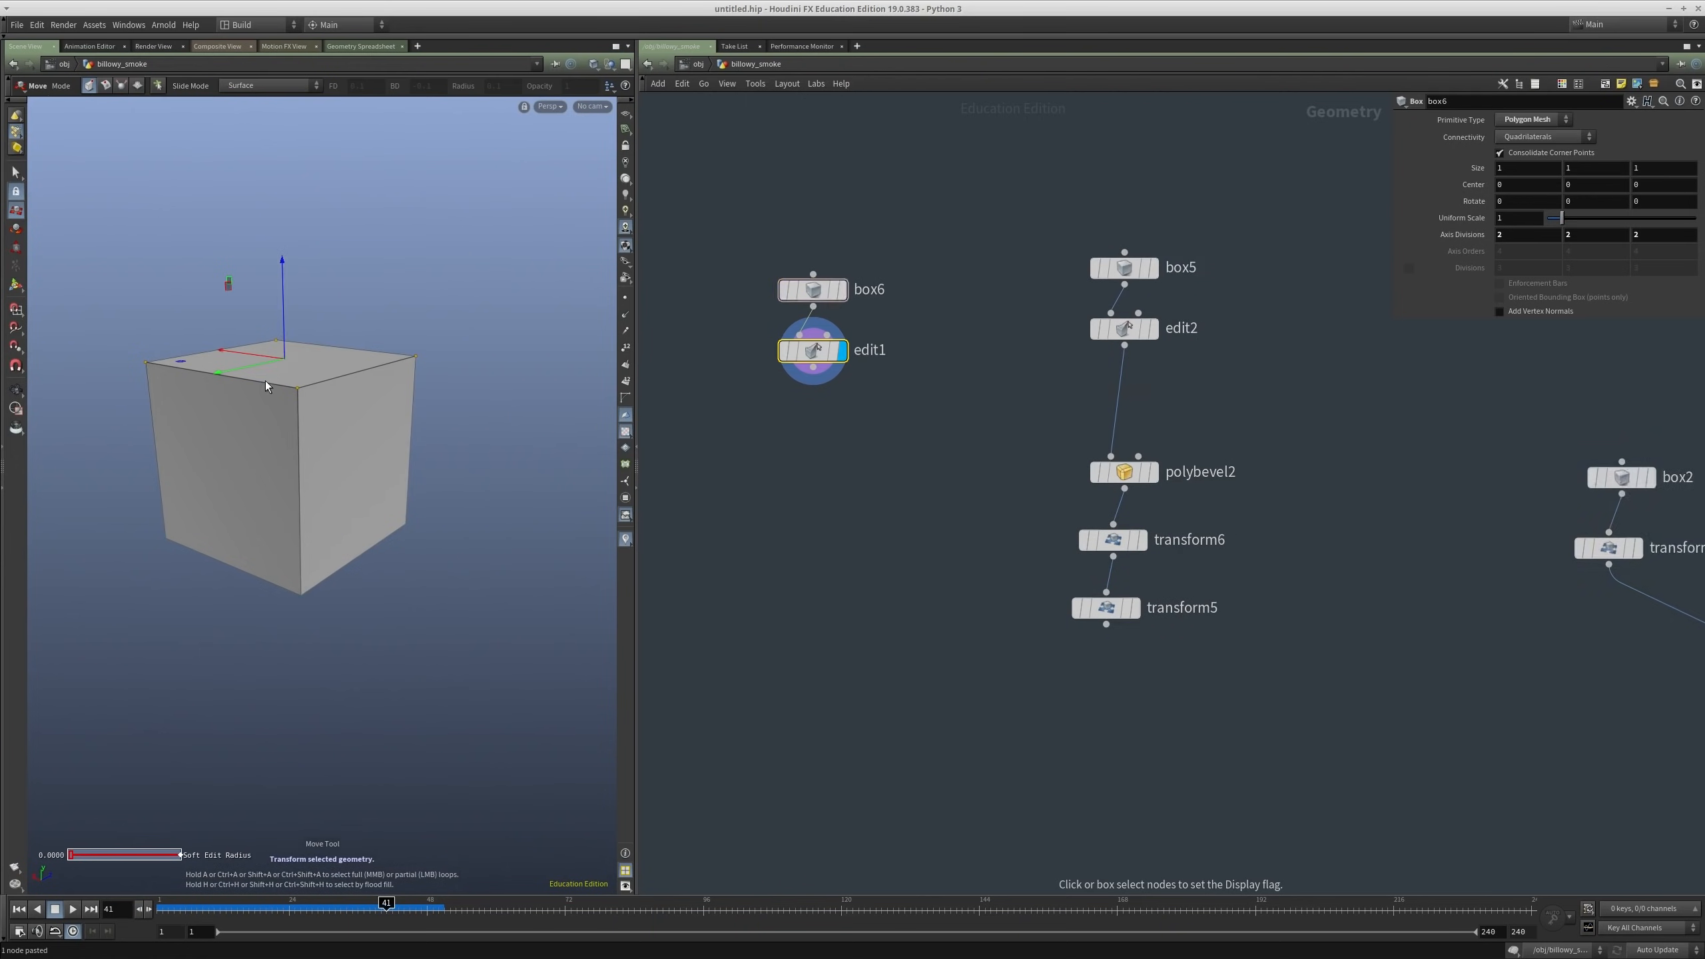
drag(288, 319, 285, 209)
Step: Scale the raised top face uniformly to about 0.07 so the box tapers into a pyramid-like spike
key(r)
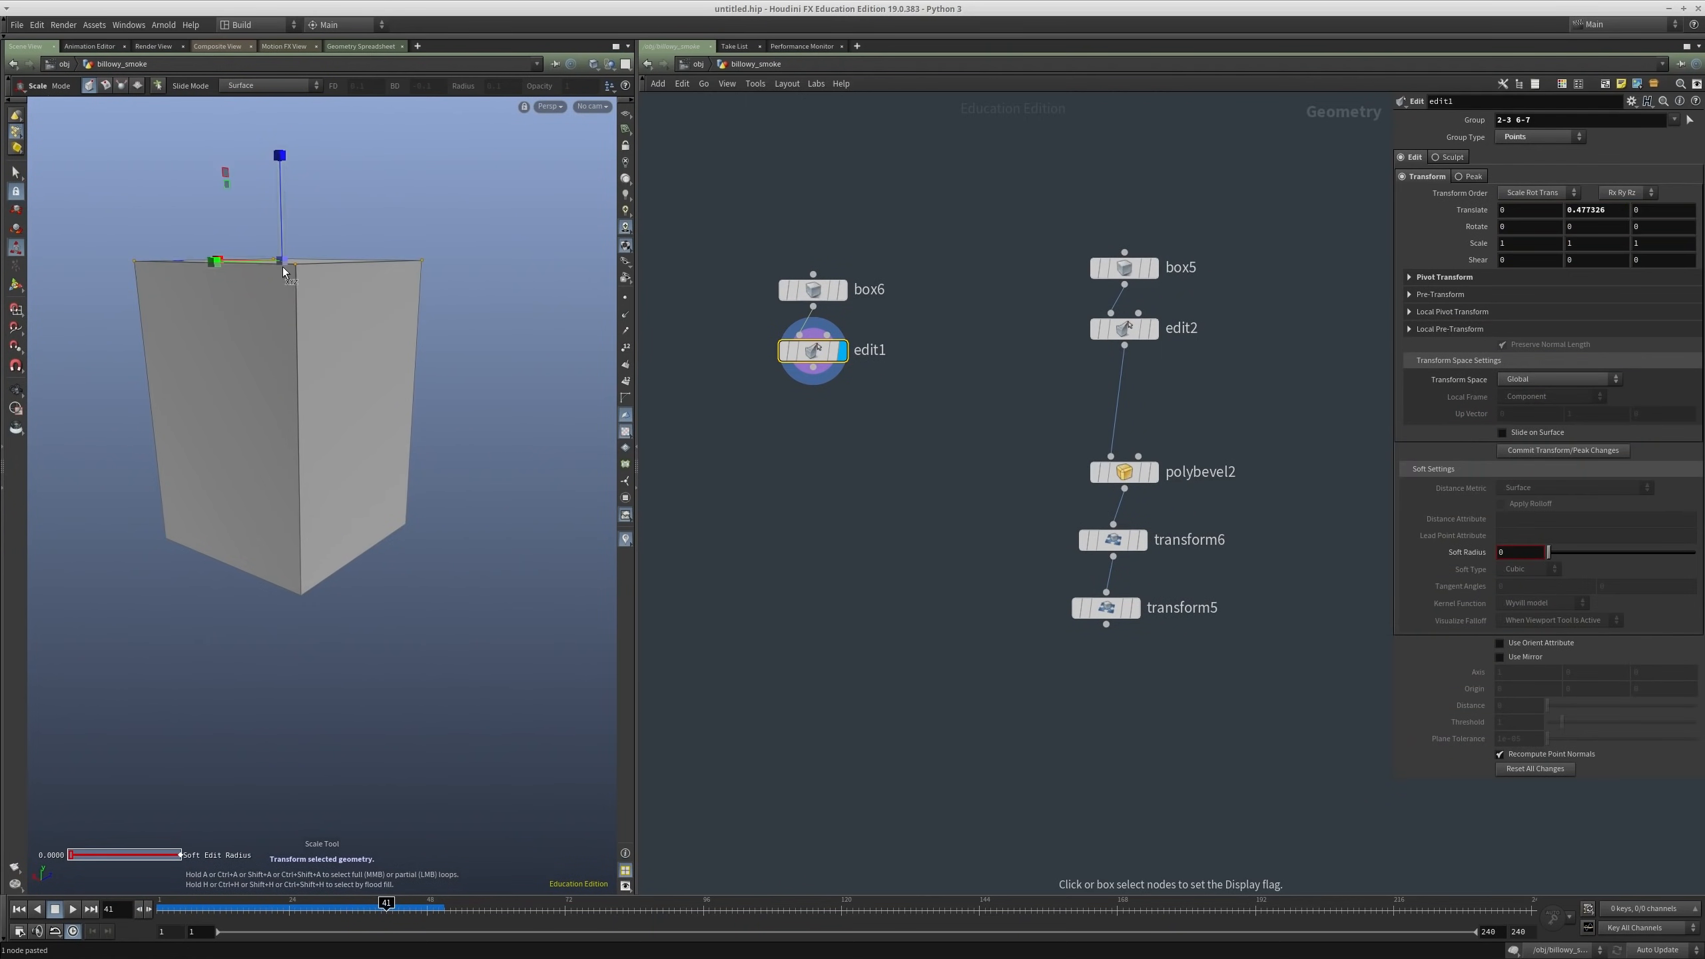
drag(282, 266, 192, 266)
alt+drag(225, 175, 243, 240)
key(t)
key(Tab)
key(Escape)
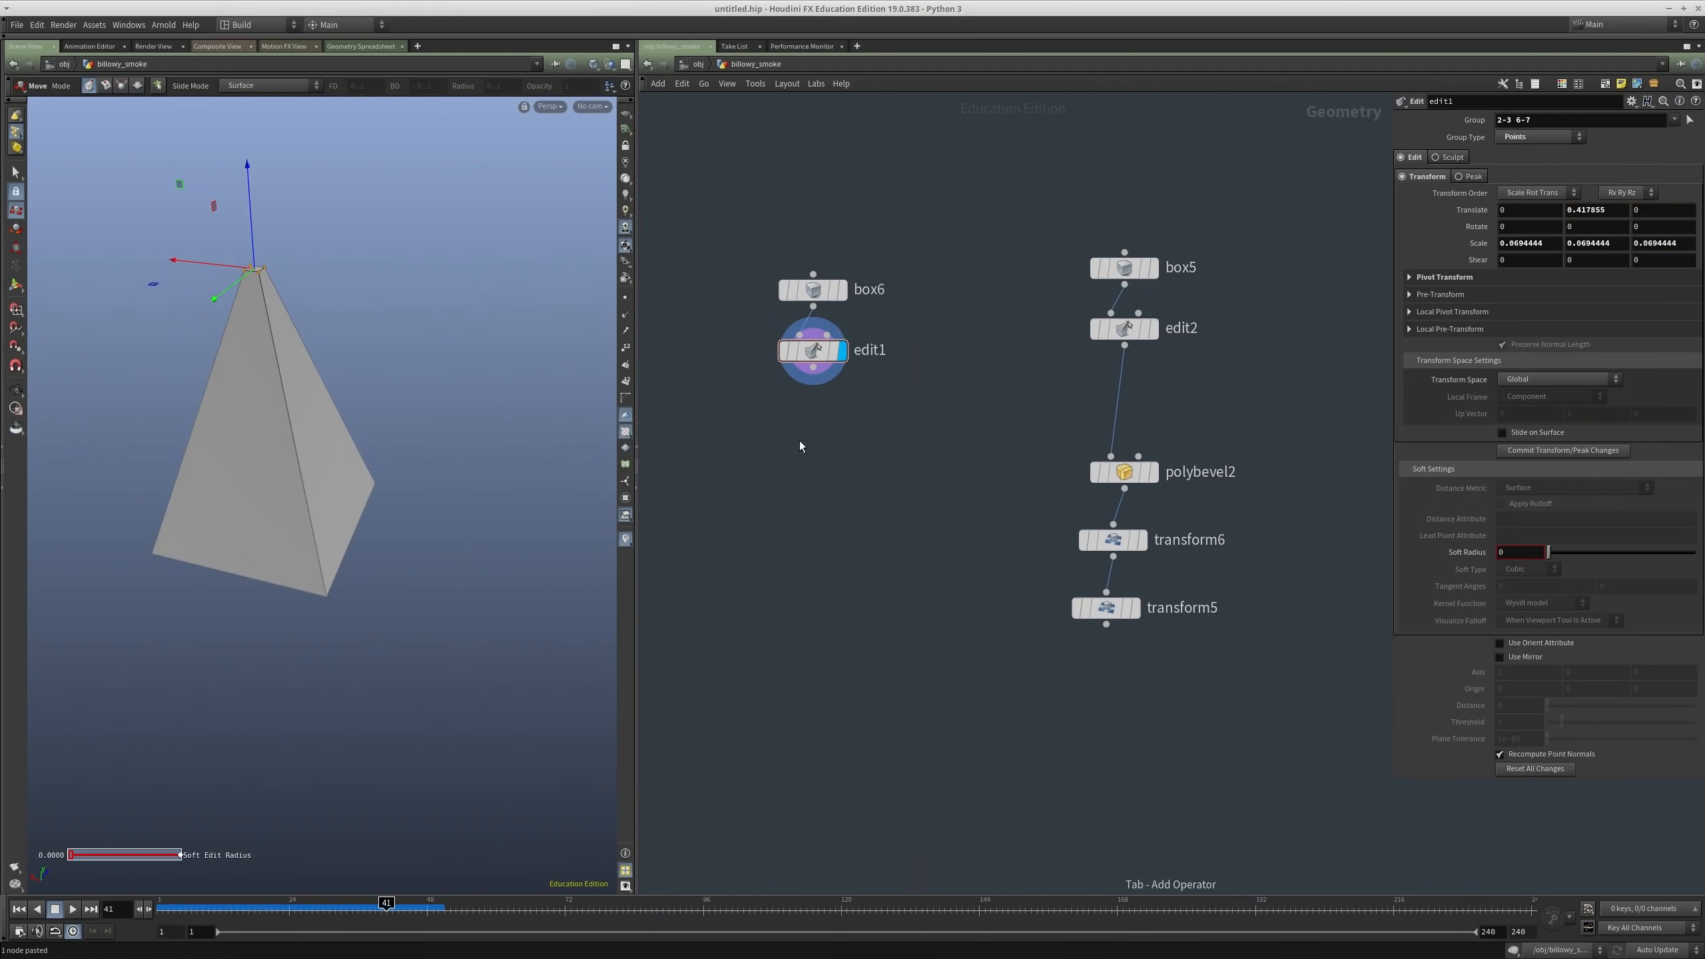
Step: Add a PolyBevel node below edit1, wire it to edit1 and display it
key(Tab)
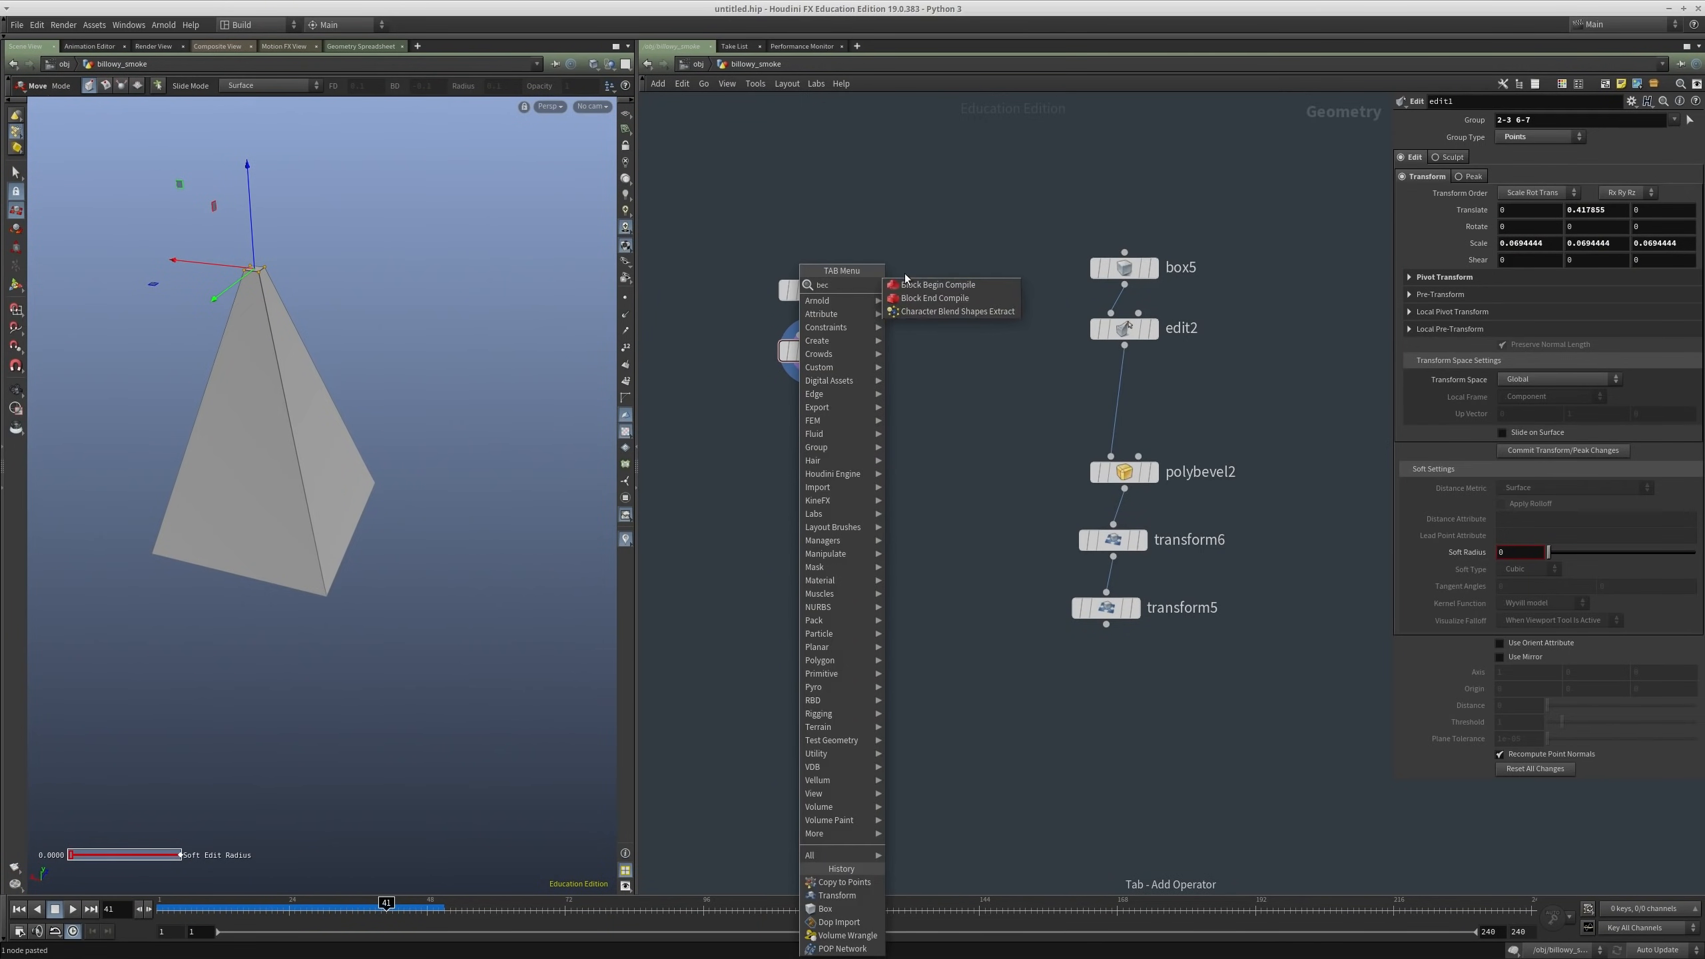
key(Escape)
key(Tab)
text(be)
click(1017, 292)
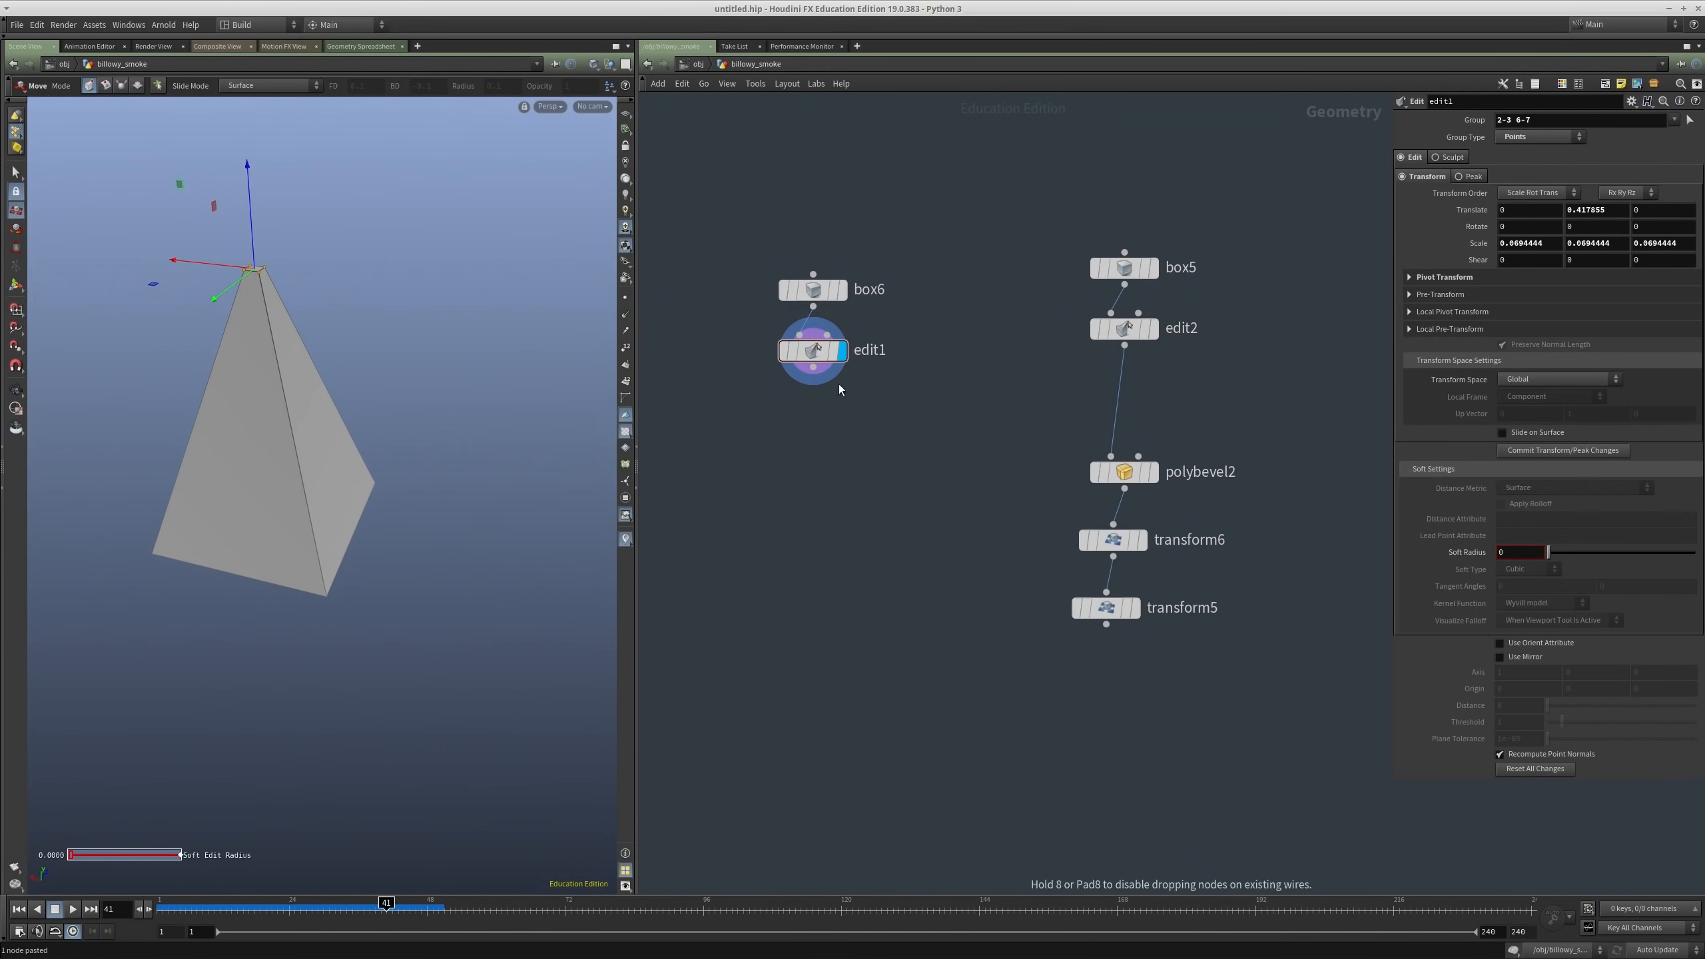
click(762, 497)
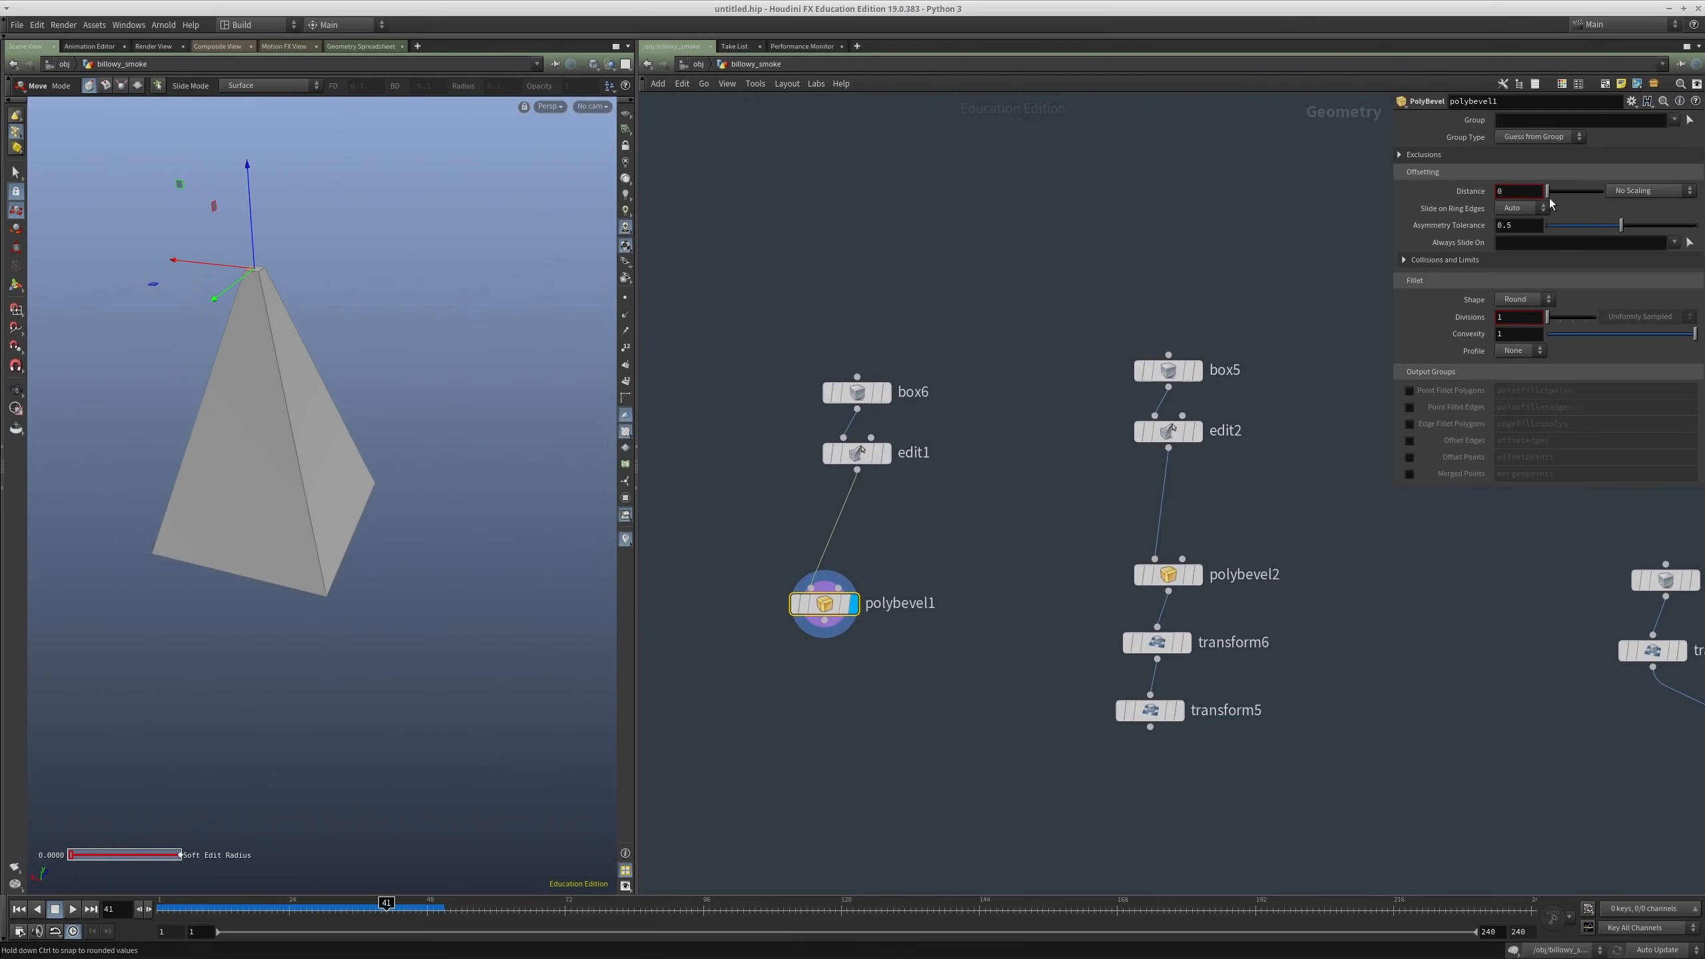
Step: Set polybevel1's distance to 0.01 and divisions to 3, and inspect the beveled tip
middle_drag(1508, 223, 1550, 225)
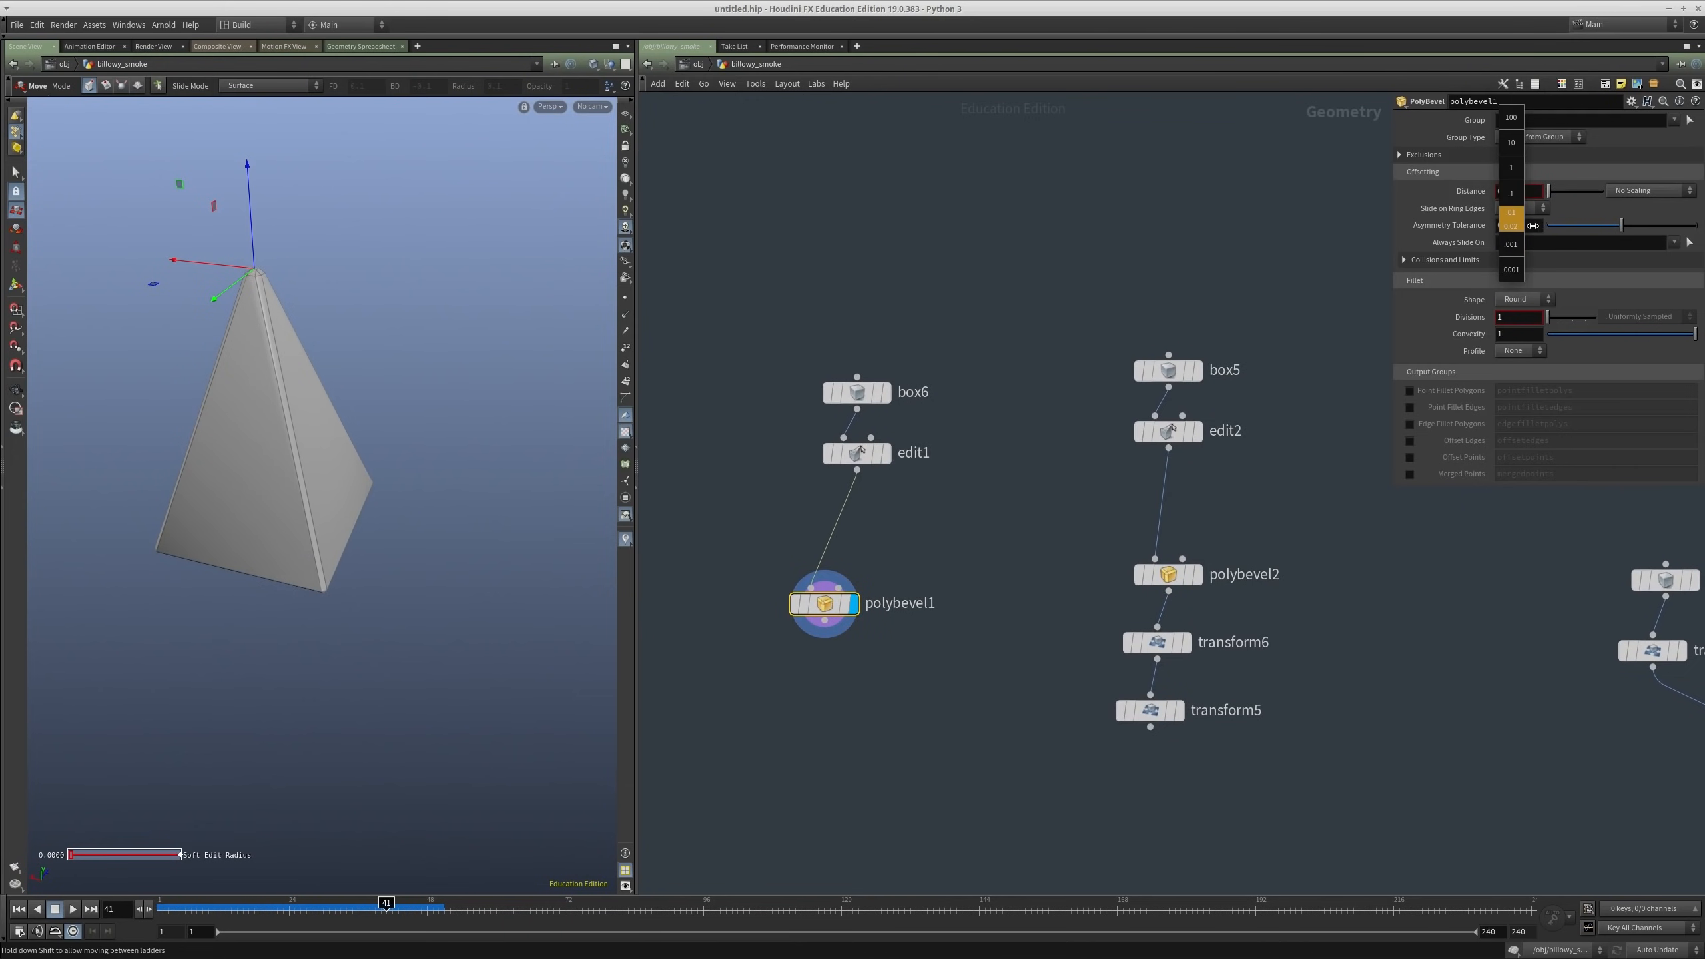
text(3)
key(Return)
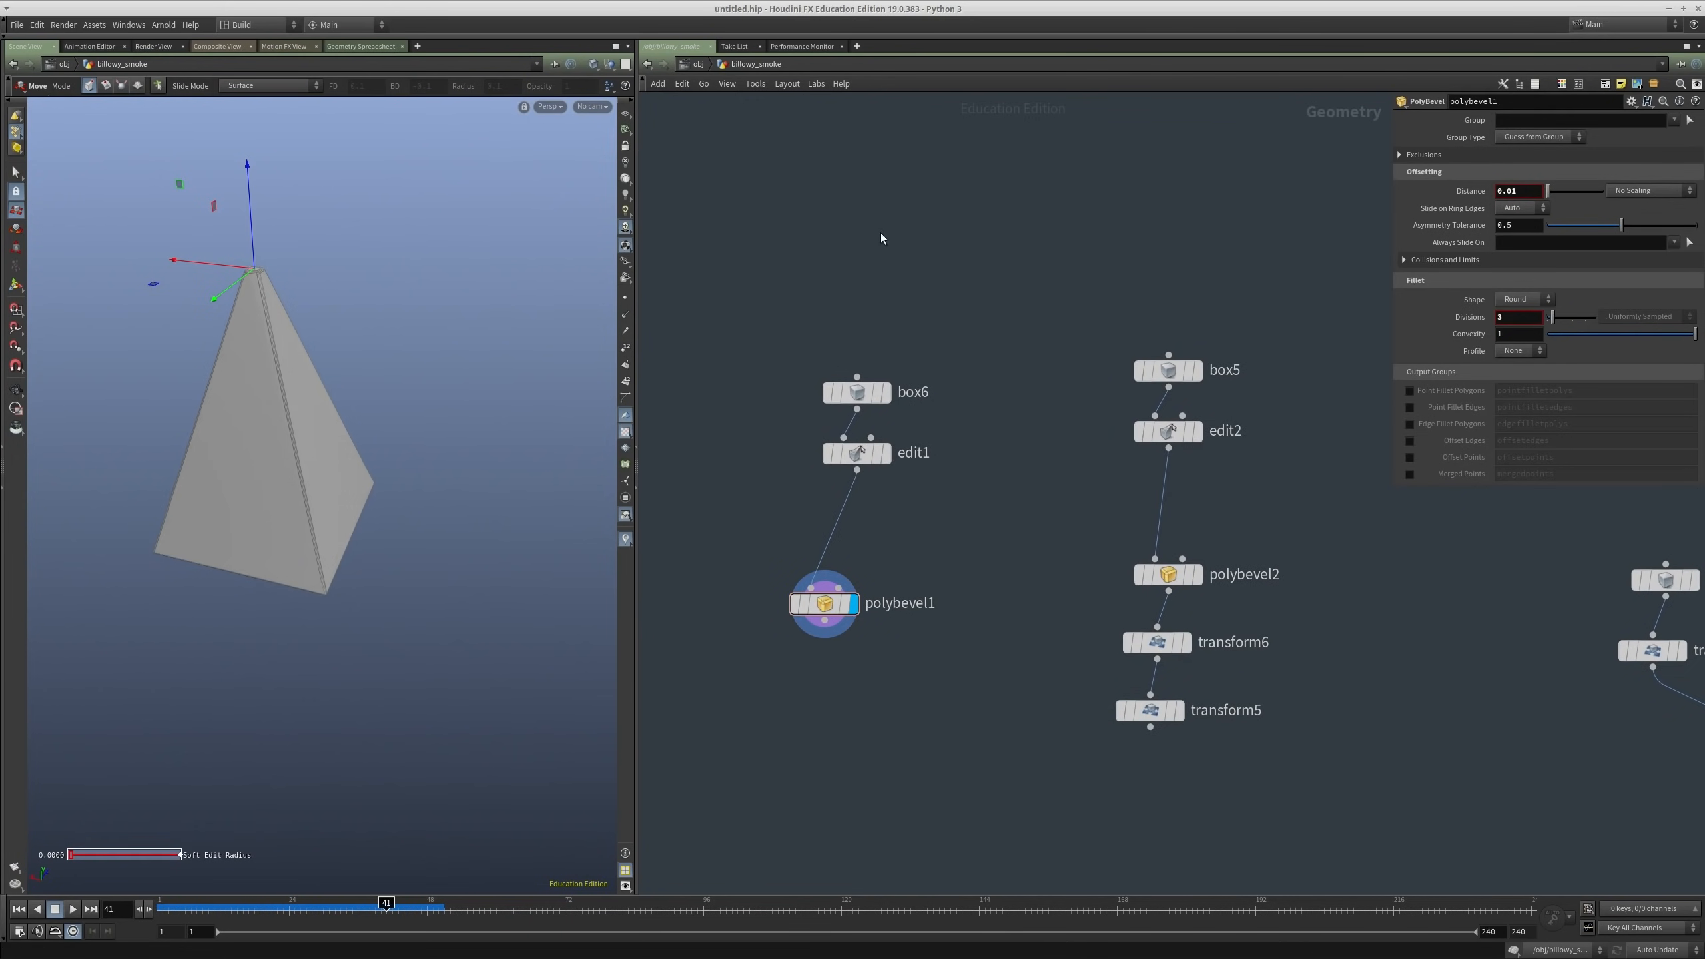
alt+right_drag(312, 289, 342, 472)
alt+drag(342, 472, 236, 418)
alt+right_drag(236, 418, 354, 362)
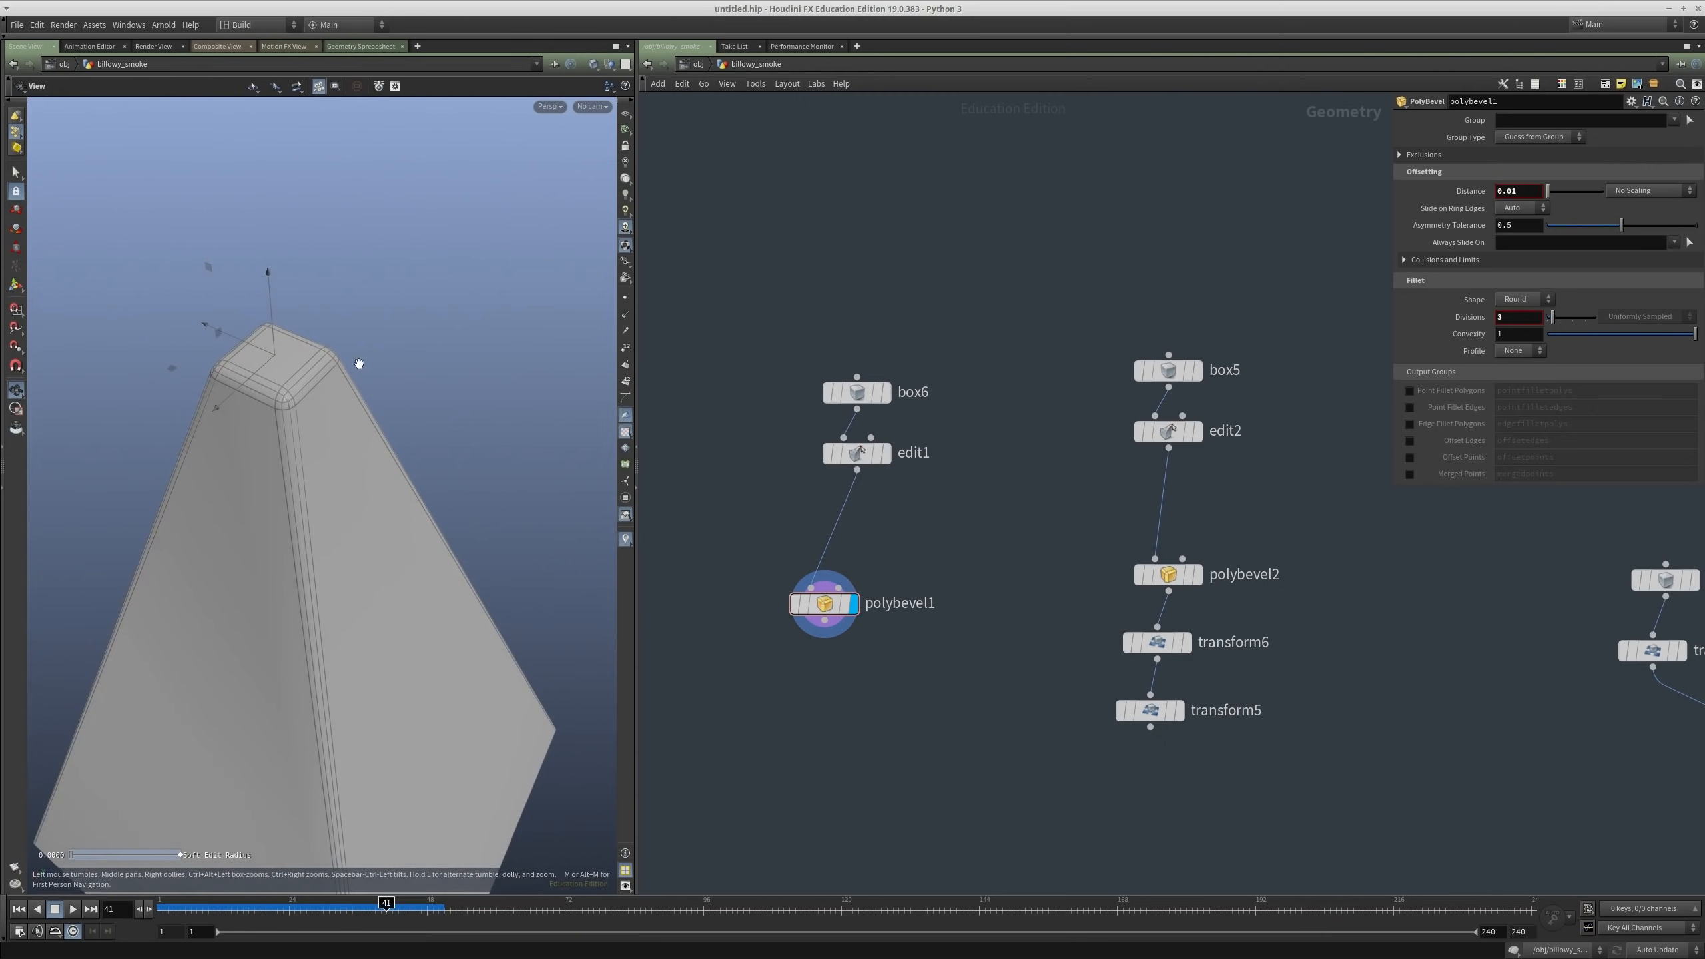
alt+drag(354, 362, 389, 410)
Step: Copy transform6 and transform5 to below polybevel1, feed the pasted pair from polybevel1, and display transform8
scroll(393, 406, down, 3)
scroll(1074, 593, down, 2)
scroll(1075, 593, down, 2)
middle_drag(1104, 653, 1025, 500)
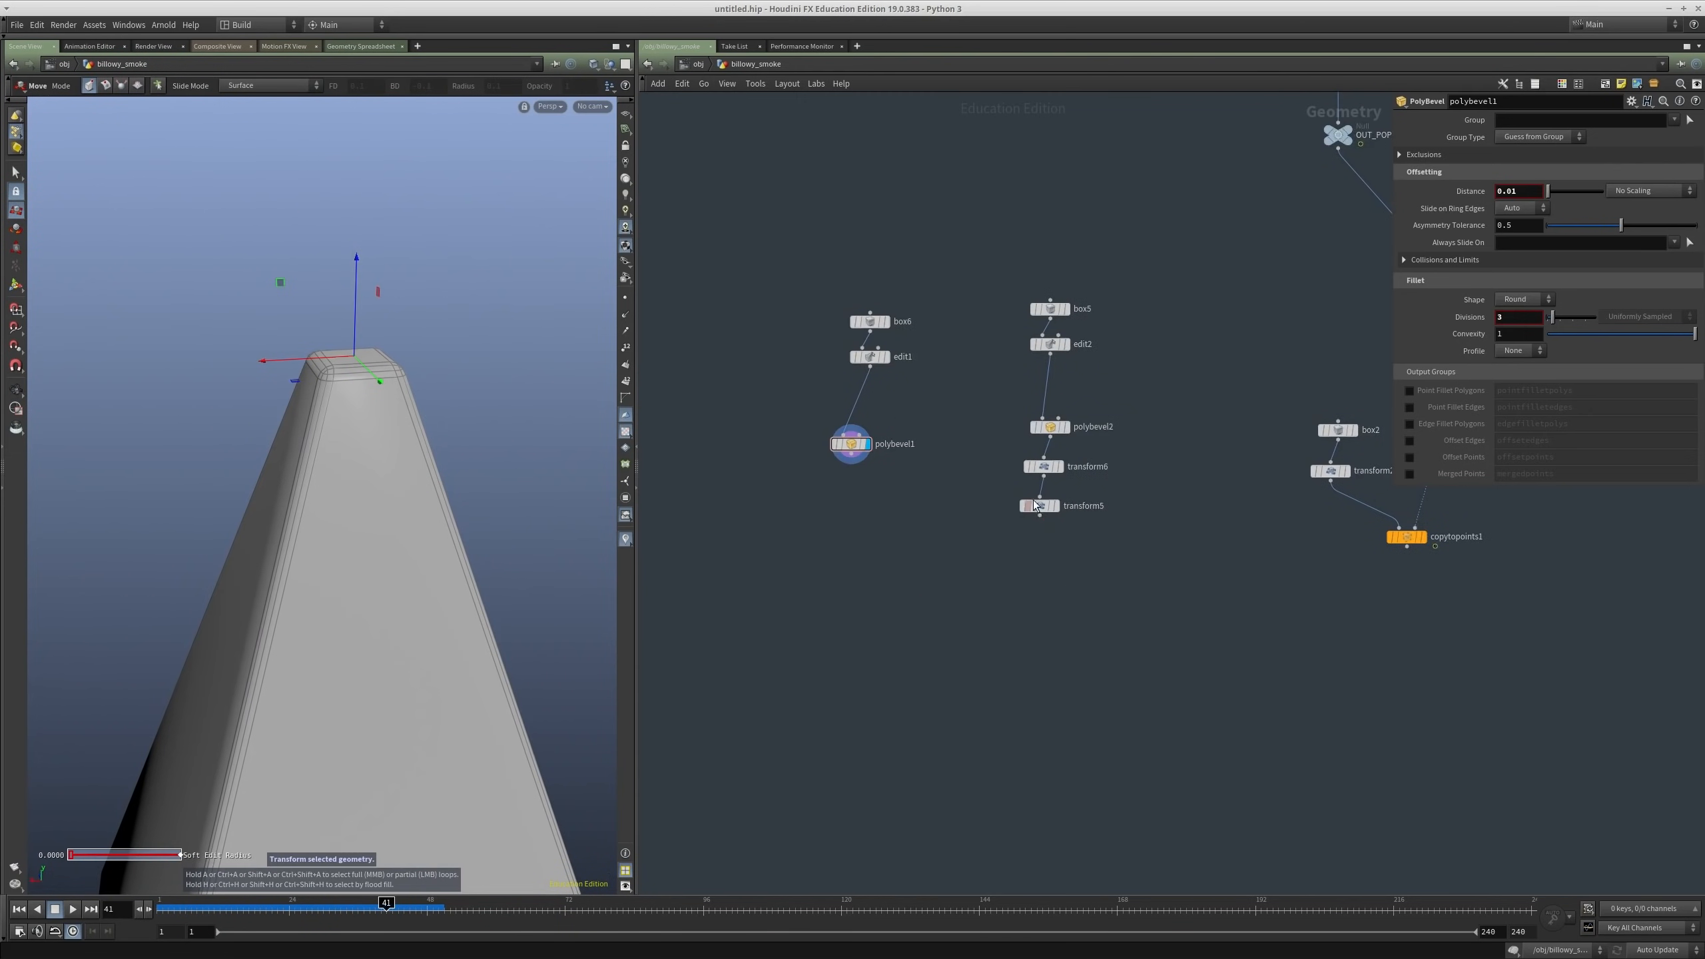
scroll(1078, 562, up, 2)
drag(960, 421, 961, 421)
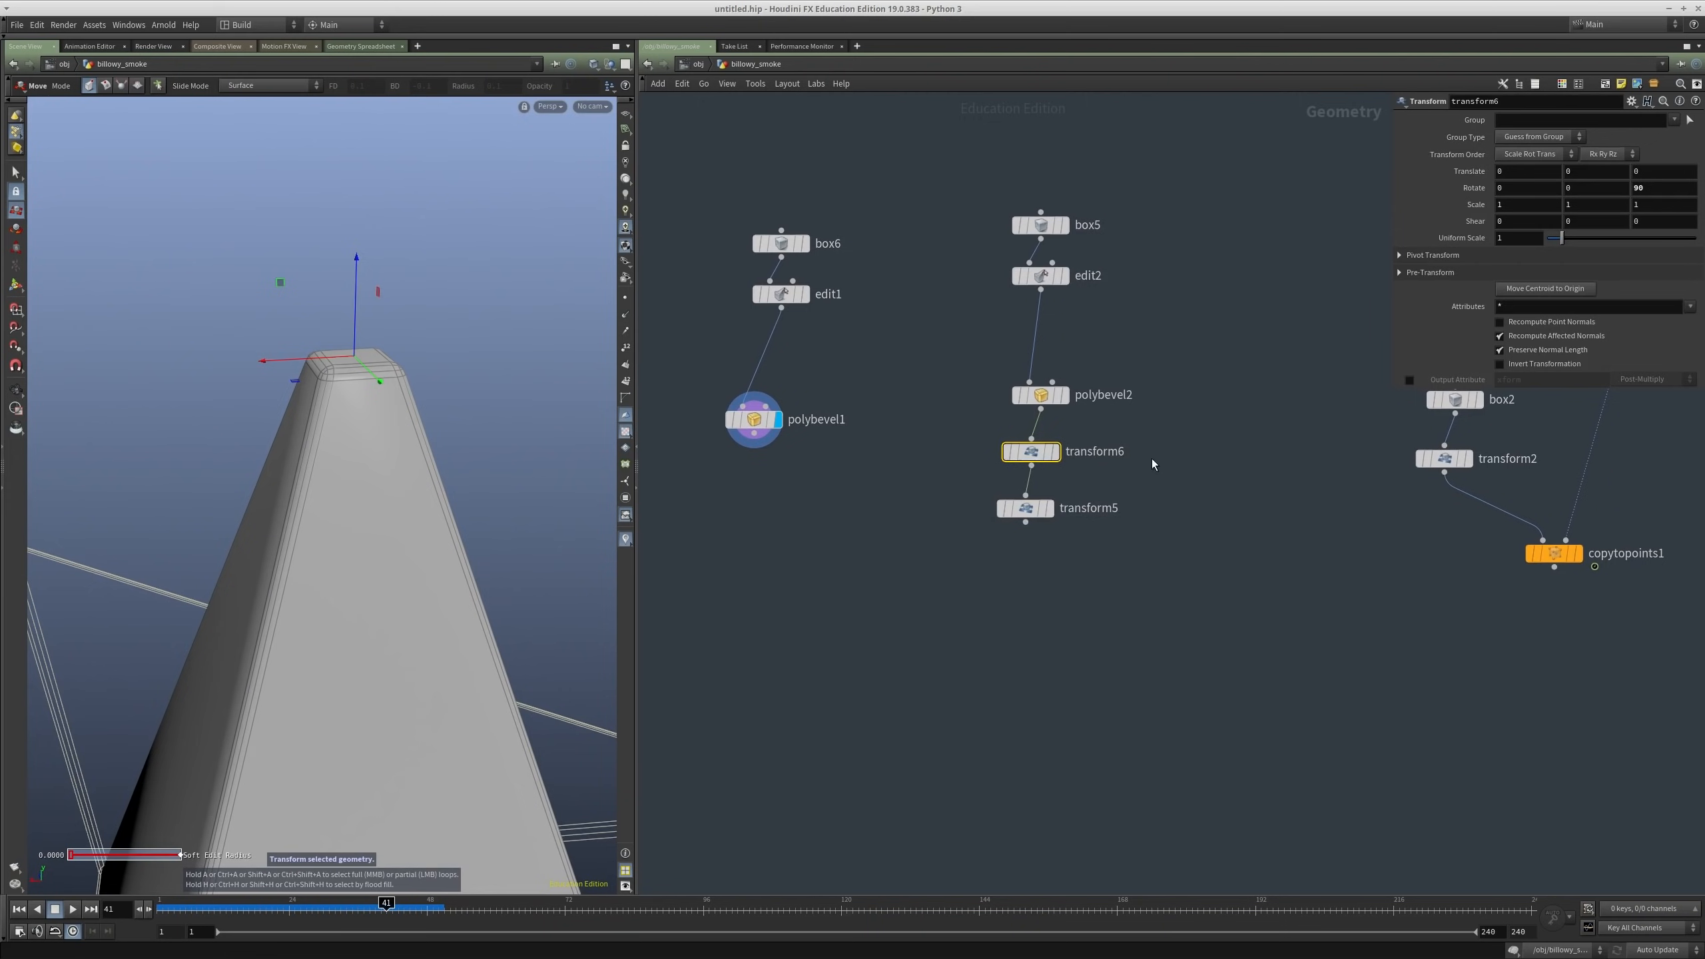
drag(1170, 522, 947, 456)
key(ctrl+c)
key(ctrl+v)
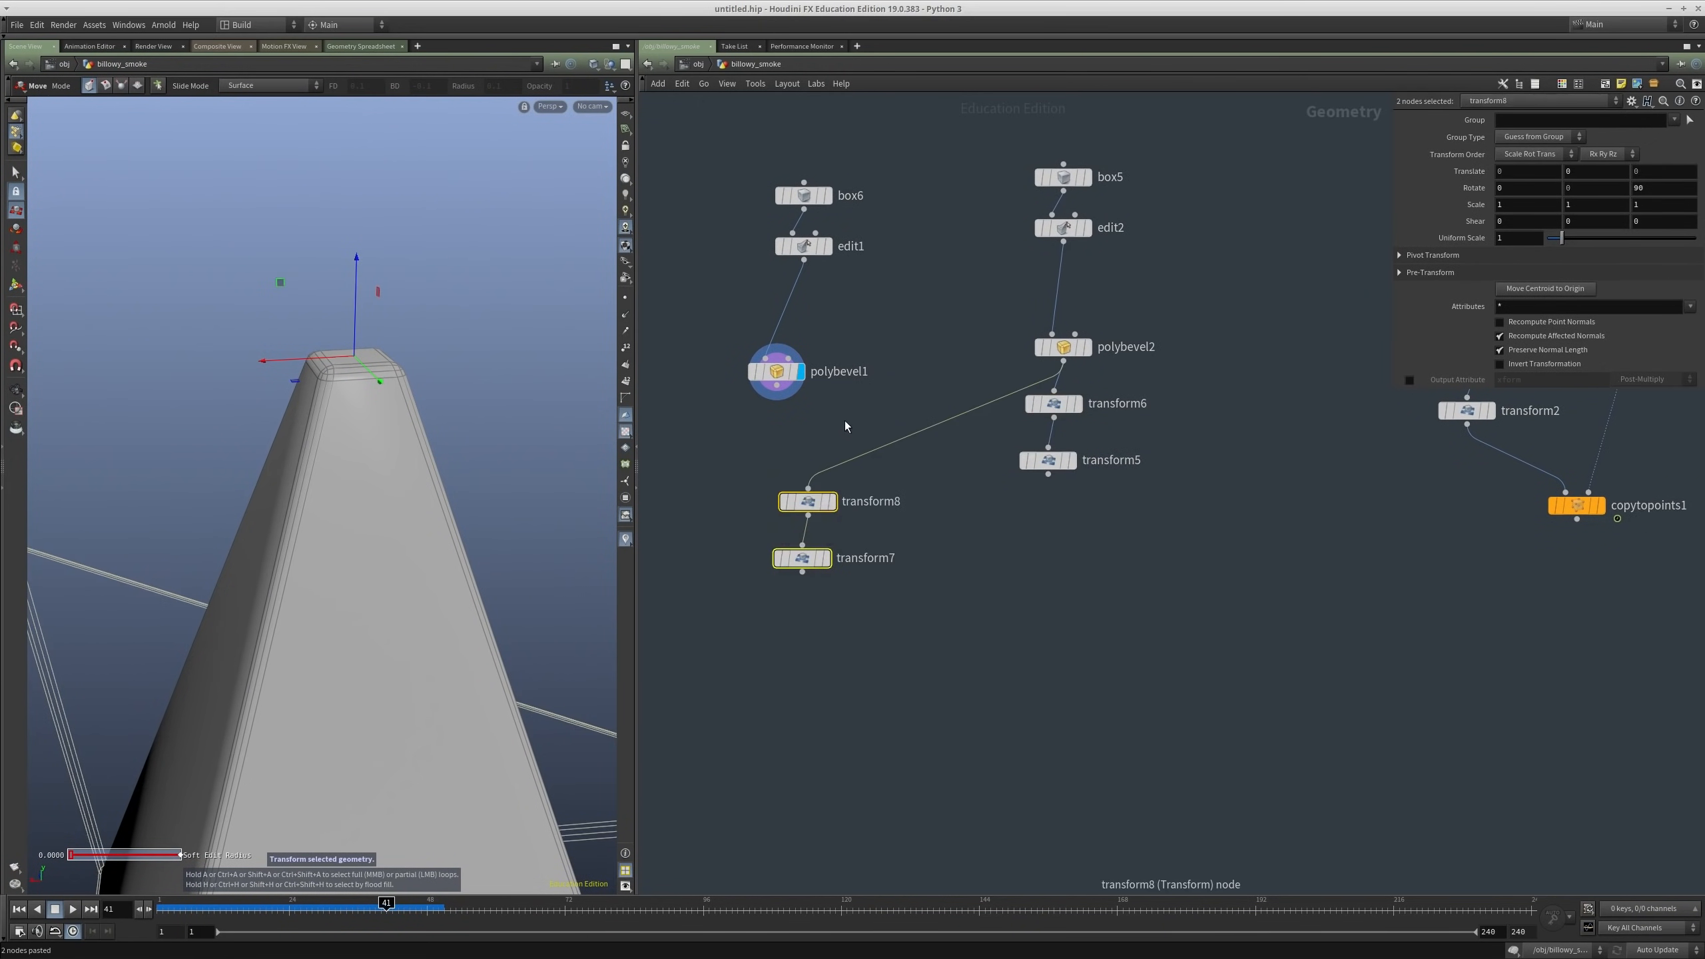
click(809, 492)
click(830, 501)
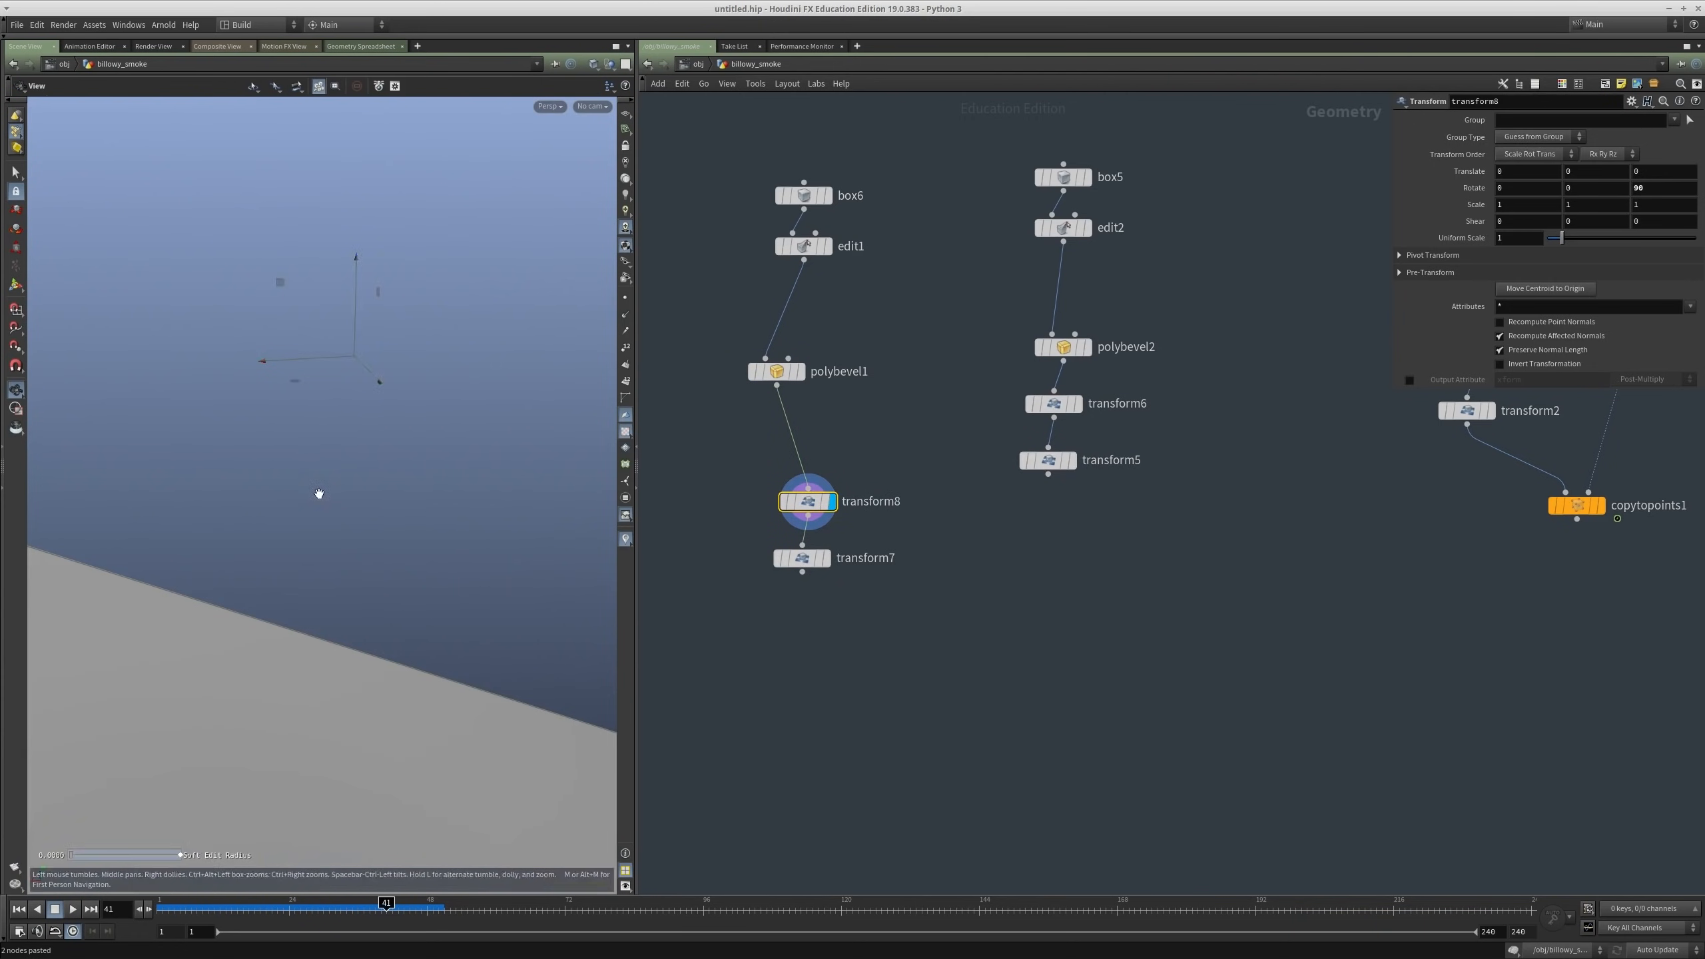
Step: Frame the rotated spike, display transform7, and turn on the viewport's reference grid
key(space+f)
drag(316, 495, 221, 531)
right_drag(222, 530, 171, 509)
drag(171, 509, 371, 621)
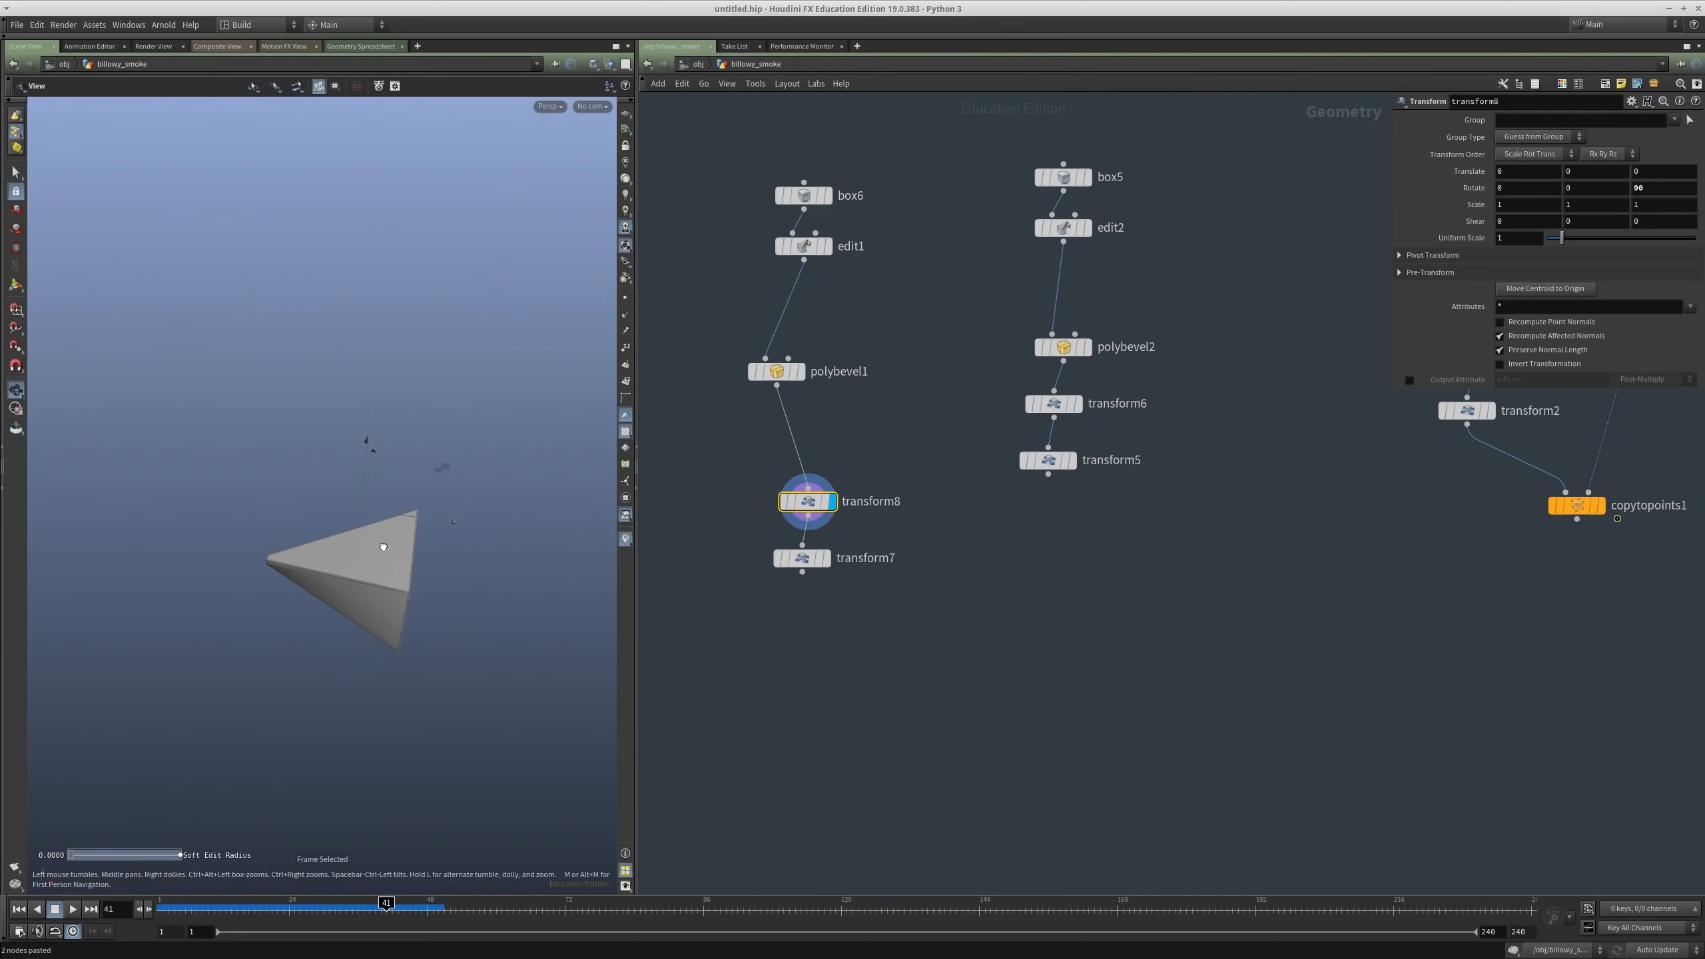
key(t)
drag(376, 534, 877, 643)
click(794, 570)
key(Escape)
drag(356, 494, 361, 562)
key(t)
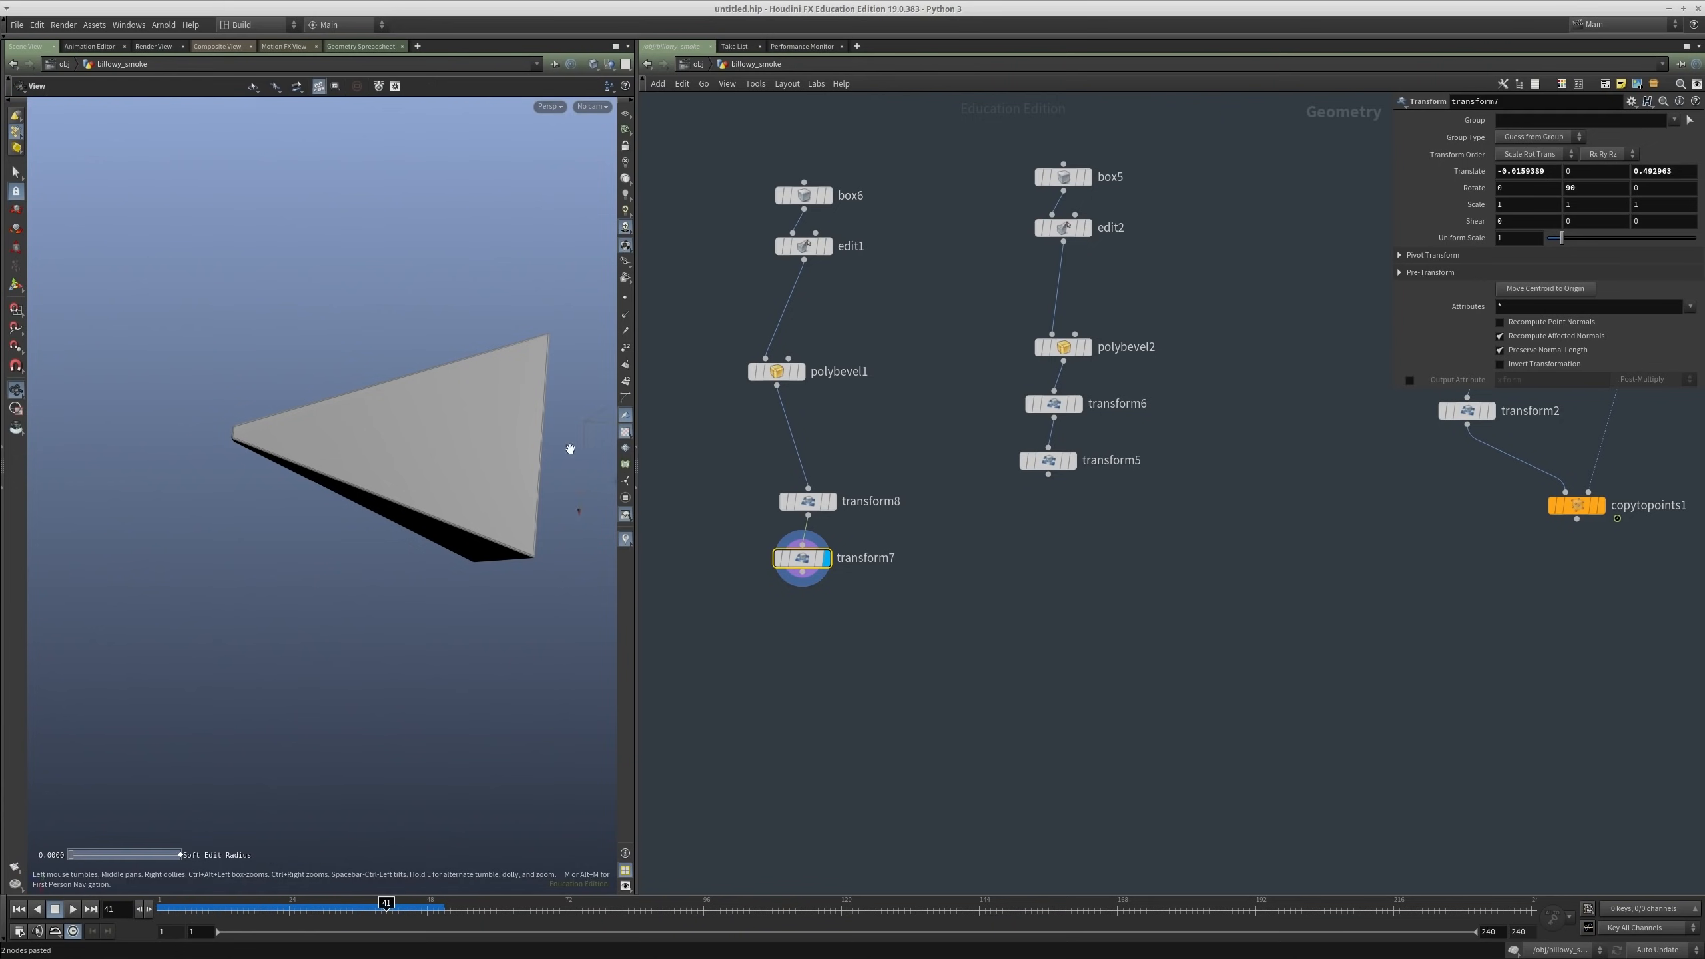
alt+middle_drag(567, 450, 382, 455)
click(625, 113)
alt+drag(430, 470, 345, 396)
Step: Connect transform7 to copytopoints1's first input in place of transform2, and display copytopoints1
scroll(1137, 624, down, 3)
middle_drag(1468, 486, 1247, 487)
scroll(1246, 486, up, 4)
scroll(1247, 487, down, 2)
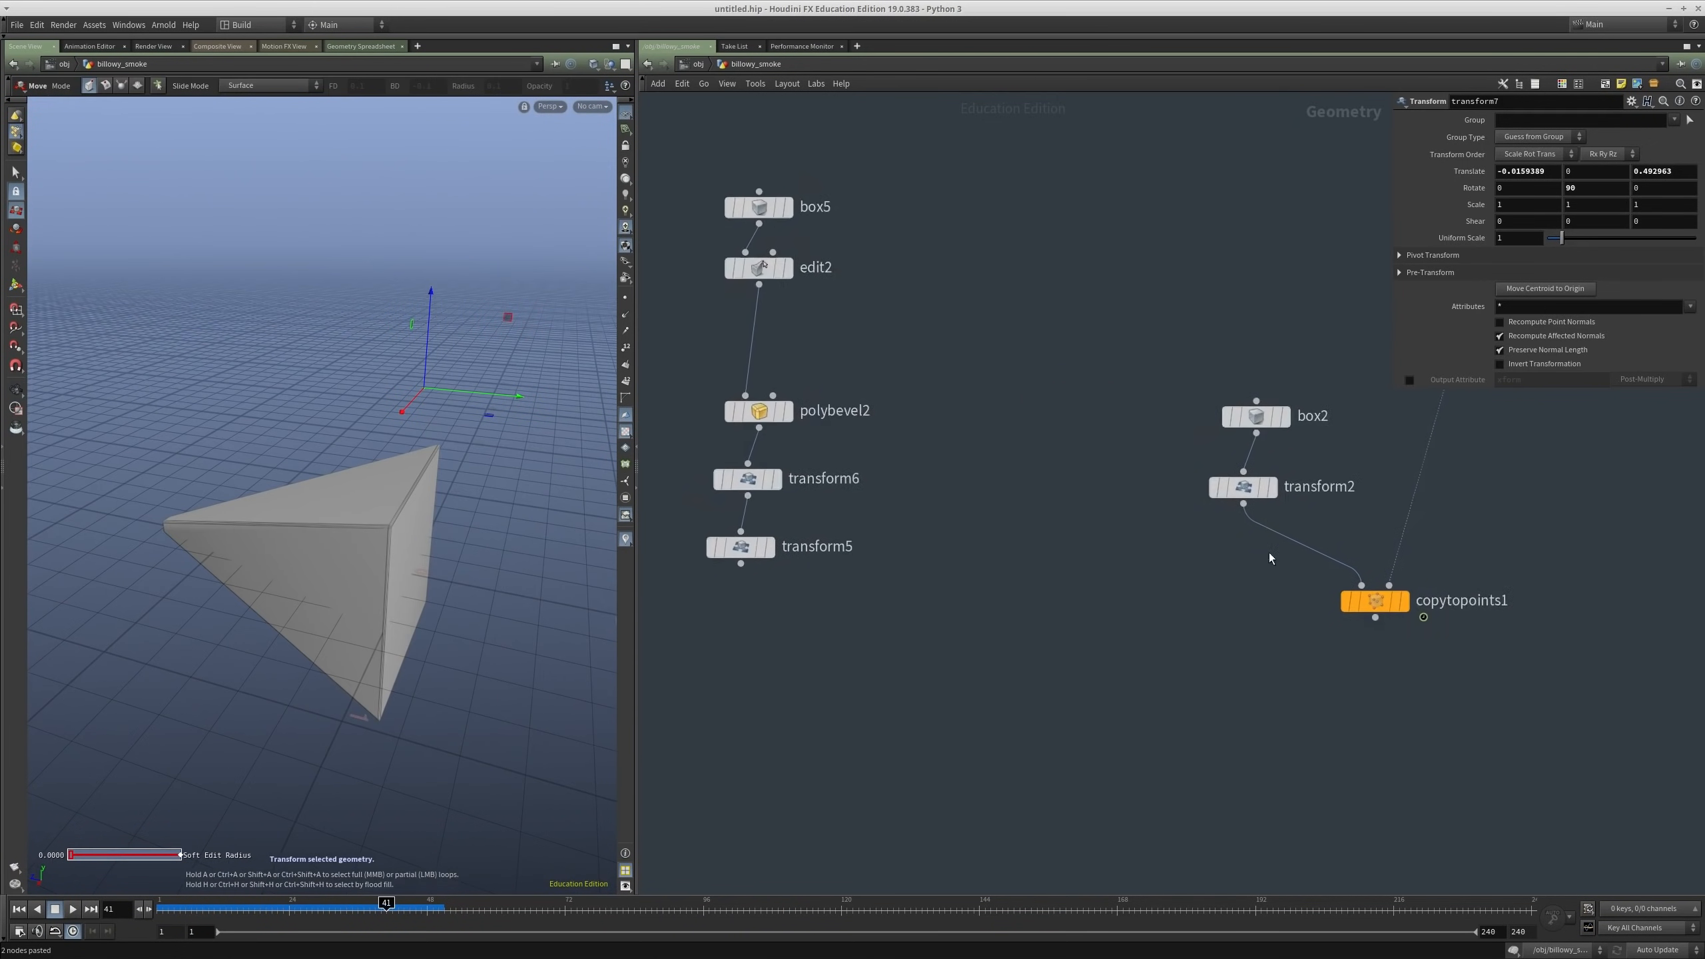
drag(1279, 509, 720, 628)
middle_drag(1251, 645, 1040, 642)
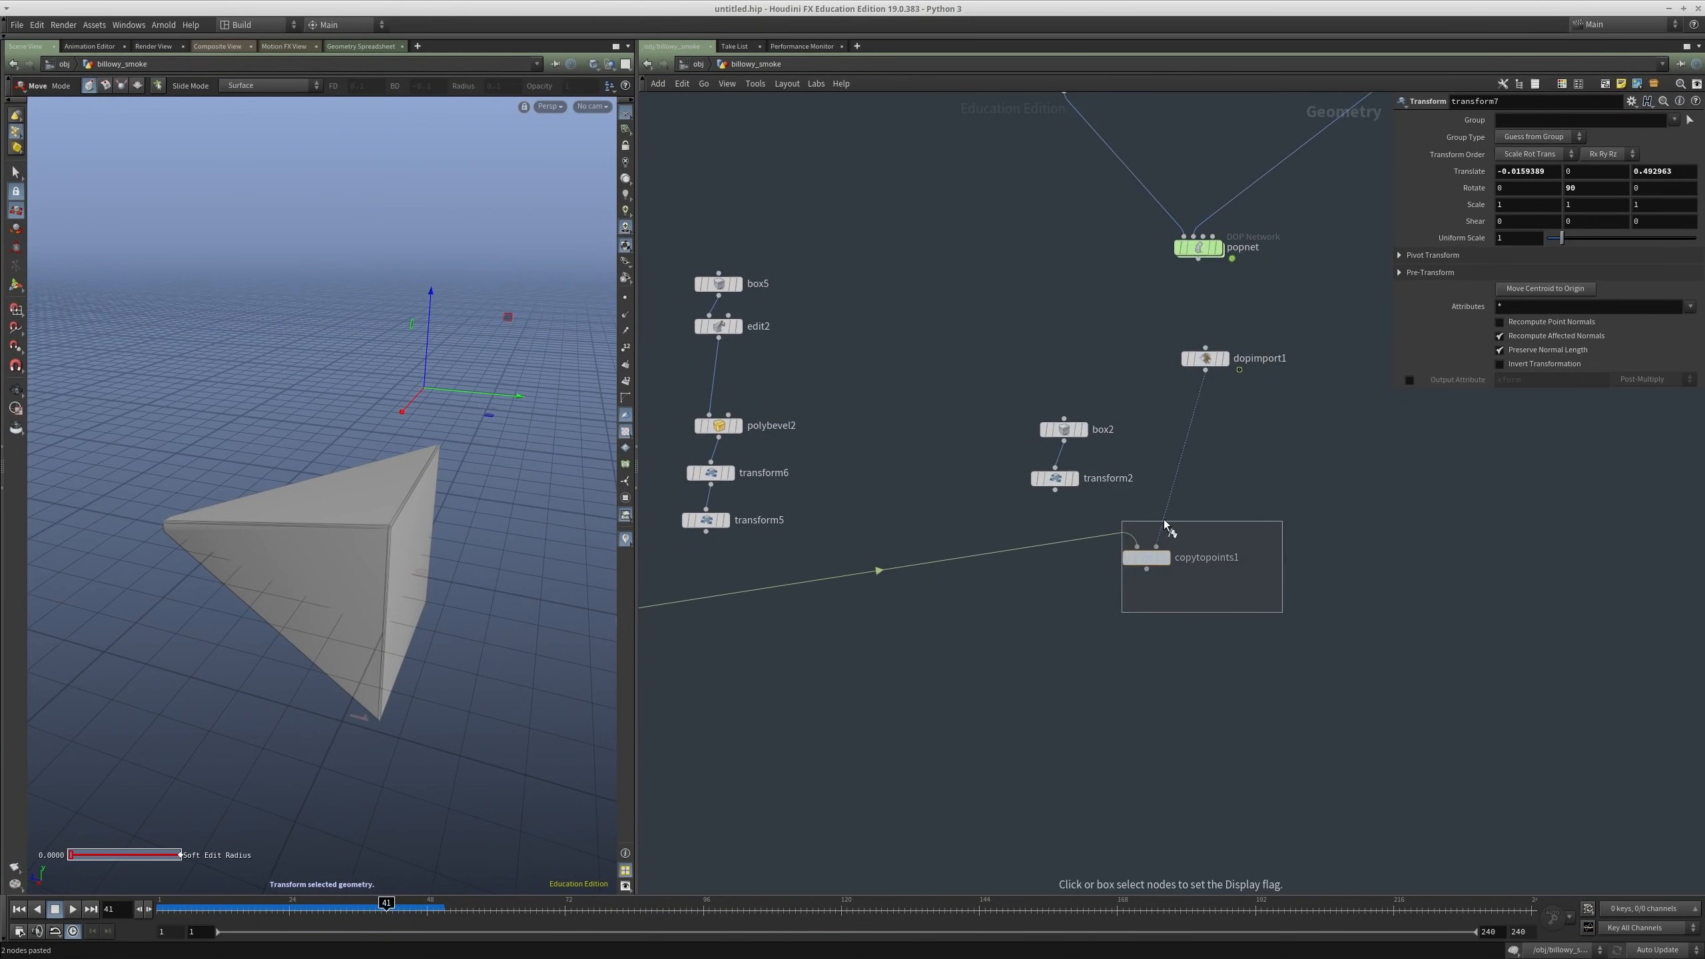
drag(1088, 512, 1319, 638)
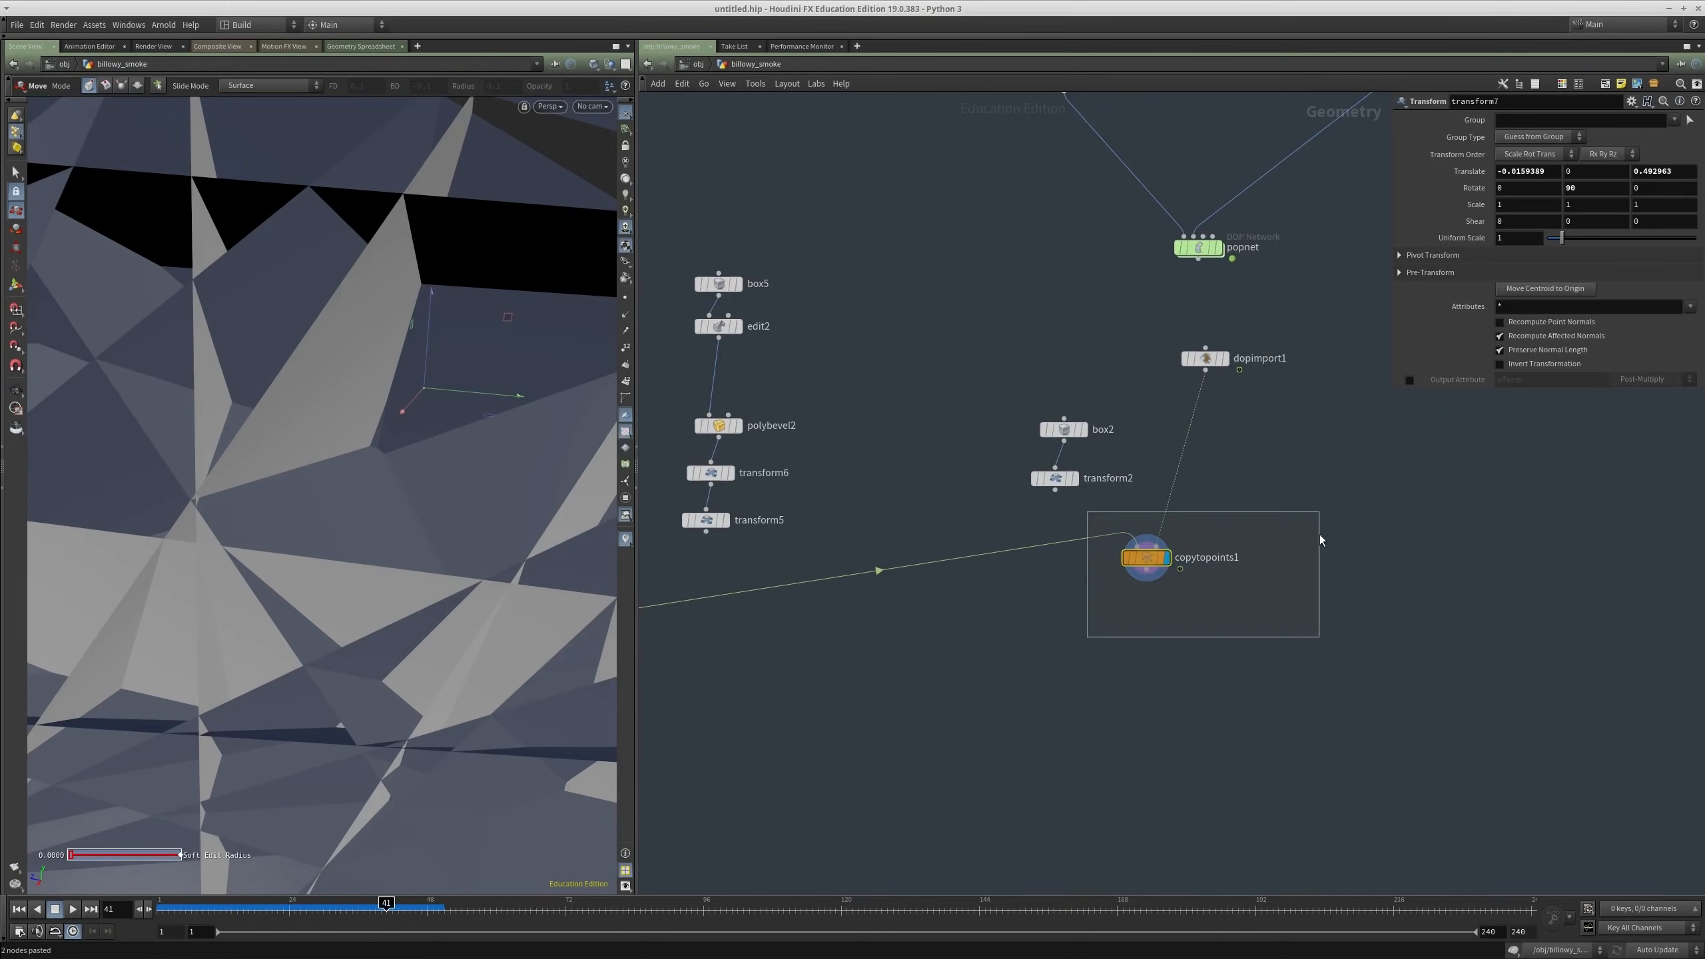
drag(1299, 500, 1020, 638)
Step: Frame the copied spikes in the viewport and scrub the timeline to frame 11
key(space+f)
drag(214, 485, 244, 894)
key(t)
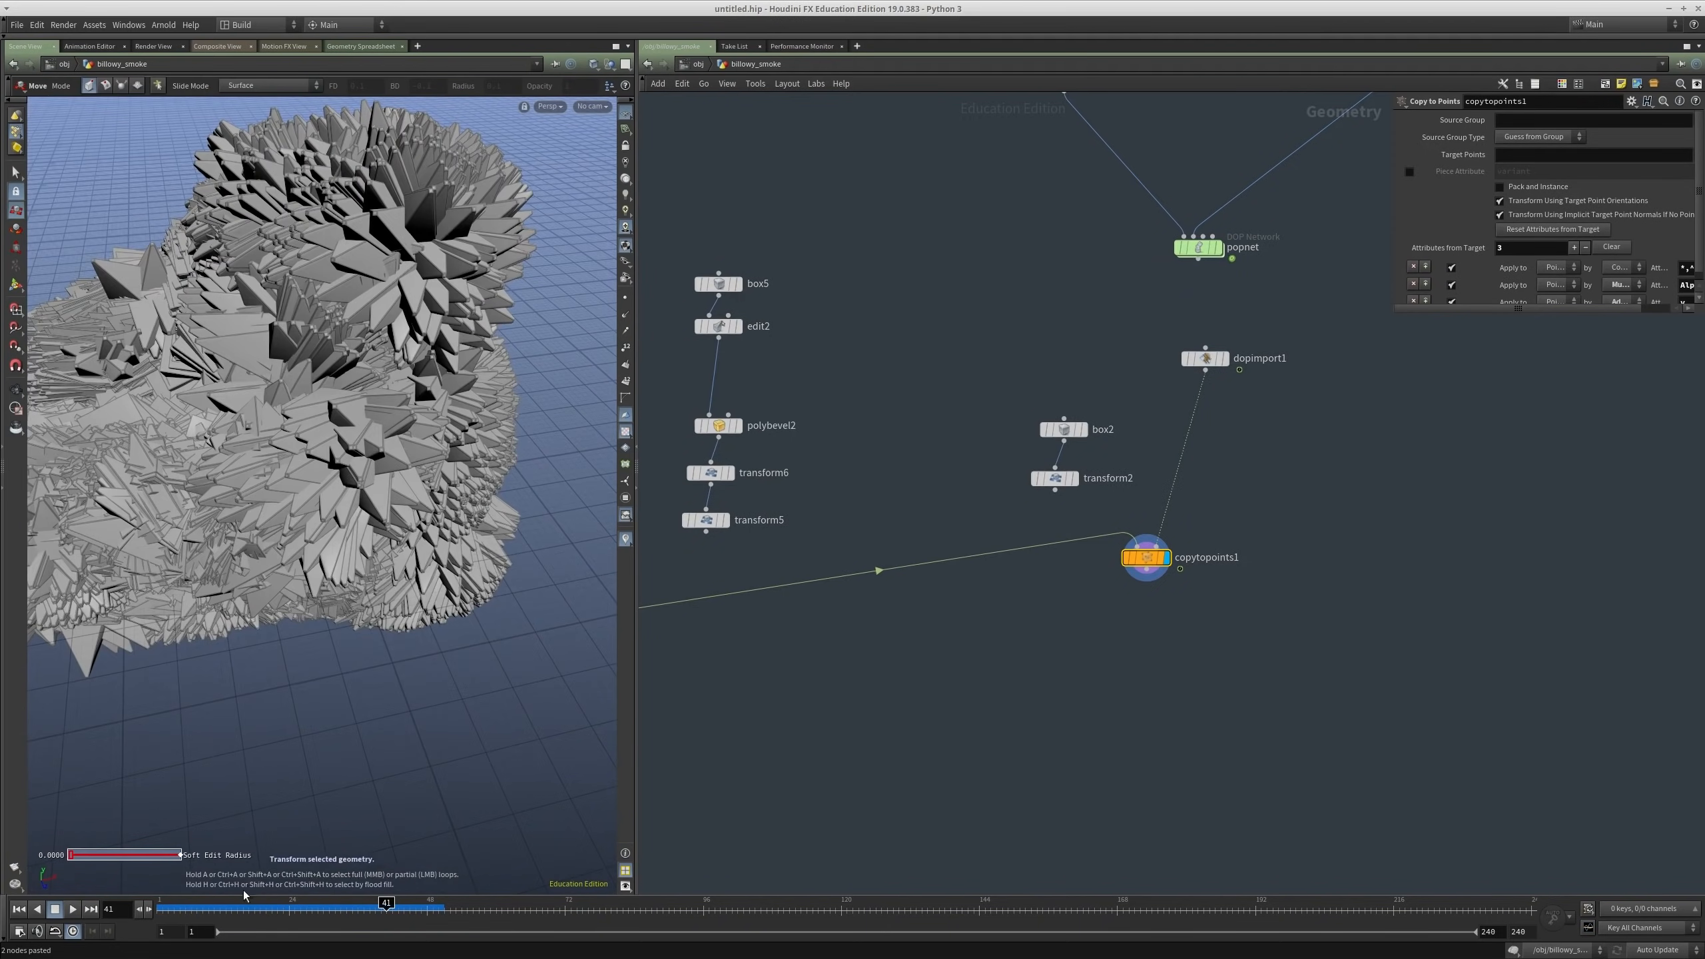
alt+drag(393, 441, 281, 538)
Step: Insert a Transform node between transform7 and copytopoints1 with a uniform scale of 0.5
middle_drag(834, 703, 1228, 600)
scroll(993, 556, up, 3)
key(Tab)
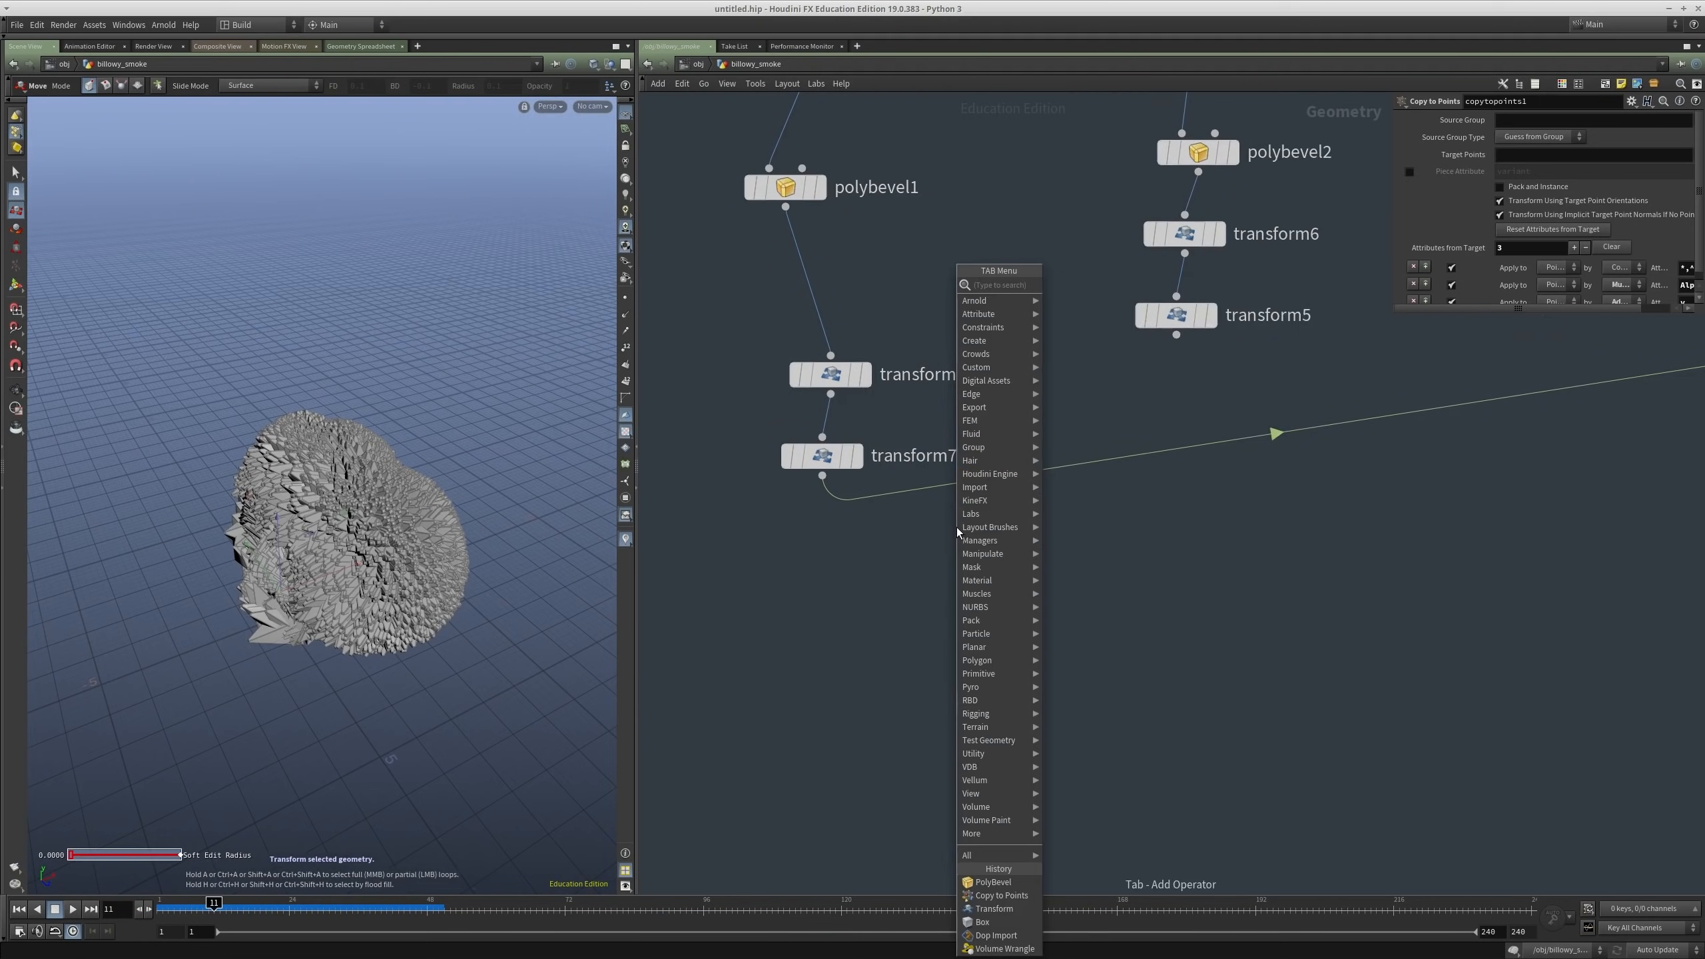
key(Escape)
click(931, 459)
drag(931, 459, 926, 538)
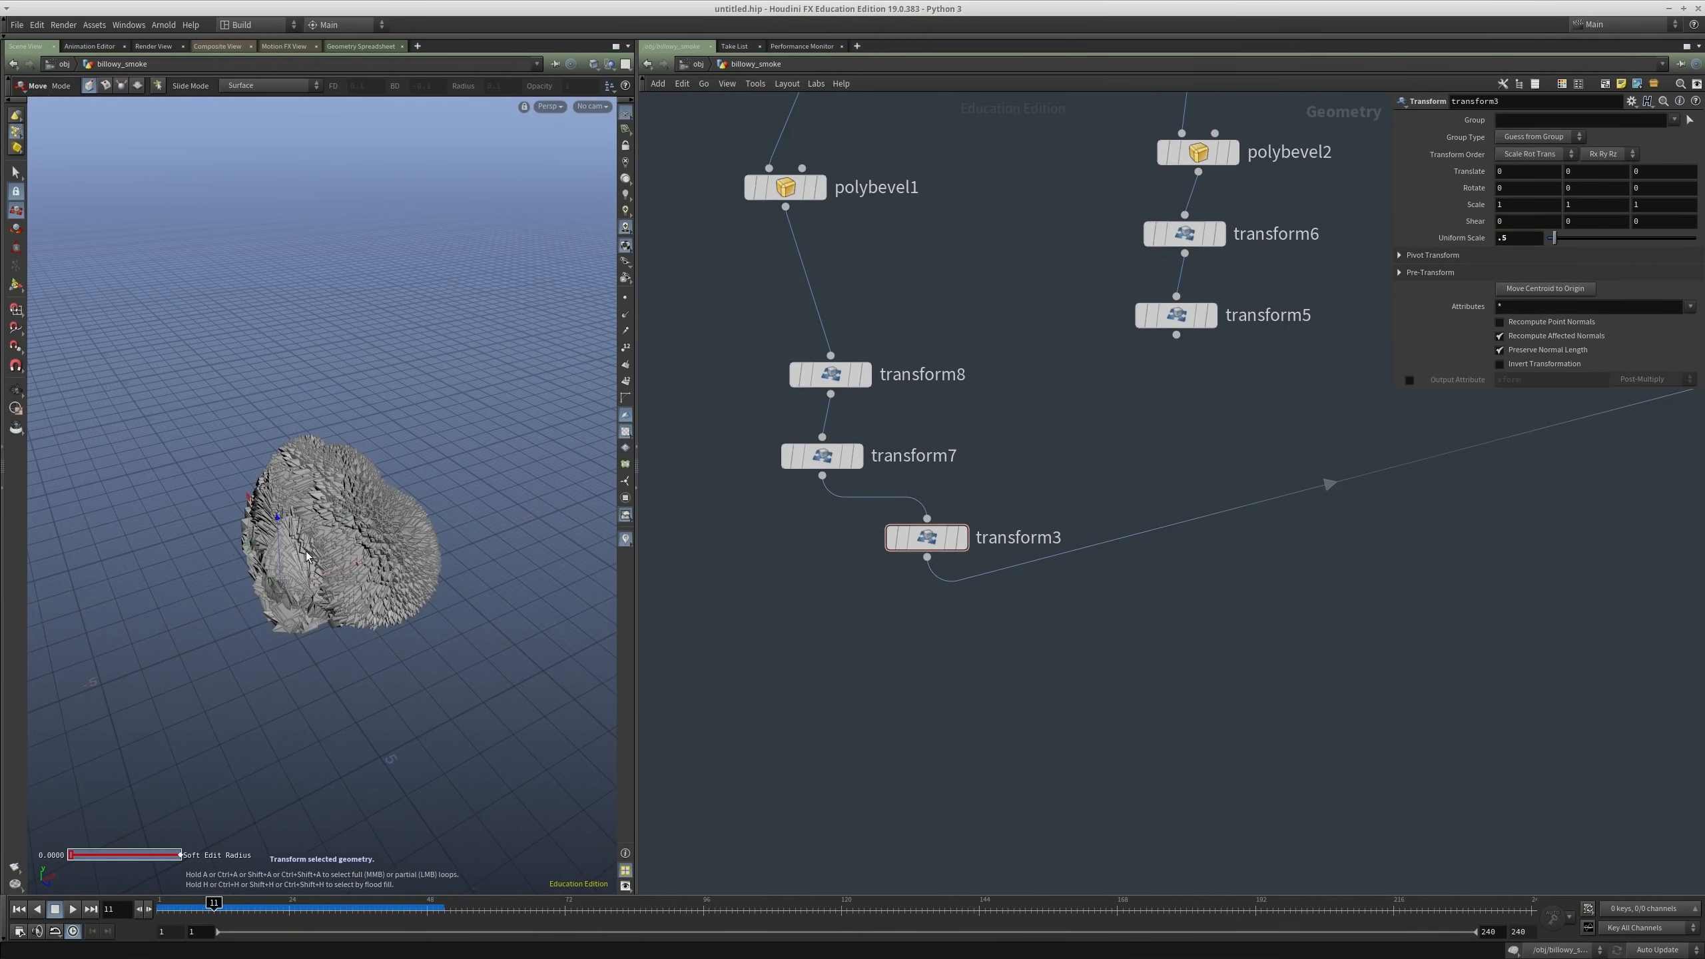
scroll(590, 506, up, 5)
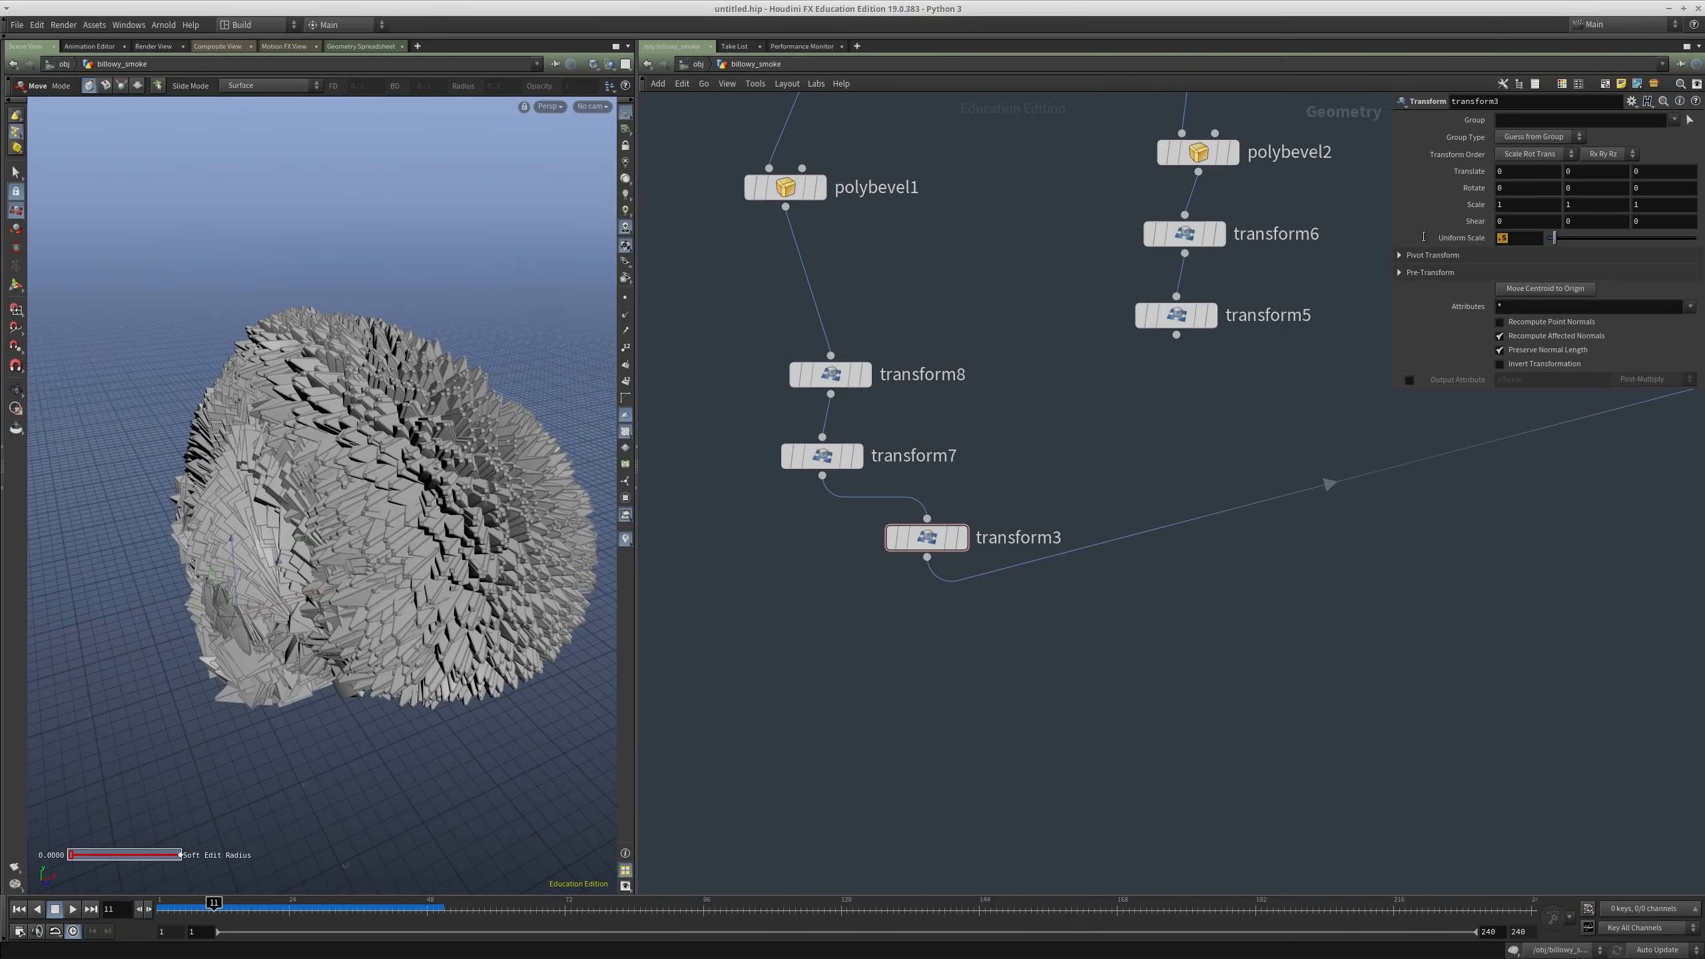
Step: Set transform3's uniform scale to 0.1 and inspect the copied spikes at frame 46
key(Escape)
drag(551, 513, 319, 640)
key(t)
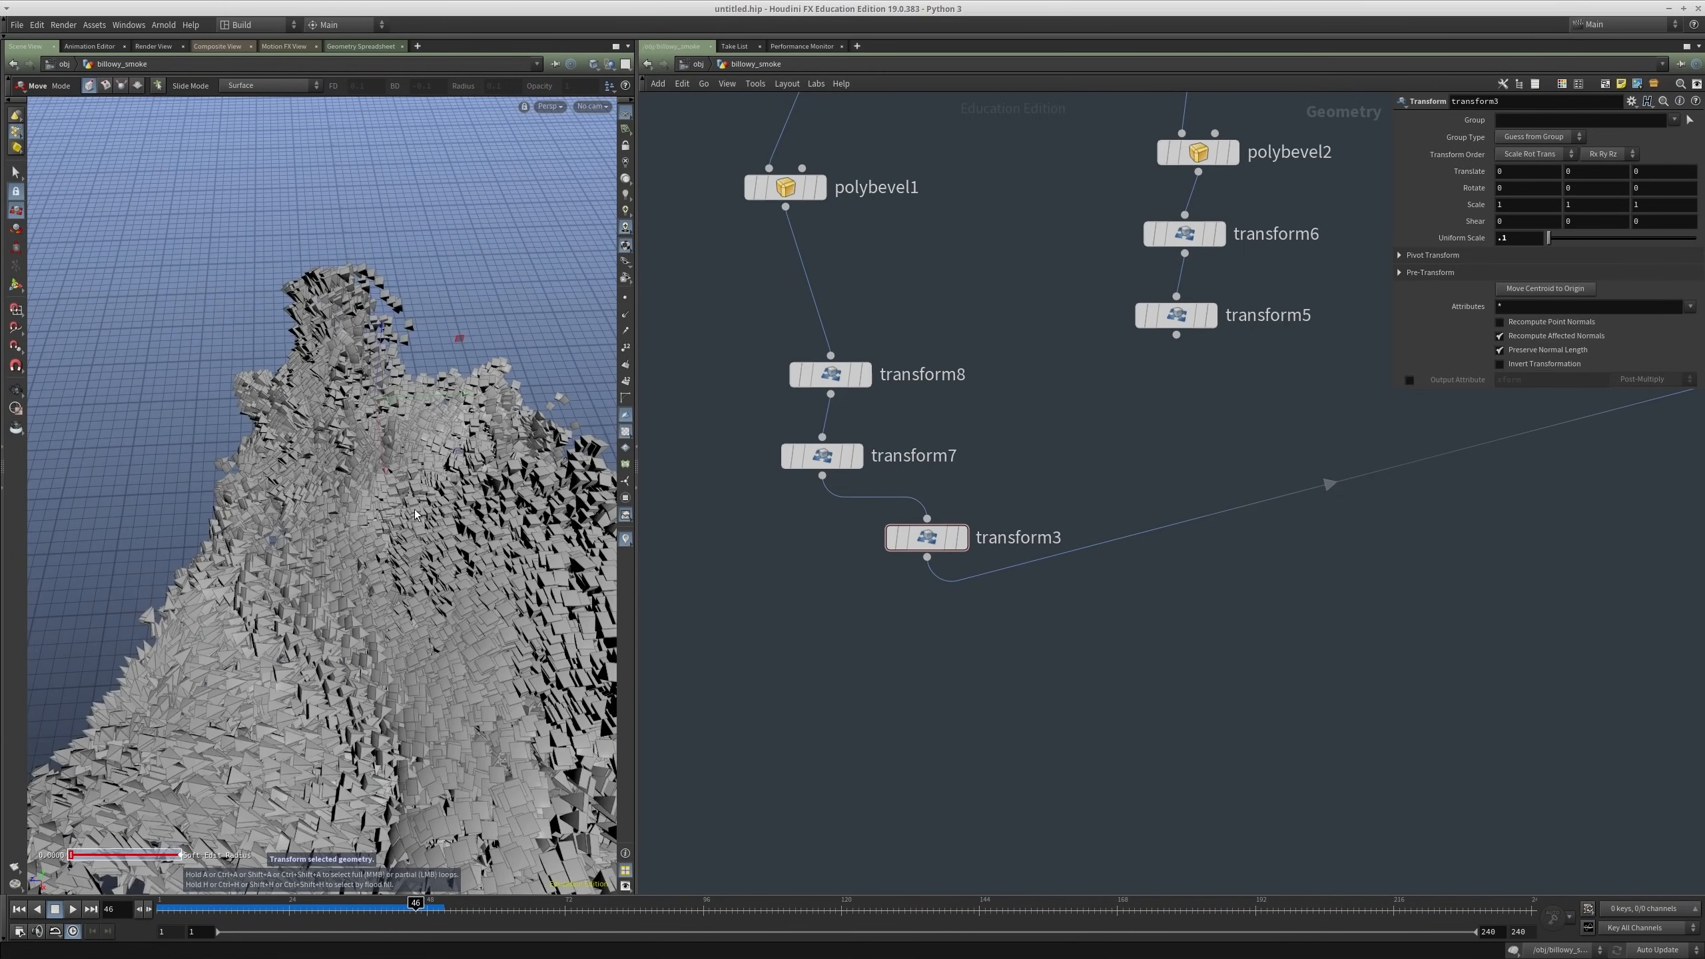
key(space)
right_drag(409, 513, 293, 662)
drag(293, 661, 211, 486)
middle_drag(211, 487, 140, 404)
Step: Enable Pack and Instance on copytopoints1
scroll(1160, 574, down, 3)
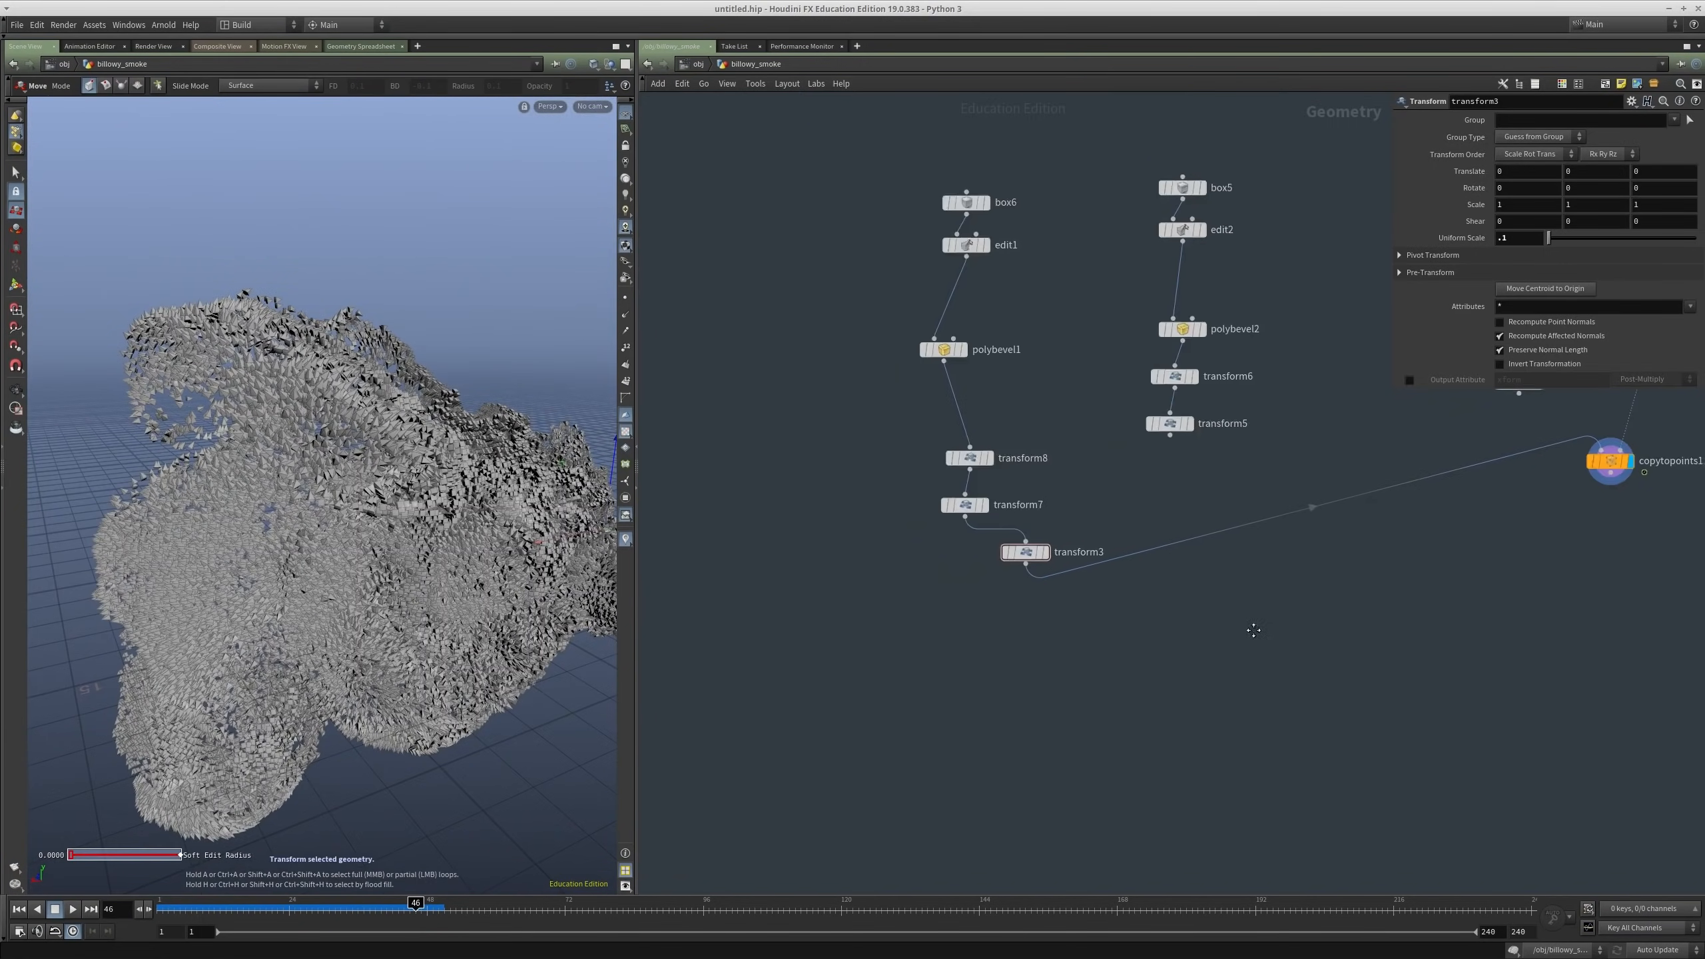
middle_drag(1251, 628, 672, 700)
scroll(1156, 484, up, 3)
click(933, 577)
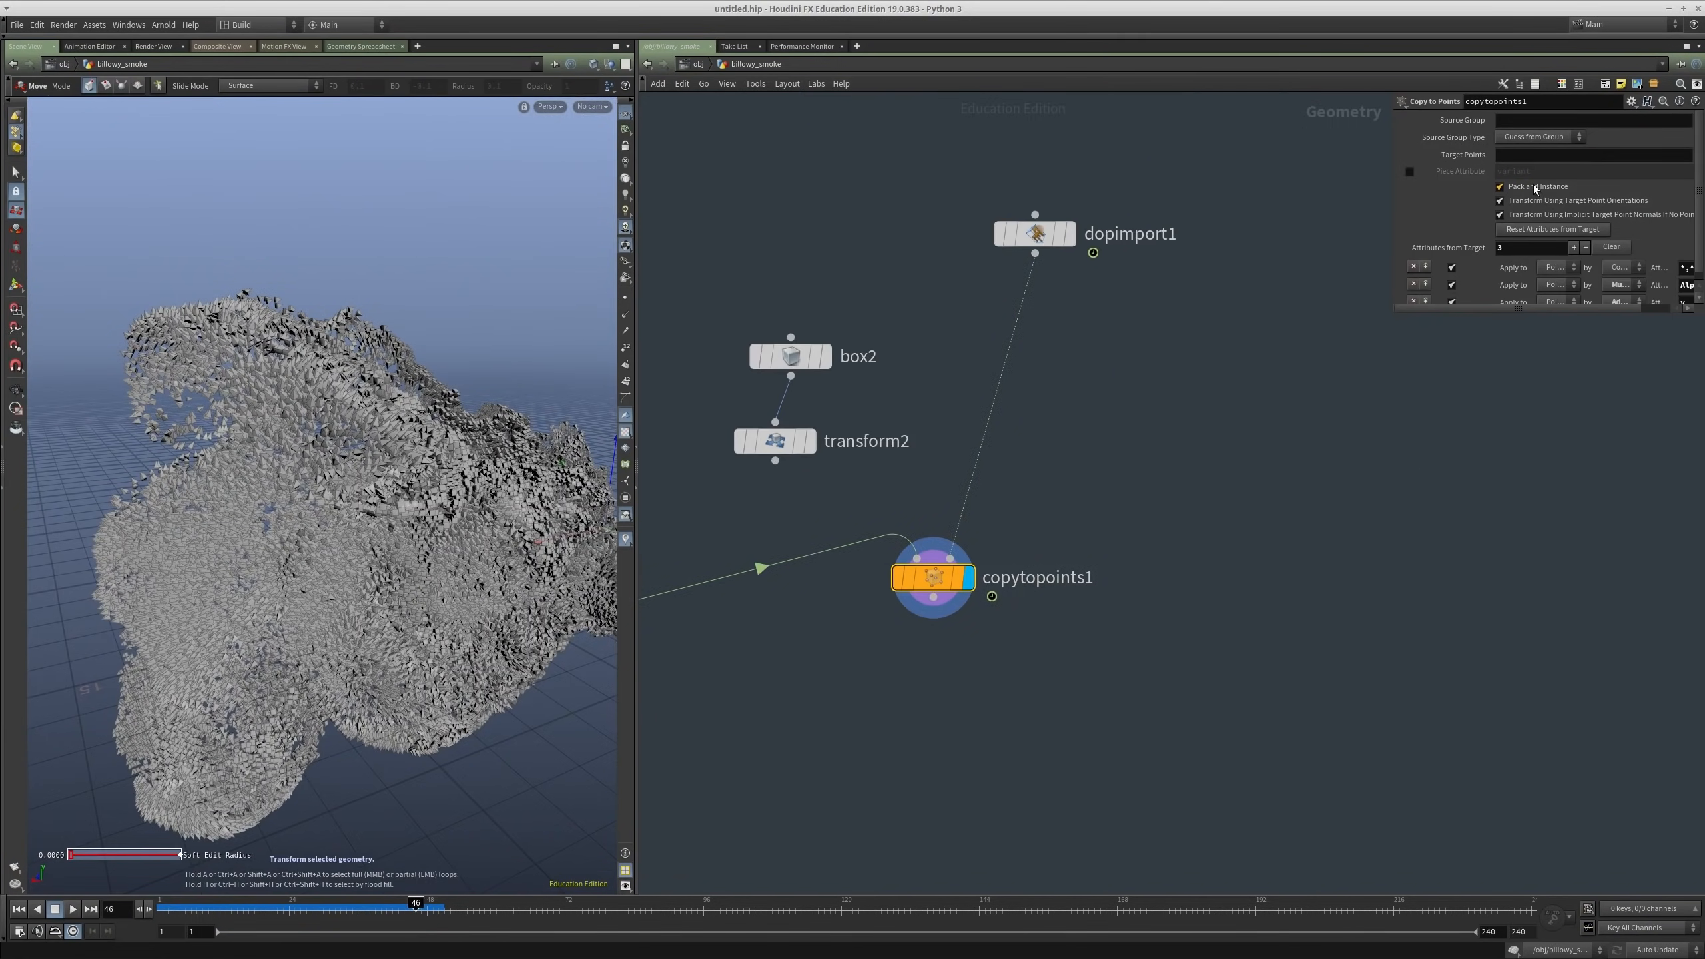
Step: Examine the packed spikes in a maximized viewport, and view the whole cloud at frame 49 in the normal layout
key(ctrl+b)
key(space)
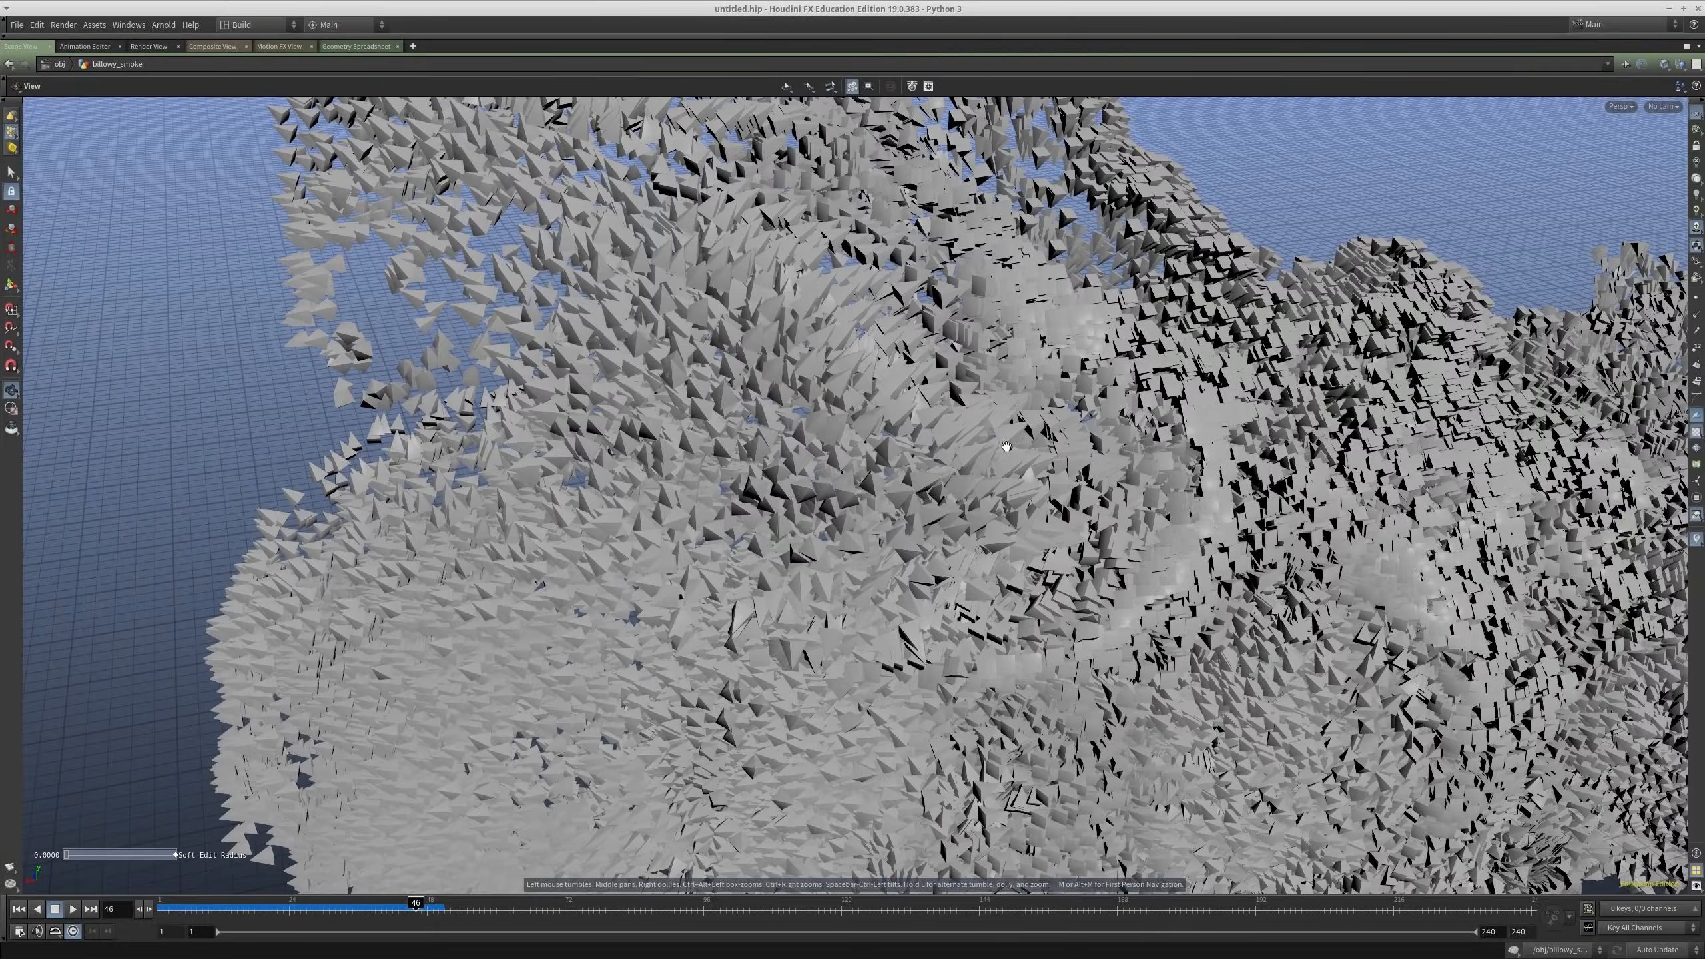
right_drag(1006, 446, 825, 571)
drag(826, 570, 476, 773)
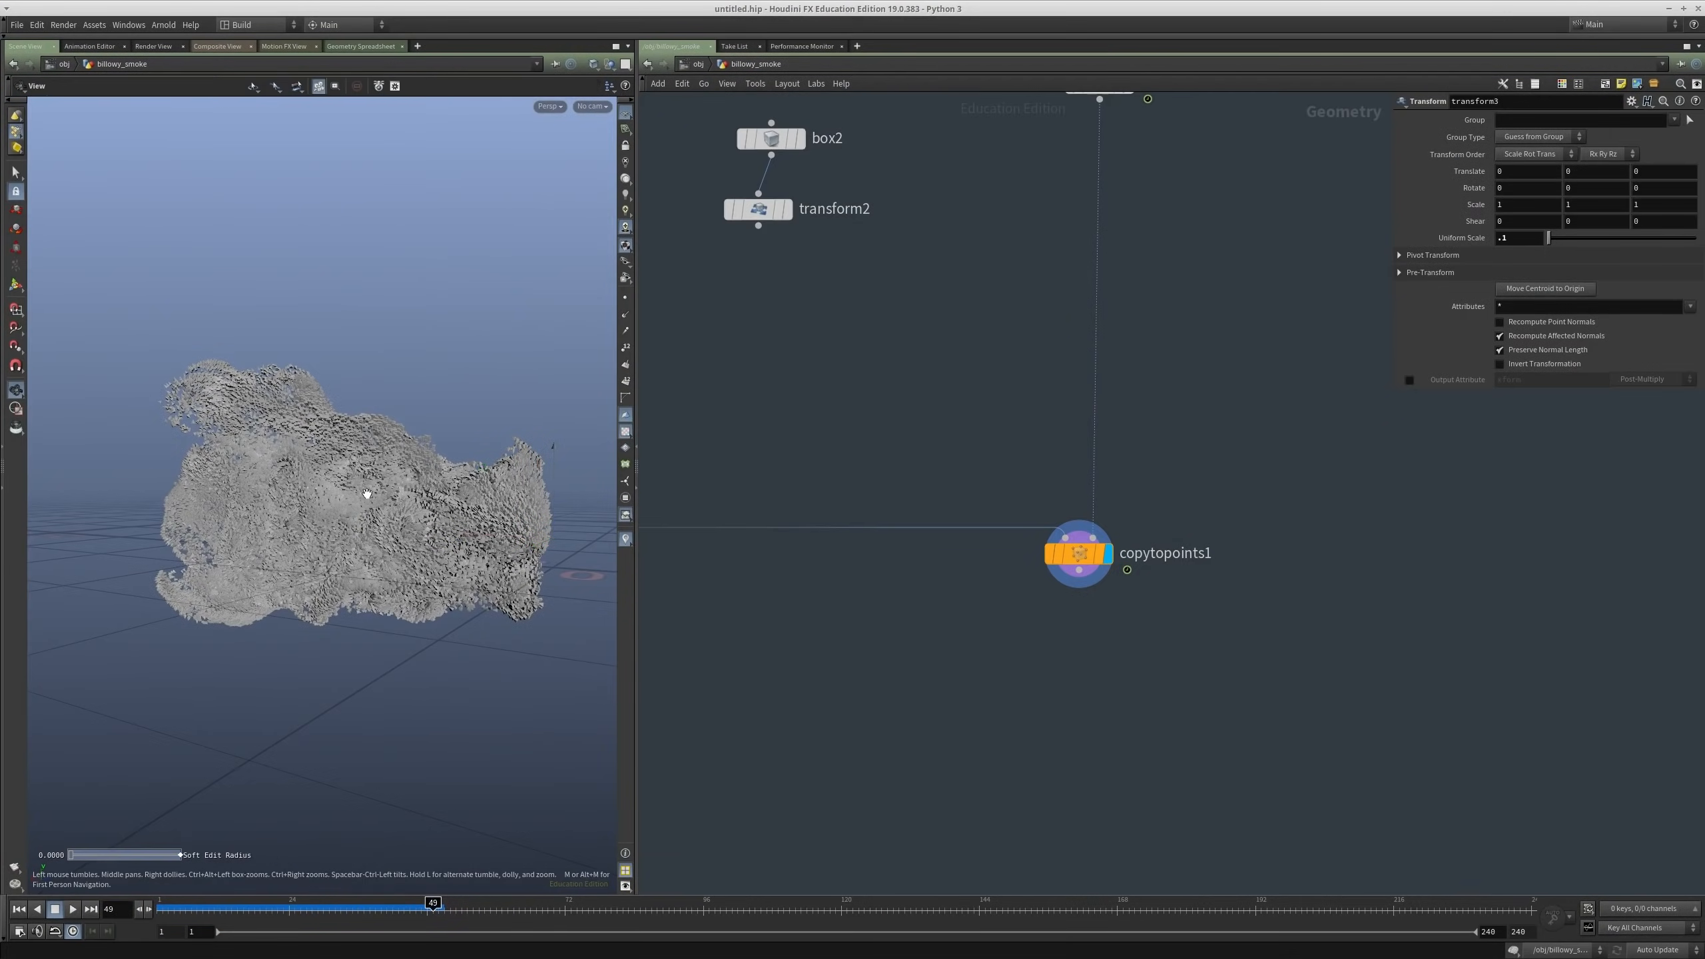
alt+drag(365, 495, 470, 409)
scroll(929, 407, down, 1)
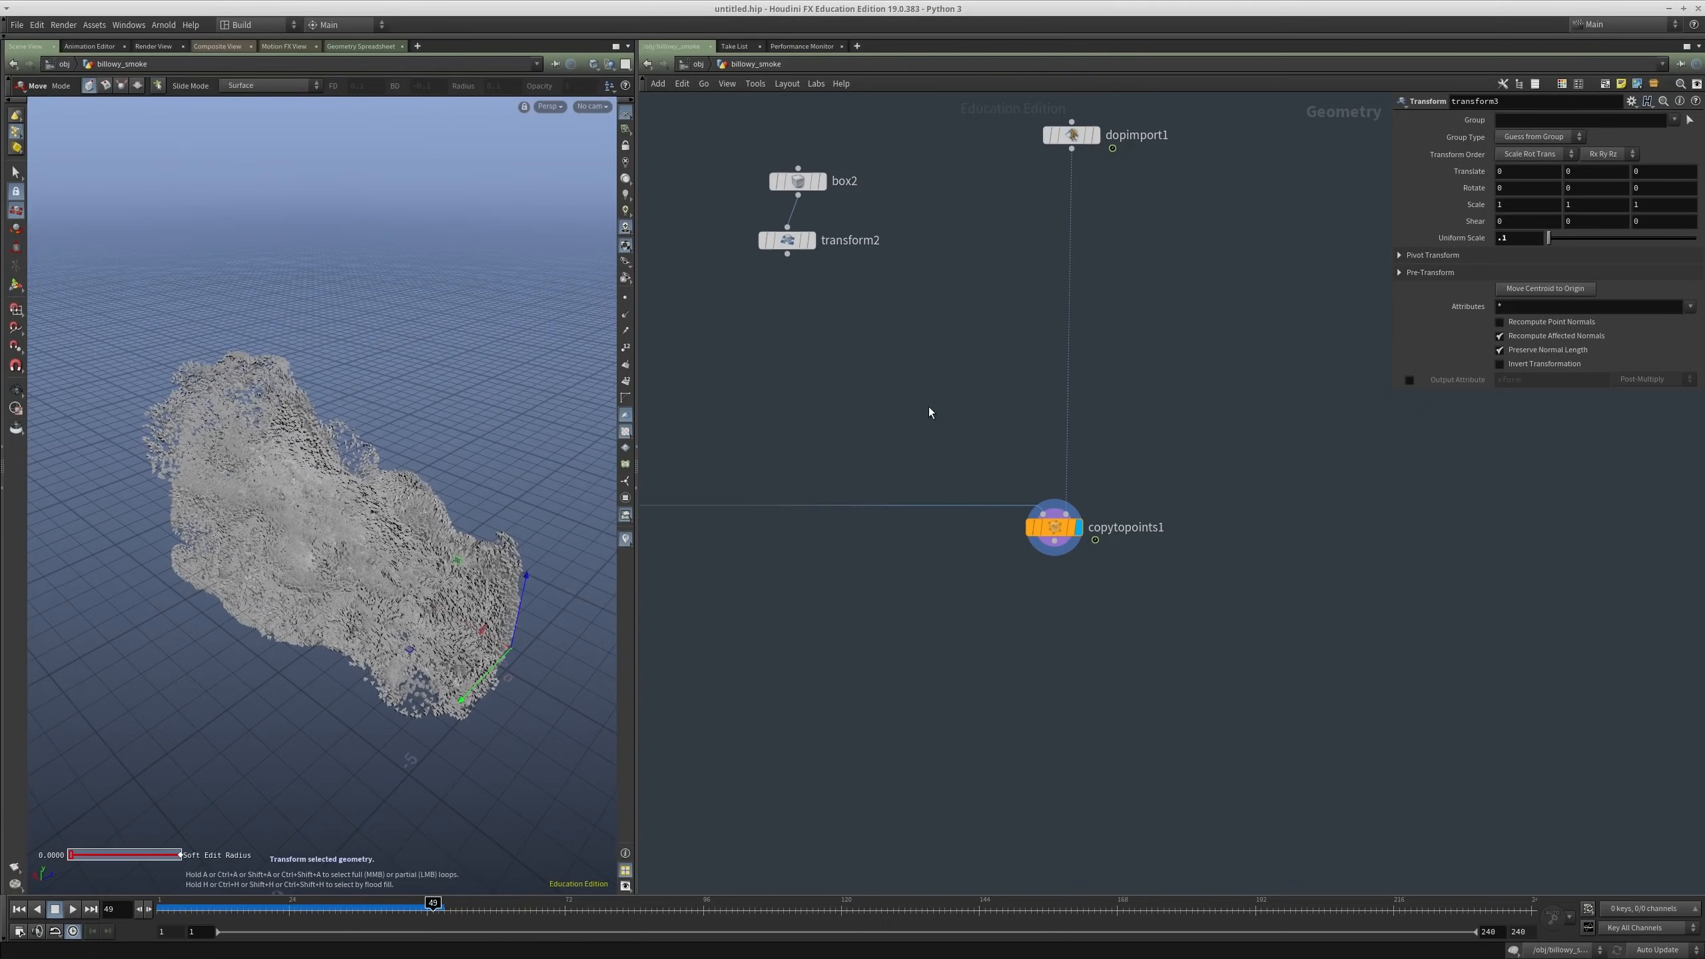
alt+drag(470, 550, 483, 463)
Step: Insert a Point VOP node between dopimport1 and copytopoints1 and display it
middle_drag(985, 413, 930, 559)
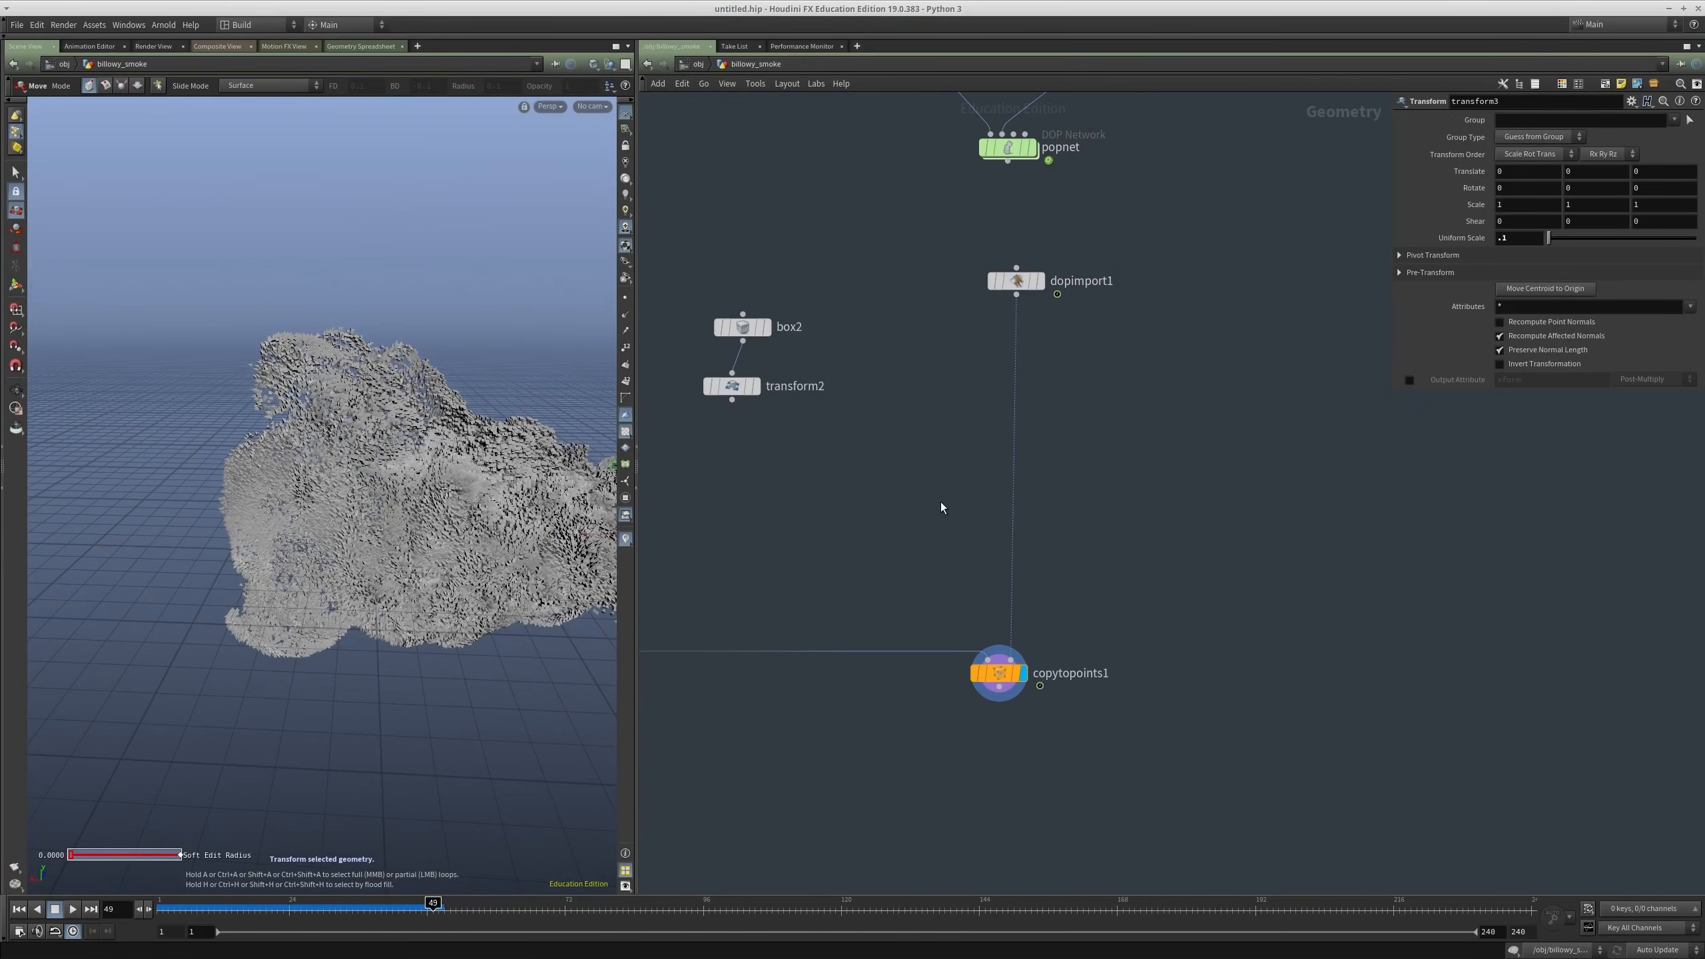
key(Tab)
text(poin)
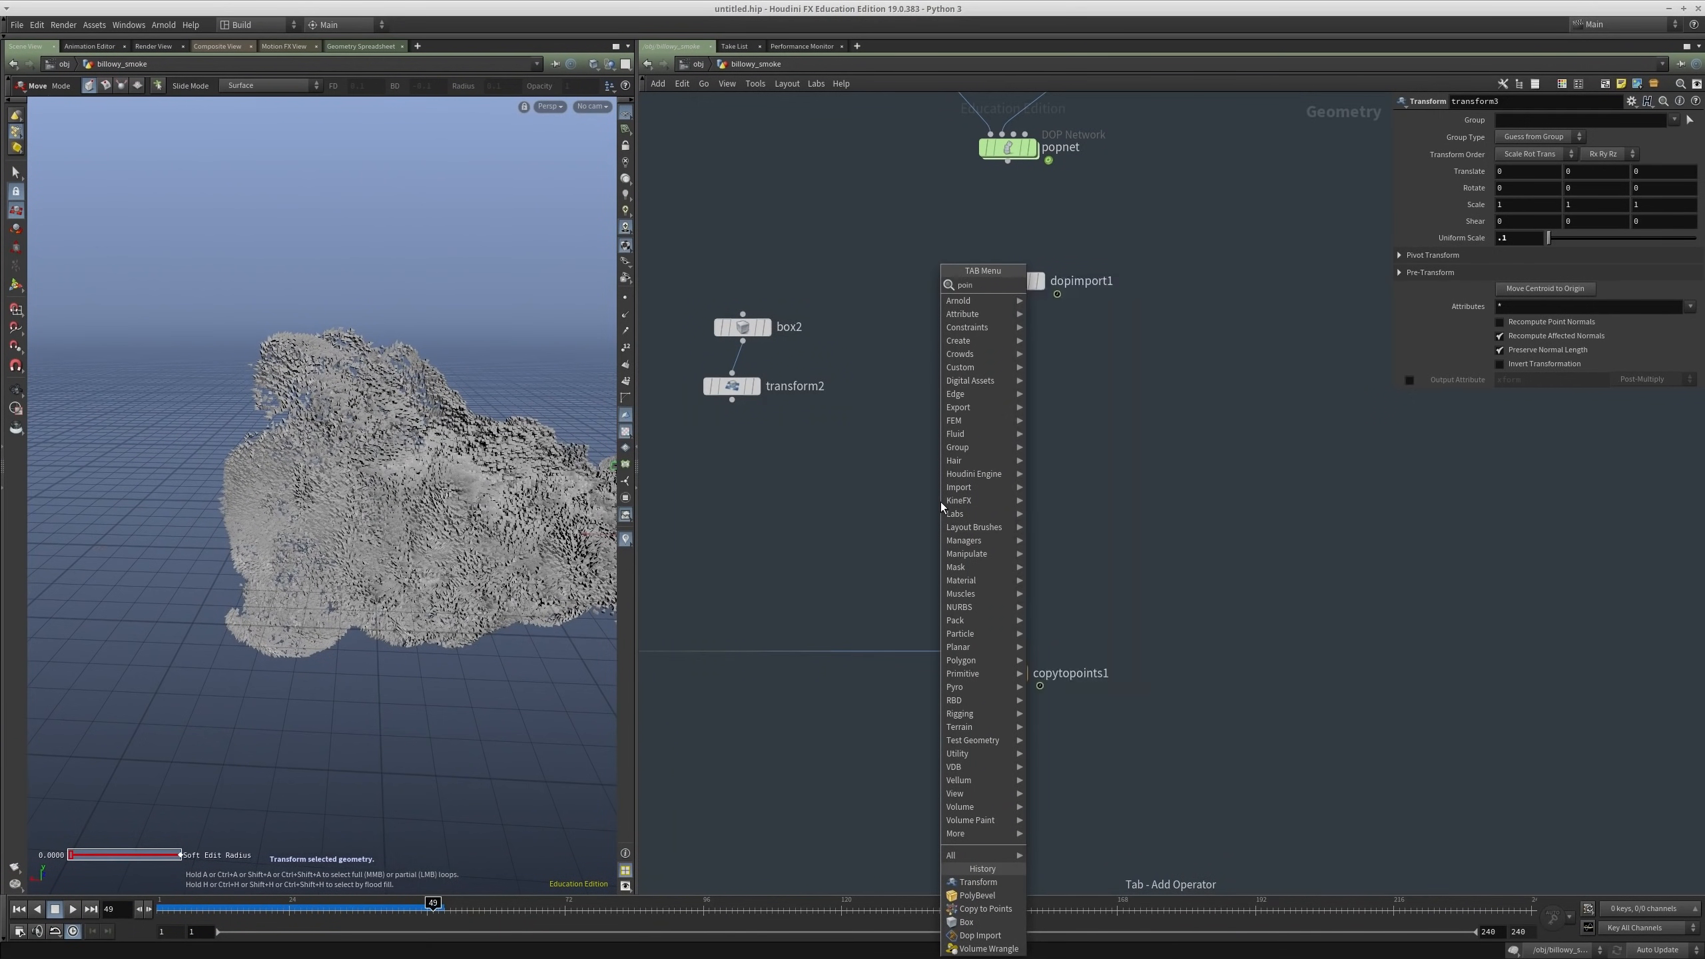
text(tvop)
key(Return)
click(941, 501)
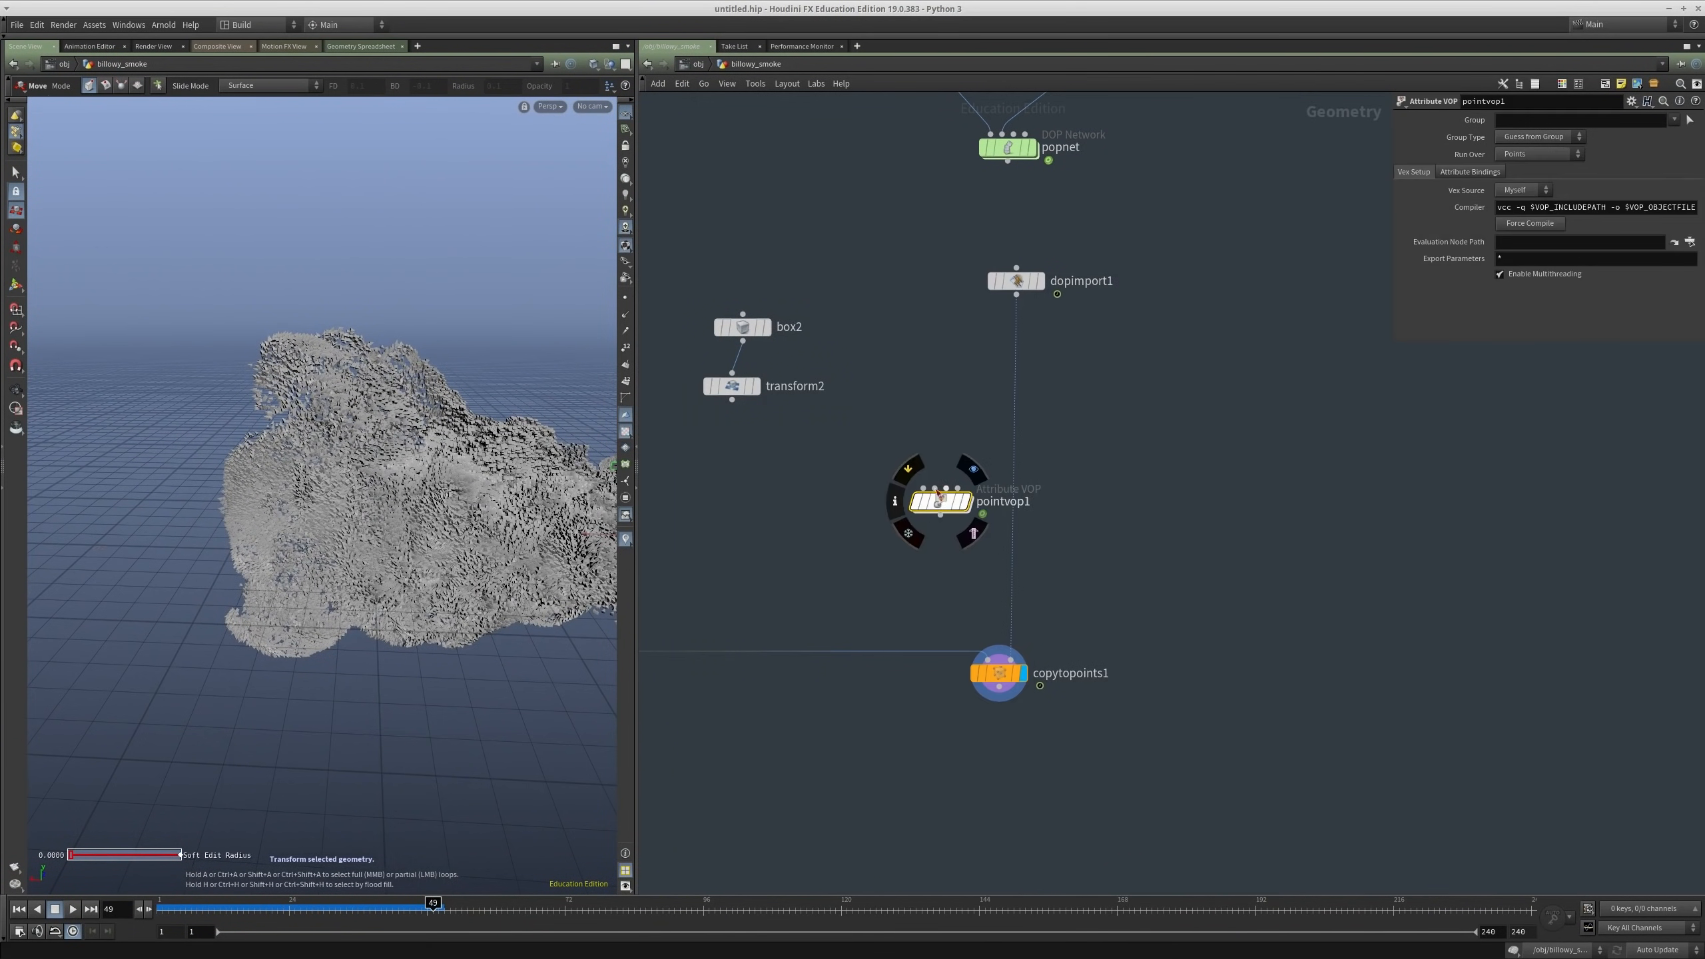
drag(1007, 496, 1009, 456)
click(1042, 451)
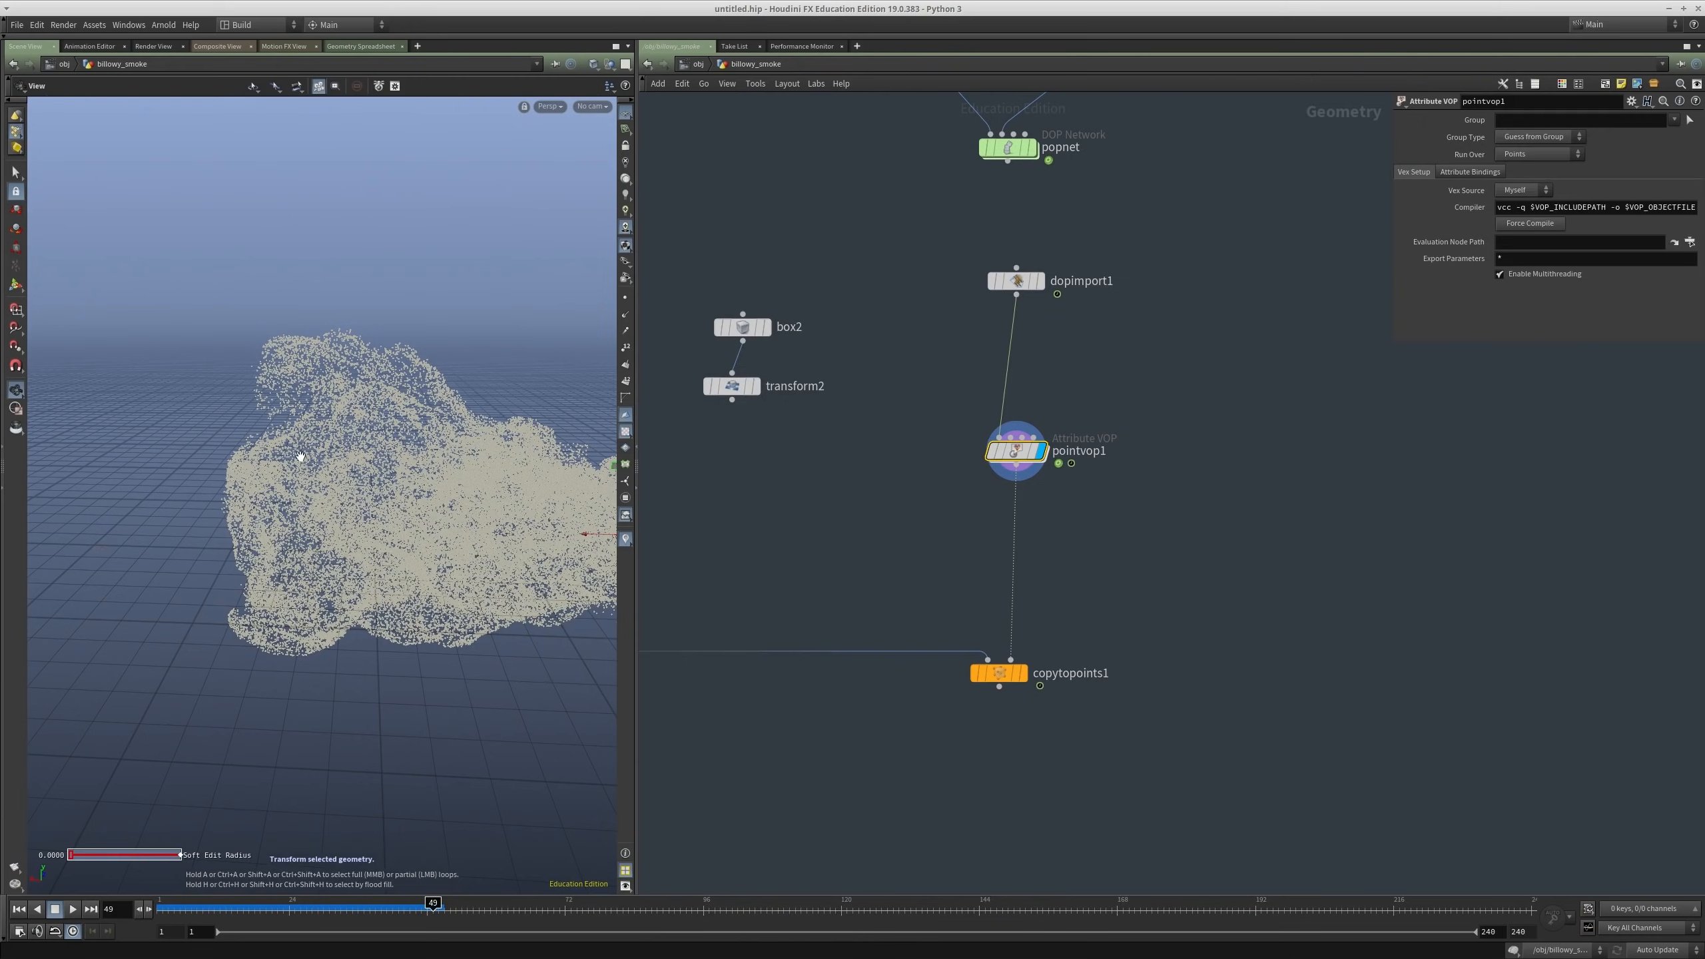
Step: Inside pointvop1, add a Length node and feed it the global velocity v
alt+drag(301, 457, 194, 443)
double_click(1014, 459)
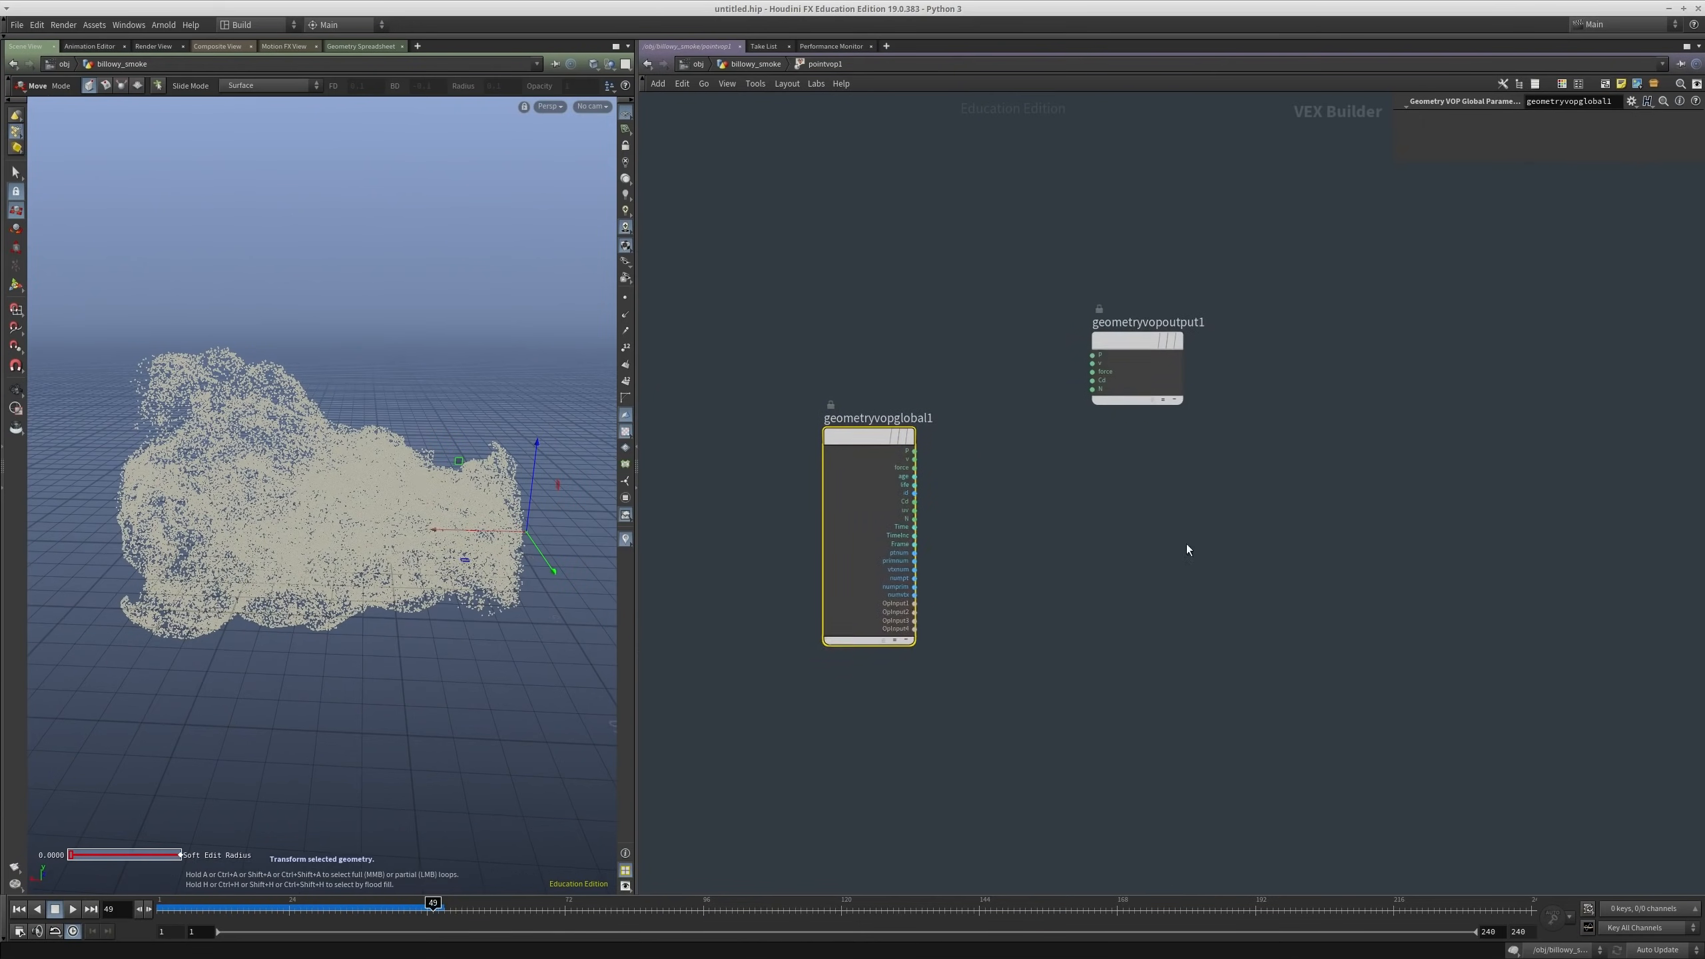
key(Tab)
text(leng)
key(Return)
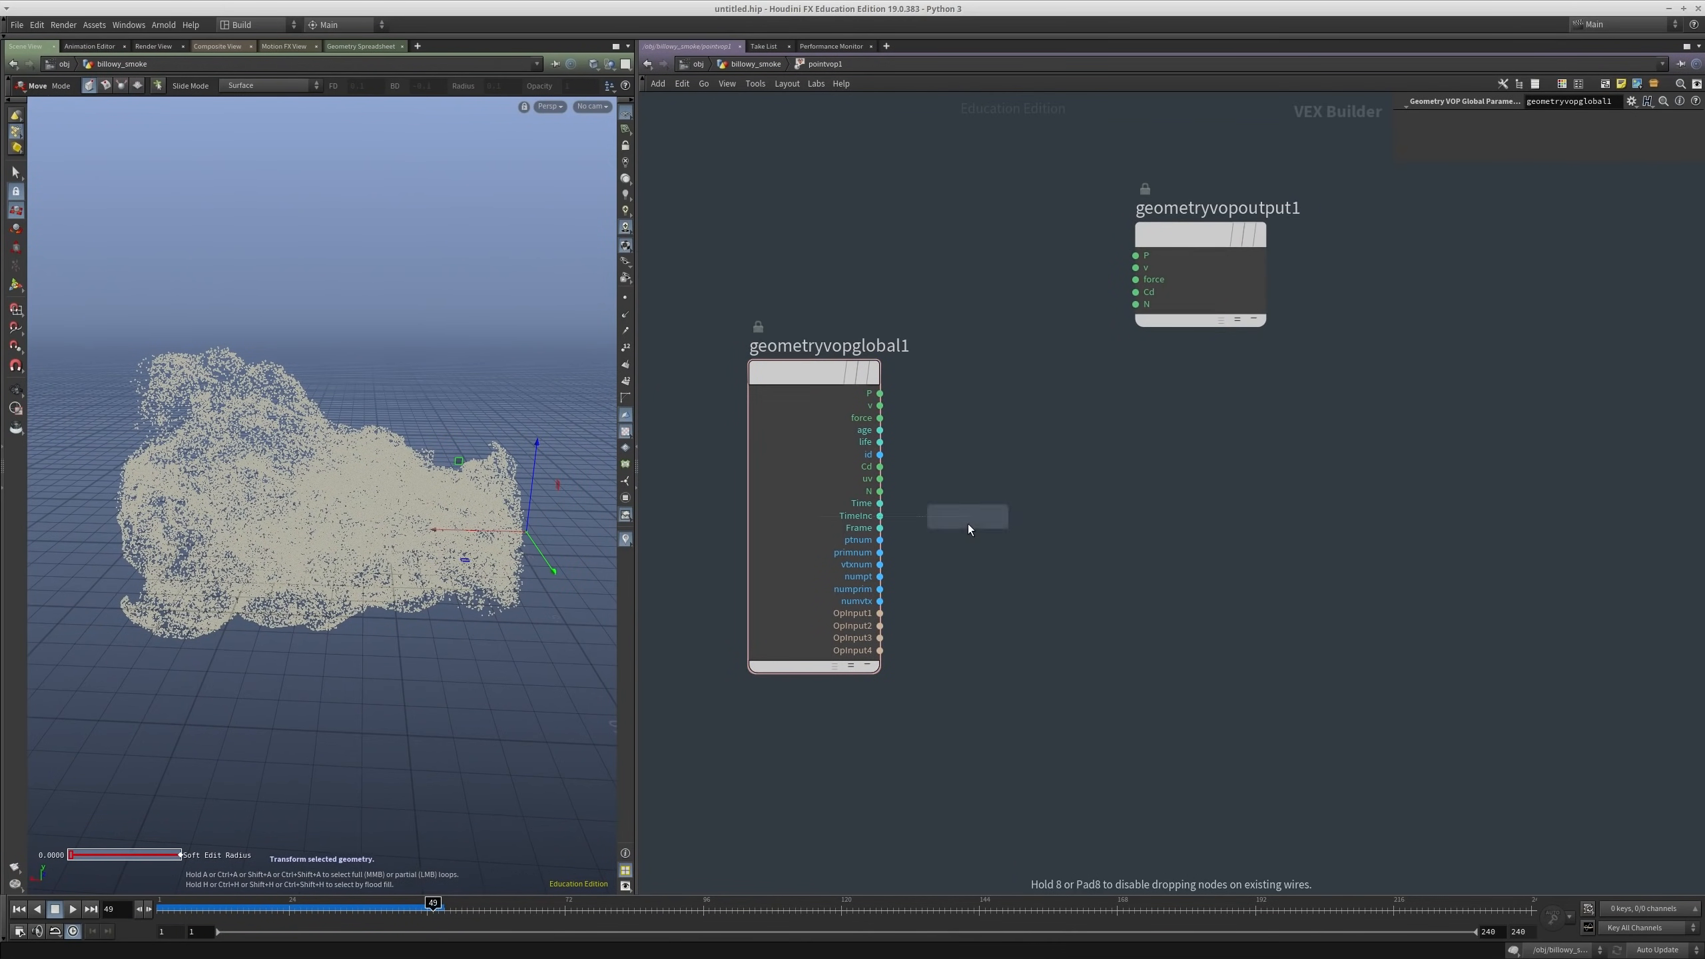
click(967, 525)
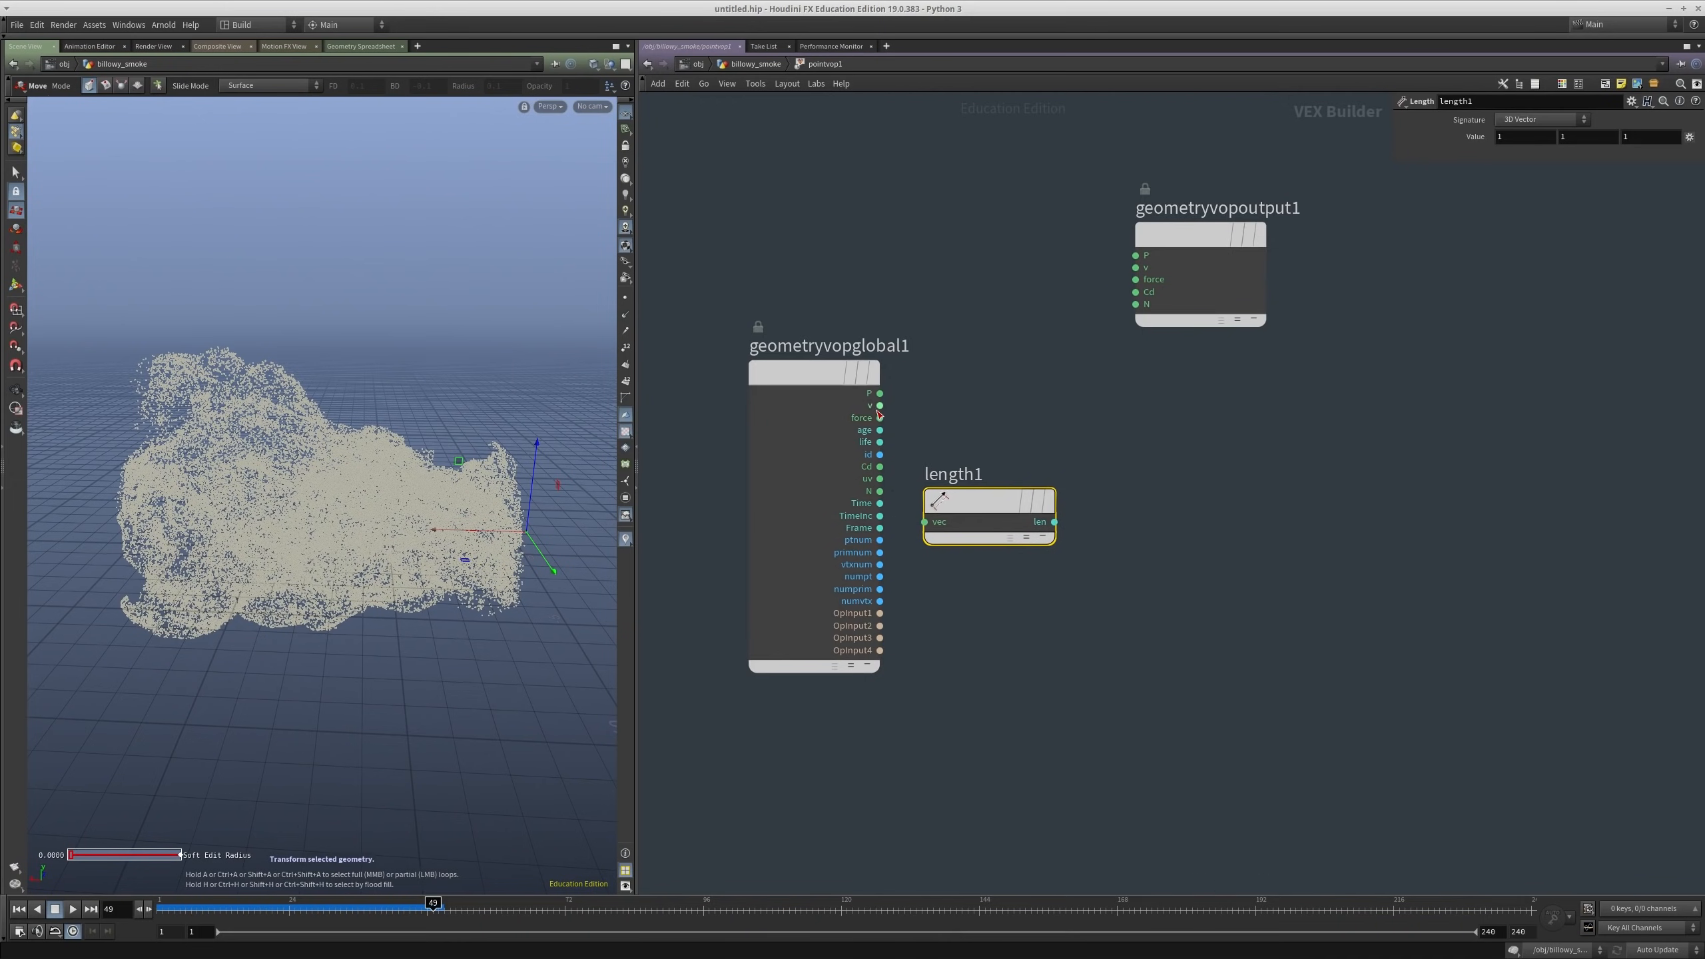
drag(989, 490, 1156, 452)
Step: Add a Fit Range node fed by length1's output and expose its source minimum and maximum as parameters
click(1320, 495)
key(Tab)
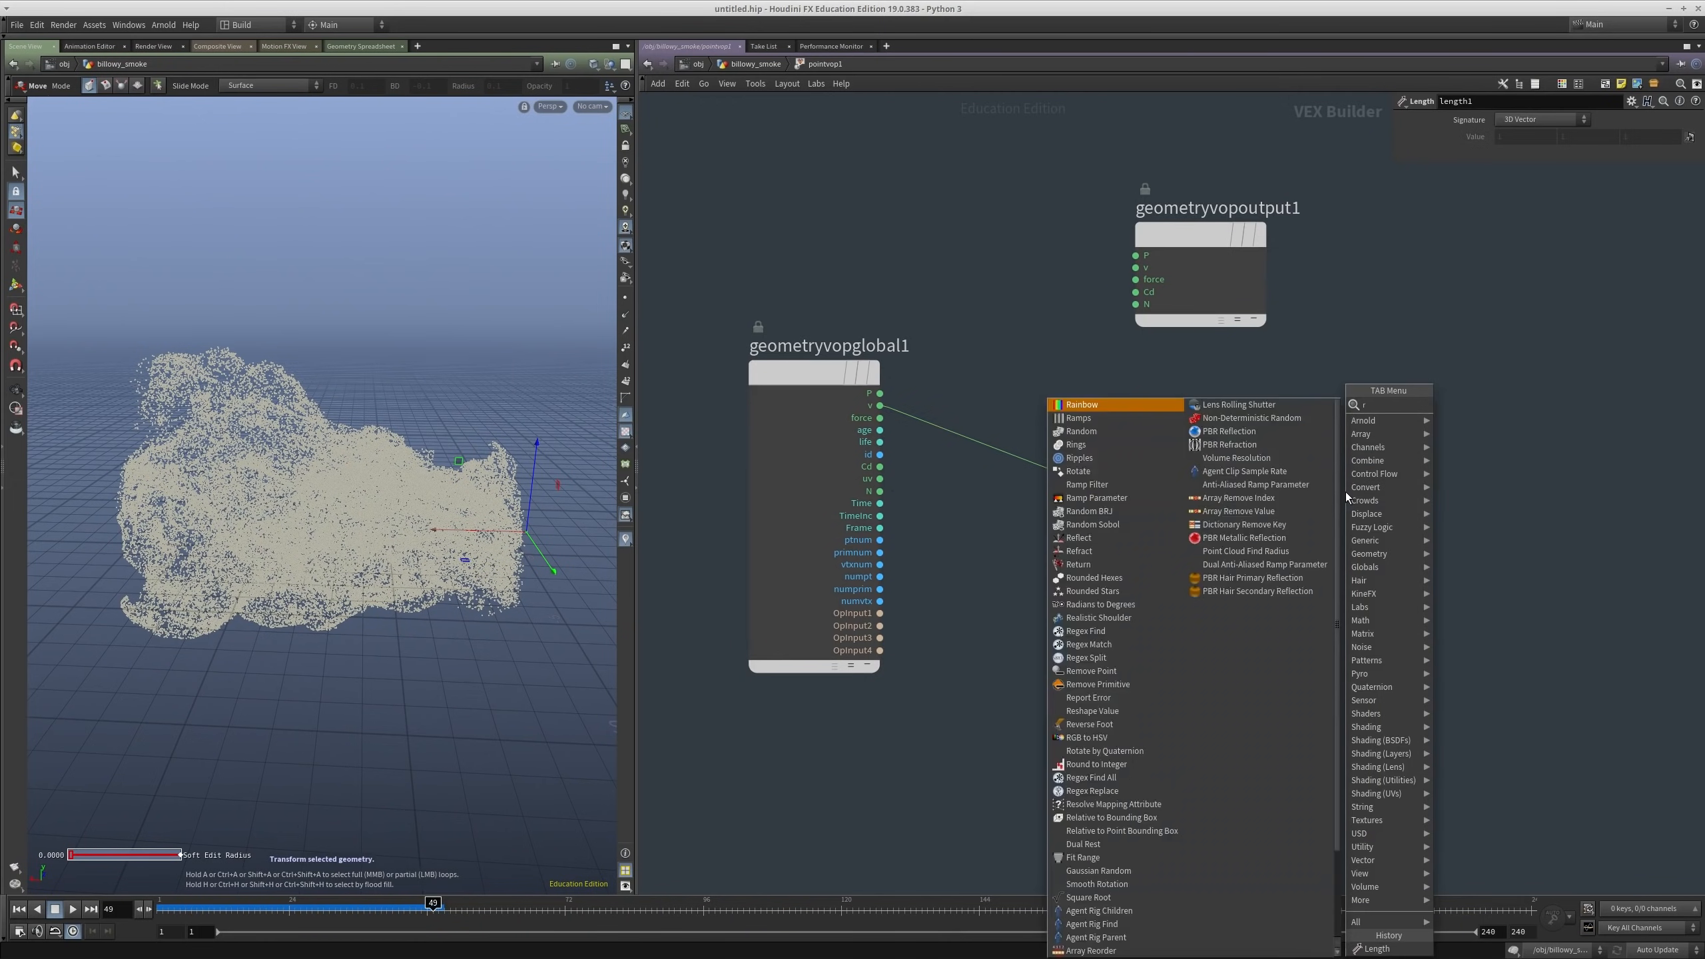
key(Escape)
click(1414, 461)
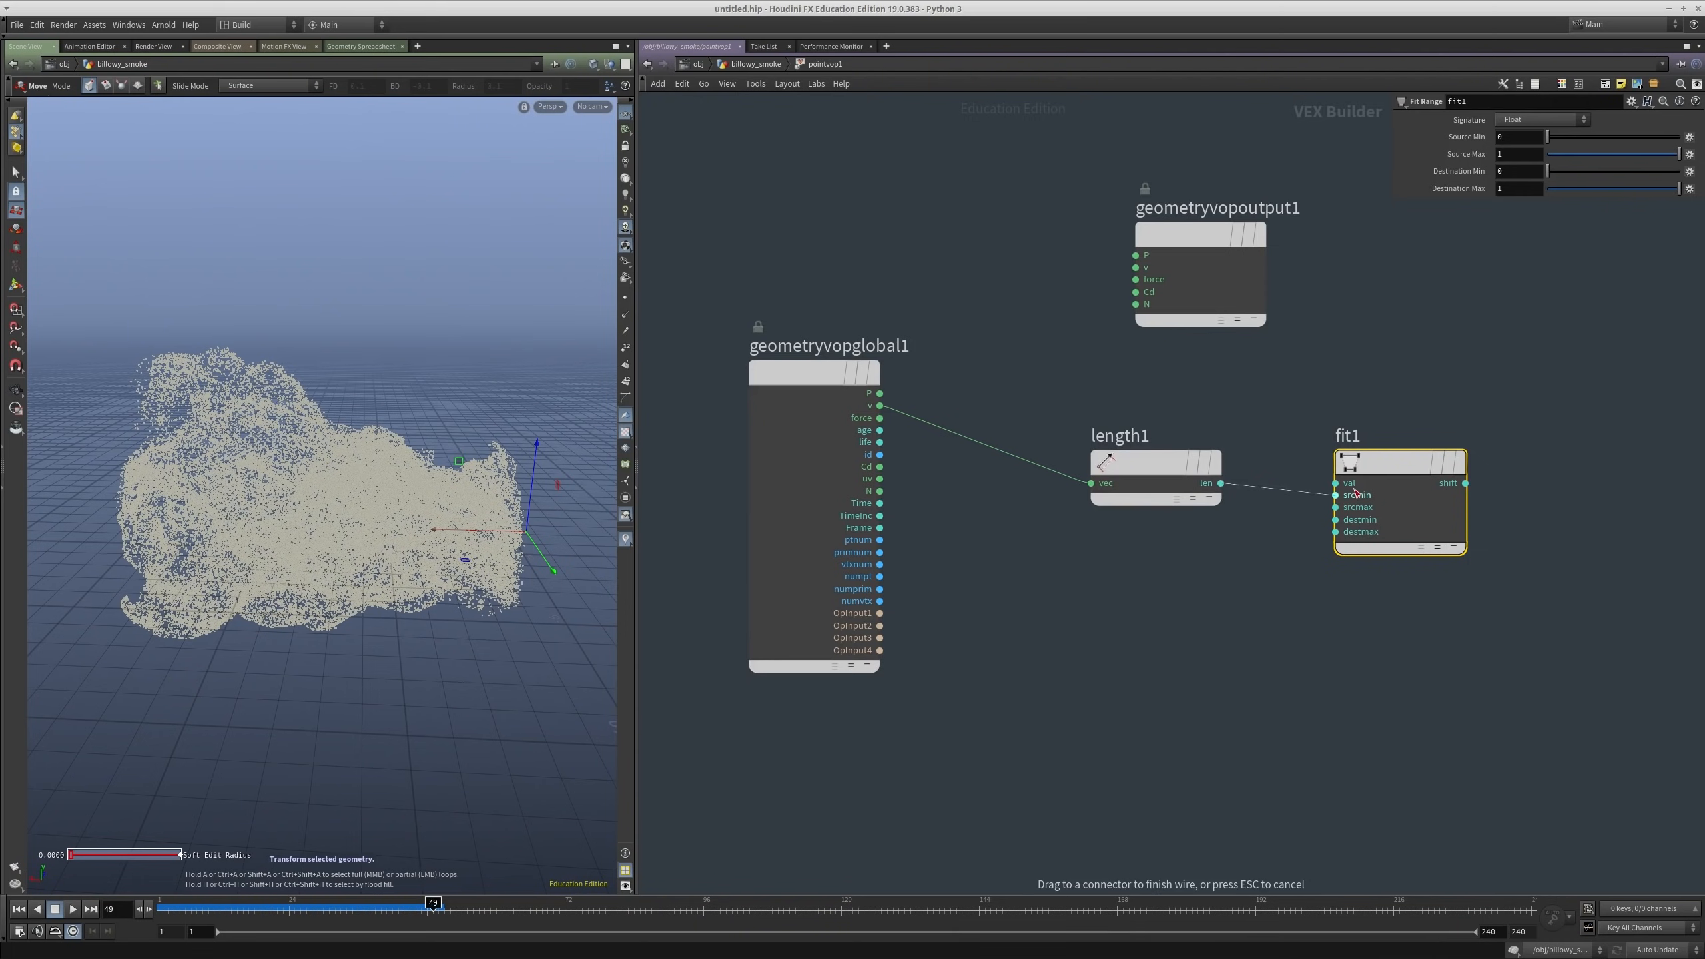
scroll(1351, 489, up, 3)
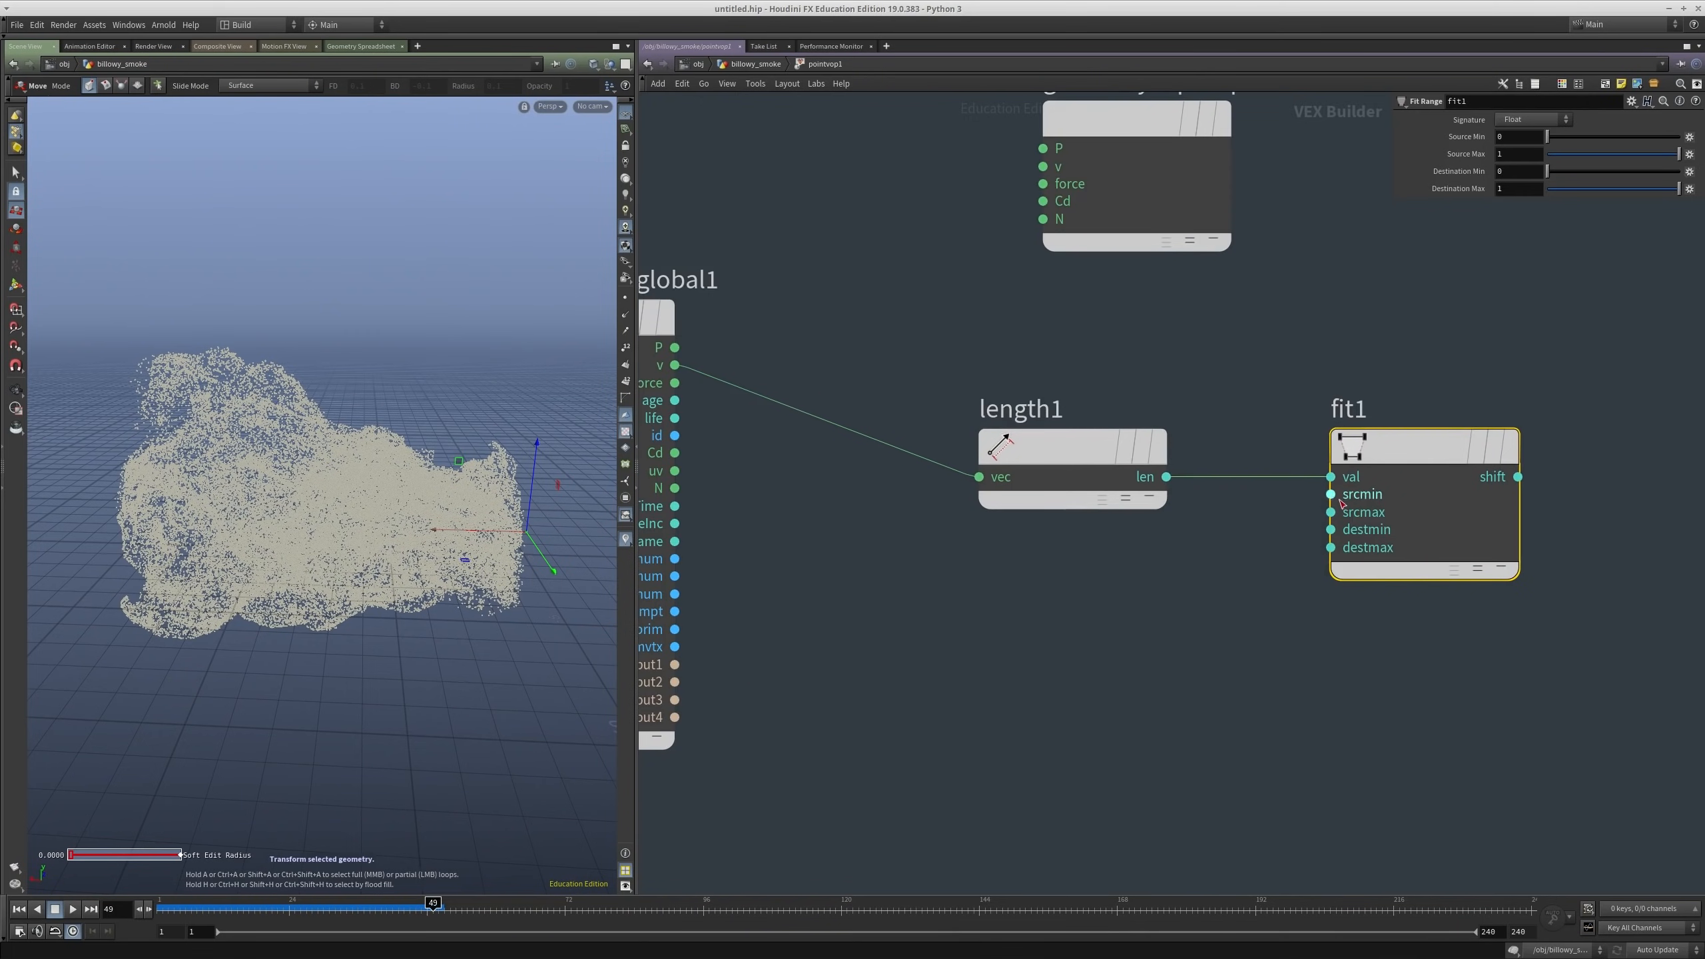
middle_click(1333, 511)
click(1351, 520)
Step: Add an RGB Color Ramp Parameter driven by fit1's output and wire its ramp result into the Cd output
middle_drag(1305, 684, 1007, 680)
click(1367, 565)
key(Tab)
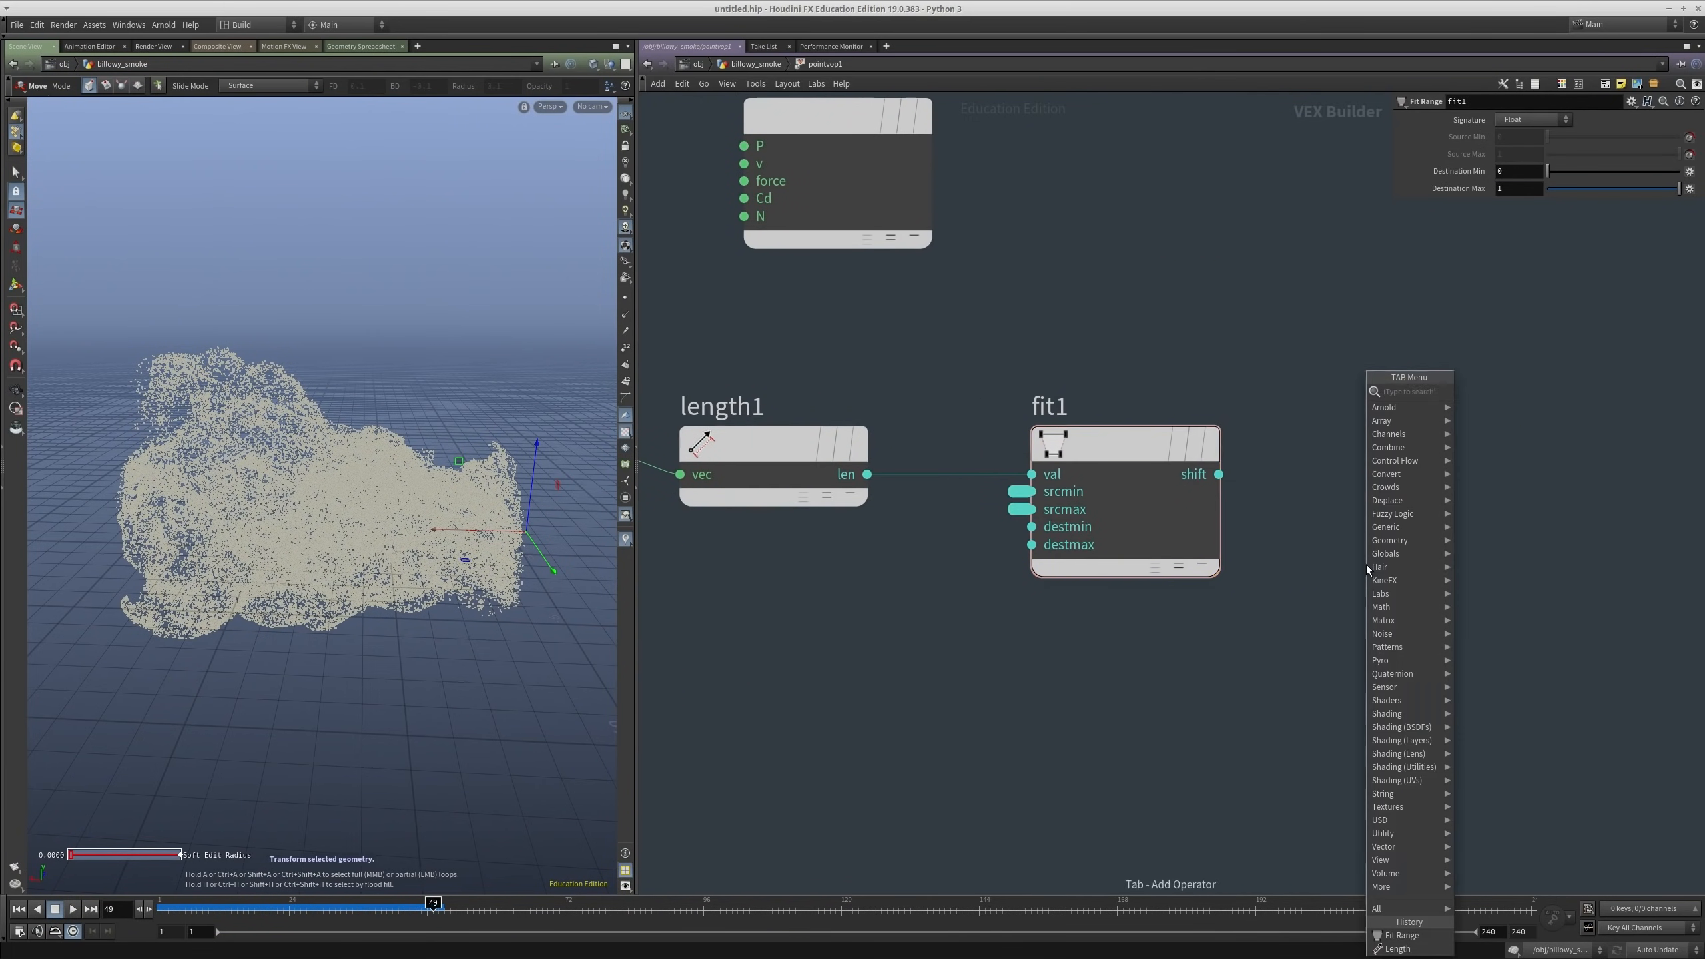
text(ramp)
key(Down)
key(Down)
key(Return)
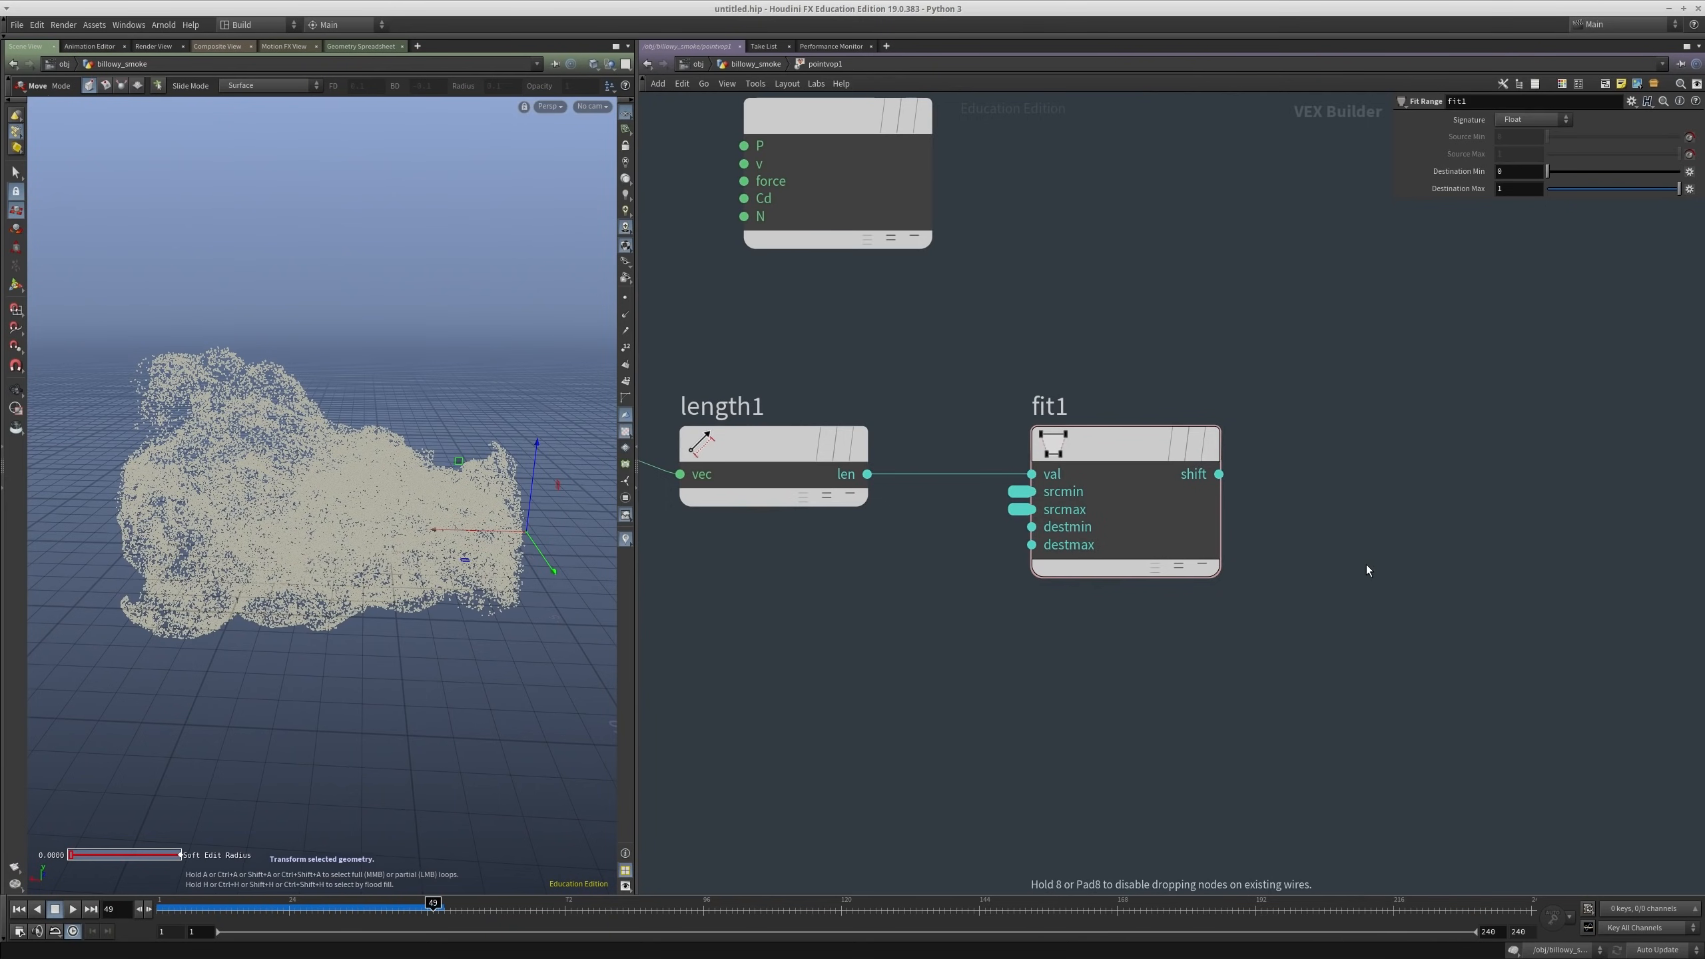
click(1366, 567)
drag(1352, 563, 1371, 528)
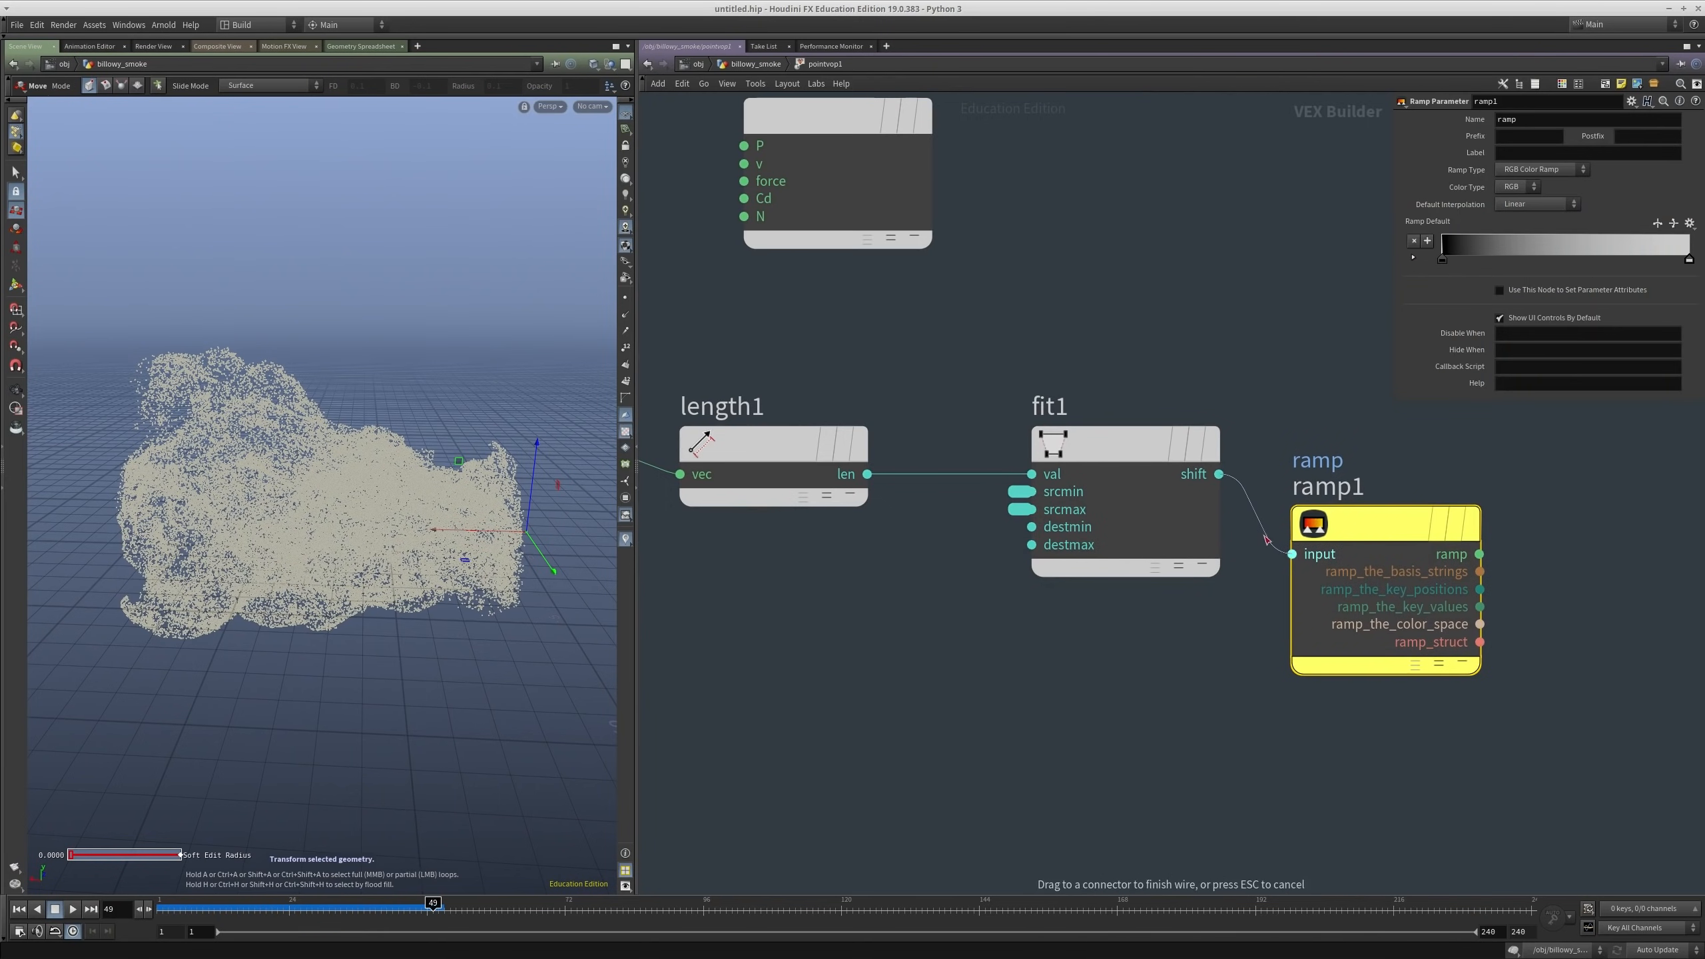
click(768, 205)
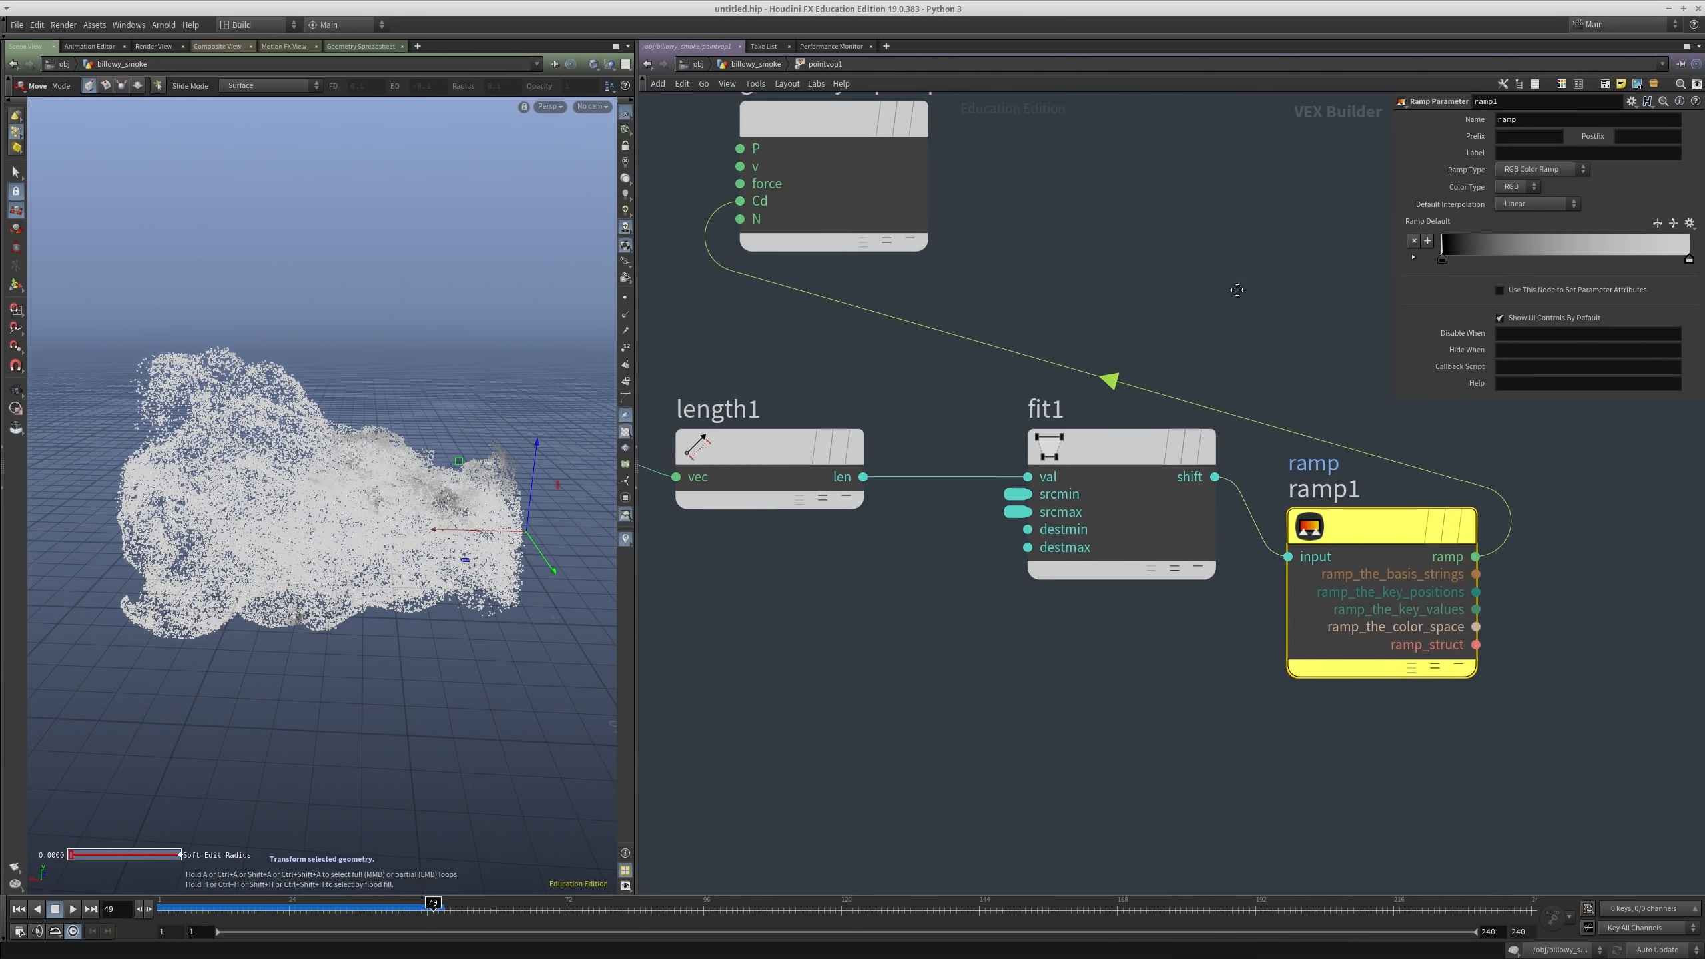
Step: Back at the geometry level, add a cyan point at position 0.921833 to pointvop1's color ramp
key(u)
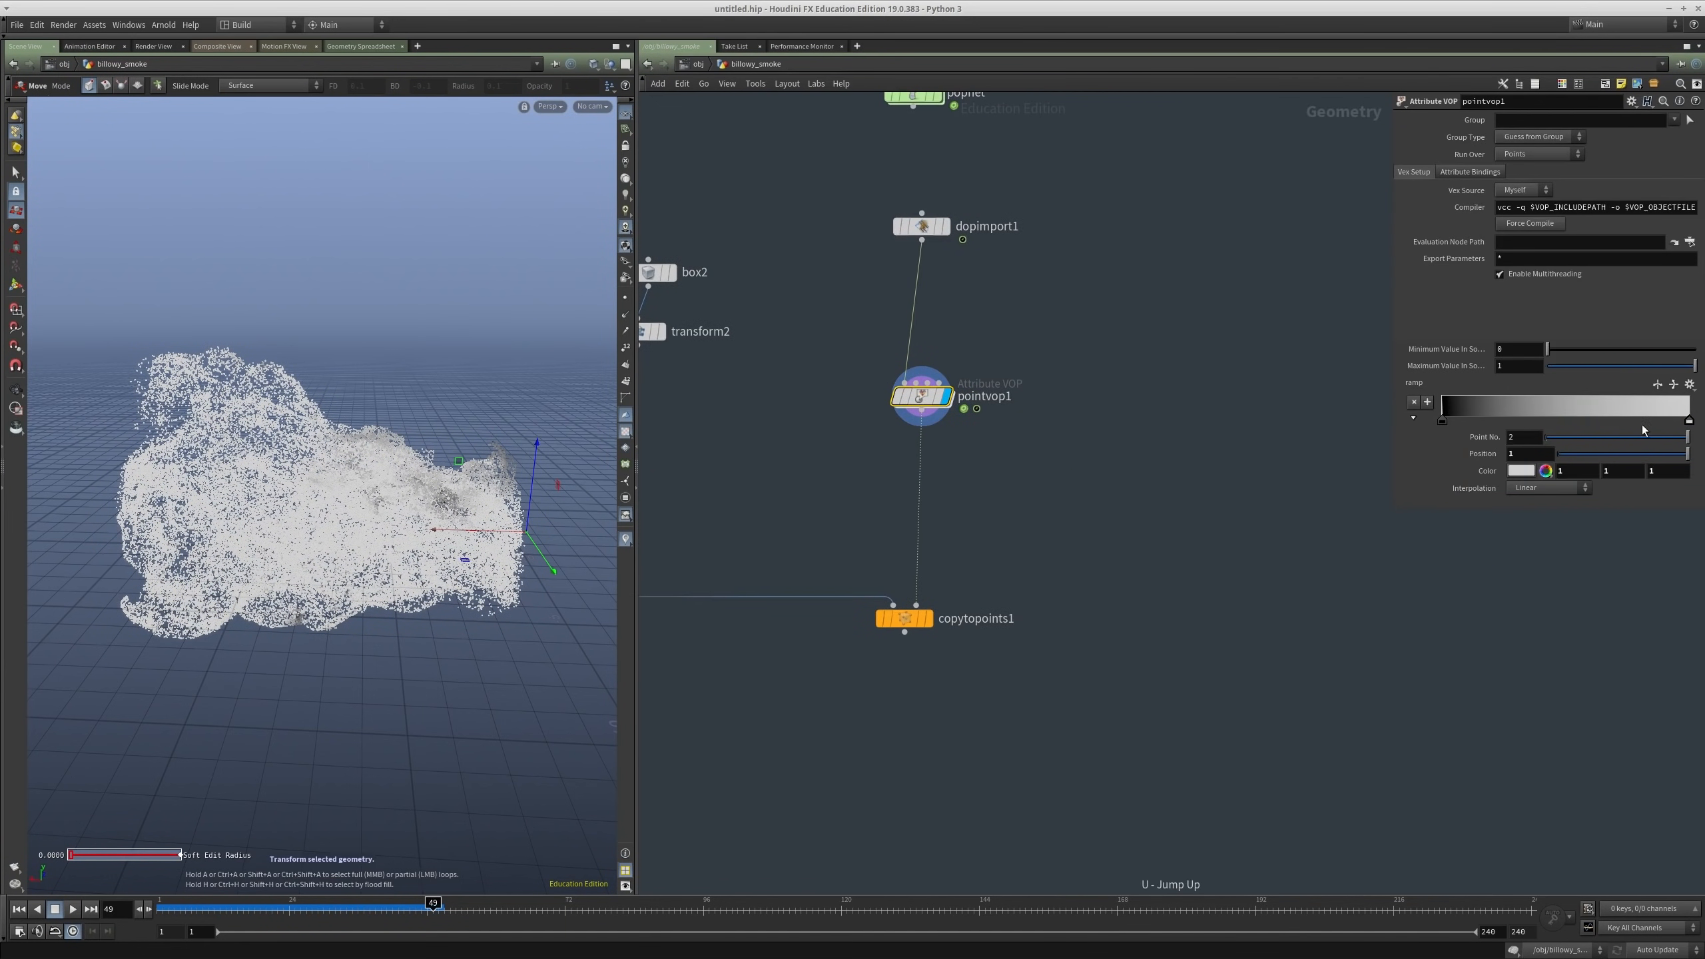
click(1521, 471)
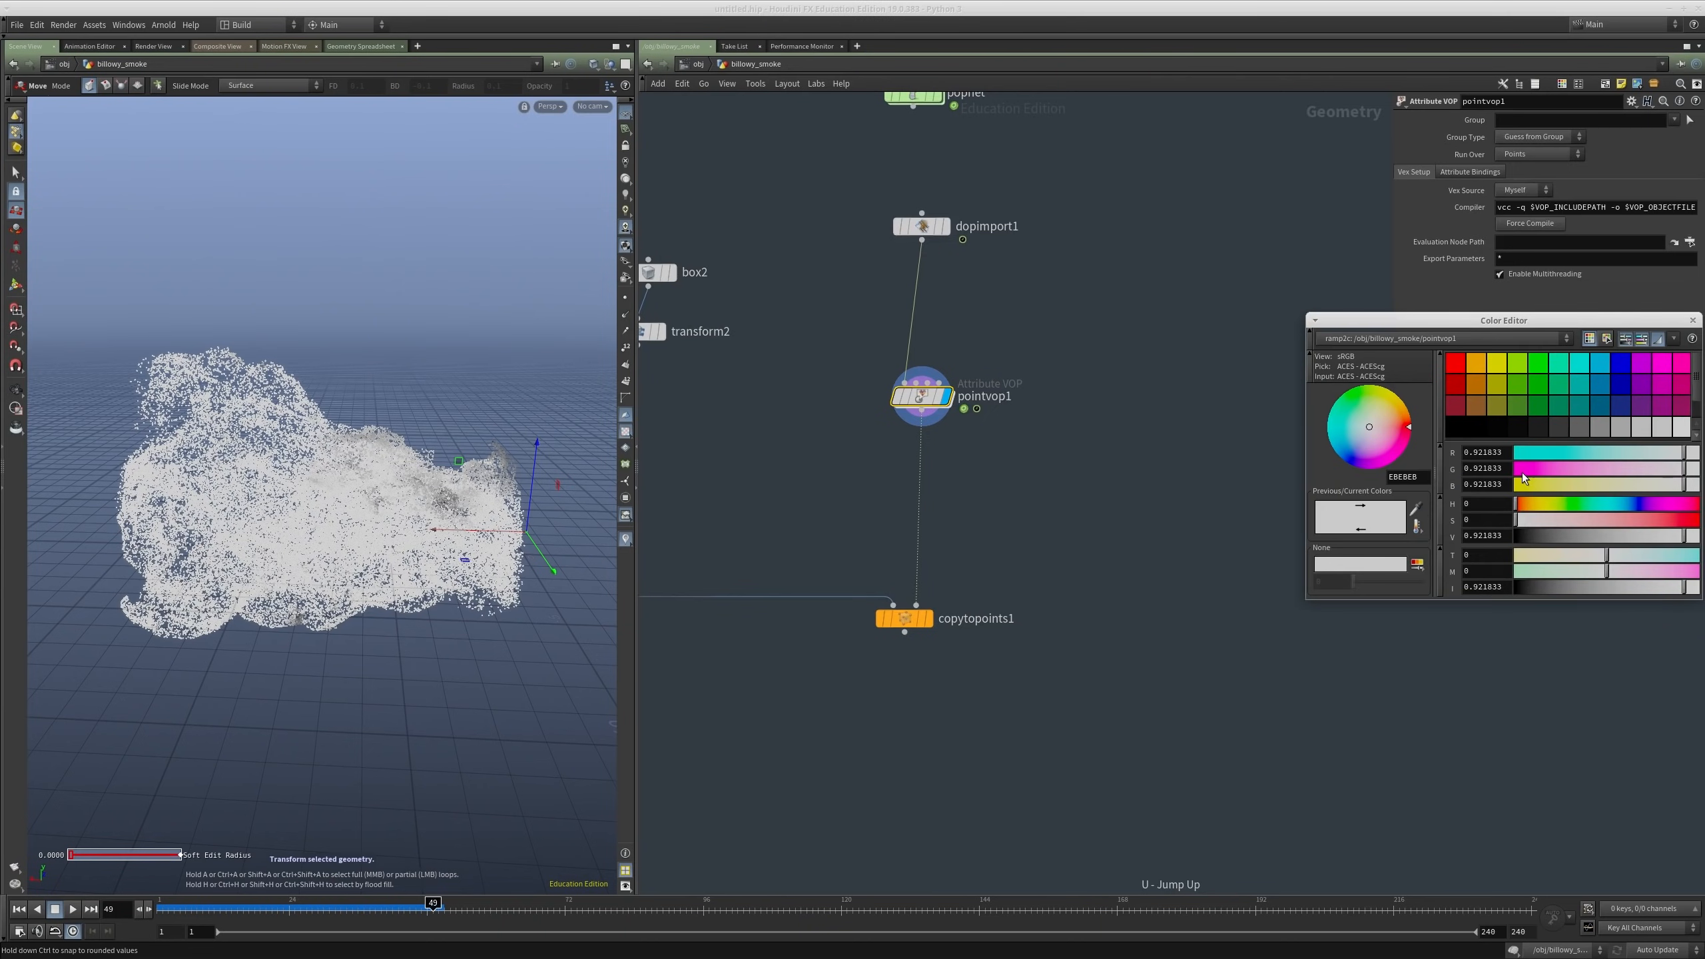
click(1618, 504)
drag(1622, 520, 1638, 520)
click(1693, 321)
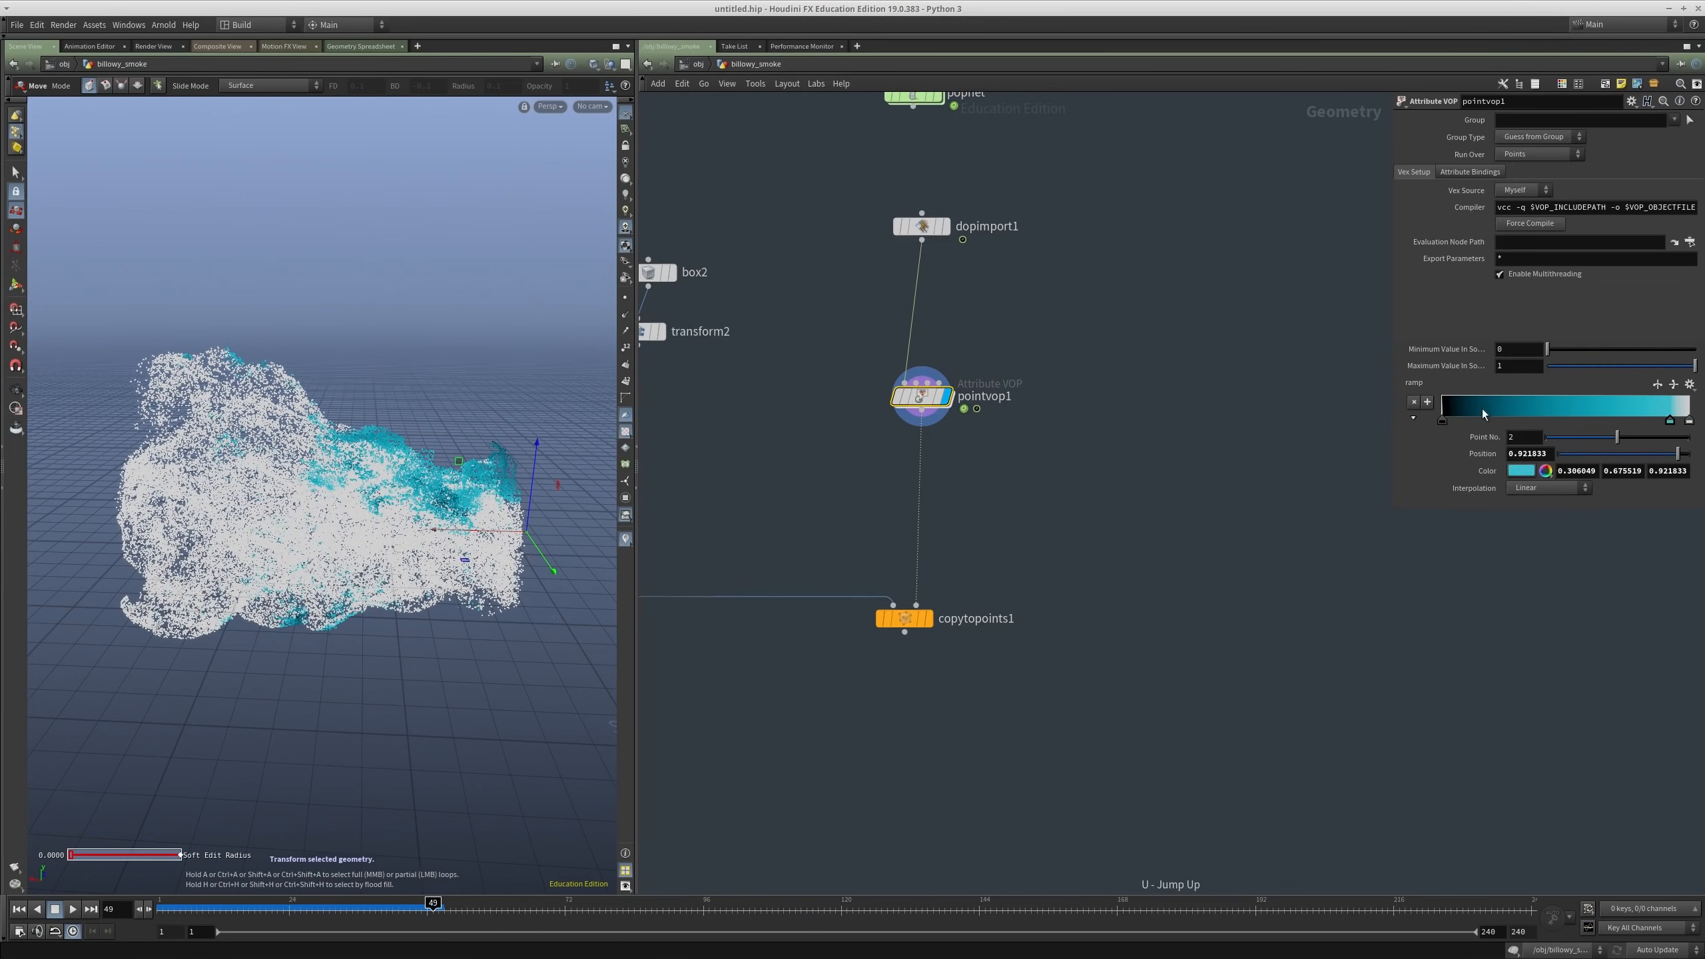
Step: Color the ramp's first point, at position 0, a very dark blue with hue 219, saturation 0.887 and value 0.106
click(1521, 470)
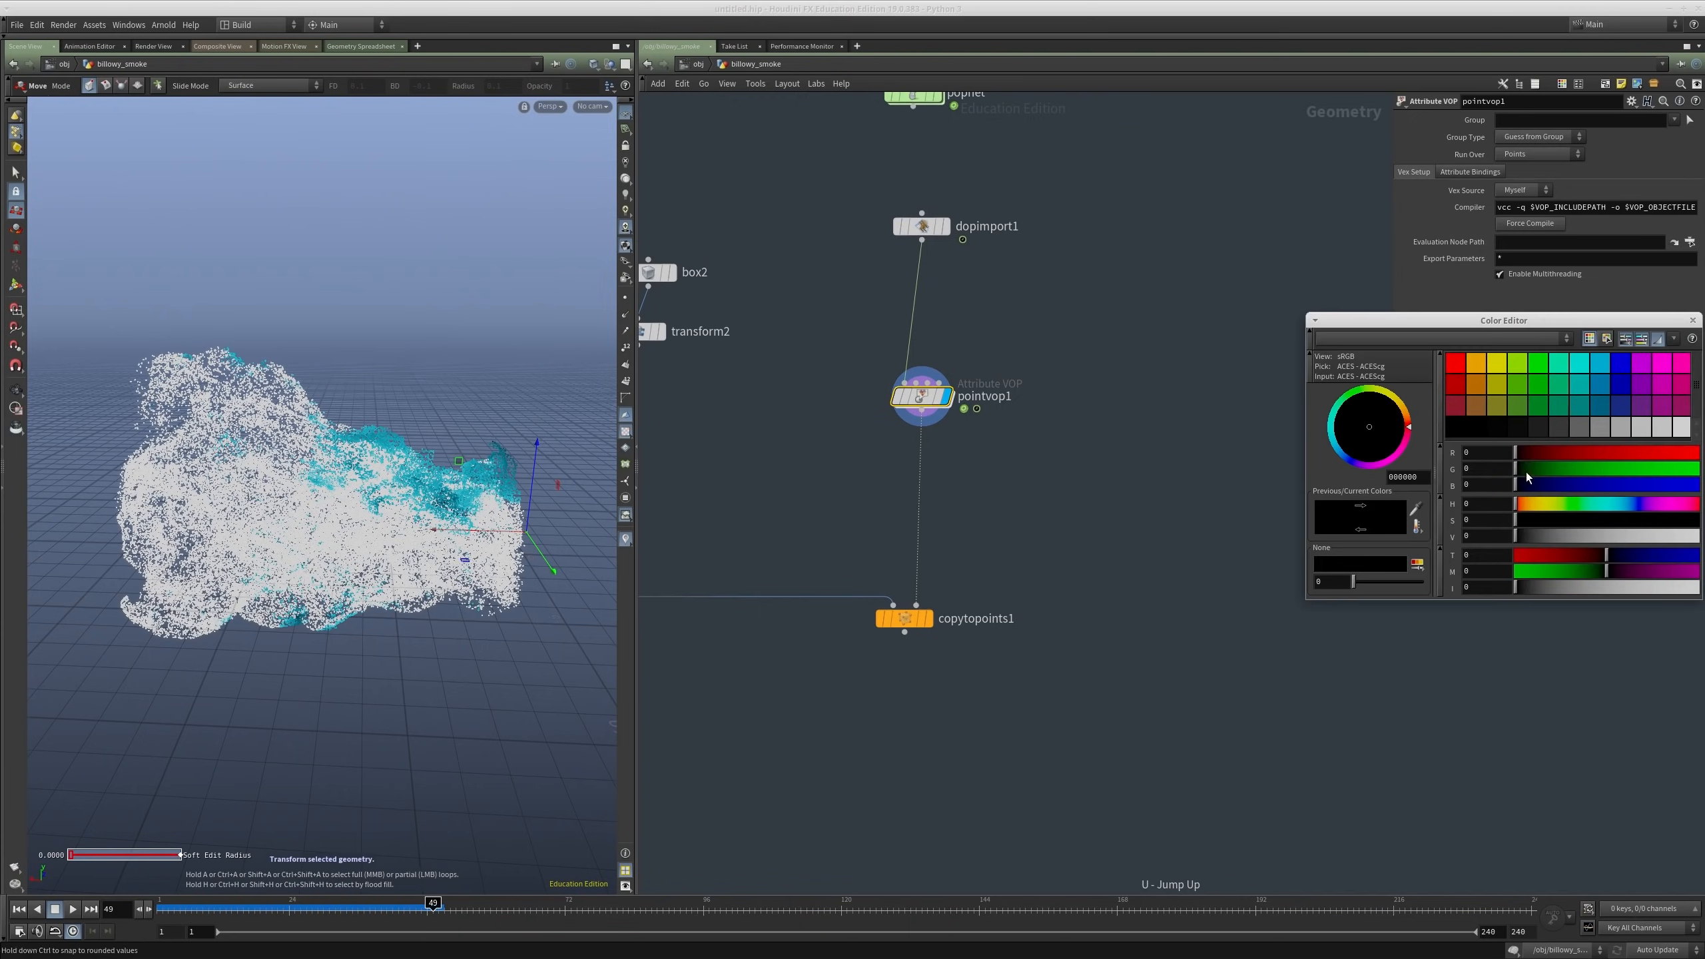
click(1630, 503)
drag(1624, 518, 1677, 519)
click(1622, 535)
click(1637, 503)
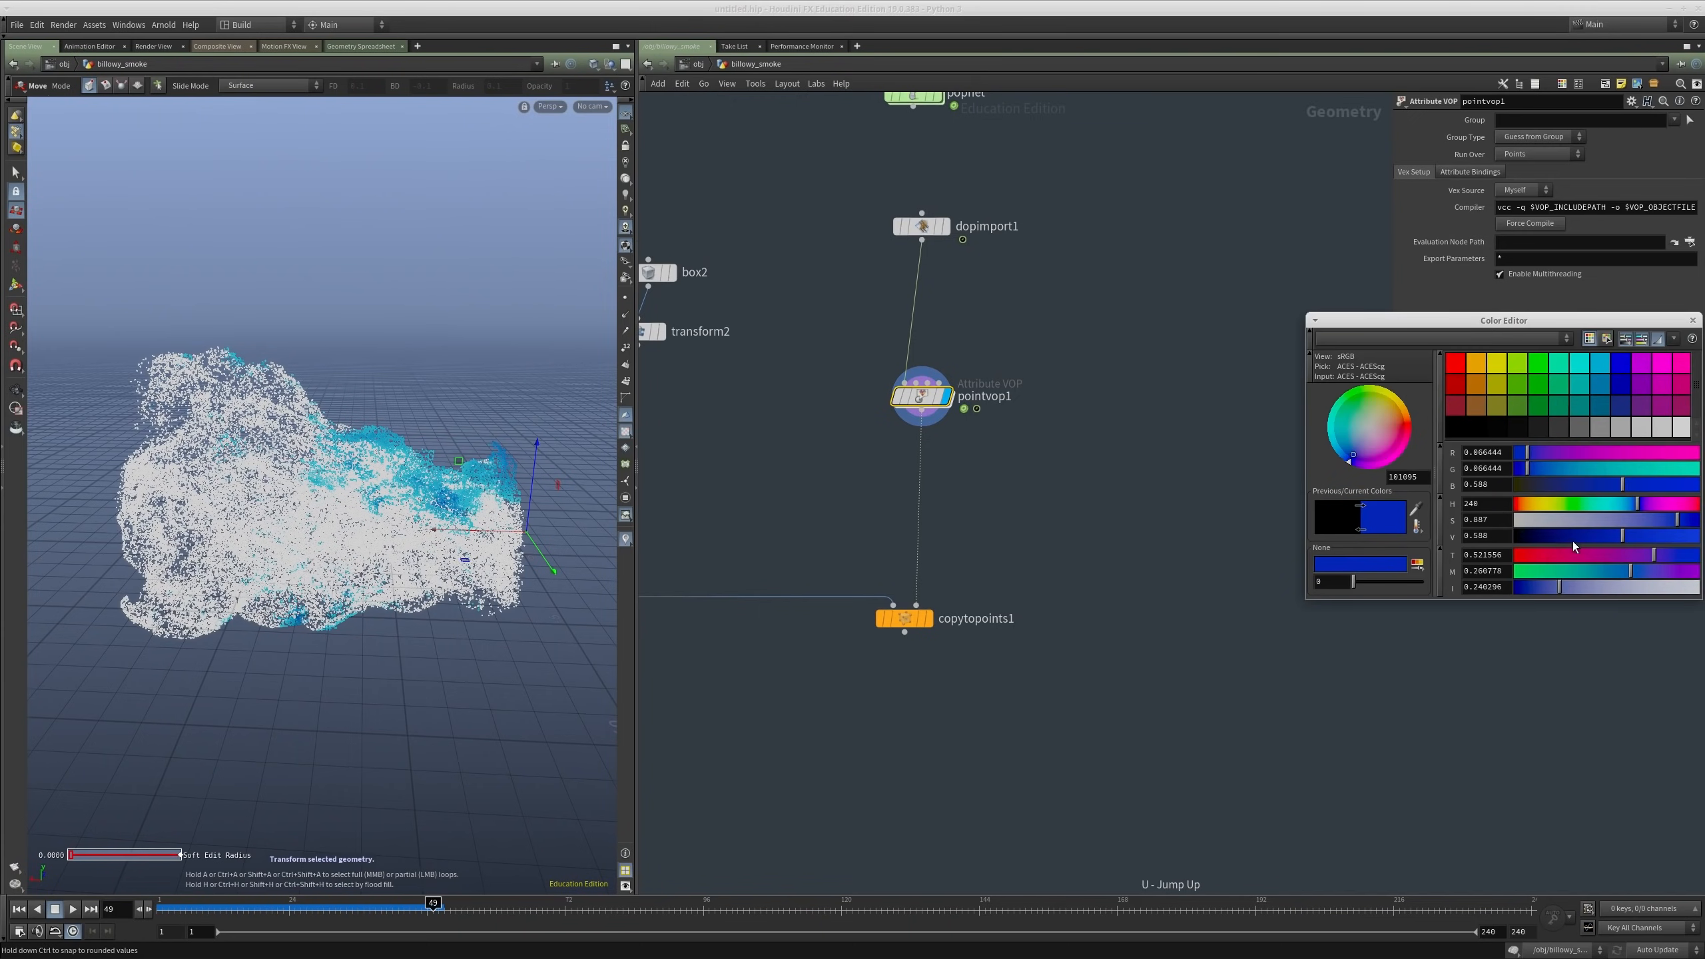
drag(1572, 540, 1534, 539)
drag(1636, 503, 1626, 504)
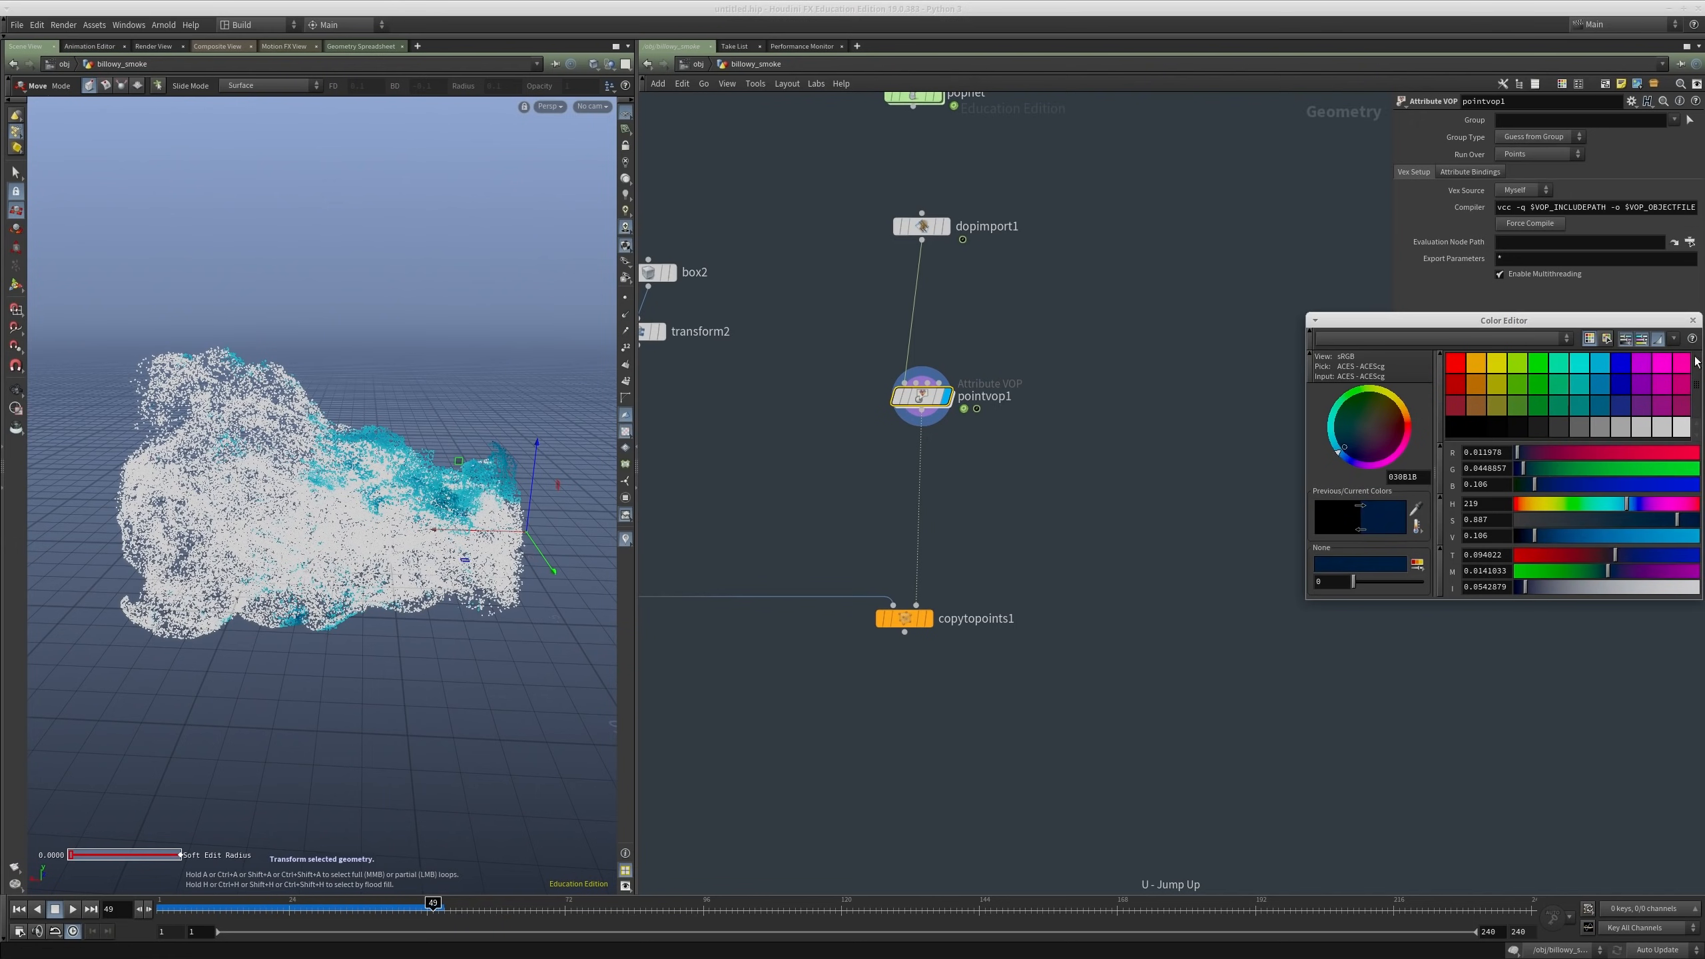
click(1689, 319)
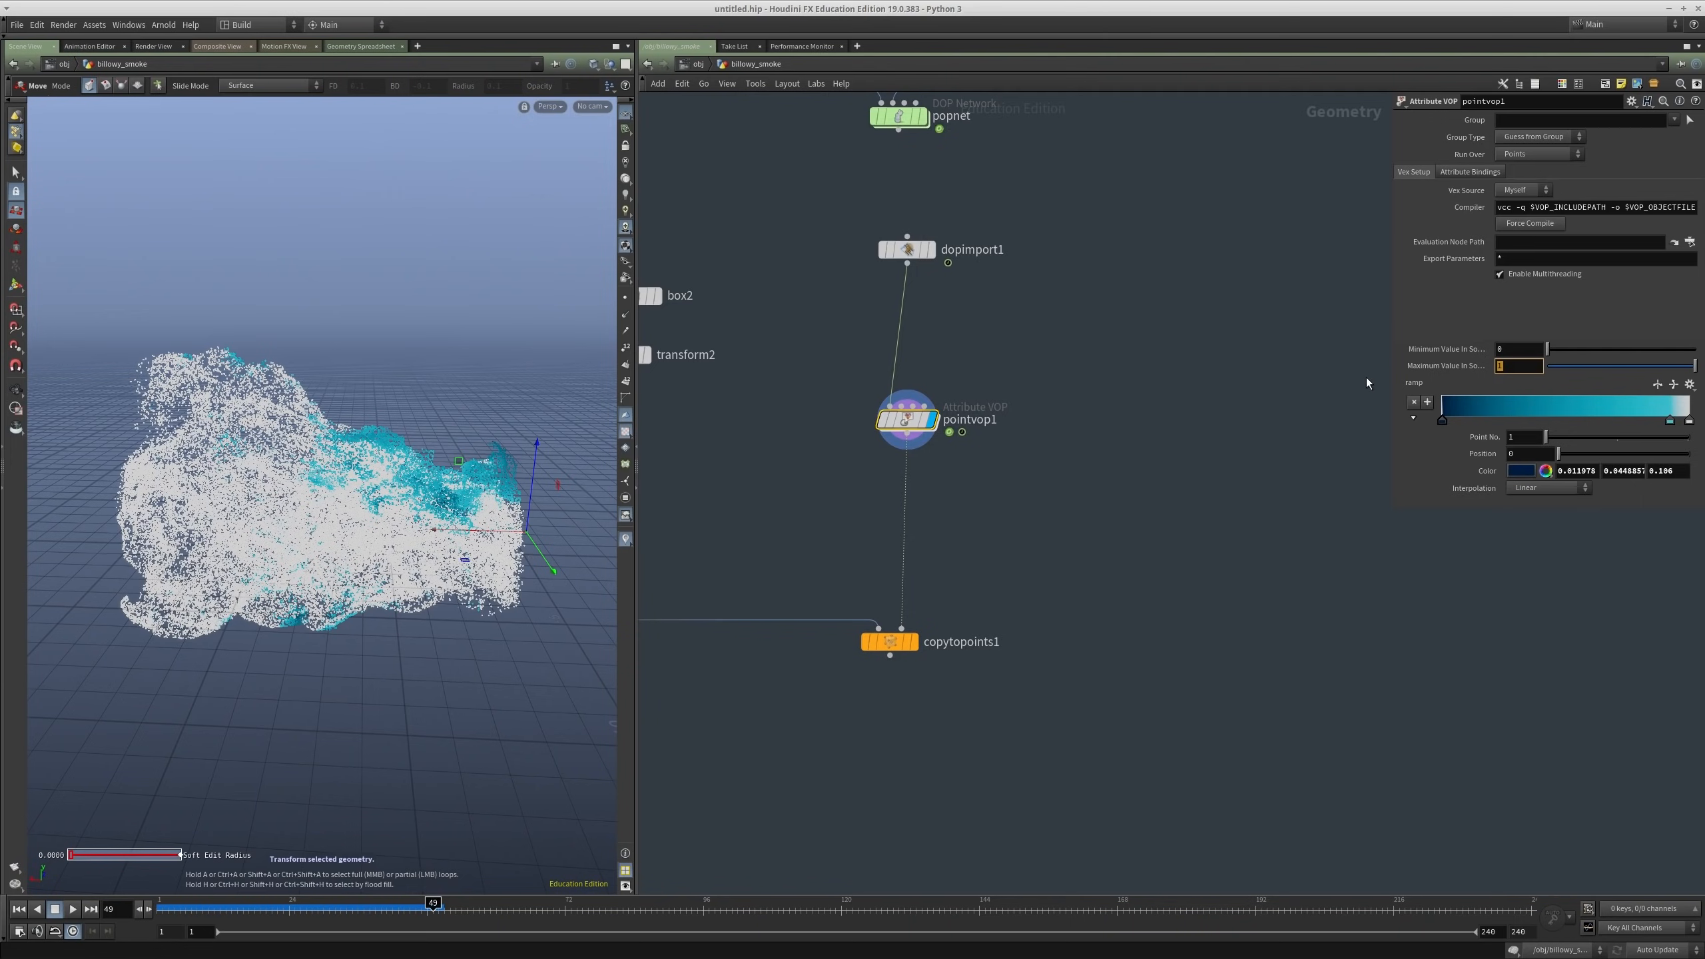
Step: Try 15 as pointvop1's maximum source value, and settle on 10
text(15)
key(Return)
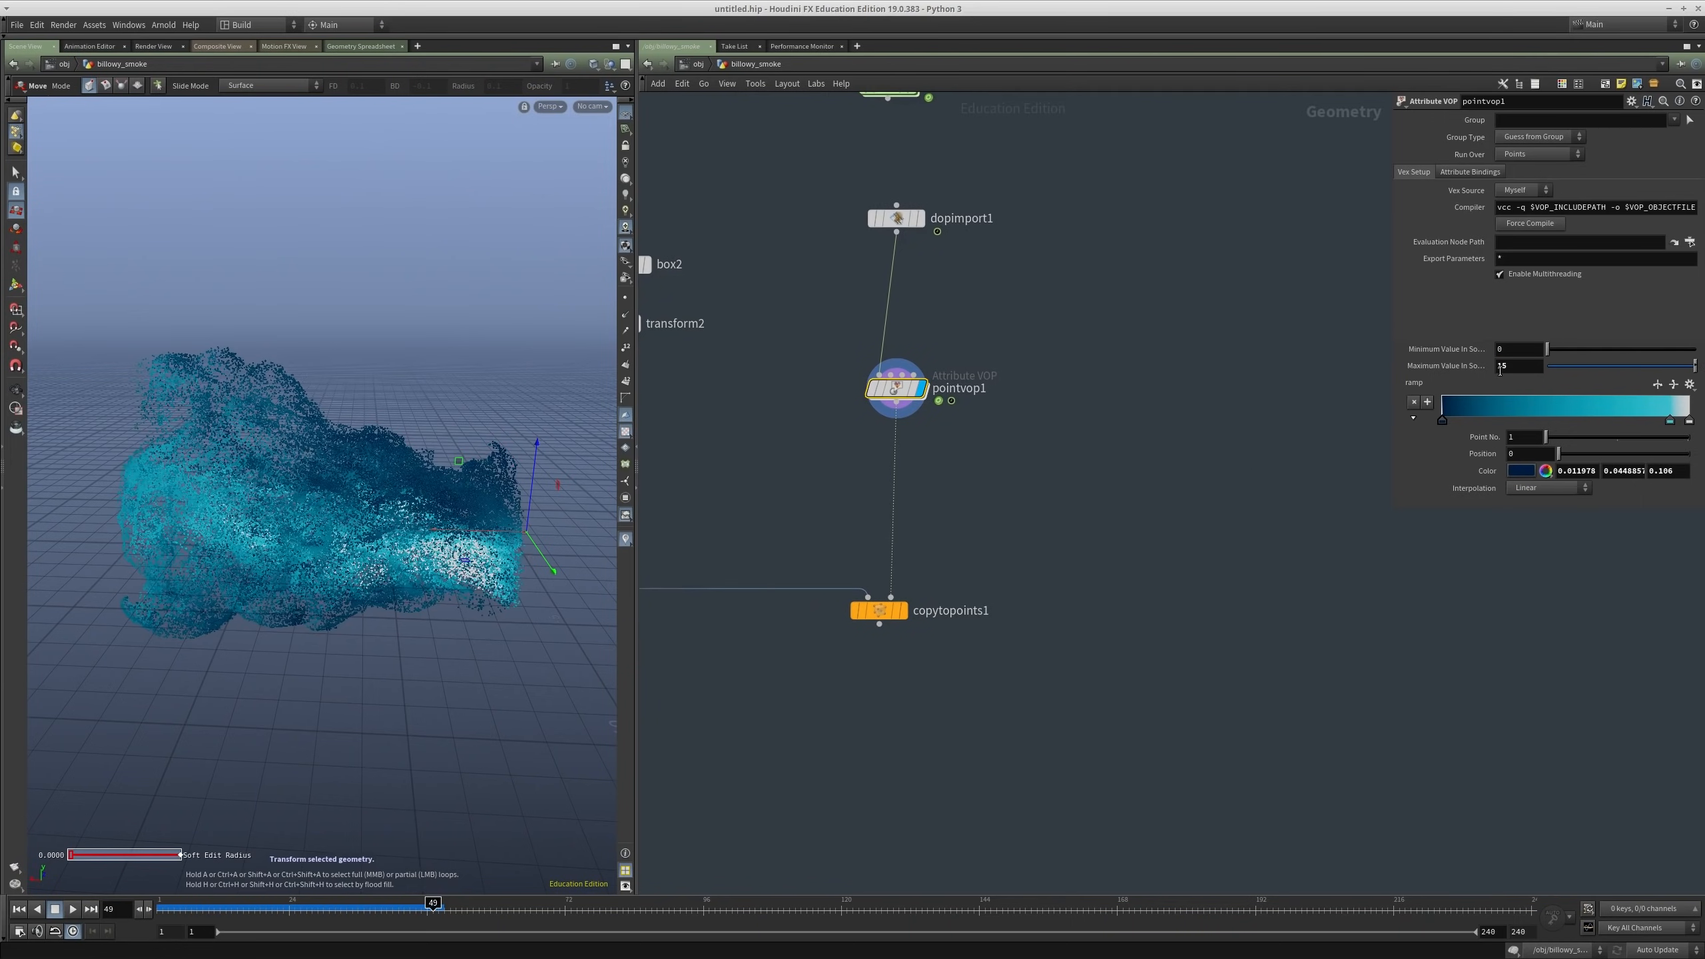
text(10)
key(Return)
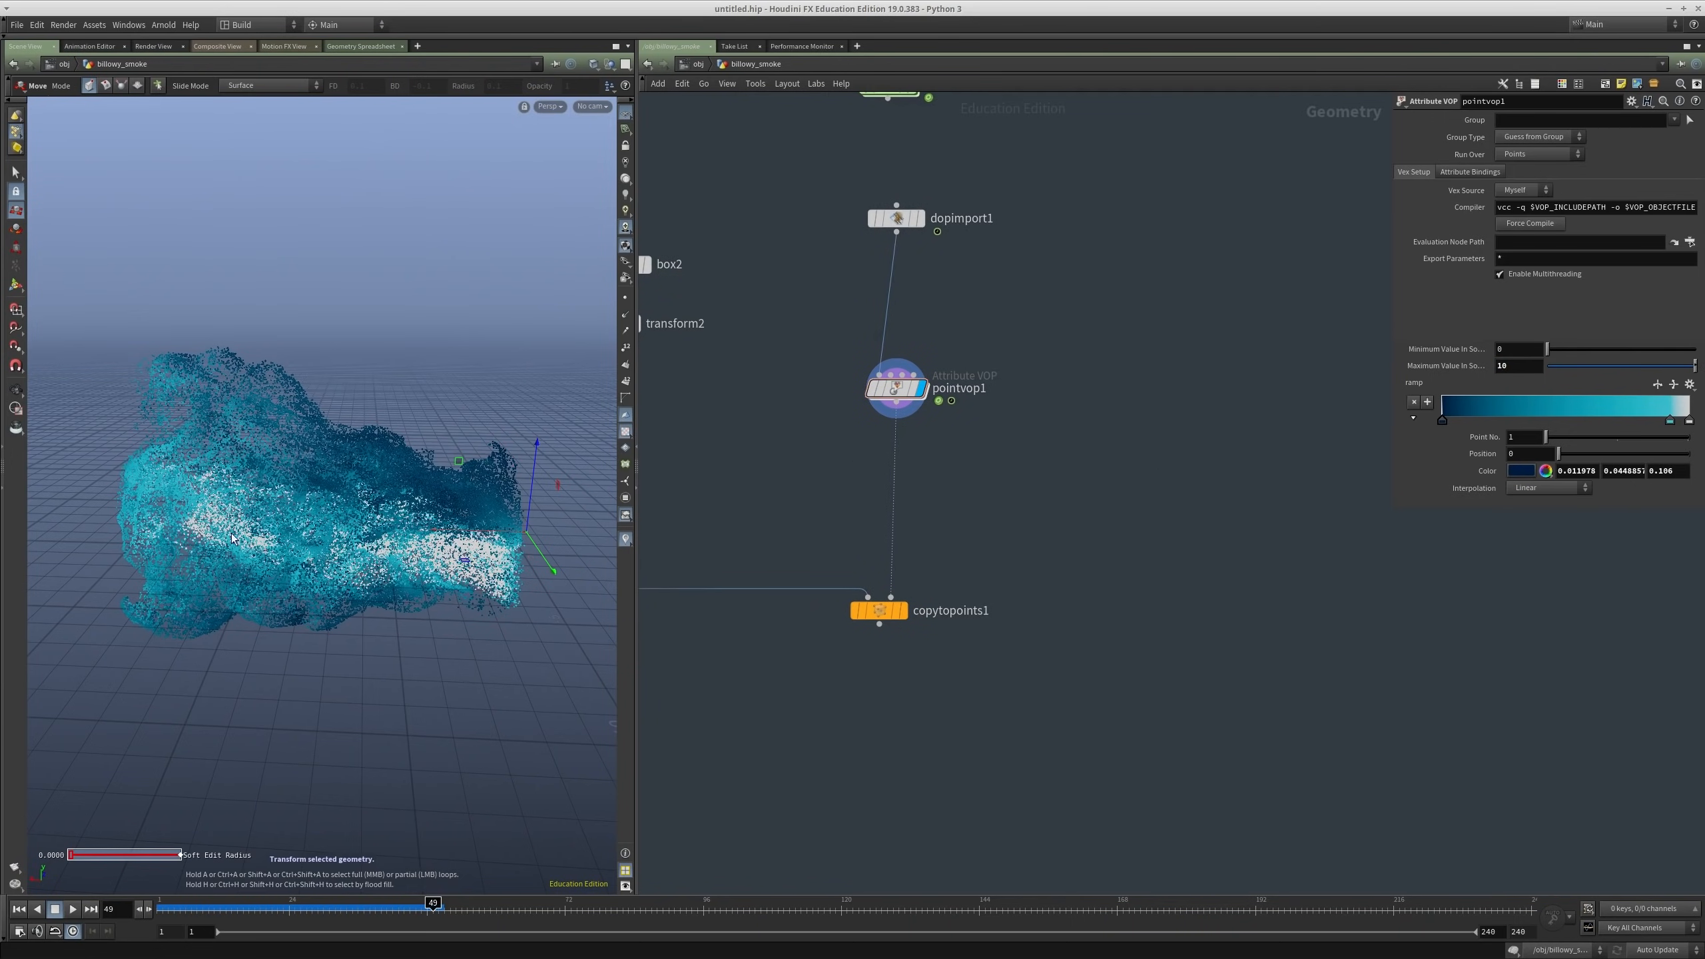
Step: Play the particle simulation from the first frame, view the cloud from several angles, and stop playback
alt+drag(282, 591, 277, 671)
key(t)
click(24, 908)
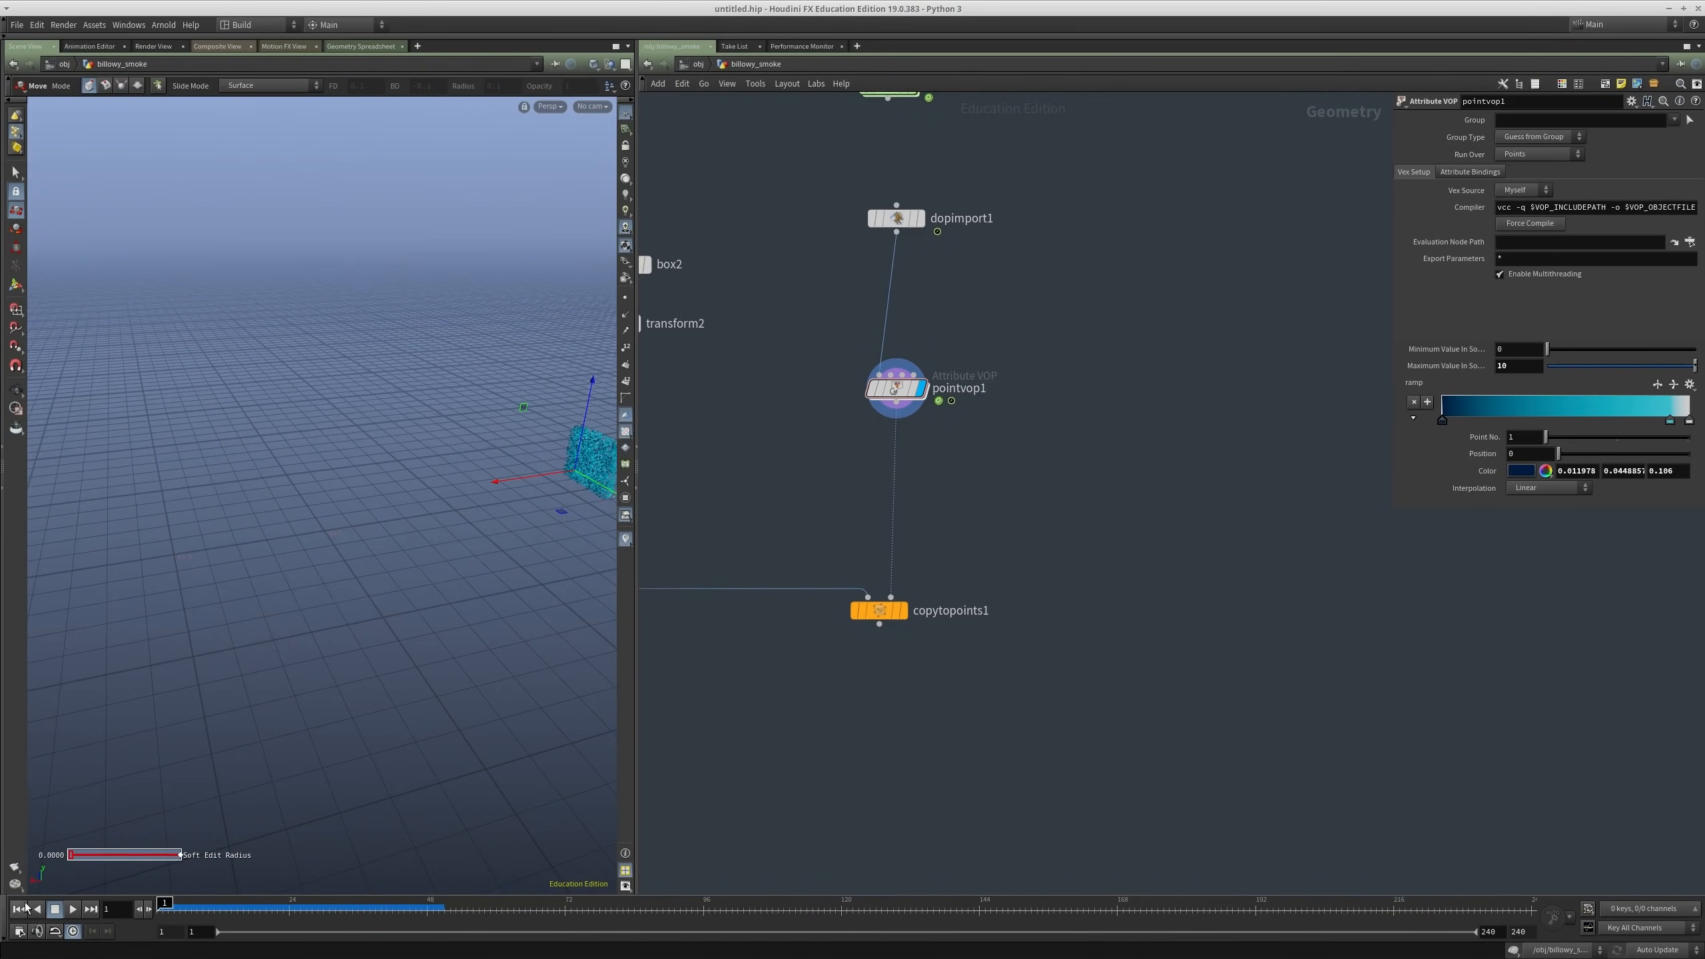
click(71, 909)
key(Escape)
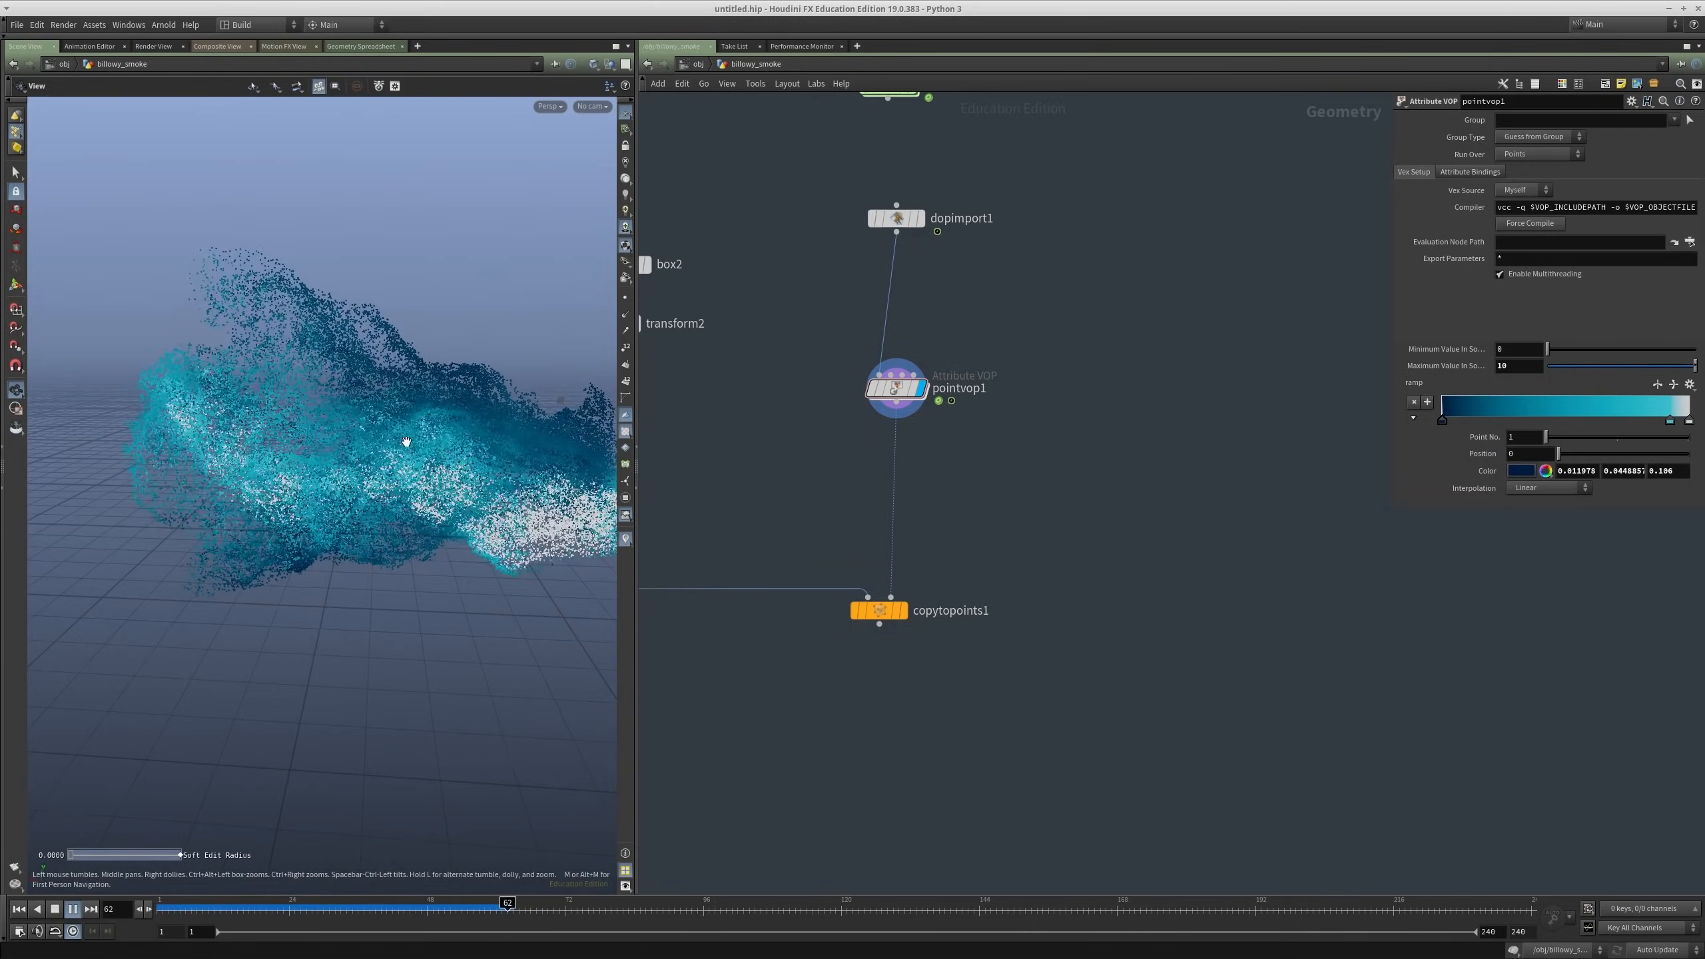
drag(308, 461, 408, 331)
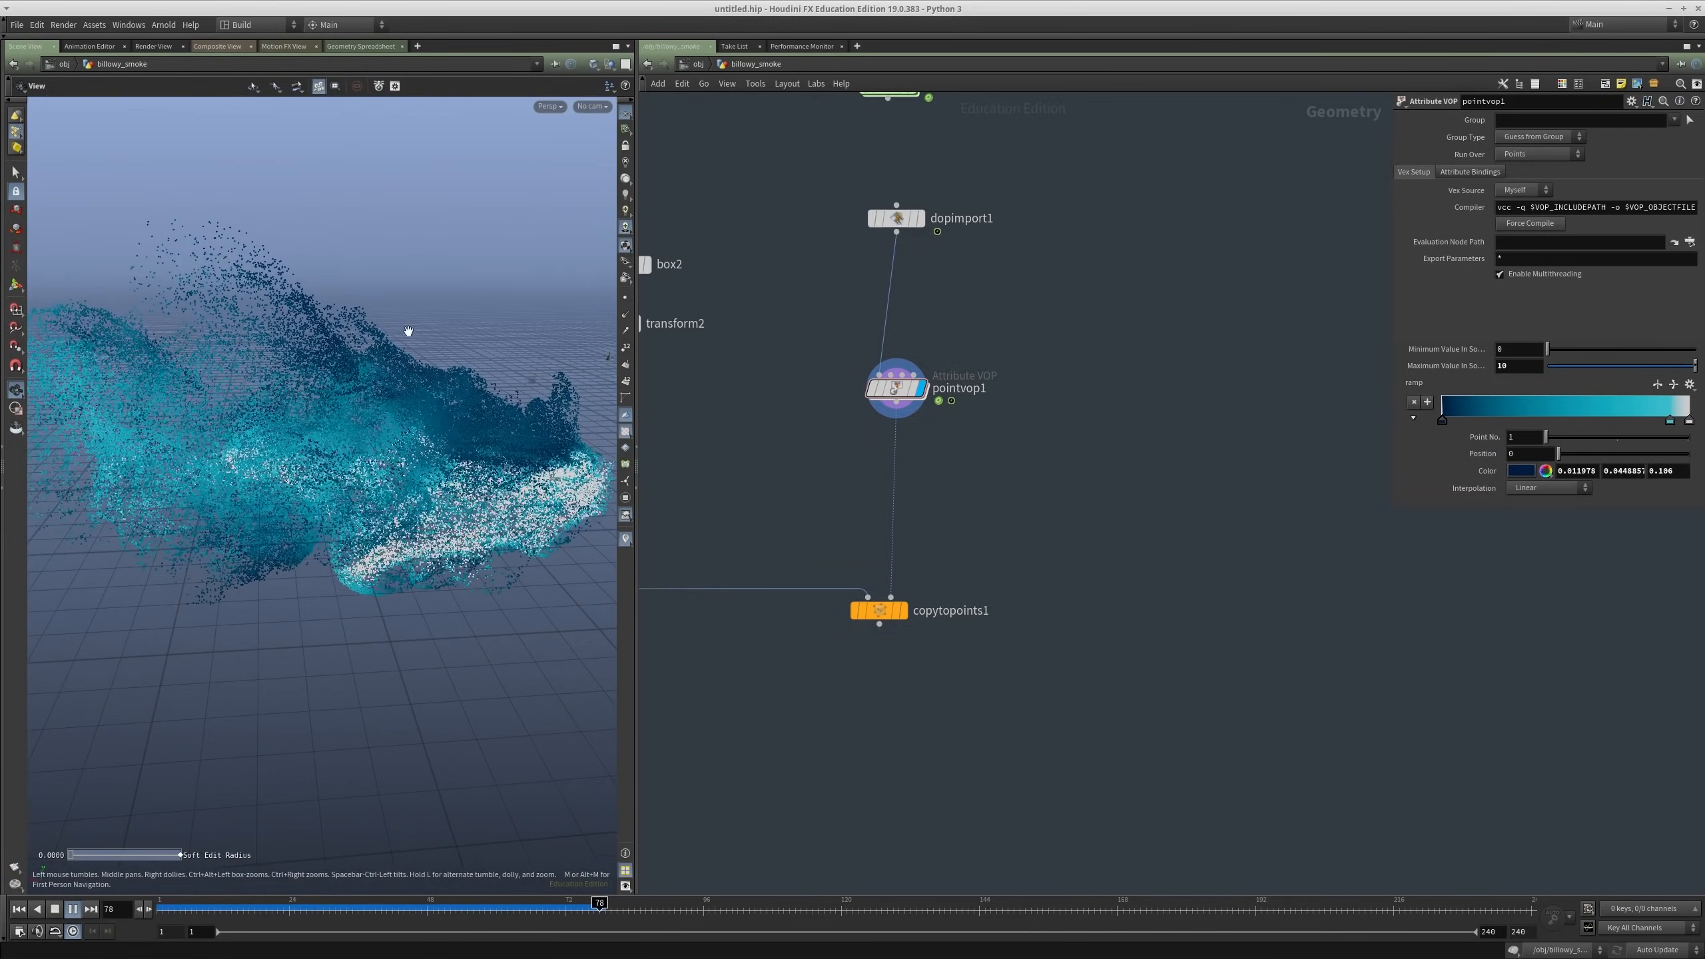
key(t)
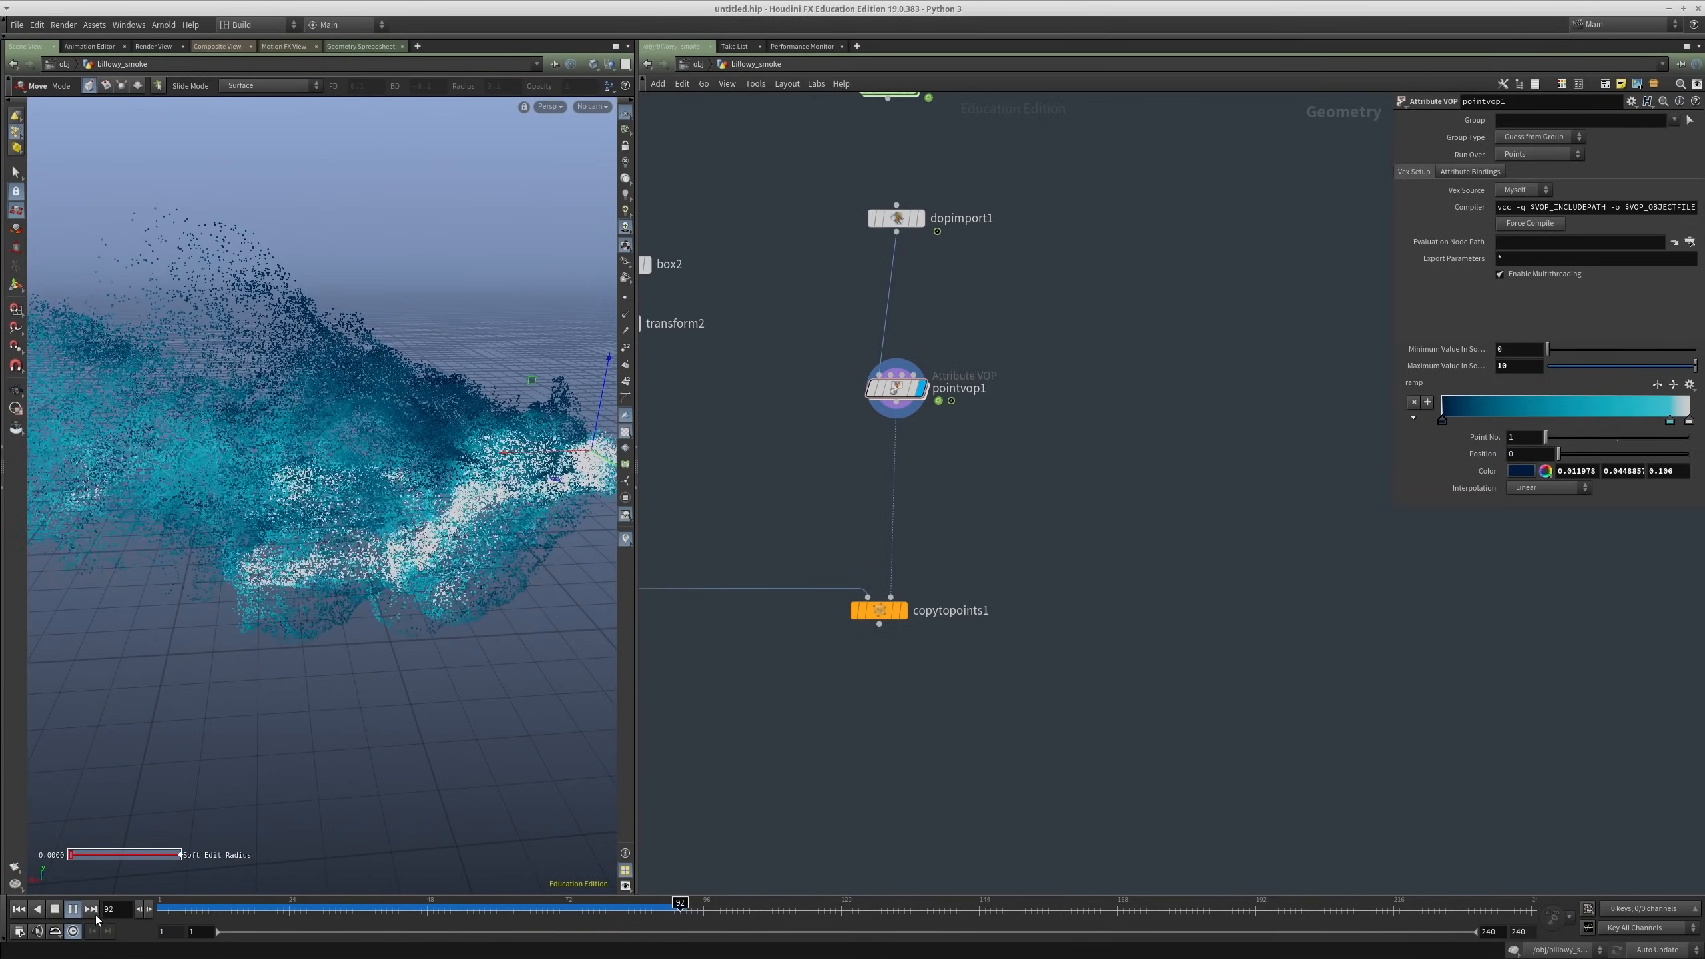
click(55, 909)
key(space)
drag(368, 445, 408, 465)
scroll(409, 457, down, 5)
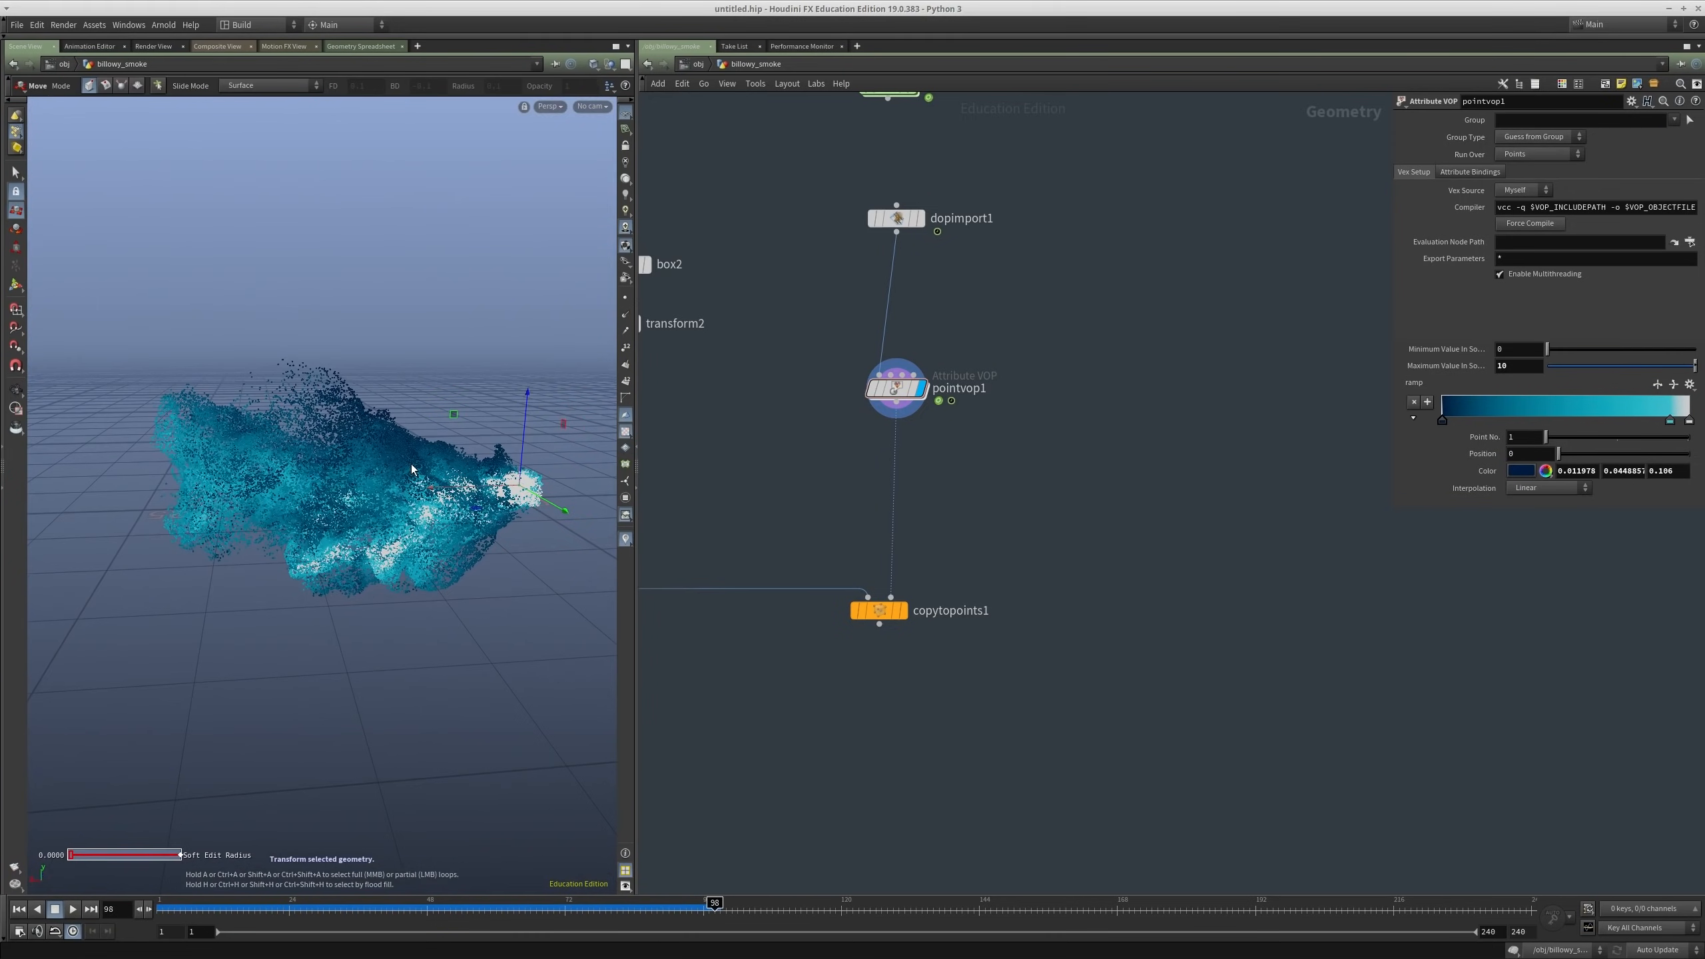
Step: Insert an Attribute Wrangle node between pointvop1 and copytopoints1
middle_drag(822, 499, 1117, 475)
scroll(1104, 480, down, 1)
scroll(1011, 511, up, 1)
middle_drag(945, 482, 591, 594)
middle_drag(1262, 548, 950, 535)
scroll(1074, 527, up, 2)
key(Tab)
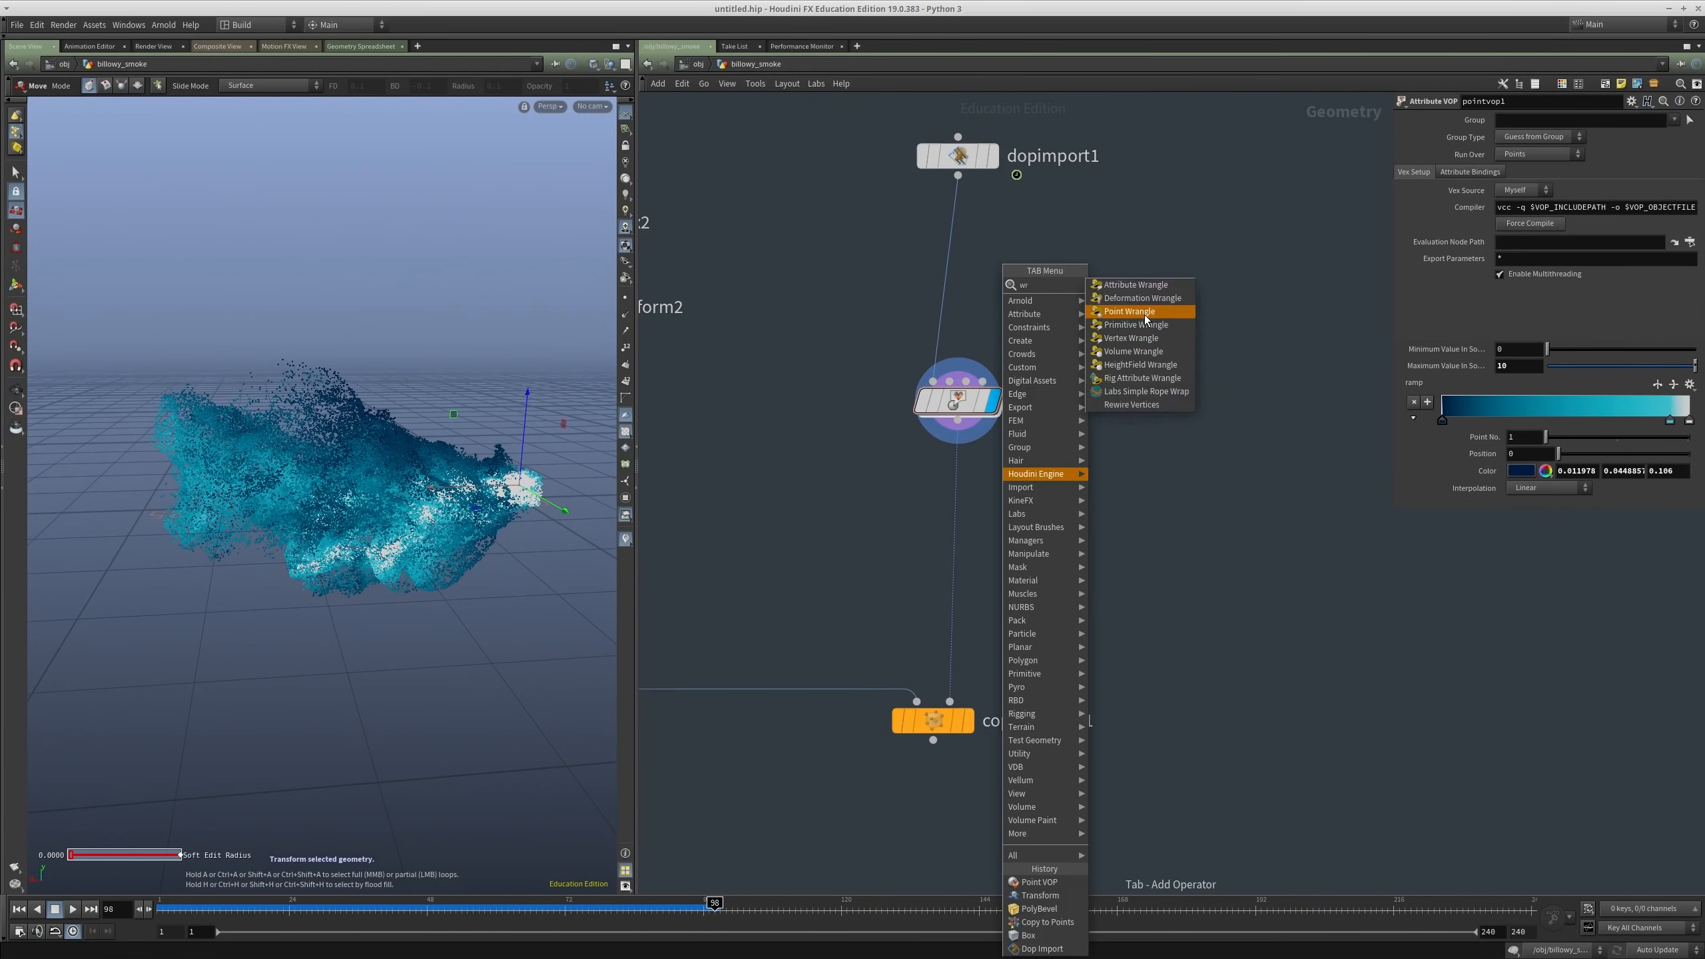
click(1134, 281)
click(946, 487)
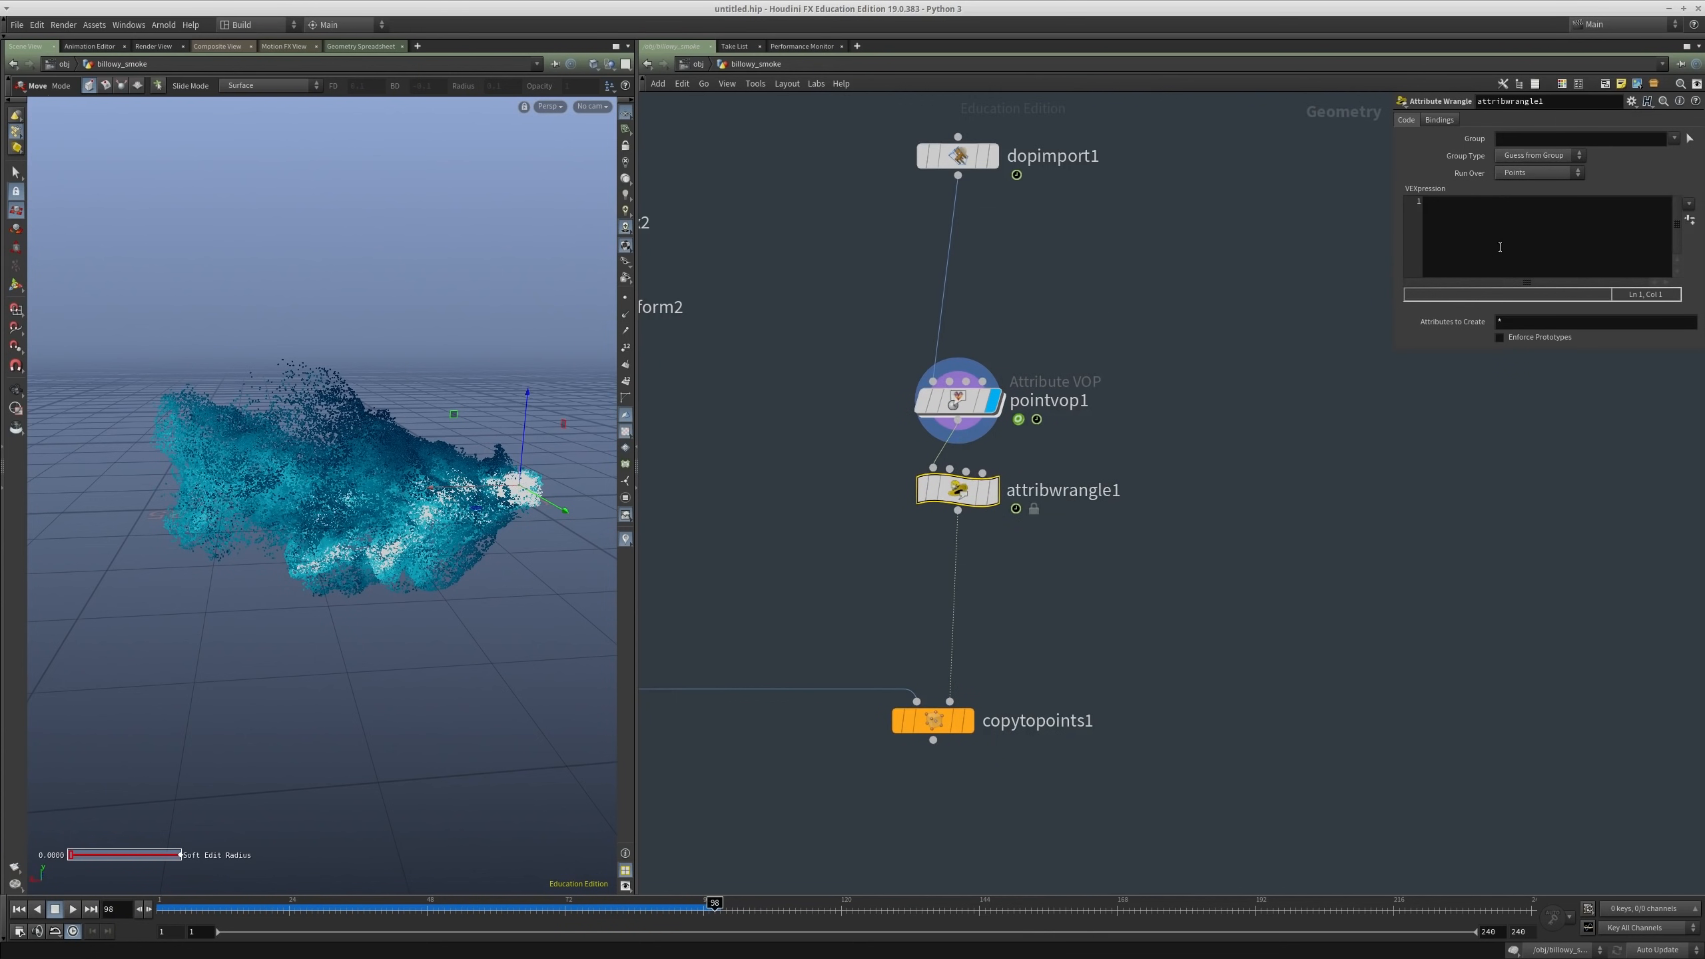
Step: Enter the wrangle expression "f@pscale = 2;" and display copytopoints1 to inspect the copied geometry up close
text(f@pscale)
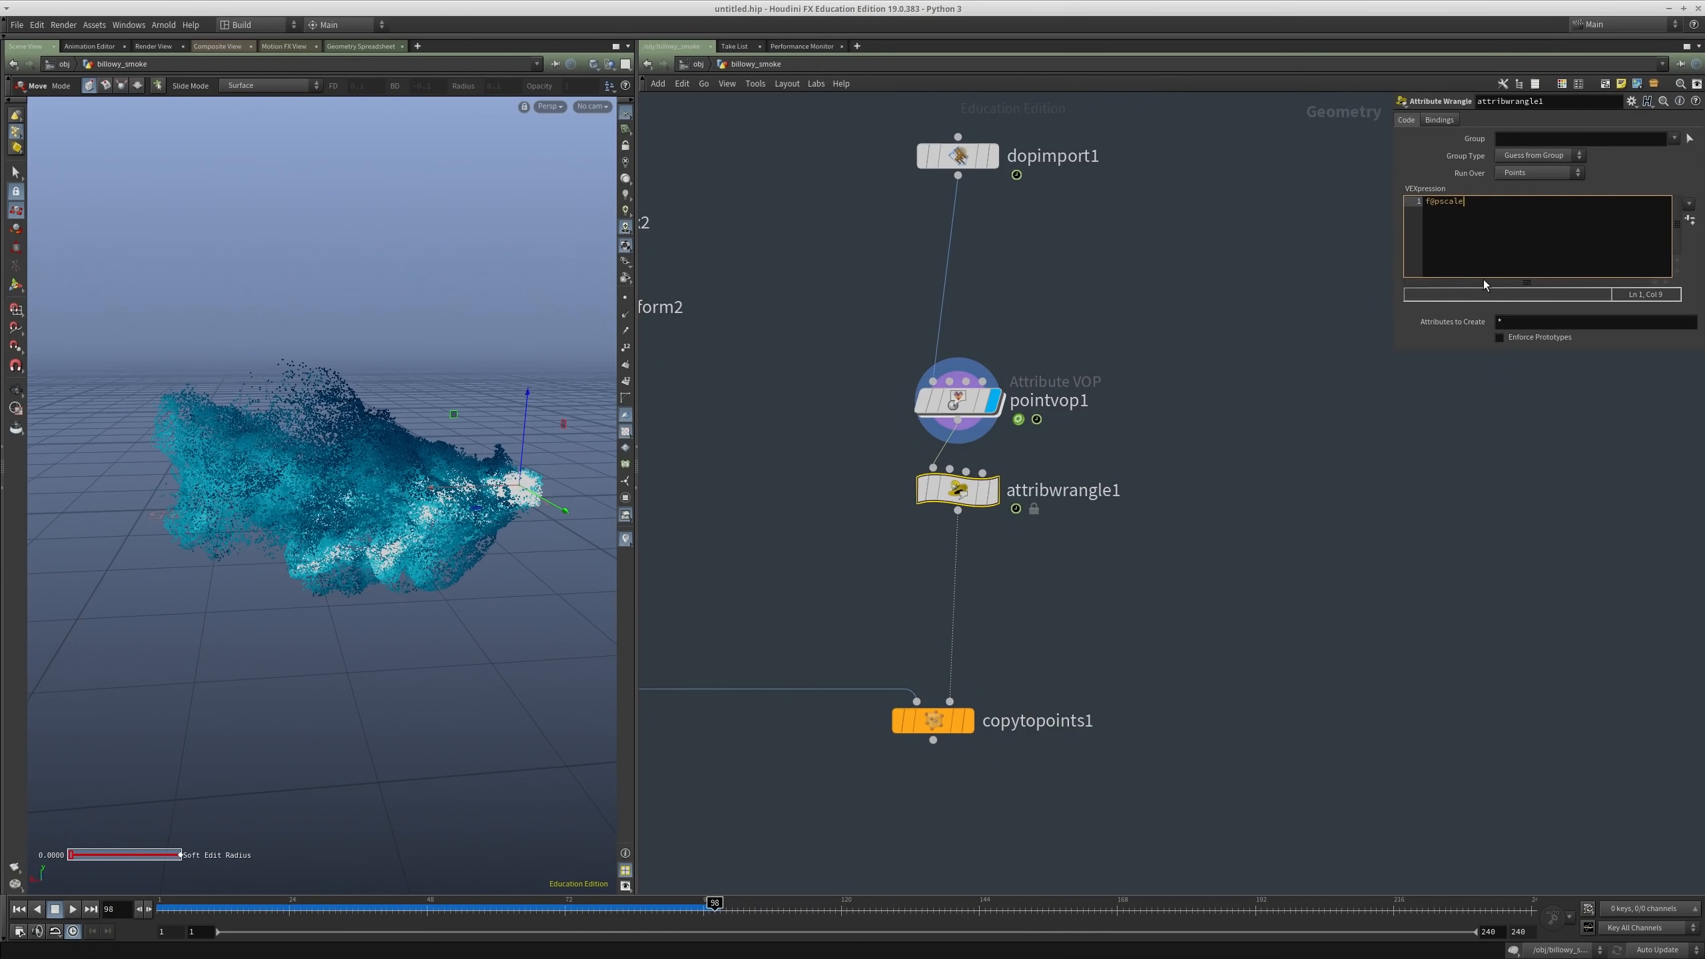
text( = 2;)
drag(983, 643, 792, 777)
key(r)
middle_drag(1073, 743, 1088, 632)
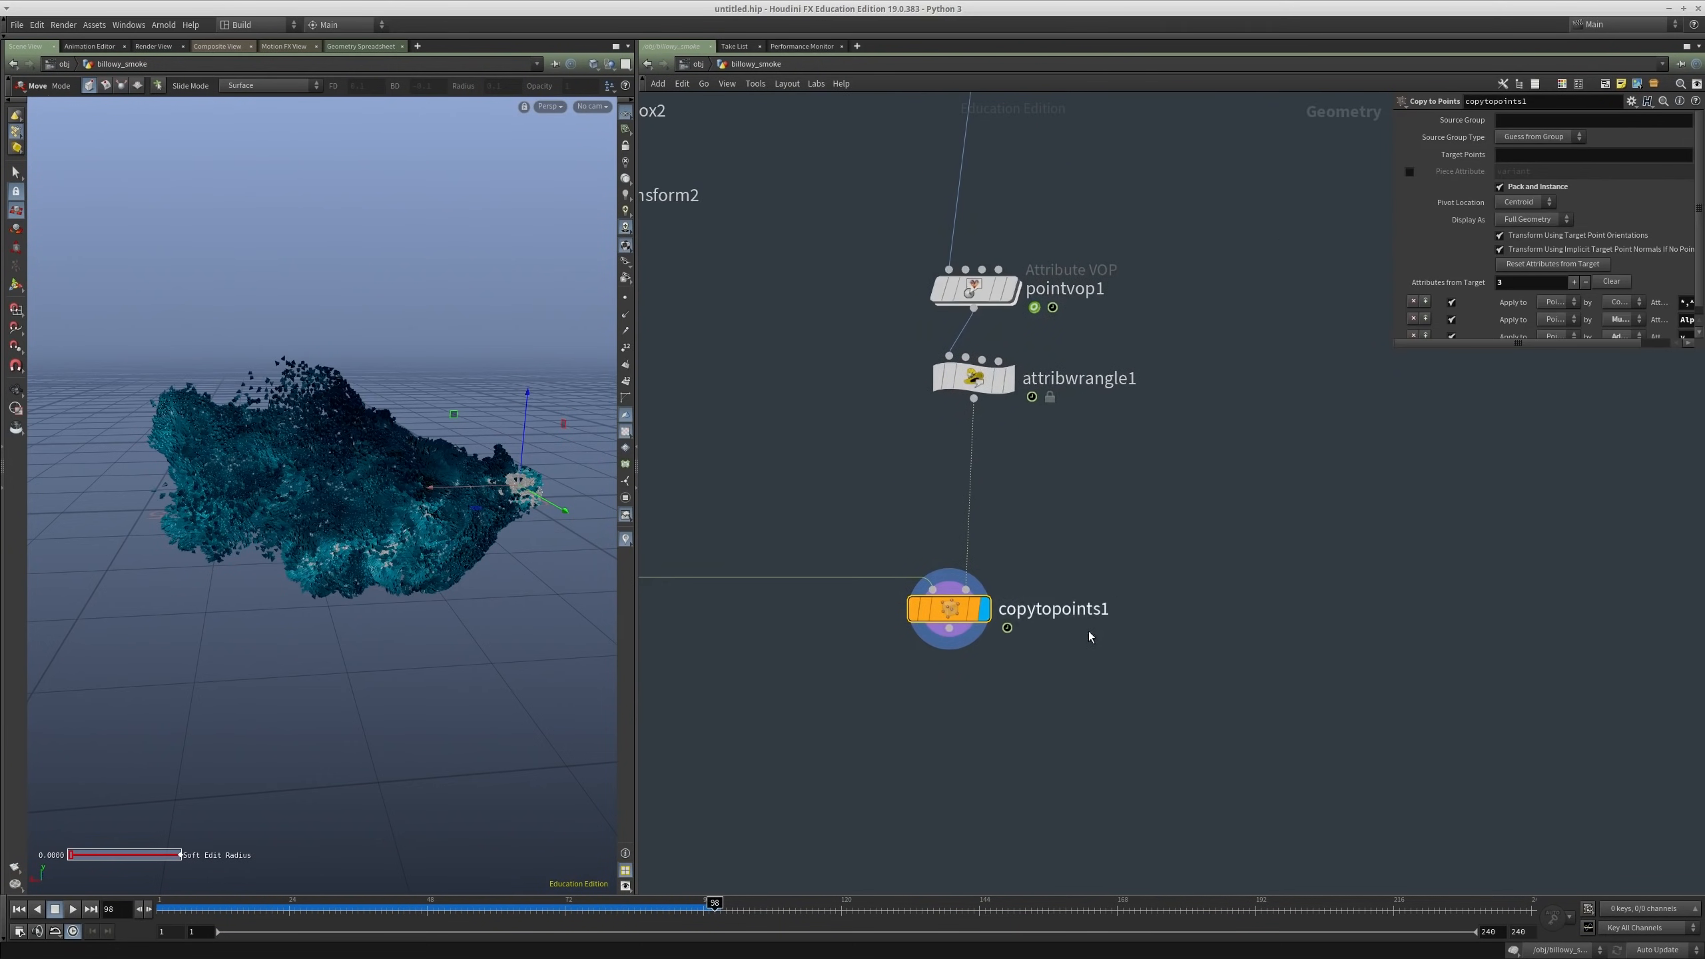
scroll(1088, 636, up, 2)
mouse_move(920, 593)
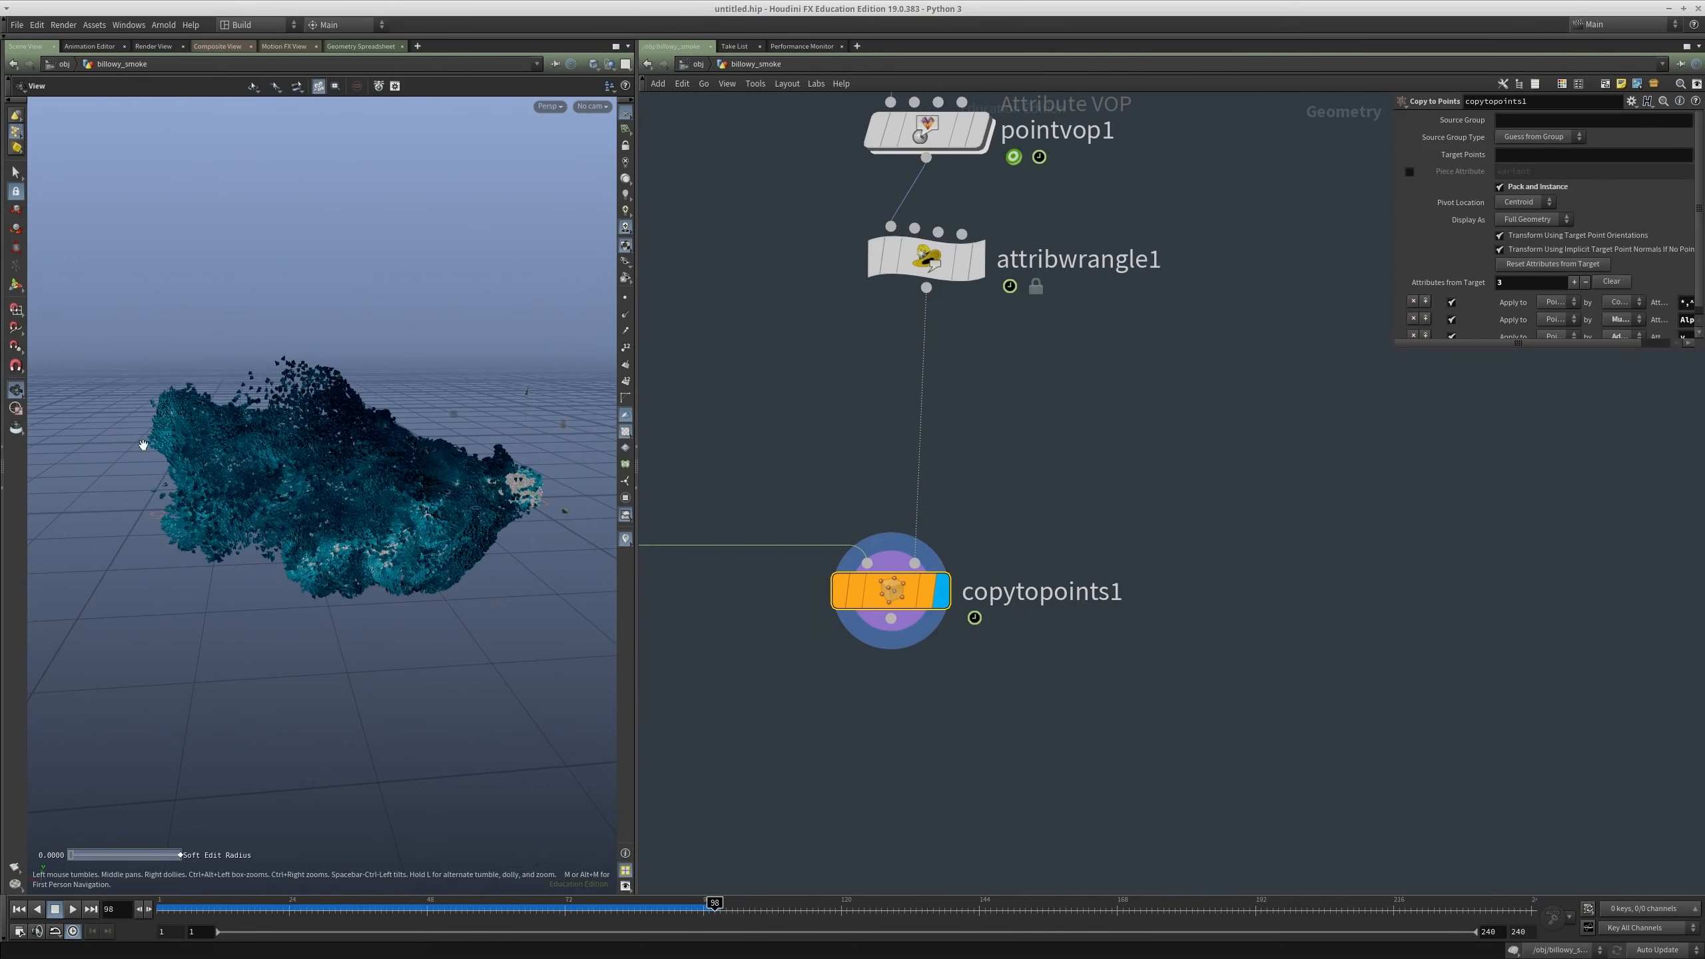
alt+drag(144, 446, 278, 479)
alt+right_drag(278, 479, 401, 464)
alt+drag(401, 464, 194, 410)
Step: Try pscale values of 4 and 1 in the attribwrangle1 expression
click(946, 260)
click(1483, 201)
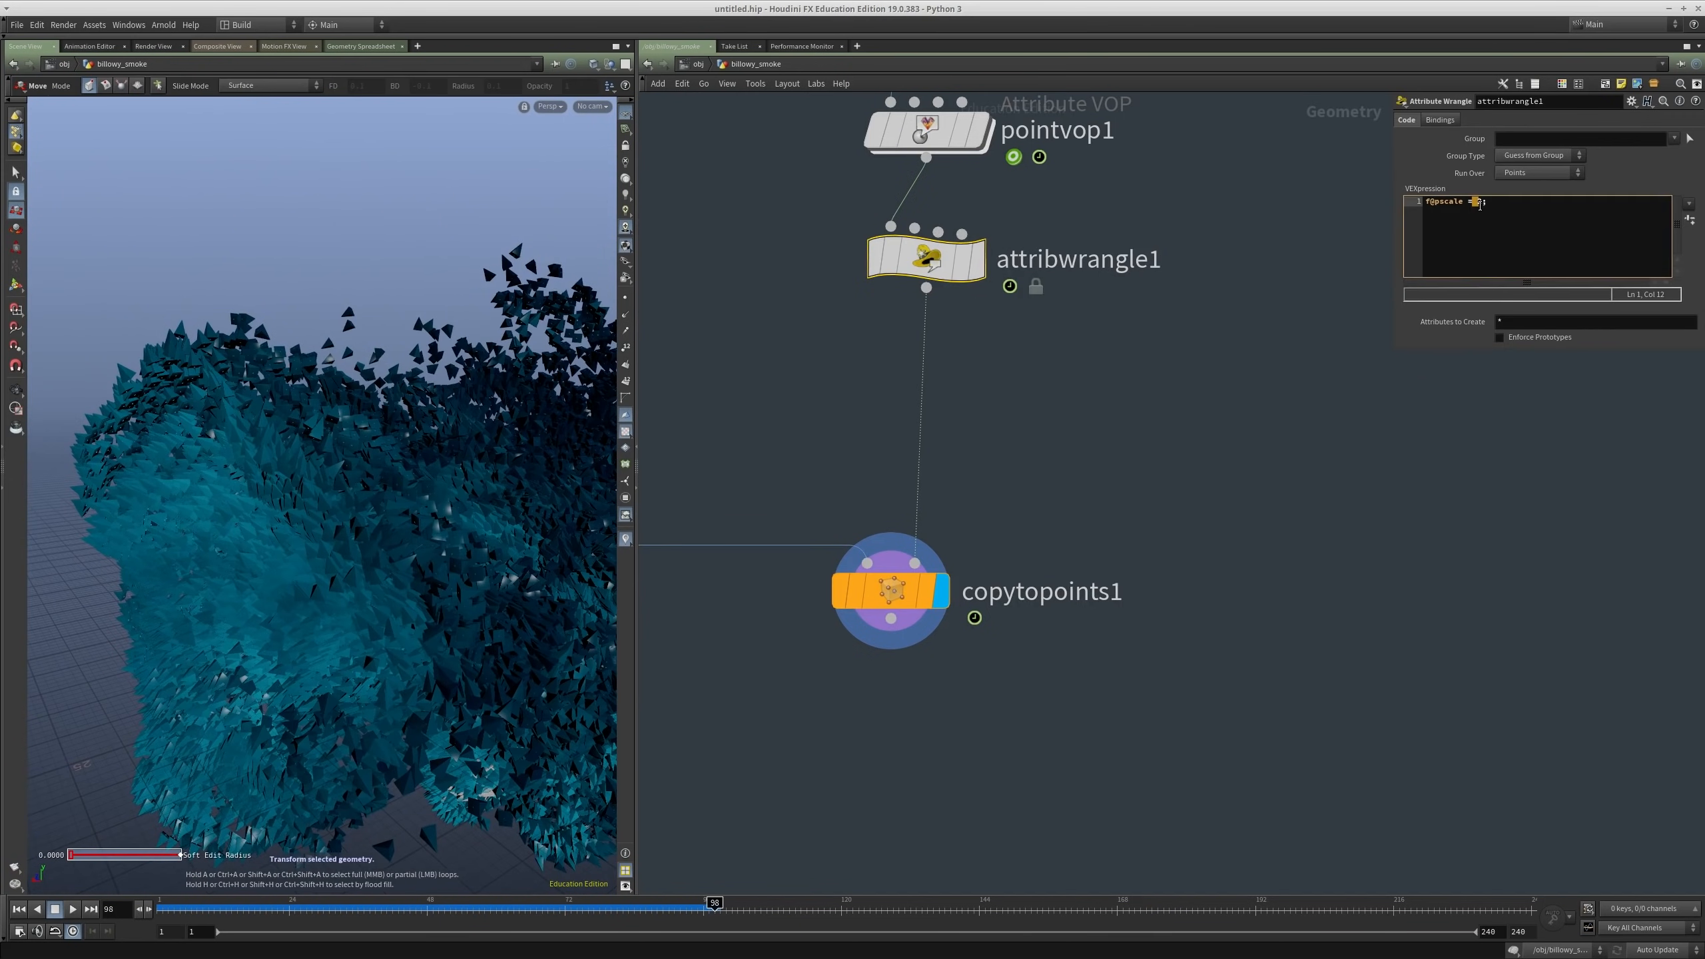
key(BackSpace)
text(4)
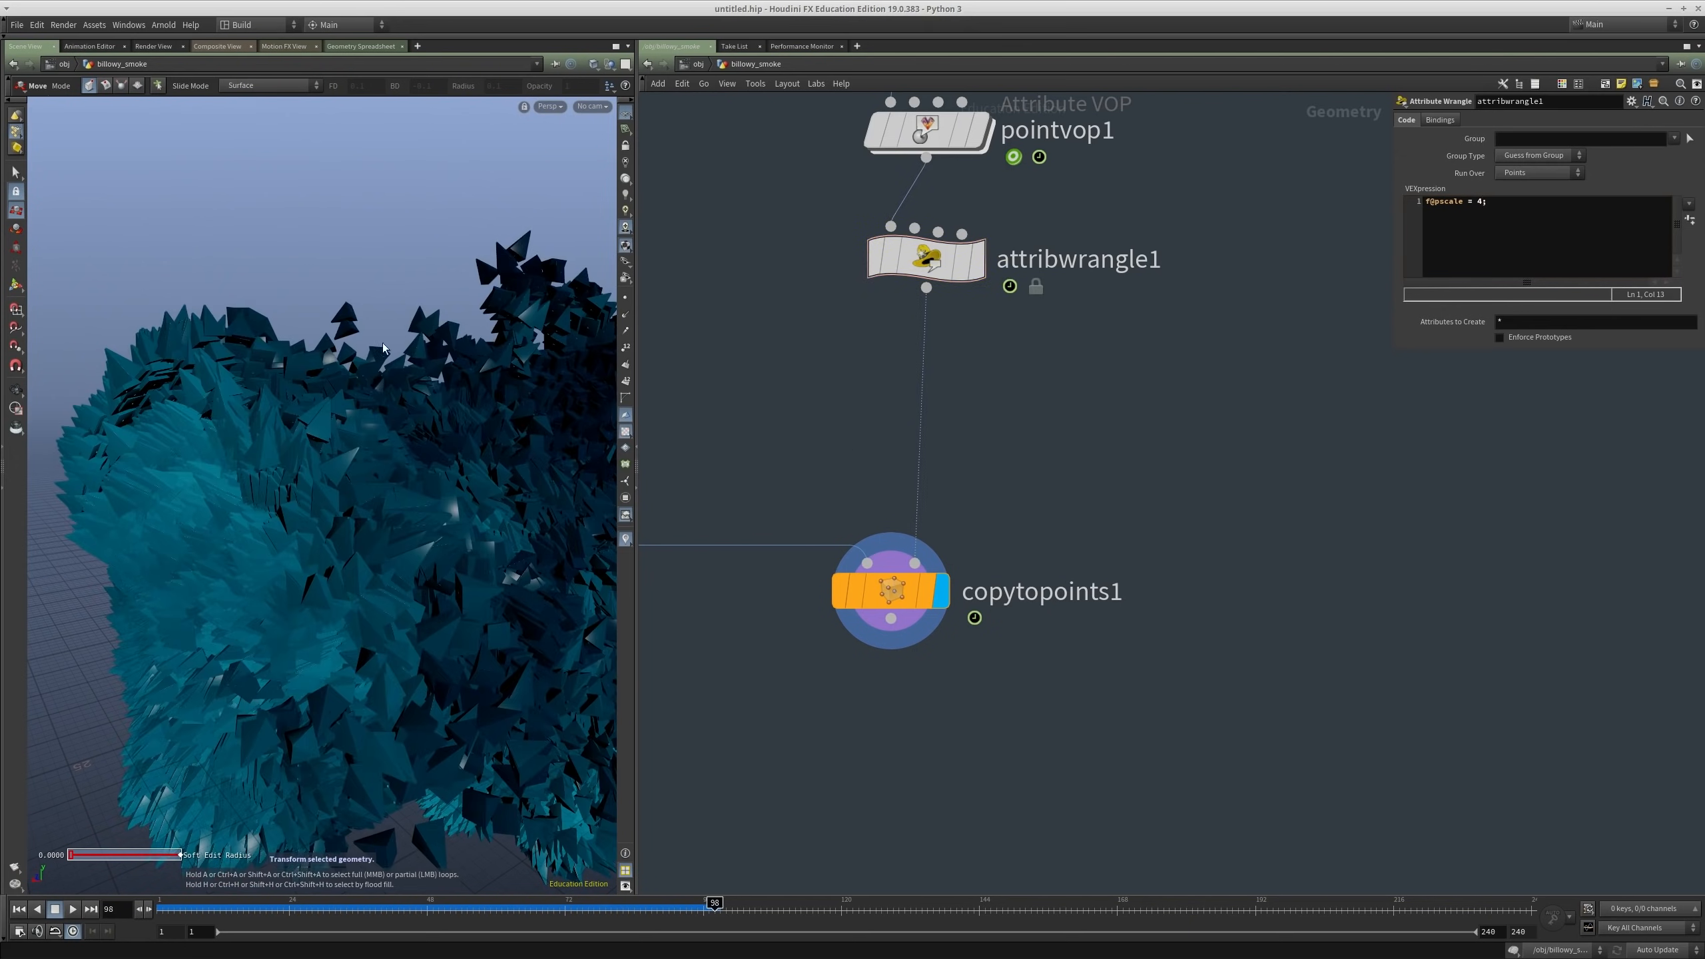
key(BackSpace)
key(BackSpace)
text(1)
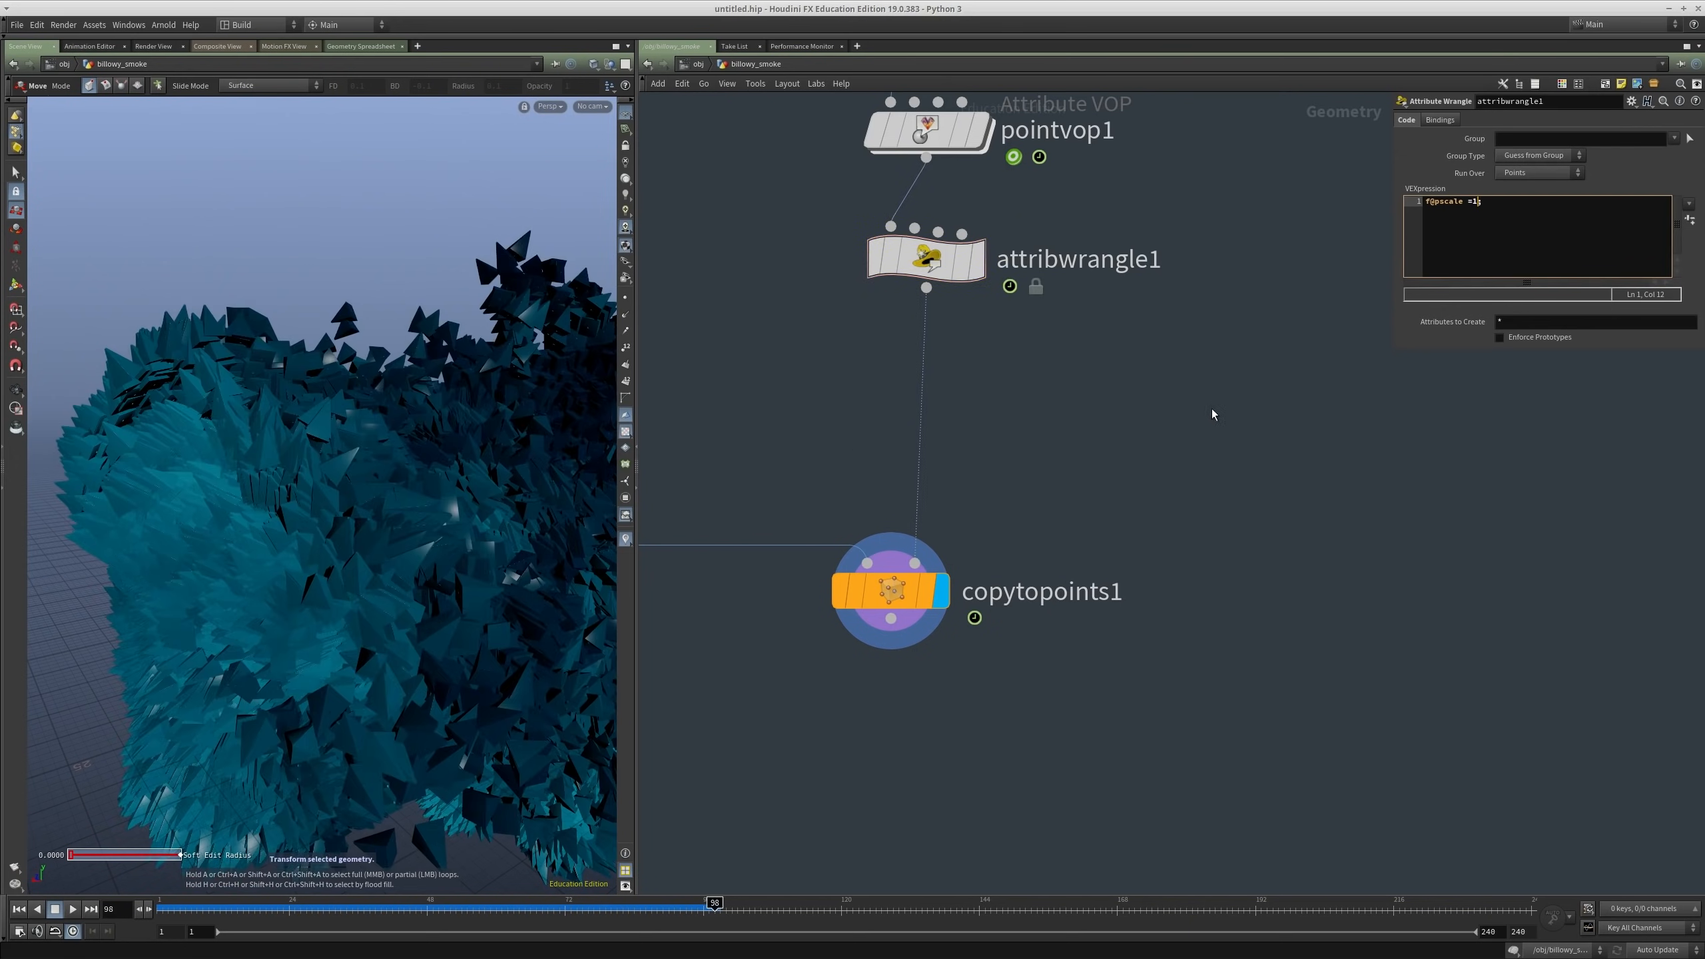
key(Escape)
Step: Bypass the transform3 node that feeds the source geometry into copytopoints1
scroll(1074, 538, down, 3)
middle_drag(1318, 525, 1640, 465)
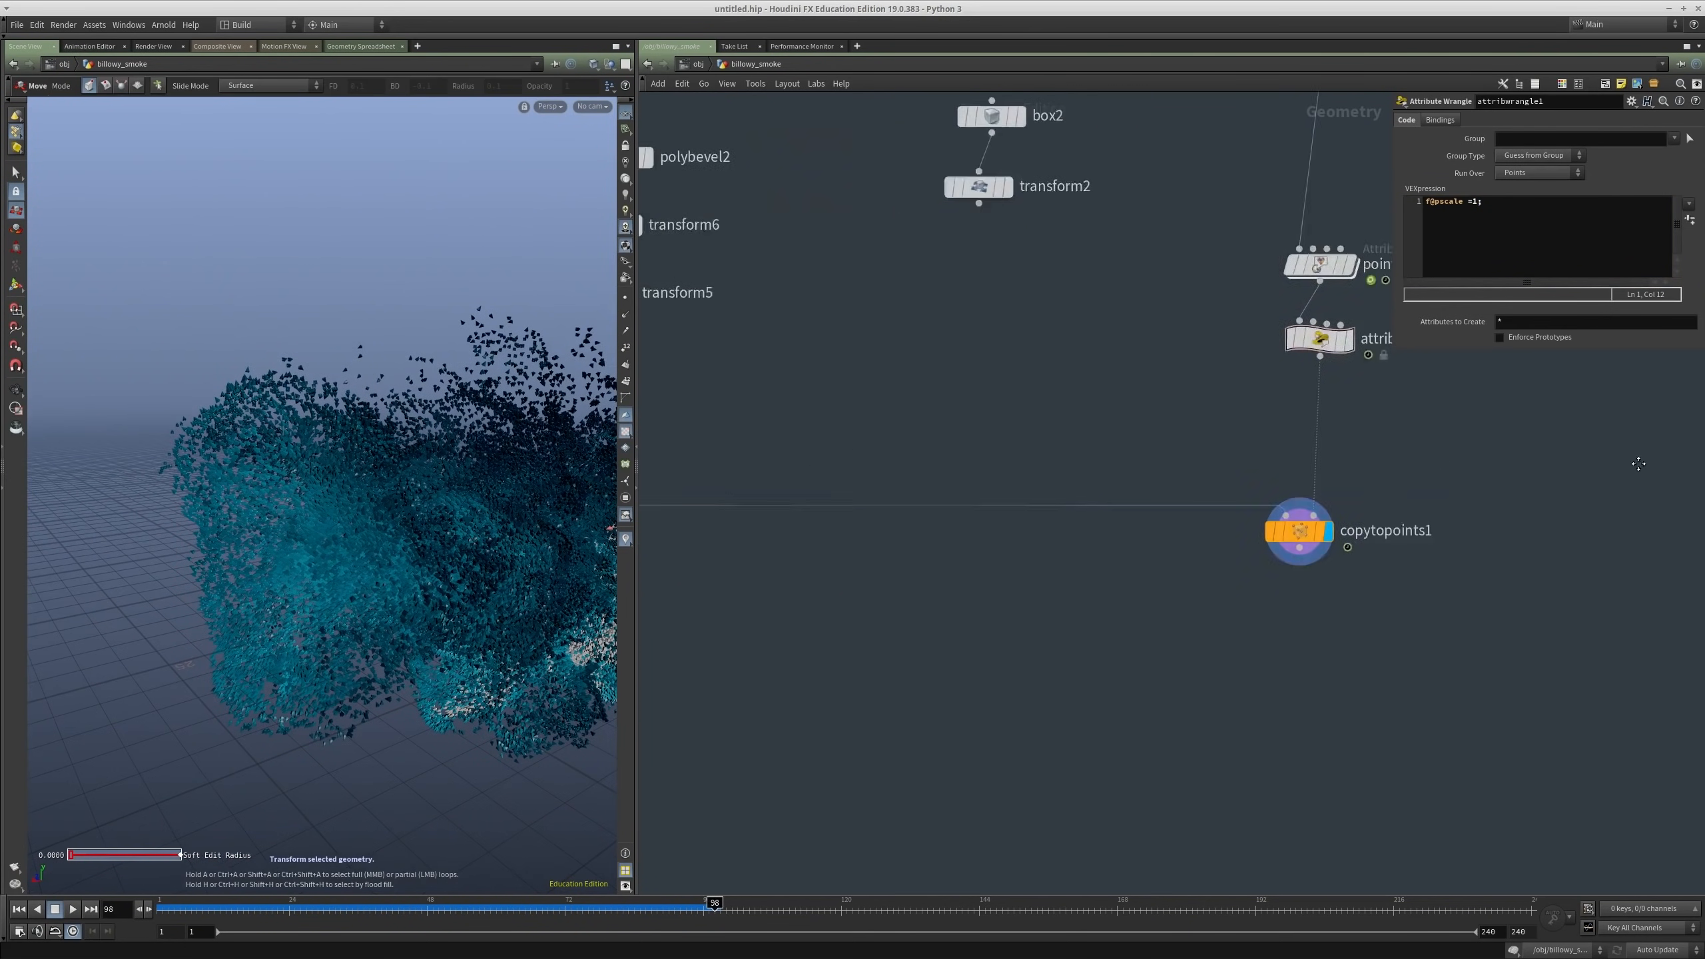
middle_drag(704, 453, 1359, 450)
key(q)
drag(934, 386, 1057, 500)
click(973, 406)
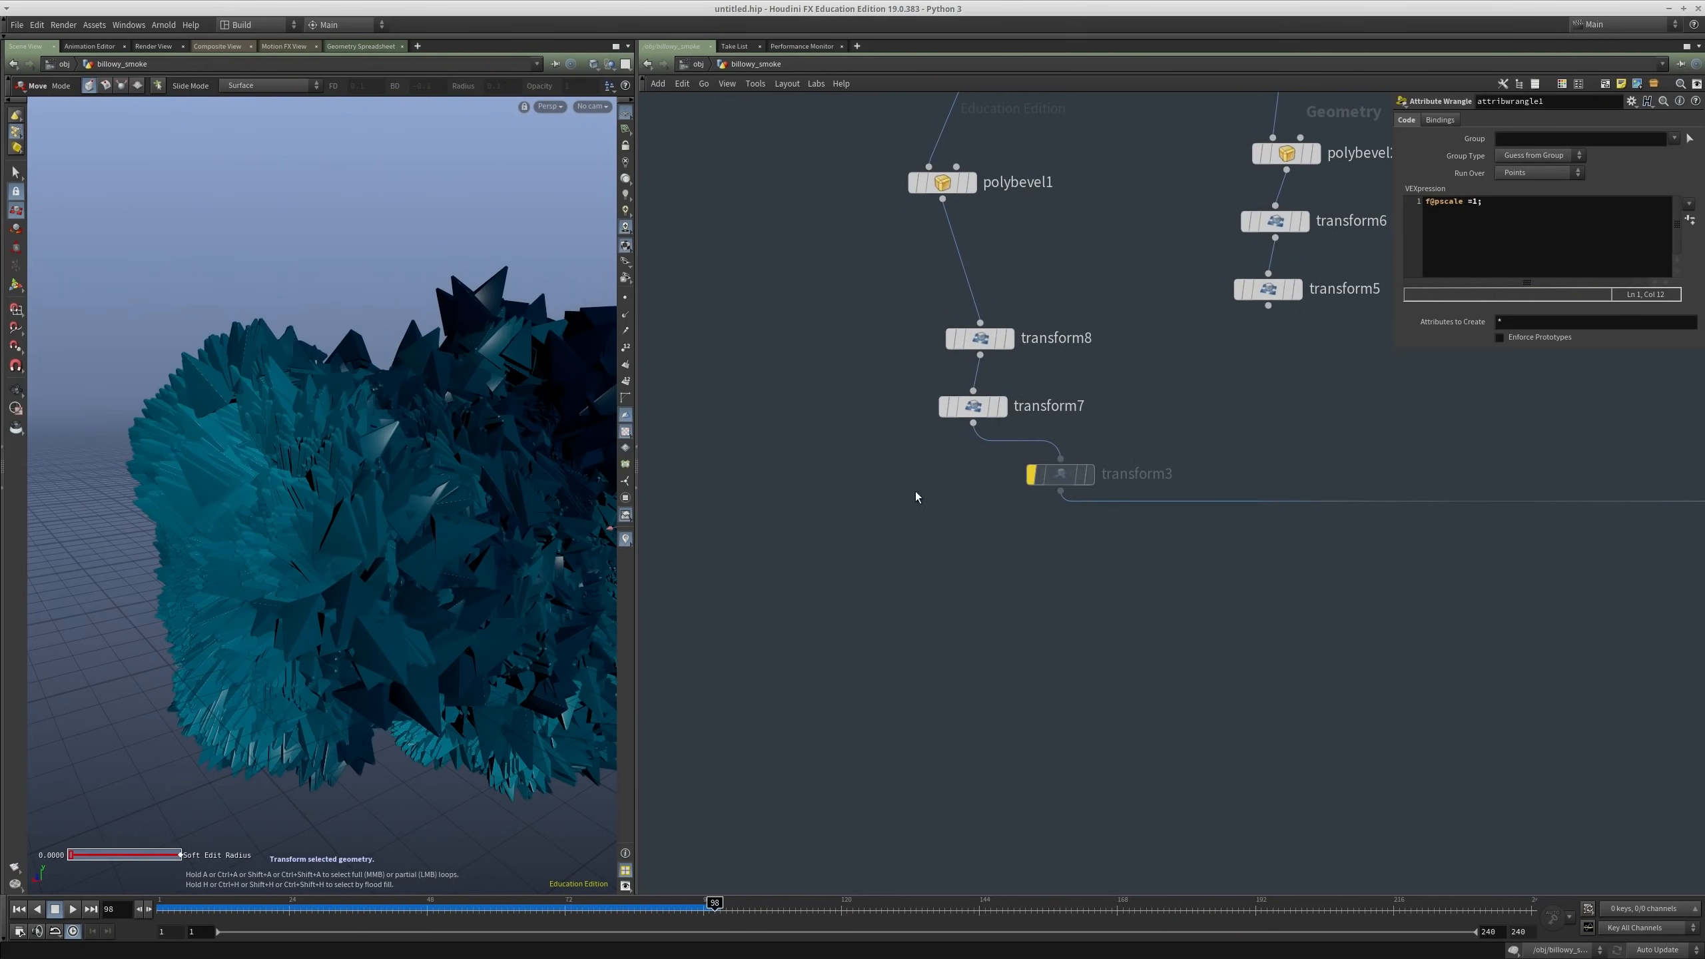
drag(951, 517, 1216, 444)
Step: Set pscale to .1 in the attribwrangle1 expression and inspect the copies up close
middle_drag(969, 507, 860, 549)
scroll(860, 548, down, 3)
middle_drag(1309, 624, 873, 690)
scroll(1160, 552, up, 3)
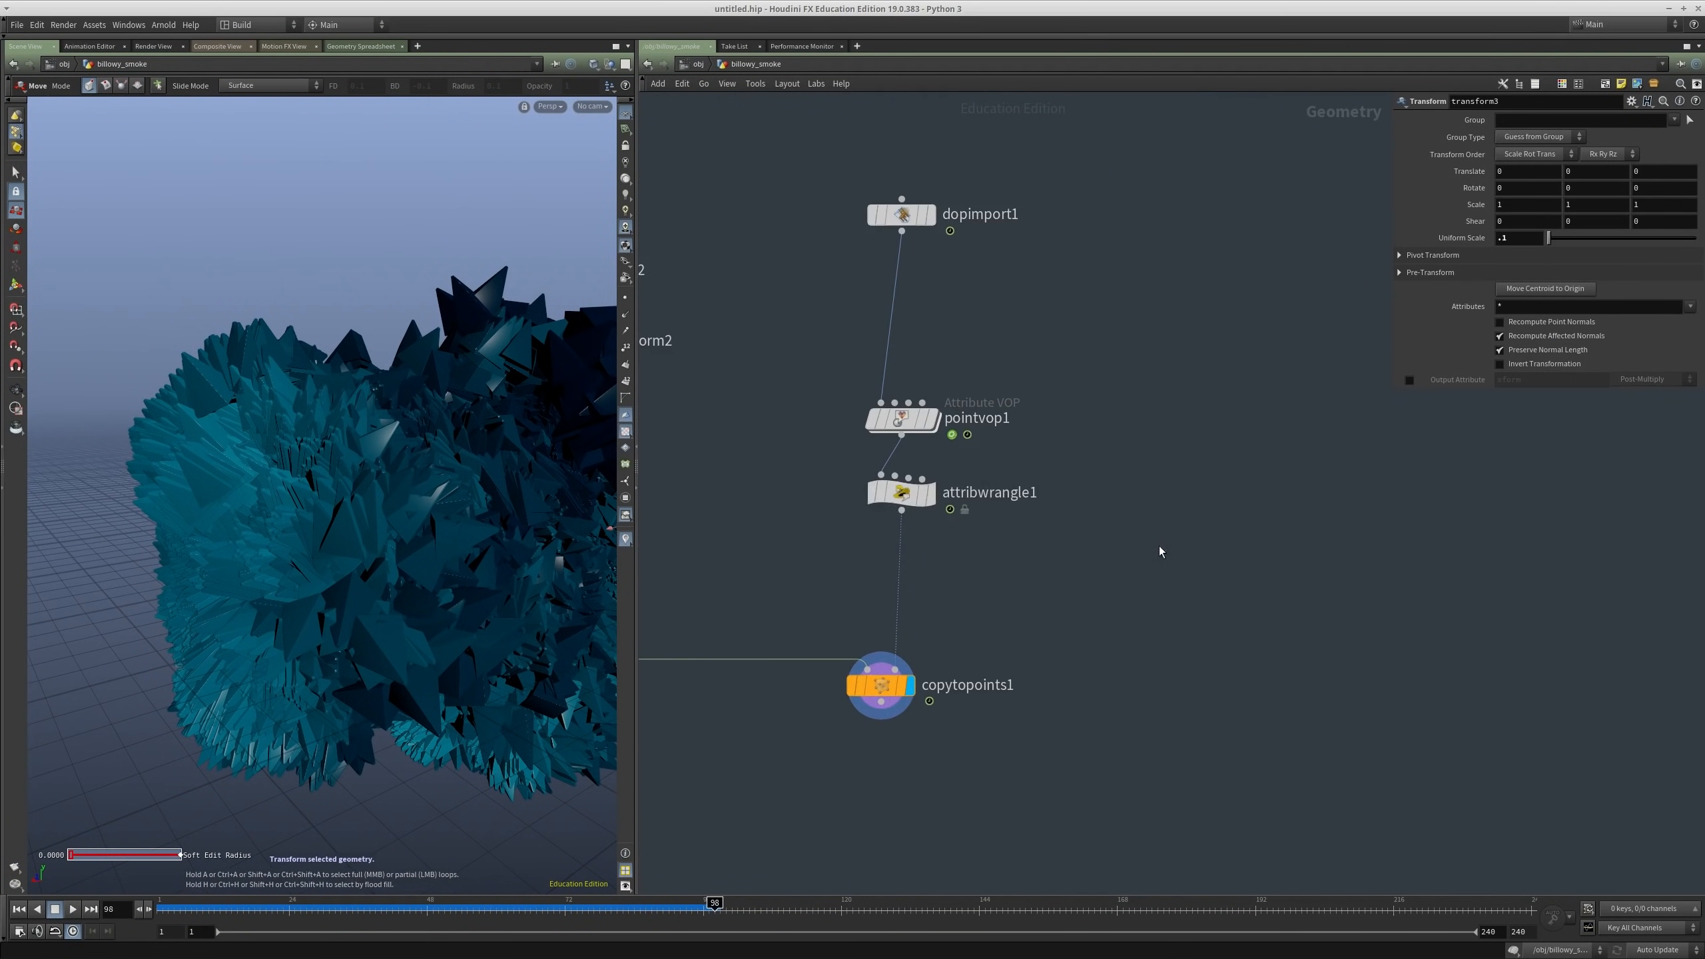
drag(1066, 557, 878, 467)
middle_drag(1278, 456, 1331, 468)
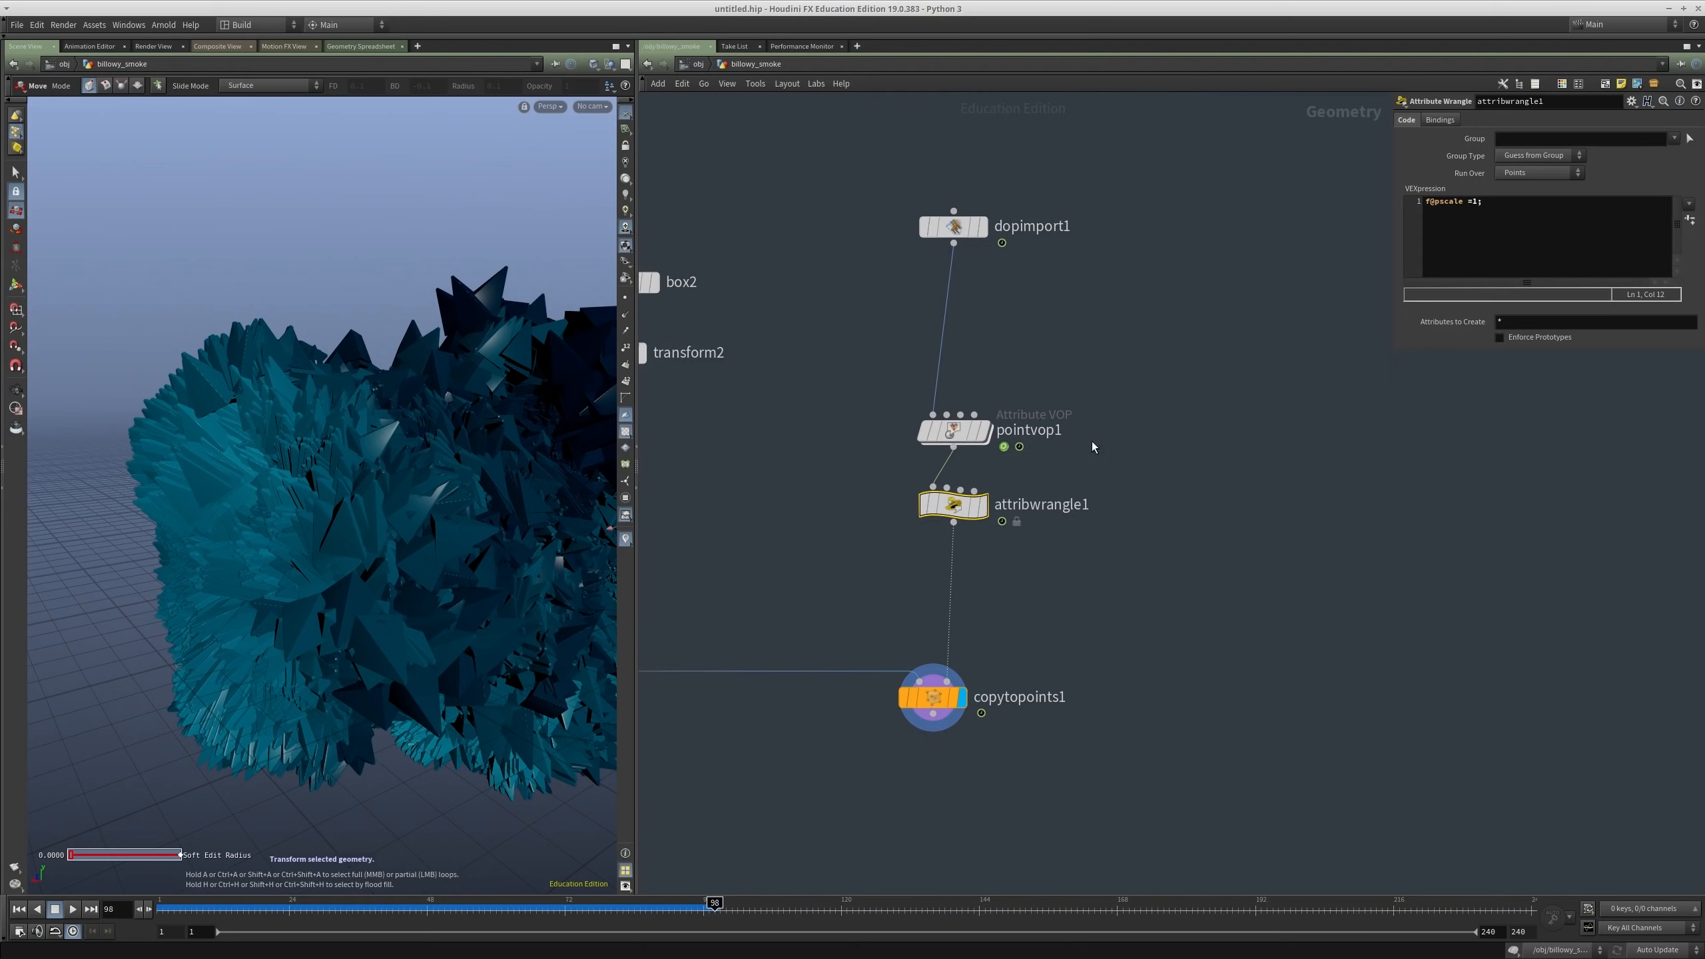
middle_drag(1092, 447, 1145, 380)
click(1471, 201)
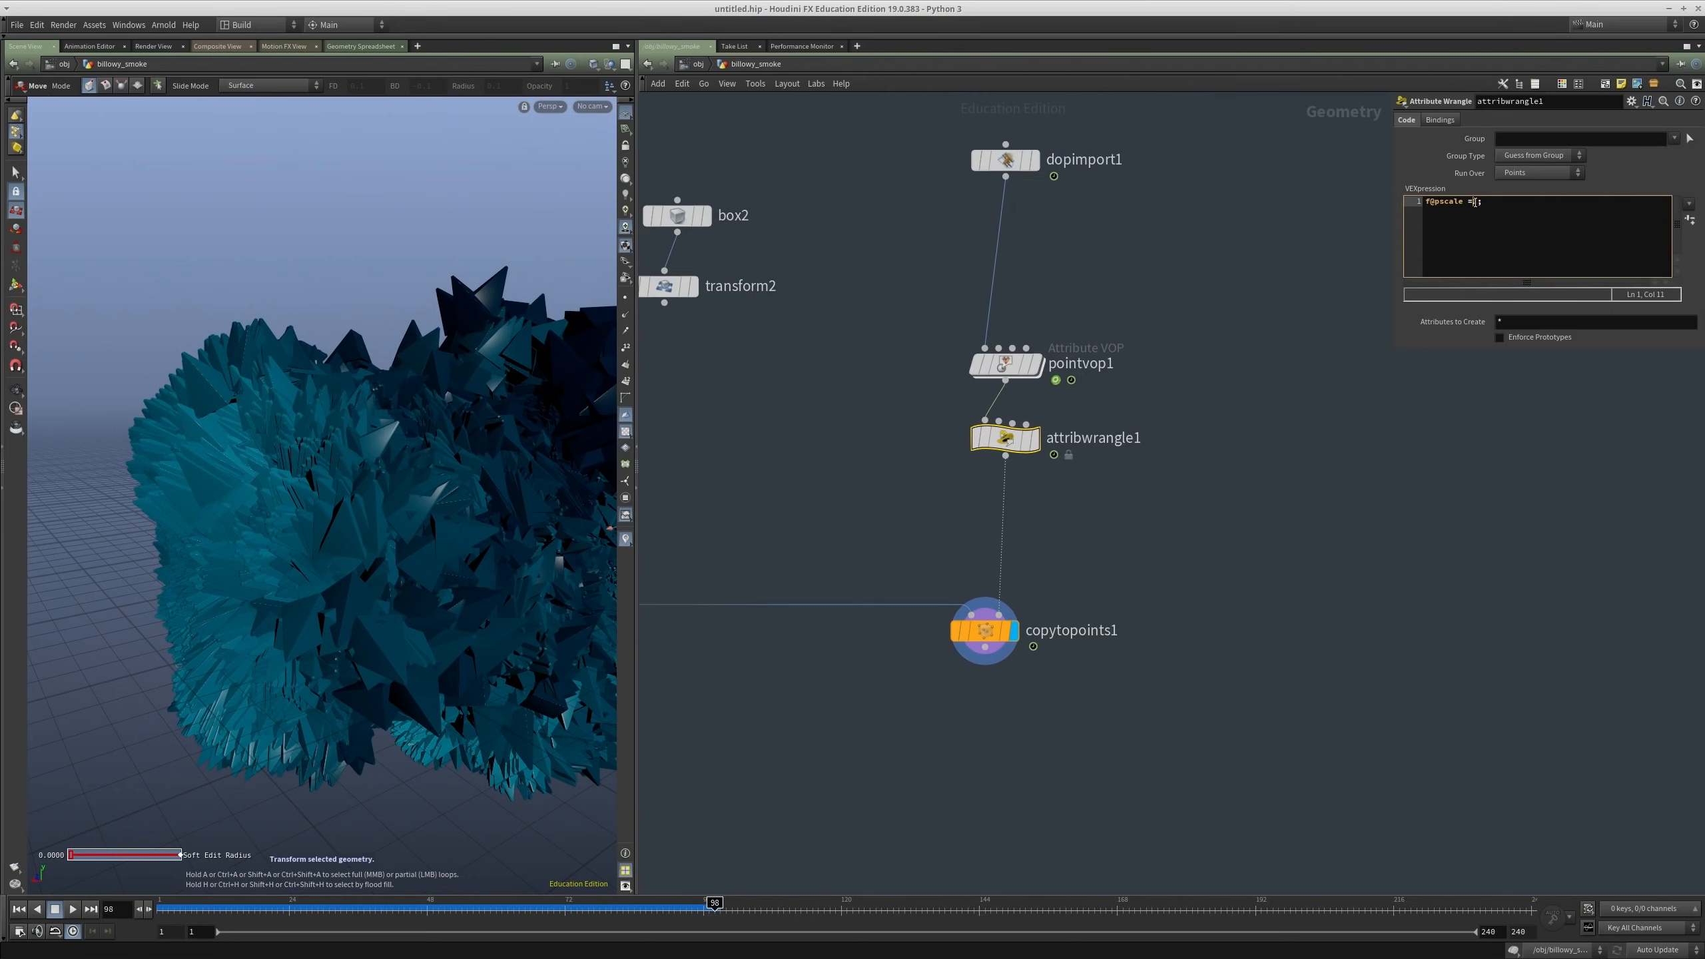
text(.1)
middle_drag(1277, 538, 1274, 555)
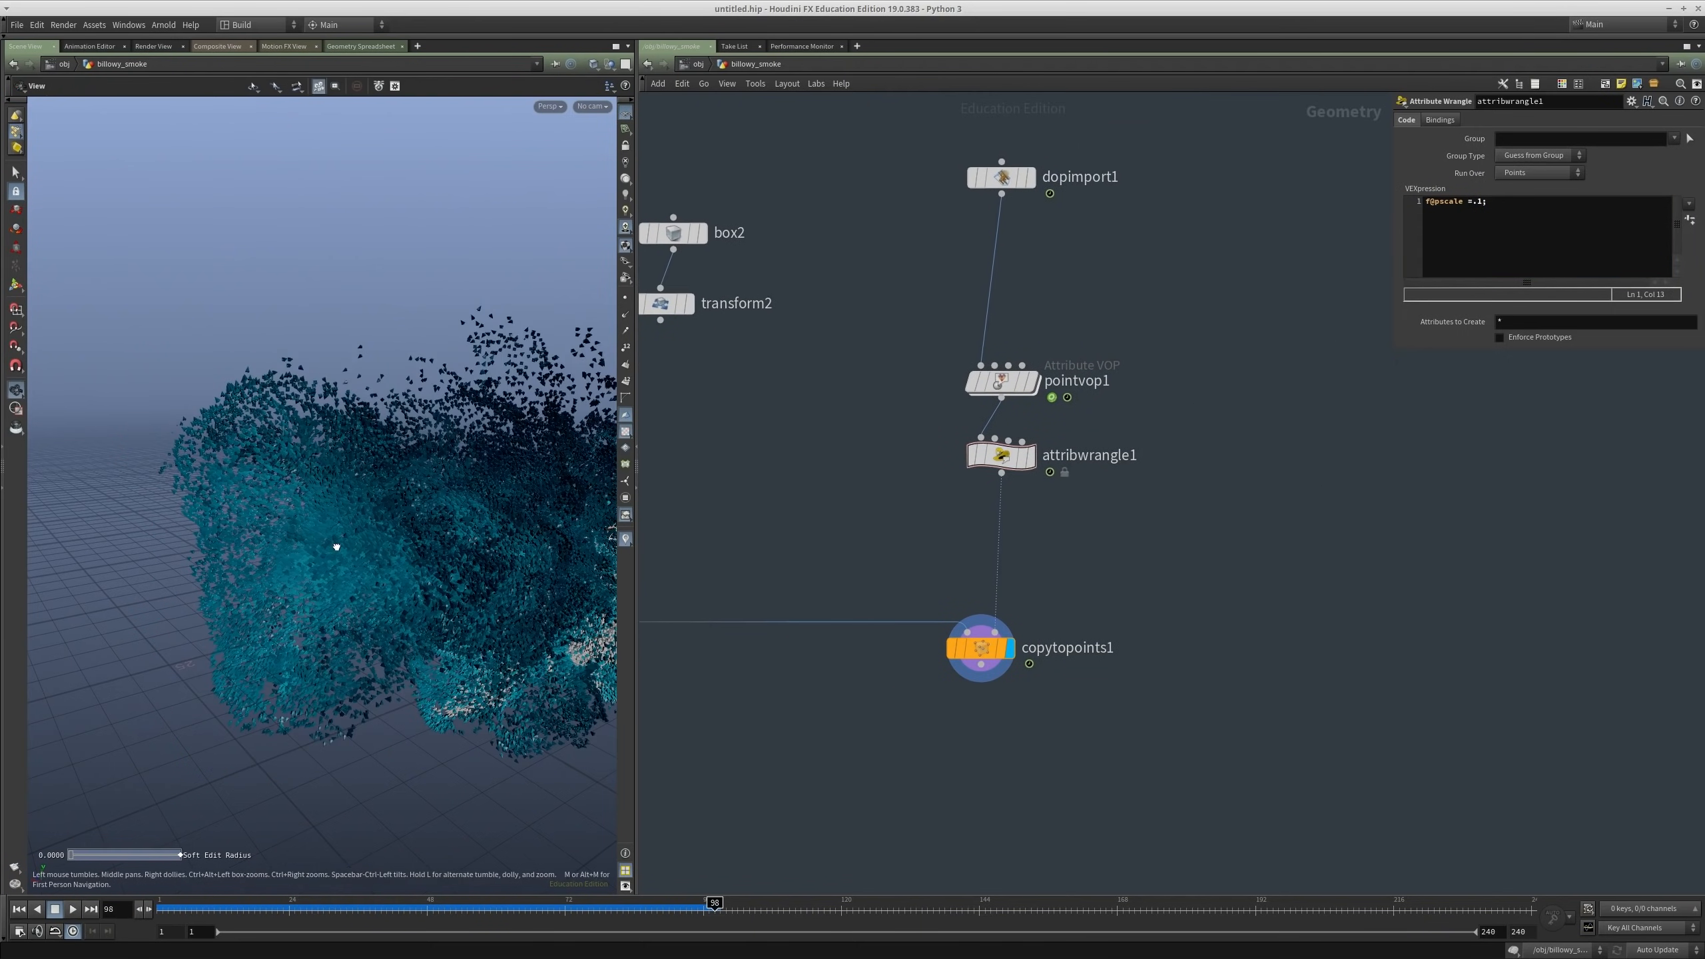
scroll(335, 545, up, 6)
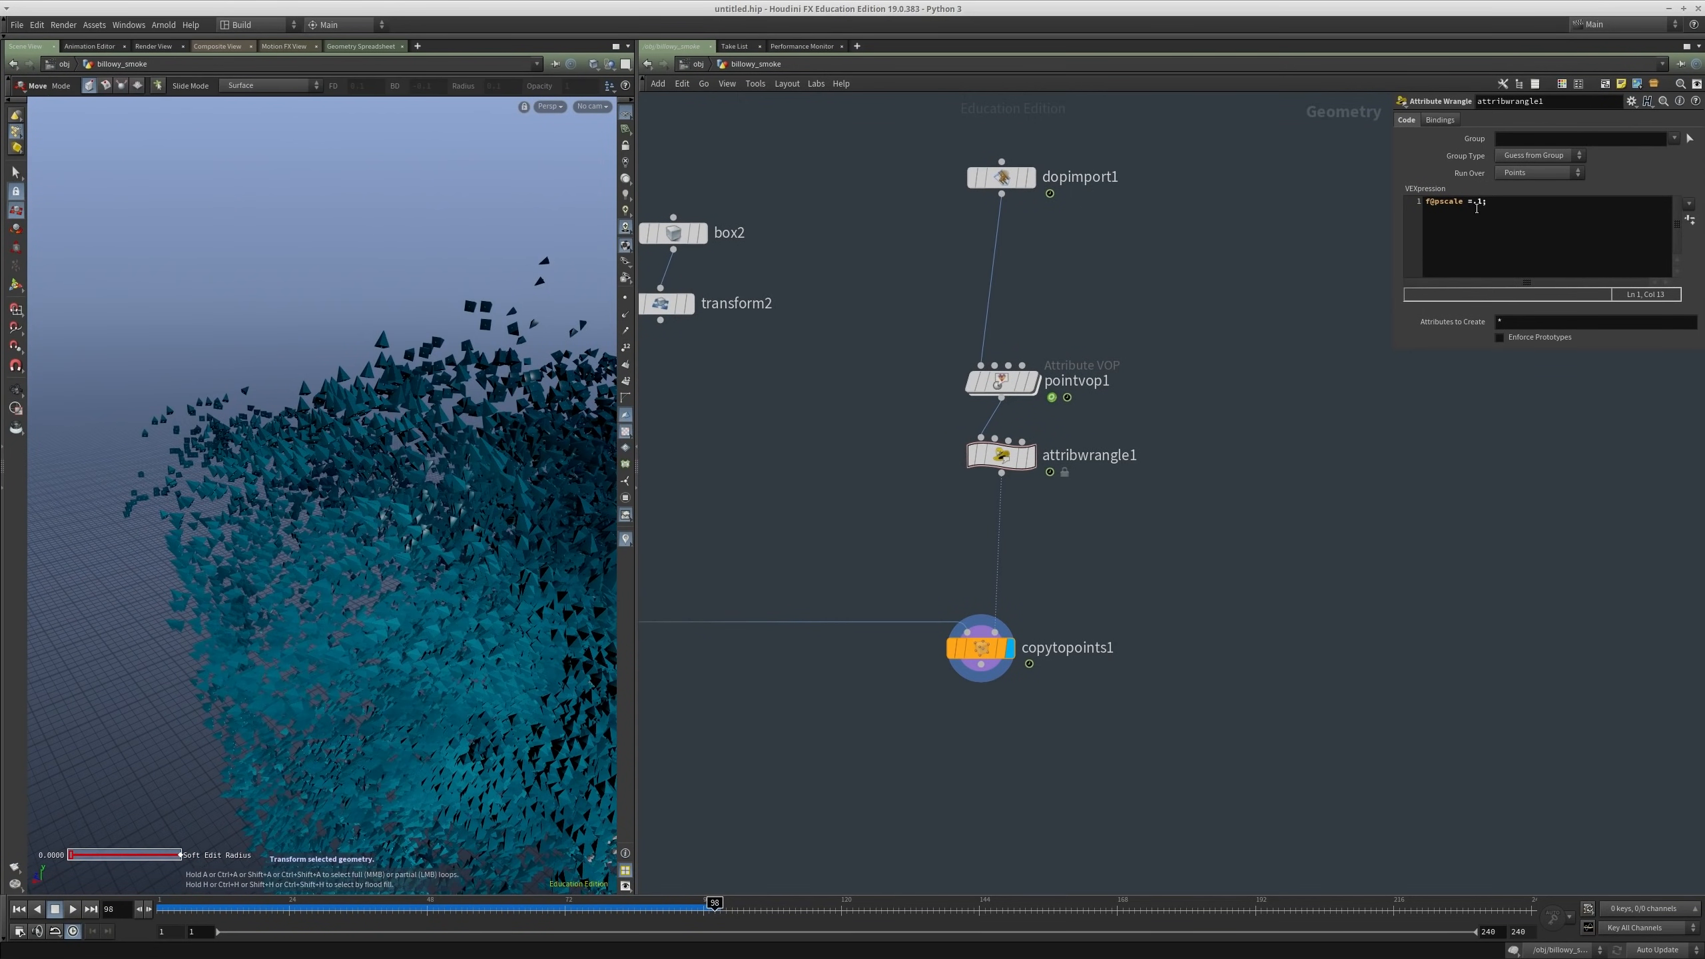
Step: Set pscale to .25 in the attribwrangle1 expression
key(BackSpace)
text(25)
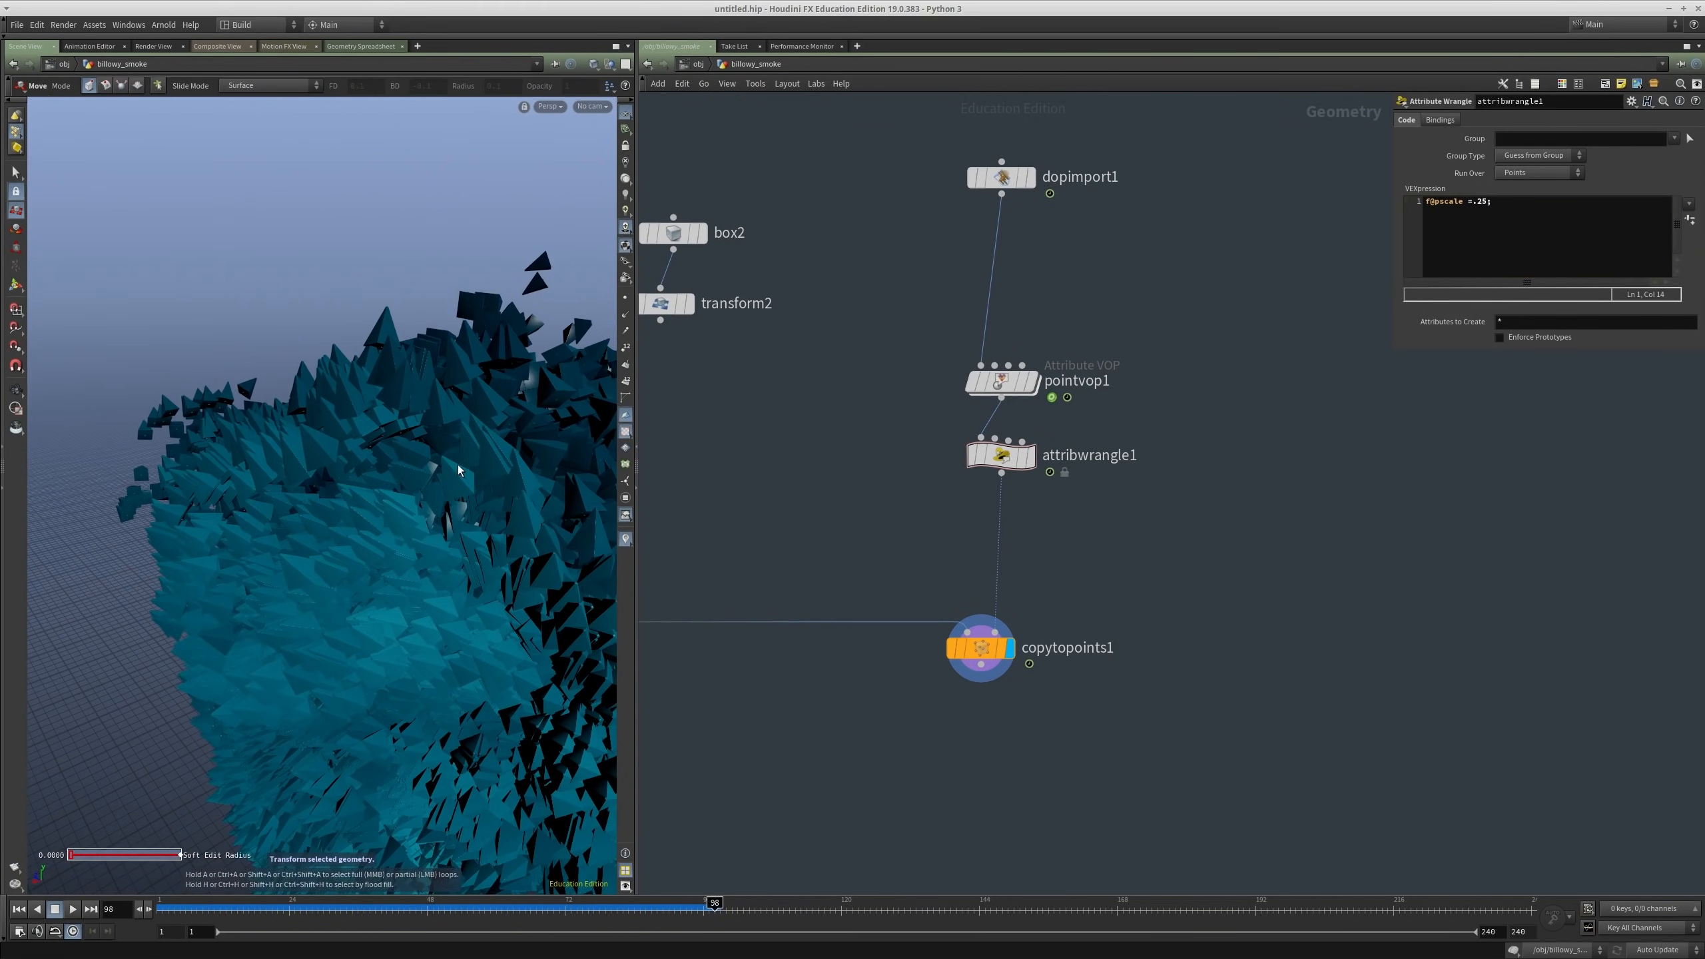
key(Escape)
mouse_move(458, 468)
mouse_down()
mouse_move(407, 457)
mouse_move(377, 570)
mouse_move(369, 513)
mouse_move(443, 496)
mouse_up()
Step: Inside pointvop1, add a second Fit Range node and connect the len output of length1 to its val input
double_click(1001, 382)
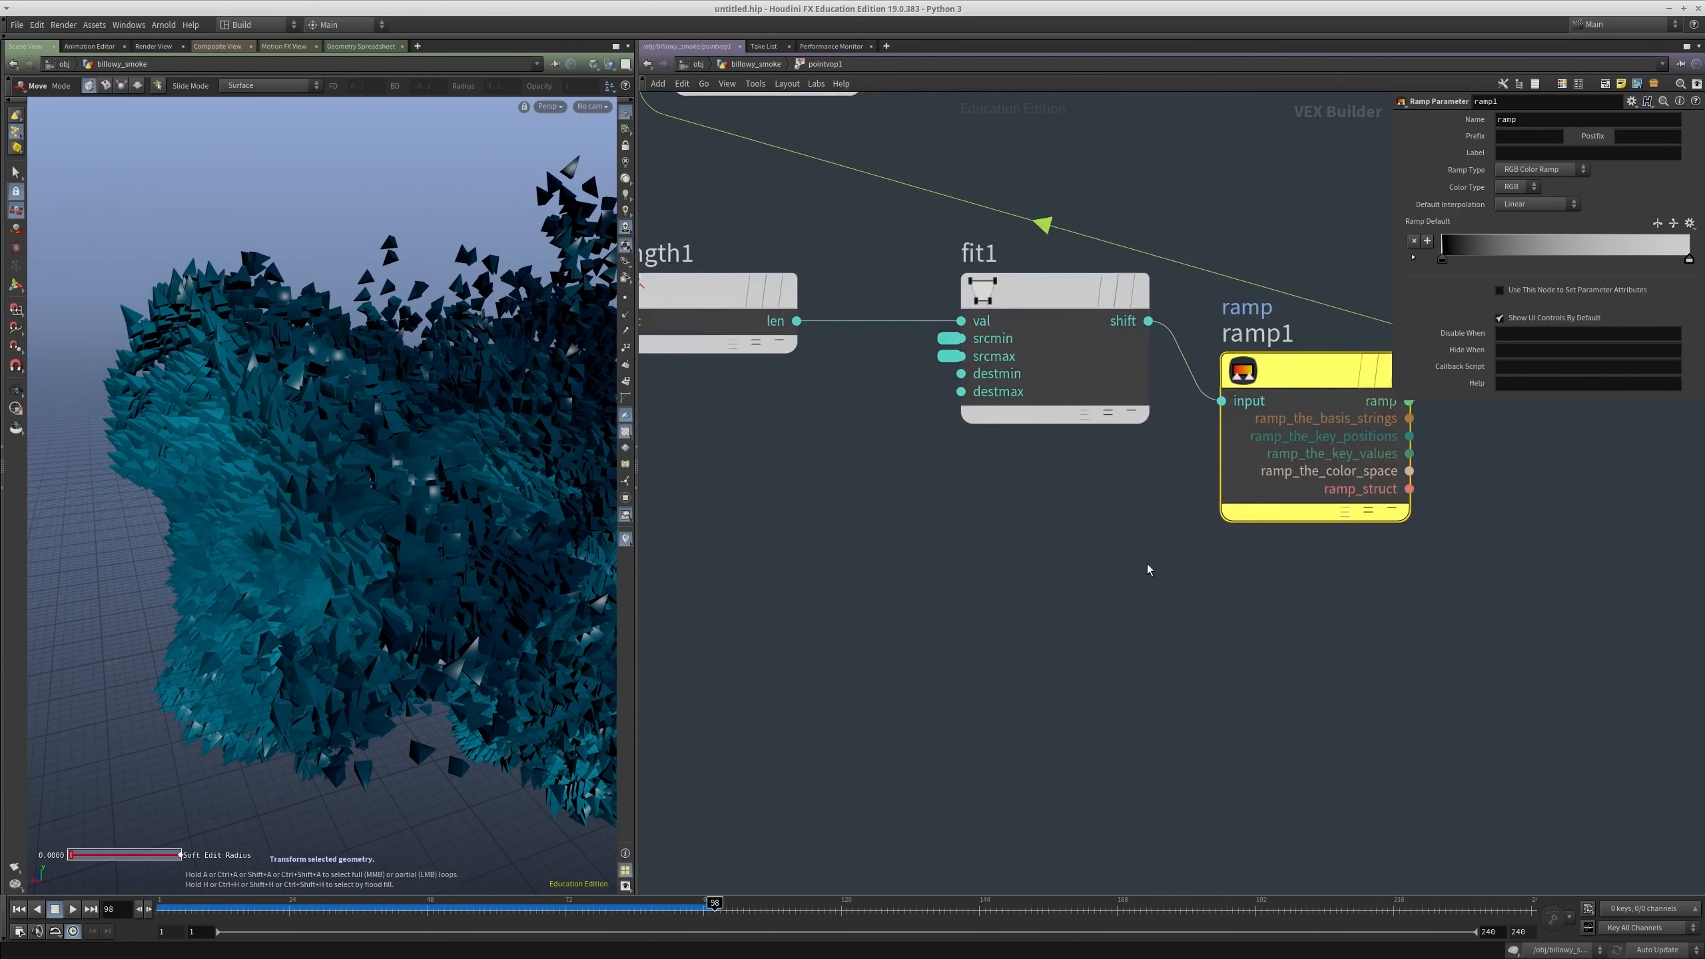
scroll(1146, 569, down, 3)
middle_drag(1124, 584, 1099, 632)
drag(1065, 427, 1008, 490)
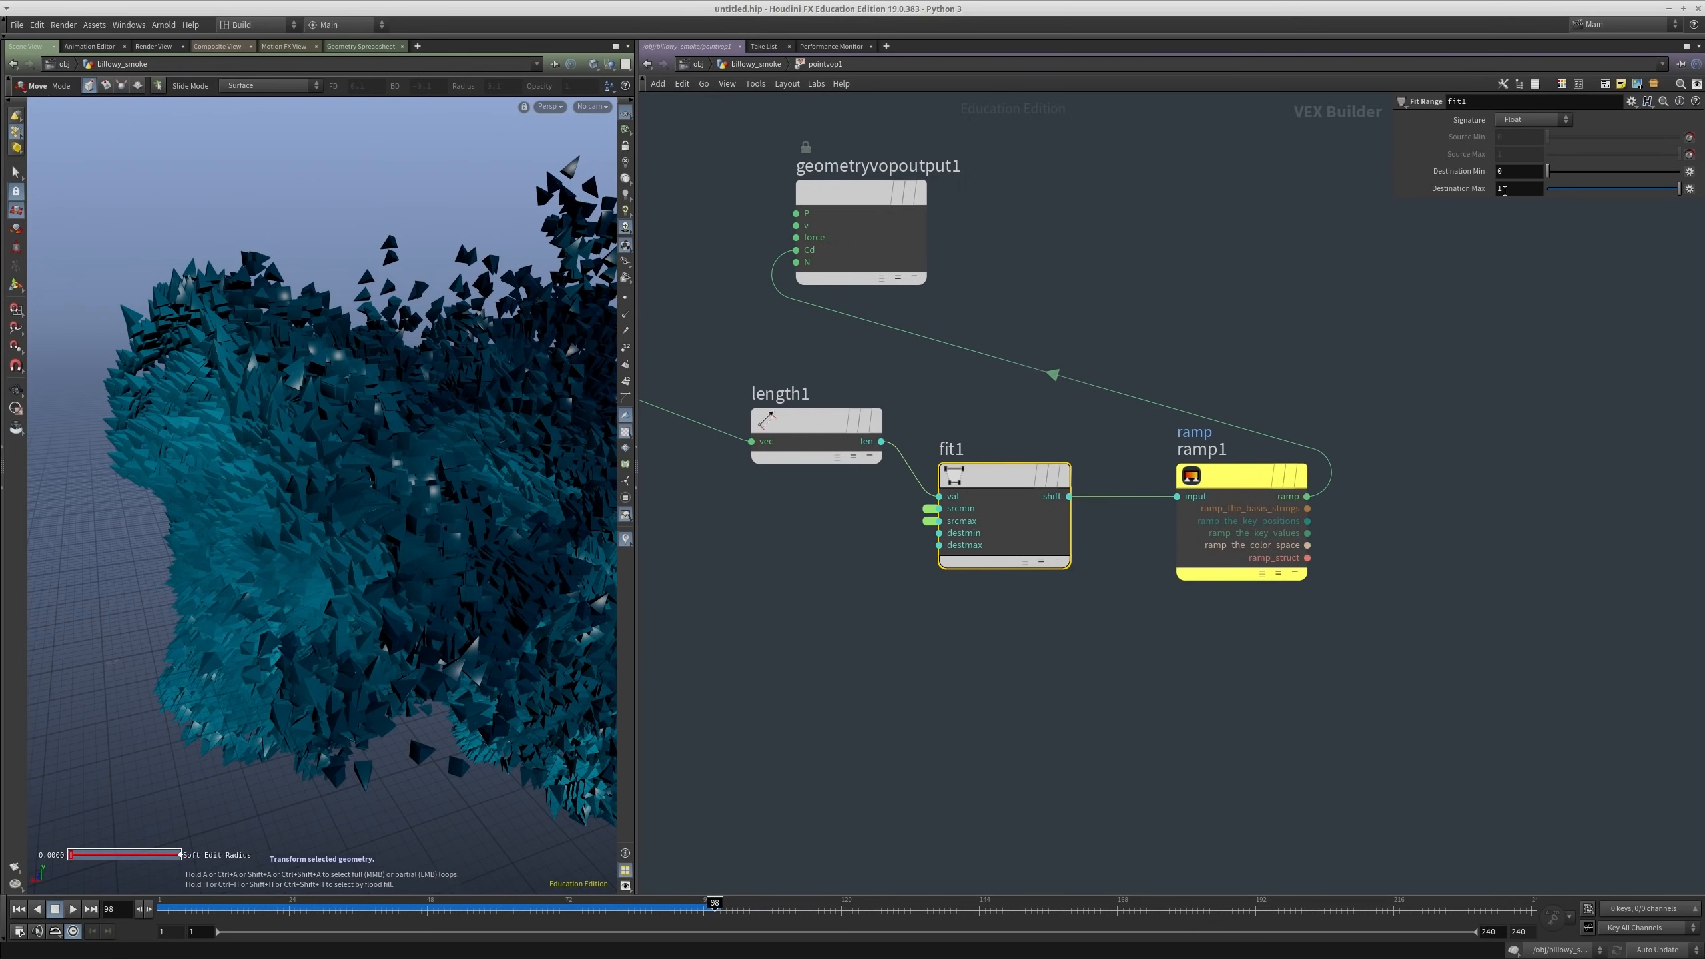
middle_drag(925, 804, 937, 742)
click(958, 735)
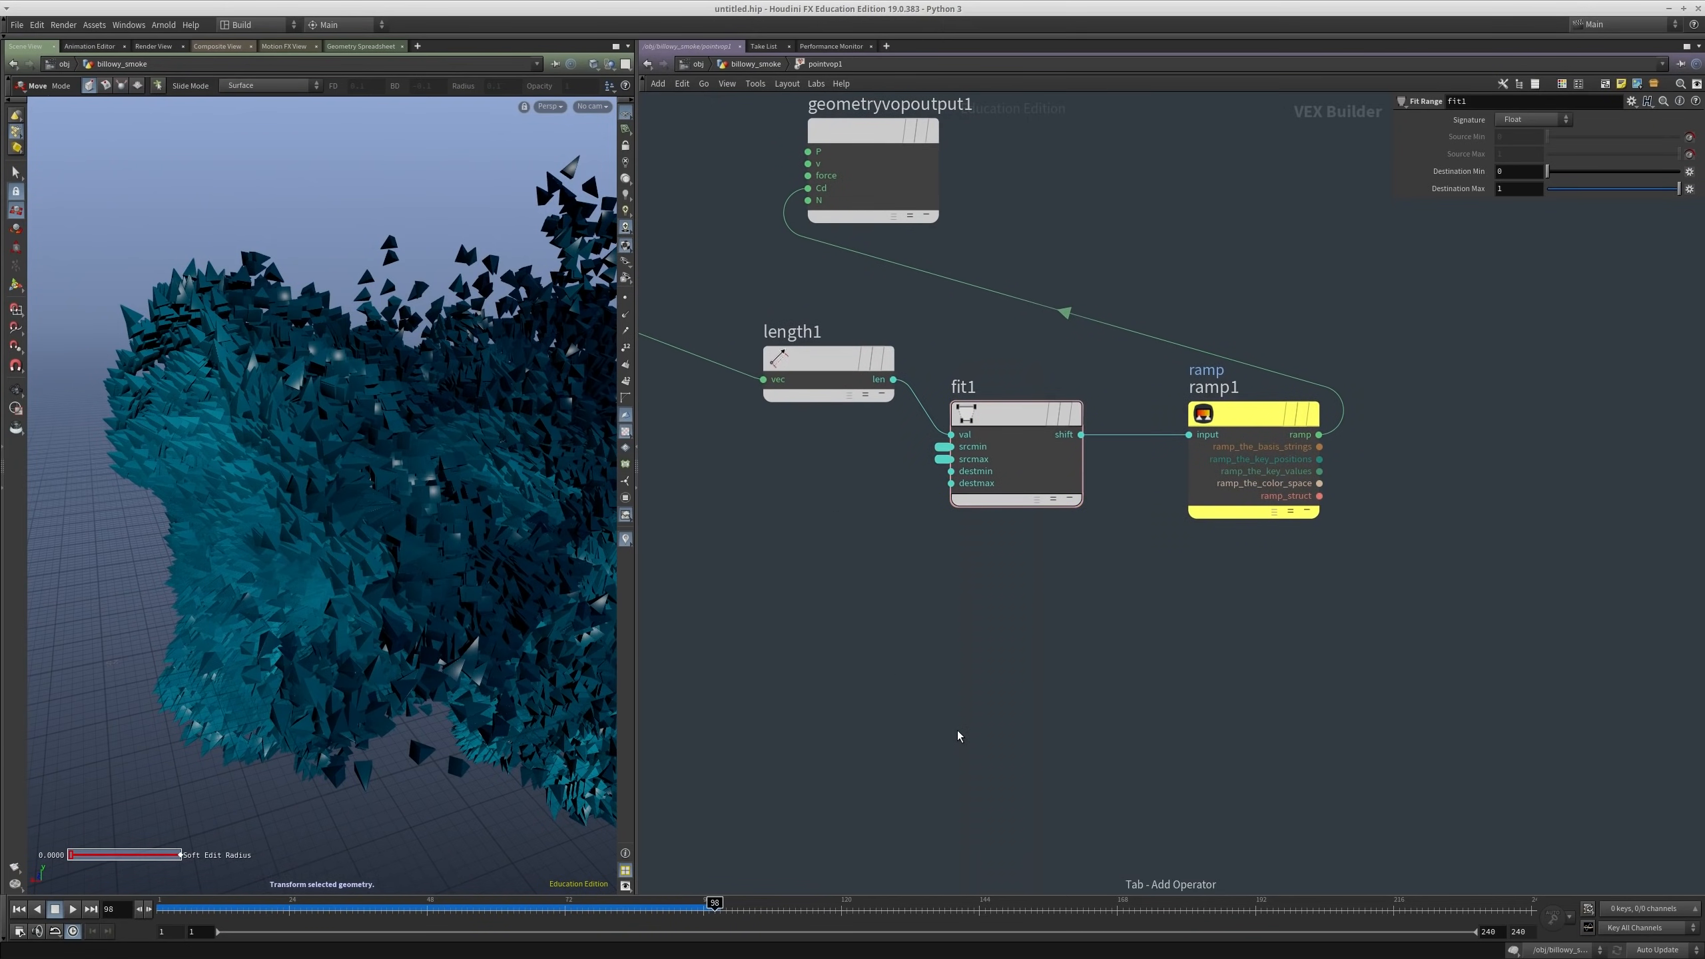
key(Tab)
text(fit)
key(Return)
click(956, 726)
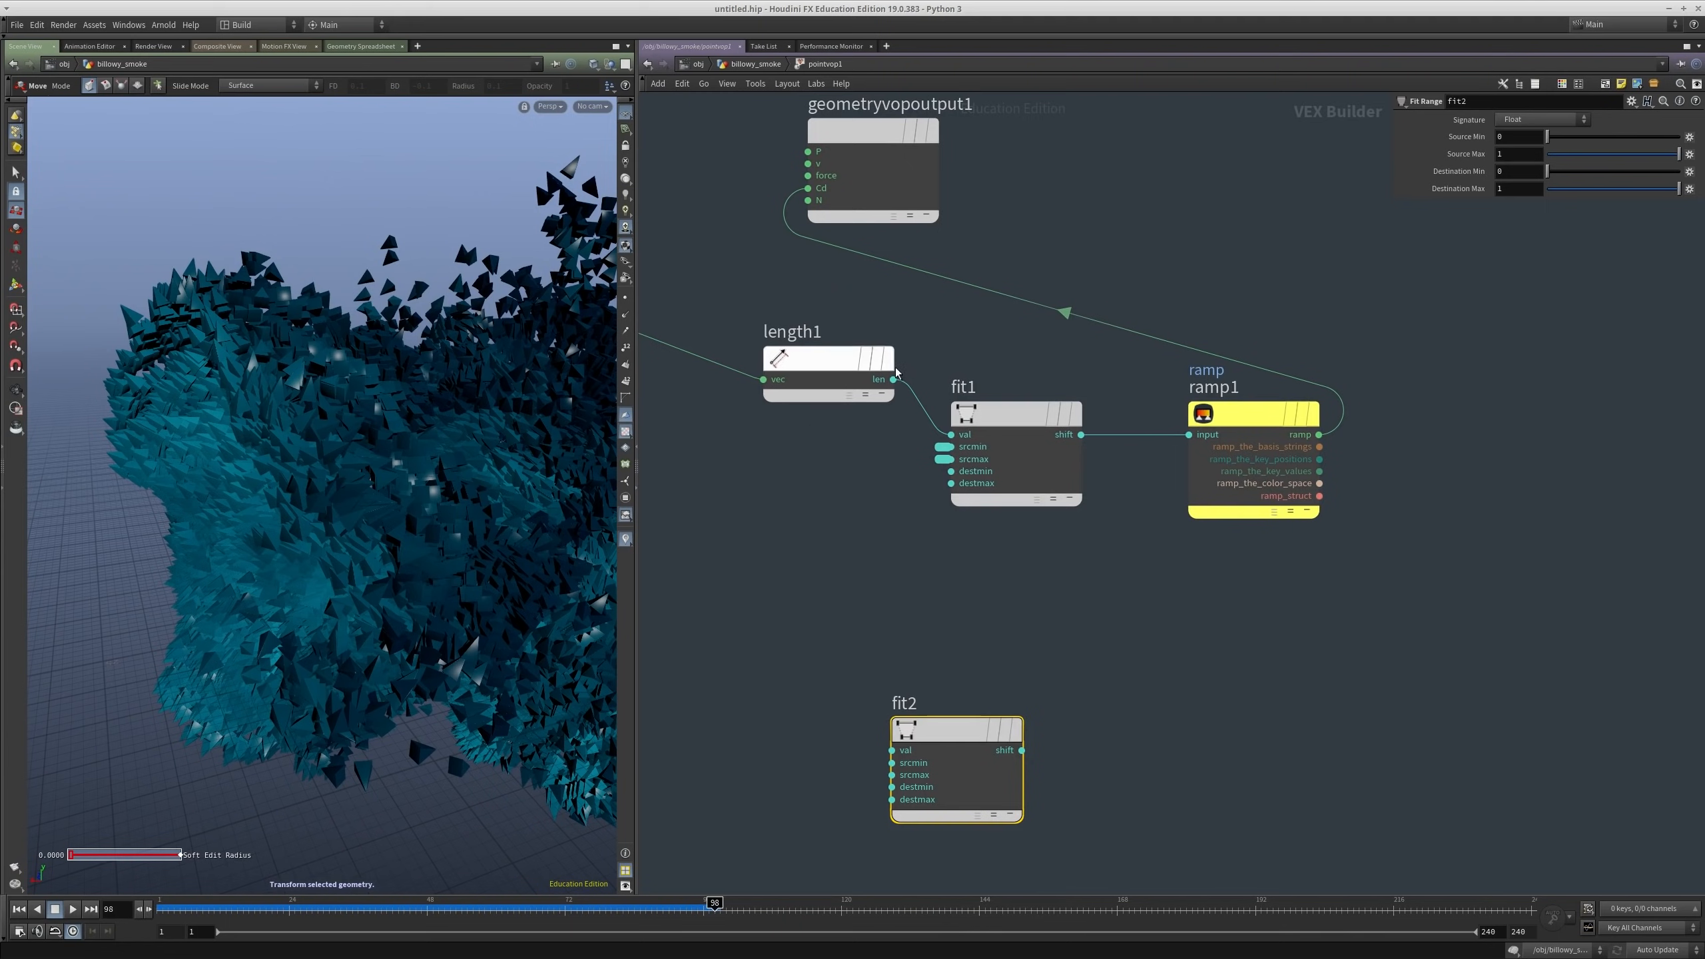
drag(893, 379, 1183, 717)
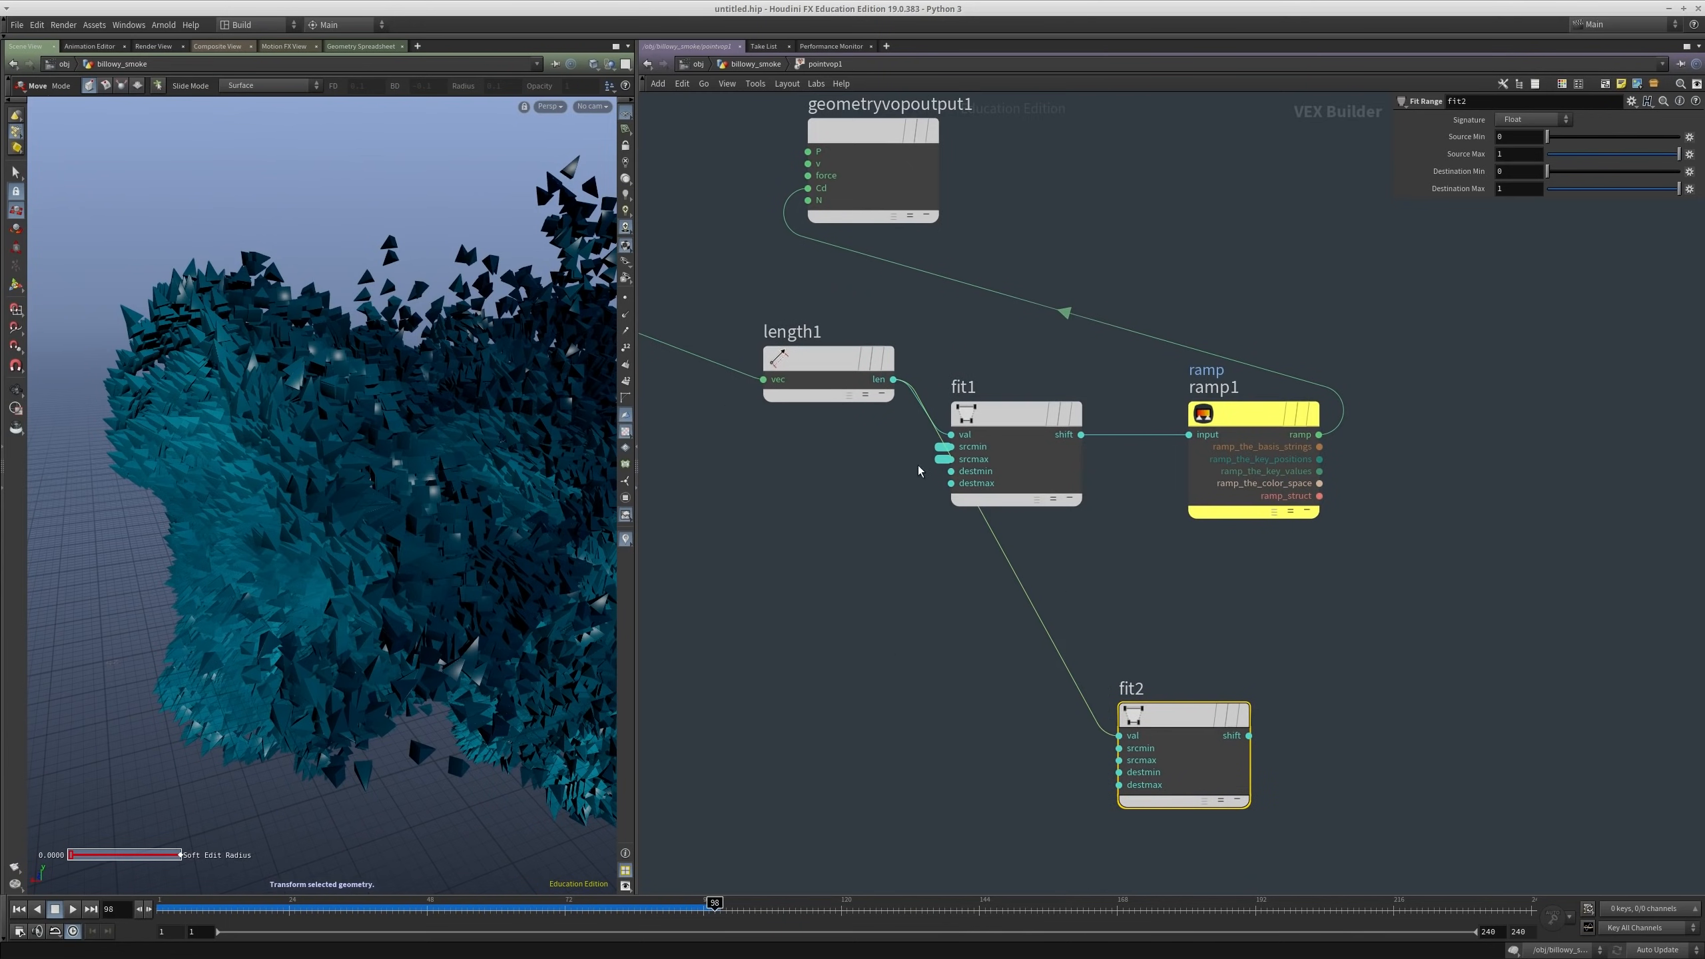
Step: Expand the collapsed srcmin and srcmax parameter nodes of fit1 and place them below length1
middle_click(944, 459)
middle_click(944, 447)
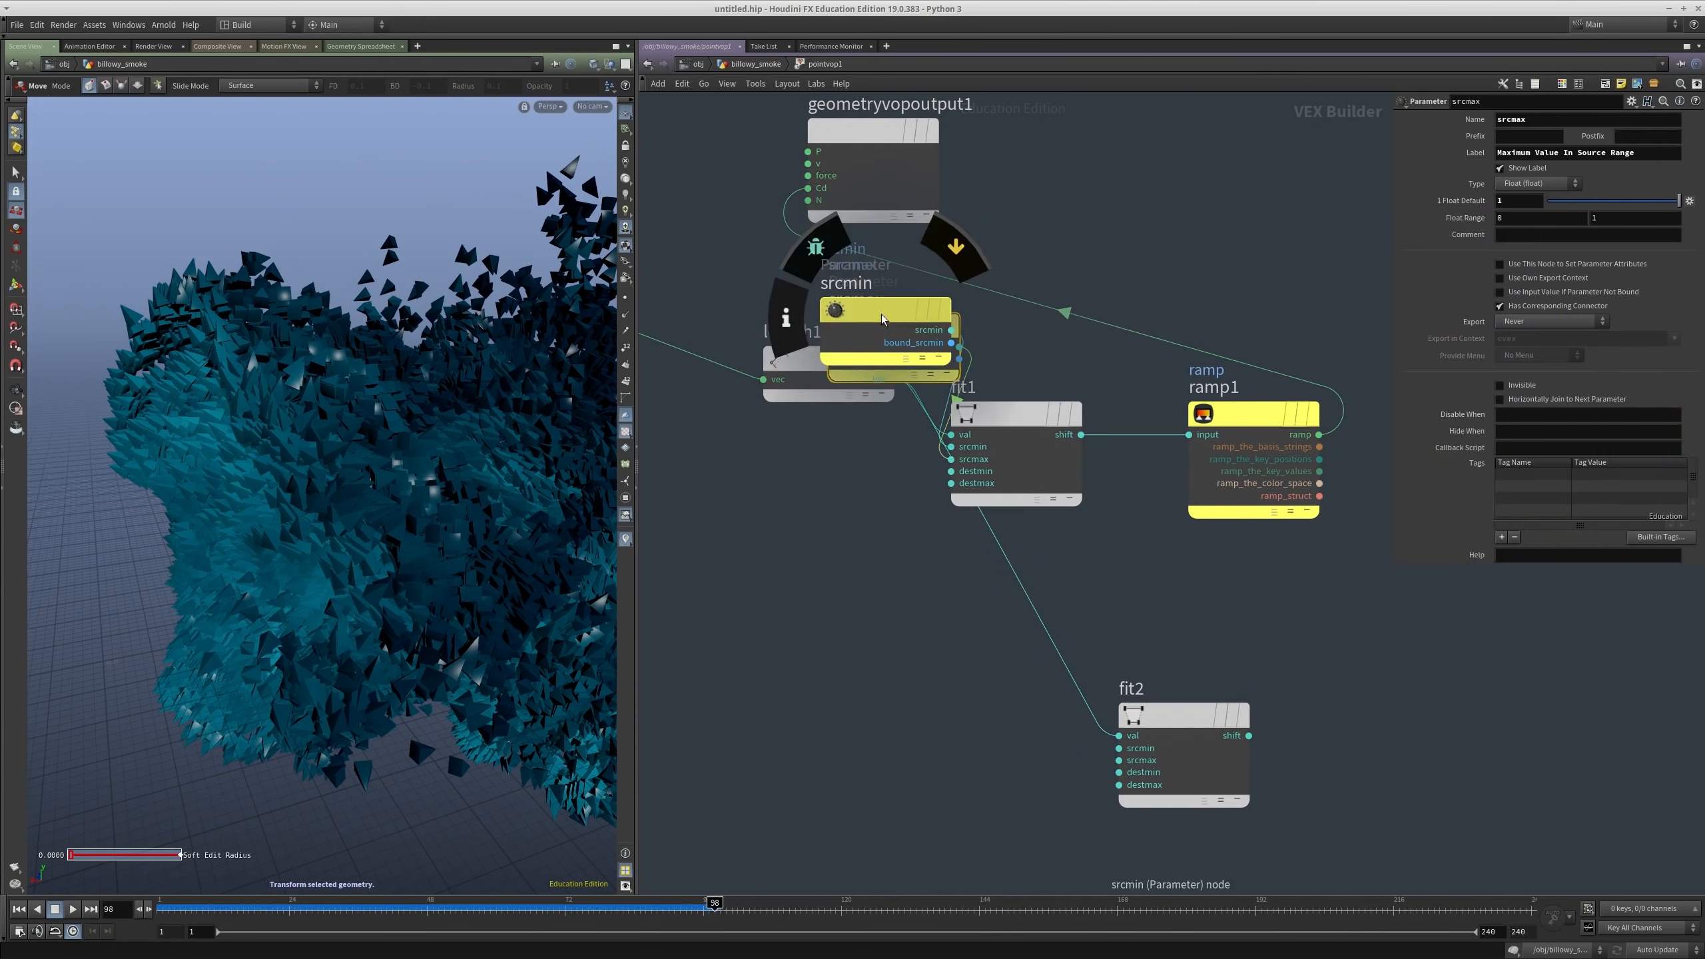
drag(882, 318, 789, 491)
drag(892, 326, 801, 668)
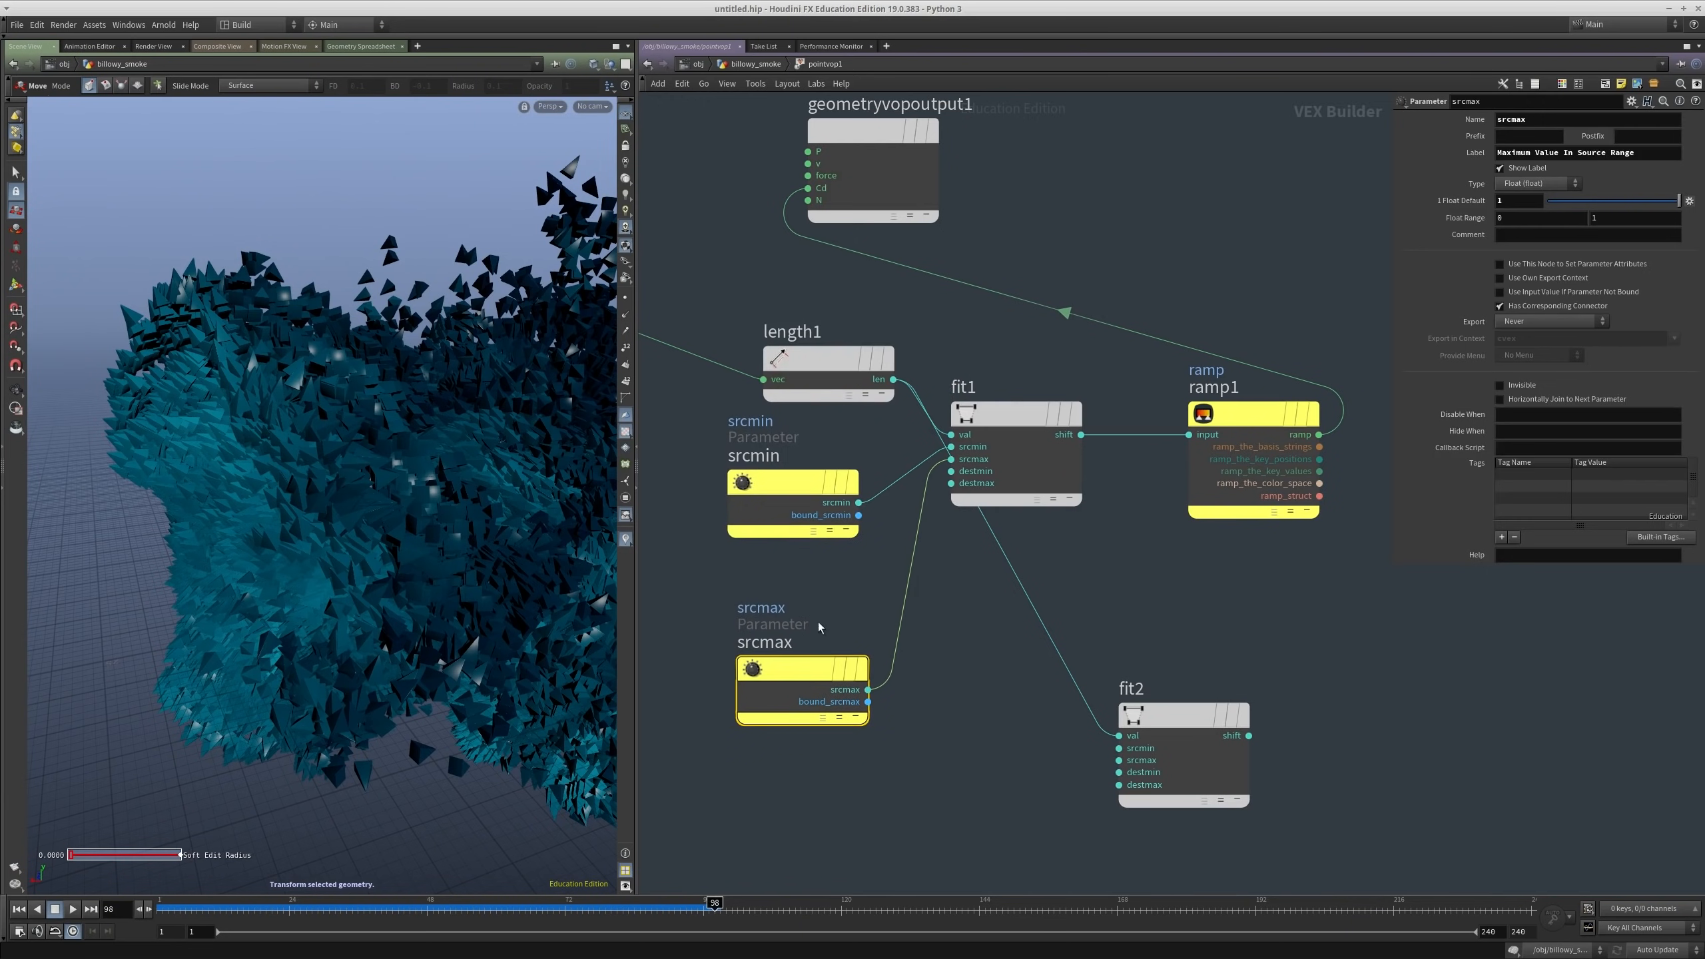
Step: Connect the srcmin and srcmax parameters to the matching inputs of fit2
click(858, 502)
click(1118, 747)
click(1118, 760)
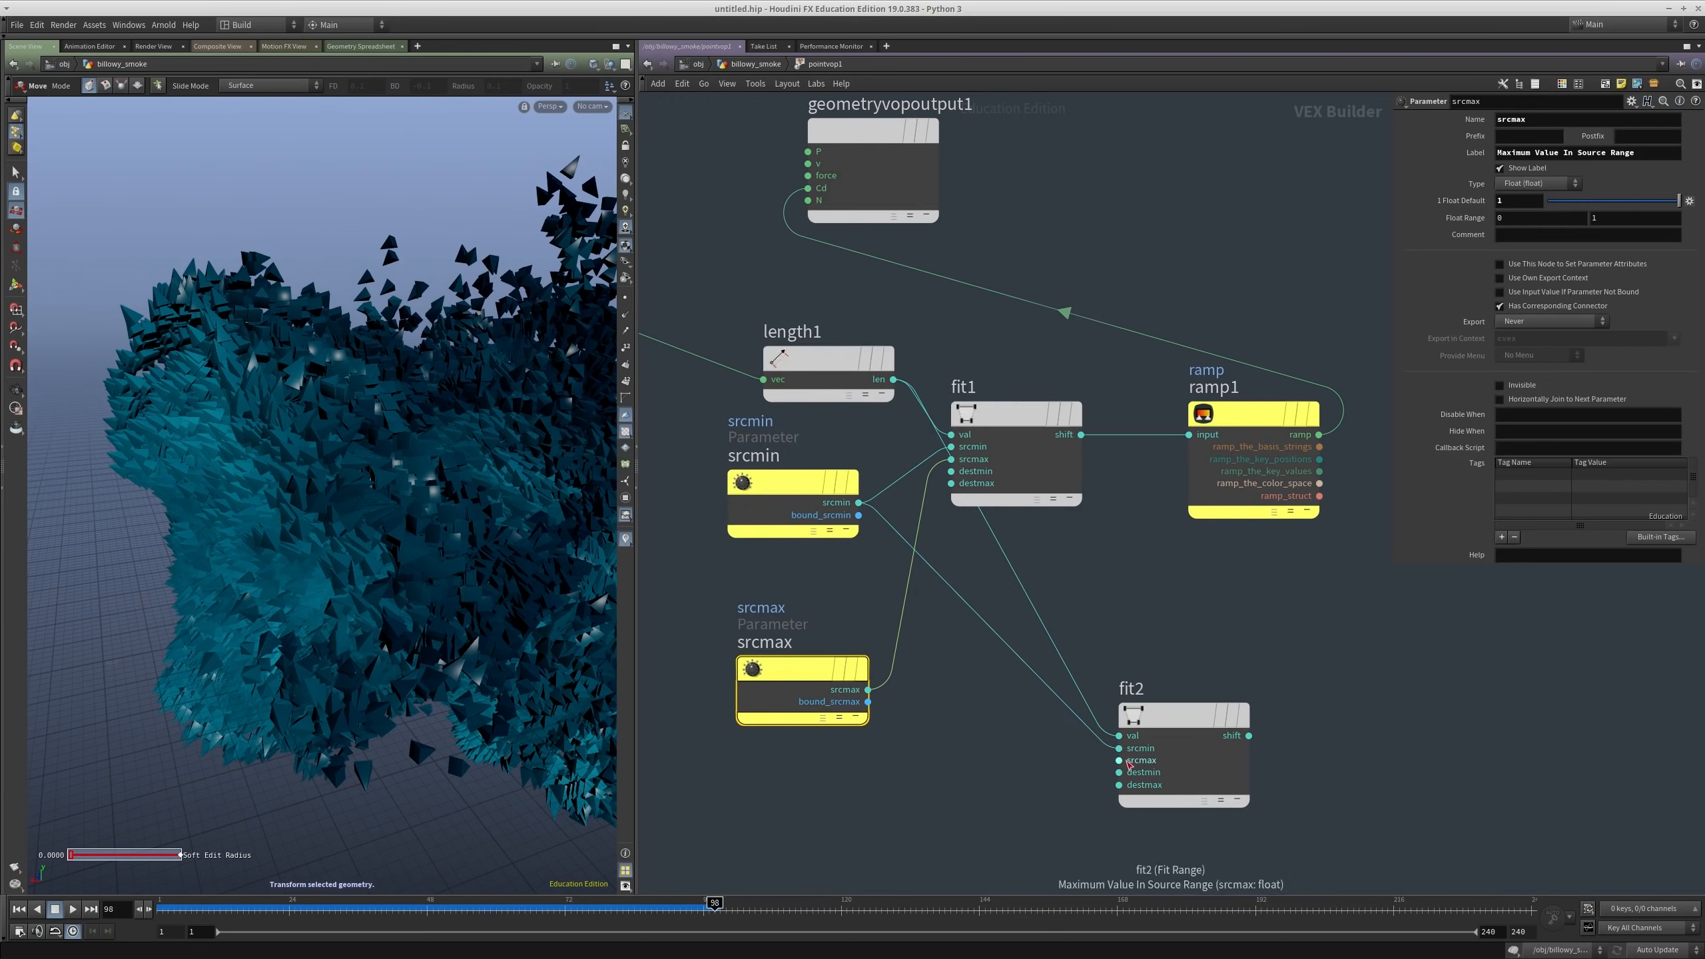
click(868, 690)
drag(827, 687, 768, 675)
Step: Set the Destination Max of fit2 to .25
middle_drag(1245, 651, 1060, 633)
drag(1097, 661, 995, 840)
click(1518, 188)
text(.25)
key(Return)
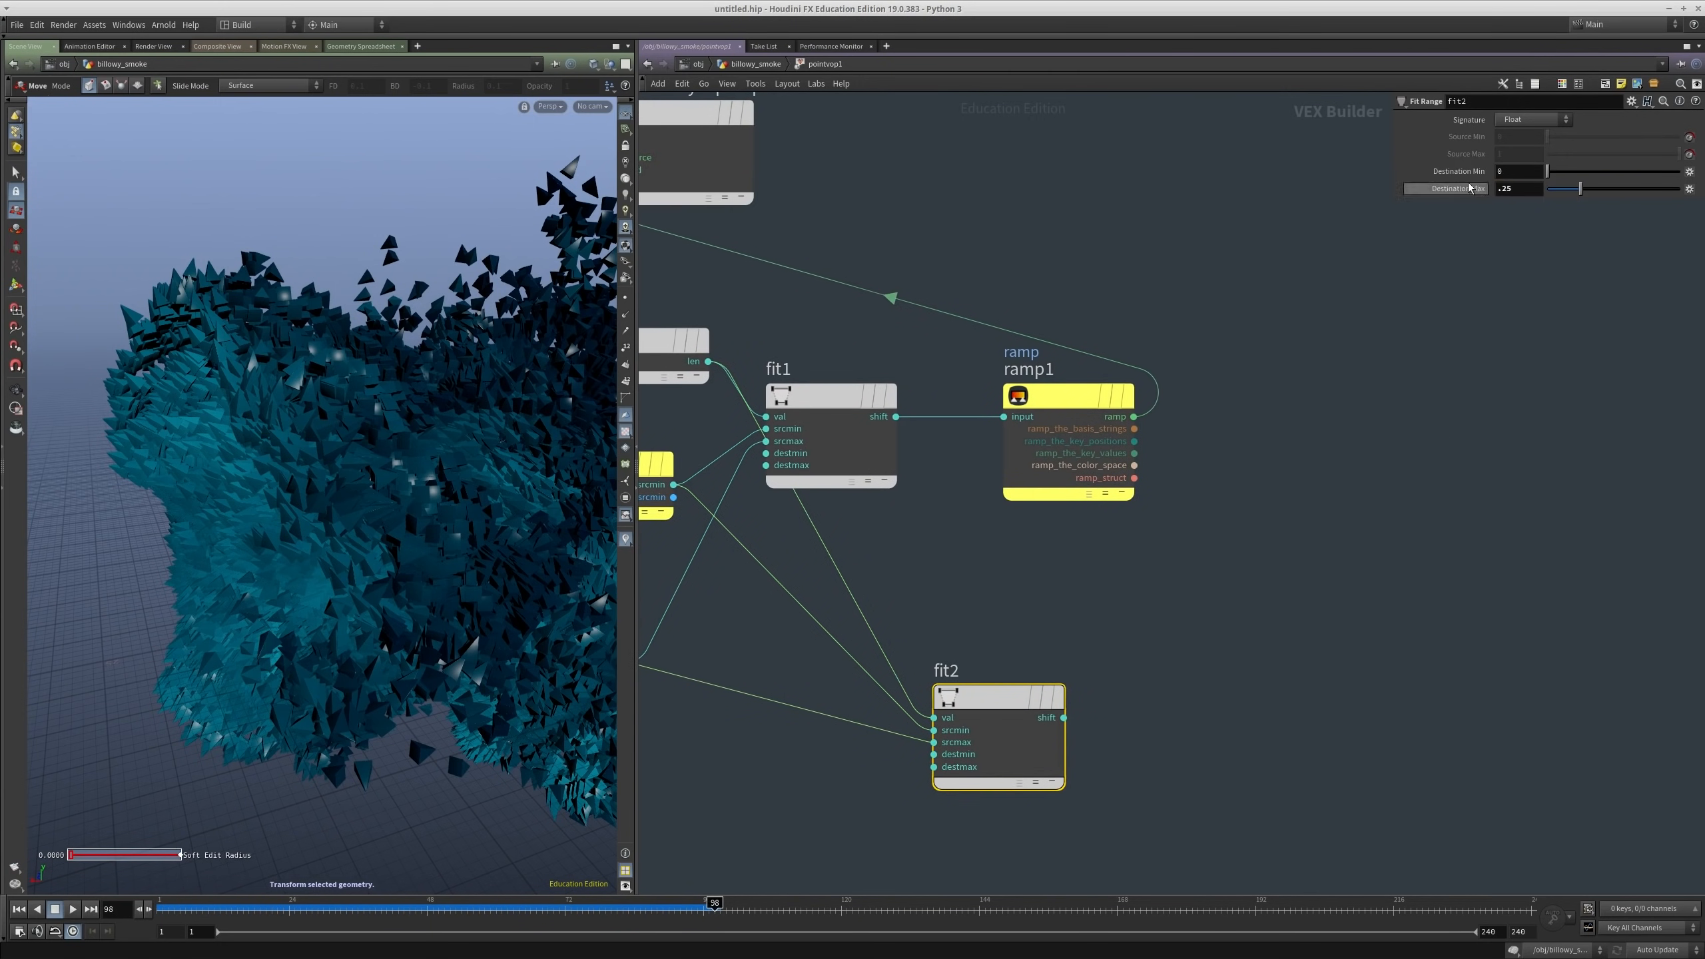
Step: Add a Bind node beside fit2 and connect the shift output of fit2 to its input
middle_drag(1221, 690, 1282, 563)
key(Tab)
text(bind)
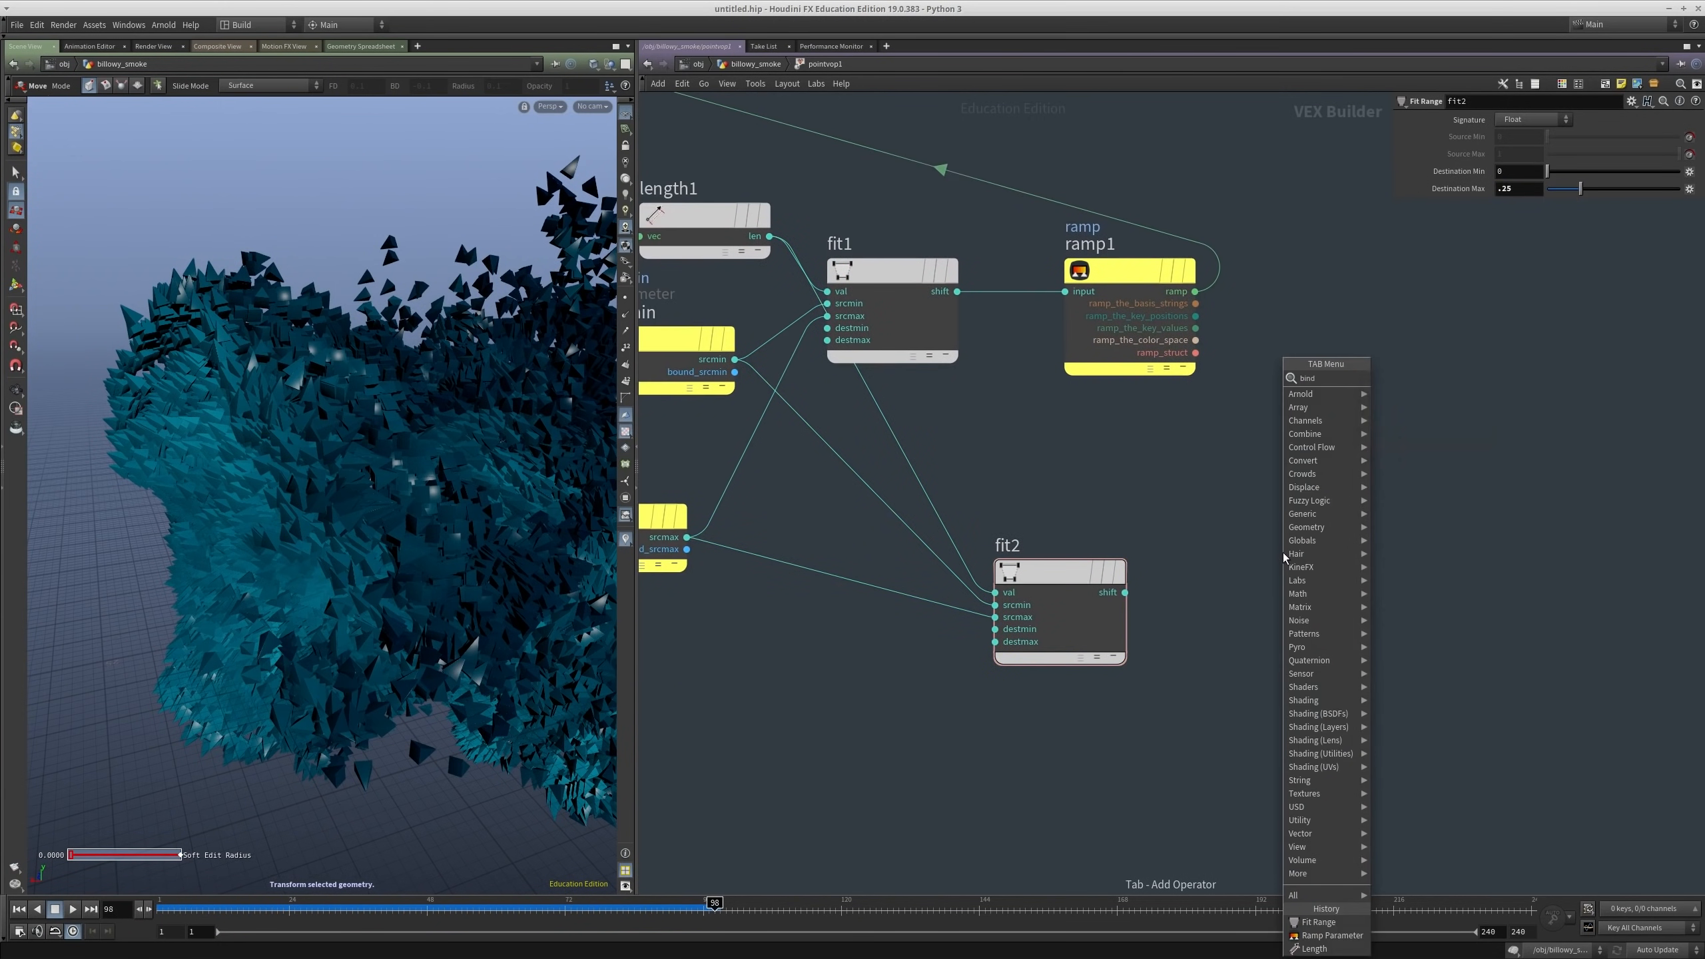
key(Return)
click(1228, 570)
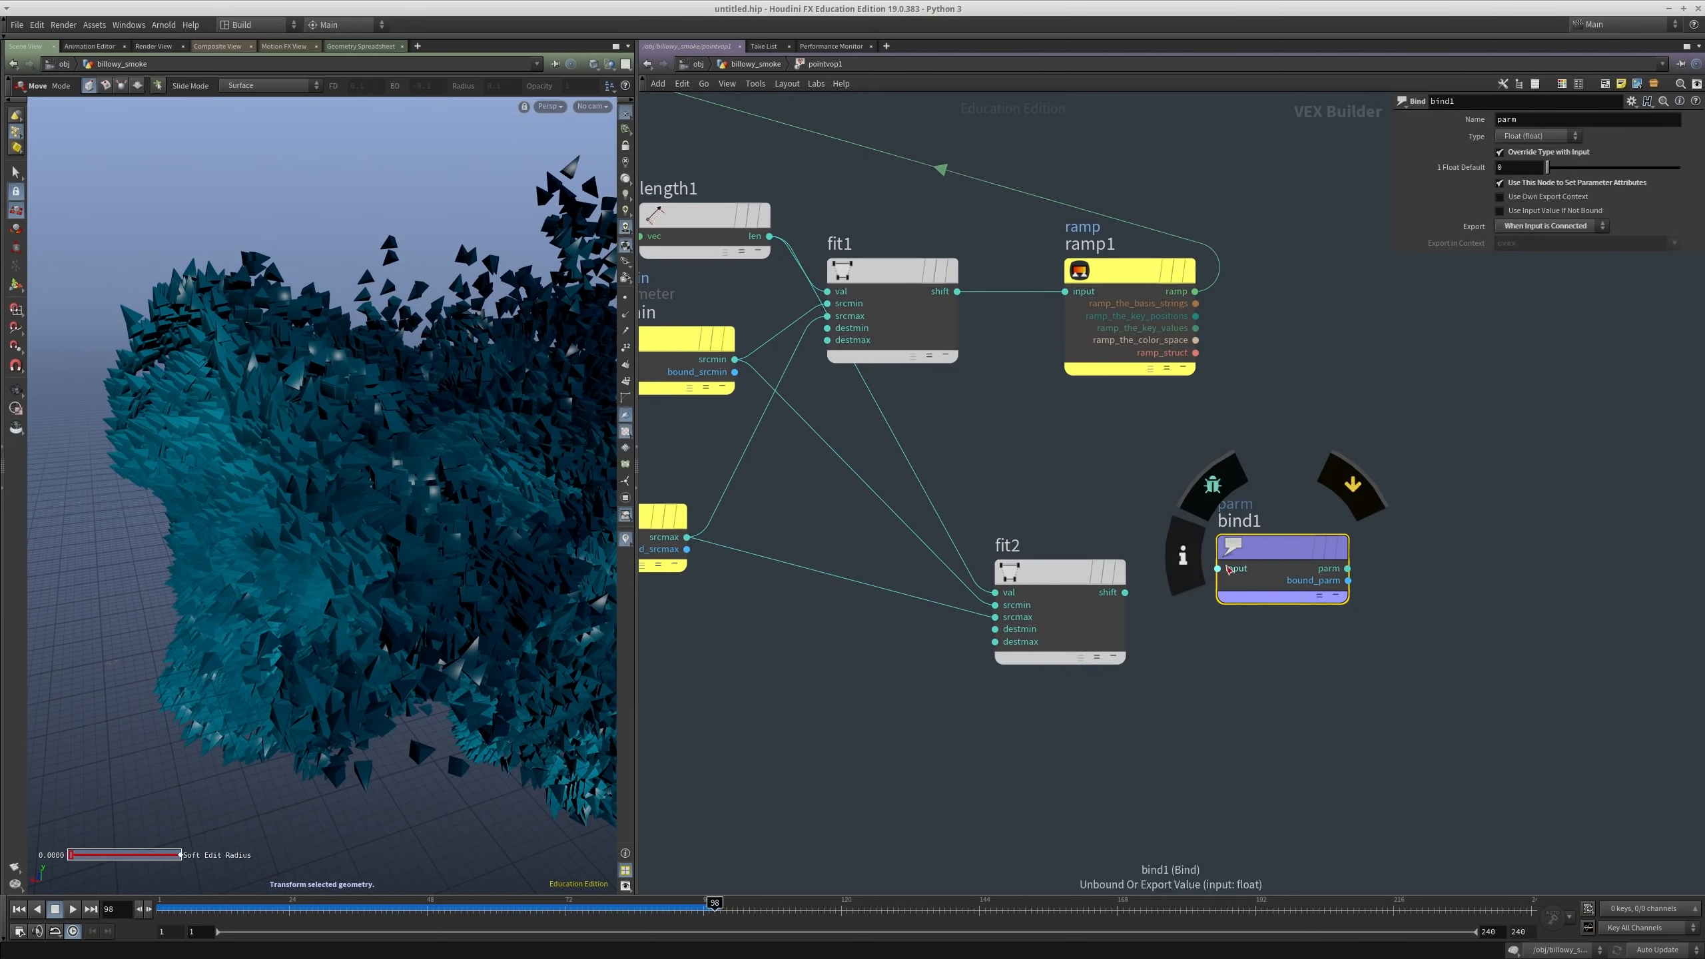
drag(1228, 569, 1125, 592)
Step: Name the Bind node's attribute pscale
double_click(1507, 119)
text(p)
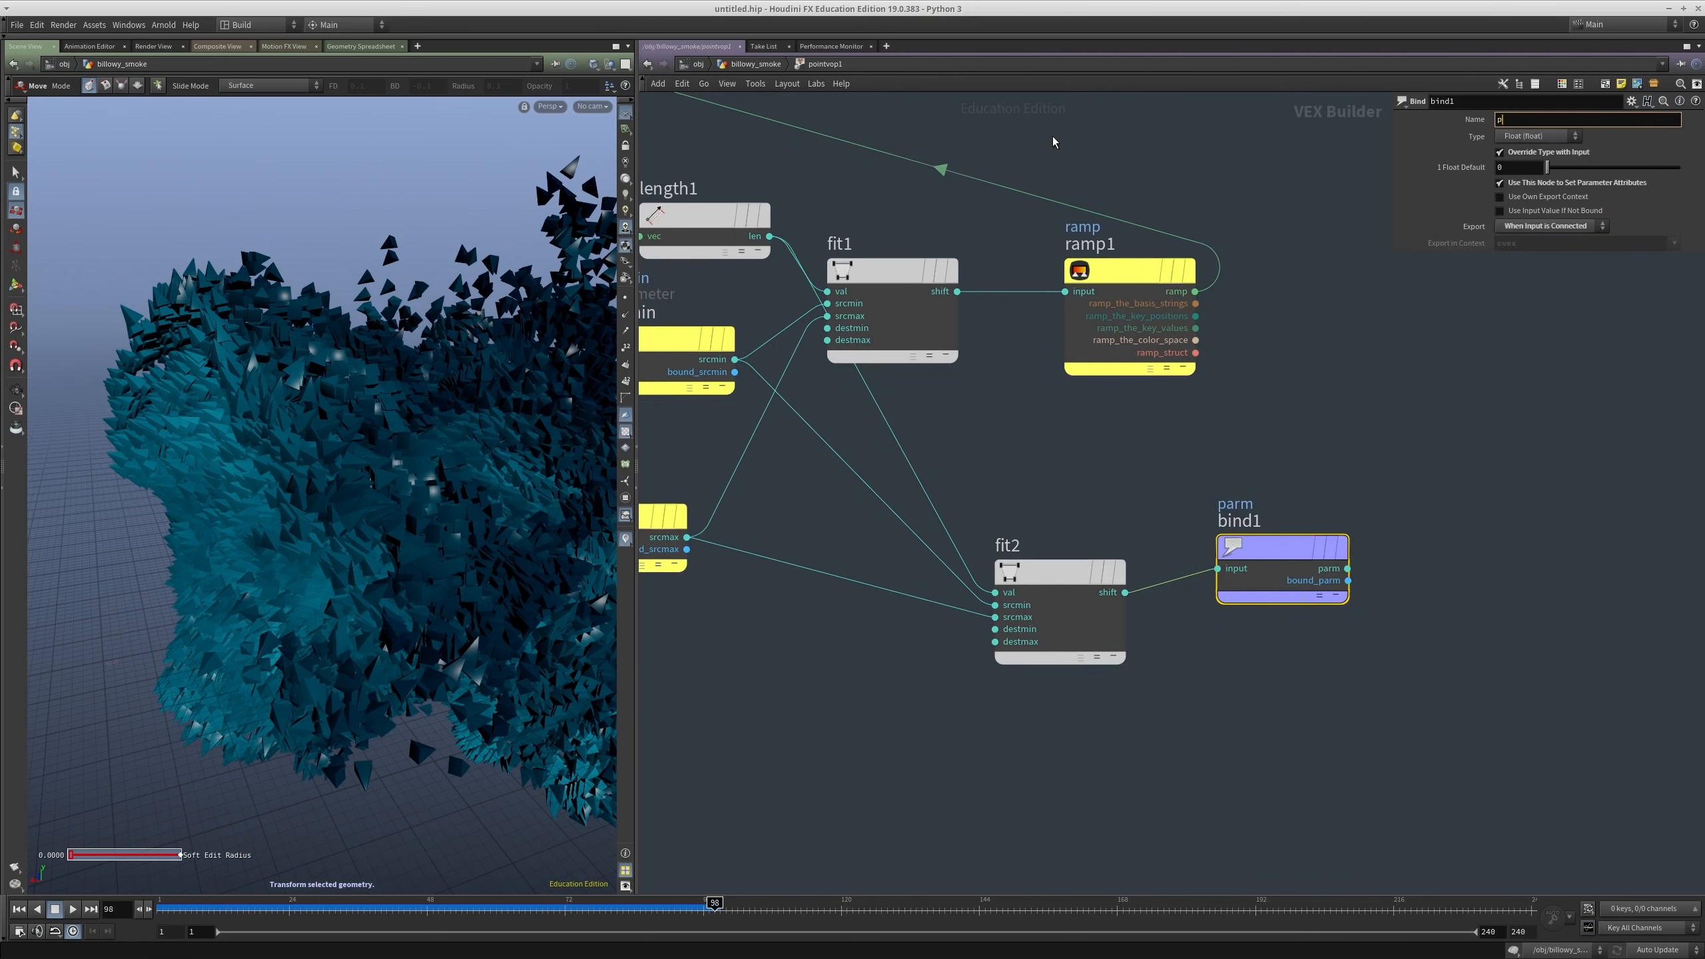
text(scale)
key(Return)
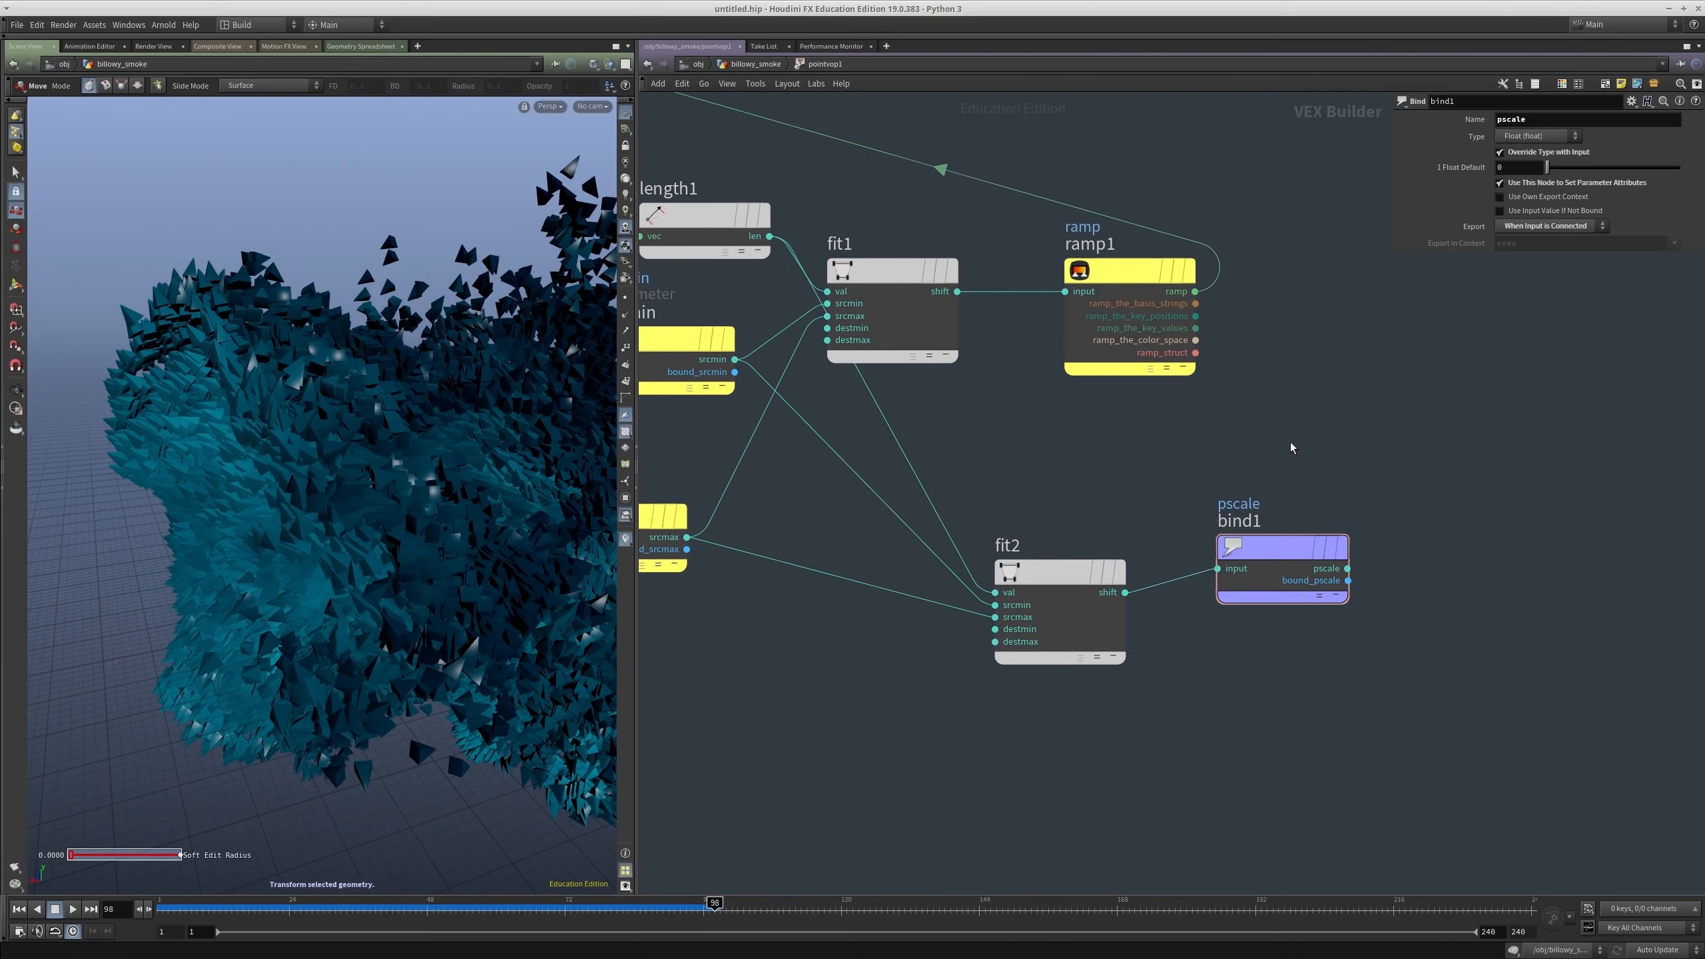
Step: Return to the billowy_smoke geometry network and bypass attribwrangle1
key(u)
drag(1140, 420, 1142, 420)
middle_drag(1219, 590, 1225, 511)
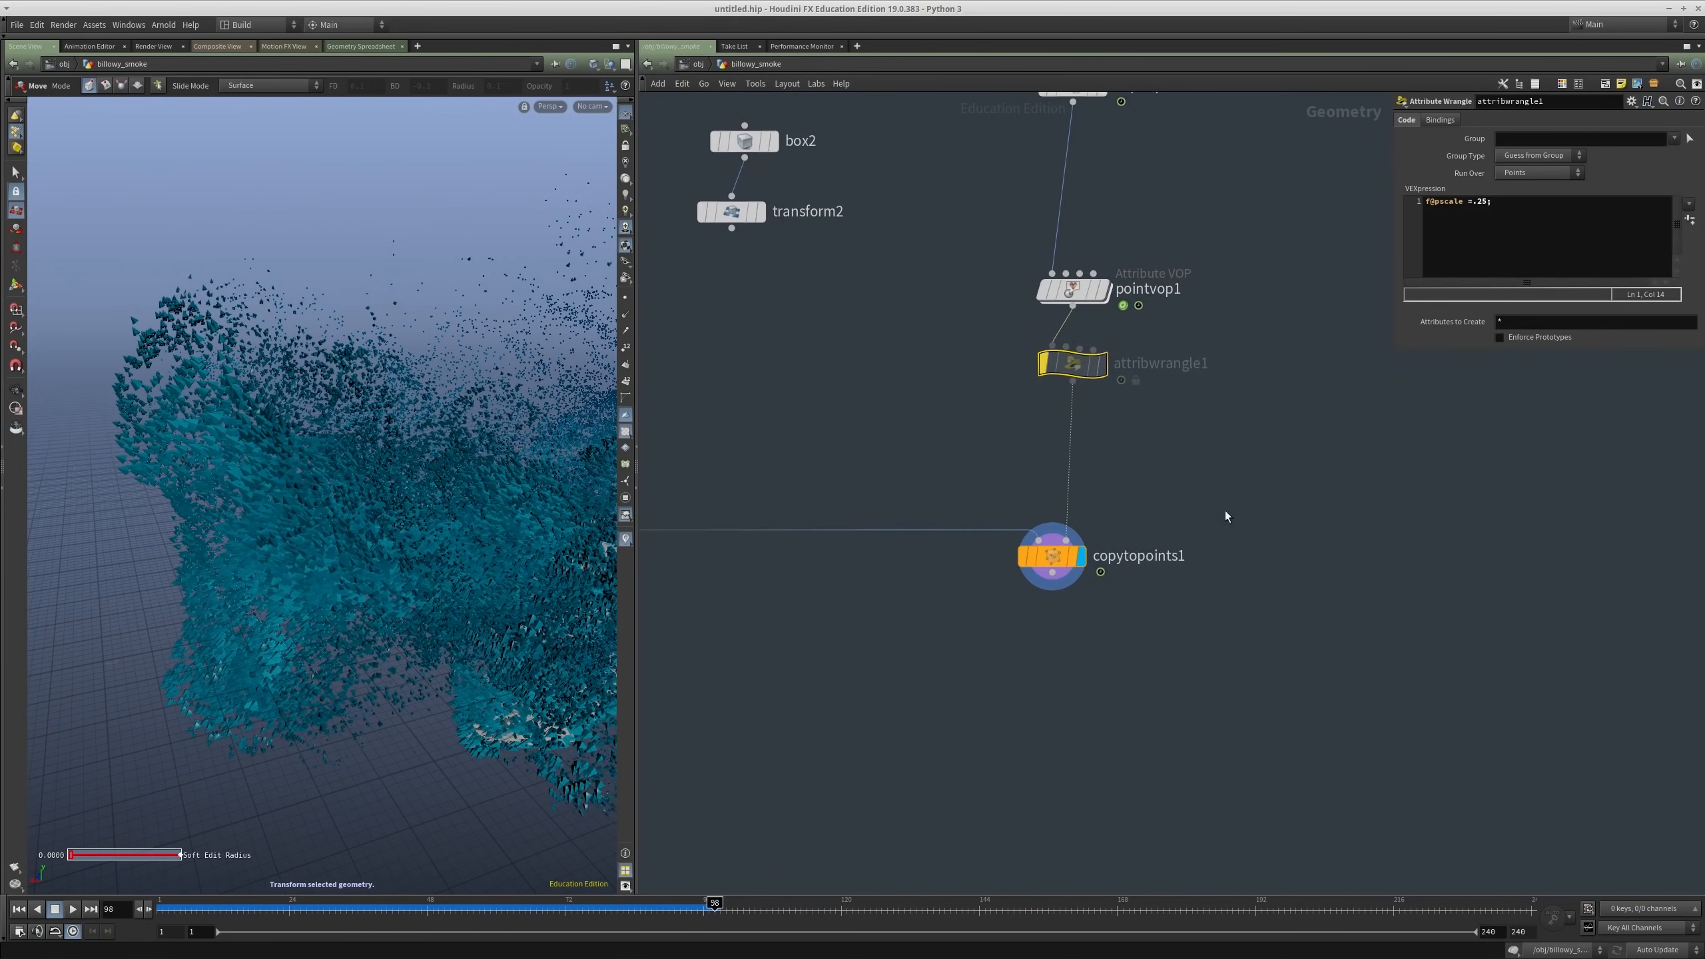
Step: Widen the viewport and play the simulation from frame 1, examining the copied geometry from several angles
drag(1195, 500, 1077, 641)
middle_drag(1092, 663, 1106, 708)
click(160, 907)
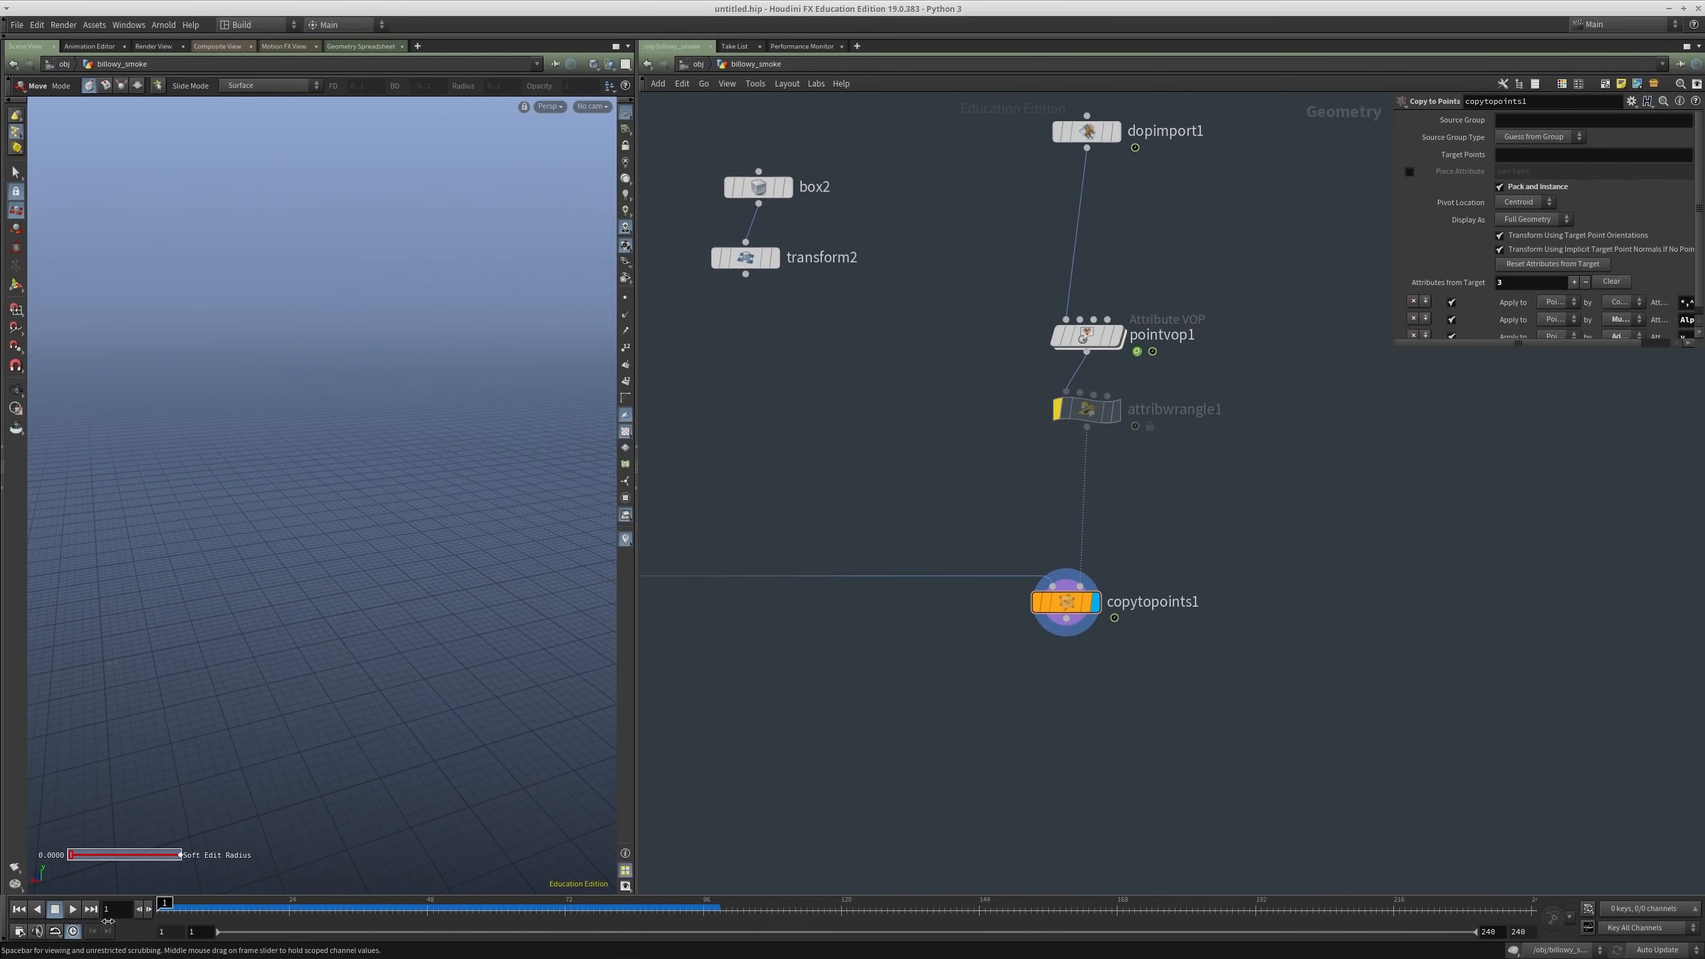
drag(628, 626, 848, 624)
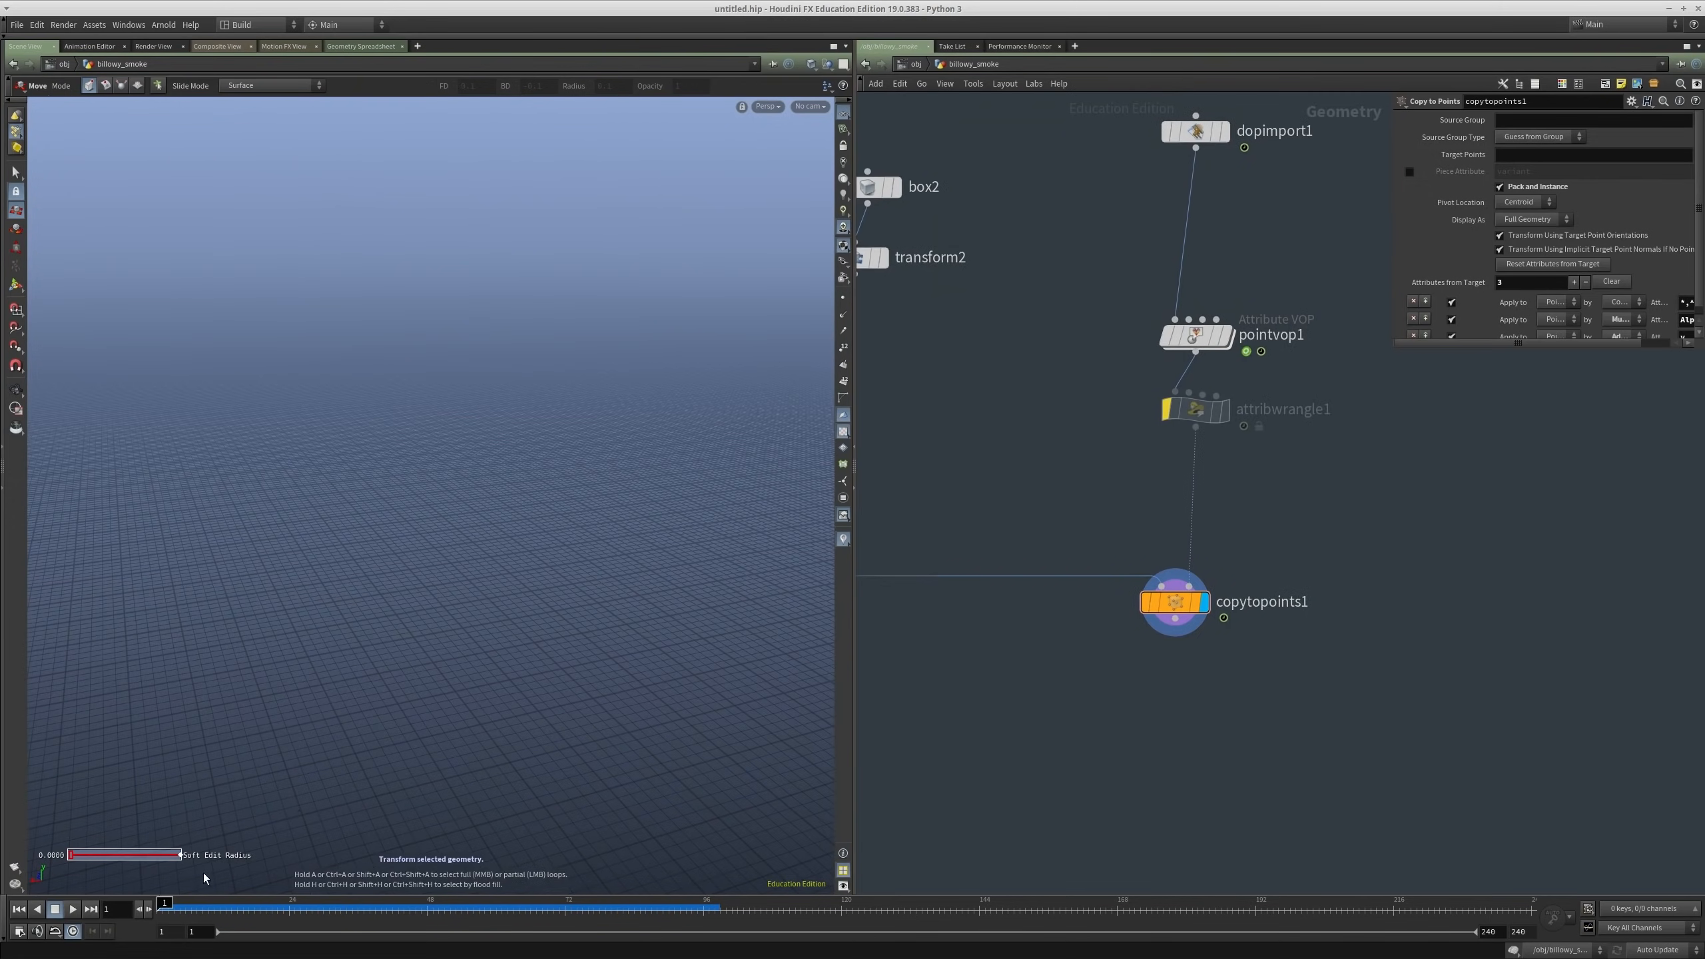
click(72, 910)
key(Escape)
right_drag(522, 445, 84, 540)
middle_drag(84, 541, 466, 514)
right_drag(495, 514, 605, 499)
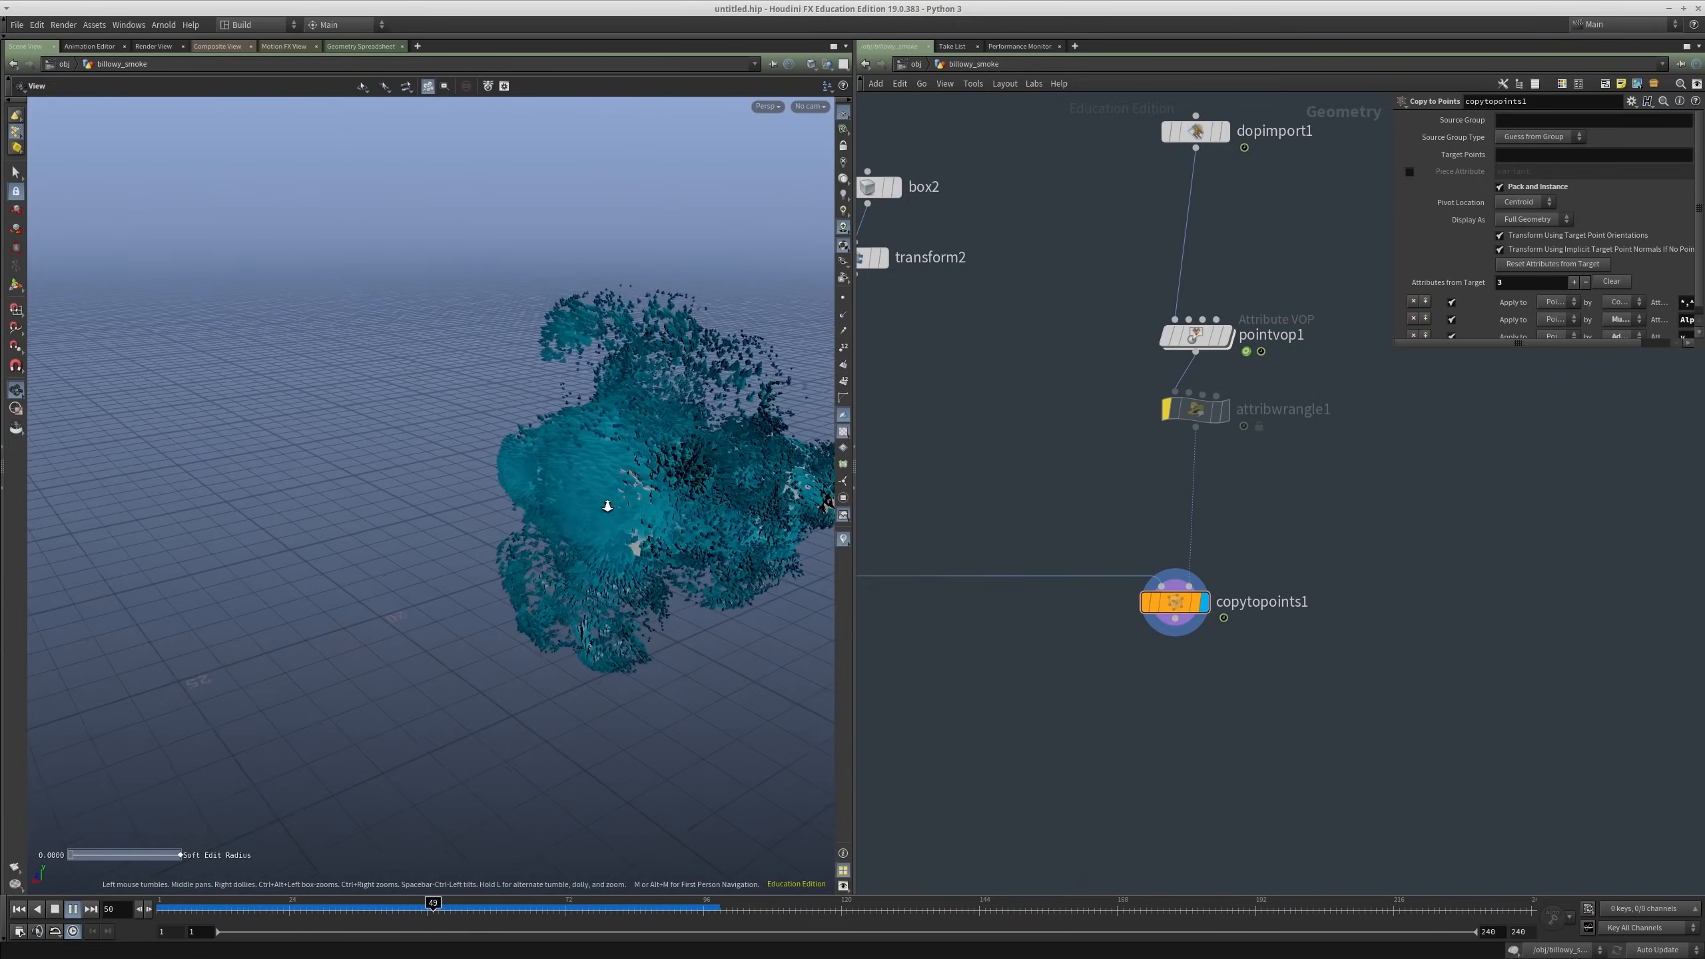
drag(605, 500, 410, 510)
right_drag(411, 510, 482, 538)
drag(483, 538, 348, 579)
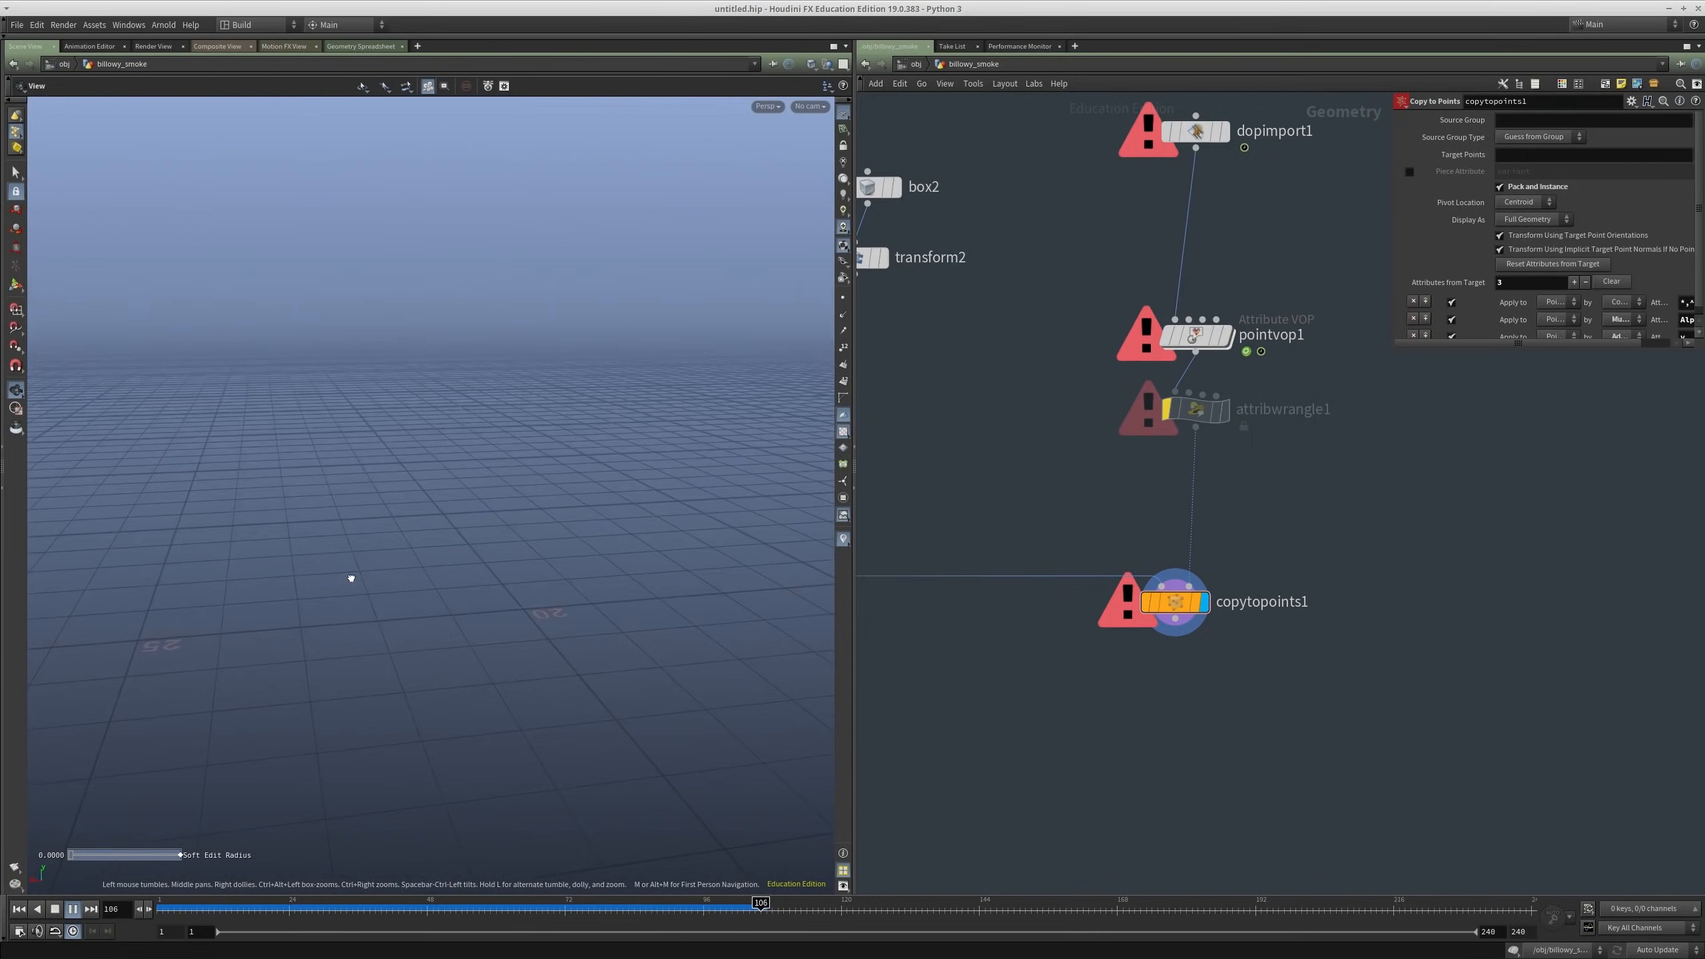
Step: Stop playback, scrub to frame 80 and frame the whole particle cloud to examine the size variation of the copies
drag(329, 909, 640, 910)
key(space)
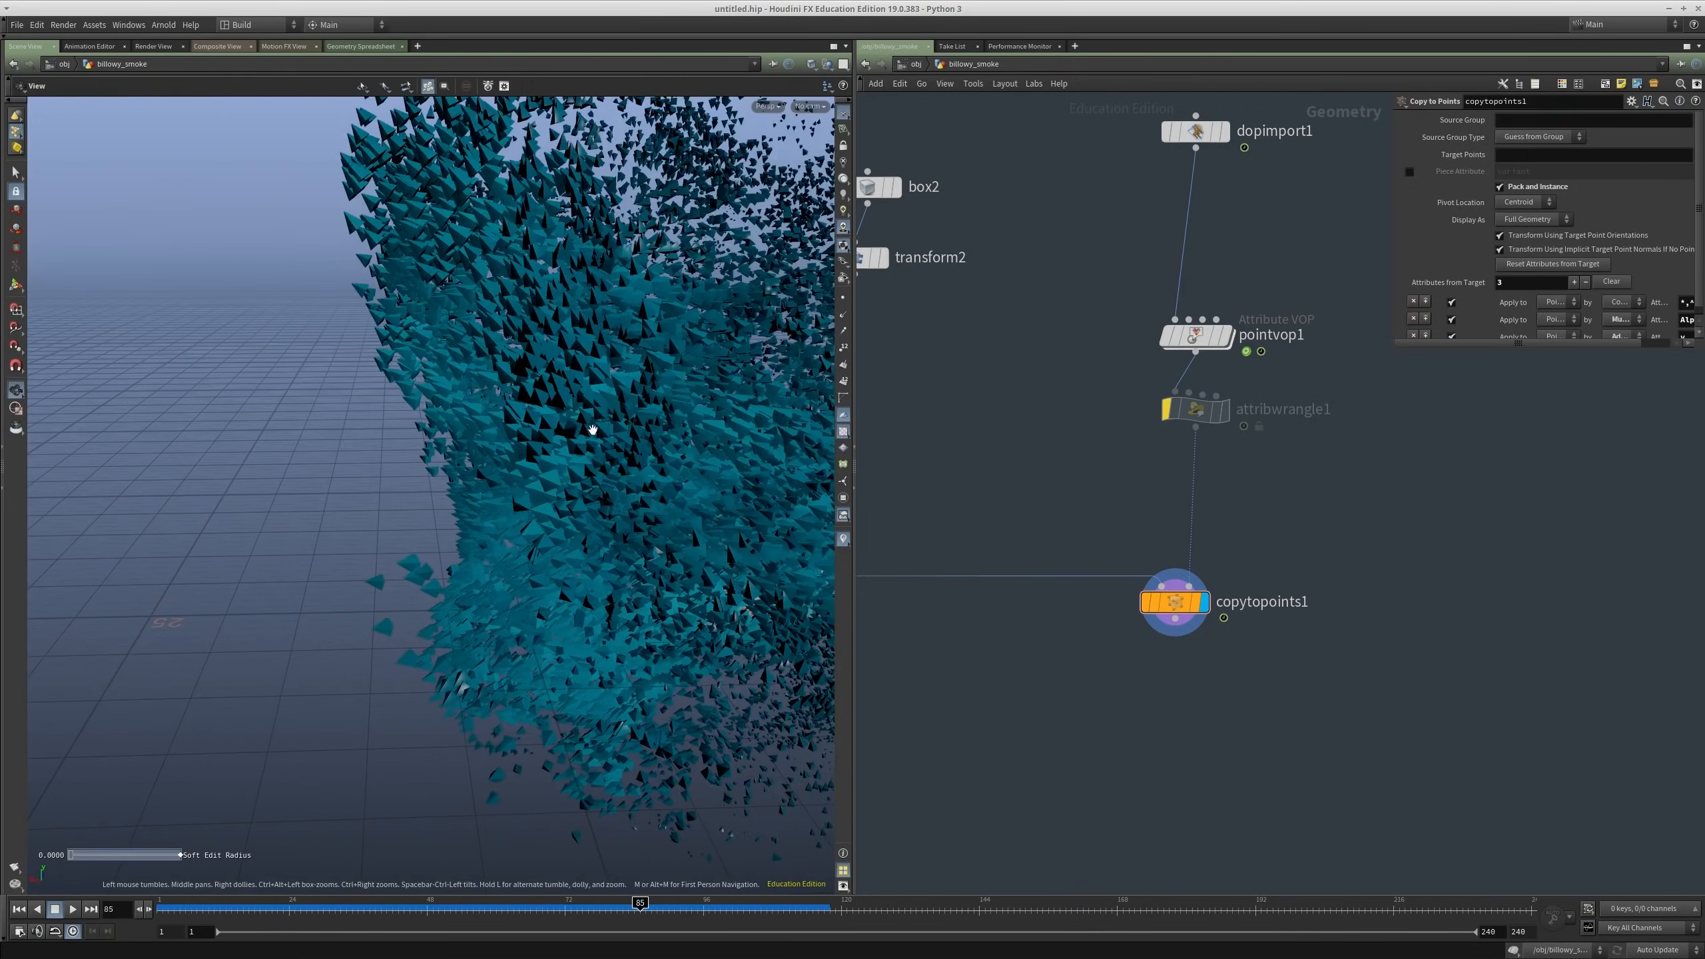
drag(594, 429, 431, 534)
right_drag(431, 534, 319, 513)
drag(318, 512, 479, 613)
key(t)
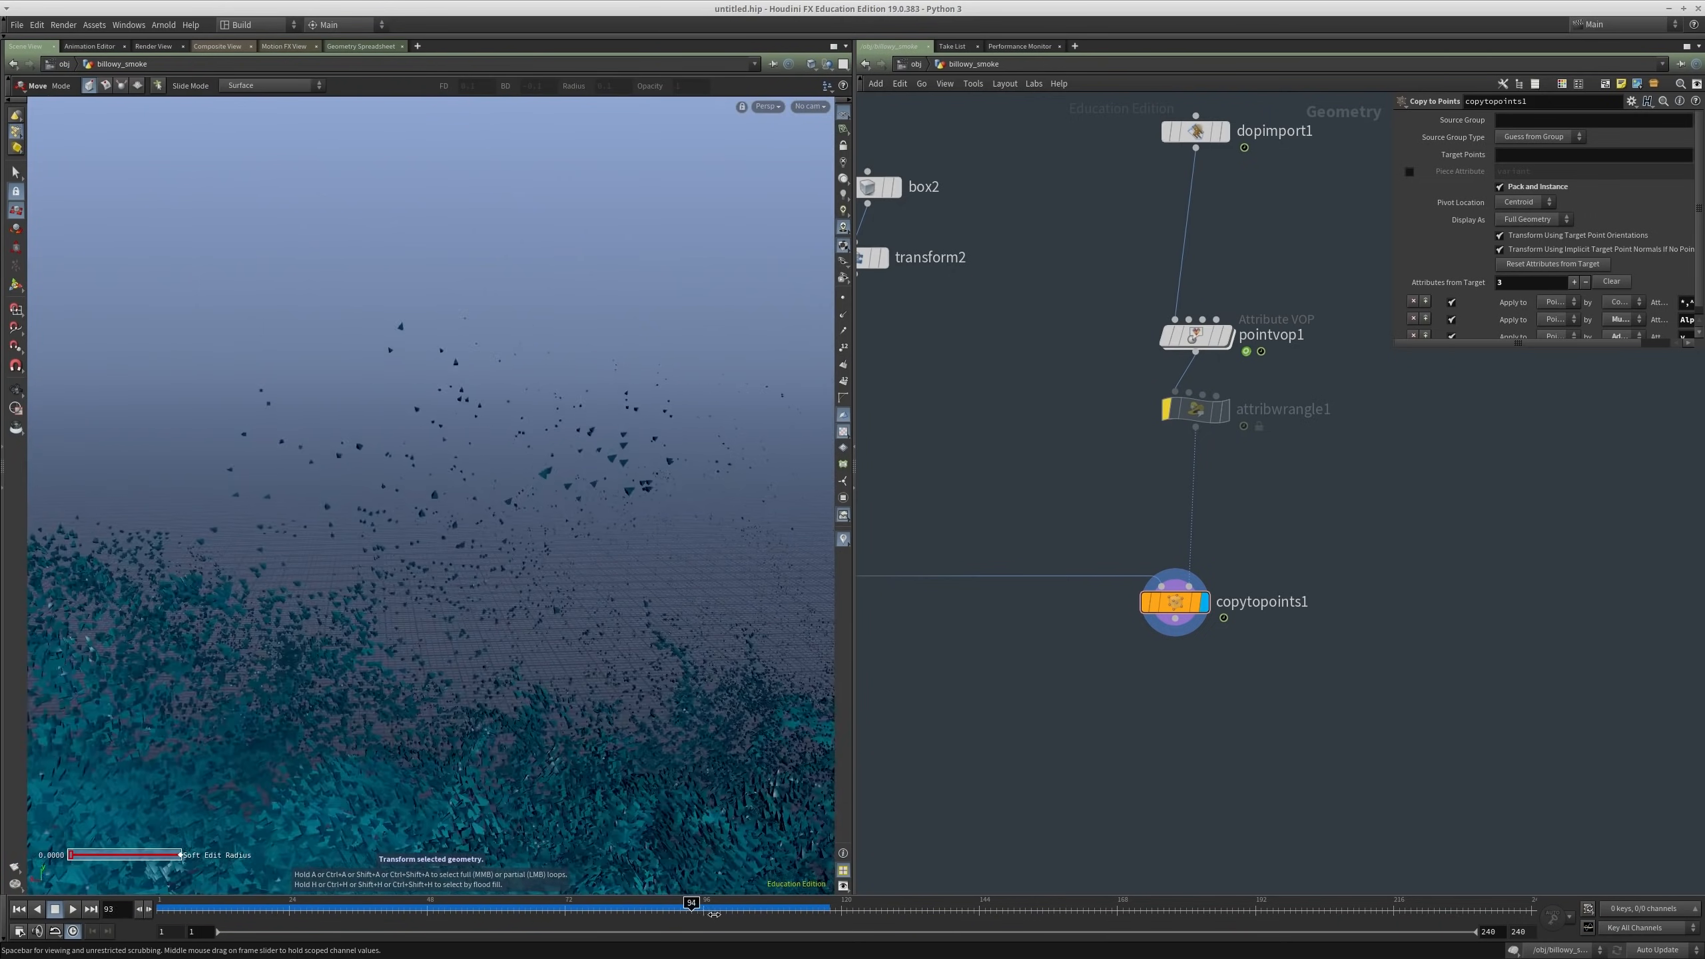
drag(615, 916, 611, 914)
key(space+f)
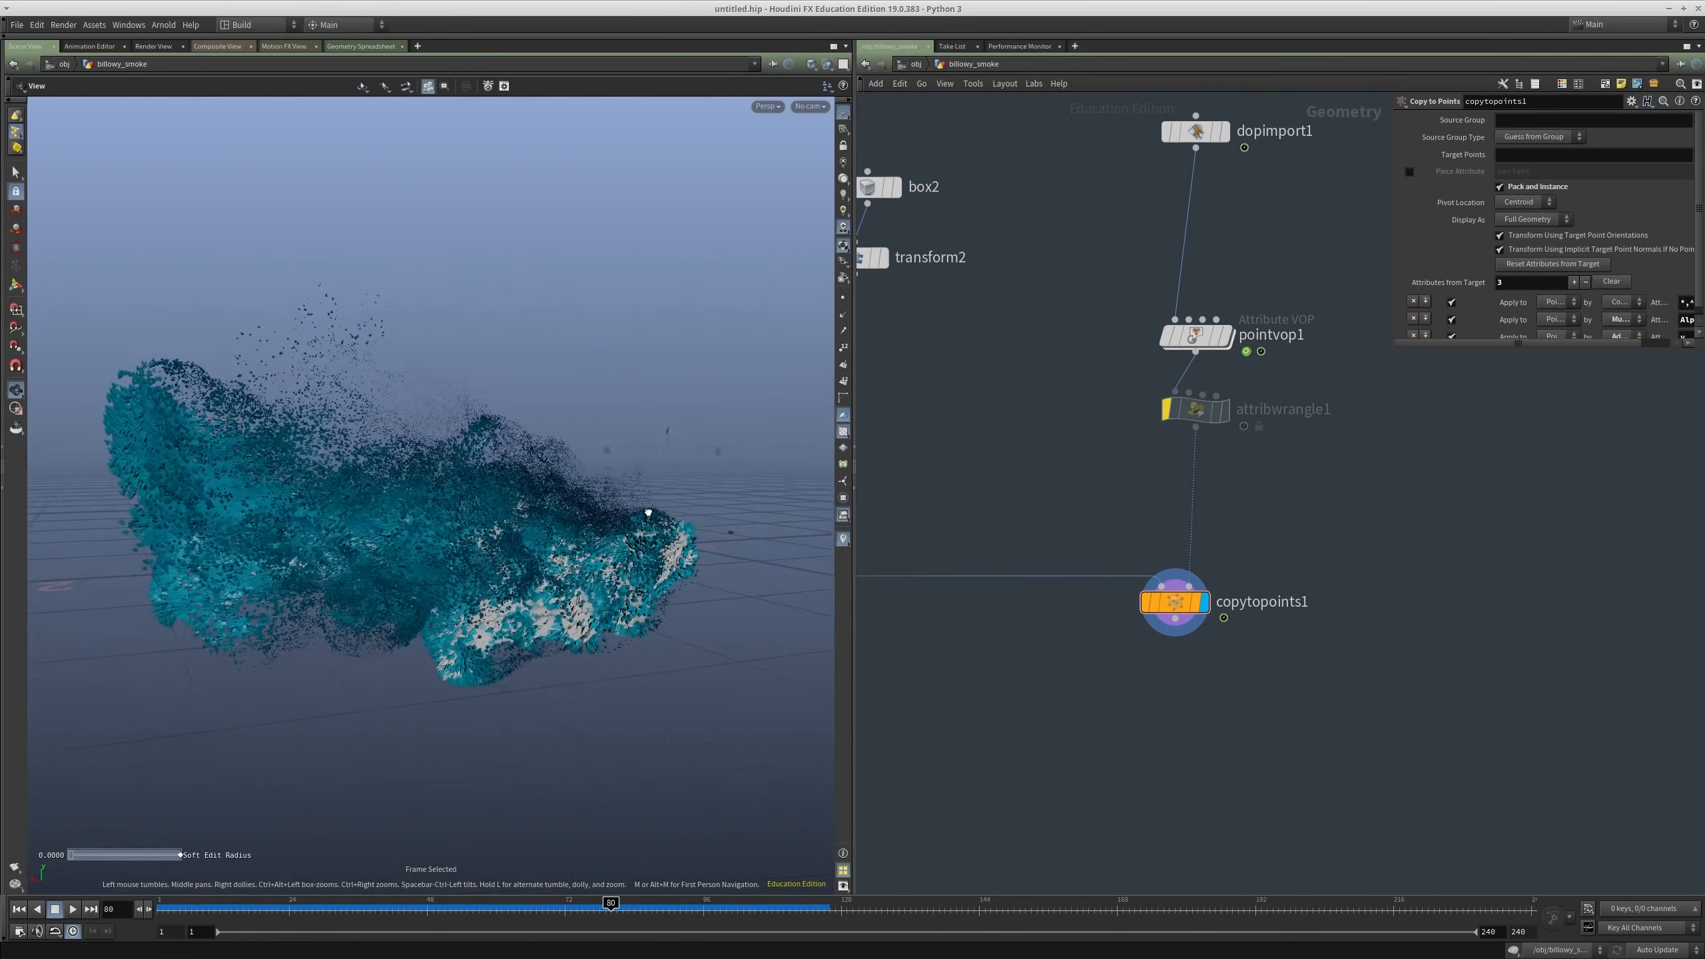
drag(647, 510, 583, 537)
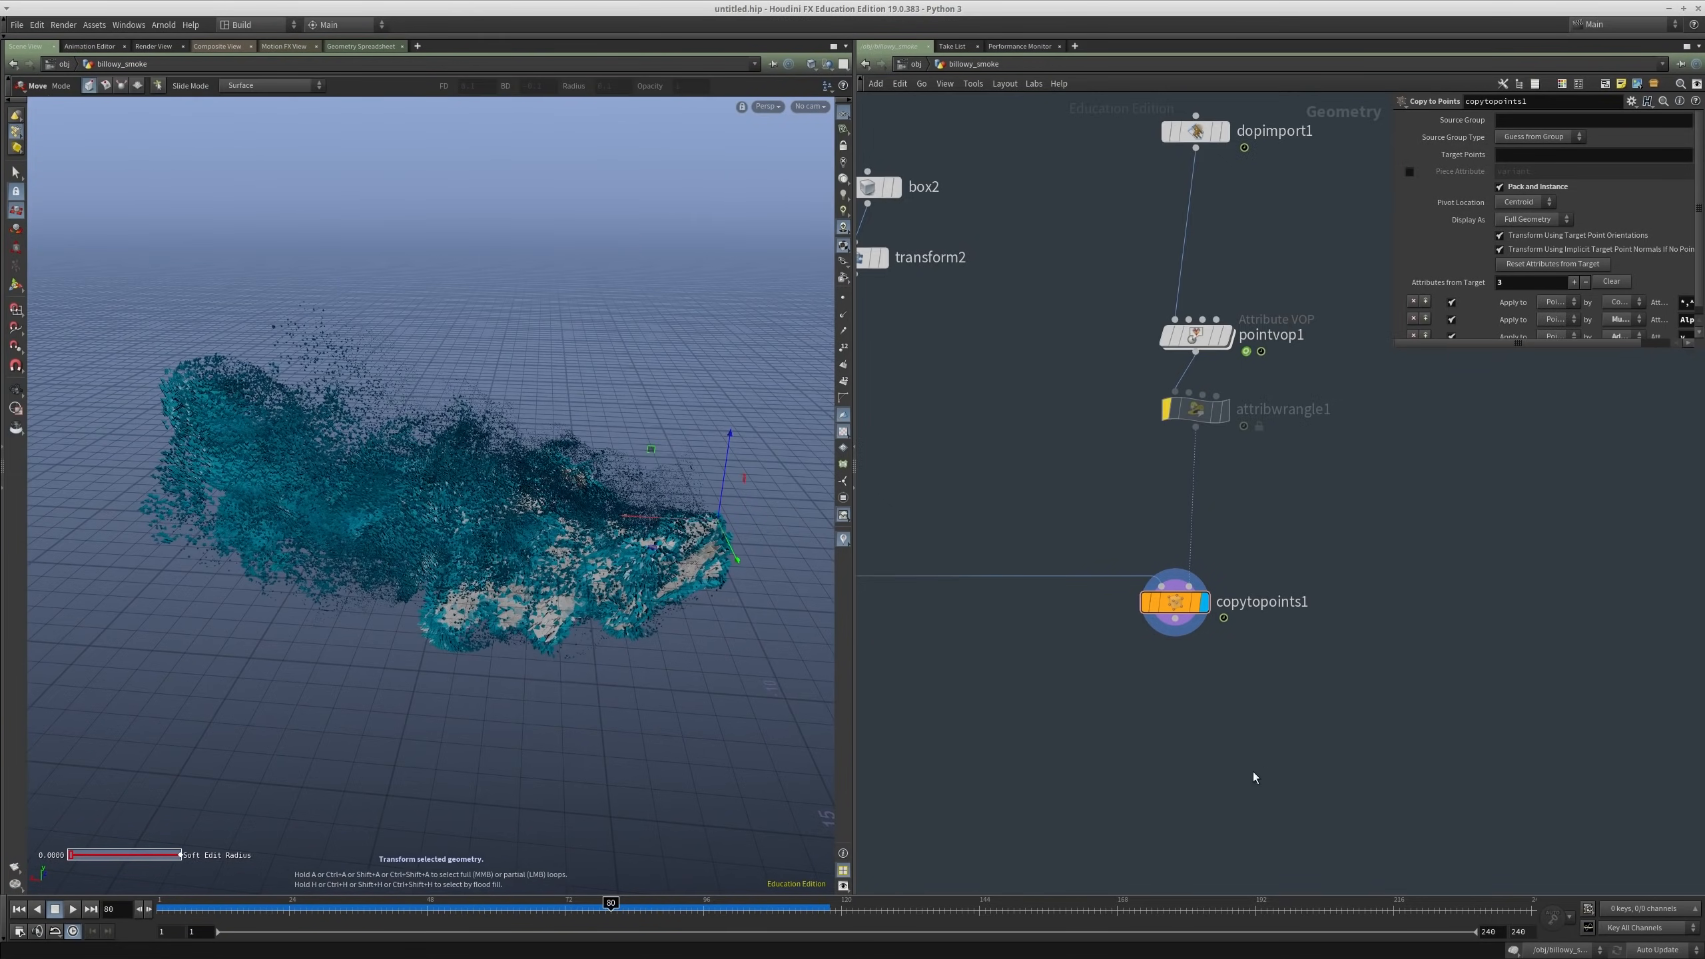
middle_drag(1223, 749, 1188, 614)
key(Tab)
text(rop)
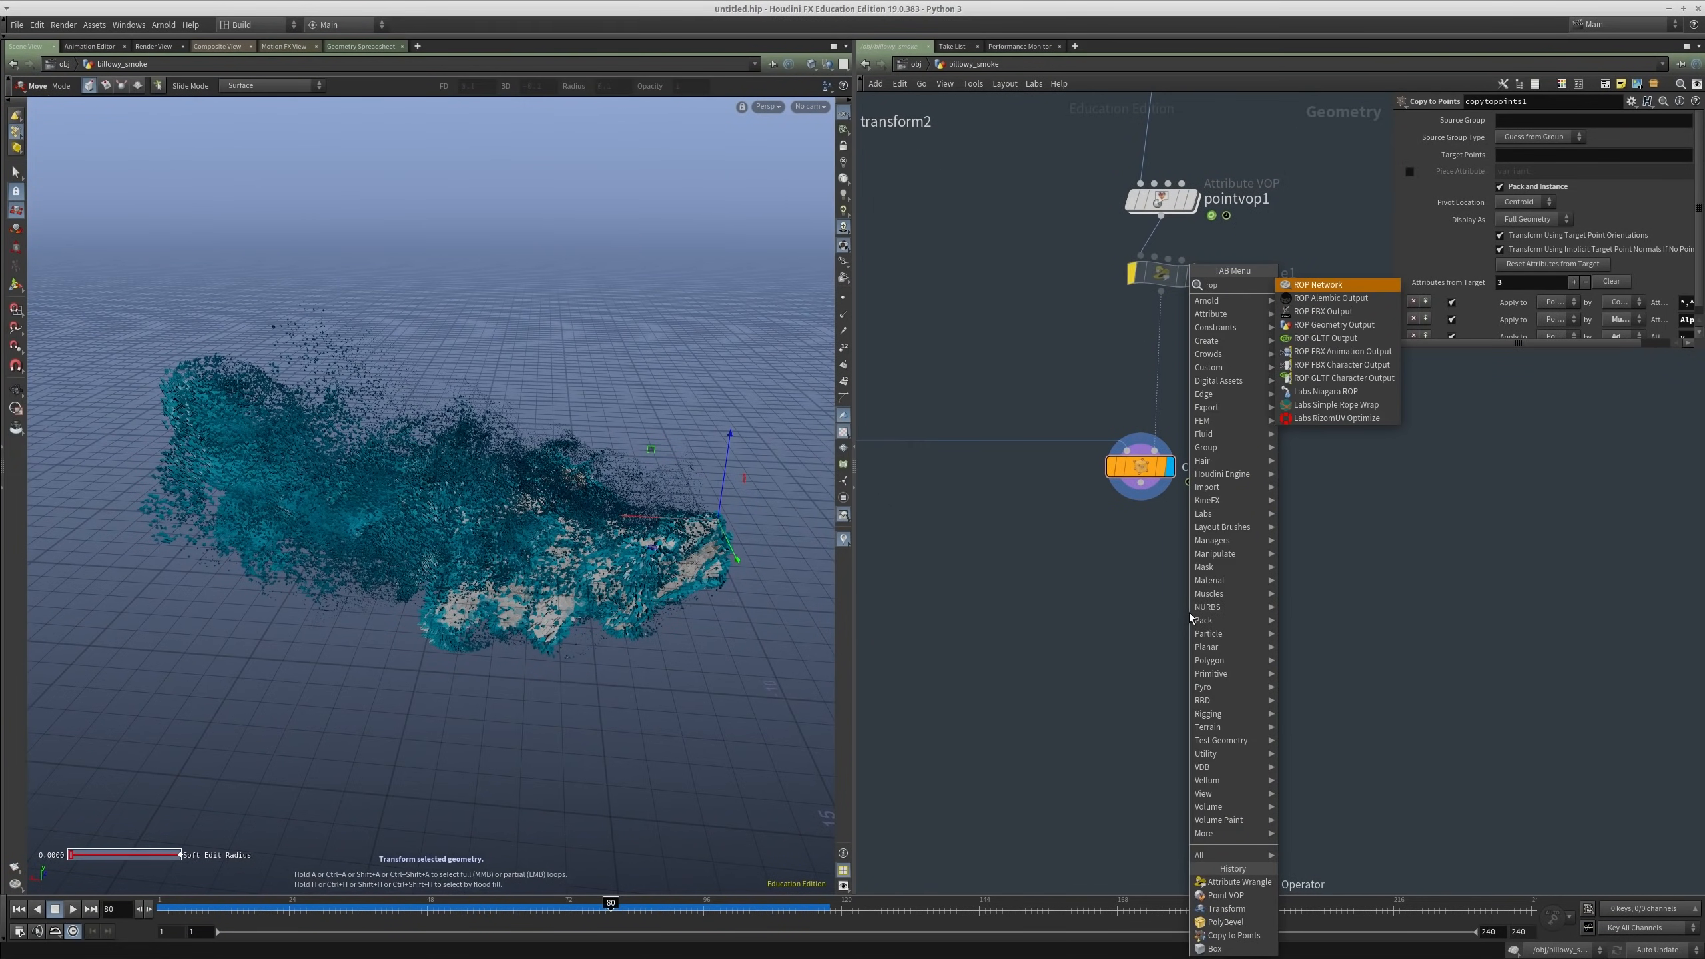
click(1072, 256)
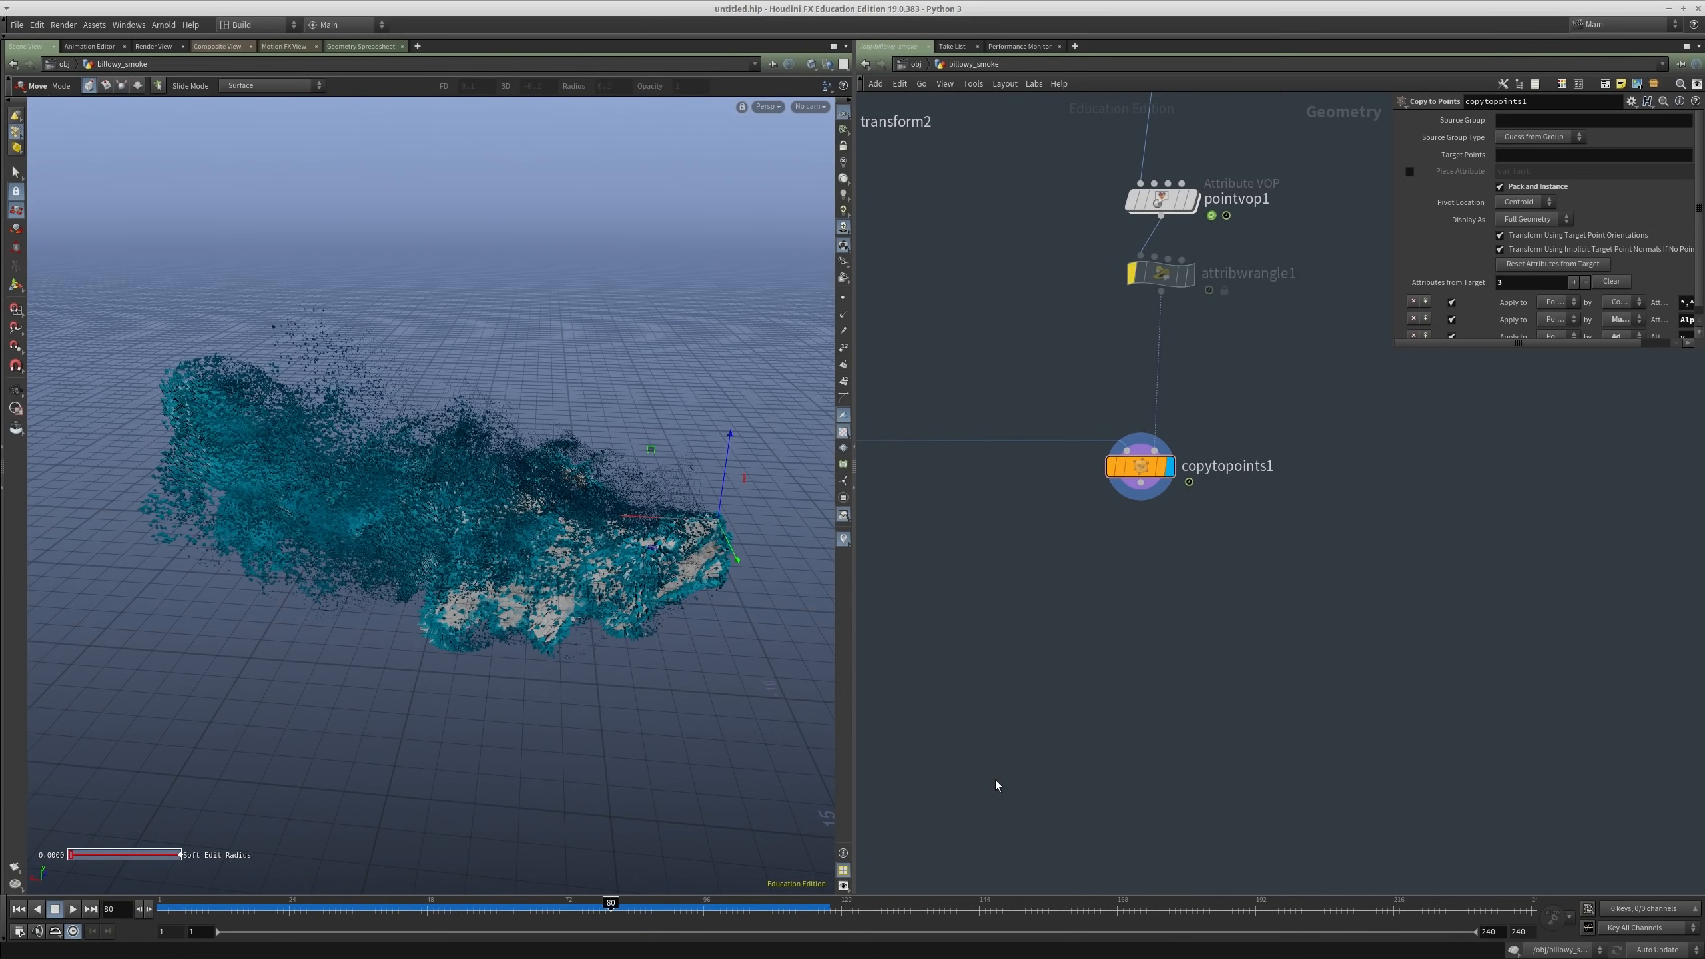
Step: Look through the available ROP output operators for a way to export the geometry chain ending in transform7
scroll(1078, 619, down, 1)
middle_drag(1079, 619, 1299, 598)
scroll(1299, 598, down, 1)
middle_drag(1195, 598, 1364, 591)
scroll(981, 583, down, 2)
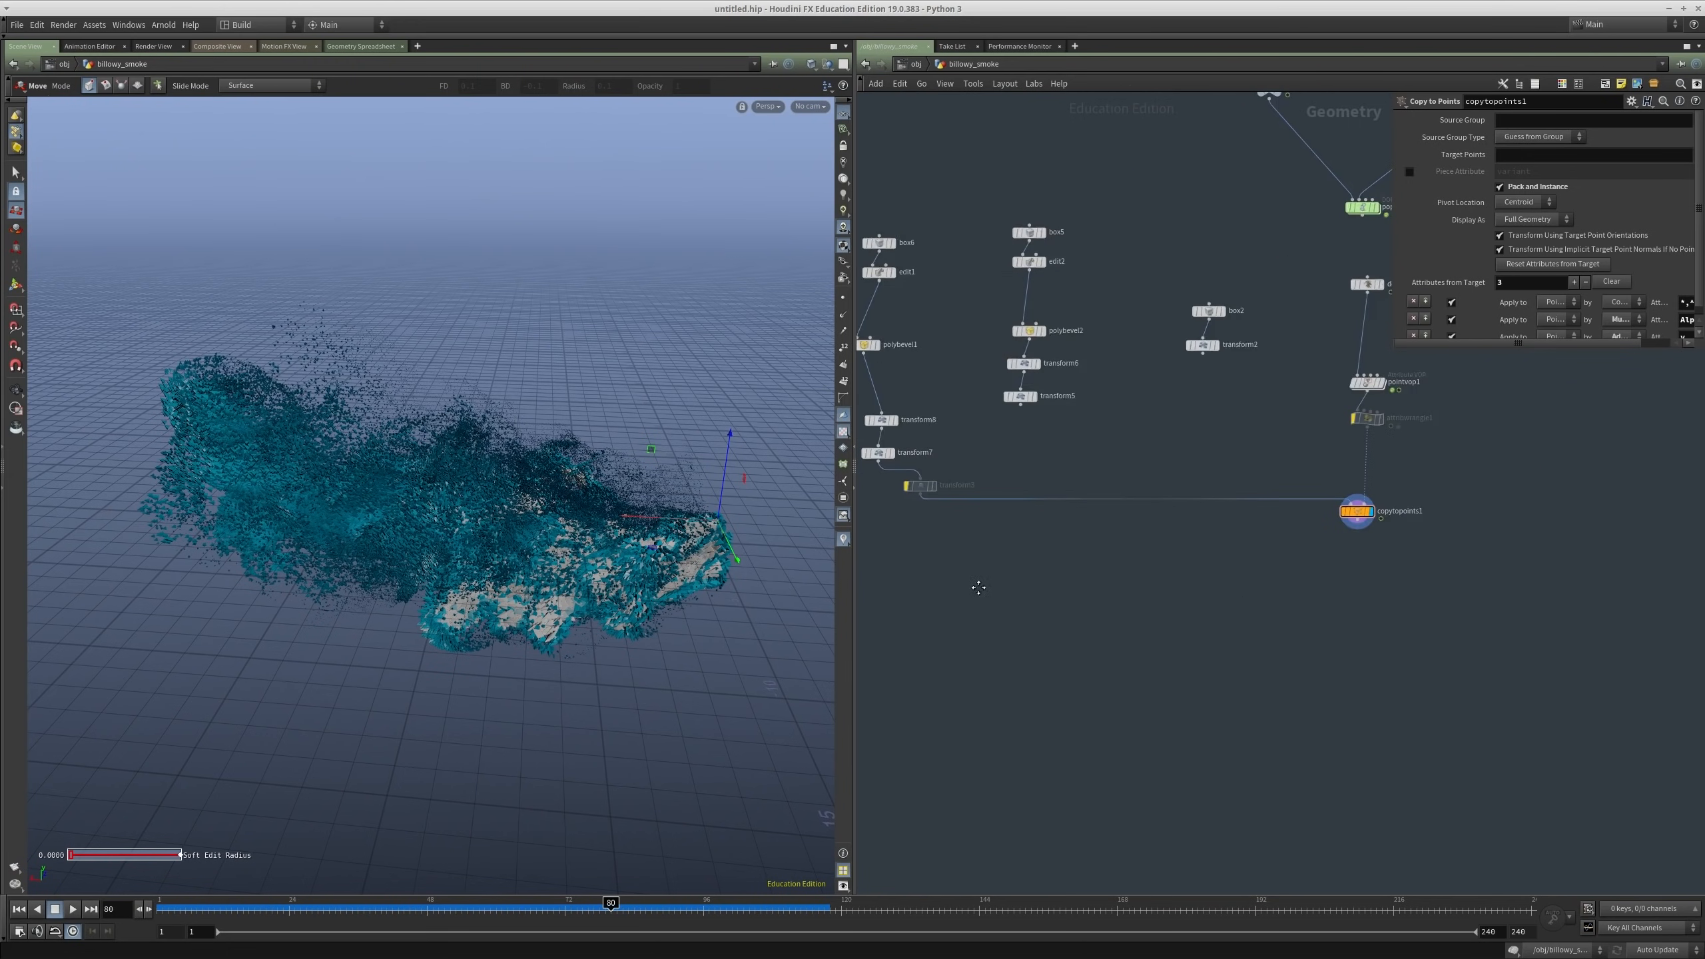
middle_drag(978, 586, 1127, 579)
scroll(1127, 578, up, 2)
key(Tab)
text(rop)
key(Down)
key(Down)
key(Down)
key(Down)
key(Down)
key(Down)
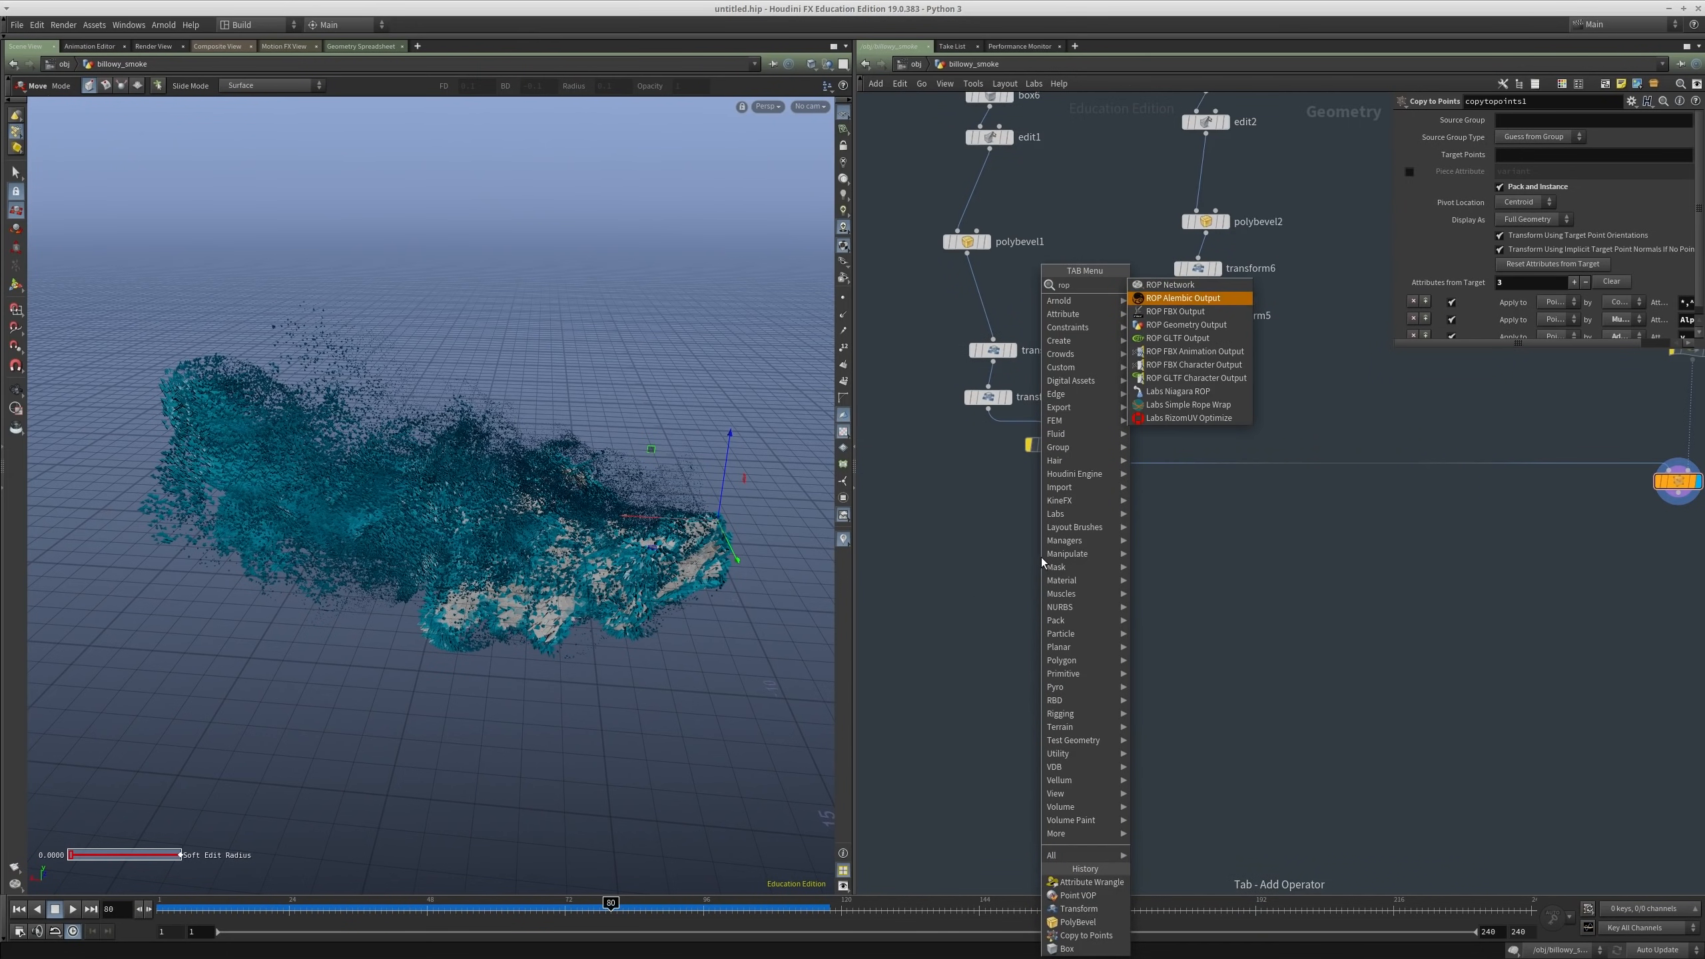
key(Down)
key(Down)
key(Down)
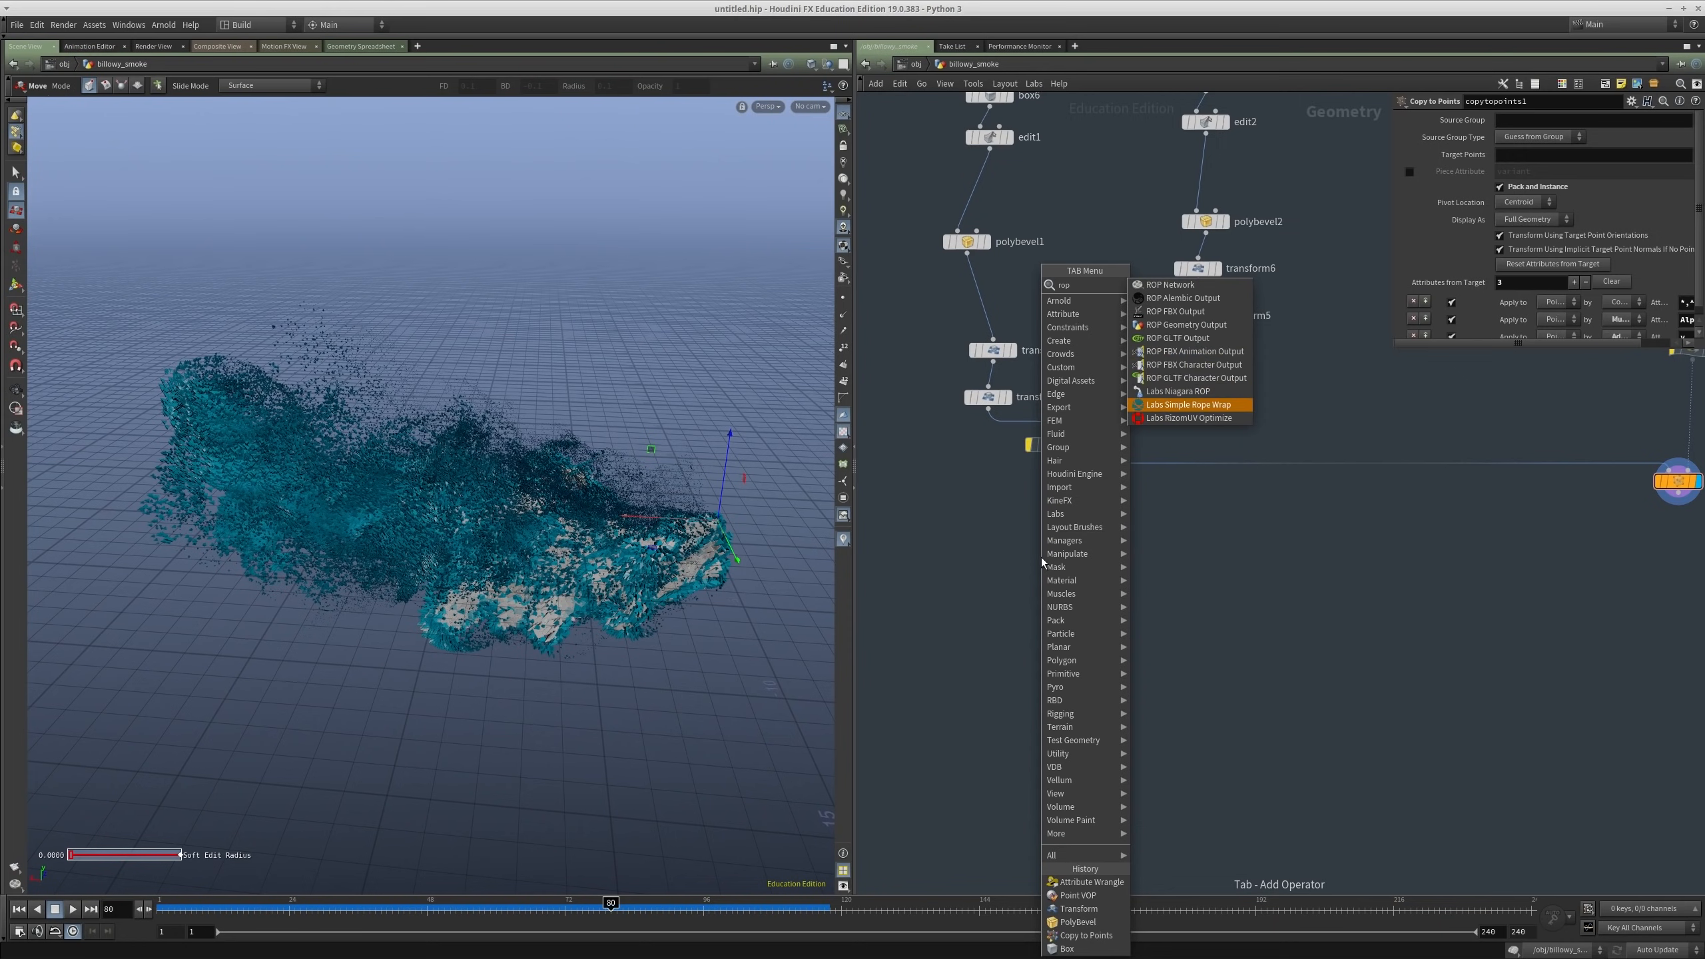
key(Up)
key(Up)
key(Up)
key(Up)
key(Up)
key(Up)
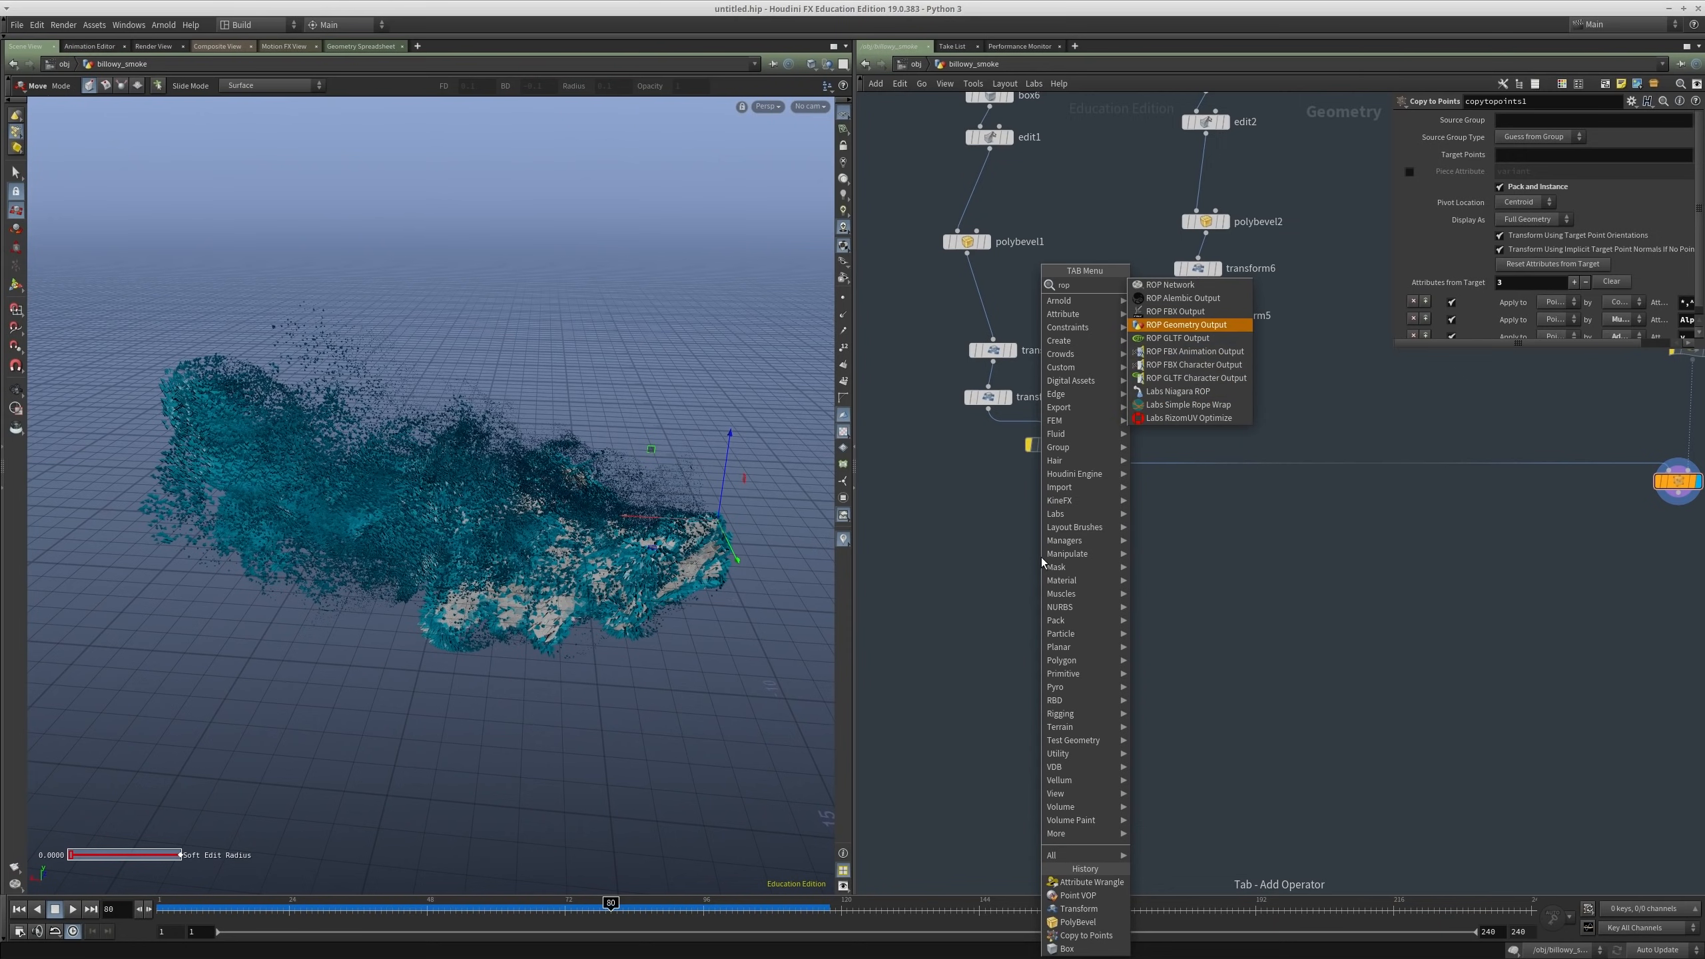
key(BackSpace)
key(BackSpace)
key(BackSpace)
Step: Add a USD Export node below transform7 and connect the output of transform7 to it
text(usd)
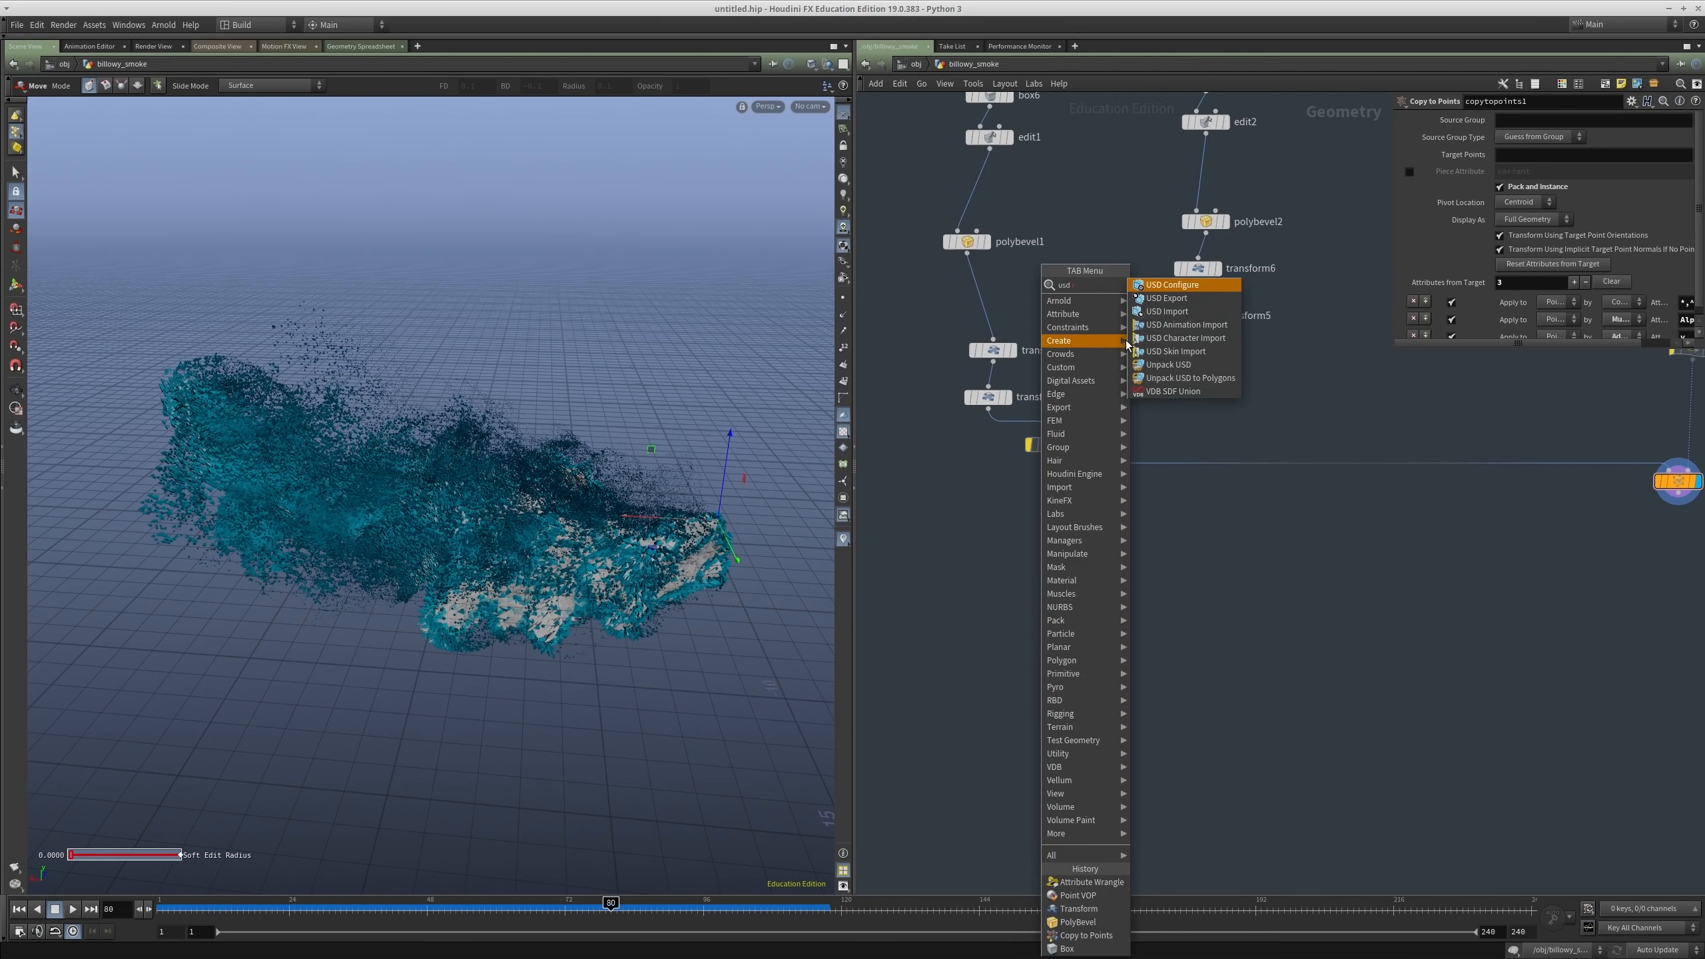
click(1211, 296)
click(977, 561)
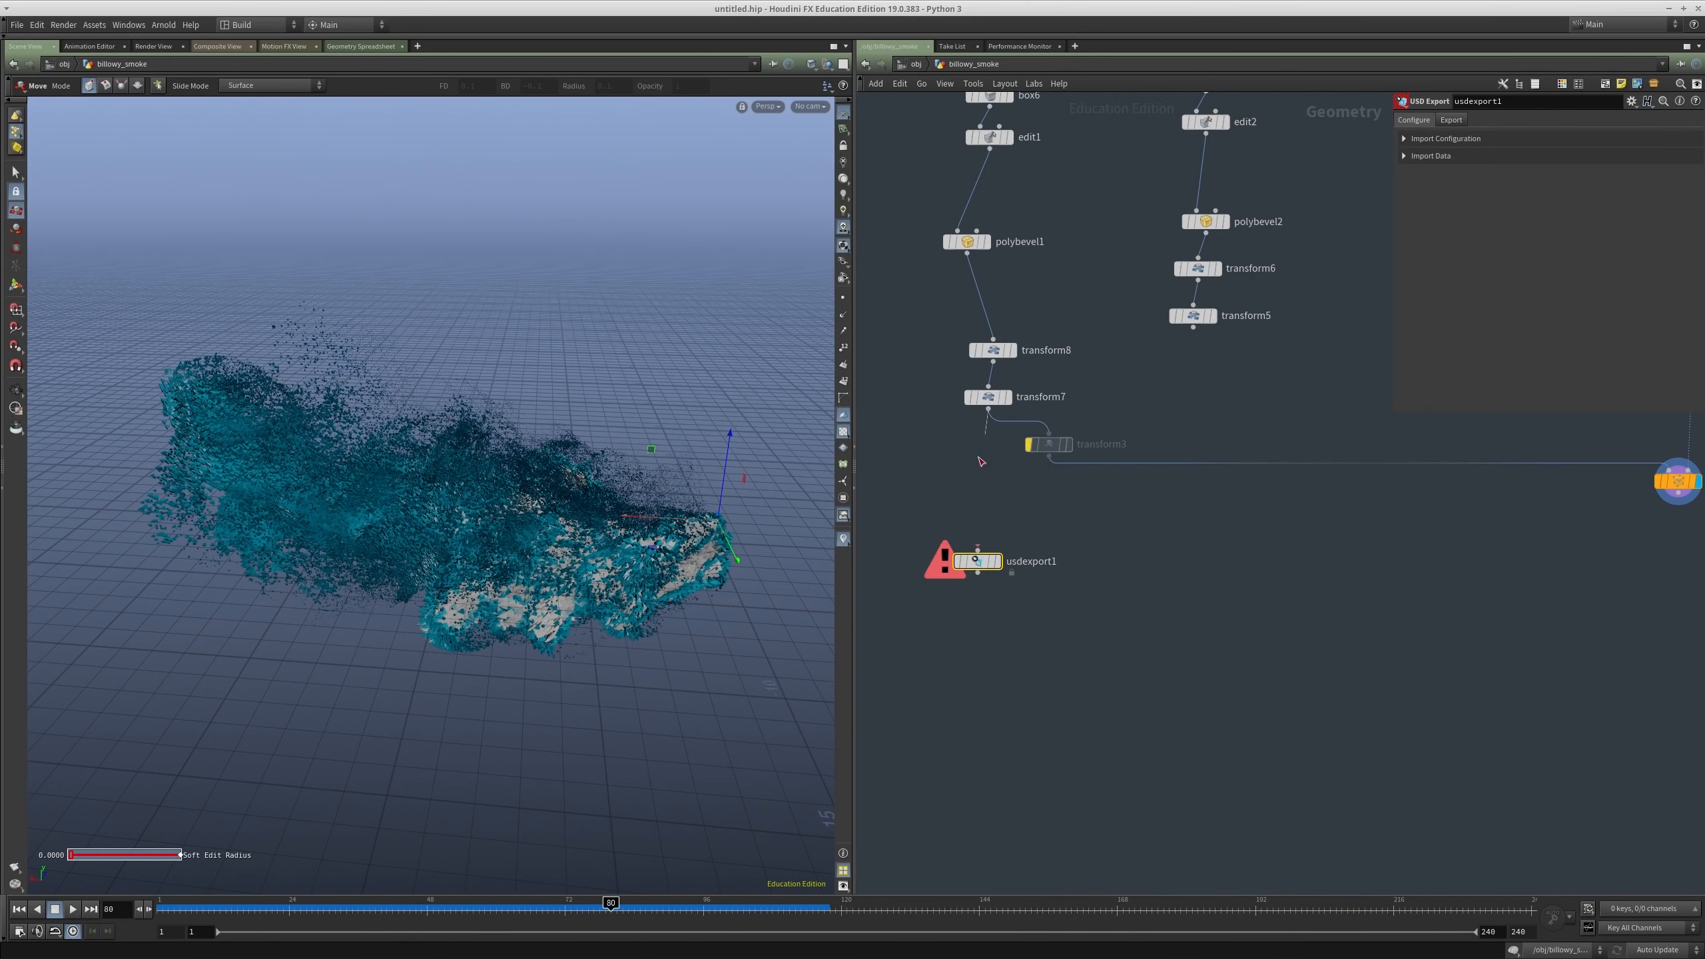
drag(988, 409, 977, 549)
Step: Set the USD Export node's output file to $HIP/geo/arrow.v2.usd
click(1452, 121)
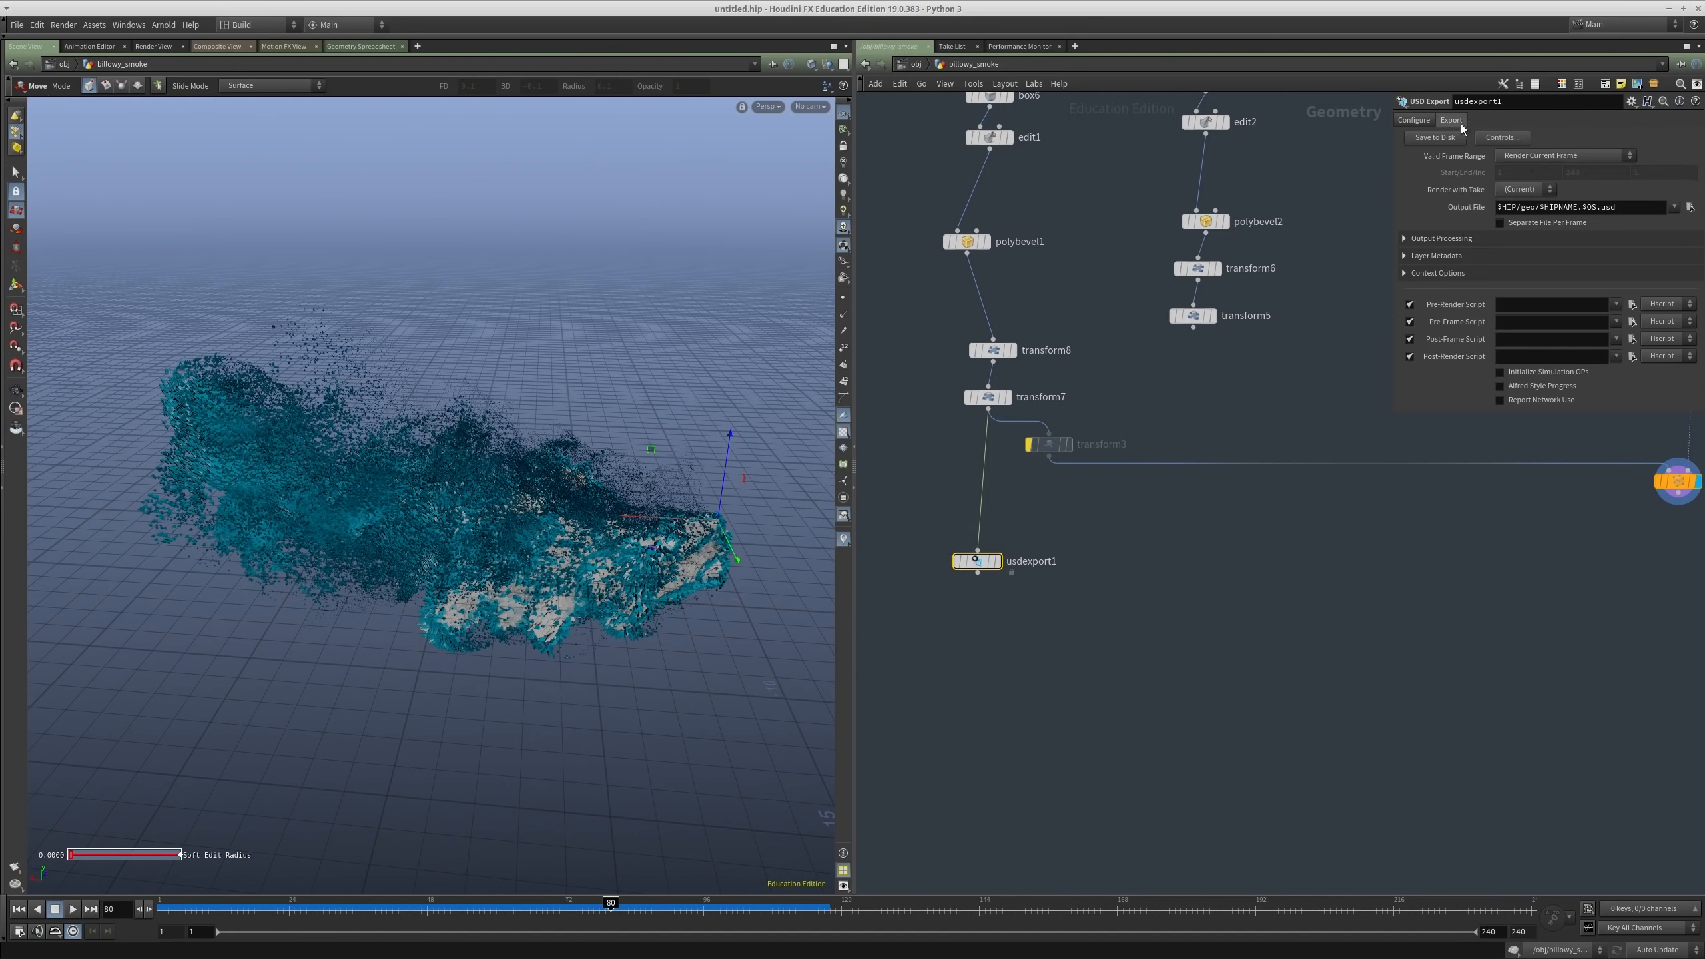
drag(1539, 211, 1597, 211)
text(arrow.v2)
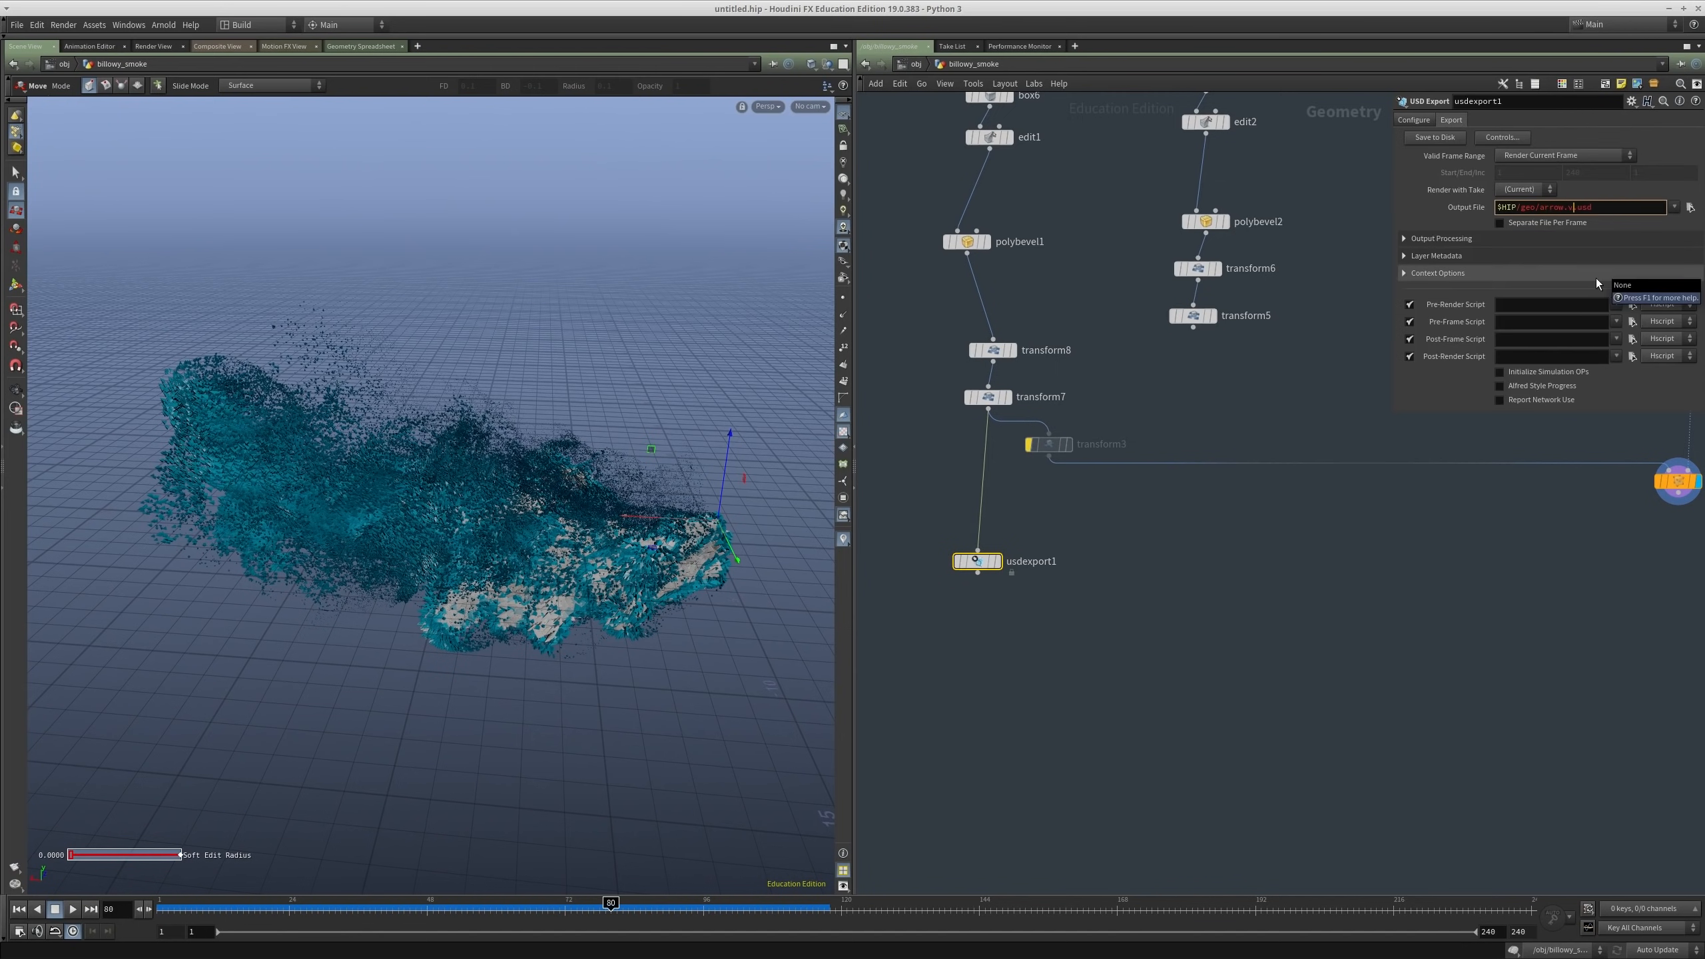
key(Return)
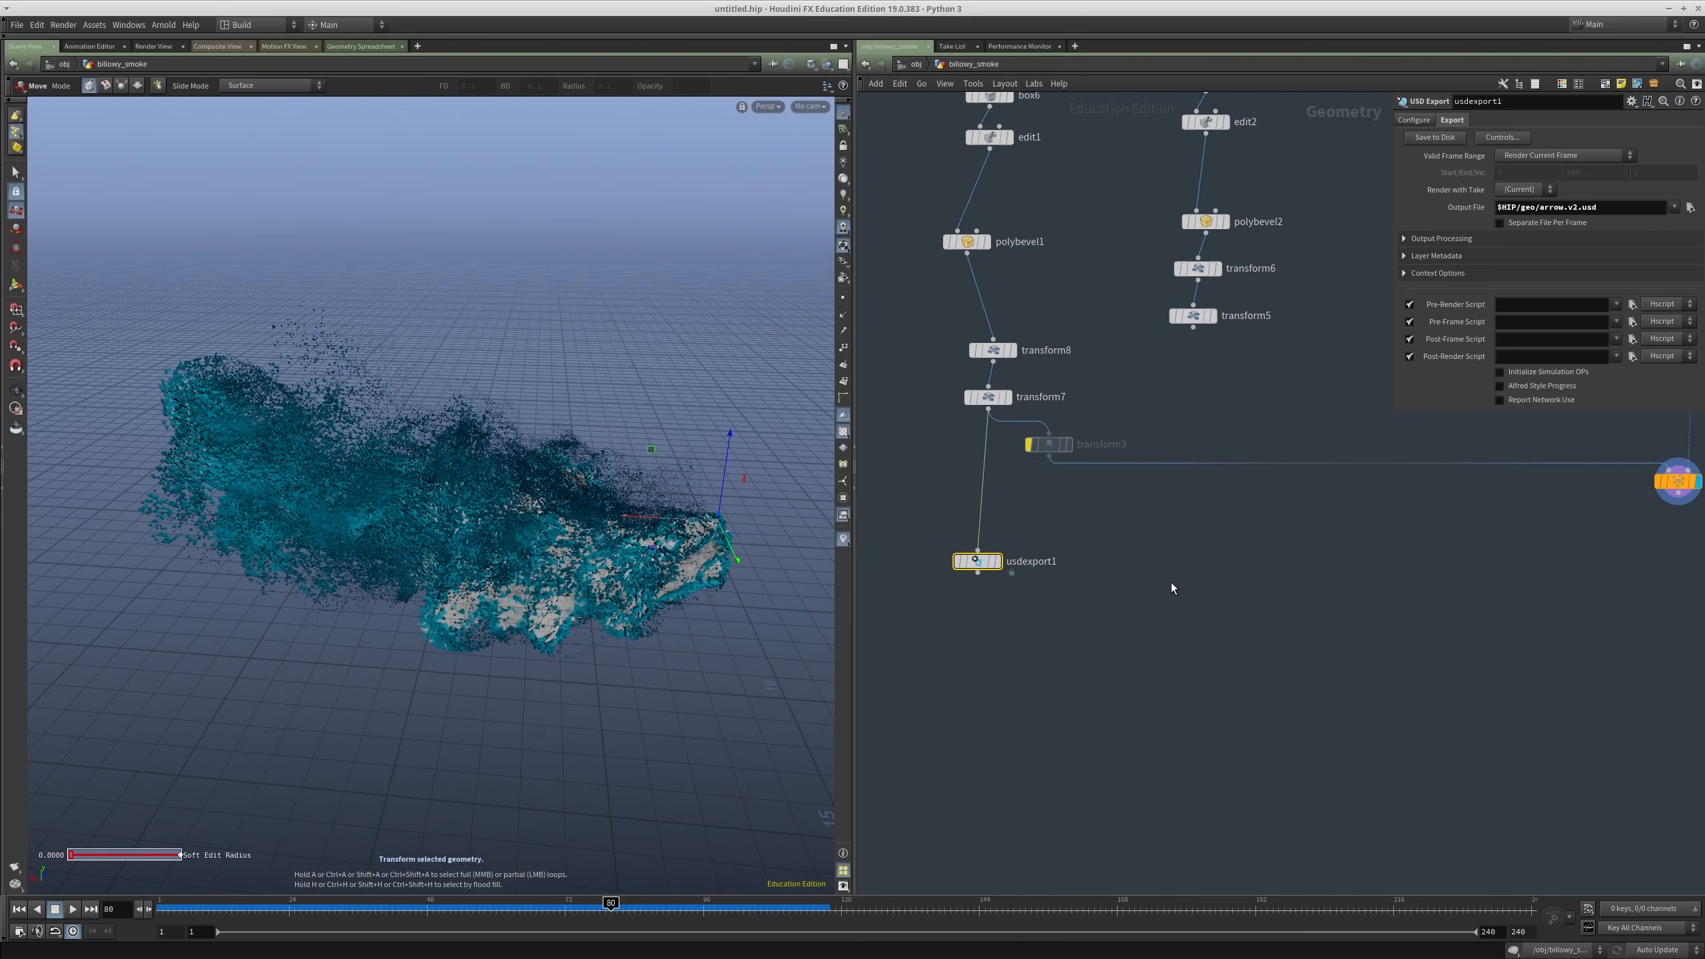
middle_drag(1185, 642, 1126, 689)
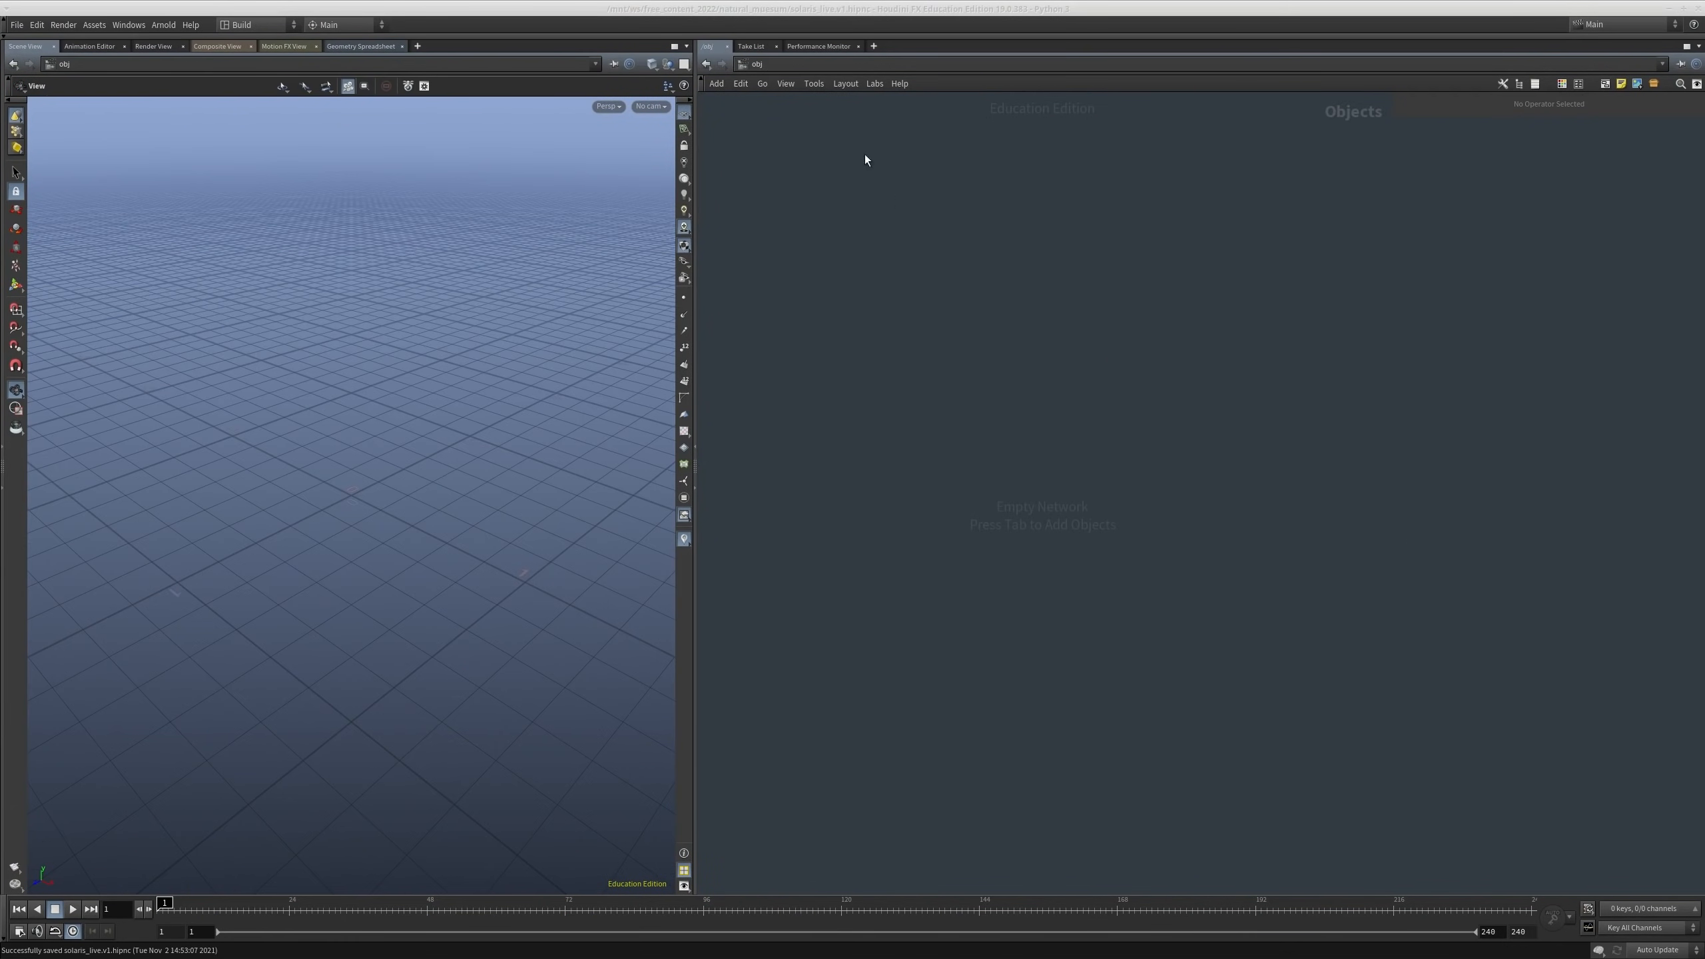
Step: Switch the new scene's network context to stage and change the desktop layout to Solaris
click(775, 62)
click(793, 165)
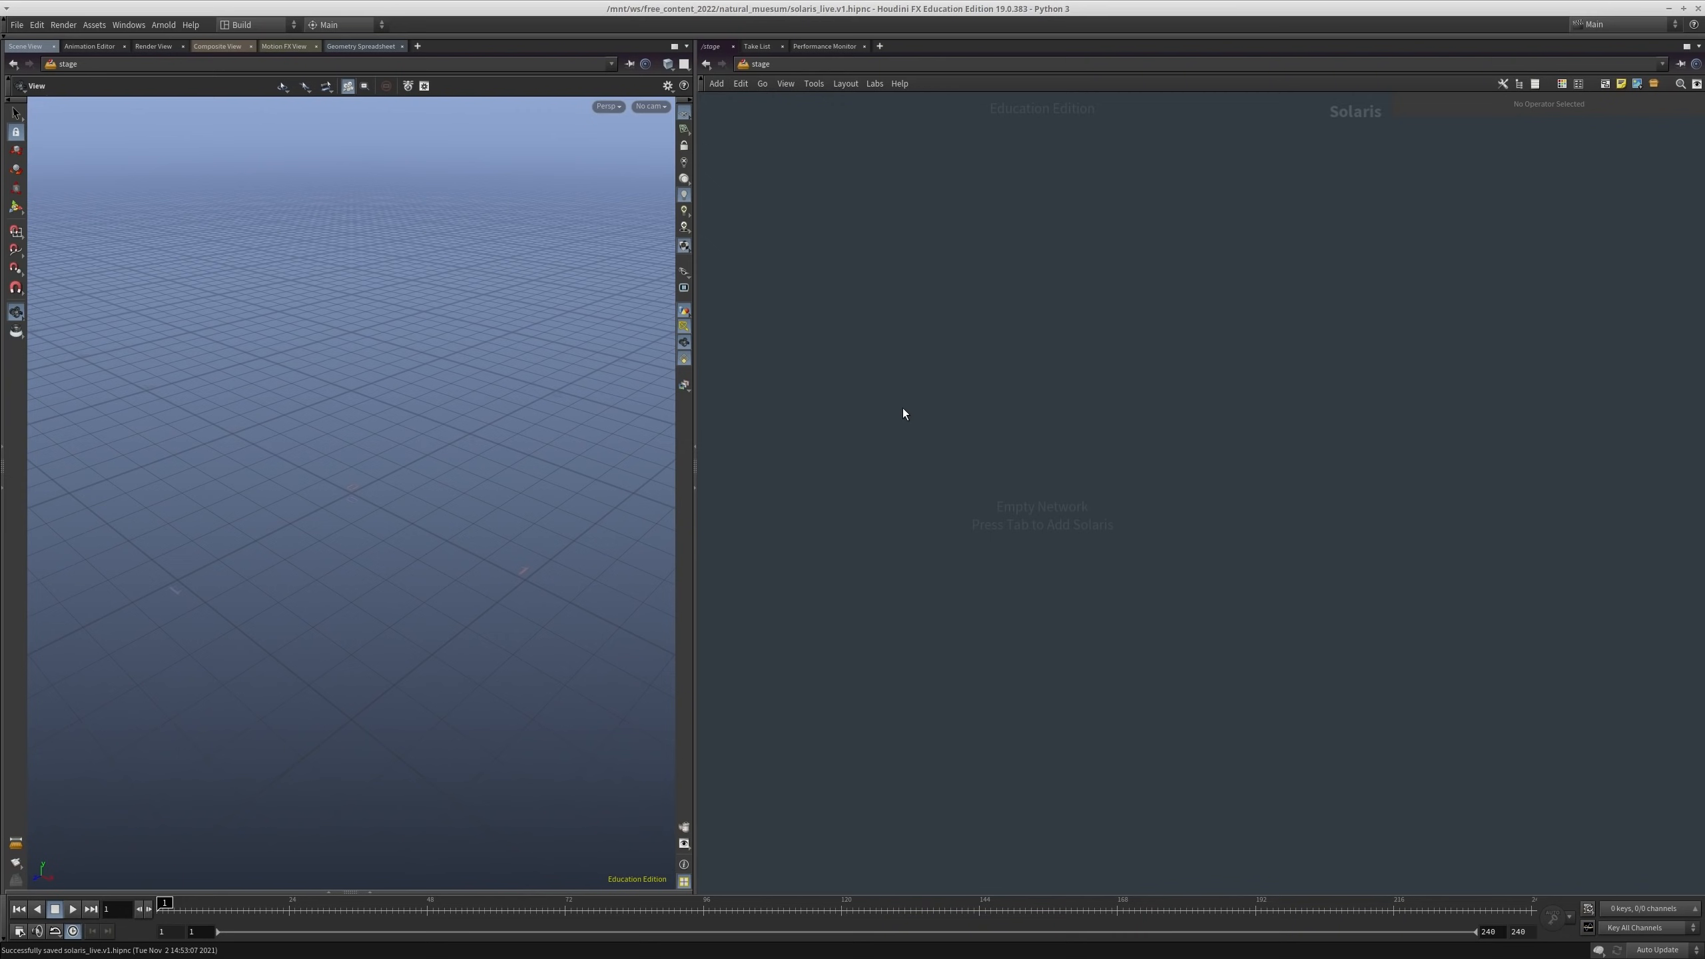
click(250, 24)
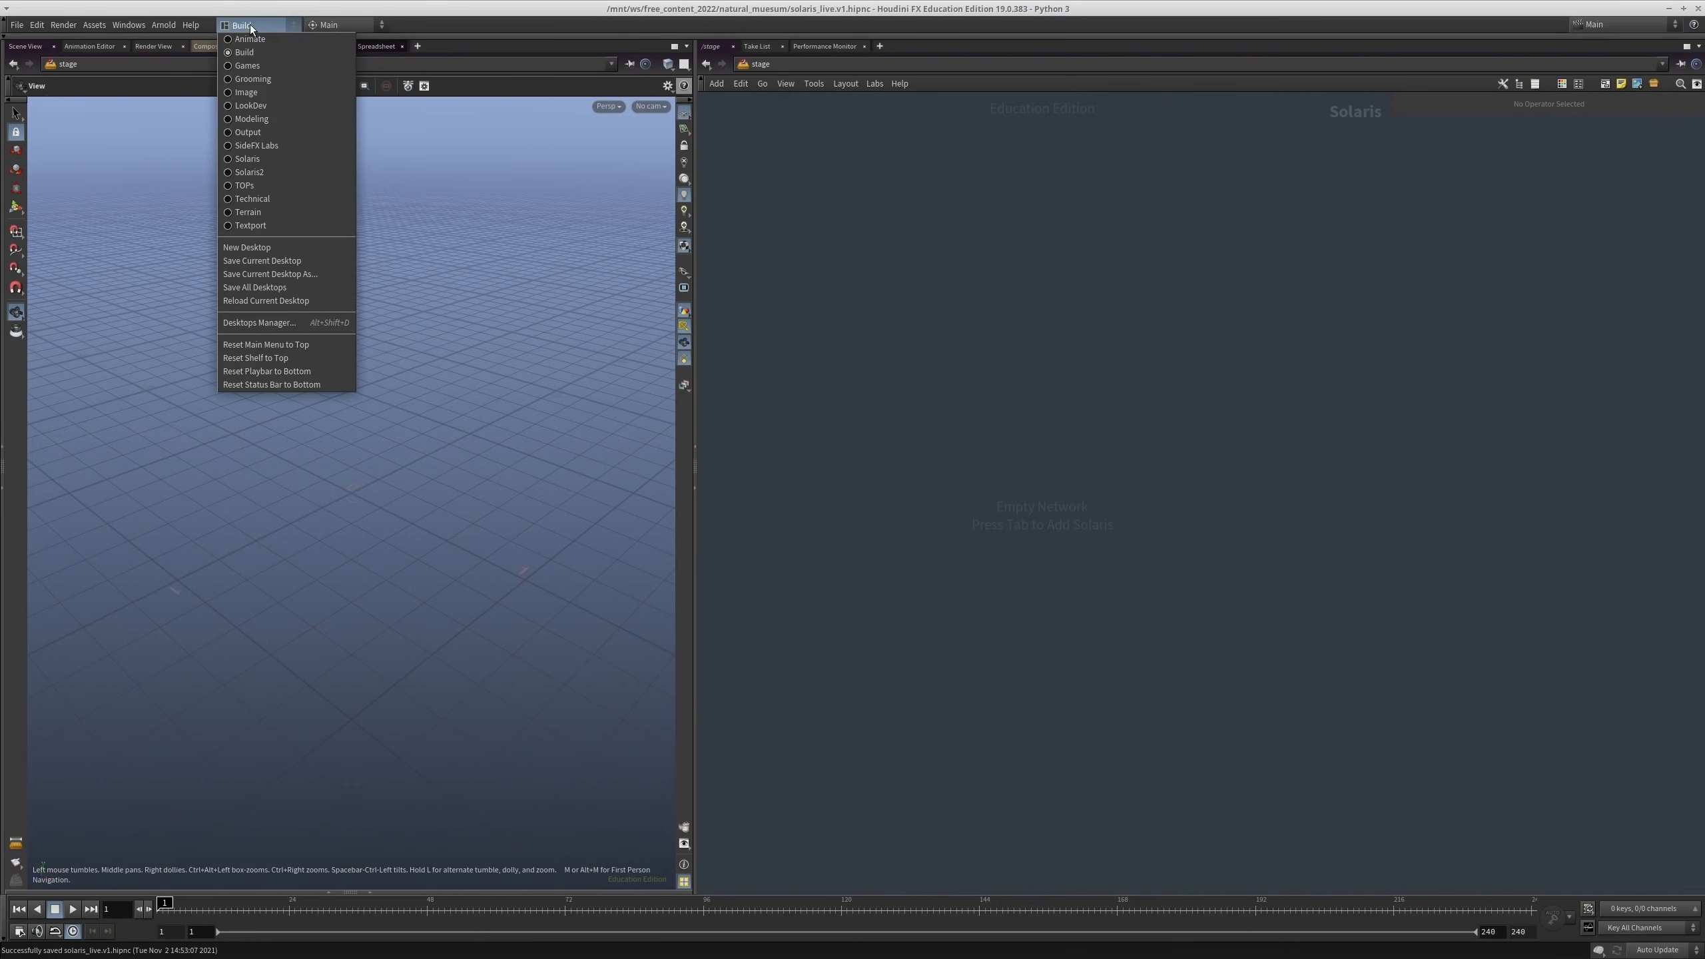
click(281, 159)
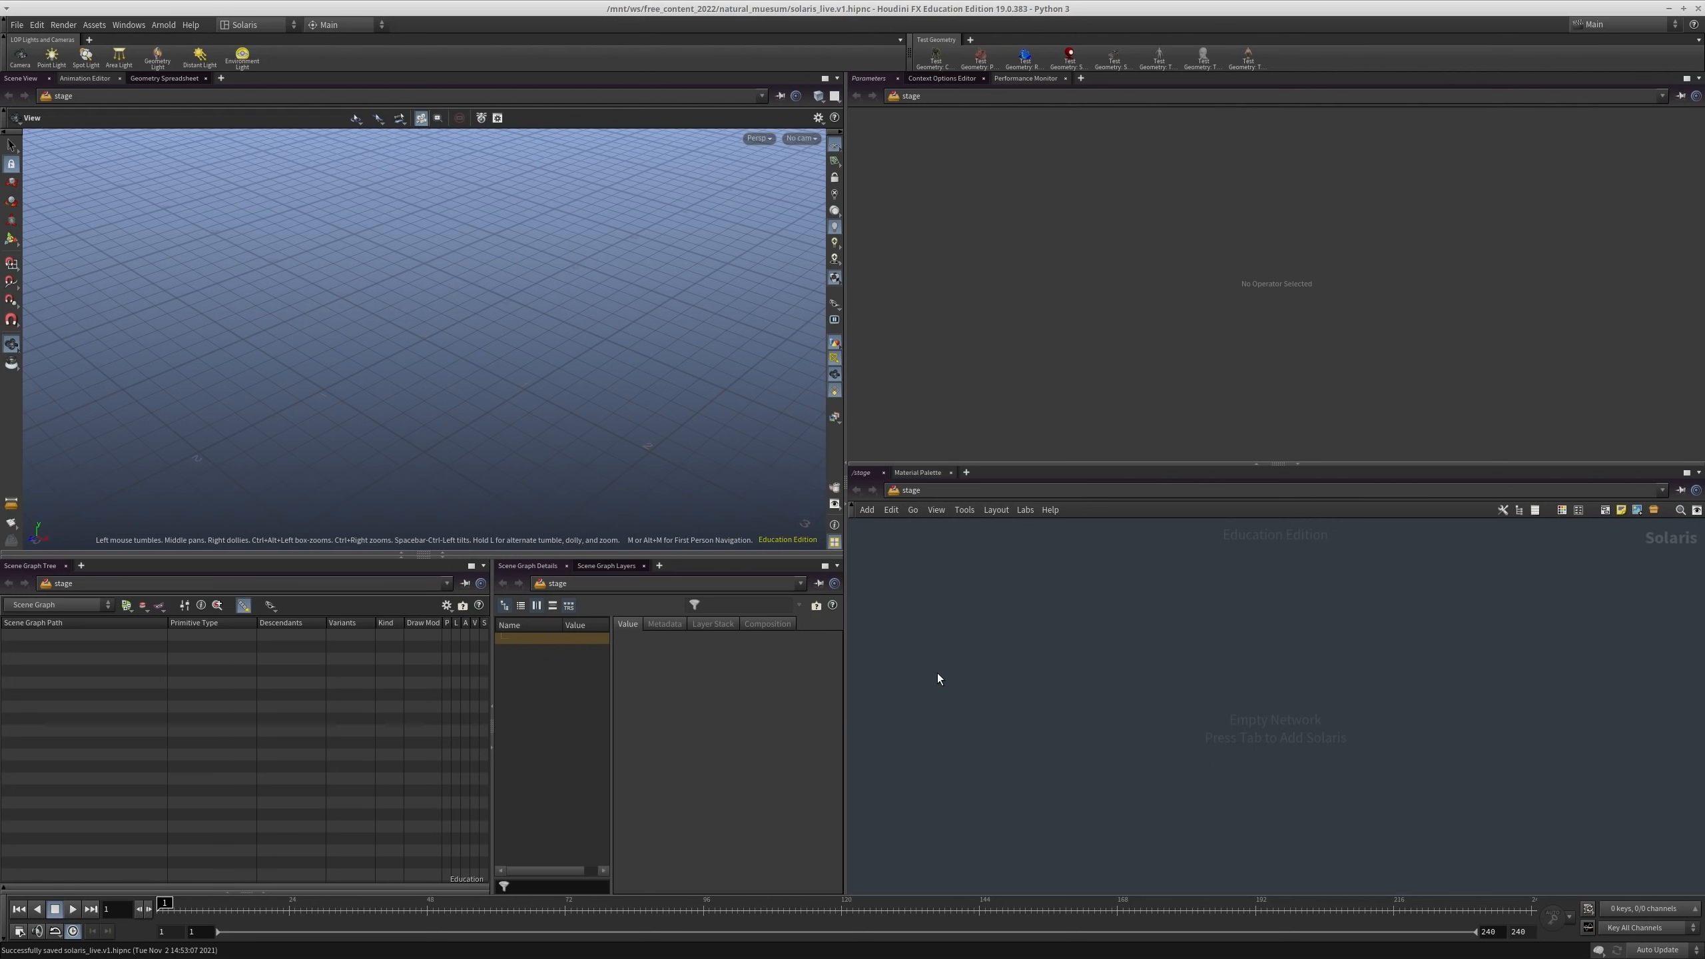
Step: Close the Parameters, Context Options Editor, Performance Monitor, Scene Graph Details and Scene Graph Layers panes
click(897, 79)
click(927, 79)
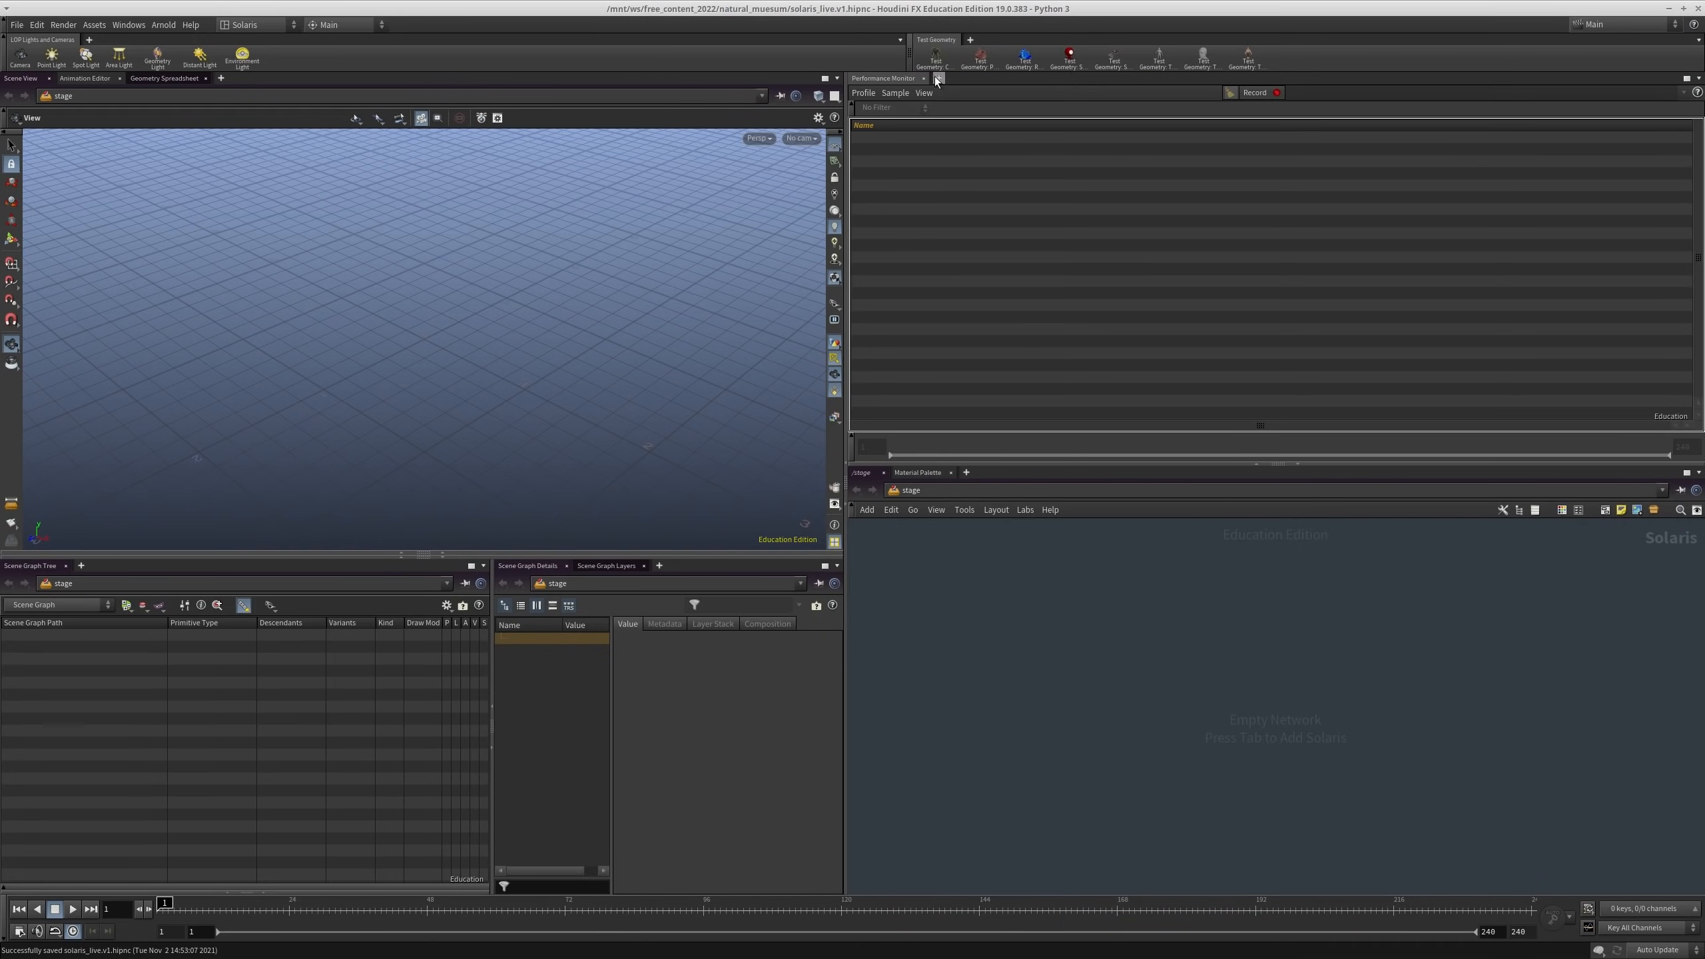
click(923, 79)
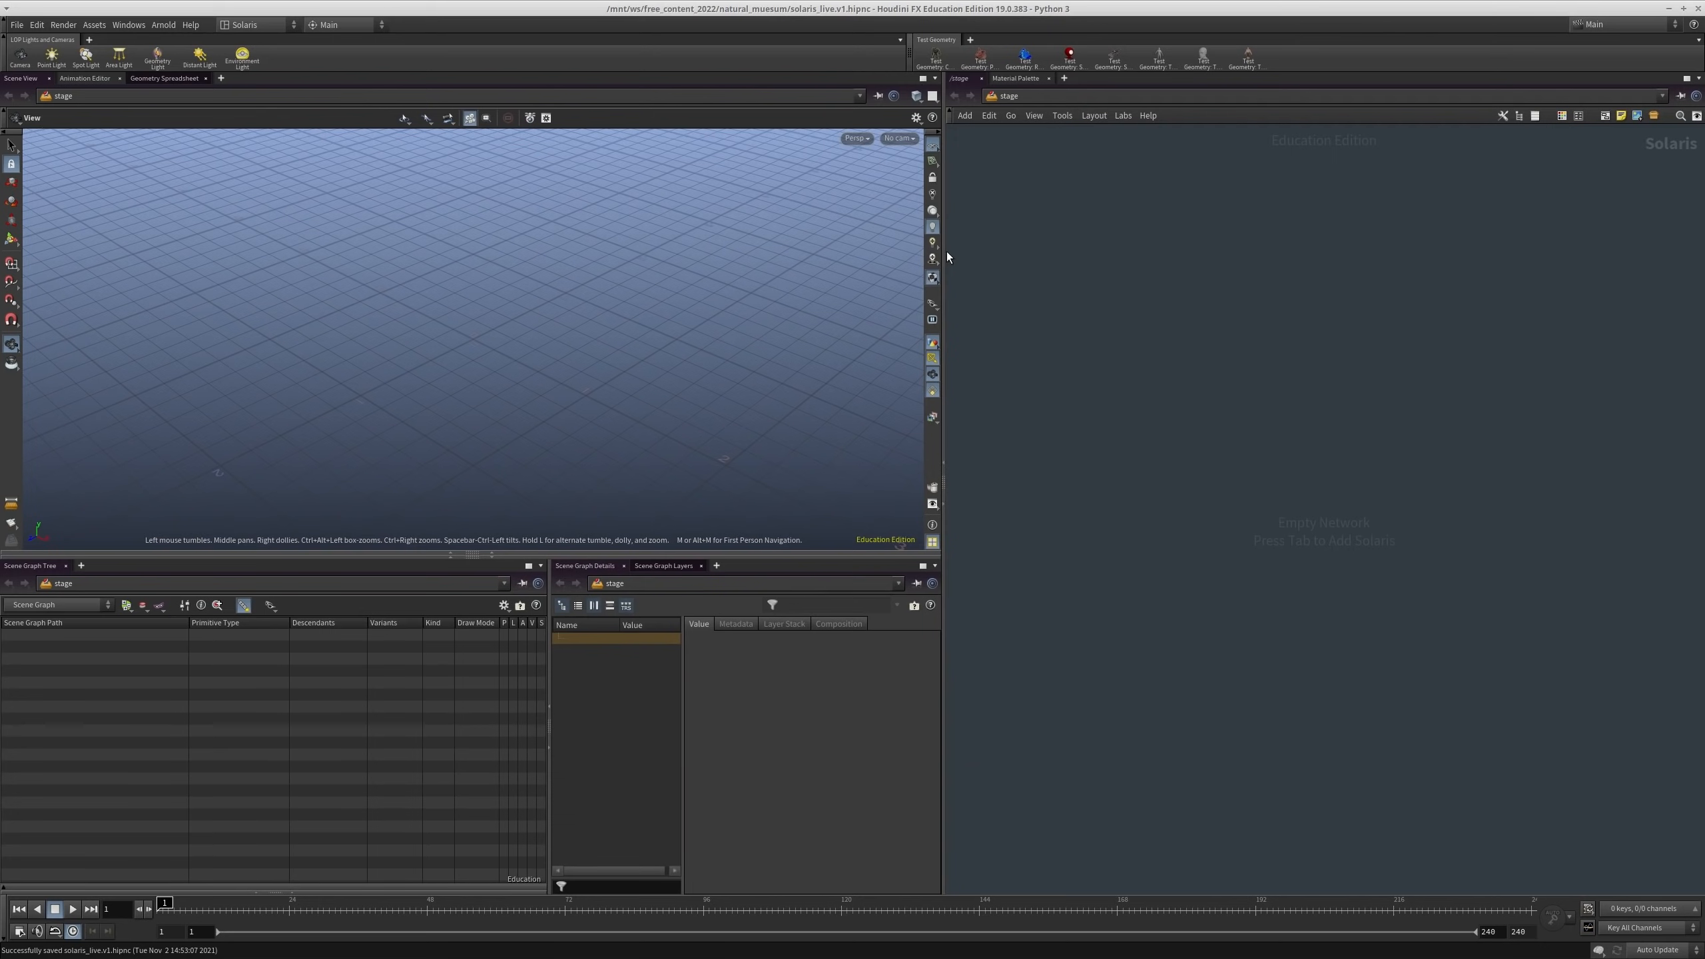
click(622, 566)
click(623, 565)
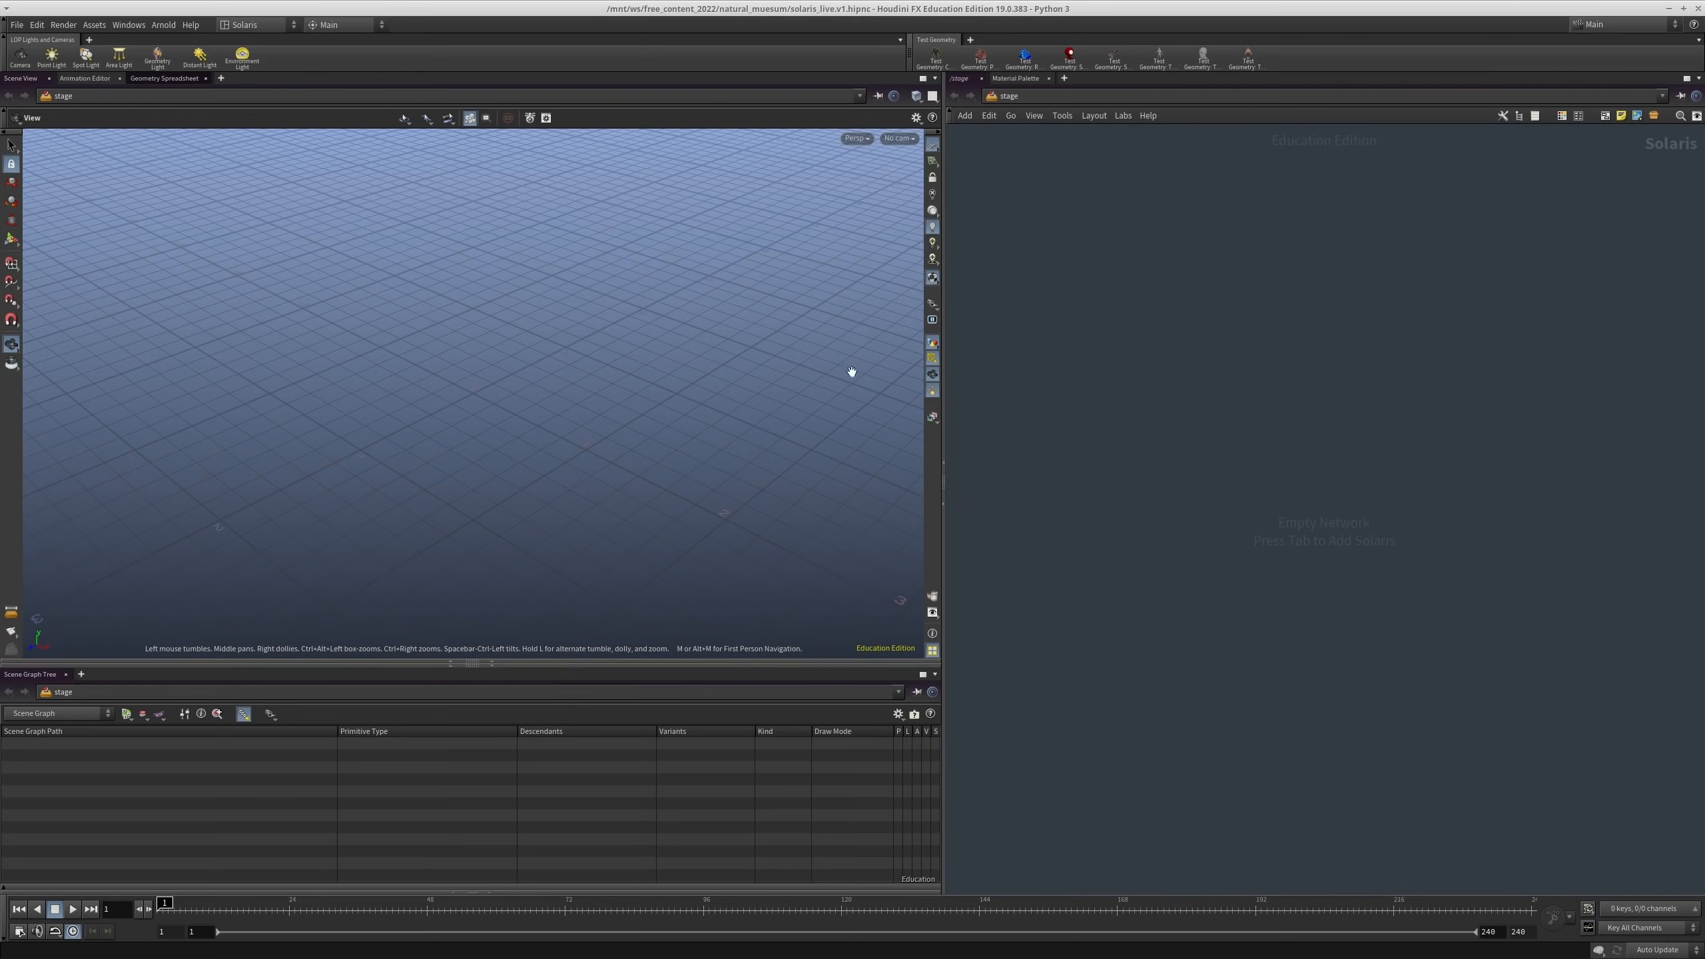
Step: Try the Karma renderer in the viewport and switch back to Houdini GL
drag(744, 381, 753, 326)
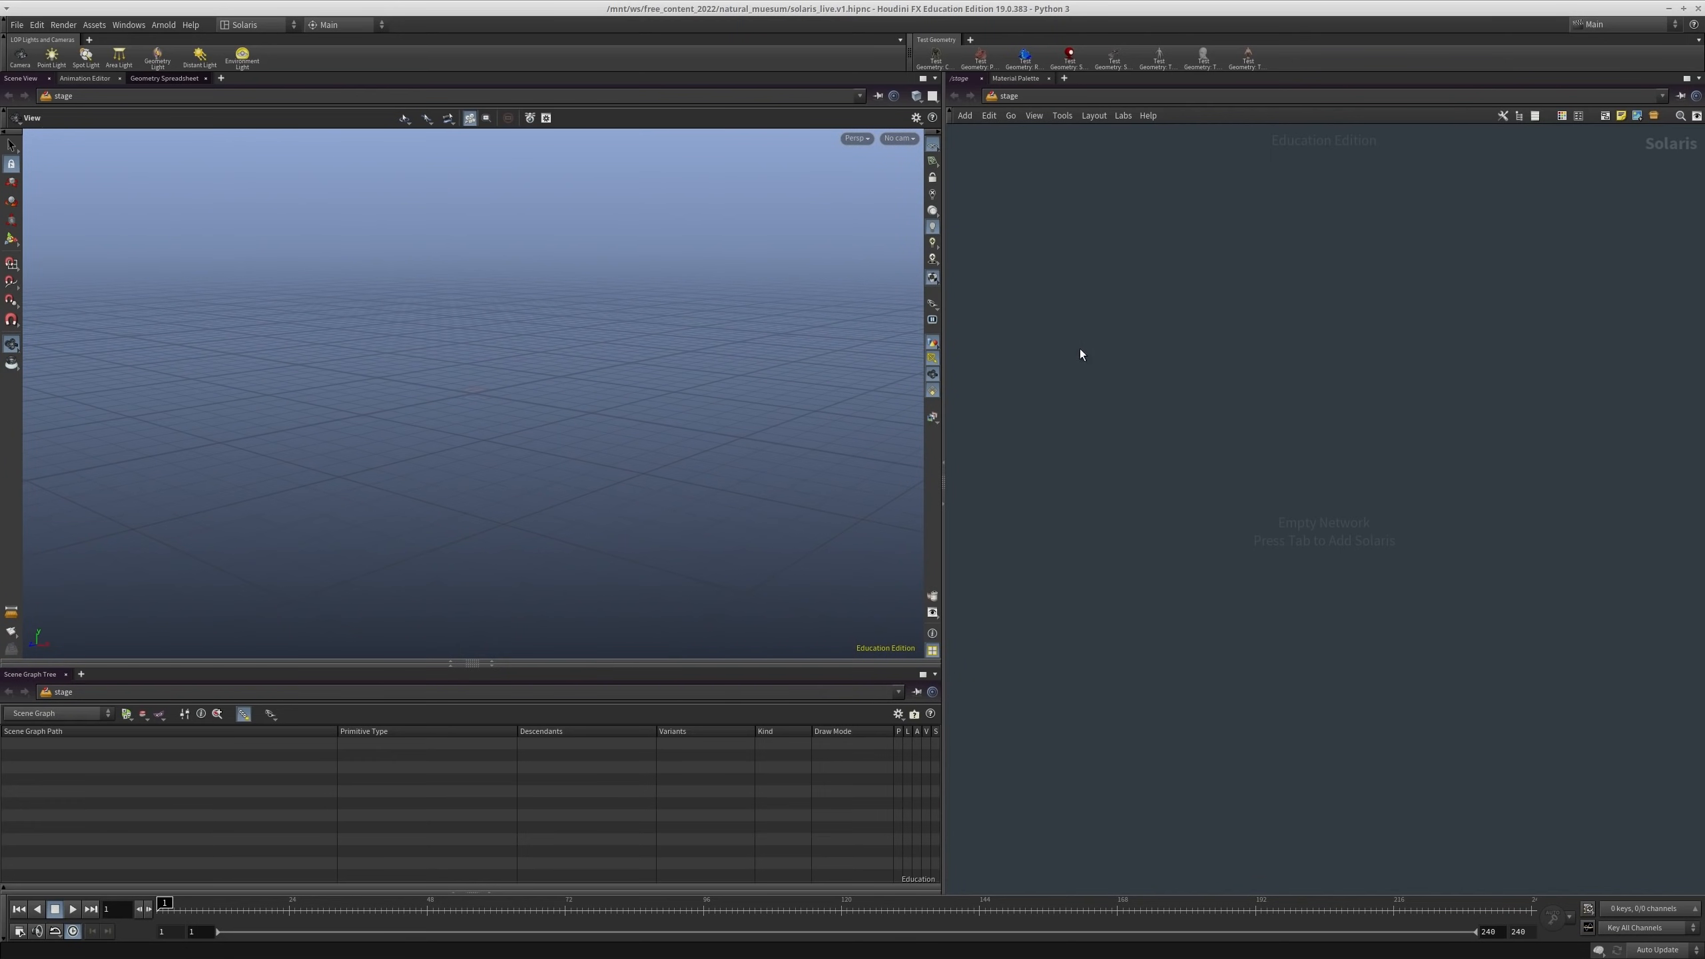
click(856, 138)
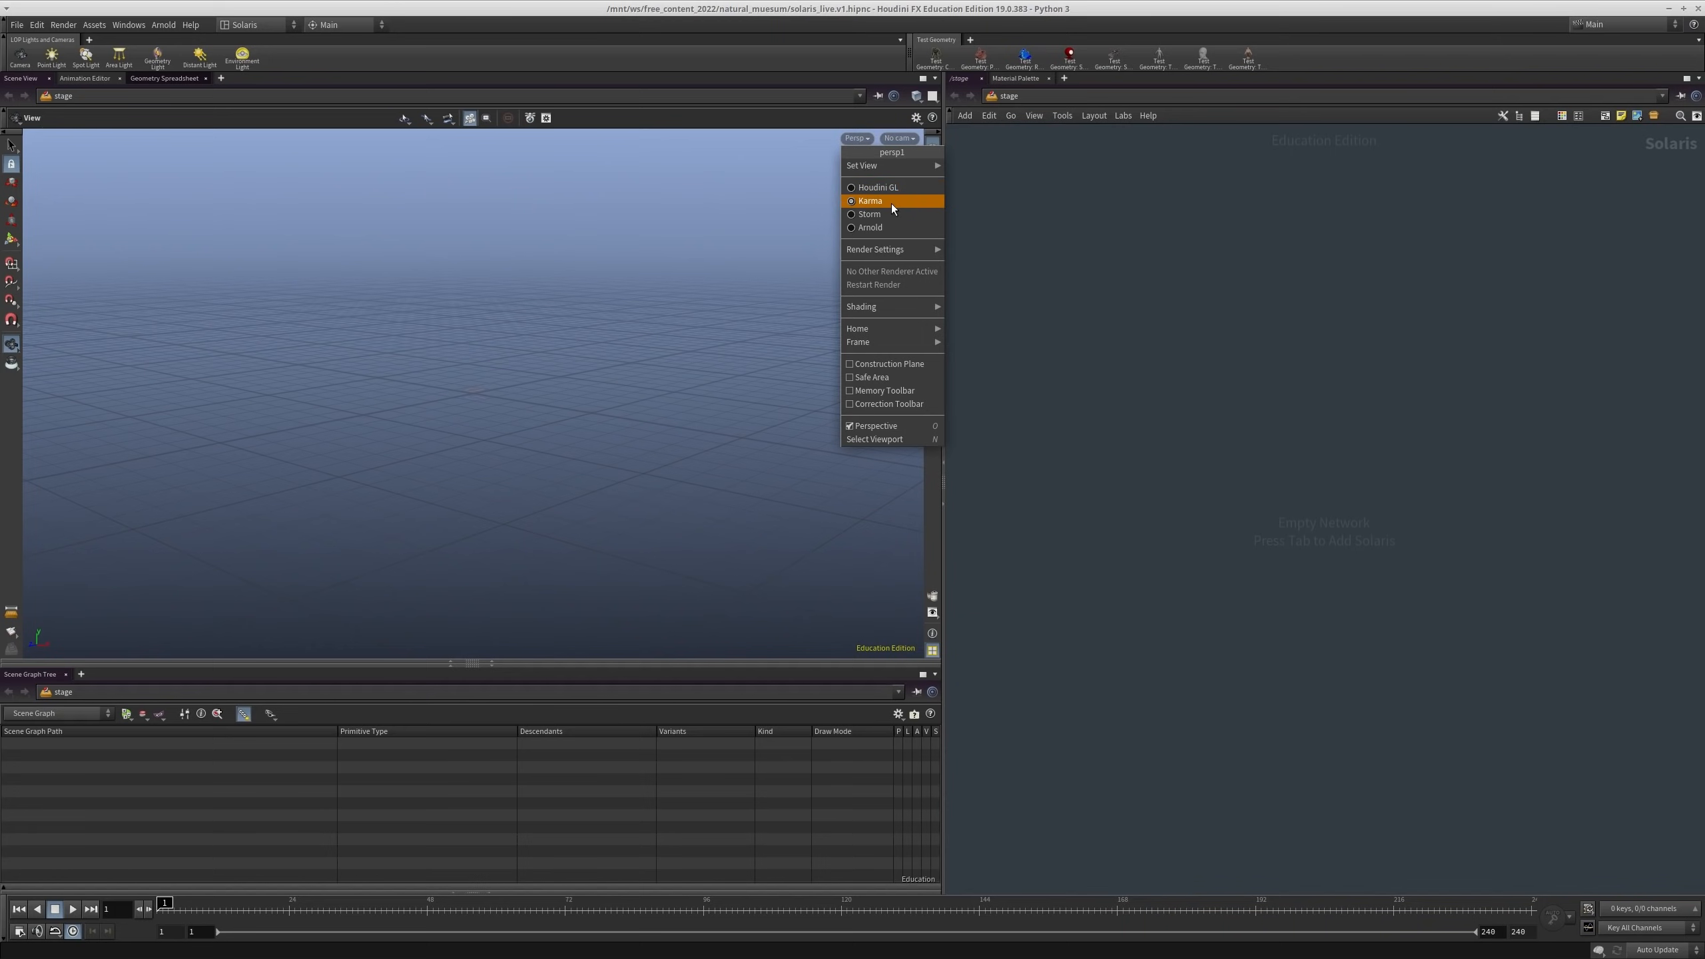
click(891, 201)
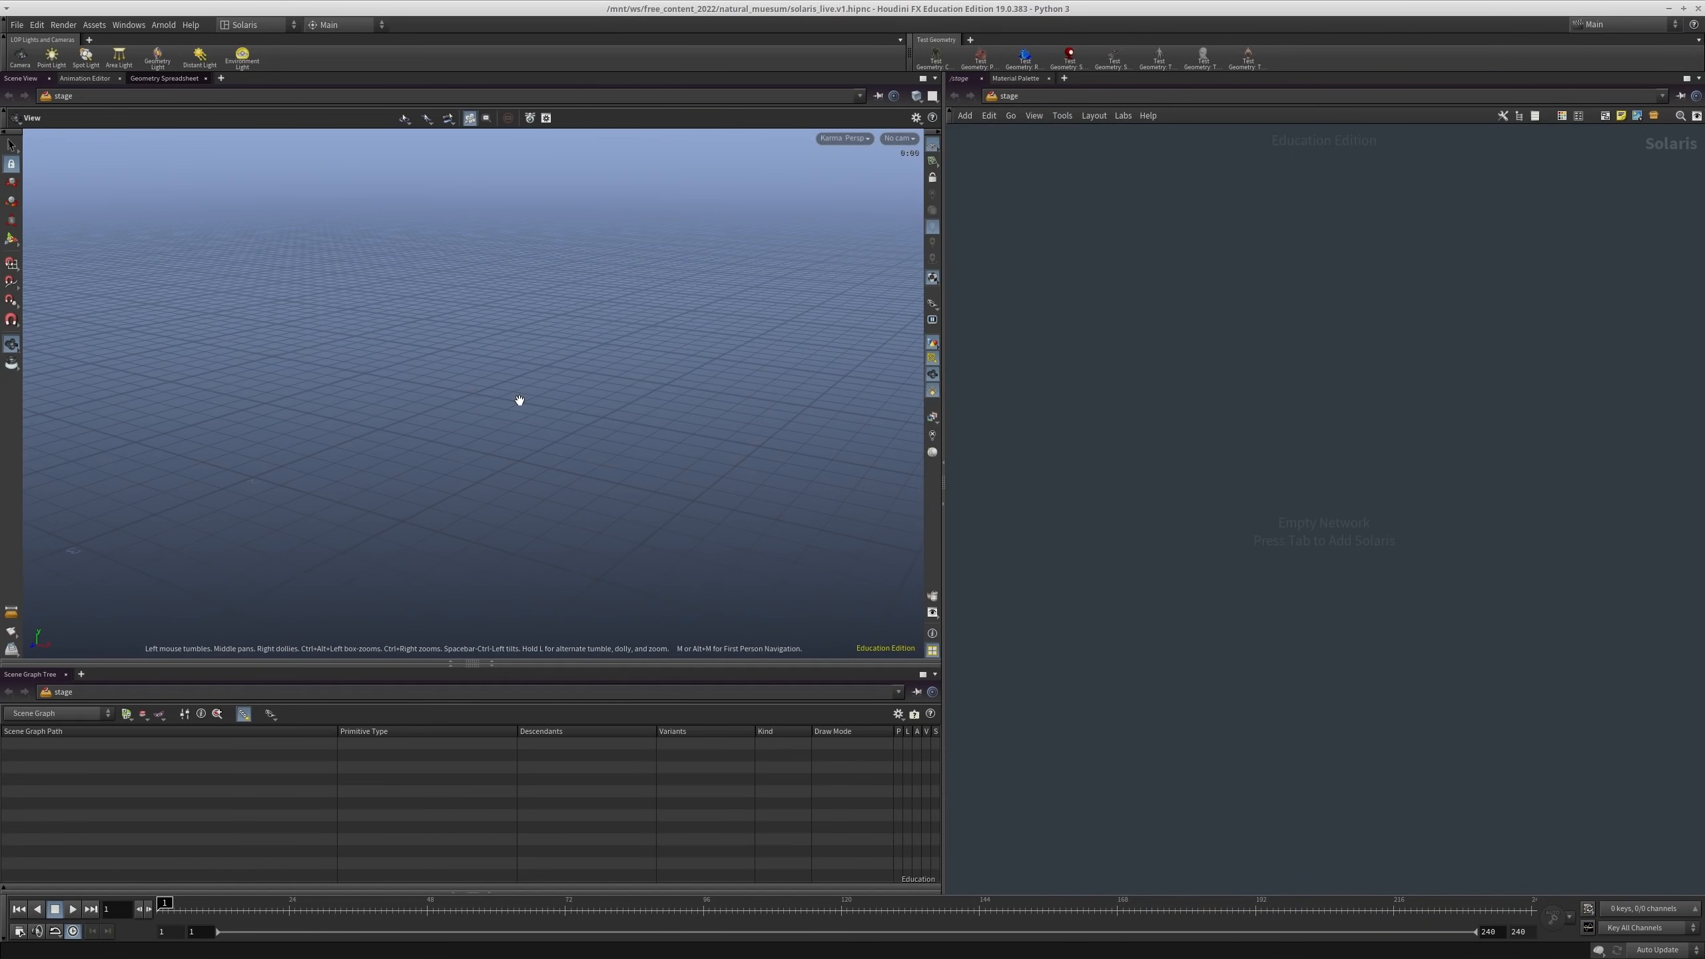
click(841, 139)
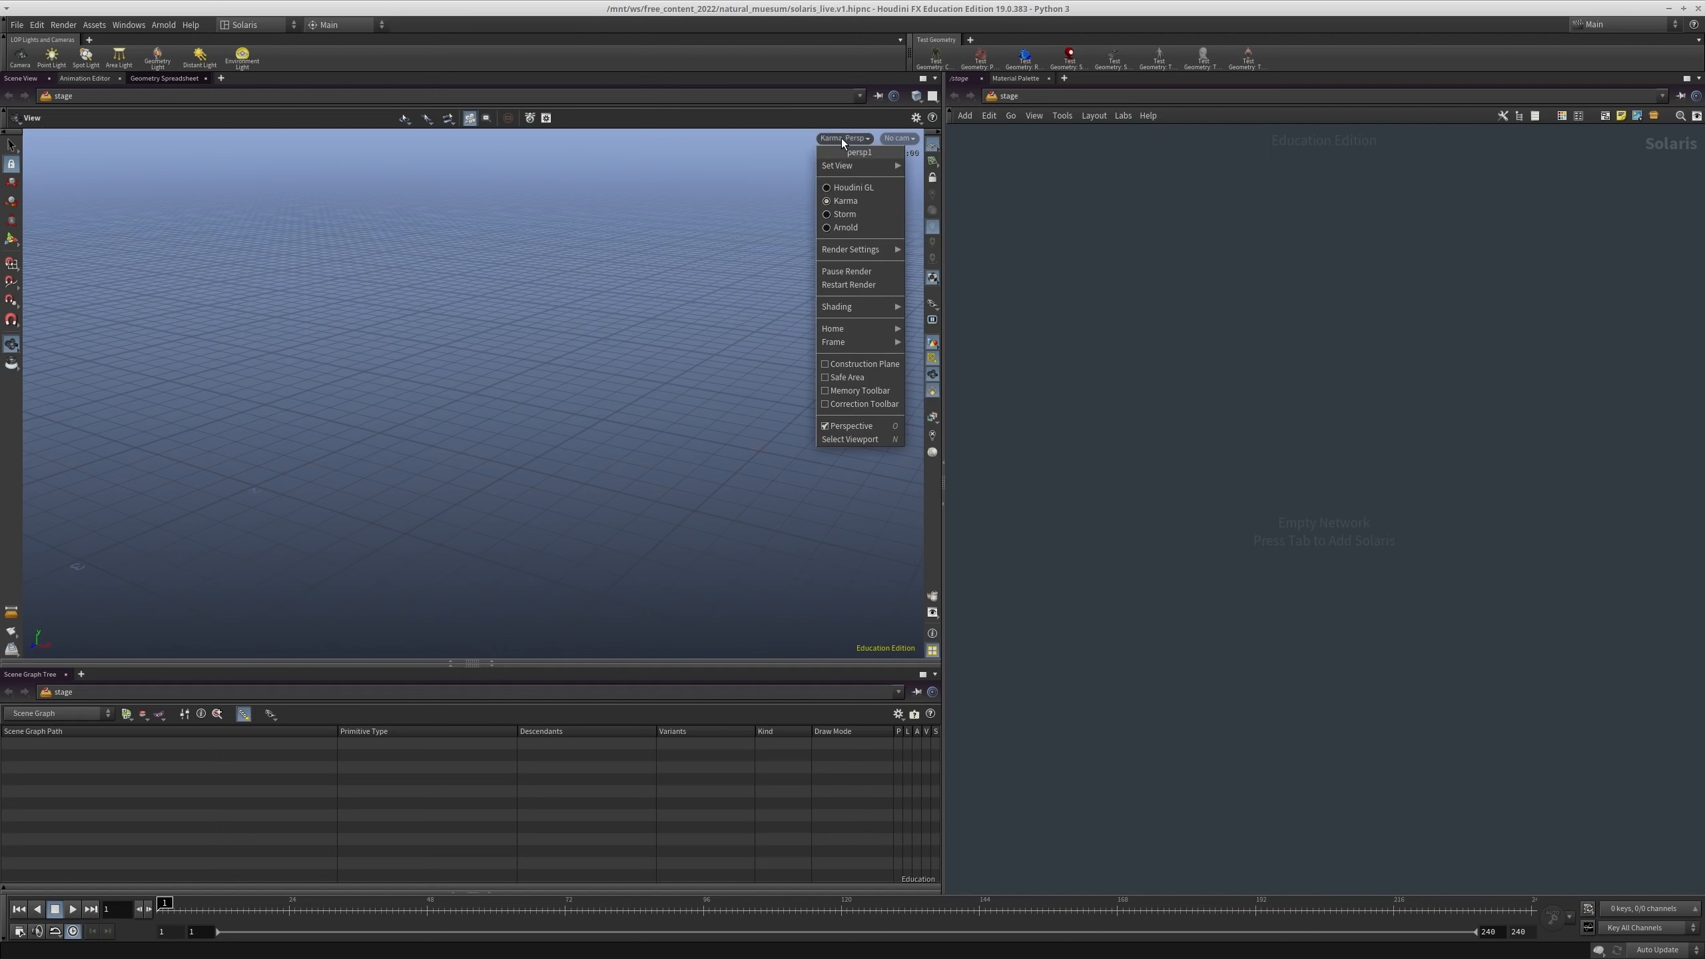
click(862, 188)
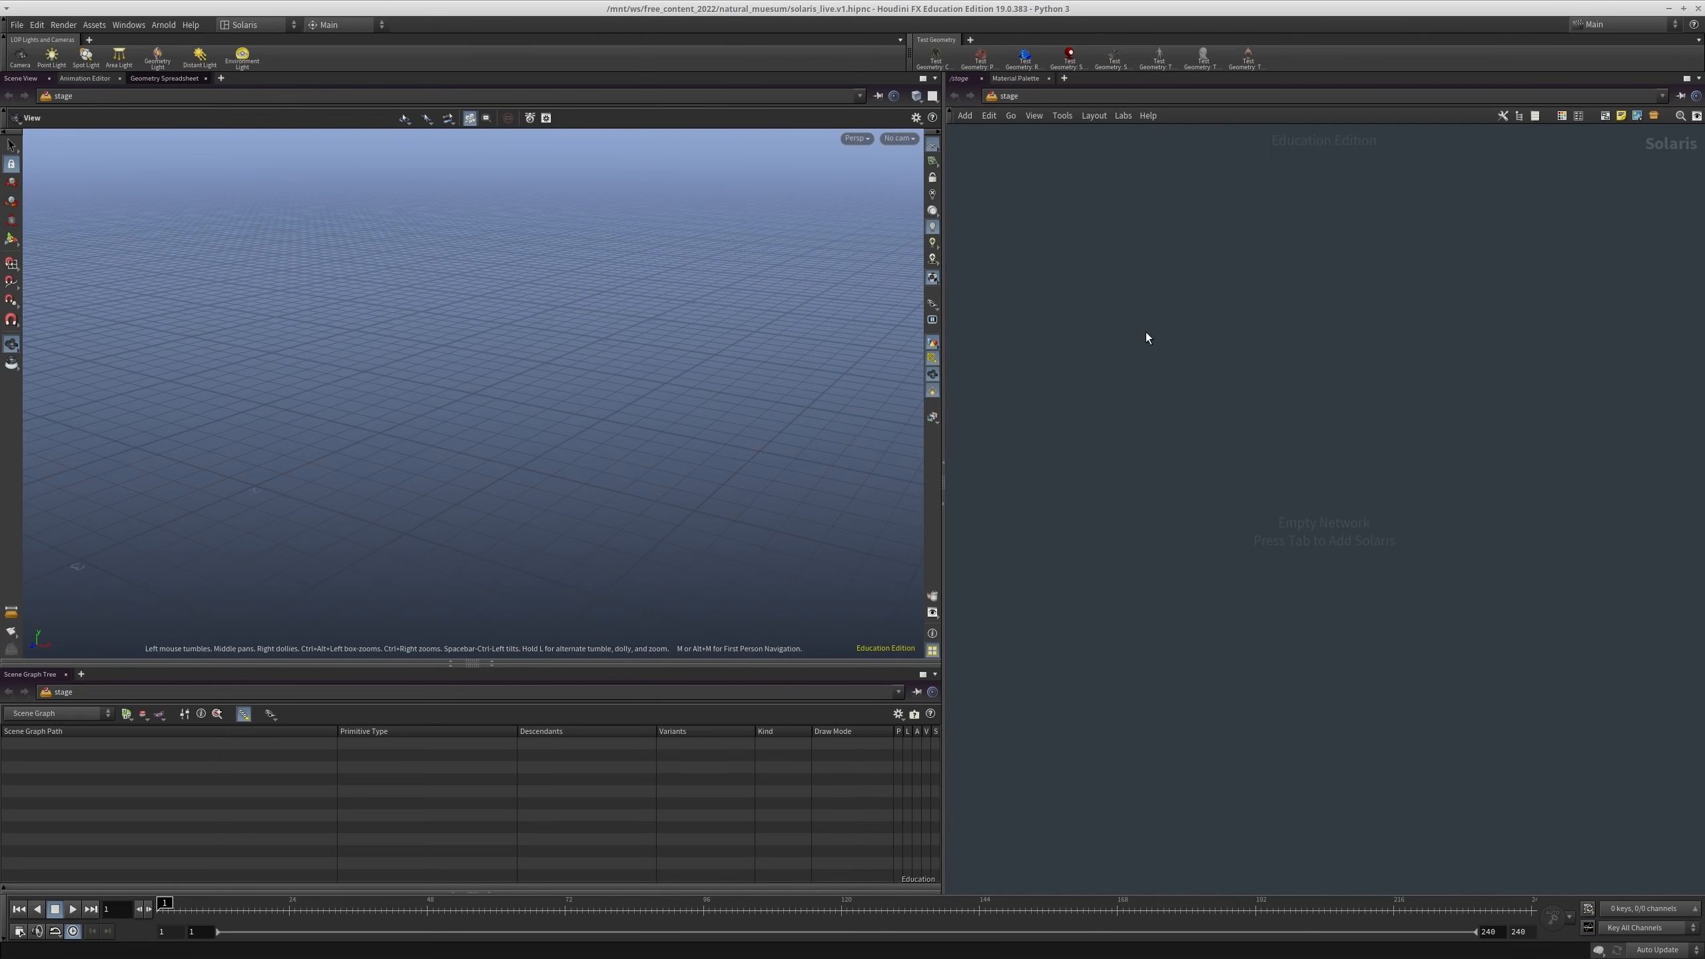
Step: Add a Sphere node to the empty stage network
key(Tab)
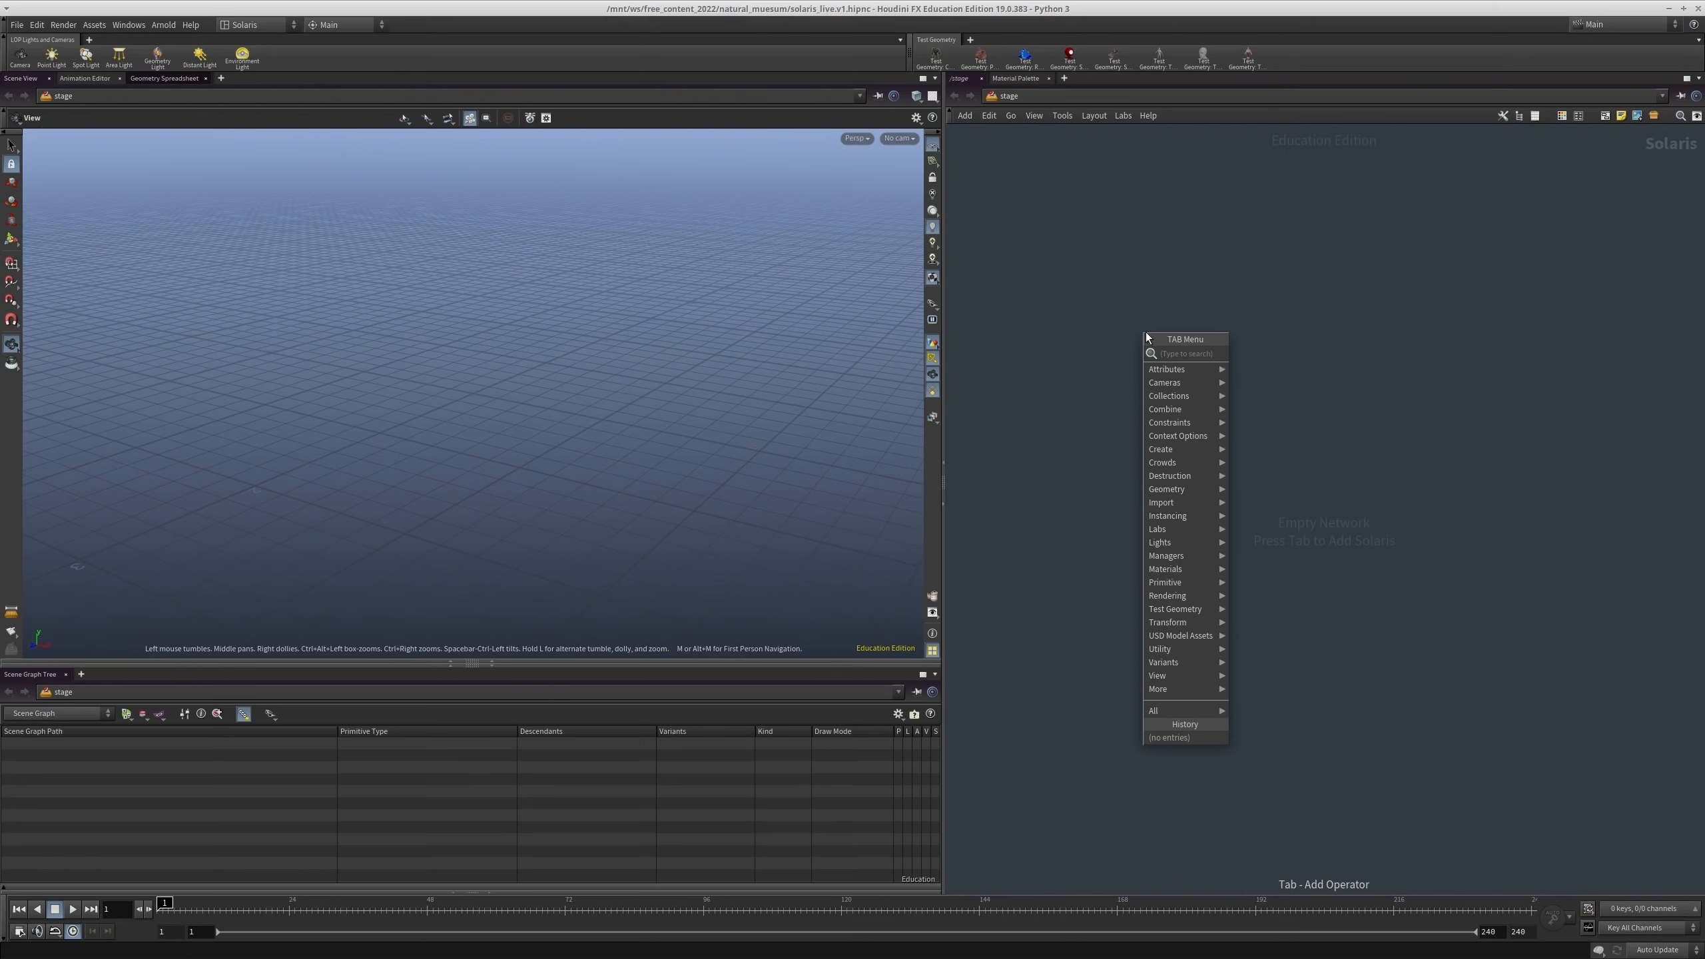
click(1334, 349)
key(Tab)
text(sphere)
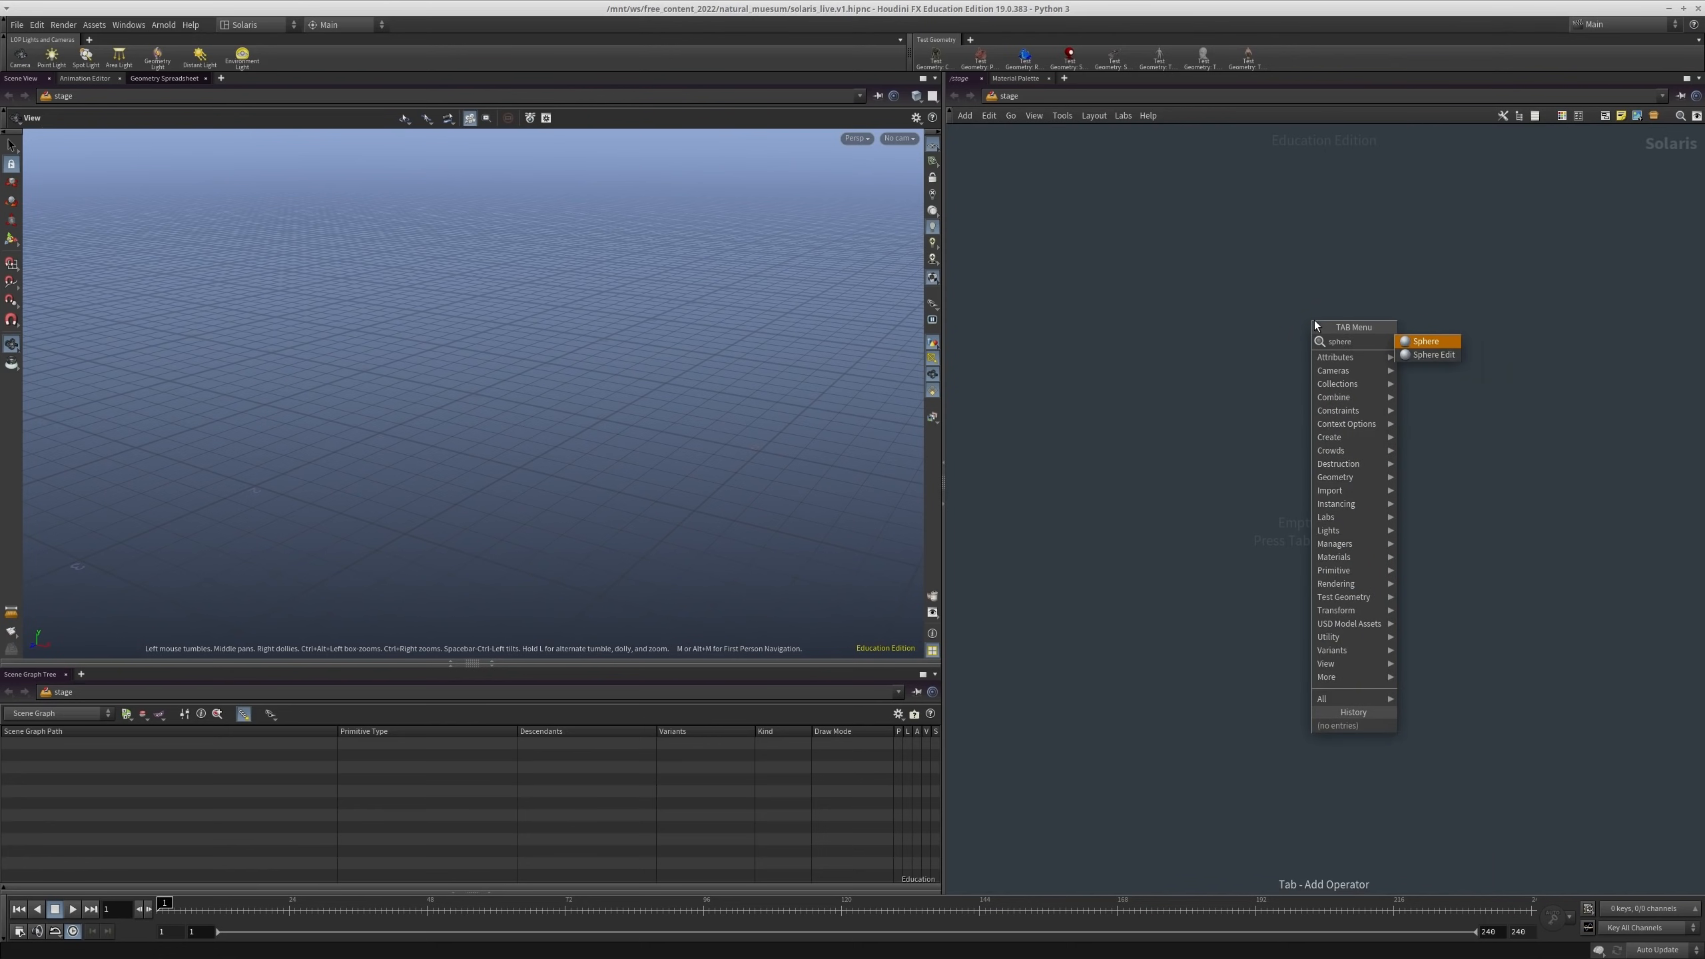
key(Return)
click(1313, 324)
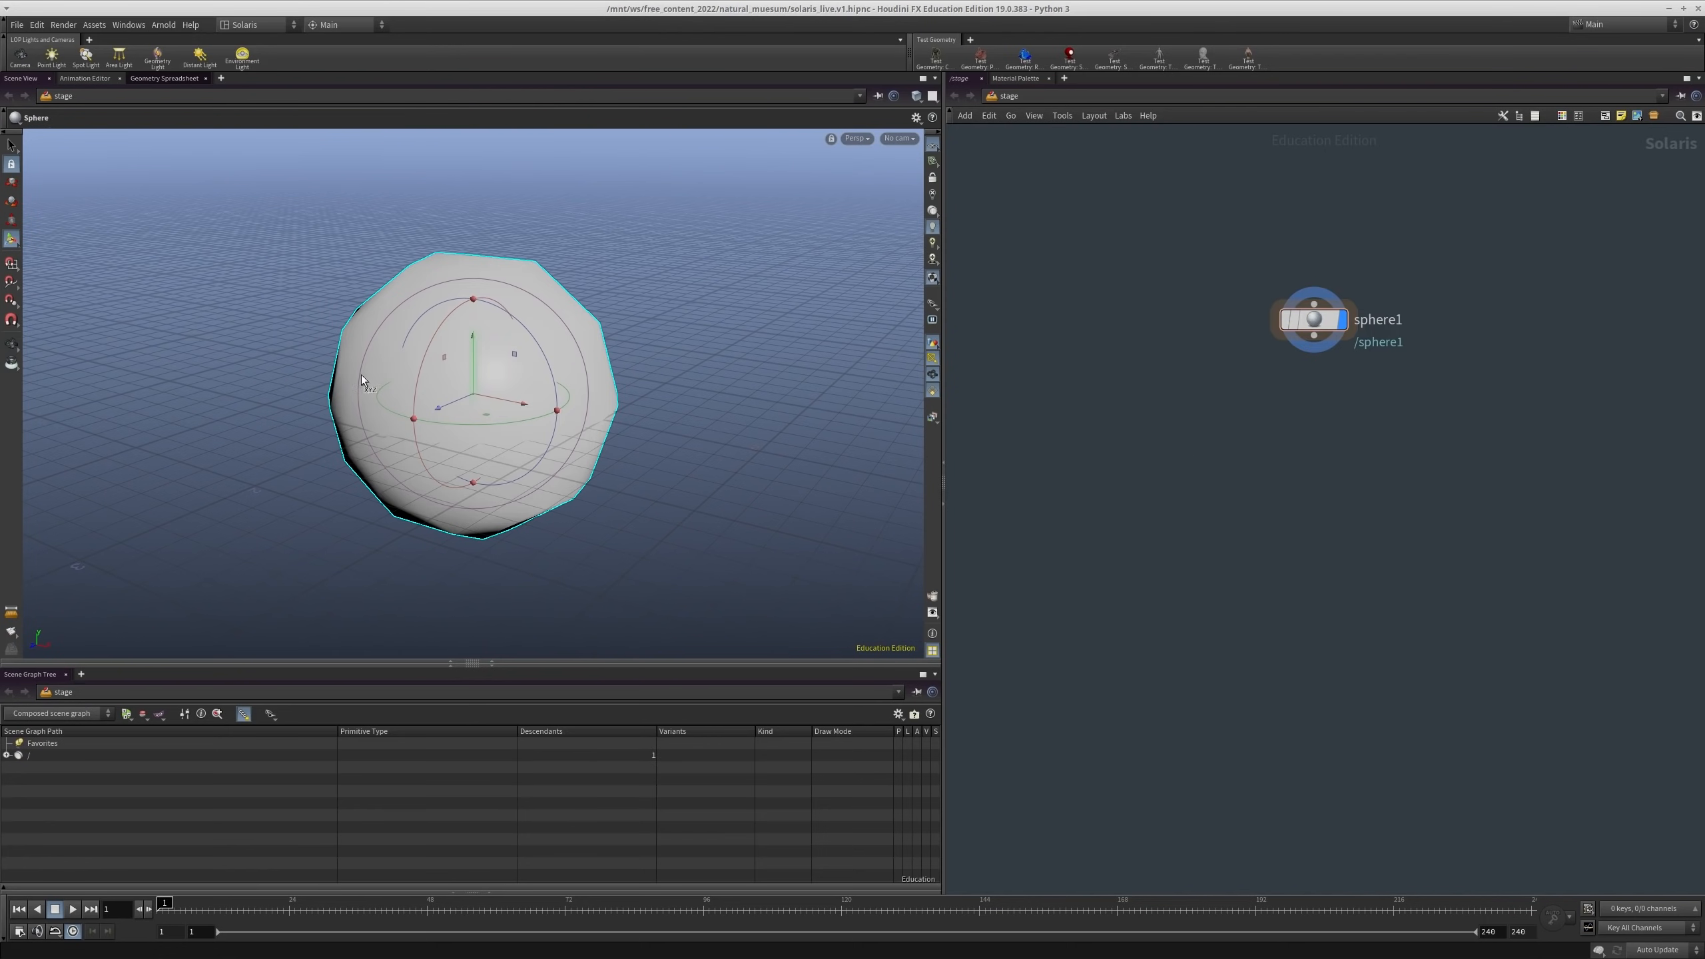
alt+right_drag(637, 351, 419, 429)
alt+drag(419, 429, 780, 469)
key(p)
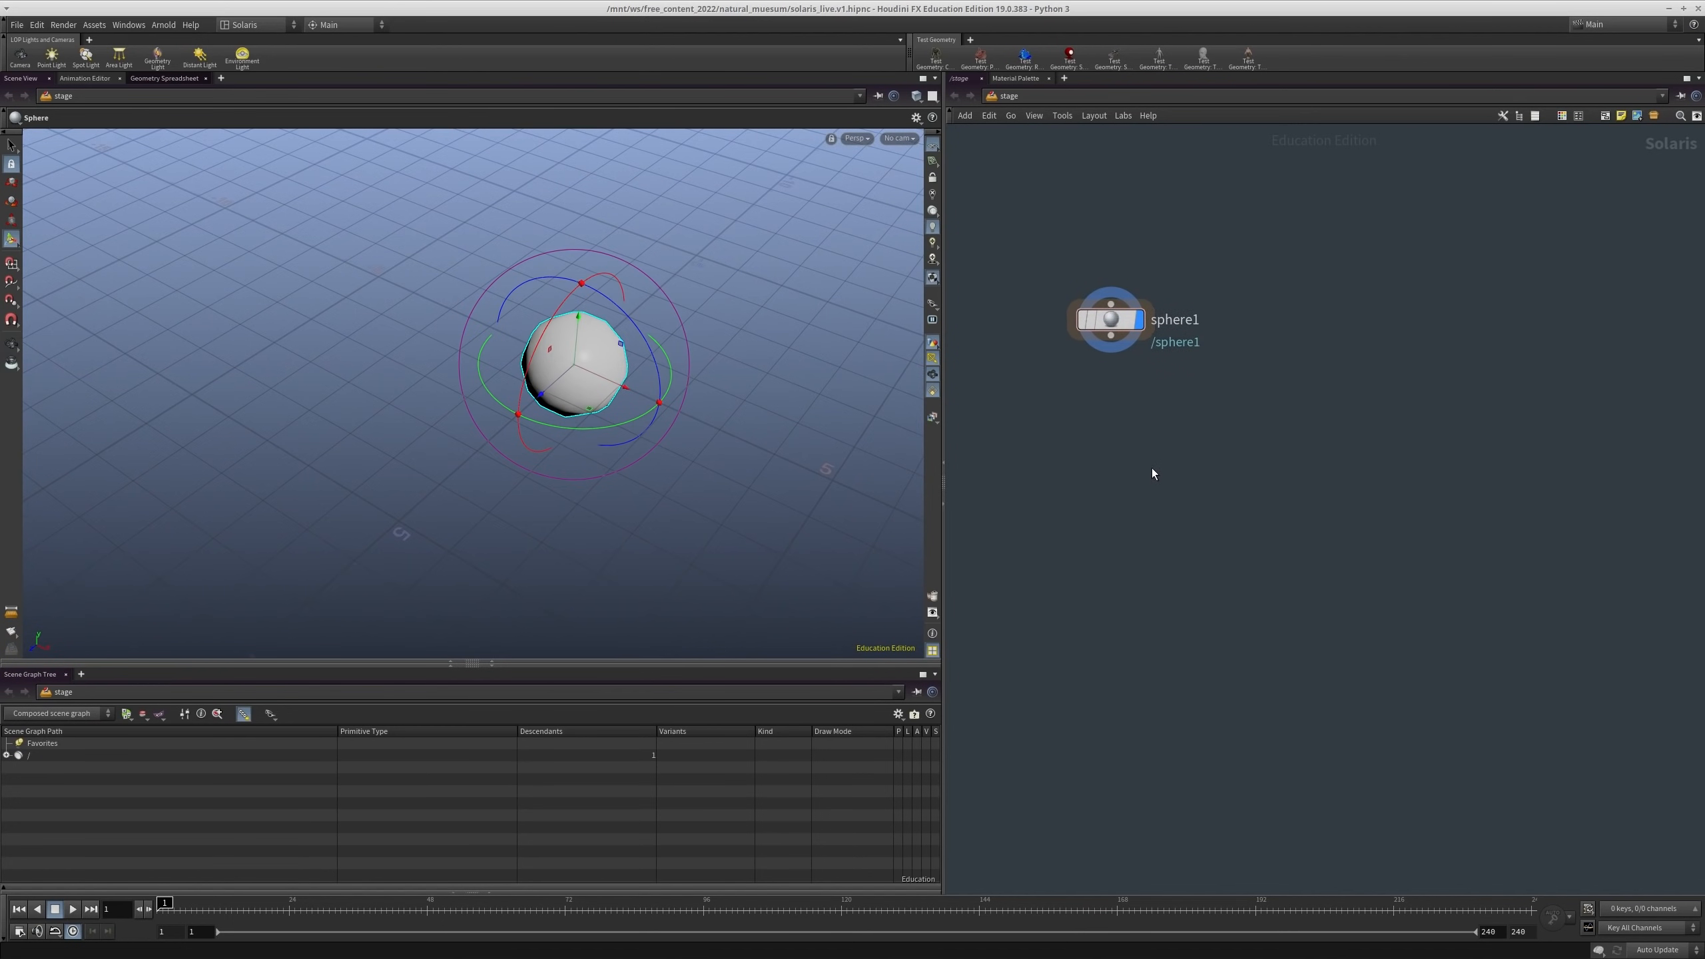
Step: Add a Light node to the stage network below the sphere node
key(Tab)
text(lig)
key(Return)
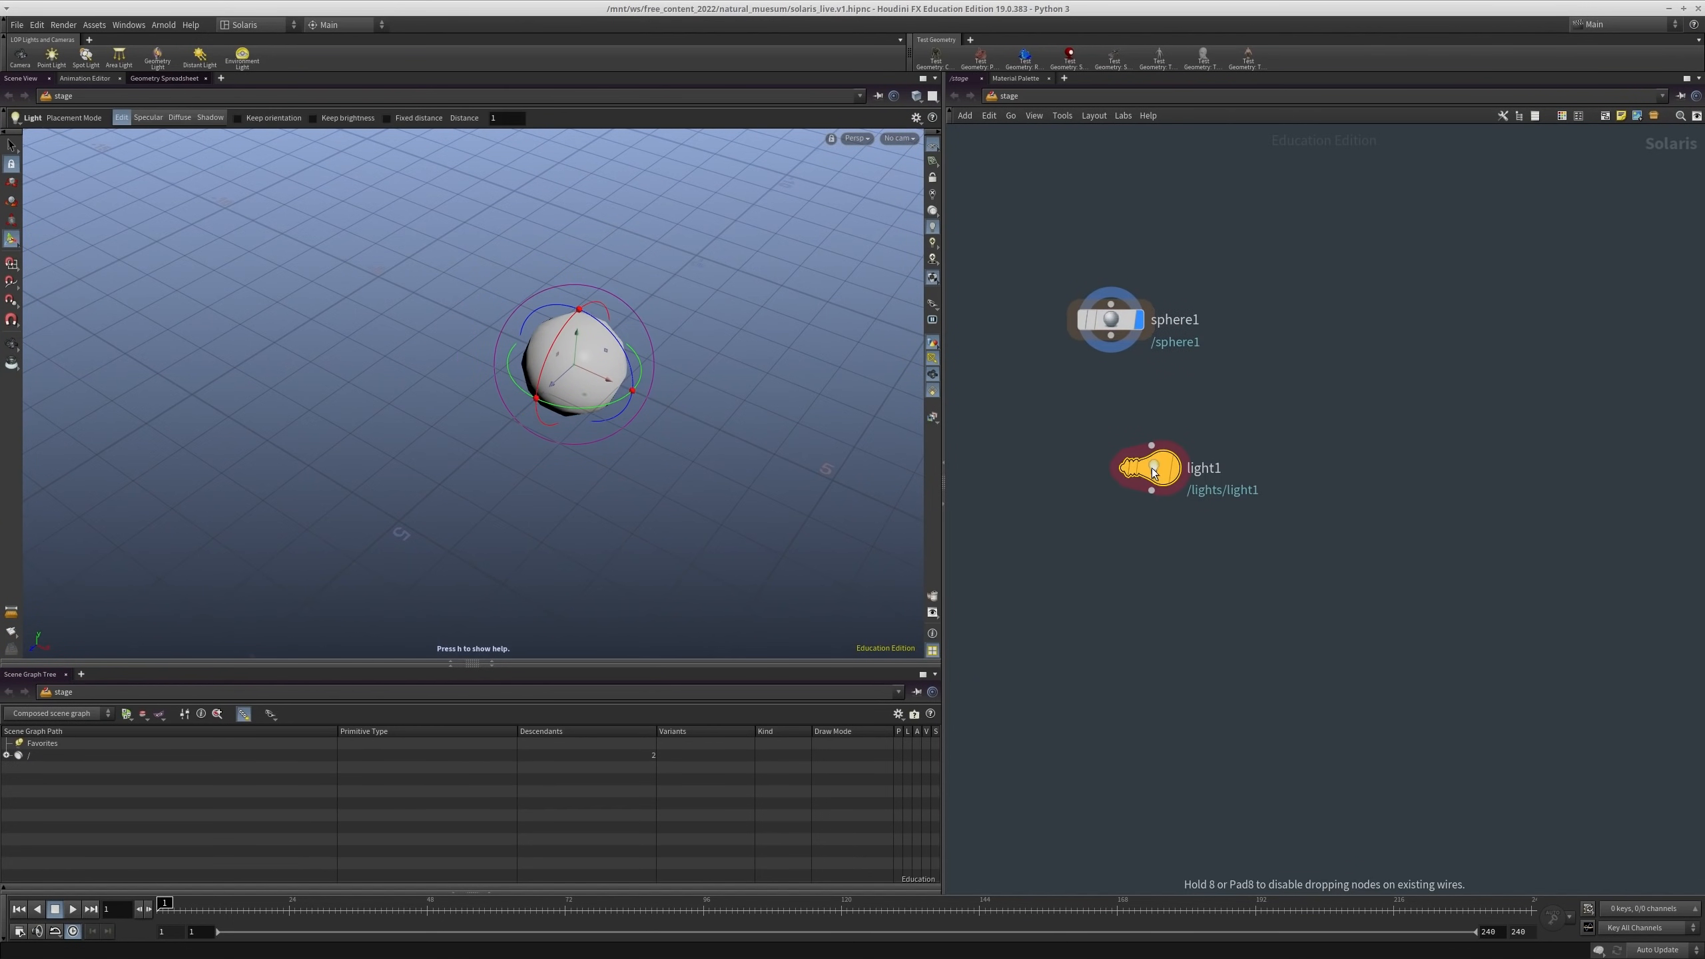
click(1154, 472)
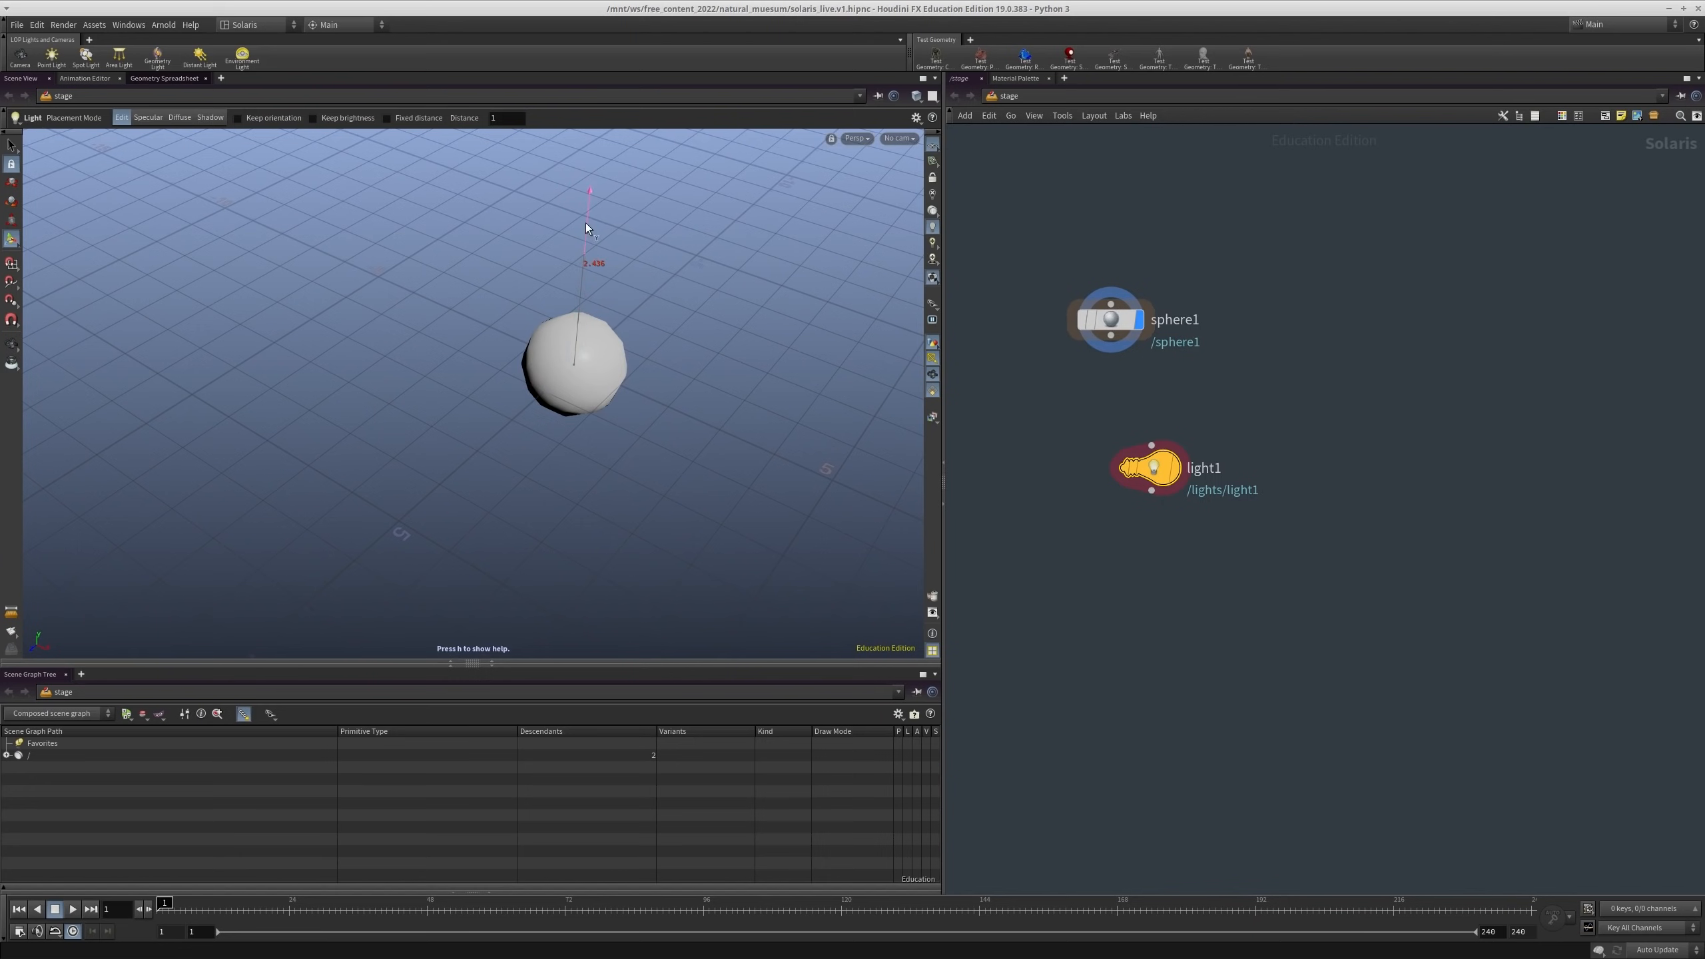
Step: Place the light above the sphere in the viewport and move its node beside the sphere node
drag(586, 223, 586, 222)
alt+drag(646, 342, 639, 312)
drag(1258, 548, 1027, 376)
key(r)
drag(1170, 475, 1318, 406)
key(r)
key(r)
key(r)
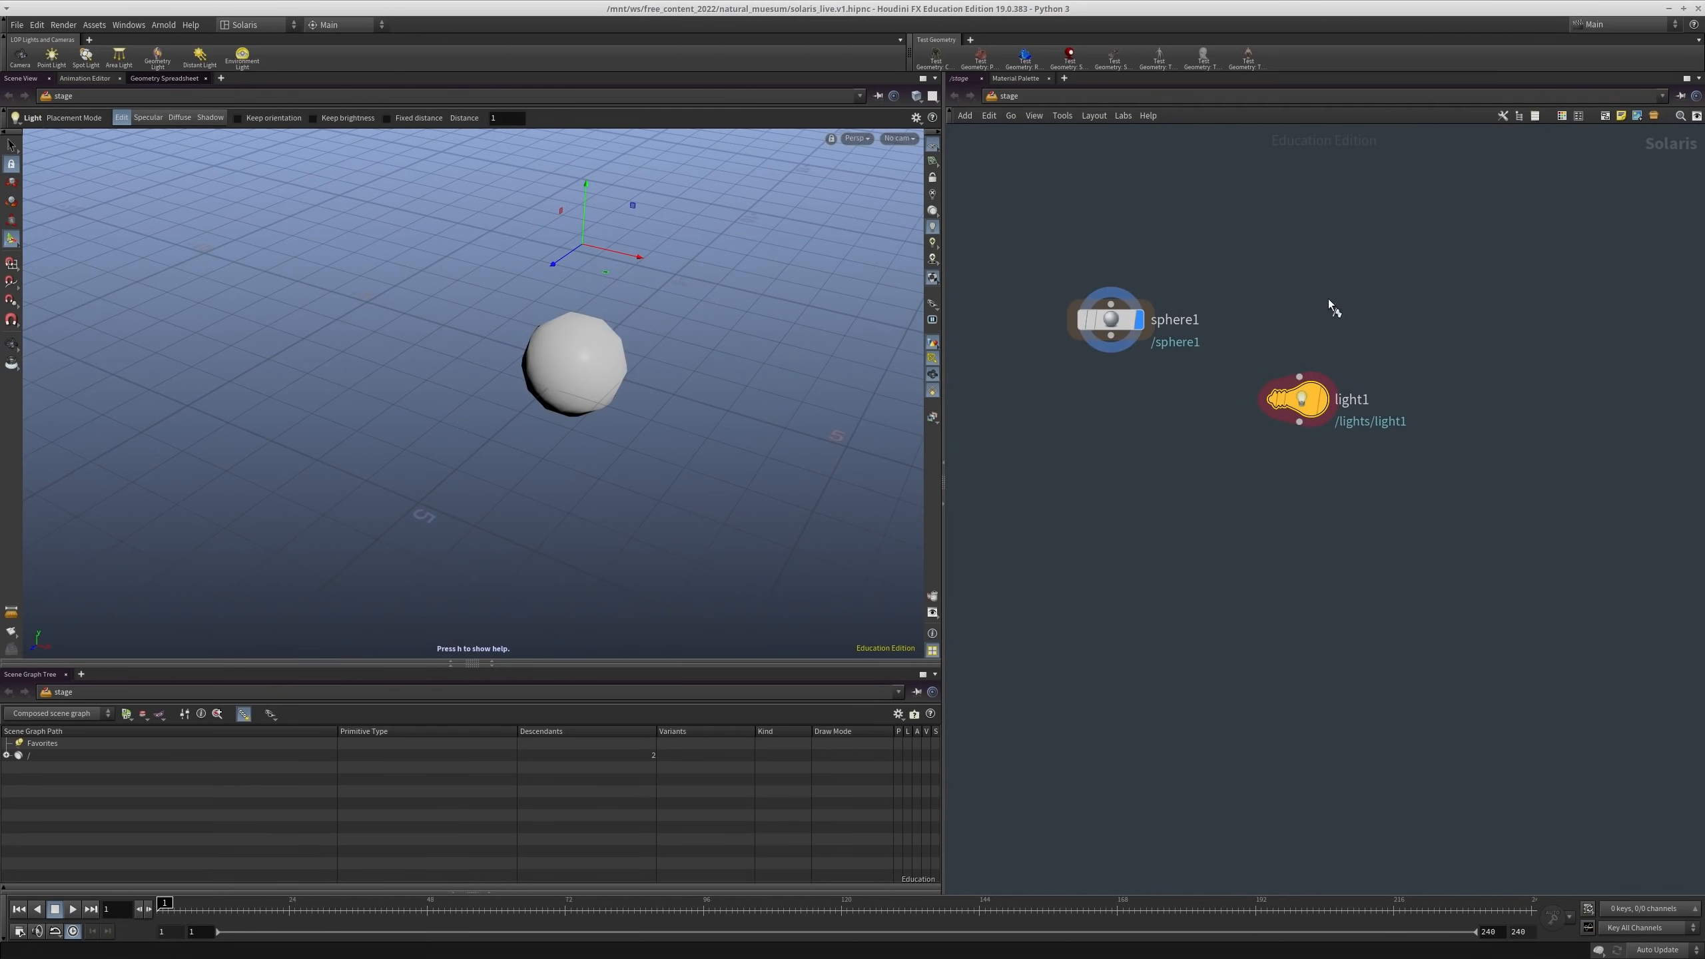
Step: Add a Merge node, connect the sphere and light nodes to it and display the merged result
key(Tab)
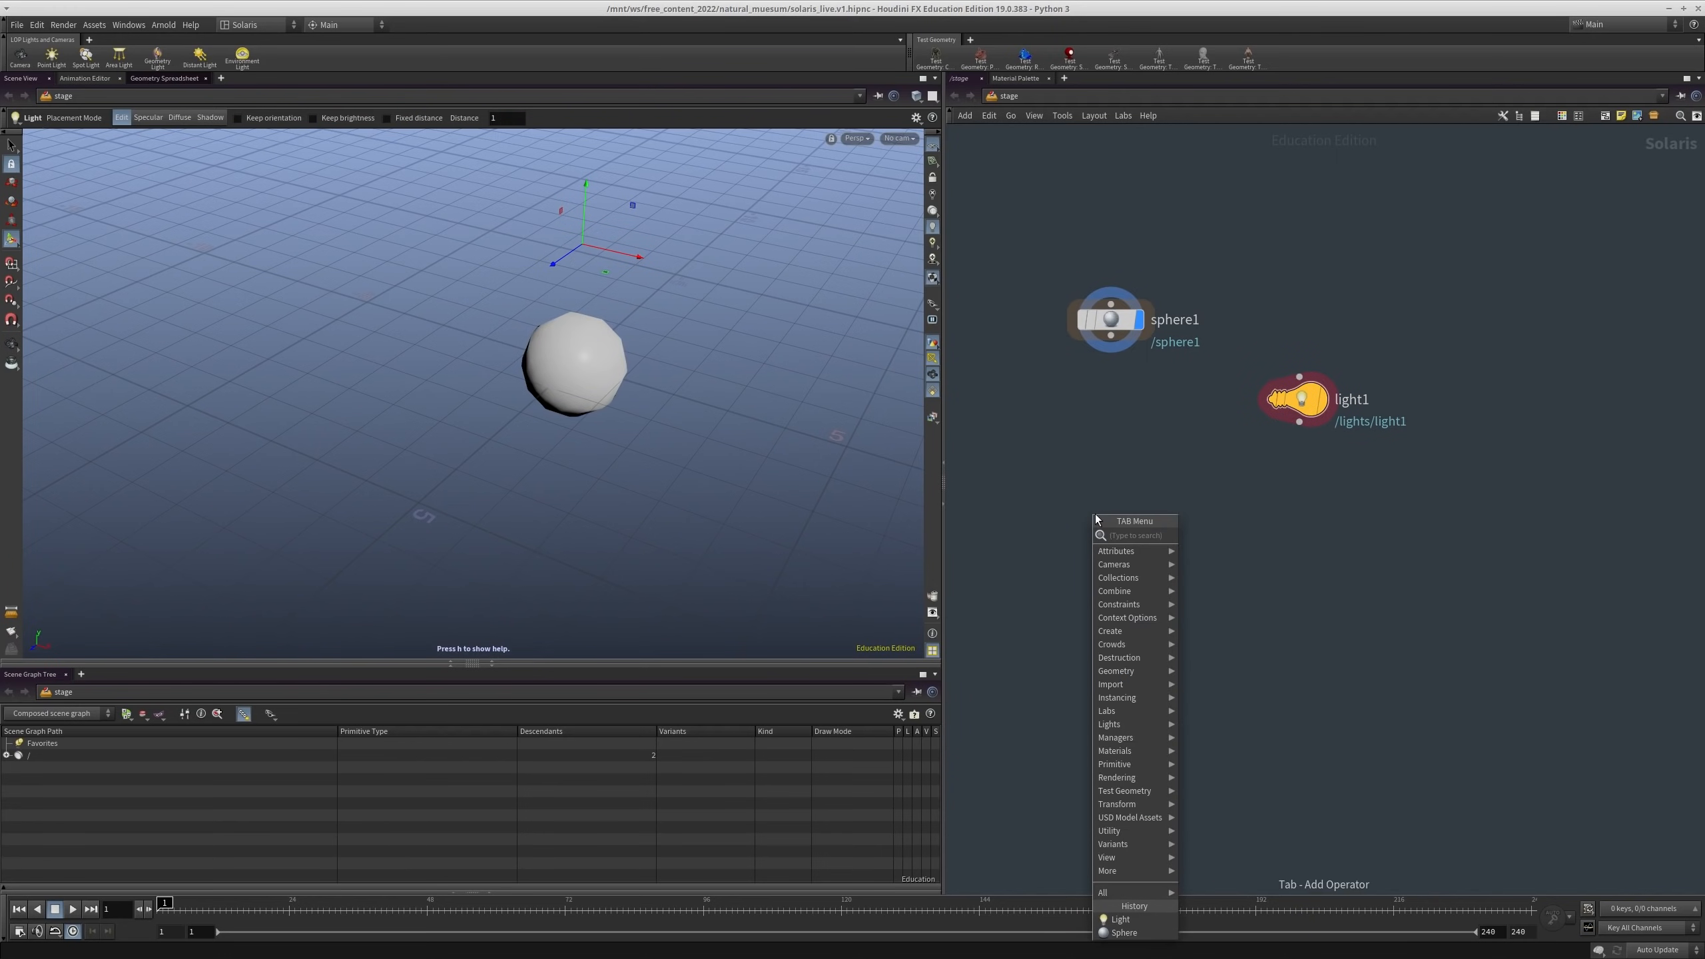
text(merge)
key(Return)
click(1096, 518)
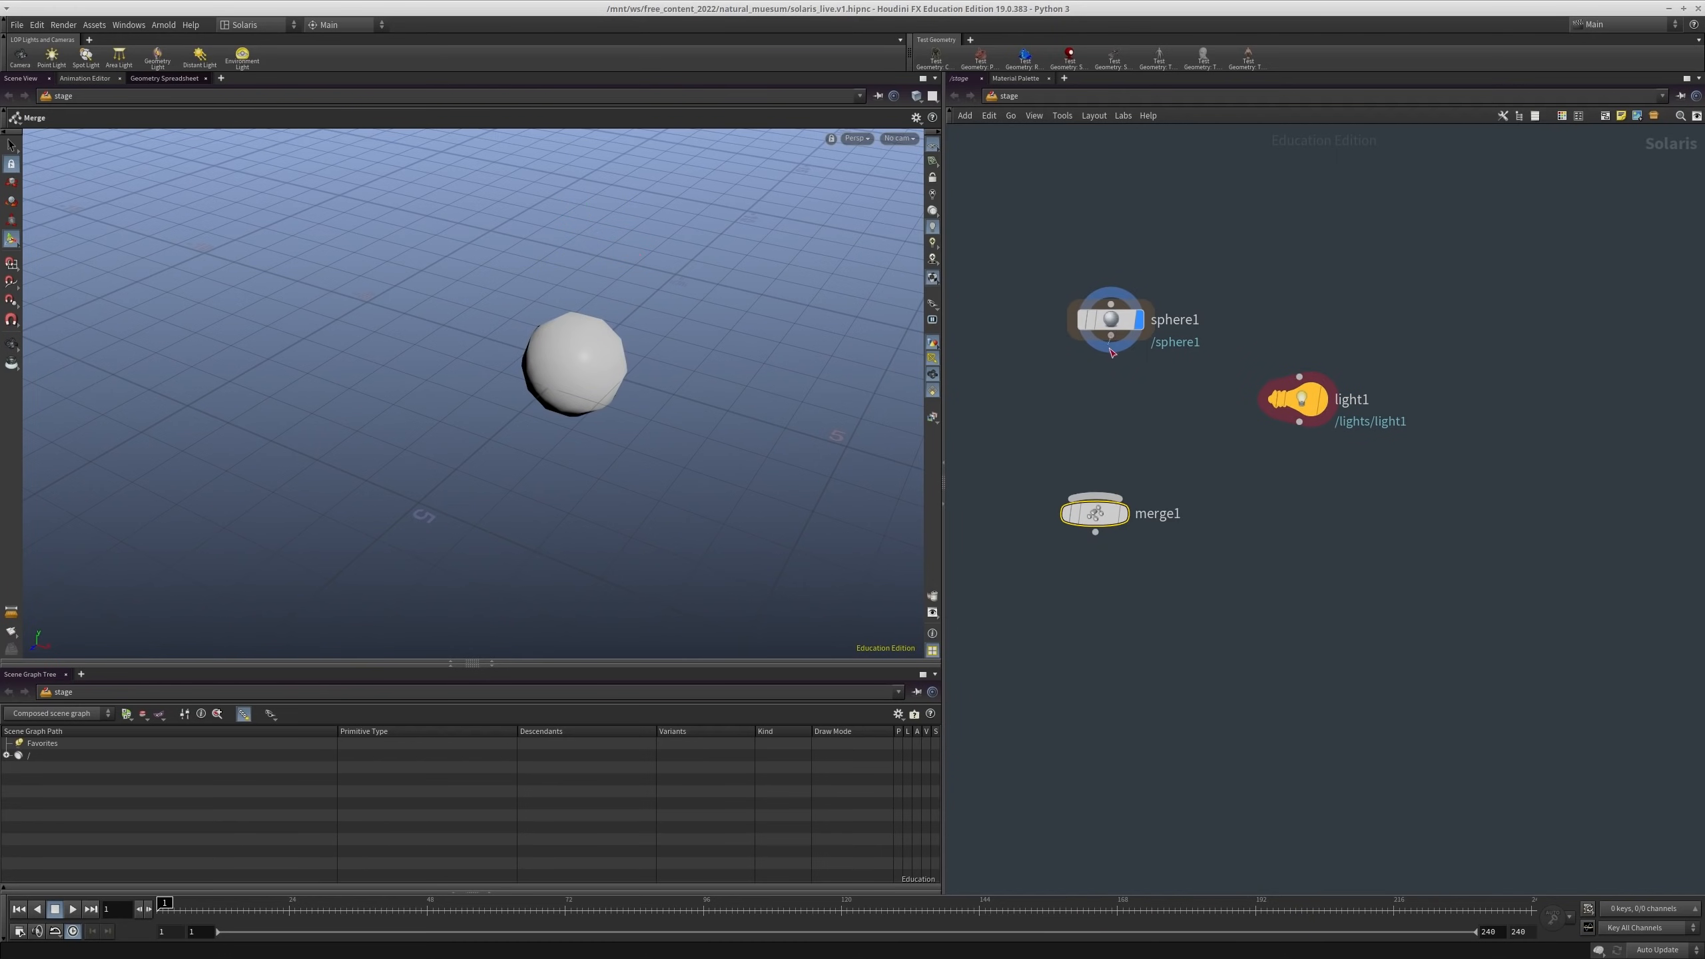
drag(1111, 338, 1095, 497)
drag(1299, 422, 1095, 498)
key(r)
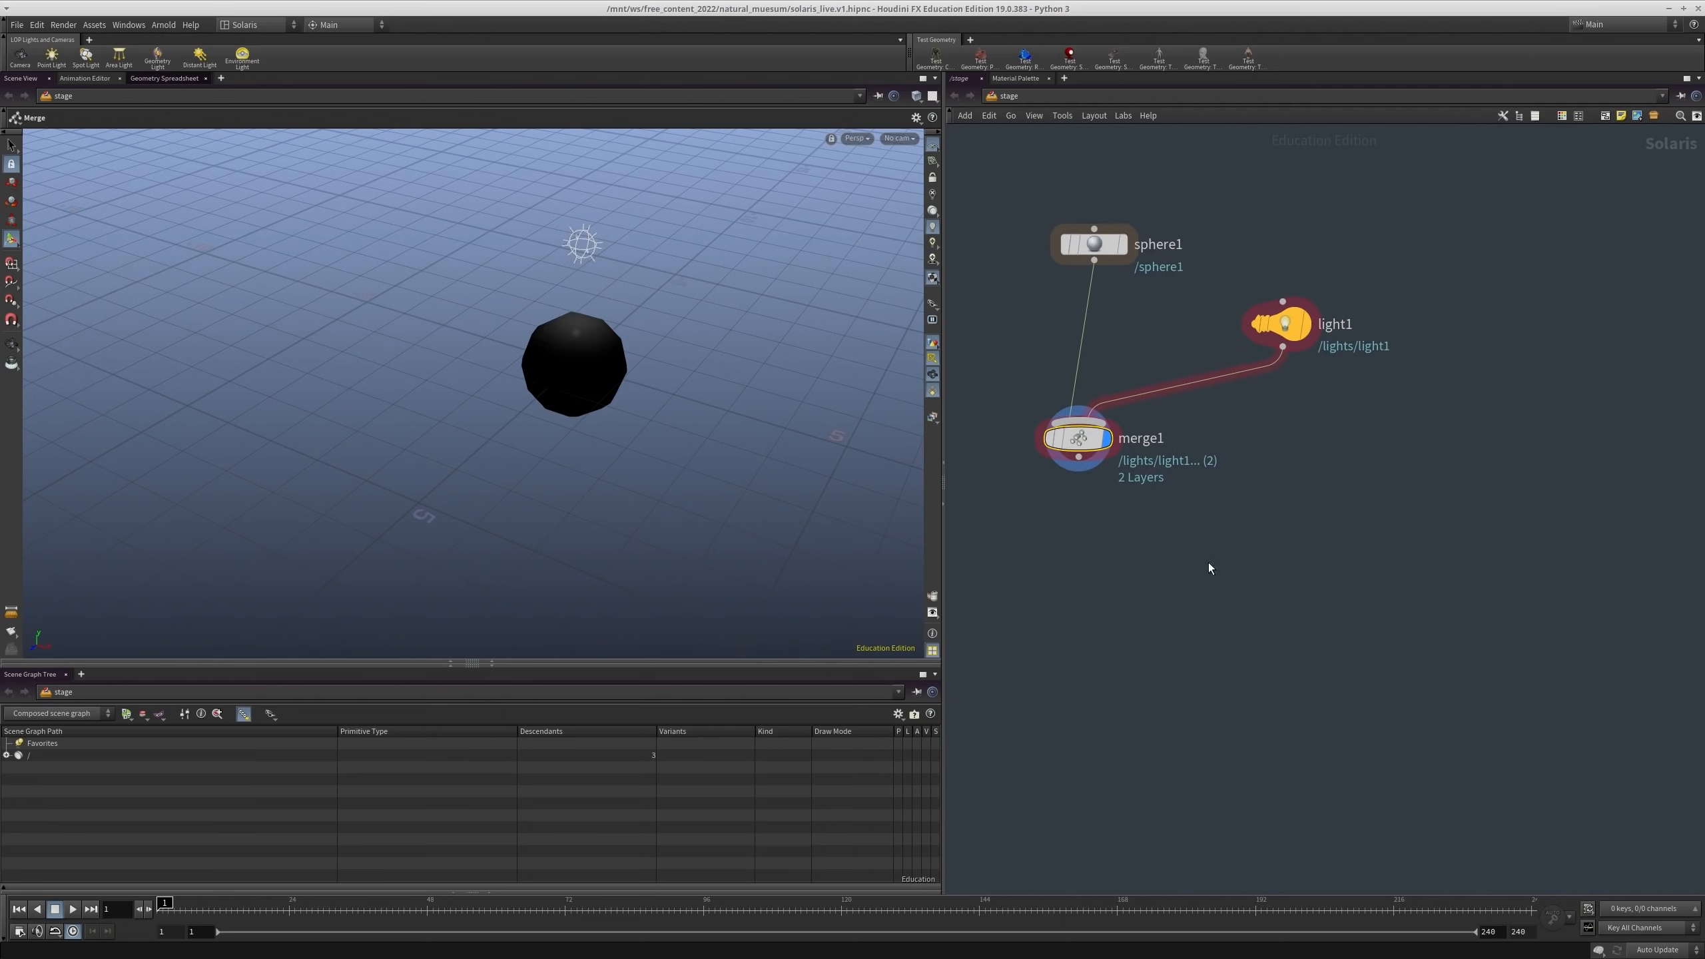
Step: Add a Grid node to the stage and connect it to the merge node
key(Tab)
mouse_move(1181, 552)
click(1266, 541)
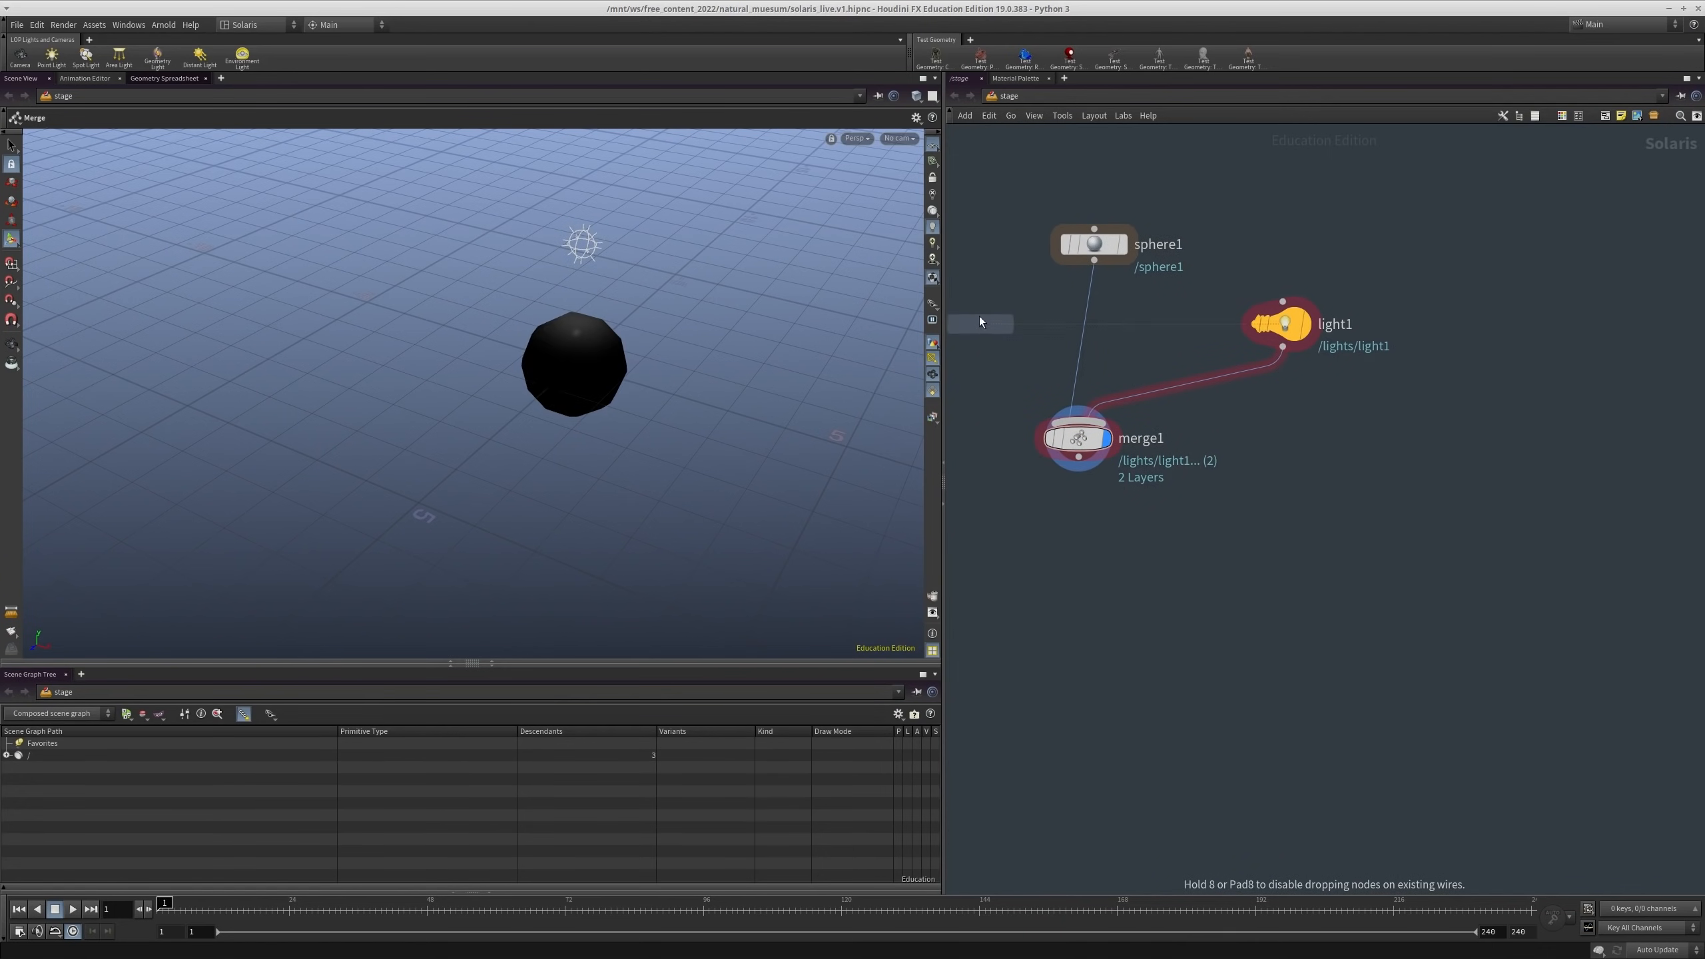
click(979, 321)
drag(953, 334, 1052, 418)
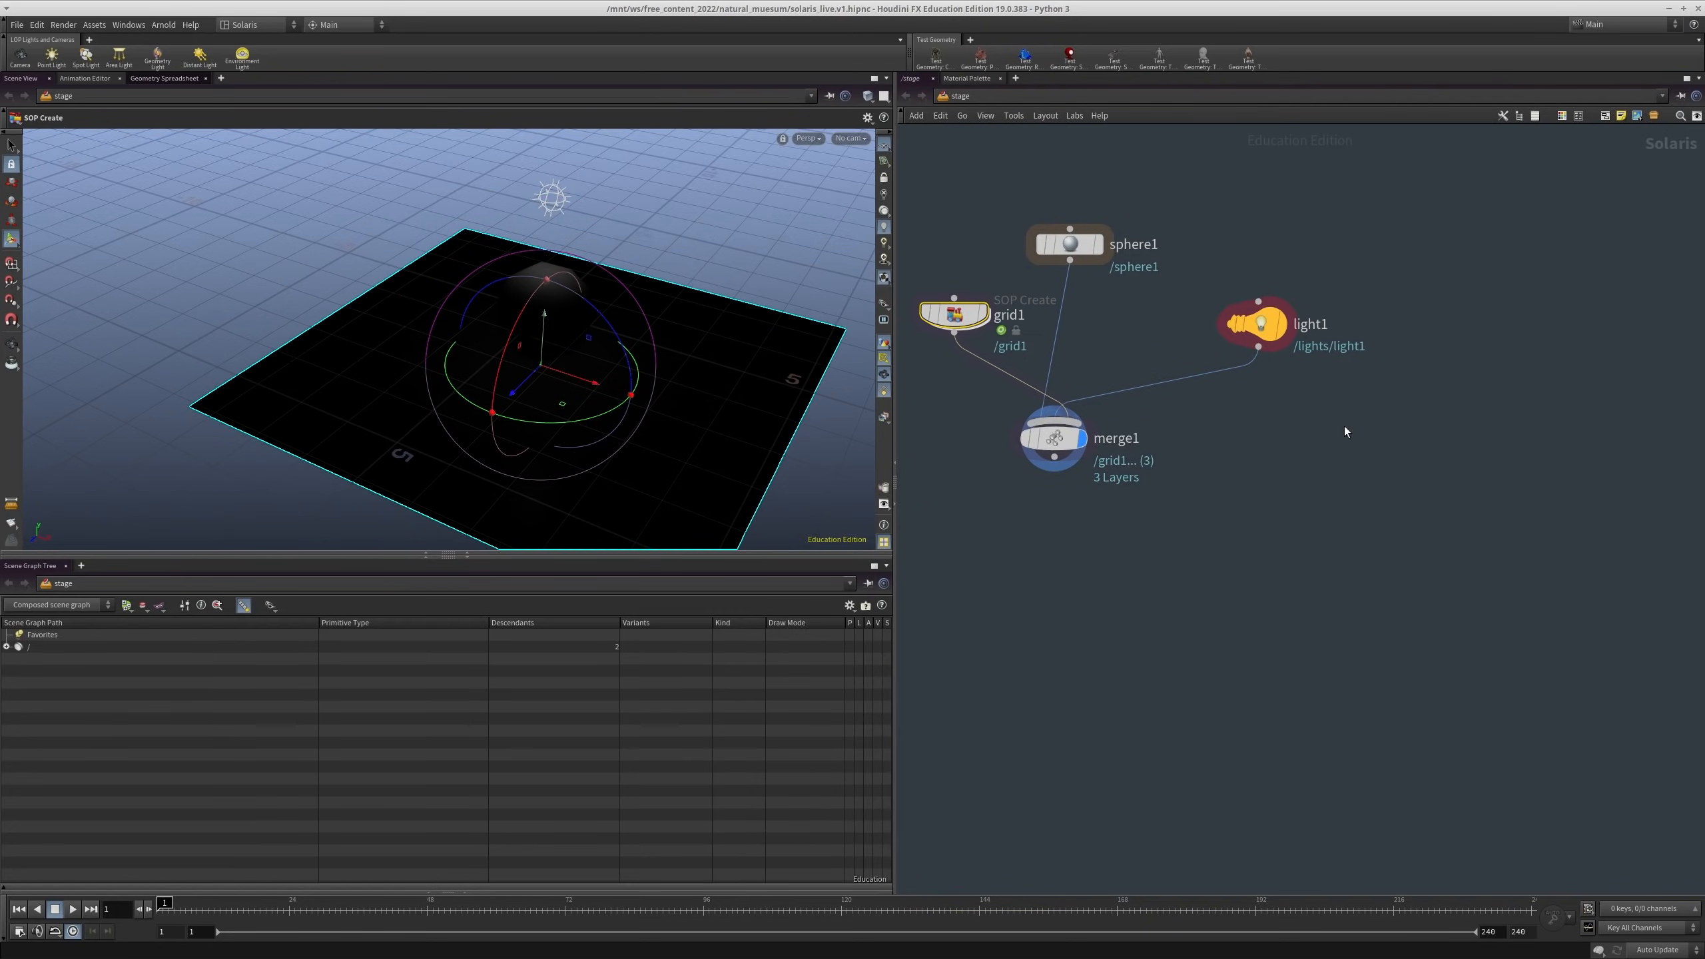
Step: Rearrange the network so the grid node sits between the sphere and light nodes above the merge
click(1056, 446)
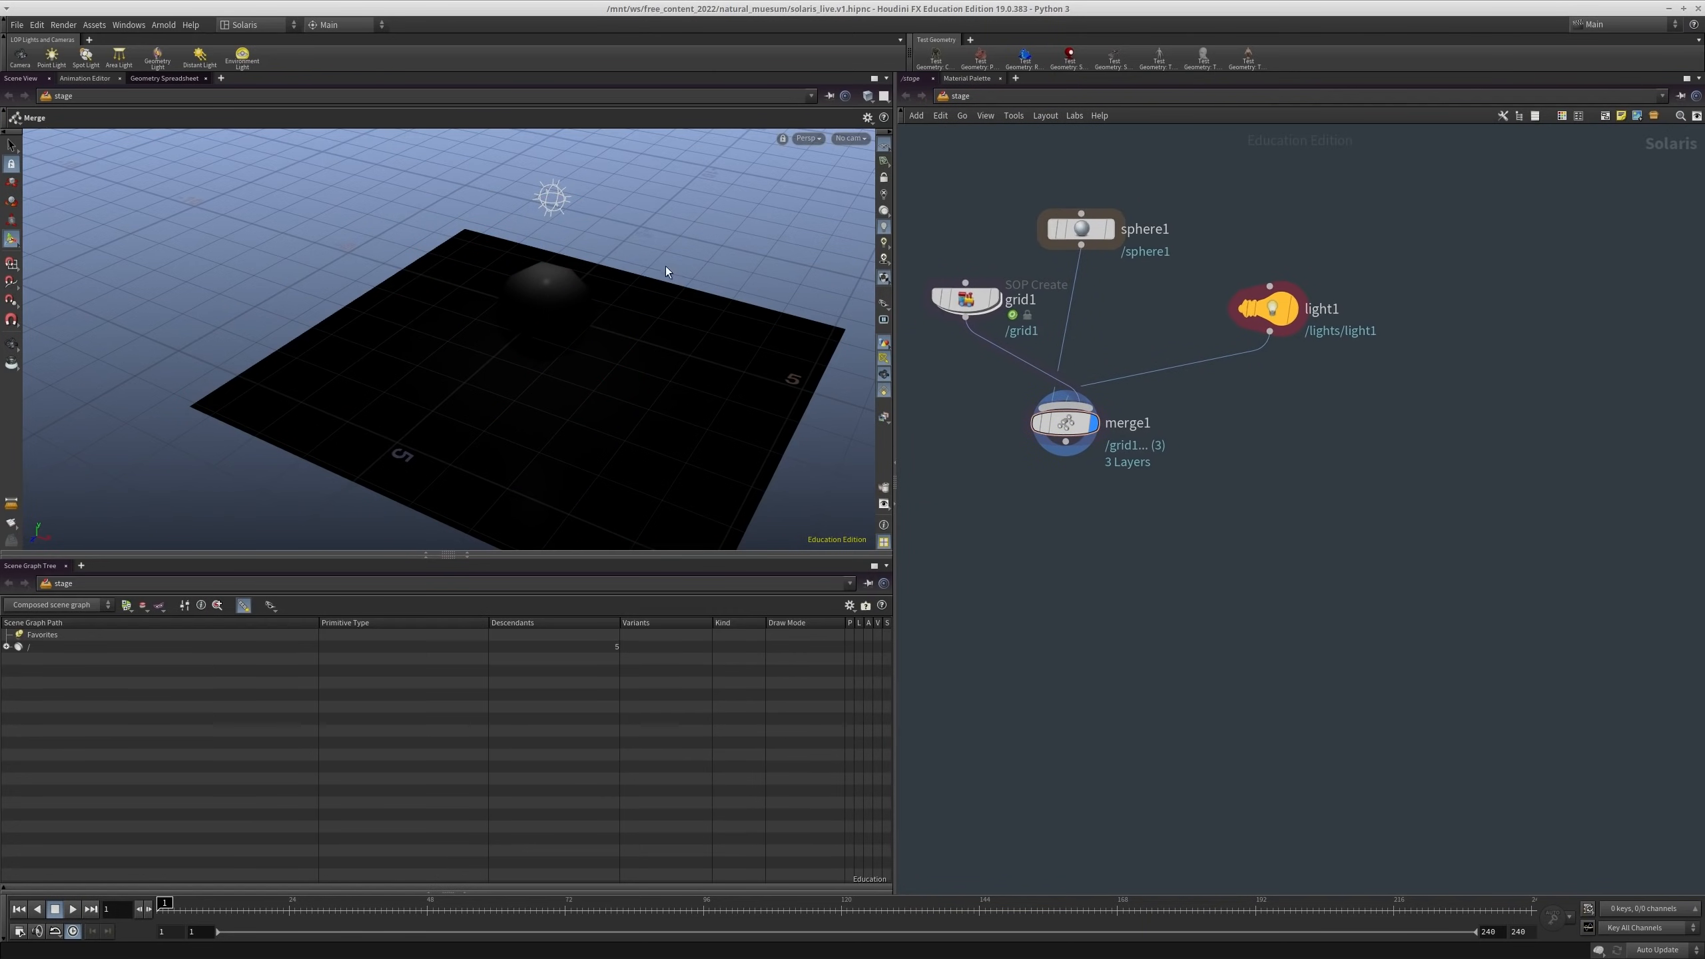
drag(967, 300, 1276, 408)
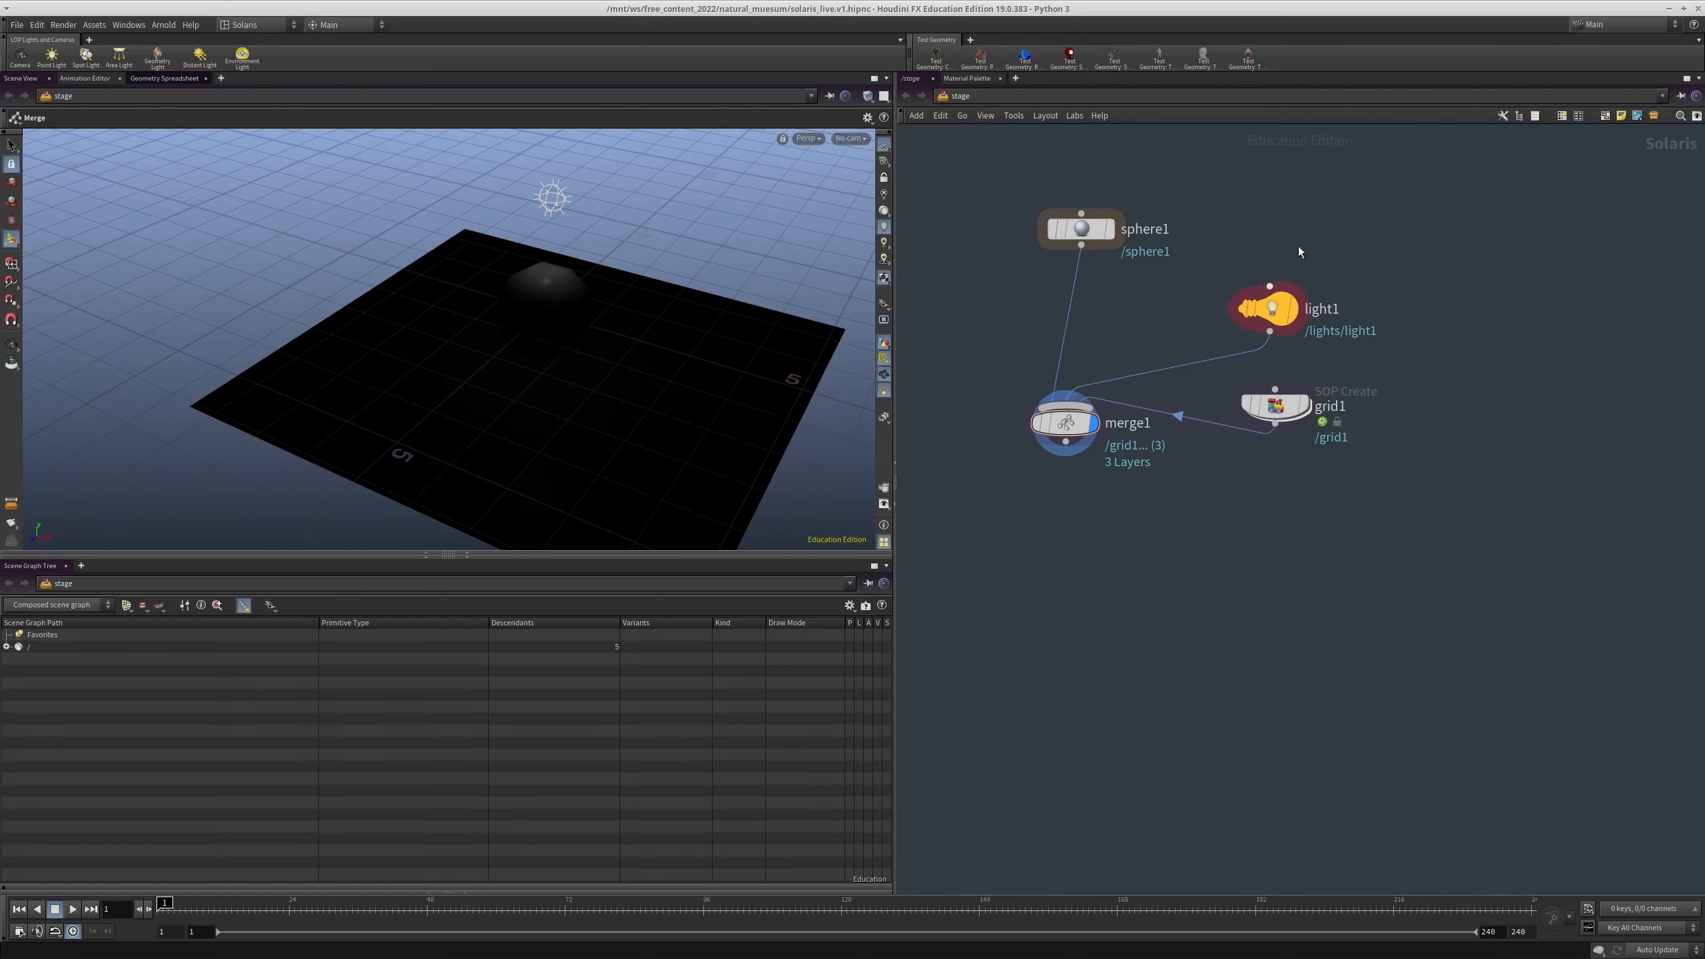
drag(1358, 200, 1047, 275)
drag(1276, 405, 1148, 281)
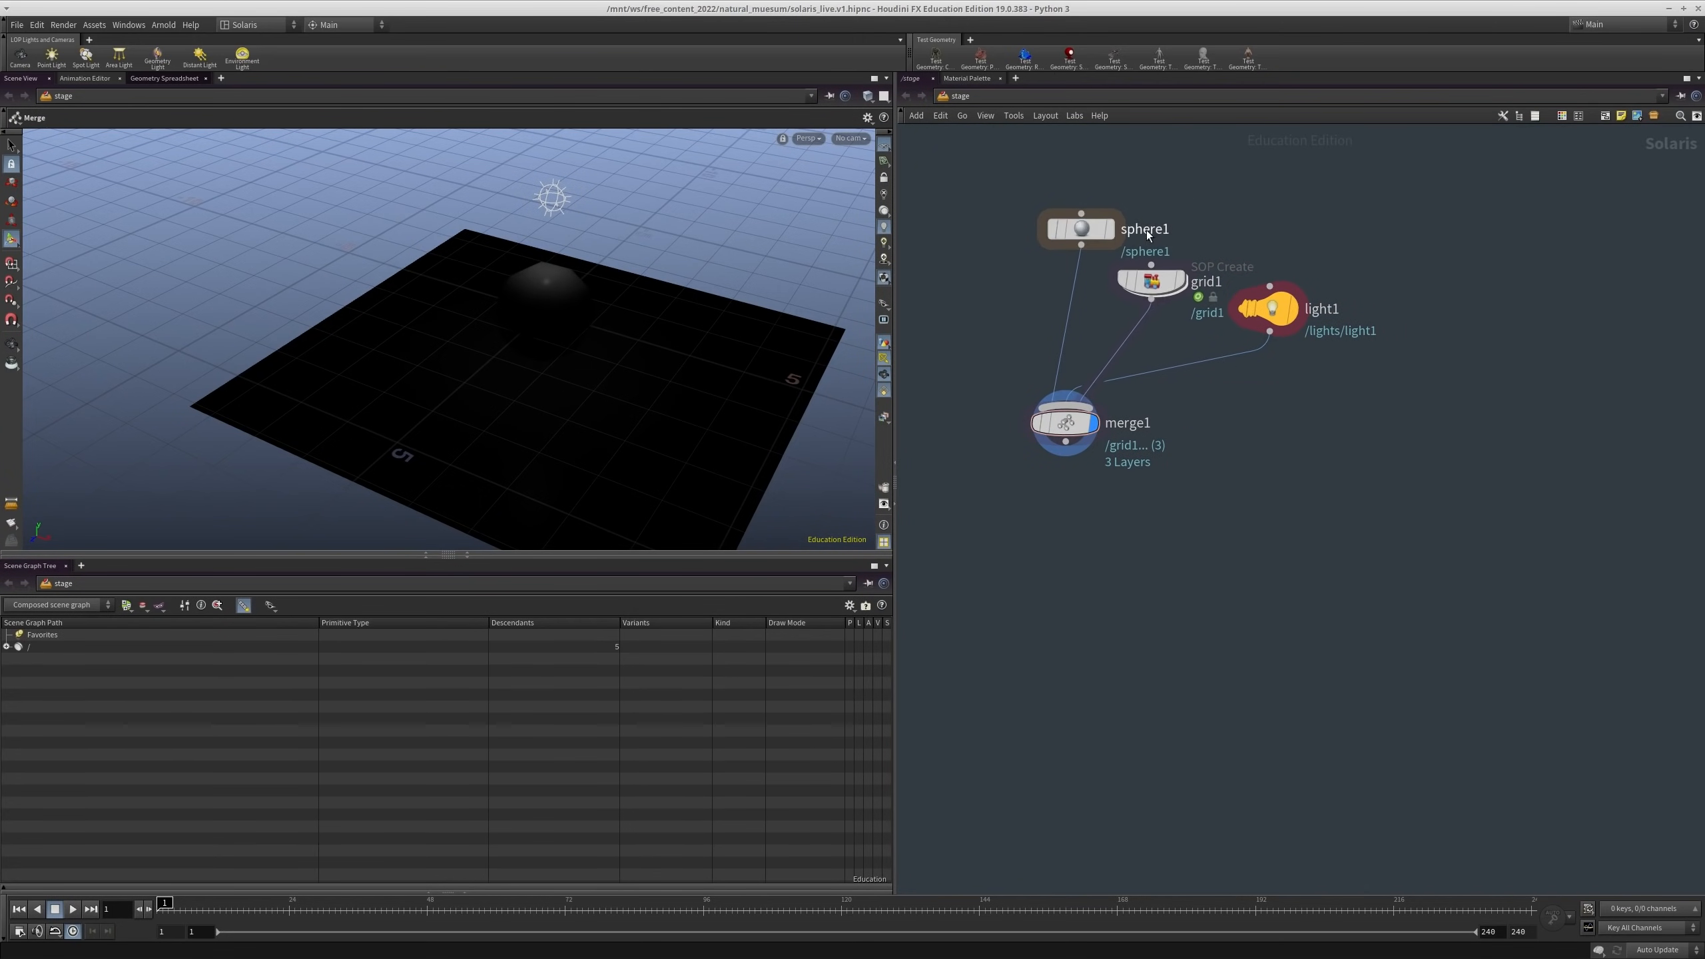
drag(1207, 188, 1020, 277)
drag(1200, 278, 1177, 254)
click(961, 384)
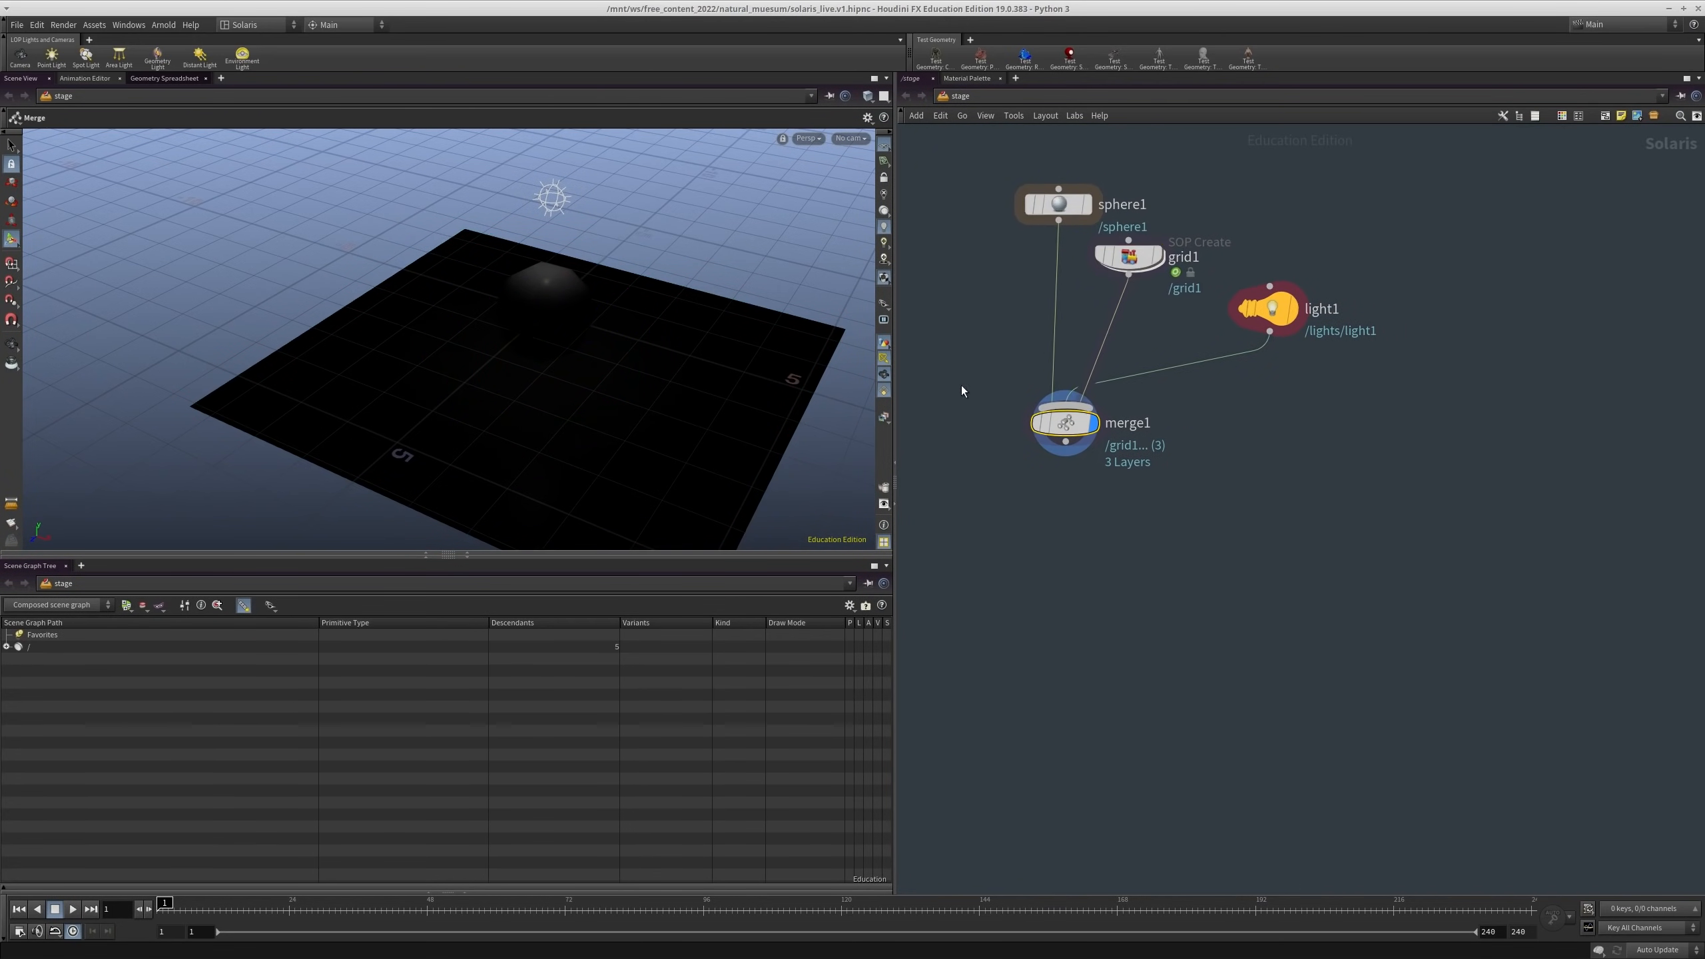
drag(1367, 365, 1242, 250)
middle_drag(1309, 491, 1270, 504)
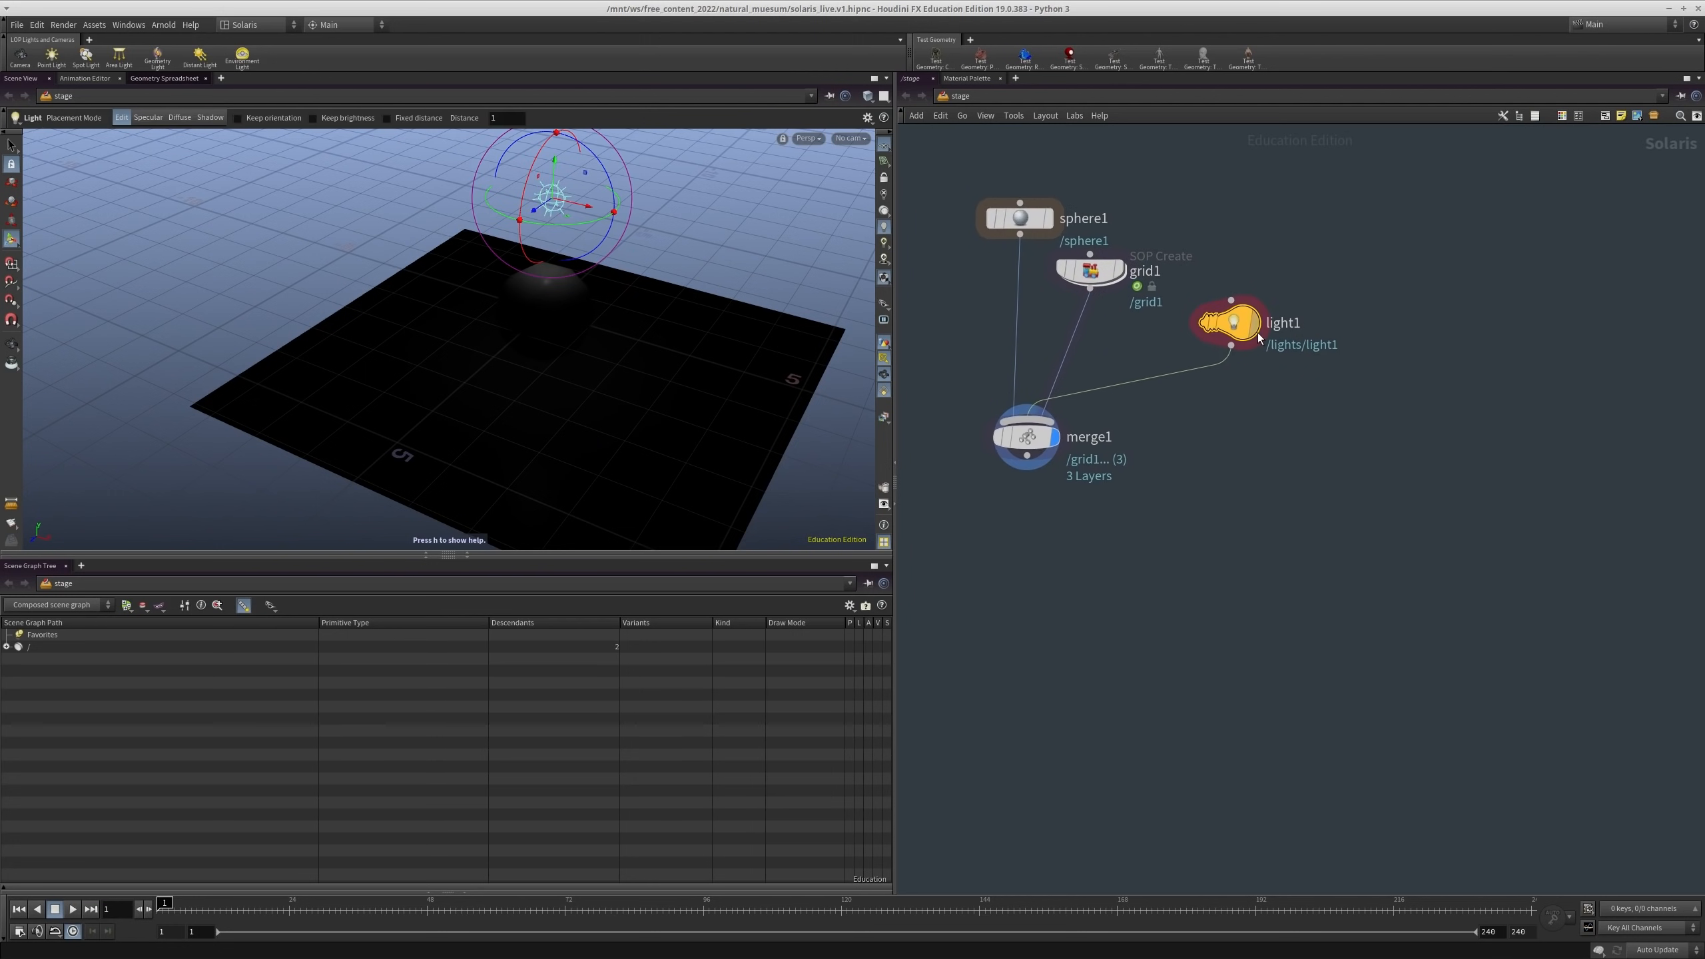
Step: Show the light node's parameters in the network view and hide the shelf
mouse_move(1273, 347)
key(p)
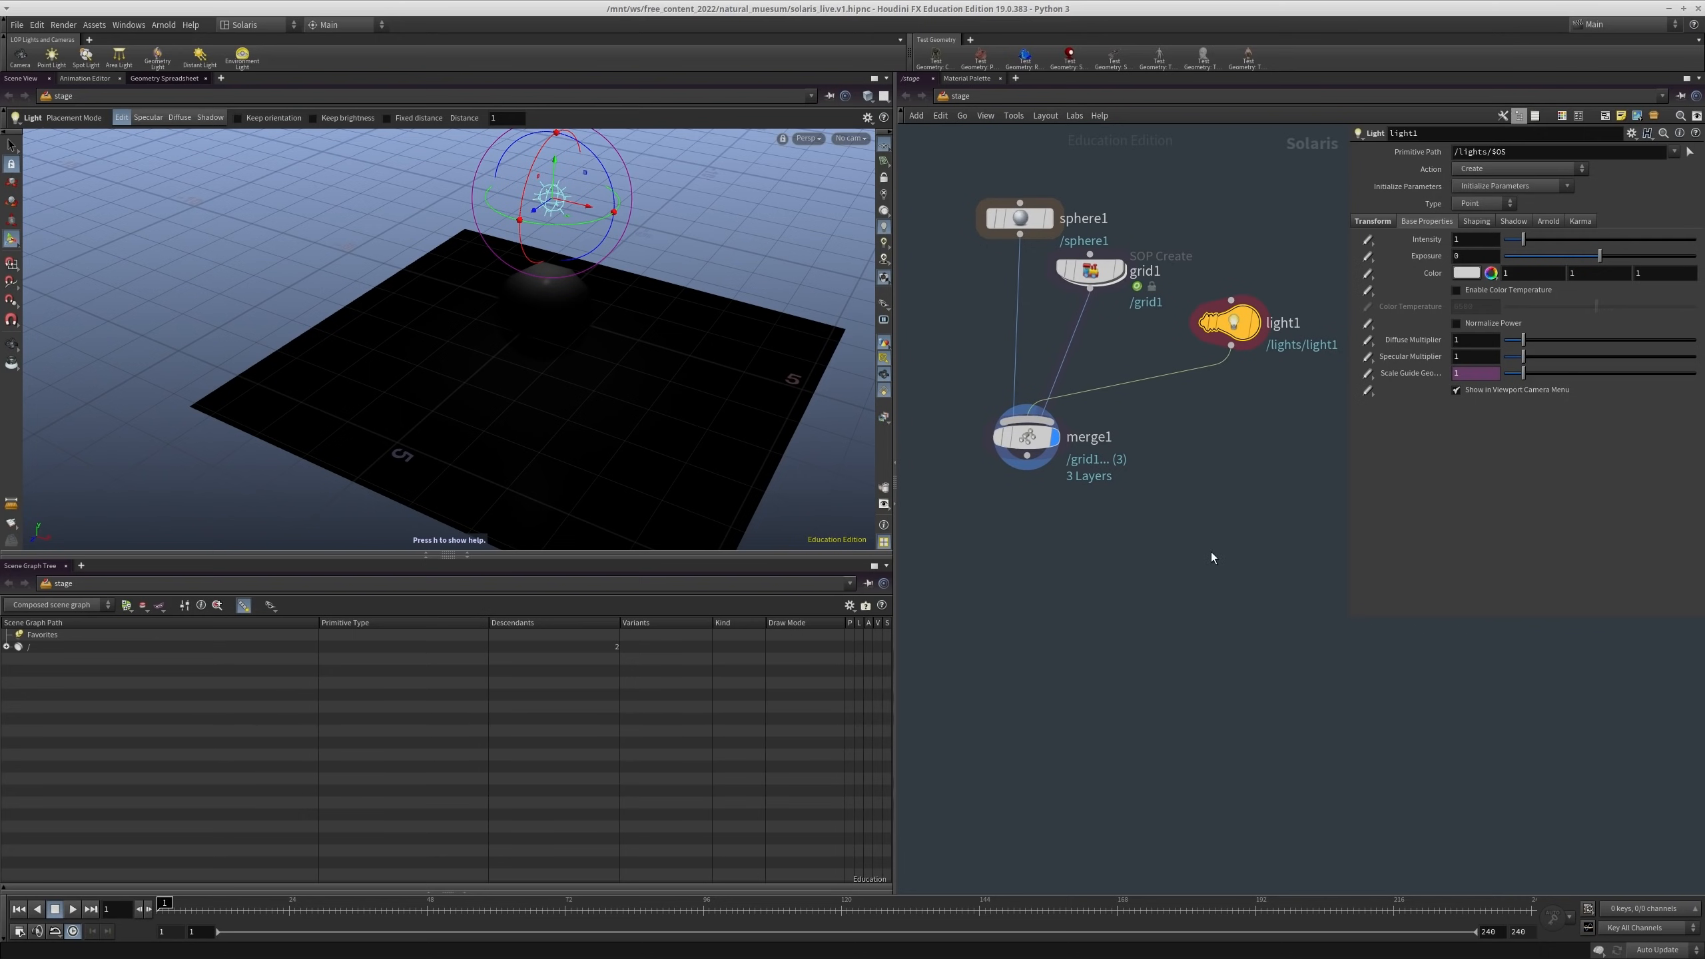
click(4, 49)
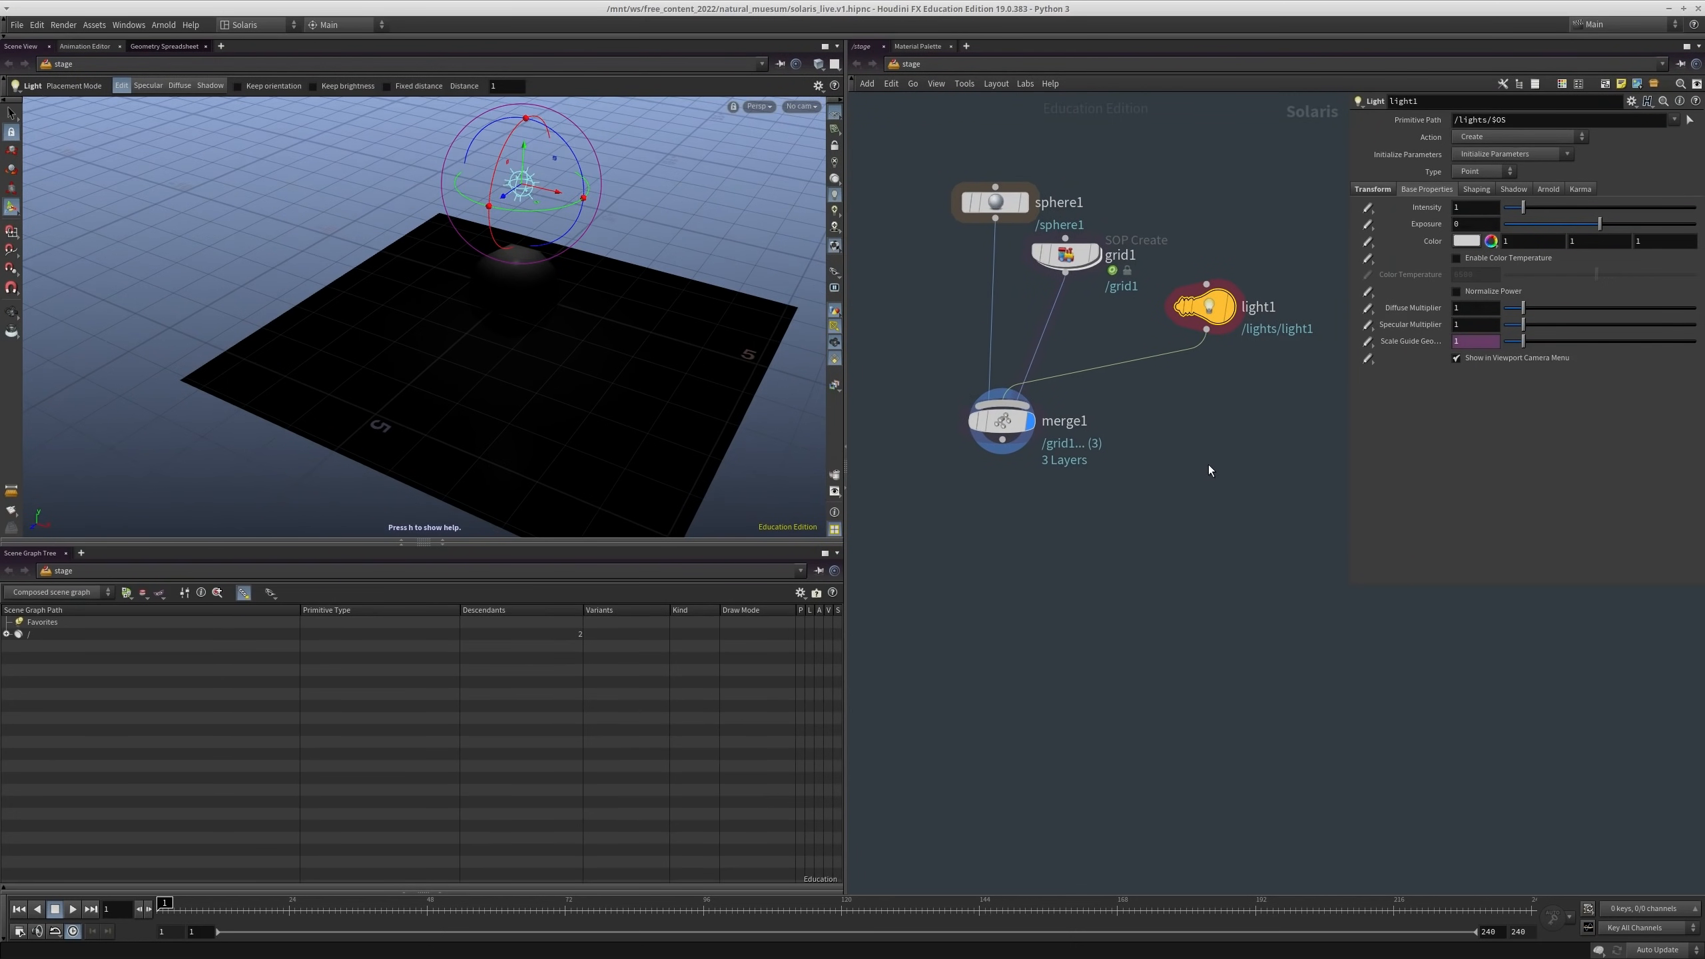
key(p)
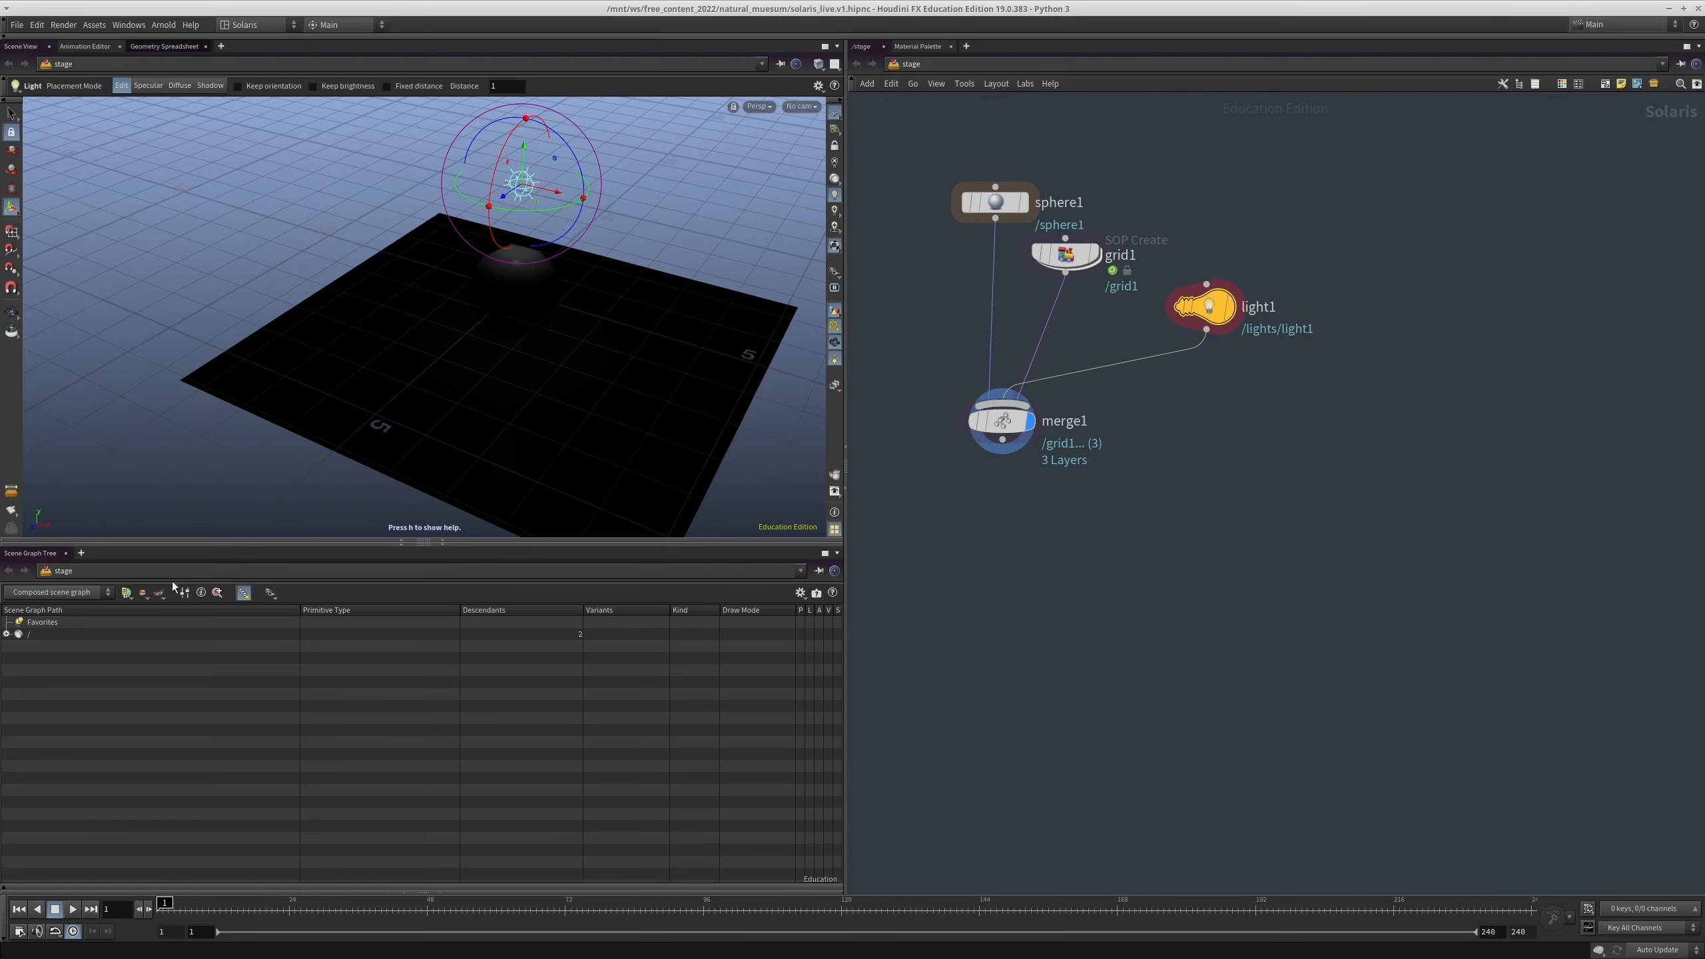
key(p)
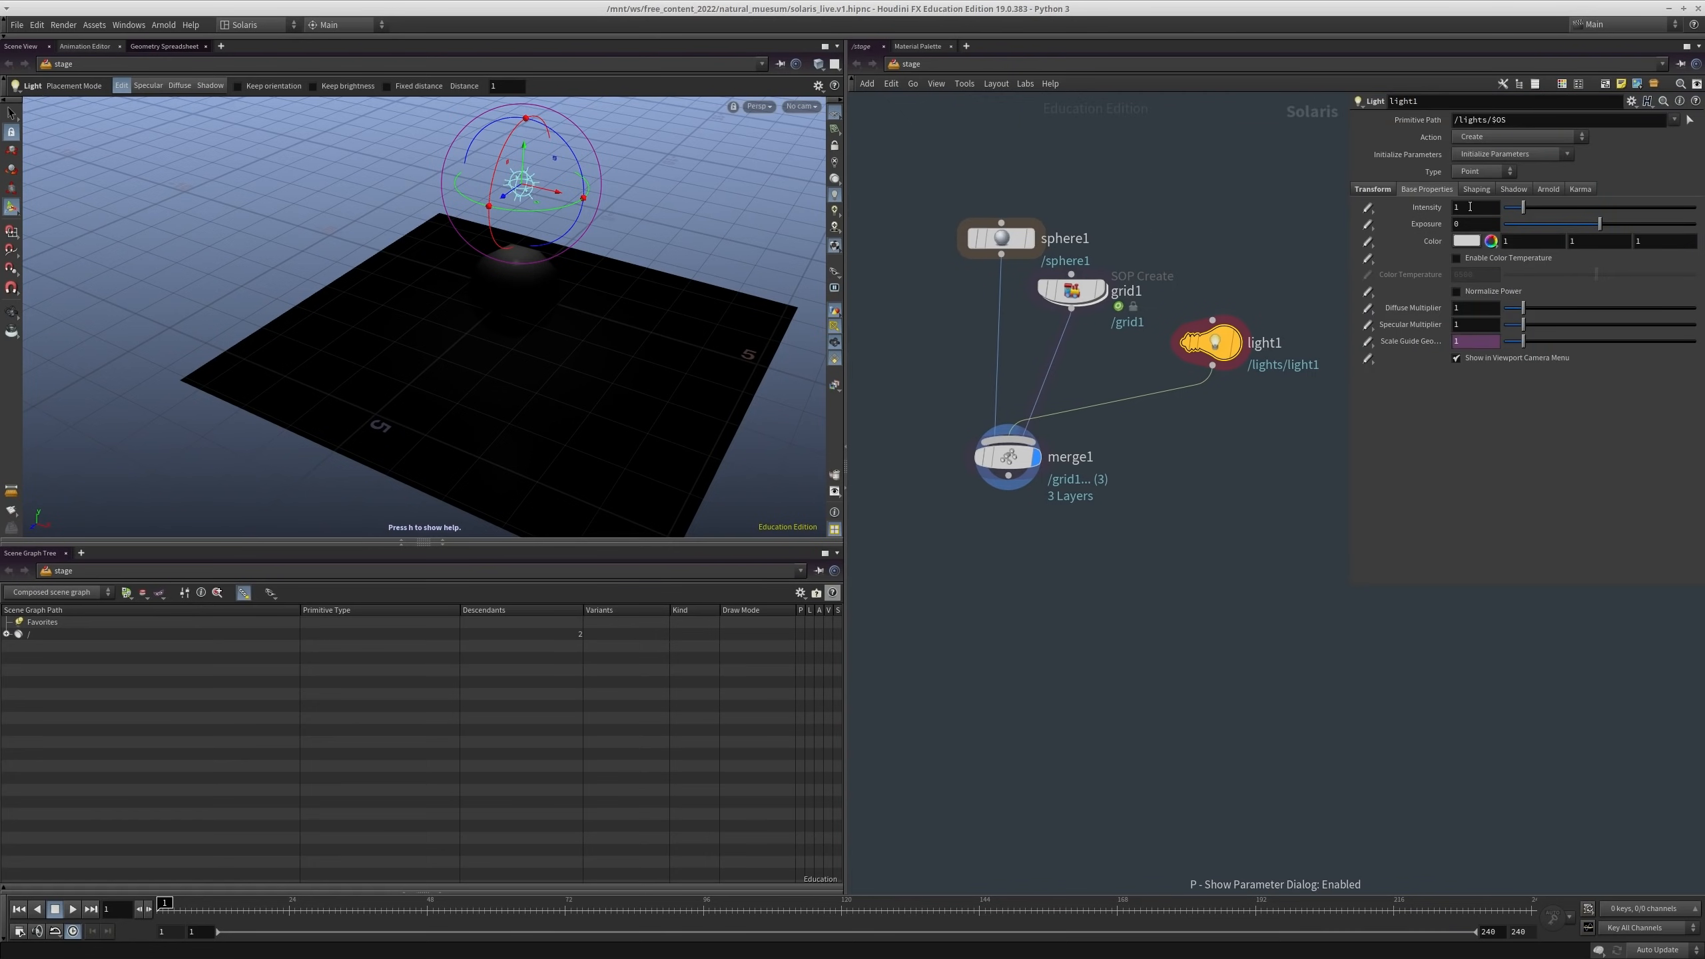
Step: Set the light's intensity to 100 and its color to a warm yellow of about 1, 0.86, 0.354
click(1470, 207)
text(00)
key(Return)
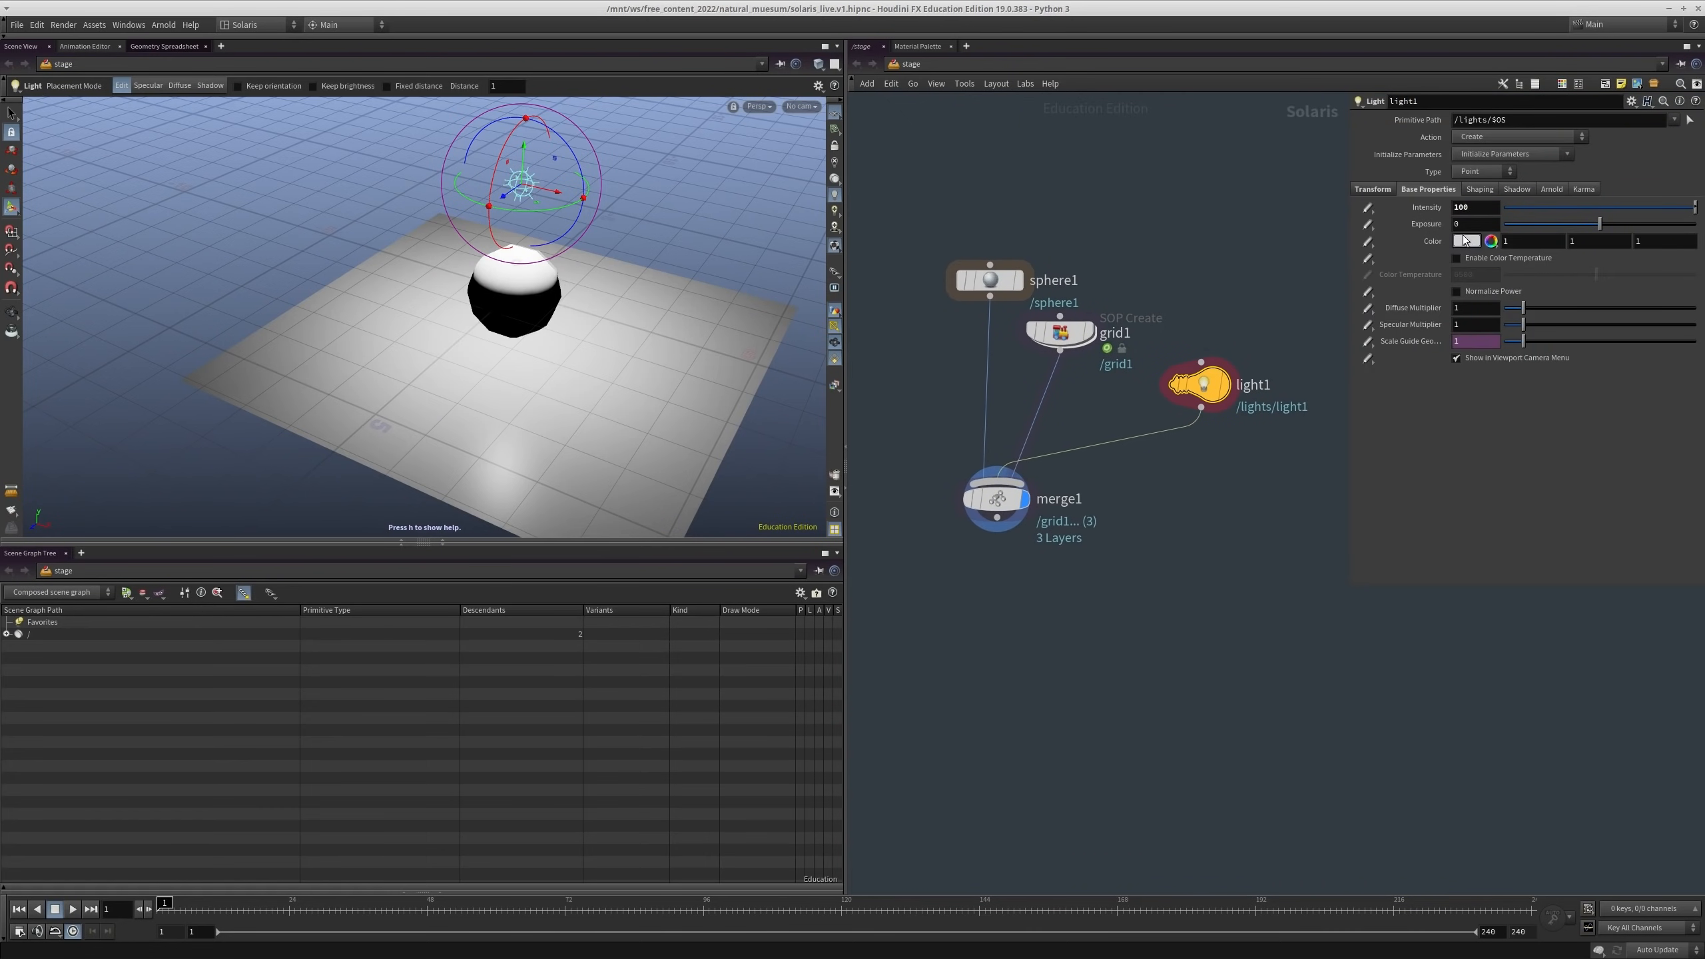
click(1467, 240)
drag(1543, 517, 1668, 452)
key(Escape)
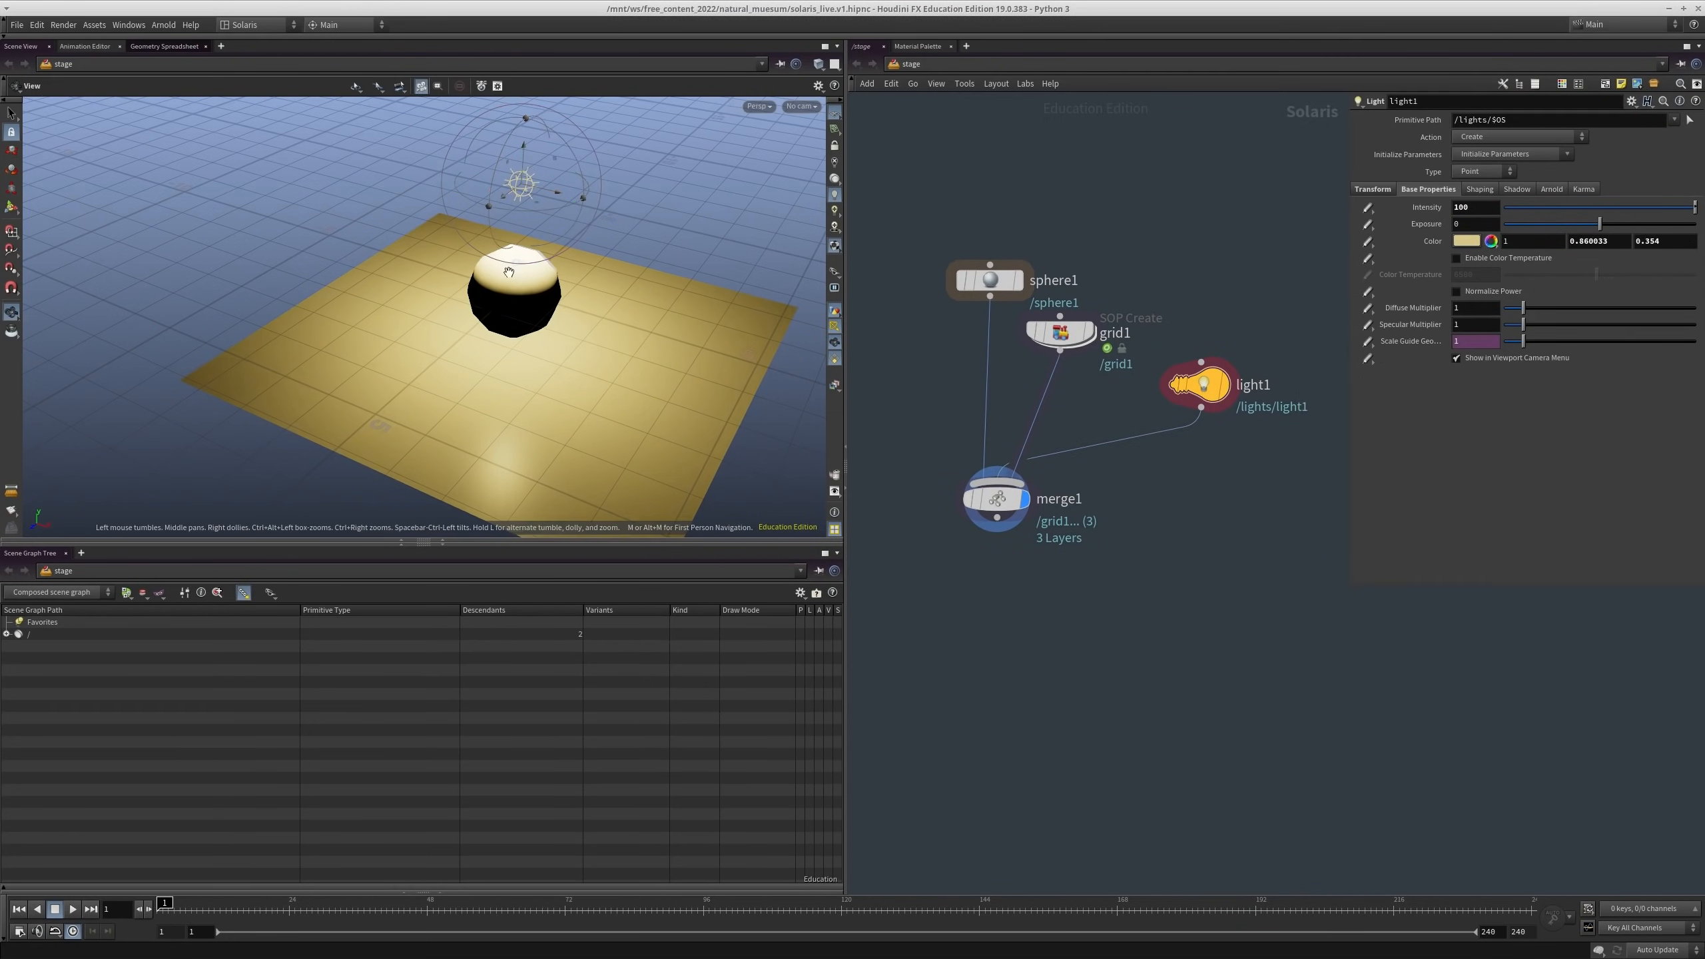
Step: Switch the viewport renderer to Karma and examine the sphere's shading and its shadow on the grid
scroll(509, 272, down, 3)
drag(508, 272, 550, 272)
click(761, 107)
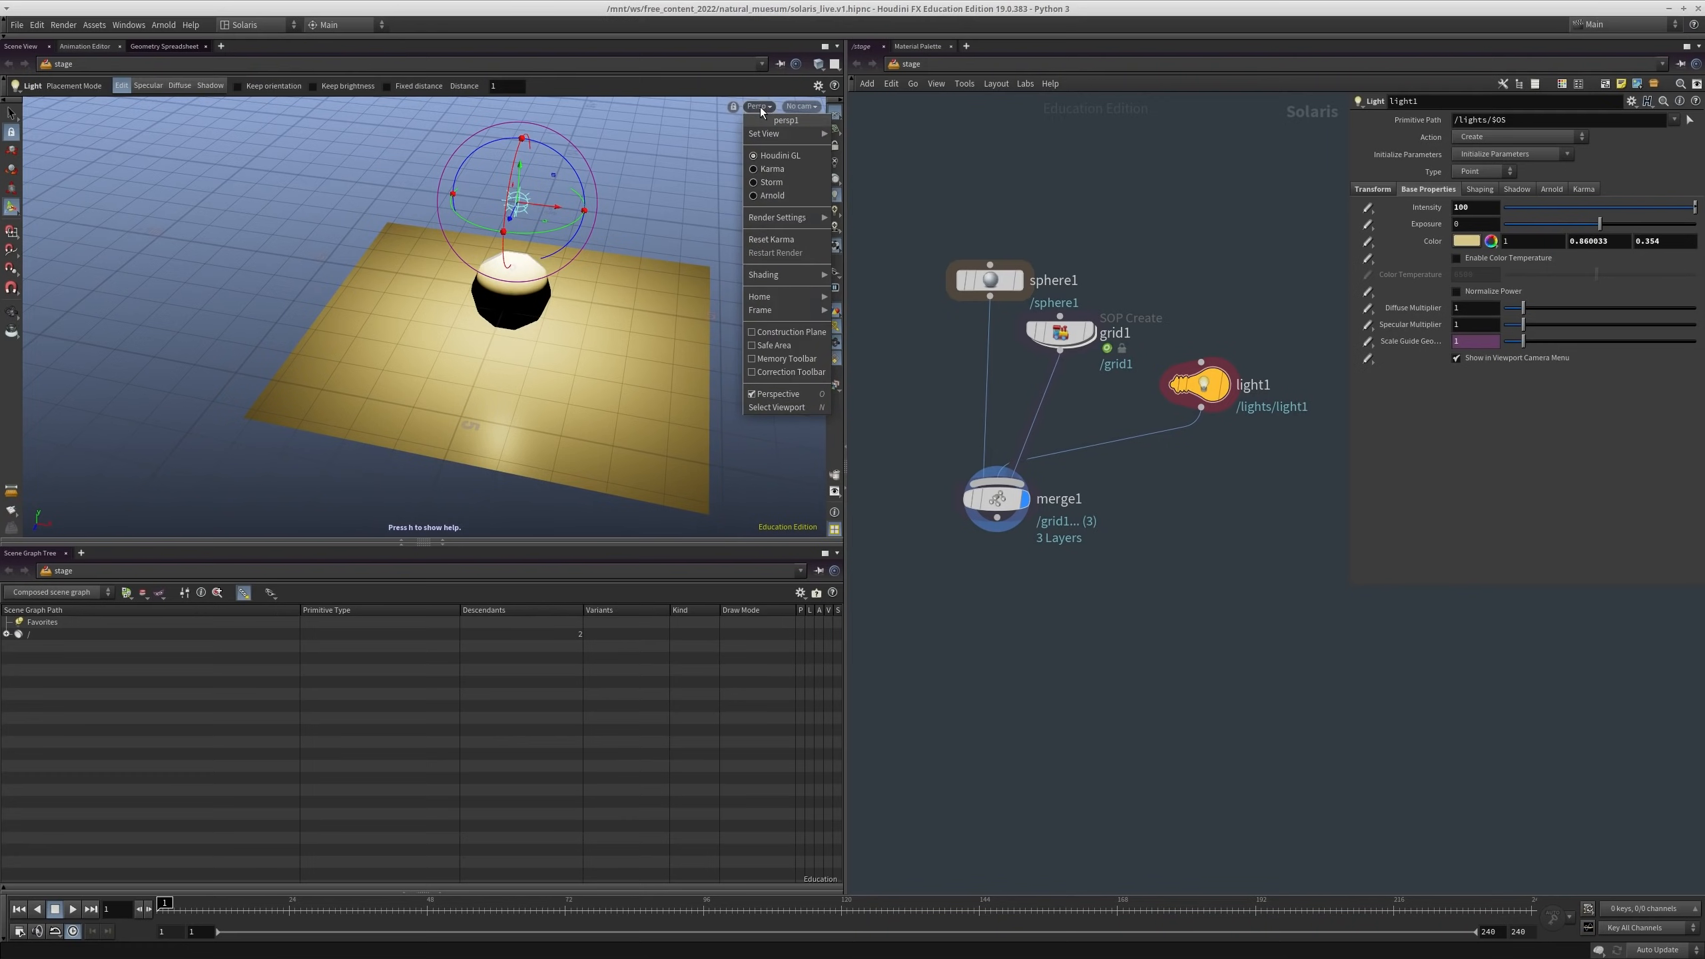
click(775, 170)
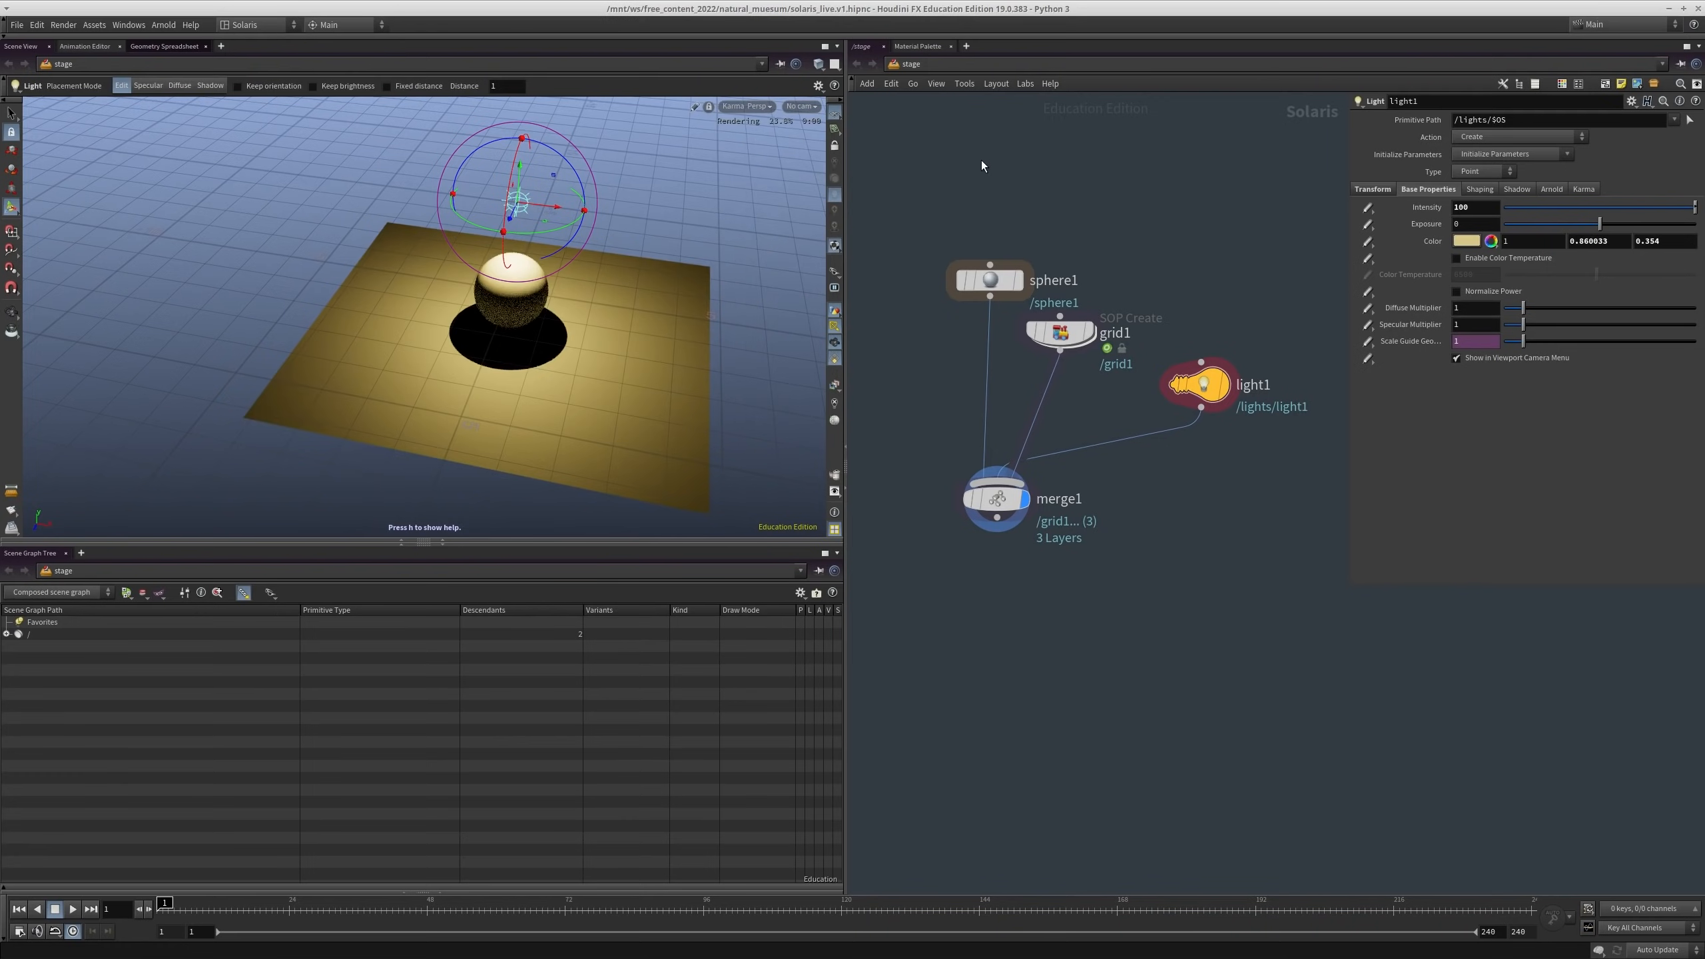
alt+drag(752, 369, 655, 363)
scroll(734, 297, up, 4)
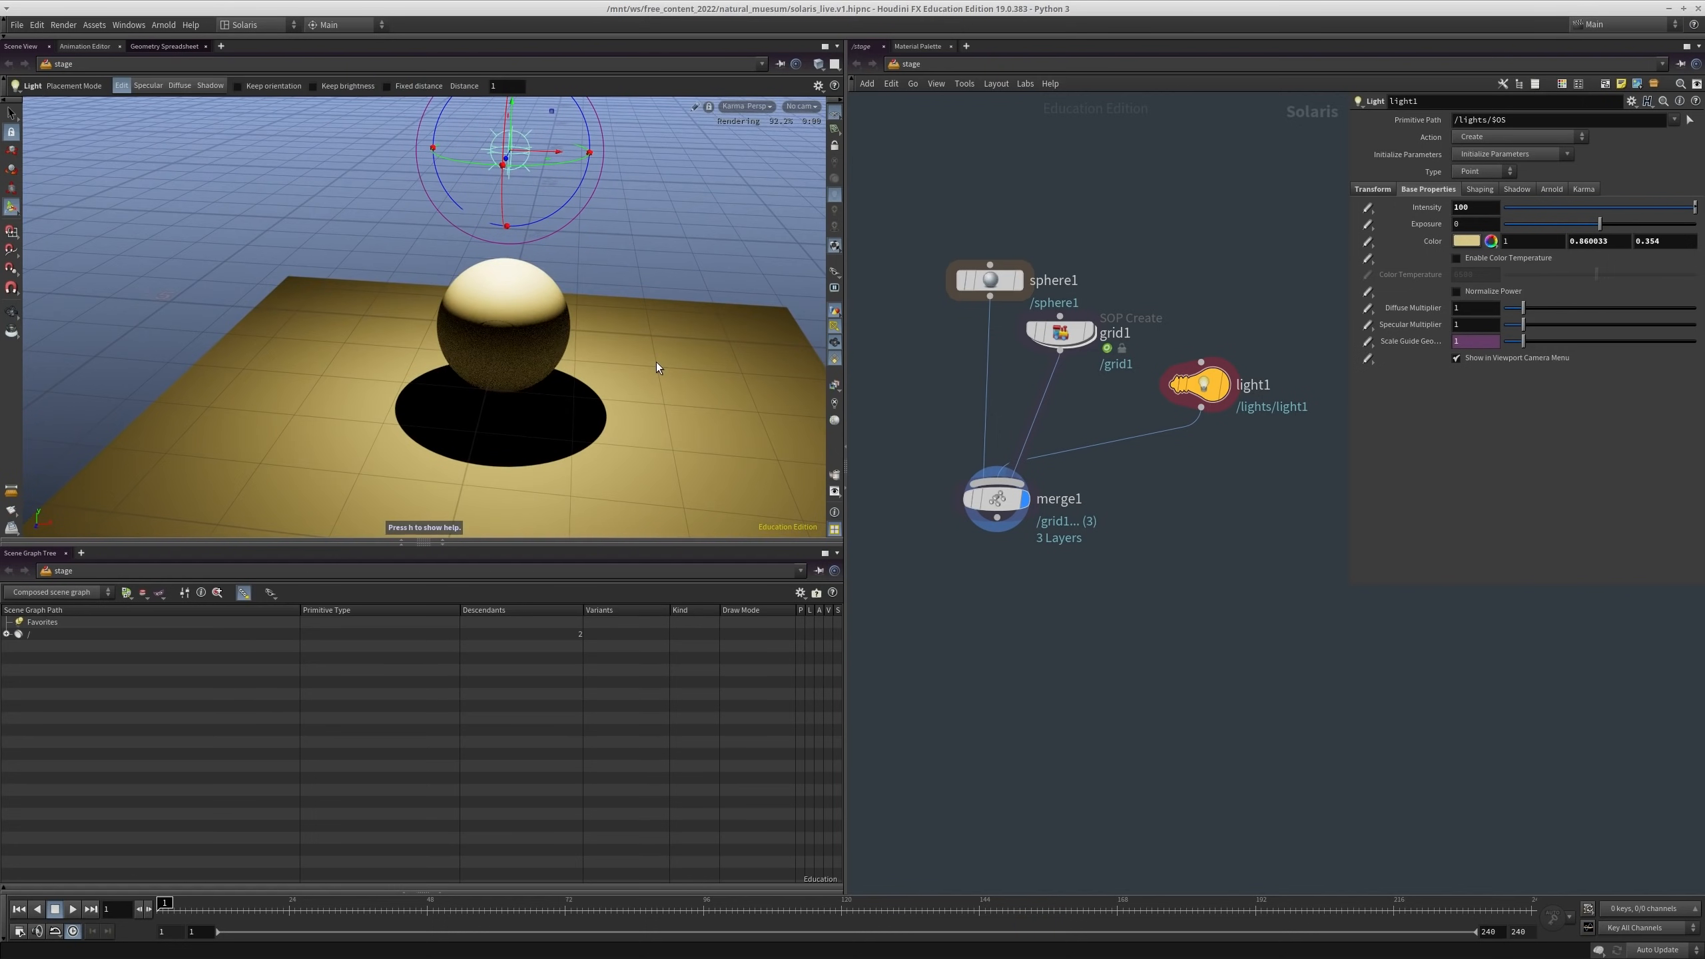
key(Escape)
drag(493, 350, 510, 310)
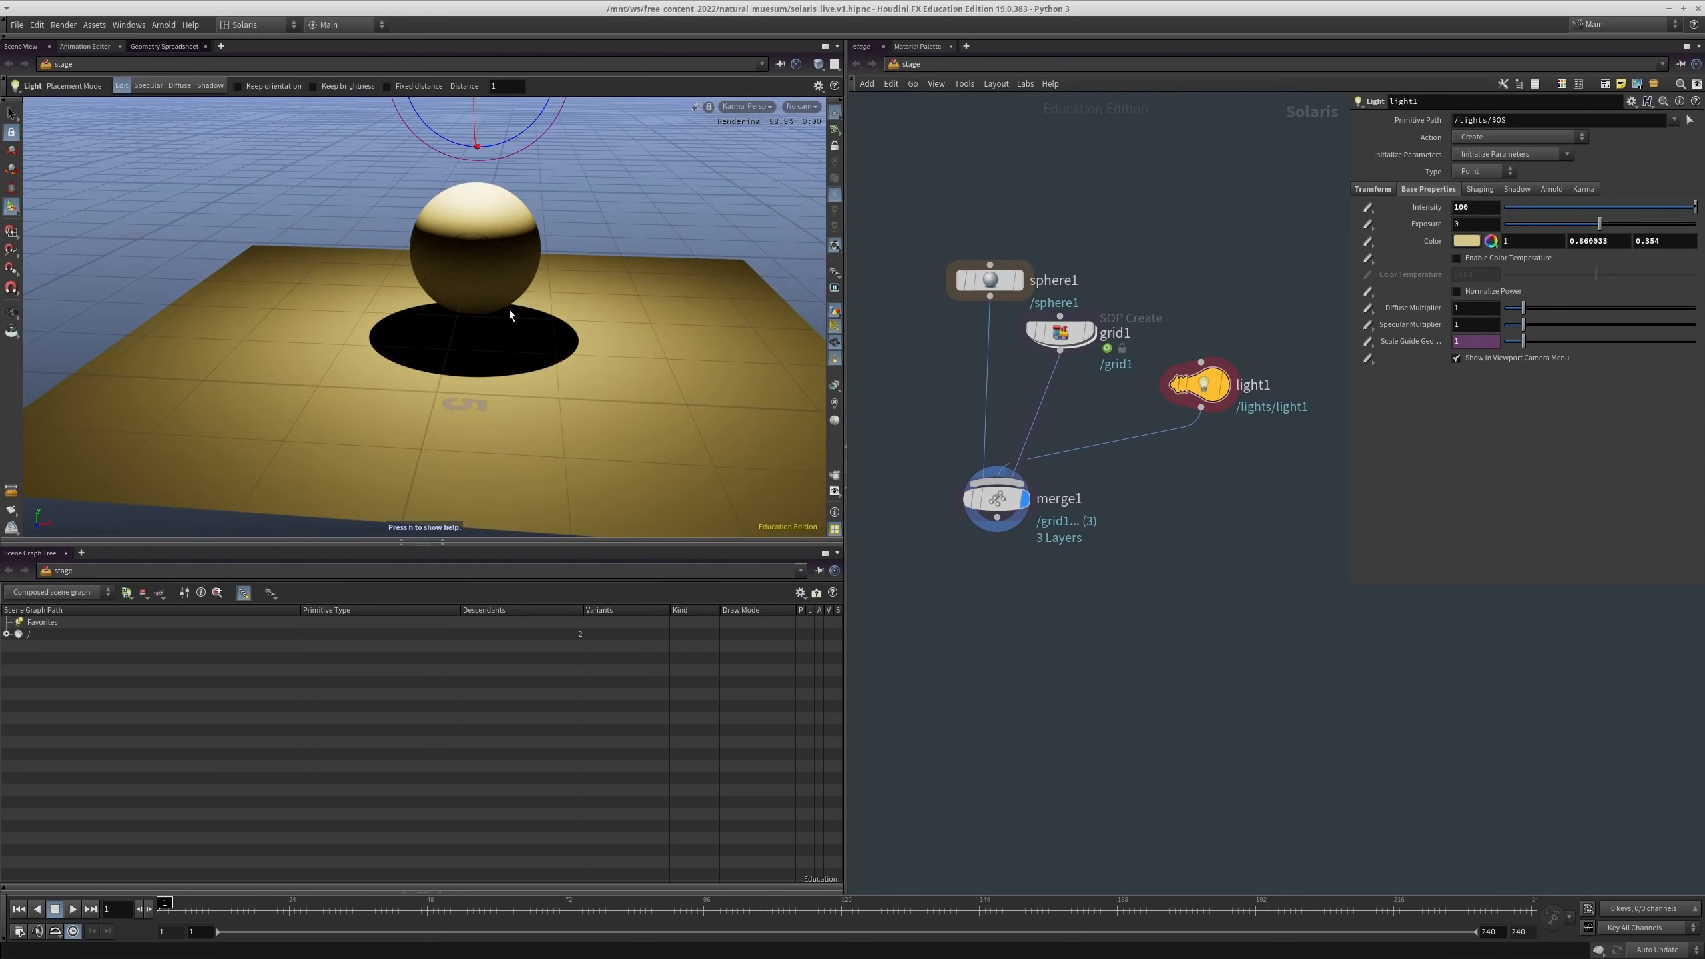
alt+drag(678, 265, 677, 229)
alt+middle_drag(638, 297, 608, 262)
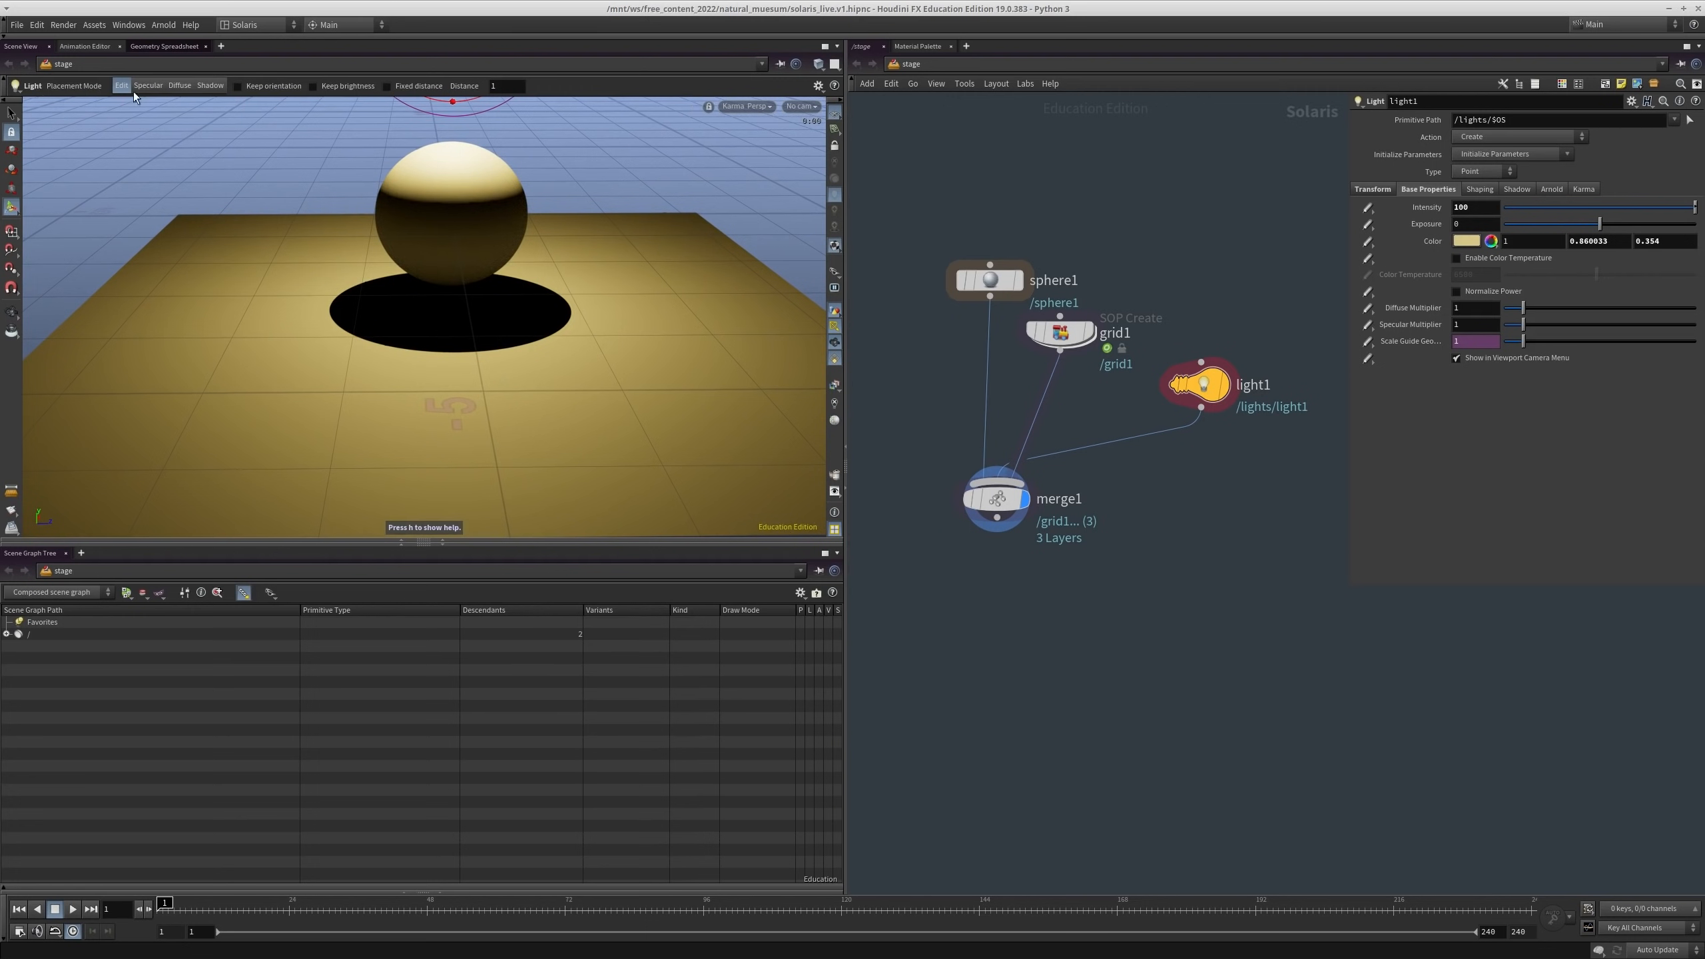
Step: Try the light's Diffuse placement mode and return to Edit mode
click(177, 87)
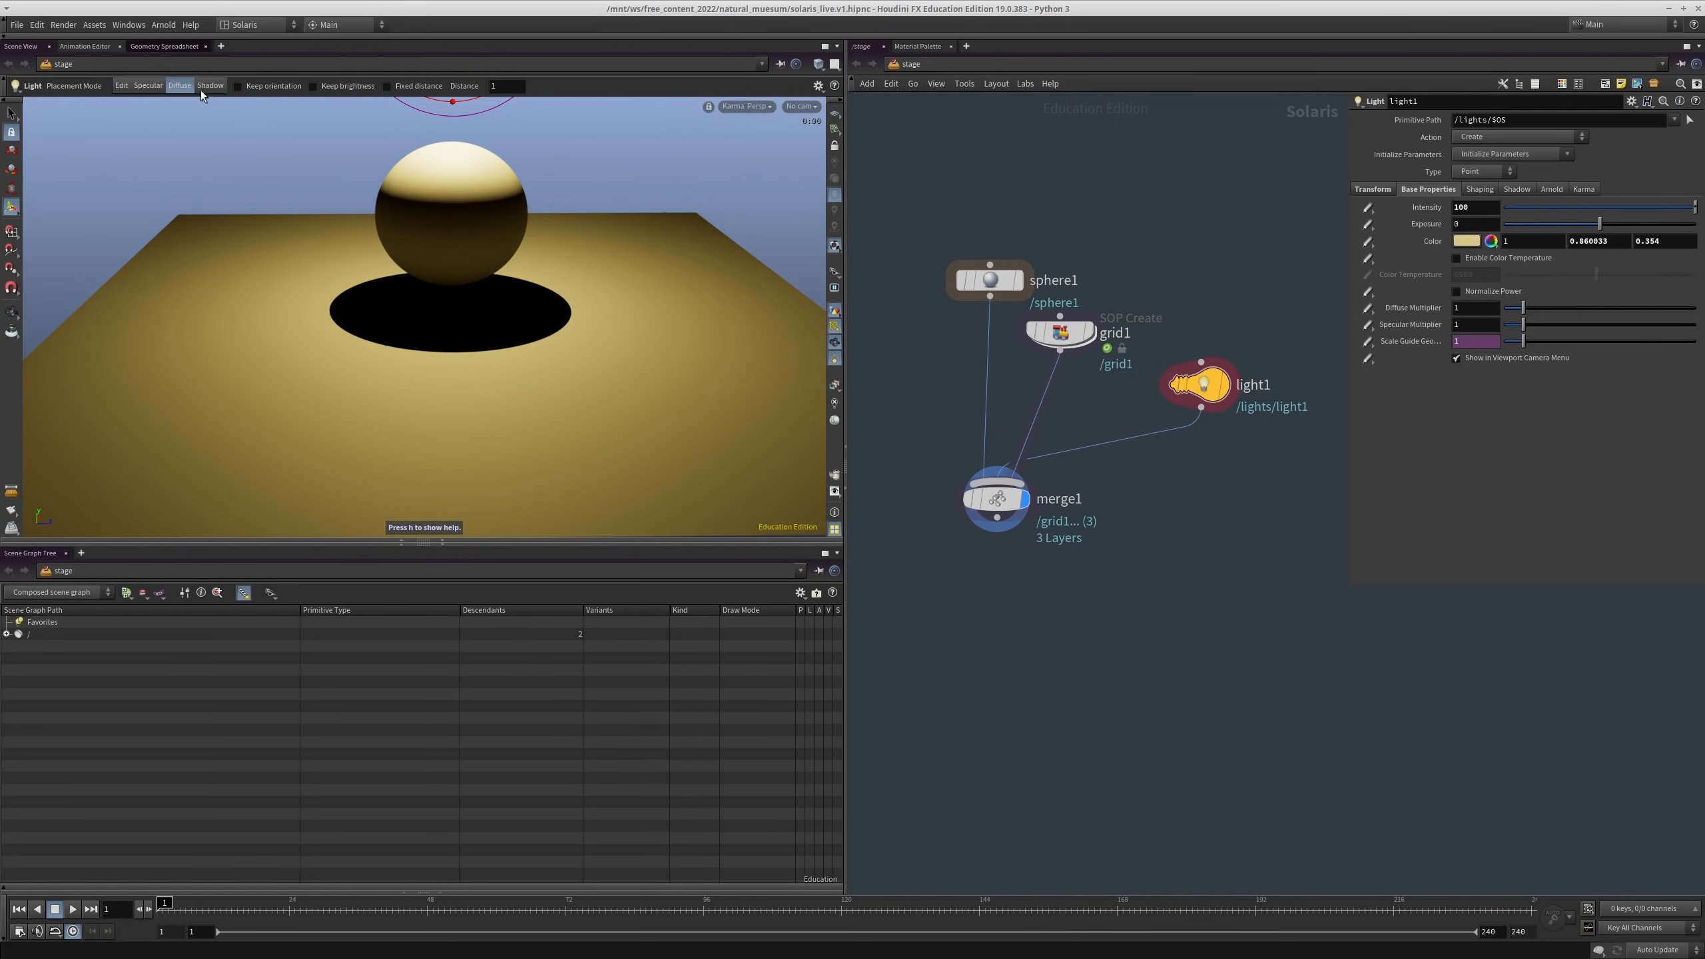
click(127, 87)
alt+drag(619, 310, 542, 425)
middle_drag(1112, 651, 1111, 570)
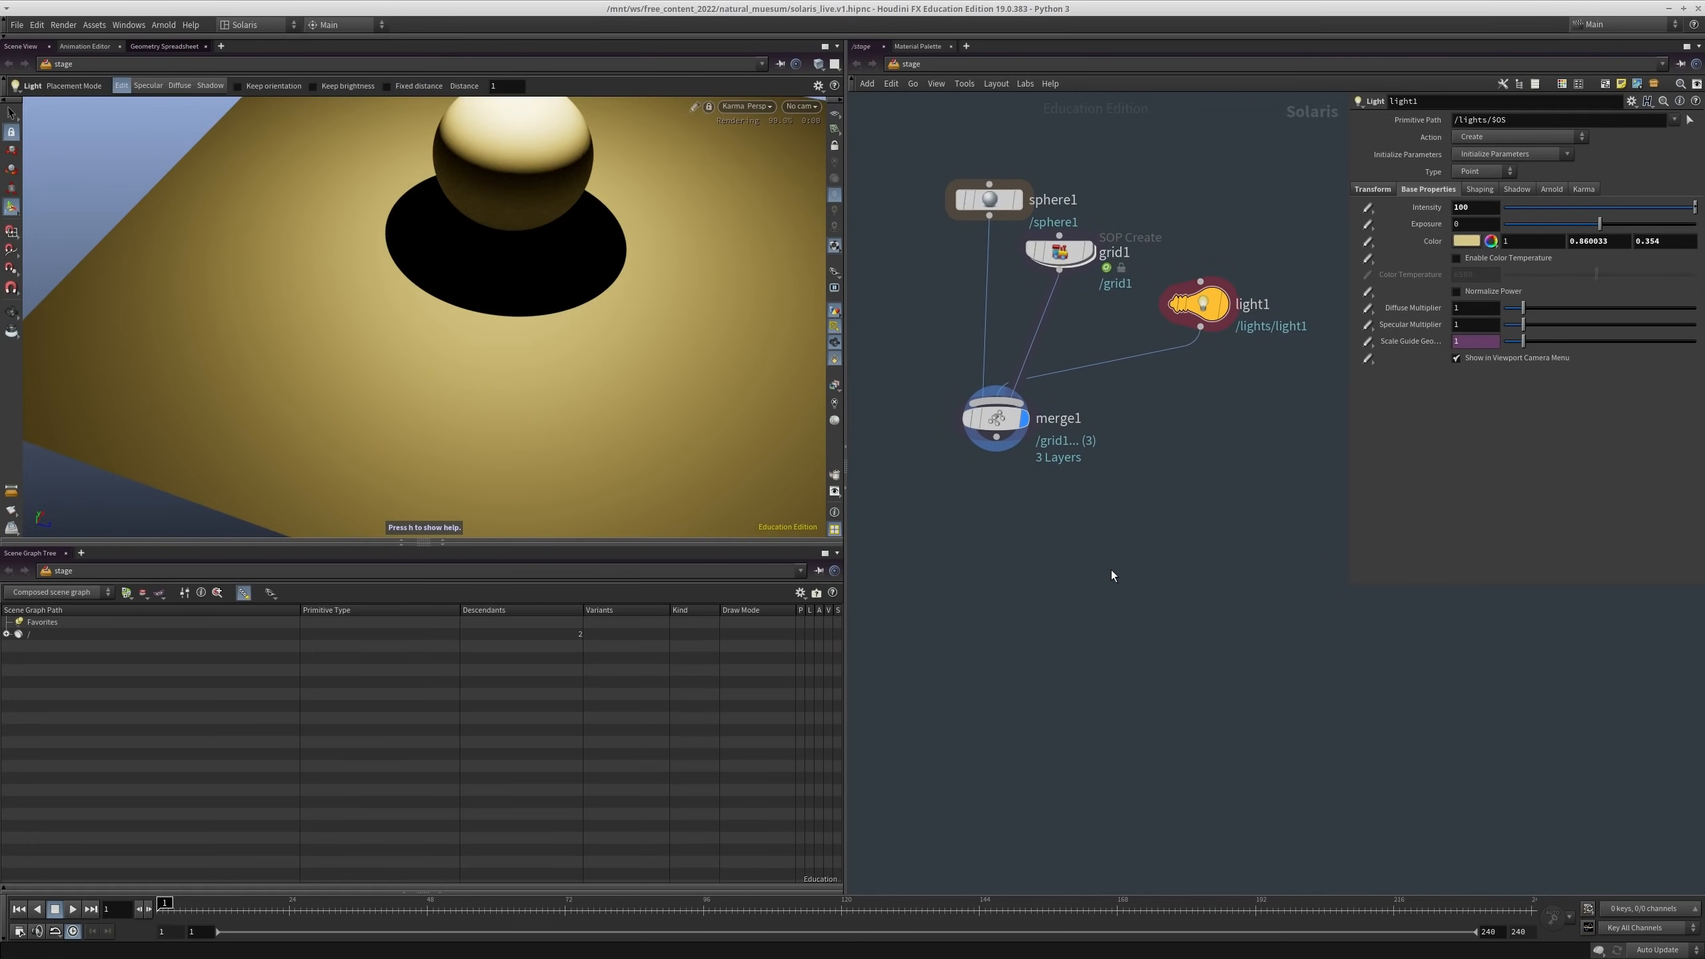
key(Tab)
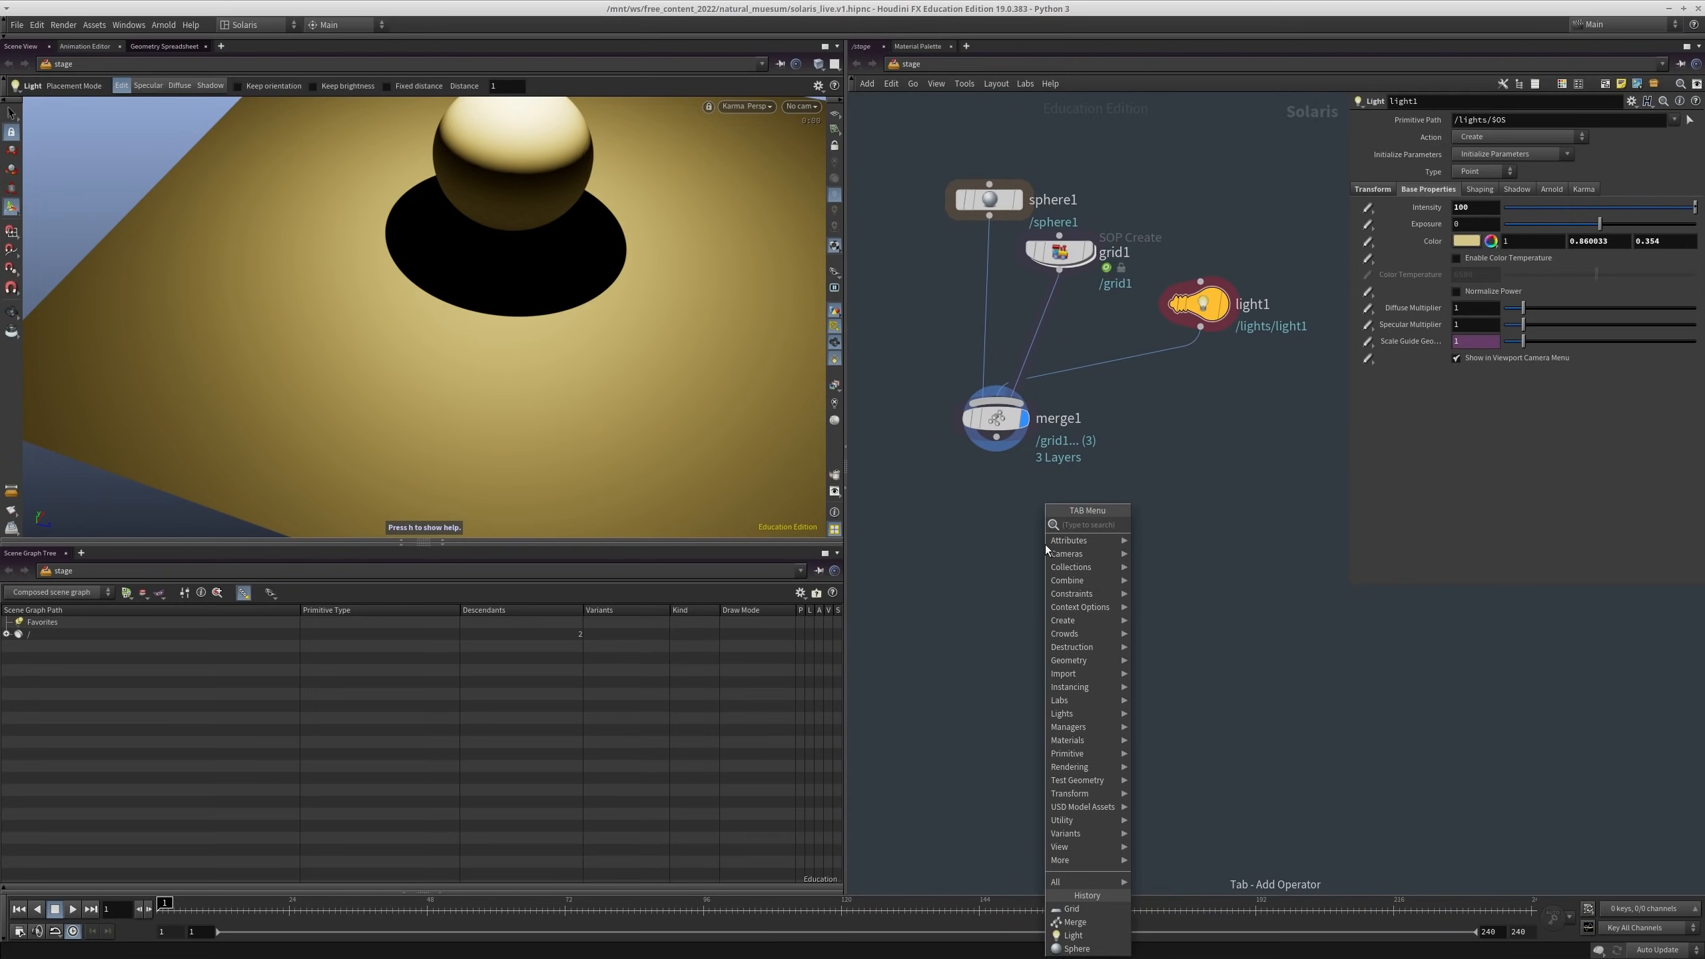
text(materia)
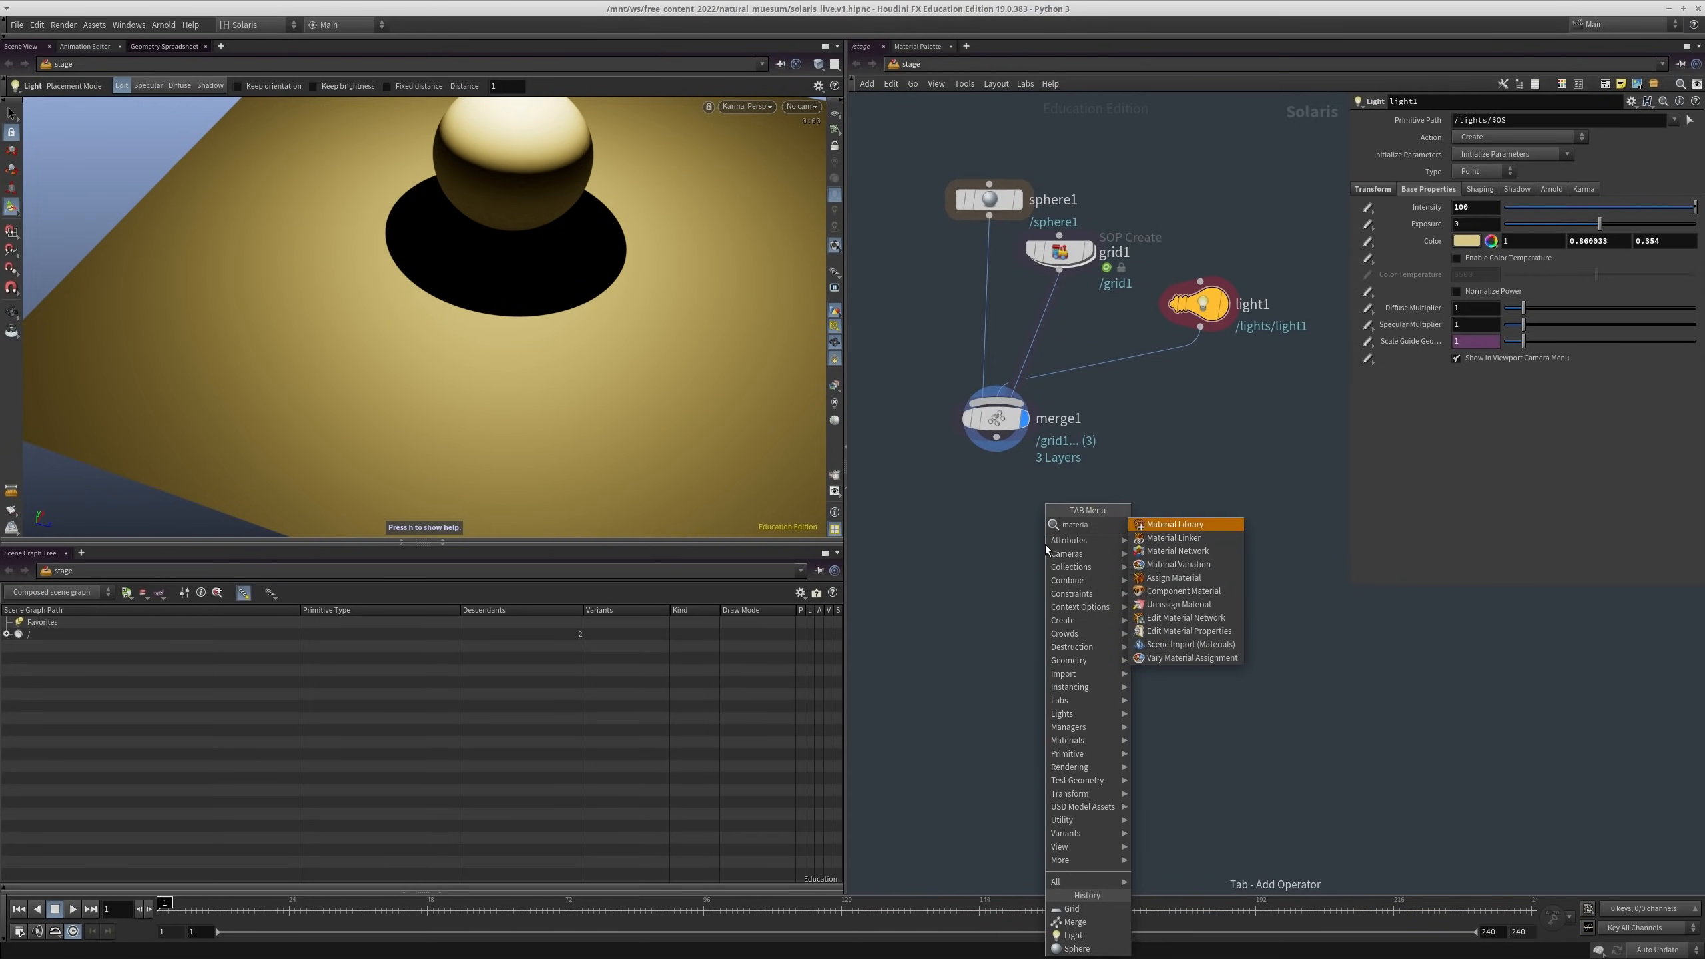
key(Escape)
key(Escape)
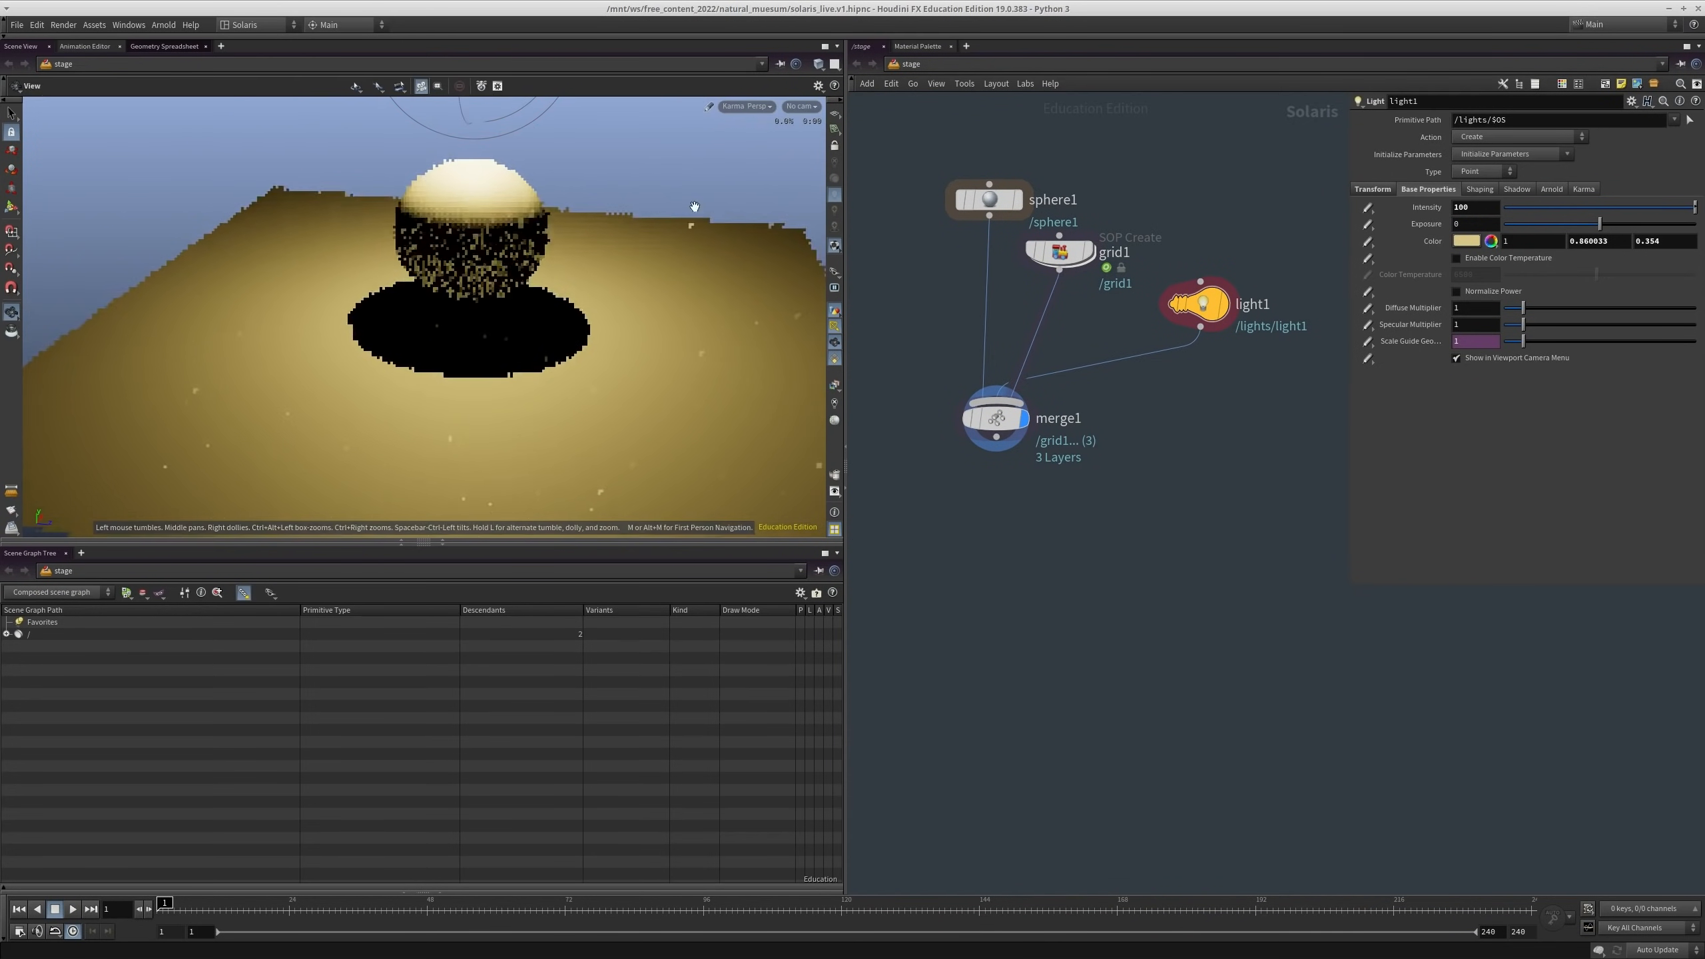
Step: Switch the viewport renderer back to Houdini GL
click(747, 106)
click(753, 156)
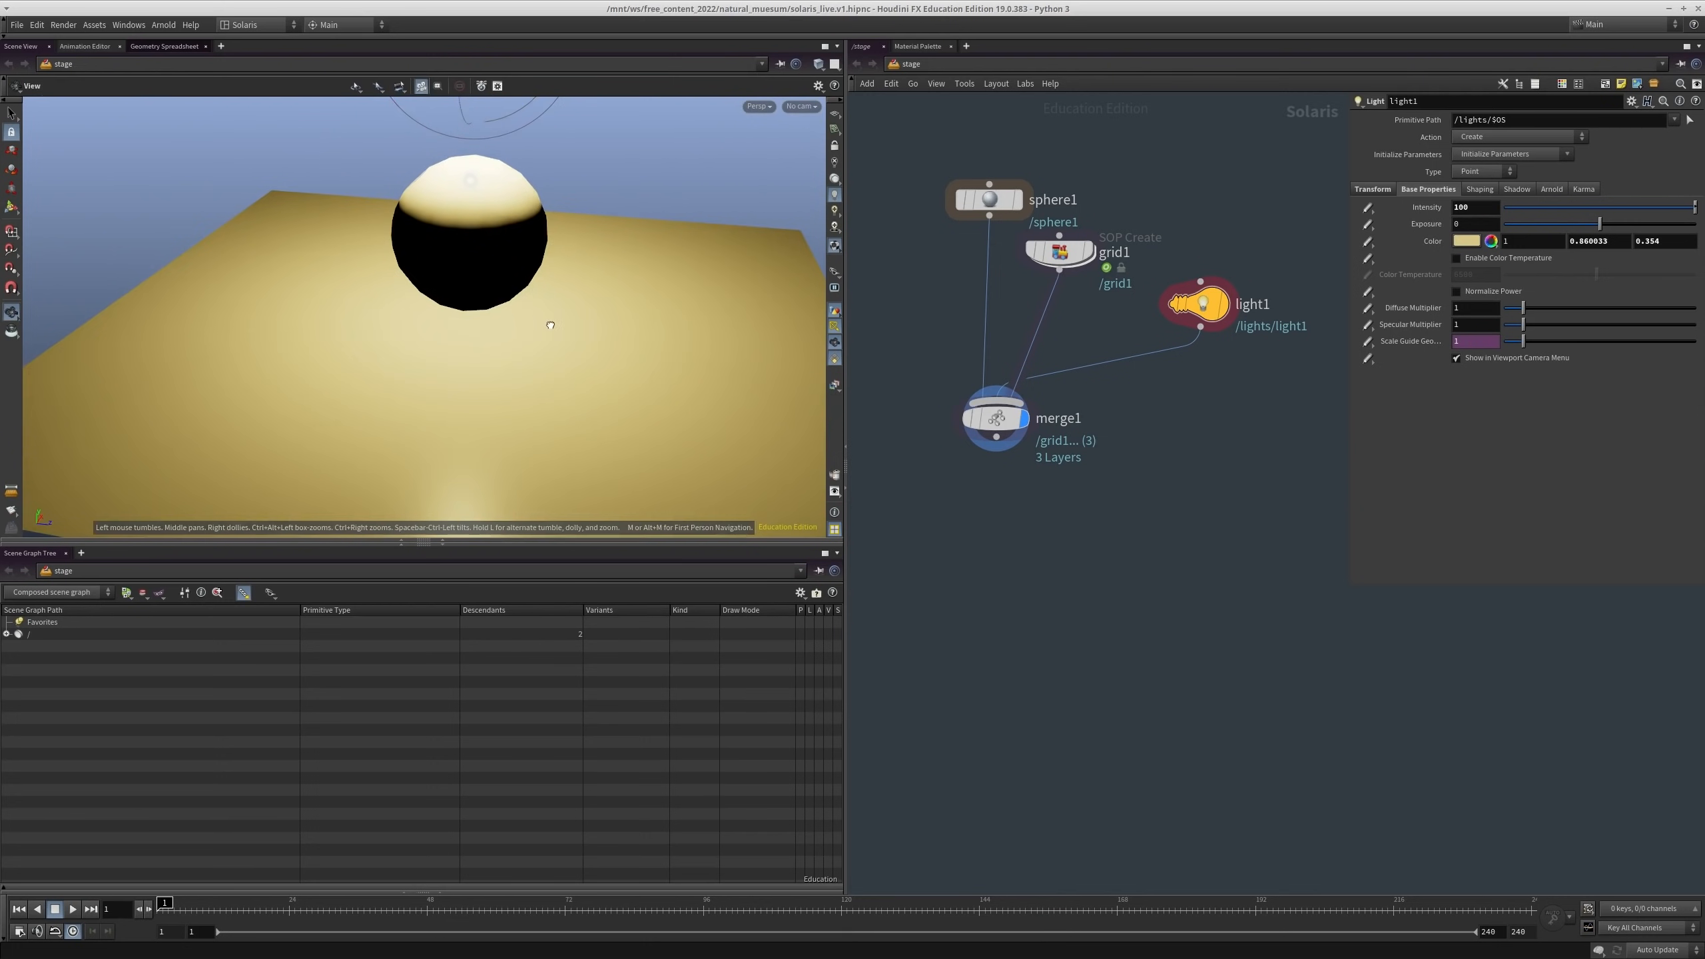
key(Tab)
text(mat)
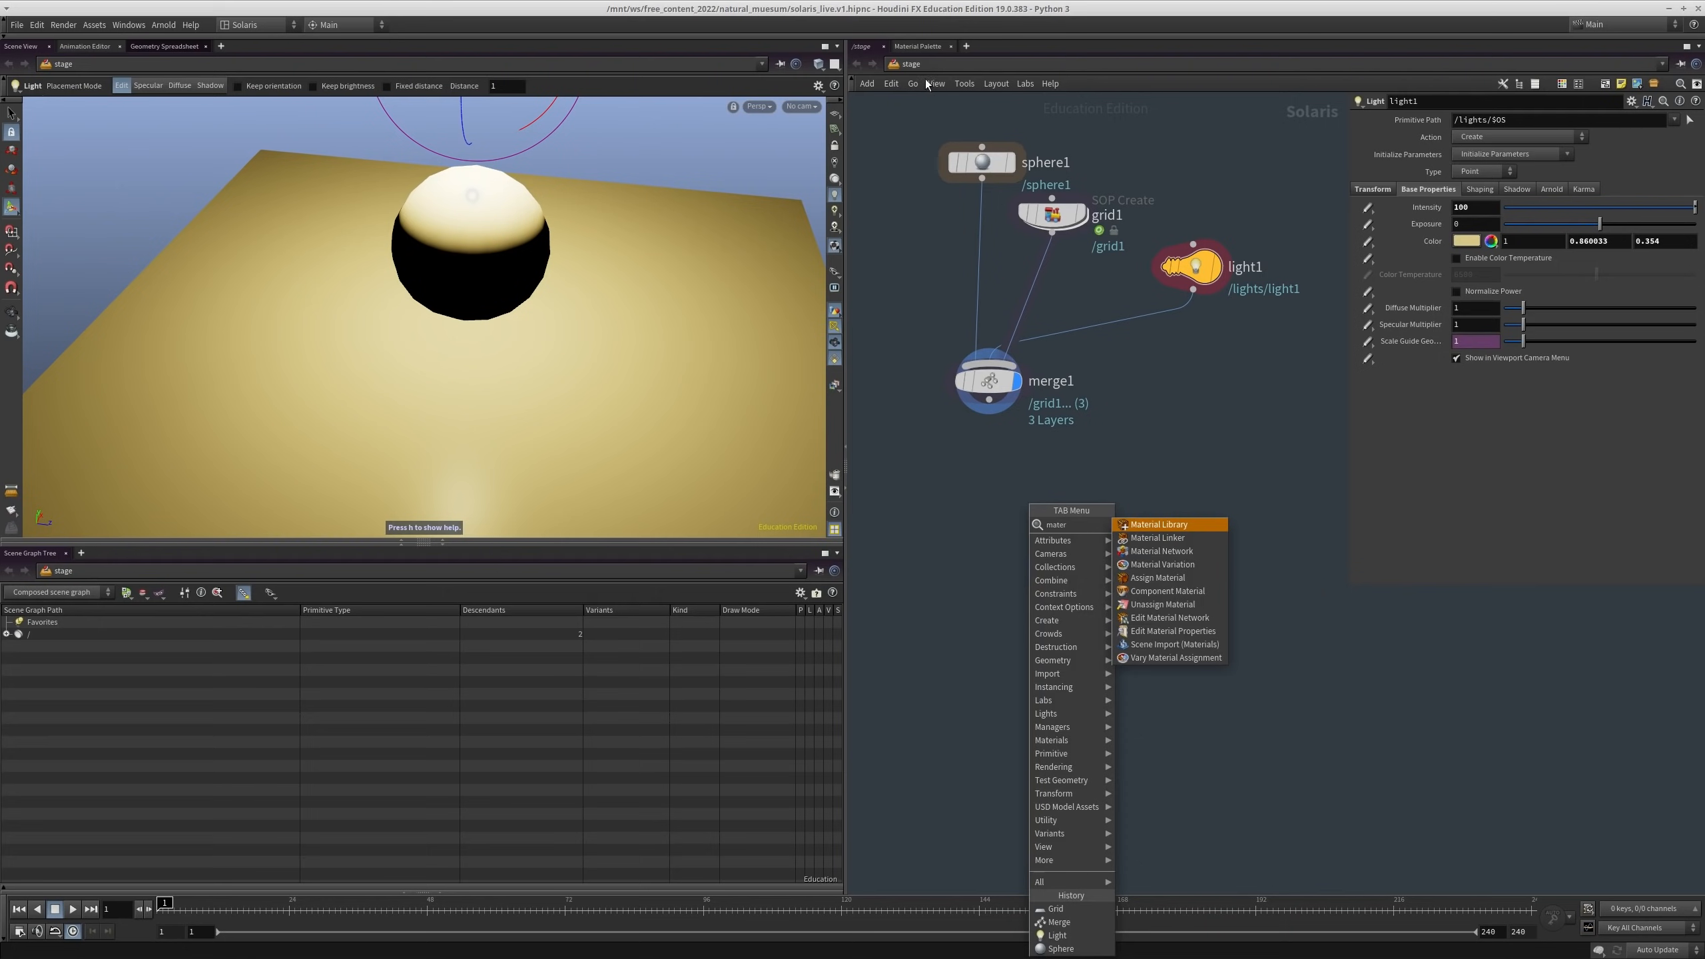
click(913, 65)
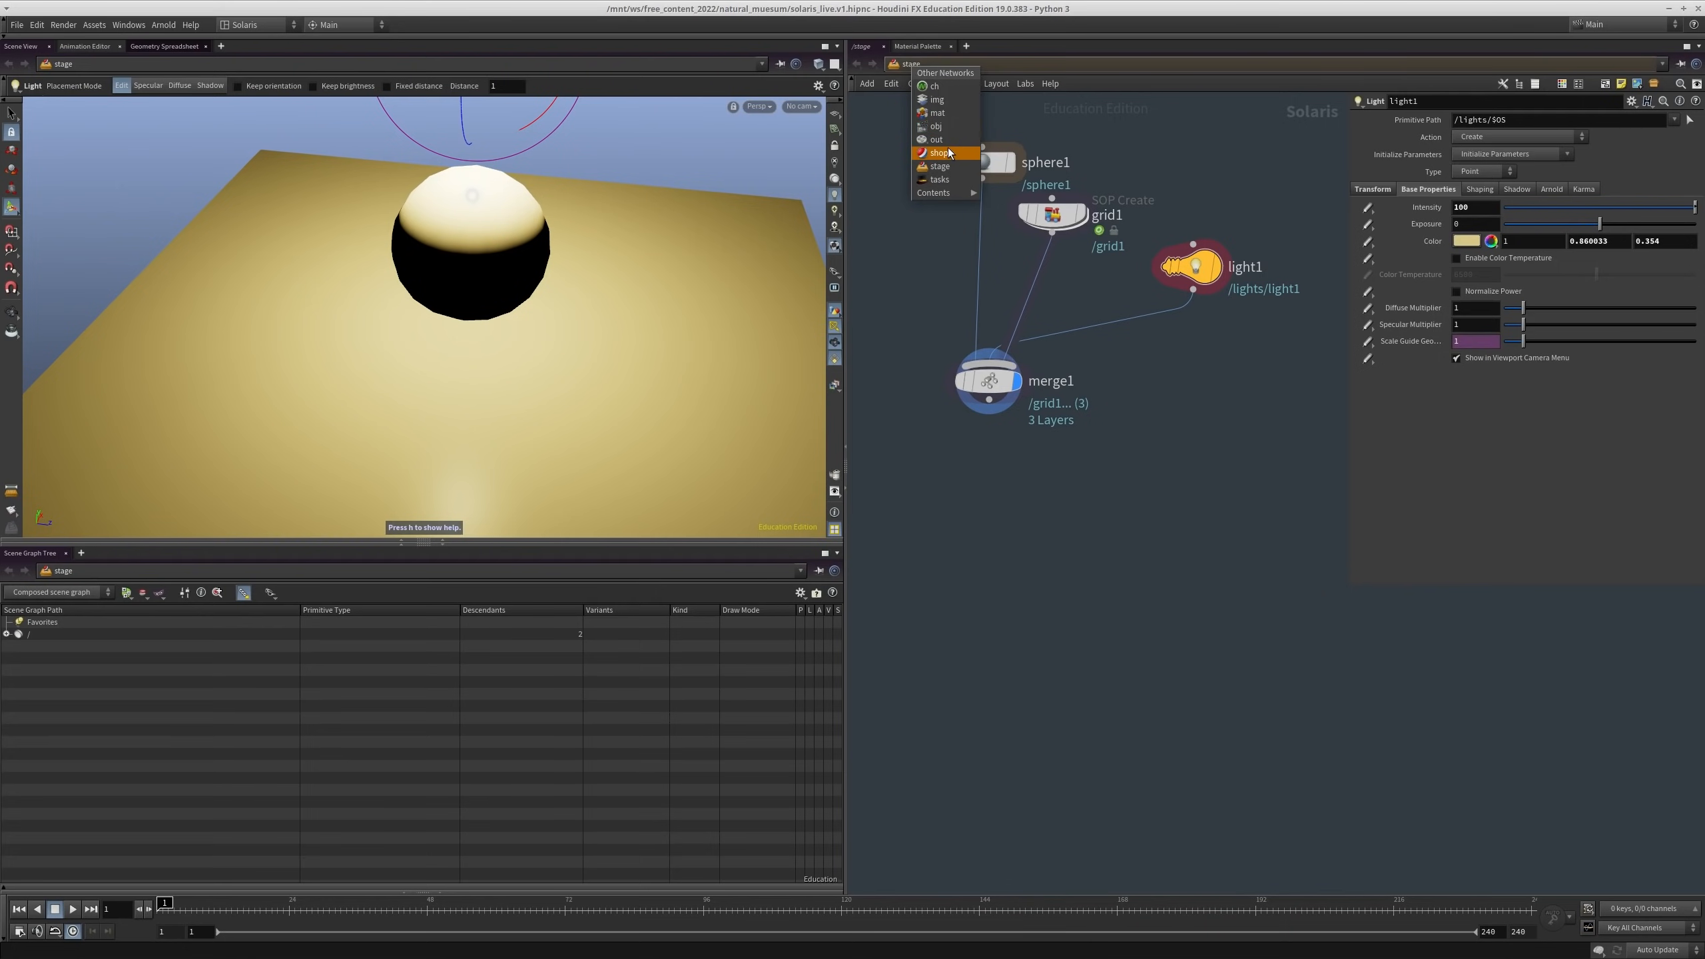
click(1111, 555)
Step: Add a Material Library node below the merge node
key(Tab)
text(m)
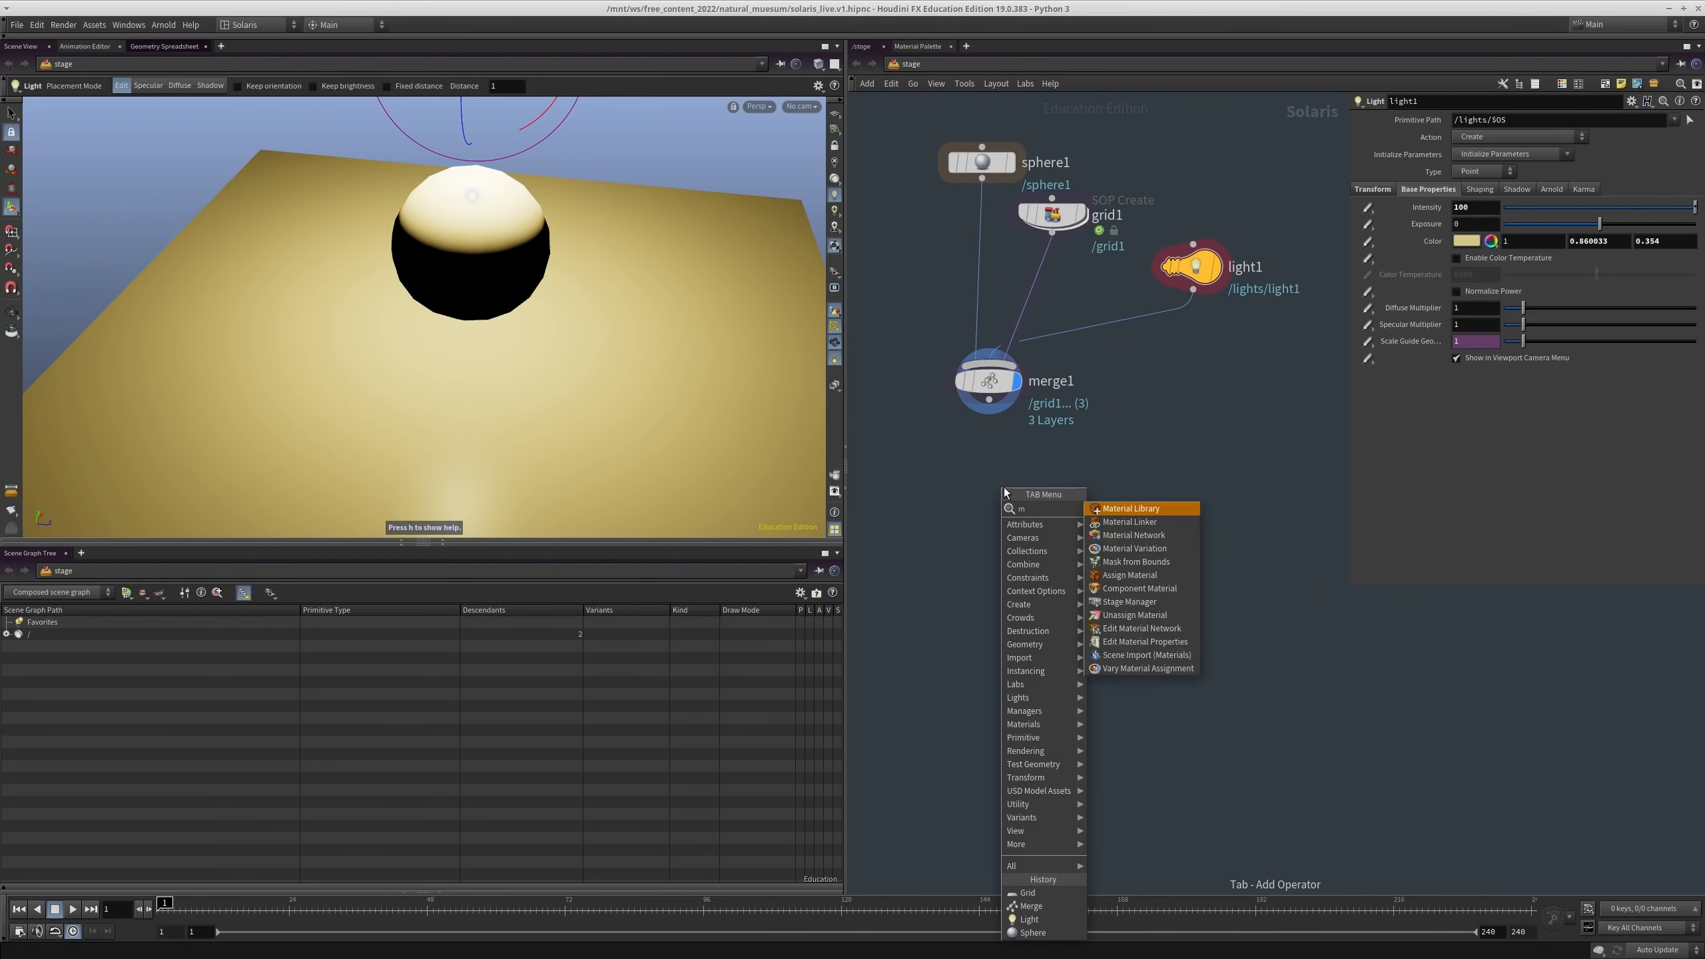
key(Down)
key(Return)
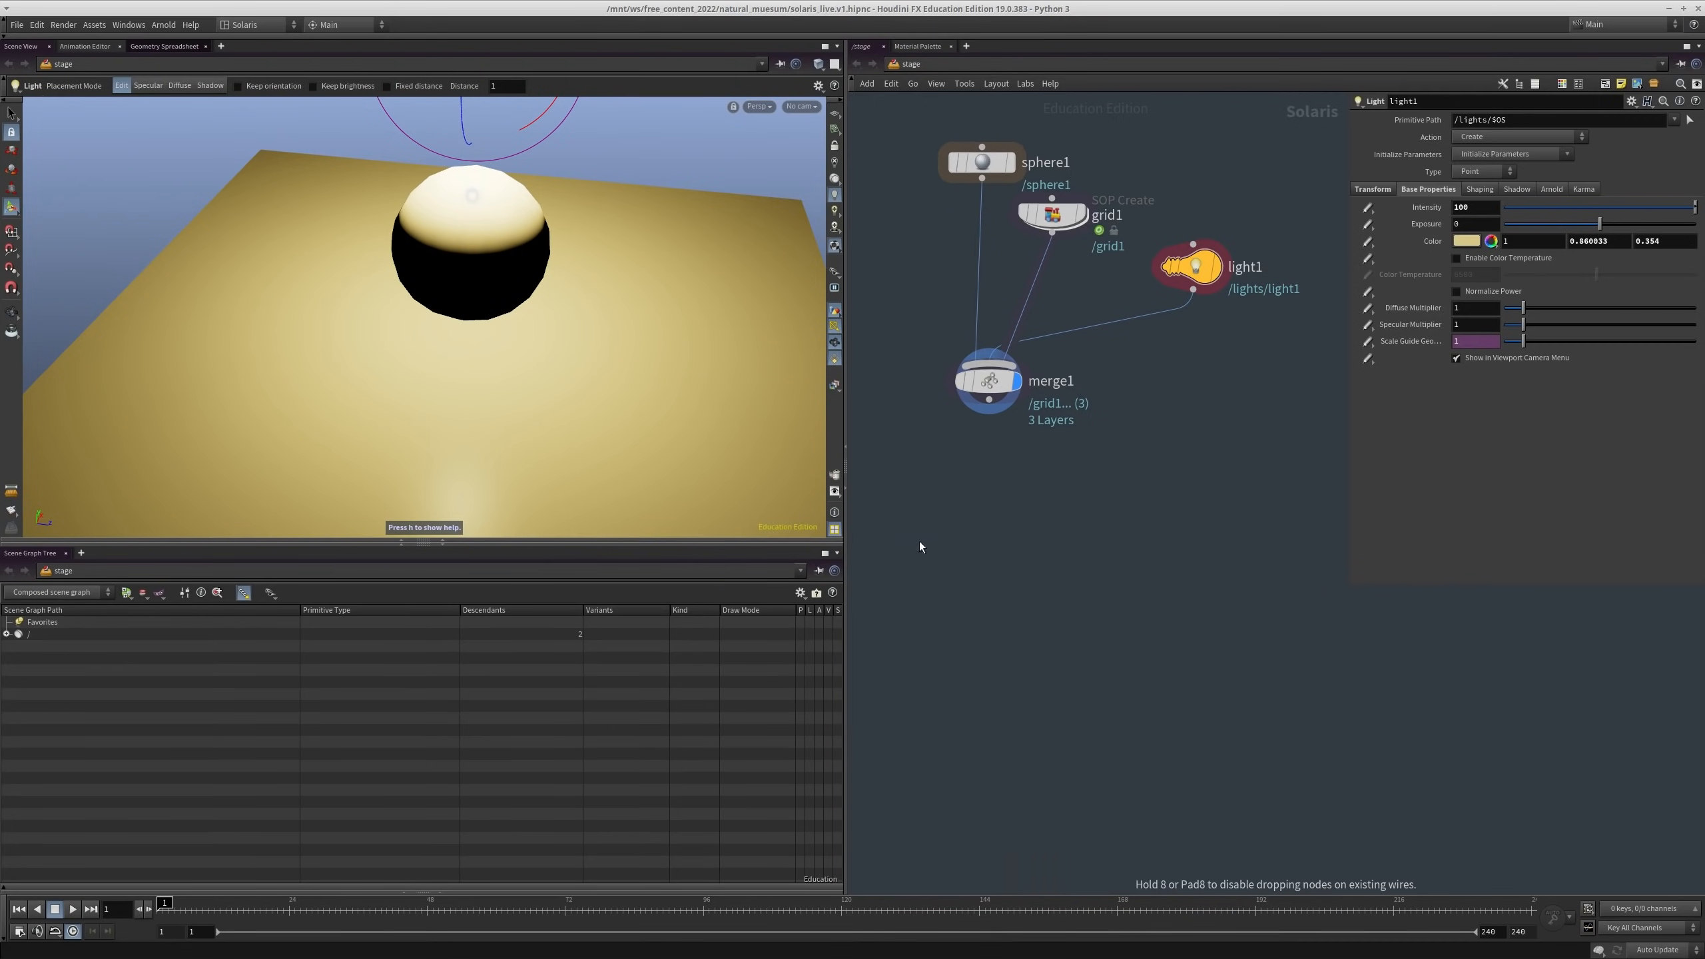
click(1031, 514)
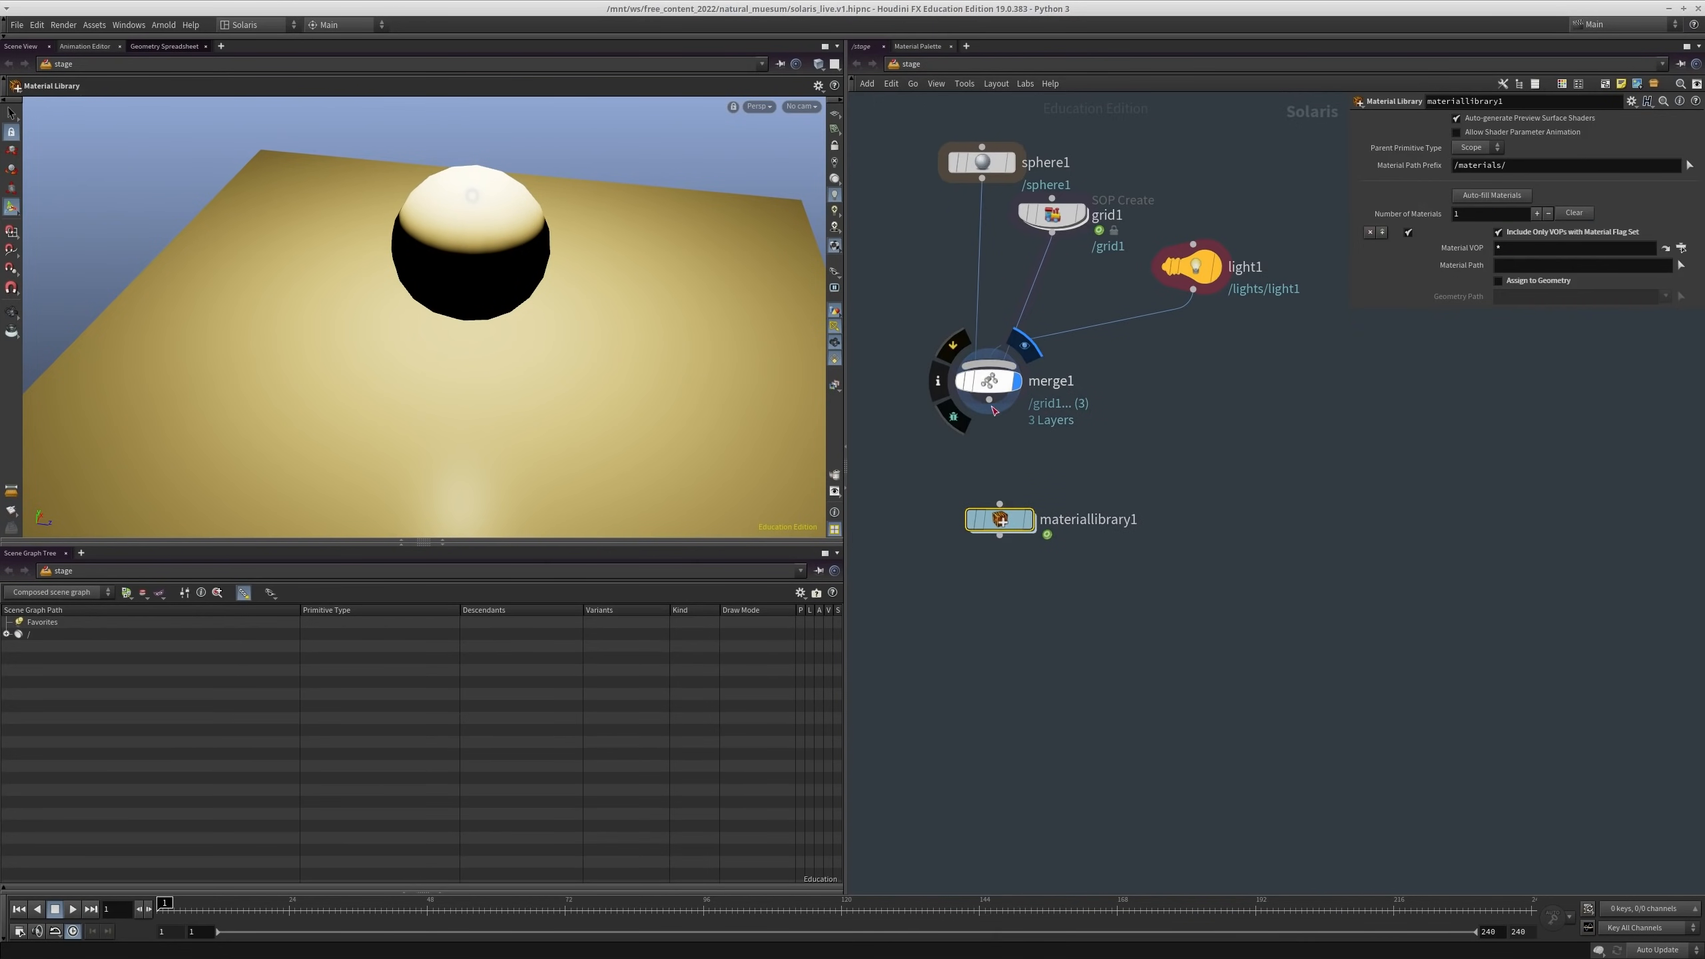
Step: Feed the merge node's output into the material library, display the library's result and go inside it
drag(989, 400, 1128, 577)
click(1027, 521)
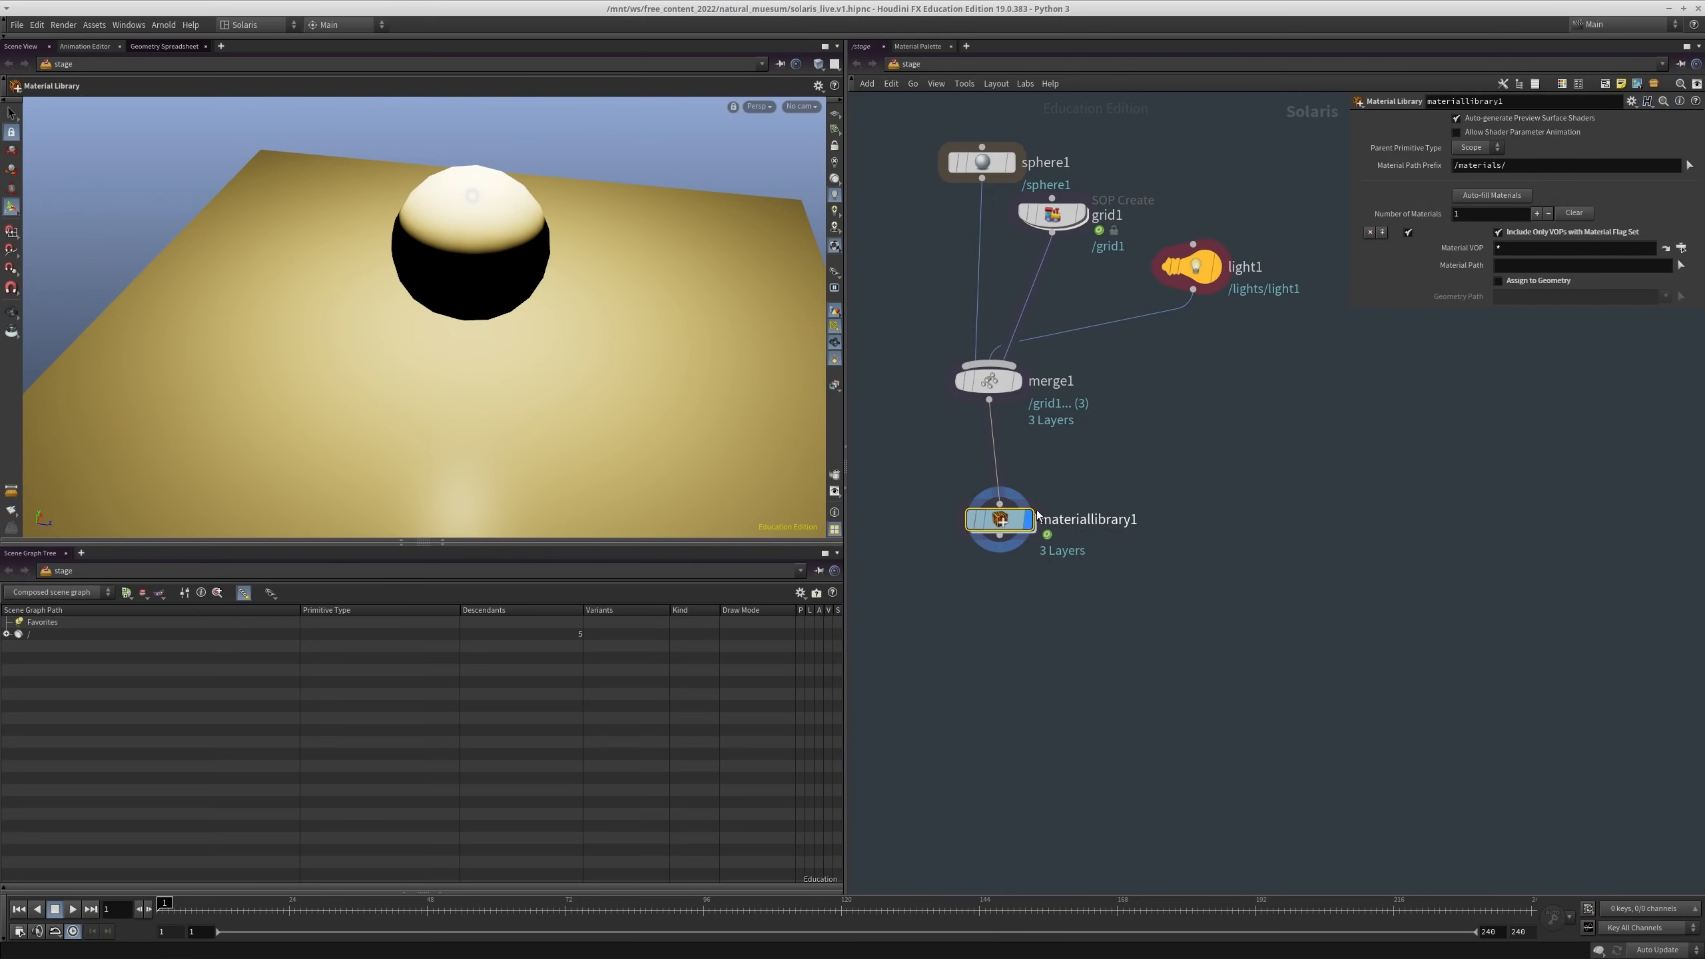
double_click(1000, 528)
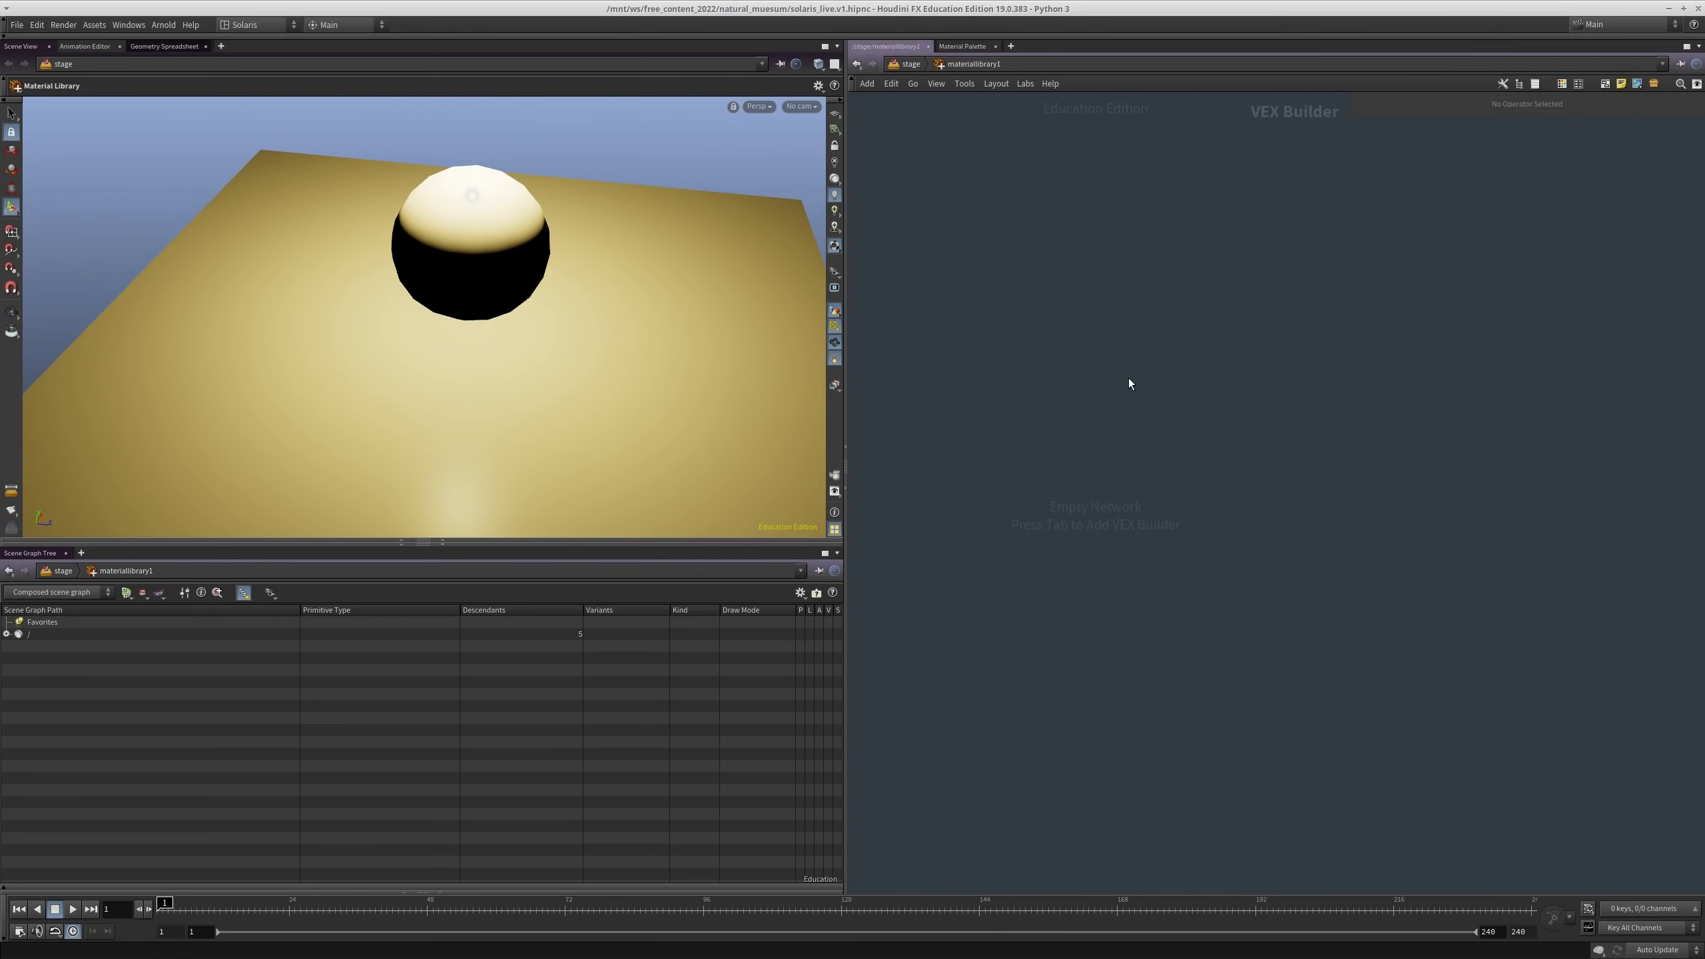
key(Tab)
text(m)
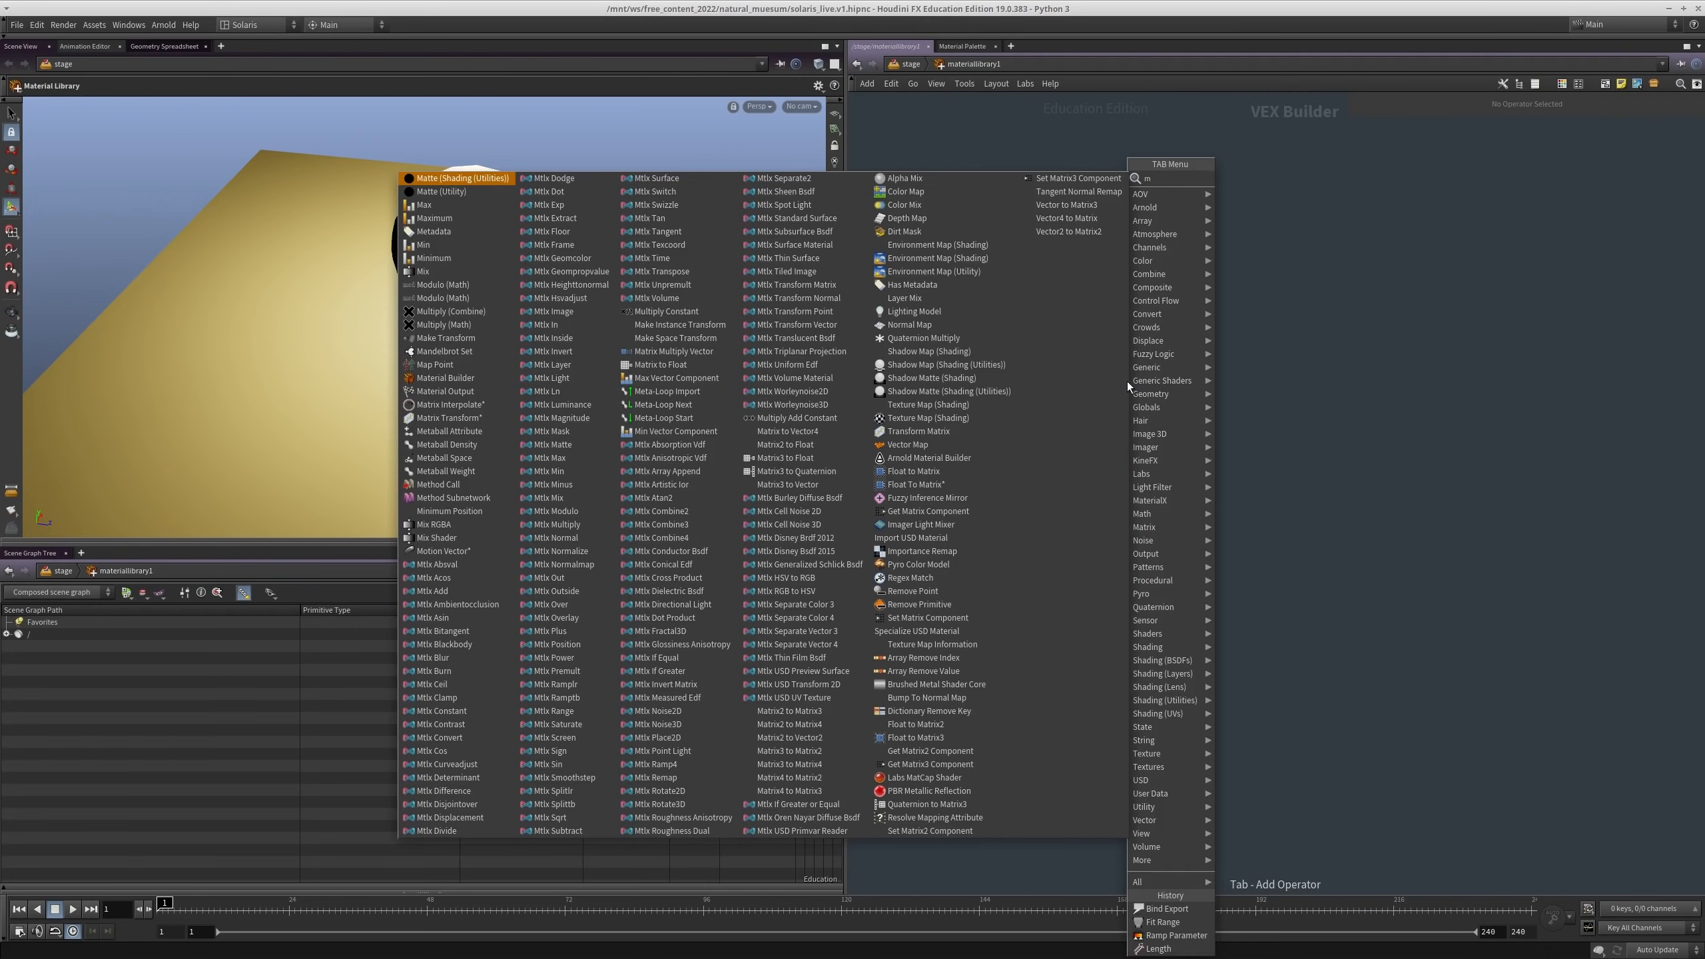
key(Escape)
key(Tab)
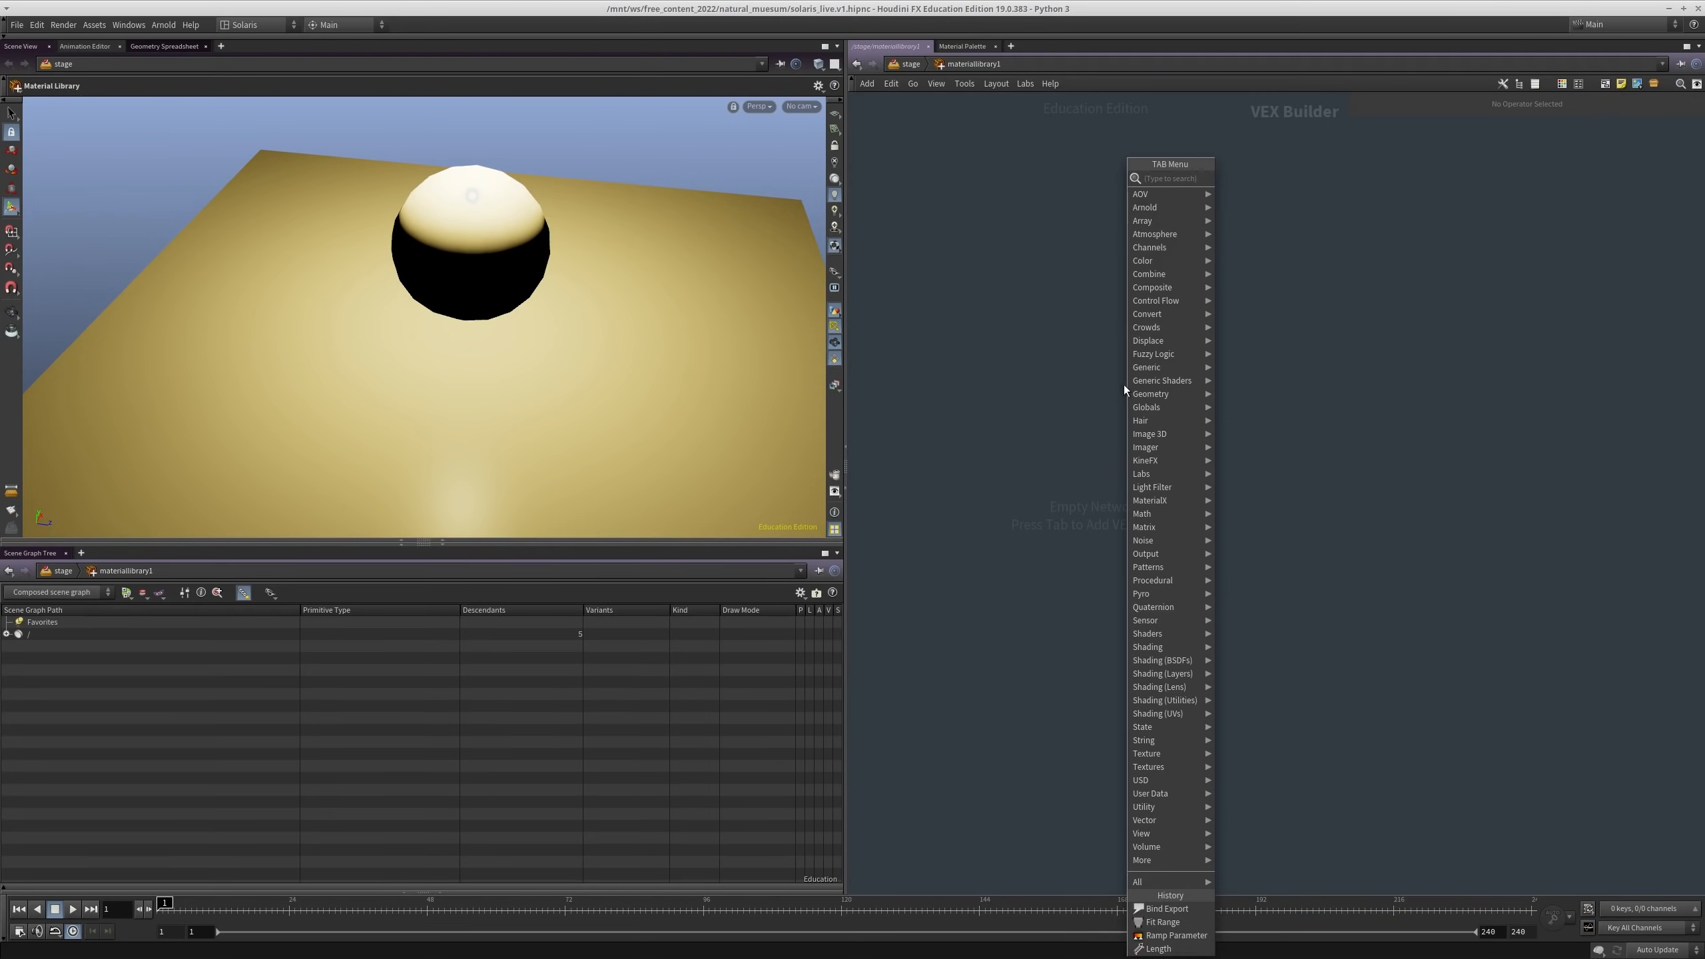
mouse_move(1196, 500)
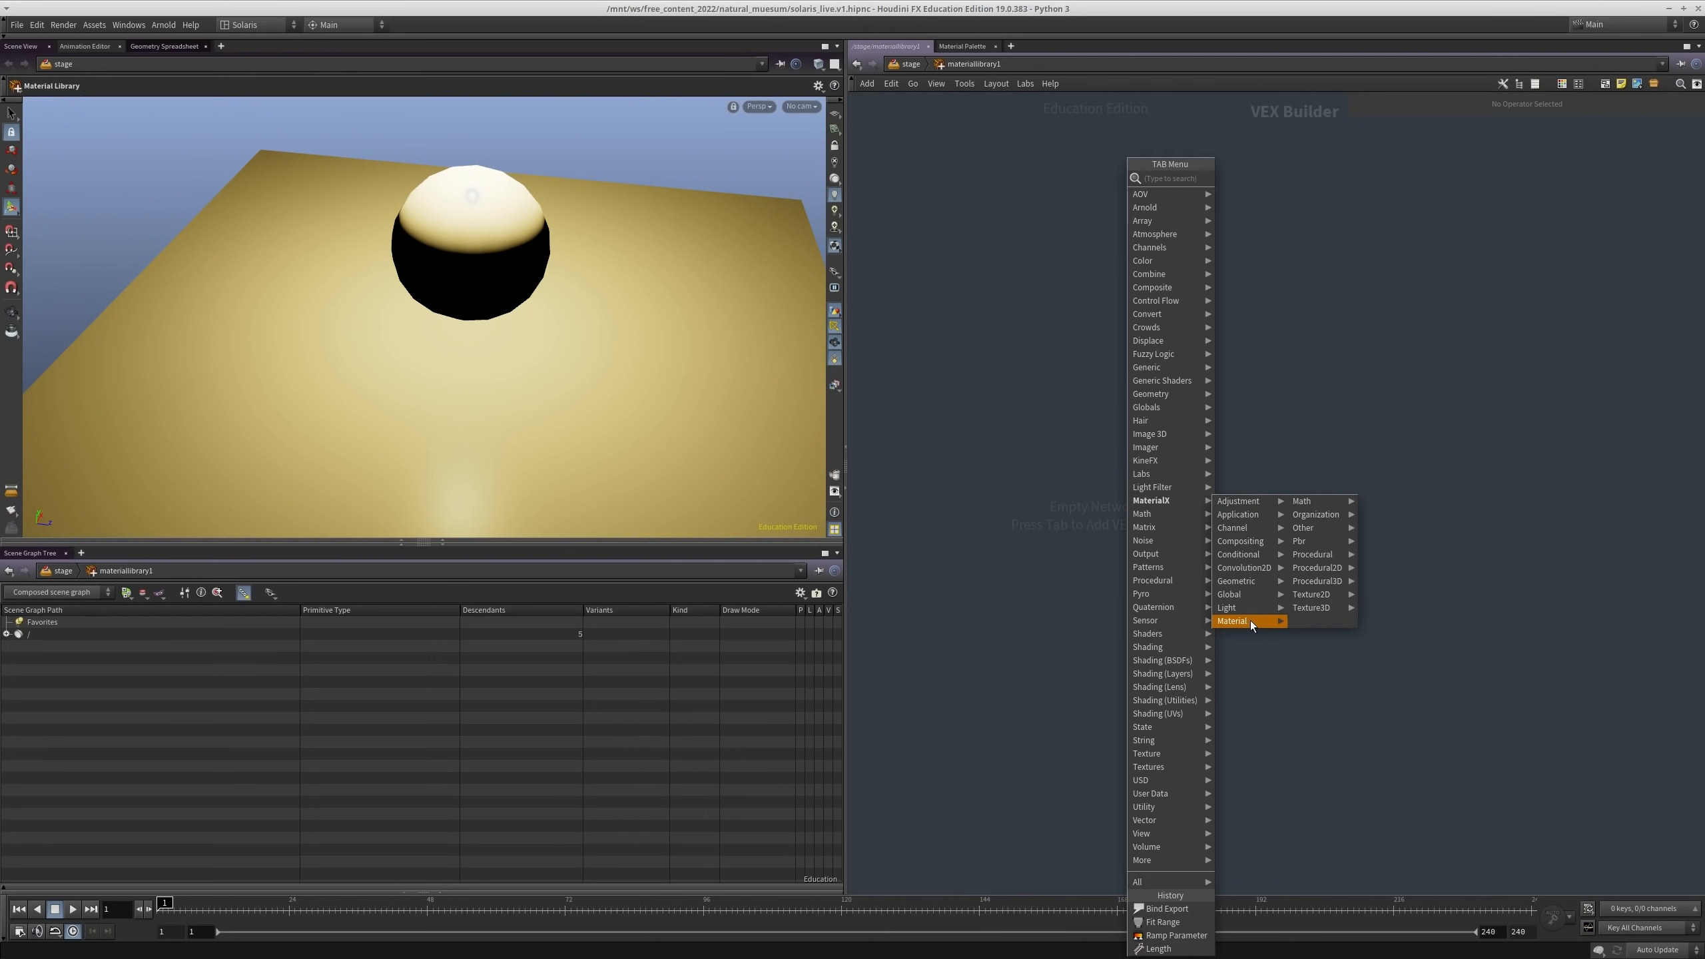
mouse_move(1246, 621)
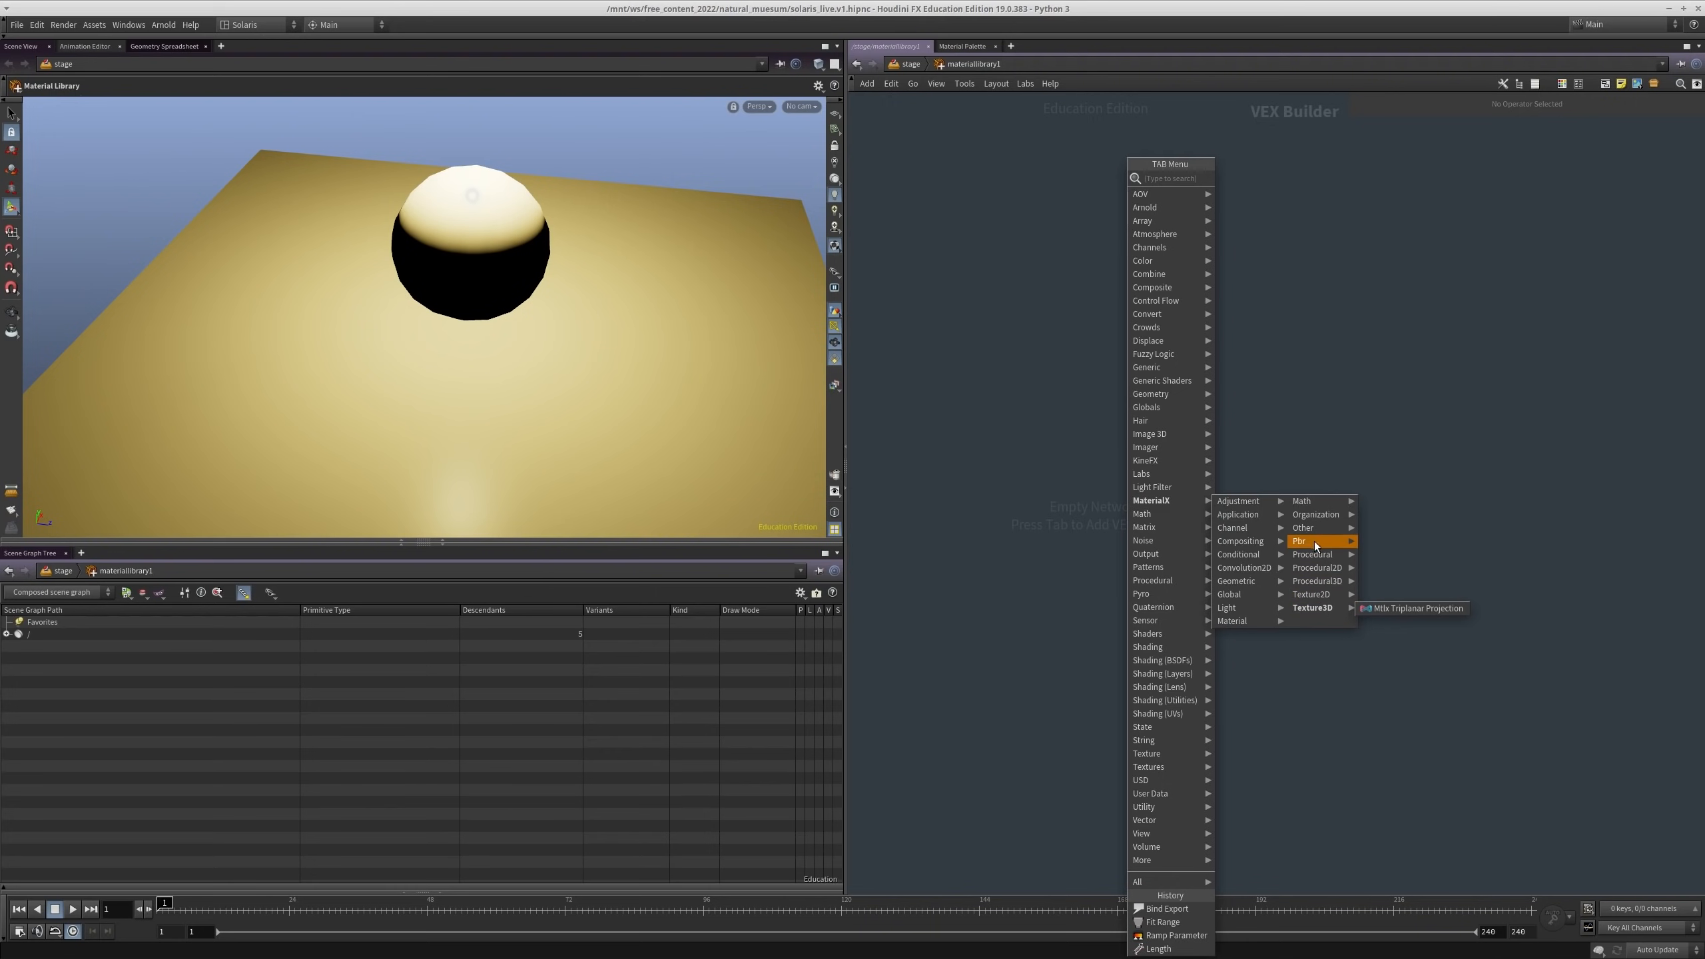
mouse_move(1316, 546)
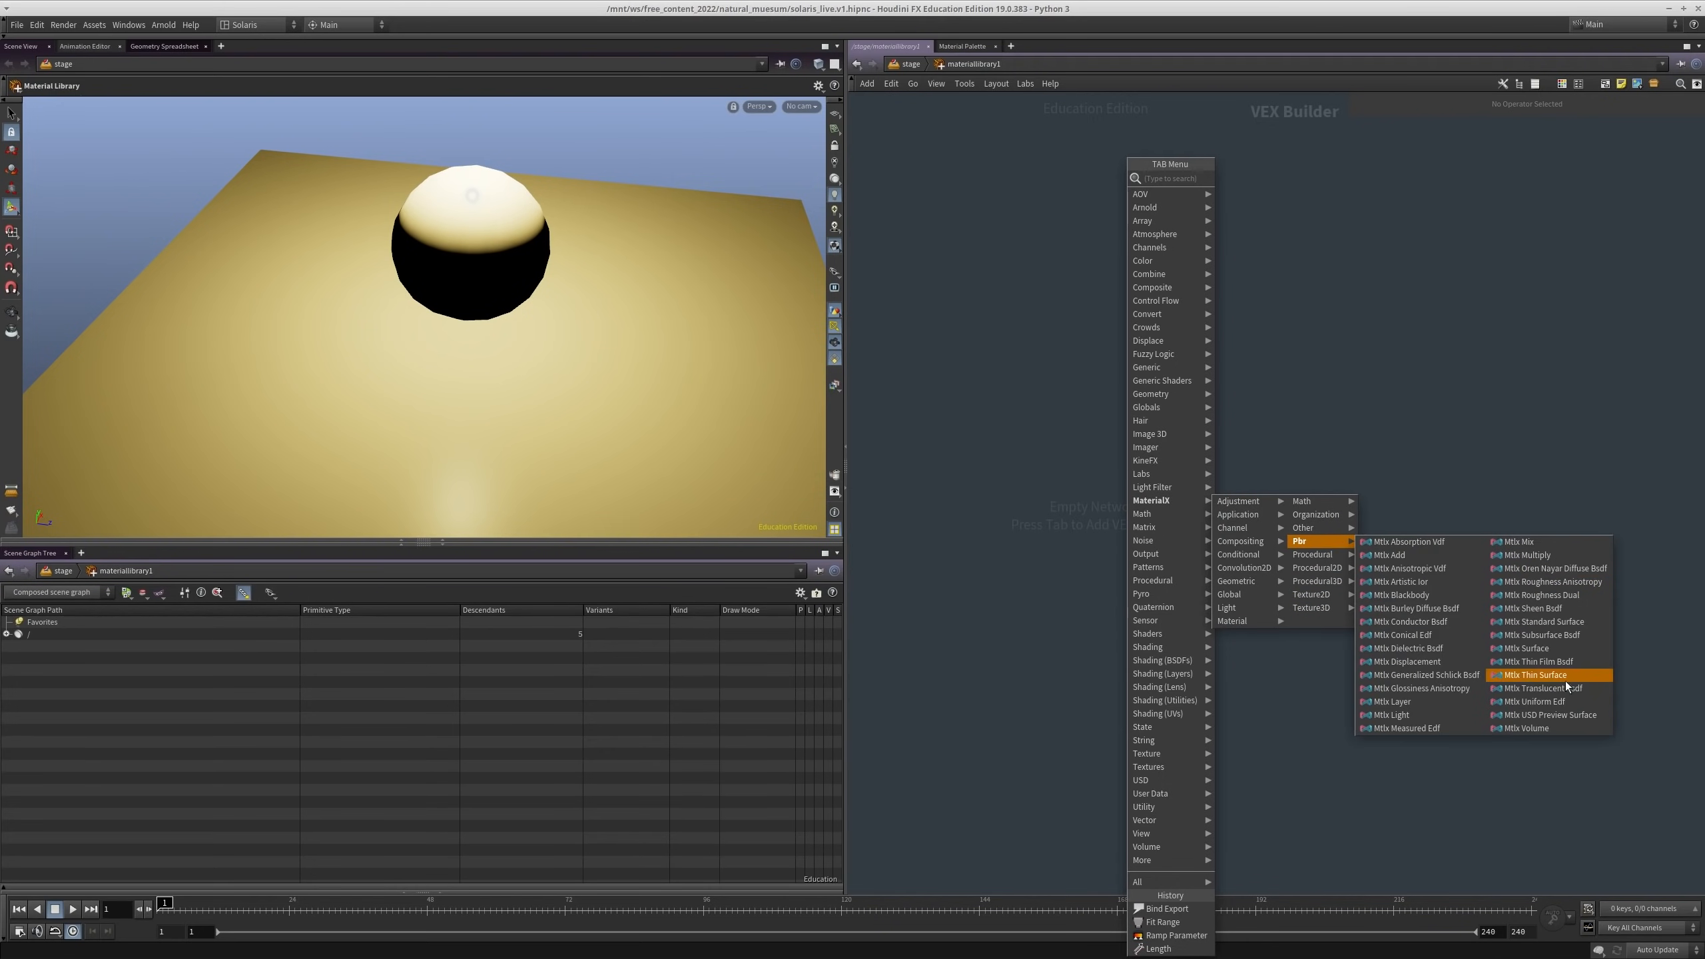
click(1546, 651)
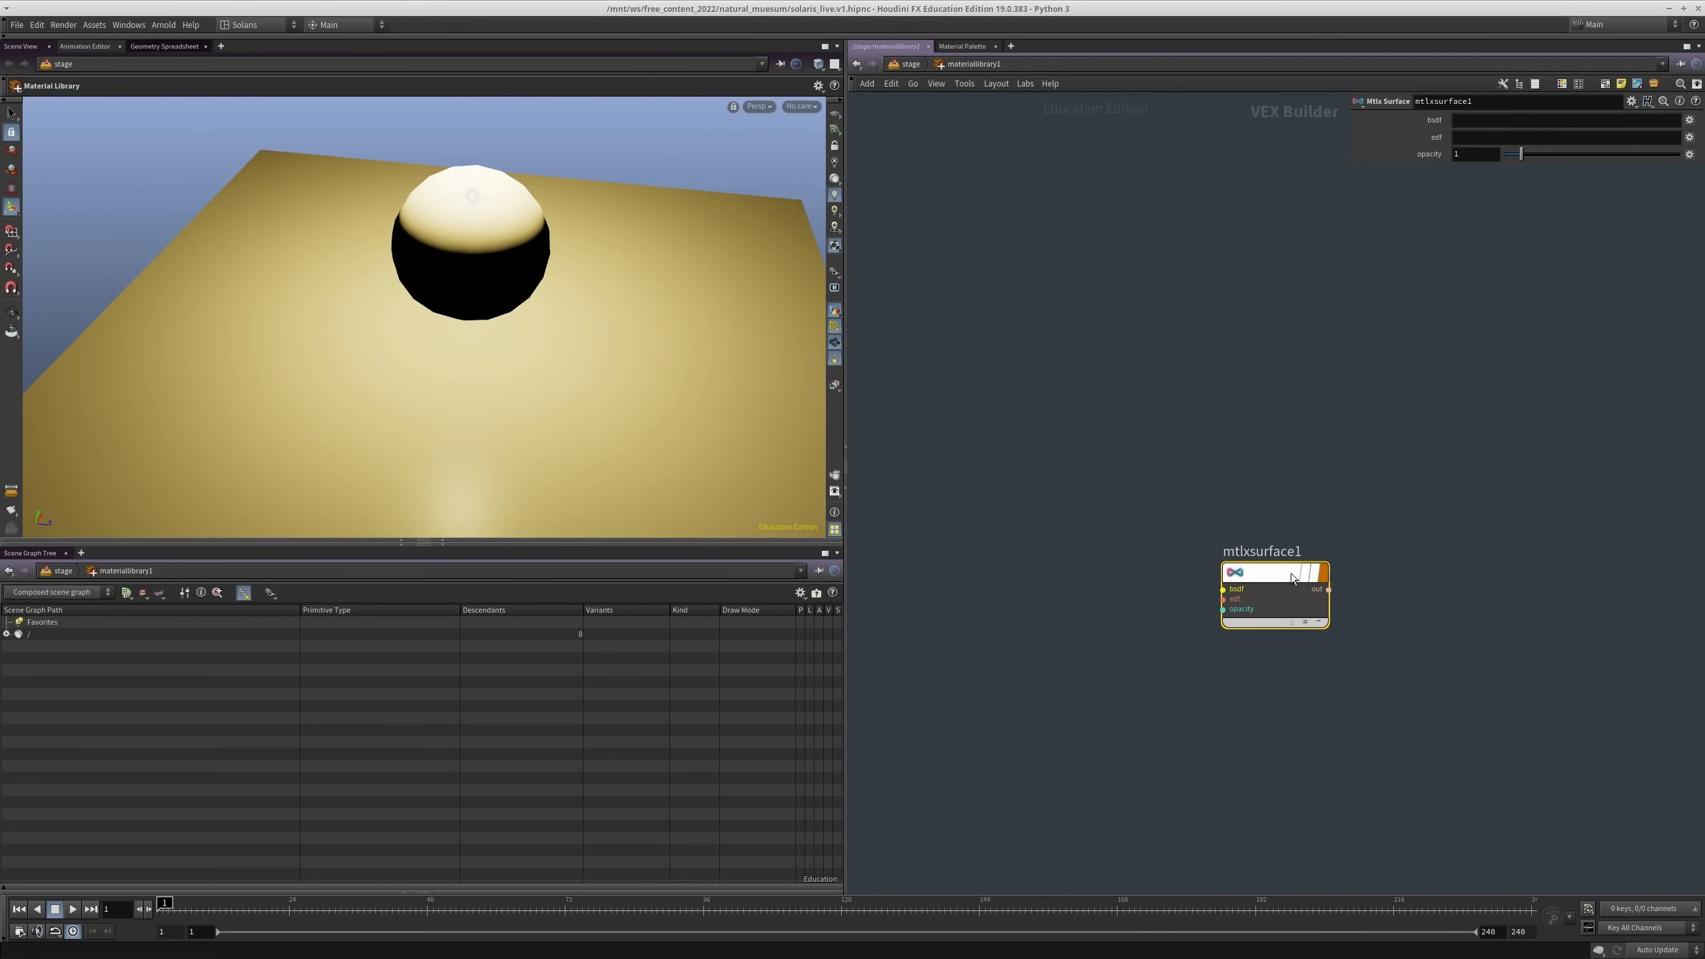
key(ctrl+x)
Step: Add a Mtlx Standard Surface shader inside the material library and name it red
key(Tab)
text(standar)
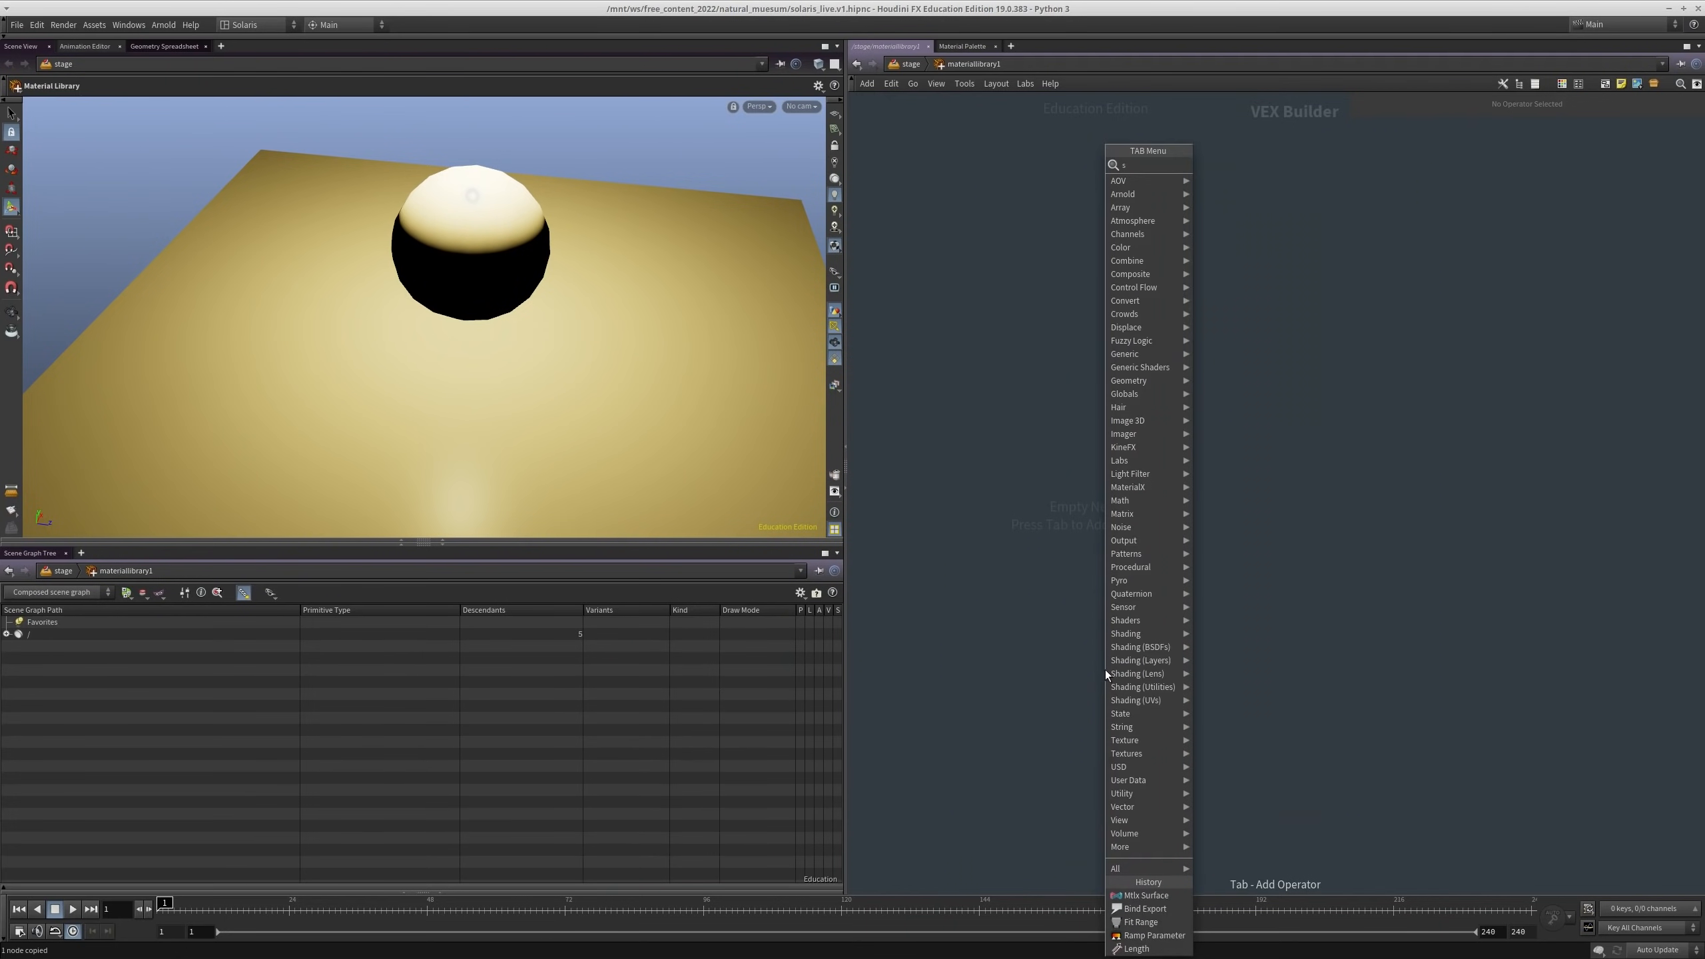
click(1234, 219)
click(1122, 373)
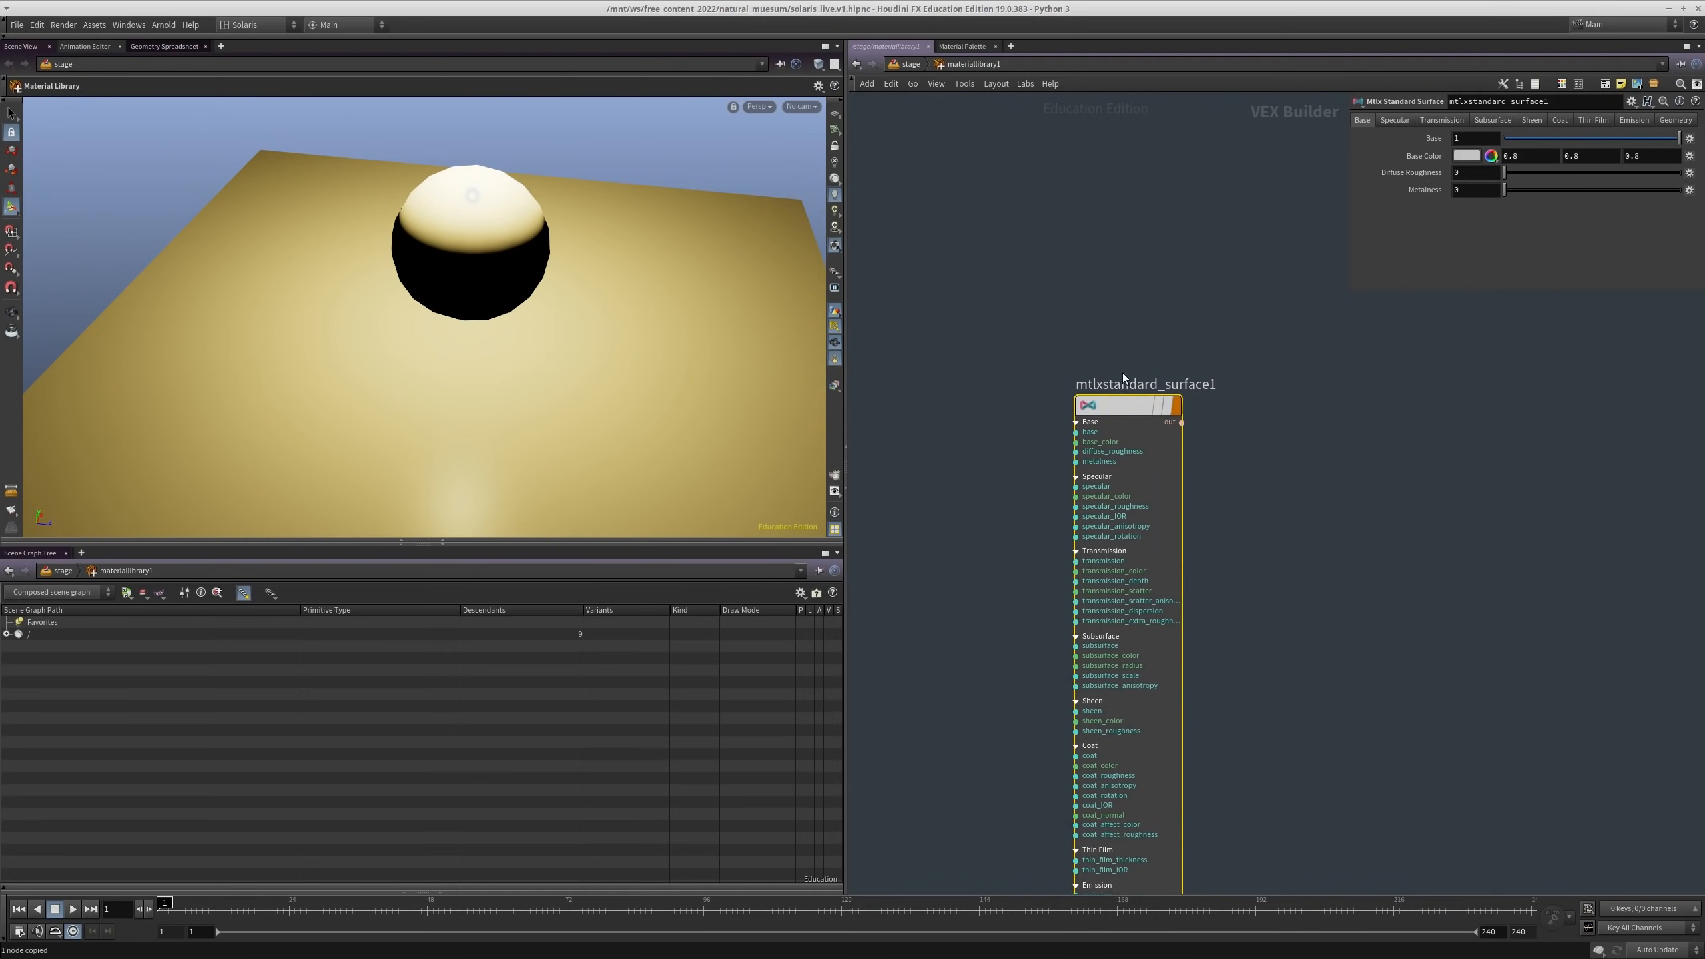
double_click(1124, 379)
text(red)
key(Return)
Step: Duplicate the red standard surface shader below the original and name the copy ground
scroll(1379, 674, down, 3)
middle_drag(1379, 675, 1256, 389)
middle_drag(1241, 522, 1208, 380)
key(ctrl+c)
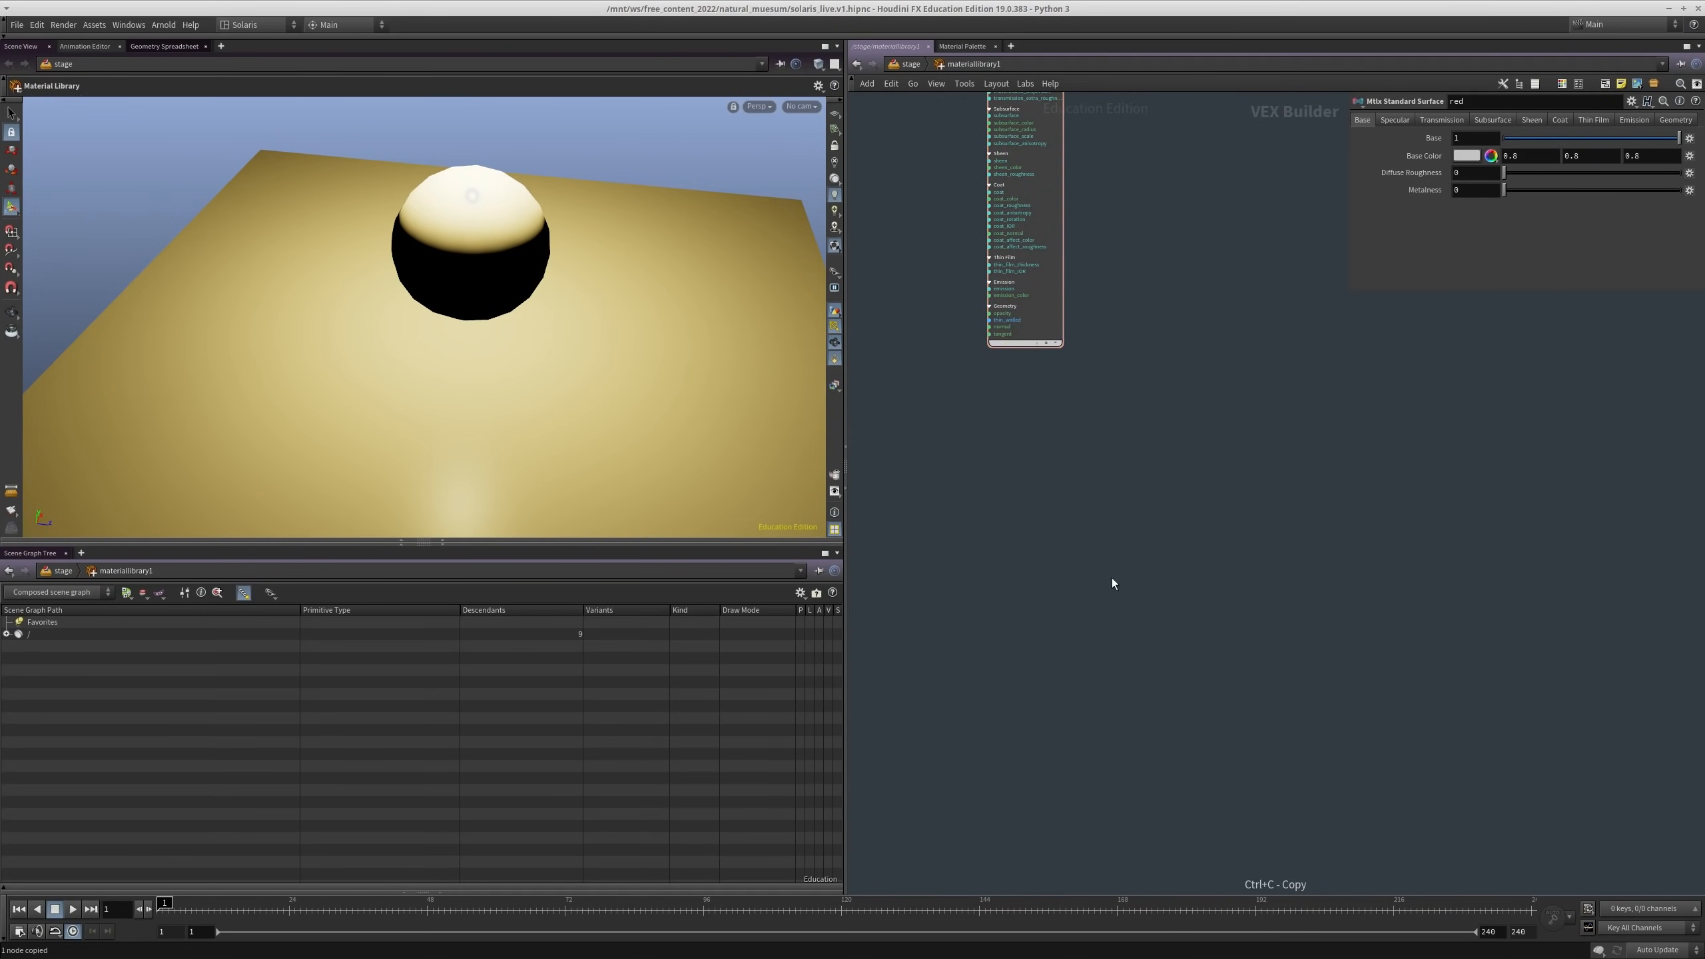
key(ctrl+v)
double_click(1089, 367)
text(ground)
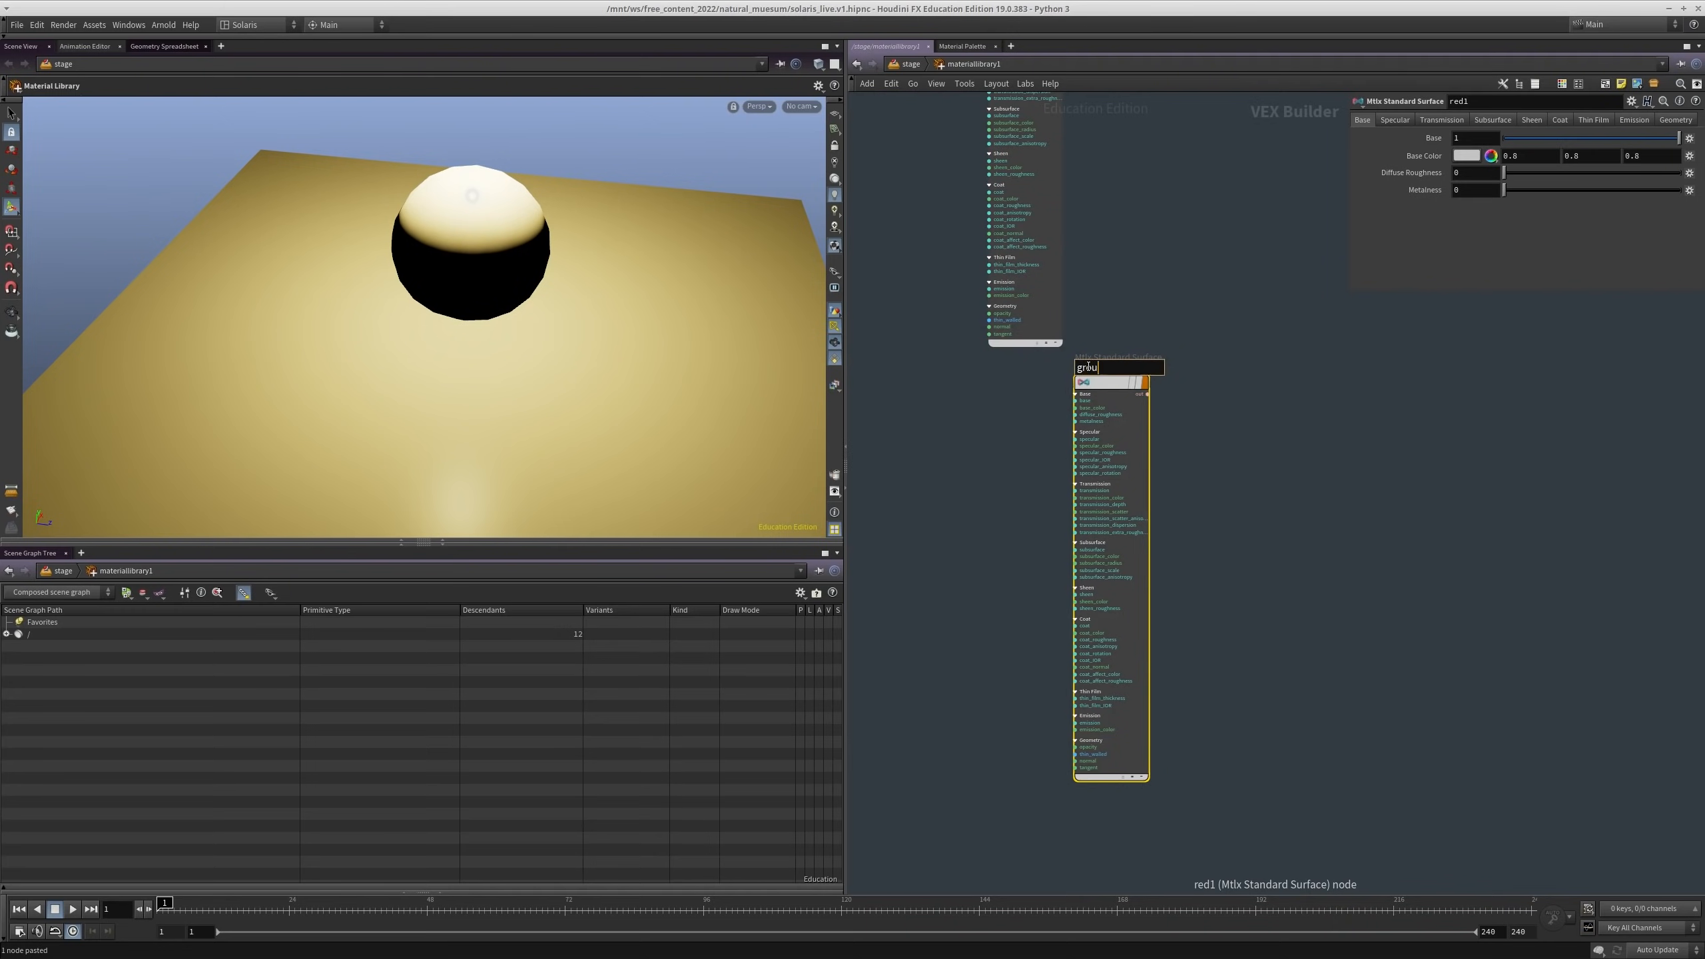
key(Return)
Step: Return to the stage network and expand the root of the scene graph tree to examine its primitives
scroll(1316, 301, up, 3)
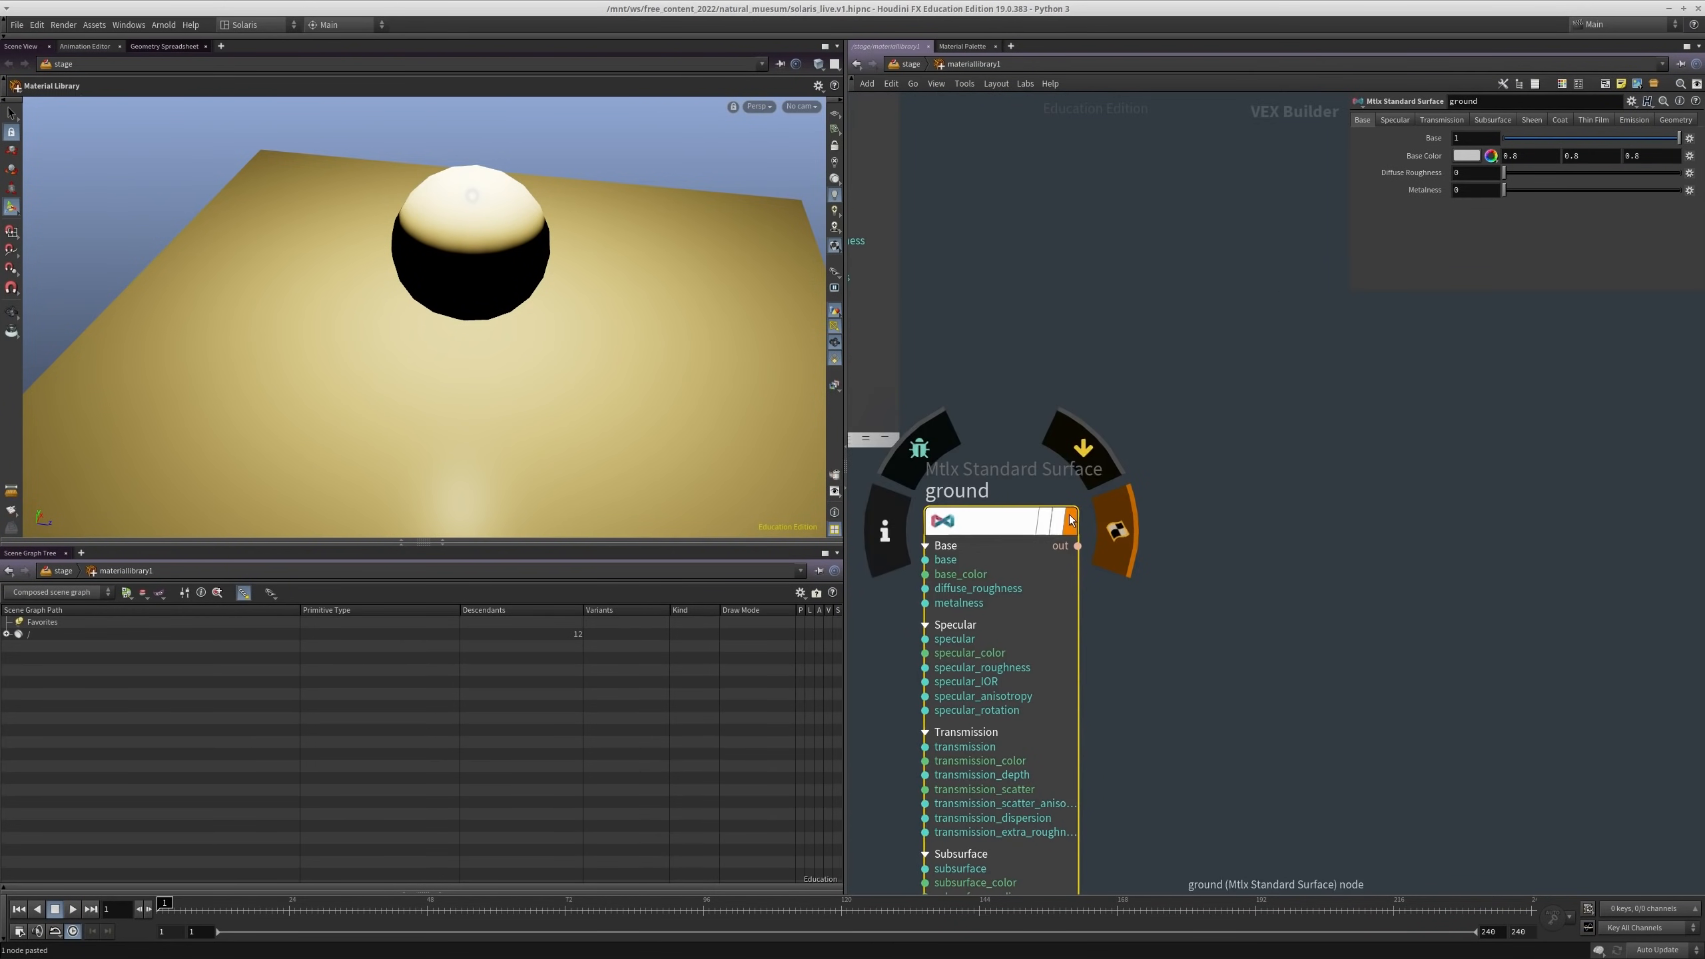
scroll(1101, 421, down, 3)
middle_drag(1114, 337, 1140, 555)
scroll(971, 355, up, 2)
scroll(1097, 395, down, 3)
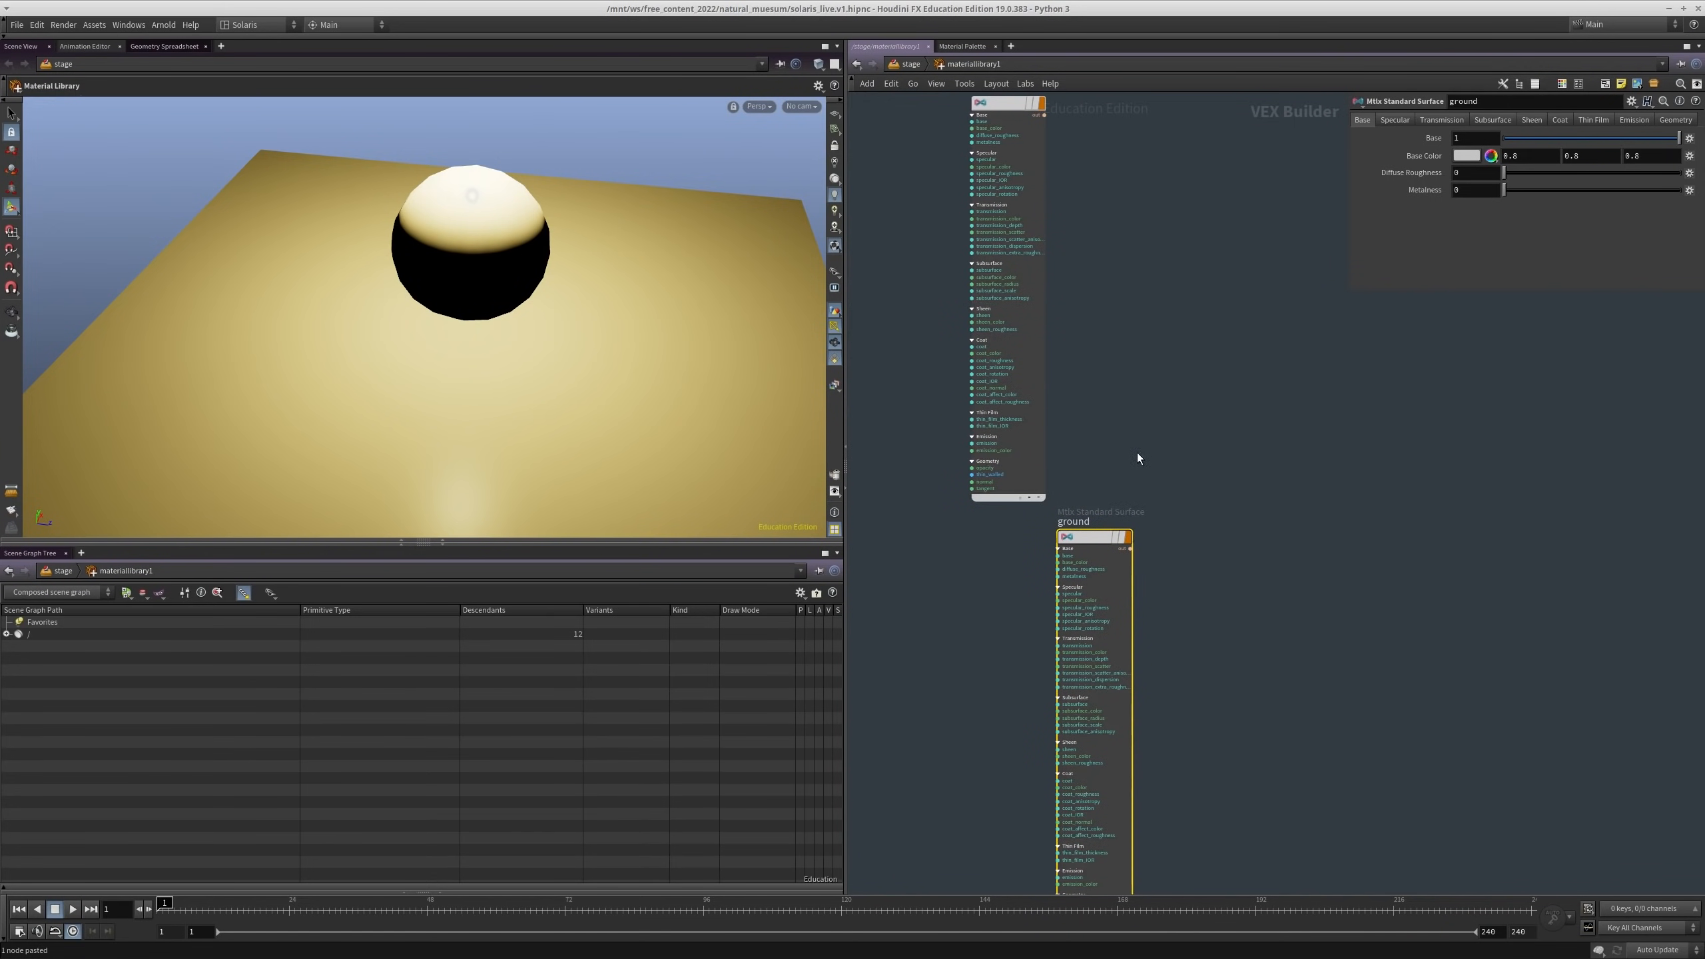
key(u)
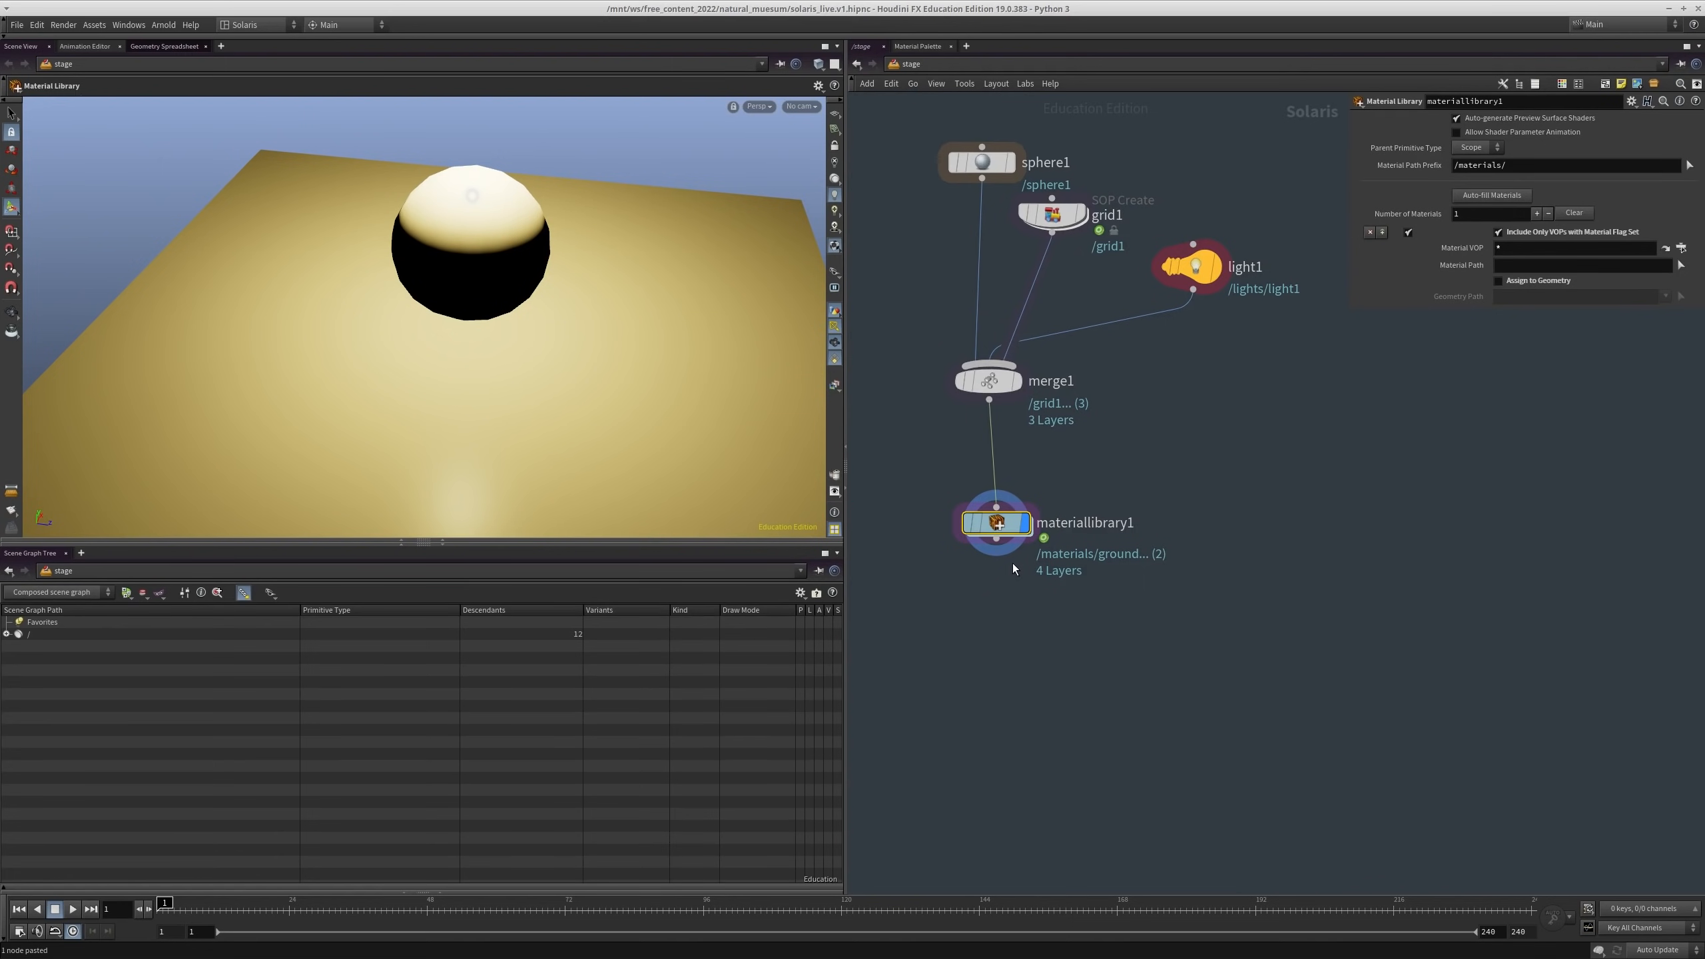
click(7, 634)
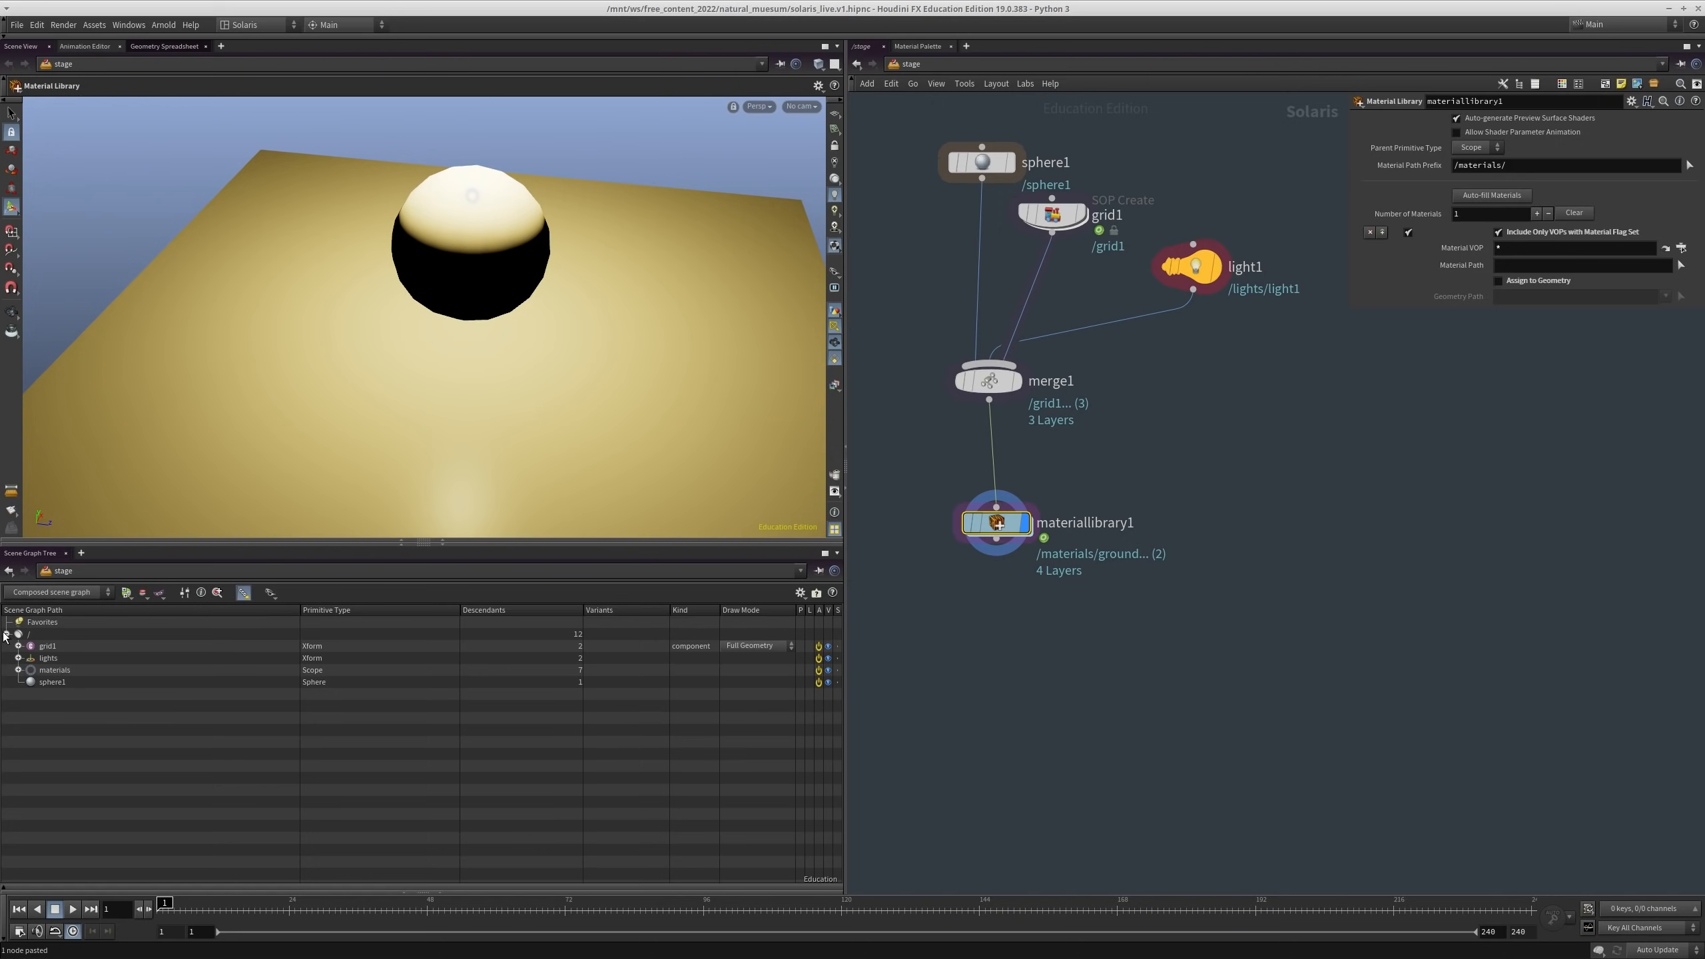
middle_drag(1077, 433, 1084, 485)
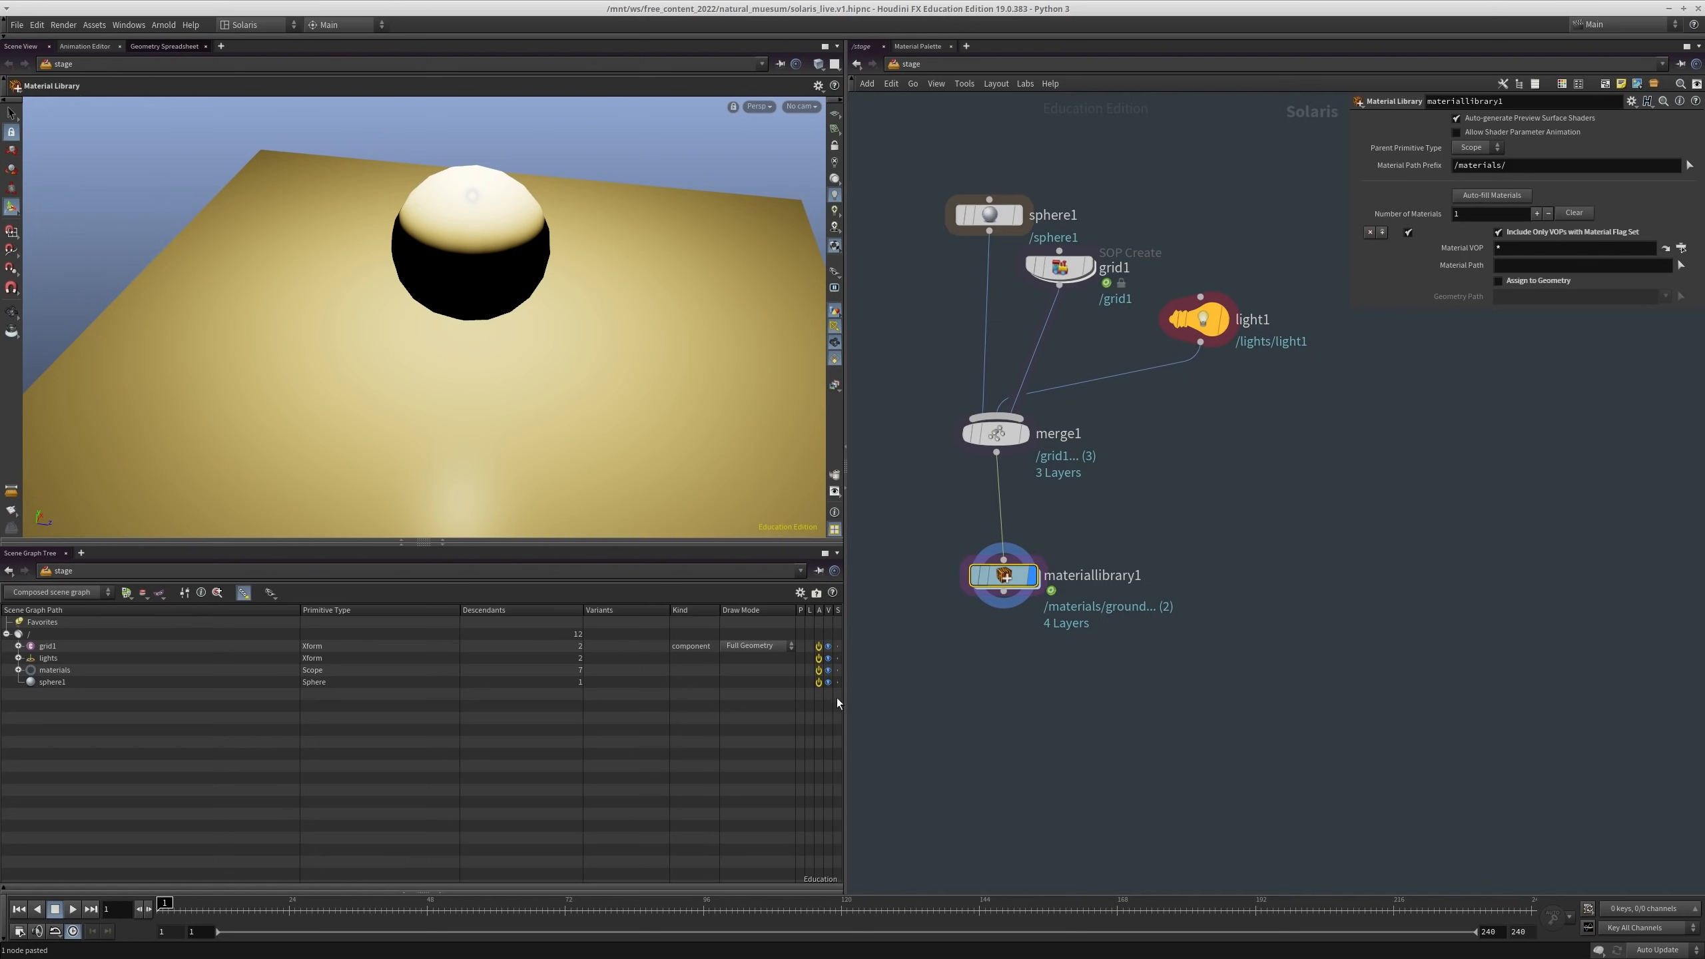
click(1199, 570)
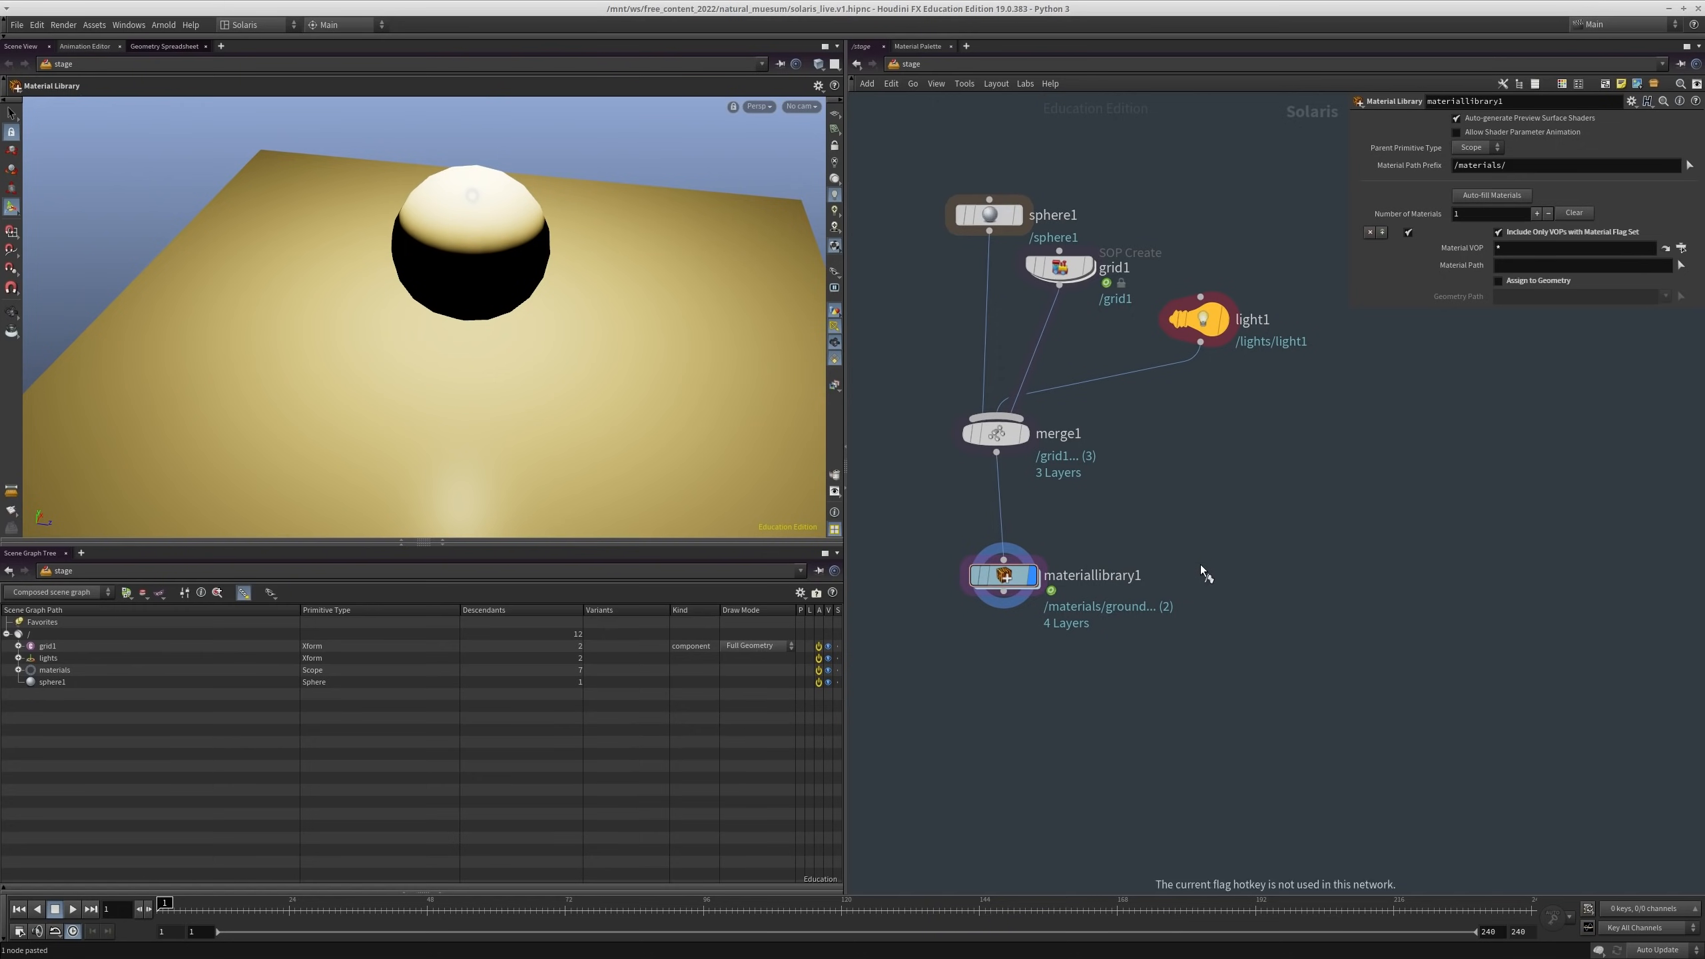
Step: Examine the node hierarchy in the network's tree viewer at the obj level, hide it and return to the stage
click(928, 64)
click(945, 123)
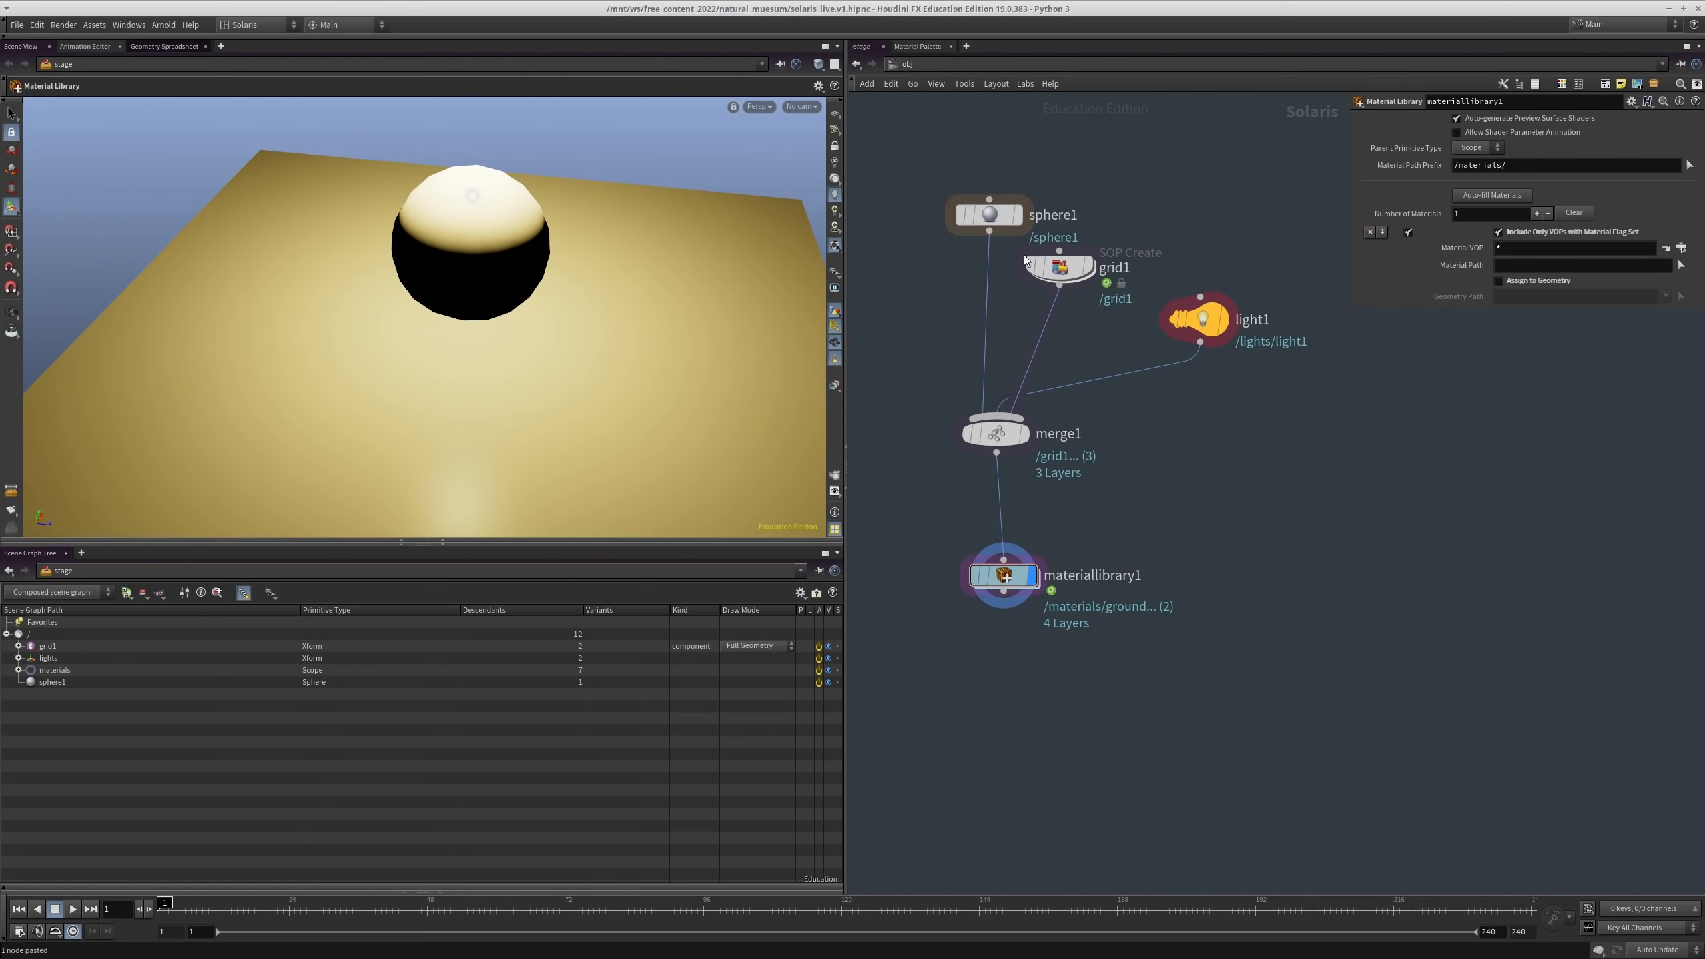
key(shift+w)
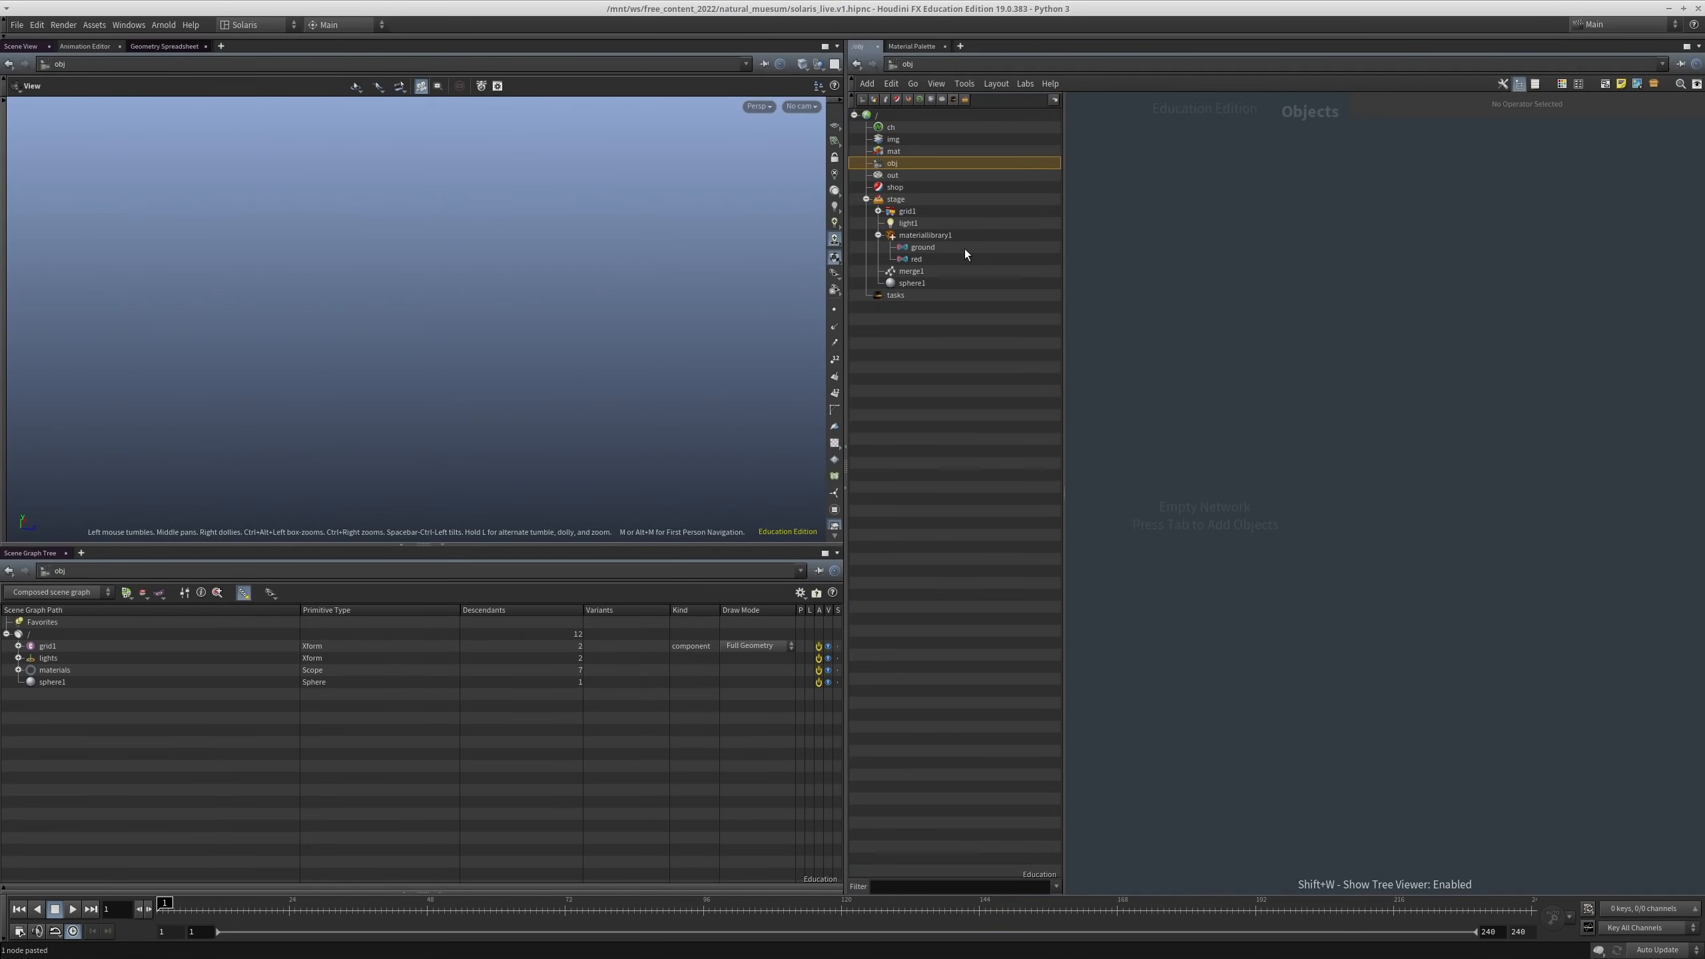
key(shift+w)
key(shift+w)
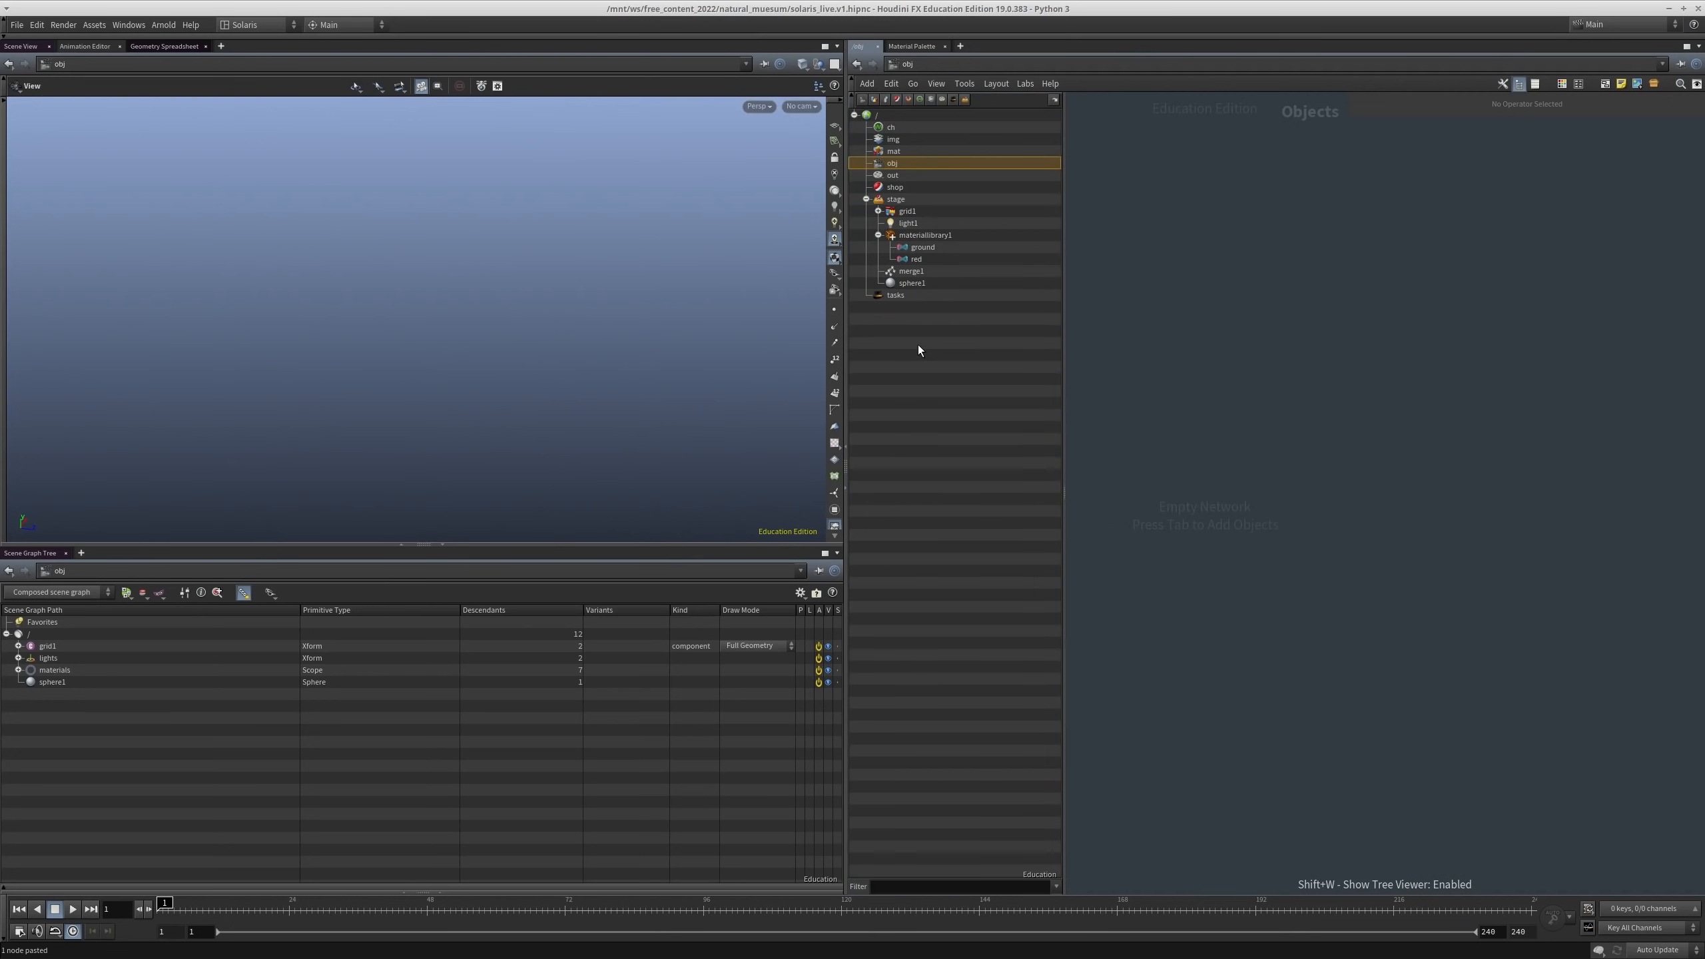
key(shift+w)
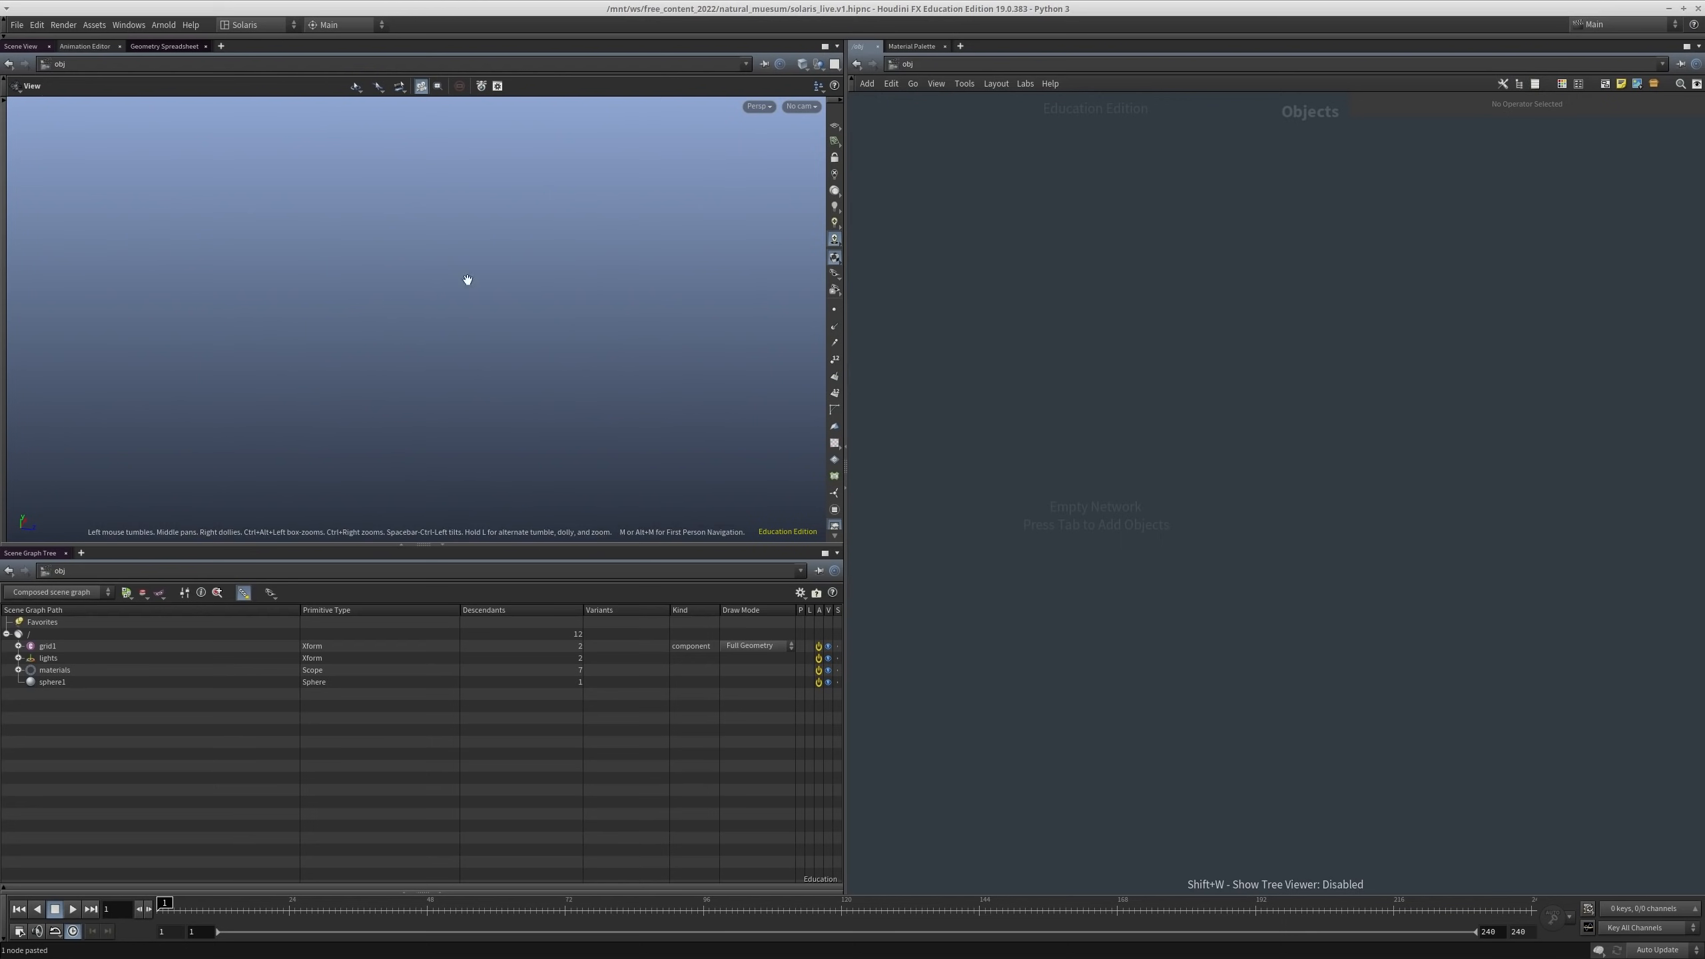
click(967, 65)
click(984, 162)
drag(1029, 574, 1068, 676)
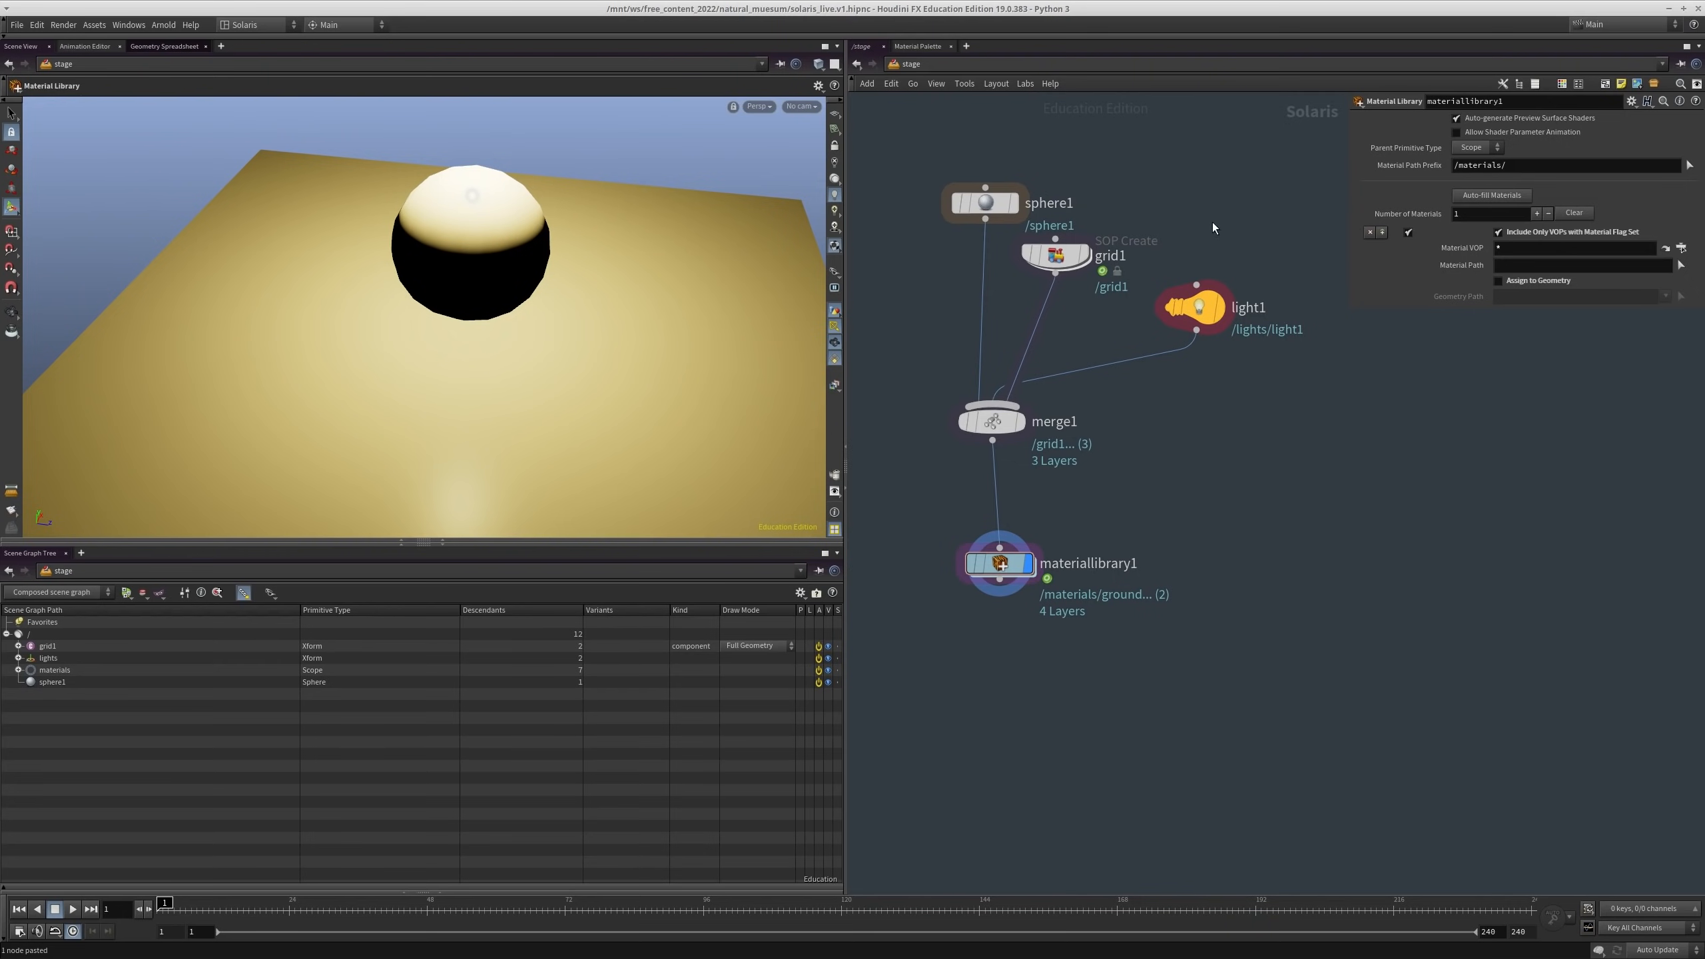
Step: Examine the scene graph of the light node on its own, and select the material library node again
drag(1211, 222, 1182, 400)
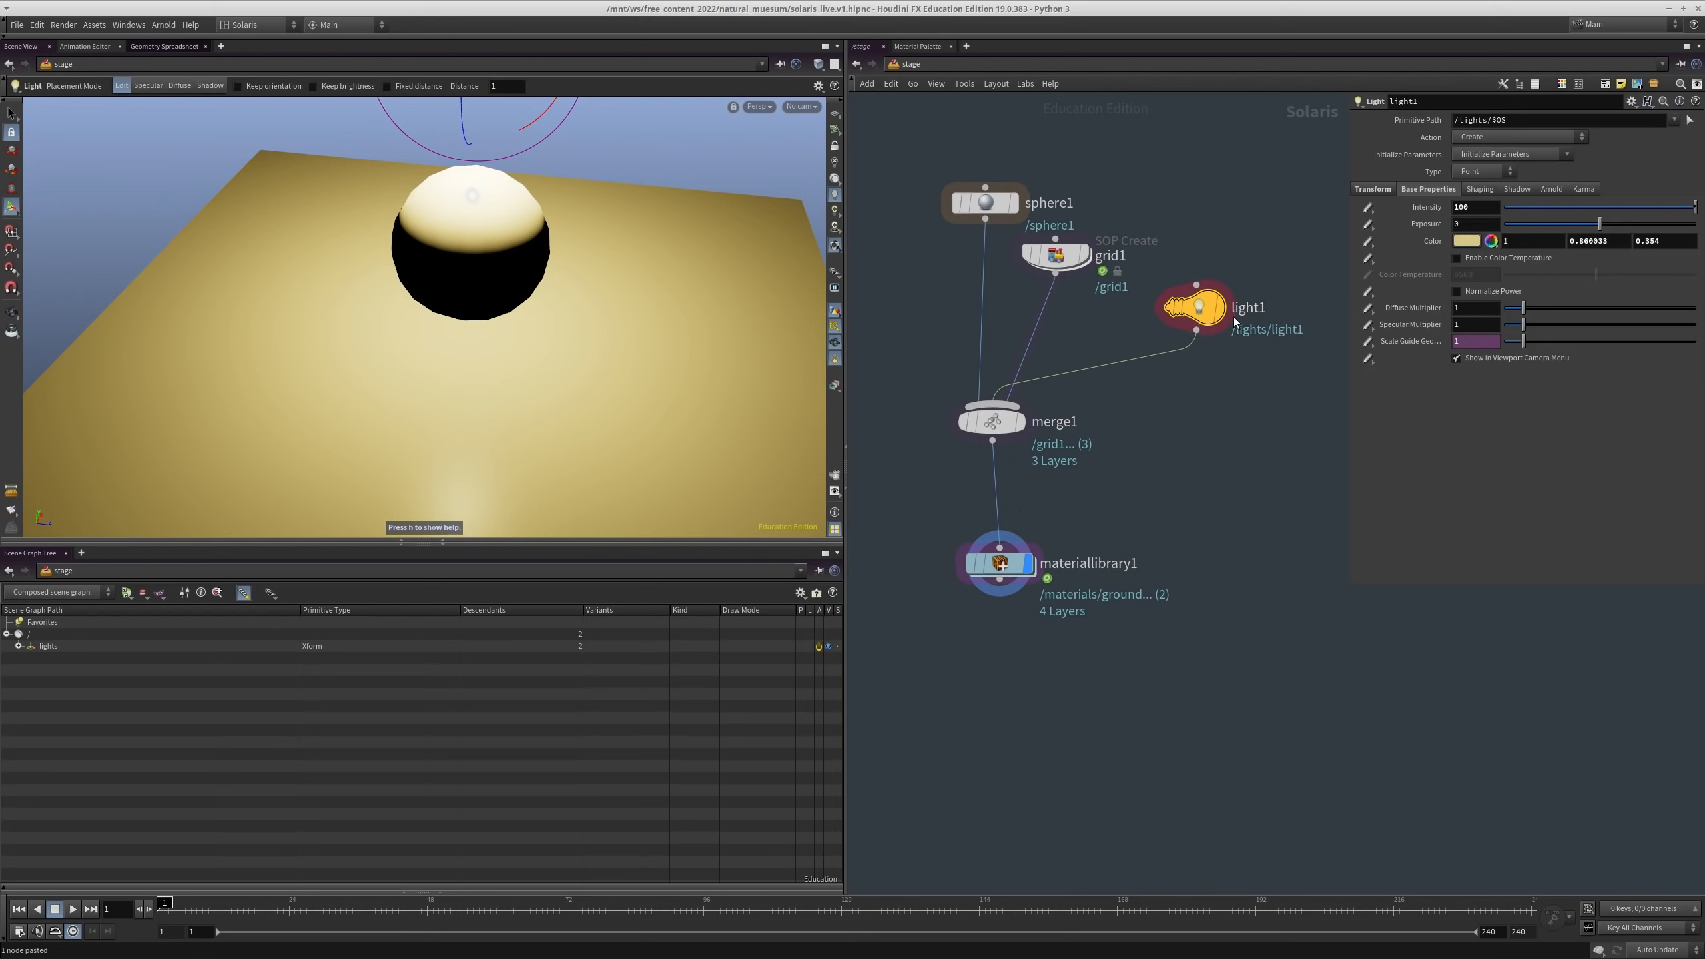
click(915, 65)
click(913, 63)
drag(1268, 211, 1150, 362)
click(18, 646)
click(18, 646)
drag(1092, 626, 930, 511)
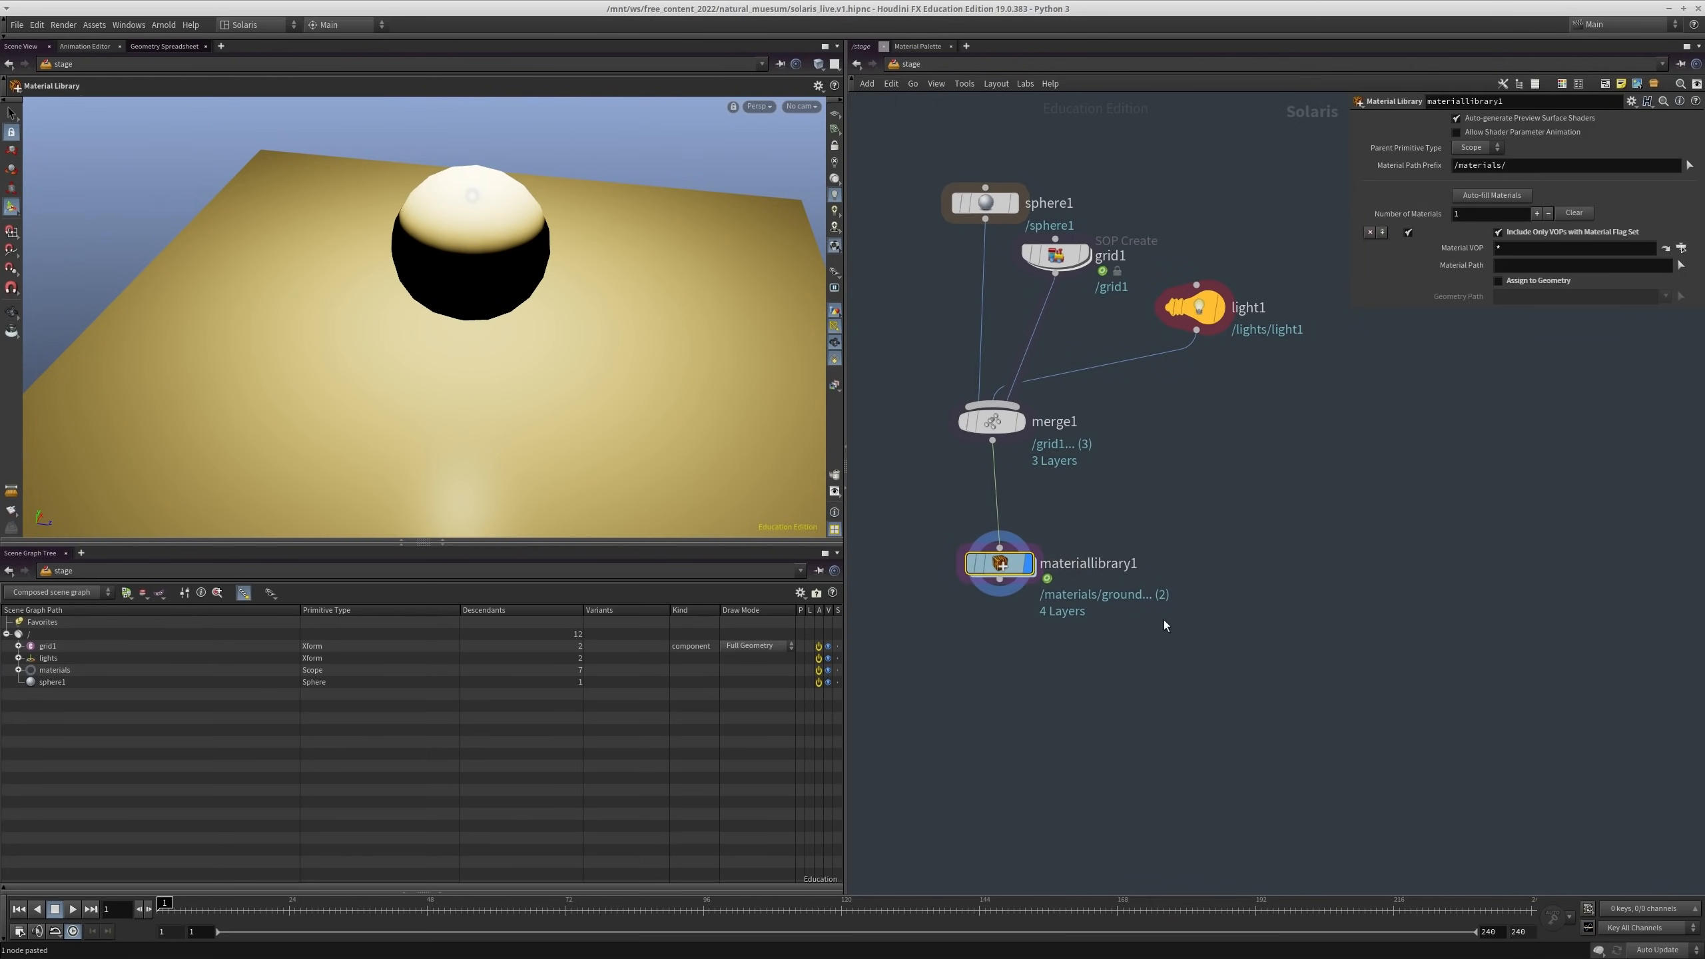
Step: Pin the scene graph tree with the material library selected and expand its materials branch
drag(1164, 620, 965, 482)
click(819, 571)
click(19, 670)
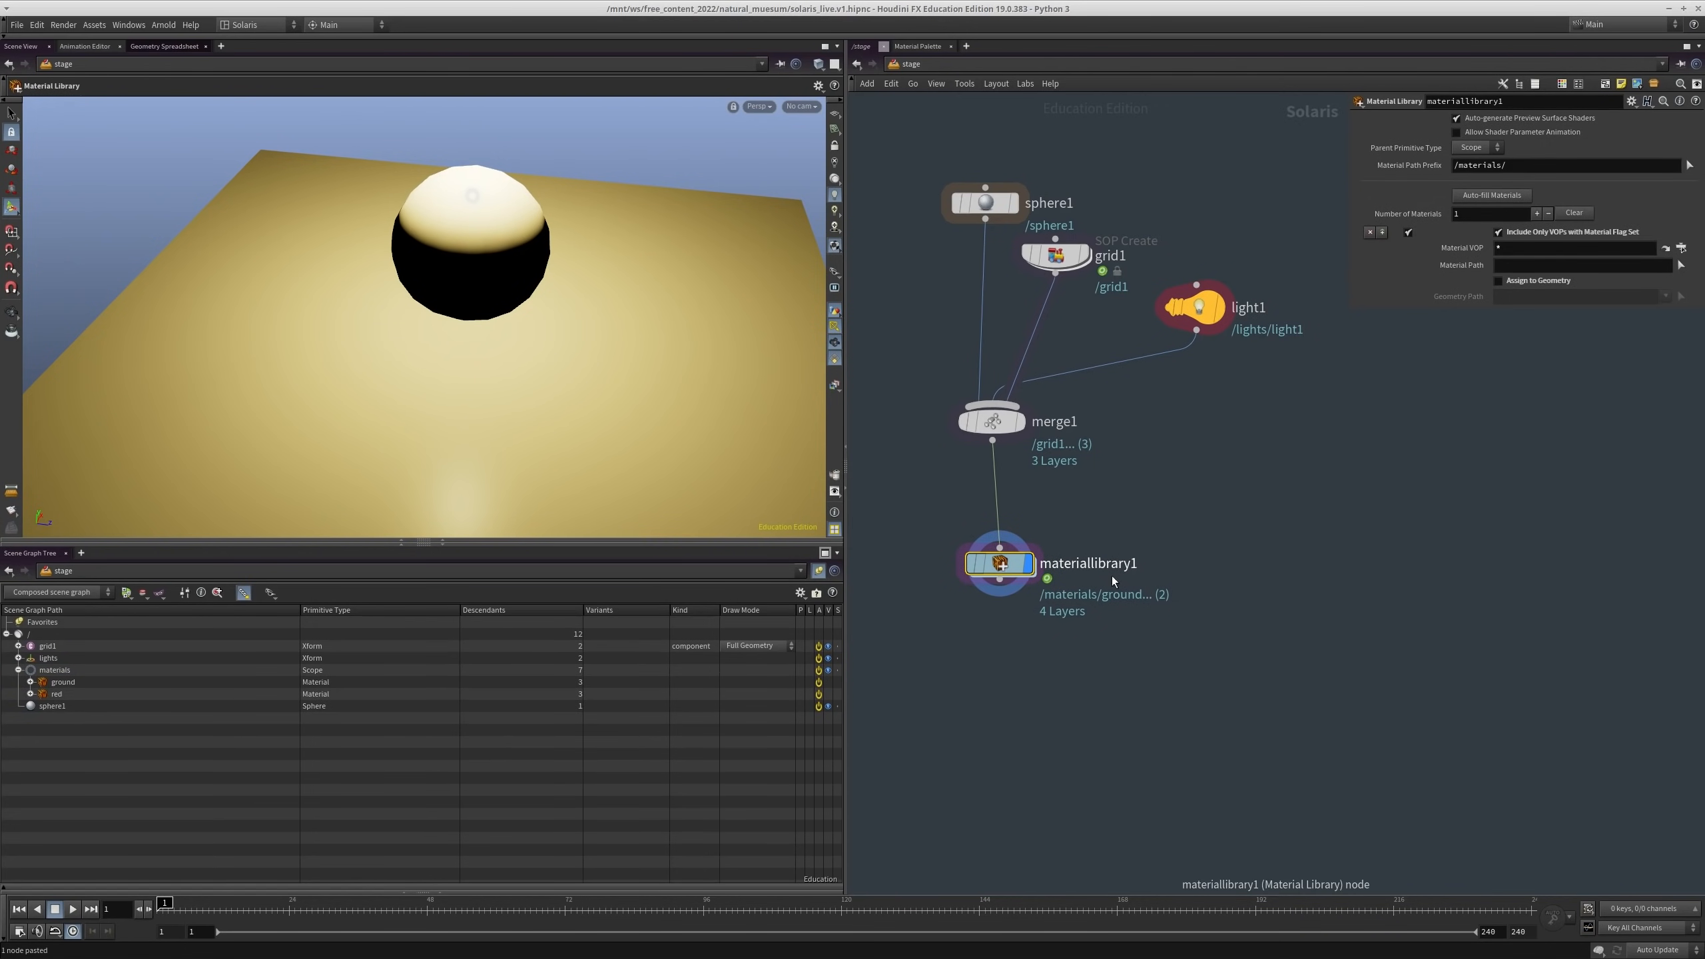
Step: Compare the shader nodes inside the material library with the scene graph's materials branch, and align the library beneath the merge node
double_click(1003, 564)
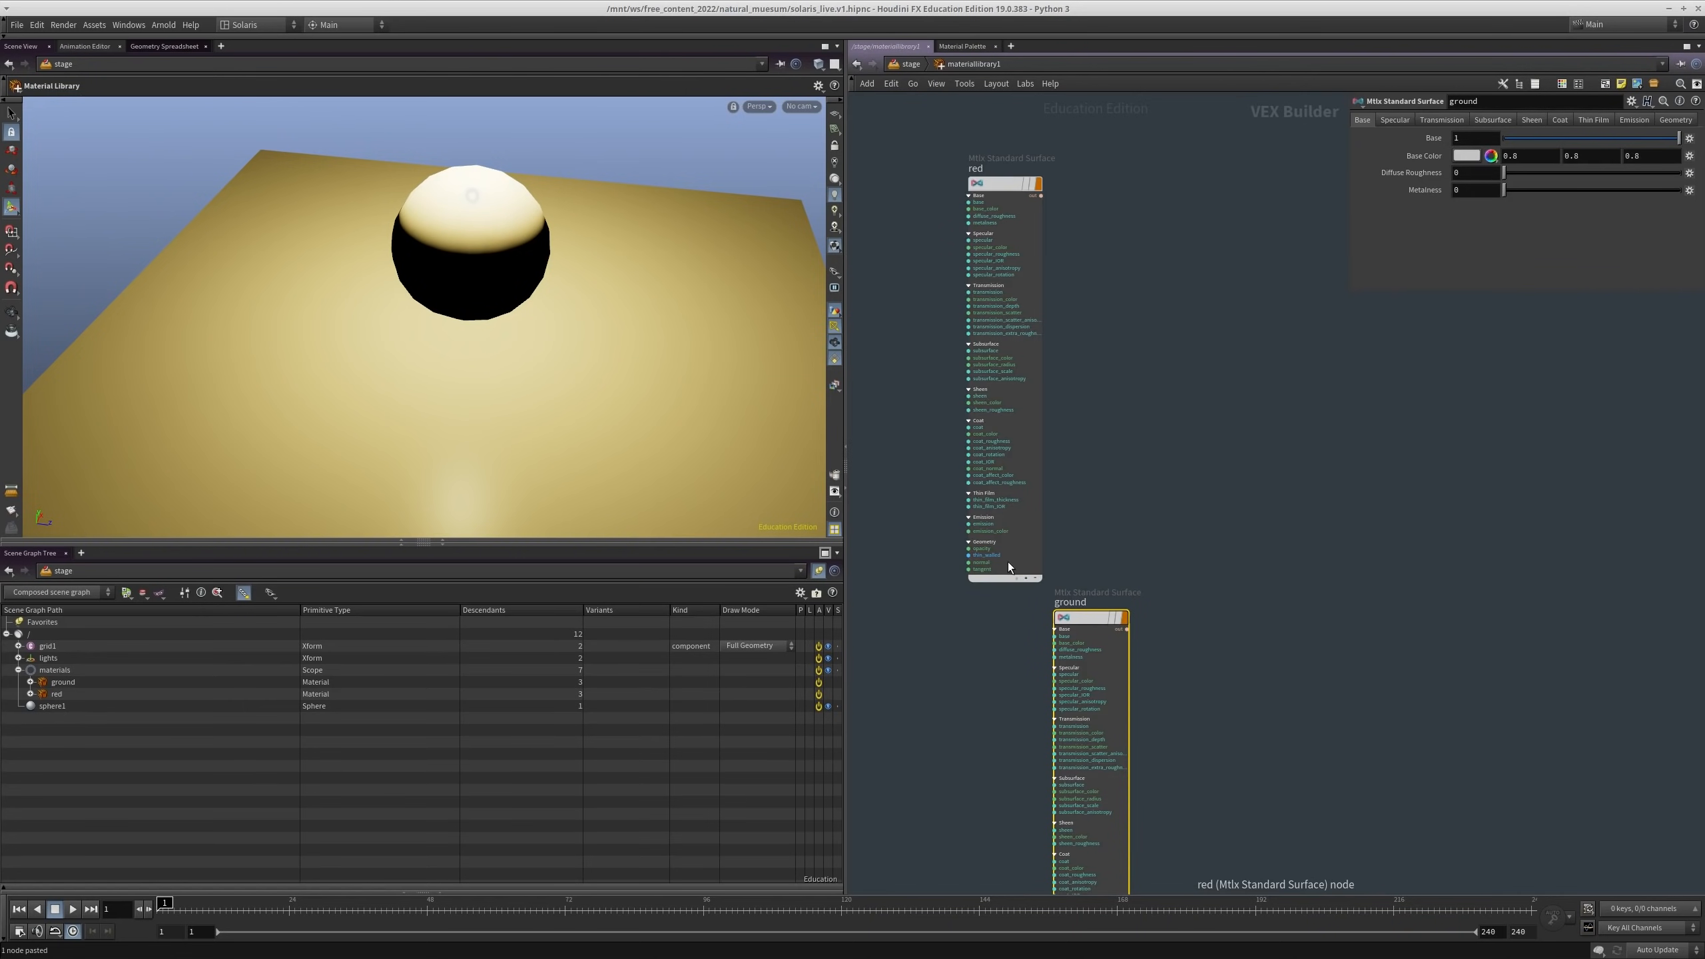
key(u)
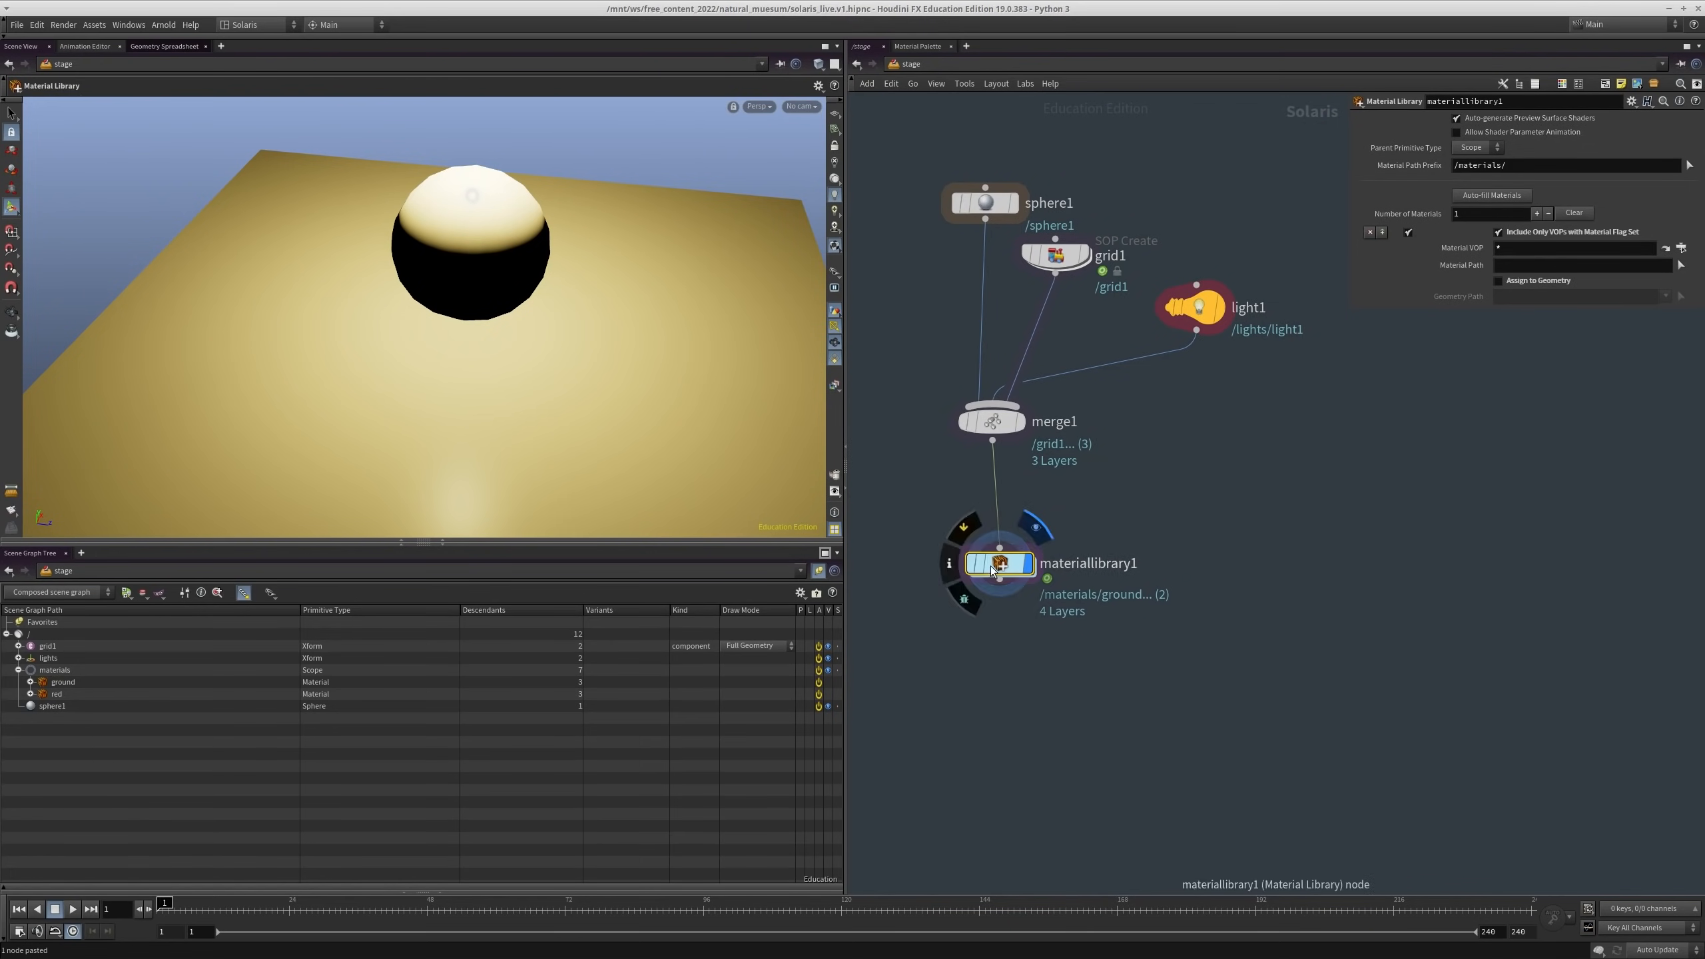
mouse_move(1000, 567)
mouse_down()
mouse_move(1501, 329)
mouse_move(1006, 571)
mouse_up()
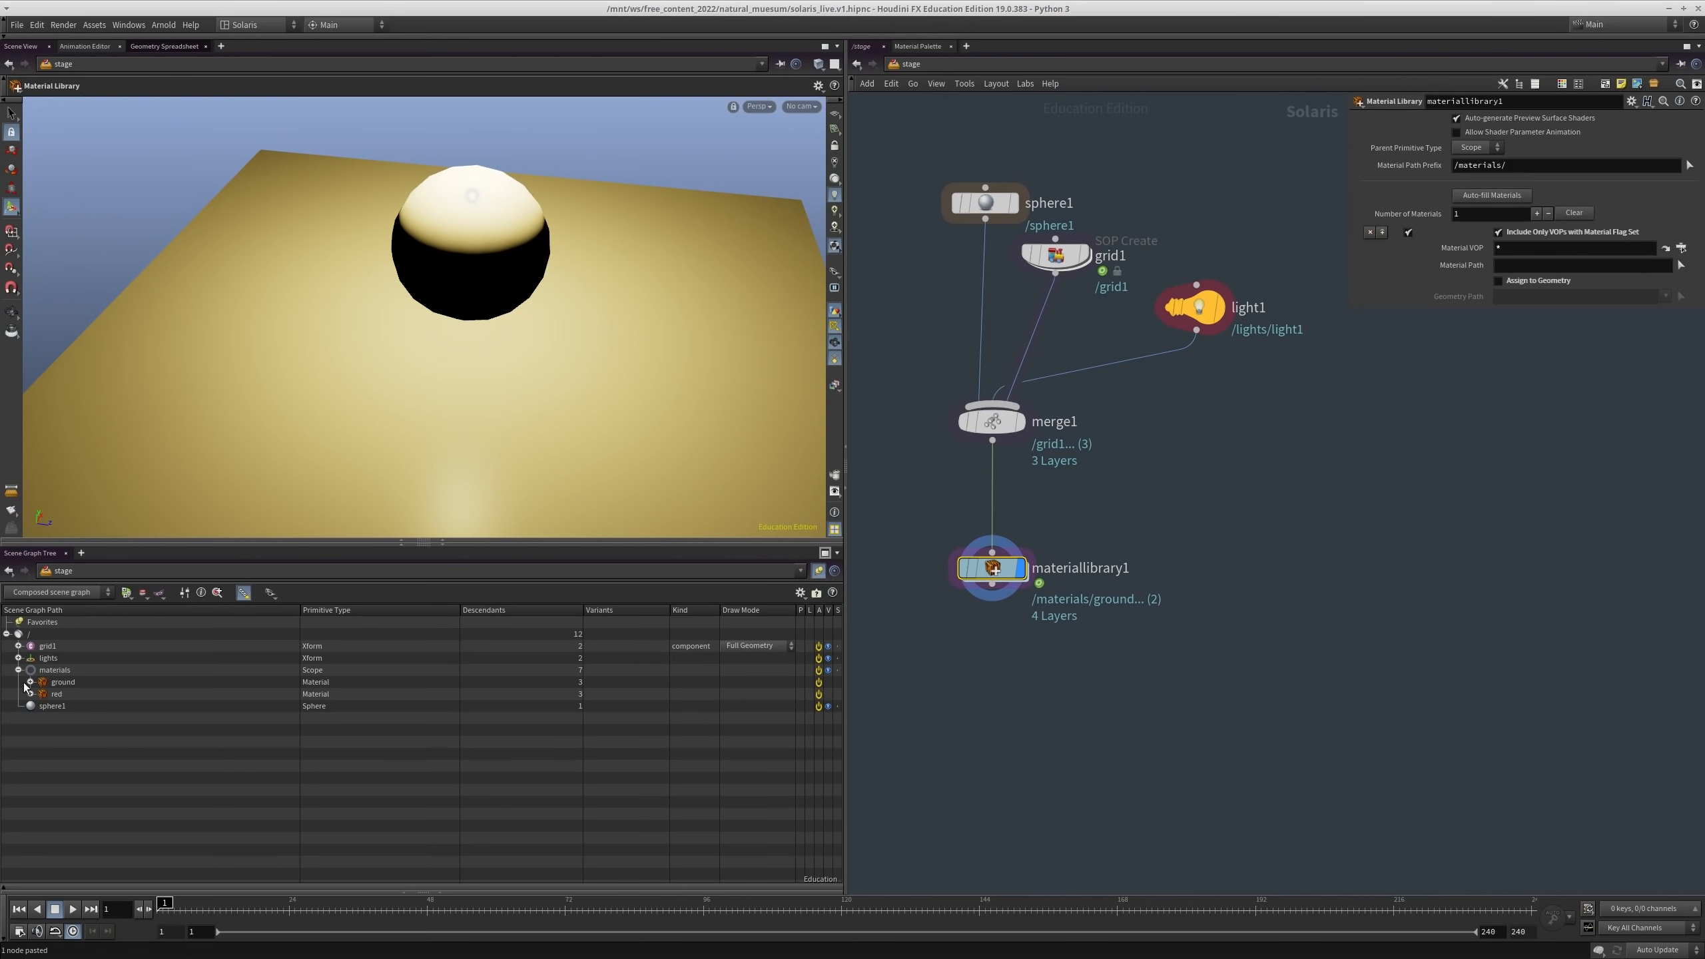
click(17, 670)
click(16, 670)
Step: Expand the lights branch in the scene graph tree and select its light1 primitive
middle_drag(1191, 546, 1180, 632)
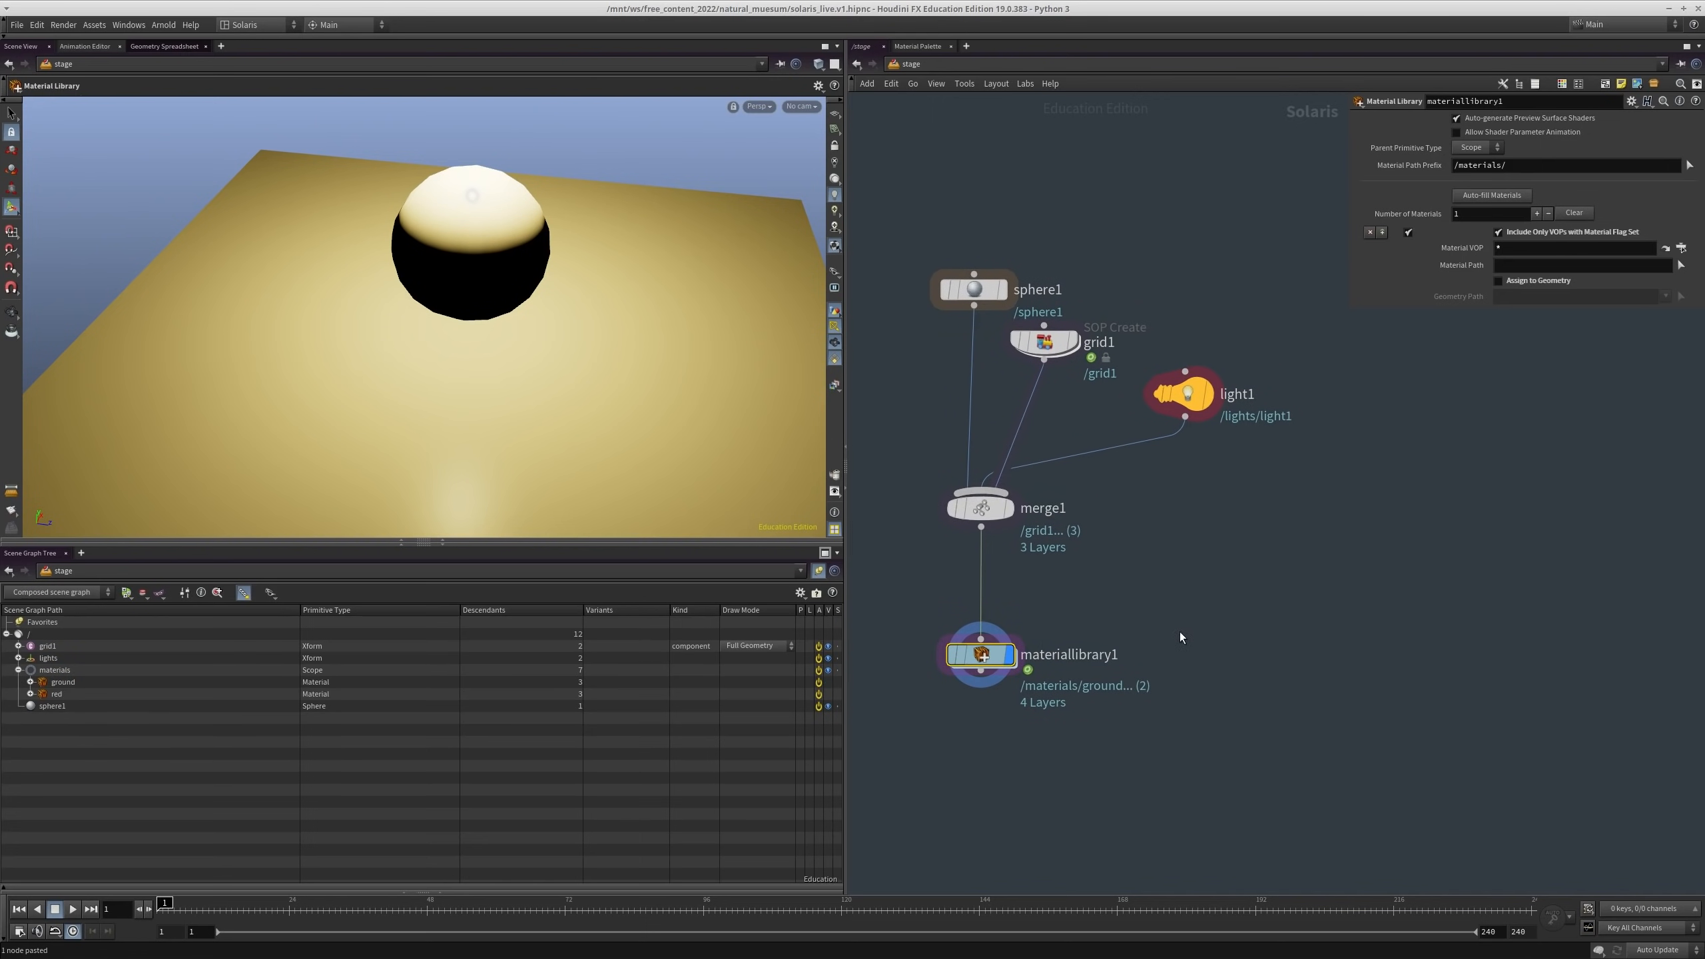
click(1210, 588)
click(18, 658)
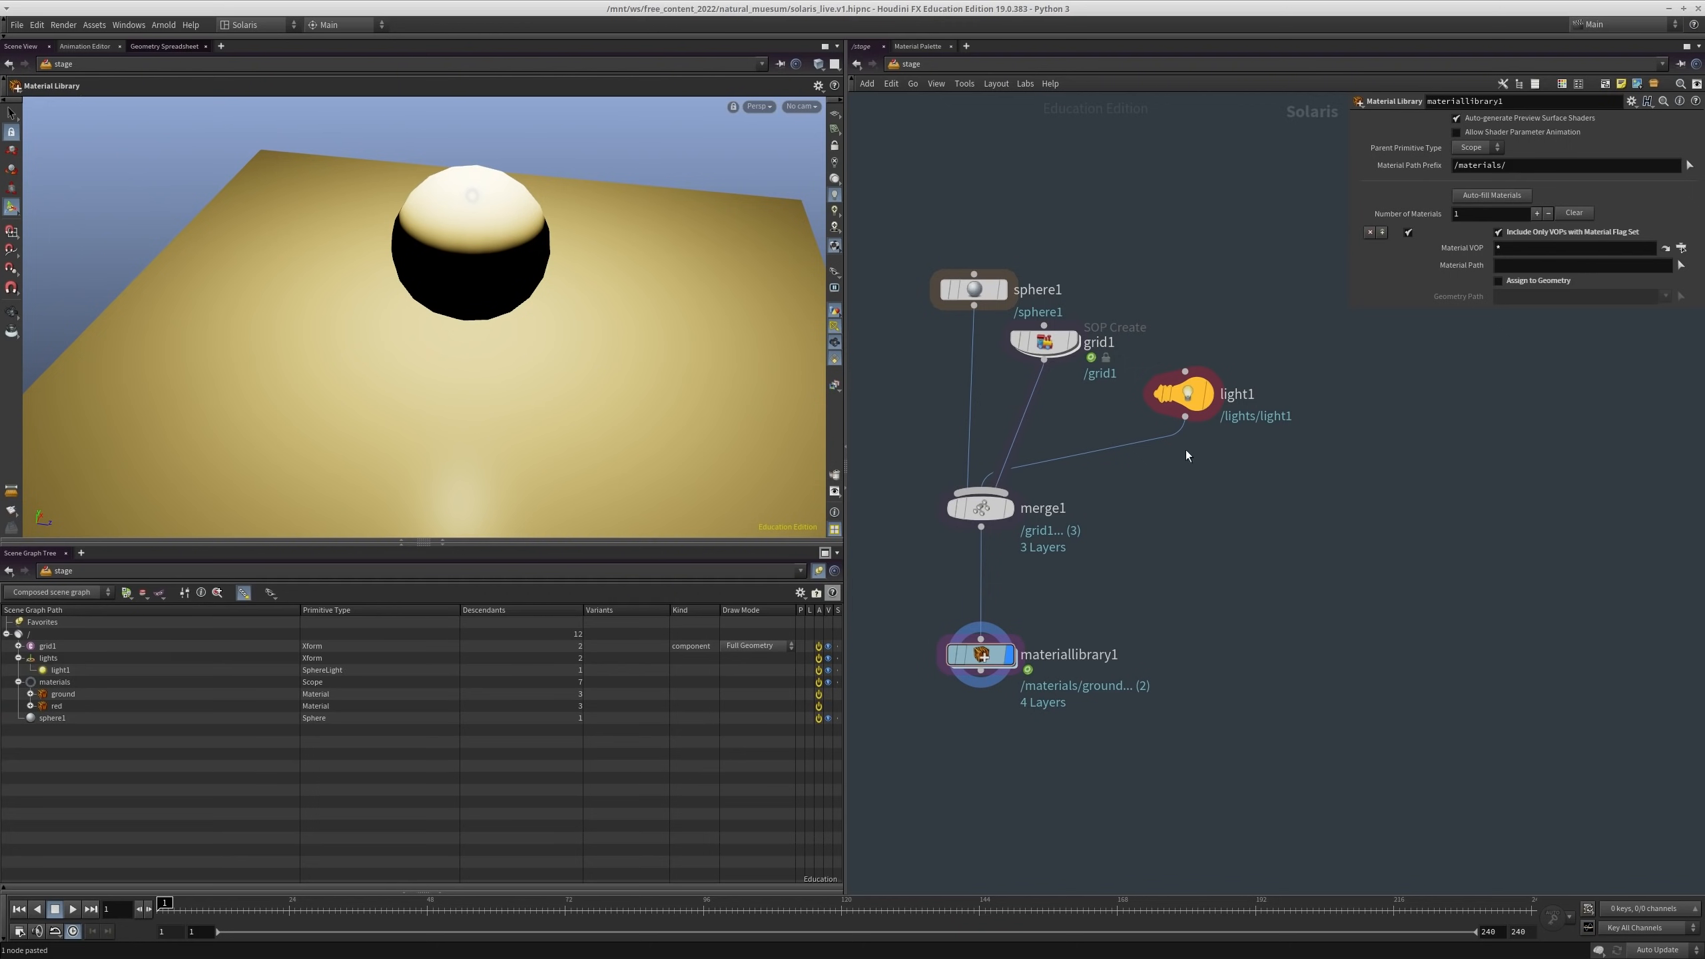
mouse_move(1193, 399)
click(60, 671)
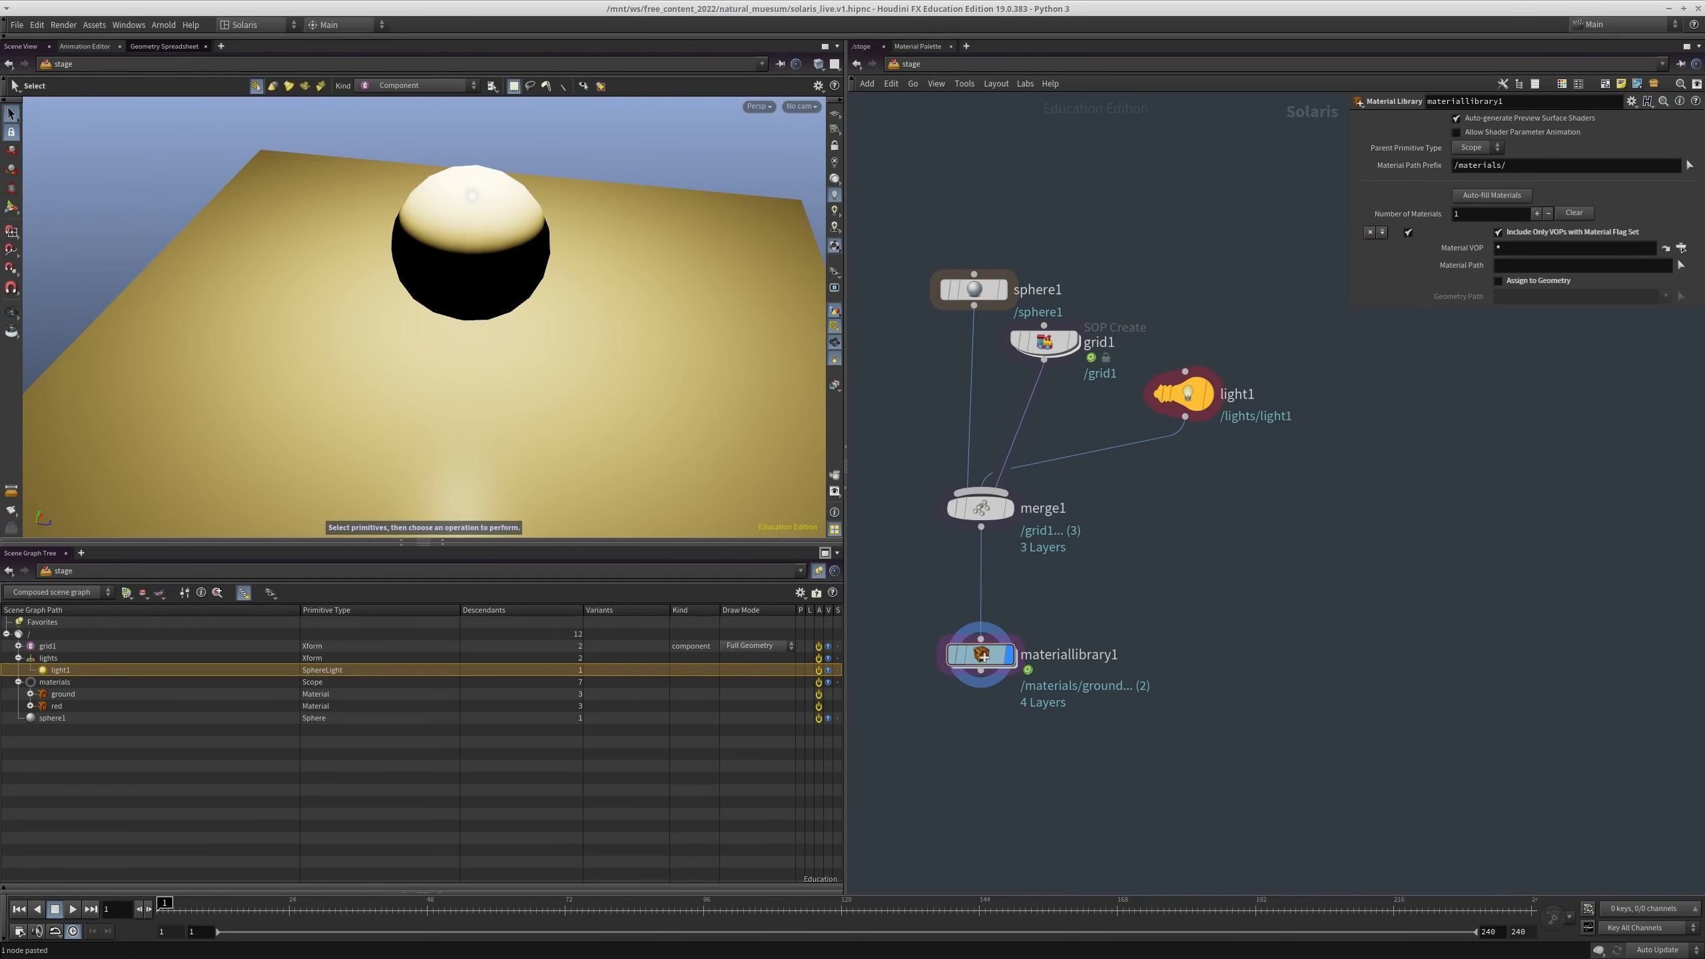
middle_drag(1391, 674, 1391, 607)
middle_drag(1092, 549, 1149, 409)
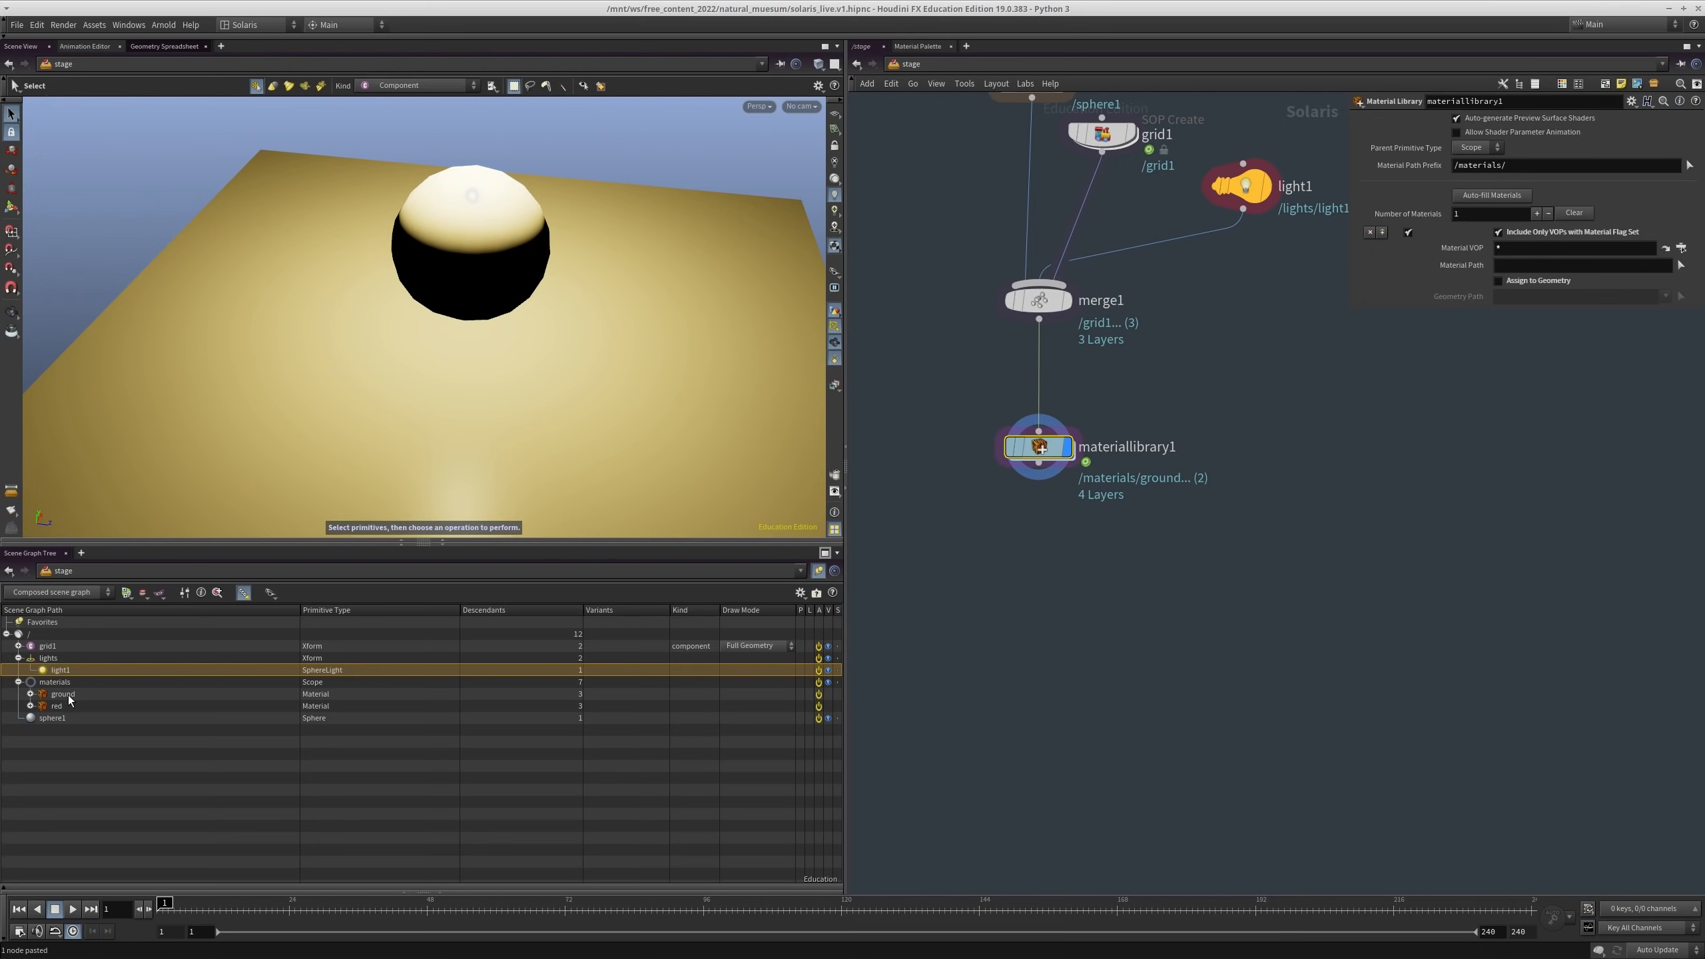
click(1024, 564)
key(Tab)
text(set)
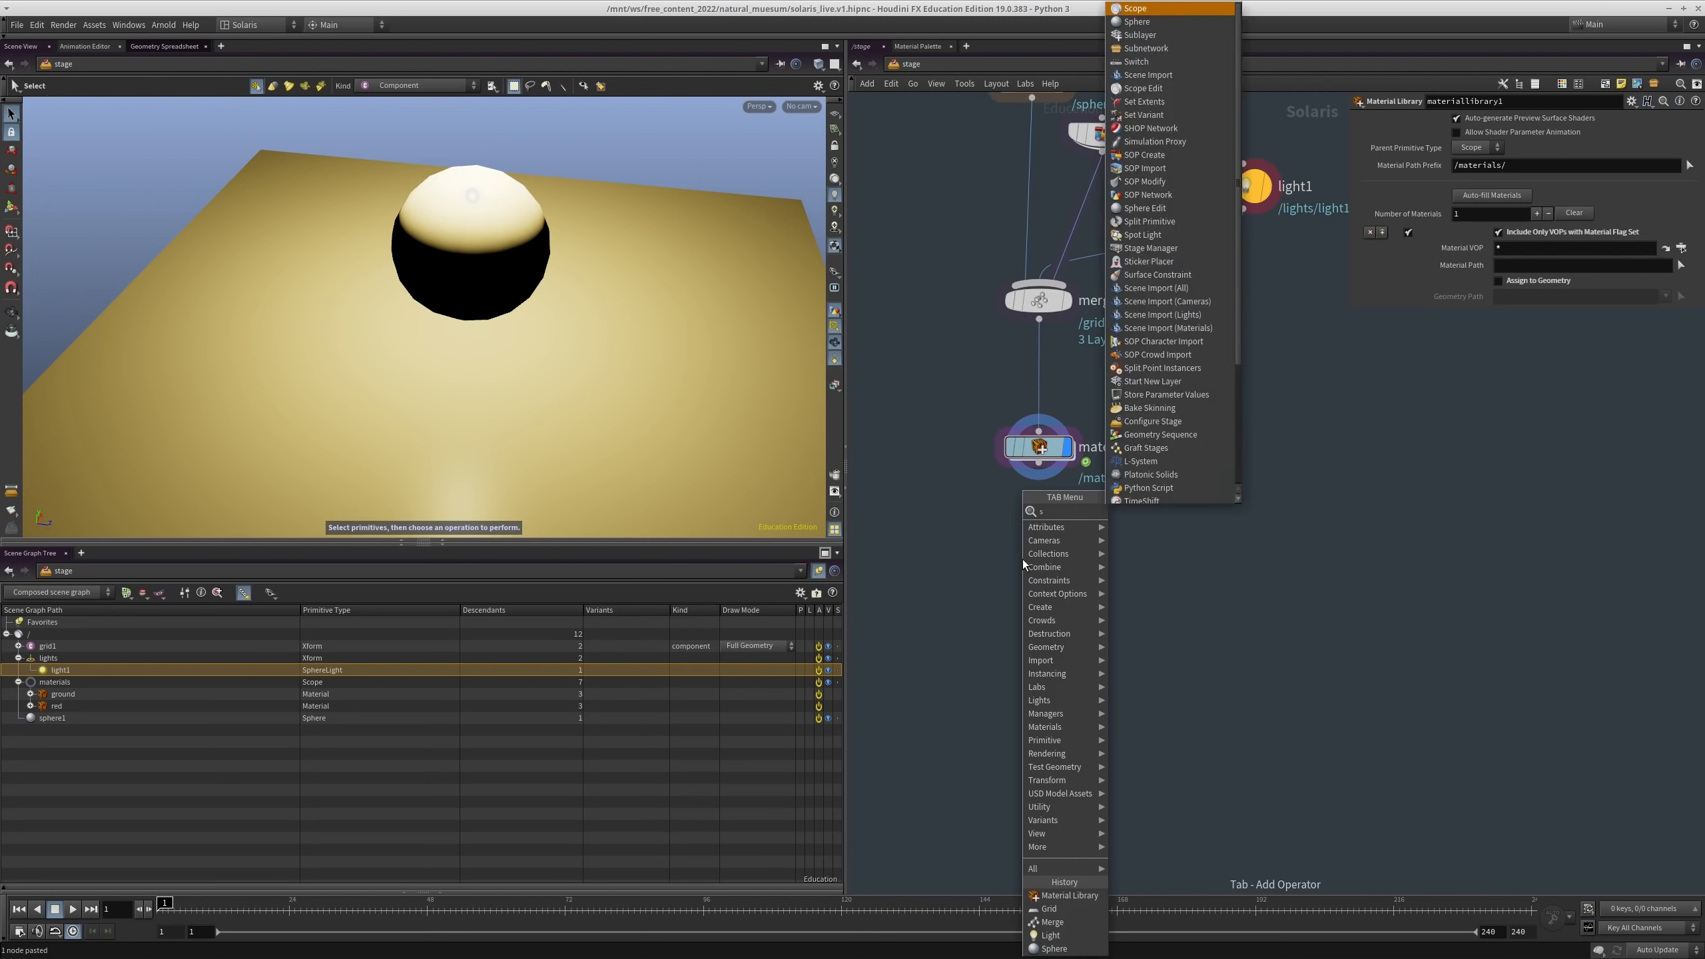
key(Escape)
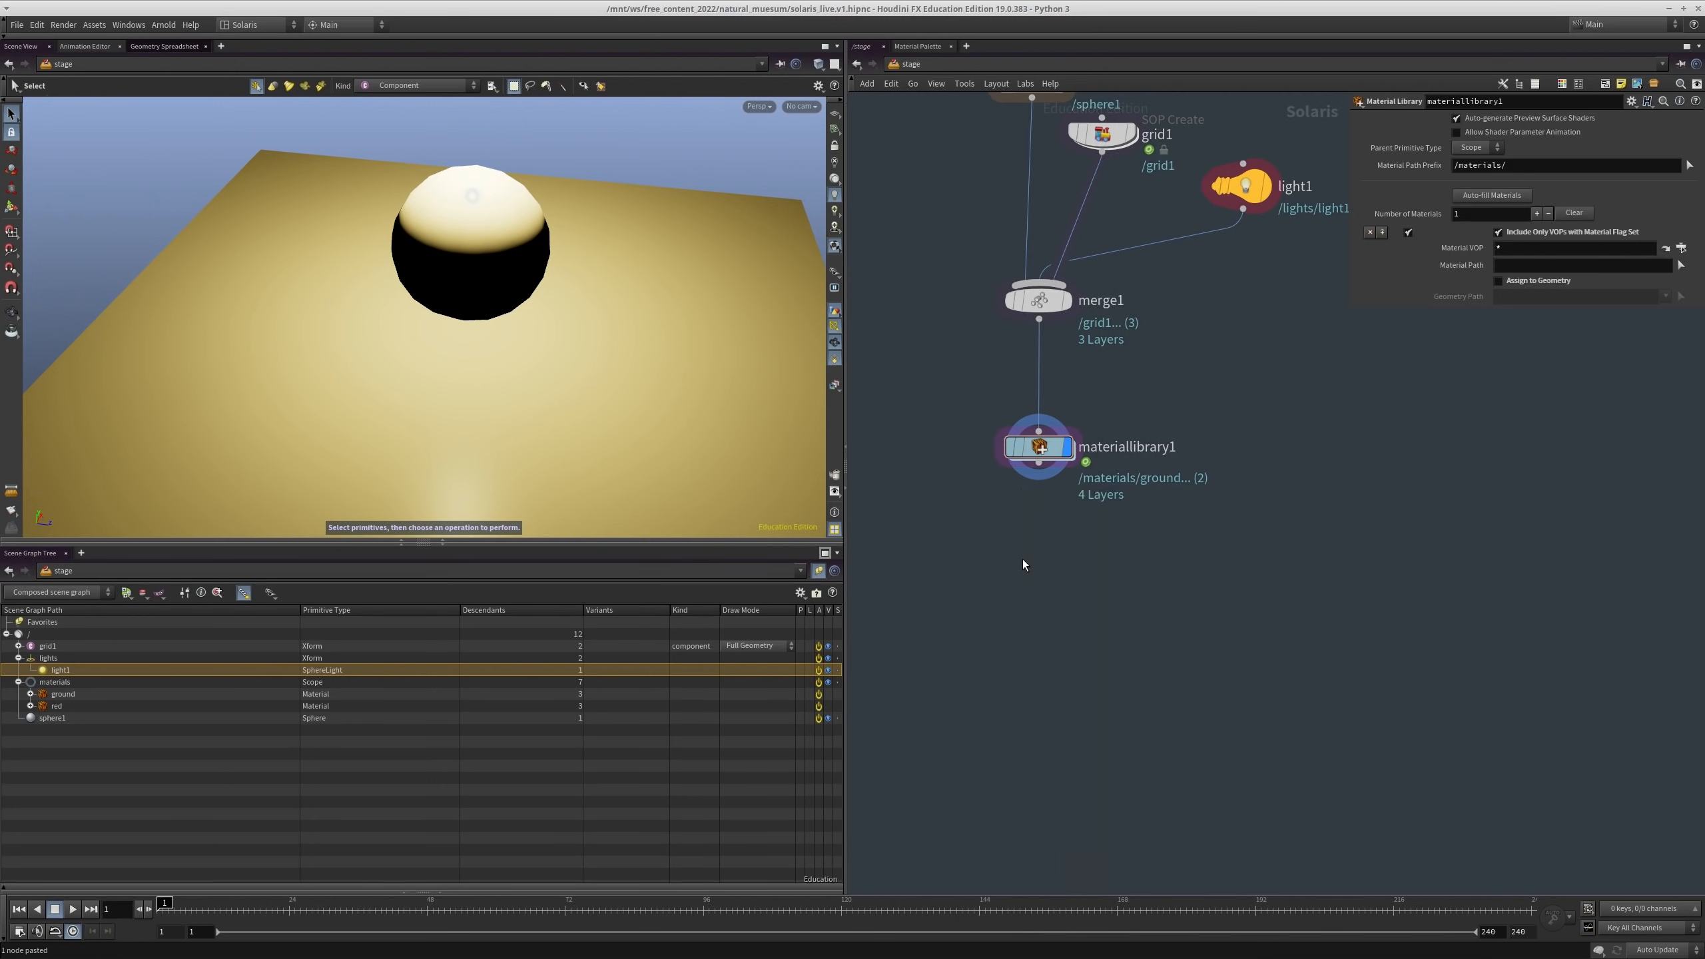
Step: Add an Assign Material node wired after the material library, display it, and give it a second material entry
key(Tab)
text(m)
key(BackSpace)
text(a)
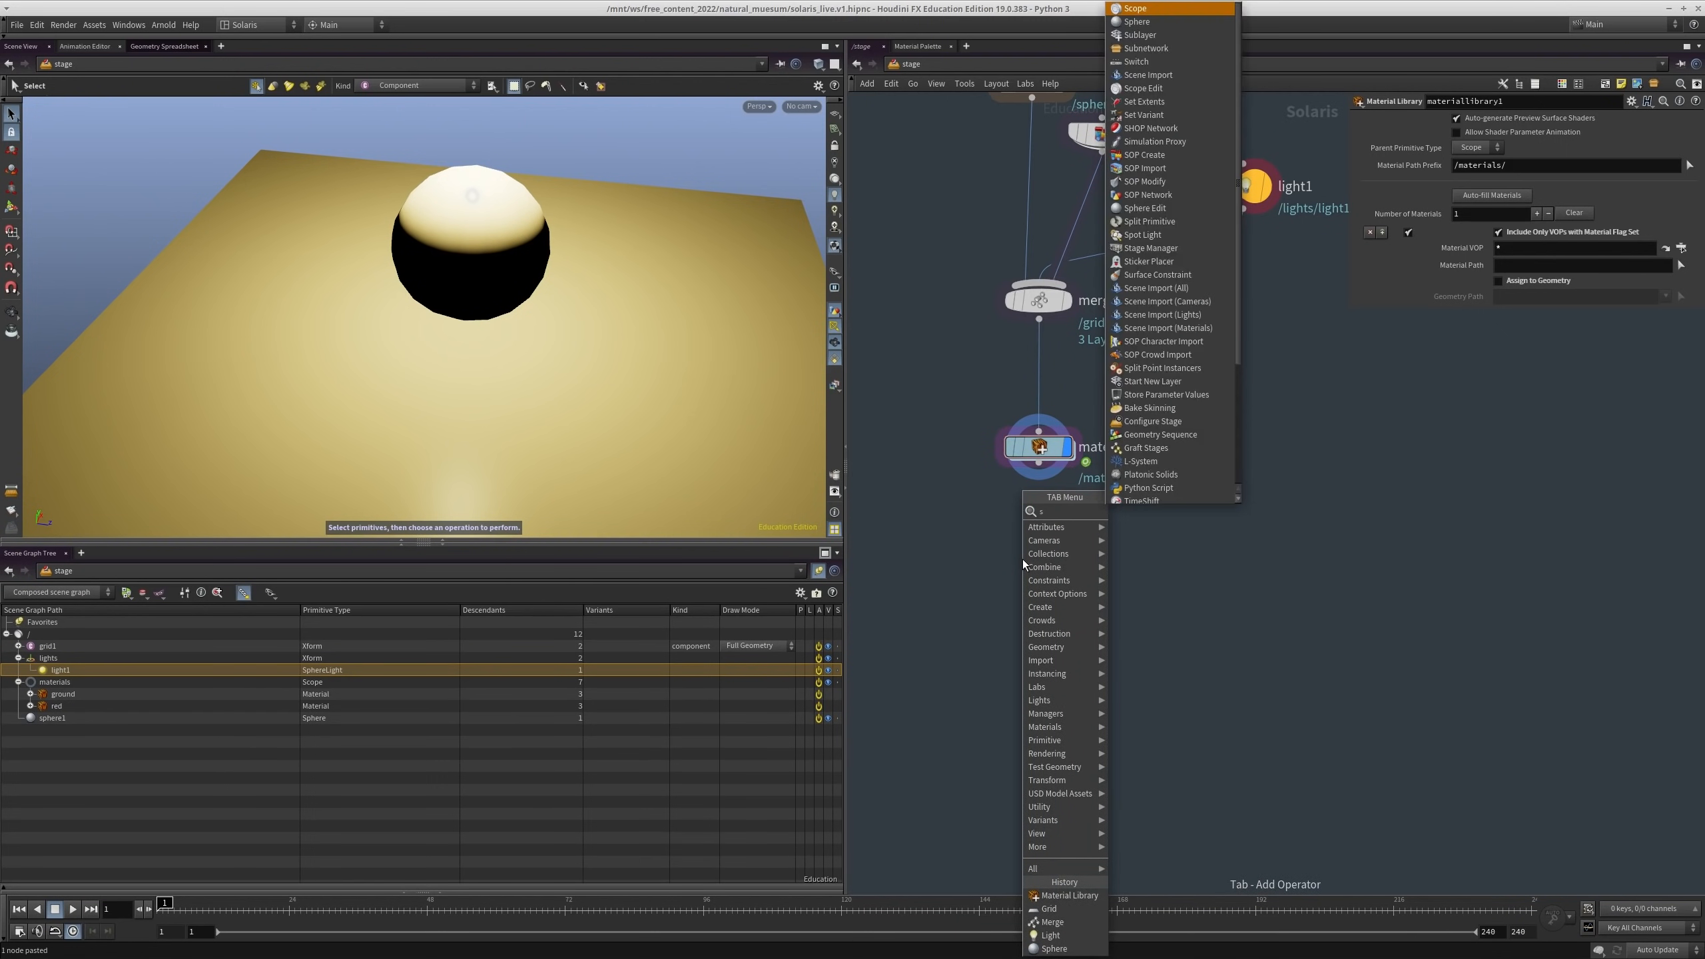
key(Escape)
key(Tab)
text(as)
key(Return)
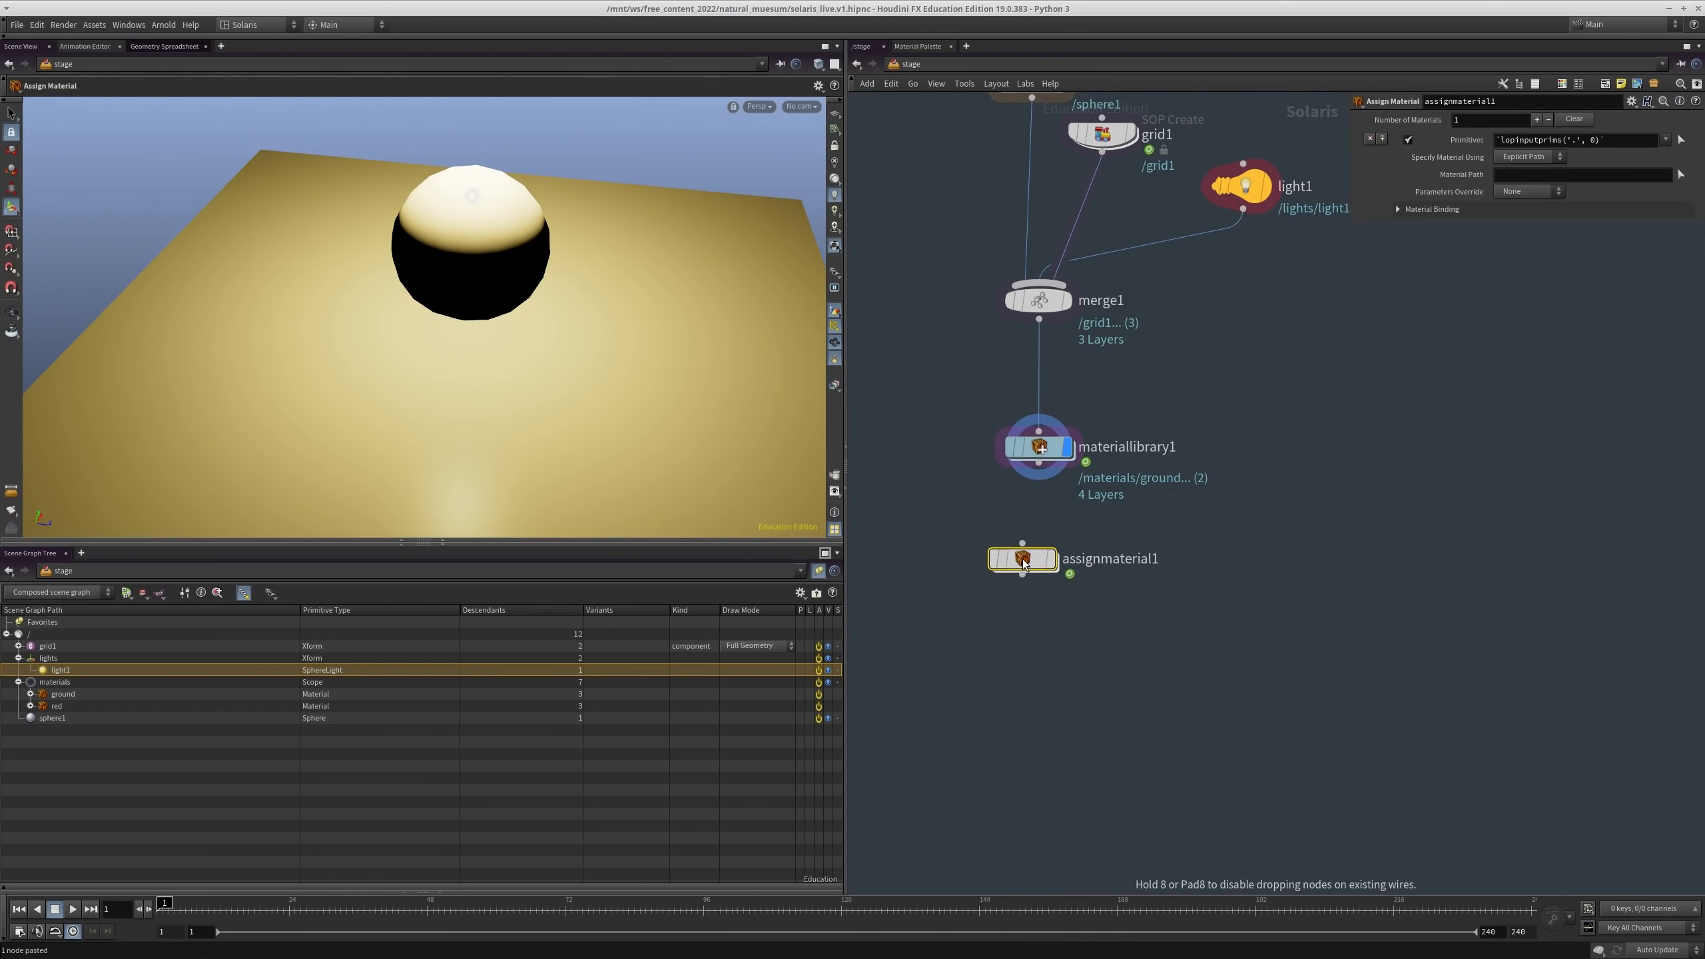
click(1023, 559)
drag(1038, 462, 1051, 582)
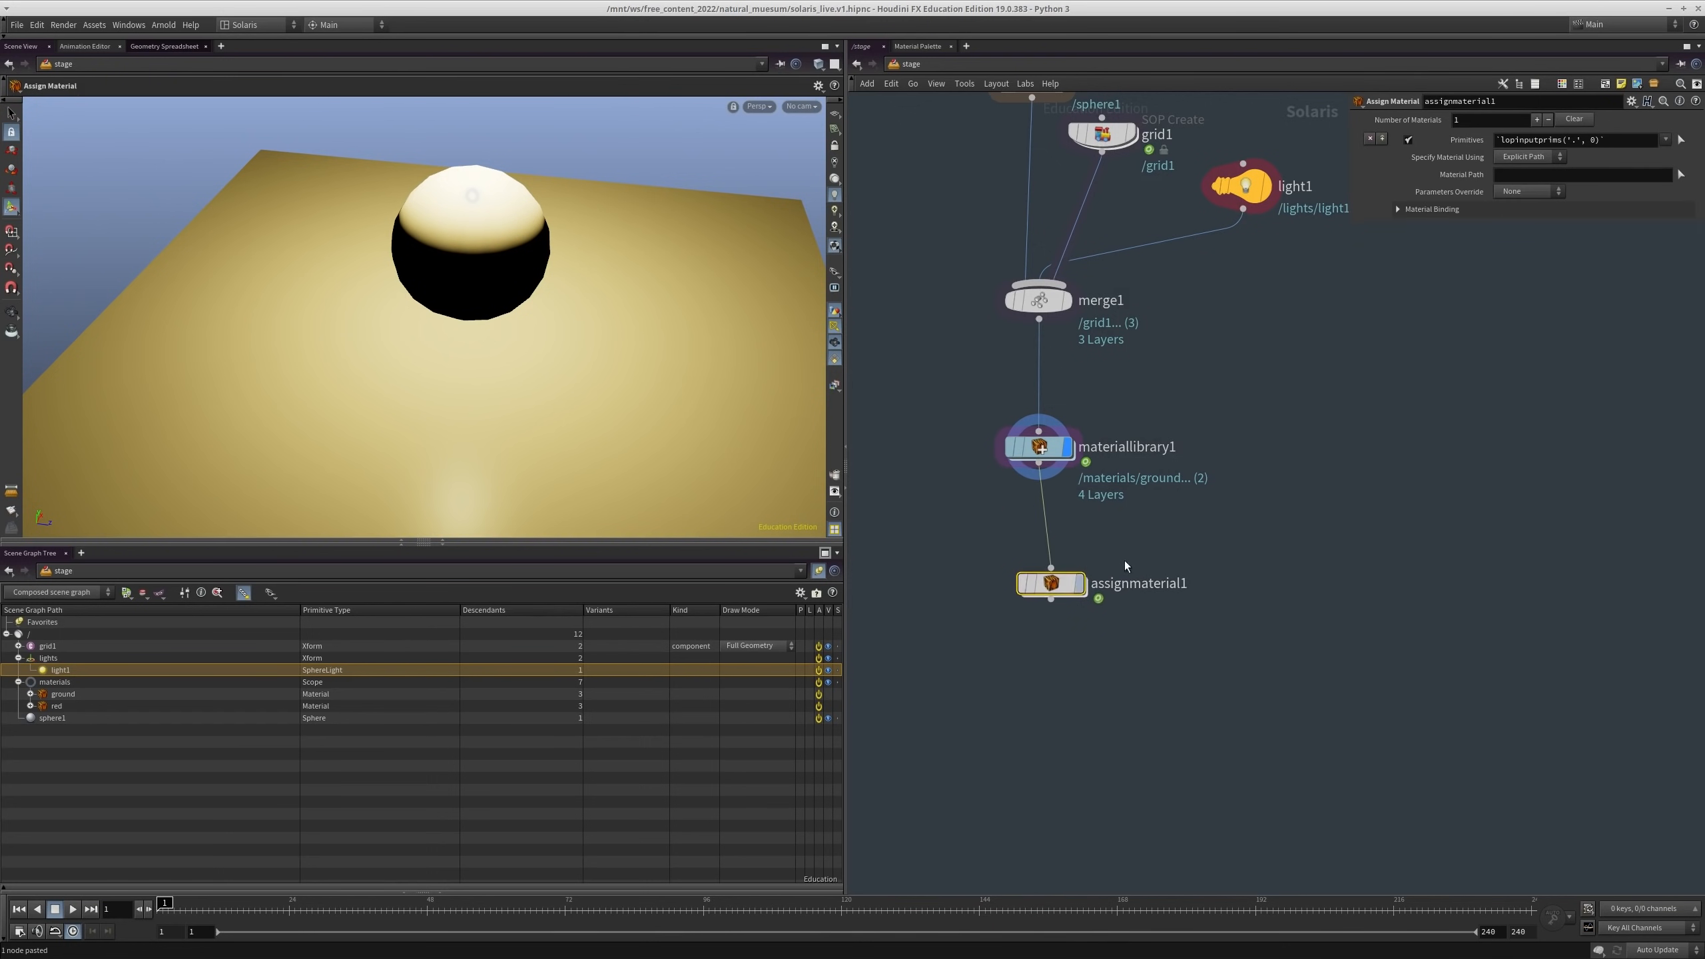
click(1078, 583)
drag(1092, 667, 953, 562)
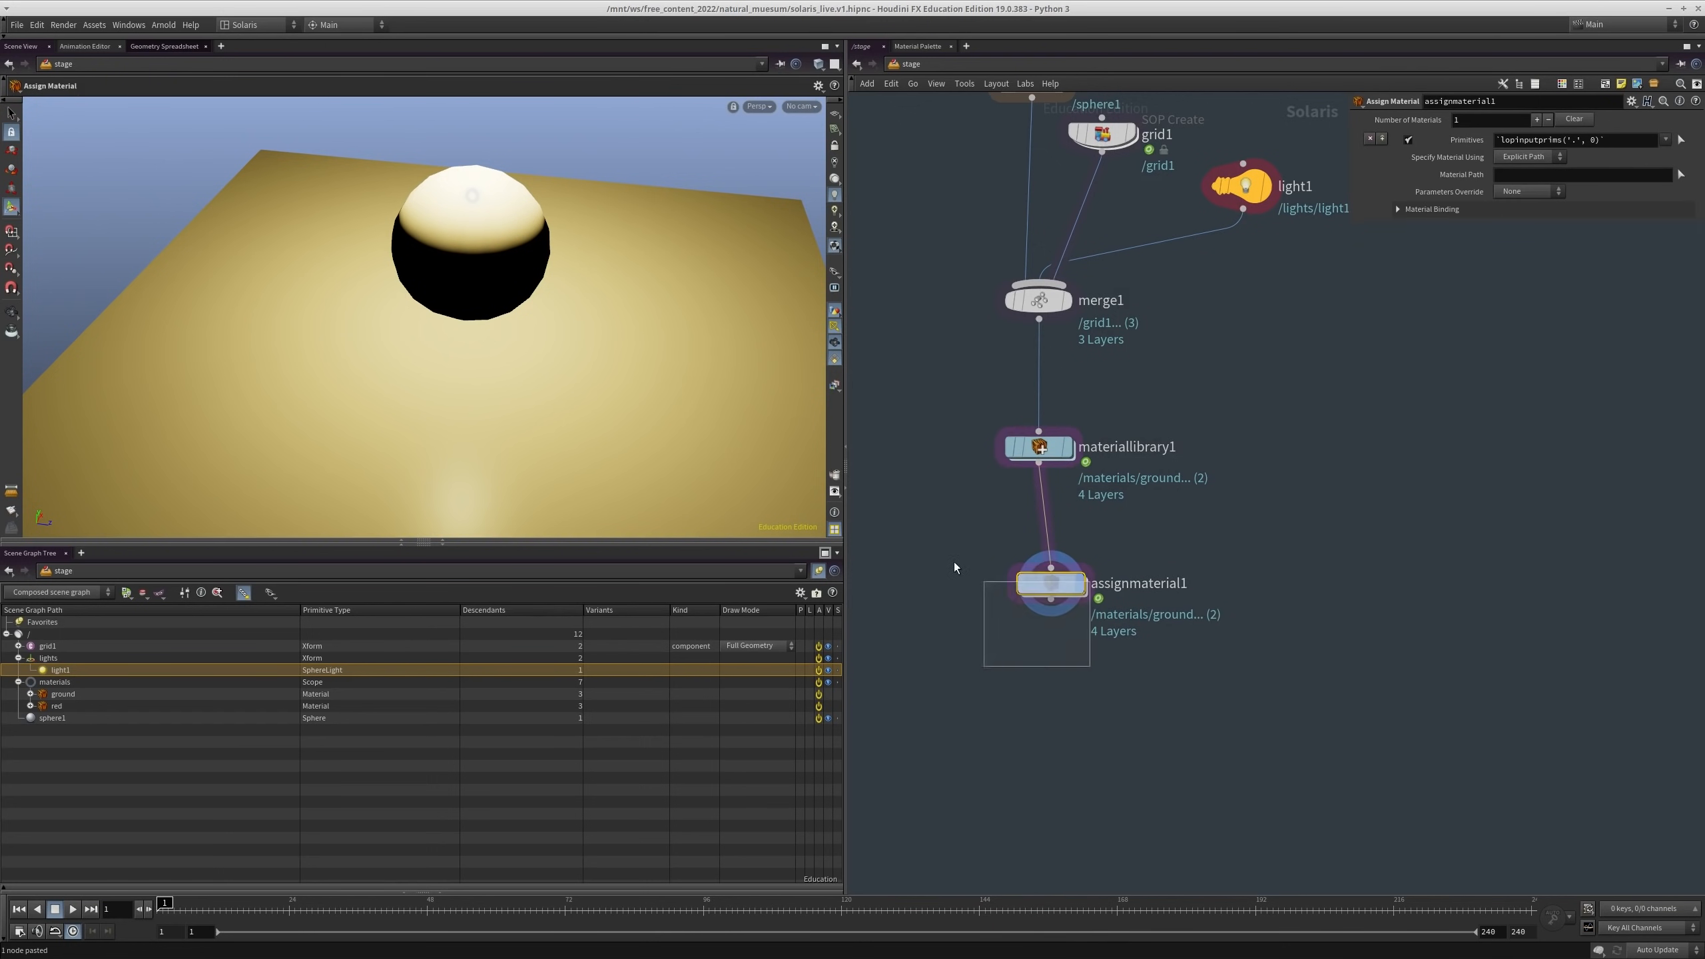
click(1382, 139)
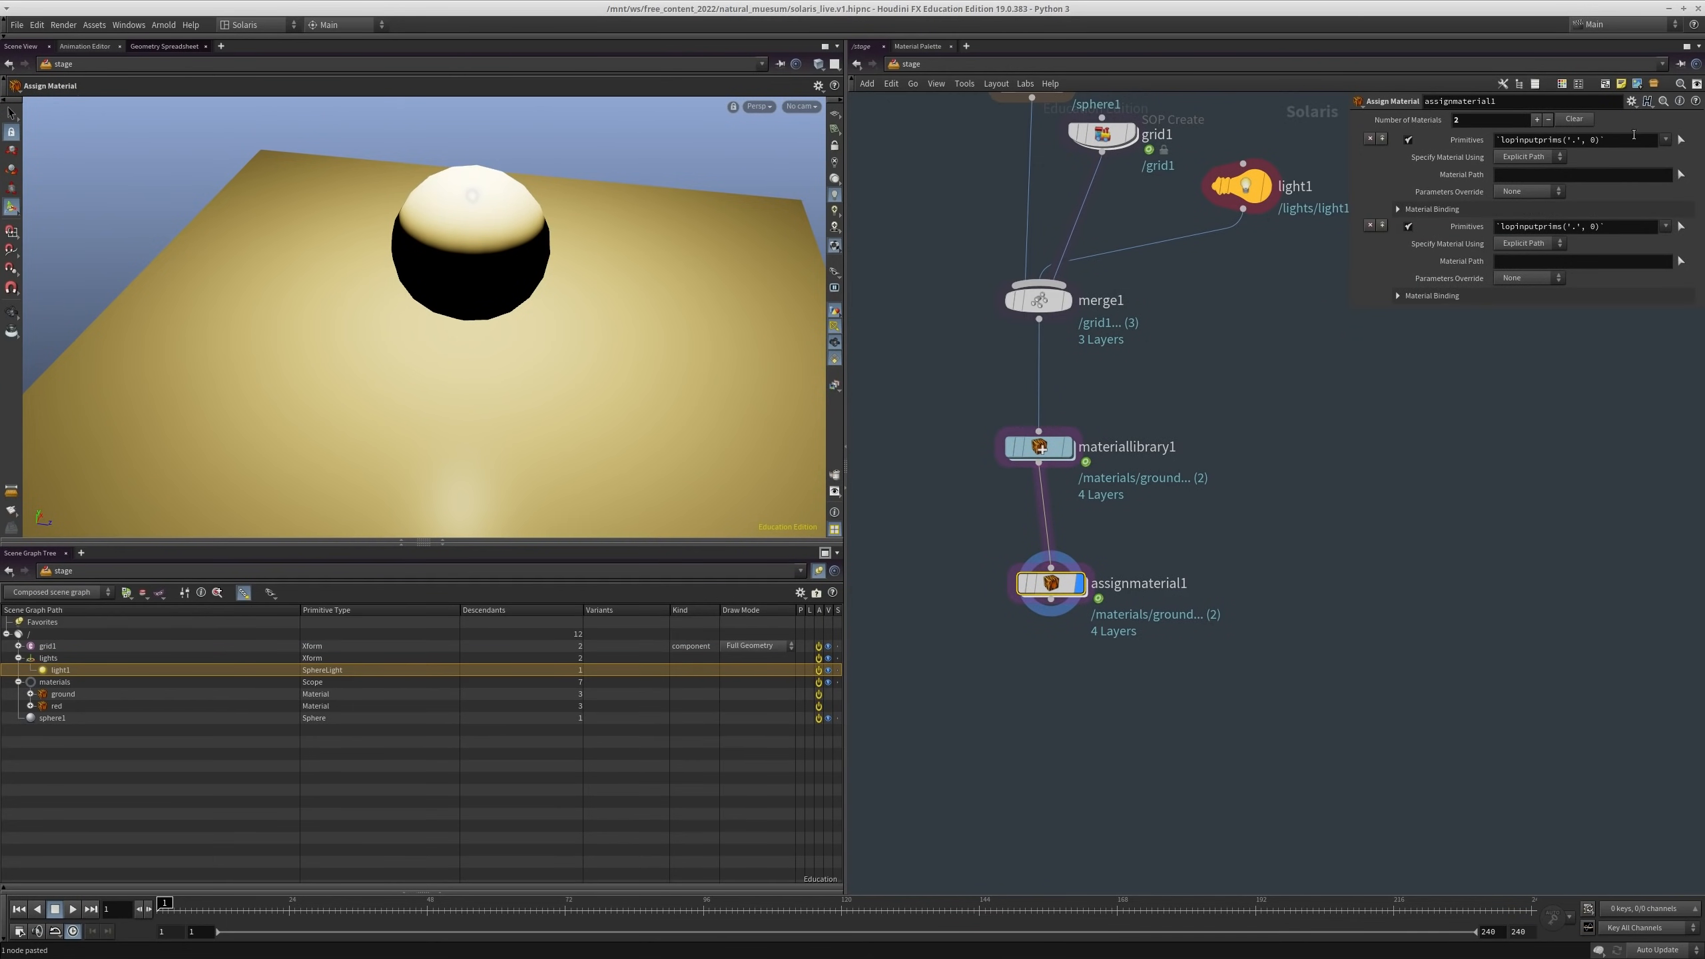
Step: Try to use the red shader copied from inside the material library as the first entry's material path
click(1635, 138)
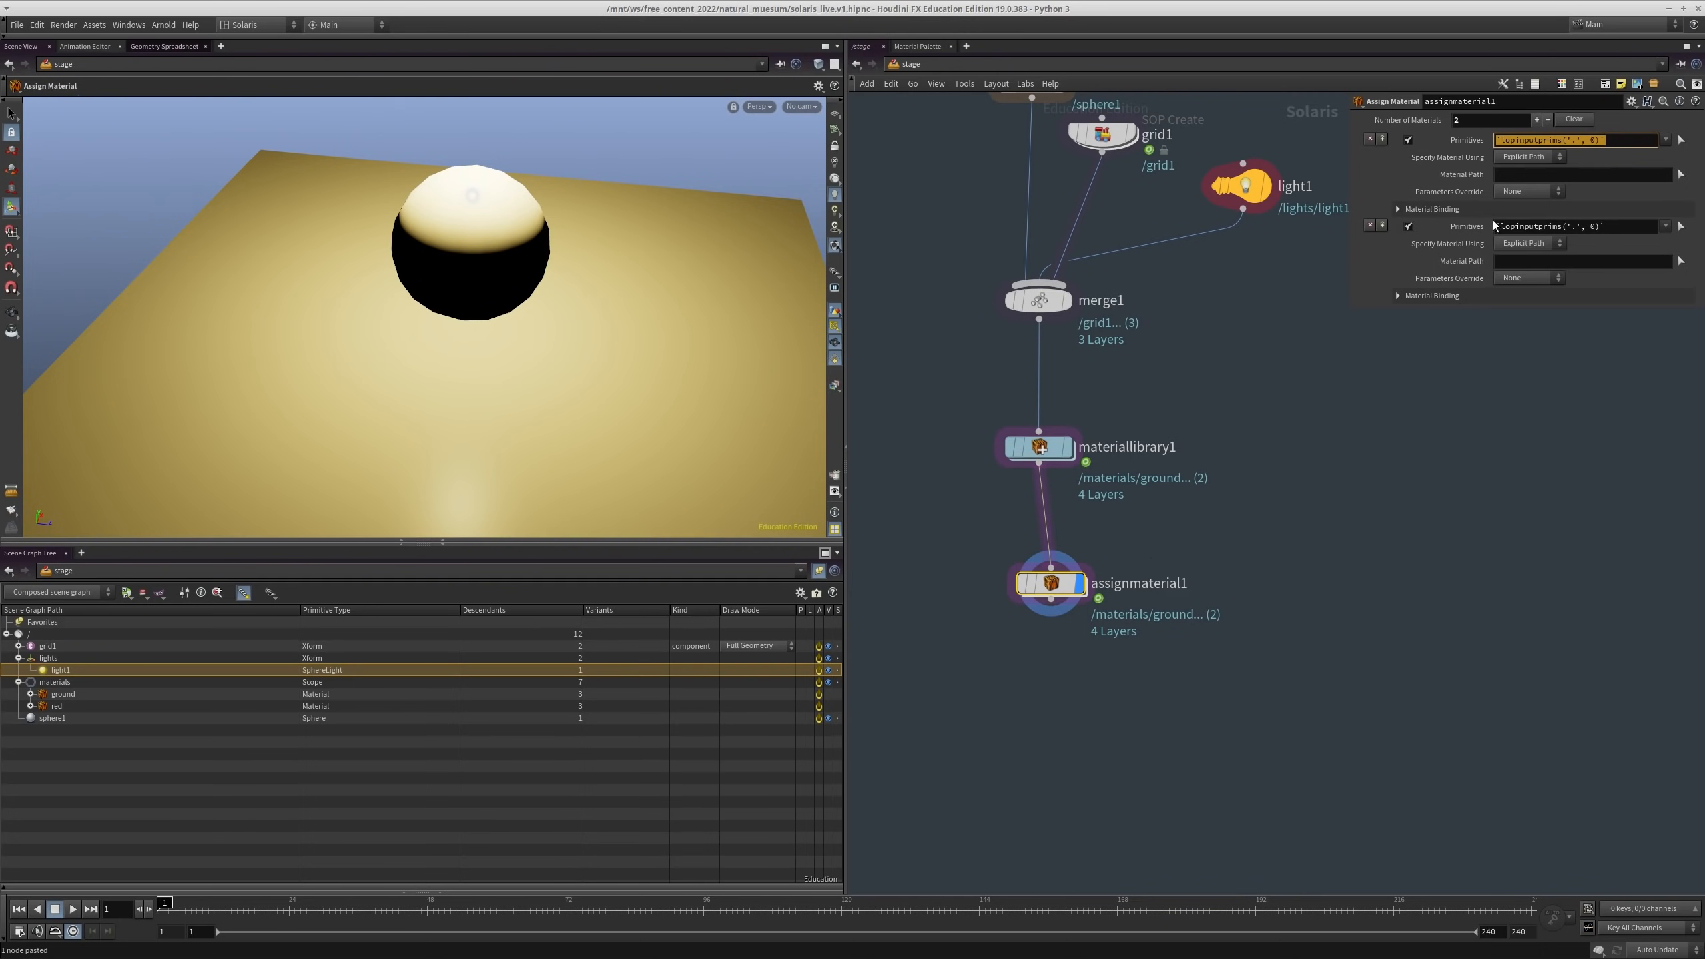
click(1571, 176)
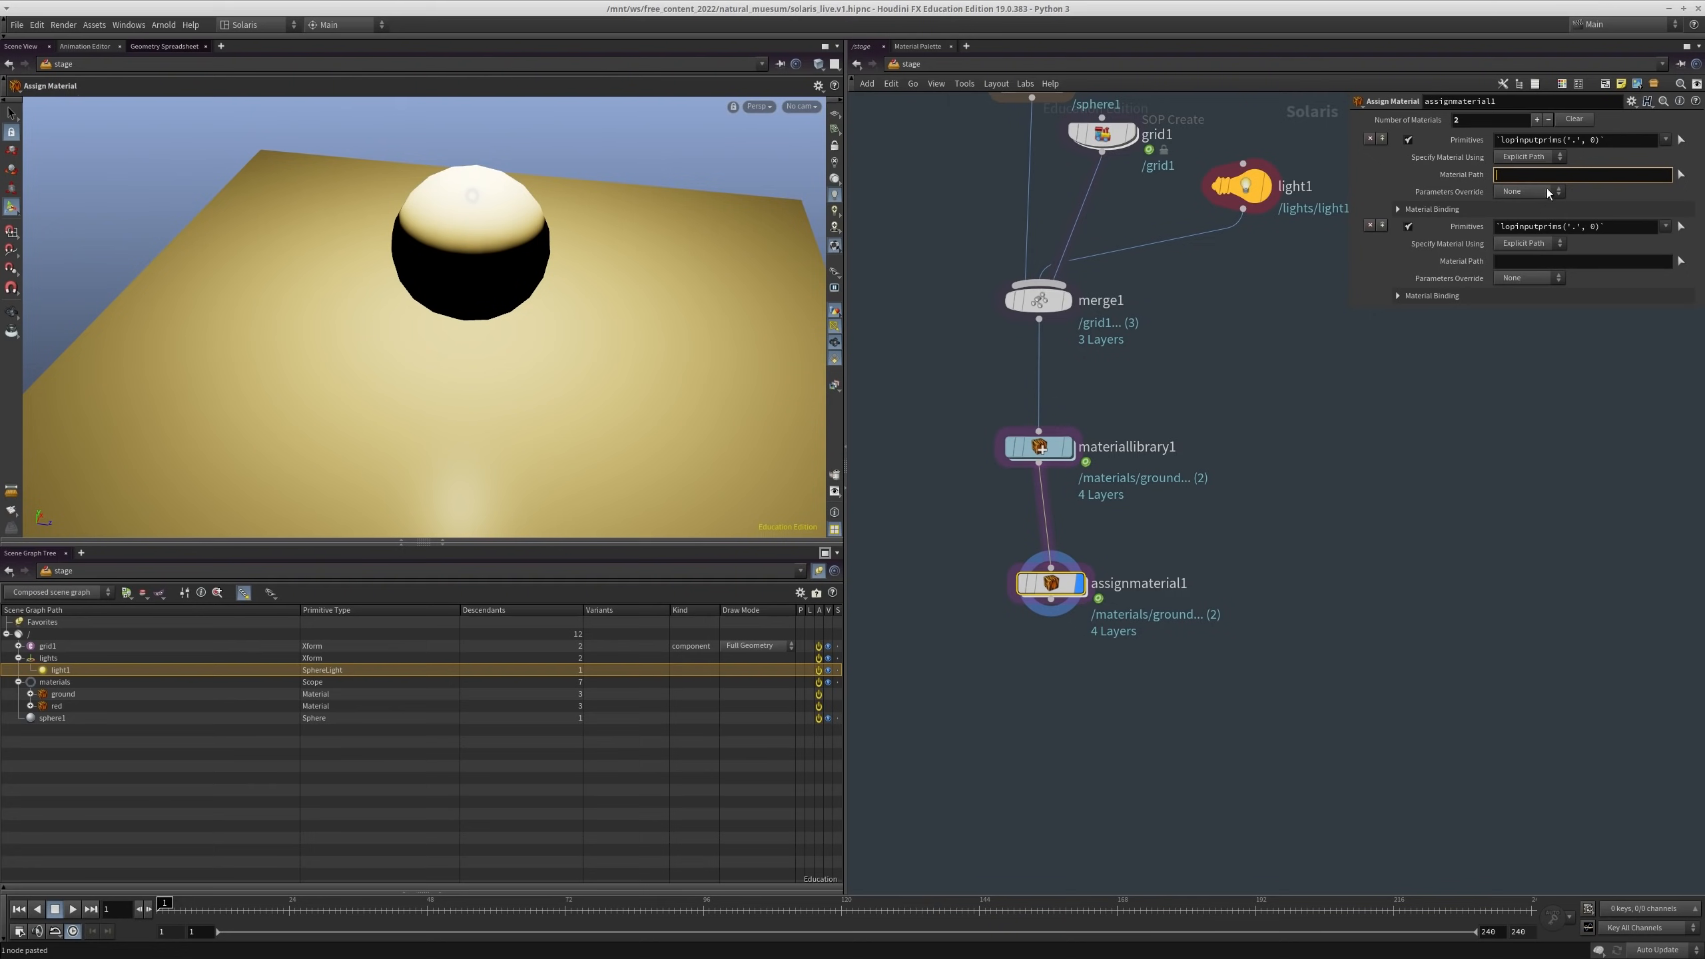
double_click(1047, 448)
drag(1091, 470, 879, 464)
key(ctrl+c)
middle_drag(1229, 517, 1227, 517)
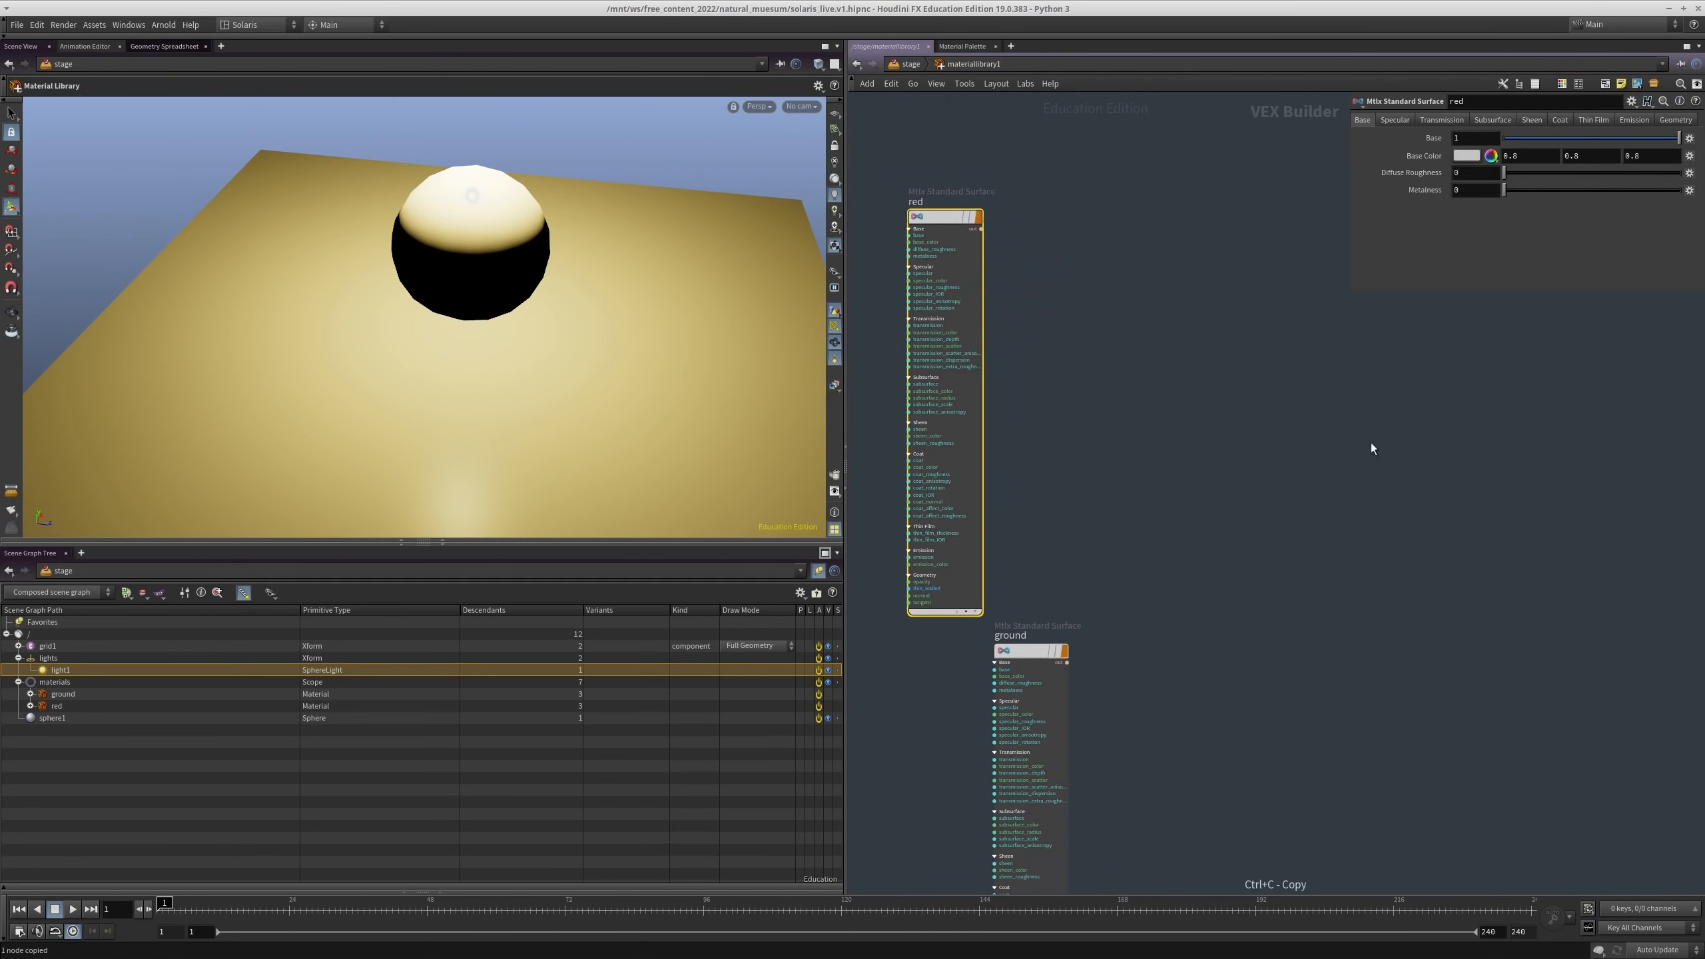
key(u)
click(1531, 175)
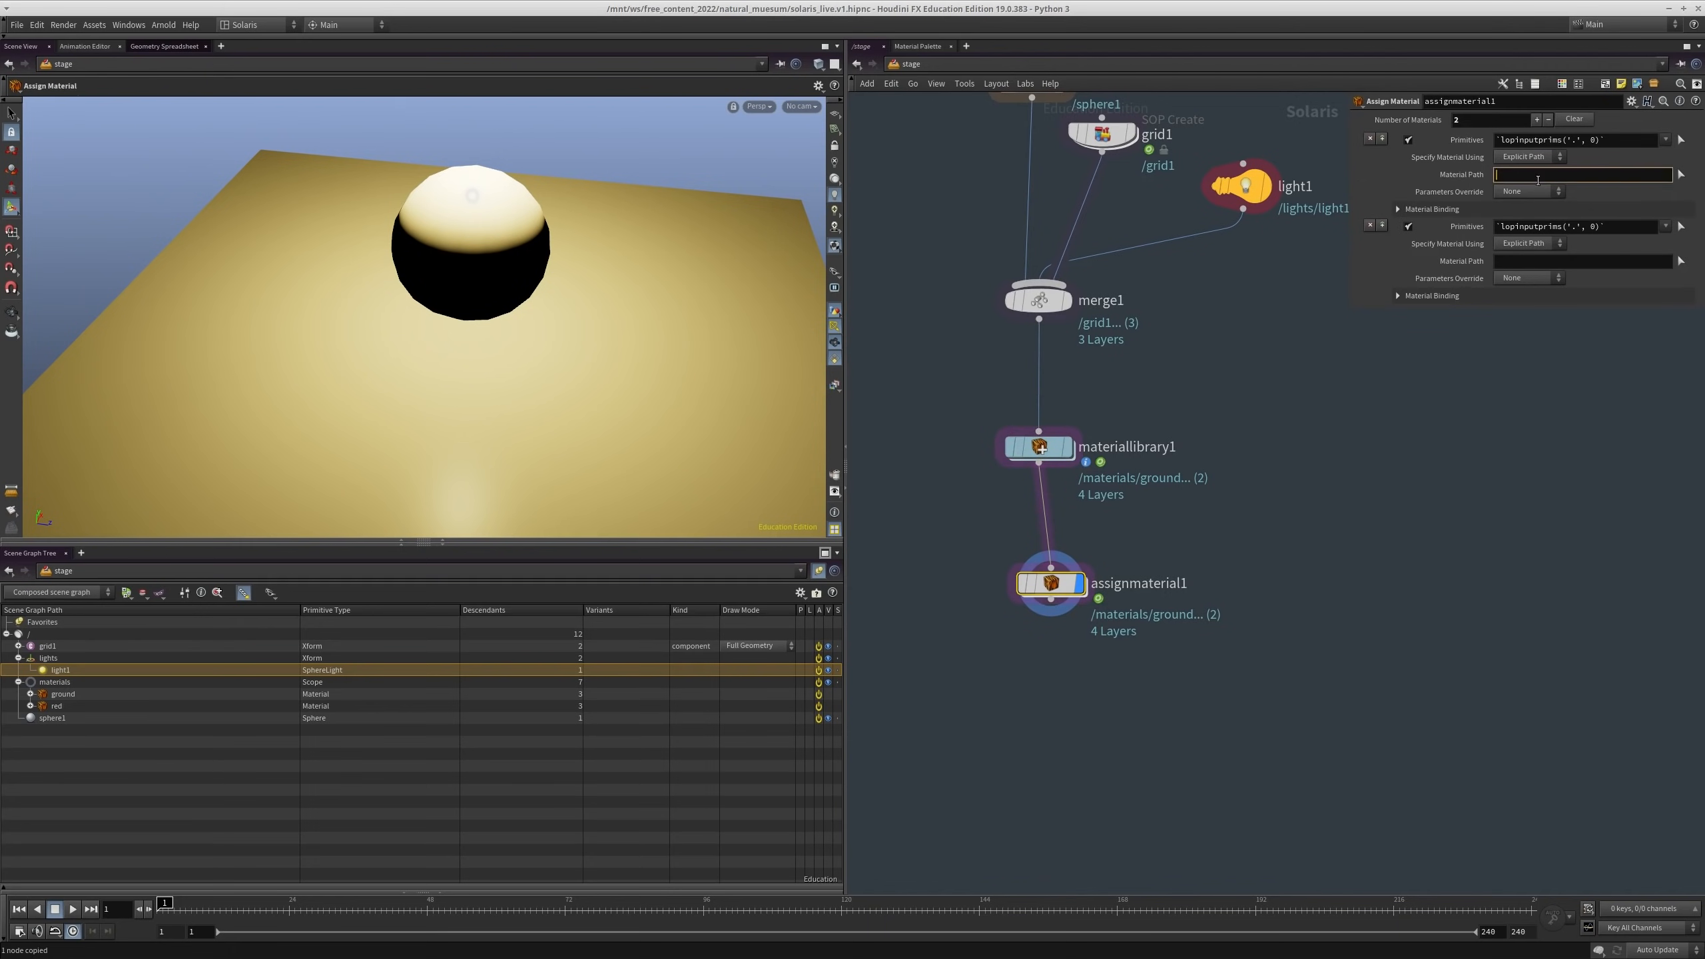
key(ctrl+v)
key(Escape)
Step: Set the first entry's material path to /materials/ground from the scene graph, and try the copied shader path in the second entry
drag(62, 696, 1534, 176)
middle_drag(1363, 492, 1351, 467)
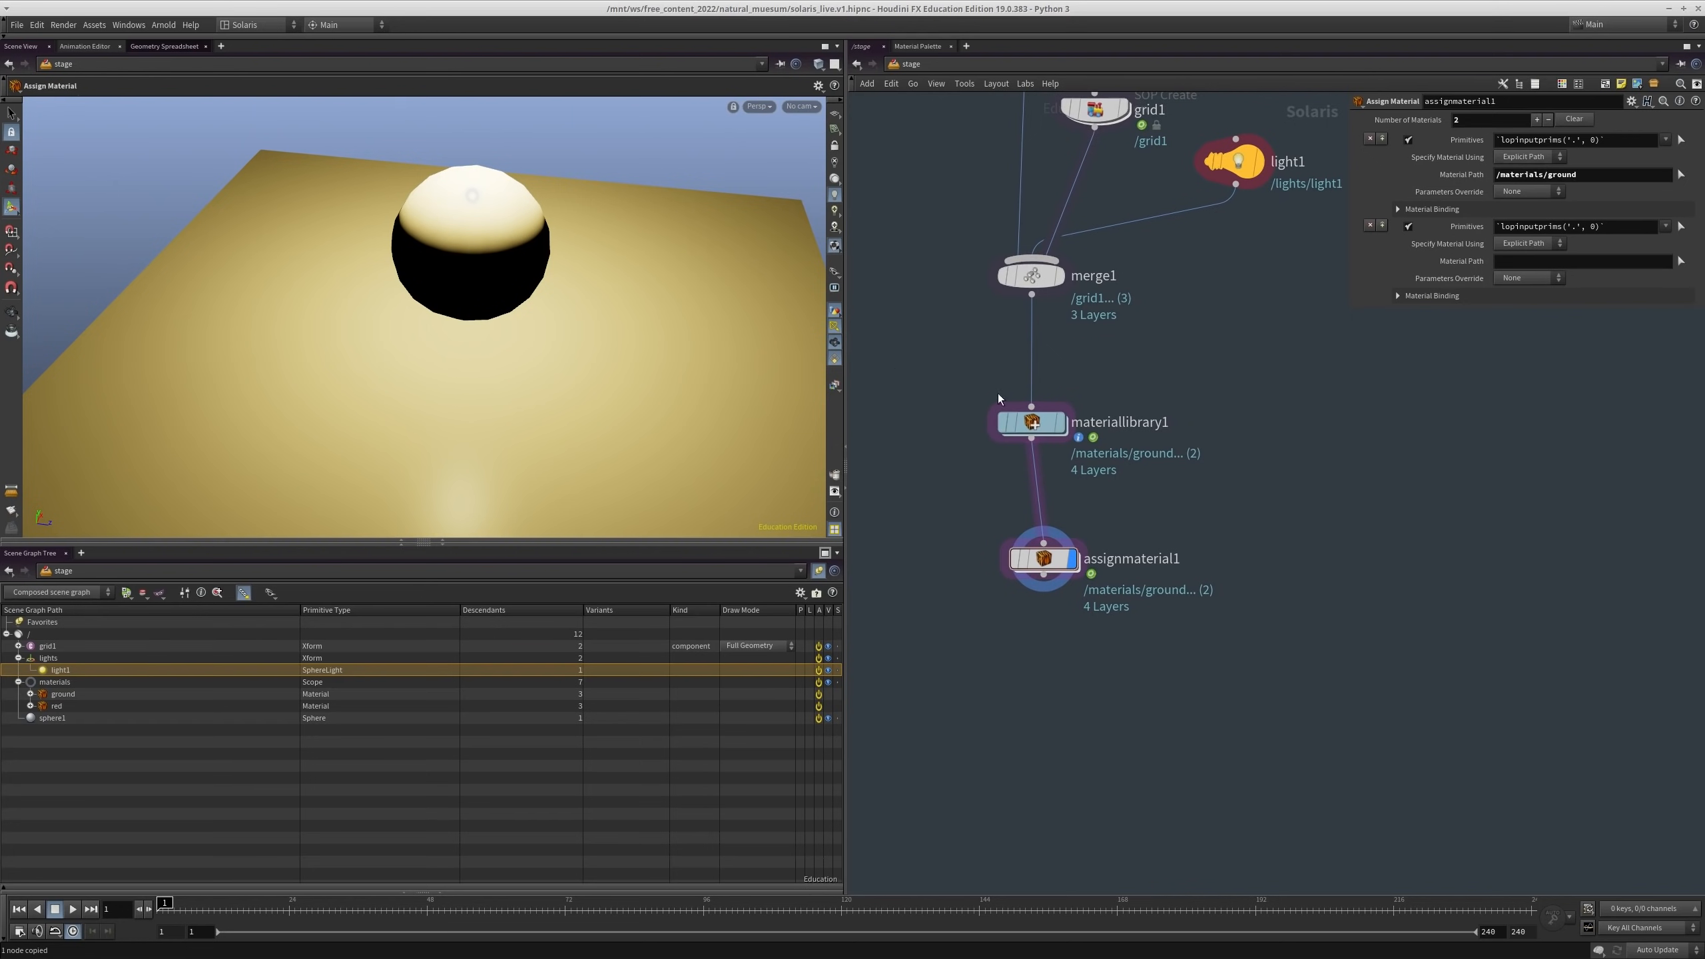
click(1576, 260)
key(ctrl+v)
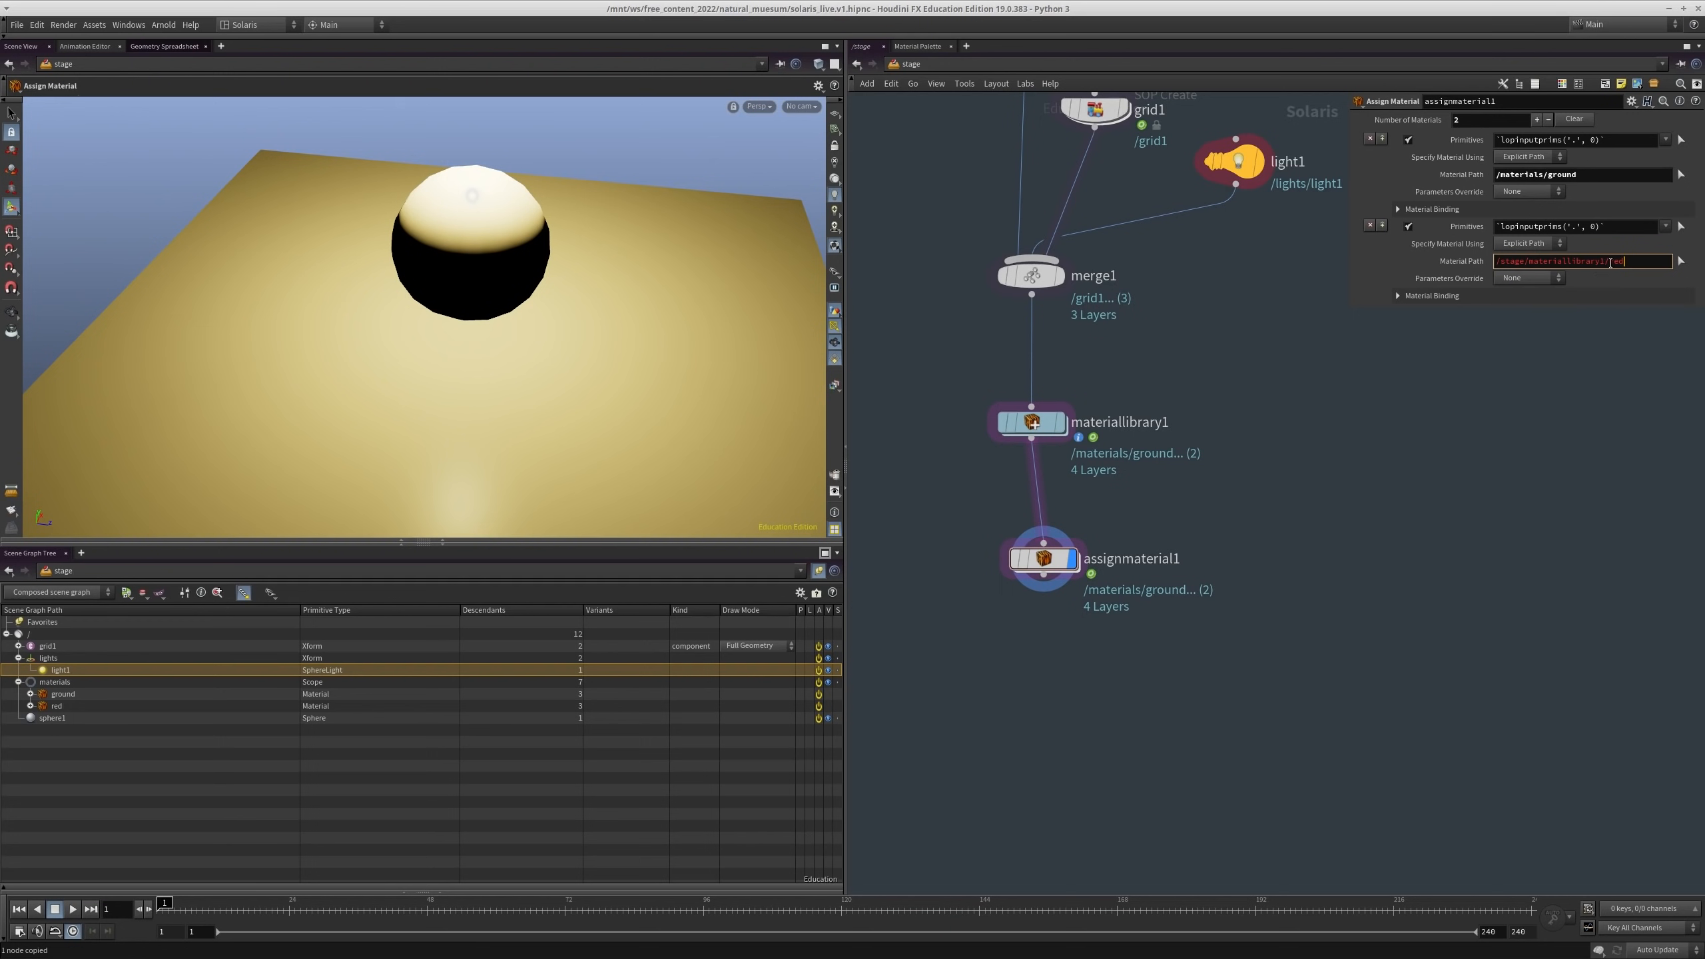
key(ctrl+z)
middle_drag(1293, 613, 1308, 532)
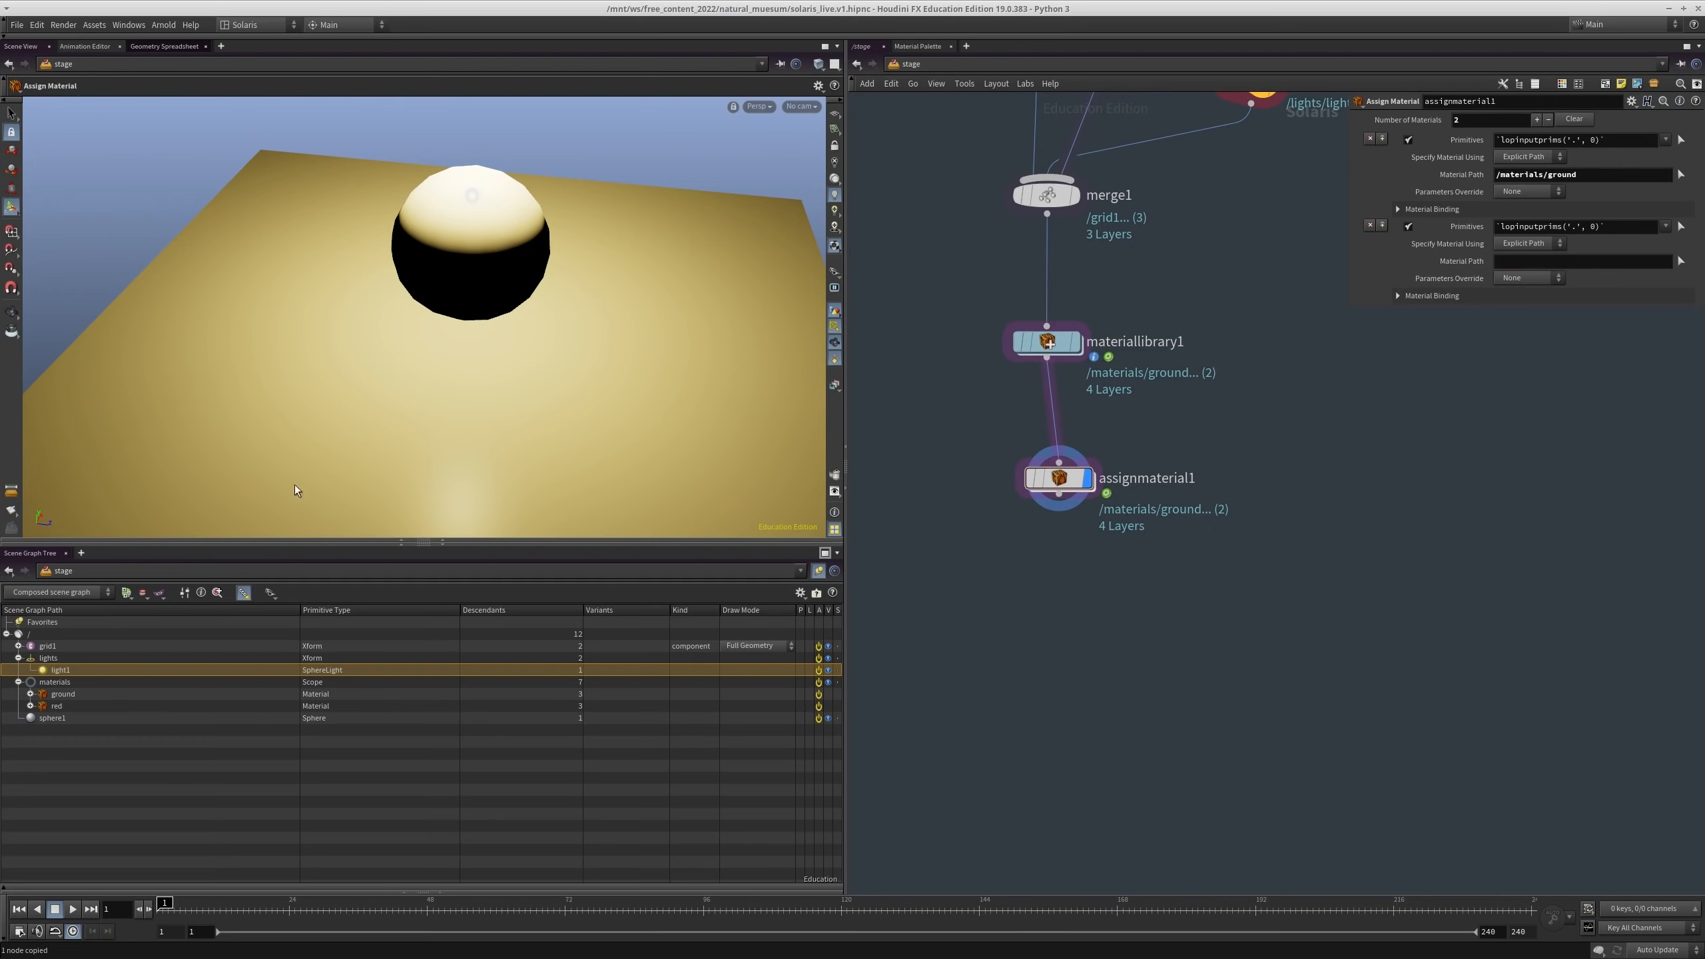
Step: Set the first entry's primitives to /grid1 using the grid primitive from the scene graph
click(19, 647)
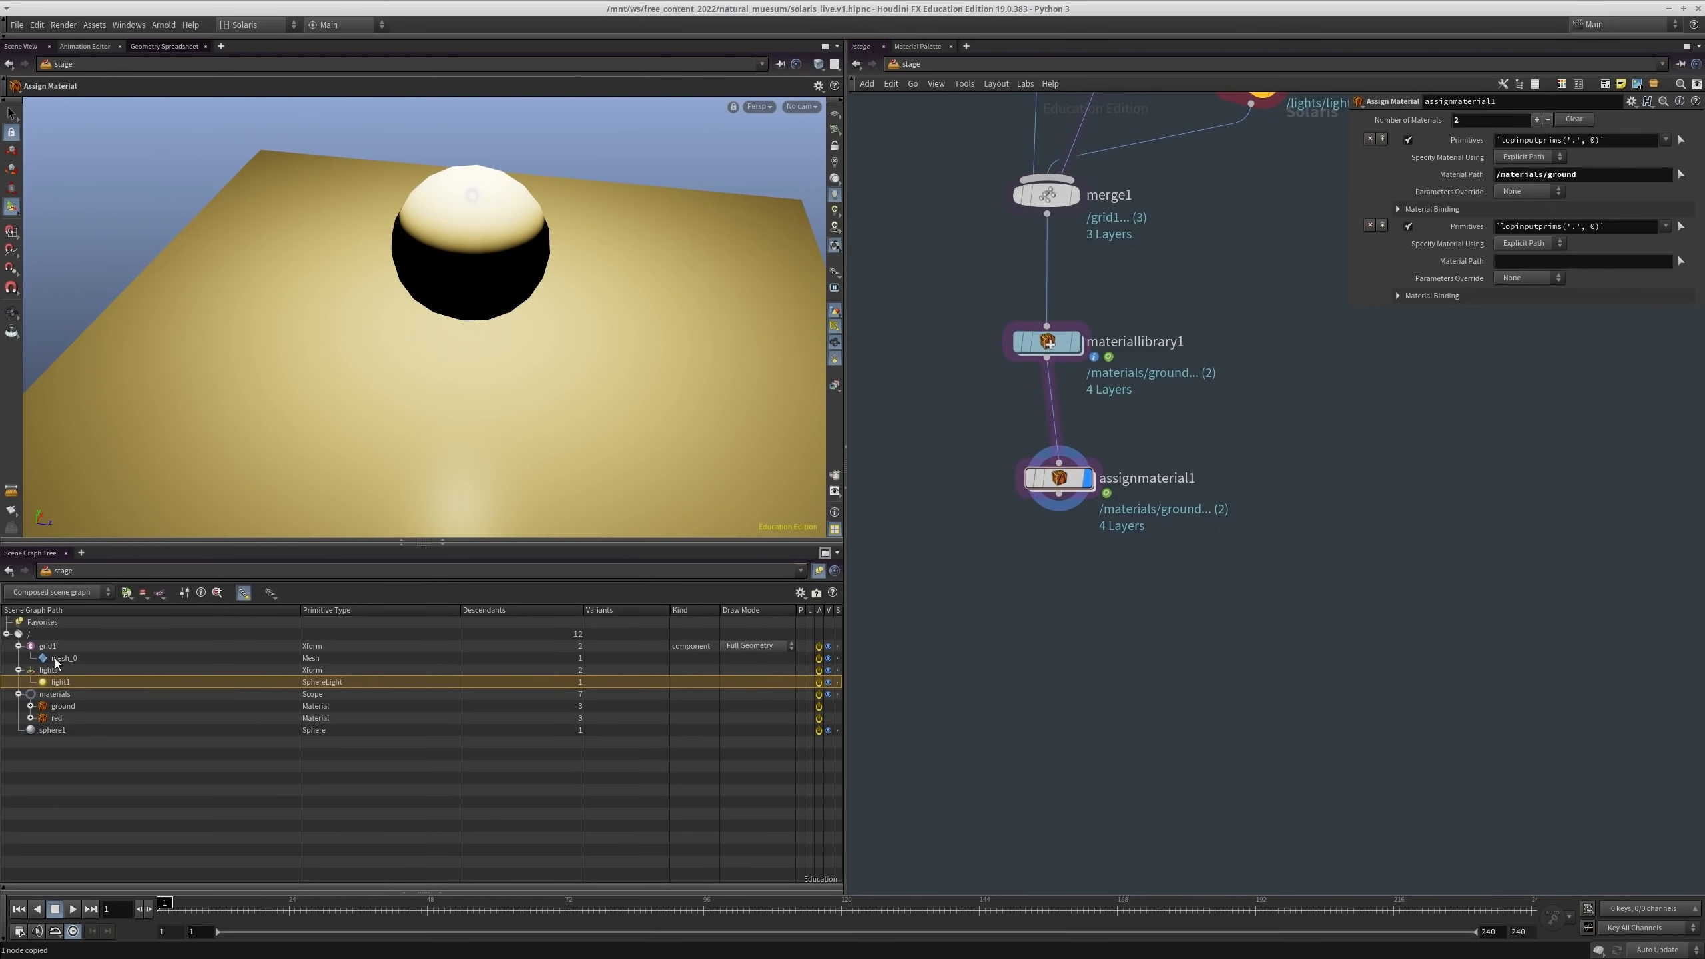
click(20, 647)
click(19, 646)
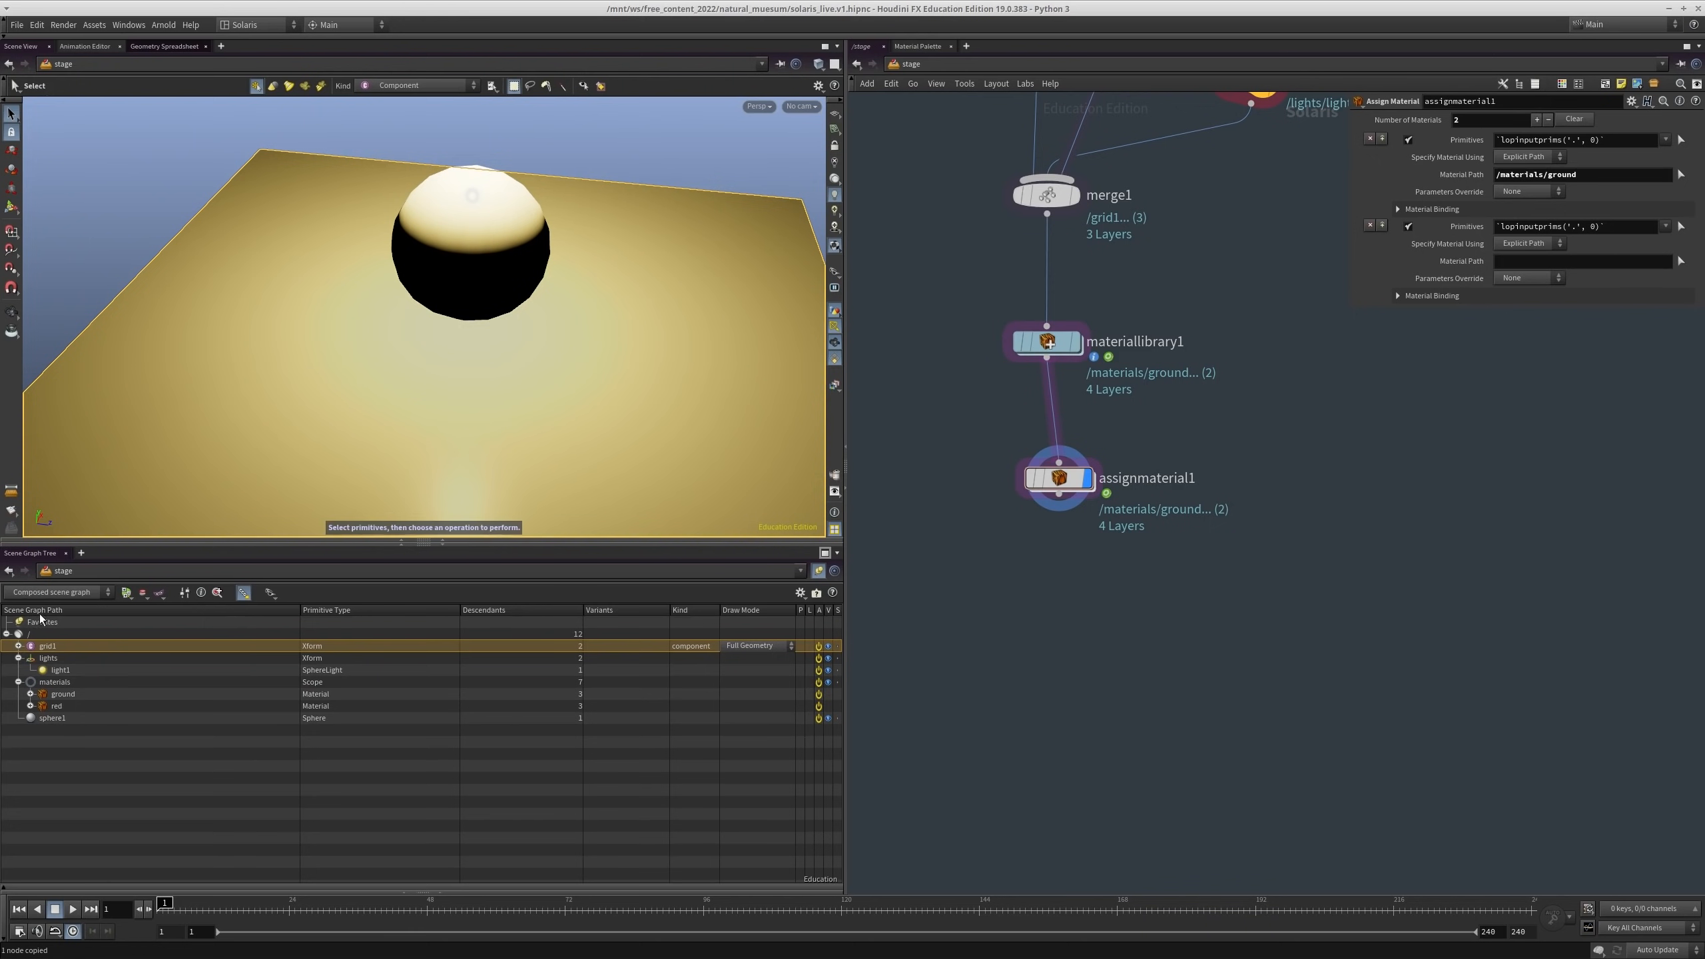
drag(57, 644, 1582, 140)
drag(1581, 140, 1579, 138)
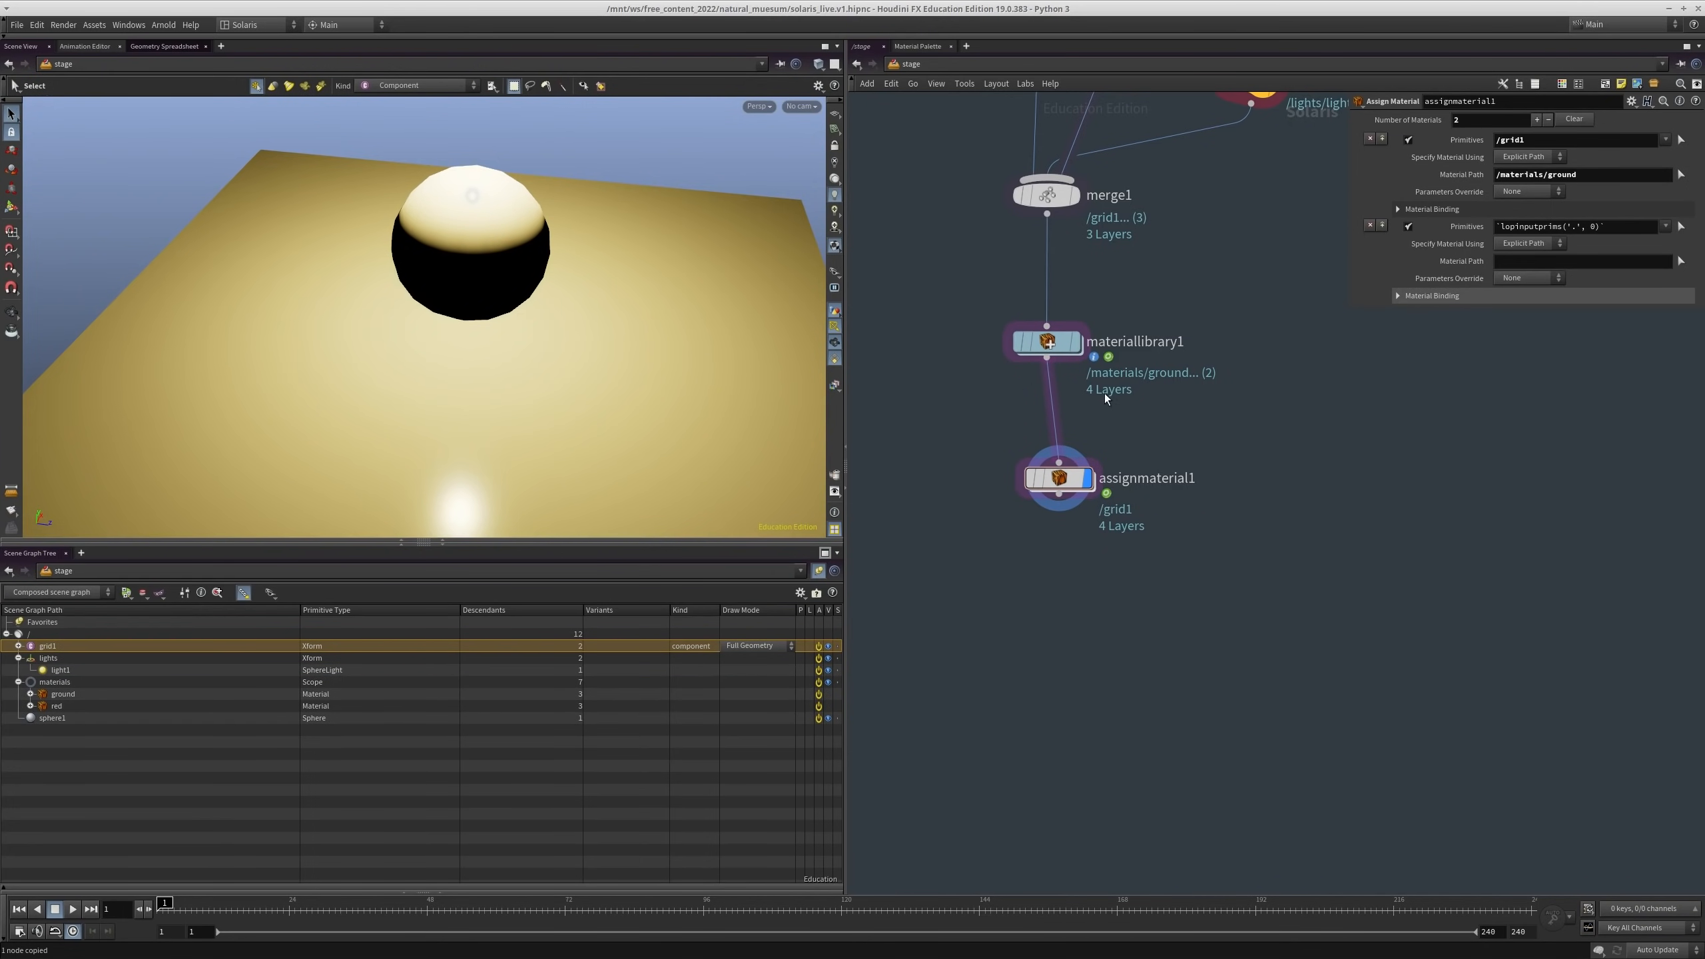
double_click(1531, 142)
double_click(1538, 176)
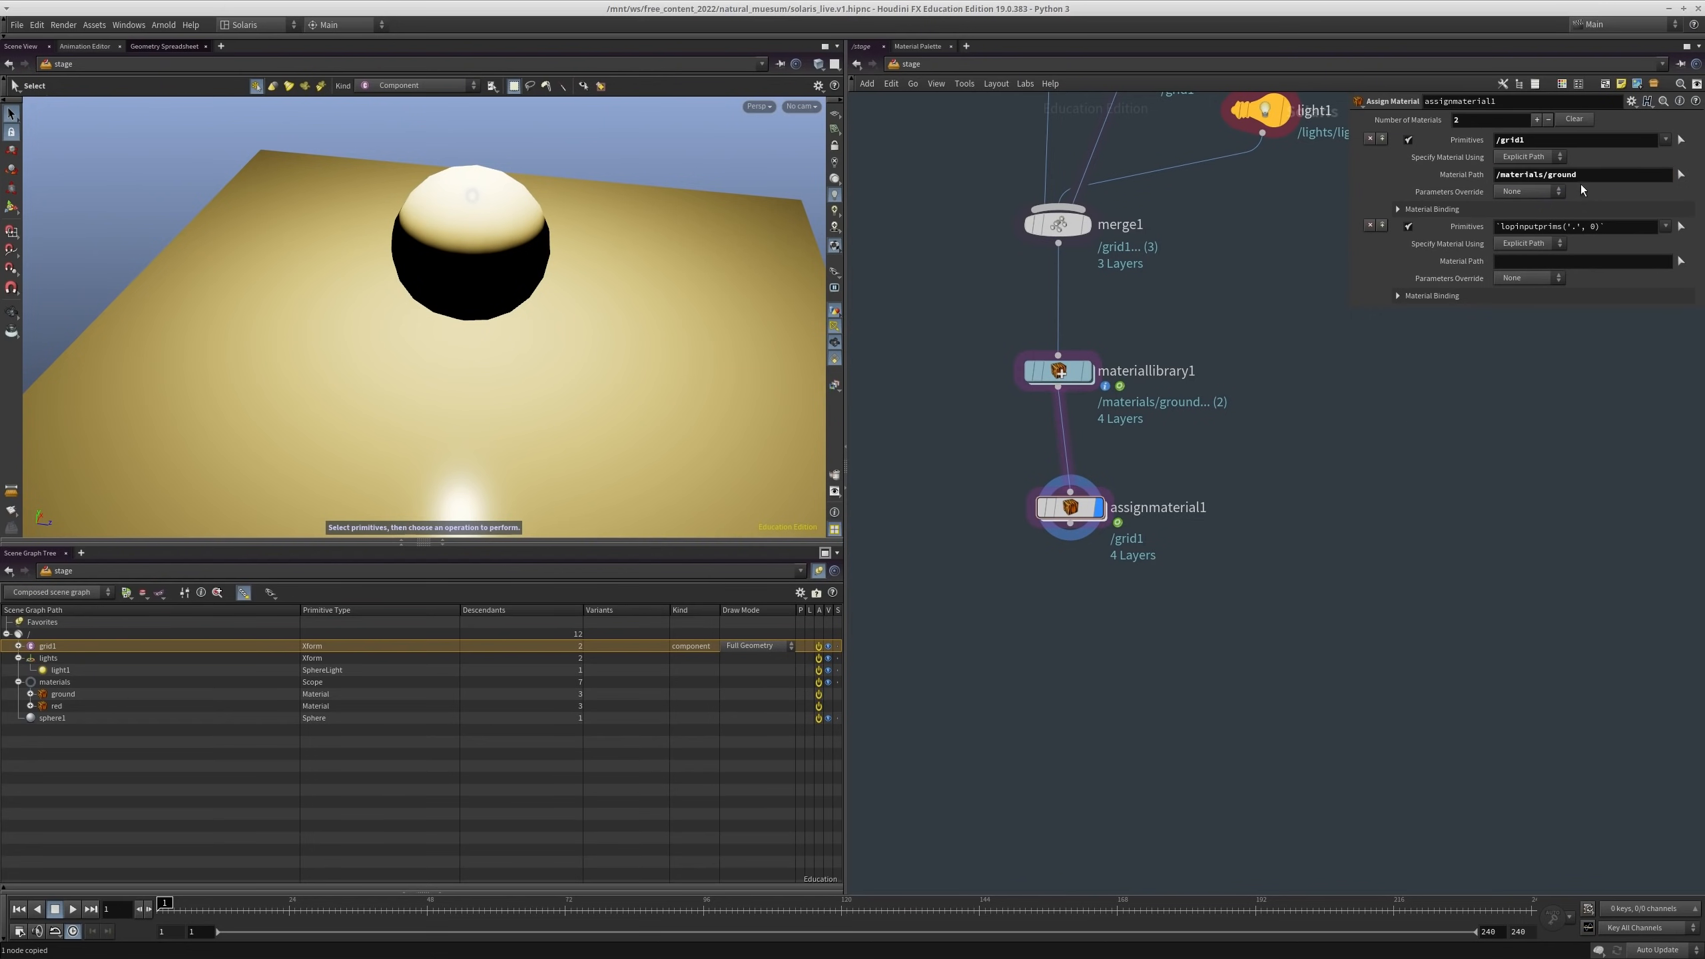
Step: Reuse the first entry's material path in the second entry and change it to /materials/red
double_click(1549, 175)
key(ctrl+c)
click(1549, 261)
key(ctrl+v)
drag(1547, 261, 1577, 261)
text(red)
key(Return)
middle_drag(1418, 402, 1382, 582)
Step: Set the second entry's primitives to /sphere1
click(1566, 140)
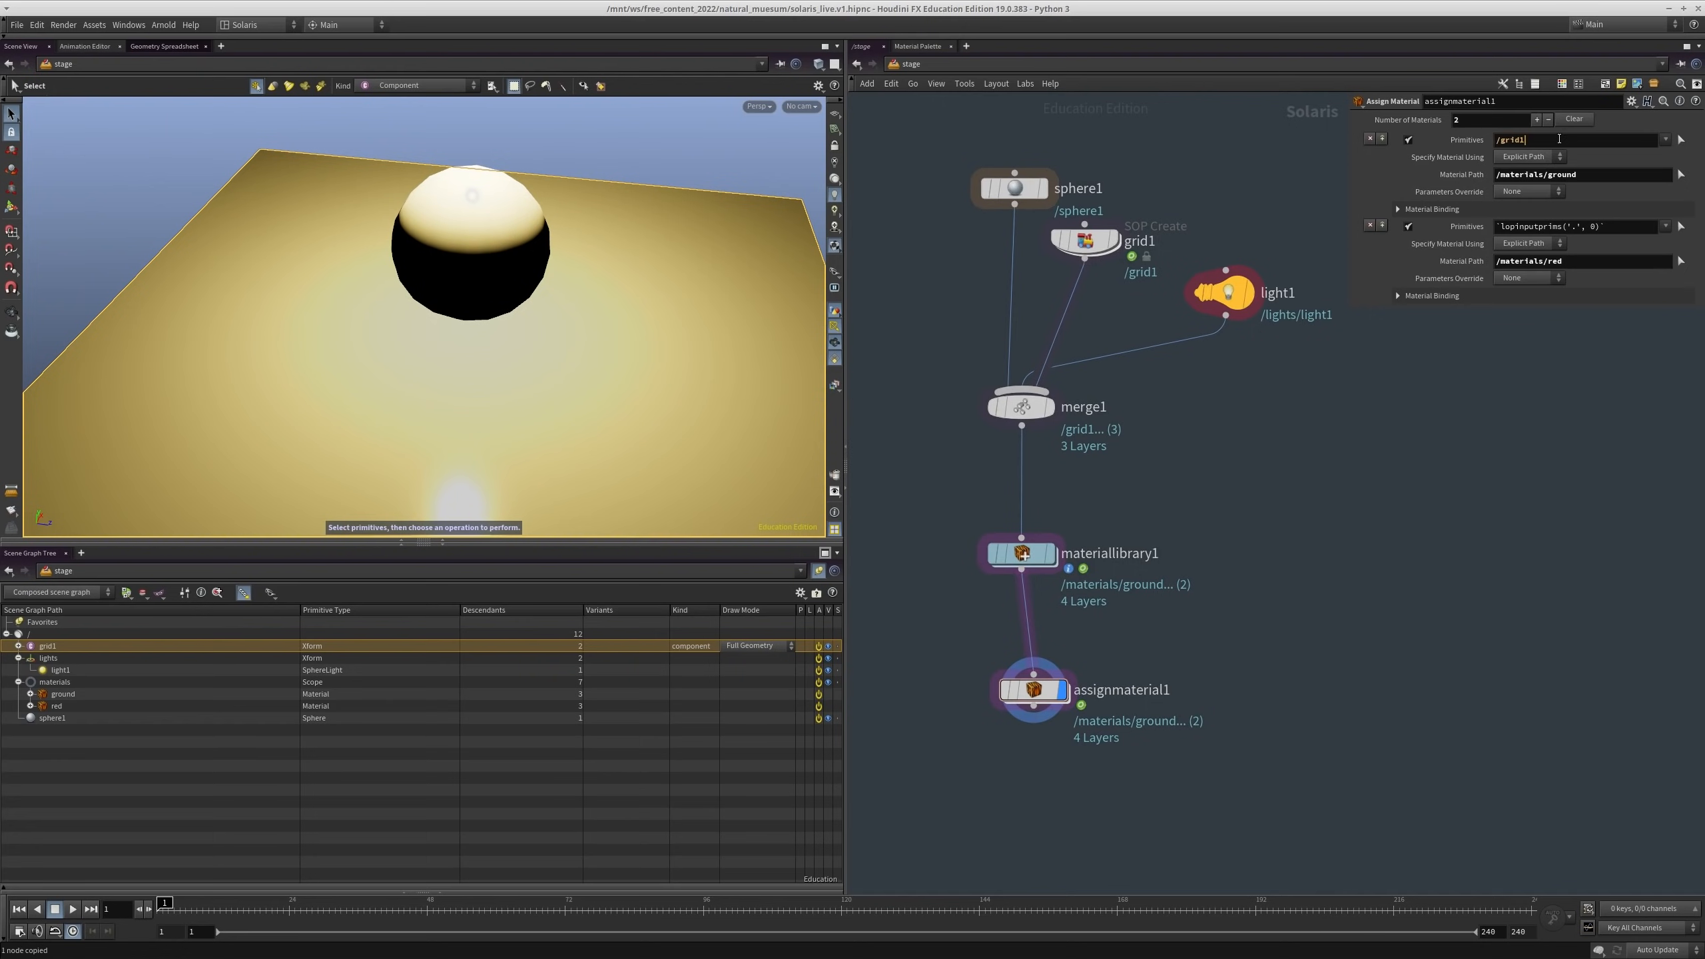
triple_click(1630, 226)
text(/sphere)
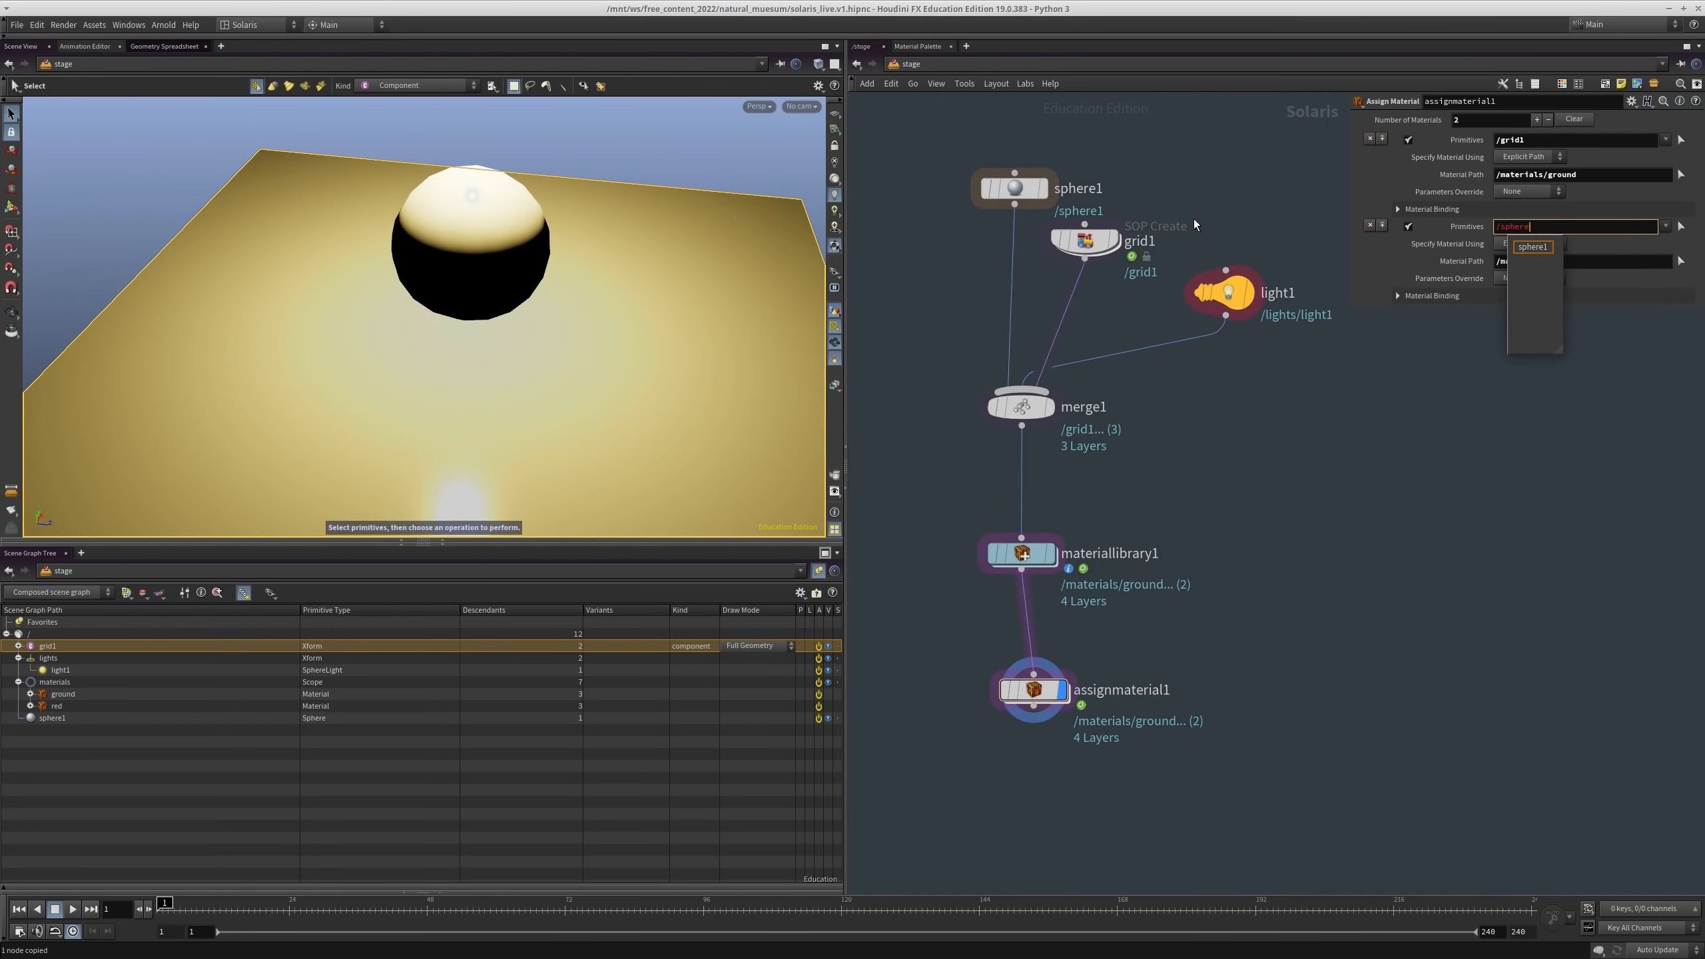
key(Down)
key(Return)
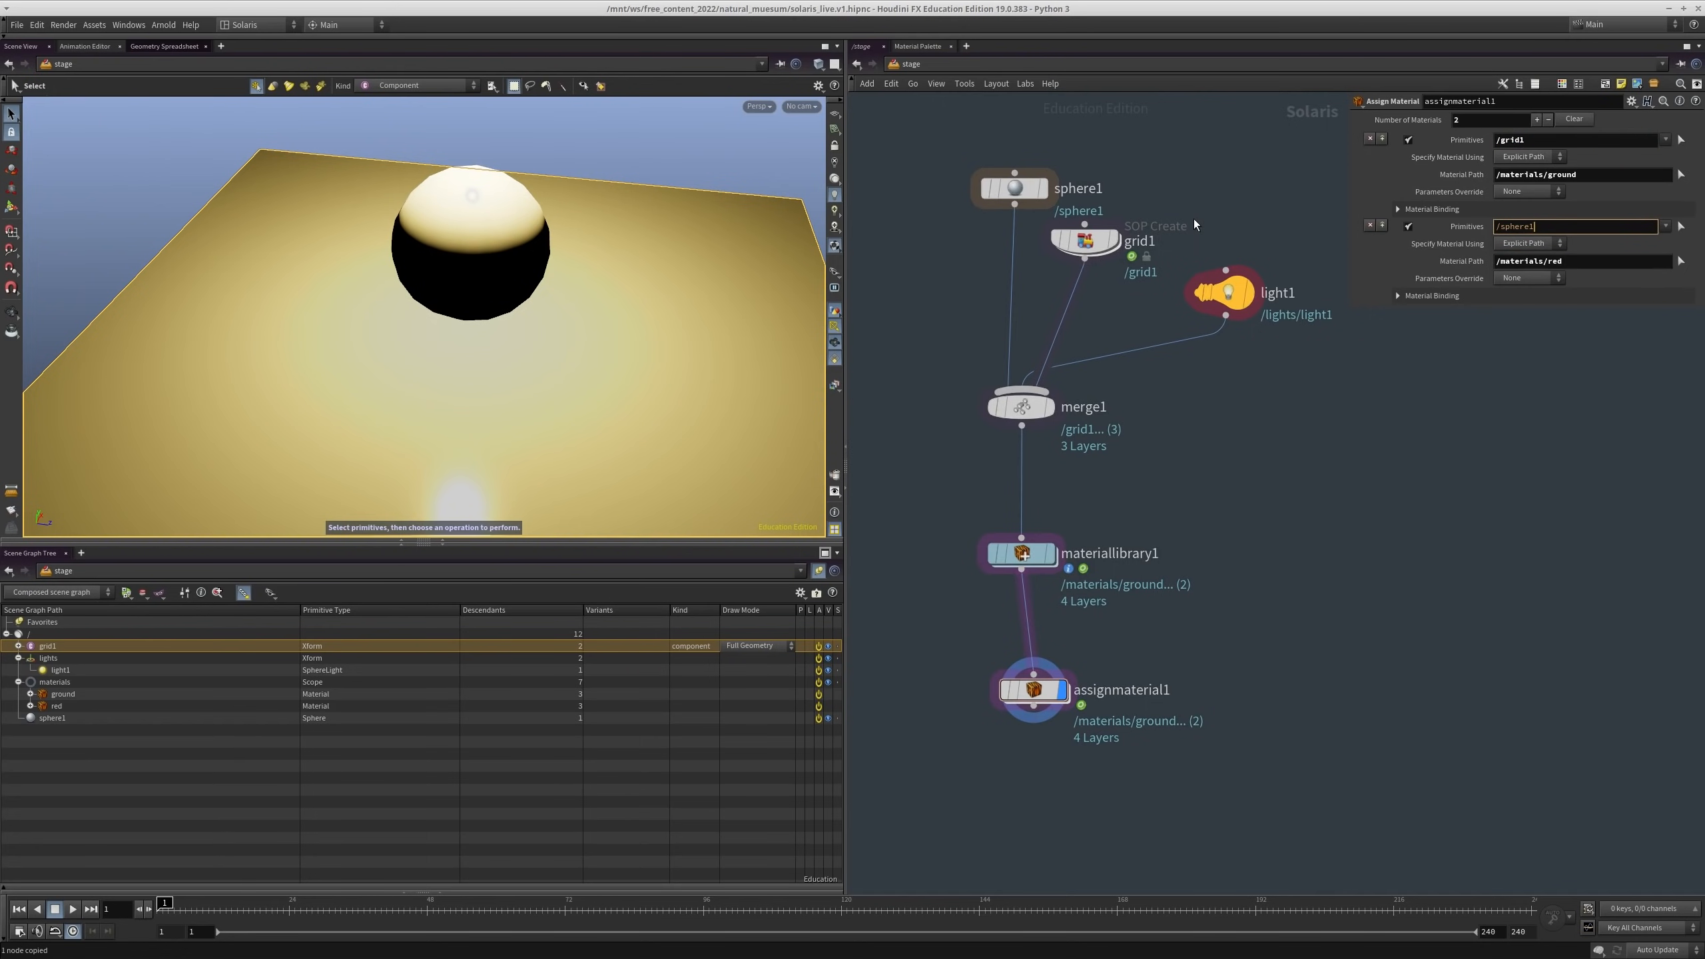
middle_drag(1208, 632, 1204, 595)
click(1029, 653)
middle_drag(1172, 422, 1182, 443)
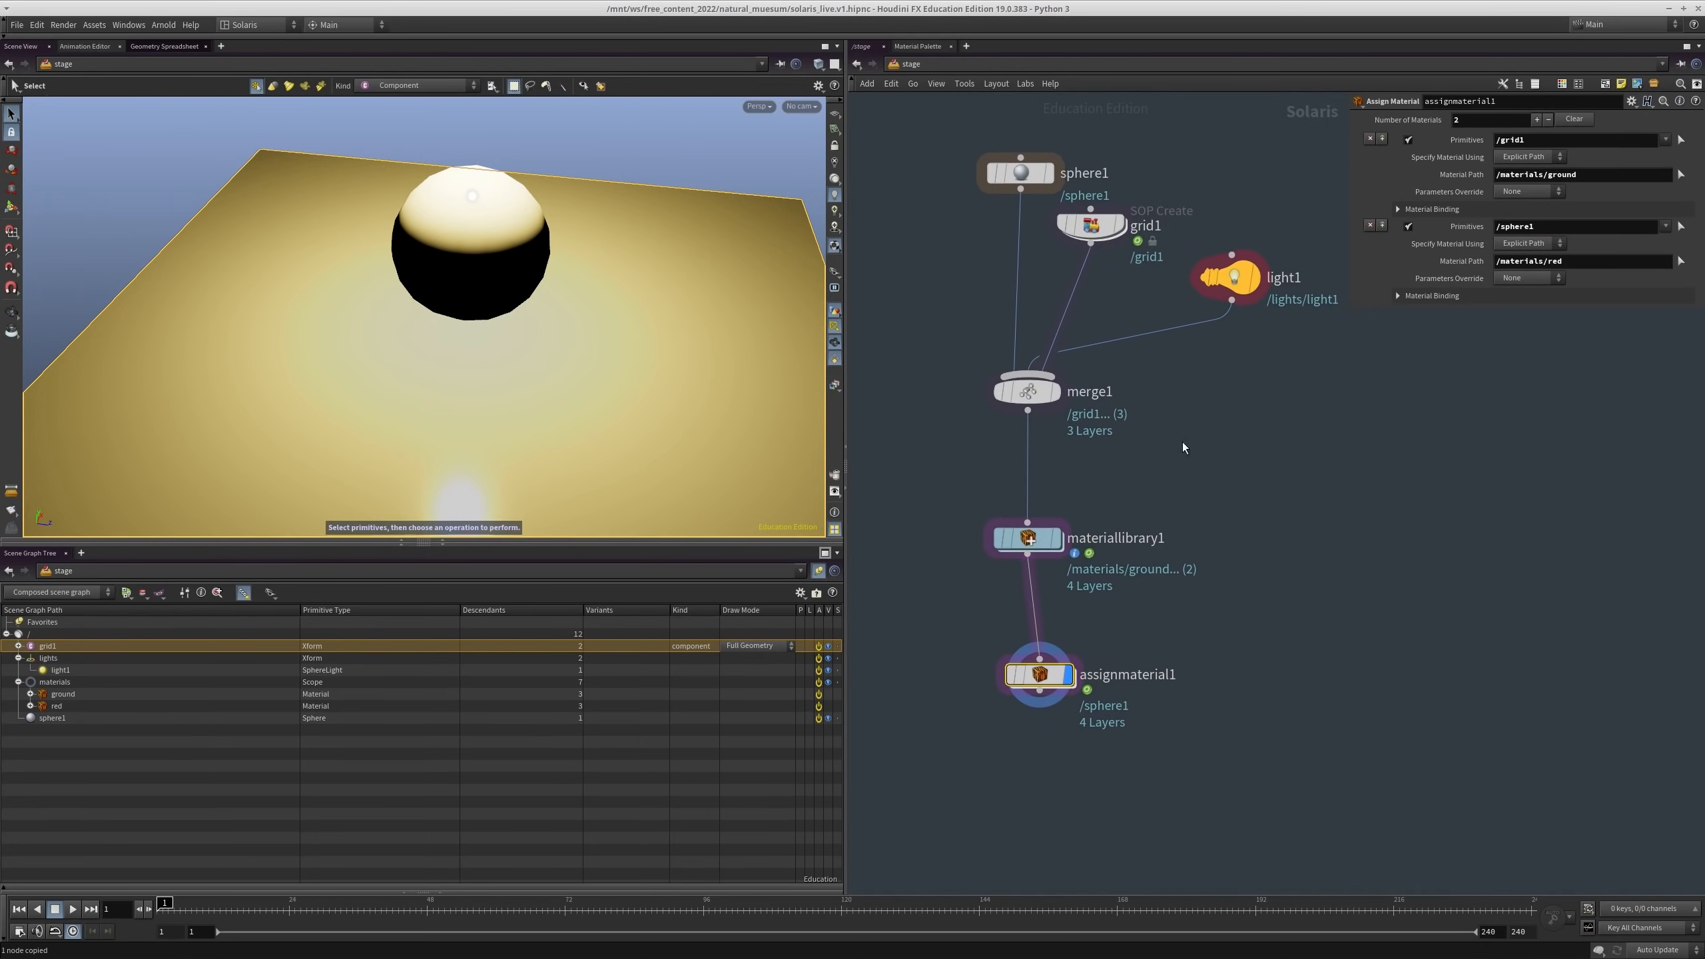
Step: Set the red shader's base color to a red of 0.8, 0.124, 0.113 and return to the stage network
double_click(1028, 539)
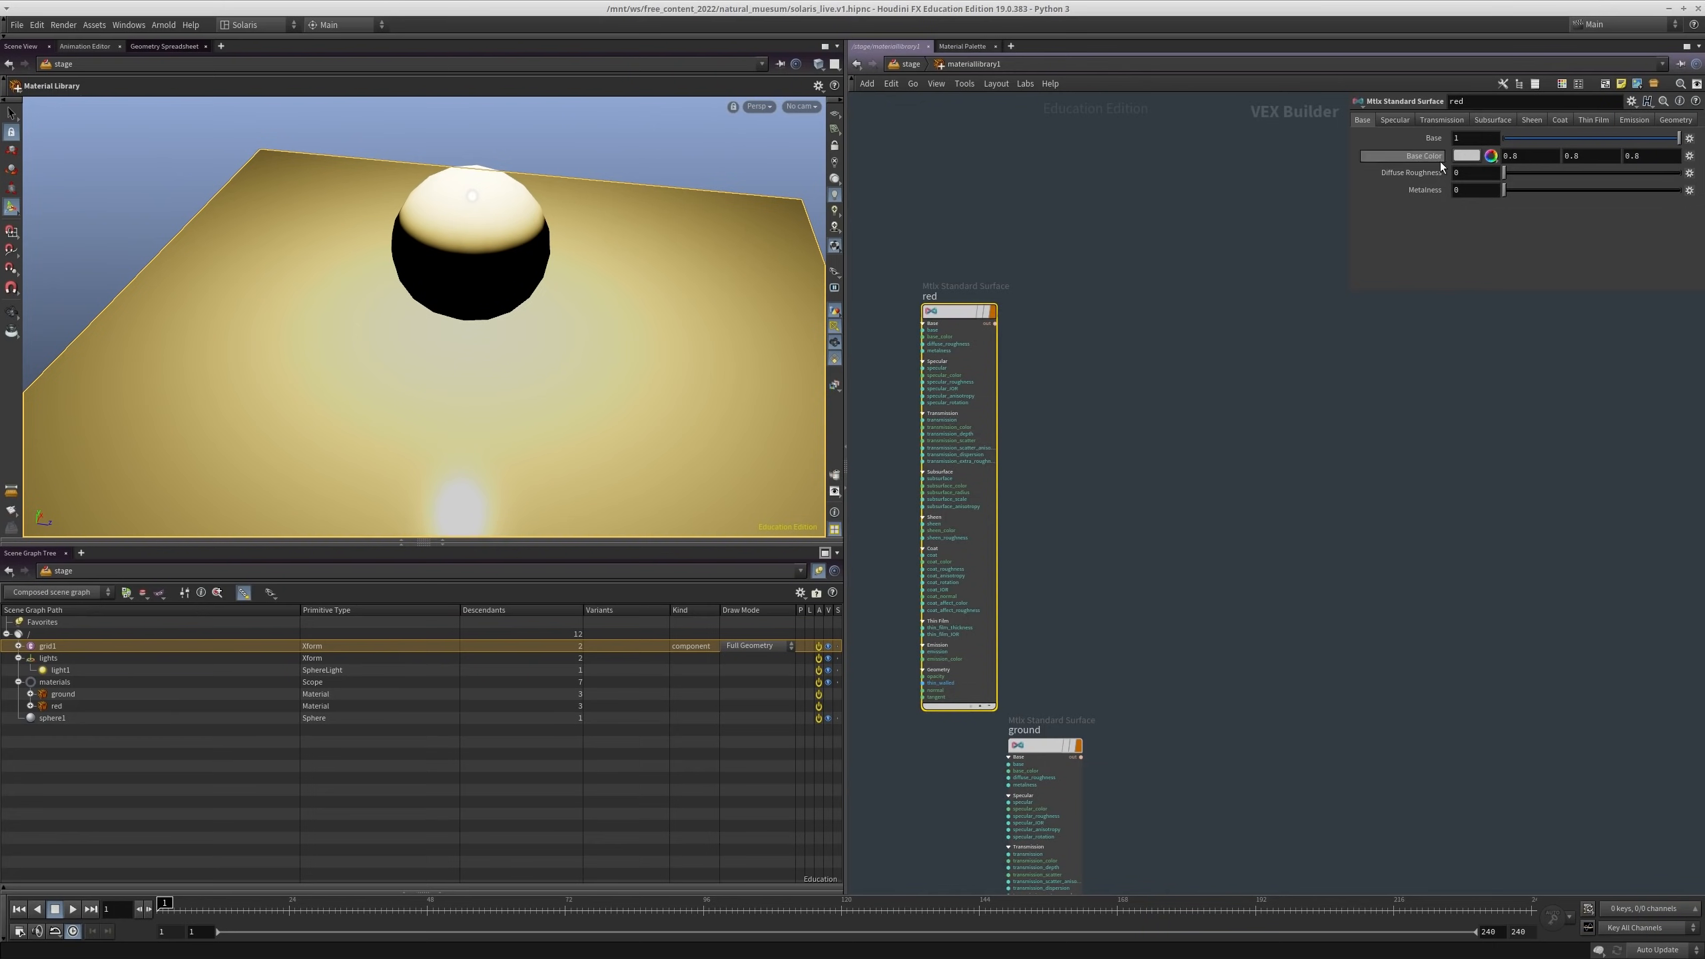
click(1463, 155)
click(1535, 469)
click(1532, 503)
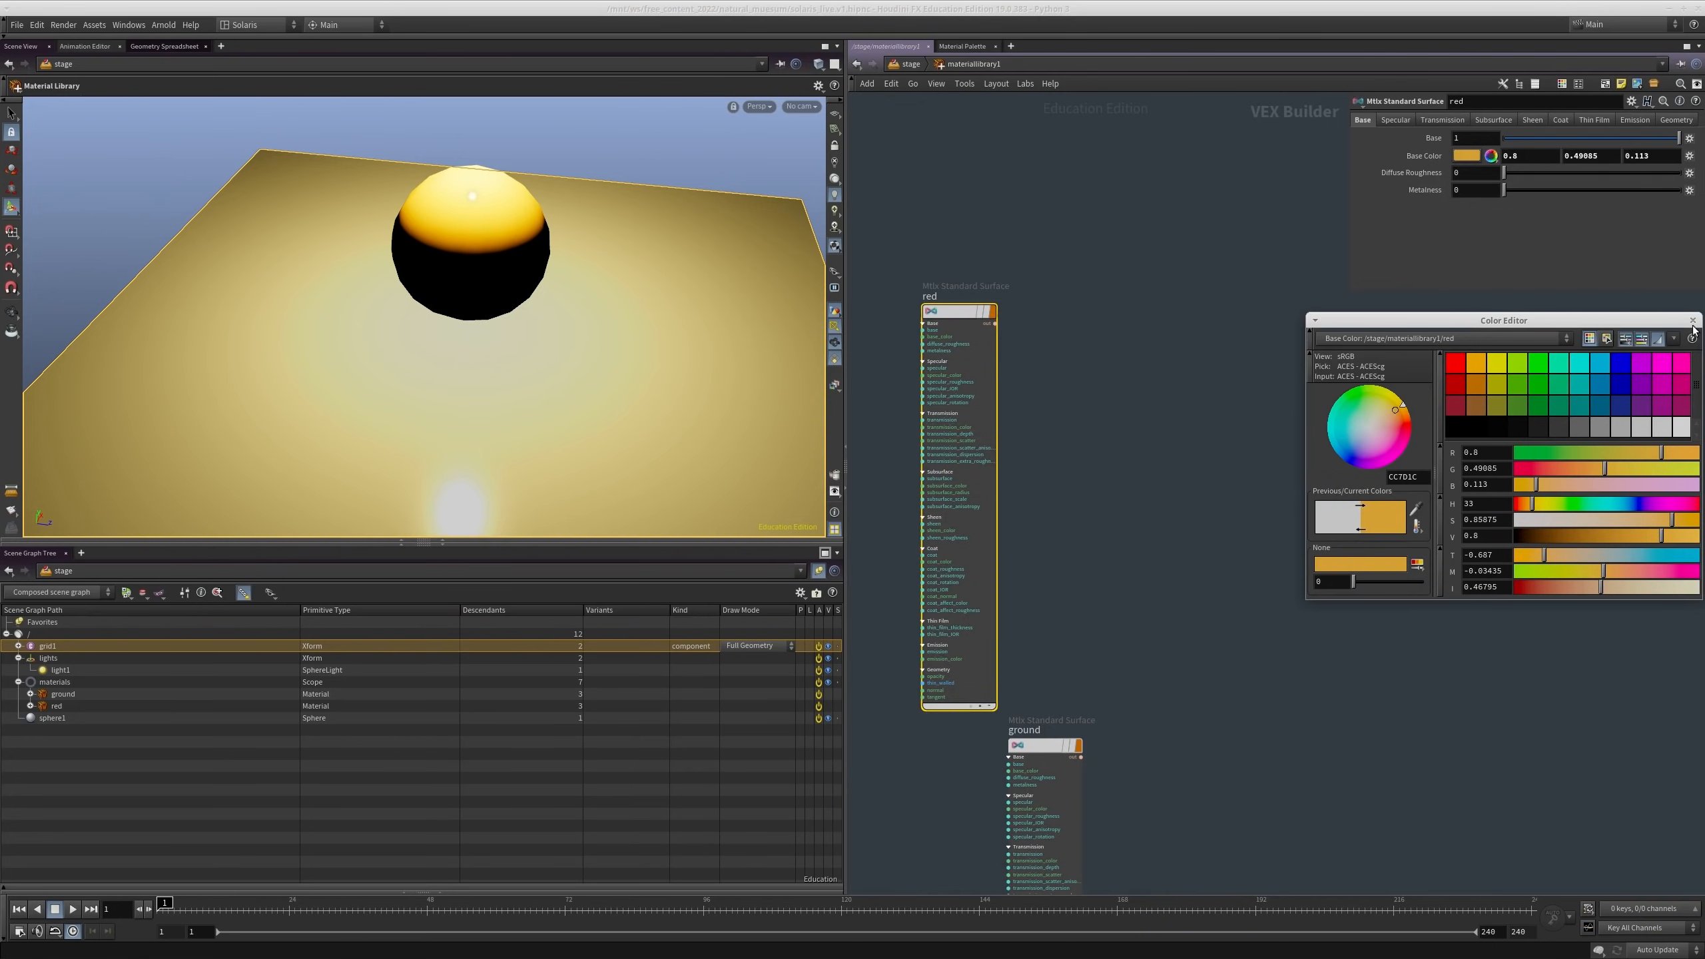
drag(1564, 469, 1538, 468)
click(1692, 320)
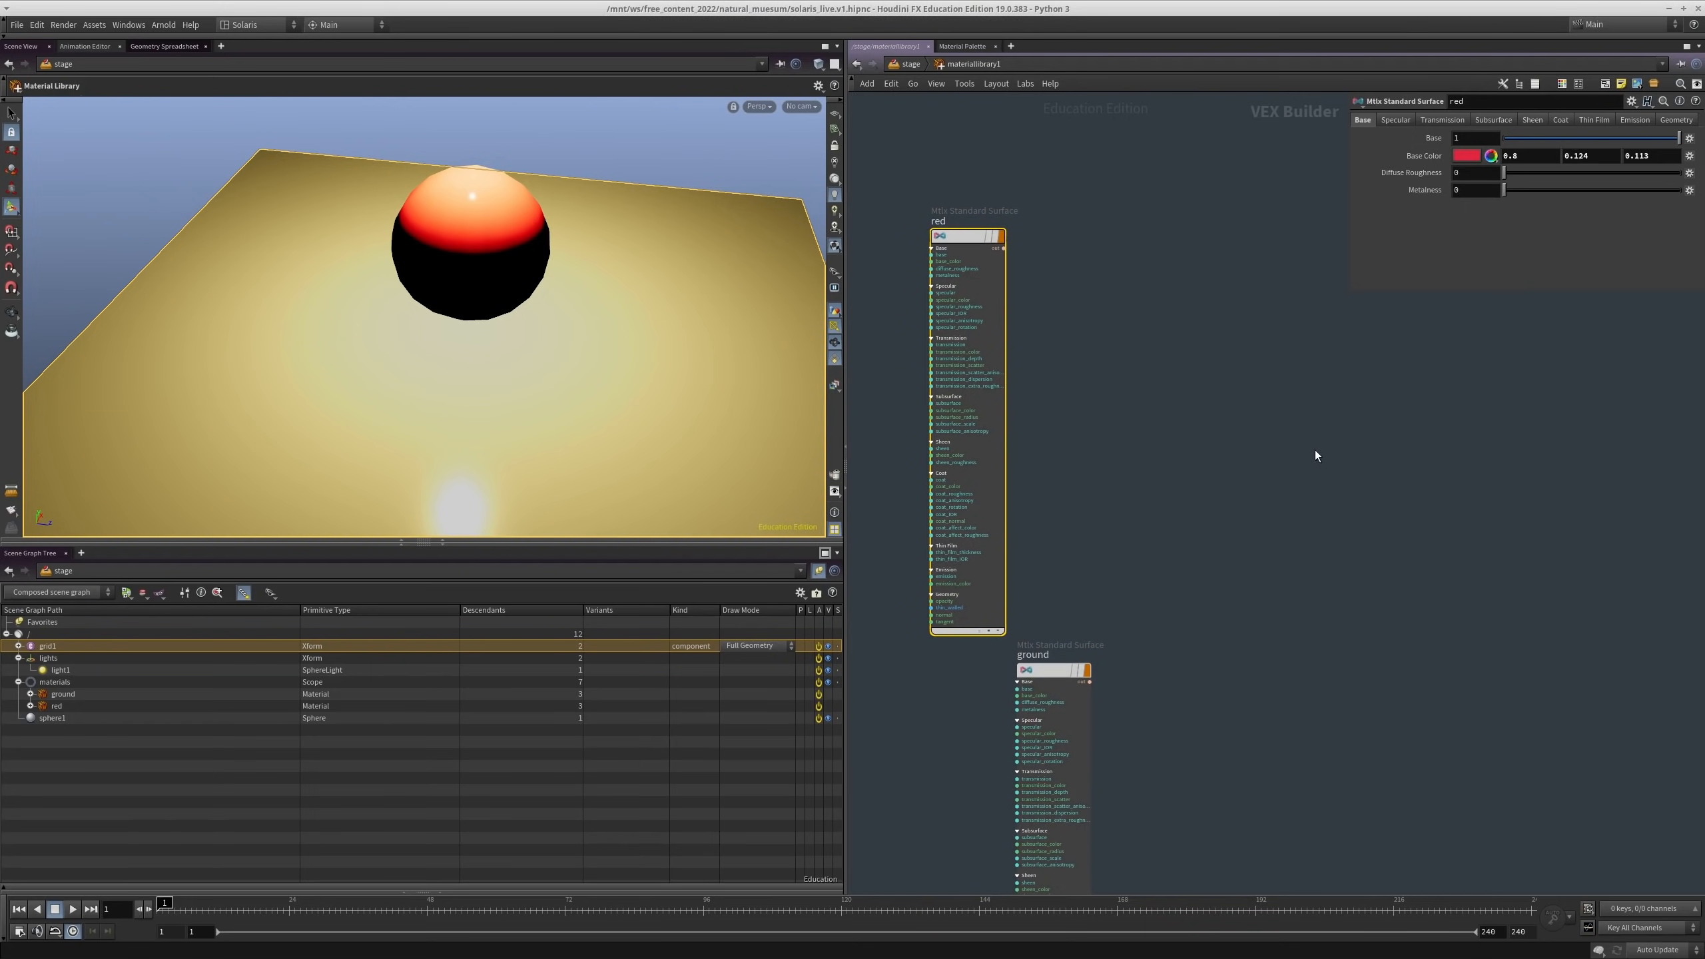
key(u)
Step: Render the viewport with Karma to preview the shaded sphere and ground
click(757, 107)
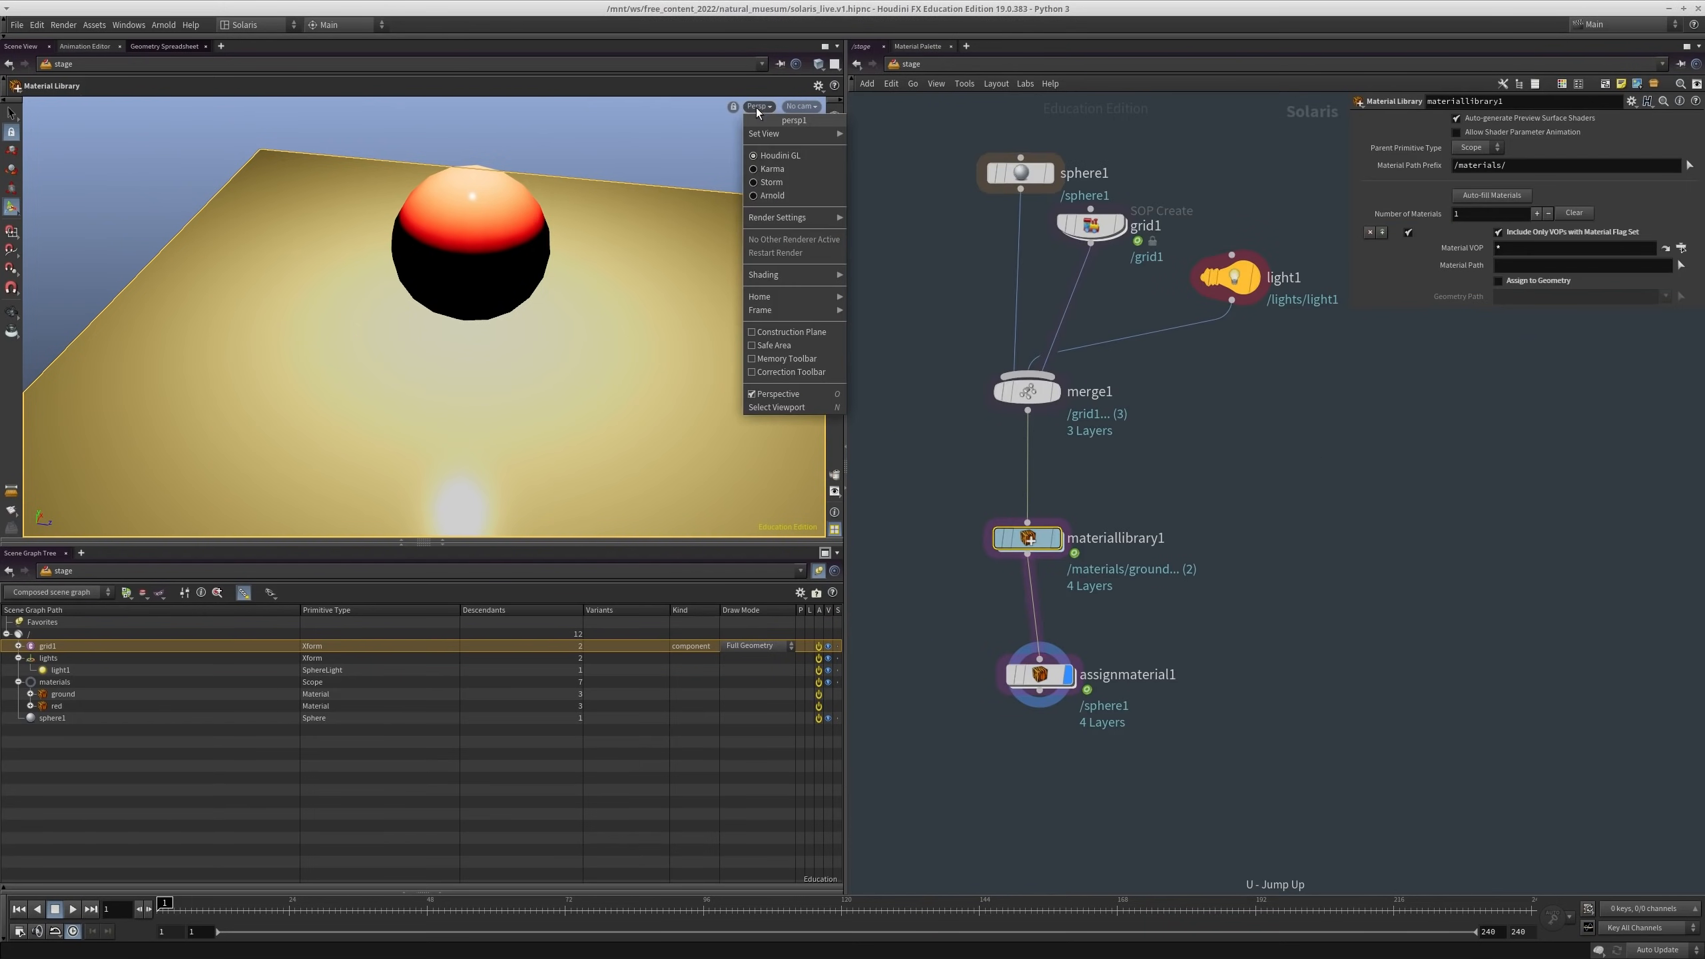
click(772, 168)
key(Escape)
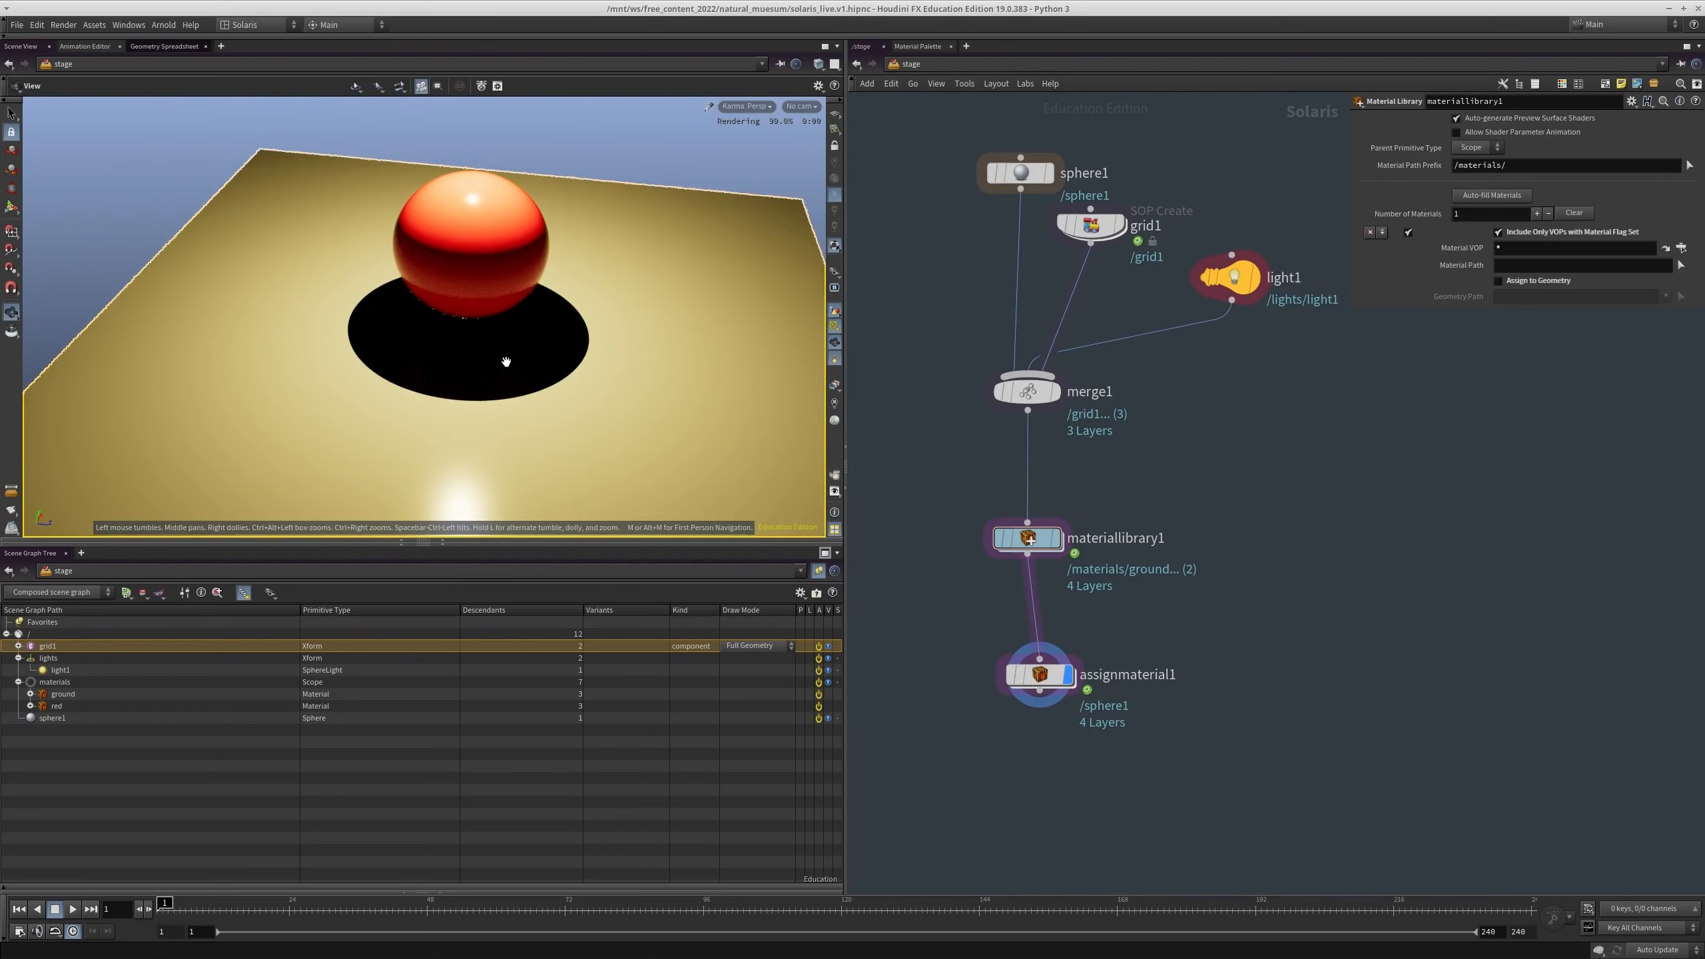
drag(506, 362, 597, 319)
right_drag(598, 320, 564, 354)
drag(565, 354, 483, 374)
right_drag(484, 373, 568, 401)
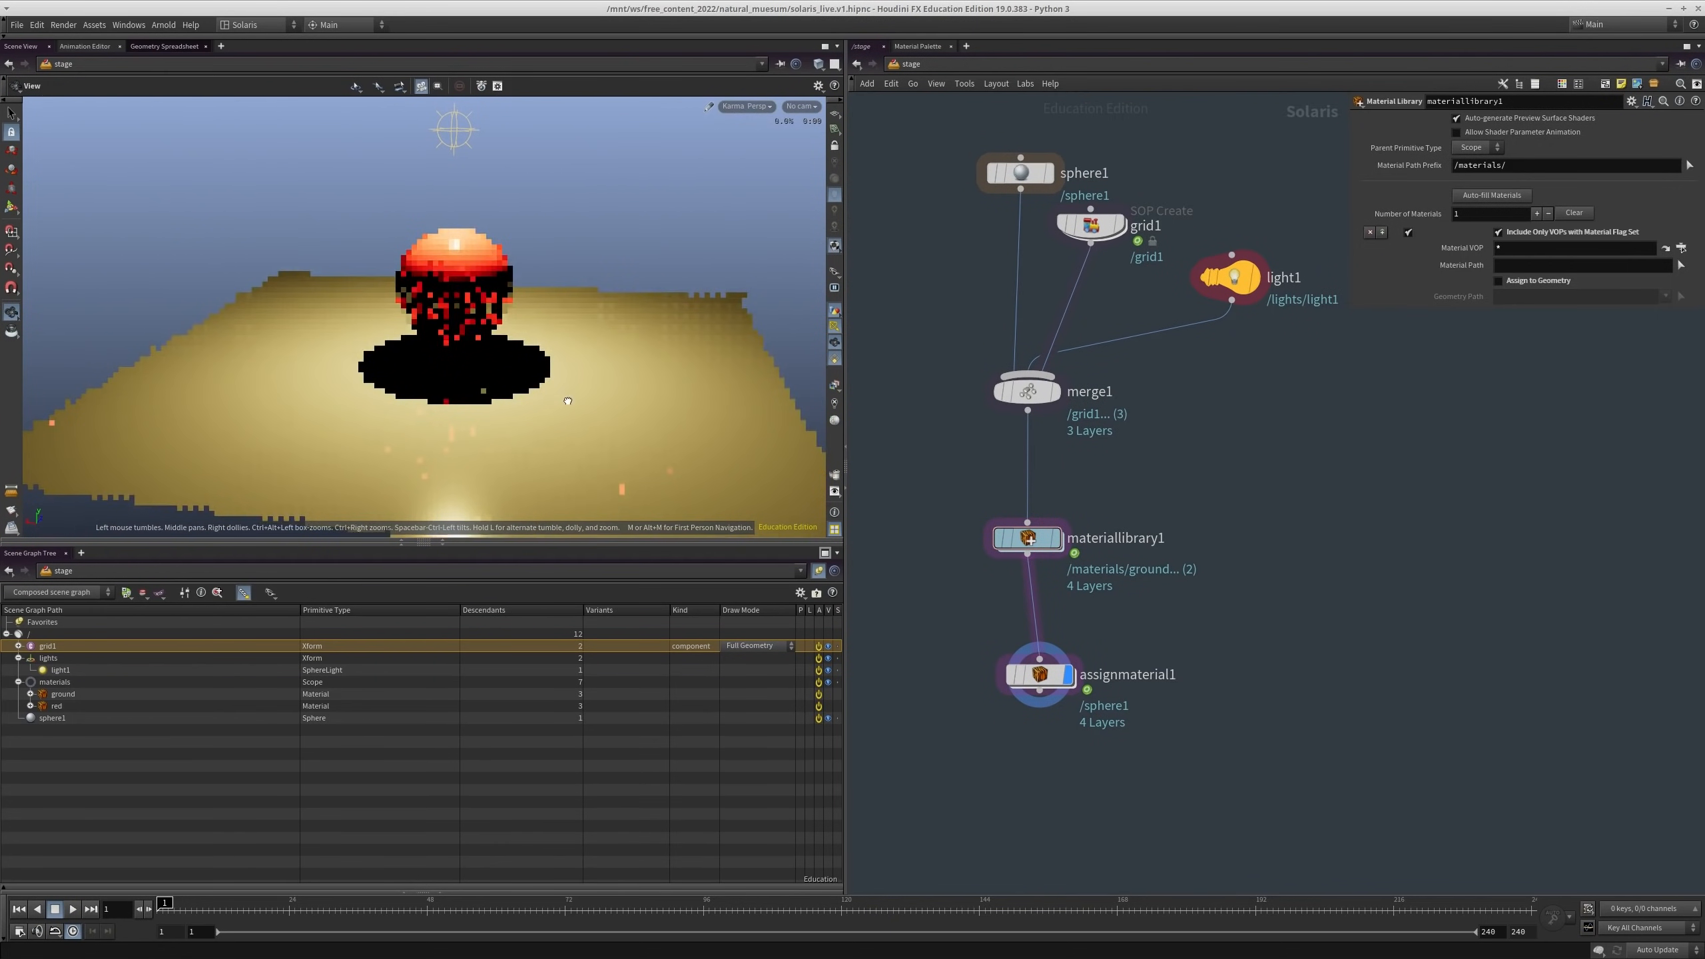
Step: Align the Assign Material node directly beneath the material library
middle_drag(1244, 621, 1264, 519)
drag(1194, 517, 977, 643)
drag(1073, 575, 1061, 583)
middle_drag(1155, 716, 1174, 652)
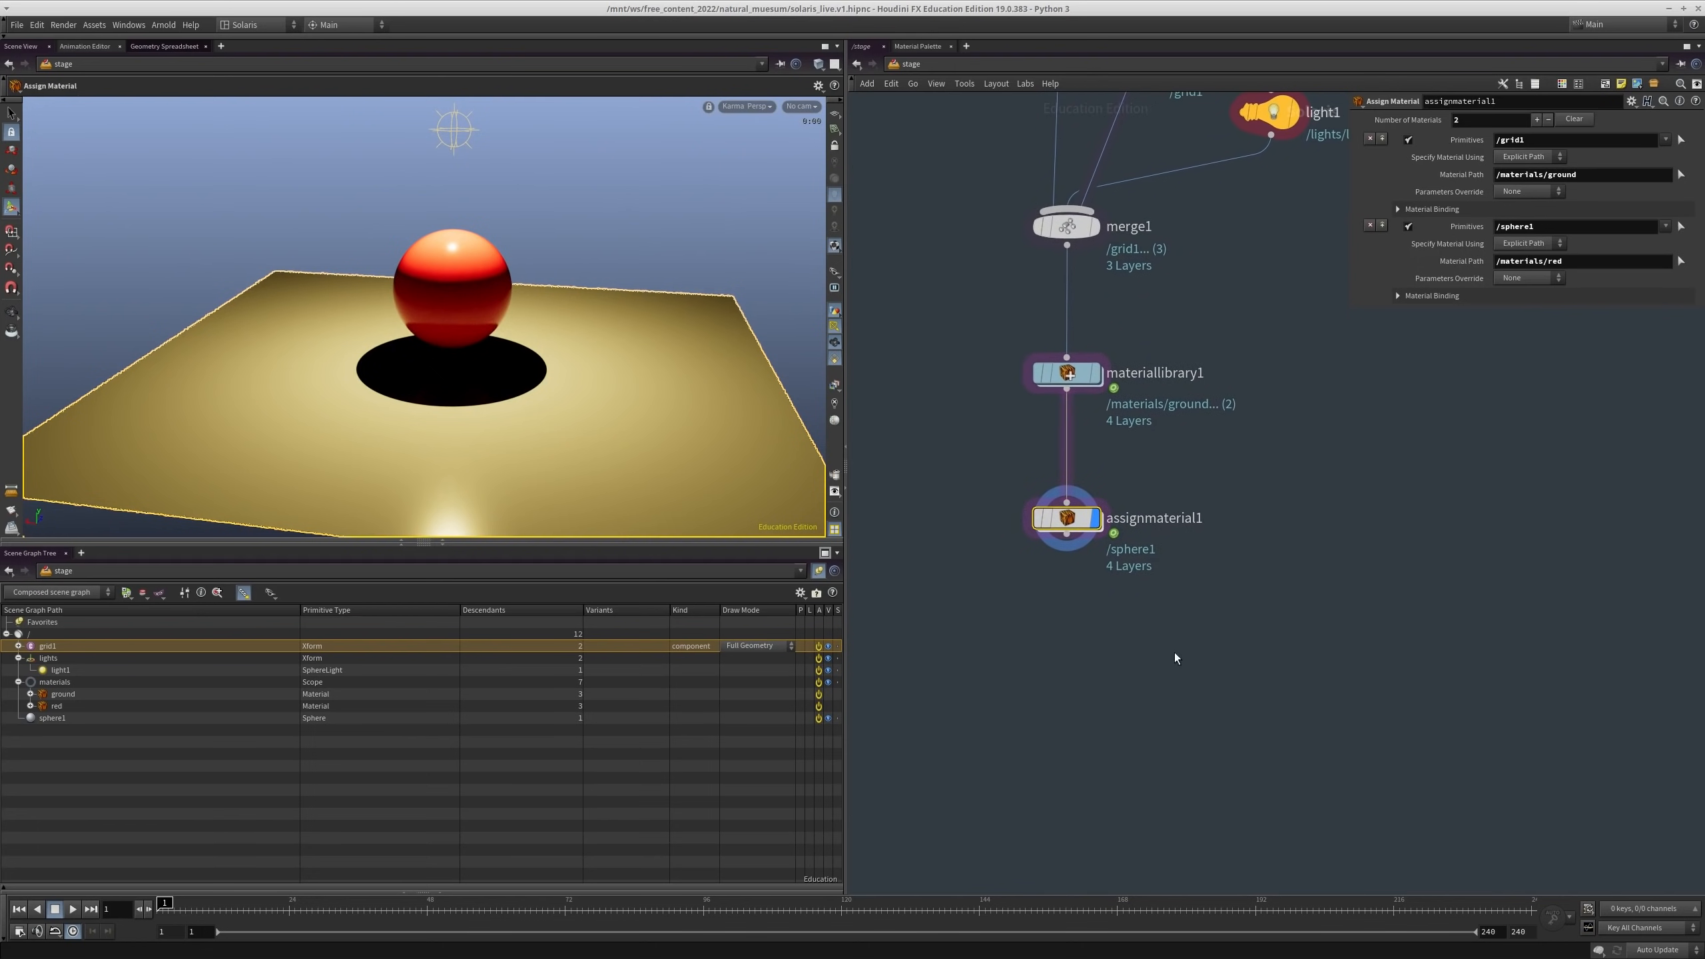
Step: Review the finished node chain by inspecting the light, material library and Assign Material settings in turn
click(1127, 658)
drag(1167, 635, 964, 478)
middle_drag(970, 608, 963, 695)
scroll(963, 696, down, 3)
scroll(1138, 457, up, 2)
middle_drag(1138, 457, 1147, 546)
drag(1160, 352, 1160, 596)
middle_drag(1160, 596, 1185, 465)
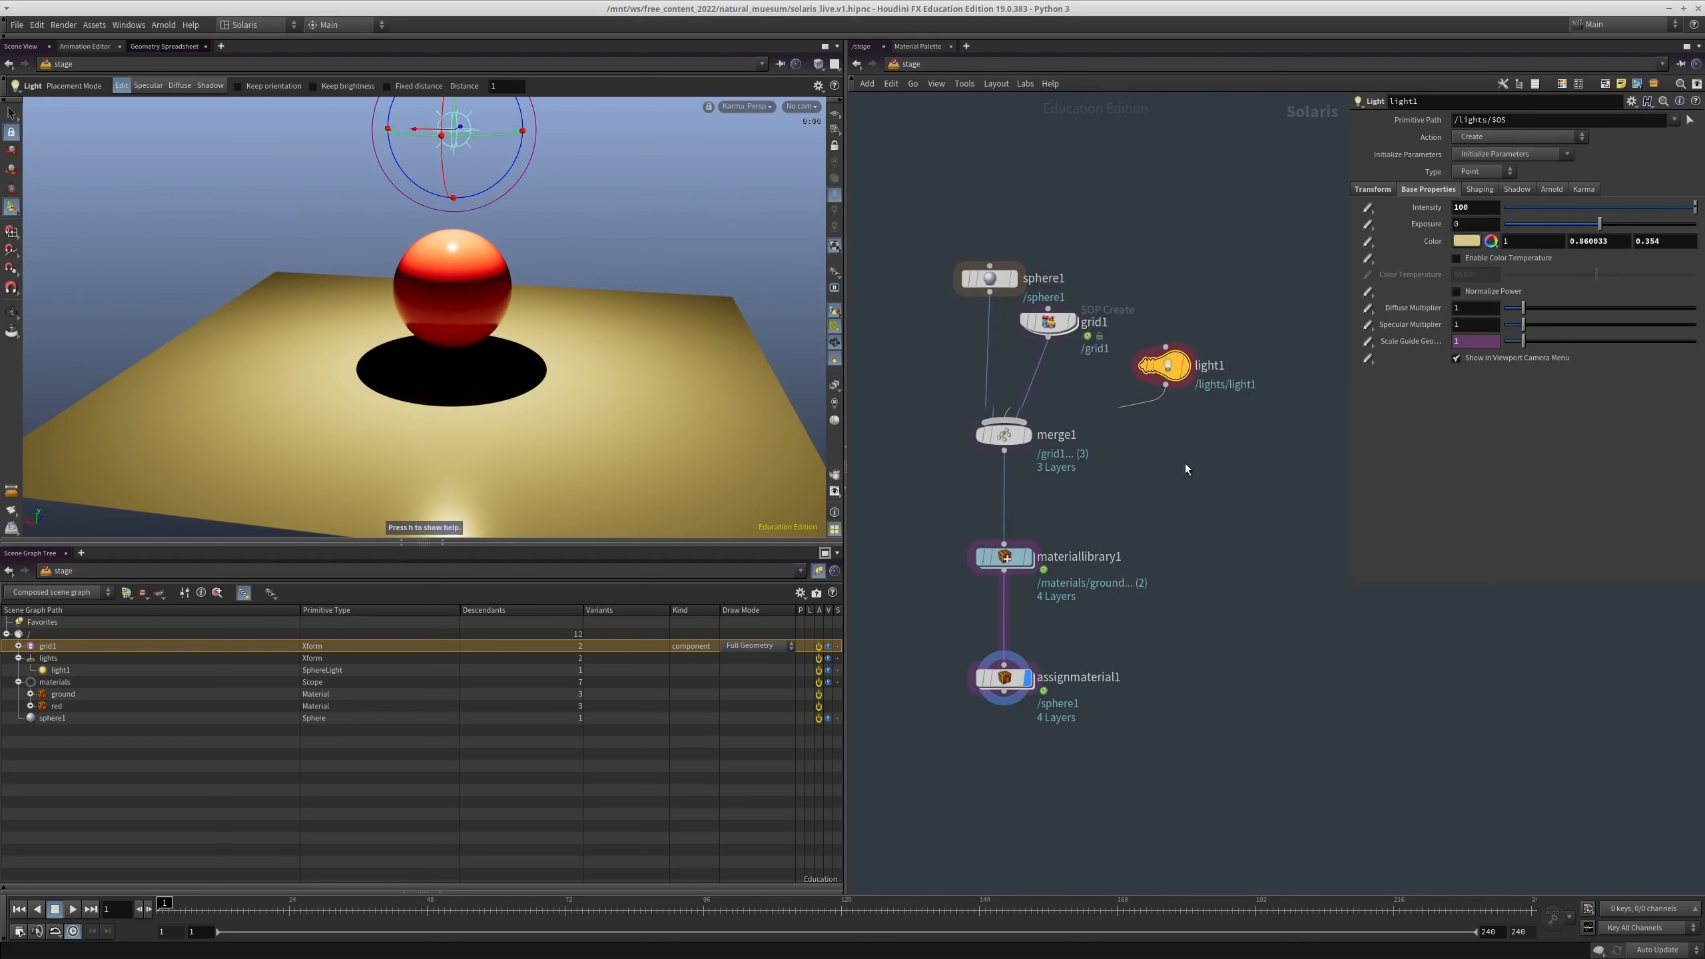
drag(1085, 493, 900, 585)
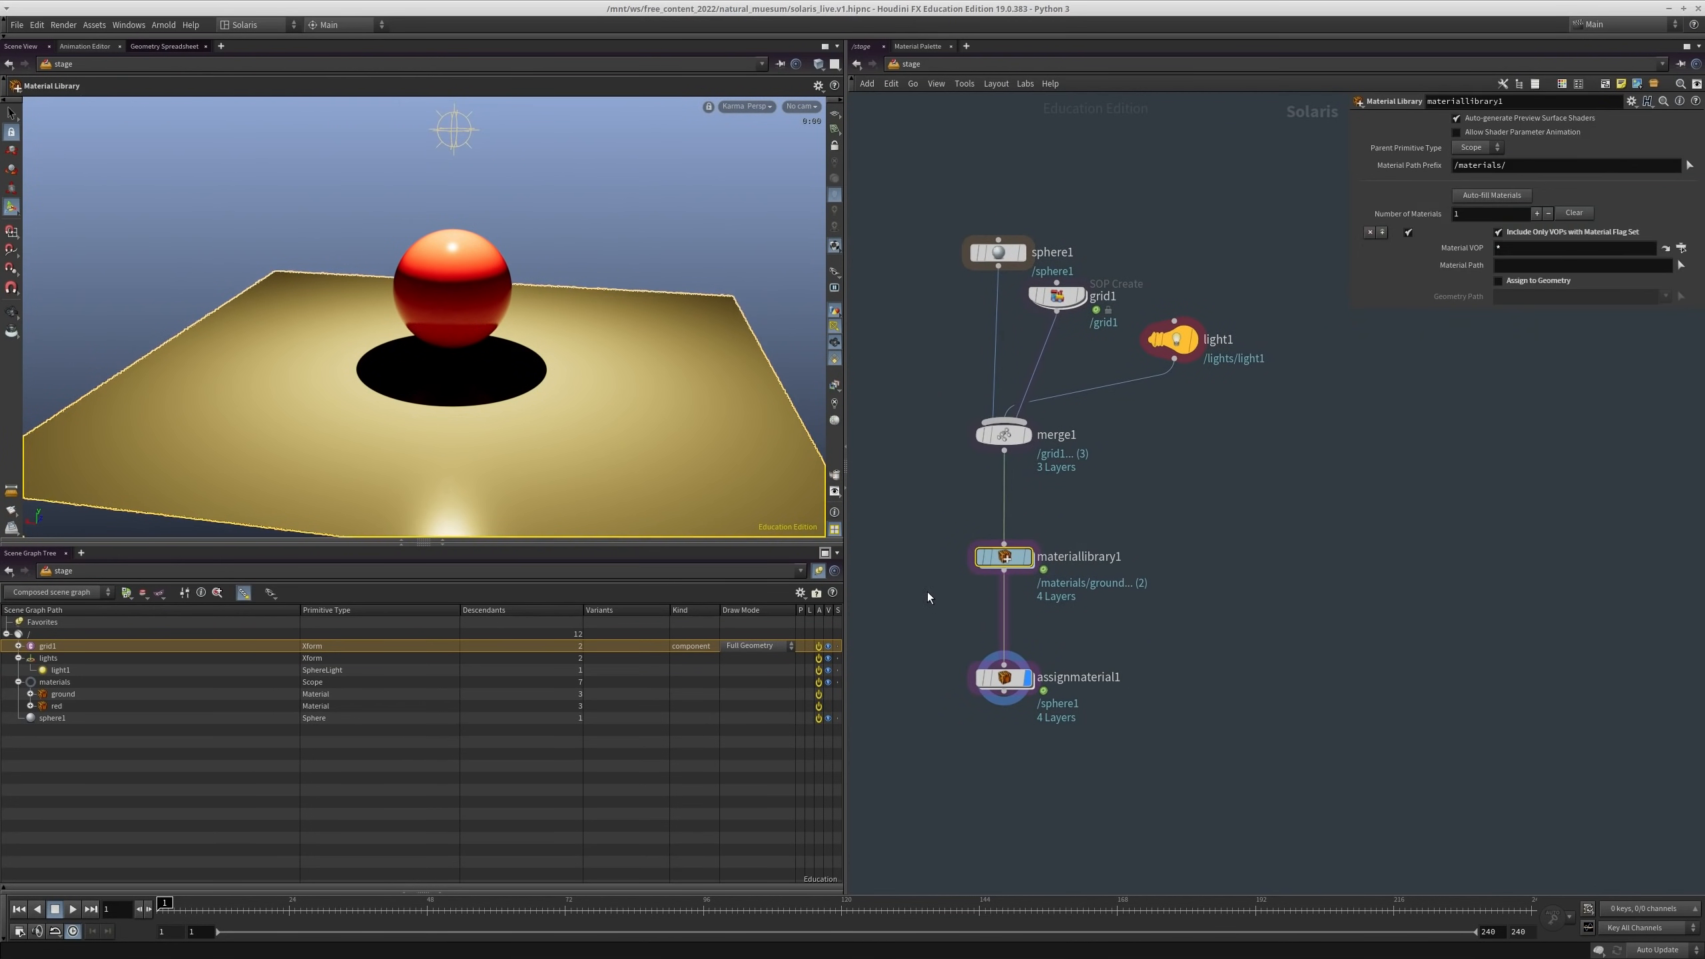
middle_drag(1045, 649, 1066, 582)
drag(1083, 584, 937, 706)
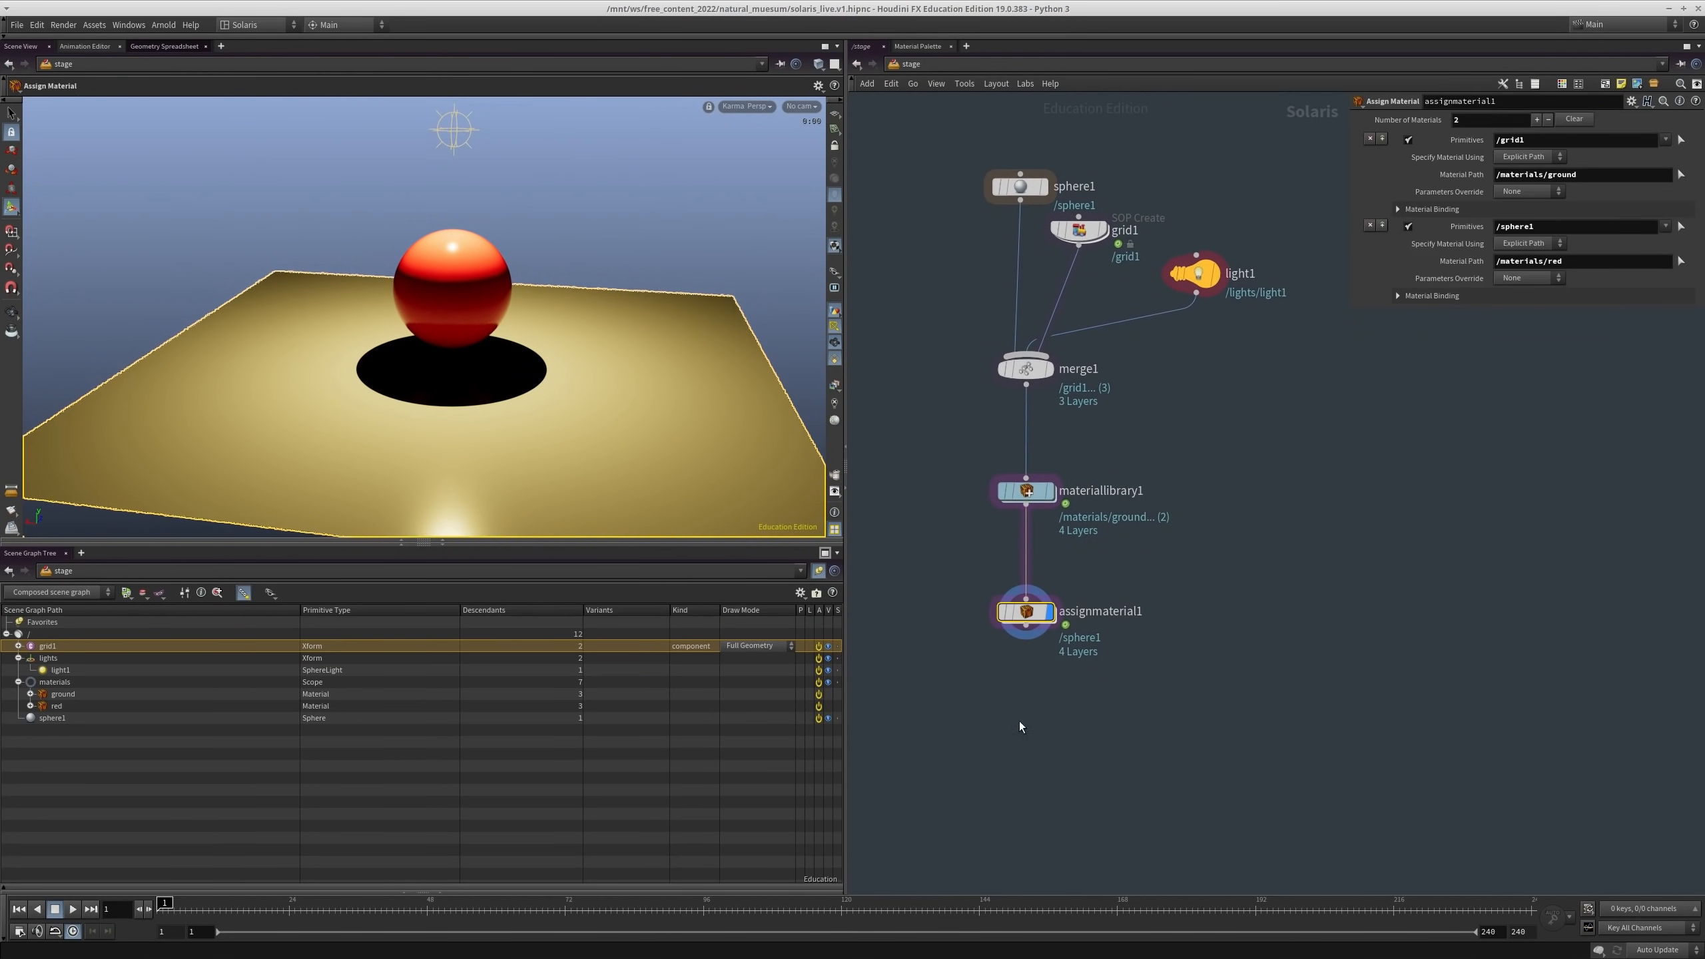
middle_drag(1027, 742, 1042, 707)
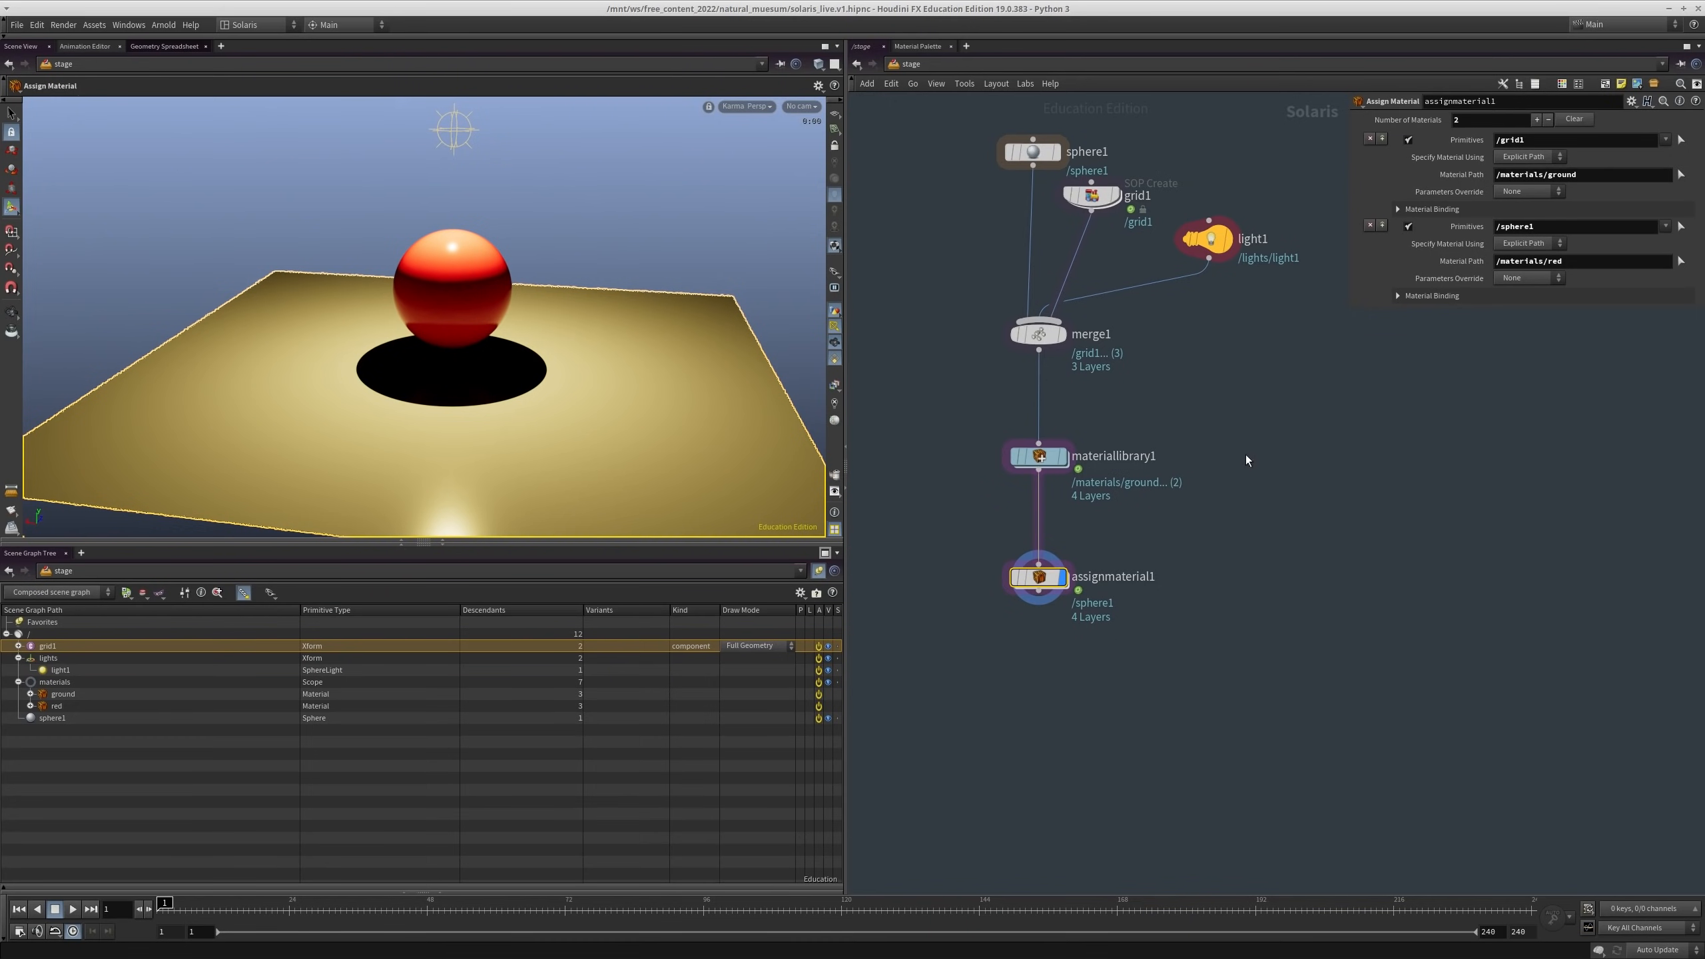
Step: Add a Reference node to the stage beside the sphere node
key(h)
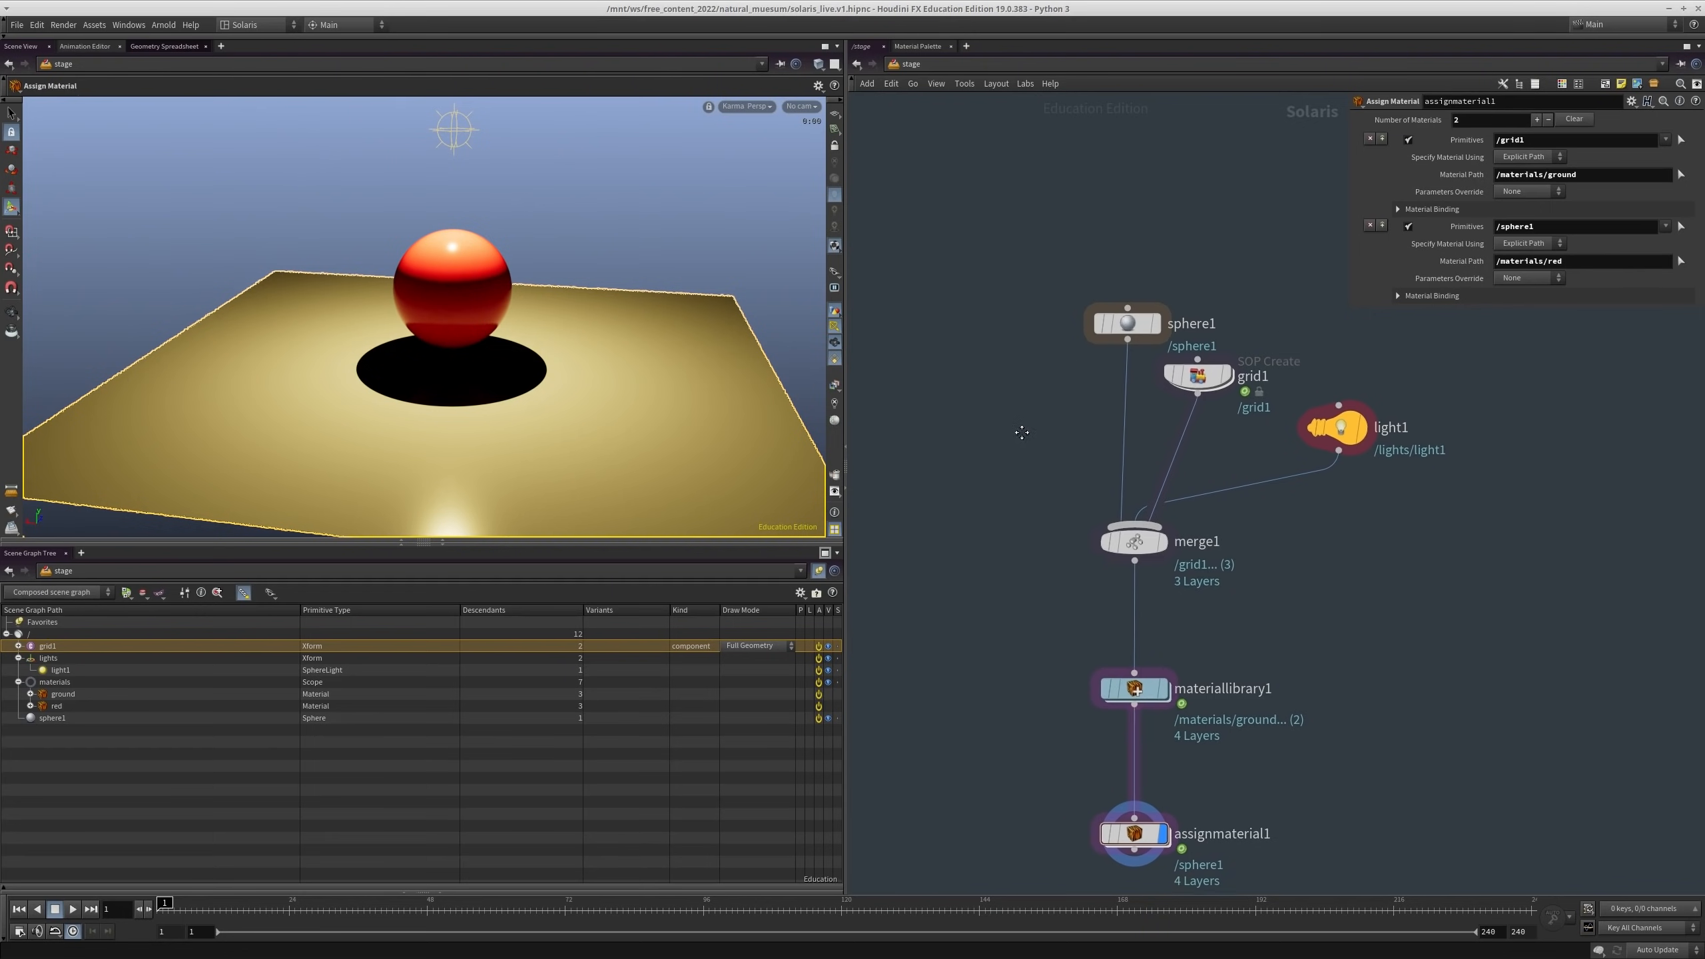
key(Tab)
text(usd)
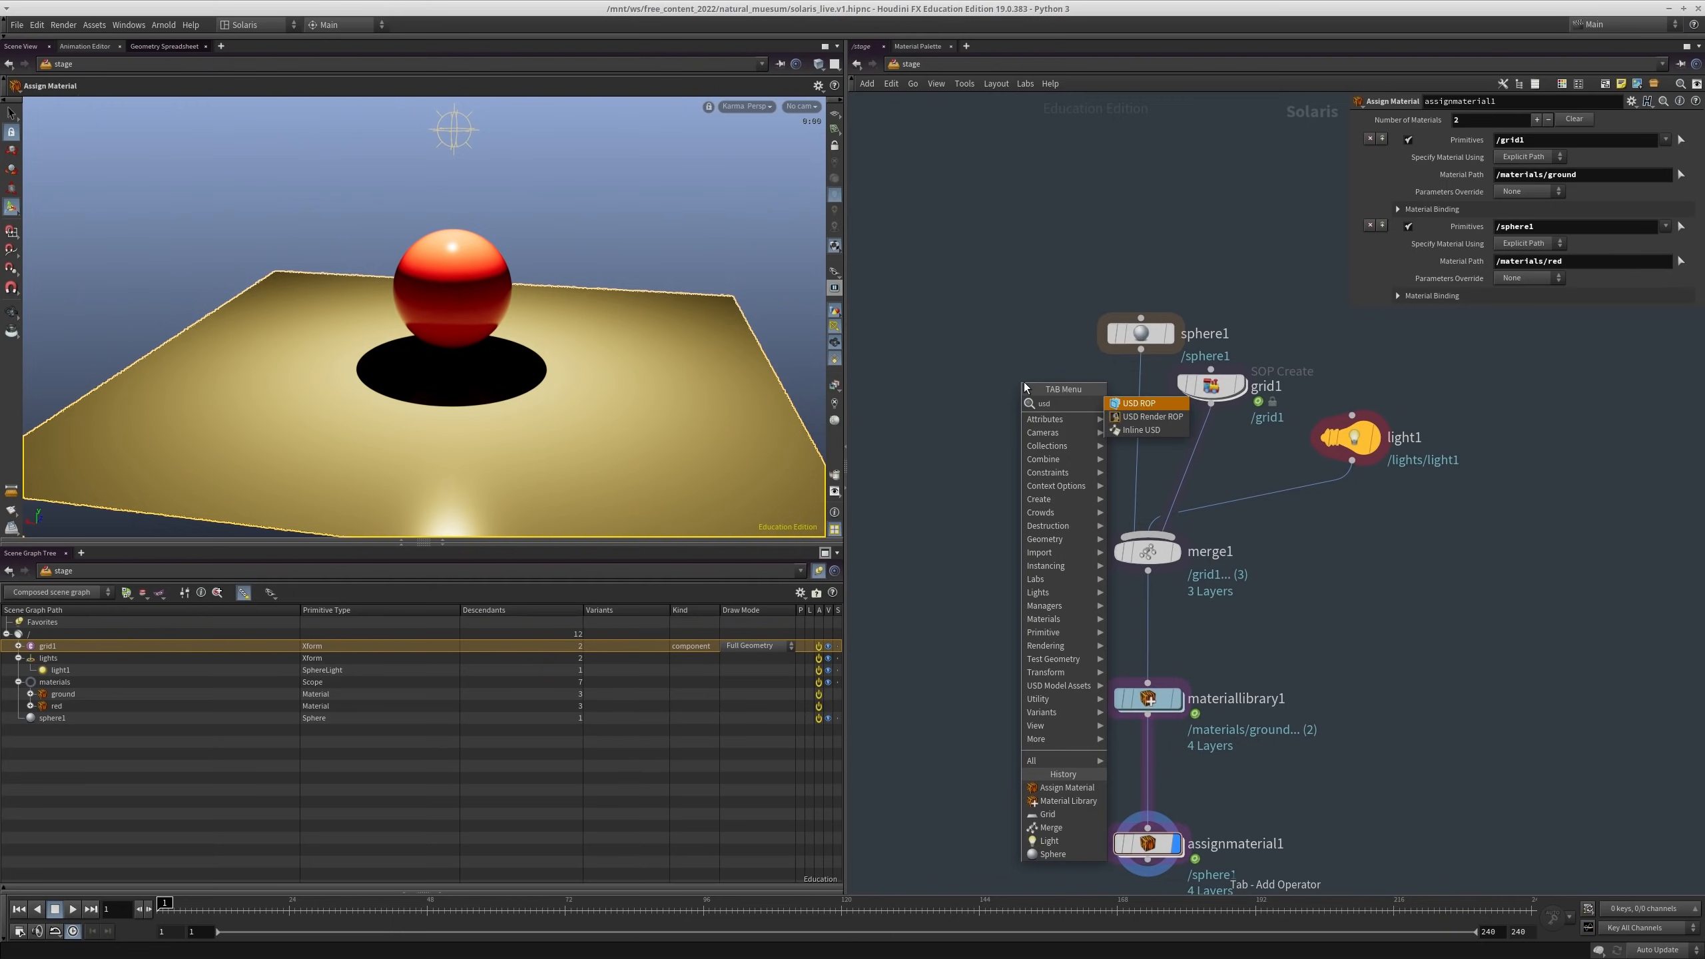
key(BackSpace)
key(BackSpace)
key(BackSpace)
text(stage)
key(Return)
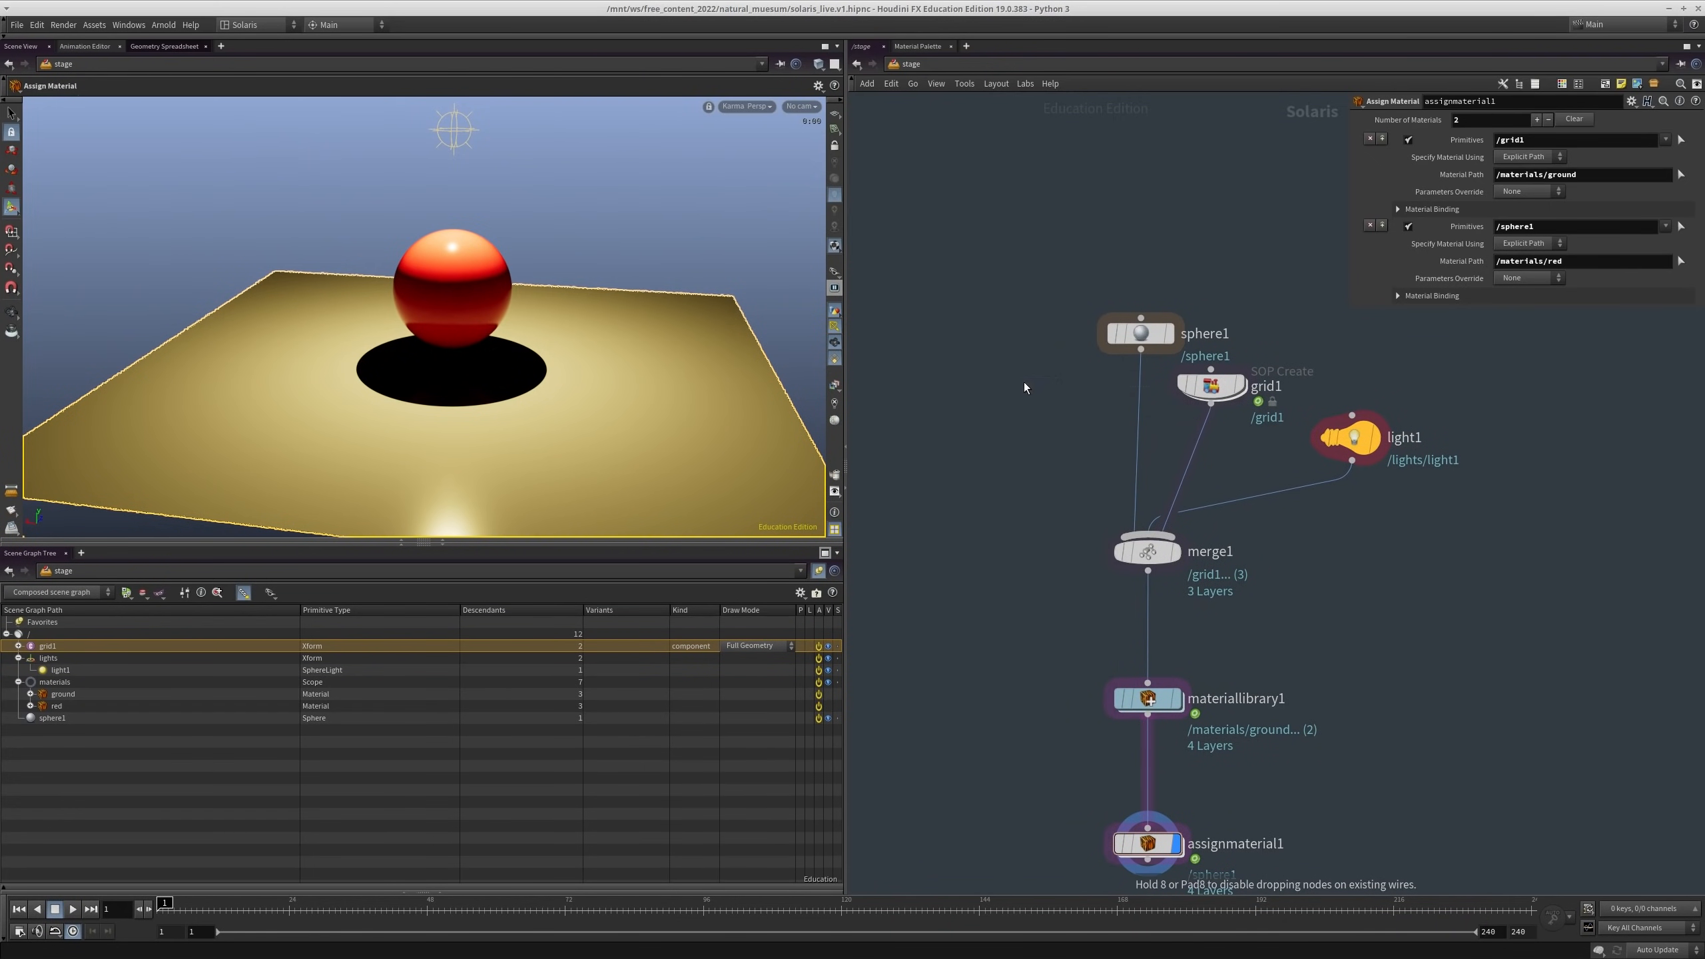
click(930, 360)
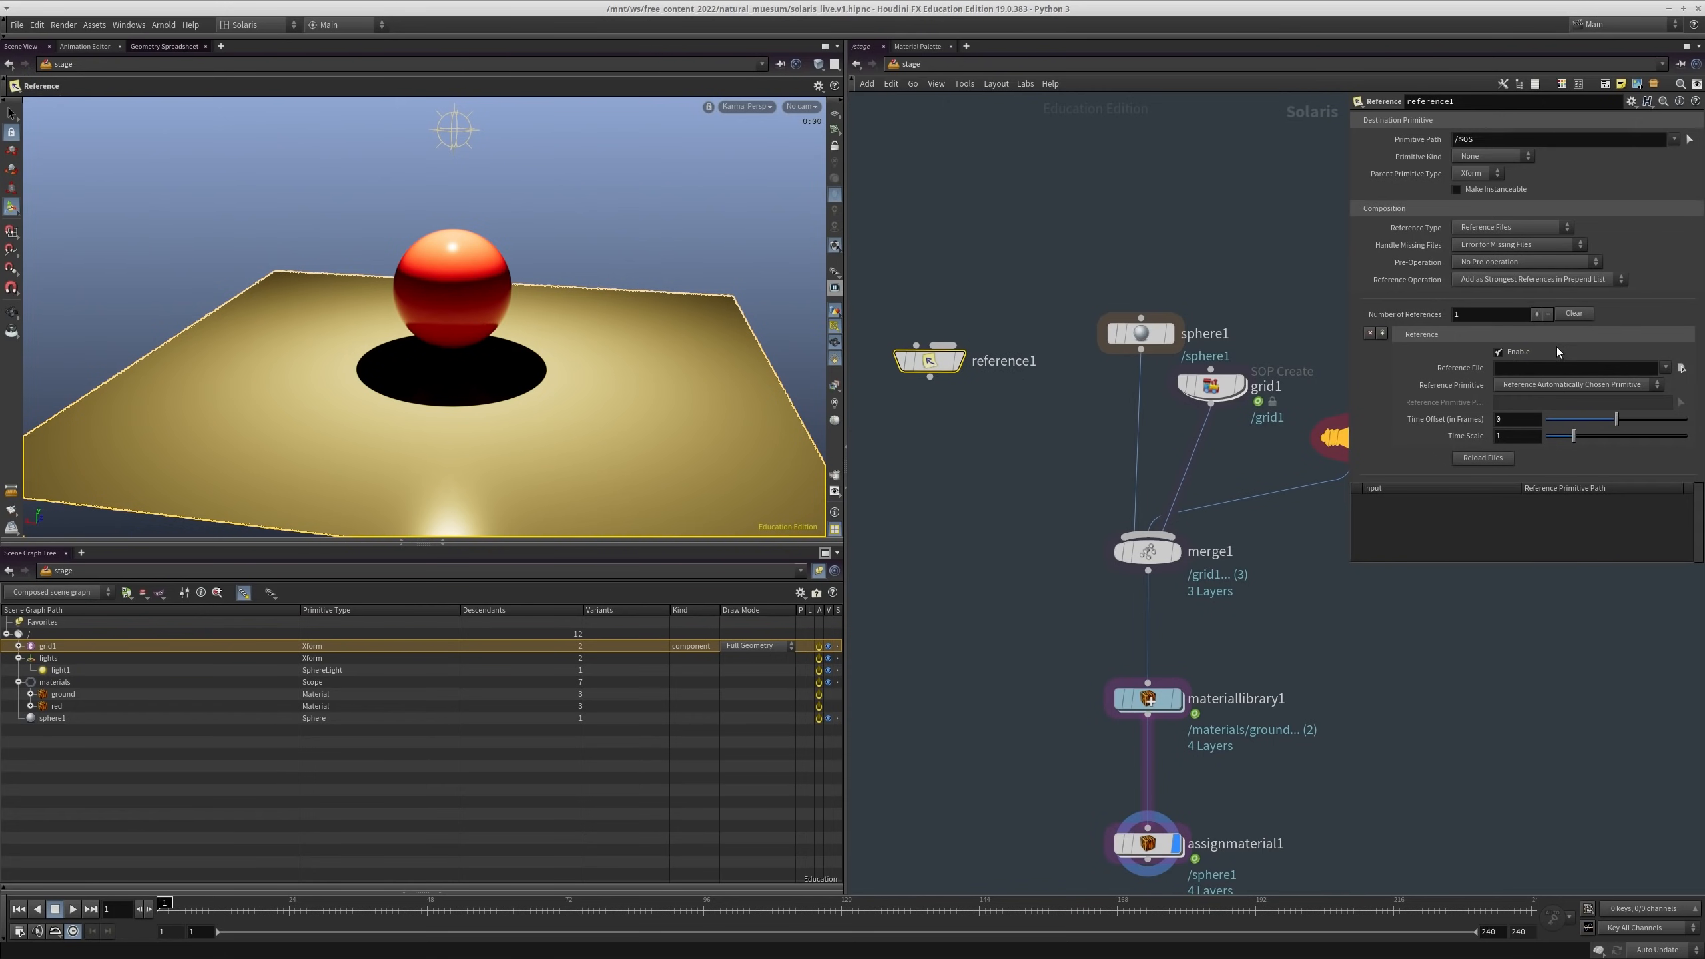
Step: Set the Reference node's reference file to /mnt/ws/free_content_2022/h19_karma_arrows/geo/box.v1.usd
click(1562, 367)
text(/mnt/ws/free_content_2022/h19_karma_arrows/geo/box.v1.usd)
key(Return)
middle_drag(993, 263, 982, 370)
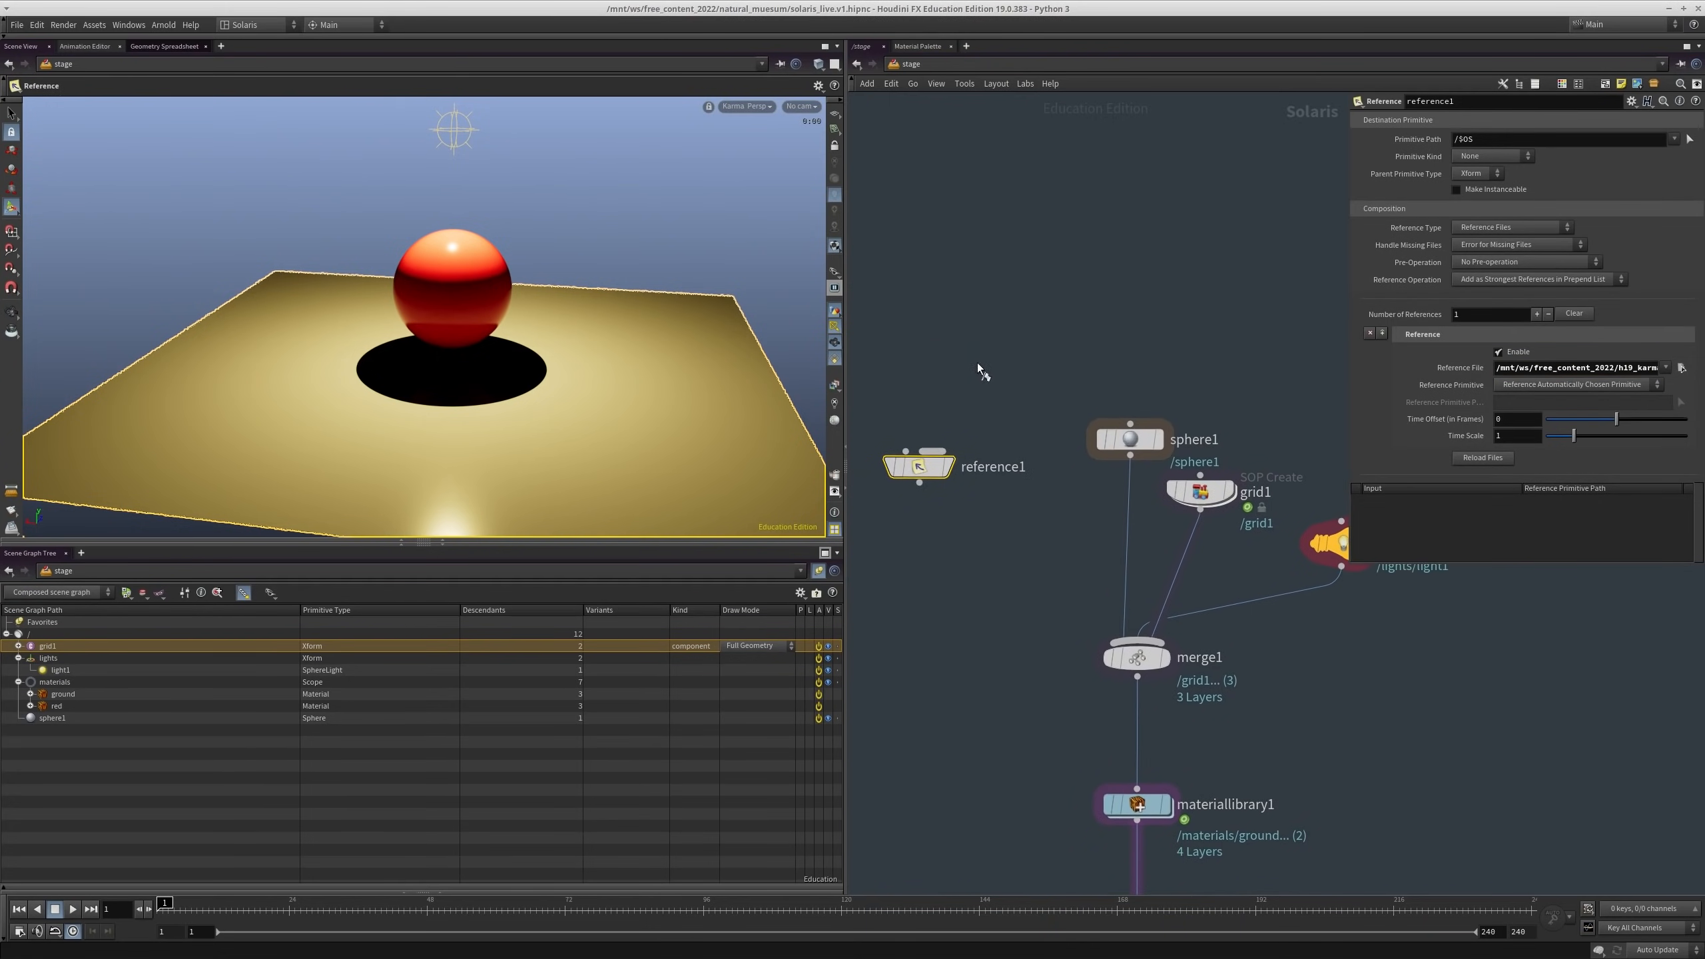
Step: Display the Reference node and examine the imported arrow geometry from several angles
click(948, 466)
key(Escape)
key(h)
mouse_move(453, 356)
mouse_down()
mouse_move(564, 419)
mouse_move(767, 374)
mouse_move(281, 347)
mouse_move(483, 335)
mouse_move(483, 362)
mouse_up()
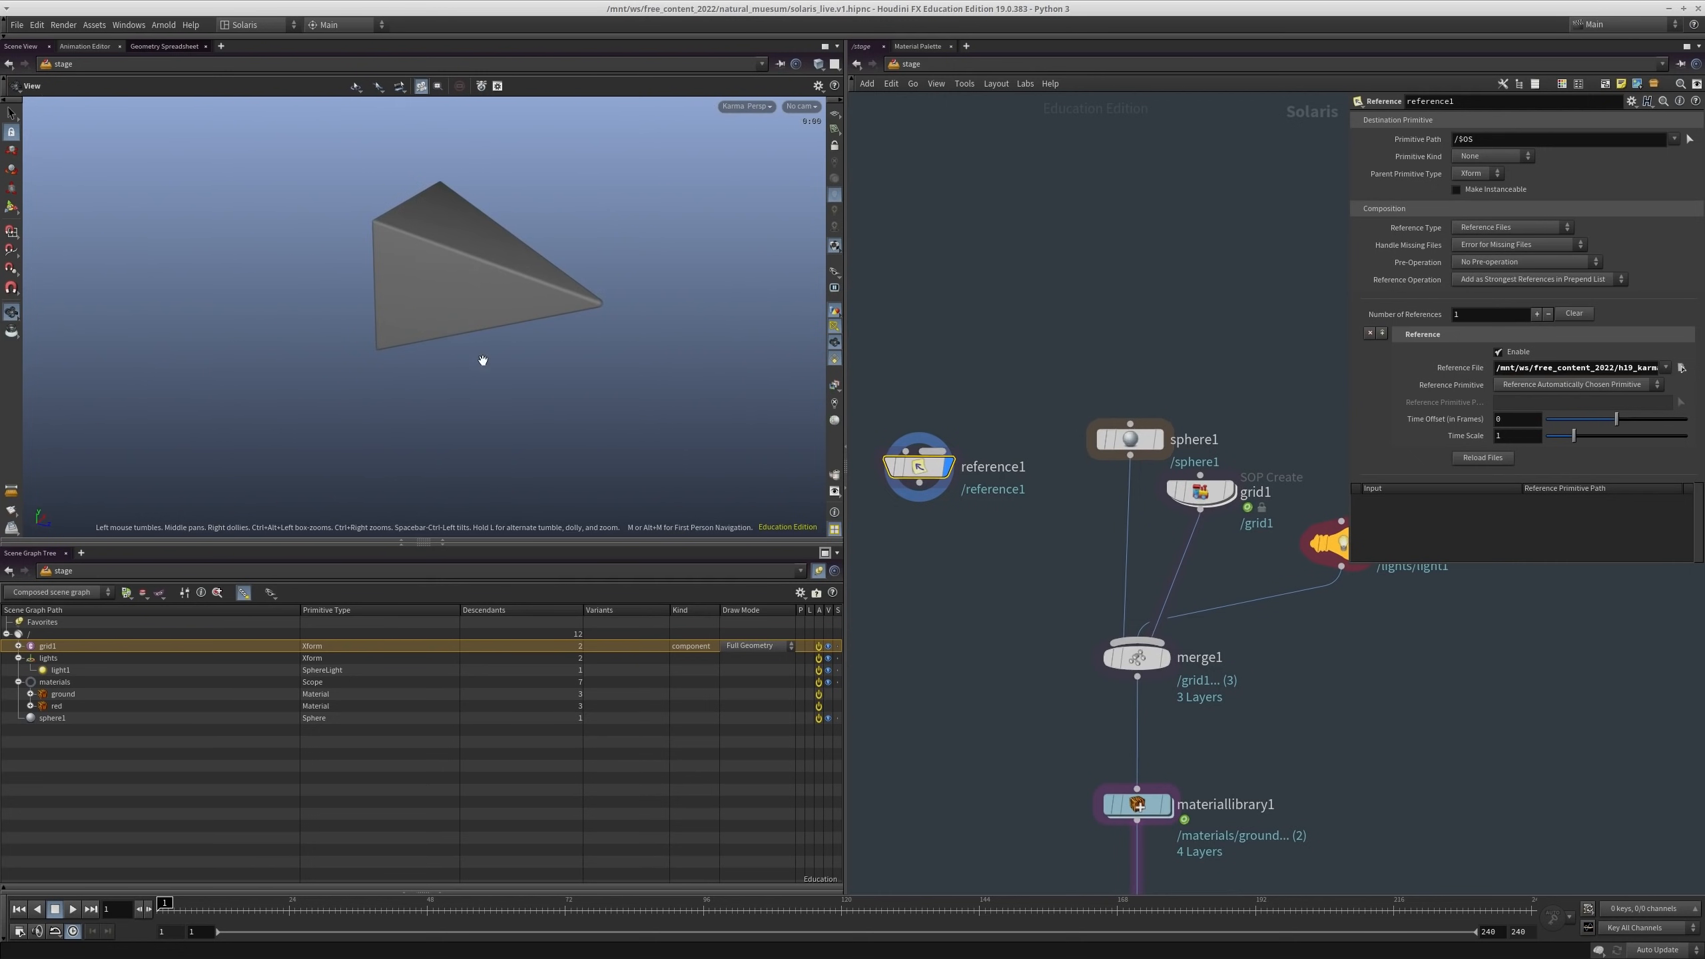
key(Return)
middle_drag(931, 366, 947, 298)
middle_drag(919, 517, 938, 560)
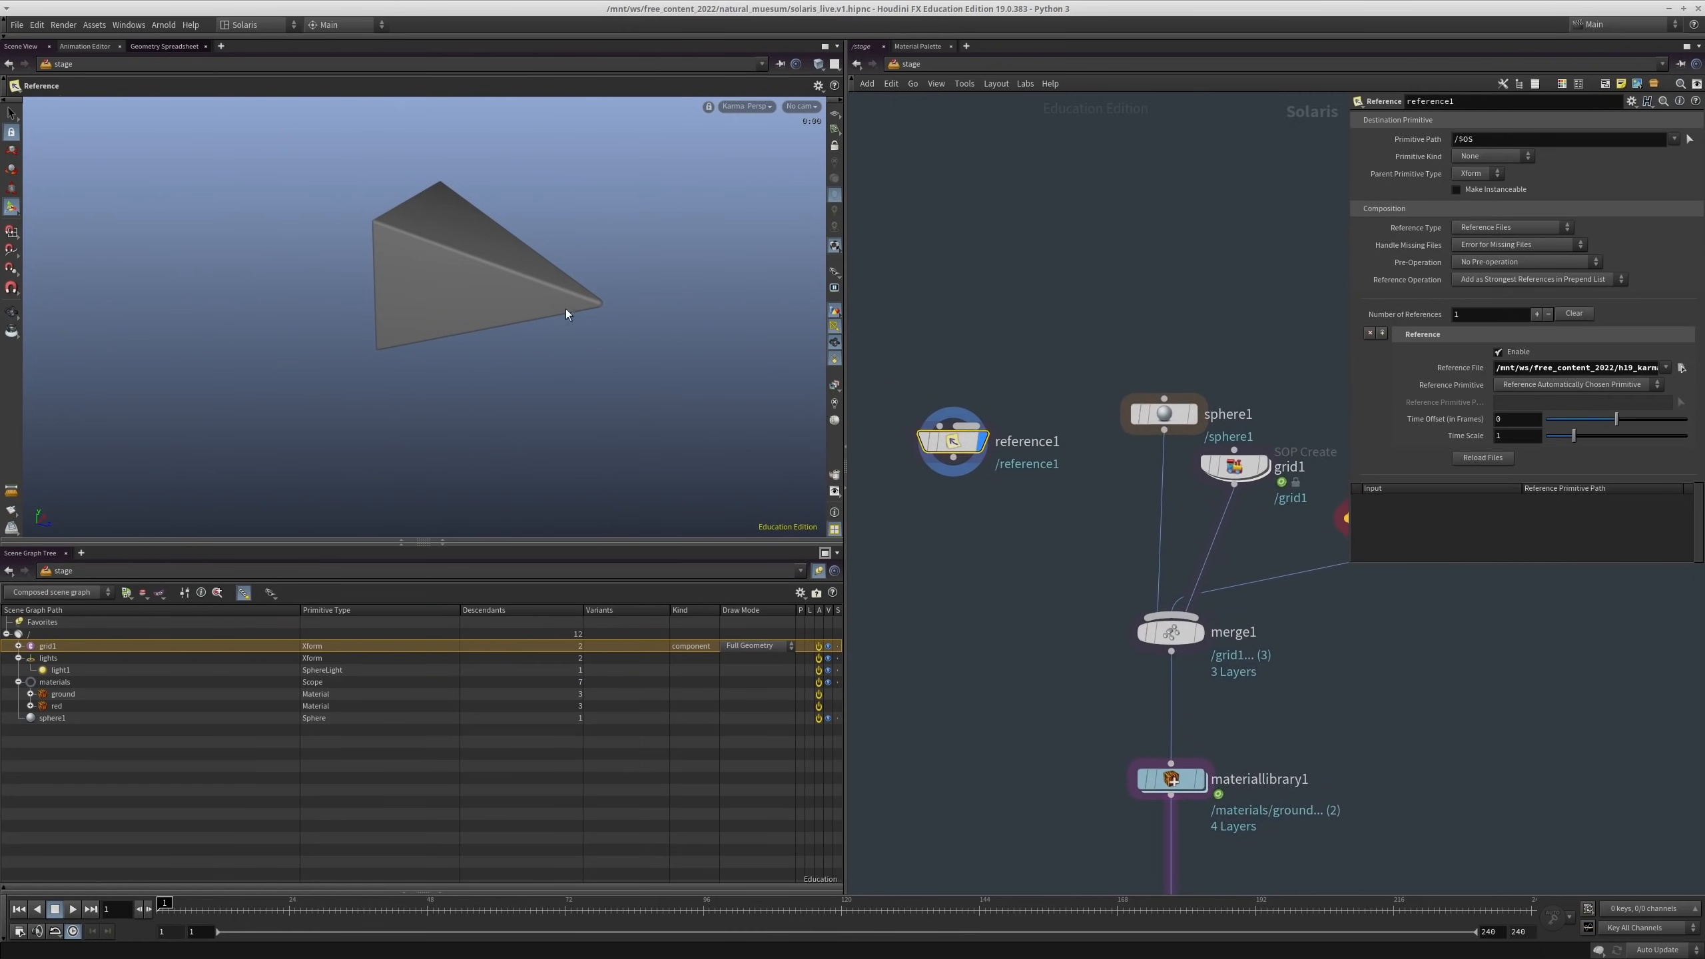
alt+drag(565, 309, 324, 355)
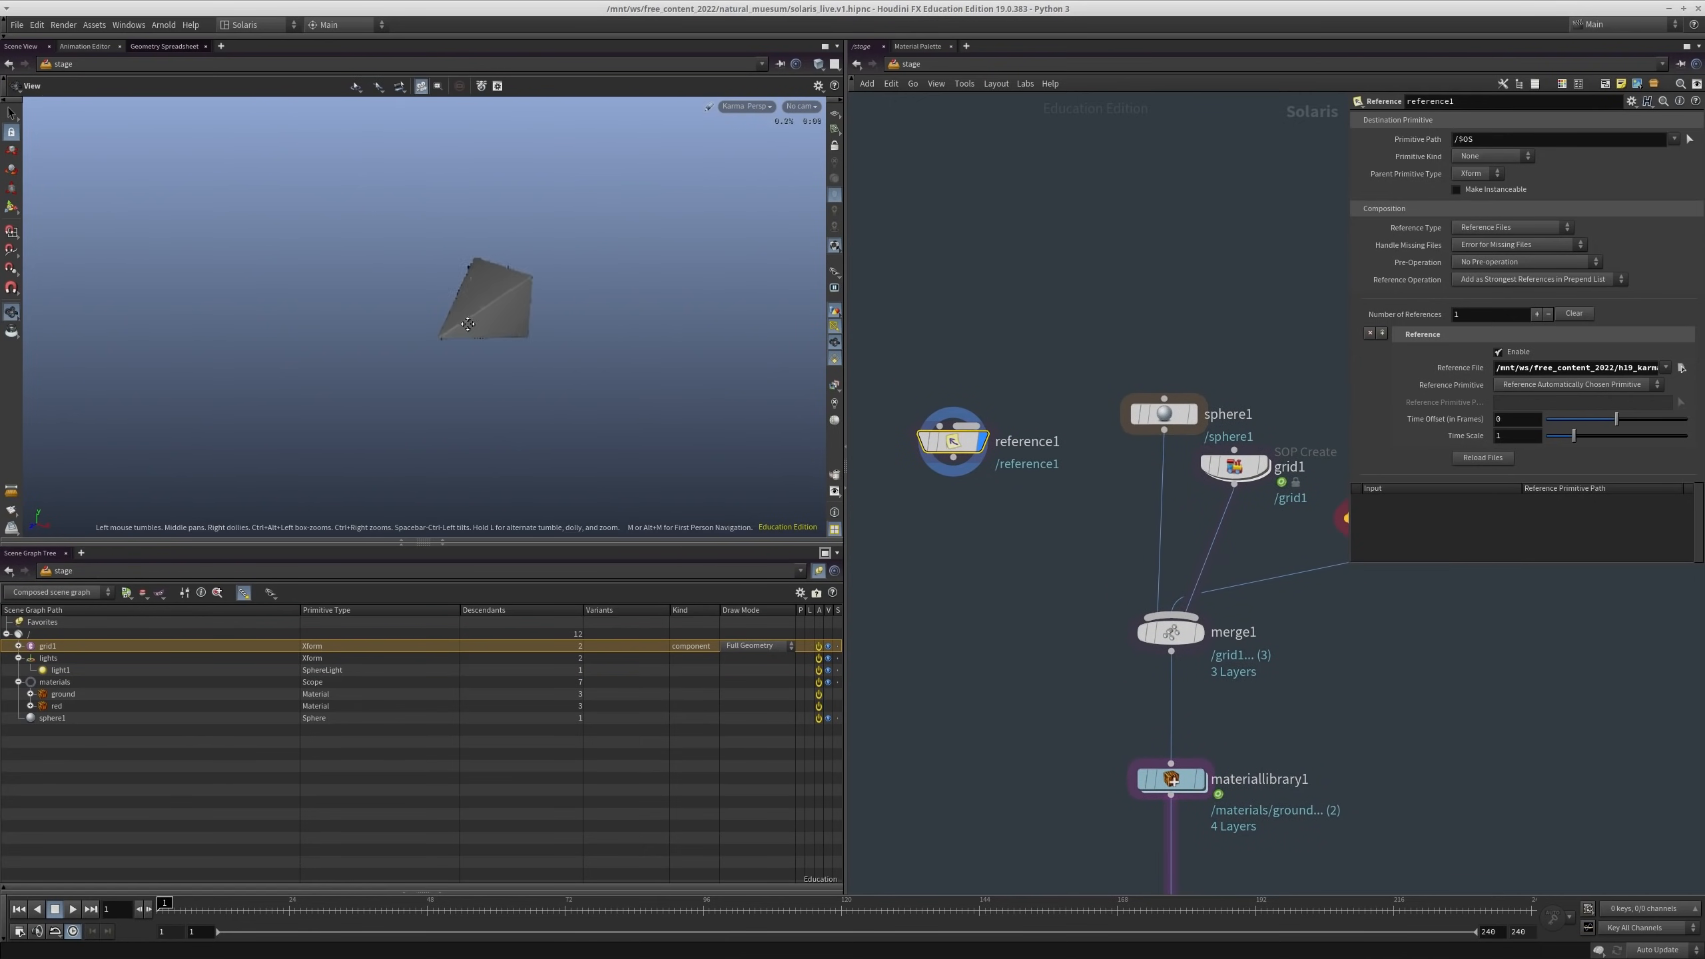
drag(468, 324, 438, 258)
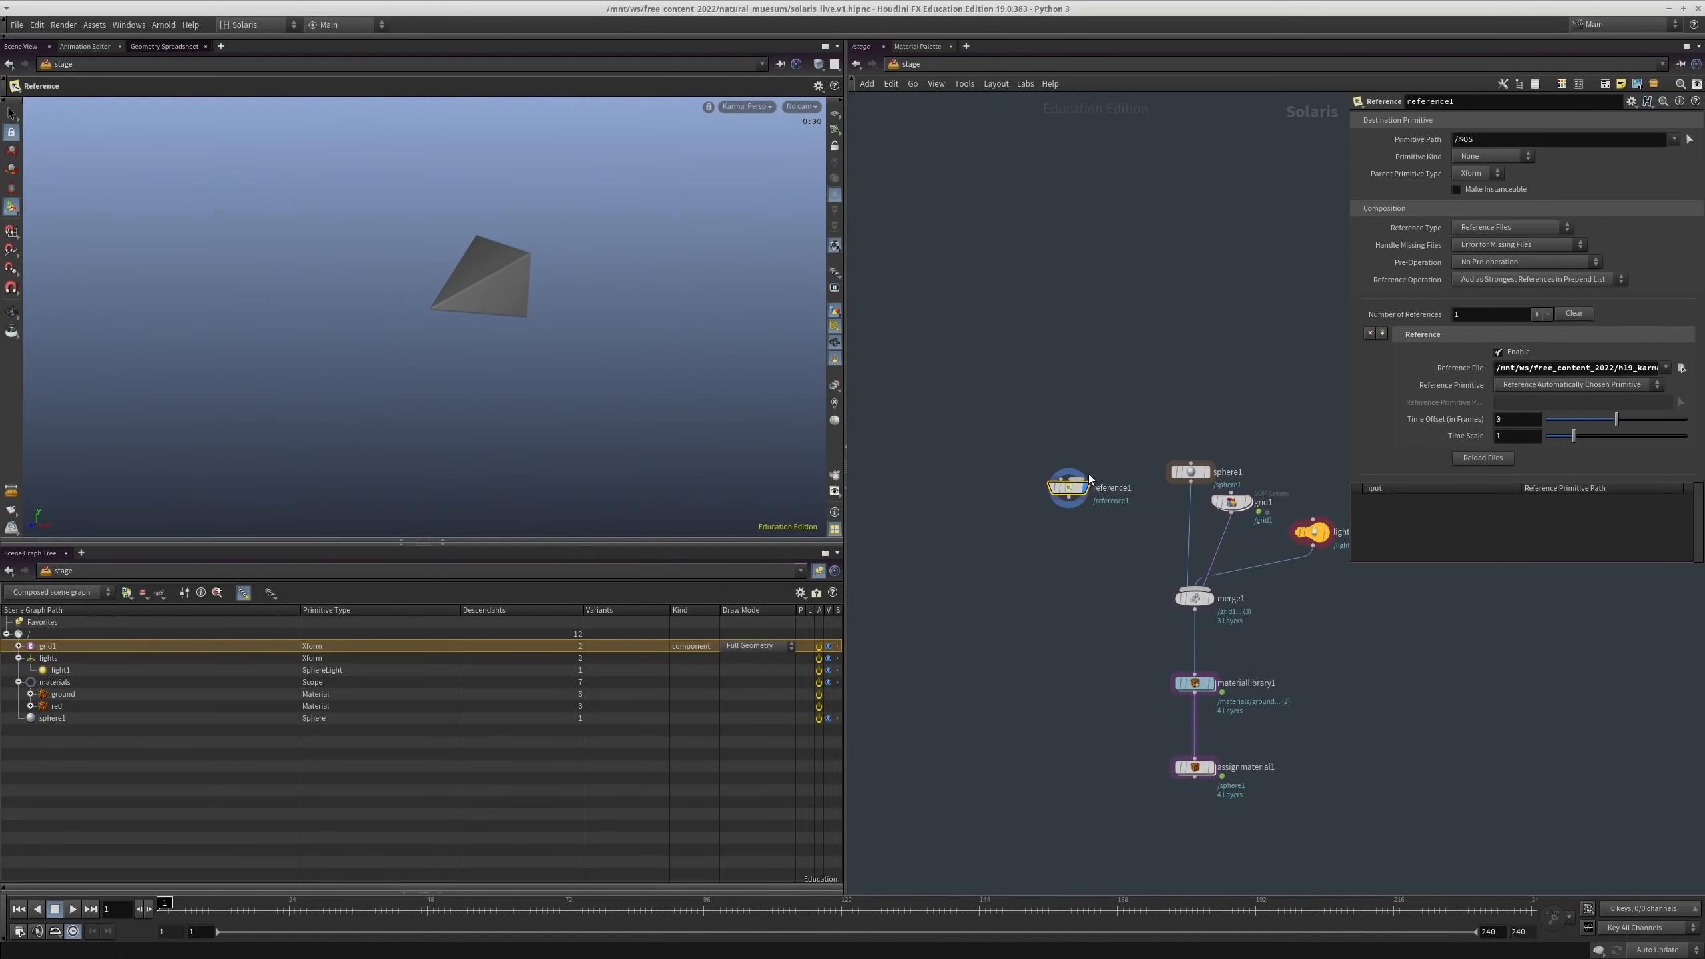
Step: Move the Reference node away from the sphere chain and add an Instancer node below it
drag(1088, 478, 1005, 461)
key(Tab)
text(in)
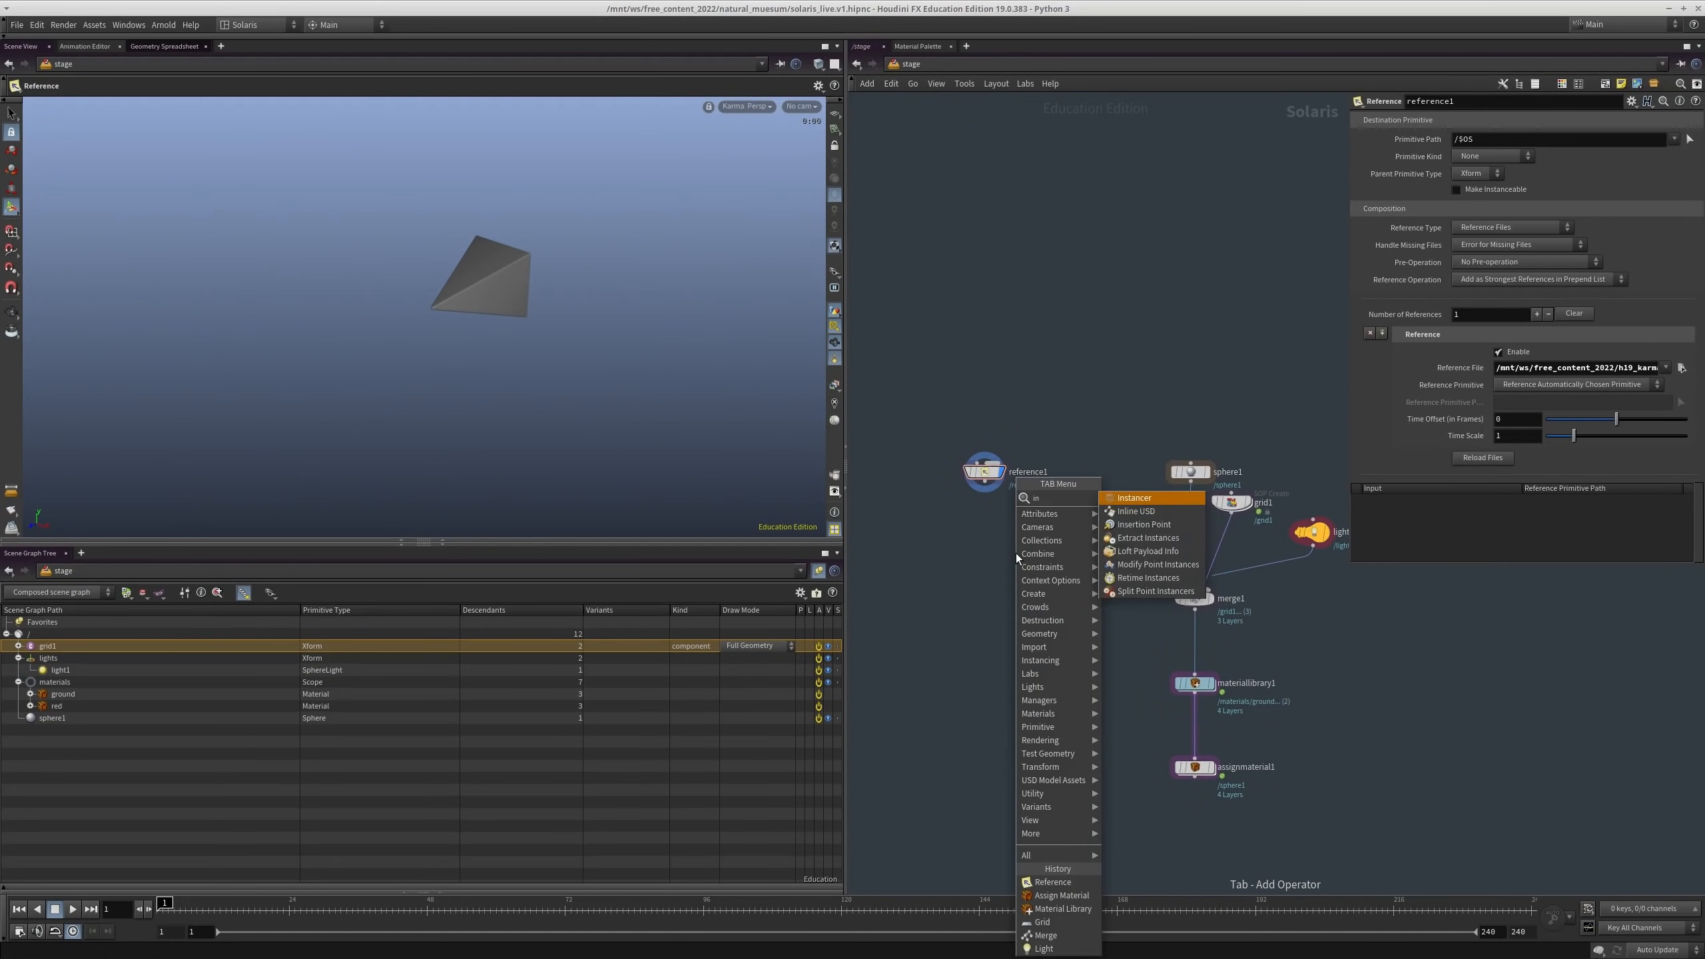
key(Return)
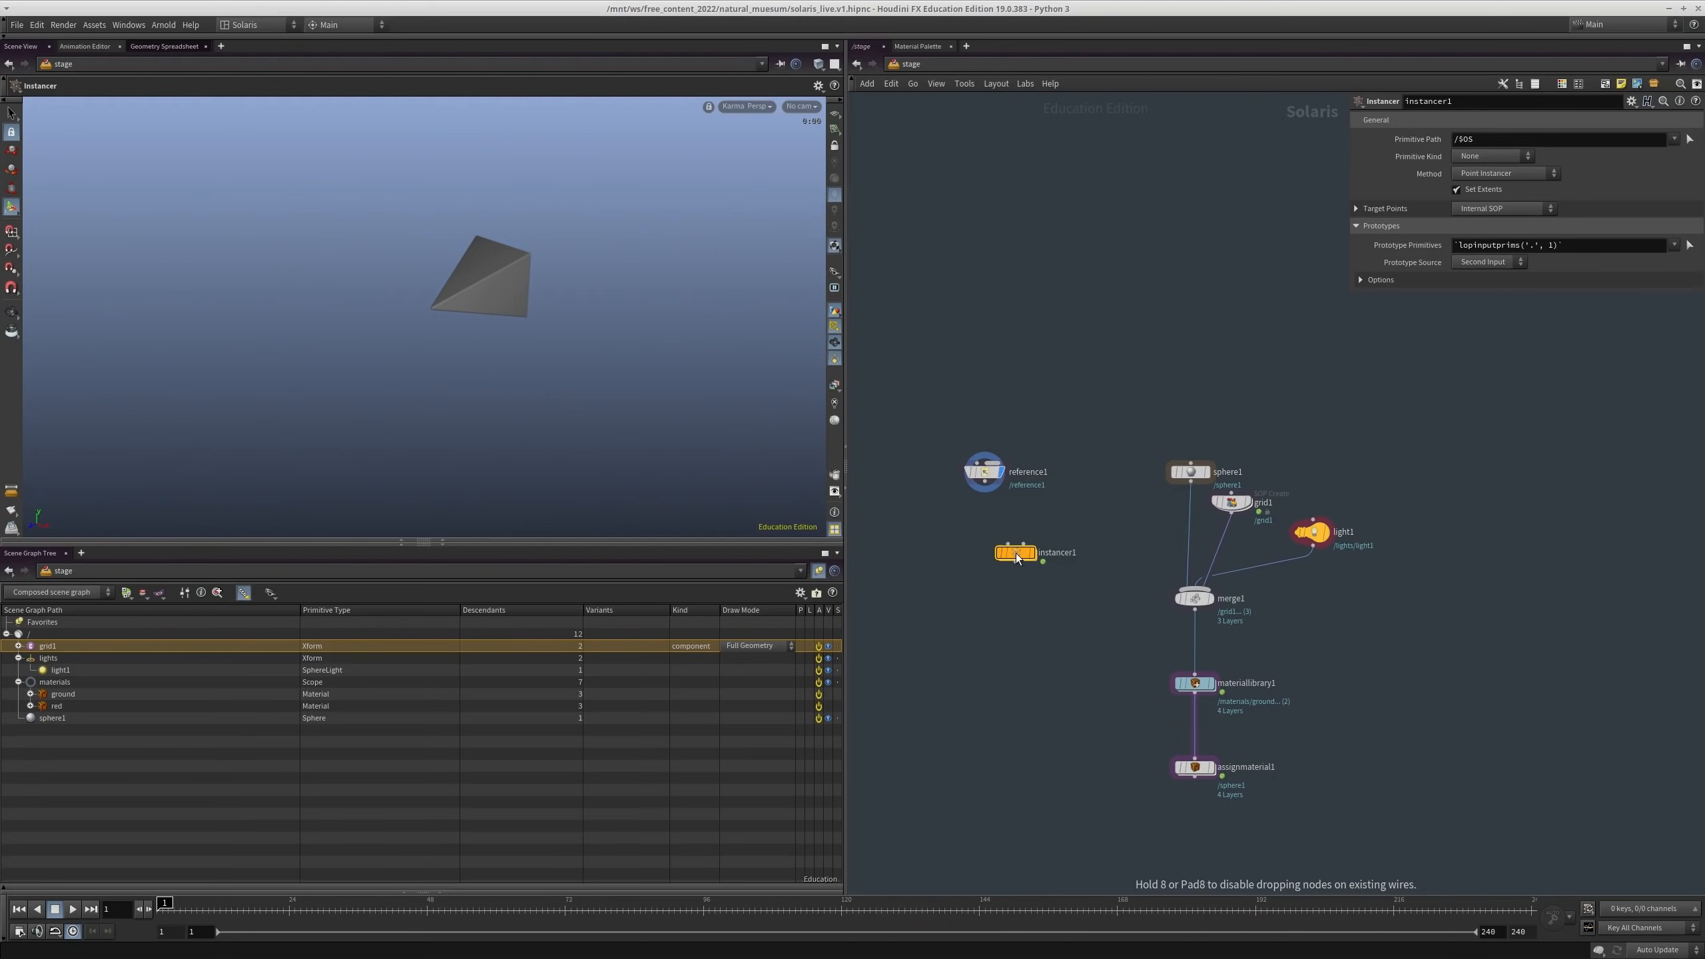
Step: Connect the Reference node to the Instancer's second input and display the Instancer
scroll(1015, 553, up, 3)
drag(1026, 540, 1050, 407)
drag(1103, 339, 1000, 440)
scroll(1040, 504, up, 3)
key(r)
click(1003, 575)
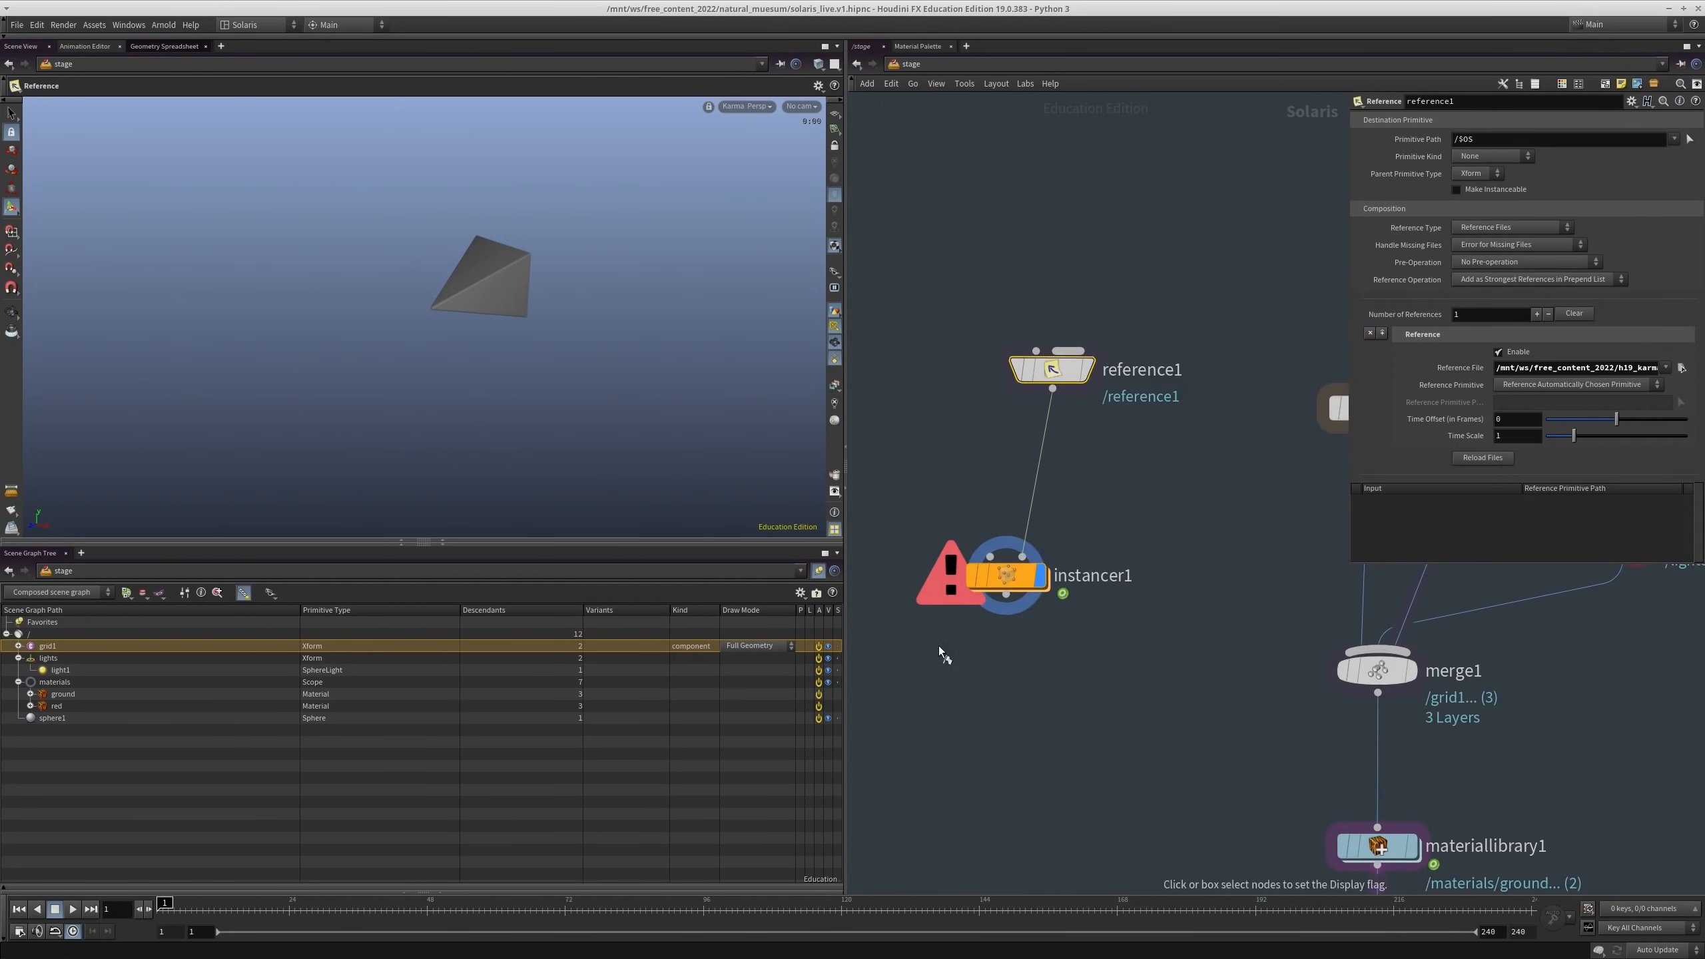
drag(938, 647, 1015, 499)
middle_drag(1015, 499, 1027, 544)
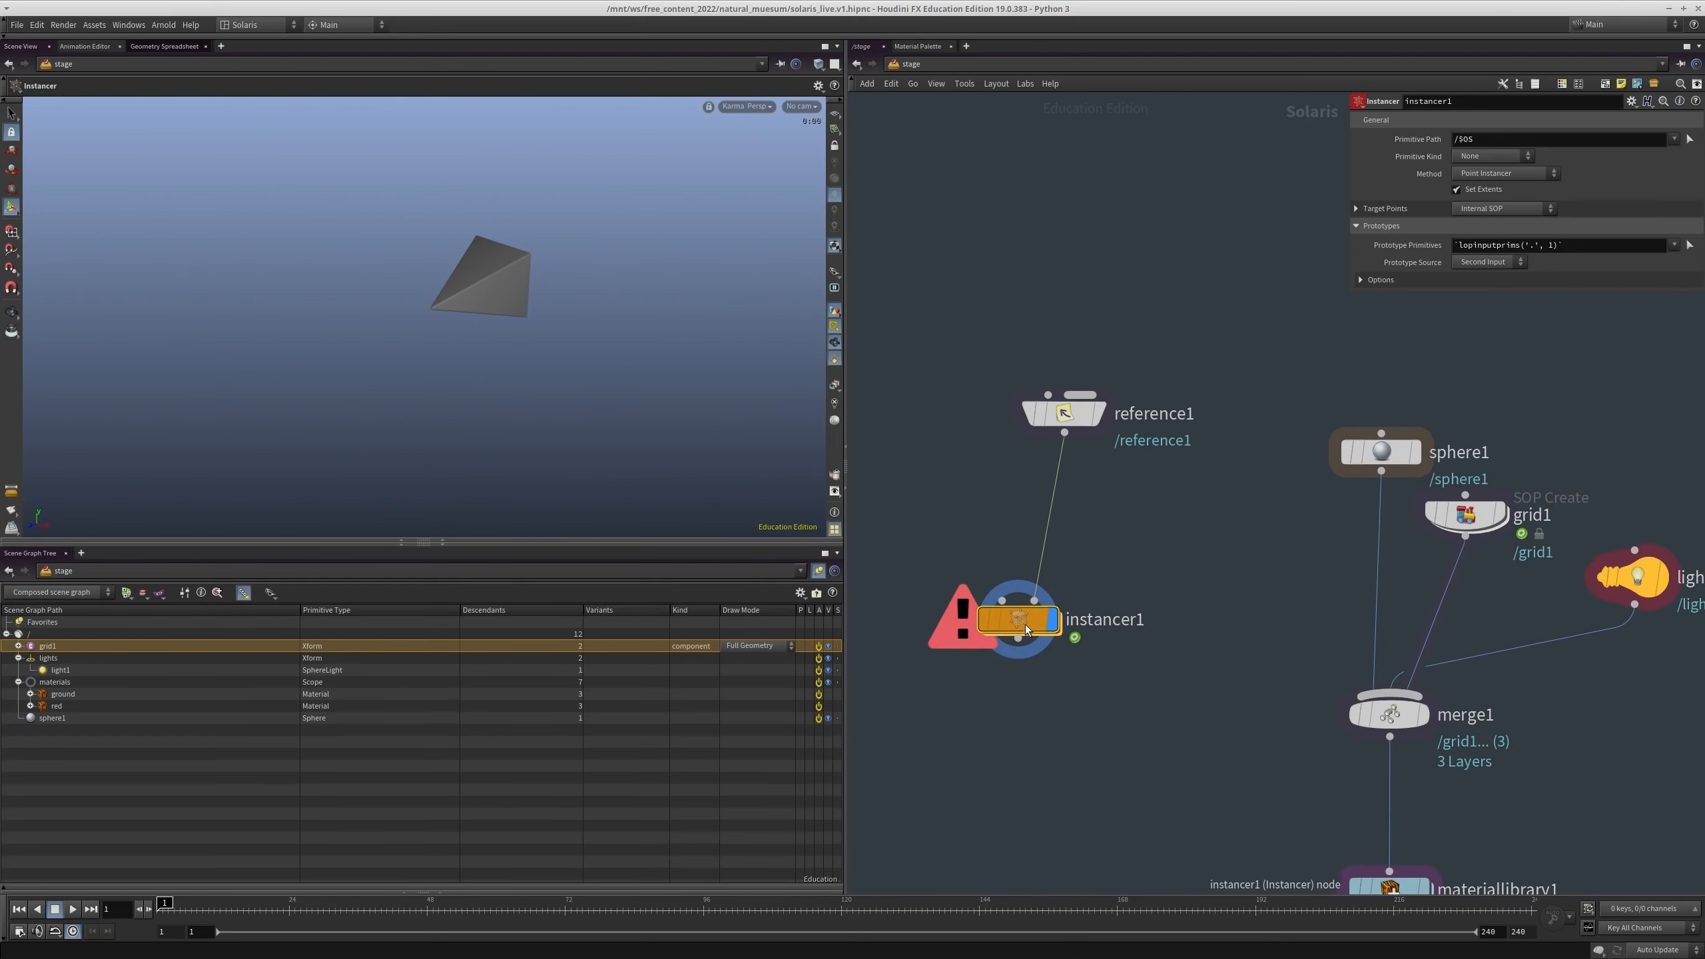
Step: Enter the Instancer's internal network and create a File node there
mouse_move(1019, 620)
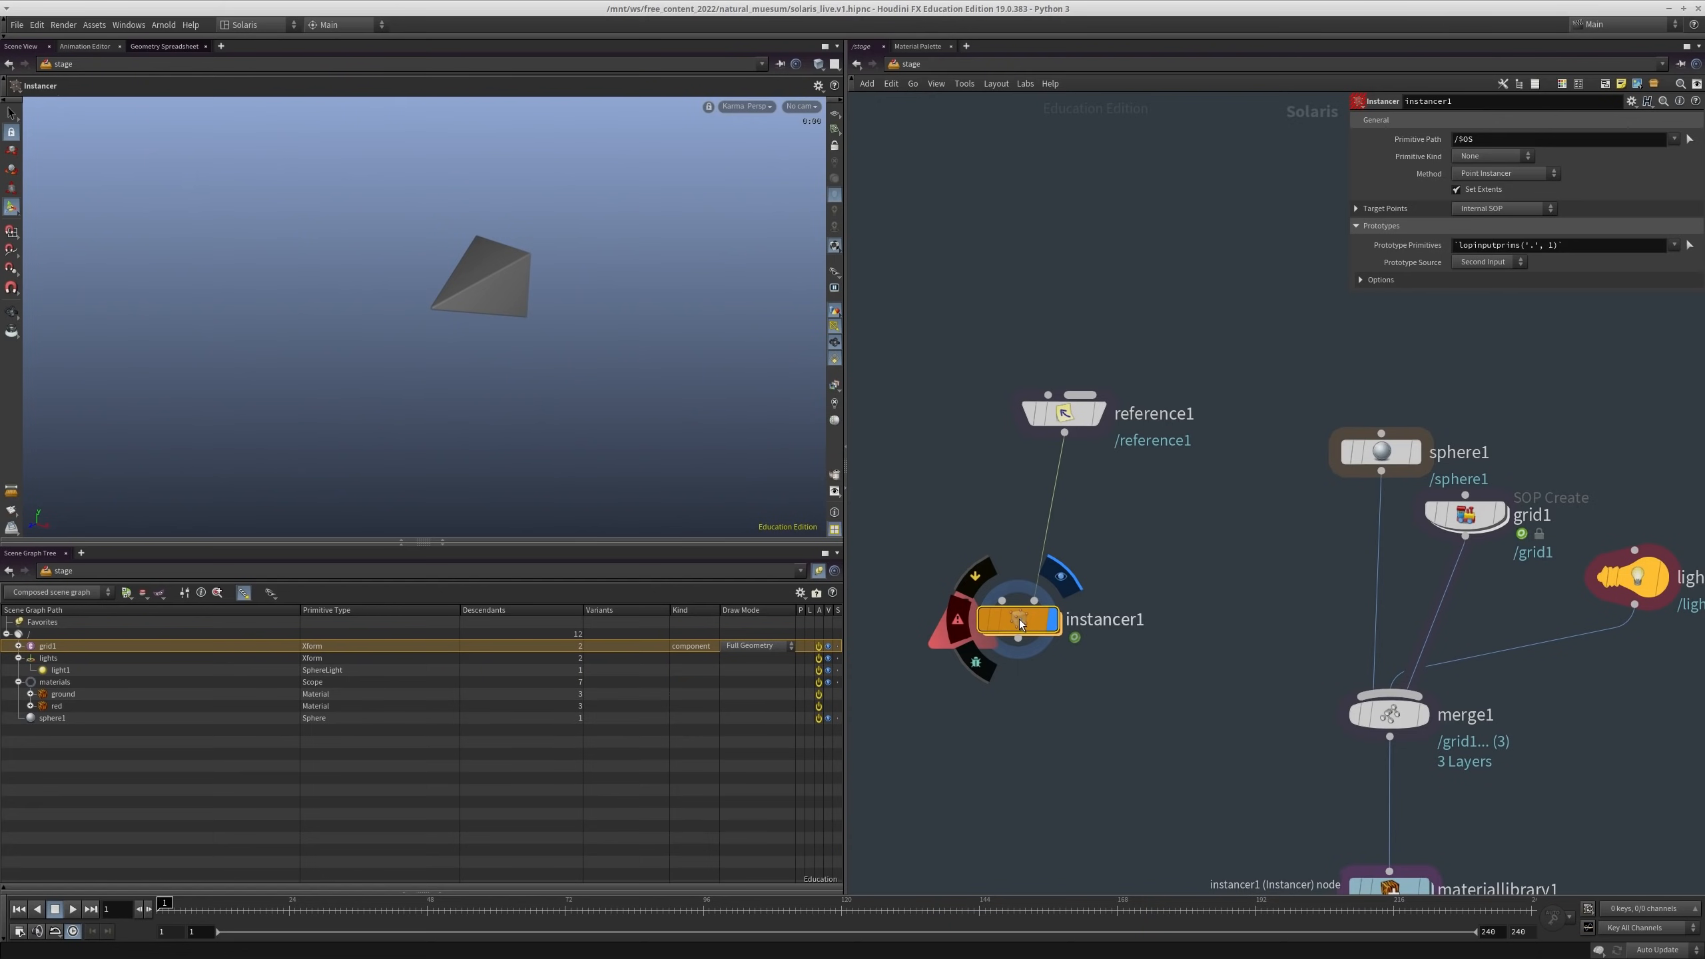
double_click(1019, 619)
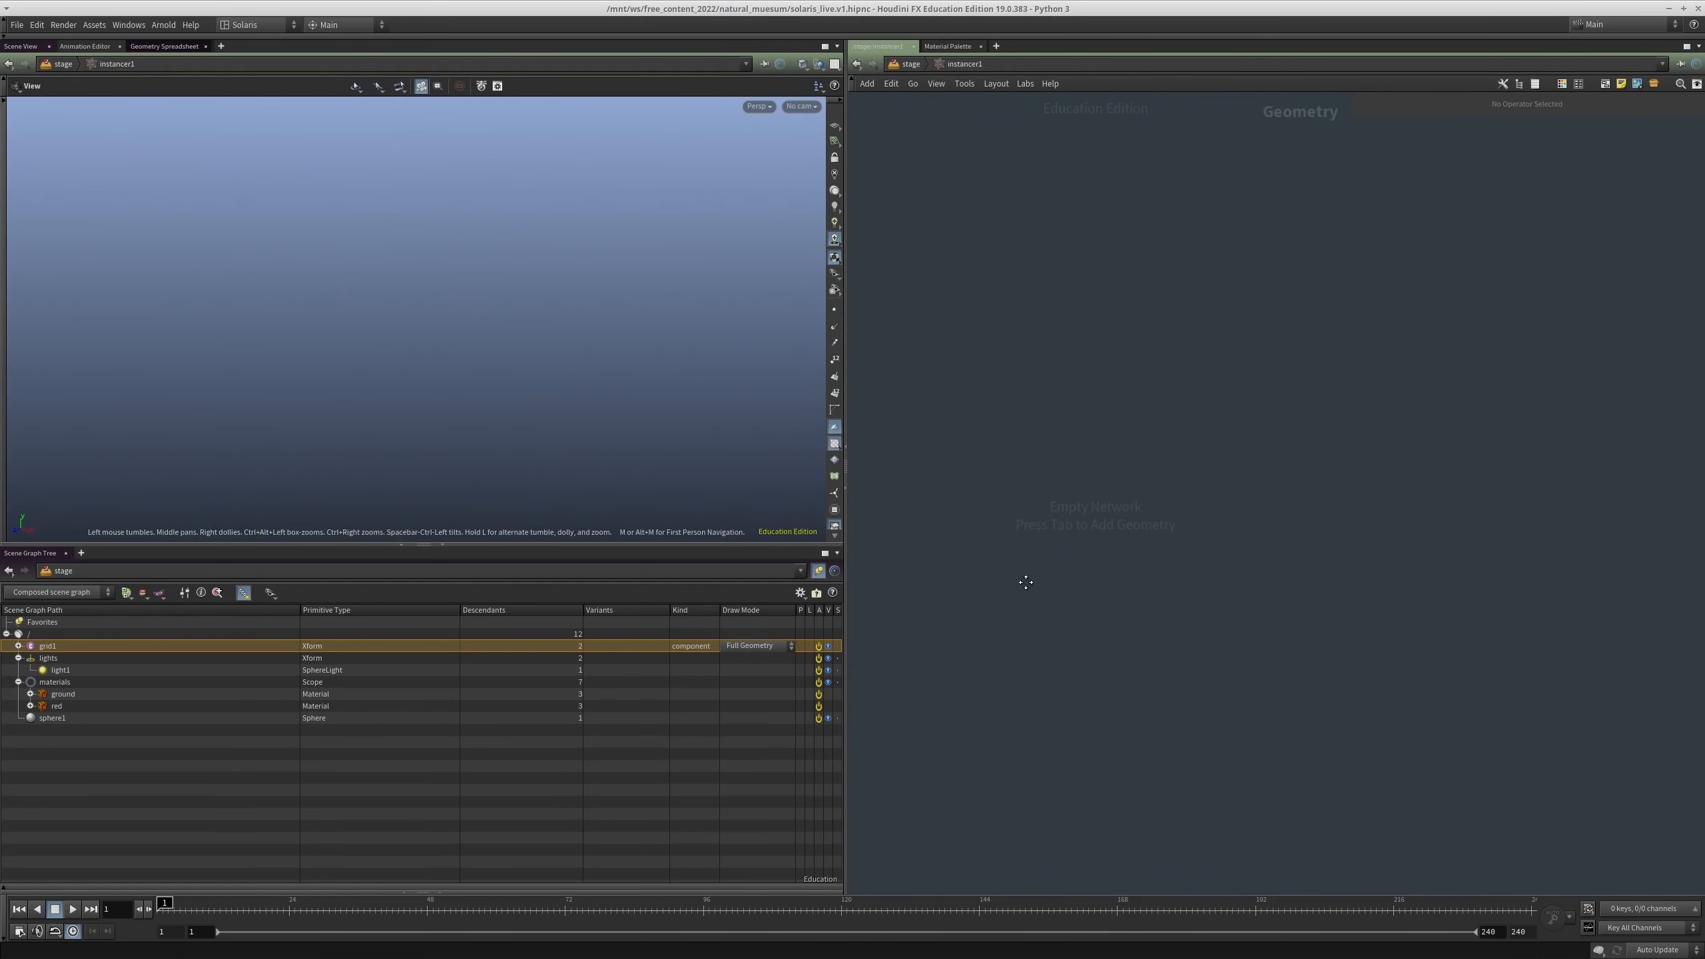
key(Tab)
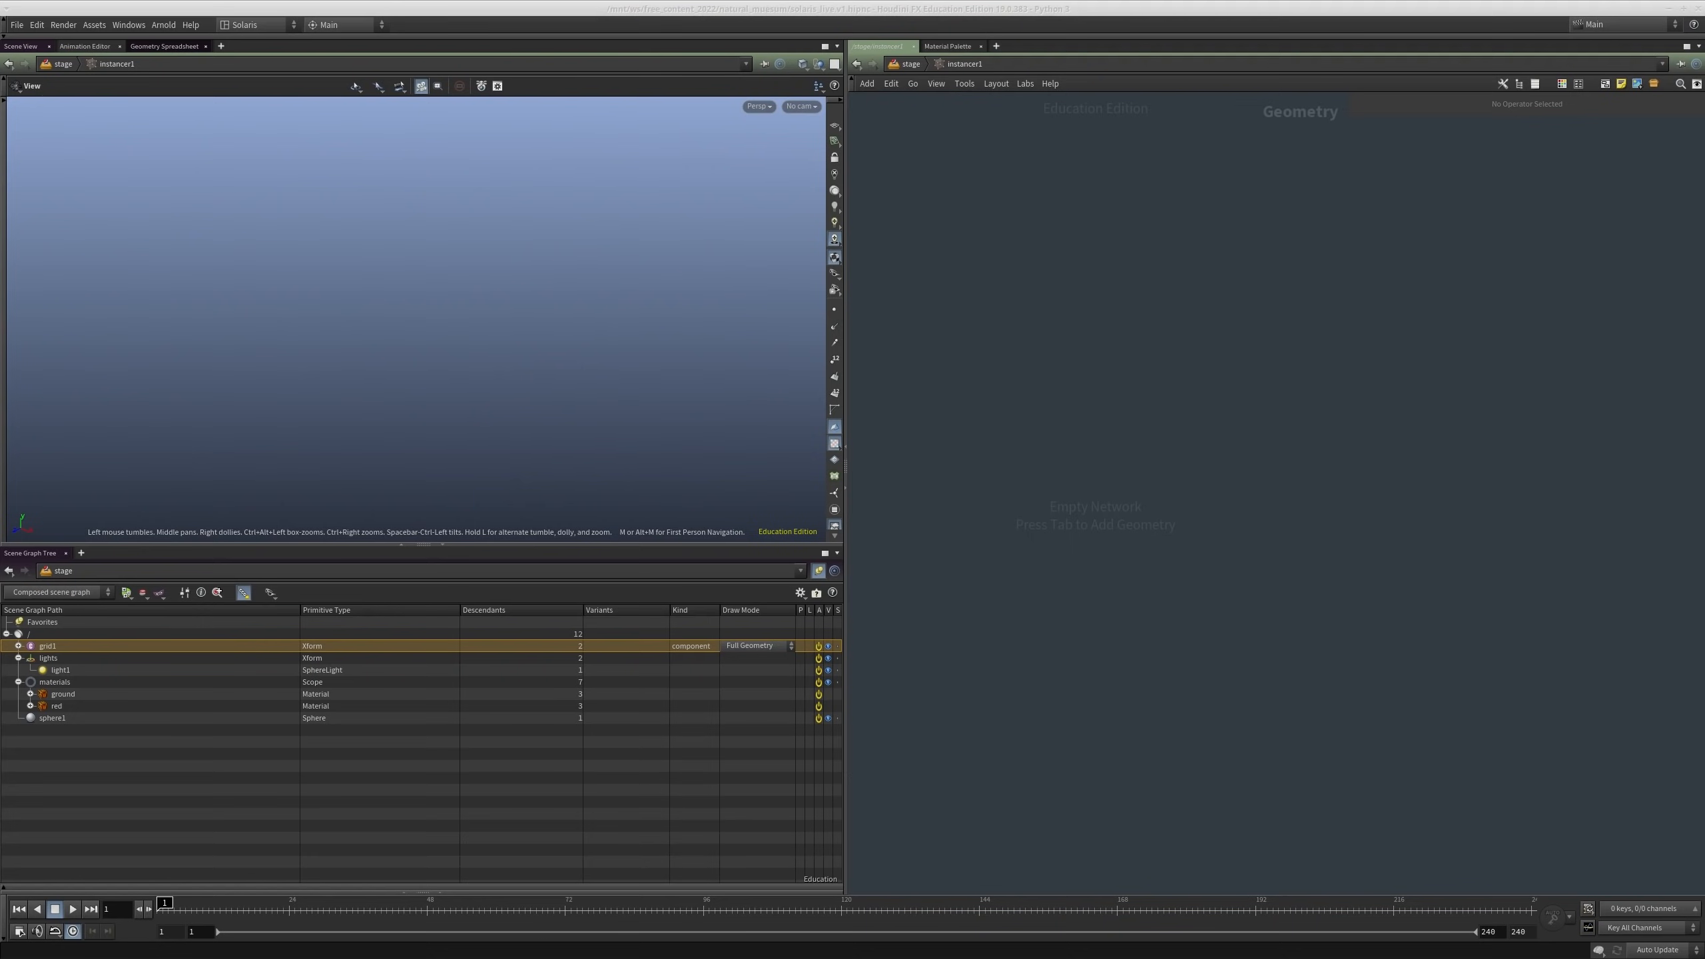
key(ctrl+v)
drag(1172, 462, 993, 328)
key(ctrl+x)
key(Tab)
text(file)
key(Return)
key(Return)
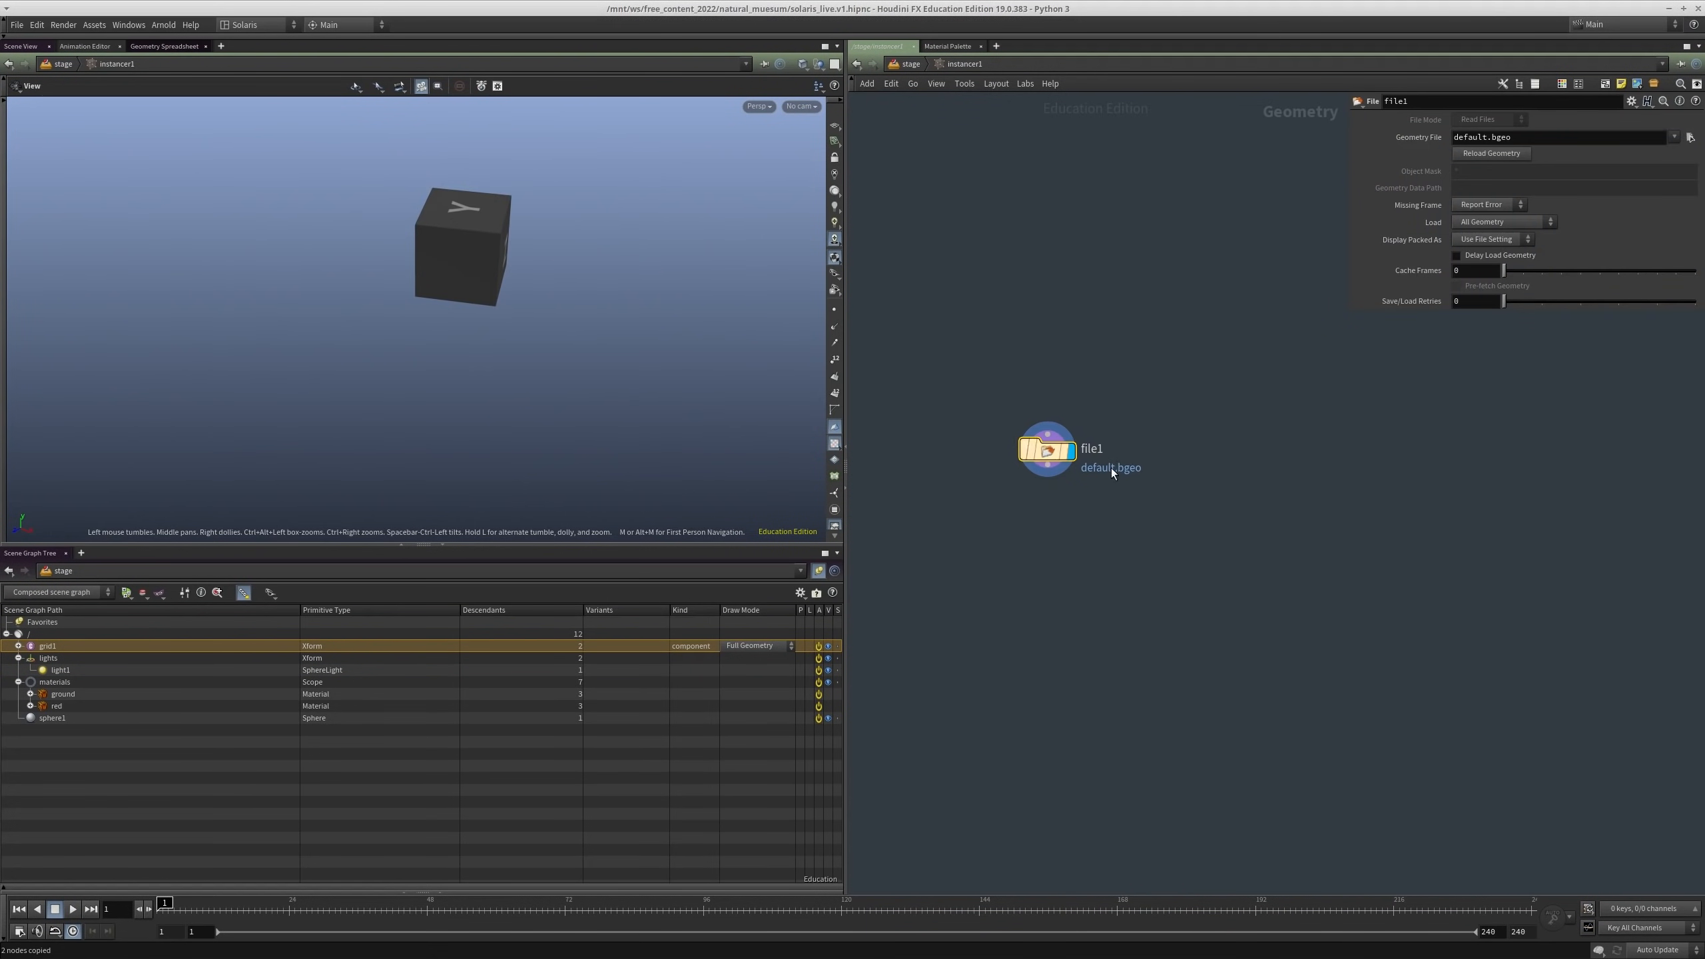
Step: Load the cached smoke point sequence smoke_sim.v1.$F.bgeo.sc into the File node
click(1688, 136)
triple_click(1517, 140)
key(ctrl+v)
click(1215, 627)
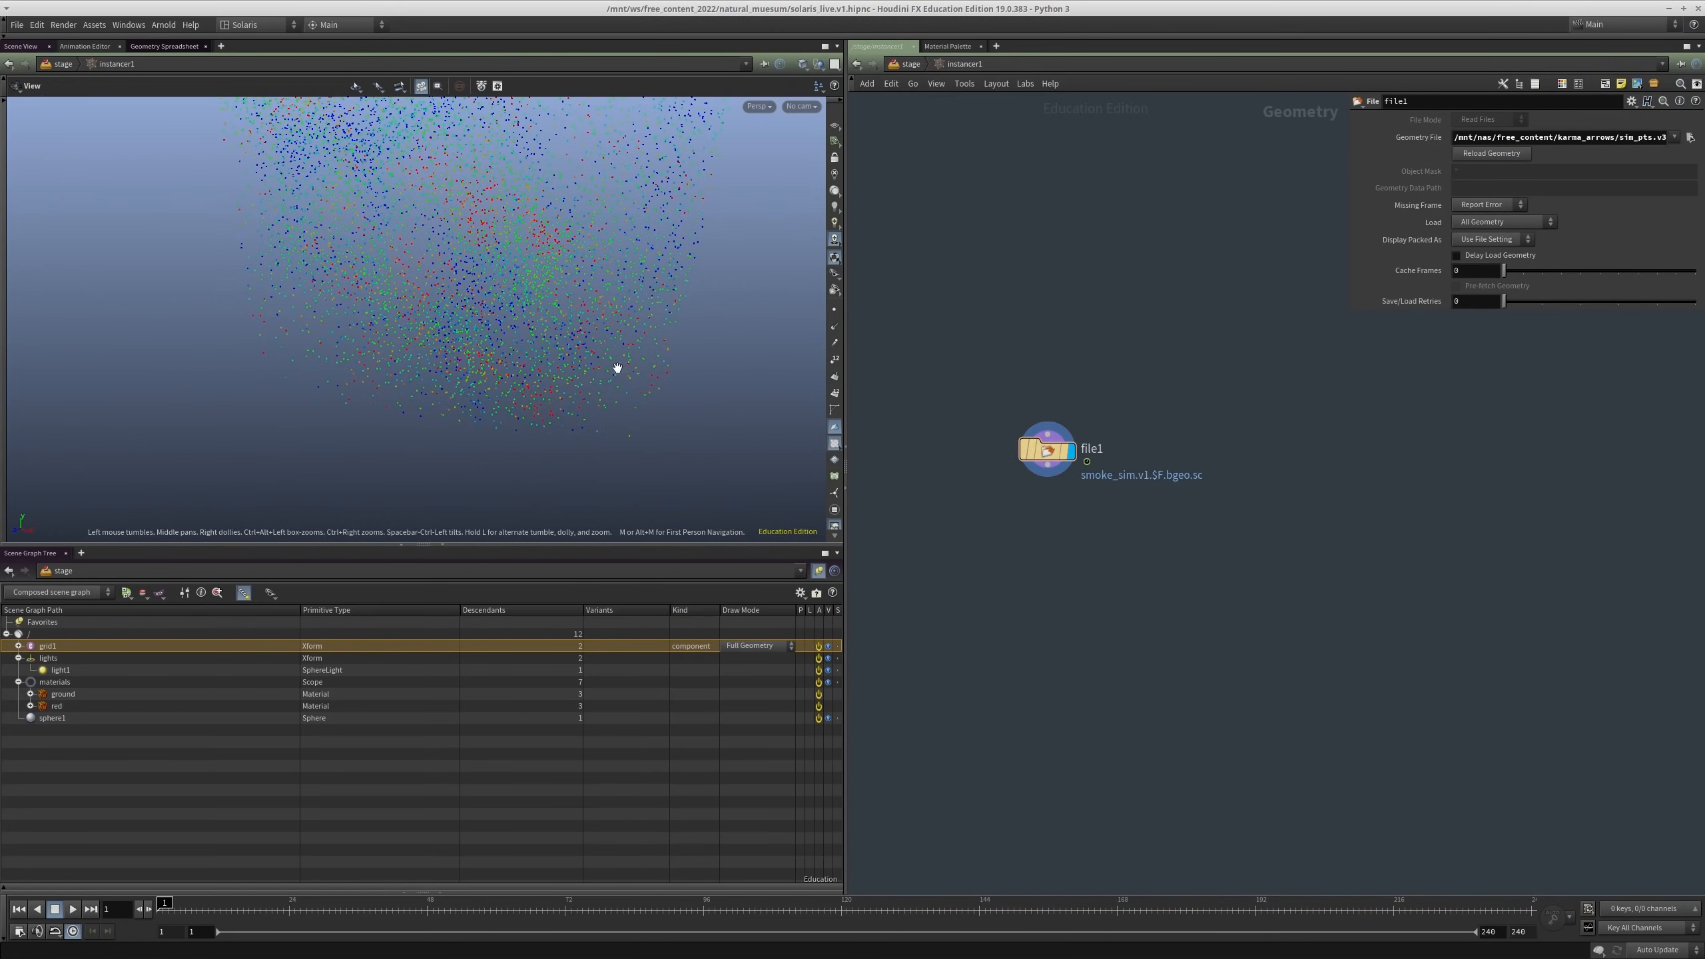
Step: Scrub the timeline to frame 35 and examine the cached point cloud from several angles
drag(616, 365, 446, 300)
key(f)
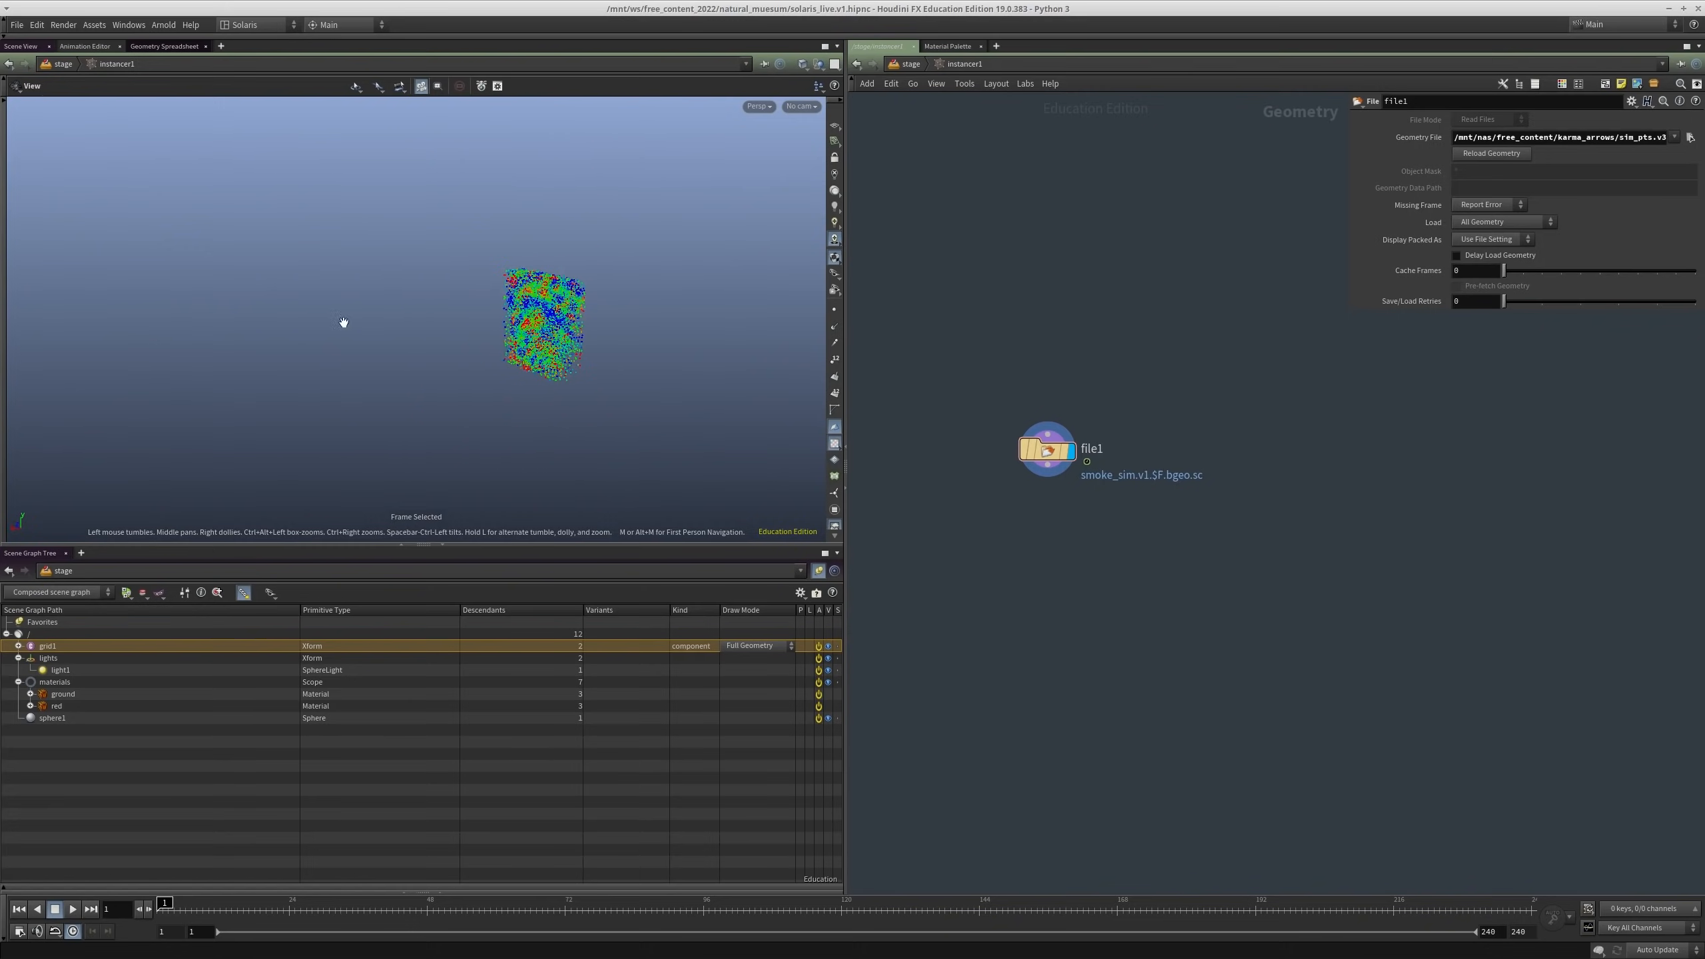
key(Up)
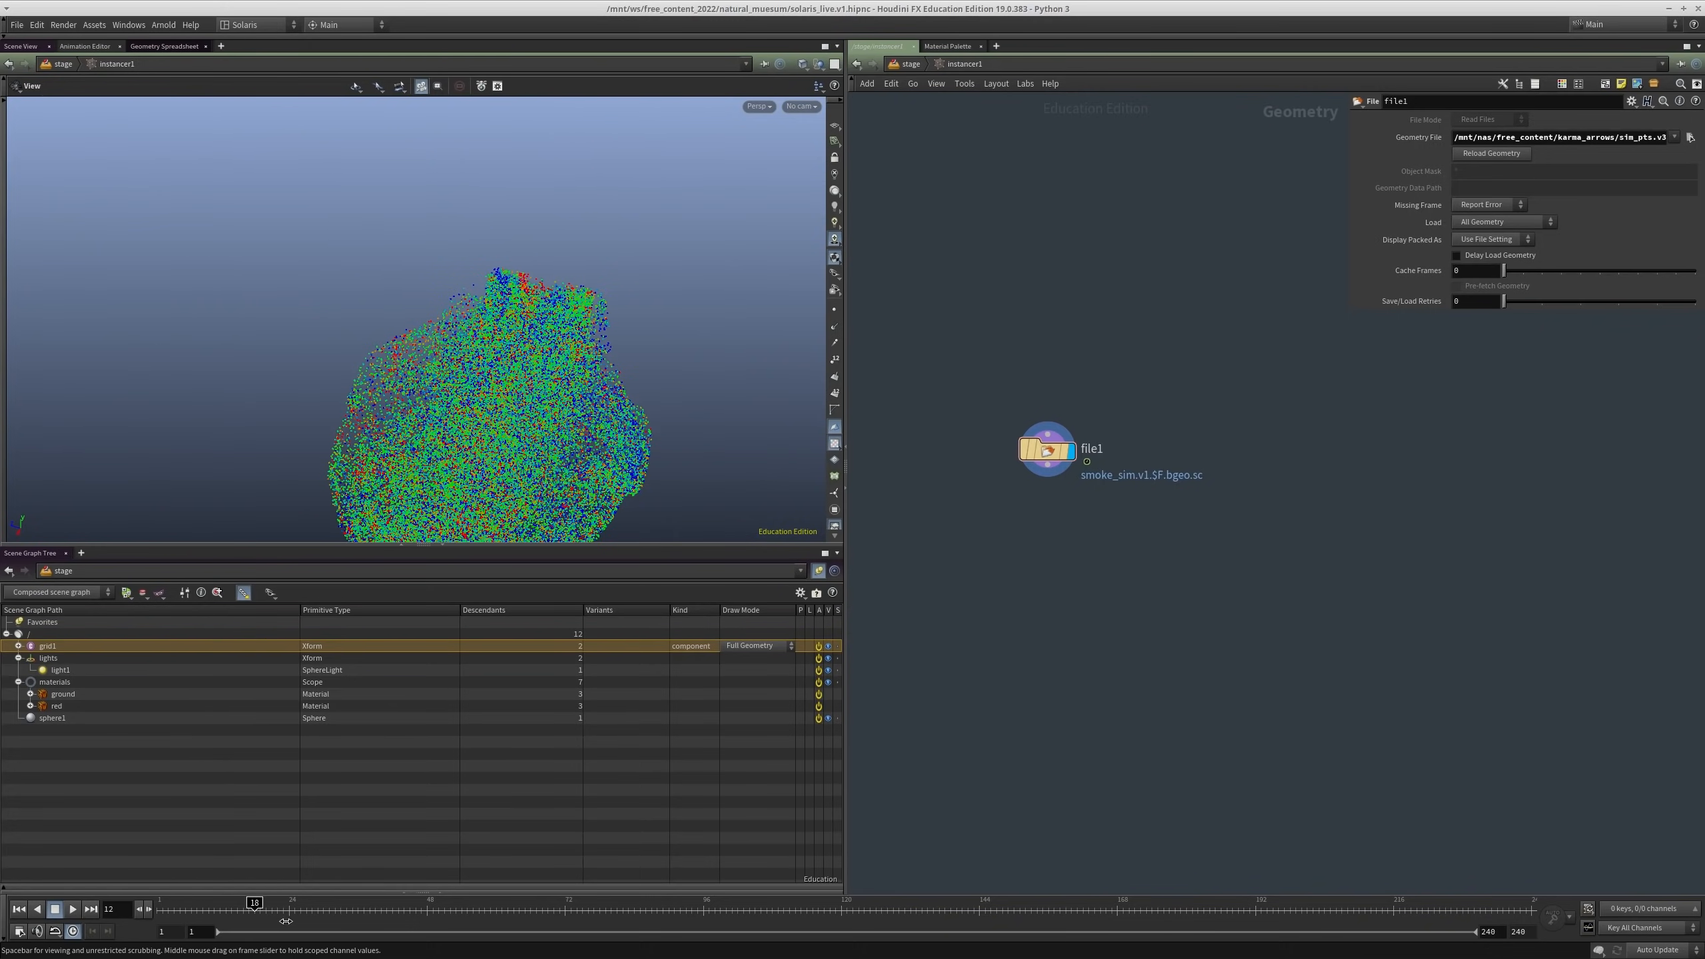
drag(531, 363, 457, 404)
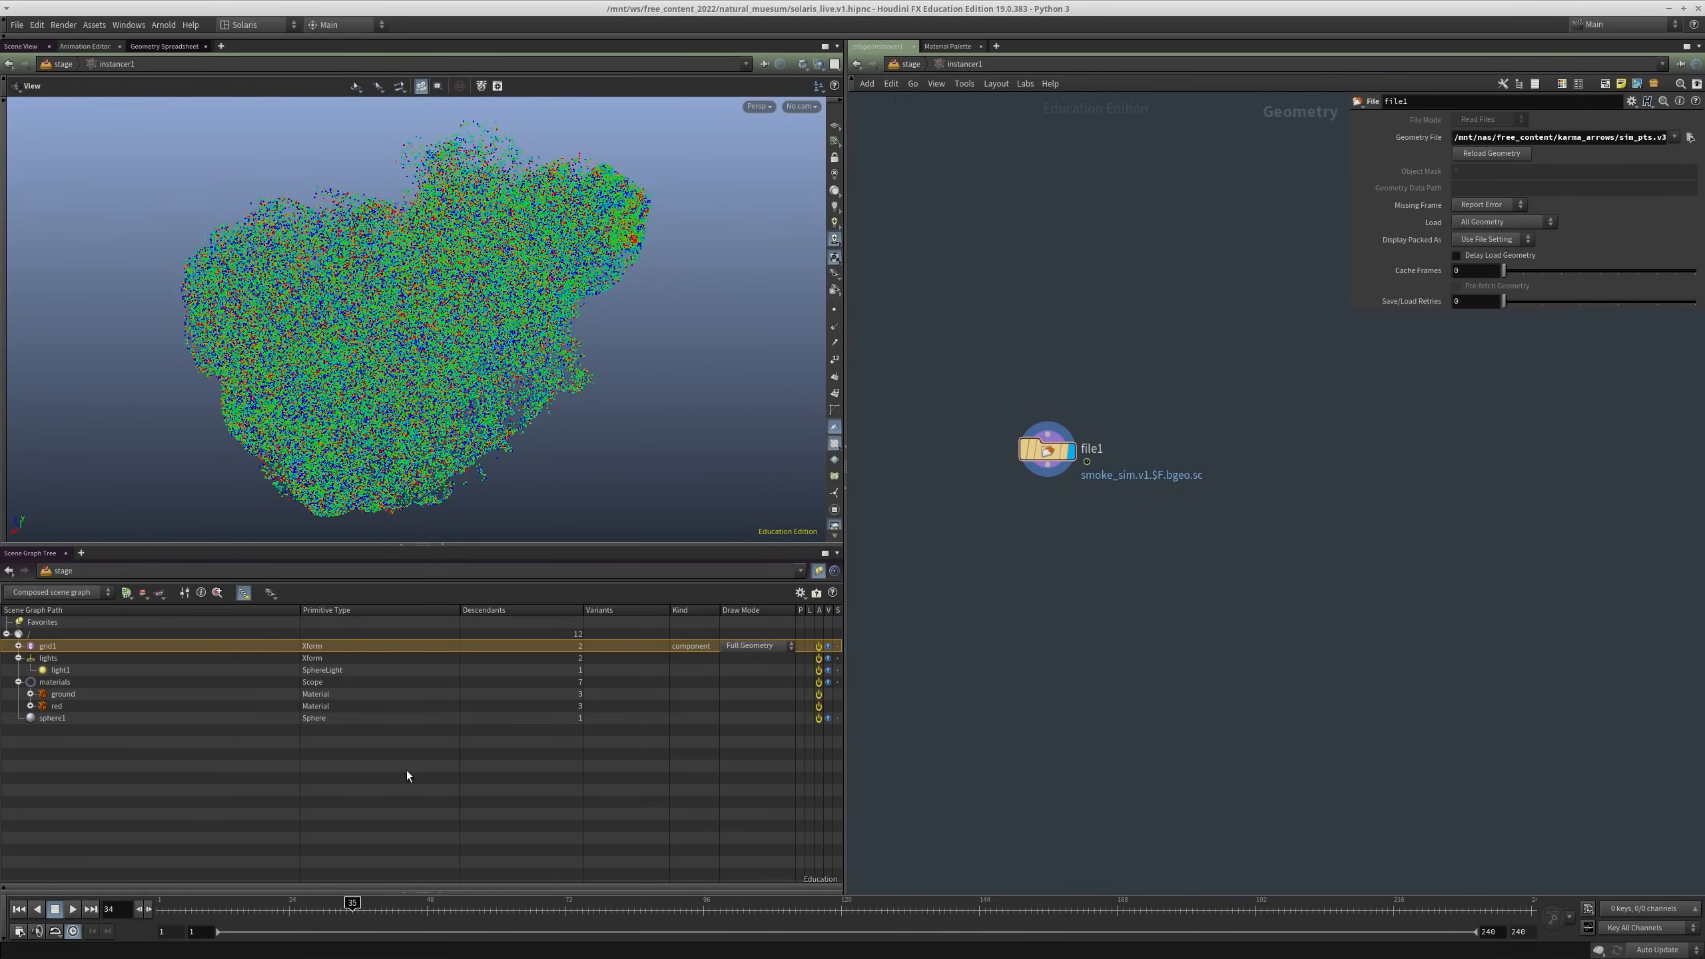
key(space+f)
drag(518, 358, 525, 312)
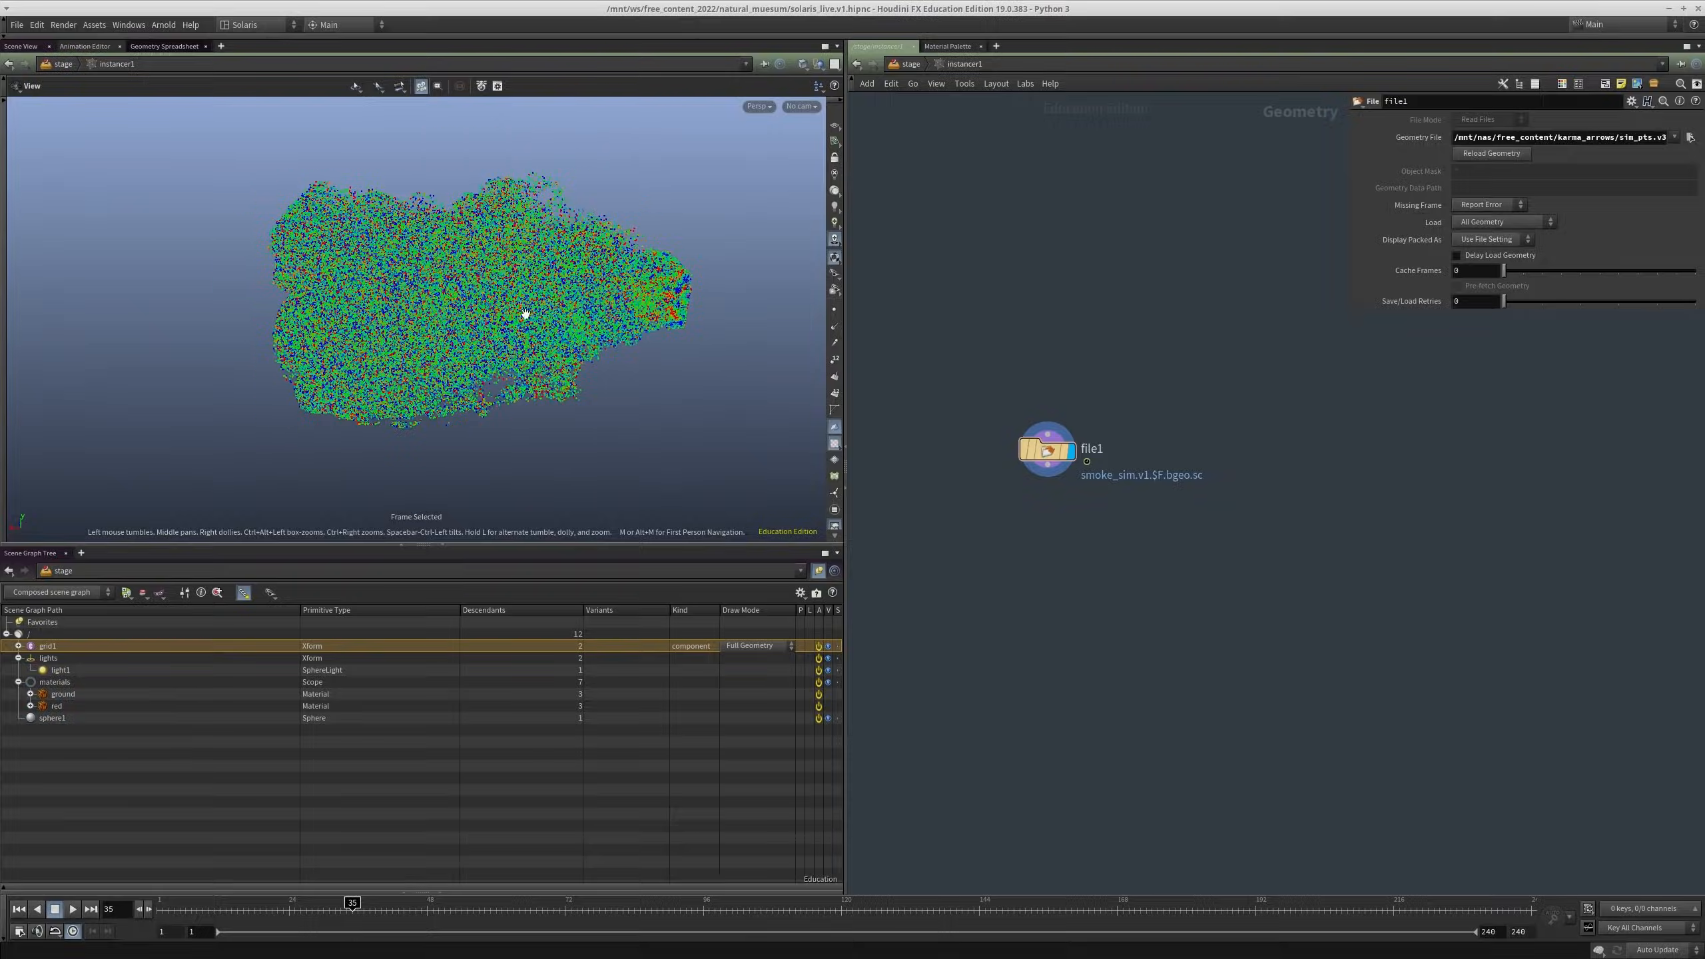
right_drag(525, 312, 399, 381)
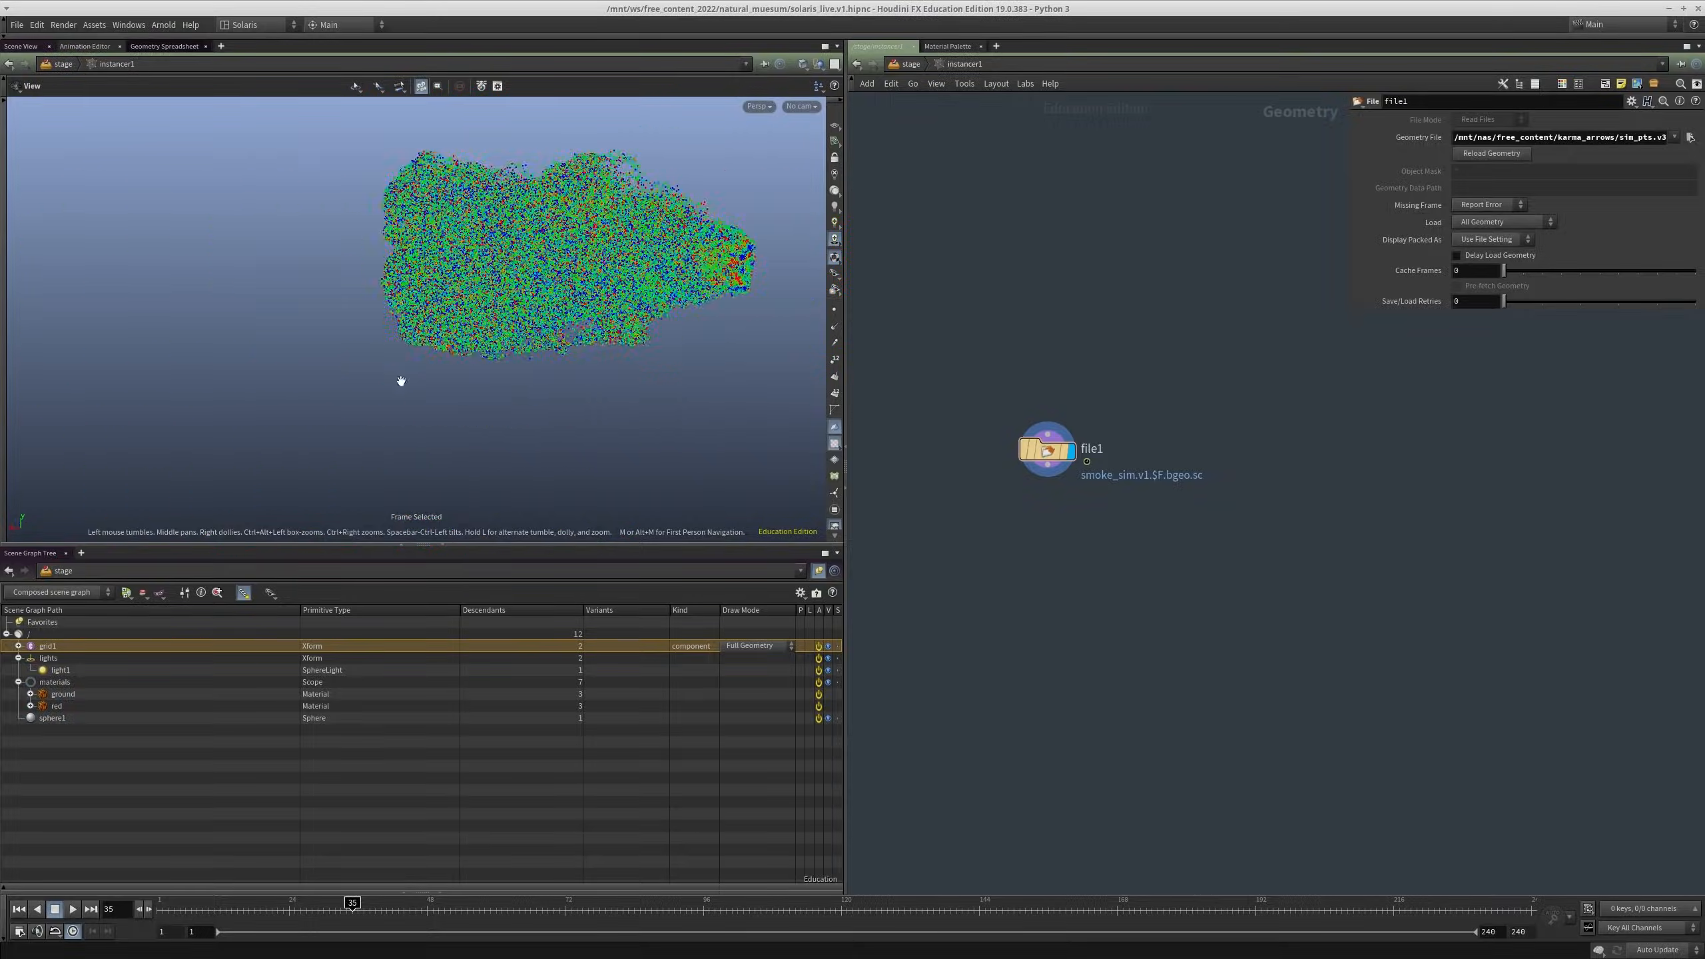
drag(400, 381, 624, 376)
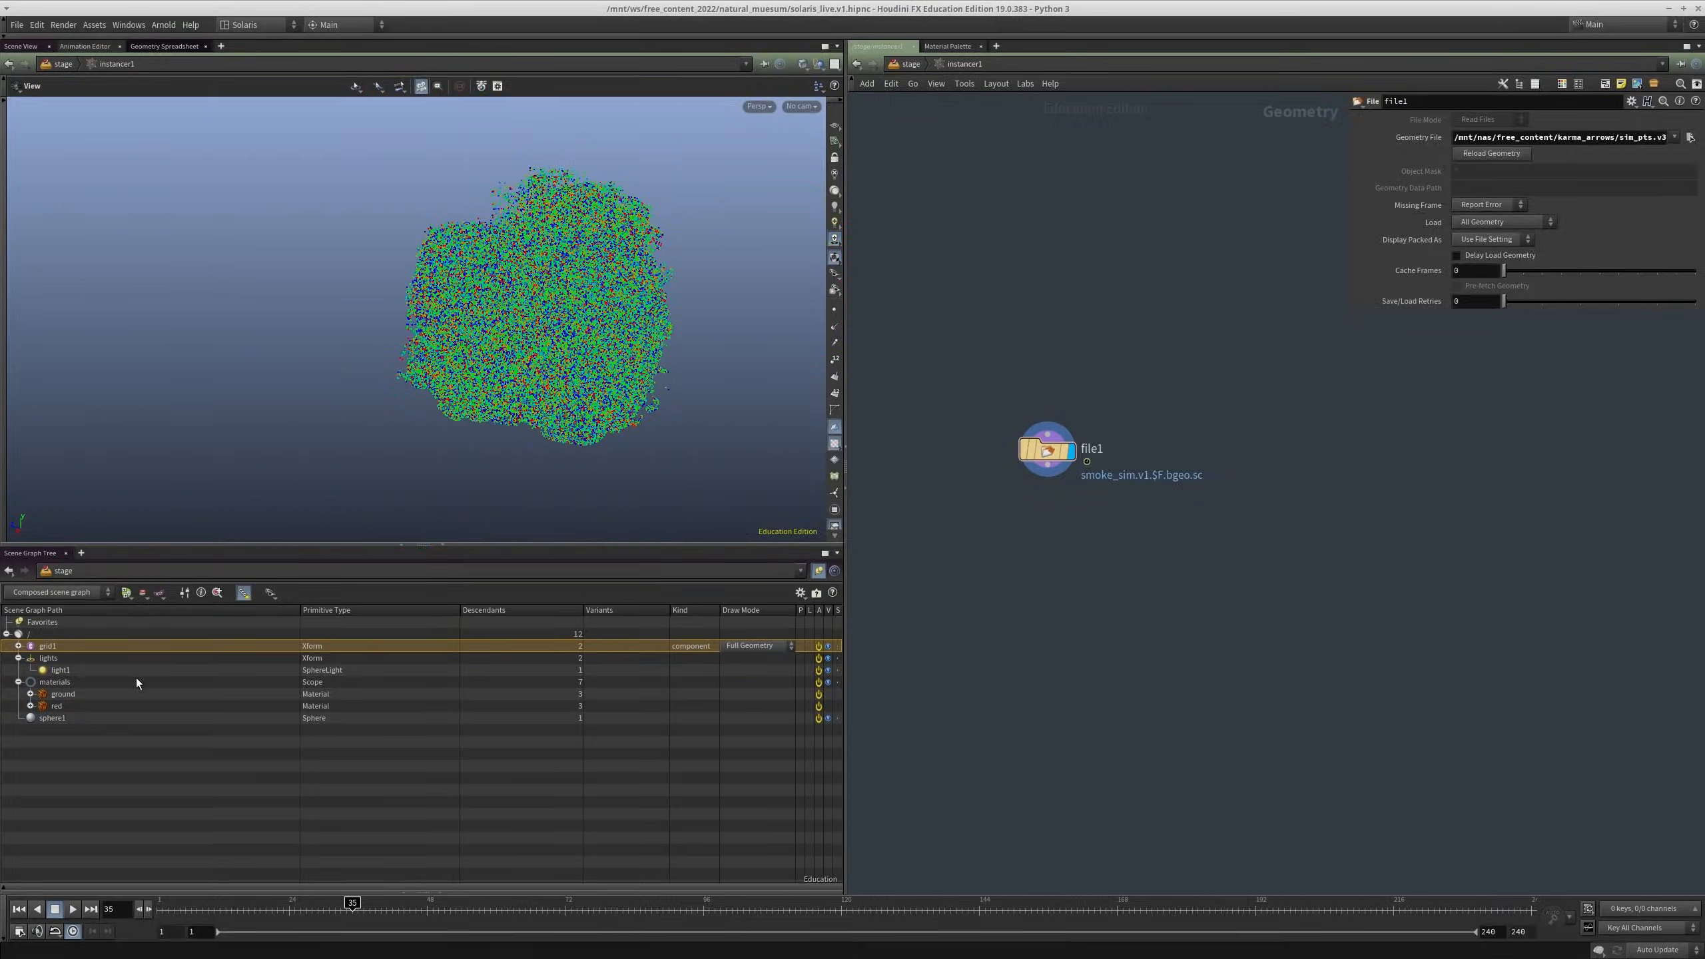
Step: Set the current frame to 18 and return to the stage network
click(254, 903)
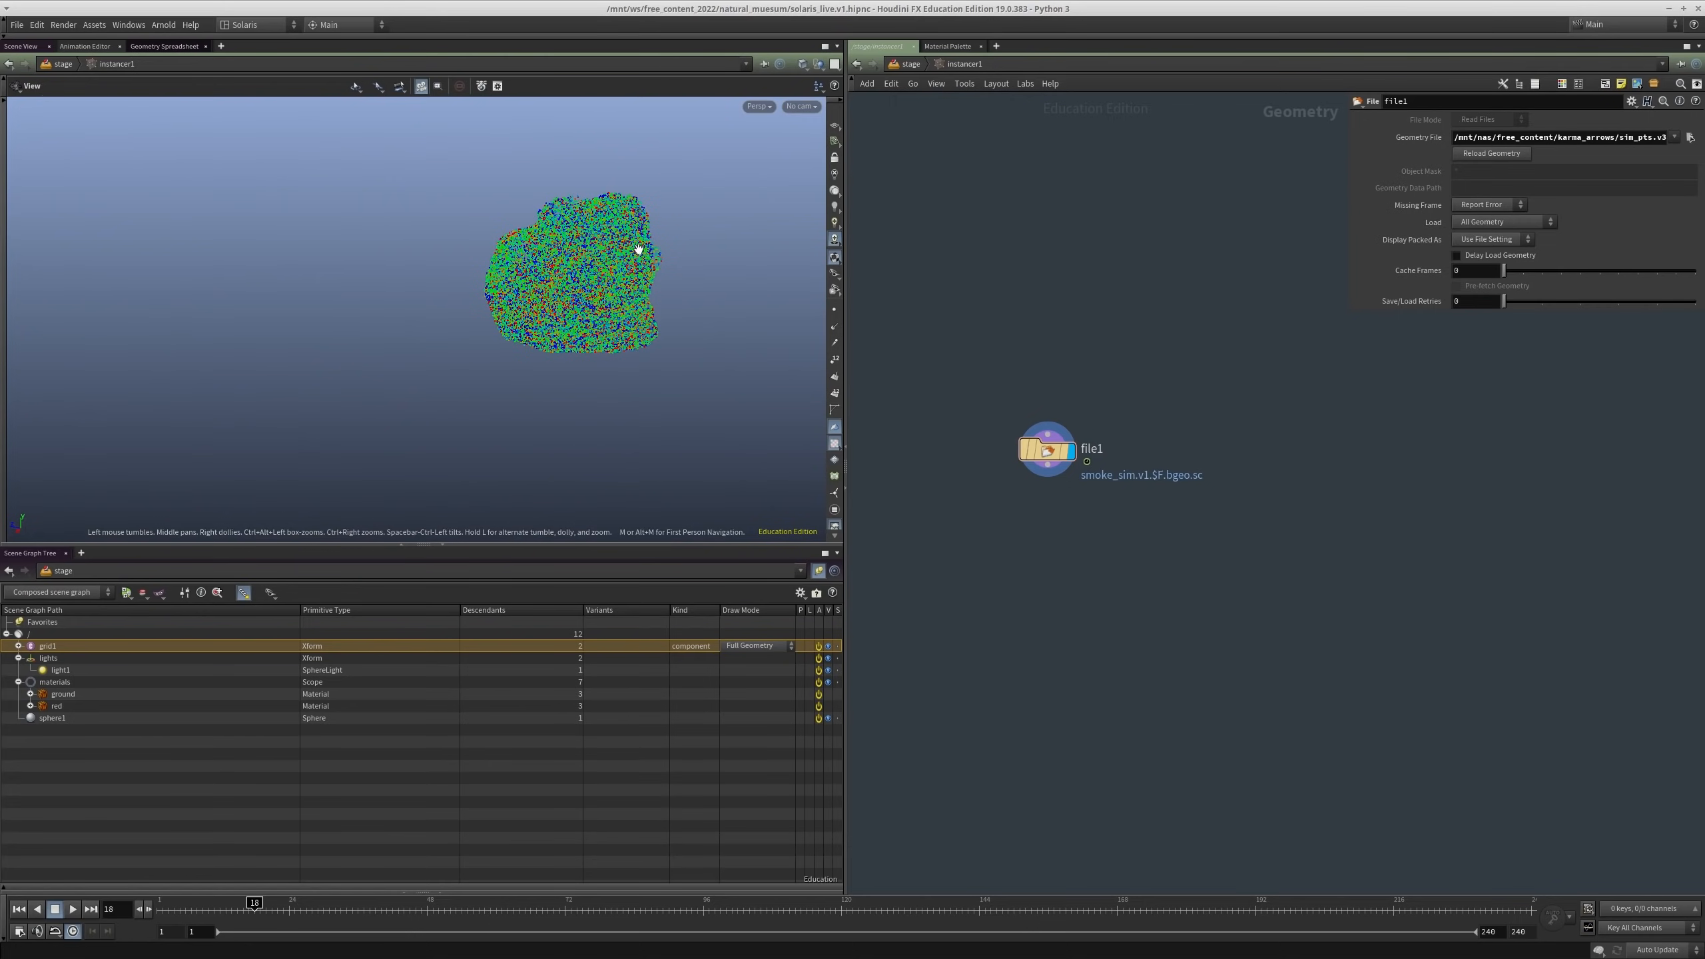
key(f)
drag(463, 296, 666, 388)
middle_drag(1021, 584, 972, 574)
key(u)
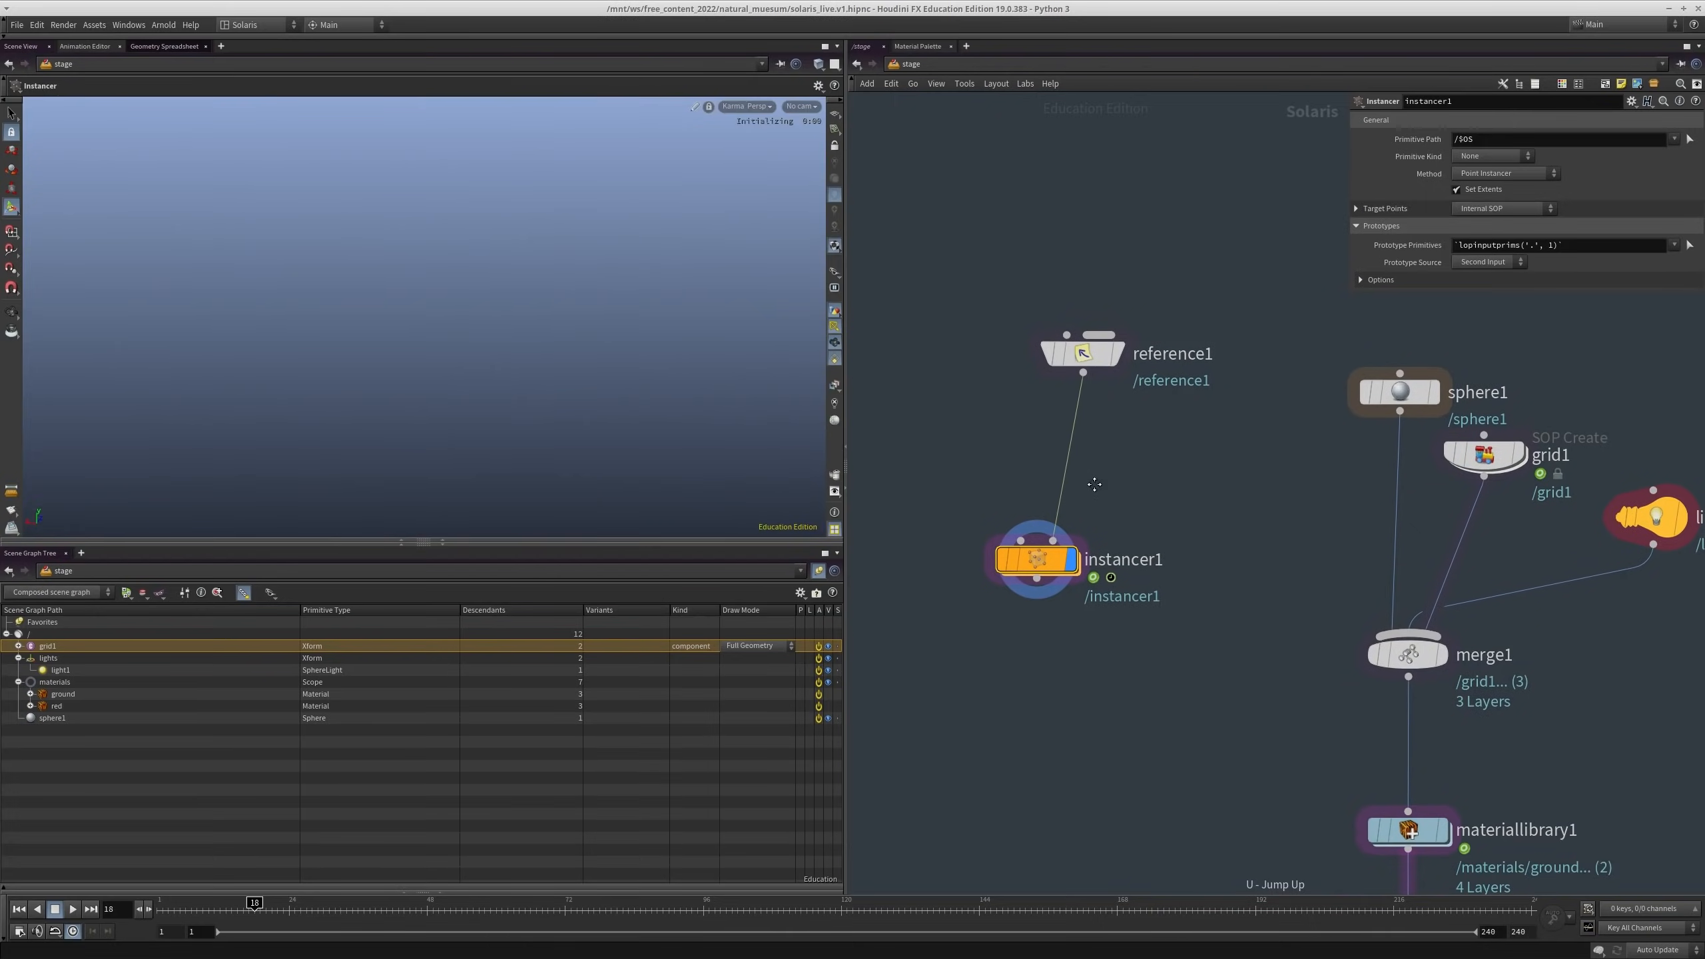
Step: Examine the instanced arrows in the Karma viewport from close up and from different sides
middle_drag(448, 314, 712, 295)
middle_drag(497, 323, 533, 342)
right_drag(350, 274, 415, 293)
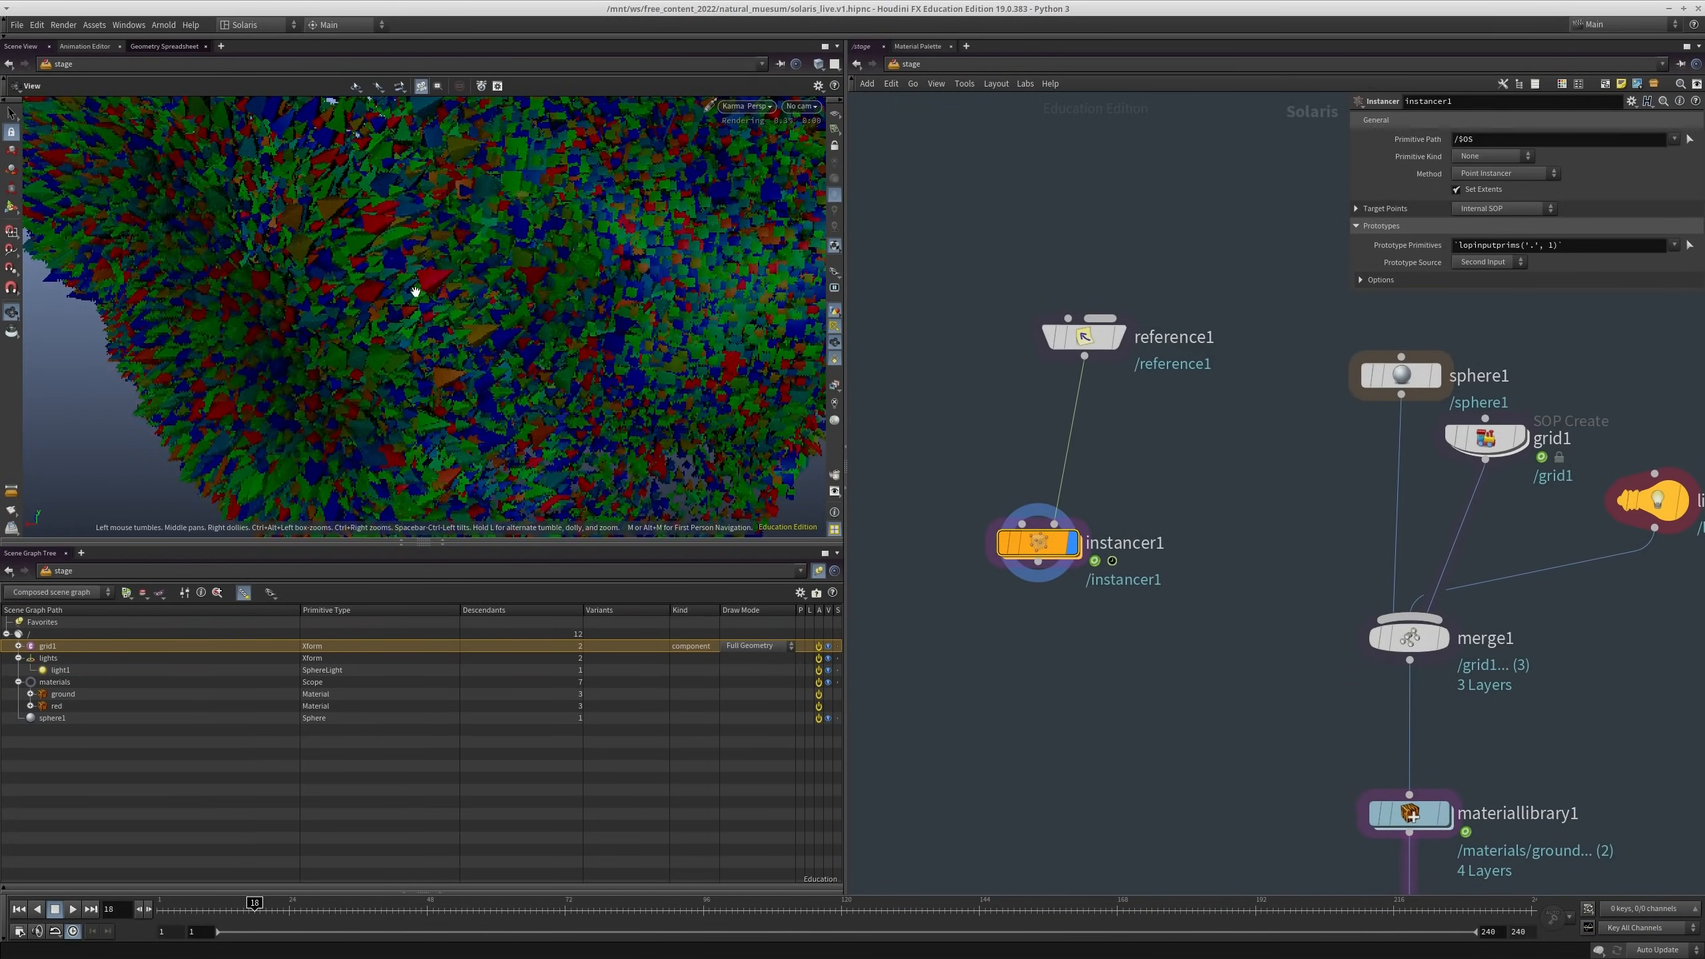
middle_drag(415, 293, 414, 253)
drag(414, 252, 449, 320)
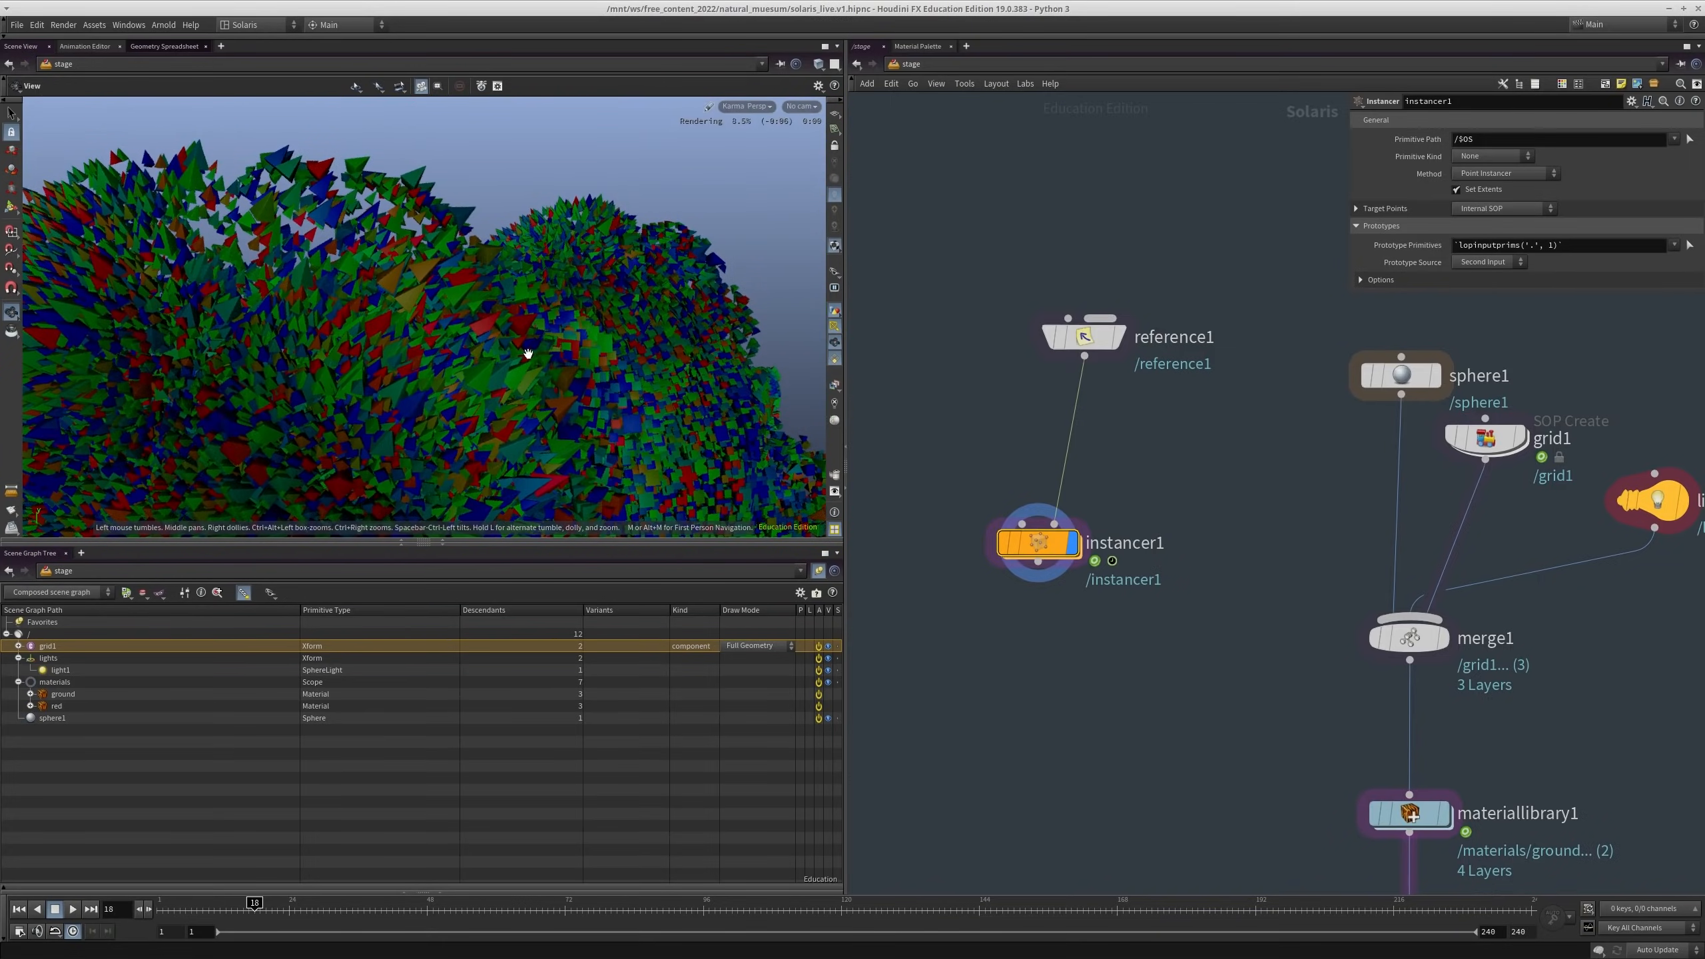
right_drag(525, 353, 350, 343)
middle_drag(350, 342, 494, 247)
drag(494, 248, 718, 290)
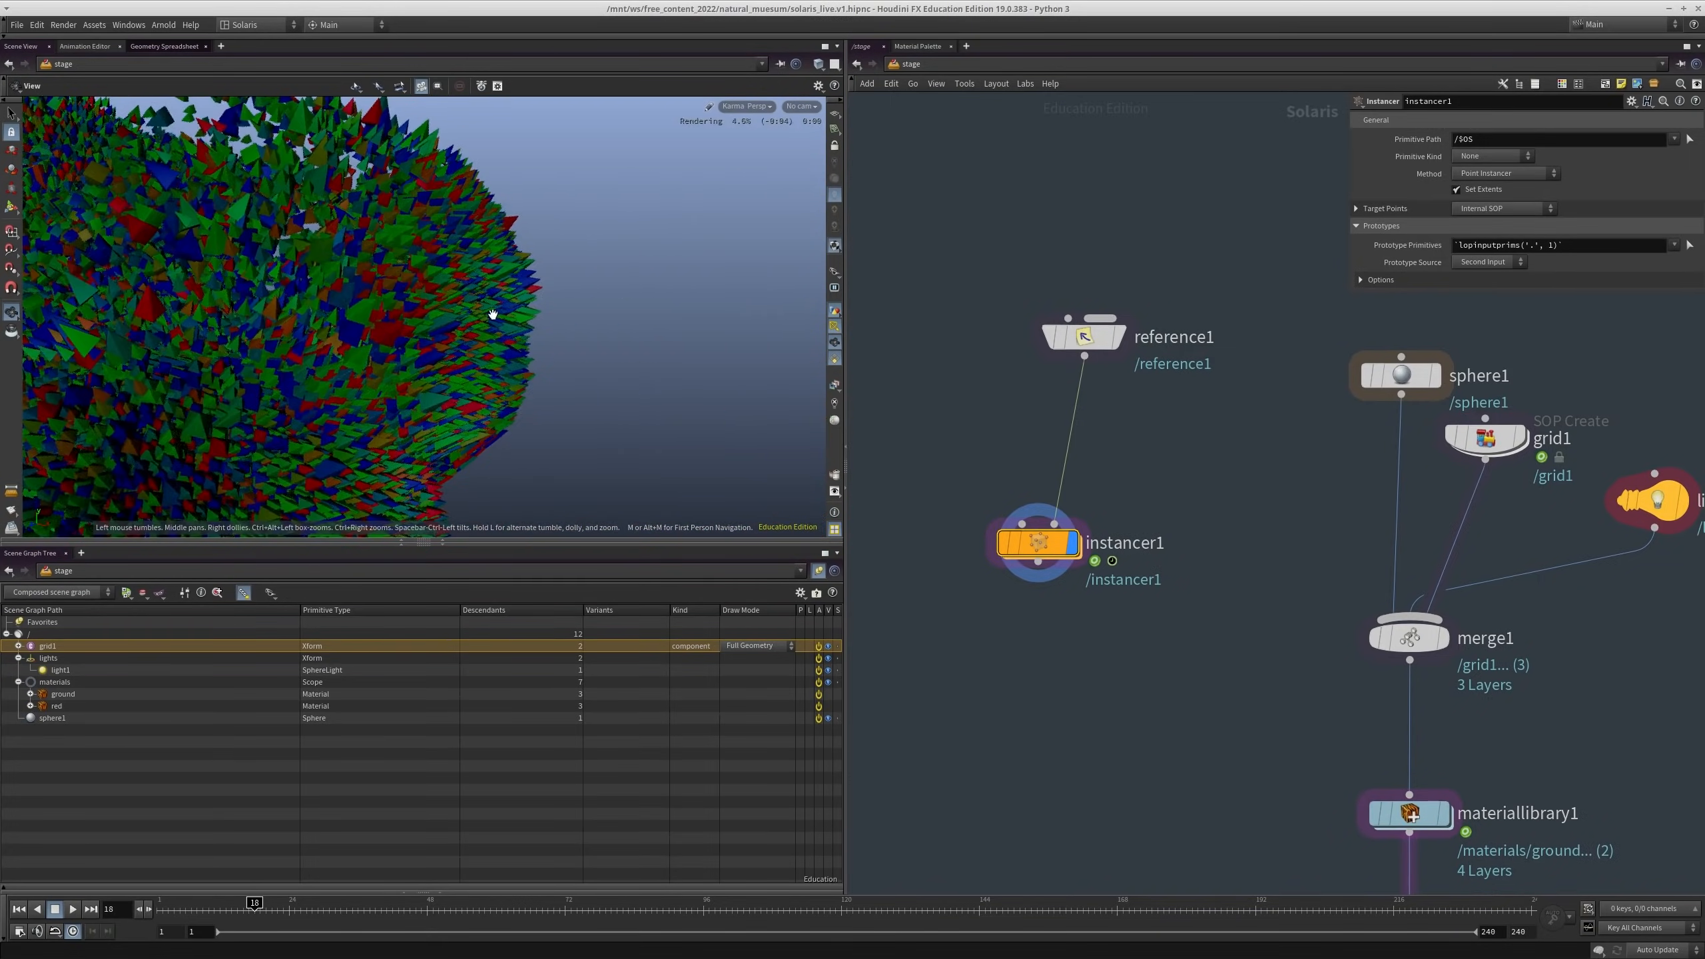
drag(491, 312, 594, 274)
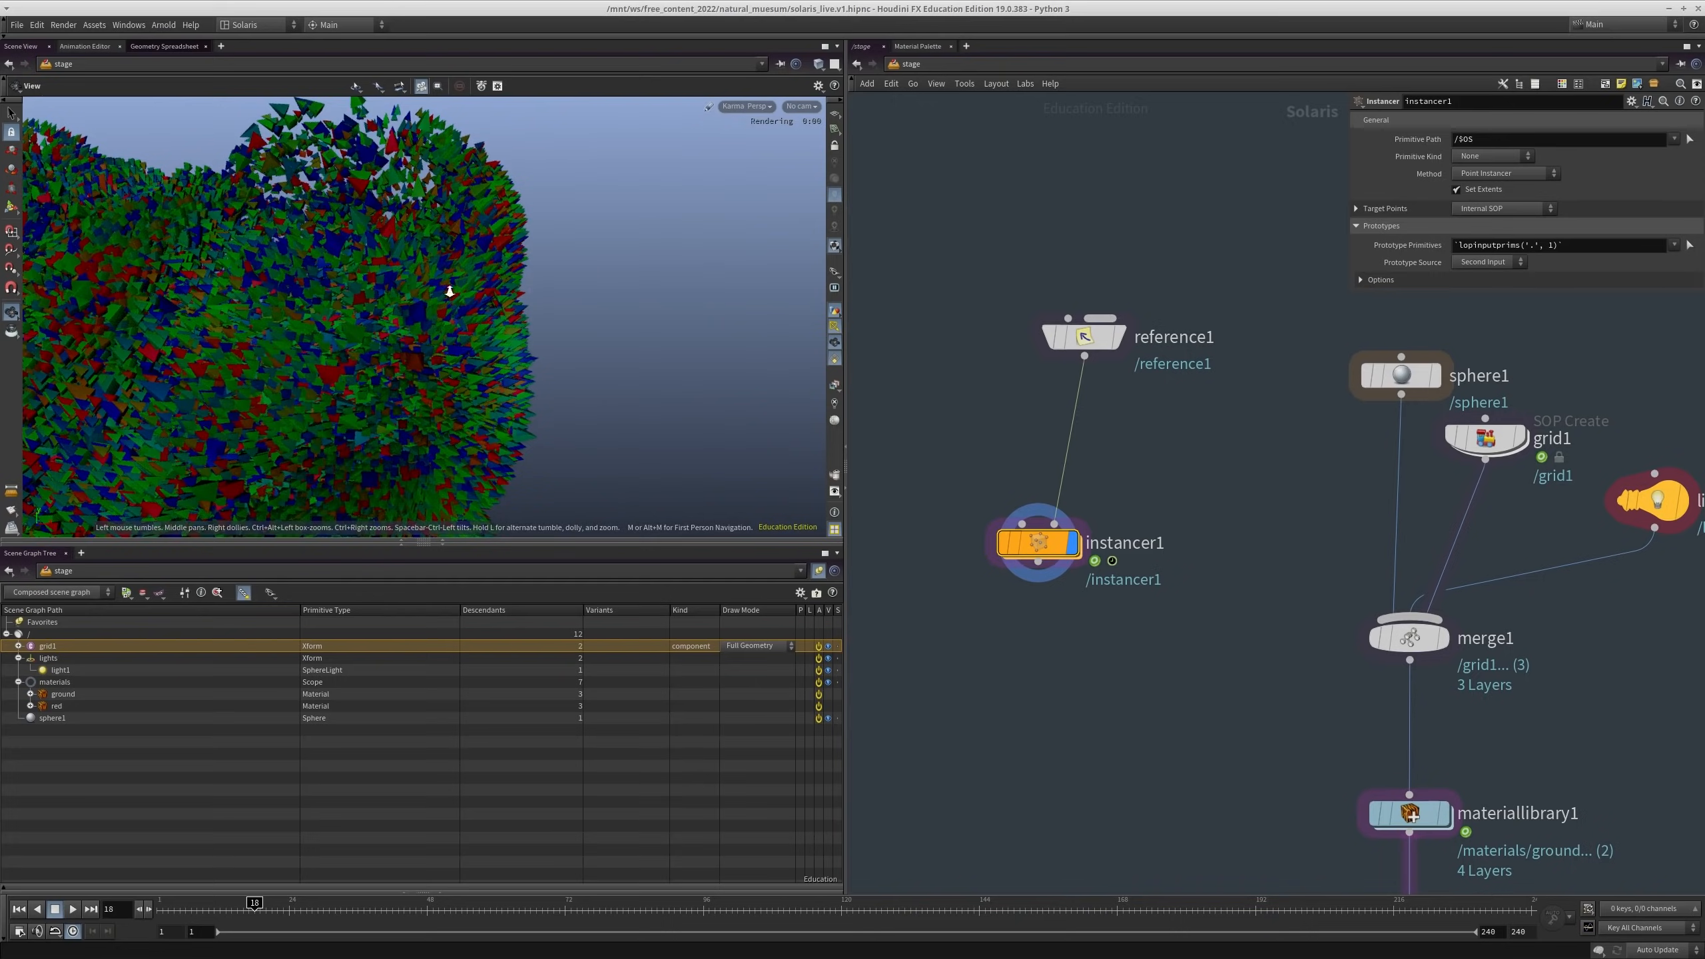
right_drag(449, 292, 582, 228)
drag(484, 323, 513, 285)
middle_drag(453, 182, 442, 315)
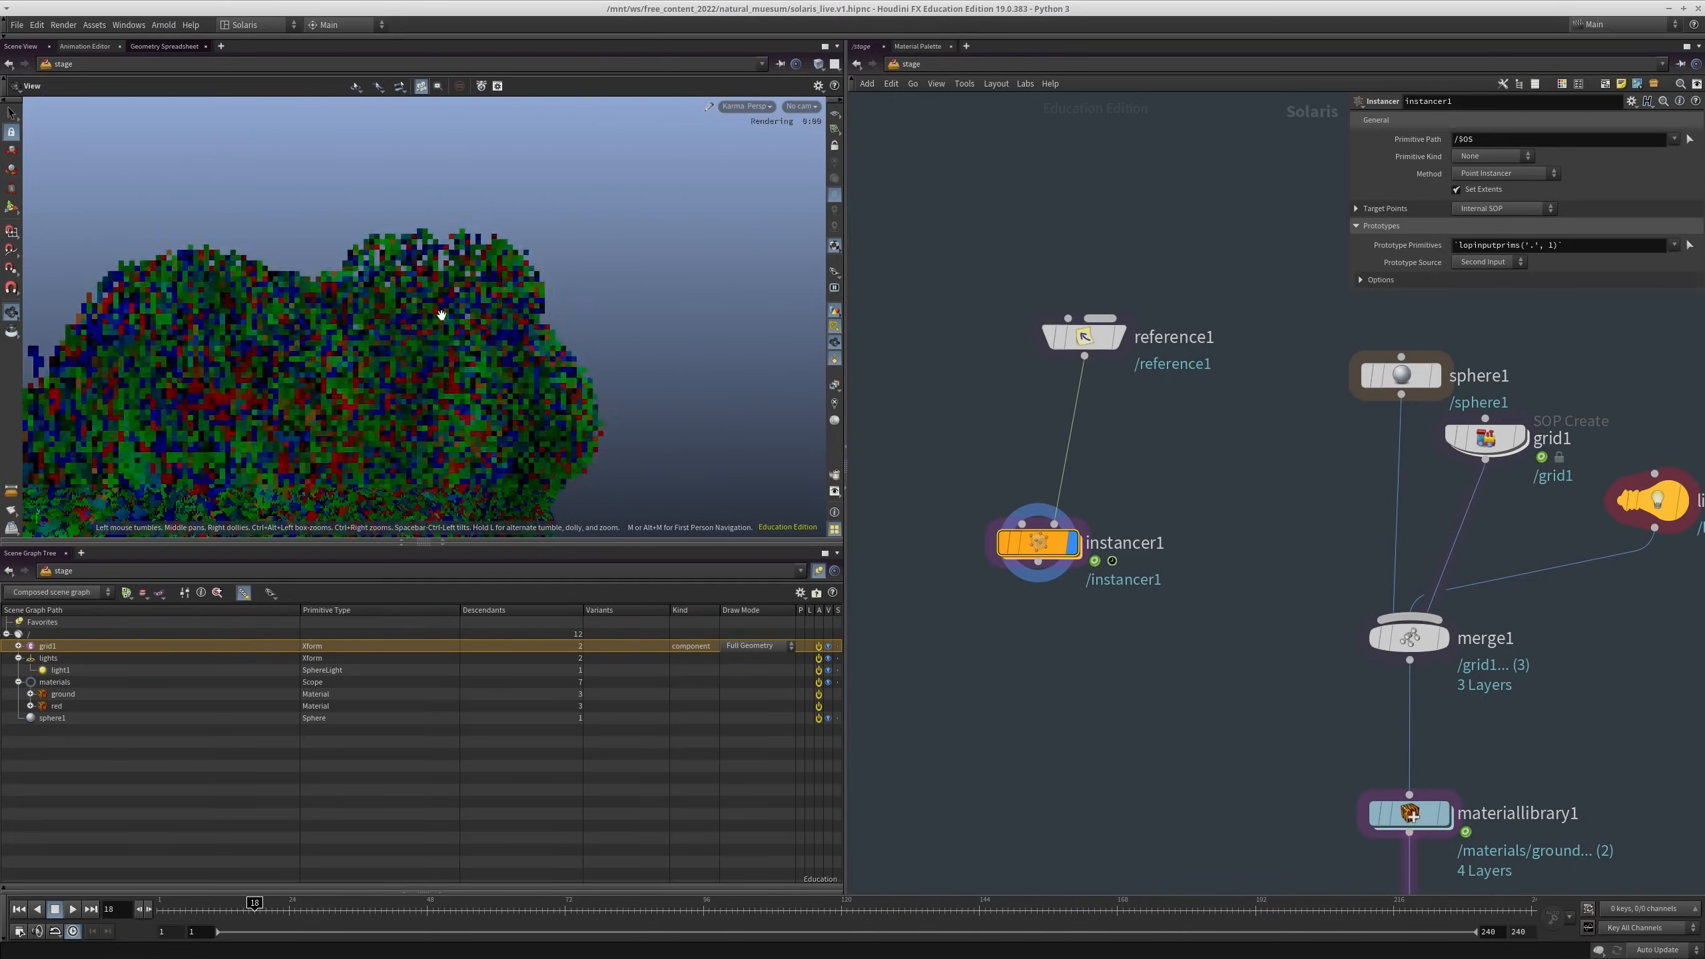
right_drag(442, 315, 746, 243)
right_drag(536, 277, 720, 250)
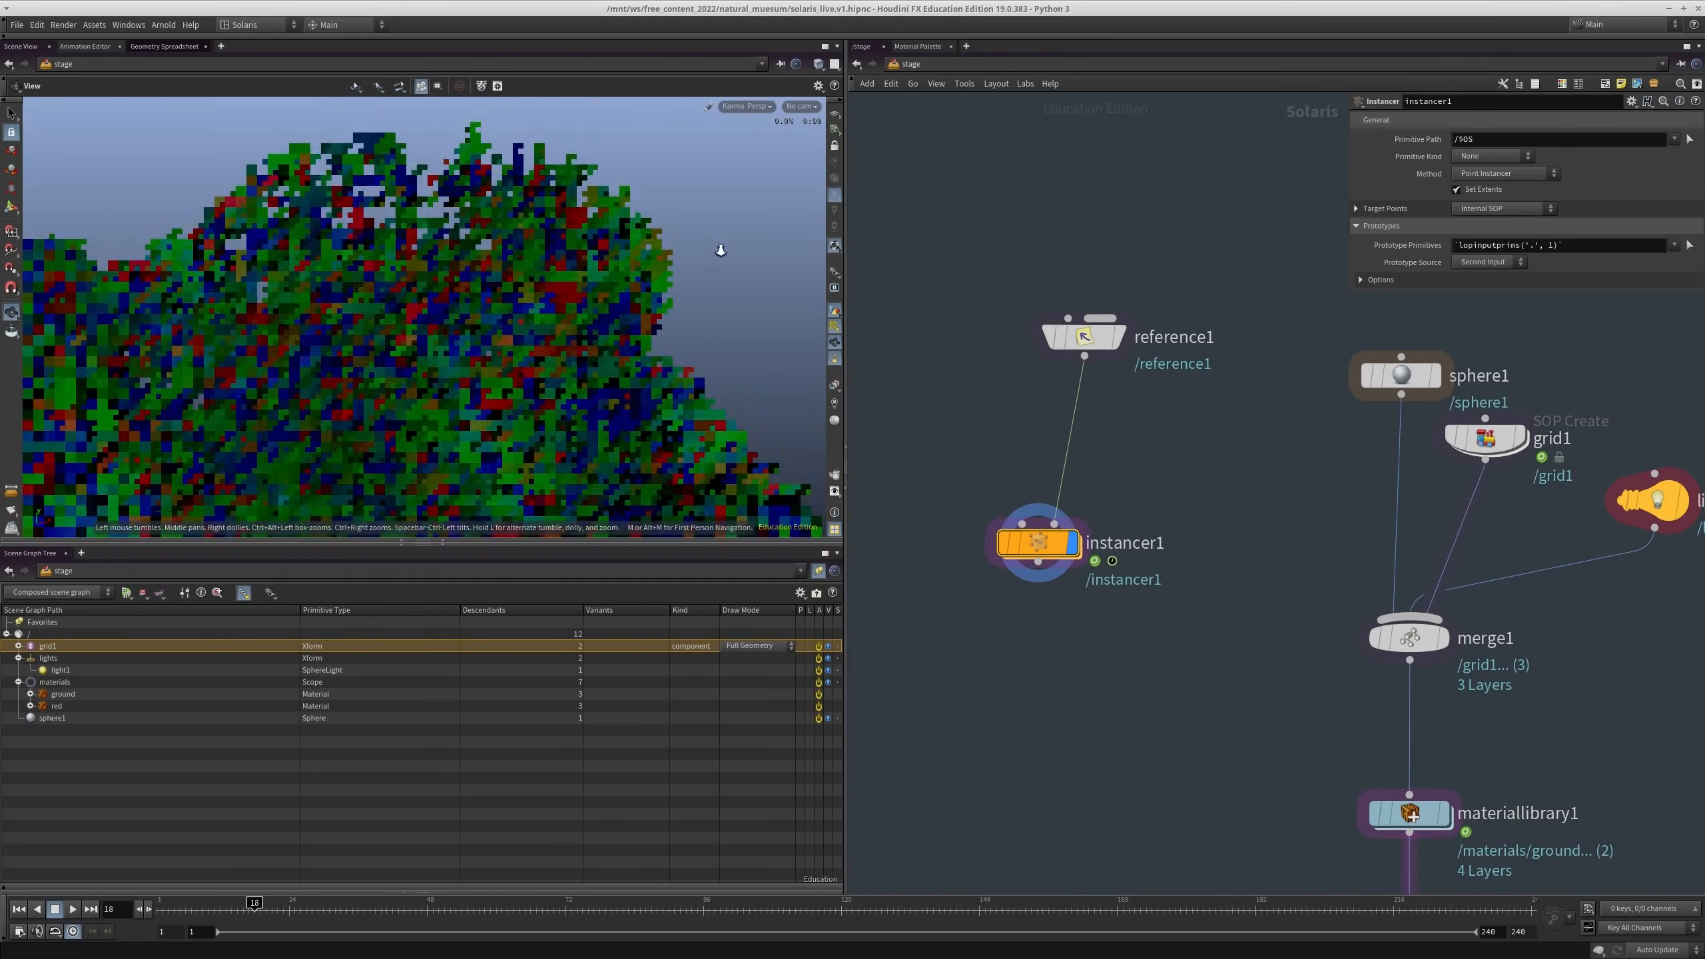
key(Return)
key(space)
drag(529, 317, 586, 213)
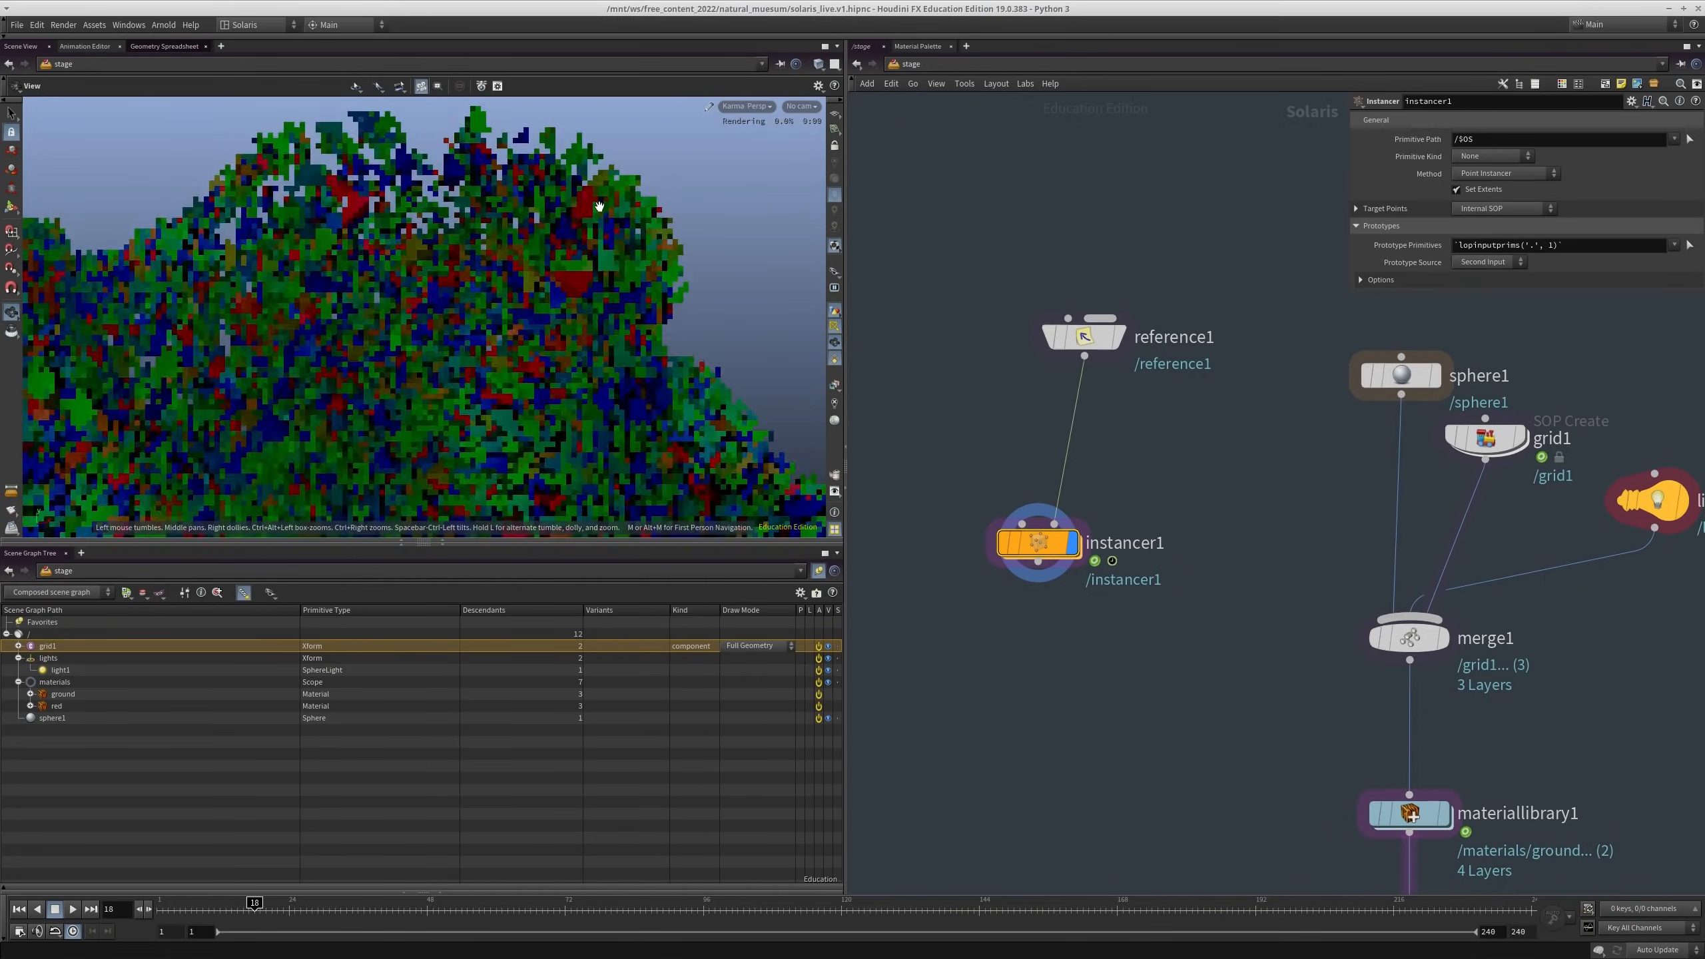
right_drag(586, 213, 404, 297)
drag(403, 297, 427, 203)
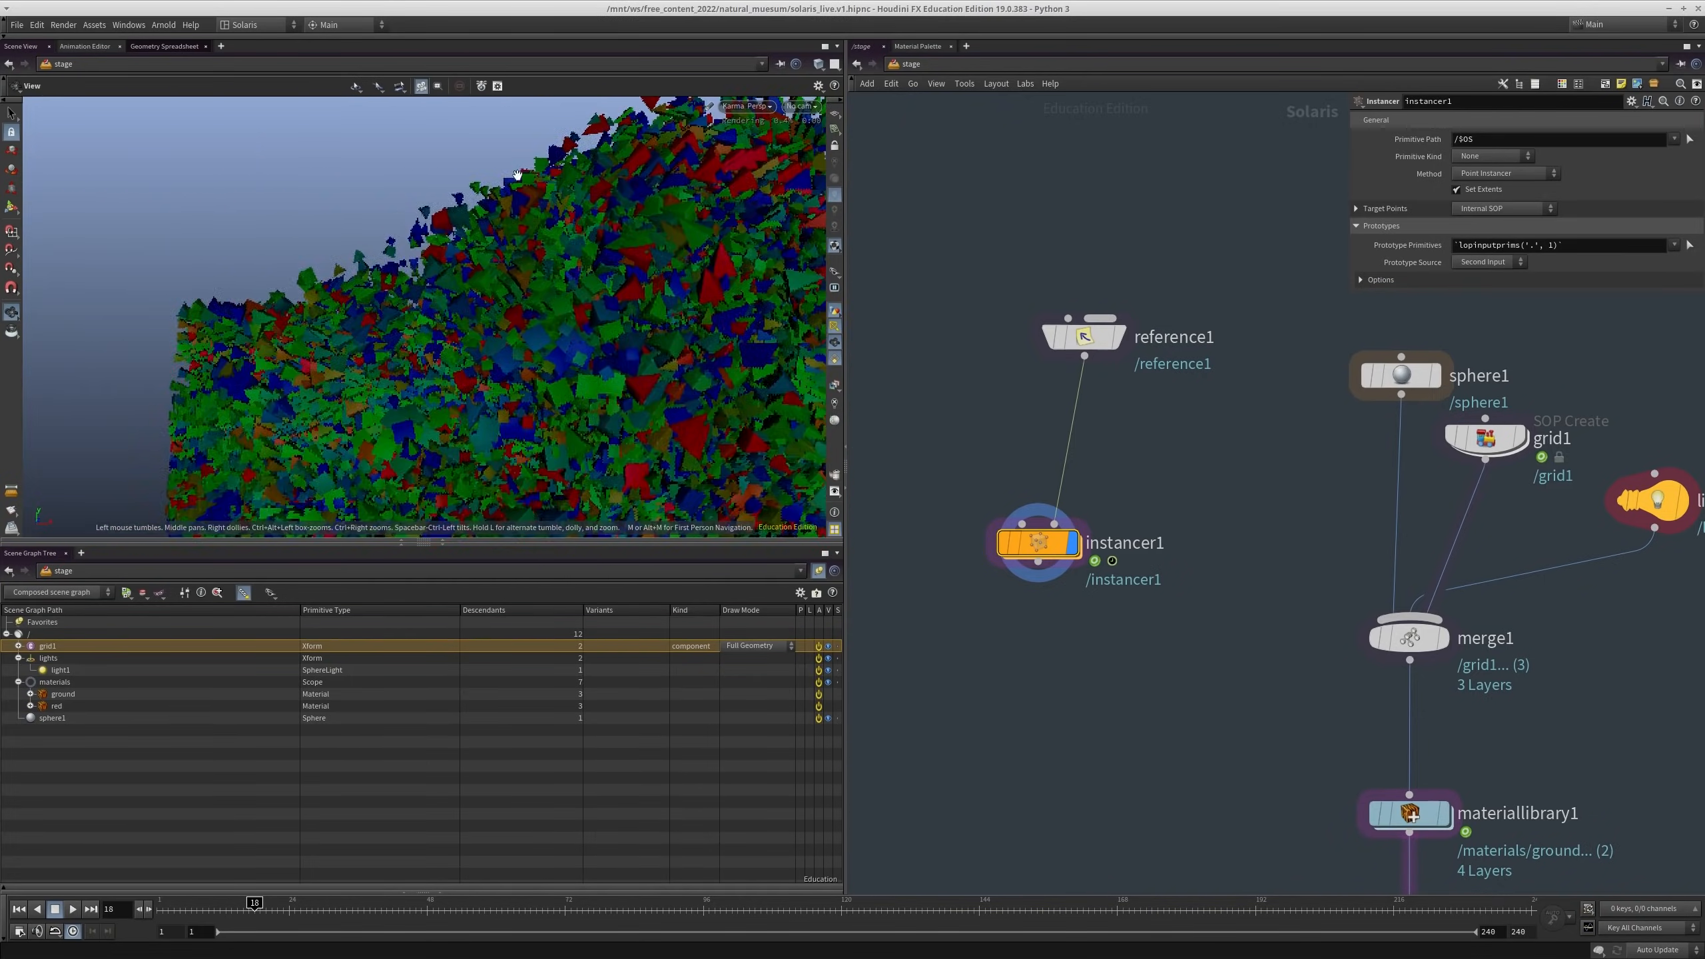
drag(348, 281, 537, 363)
Step: Add an Attribute Delete node below the File node inside the Instancer
scroll(1113, 477, up, 2)
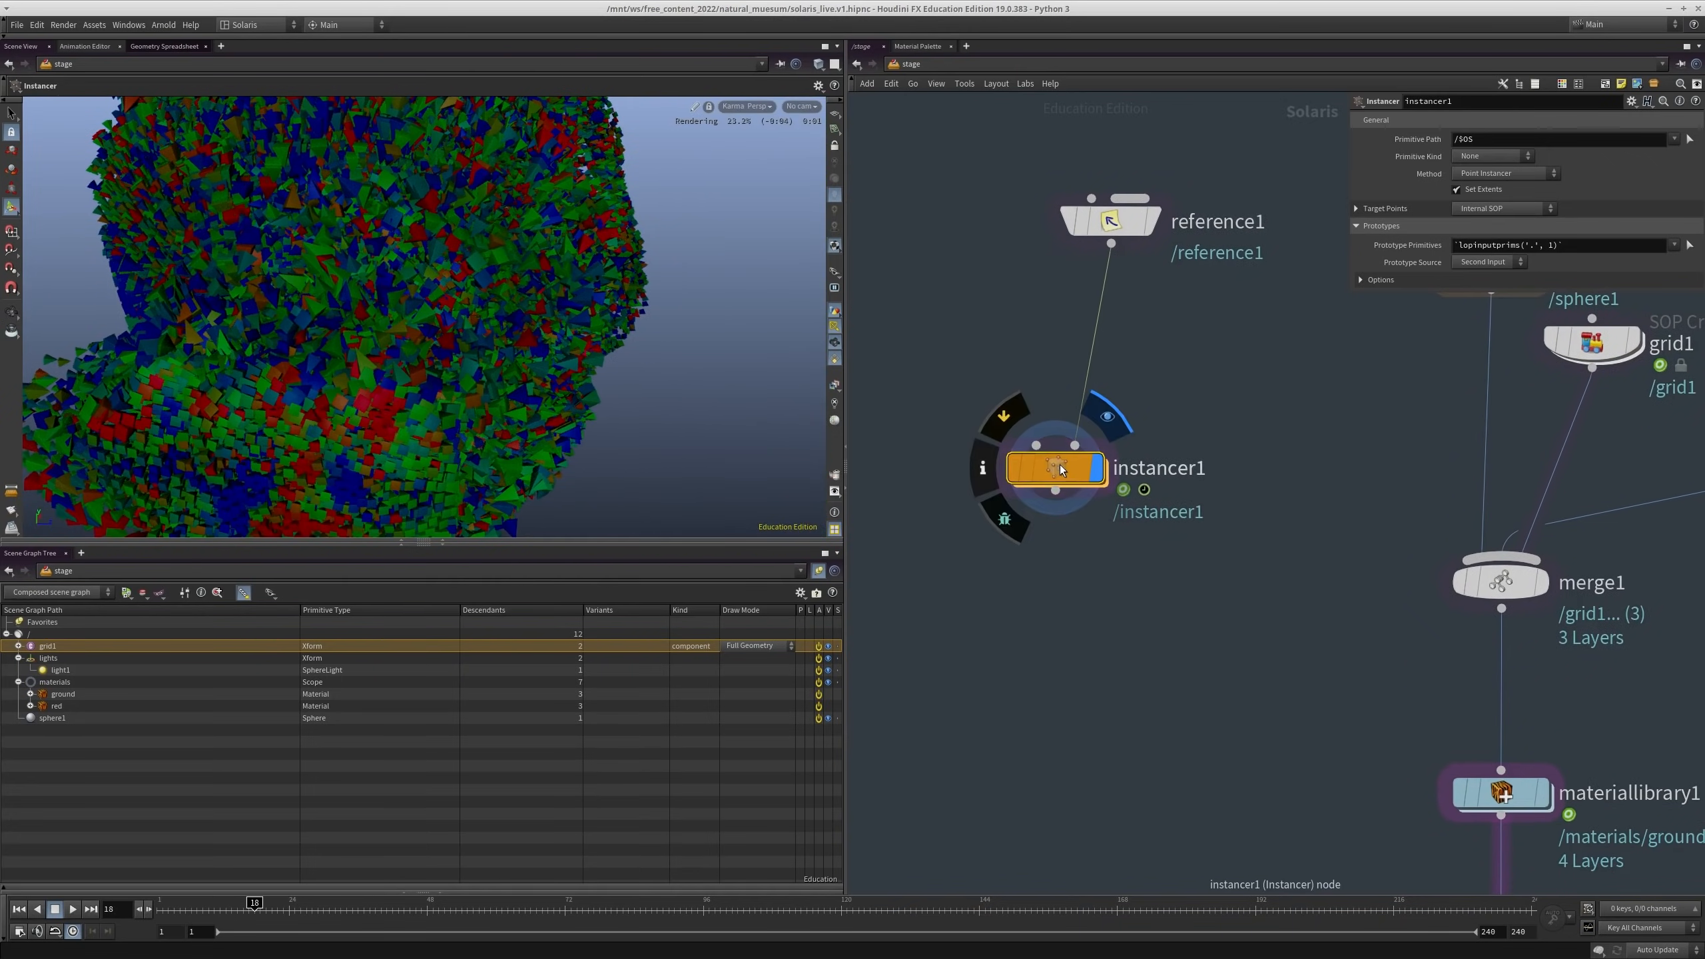
double_click(1058, 467)
key(Tab)
text(attrib)
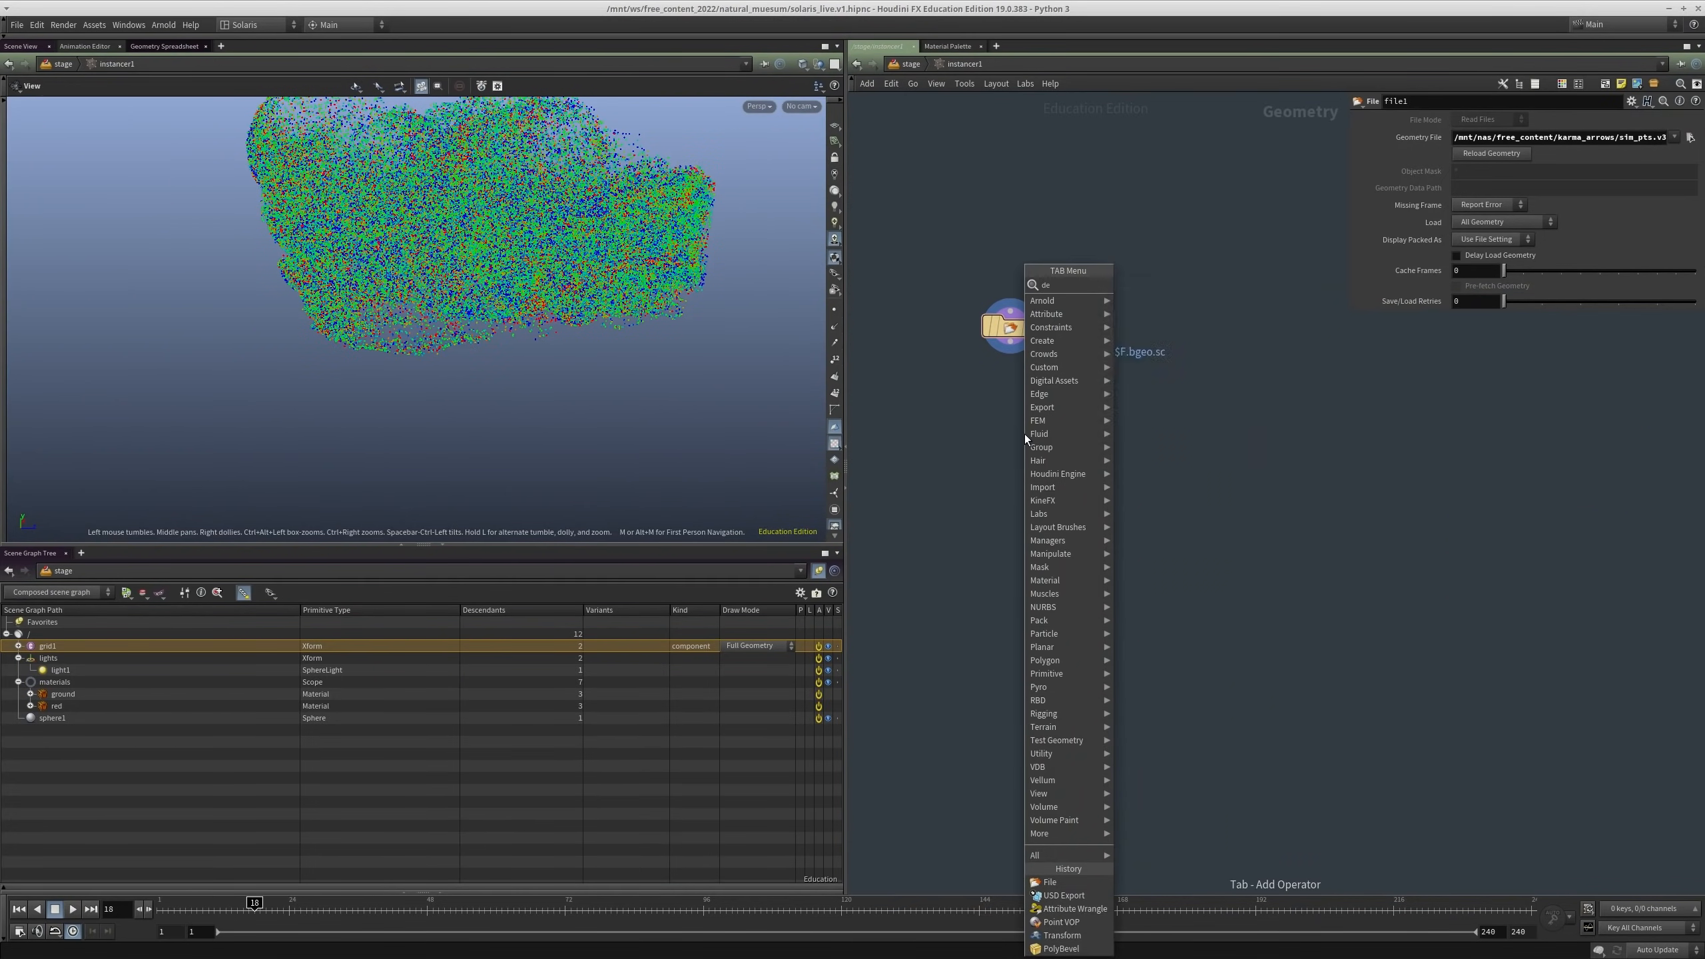
key(Down)
key(Down)
key(Return)
click(1024, 434)
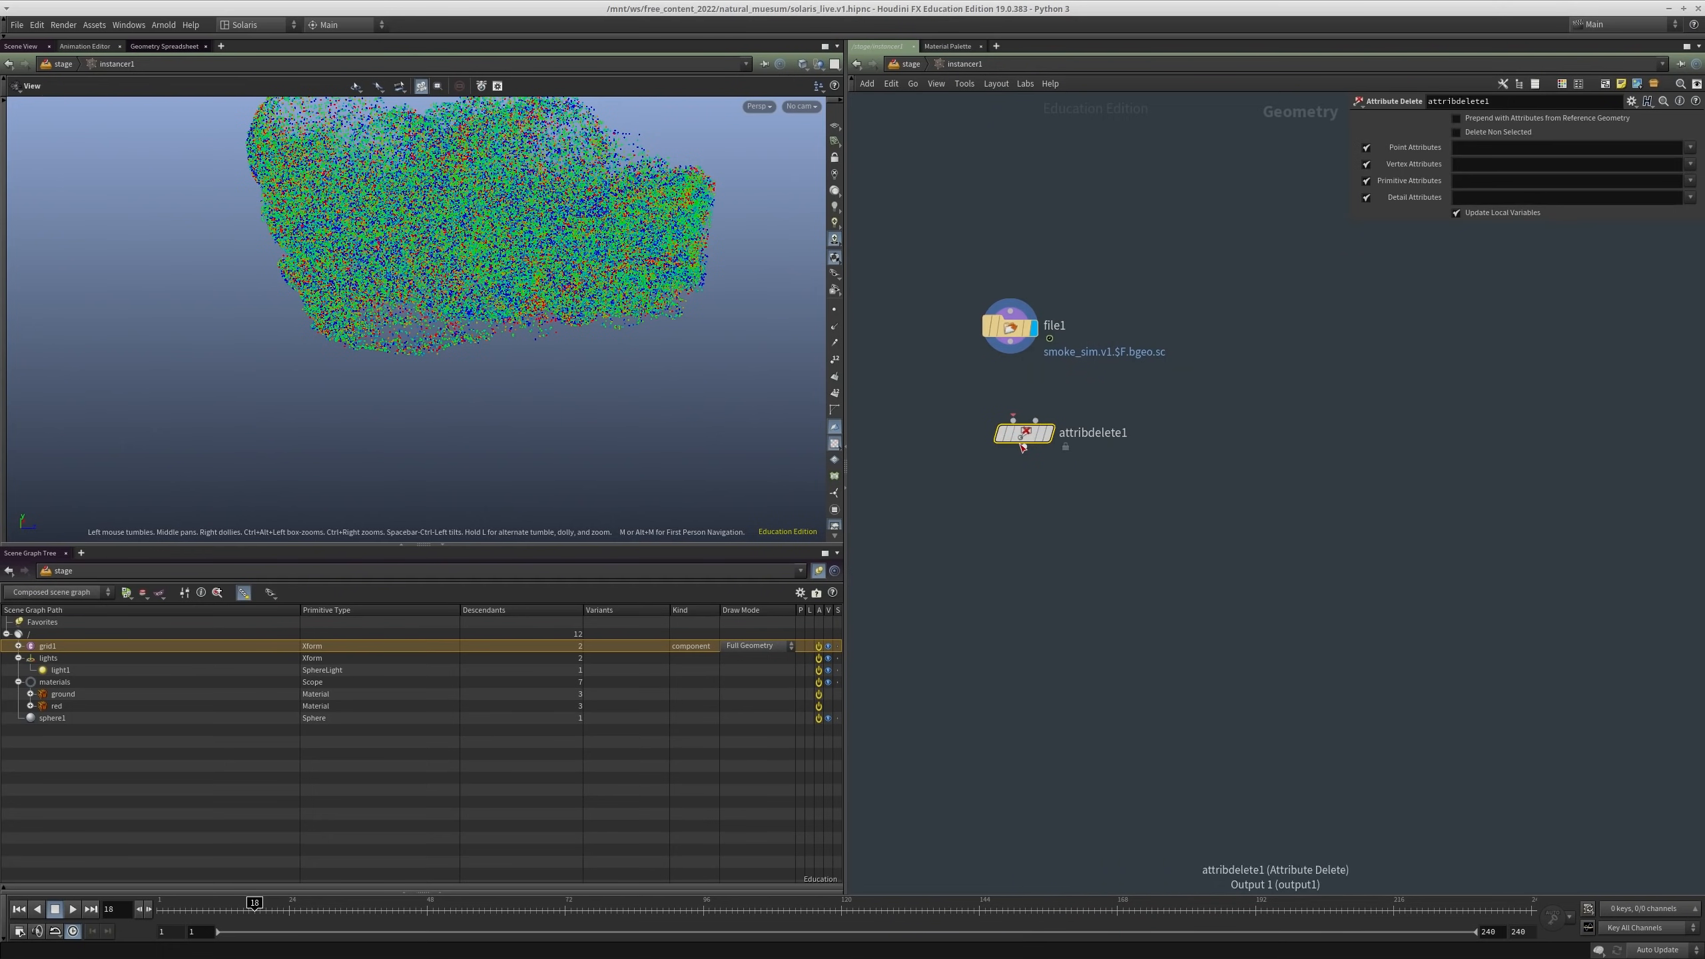
Step: Set the Attribute Delete node, fed by the File node, to remove point attributes "pscale CD" and display it
click(1479, 147)
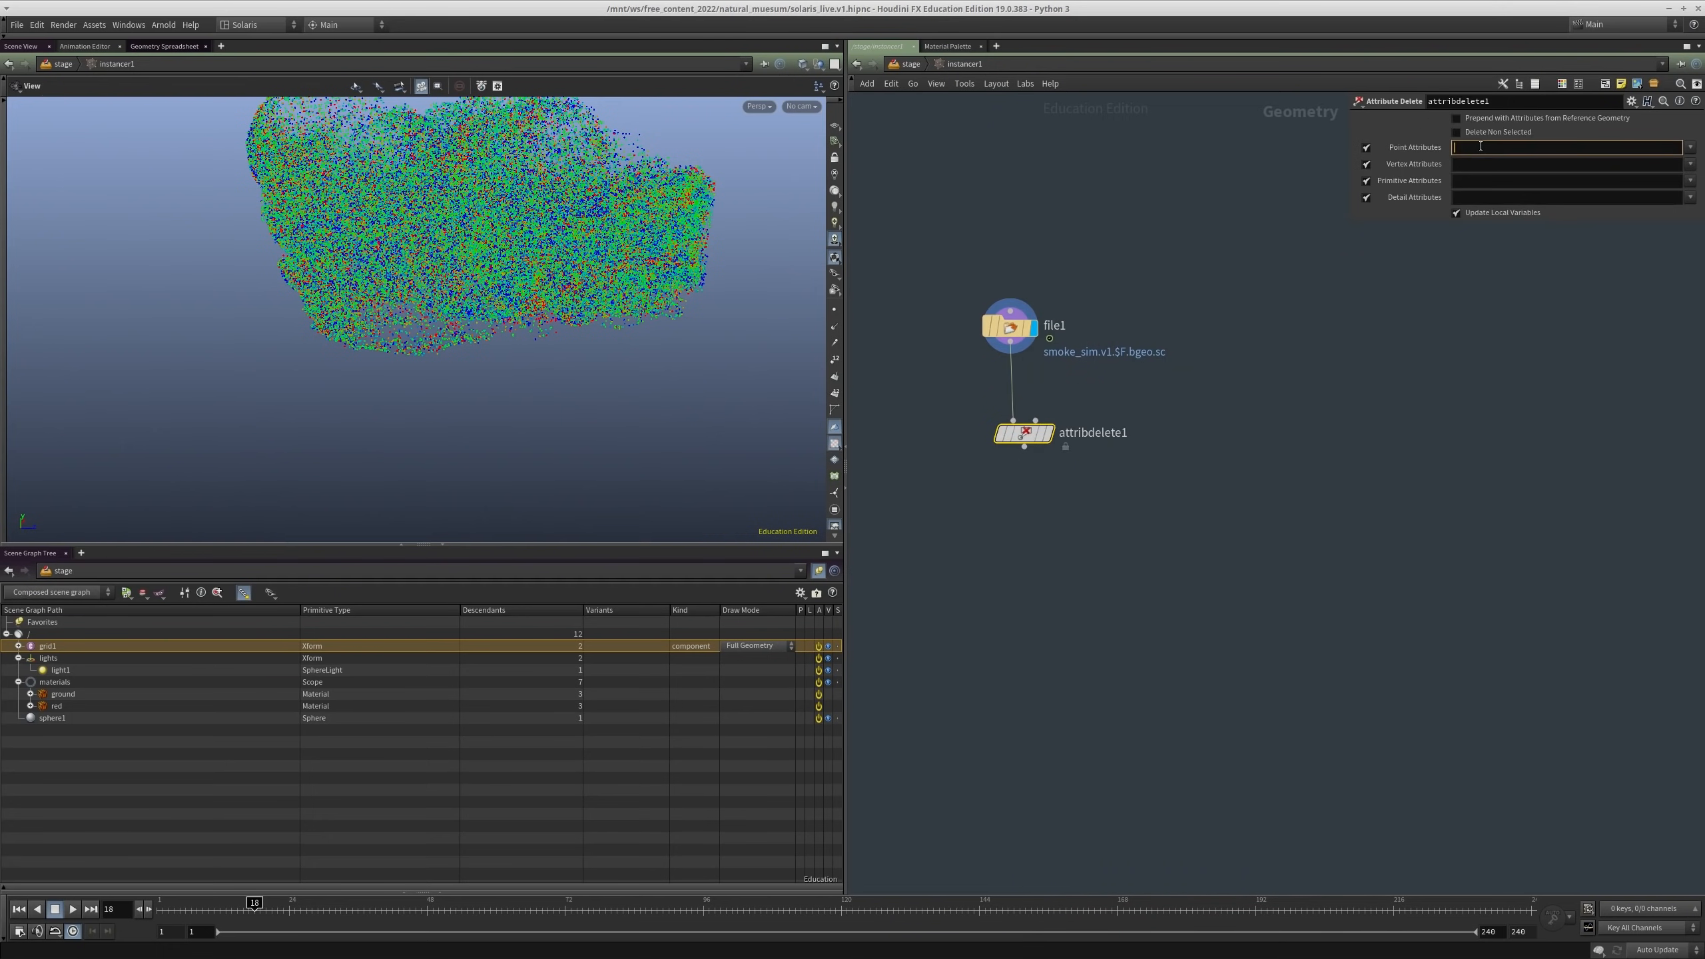
text(pscale Cd)
key(Return)
key(r)
drag(1204, 570, 979, 385)
mouse_move(1123, 564)
middle_down()
mouse_move(1092, 533)
mouse_move(1097, 562)
middle_up()
key(Escape)
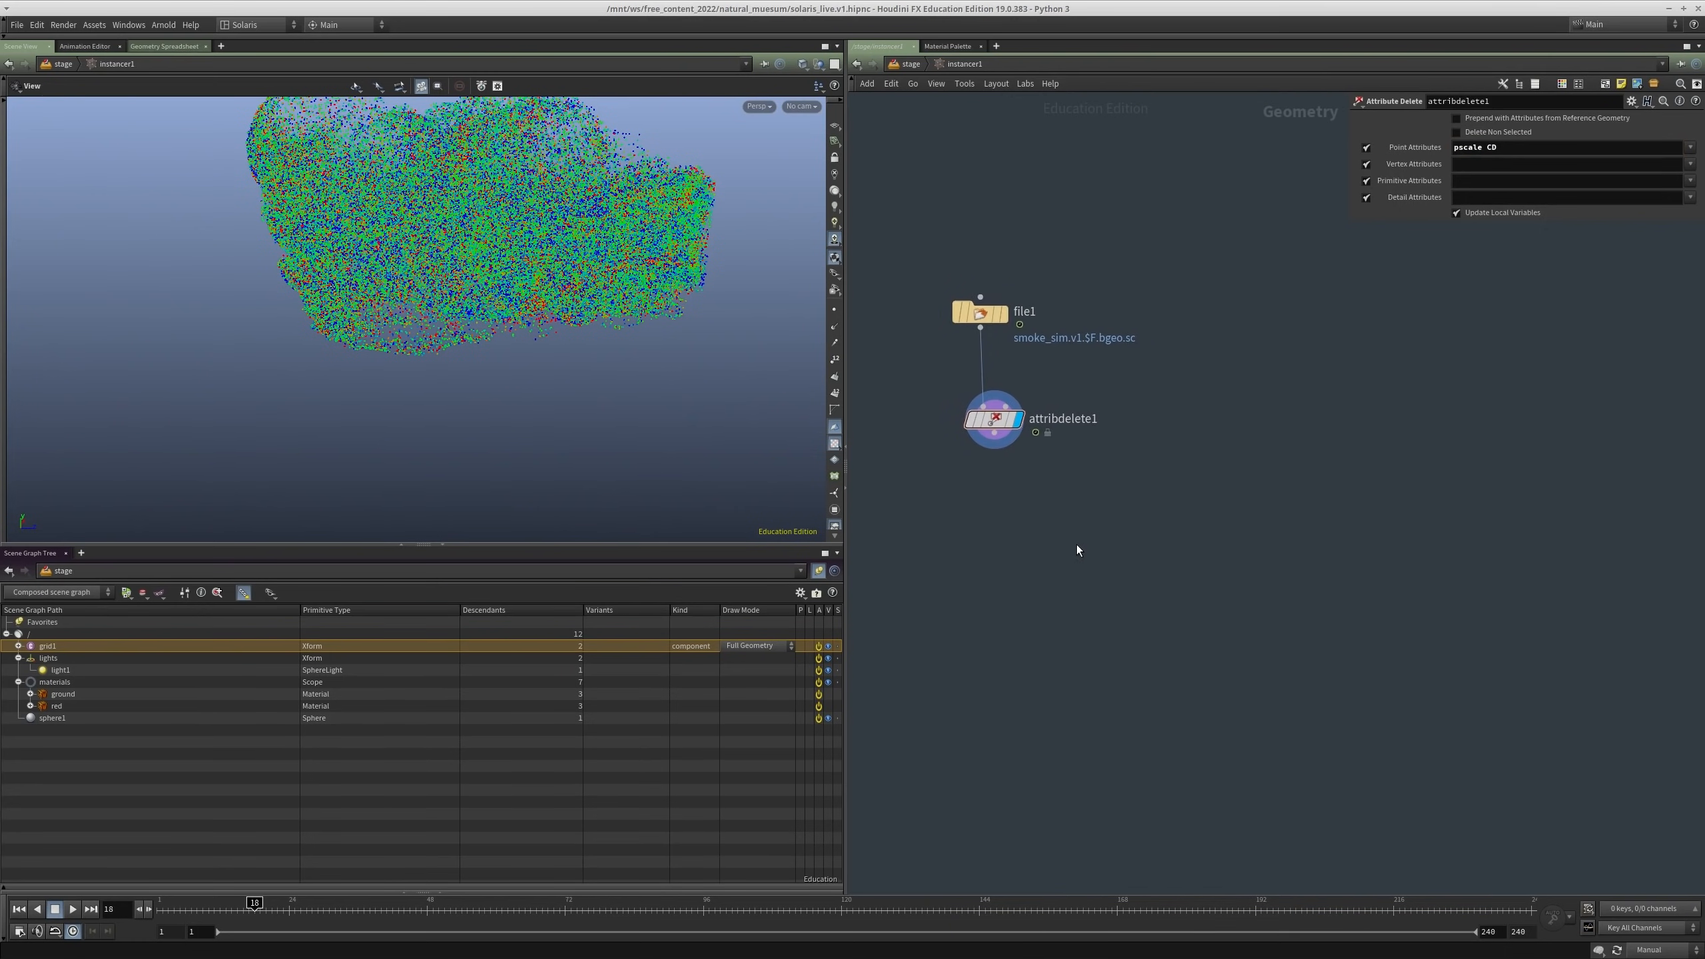
Step: Correct the Attribute Delete node's point attributes to "pscale Cd" and set the update mode to Auto Update
key(u)
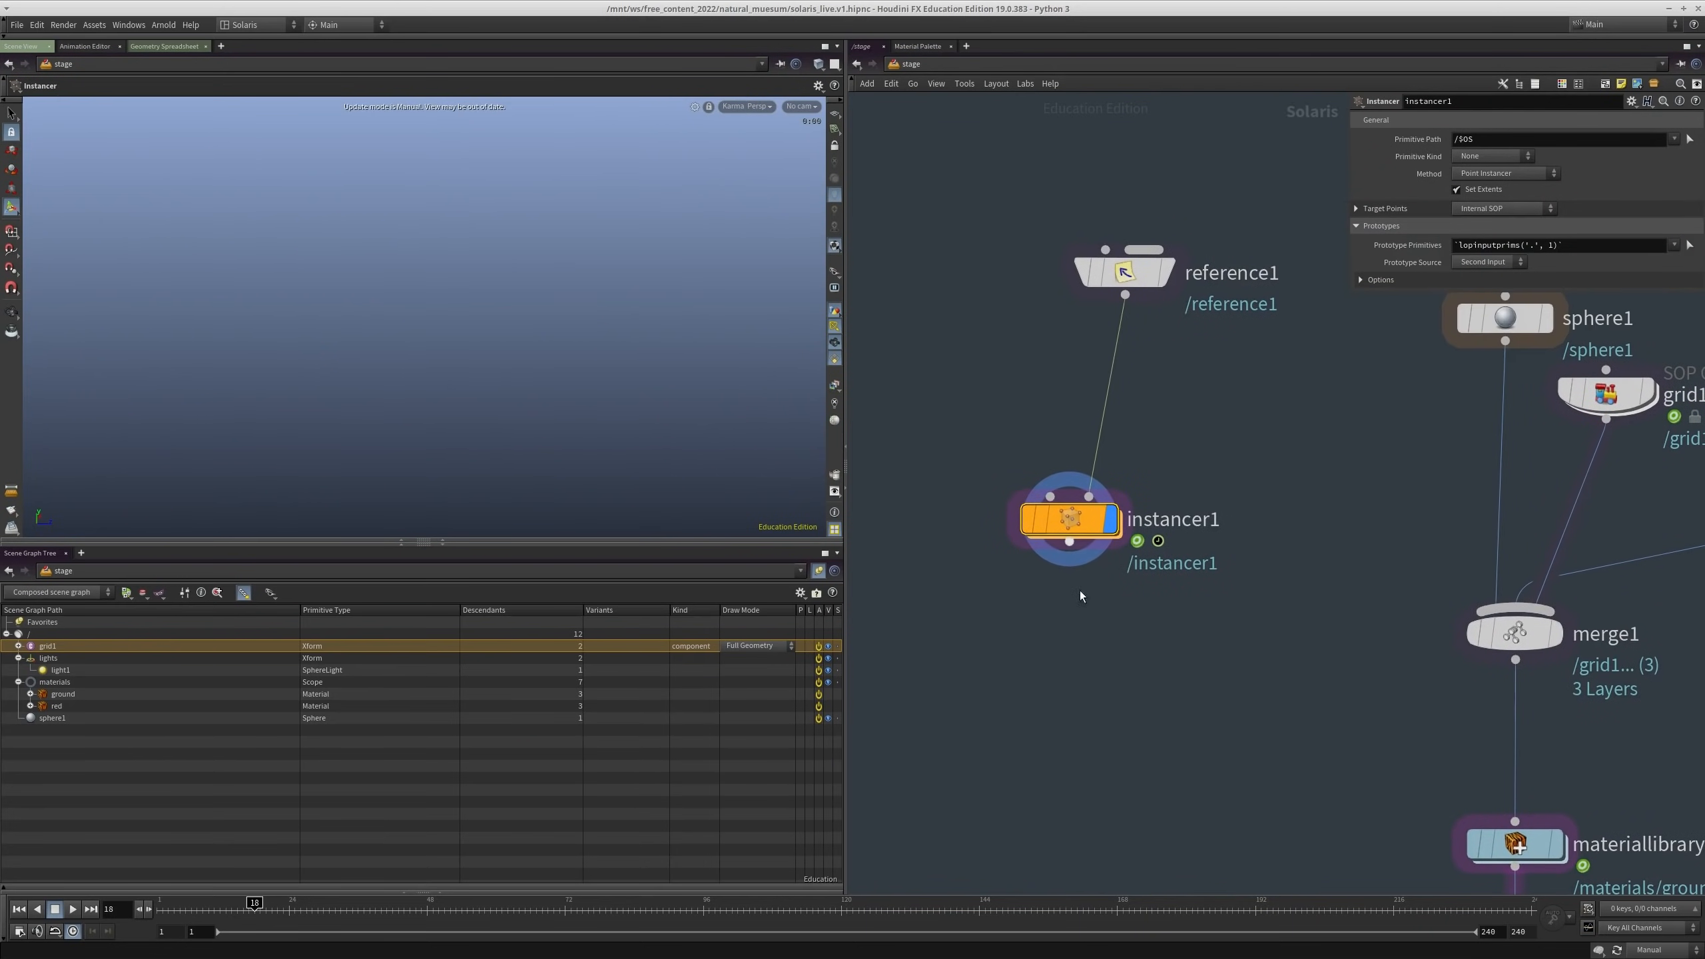
key(i)
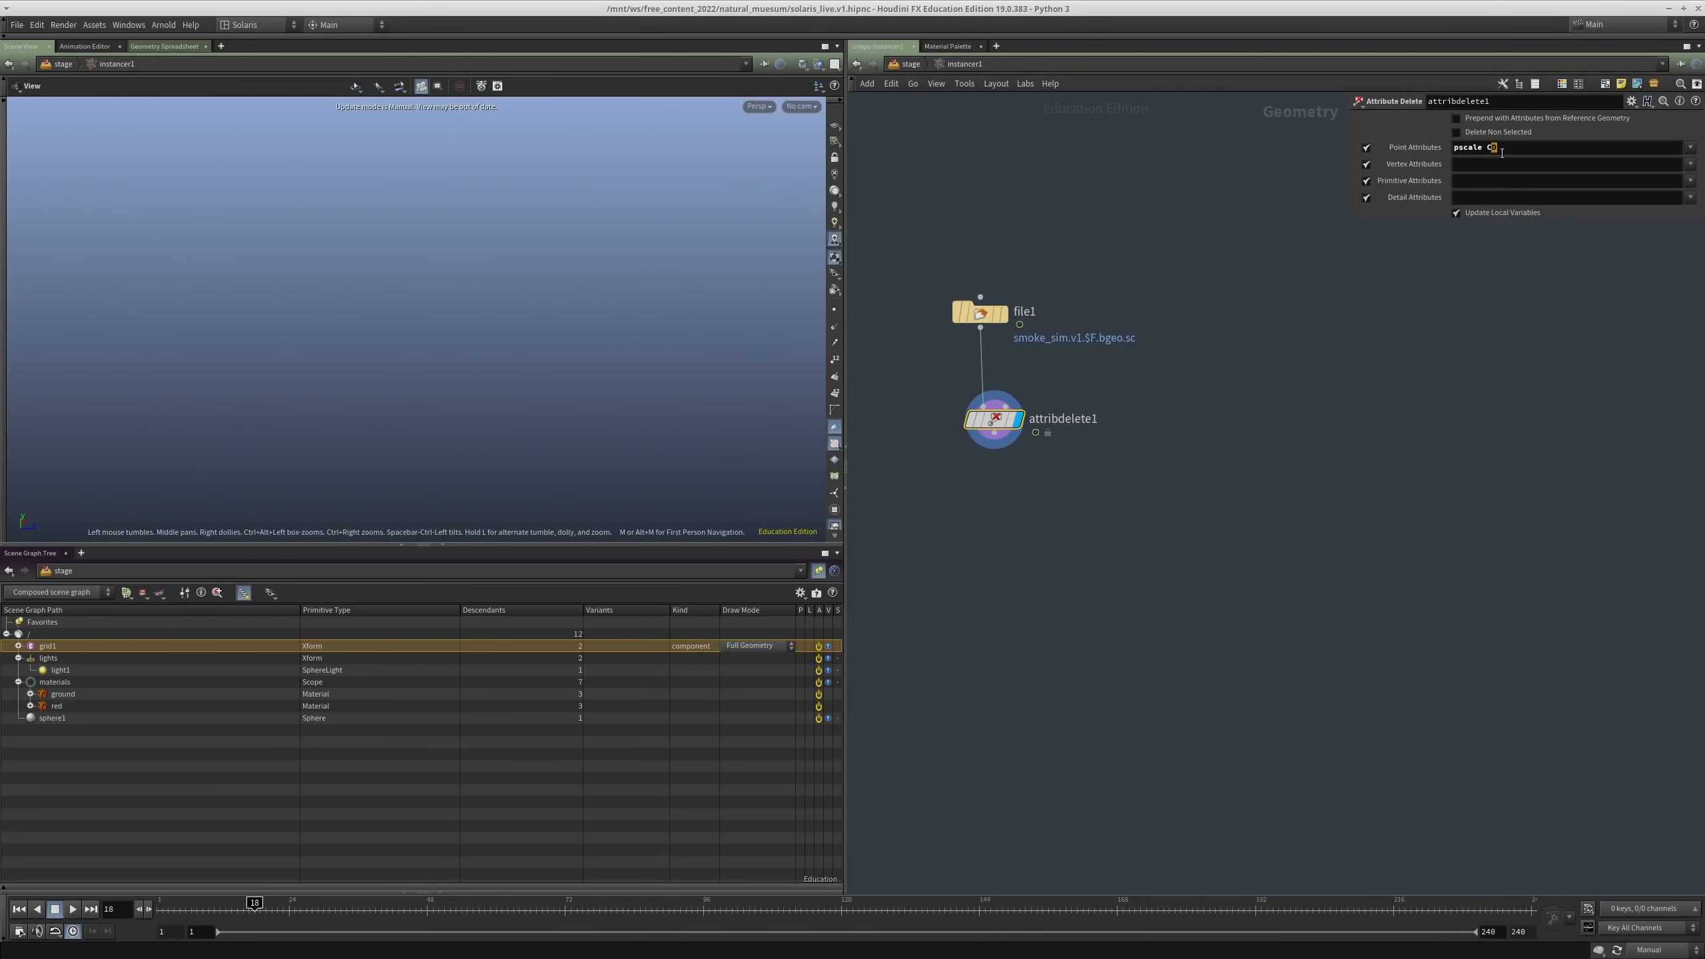
click(1111, 550)
middle_drag(1111, 549, 1141, 597)
drag(1125, 563, 918, 394)
key(F9)
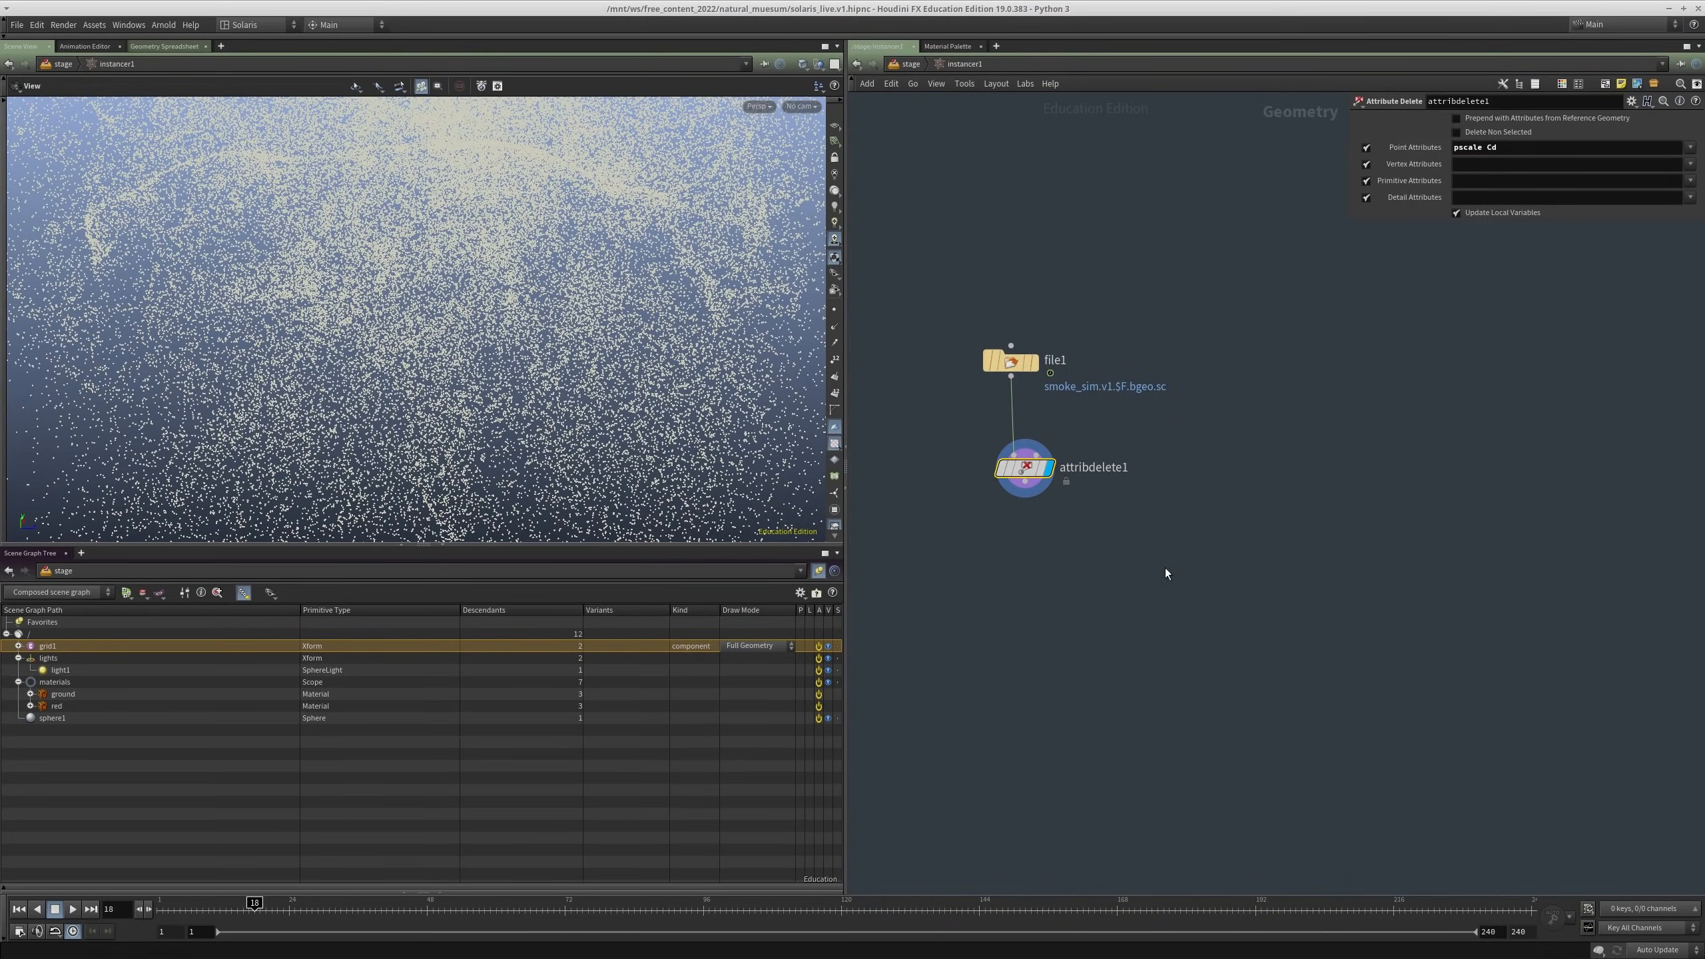
Step: Compare the points by displaying the File node and switching back to the Attribute Delete node
middle_drag(1166, 567, 1174, 594)
key(space+g)
drag(412, 285, 462, 336)
key(r)
click(928, 333)
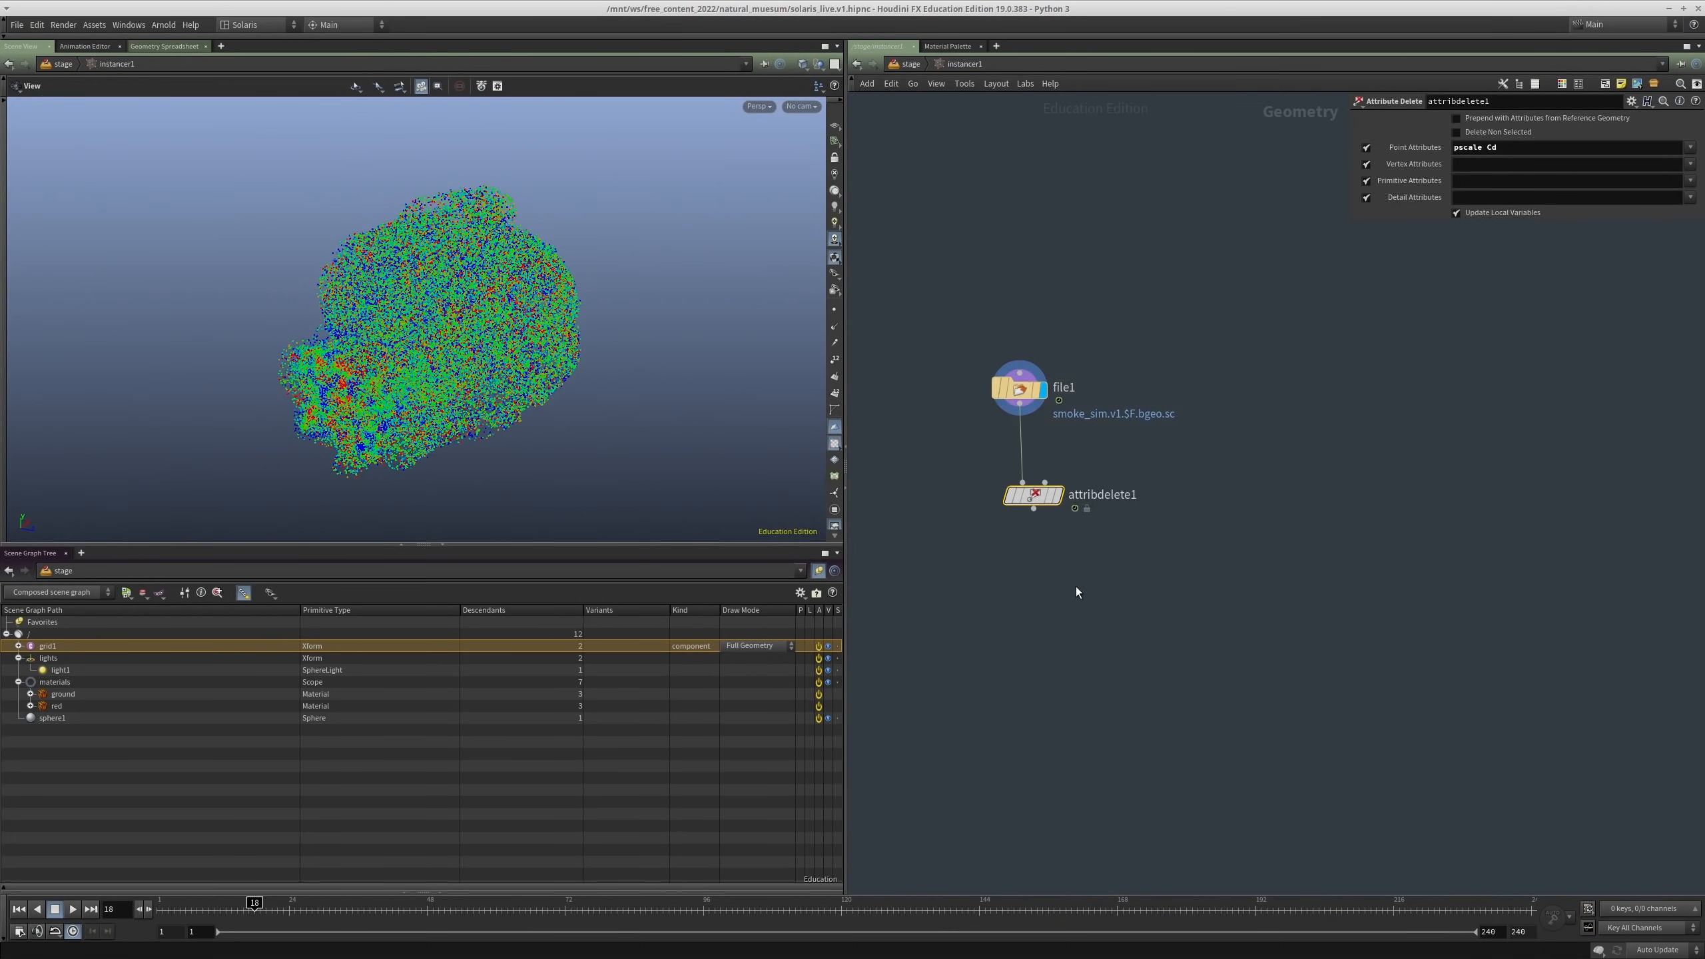
middle_drag(1114, 587, 1095, 496)
scroll(1094, 499, up, 1)
key(r)
Step: Add a Point VOP node below the Attribute Delete node, wire it in and display it
click(1024, 528)
key(Tab)
text(po)
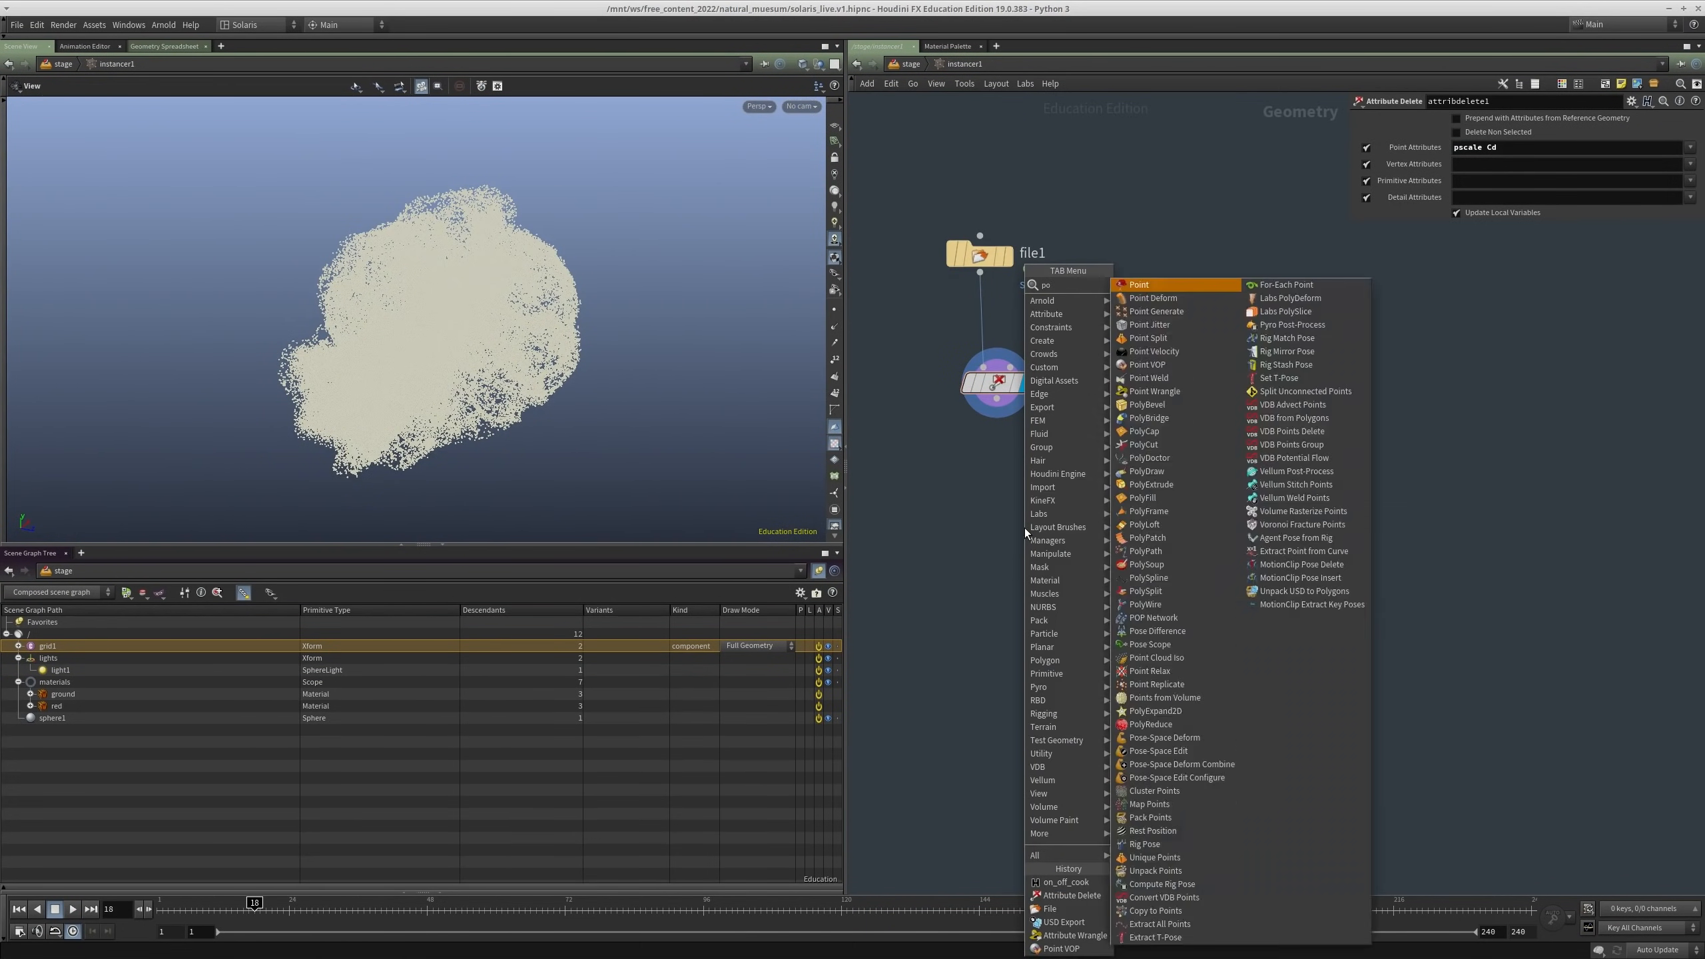
text(intvop)
key(Return)
click(1024, 528)
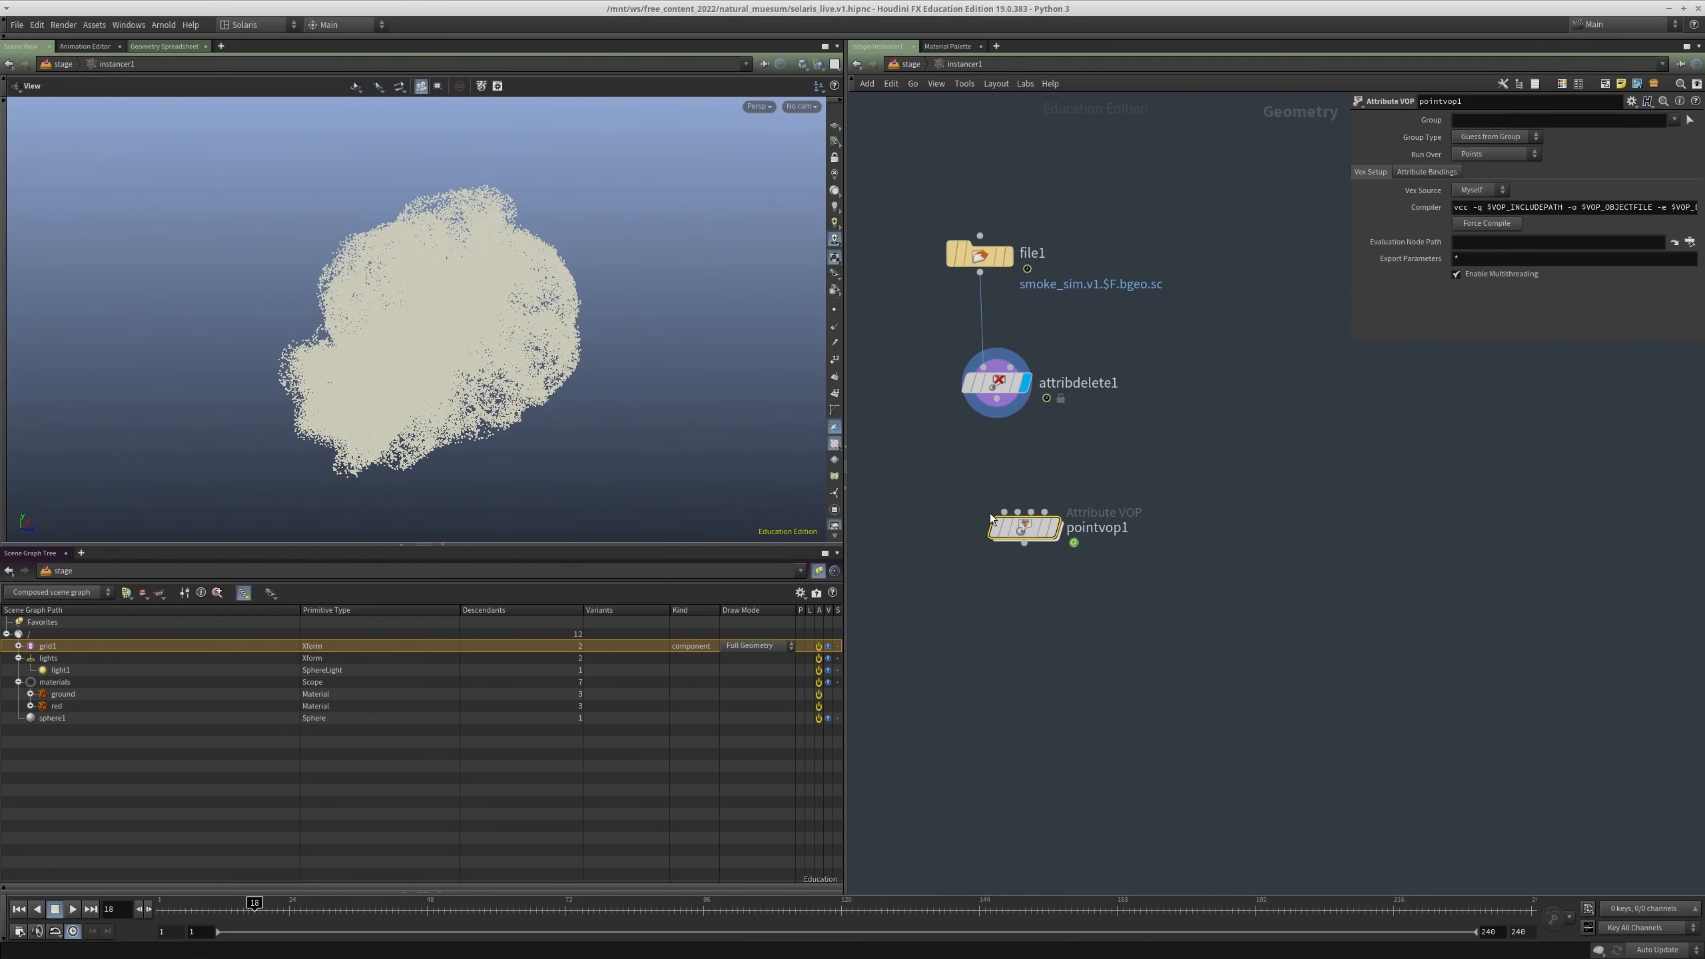
drag(1004, 511, 997, 398)
drag(1111, 480, 901, 619)
key(r)
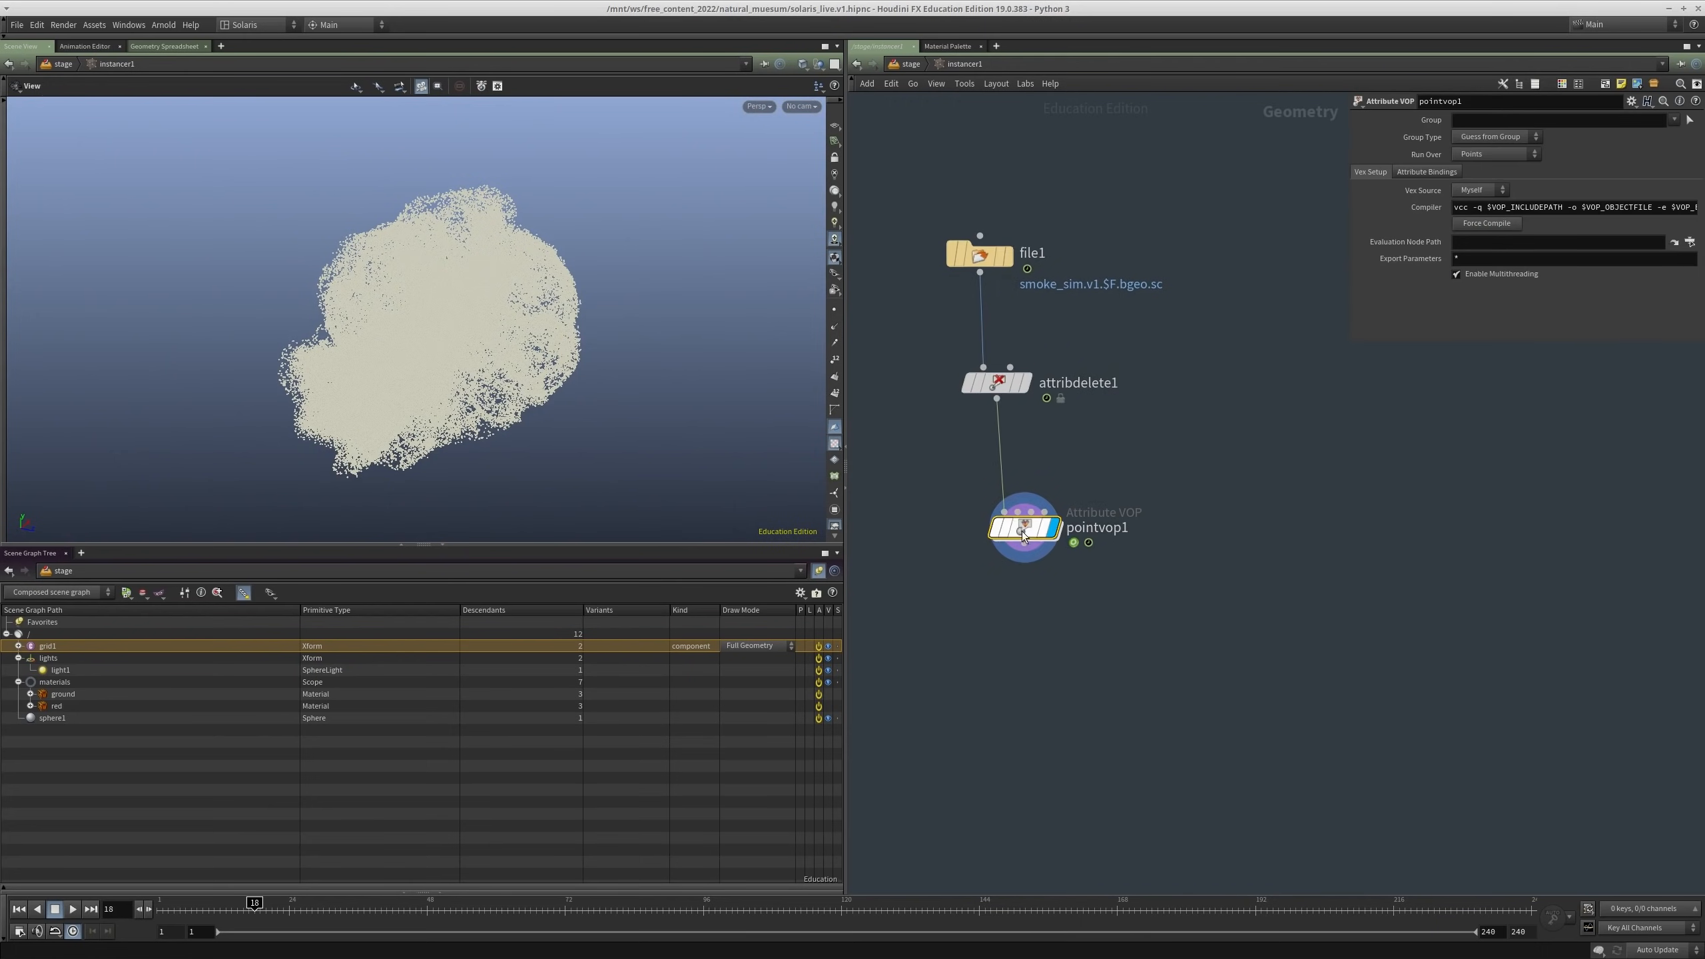
Step: Inside the Point VOP, add a Length node fed by the global velocity v
double_click(1023, 534)
key(Tab)
text(leng)
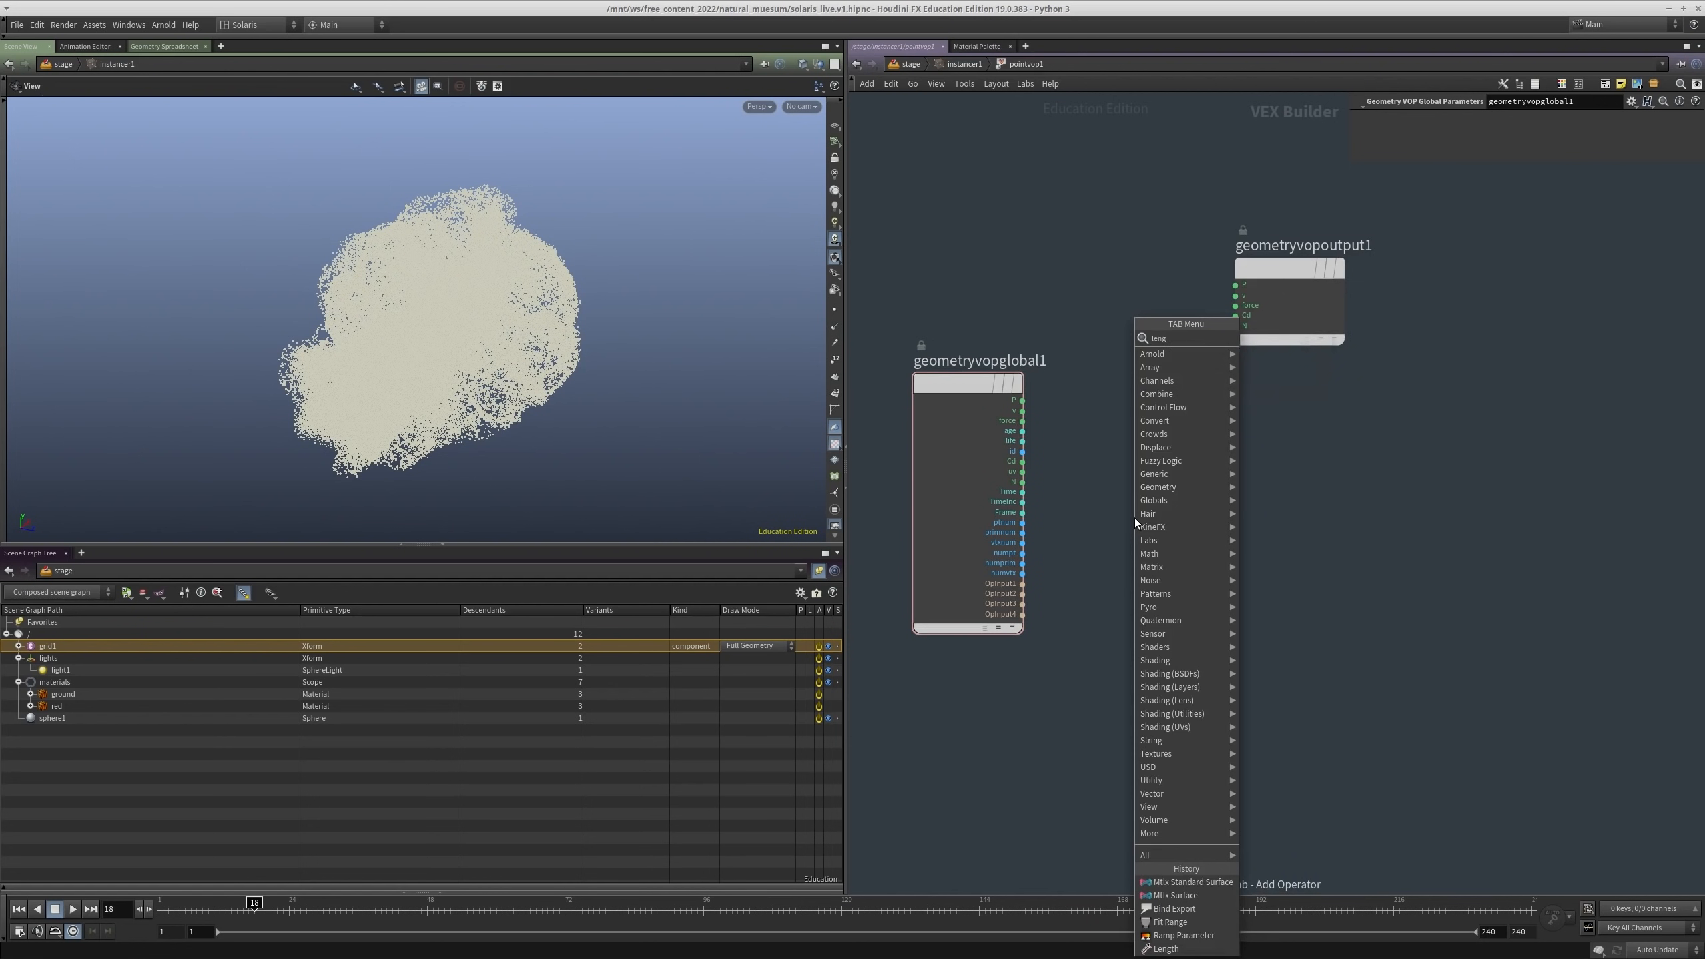
key(Return)
click(1134, 516)
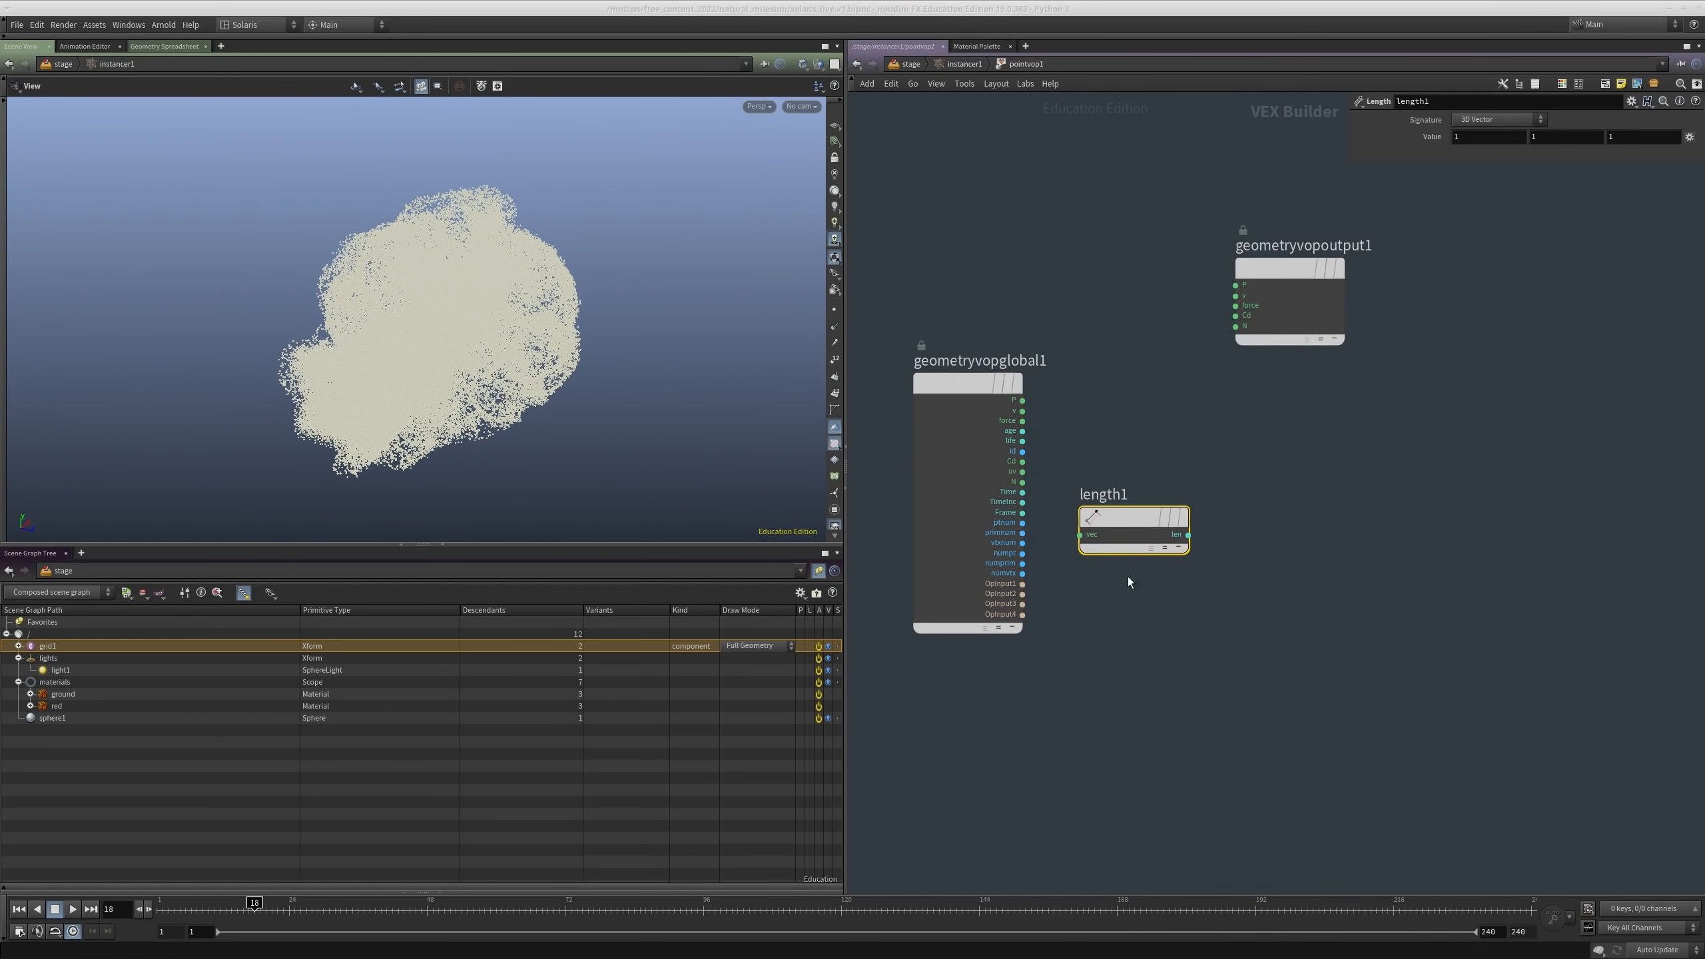
drag(1079, 534, 1038, 479)
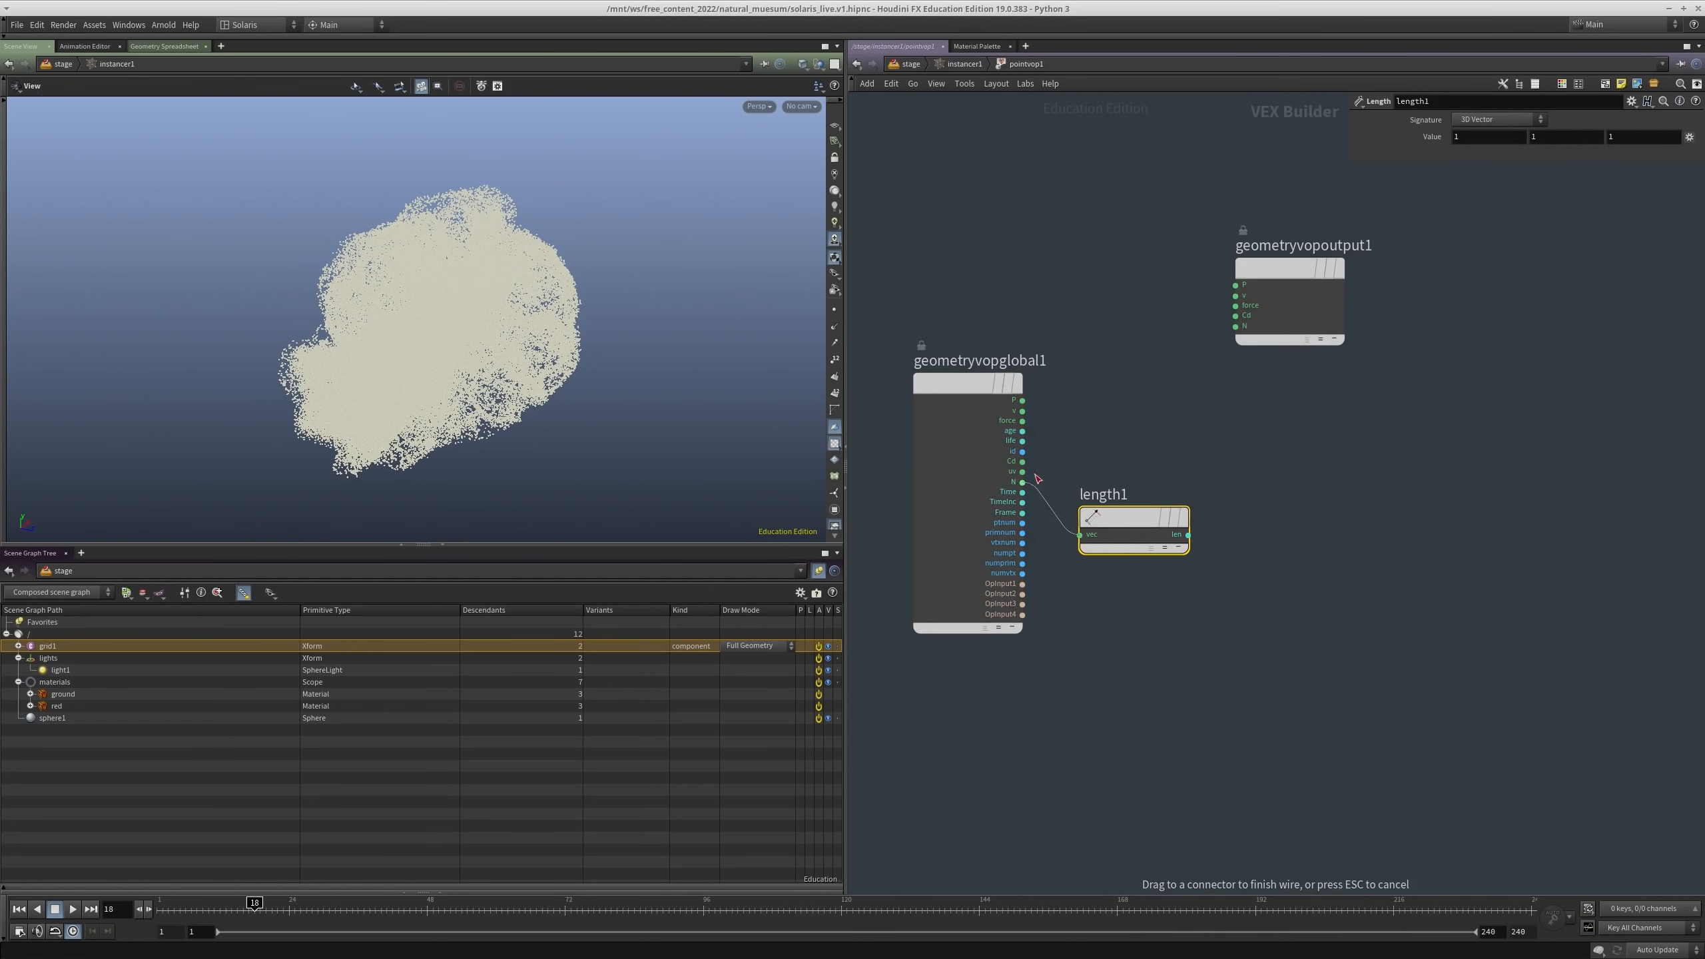
click(1021, 411)
scroll(1225, 454, up, 3)
key(Tab)
text(rab)
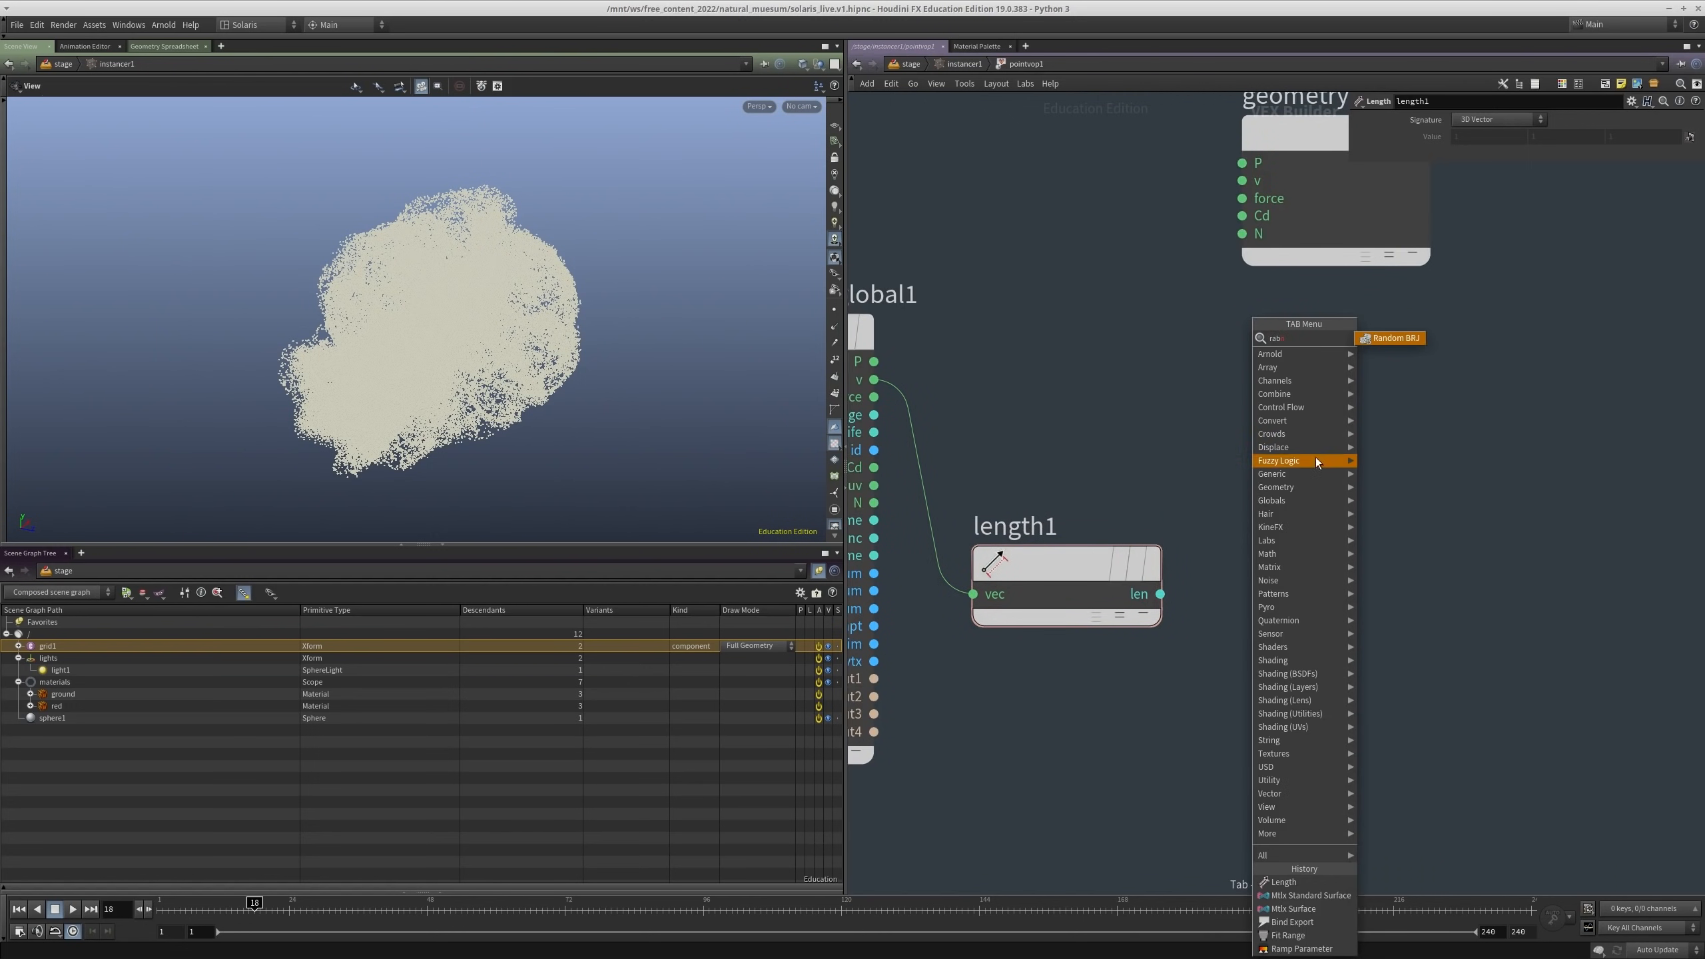
key(Escape)
key(Tab)
text(rabn)
key(Escape)
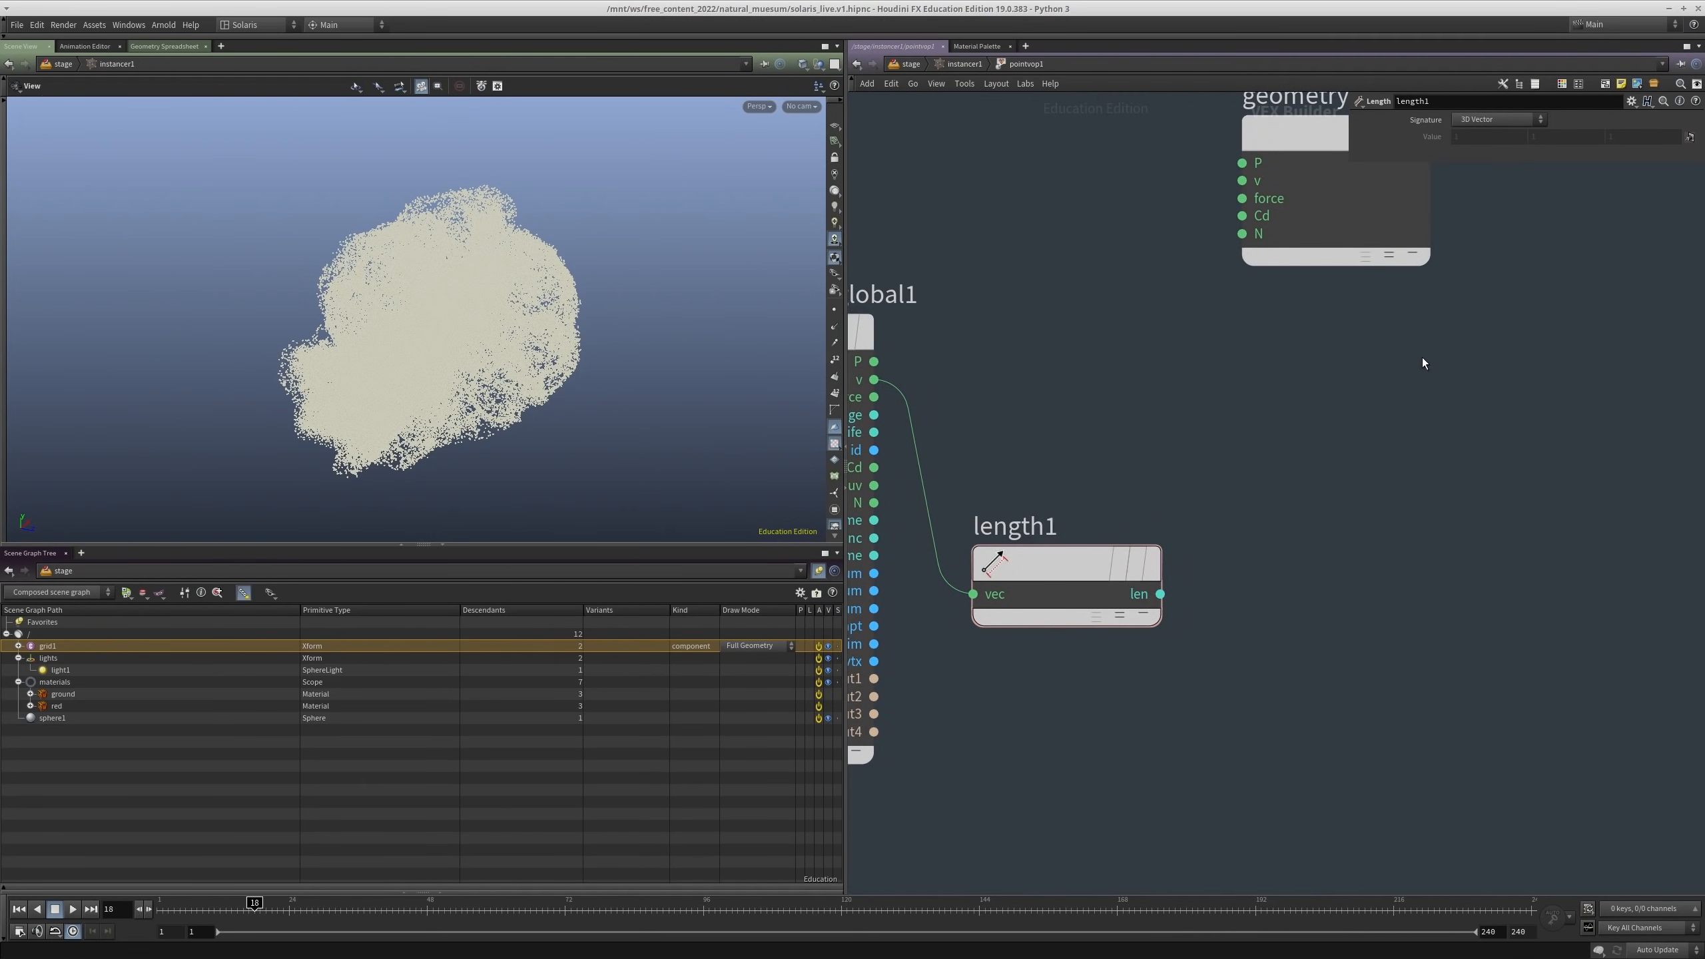
Step: Add a Fit Range node fed by the Length output, with a source range of 1 to 25
key(Tab)
text(rang)
click(1535, 344)
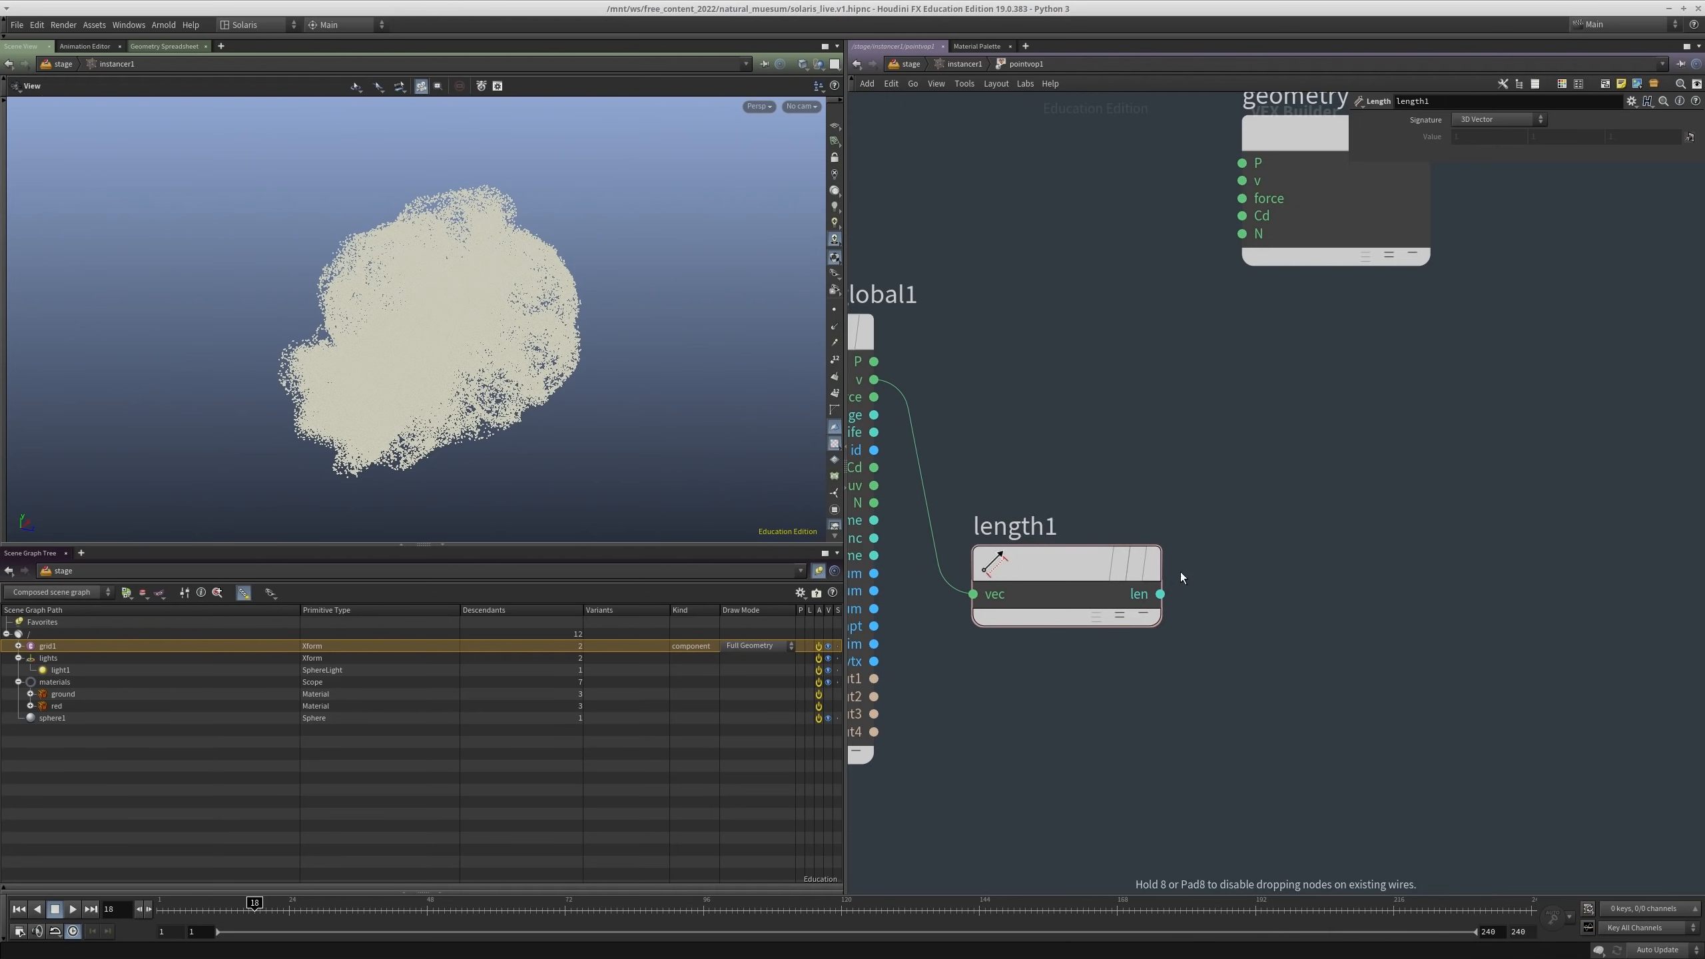
click(1180, 571)
drag(1160, 593, 1319, 594)
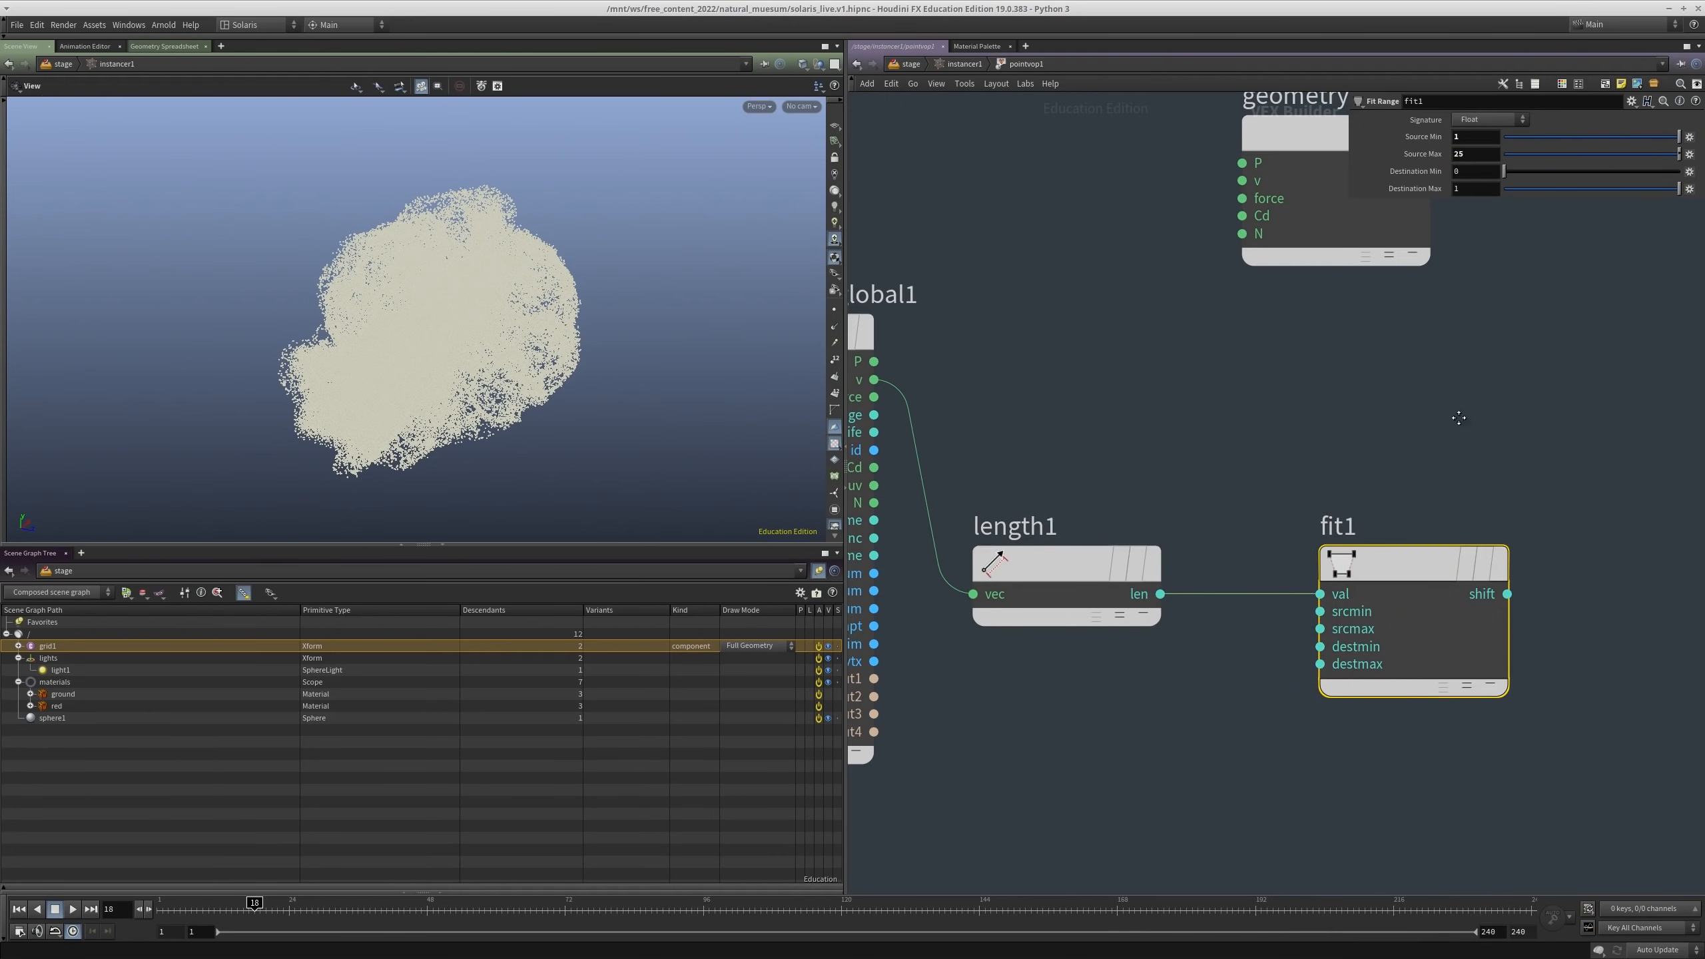
Step: Set the Fit Range node's destination maximum to .25
middle_drag(1458, 418, 1265, 432)
scroll(1355, 507, down, 2)
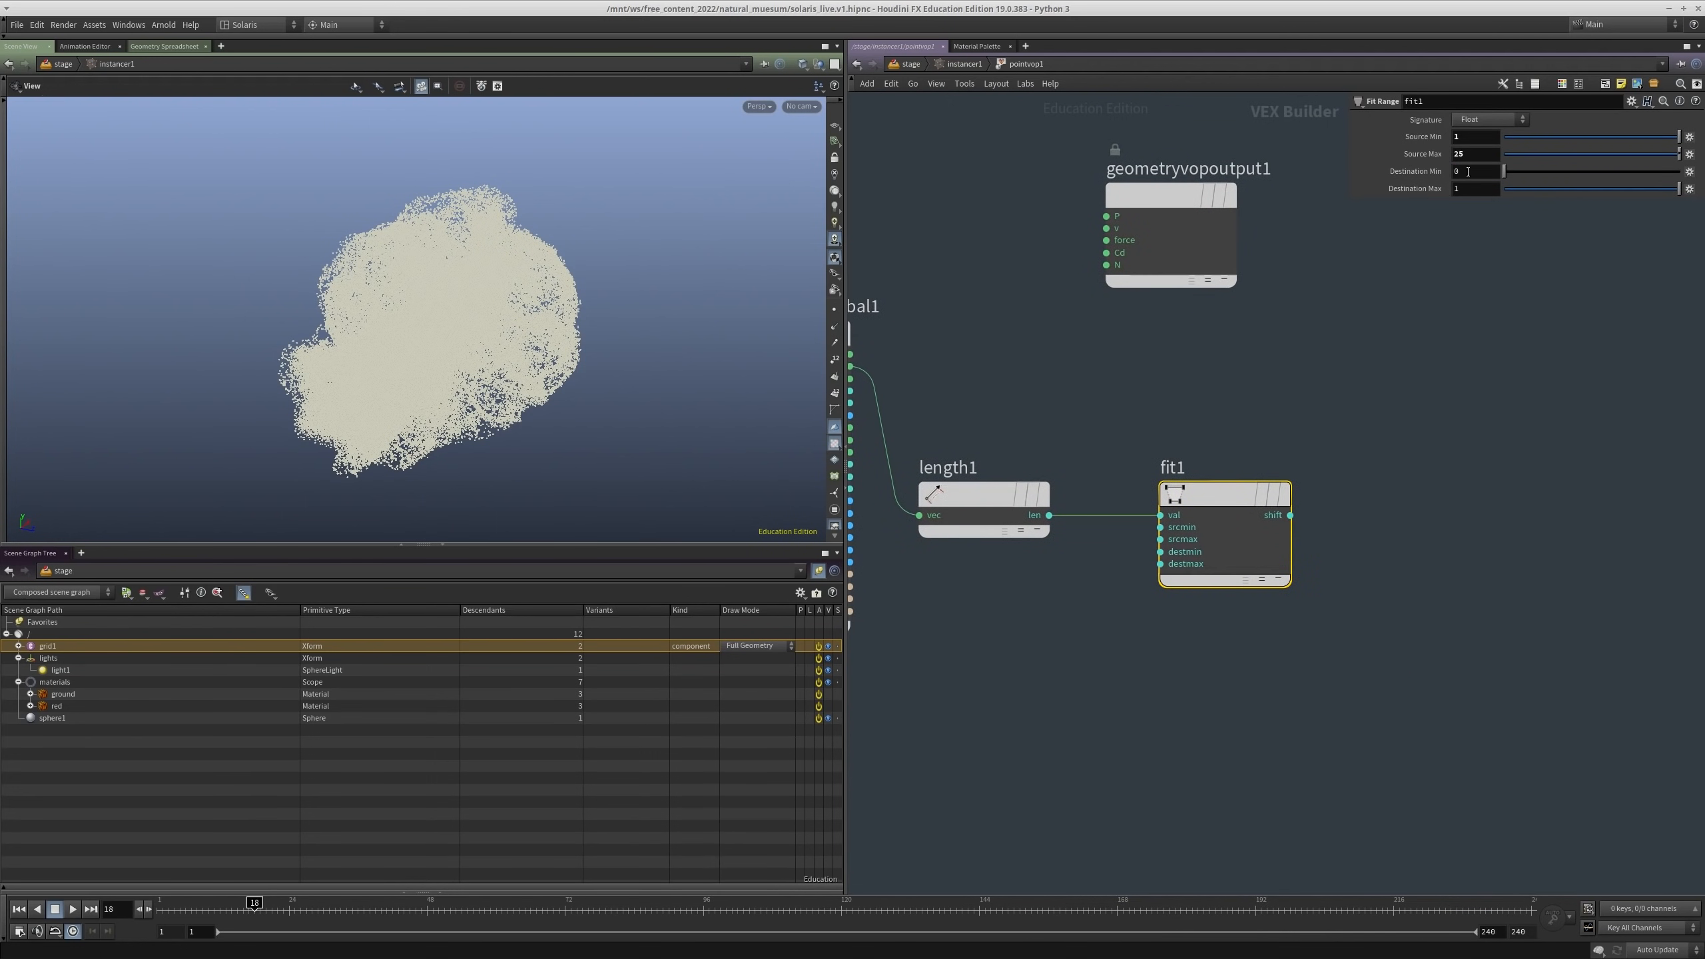
text(5)
key(Return)
Step: Add a Bind Export node fed by the Fit Range's shift output and name its attribute pscale
middle_drag(1411, 425, 1414, 459)
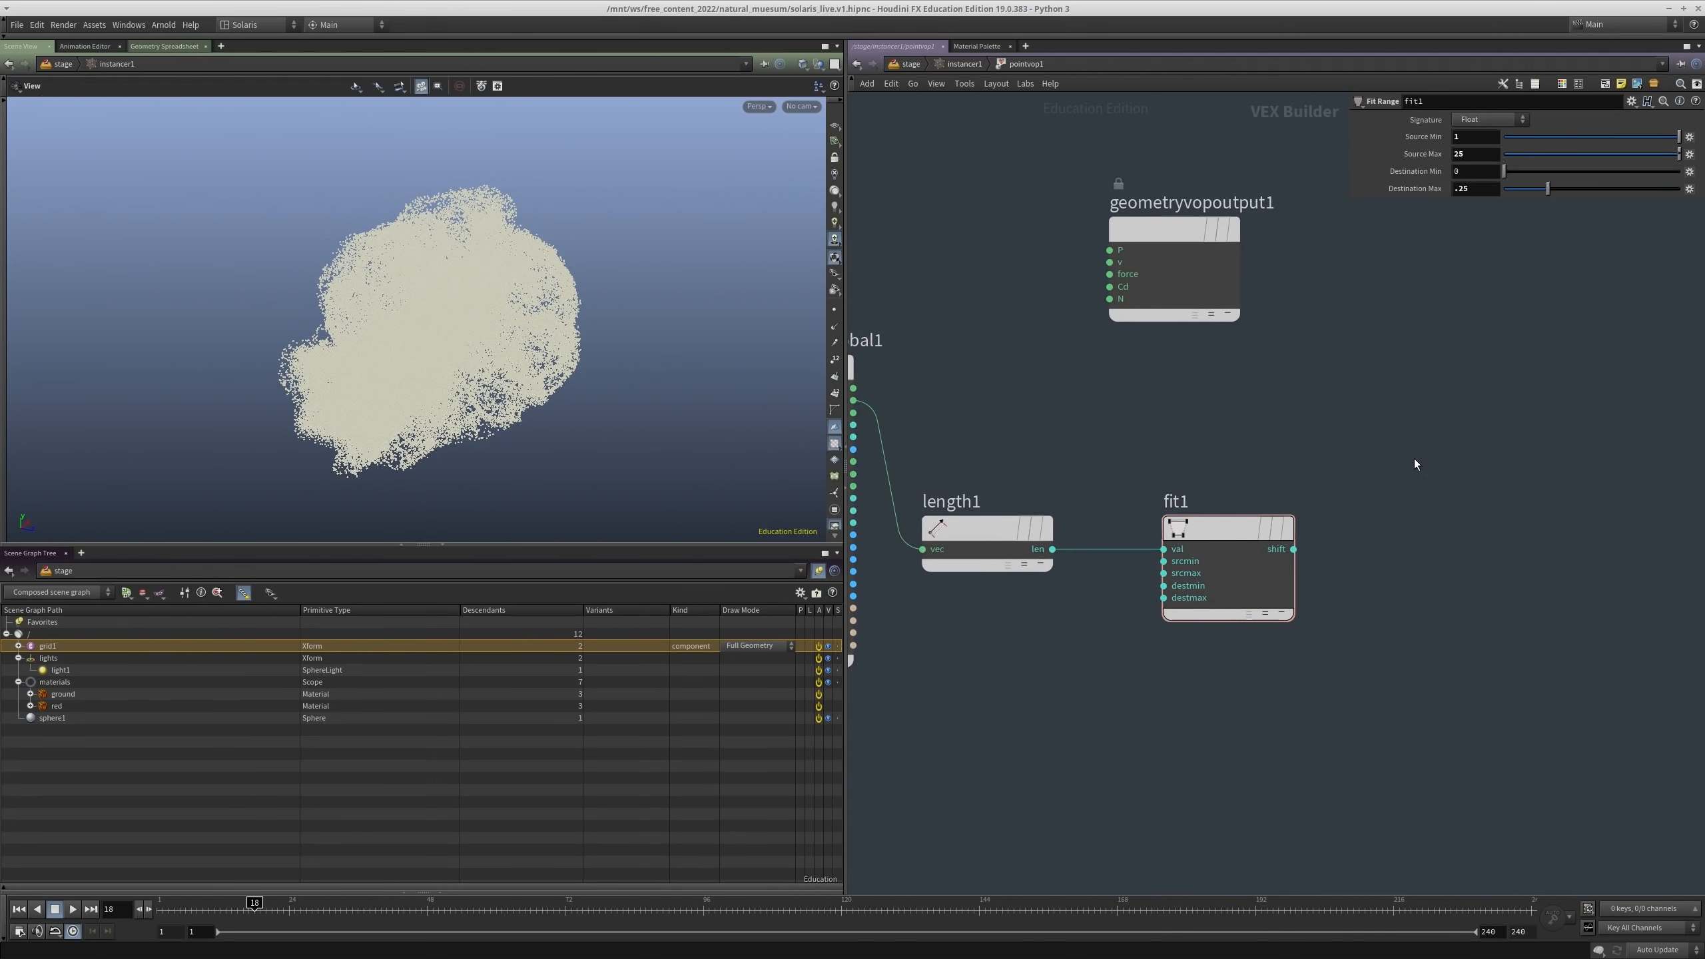
key(Tab)
text(bind)
key(Return)
click(1414, 458)
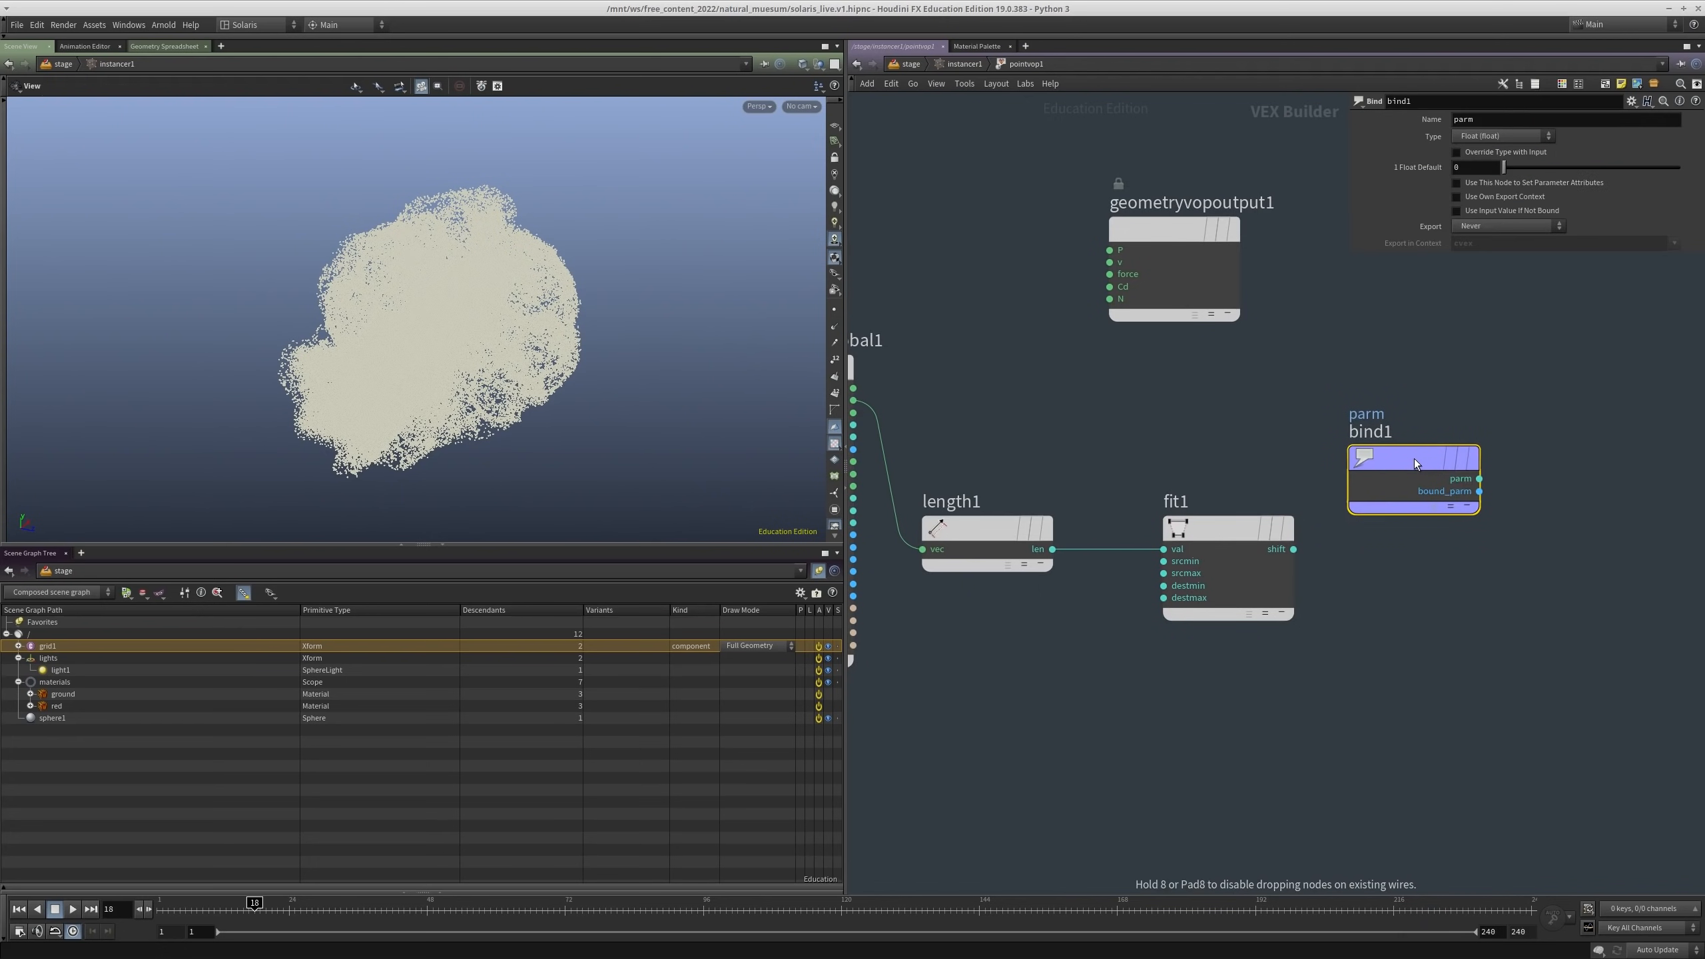
drag(1403, 536, 1293, 549)
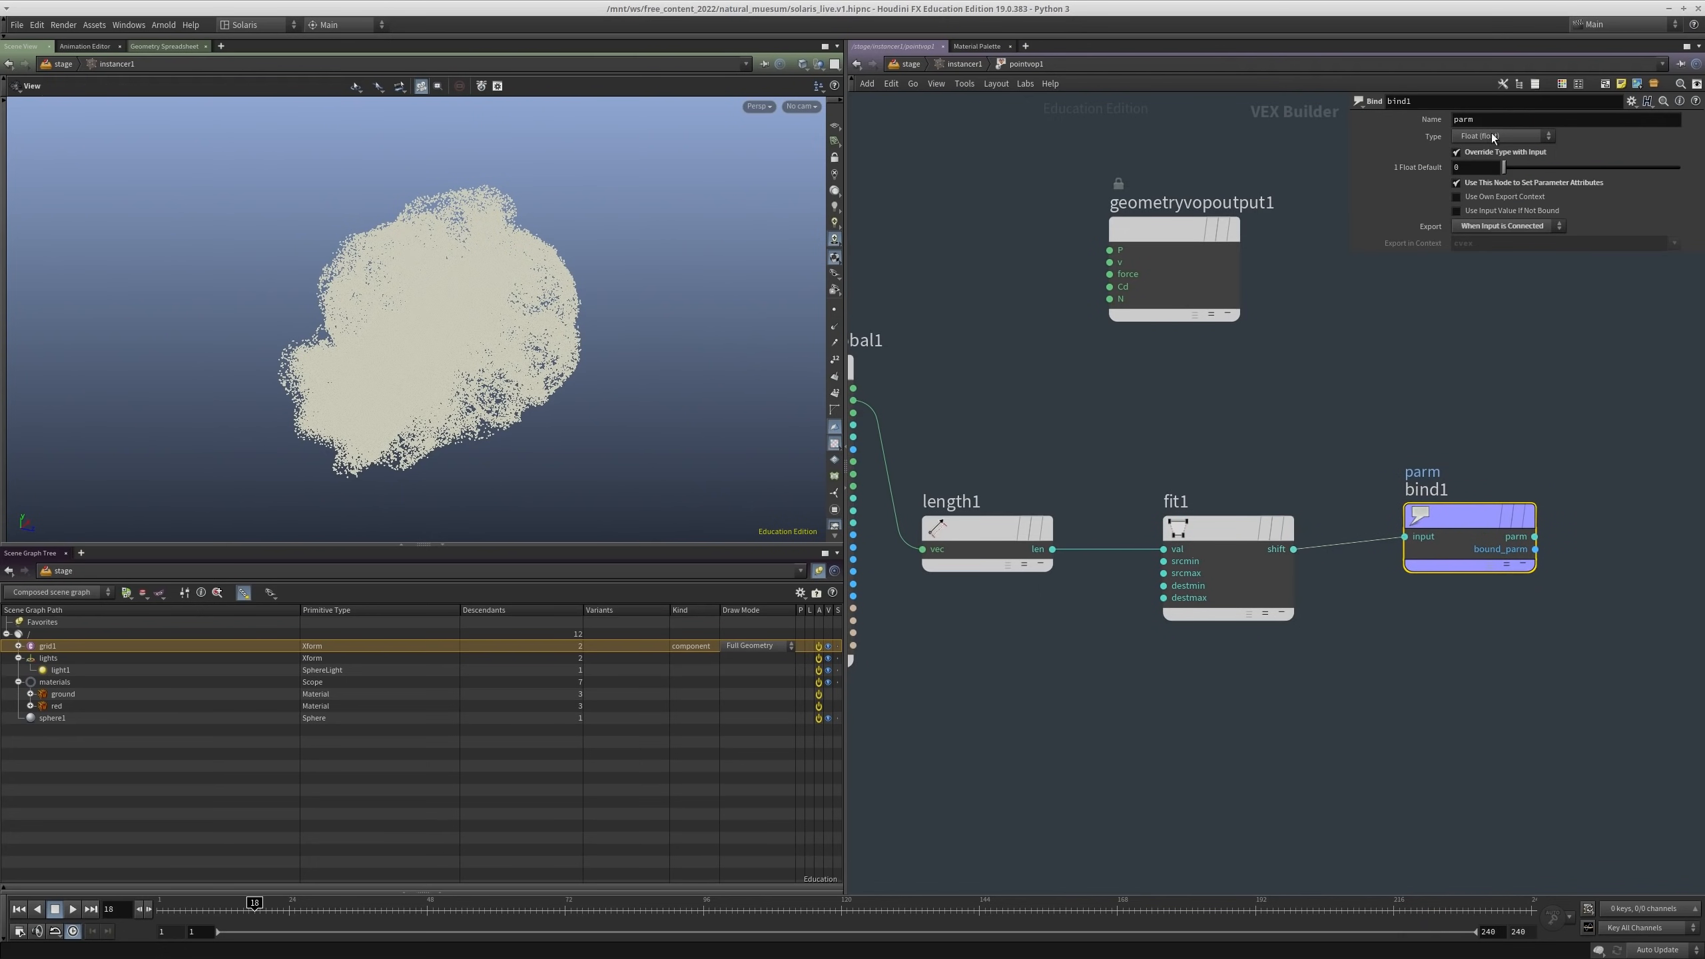
text(pscale)
key(Return)
Step: Return to the stage network and examine the velocity-scaled arrow instances in the Karma viewport from close up and afar
key(u)
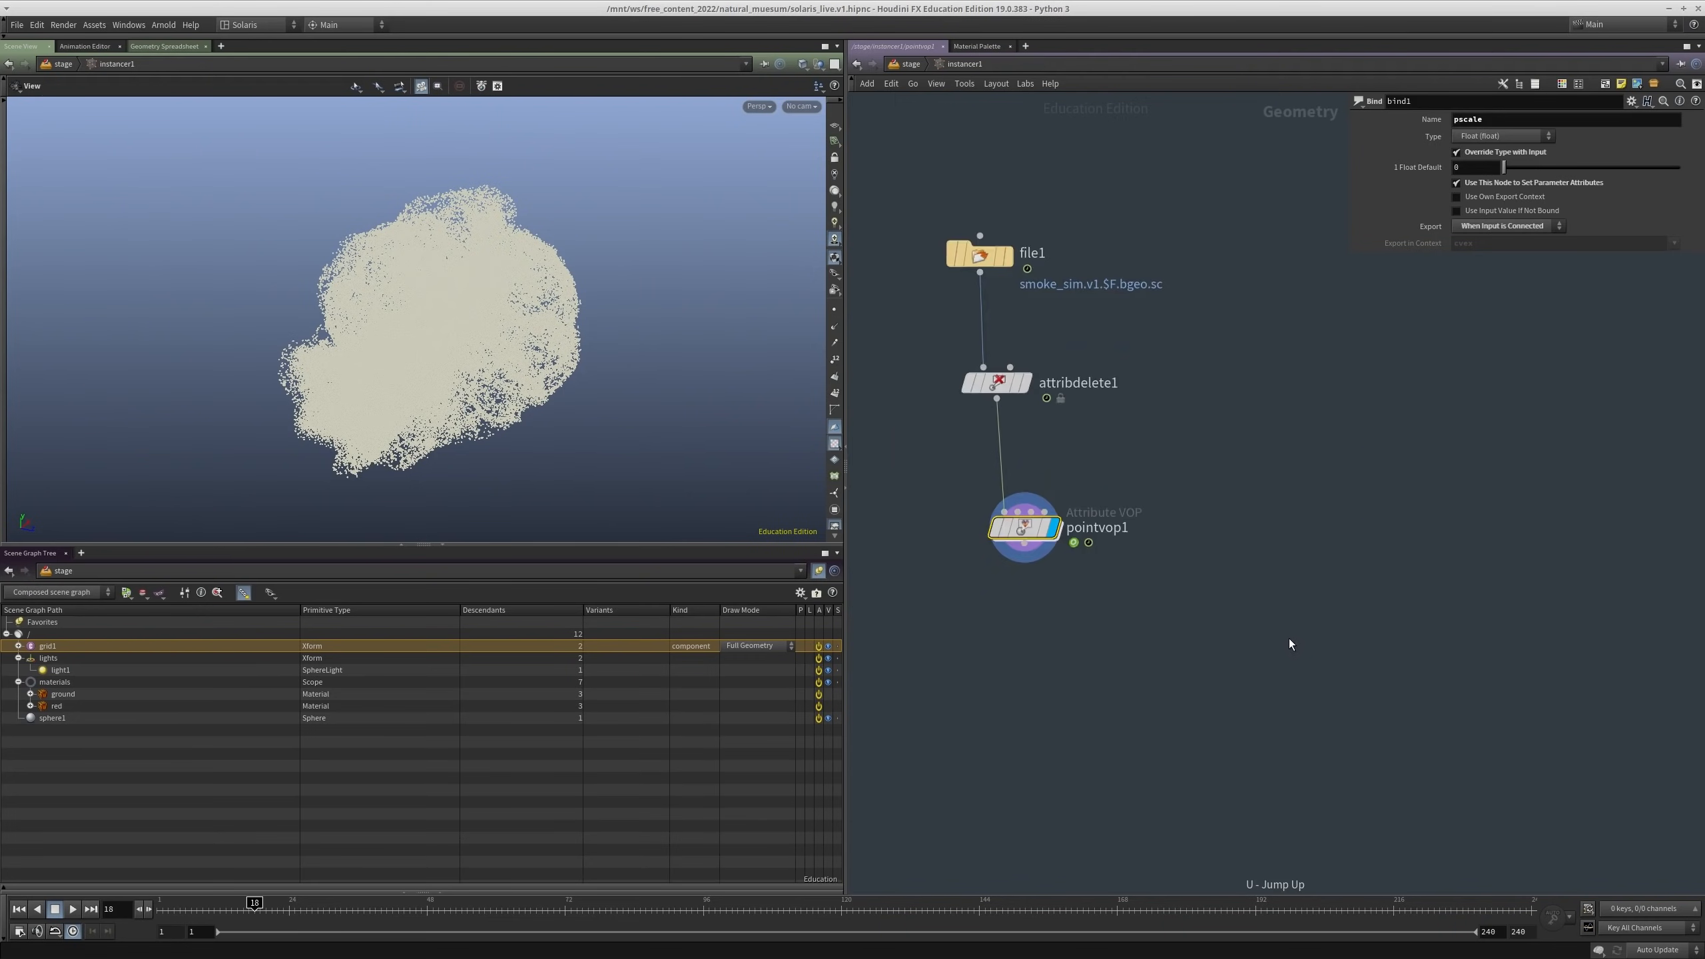
key(u)
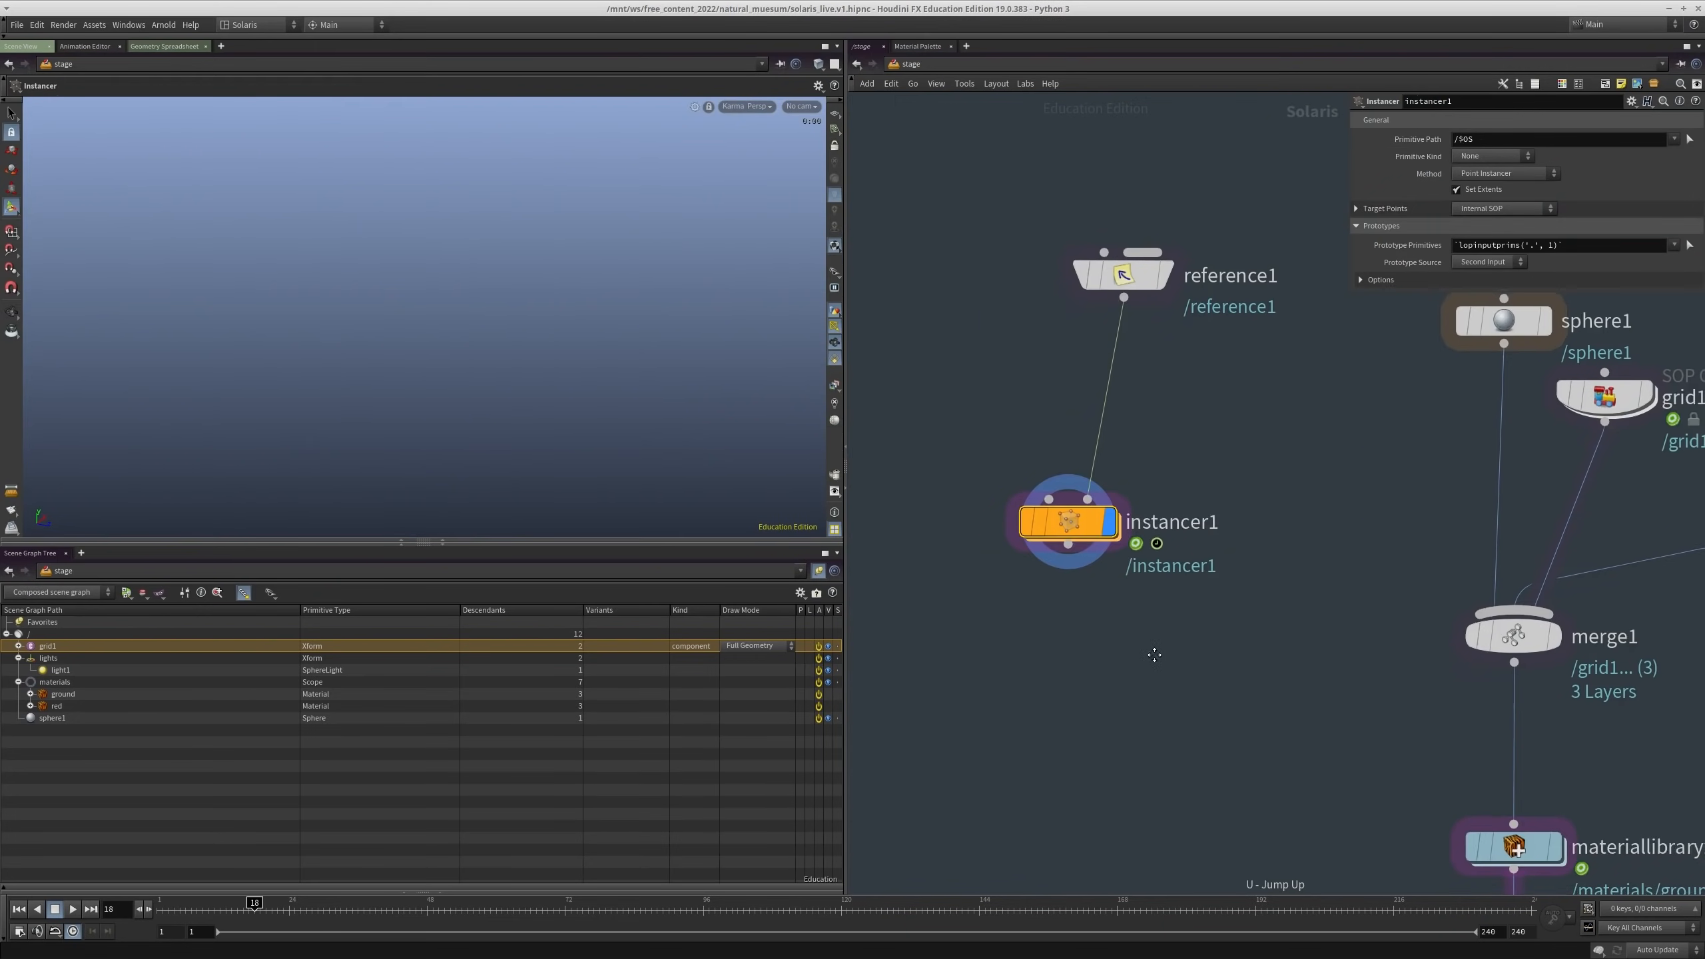
middle_drag(1155, 654, 1147, 678)
drag(913, 688, 1225, 464)
middle_drag(1225, 464, 1198, 496)
alt+right_drag(380, 309, 424, 308)
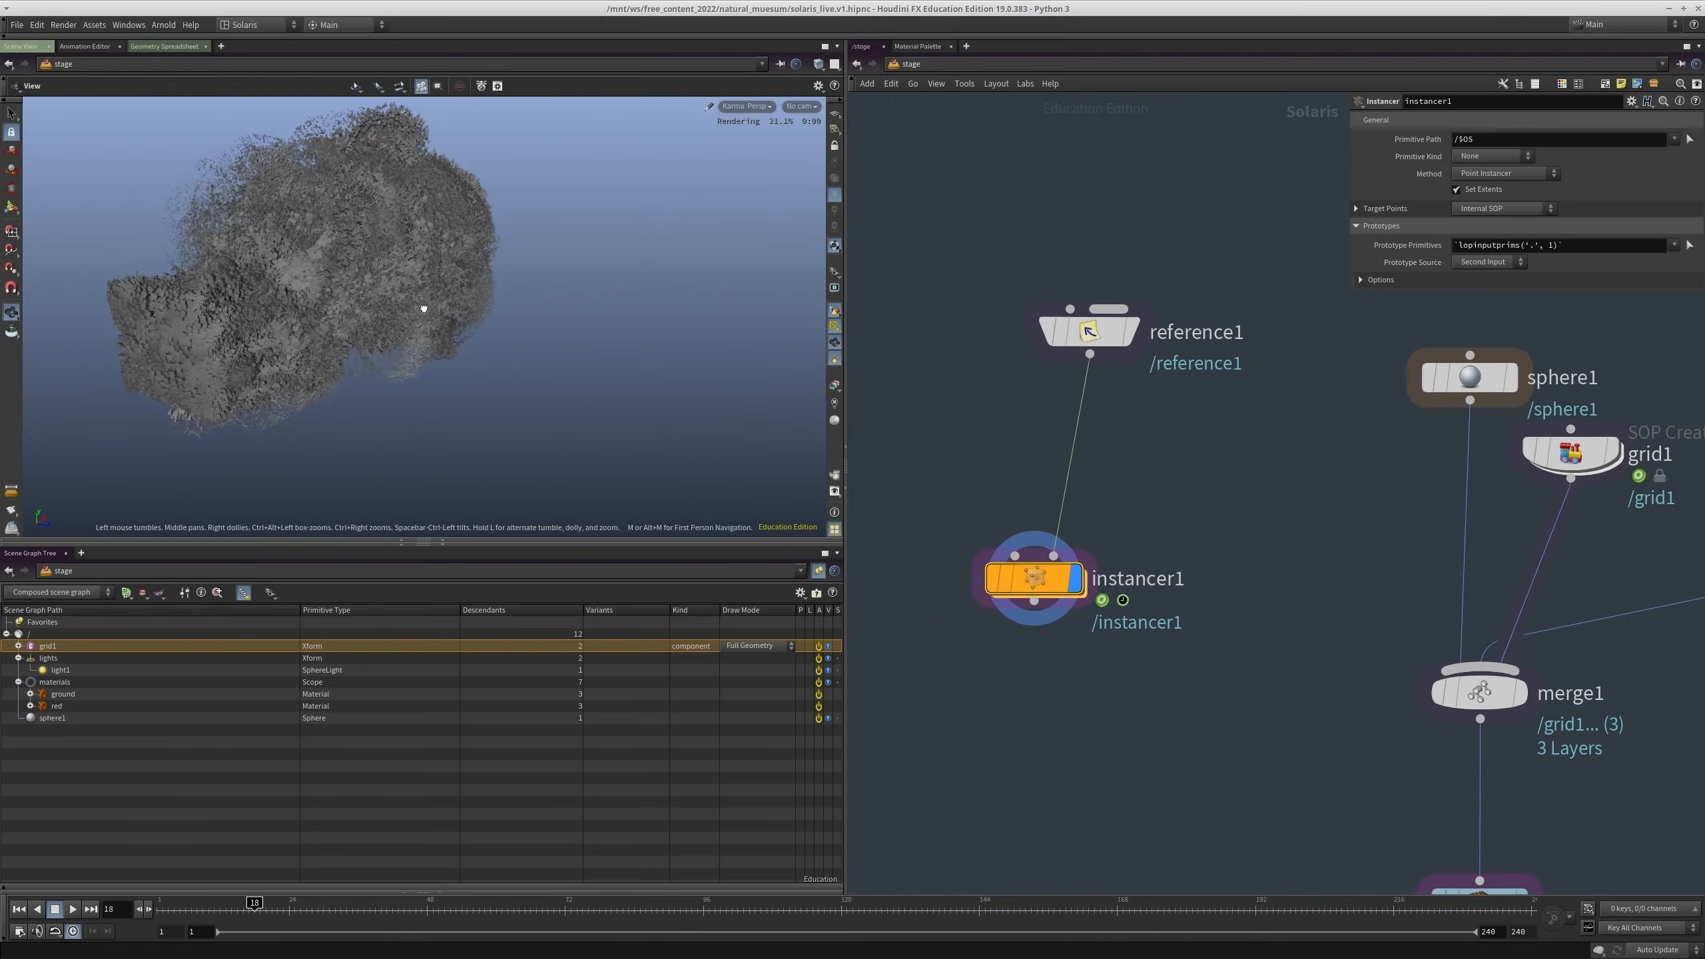
drag(423, 308, 556, 315)
middle_drag(556, 315, 609, 244)
right_drag(608, 244, 411, 262)
middle_drag(411, 262, 379, 238)
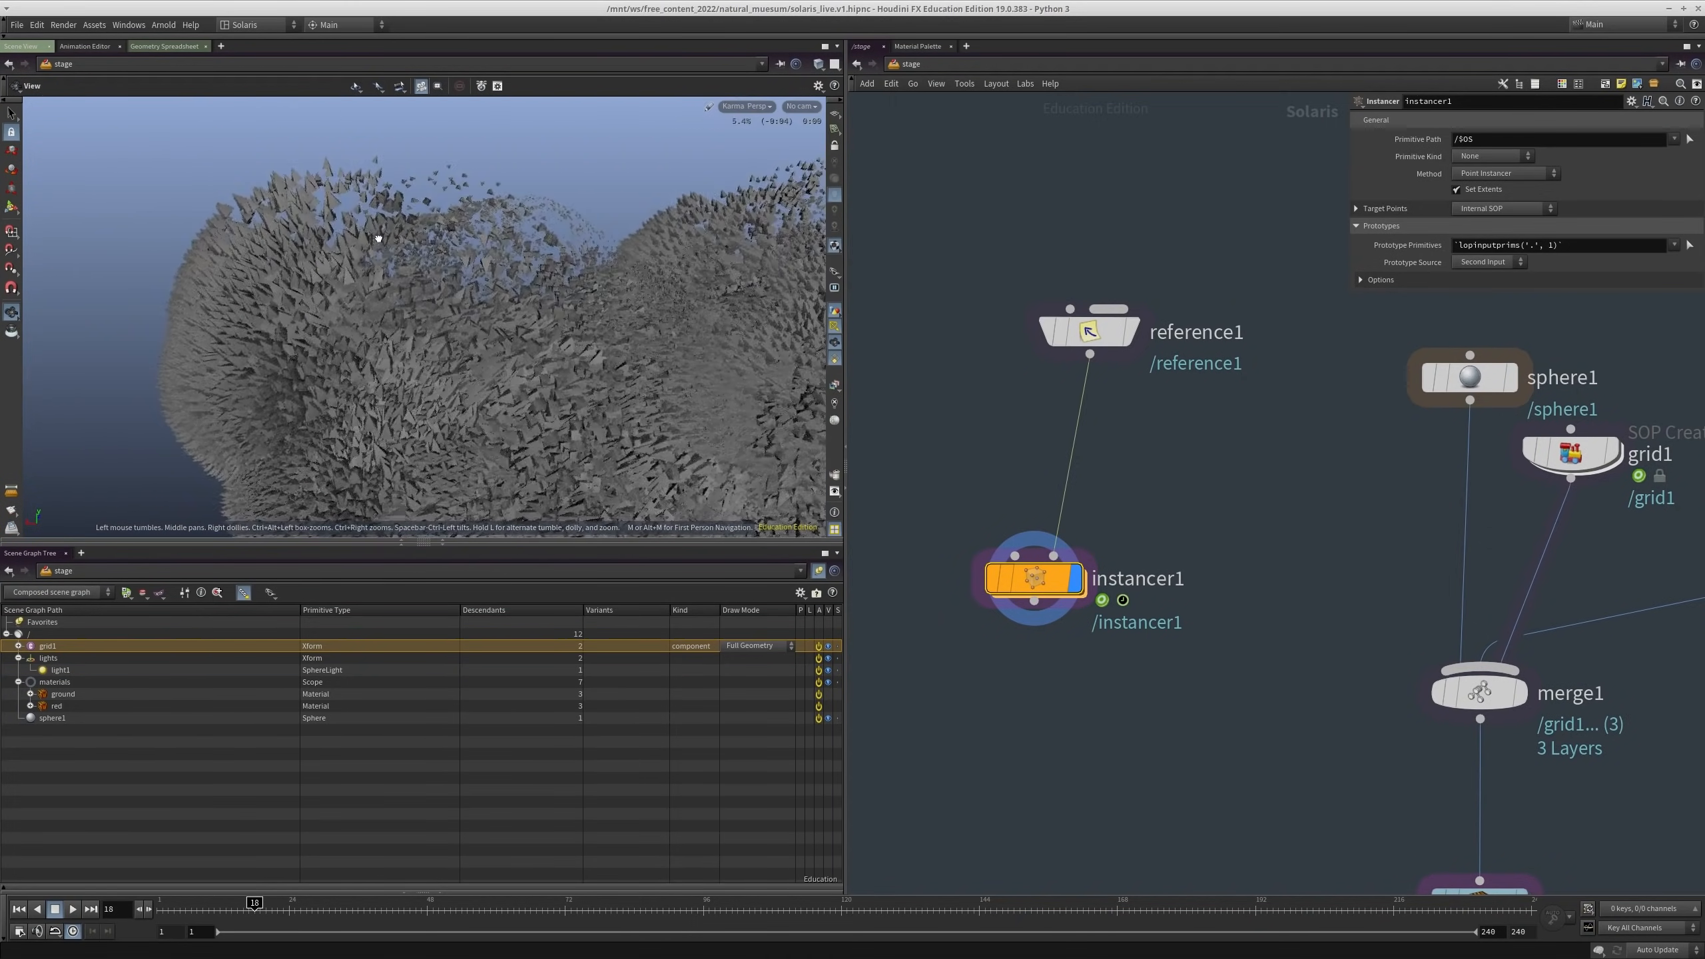
right_drag(378, 238, 510, 154)
middle_drag(510, 155, 392, 259)
right_drag(393, 259, 251, 308)
middle_drag(251, 309, 430, 209)
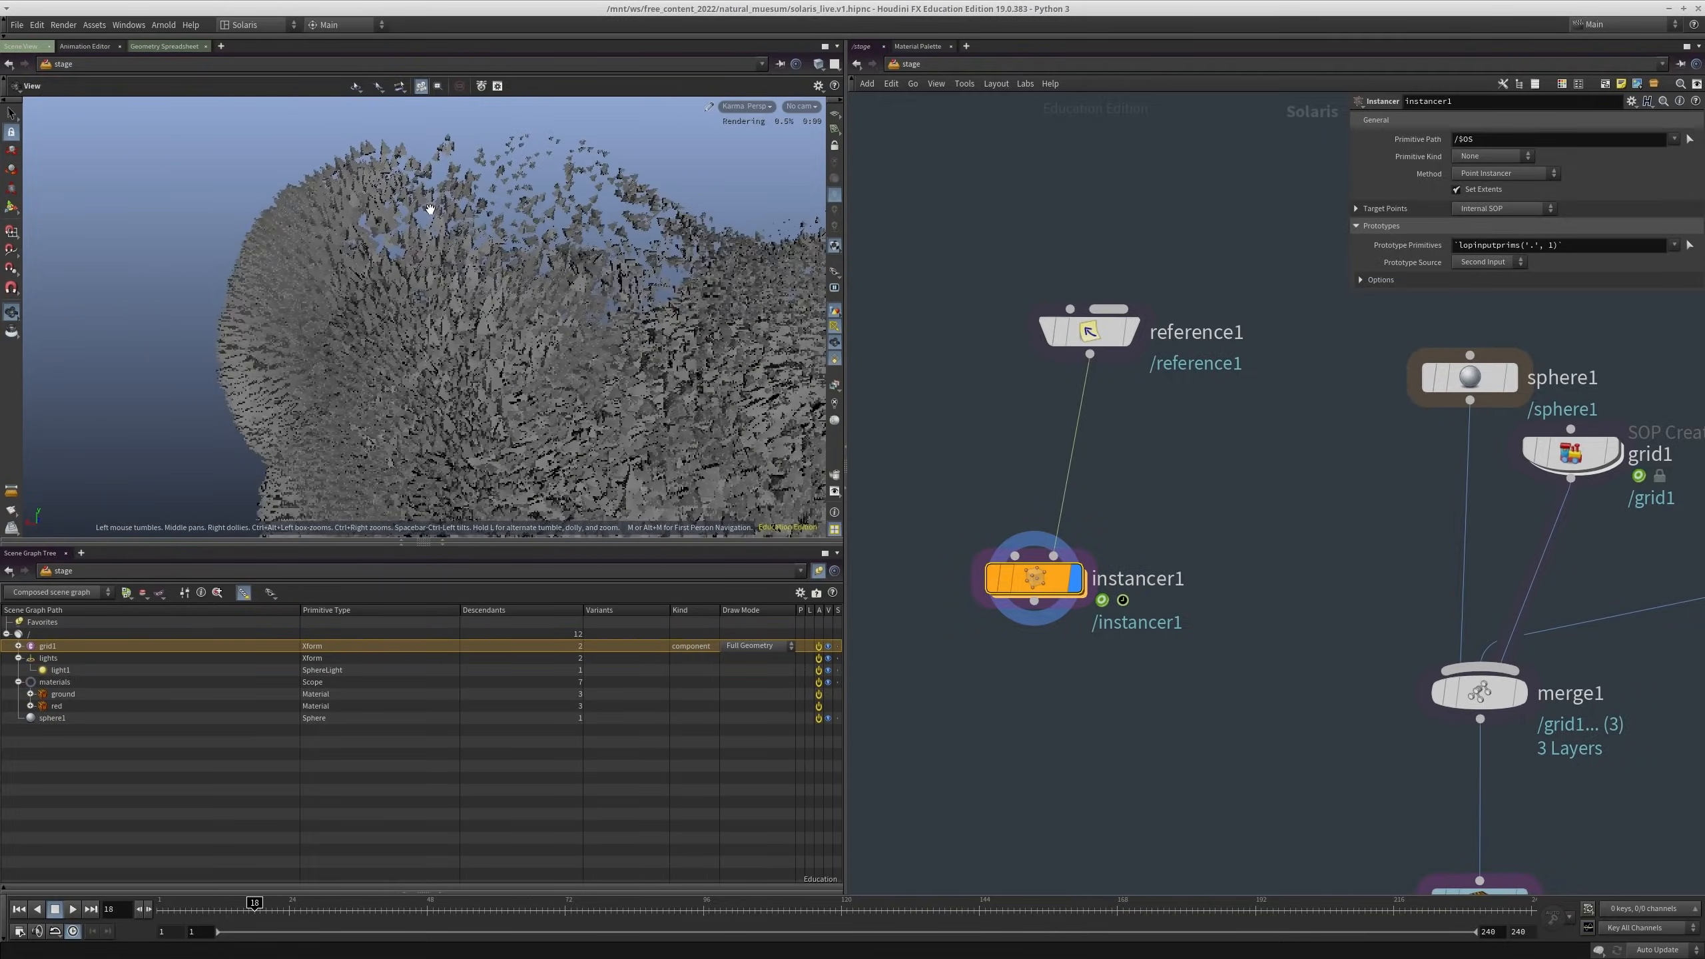
right_drag(430, 209, 495, 293)
drag(448, 291, 552, 350)
middle_drag(551, 350, 506, 381)
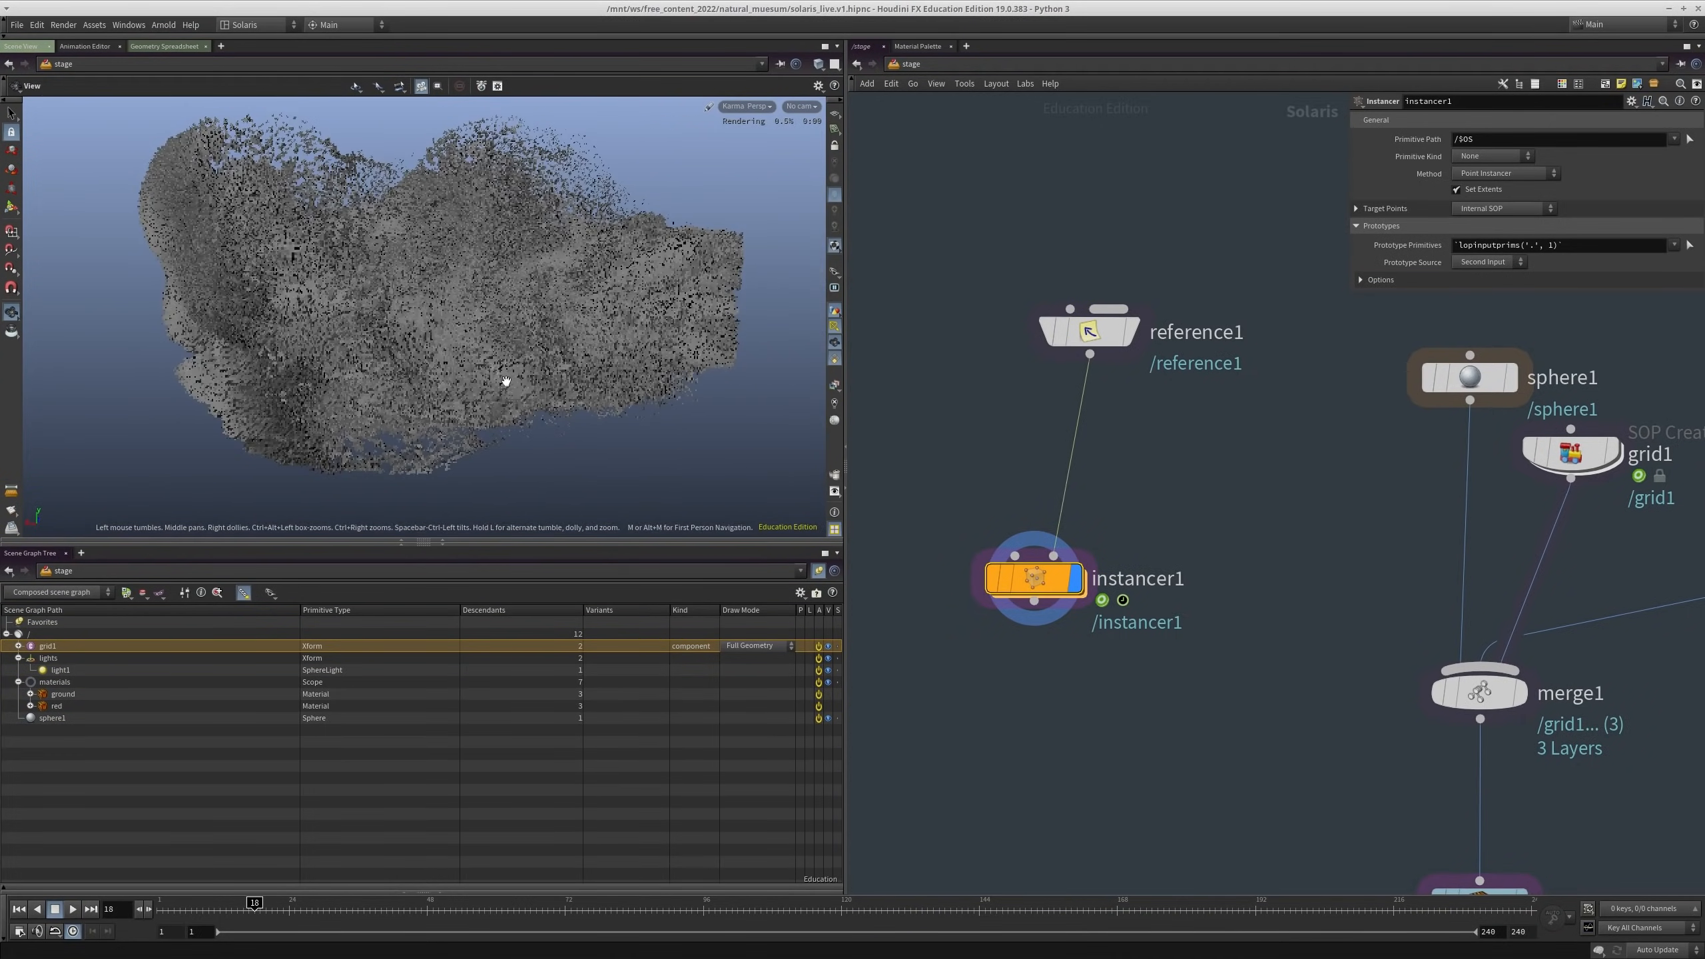
mouse_move(506, 381)
mouse_down()
mouse_move(655, 342)
mouse_move(499, 377)
mouse_up()
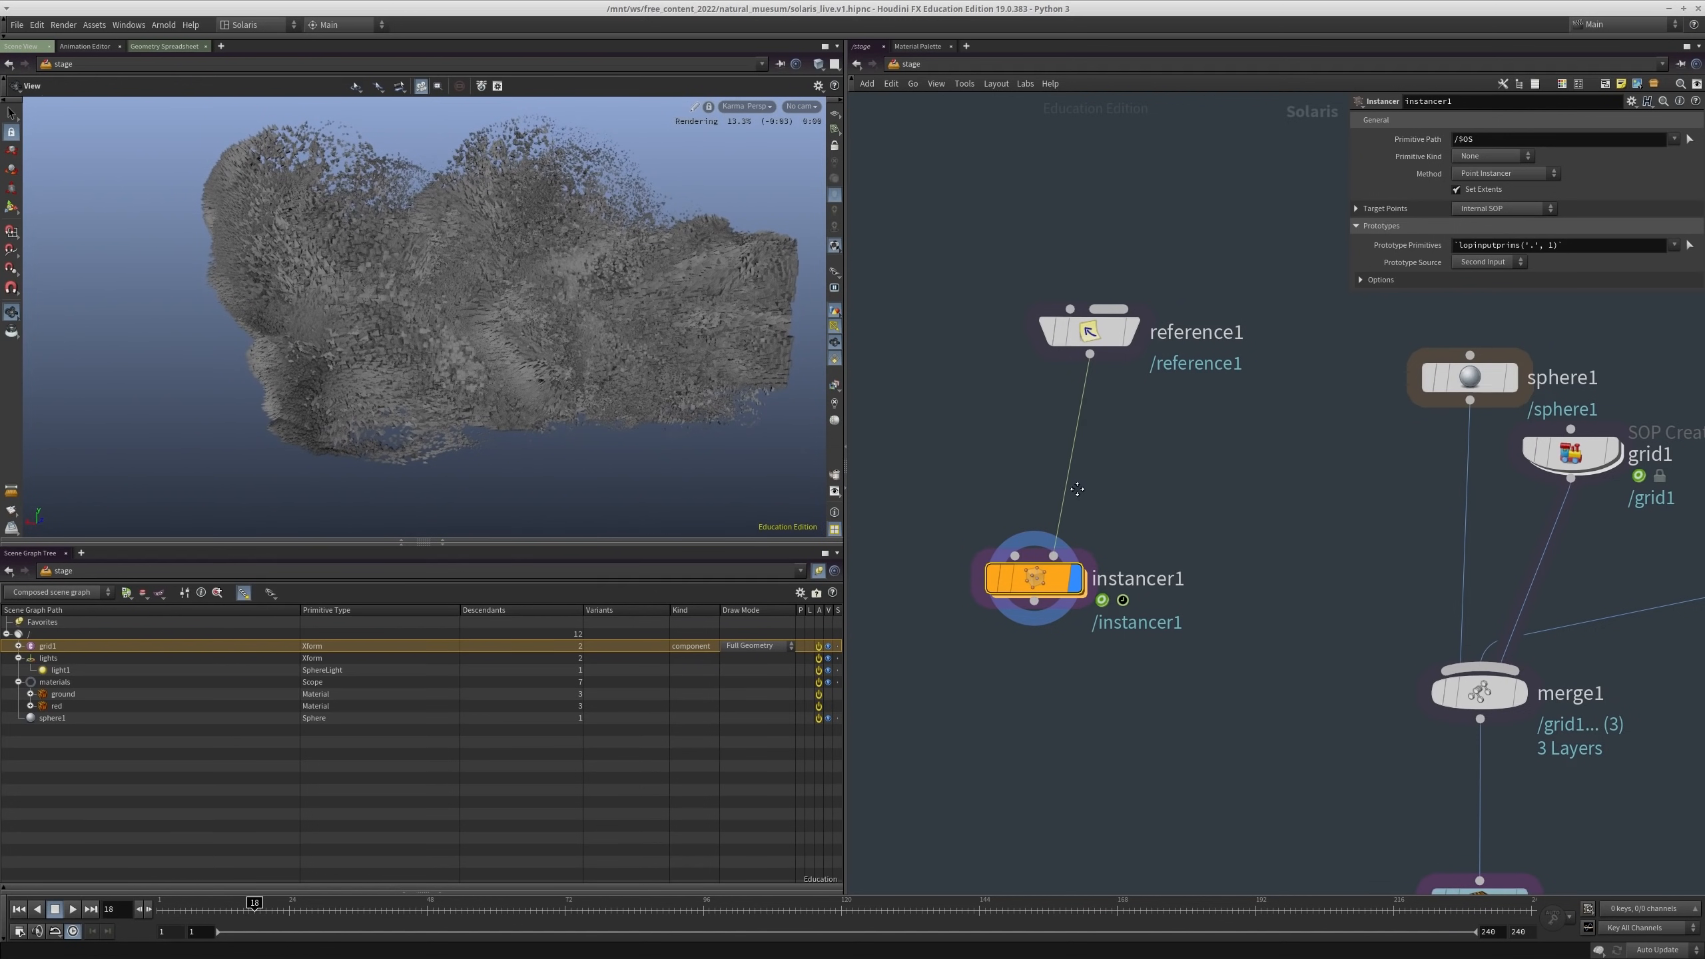
Step: Bypass the sphere1 node and connect instancer1 to merge1 in its place
middle_drag(1077, 489, 1078, 285)
scroll(1082, 518, down, 3)
middle_drag(1188, 603, 1117, 625)
scroll(1063, 515, up, 1)
middle_drag(1063, 514, 1061, 548)
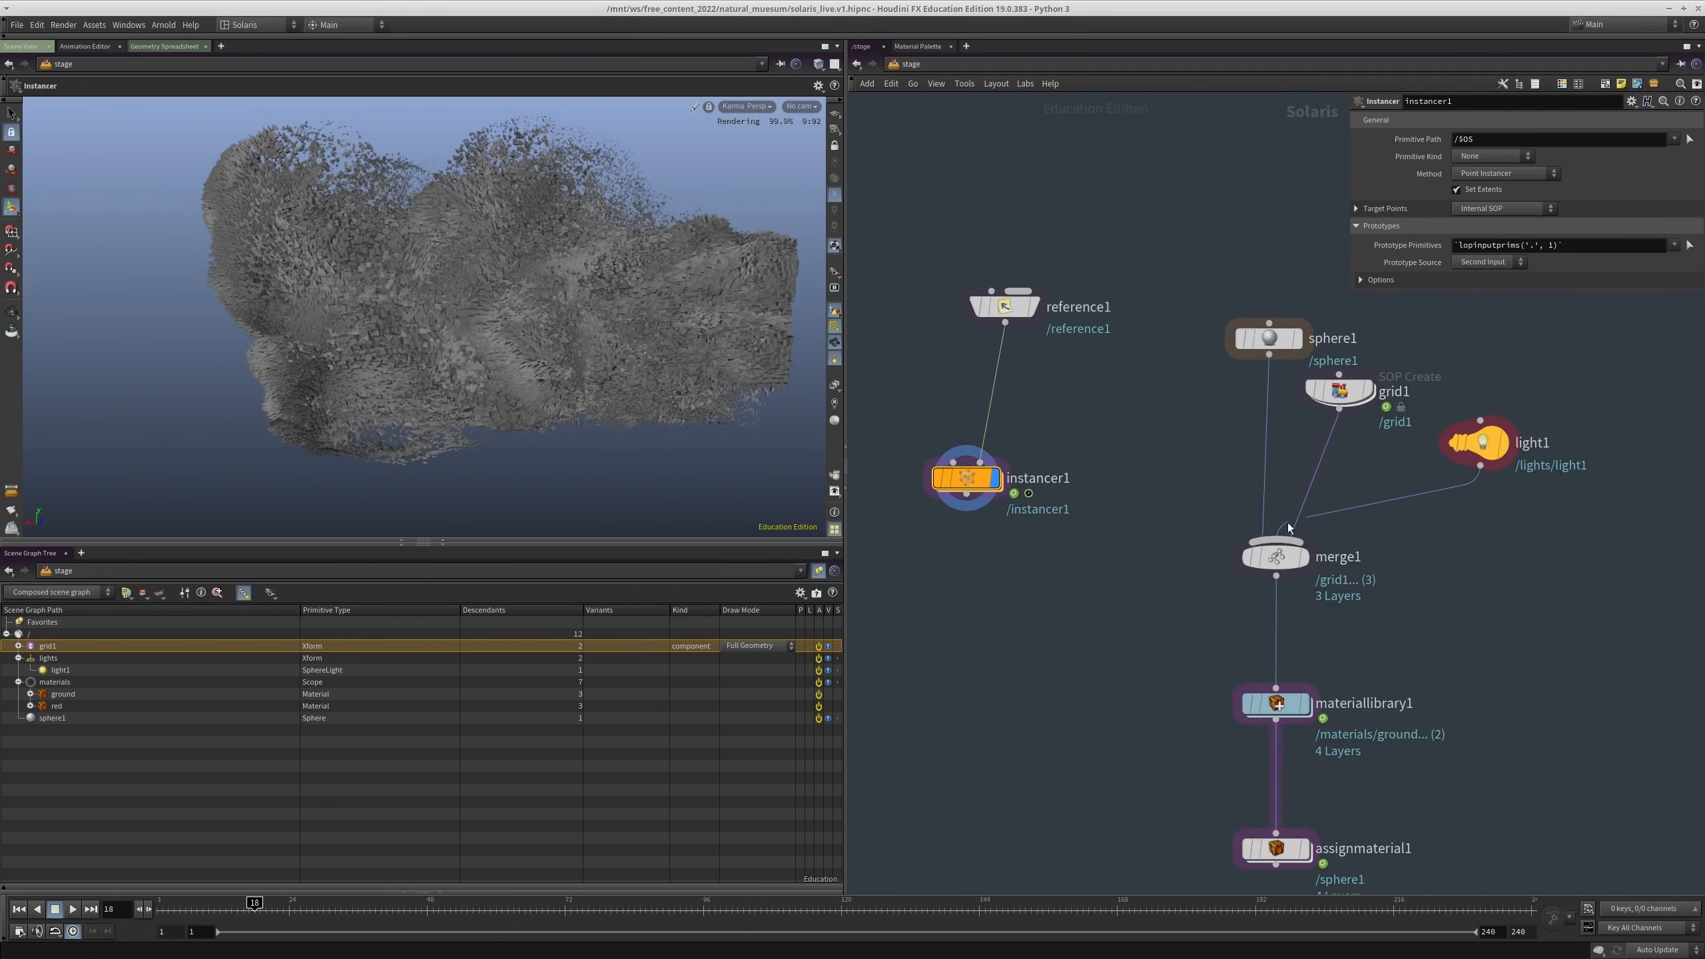
middle_drag(1289, 528, 1155, 602)
key(b)
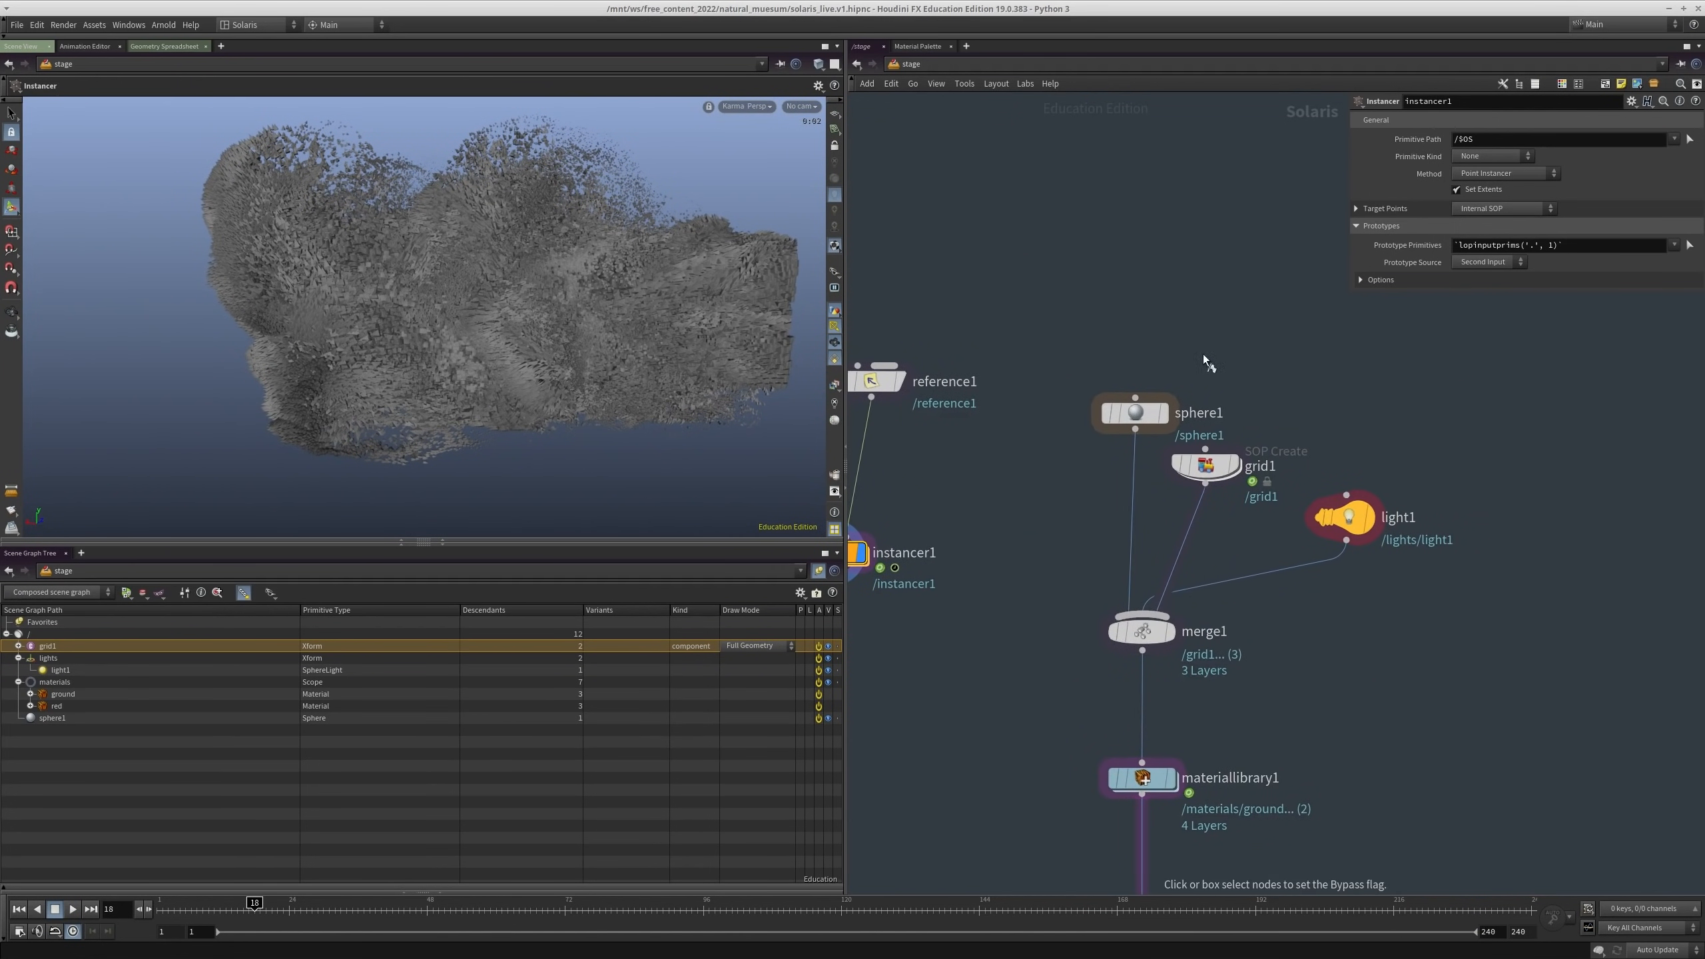
click(1126, 417)
middle_drag(1071, 542, 1276, 410)
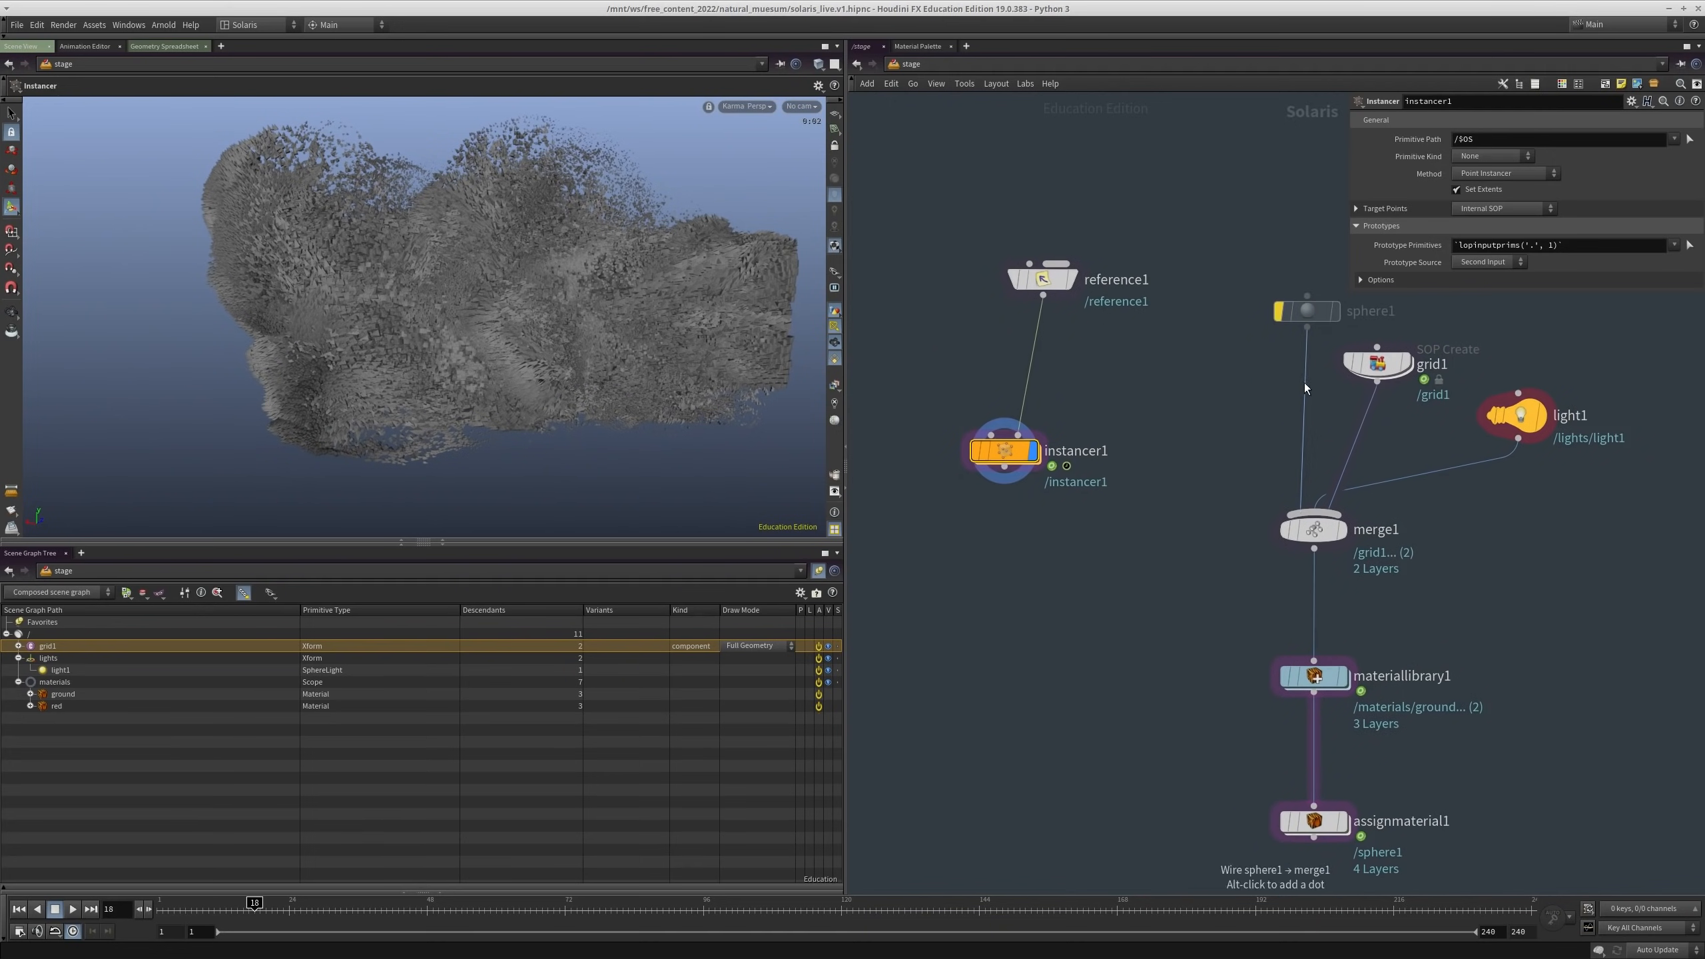
drag(1304, 388, 999, 503)
middle_drag(1098, 552, 973, 606)
Step: Select light1 and display the merge1 output with the instances, grid and light
click(1392, 468)
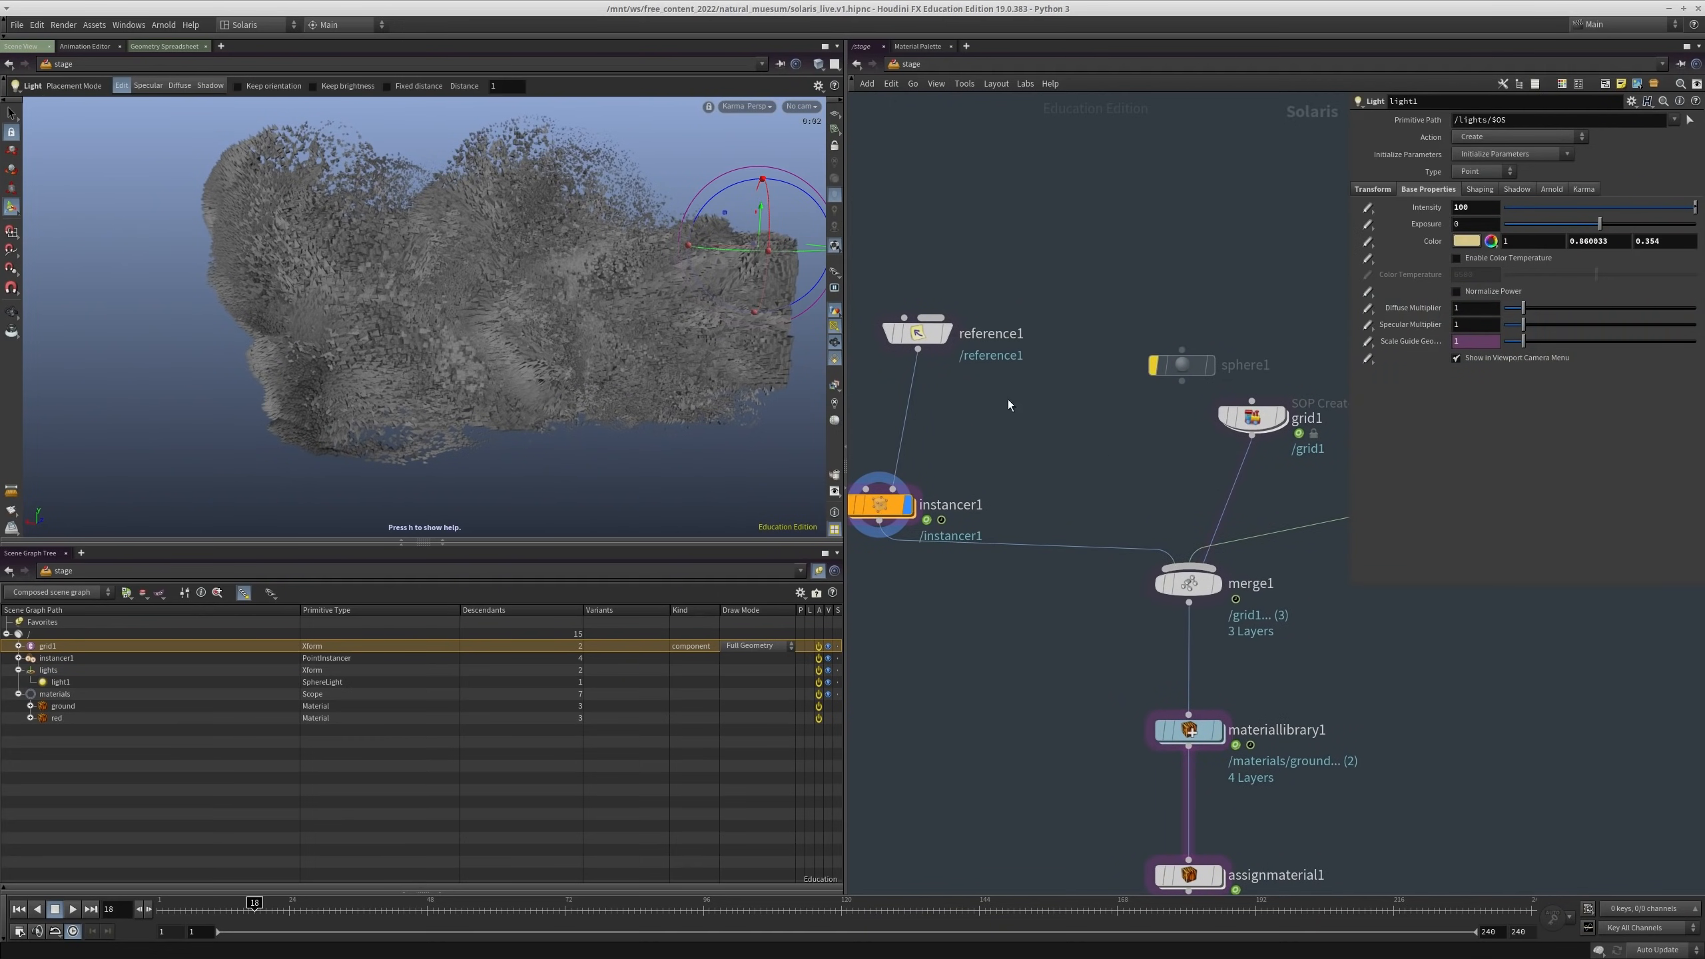
key(r)
click(1190, 570)
middle_drag(1190, 559, 1061, 596)
drag(1347, 663, 1235, 401)
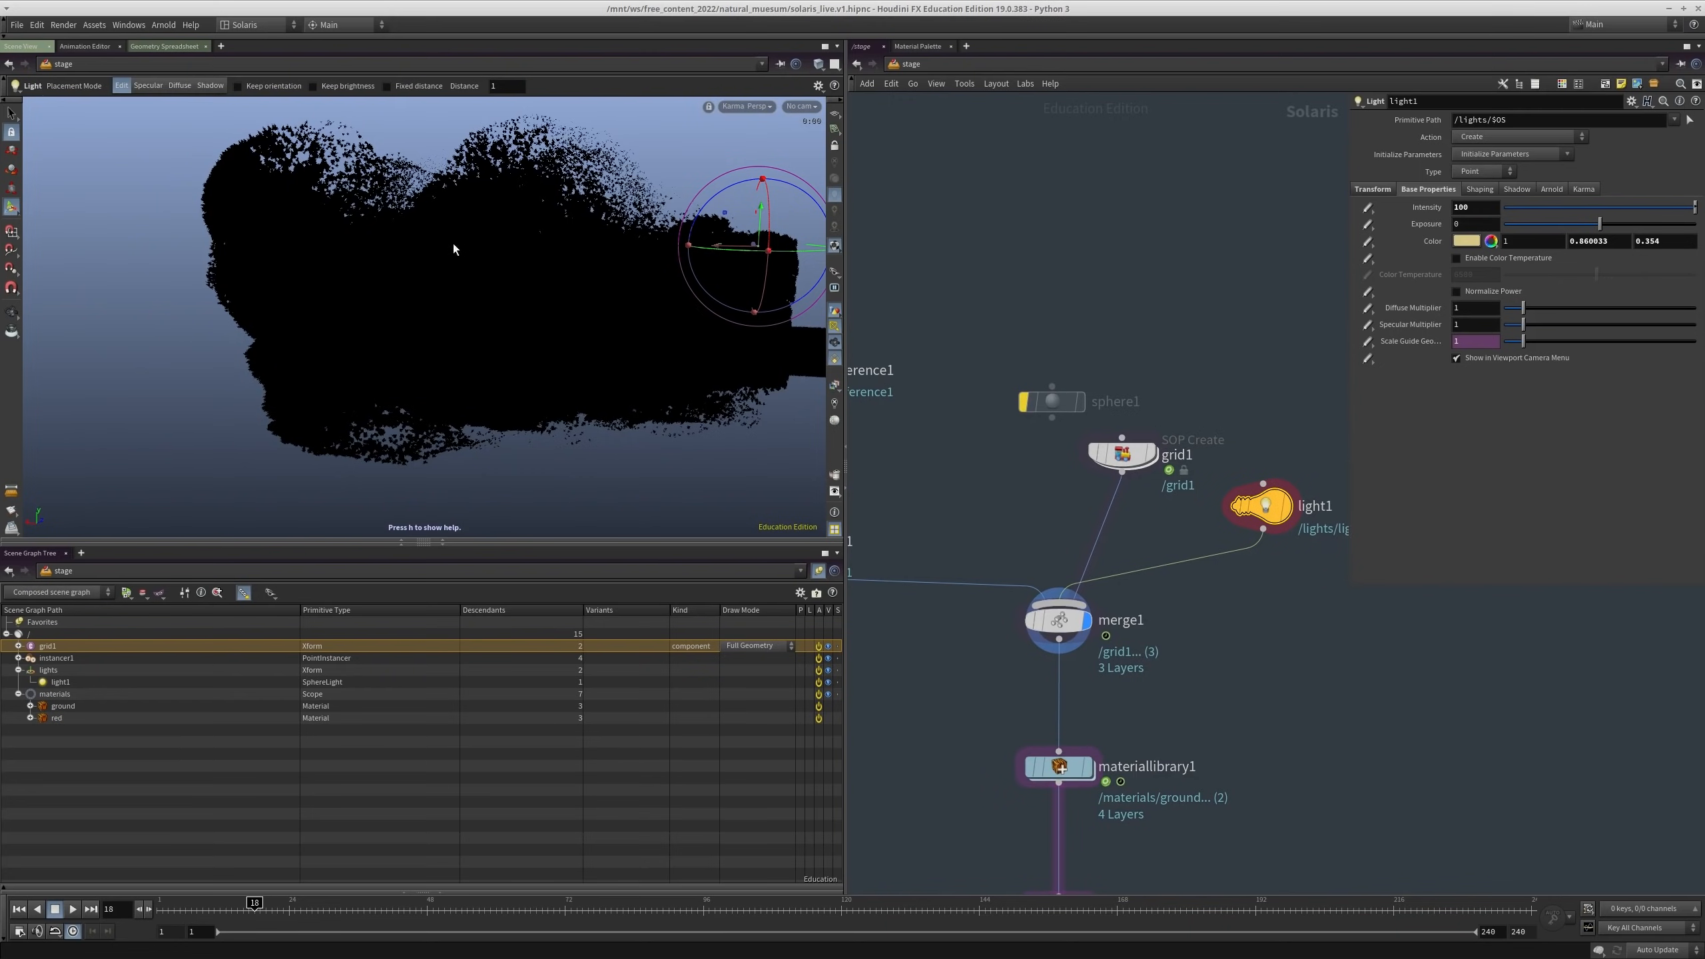
Step: Move light1 up above the arrow cloud and sideways over its middle
alt+right_drag(454, 249, 487, 327)
alt+drag(487, 327, 593, 339)
alt+middle_drag(593, 339, 533, 397)
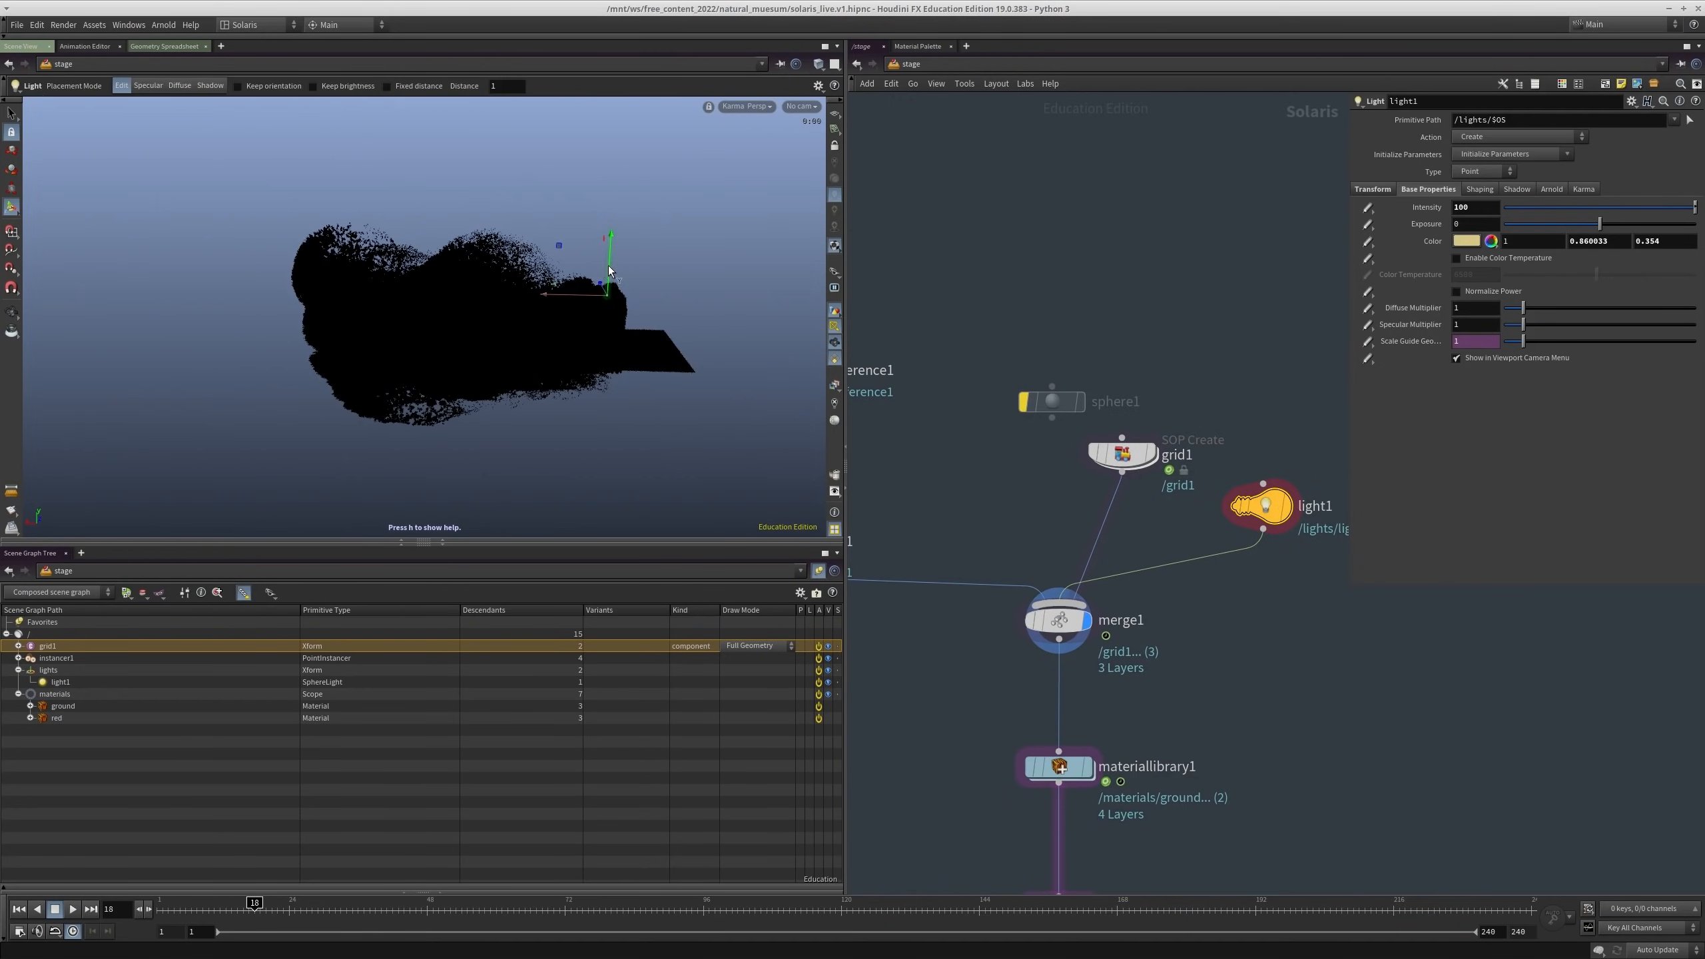
drag(609, 270, 623, 134)
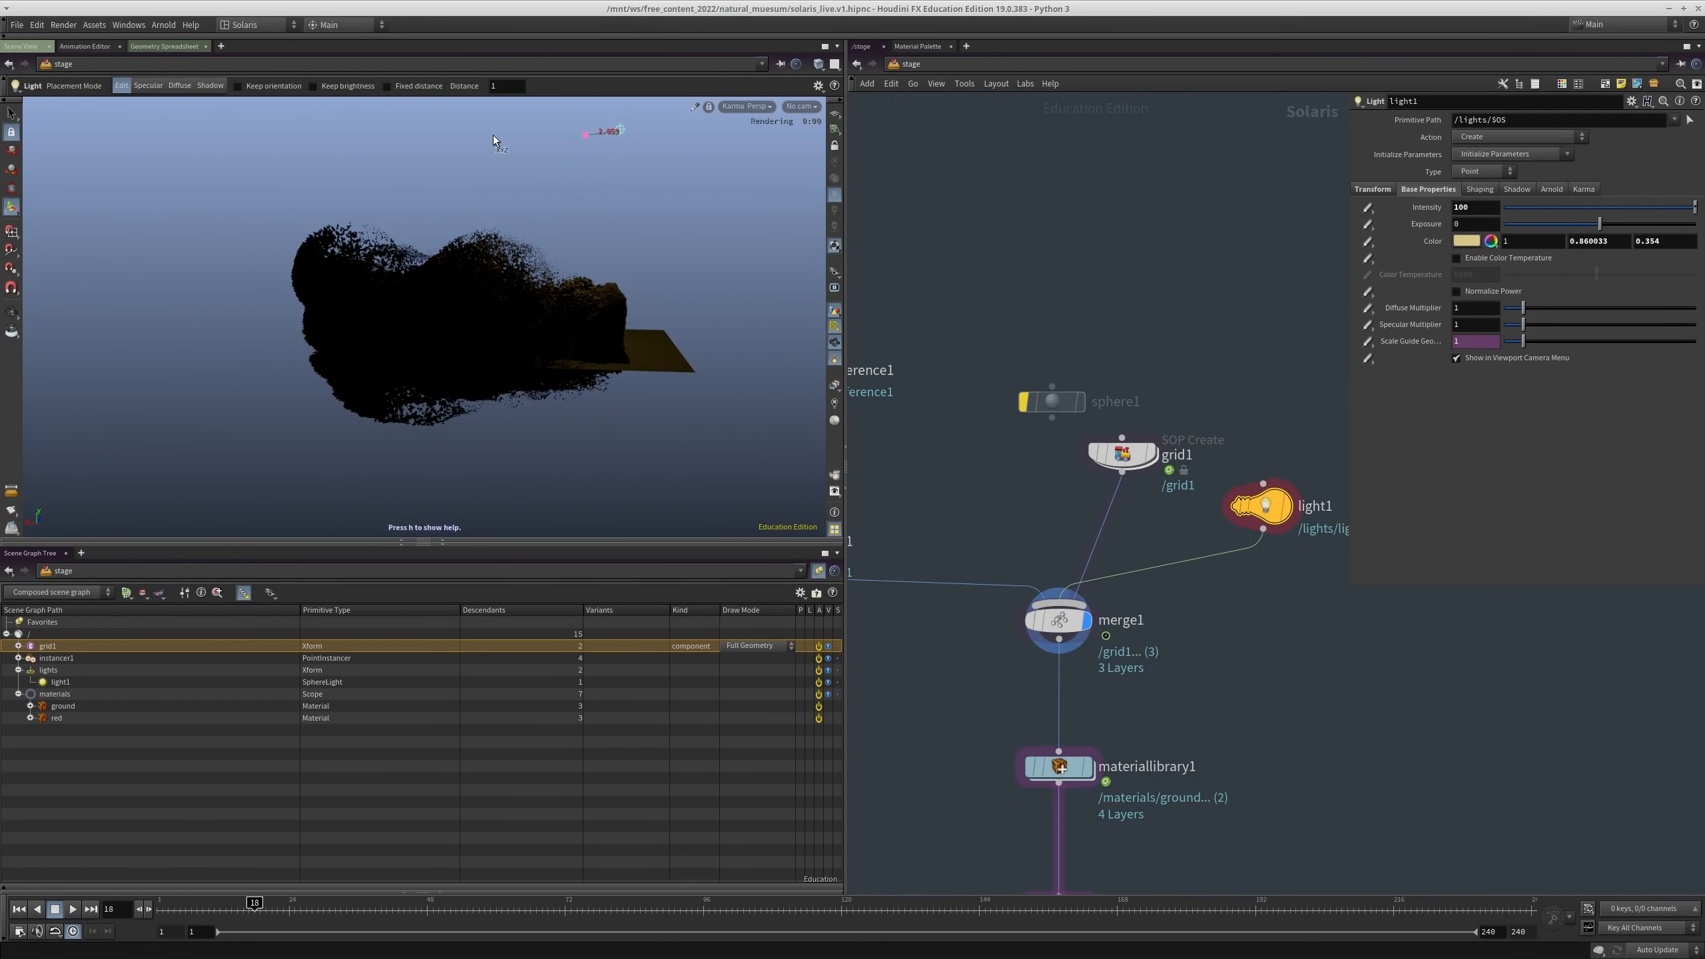
drag(493, 140, 456, 137)
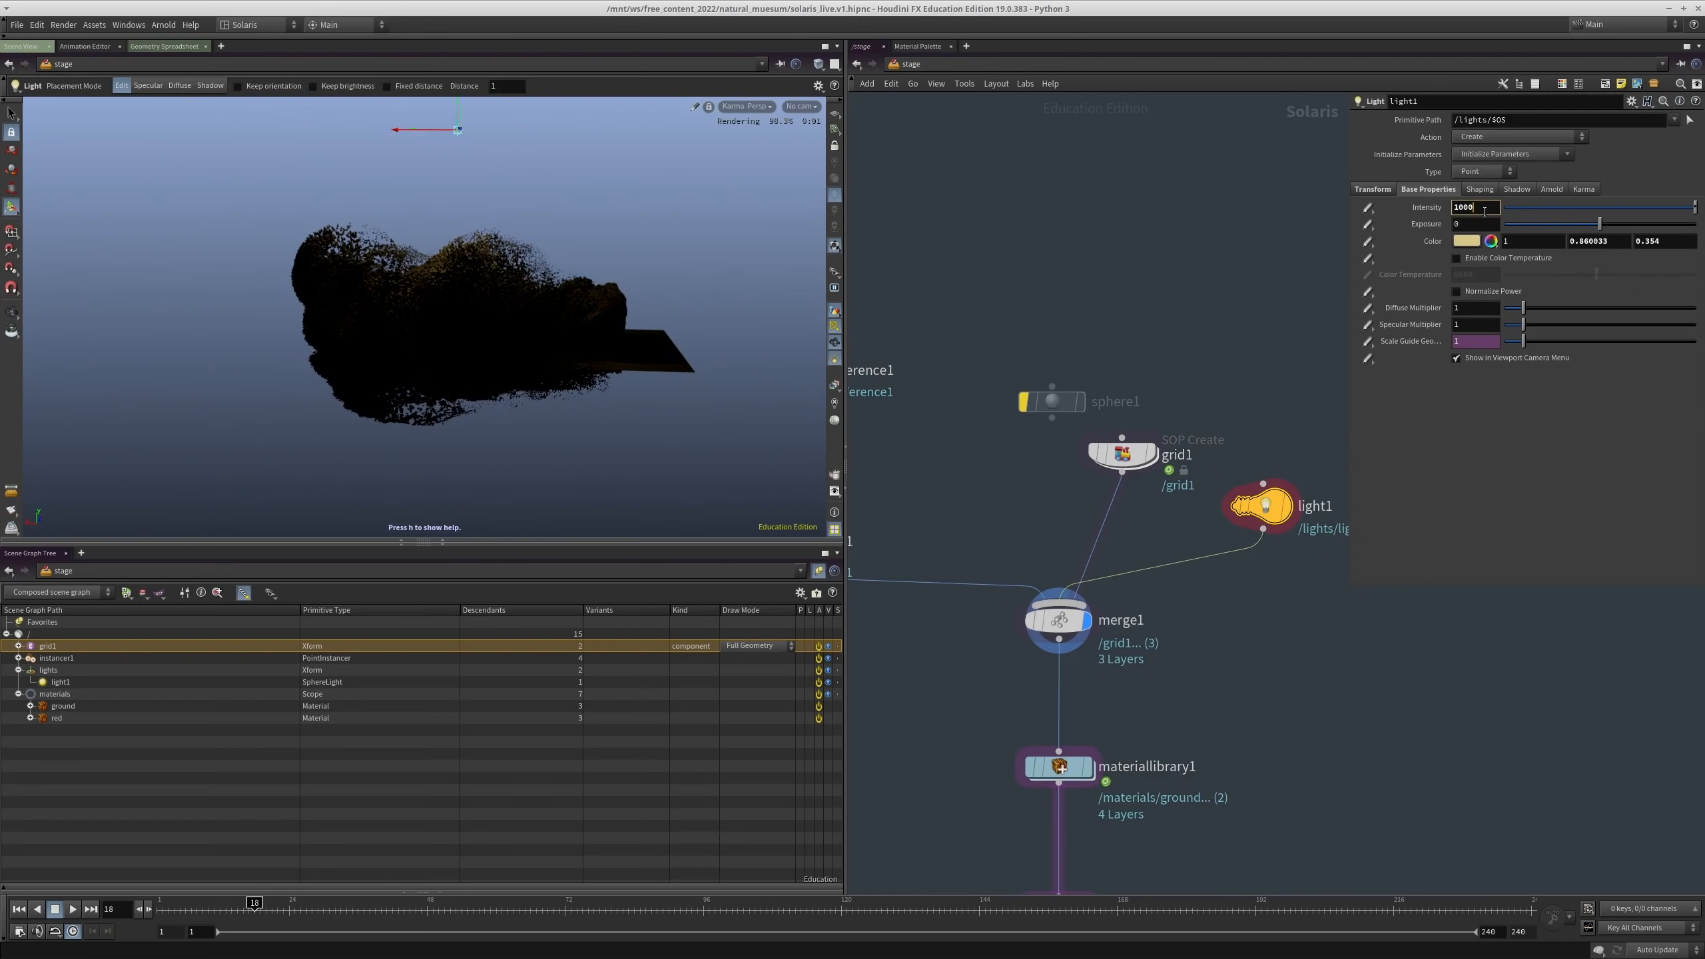
Step: Set light1's intensity to 10000 and view the lit arrow cloud from another side
text(0)
key(Return)
alt+drag(349, 322, 488, 330)
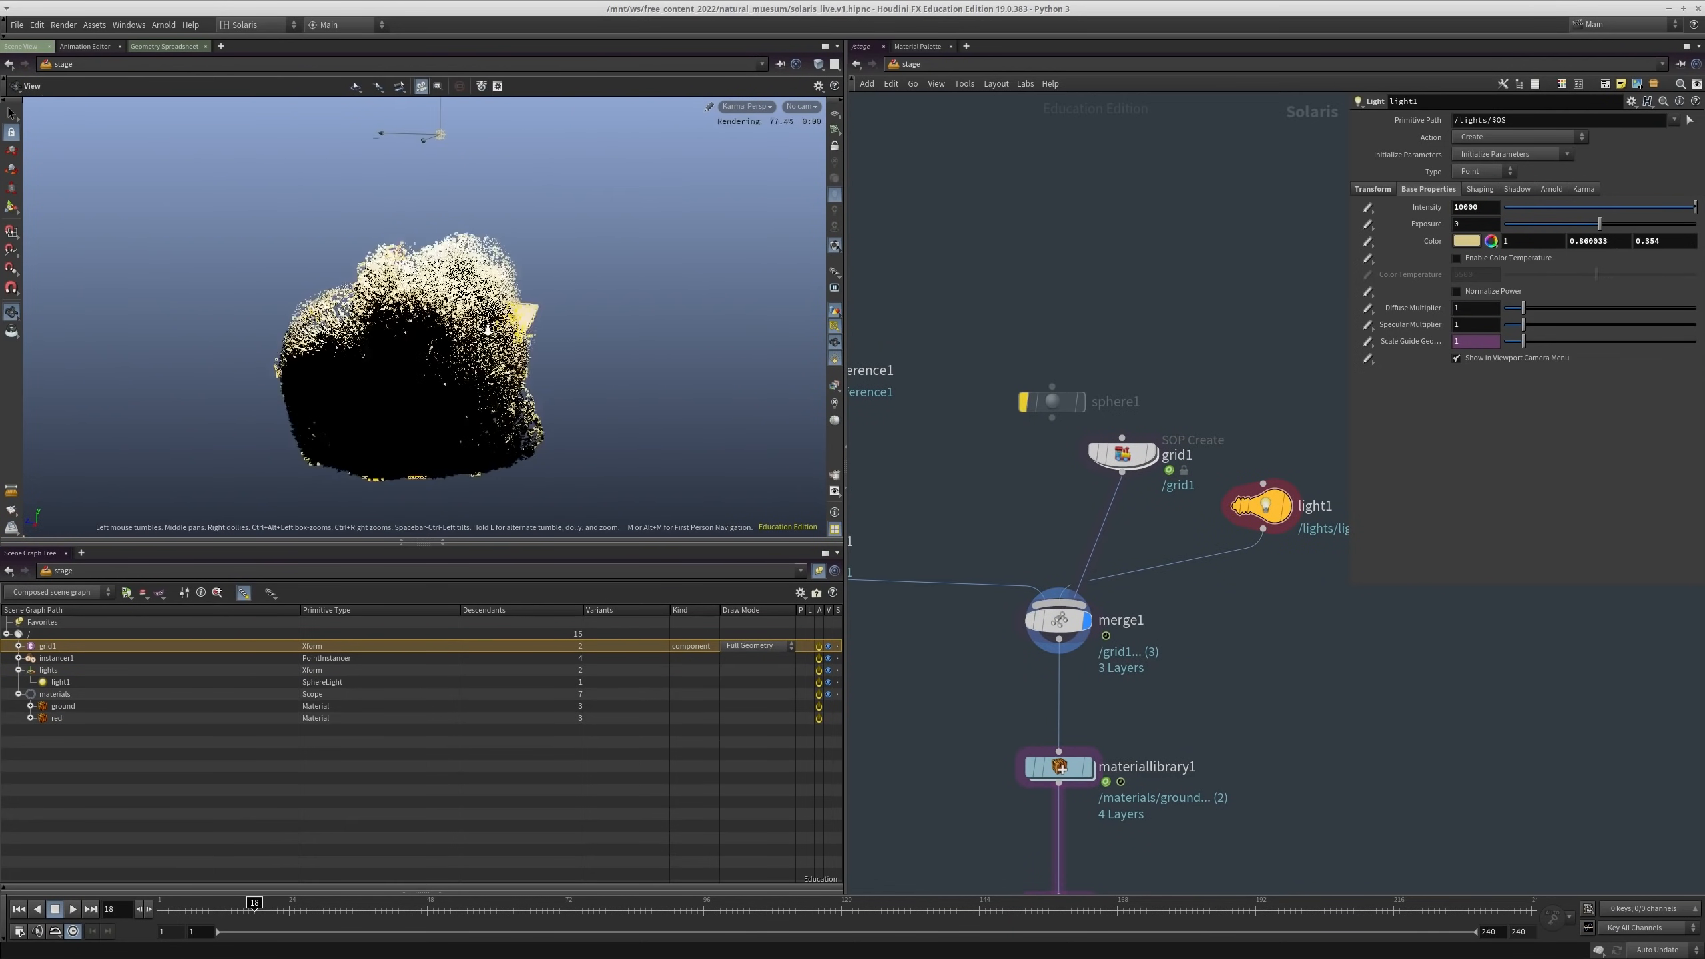
Step: Select grid1 and set its uniform scale to 10
scroll(488, 330, up, 3)
drag(1162, 337, 1135, 499)
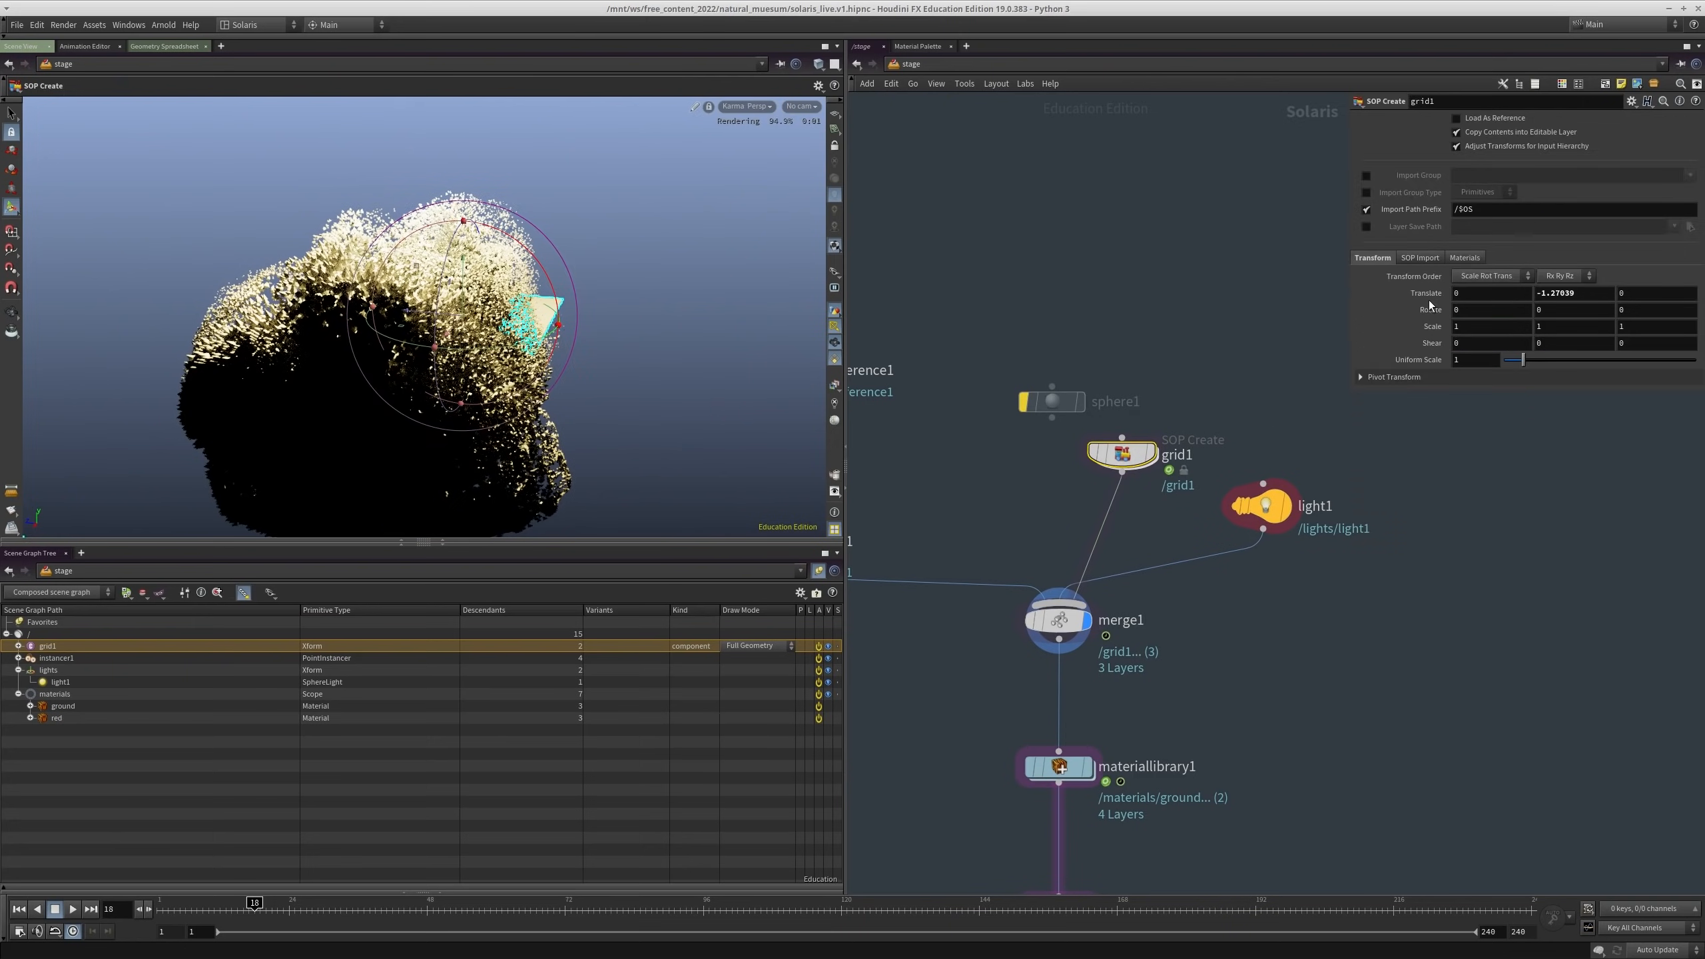
key(Return)
middle_drag(1028, 190, 1006, 139)
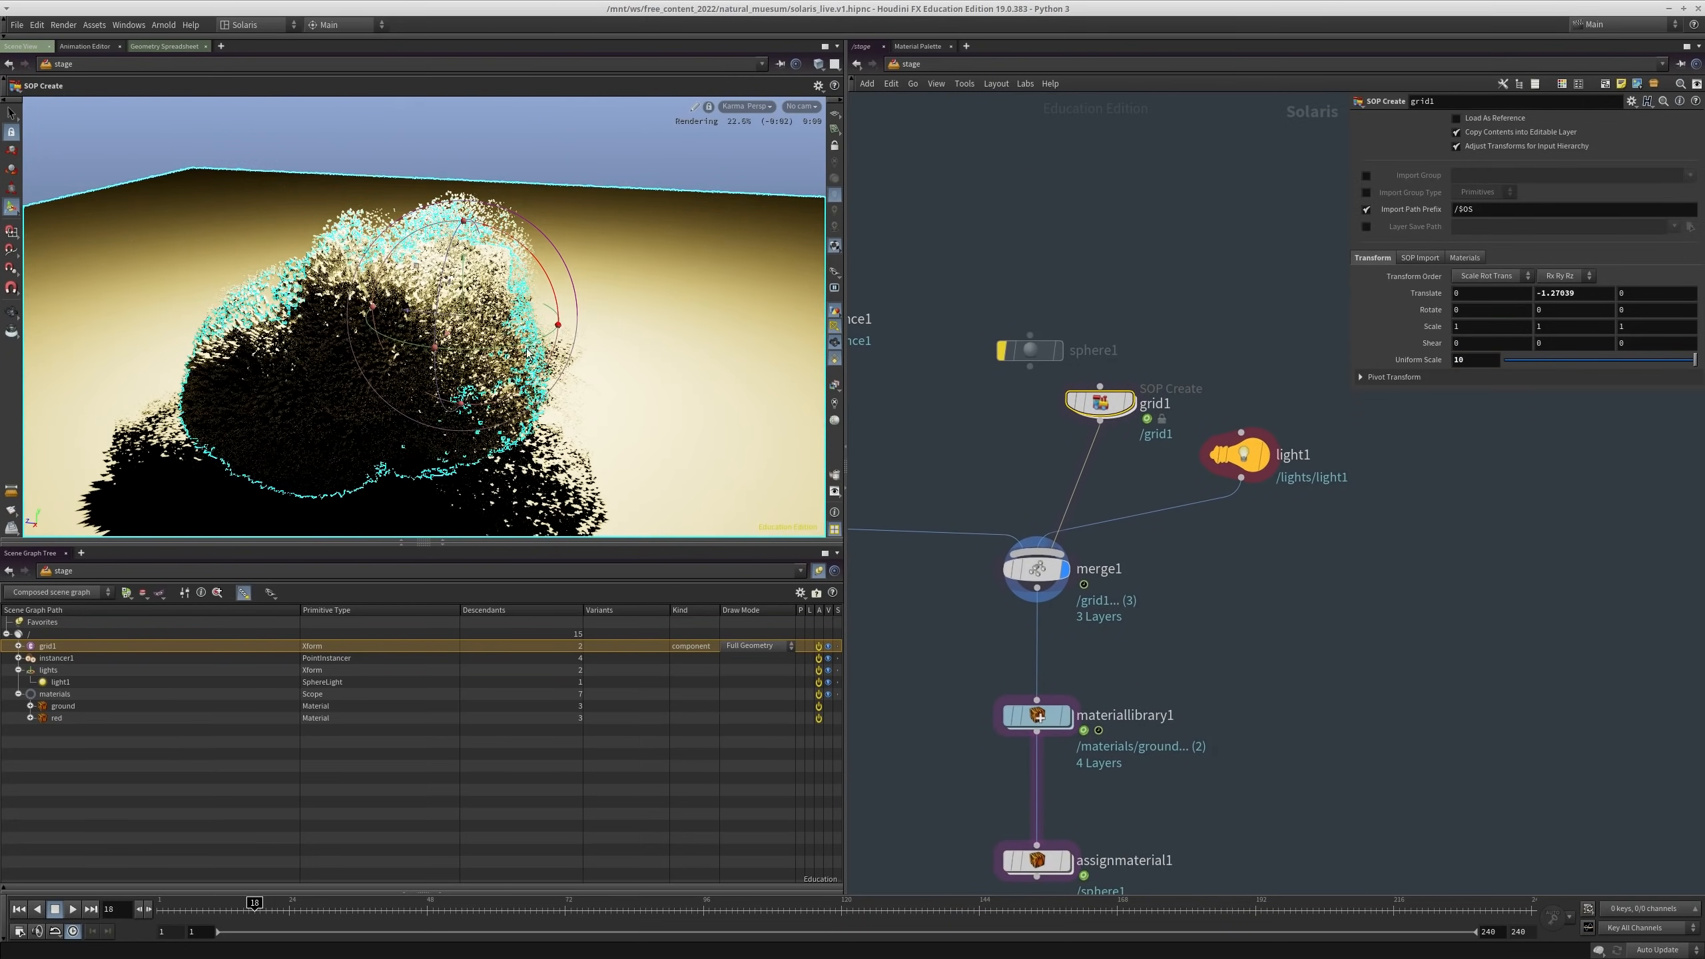
Step: Lower grid1 to the base of the arrow cloud by setting its Y translation to -3.25
key(Escape)
drag(386, 333, 498, 307)
key(Return)
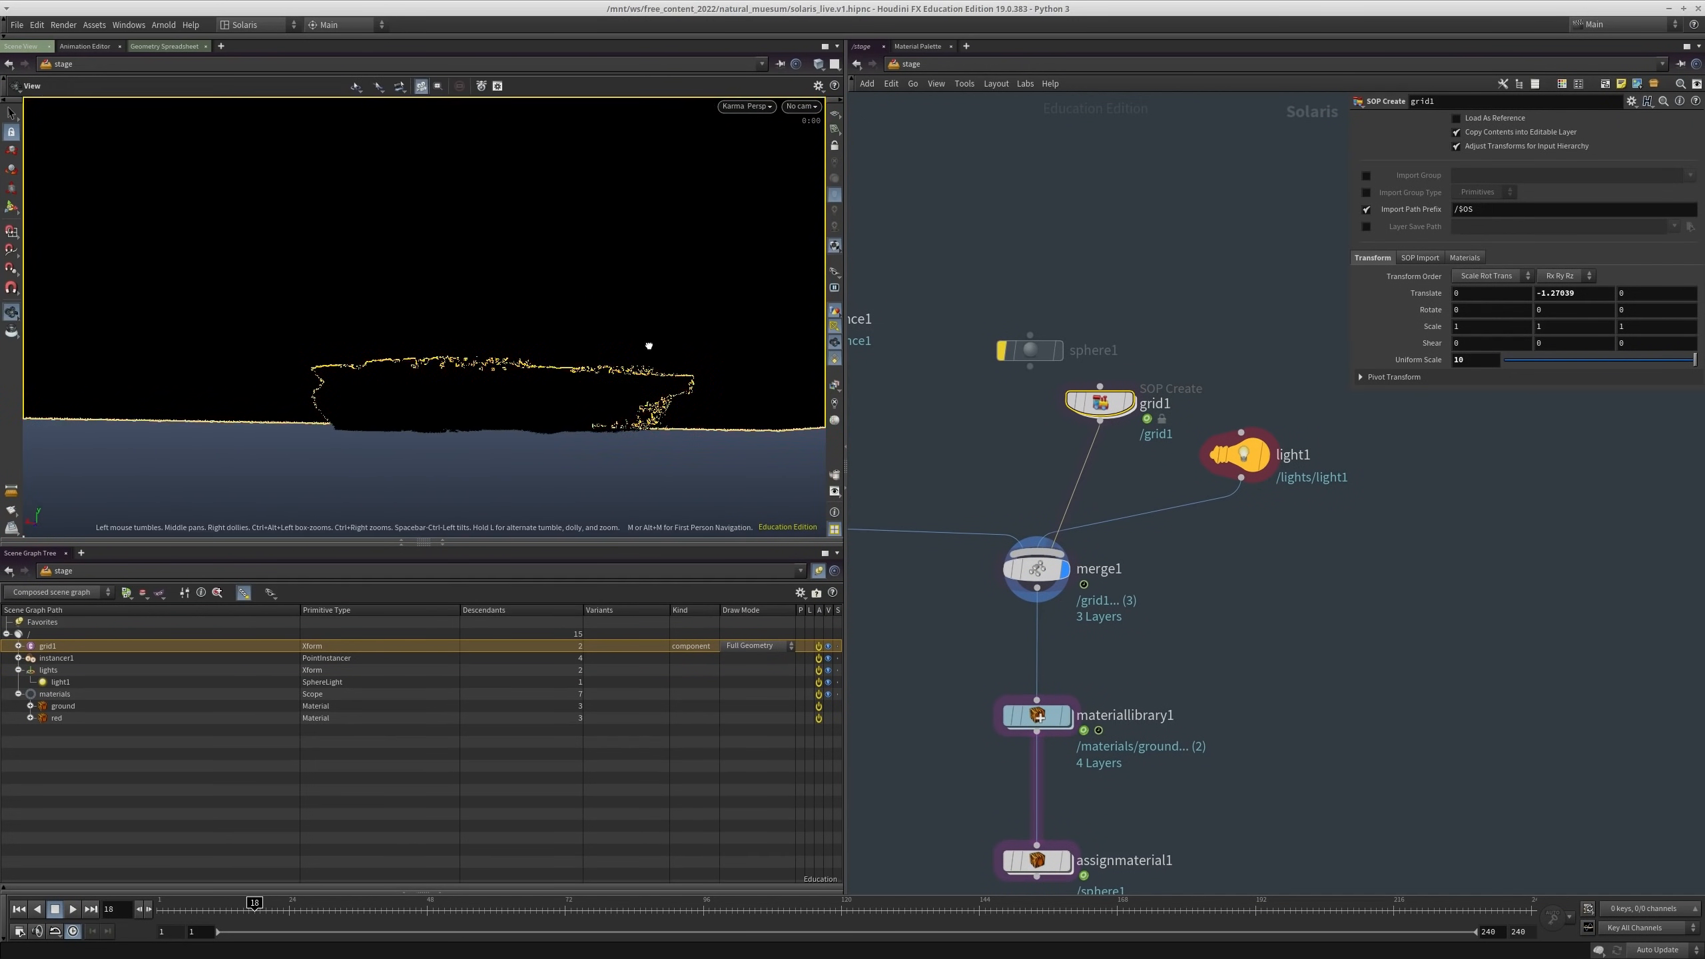
alt+drag(646, 343, 777, 299)
mouse_move(1101, 403)
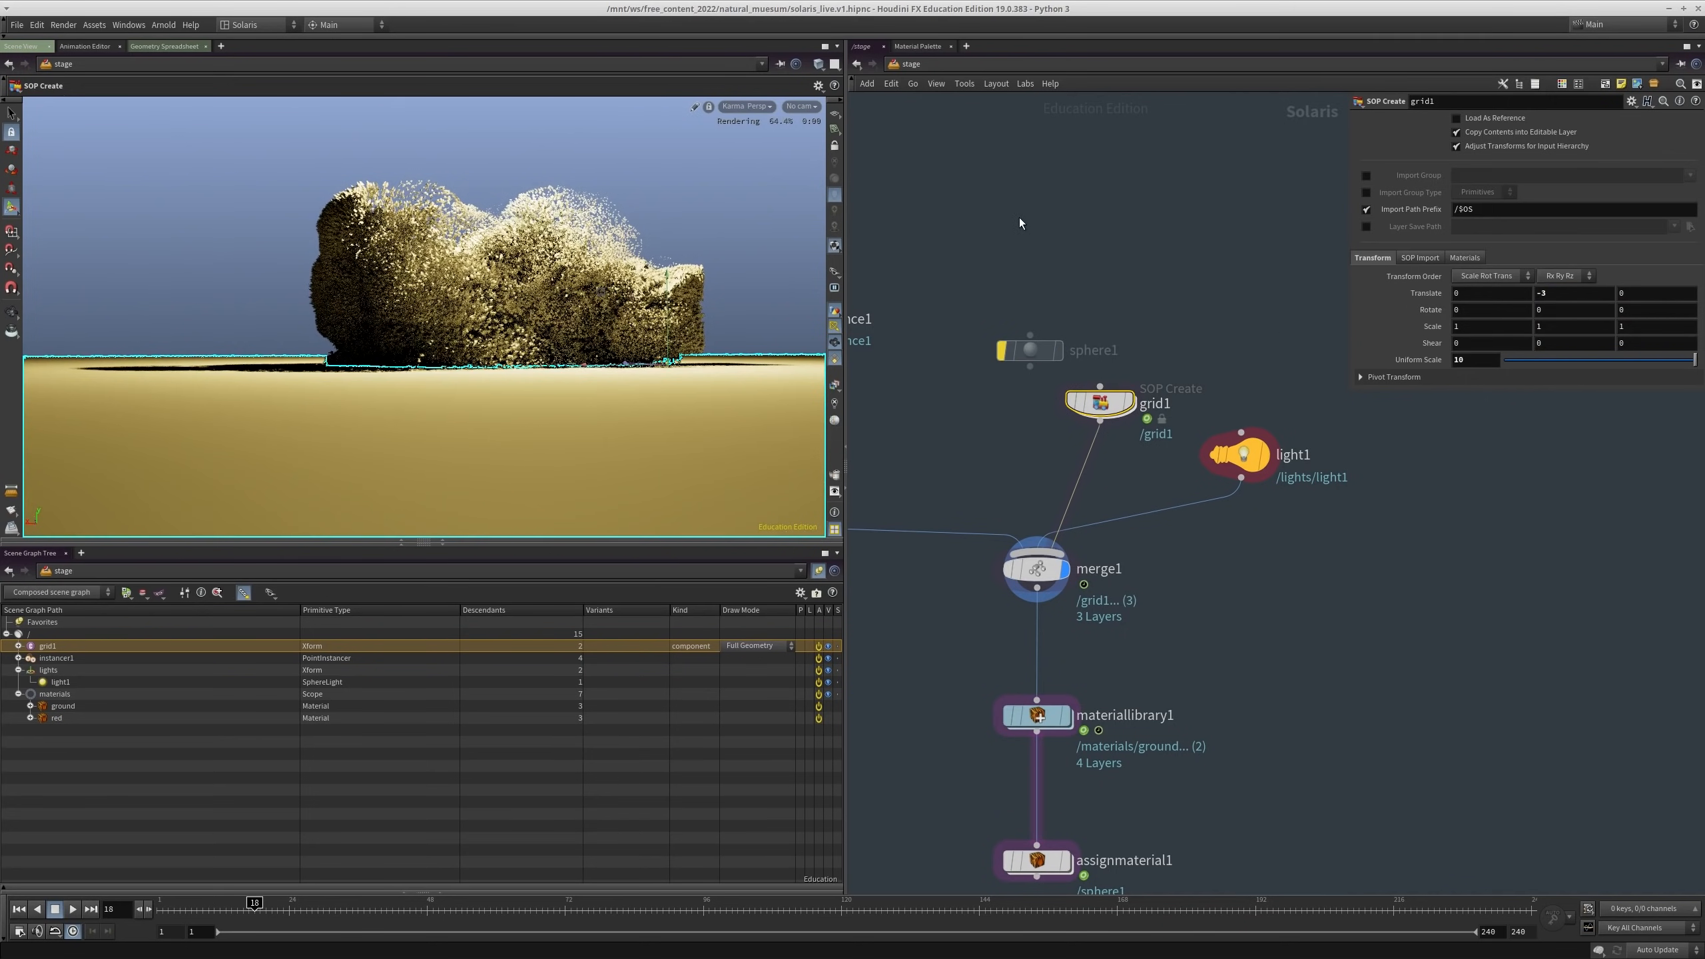
drag(428, 326, 483, 290)
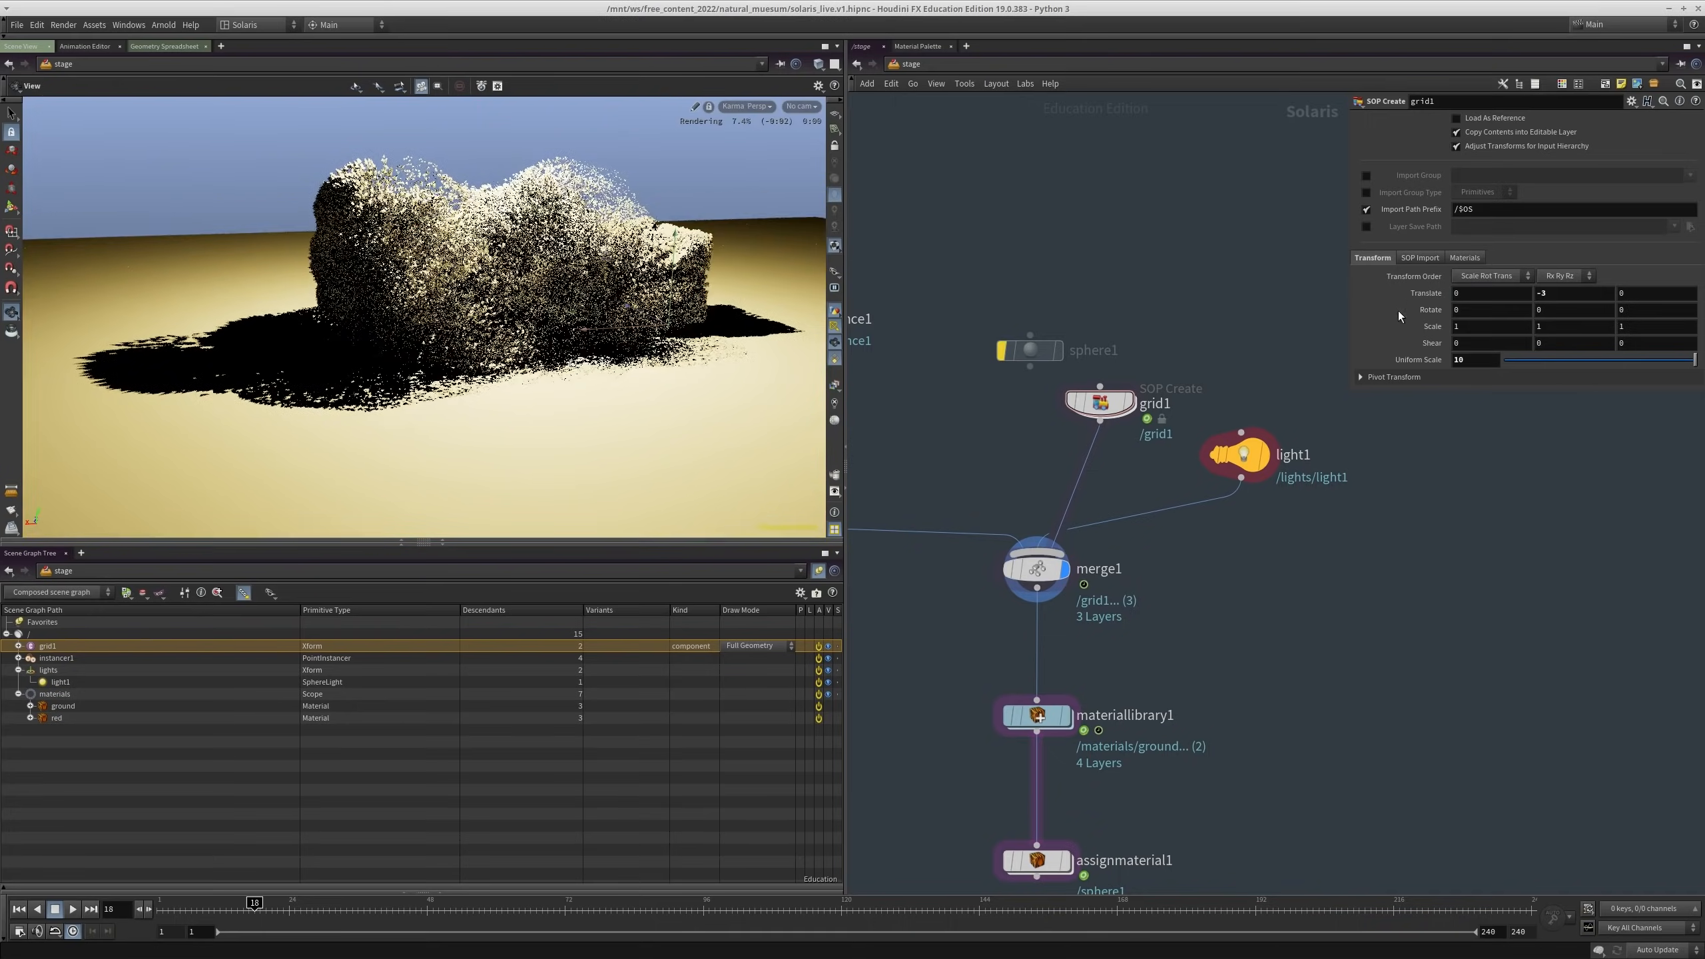
text(5)
key(Return)
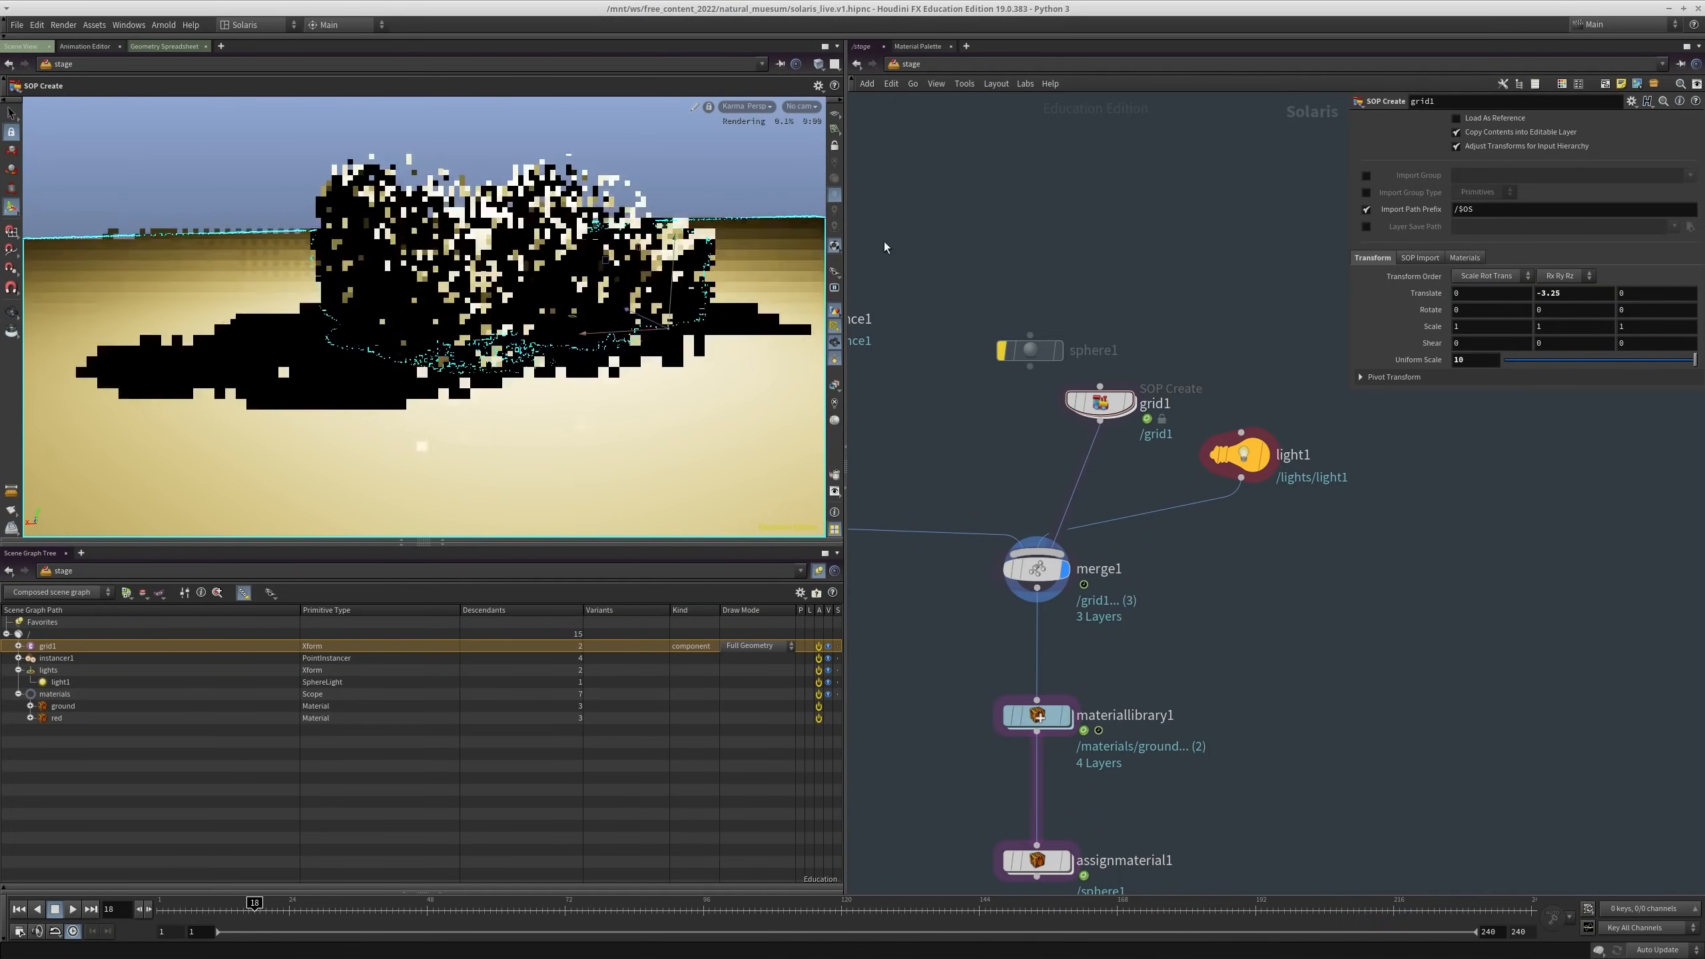
Step: Examine the arrow instances close up where they meet the ground, and the whole cloud from farther back
drag(510, 339, 490, 315)
right_drag(490, 316, 590, 316)
drag(591, 317, 403, 469)
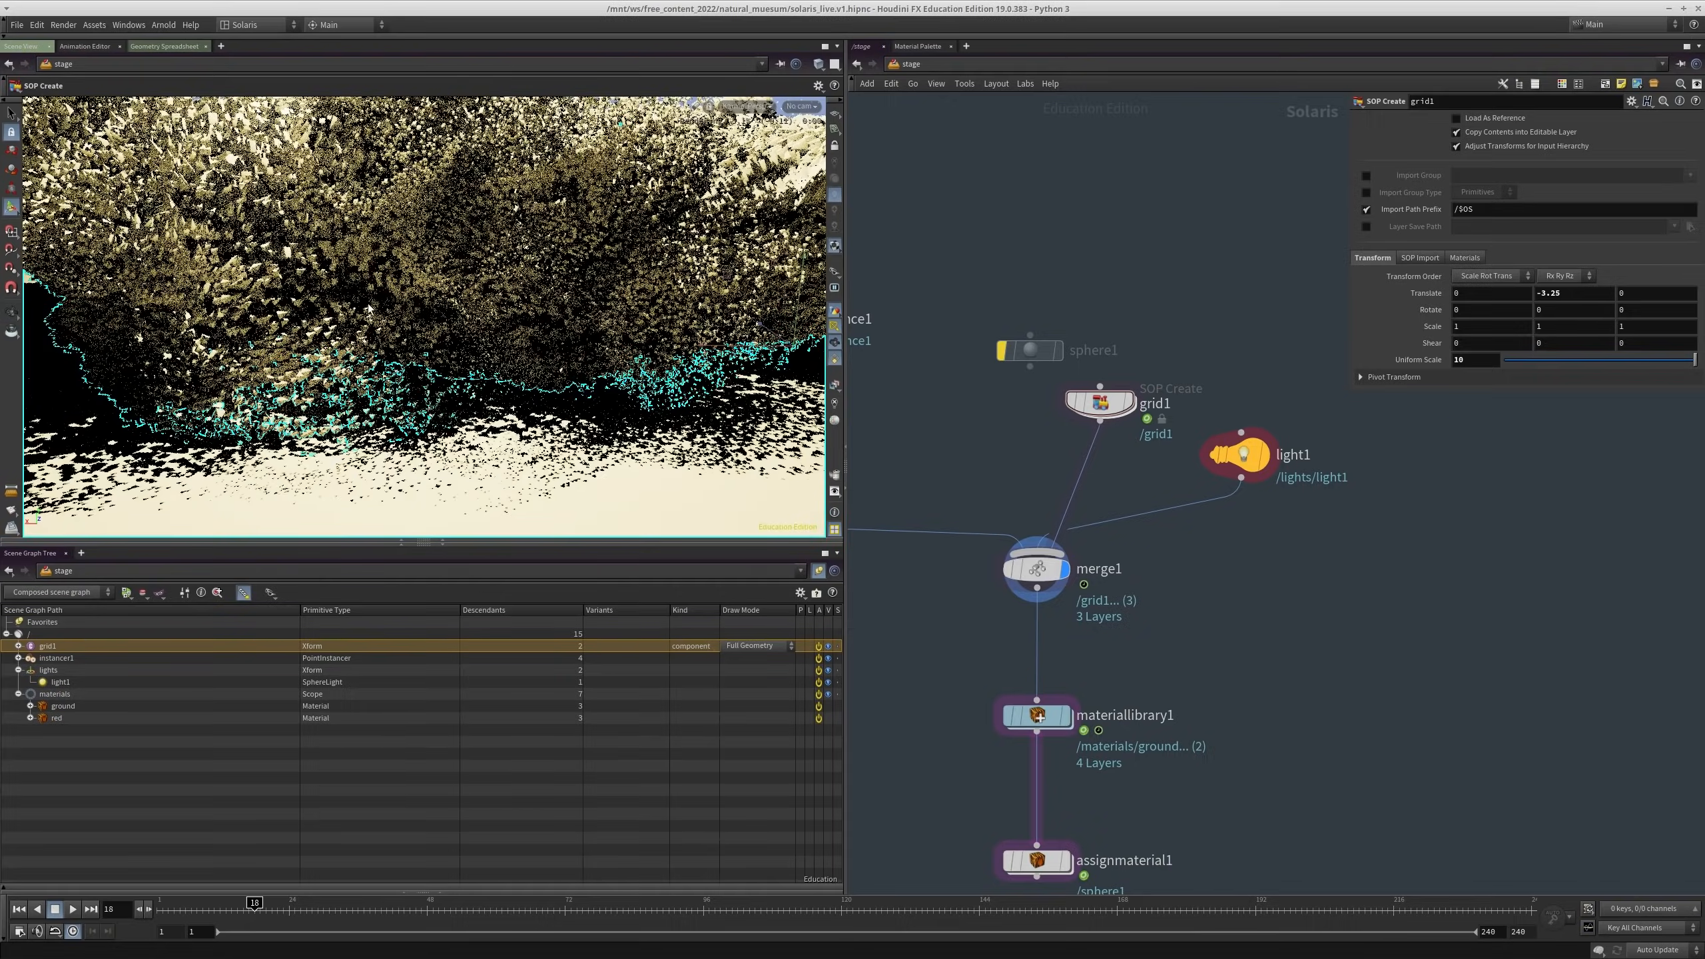
right_drag(619, 351, 524, 352)
drag(523, 352, 571, 342)
Step: Select assignmaterial1 and set the primitives of its first material entry to /instancer1
middle_drag(986, 701, 1051, 535)
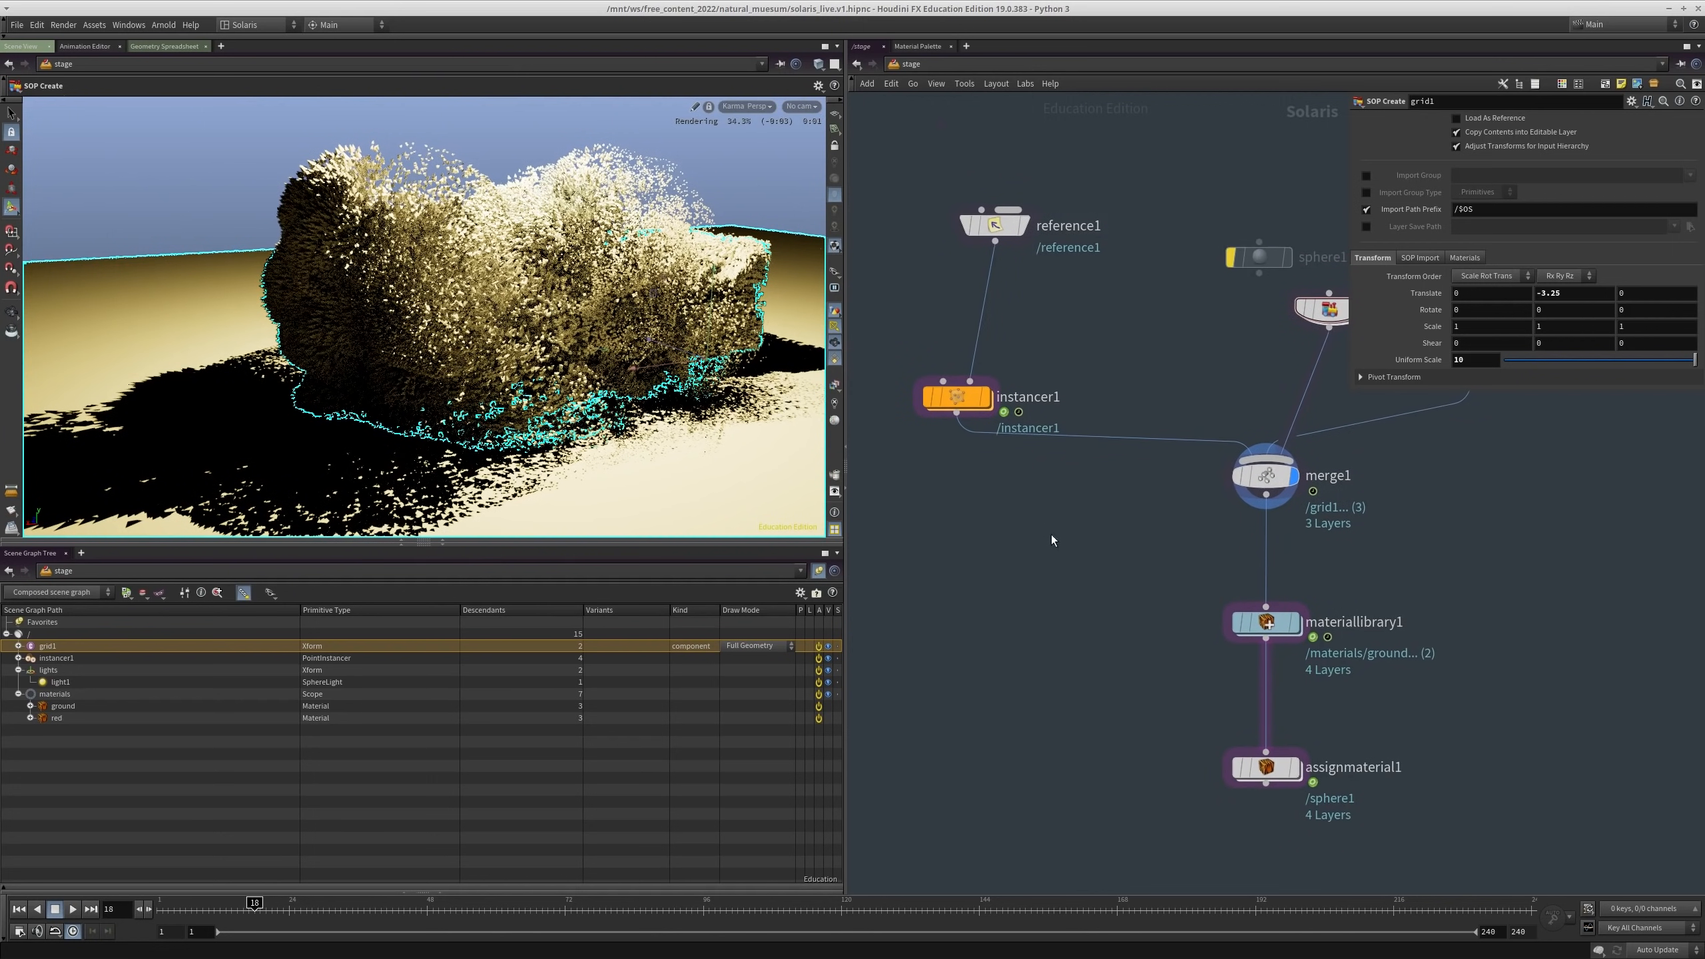
drag(1114, 560, 1129, 676)
middle_drag(1086, 700, 1009, 600)
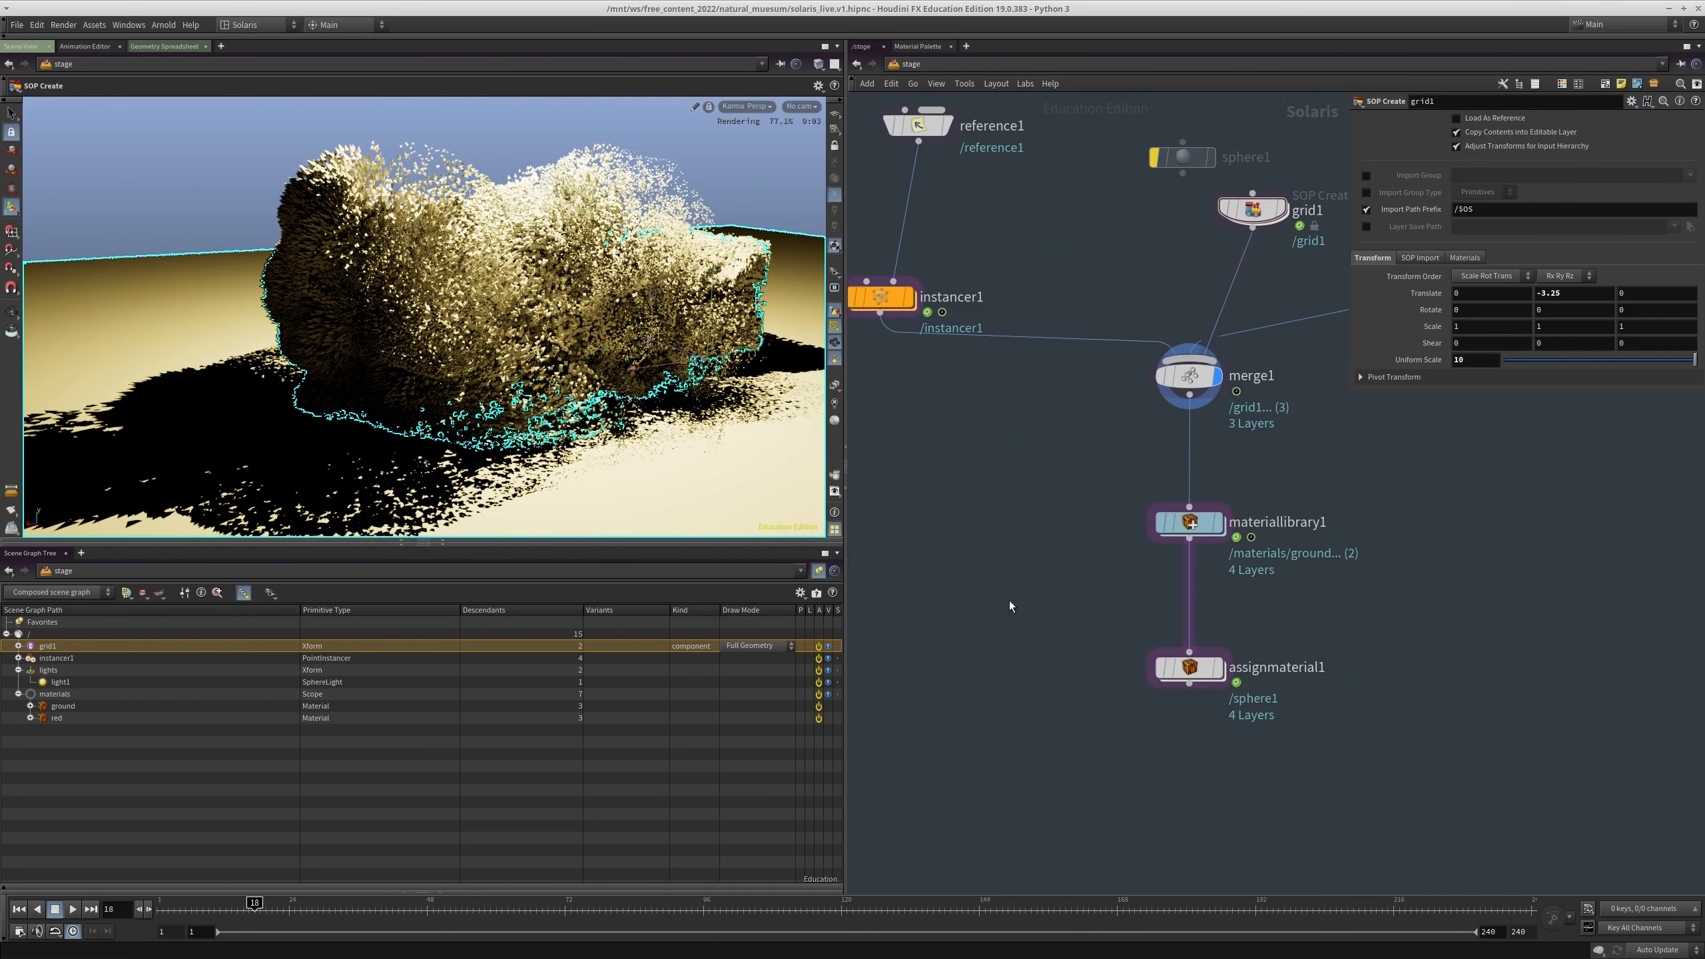
click(1187, 668)
middle_drag(1108, 539, 1093, 467)
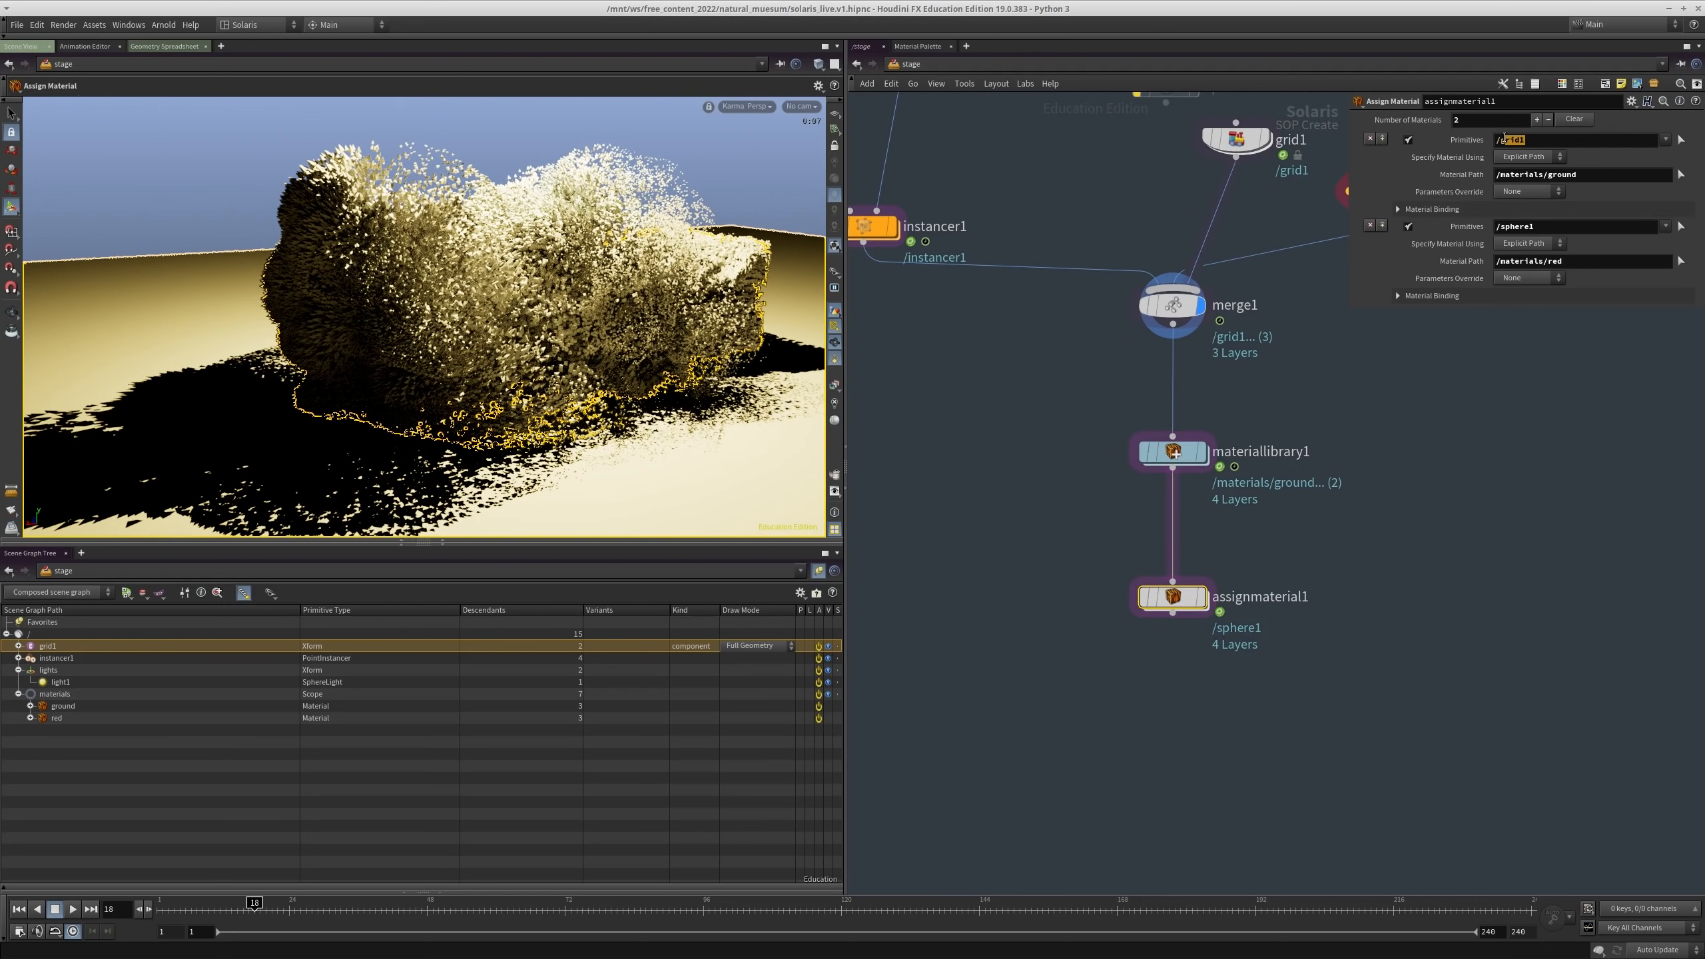
text(instance)
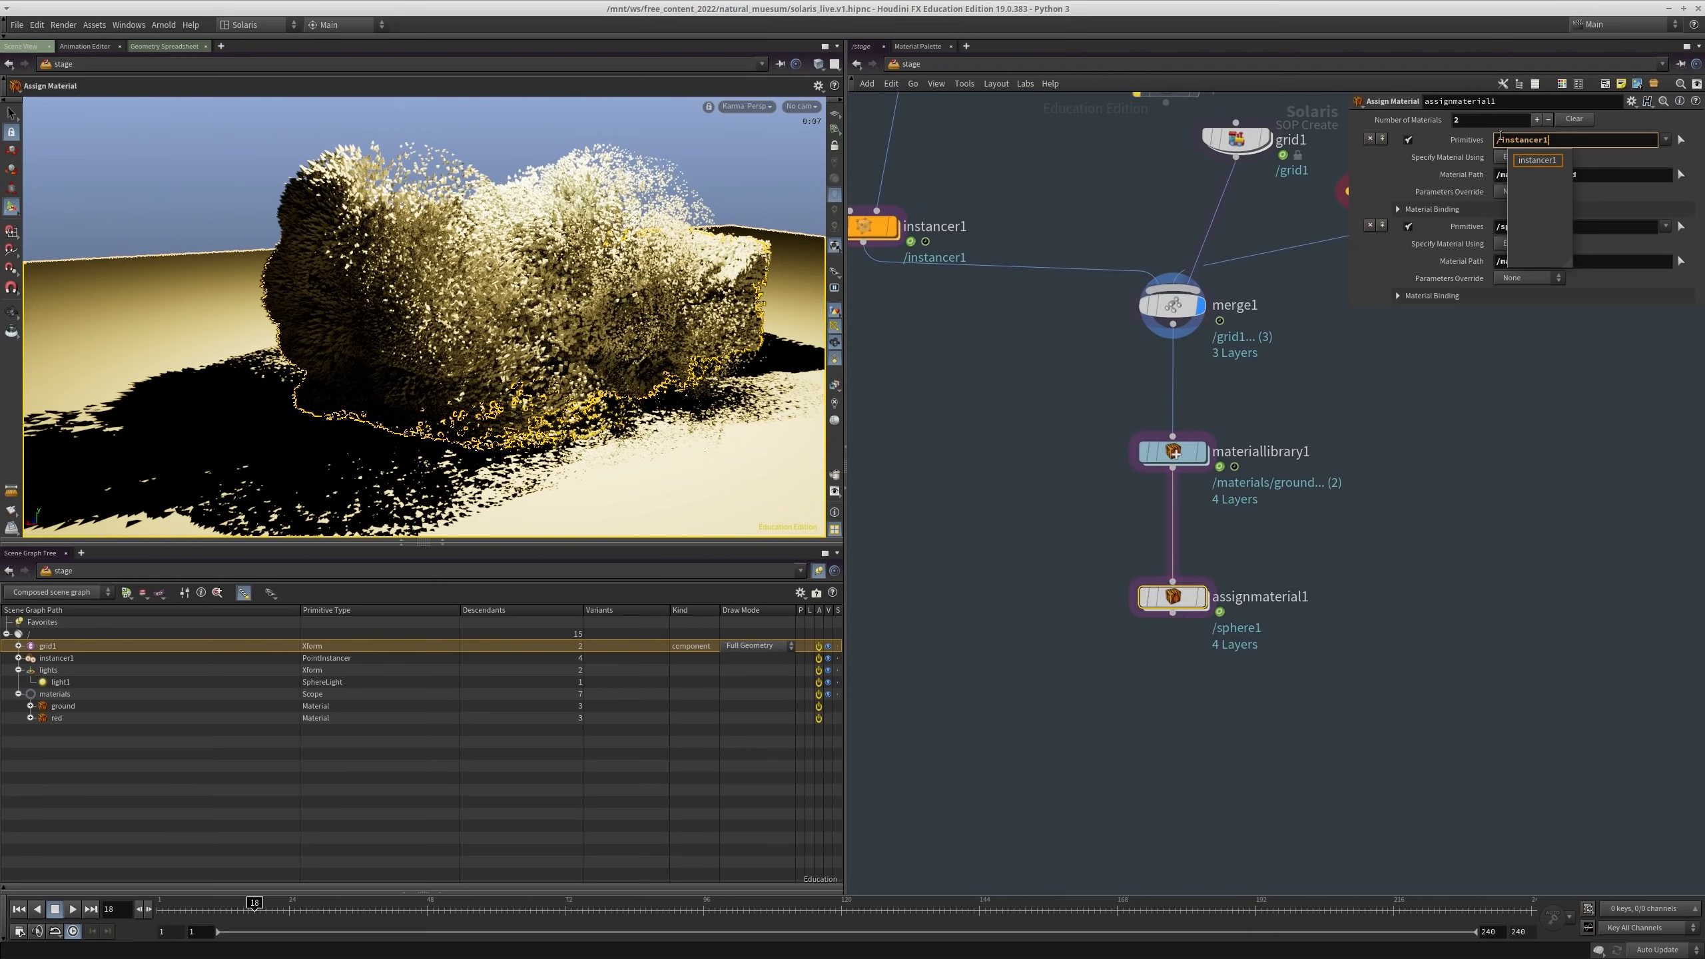
key(Return)
Step: Select instancer1 and inspect its contents in the scene graph
middle_drag(943, 471, 984, 552)
drag(967, 569, 1087, 462)
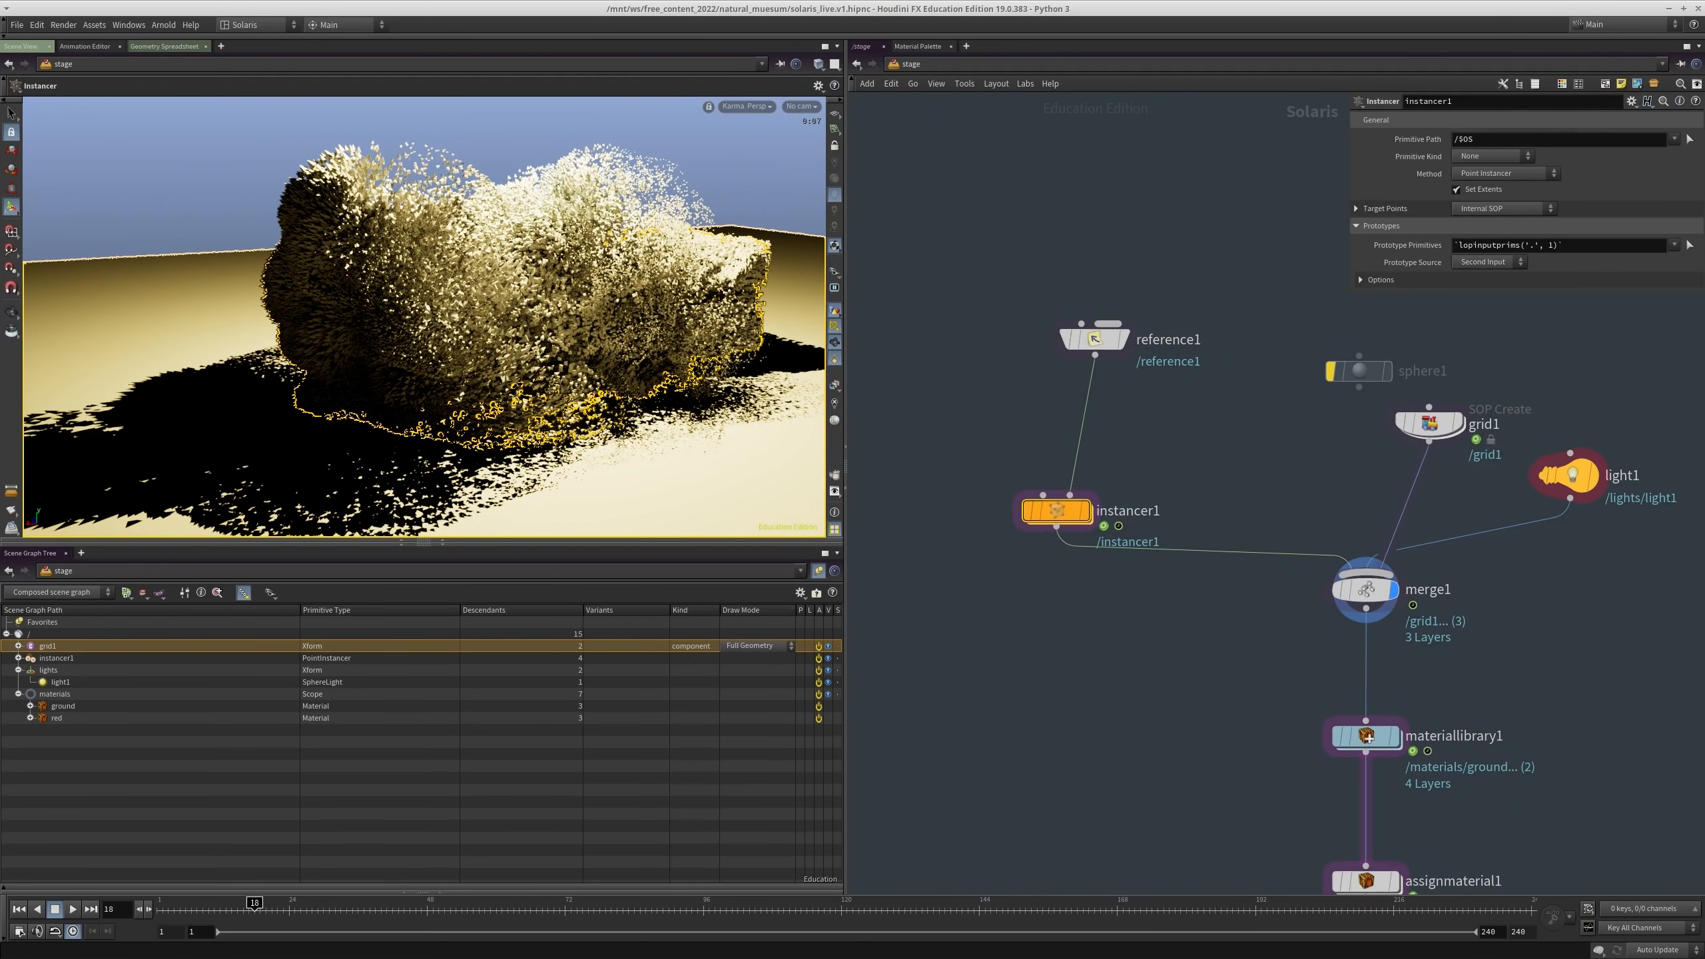
click(18, 658)
click(18, 658)
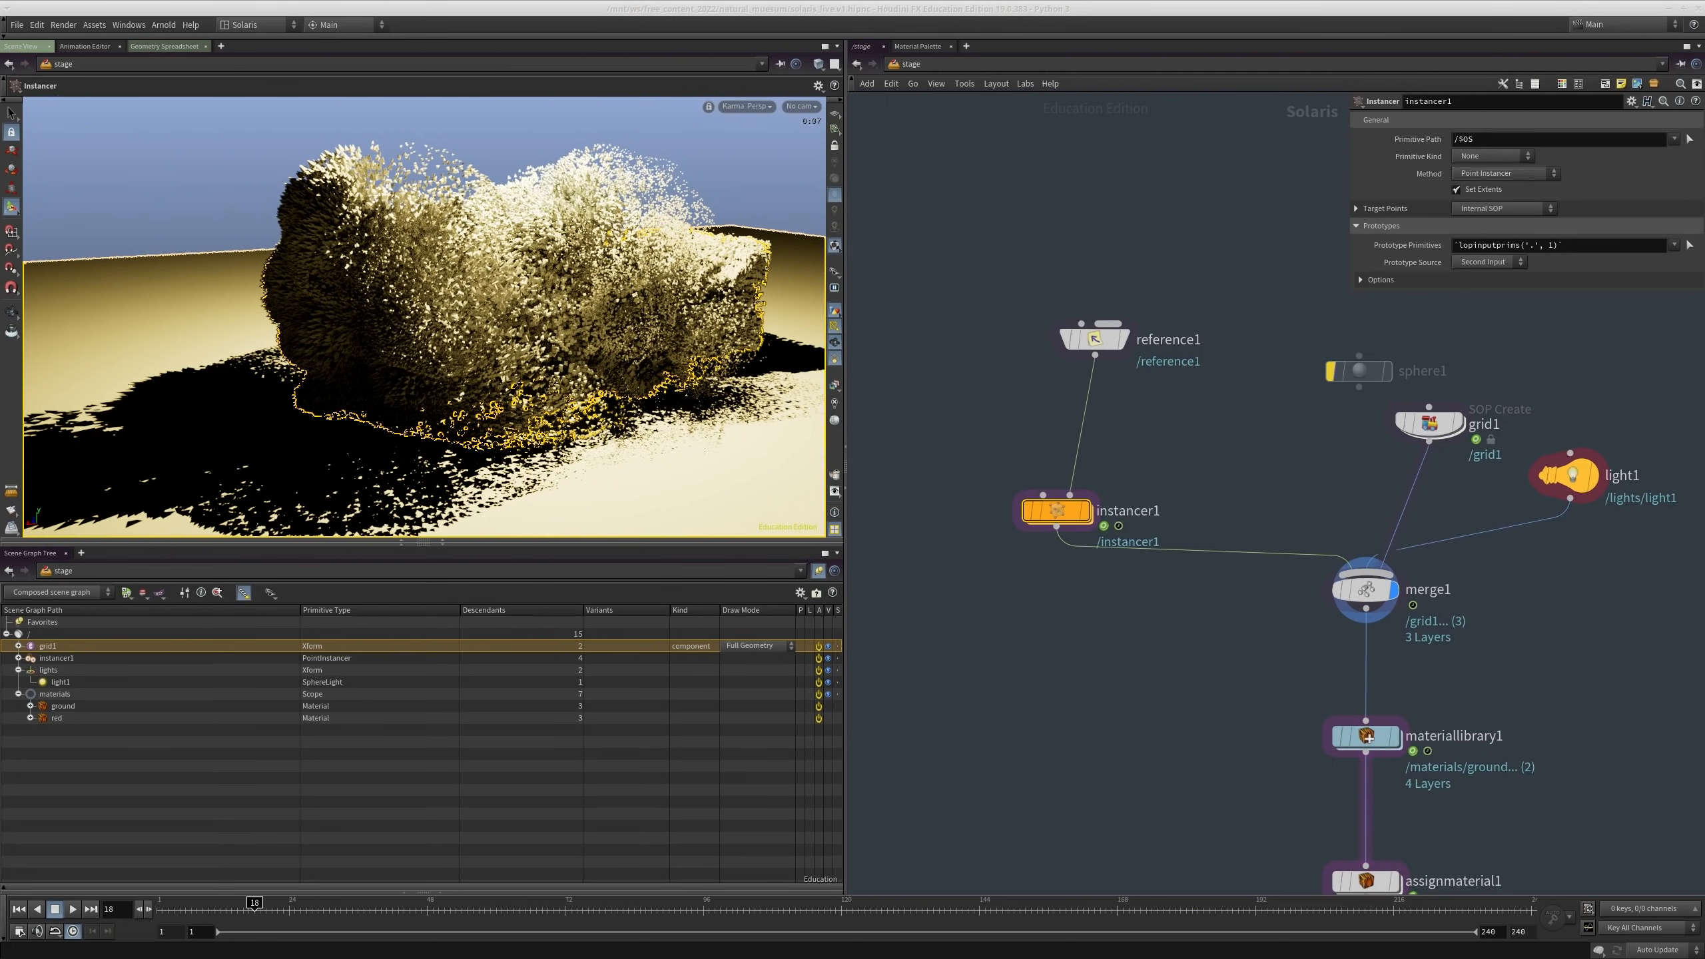
Step: Display the output of assignmaterial1 and check the result on the arrow cloud
scroll(1233, 385, up, 2)
middle_drag(1204, 474, 1113, 348)
drag(1144, 643, 1503, 779)
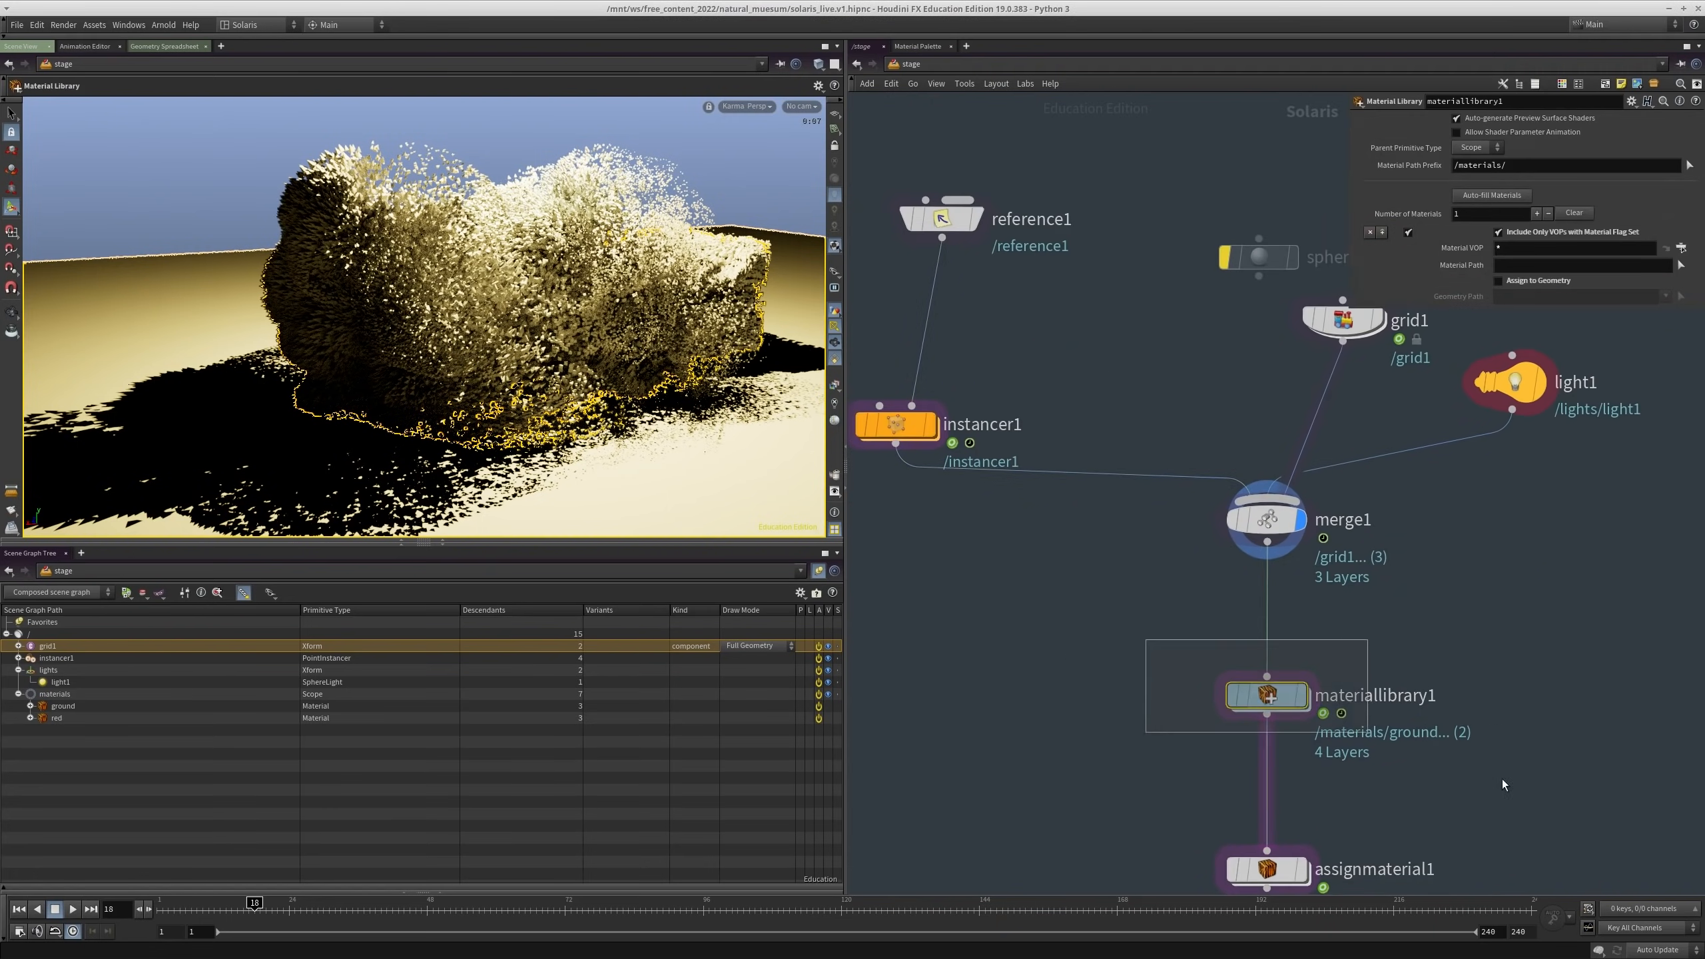
middle_drag(1502, 779, 1317, 494)
click(1112, 588)
drag(1206, 695, 983, 535)
middle_drag(1228, 550, 1266, 648)
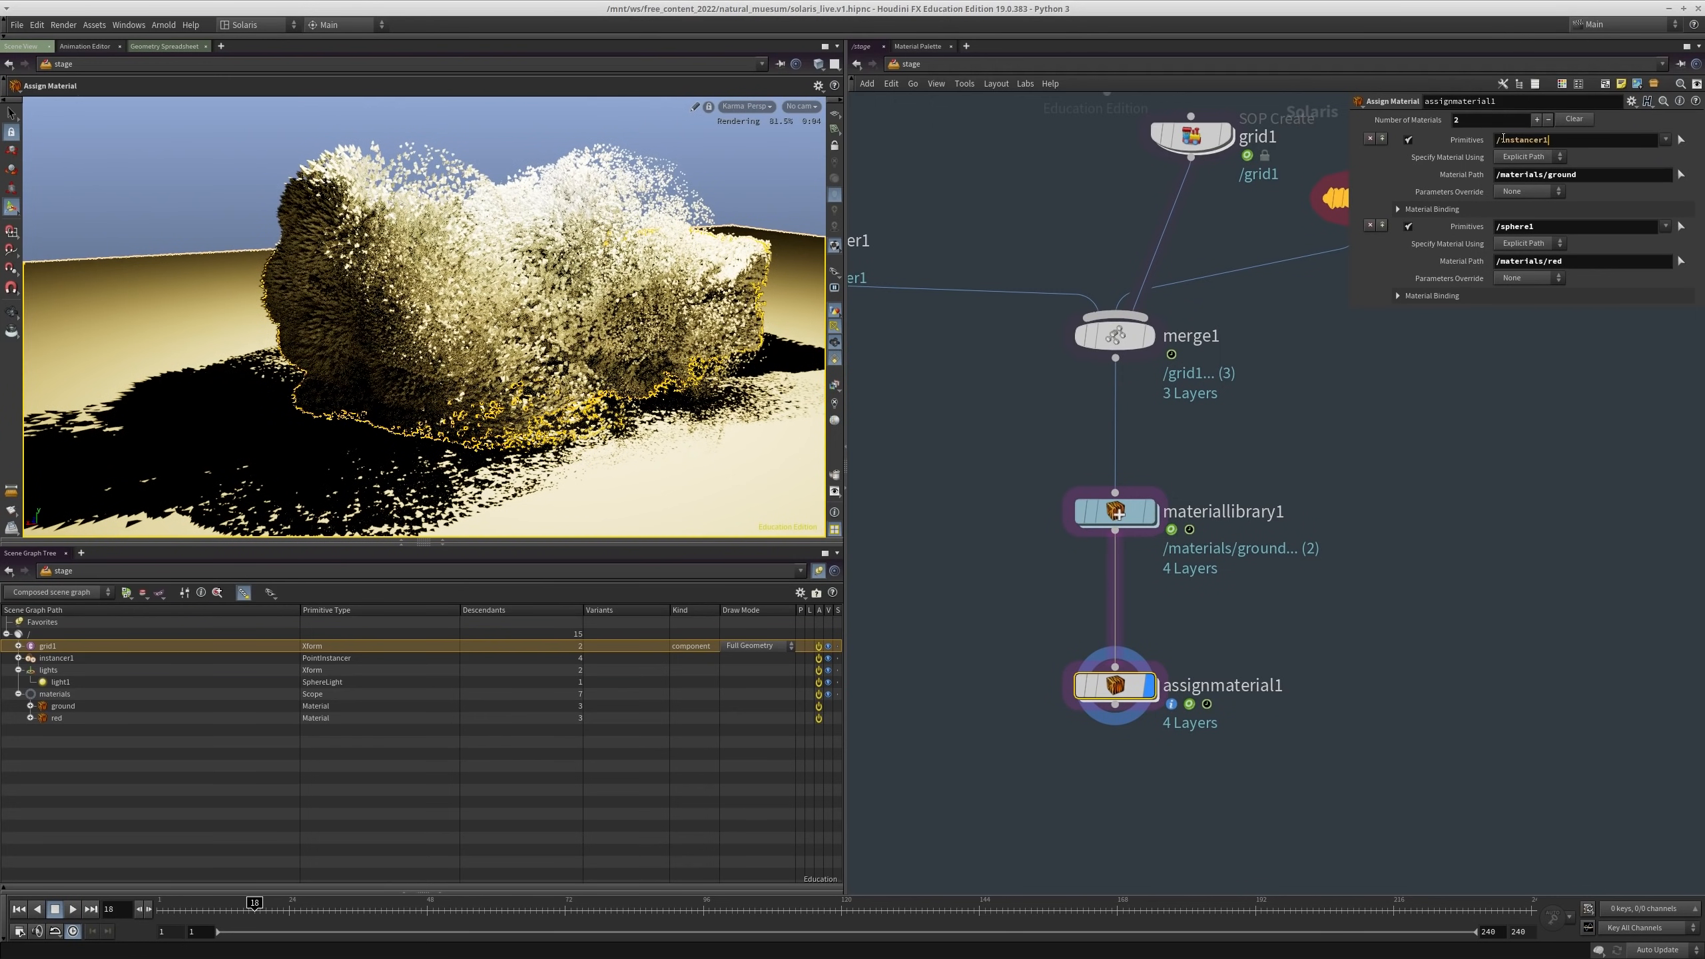
Step: Undo the last display and selection changes in the network
key(ctrl+z)
key(ctrl+z)
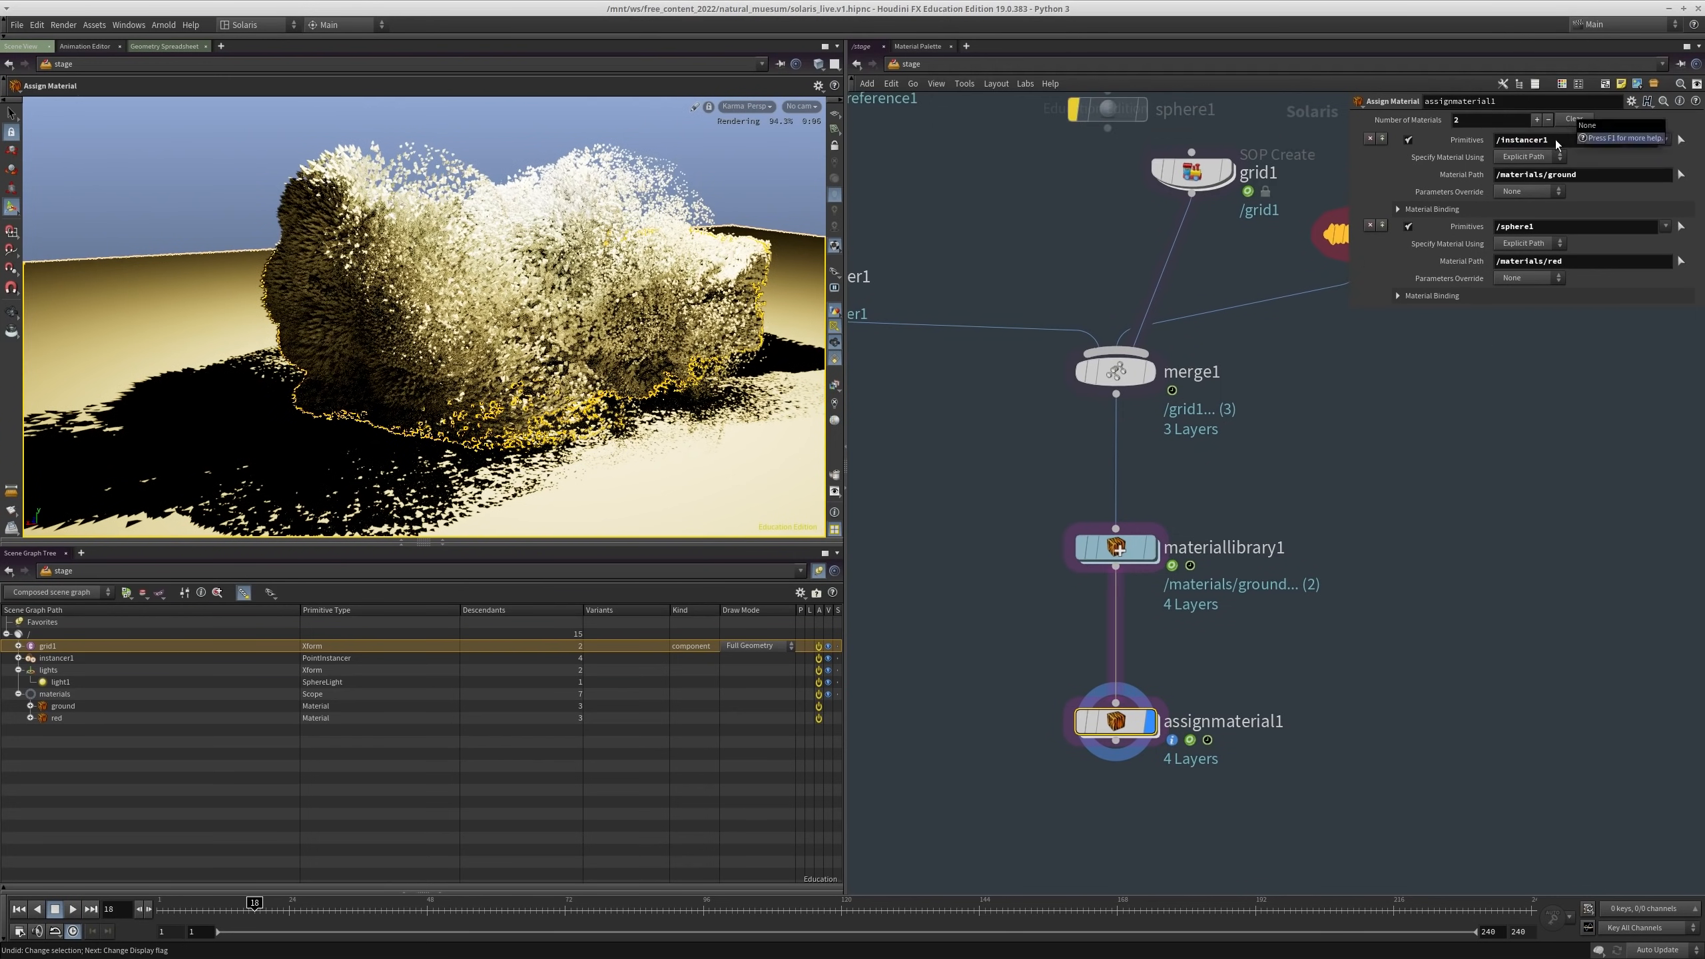
drag(1374, 635, 1023, 803)
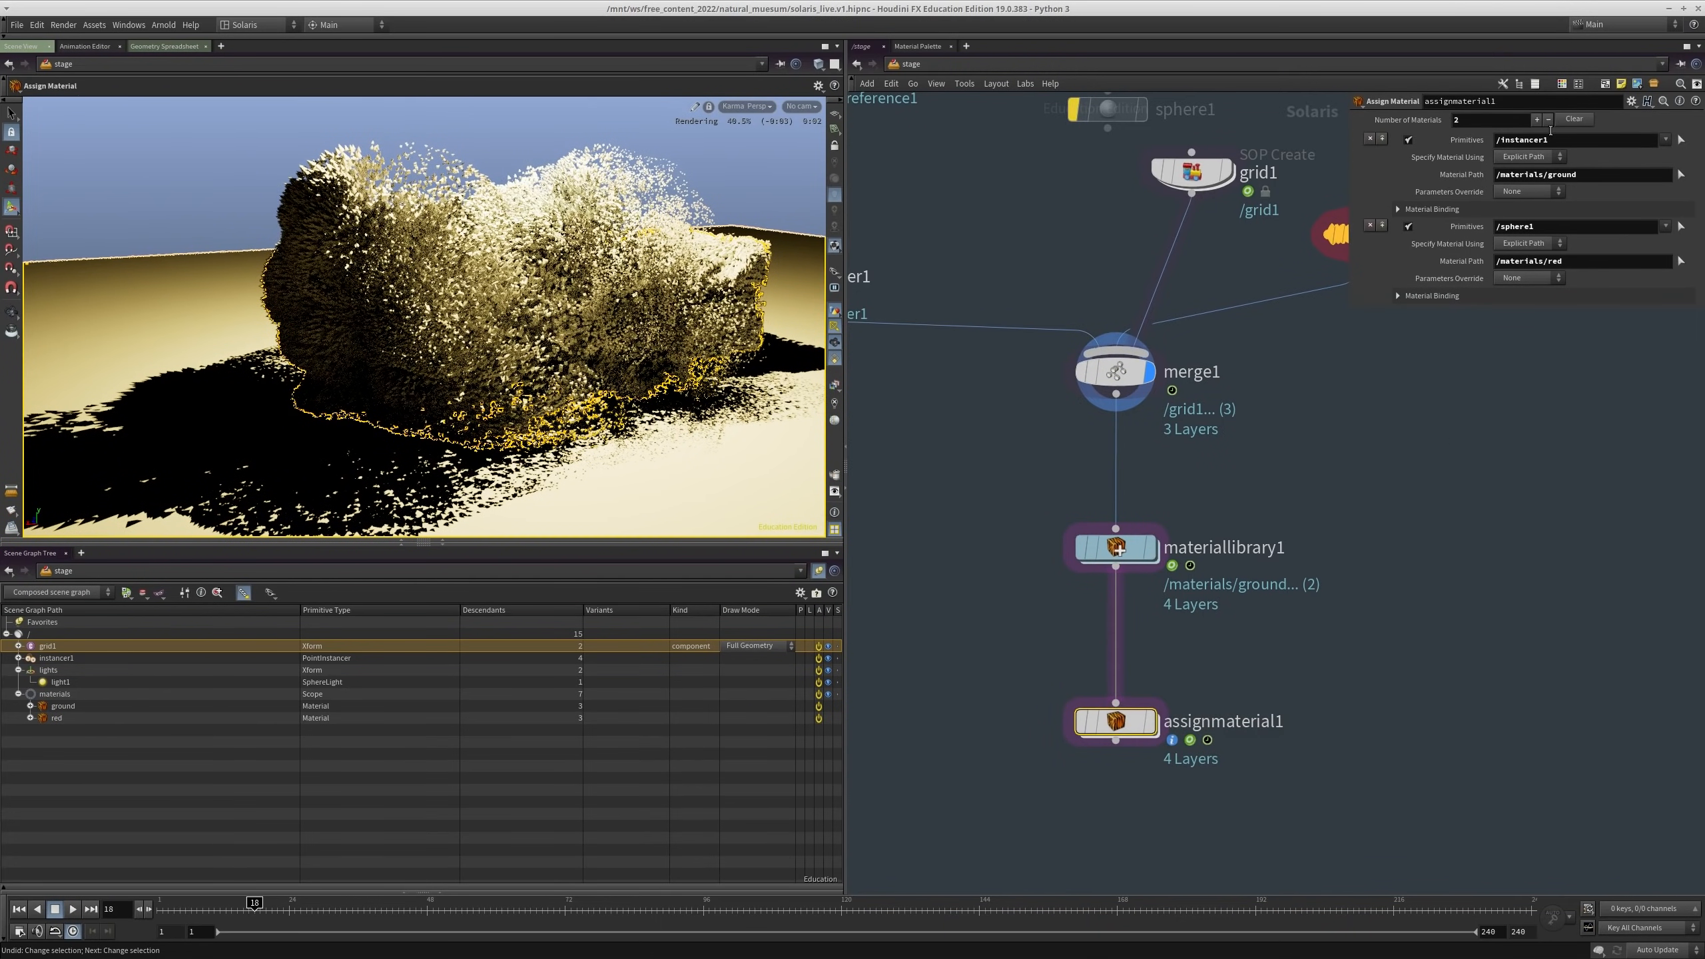
Step: In assignmaterial1, assign the ground material to /grid1/ and the red material to /instancer1/
triple_click(1499, 139)
text(/grid)
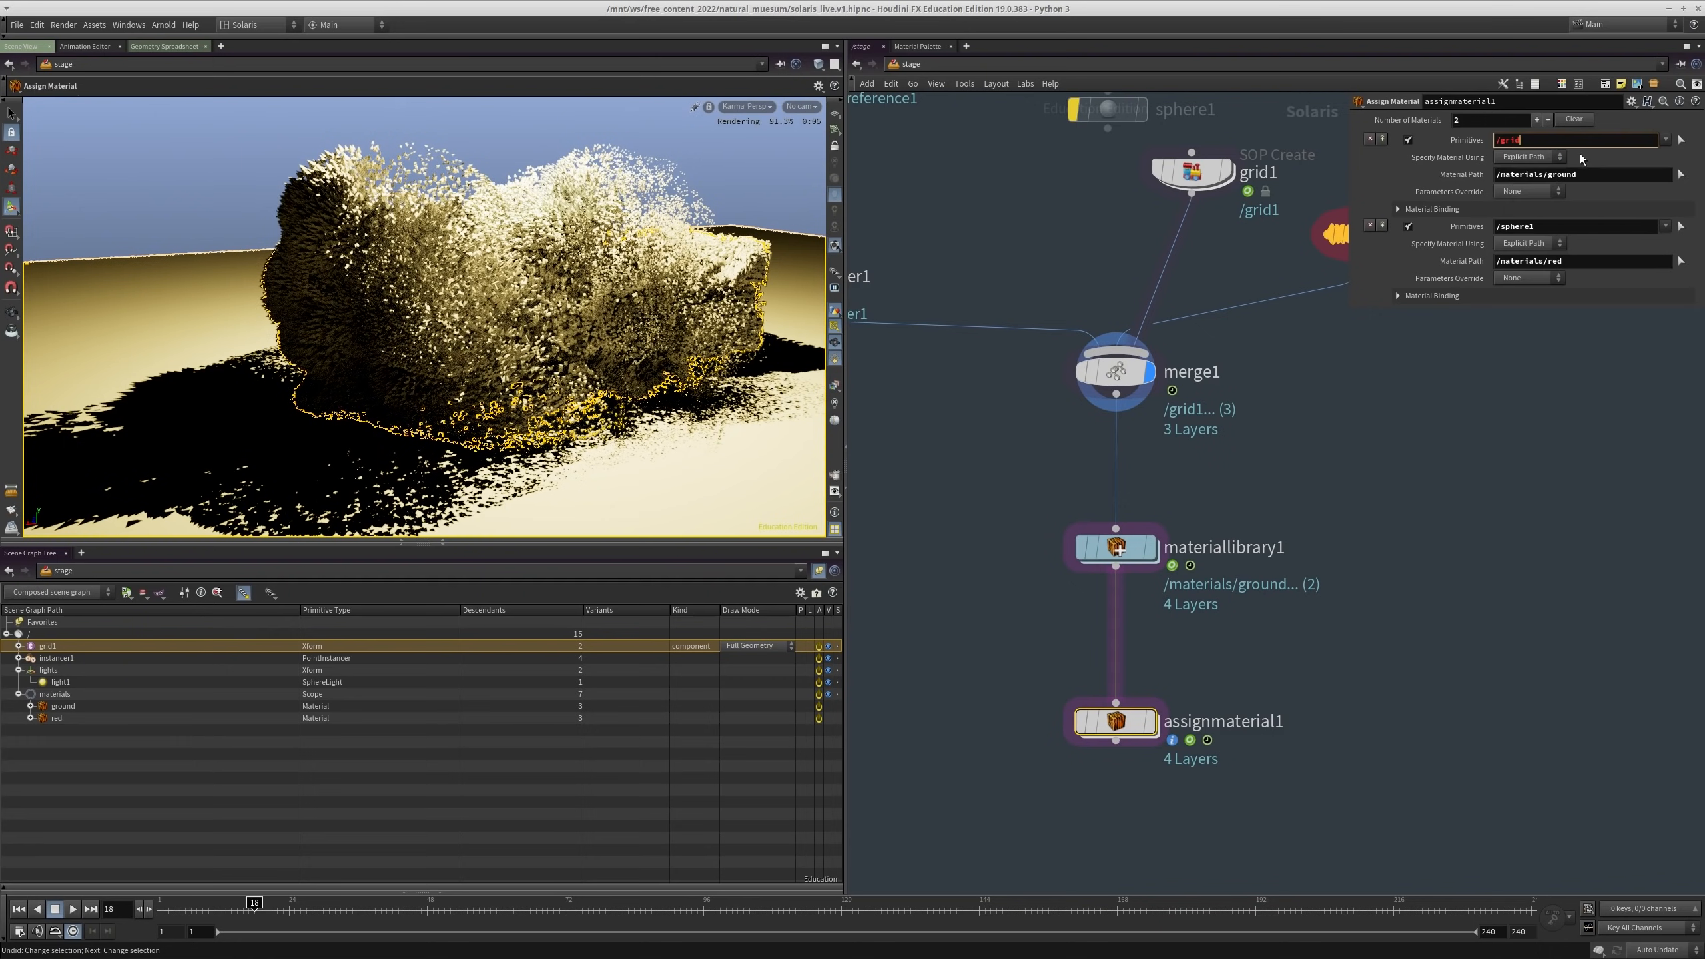
text(1/)
click(1501, 227)
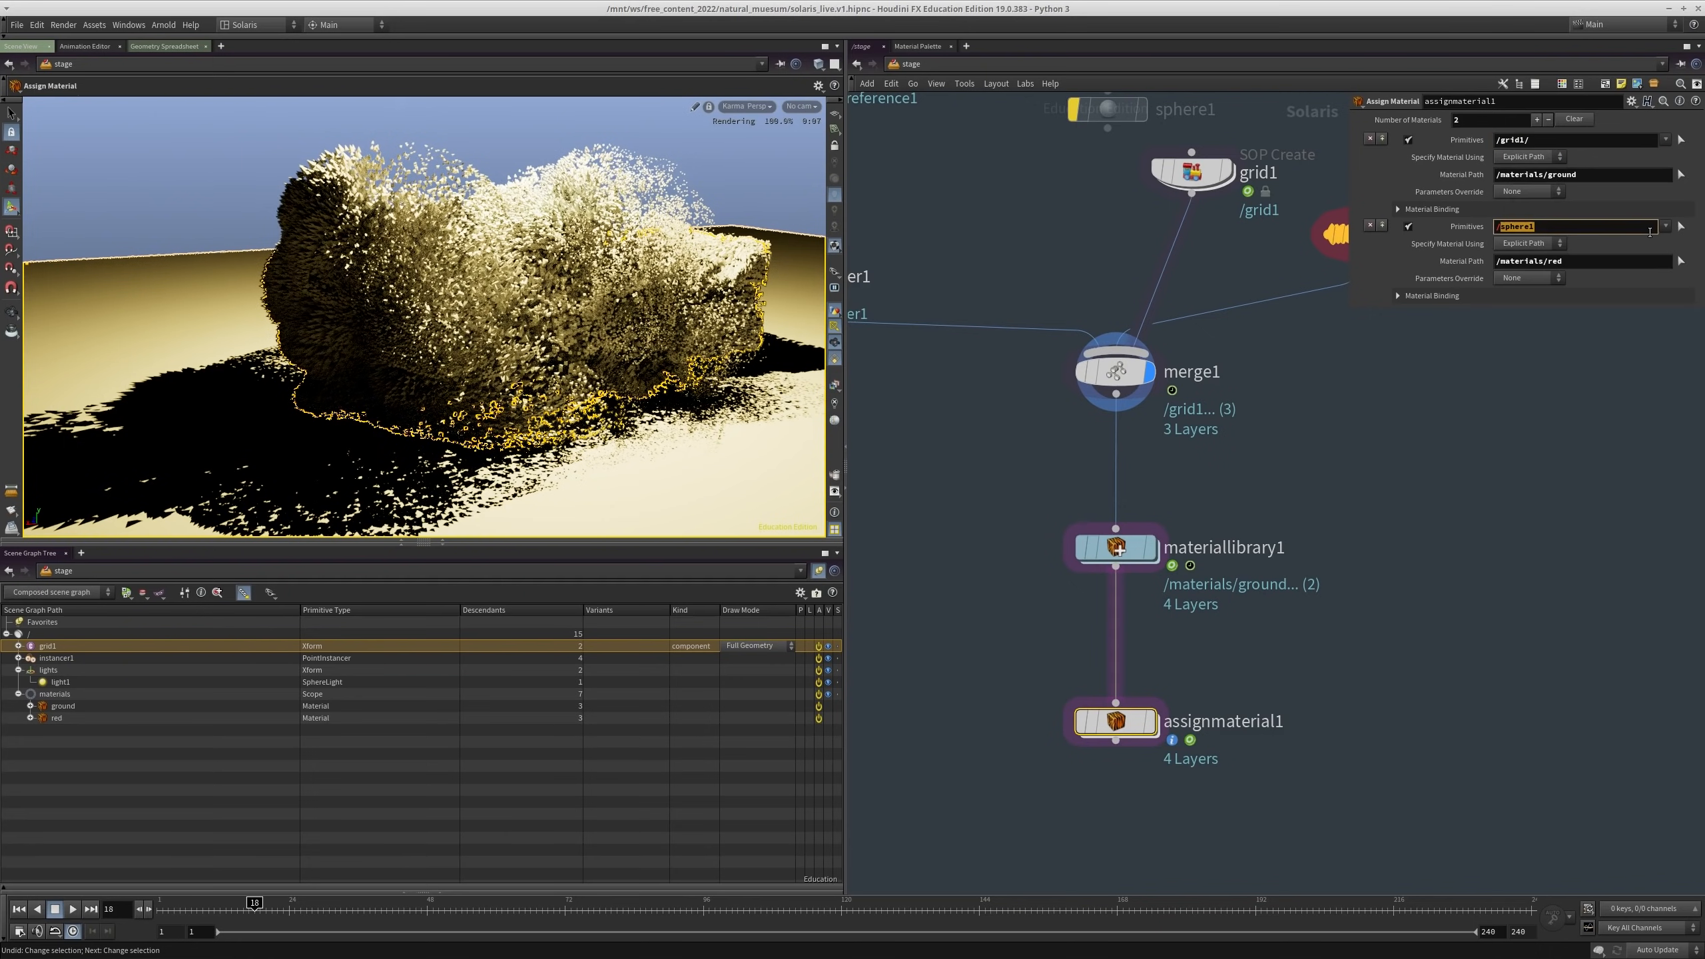
text(/instan)
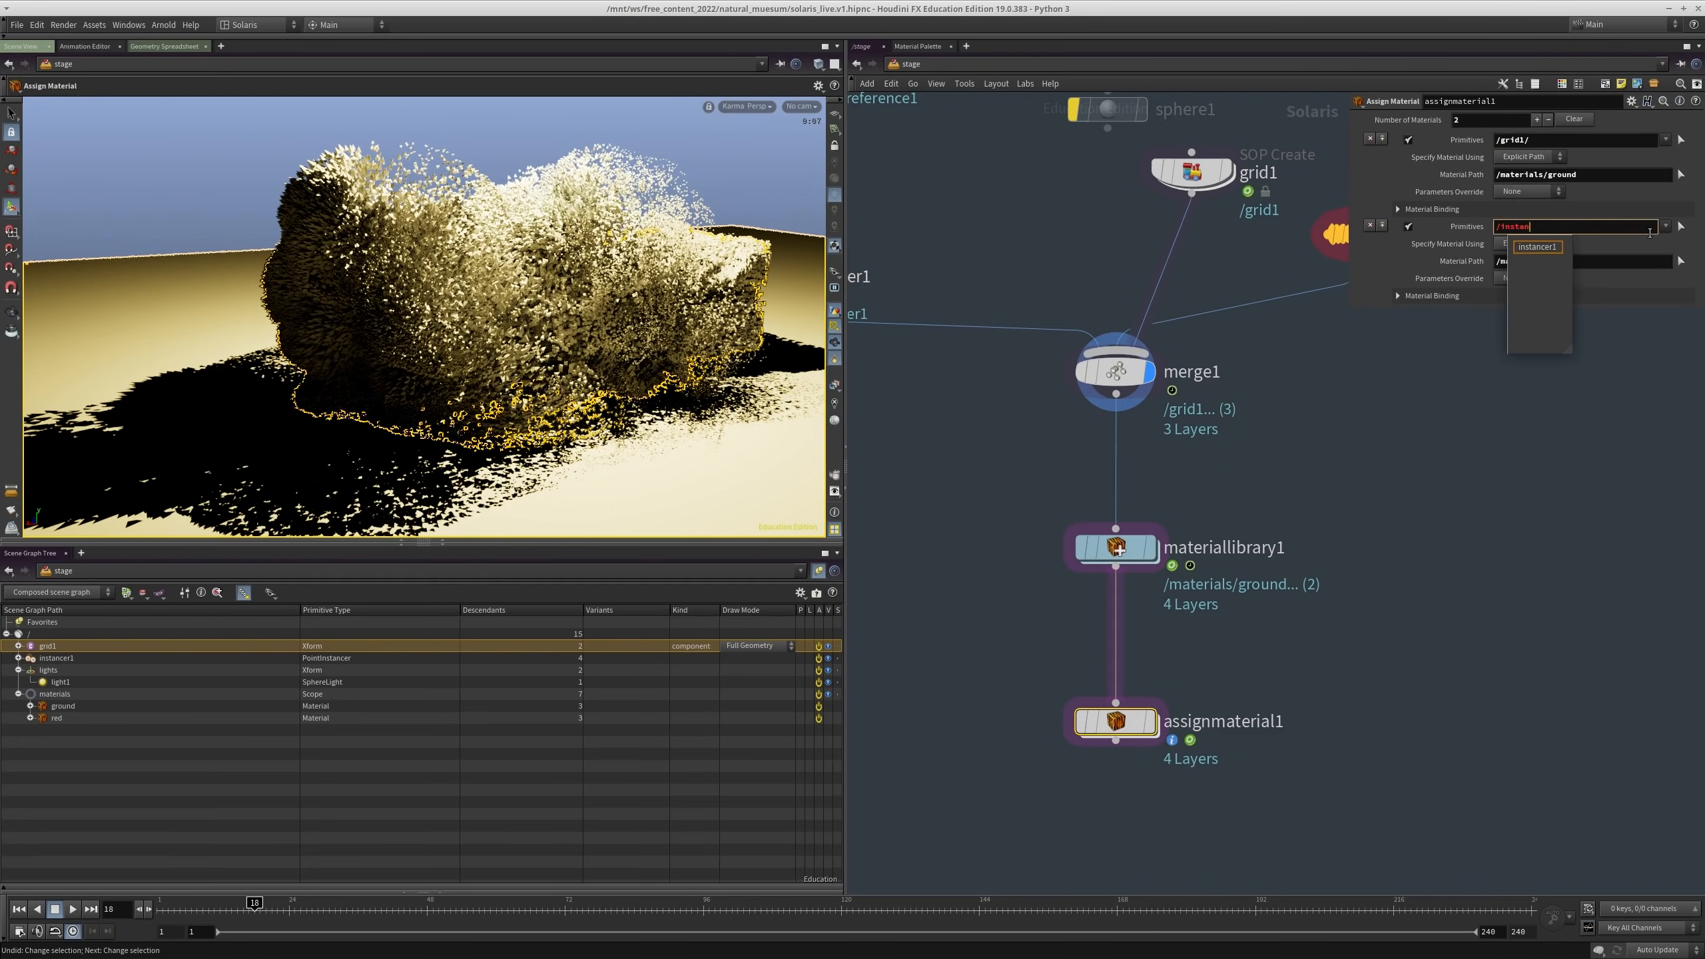
text(c)
key(Tab)
Step: Display the assignmaterial1 output, maximize the viewport and frame the arrow cloud with its shadow
middle_drag(1414, 355, 1387, 245)
click(1124, 612)
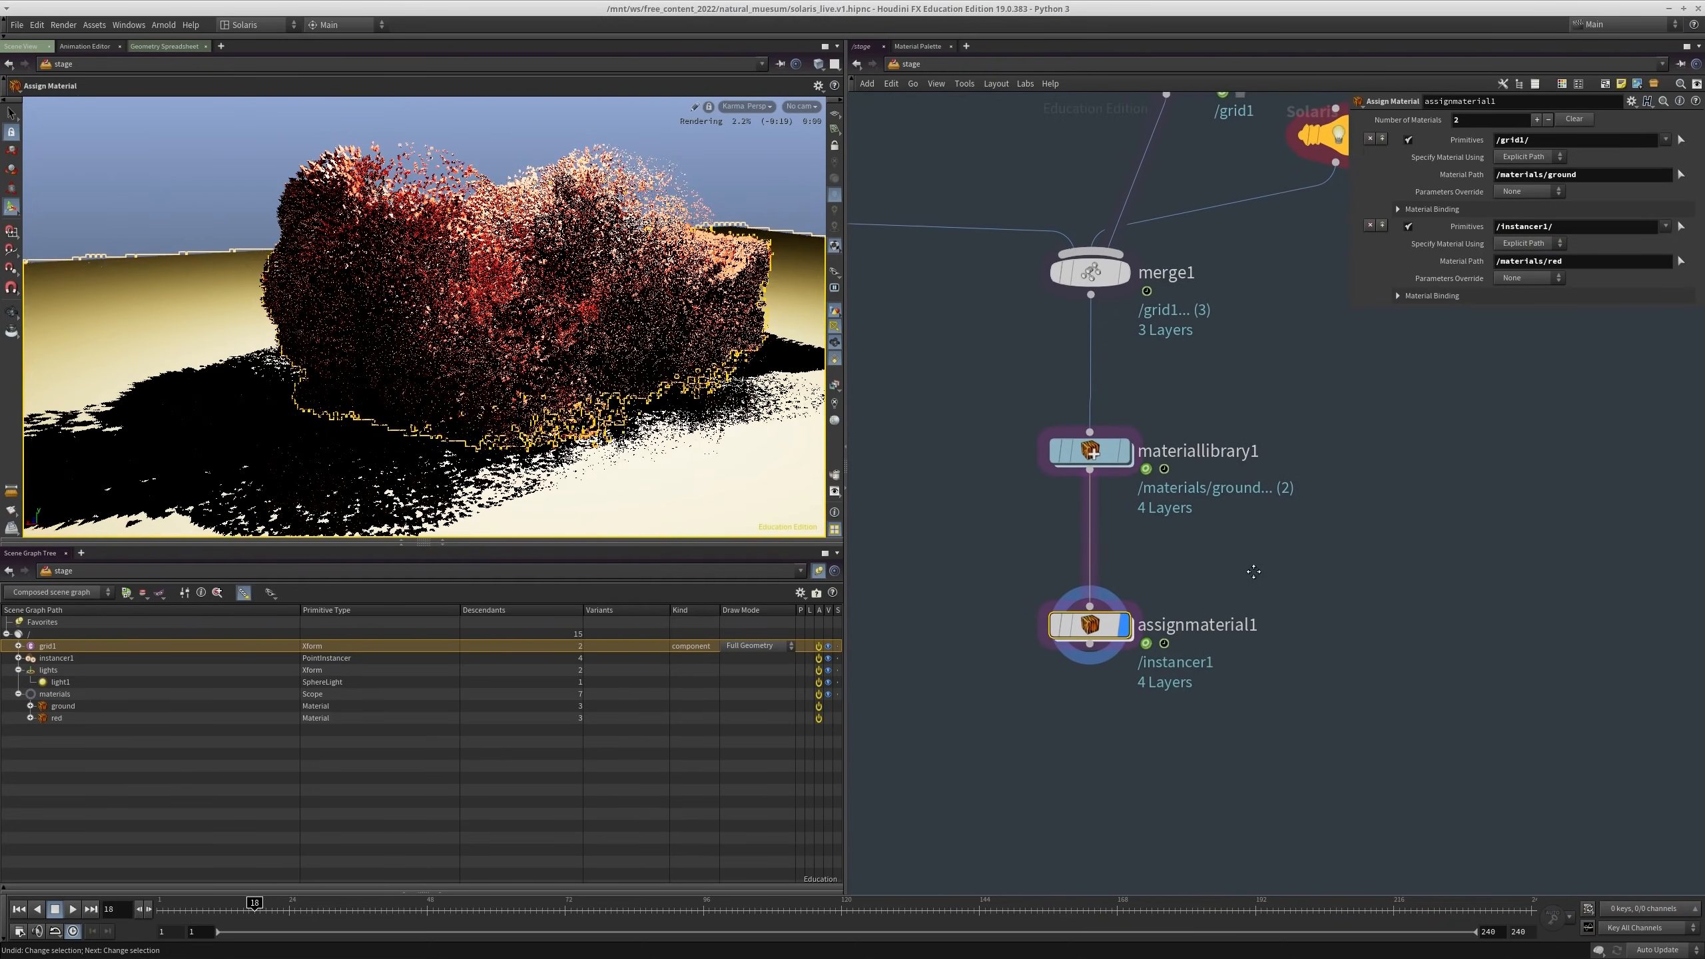
key(ctrl+b)
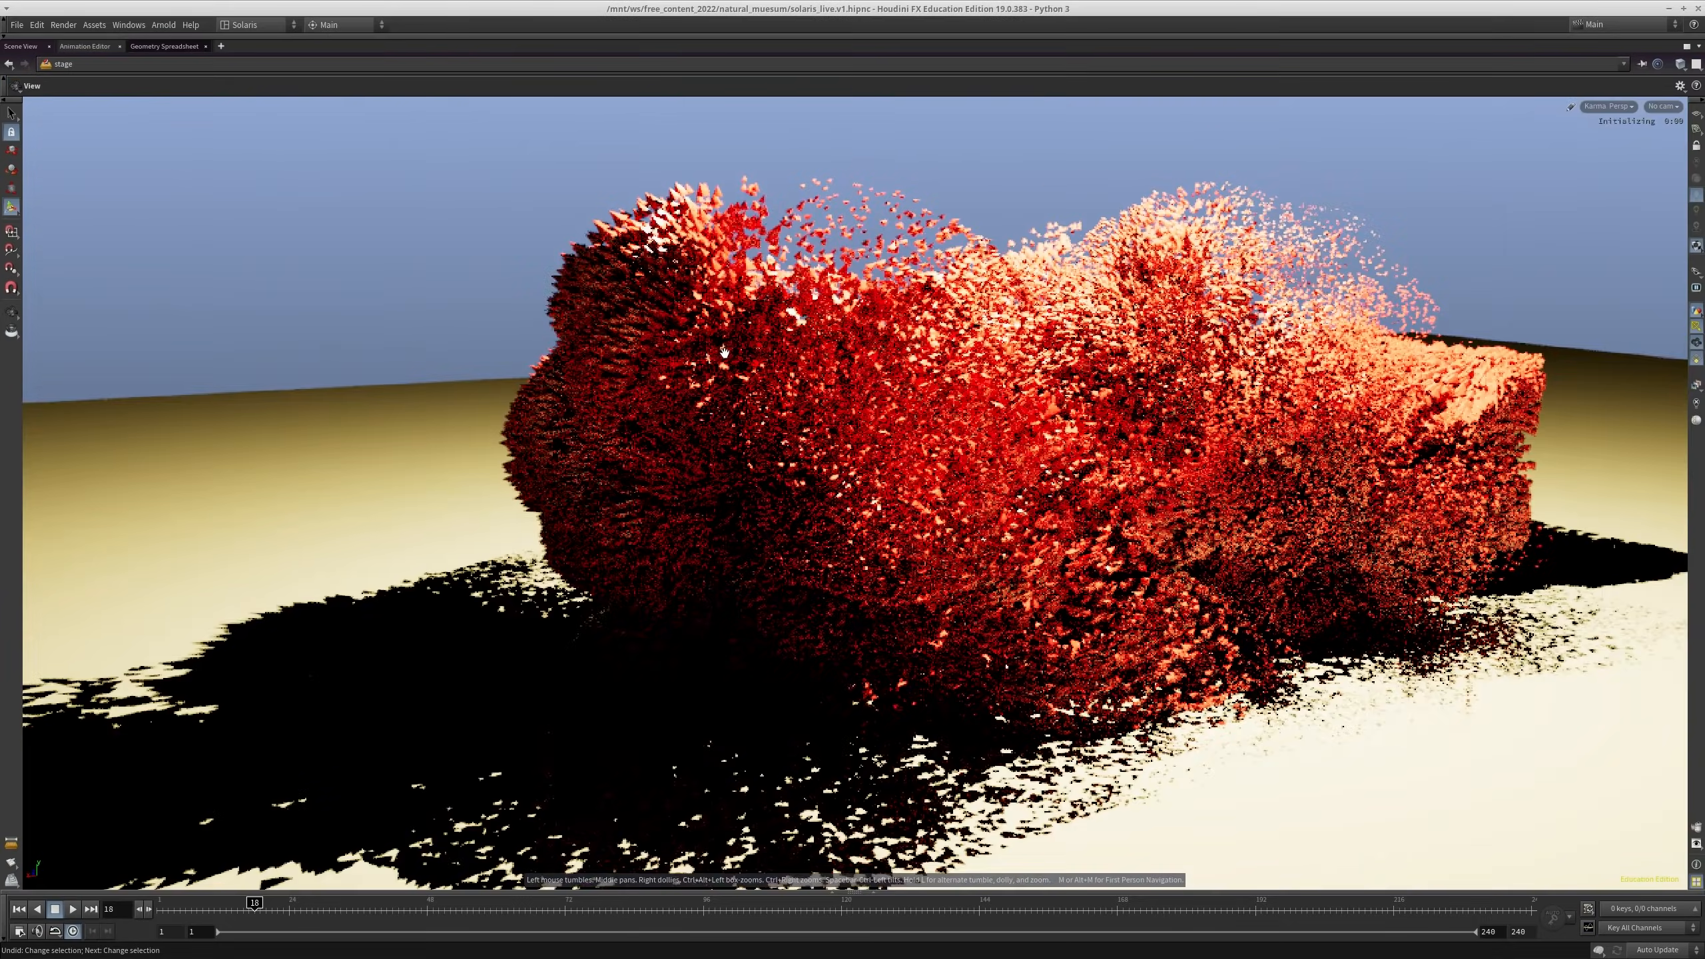
right_drag(755, 289, 896, 478)
middle_drag(895, 478, 815, 458)
right_drag(815, 458, 688, 413)
key(Return)
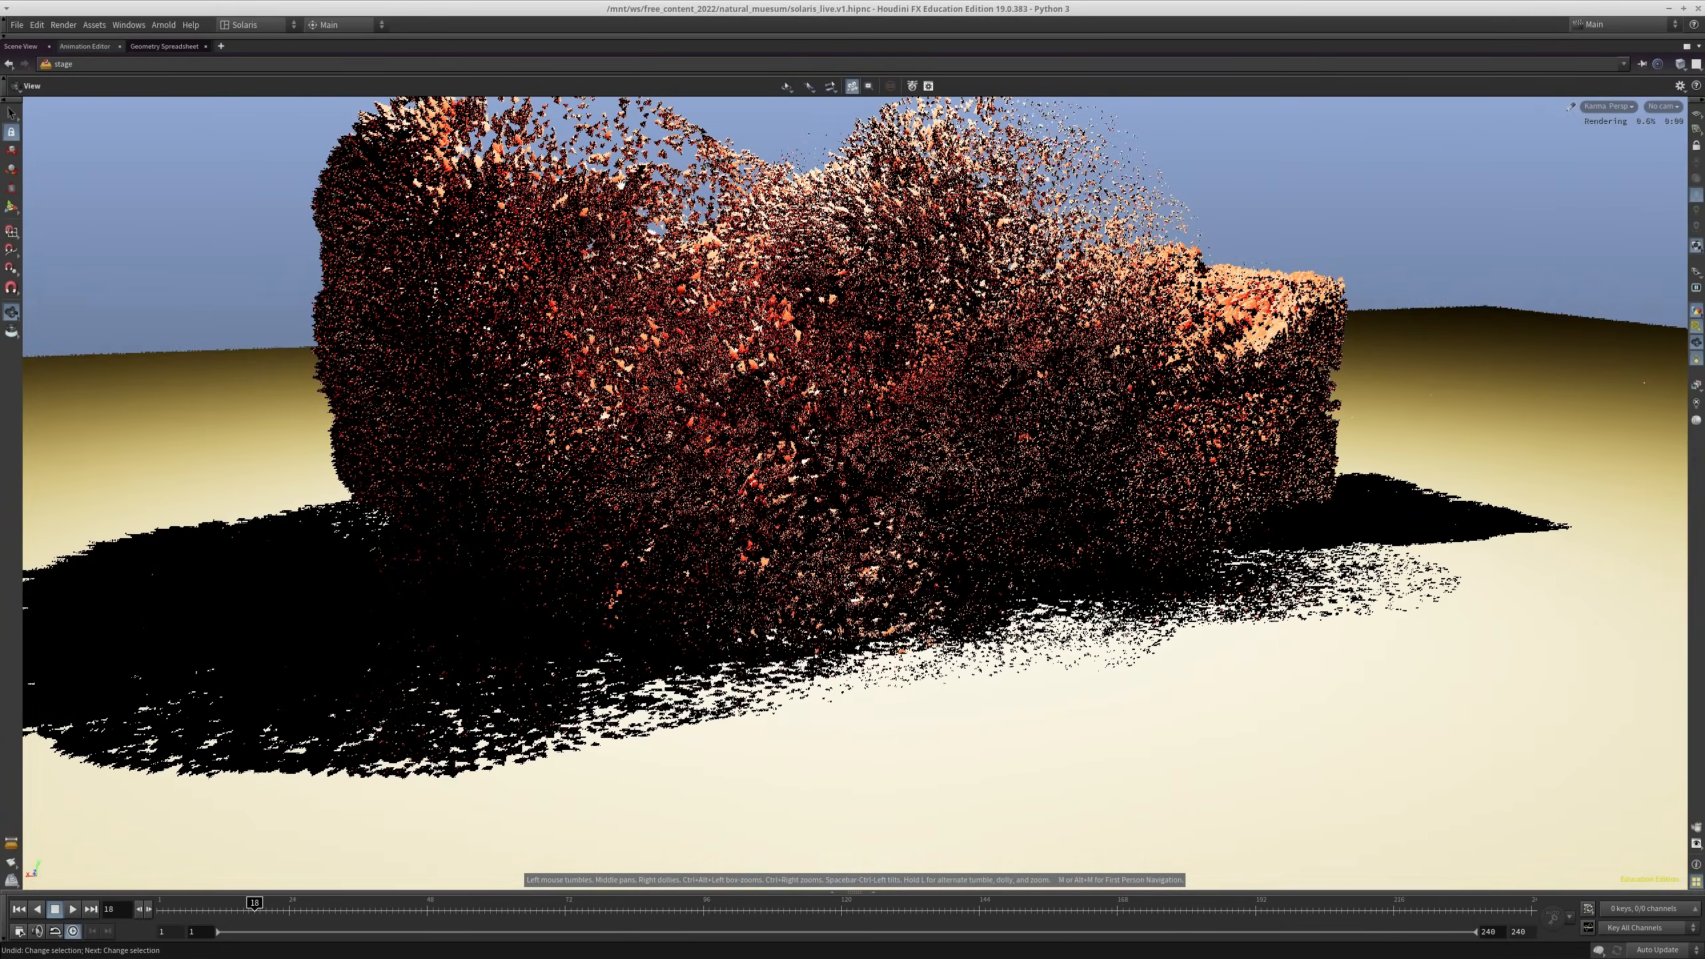
Step: Open the viewport display options and set Karma's diffuse limit to 0
key(d)
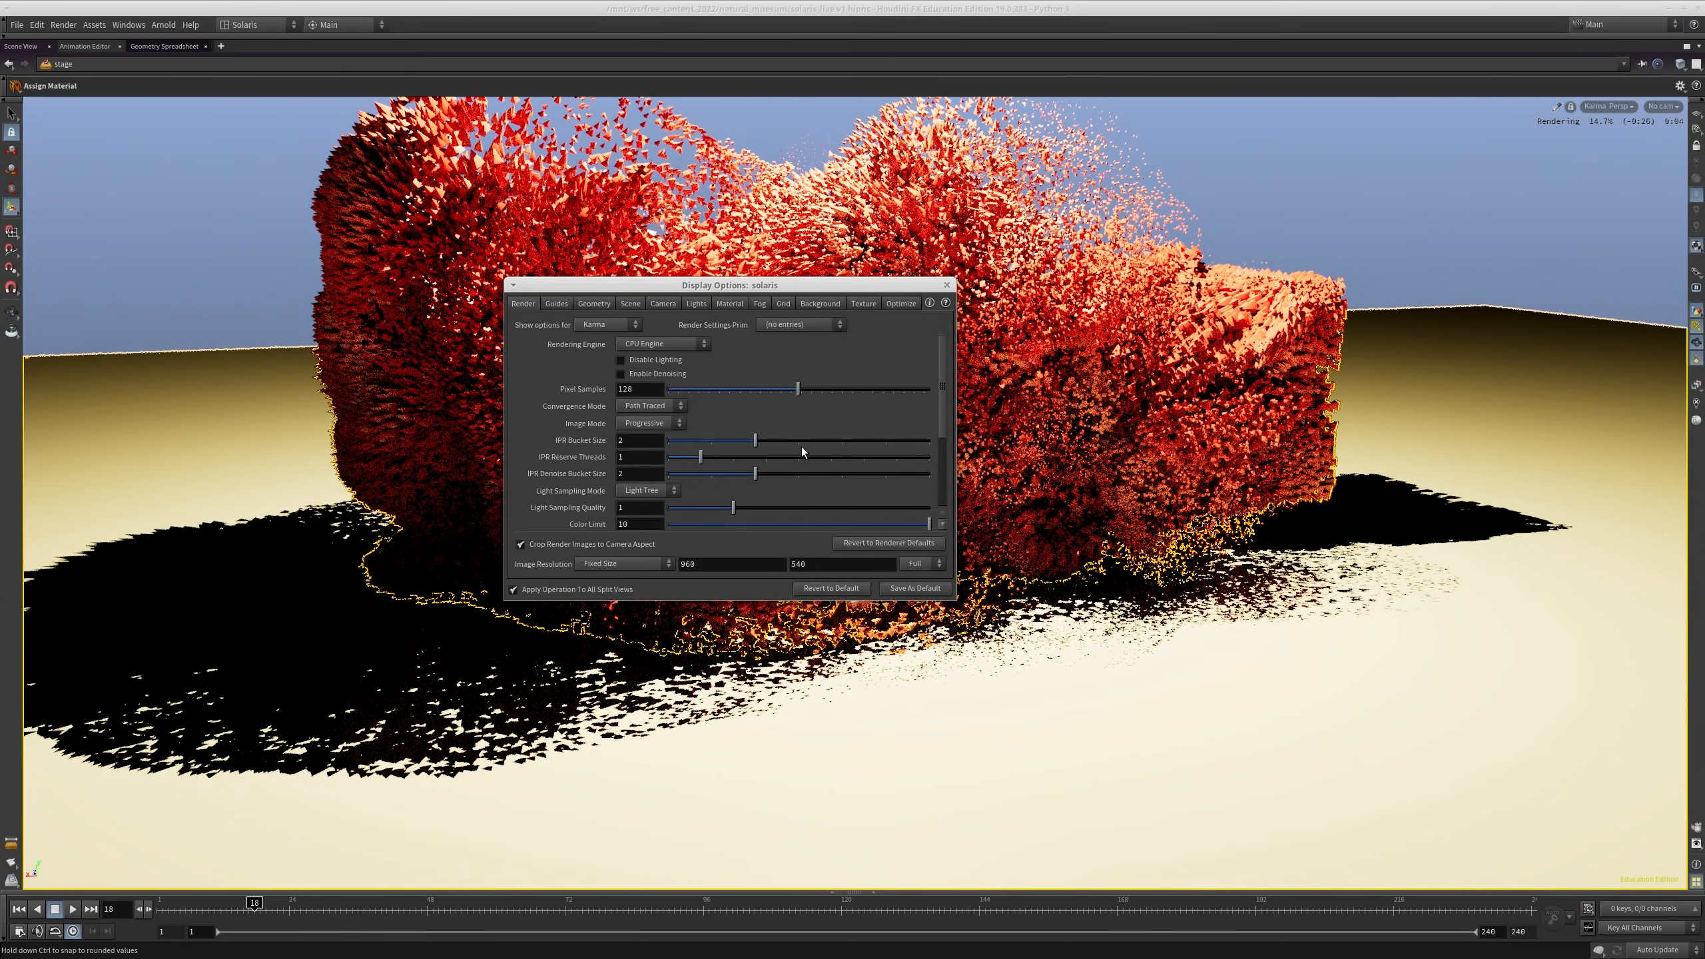
drag(701, 294, 1027, 382)
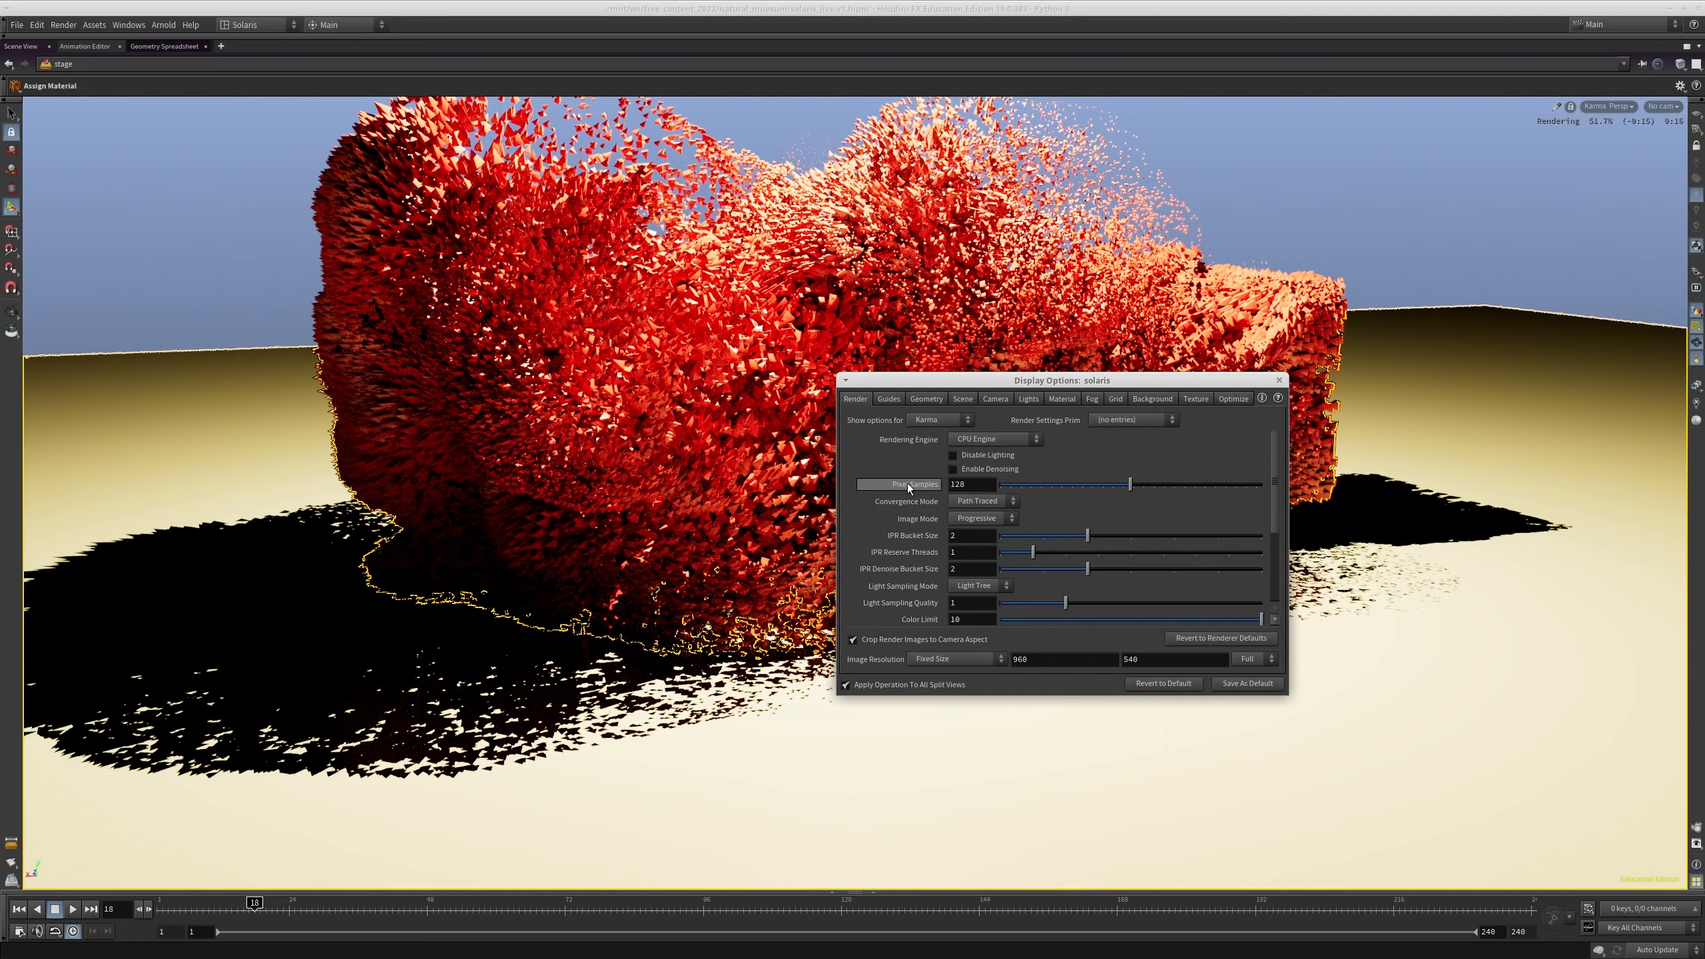
scroll(907, 482, down, 1)
scroll(908, 482, down, 3)
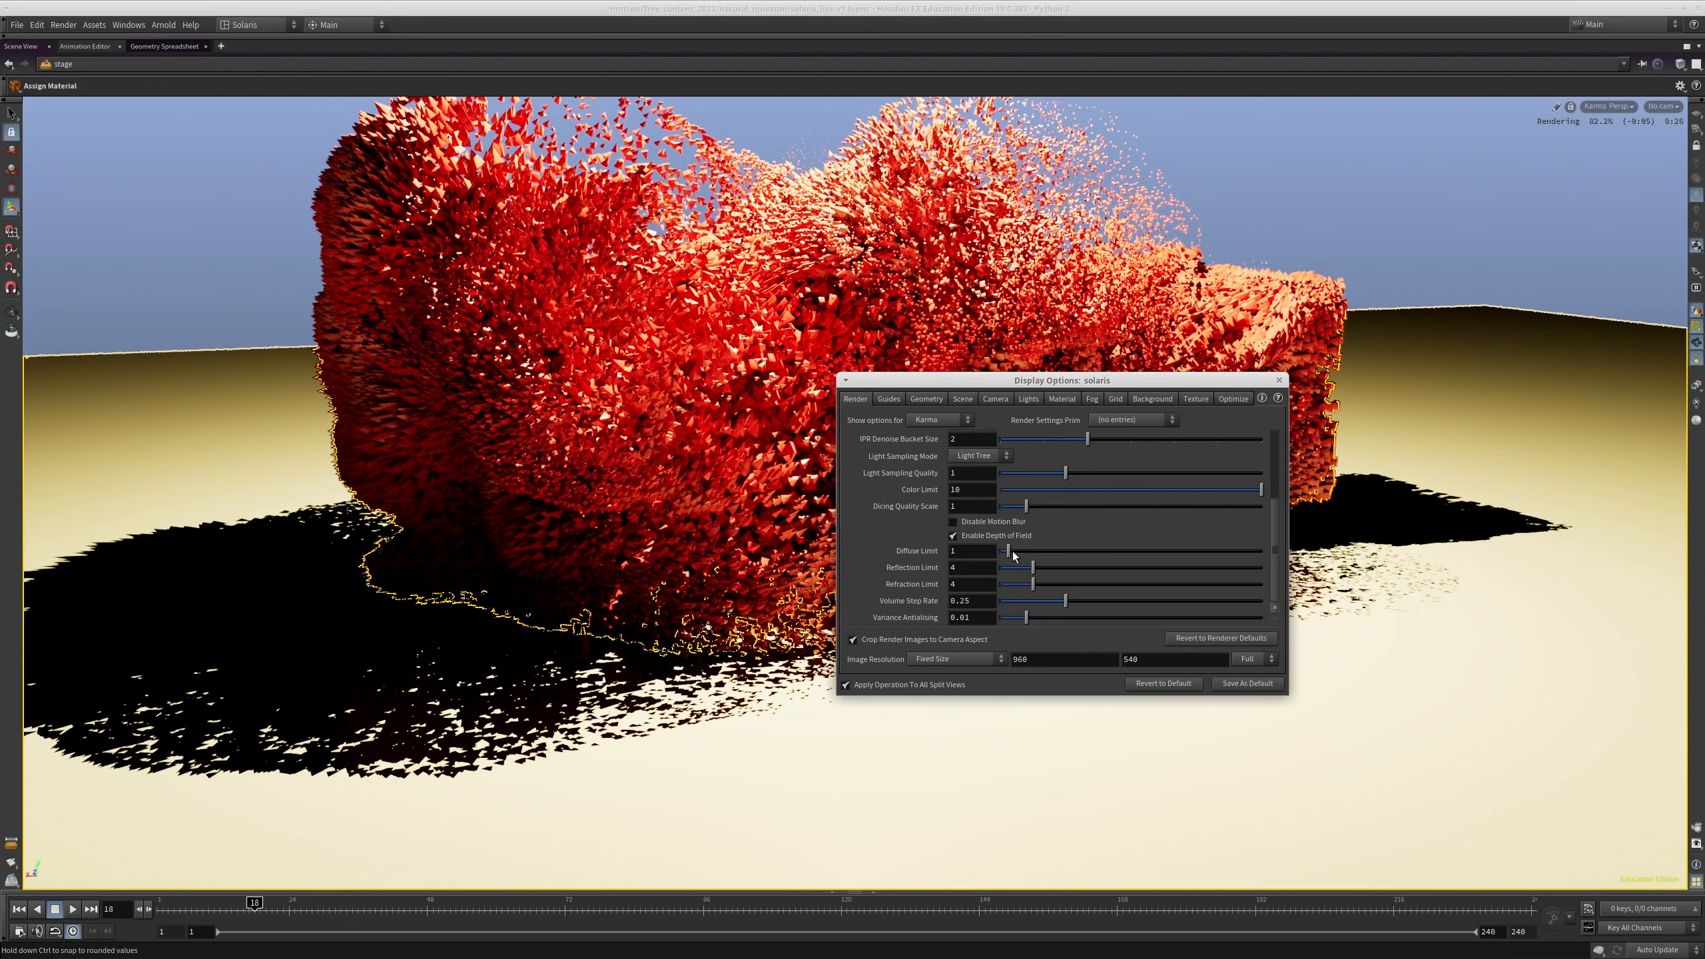
drag(1009, 551, 983, 553)
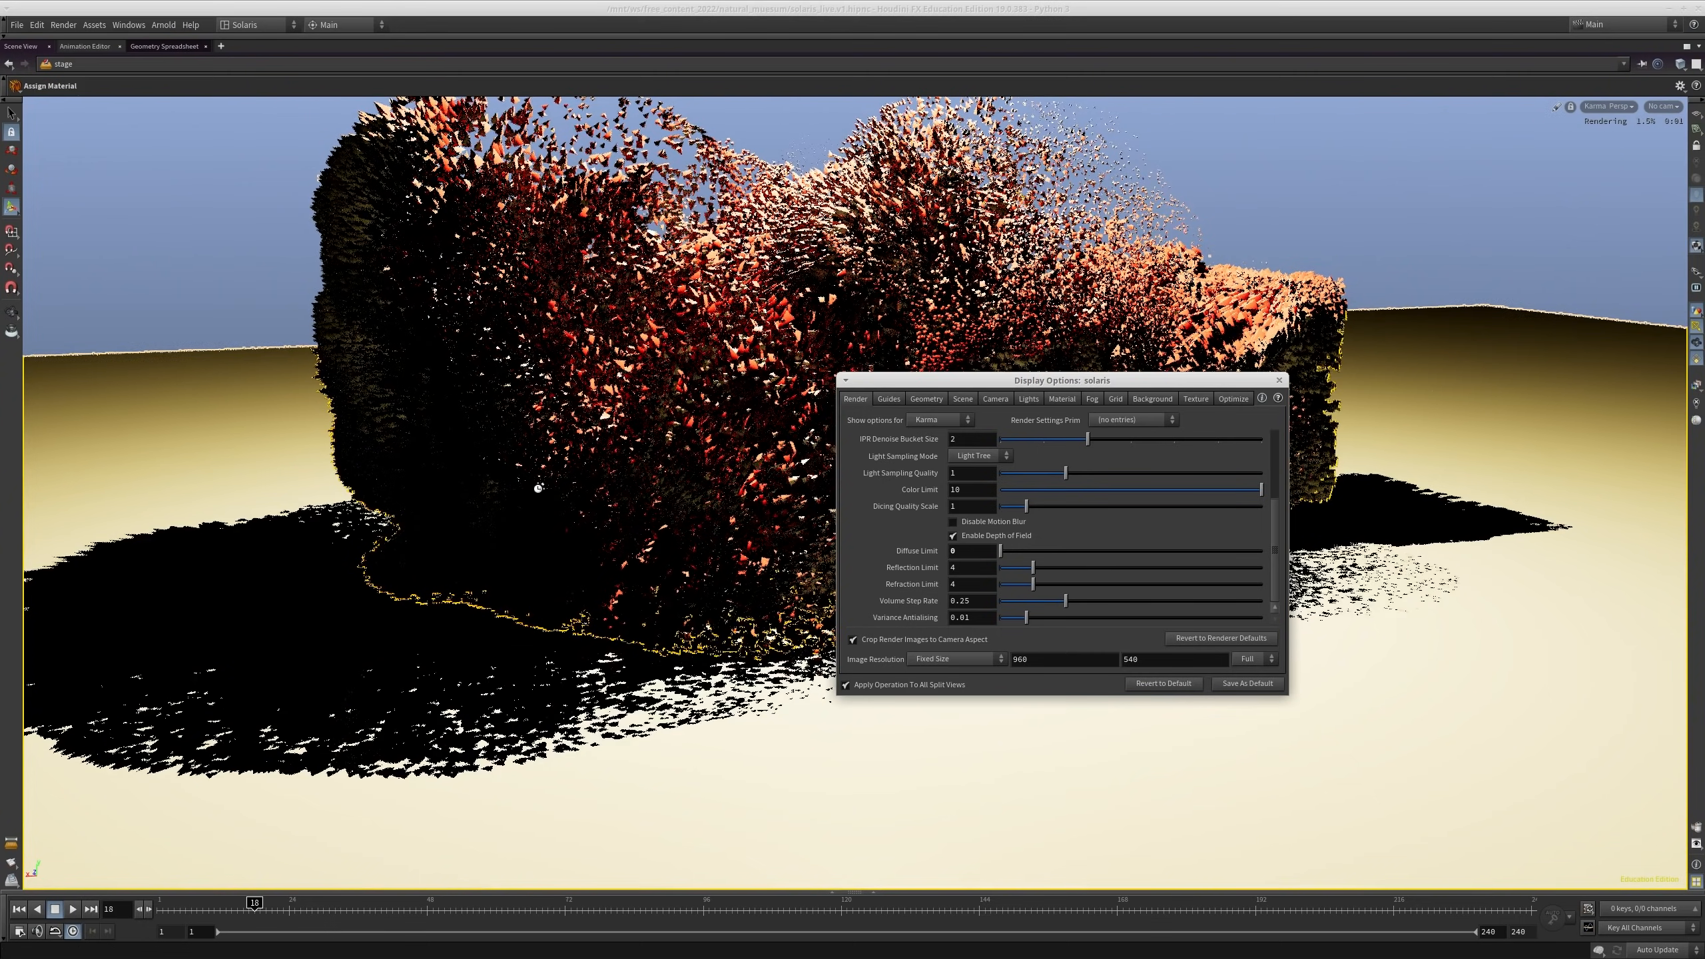
Step: Set Karma's reflection limit and refraction limit to 2 and turn off depth of field
click(1013, 568)
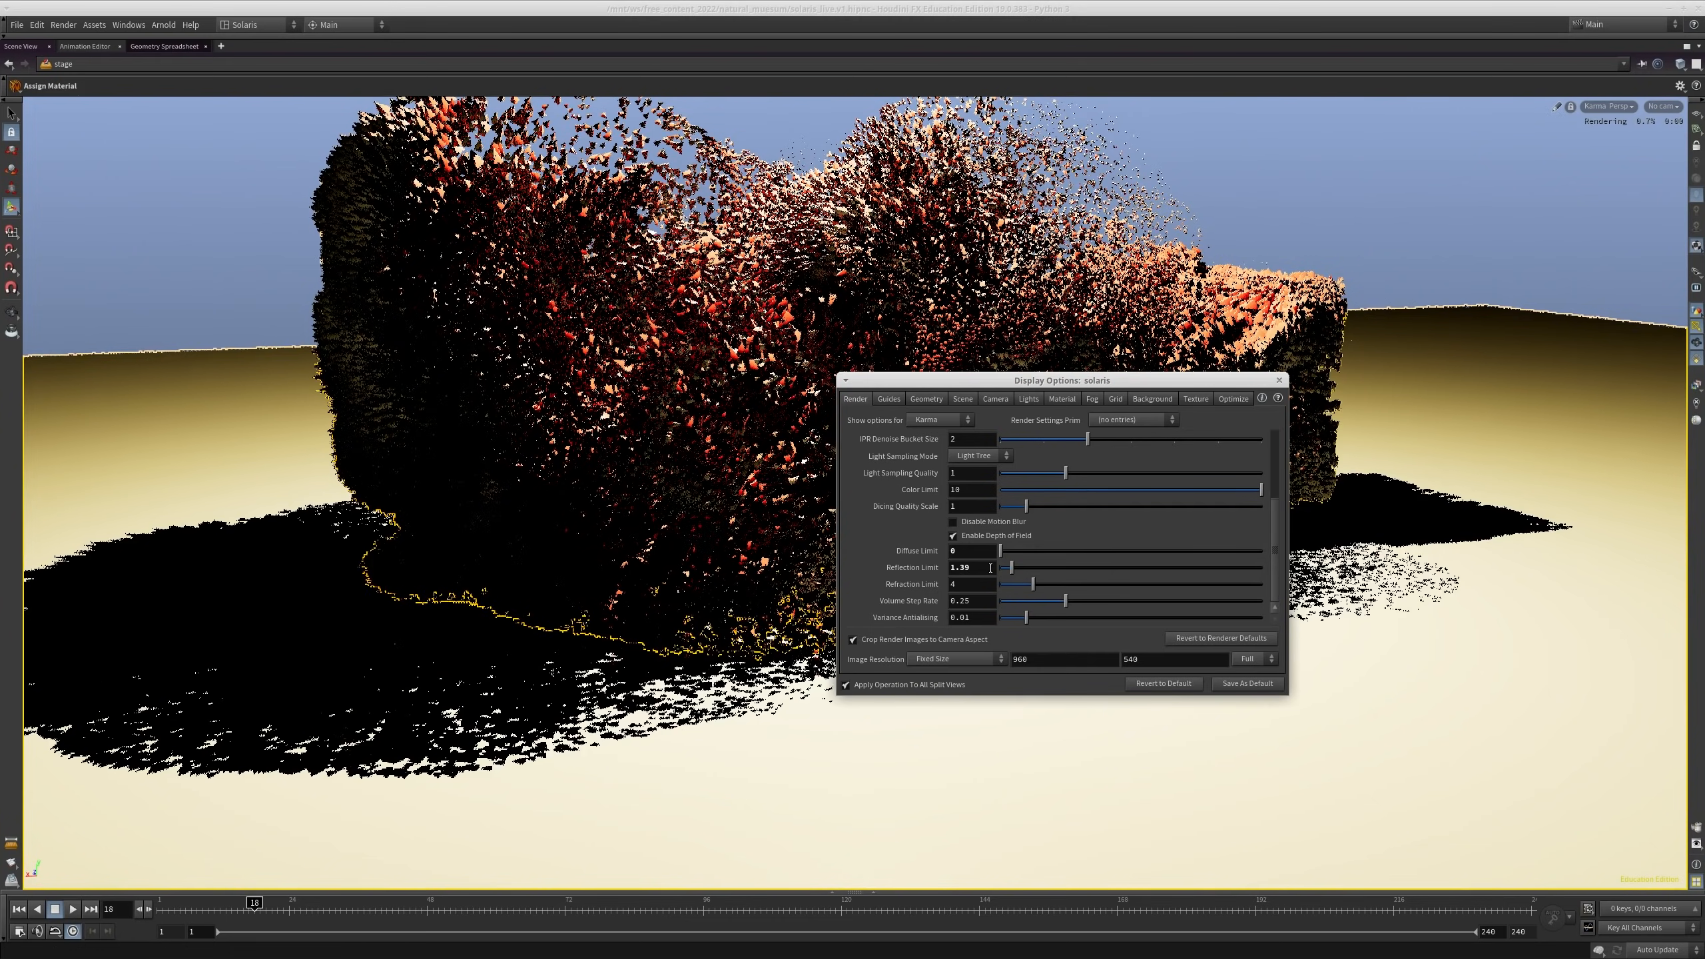
click(967, 589)
text(2)
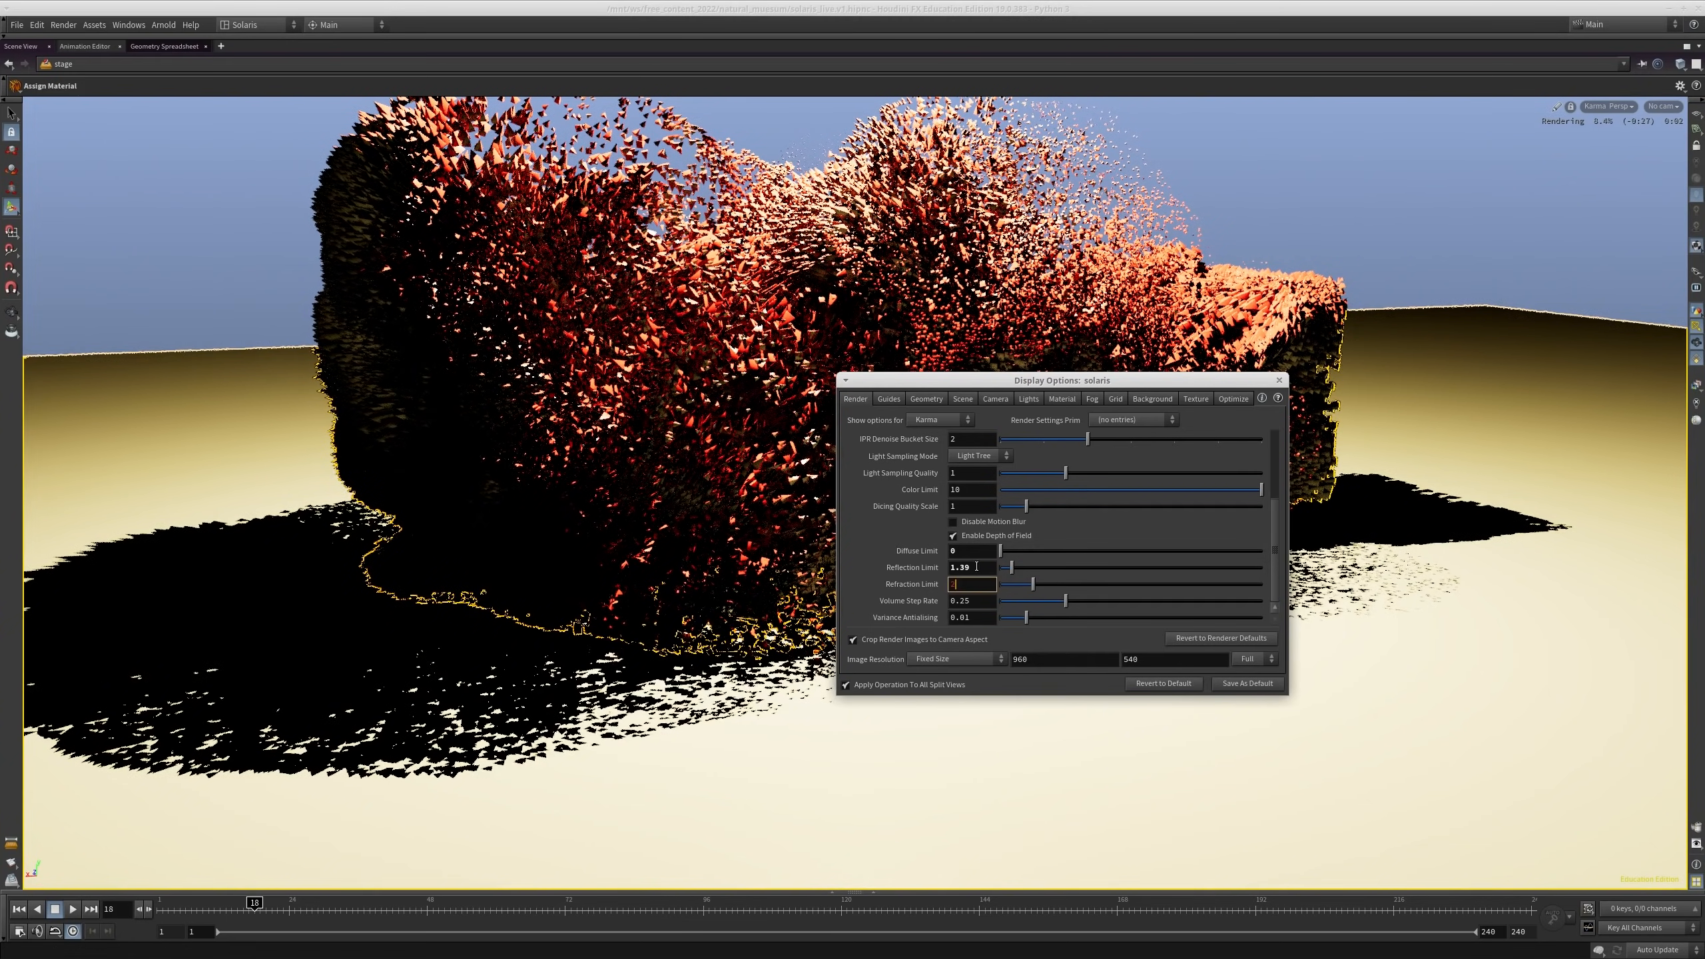
click(977, 566)
click(977, 583)
text(2)
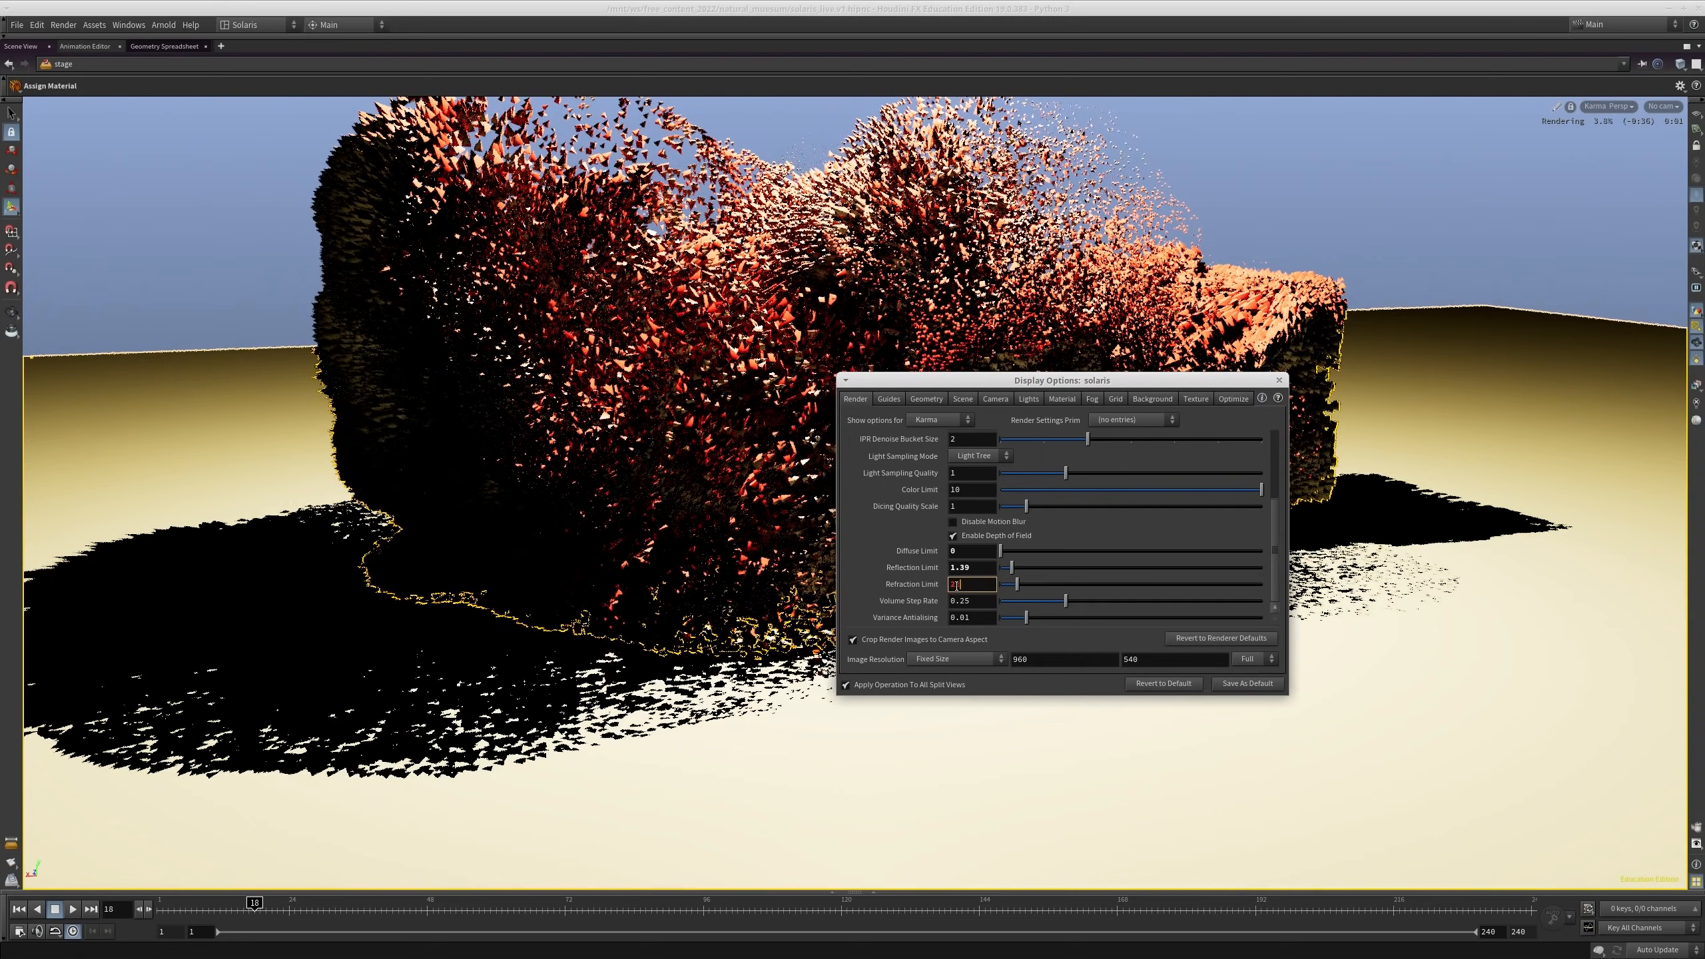
click(976, 598)
click(976, 583)
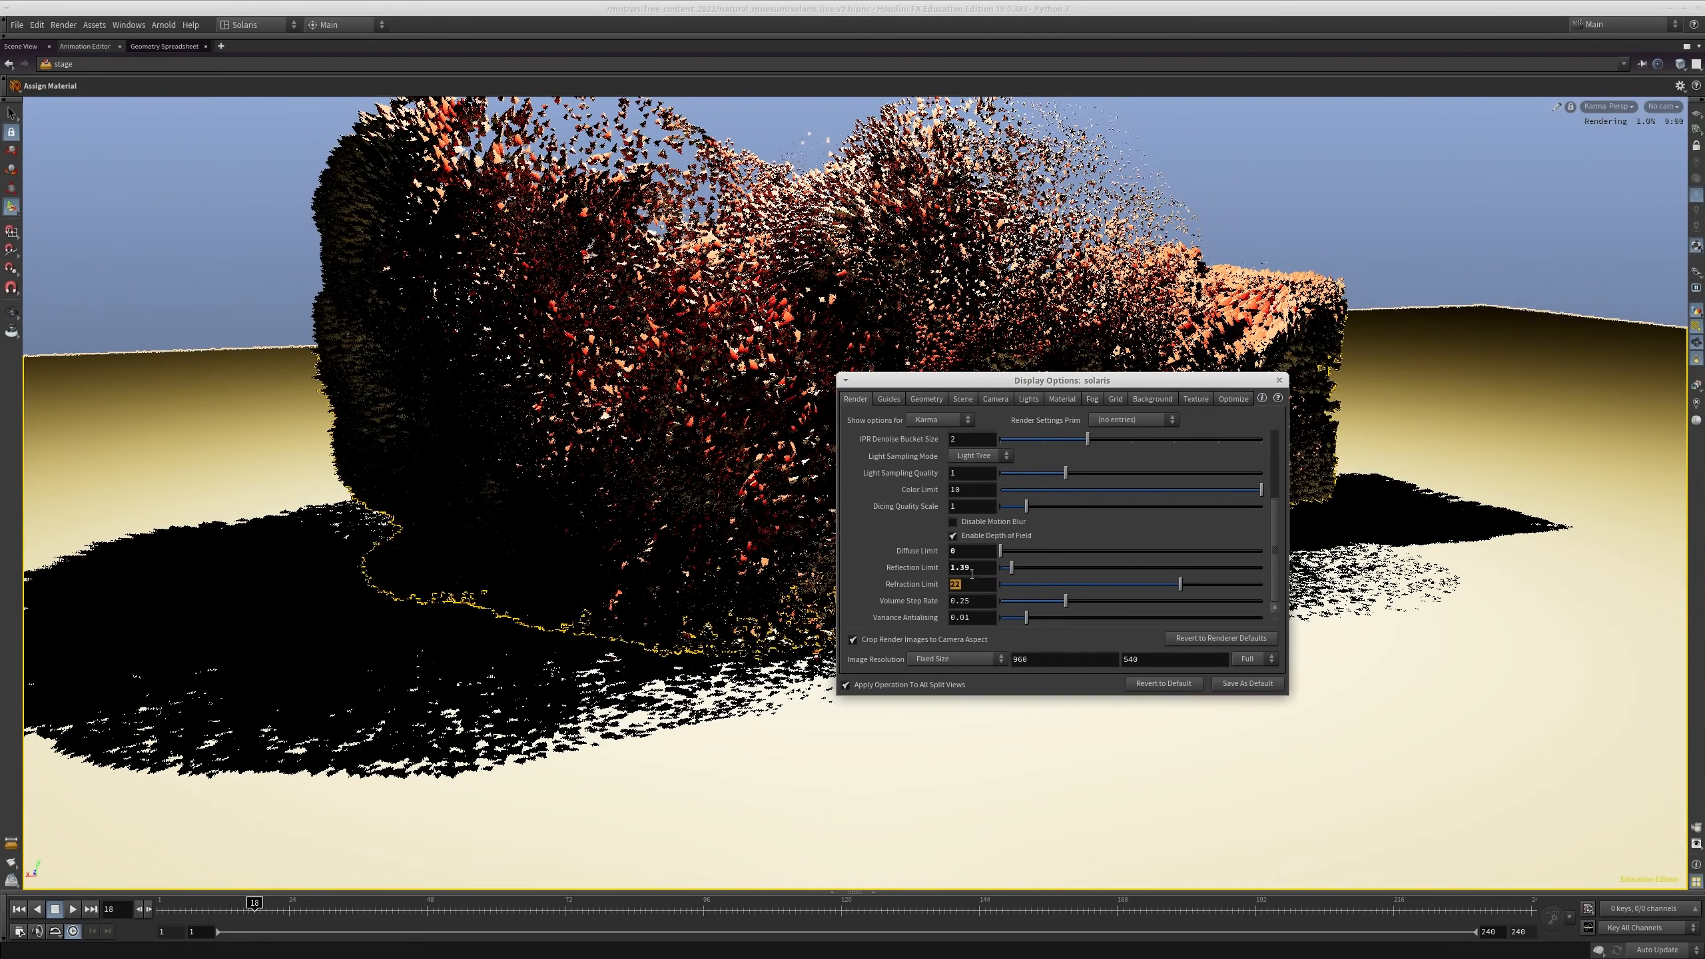
text(2)
click(987, 561)
text(2)
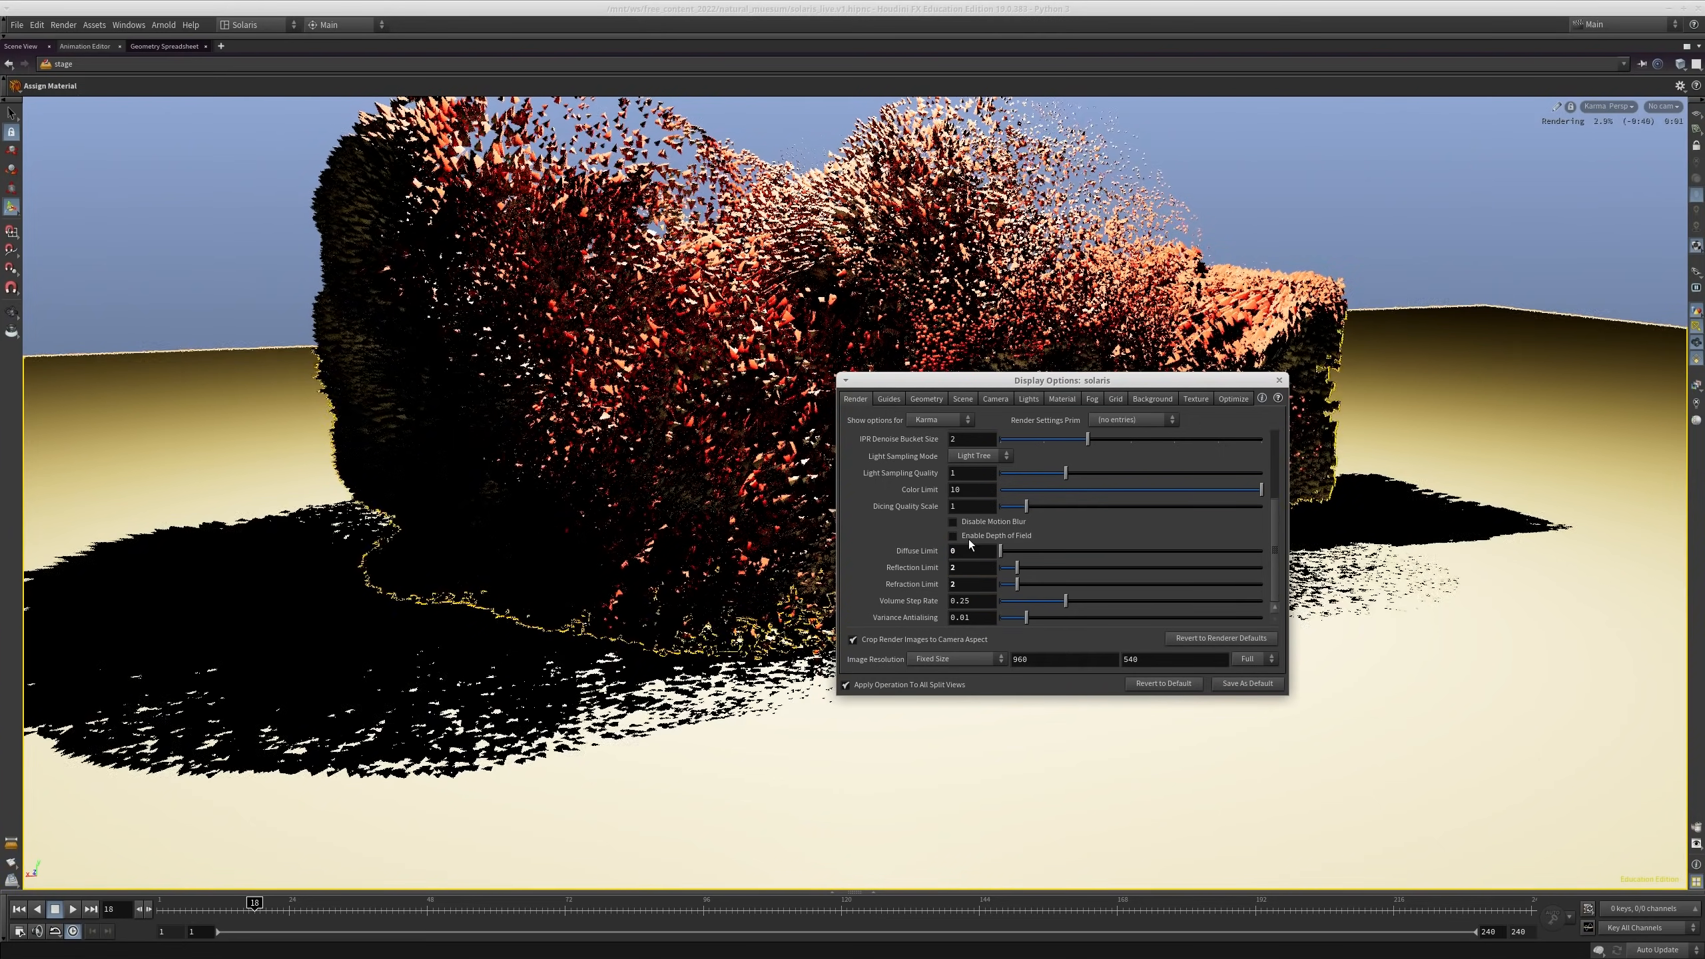
click(952, 536)
click(965, 548)
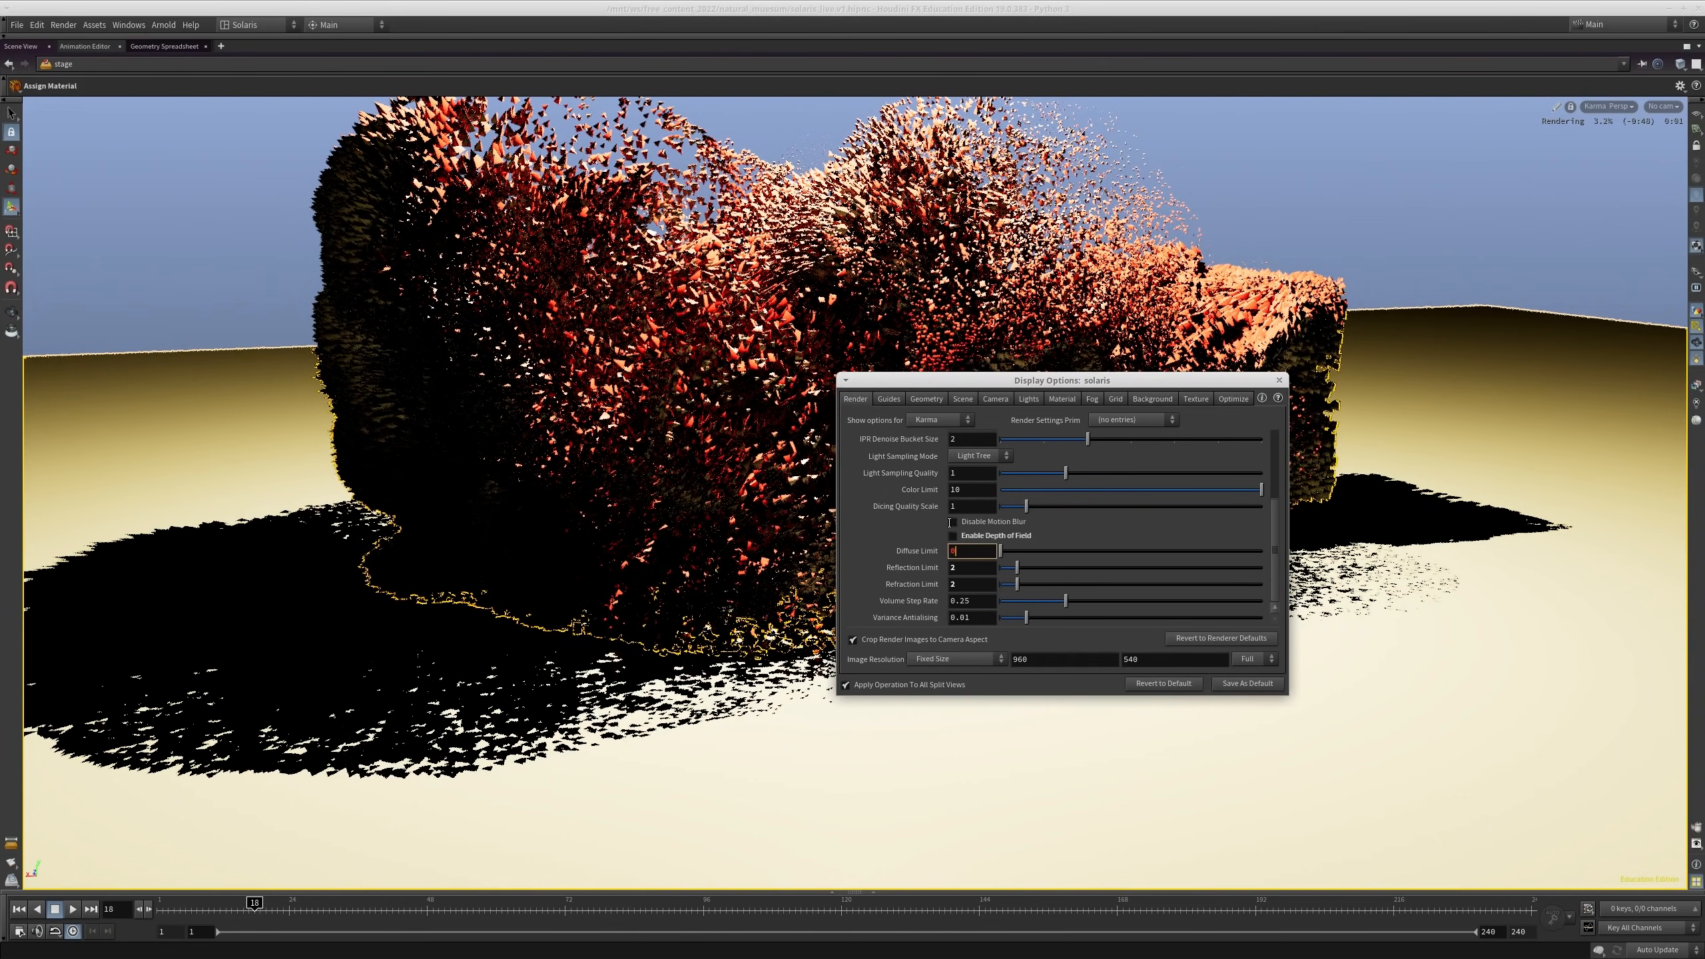
Step: Try Karma's Bucket image mode, switch the image mode back to Progressive and close the display options
scroll(917, 496, up, 1)
scroll(916, 495, up, 2)
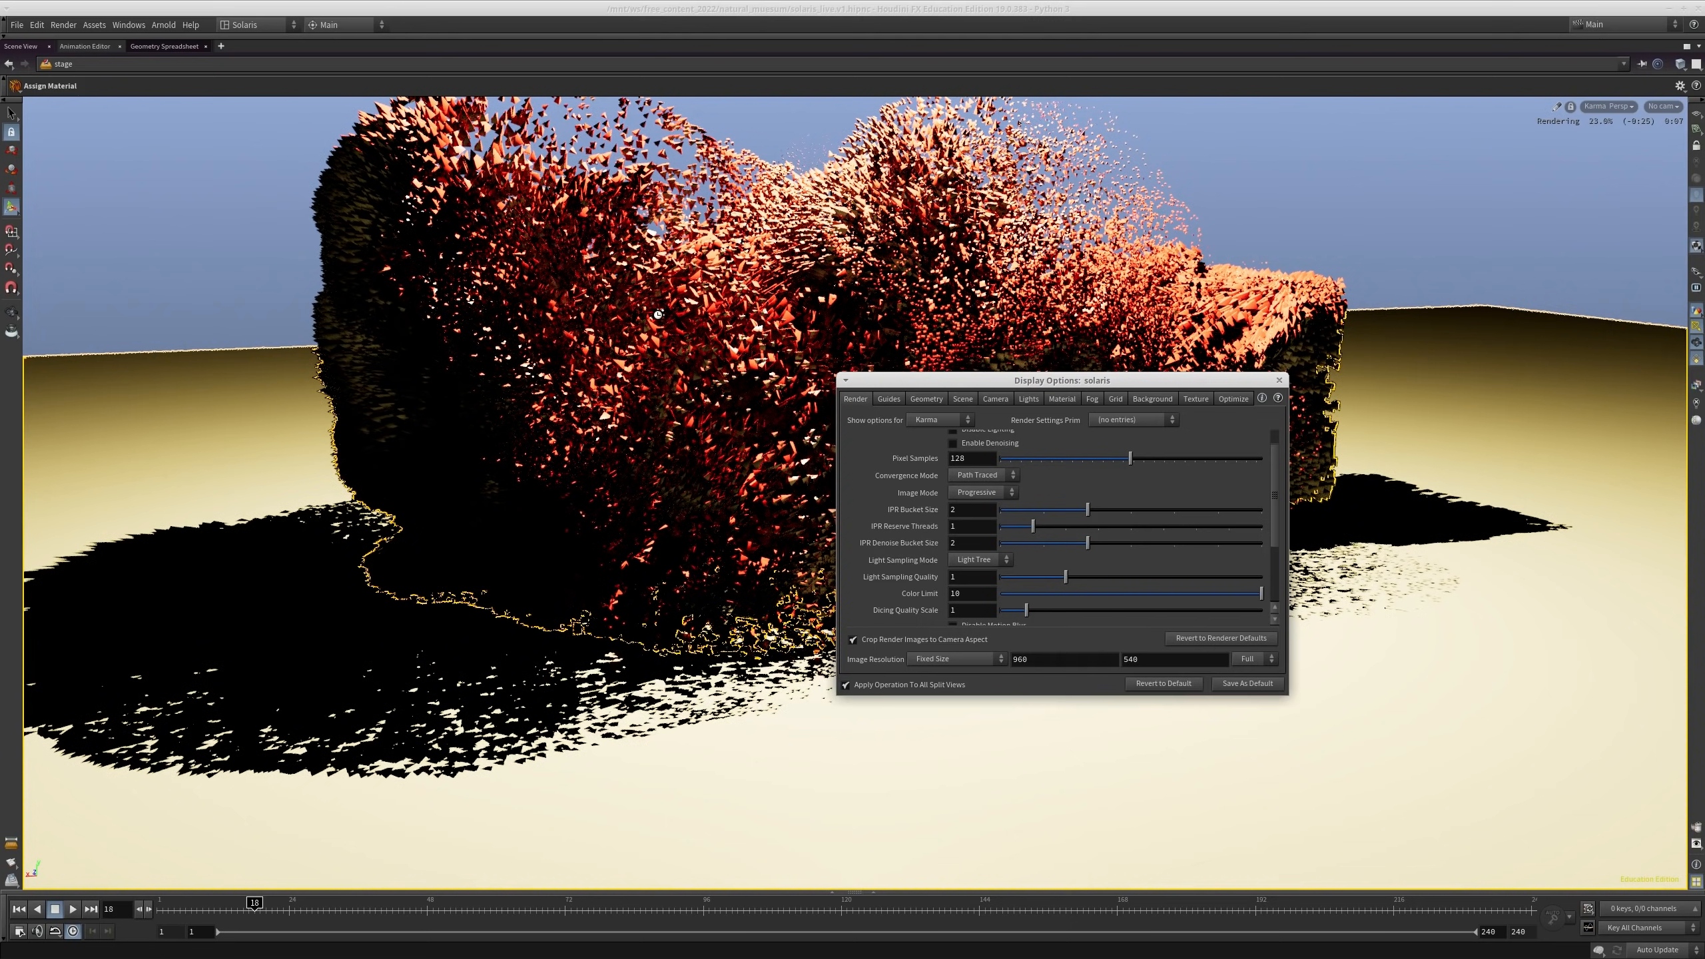
click(975, 492)
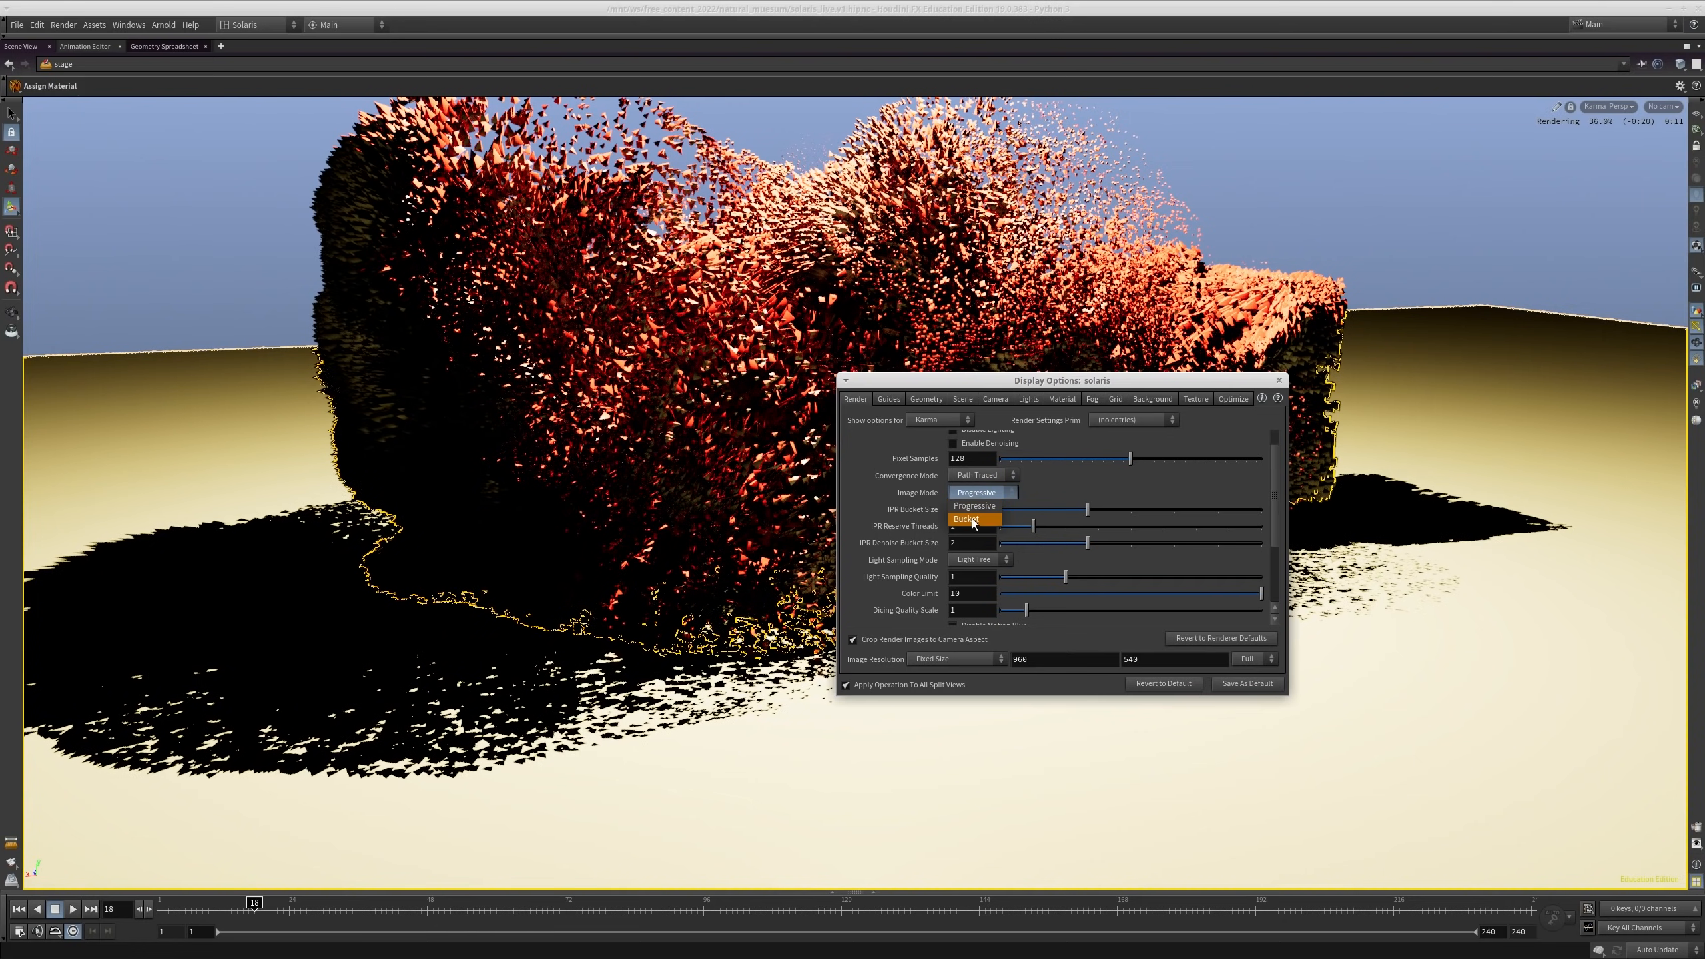
click(972, 521)
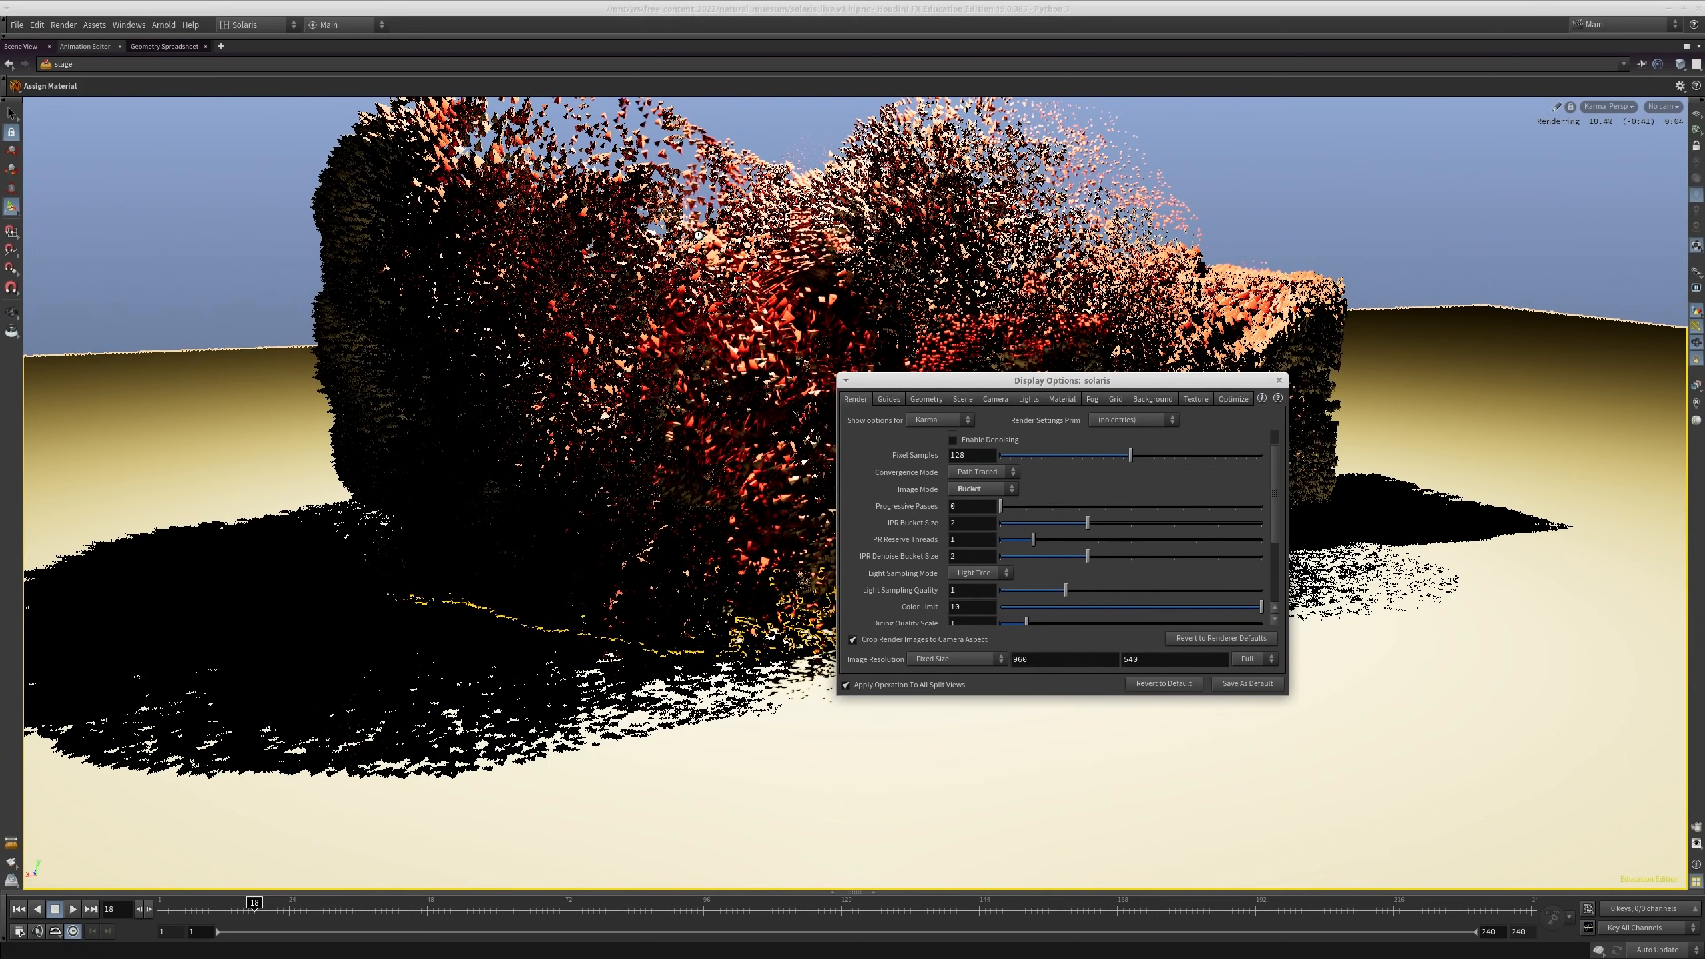
drag(933, 382, 1079, 376)
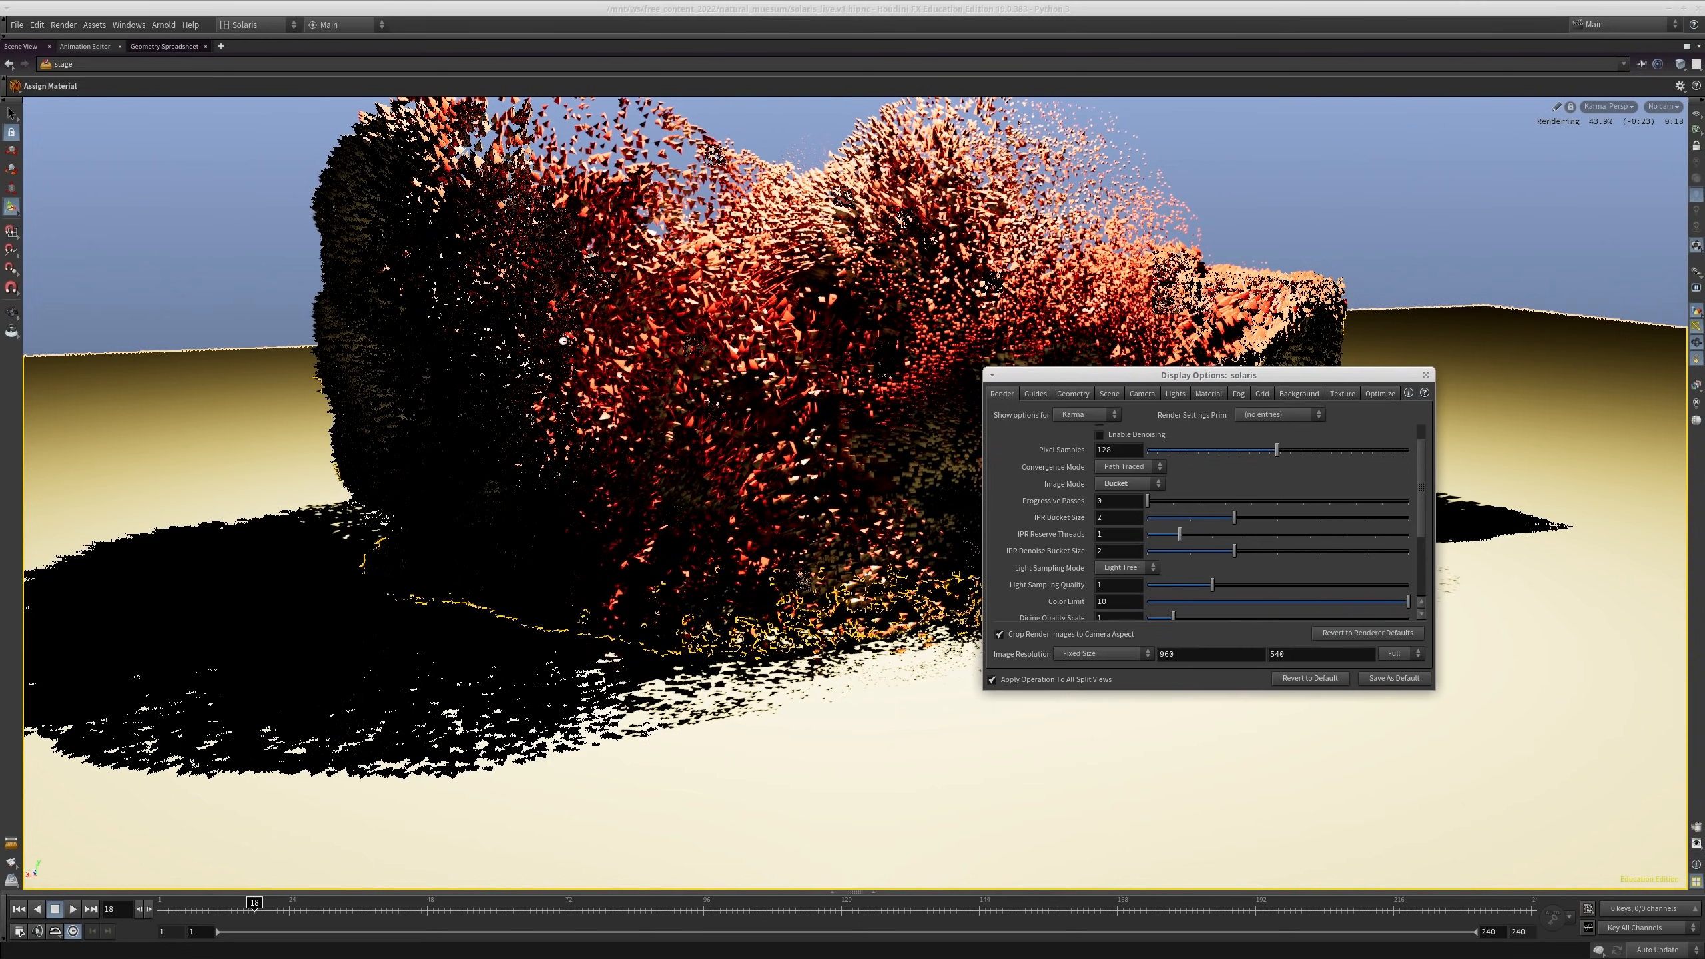
click(1119, 484)
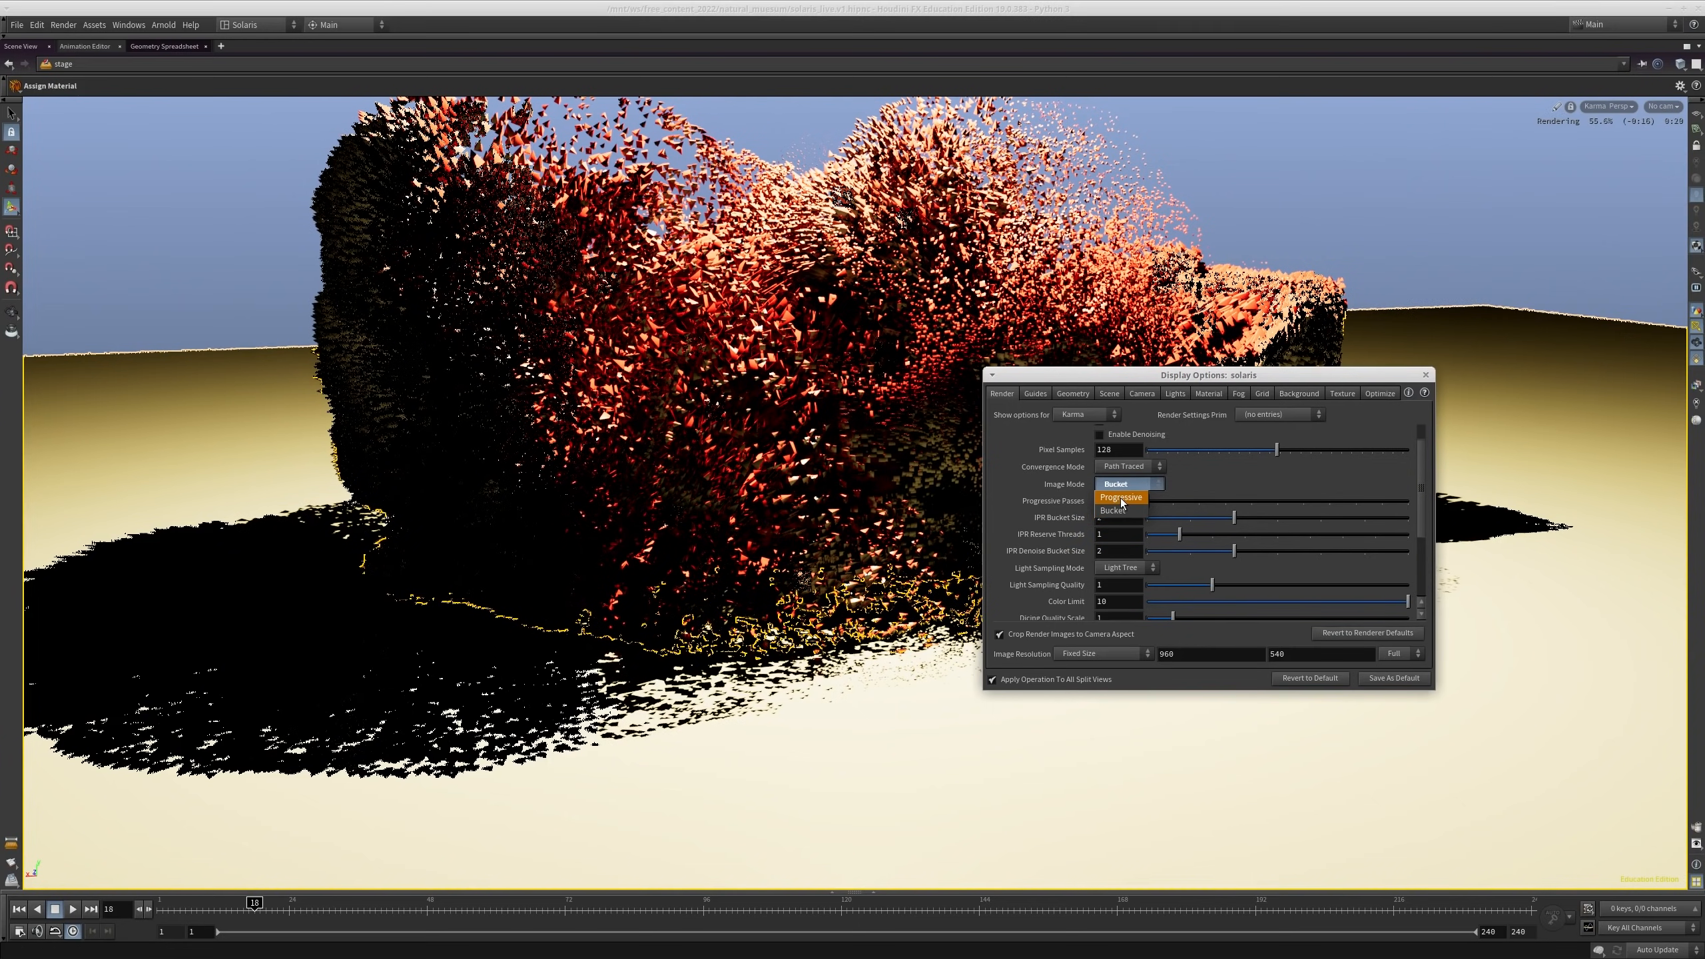
click(1120, 499)
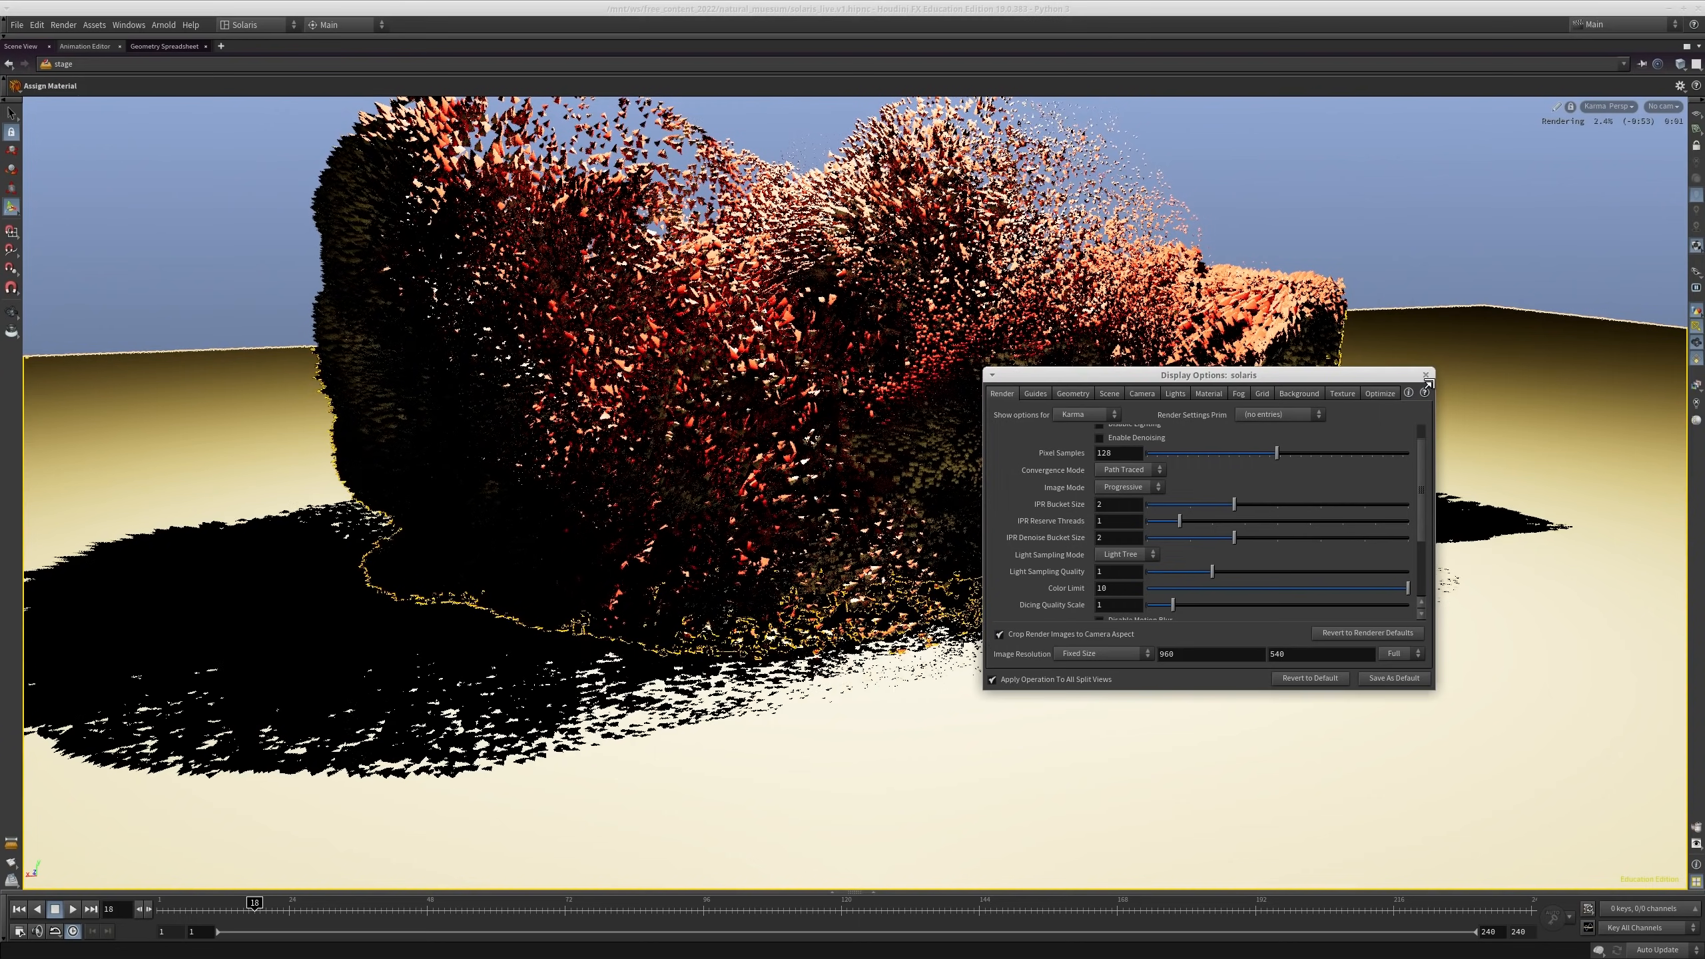
click(1426, 375)
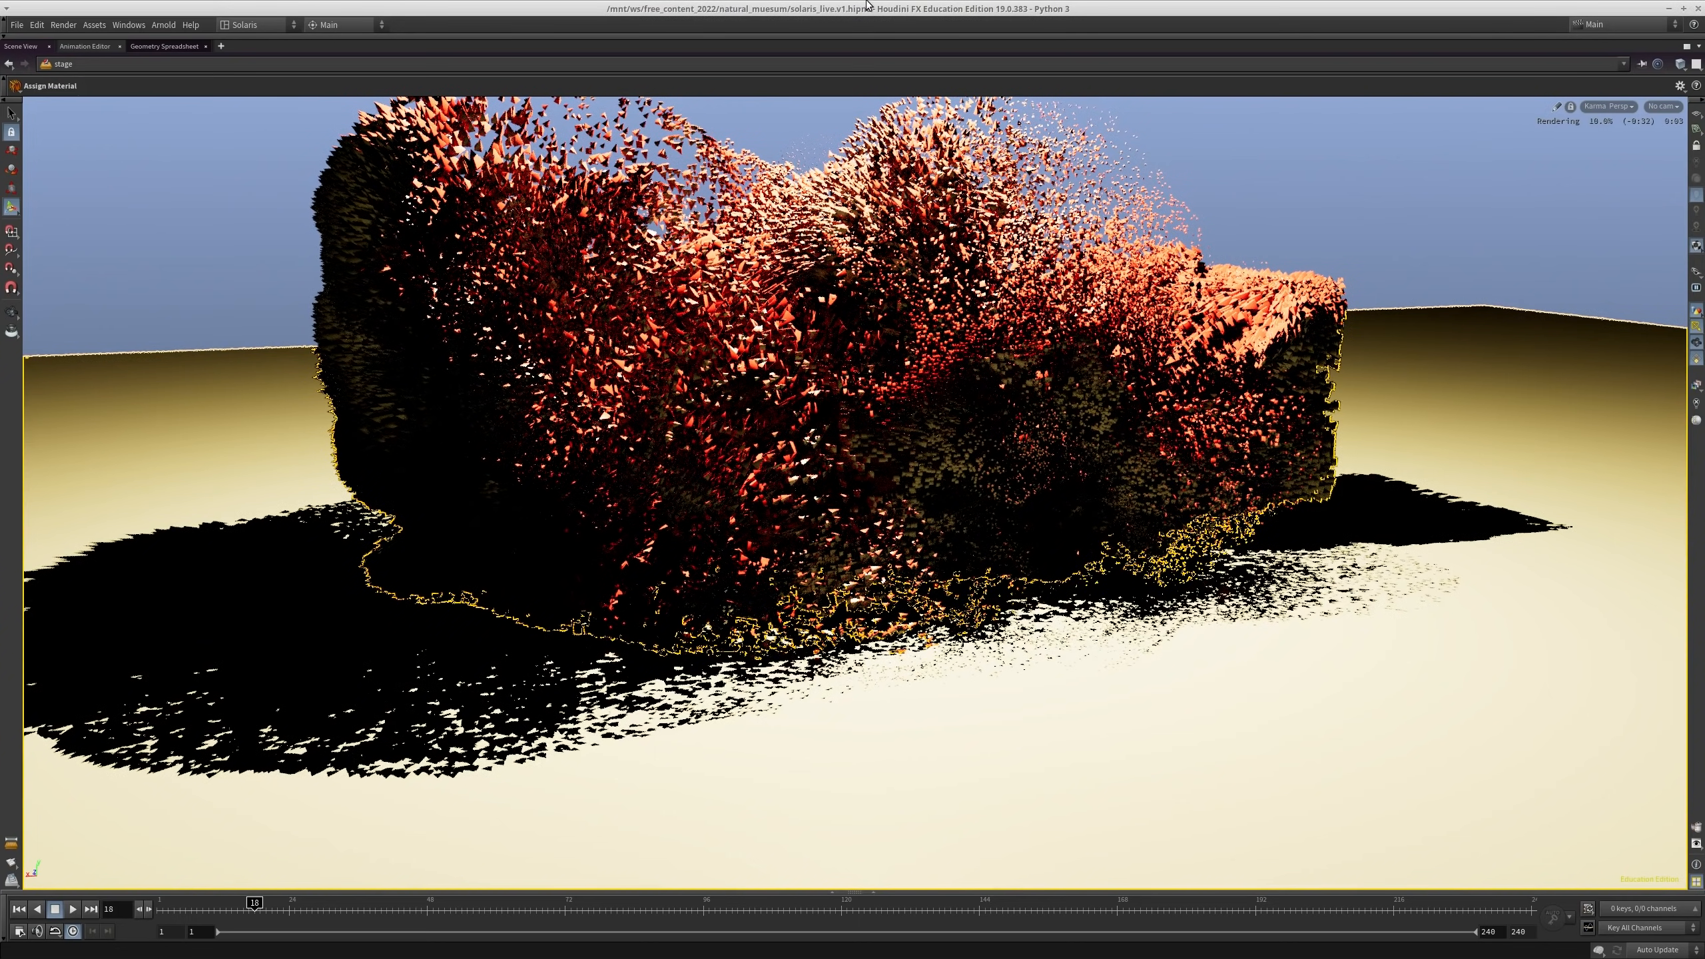
Step: Restore the split pane layout and enter the shader network of materiallibrary1
key(ctrl+b)
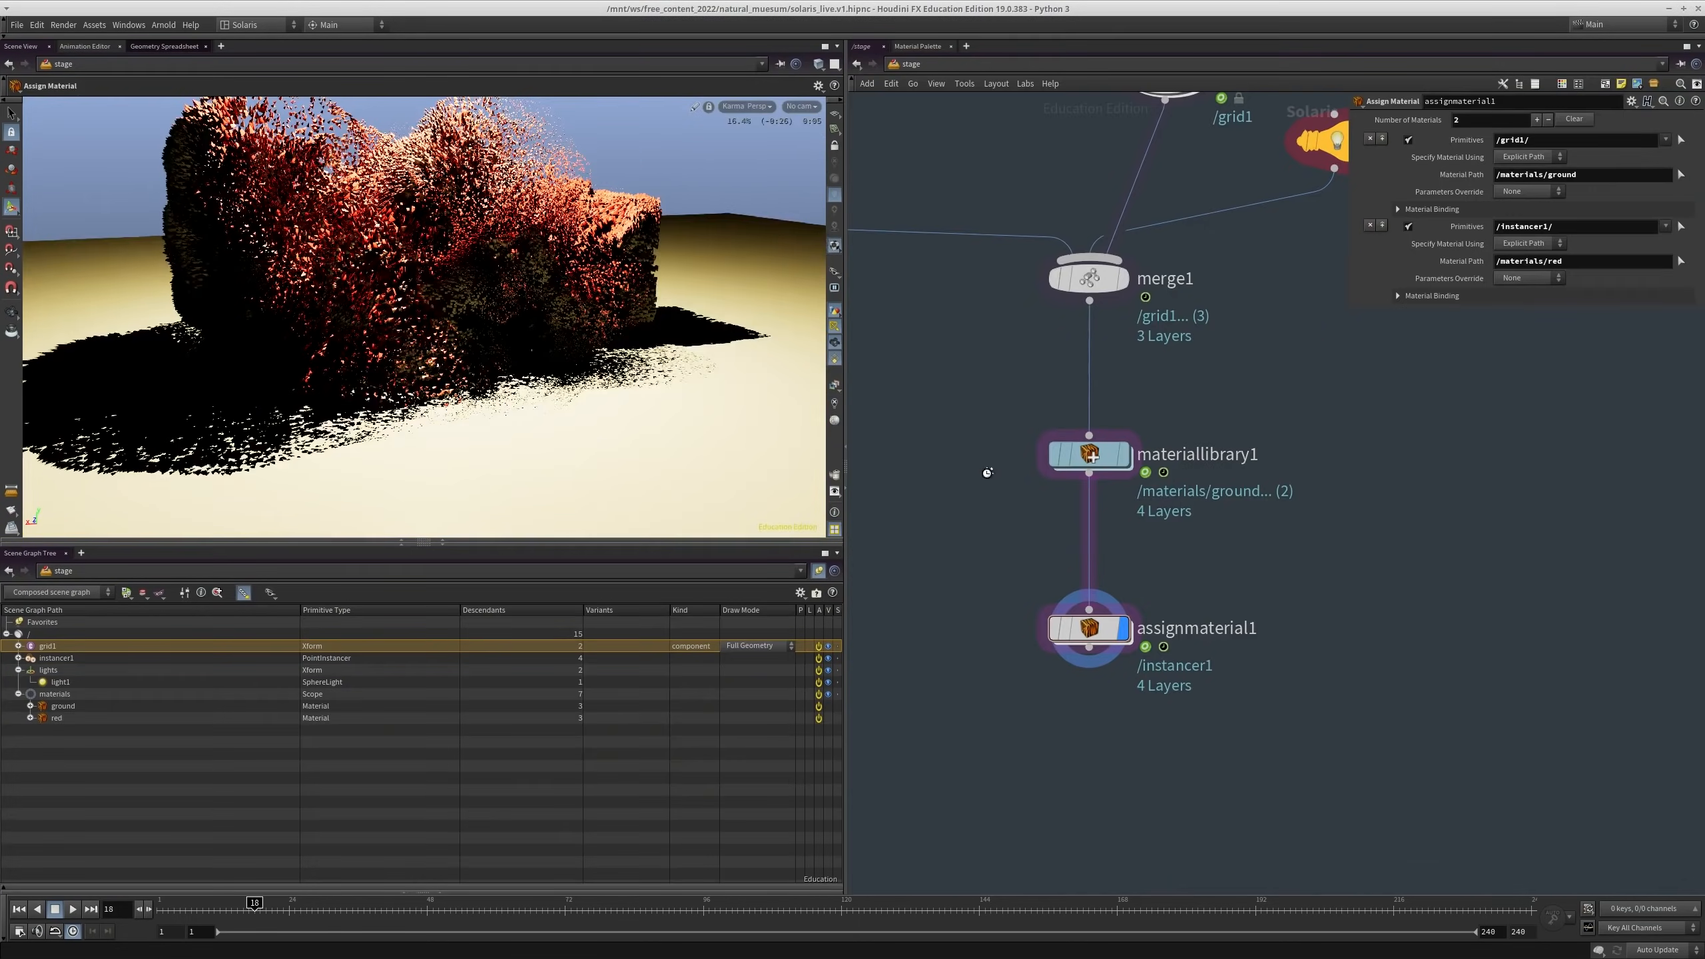
middle_drag(1114, 812, 1098, 699)
key(Tab)
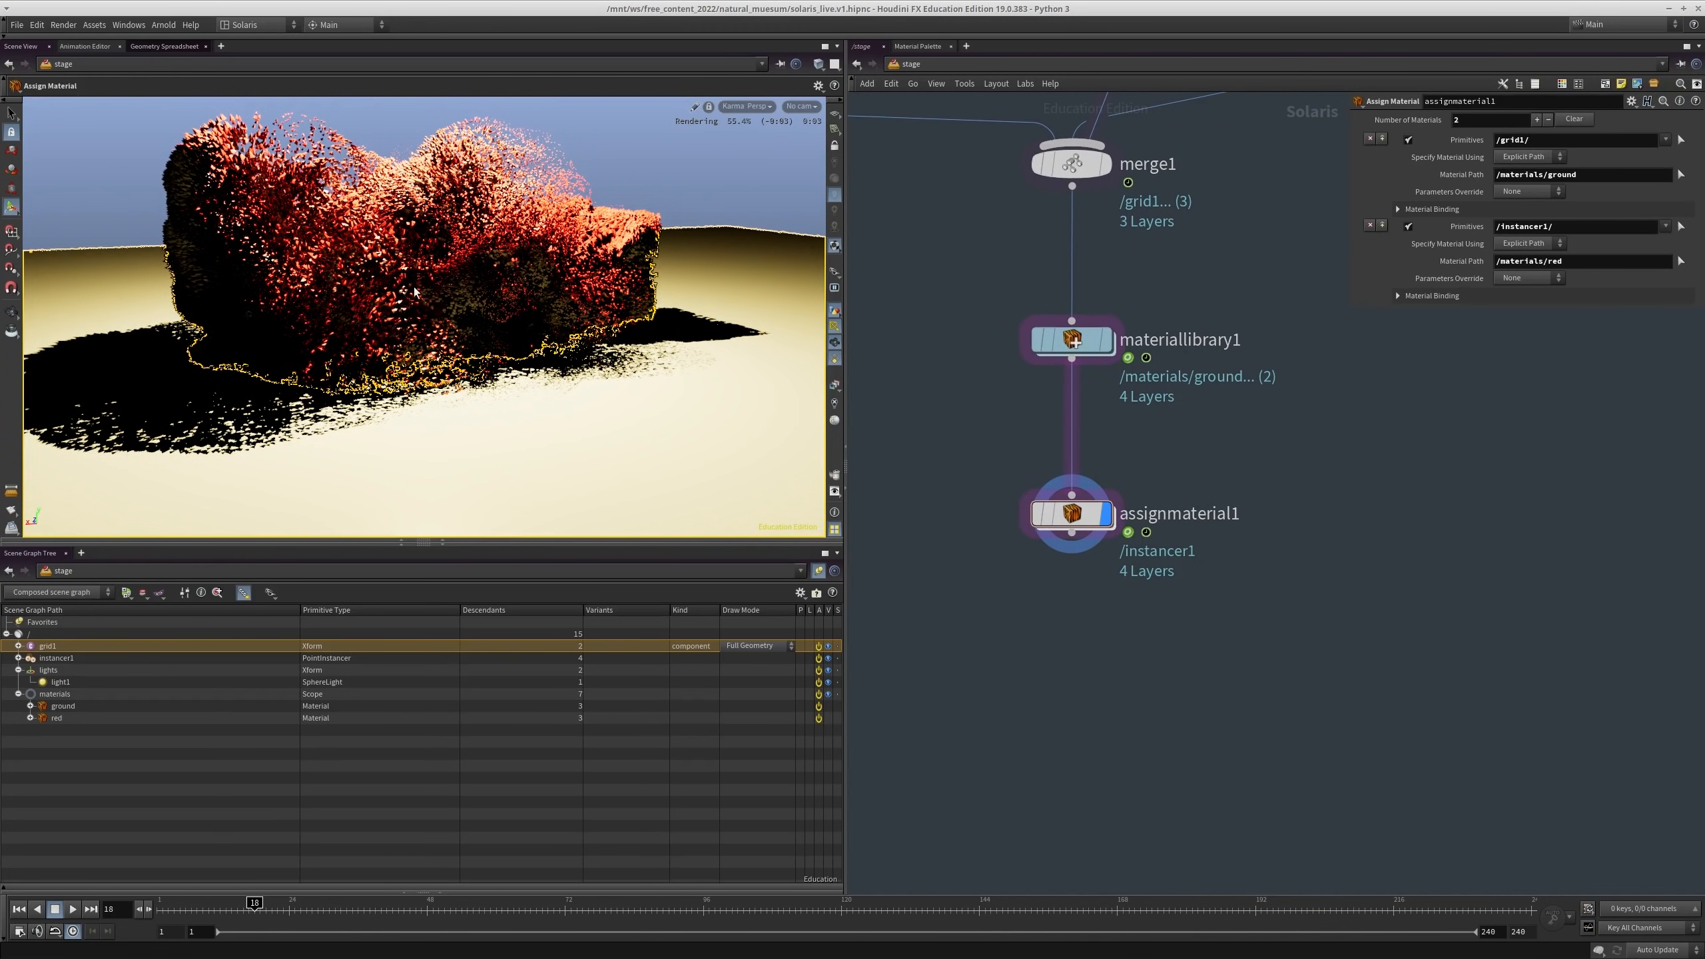
middle_drag(1239, 333, 1222, 501)
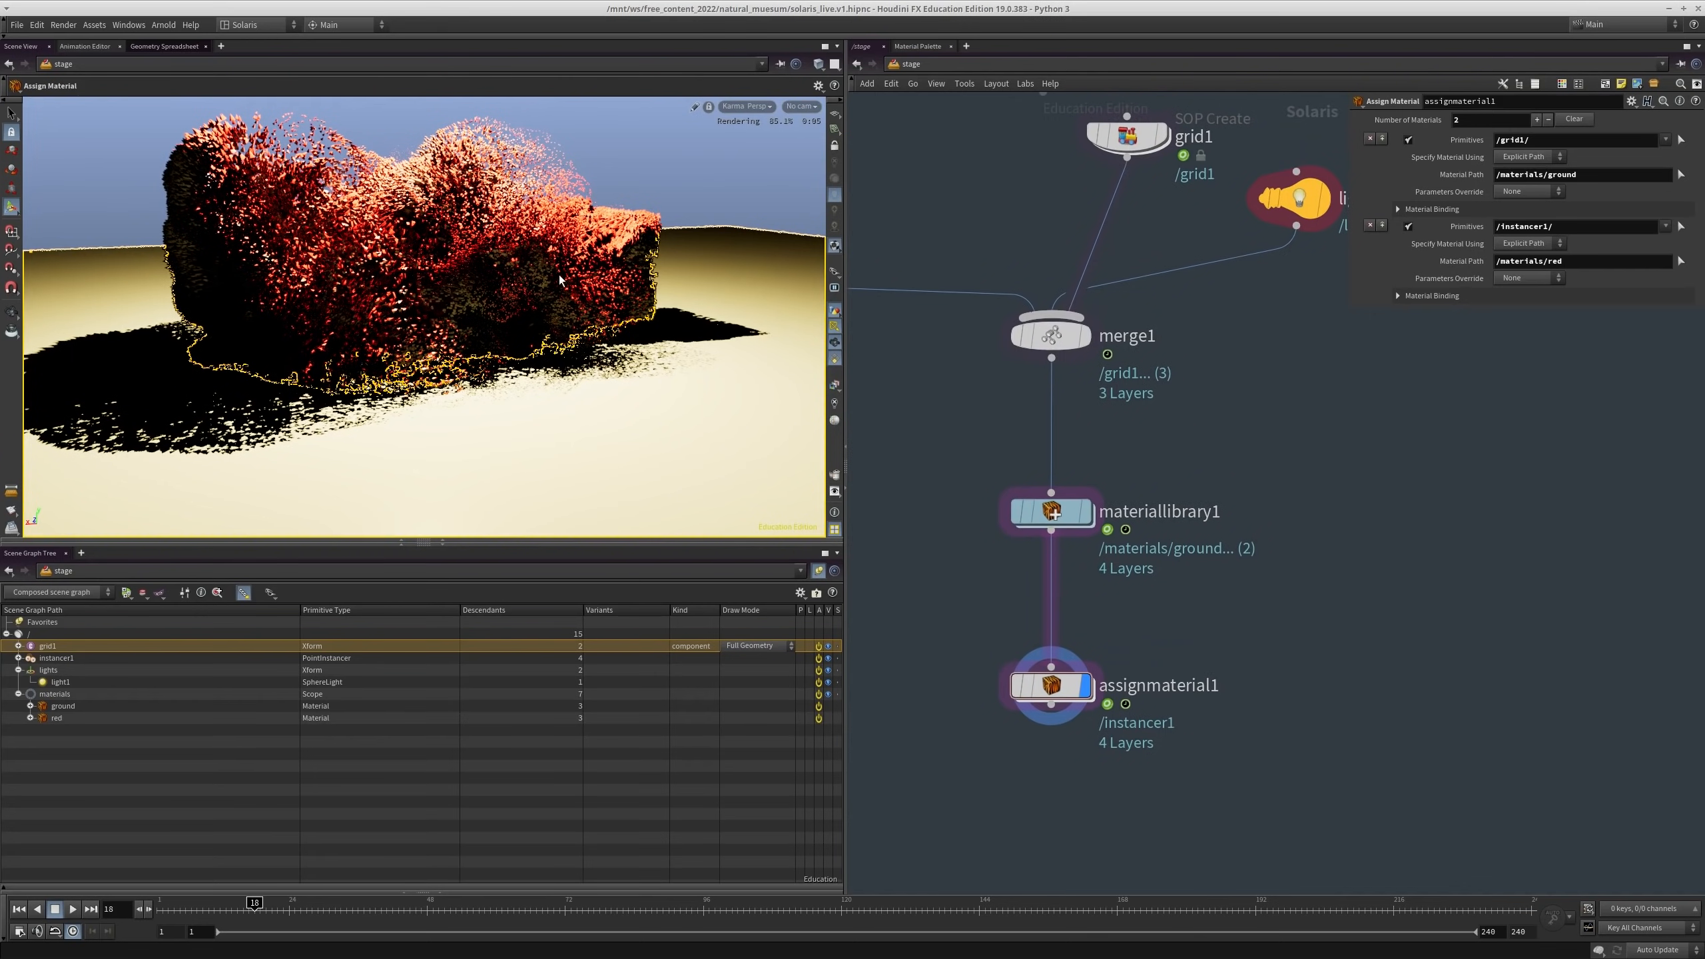
middle_drag(1184, 422, 1183, 384)
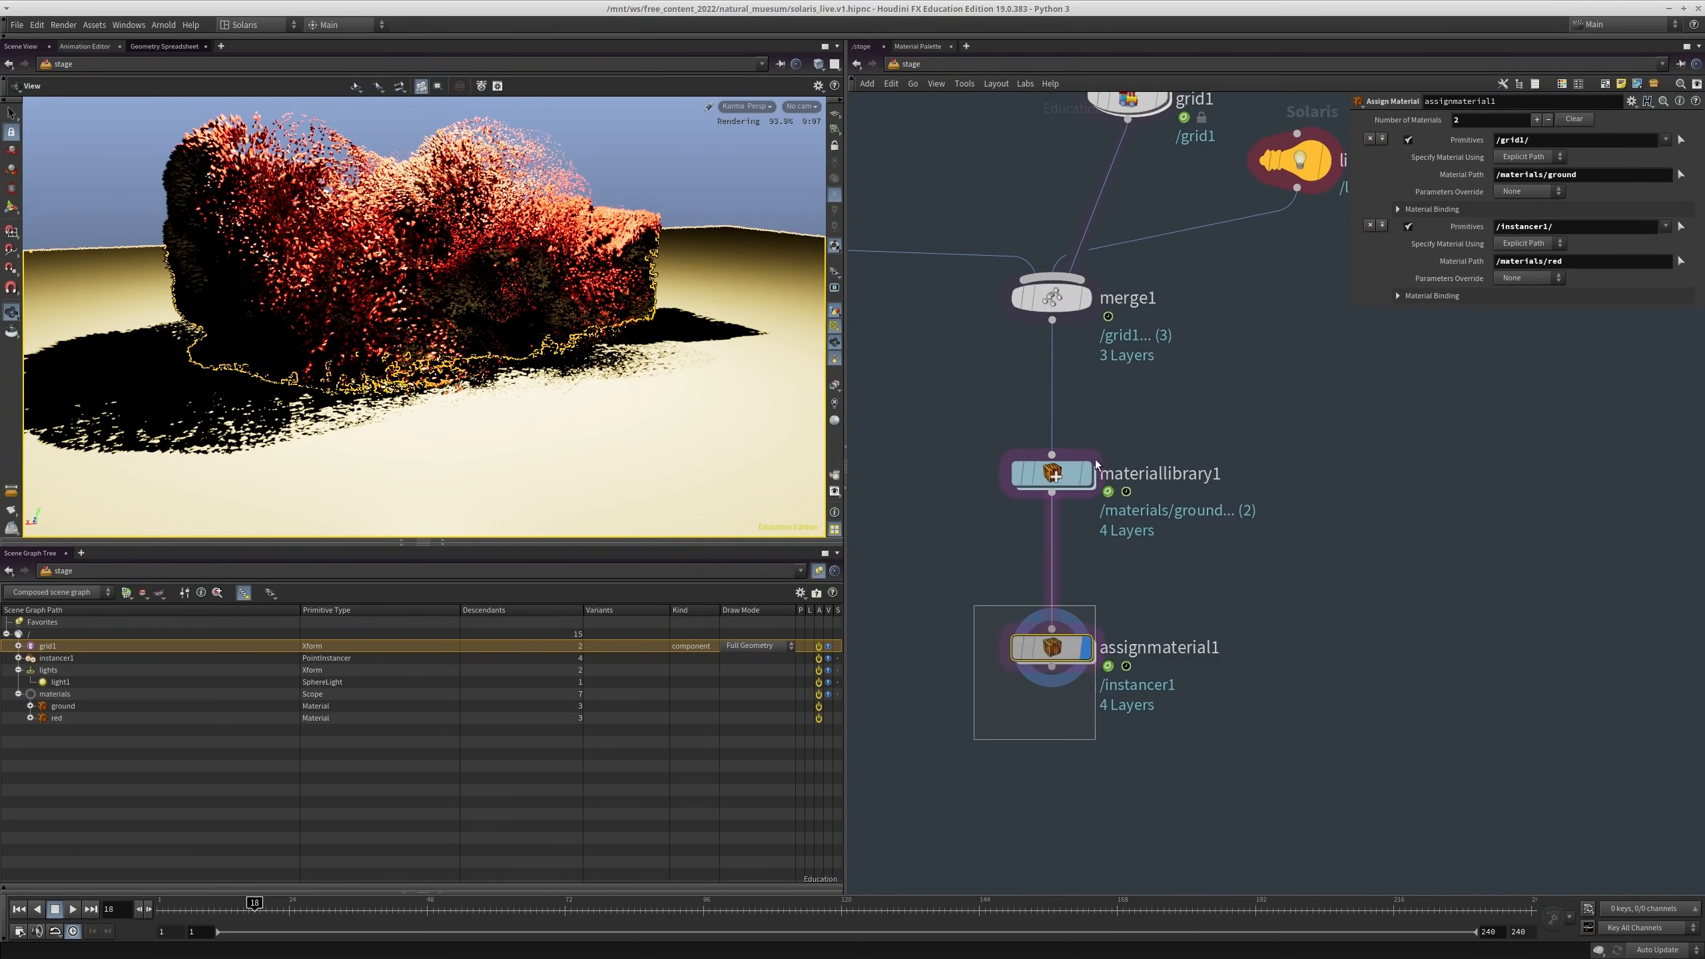
double_click(1051, 474)
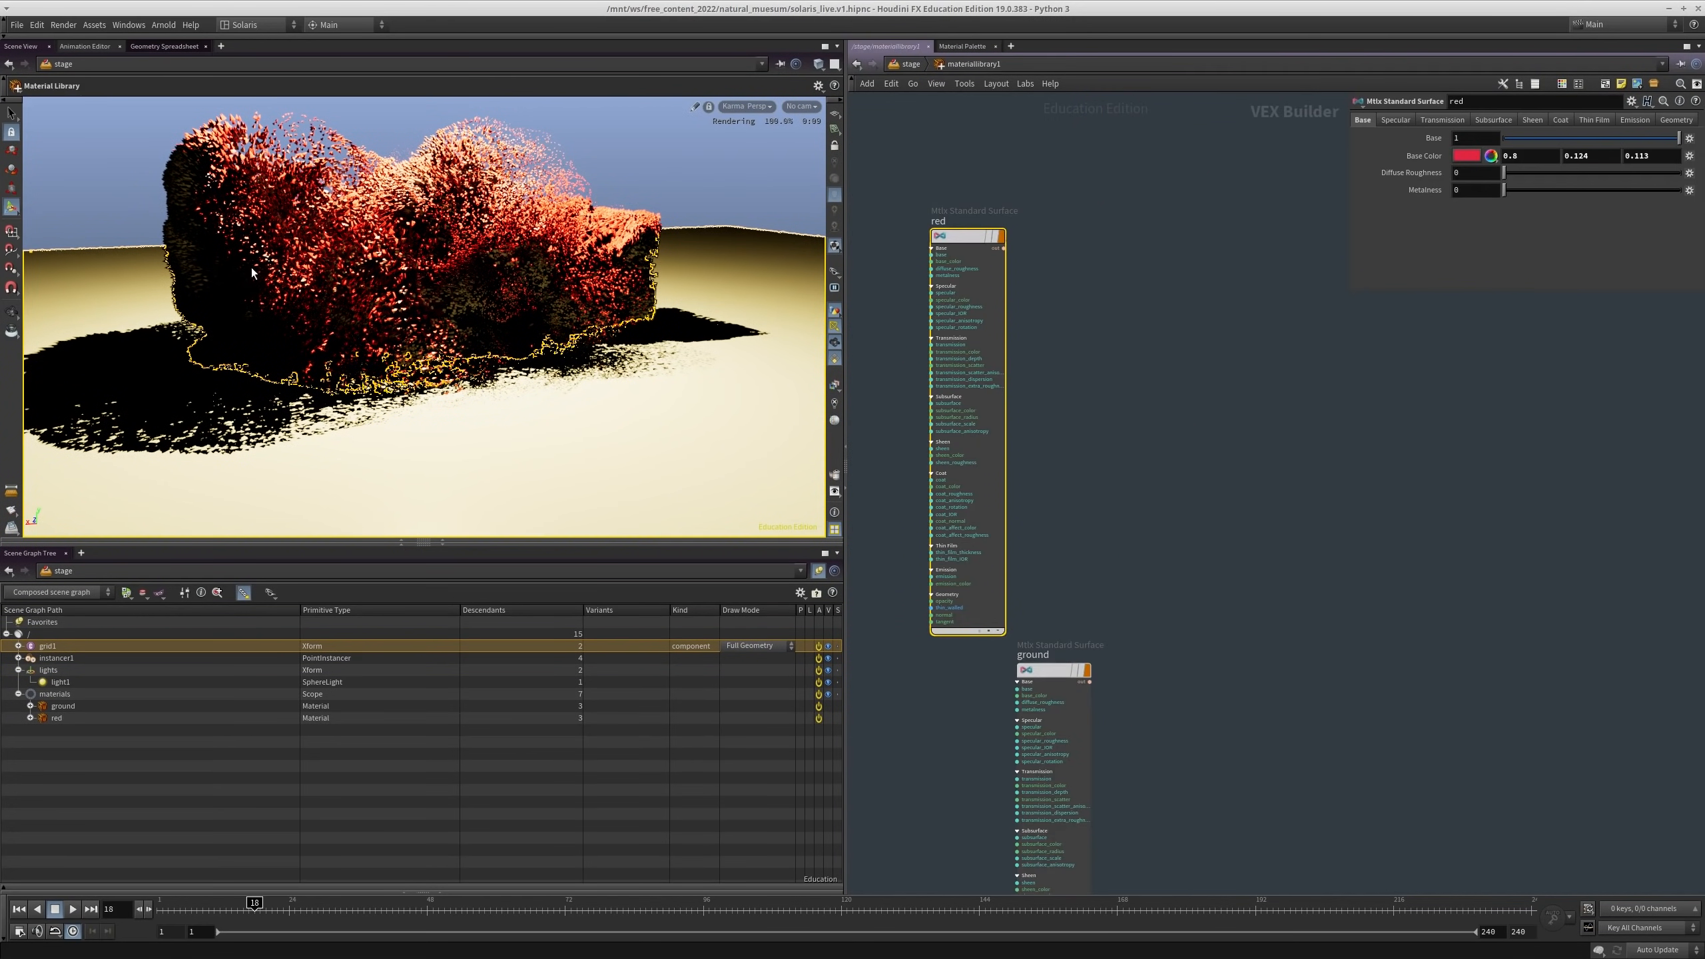
middle_drag(1148, 305, 1202, 379)
Step: Set the red material's transmission to about 0.939 and its base weight to about 0.091
click(1438, 120)
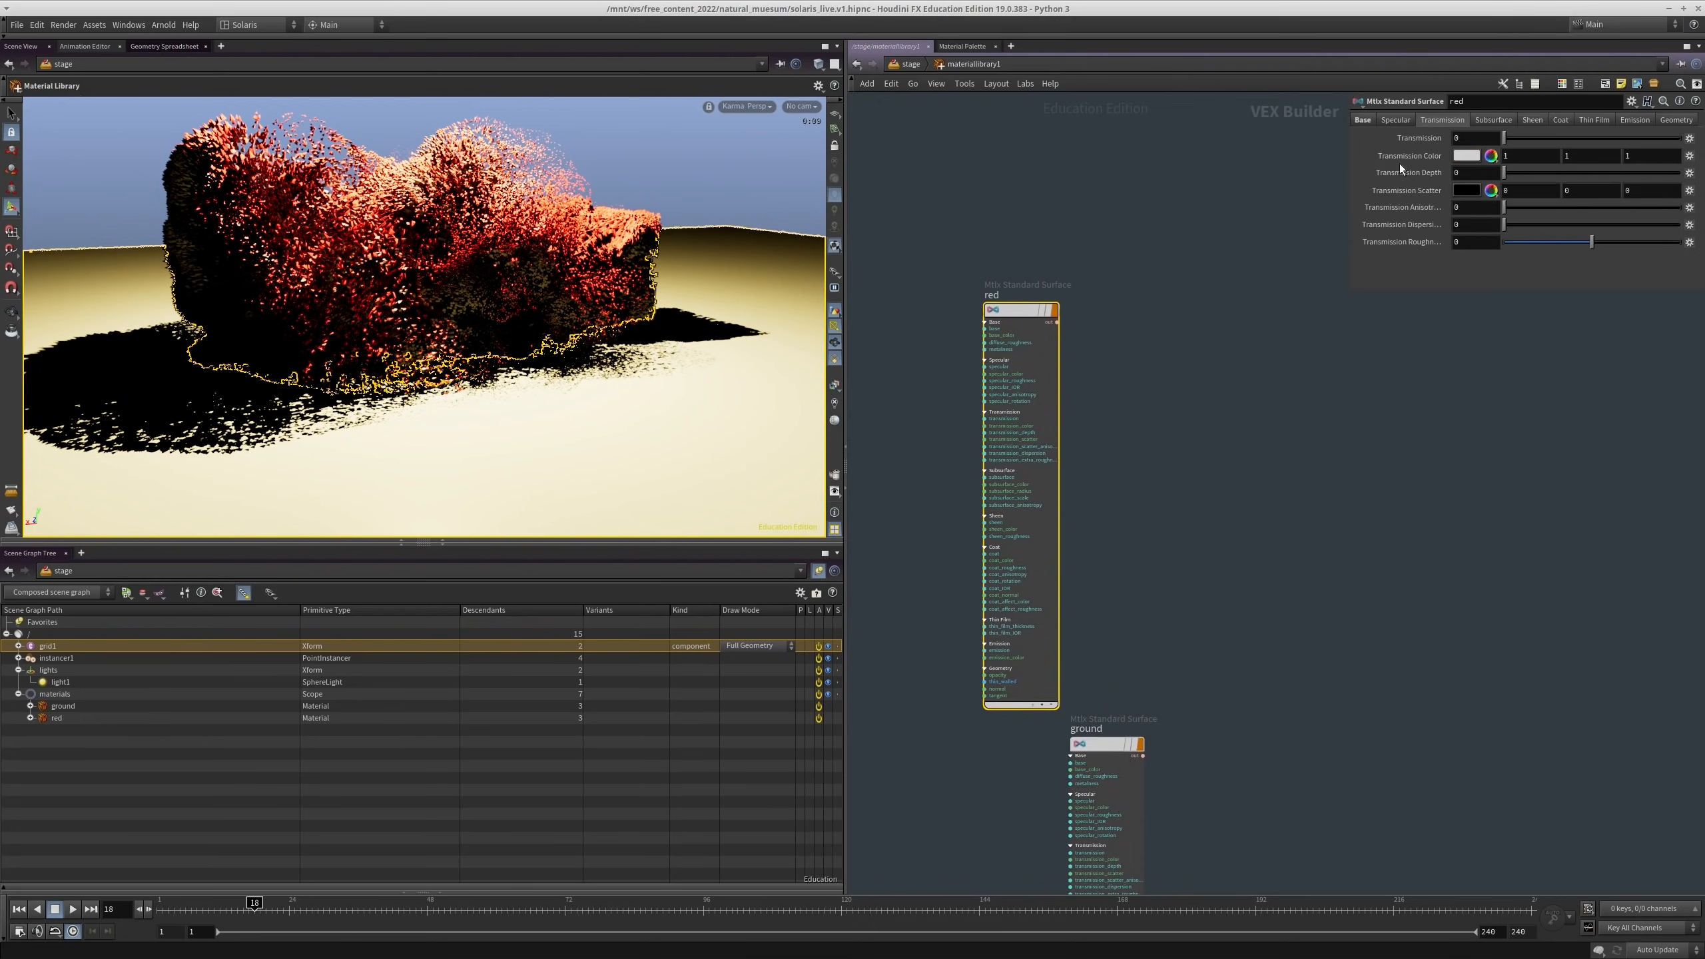
drag(1409, 138, 1638, 148)
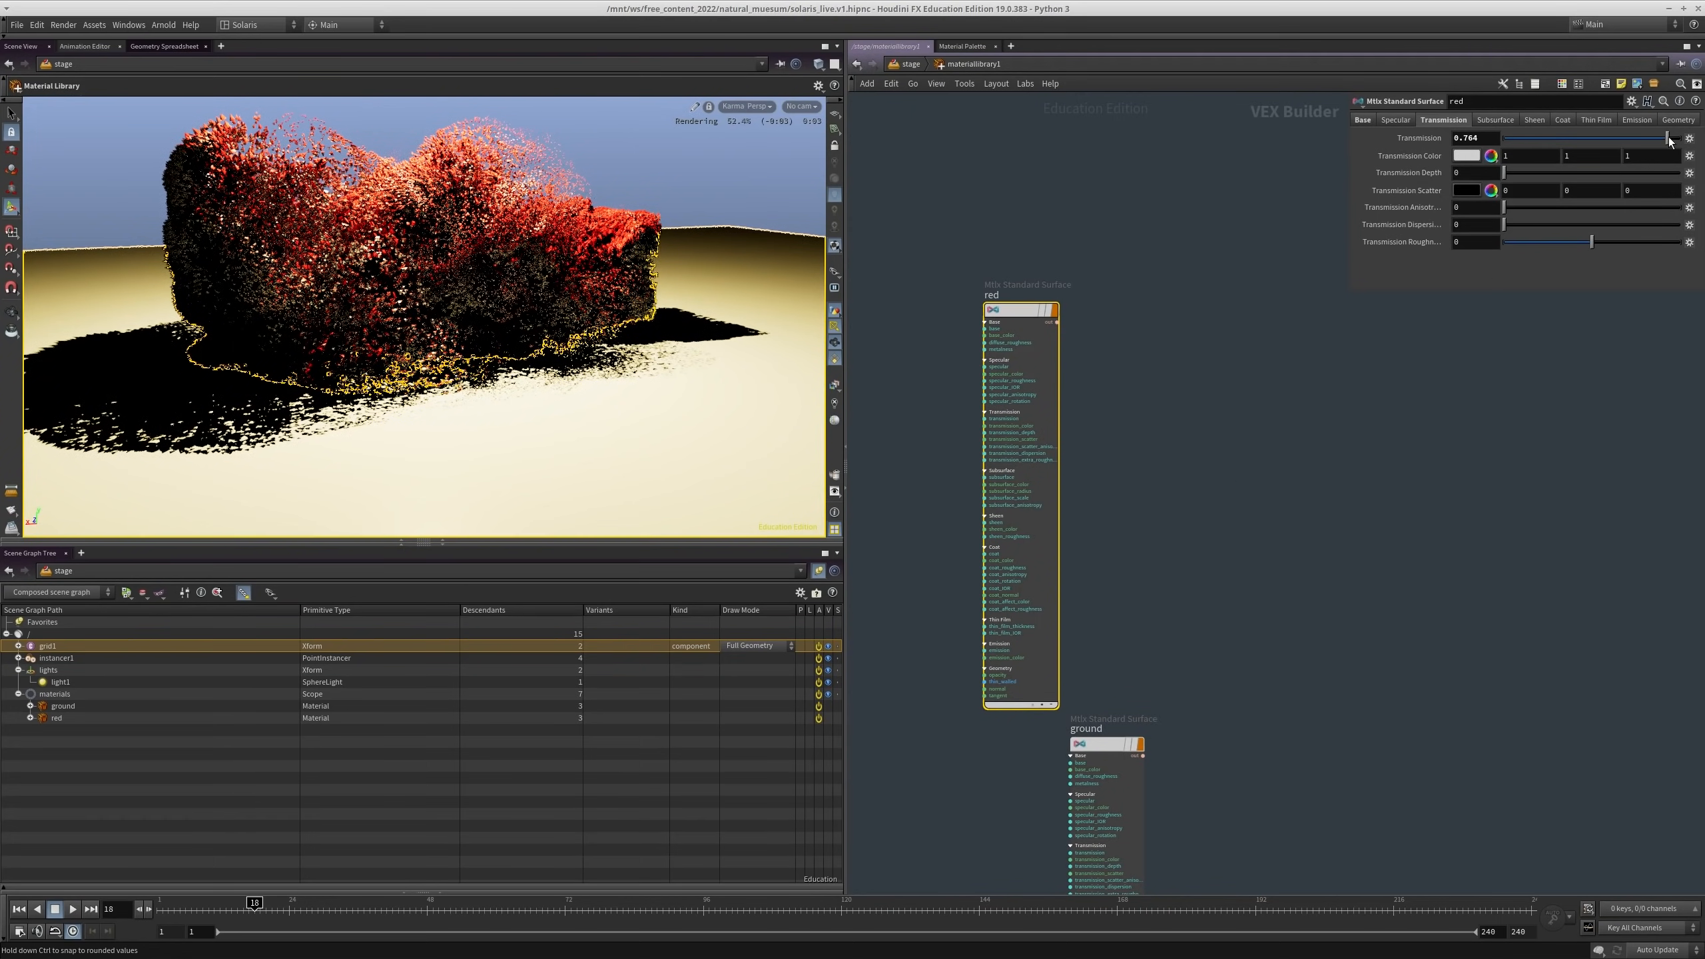
click(1668, 138)
alt+right_drag(339, 228, 525, 202)
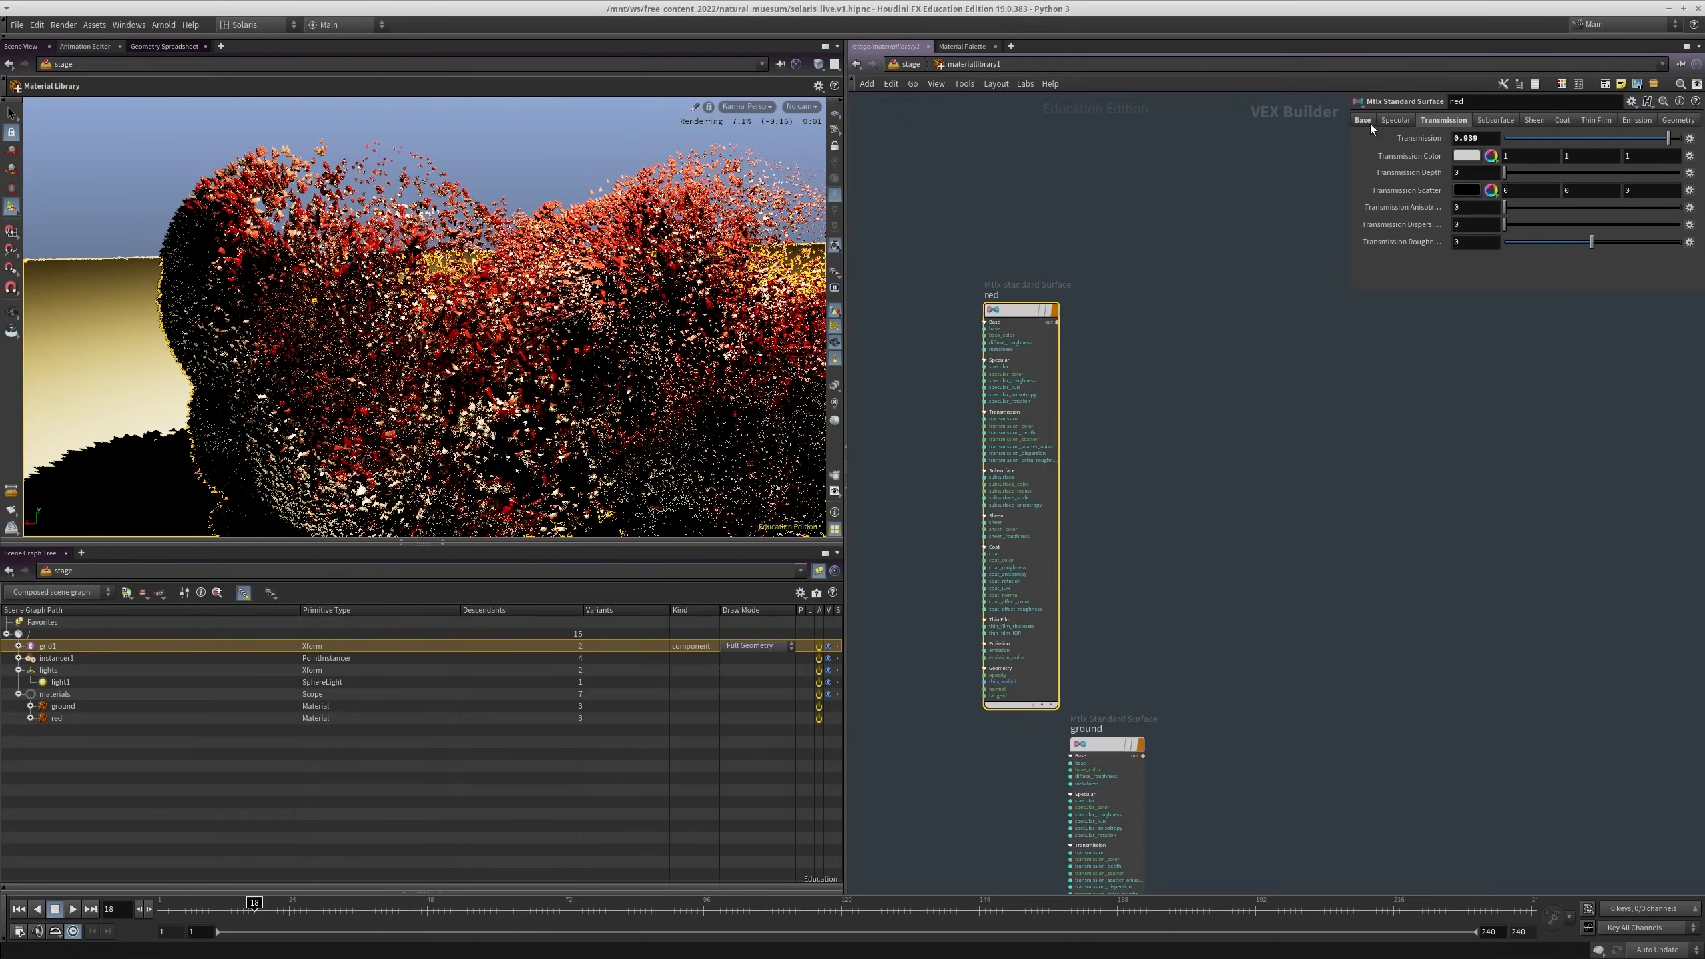
click(1366, 121)
drag(1671, 138, 1519, 137)
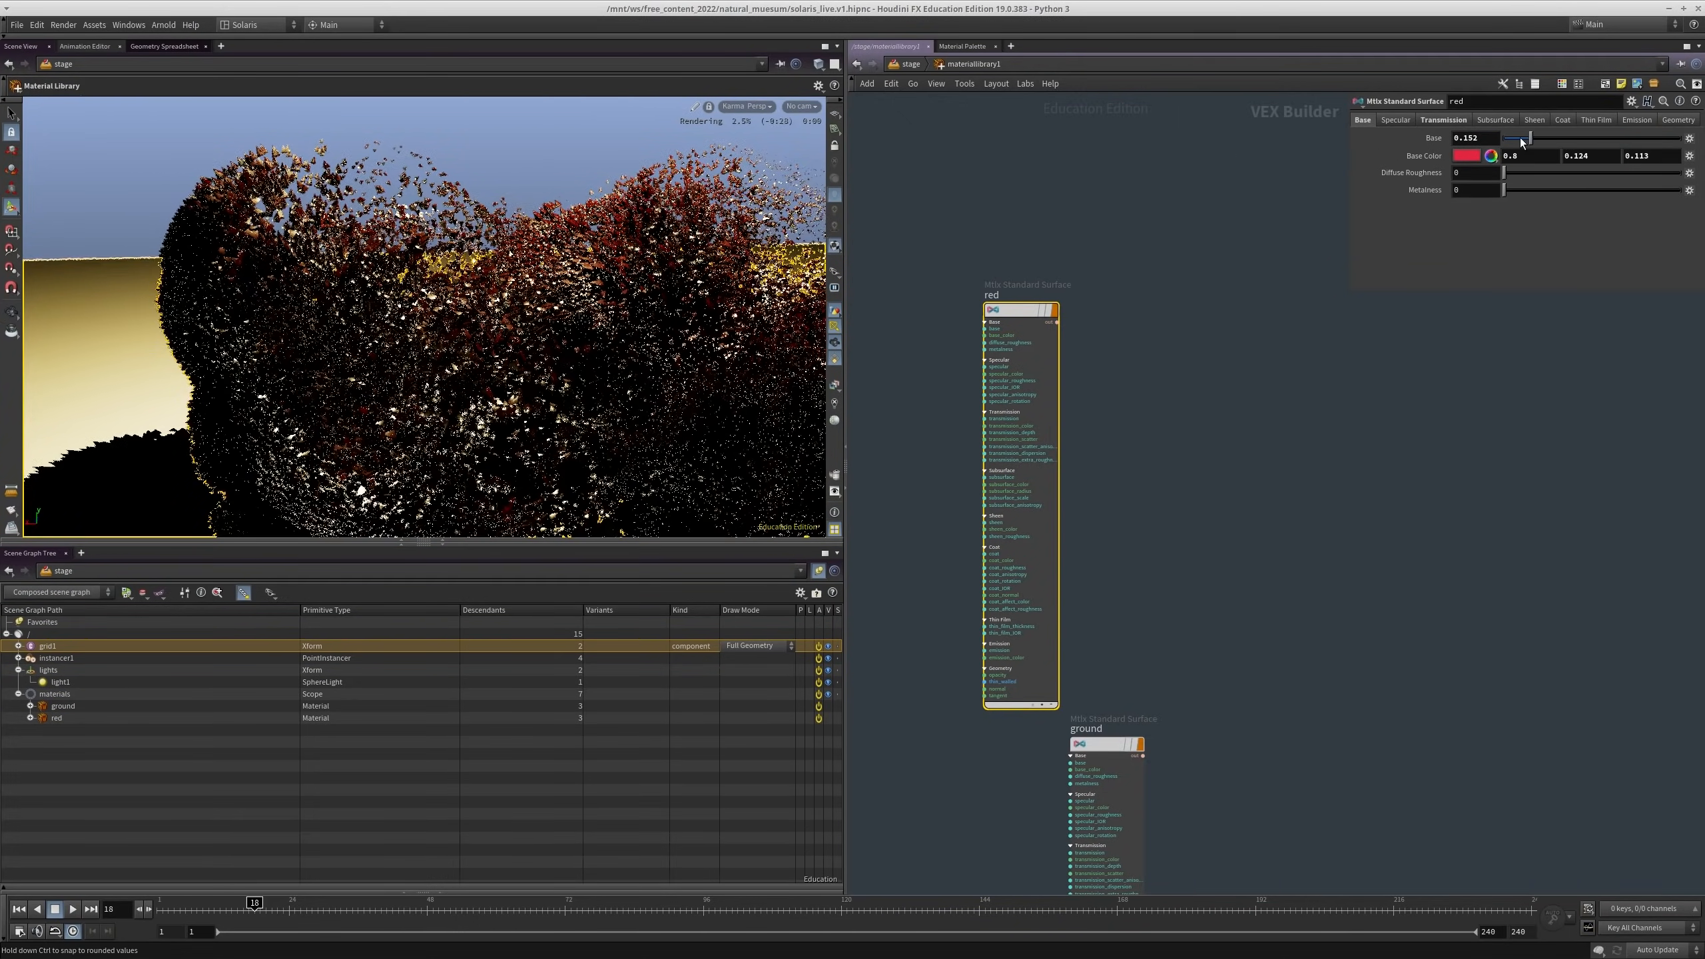
Step: Examine the transmissive arrows up close and from different angles in the Karma viewport
alt+right_drag(299, 225, 373, 219)
alt+drag(372, 219, 339, 258)
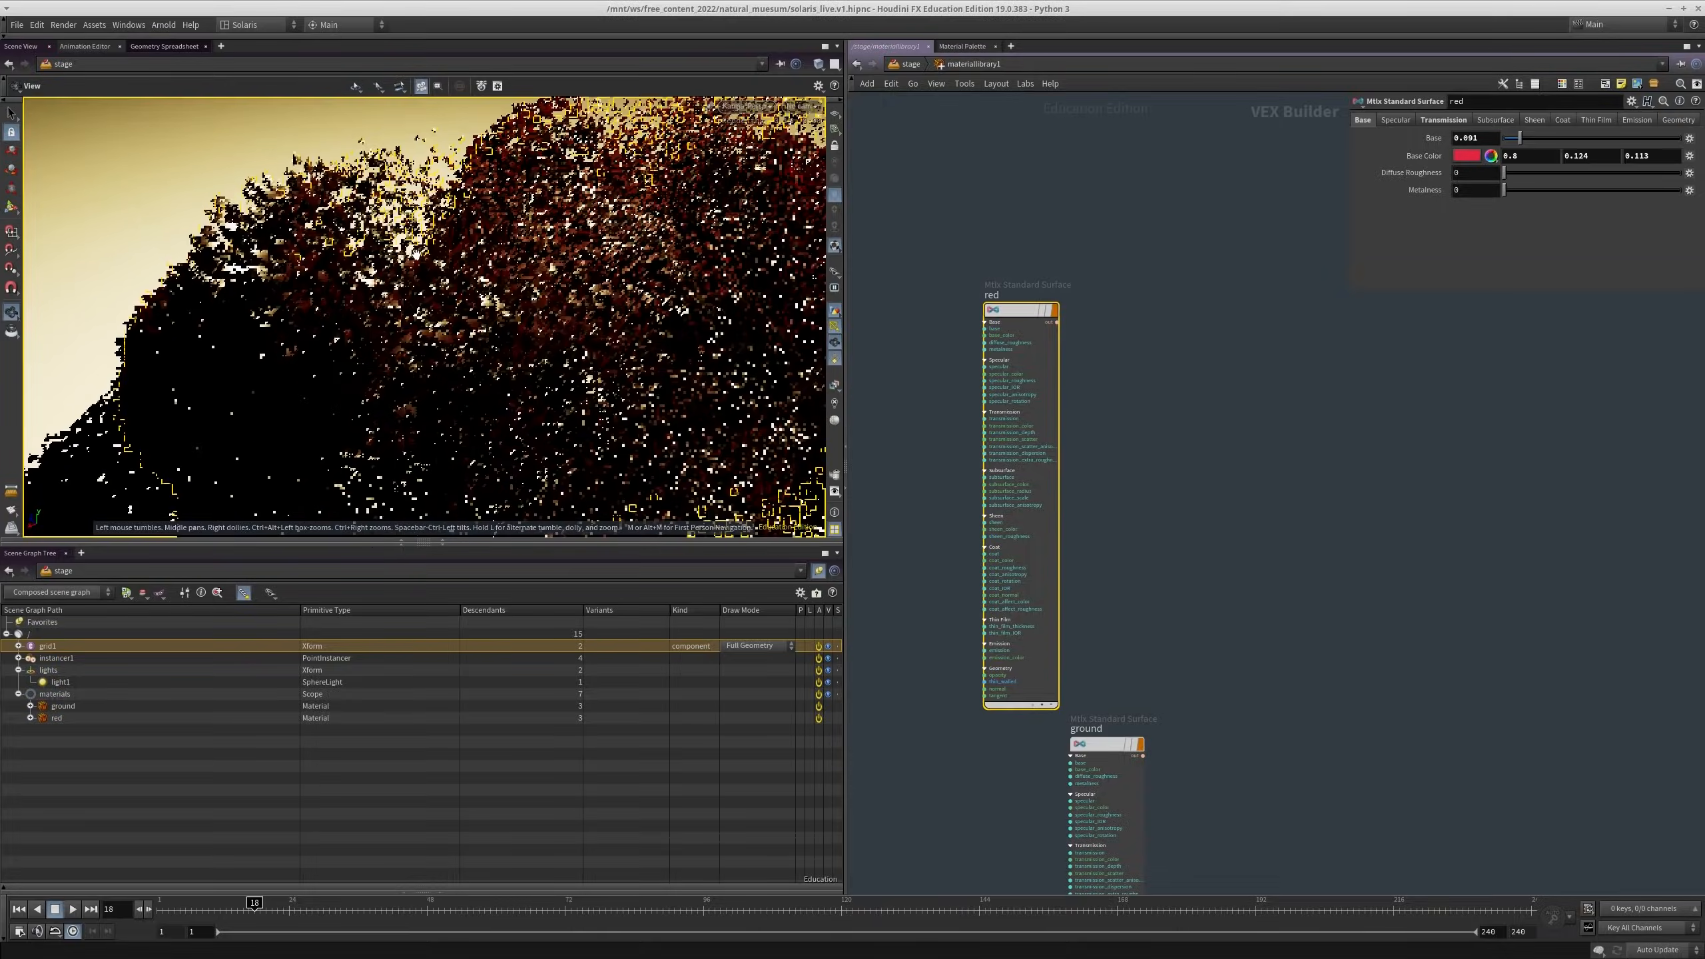
alt+right_drag(339, 258, 355, 237)
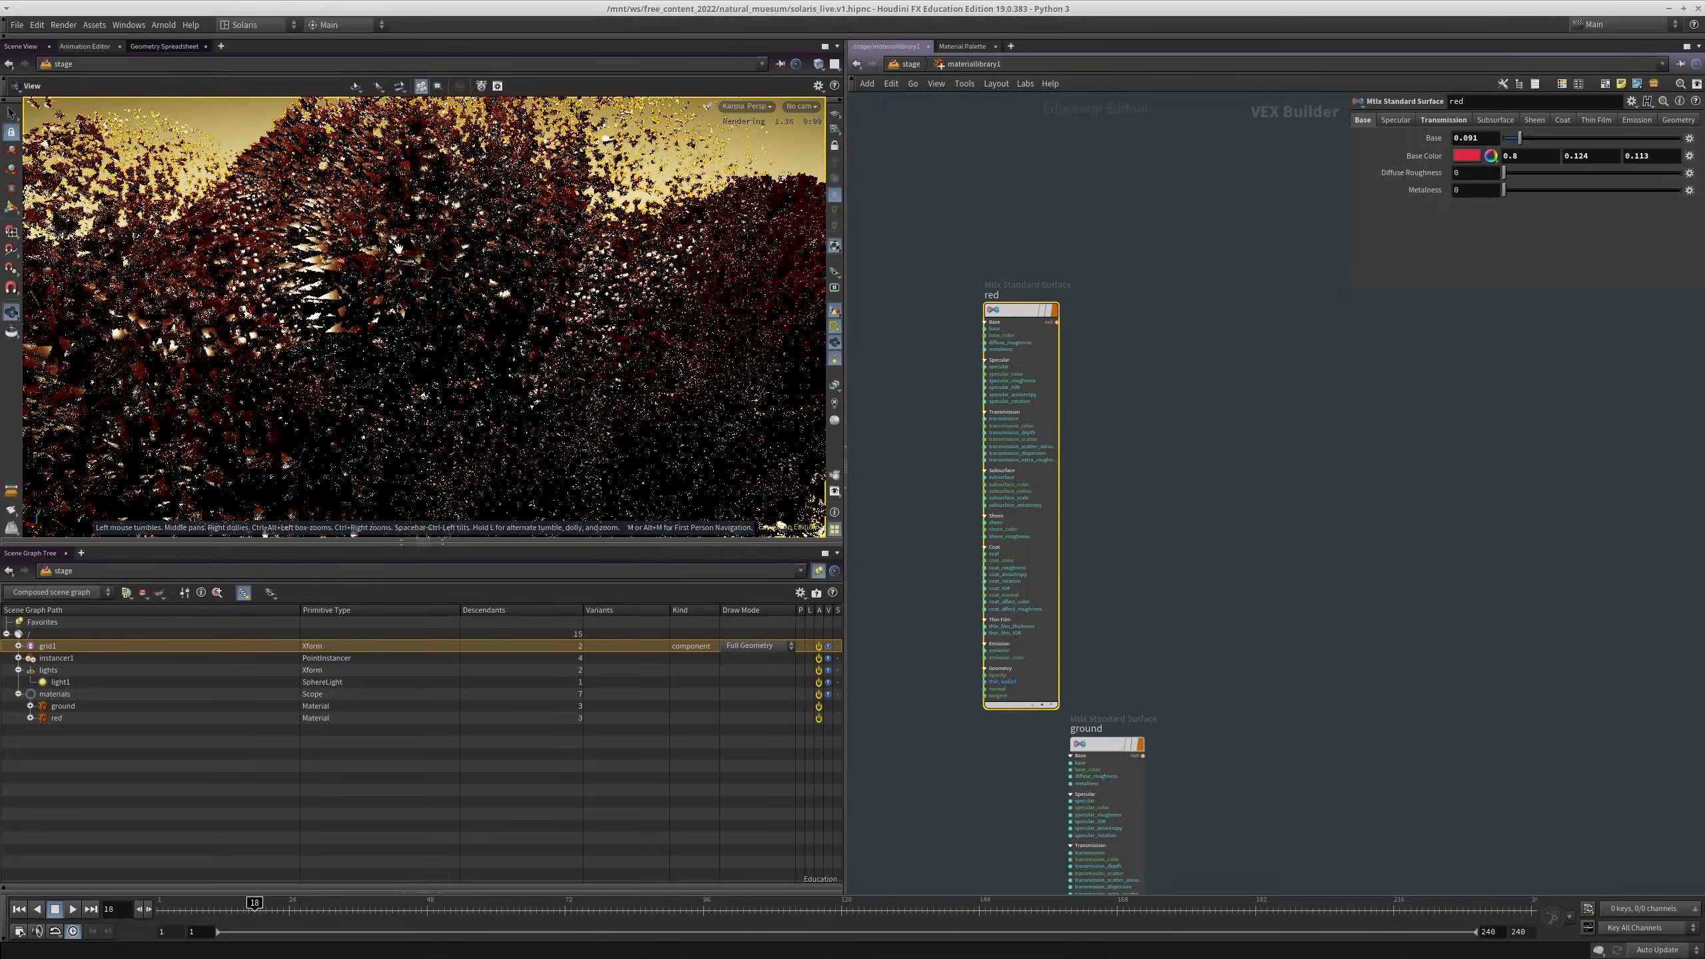
drag(355, 237, 410, 261)
middle_drag(410, 262, 558, 254)
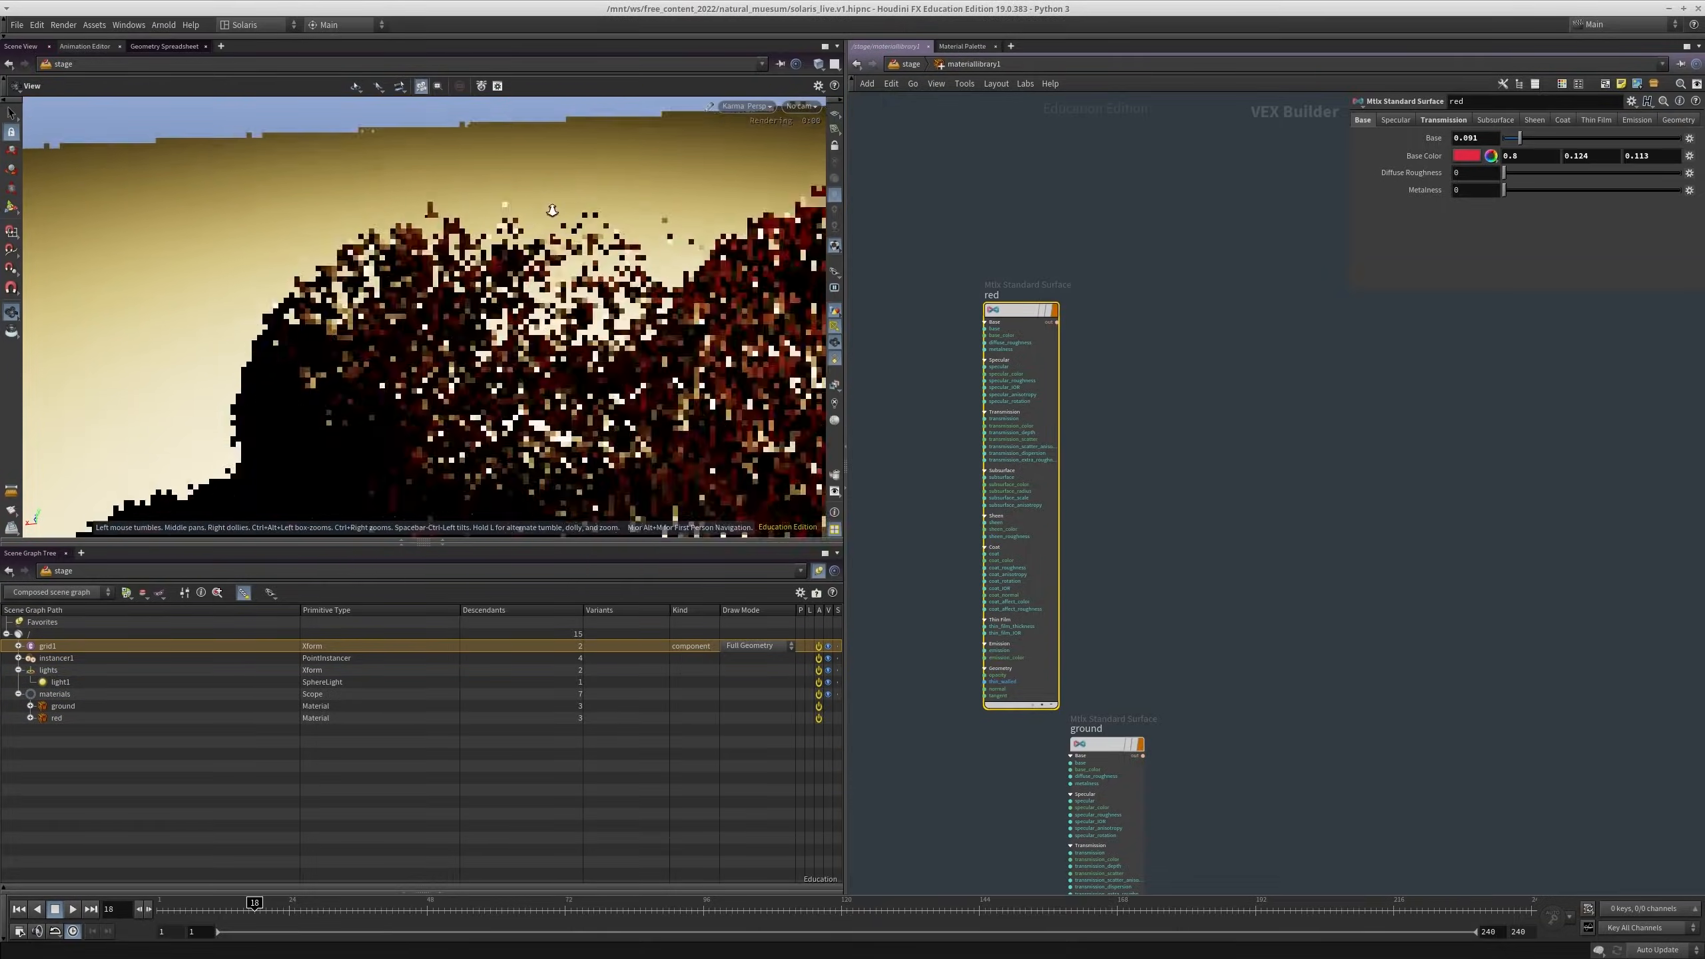
alt+right_drag(508, 324, 453, 434)
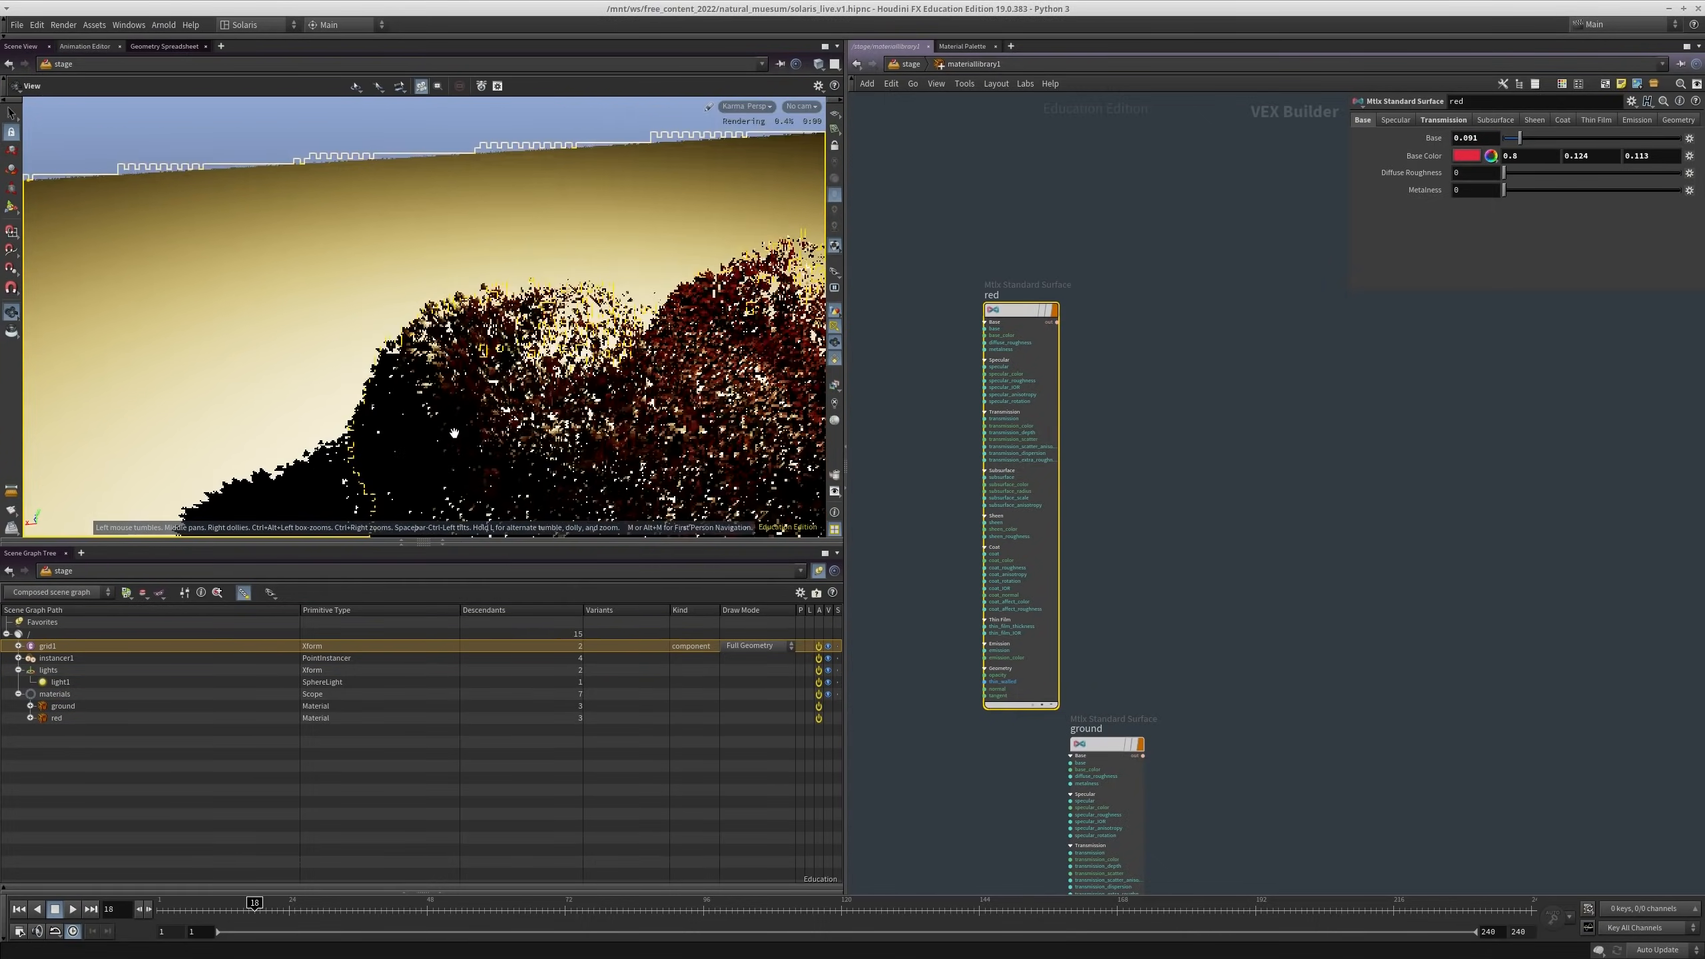
alt+middle_drag(453, 434, 602, 380)
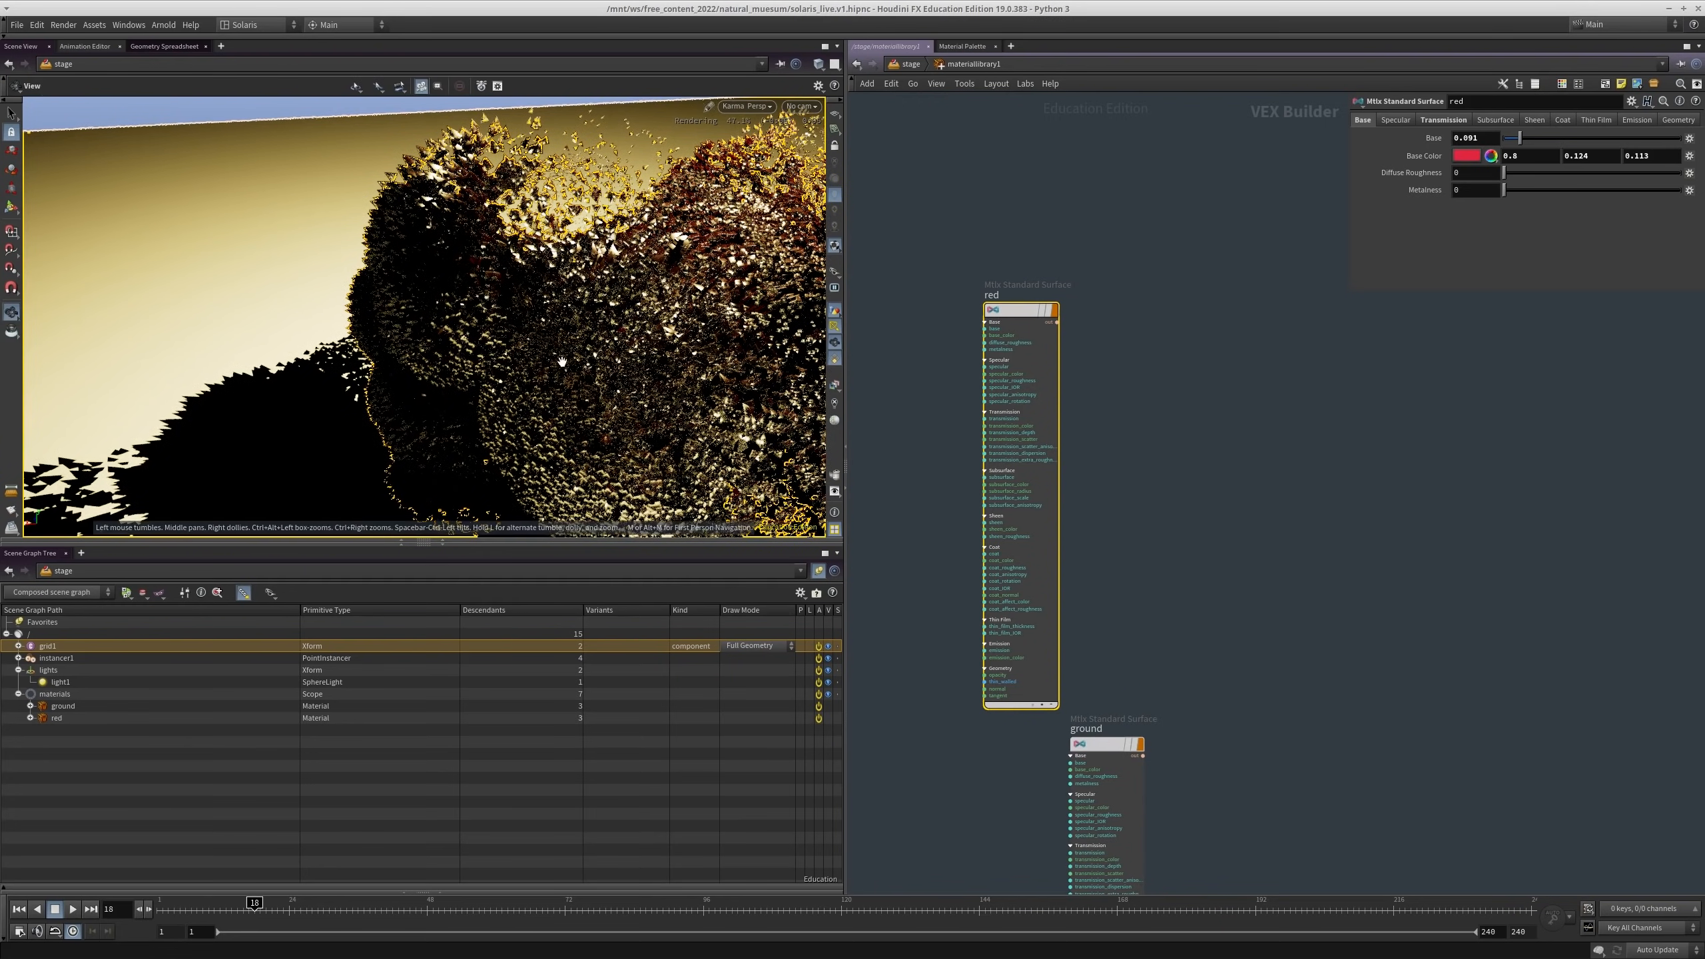
alt+middle_drag(565, 360, 322, 410)
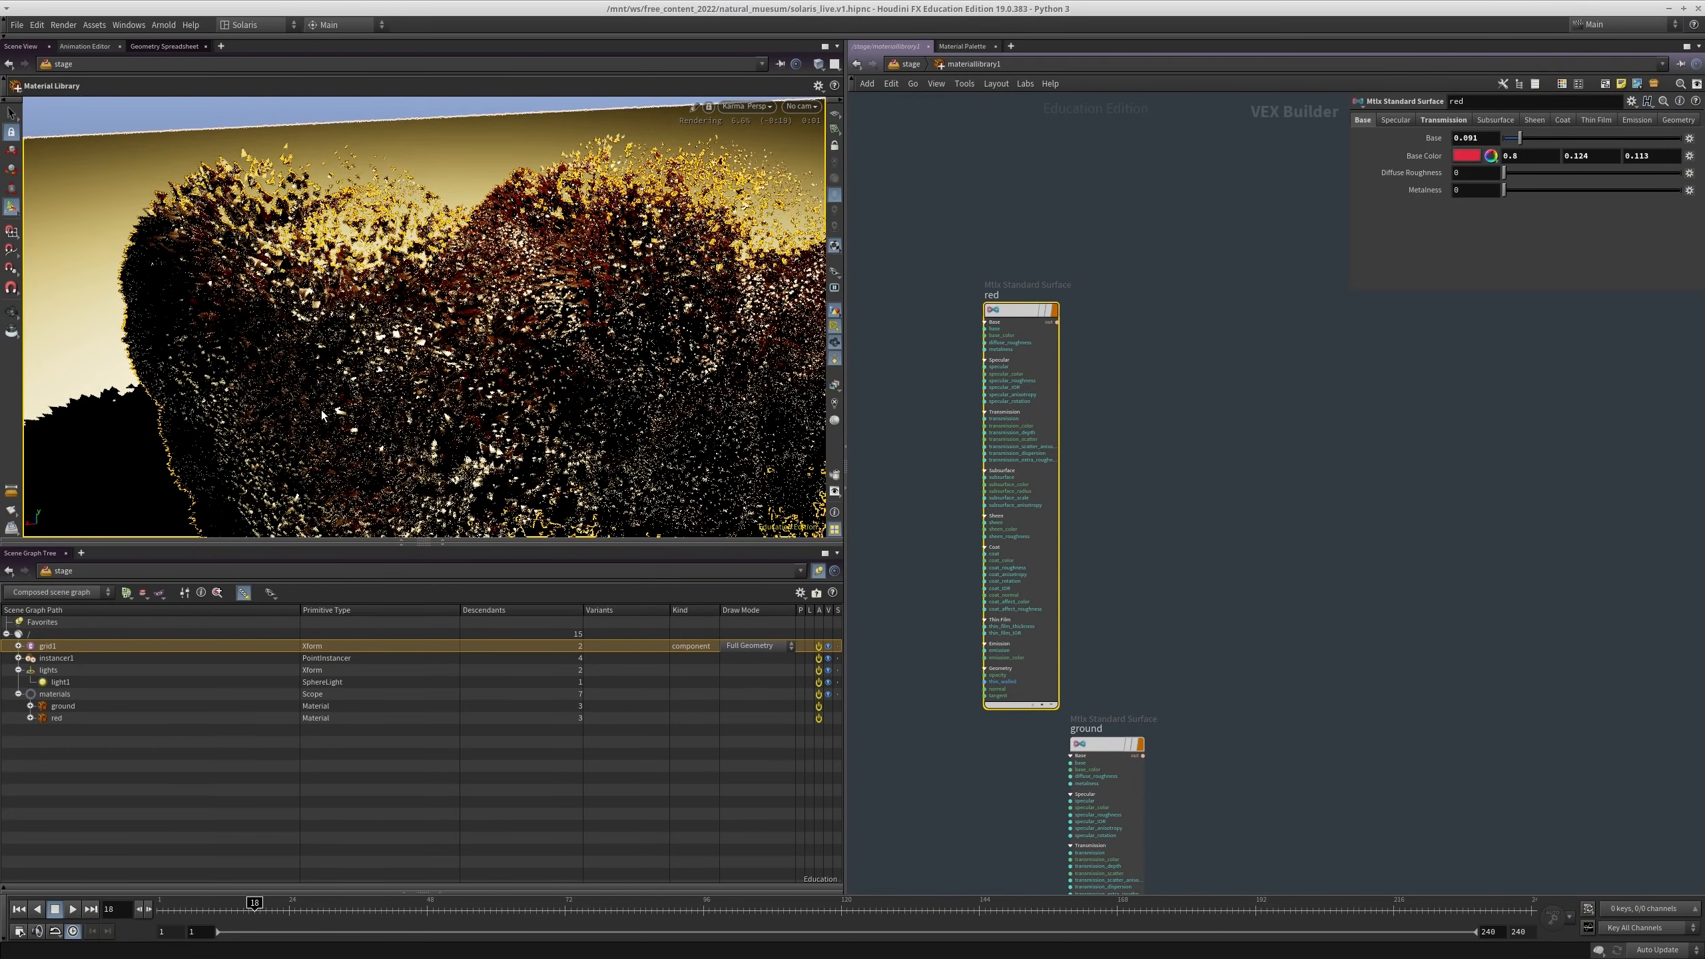
Step: Set Karma's reflection limit and refraction limit to 20 in the viewport display options and close them
key(d)
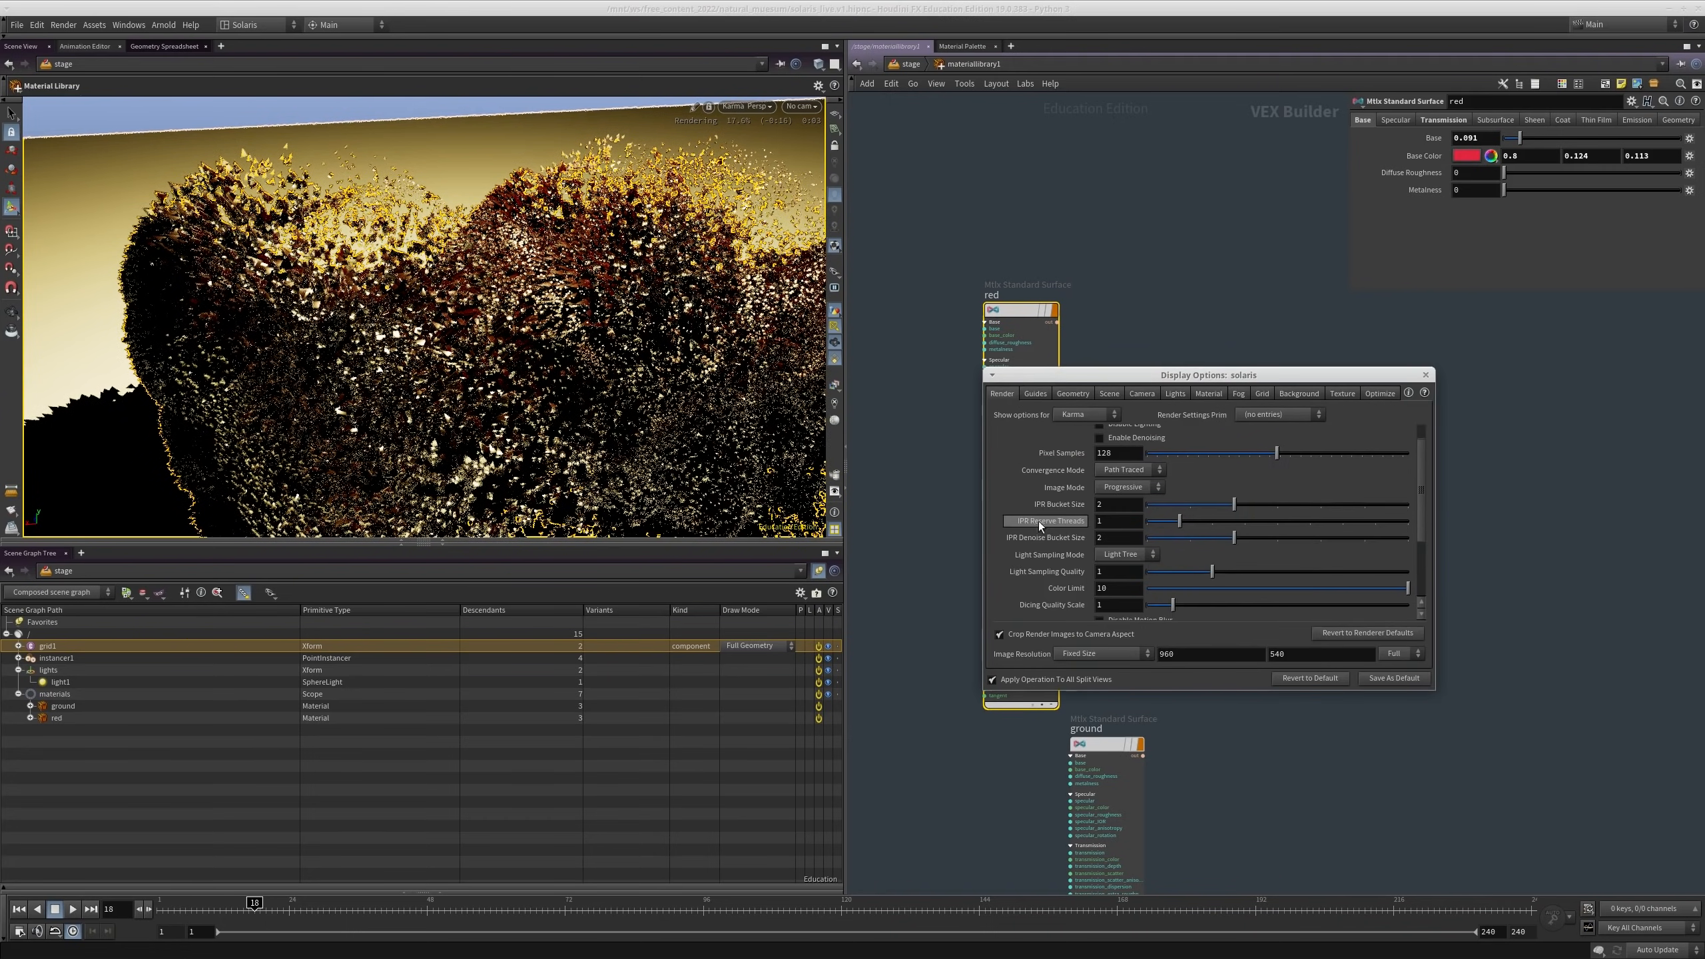
scroll(1054, 542, down, 3)
drag(1107, 562, 952, 555)
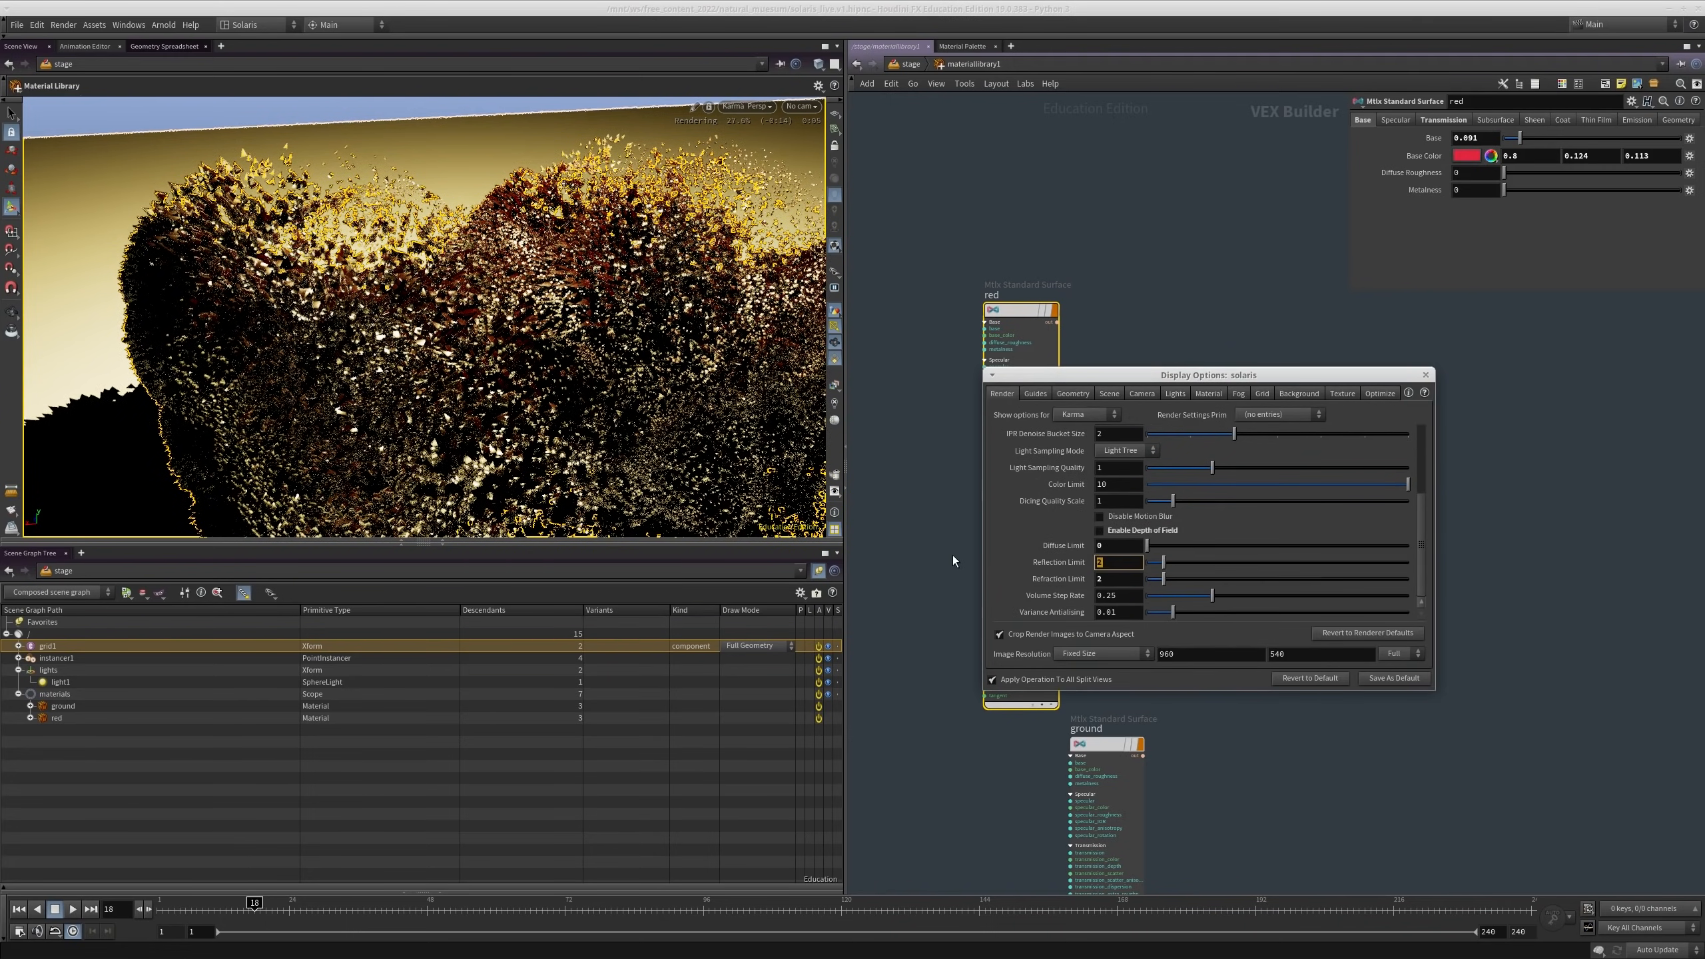
text(20)
key(Tab)
text(20)
key(Return)
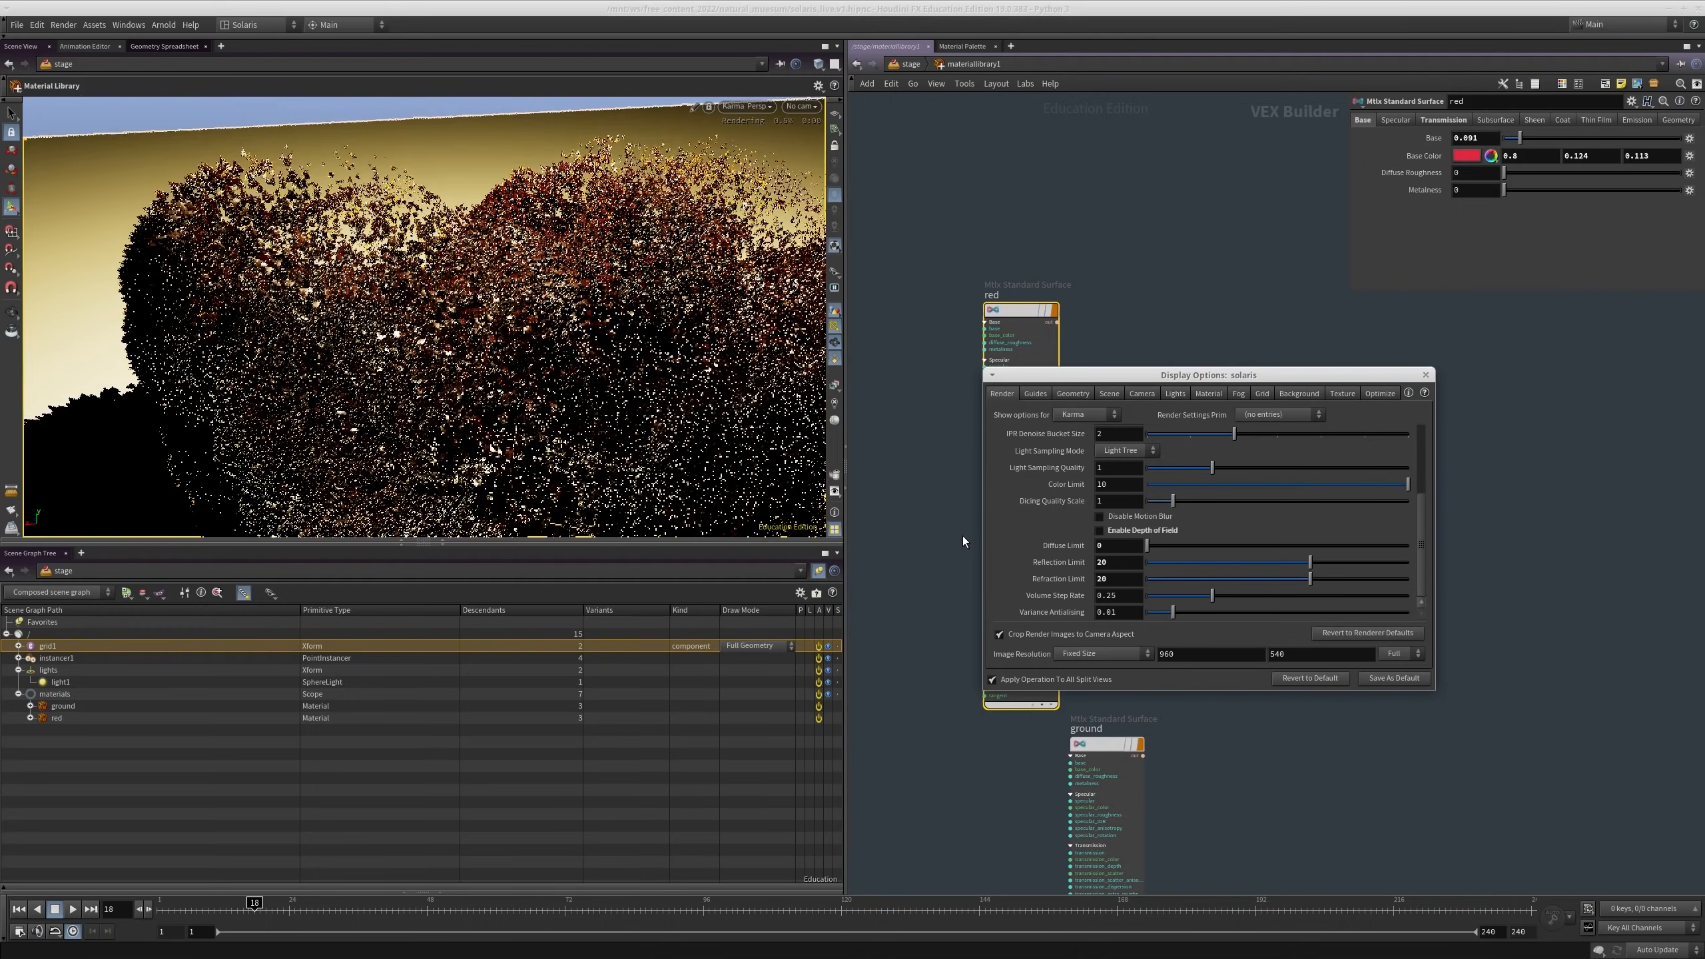
click(1427, 375)
Step: Frame the whole arrow cloud with its shadow and return from the material library to the stage network
alt+drag(591, 363, 497, 276)
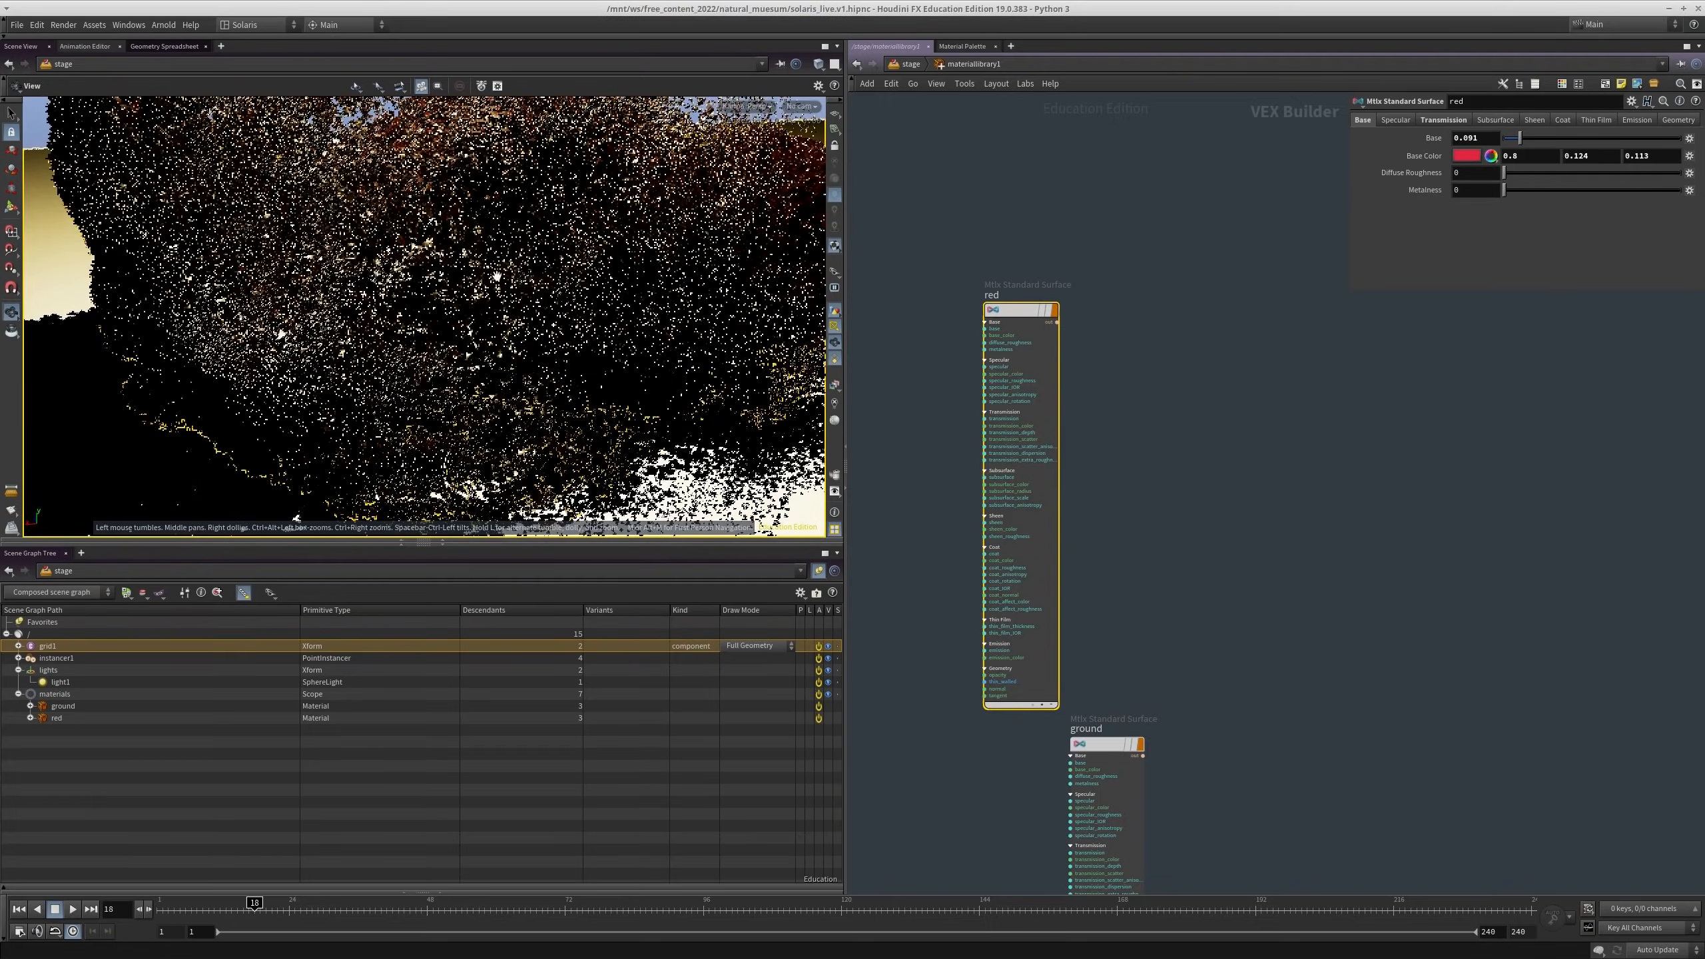
right_drag(497, 276, 456, 322)
middle_drag(456, 322, 513, 266)
right_drag(514, 266, 443, 343)
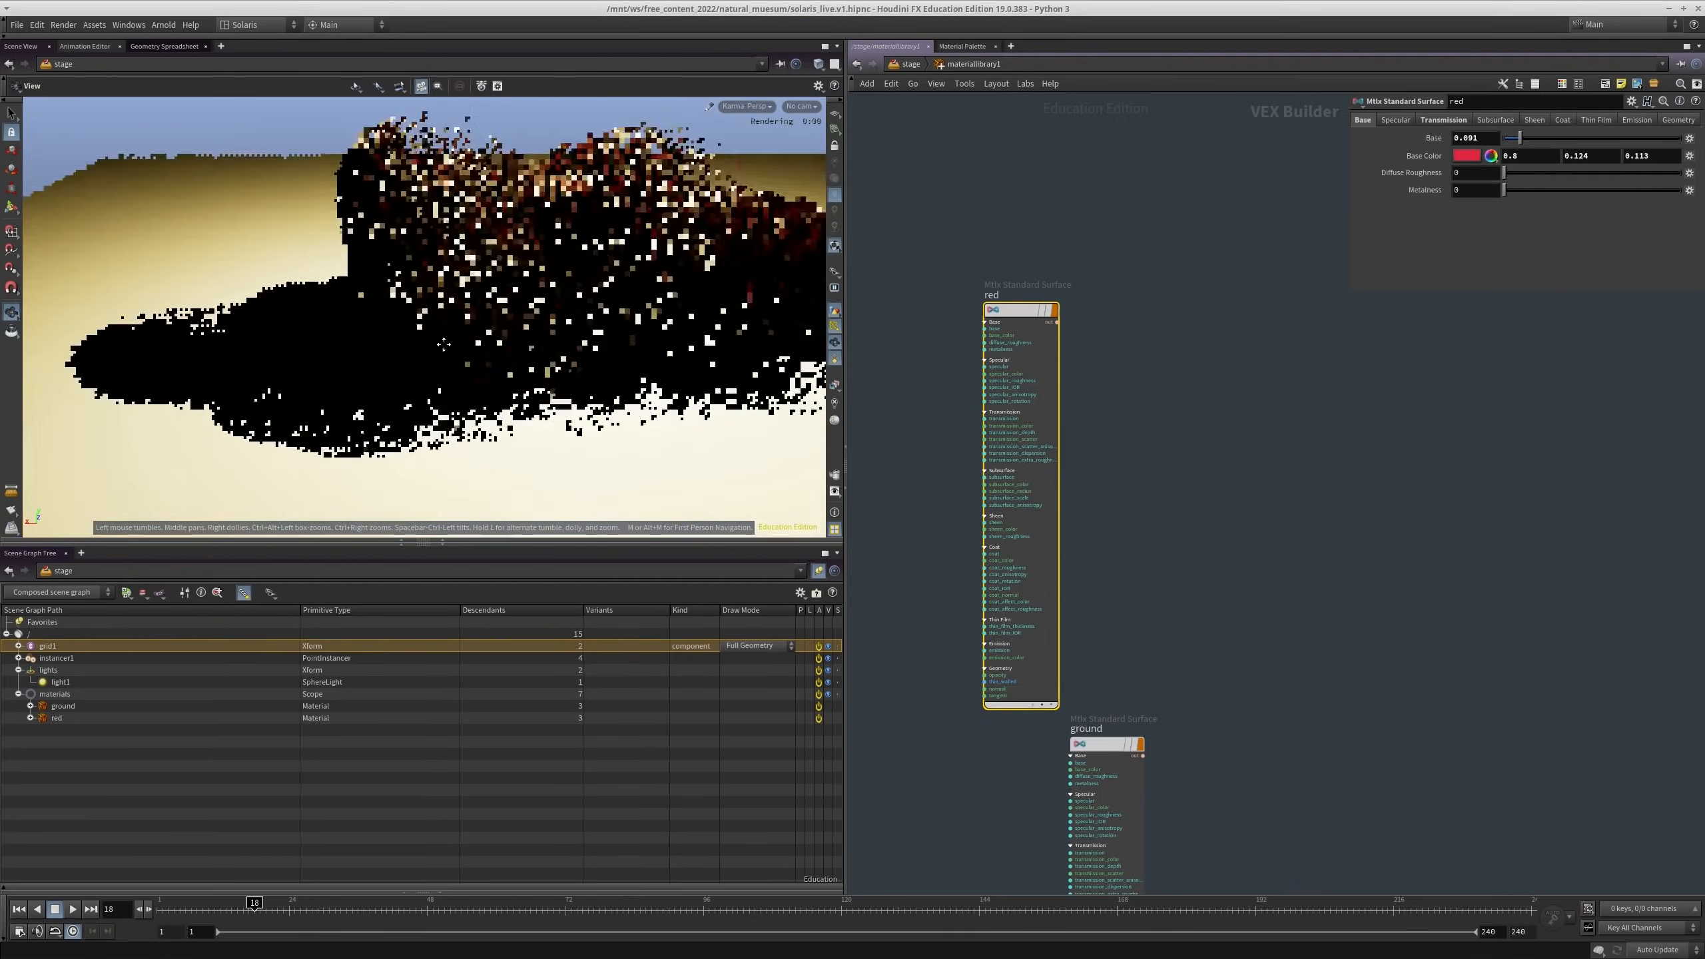
alt+drag(444, 344, 520, 332)
mouse_move(1114, 391)
middle_down()
mouse_move(1080, 313)
mouse_move(1080, 386)
middle_up()
key(u)
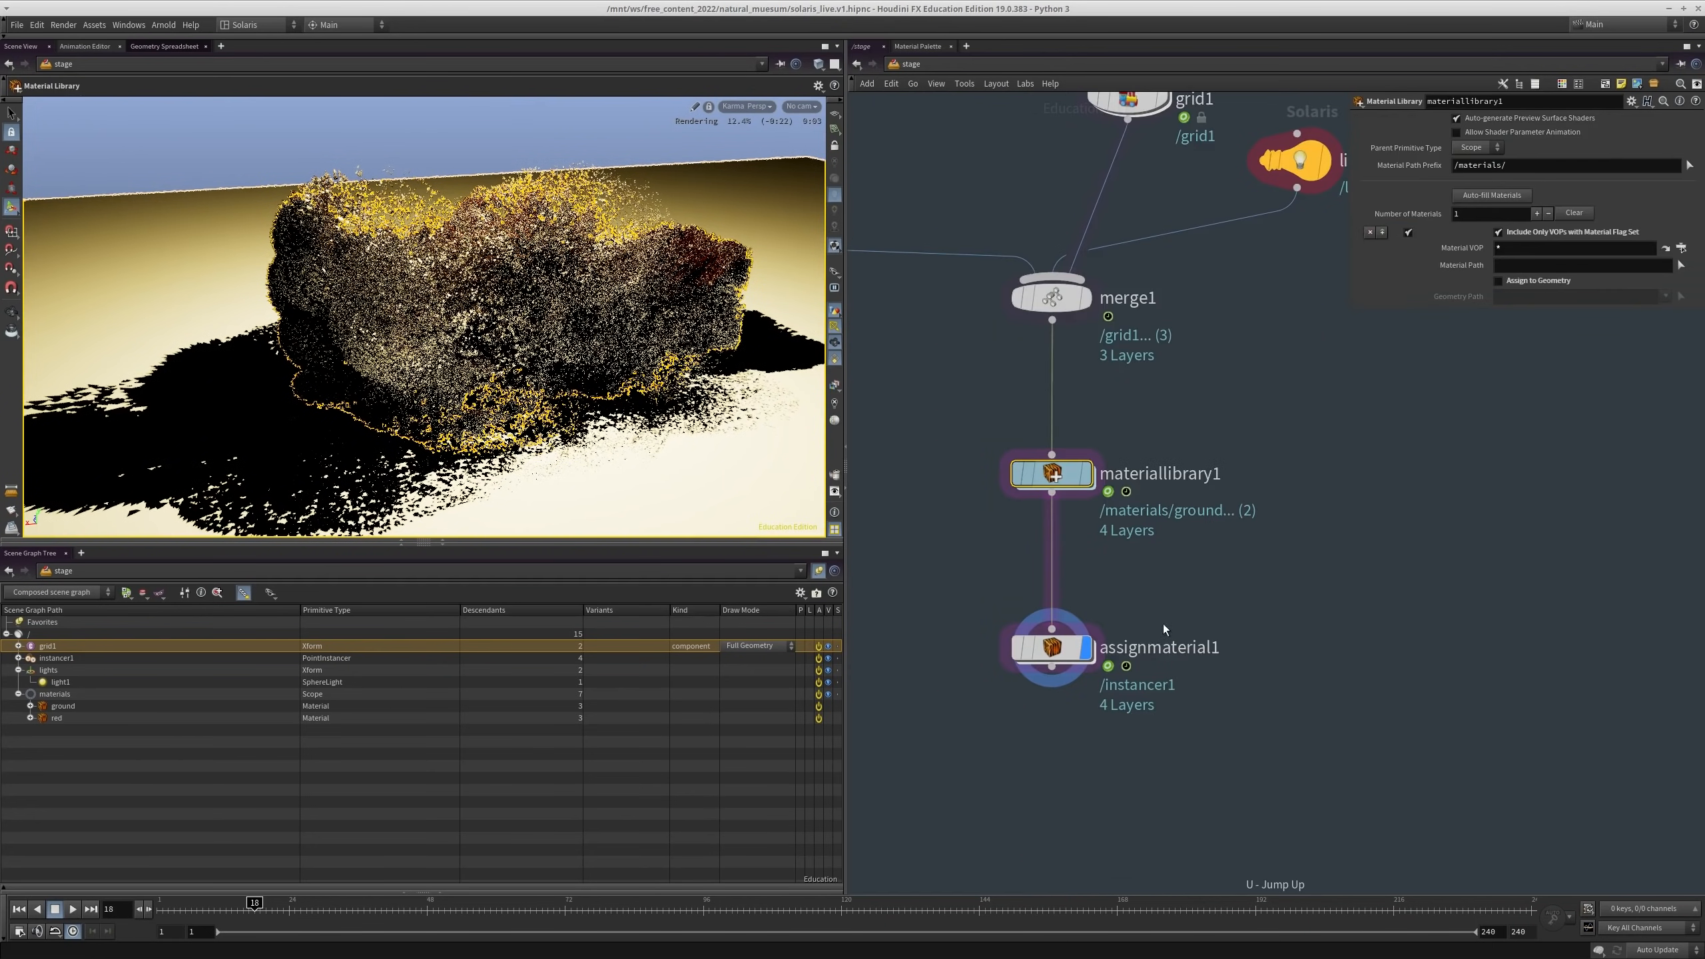
Step: Add a Karma render node below assignmaterial1
middle_drag(1163, 629, 1192, 472)
click(1147, 683)
middle_drag(1094, 624, 1086, 605)
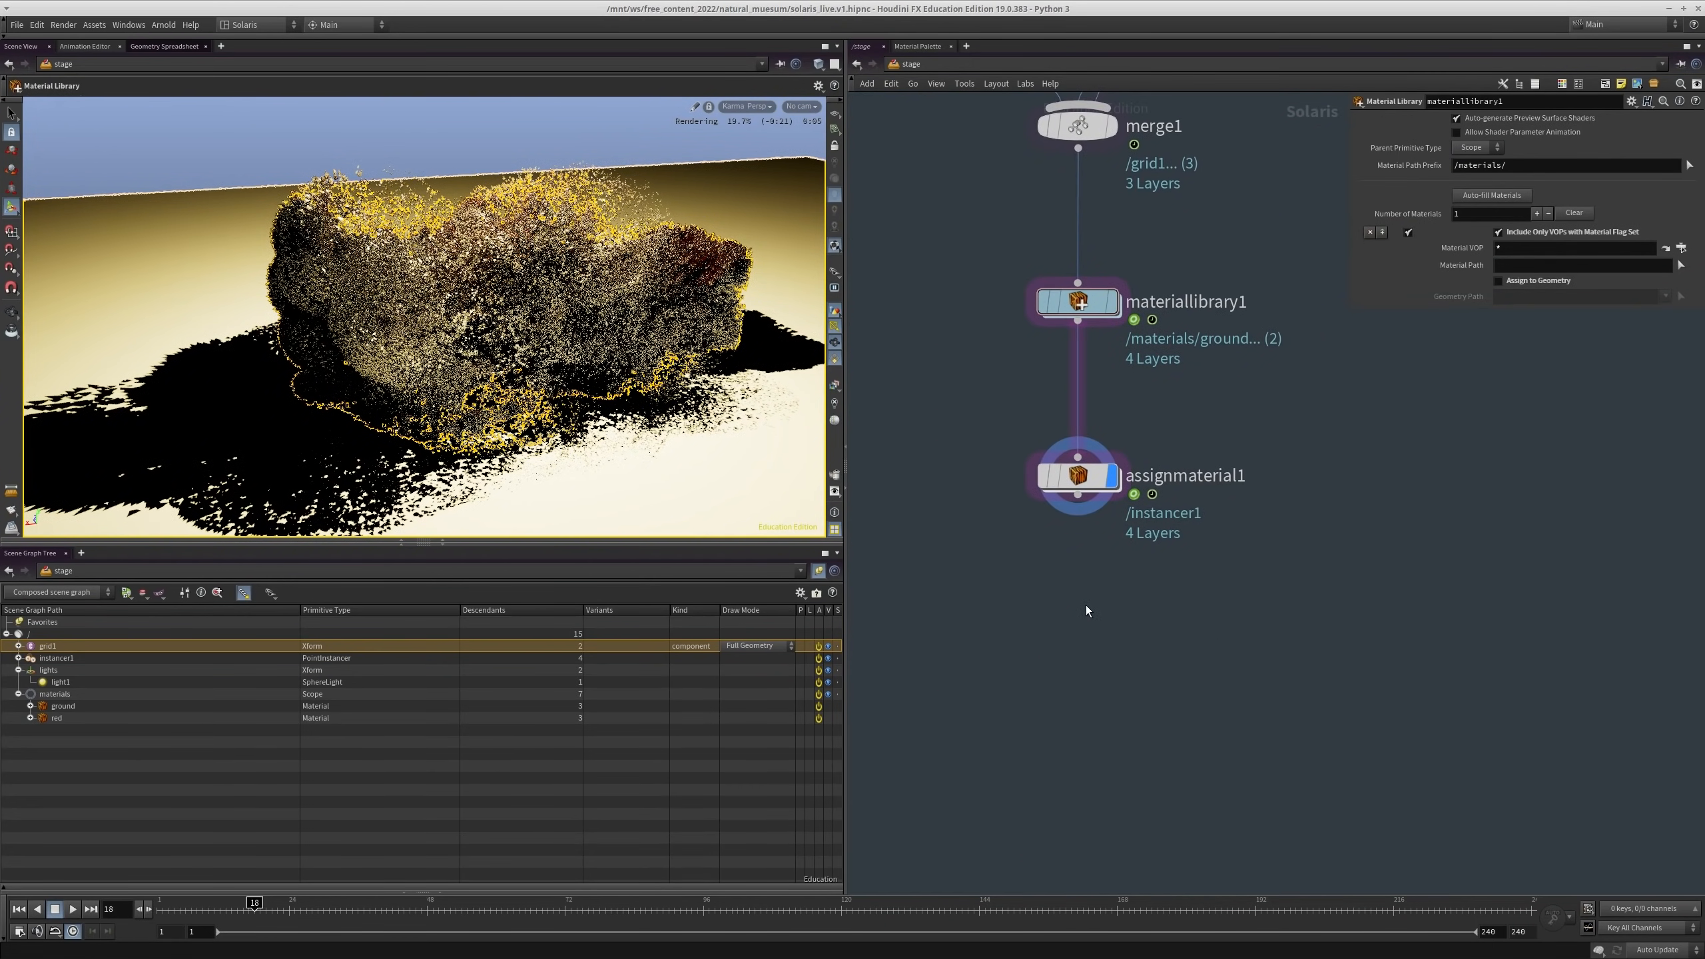
key(Tab)
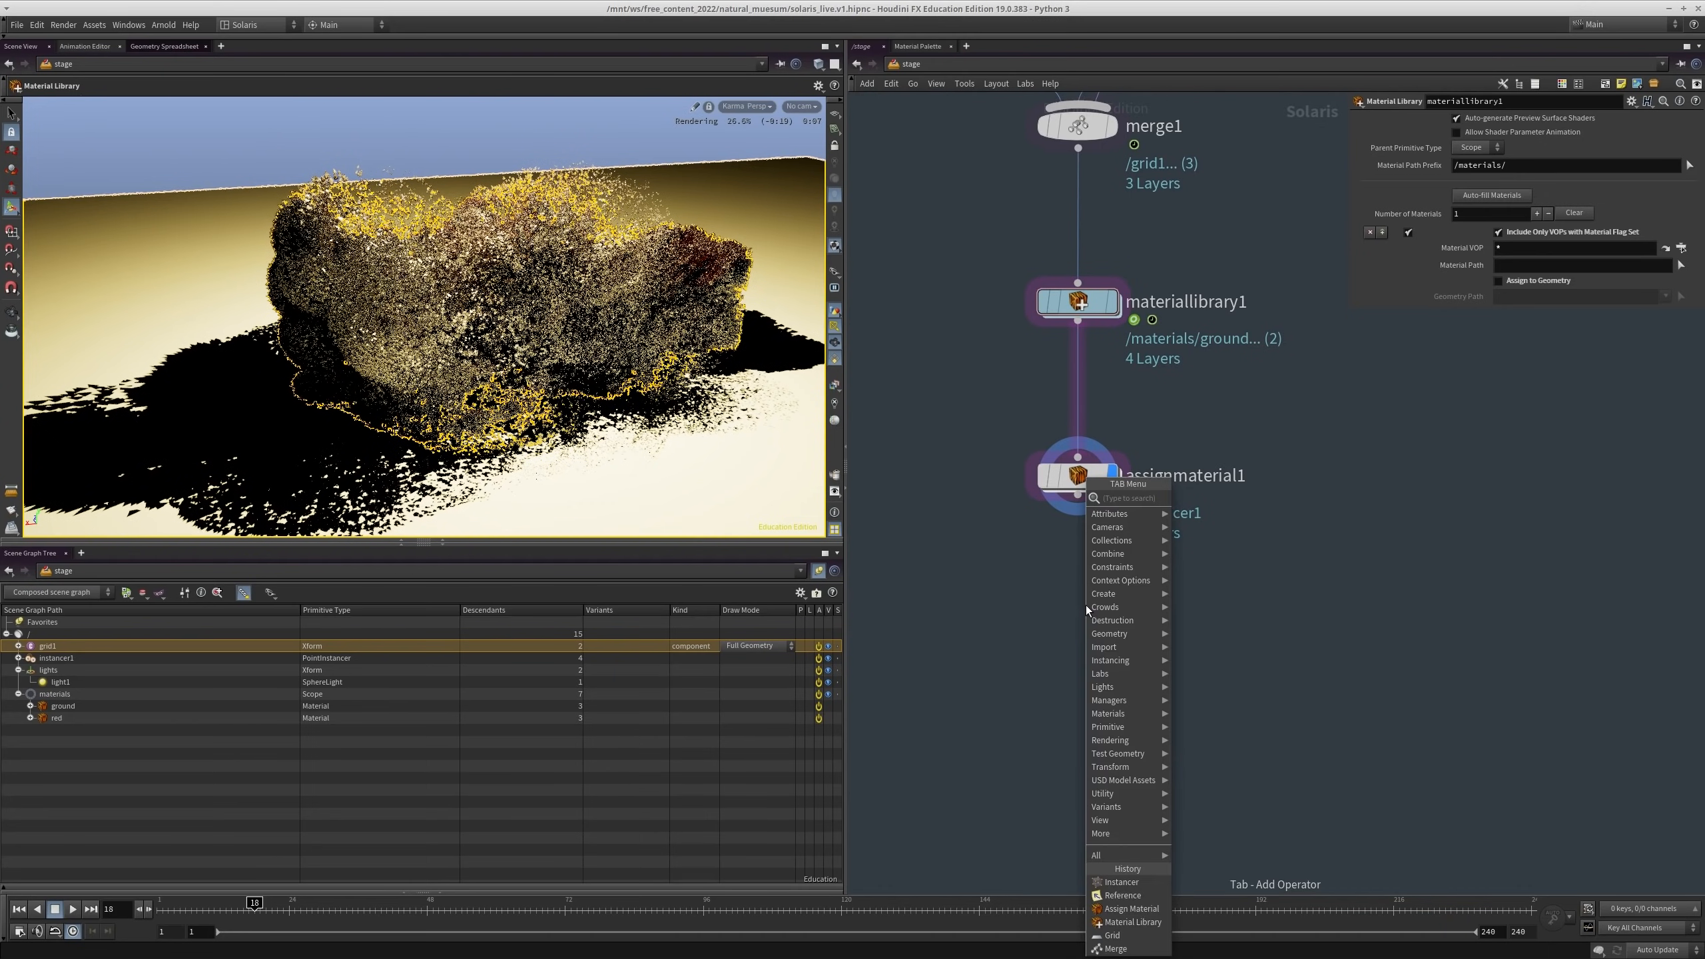
text(karma)
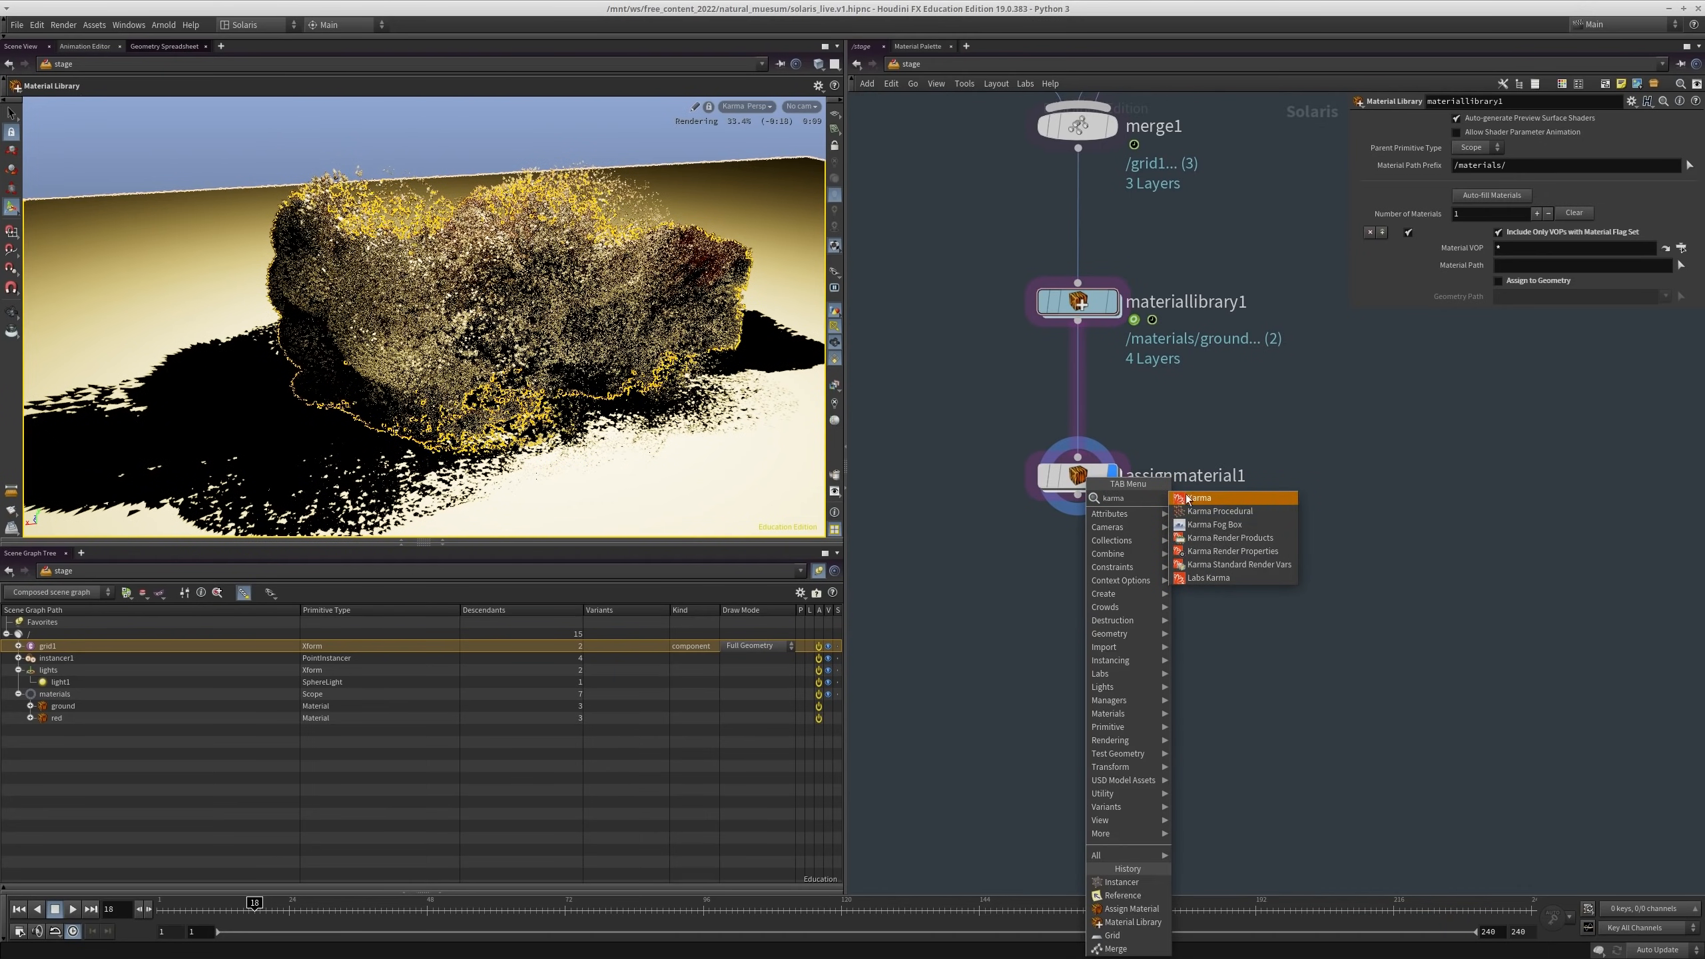
click(1187, 498)
click(1077, 669)
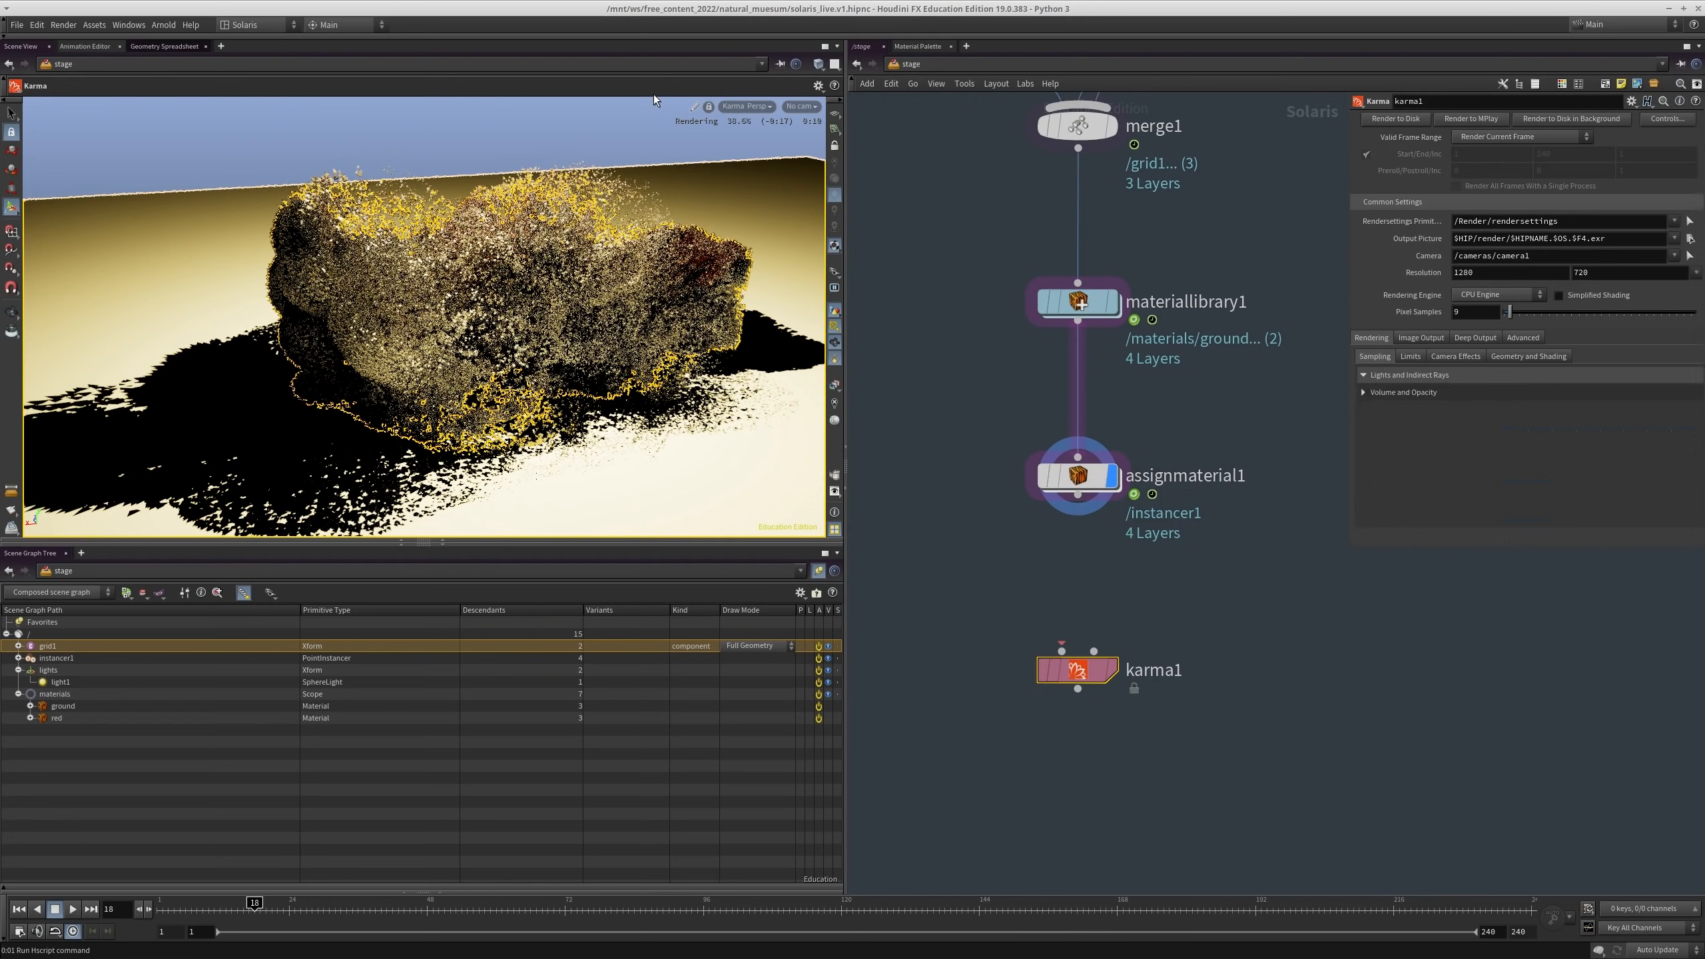
Step: Pause the Karma viewport render and connect assignmaterial1 to the stage input of karma1
click(737, 109)
click(757, 238)
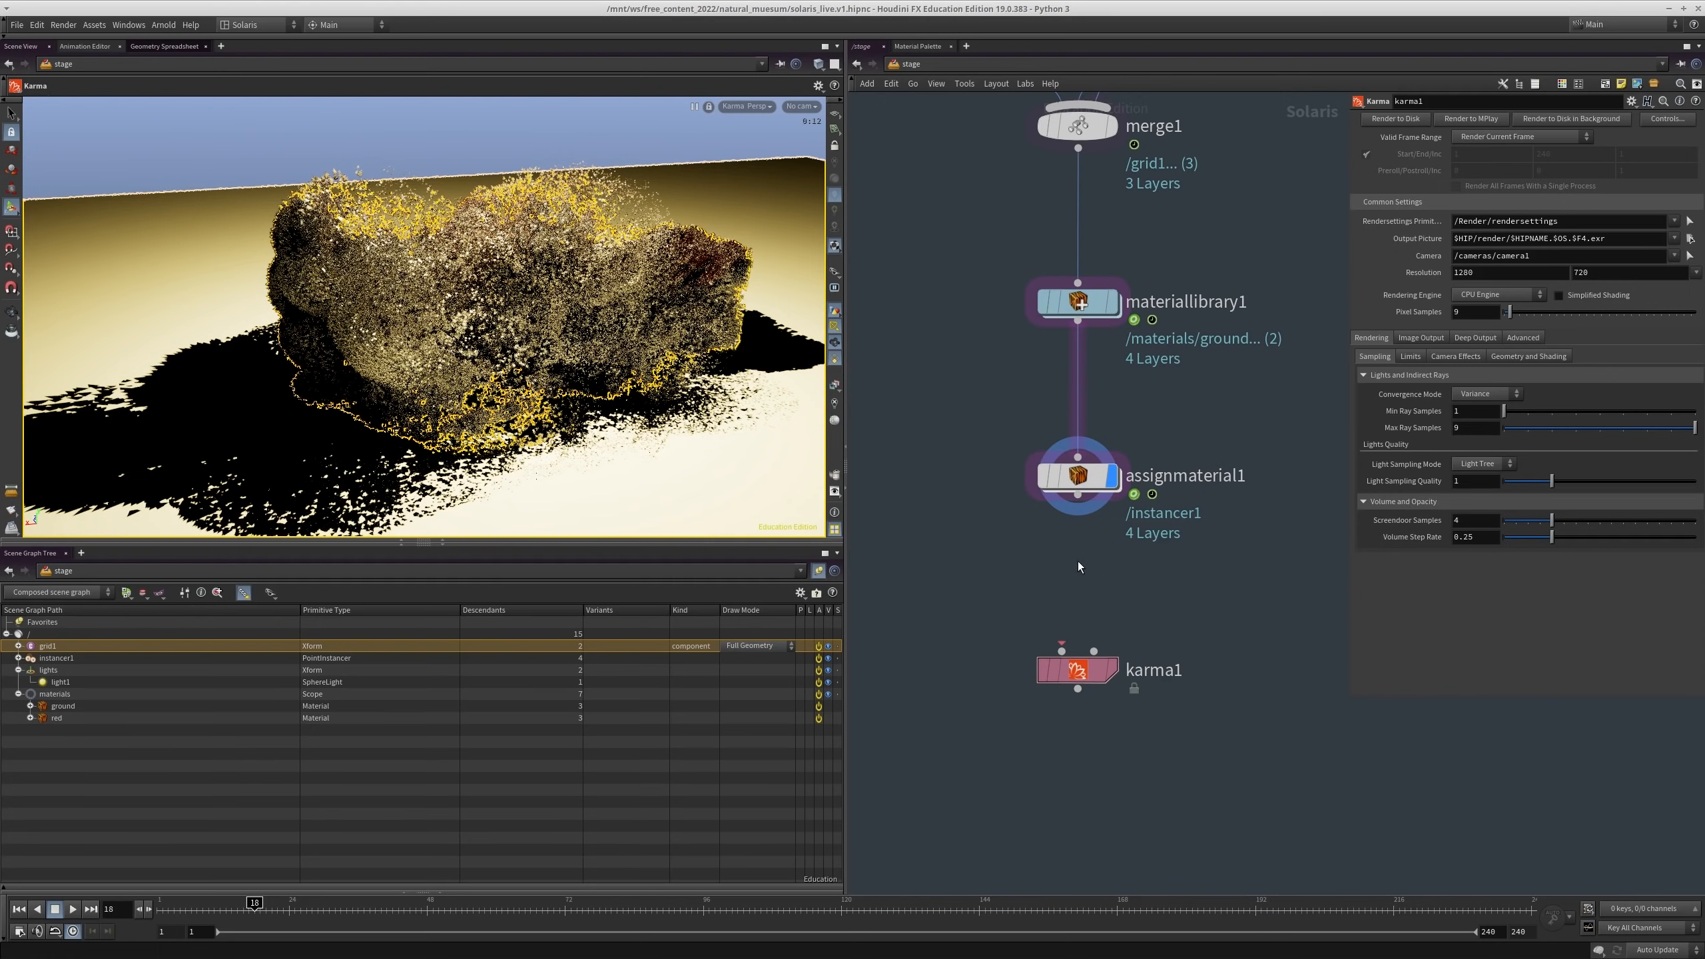
click(1078, 498)
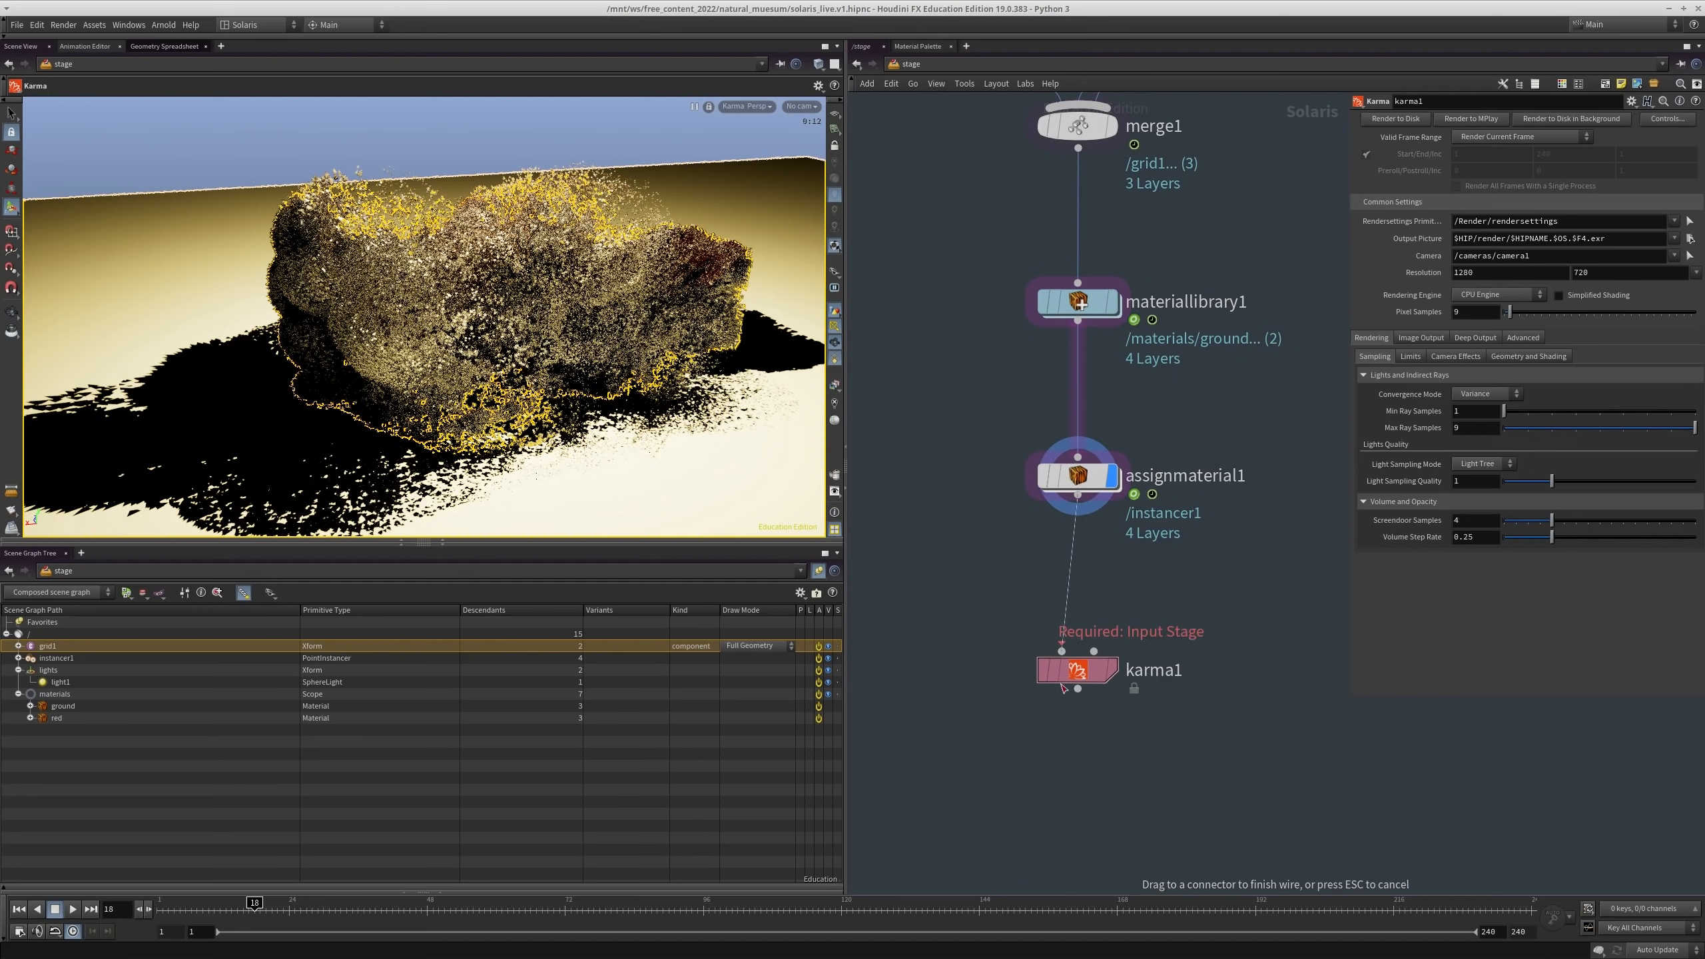
click(1061, 651)
Step: Review the camera, output picture and render settings primitive paths of karma1
click(1567, 255)
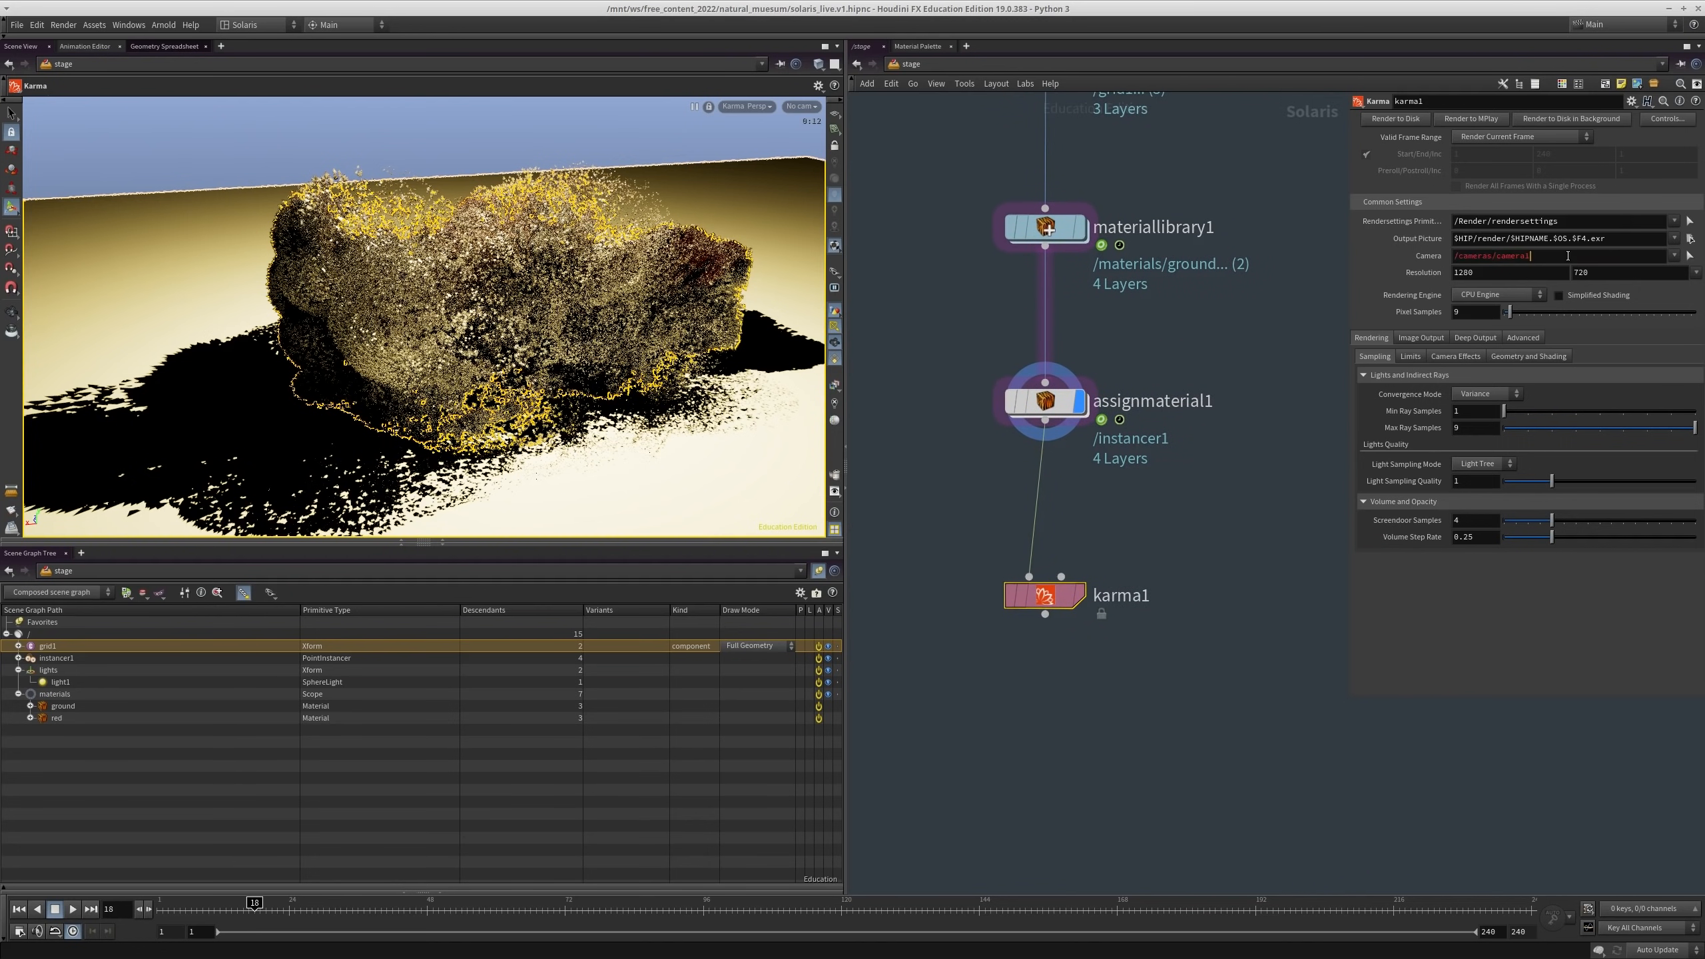
key(Tab)
triple_click(1627, 237)
triple_click(1643, 221)
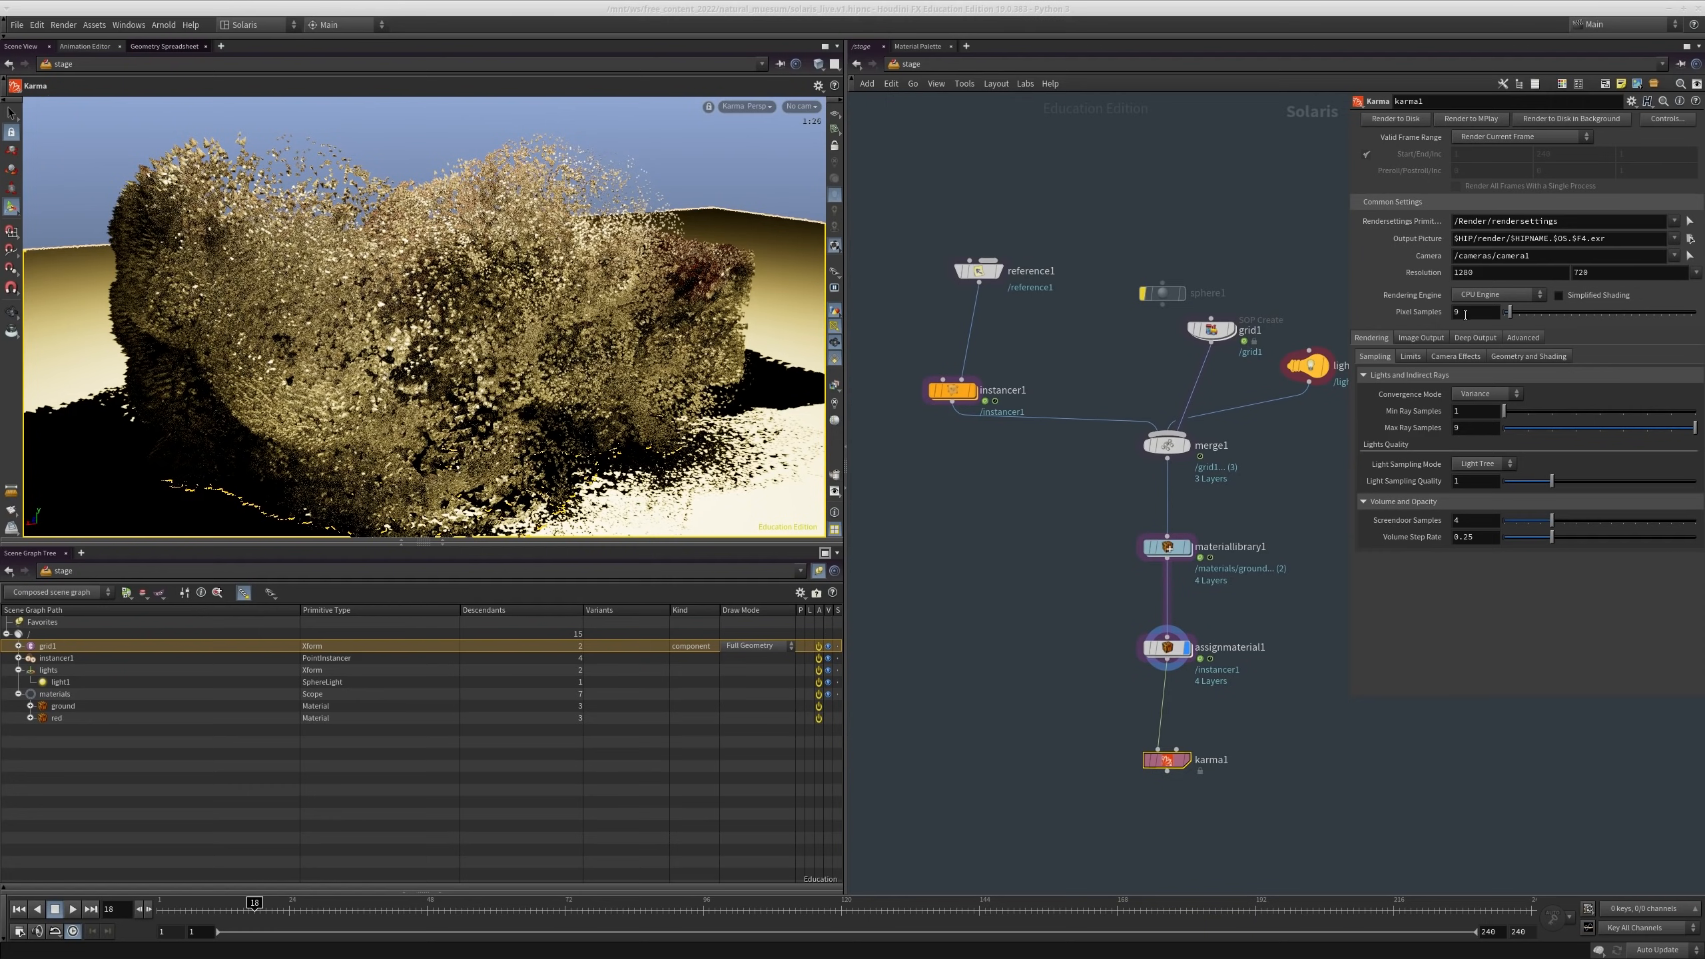
Step: Try the XPU Engine (Alpha) as karma1's rendering engine and return it to the CPU Engine
click(1477, 296)
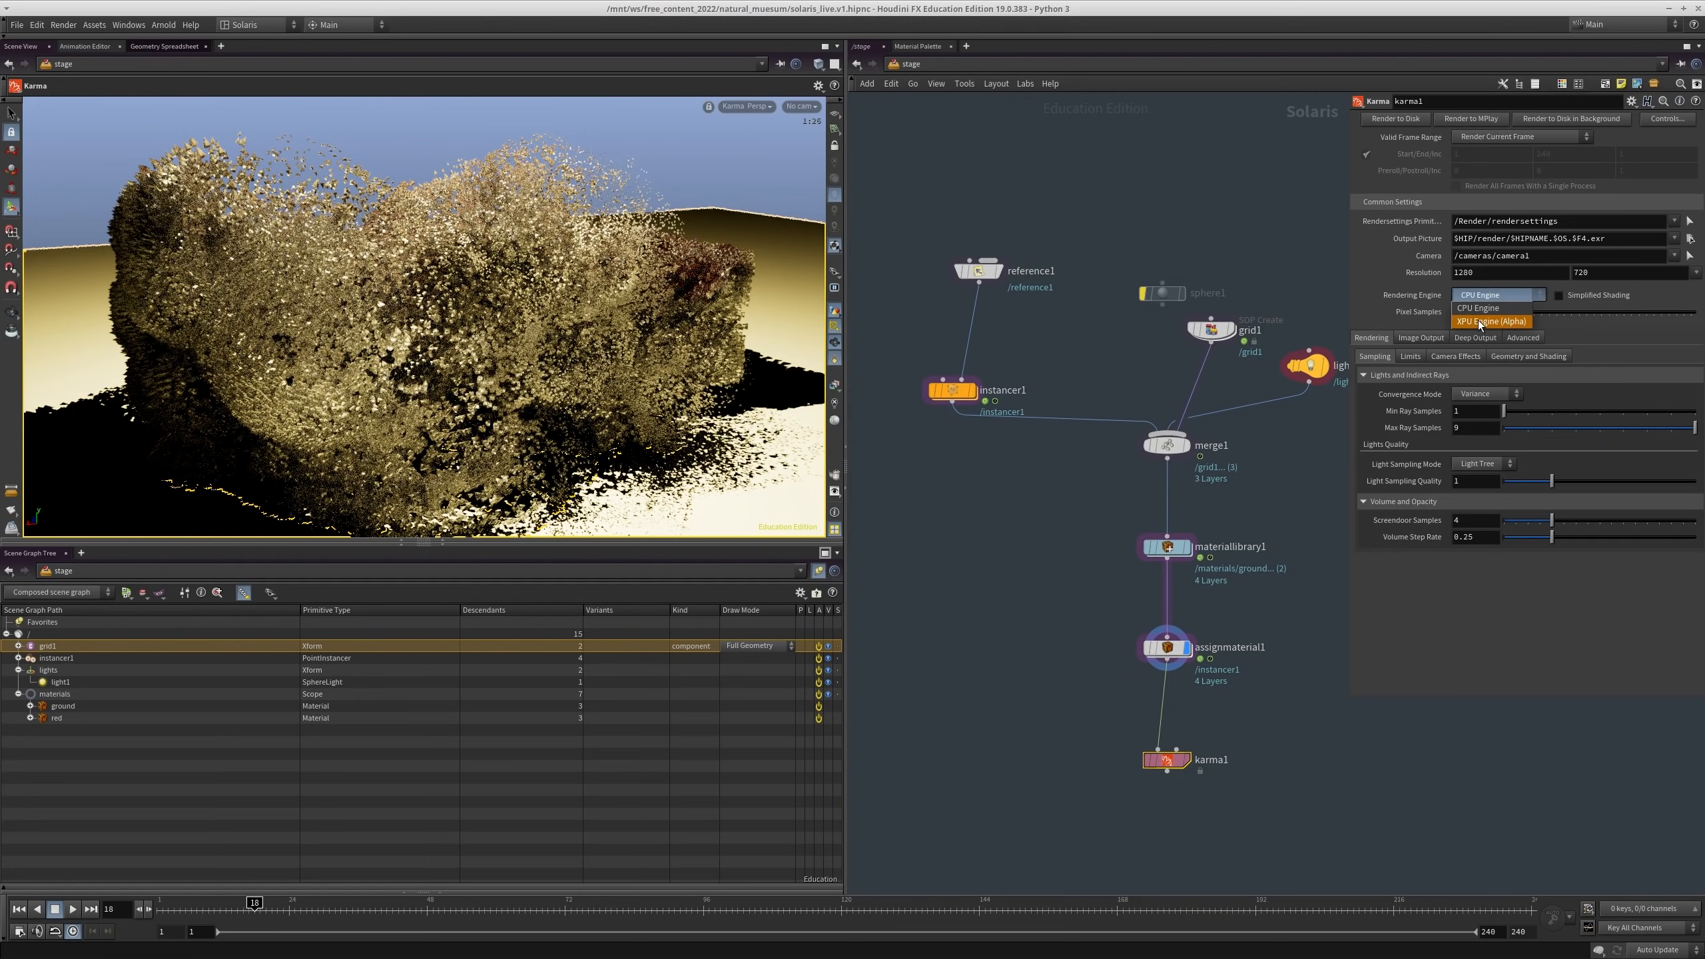
click(1476, 321)
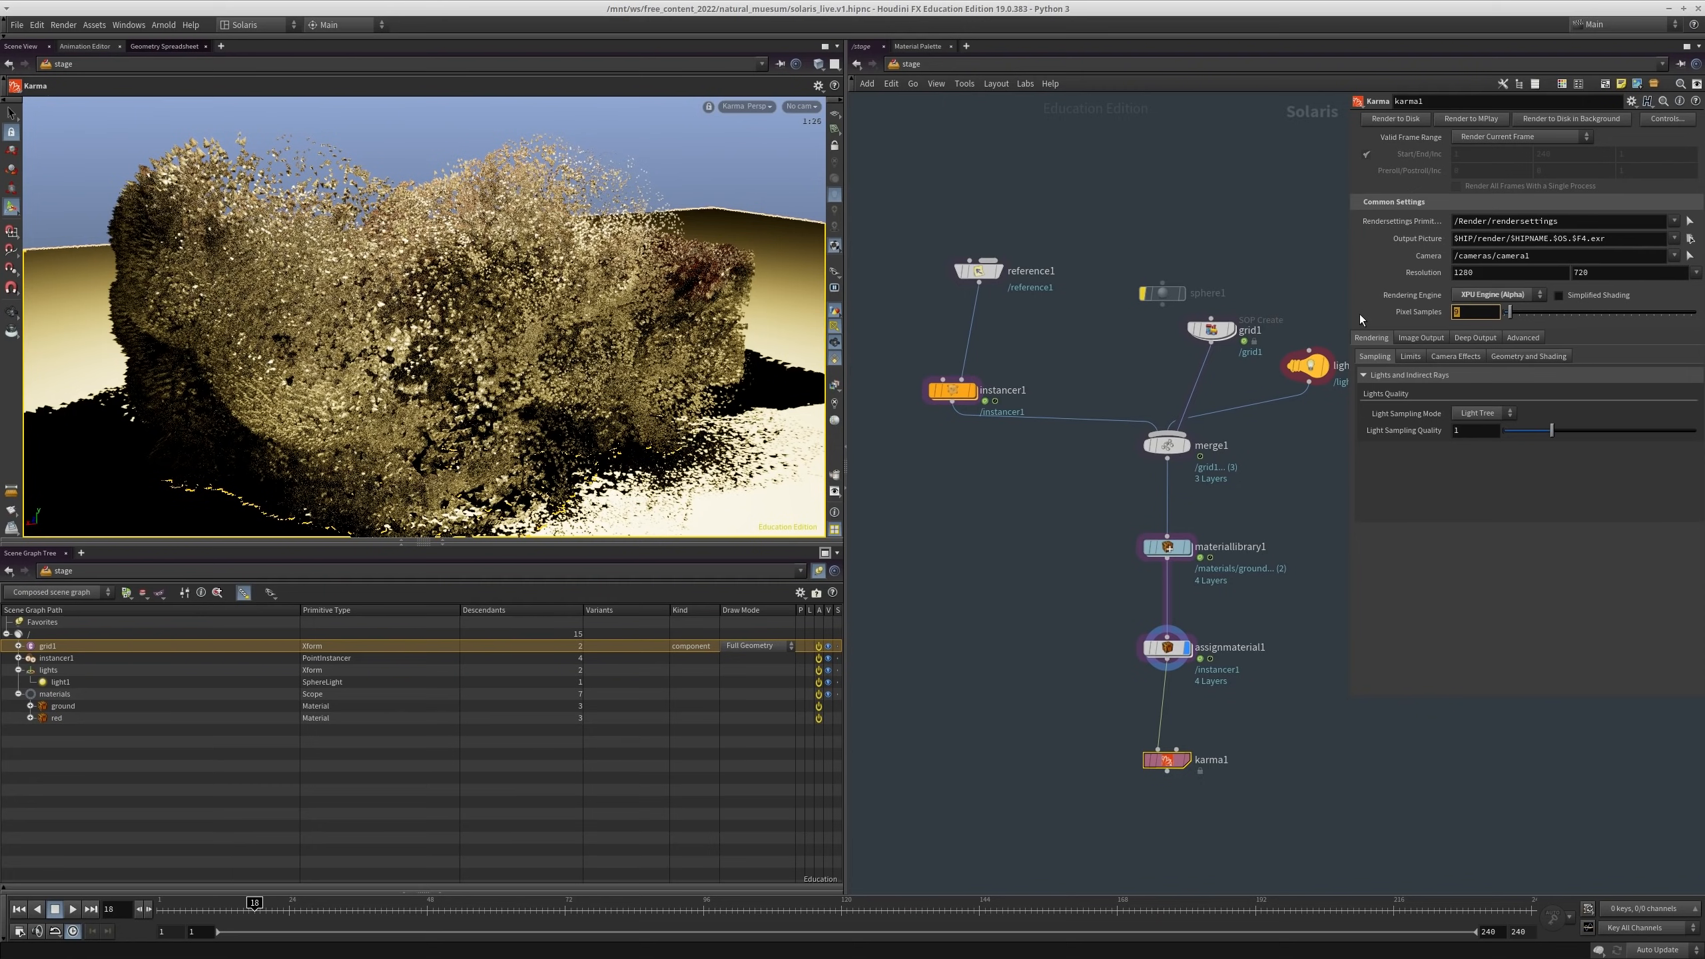
click(1483, 295)
click(1476, 308)
middle_drag(1100, 608, 1031, 549)
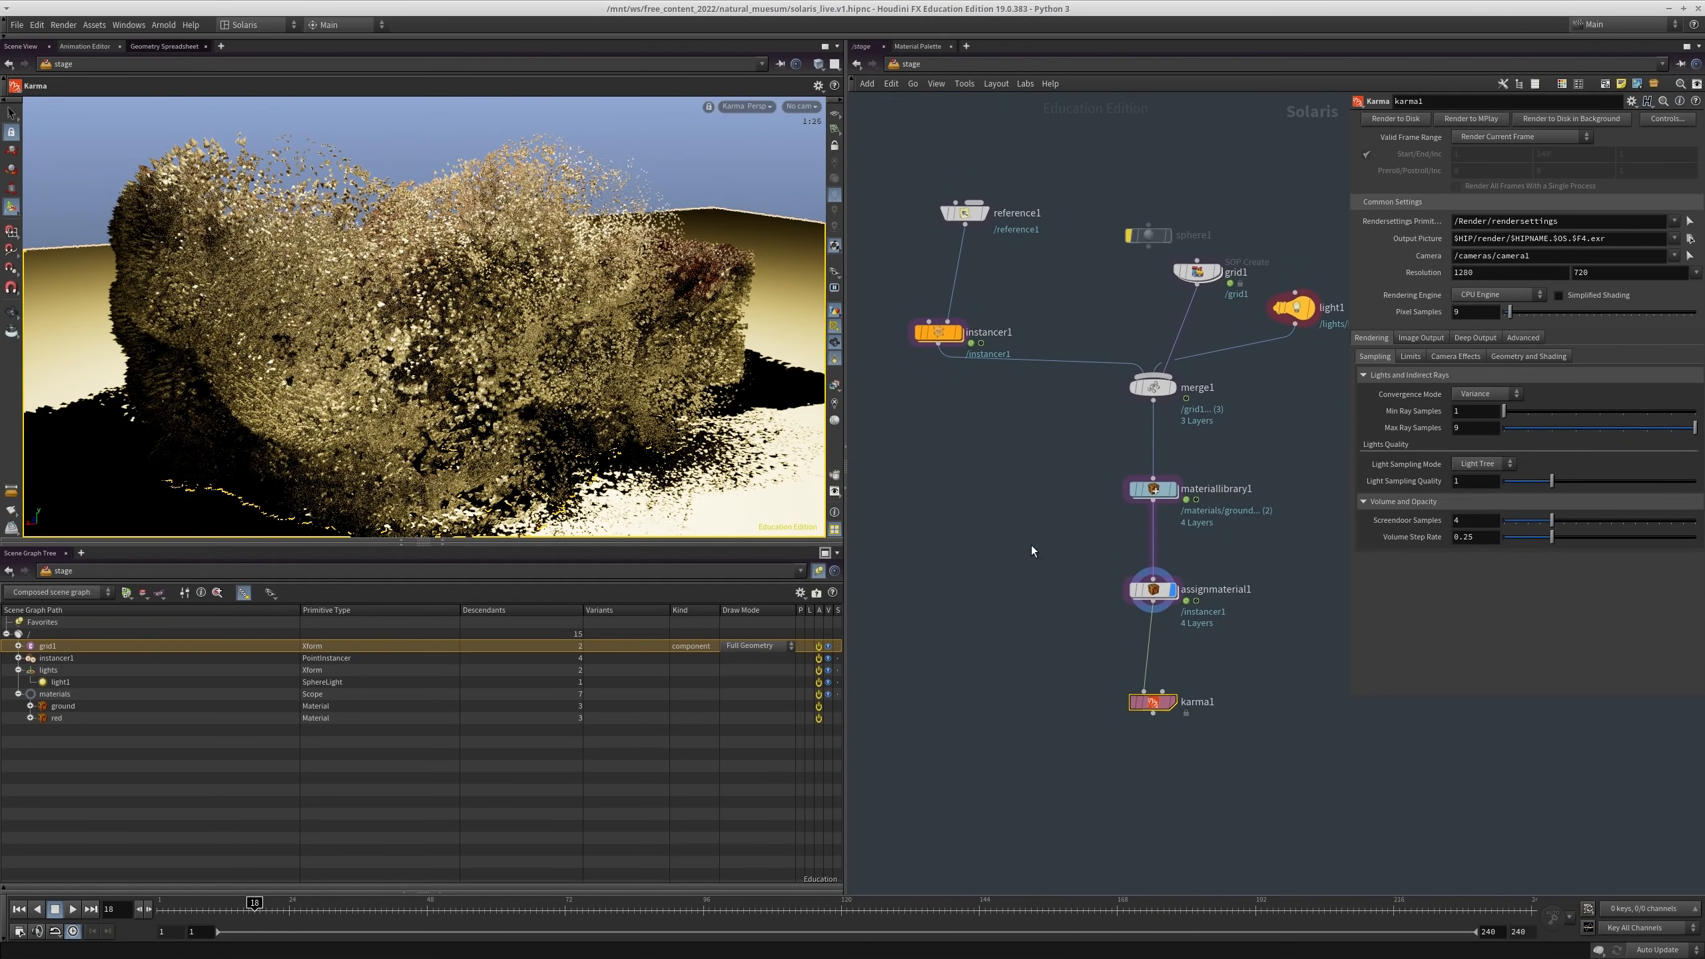
Step: Move karma1 slightly further below assignmaterial1 and show karma1's render parameters again
drag(1140, 608, 1212, 633)
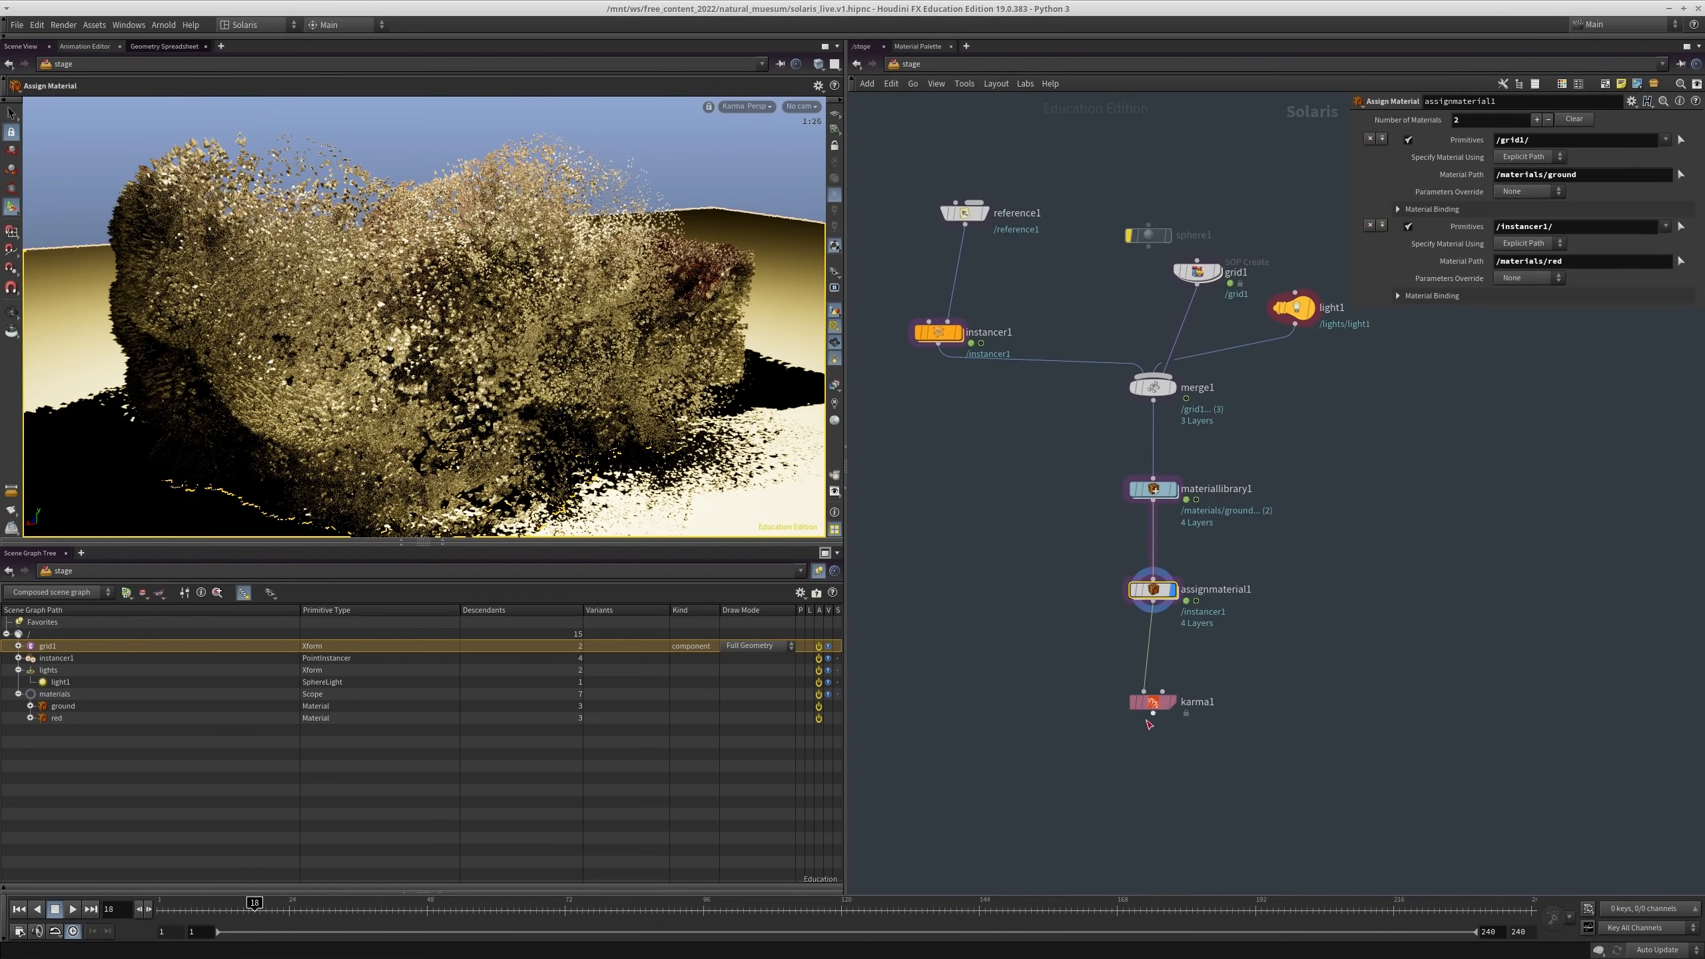
drag(1148, 704, 1164, 723)
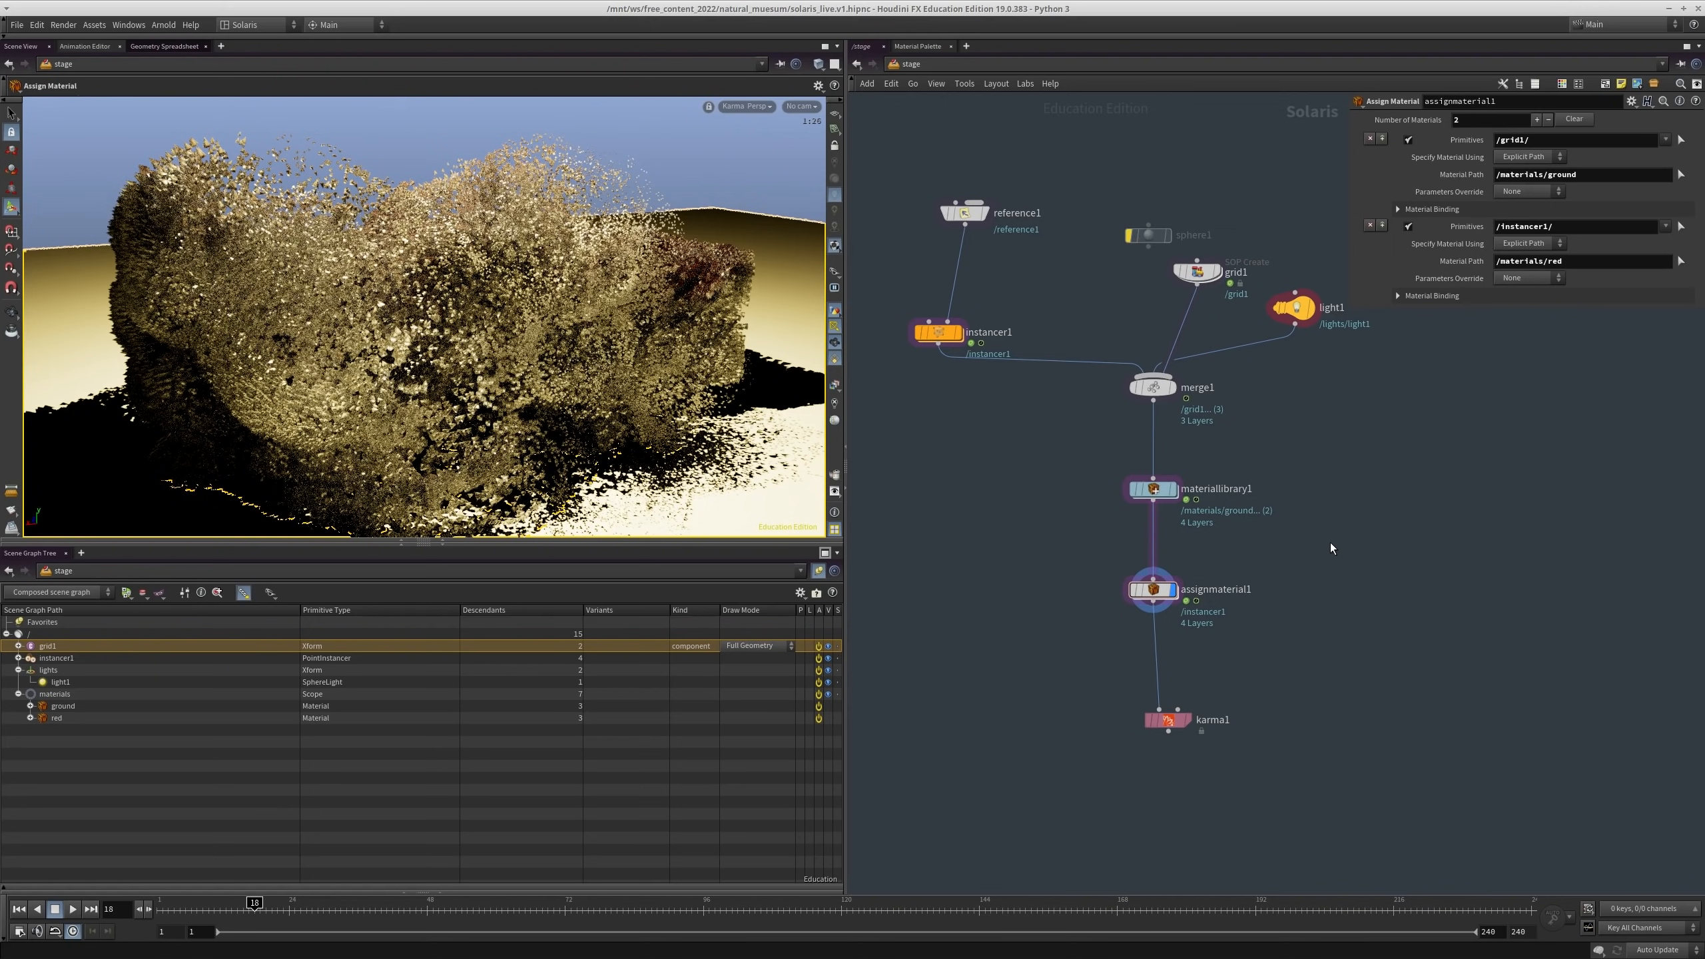
drag(1237, 547, 1084, 597)
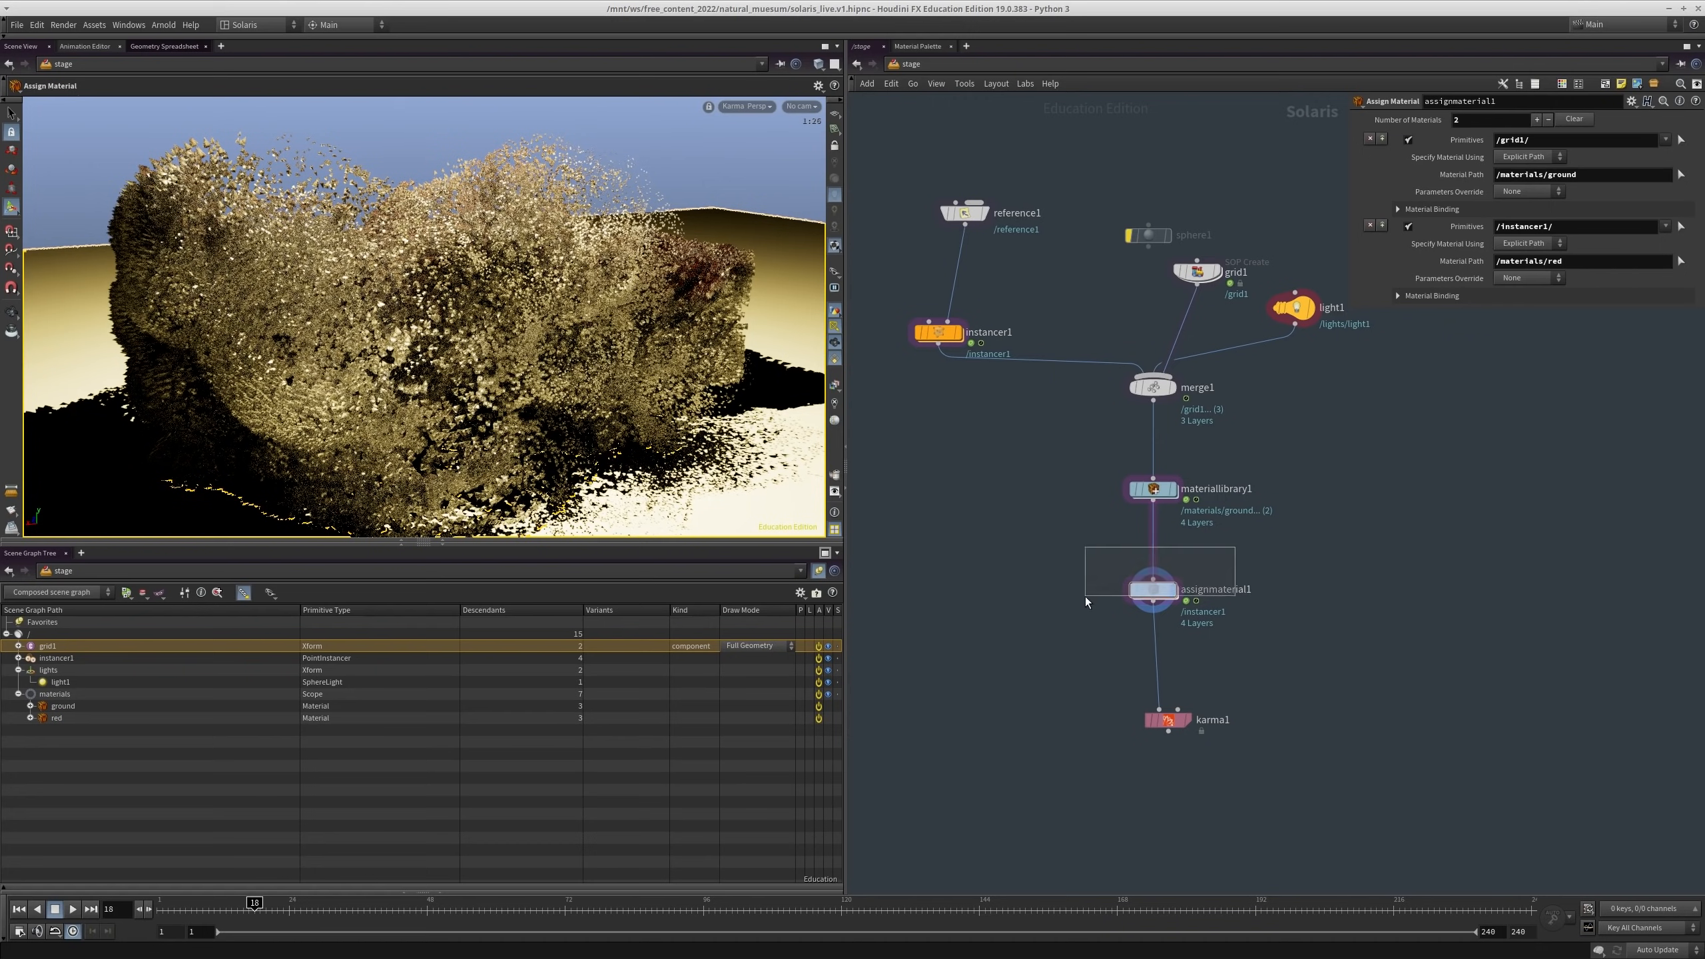
click(1168, 719)
click(1461, 316)
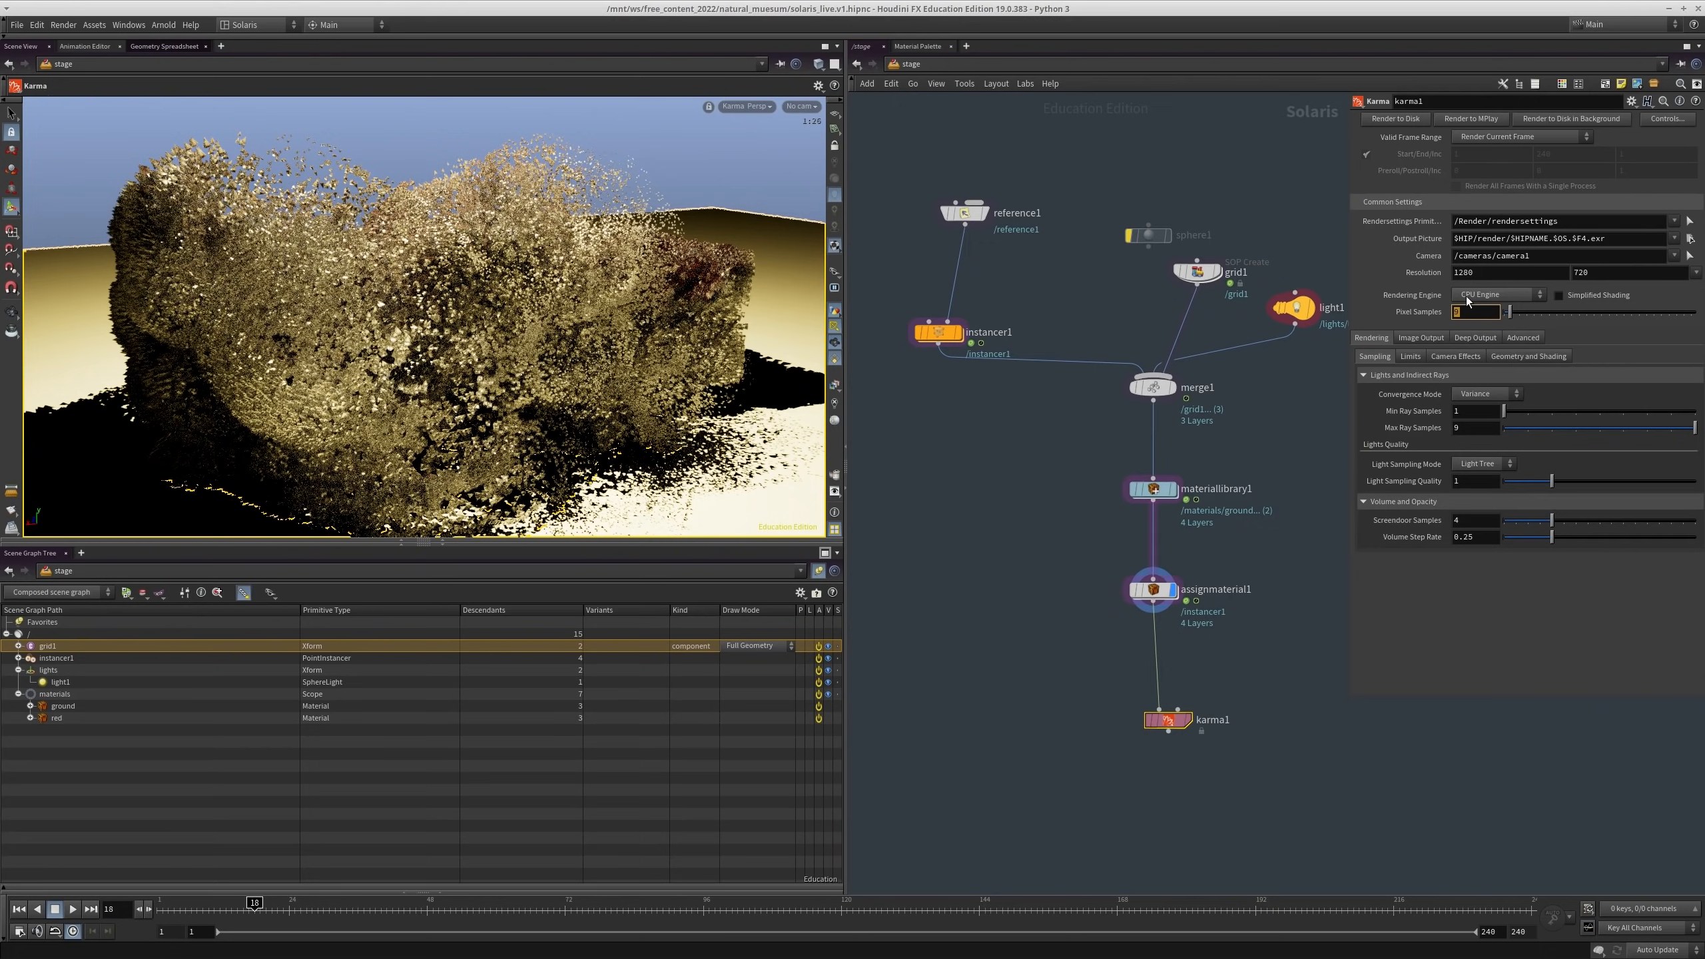
Step: Set the Karma viewport's rendering engine to XPU Engine (Alpha) in the display options and close them
click(967, 131)
key(d)
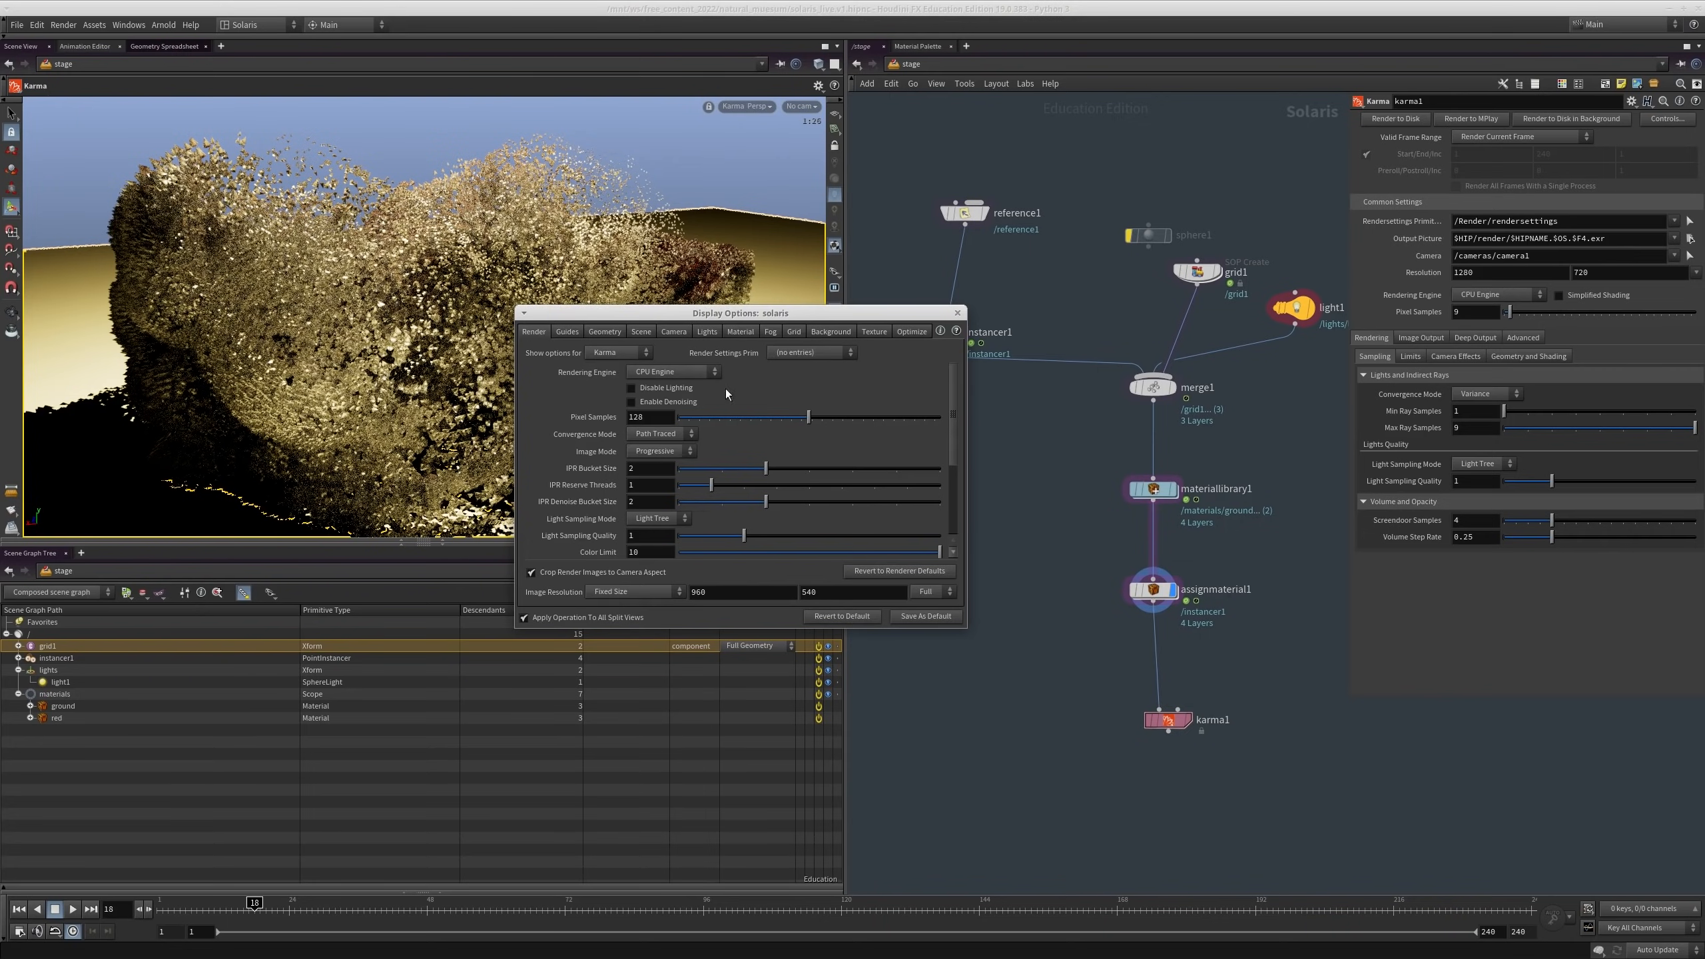
click(663, 373)
click(650, 397)
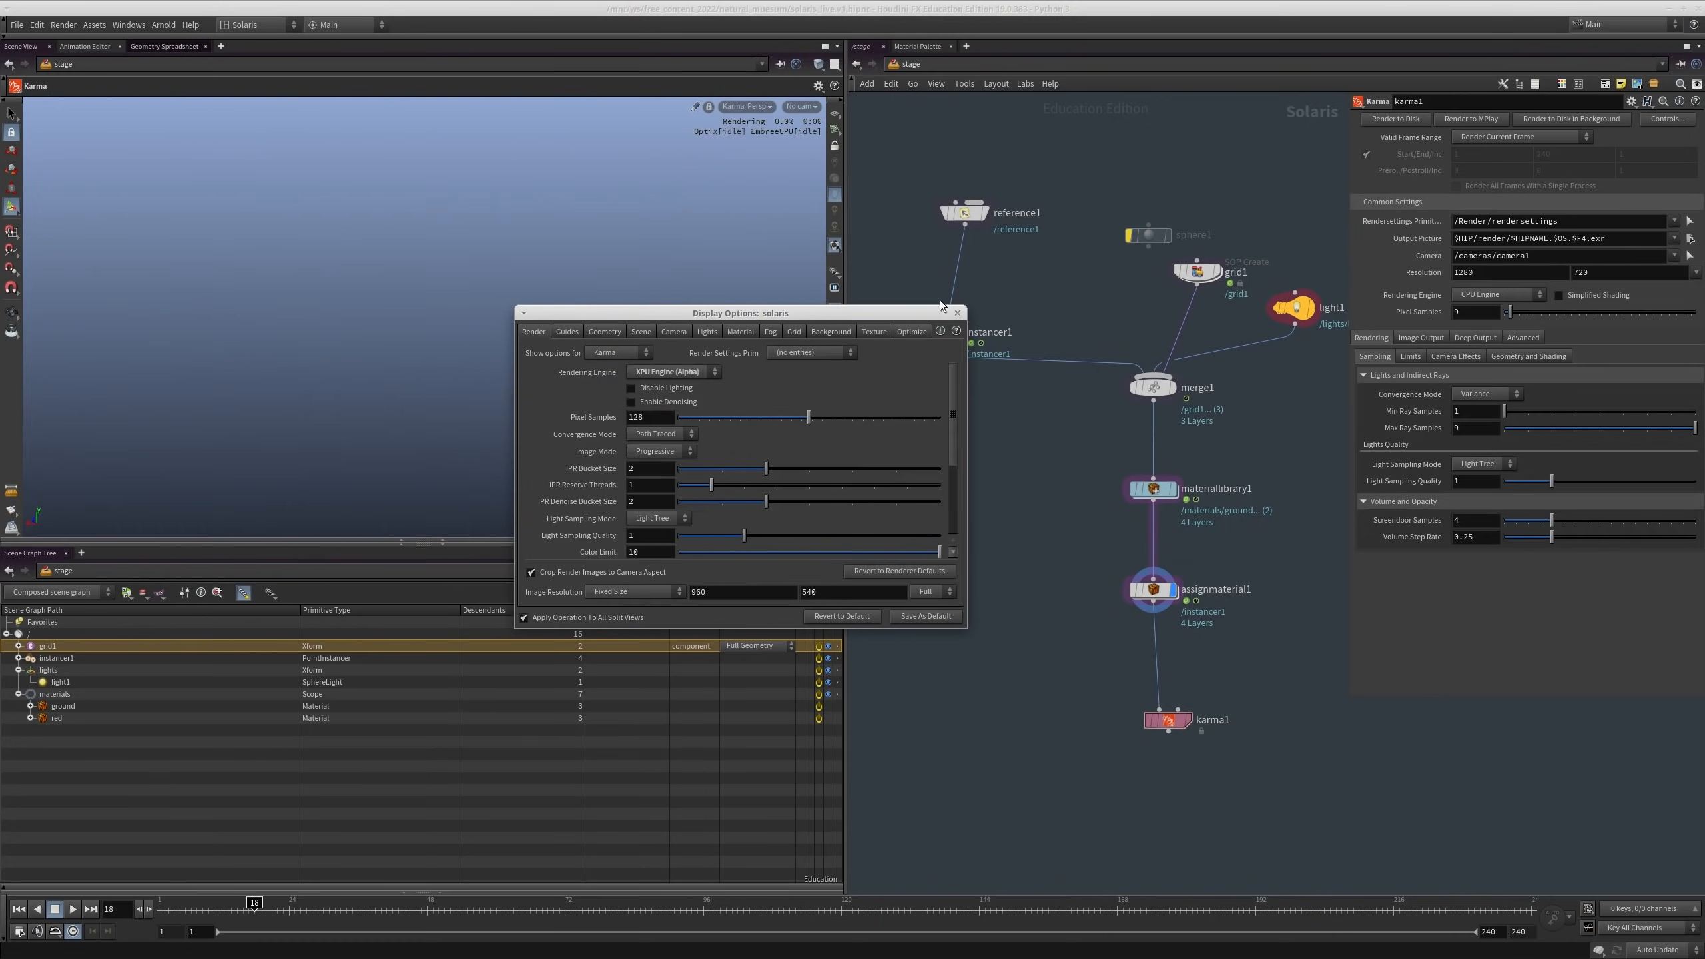
click(956, 313)
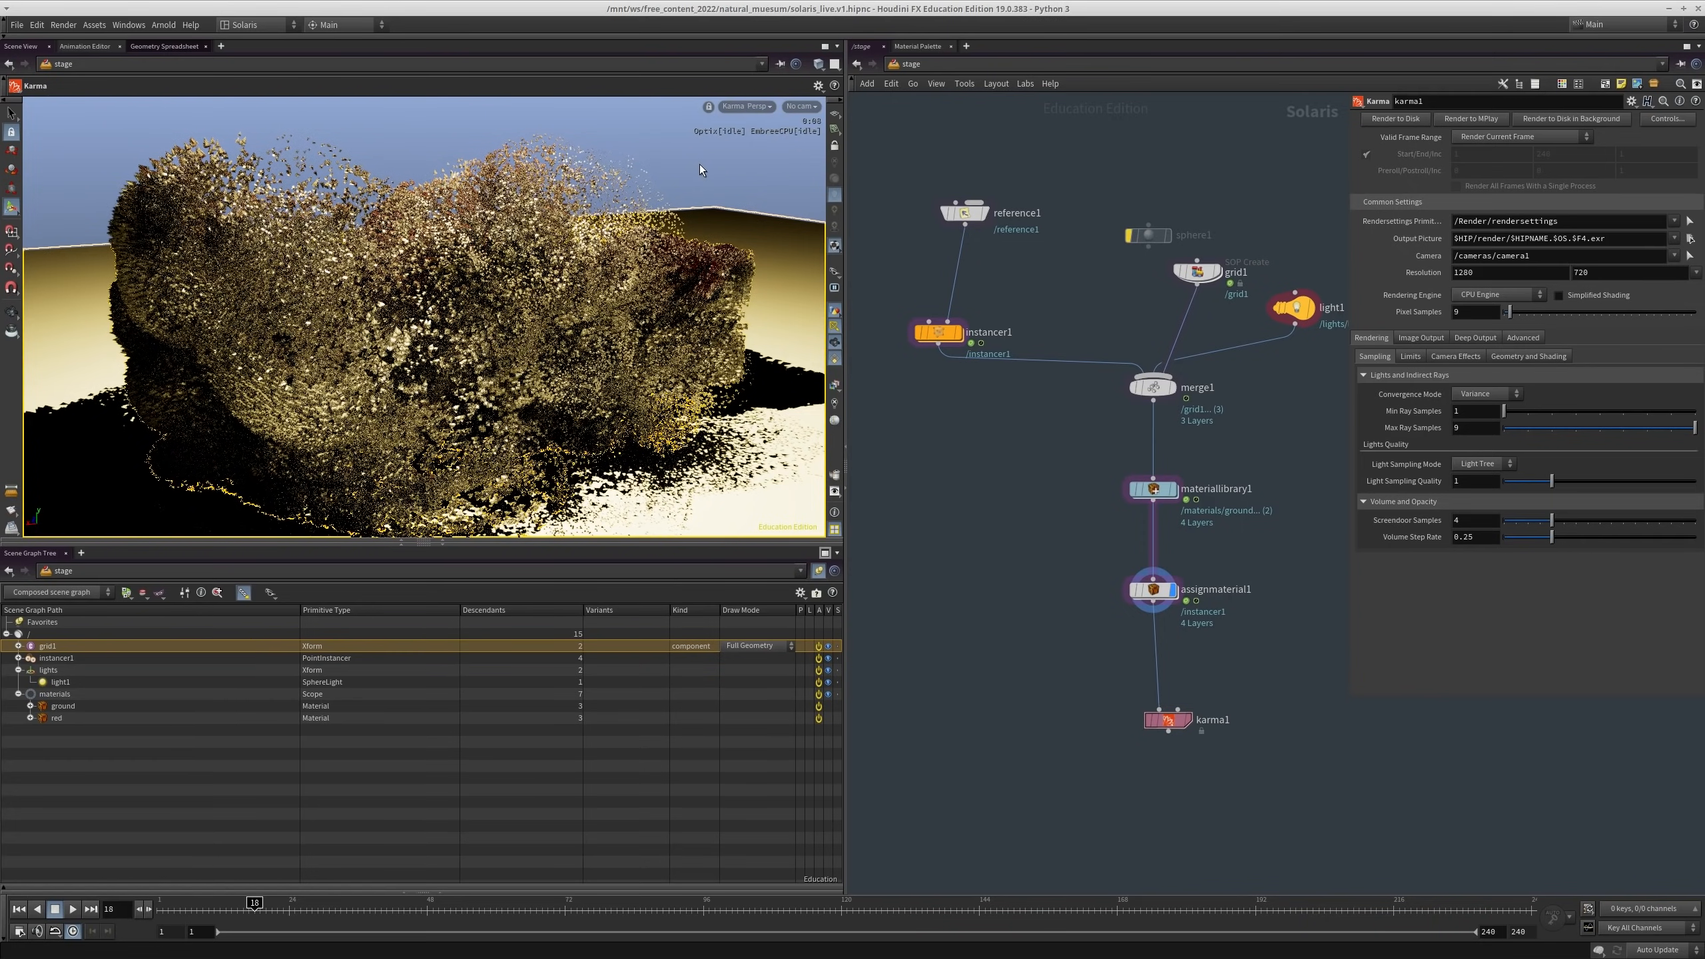
Step: Inspect the XPU-rendered arrow cloud from several angles and pause the viewport render
alt+drag(436, 293, 469, 350)
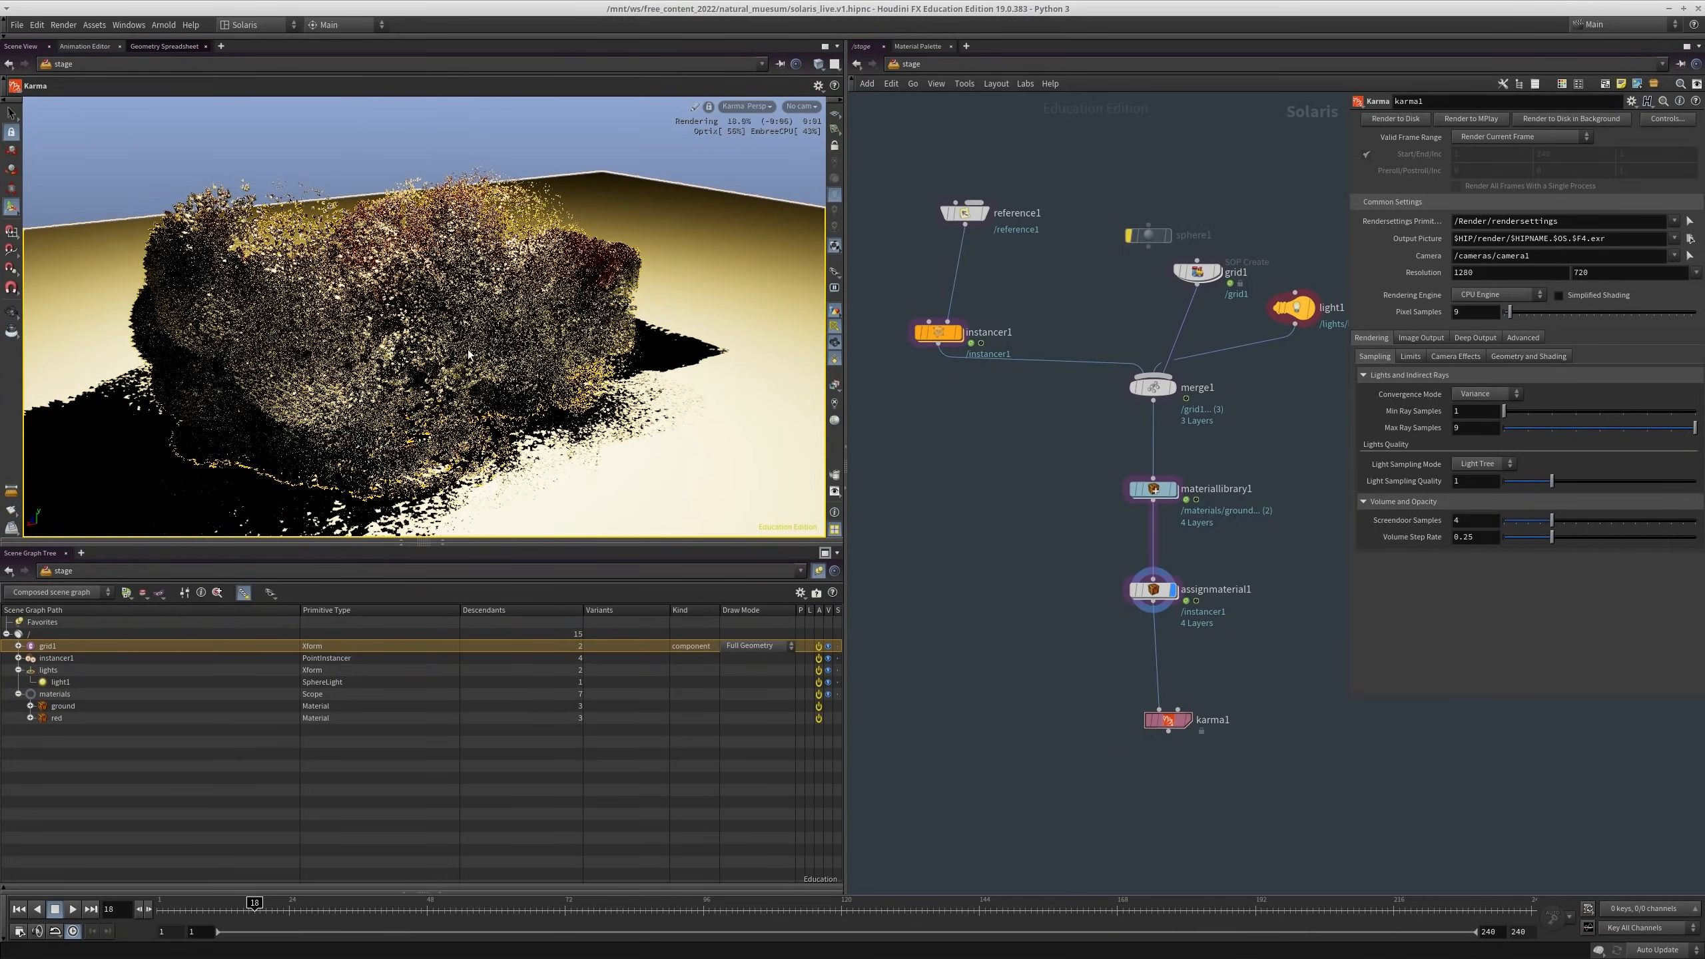
alt+drag(505, 366, 536, 339)
middle_drag(1057, 506, 1030, 493)
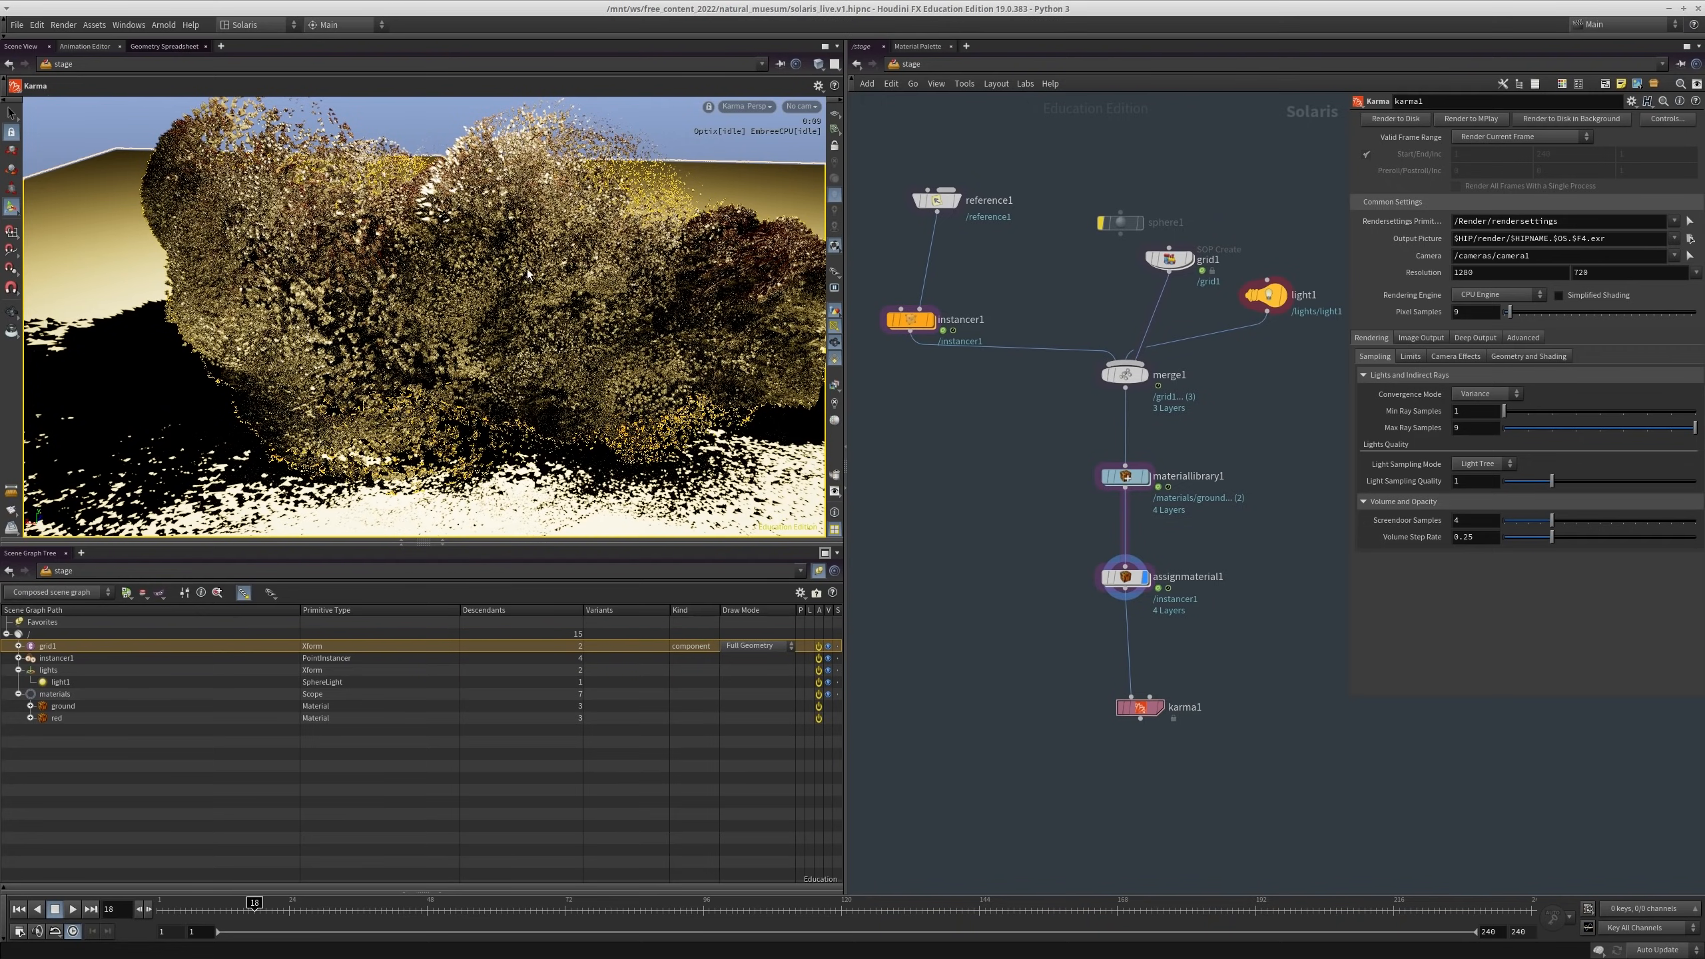
alt+drag(487, 301, 560, 348)
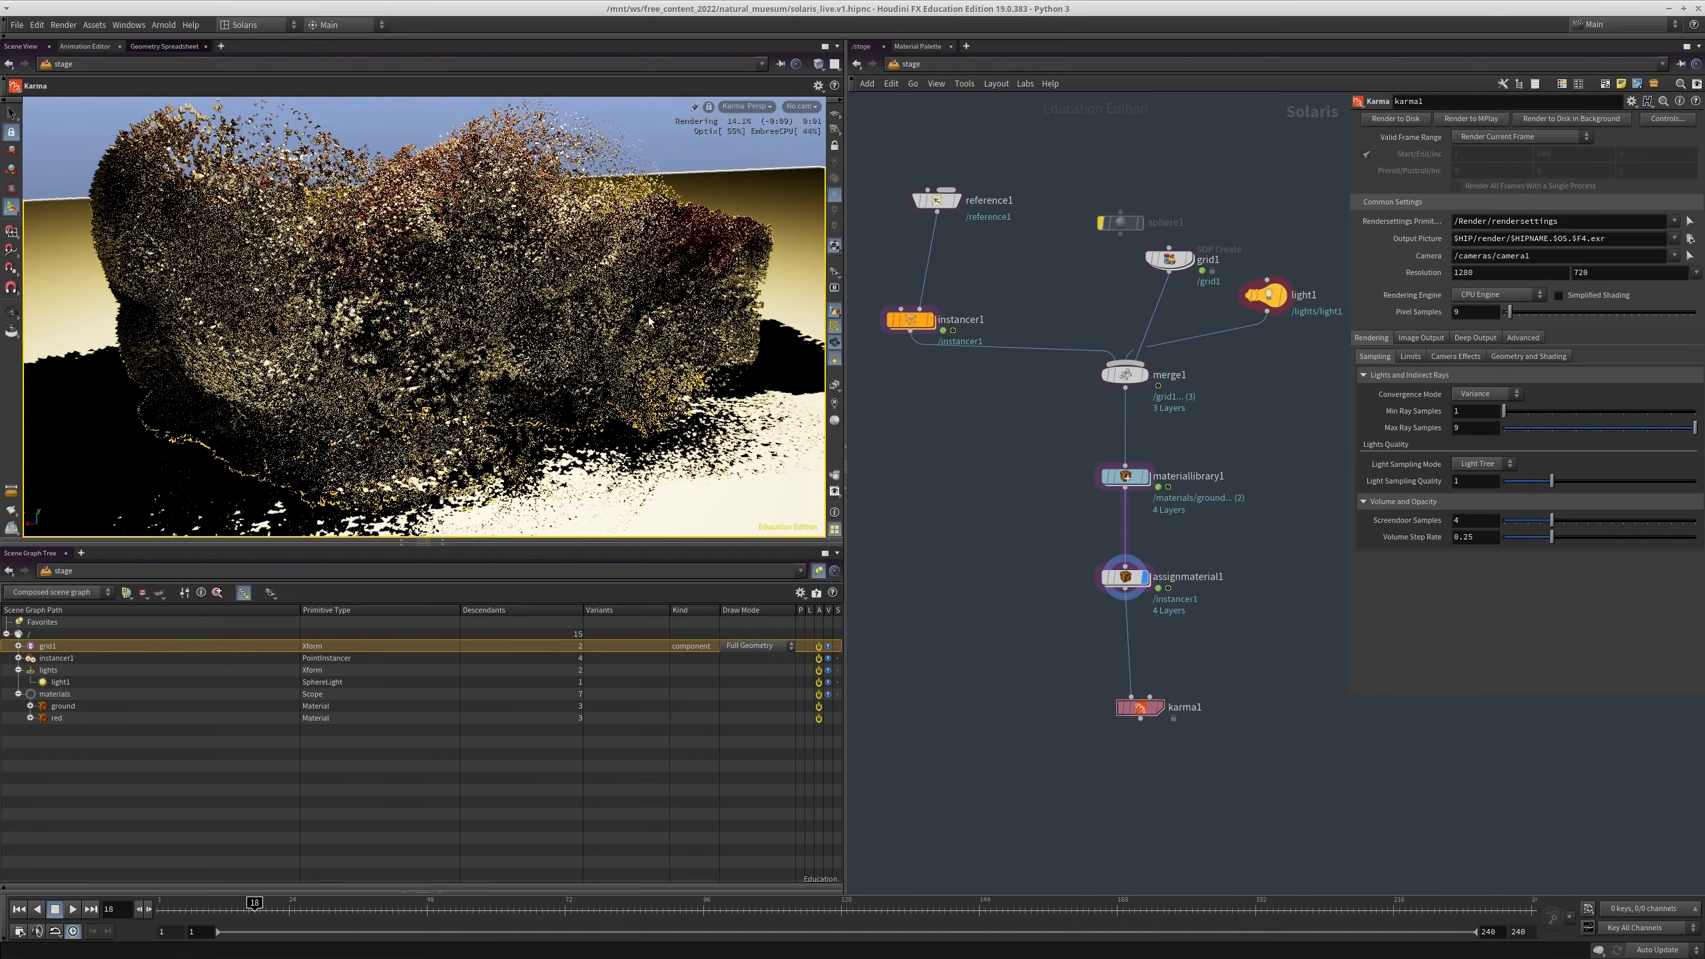
middle_drag(1039, 602, 987, 541)
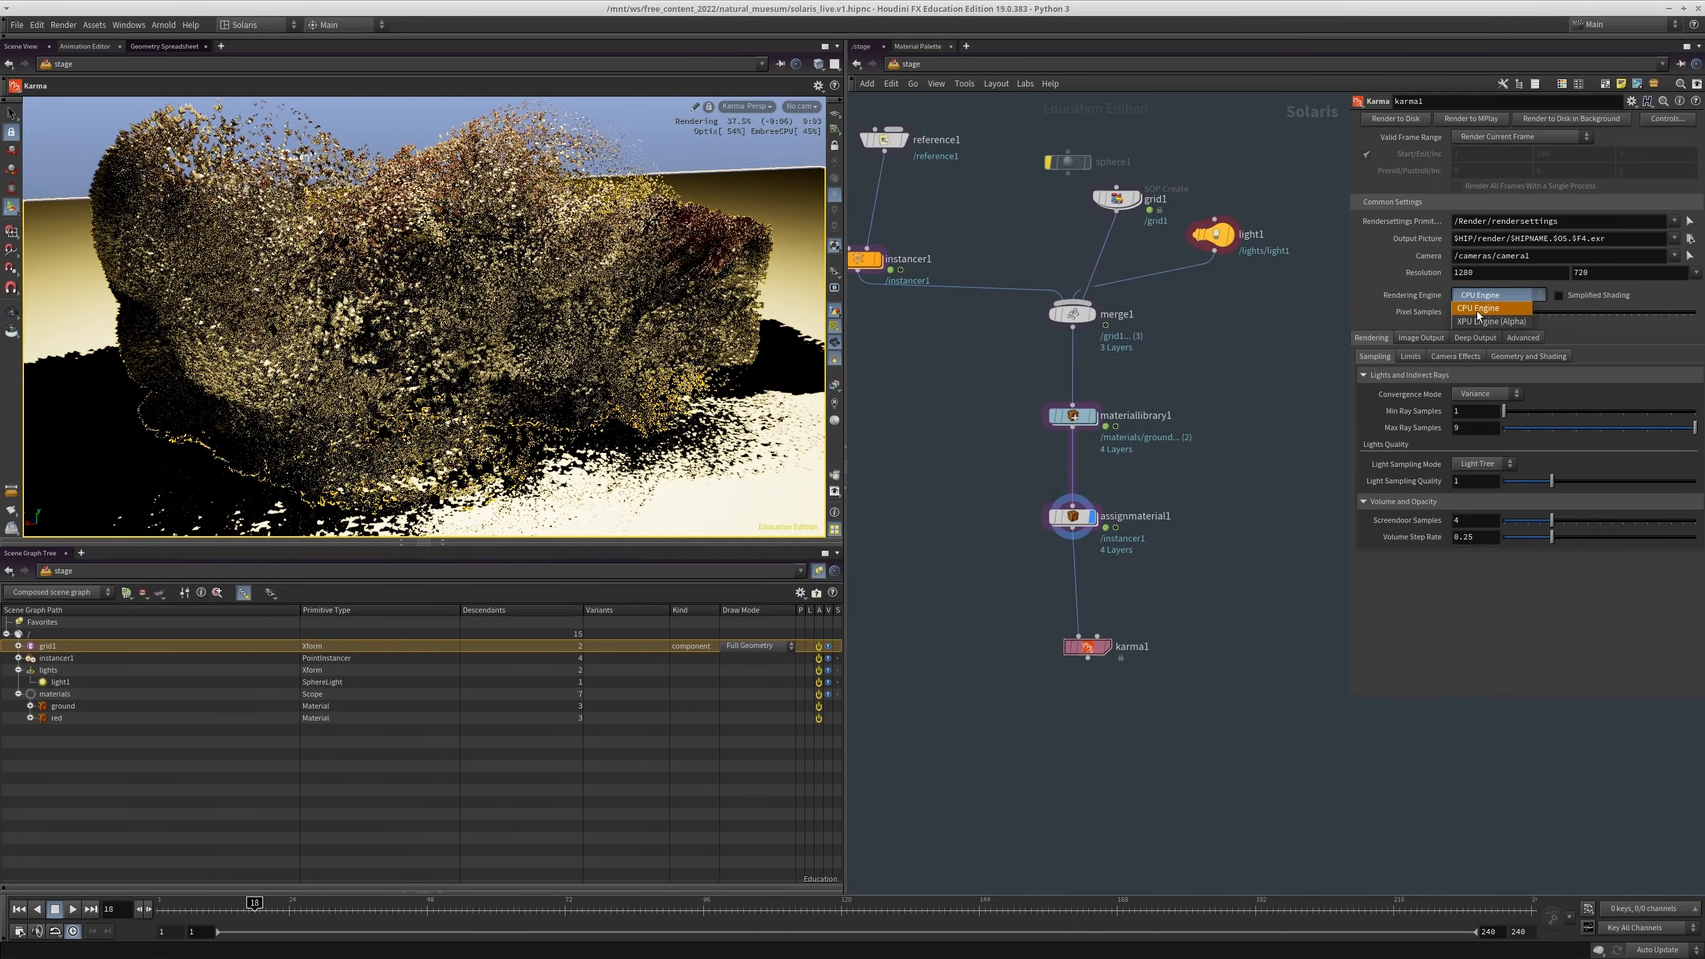
click(732, 108)
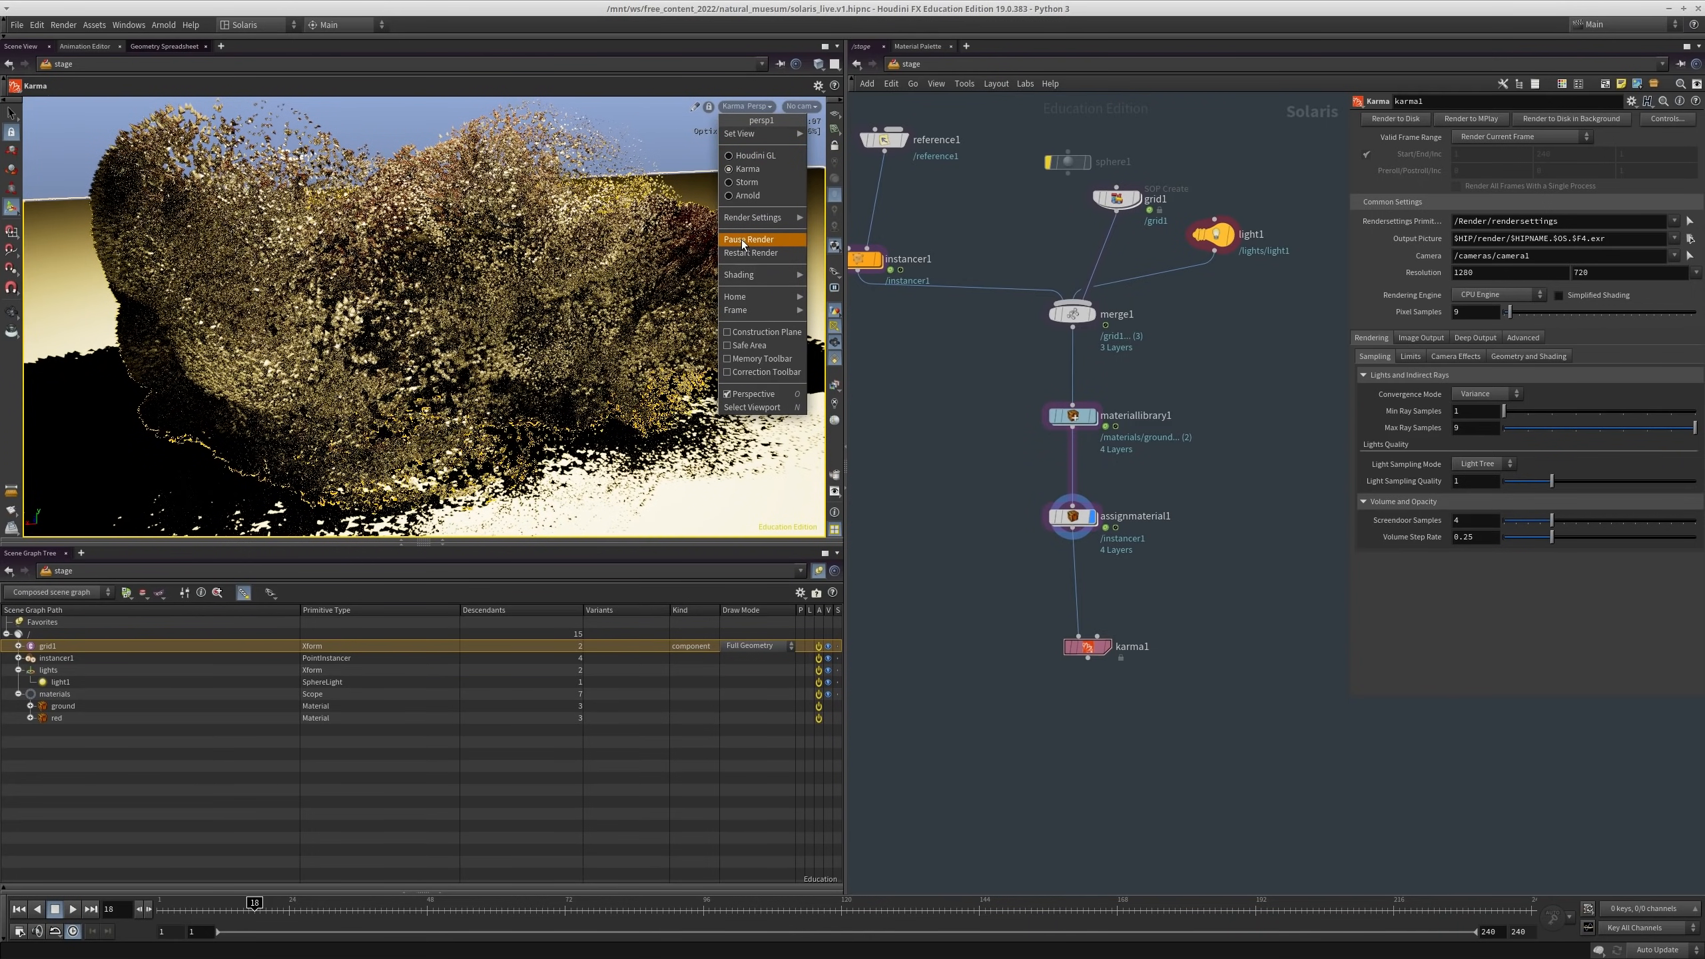
click(778, 240)
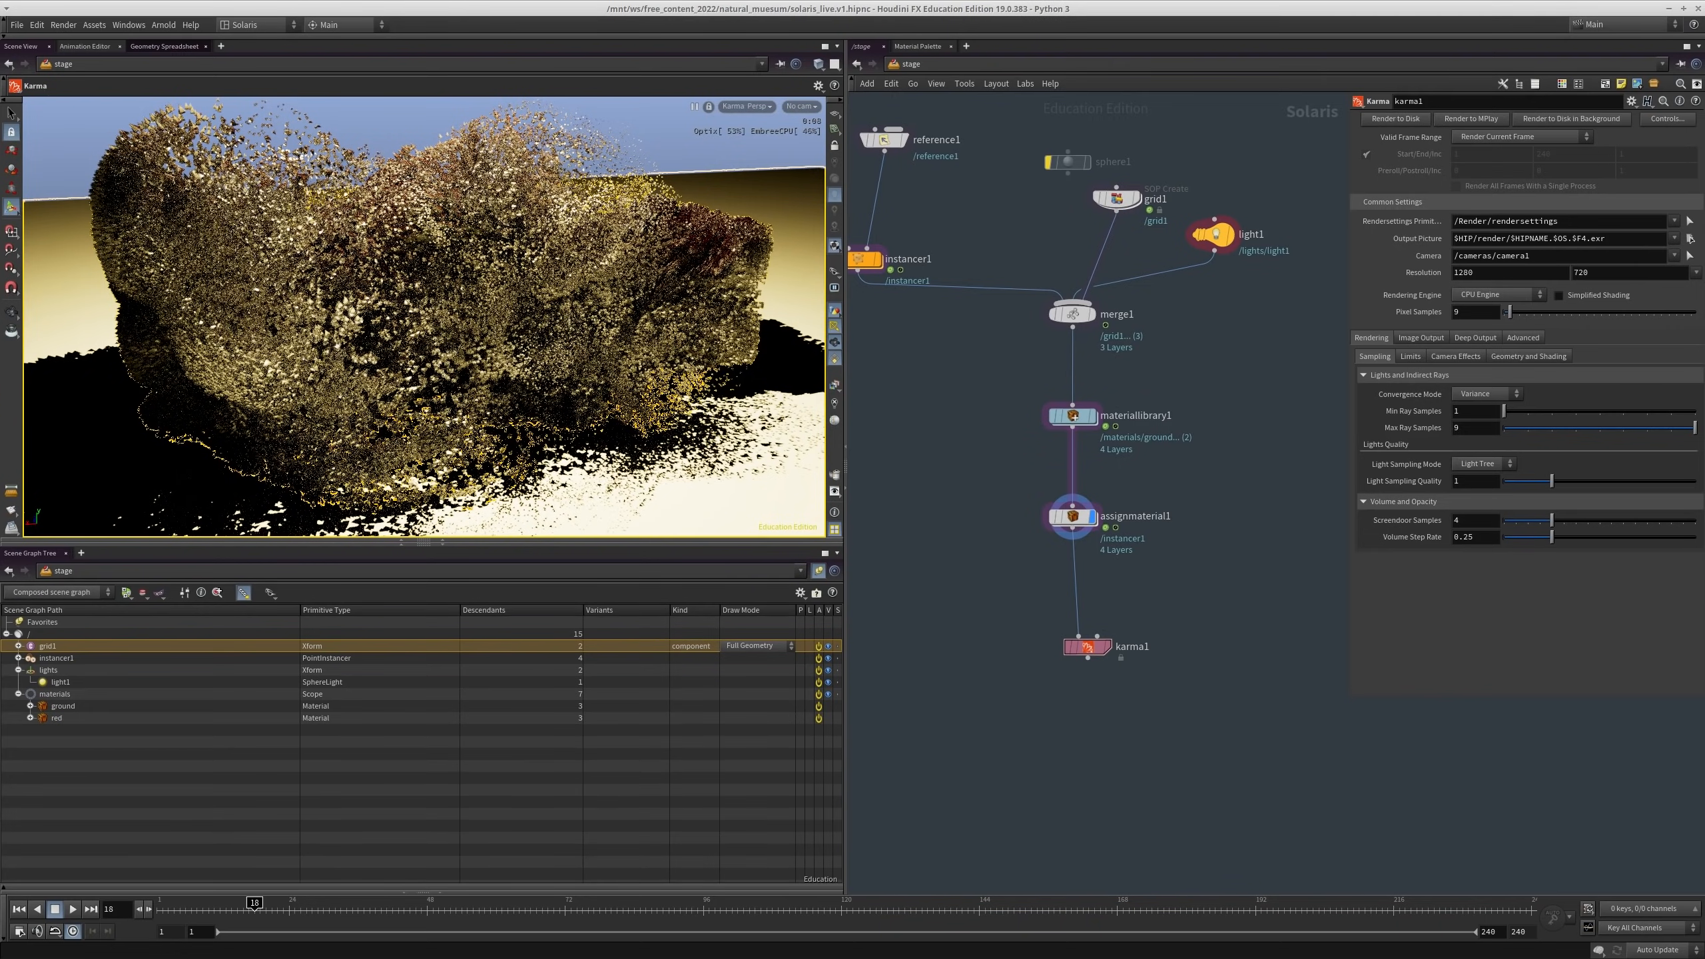
Step: Consult the Arnold camera ray sampling diagram in the browser and return to Houdini
drag(0, 188, 706, 135)
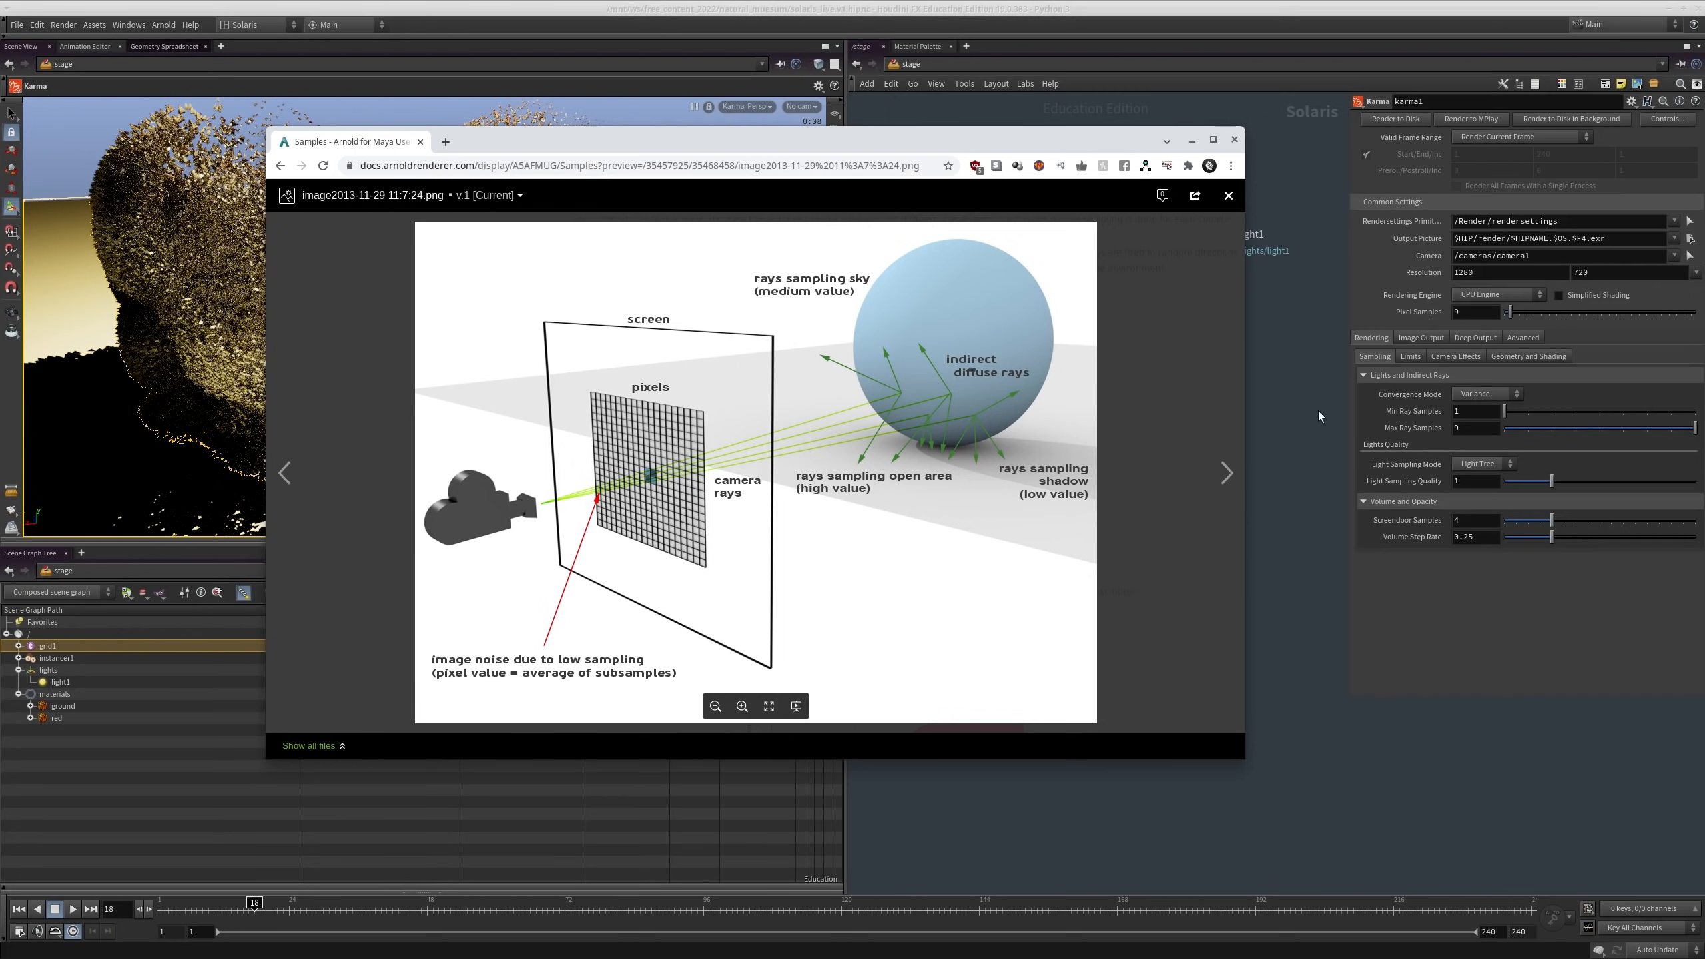
click(1427, 601)
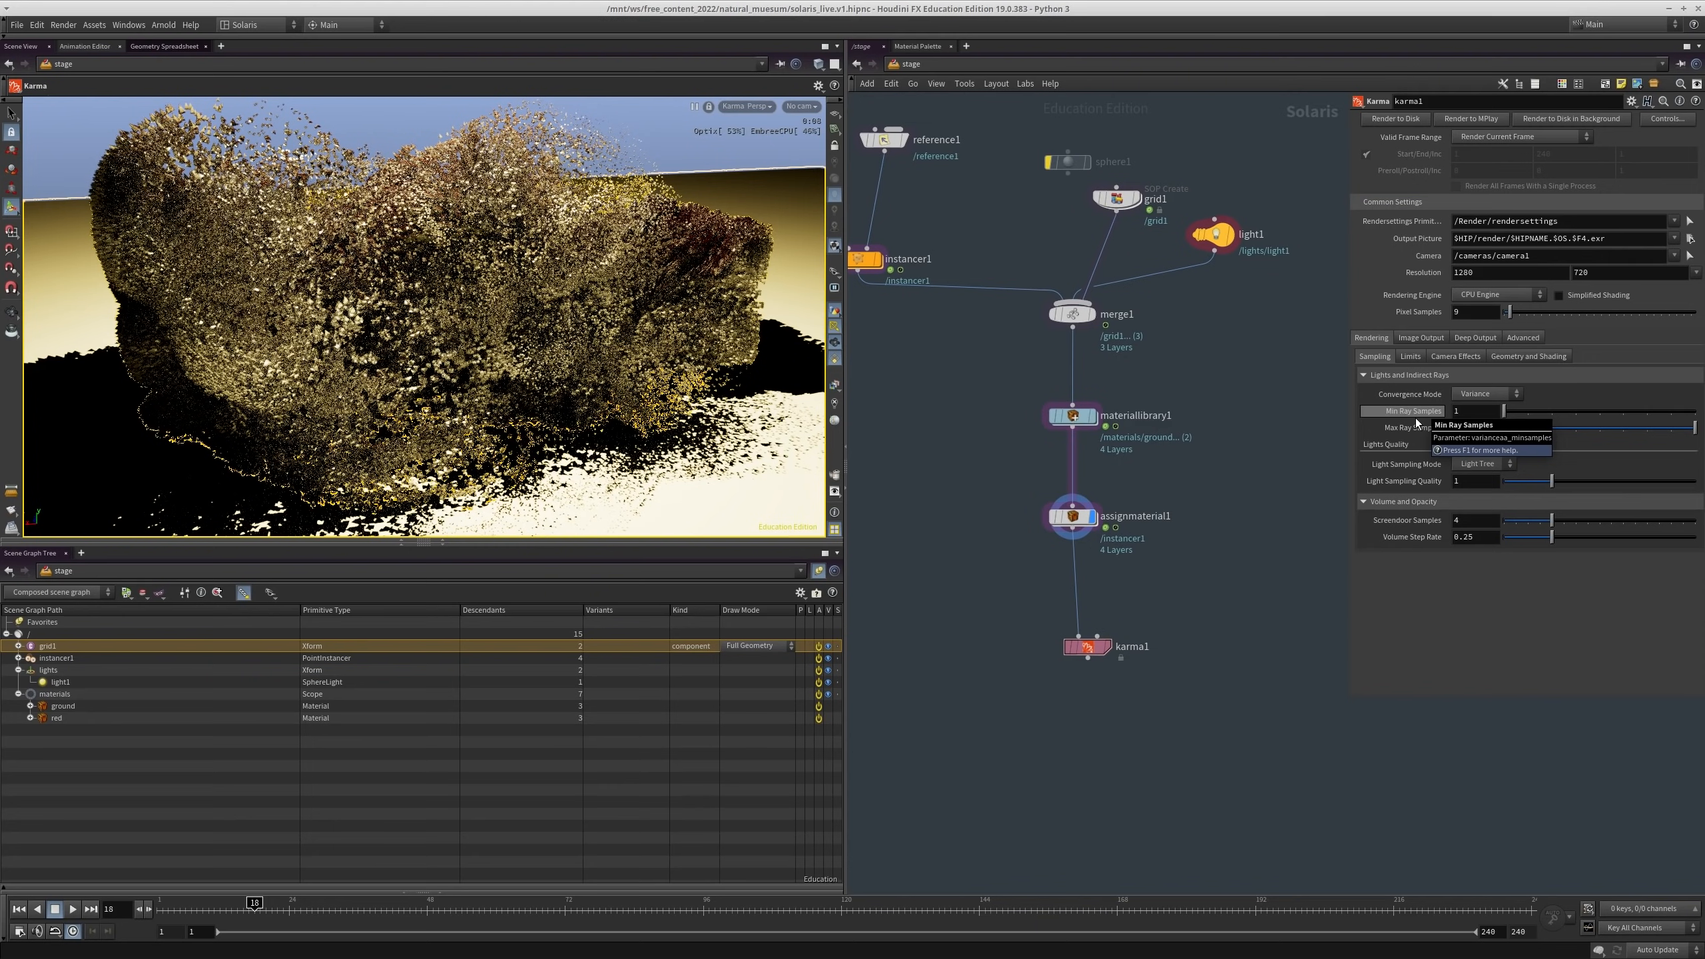
Step: Compare the Path Traced and Distributed convergence modes on karma1 and return to Variance
click(1473, 396)
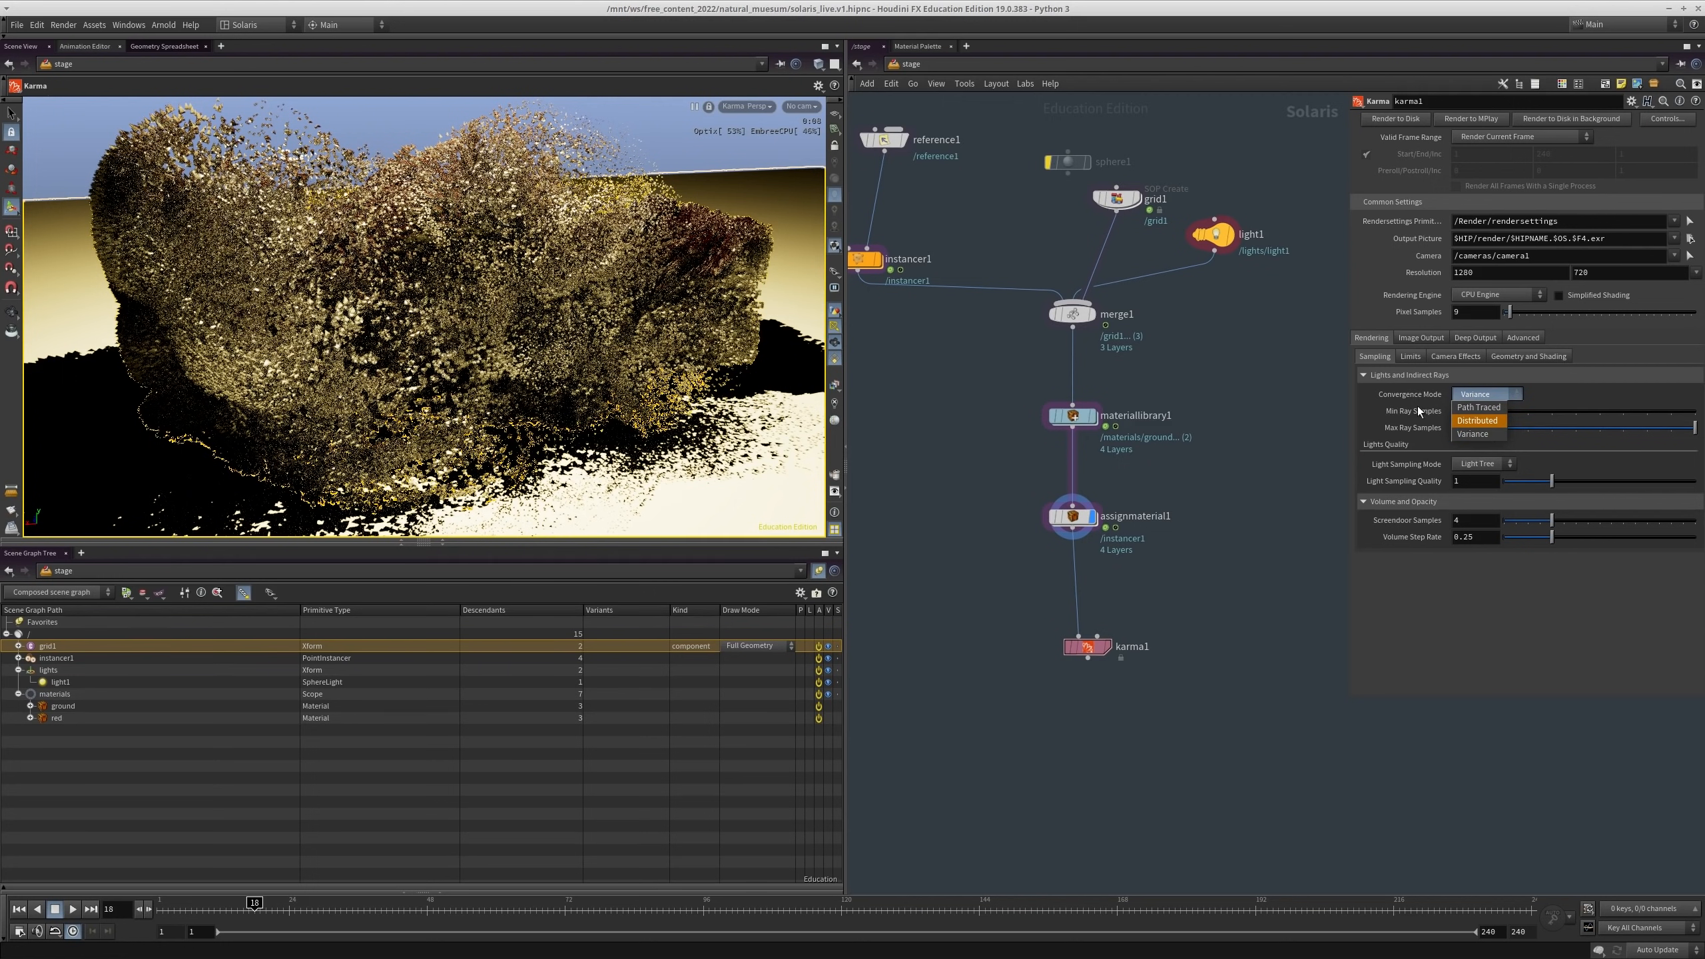
click(1476, 407)
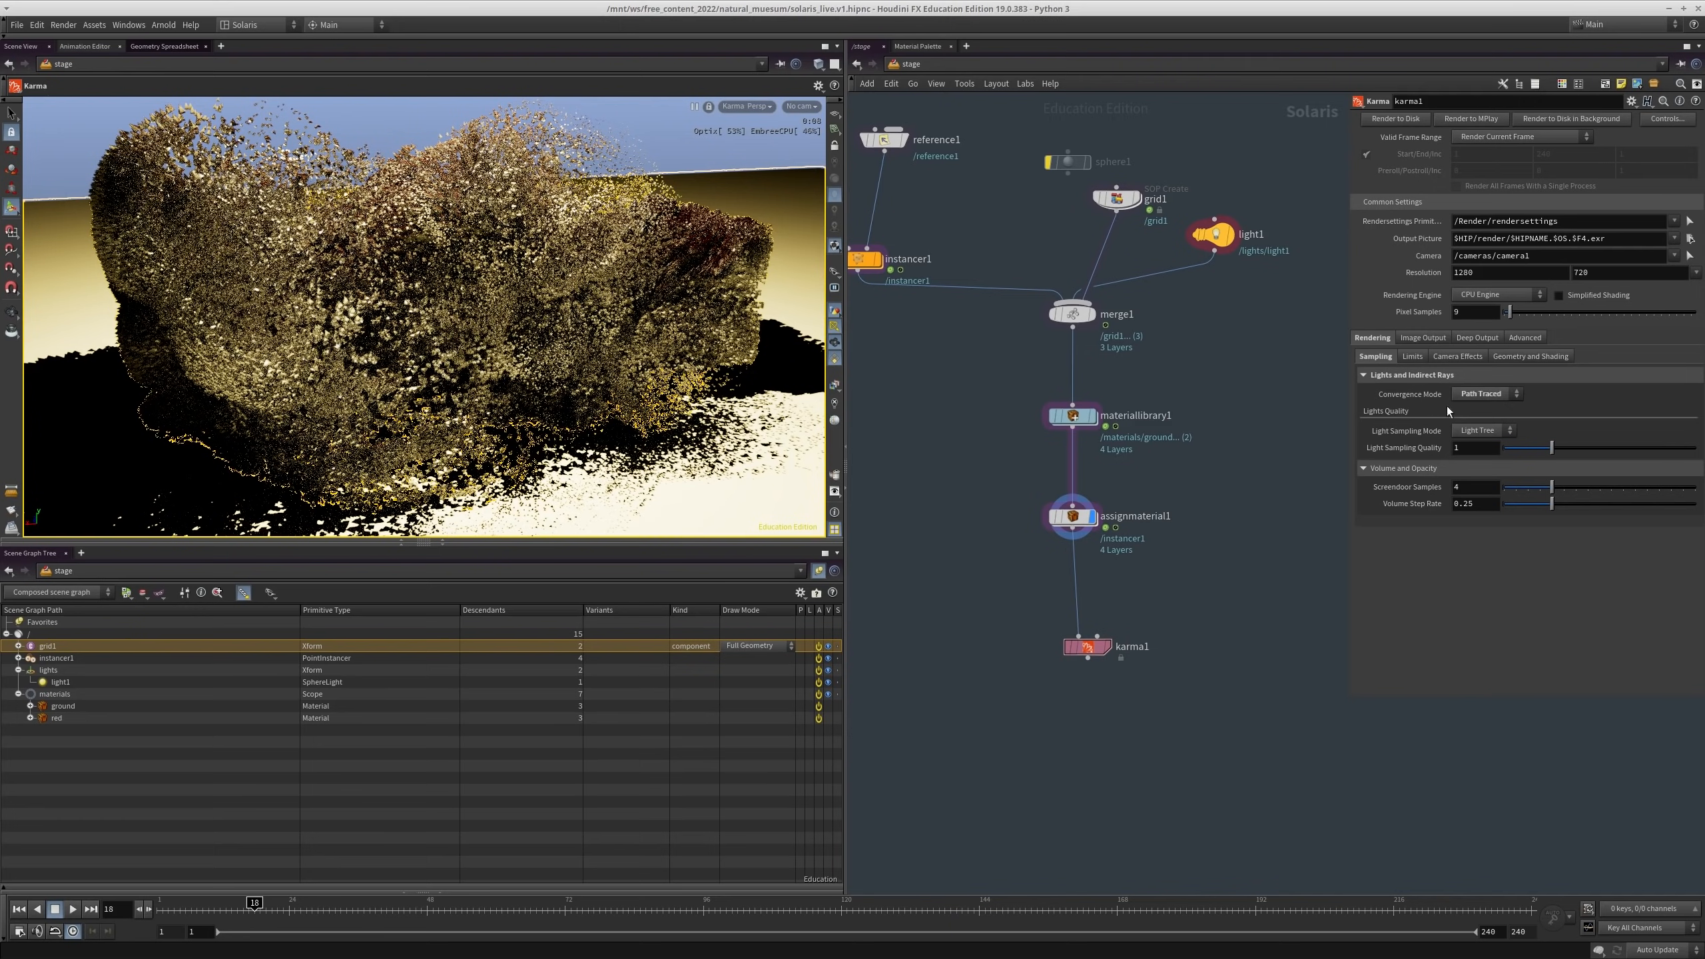
click(1471, 400)
click(1473, 410)
click(1470, 398)
click(1463, 403)
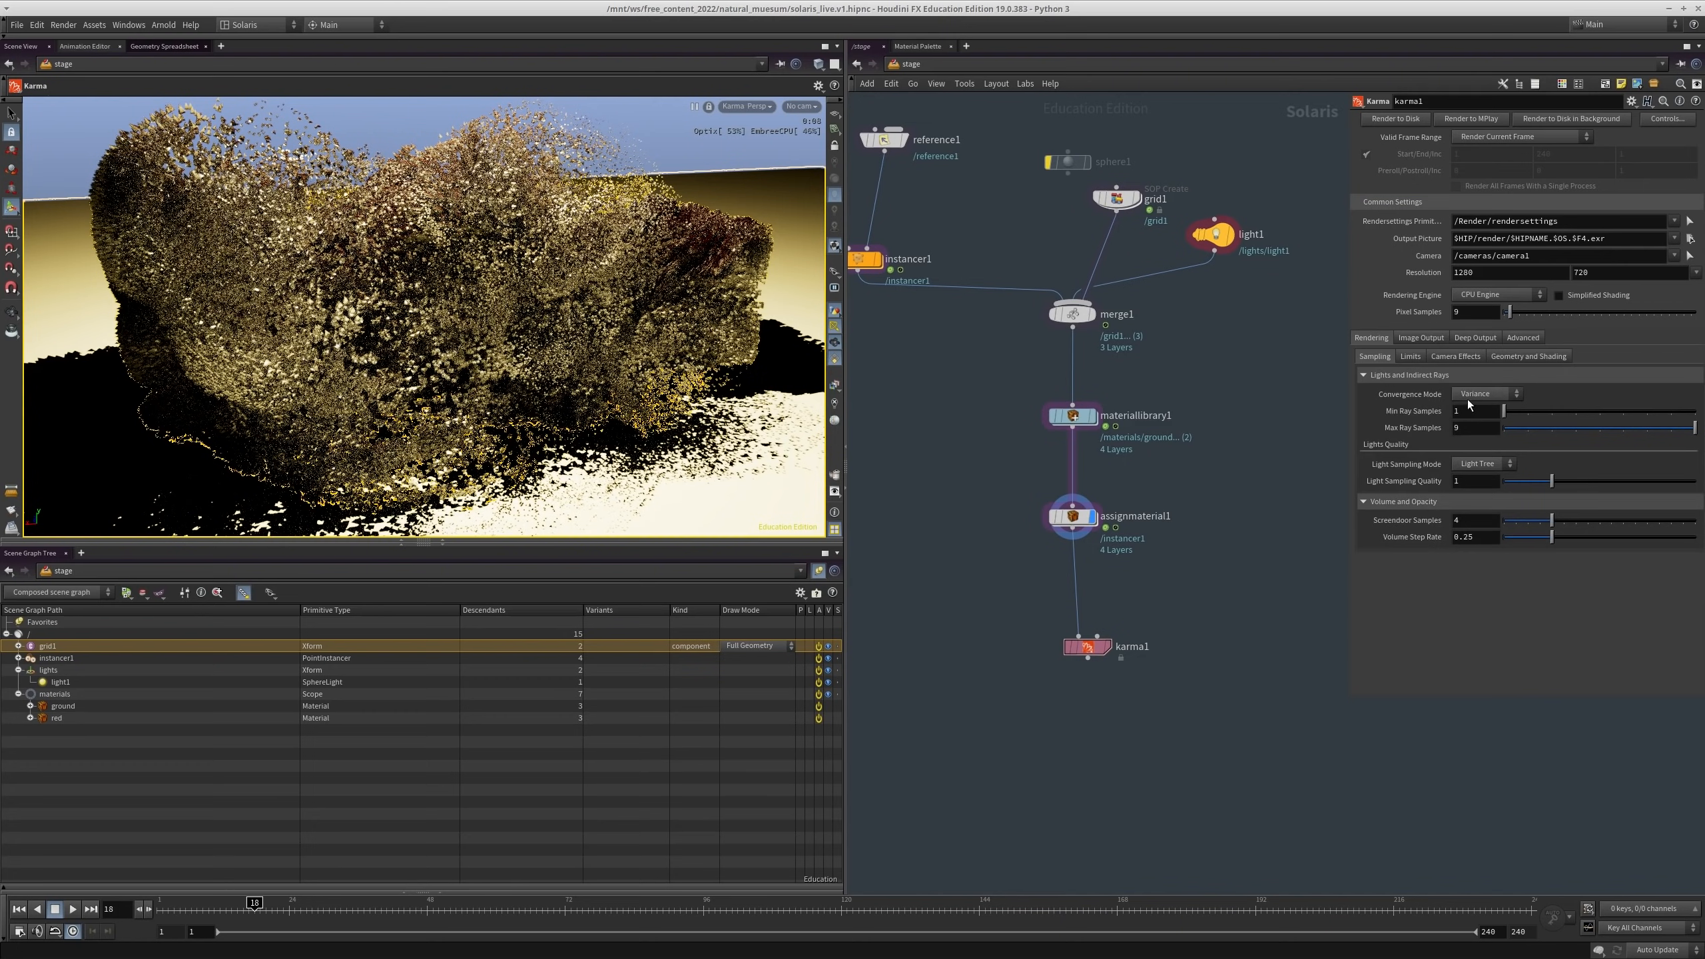
click(1470, 421)
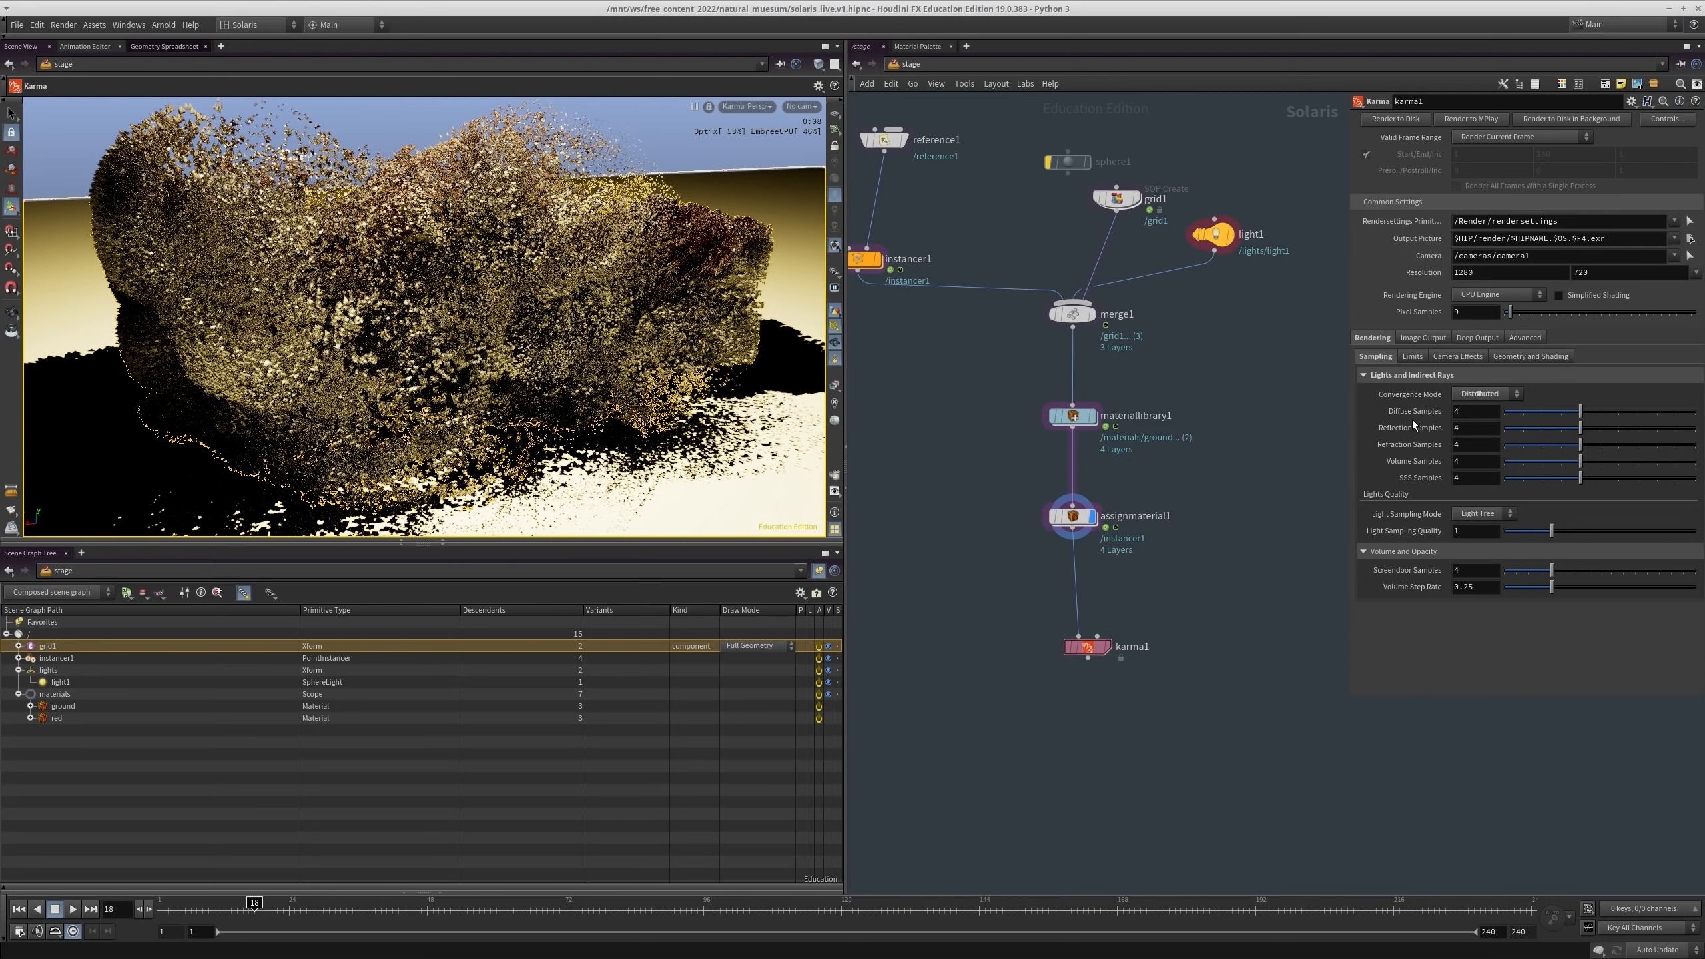
click(1485, 393)
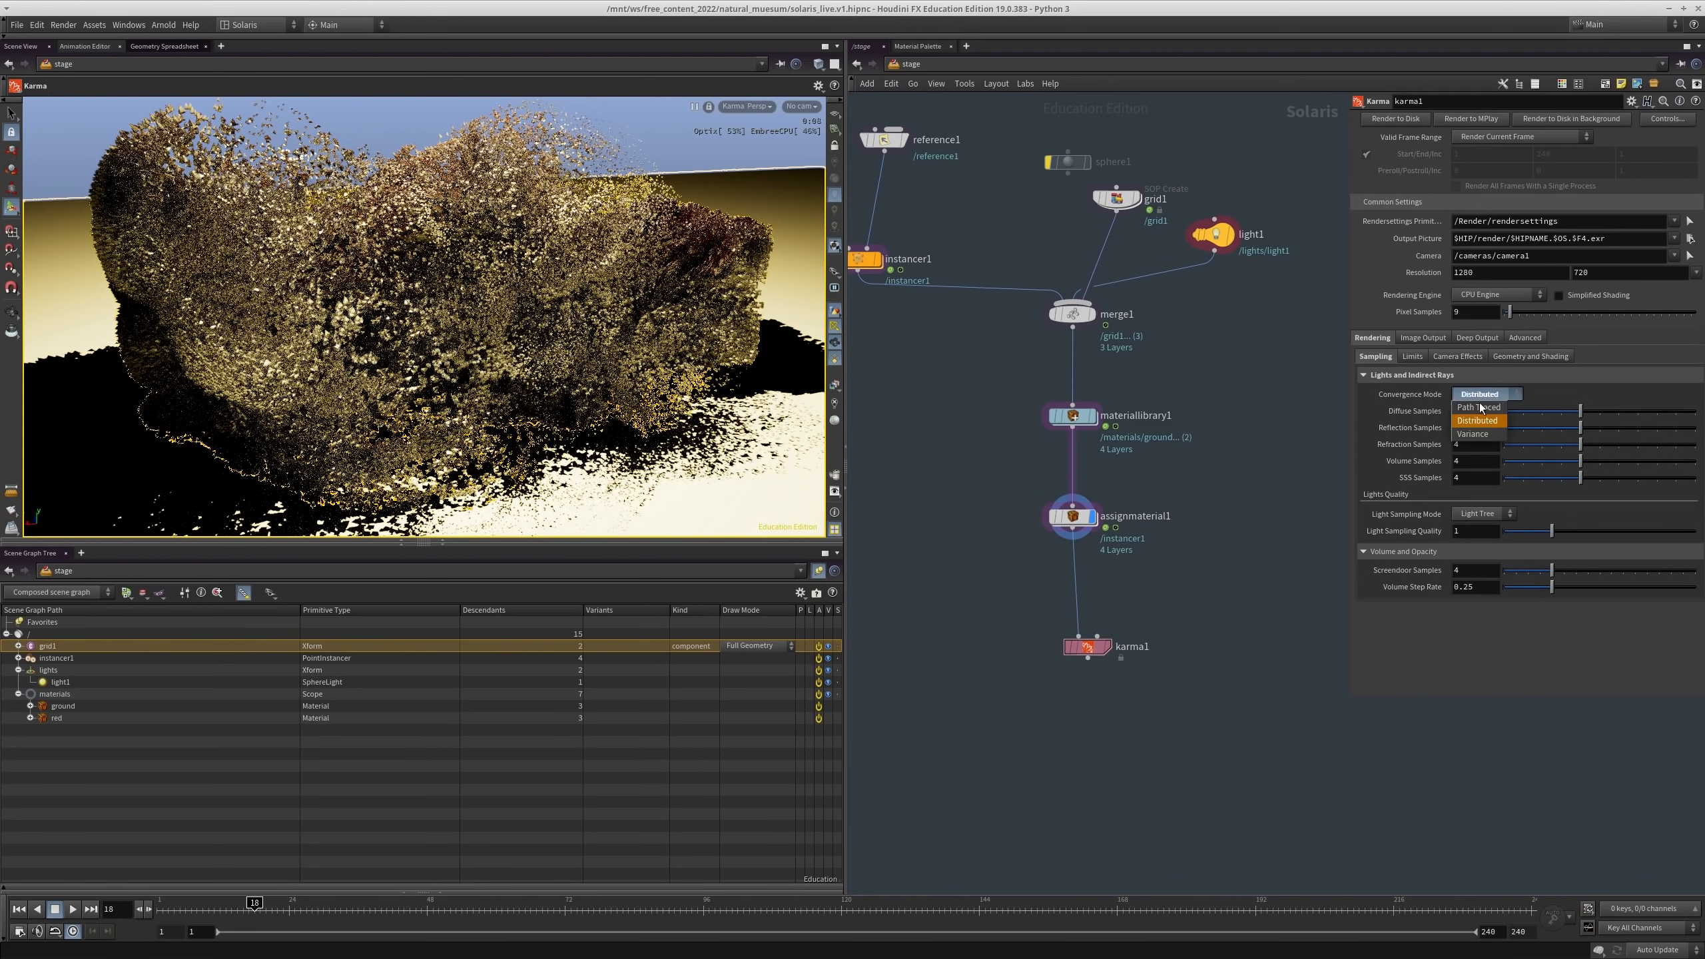
click(1479, 430)
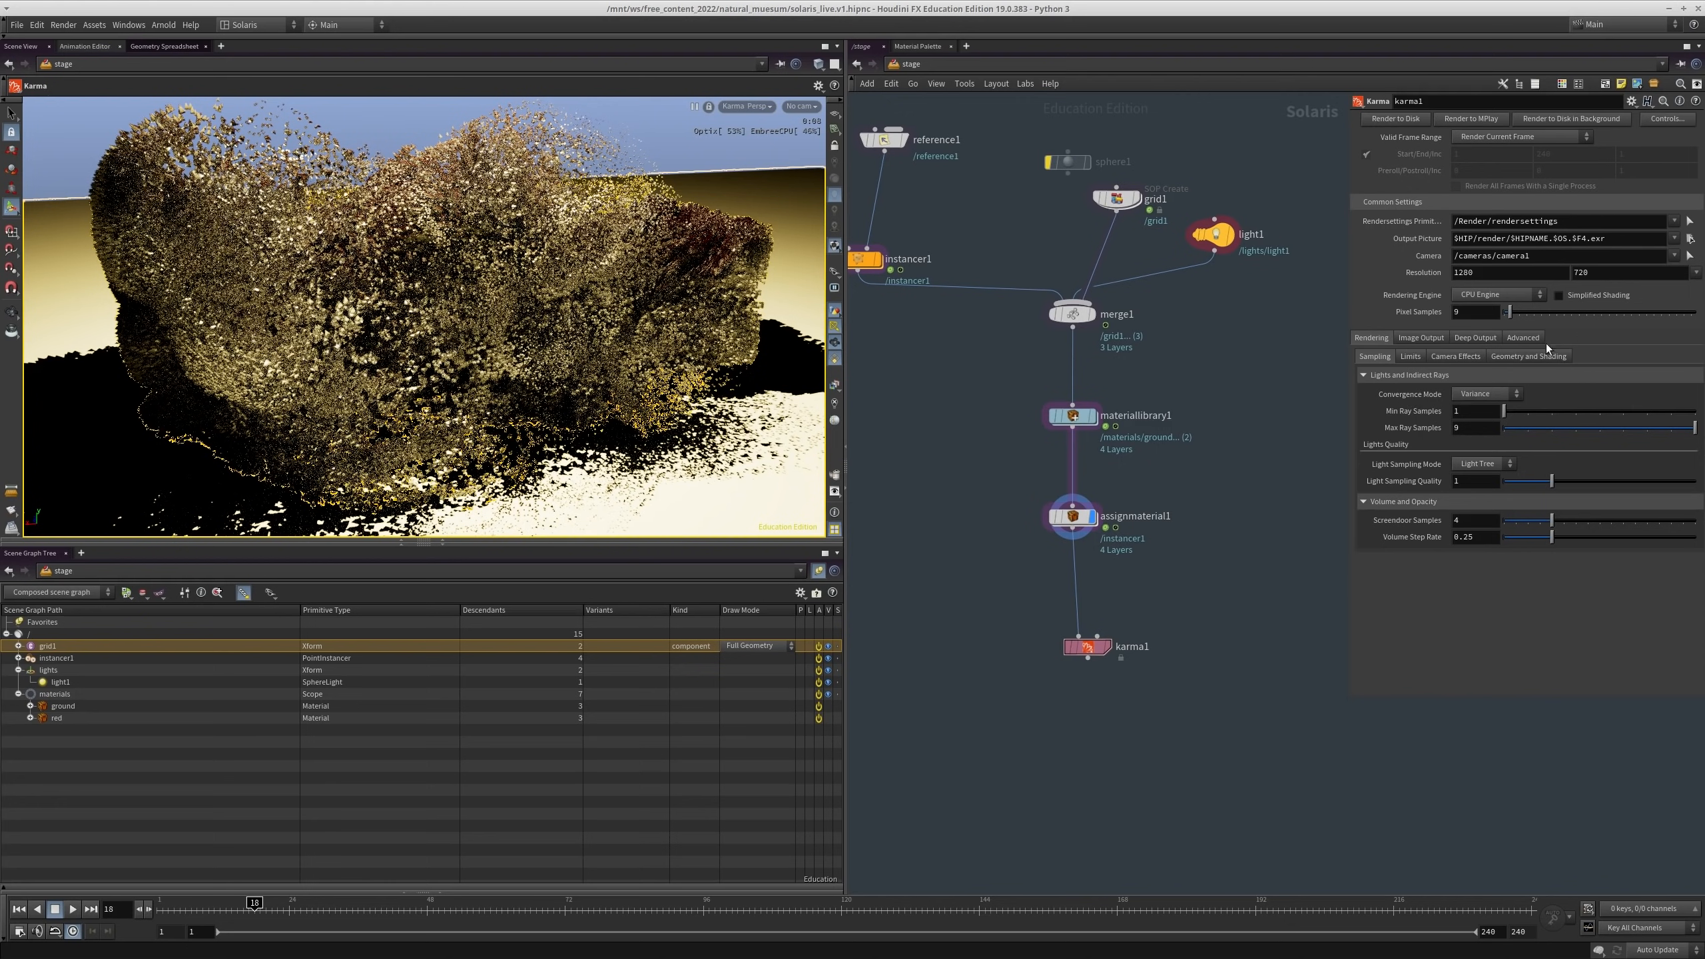
Step: Set karma1's noise level to 0.005 in the advanced sampling settings and return to the ray sampling settings
click(1517, 338)
click(1371, 357)
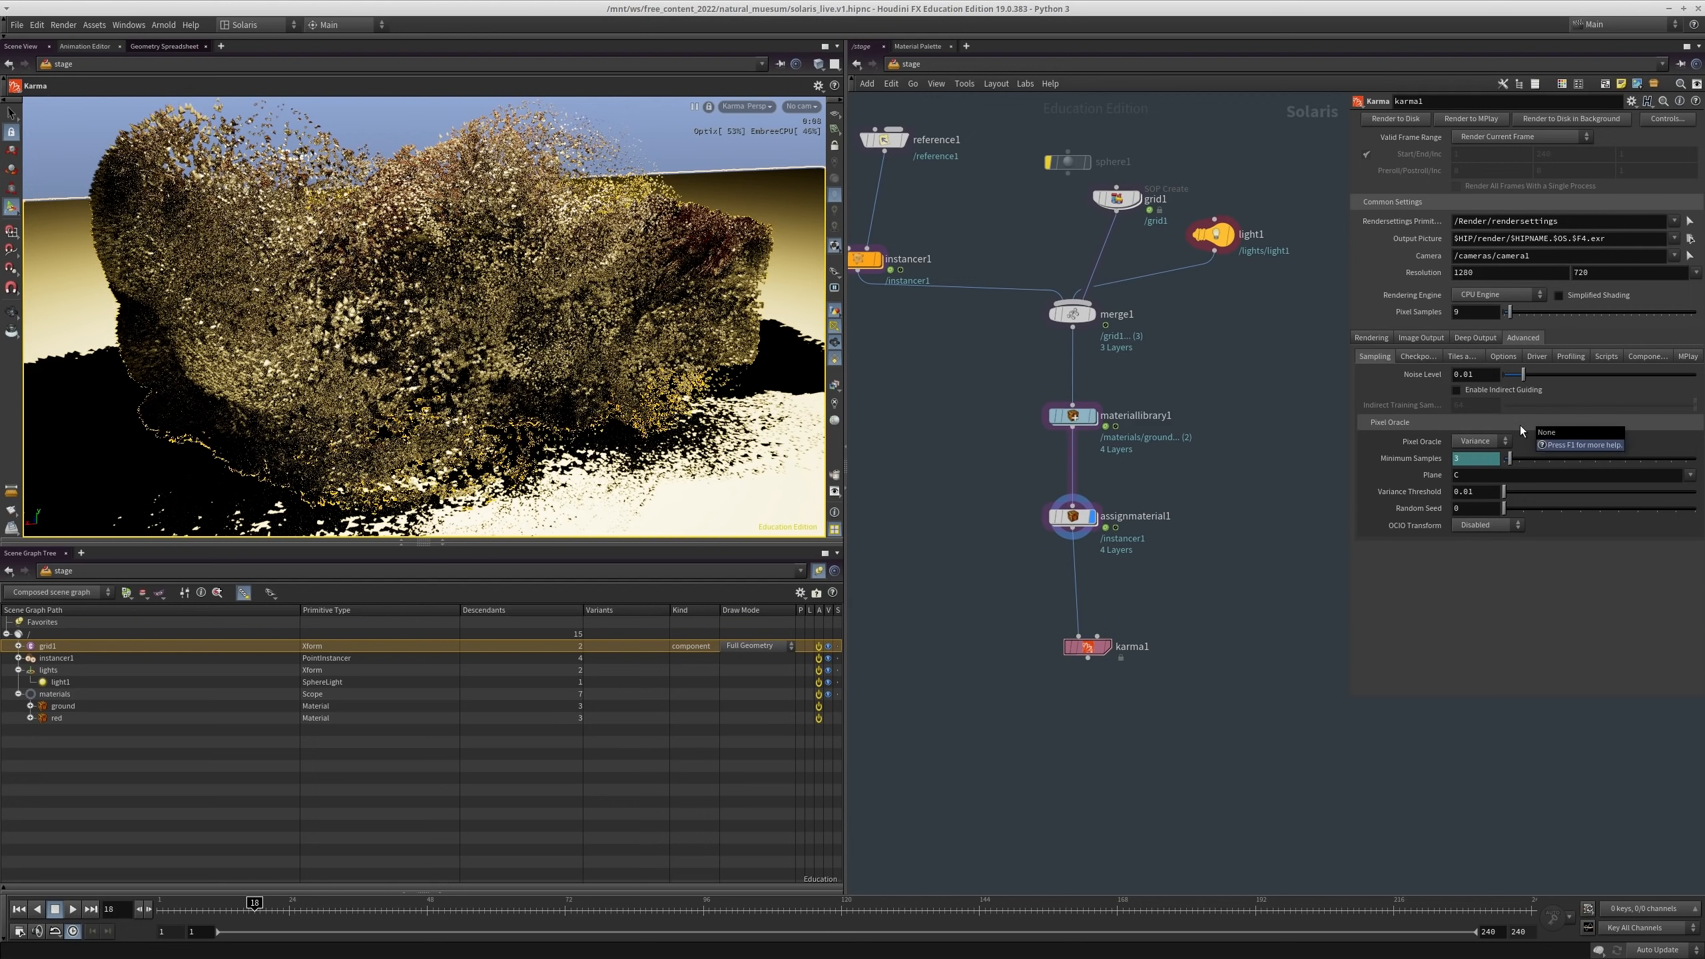
drag(1466, 374, 1477, 376)
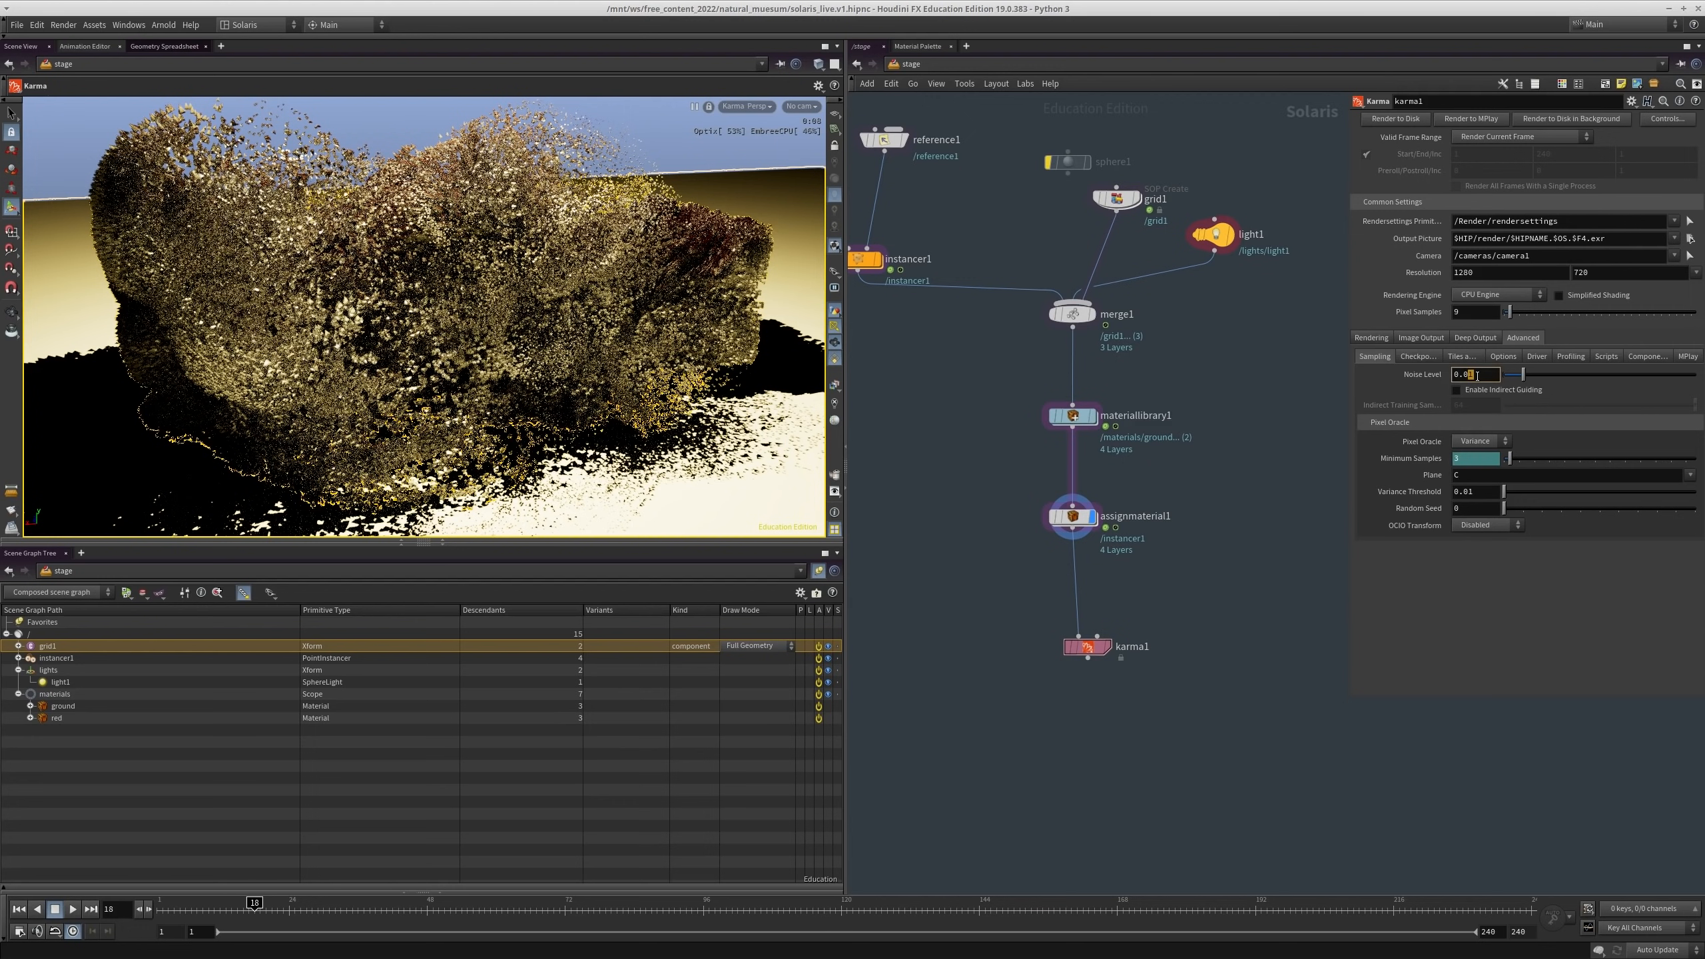
text(05)
key(Return)
drag(1473, 374, 1480, 375)
click(1368, 338)
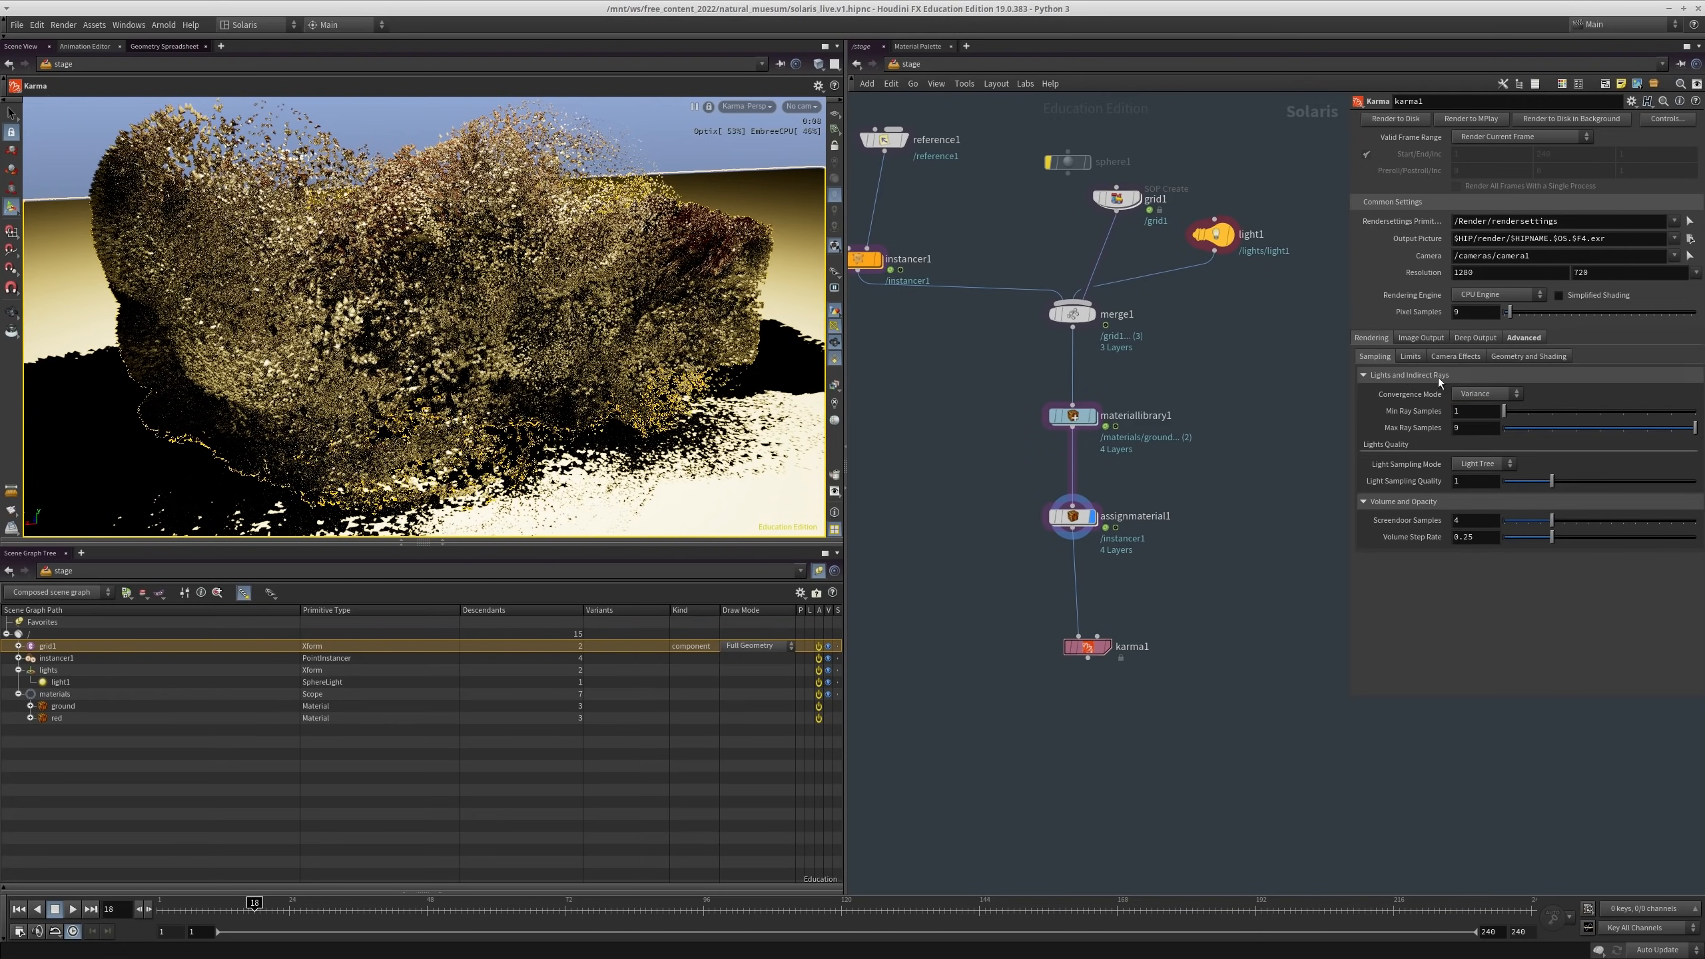
Step: Set karma1's noise level back to 0.01
click(1507, 336)
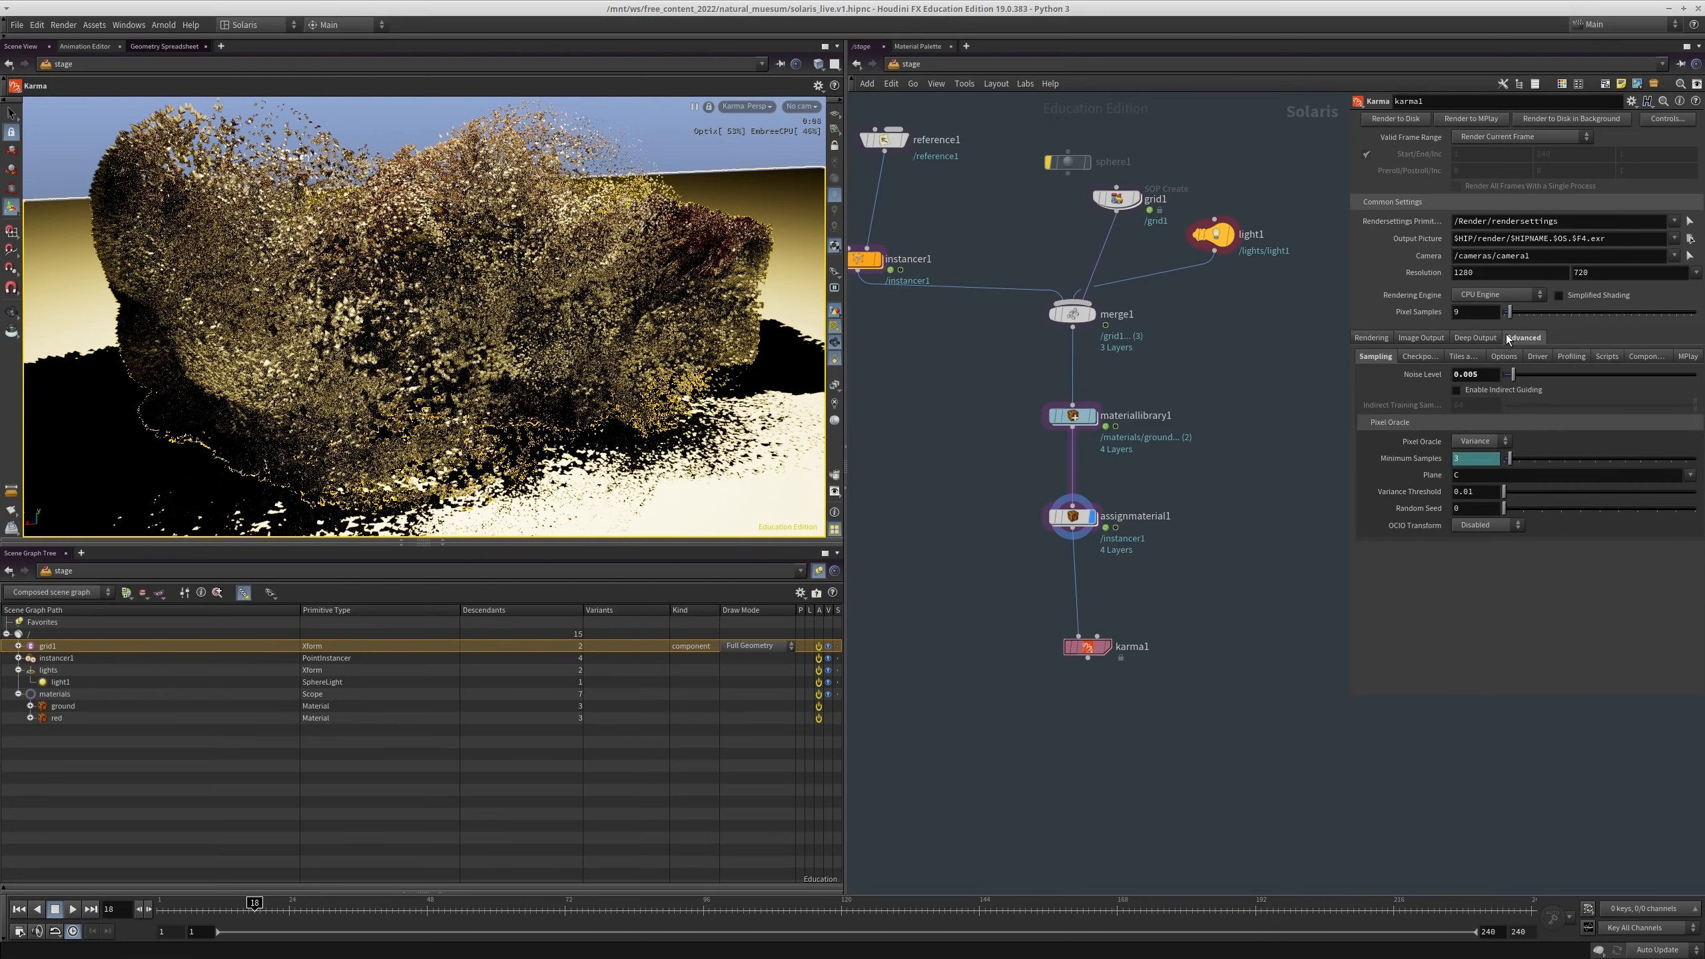
drag(1471, 374, 1482, 375)
text(1)
key(Return)
Step: Check karma1's minimum ray samples against the noise level in the advanced sampling settings
click(1362, 338)
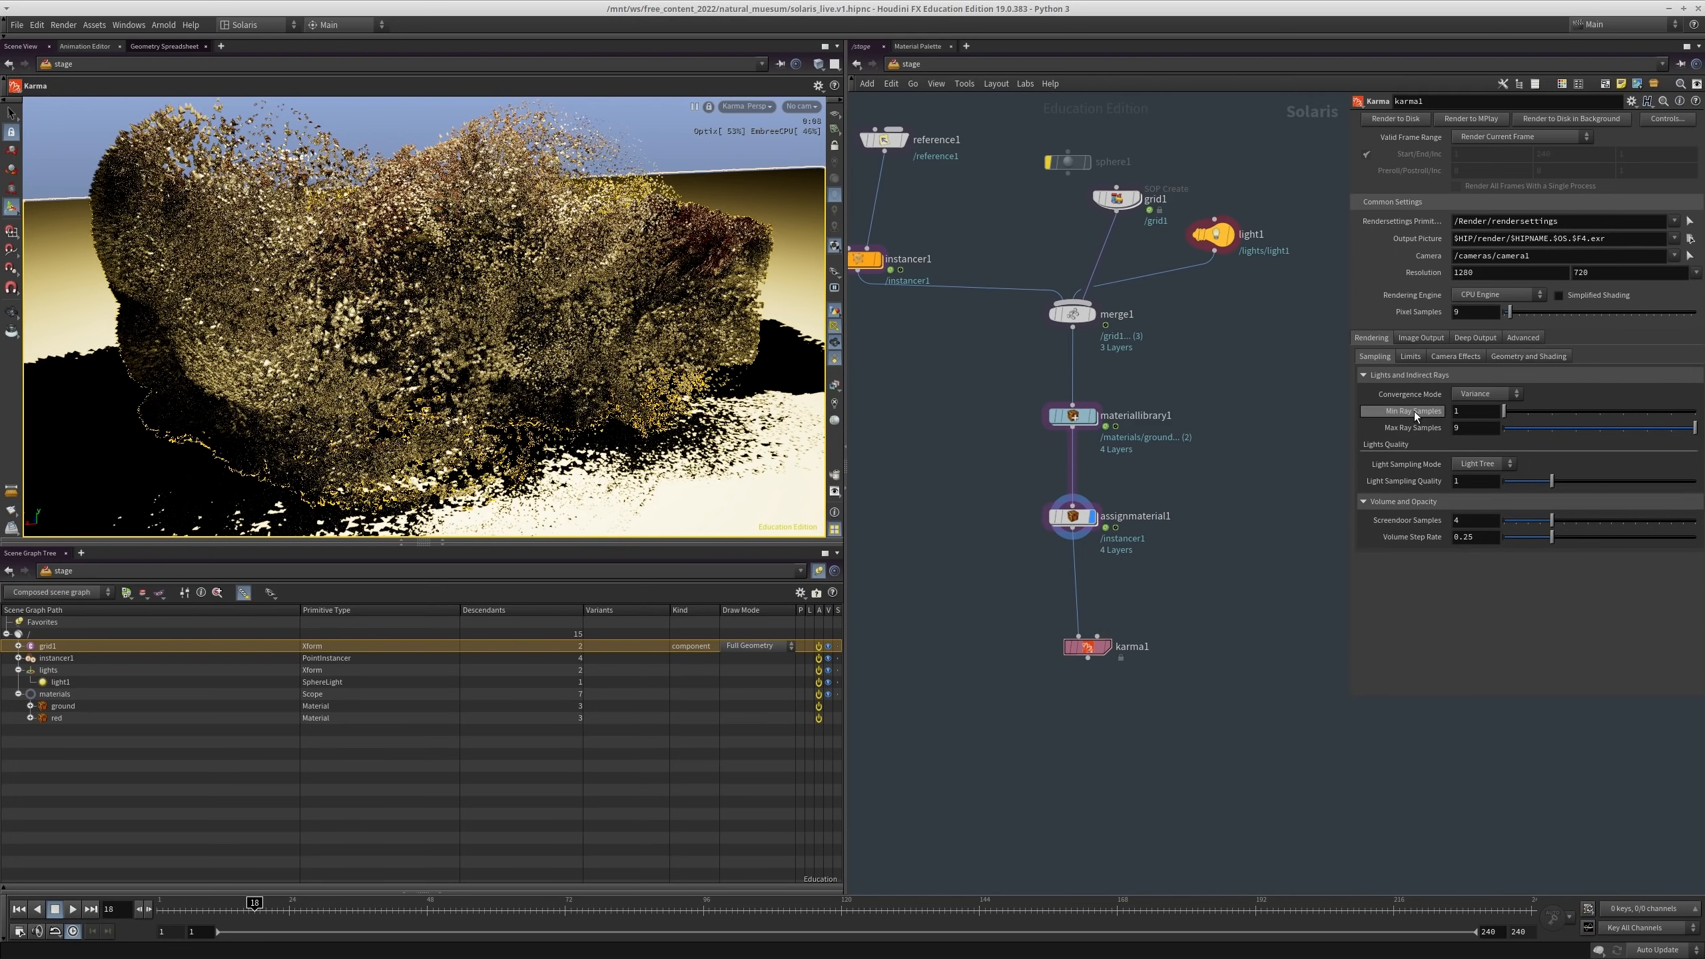
click(1475, 412)
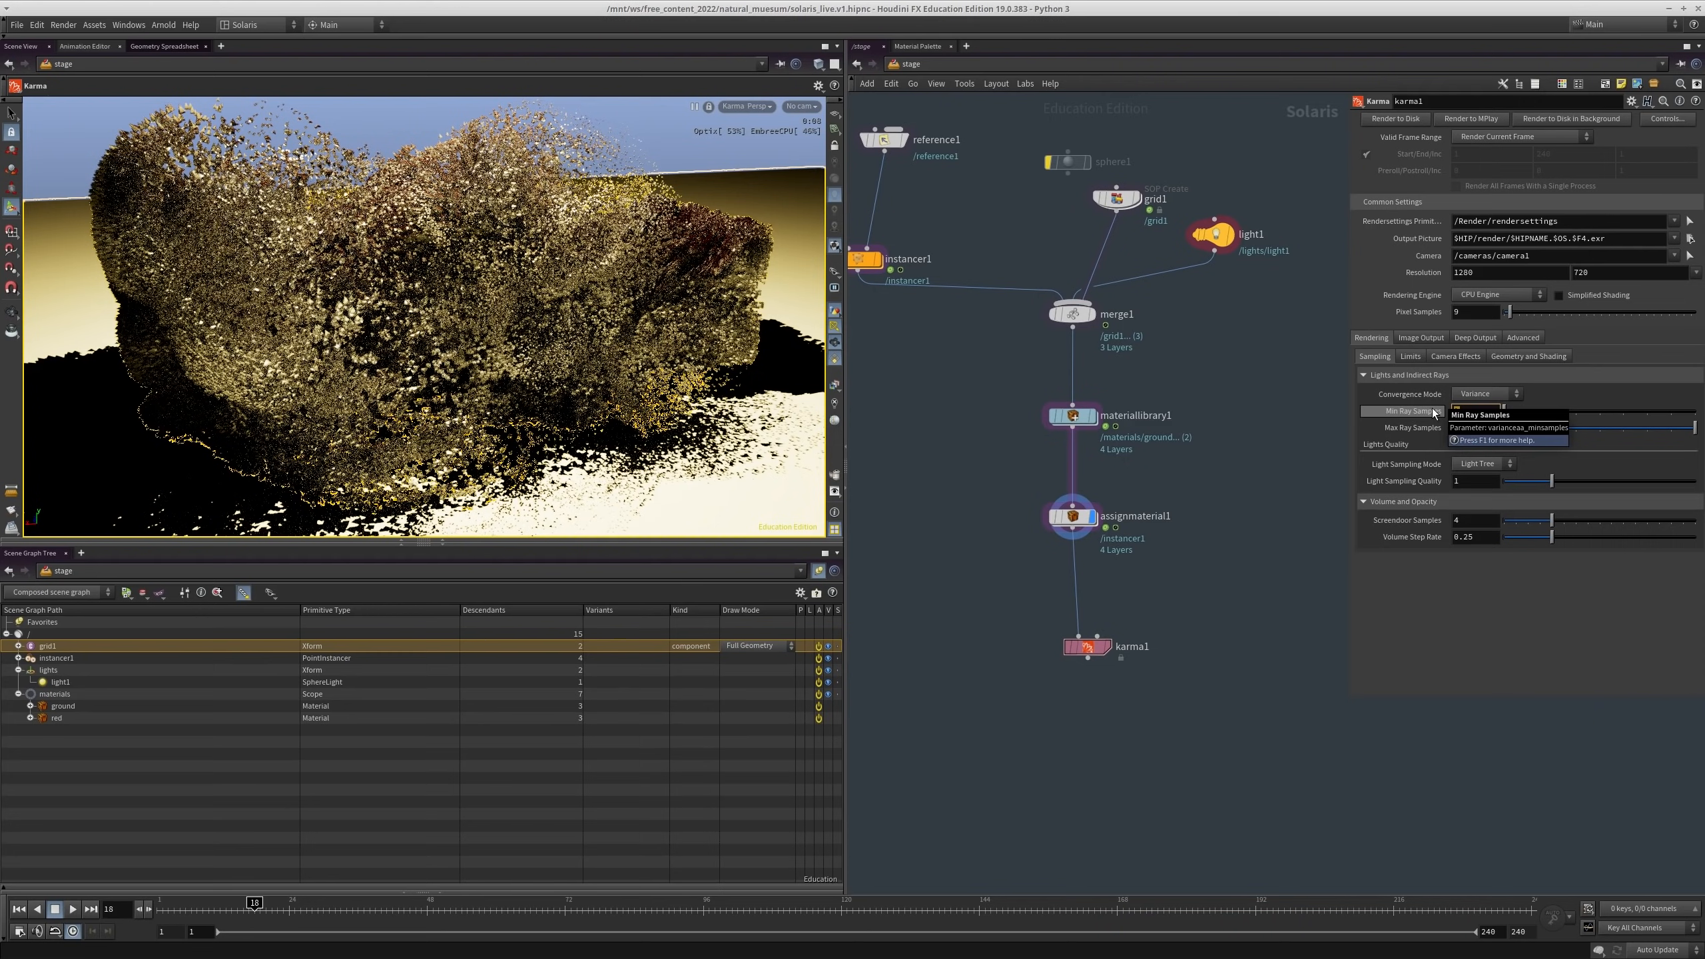
click(1513, 341)
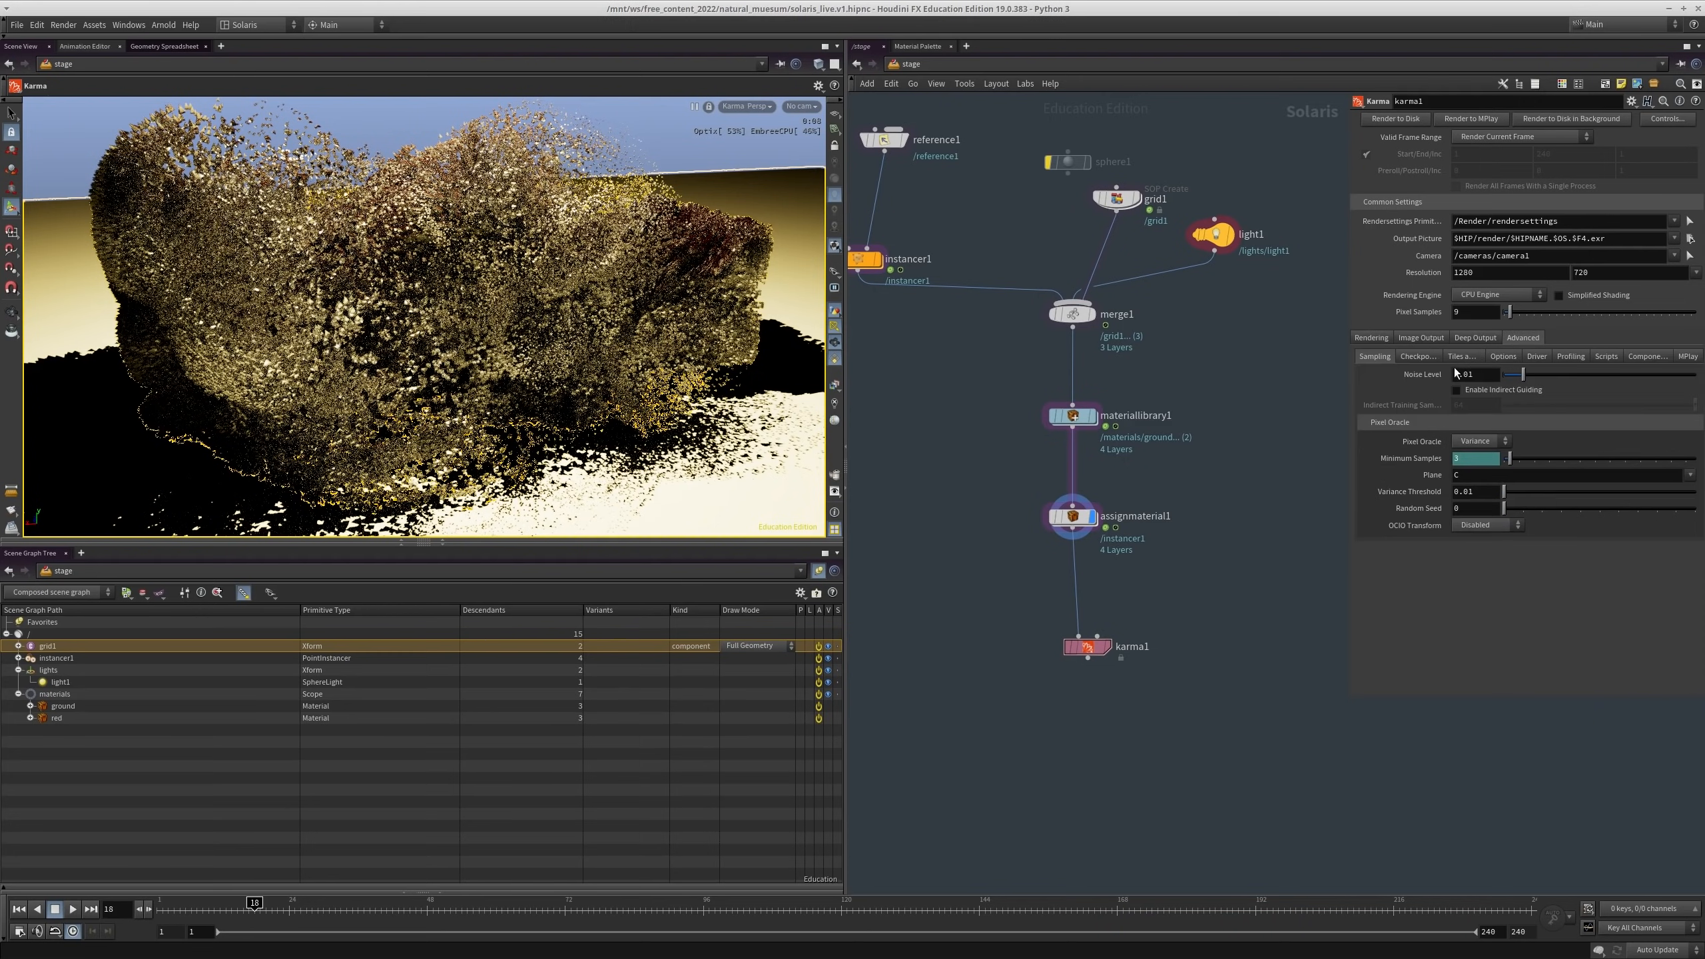
Step: Set karma1's pixel samples to the expression 16*16 and check its evaluated value
click(1370, 339)
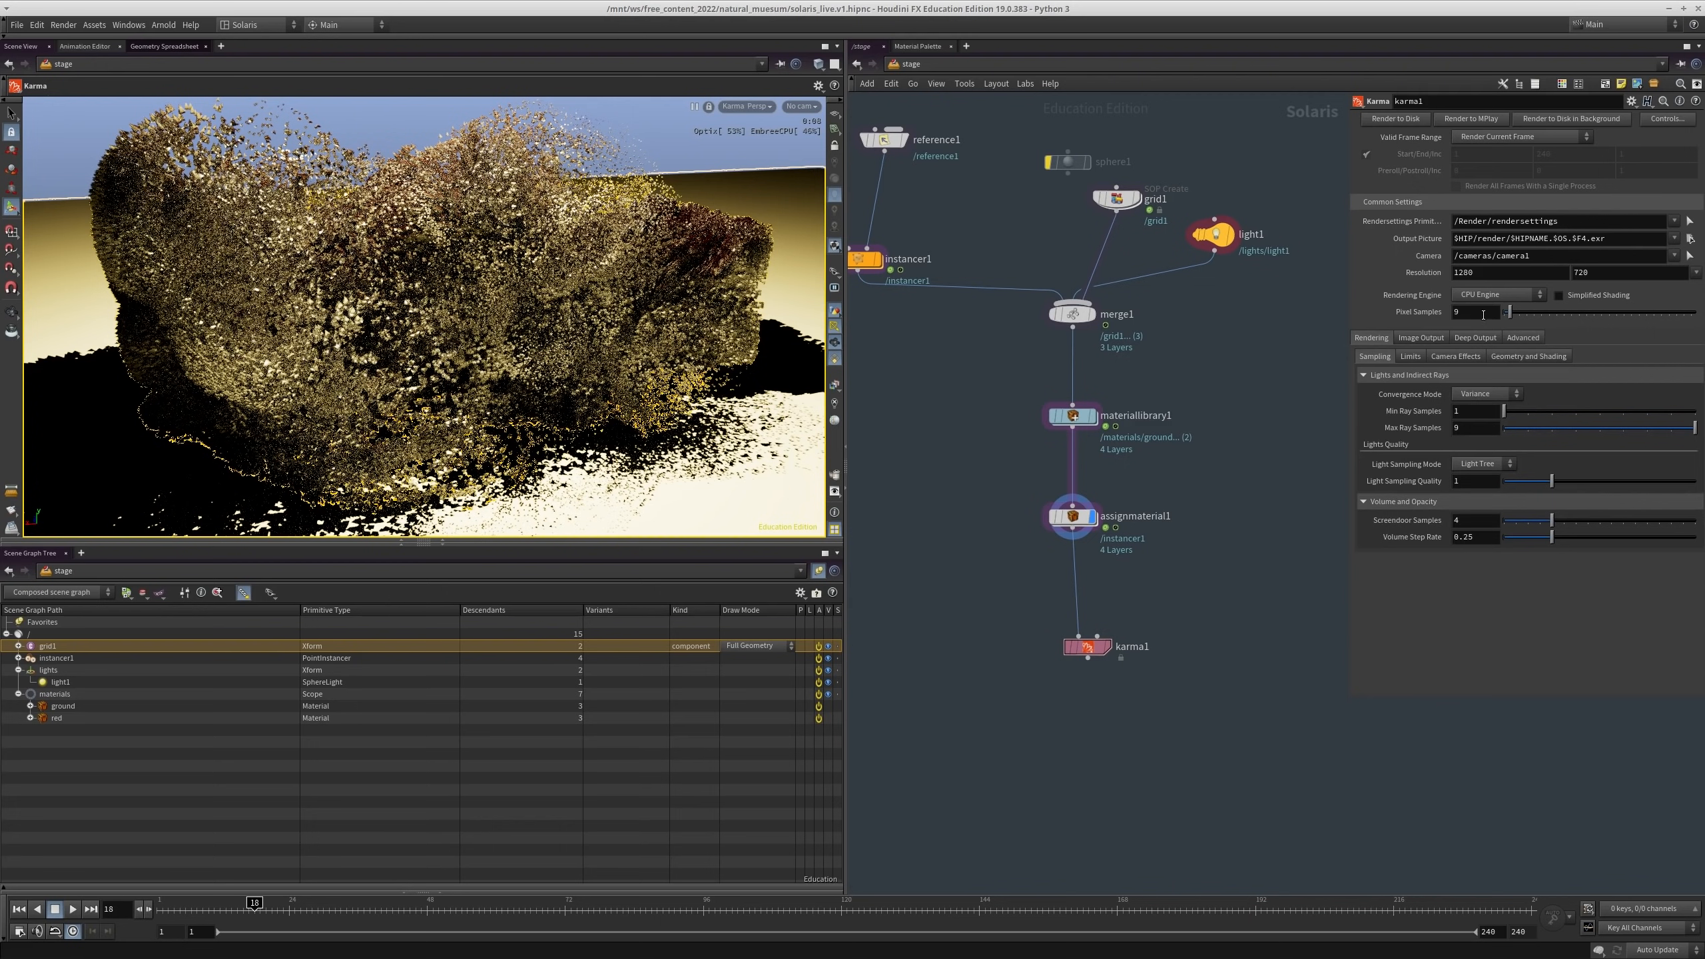
key(Return)
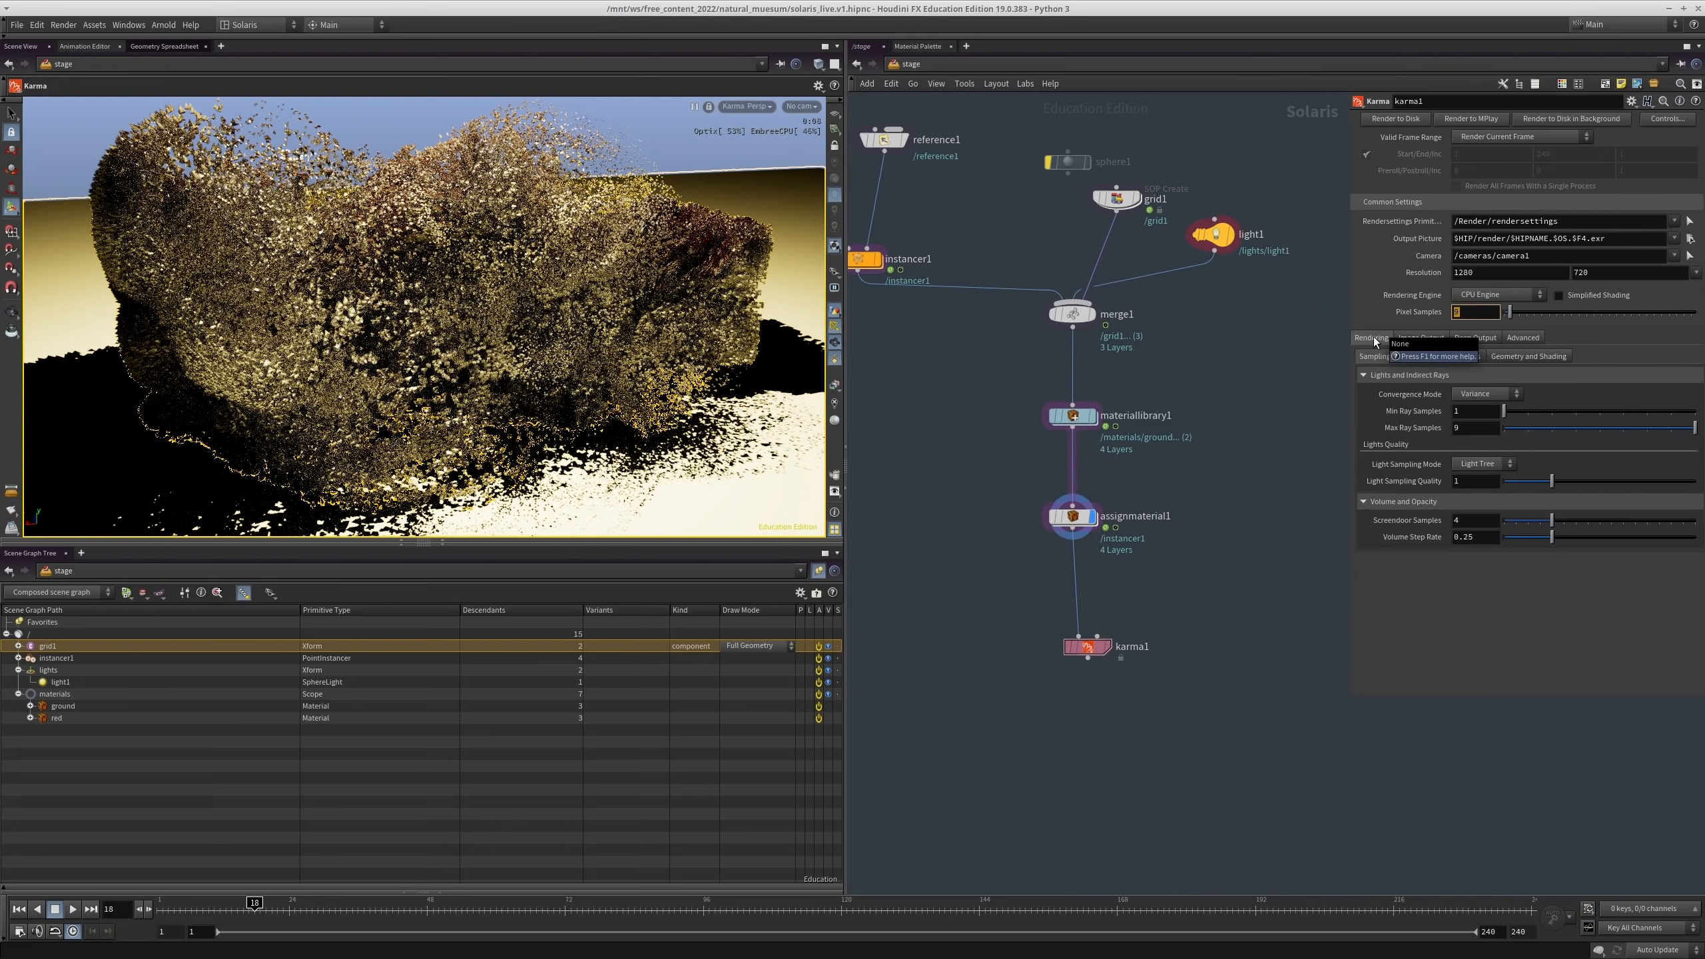
key(Return)
double_click(1470, 315)
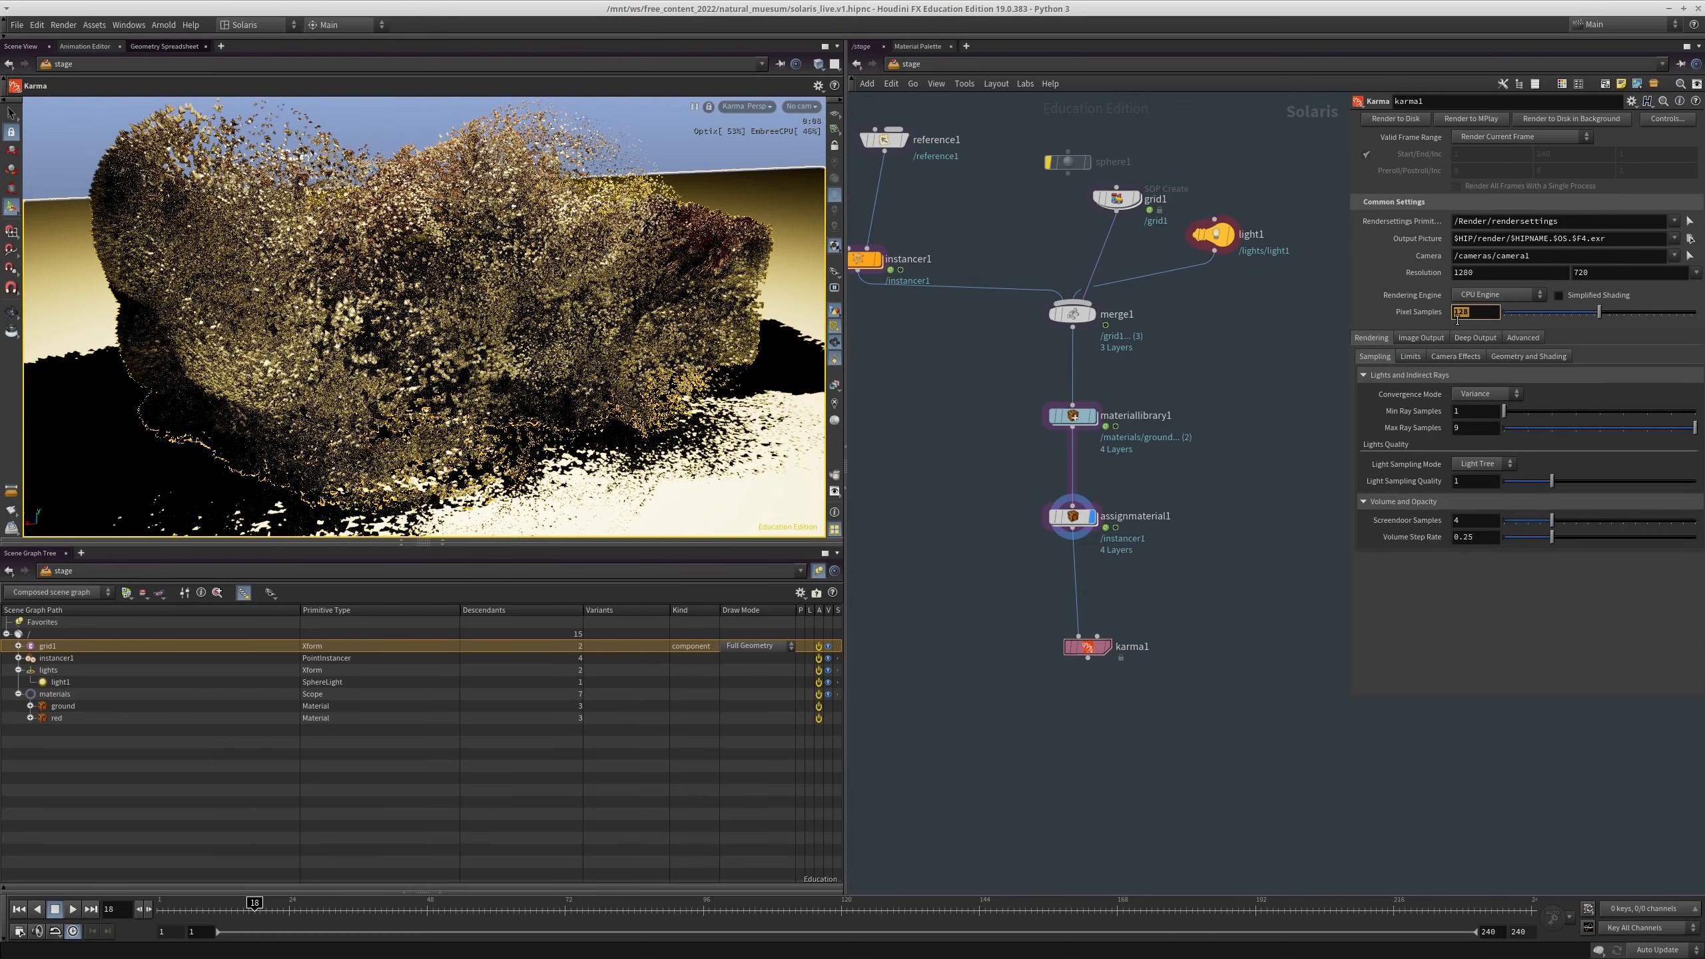
text(16*16)
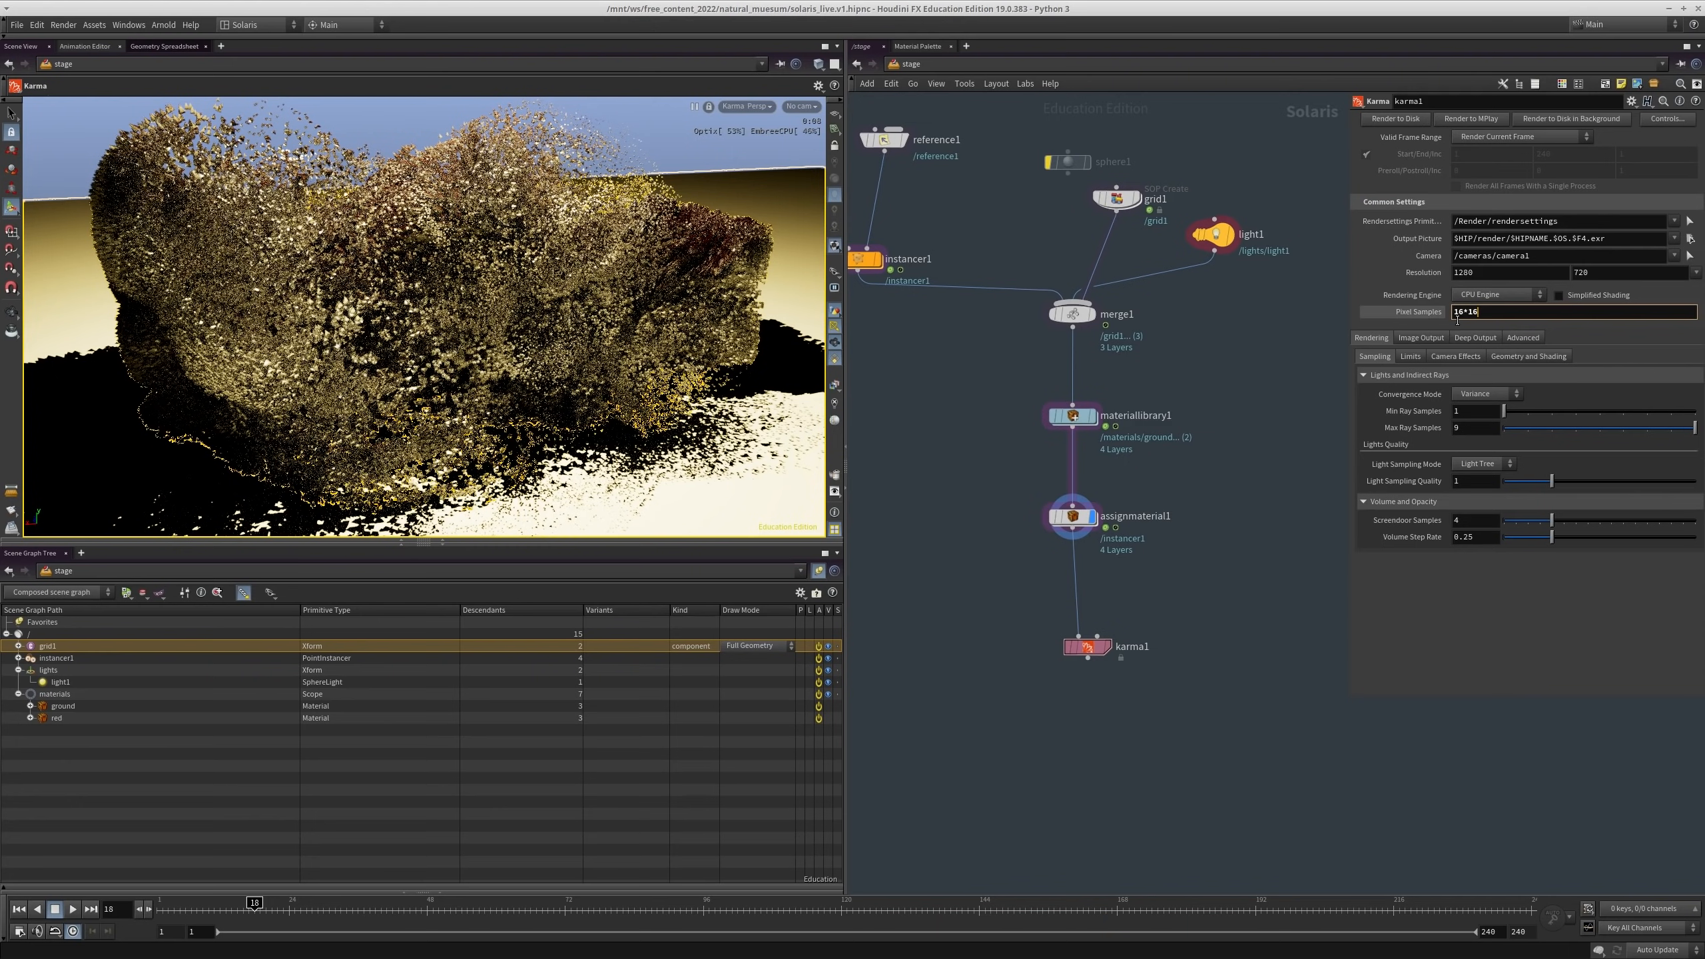
key(Return)
click(1426, 314)
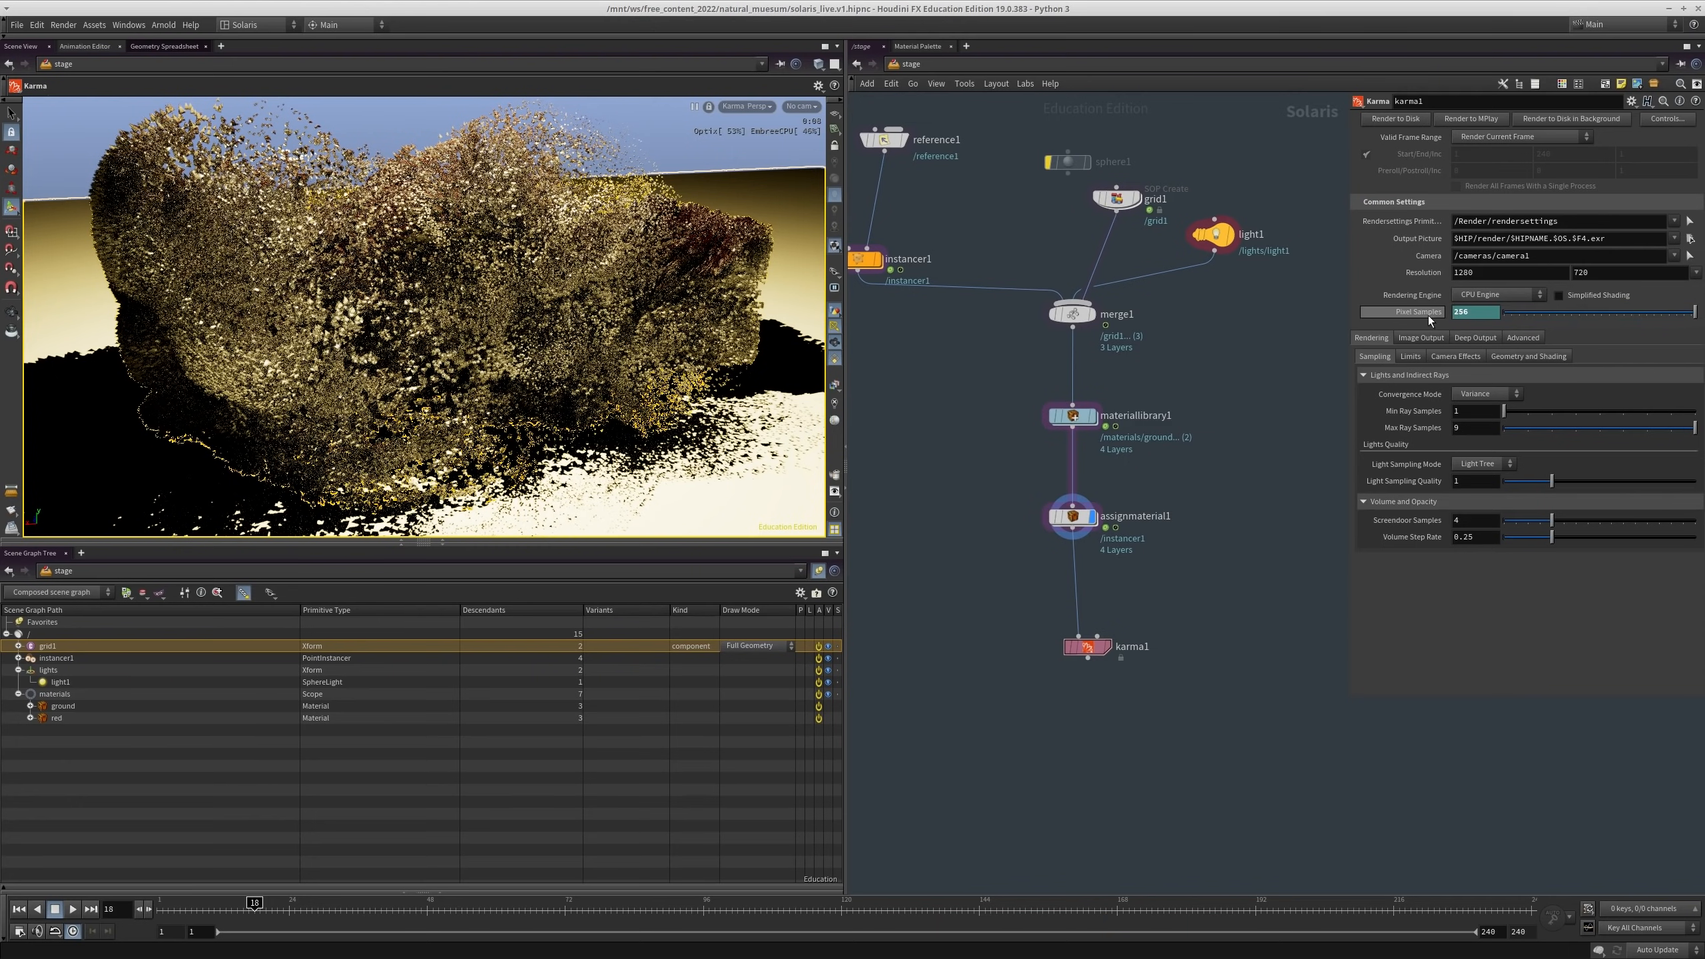
click(1428, 314)
Step: Change karma1's pixel samples expression to 9*9 and check its evaluated value
drag(1487, 313, 1202, 317)
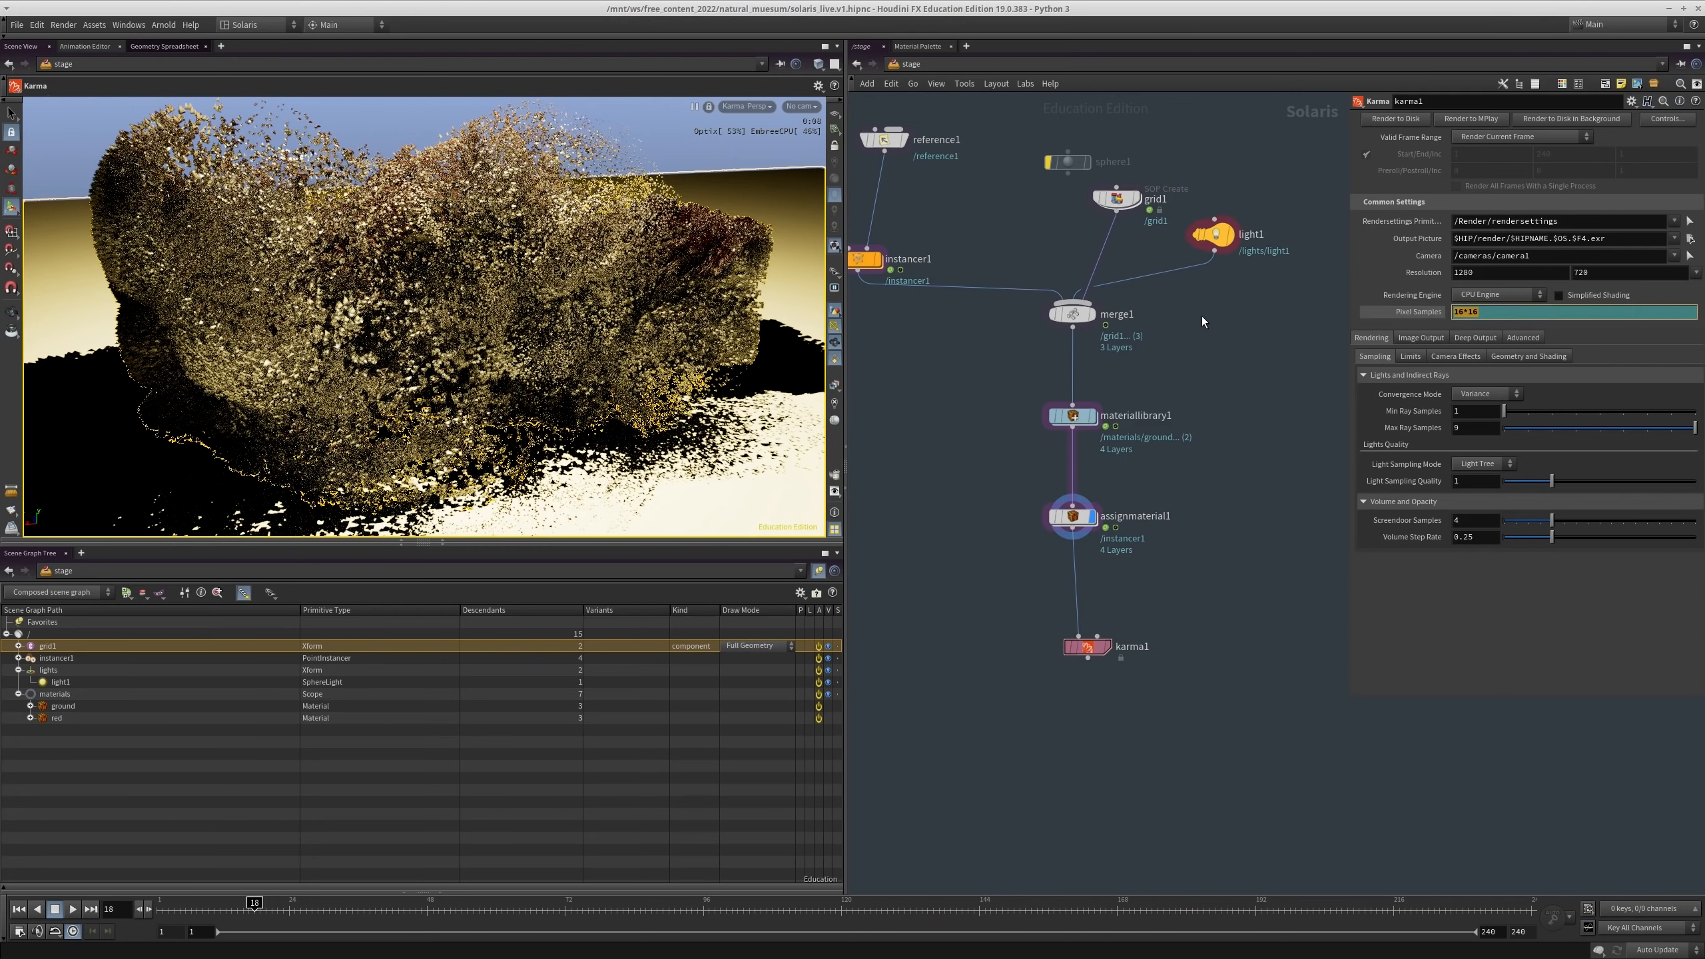
text(9*9)
key(Return)
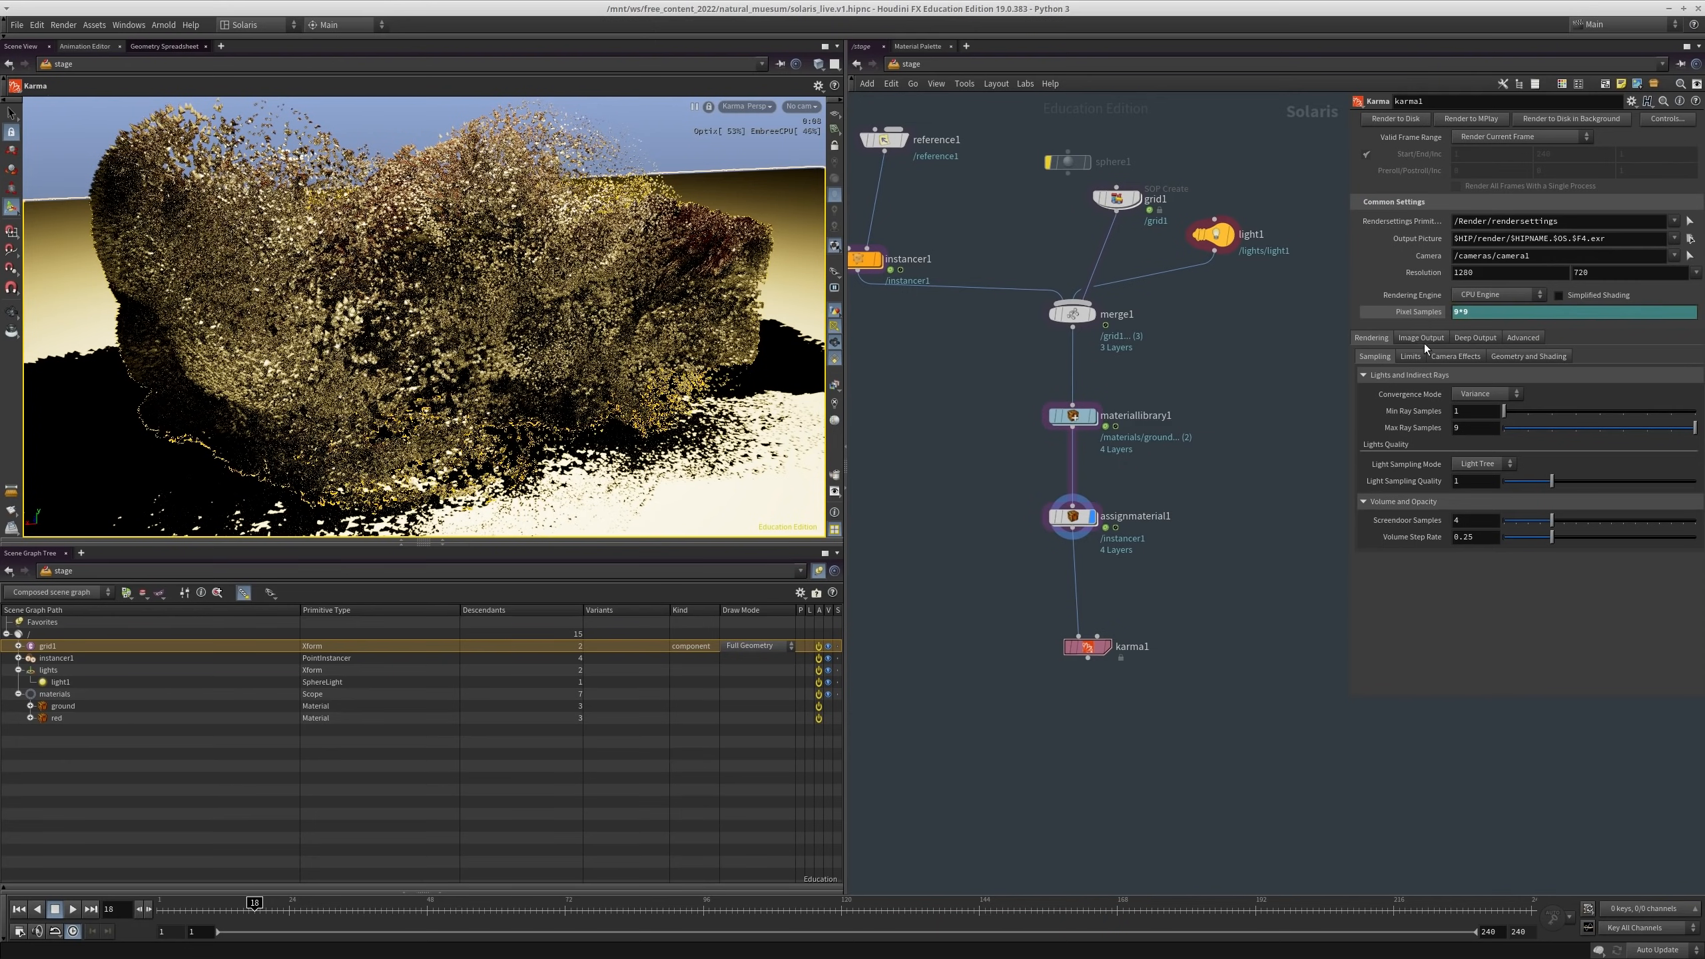
click(1407, 317)
click(1407, 317)
Step: Evaluate the square root of 128 by entering sqrt(128) as karma1's pixel samples expression
drag(1486, 312, 1271, 301)
text(12/)
key(Home)
text(sqrt())
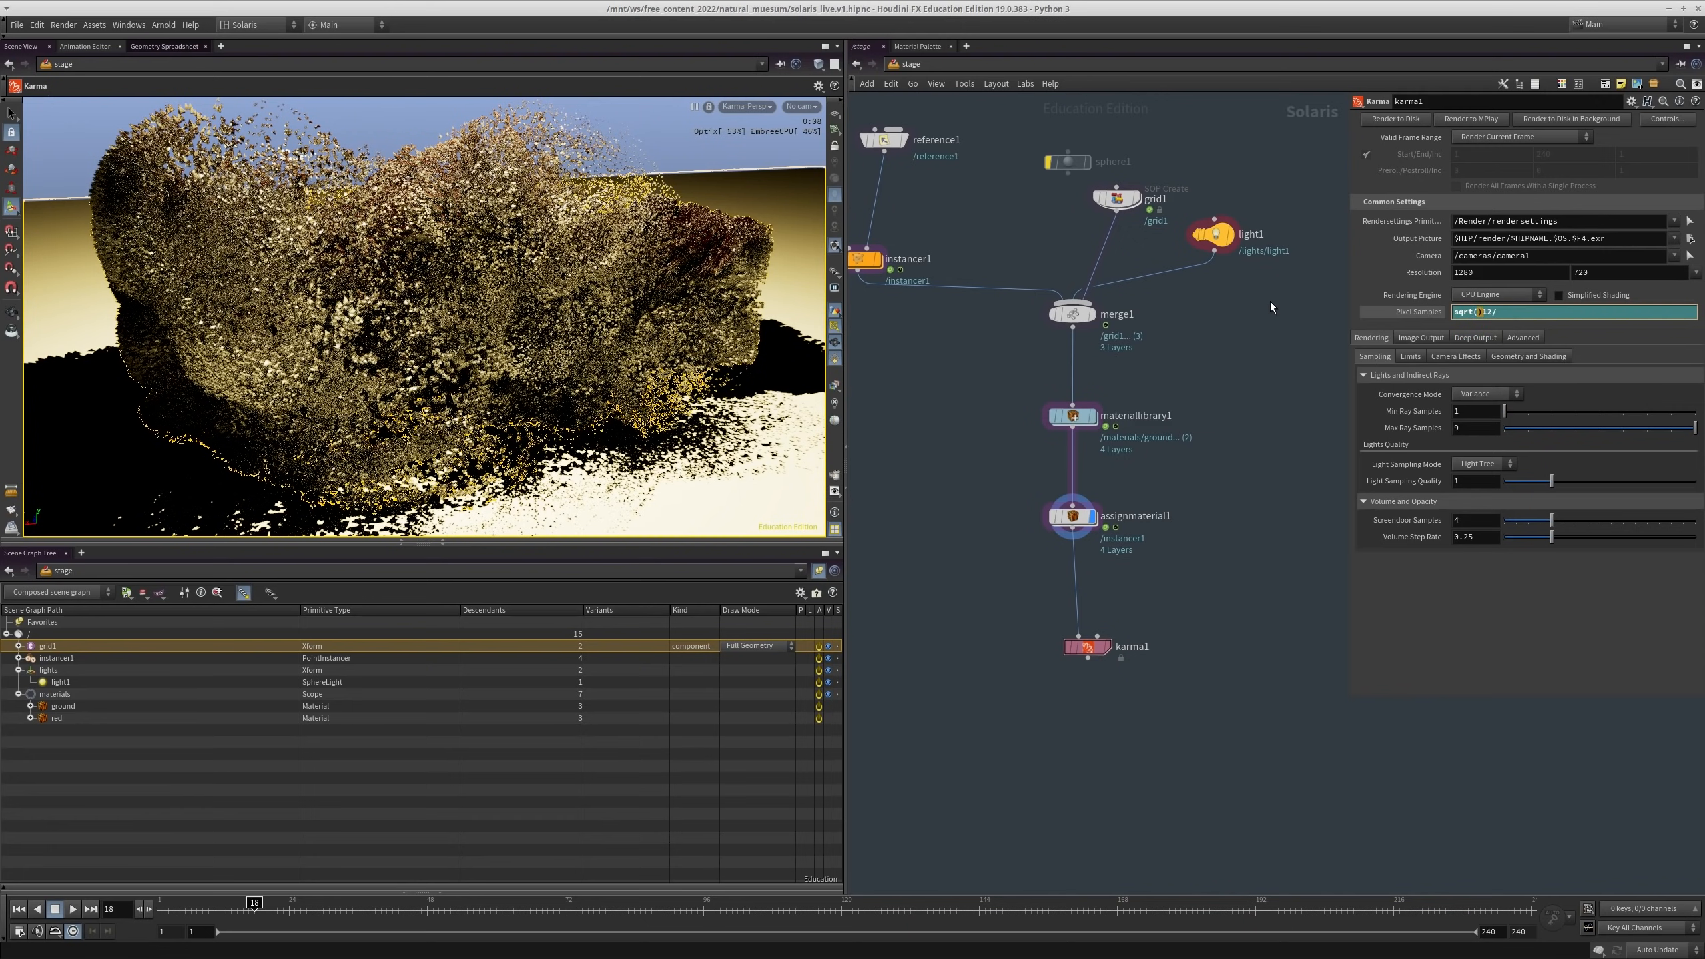
key(BackSpace)
text(8))
key(Return)
right_click(1413, 311)
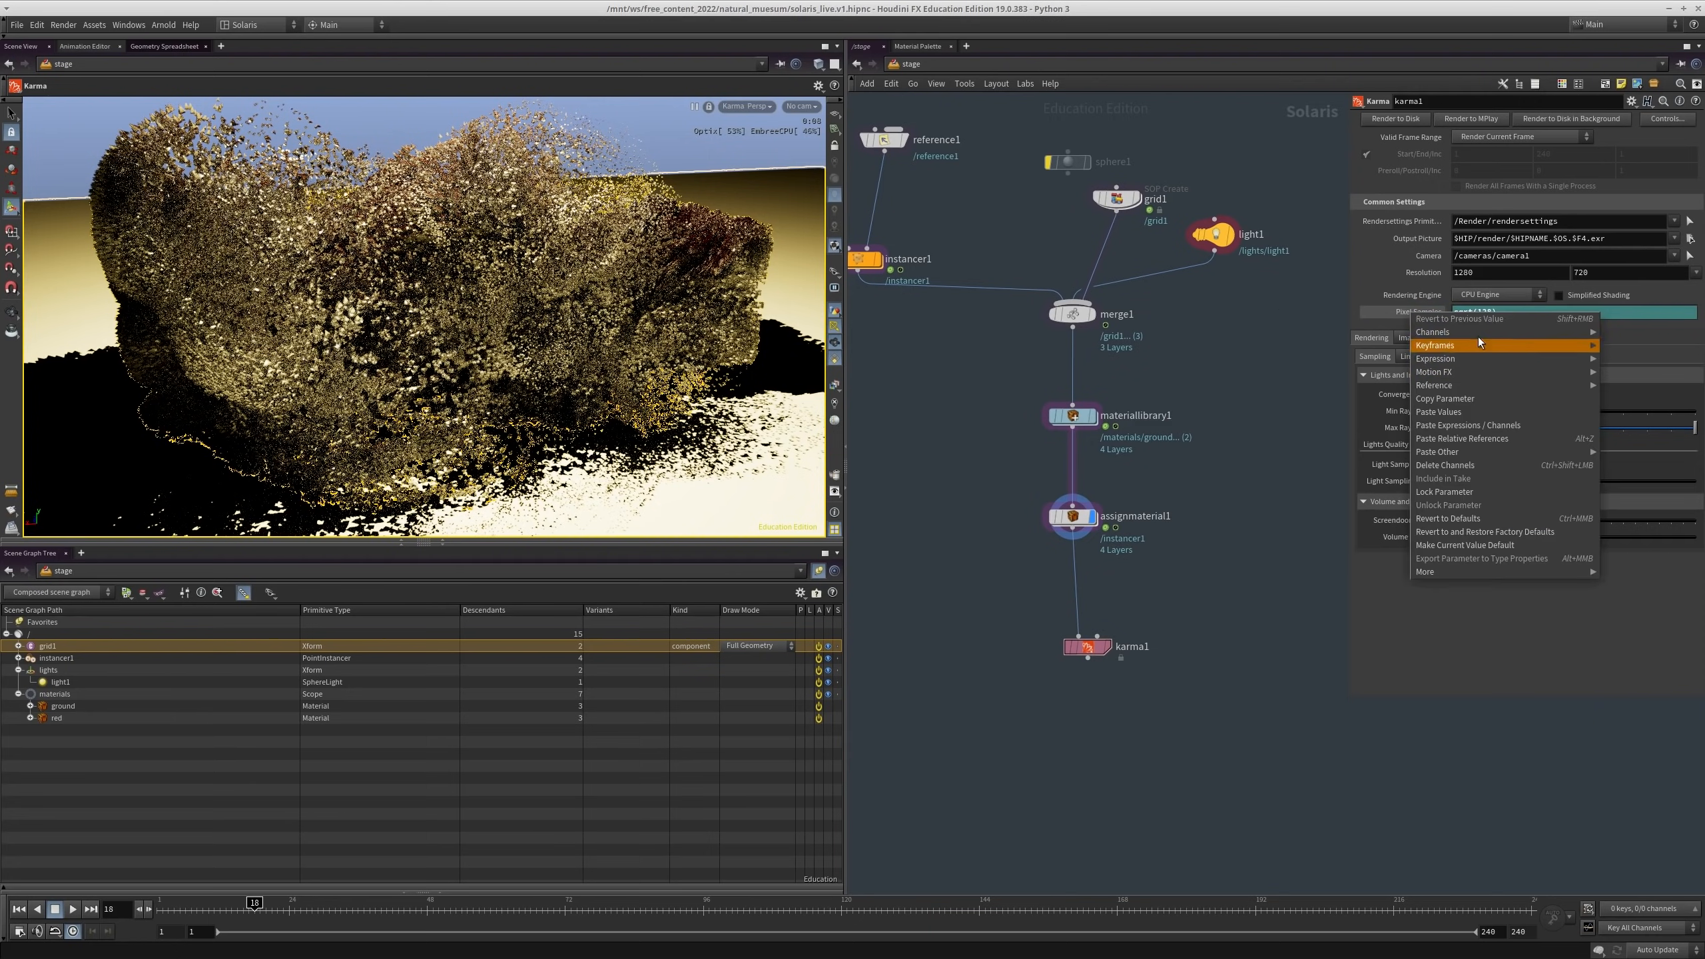
click(1498, 308)
Step: Replace karma1's pixel samples expression with 128
double_click(1494, 314)
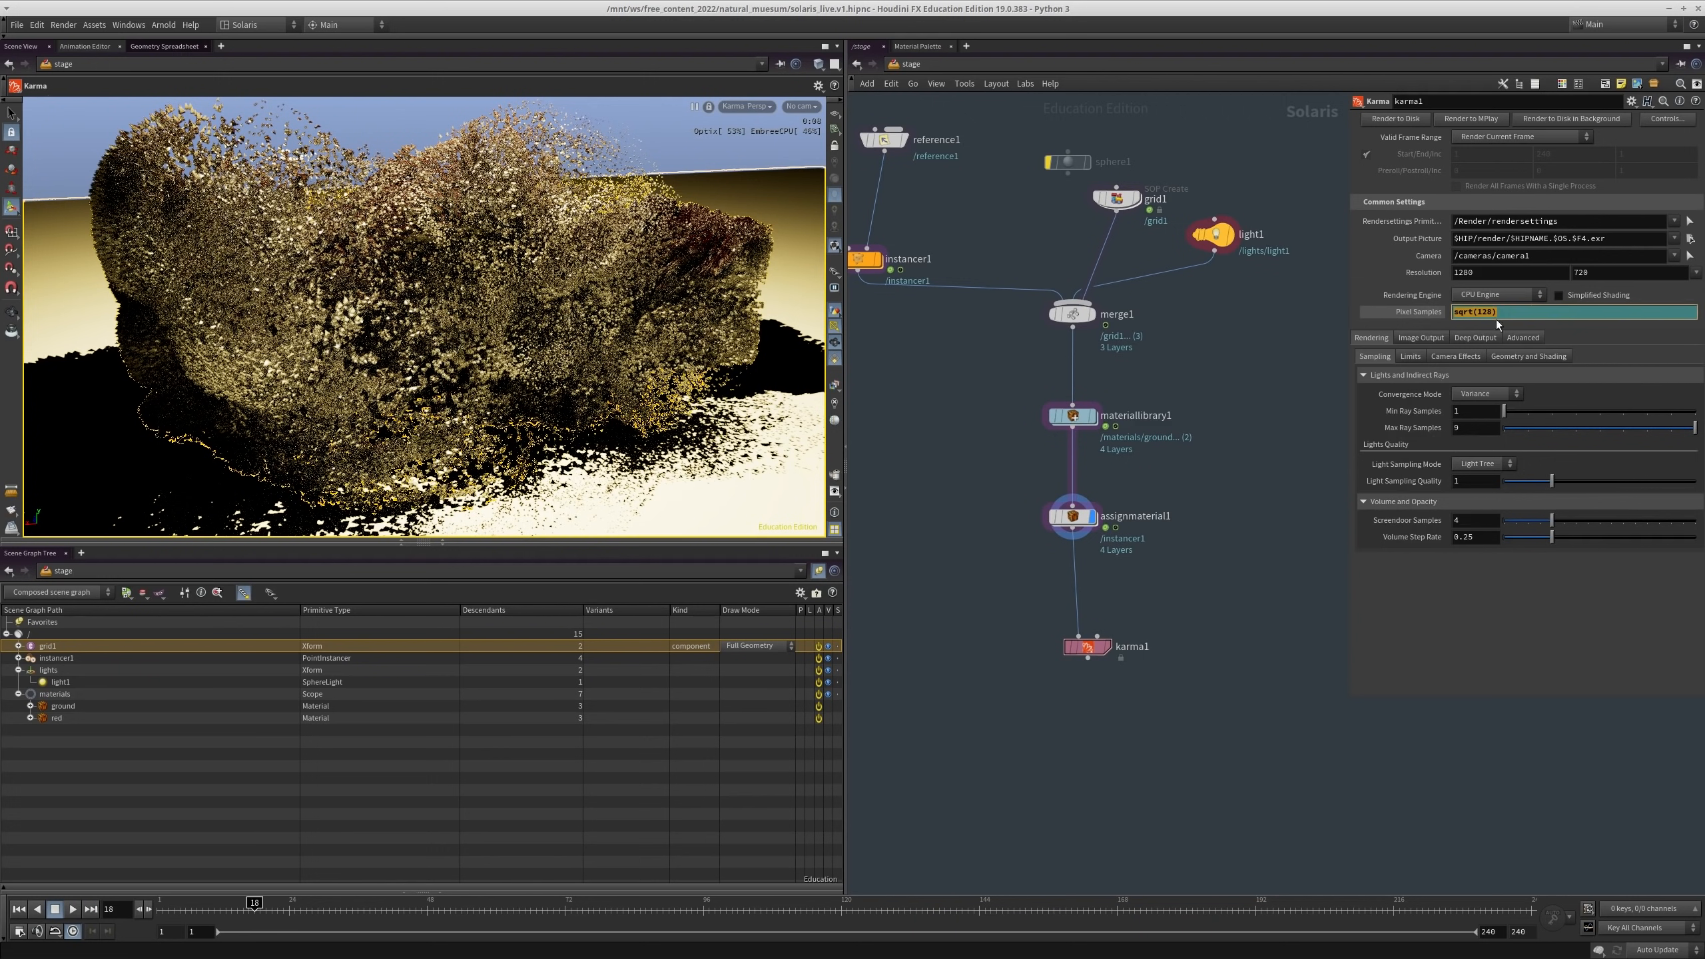
text(11 * 11)
key(ctrl+a)
text(128)
key(Return)
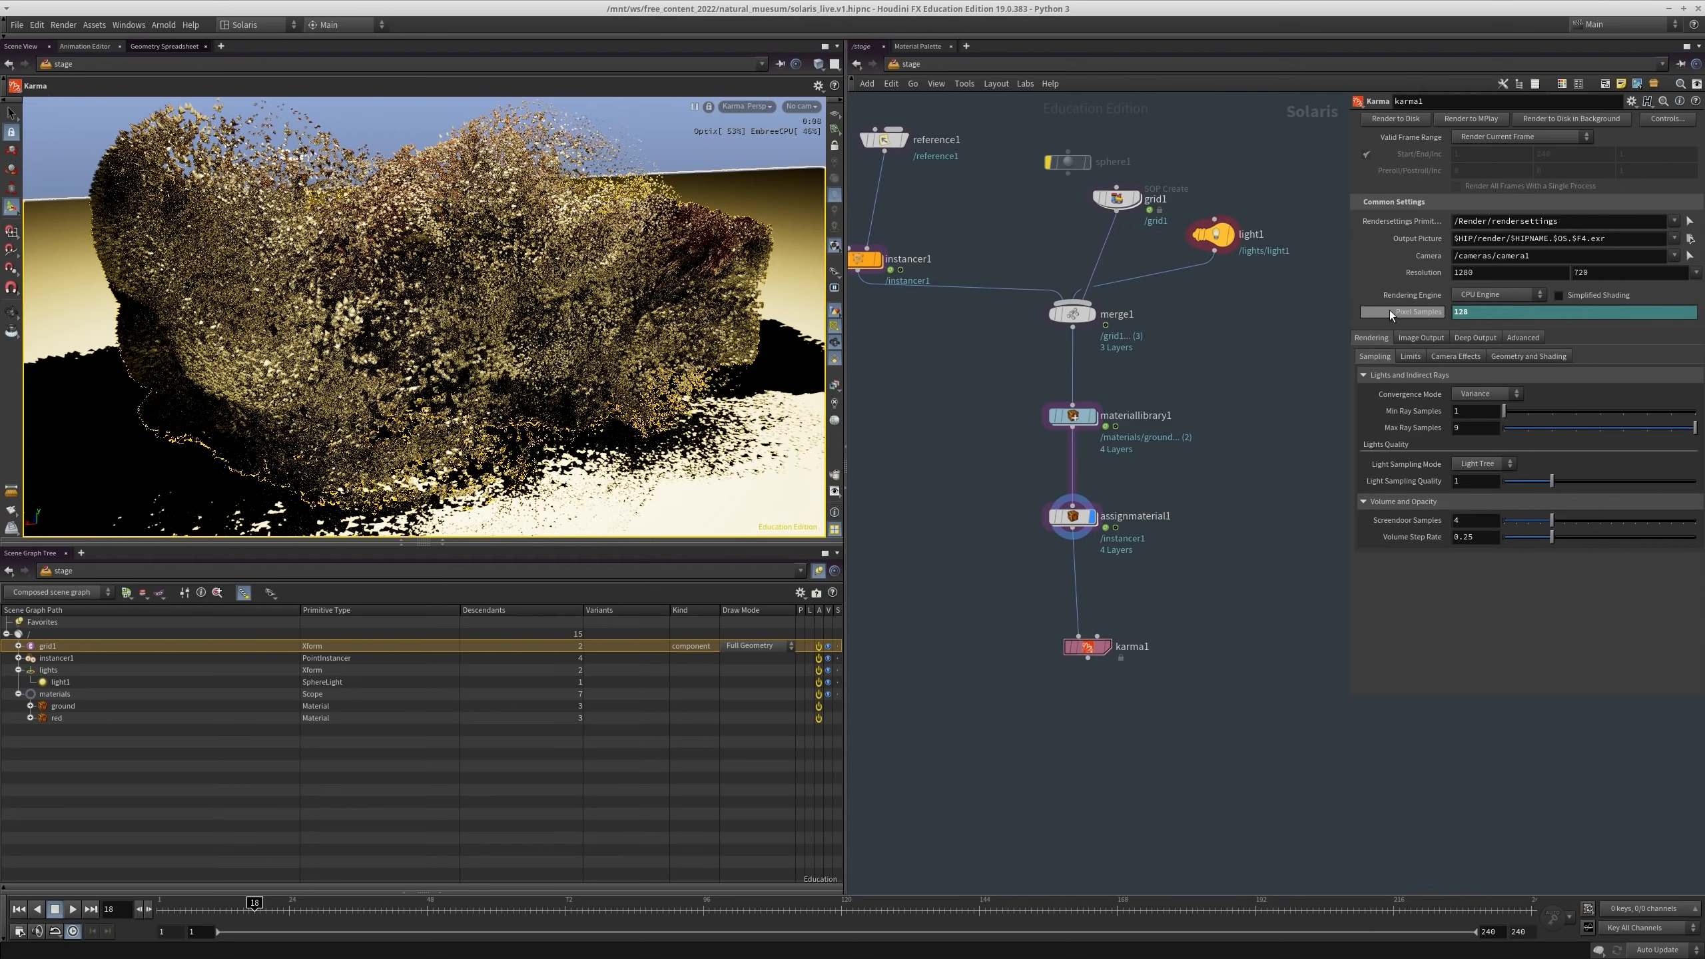
Step: Try the Display View OCIO transform in karma1's advanced pixel oracle settings, and return it to Disabled
click(1528, 338)
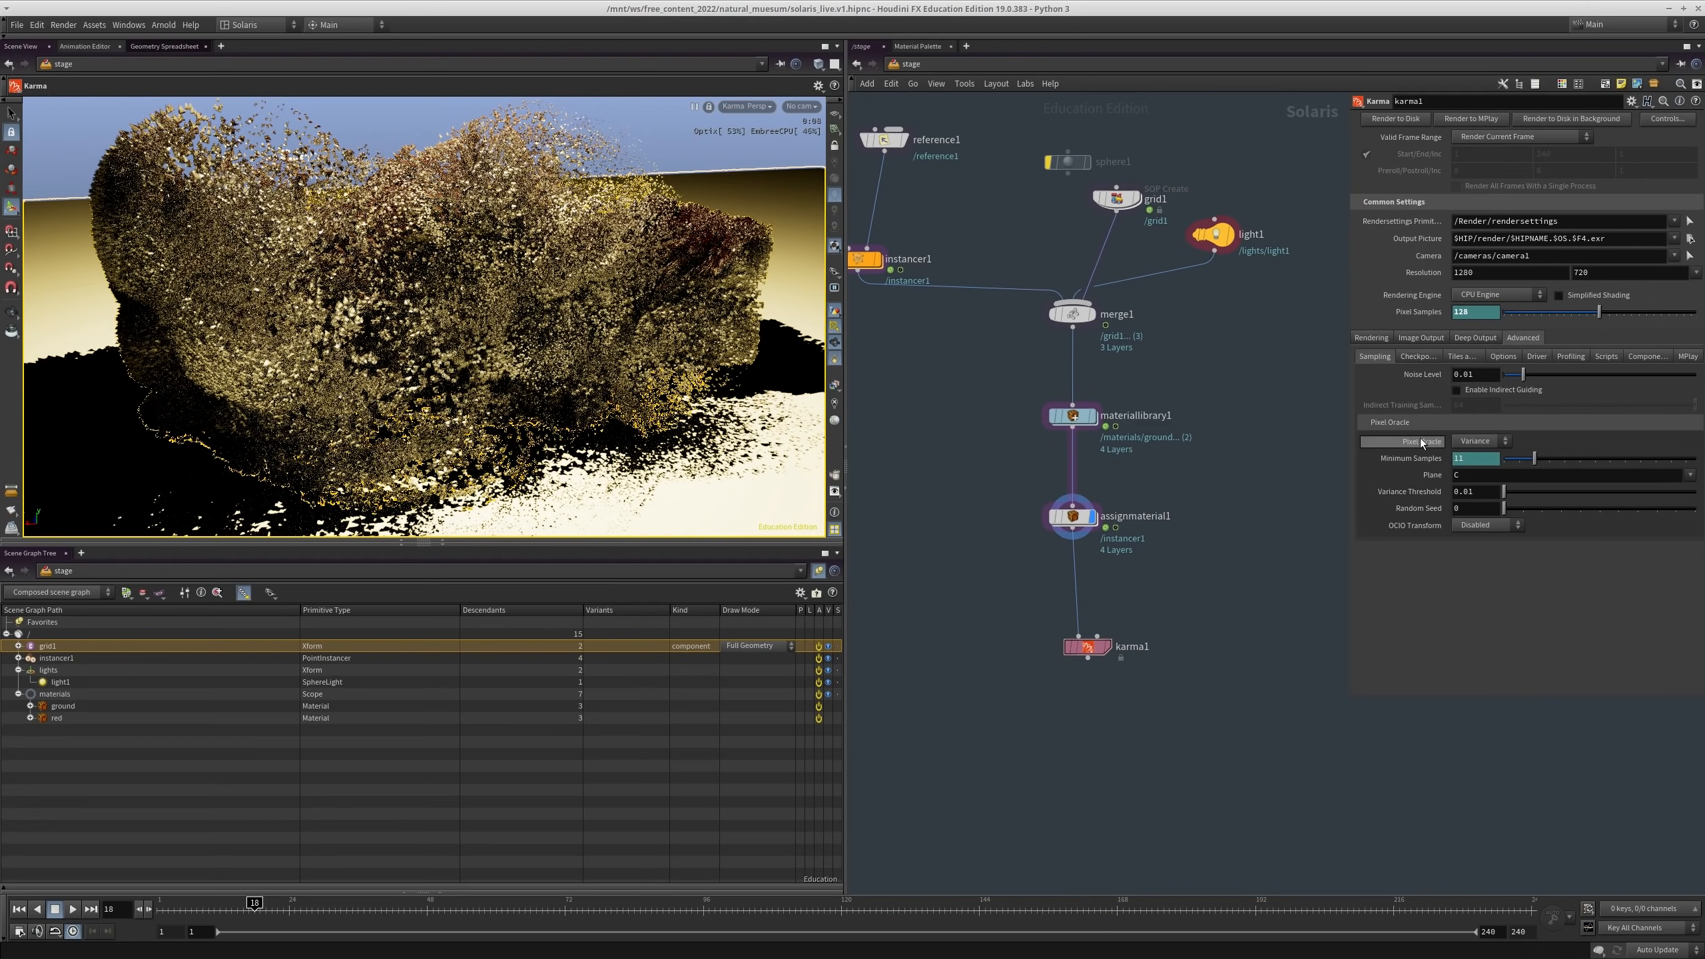
click(1454, 437)
click(1466, 526)
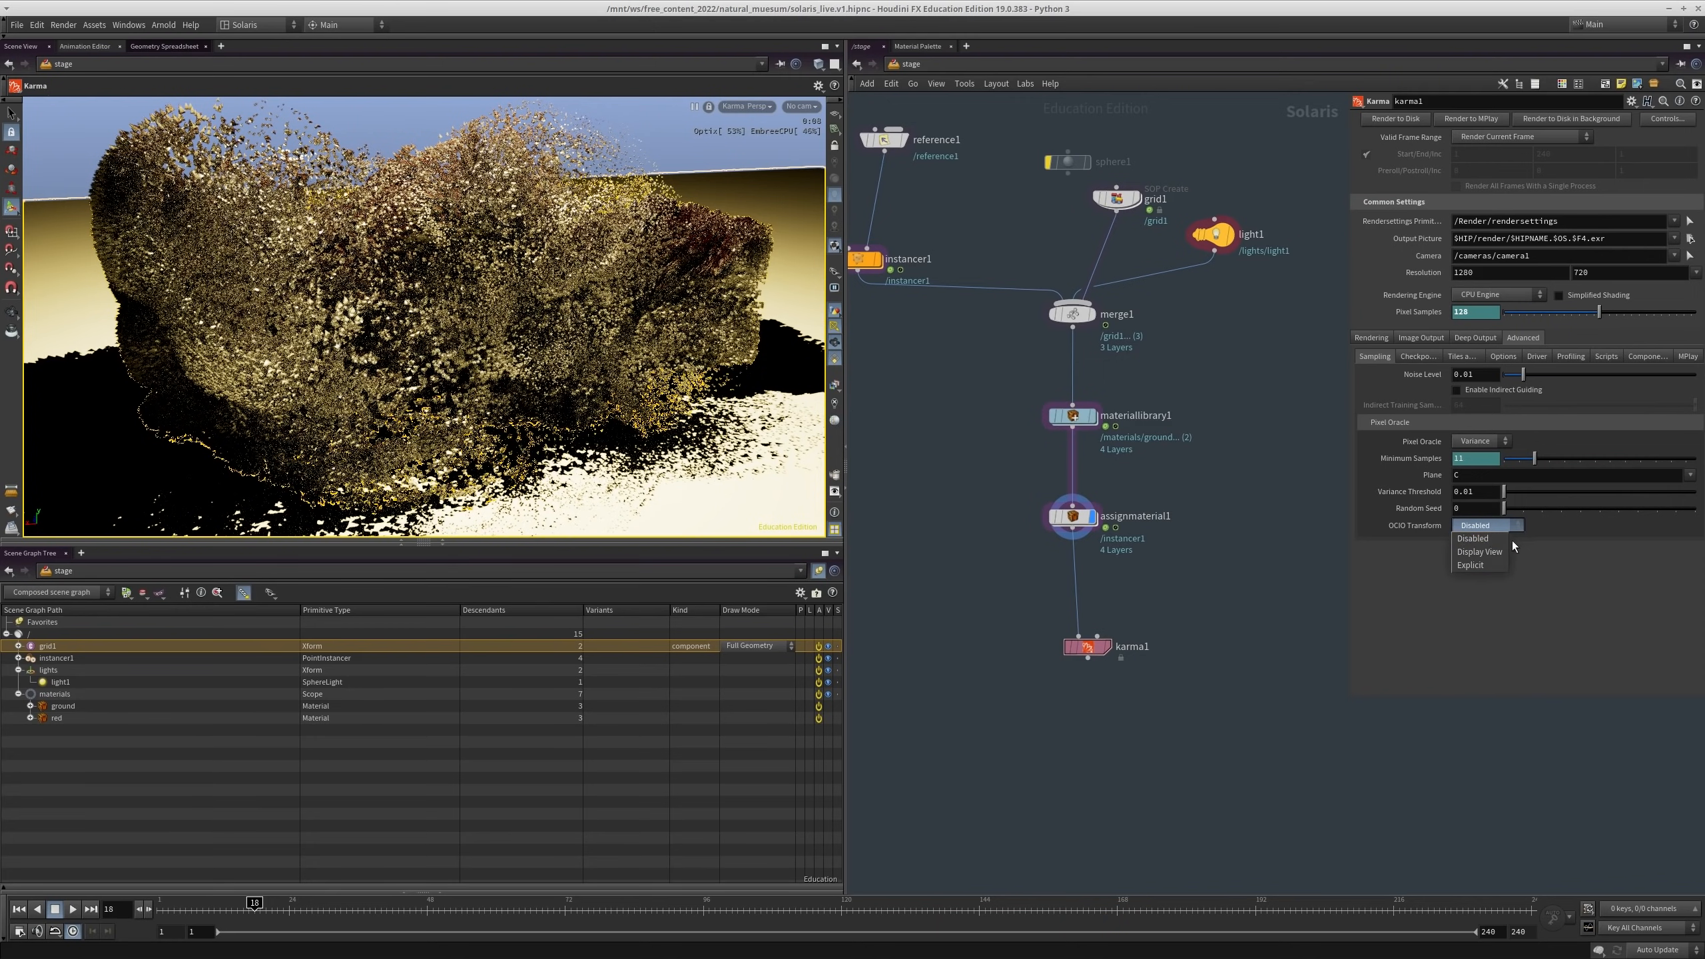
click(1479, 552)
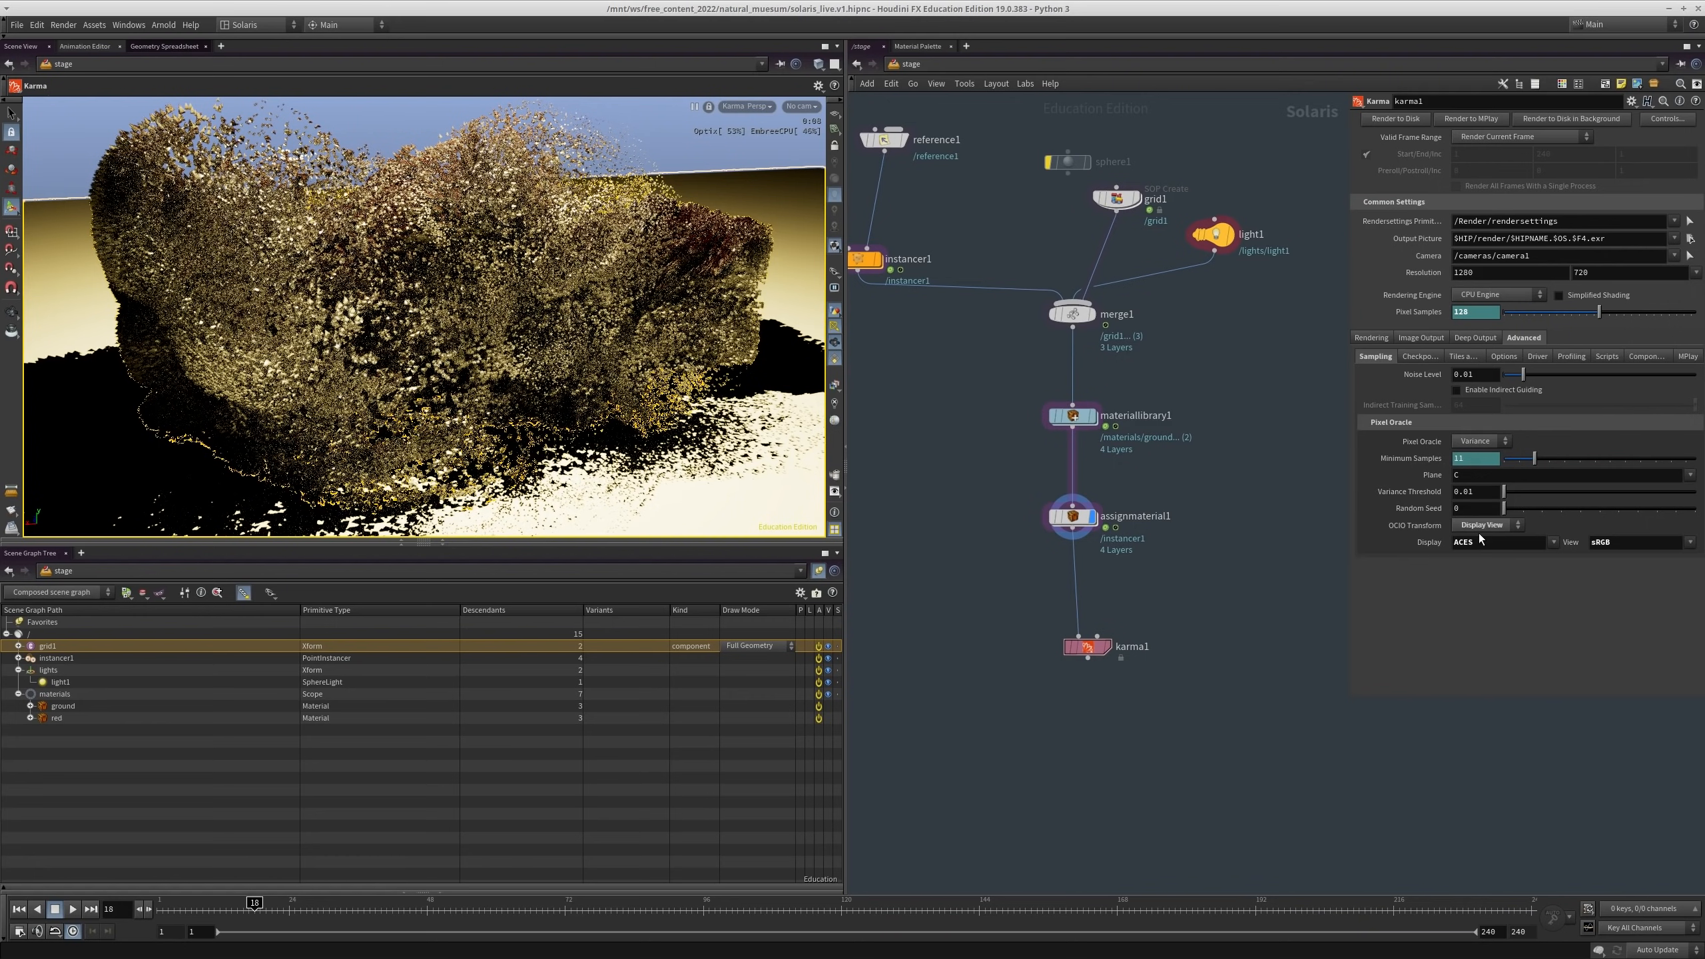
click(1479, 530)
click(1483, 552)
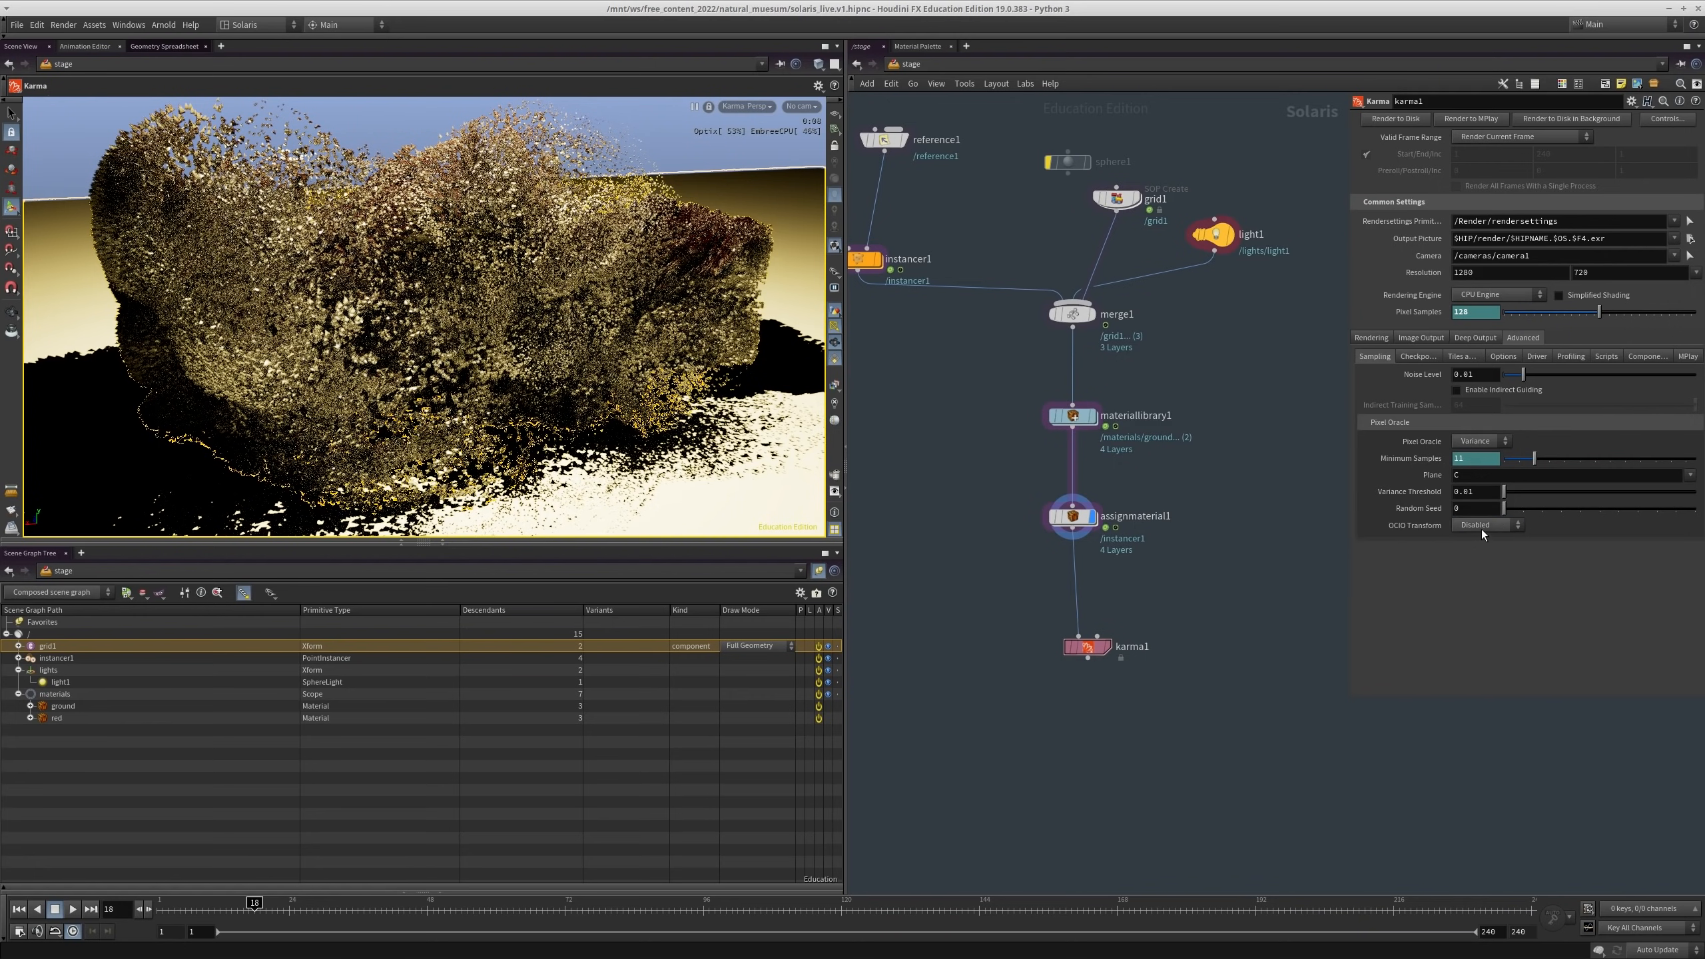
Step: Try the Uniform pixel oracle on karma1, compare it with the ray sampling settings, and return to Variance
click(1480, 442)
click(1477, 456)
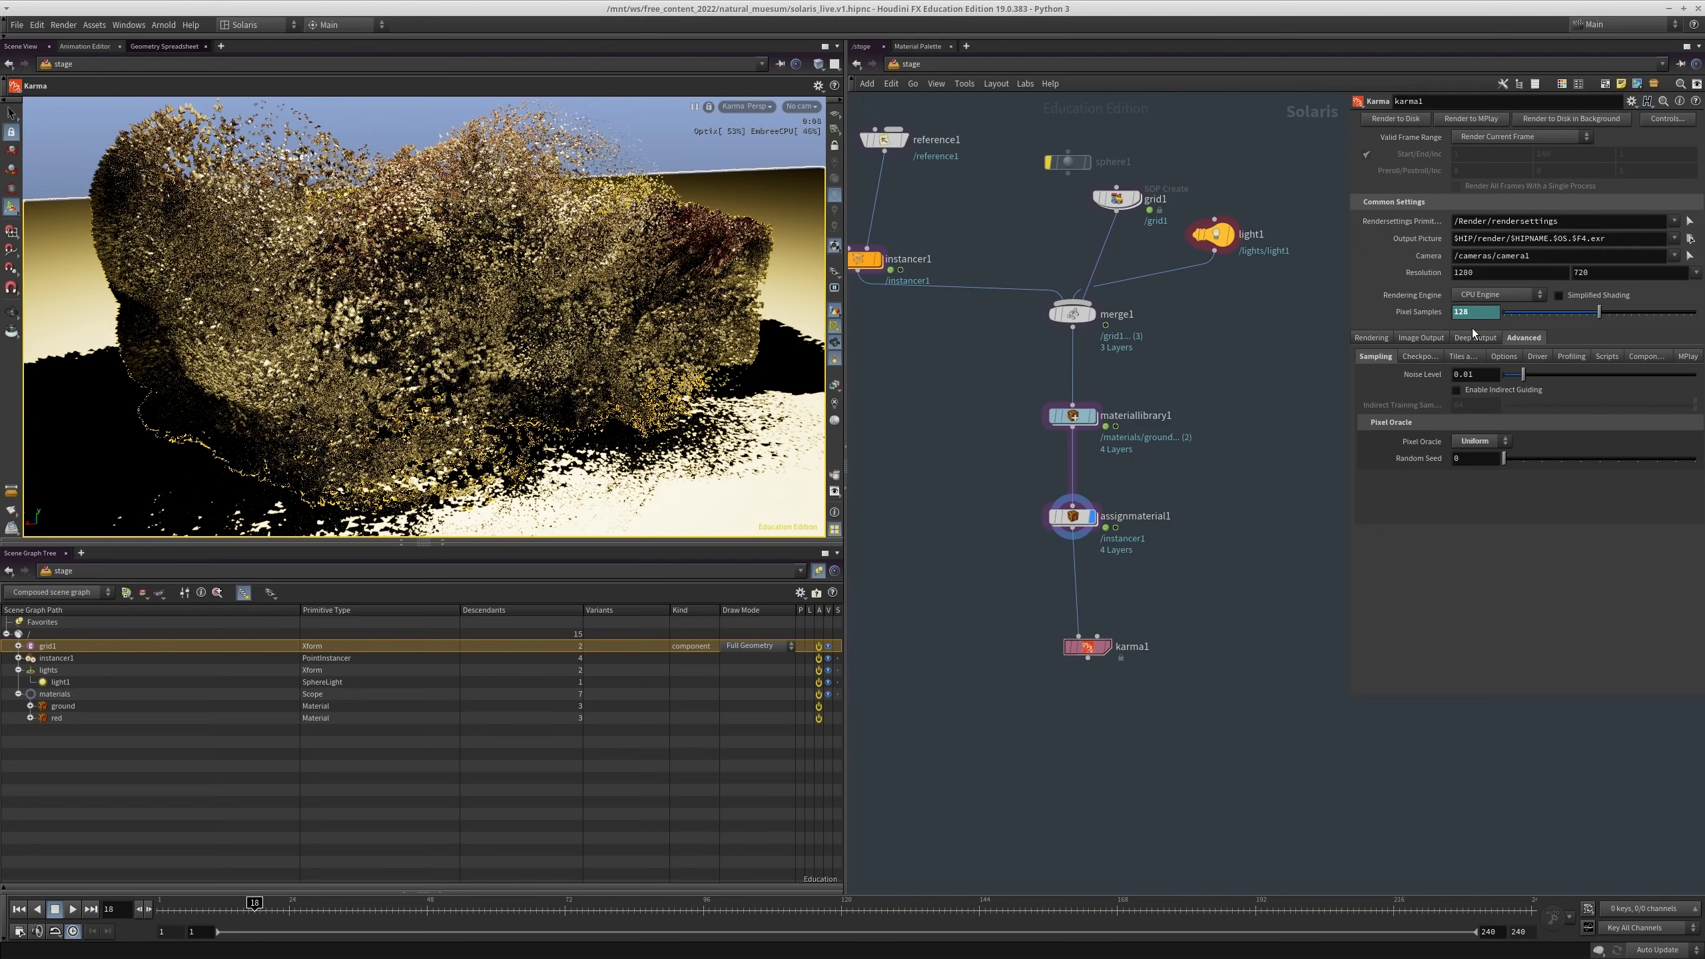
click(1366, 338)
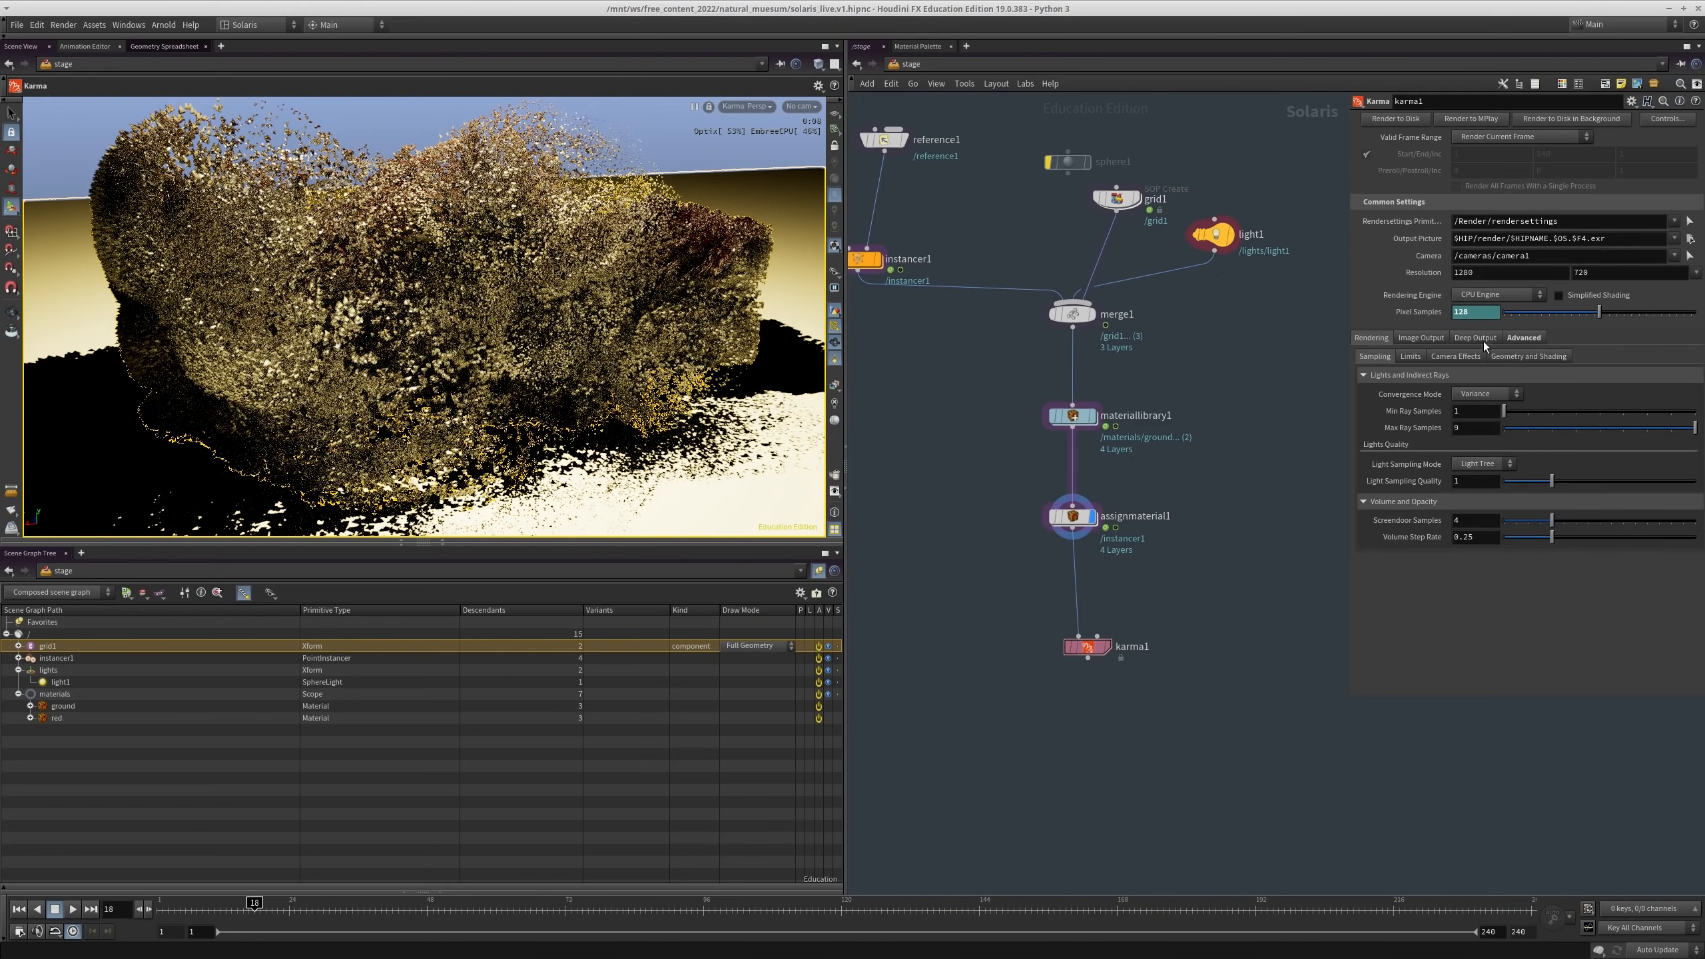
click(1531, 338)
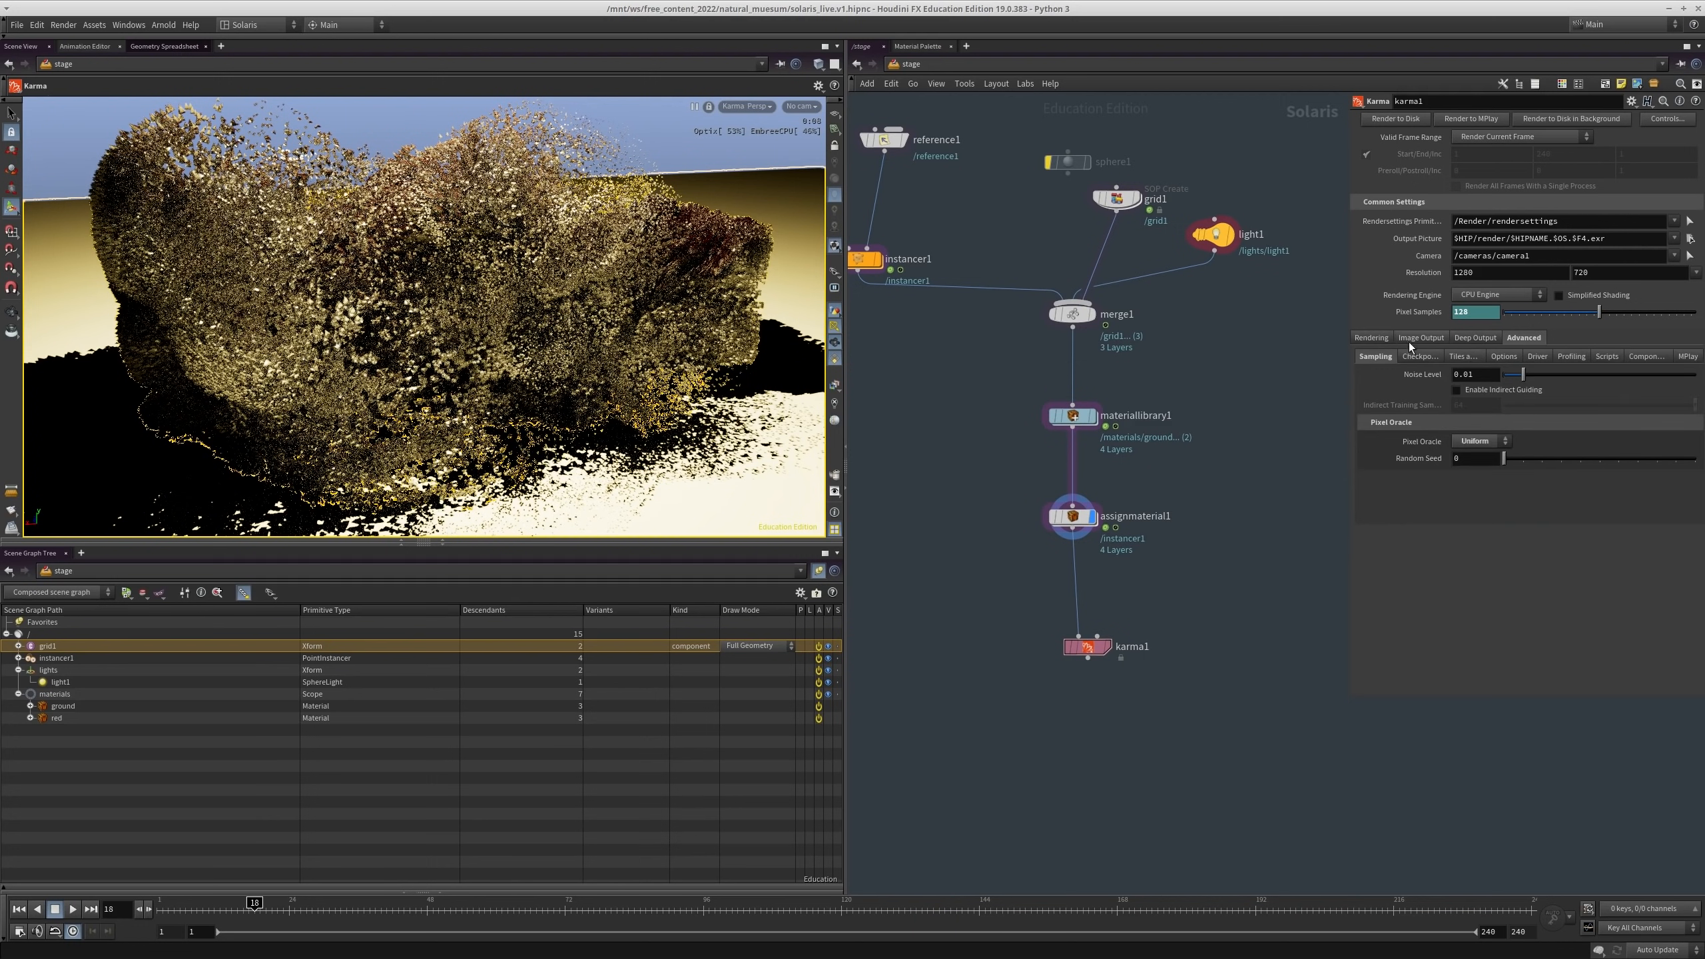
click(1468, 455)
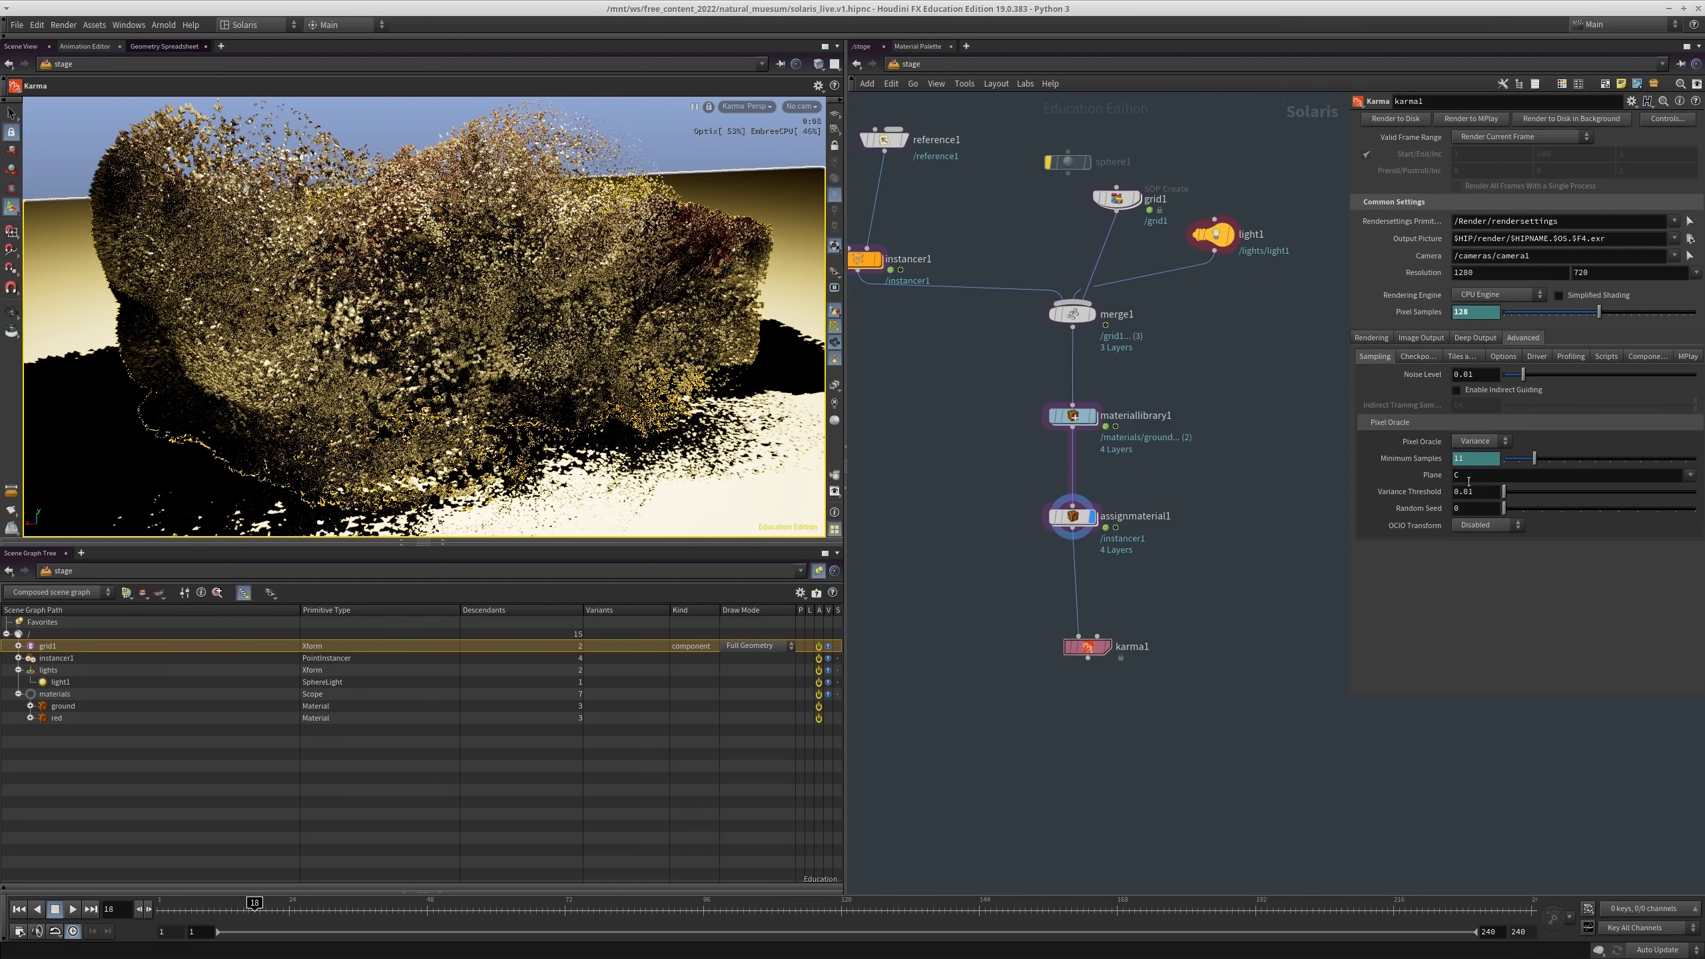
Step: Set the Karma pixel oracle's Variance Threshold to 0.005
drag(1467, 492, 1476, 496)
text(05)
key(Return)
Step: Reveal the Minimum Samples expression, copy the Pixel Samples parameter, and try to overwrite the expression
click(1396, 458)
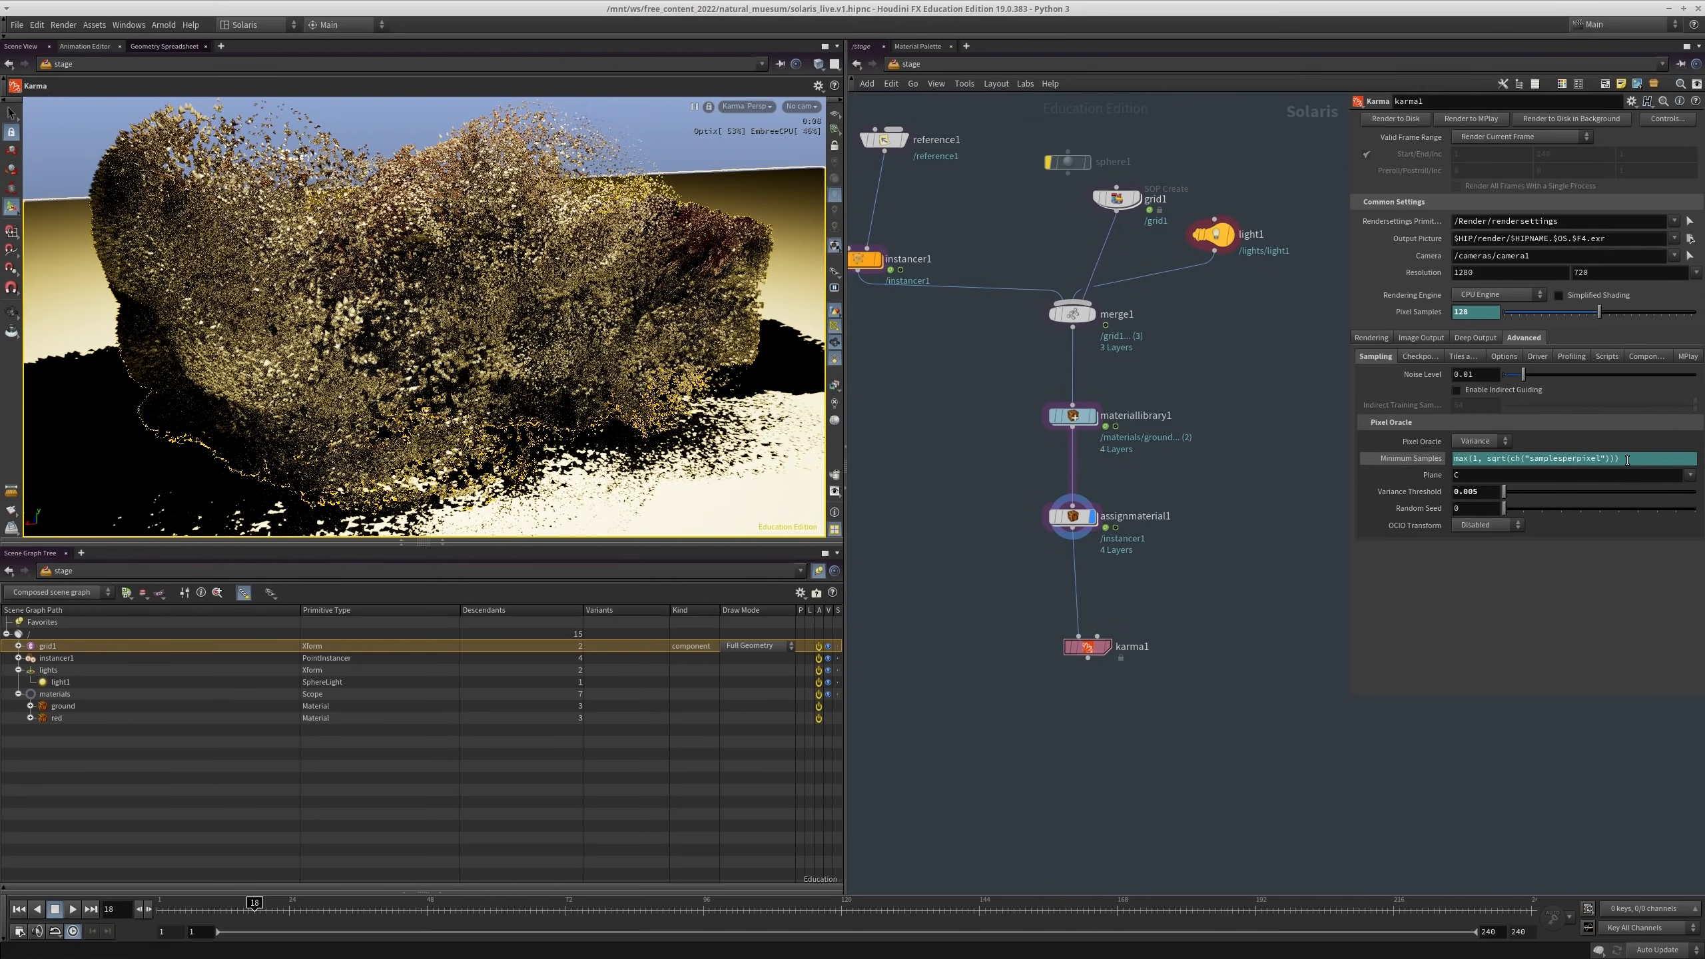
triple_click(1574, 458)
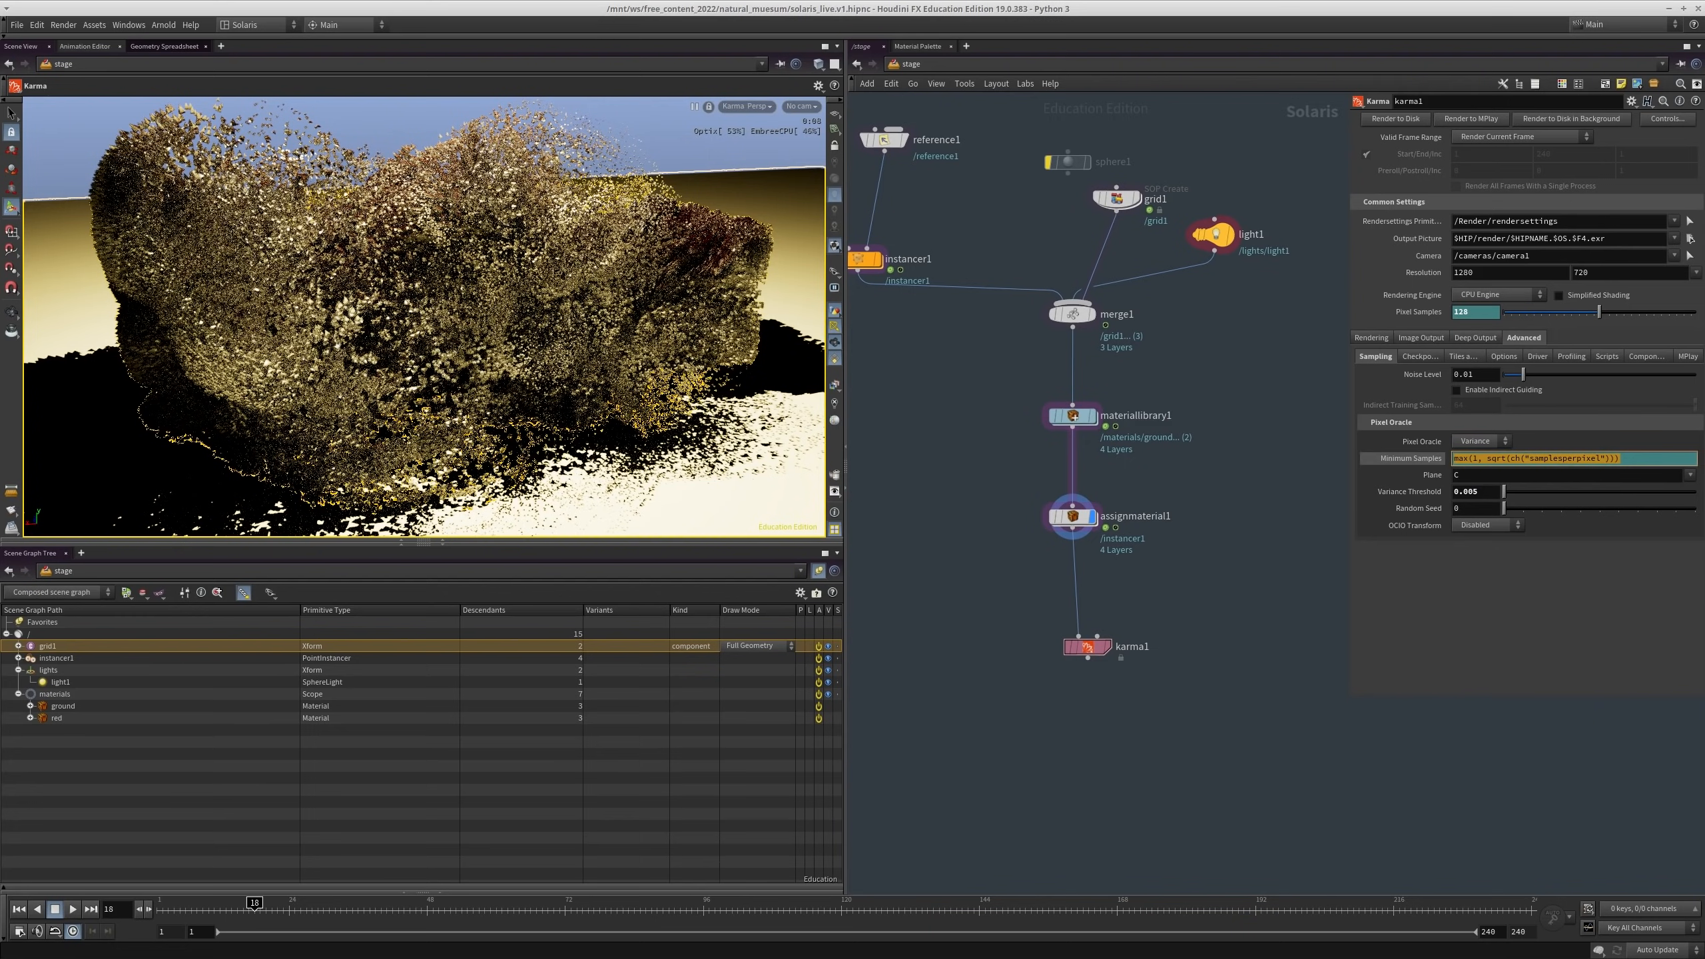
right_click(1430, 312)
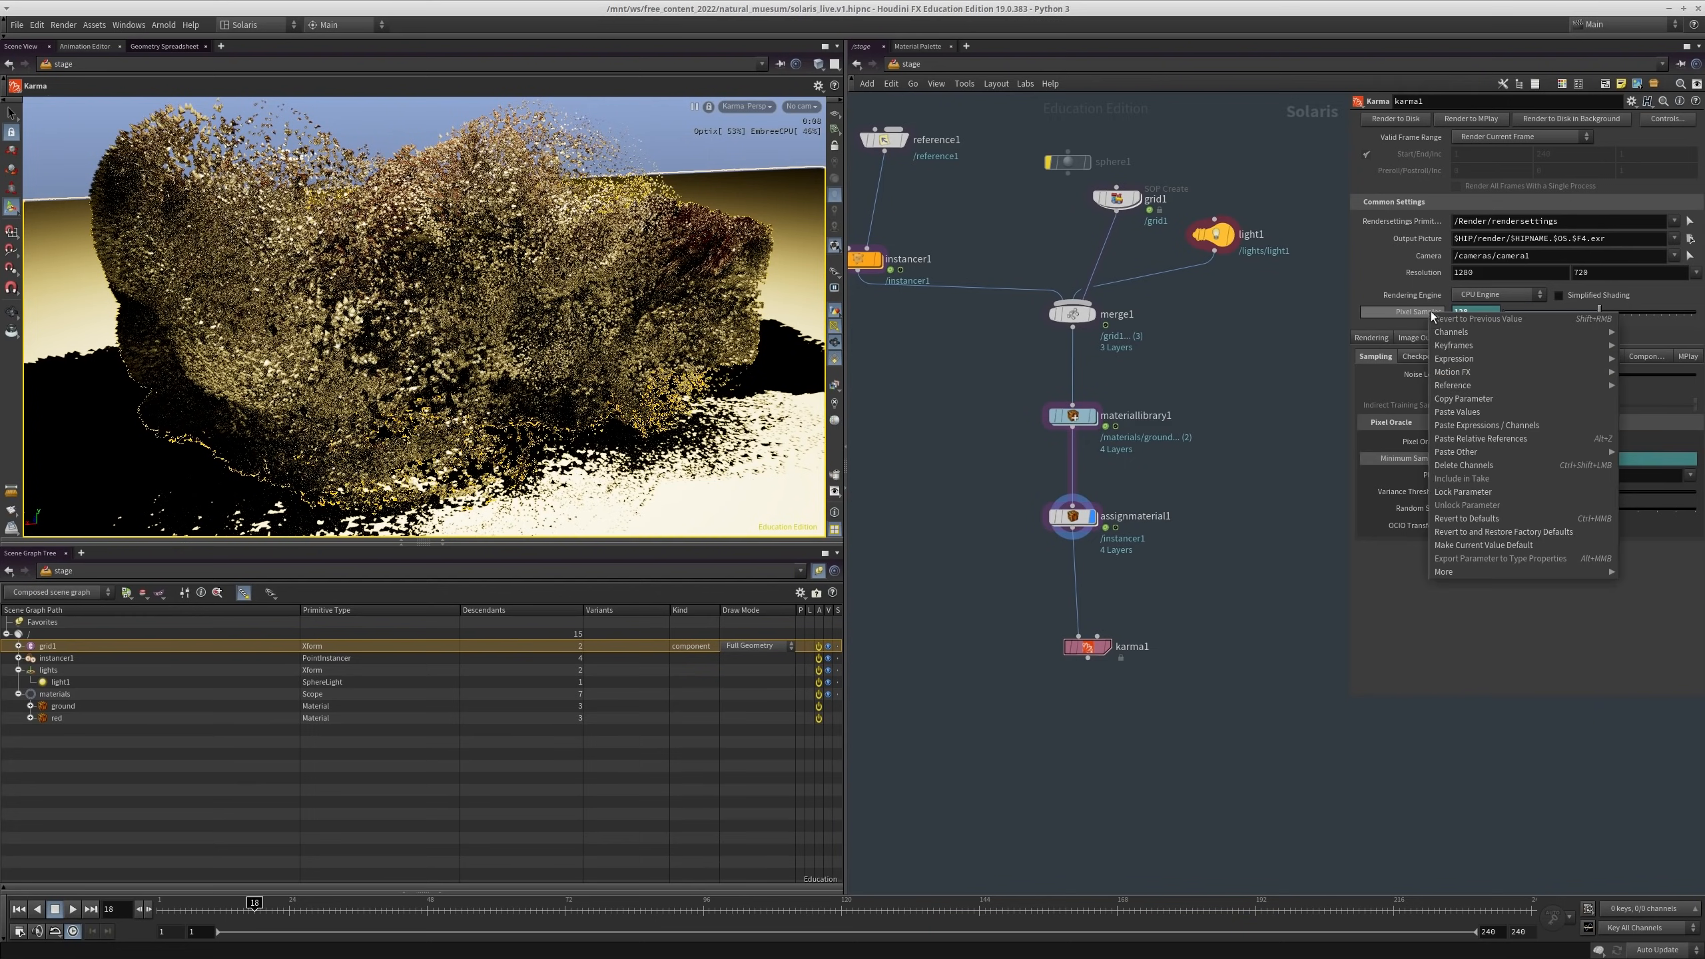
click(1461, 401)
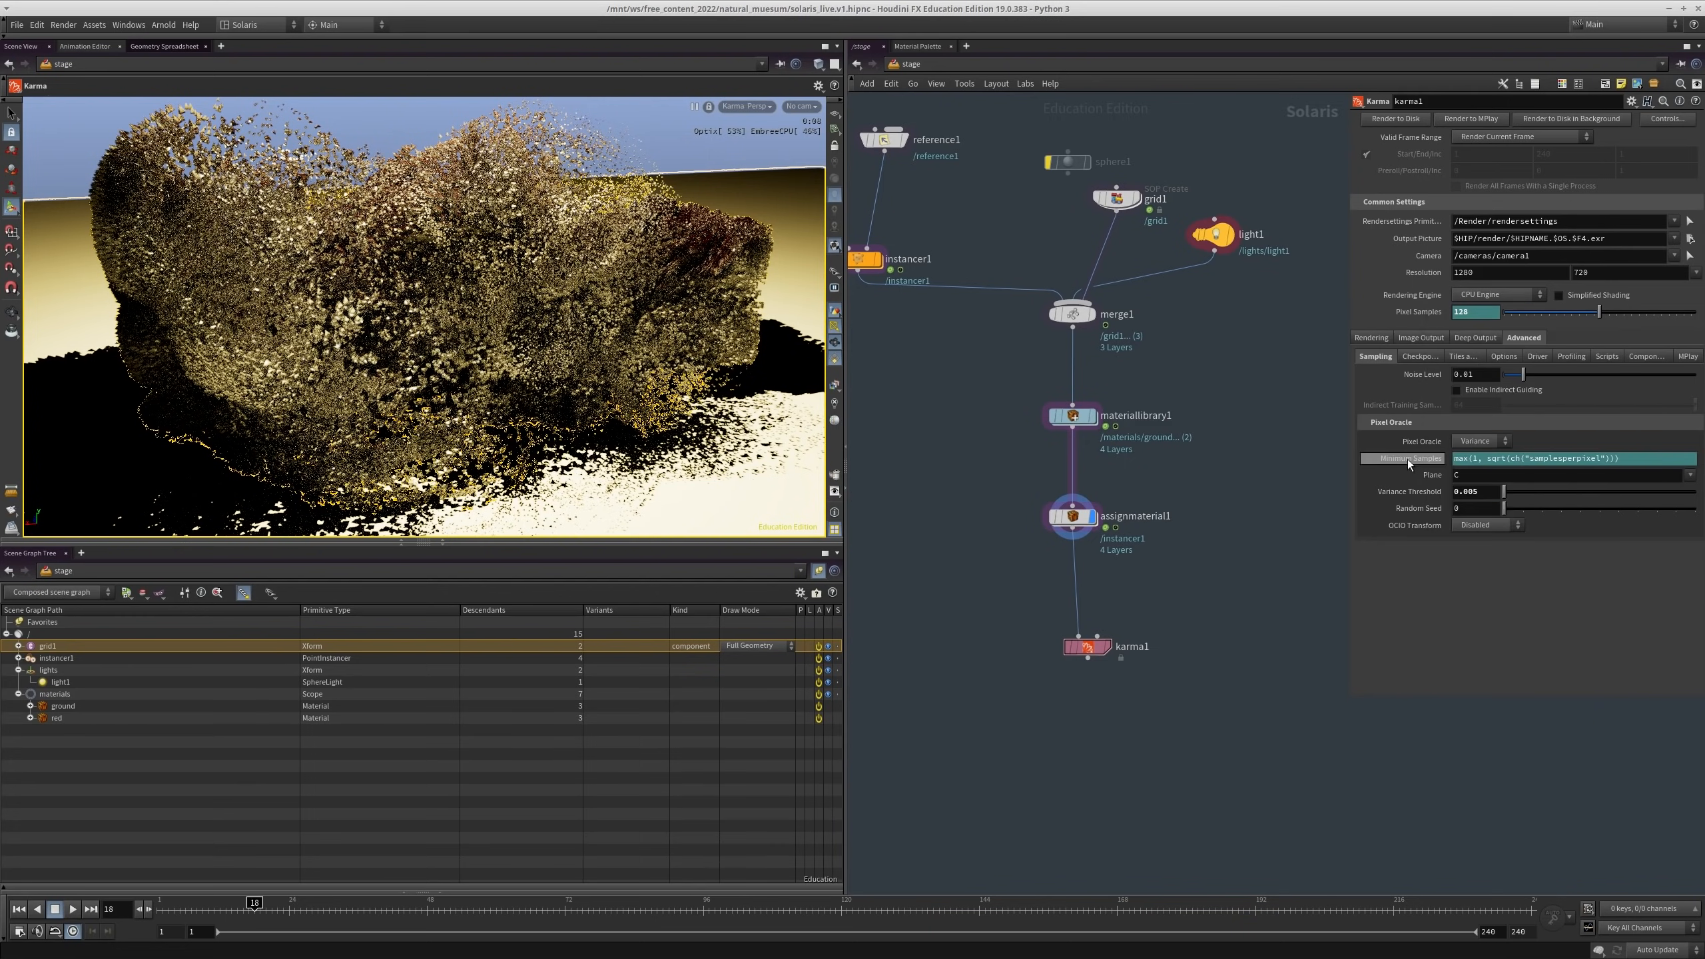
triple_click(1470, 460)
text())
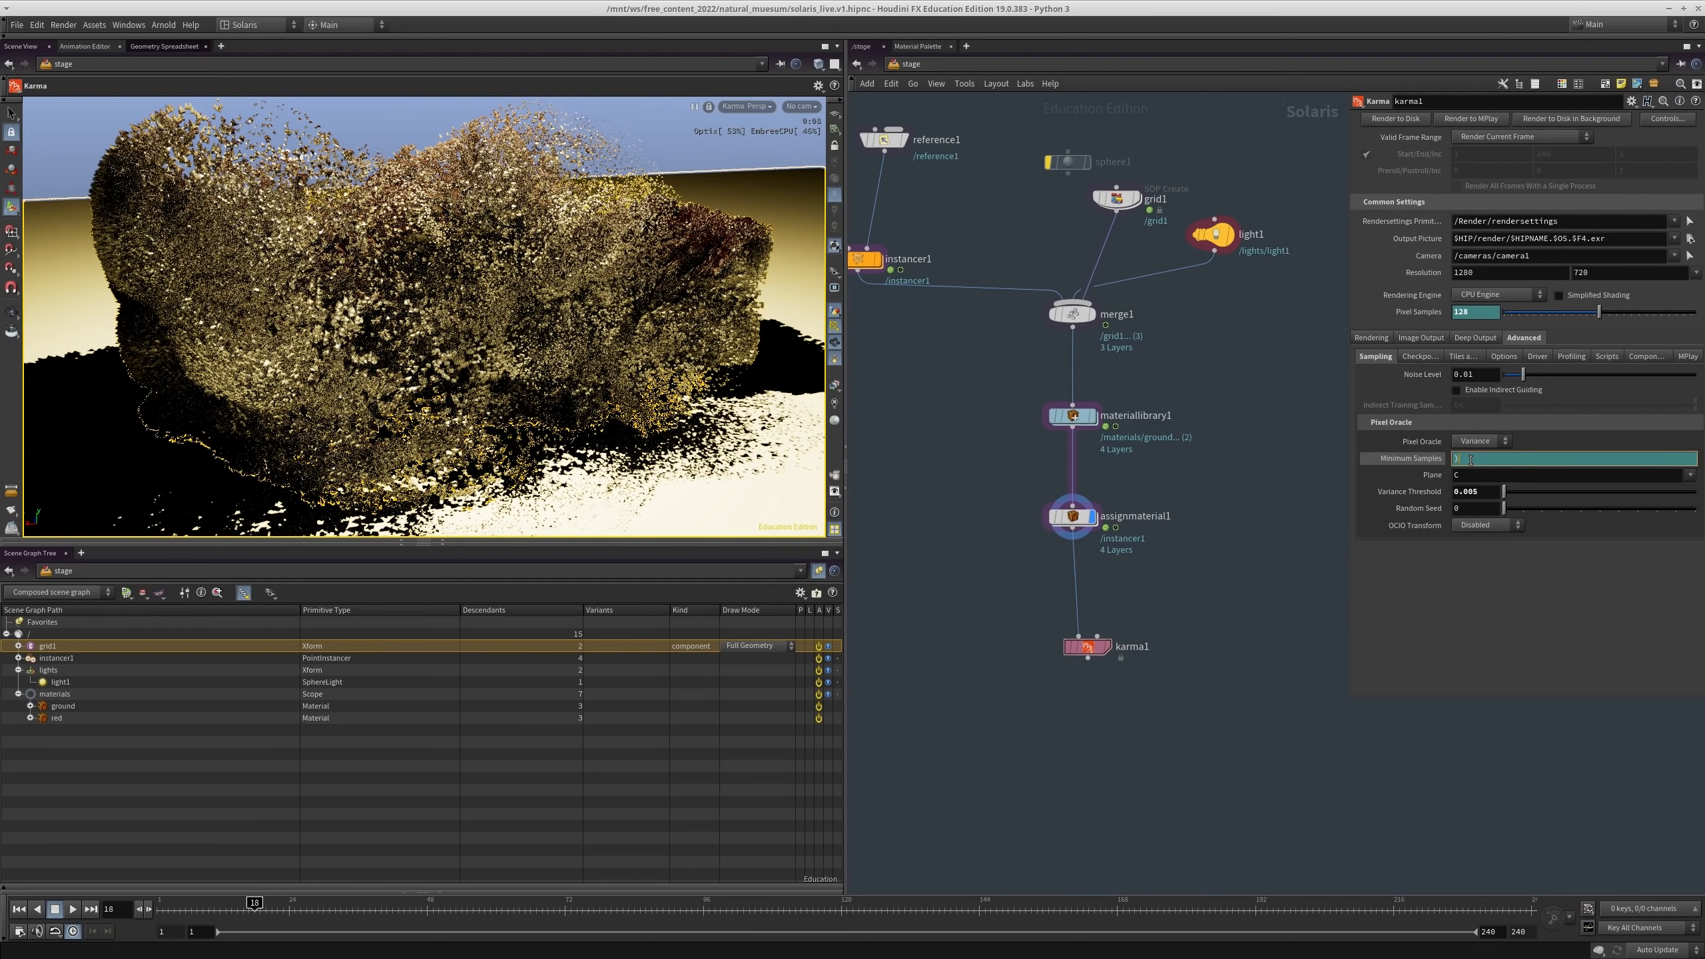
Step: Link Minimum Samples to Pixel Samples with a relative reference divided by 4
right_click(1404, 313)
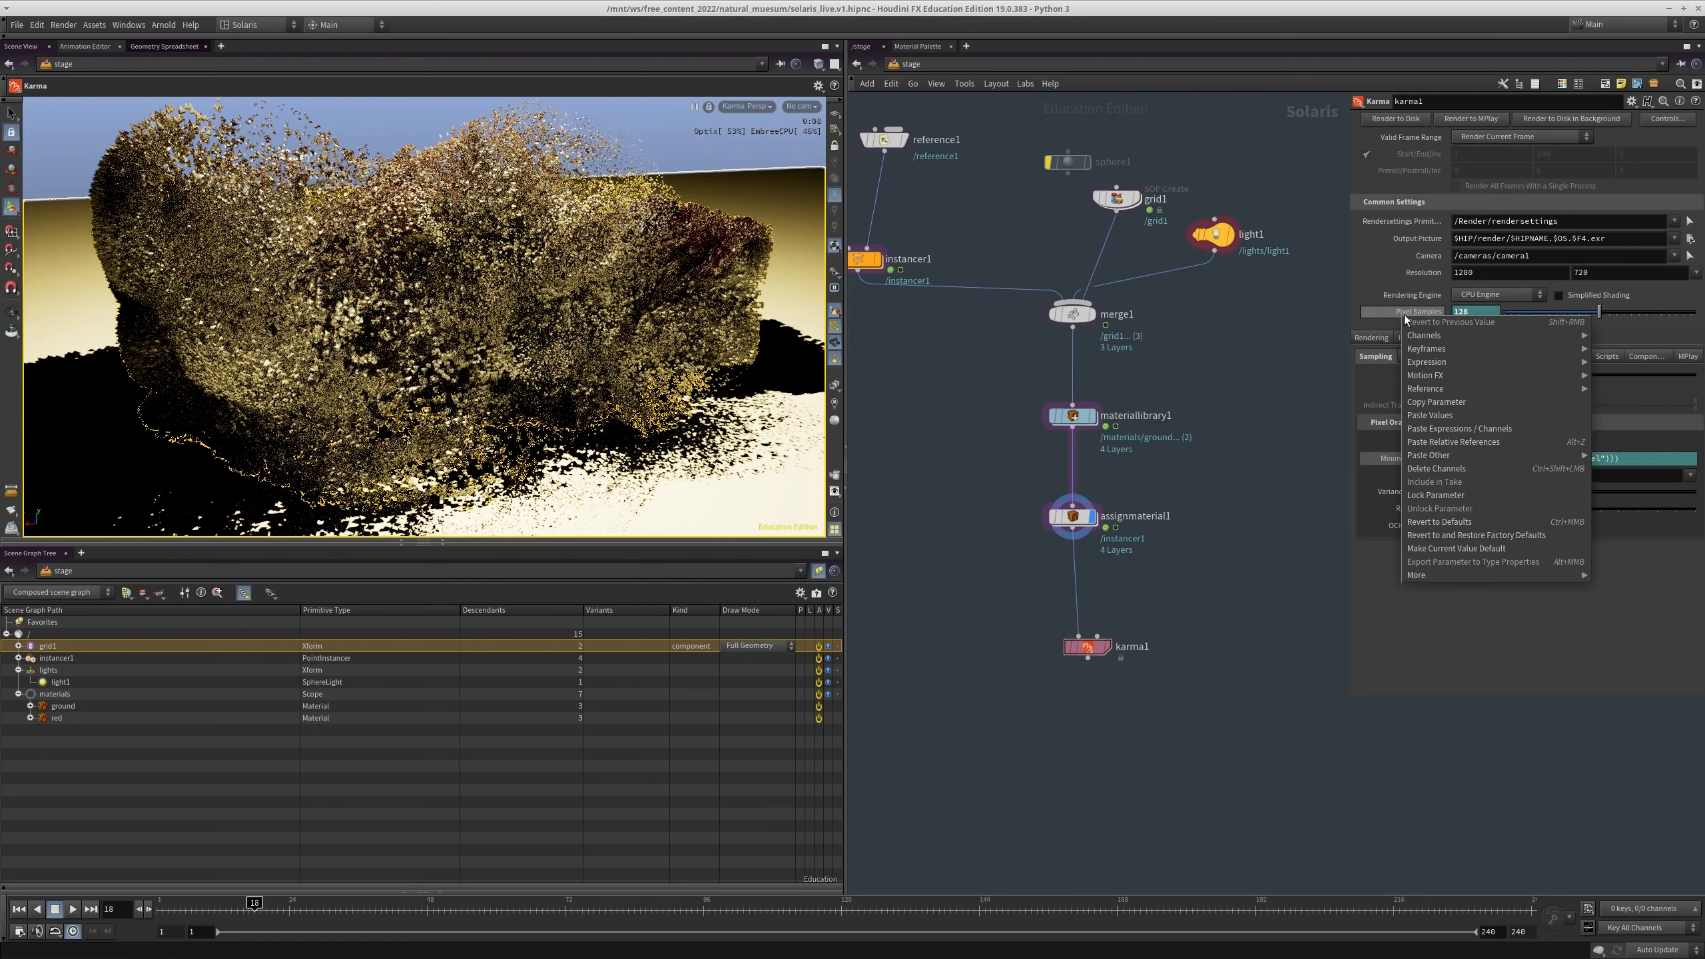
click(1441, 405)
right_click(1430, 457)
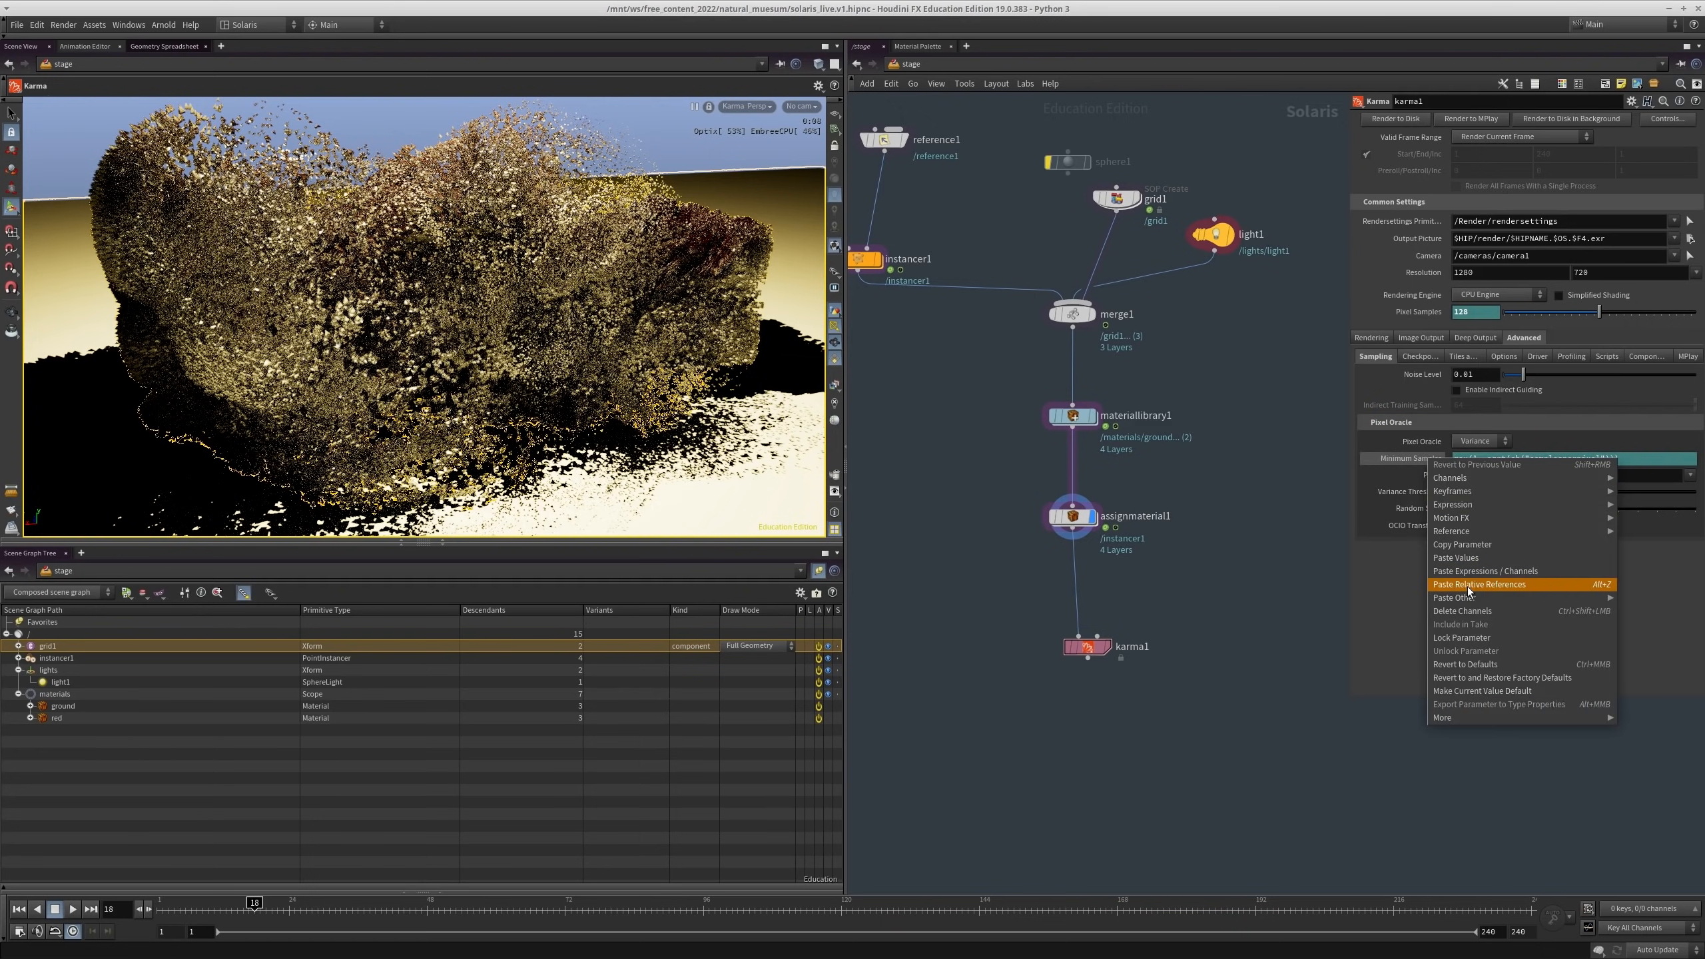
click(1468, 586)
click(1552, 459)
text(/4)
key(Return)
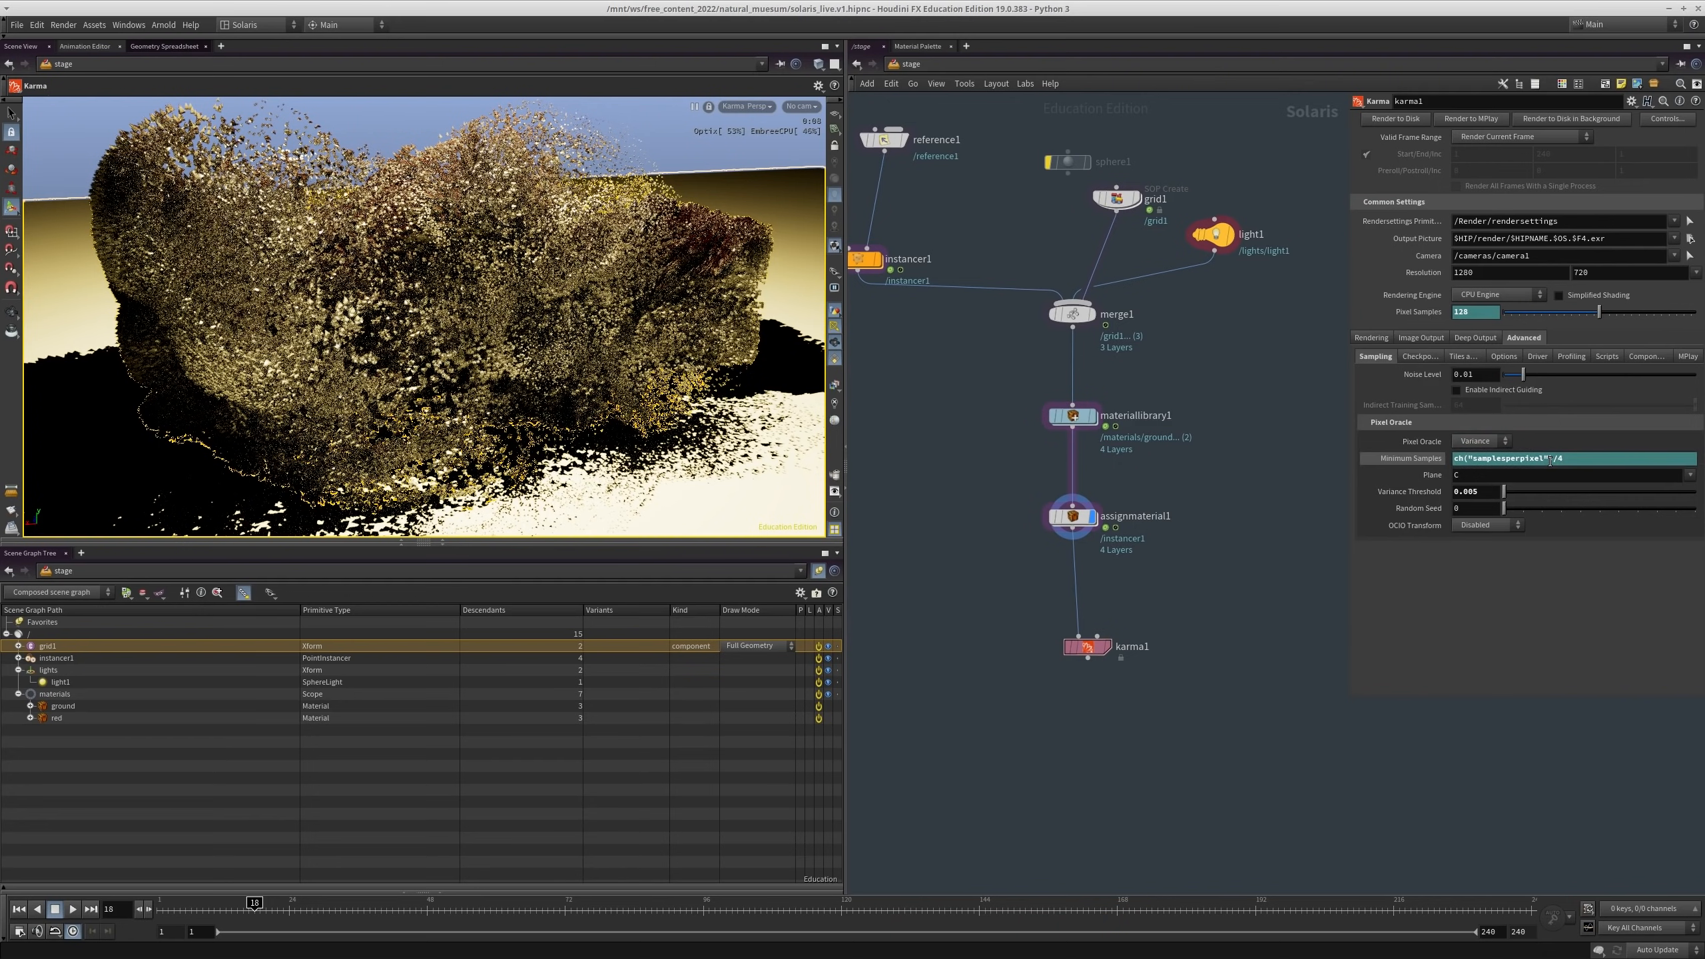
click(1401, 459)
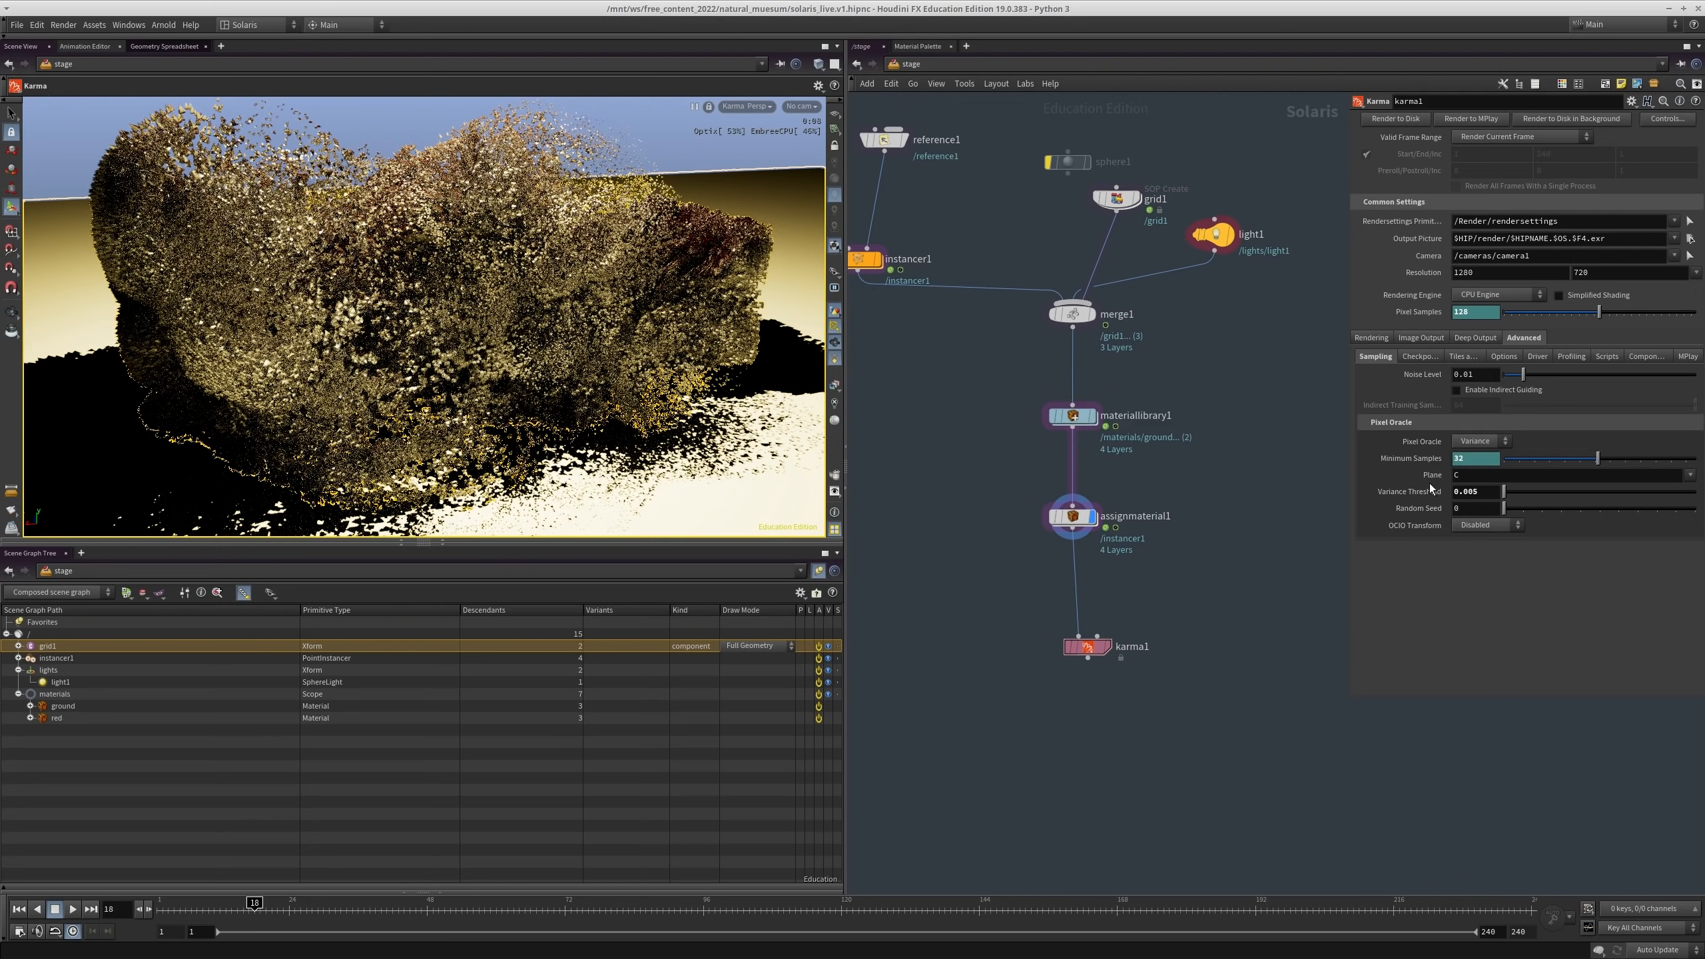
Step: Set the Variance Threshold to 0.01, then switch Indirect Guiding on and back off
click(1472, 486)
text(0.01)
key(Tab)
click(1487, 391)
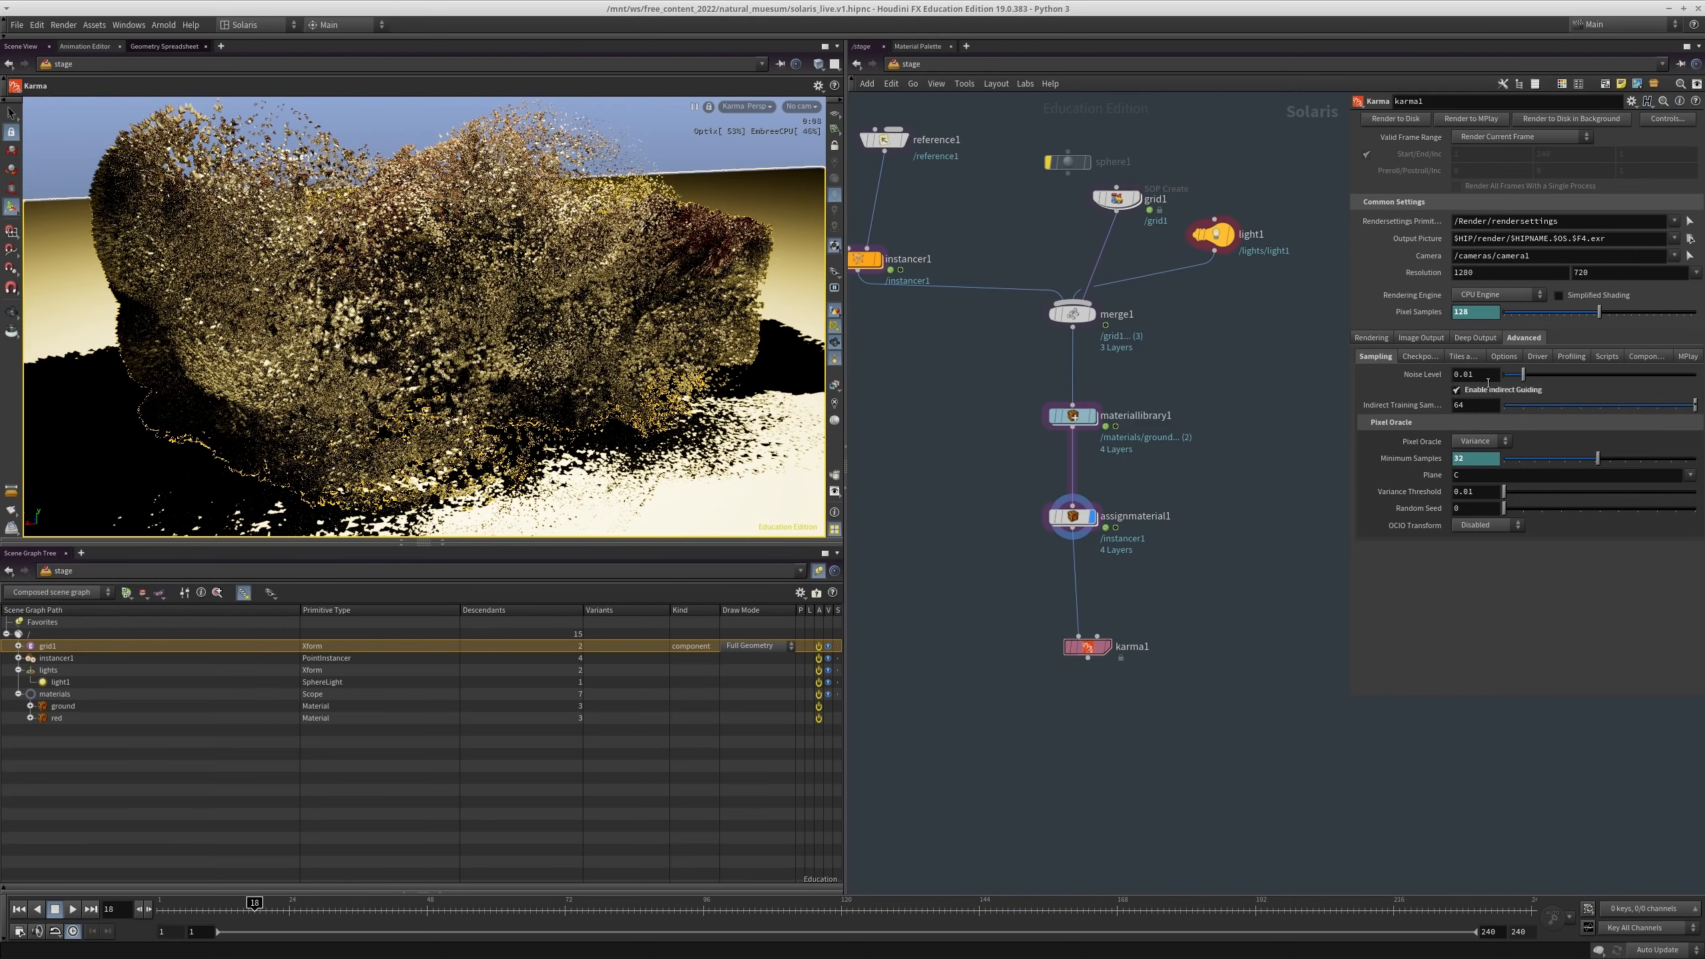
click(1491, 389)
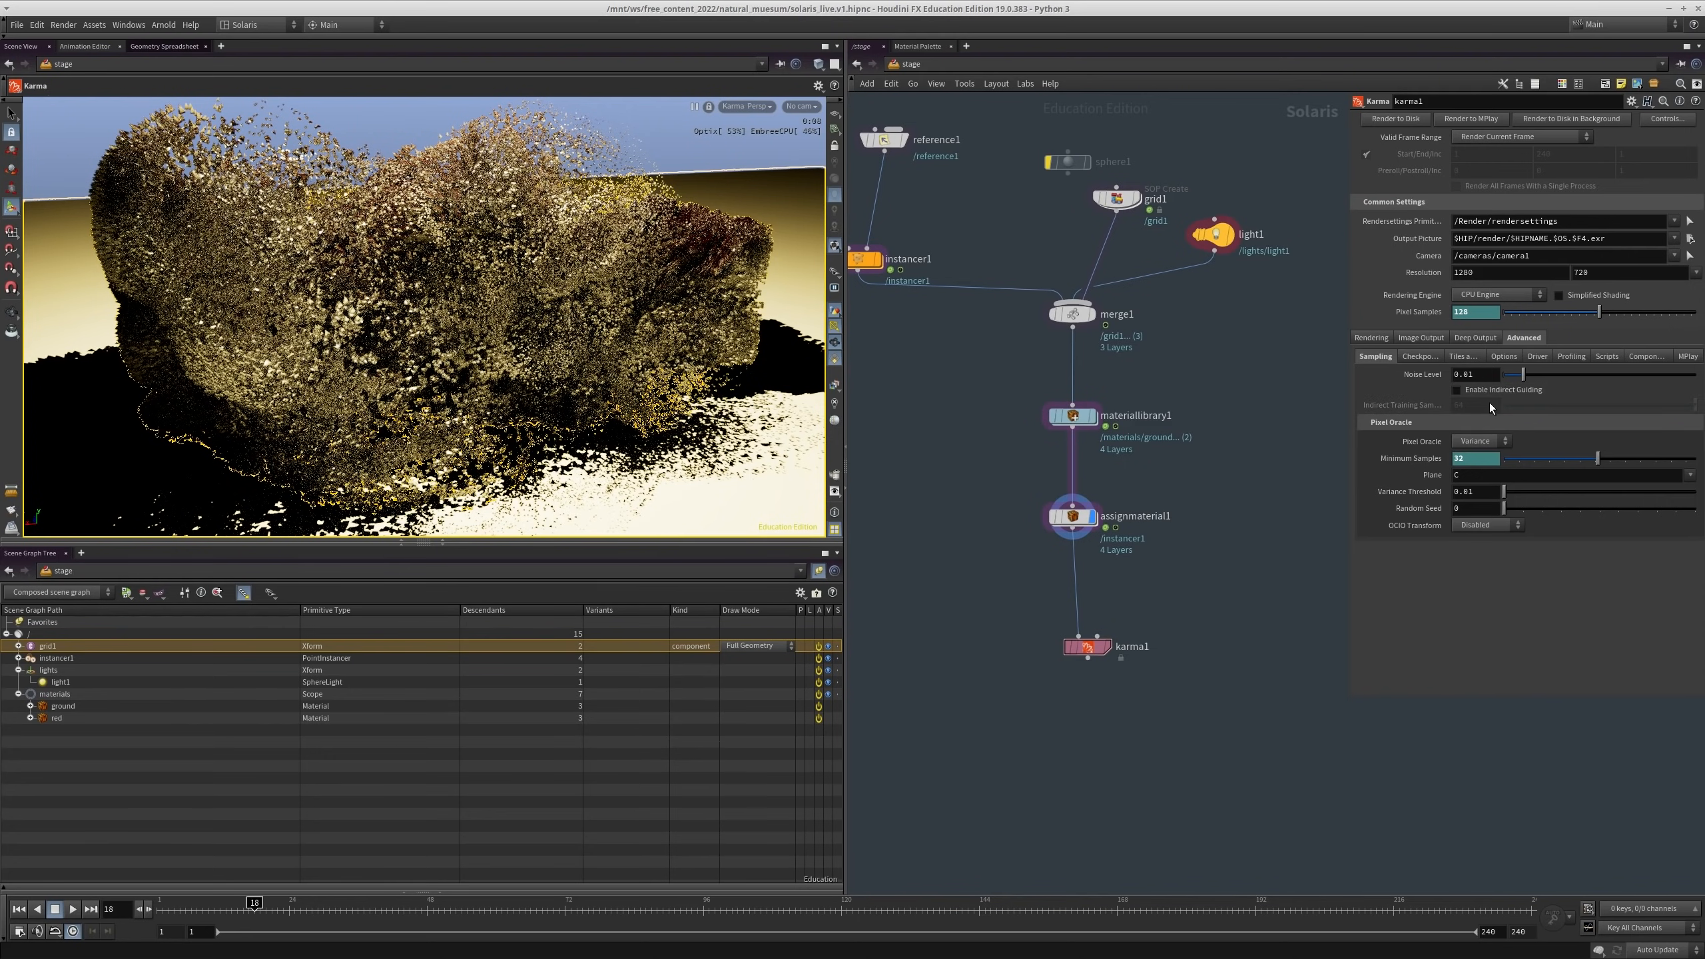
Step: Enable Sampling Quality in light1's Karma settings and set it to 3
click(1368, 338)
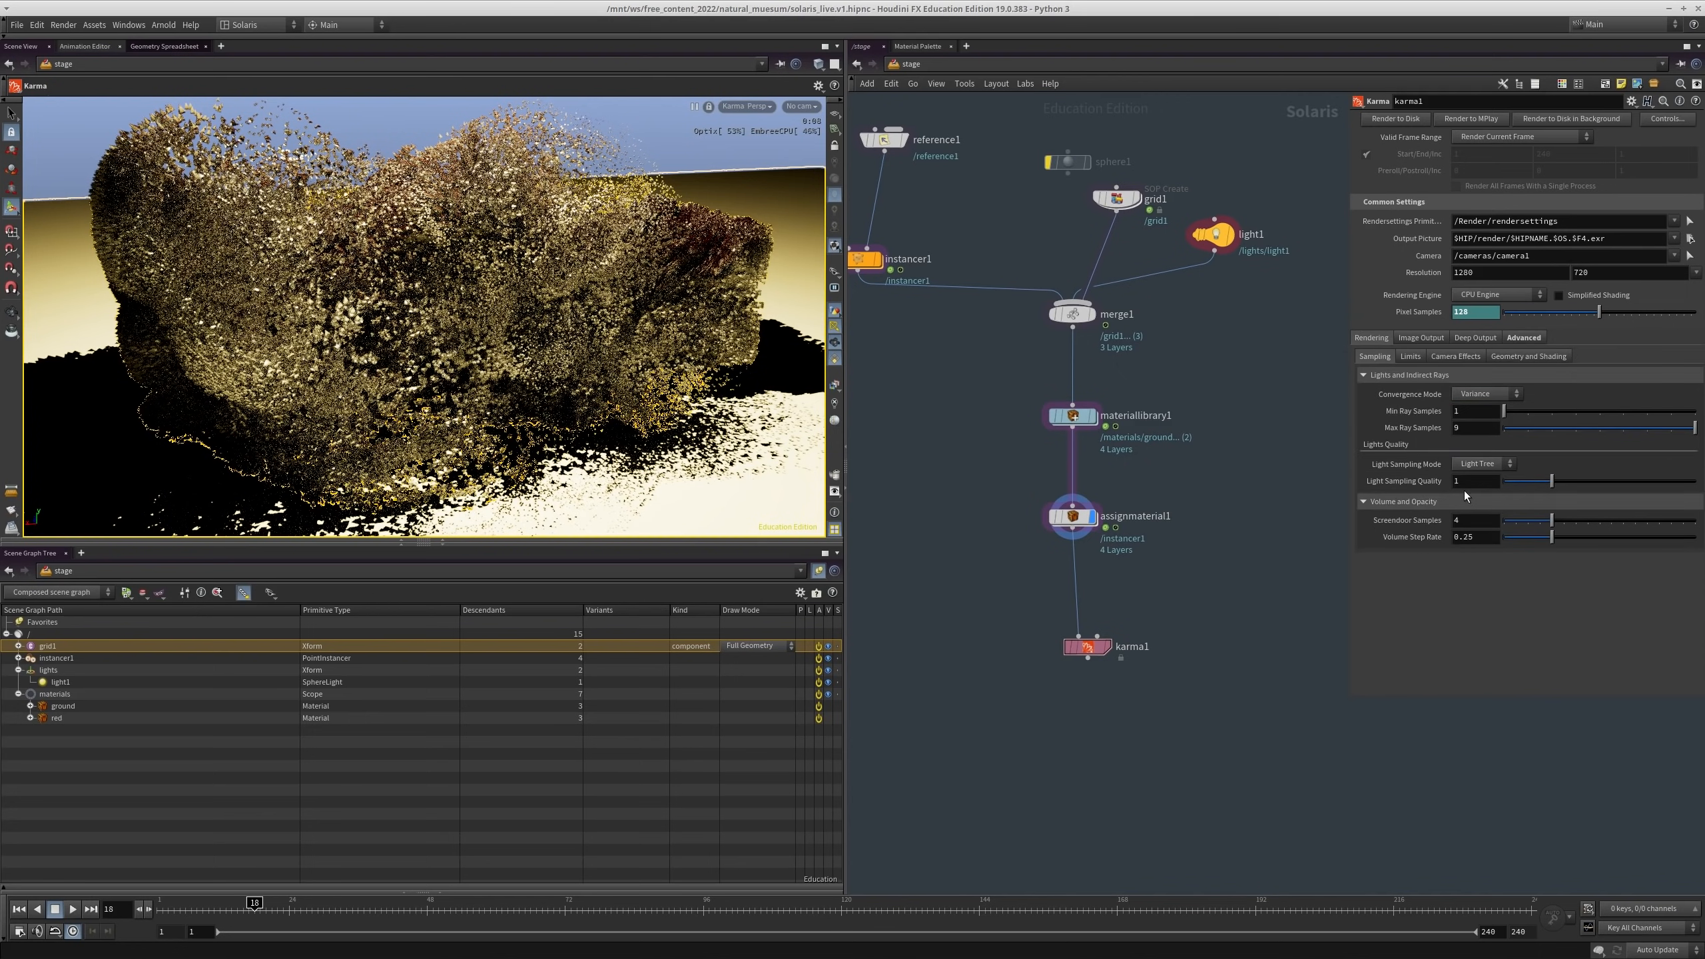
drag(1466, 484, 1428, 485)
middle_drag(1207, 355, 1158, 449)
drag(1158, 449, 1160, 244)
middle_drag(1161, 244, 1155, 289)
click(1586, 189)
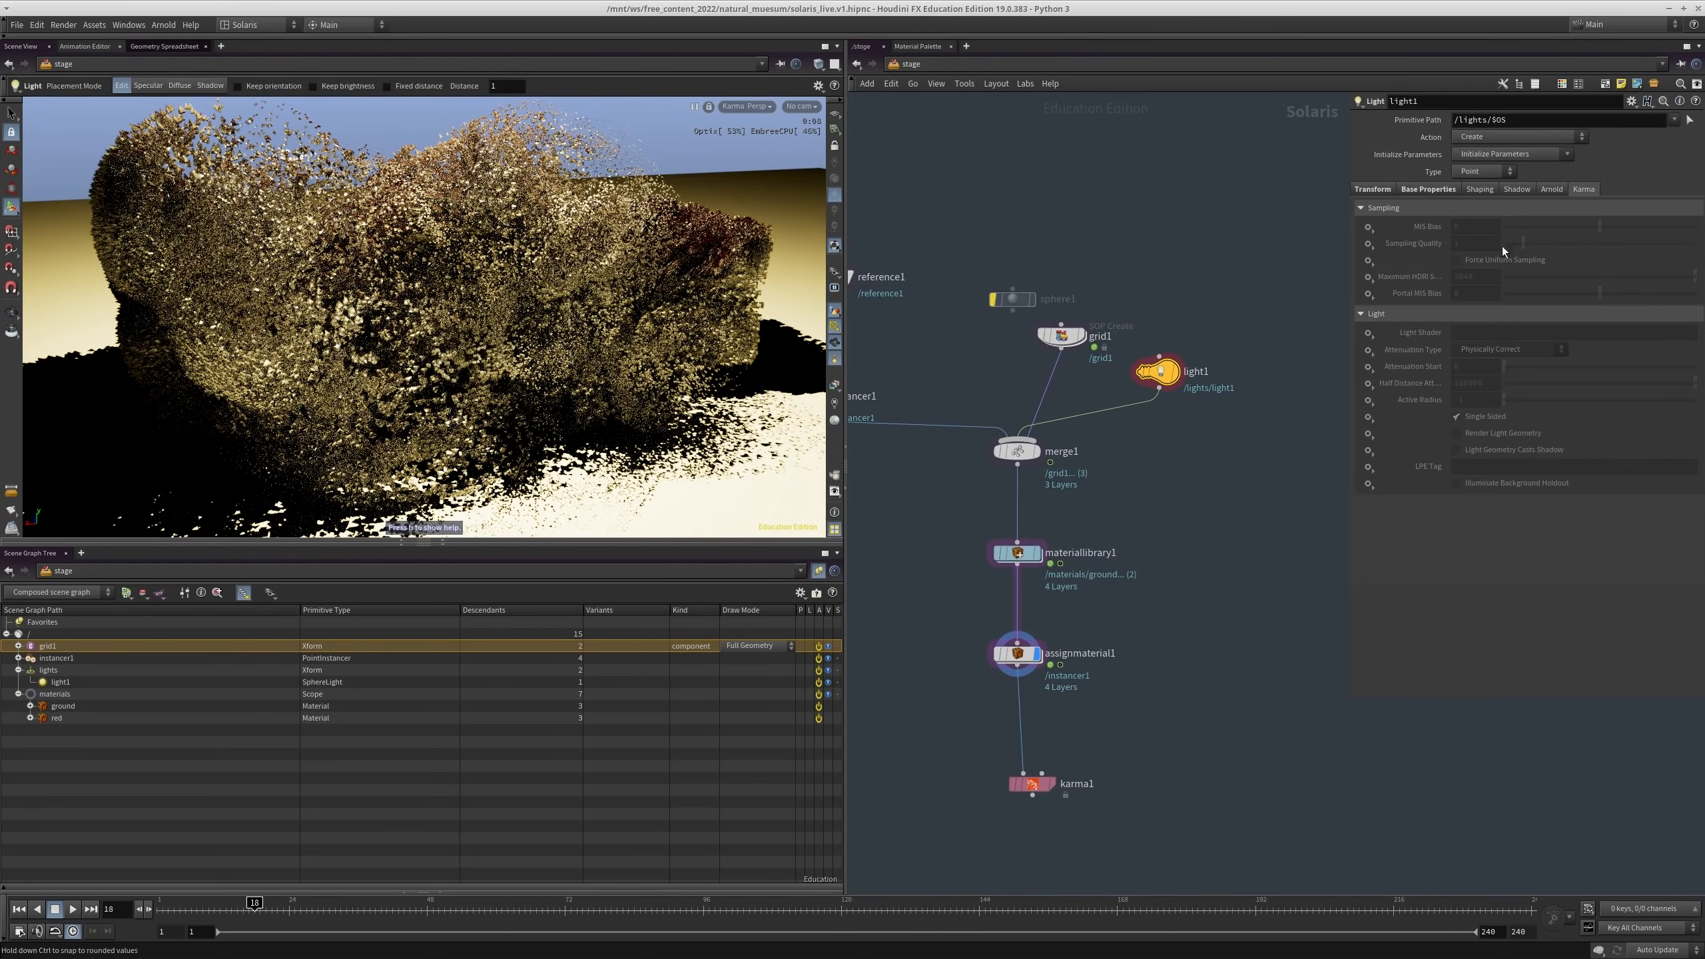
click(1368, 243)
click(1386, 258)
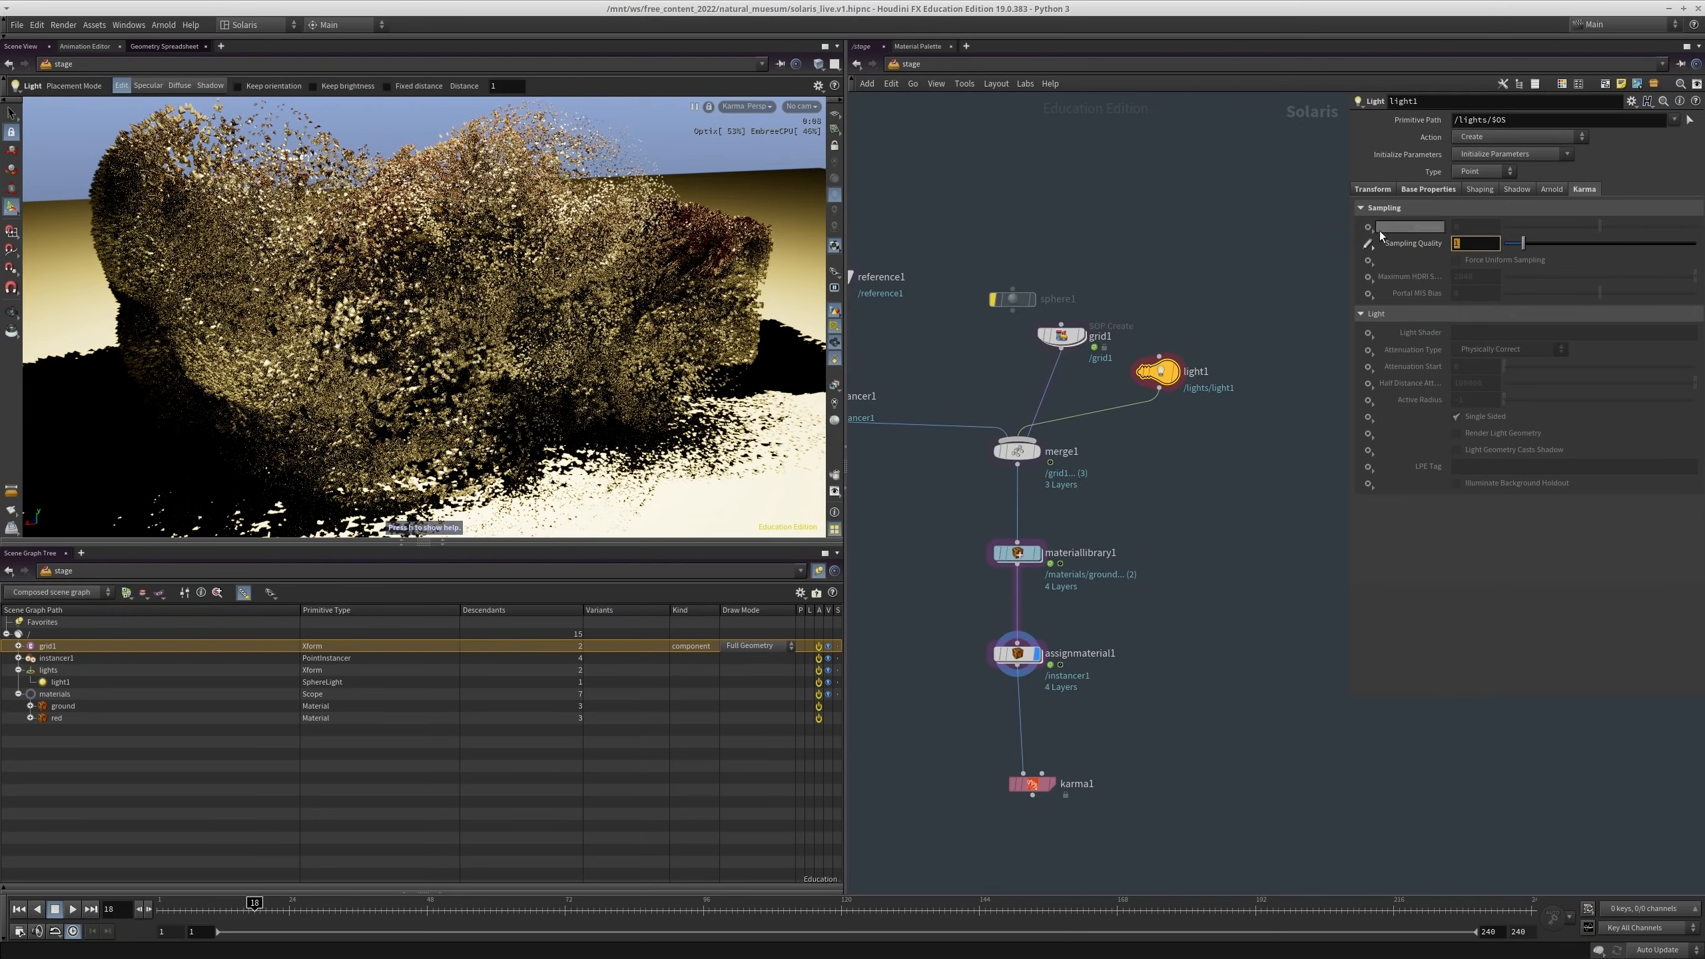
Step: Examine karma1's light sampling quality, ray limits, camera effects, and geometry and shading settings
drag(1107, 722, 925, 829)
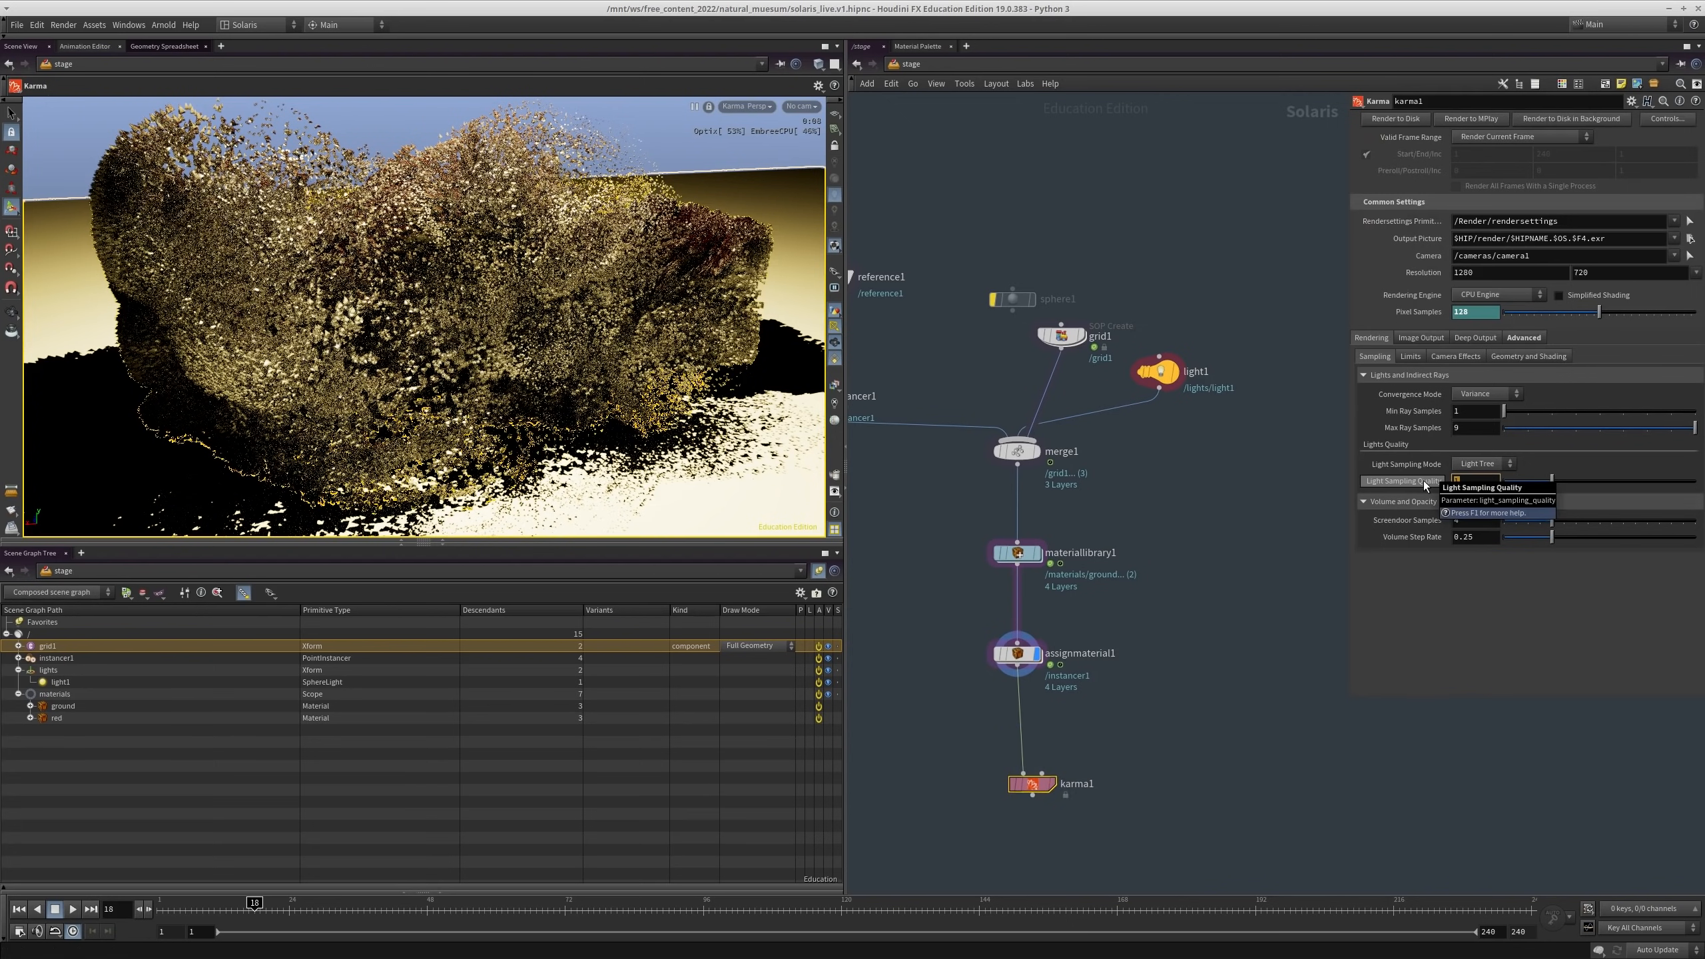
click(1407, 360)
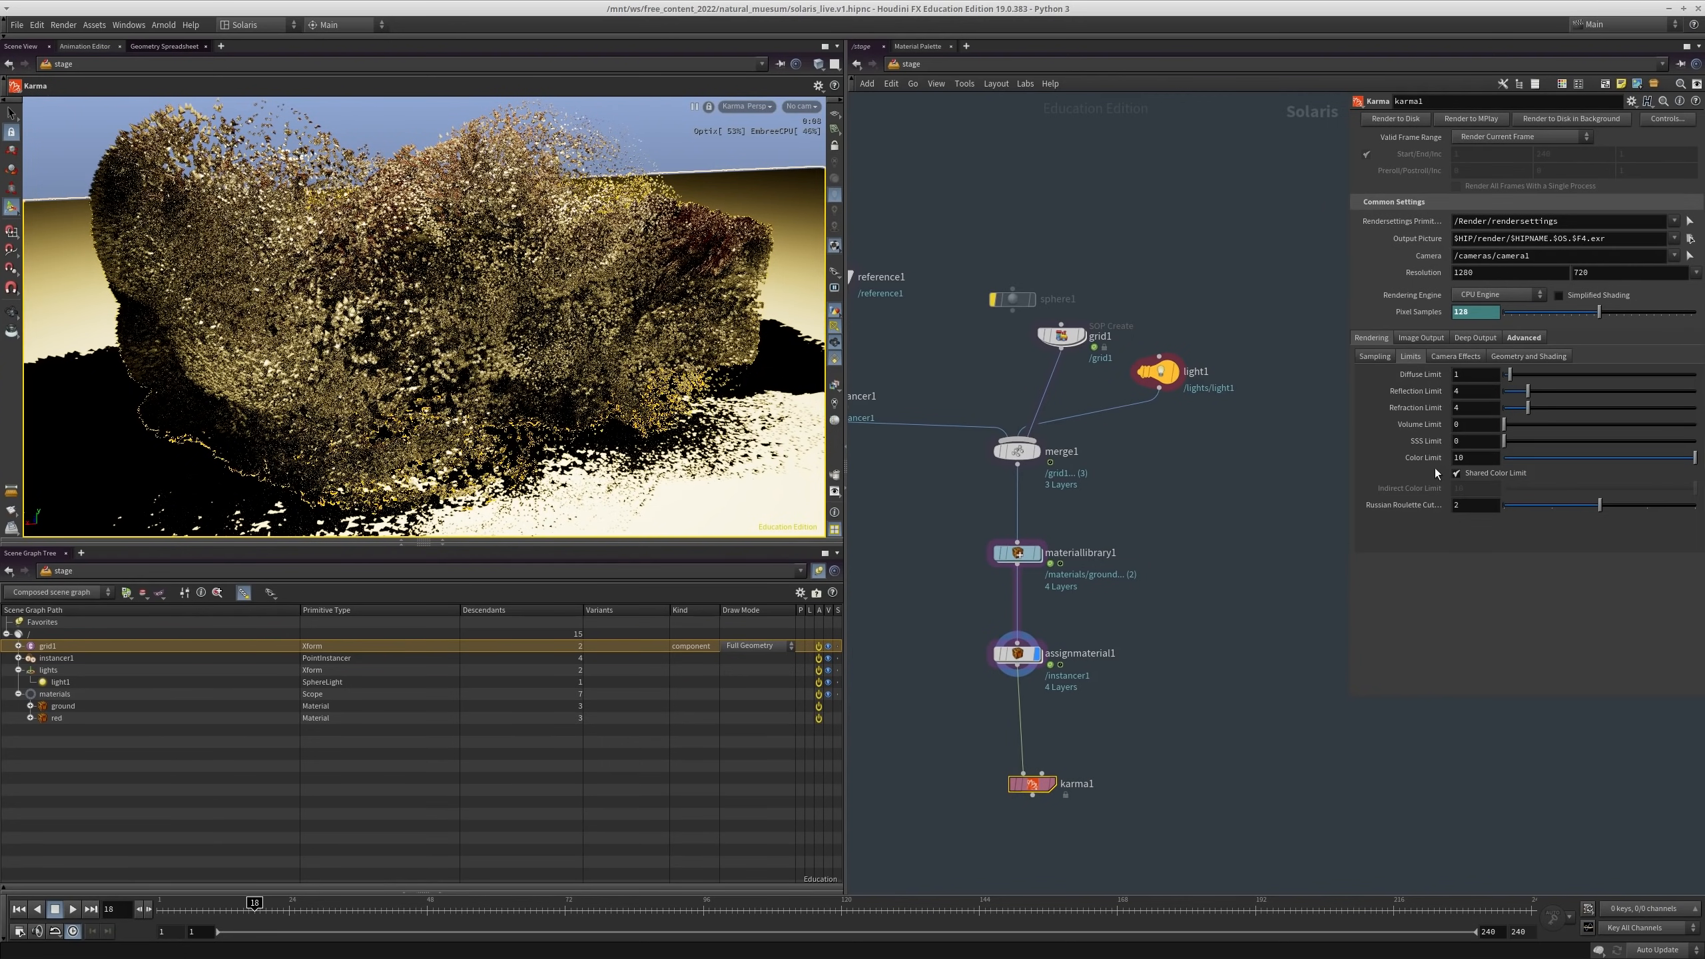
click(1476, 374)
click(1473, 459)
click(1465, 505)
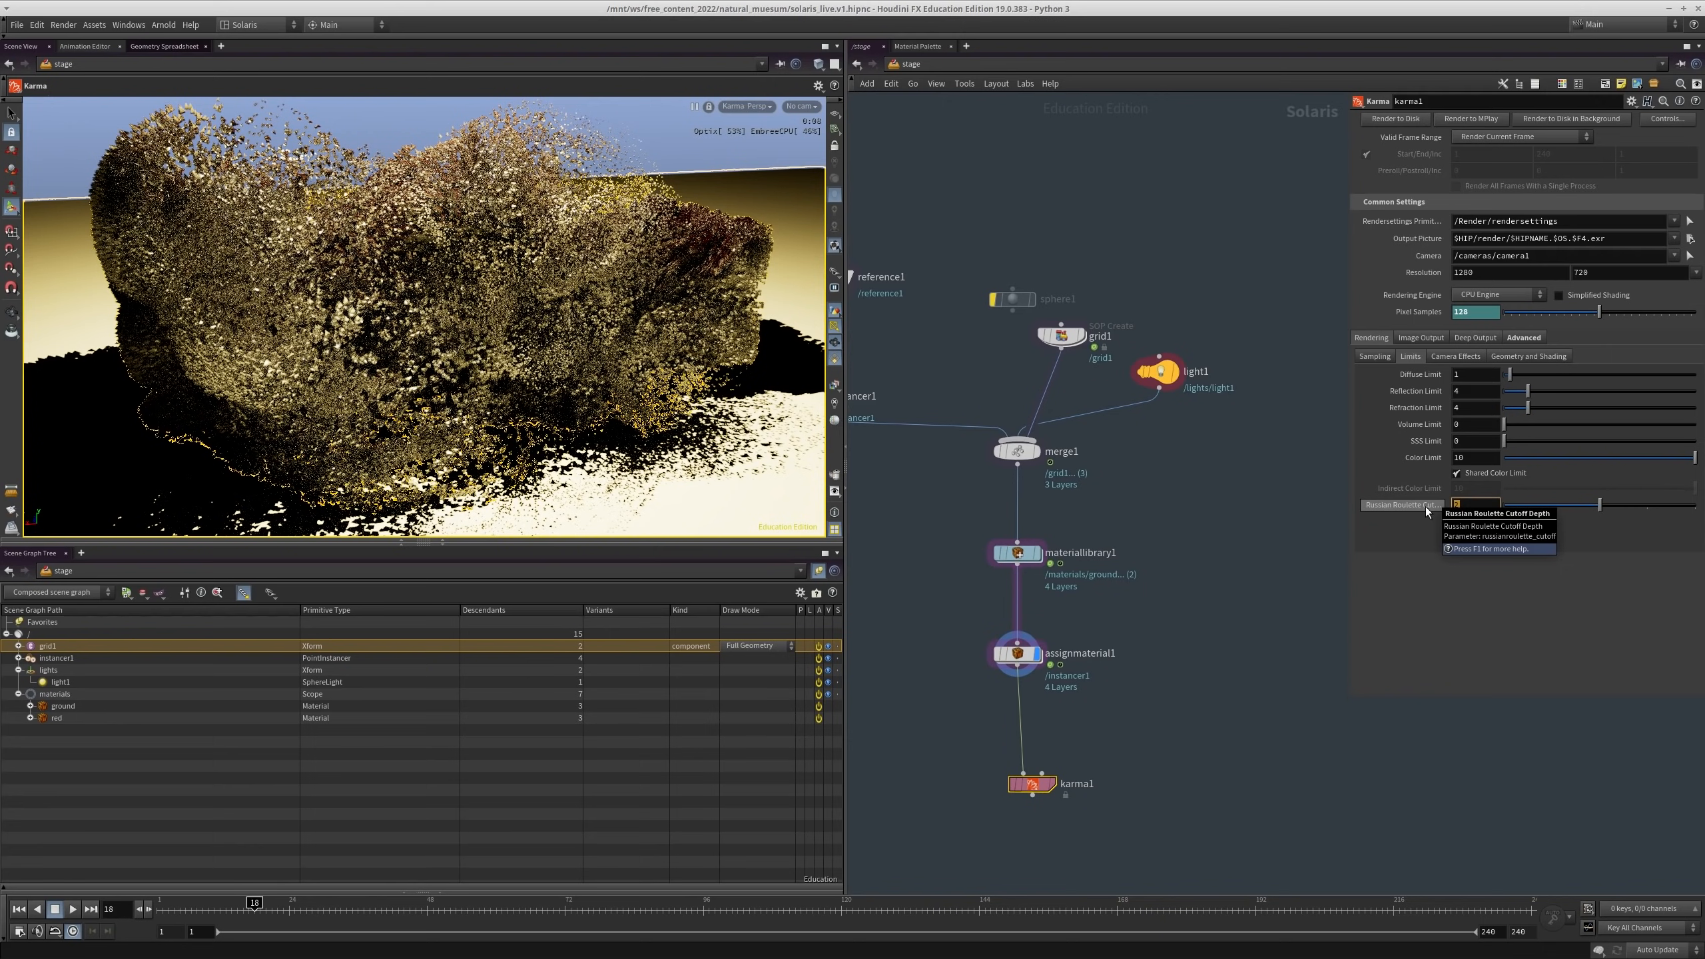
click(1450, 356)
click(1456, 372)
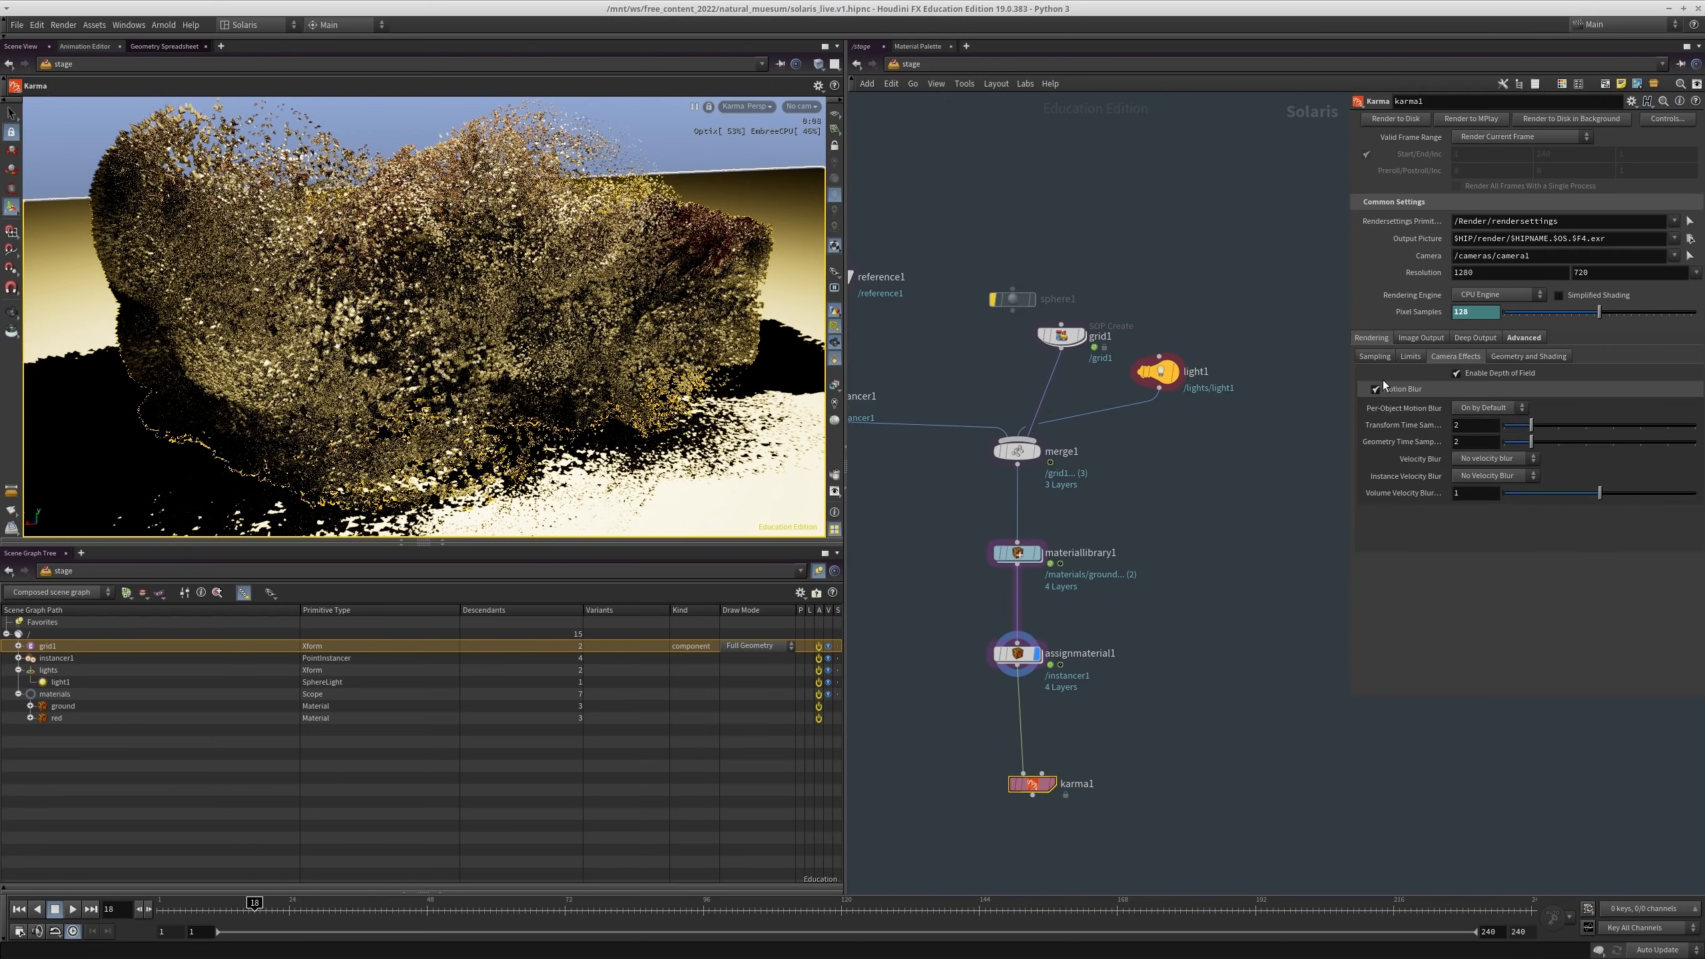
click(1492, 361)
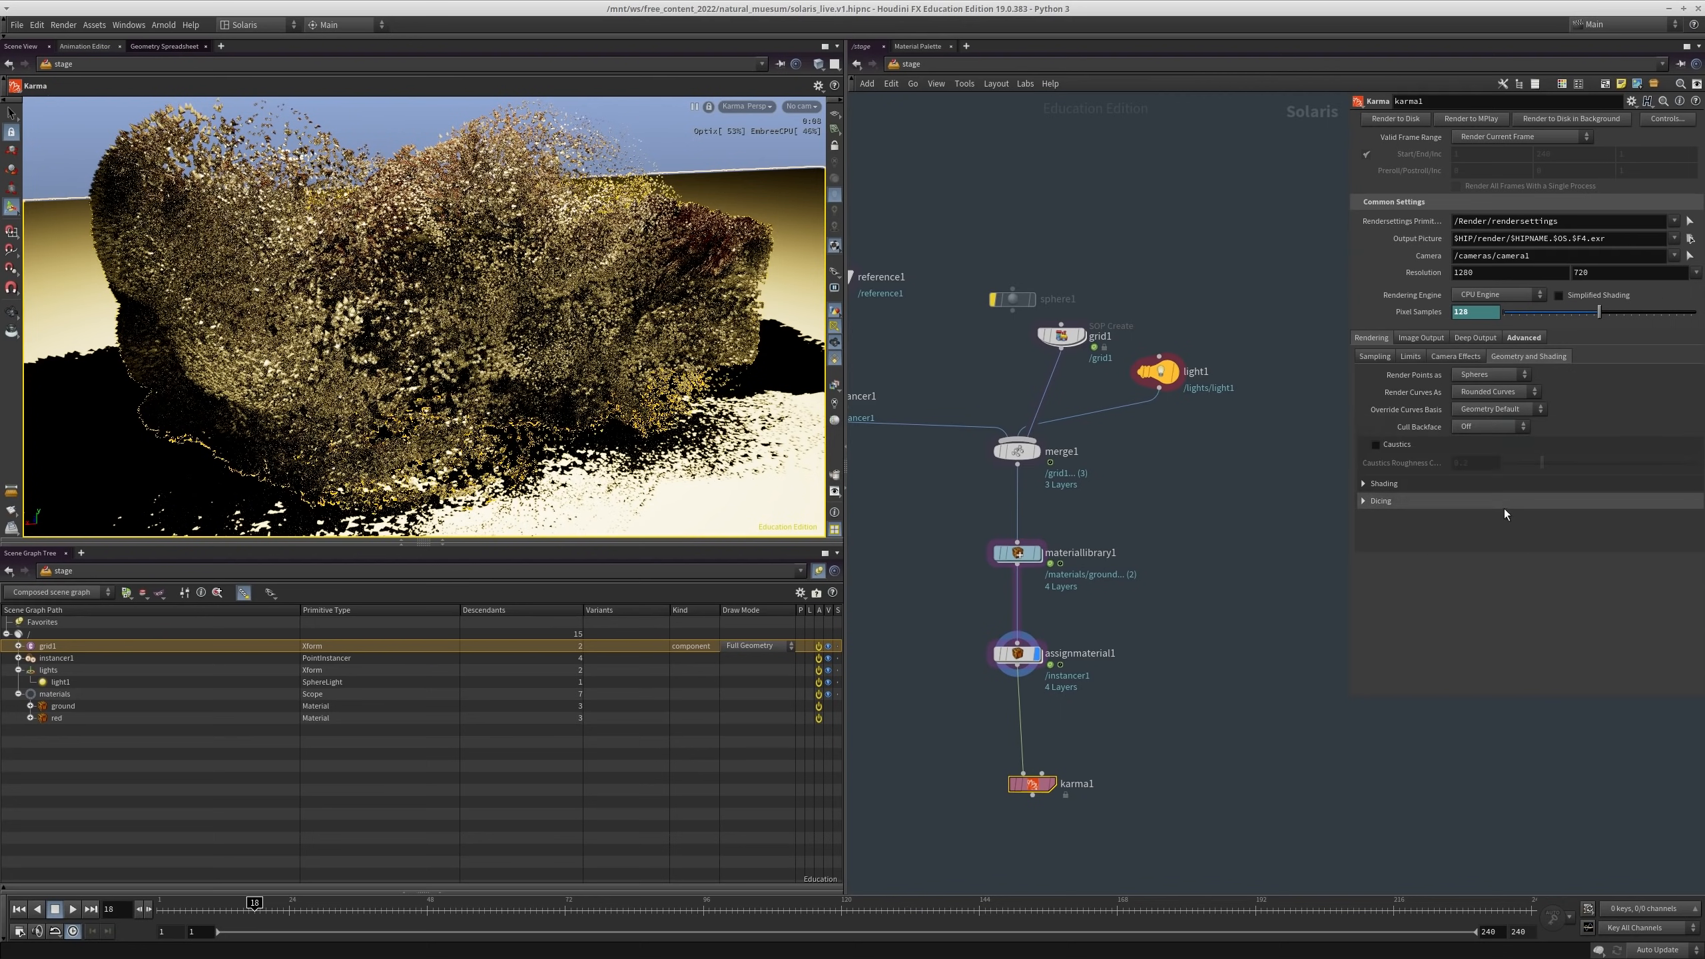
Step: Enable the N (Smooth Normal) ray-level output in karma1's render vars
click(1408, 339)
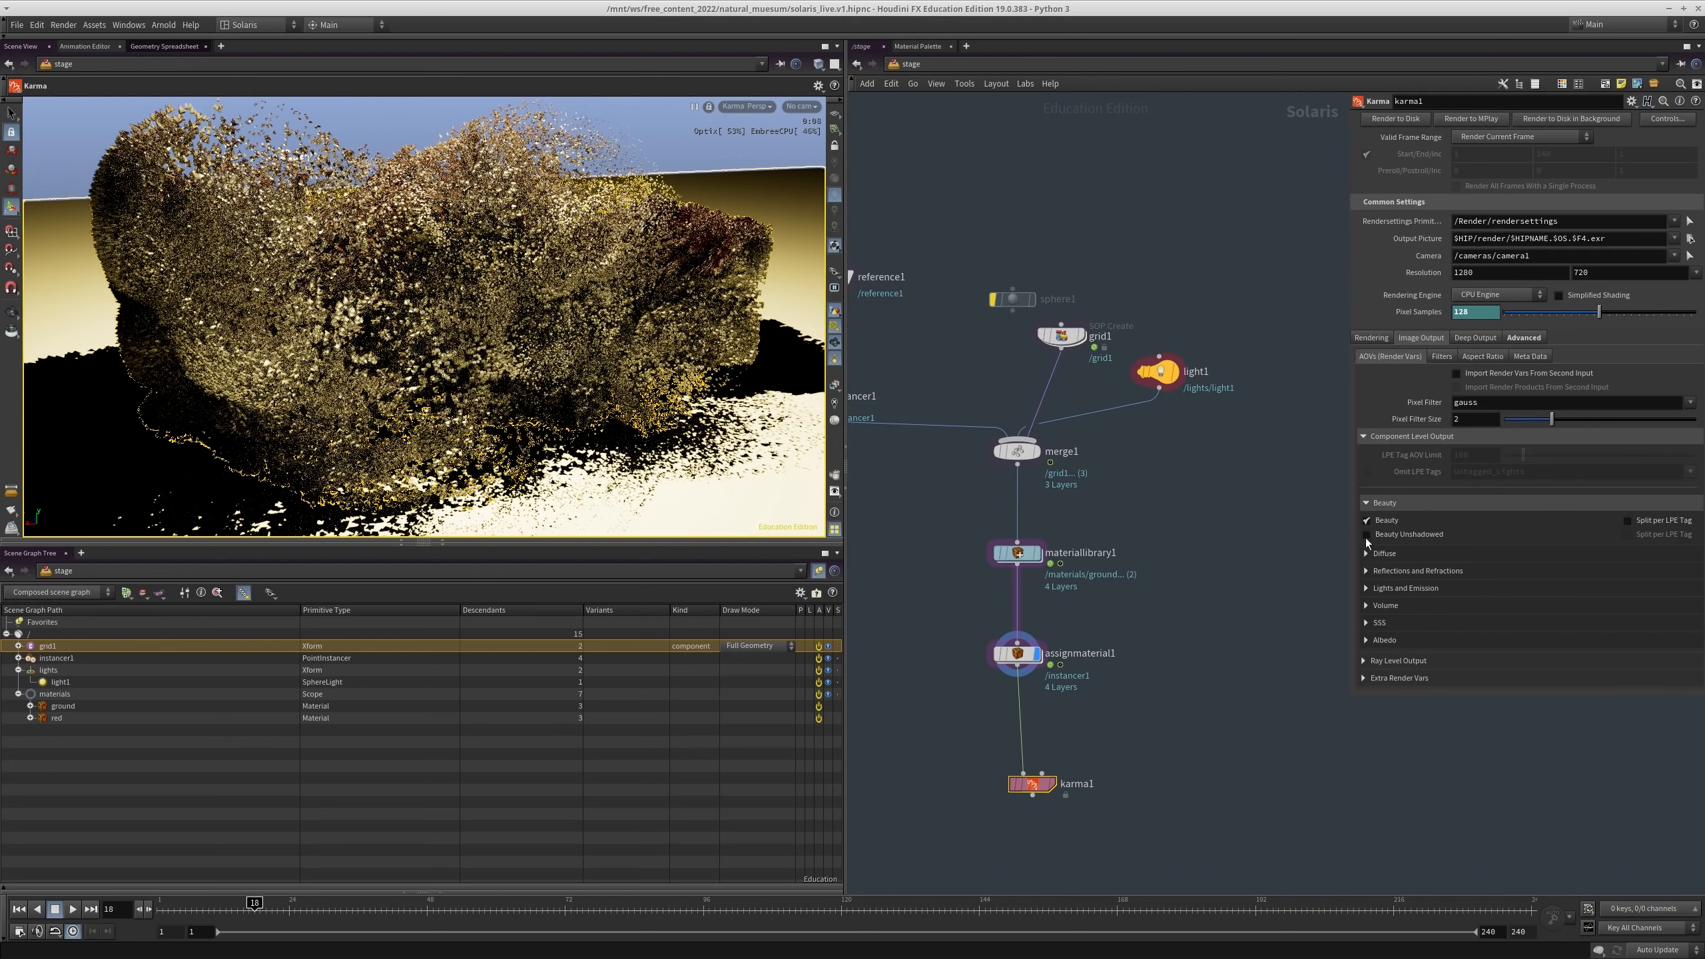
click(1396, 661)
scroll(1414, 628, down, 2)
scroll(1411, 628, down, 2)
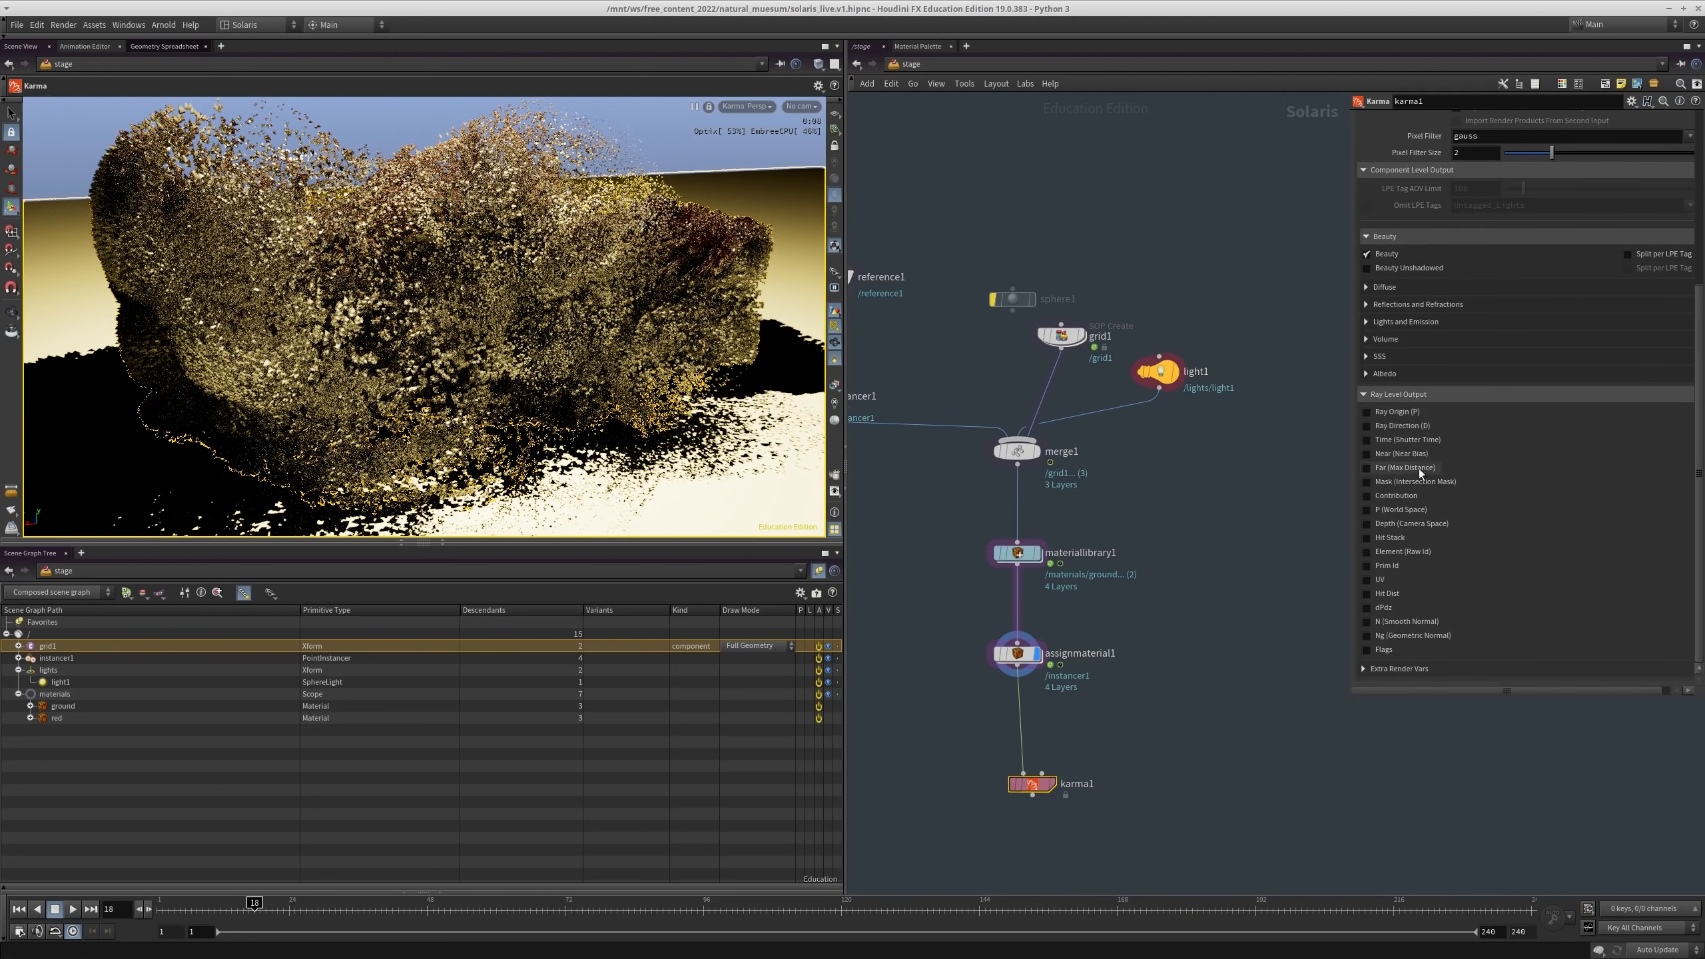
click(1399, 624)
click(1384, 410)
click(1382, 394)
Step: Enable the Albedo output and split the Beauty output per LPE tag
click(1397, 639)
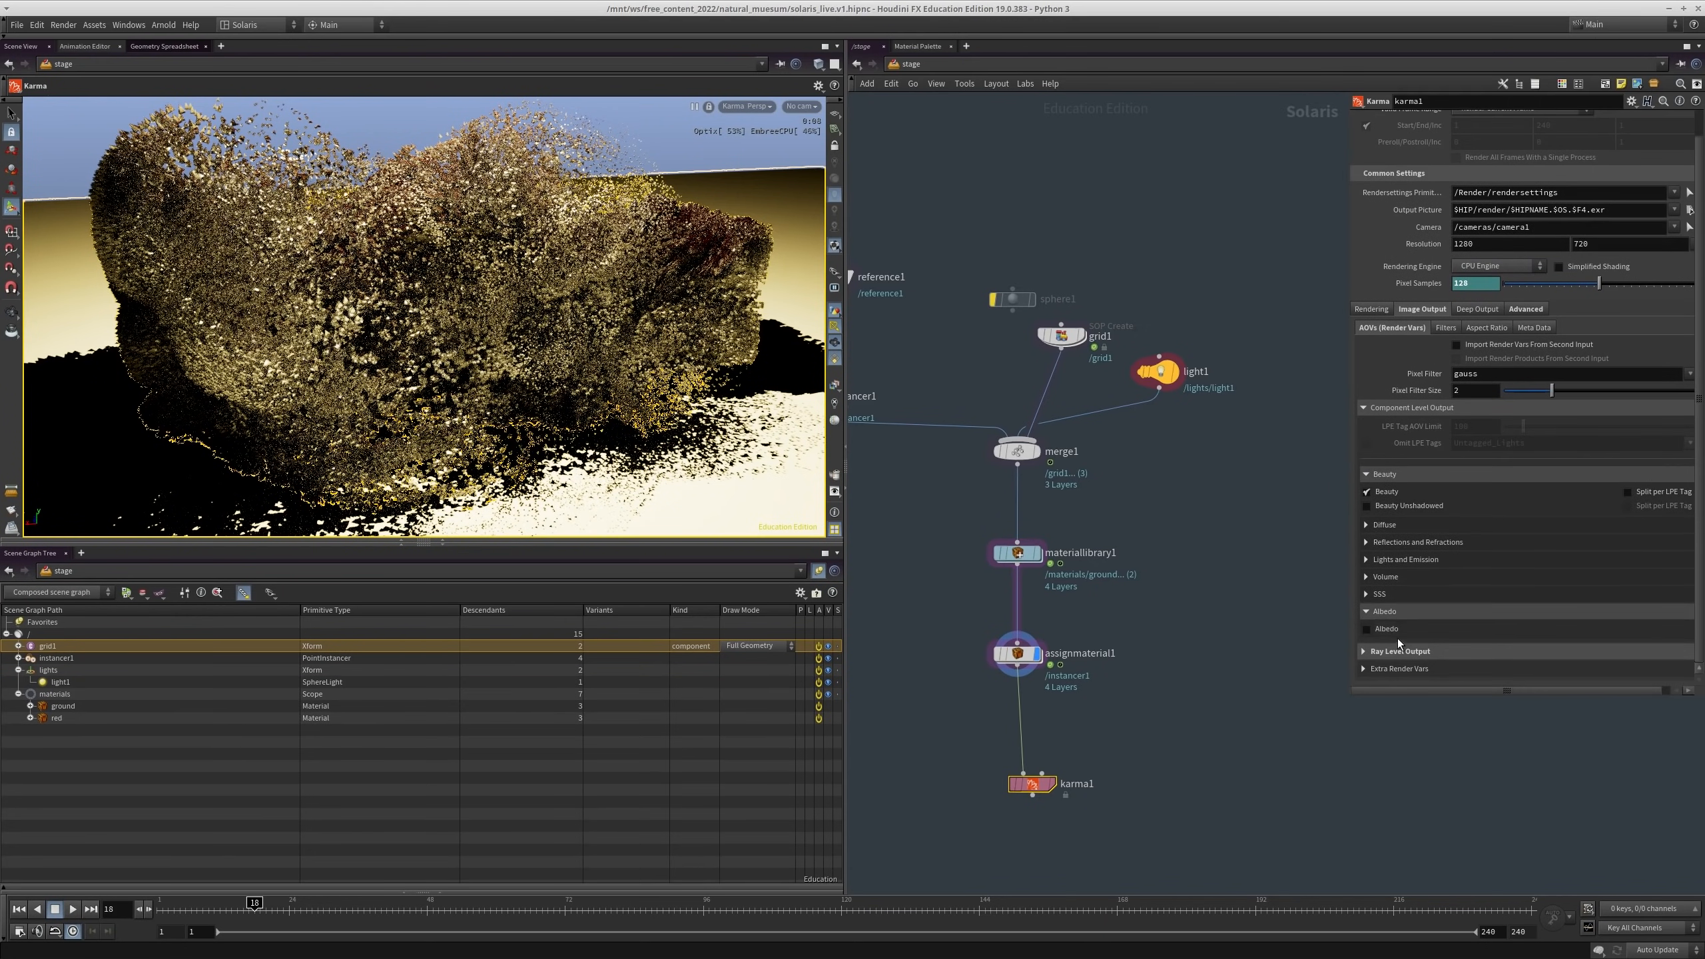
click(1388, 630)
click(1639, 496)
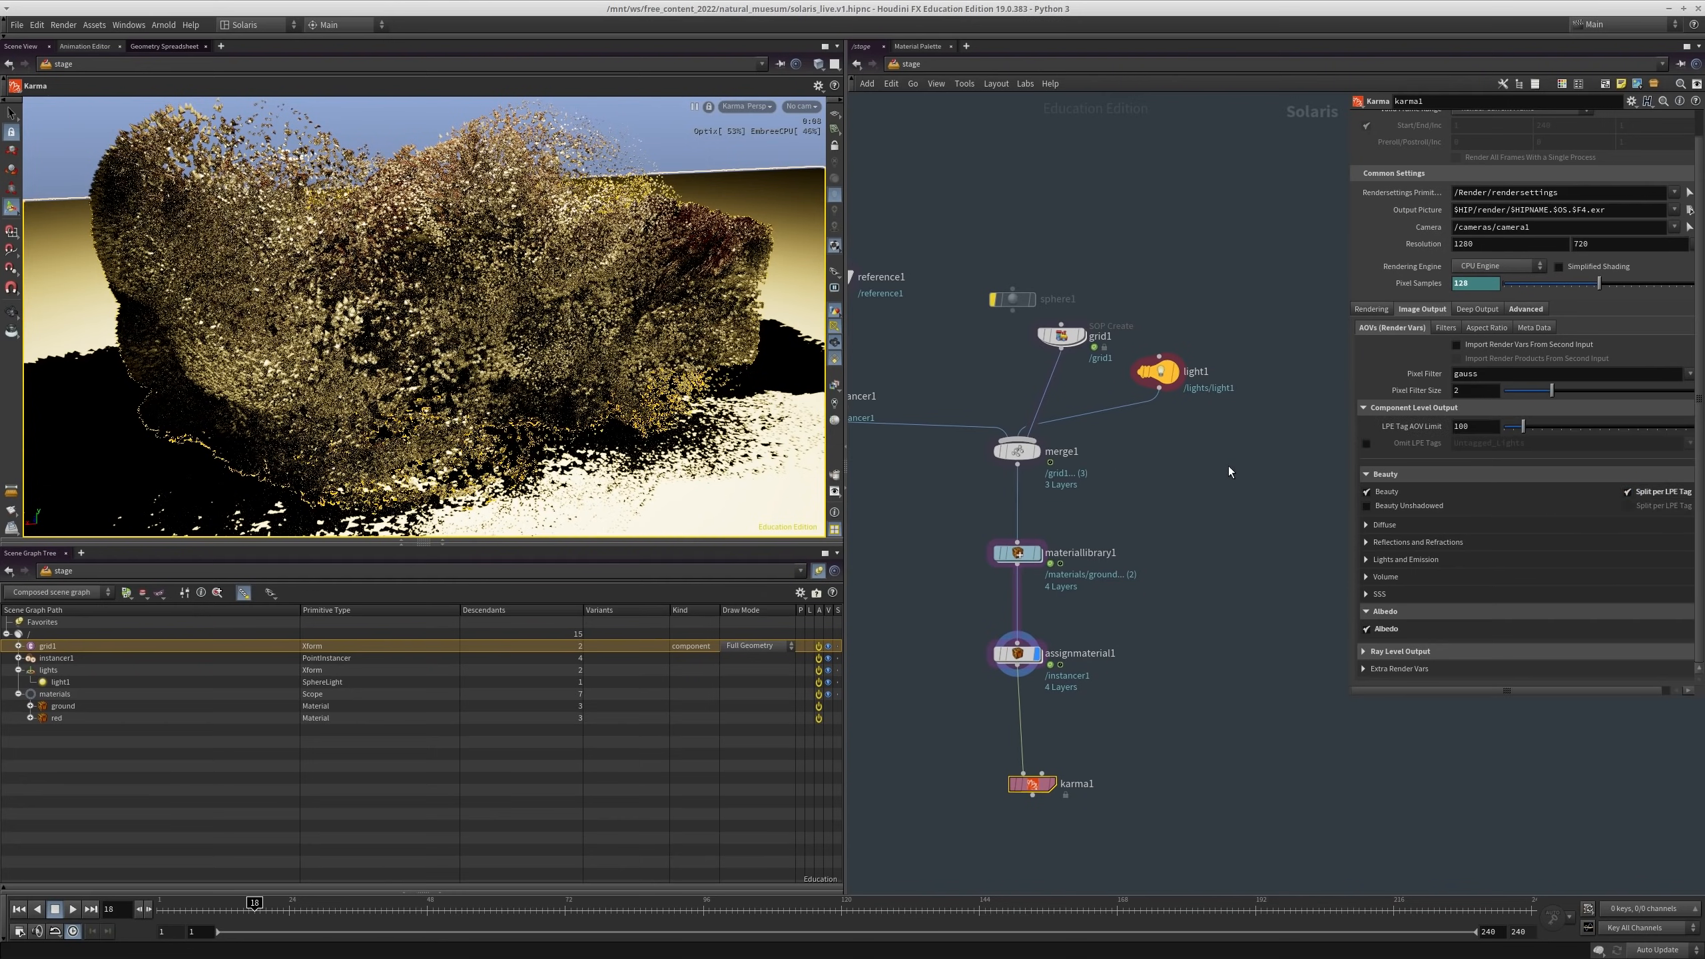
Step: Enable light1's LPE Tag parameter with the Set or Create option
middle_drag(1230, 472, 1210, 509)
click(1143, 413)
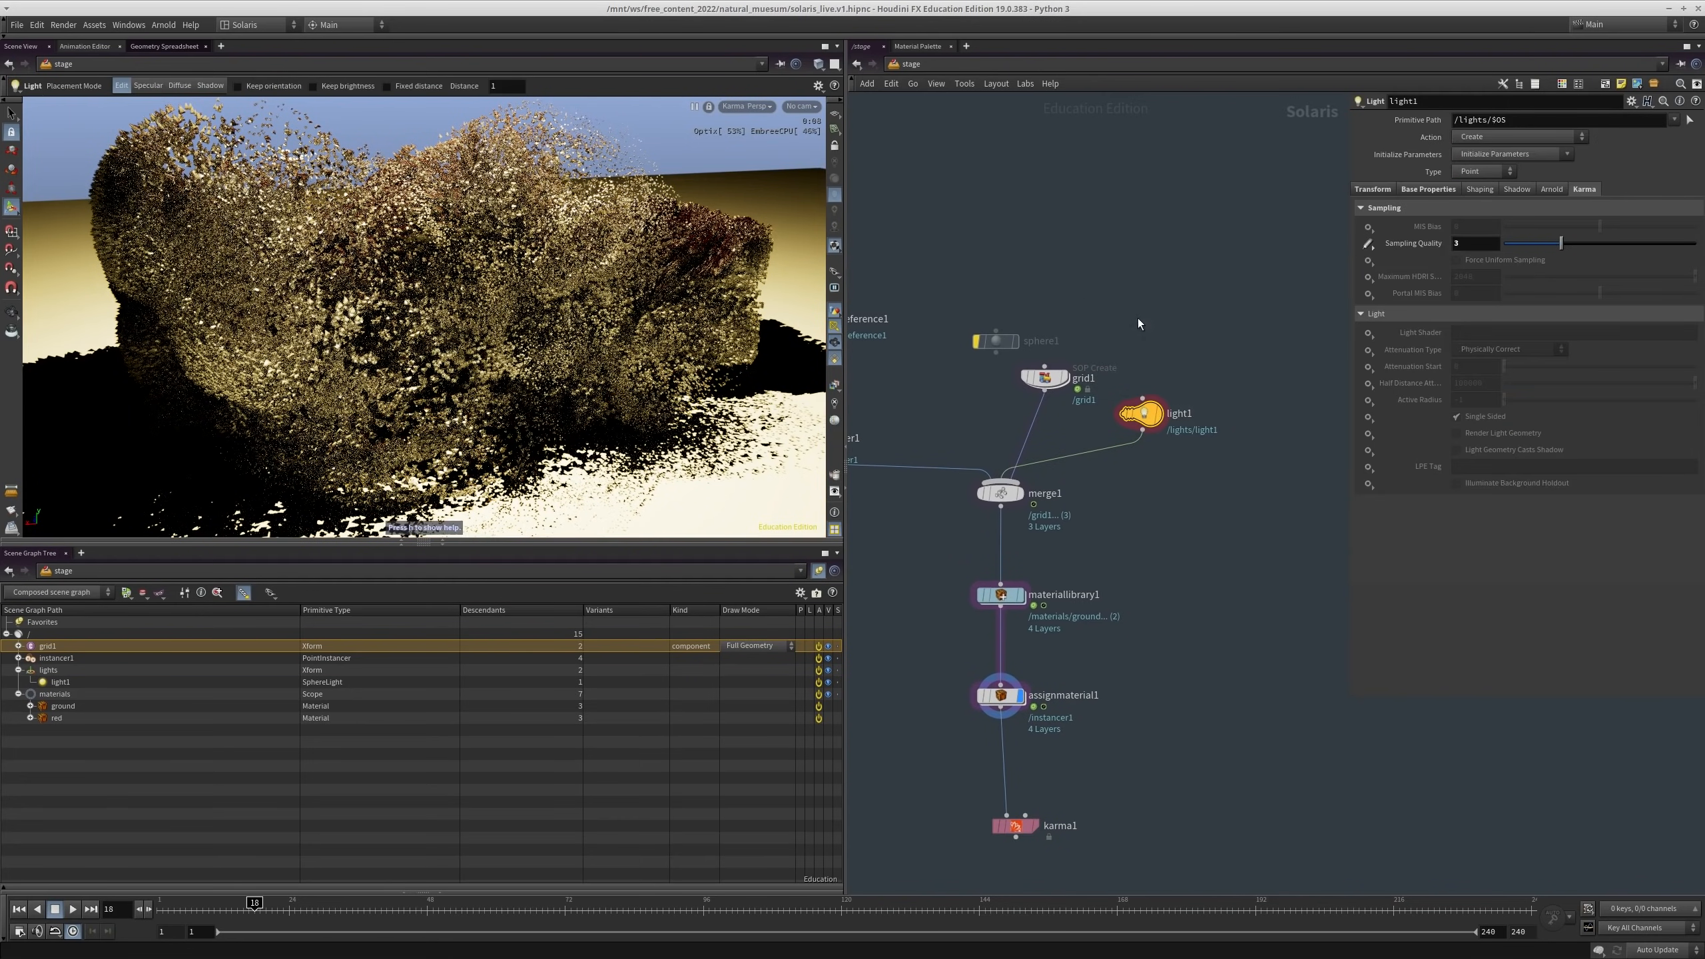
click(1370, 467)
click(1438, 483)
click(1368, 466)
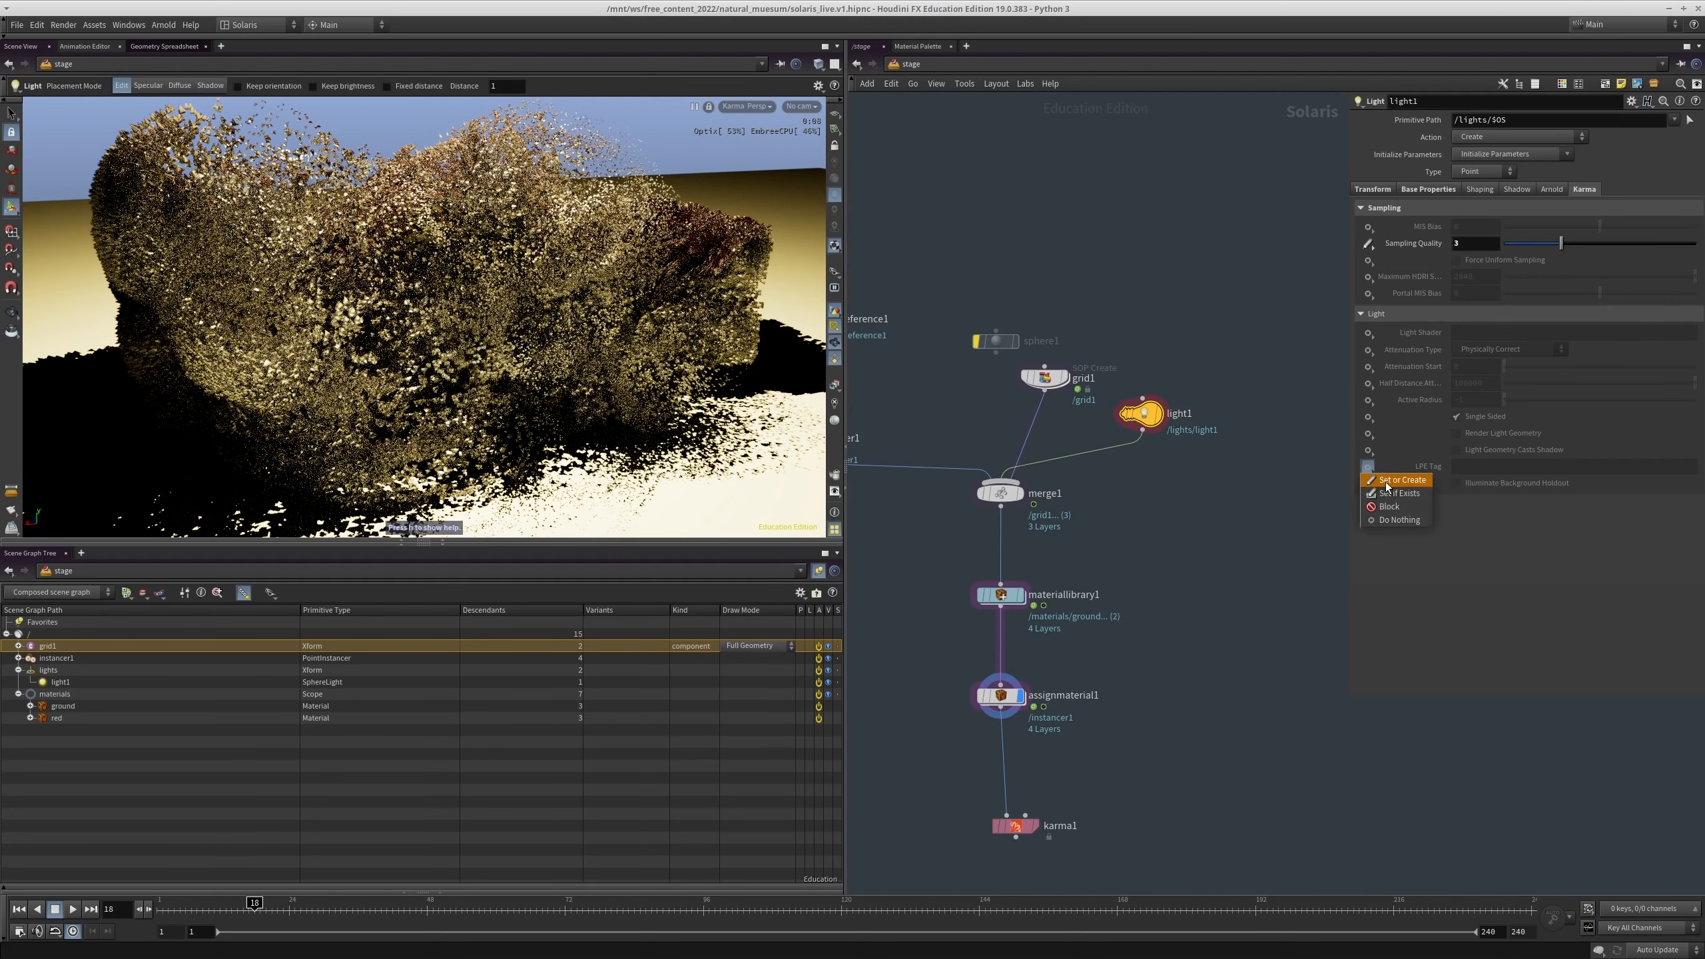
click(1388, 480)
click(1487, 466)
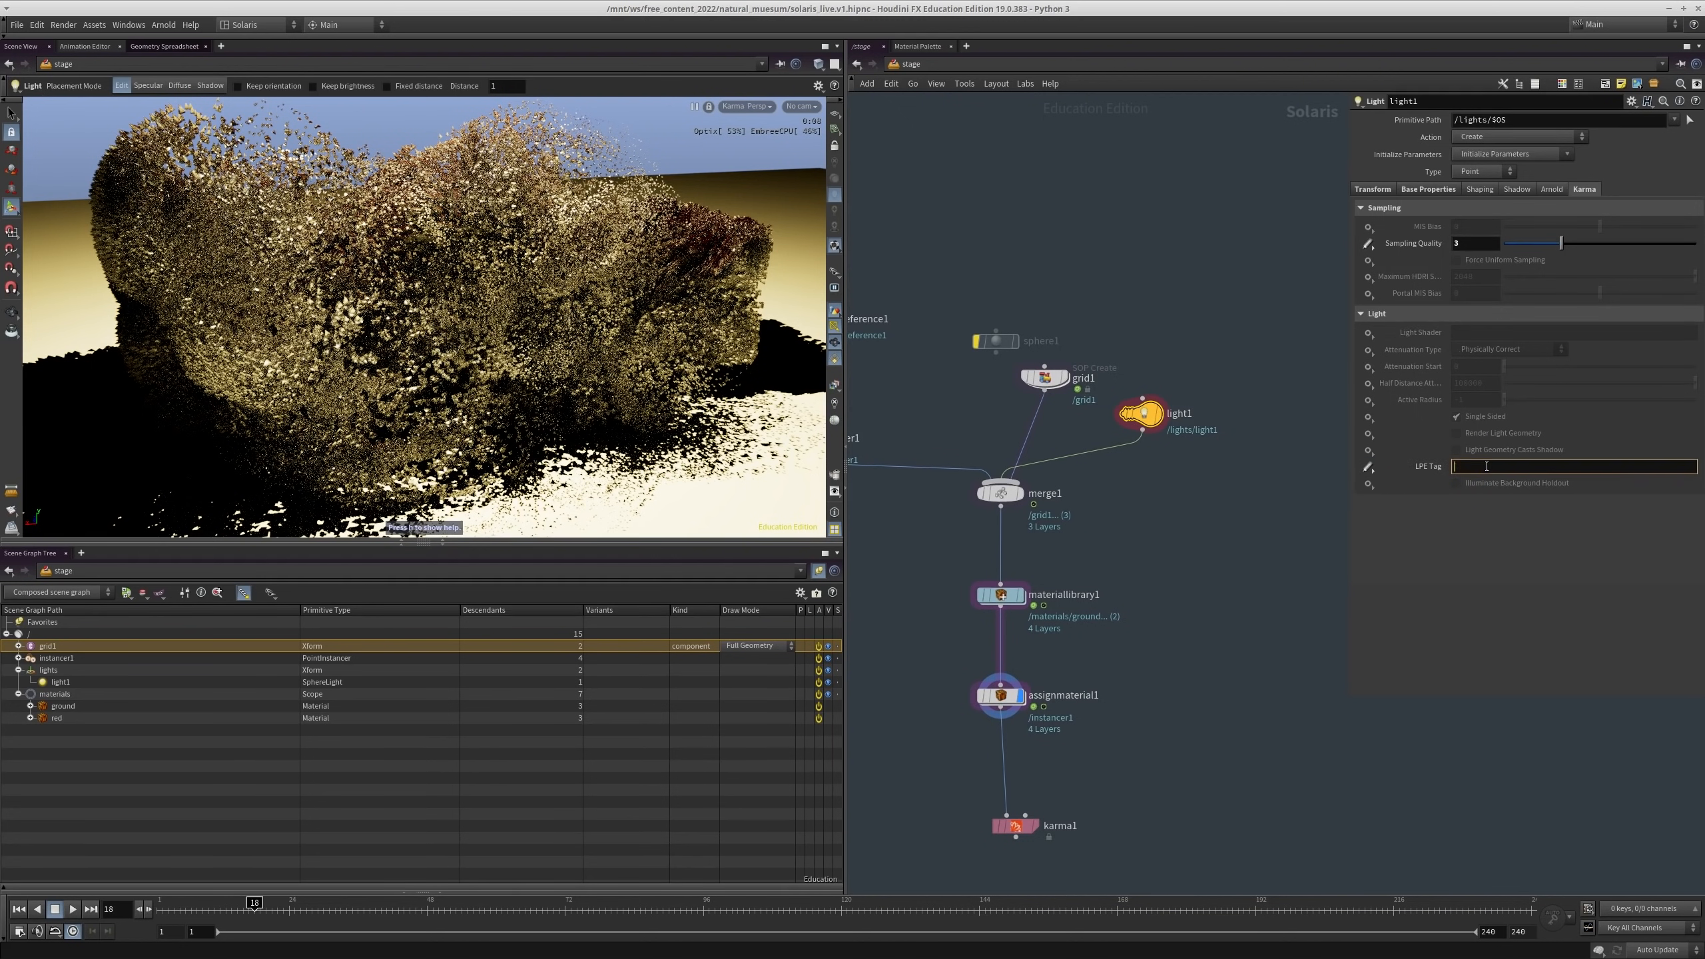
Step: Enter "left" as light1's LPE tag
text(lefyt)
key(BackSpace)
key(Escape)
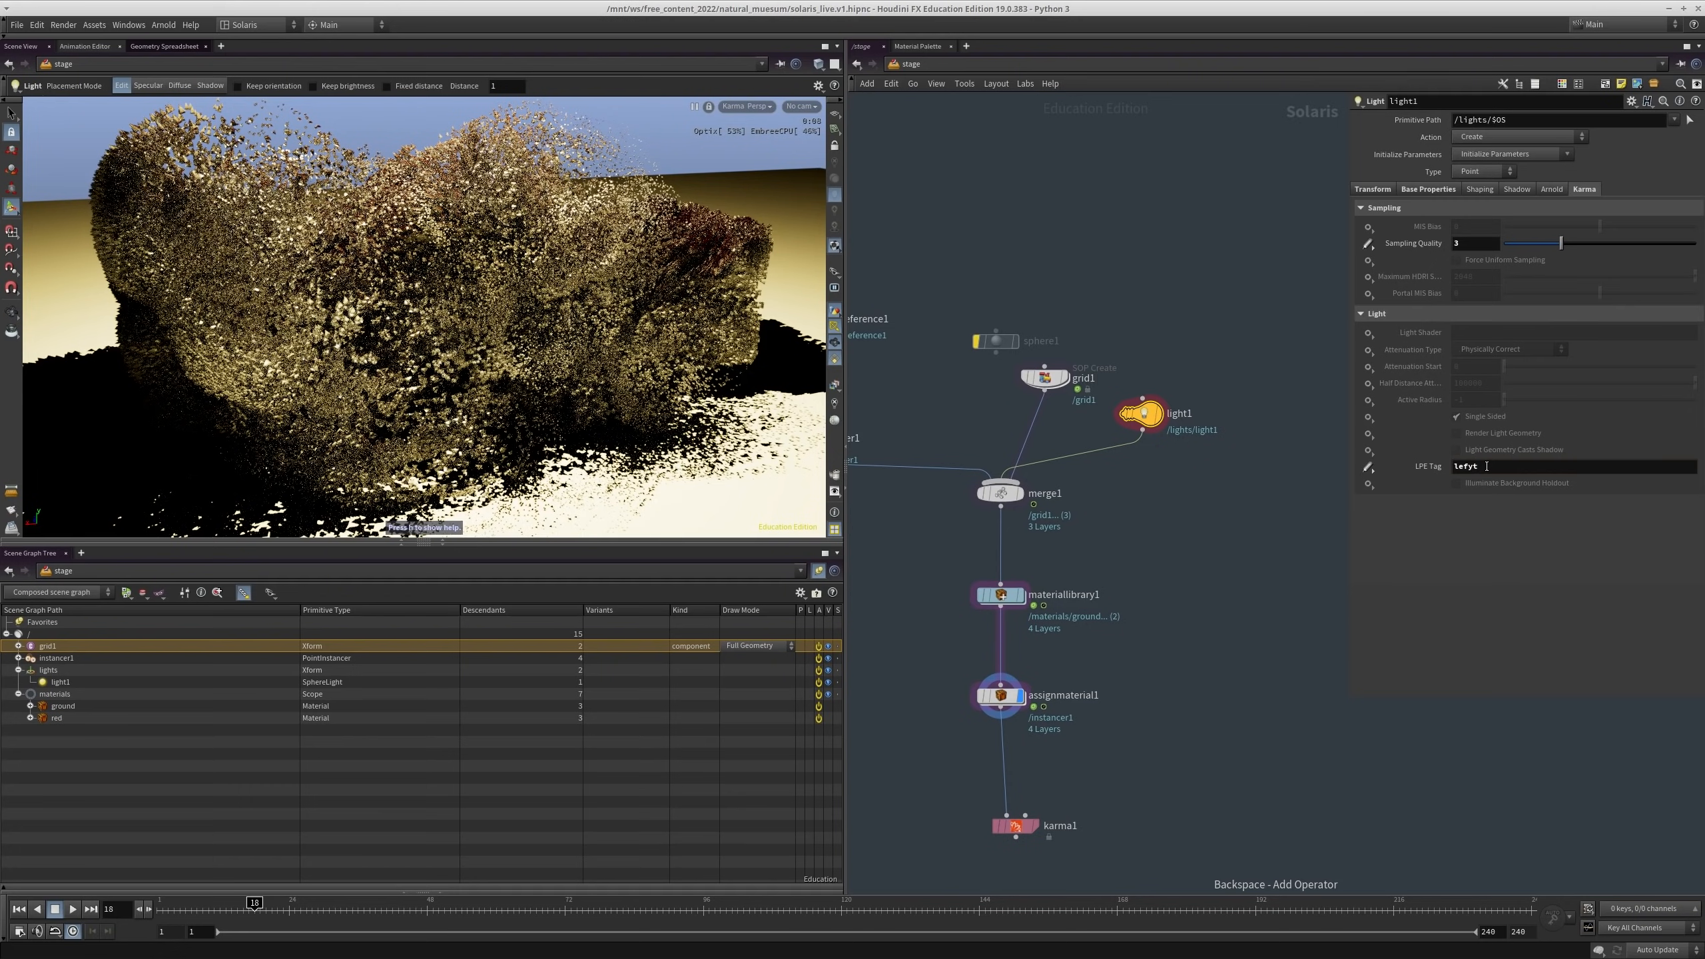
click(1486, 467)
key(Return)
middle_drag(1196, 597, 1210, 552)
click(1505, 469)
key(BackSpace)
text(t)
key(Return)
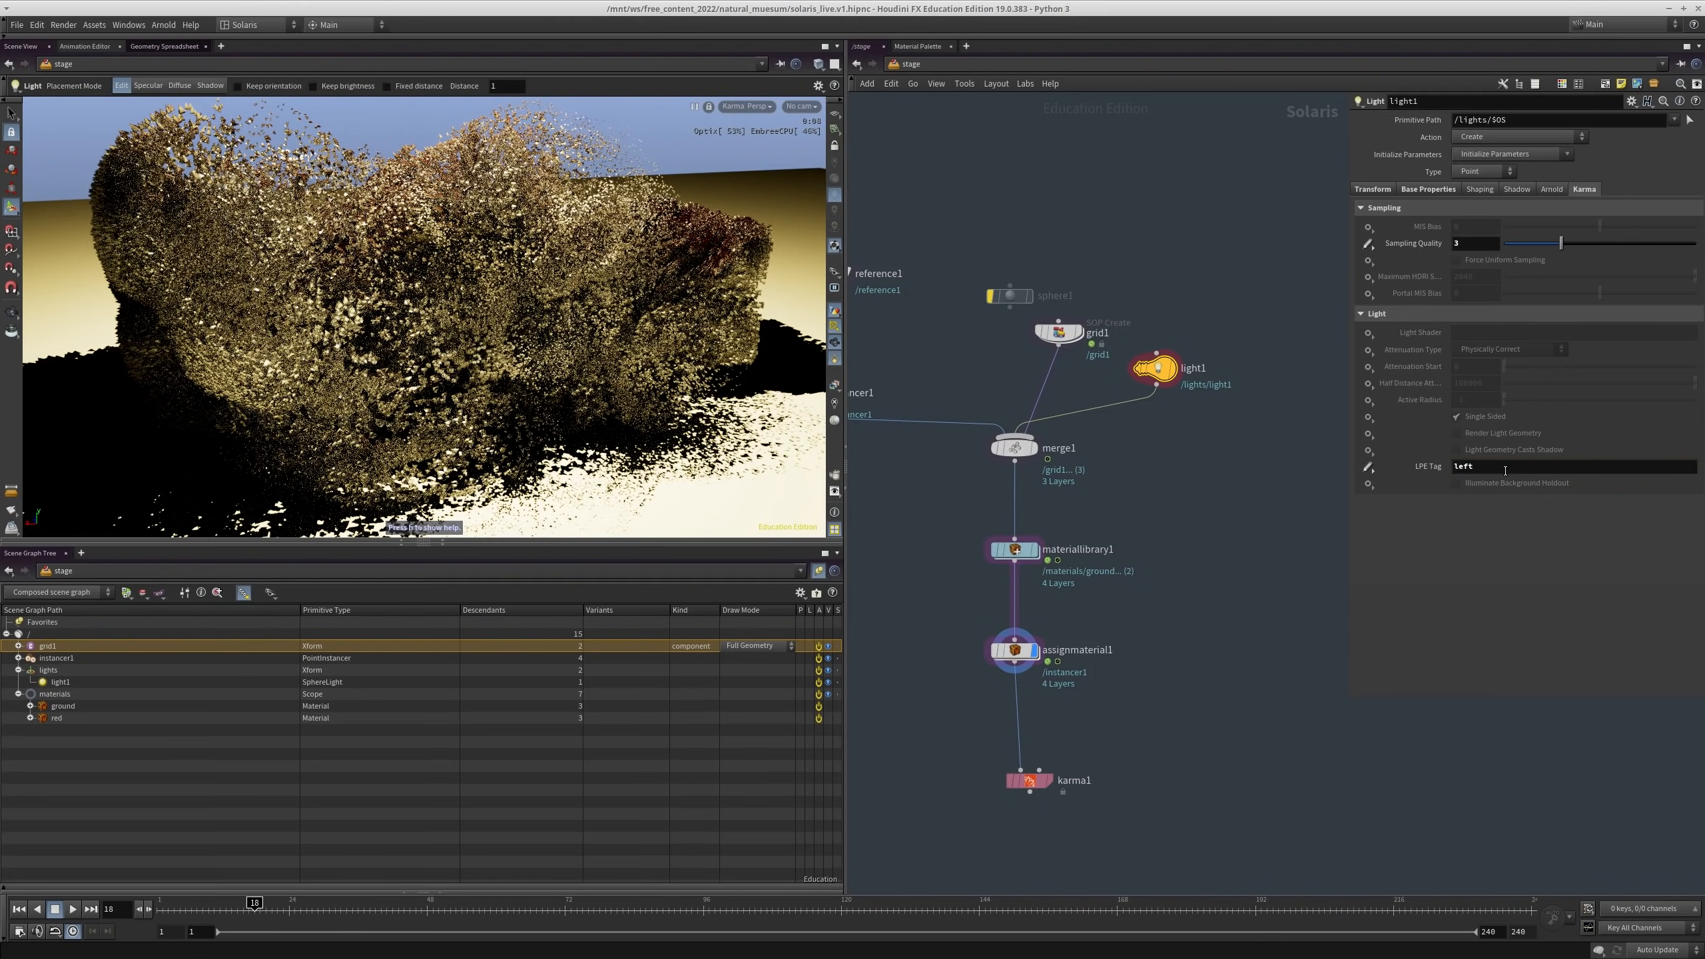
Step: Add a Dome Light node below light1 and connect it to merge1
middle_drag(1199, 284, 1208, 301)
drag(1187, 640, 994, 709)
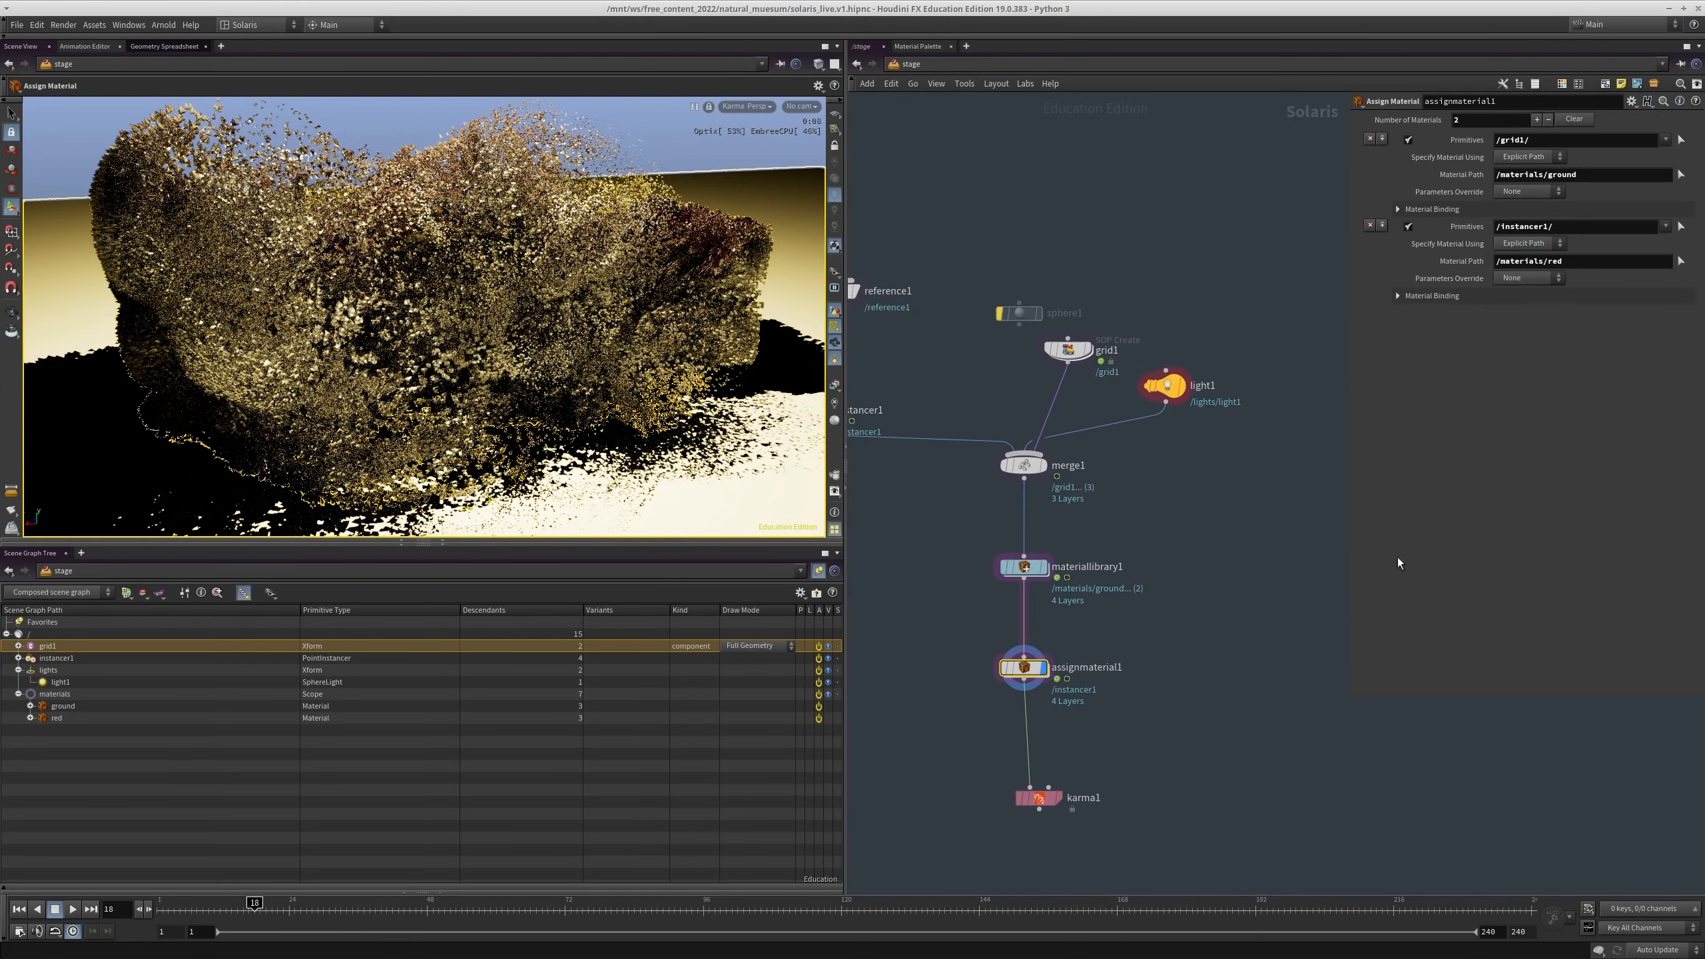
click(1038, 797)
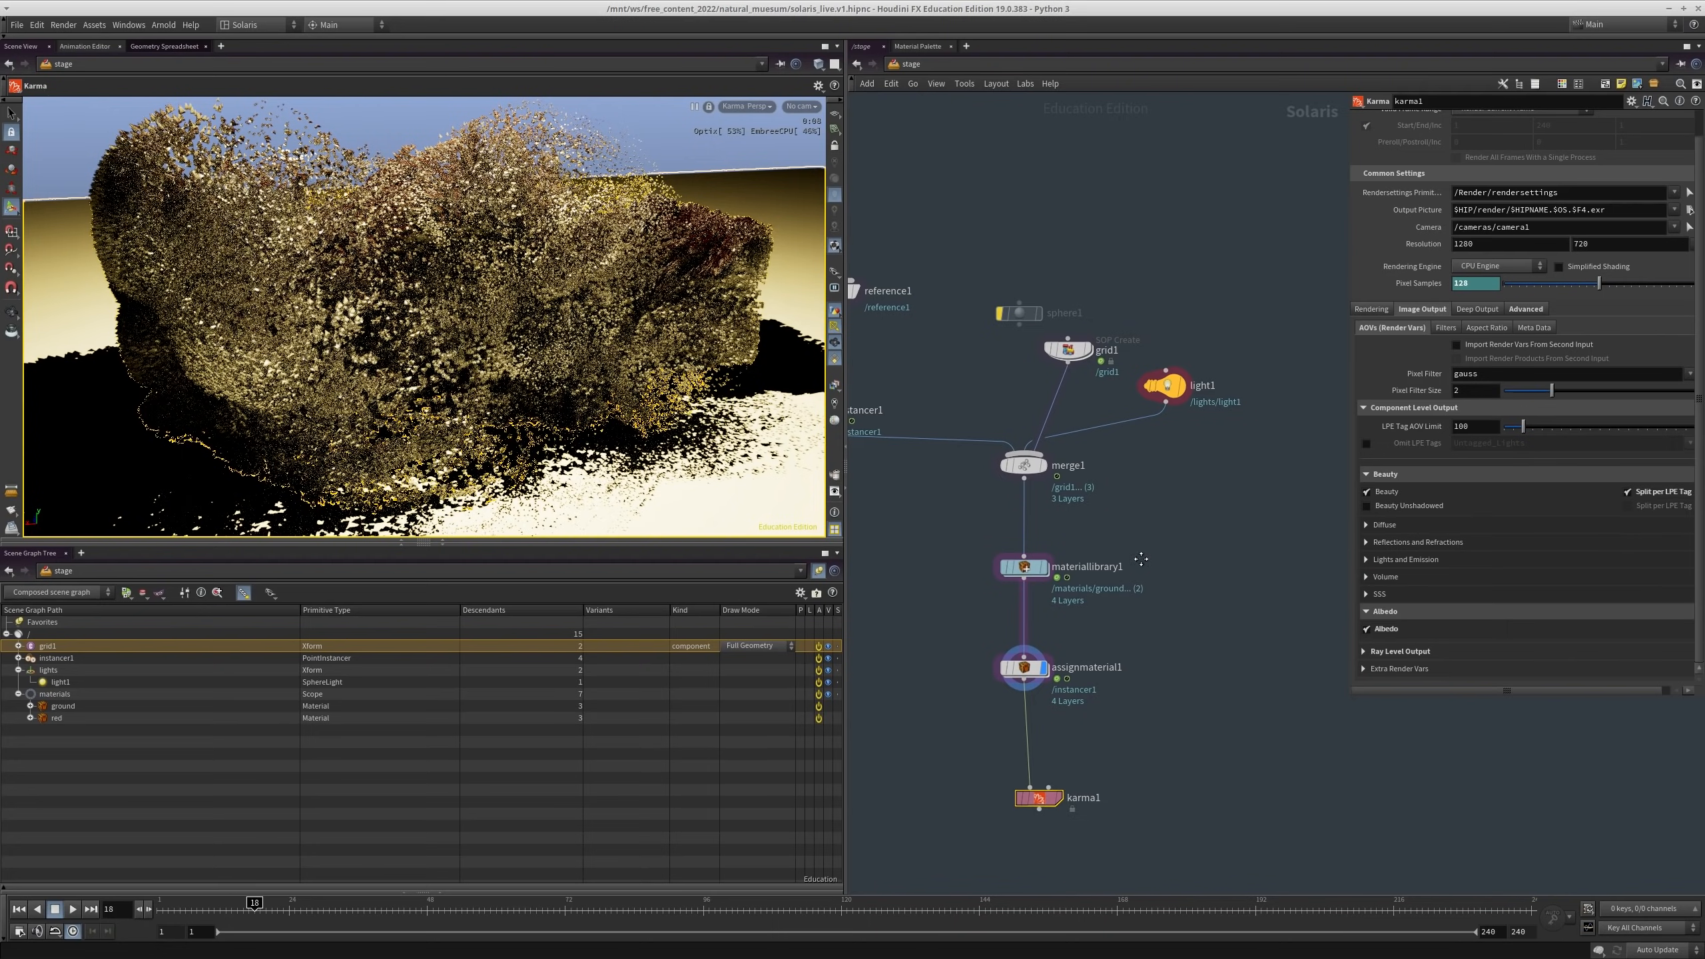
key(Tab)
text(env)
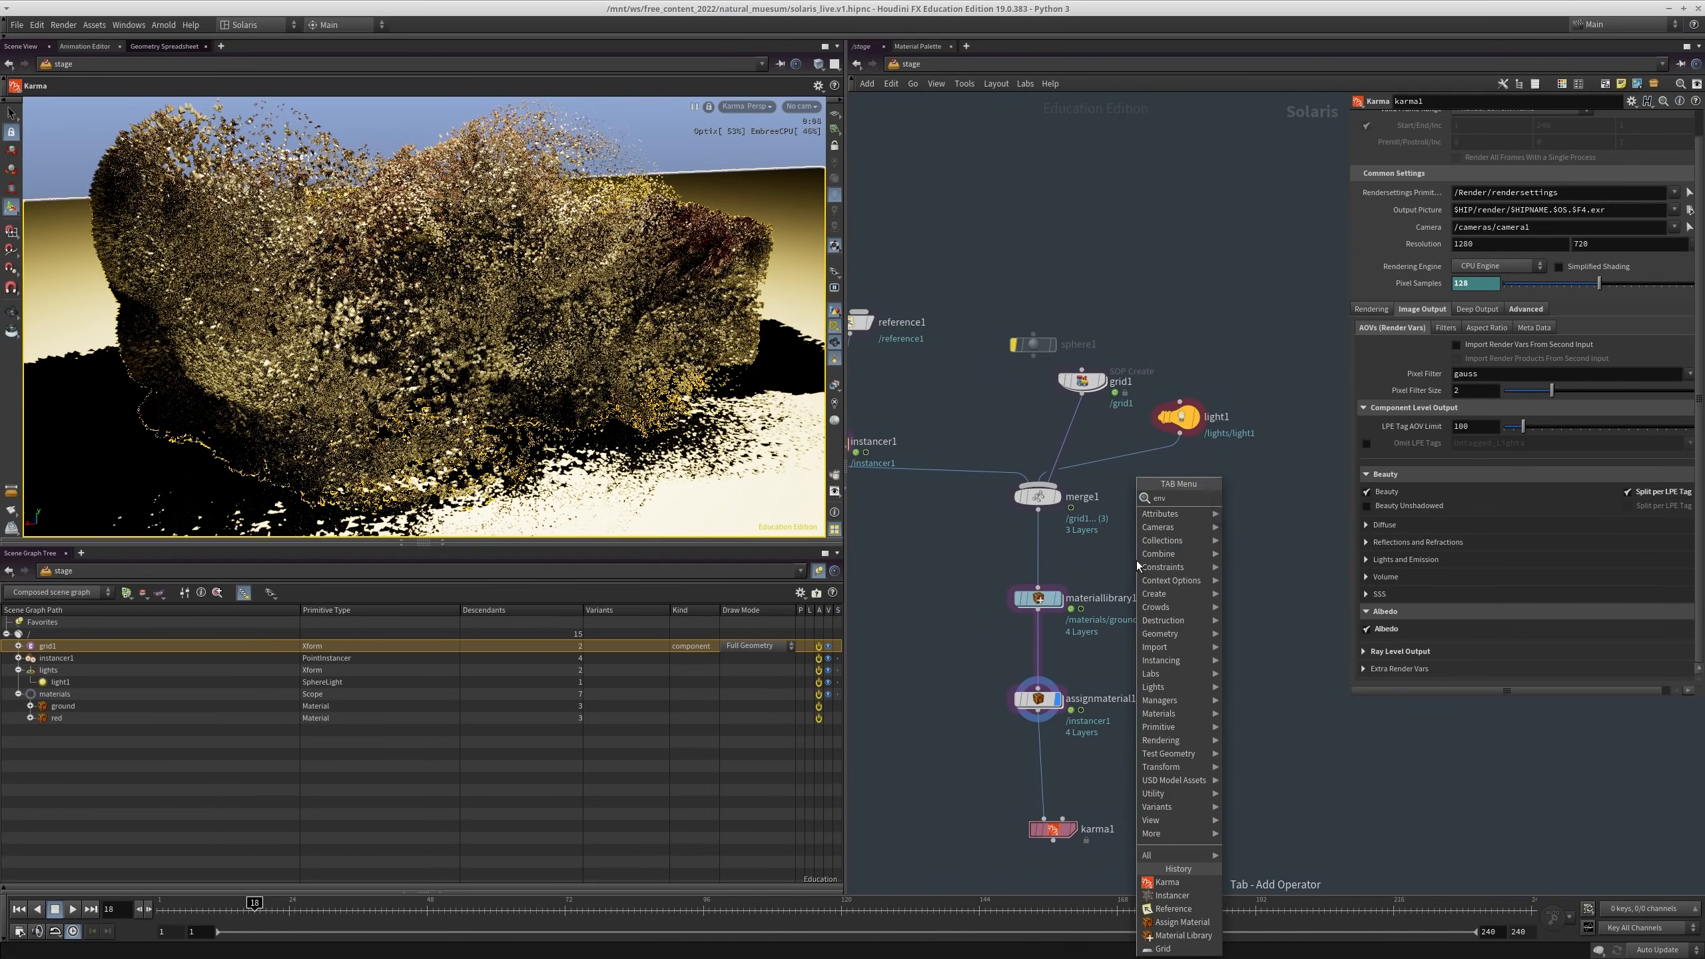
key(Return)
click(1136, 560)
drag(1042, 485, 1199, 534)
click(1155, 561)
middle_drag(1191, 678, 1211, 549)
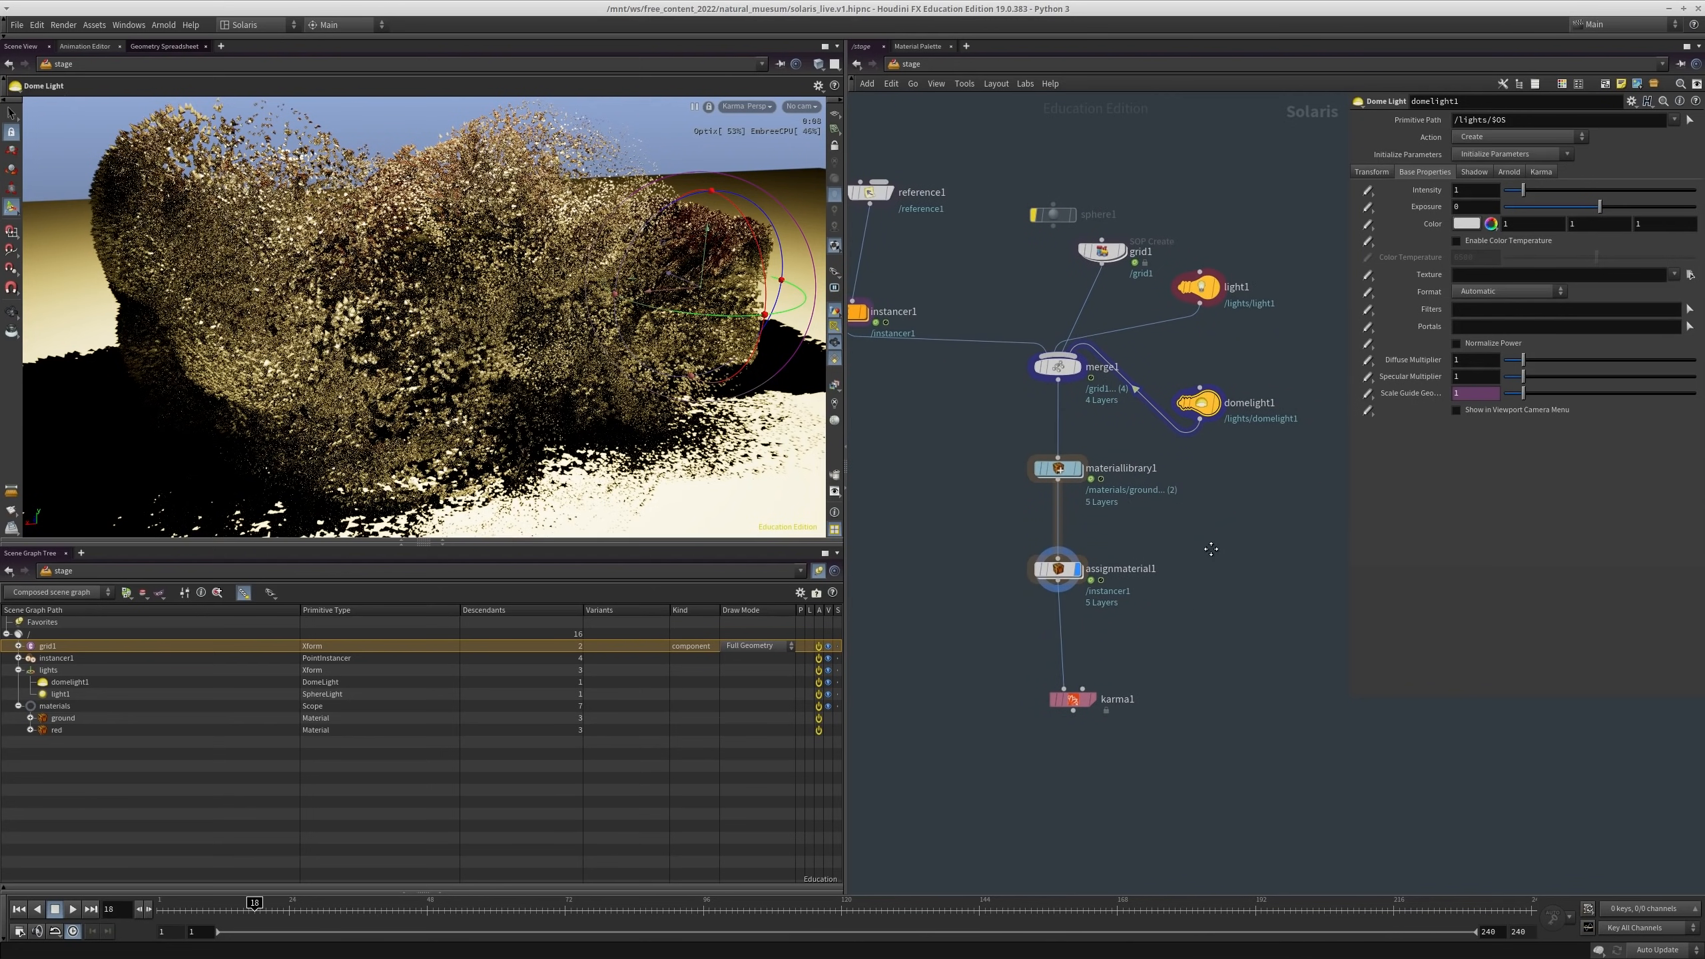
Step: Set the dome light's intensity to 0.3 and its color to pale blue (0.529, 0.7017, 1)
double_click(1475, 191)
text(.3)
key(Return)
click(1462, 226)
click(1625, 500)
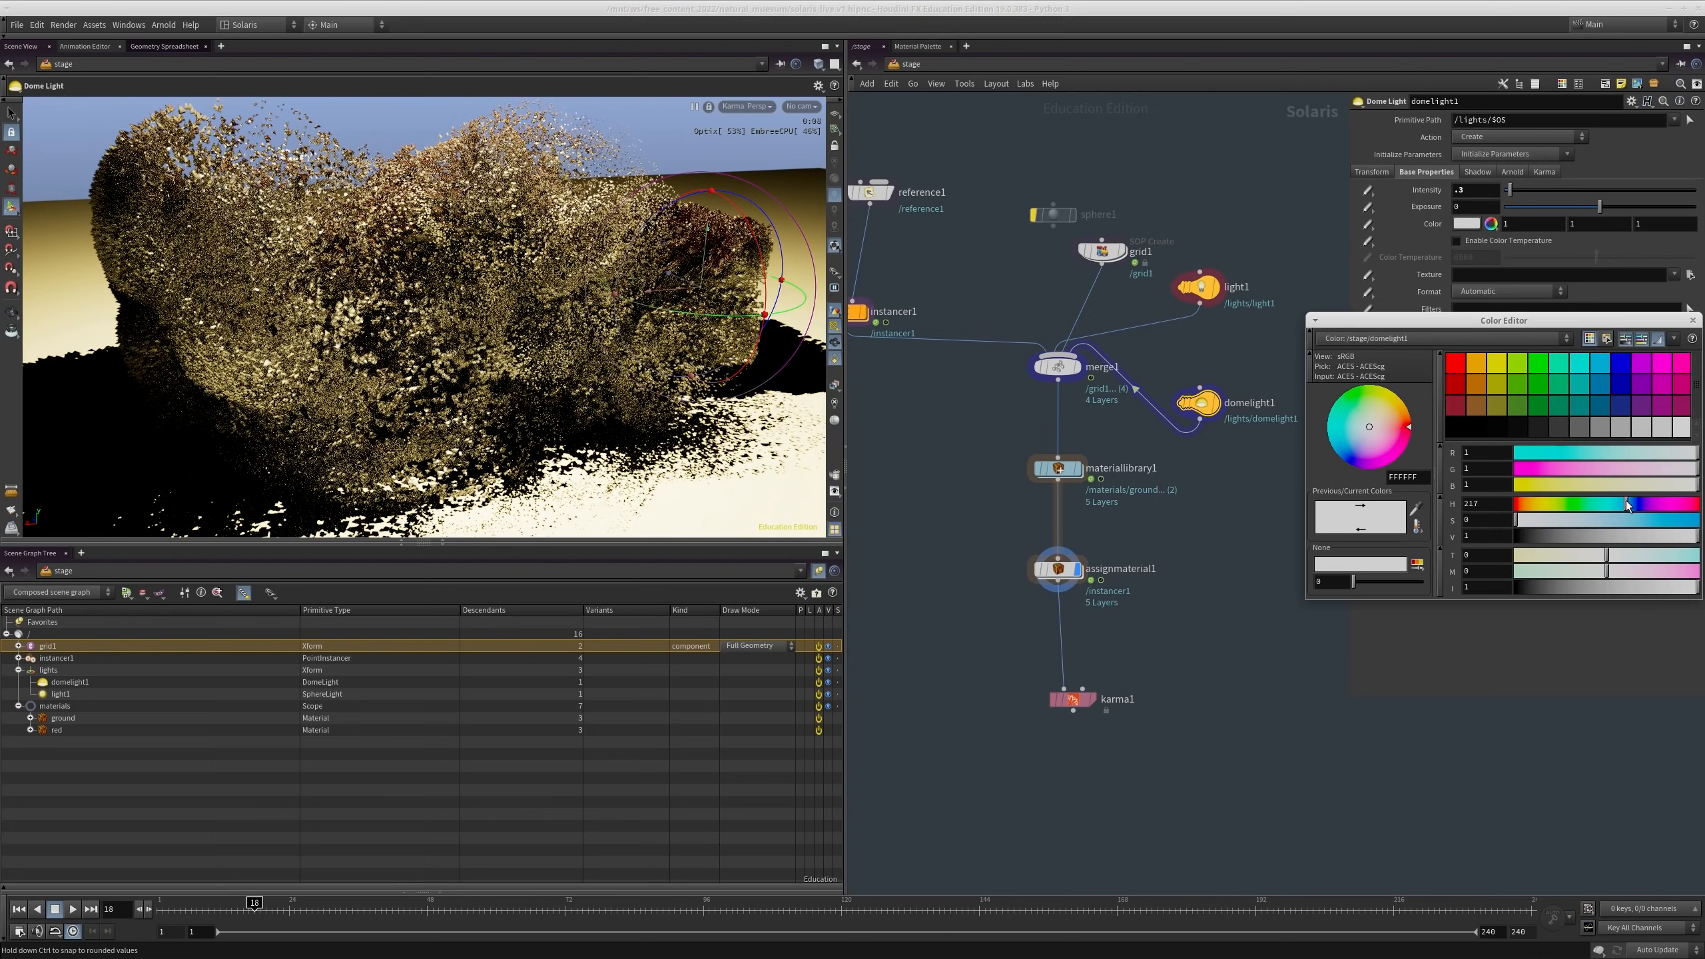
click(1601, 515)
click(1692, 320)
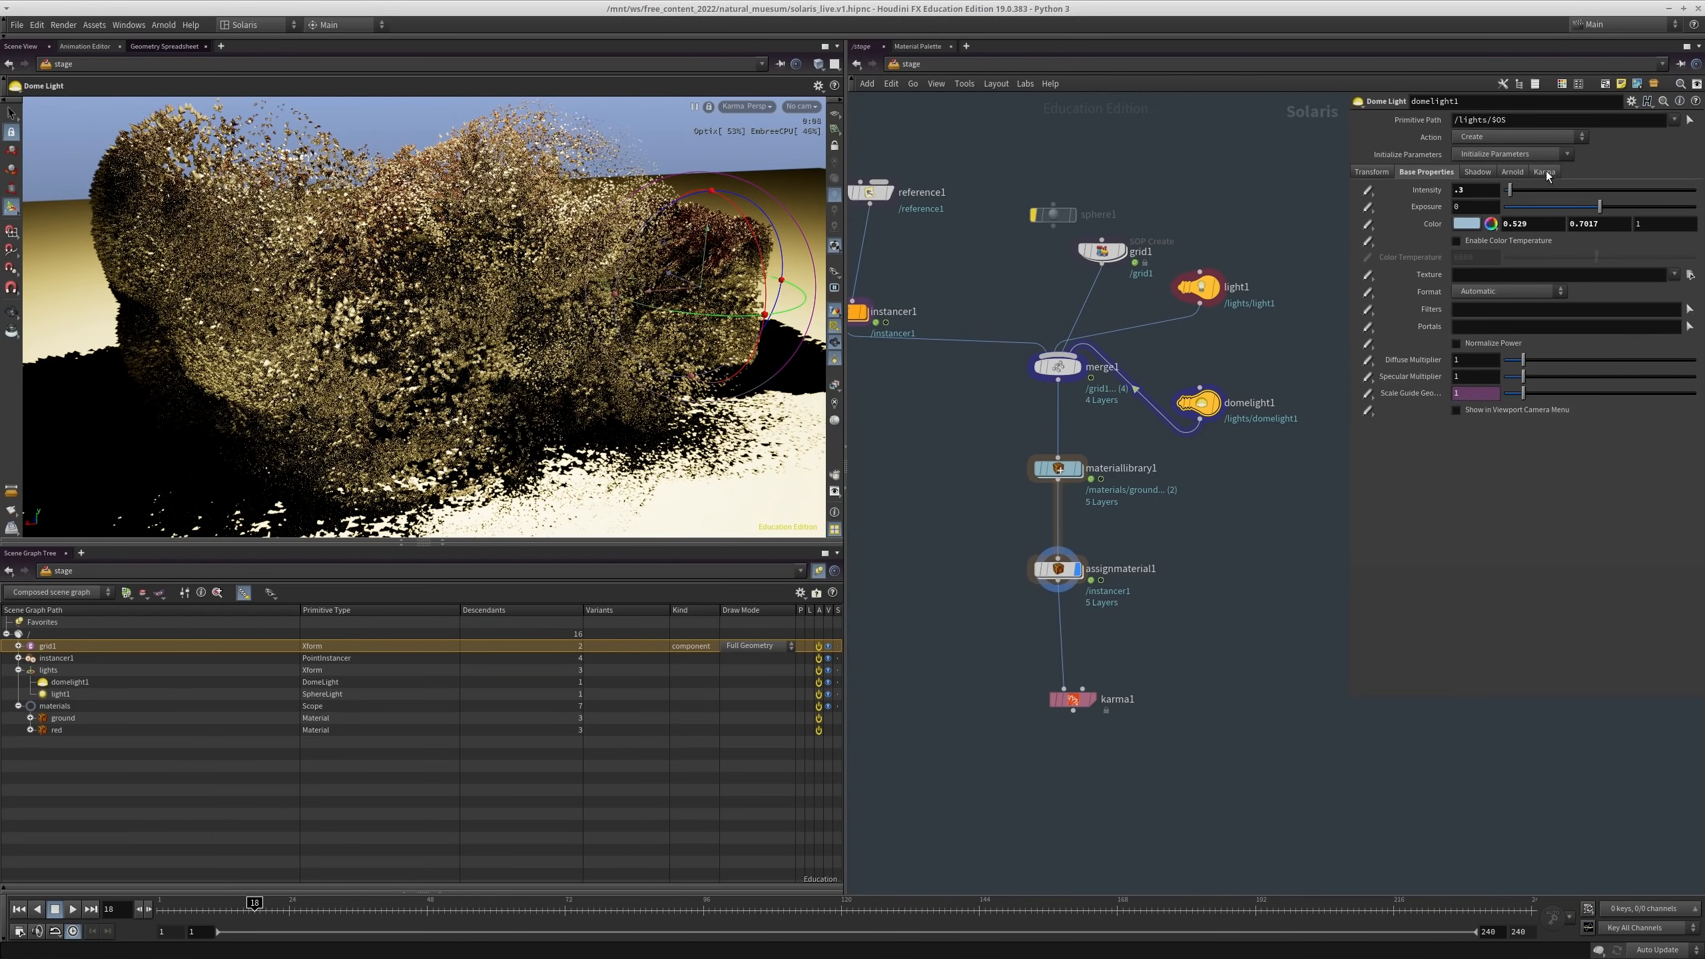
Step: Enable domelight1's Karma LPE Tag parameter with the Set or Create option and enter "sky" as the tag
click(1544, 173)
click(1368, 450)
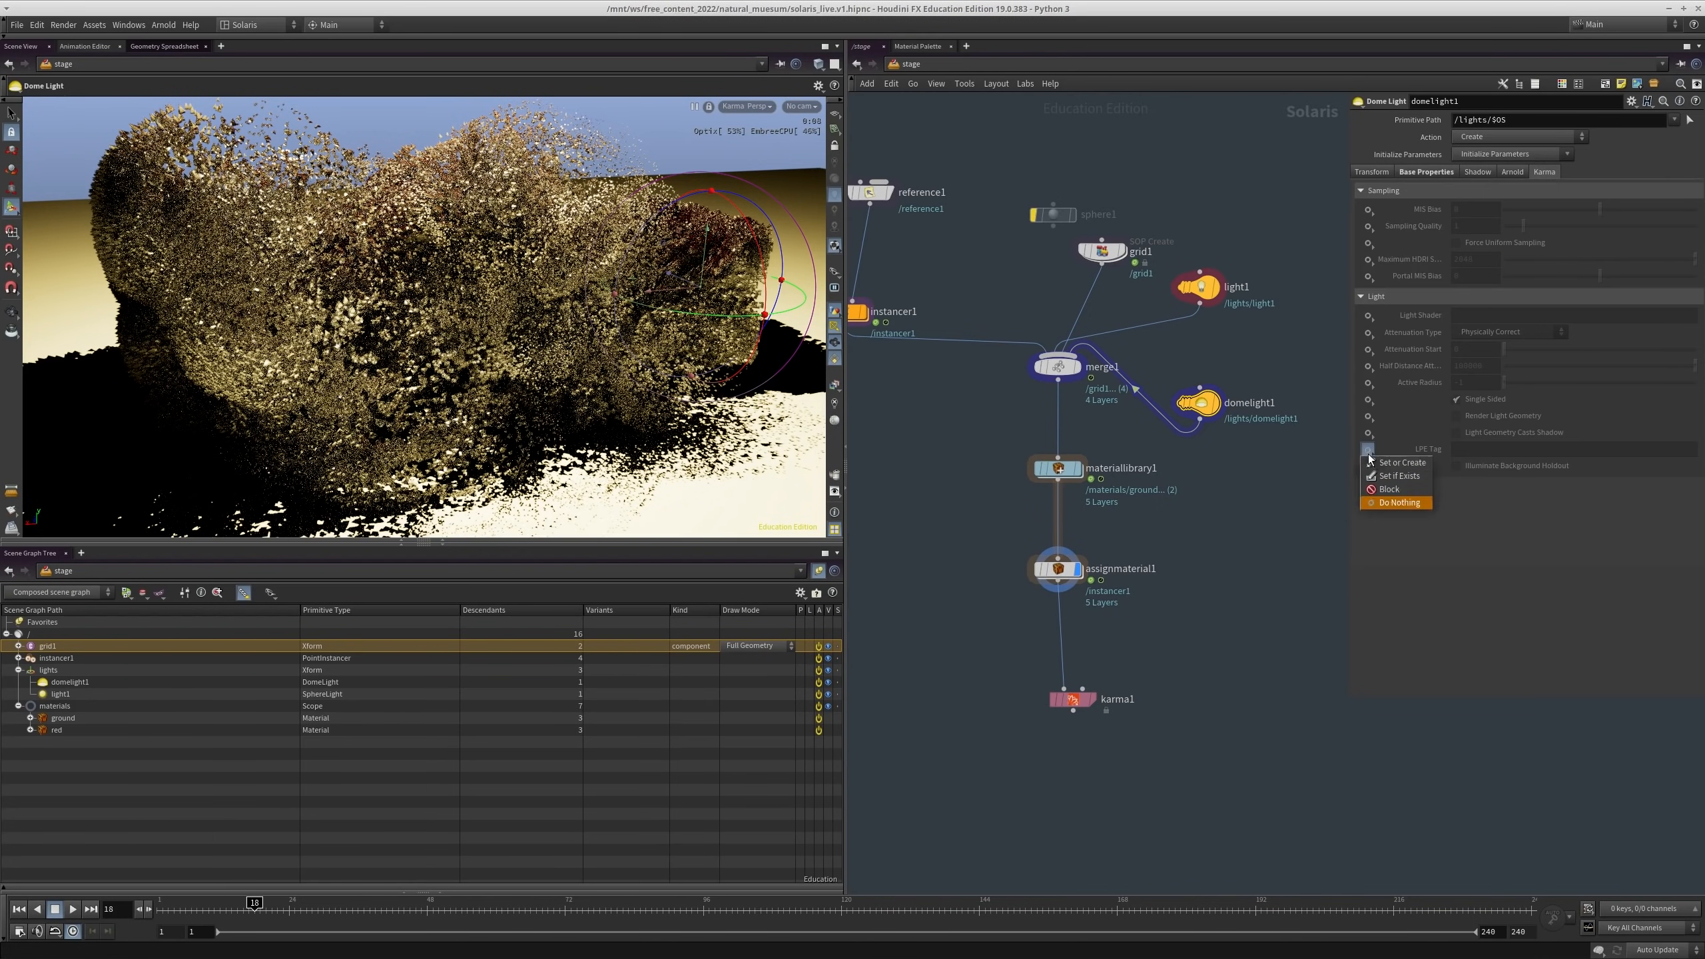
click(1401, 463)
click(1520, 450)
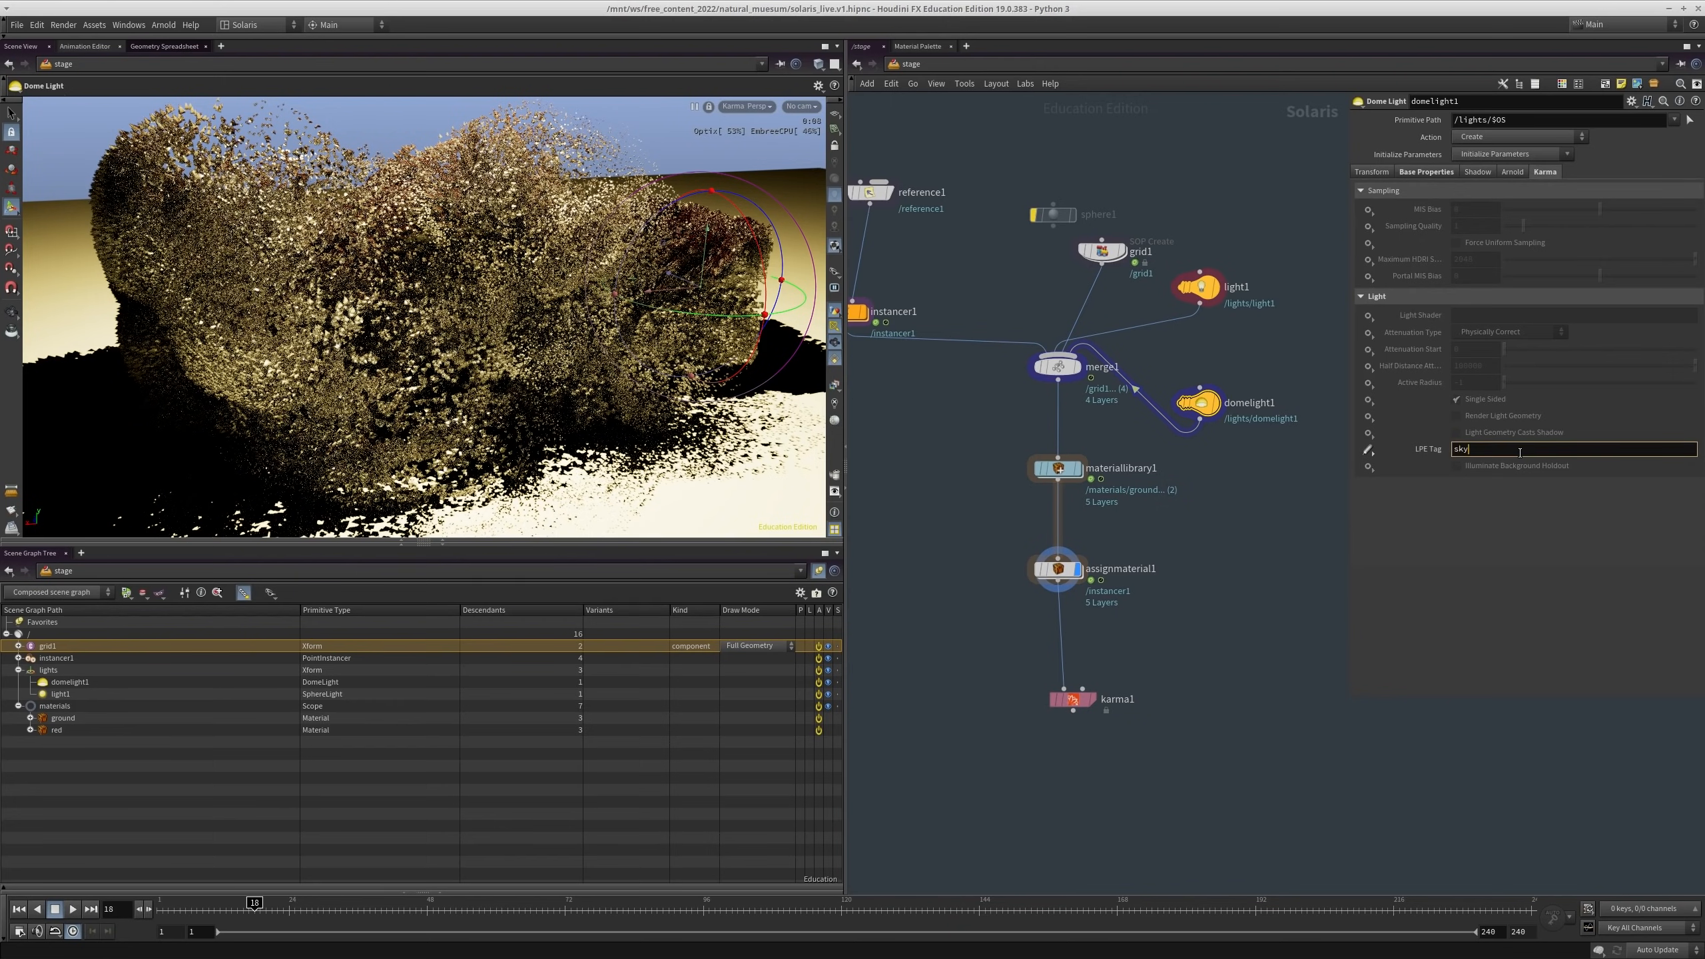
text(sky)
key(Return)
Step: Create a camera from the current viewport view and arrange its node between assignmaterial1 and karma1
scroll(1083, 316, down, 2)
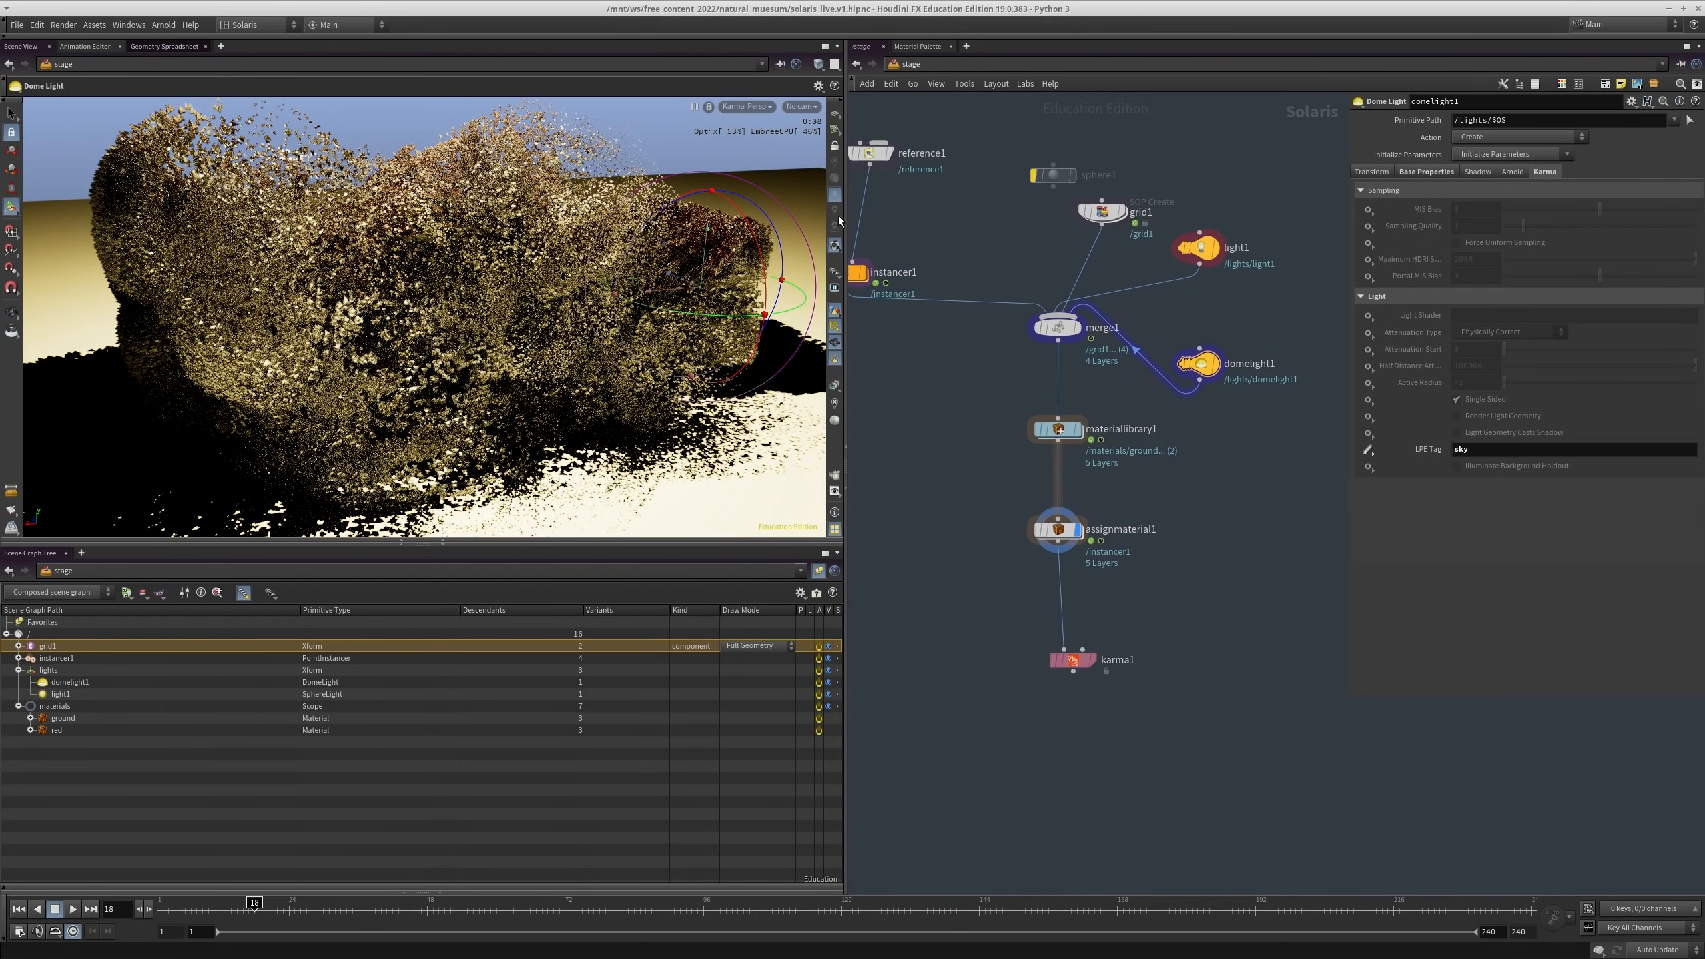
click(802, 106)
click(818, 165)
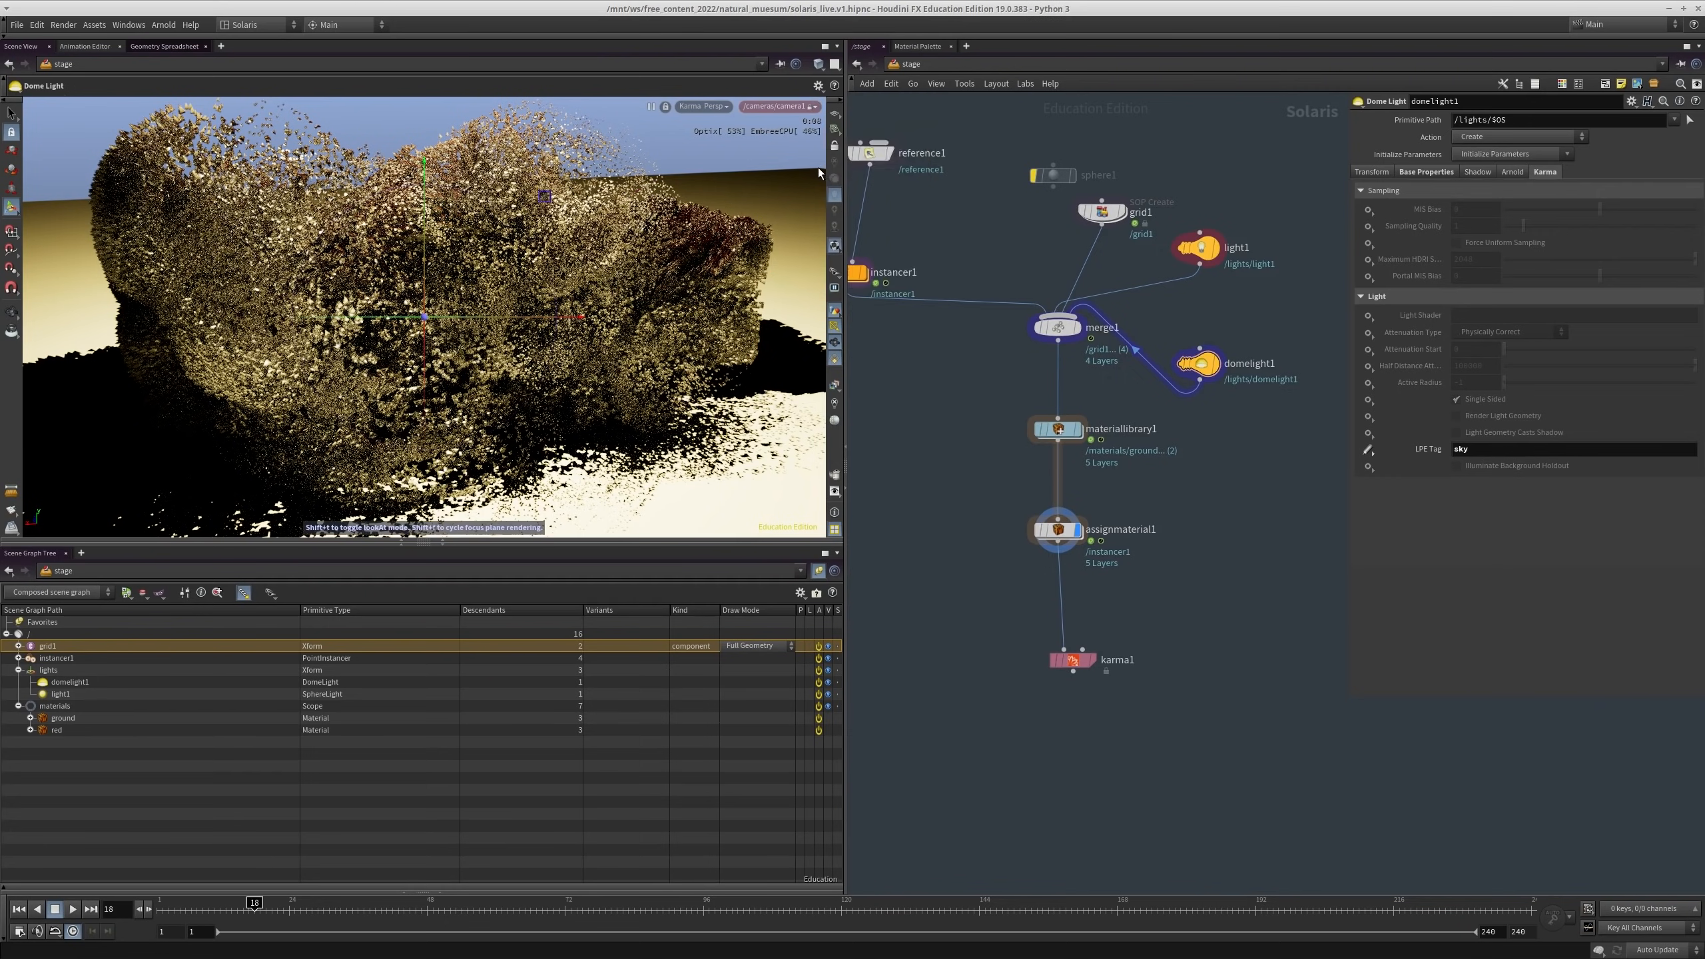
middle_drag(1108, 530, 1127, 482)
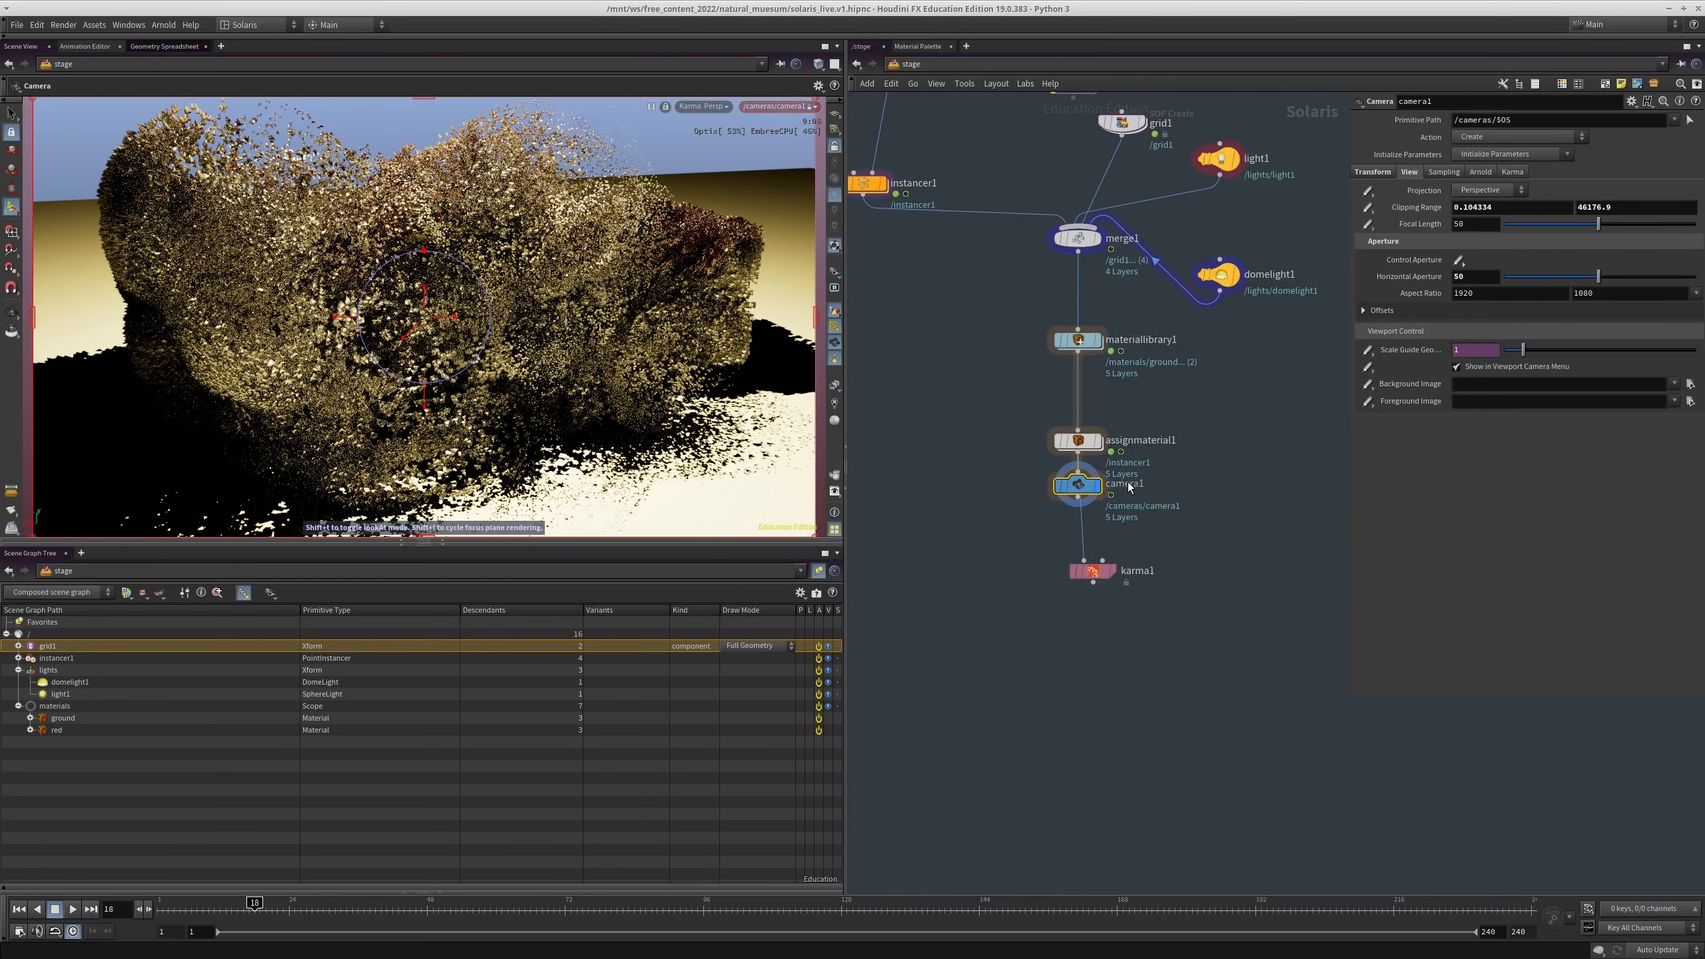
scroll(1117, 485, up, 2)
drag(1061, 482, 1076, 575)
drag(1037, 500, 1053, 504)
middle_drag(1150, 544, 1150, 511)
scroll(1150, 511, up, 2)
Step: Check the camera path and common render settings of the karma1 node
click(1083, 564)
click(1030, 461)
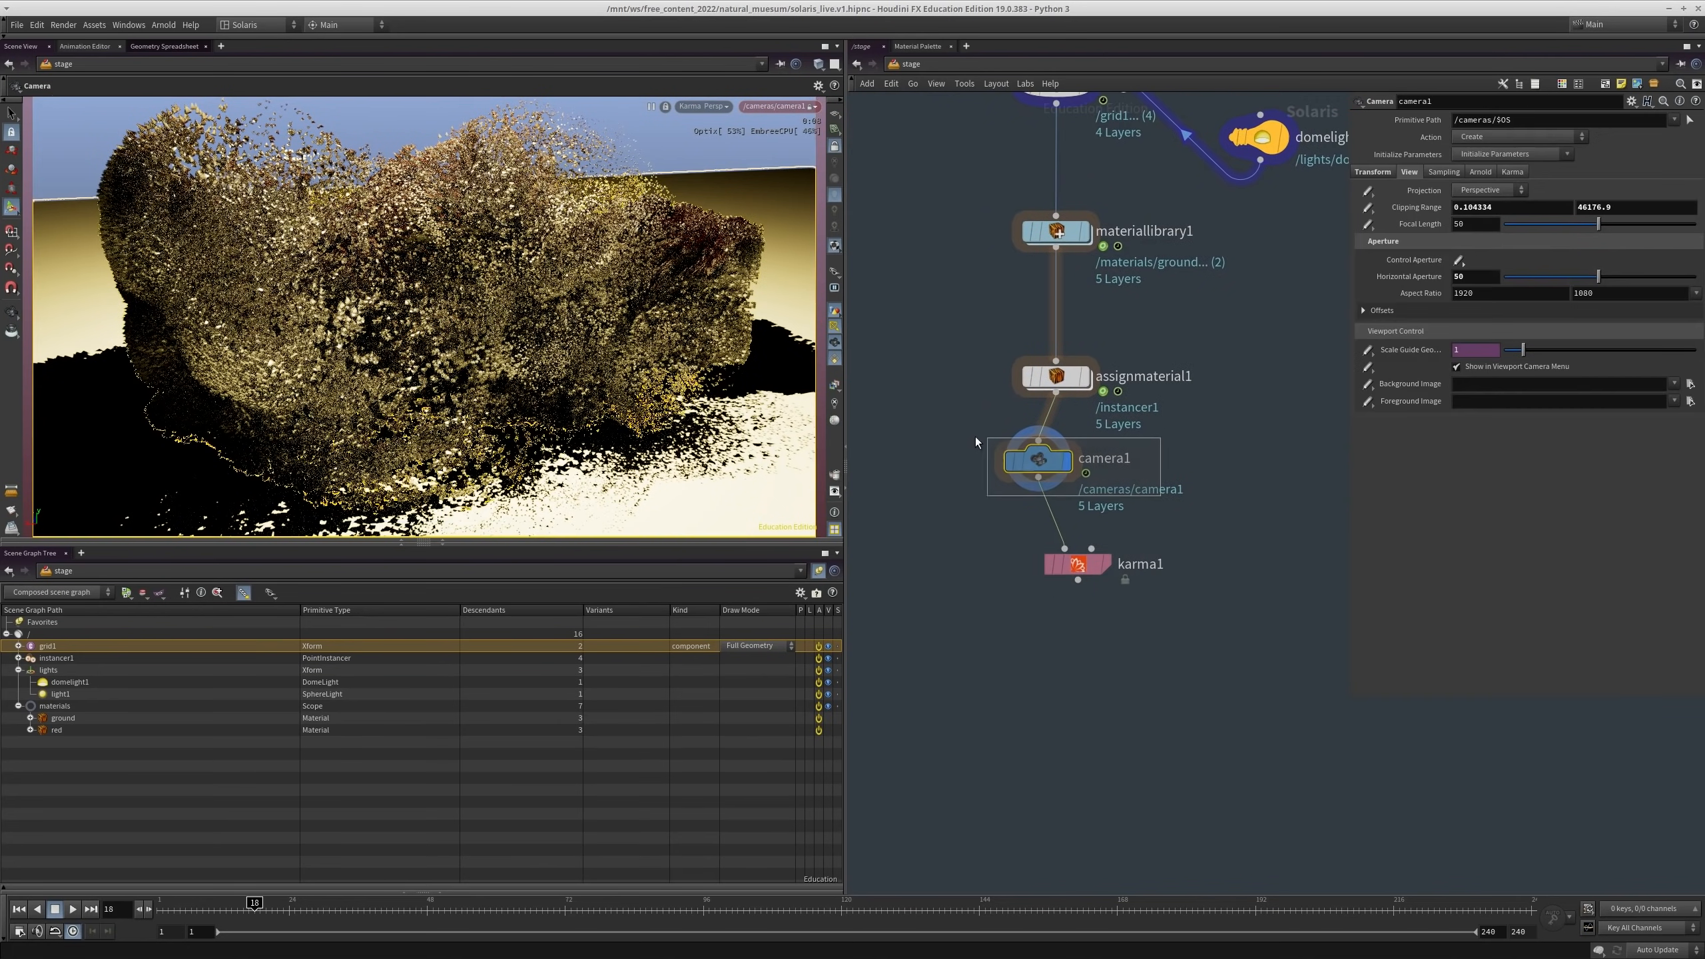
drag(1130, 550, 1095, 608)
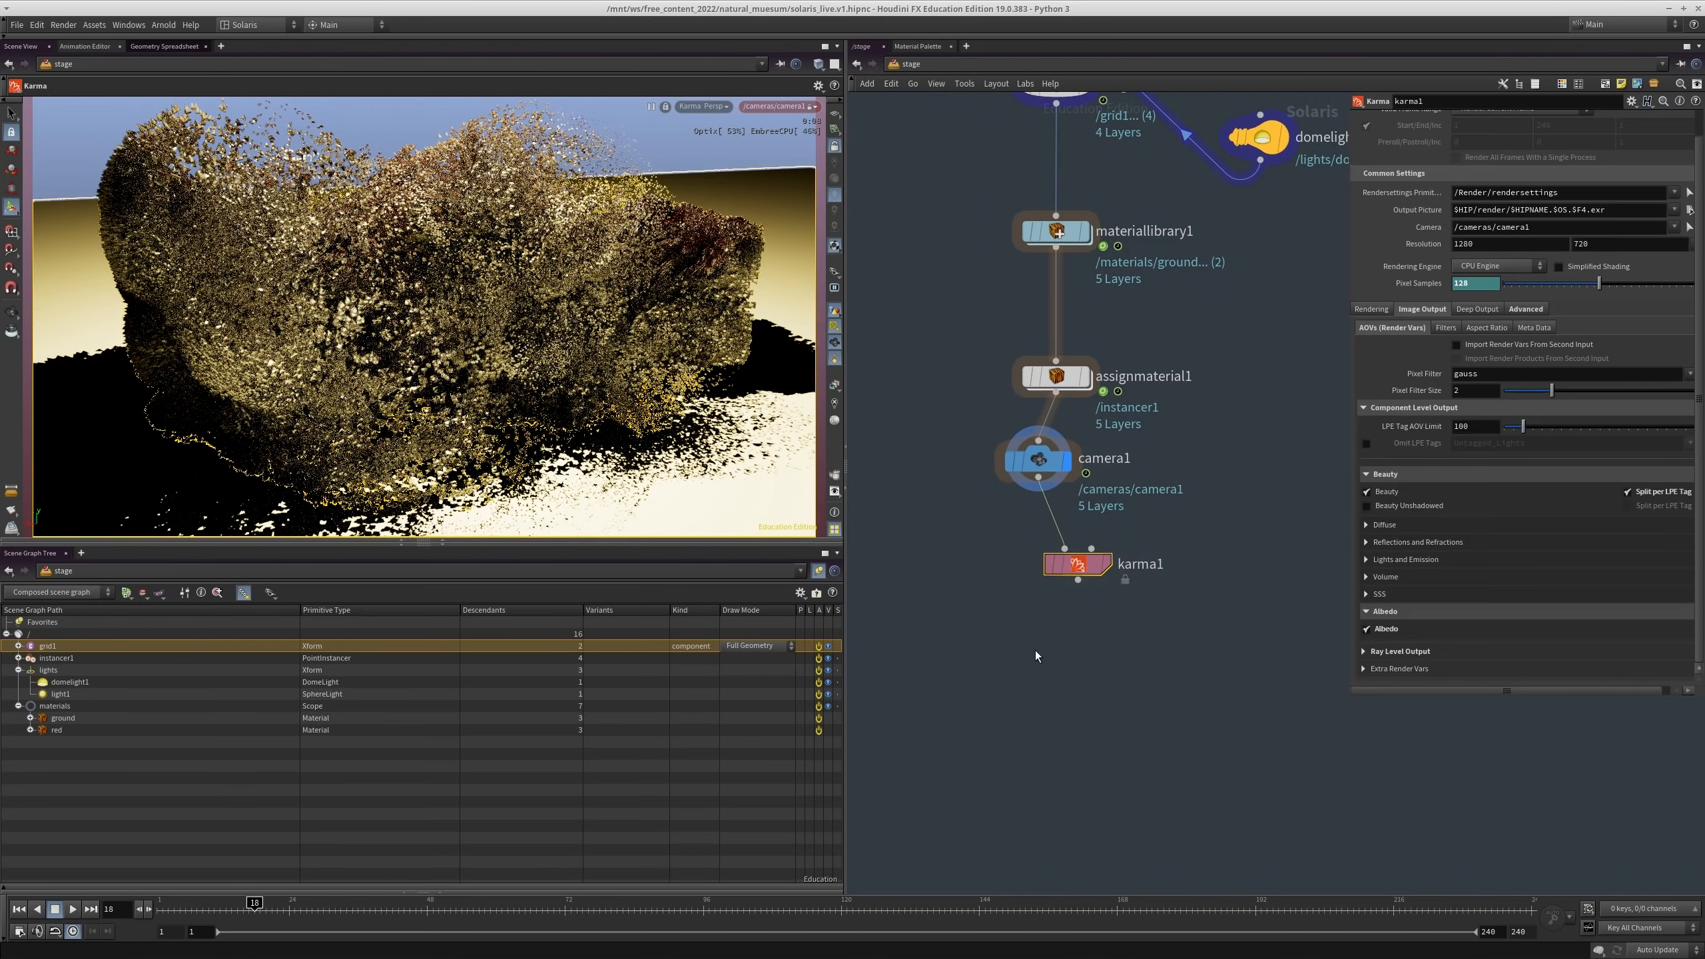
middle_drag(1135, 621, 1137, 649)
Step: Select camera1, adjust its node position, and restart the viewport's Karma render
drag(1197, 539, 930, 453)
middle_drag(1220, 468, 1226, 493)
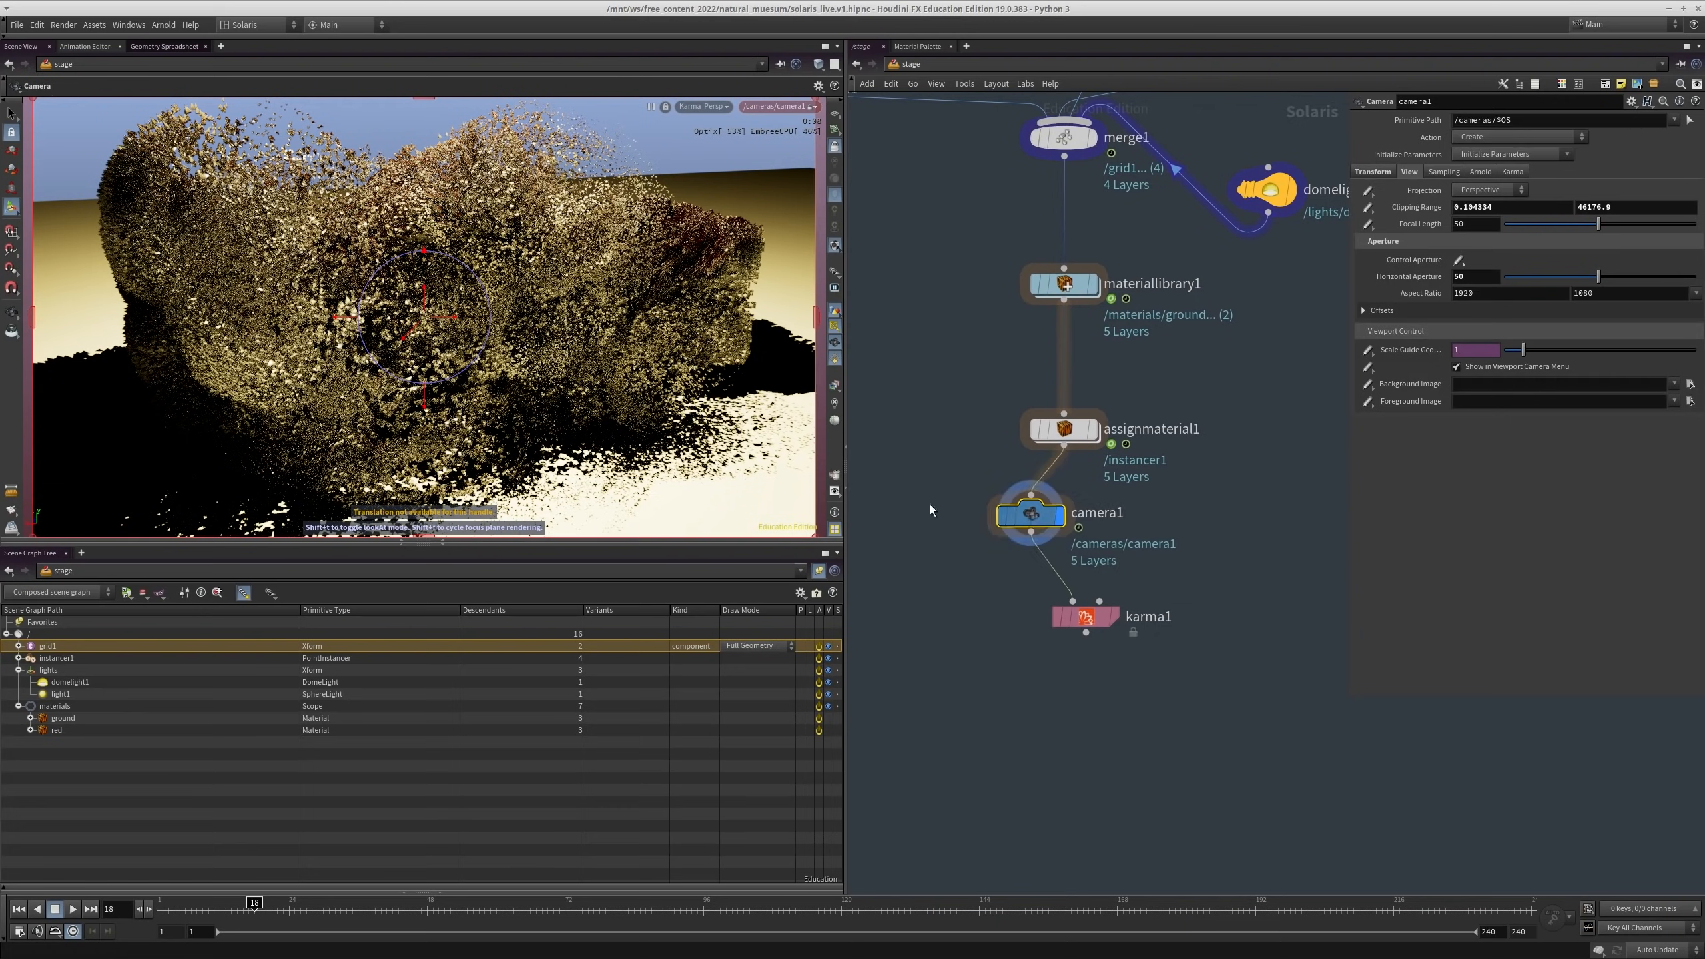
key(Escape)
key(Return)
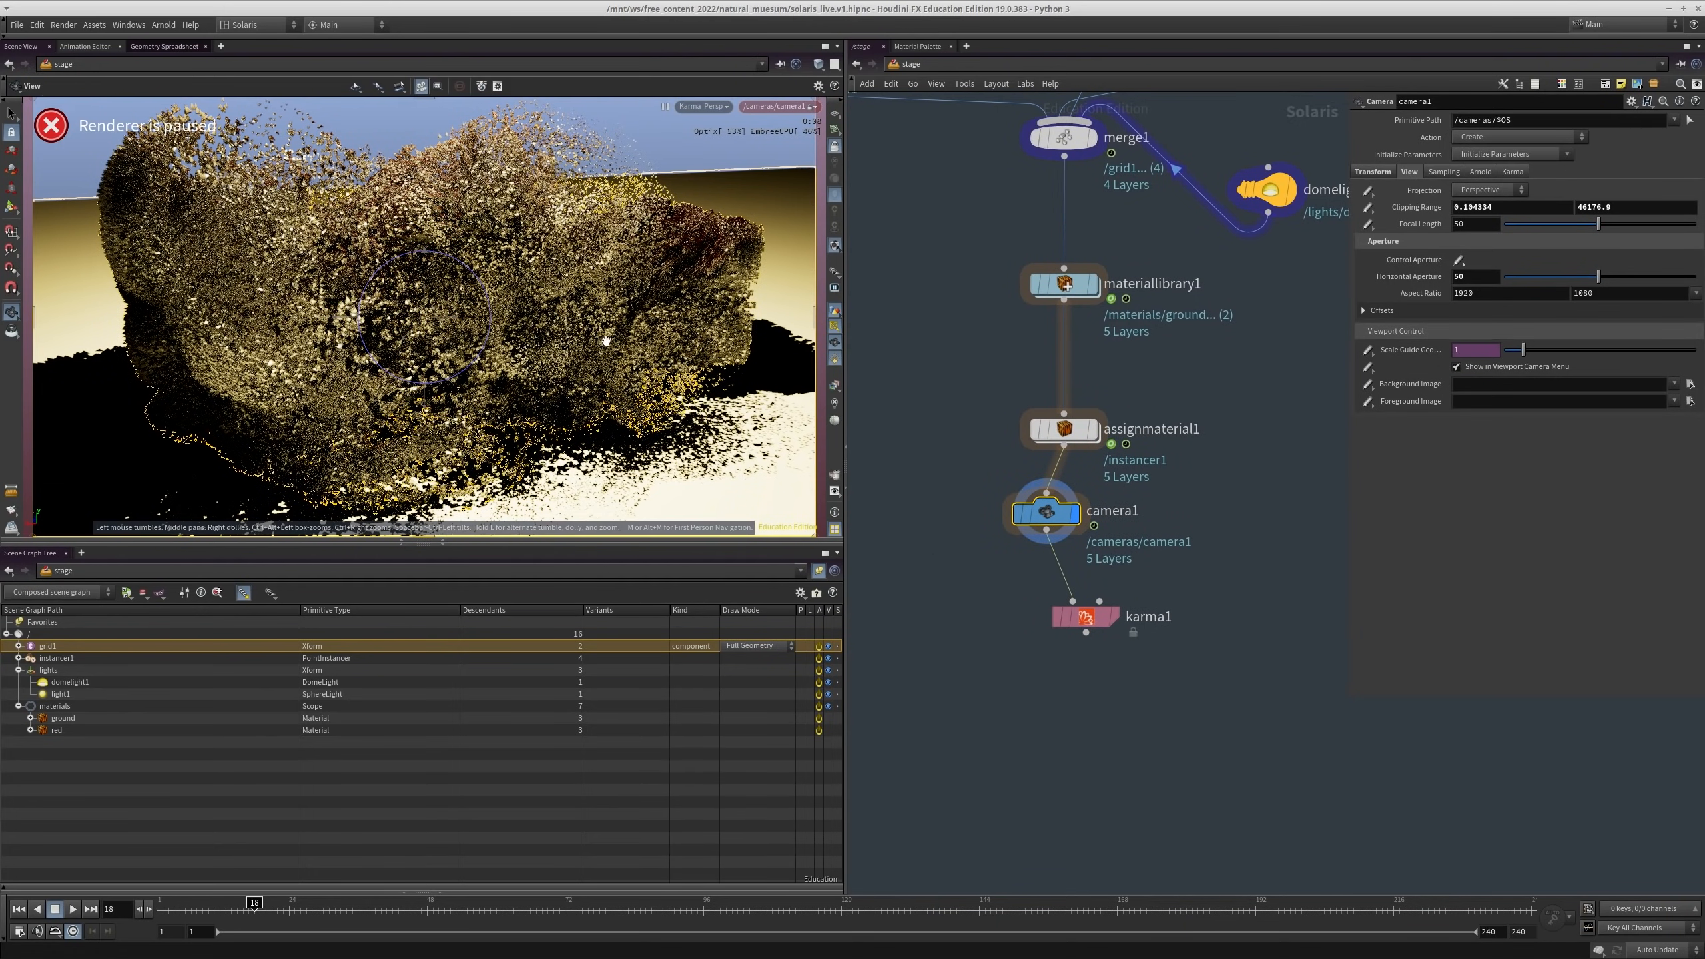
click(702, 106)
click(708, 253)
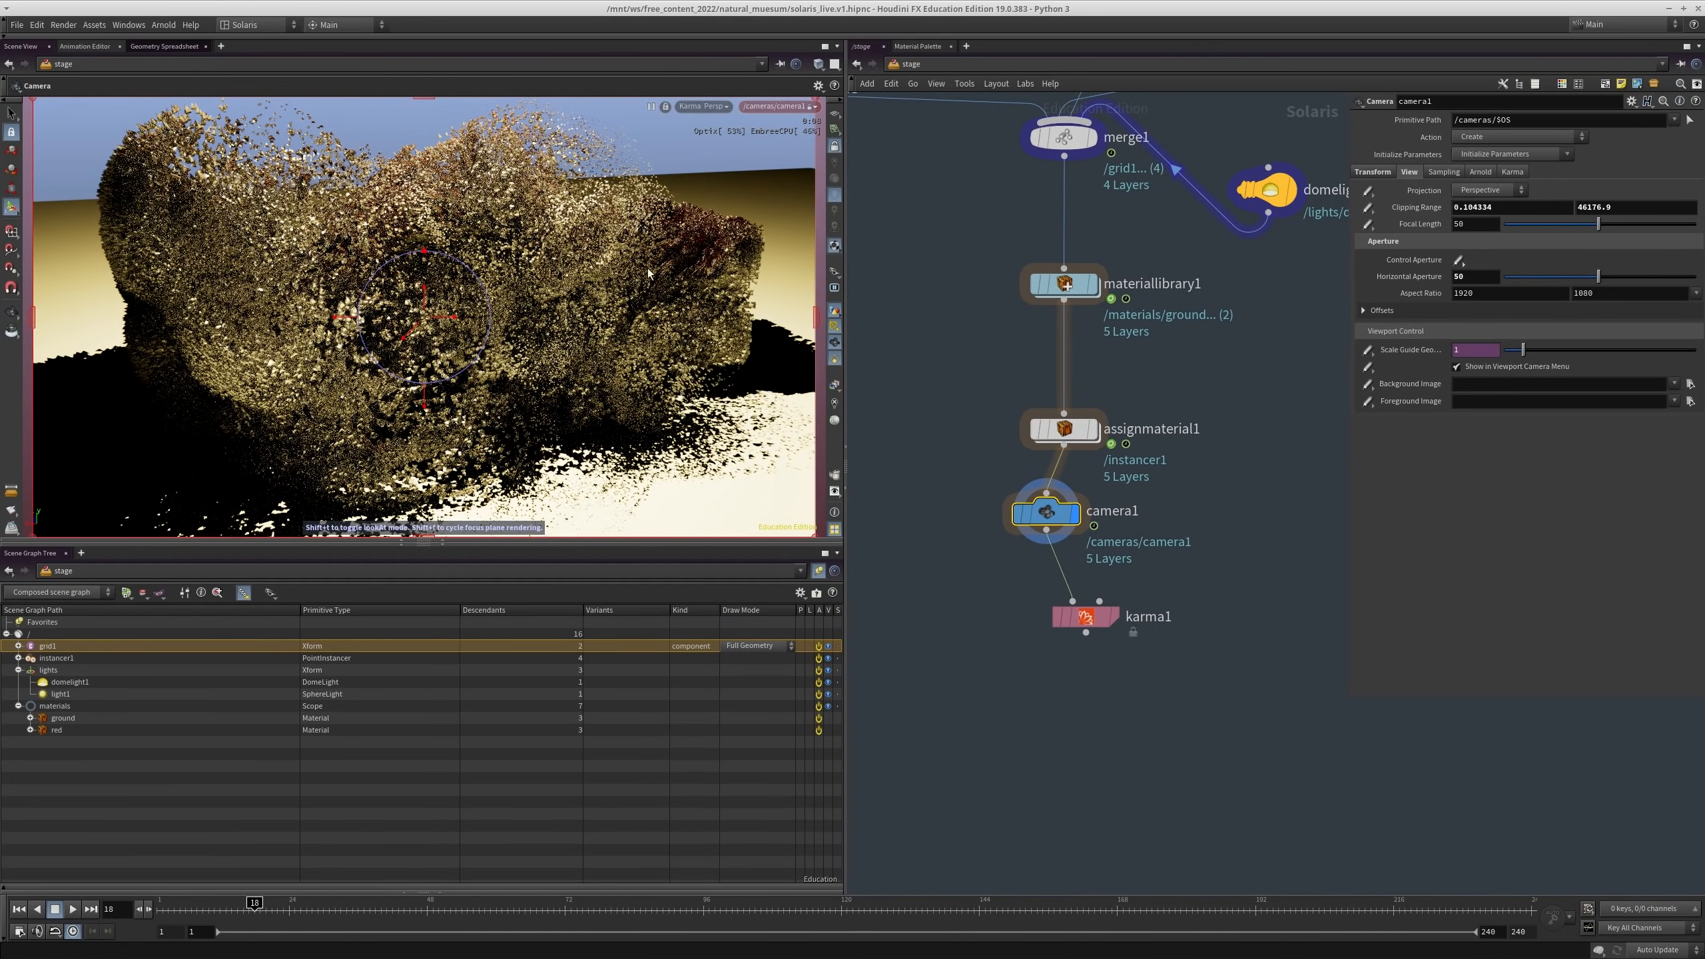
key(Escape)
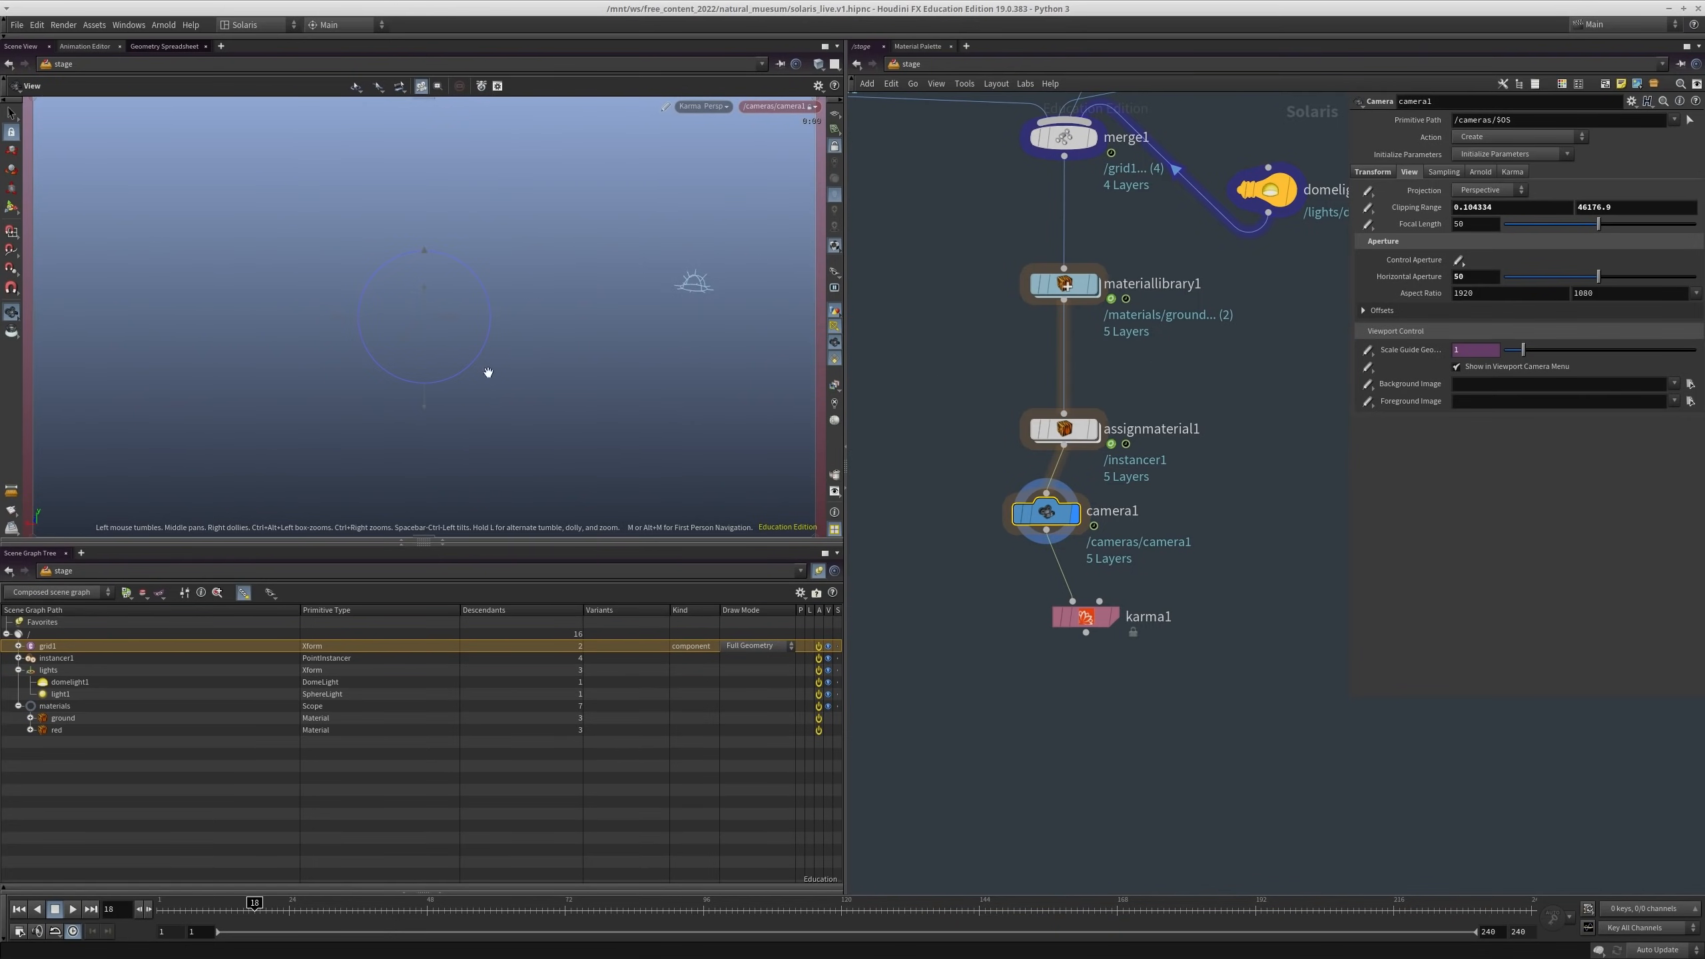
key(Return)
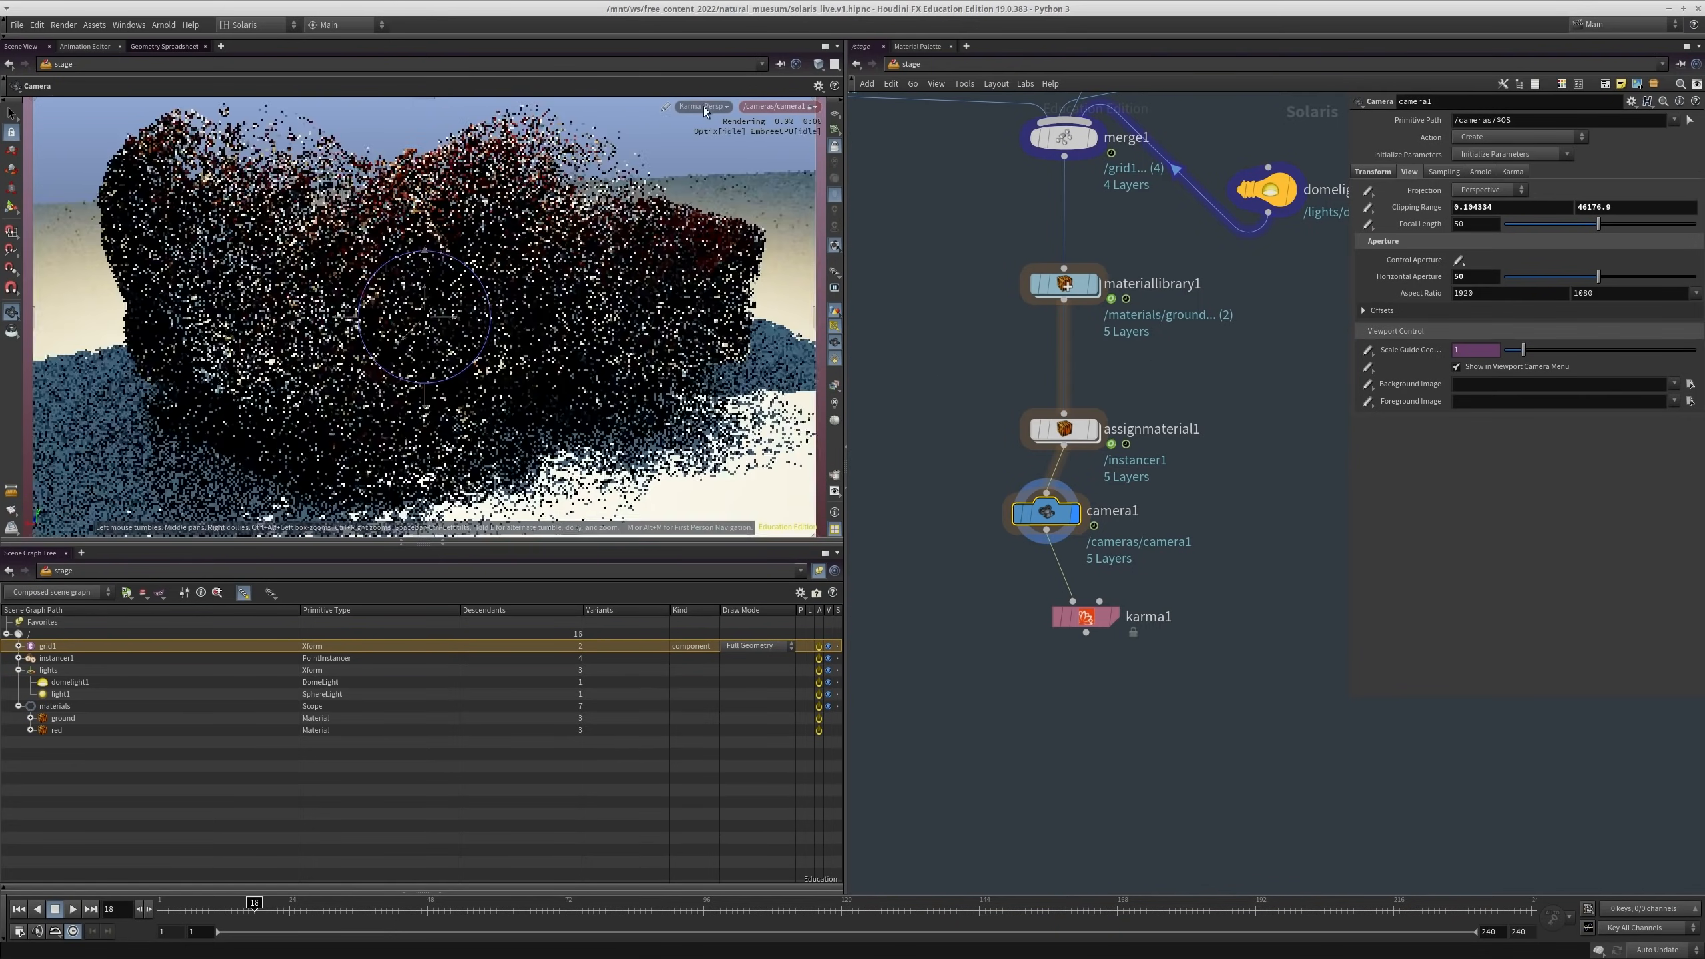
Step: Switch the viewport's Karma rendering engine to CPU Engine in the display options
key(d)
click(673, 372)
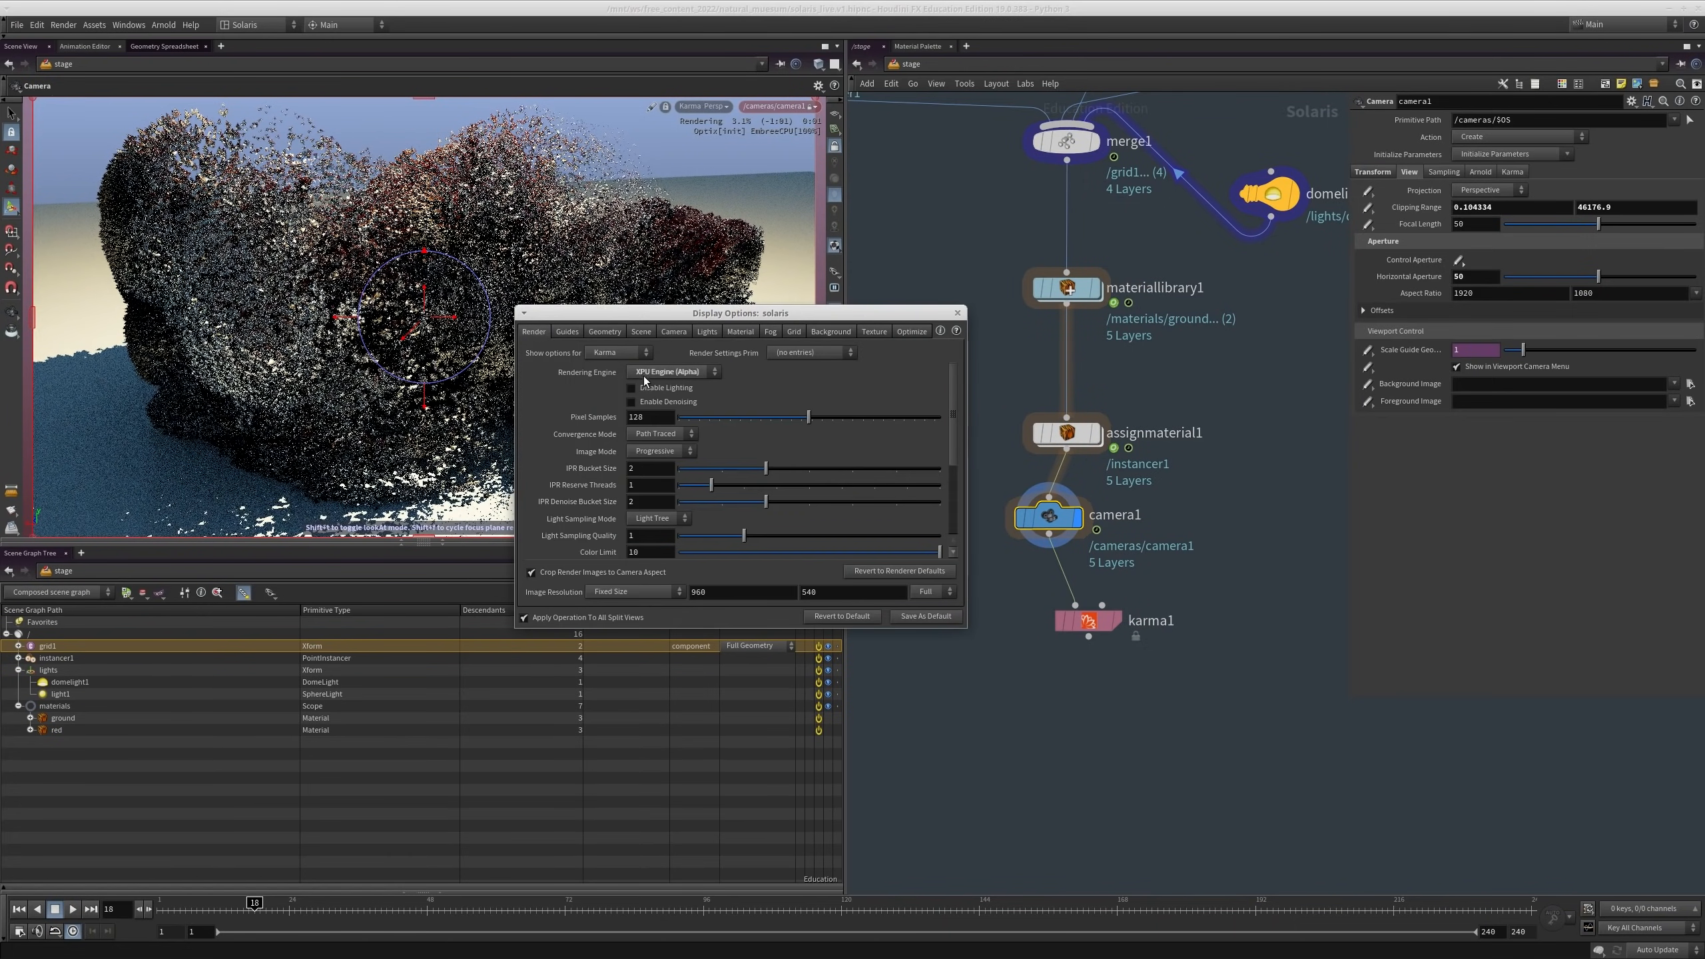
click(664, 392)
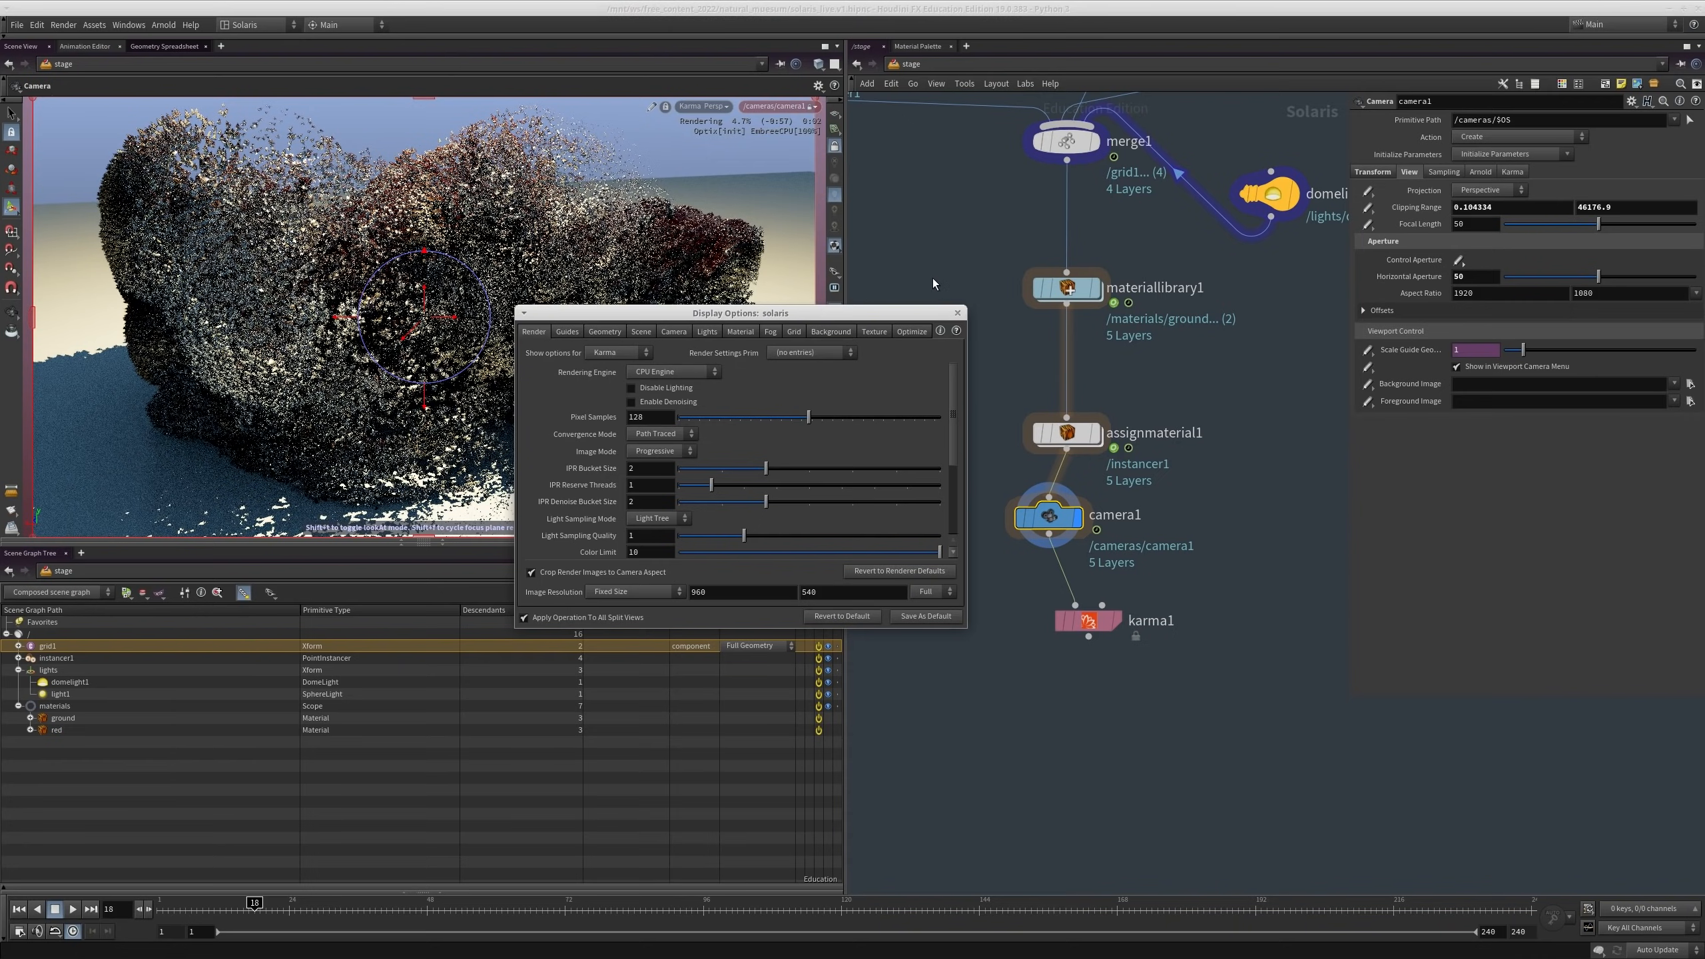
click(957, 313)
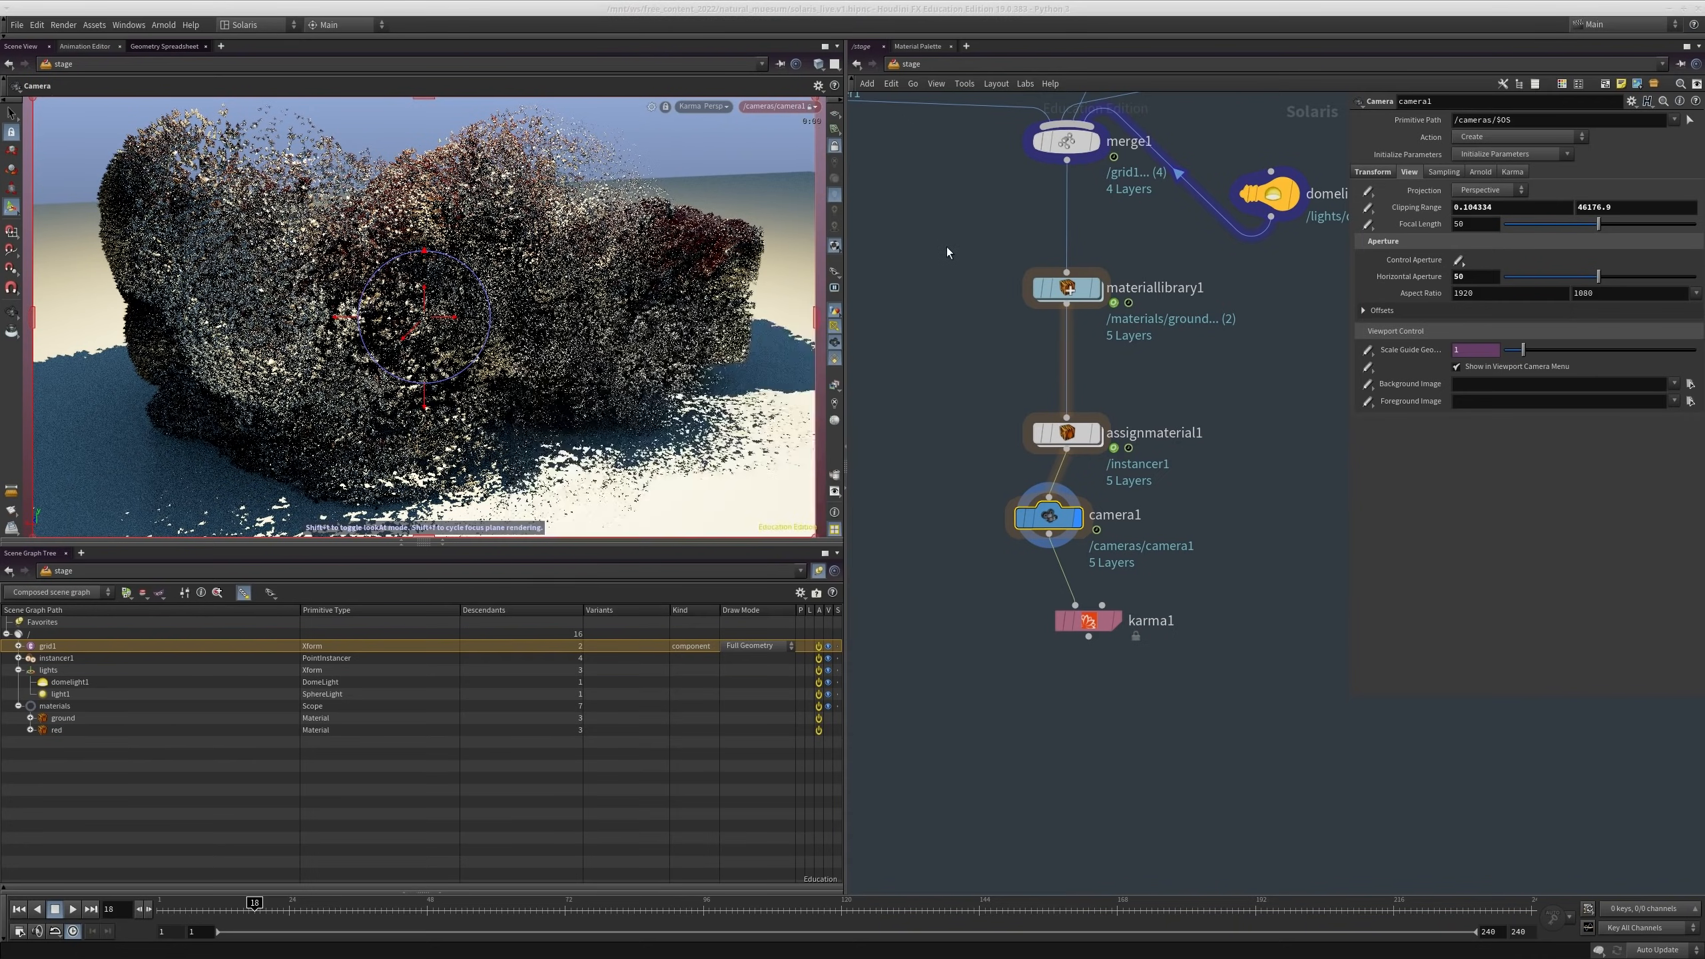
Step: Reset the red material's transmission, base weight and base color to their defaults inside materiallibrary1, then return to the stage network
double_click(1067, 289)
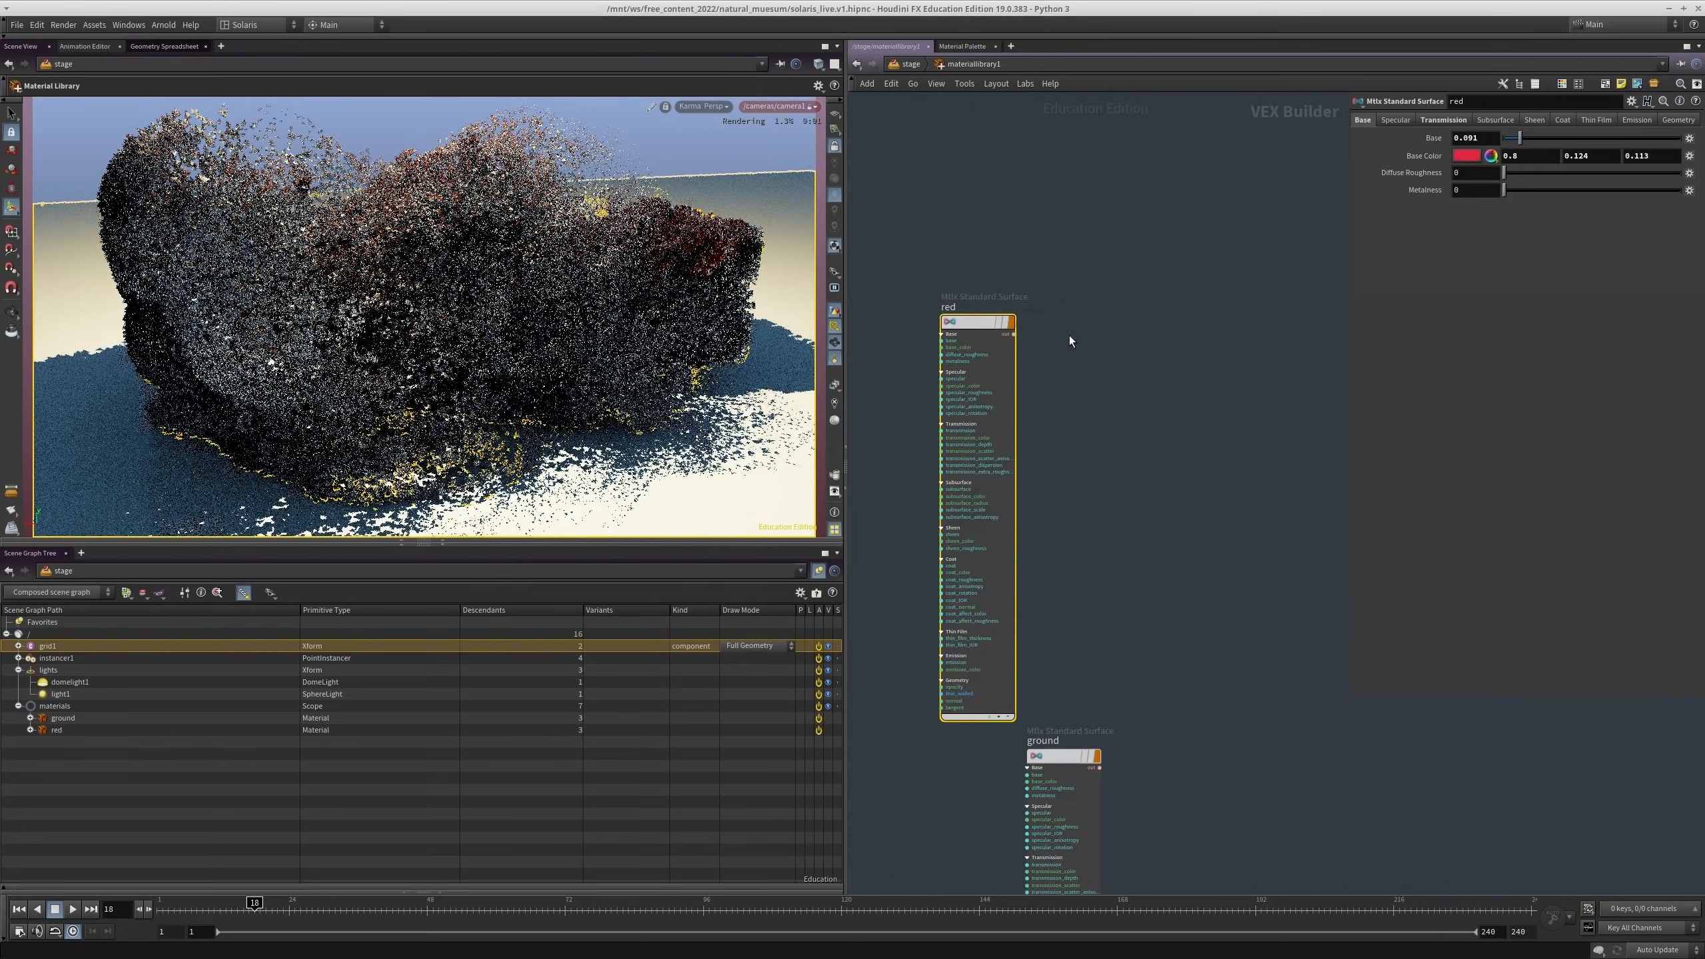
click(1429, 123)
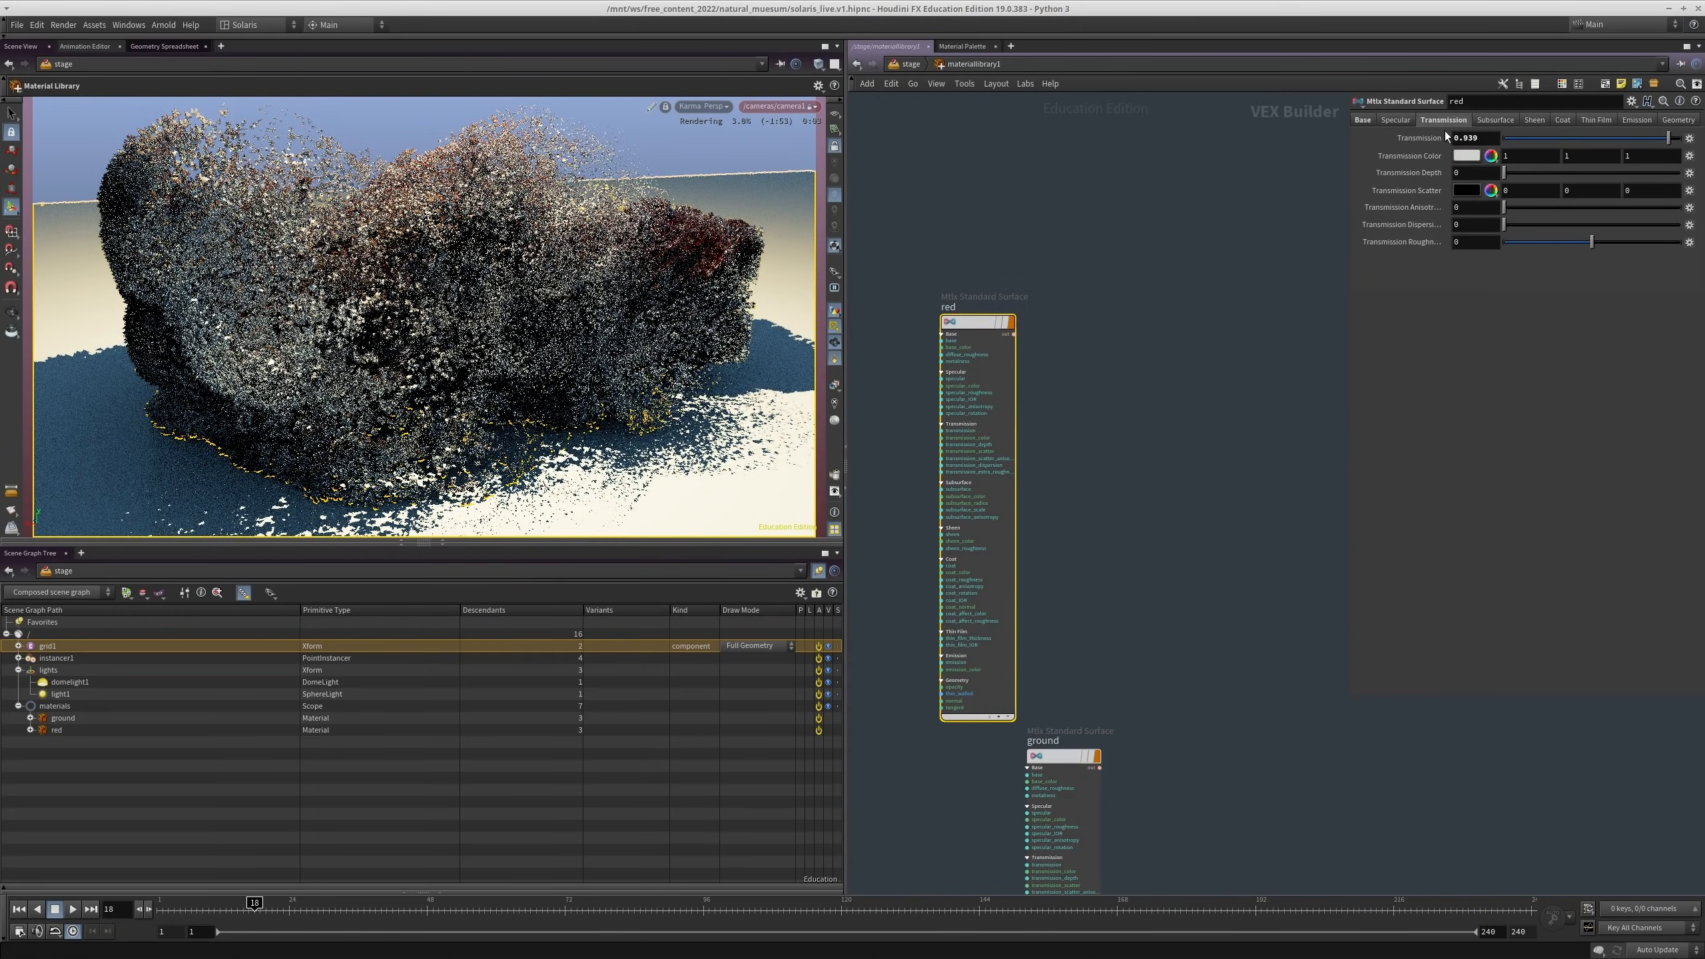
click(1363, 119)
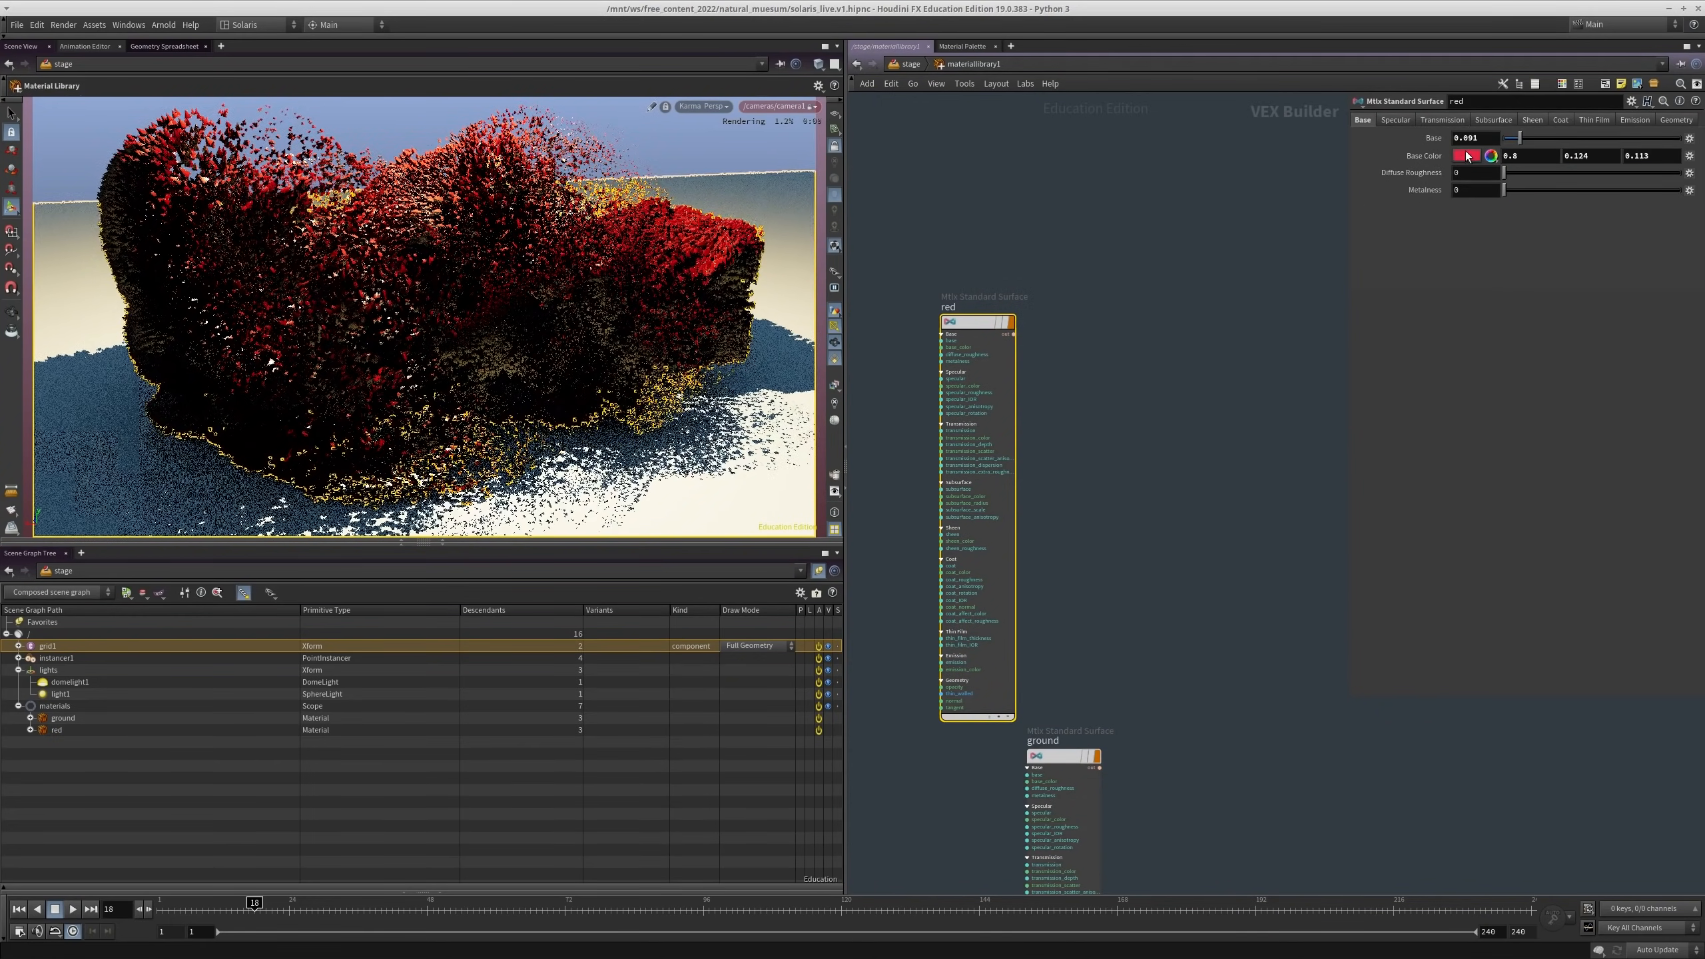
ctrl+middle_click(1470, 136)
ctrl+middle_click(1414, 157)
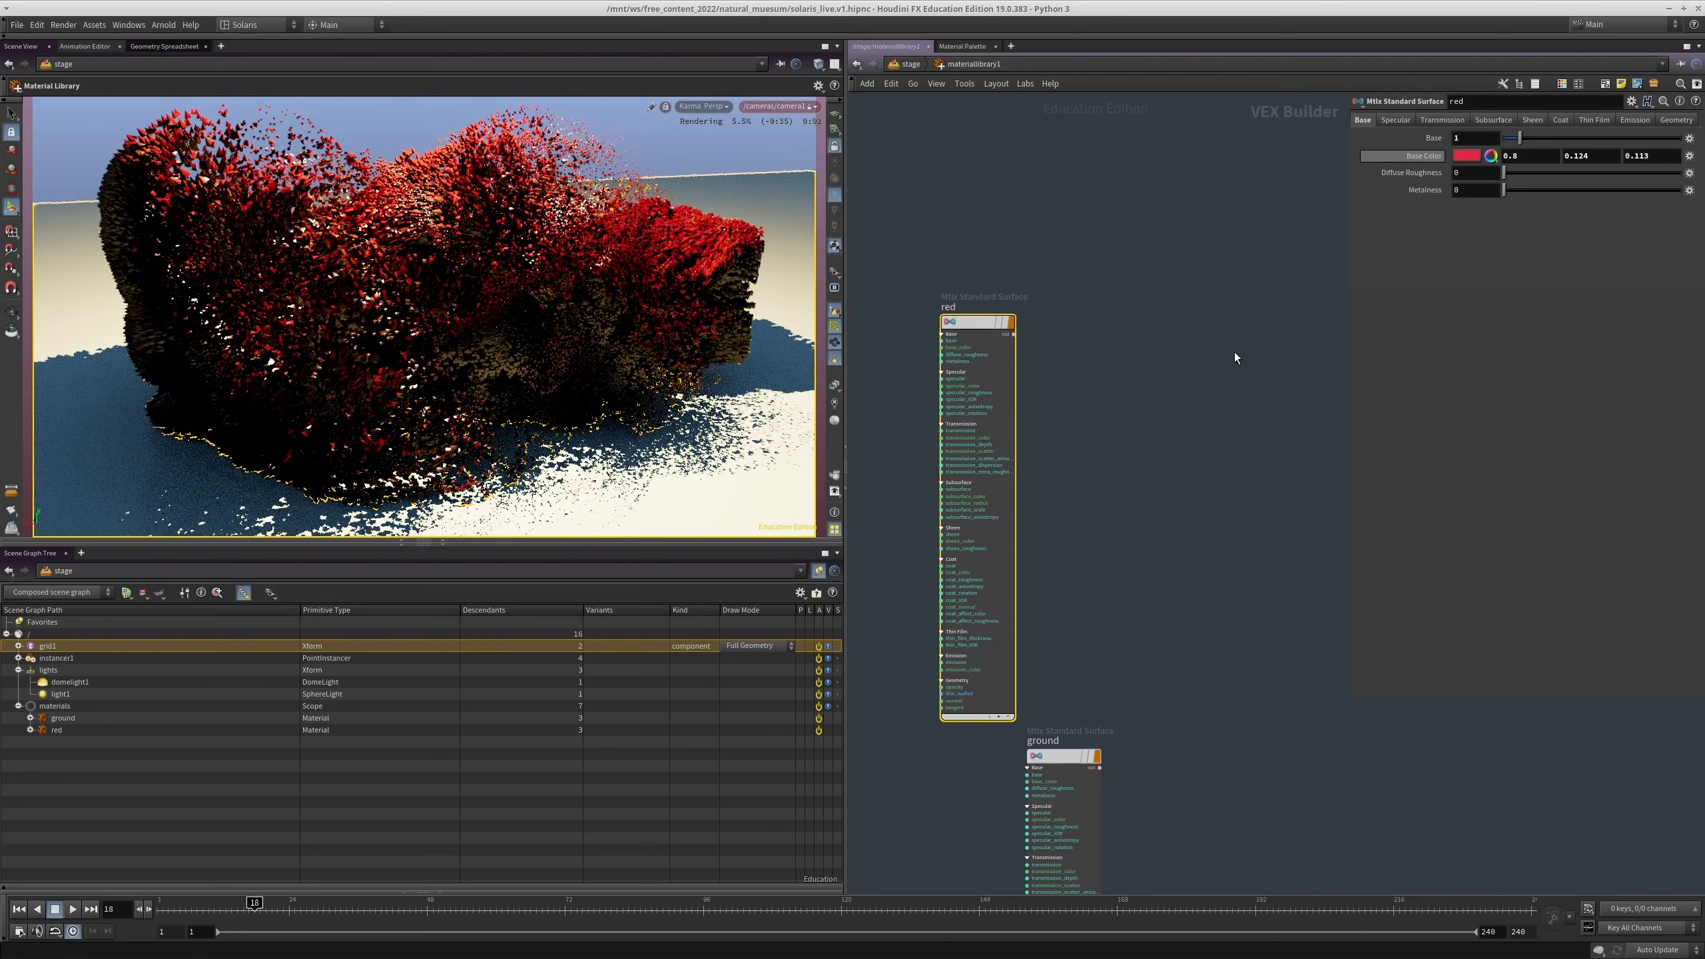
middle_drag(1222, 352, 1207, 375)
click(1094, 365)
mouse_move(1092, 361)
middle_down()
mouse_move(1106, 355)
mouse_move(1101, 394)
middle_up()
key(u)
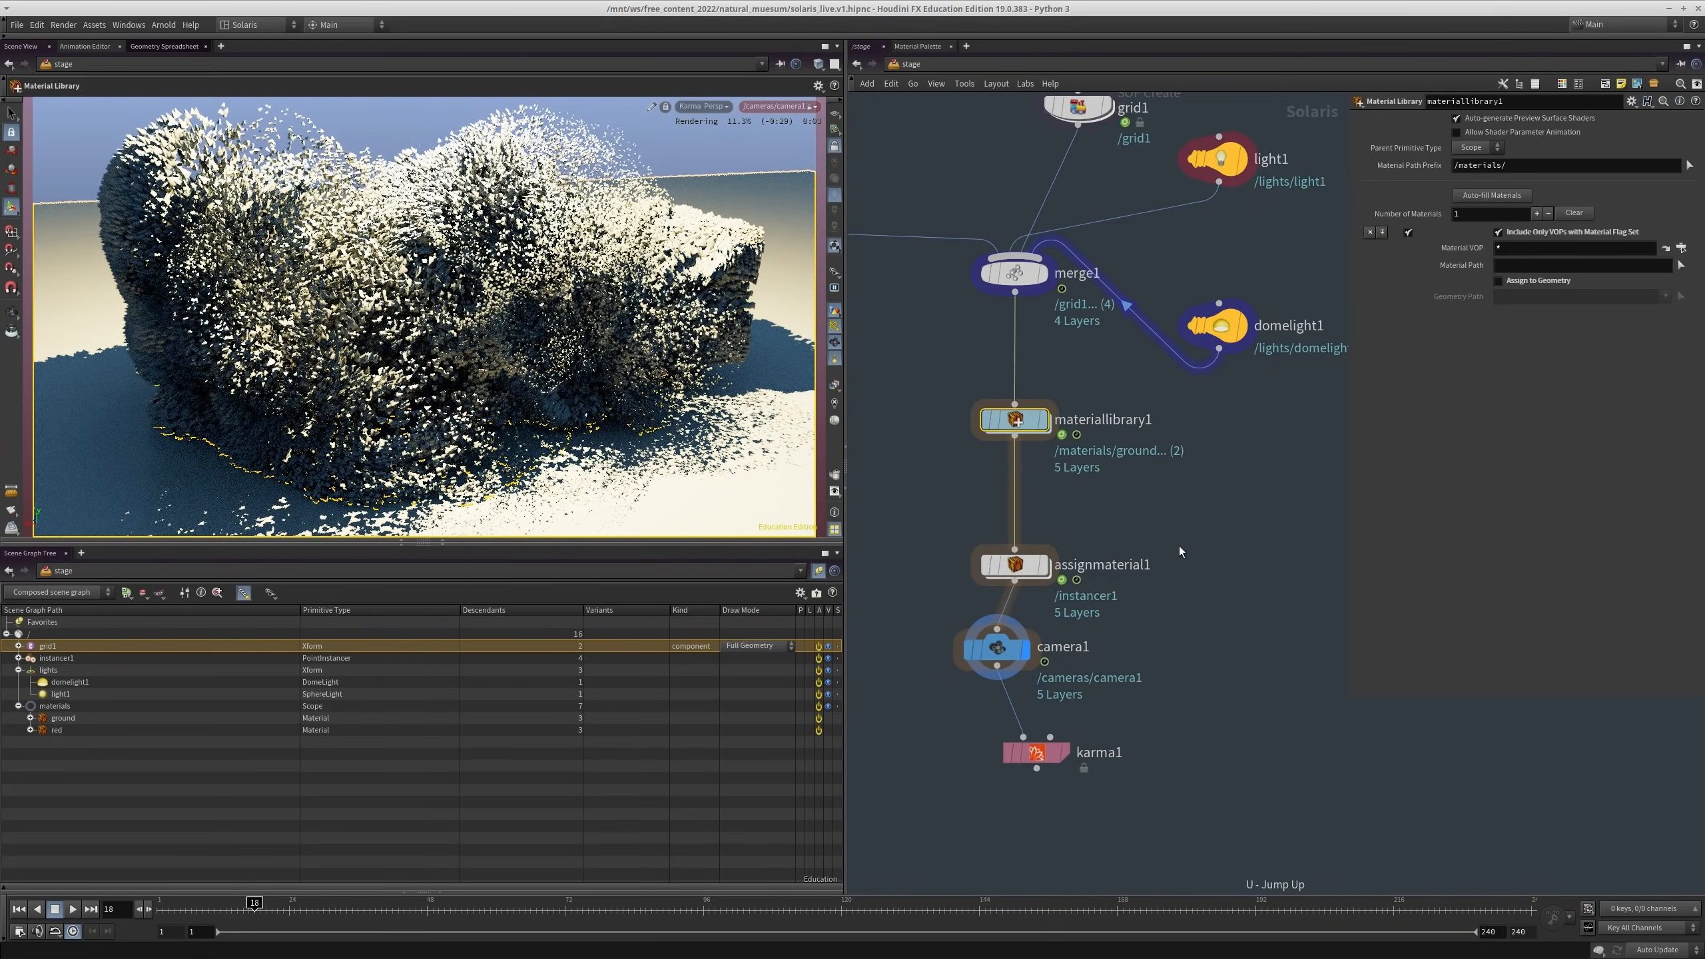
Step: Set light1's intensity to 2000 and shift its color to a warmer orange (1, 0.677, 0.354)
click(1268, 161)
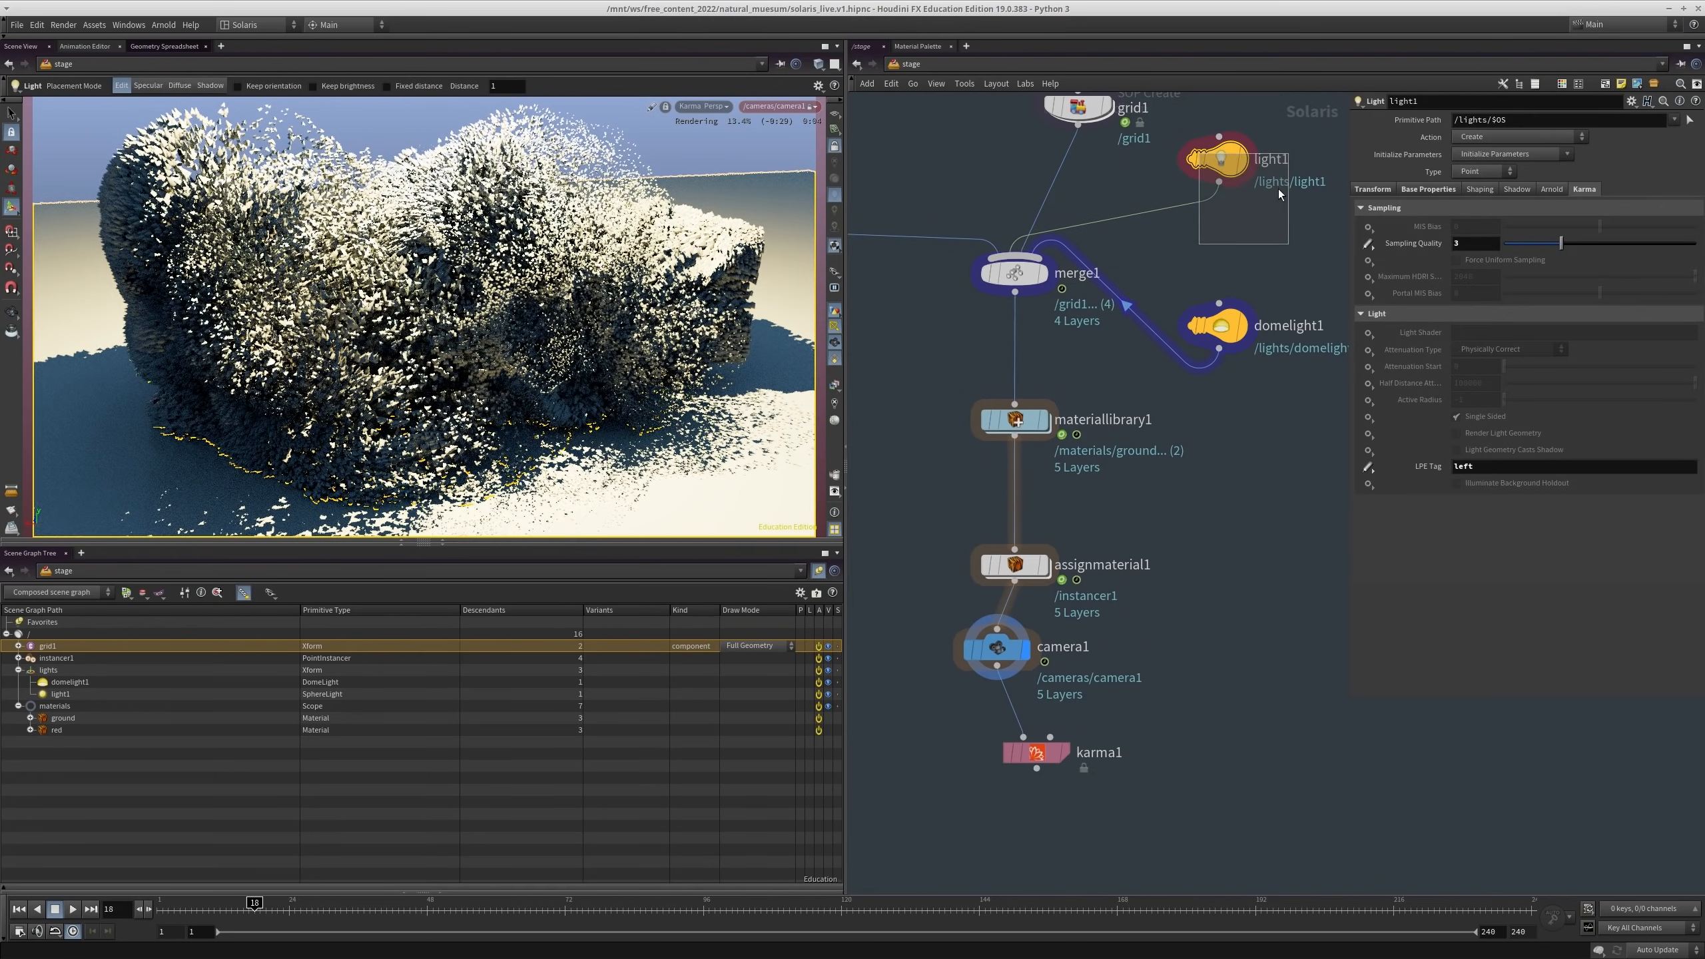
click(1376, 191)
click(1421, 190)
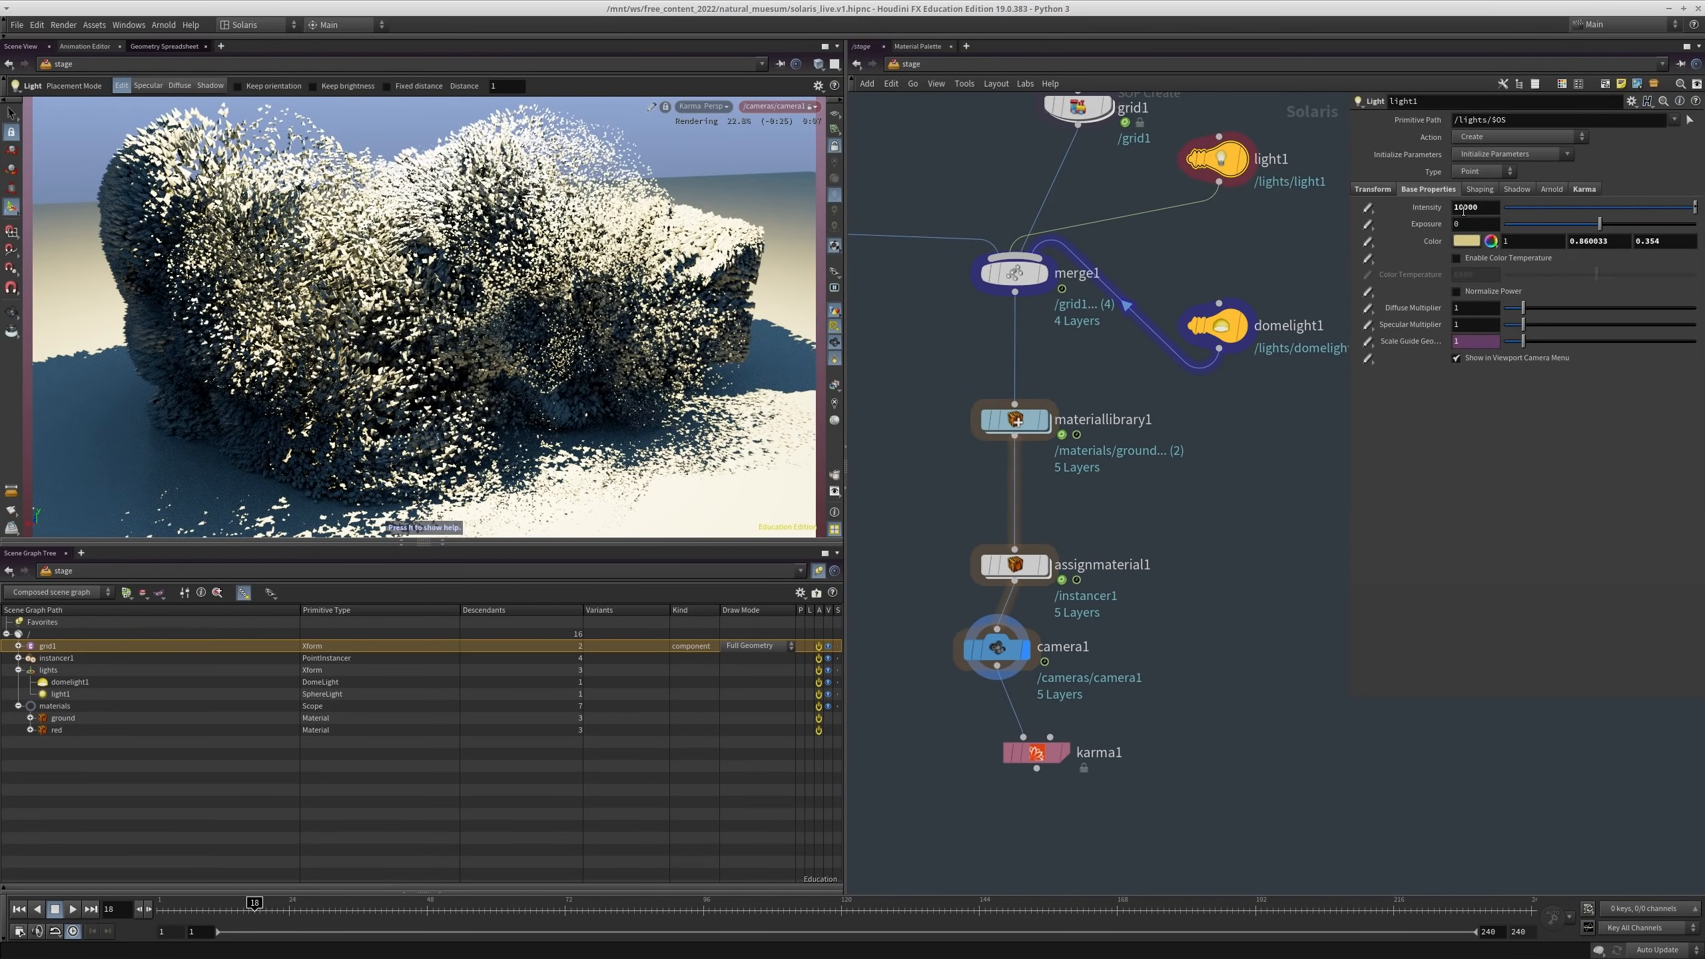
drag(1464, 210, 1431, 224)
text(2)
click(1463, 241)
click(1528, 503)
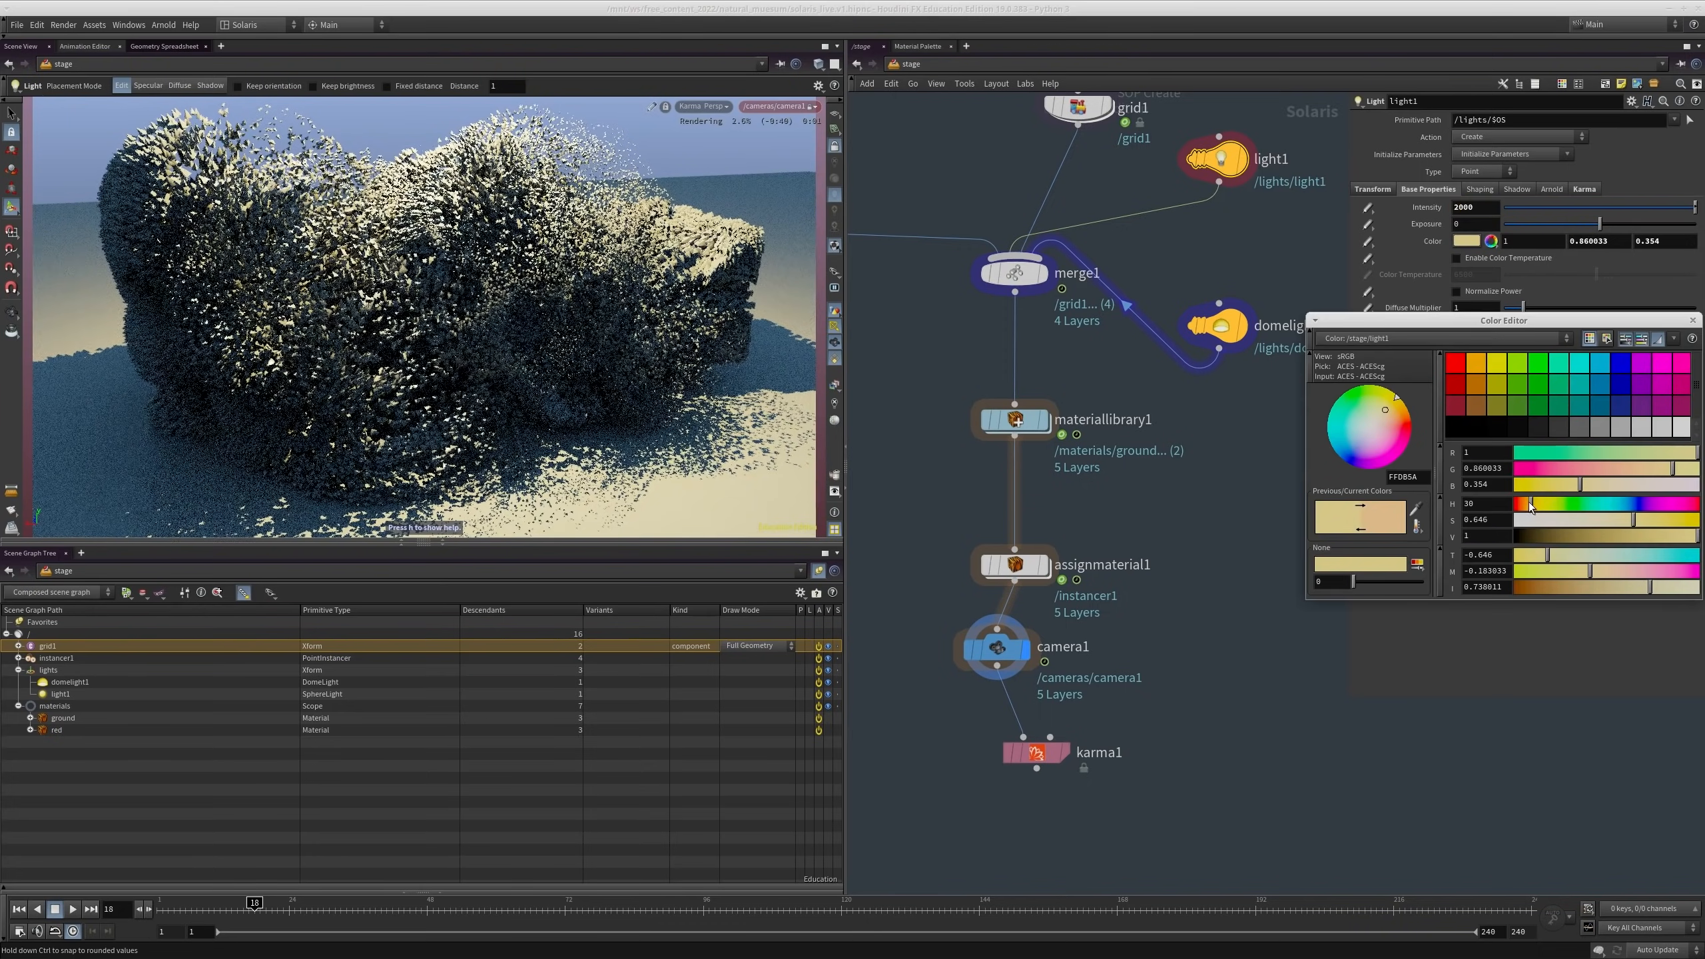
click(1693, 321)
middle_drag(1238, 452, 1238, 416)
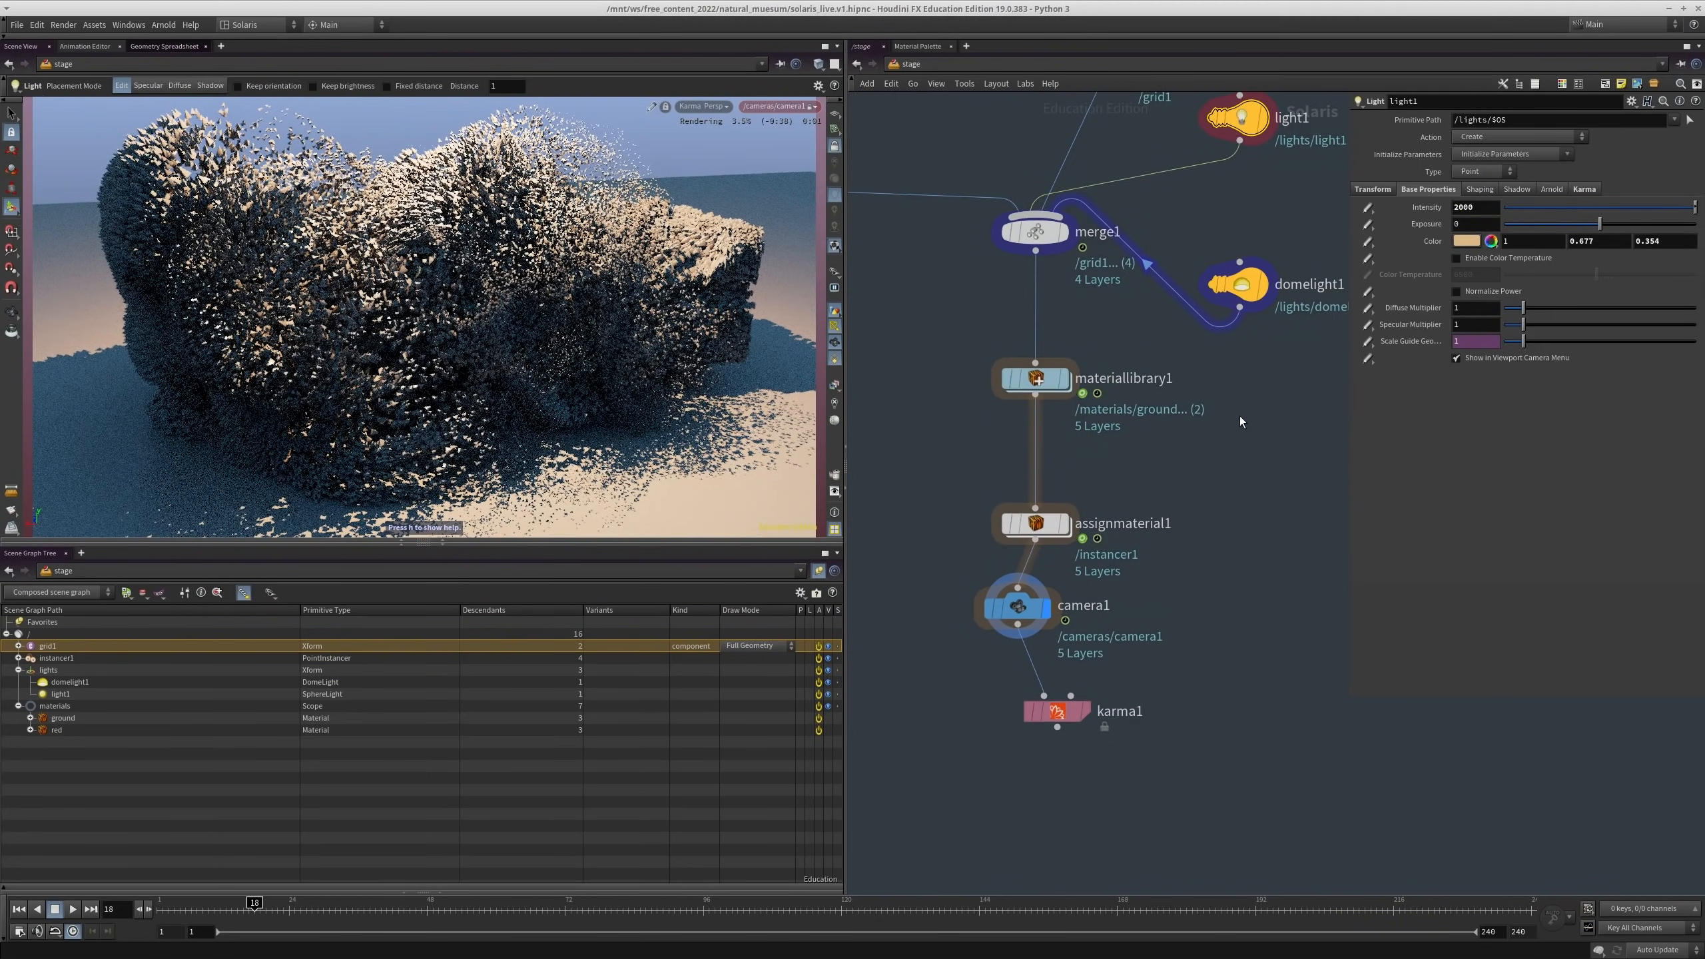
Step: Go to frame 40 and reframe the camera1 view to a close-up of the instanced object
key(space)
right_drag(550, 283, 413, 677)
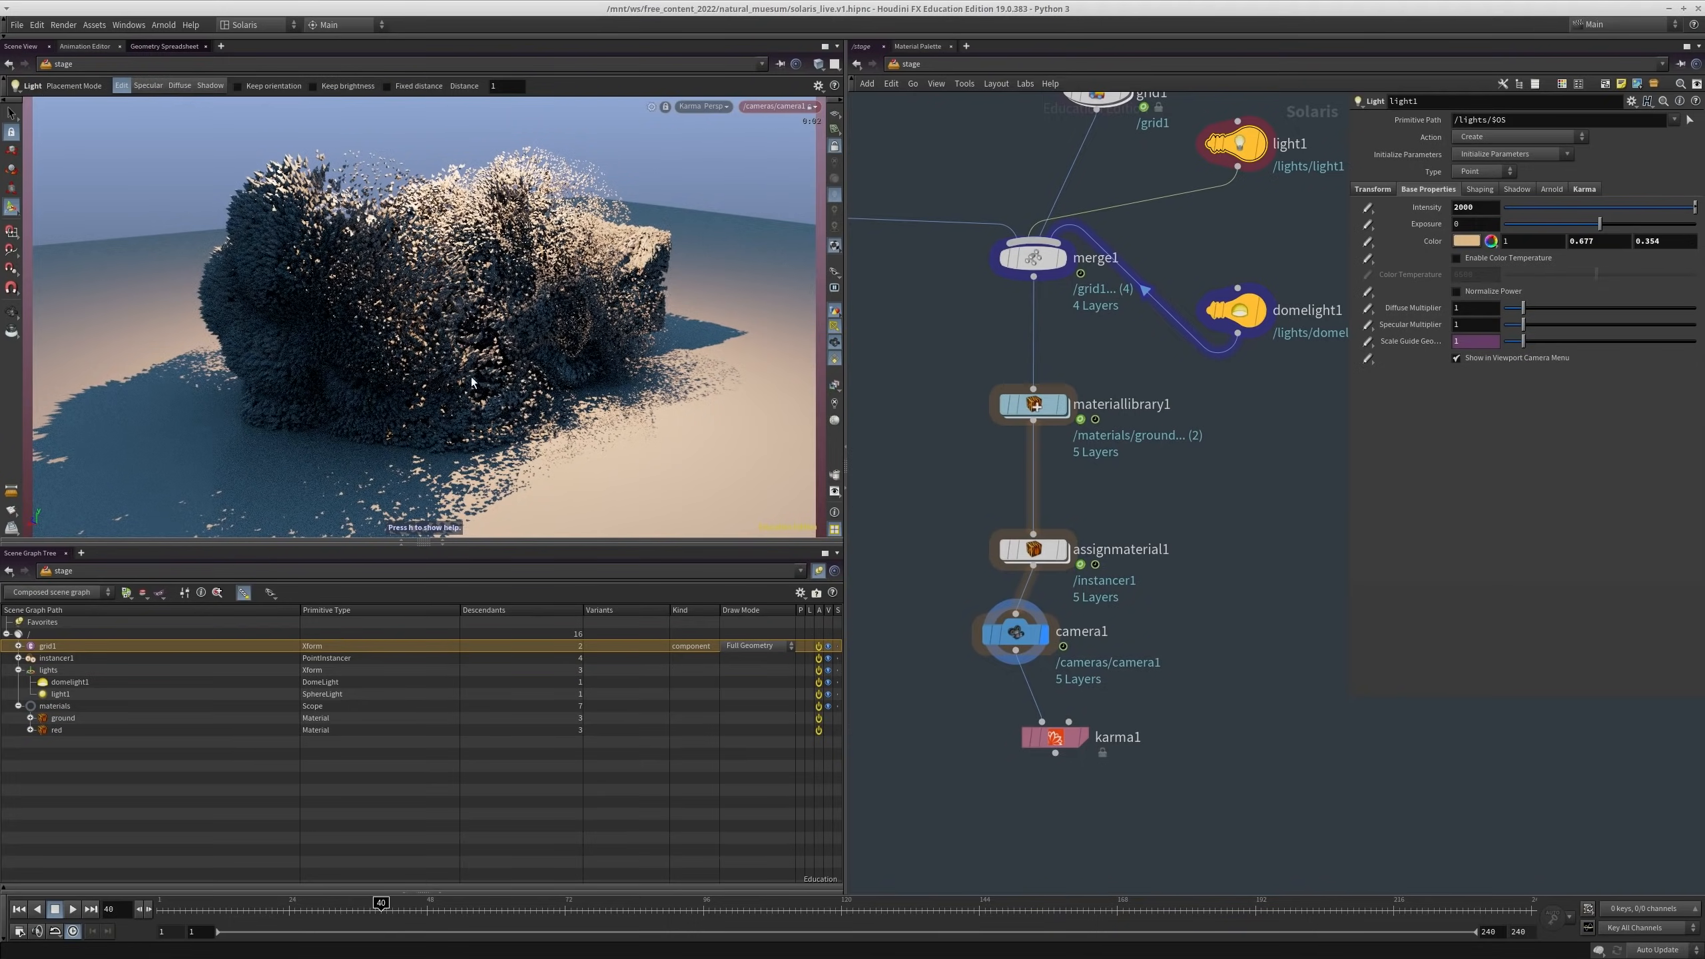
key(space)
right_drag(509, 300, 460, 312)
middle_drag(460, 313, 571, 300)
right_drag(571, 299, 645, 323)
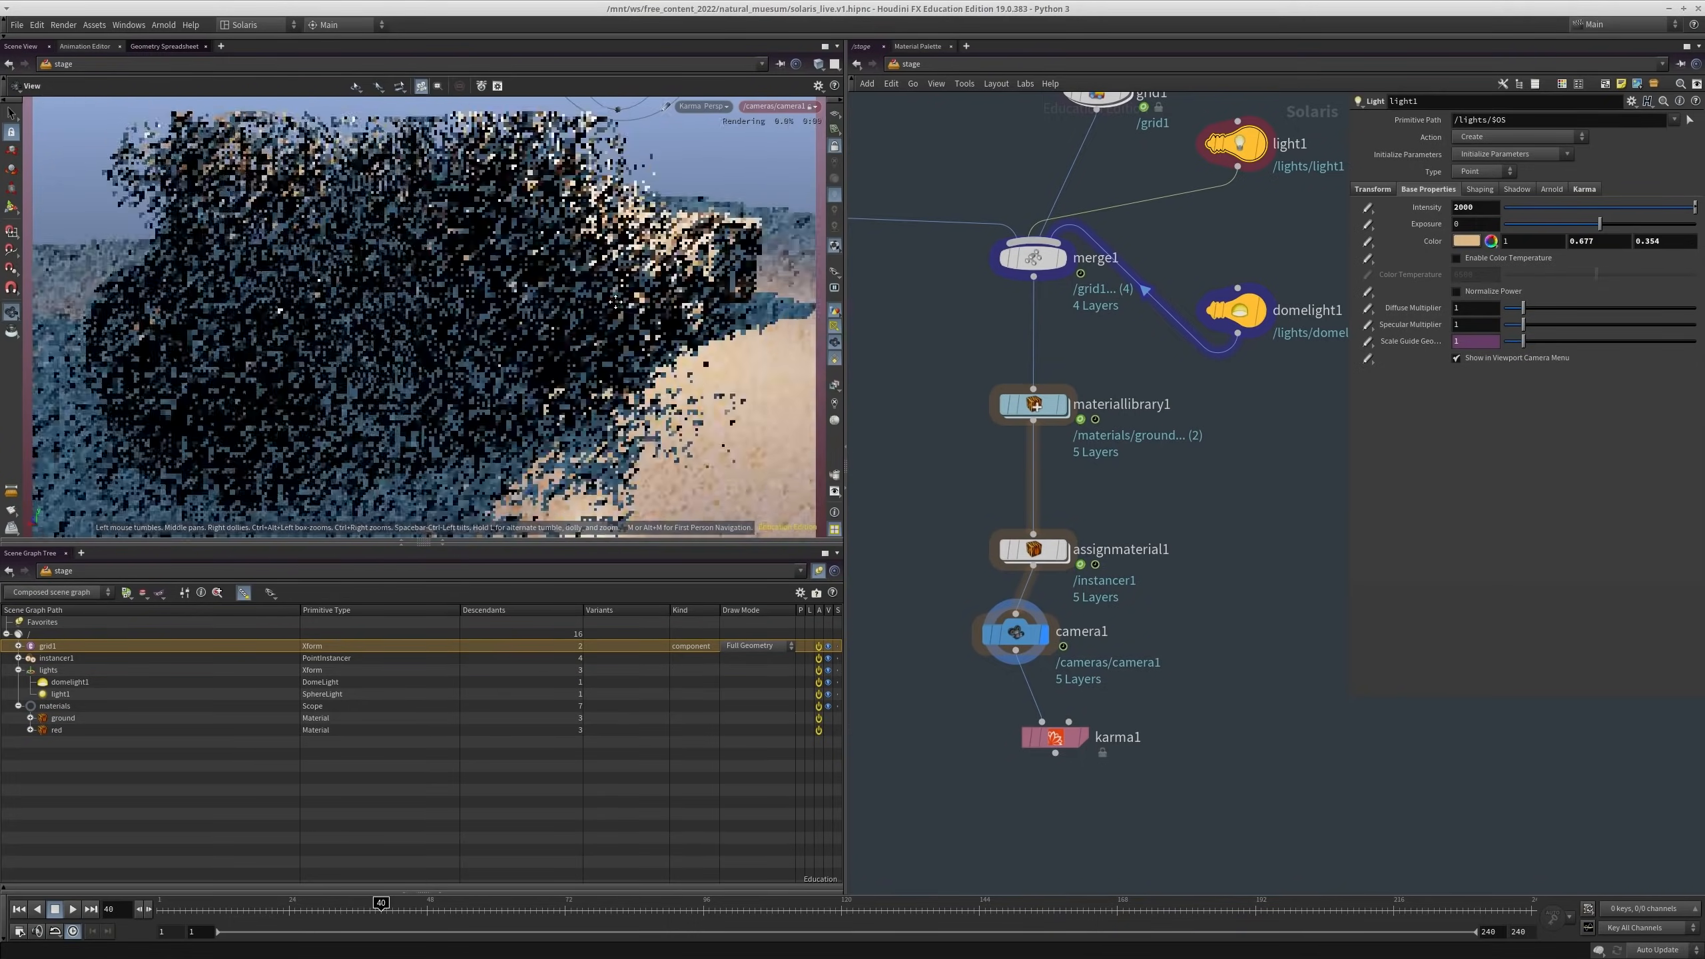
drag(707, 331, 494, 321)
right_drag(494, 321, 305, 320)
drag(305, 320, 541, 289)
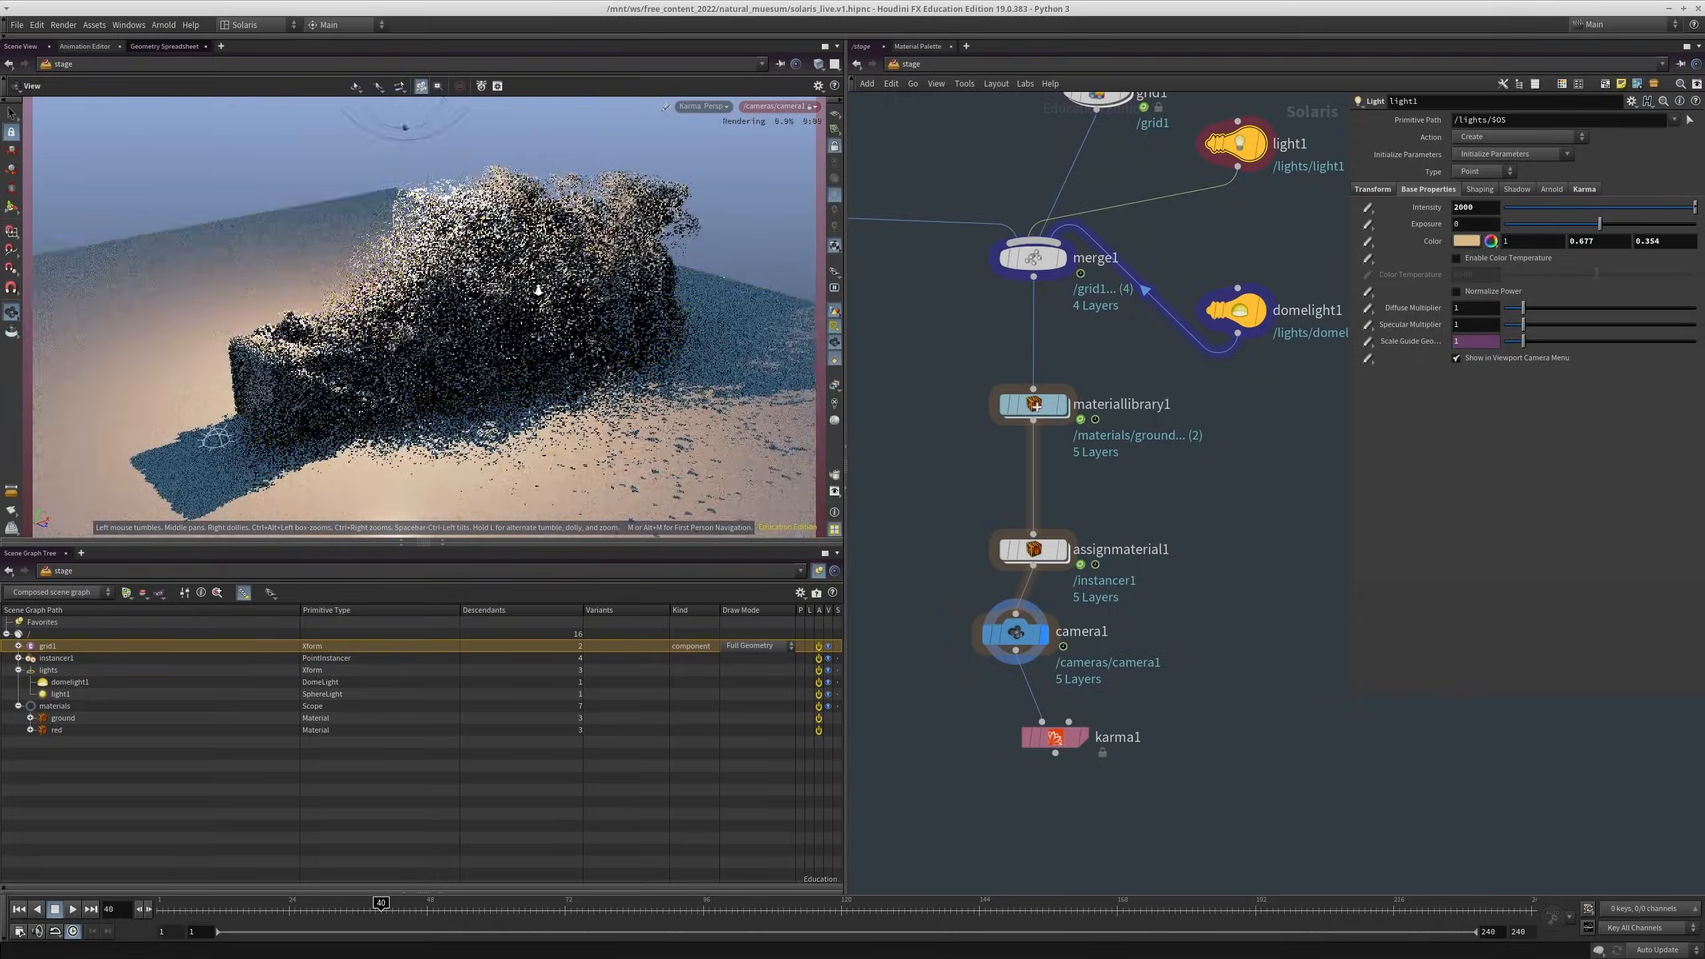
right_drag(540, 290, 349, 313)
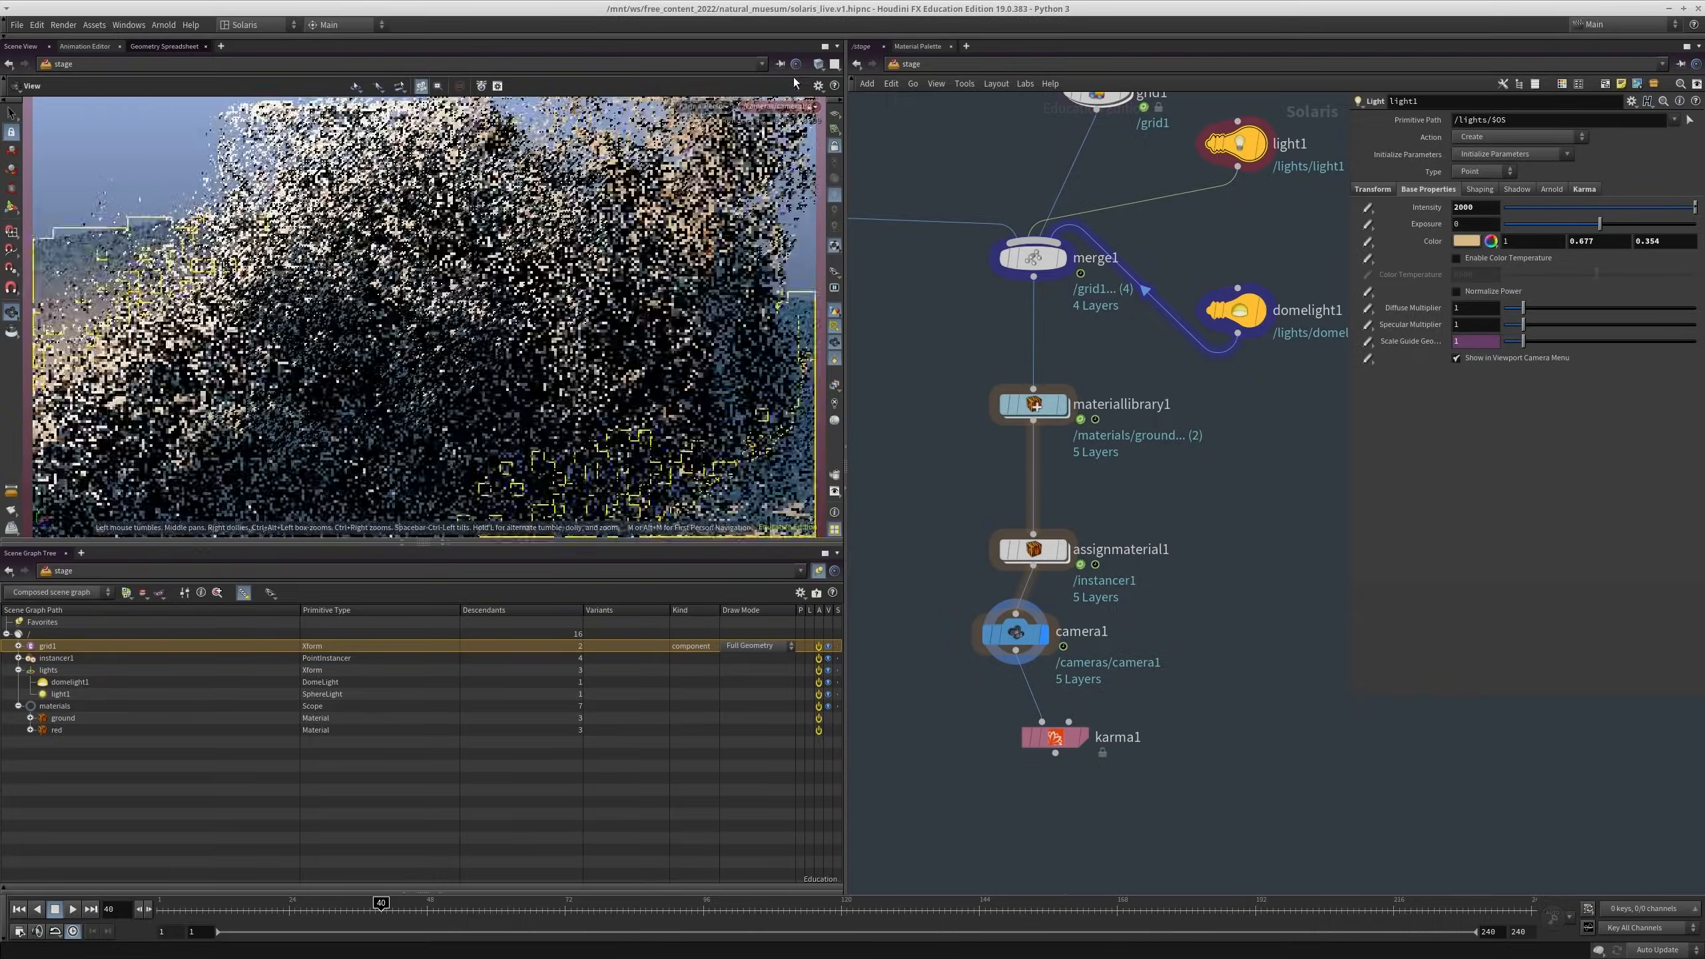
click(774, 106)
Step: Select camera1 and enable depth of field in the viewport's Karma display options
click(1198, 536)
middle_drag(1138, 618, 1144, 551)
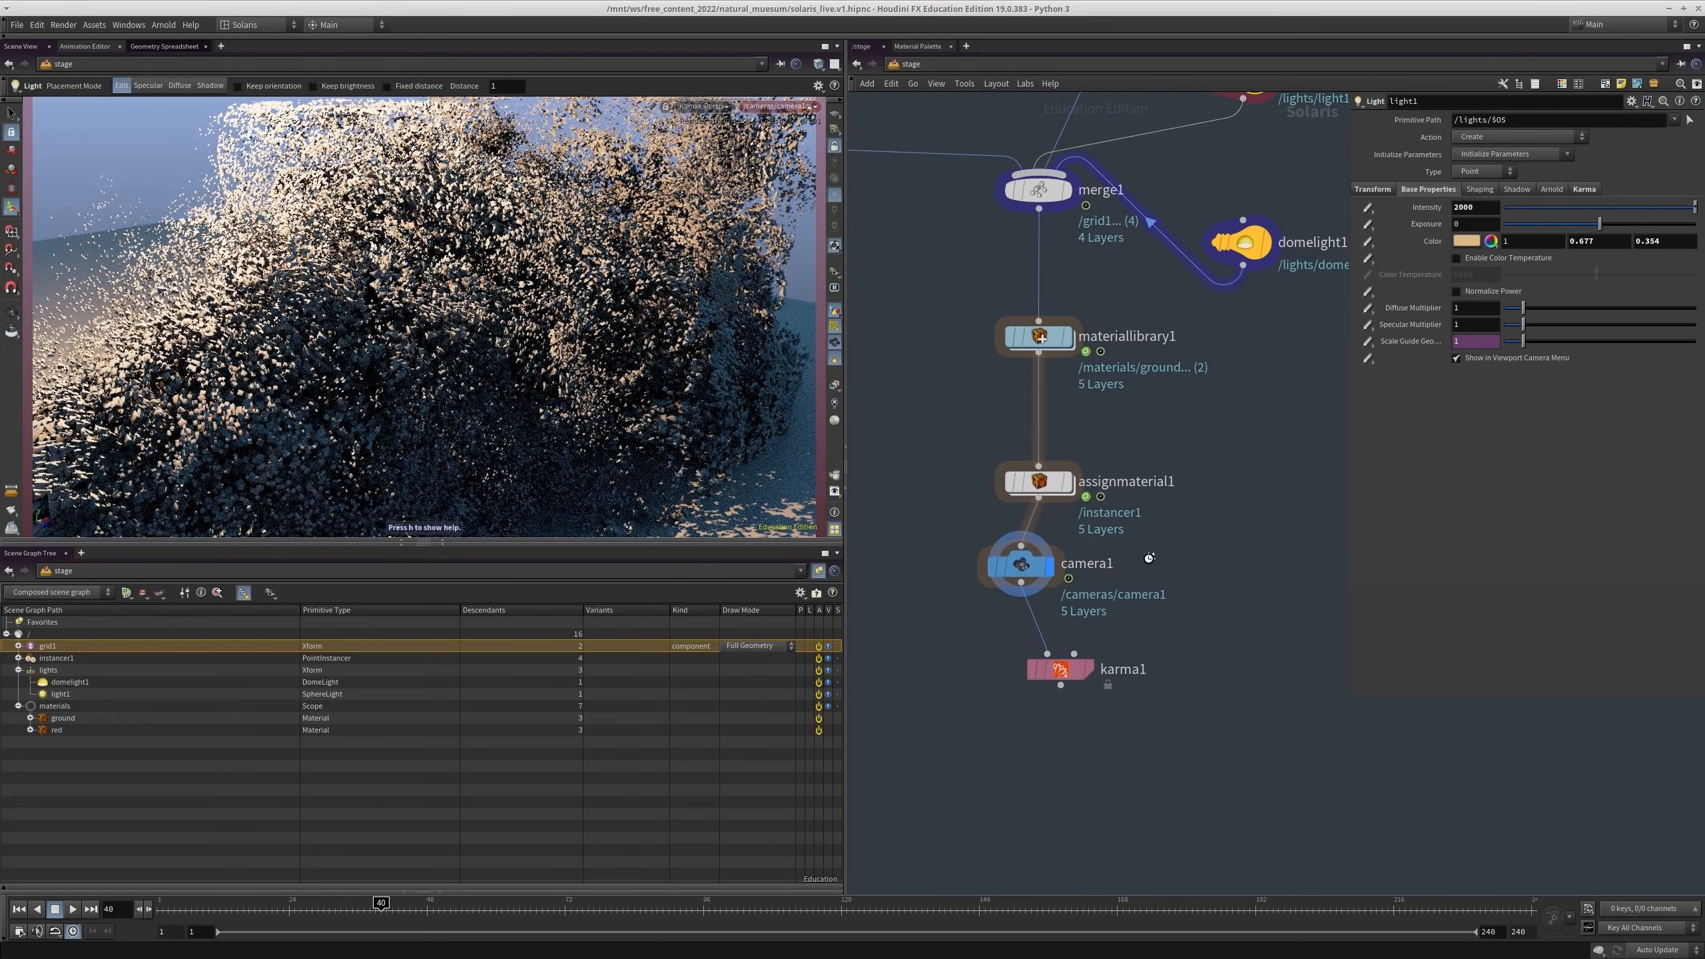
drag(970, 621, 1148, 545)
key(d)
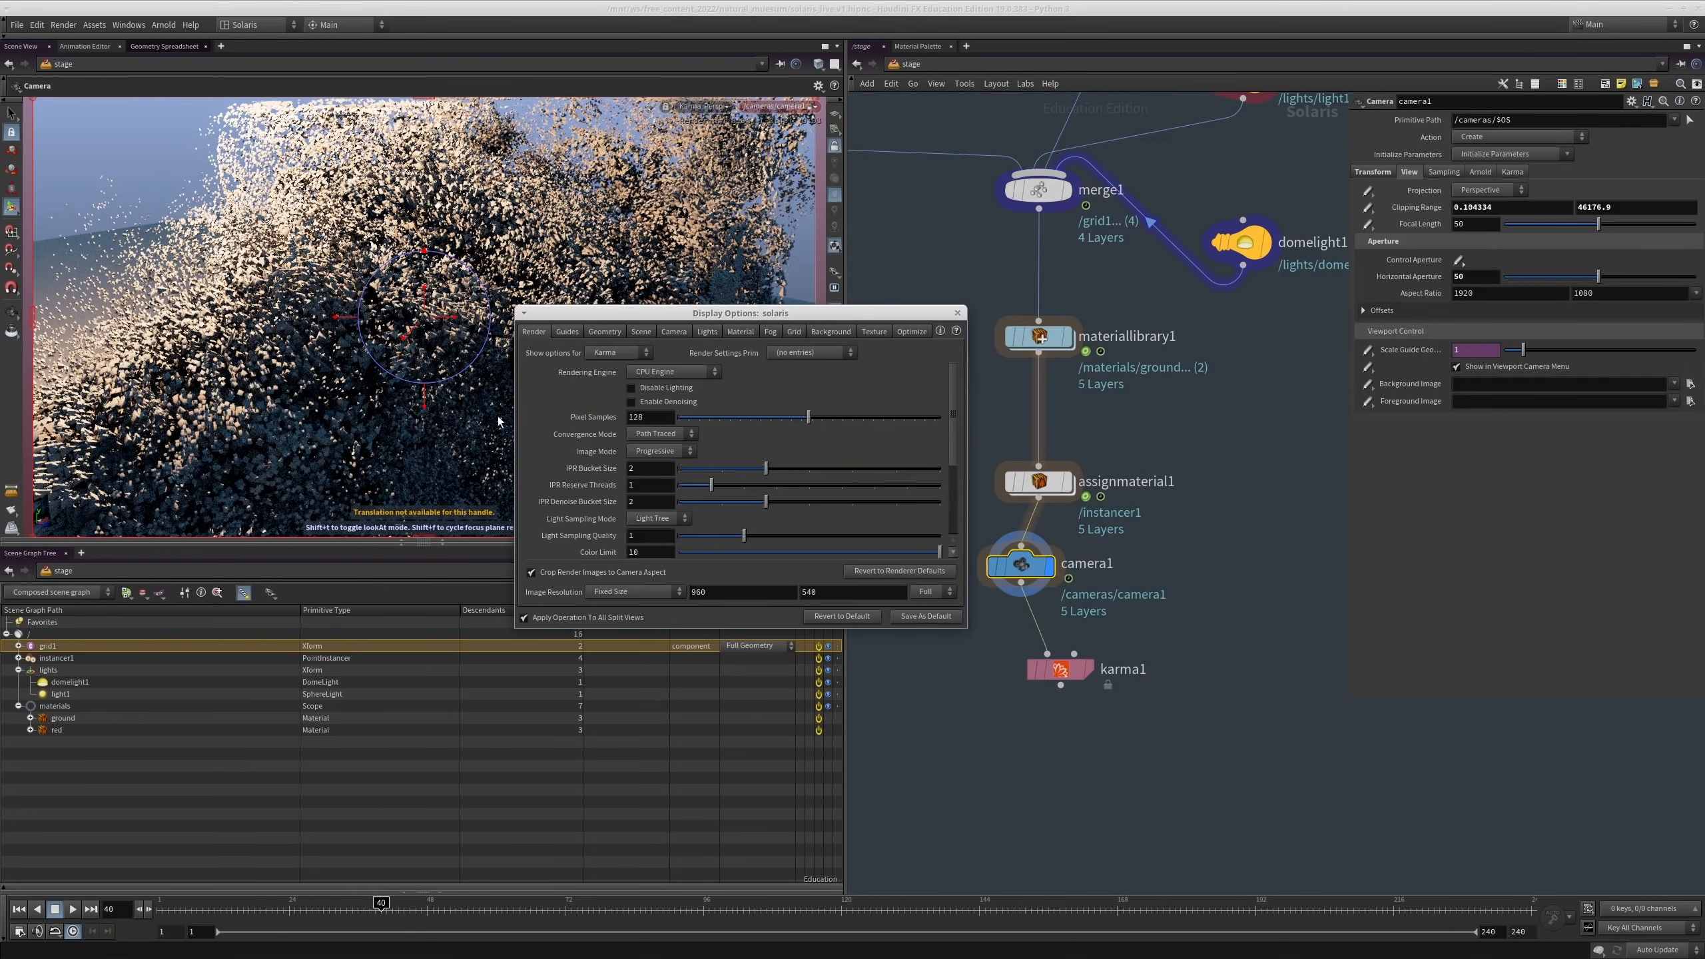
scroll(557, 467, down, 5)
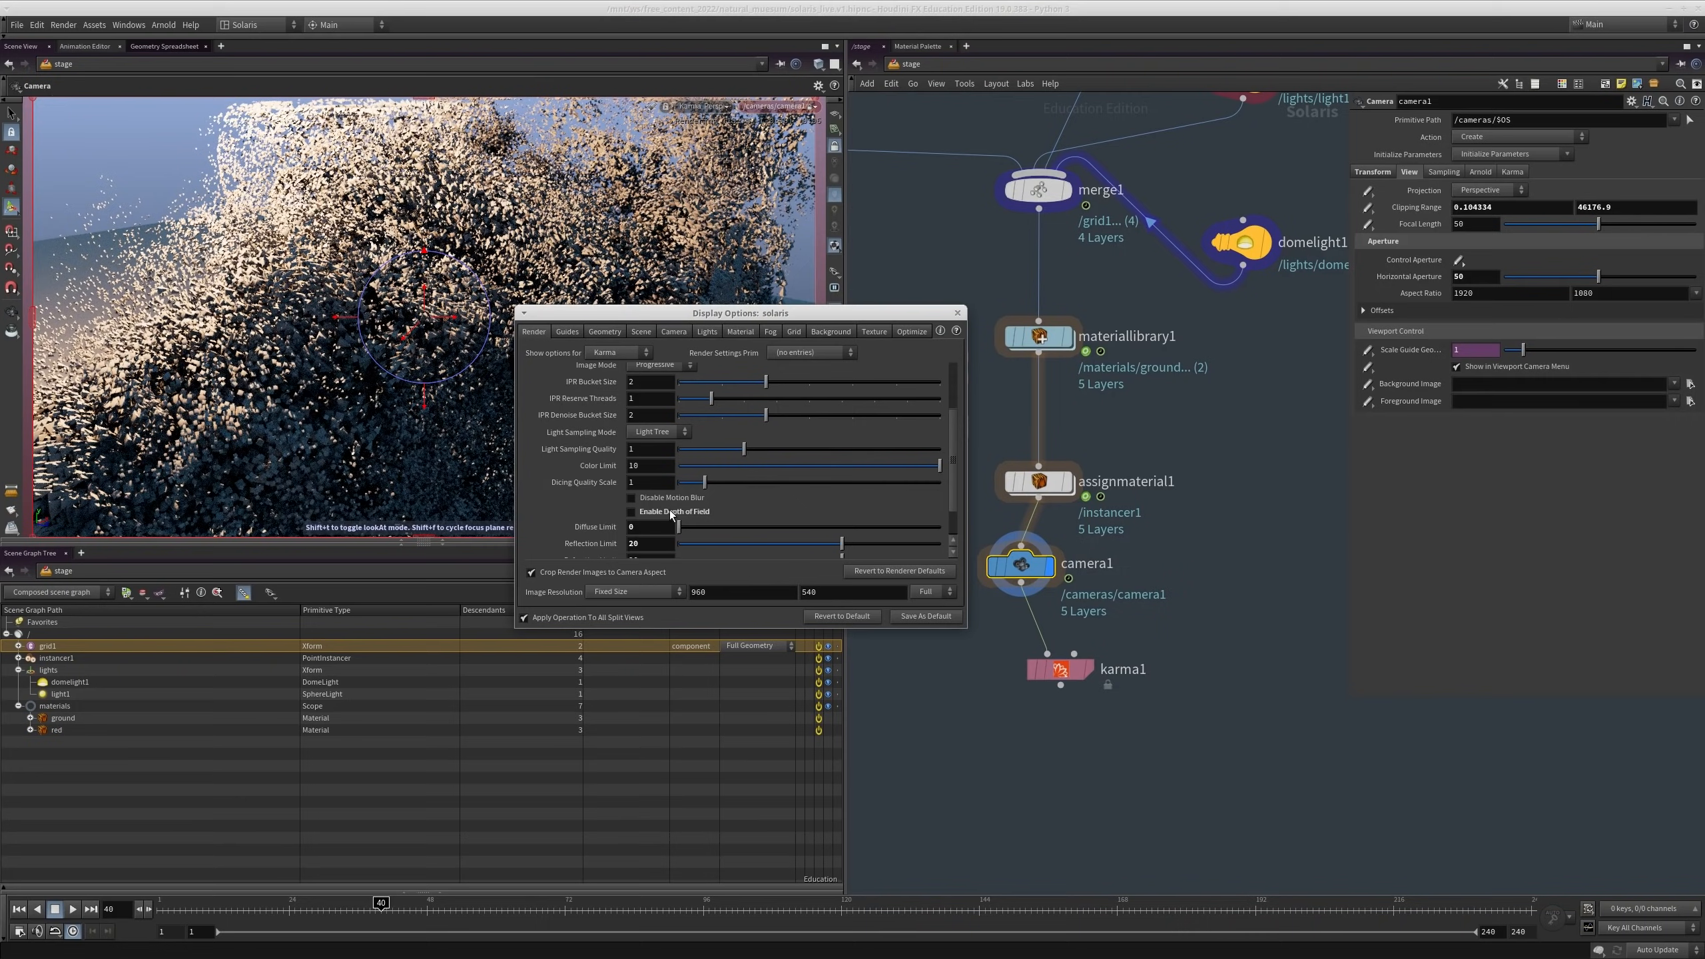
click(956, 313)
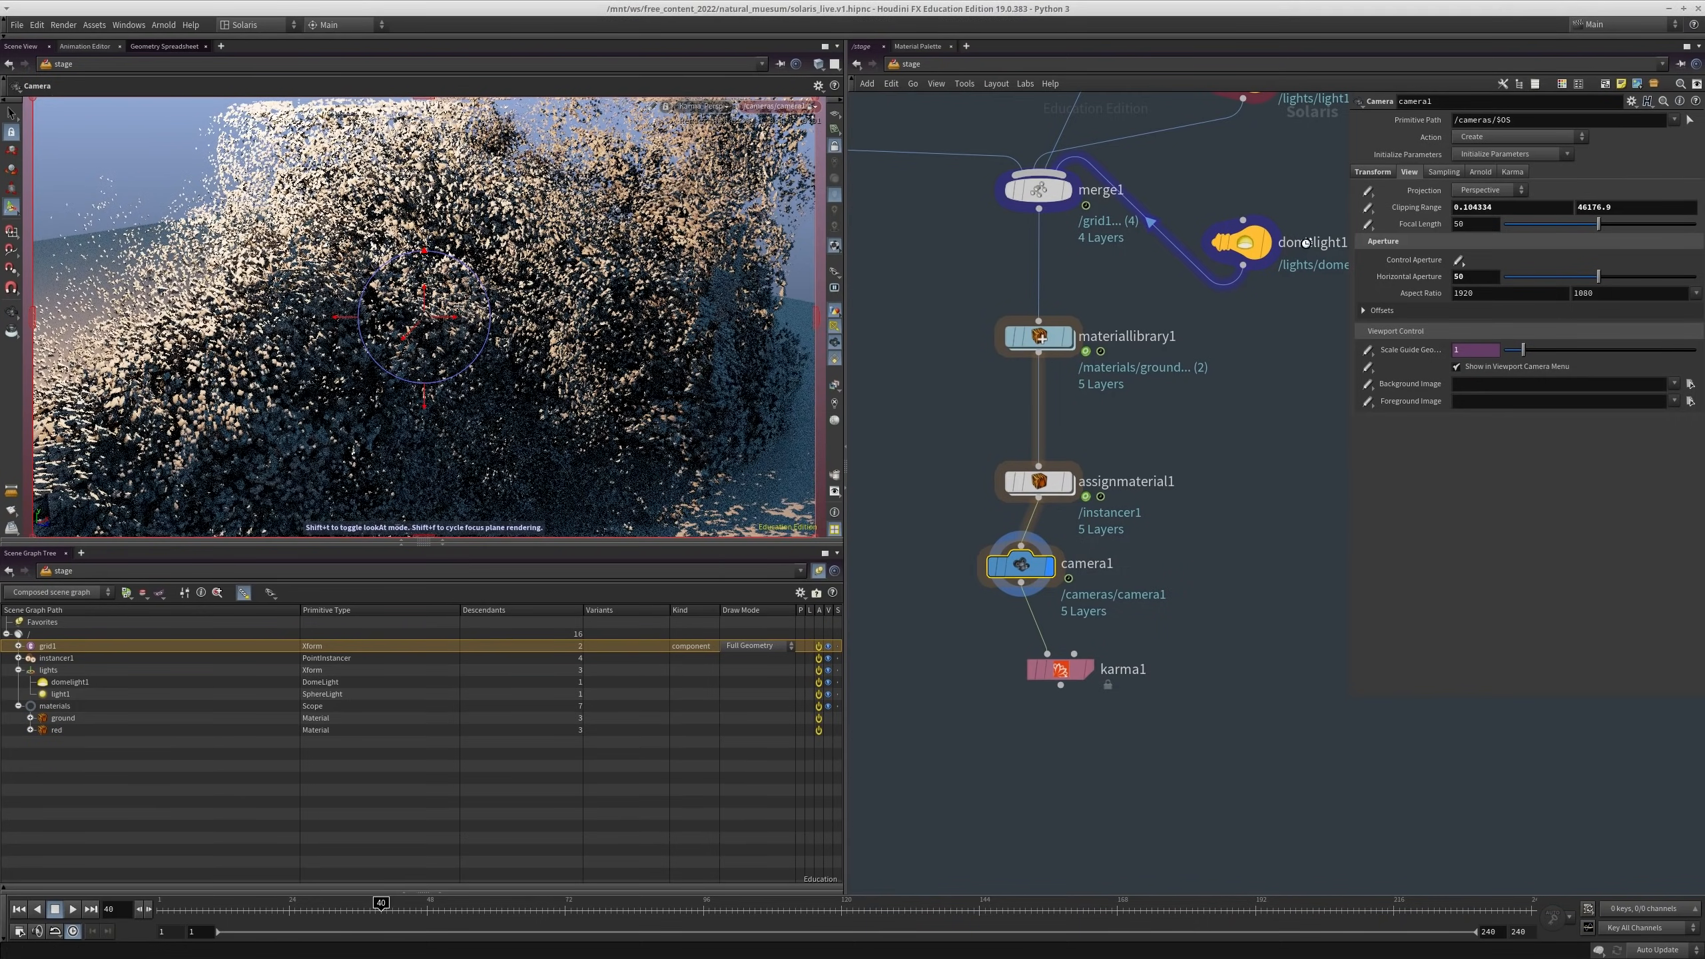
Step: Set camera1's F-Stop to 0.1 in its sampling parameters
click(1441, 174)
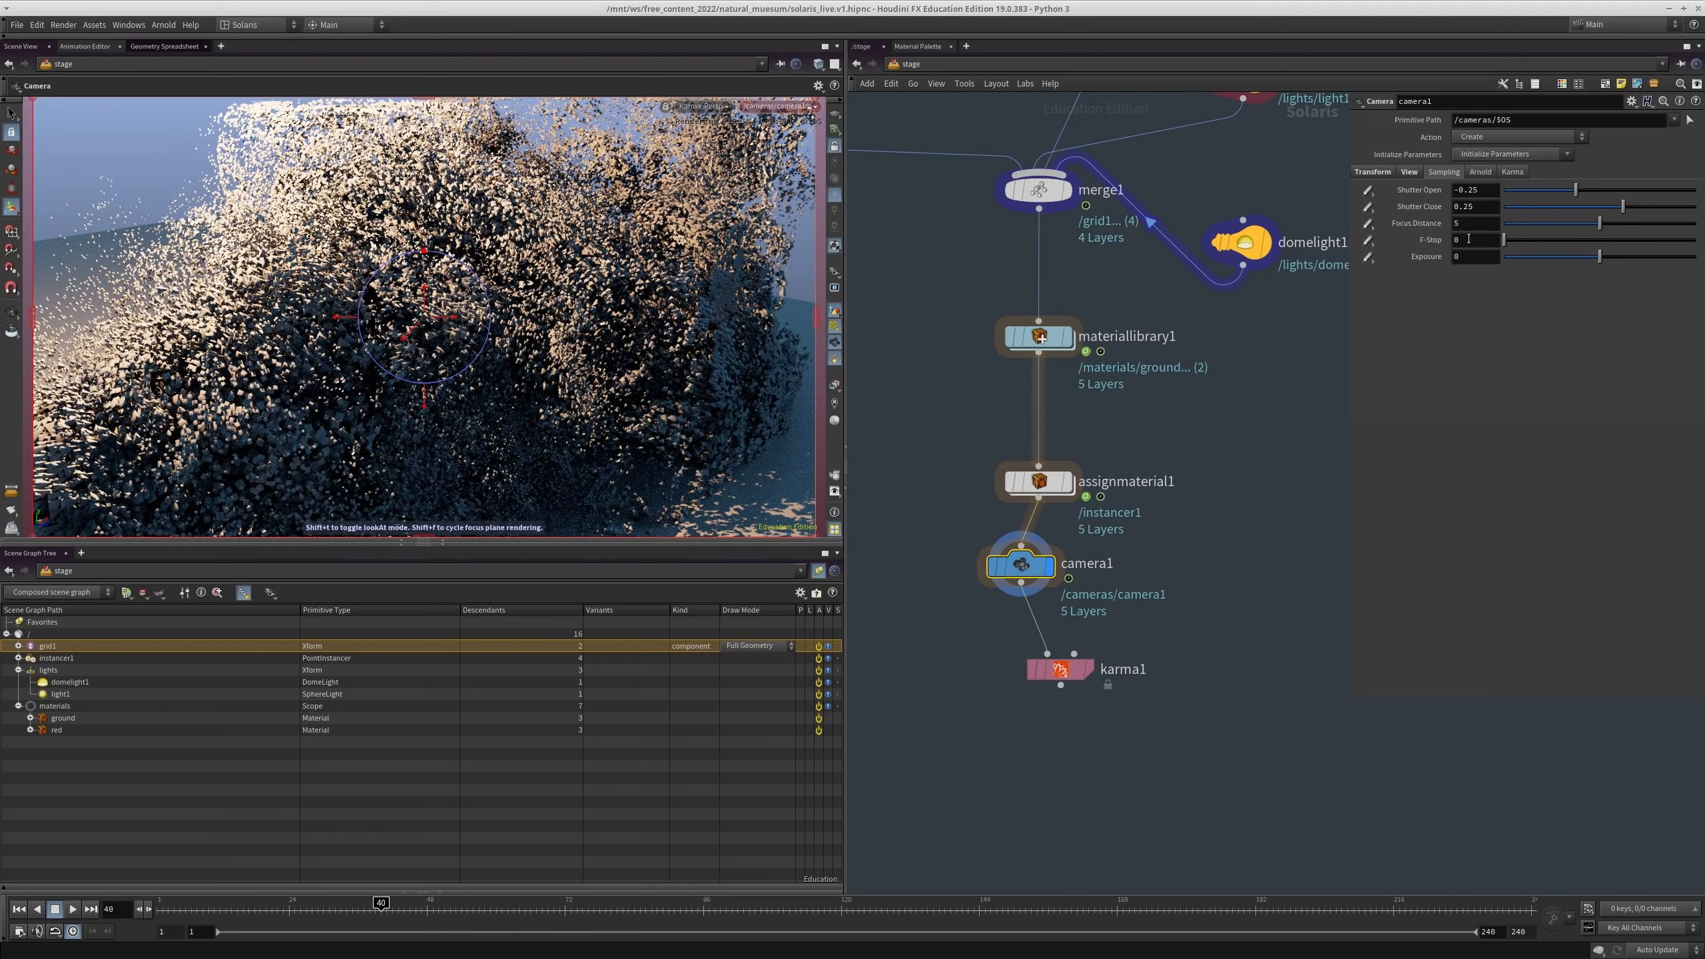
drag(1461, 240, 1387, 243)
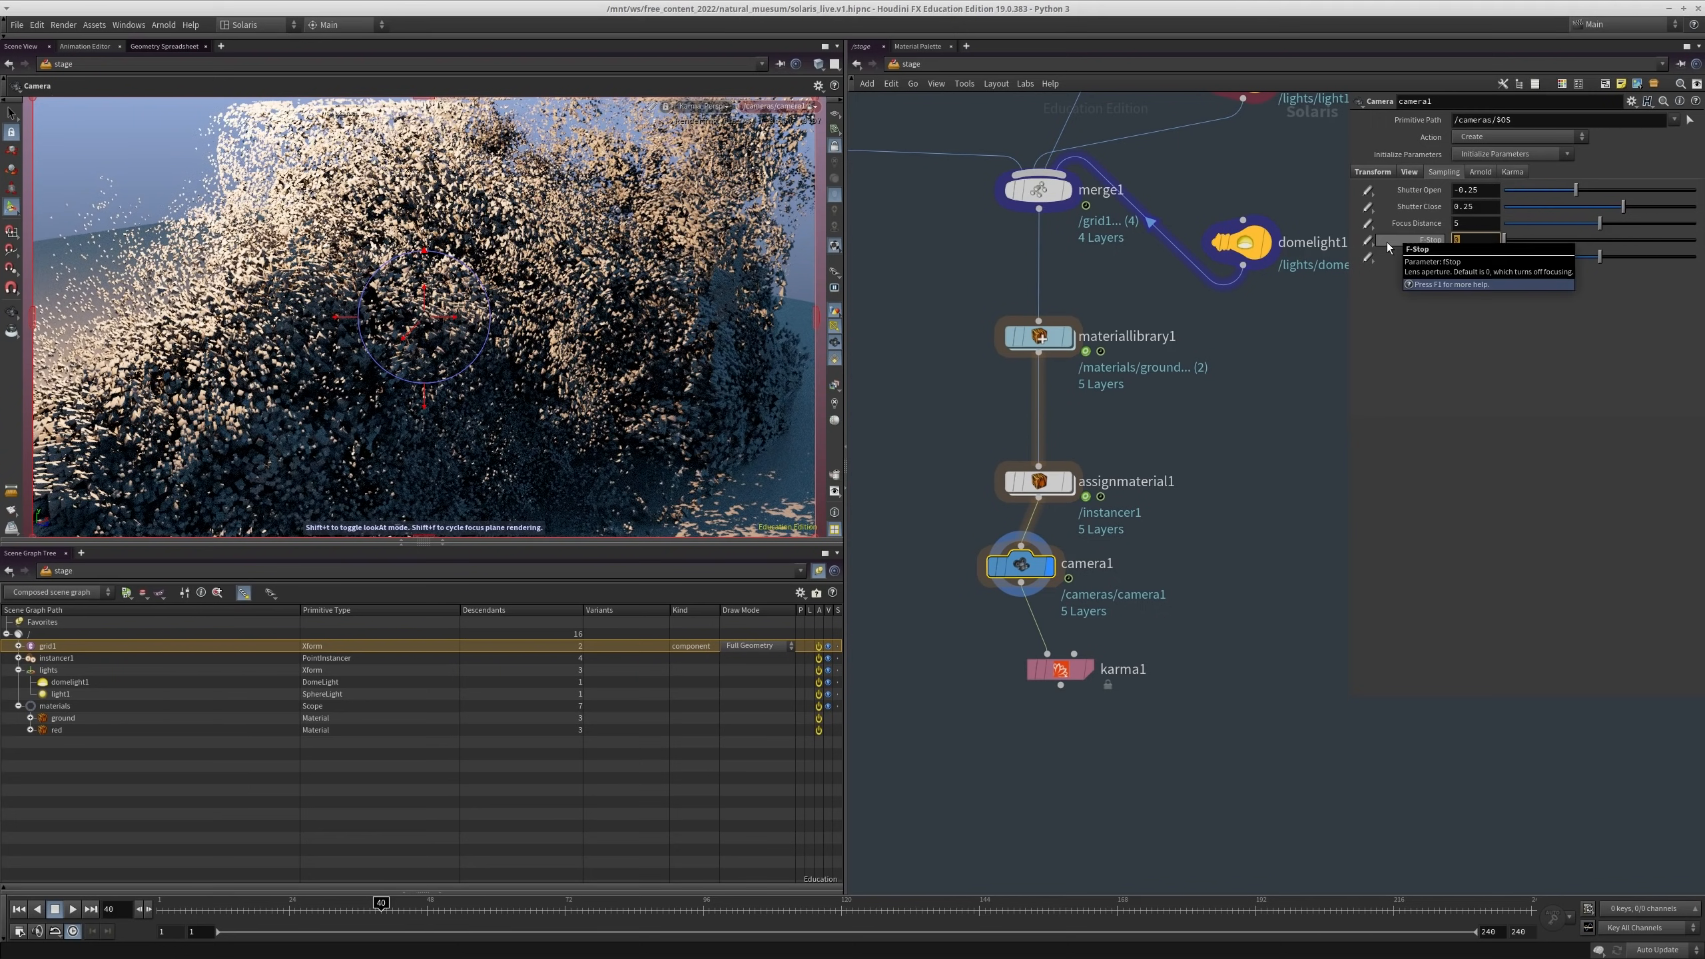
text(.1)
key(Return)
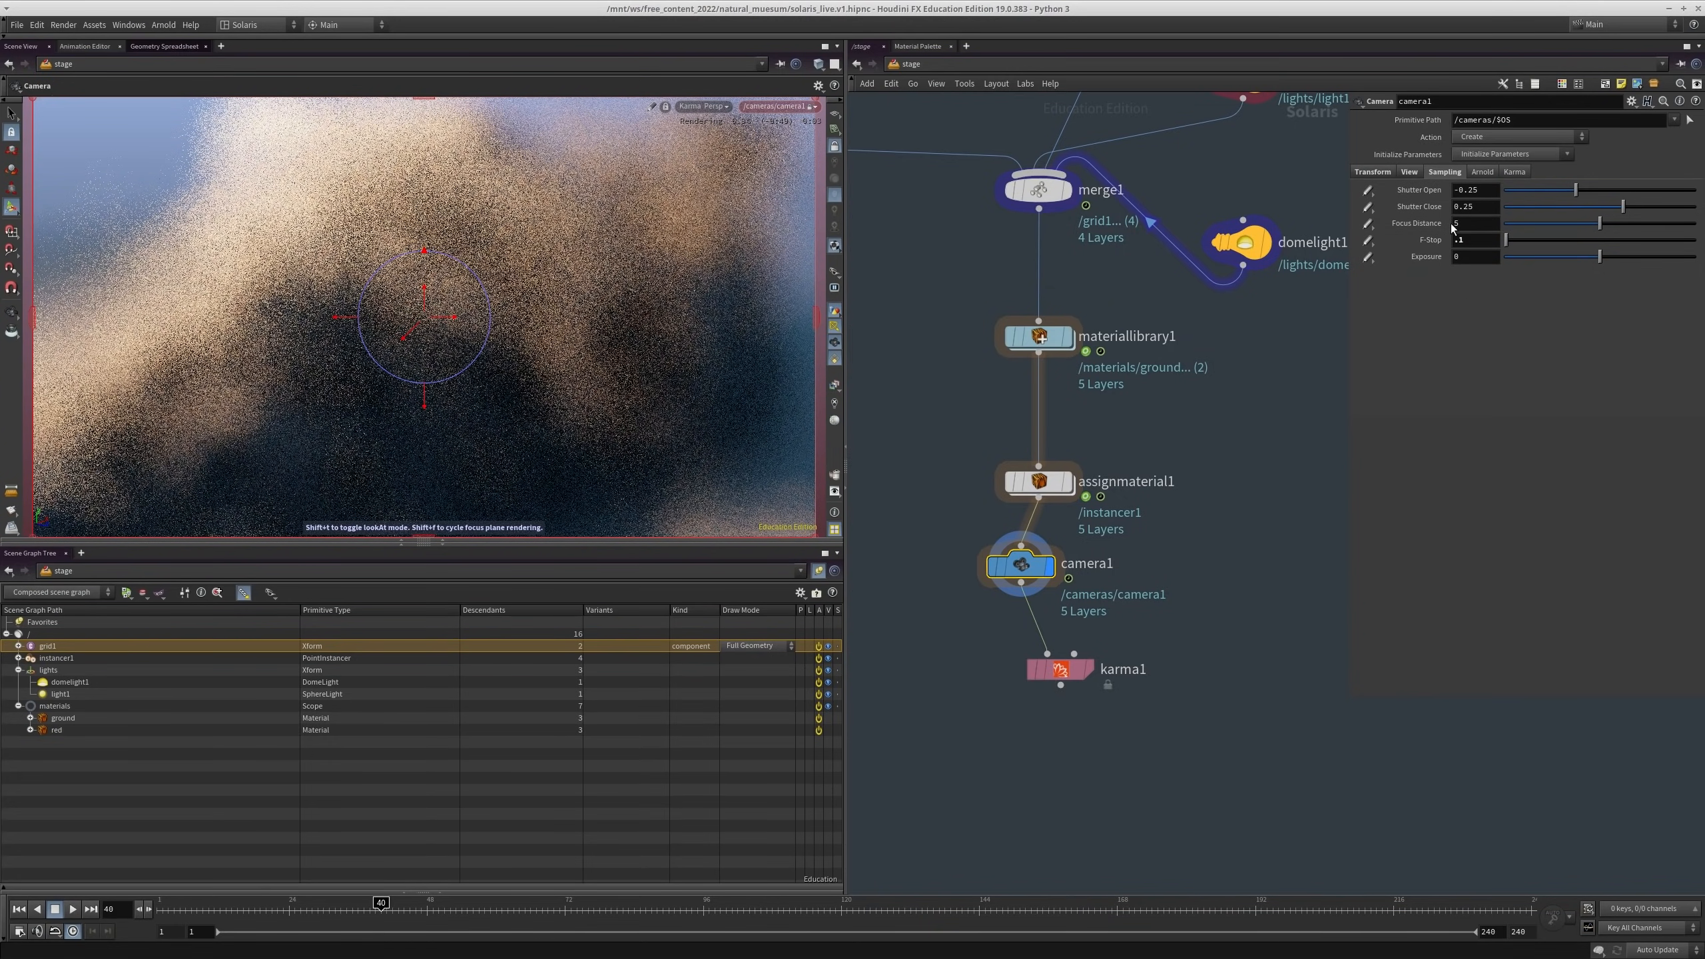
Step: Adjust camera1's focus distance, trying 10 and 15 before settling on 18
text(10)
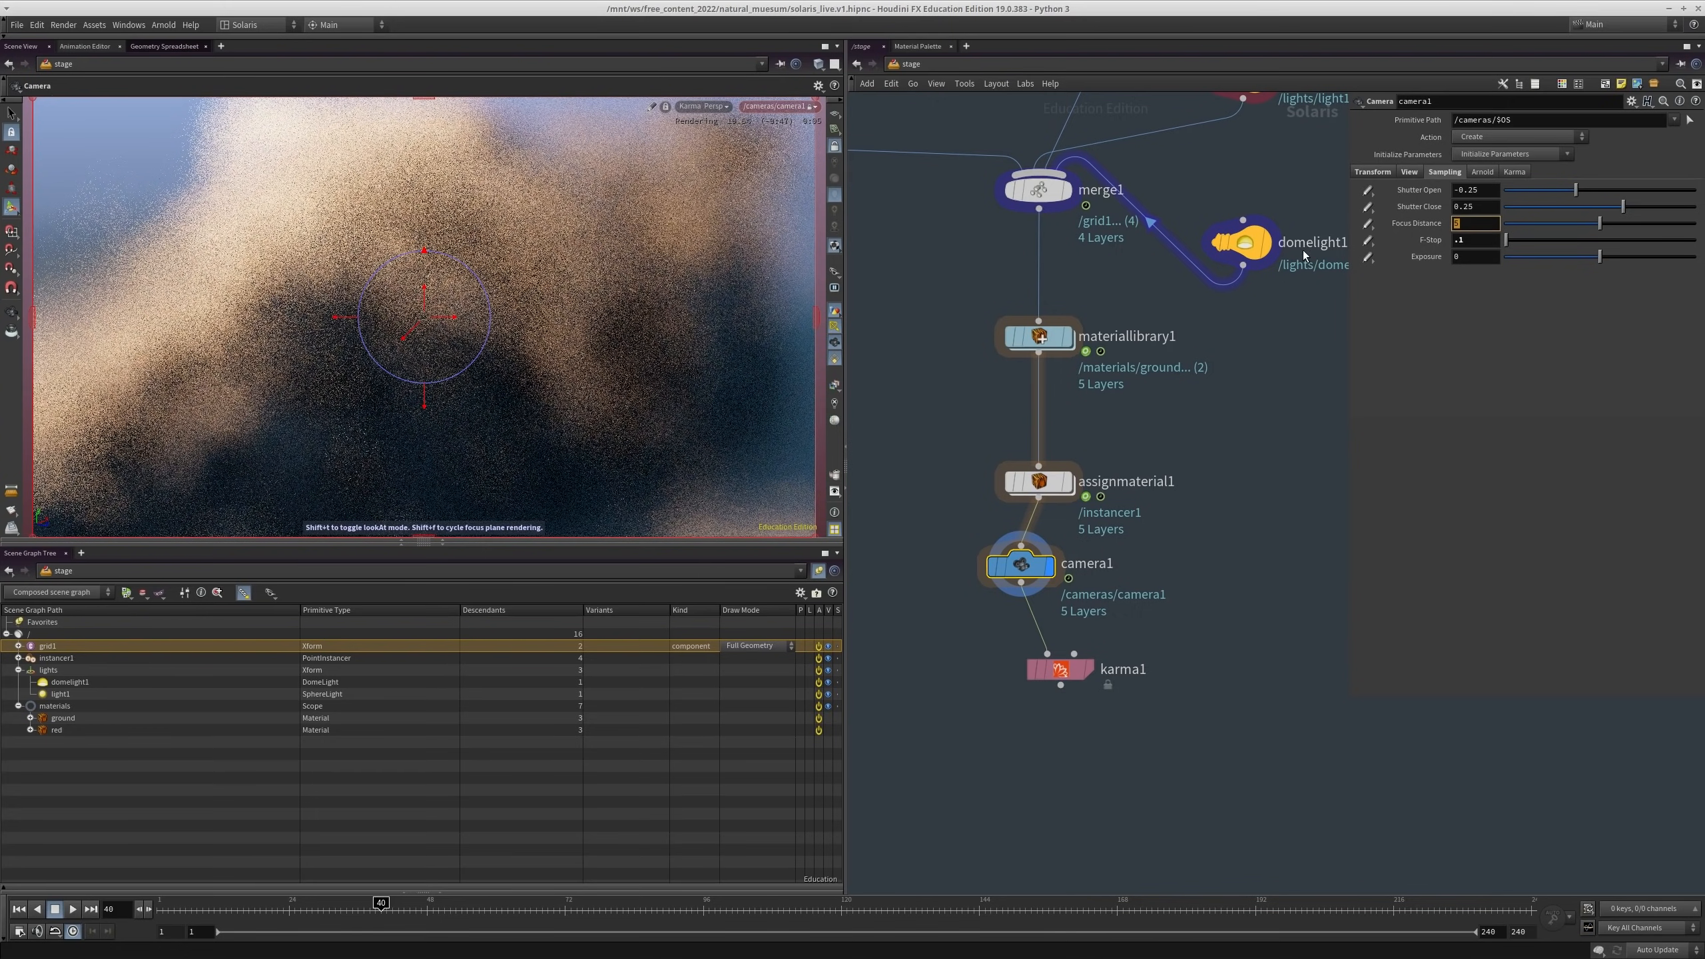
key(Return)
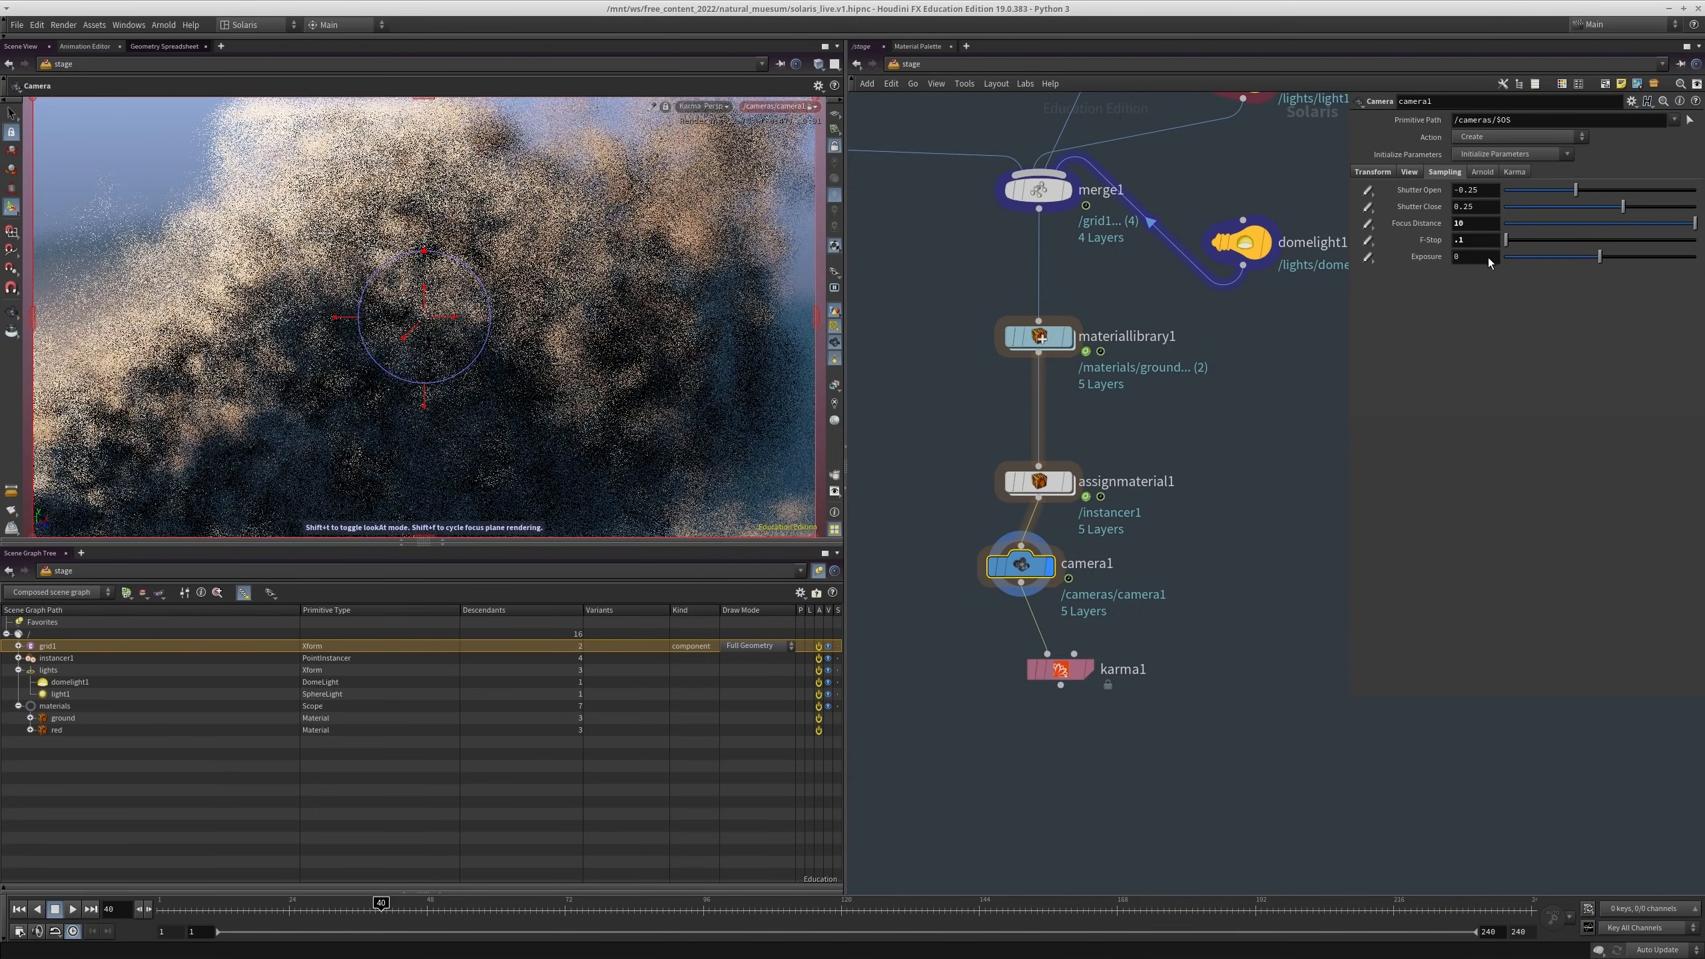
double_click(1473, 223)
text(15)
key(Return)
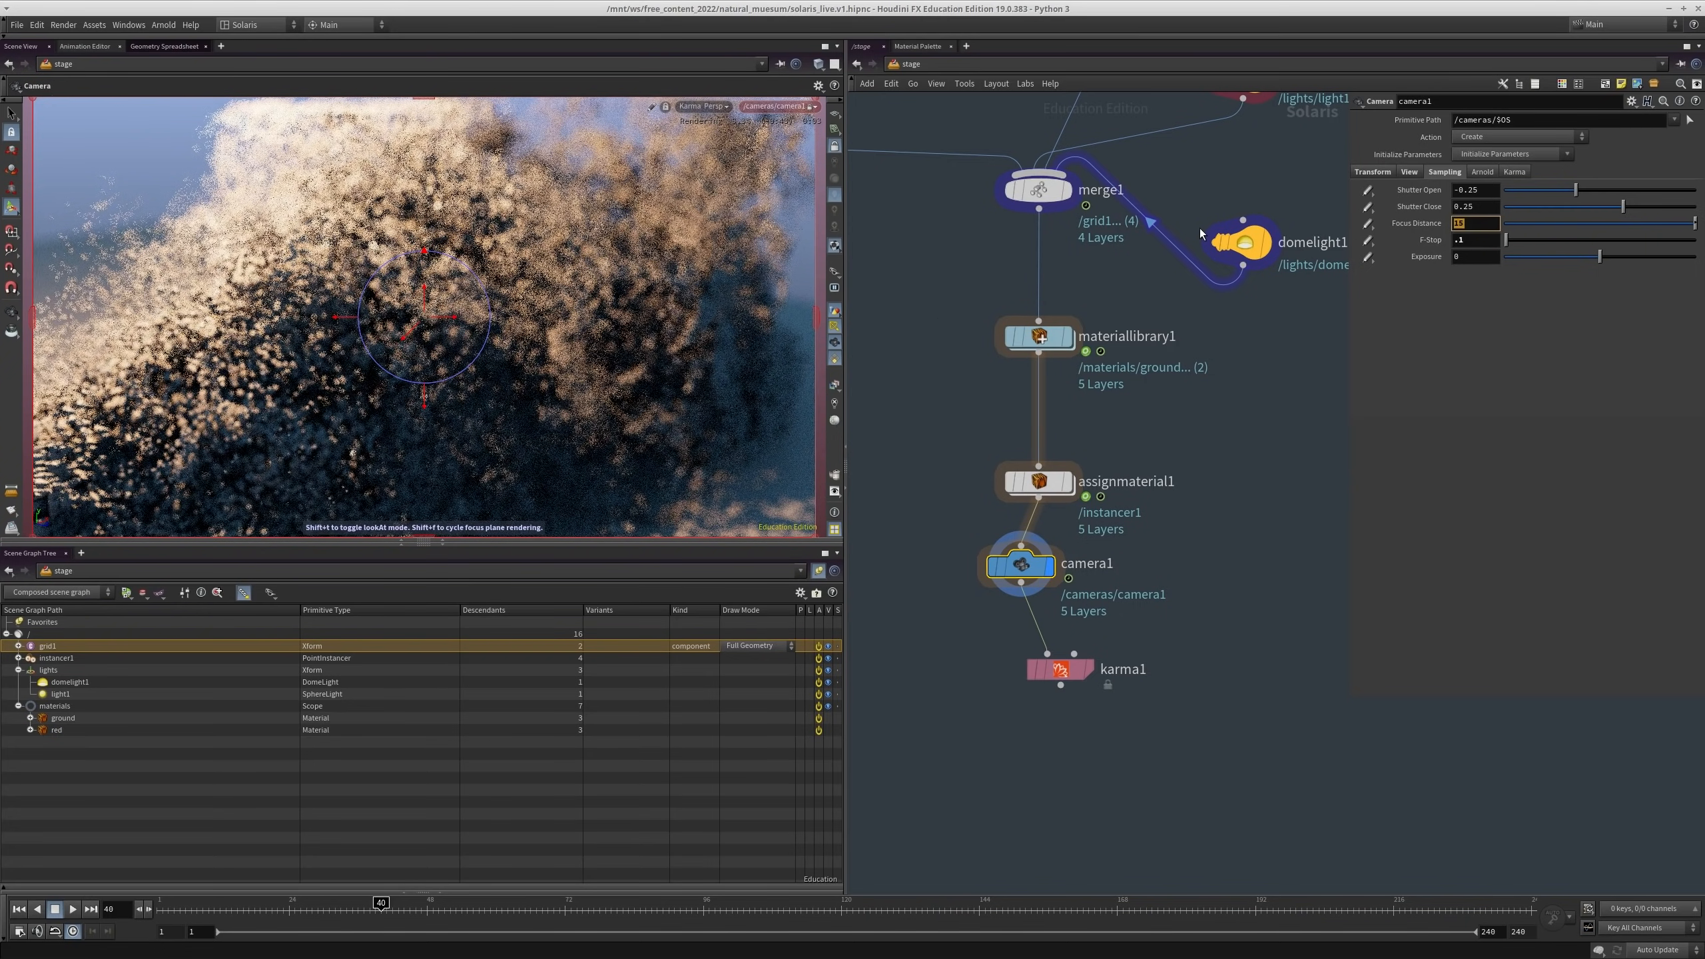
key(BackSpace)
text(8)
key(Return)
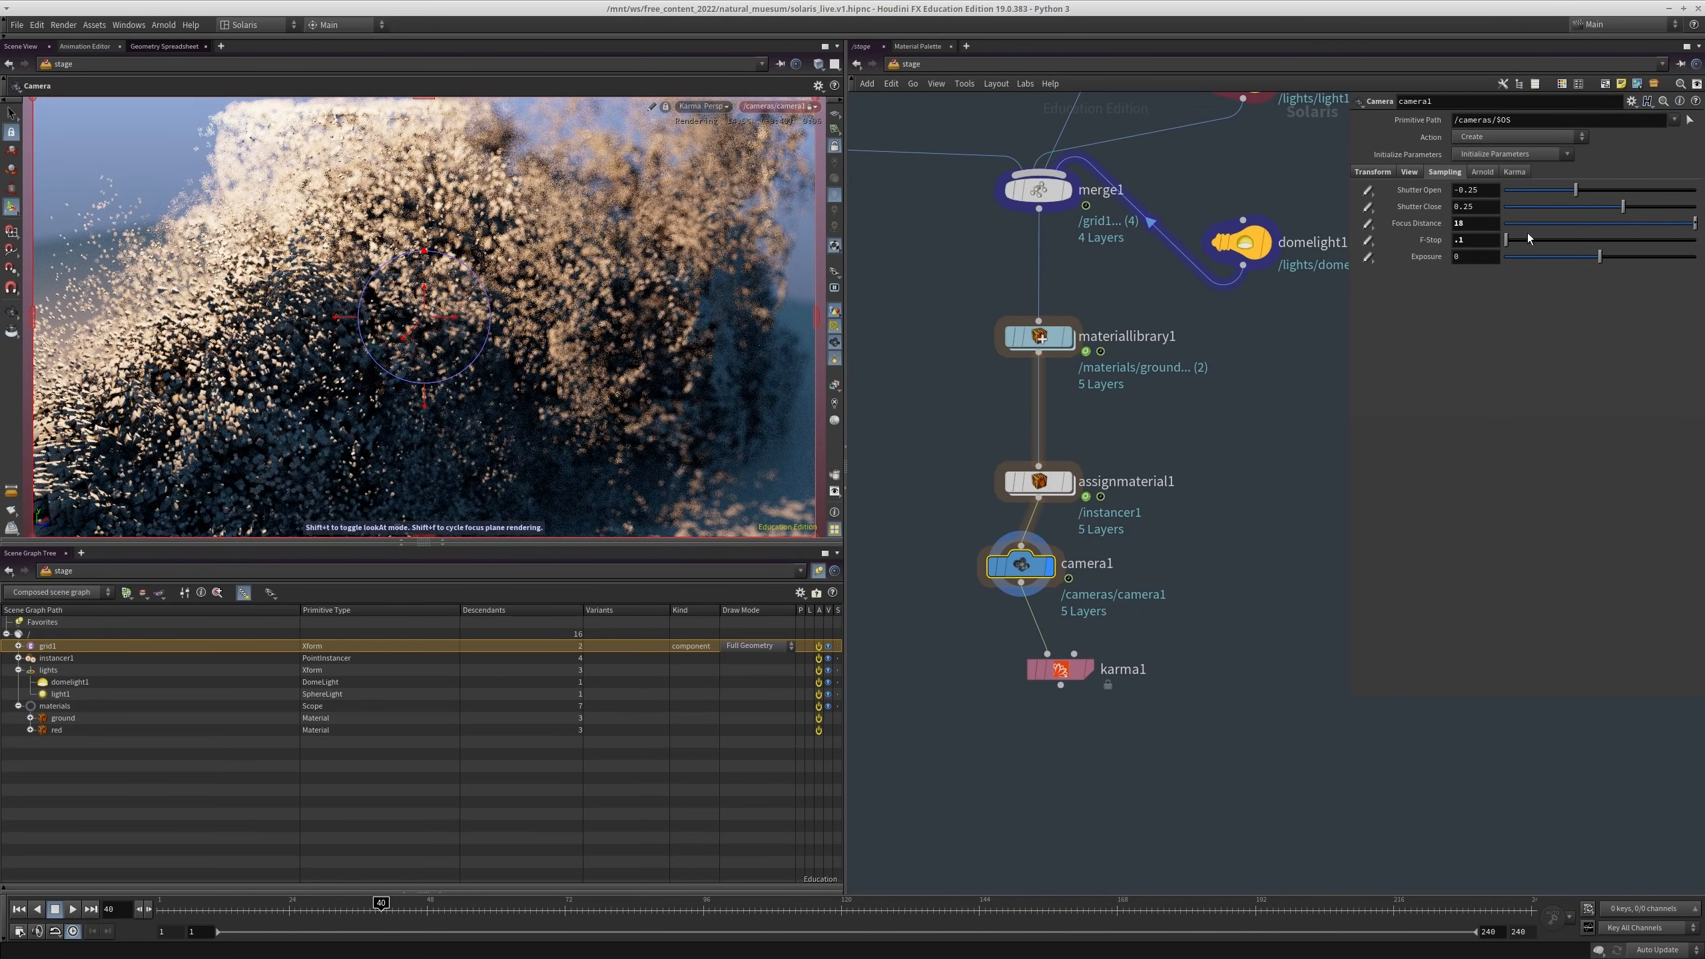
Step: Adjust camera1's F-Stop, trying 0.025 before settling on 0.05
double_click(1474, 243)
text(025)
key(Return)
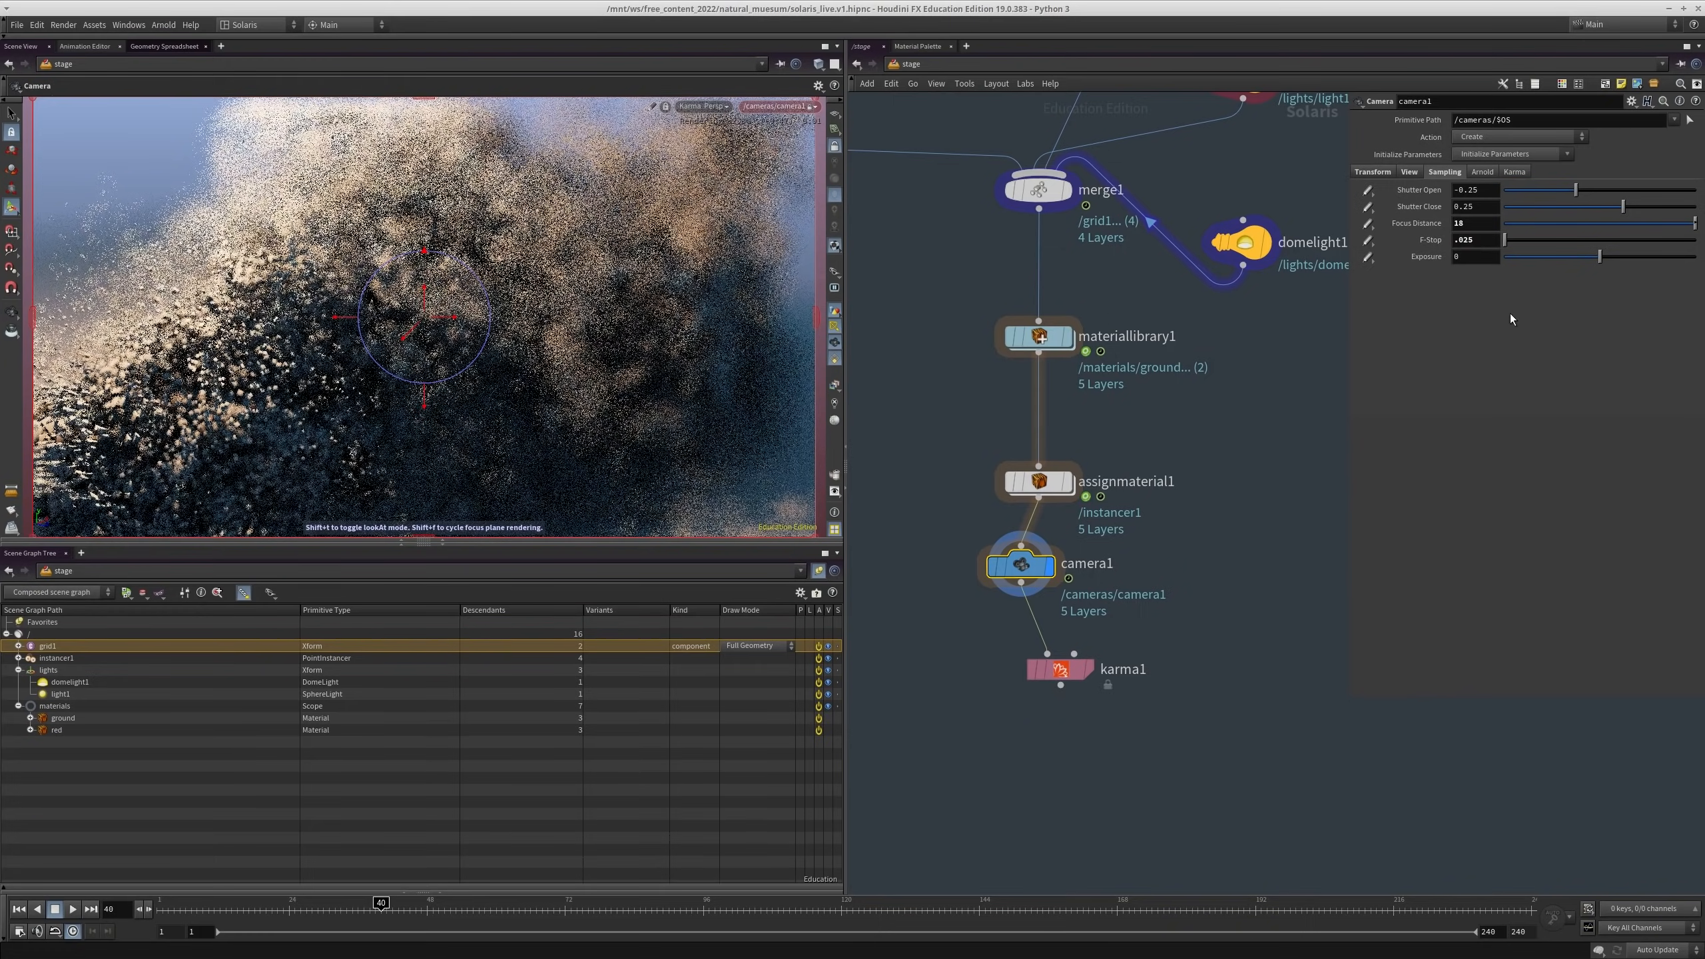
double_click(1479, 240)
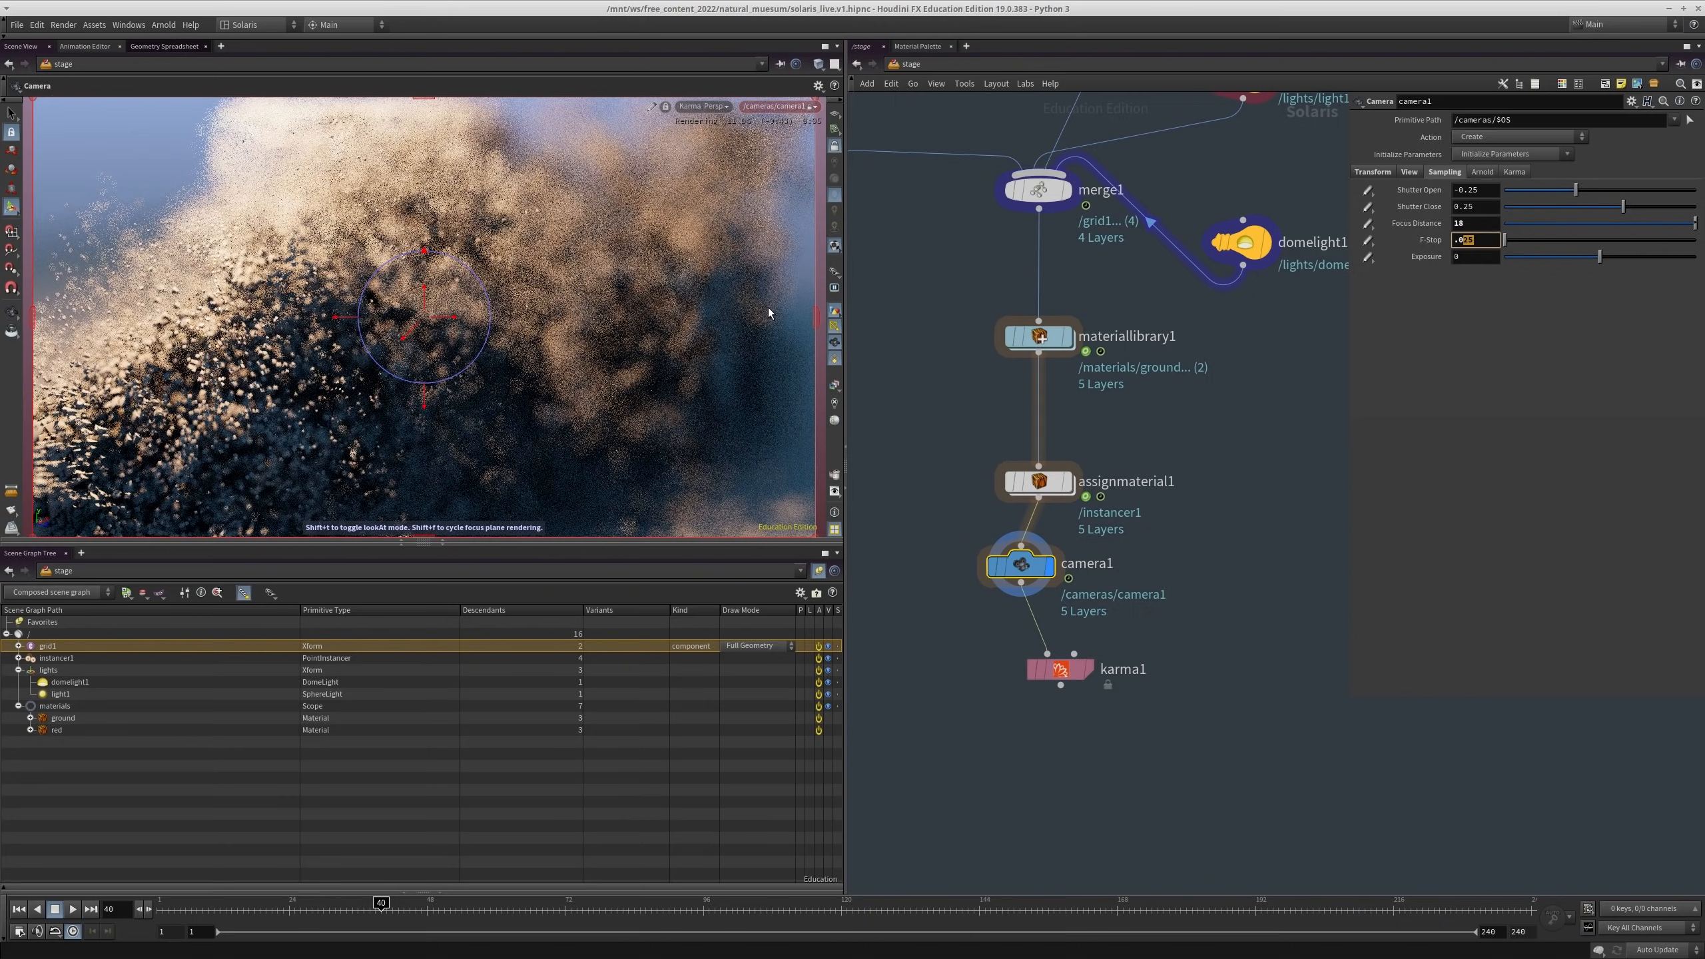
key(Return)
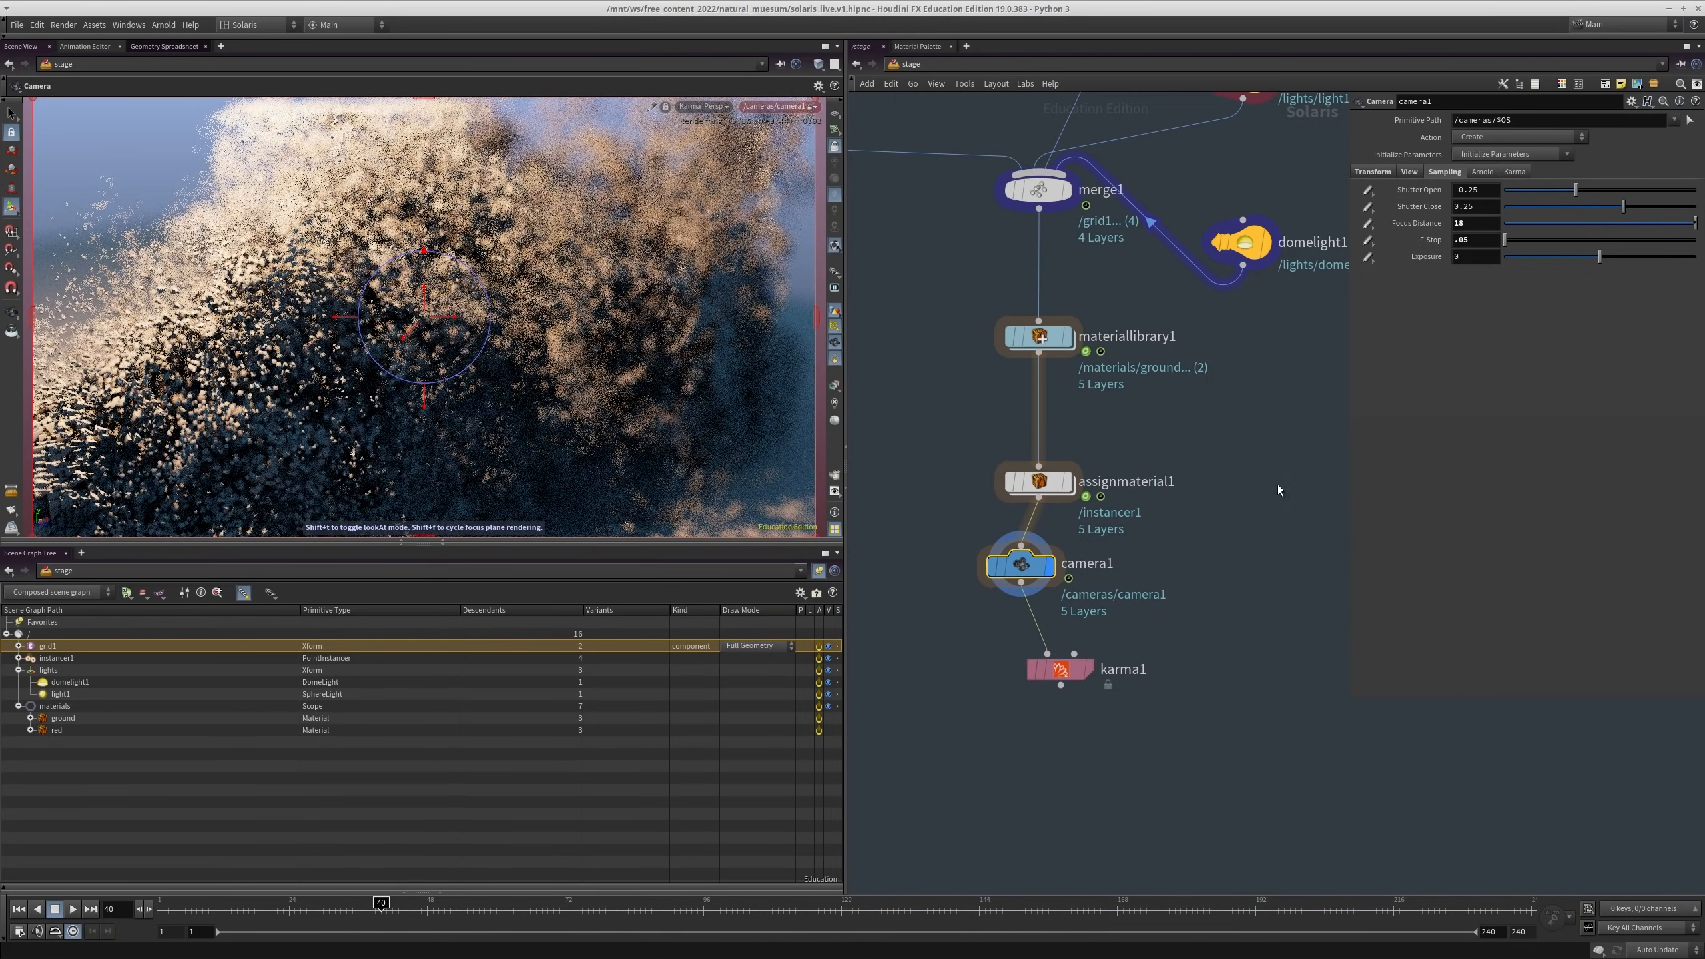
Step: Select the karma1 node and review its image output settings for filters, aspect ratio, metadata and AOVs
middle_drag(1277, 484, 1220, 450)
click(1211, 569)
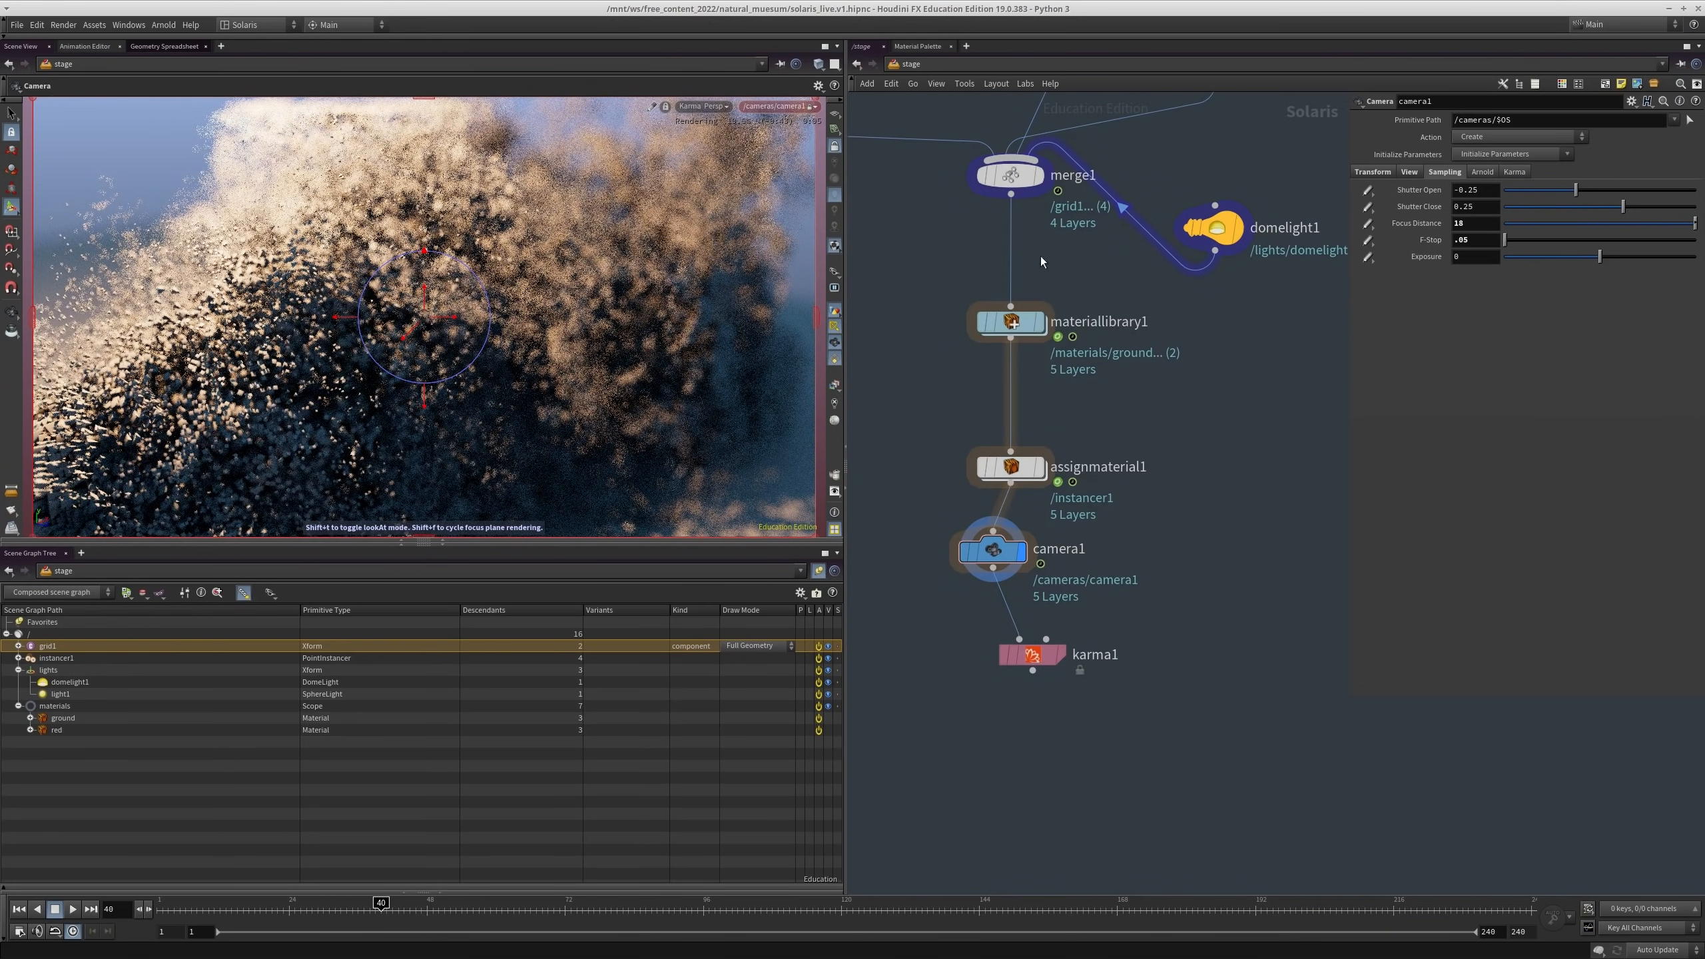
middle_drag(1040, 256, 1091, 91)
drag(1148, 462, 1002, 562)
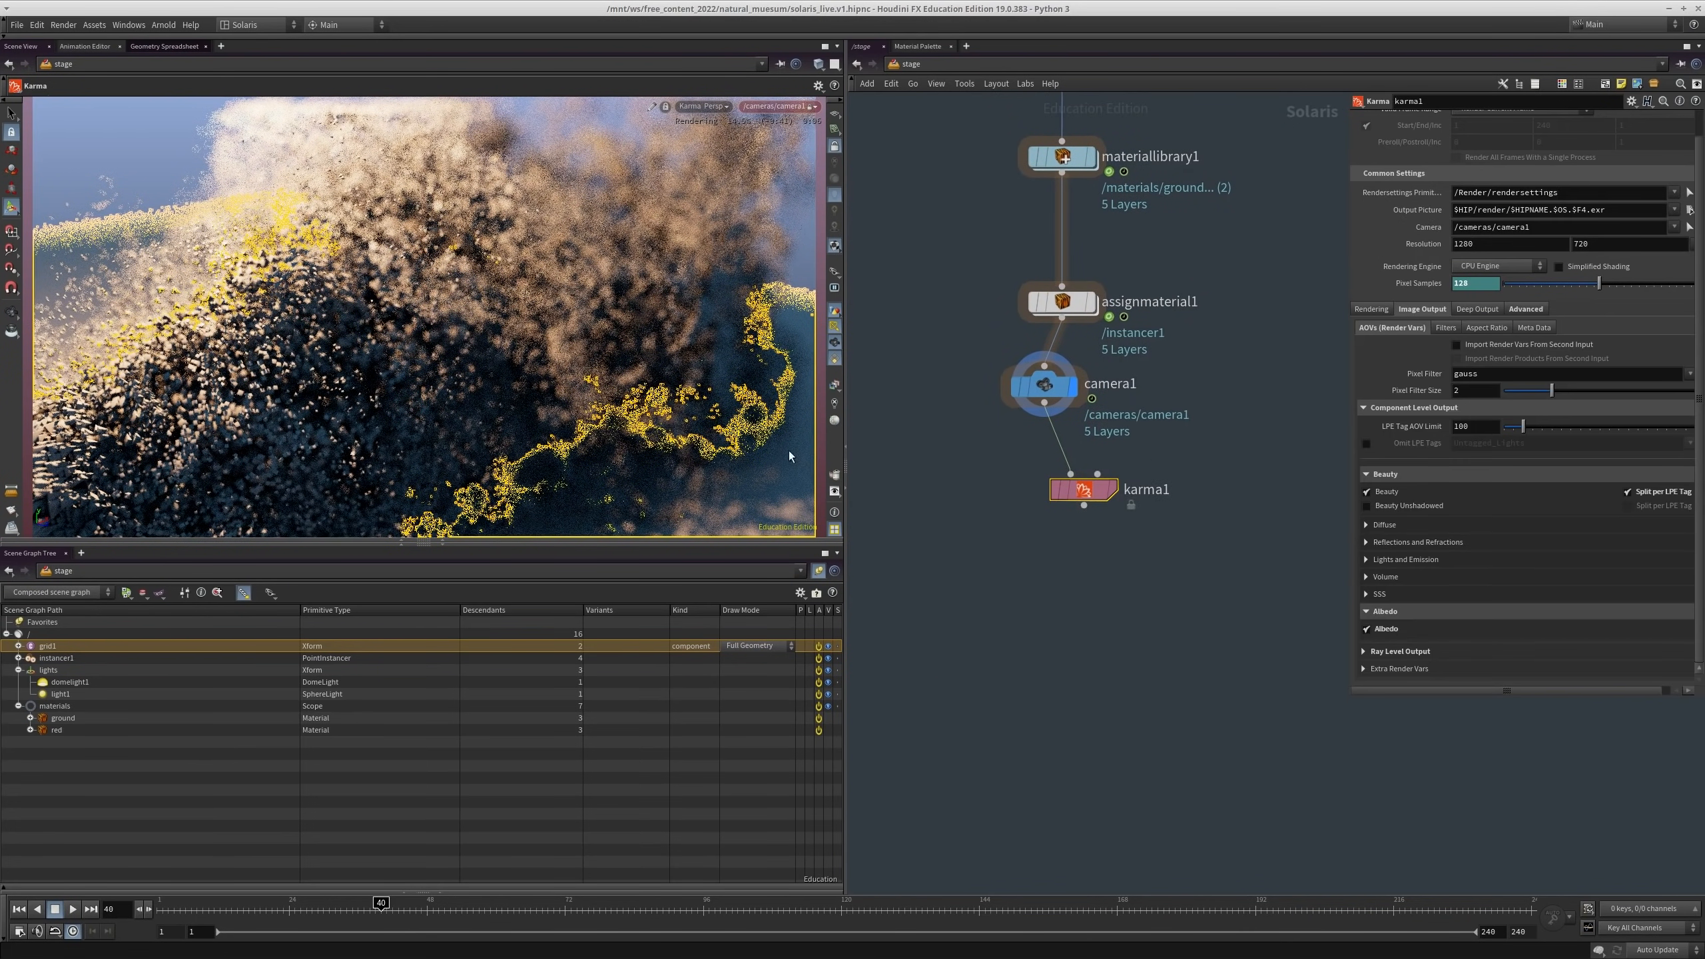
middle_drag(1239, 436, 1223, 477)
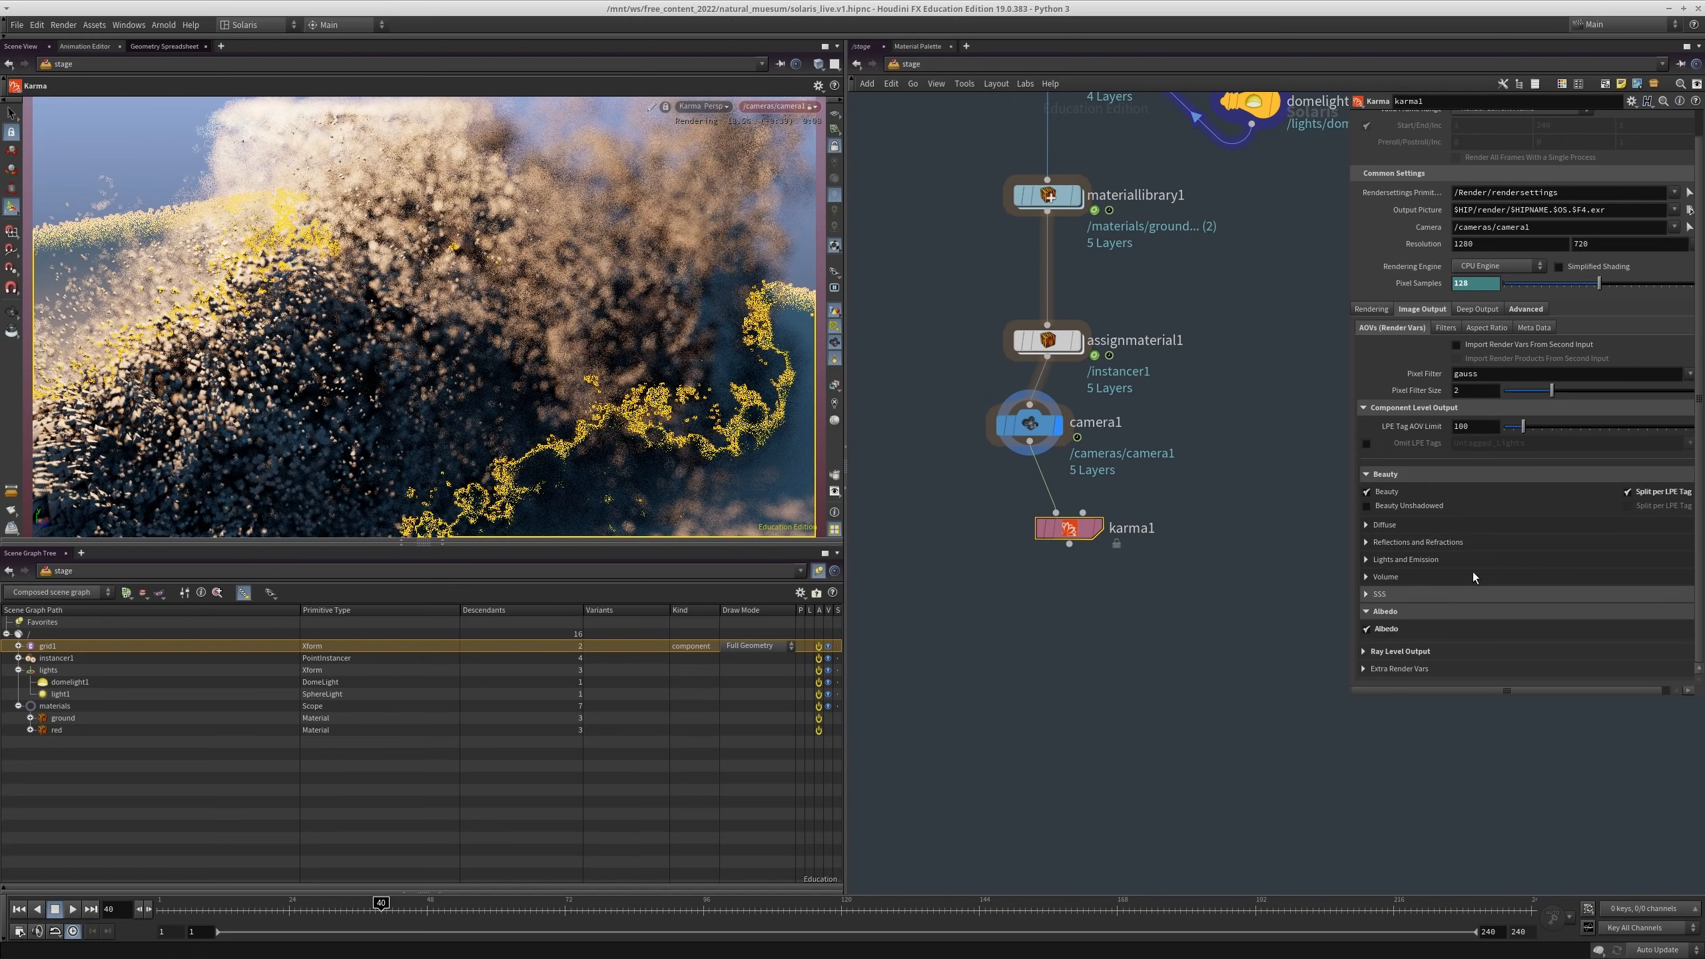
click(1444, 328)
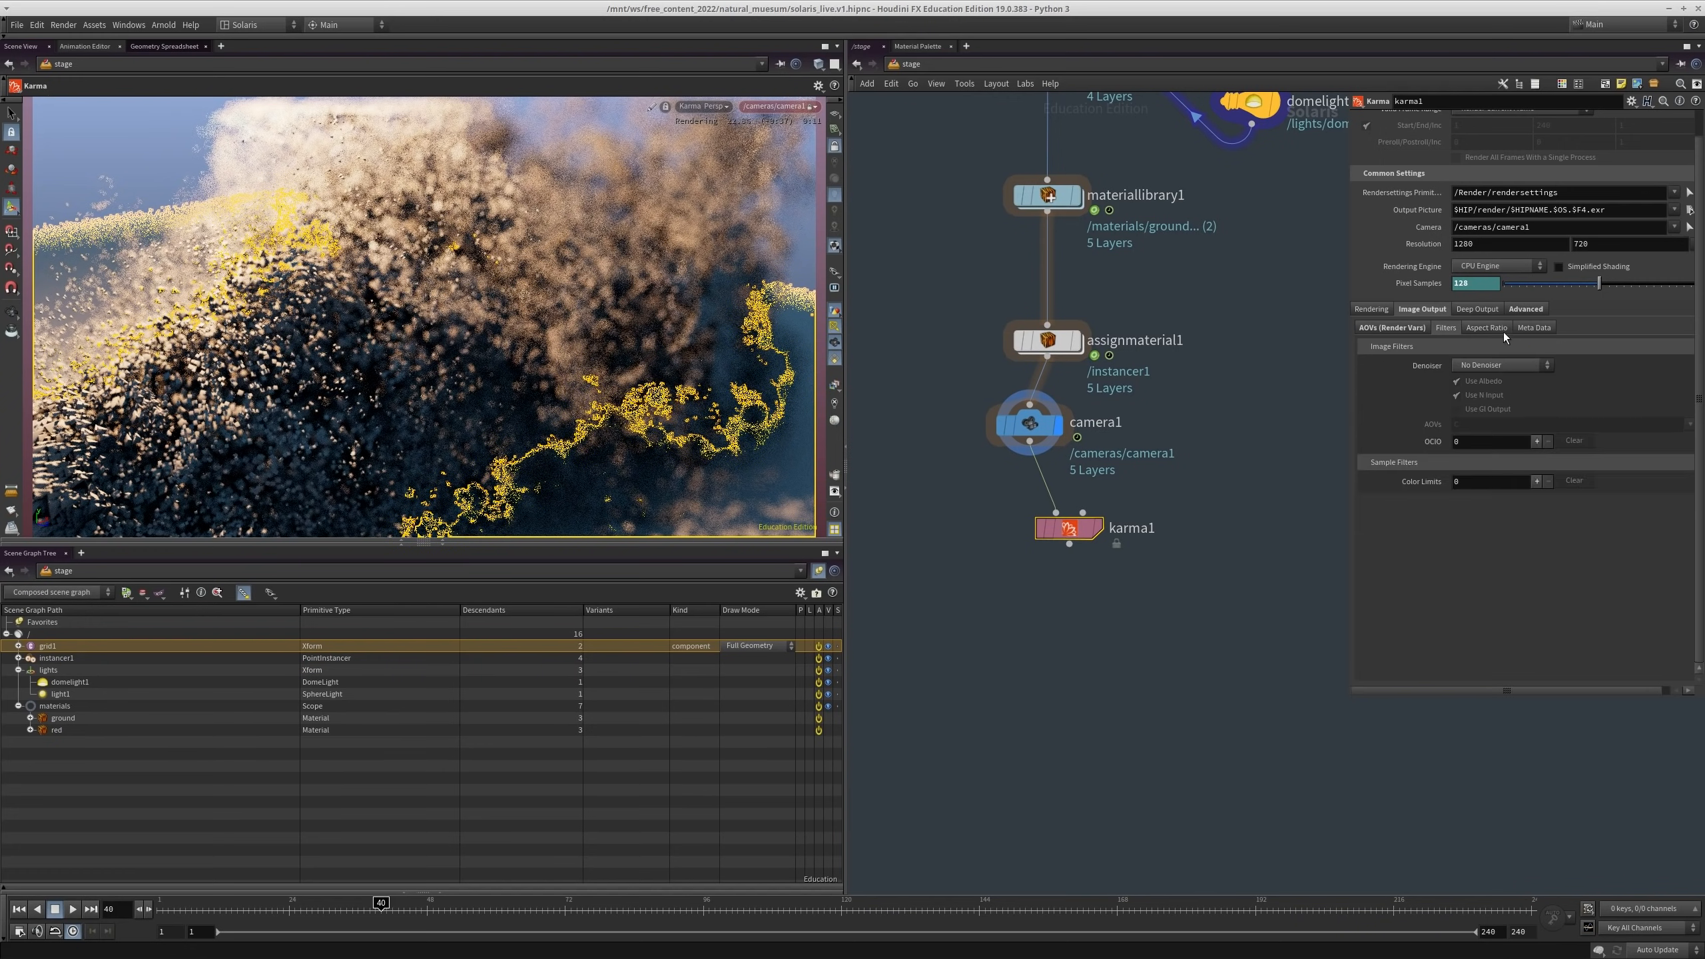
click(1486, 328)
click(1535, 328)
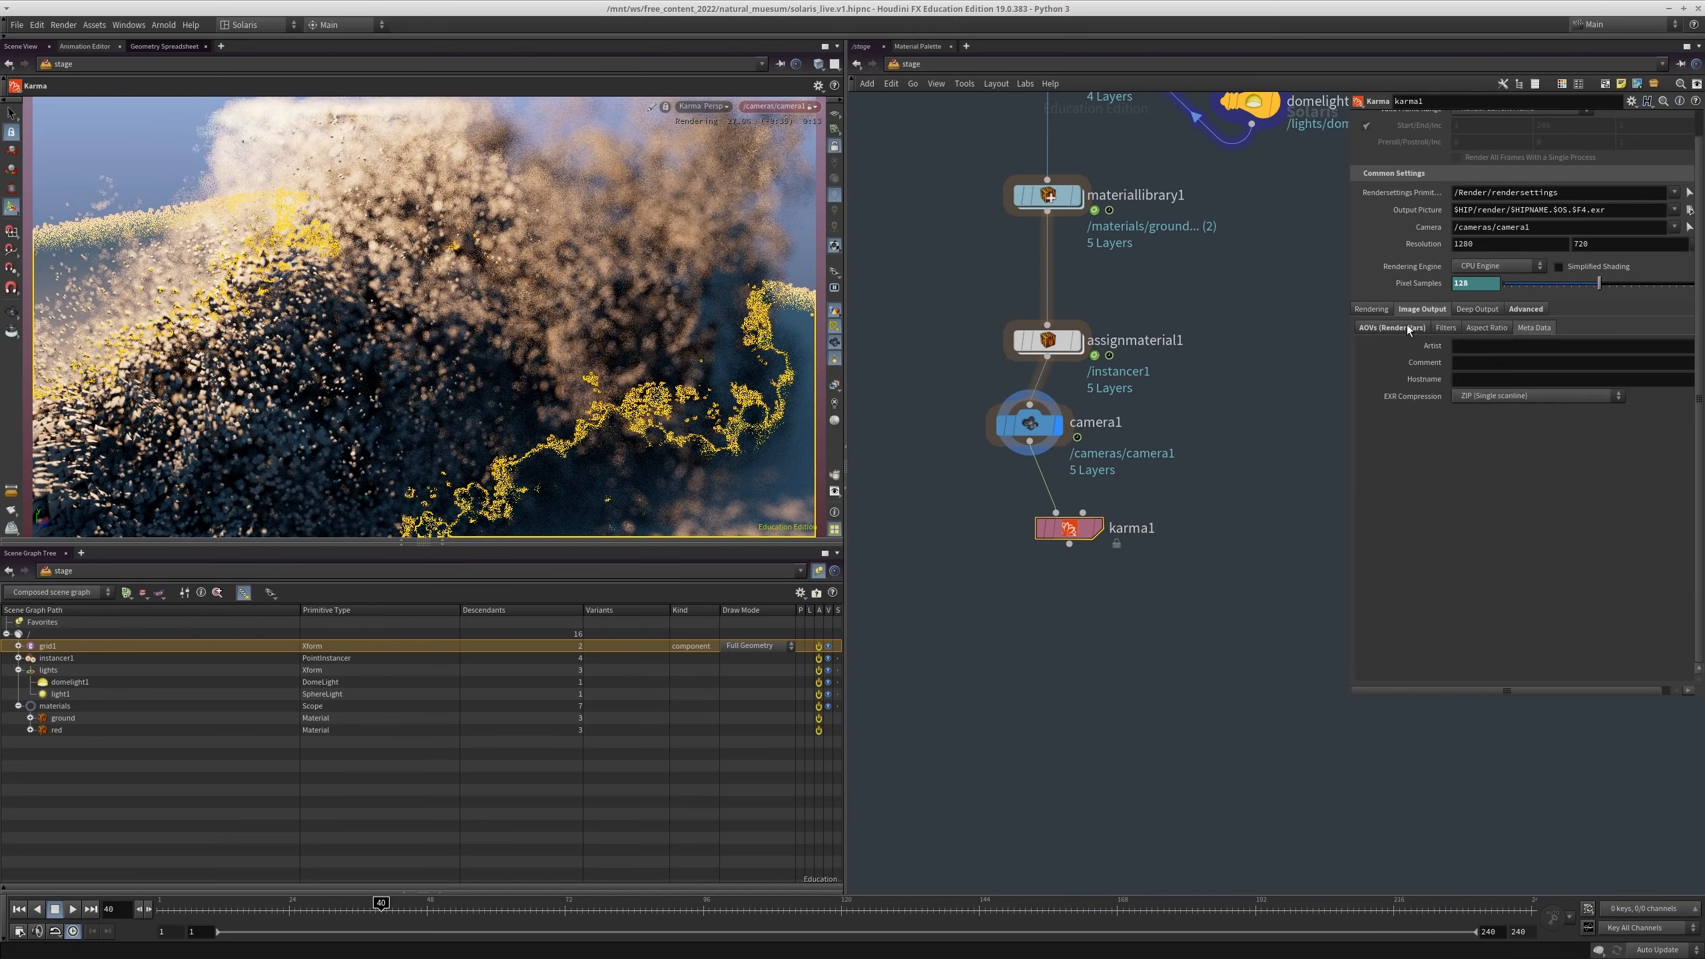
click(1407, 327)
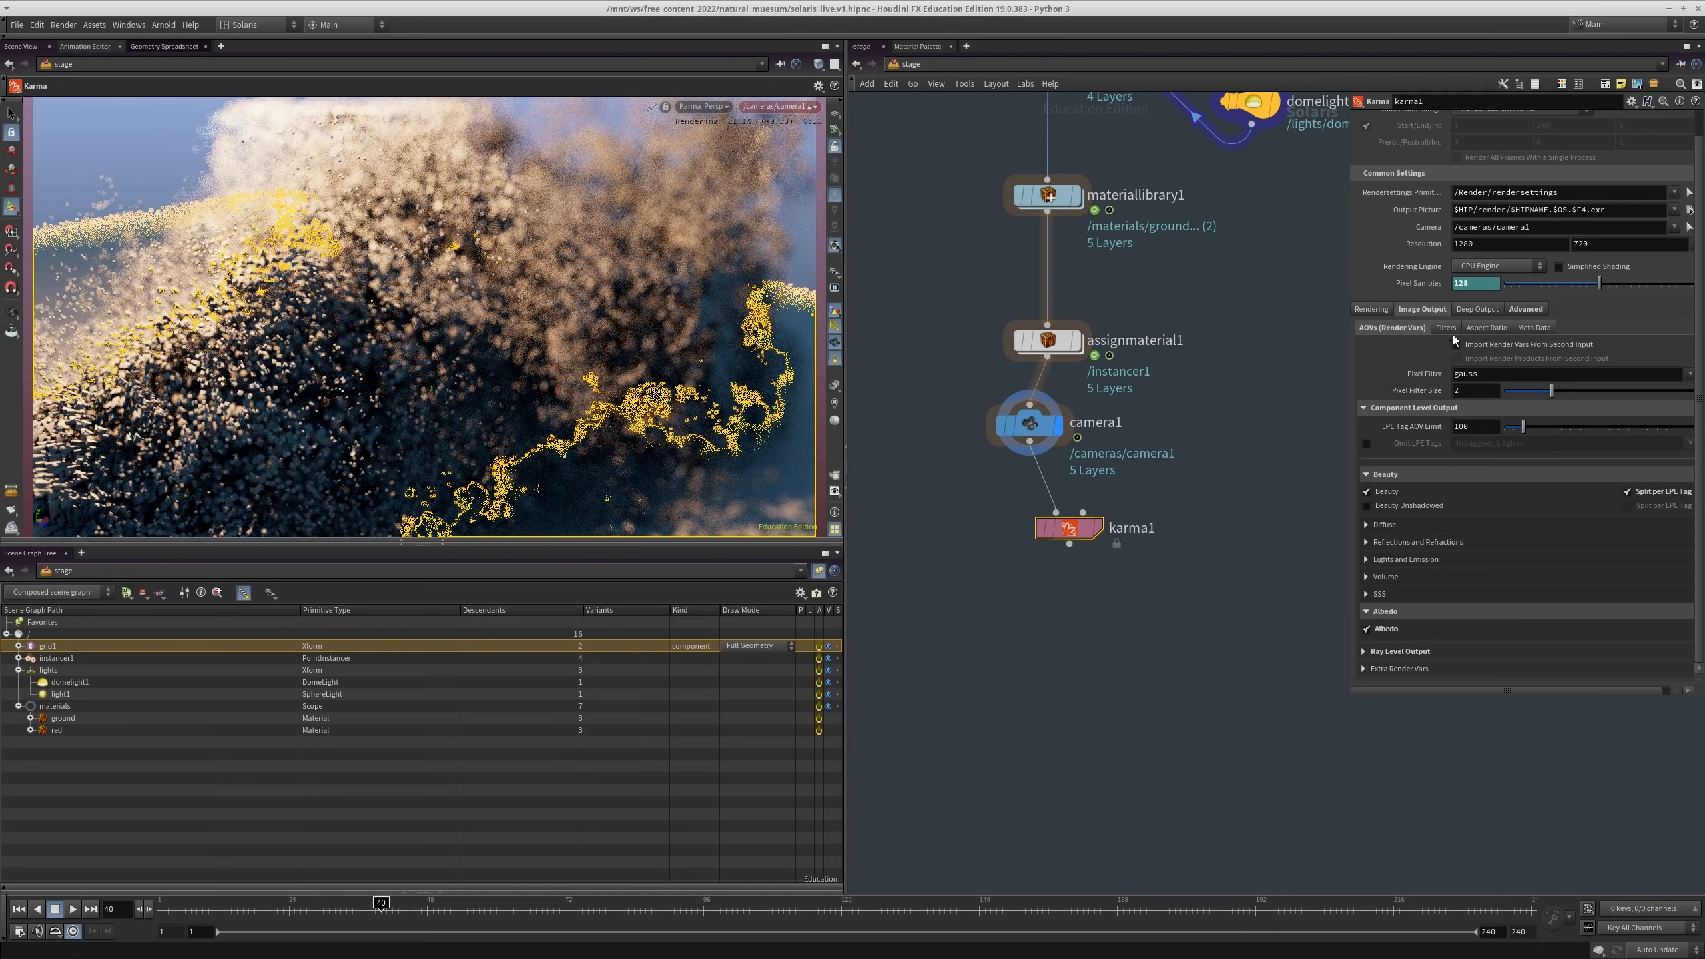
Step: Set karma1's Cache Memory Ratio to 0.5 in the advanced tiles and caching settings
click(1519, 311)
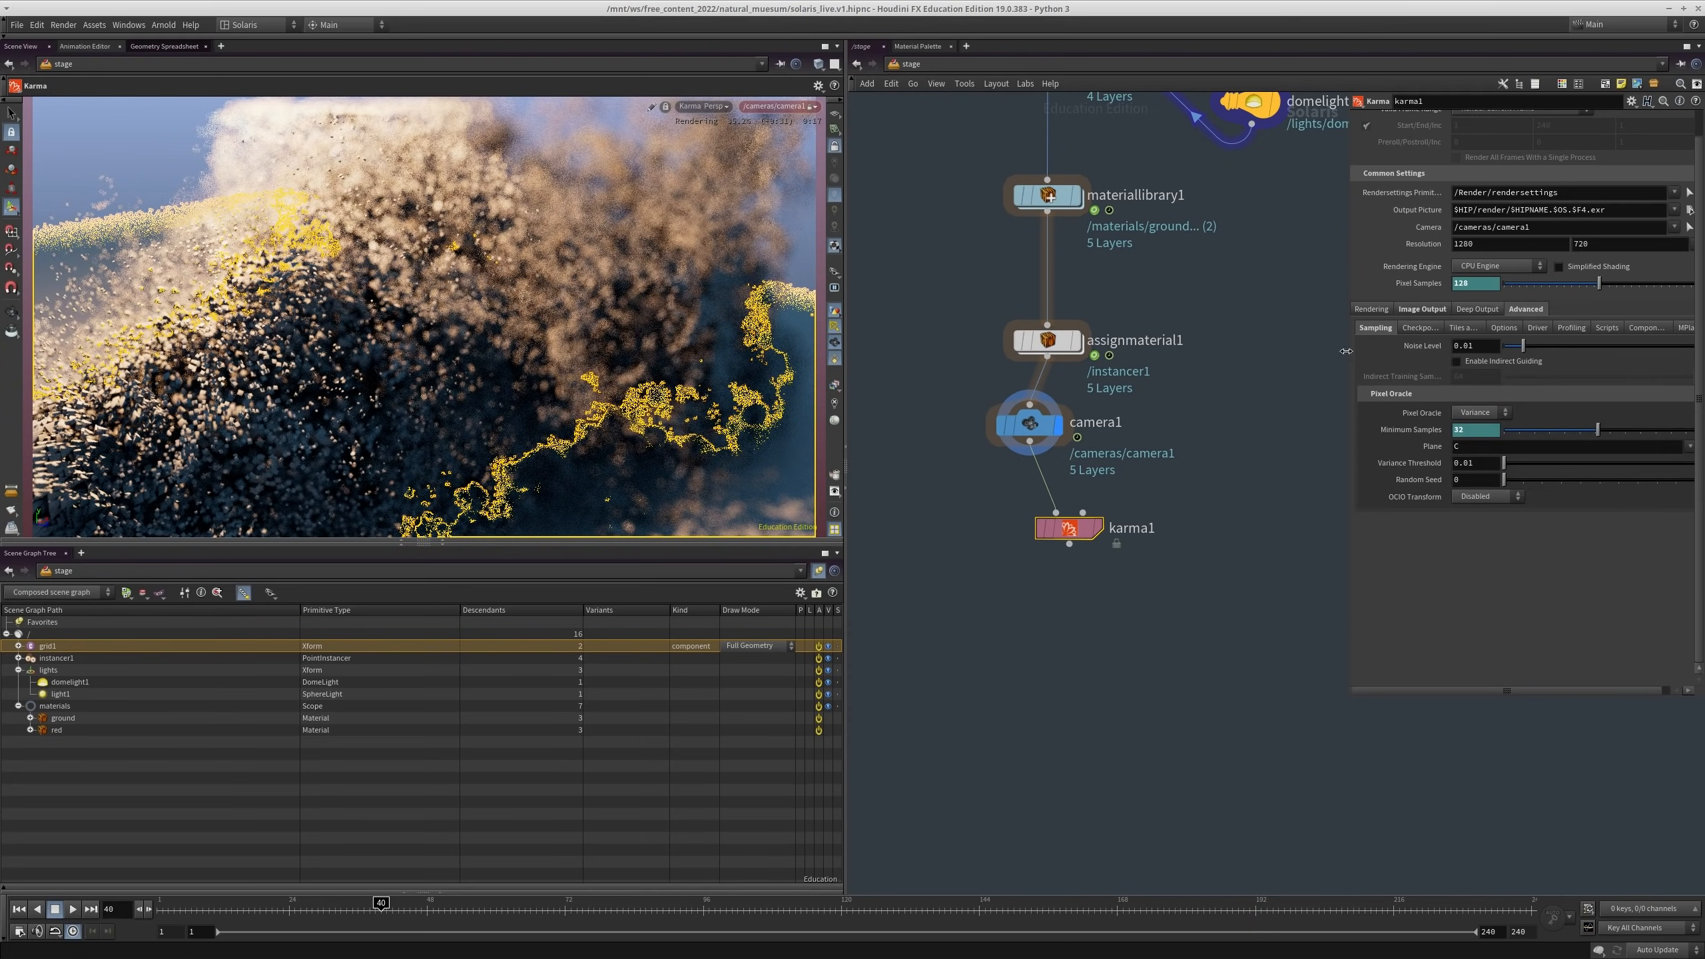
drag(1202, 351, 1204, 349)
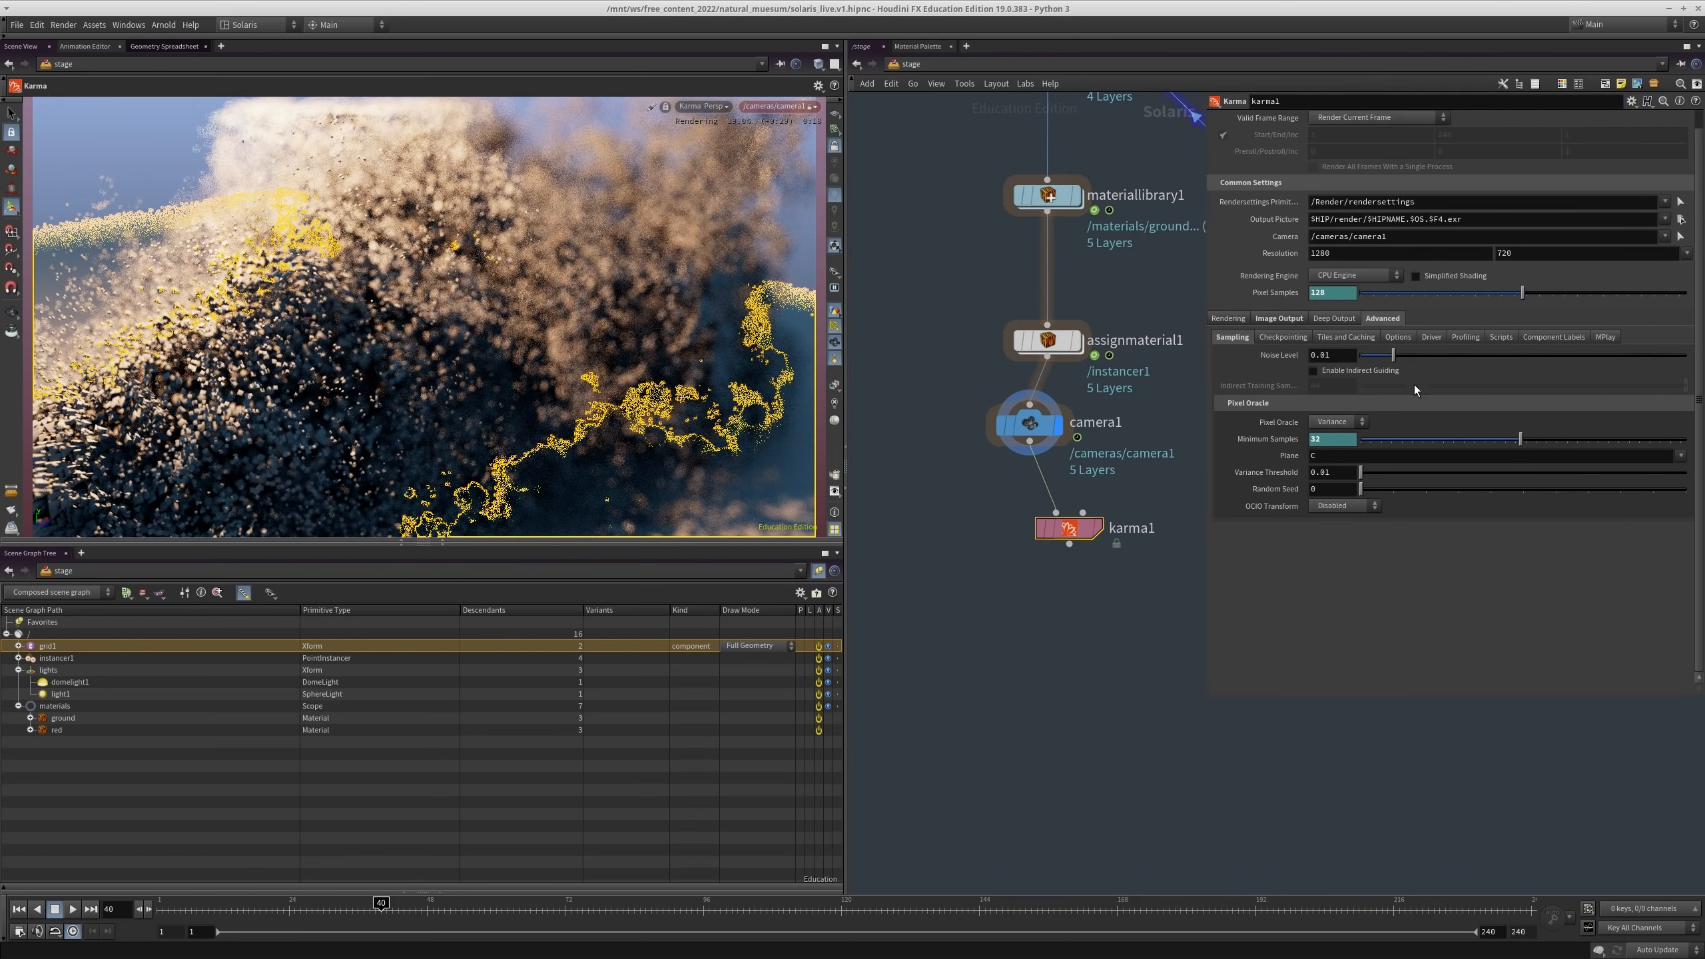
click(1278, 338)
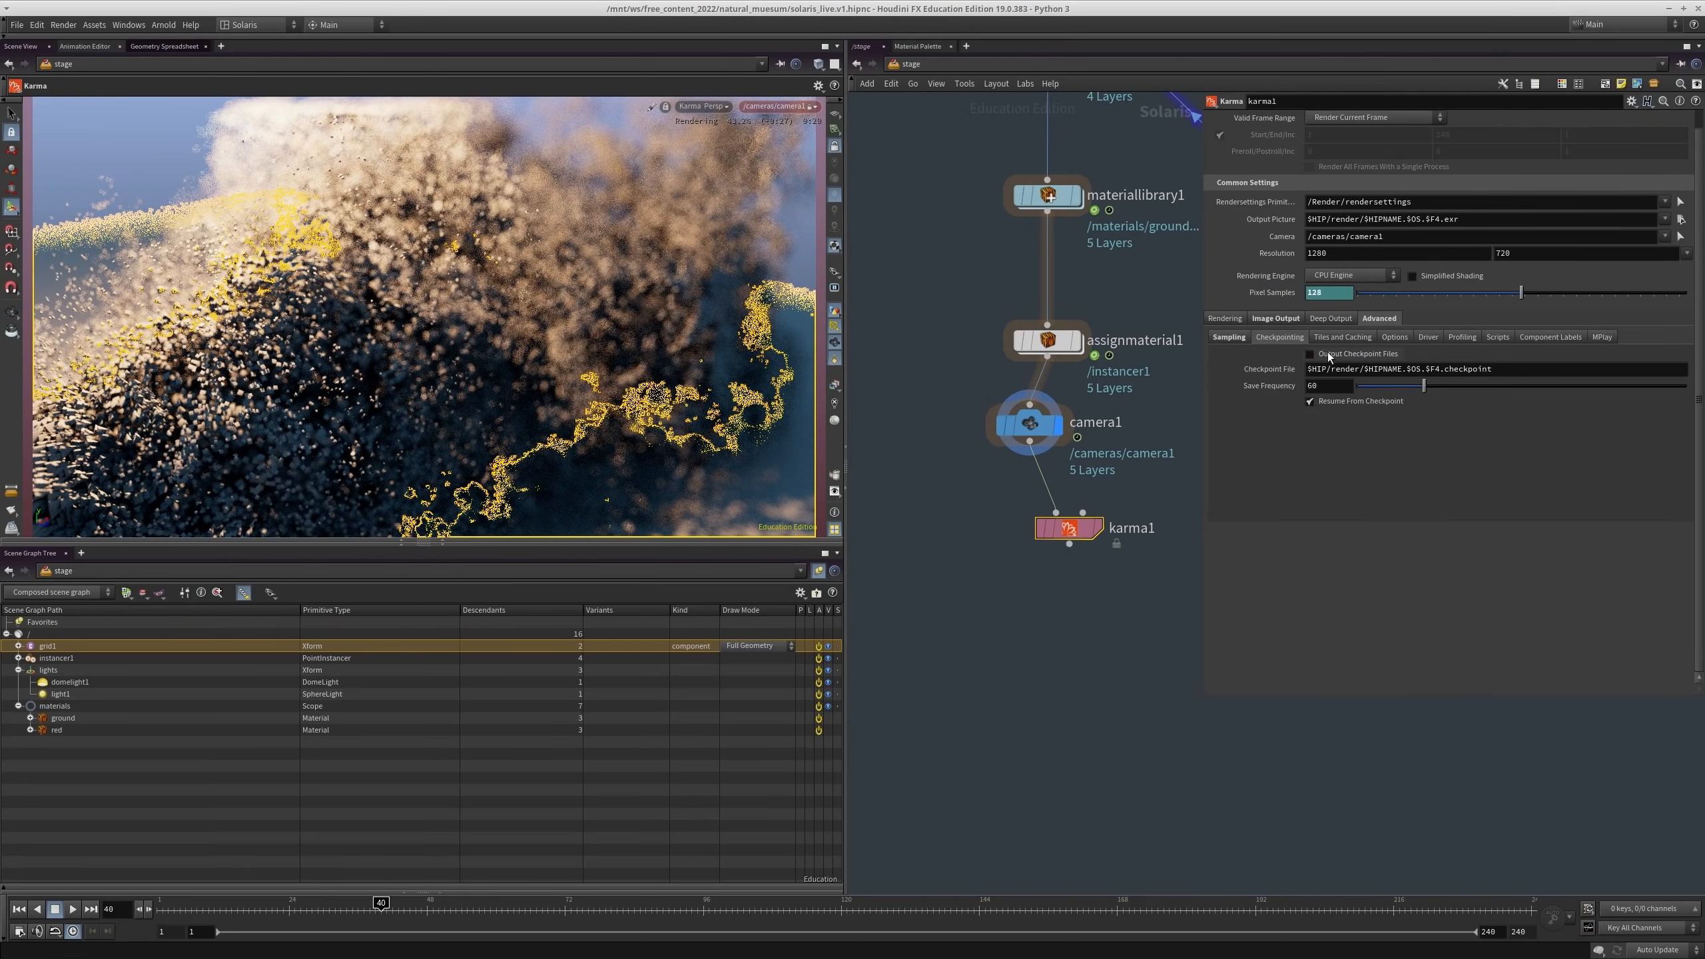
click(1340, 332)
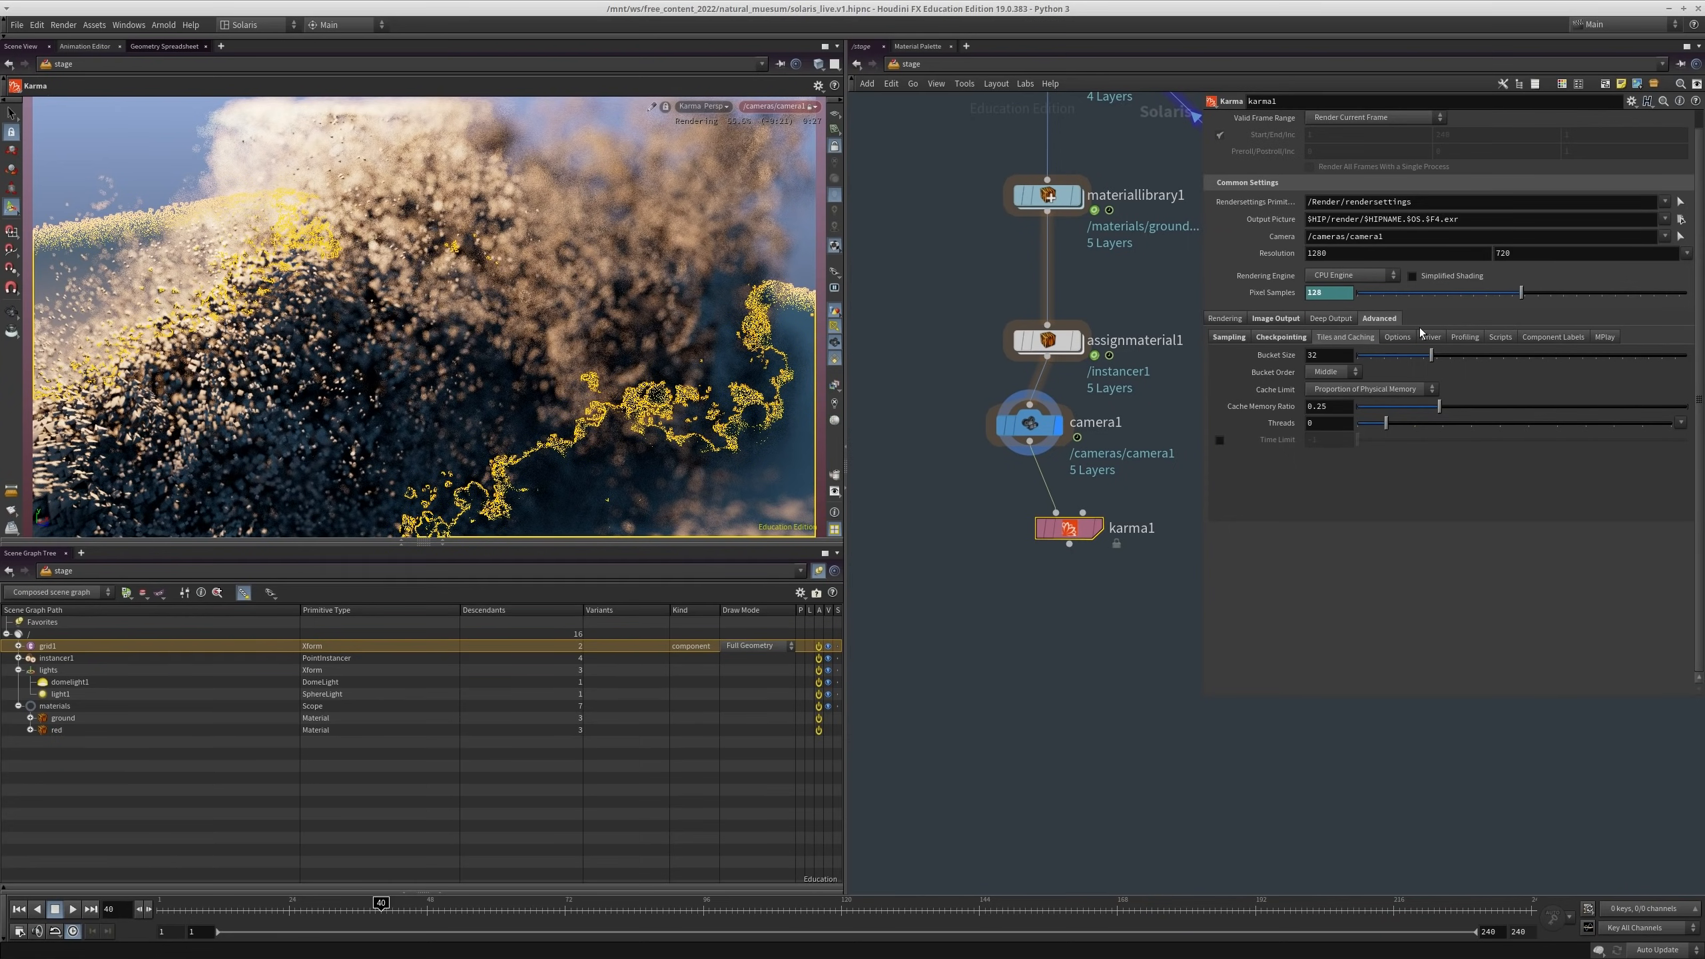
drag(1330, 408, 1077, 390)
text(.5)
Step: Switch karma1's driver Image Mode to Bucket and set Progressive Passes to 1
click(1394, 336)
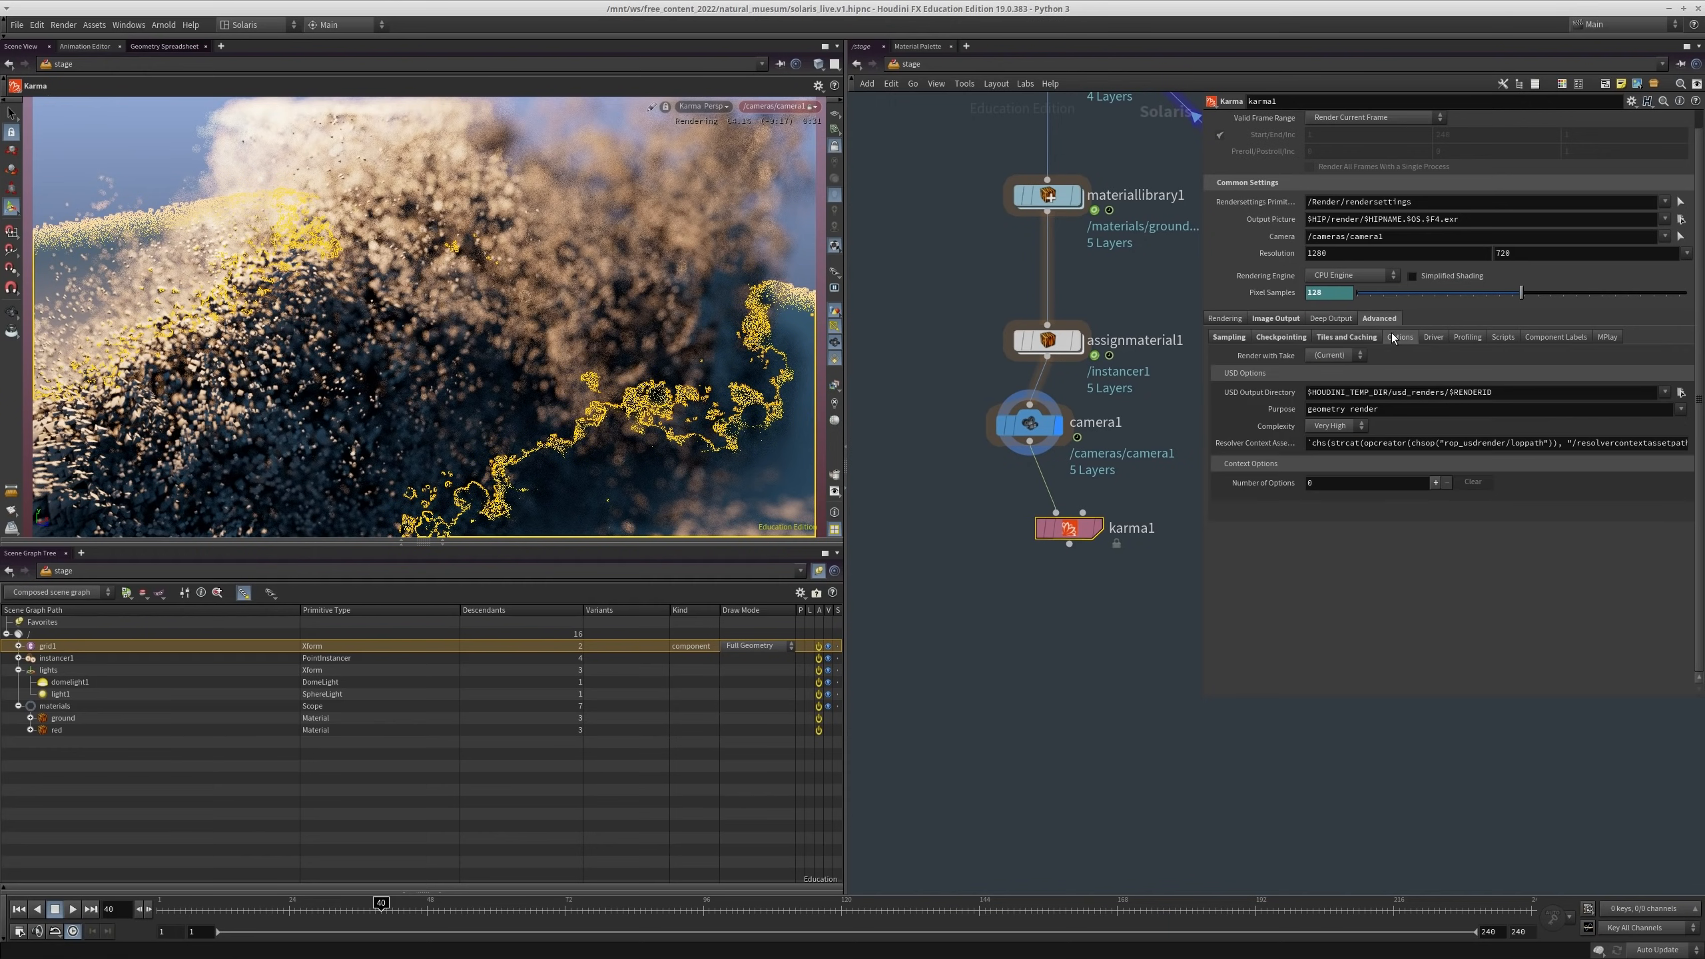
click(1434, 337)
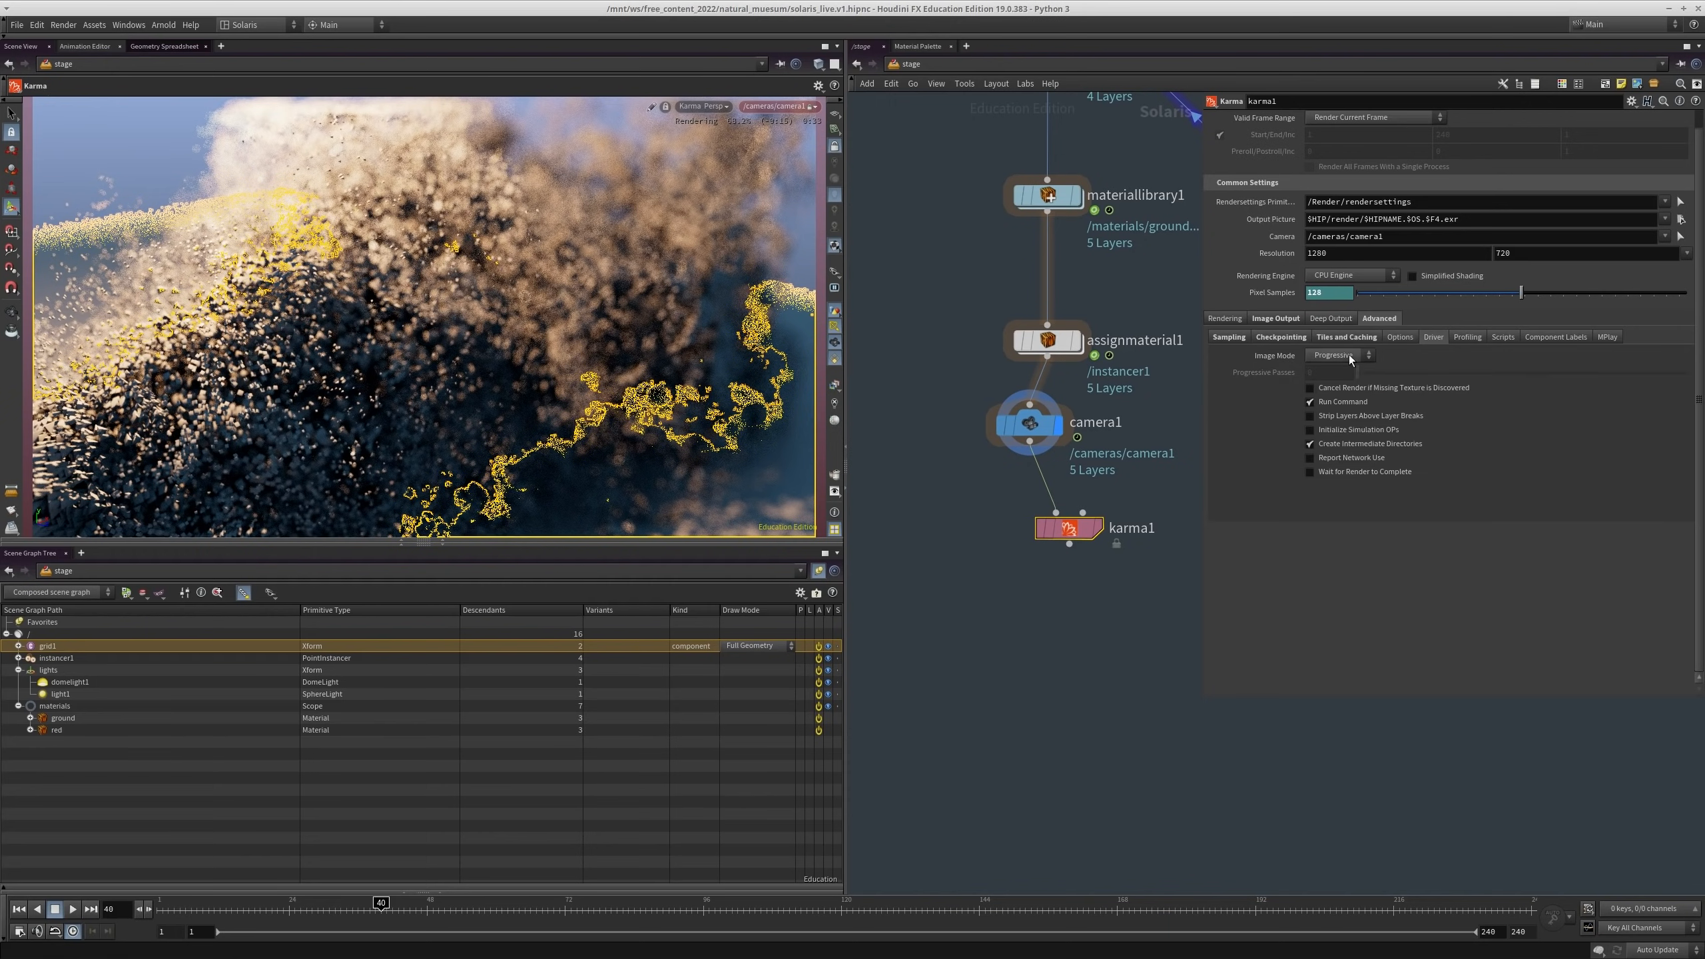
click(1332, 383)
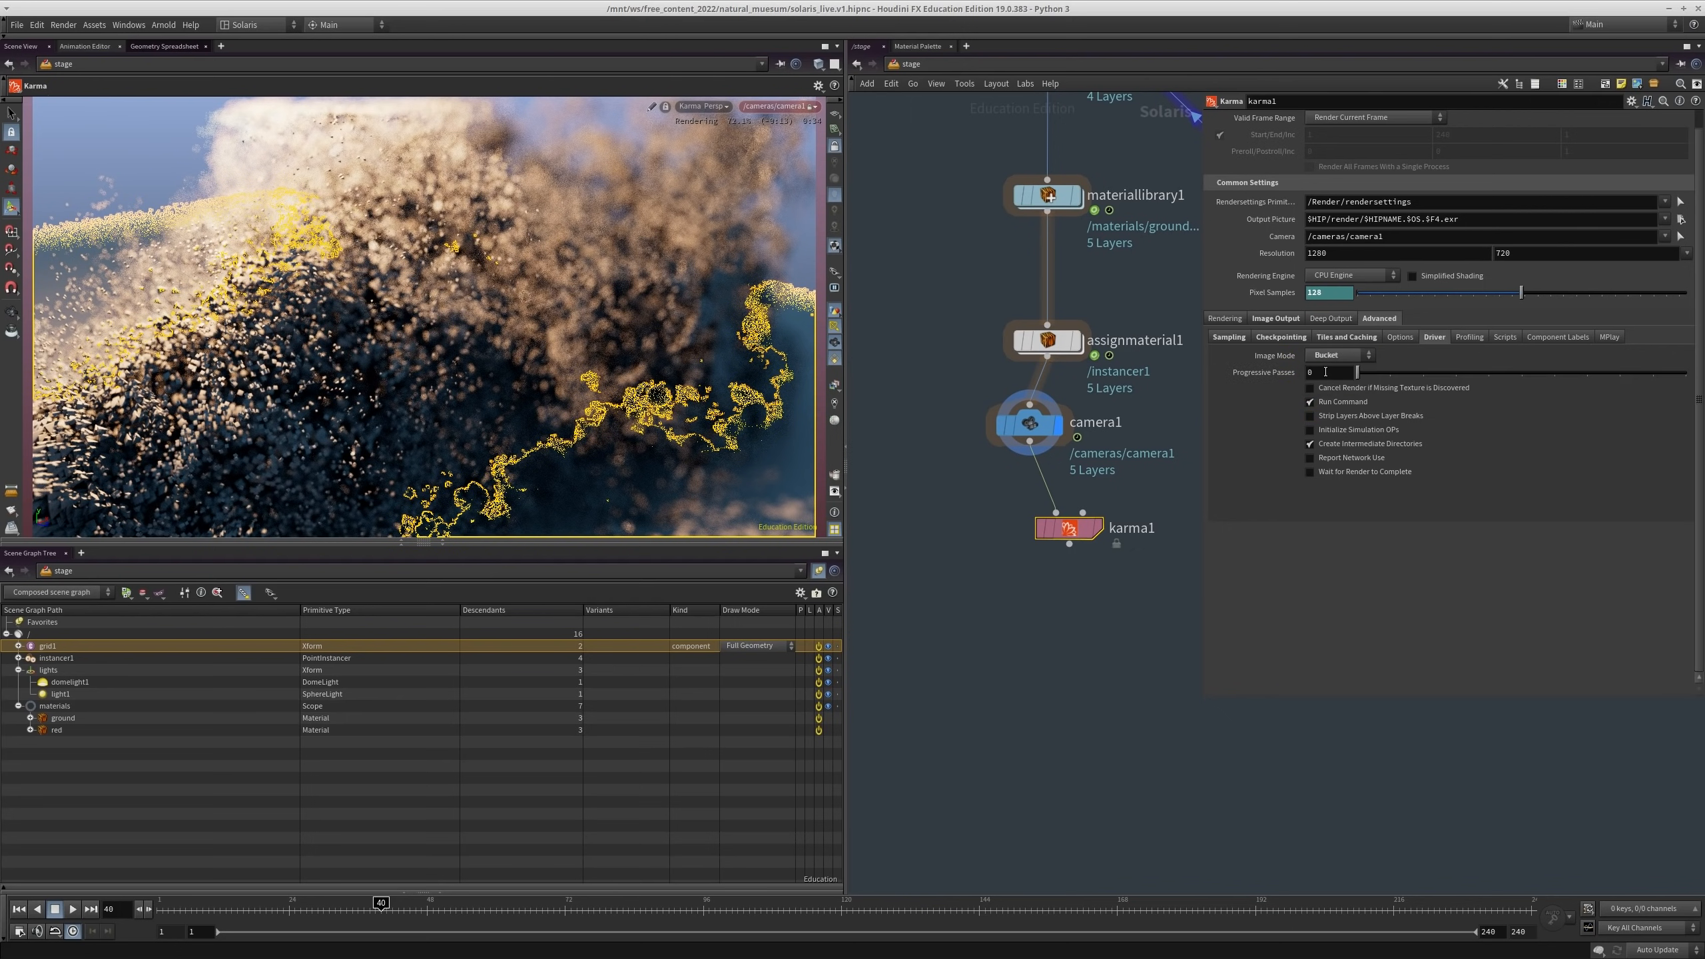
click(1326, 371)
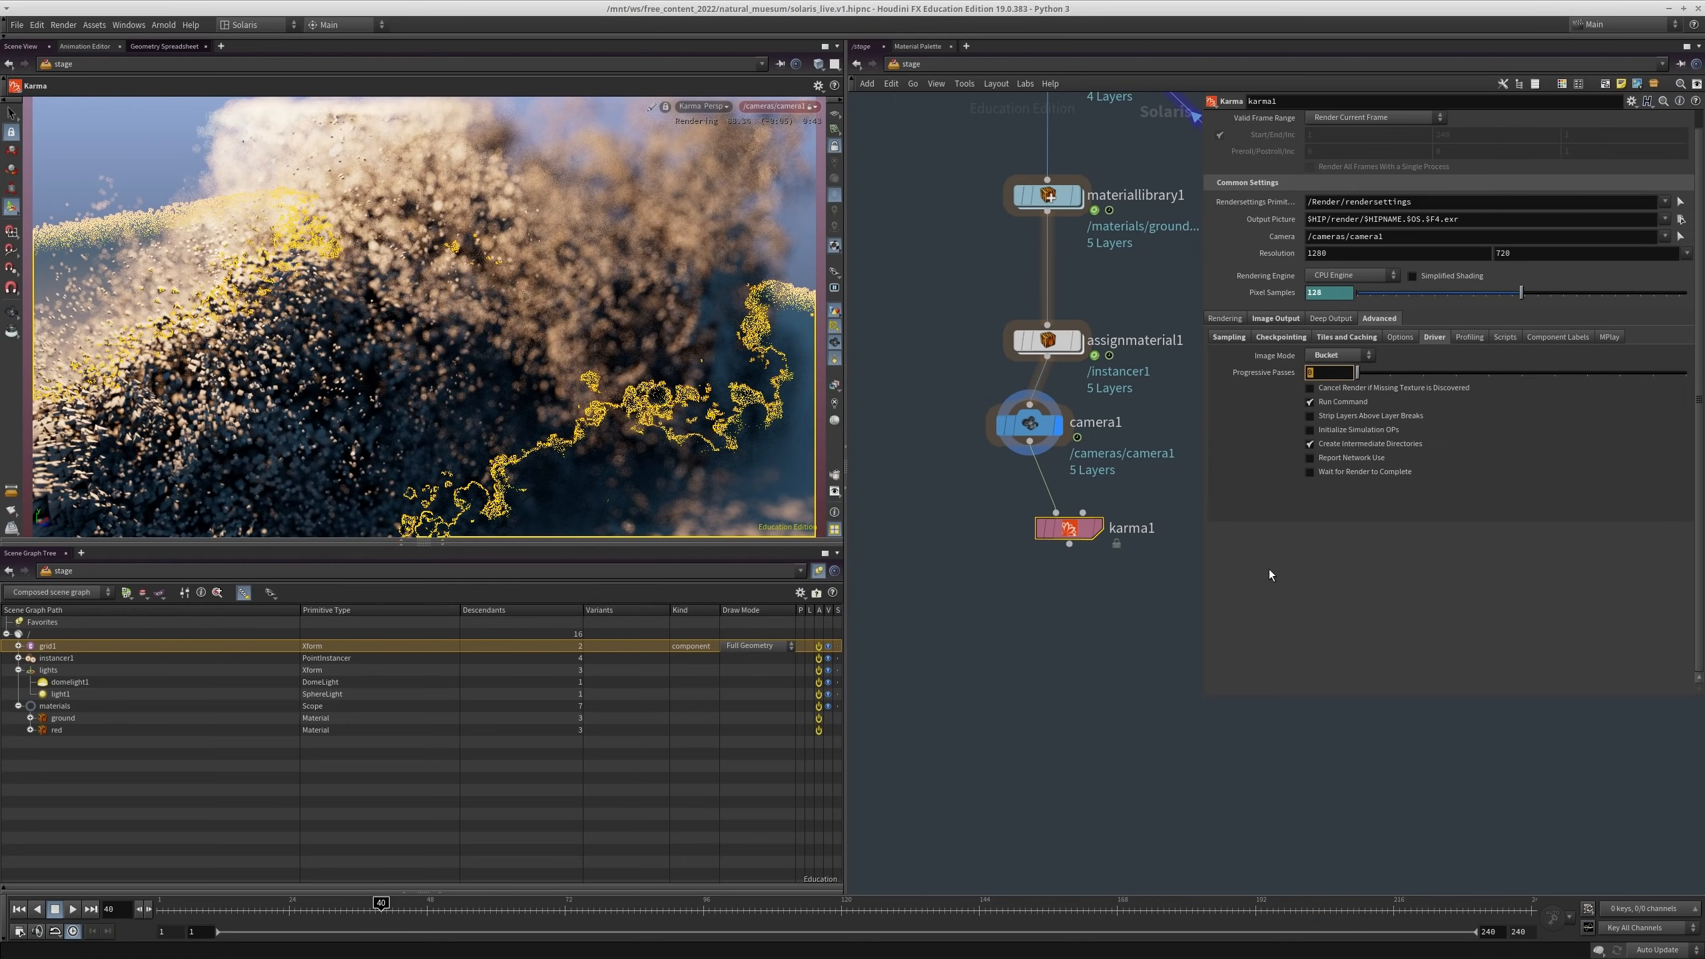
text(1)
key(Return)
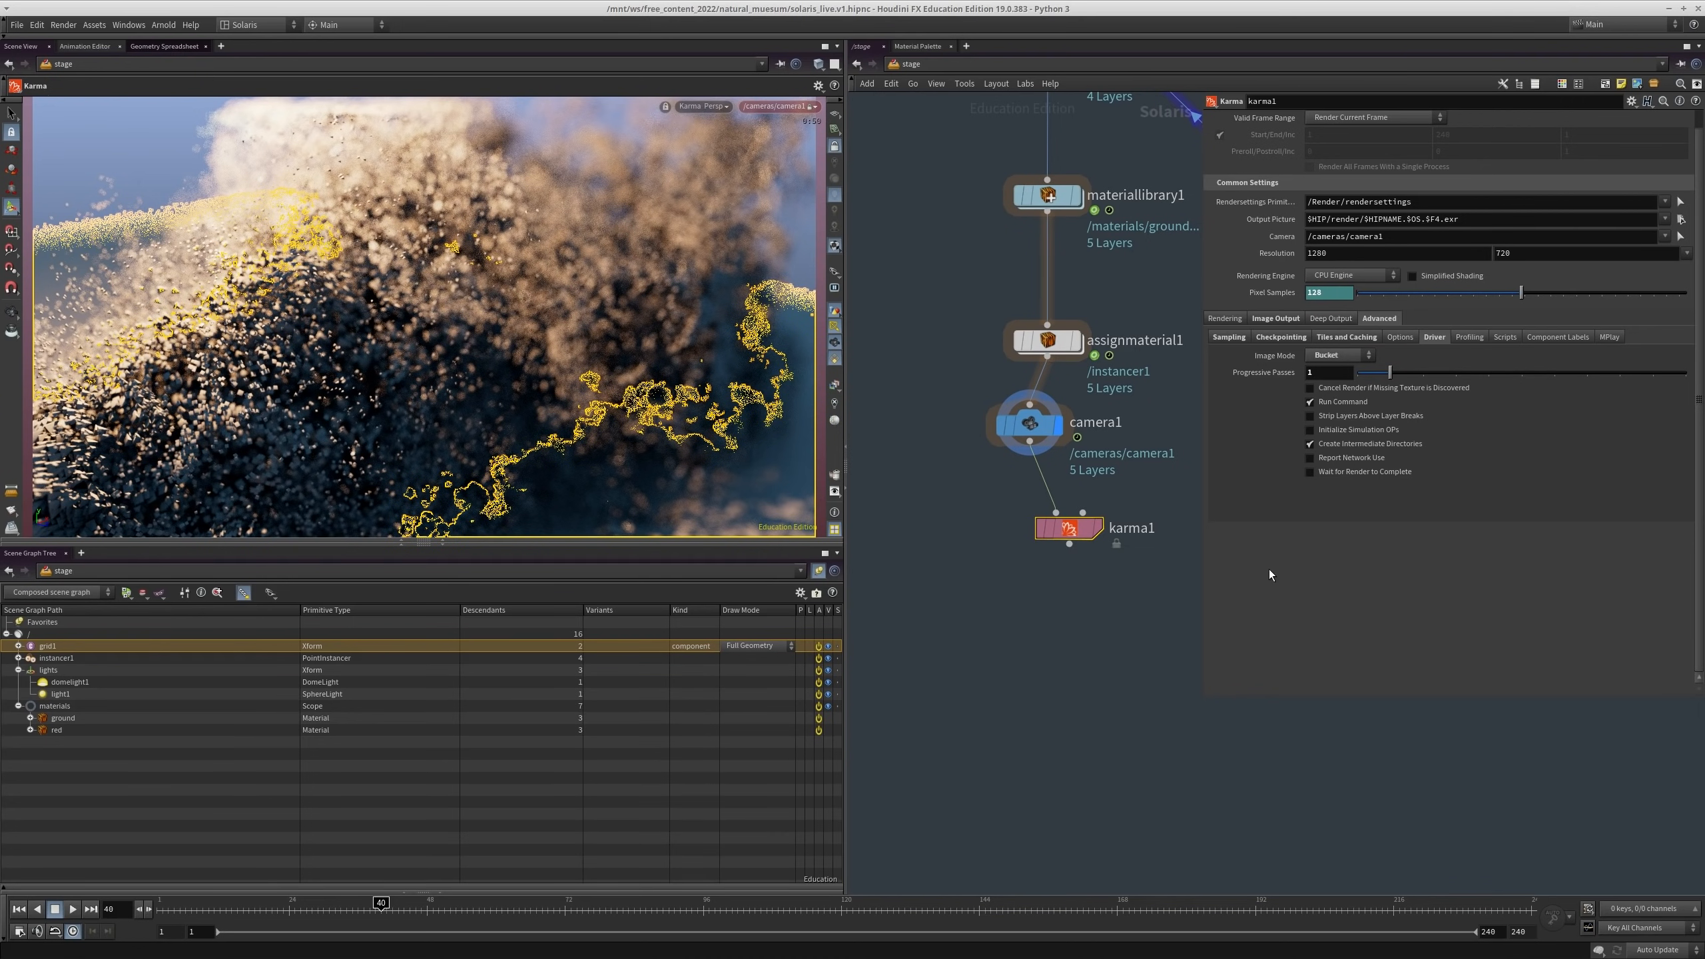
Step: Enable Show Alfred Progress in karma1's profiling settings and look over its scripts and component labels
click(1464, 337)
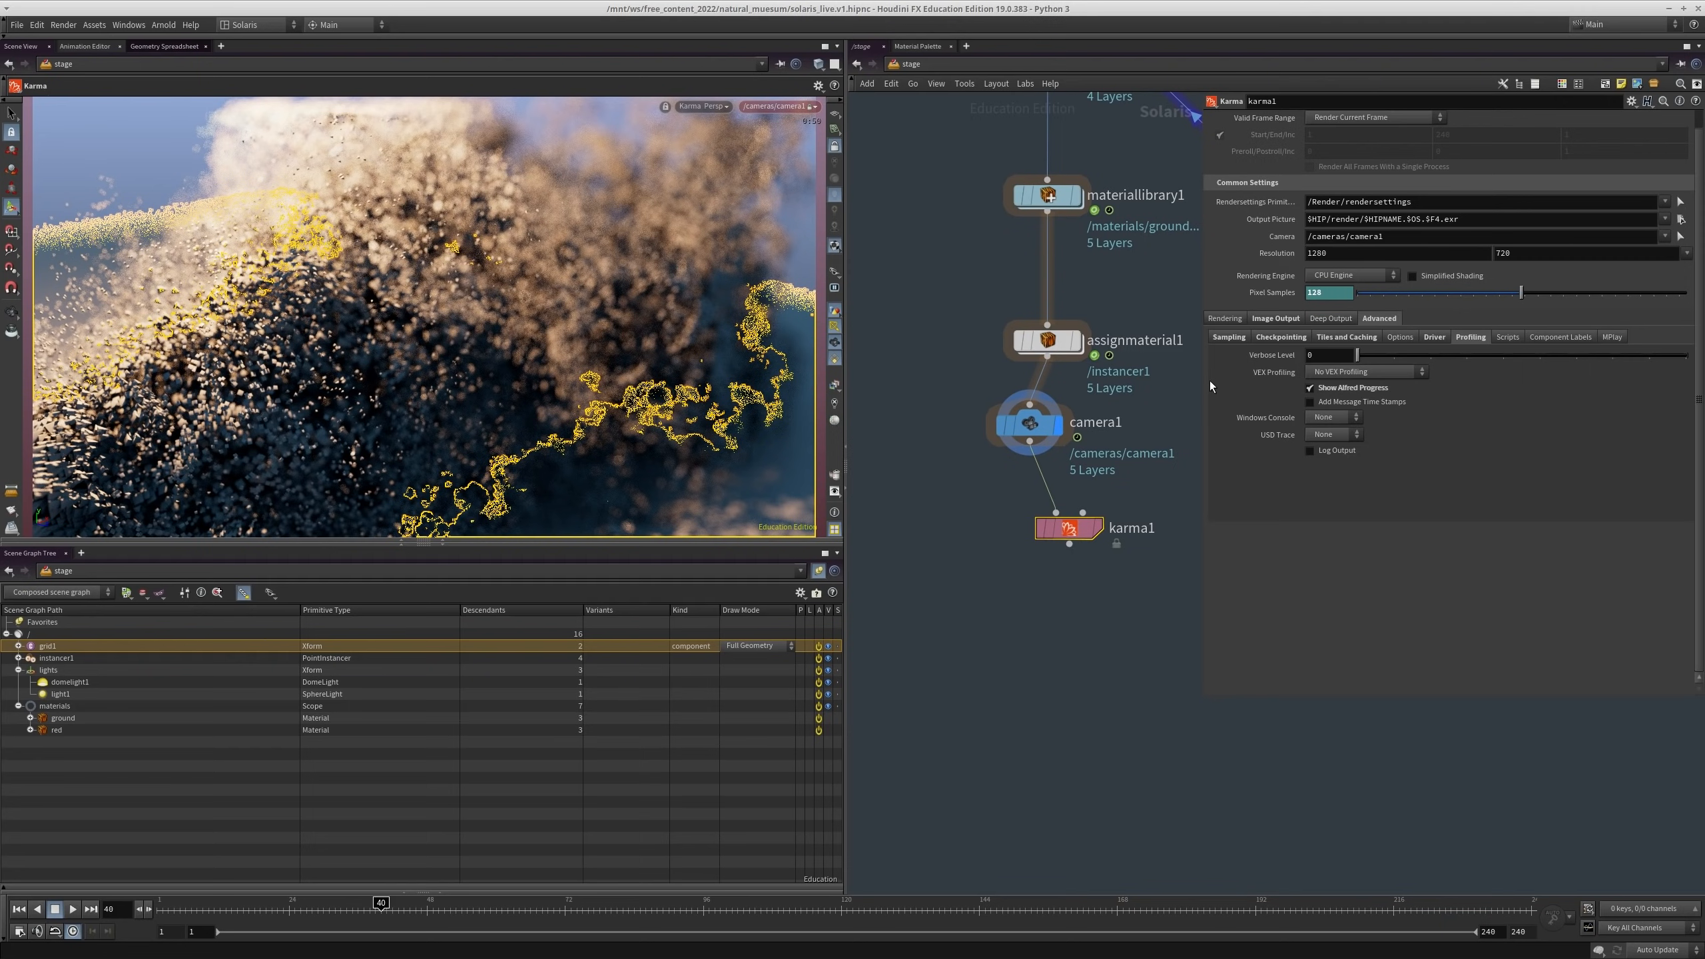
click(1505, 337)
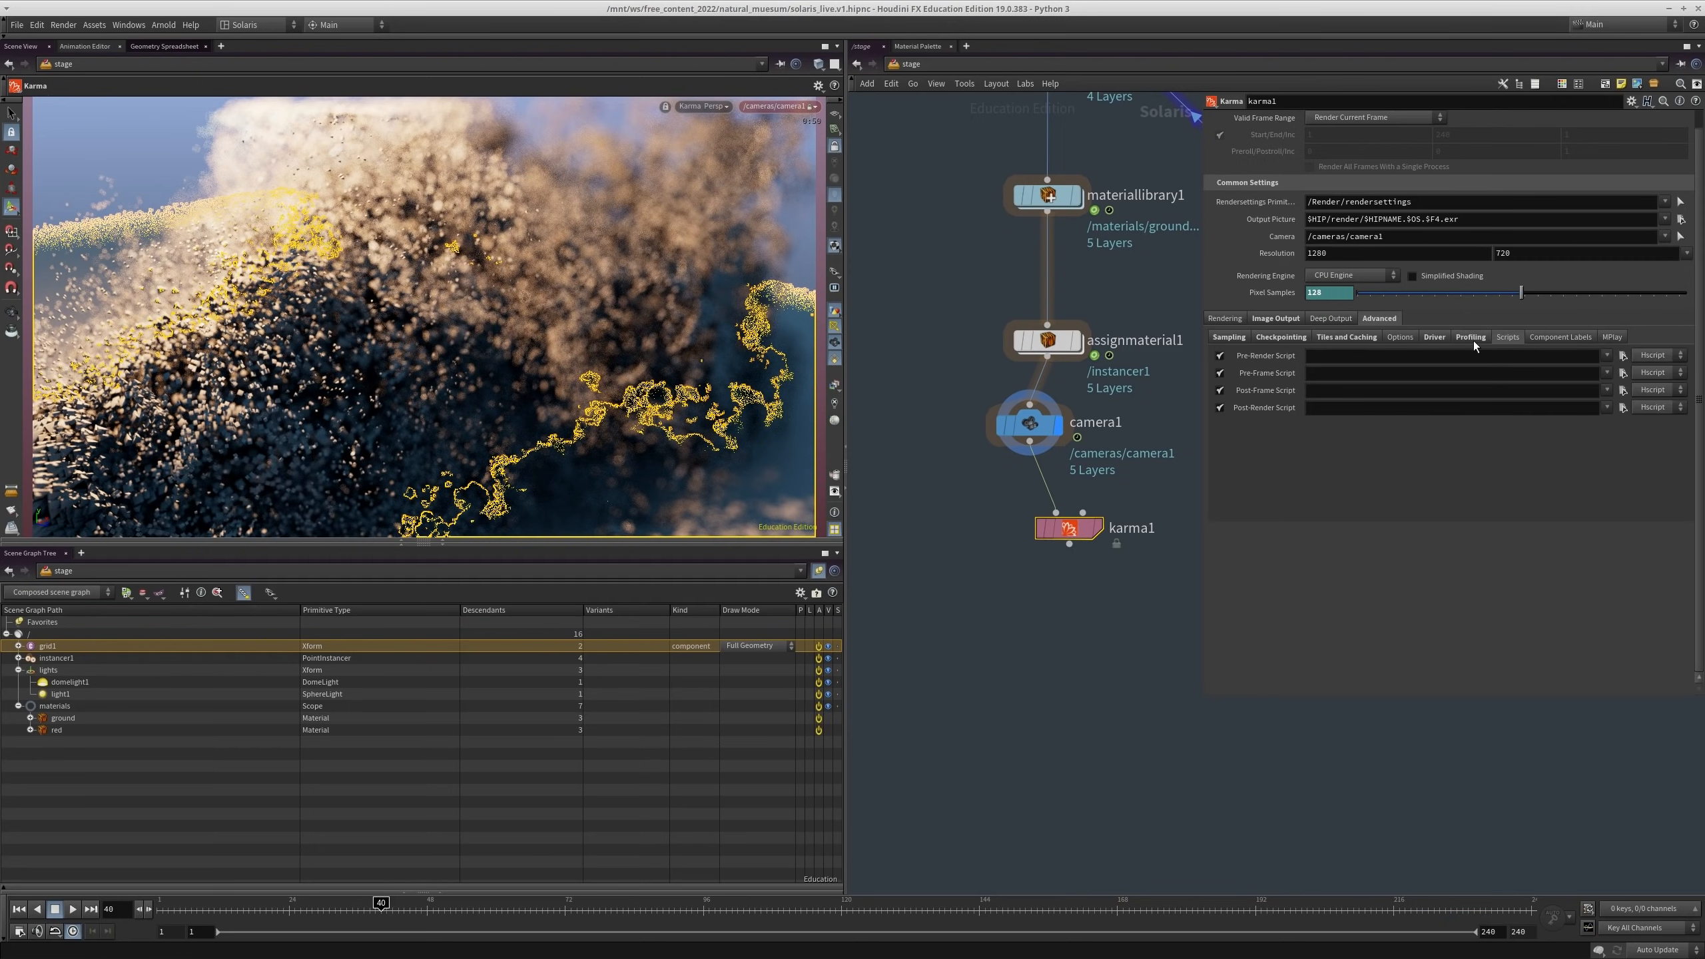
click(1472, 339)
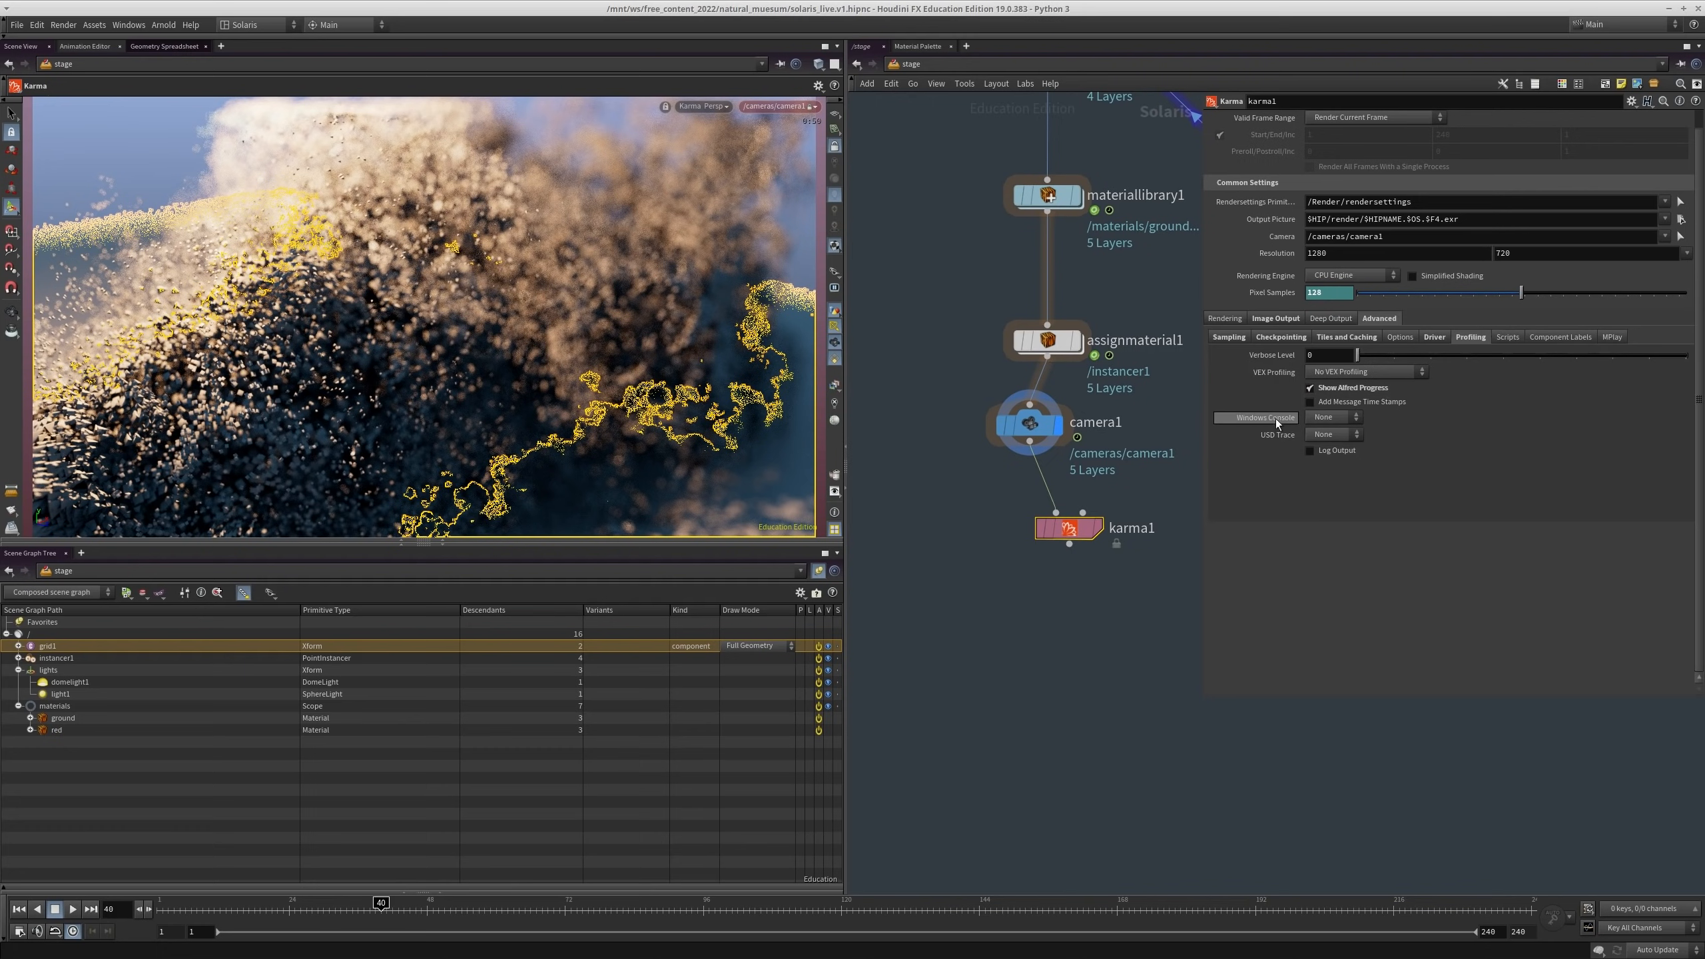
click(1422, 421)
click(1557, 336)
Step: Enable the MPlay Monitor on karma1 with the session name option One per Houdini Process
click(1611, 338)
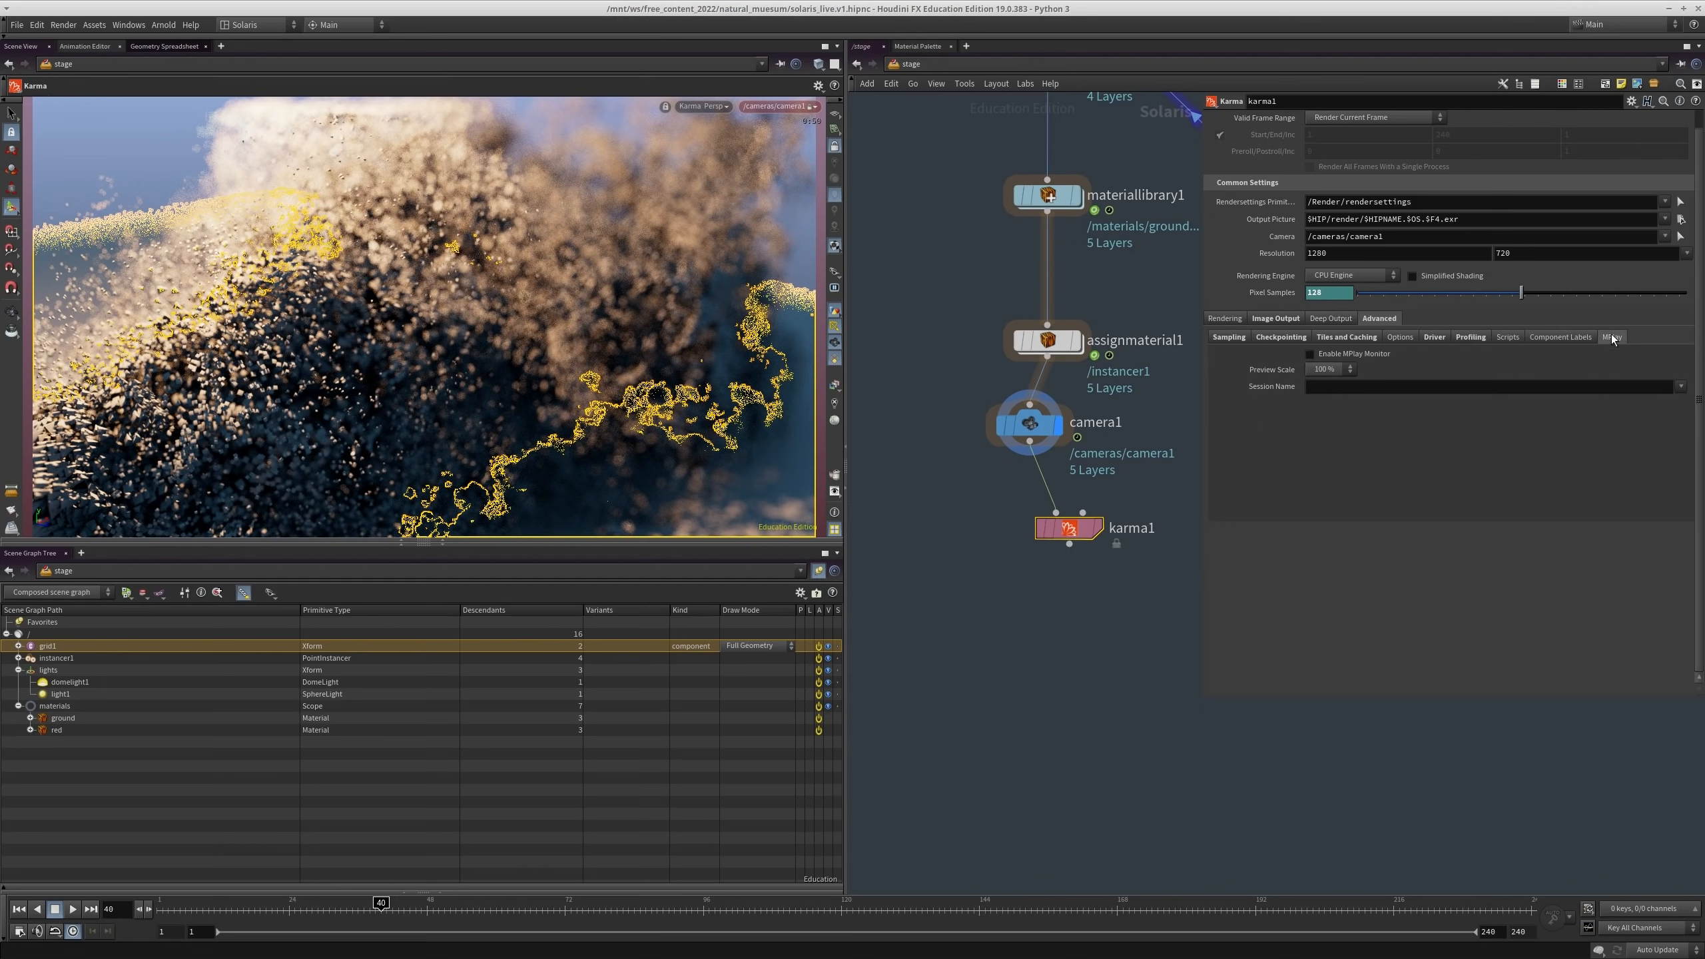
click(1310, 353)
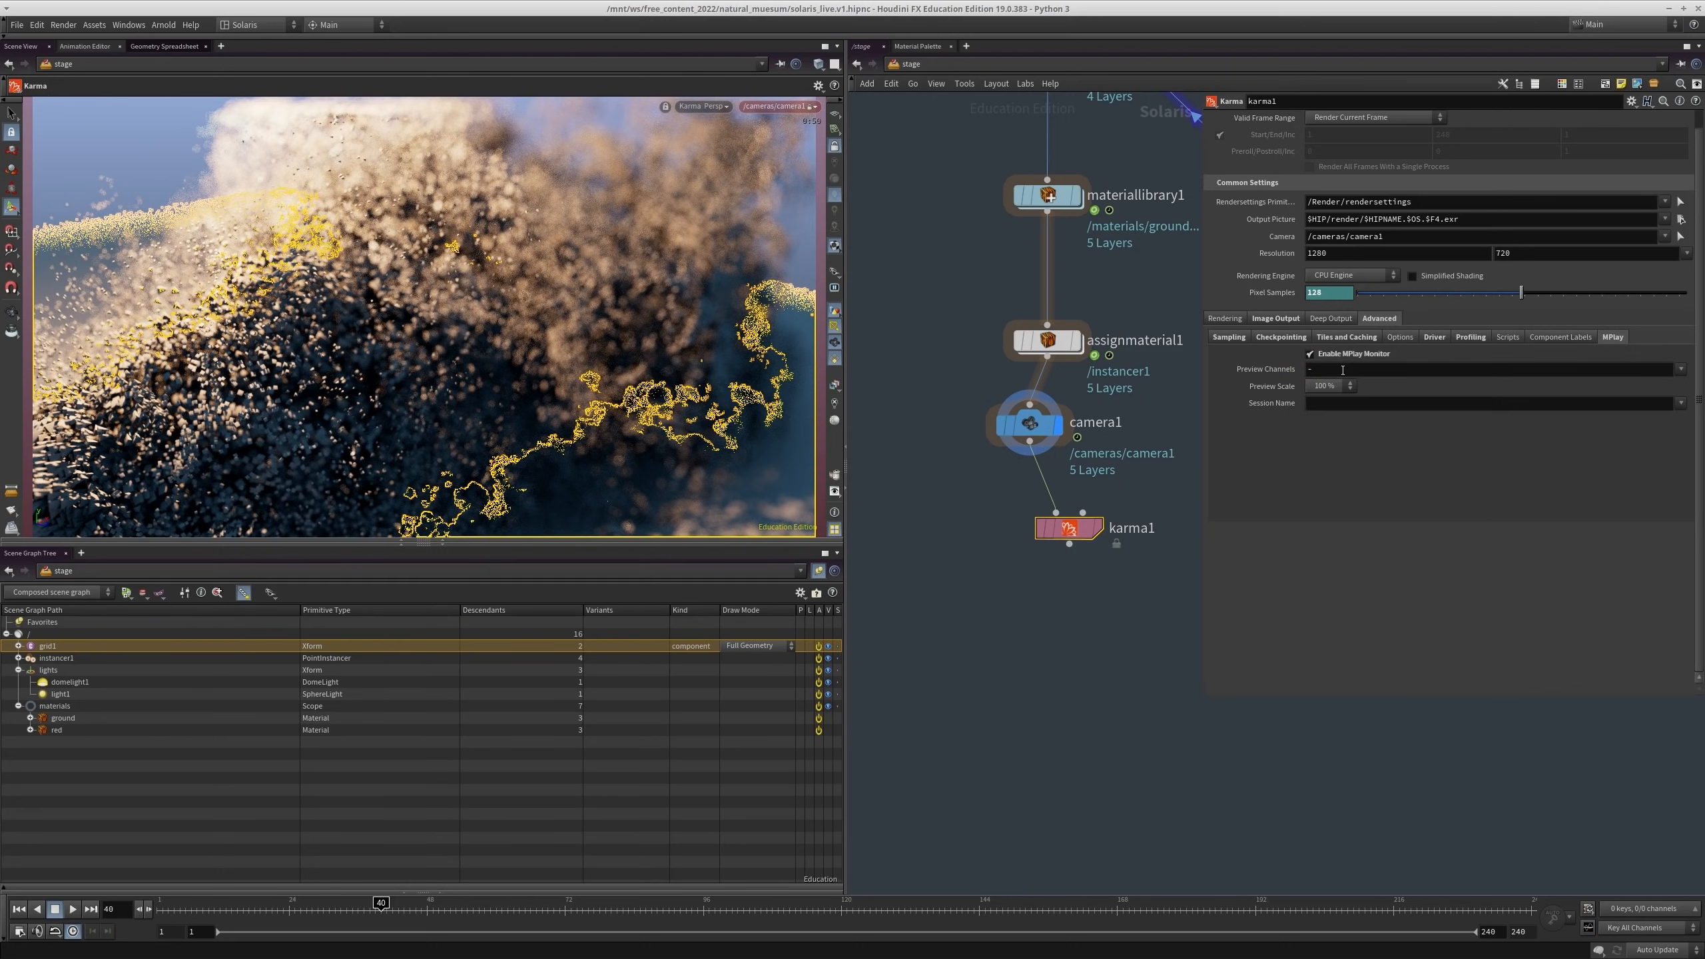
click(1680, 403)
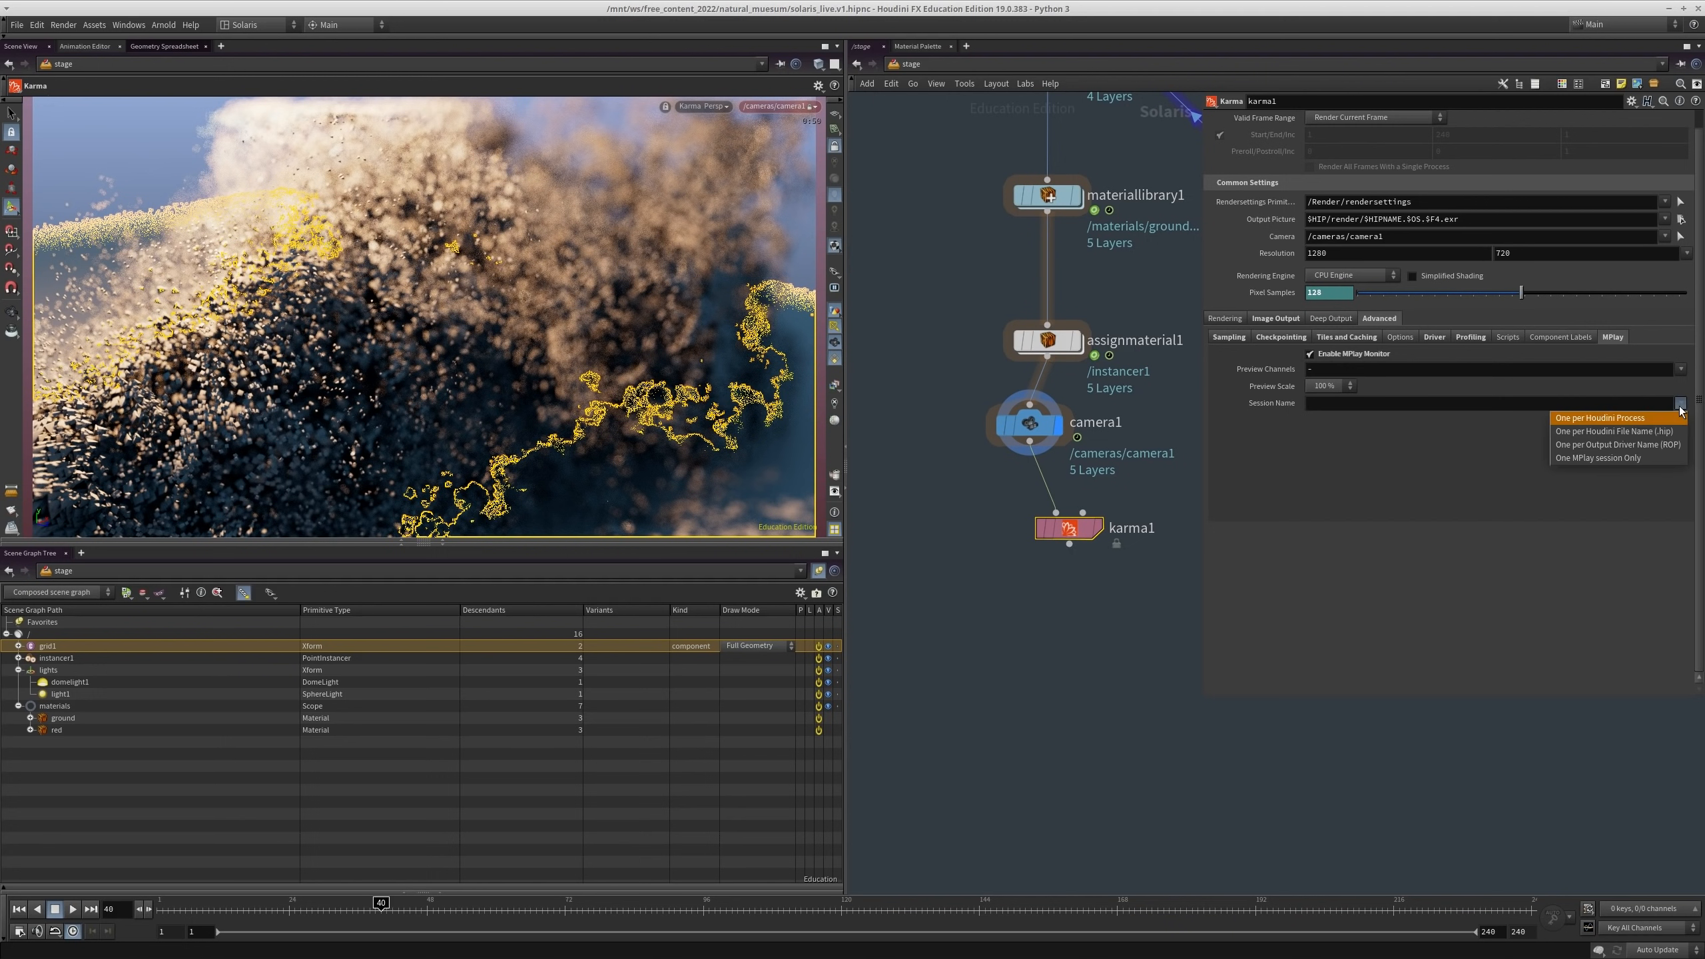
click(1647, 429)
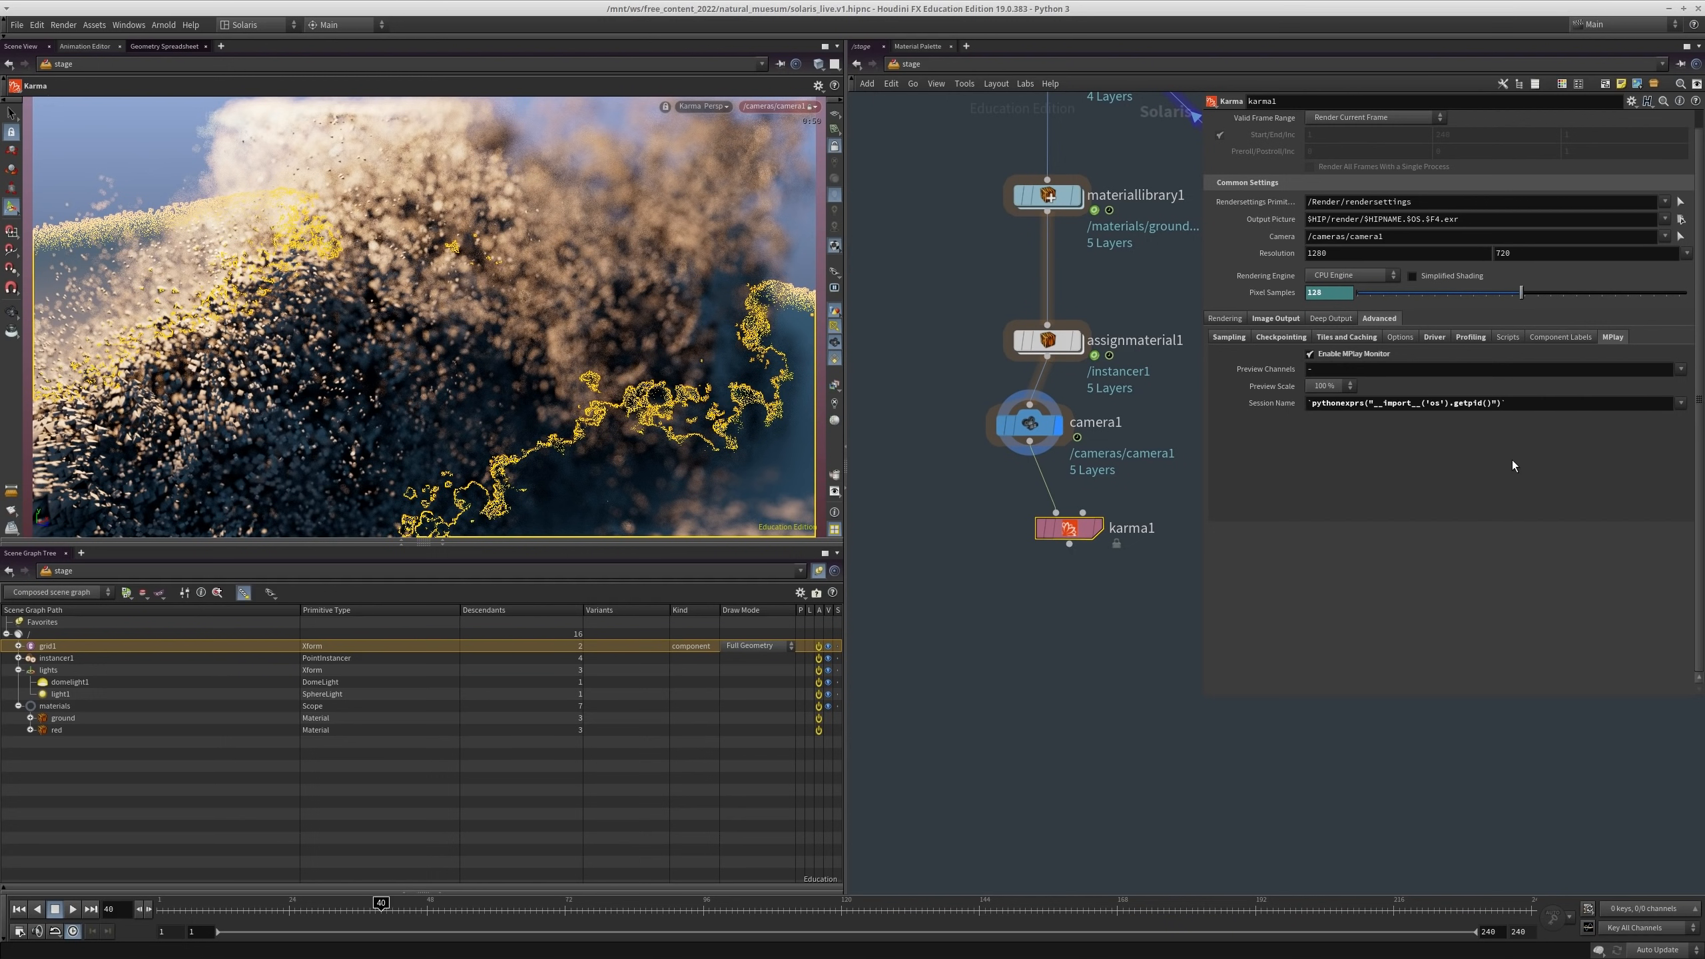
Step: Set karma1's Pixel Samples to 64
right_click(1282, 295)
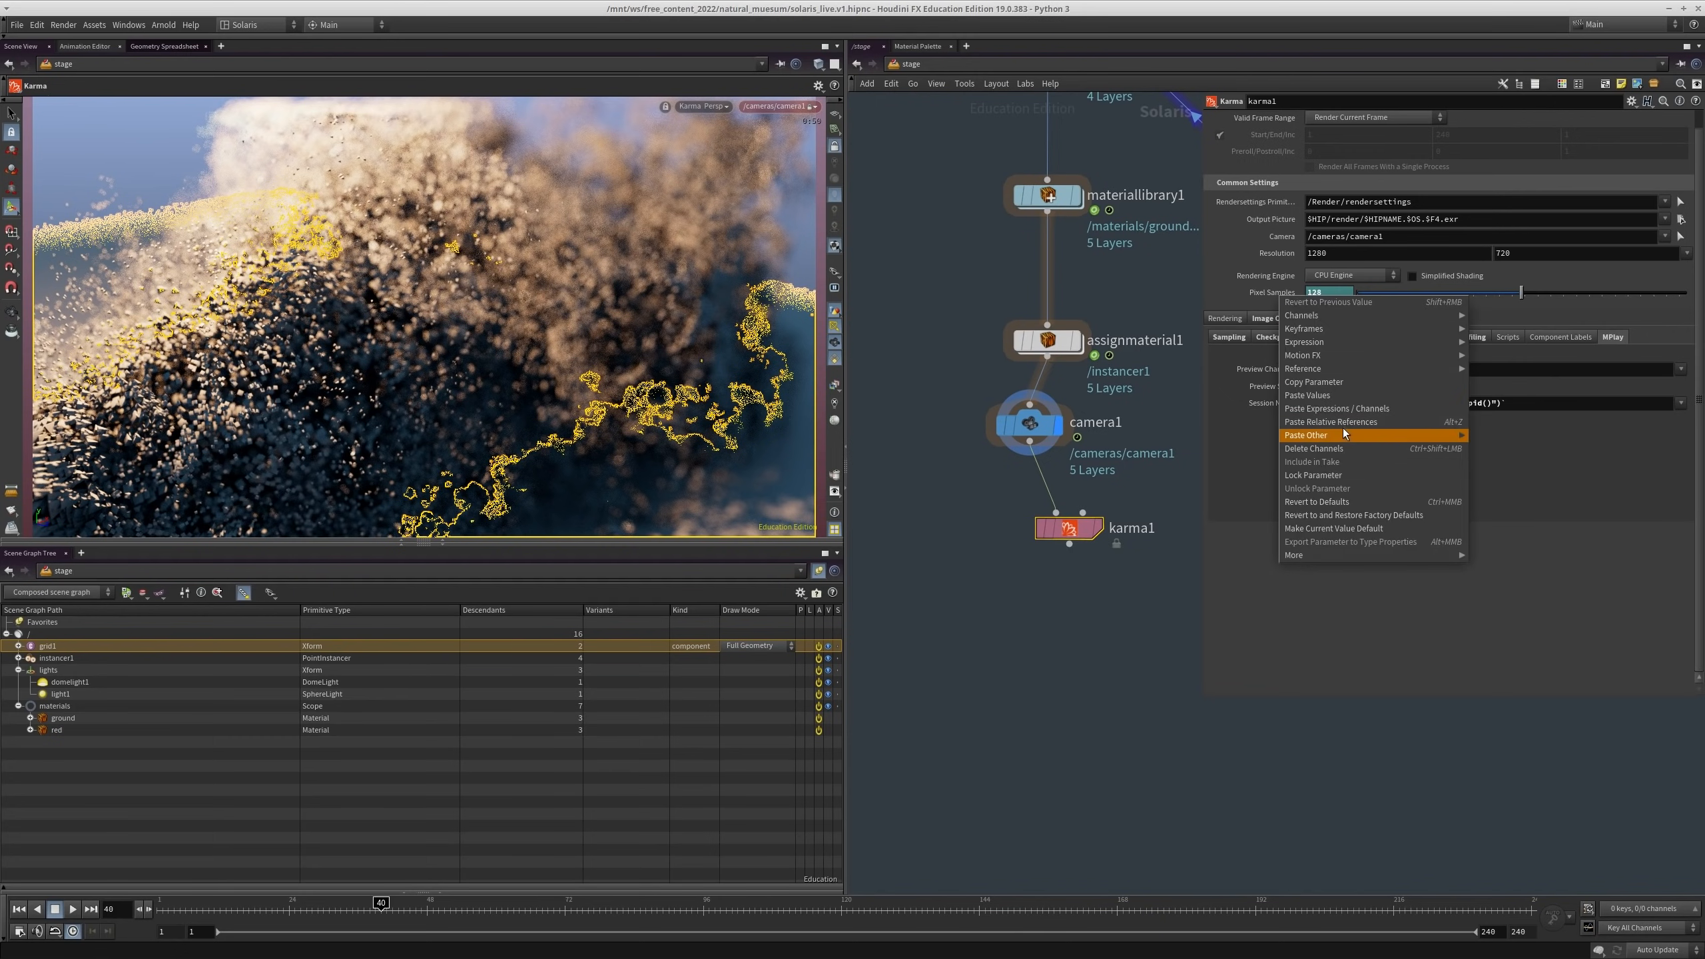
click(1298, 291)
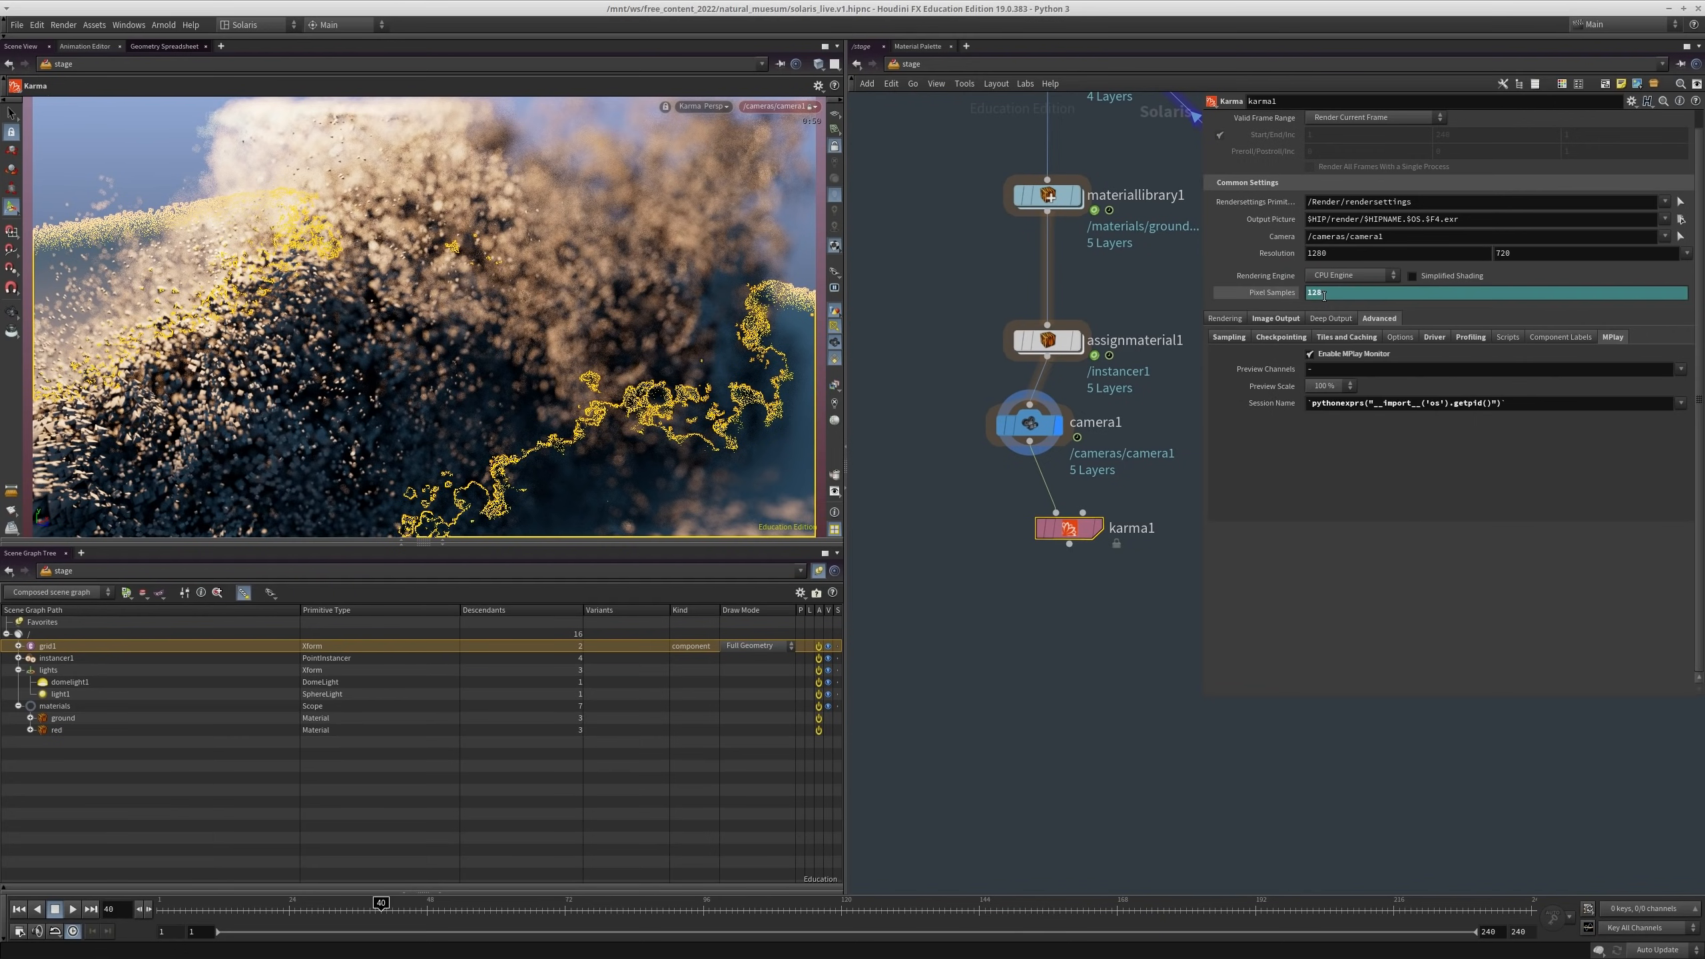
text(64)
key(Return)
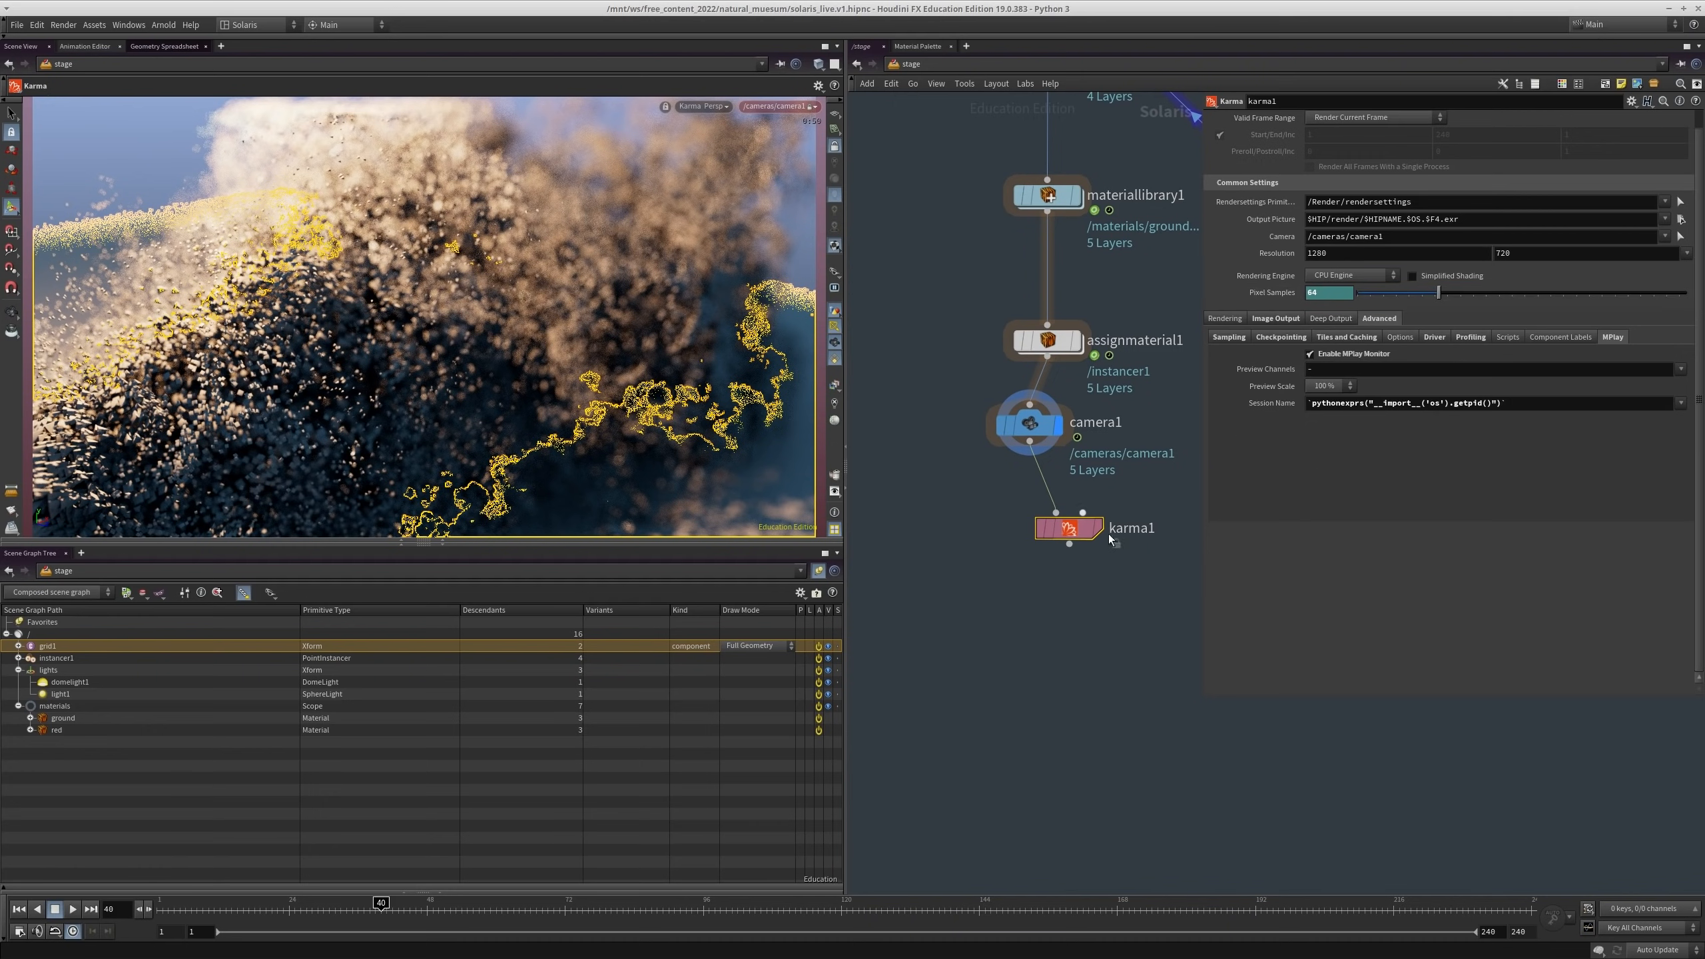
Step: Set karma1's render resolution to 1440 by 810 and save the scene file
scroll(1294, 249, up, 1)
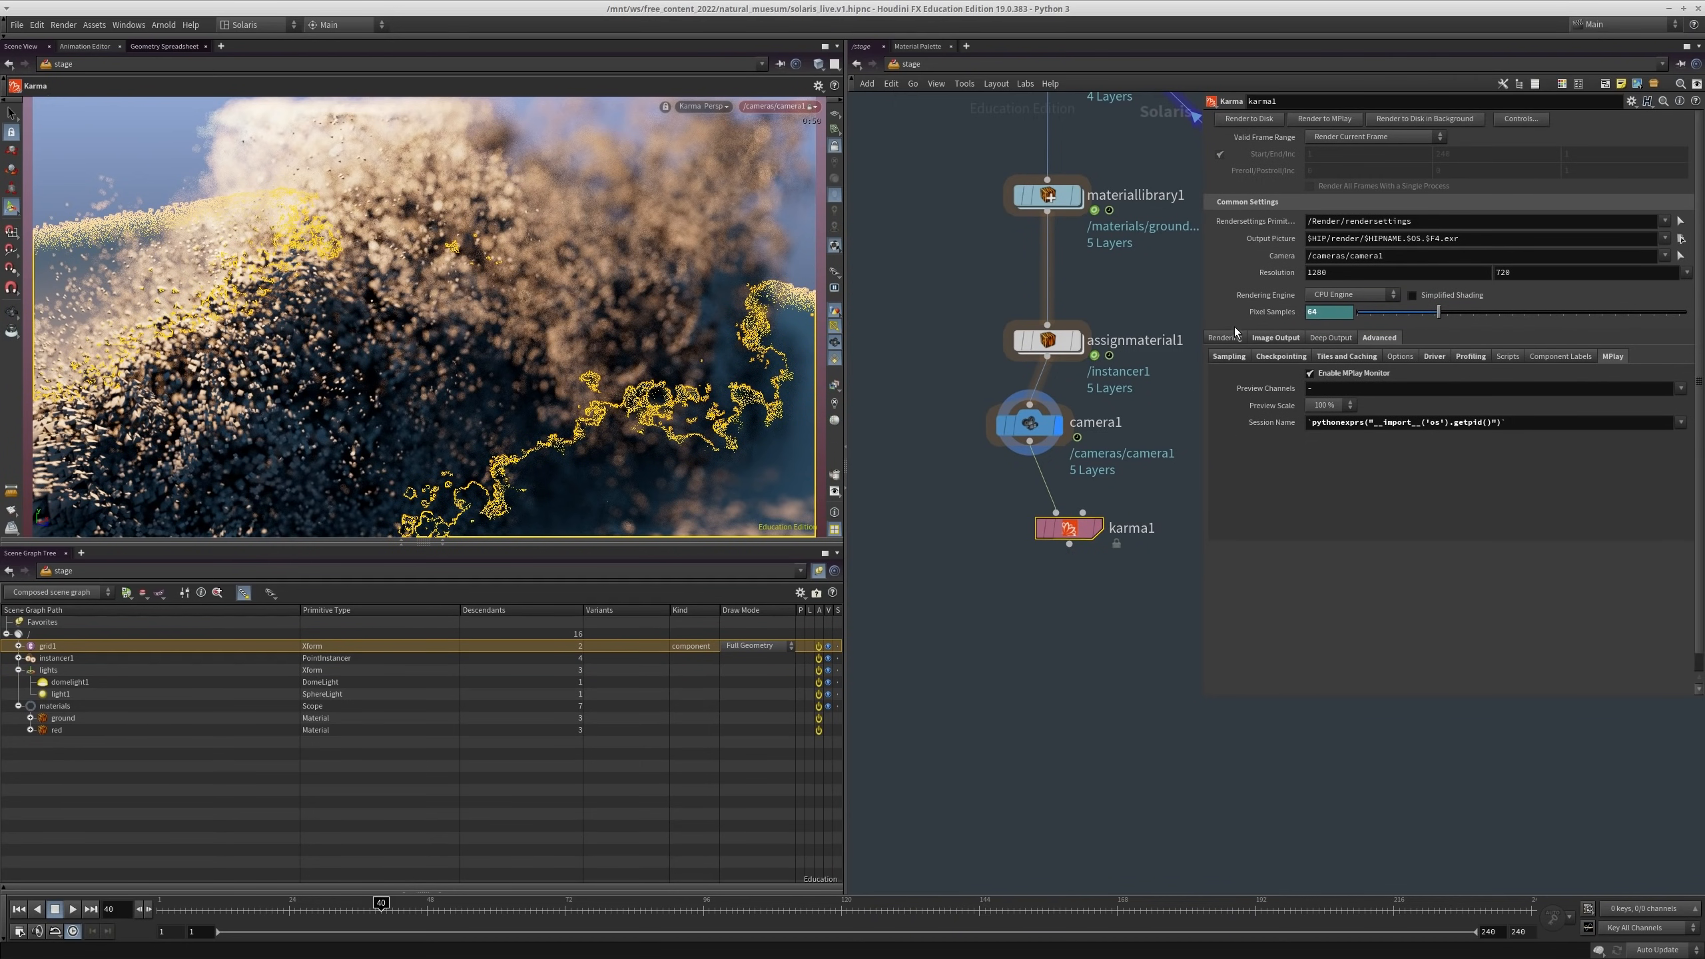
click(1344, 273)
text(1440)
key(Tab)
text(810)
key(ctrl+a)
key(BackSpace)
text(10)
key(ctrl+a)
text(810)
key(Return)
middle_drag(1097, 614, 1076, 664)
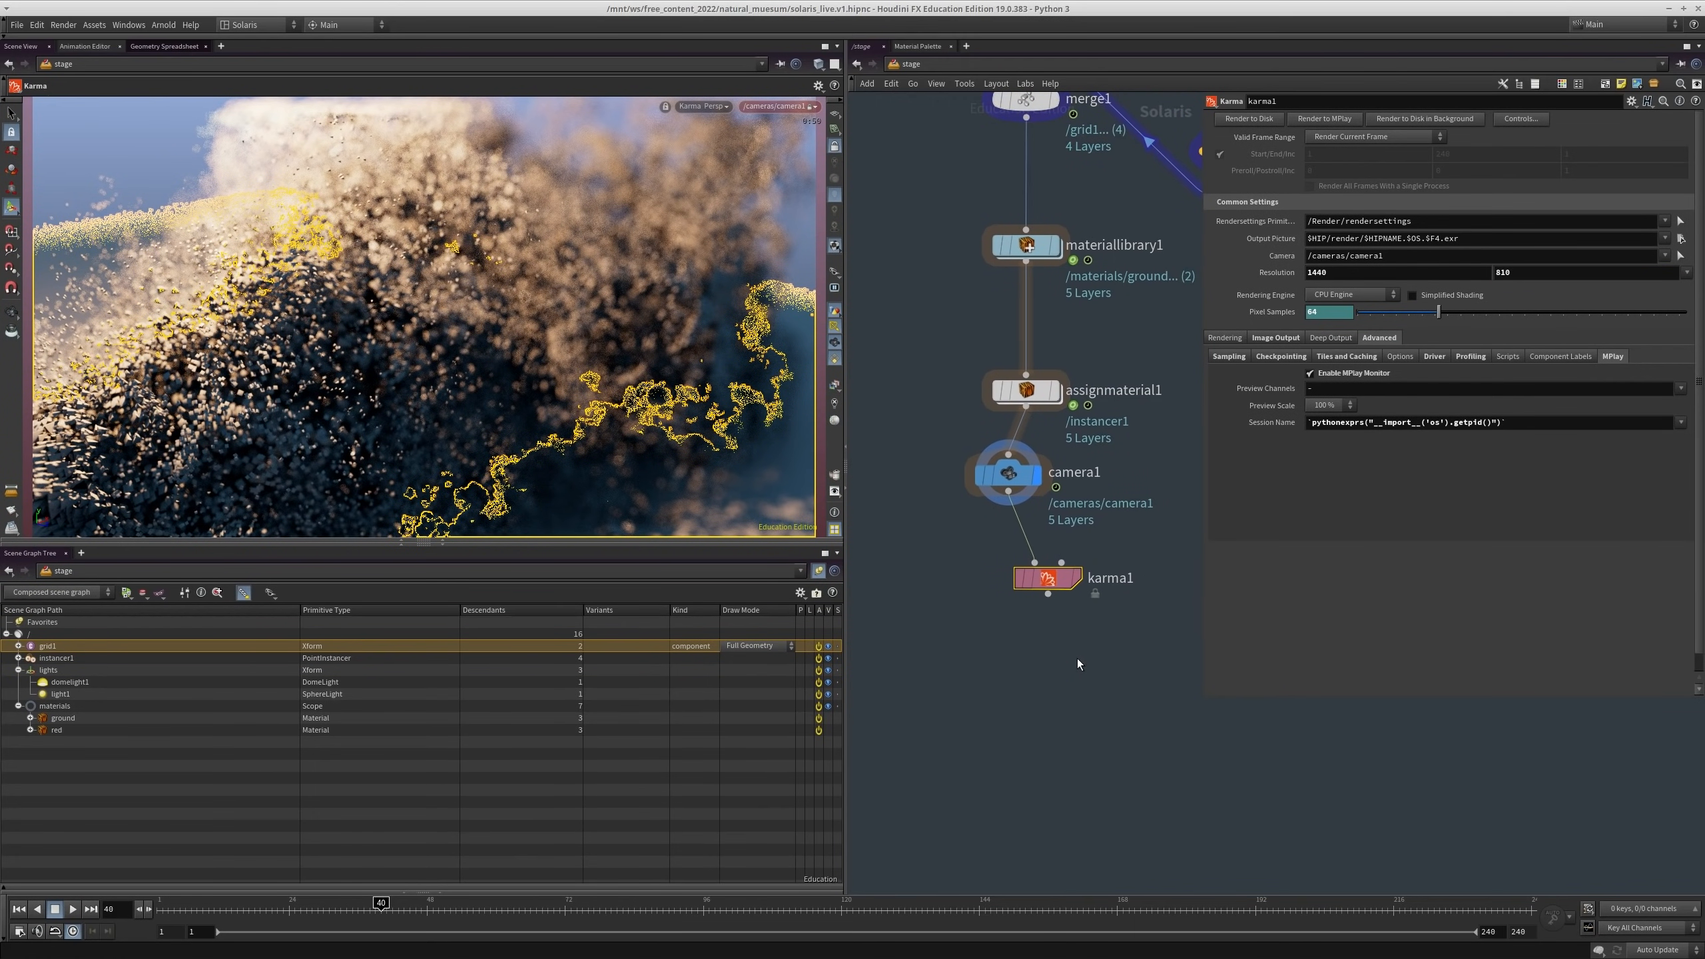
key(ctrl+s)
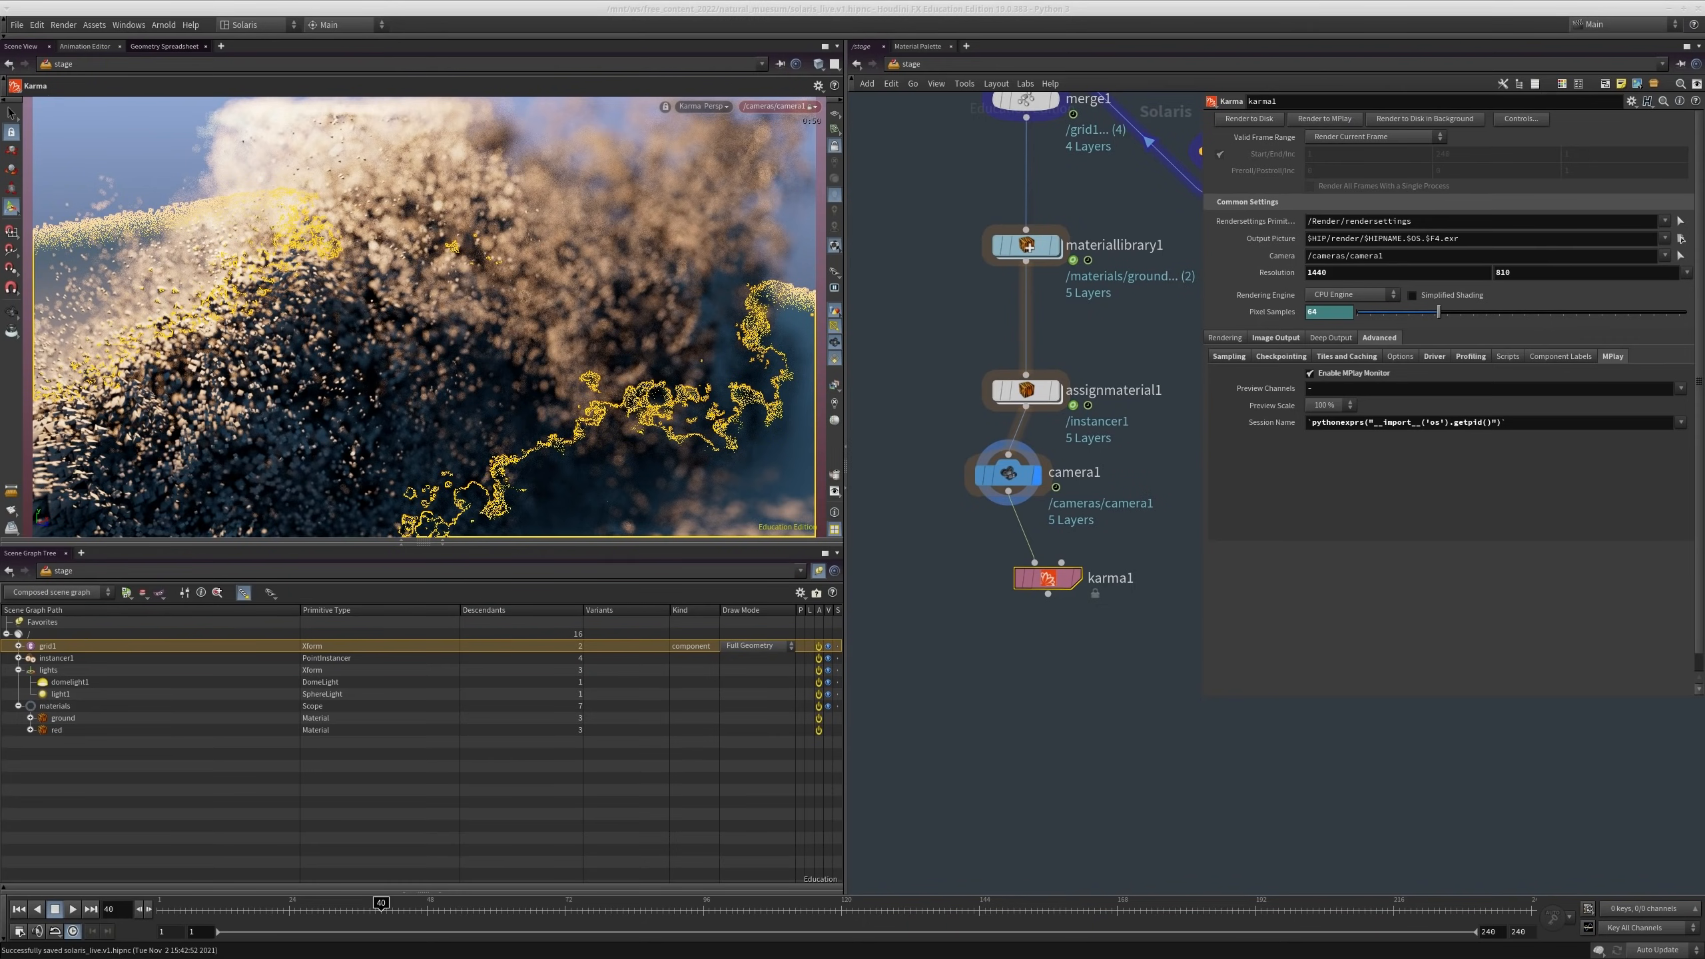
Step: Check the terminal output, stop the first MPlay render and close its window
alt+drag(1682, 454, 1020, 387)
alt+right_drag(1089, 459, 1163, 532)
alt+drag(1041, 474, 880, 365)
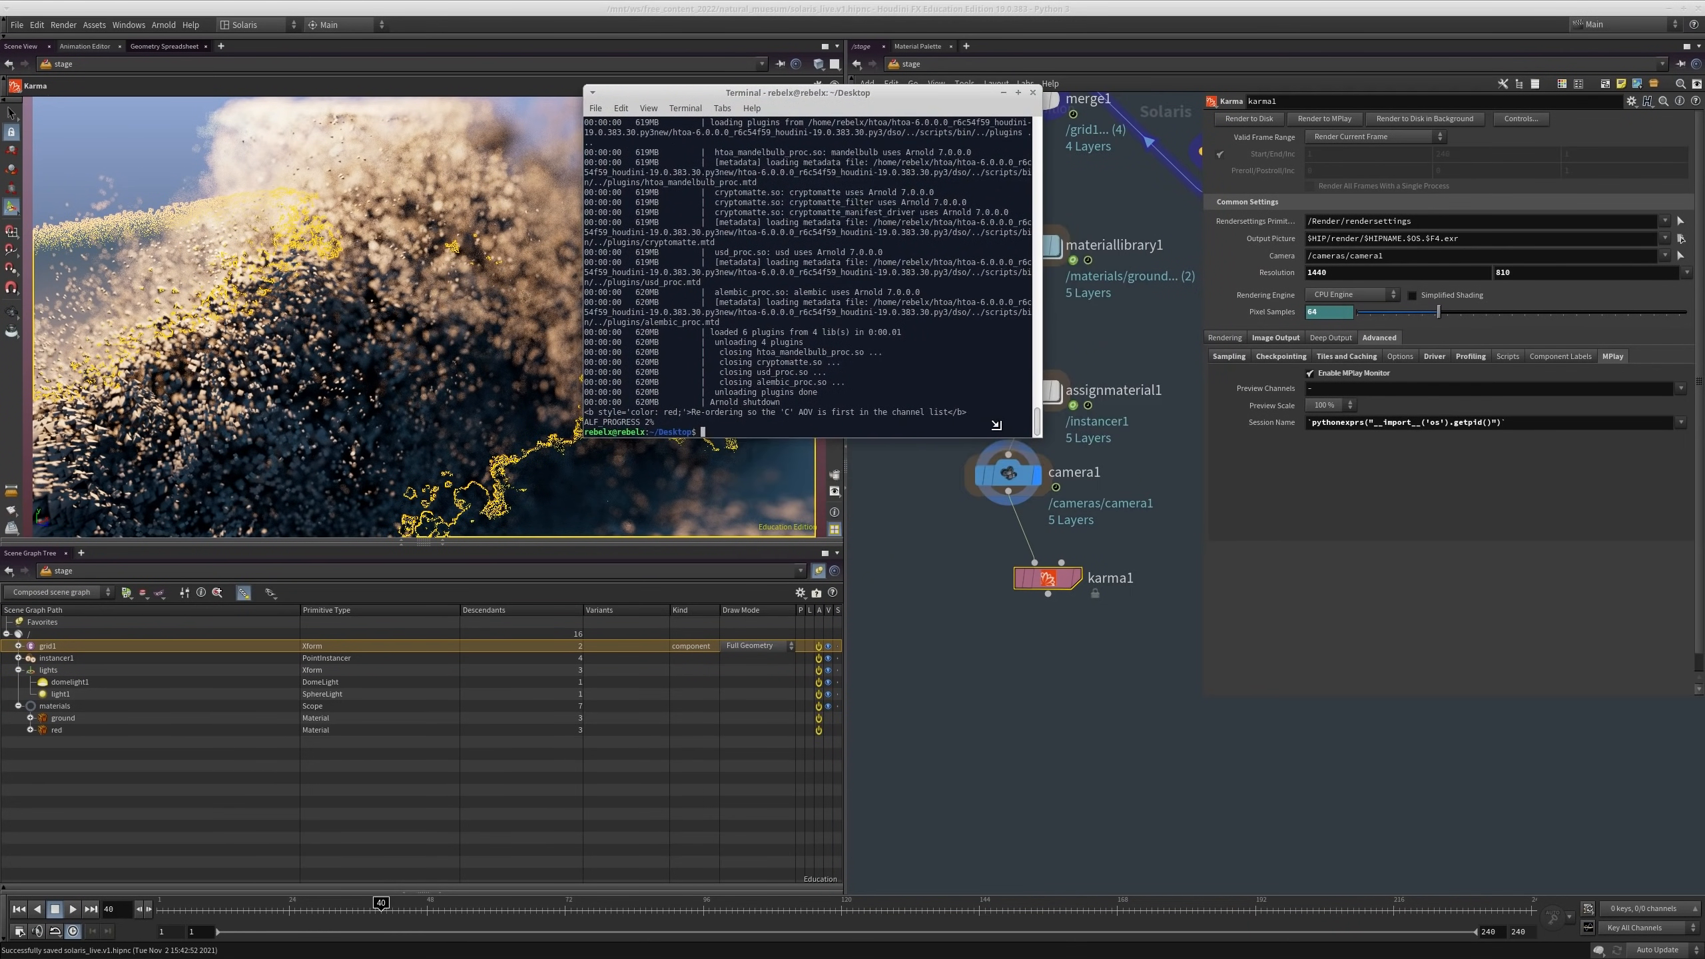
alt+right_drag(879, 365, 967, 415)
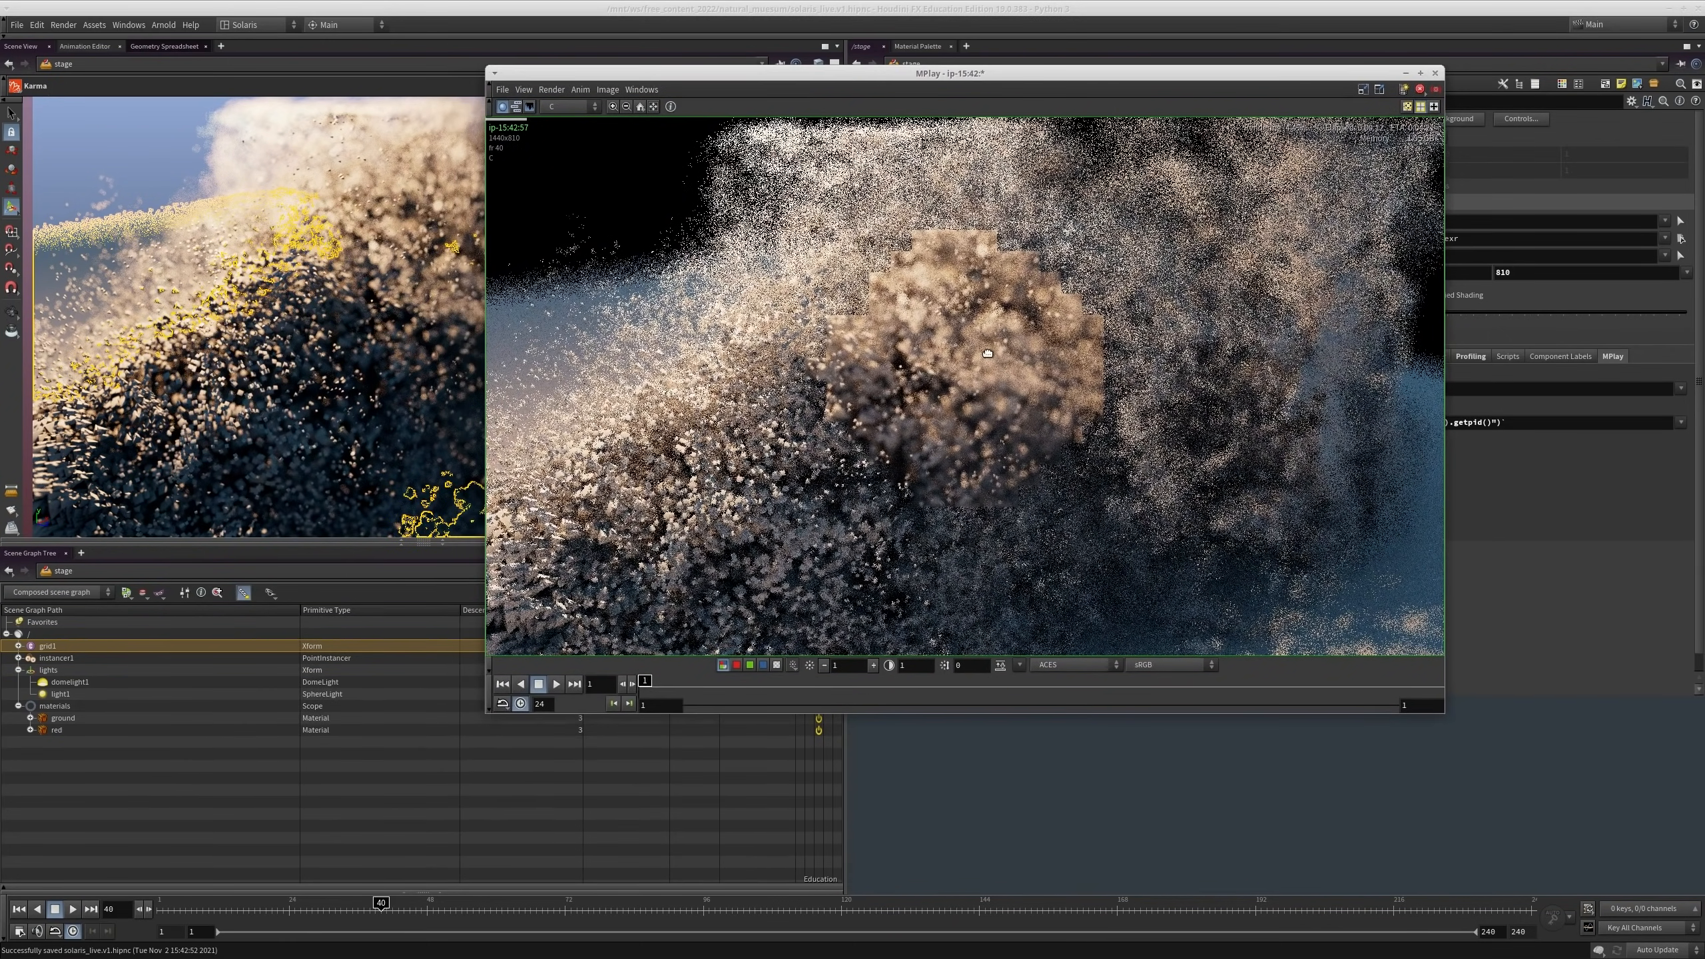
click(1420, 89)
click(1433, 74)
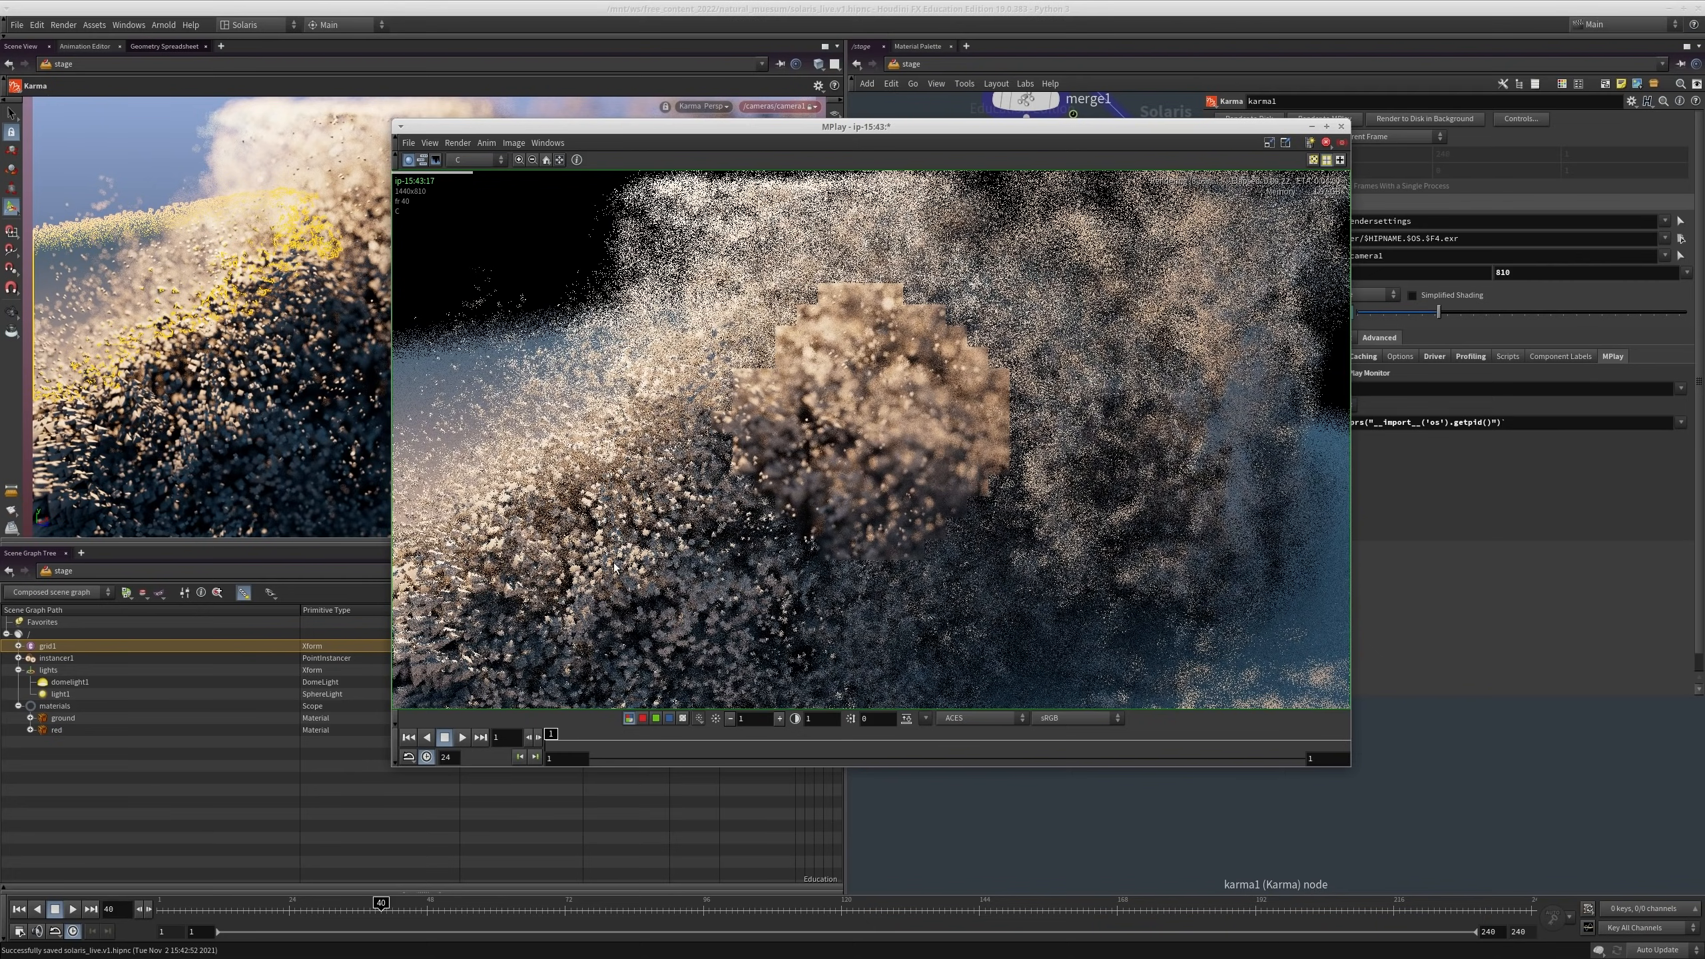
Step: Inspect the new MPlay render up close and view its C_left and C_sky light channels
middle_drag(613, 568, 669, 444)
scroll(678, 510, up, 4)
scroll(678, 510, down, 3)
scroll(648, 463, up, 1)
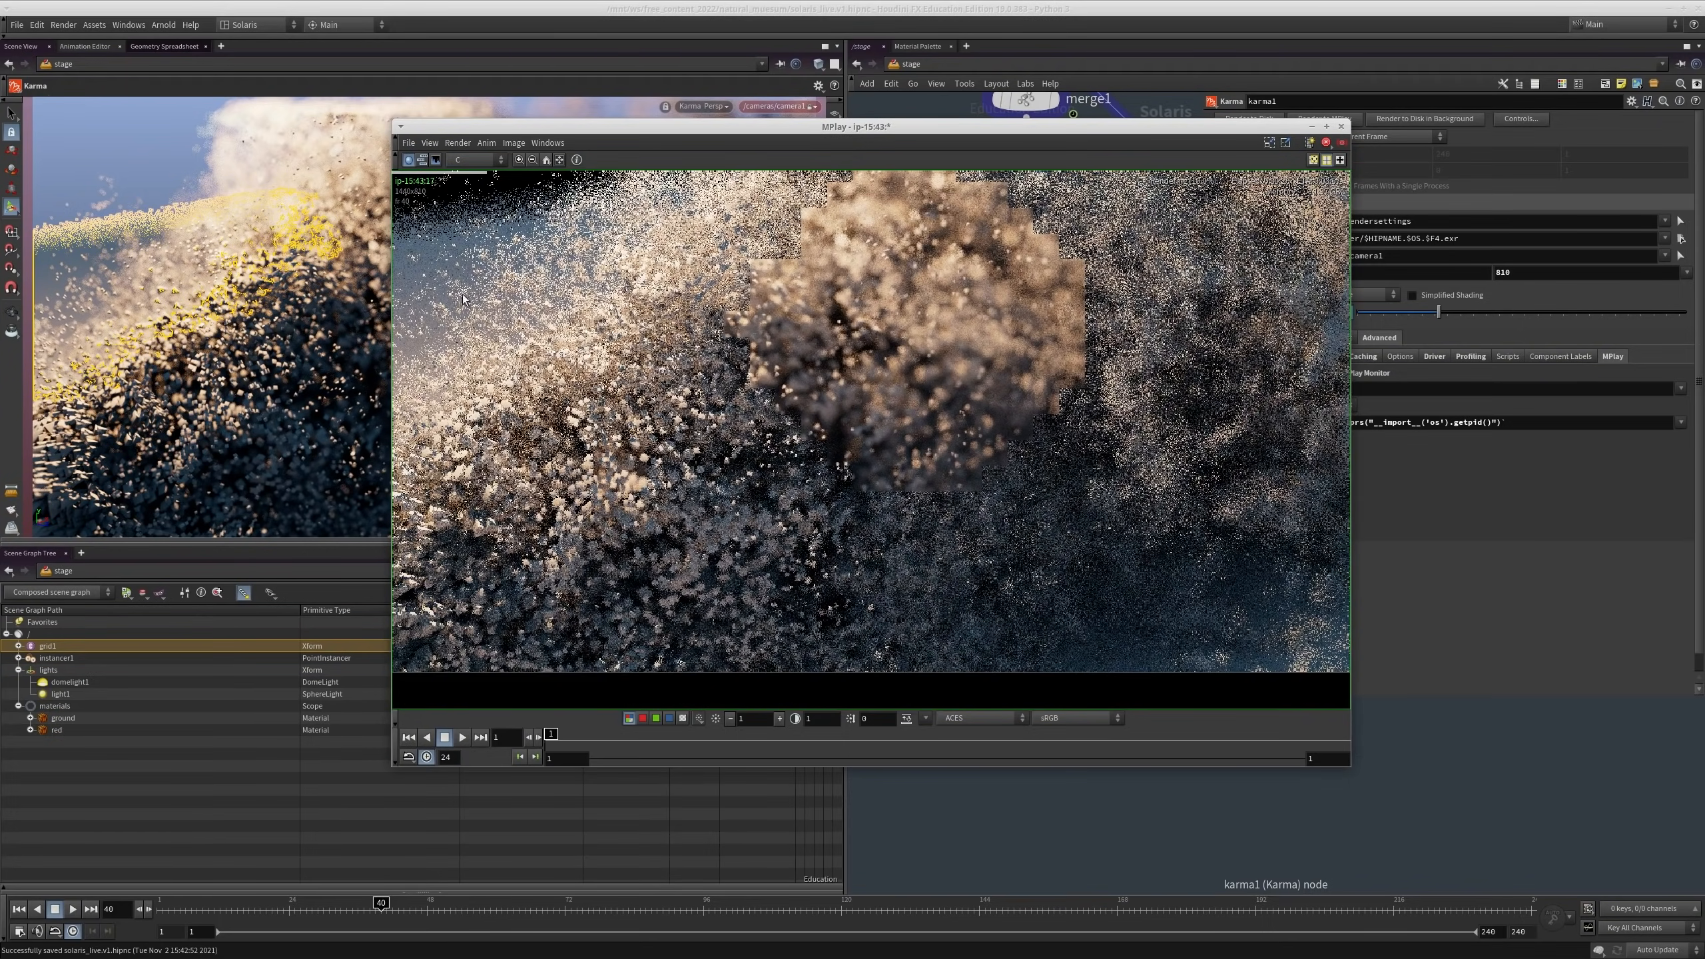
click(473, 160)
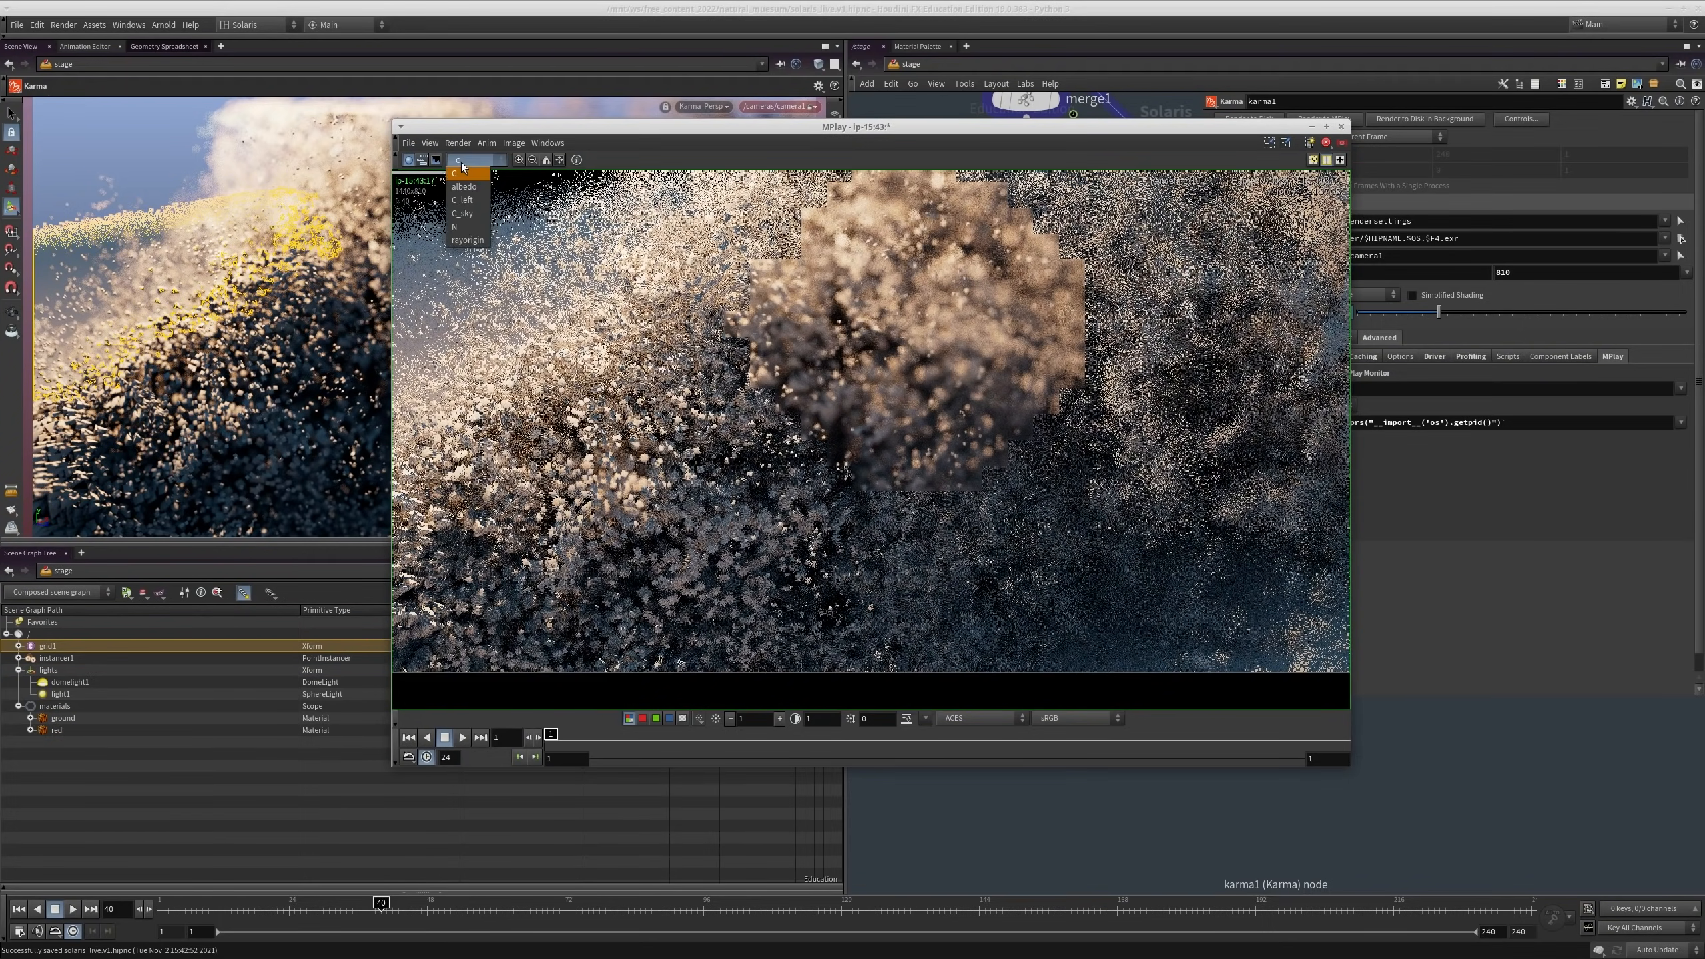
click(470, 201)
middle_drag(596, 261, 622, 317)
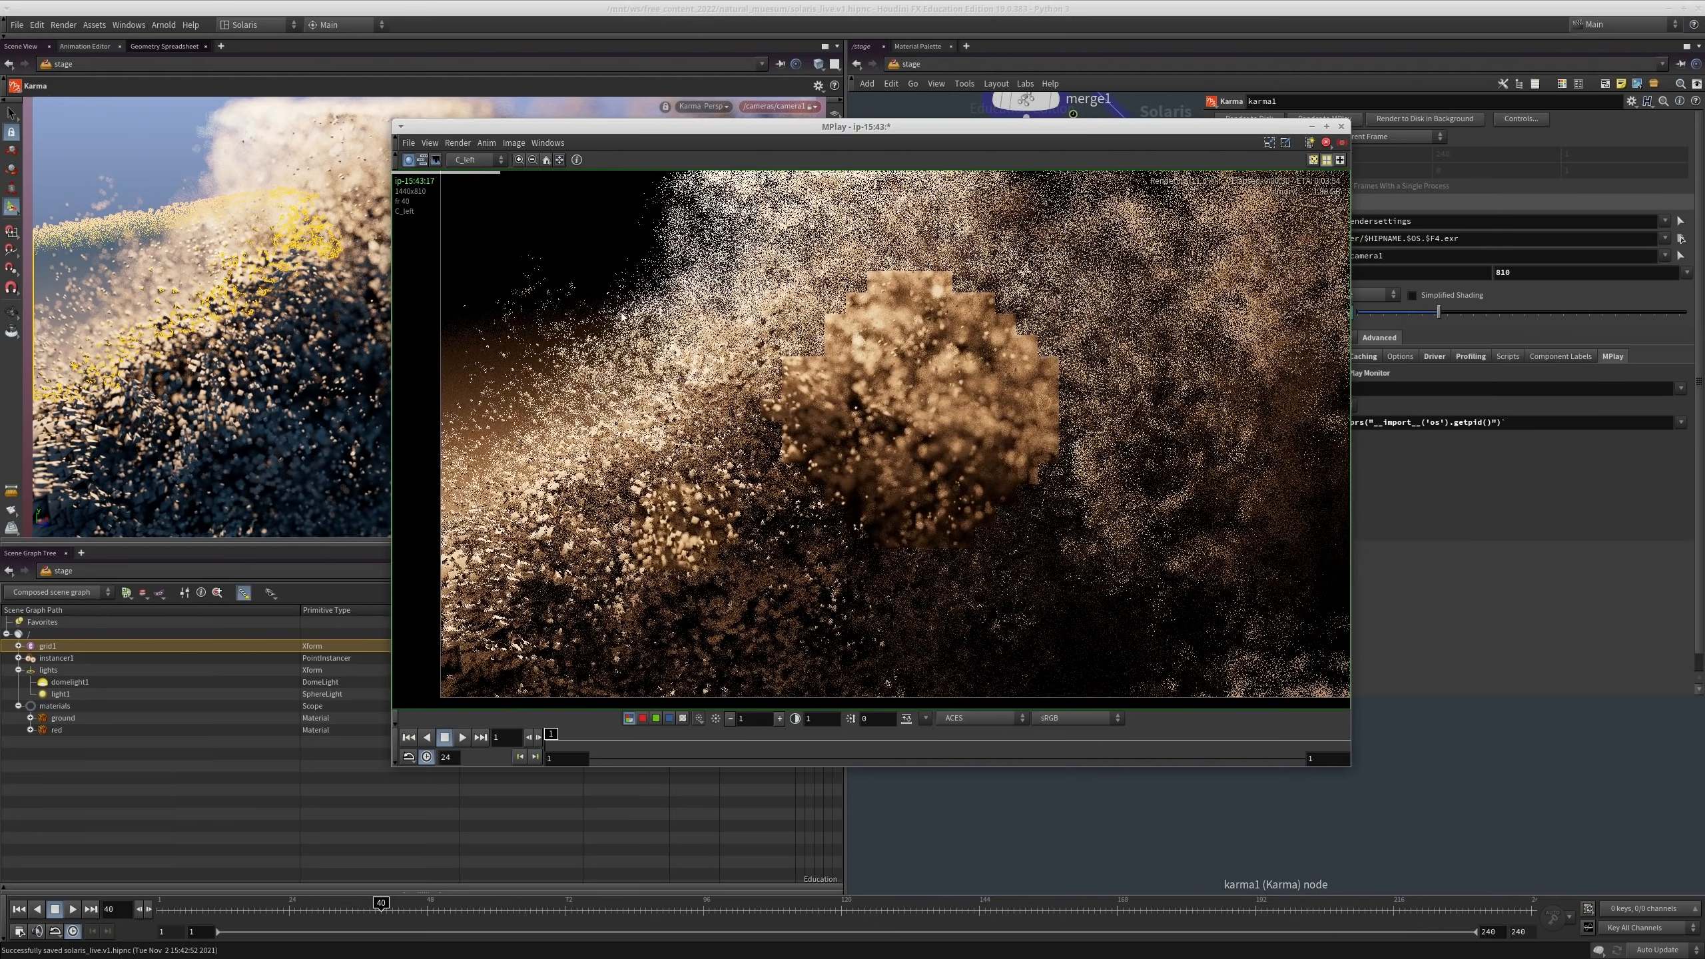
click(475, 162)
click(468, 214)
middle_drag(884, 465, 841, 385)
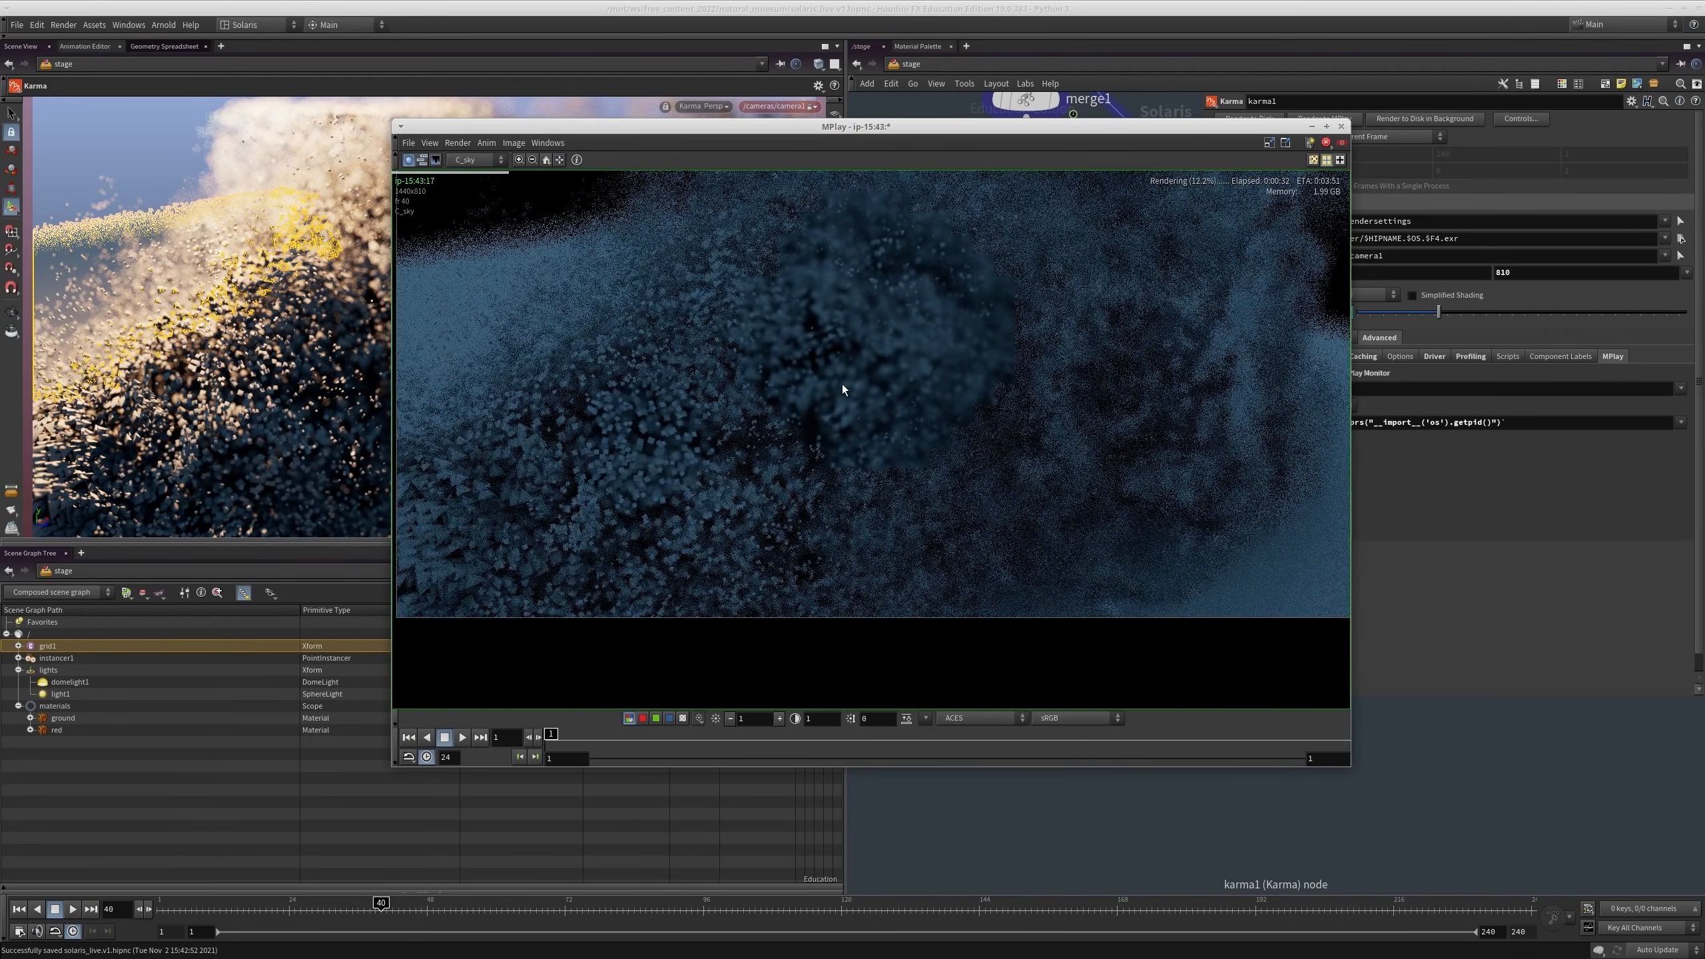
scroll(870, 384, up, 2)
Step: View the N, rayorigin and albedo channels in MPlay, return to the C channel and reset the image view
click(473, 160)
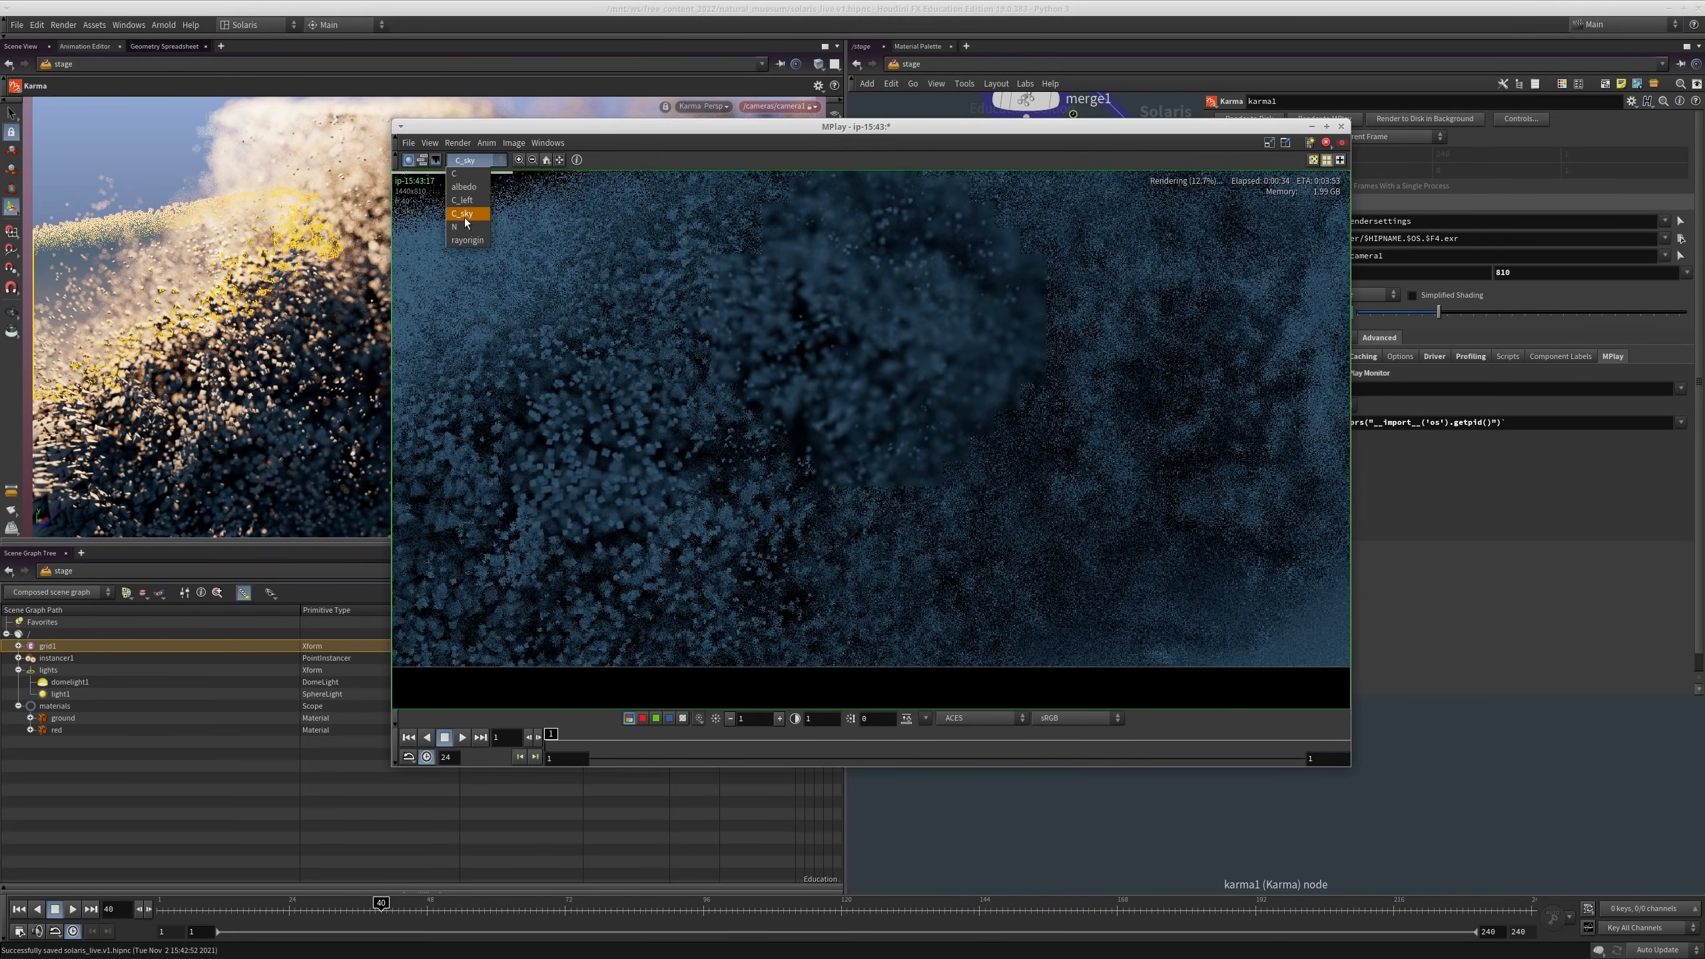
click(455, 228)
click(475, 159)
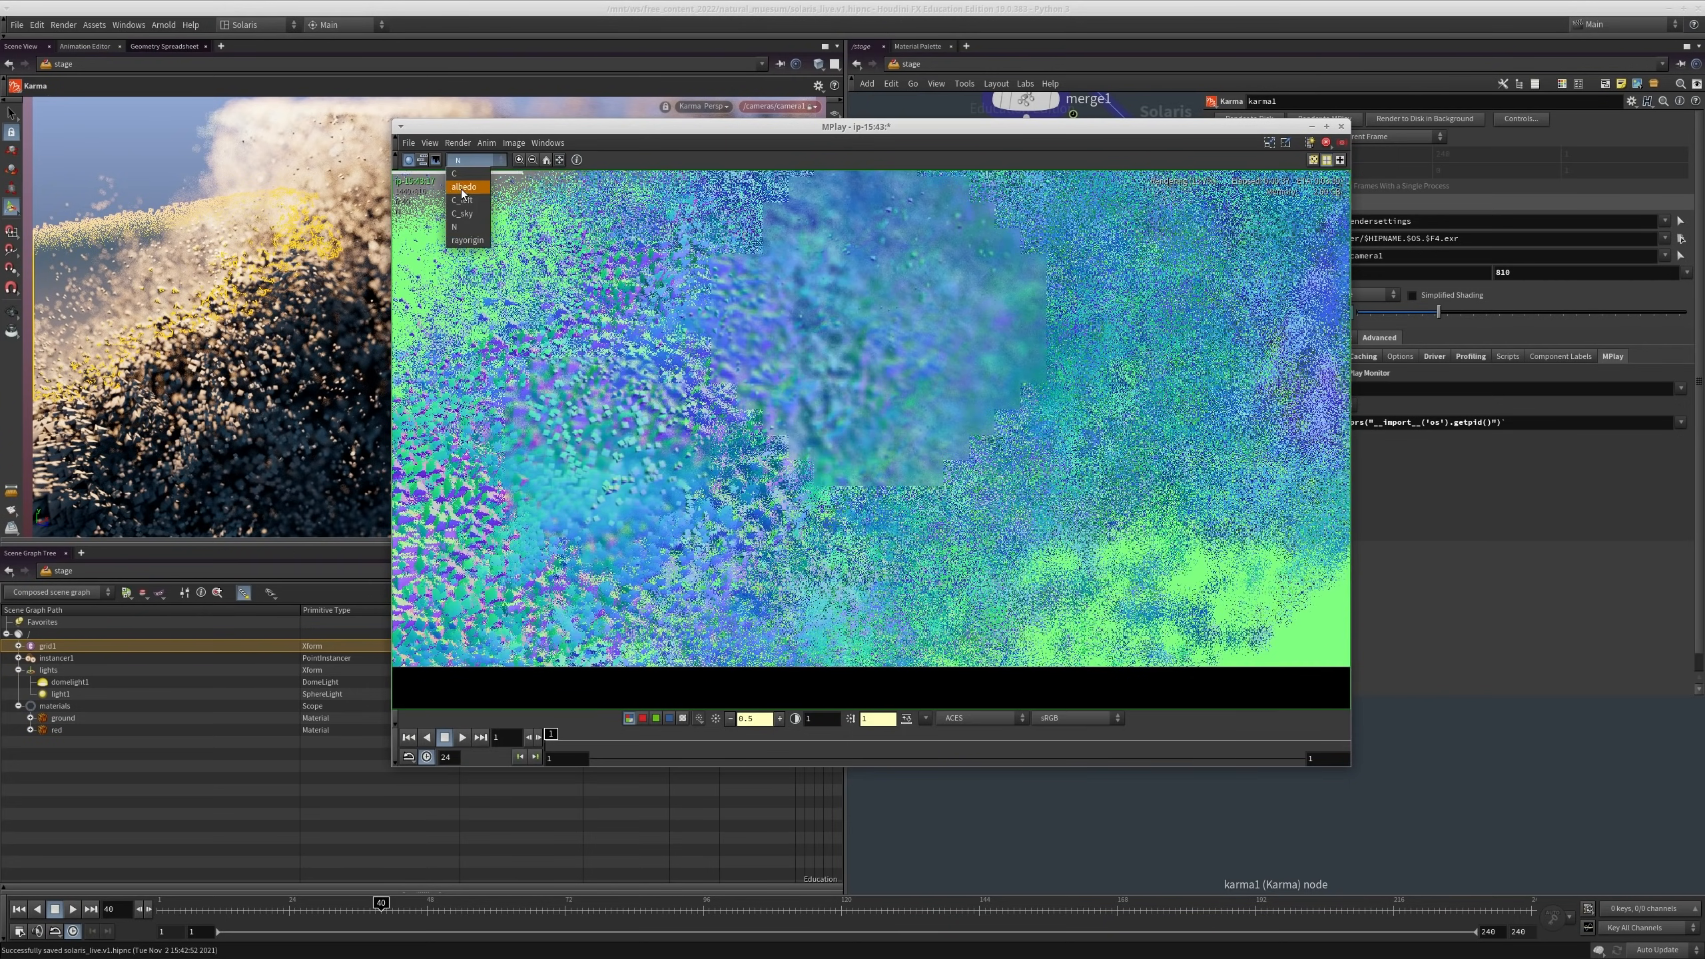
click(468, 240)
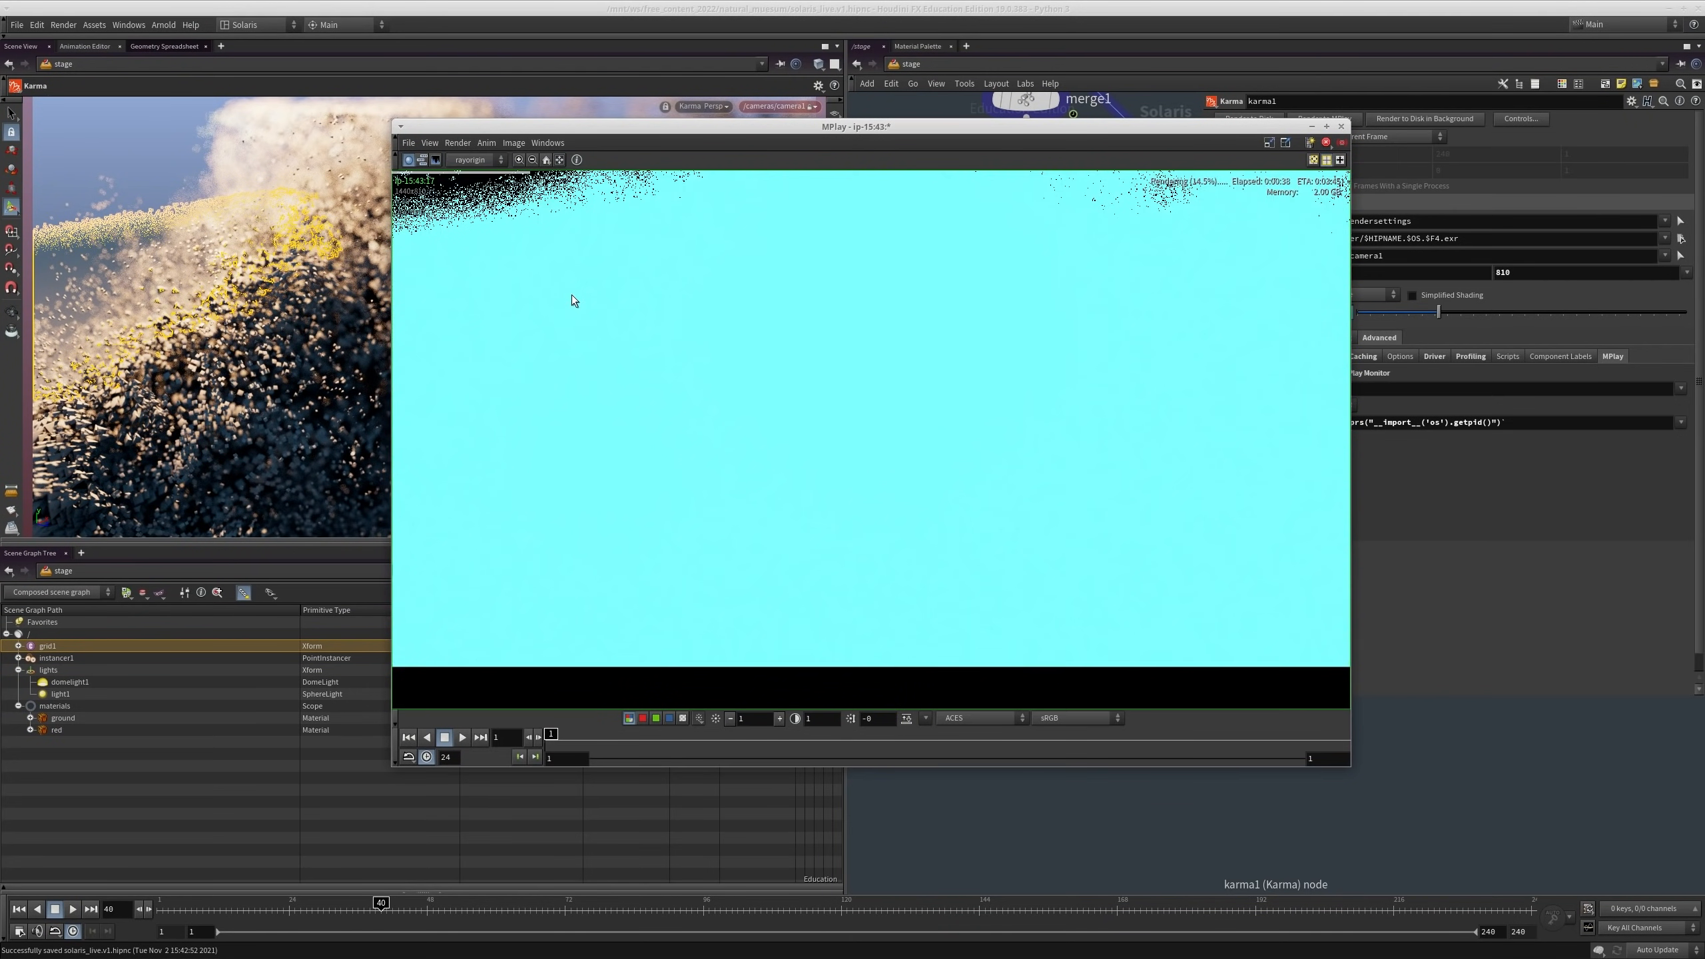
click(474, 160)
click(463, 179)
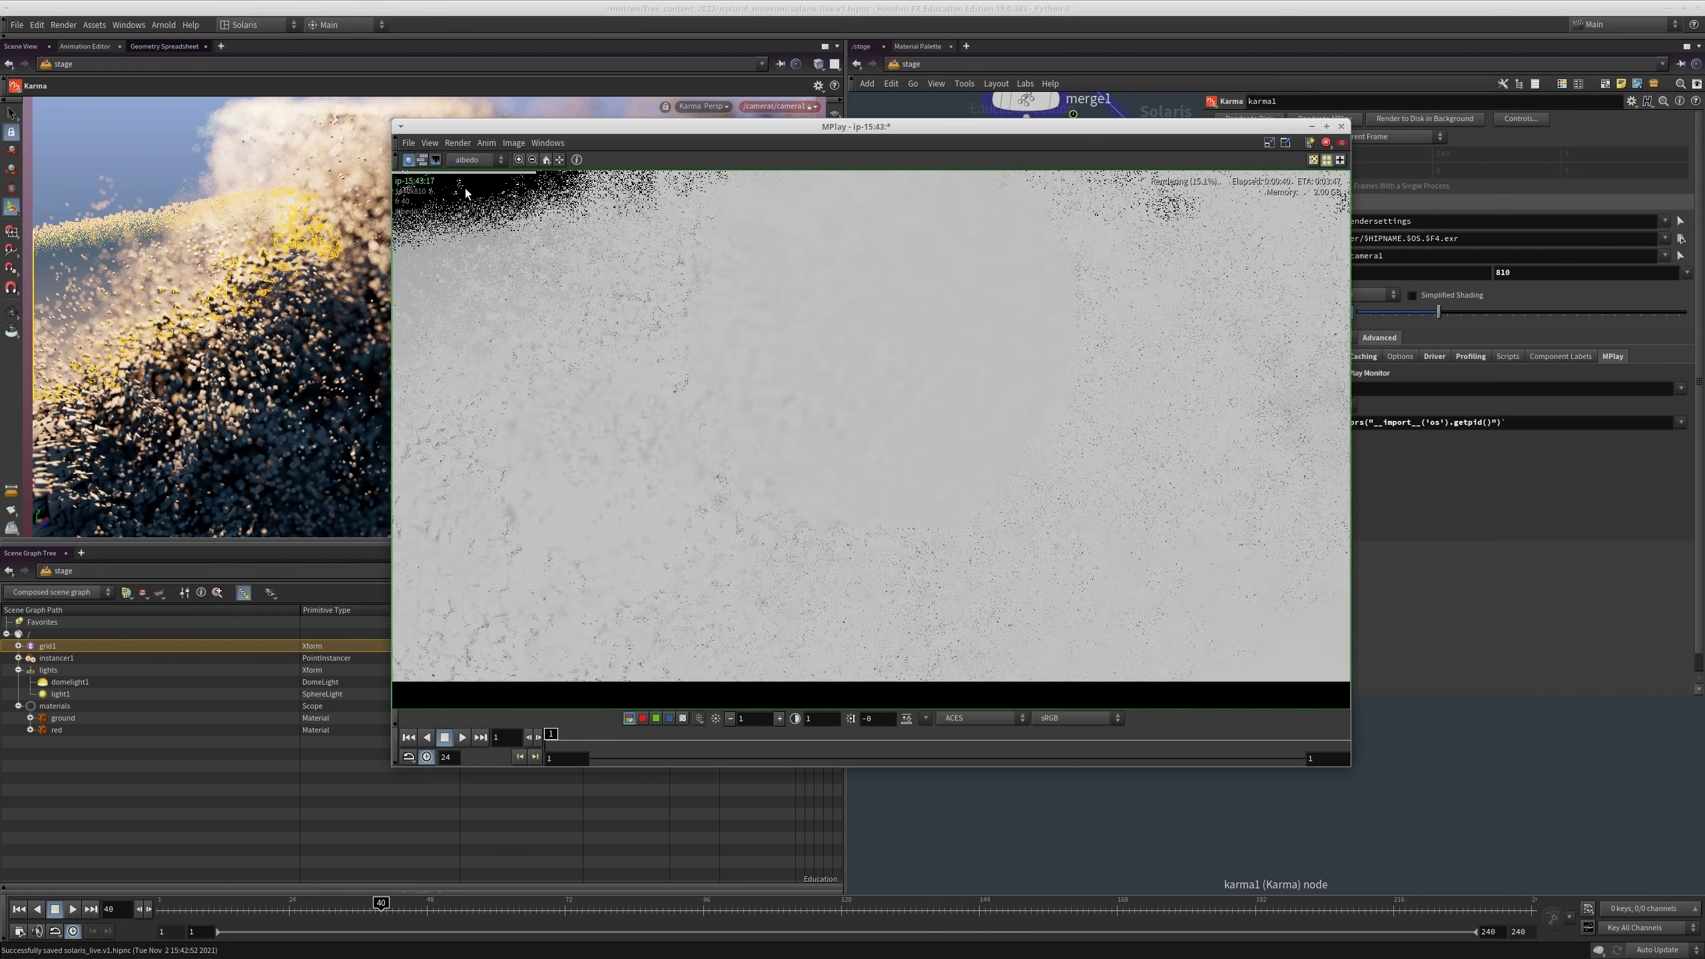
click(473, 160)
click(463, 168)
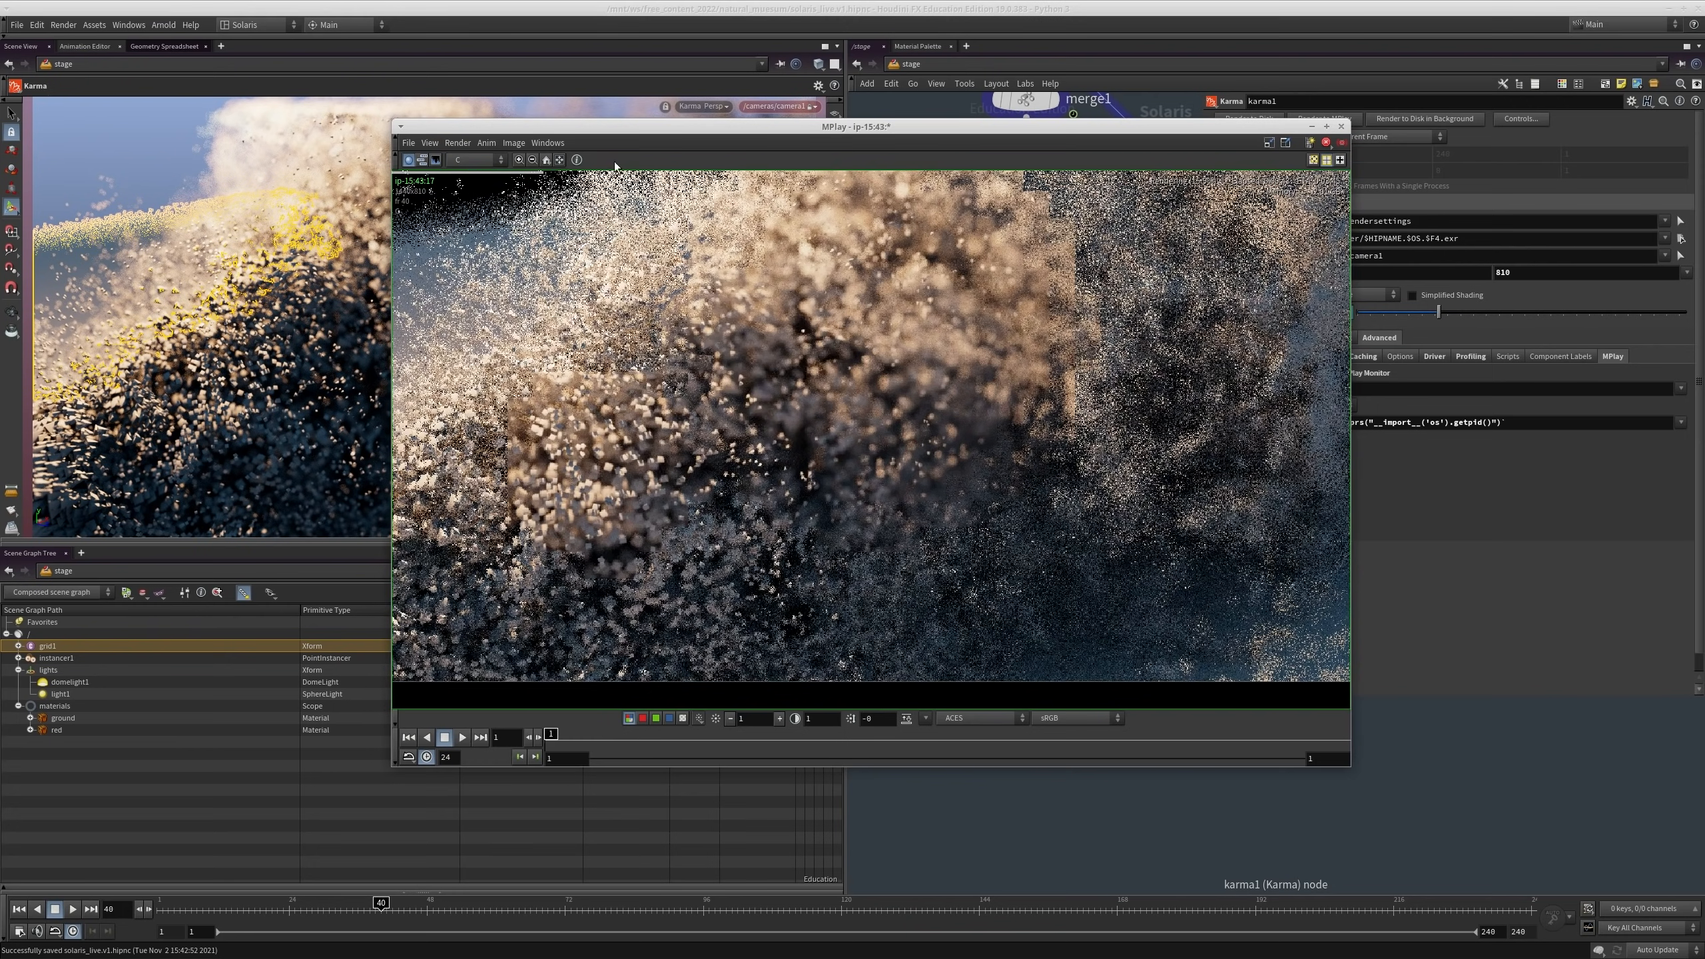
click(542, 162)
Step: Enlarge the MPlay window, place it beside karma1's parameters and look at the available rendering engines
alt+drag(1054, 575, 891, 469)
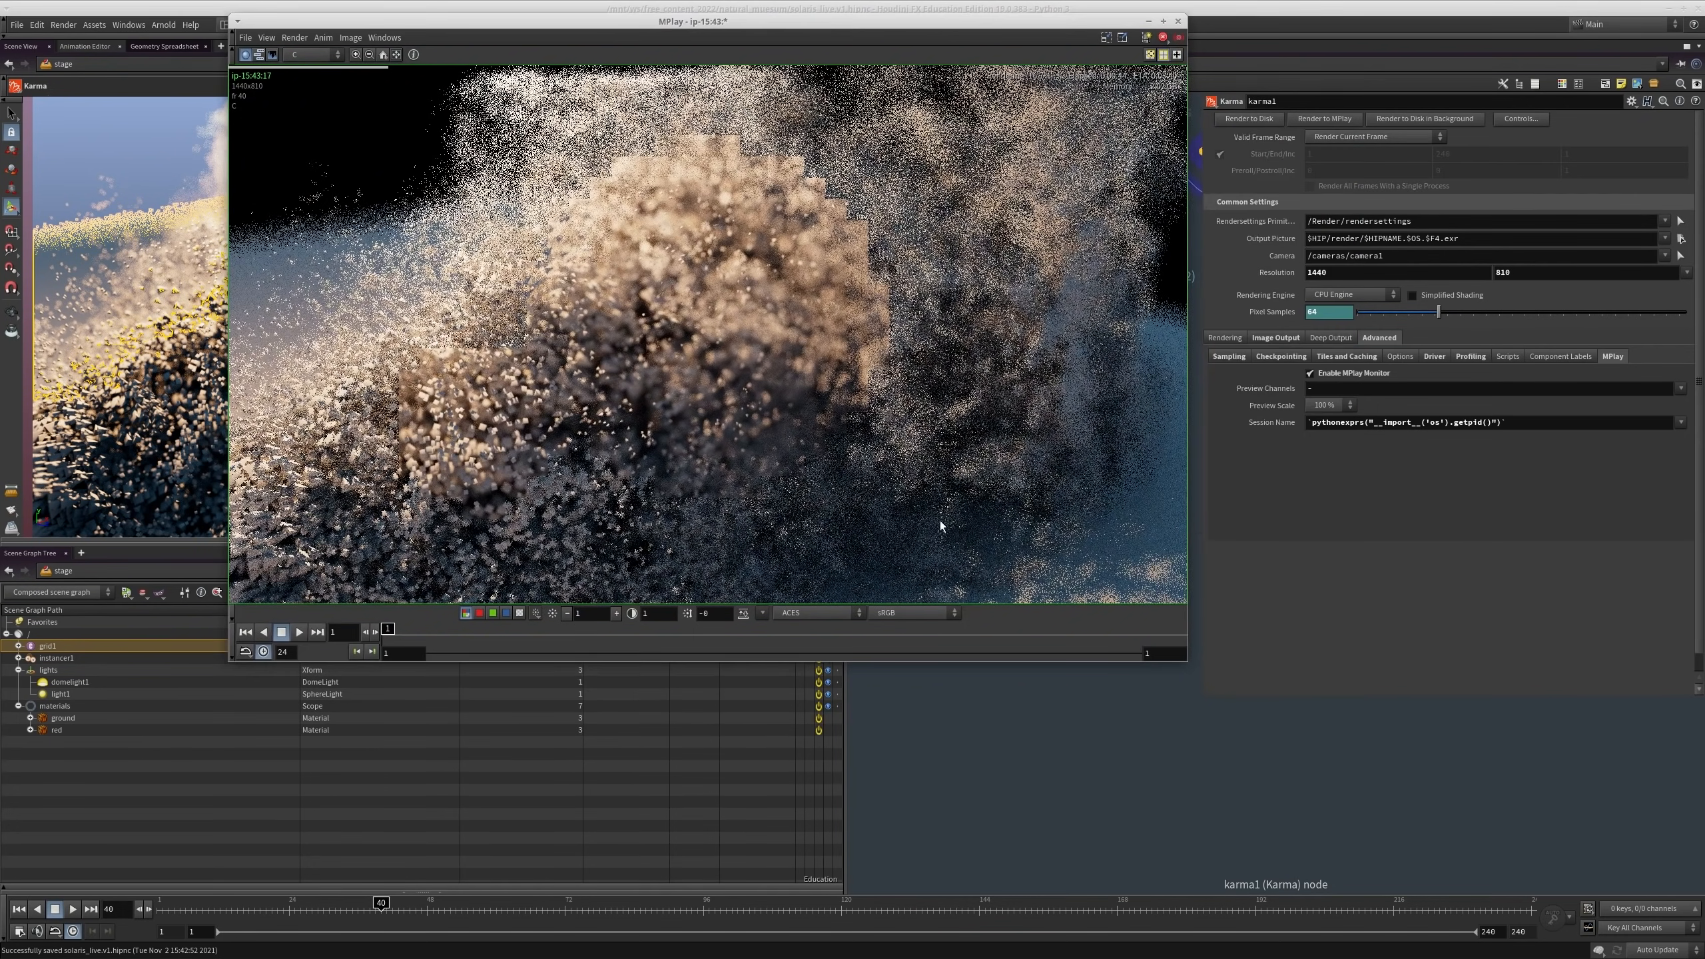
alt+right_drag(940, 526, 1180, 668)
alt+drag(1179, 668, 894, 678)
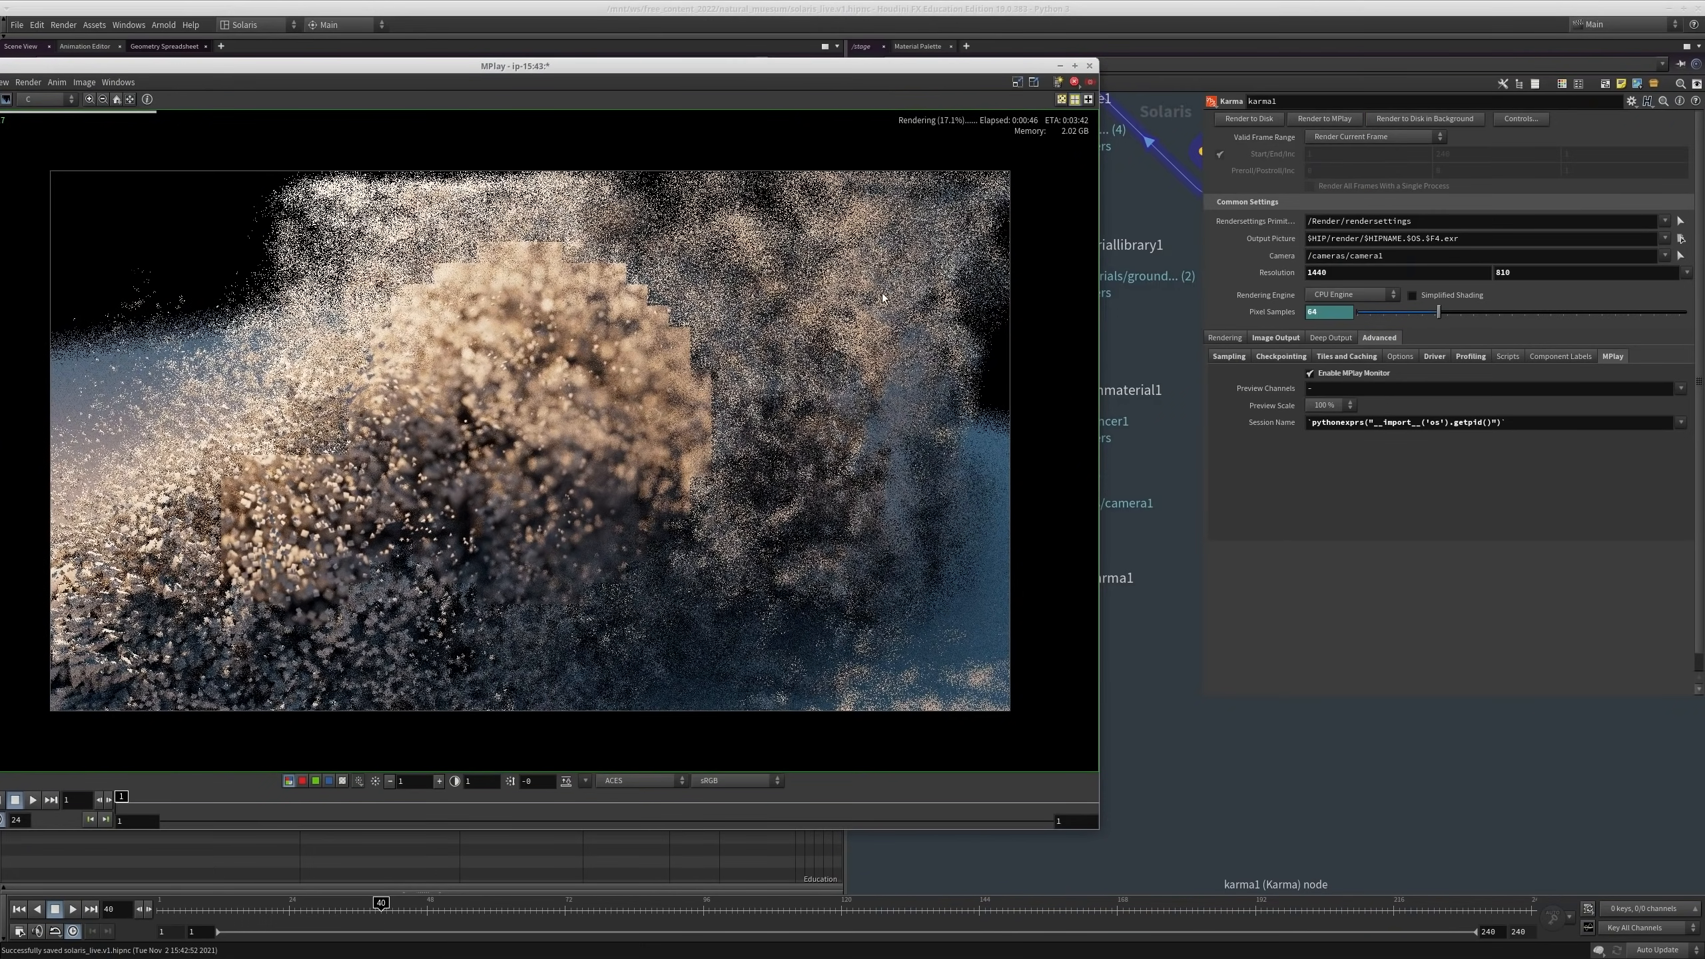
alt+drag(882, 298, 972, 311)
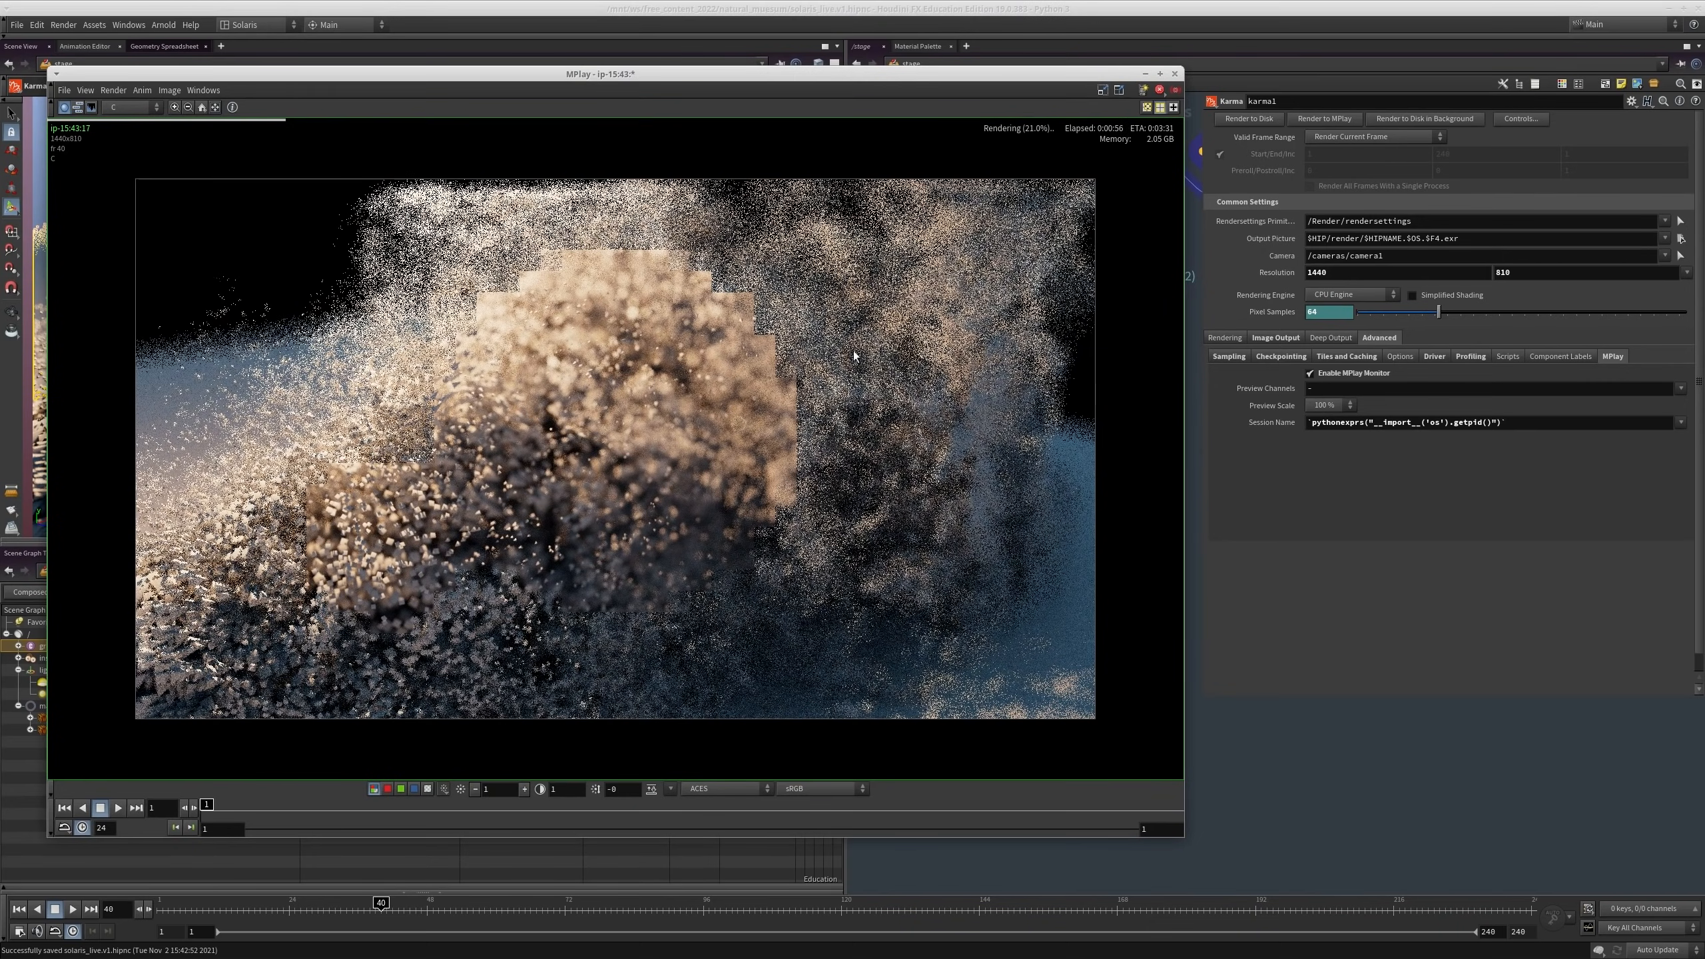
click(1332, 296)
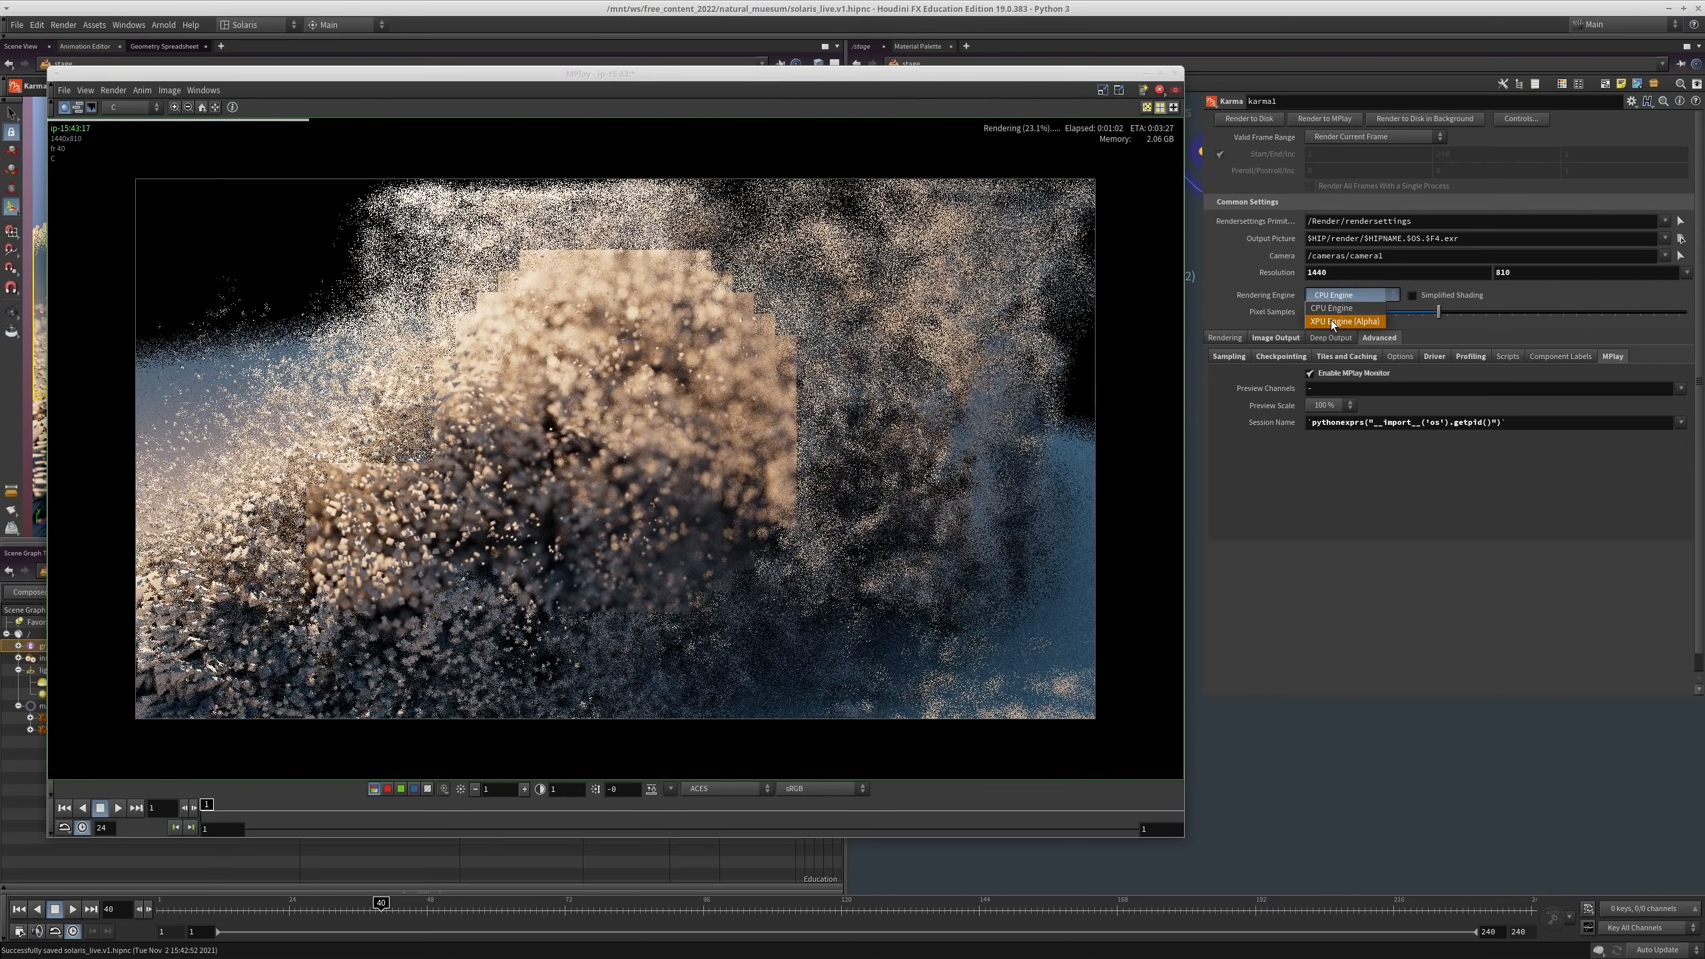
click(813, 400)
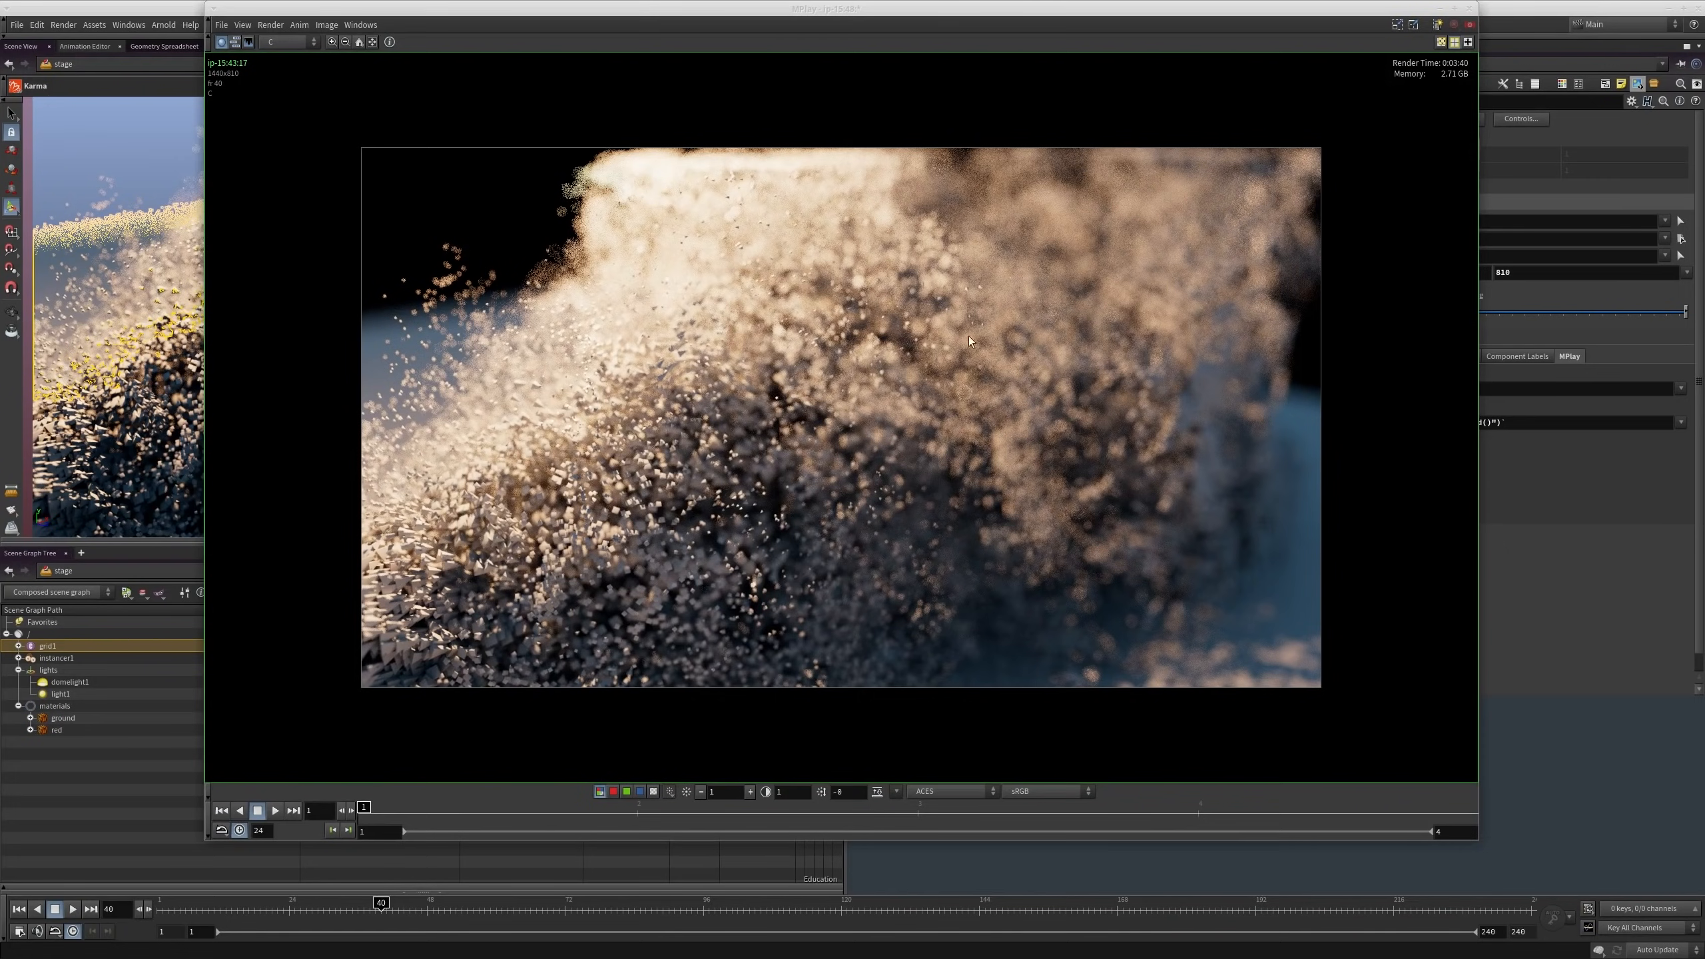
Step: Zoom into the finished render in MPlay and scrub from frame 1 towards frame 4 to compare the stored renders
scroll(1057, 435, up, 1)
scroll(1058, 441, up, 2)
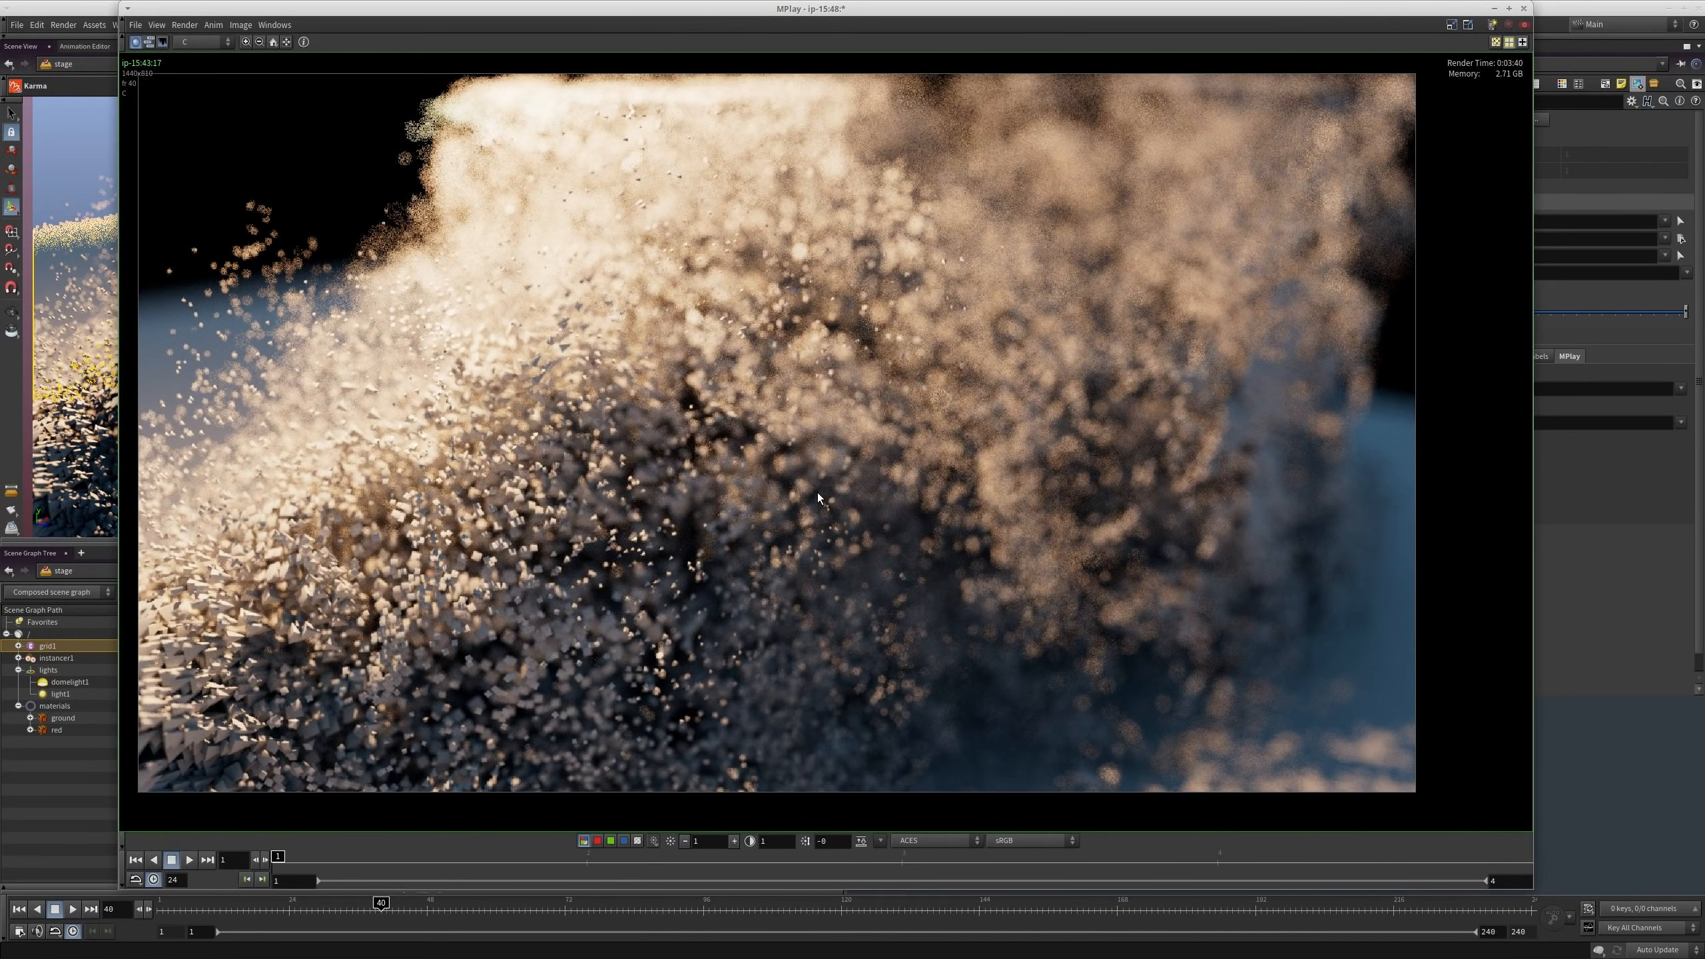
middle_drag(818, 498, 856, 509)
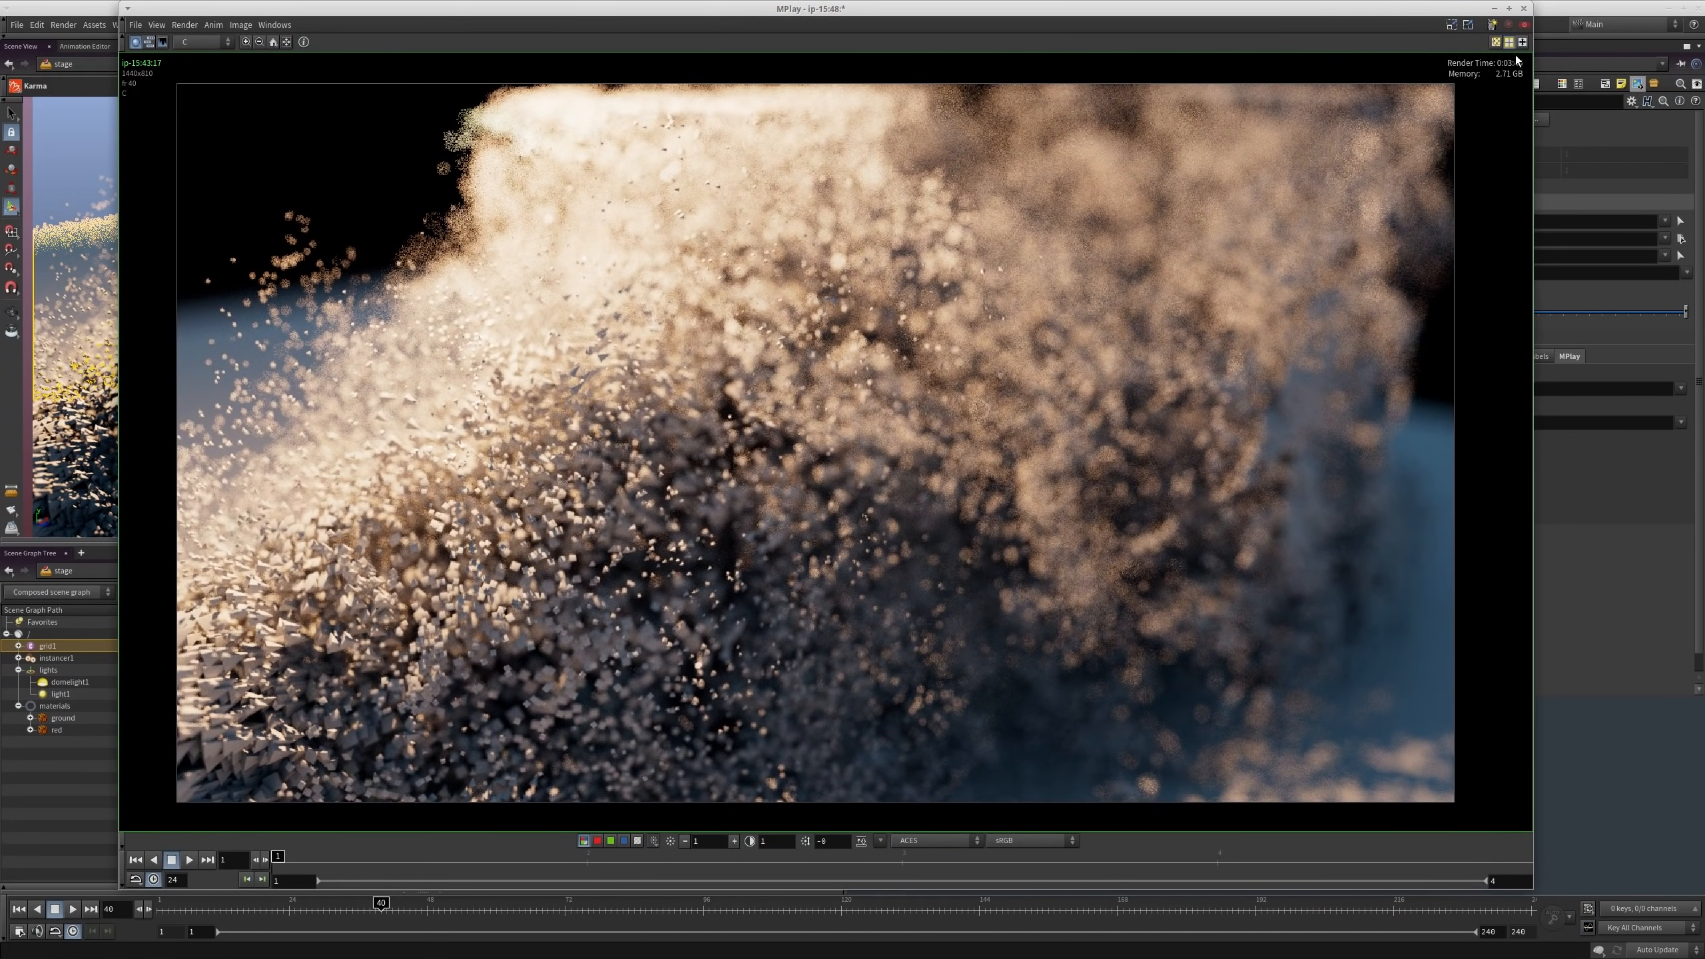
drag(280, 861, 587, 865)
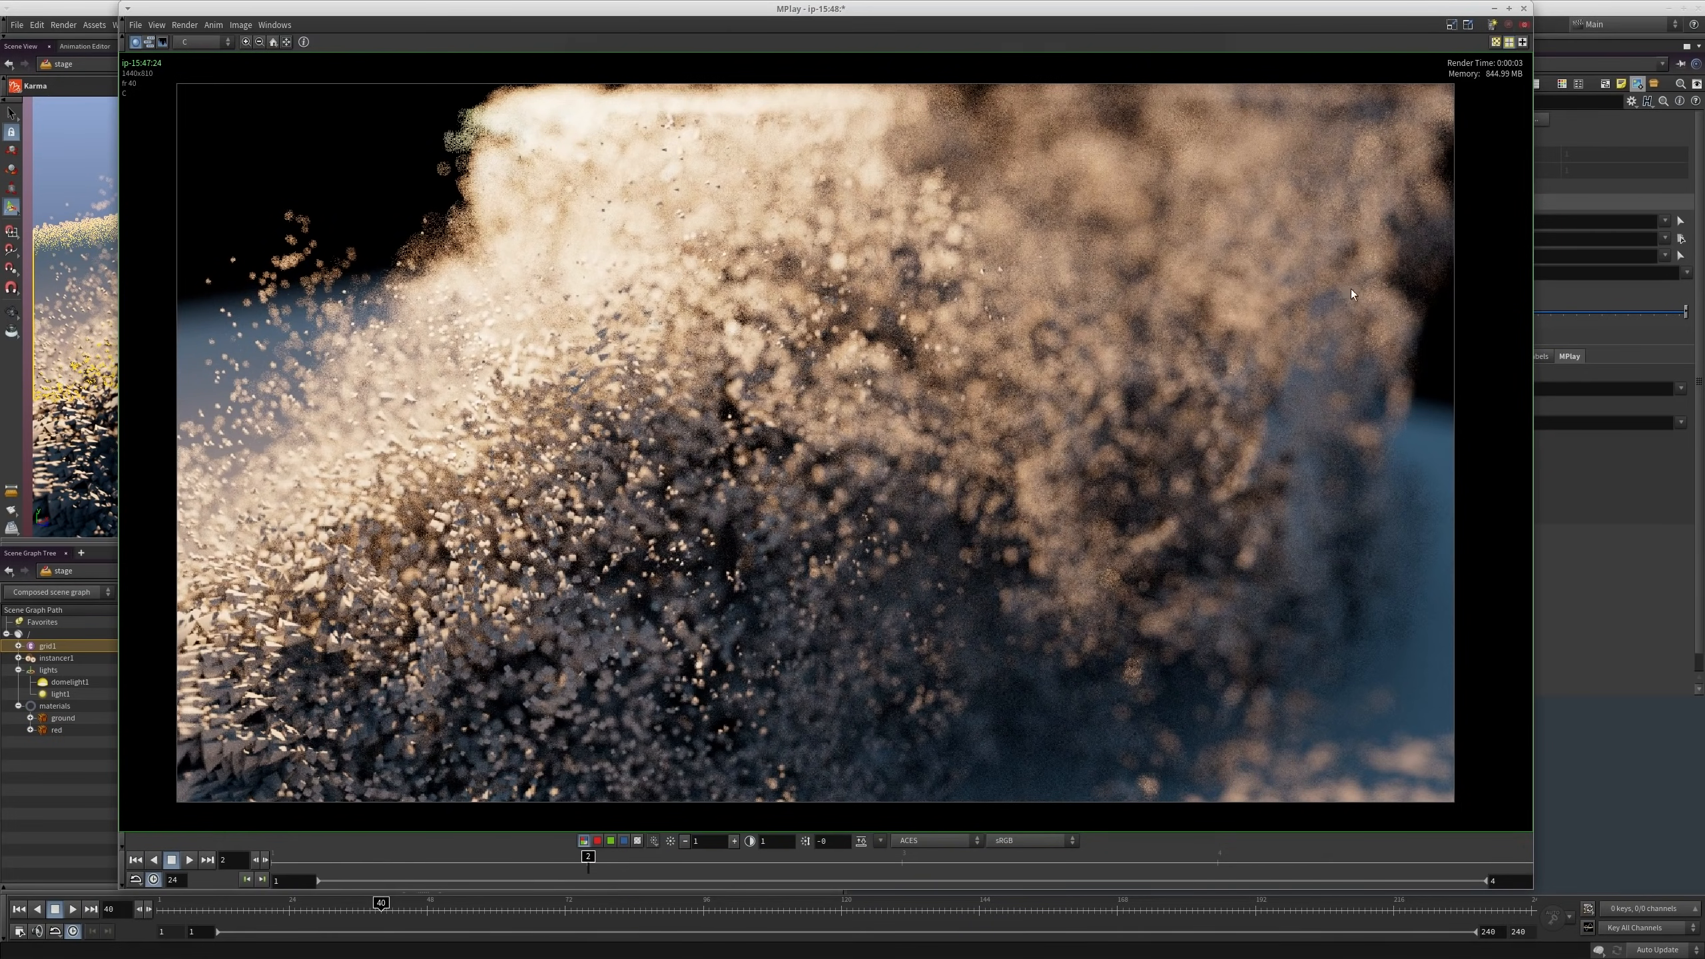
drag(530, 861, 1162, 905)
mouse_move(793, 902)
mouse_down()
mouse_move(669, 905)
mouse_move(816, 885)
mouse_up()
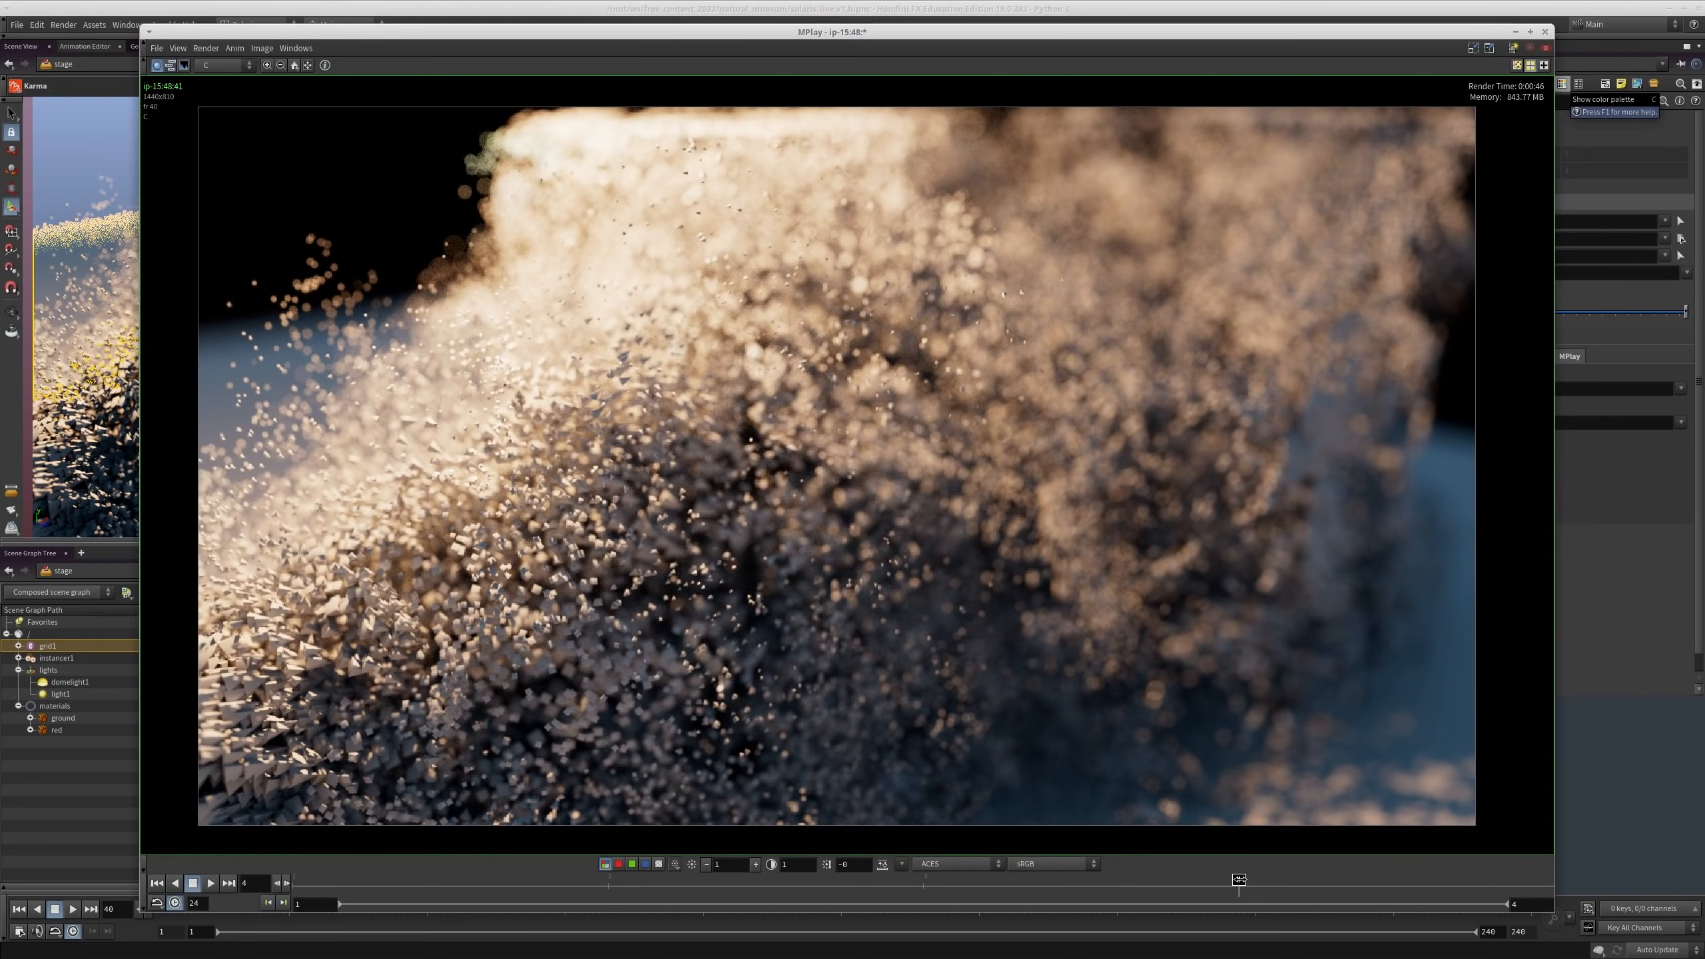
Step: Compare MPlay frames 1 and 4 zoomed in and at the reset view, and move the MPlay window out of the way
mouse_move(1238, 879)
mouse_down()
mouse_move(179, 946)
mouse_move(353, 937)
mouse_up()
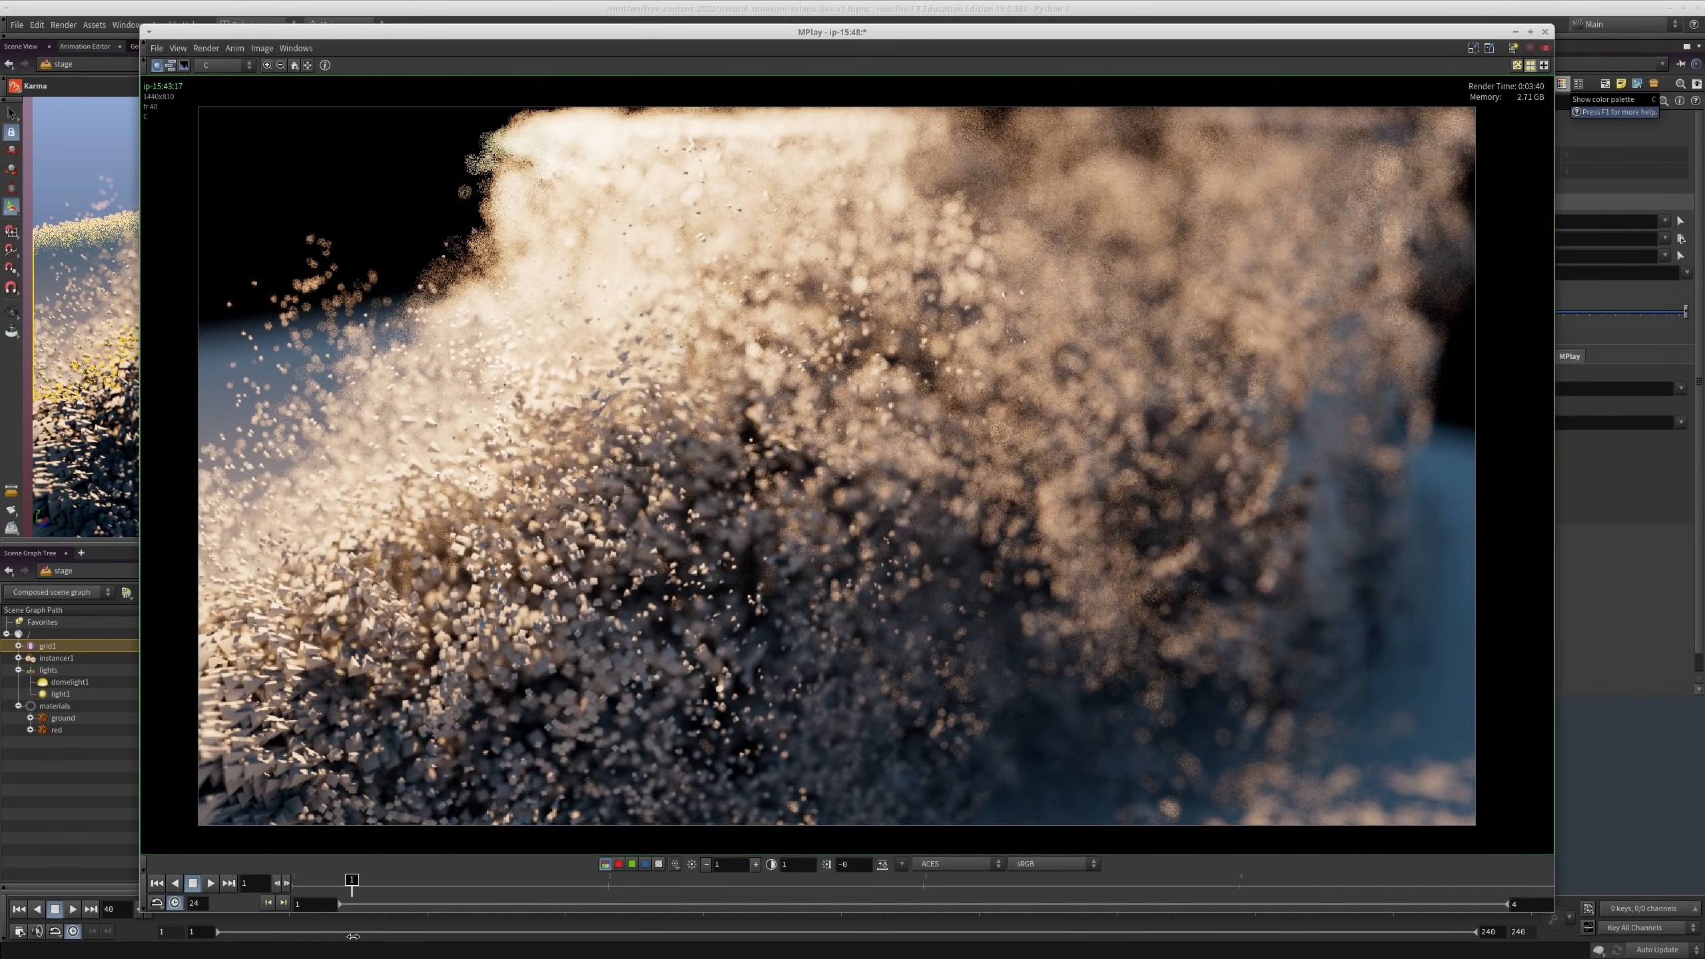
drag(483, 940, 1242, 923)
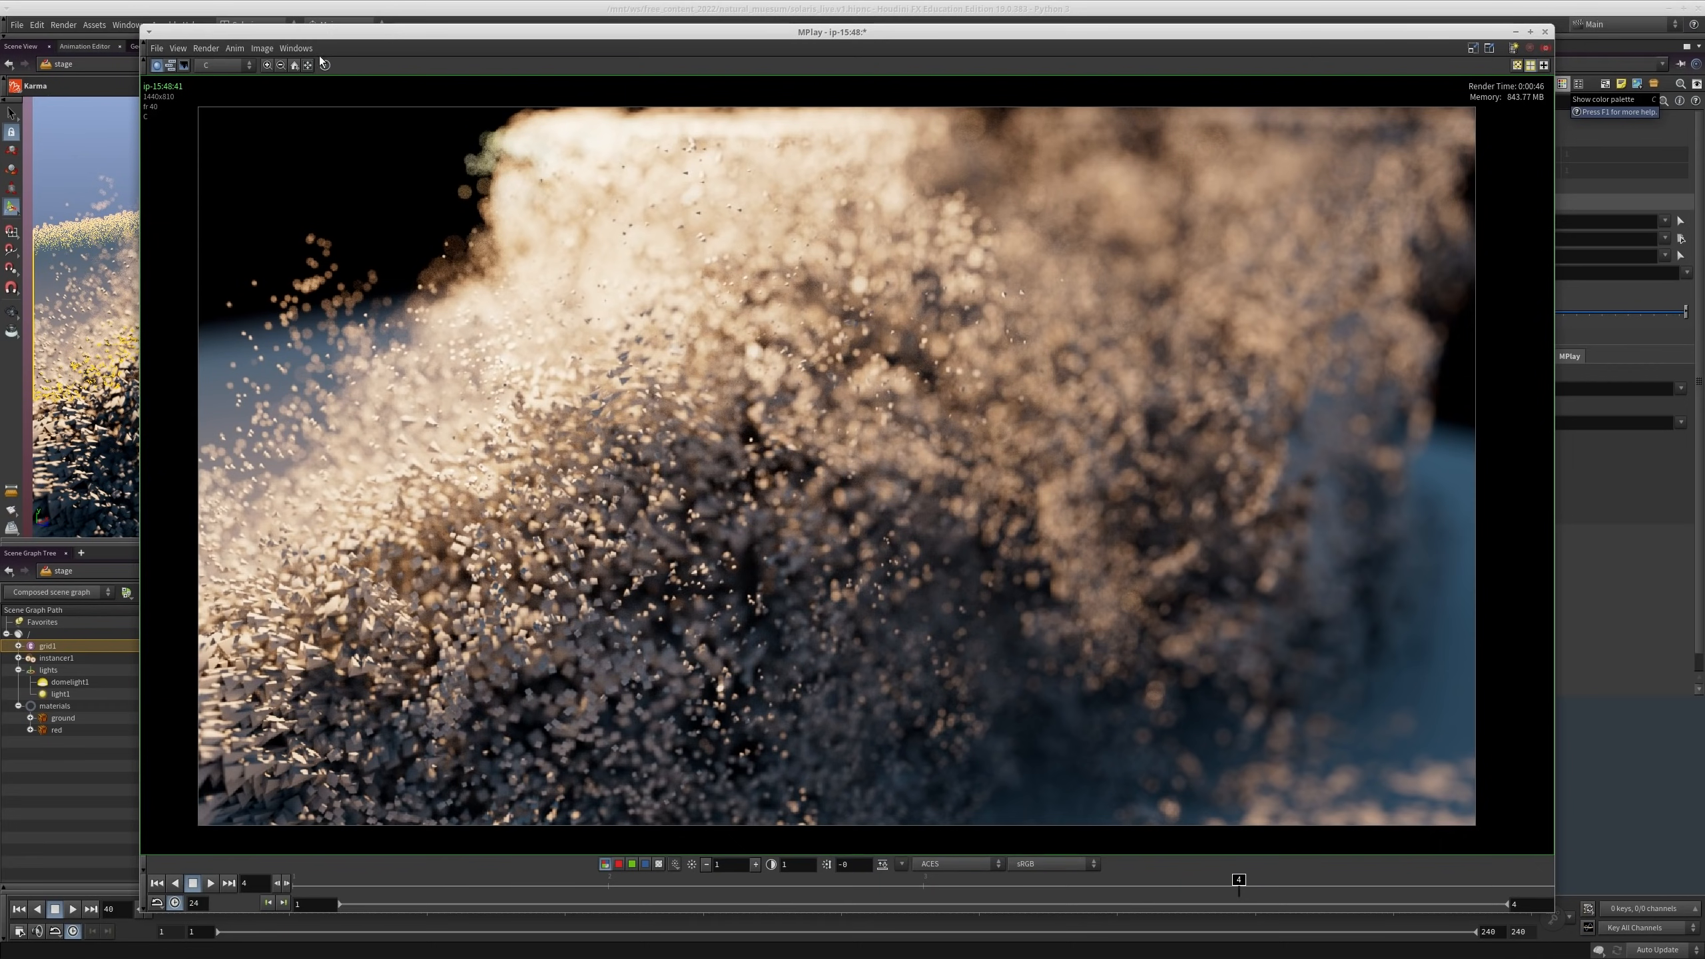
click(294, 65)
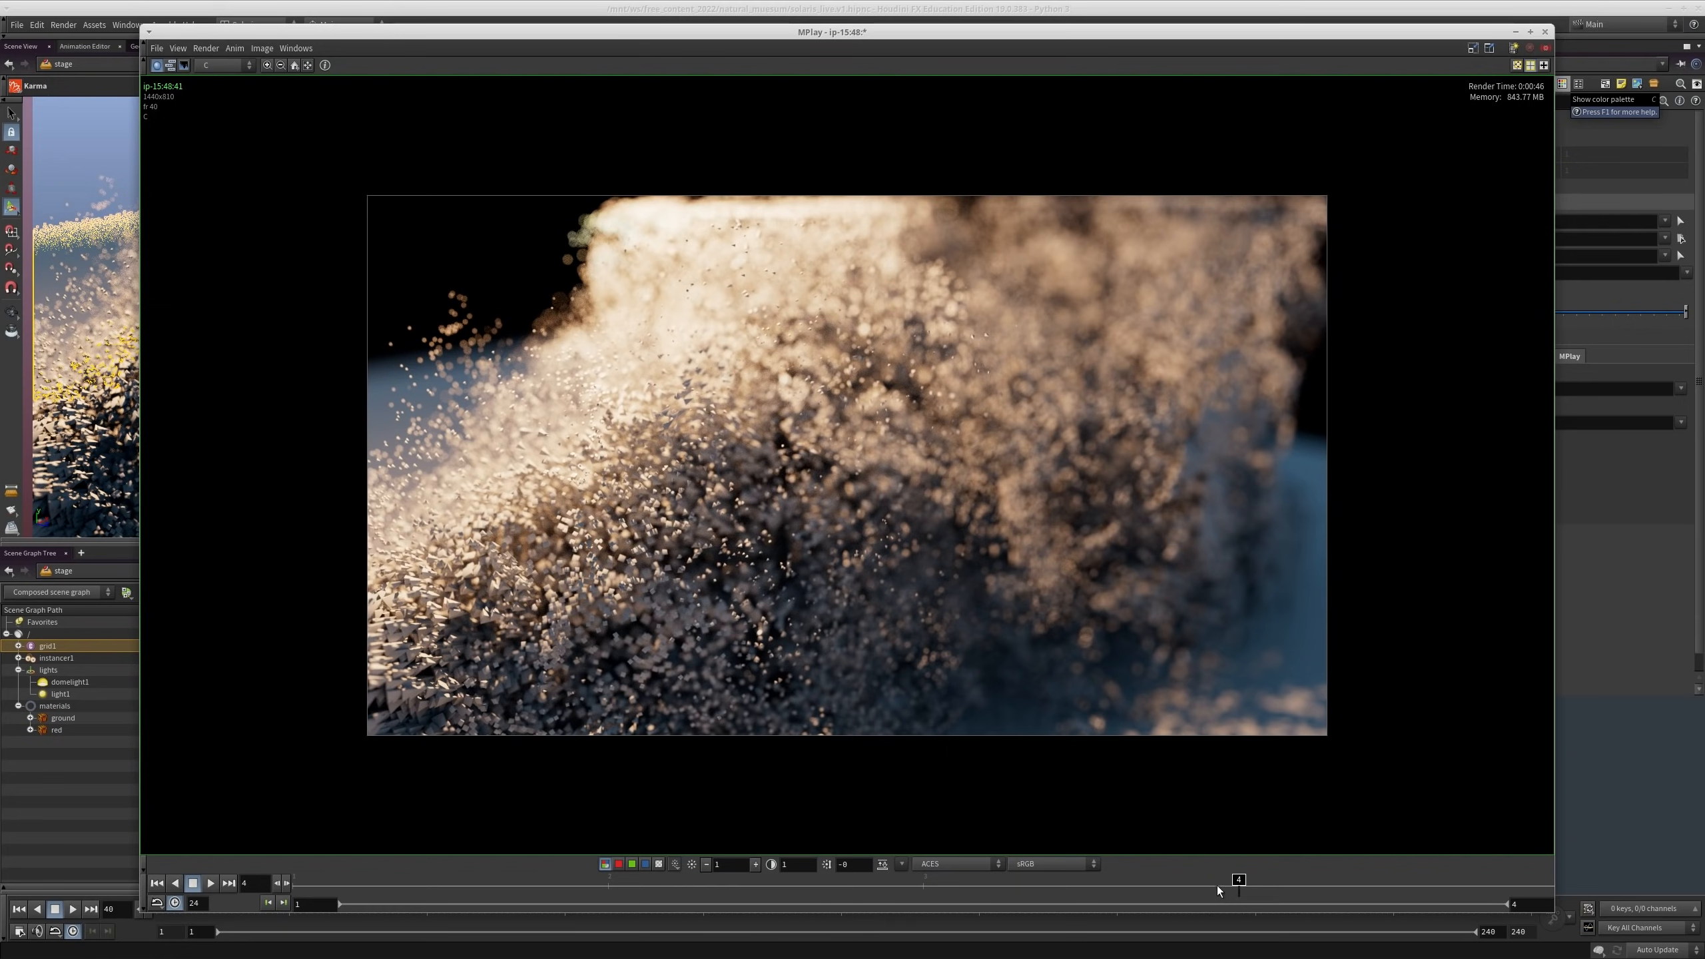
drag(1218, 885, 249, 858)
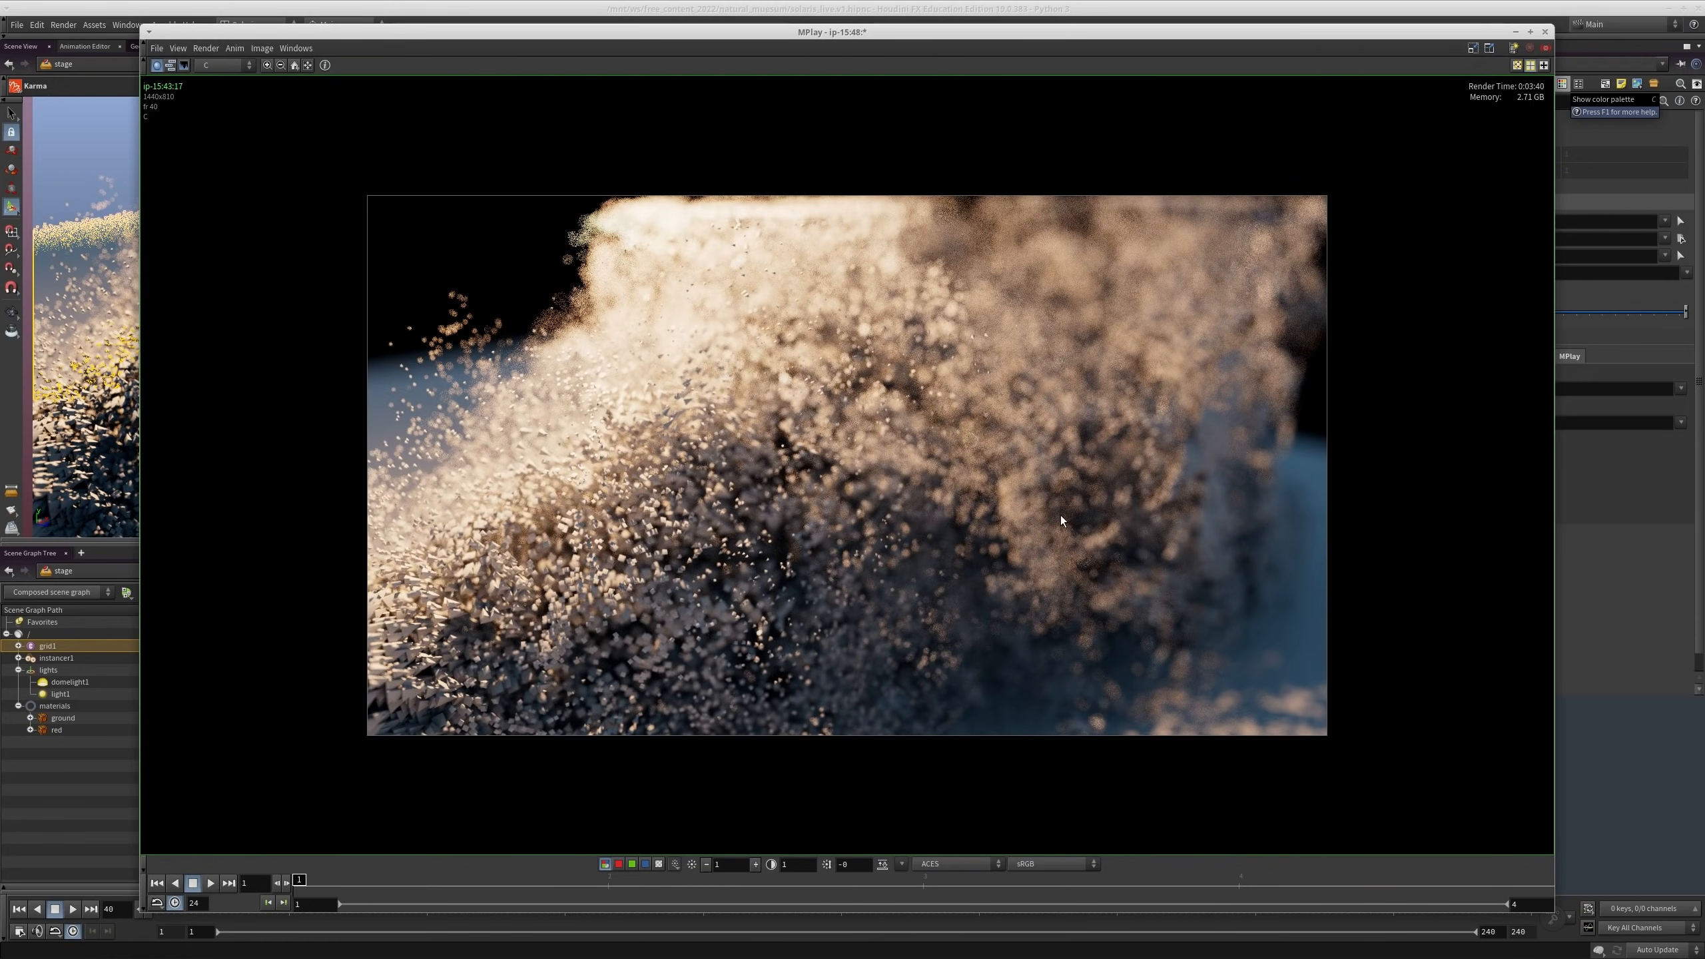
alt+drag(1061, 514, 0, 497)
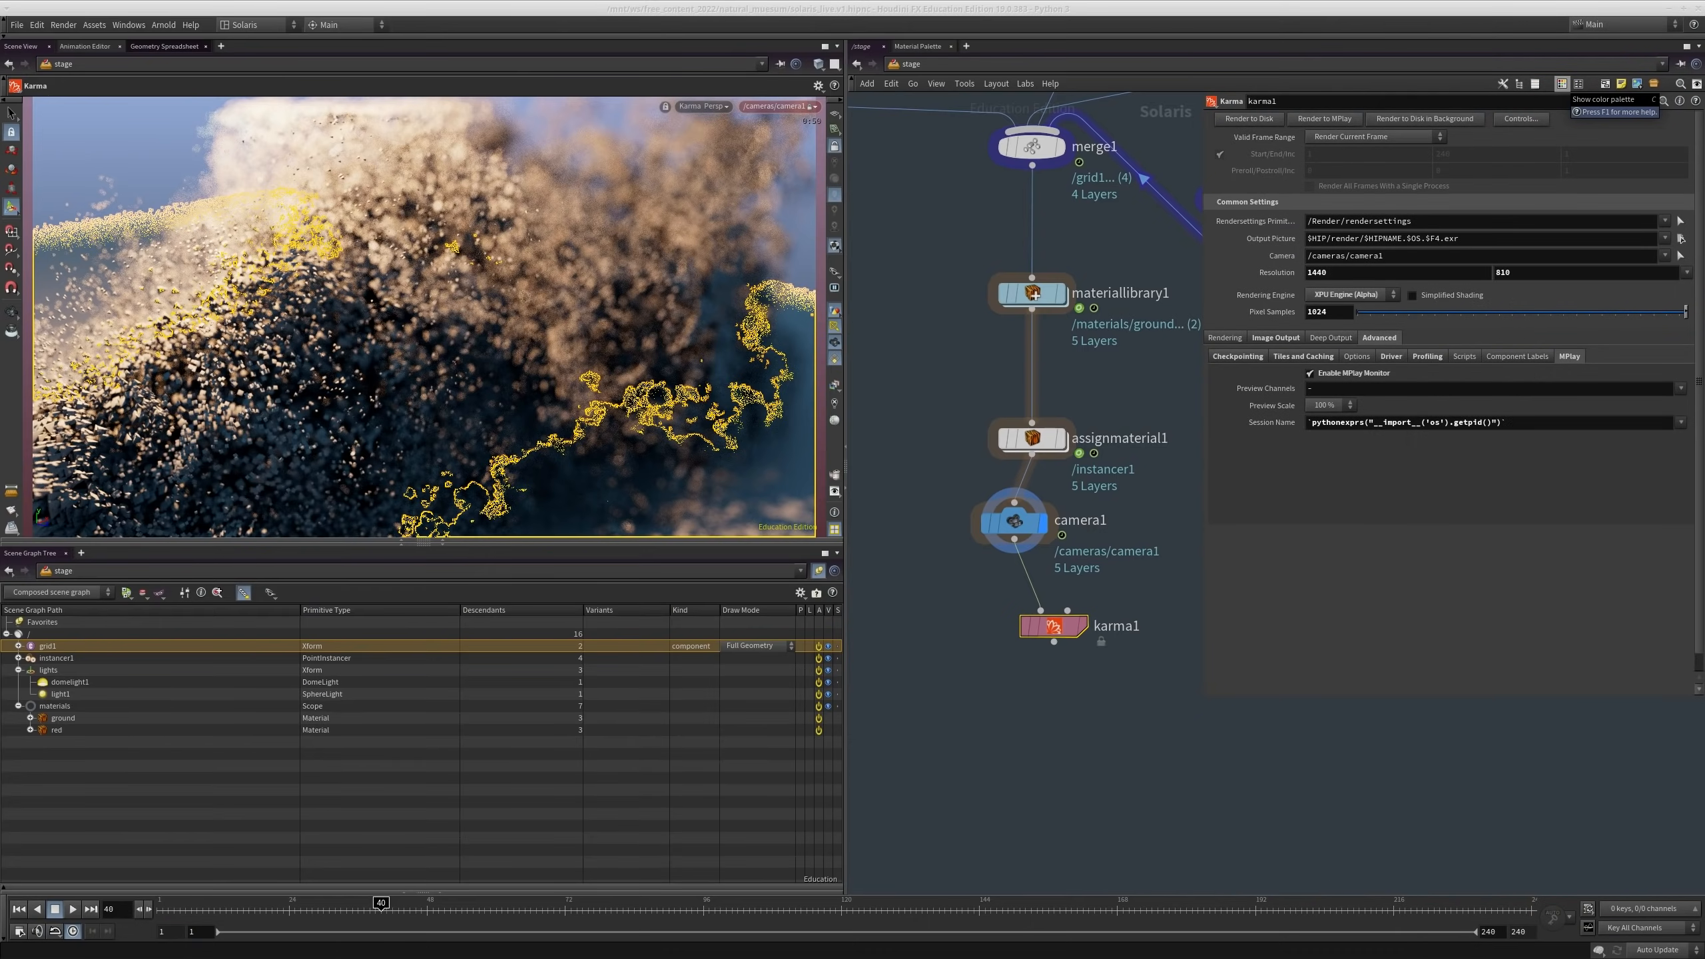
Step: Switch to the Houdini session with karma_arrows_final_to_share.hipnc and examine the reference1 node's settings
drag(0, 236, 735, 2)
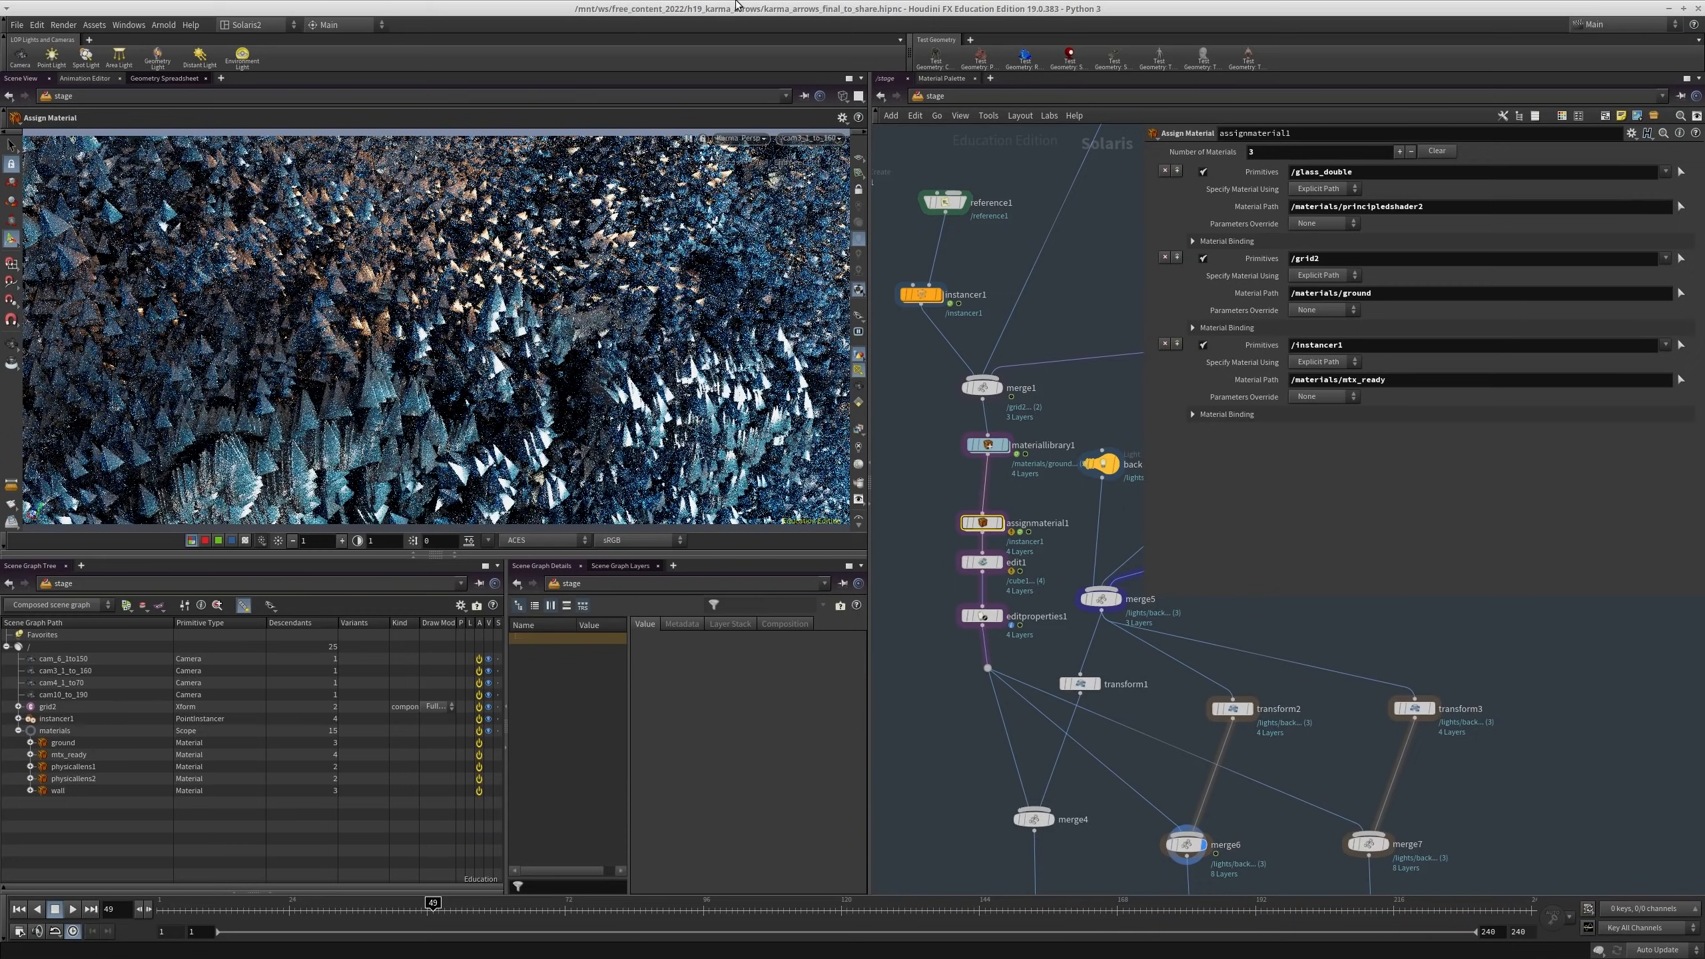
middle_drag(993, 546, 935, 570)
scroll(1010, 464, down, 2)
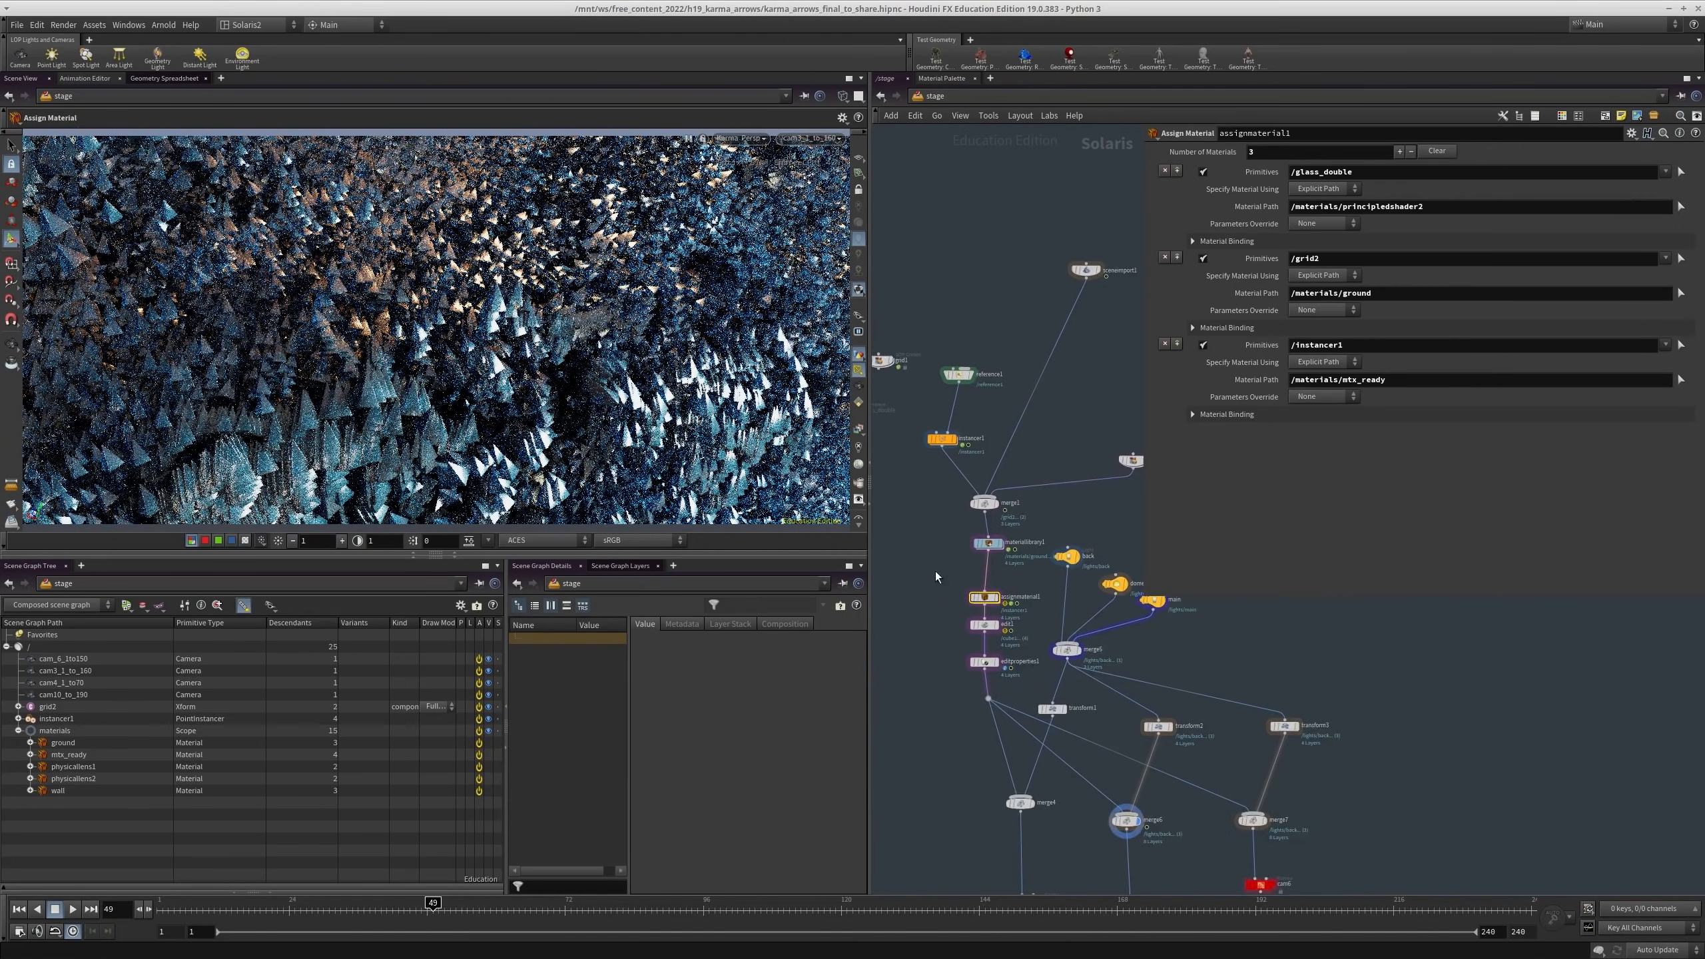
scroll(967, 356, up, 1)
middle_drag(1000, 380, 995, 436)
drag(982, 363, 934, 477)
middle_drag(945, 284, 984, 213)
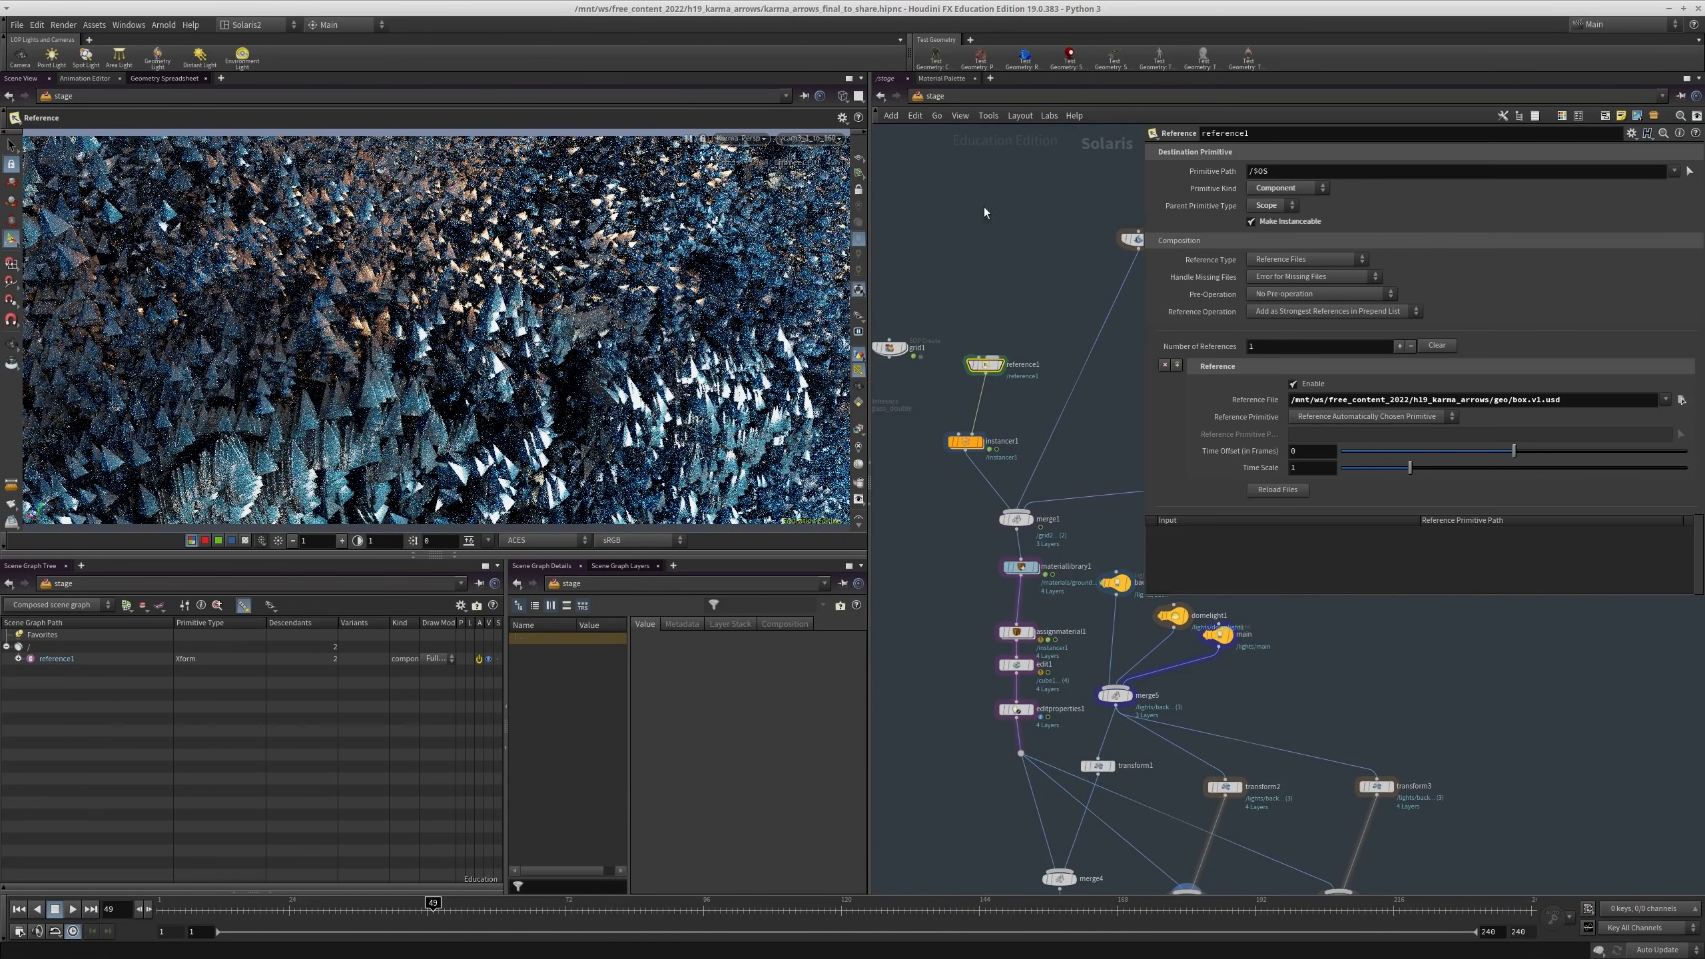
scroll(1007, 397, up, 2)
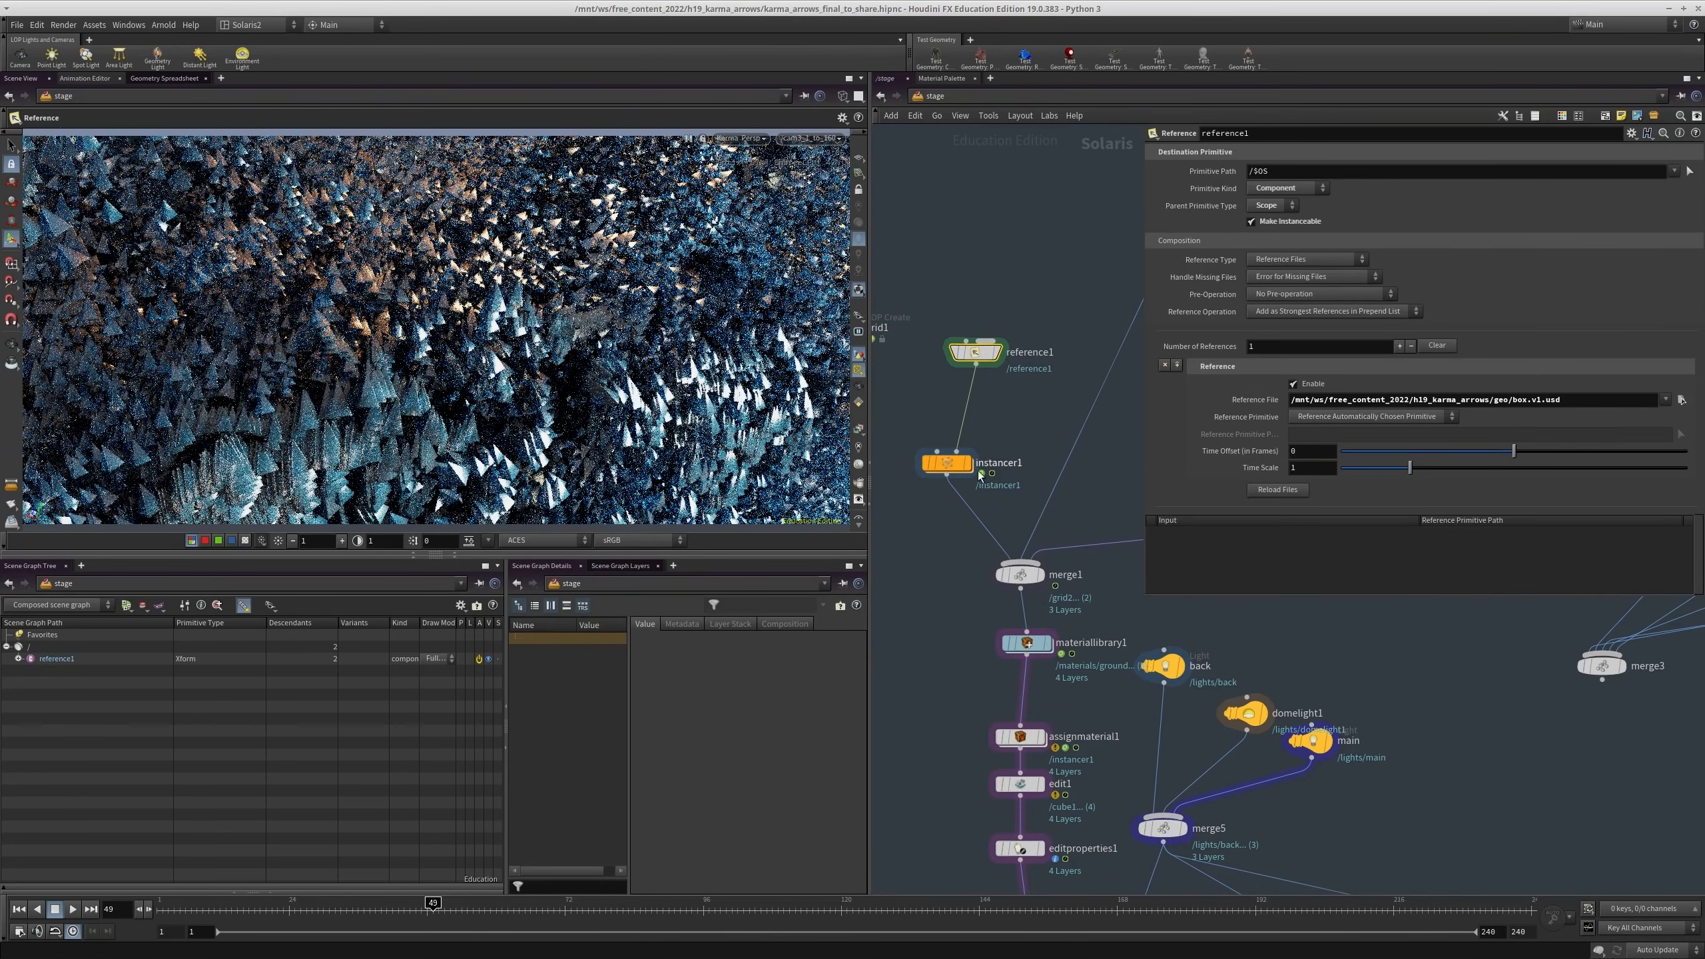
Step: Examine the settings of the instancer1, sceneimport1 and grid2 nodes feeding merge1
drag(1036, 394, 931, 493)
scroll(951, 501, down, 3)
middle_drag(1094, 400, 1039, 441)
scroll(1057, 382, up, 2)
drag(1103, 382, 1033, 302)
middle_drag(1015, 452, 991, 371)
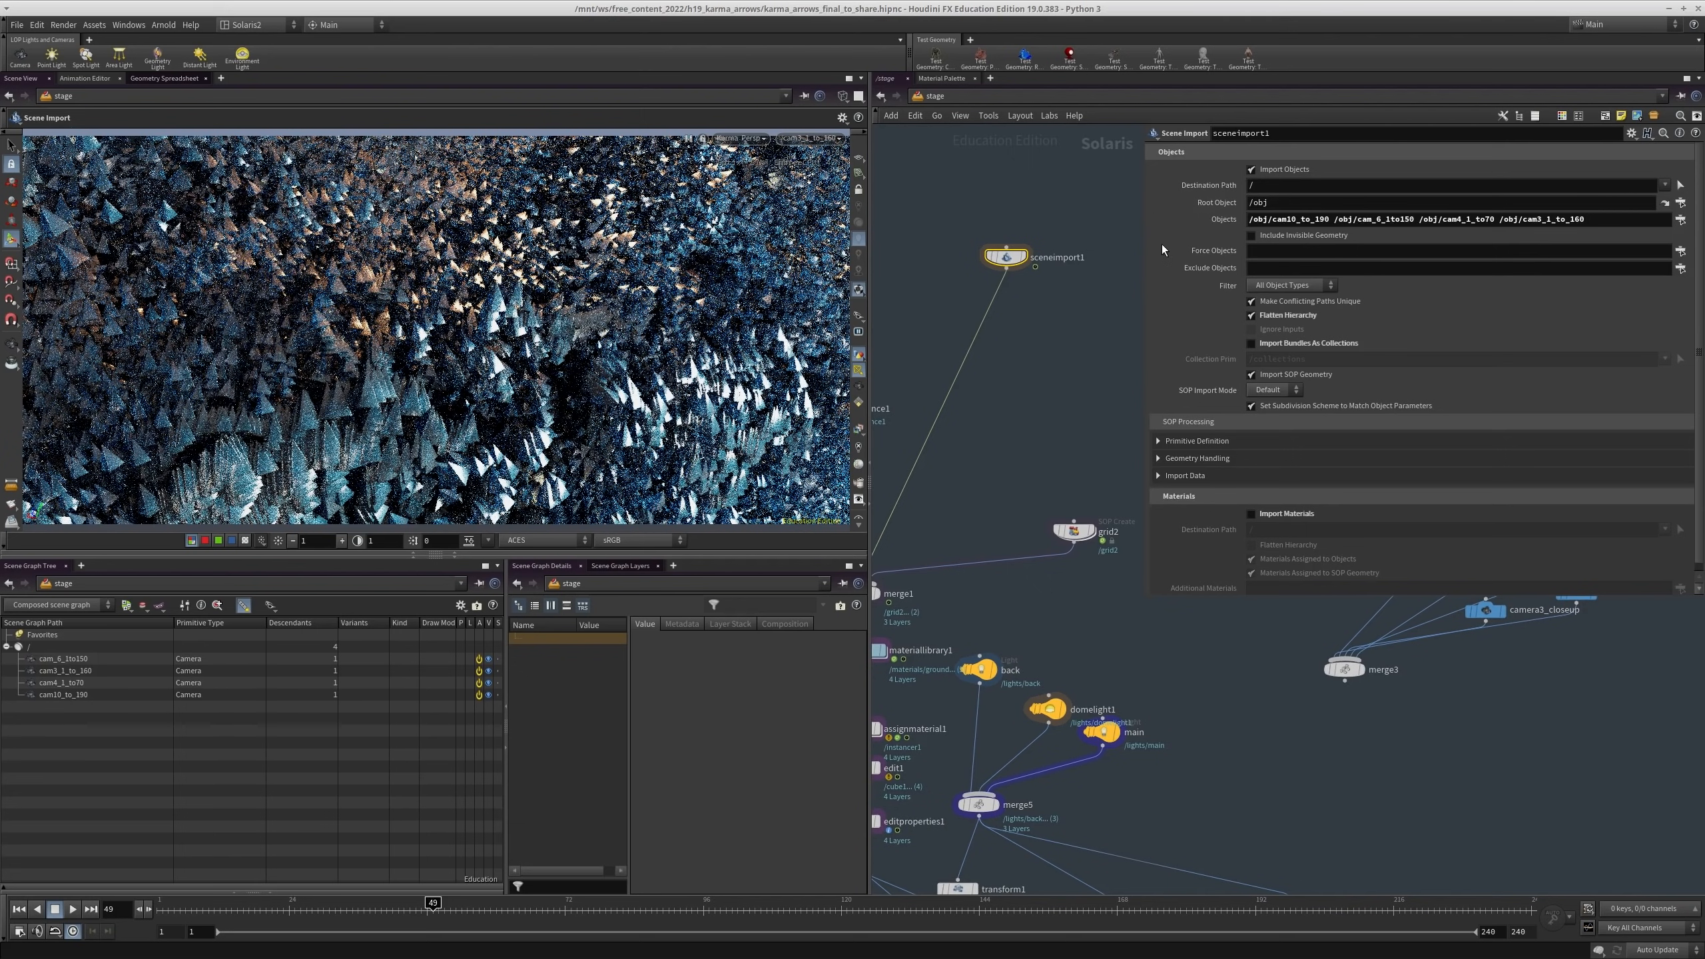
middle_drag(1039, 515, 1031, 466)
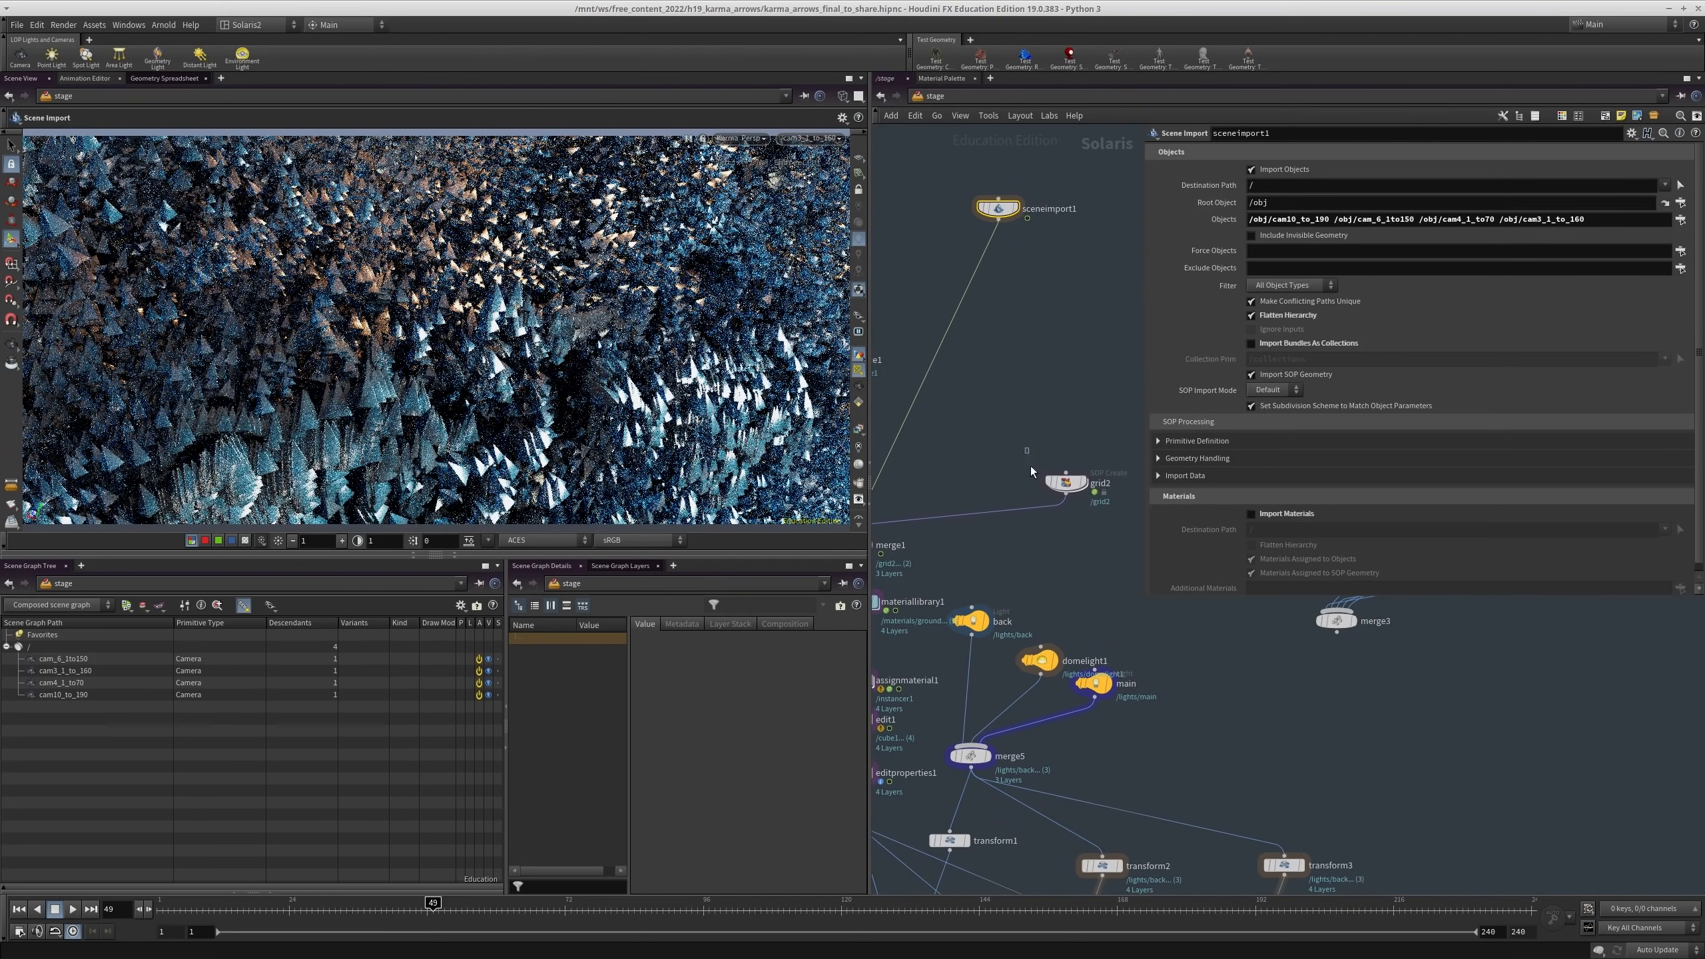
drag(1093, 554, 1092, 556)
middle_drag(979, 365, 1123, 304)
scroll(1037, 427, up, 2)
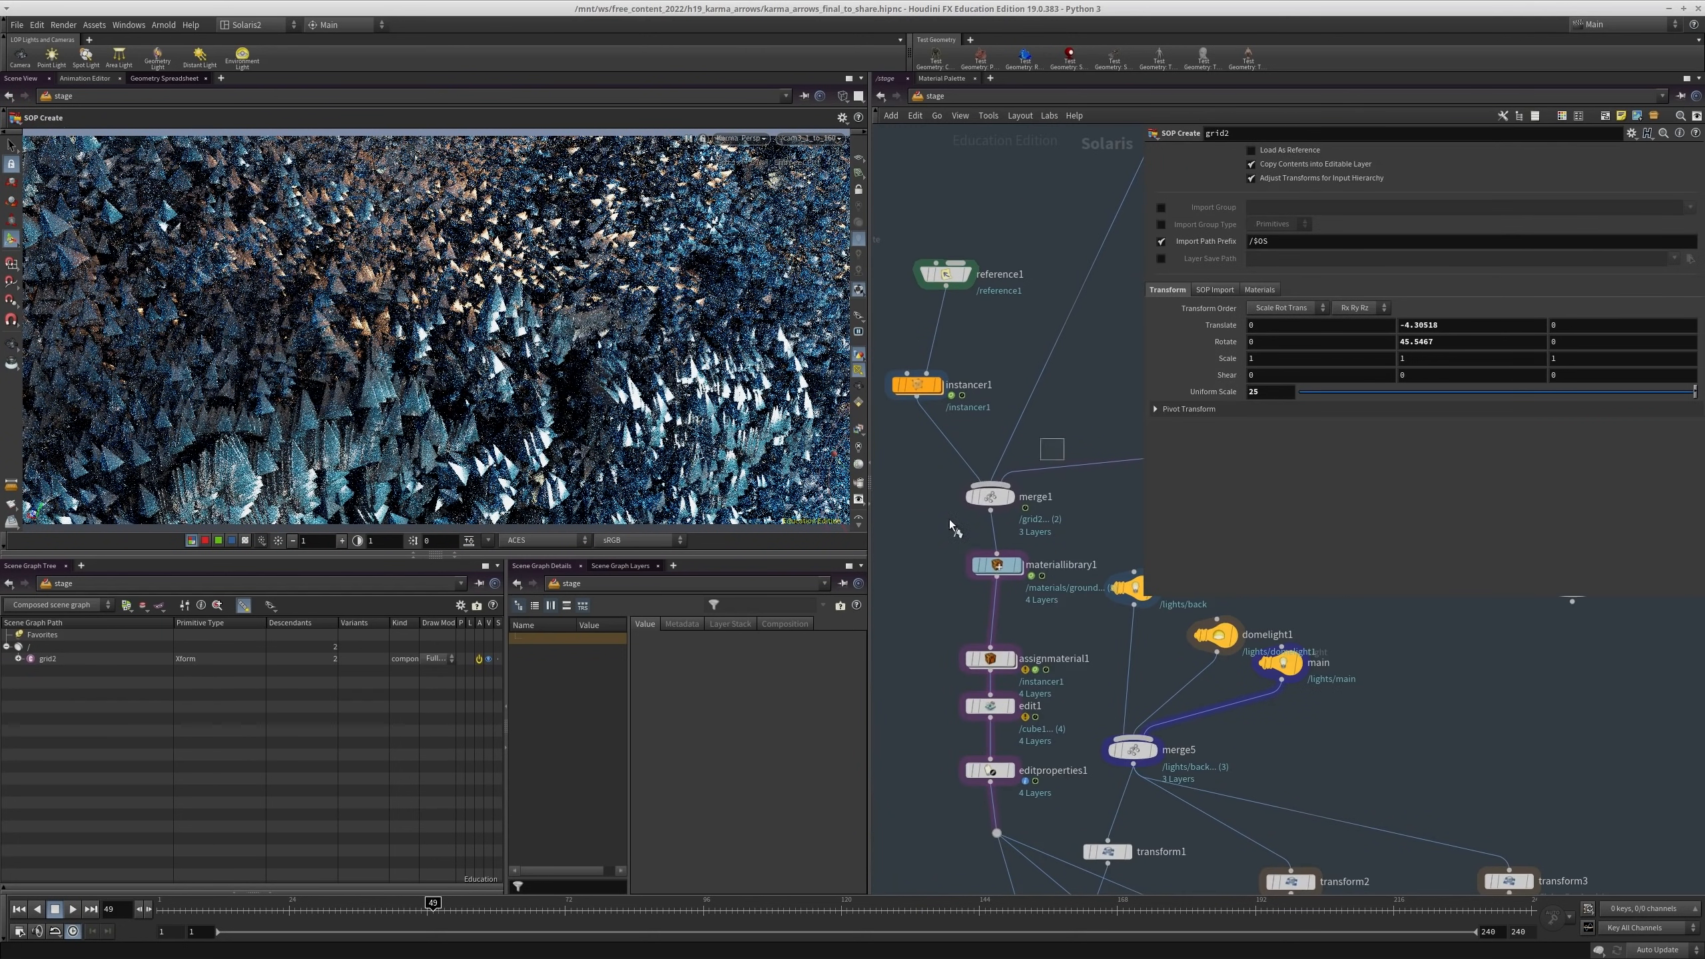
Step: Display merge1 in the viewport and restart the Karma render
click(1009, 497)
click(739, 139)
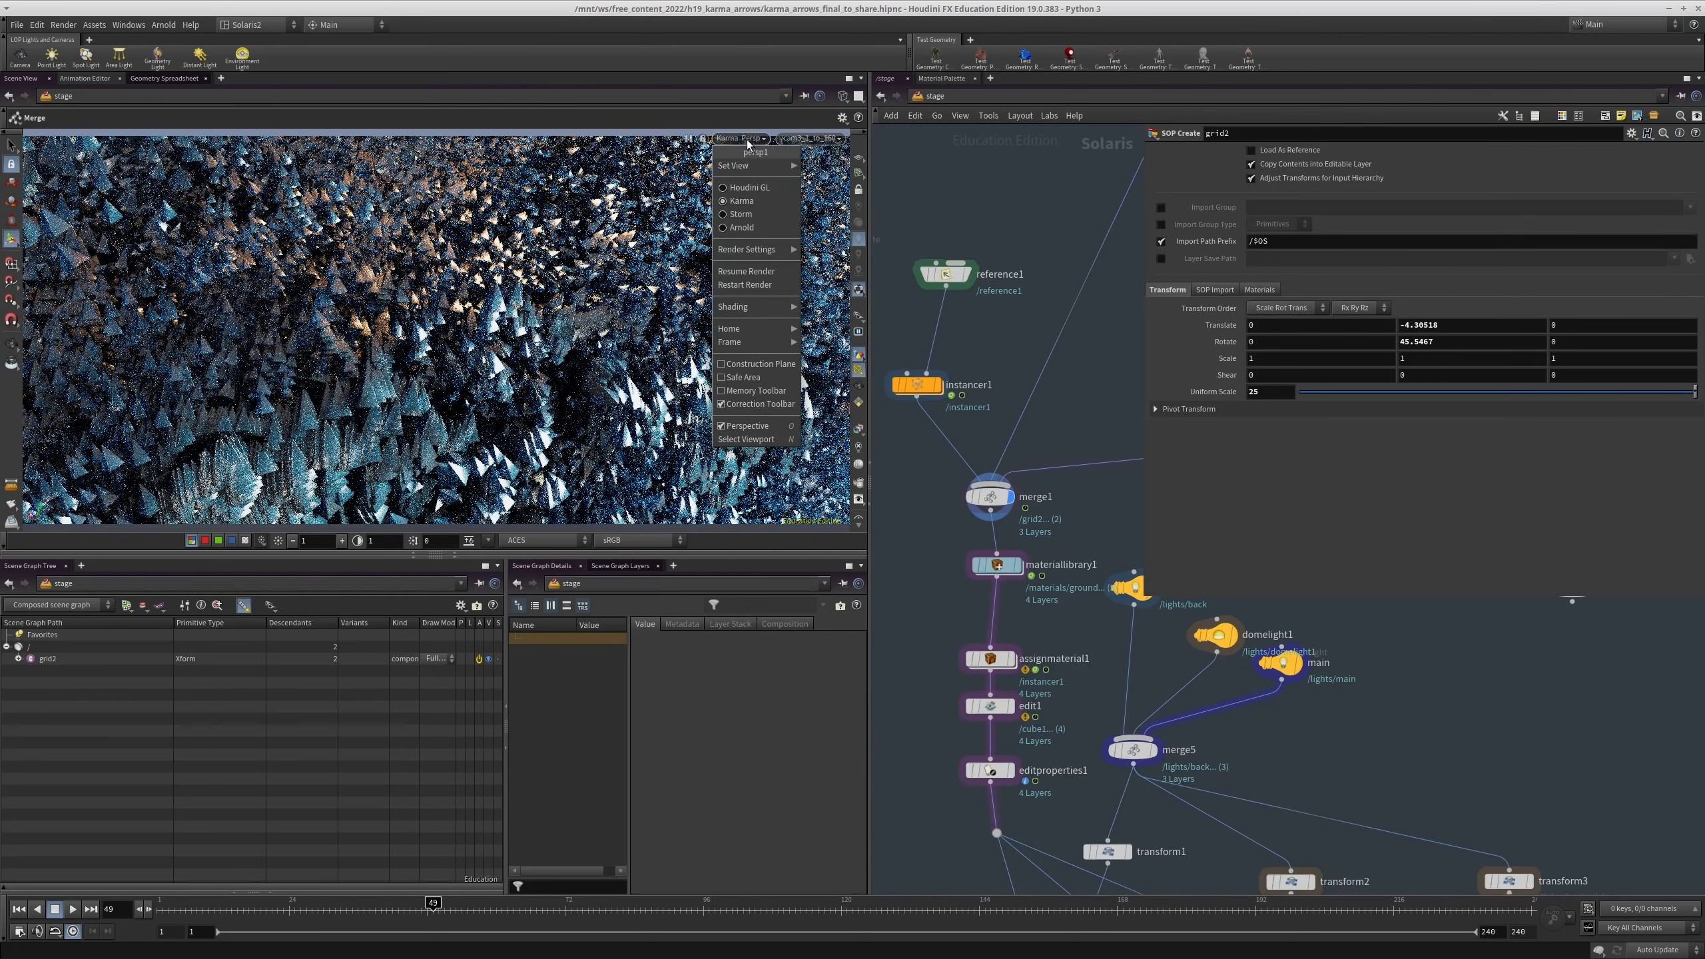
click(744, 285)
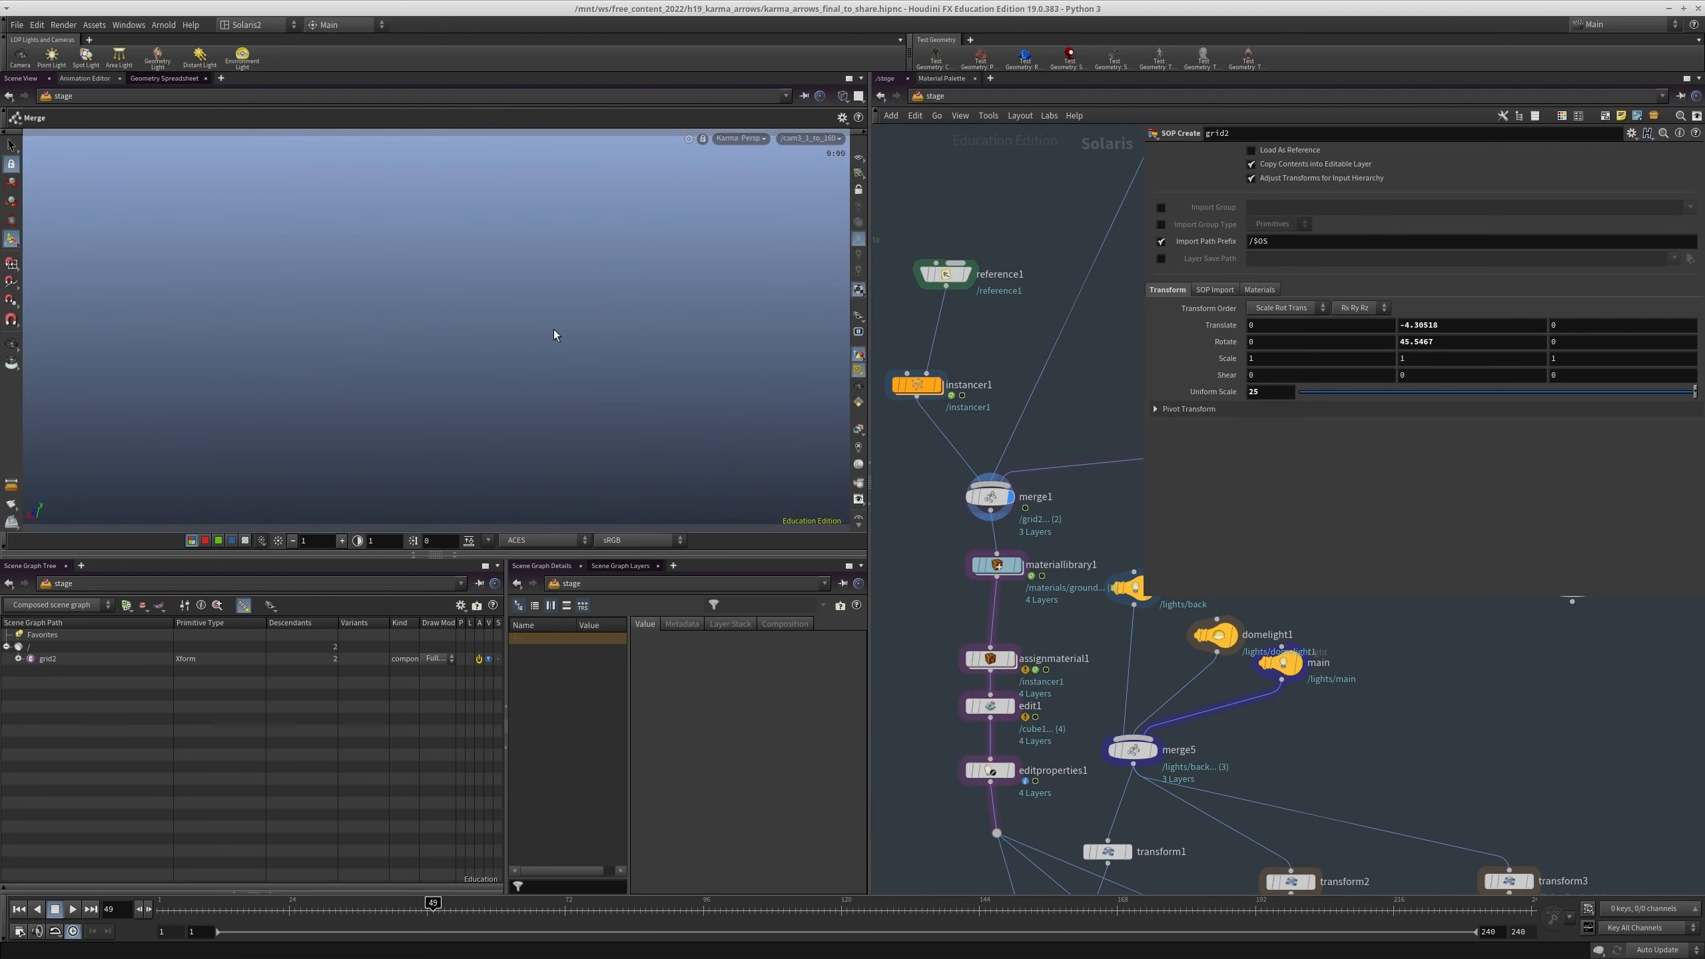
Step: Examine the merge1 geometry in the Karma viewport from near and far
key(Escape)
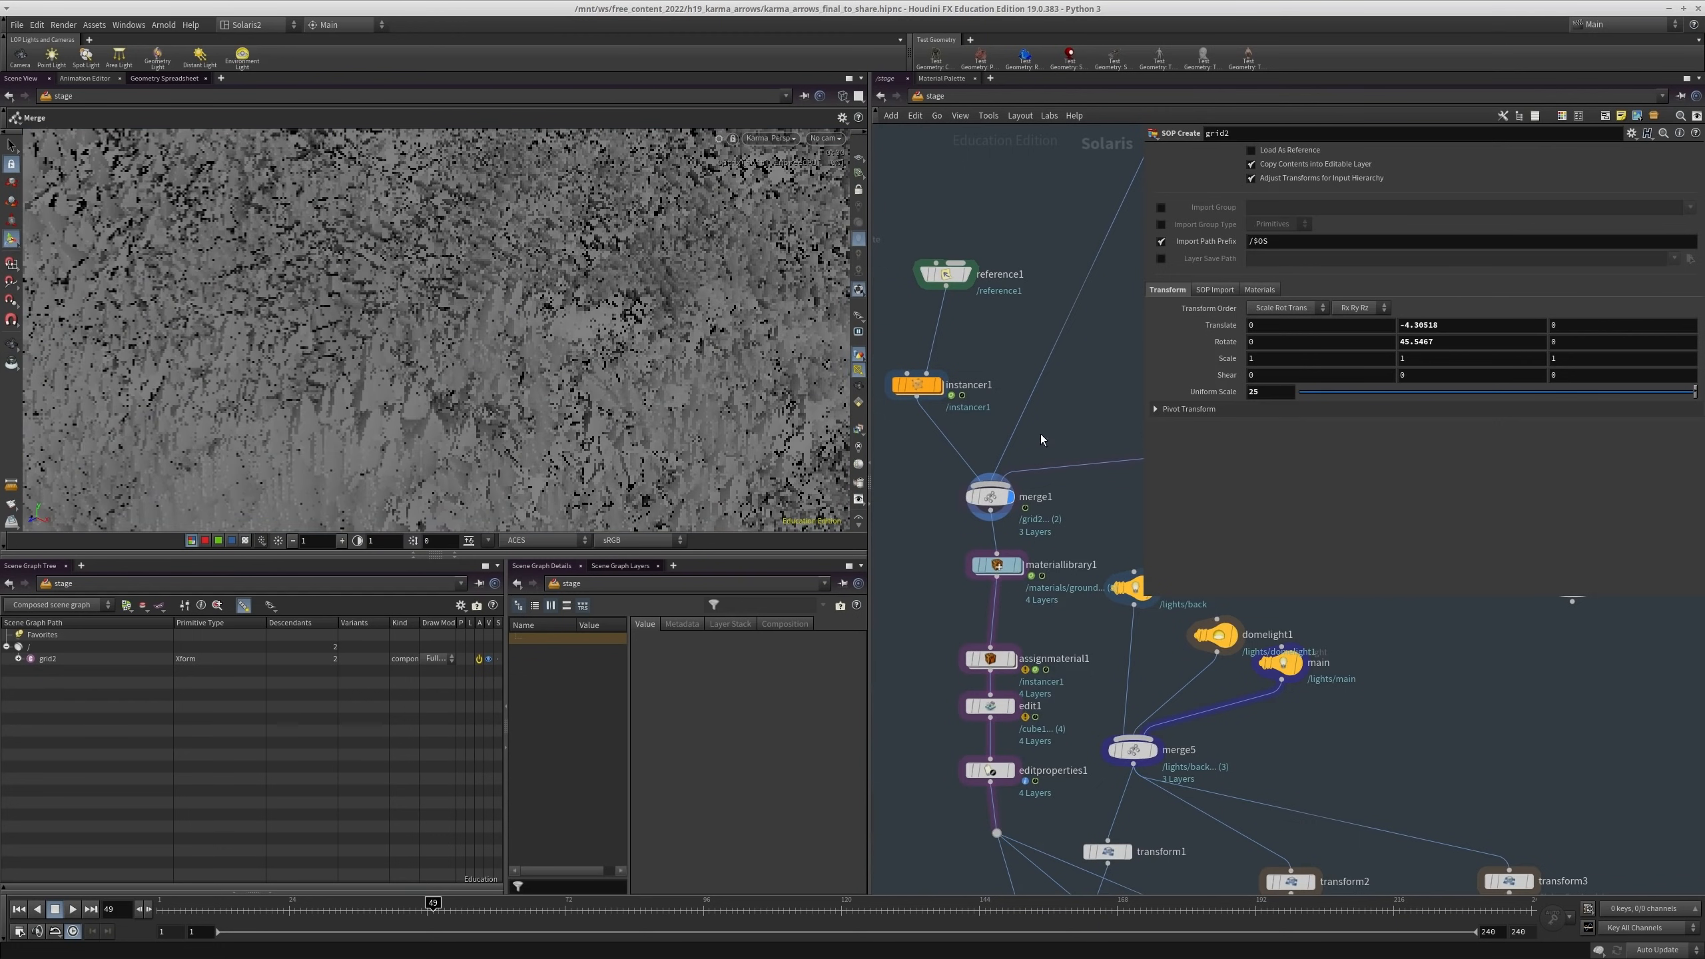
middle_drag(1040, 434, 1042, 420)
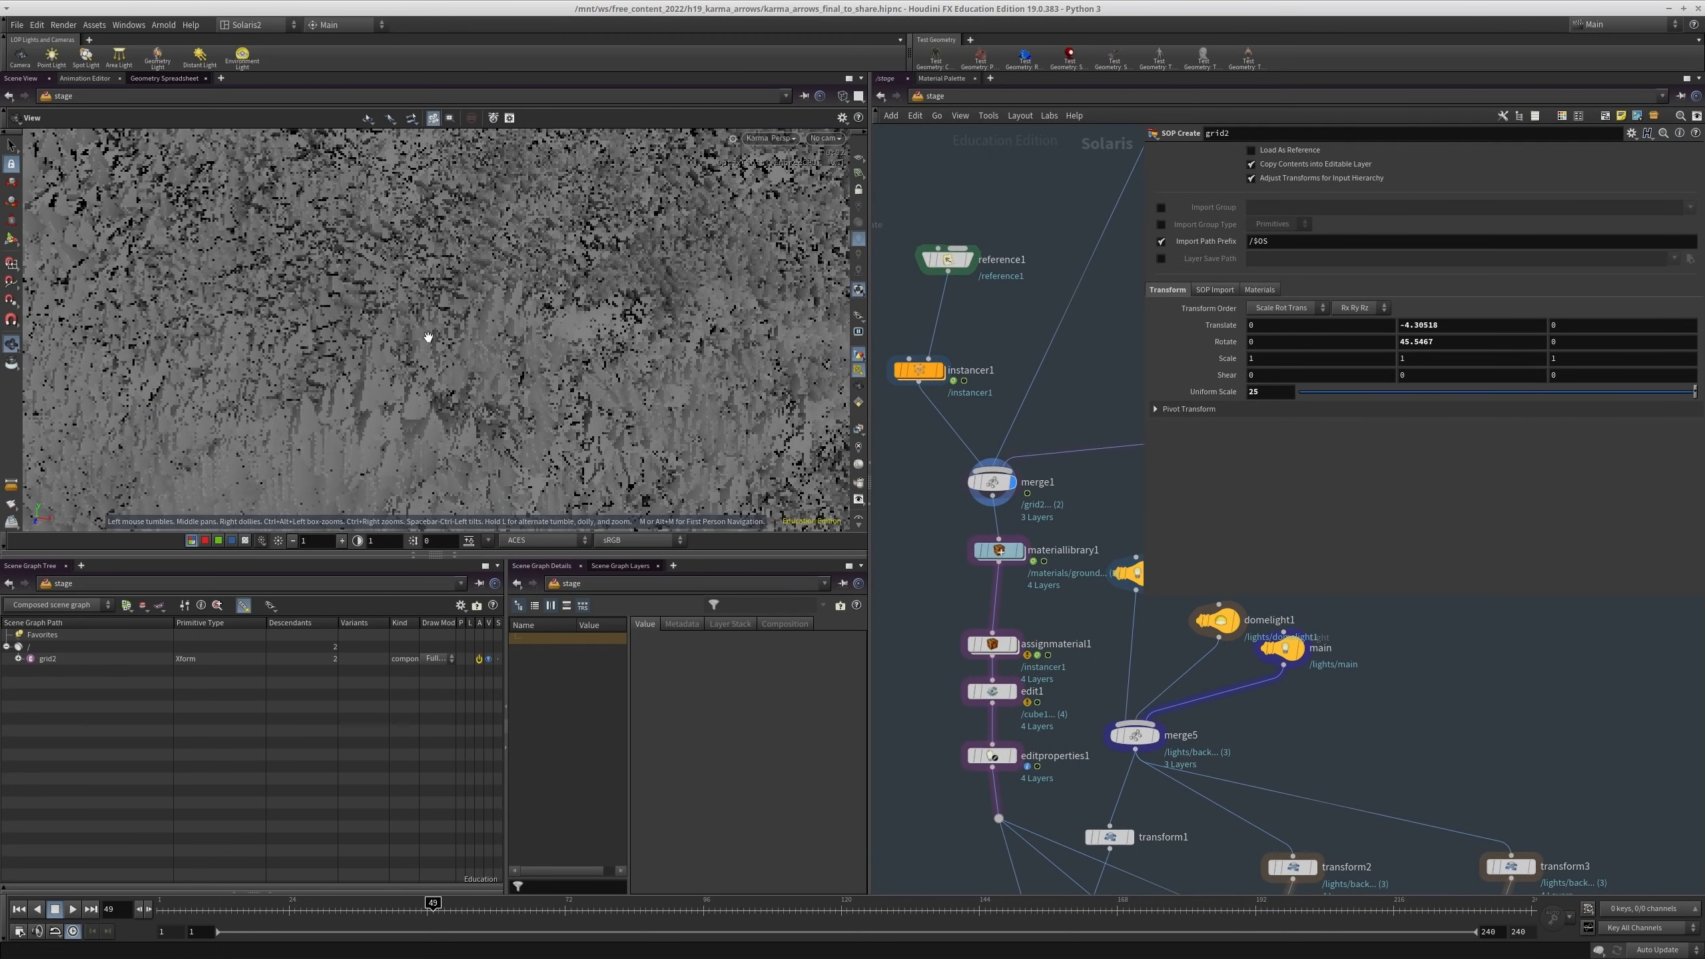
drag(487, 354, 561, 313)
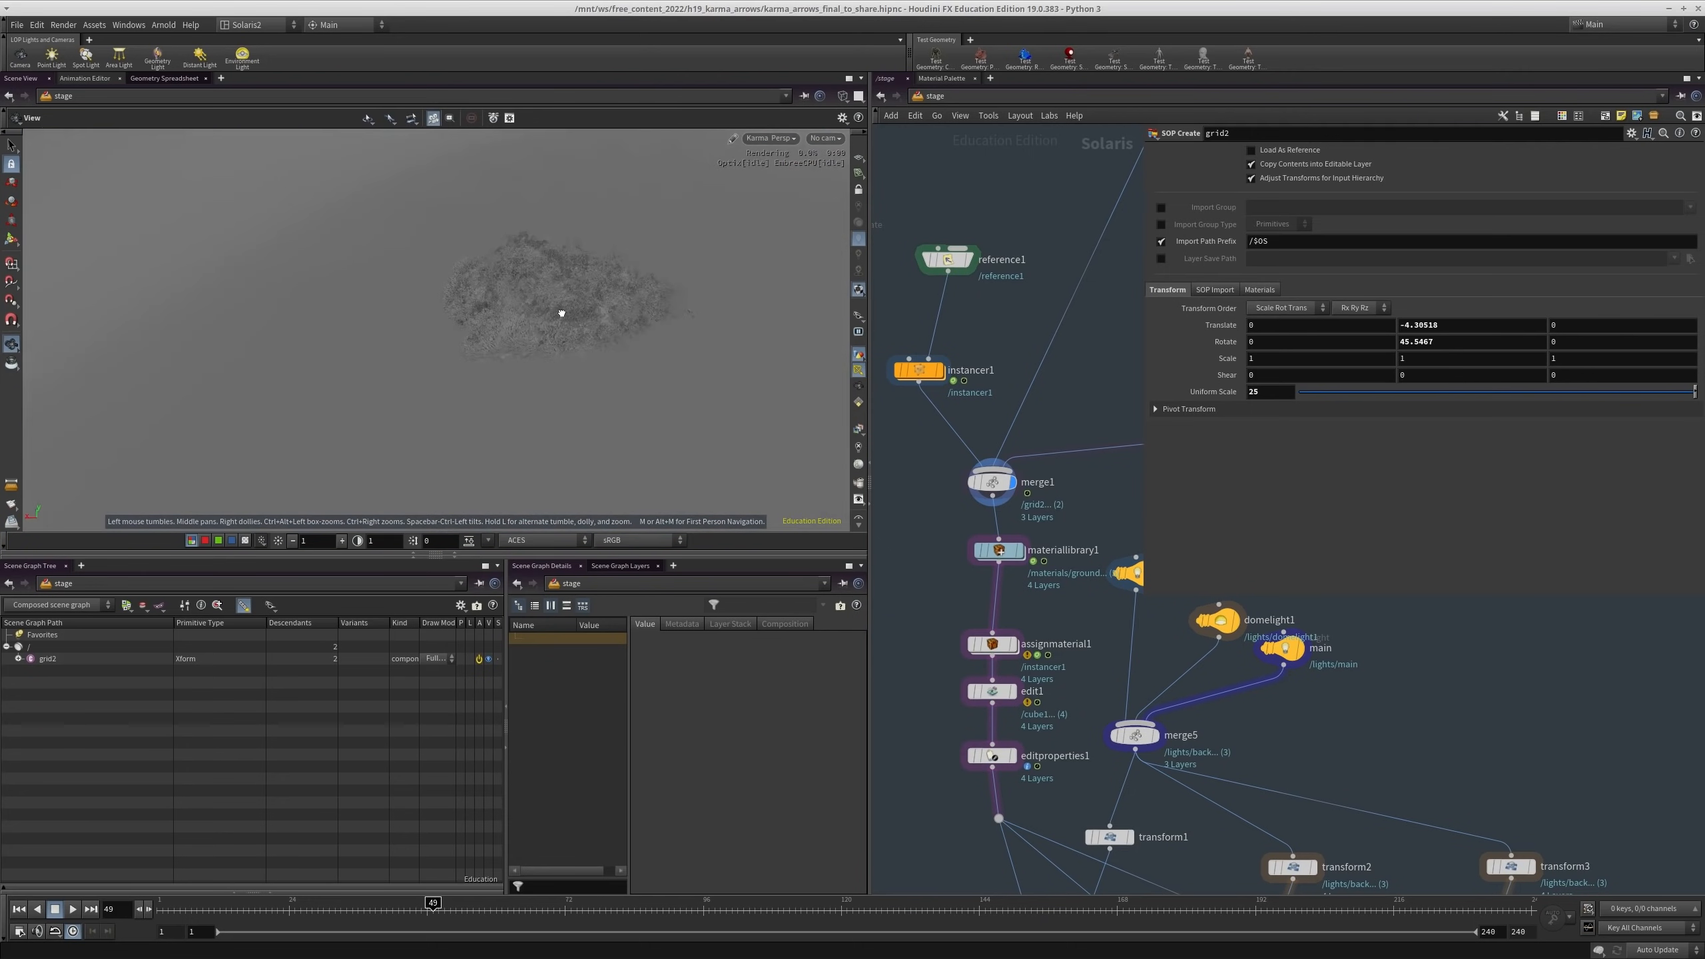
right_drag(561, 313, 892, 269)
drag(529, 278, 547, 331)
scroll(1084, 457, down, 3)
scroll(1108, 685, up, 3)
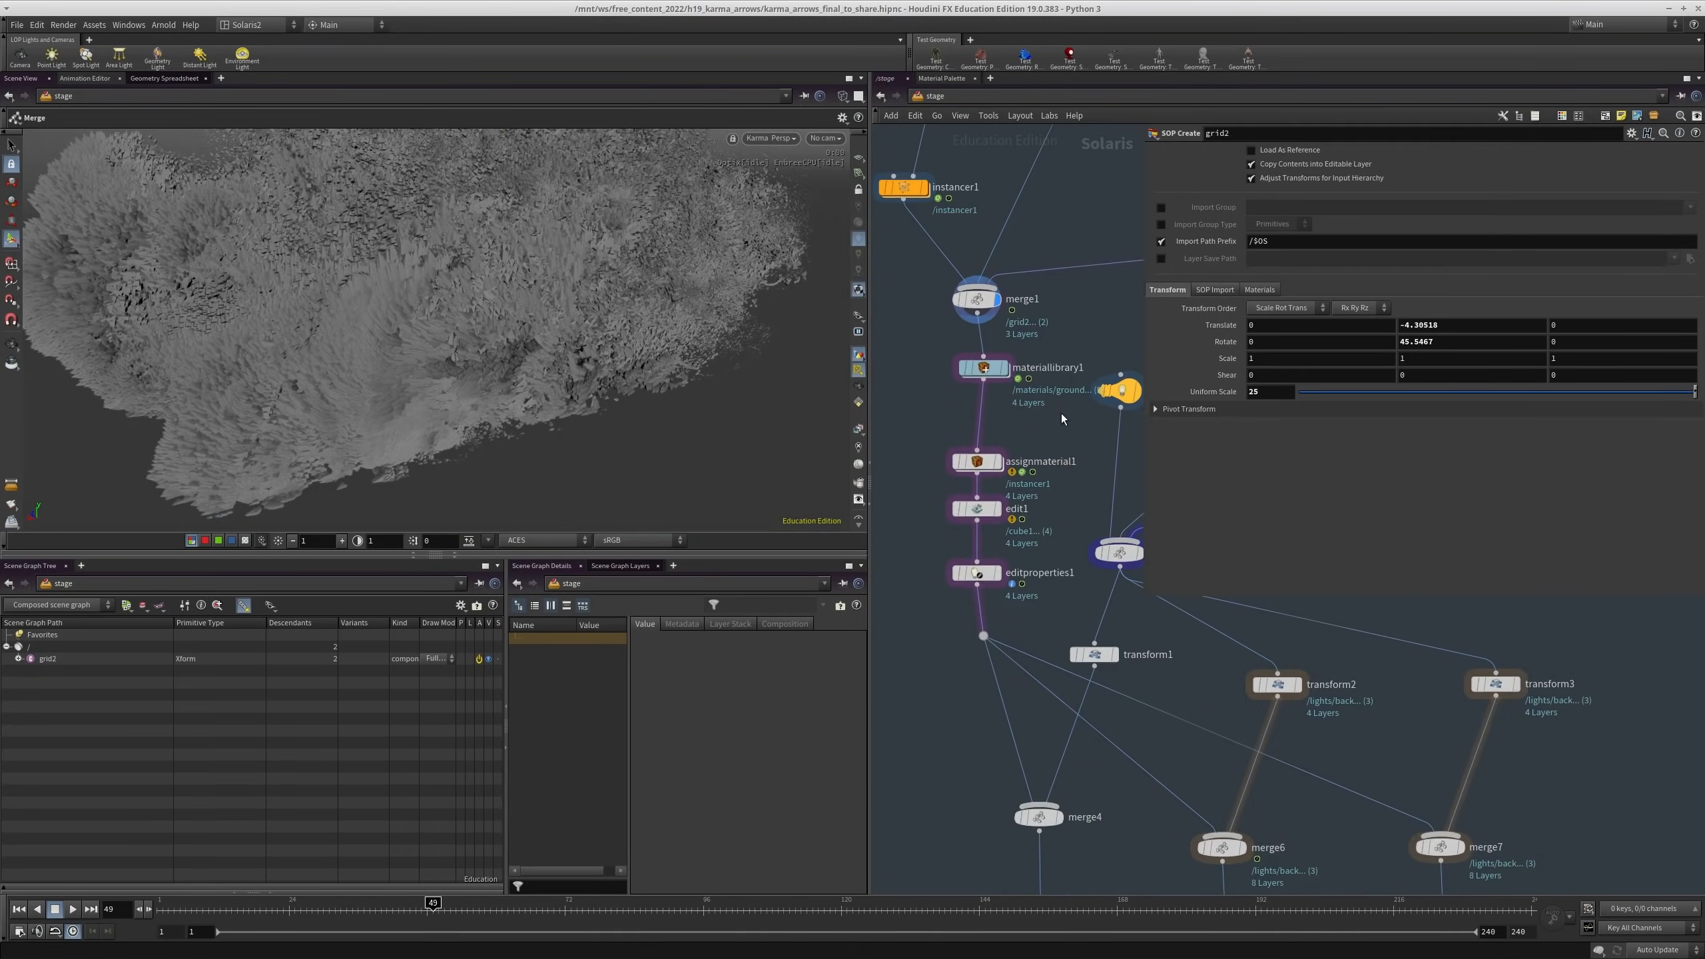
Step: Display assignmaterial1 in the viewport and examine its material assignments and the shaded render
key(r)
click(913, 365)
middle_drag(1040, 431, 990, 512)
click(901, 496)
click(961, 478)
mouse_move(417, 311)
alt+mouse_down()
mouse_move(403, 309)
mouse_move(430, 315)
alt+mouse_up()
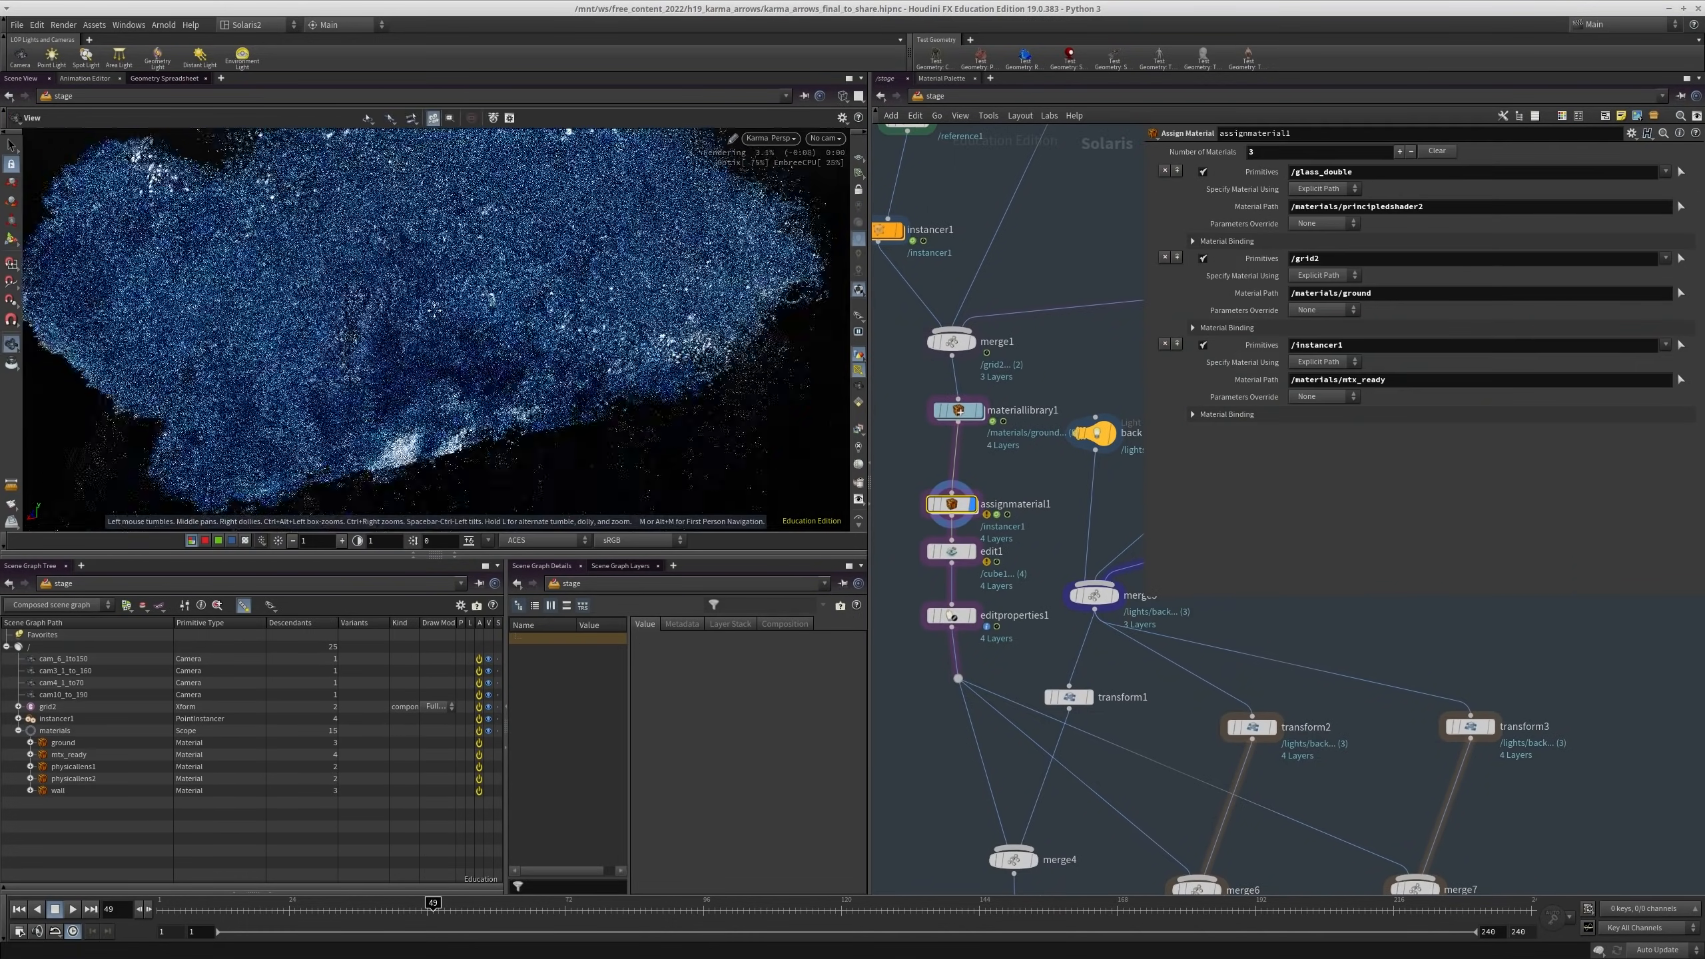
alt+right_drag(430, 316, 510, 309)
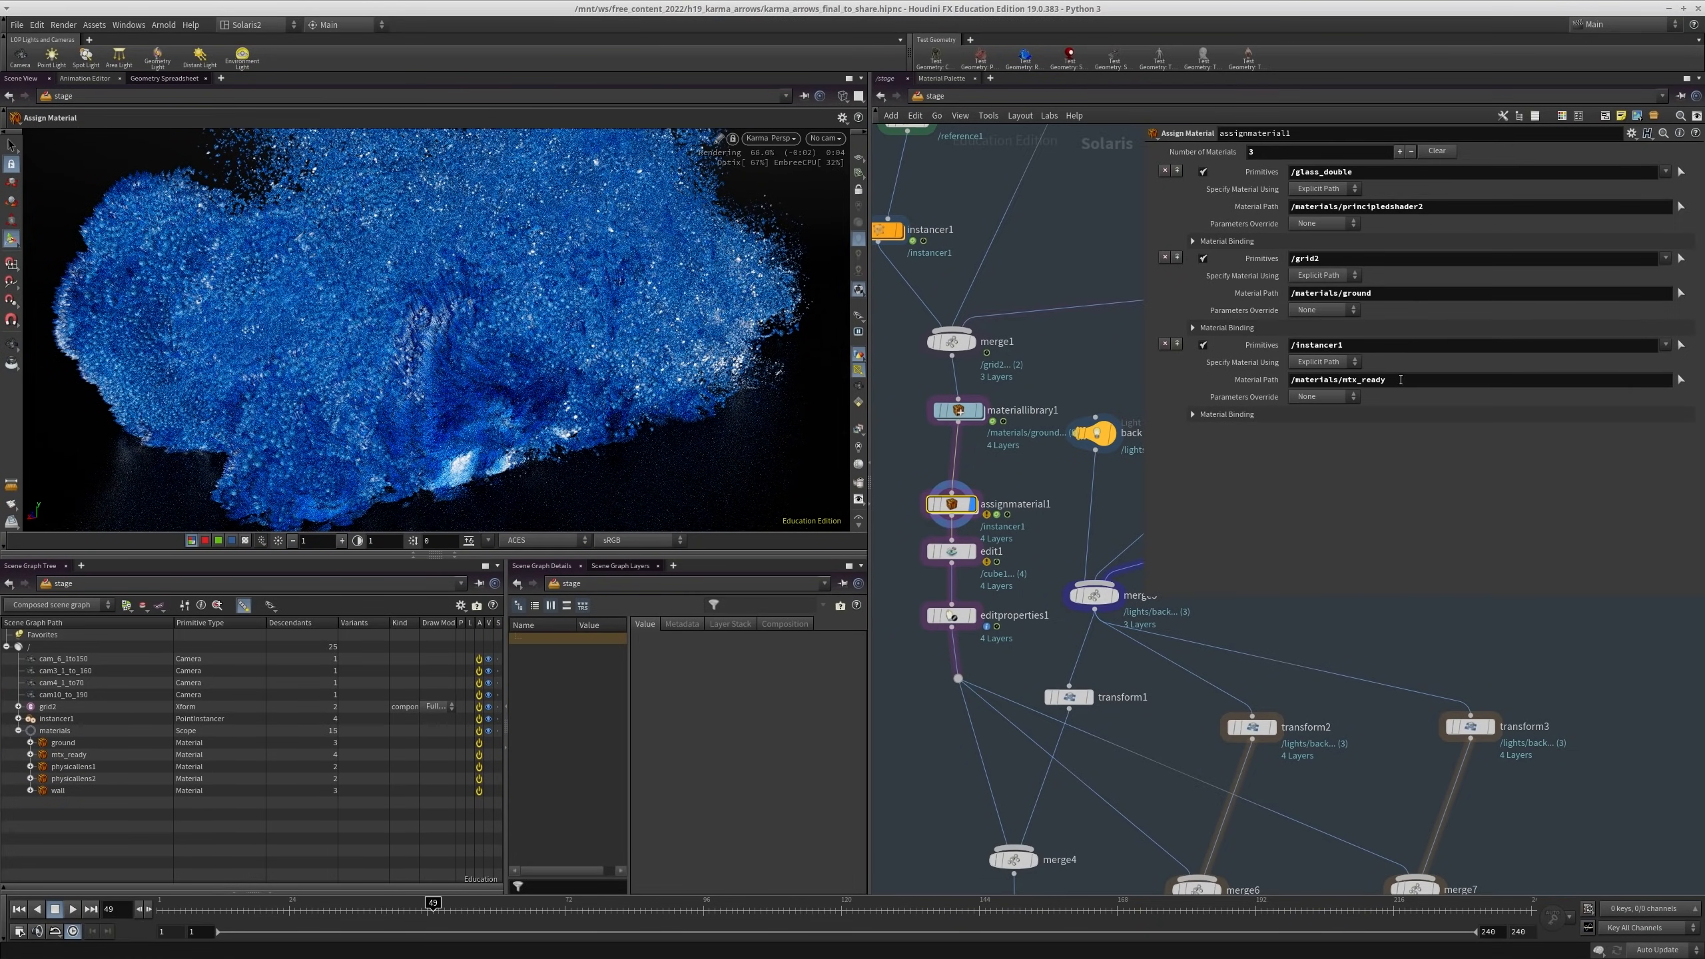
Step: Open materiallibrary1's shader network and look over the mtx_ready, glass and ground shaders
double_click(958, 410)
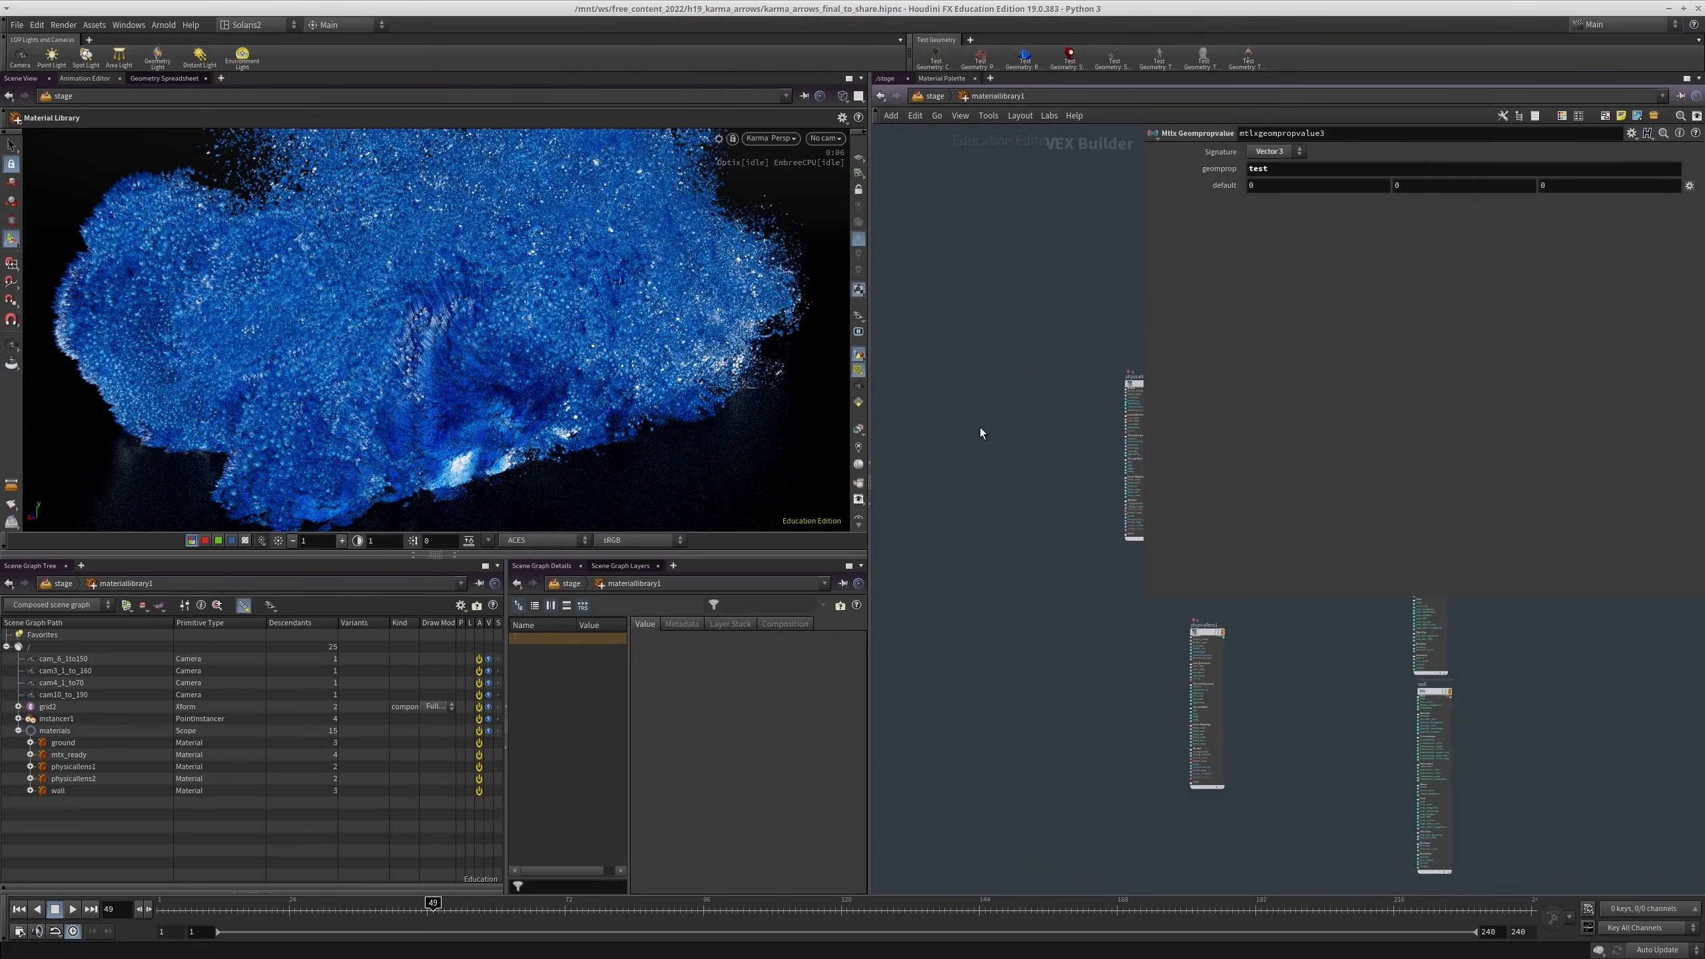
middle_drag(919, 565, 1005, 605)
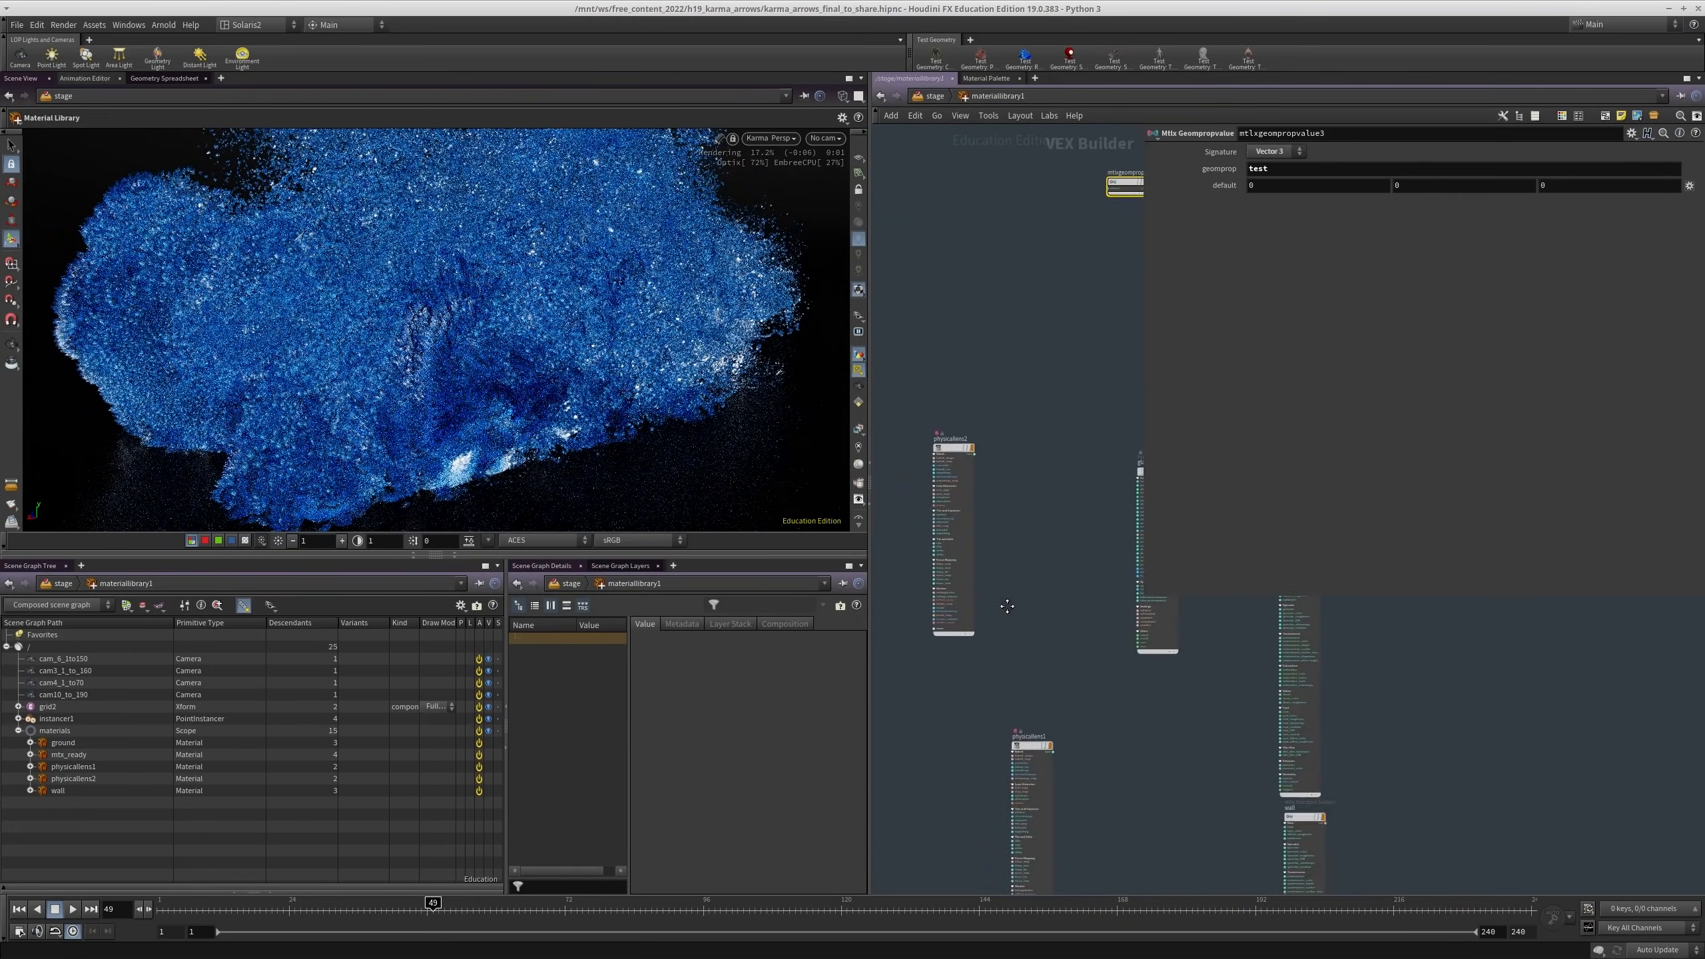
mouse_move(1136, 293)
middle_down()
mouse_move(952, 591)
mouse_move(927, 296)
middle_up()
scroll(957, 557, up, 2)
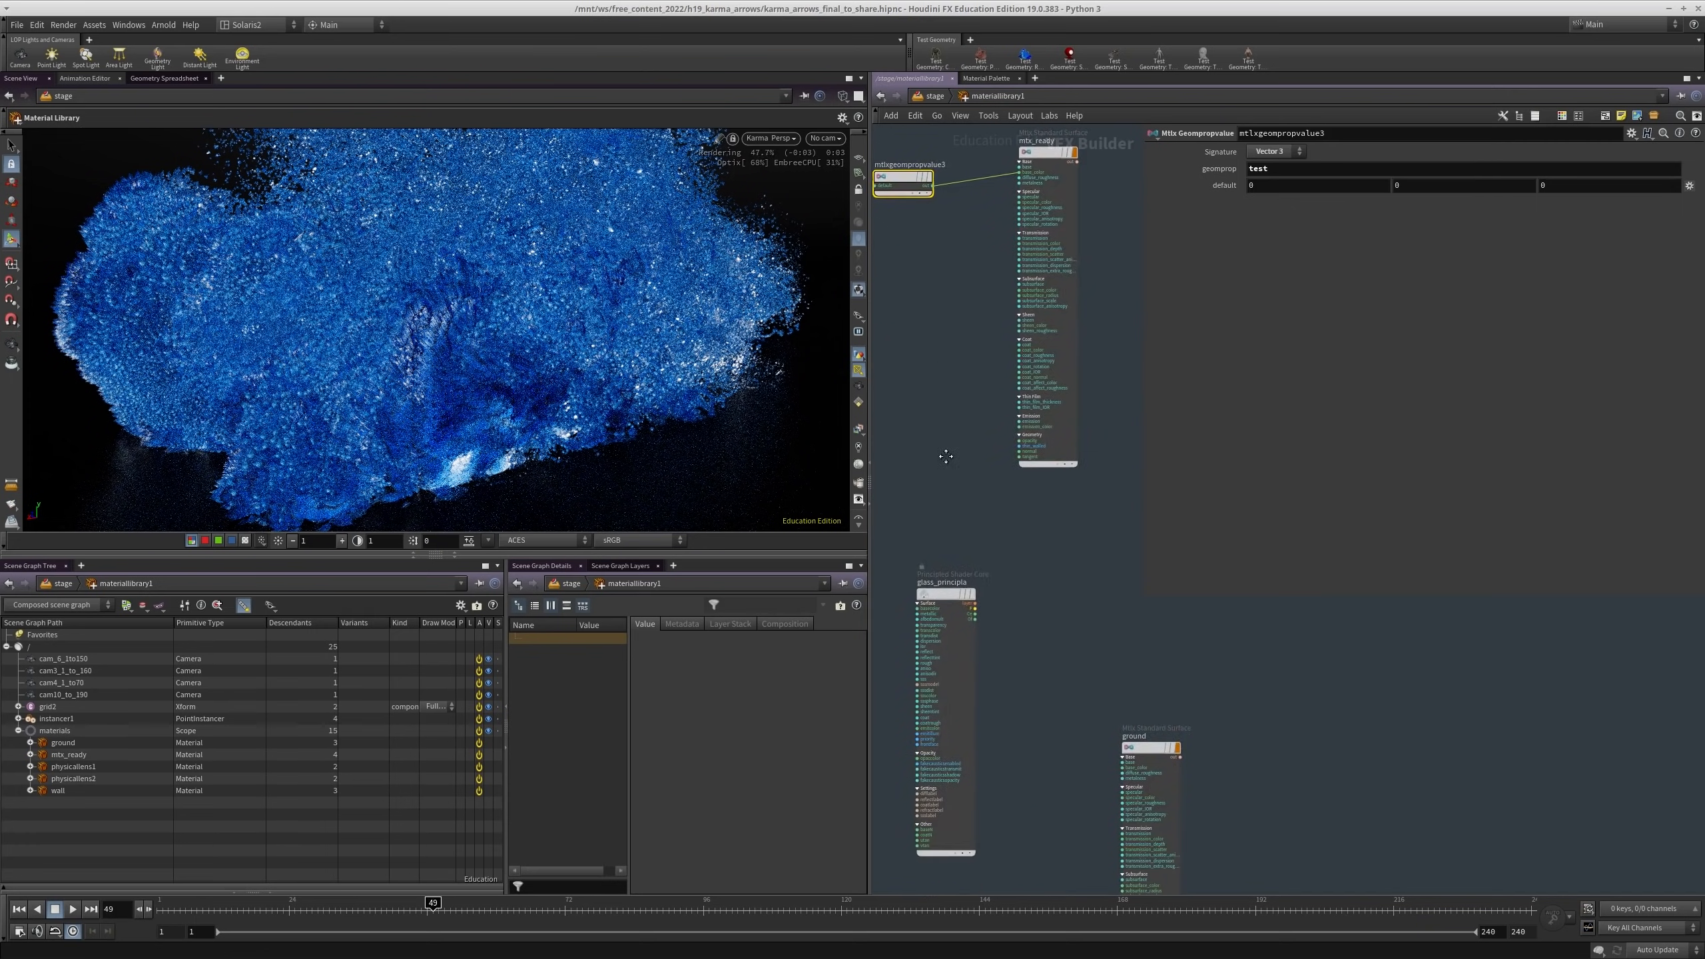
middle_drag(1020, 687, 986, 465)
mouse_move(993, 545)
middle_down()
mouse_move(908, 297)
mouse_move(910, 223)
middle_up()
middle_drag(1214, 771, 1412, 653)
scroll(994, 798, down, 5)
scroll(1020, 720, down, 1)
scroll(1022, 582, up, 6)
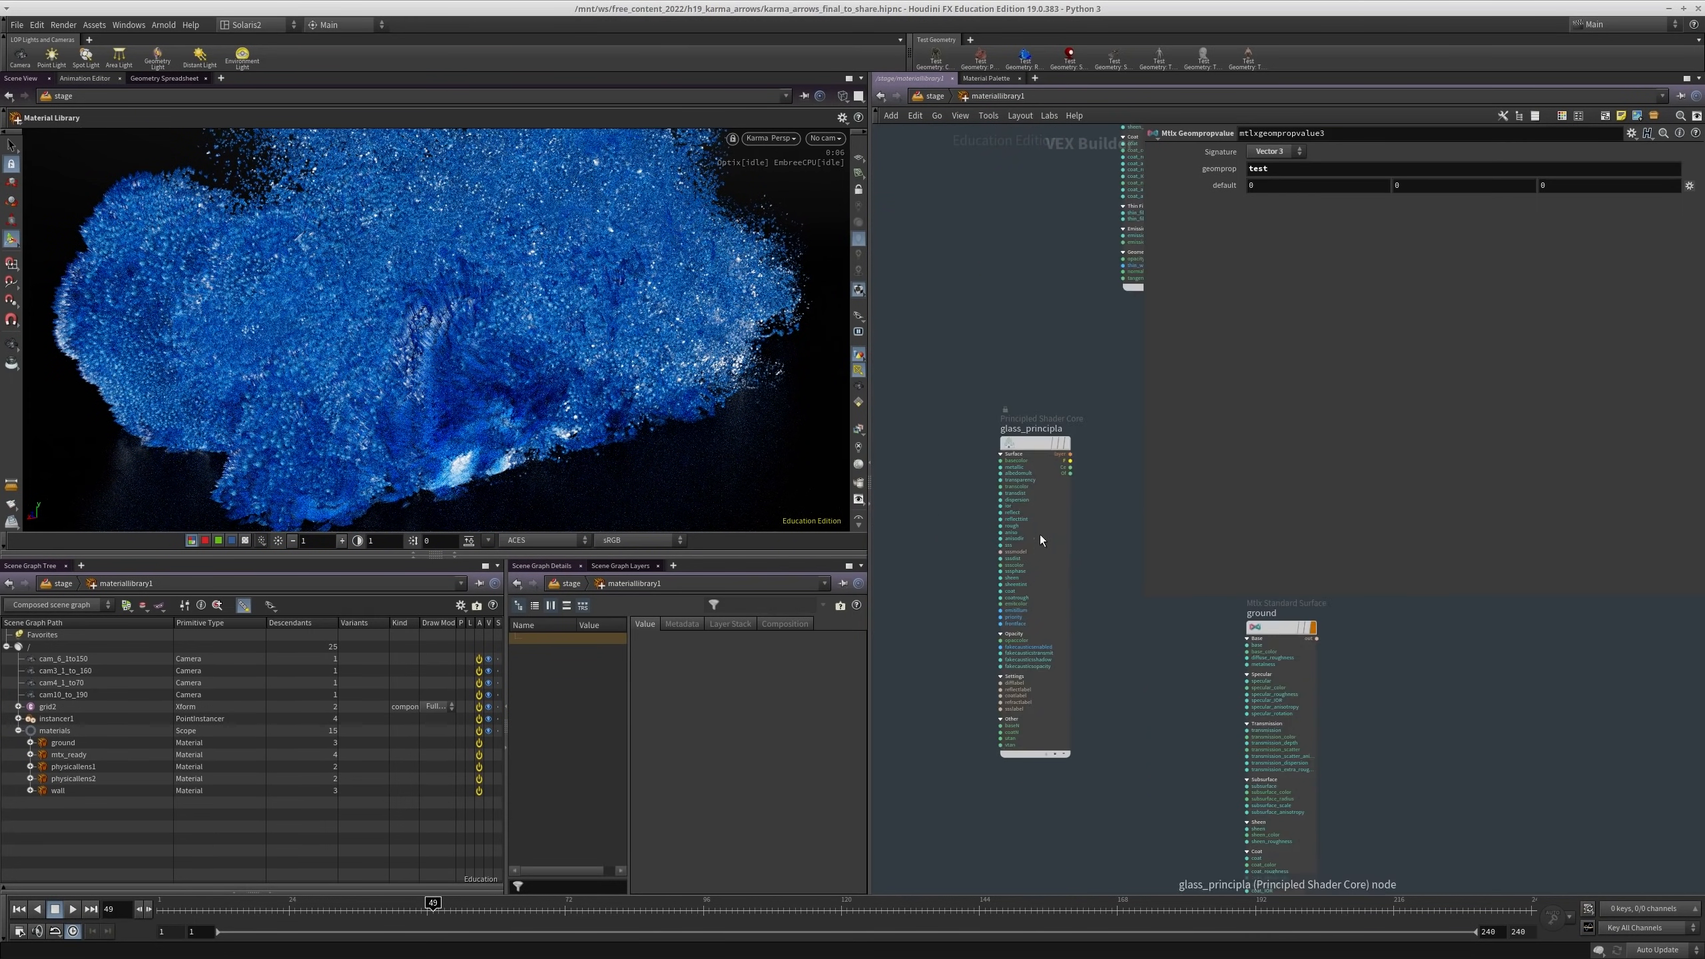
Step: Examine the transmission, specular, subsurface, sheen and coat settings of the mtx_ready shader
middle_drag(1013, 359, 946, 748)
middle_drag(940, 637, 917, 683)
drag(939, 654, 1094, 616)
middle_drag(1176, 768, 1218, 825)
middle_drag(1005, 627, 991, 731)
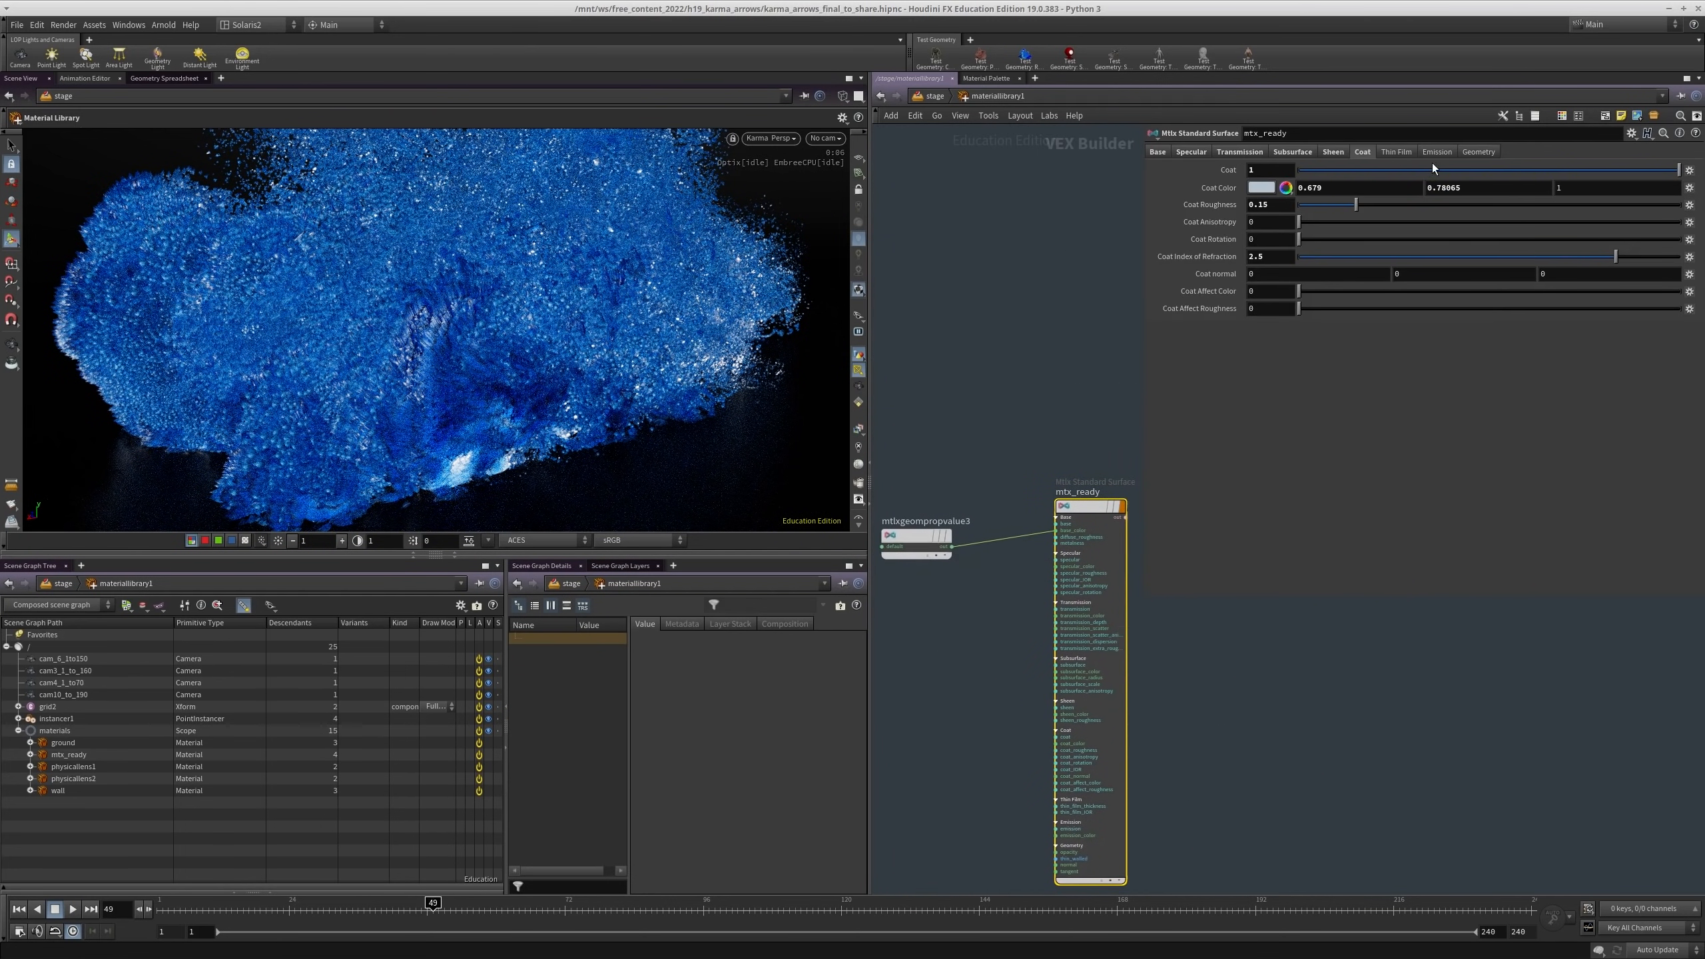
click(1158, 153)
click(1233, 151)
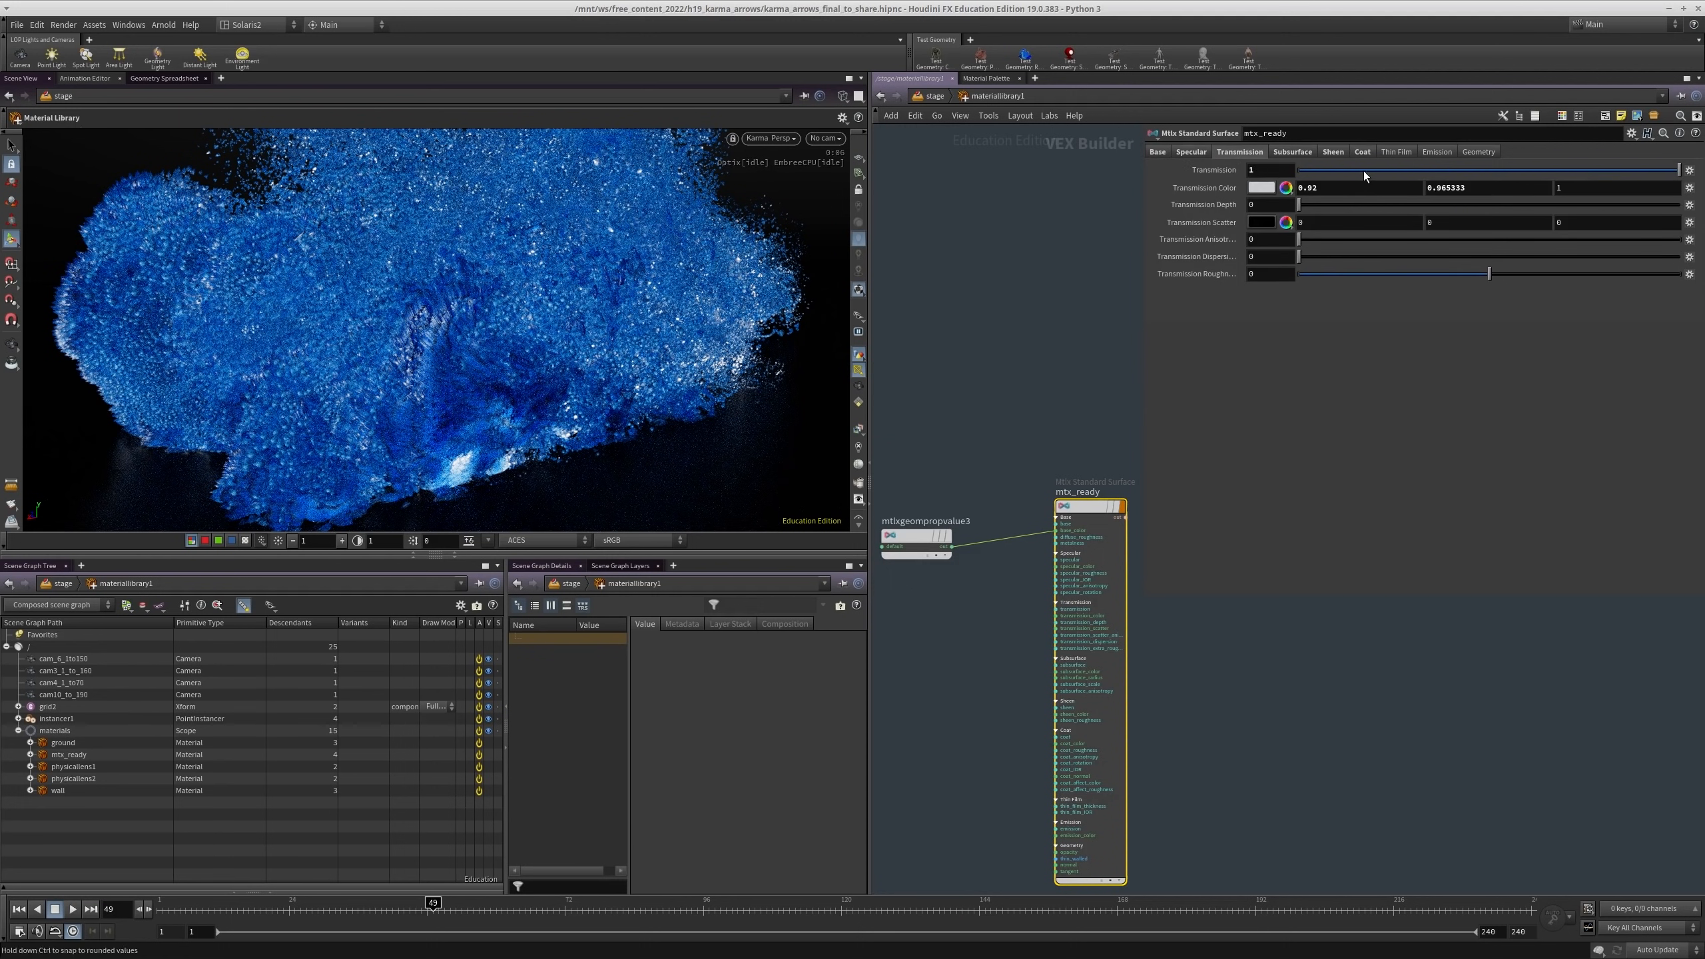
click(1191, 152)
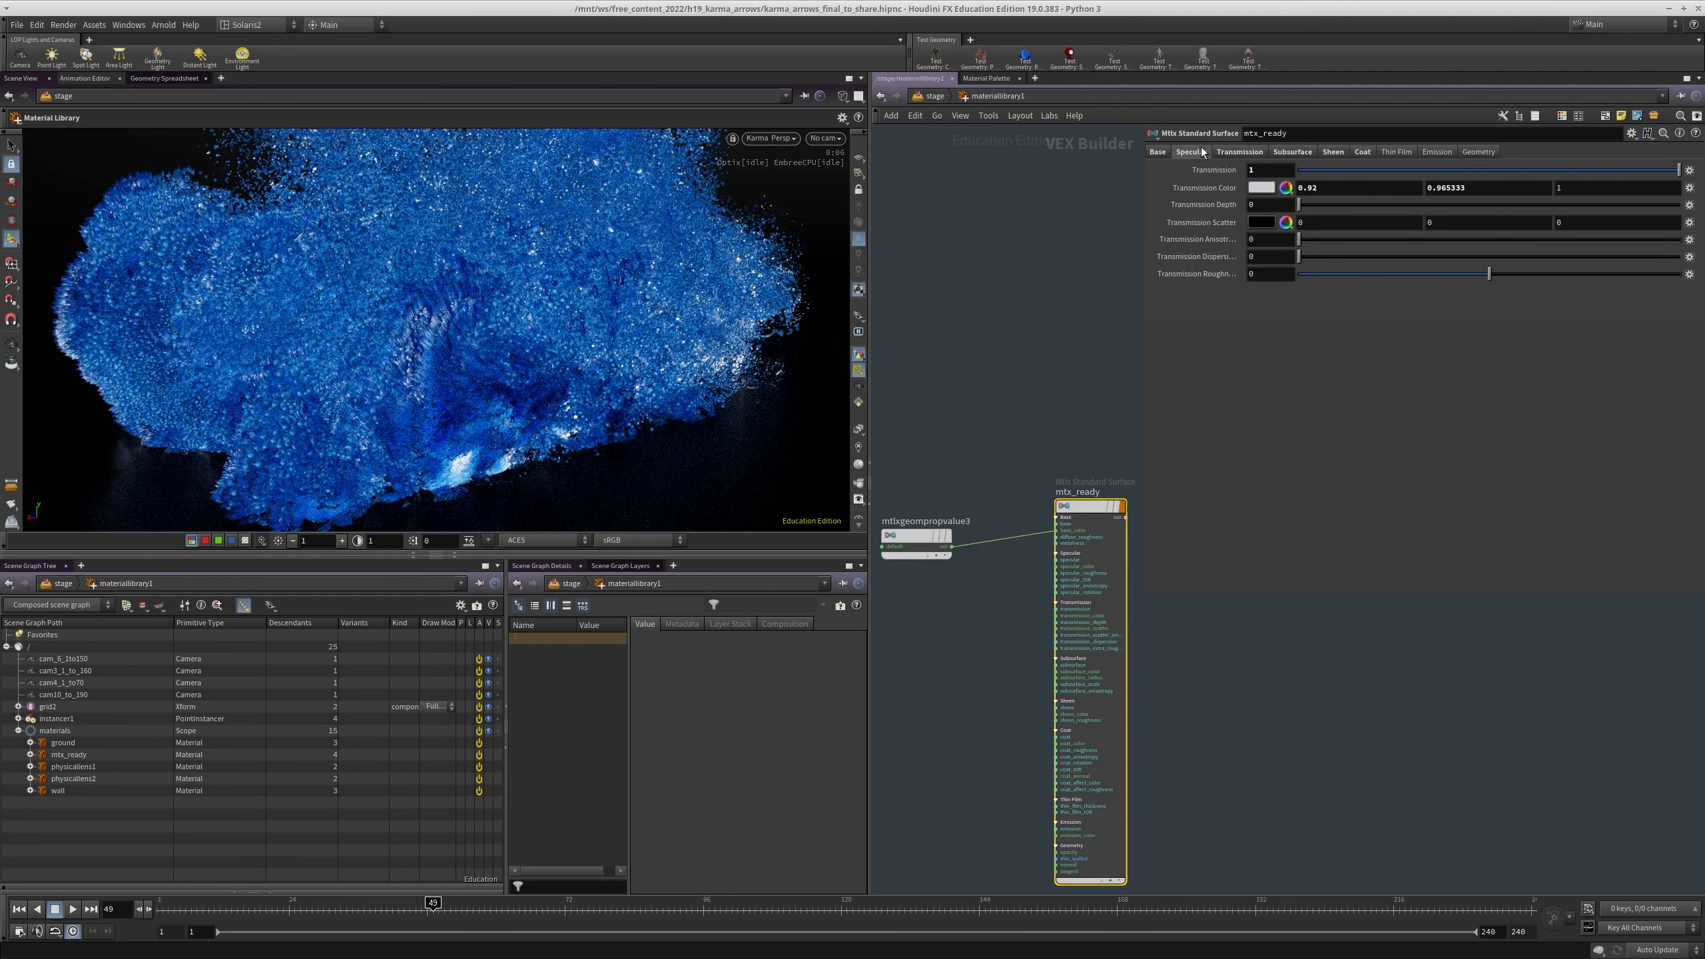
click(1287, 152)
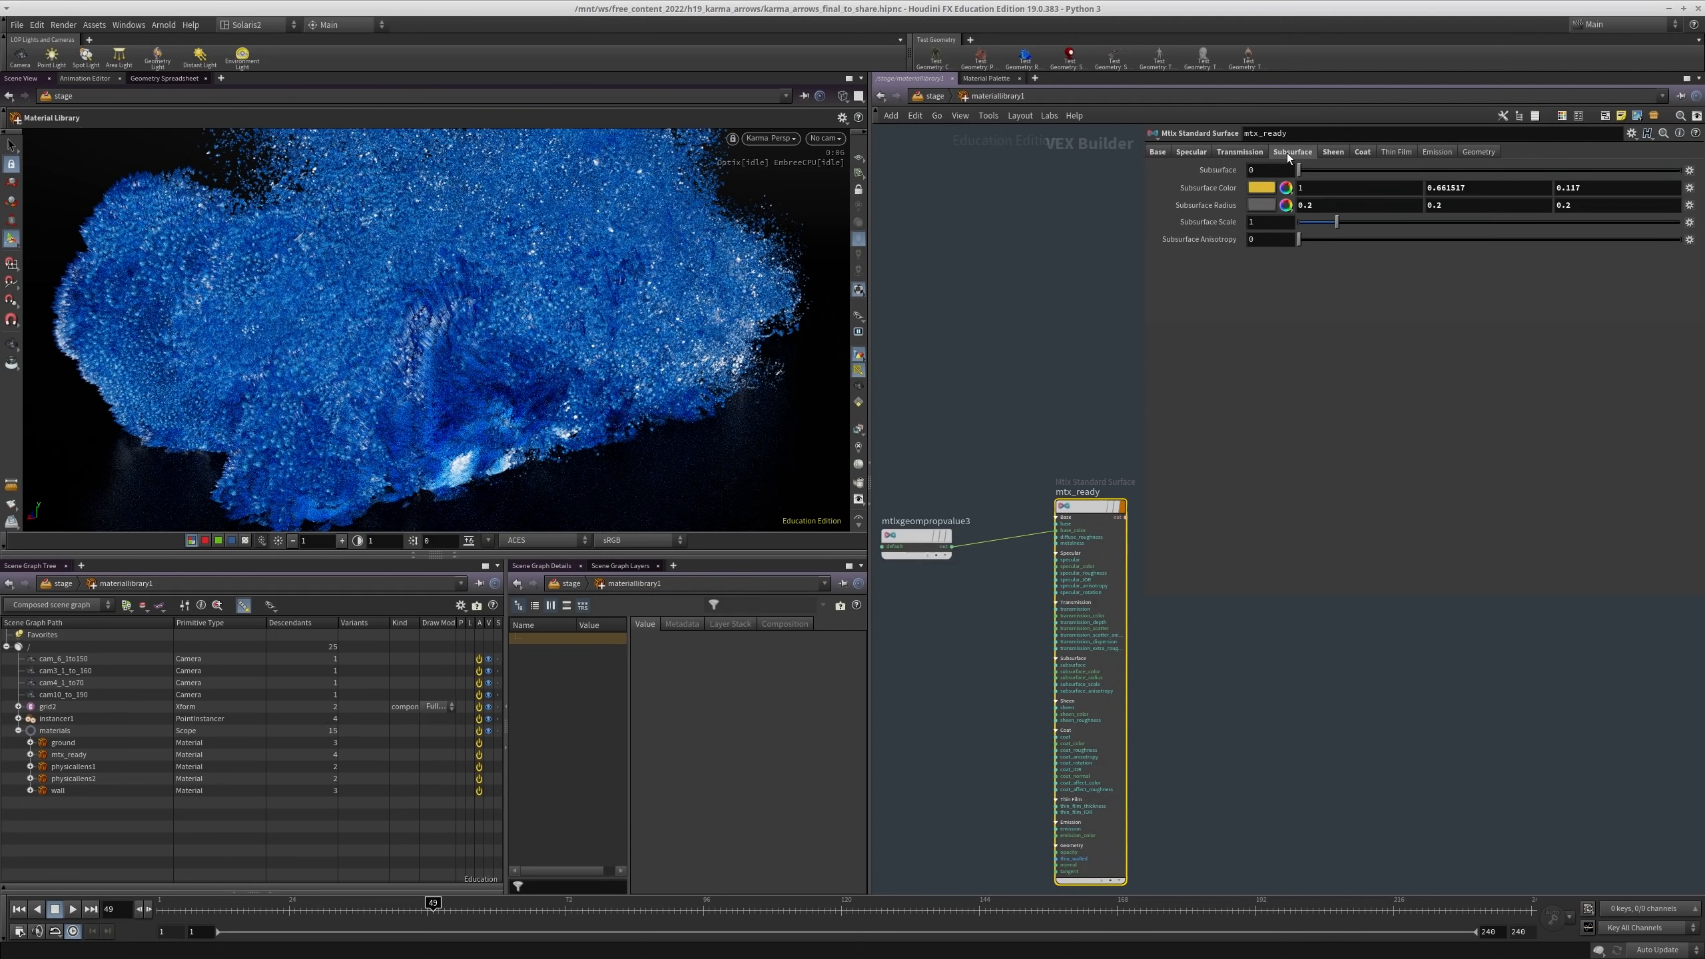
click(1335, 152)
click(1364, 152)
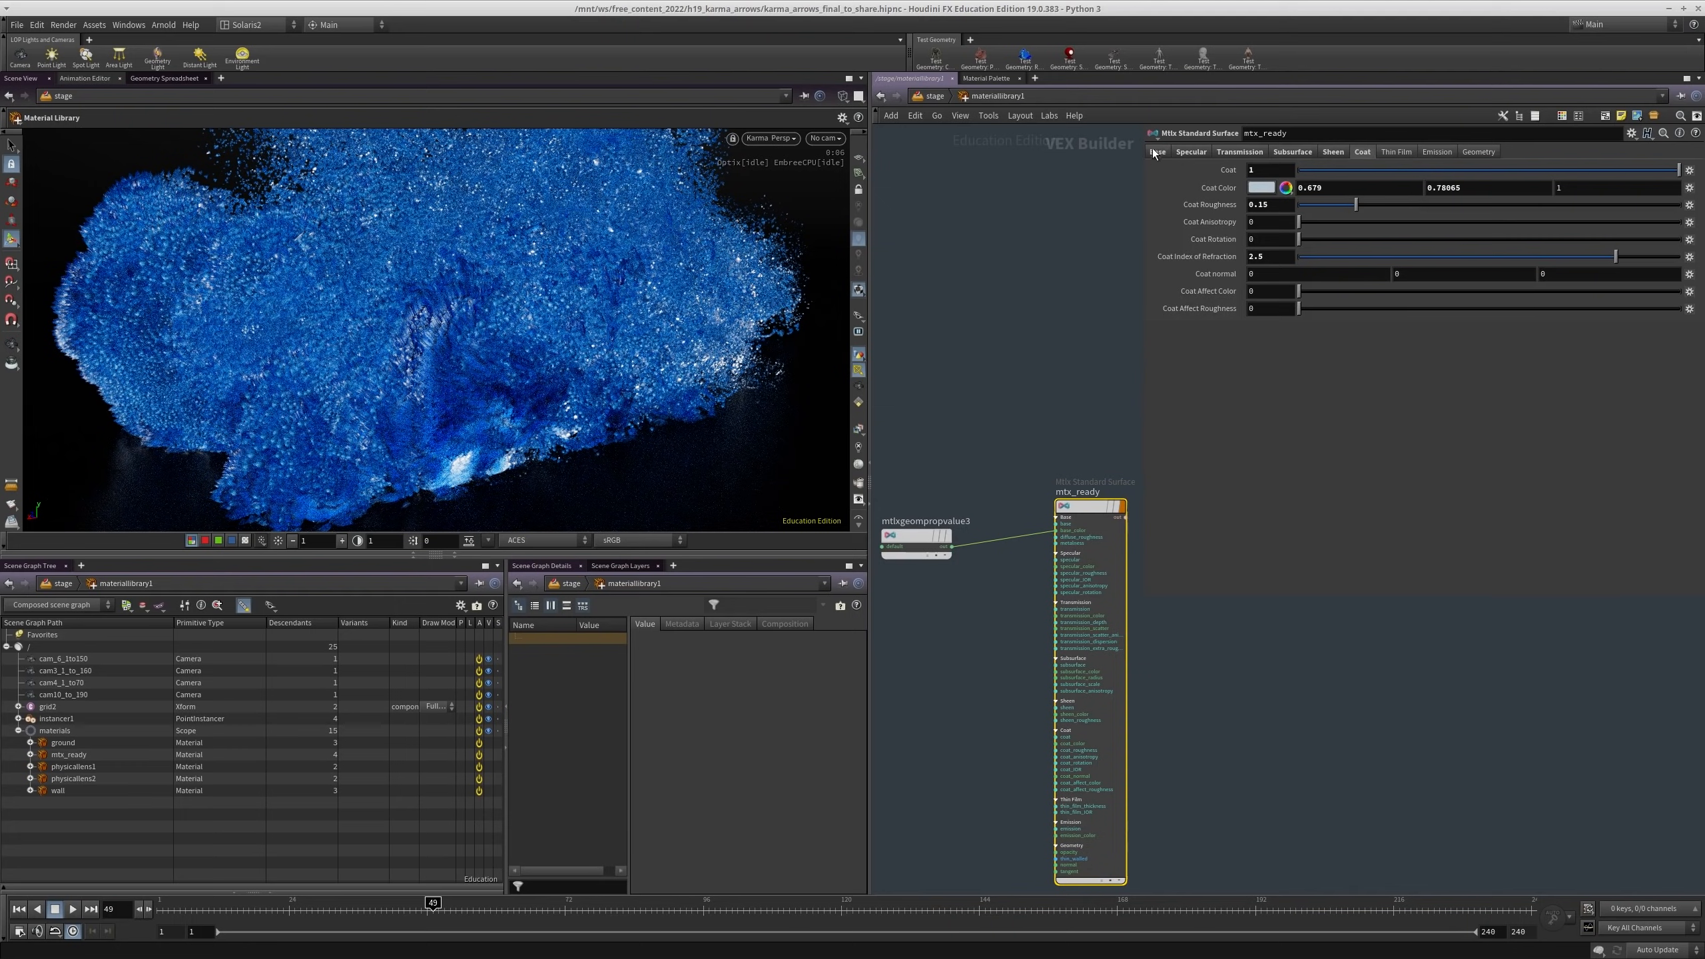
Step: Disconnect the mtlxgeompropvalue3 node from the base_color input of mtx_ready
click(1013, 463)
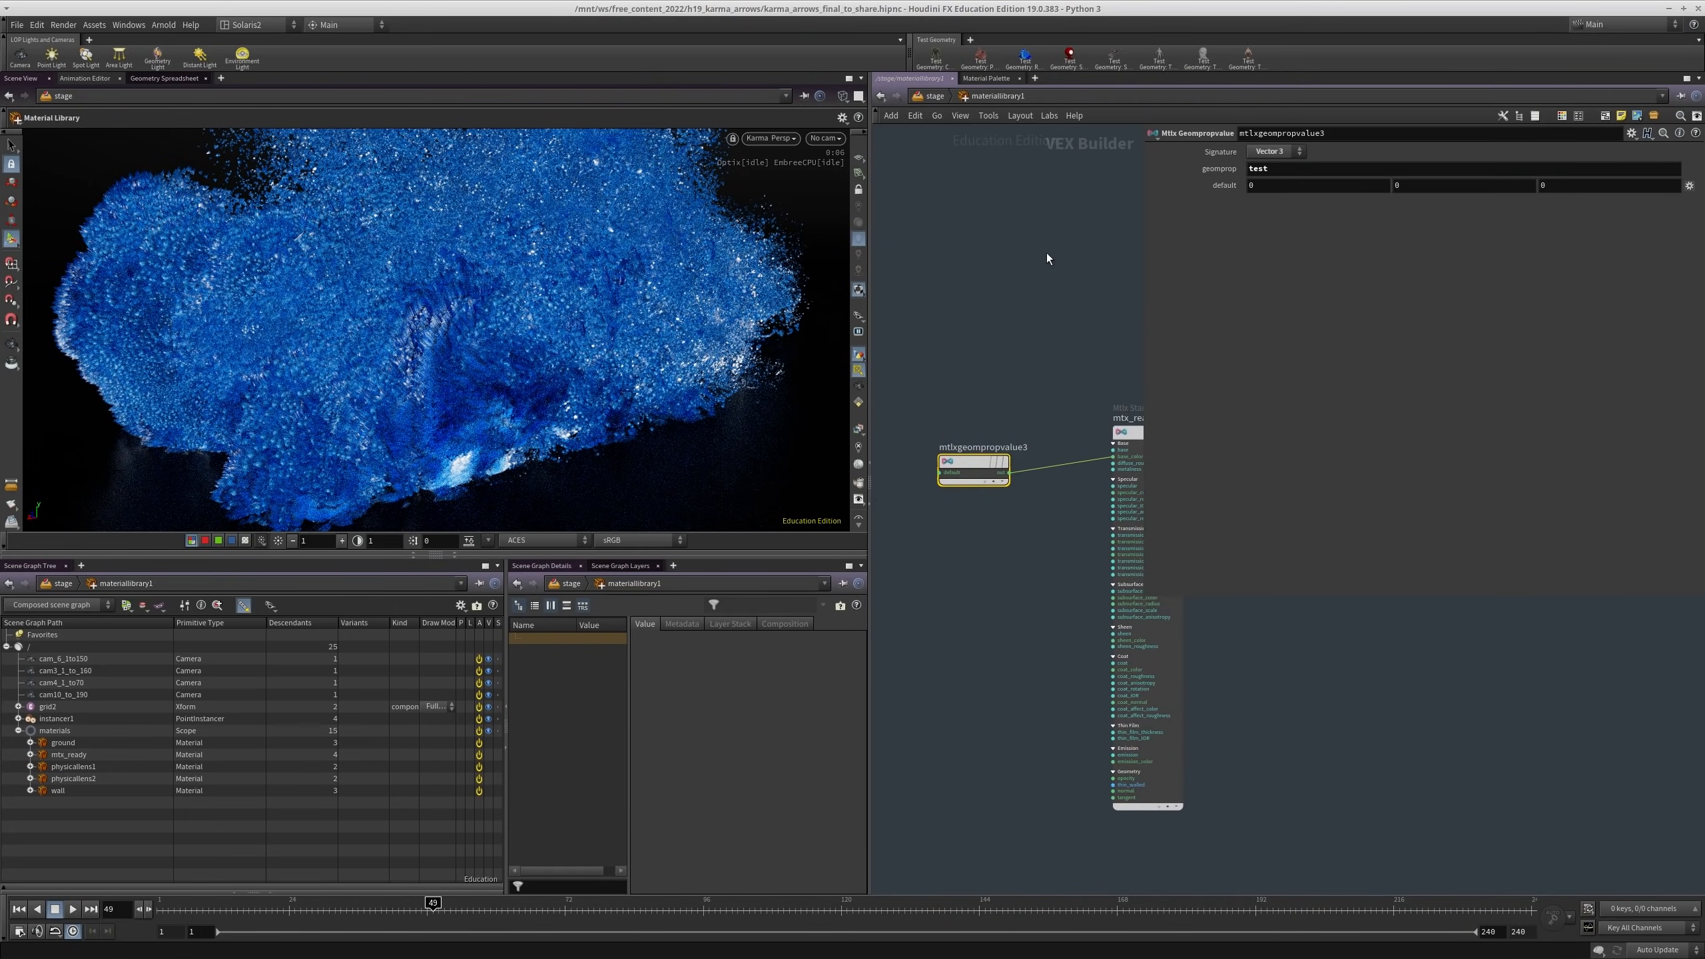
scroll(1006, 490, up, 5)
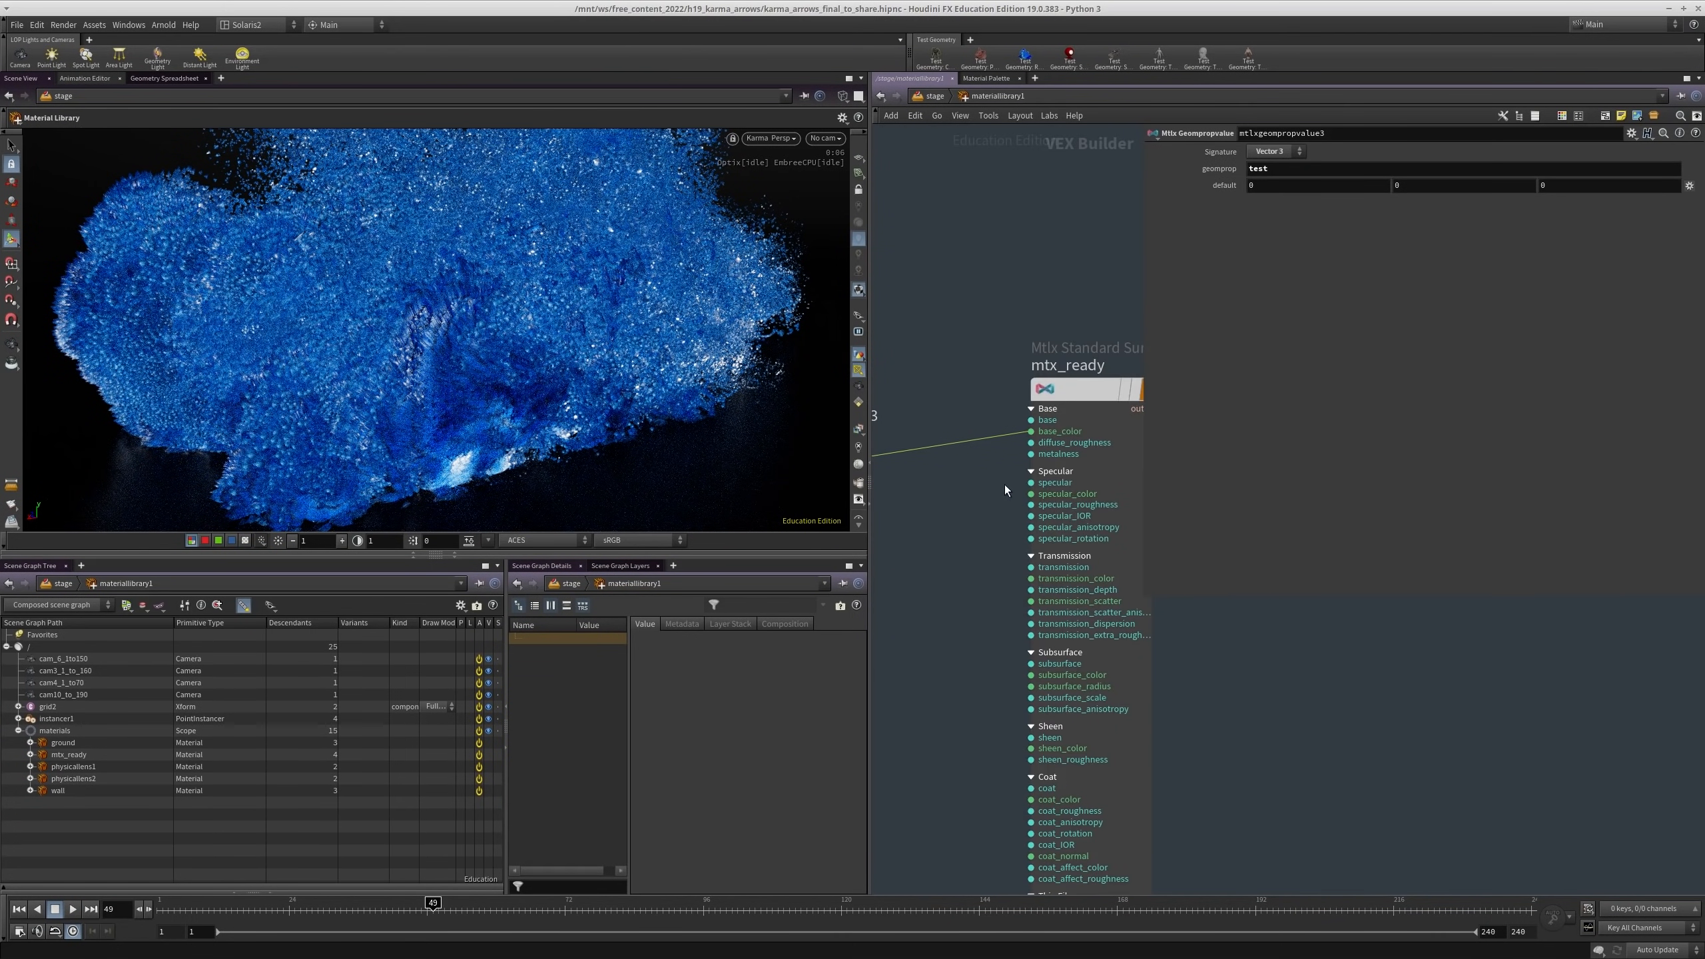
middle_drag(1005, 490, 1065, 504)
drag(950, 306, 871, 578)
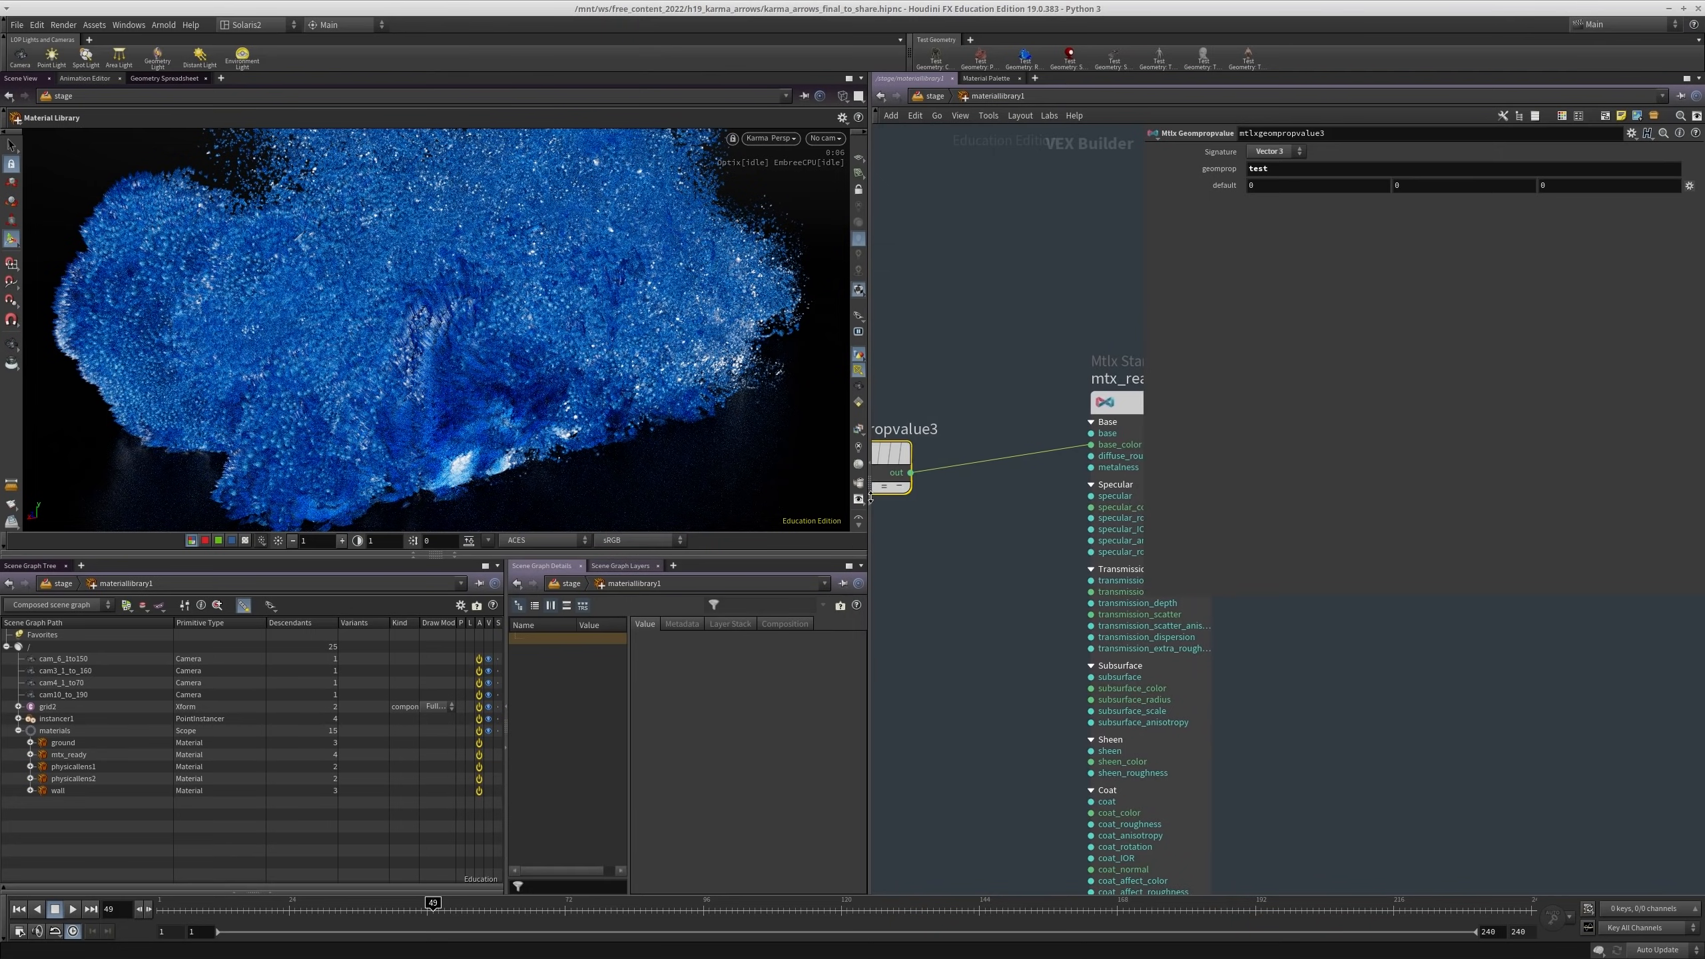
middle_drag(978, 333, 1044, 485)
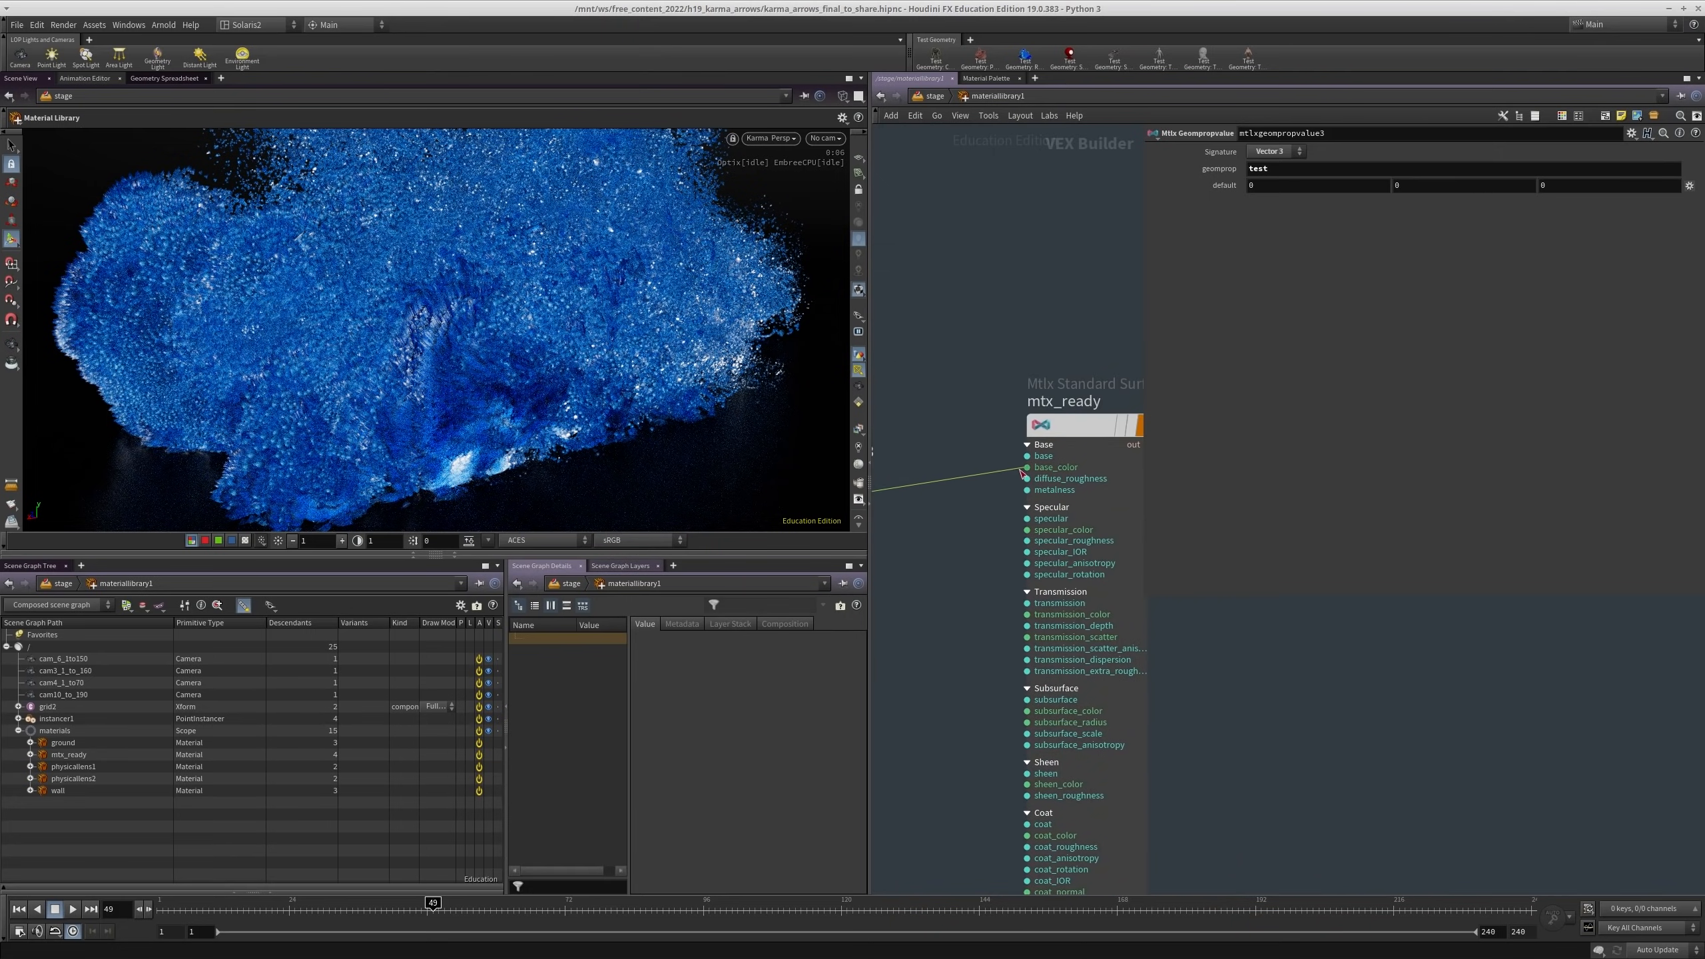
drag(1020, 473, 1027, 467)
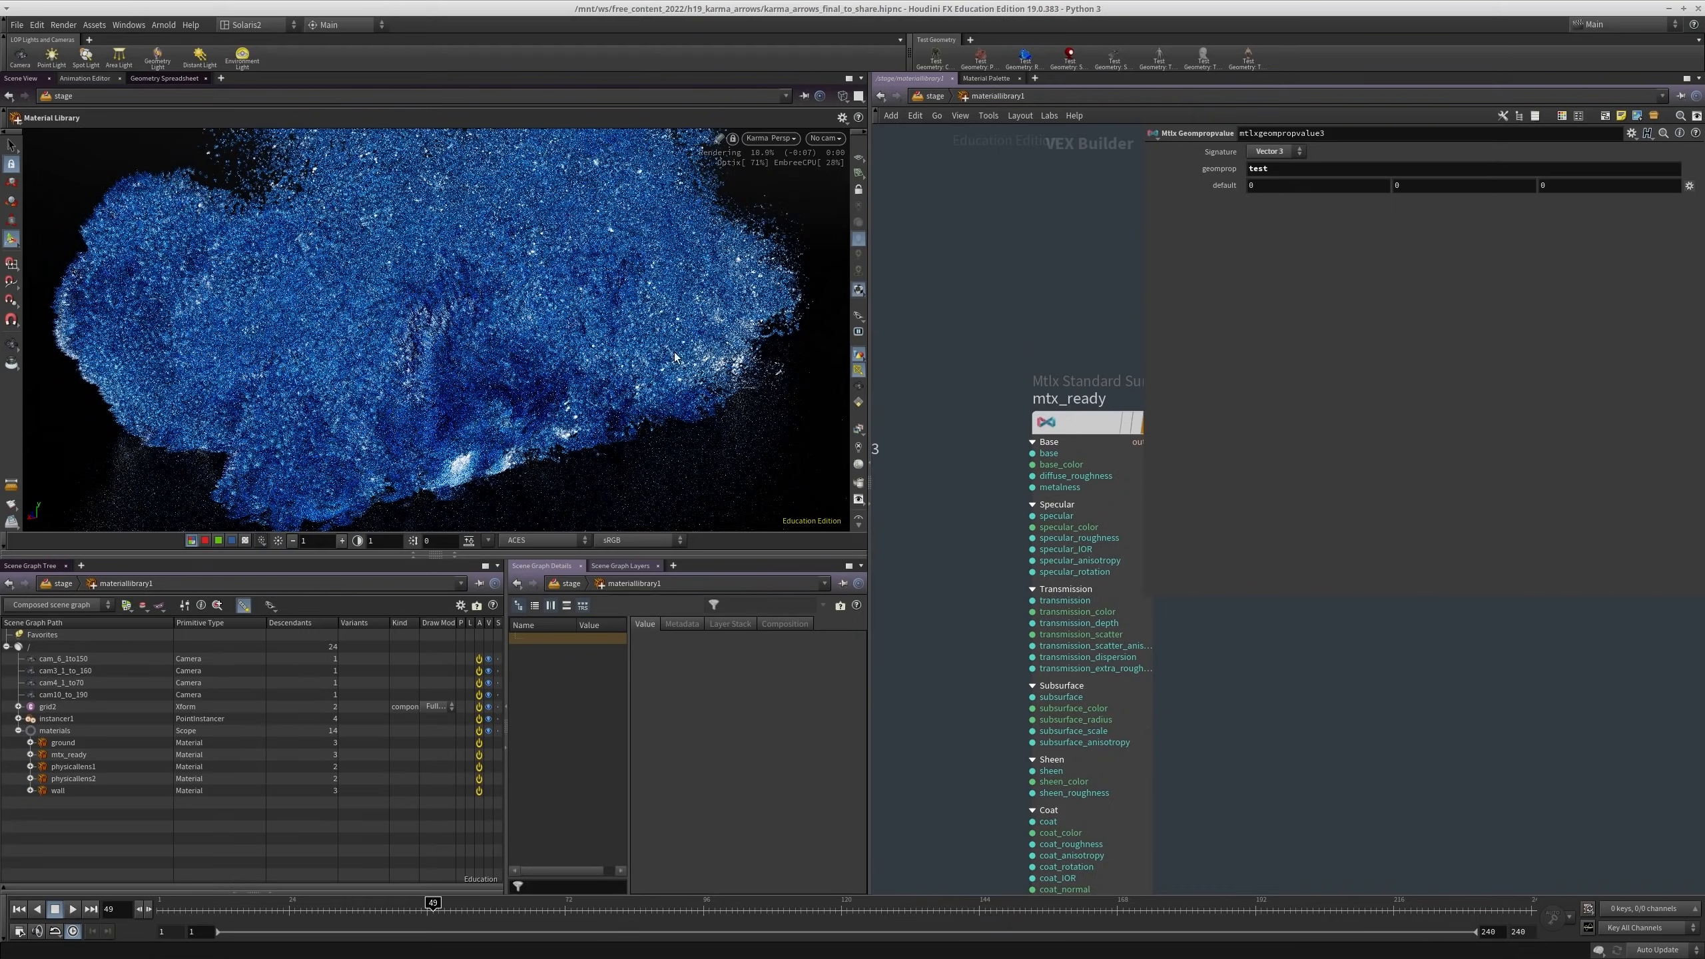
scroll(924, 620, down, 1)
middle_drag(922, 333, 1027, 360)
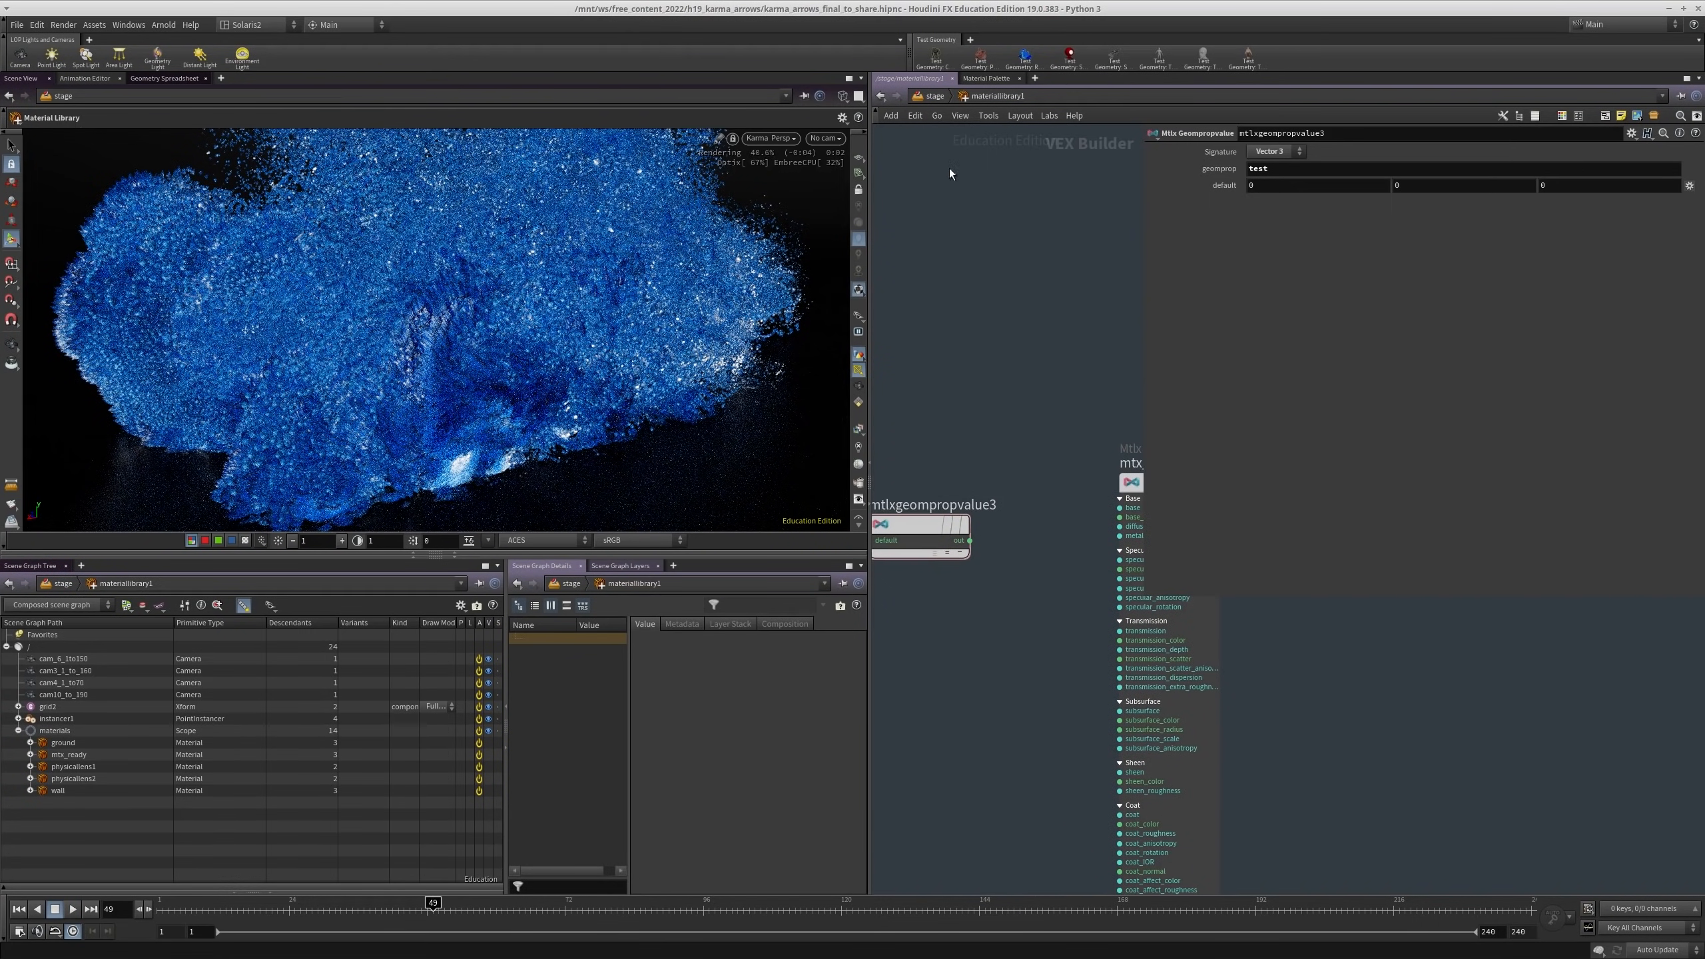
Step: Return to the stage network and view the instanced arrows together with the curved backdrop
click(929, 96)
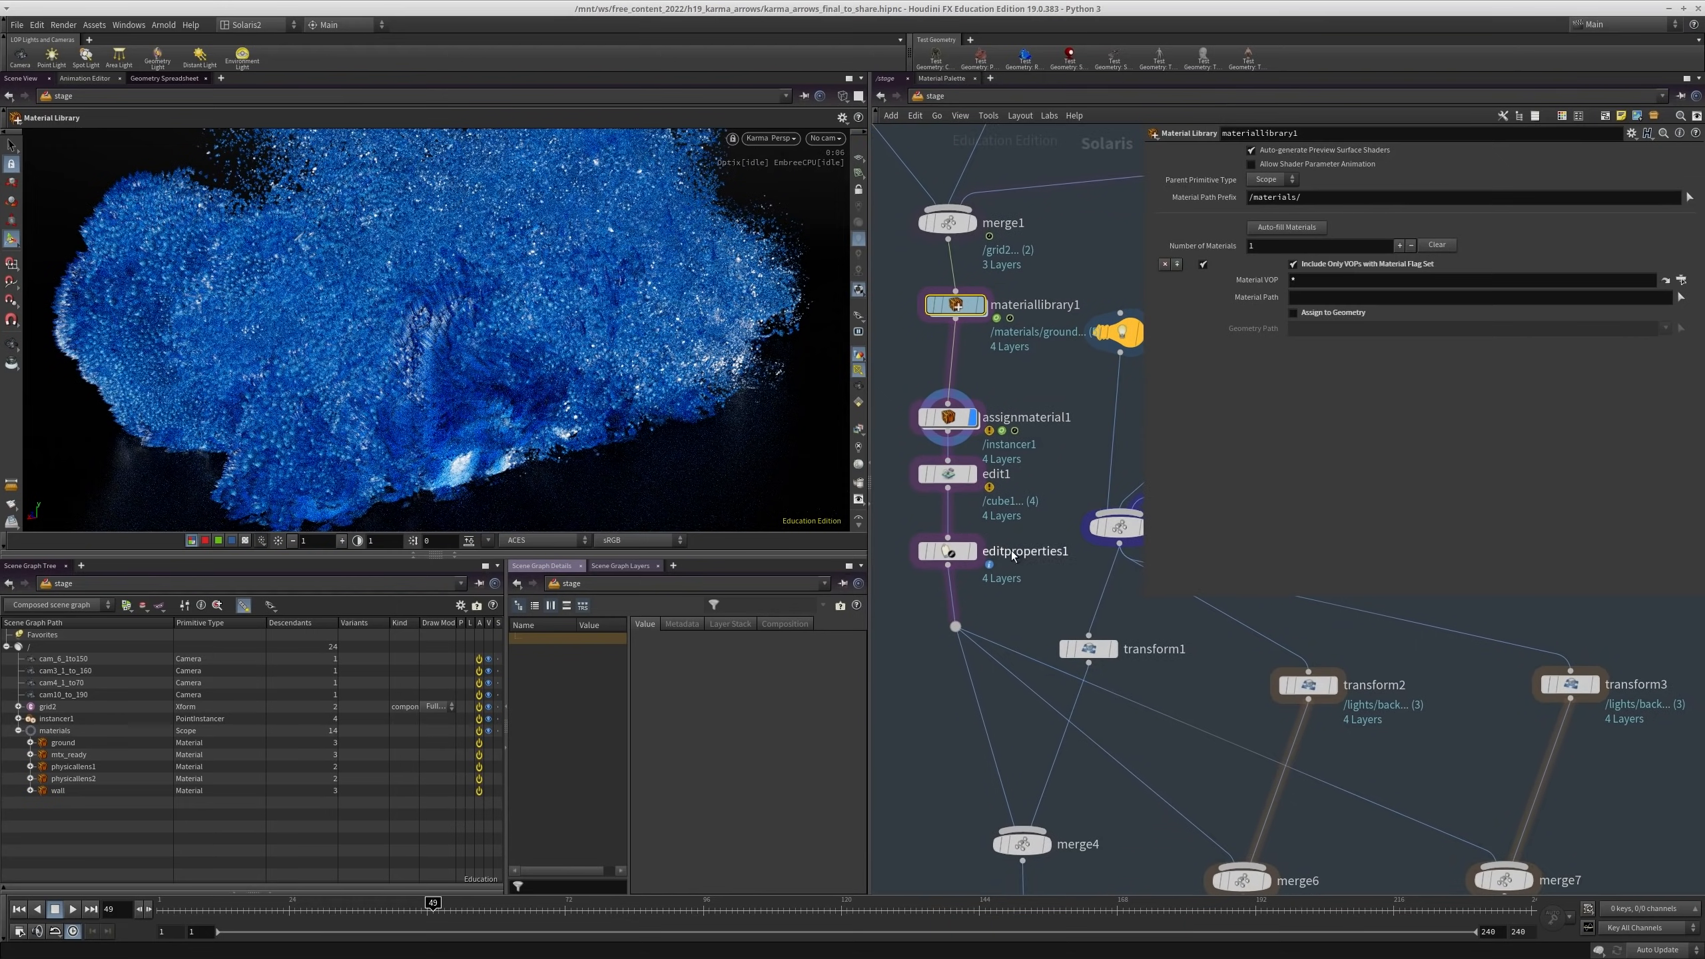
middle_drag(1007, 555, 1017, 499)
alt+right_drag(638, 339, 631, 396)
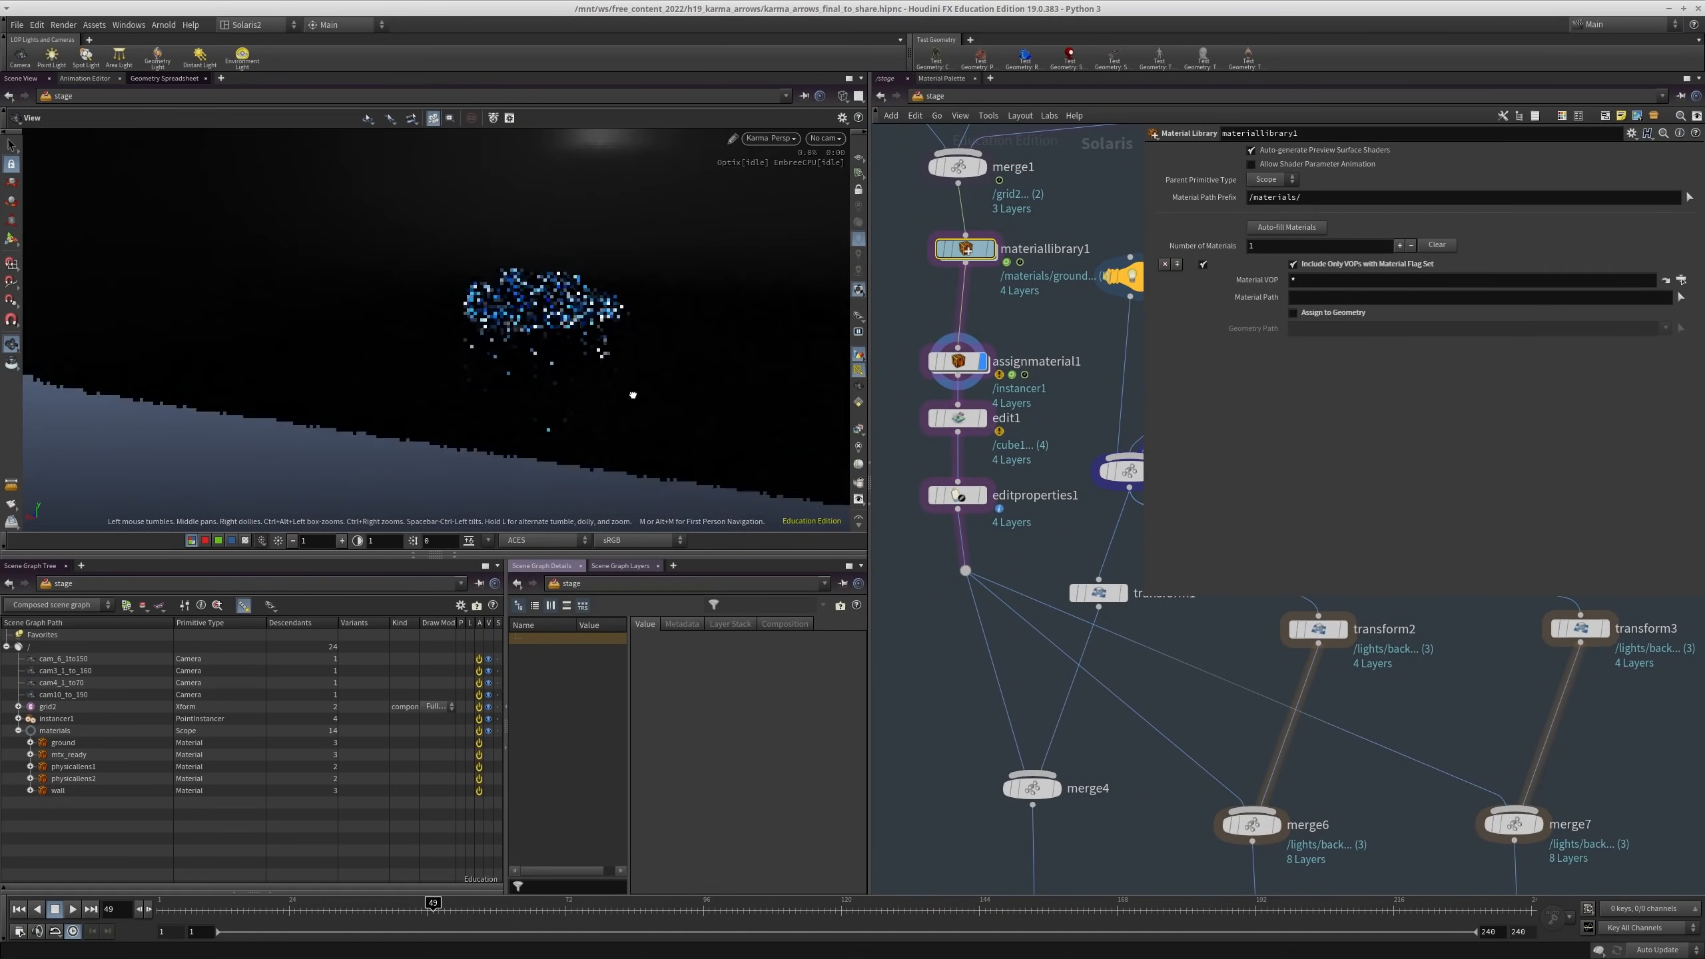
alt+middle_drag(632, 396, 632, 477)
alt+right_drag(631, 477, 586, 286)
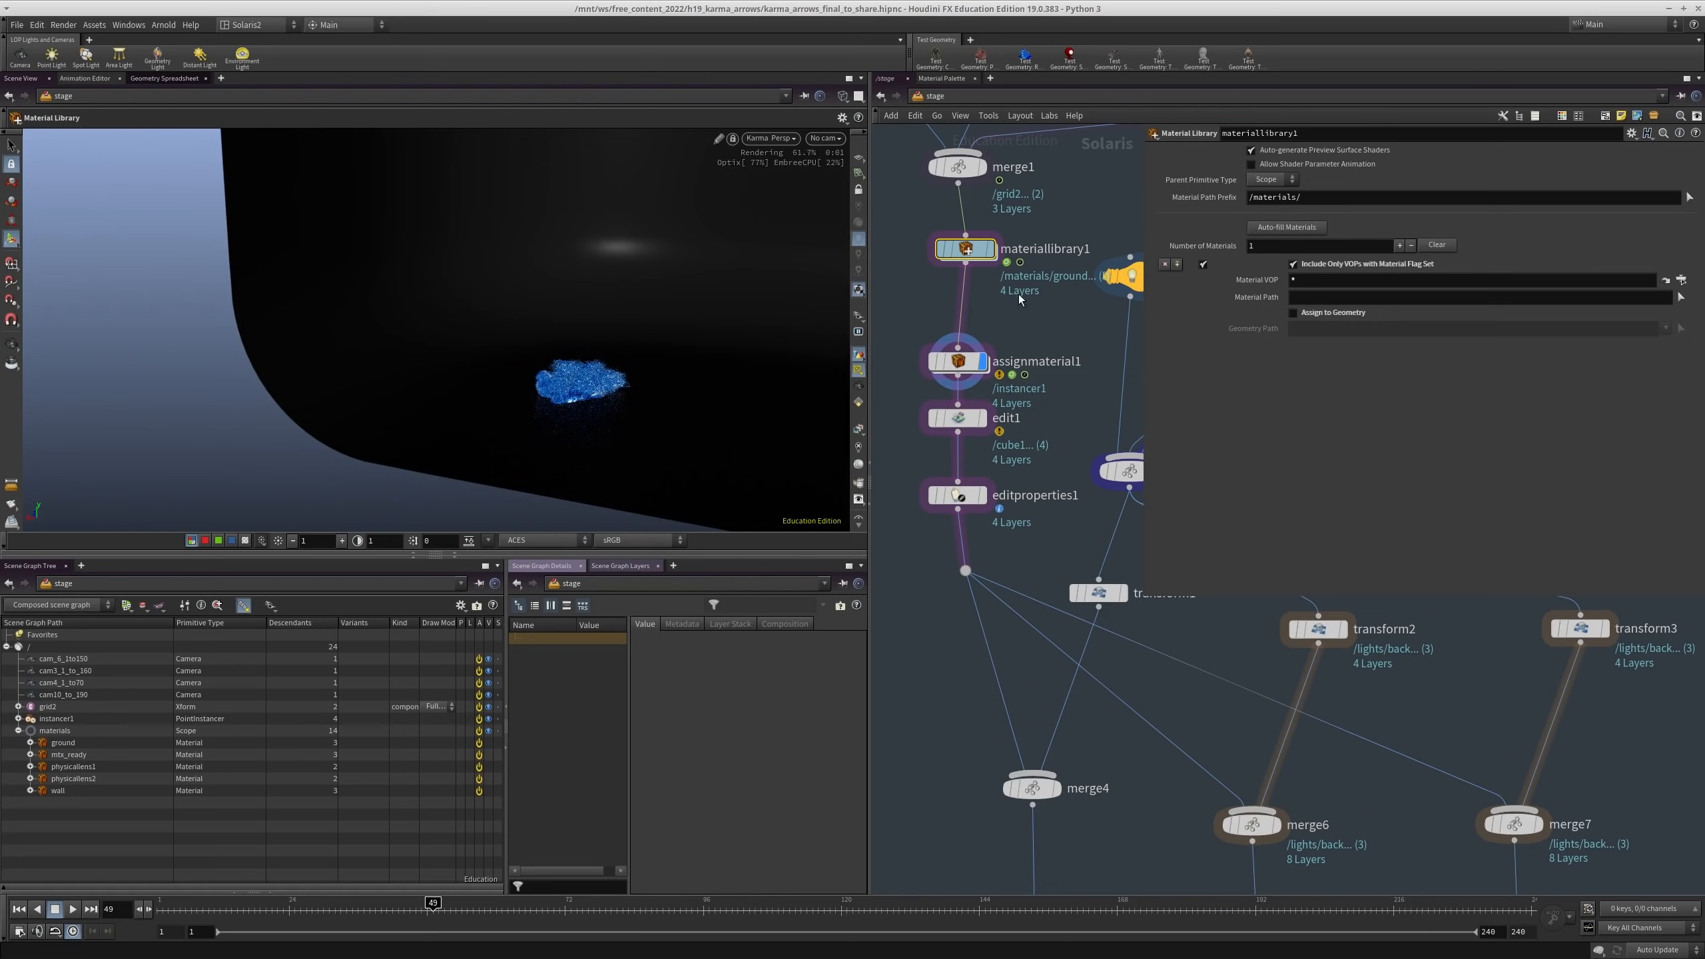
Step: Display the grid2 node alone and frame its backdrop geometry in the viewport
middle_drag(1034, 158, 949, 507)
scroll(1005, 420, down, 3)
scroll(998, 423, up, 2)
drag(1005, 388, 1045, 471)
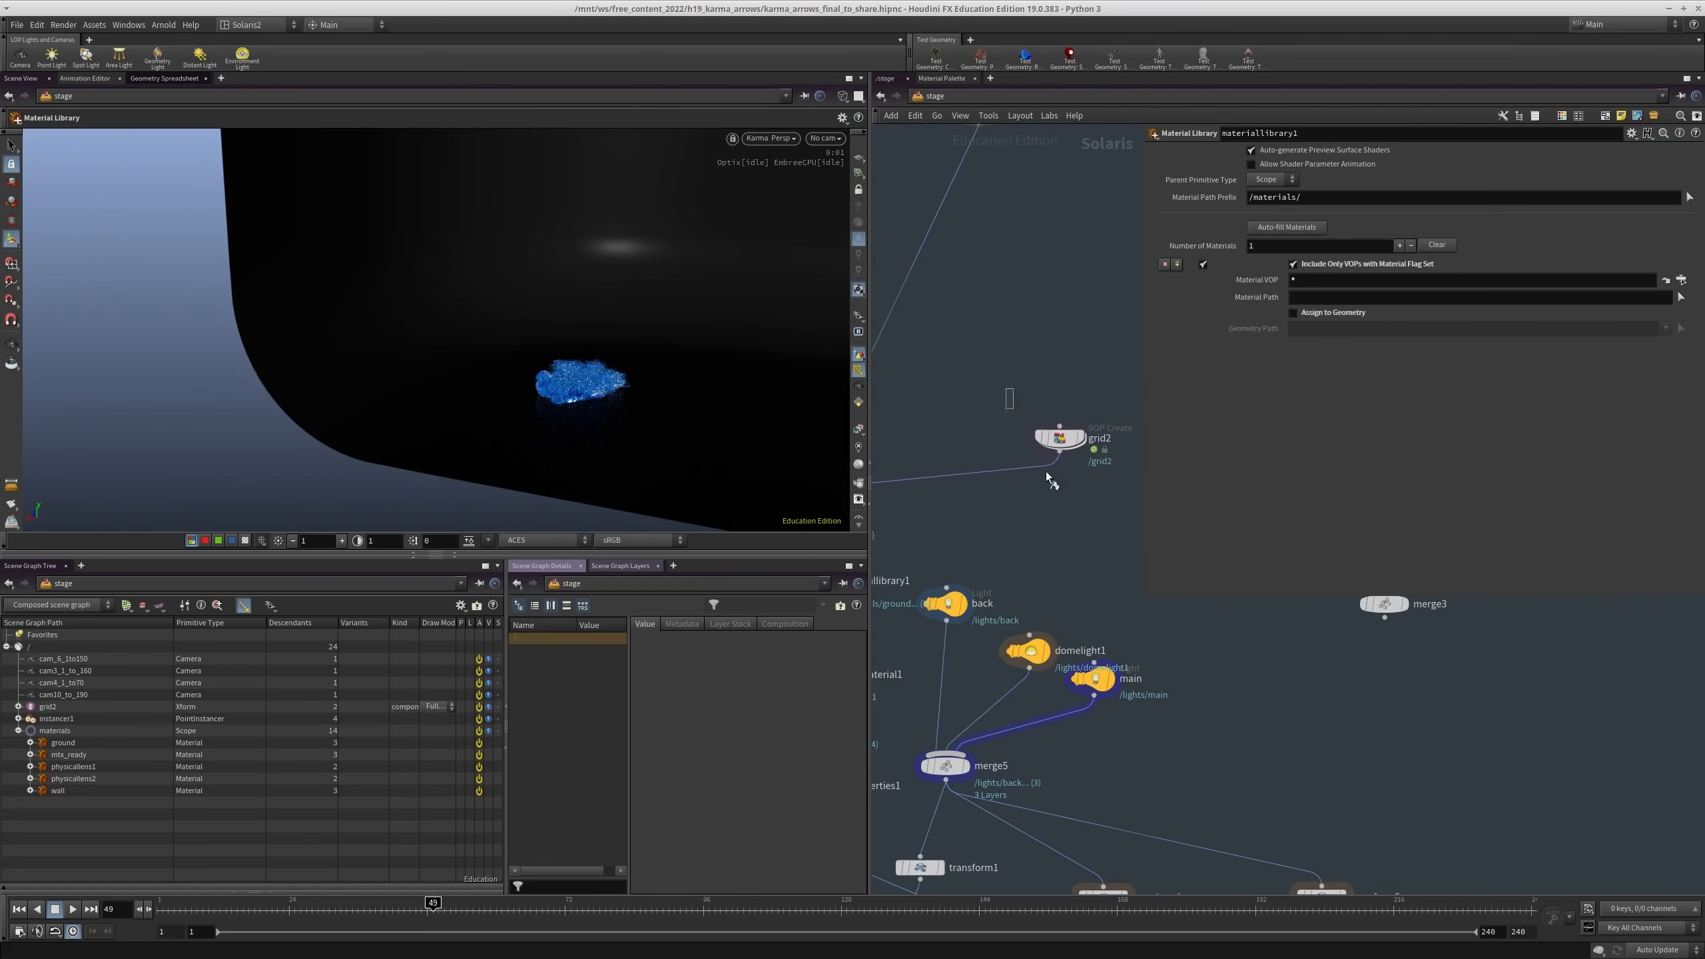
drag(1104, 521, 1012, 344)
key(space+g)
alt+drag(472, 365, 480, 412)
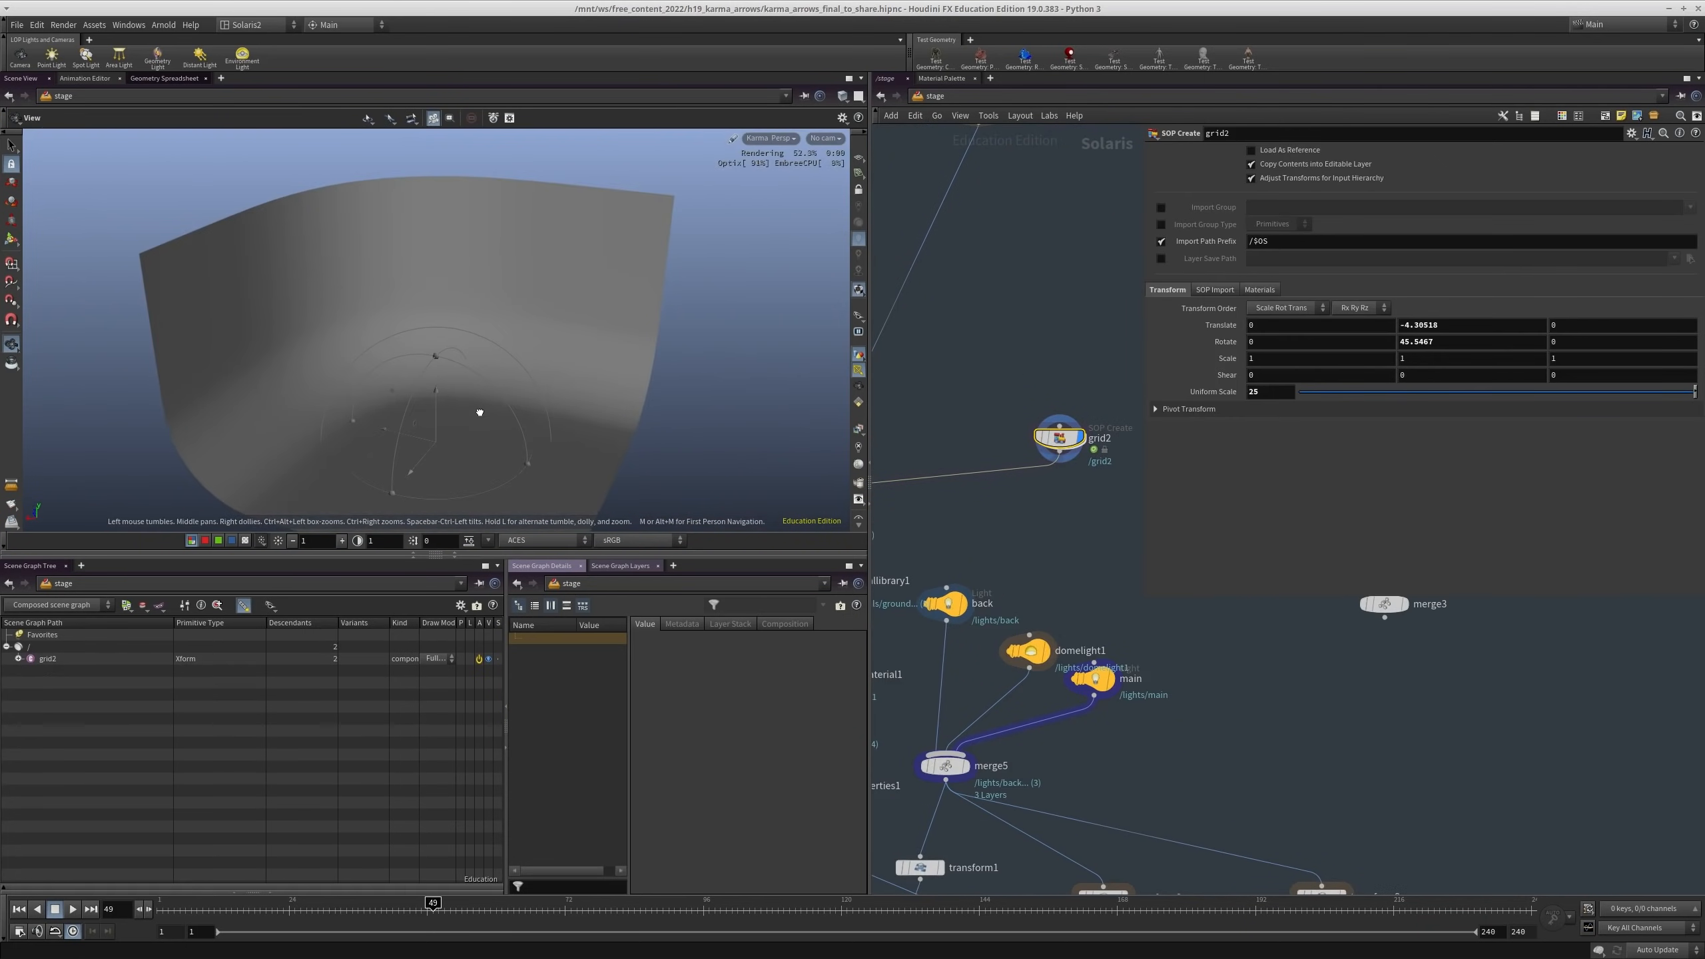
key(Return)
Step: Inside grid2, display grid1, polybevel2, polyextrude1, polybevel1 and subdivide1 in turn, then return to the stage network
double_click(1057, 445)
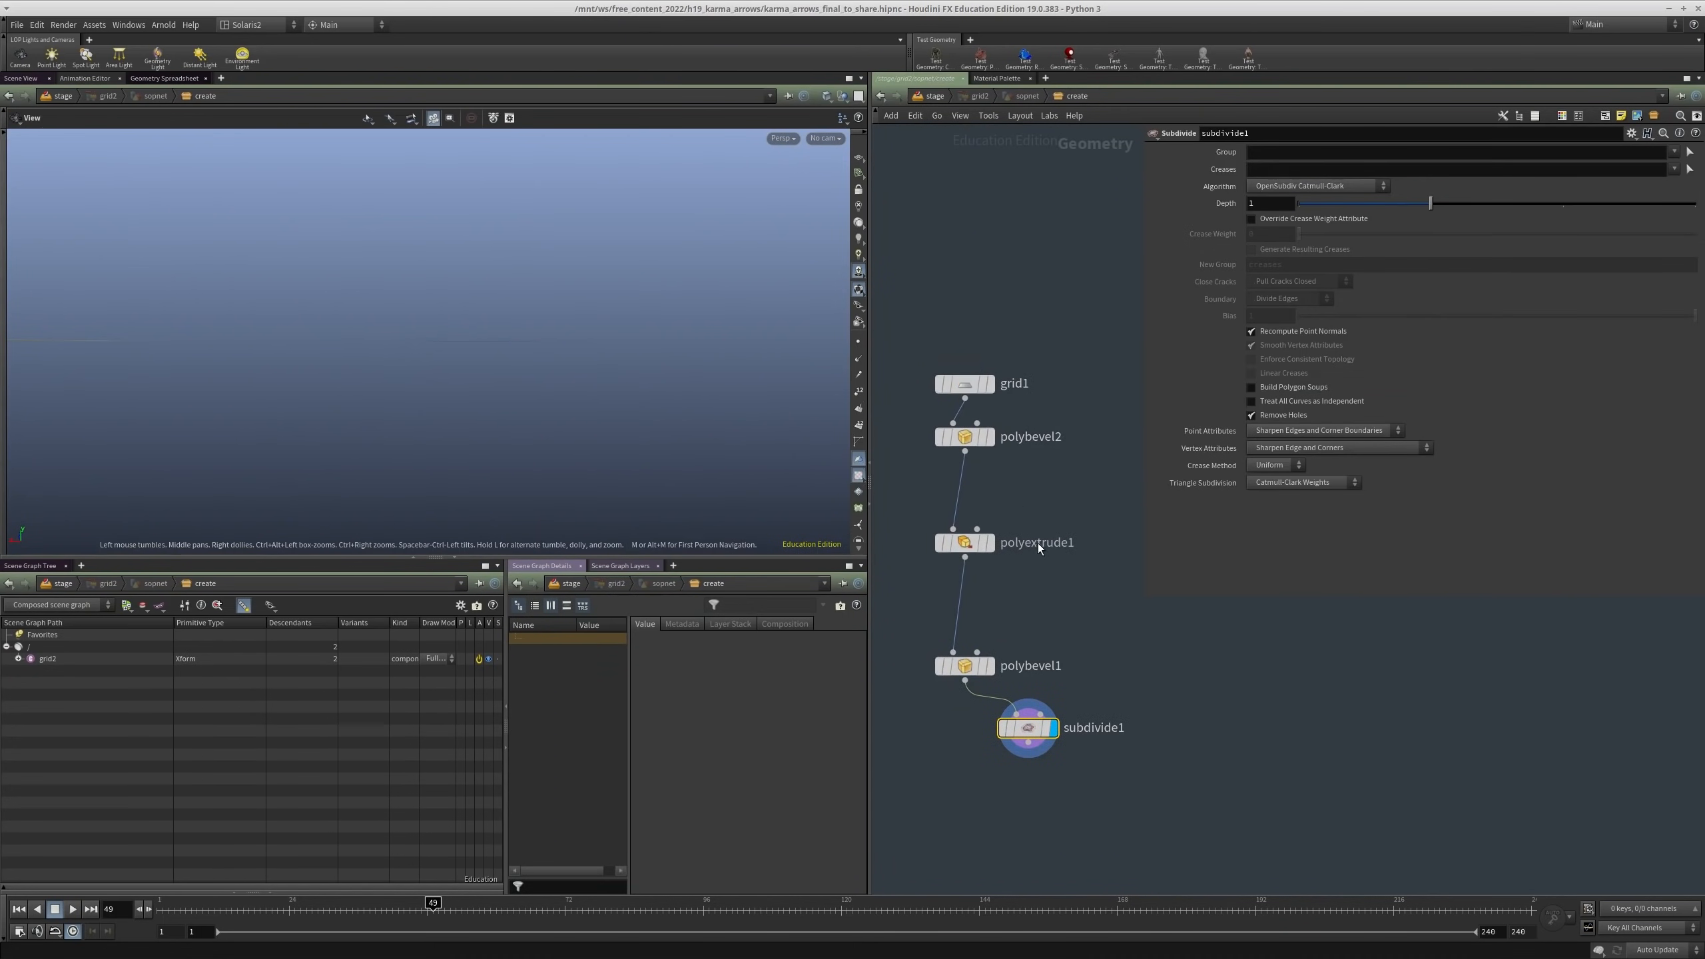
click(989, 384)
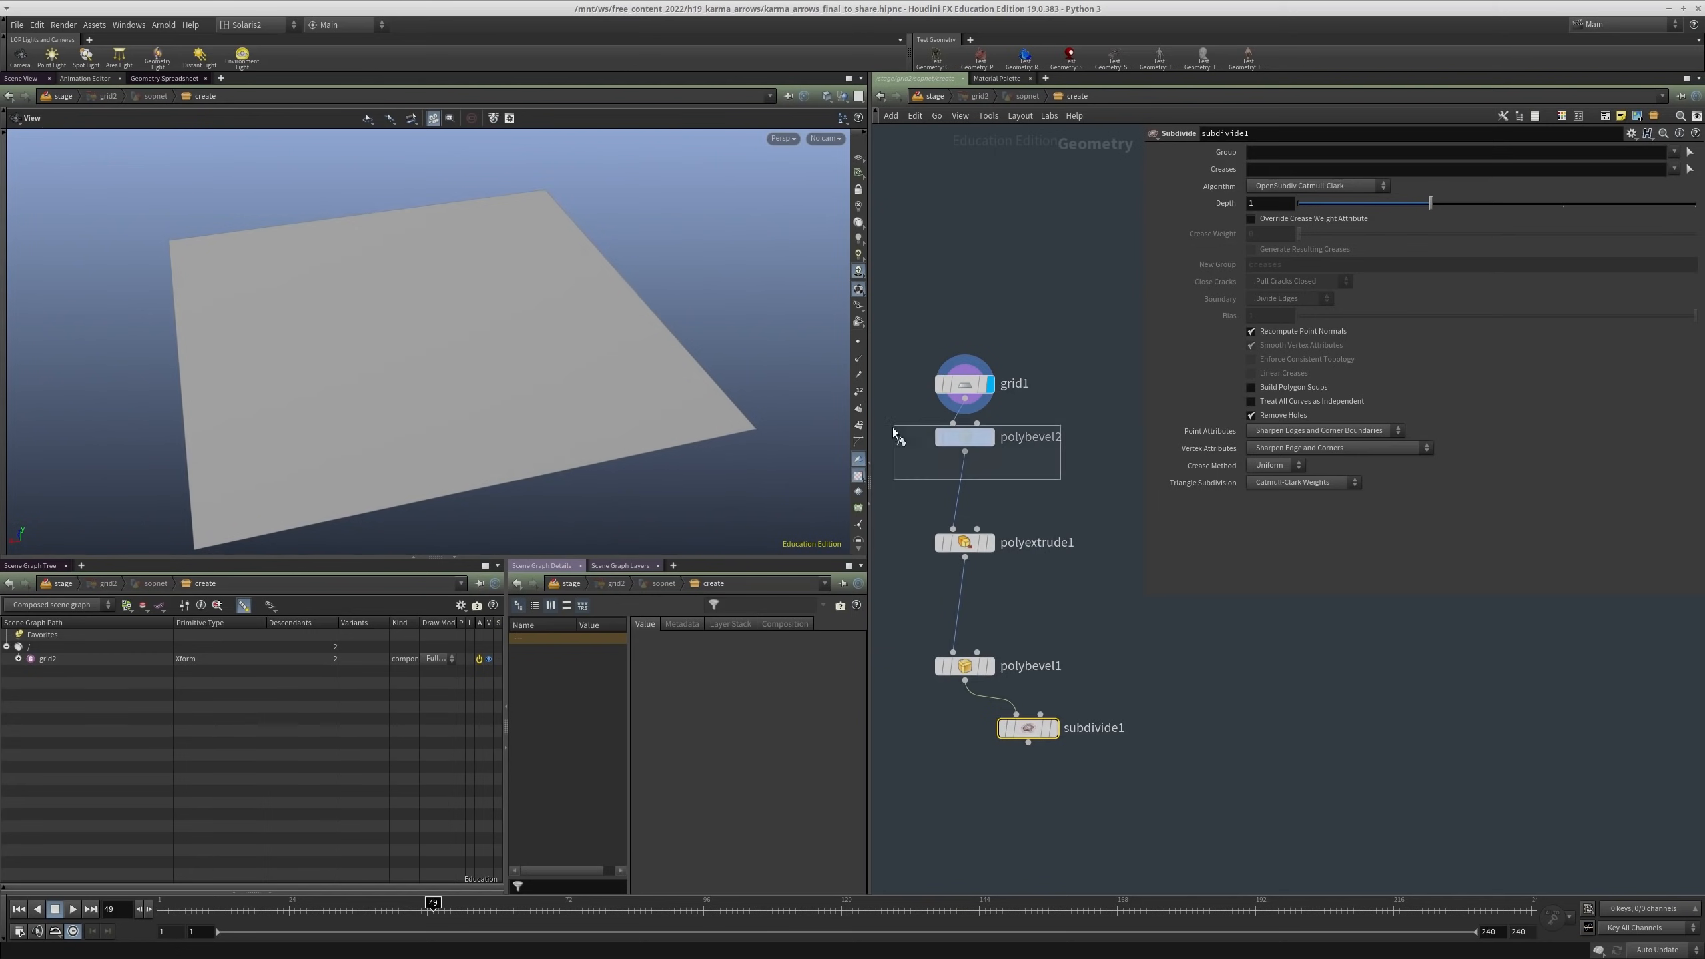
click(989, 437)
key(w)
key(w)
key(r)
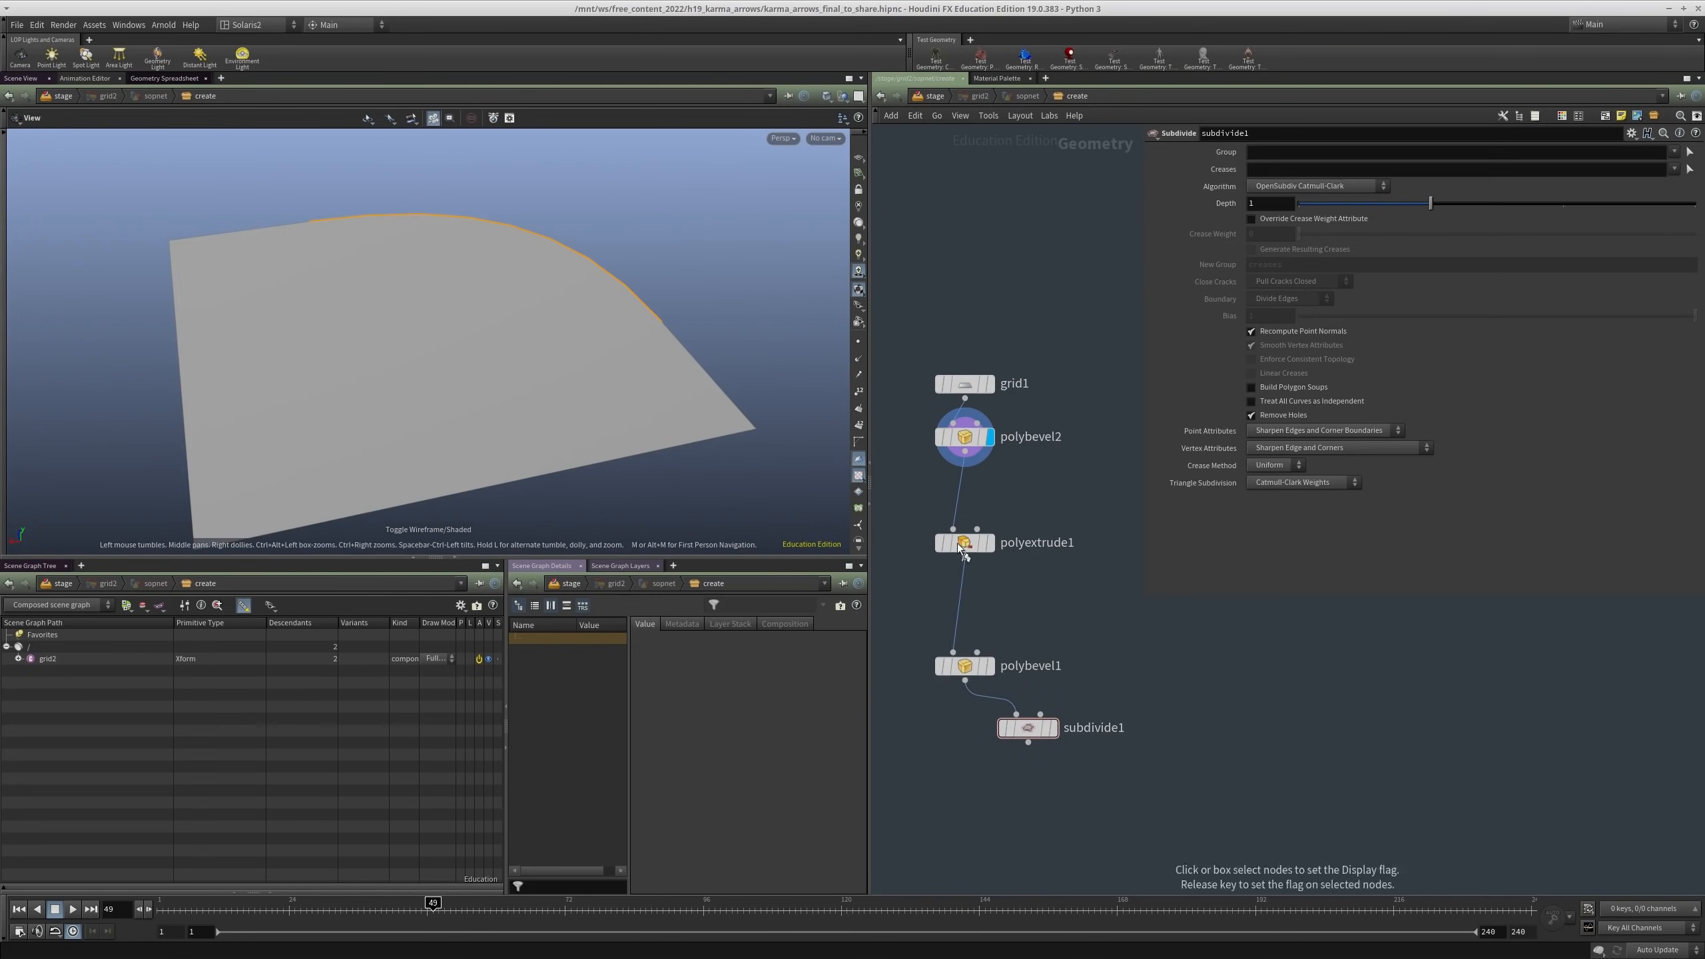
click(958, 543)
middle_drag(1063, 601, 1056, 553)
click(983, 616)
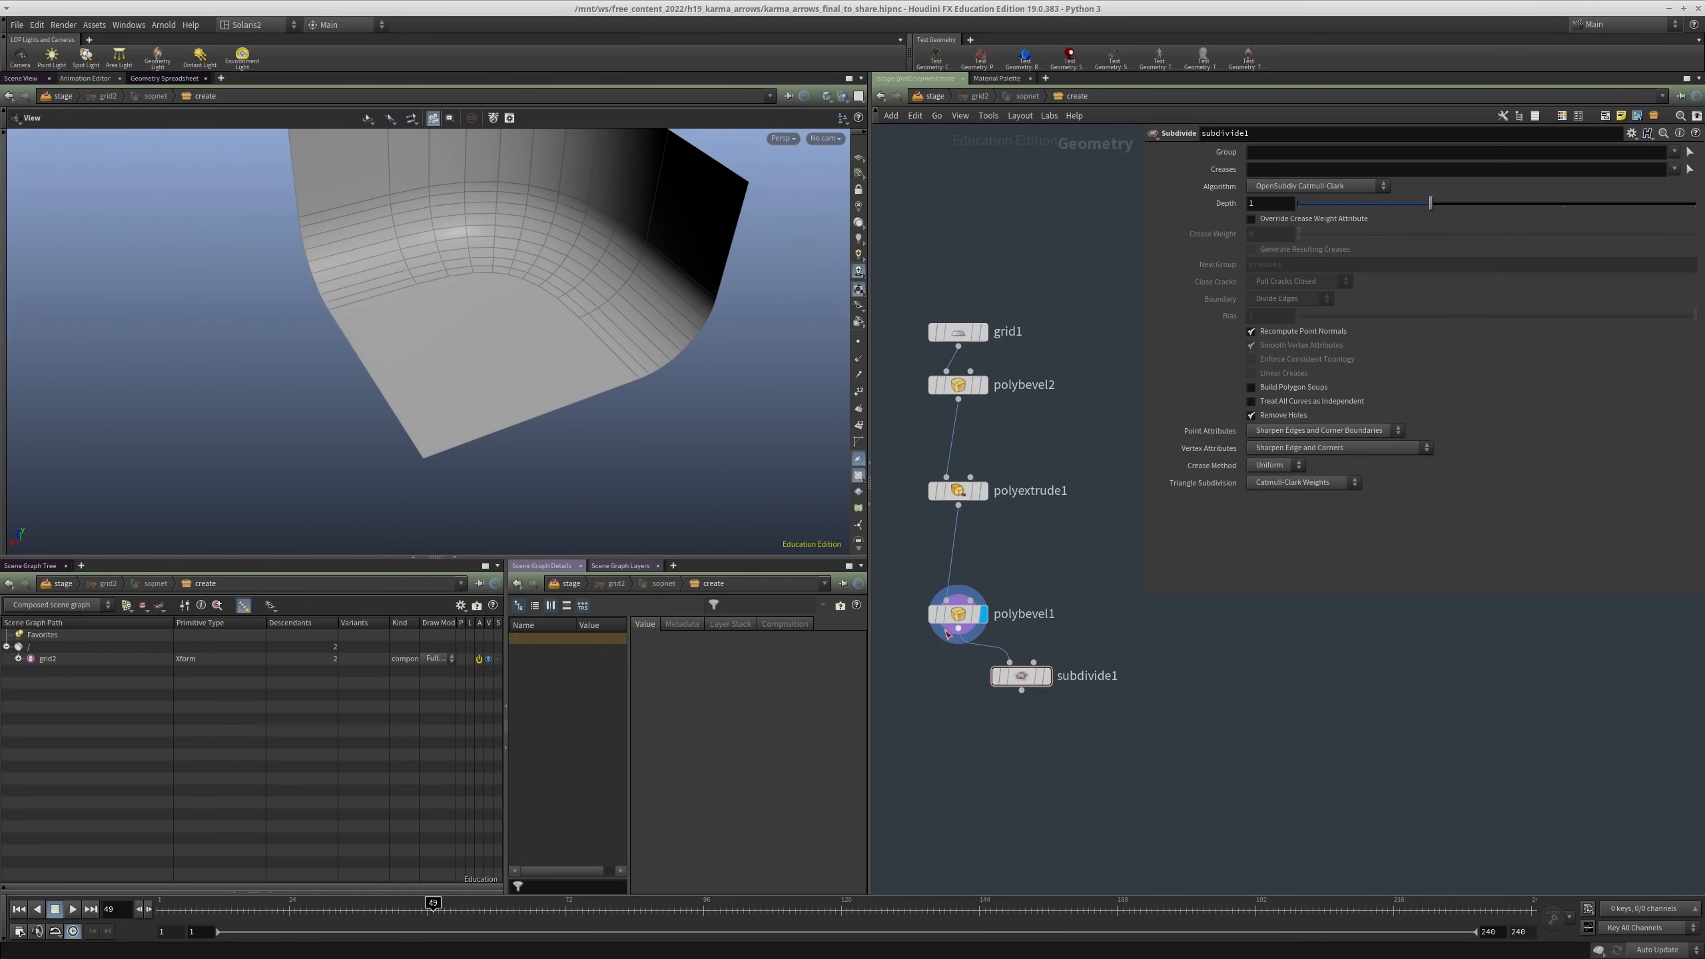
middle_drag(898, 715, 889, 680)
click(1036, 643)
middle_drag(1084, 527, 1054, 546)
key(u)
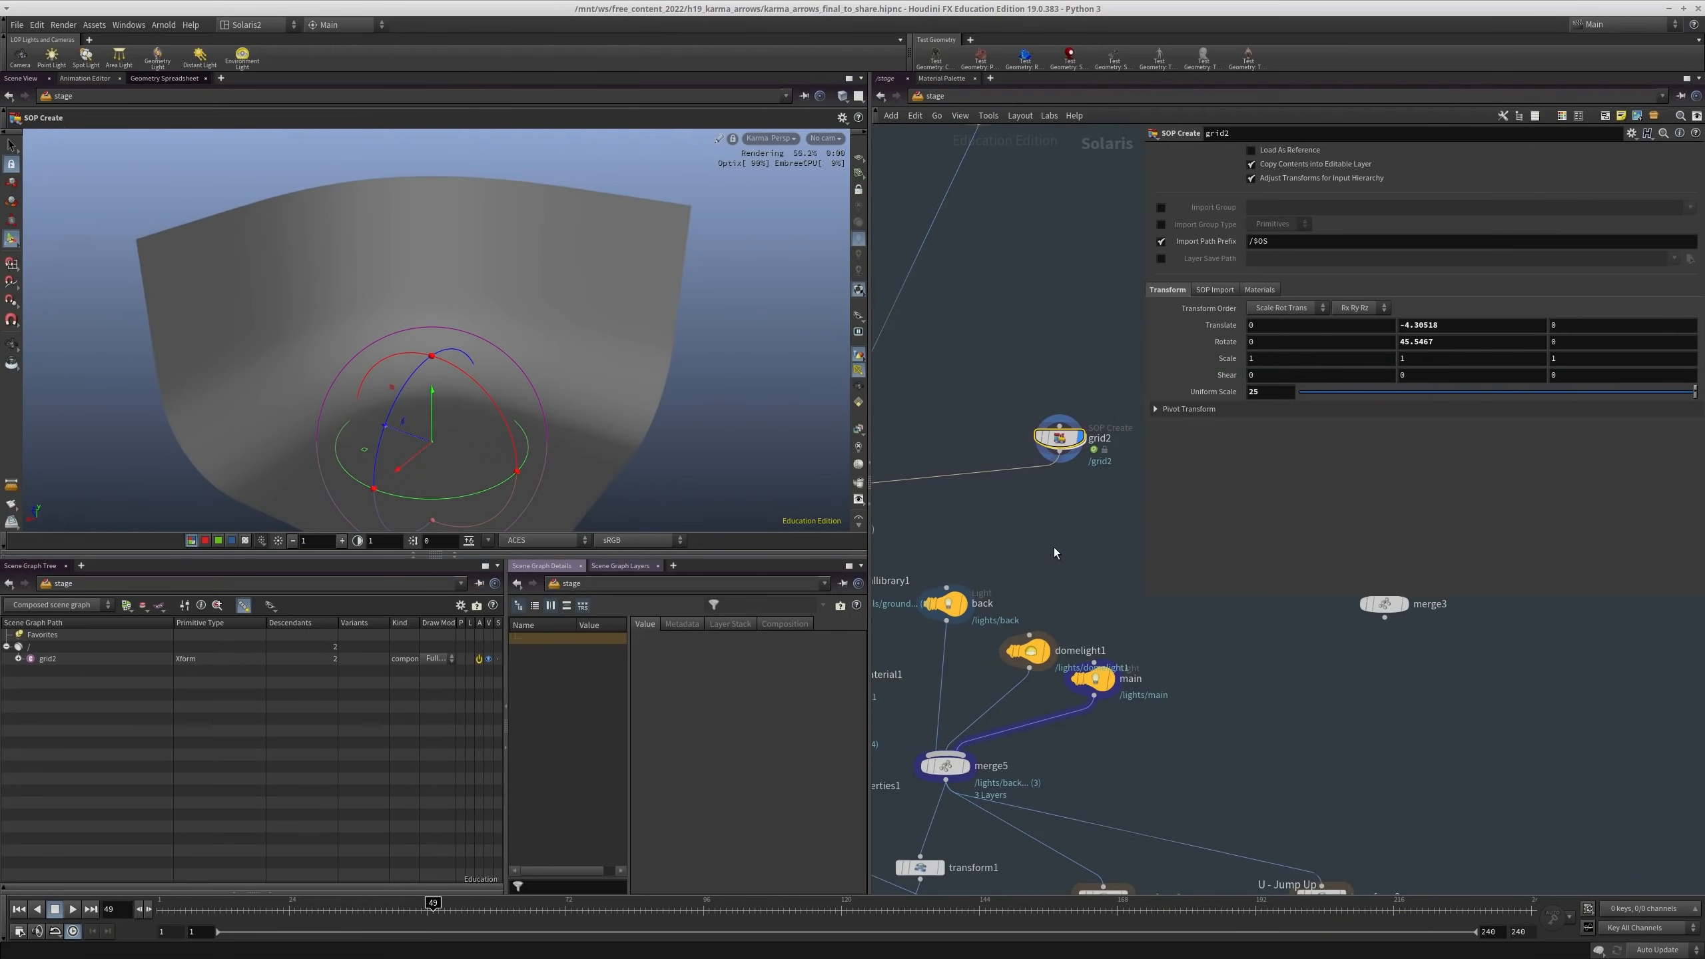
Step: Examine the back light's settings and display merge5 in the viewport
key(h)
scroll(1031, 561, up, 2)
middle_drag(1037, 554, 998, 552)
scroll(1080, 562, down, 1)
drag(965, 503, 936, 401)
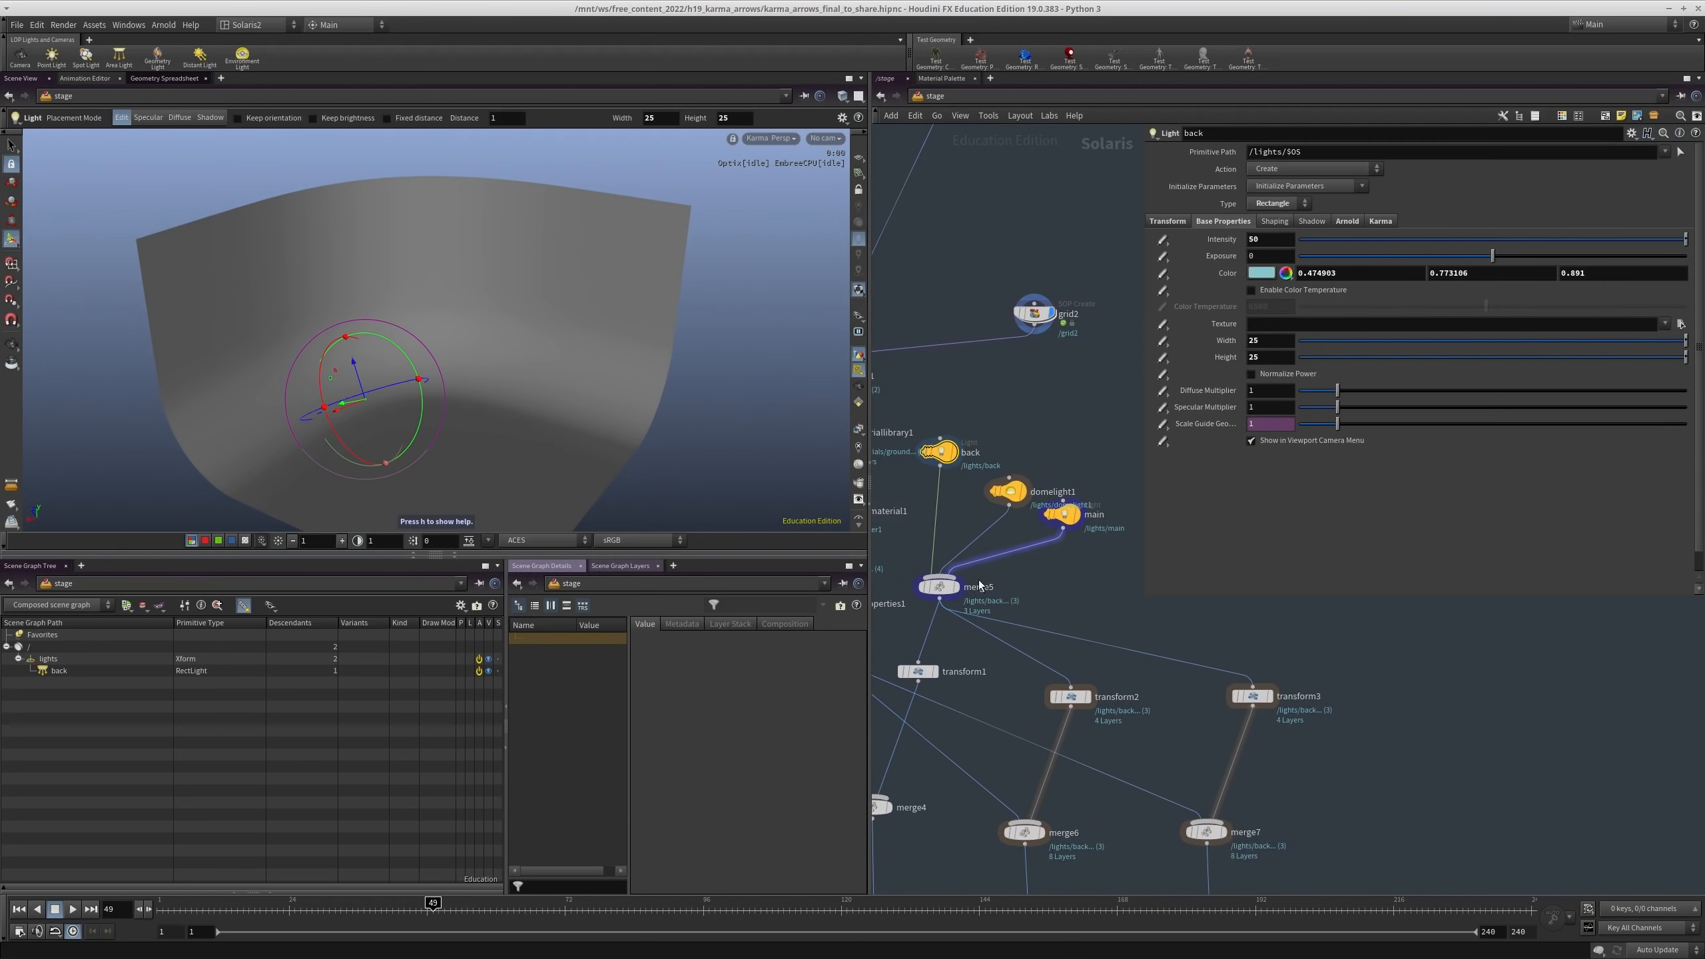
click(955, 586)
key(Escape)
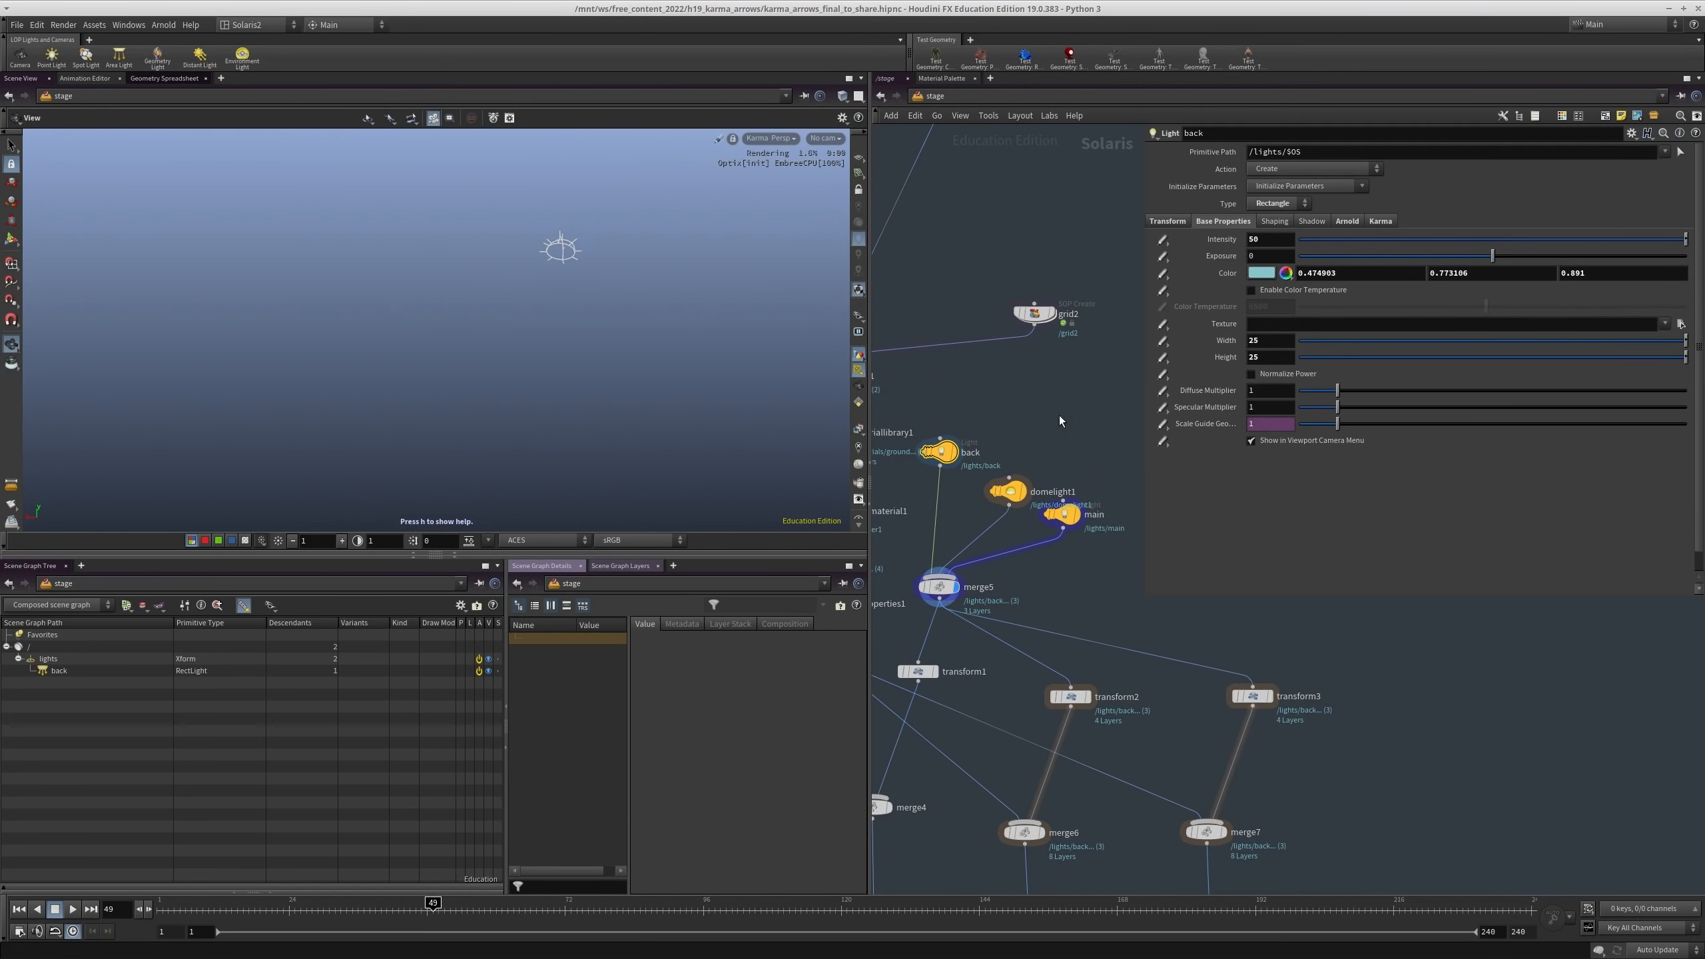
Step: Display merge4 in the viewport and view the lit scene and its area lights from several angles
scroll(1068, 507, down, 3)
scroll(938, 777, up, 3)
drag(1020, 669, 900, 600)
click(981, 621)
click(966, 621)
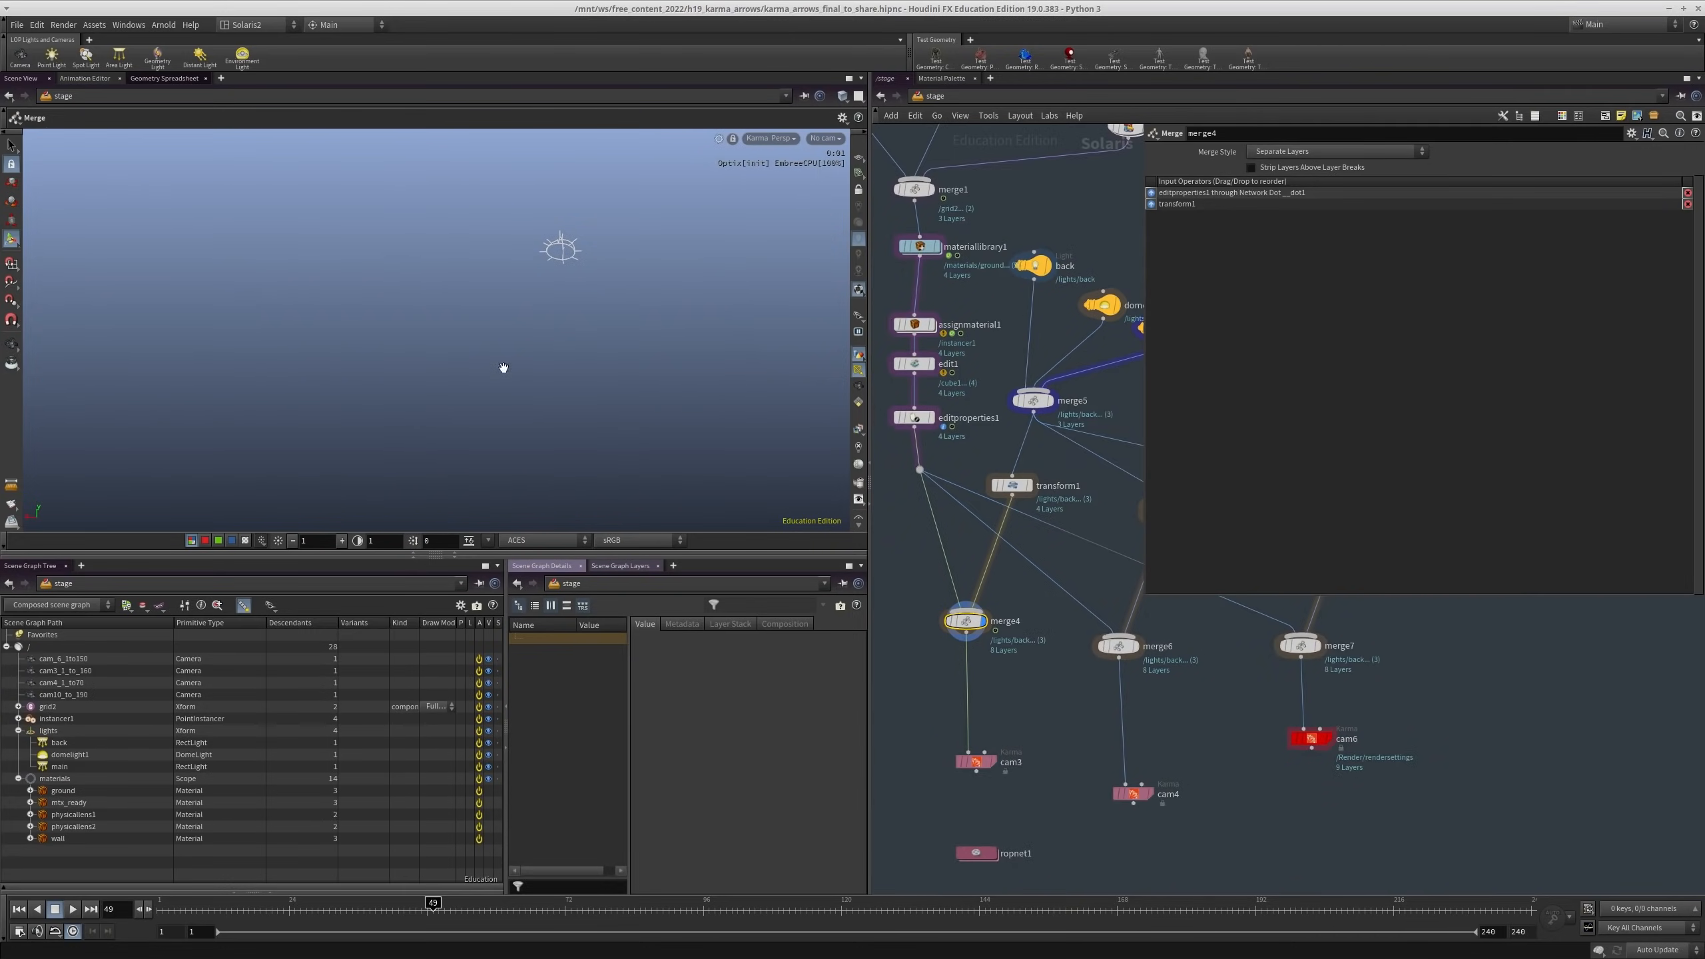
key(Escape)
drag(506, 433, 510, 319)
right_drag(509, 319, 597, 202)
mouse_move(598, 201)
mouse_down()
mouse_move(540, 175)
mouse_move(601, 198)
mouse_up()
drag(441, 233, 398, 214)
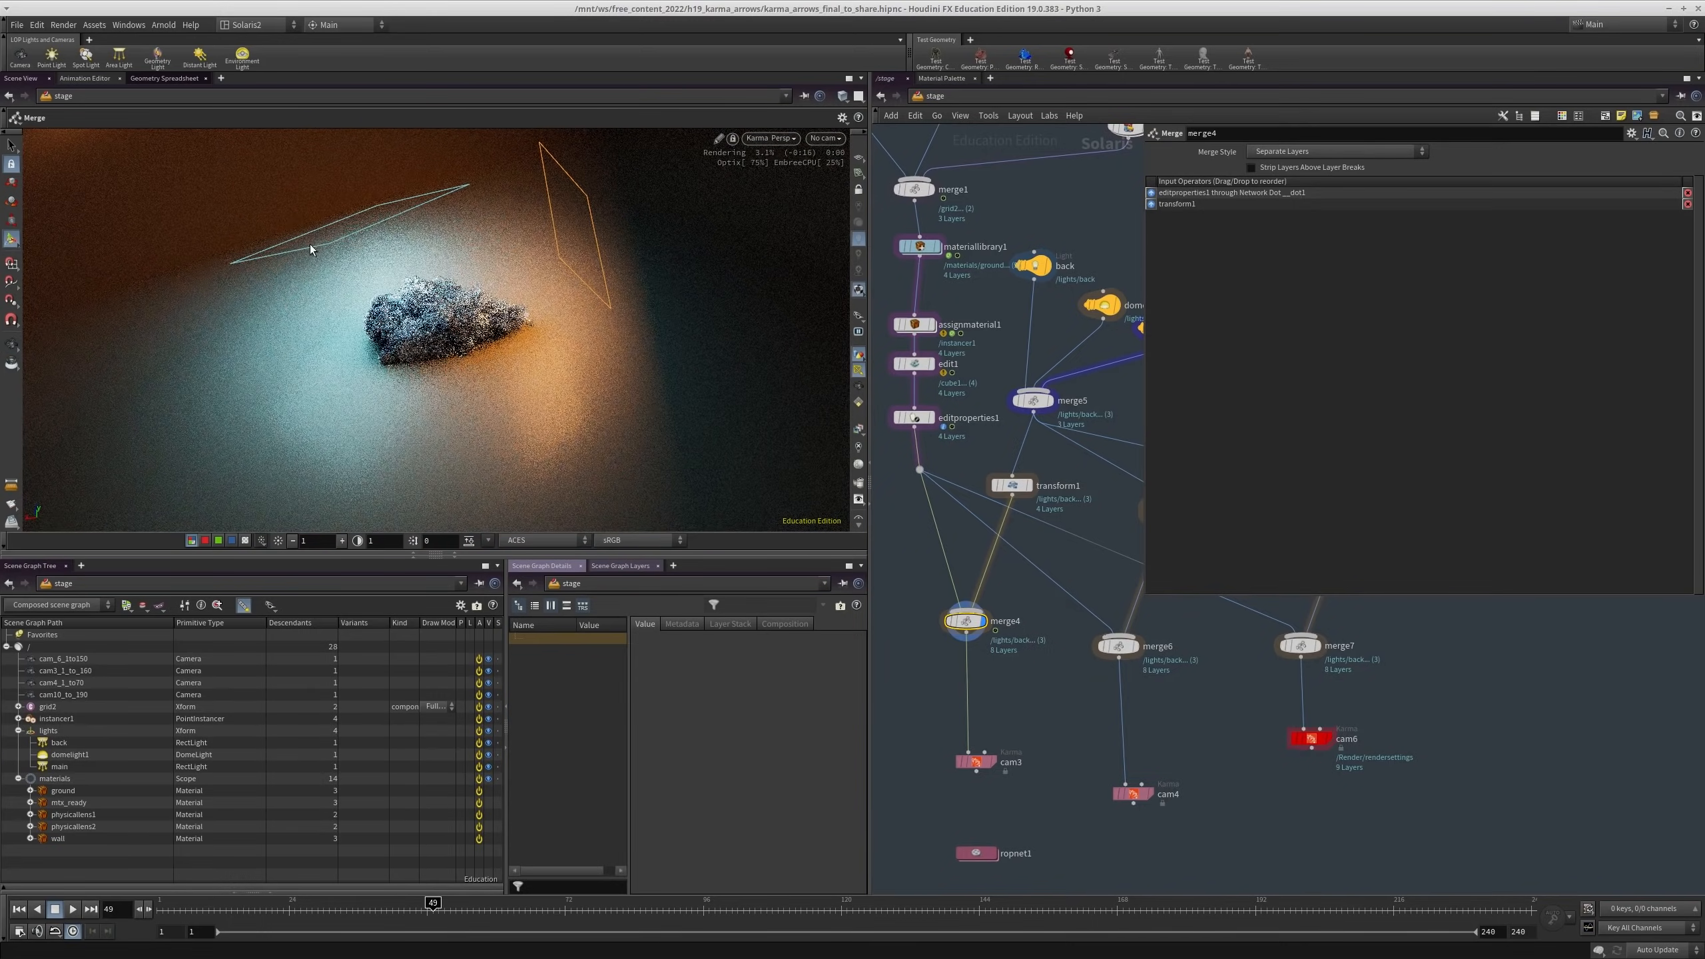
Step: Move the main light node clear of domelight1's label and examine both lights' base properties
drag(316, 250, 346, 323)
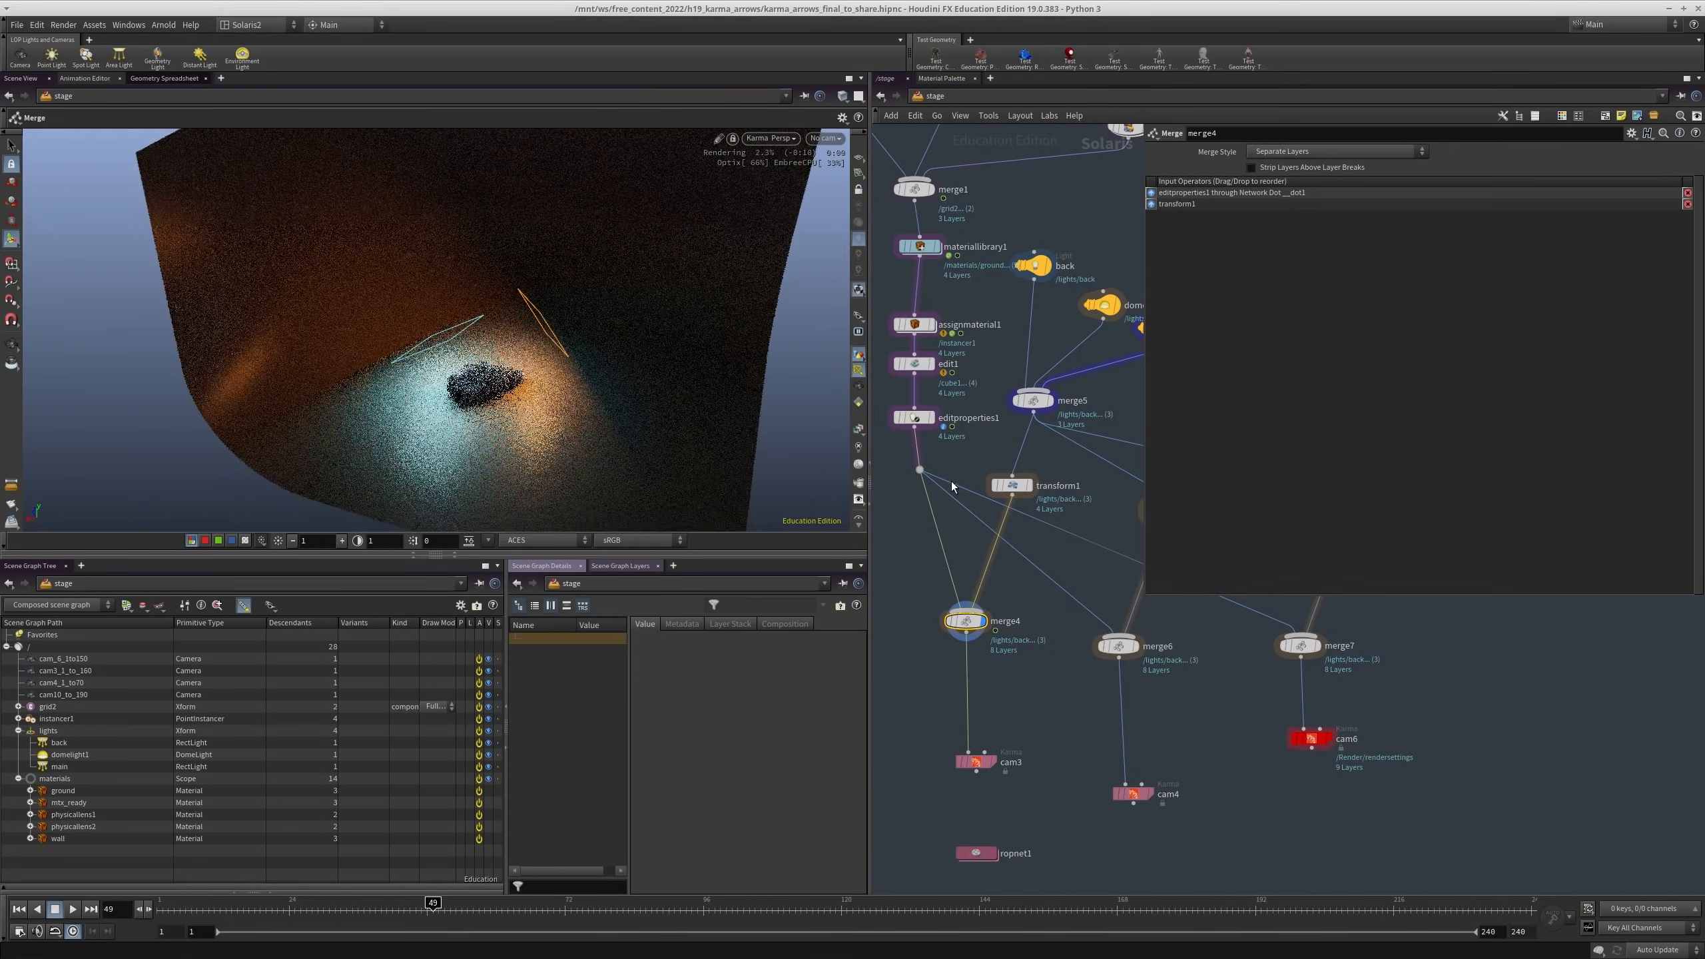
middle_drag(1009, 401, 894, 514)
scroll(1061, 385, up, 2)
drag(1059, 383, 1023, 534)
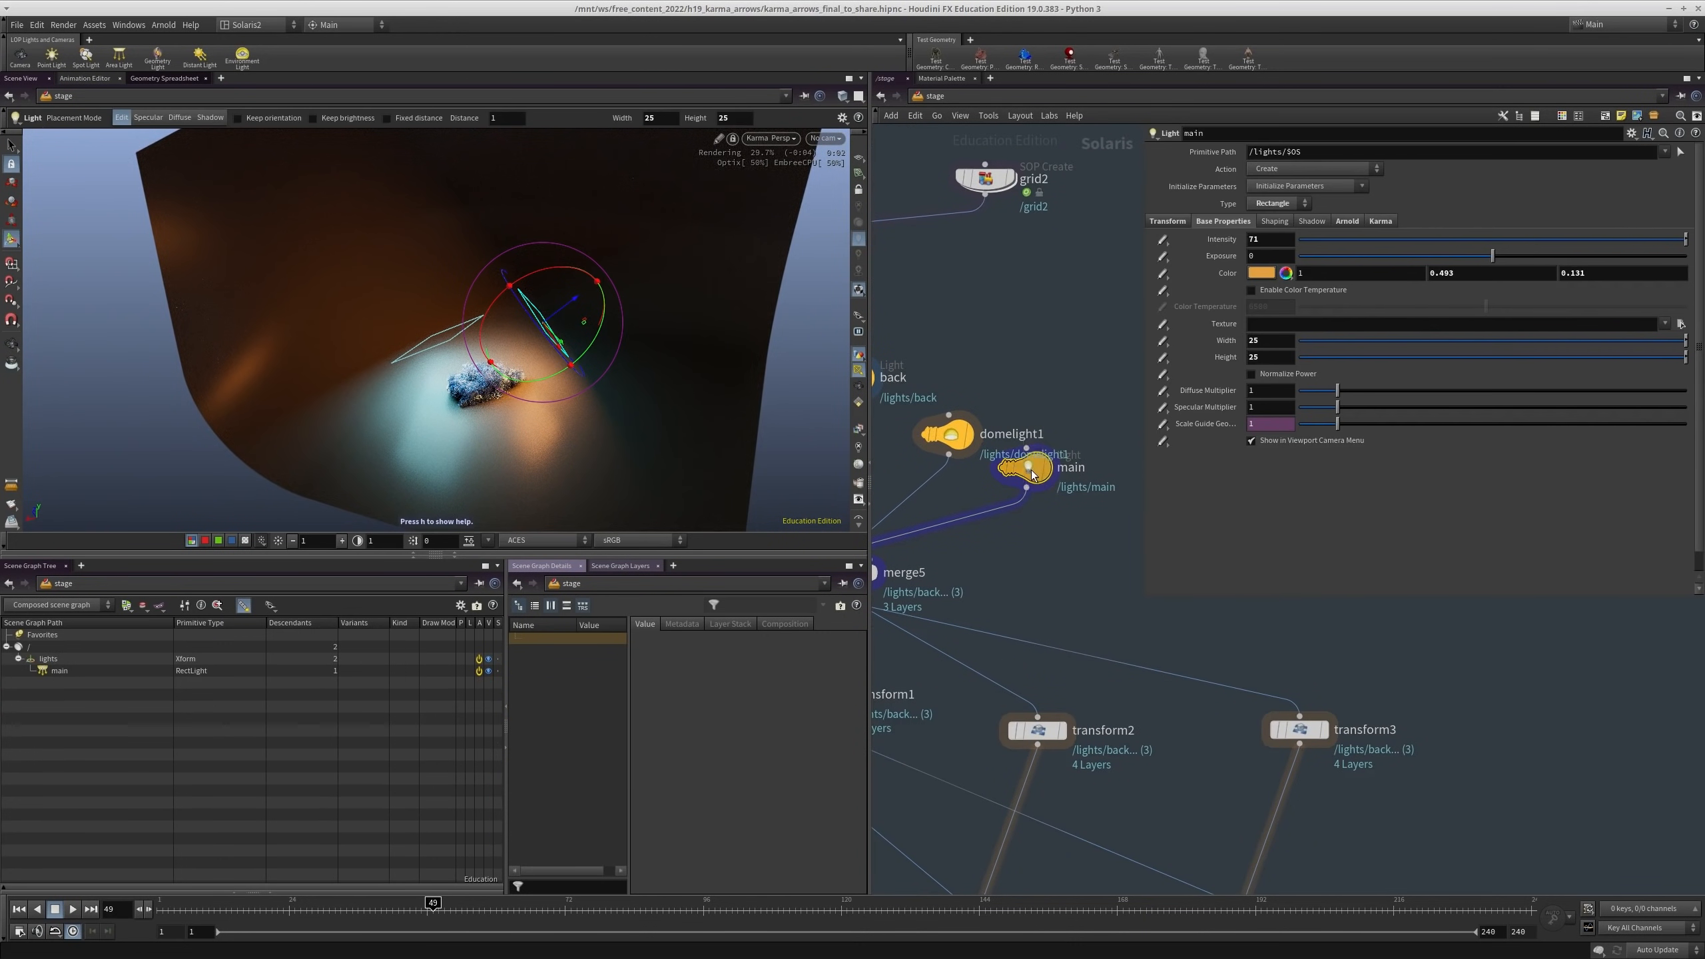
drag(1031, 469, 1082, 497)
click(947, 434)
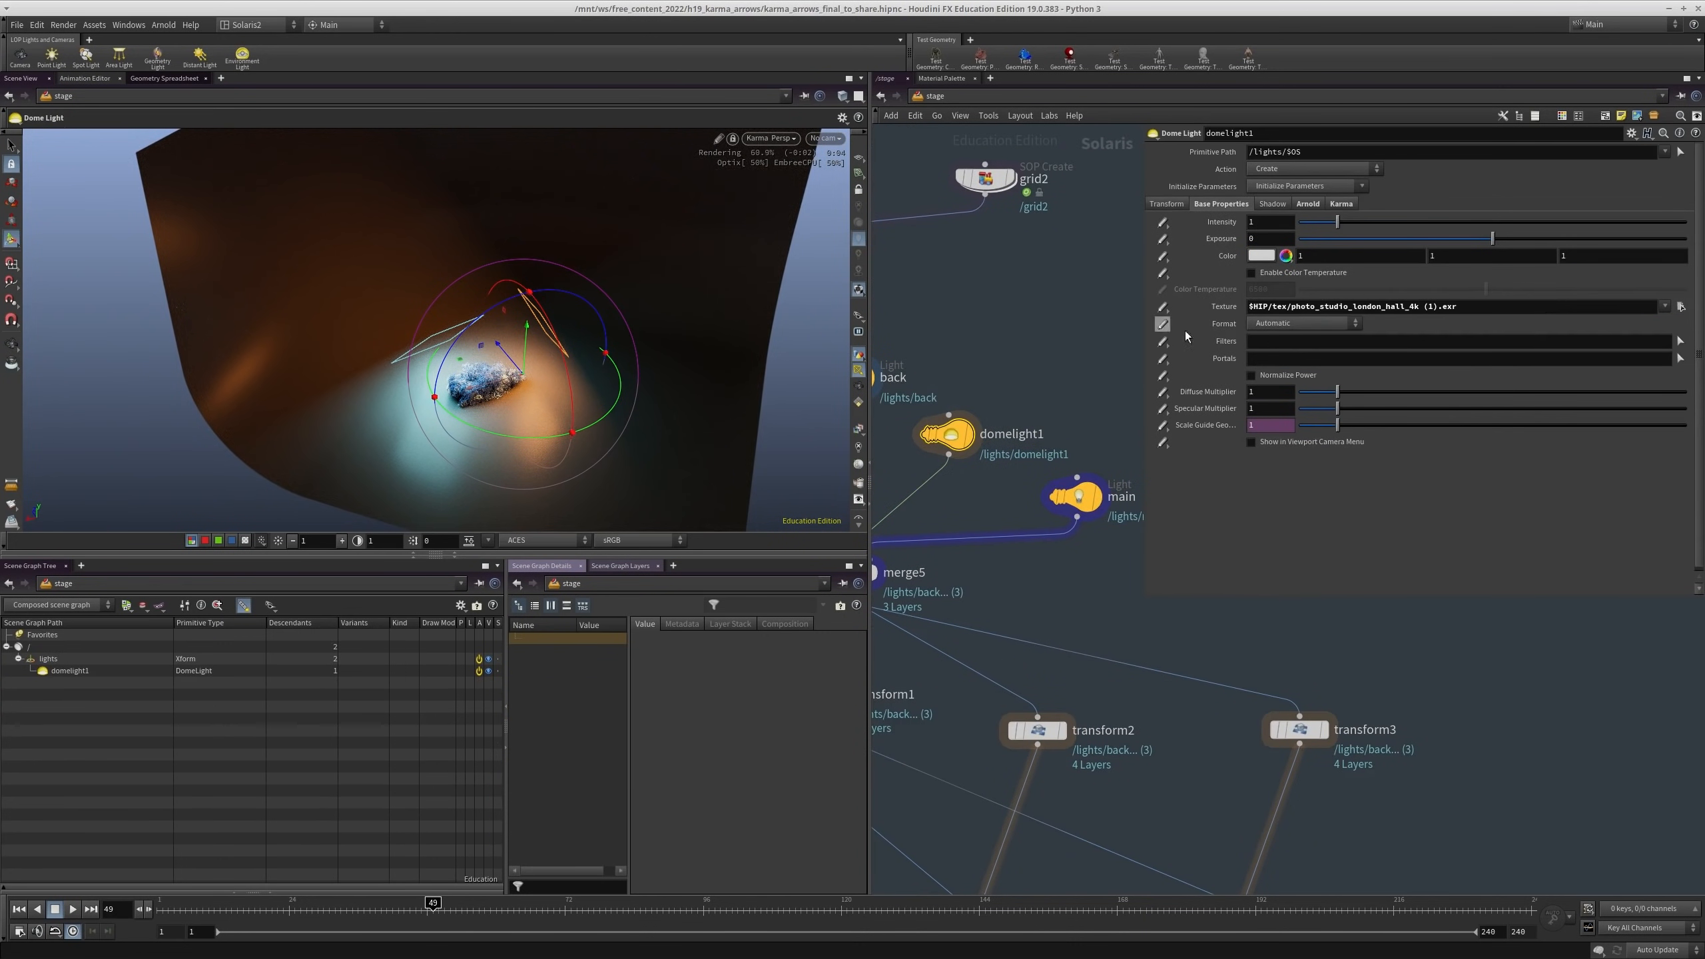
middle_drag(1063, 277, 1078, 180)
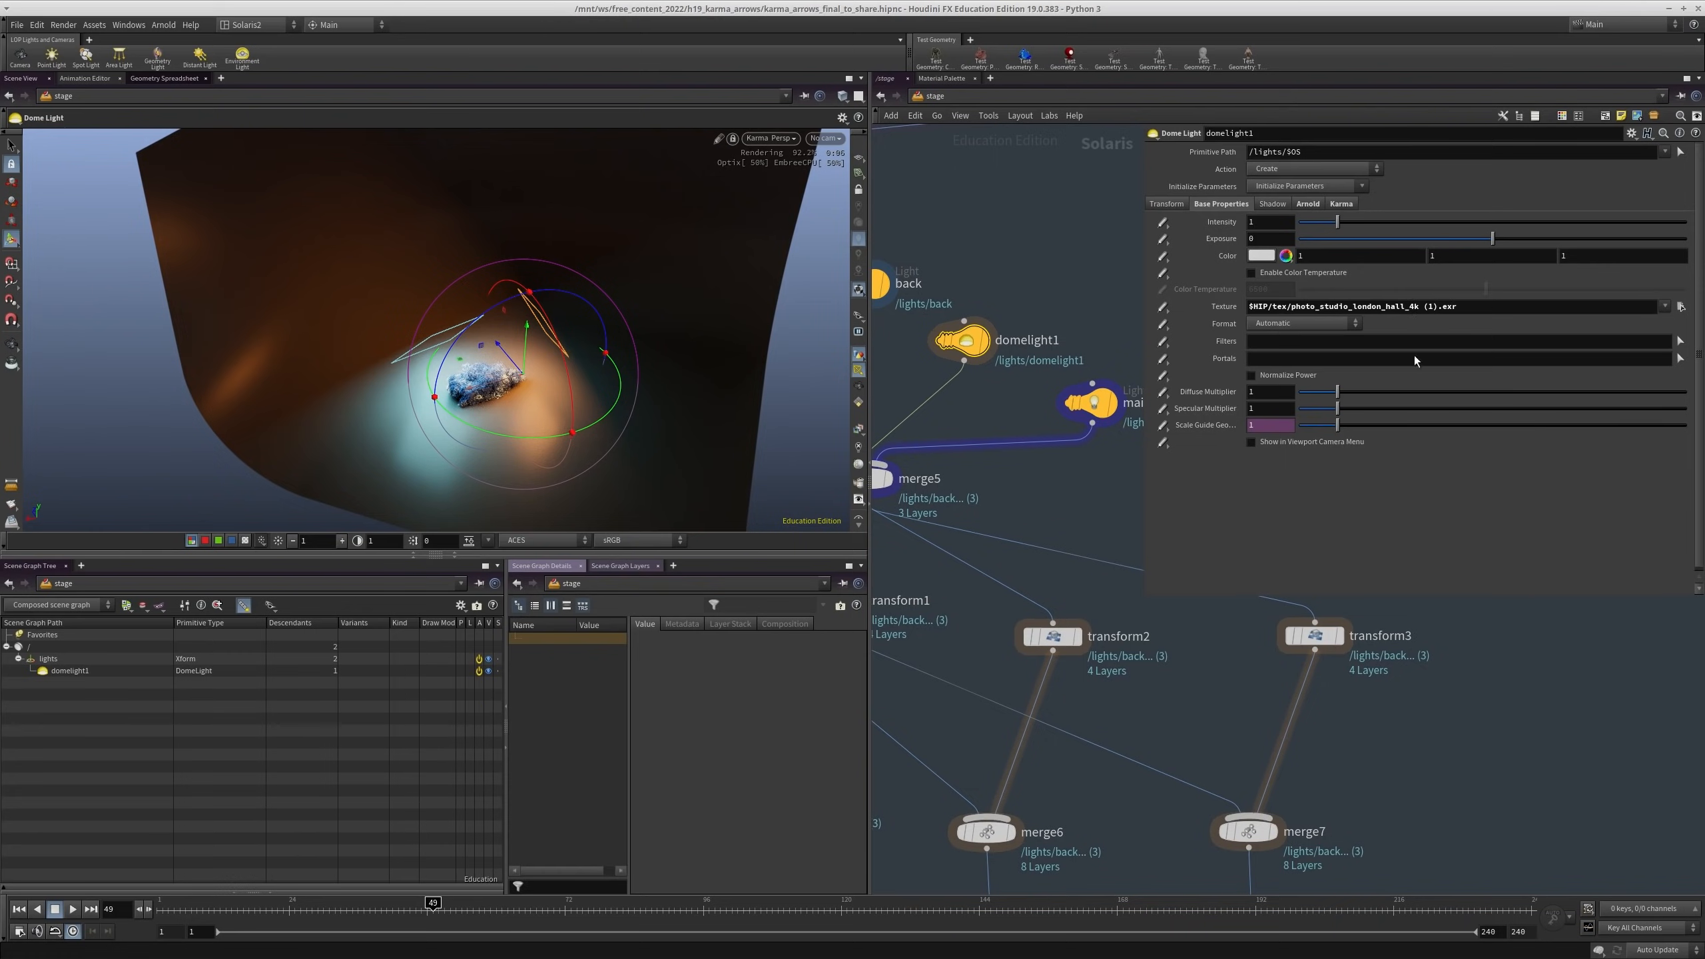
middle_drag(1090, 468, 1139, 383)
Step: View the lit arrow cluster up close, and look through camera cam3_1_to_160 at the merge4 scene
alt+right_drag(635, 370, 739, 349)
alt+drag(738, 349, 788, 142)
key(Return)
click(825, 137)
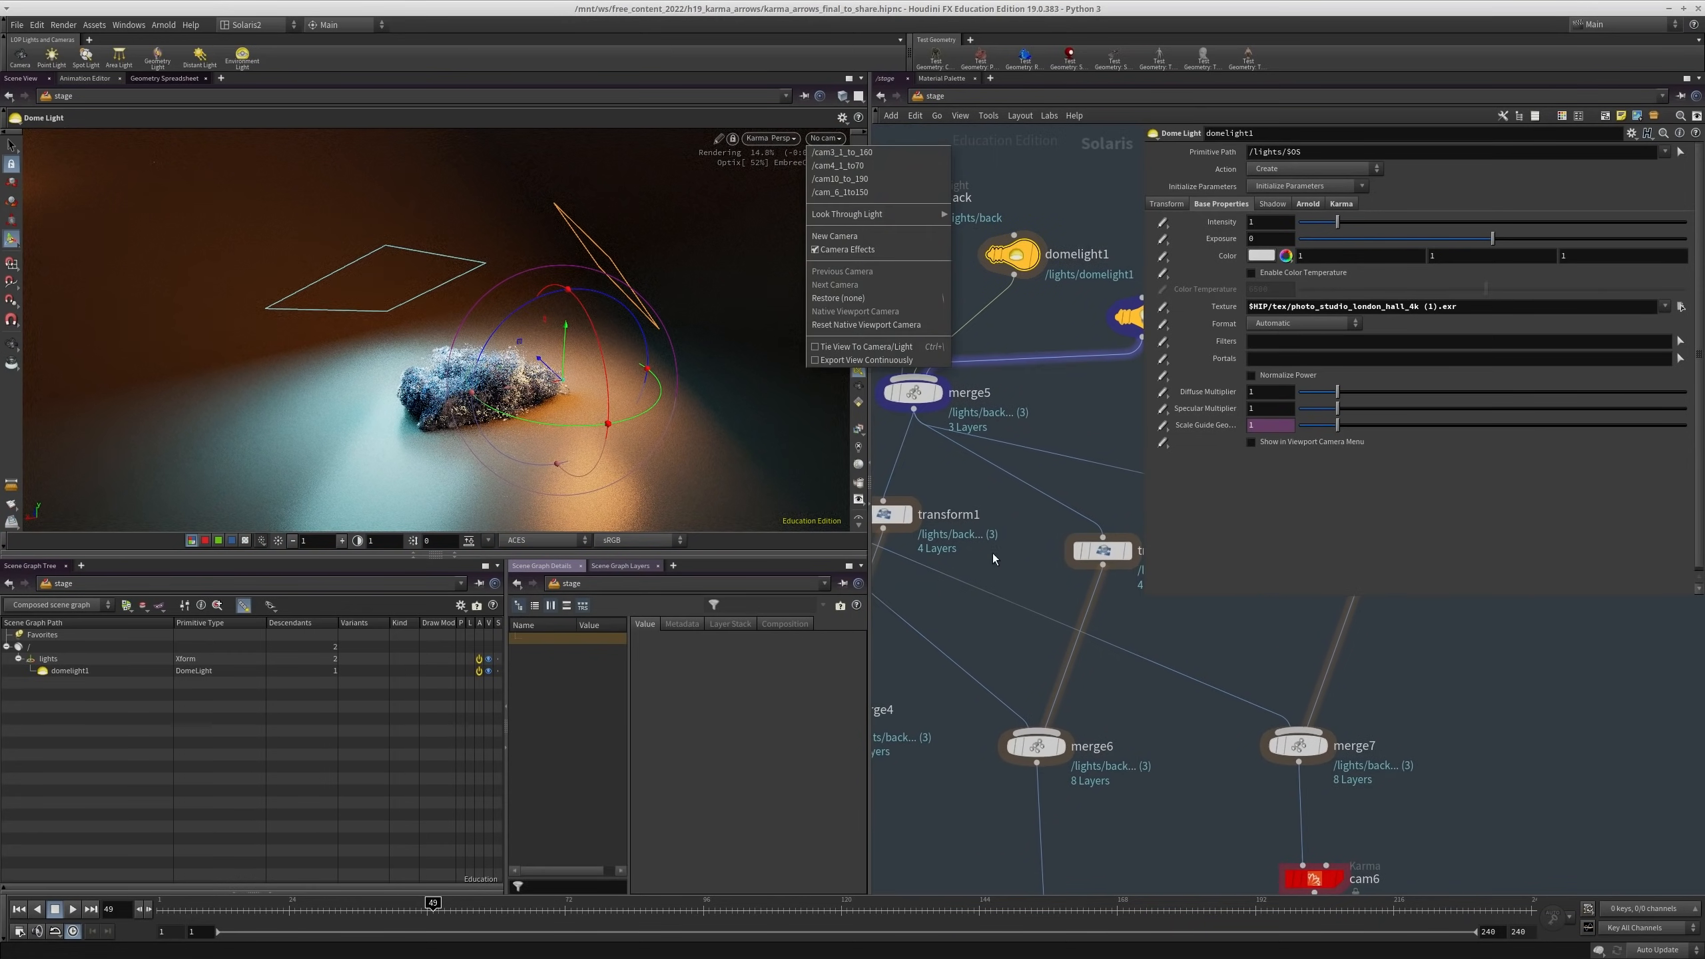
click(843, 152)
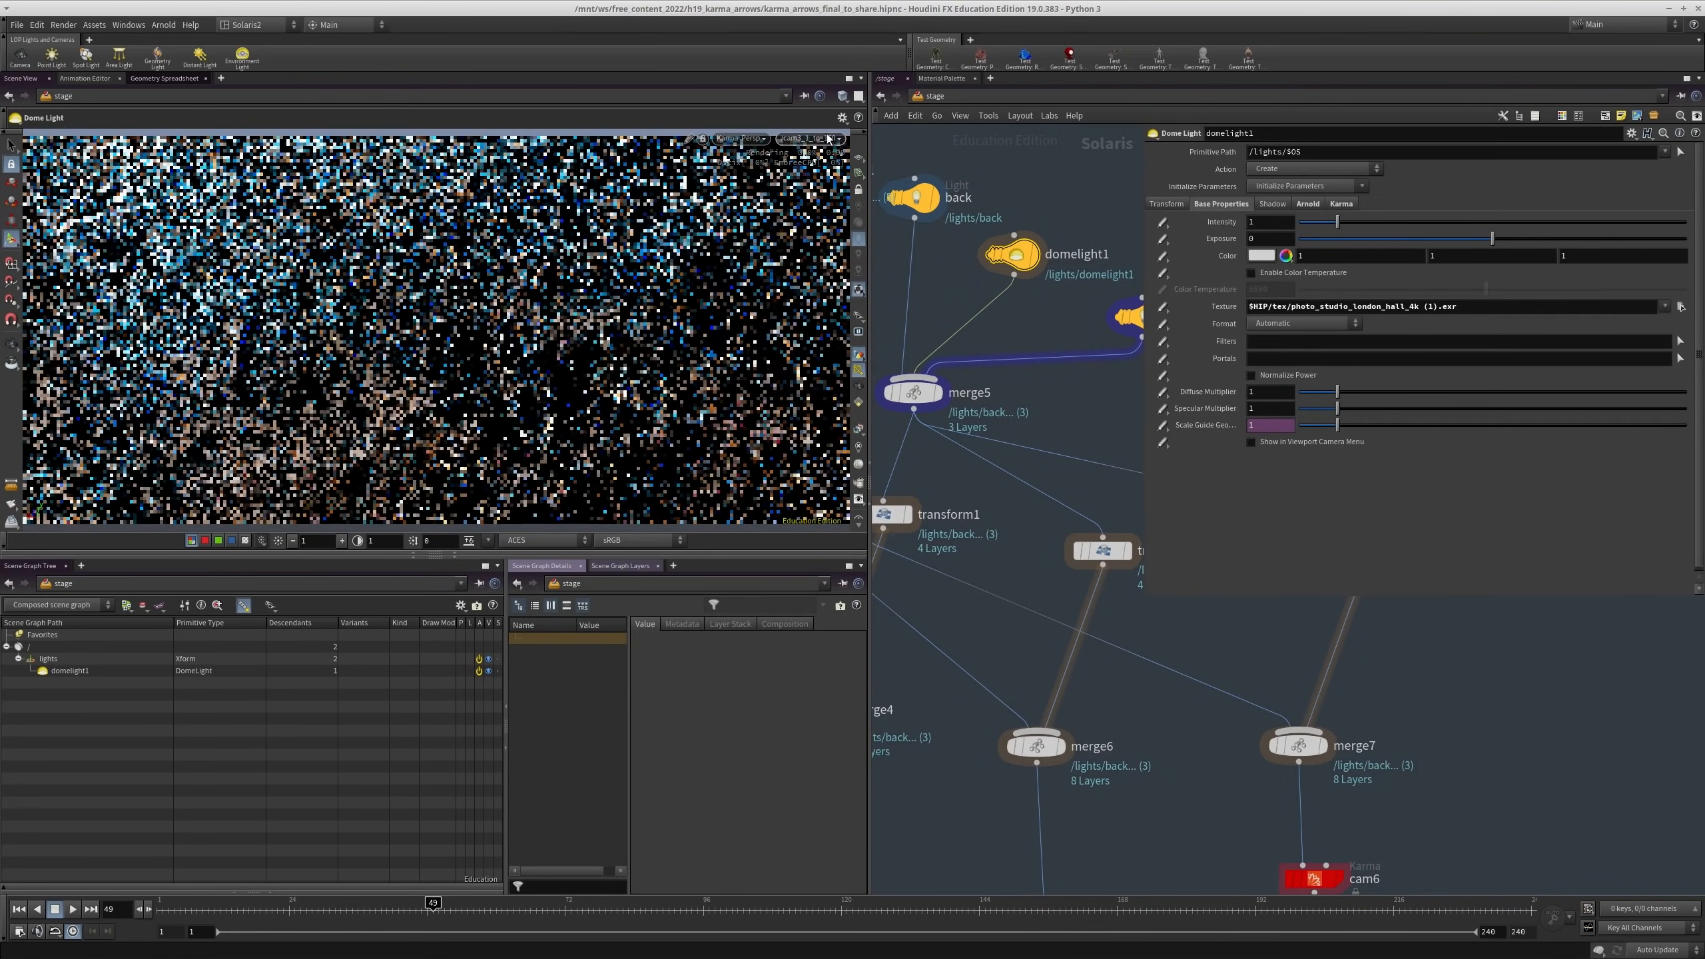
scroll(1032, 589, down, 2)
middle_drag(1032, 589, 1142, 378)
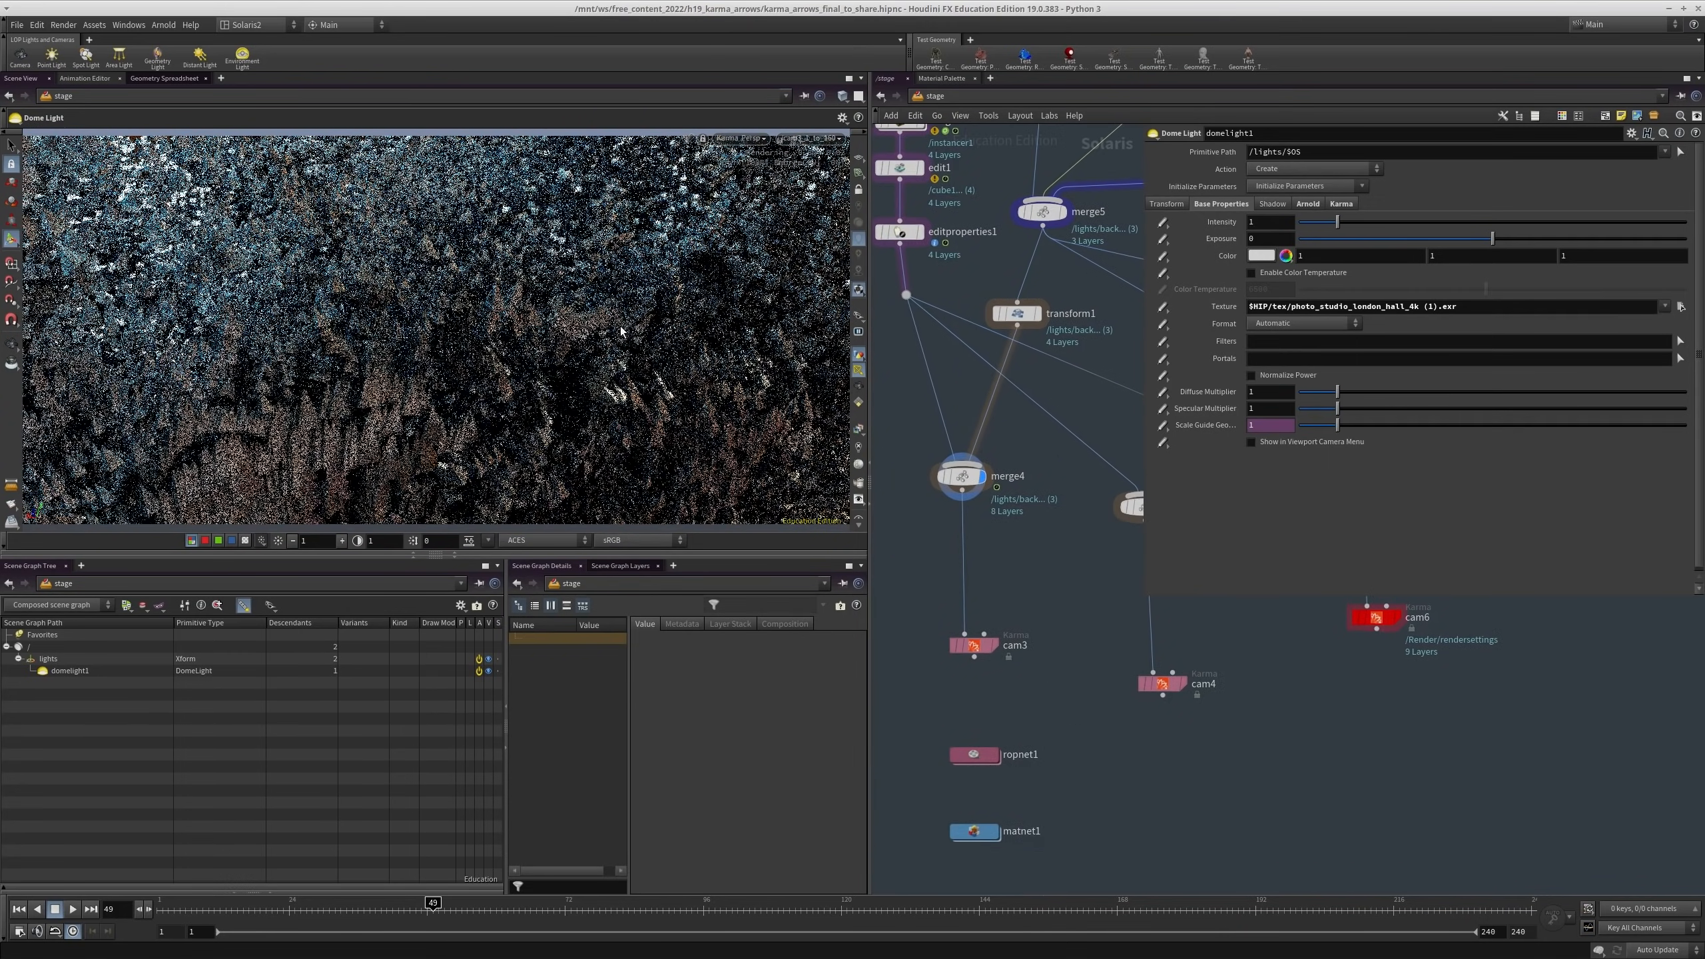
Step: Switch the viewport camera to cam10_to_190 and view the merge4 scene through it
click(813, 138)
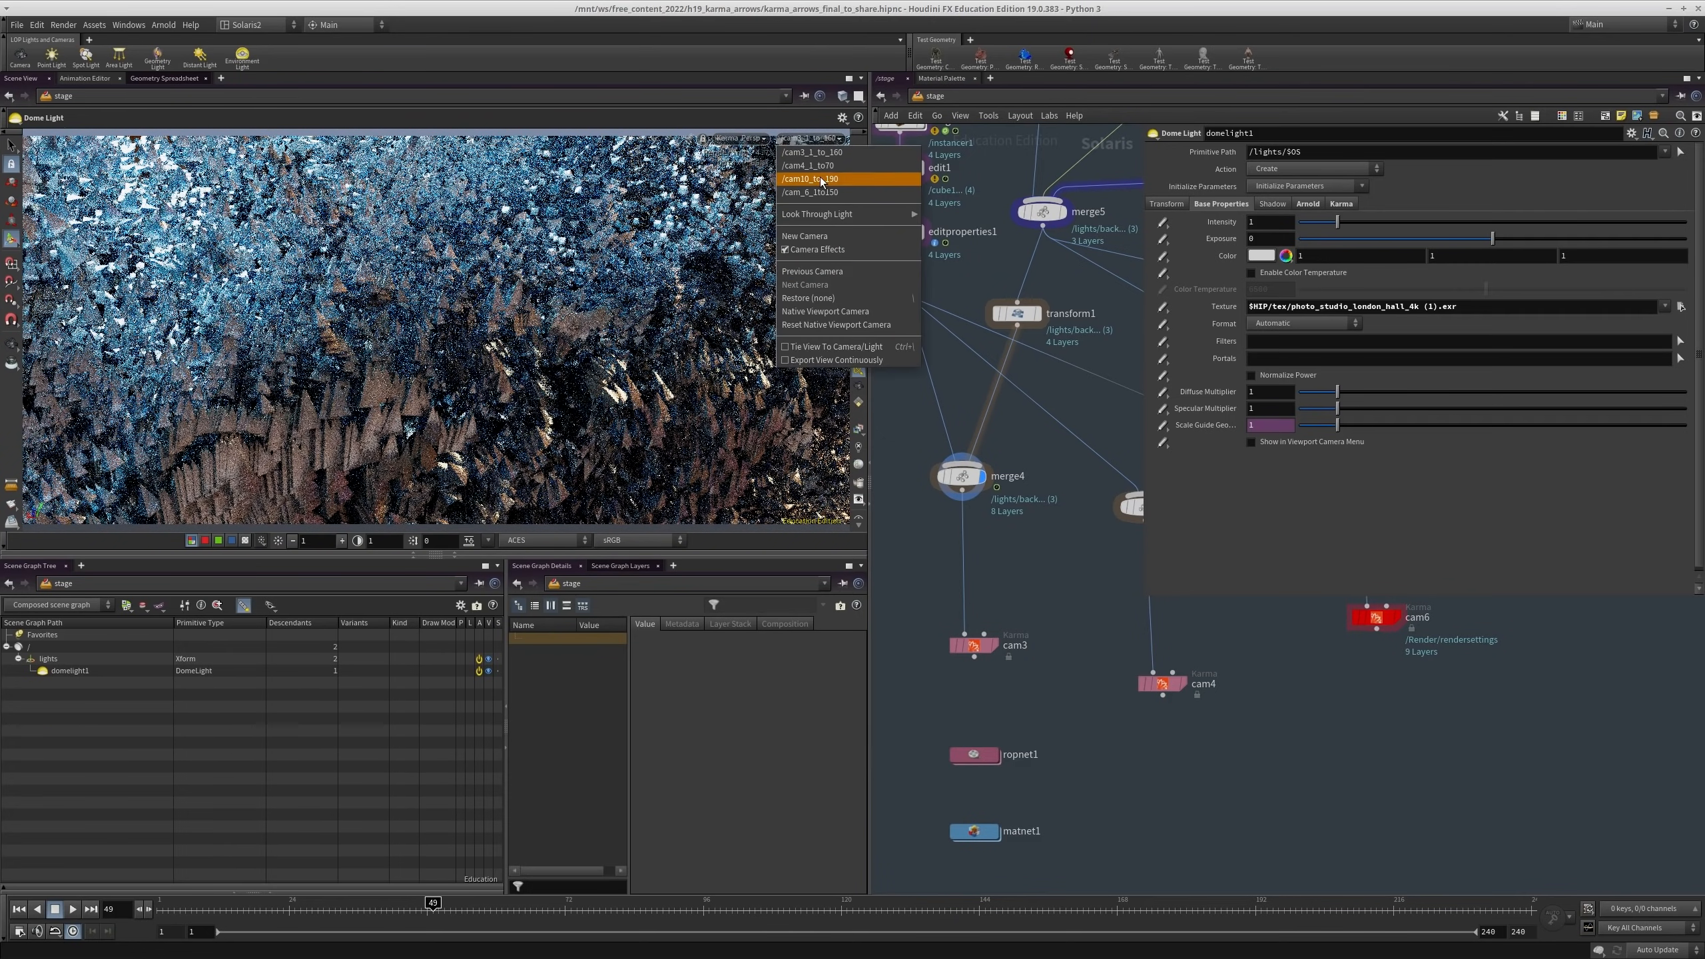
click(821, 179)
click(811, 139)
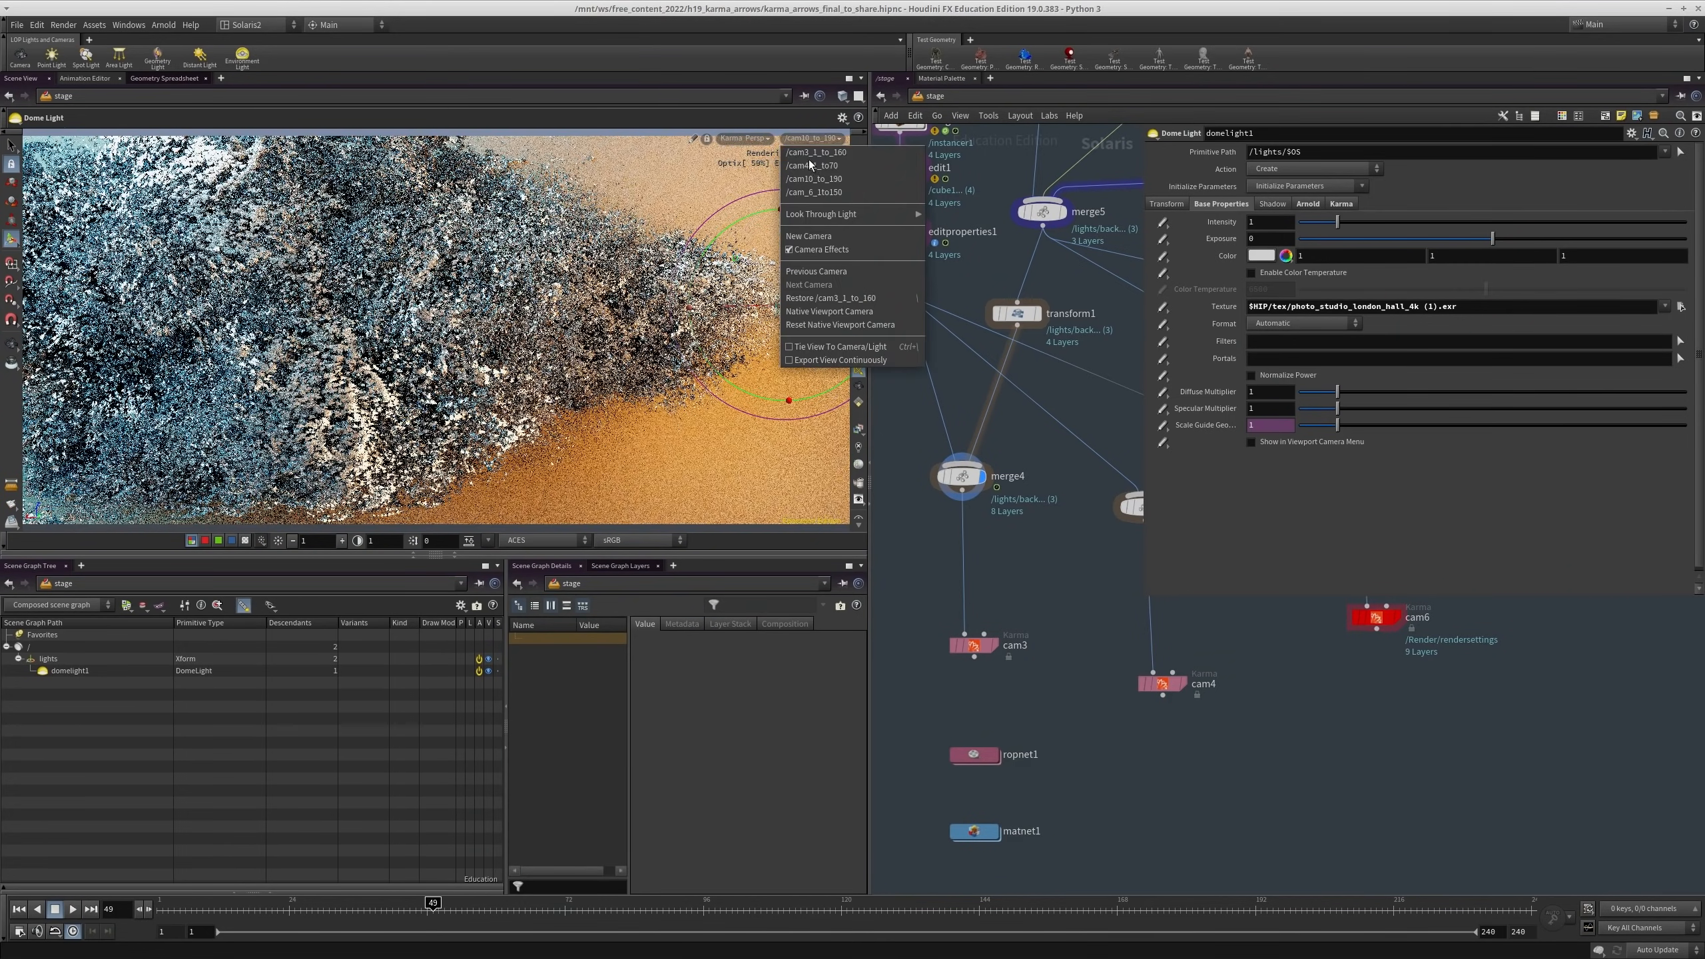
click(809, 181)
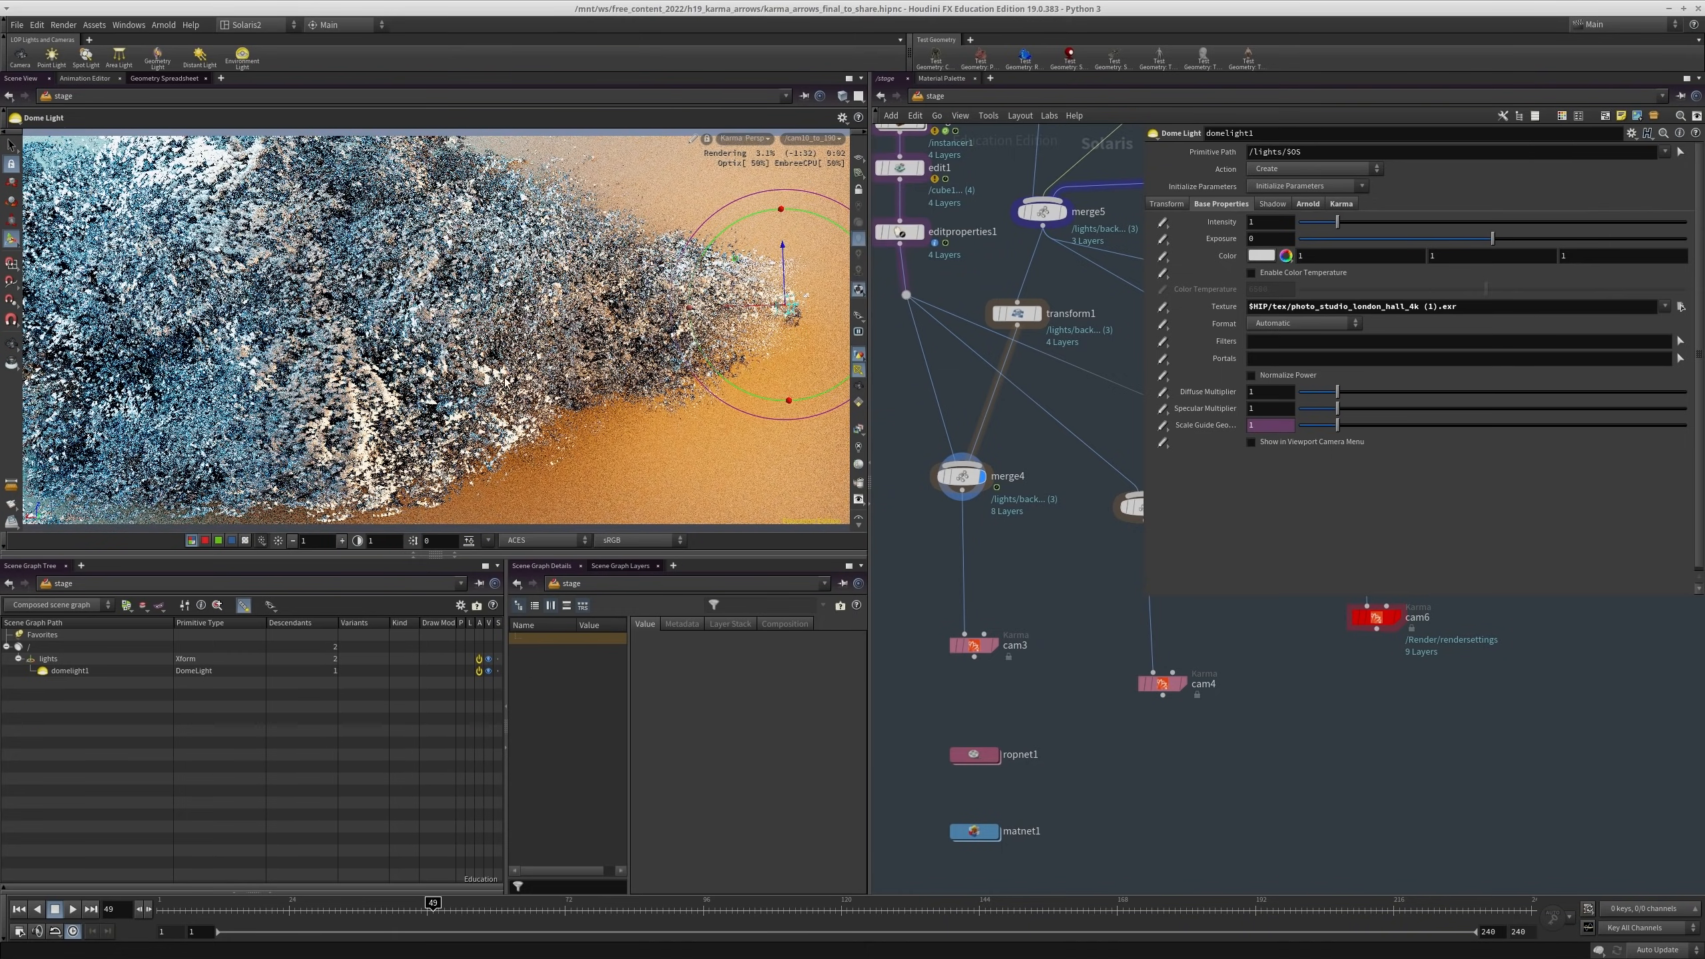
middle_drag(952, 442, 886, 502)
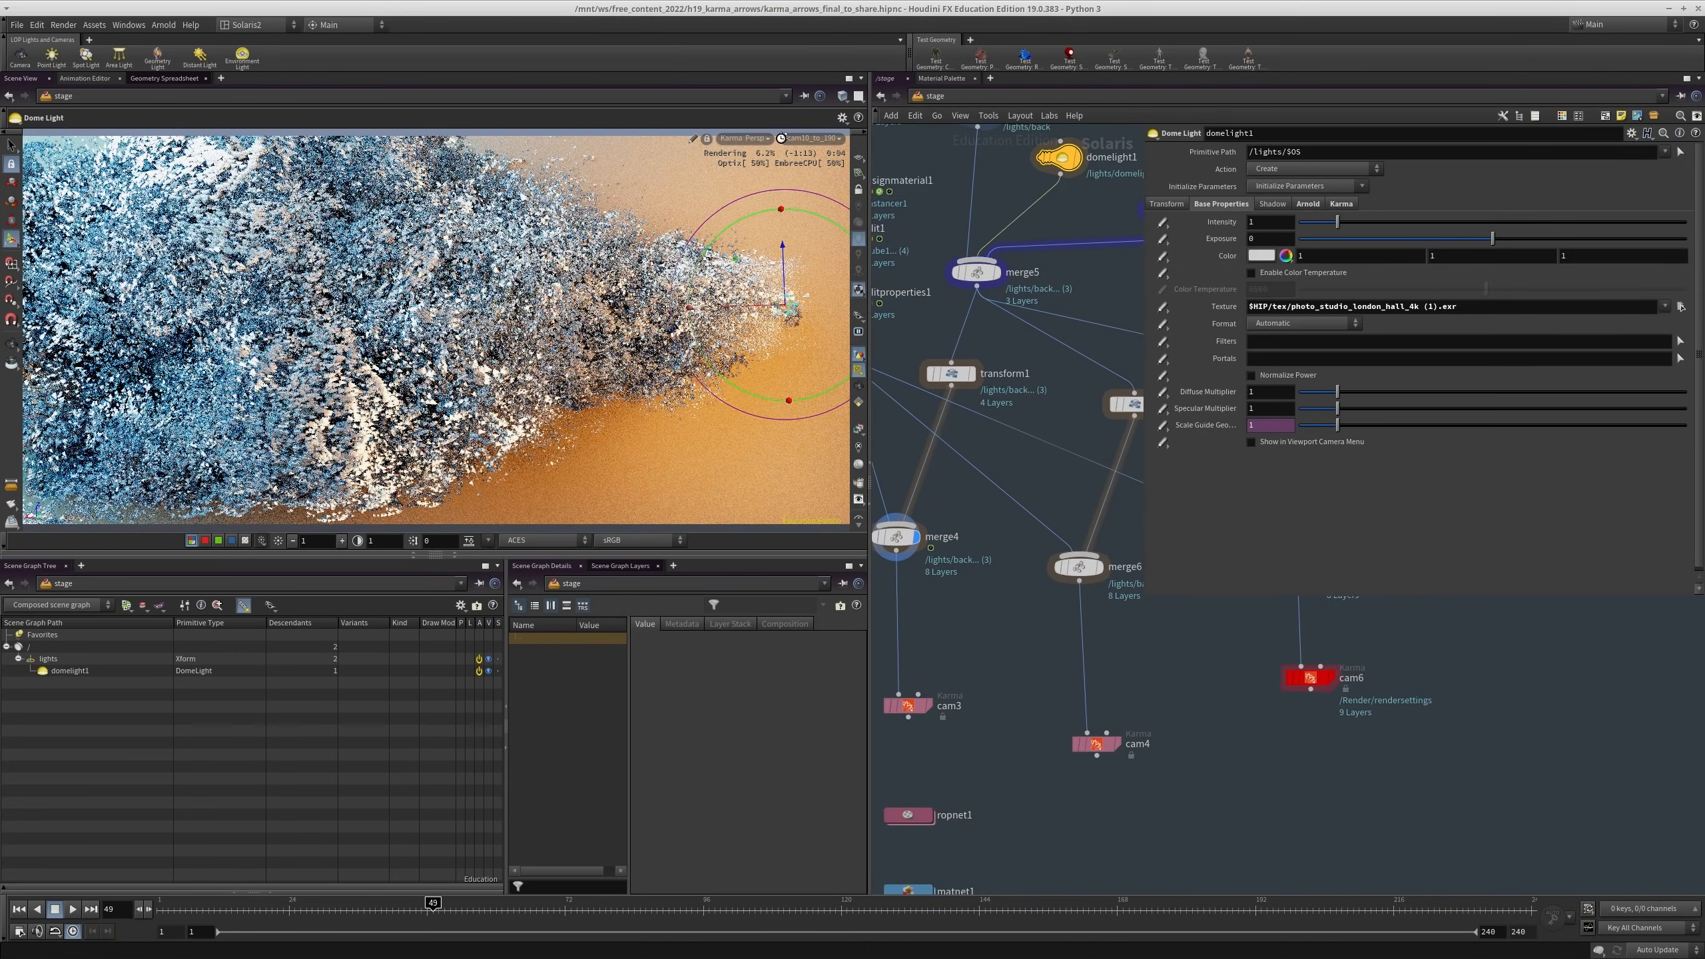
Step: Look through camera cam4_1_to70 with merge6 displayed, and examine the merge6 node's inputs
click(803, 139)
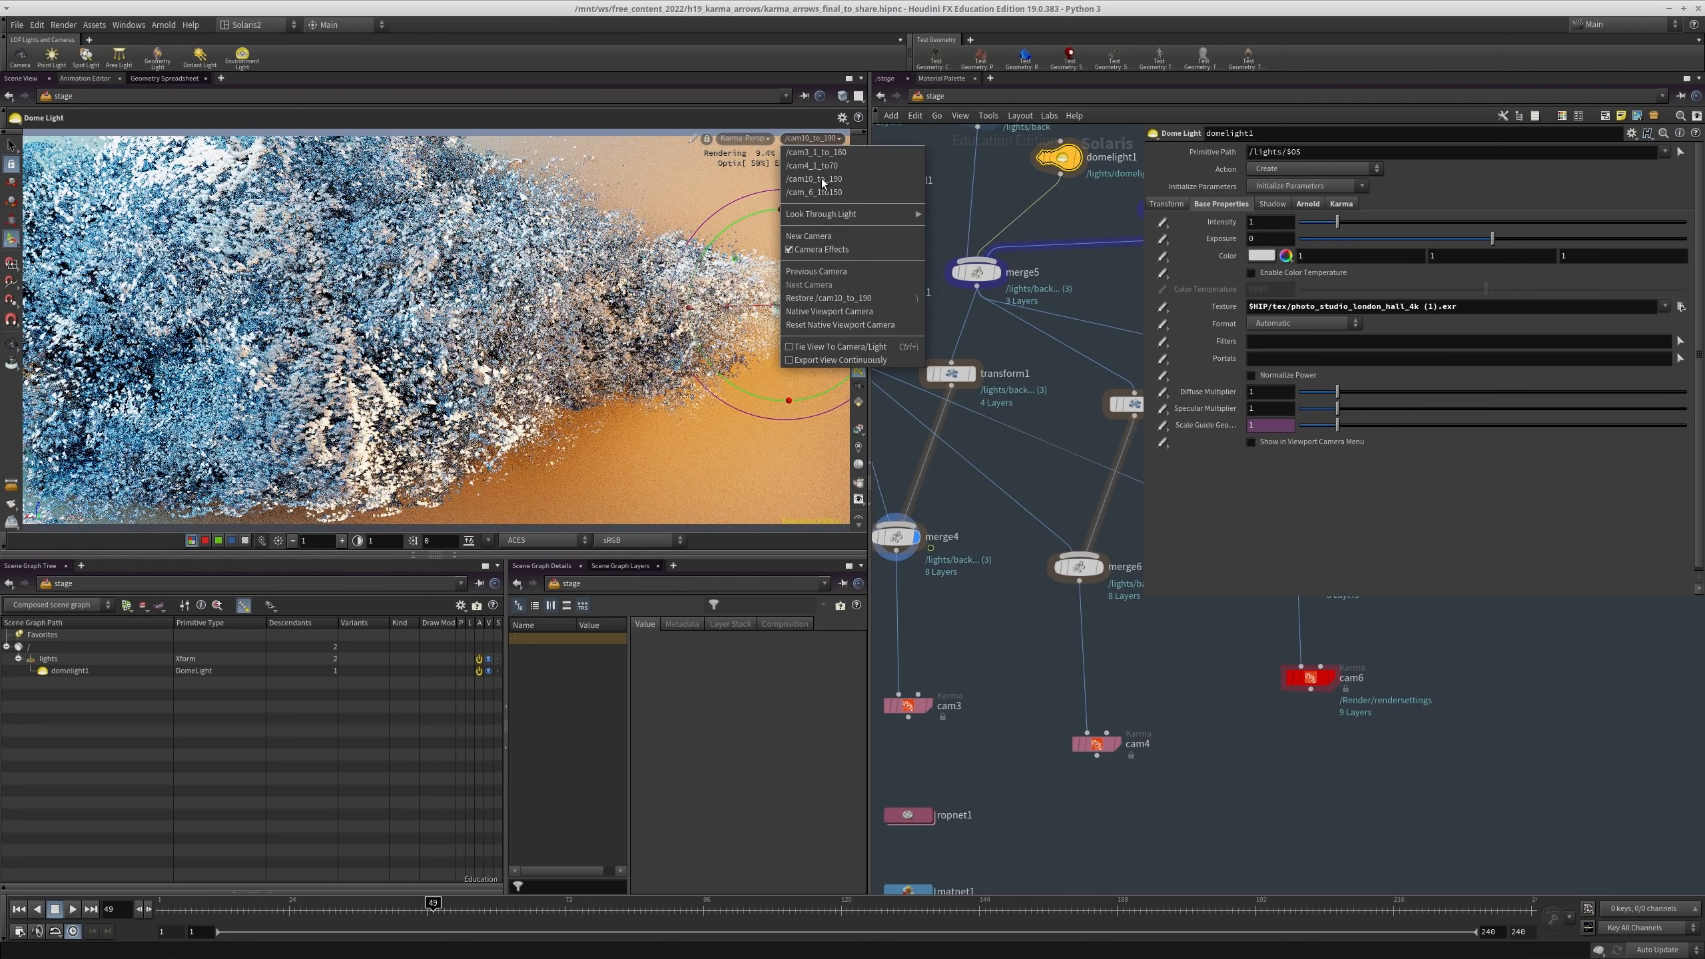
click(816, 167)
middle_drag(1121, 605, 1019, 645)
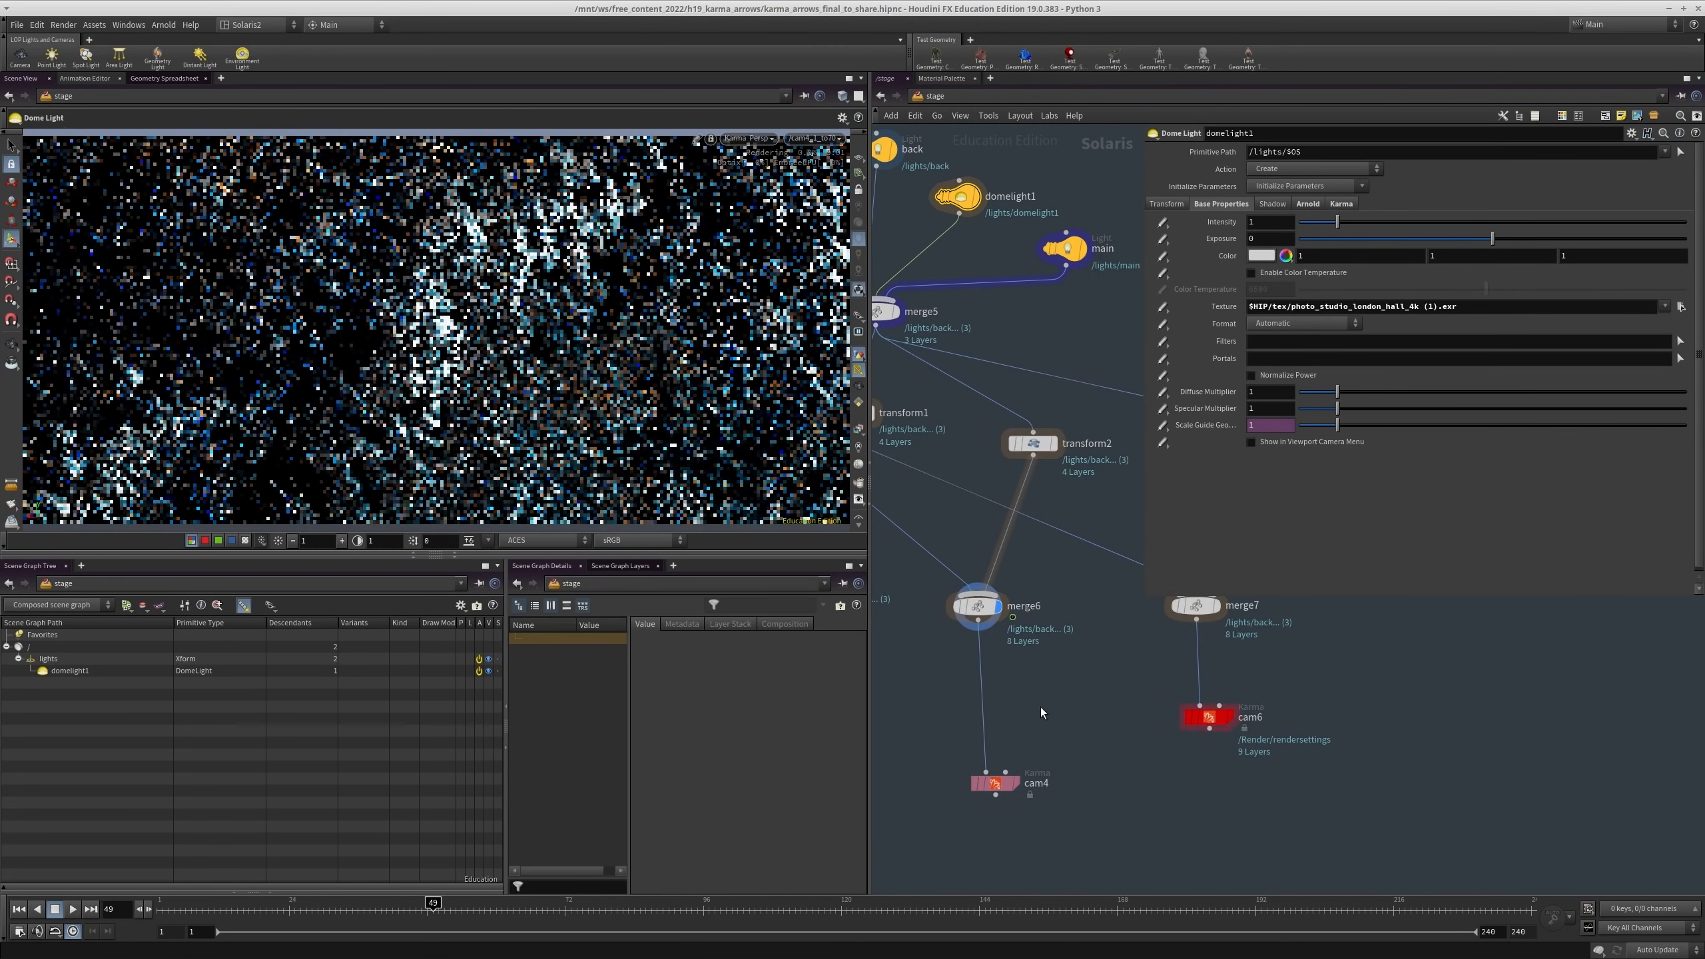
drag(1108, 669, 956, 553)
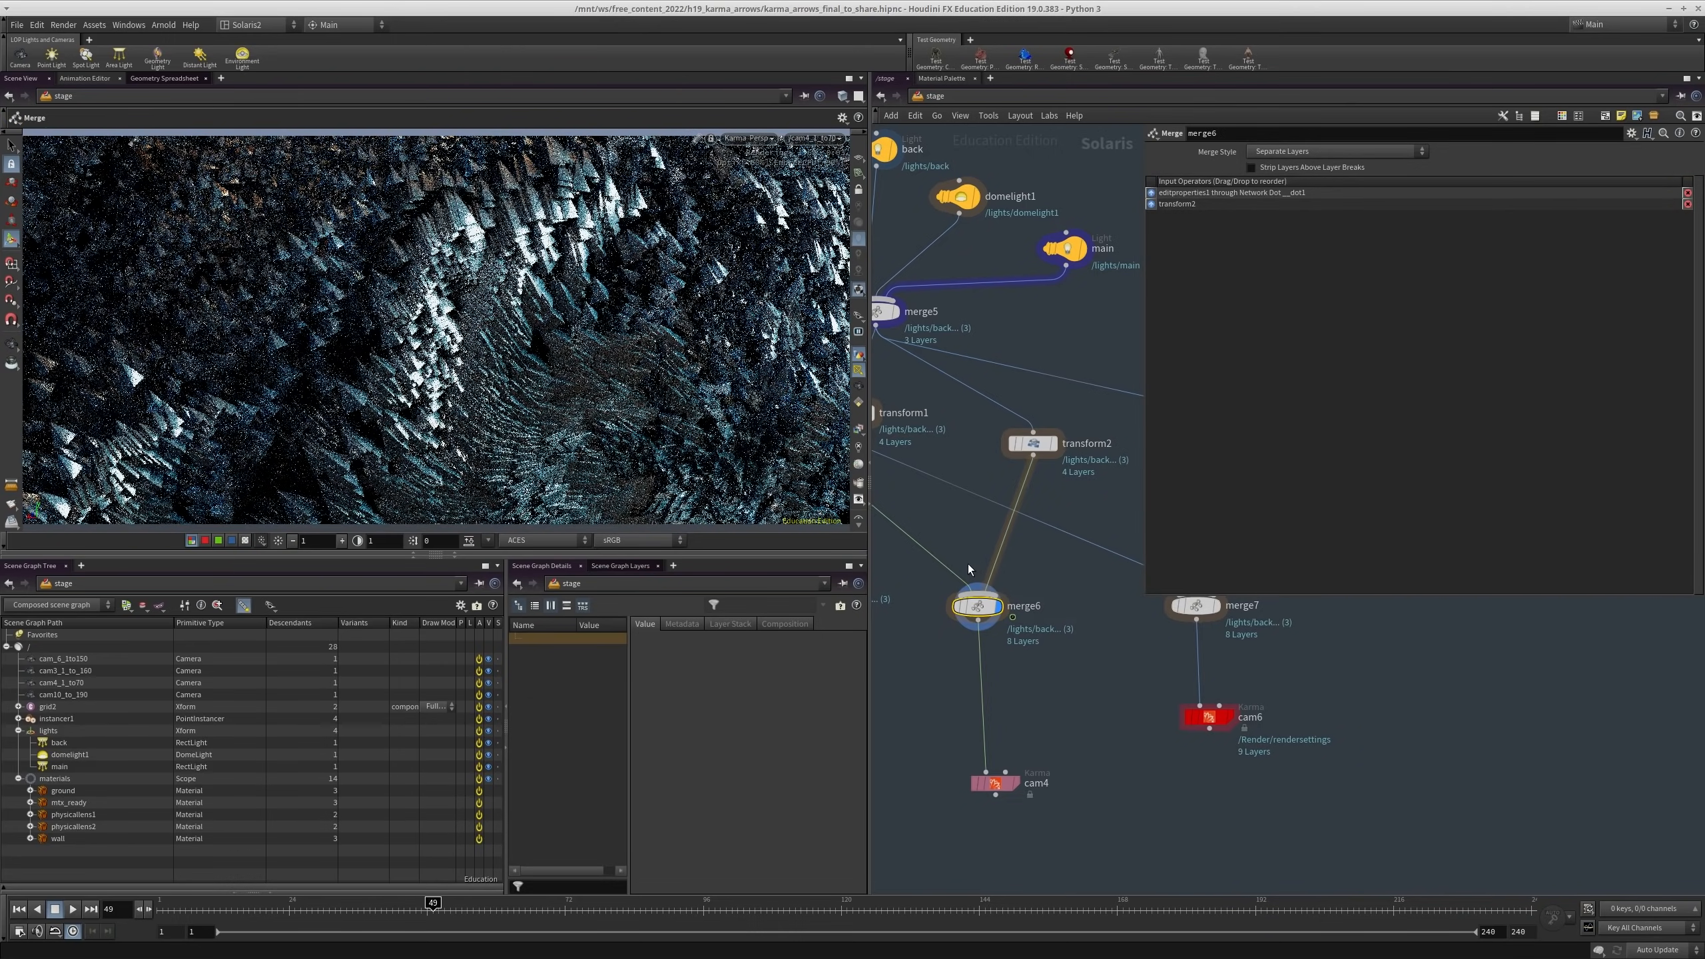
scroll(1020, 683, down, 3)
scroll(1020, 622, up, 2)
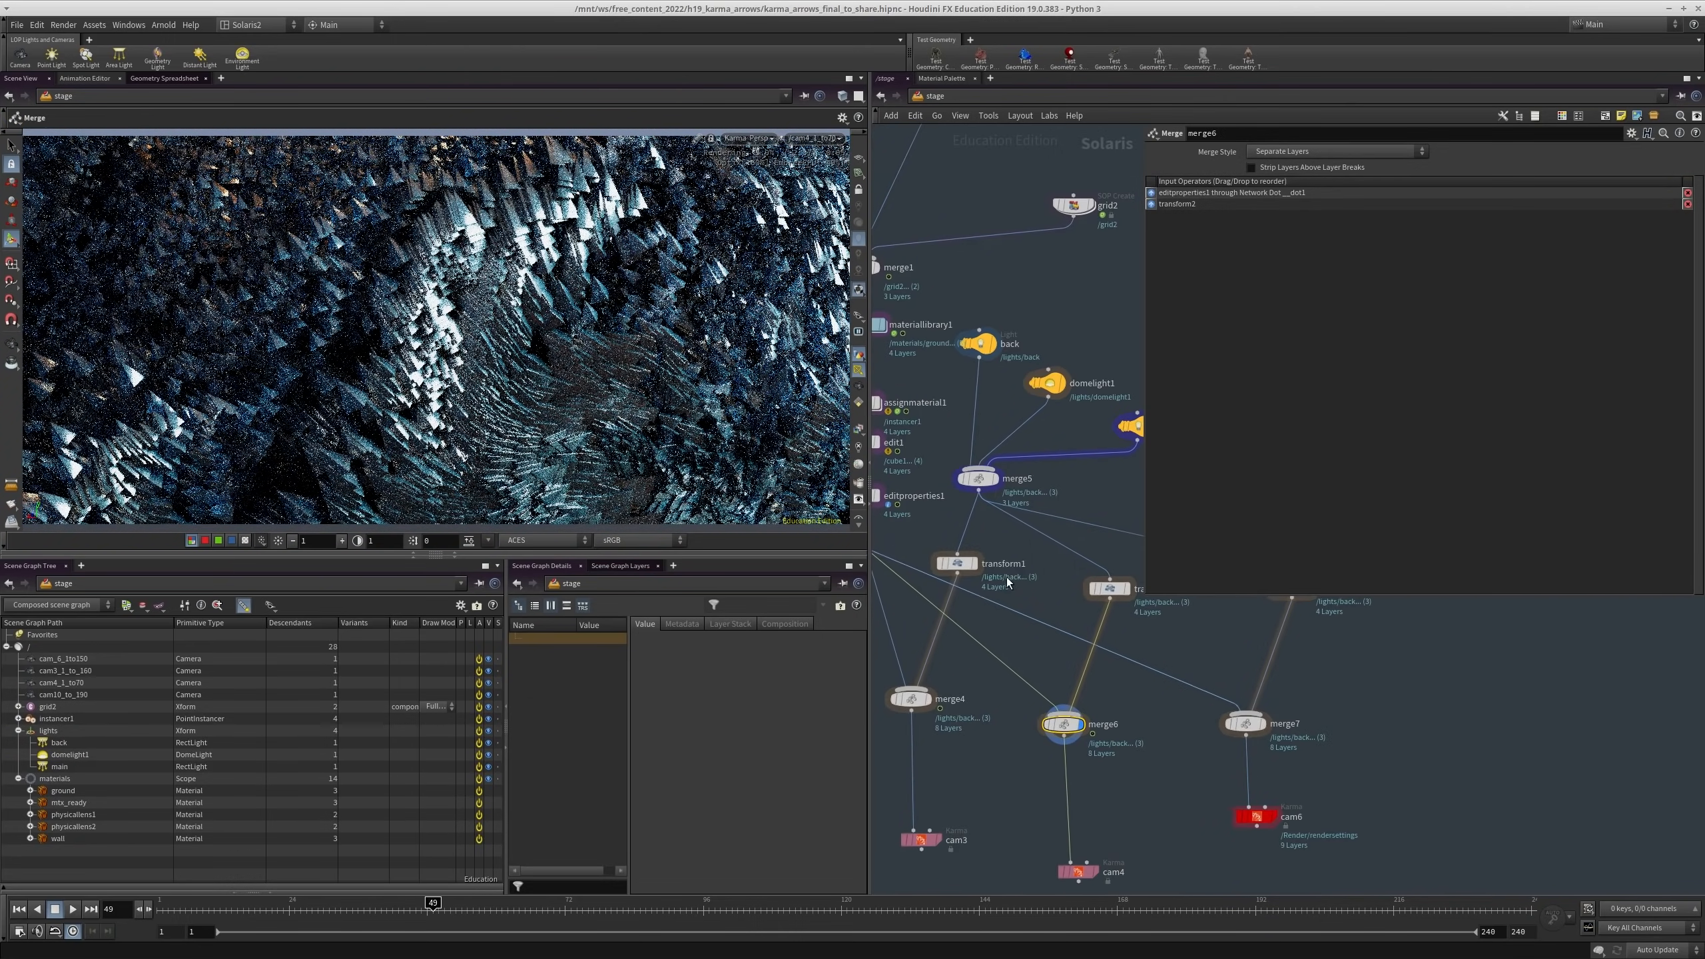
drag(1000, 563, 1001, 564)
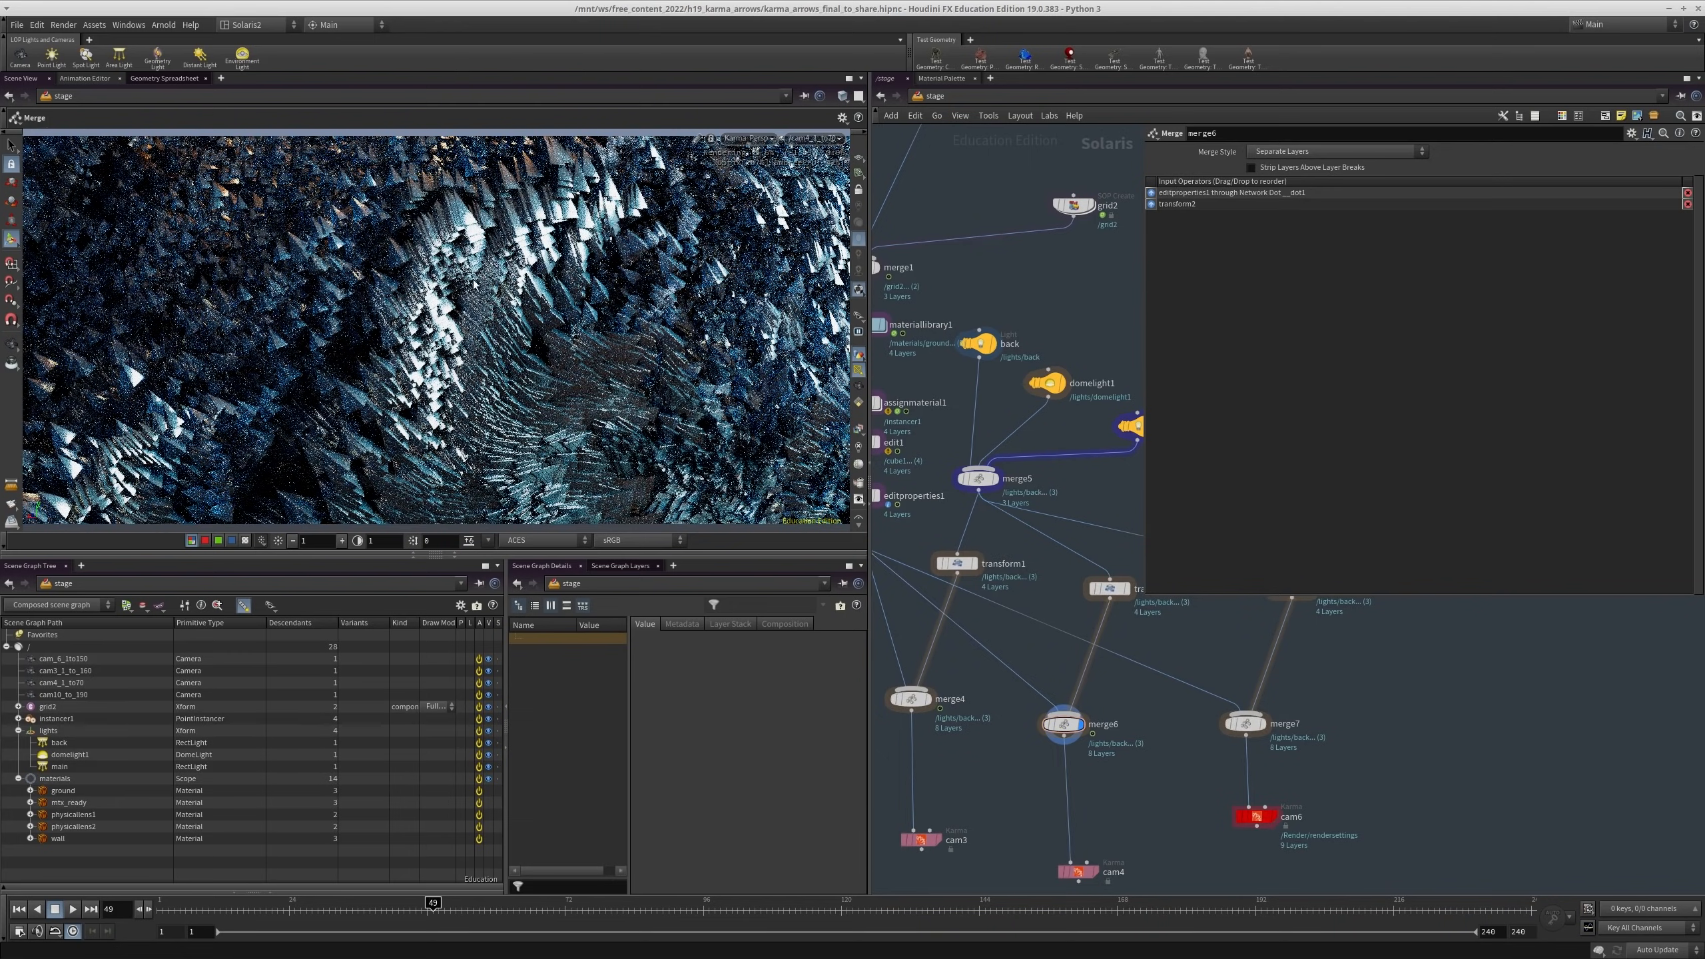
Step: Examine the render settings of the cam4 Karma node below merge6
middle_drag(1098, 765, 1039, 700)
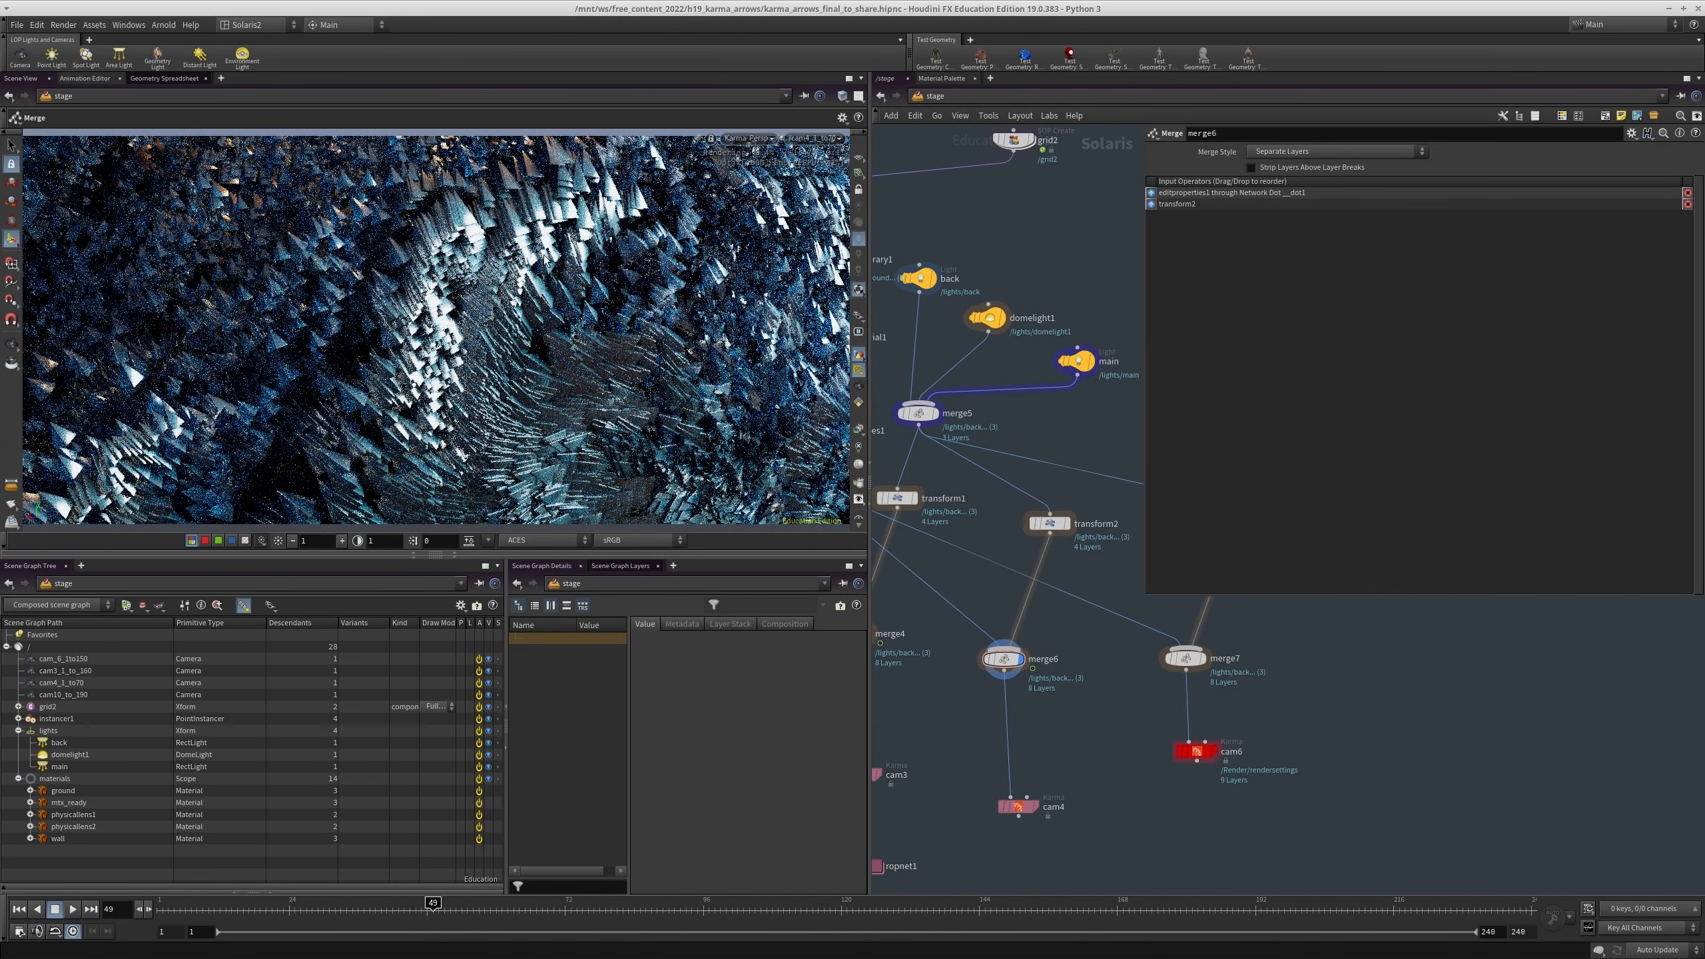
middle_drag(1038, 794, 1031, 748)
drag(989, 709, 1049, 805)
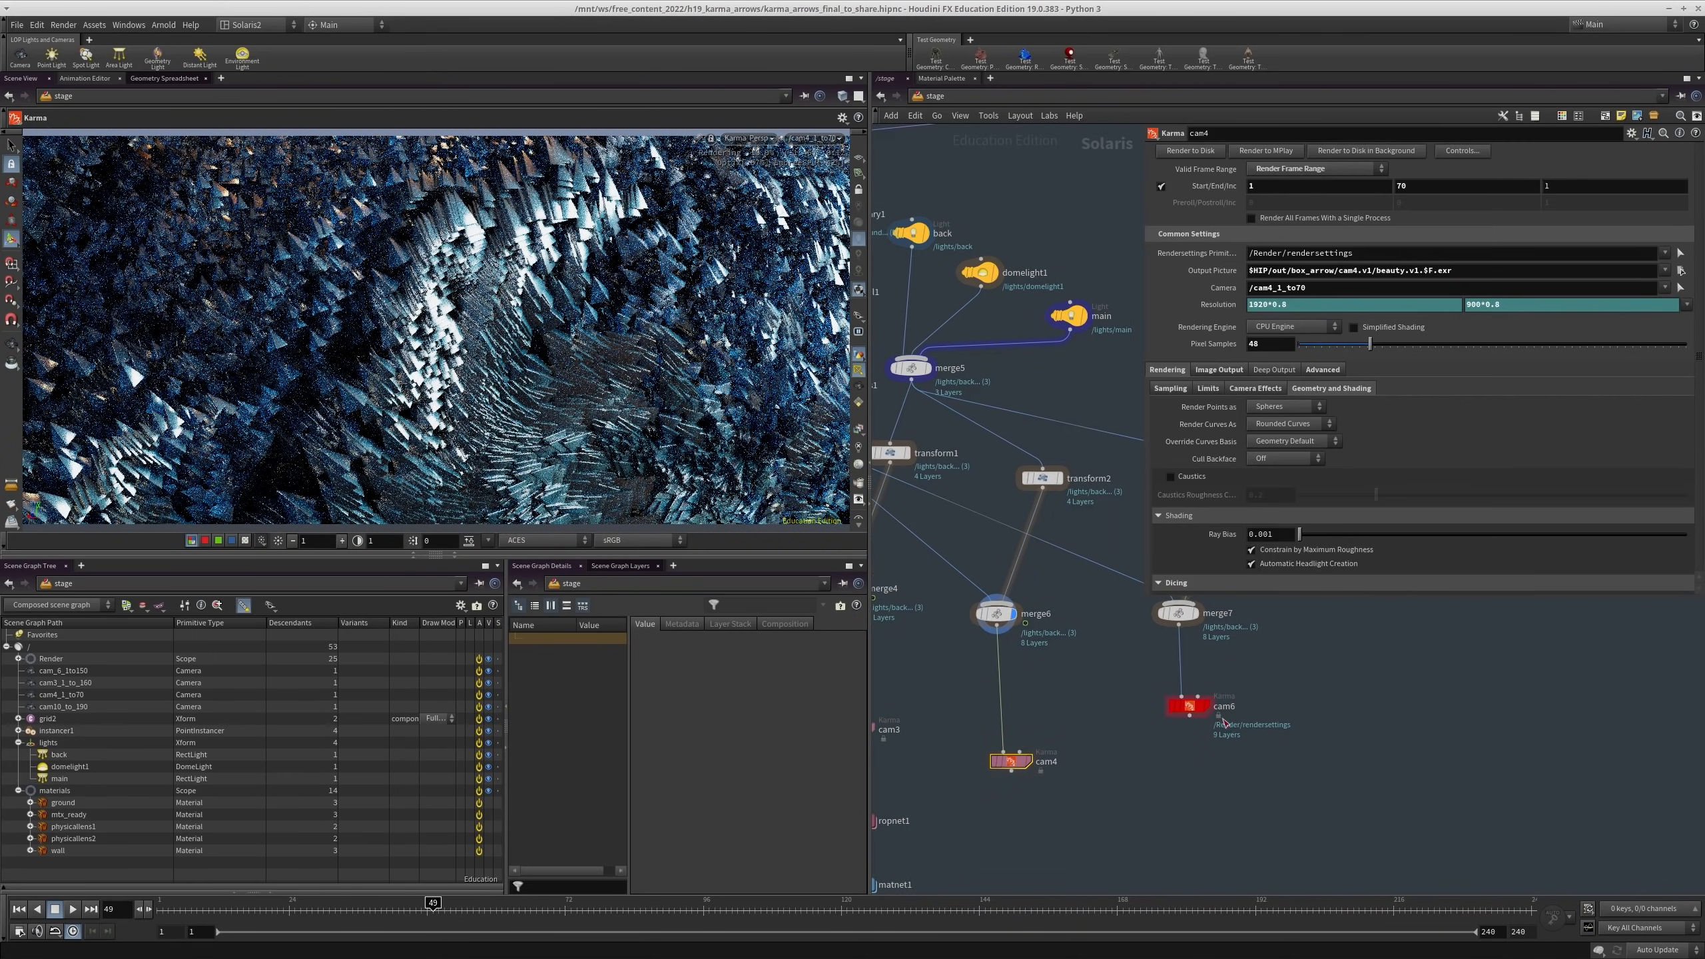
middle_drag(1081, 787, 958, 819)
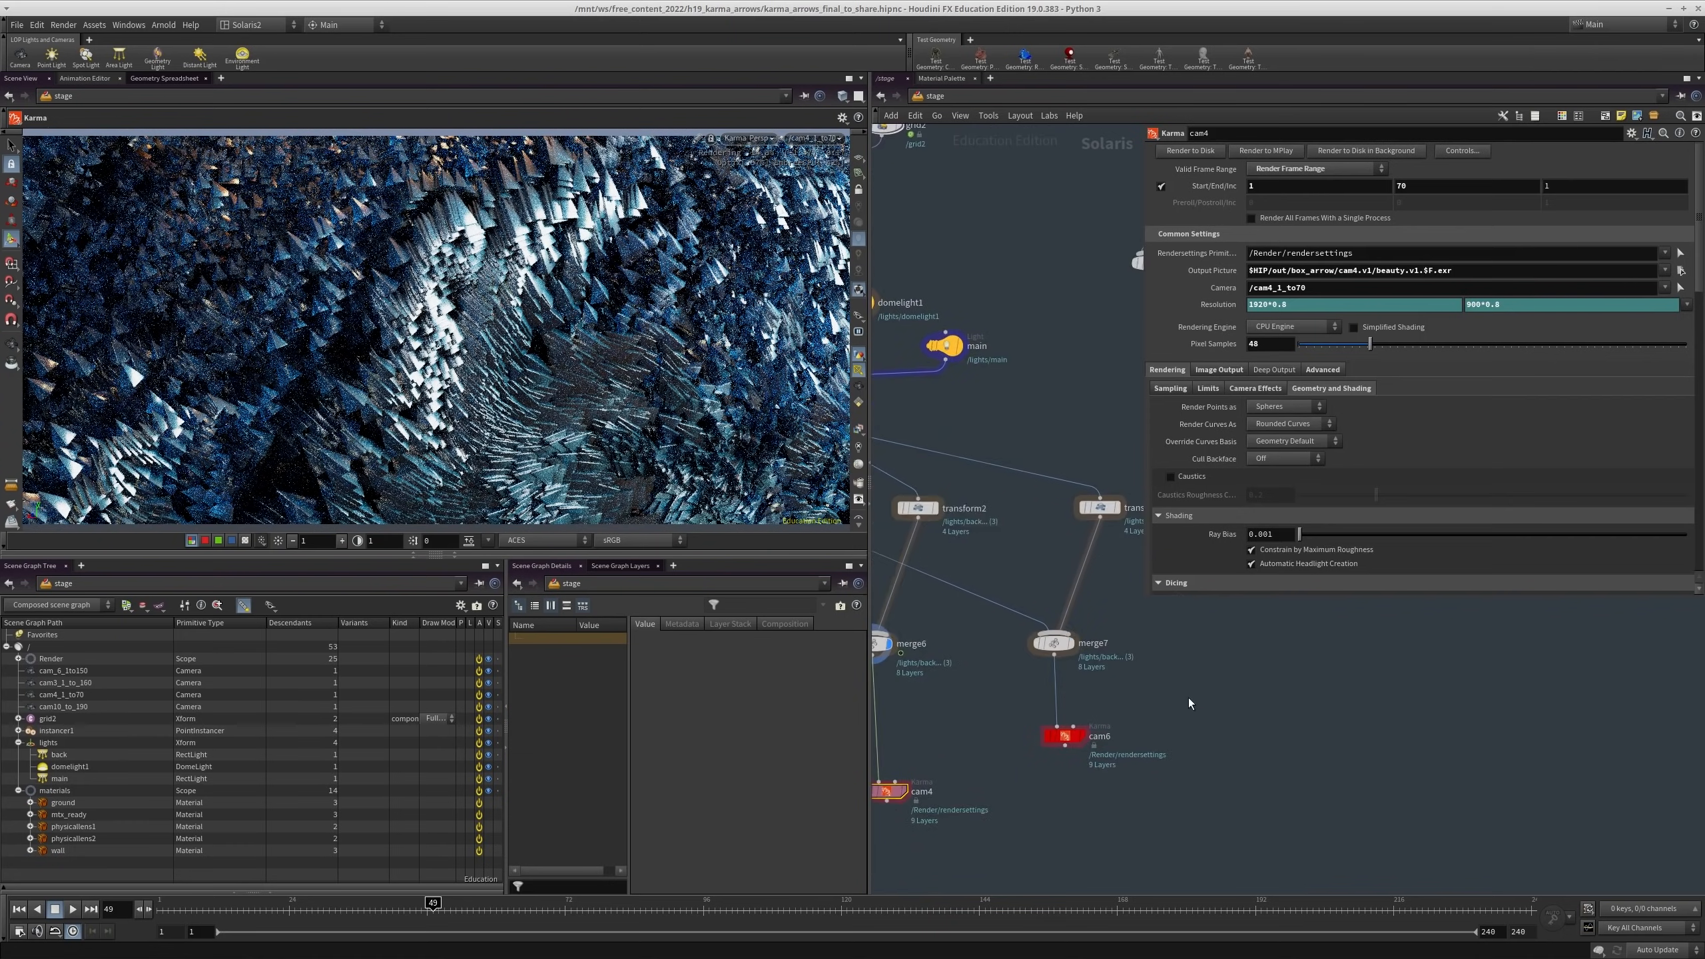
Step: Display merge7 and view its Karma render through a different scene camera
scroll(1188, 699, up, 3)
click(1015, 619)
middle_drag(997, 704, 995, 749)
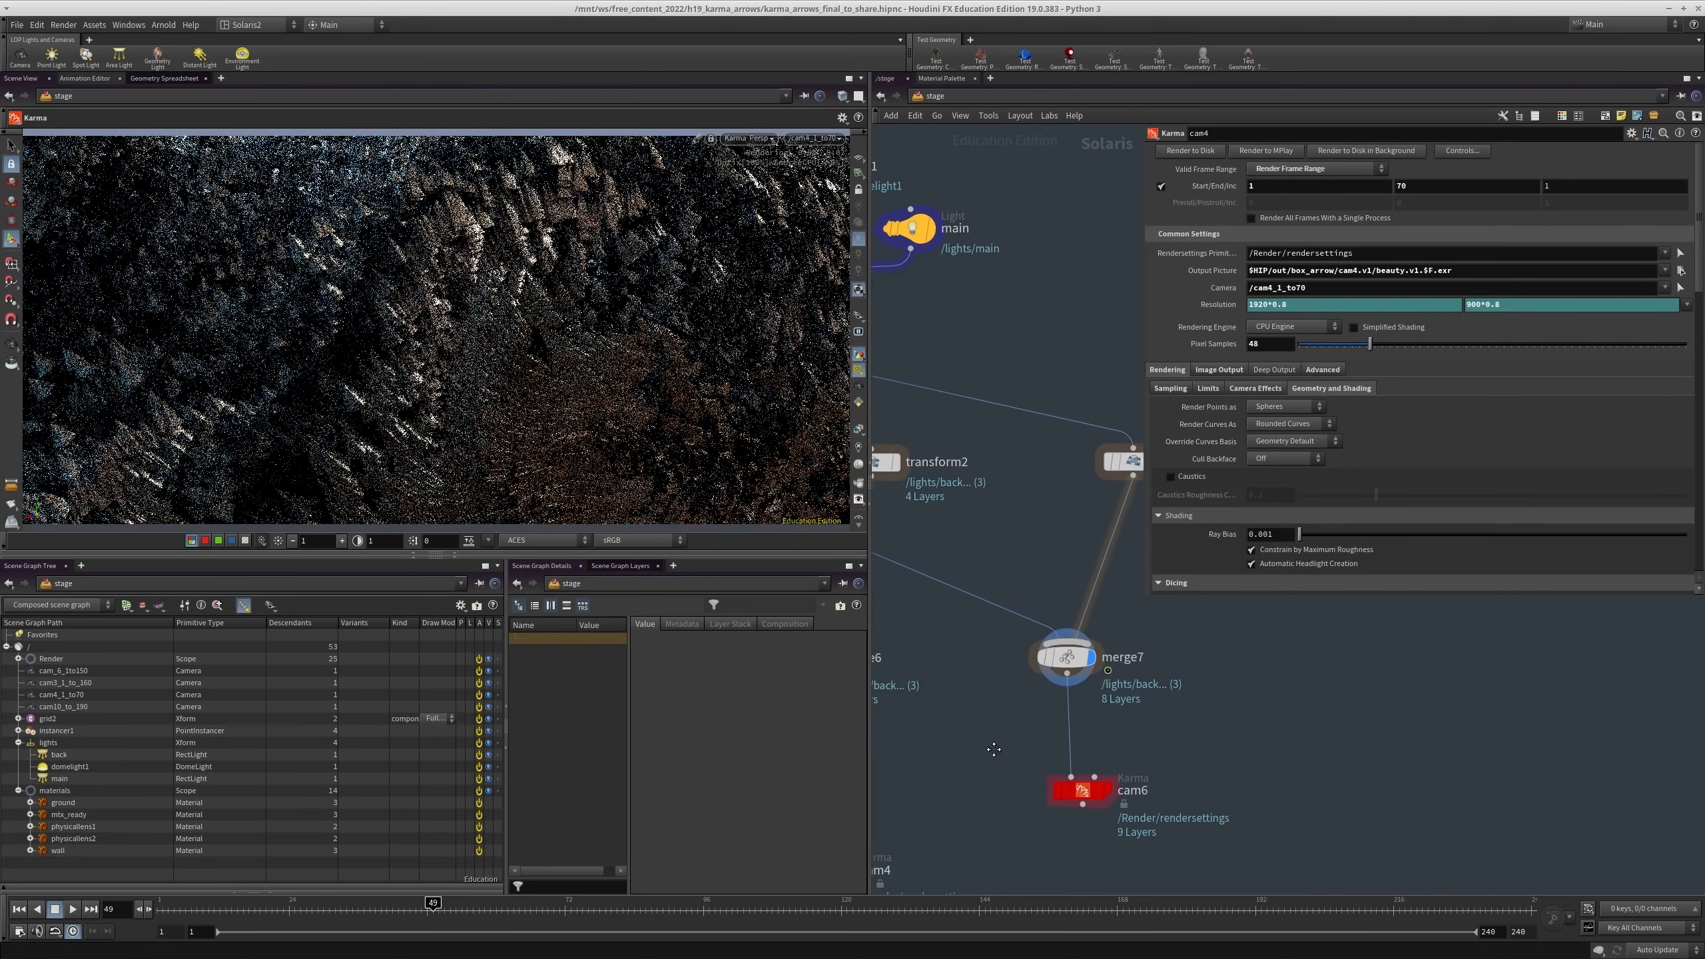
click(816, 139)
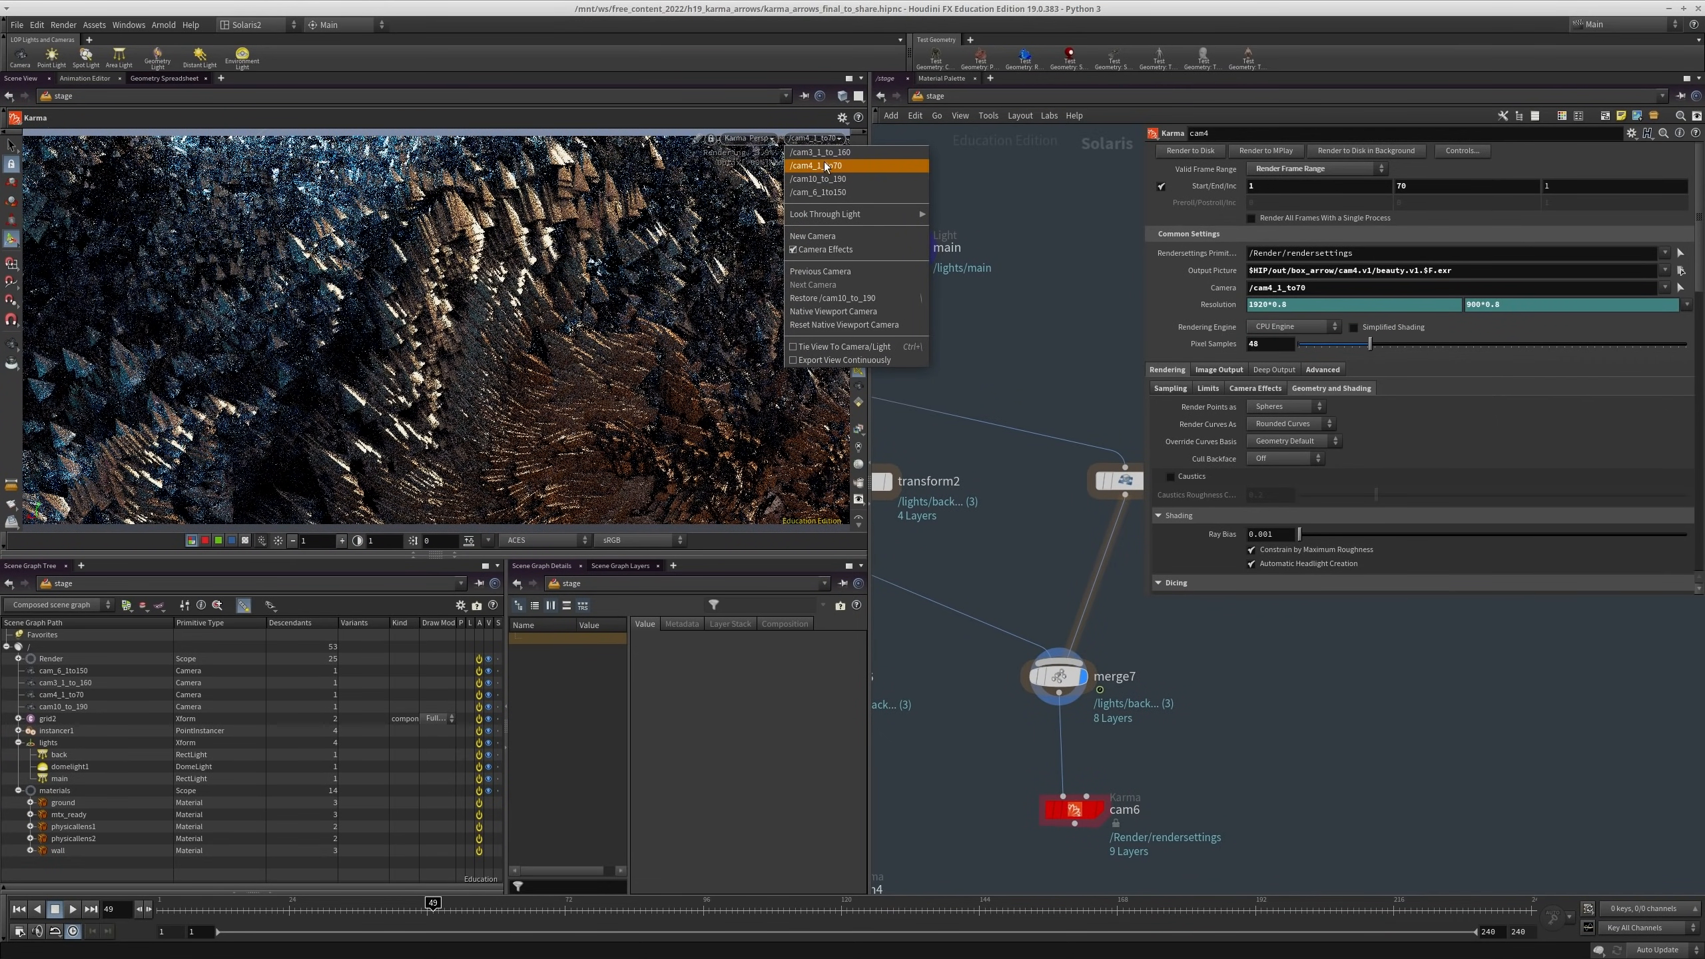
click(765, 180)
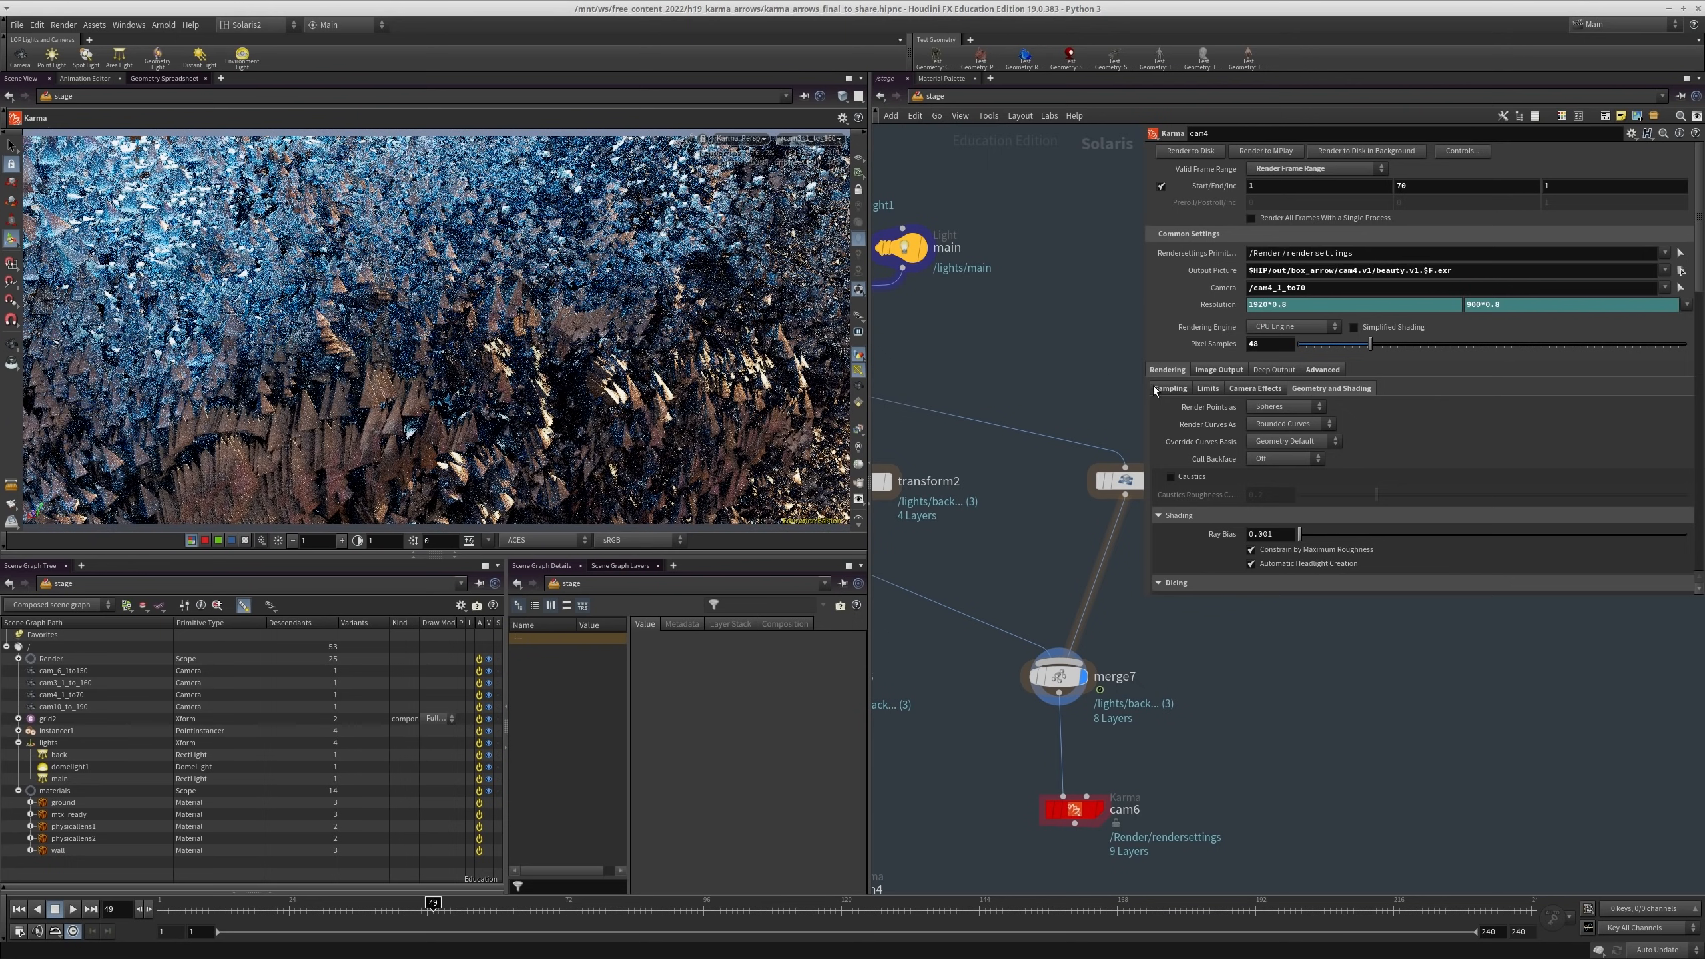
Step: Examine the ray limits of the cam4 Karma node, plus the sampling and ray limits of cam3
click(1206, 389)
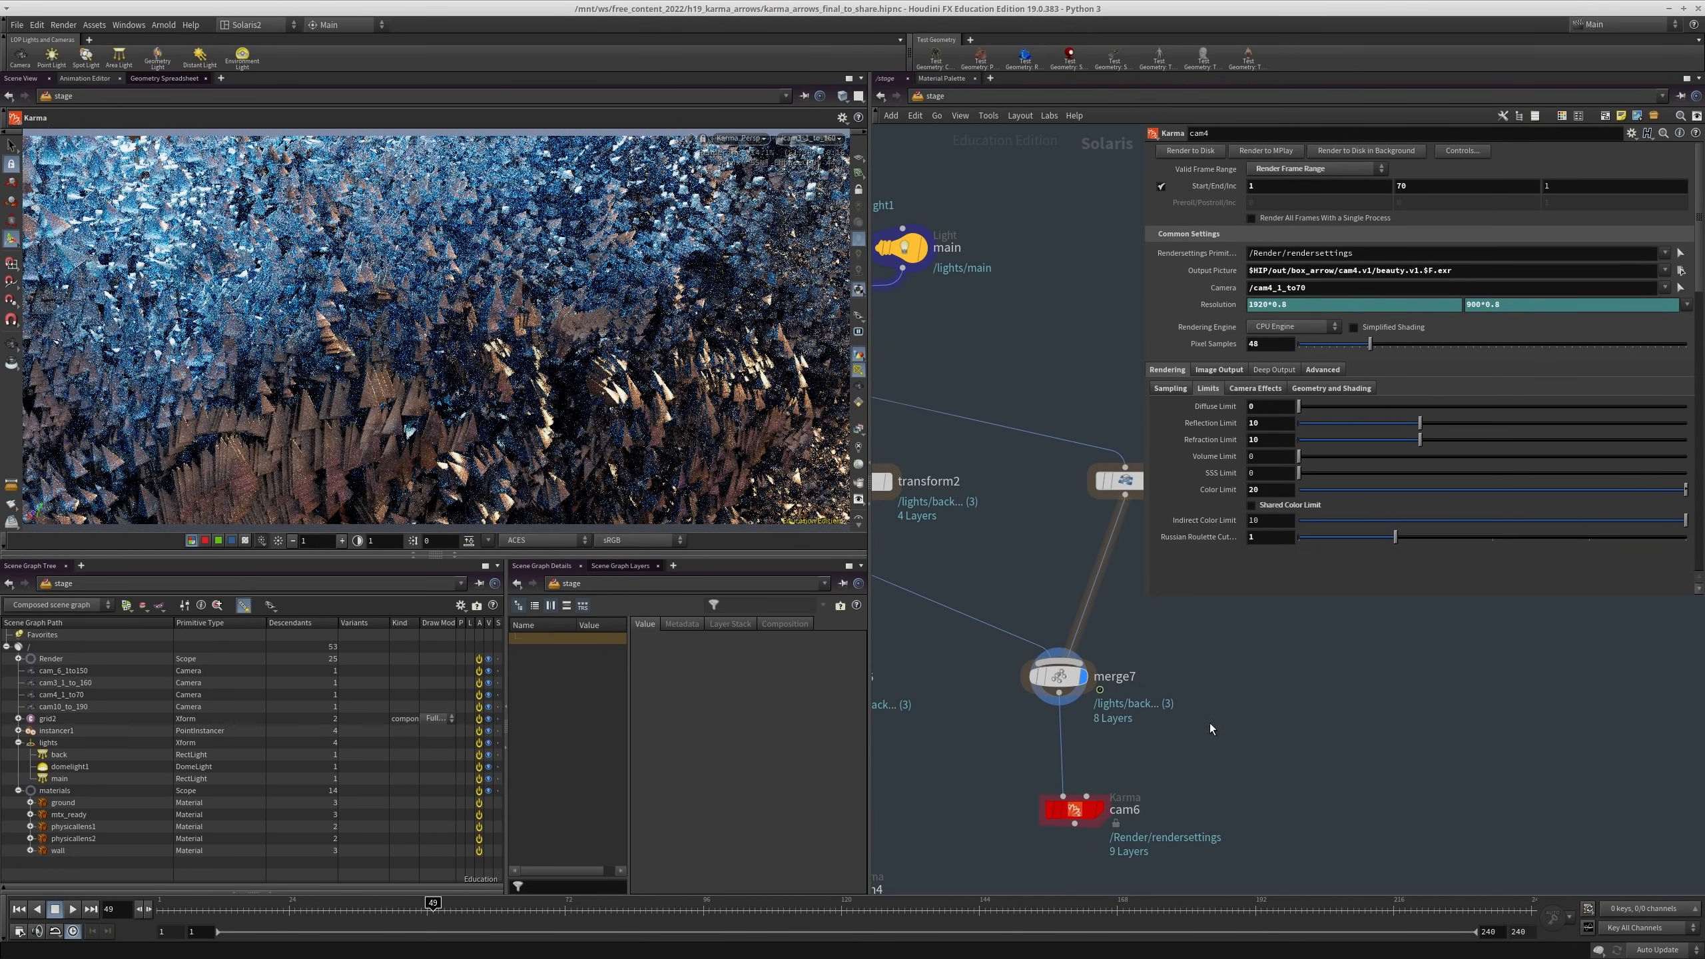
scroll(1253, 659, down, 3)
middle_drag(1111, 735, 1319, 715)
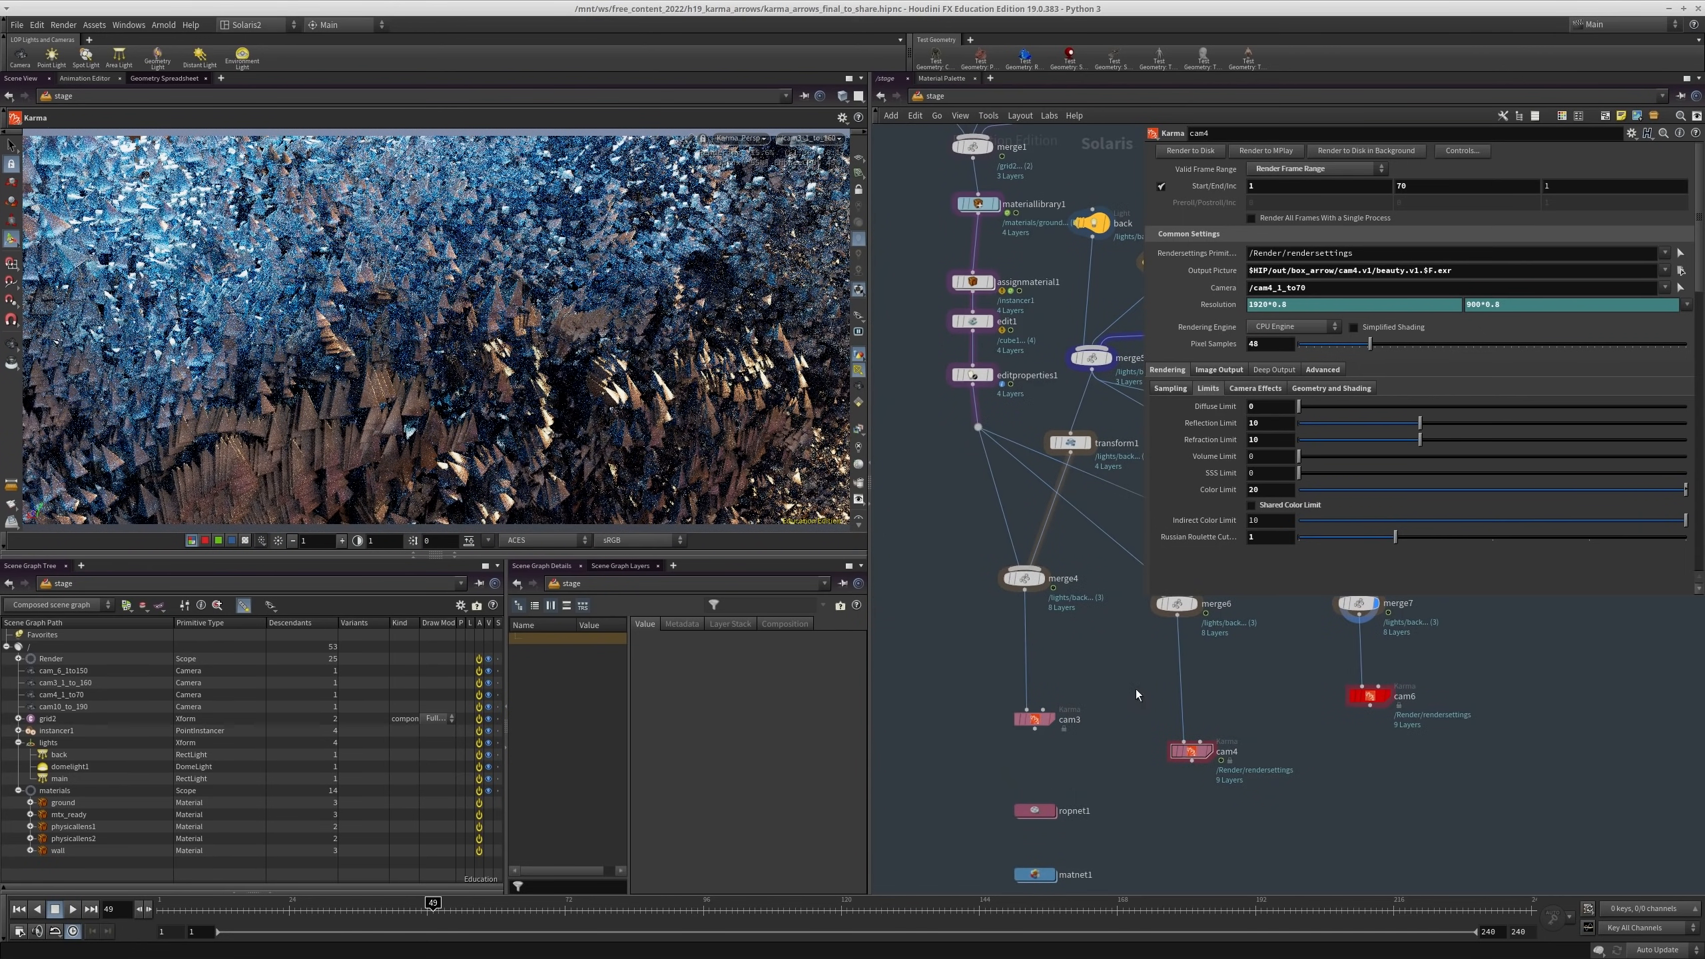
drag(975, 753, 980, 746)
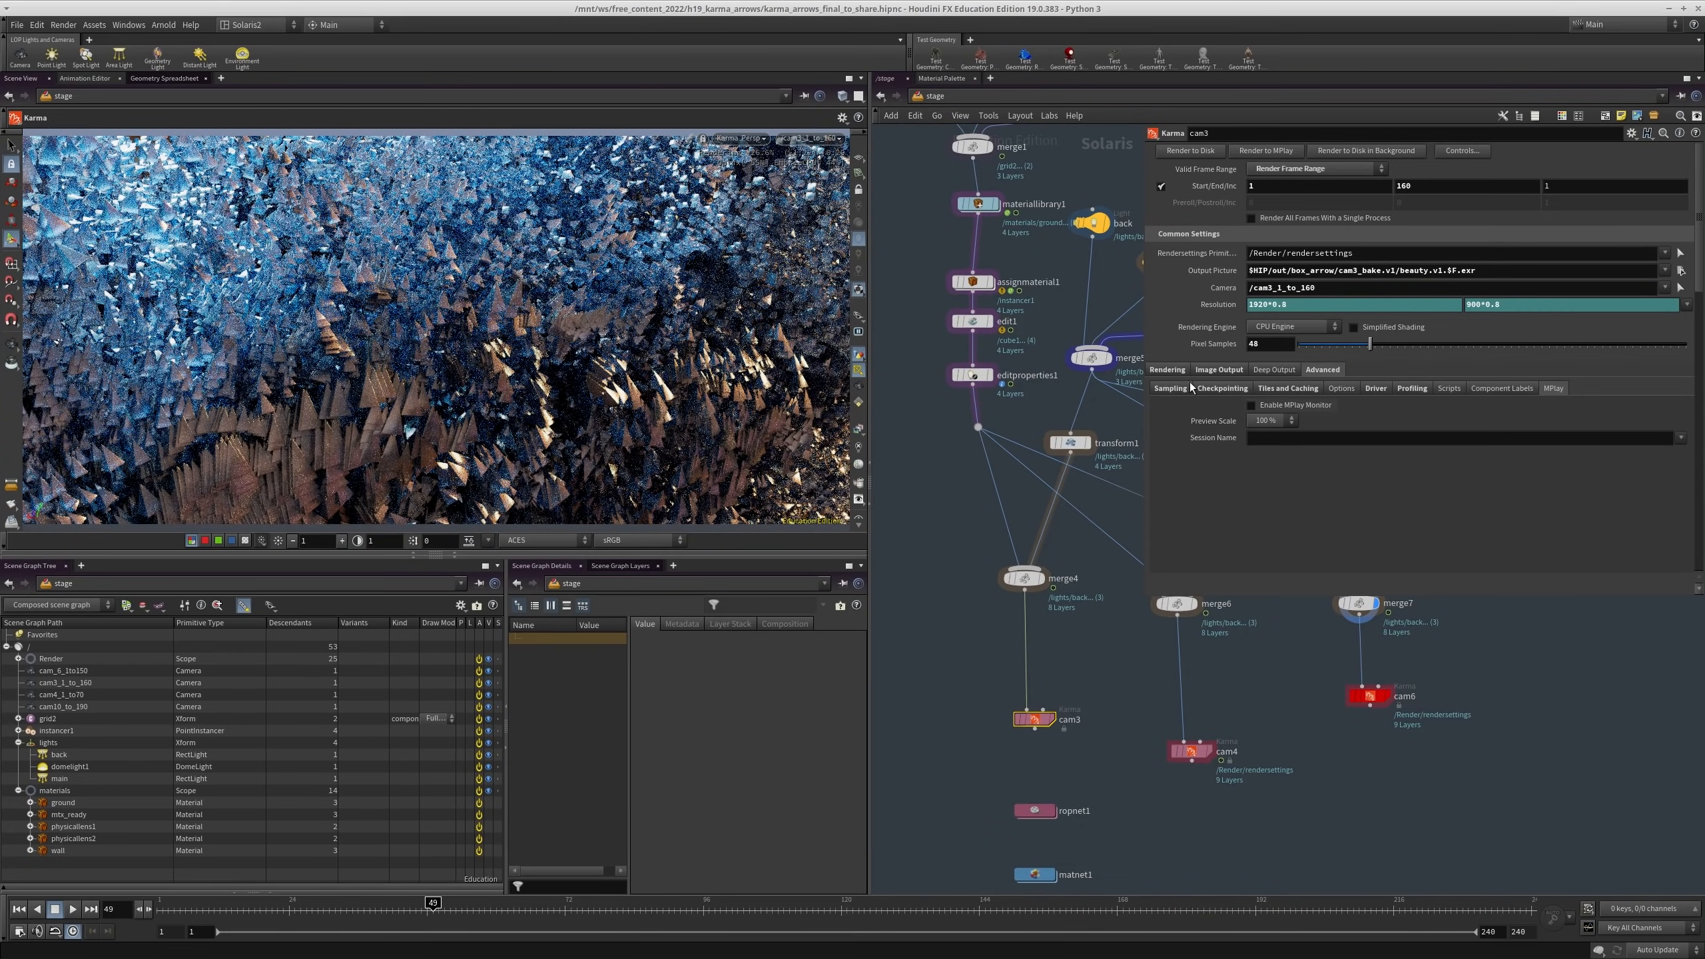
click(1173, 389)
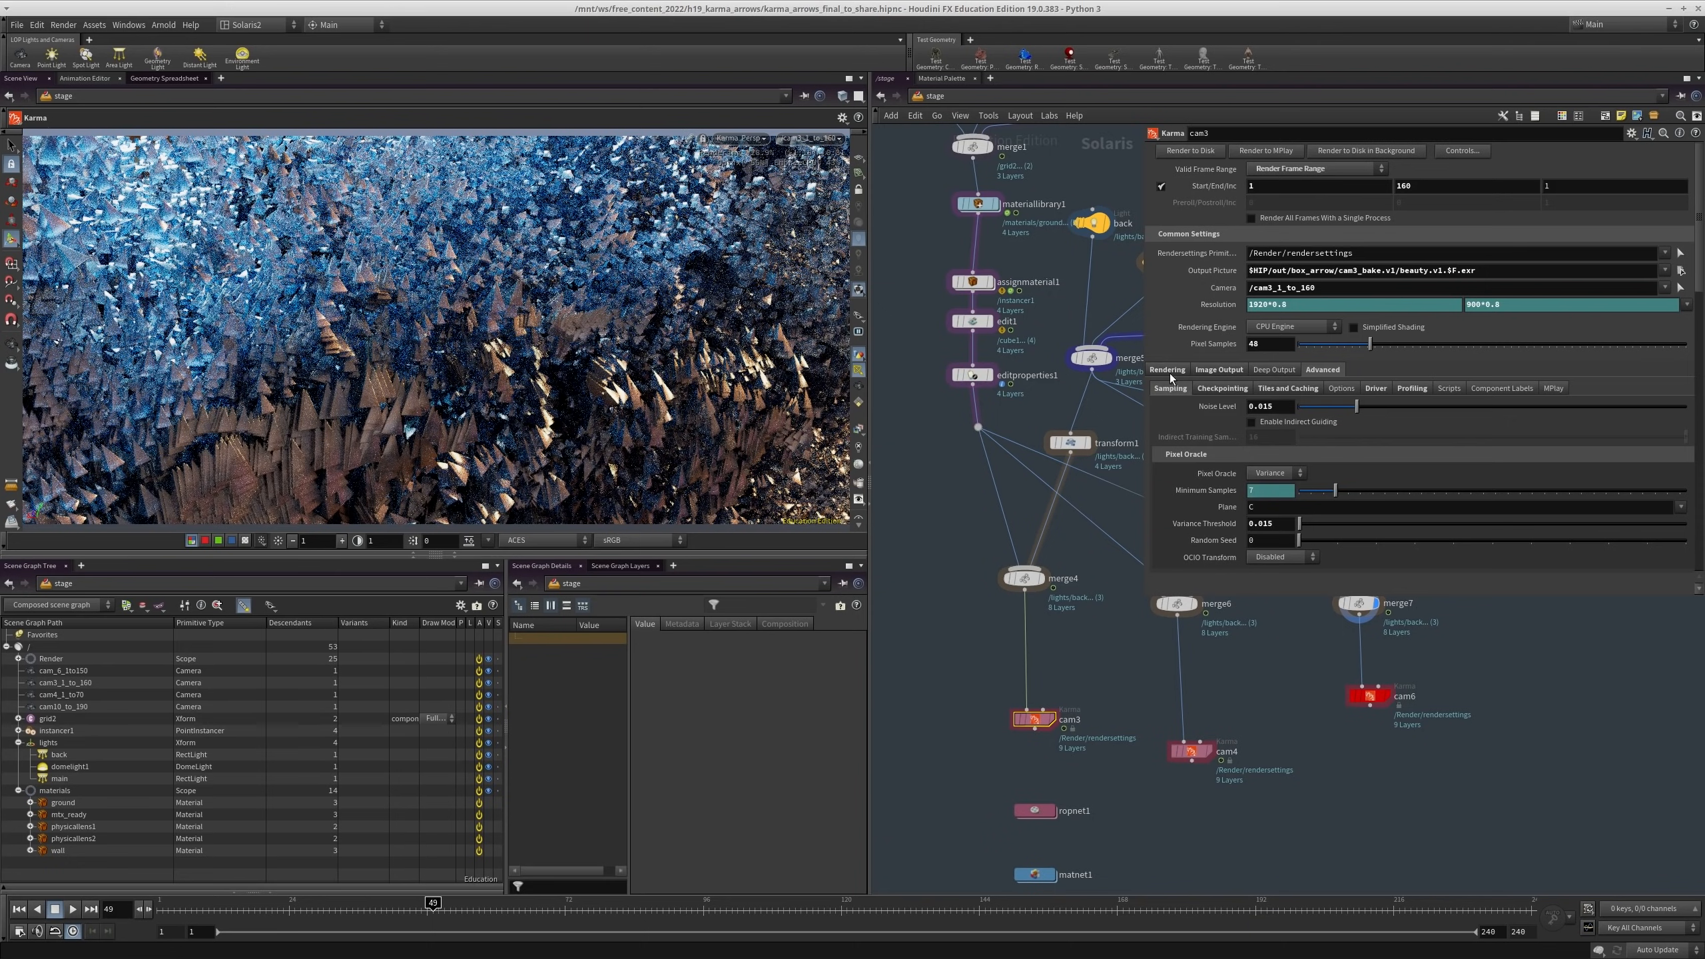
click(1165, 370)
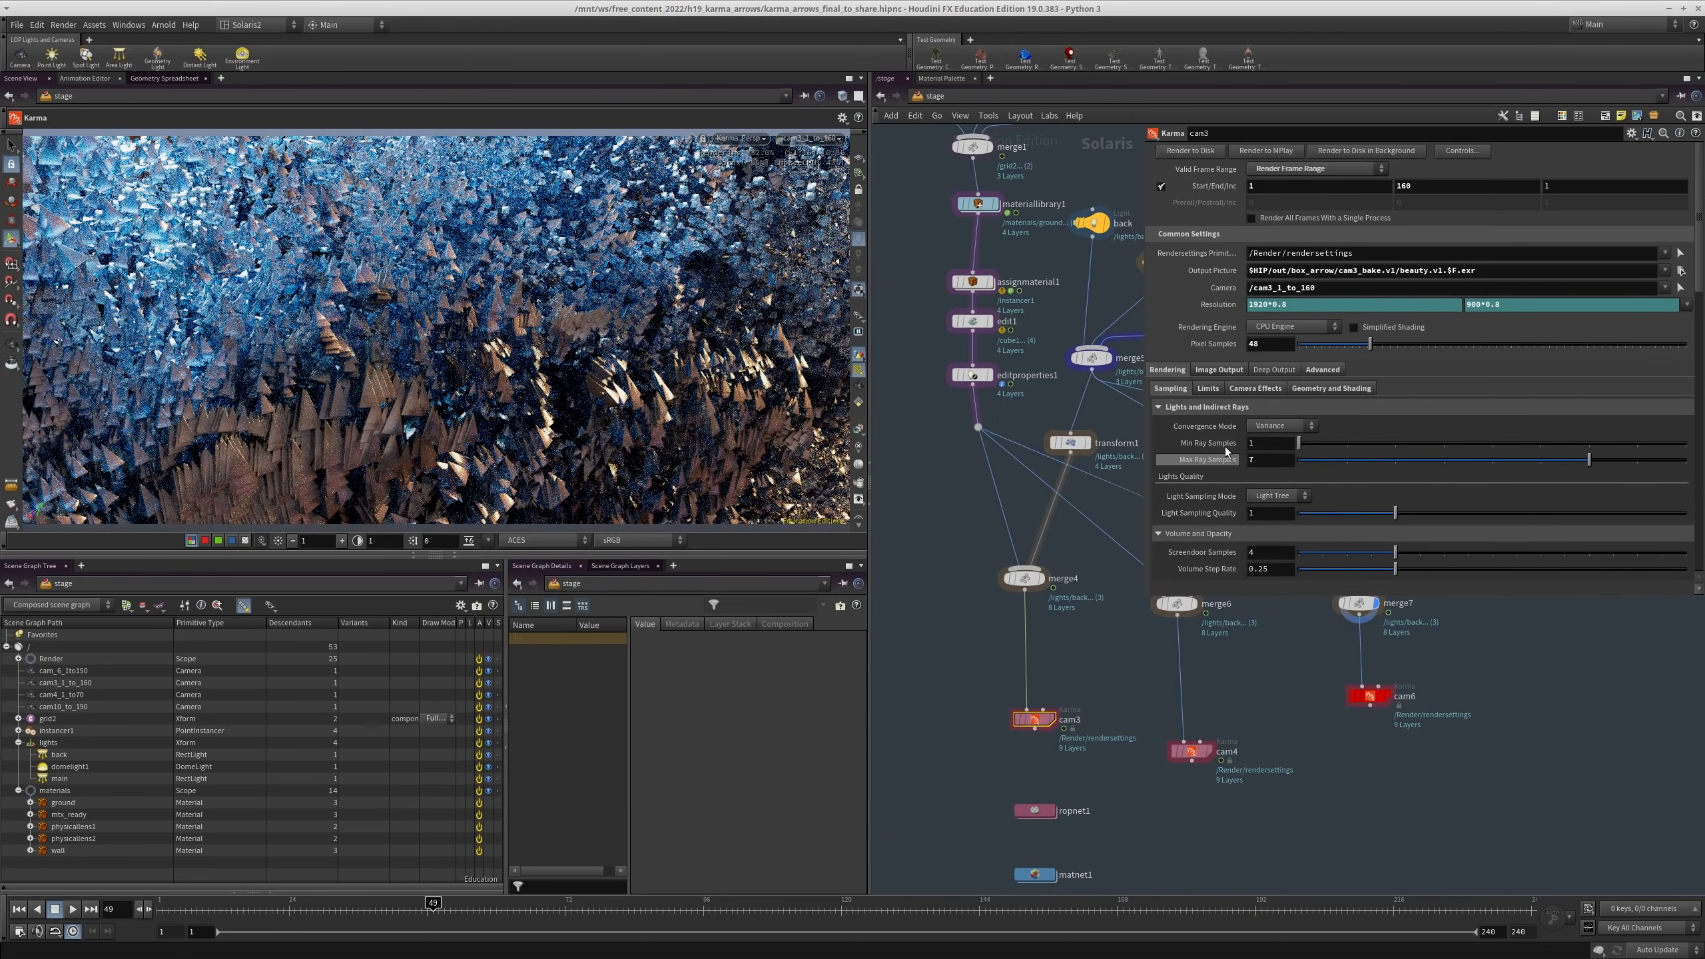
click(1206, 390)
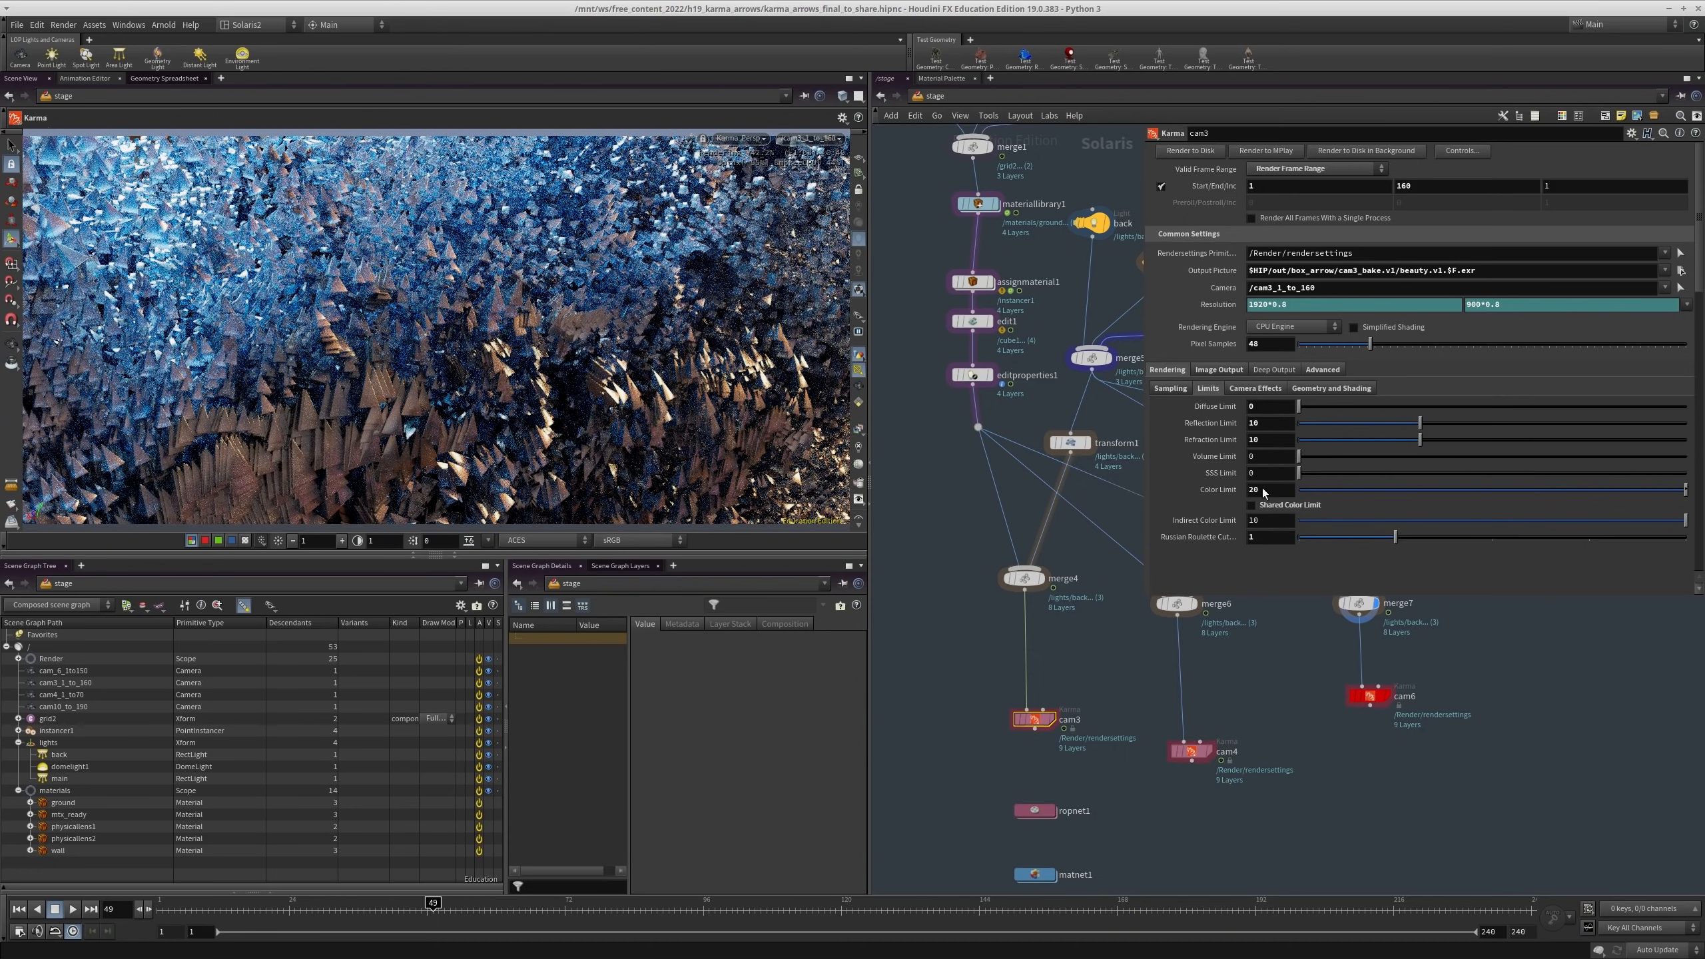
click(1220, 494)
click(1198, 537)
click(1262, 537)
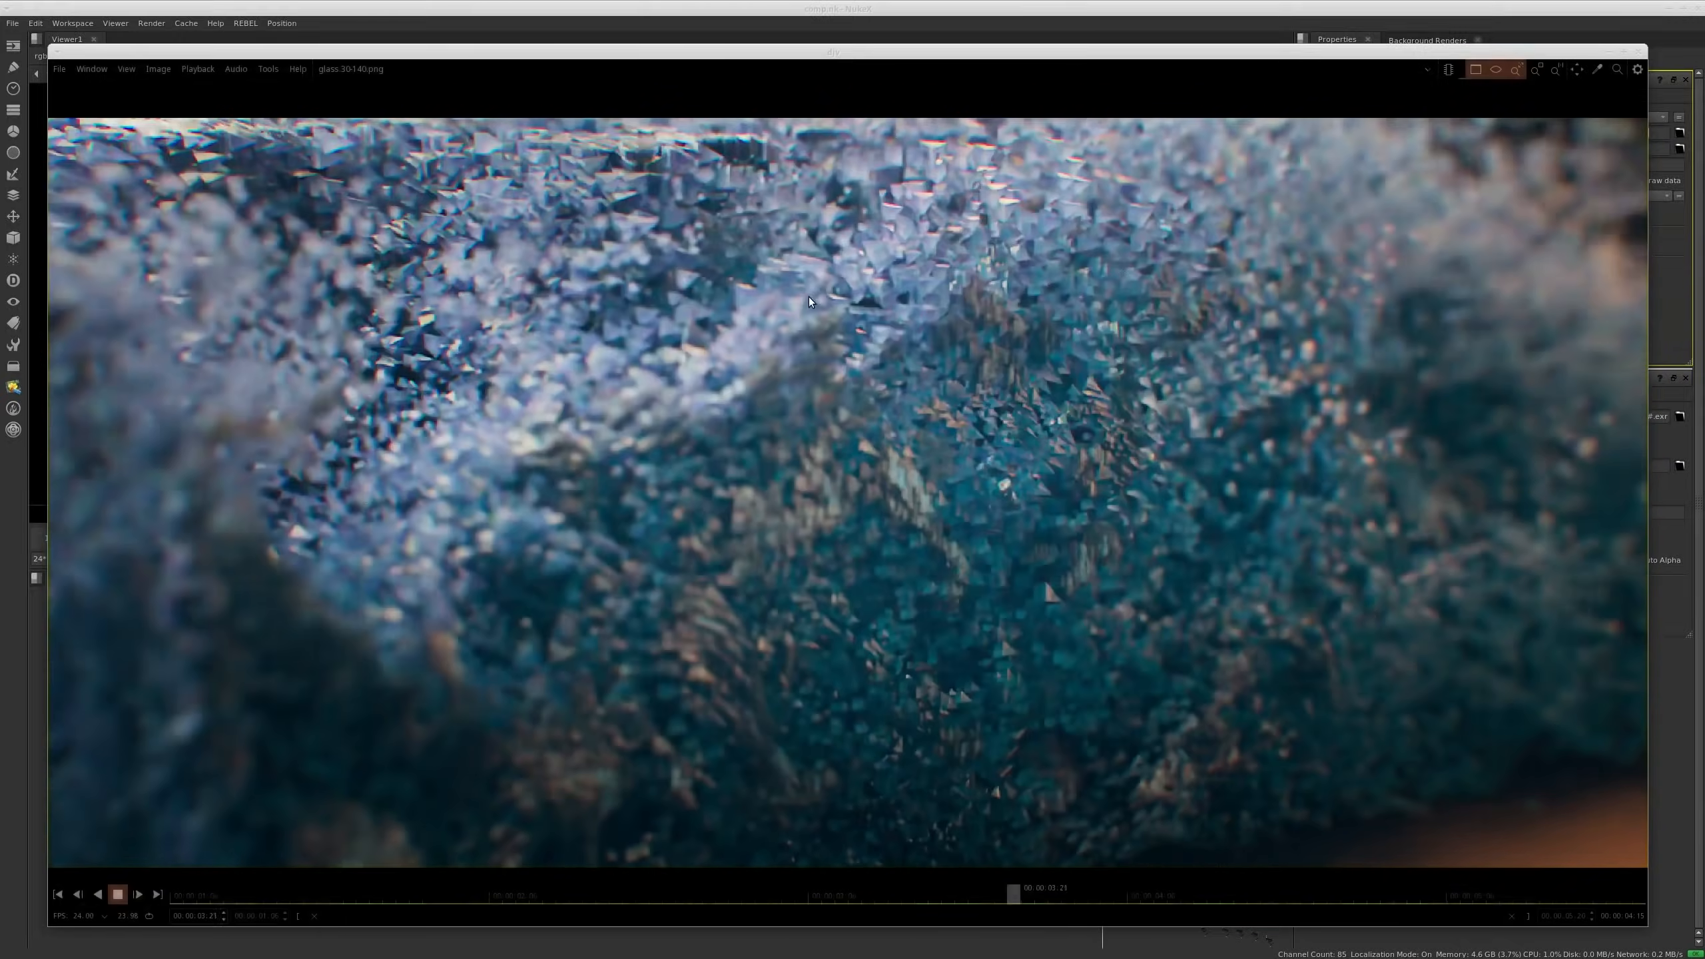
Step: Pause the rendered glass sequence, switch to NukeX, and view Read15 with its source file path
key(space)
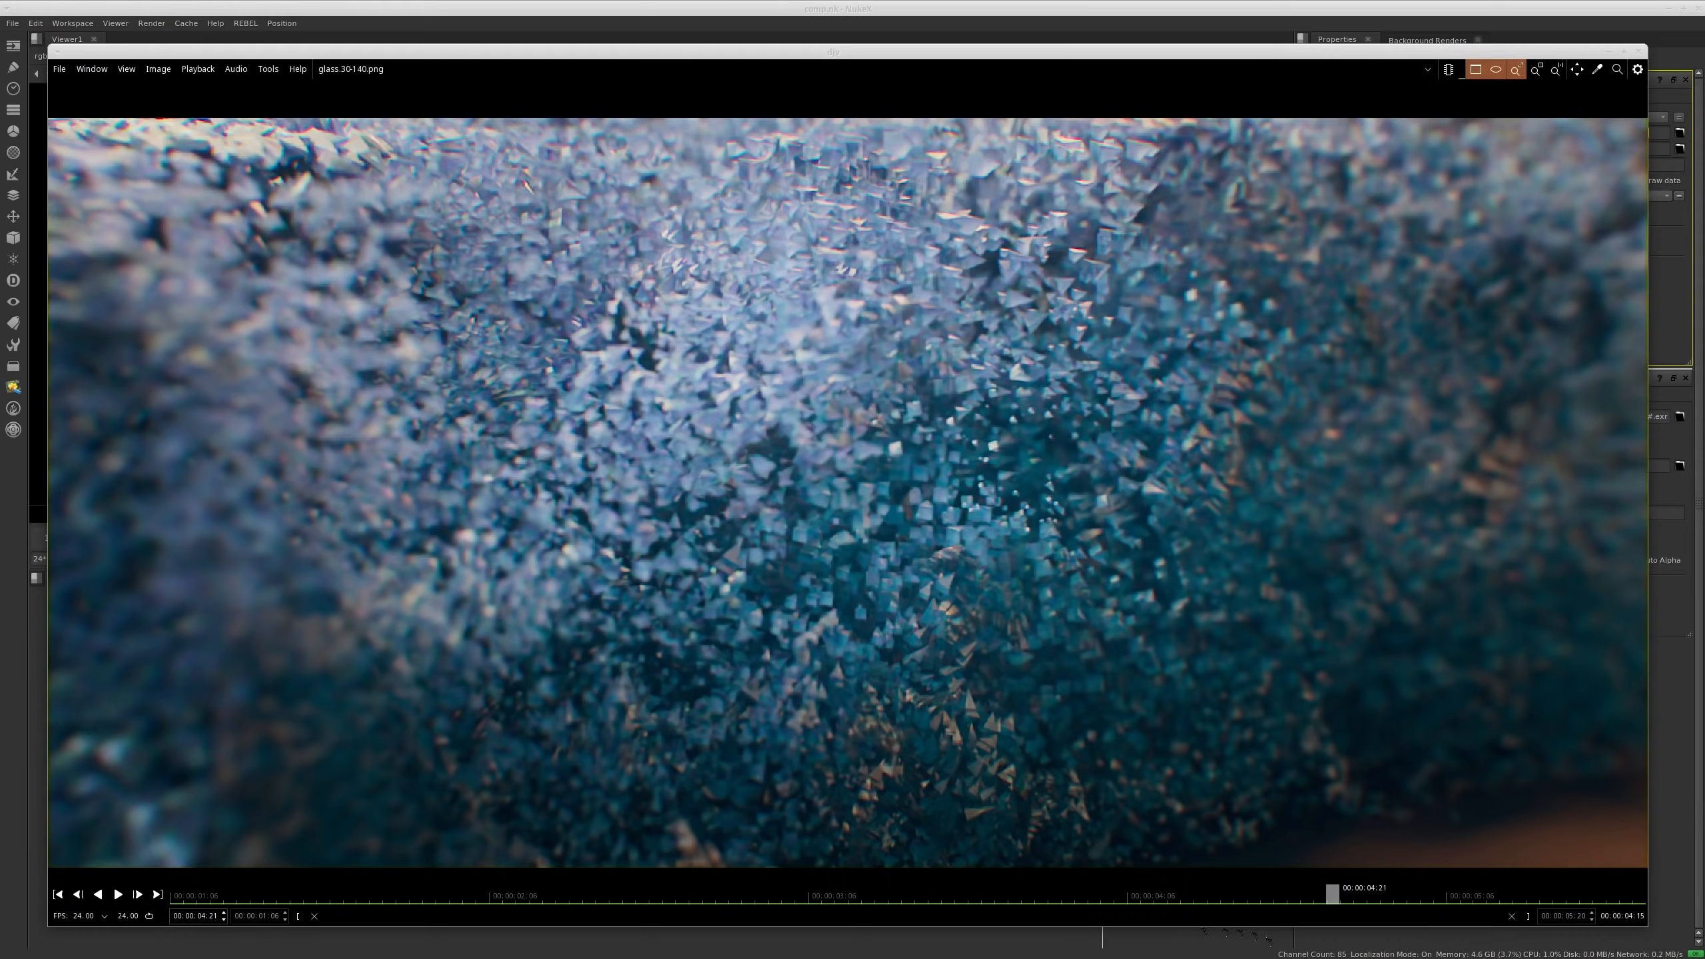
key(alt+Tab)
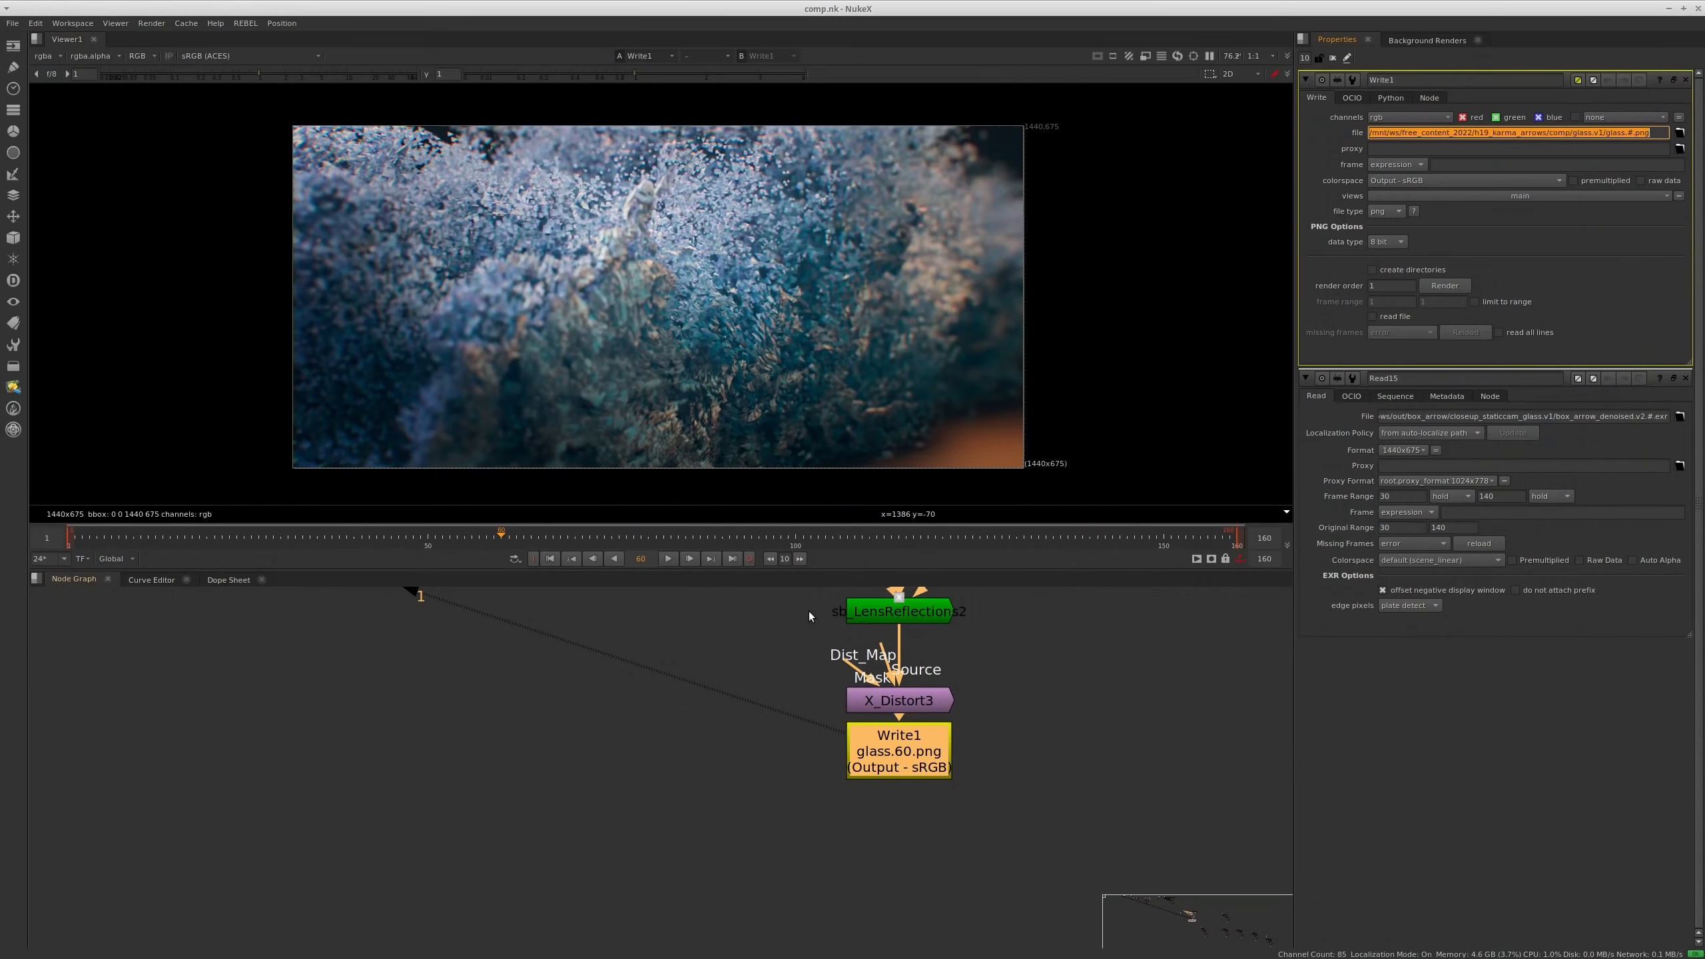
scroll(762, 735, down, 7)
middle_drag(743, 750, 828, 921)
middle_drag(623, 674, 701, 747)
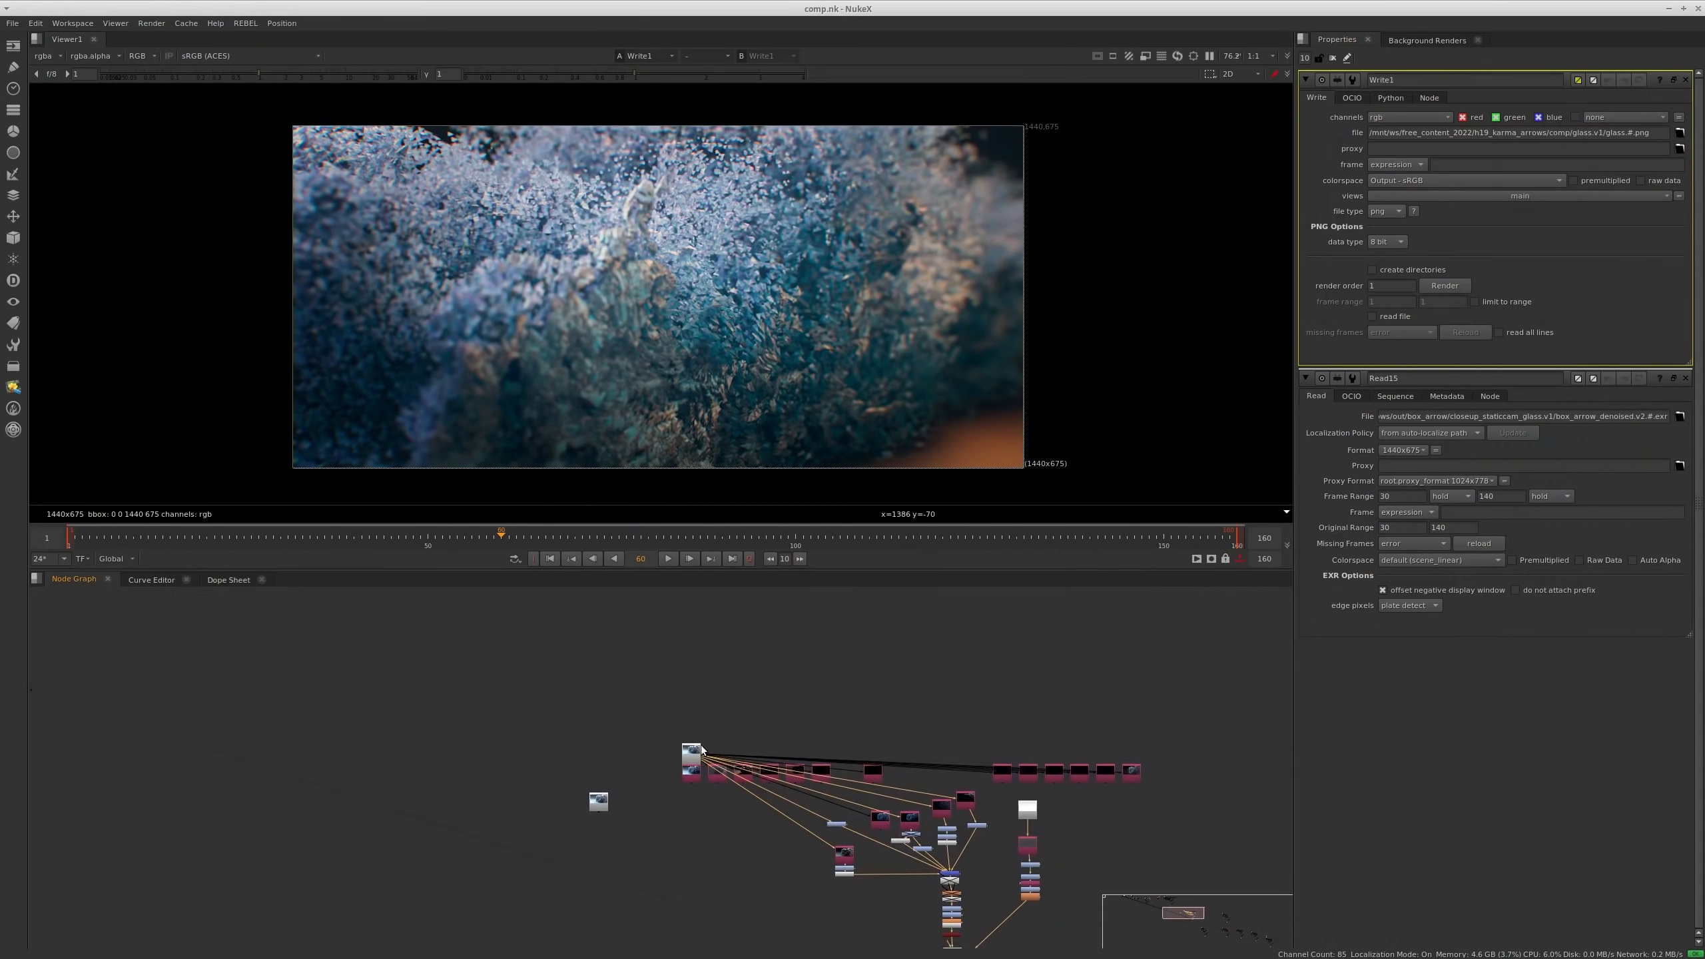
scroll(701, 750, up, 5)
double_click(657, 803)
key(1)
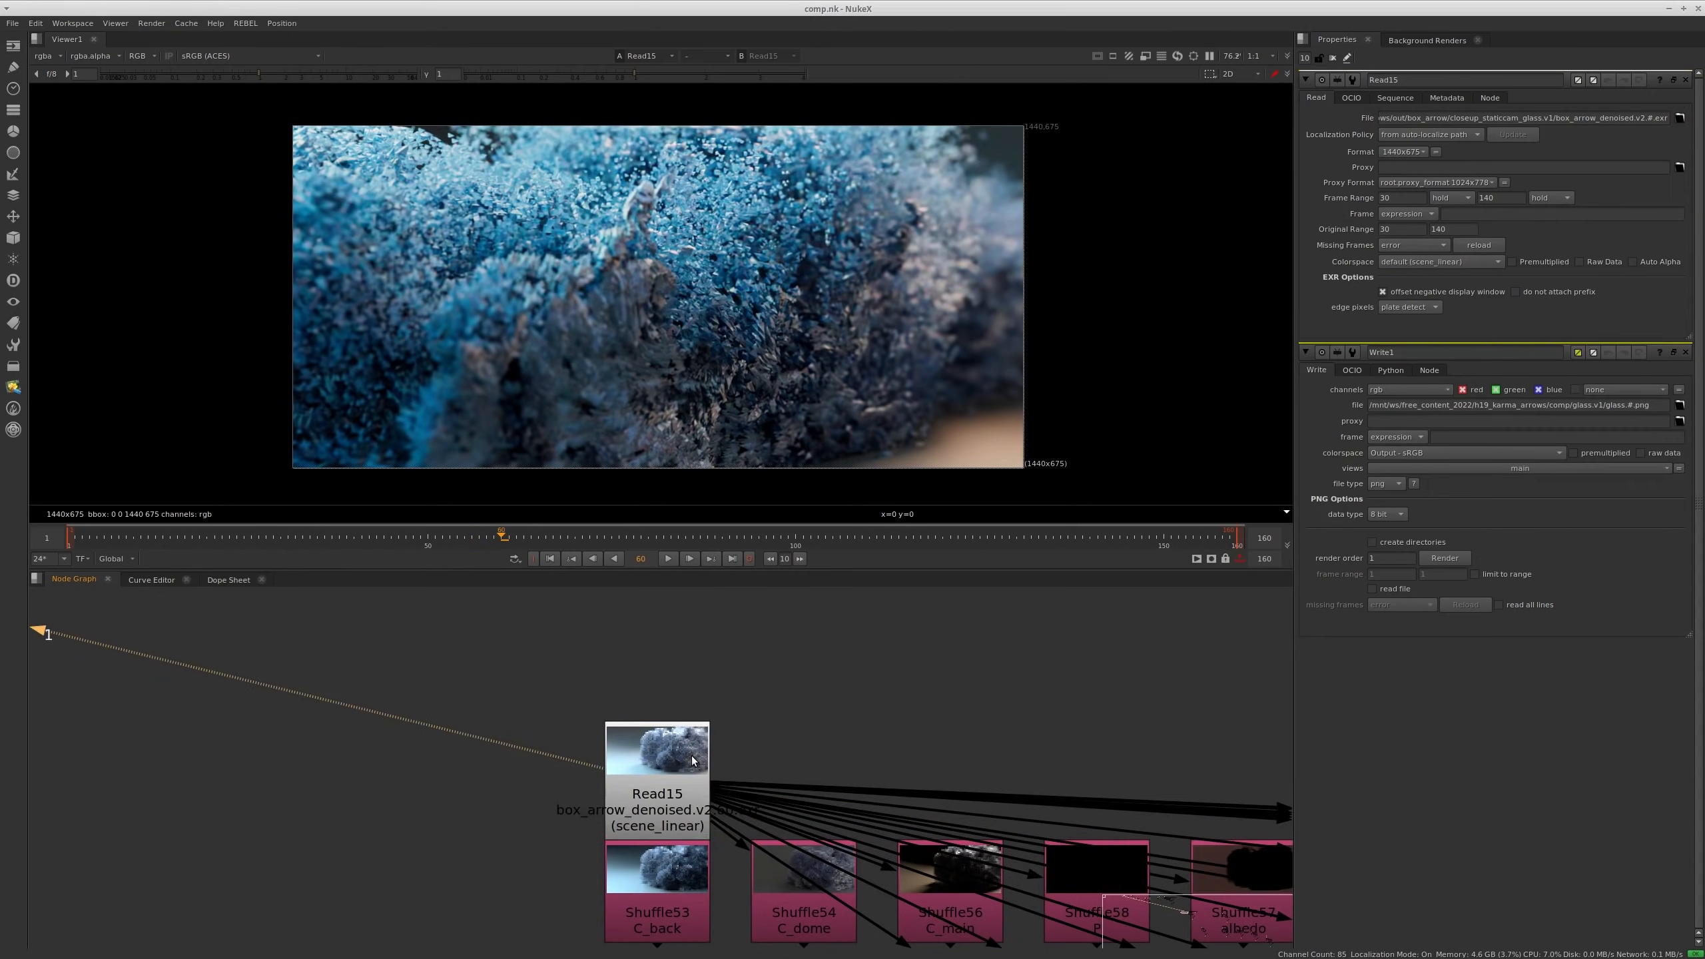
triple_click(1567, 117)
click(947, 644)
Step: Switch to the Houdini session that has solaris_live.v1.hipnc open
key(alt+Tab)
key(alt+Tab)
key(alt+Tab)
key(alt+Tab)
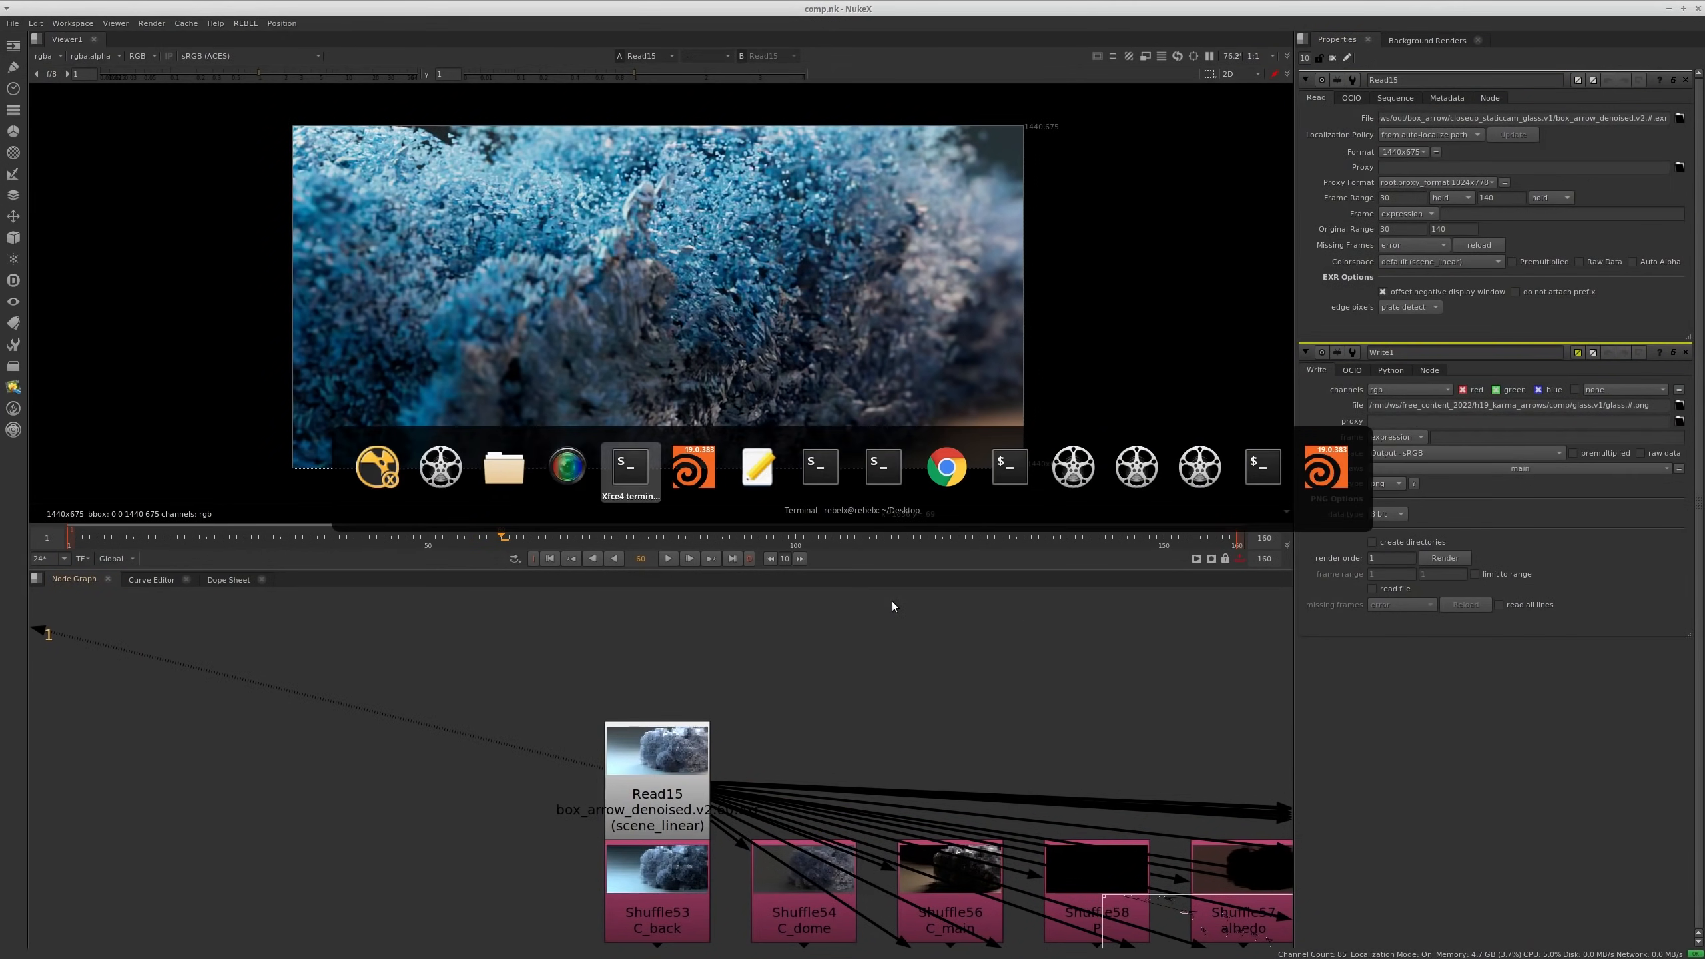
key(alt+Tab)
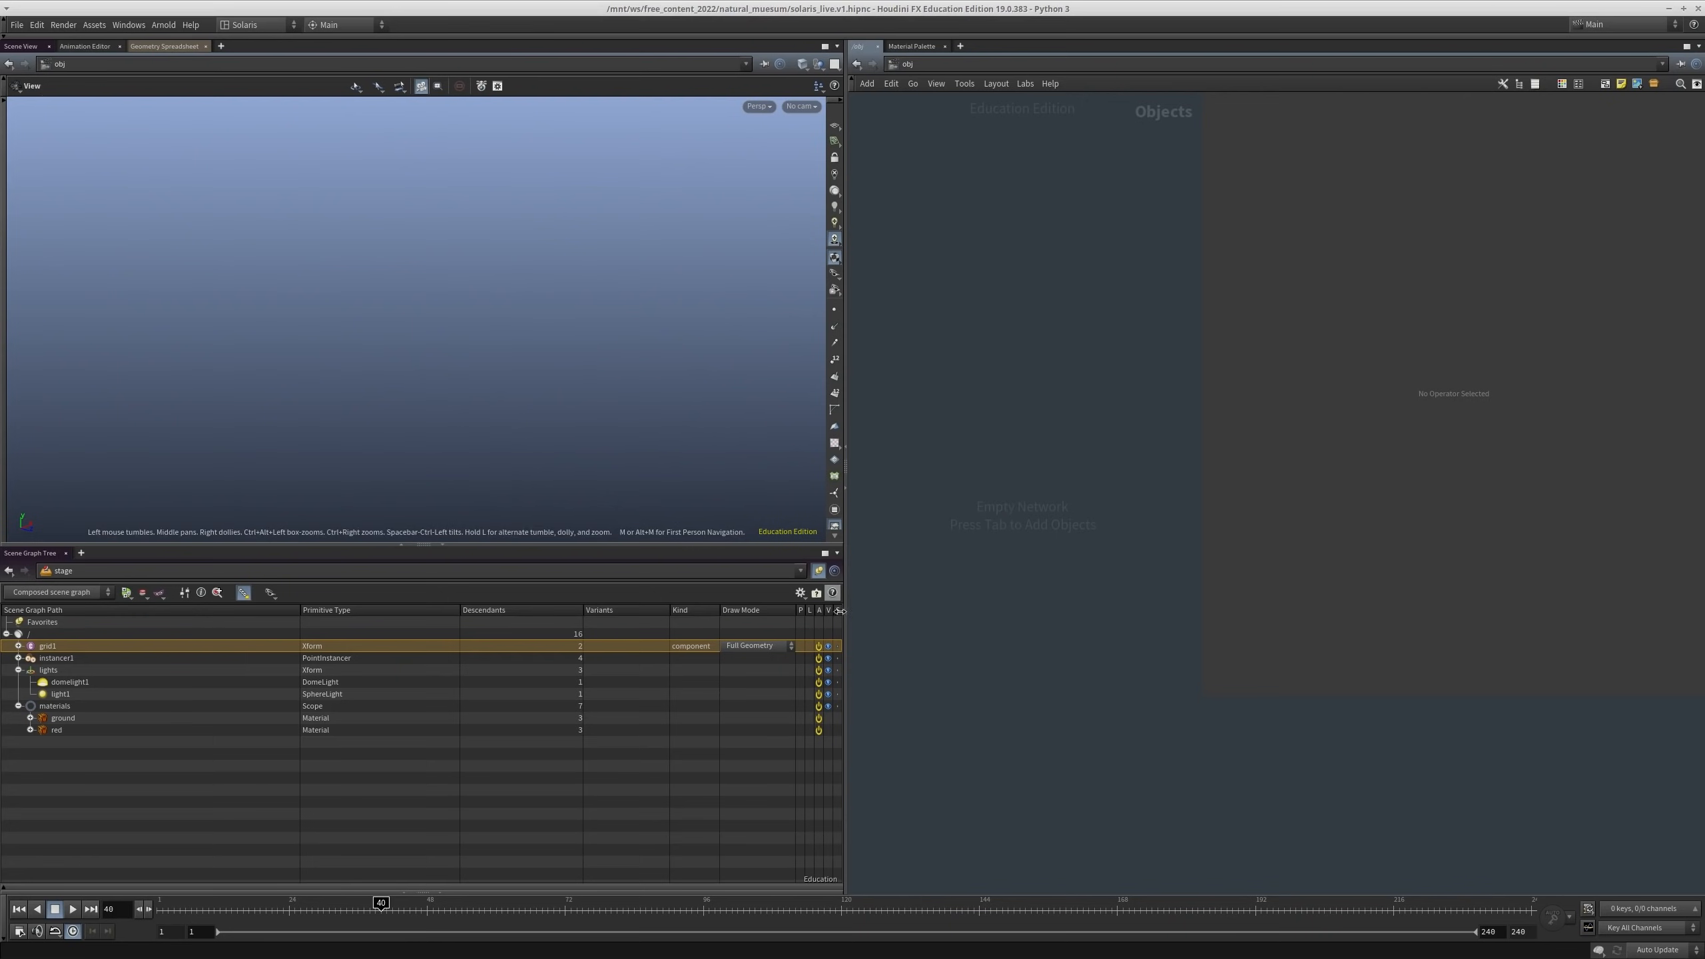
Step: Switch the workspace layout to the Build desktop
click(251, 28)
click(244, 53)
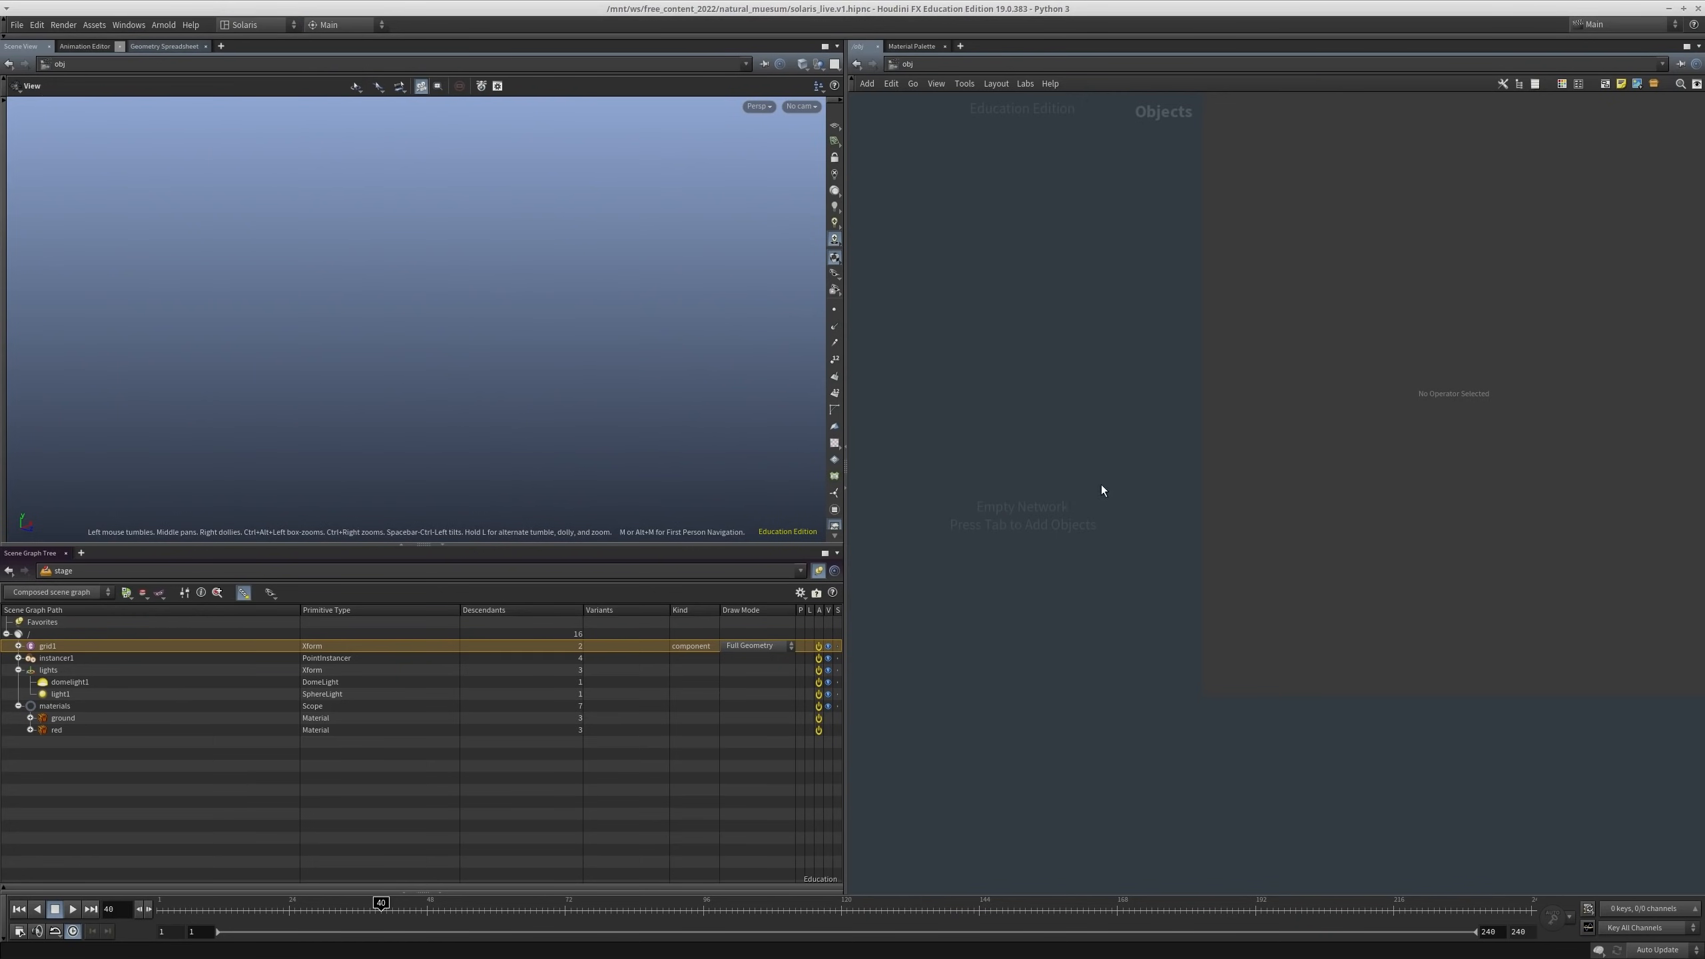
scroll(1044, 309, down, 2)
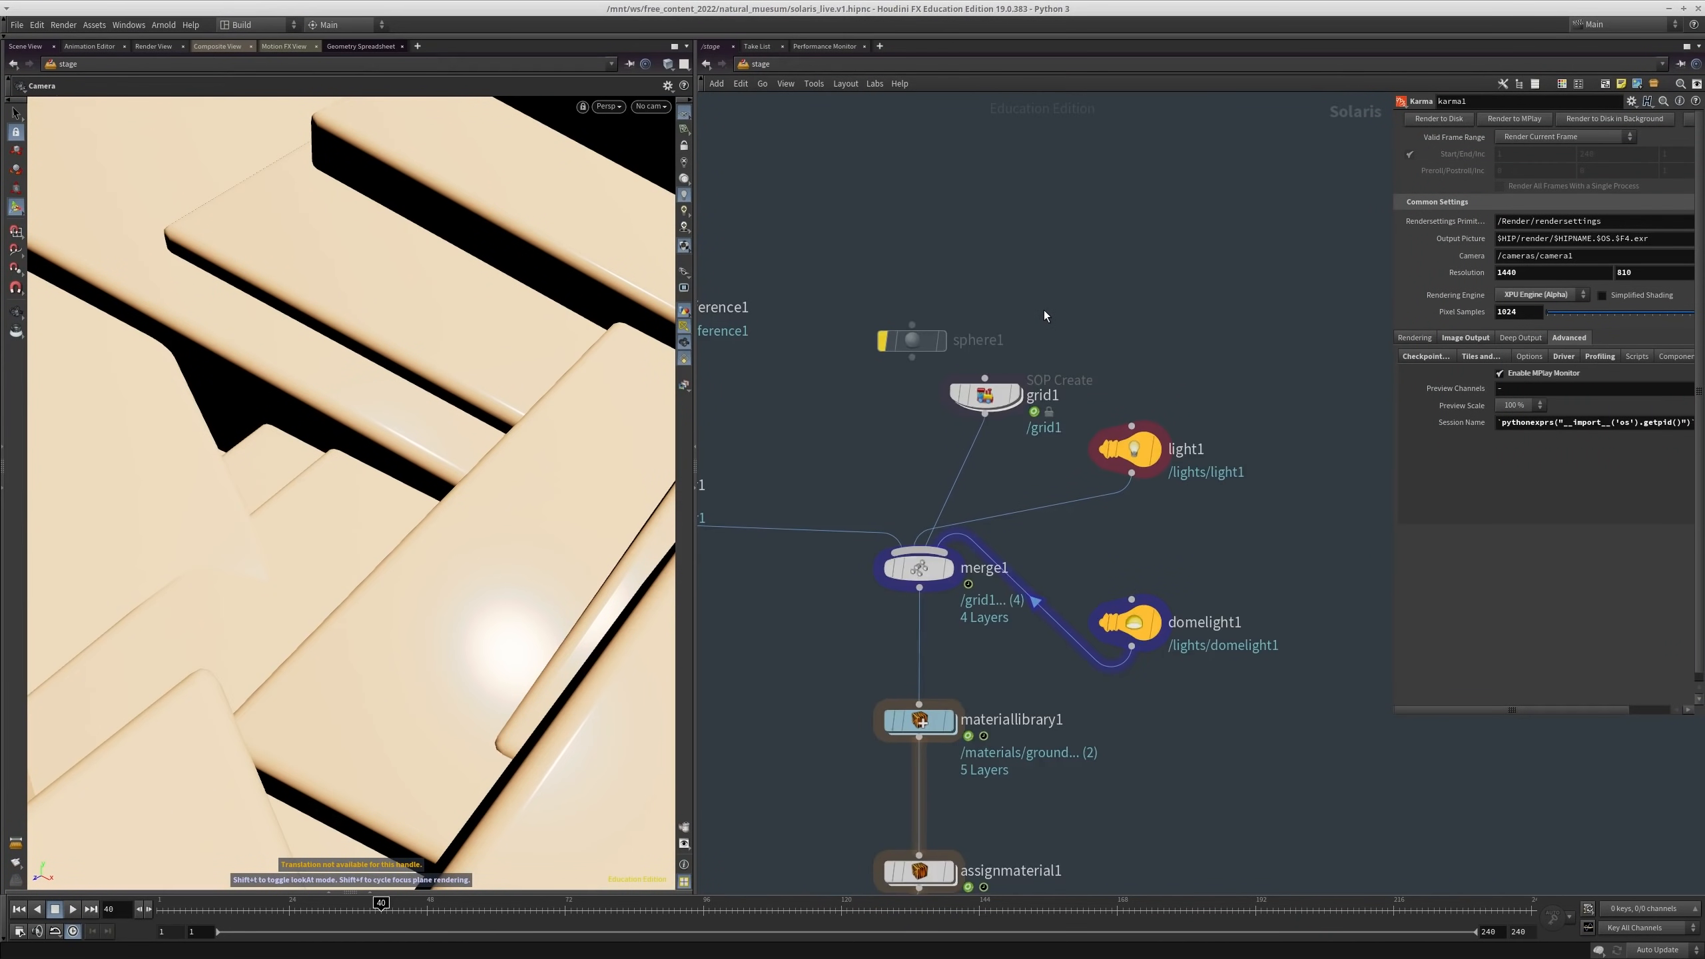
middle_drag(1044, 309, 1114, 648)
scroll(1096, 400, down, 3)
Step: Create a compositing network in the img context and go inside it
click(761, 83)
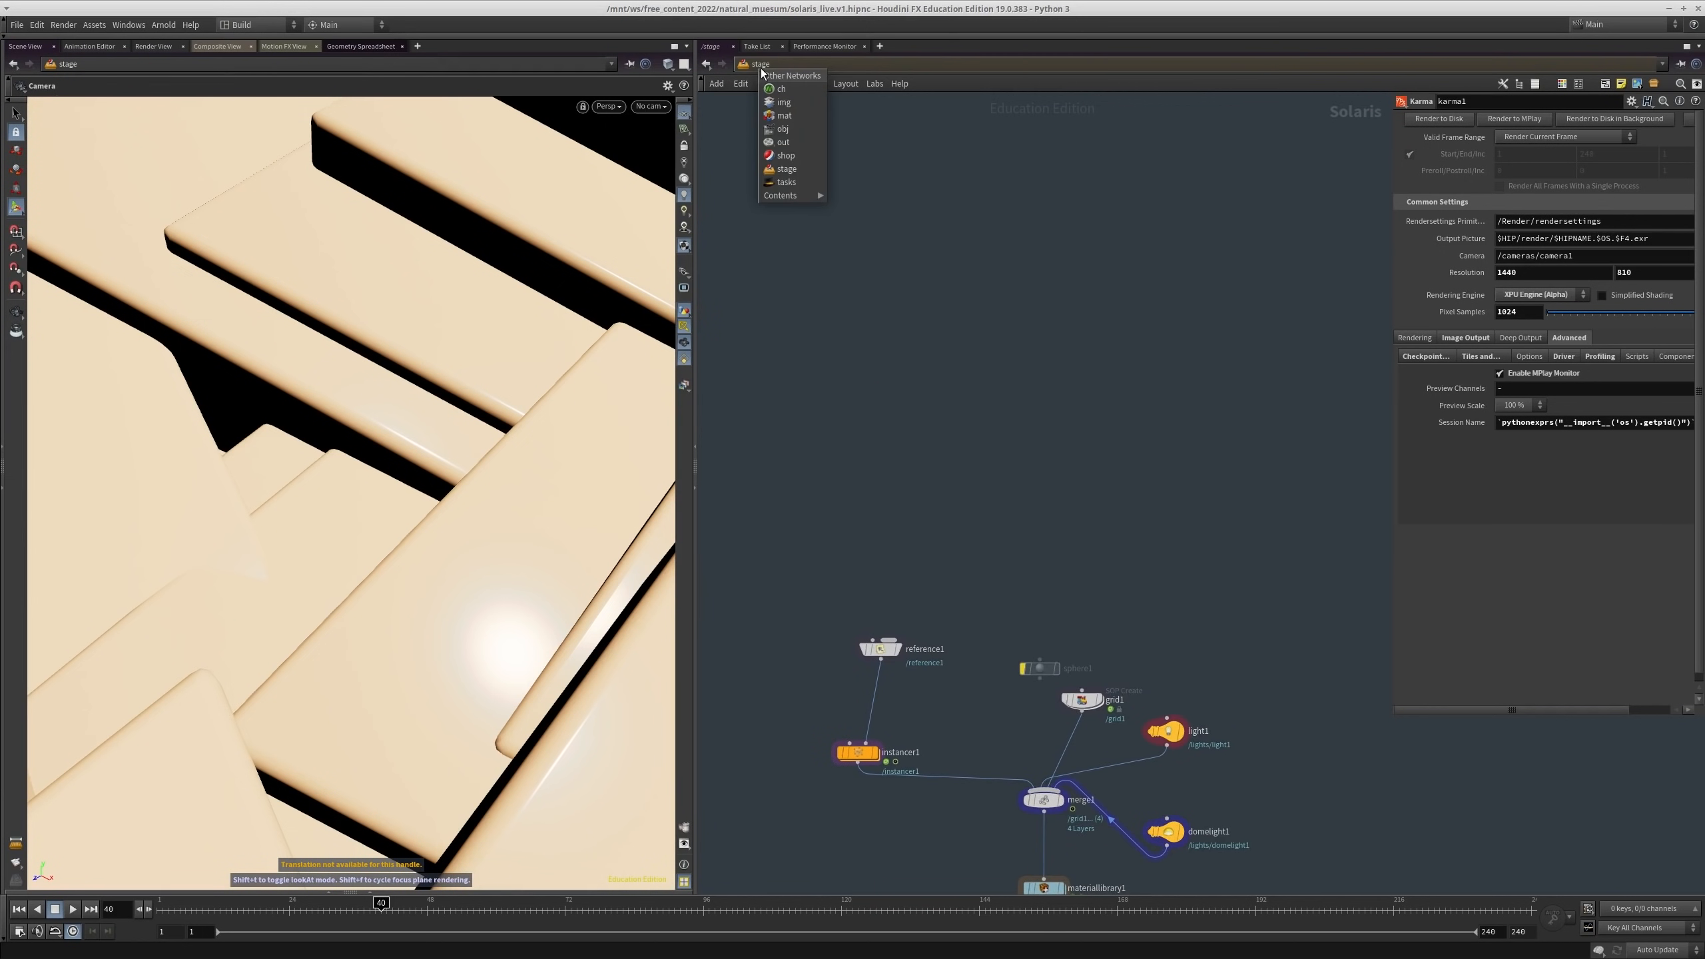
click(785, 109)
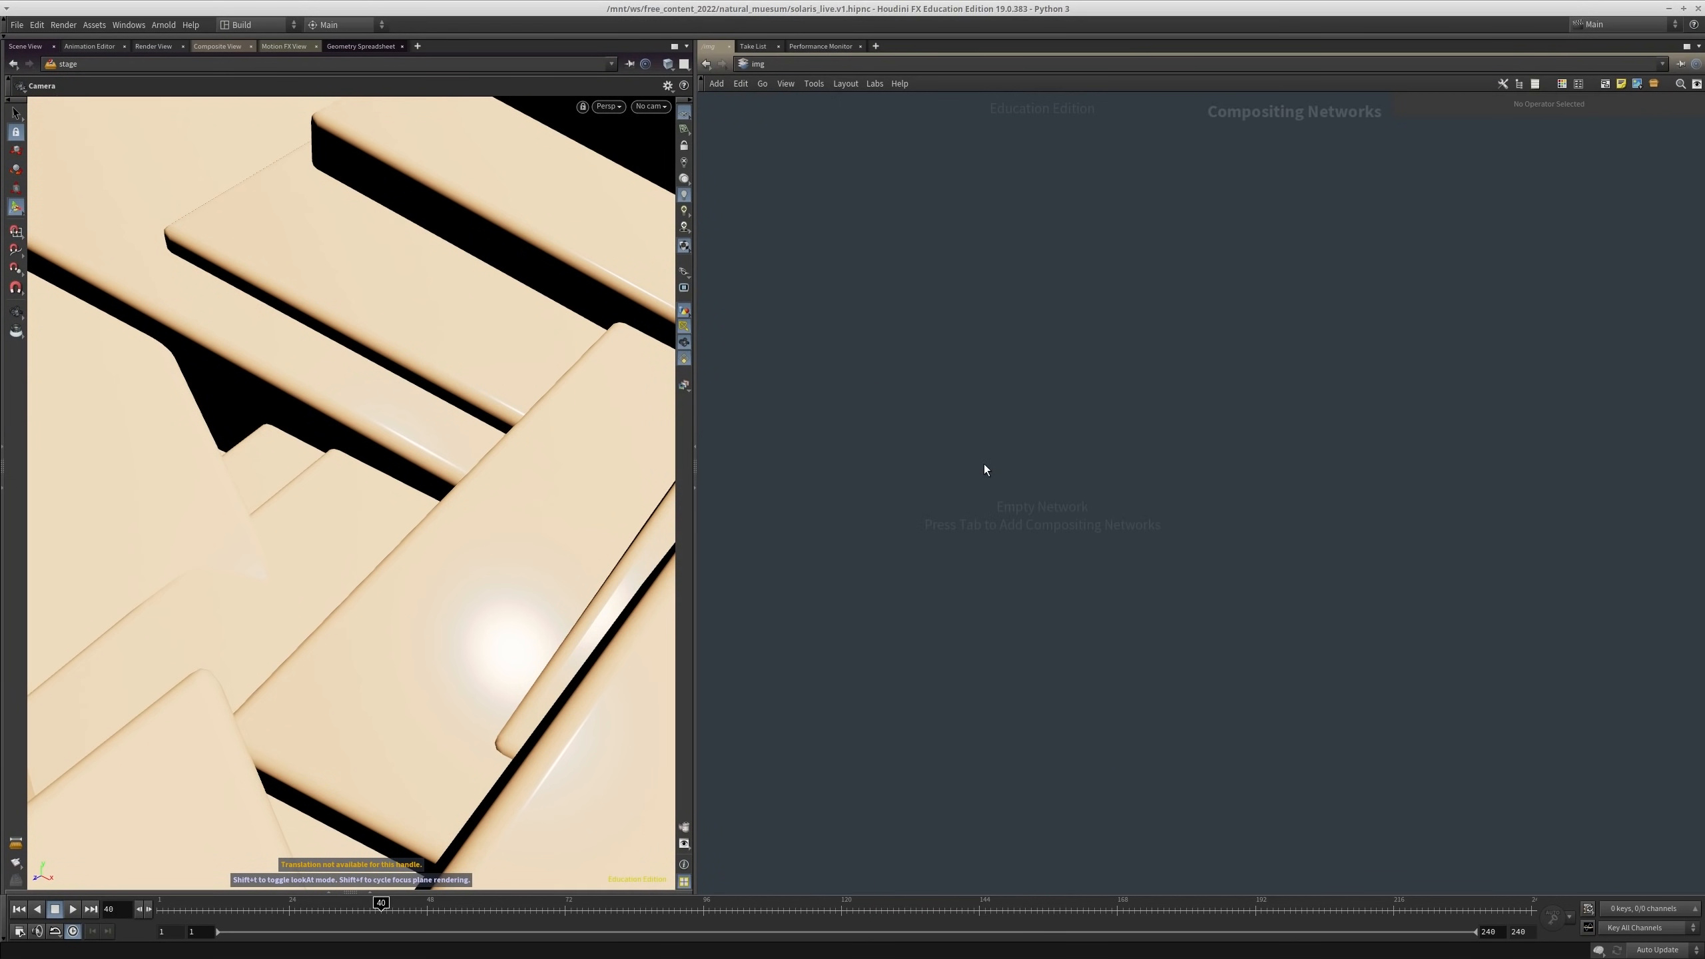
key(Tab)
click(983, 465)
double_click(983, 464)
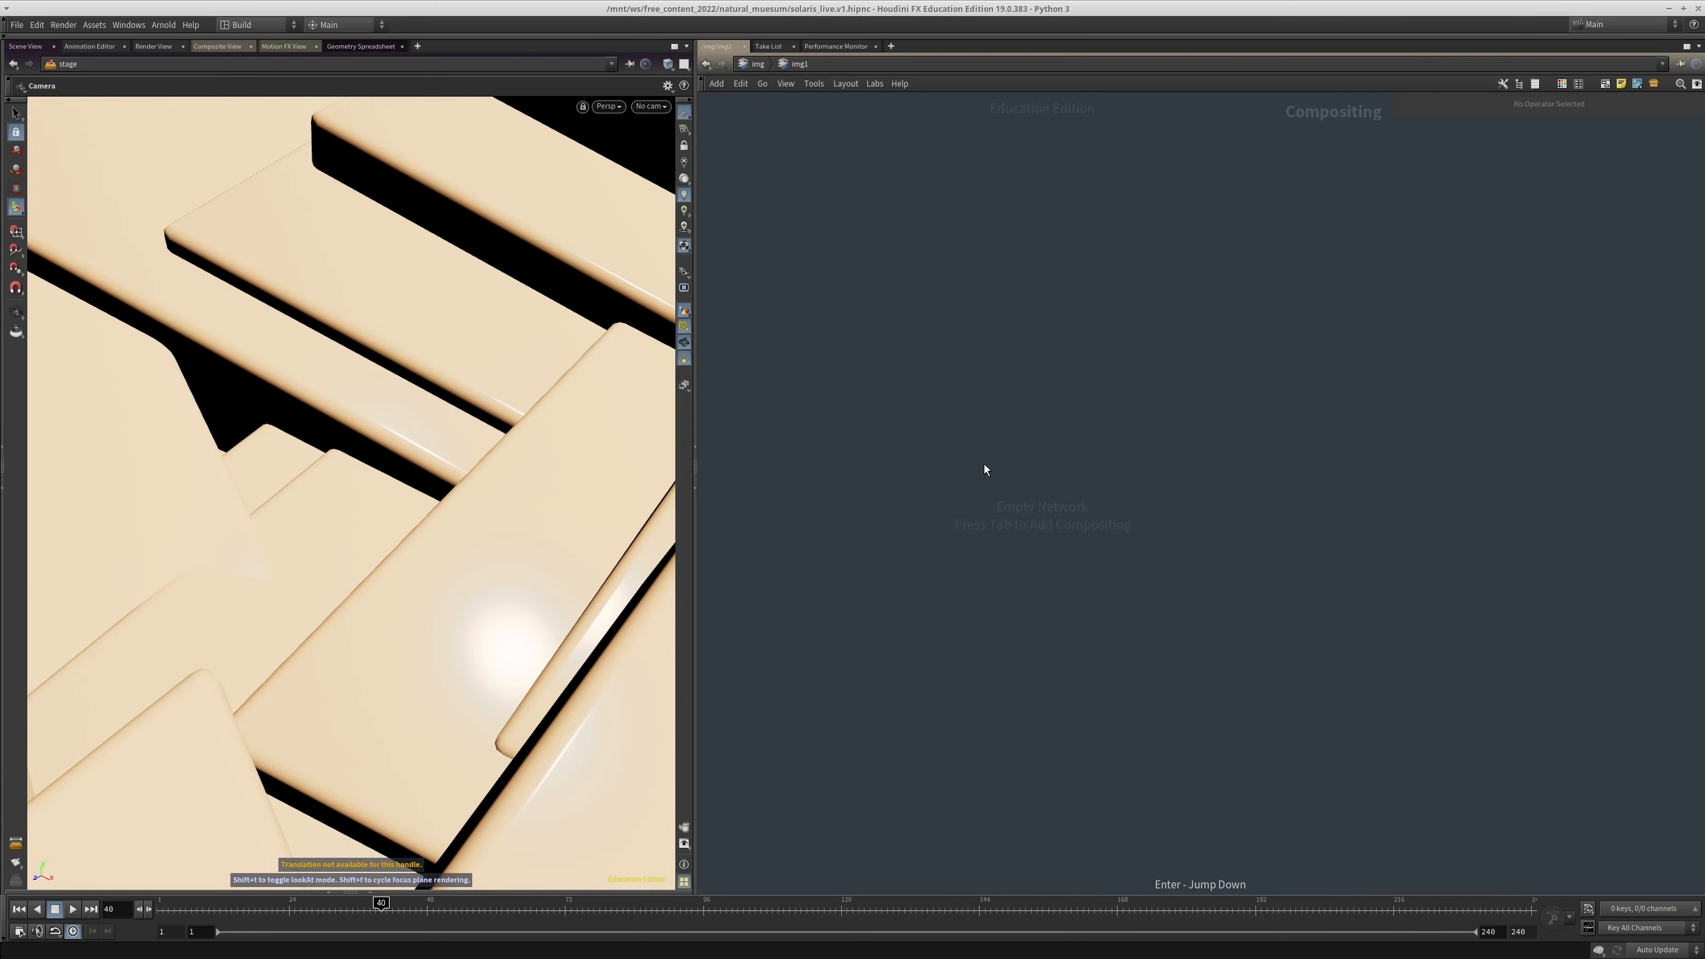
Step: Add a File node to the compositing network and paste the copied render sequence path as its file
key(Tab)
text(fil)
key(Return)
click(982, 461)
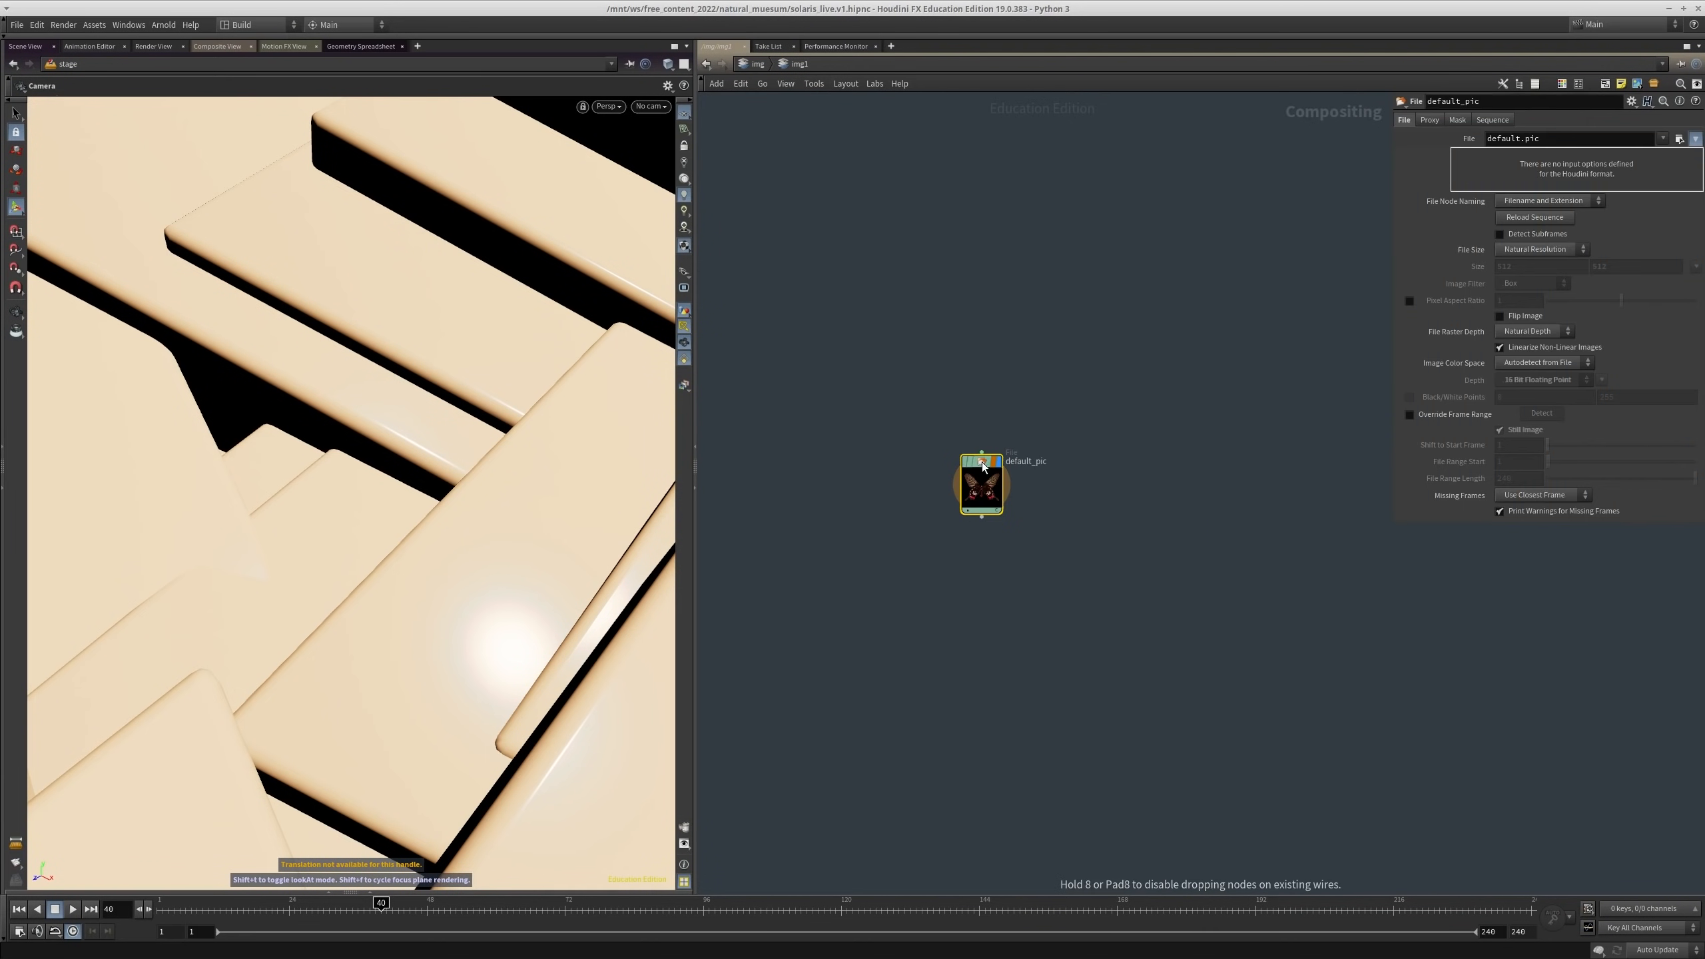
click(1604, 138)
key(ctrl+a)
key(ctrl+v)
key(Return)
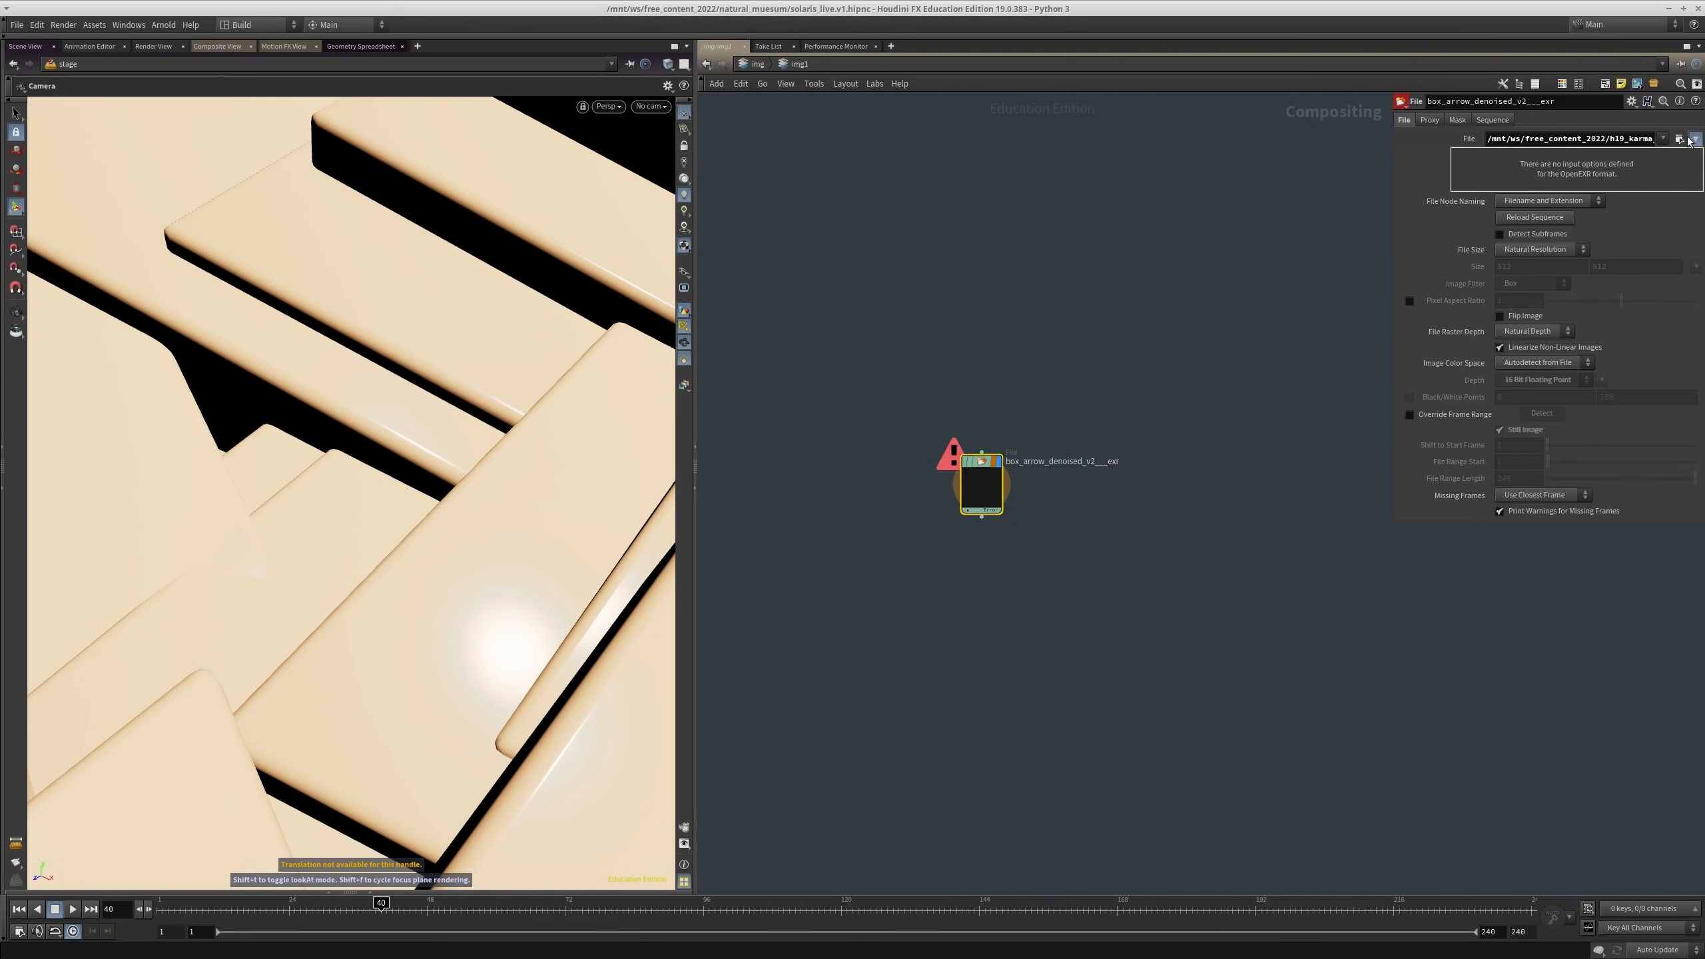
Step: Point the File node at the box_arrow_denoised.v2.$F.exr sequence and bring up the Composite View
click(1679, 139)
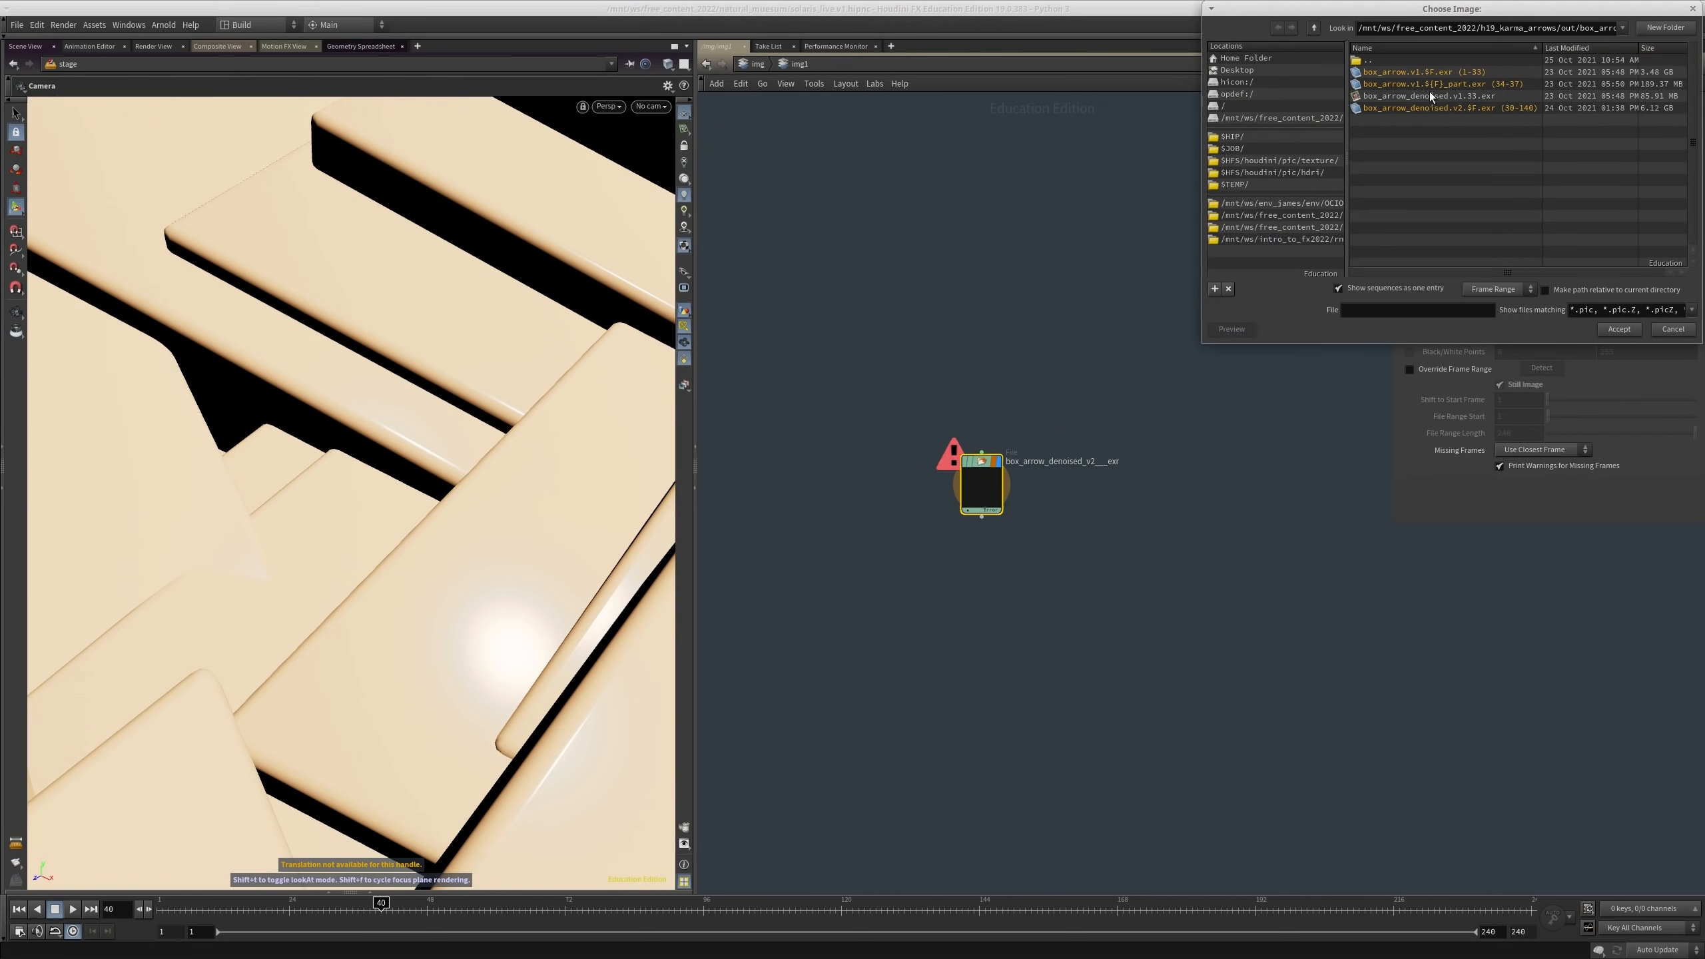
click(1420, 72)
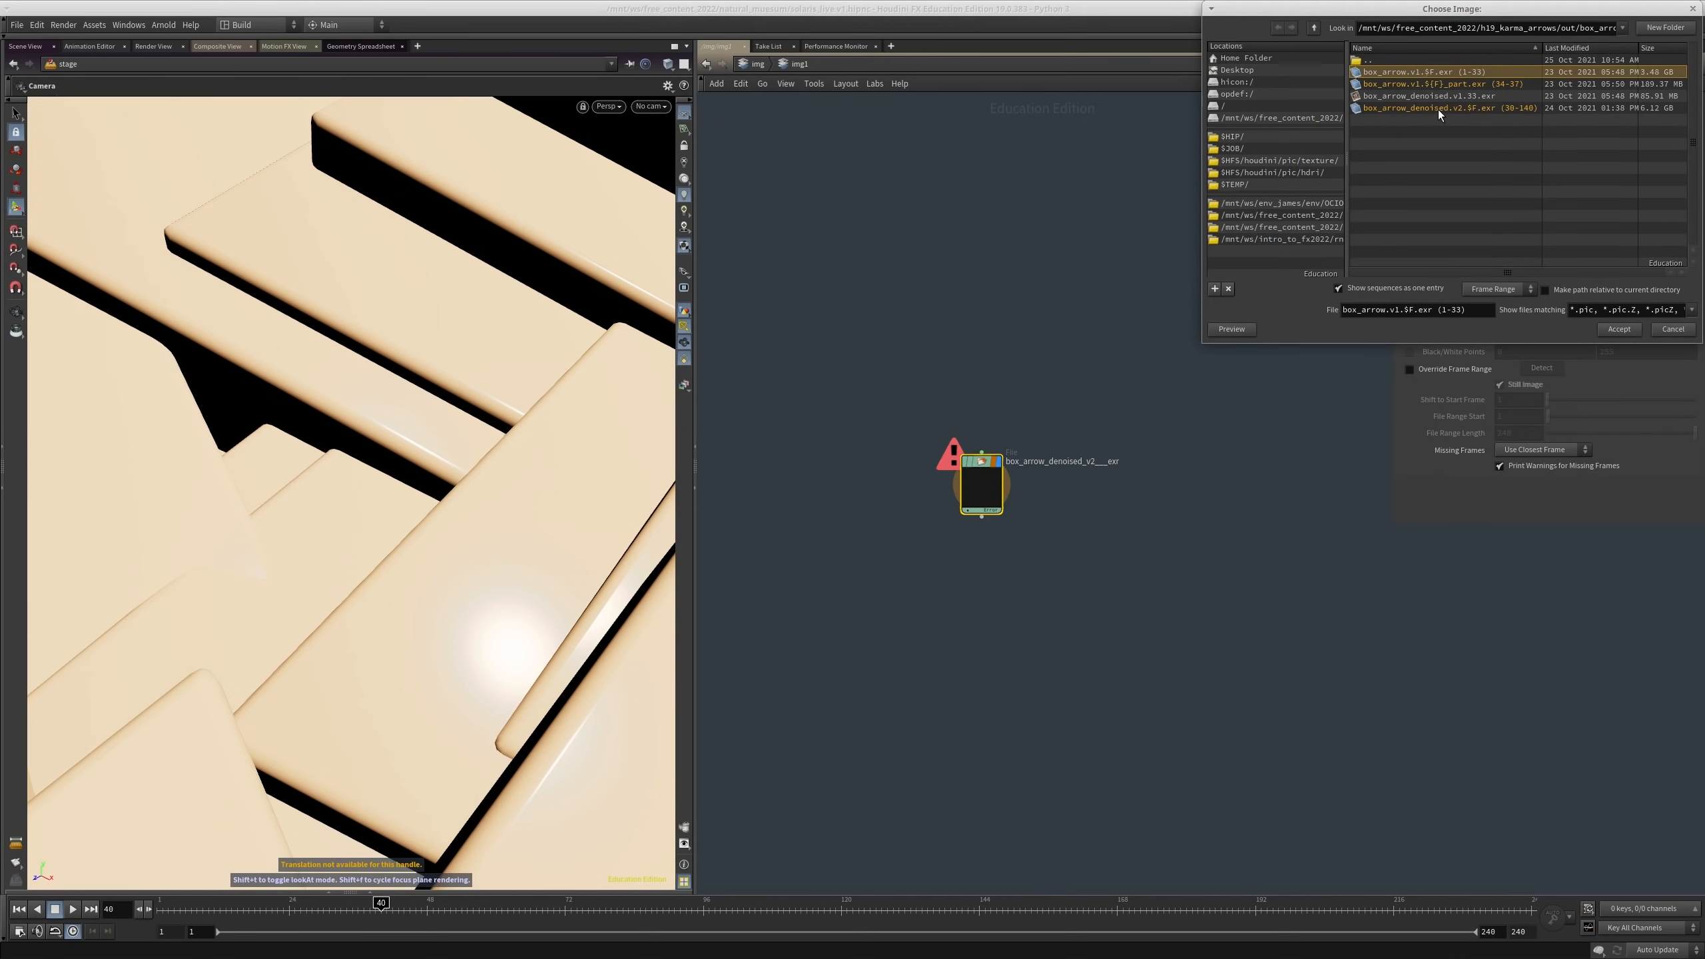
key(Escape)
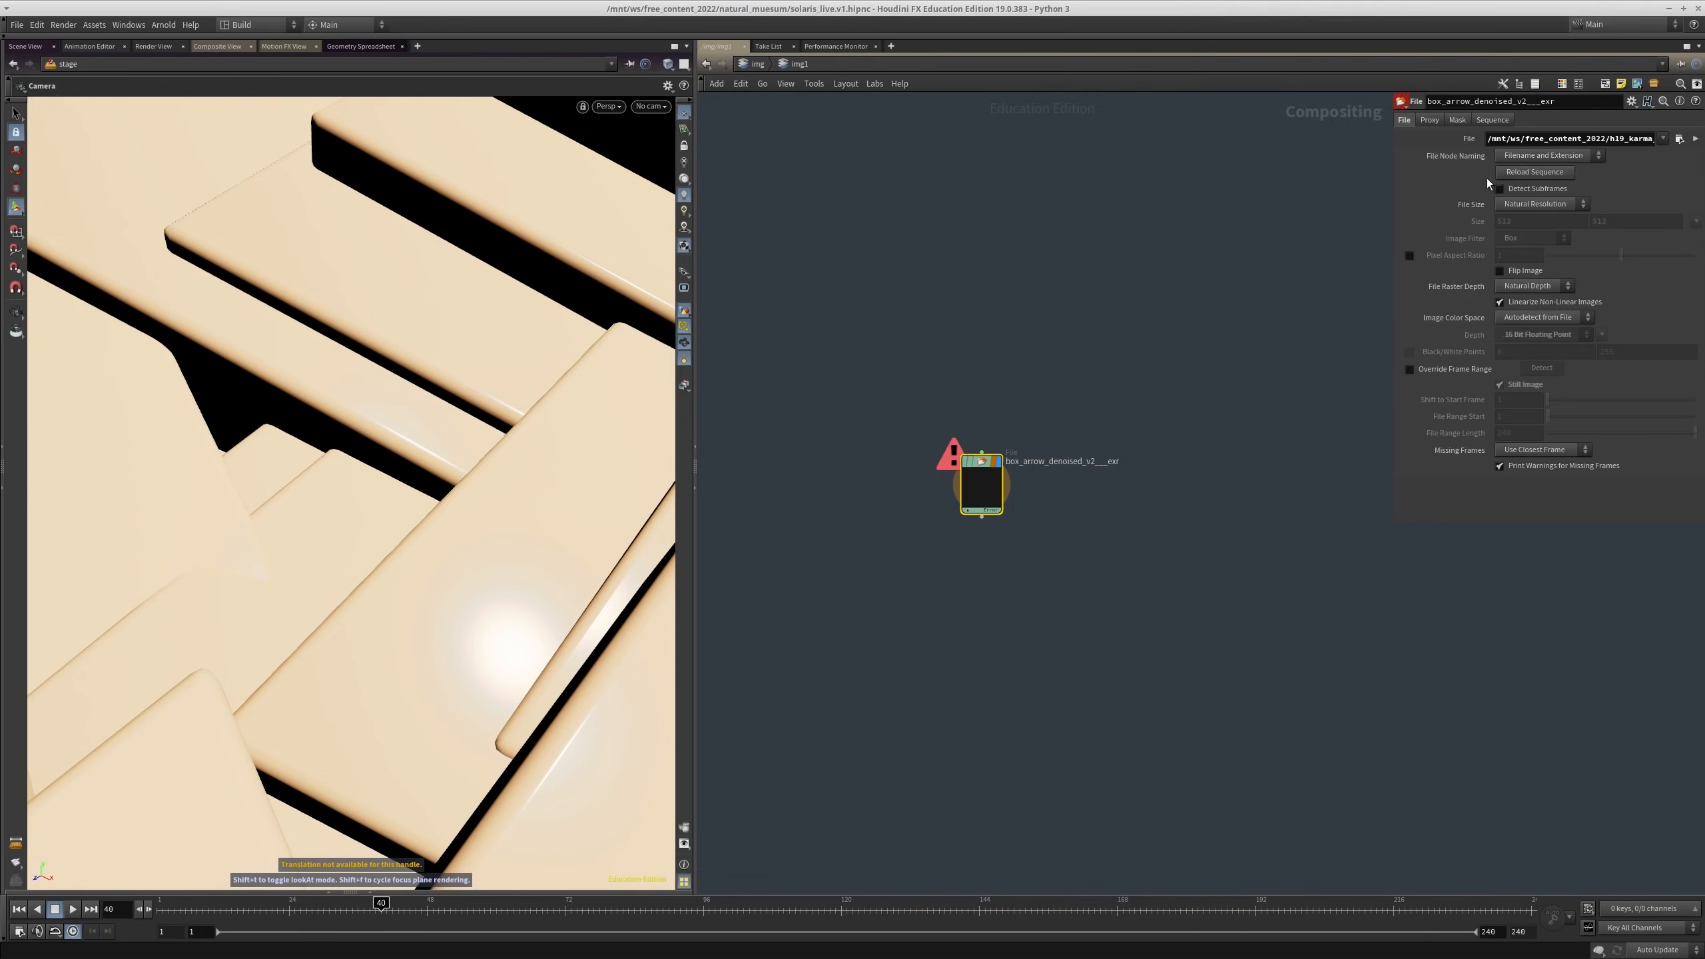
click(229, 46)
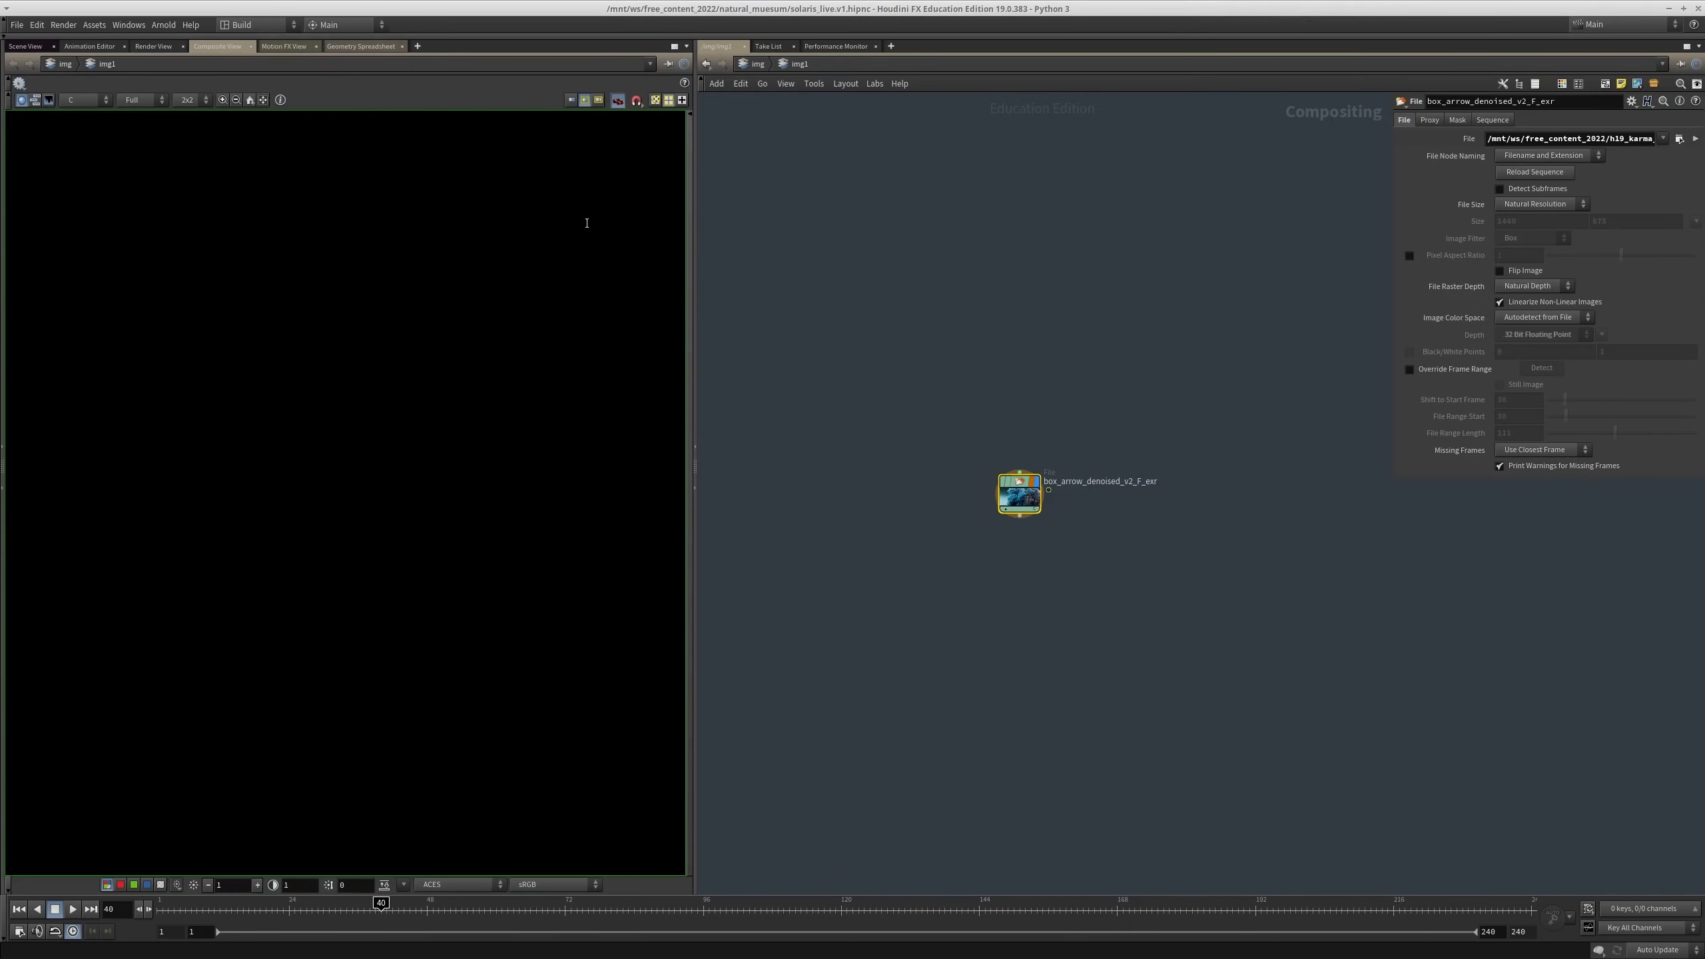
Step: Load the box_arrow.v1.$F.exr sequence from closeup_staticcam_glass.v1 into the File node and display it
click(1679, 139)
double_click(1425, 75)
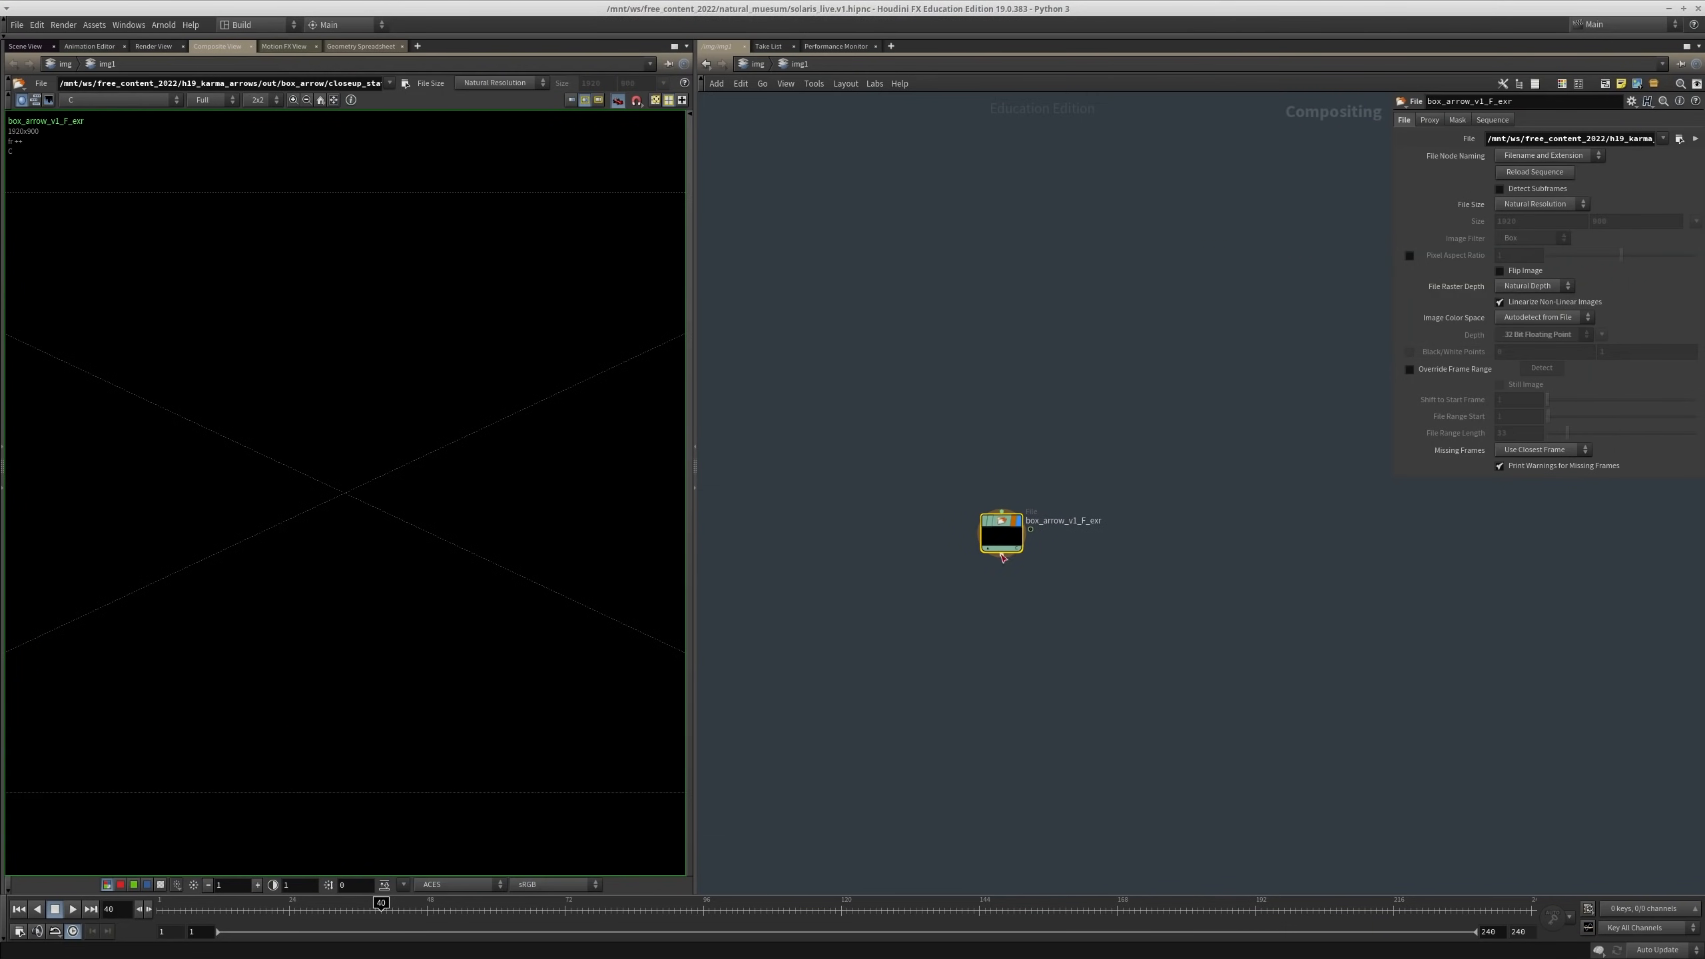
drag(1000, 546, 379, 438)
Step: Inspect the glass render at frames 13 and 32 and widen the Composite View
click(226, 907)
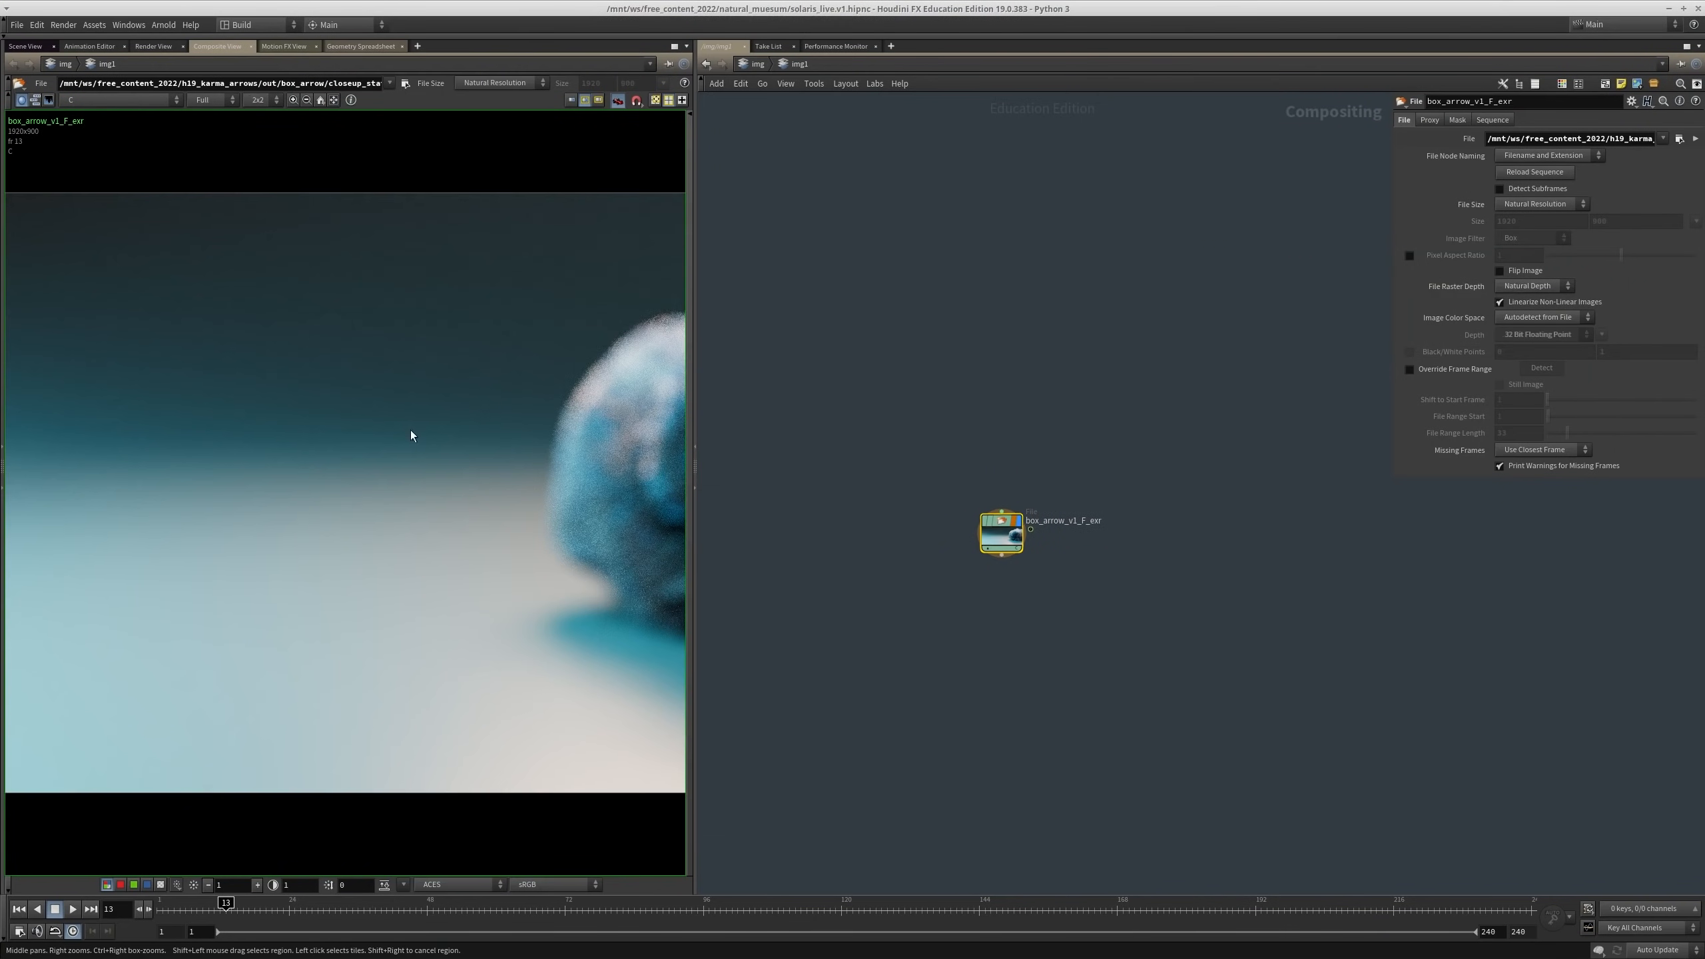
click(315, 910)
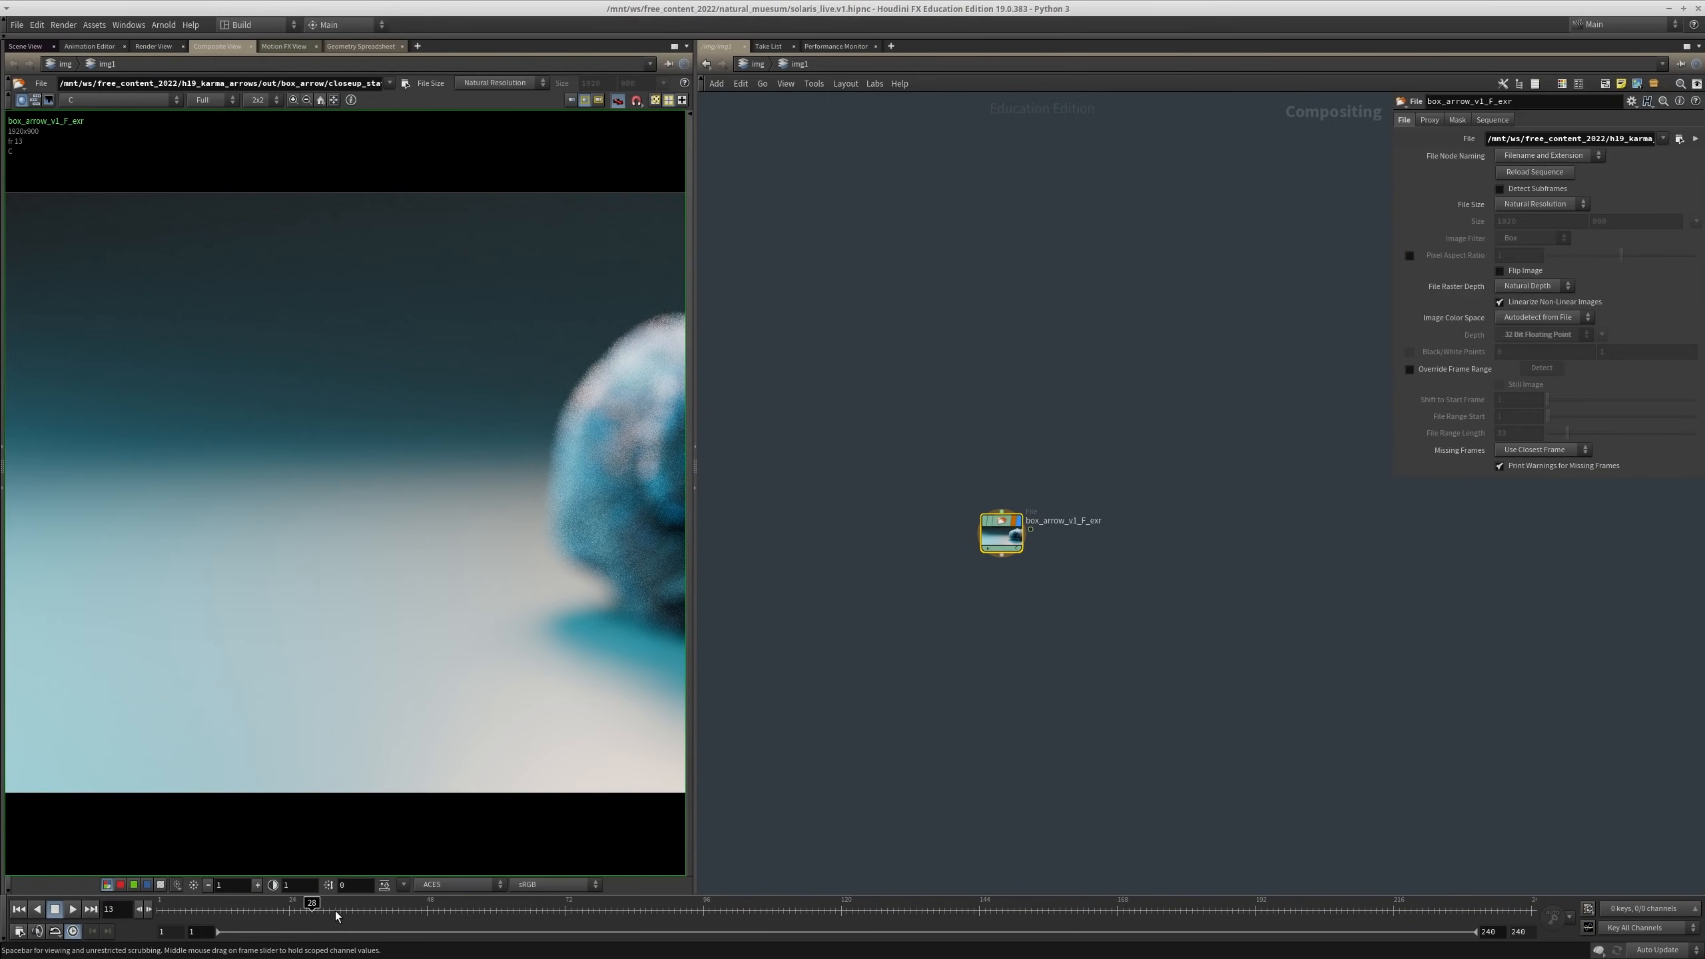
click(335, 909)
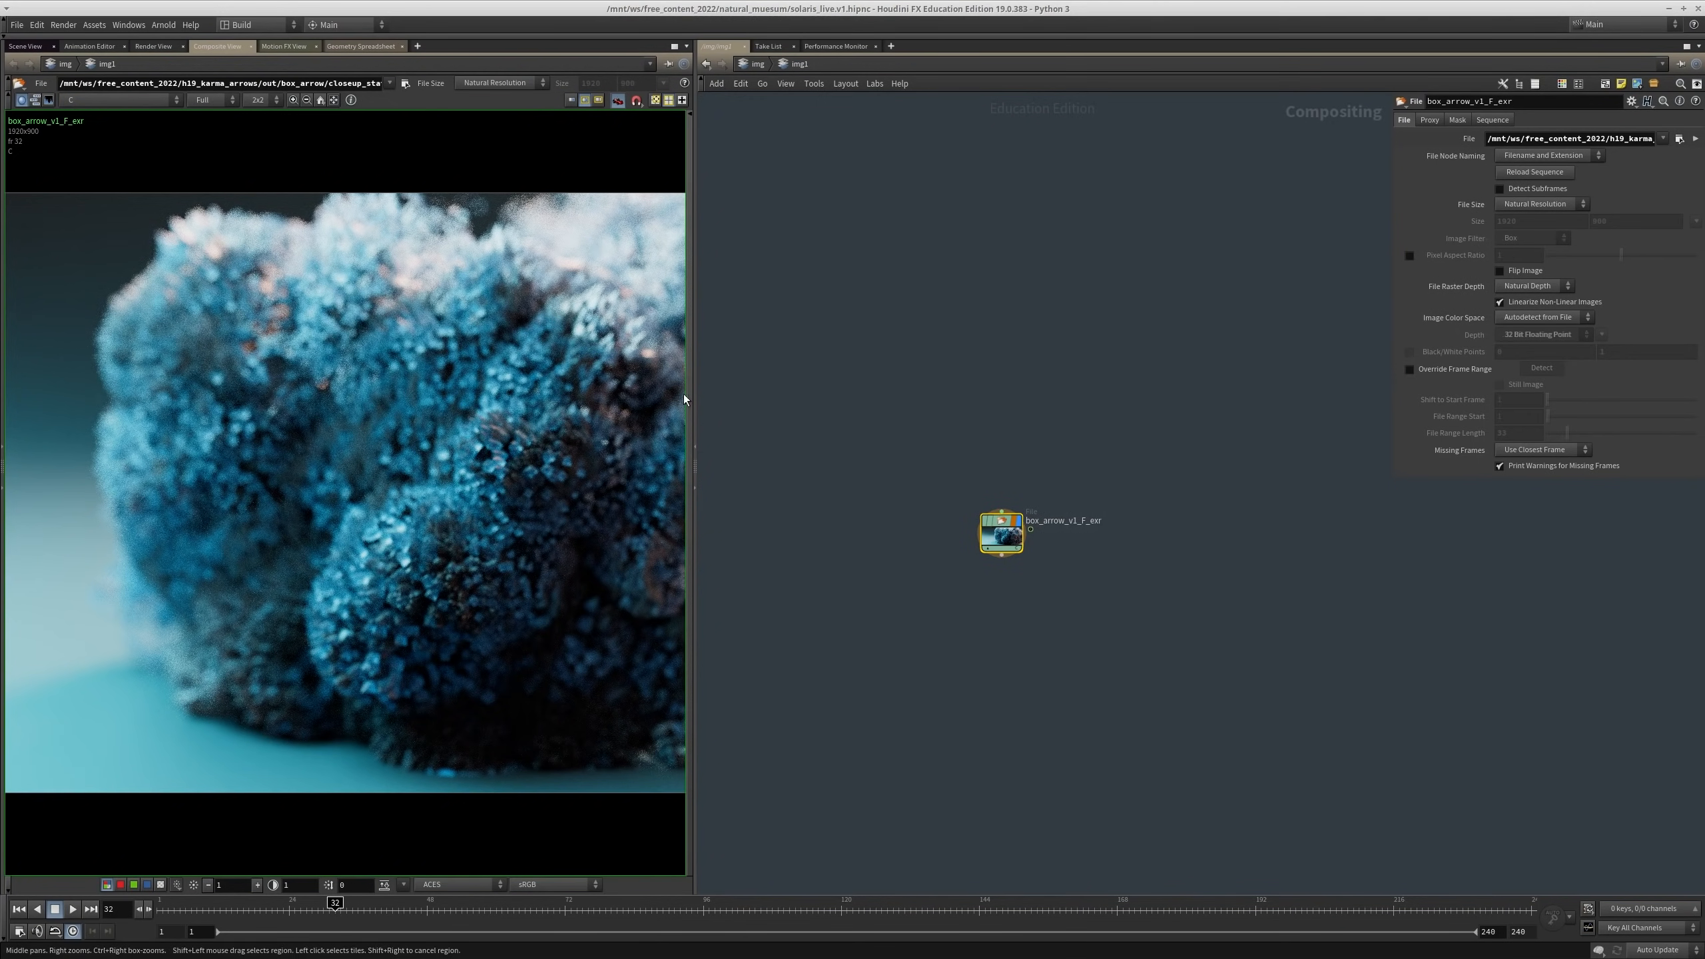
drag(694, 350, 973, 349)
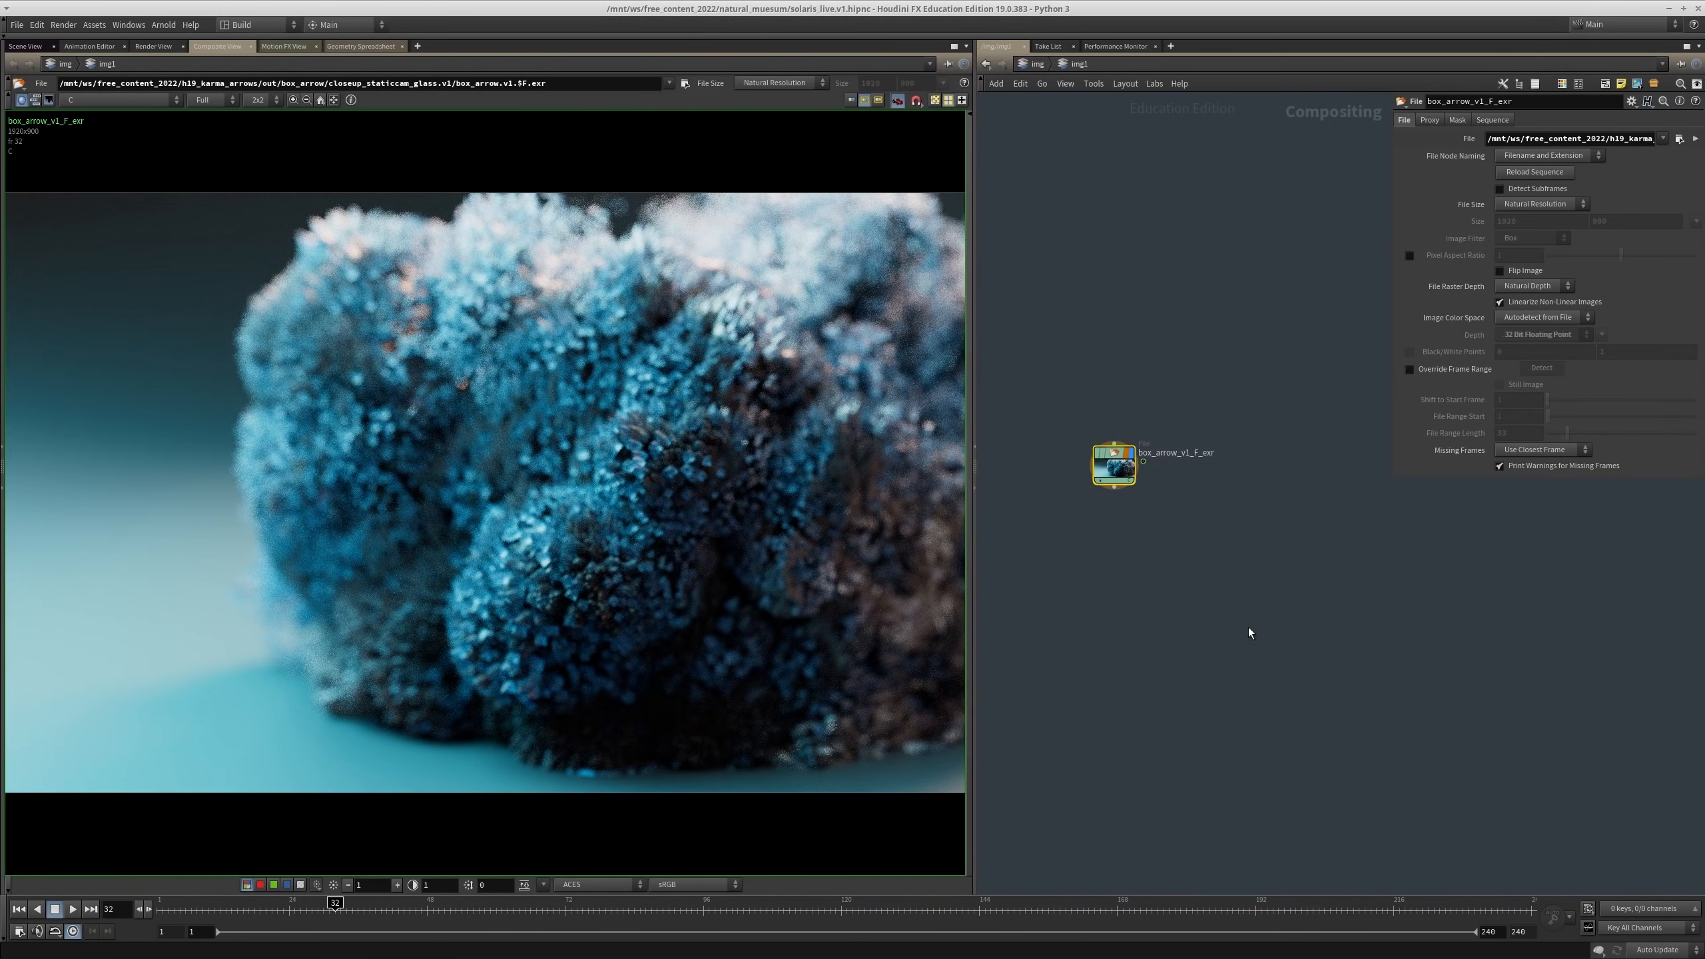
Step: Duplicate the File node and load box_arrow.v1.$F.exr from closeup_staticcam_glass.v2 into the copy
key(ctrl+c)
key(ctrl+v)
drag(1114, 464, 1284, 594)
click(1679, 138)
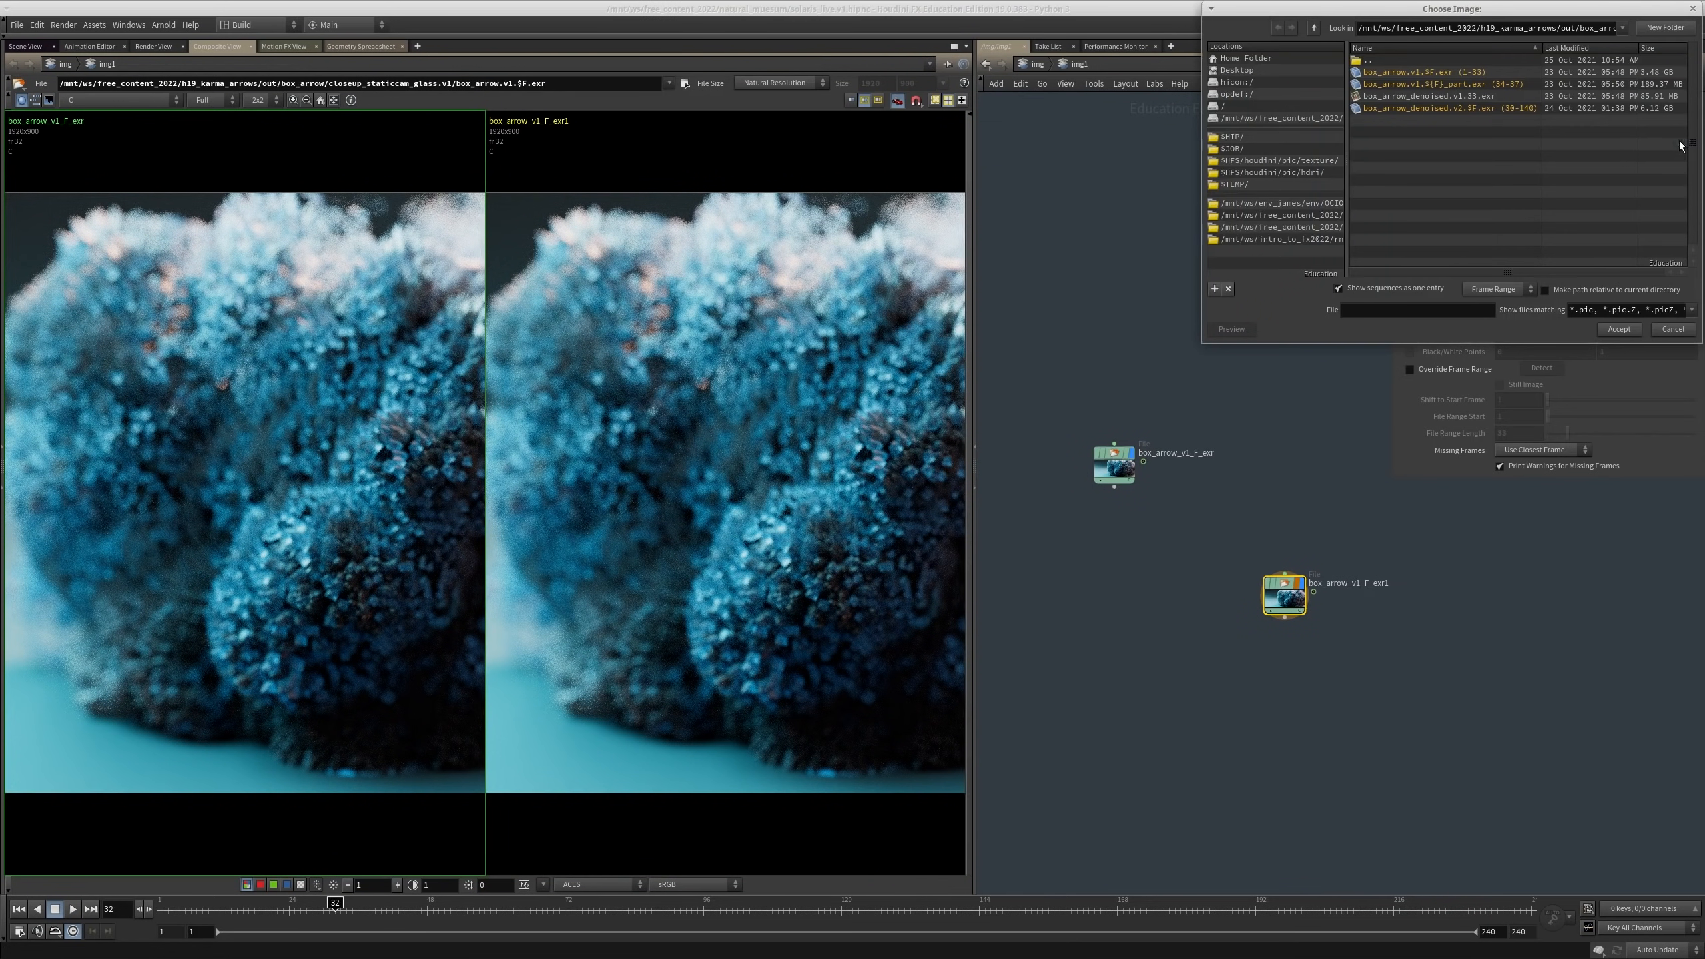
click(1436, 88)
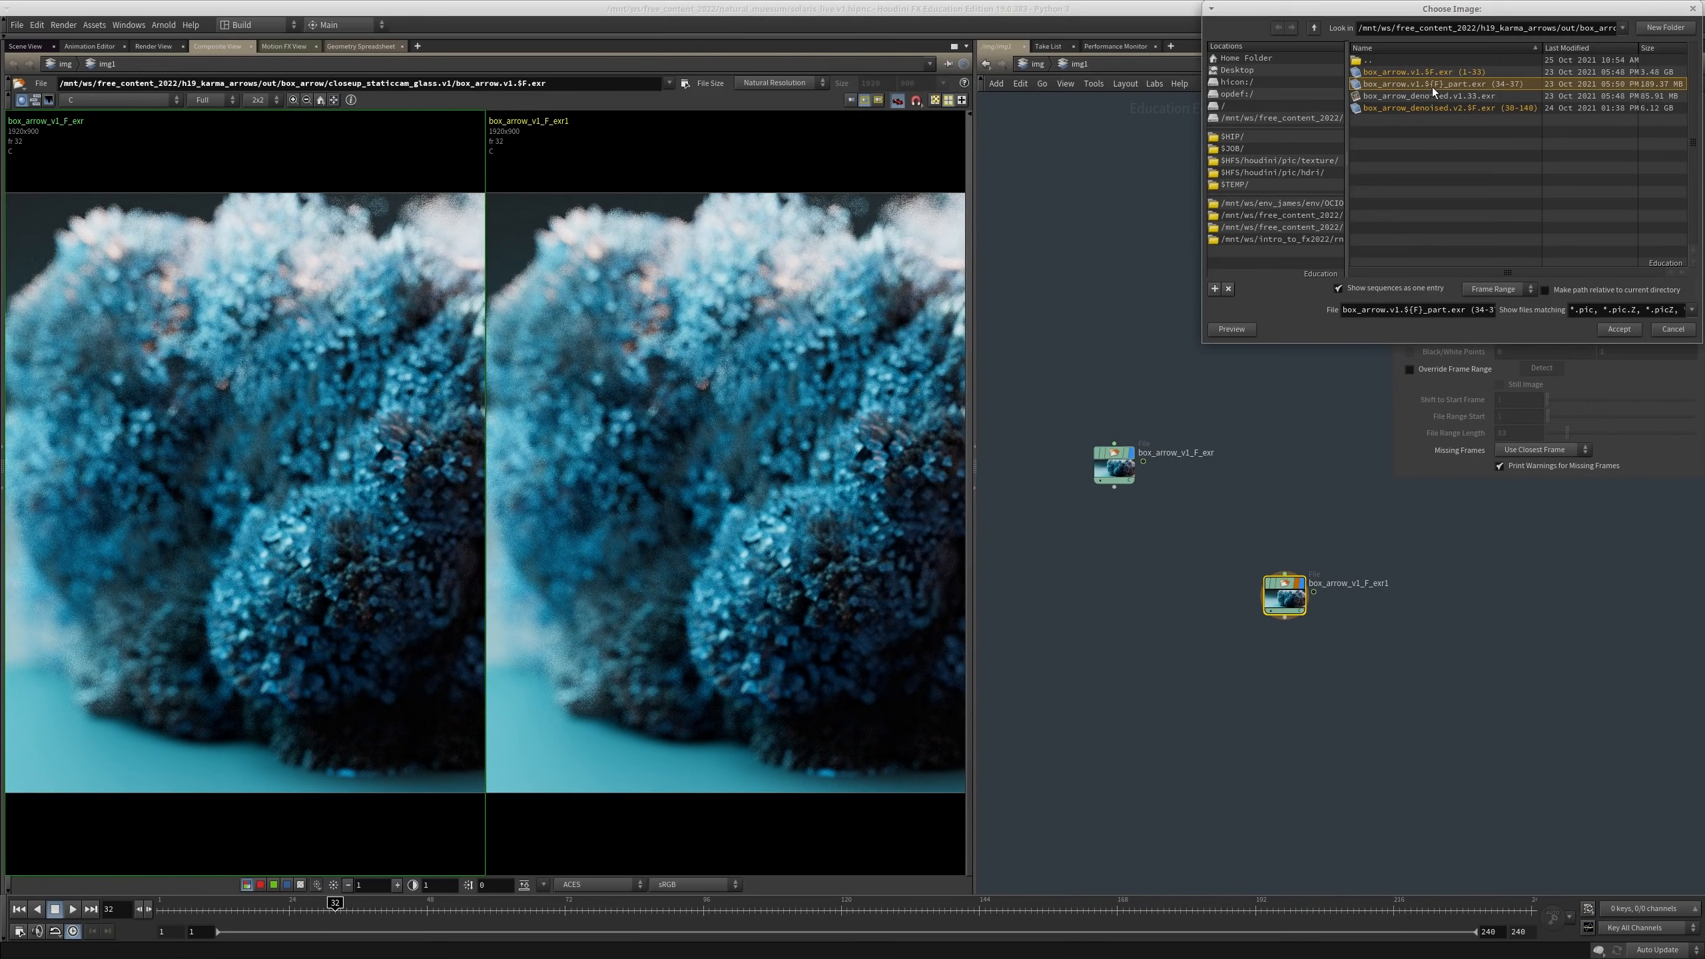
double_click(1408, 64)
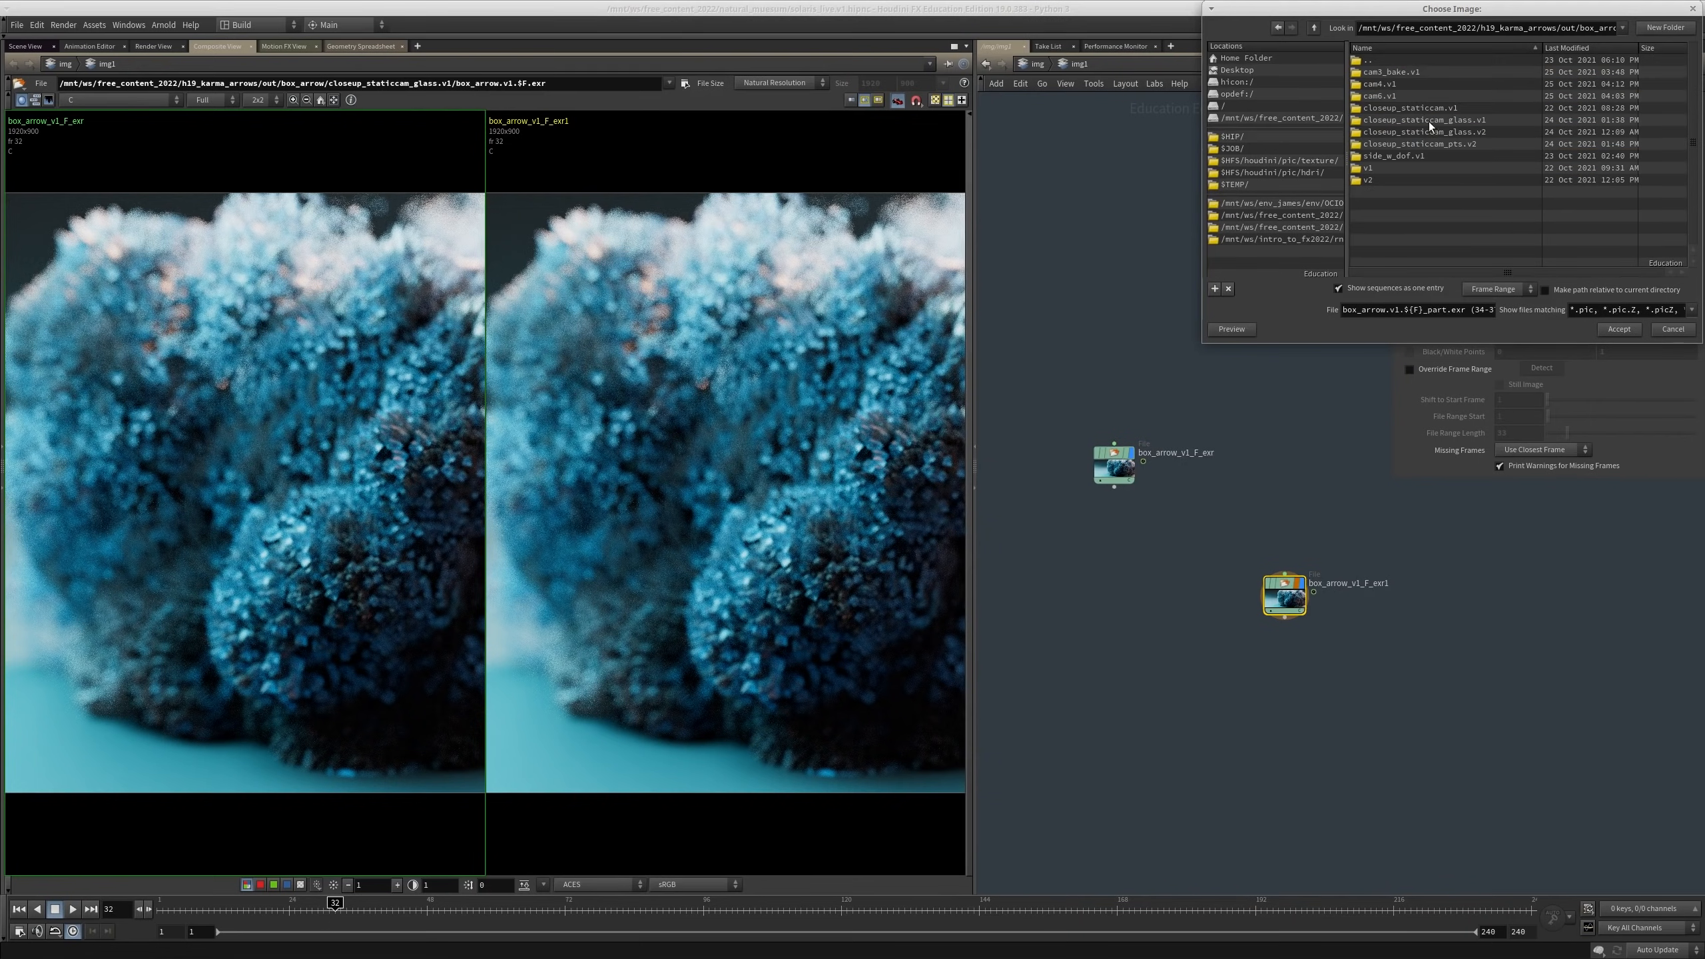
double_click(1446, 132)
double_click(1415, 75)
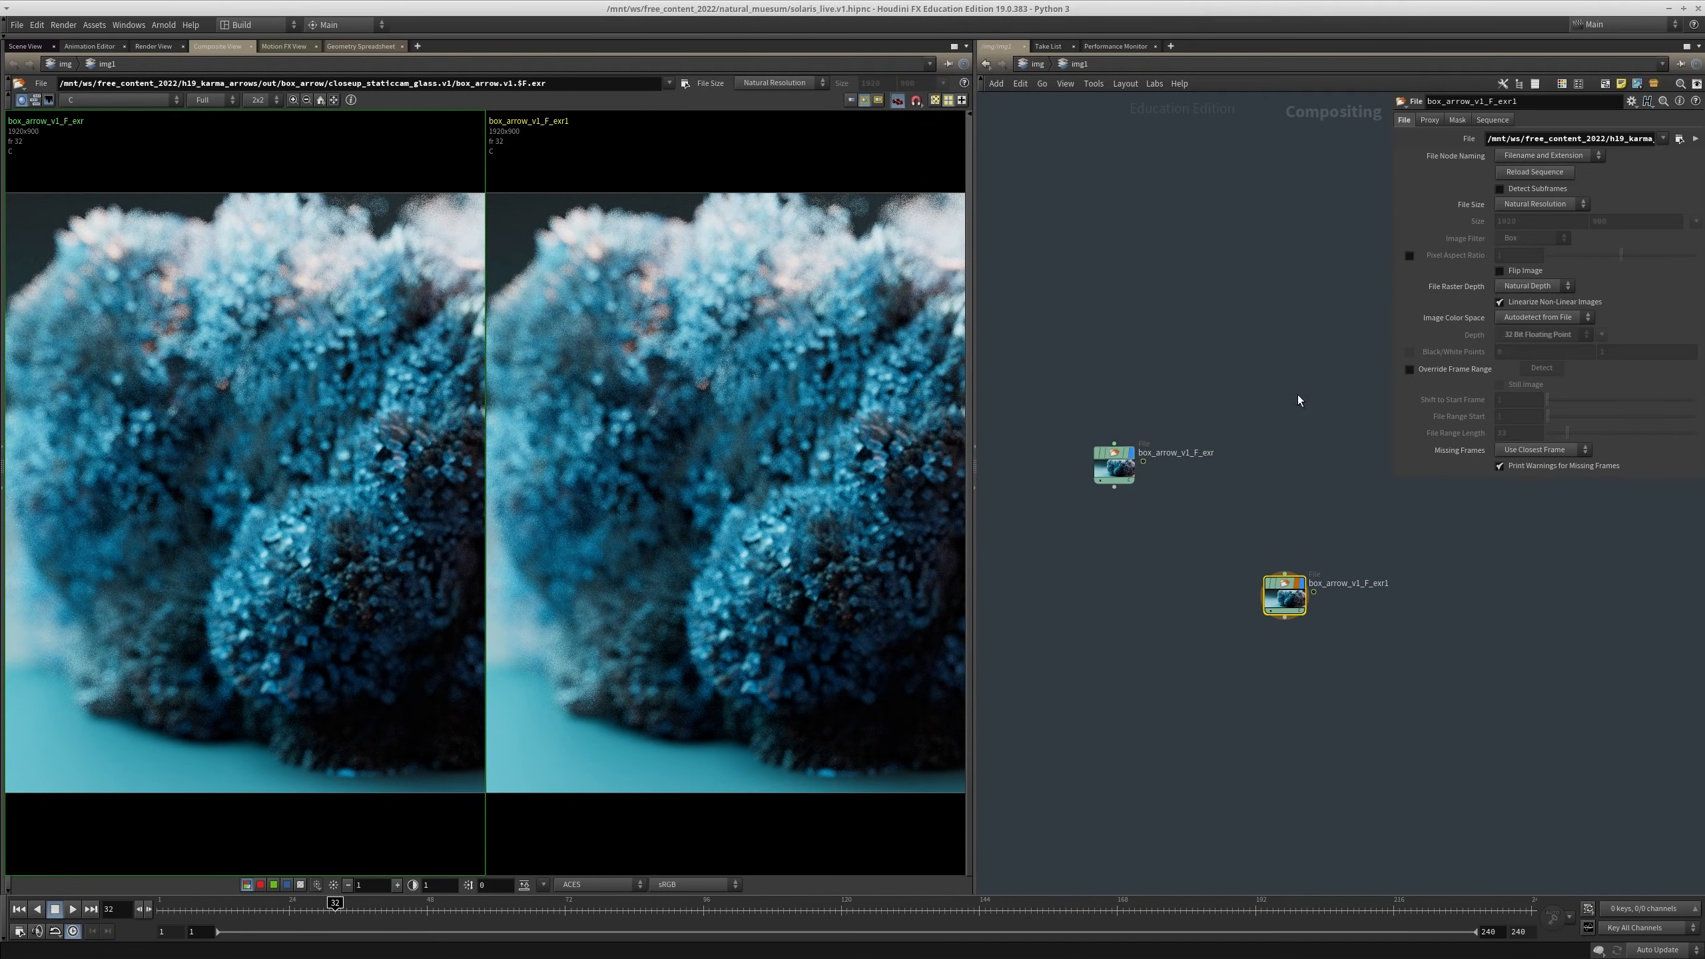
Step: Compare the two glass renders side by side at frame 32, and view frame 75 of the sequences
drag(569, 518, 731, 503)
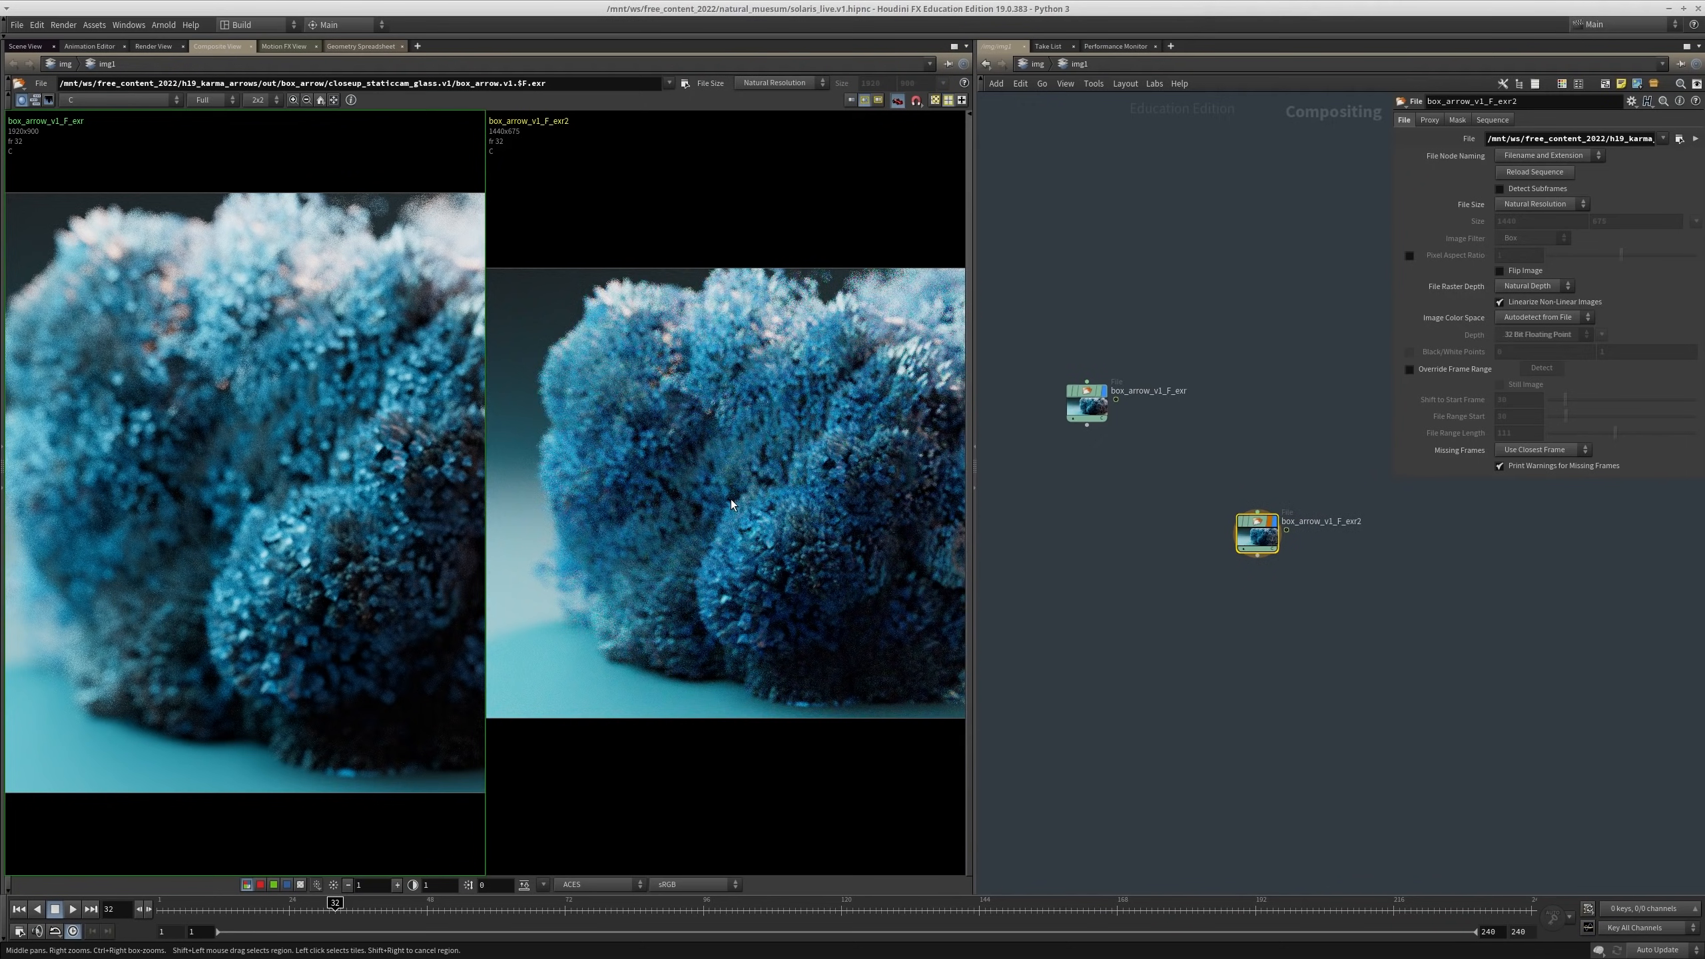
scroll(732, 503, down, 2)
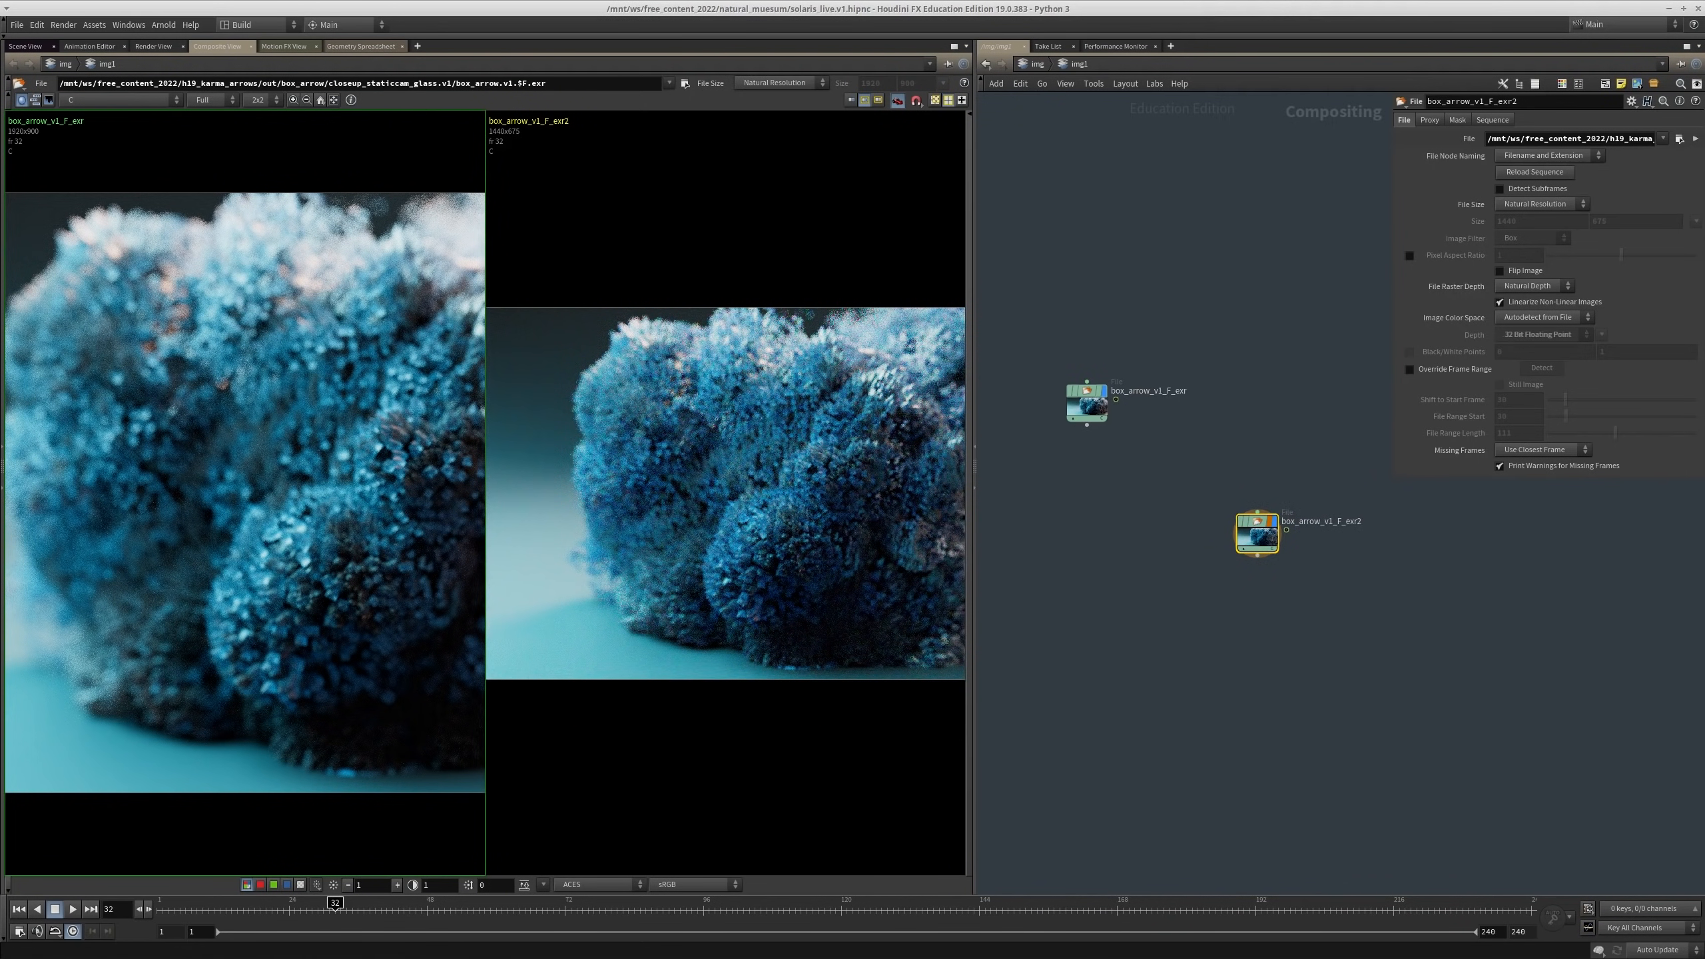
click(513, 909)
click(580, 911)
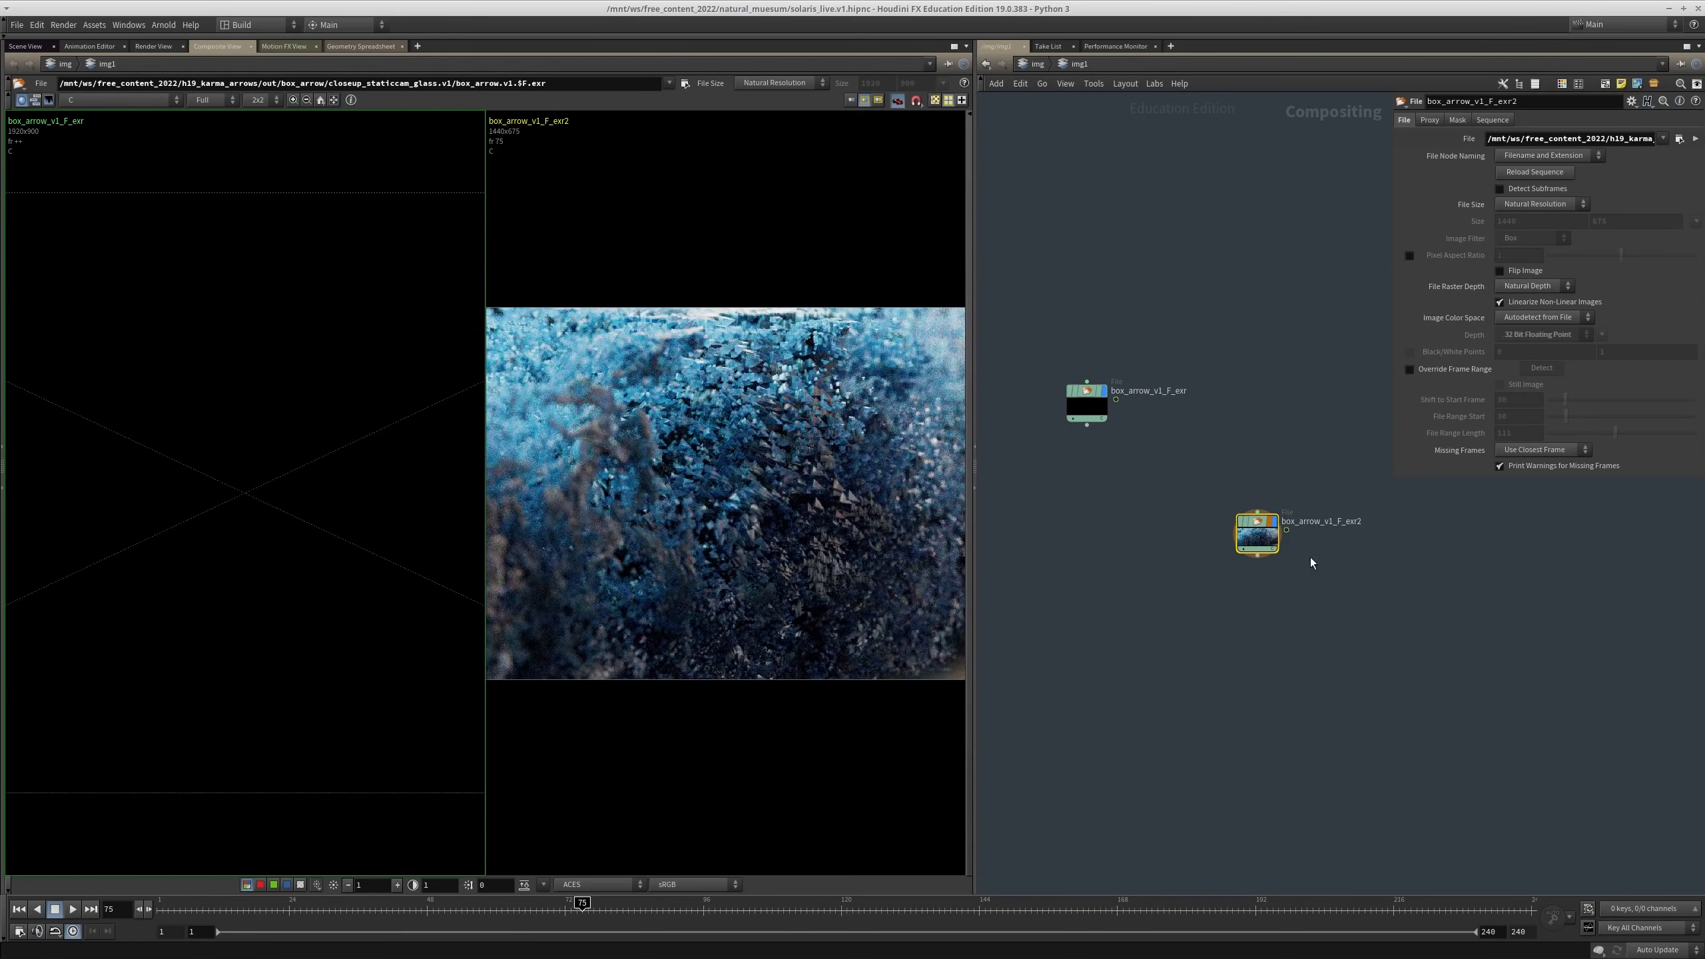
middle_drag(563, 174, 559, 191)
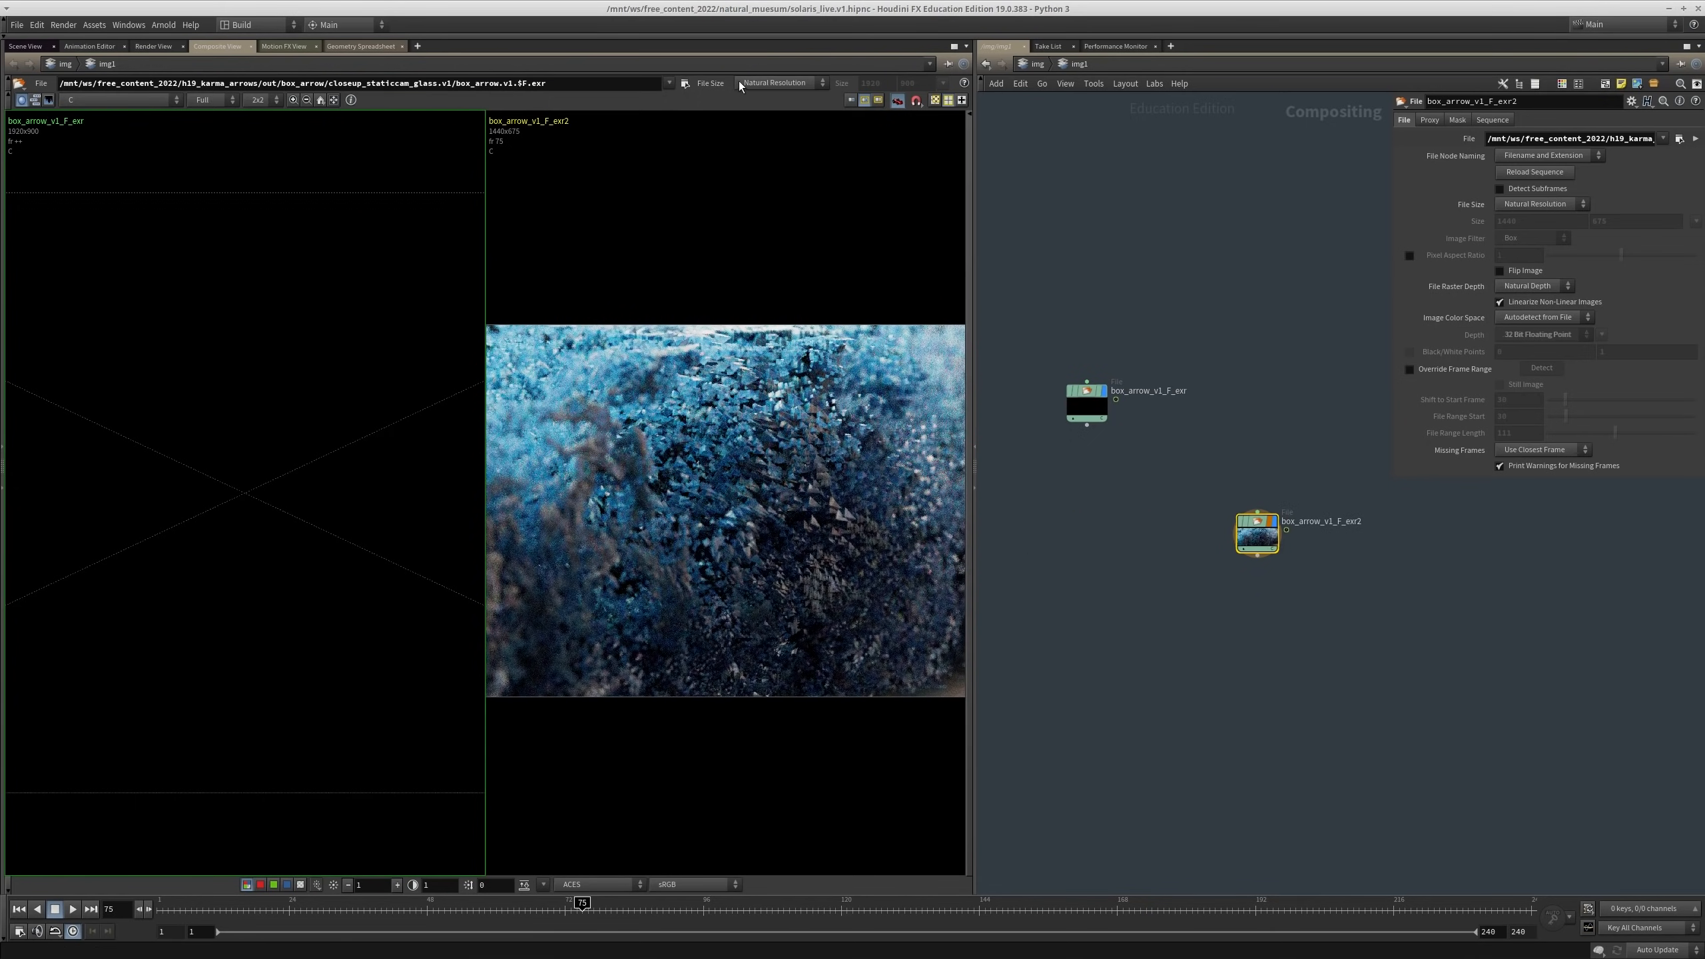
Step: Delete the File node holding the glass.v1 sequence and move the glass.v2 File node near its place
click(252, 113)
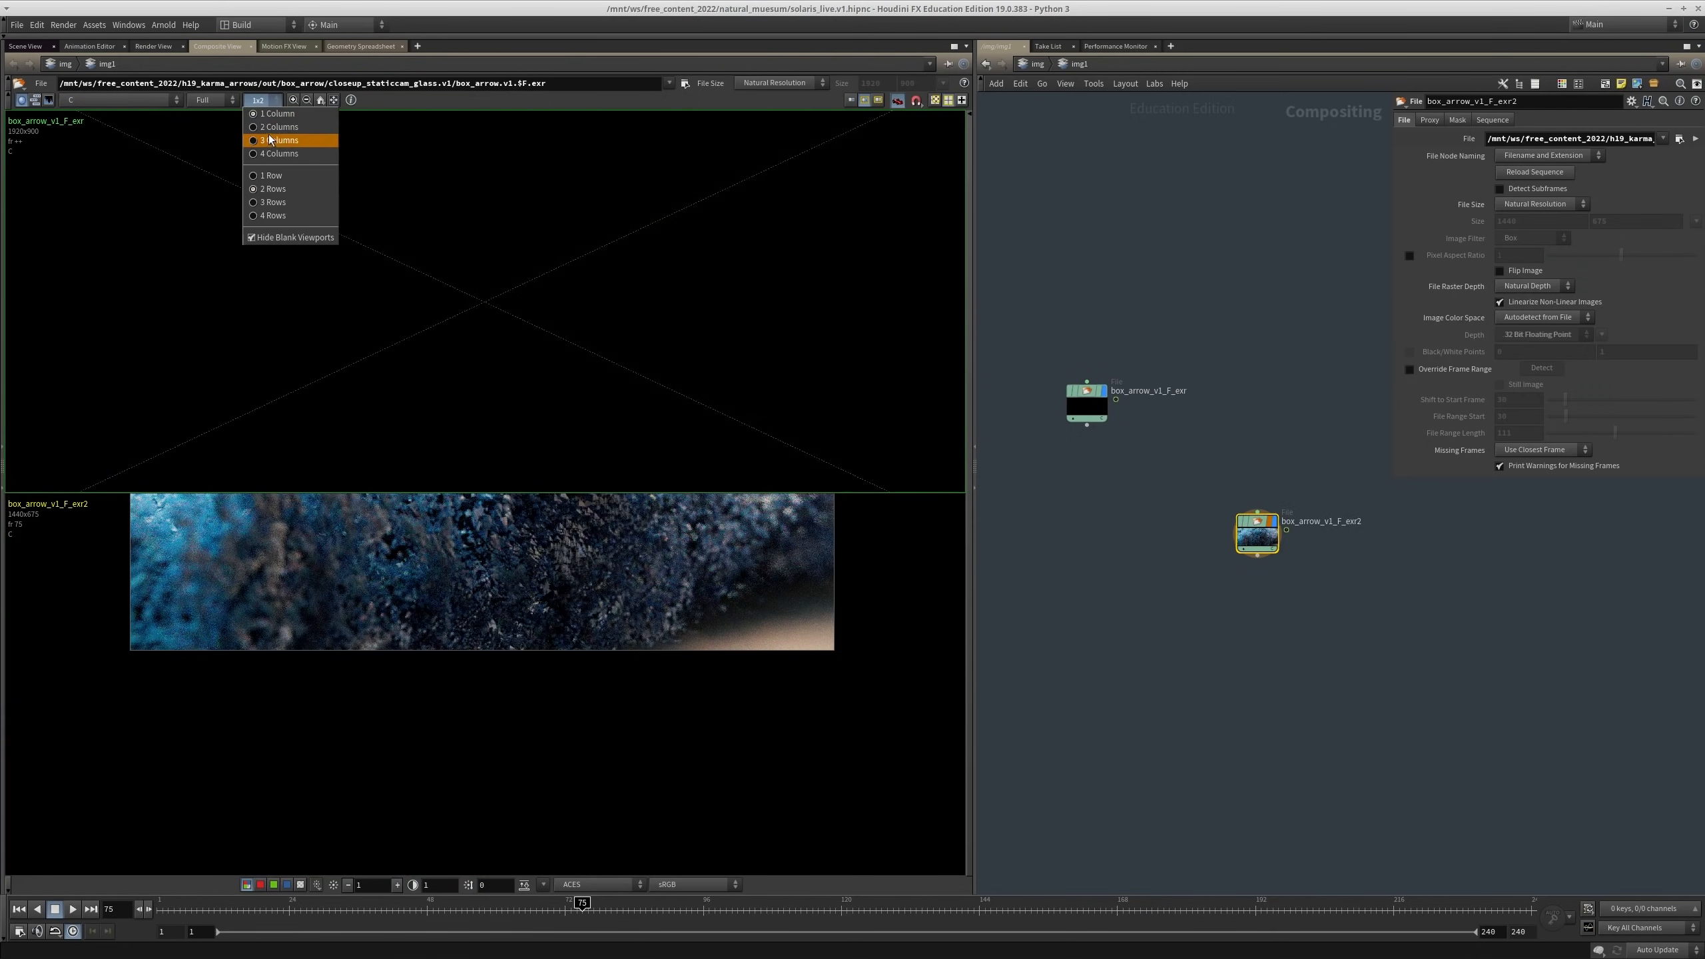
drag(1082, 258, 1137, 550)
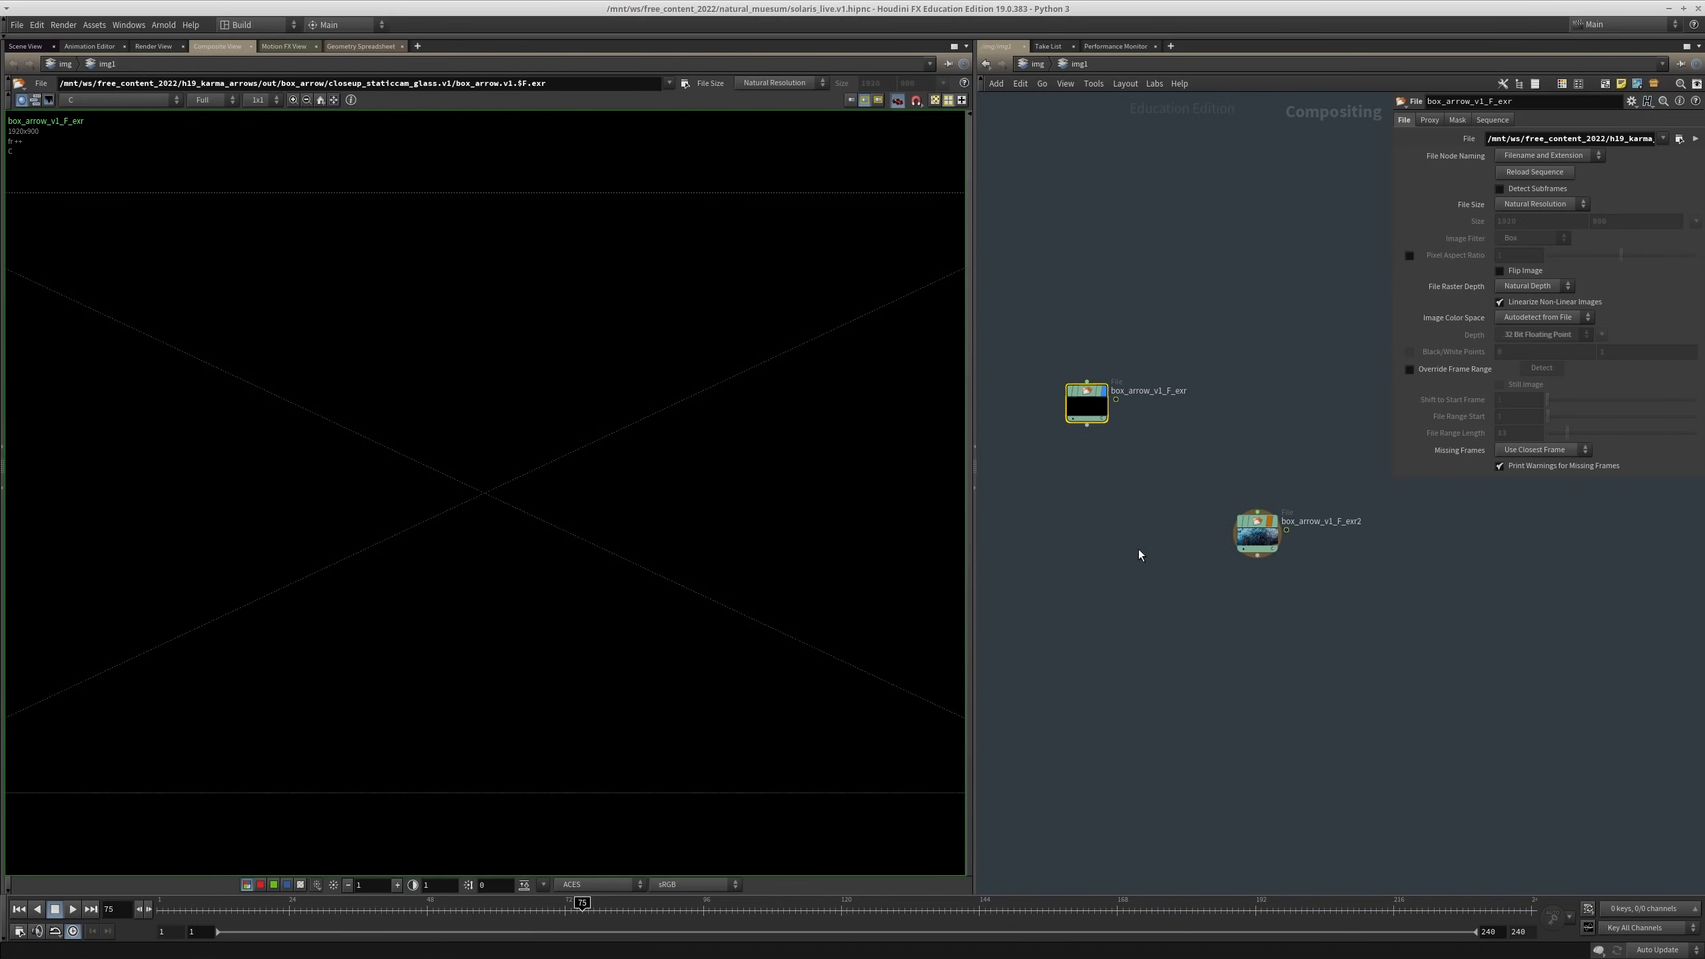
key(Delete)
drag(1258, 526, 1056, 362)
Step: Examine the noise in the sharp and out-of-focus areas of the glass.v2 render up close at frame 75
scroll(403, 457, up, 4)
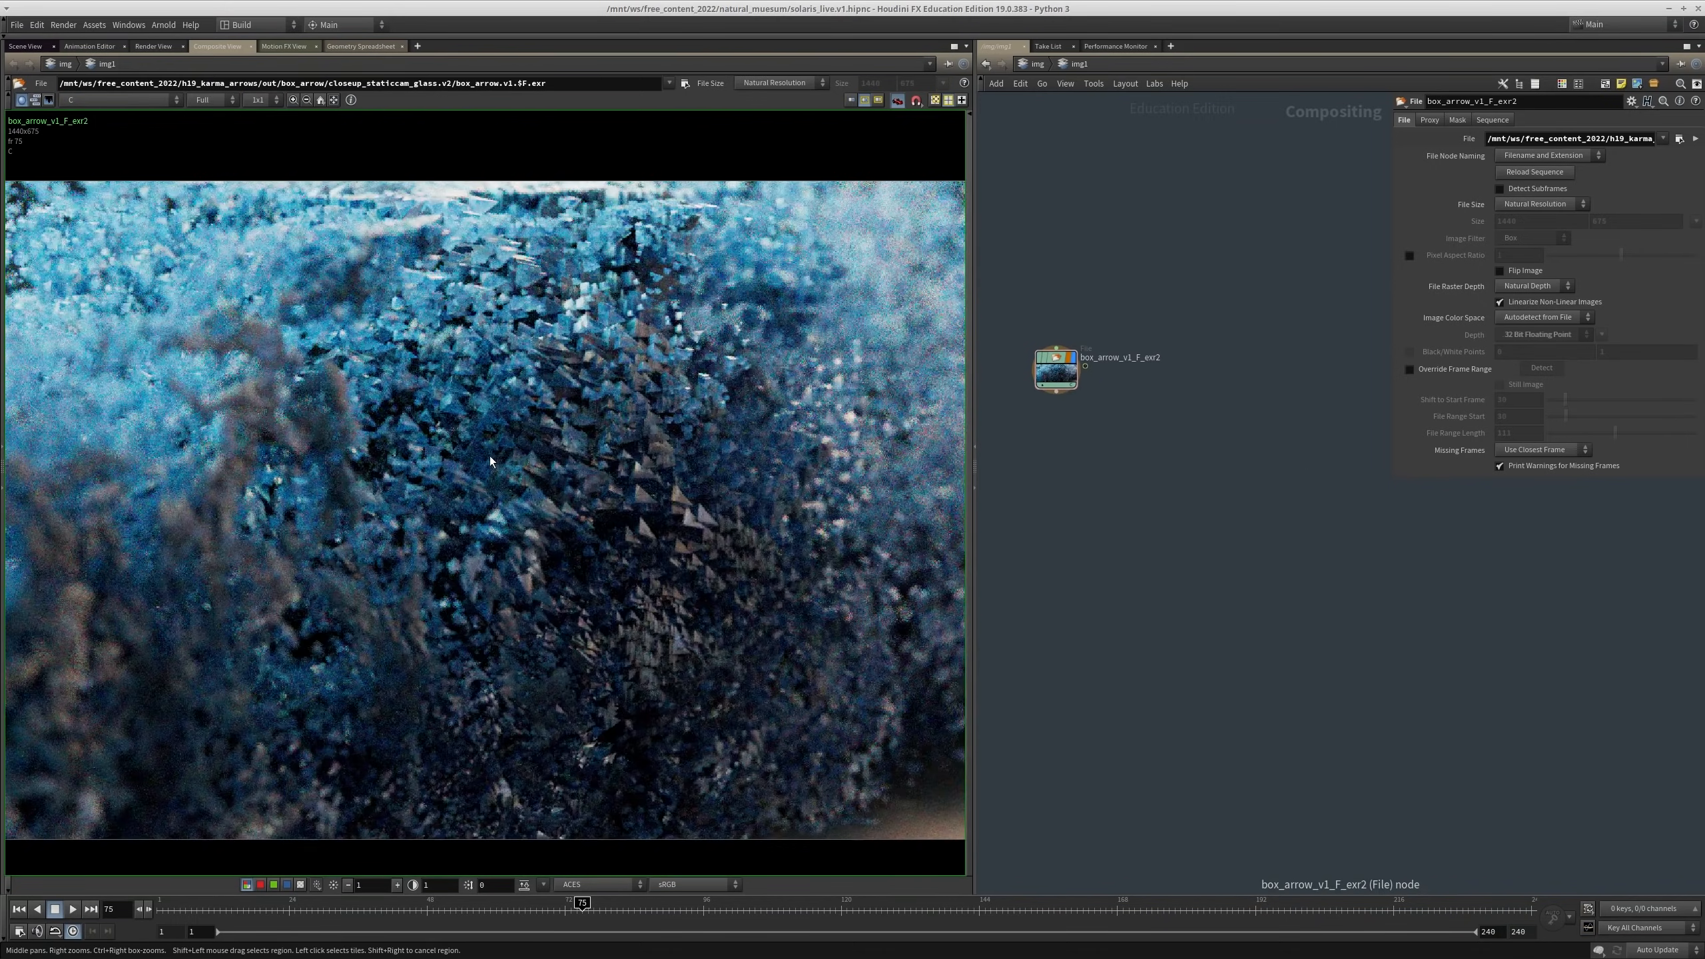
middle_drag(389, 492, 287, 470)
scroll(287, 472, up, 2)
middle_drag(712, 429, 470, 450)
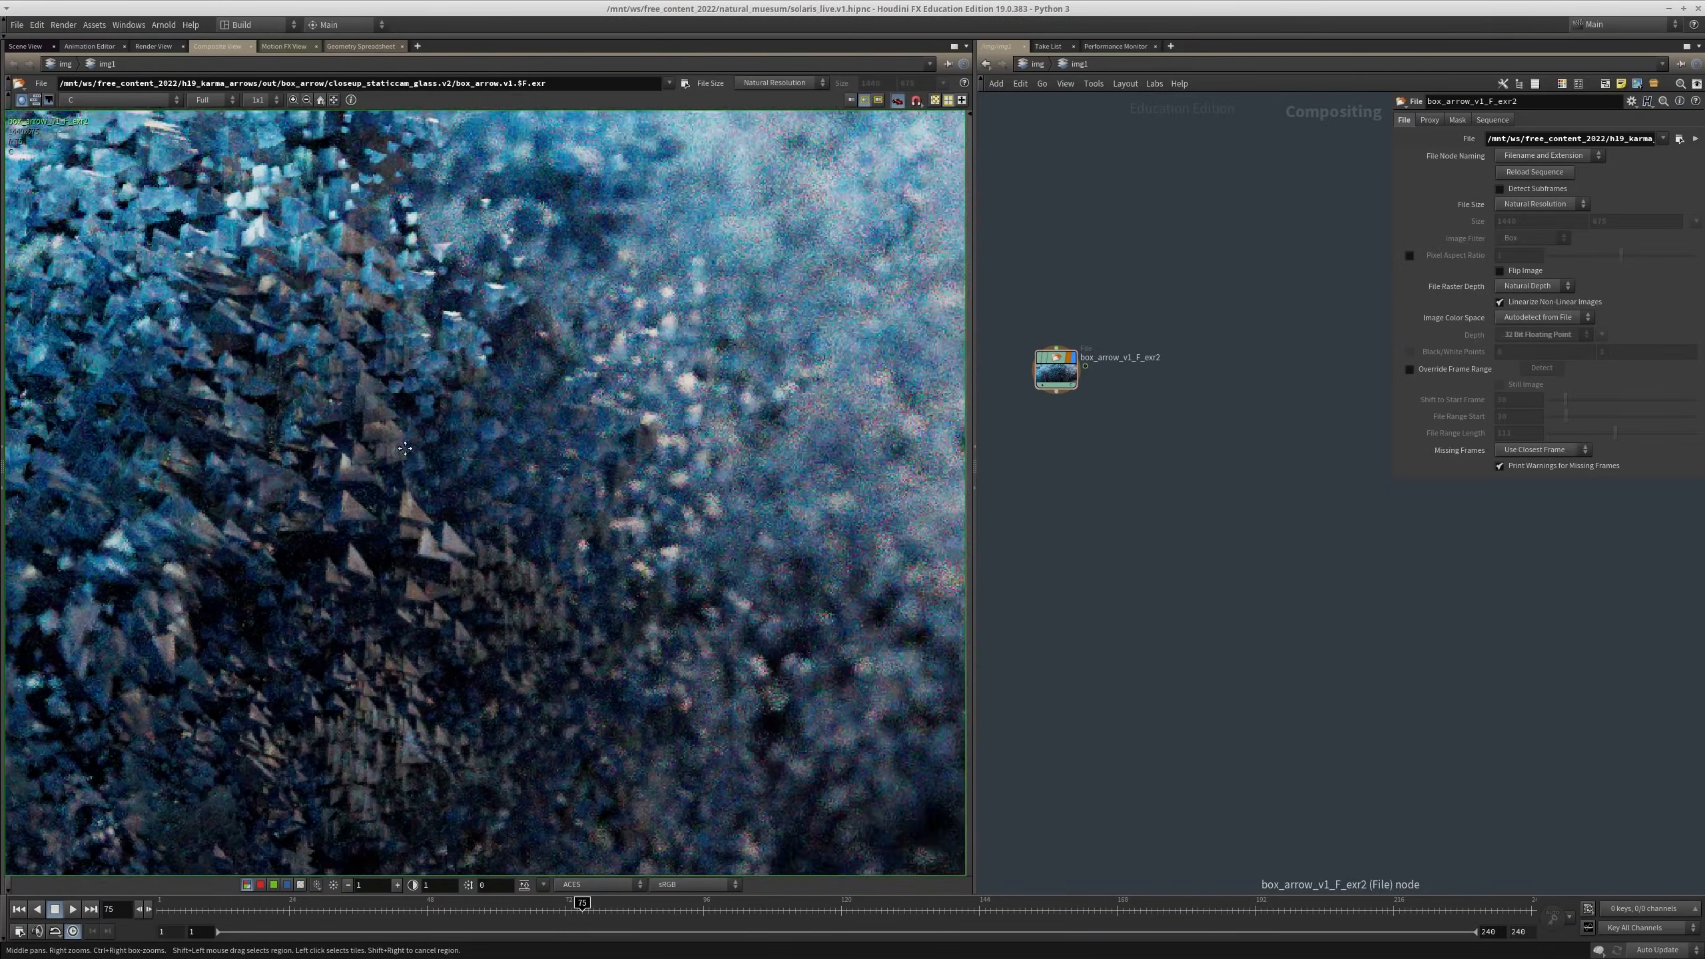
middle_drag(805, 436, 953, 440)
scroll(523, 510, down, 3)
middle_drag(402, 429, 670, 366)
mouse_move(245, 374)
middle_down()
mouse_move(557, 437)
mouse_move(229, 383)
middle_up()
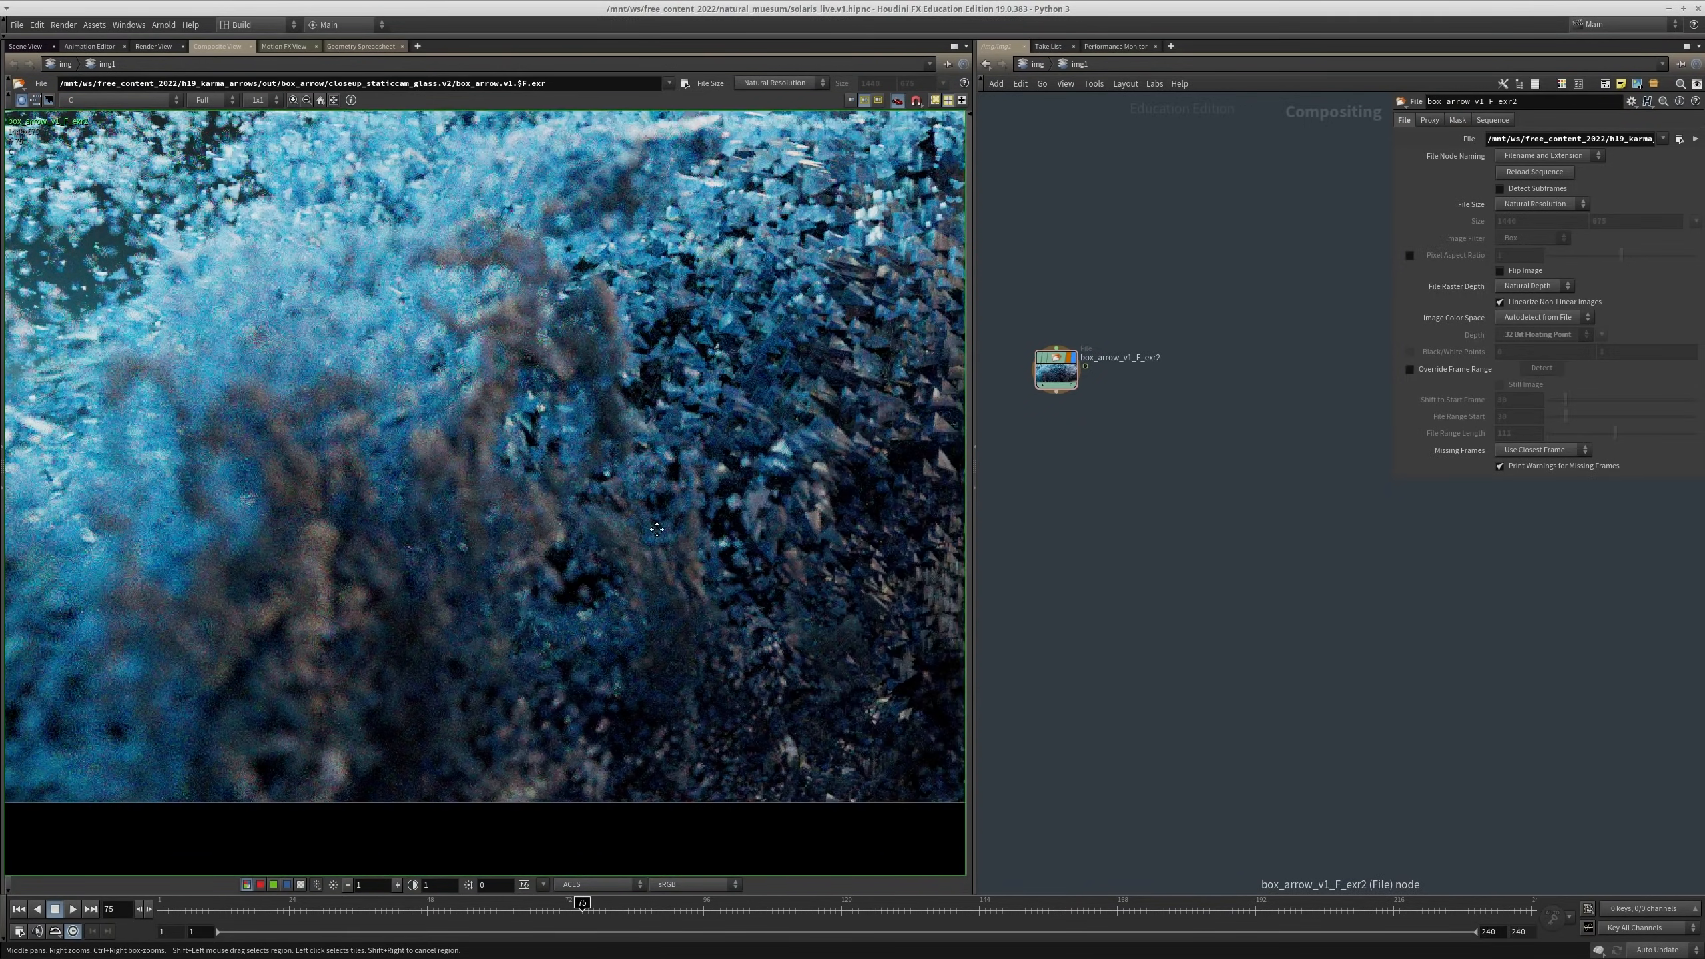
middle_drag(805, 480, 597, 534)
right_drag(590, 507, 661, 236)
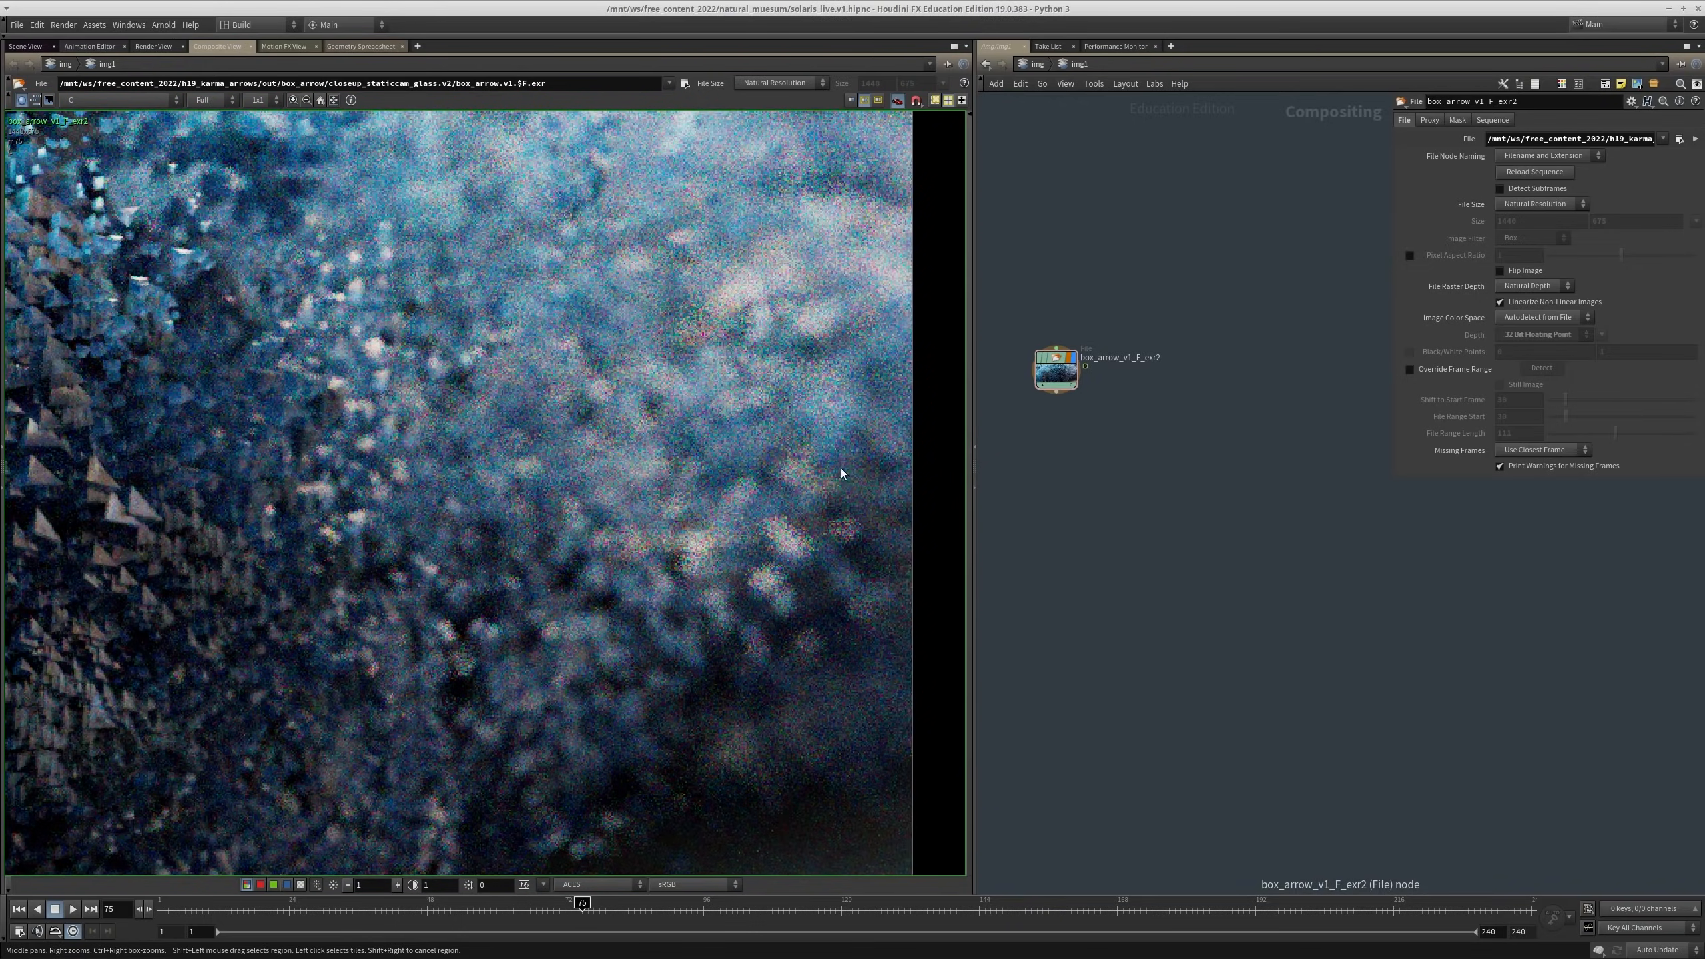
right_drag(841, 474, 659, 502)
middle_drag(659, 502, 942, 455)
right_drag(496, 441, 403, 470)
middle_drag(403, 471, 530, 519)
scroll(1098, 469, up, 2)
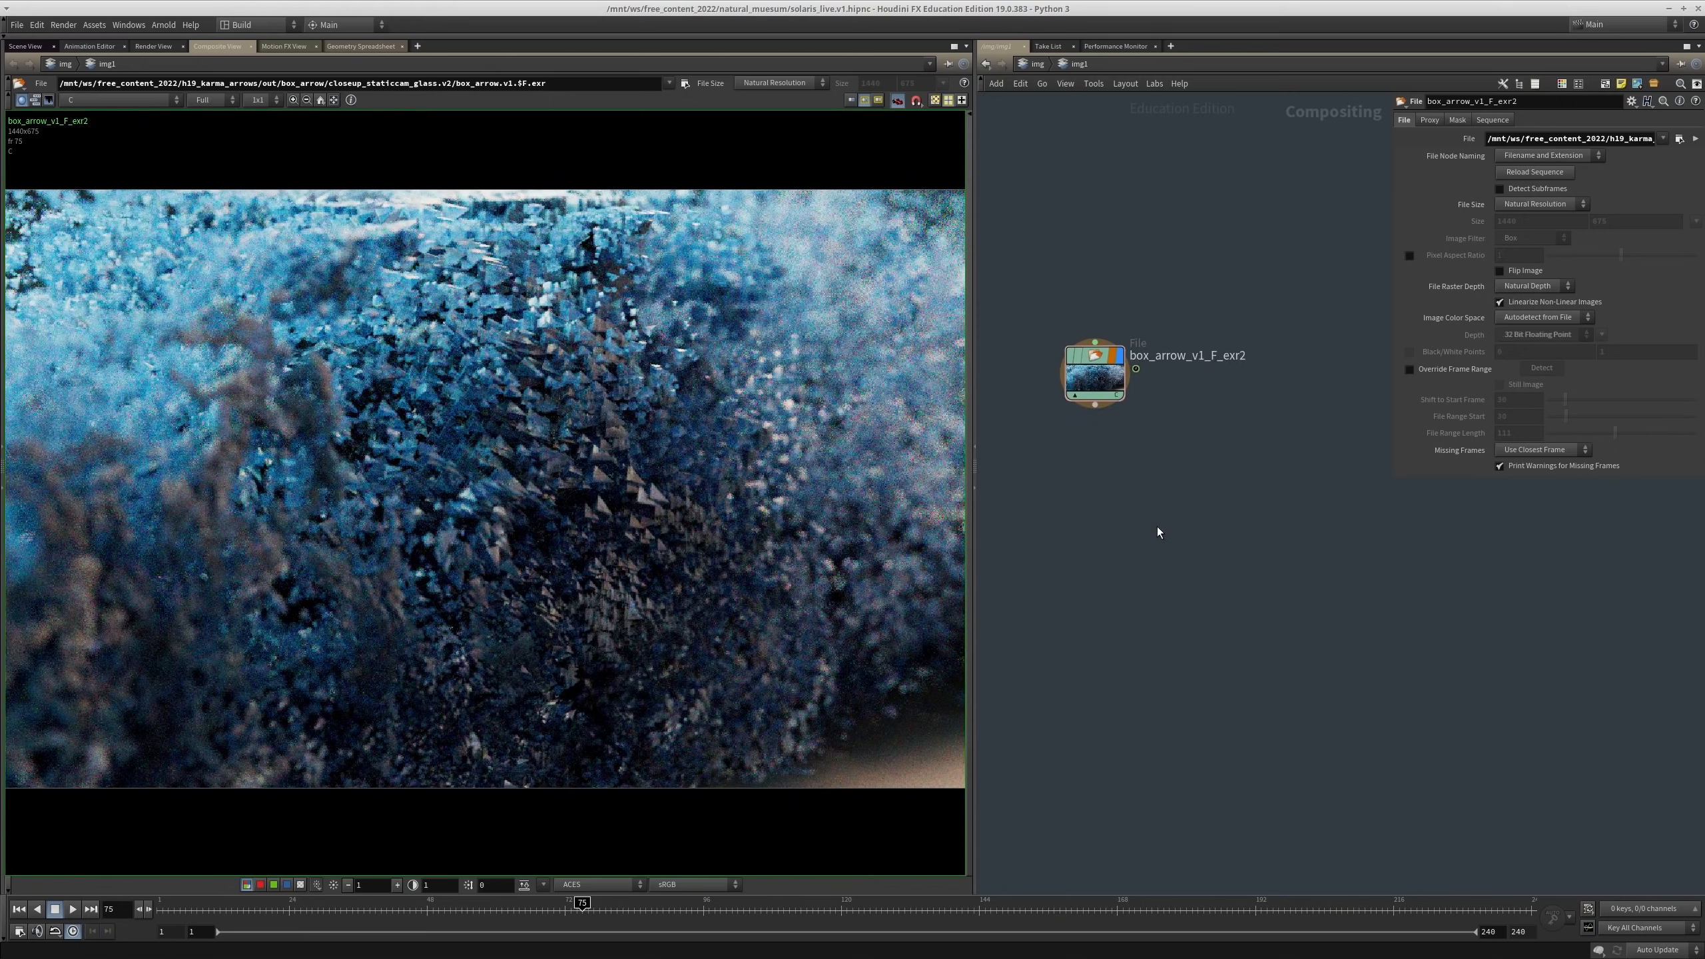
Step: Add a Denoise AI node below the glass.v2 File node
key(Tab)
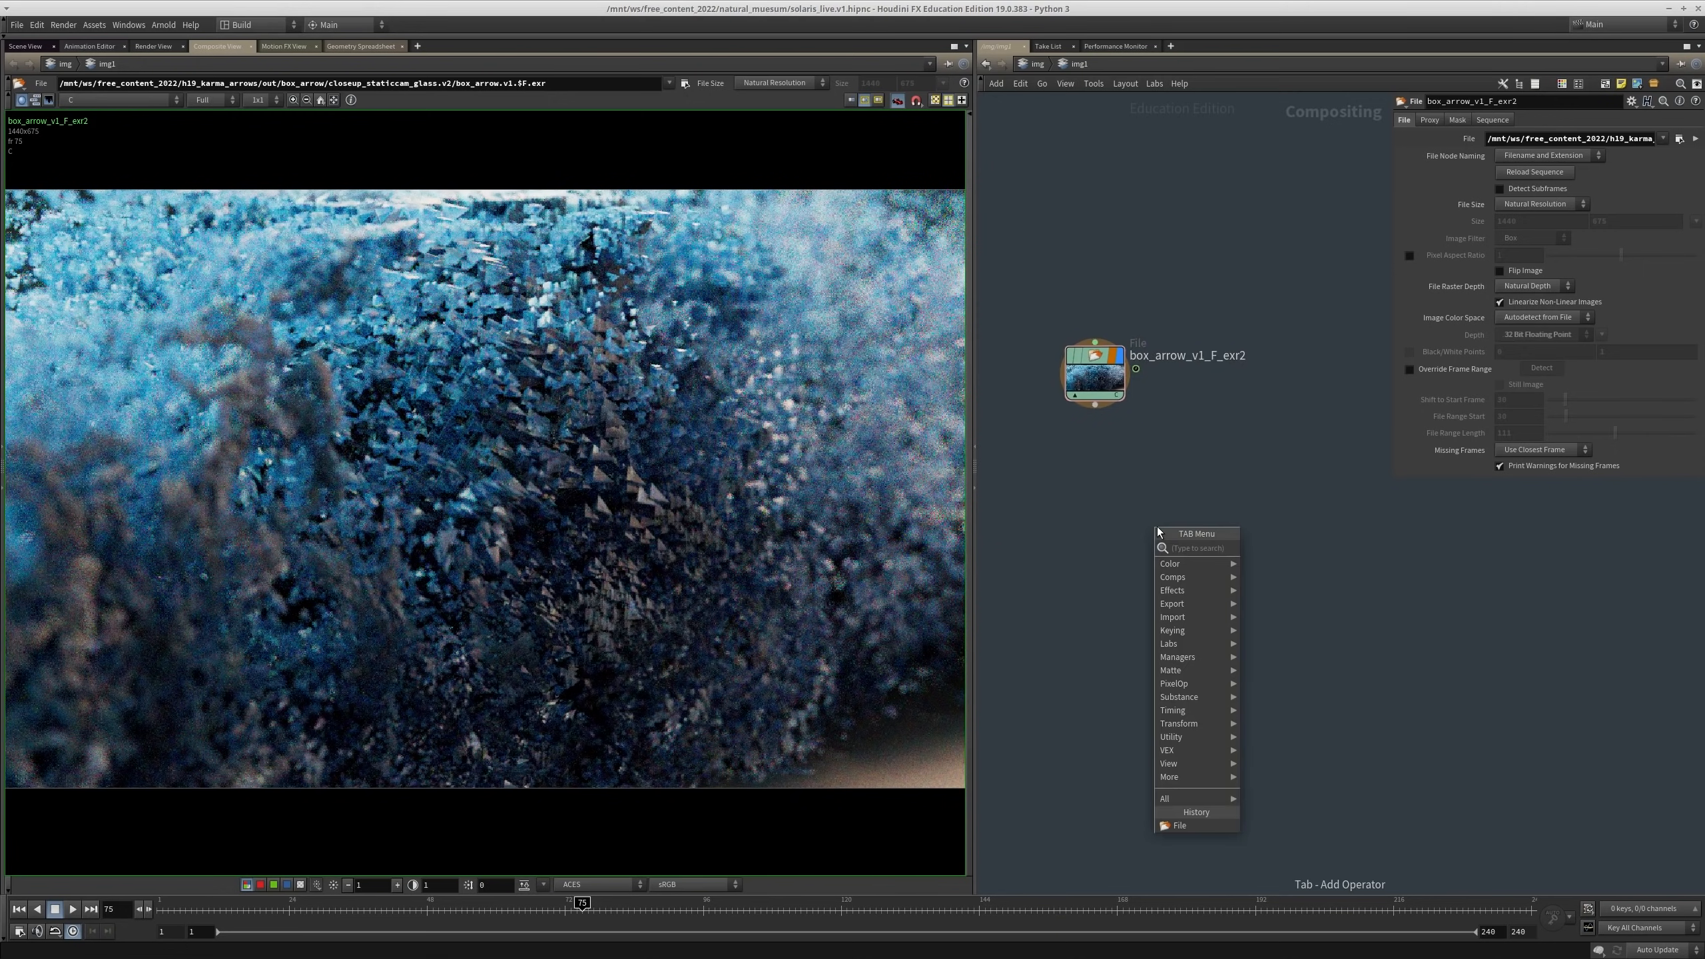
text(len)
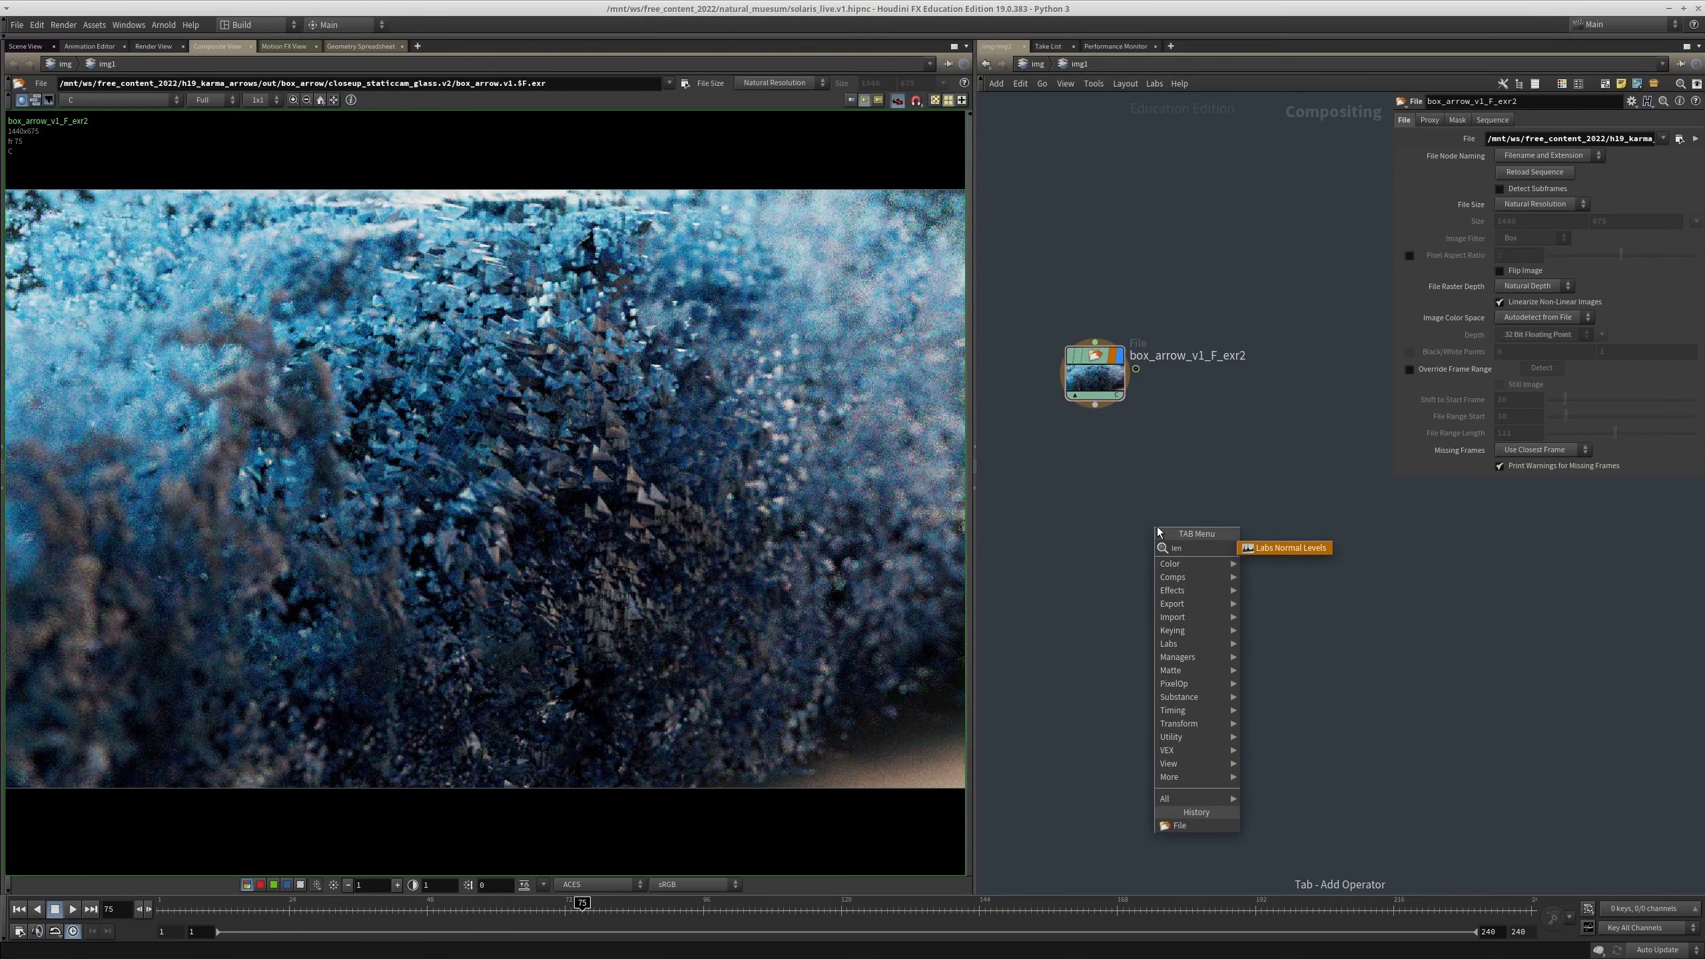
key(BackSpace)
key(BackSpace)
key(BackSpace)
text(denois)
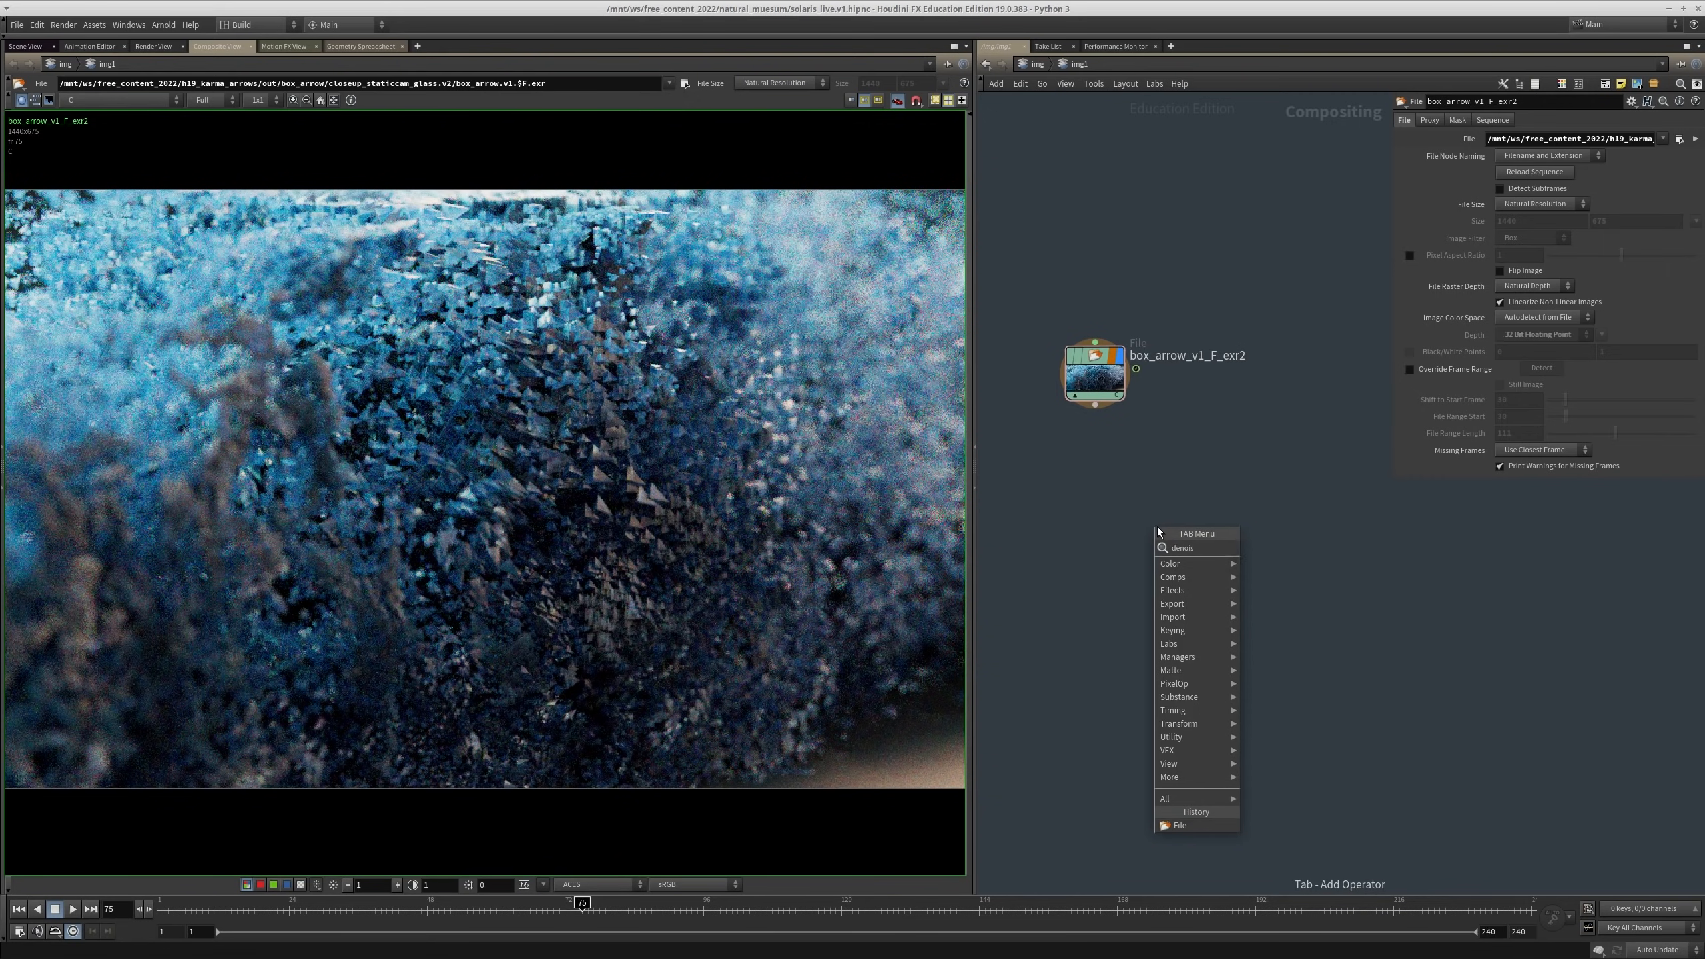
key(Return)
click(1156, 528)
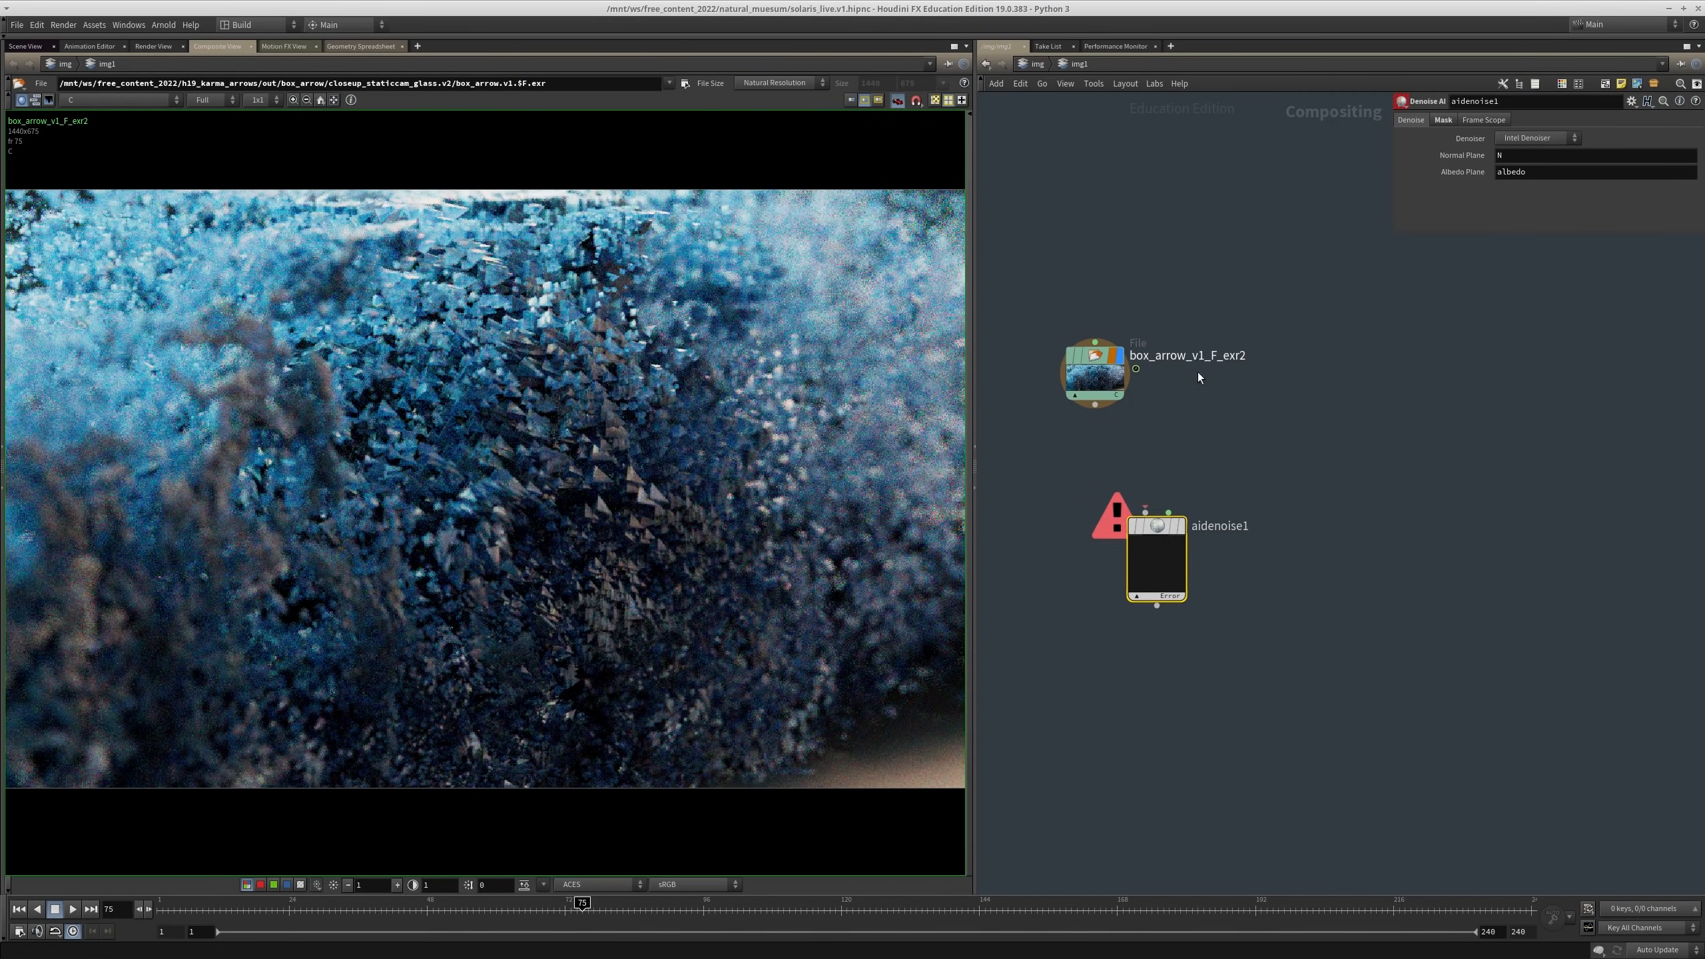
Step: Connect the glass.v2 File node to the Denoise AI node and view the denoised result
mouse_move(1095, 404)
mouse_down()
mouse_move(1159, 604)
mouse_move(1159, 584)
mouse_up()
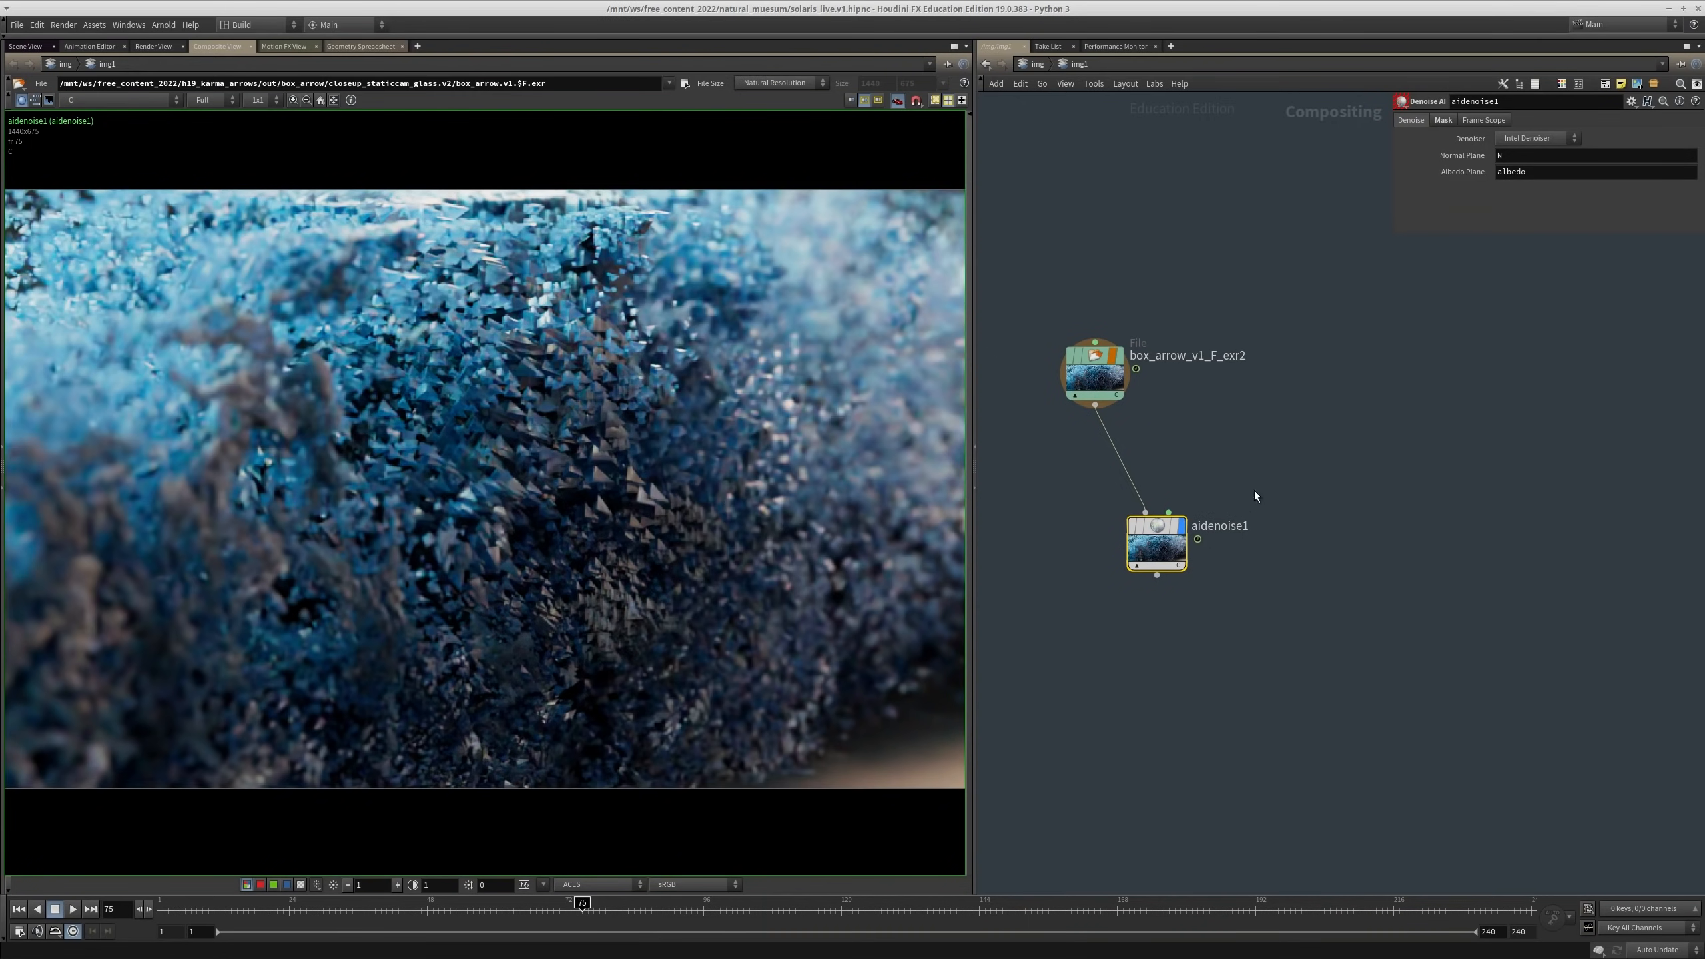
middle_drag(1254, 490, 1262, 449)
drag(1289, 403, 1103, 626)
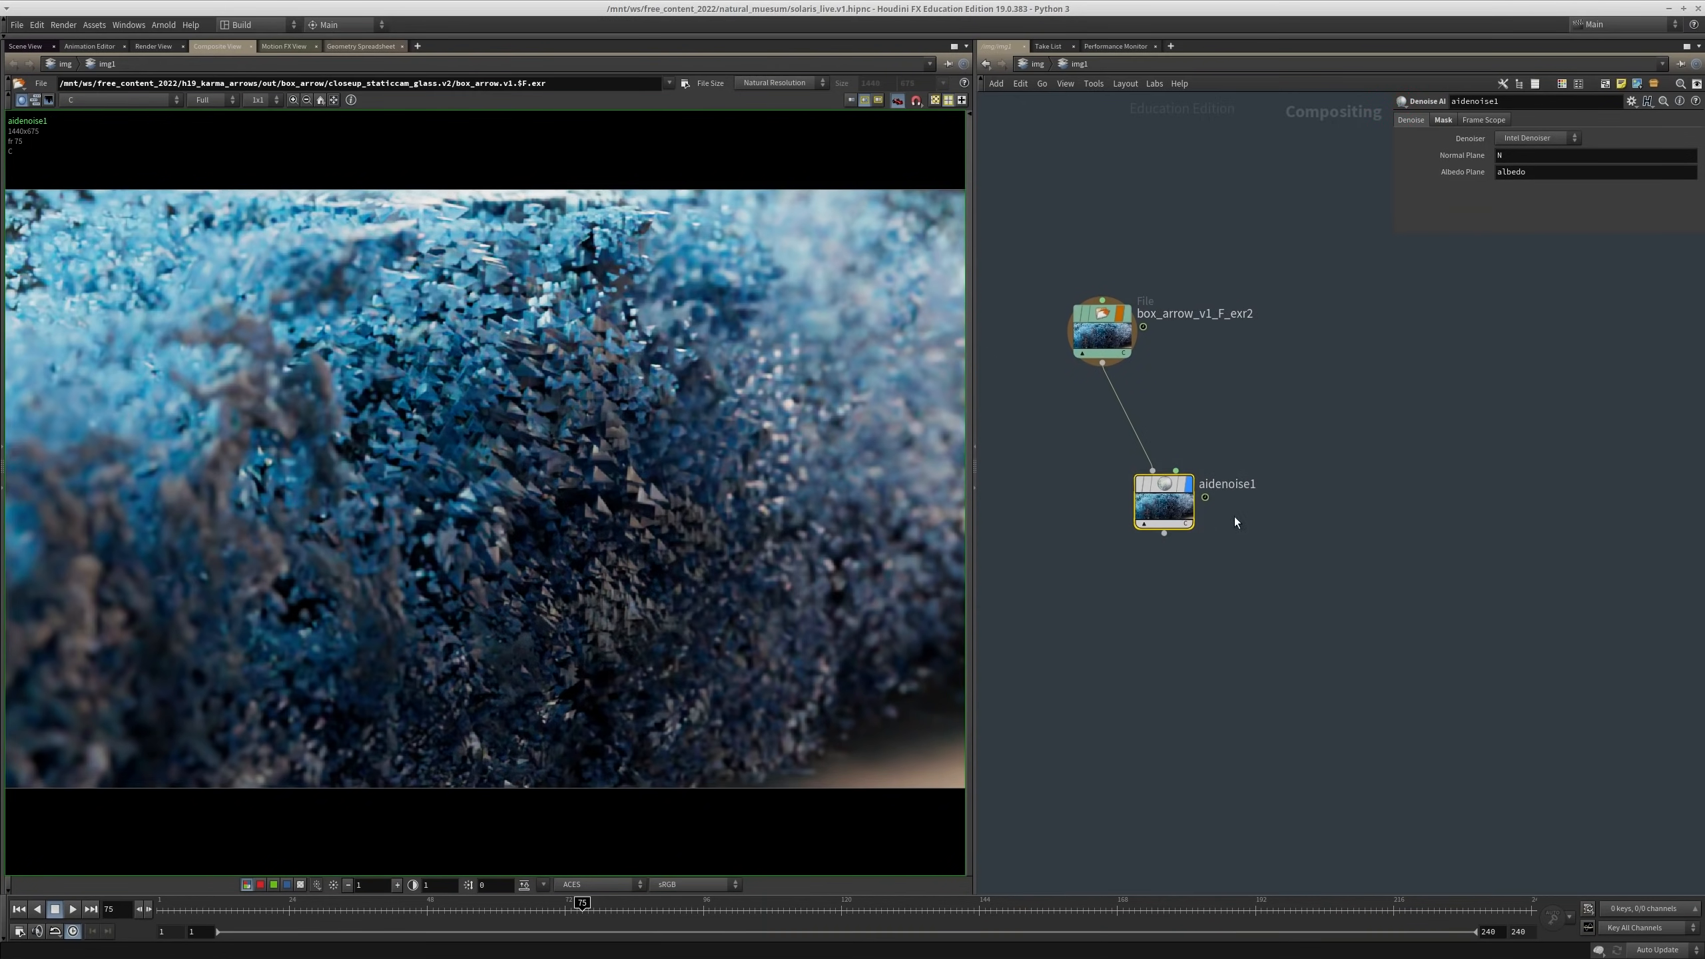
click(1289, 398)
key(Tab)
text(den)
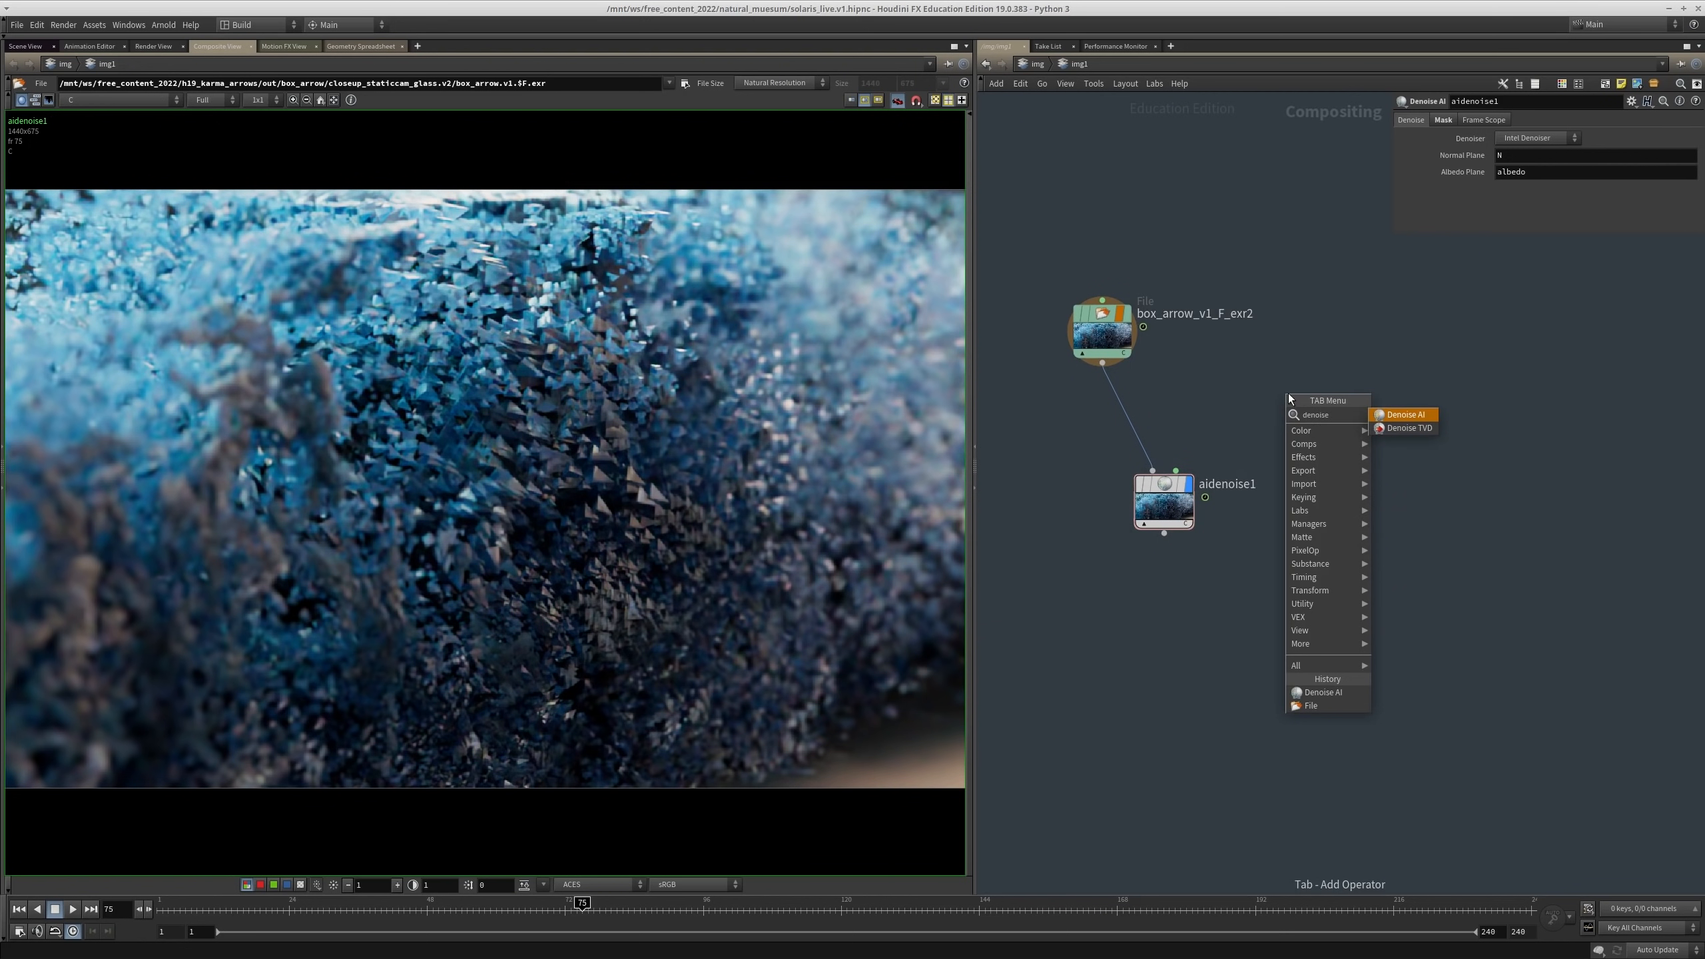
click(1360, 372)
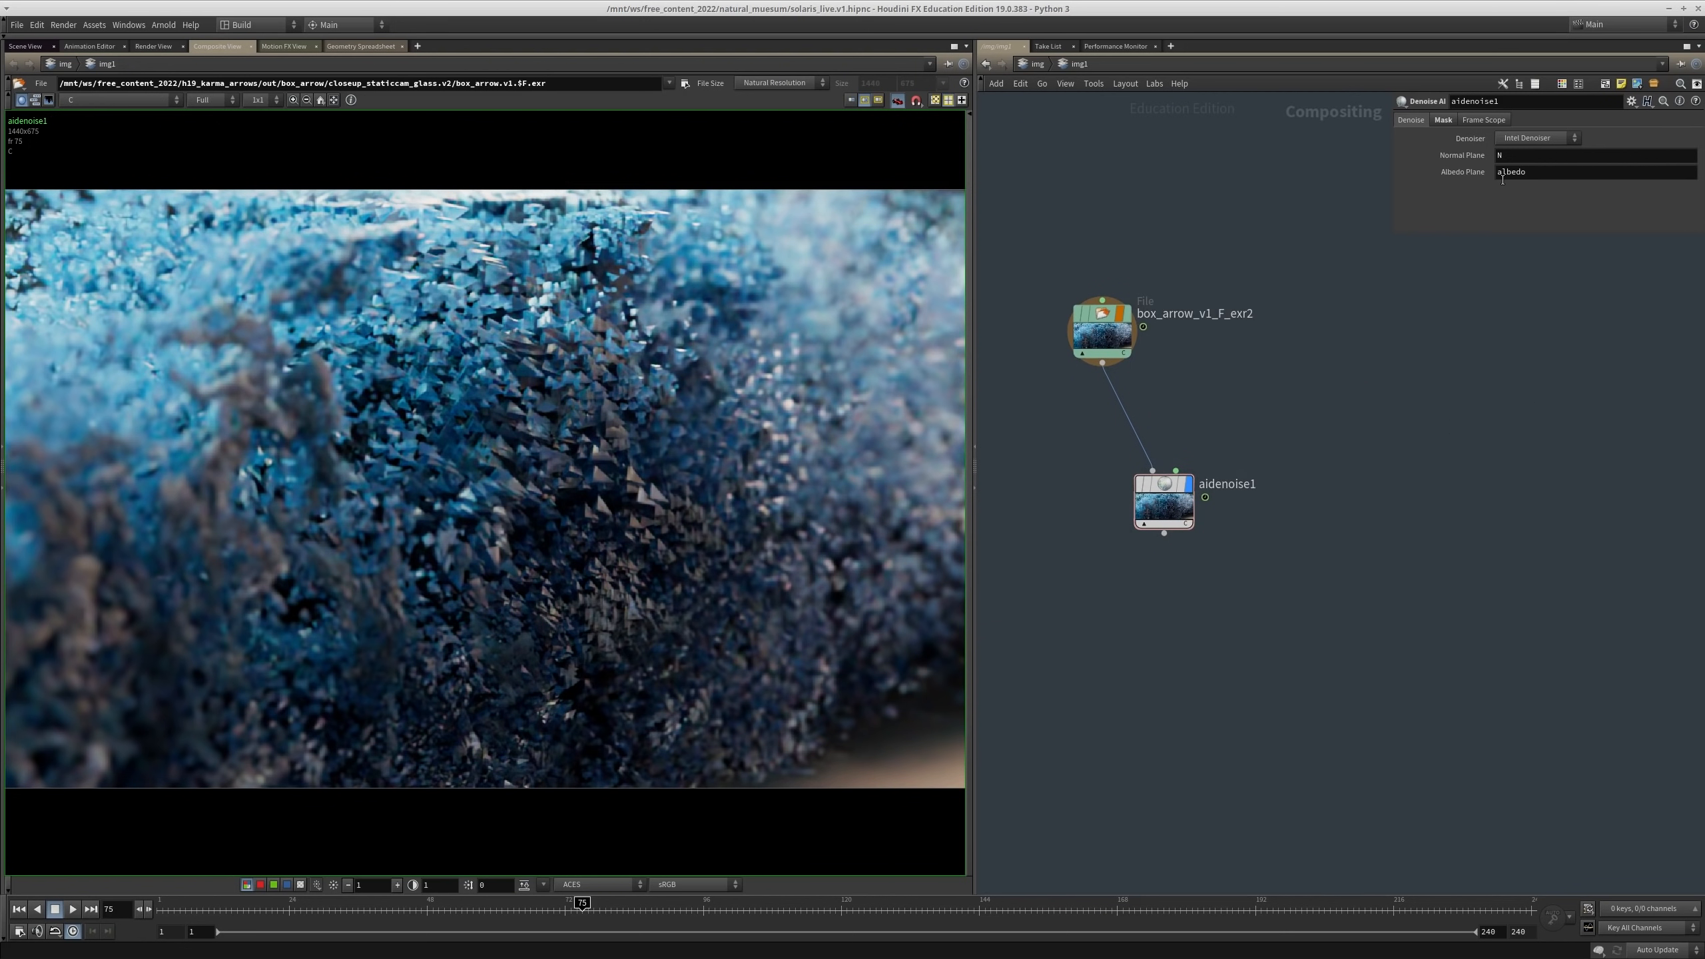
Step: Try the Optix 7 Denoiser on the Denoise AI node, then return it to Intel Denoiser
click(1504, 155)
drag(1535, 172, 1495, 172)
middle_drag(1294, 337, 1316, 299)
click(1533, 138)
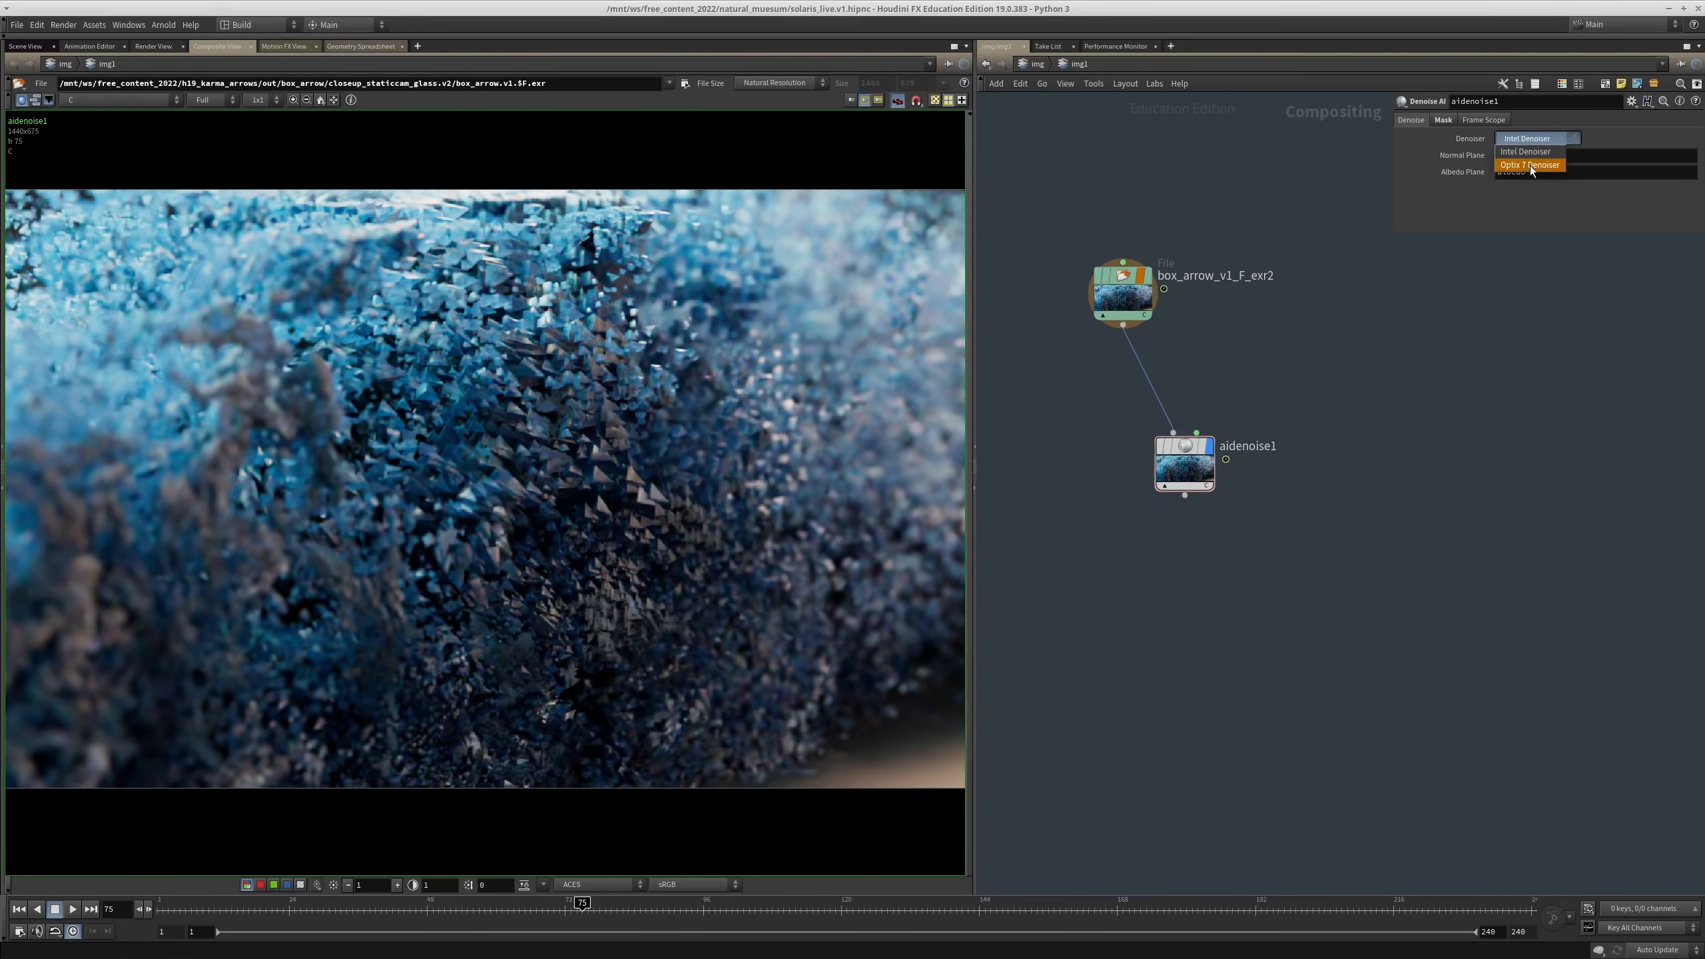
click(1530, 165)
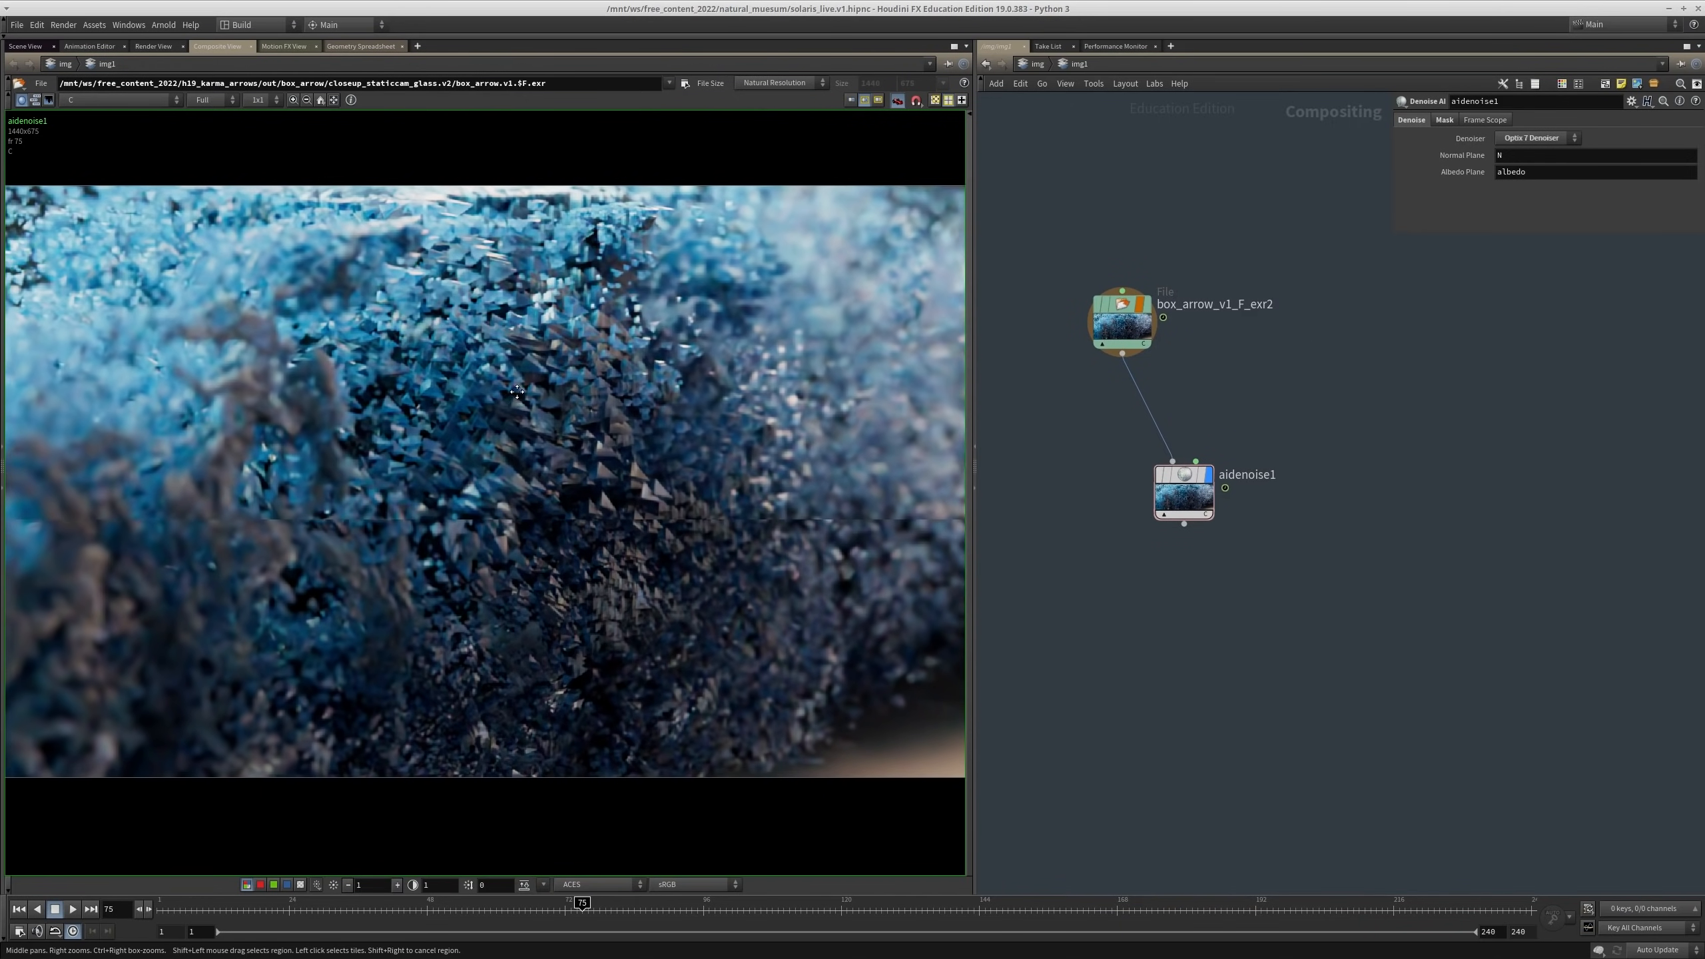
scroll(1112, 457, up, 3)
drag(1239, 508, 1238, 507)
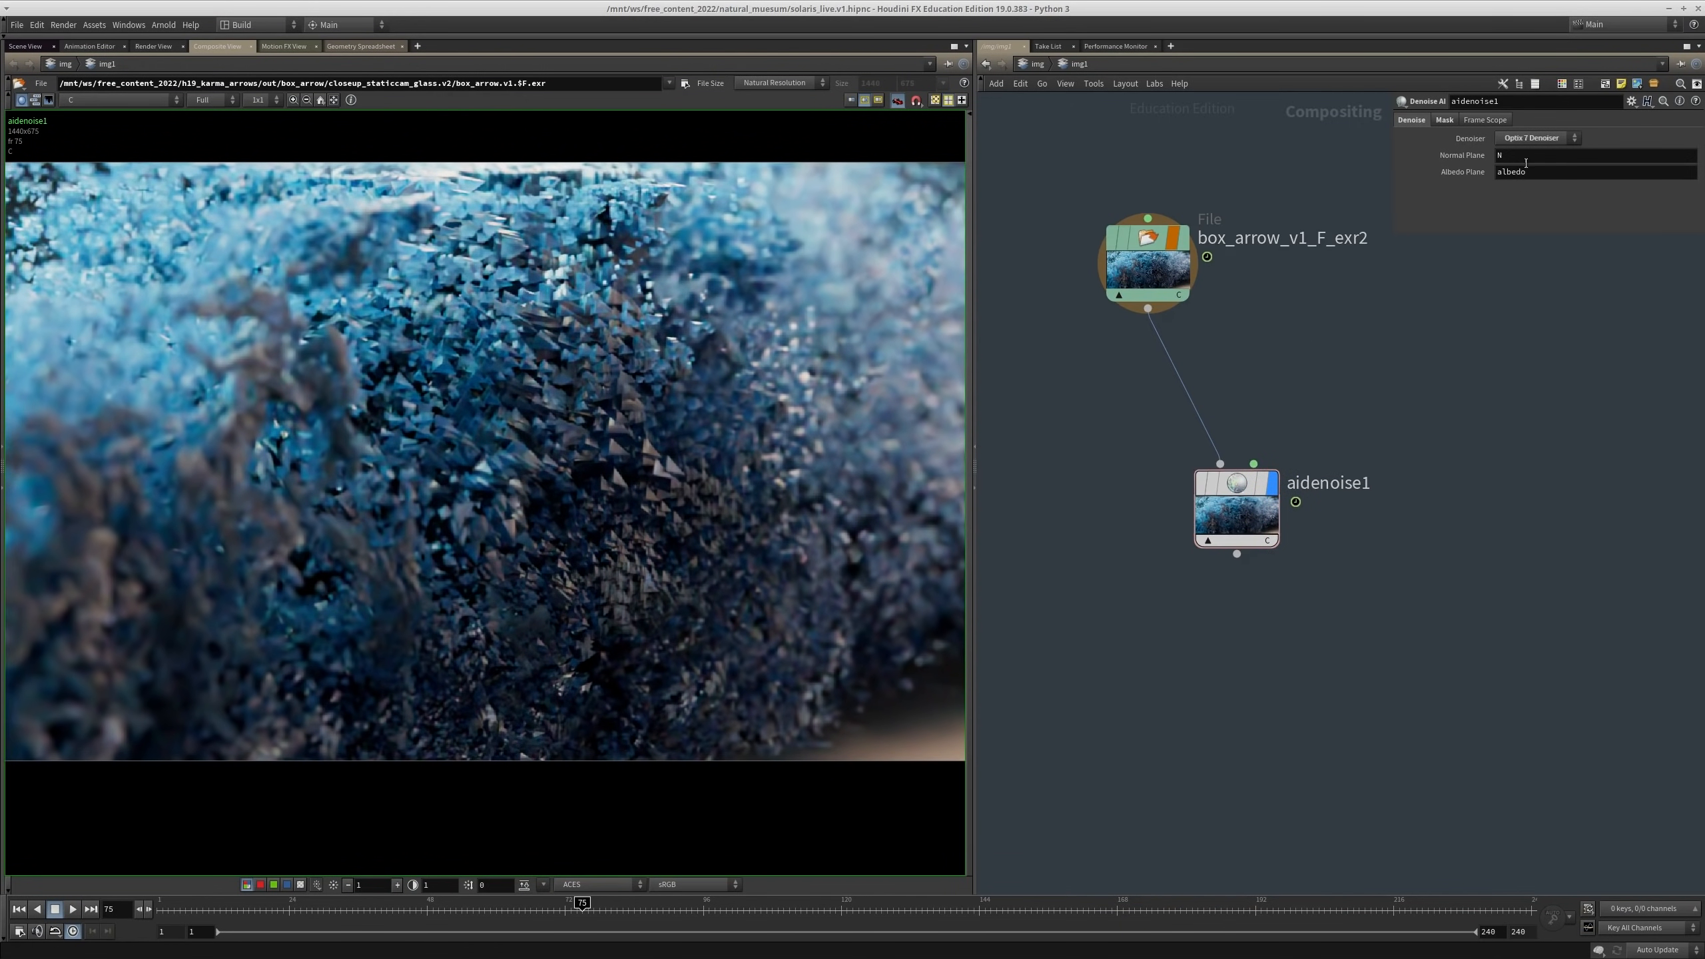
click(1522, 143)
click(1507, 152)
Step: Compare the original and denoised glass.v2 render up close at frame 75, including the out-of-focus areas
middle_drag(1392, 368, 1389, 410)
middle_drag(899, 468, 717, 486)
scroll(718, 481, up, 2)
drag(1156, 285, 608, 367)
drag(1233, 547, 564, 464)
middle_drag(634, 401, 748, 525)
middle_drag(177, 408, 727, 474)
scroll(403, 316, up, 2)
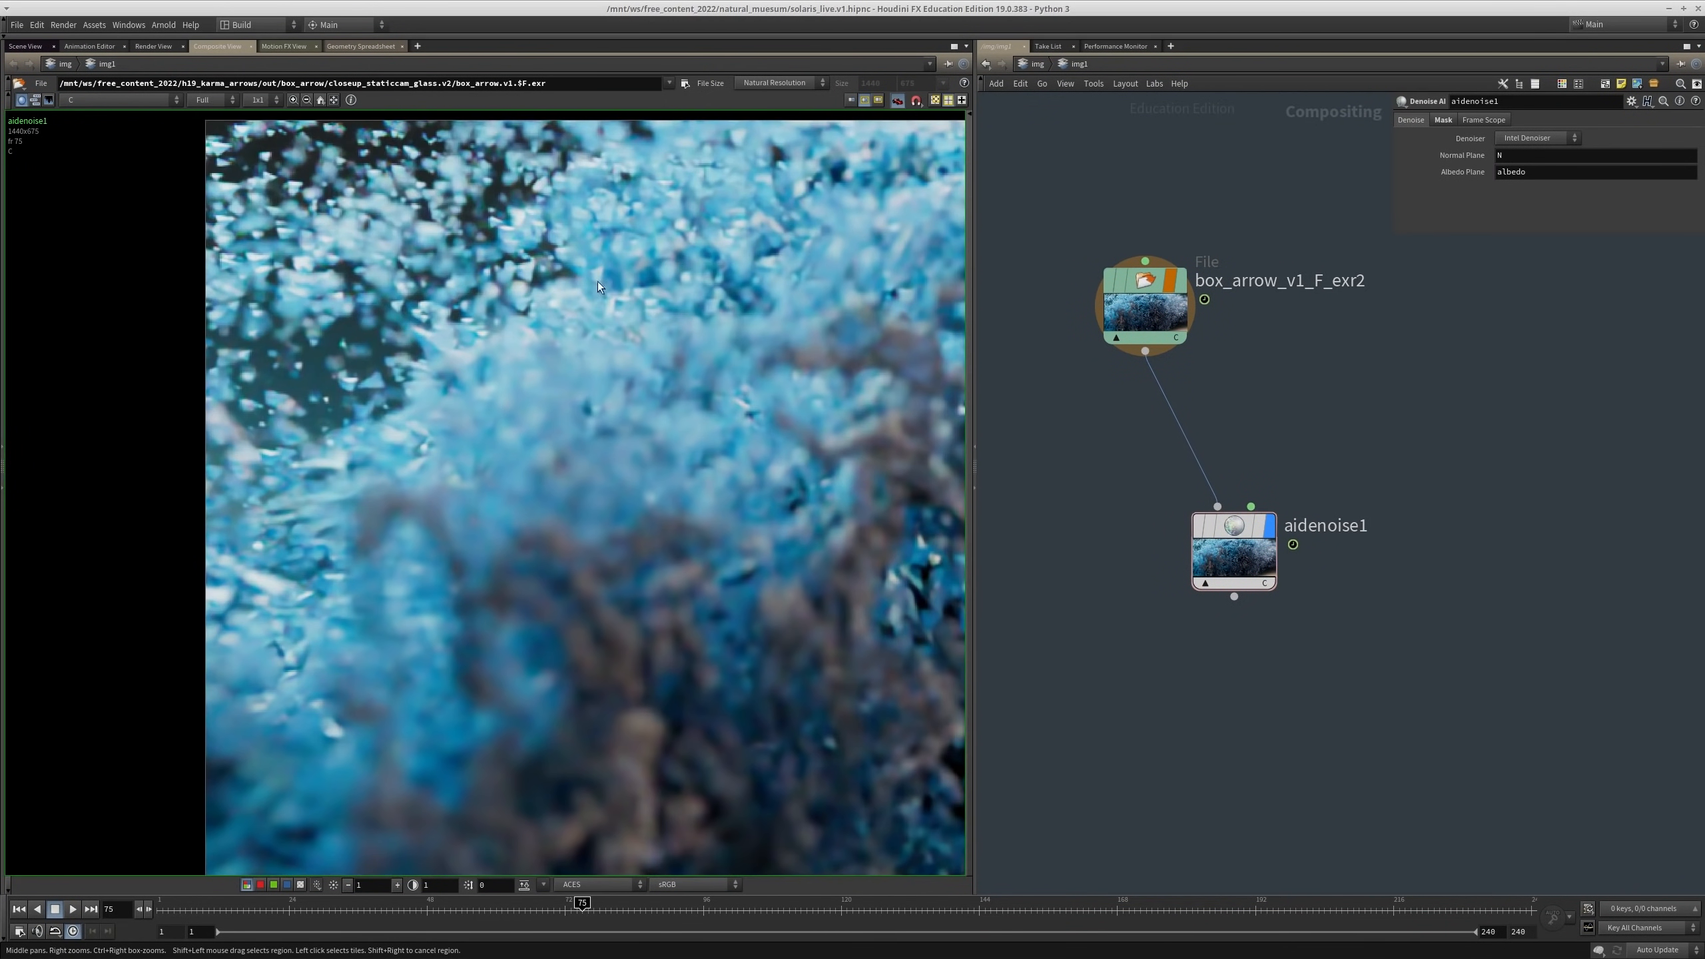
right_drag(400, 277, 541, 451)
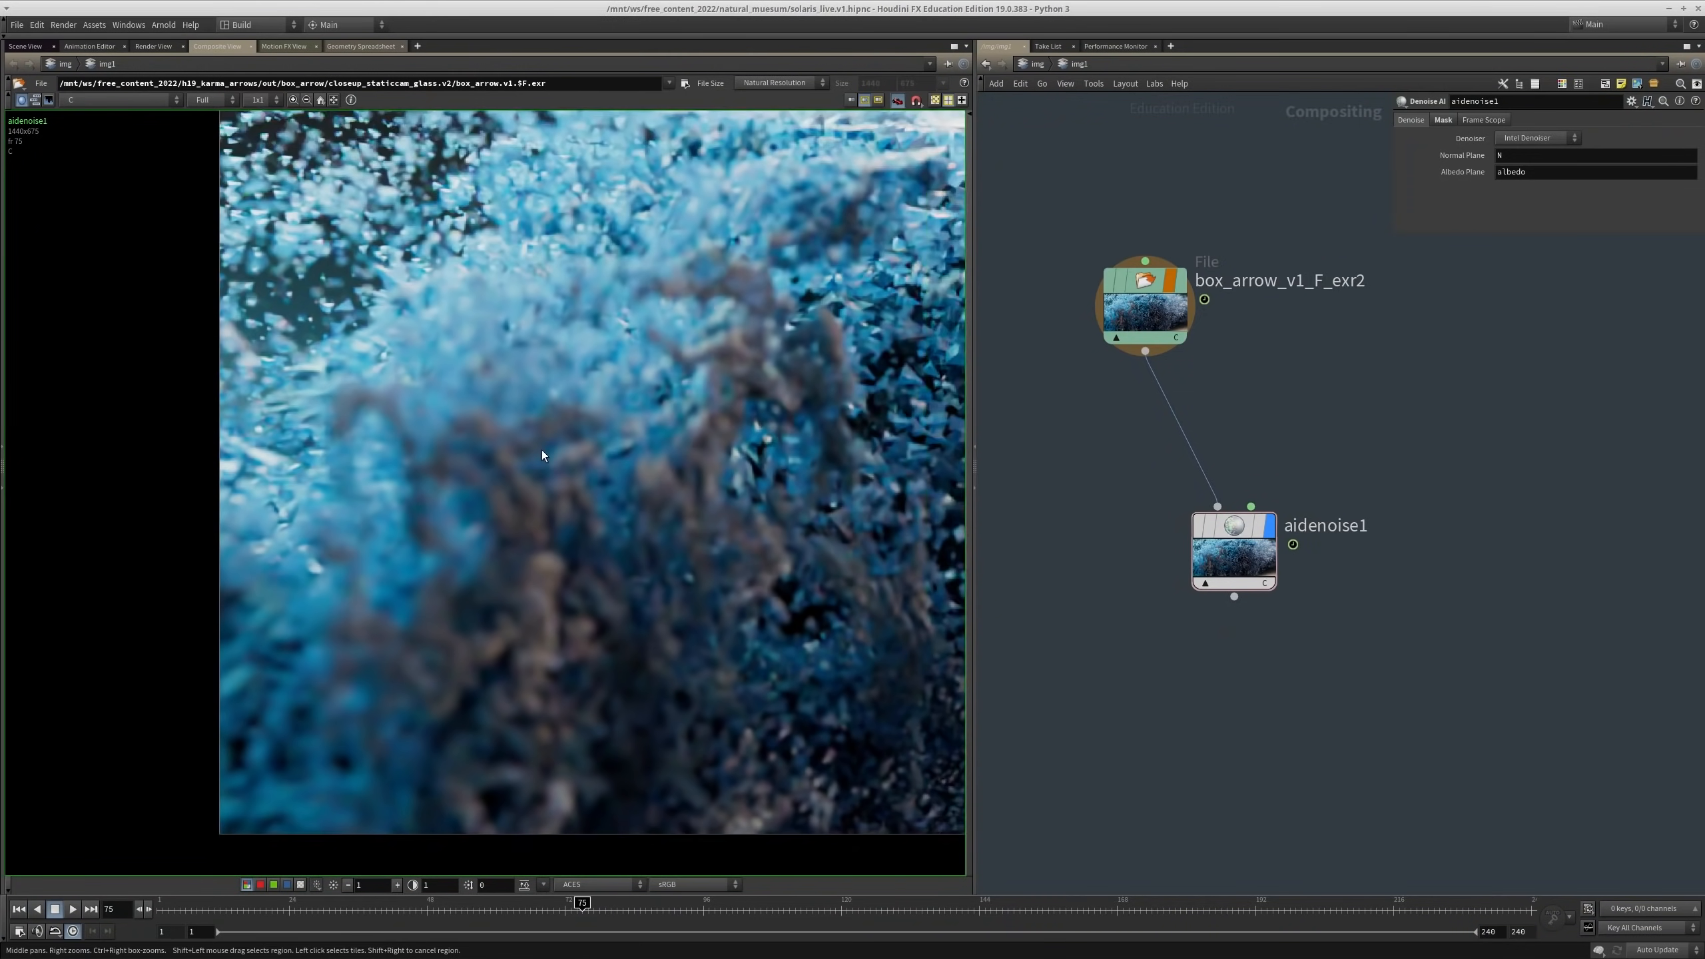
mouse_move(671, 470)
middle_down()
mouse_move(377, 459)
mouse_move(376, 473)
middle_up()
Step: Go to frame 43 and examine the denoised glass.v2 render up close
click(397, 921)
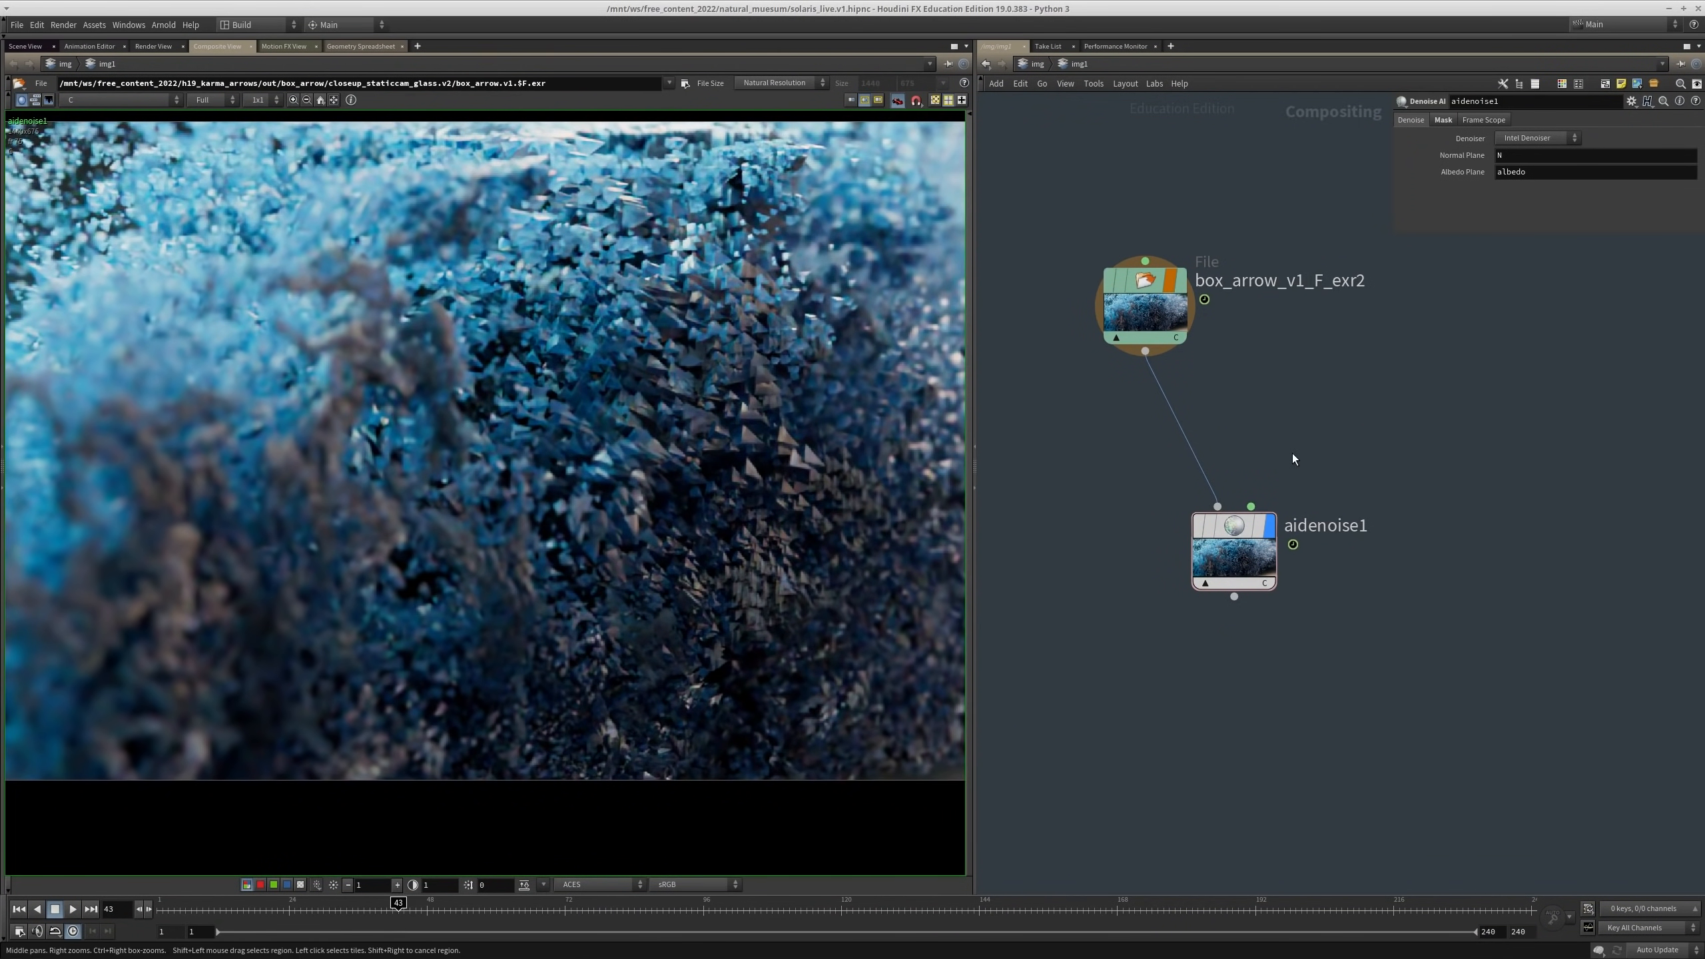
scroll(1295, 451, down, 1)
scroll(1210, 424, down, 1)
middle_drag(1238, 461, 1250, 435)
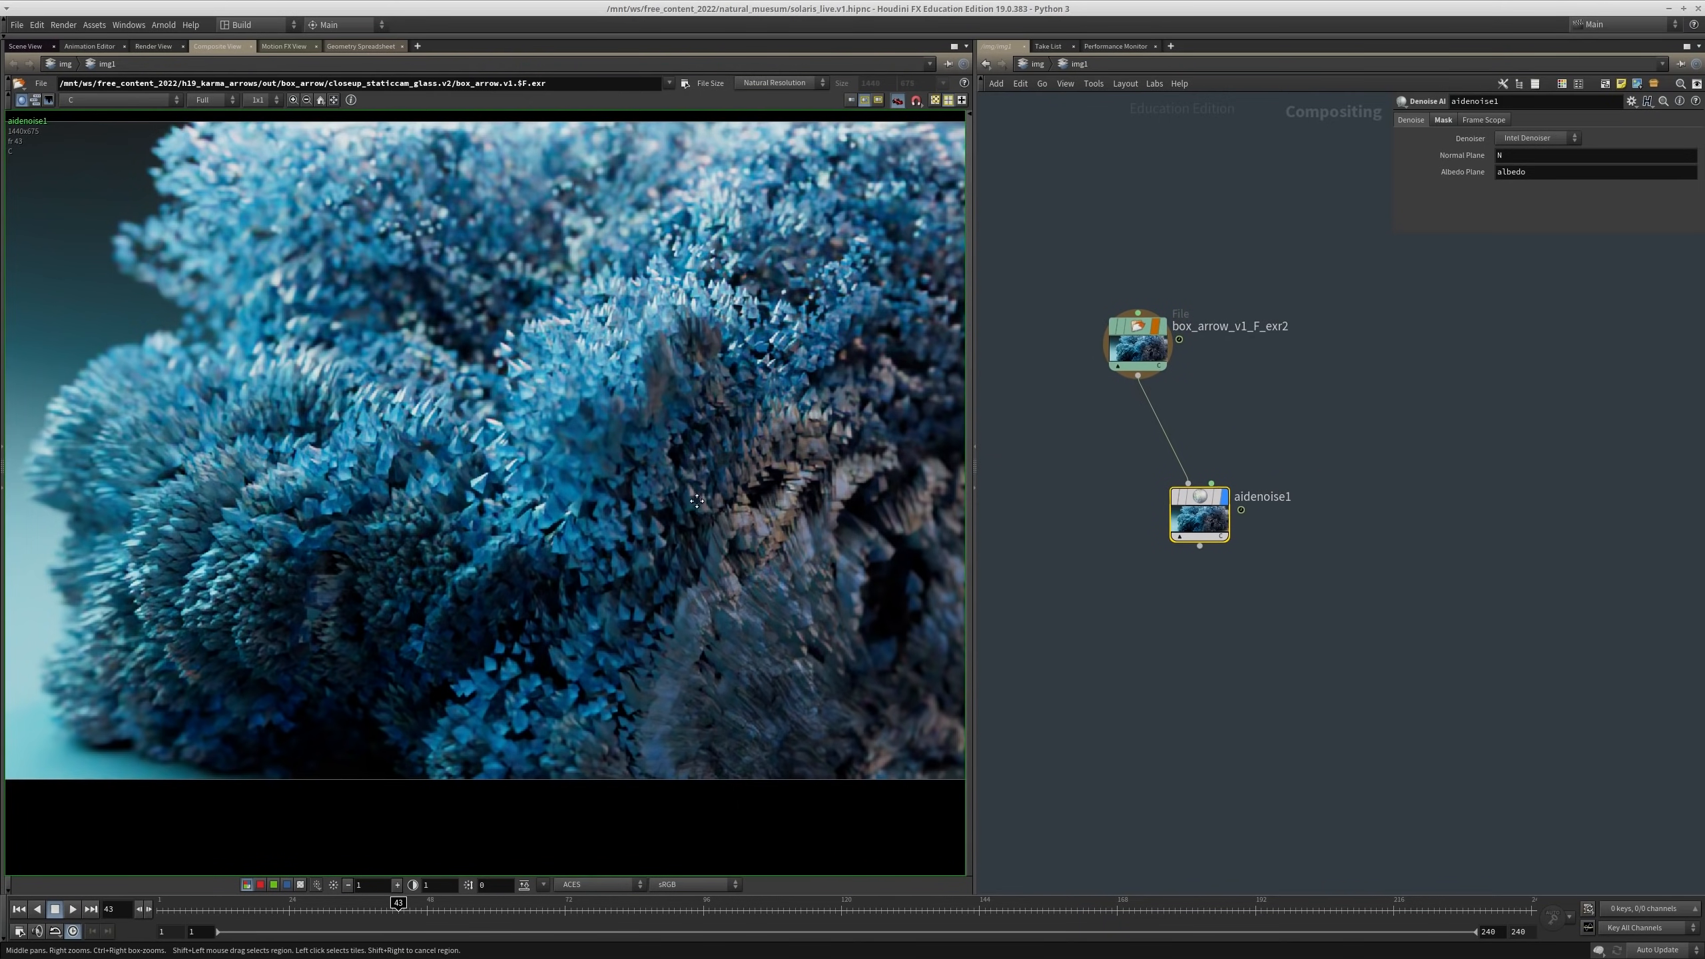
middle_drag(697, 500, 415, 456)
scroll(453, 467, up, 1)
middle_drag(221, 486, 586, 528)
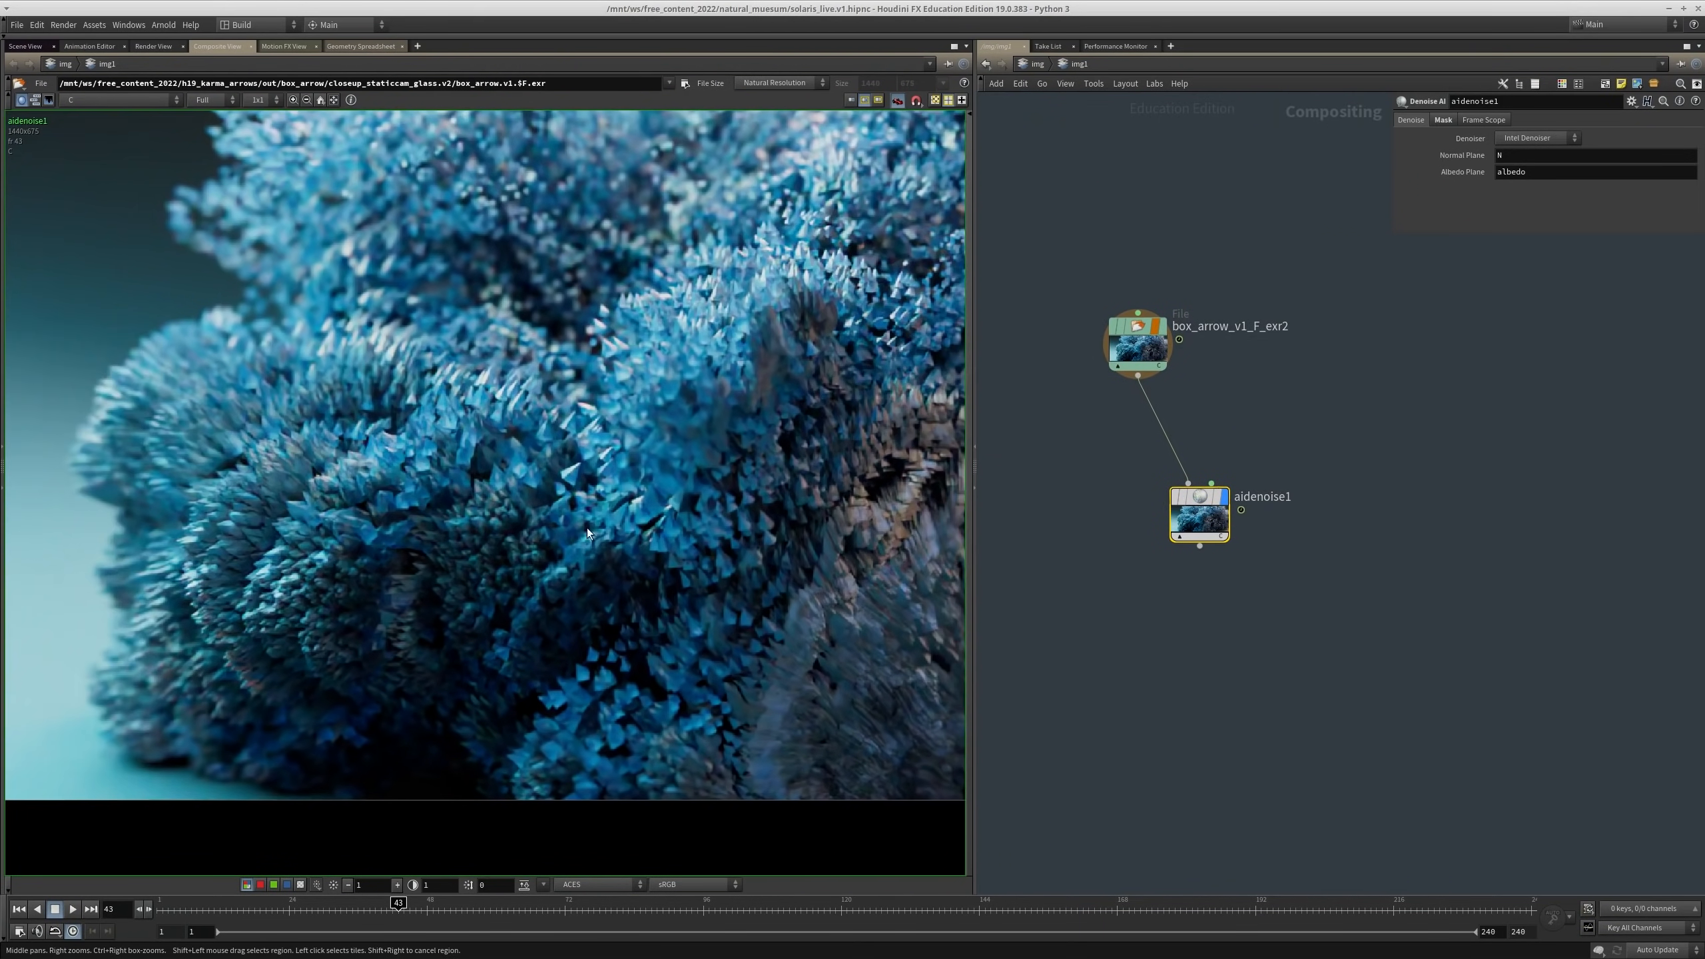
scroll(892, 500, up, 2)
Step: Compare the noisy glass.v2 File render with its Denoise AI result at frame 43
drag(1136, 348, 536, 400)
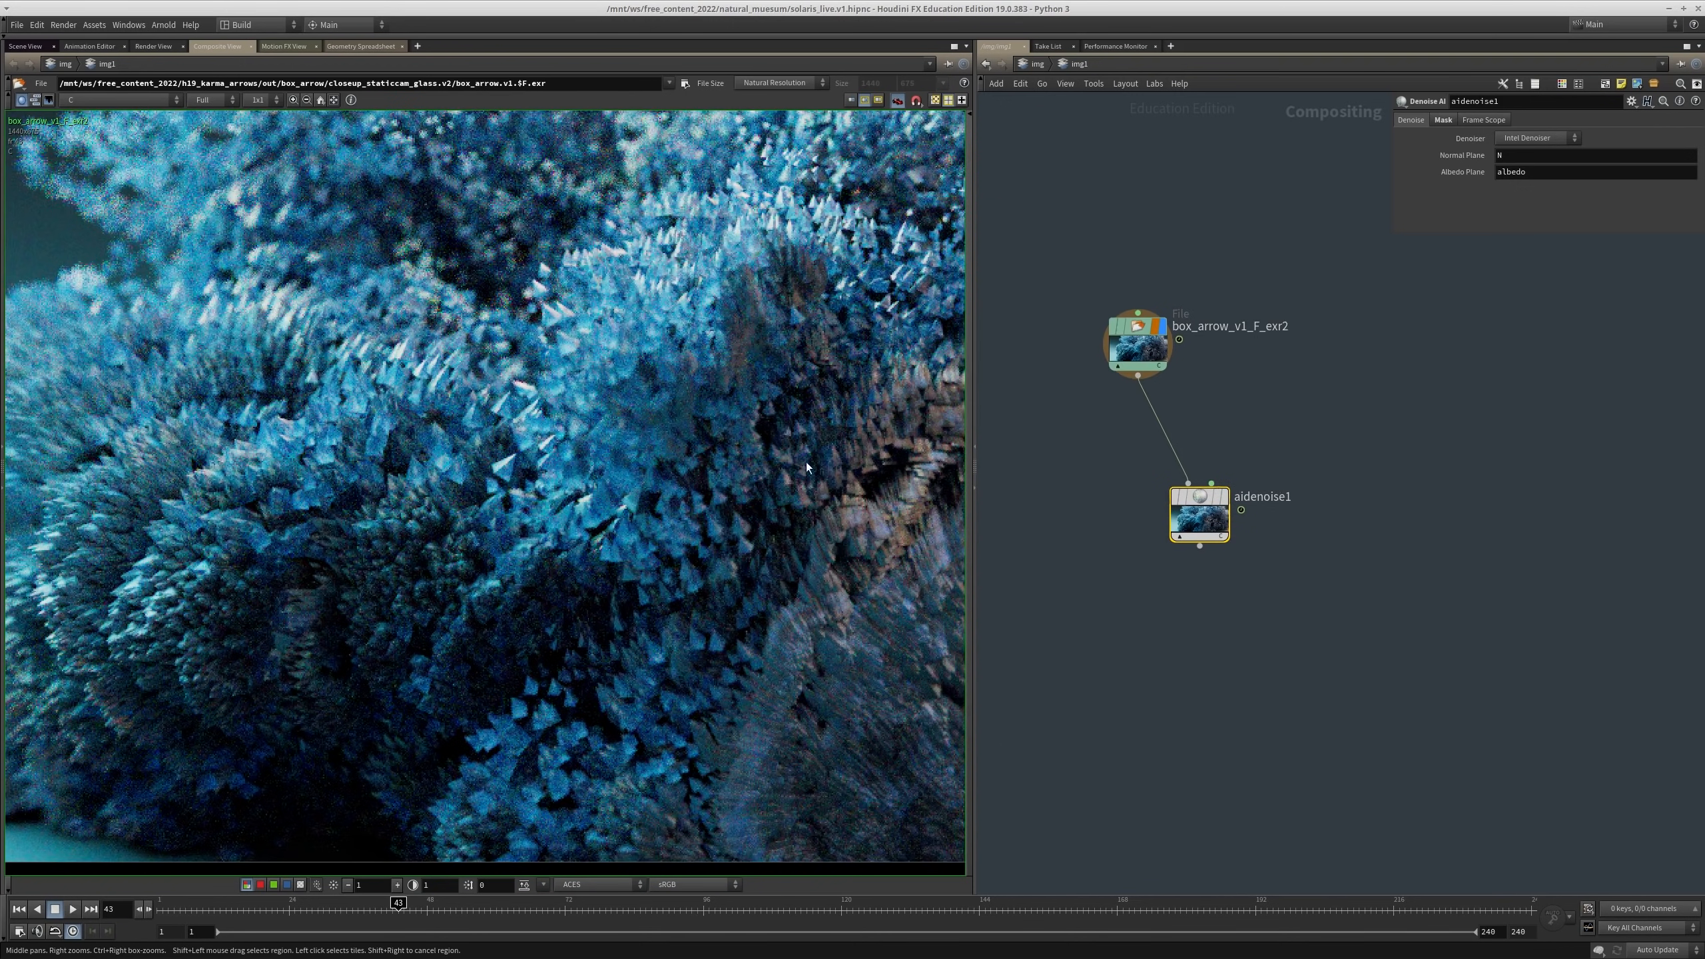
scroll(628, 408, down, 1)
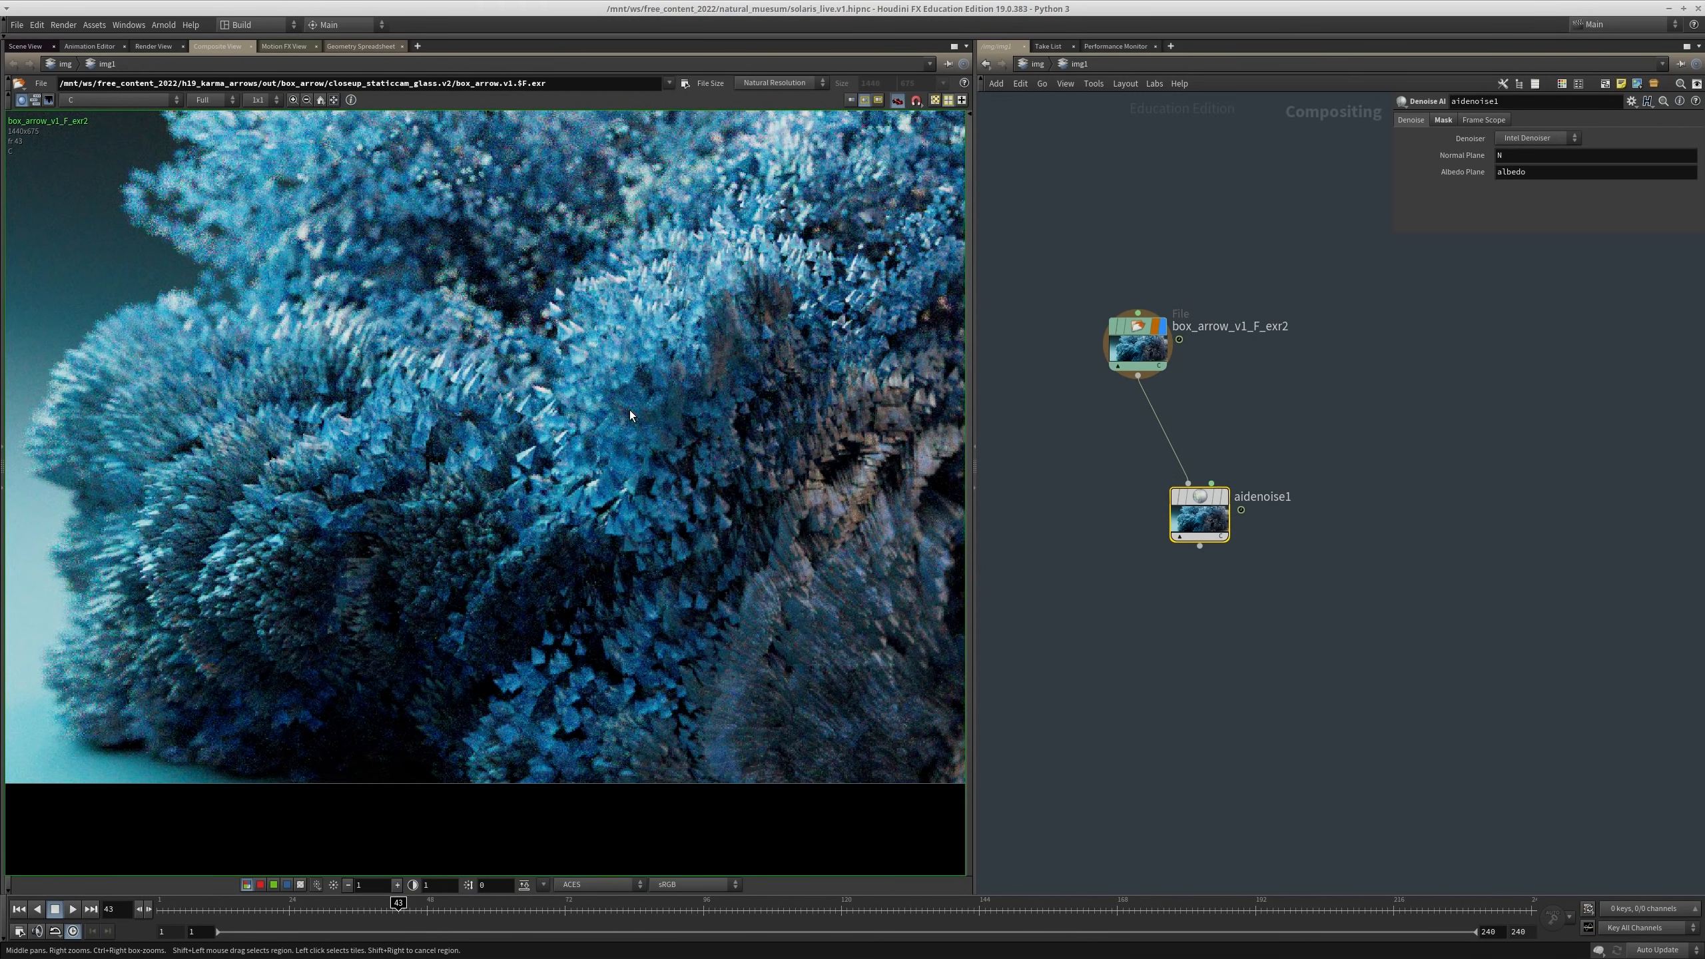
middle_drag(629, 410, 662, 415)
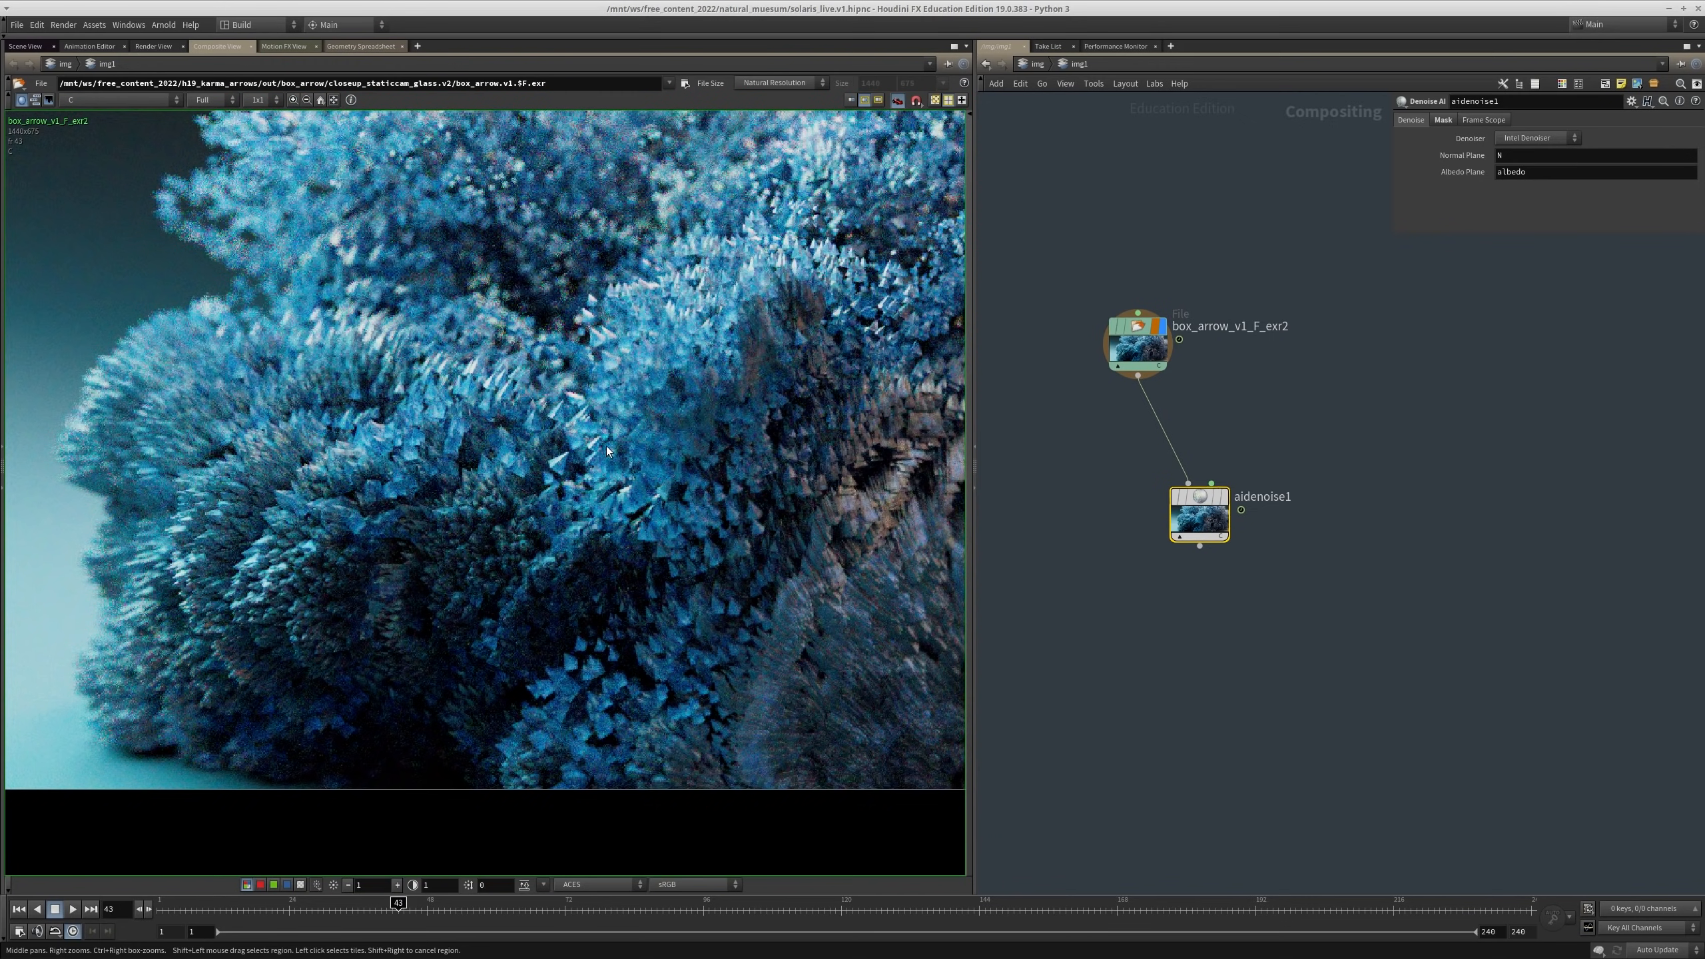
scroll(606, 445, down, 1)
drag(1137, 348, 506, 388)
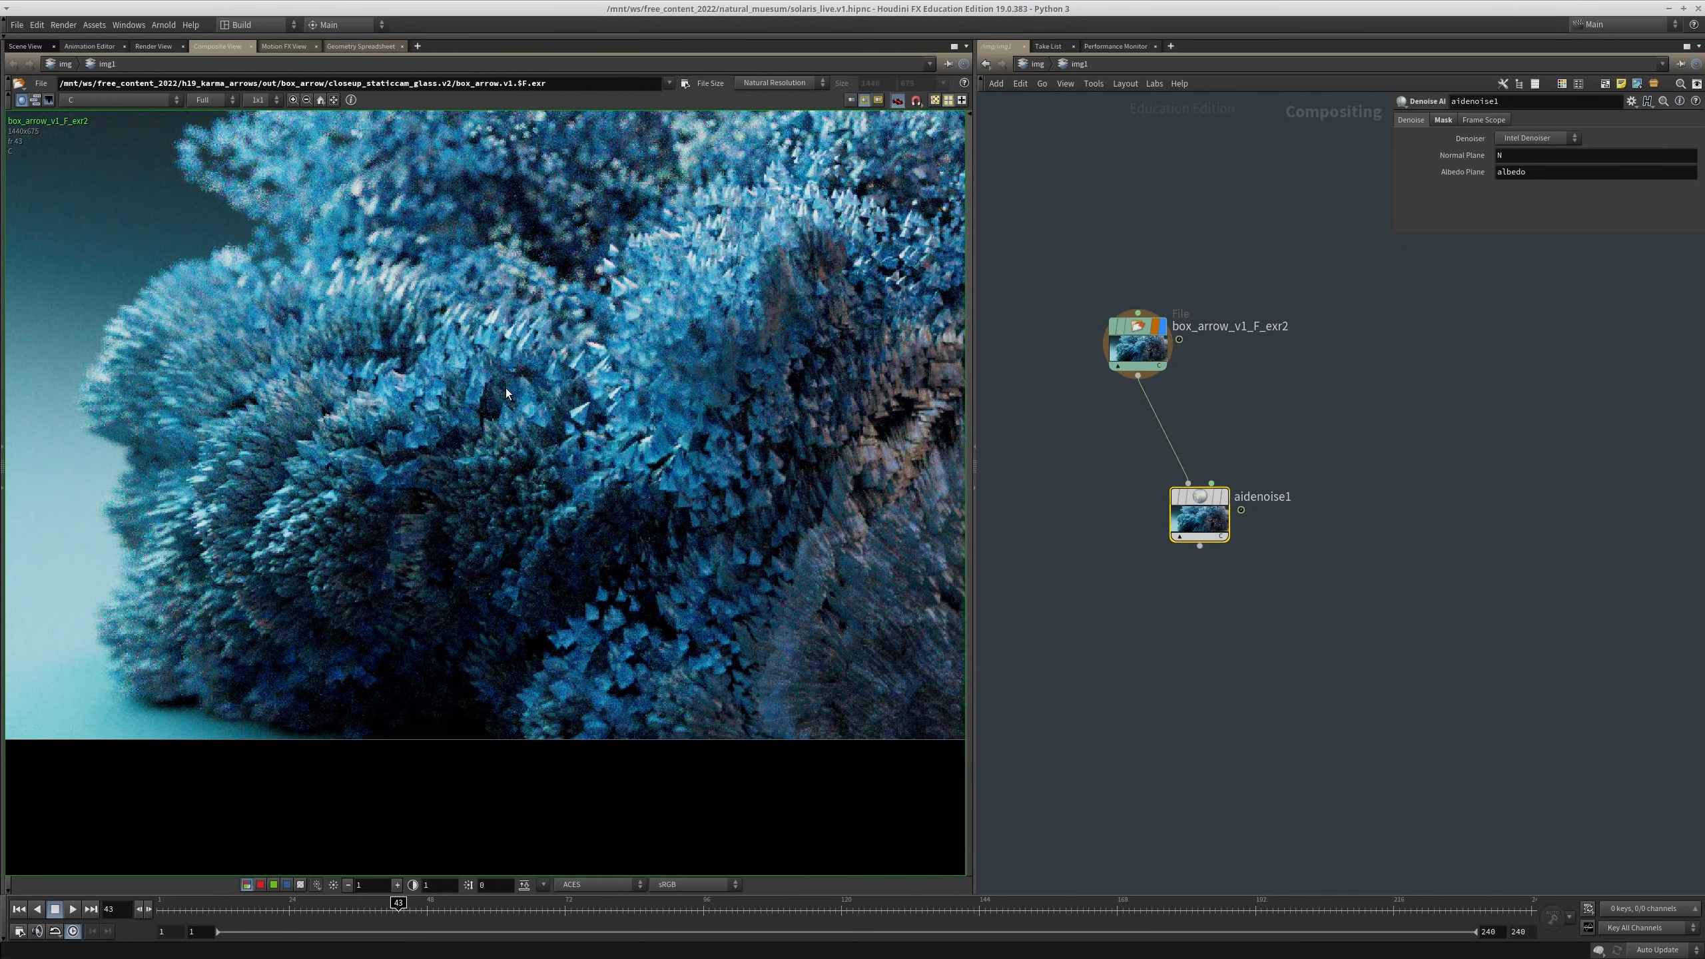
middle_drag(1218, 422, 1226, 432)
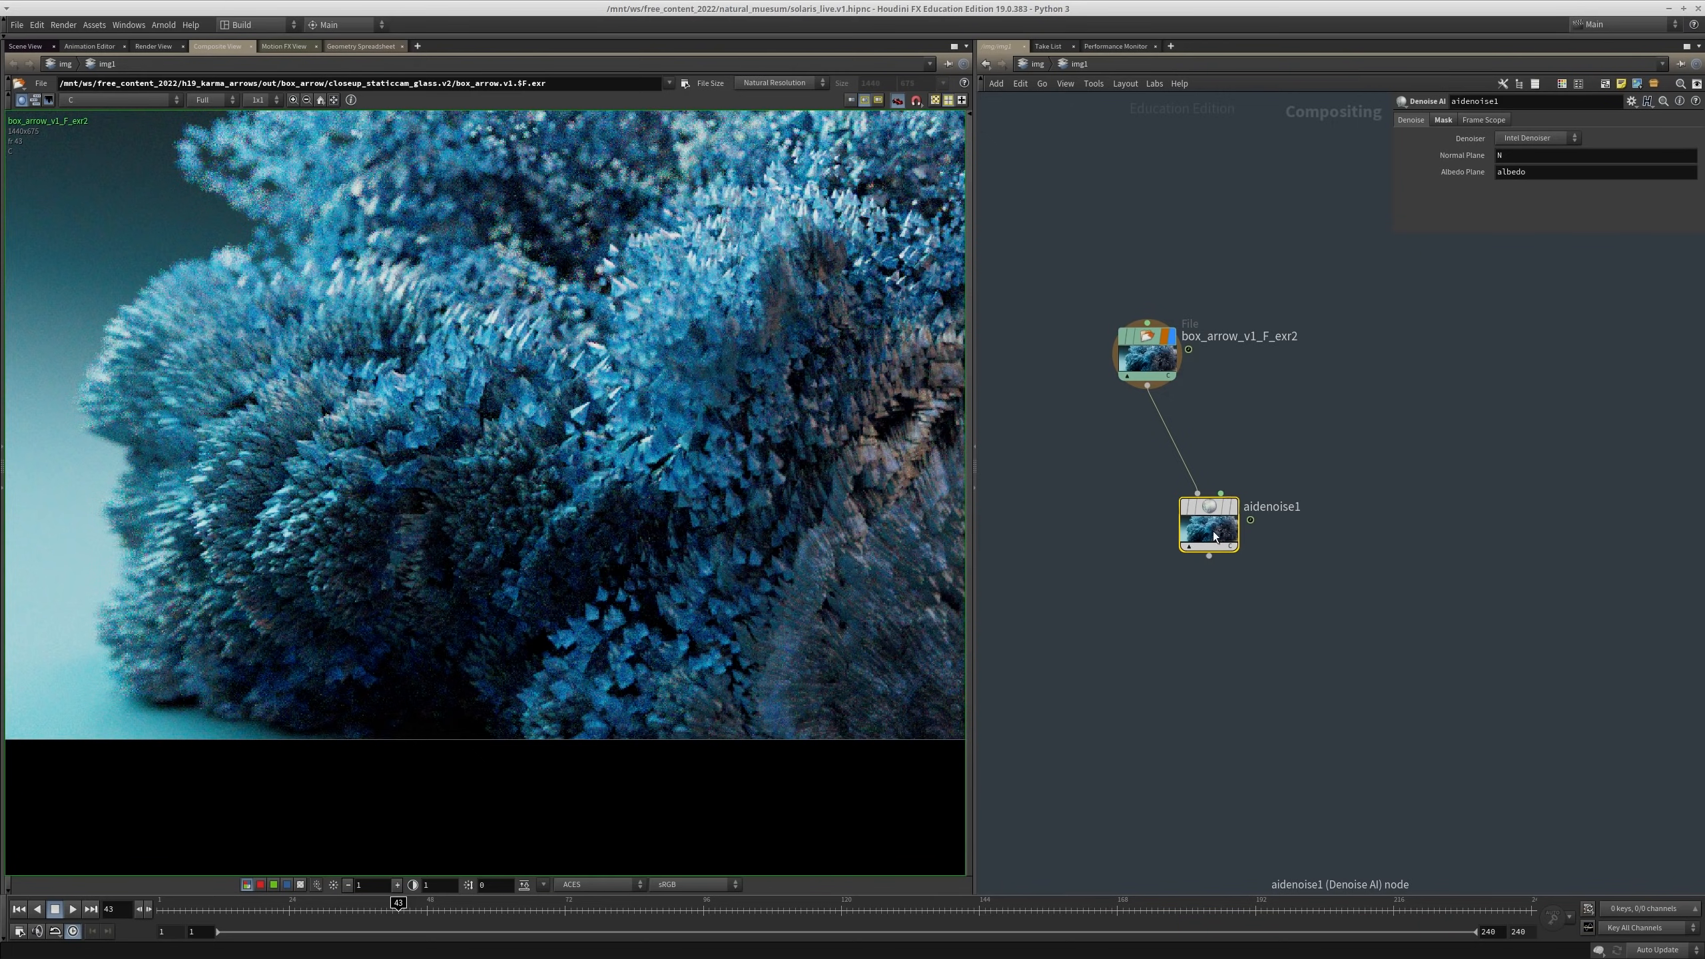
drag(1212, 531, 595, 492)
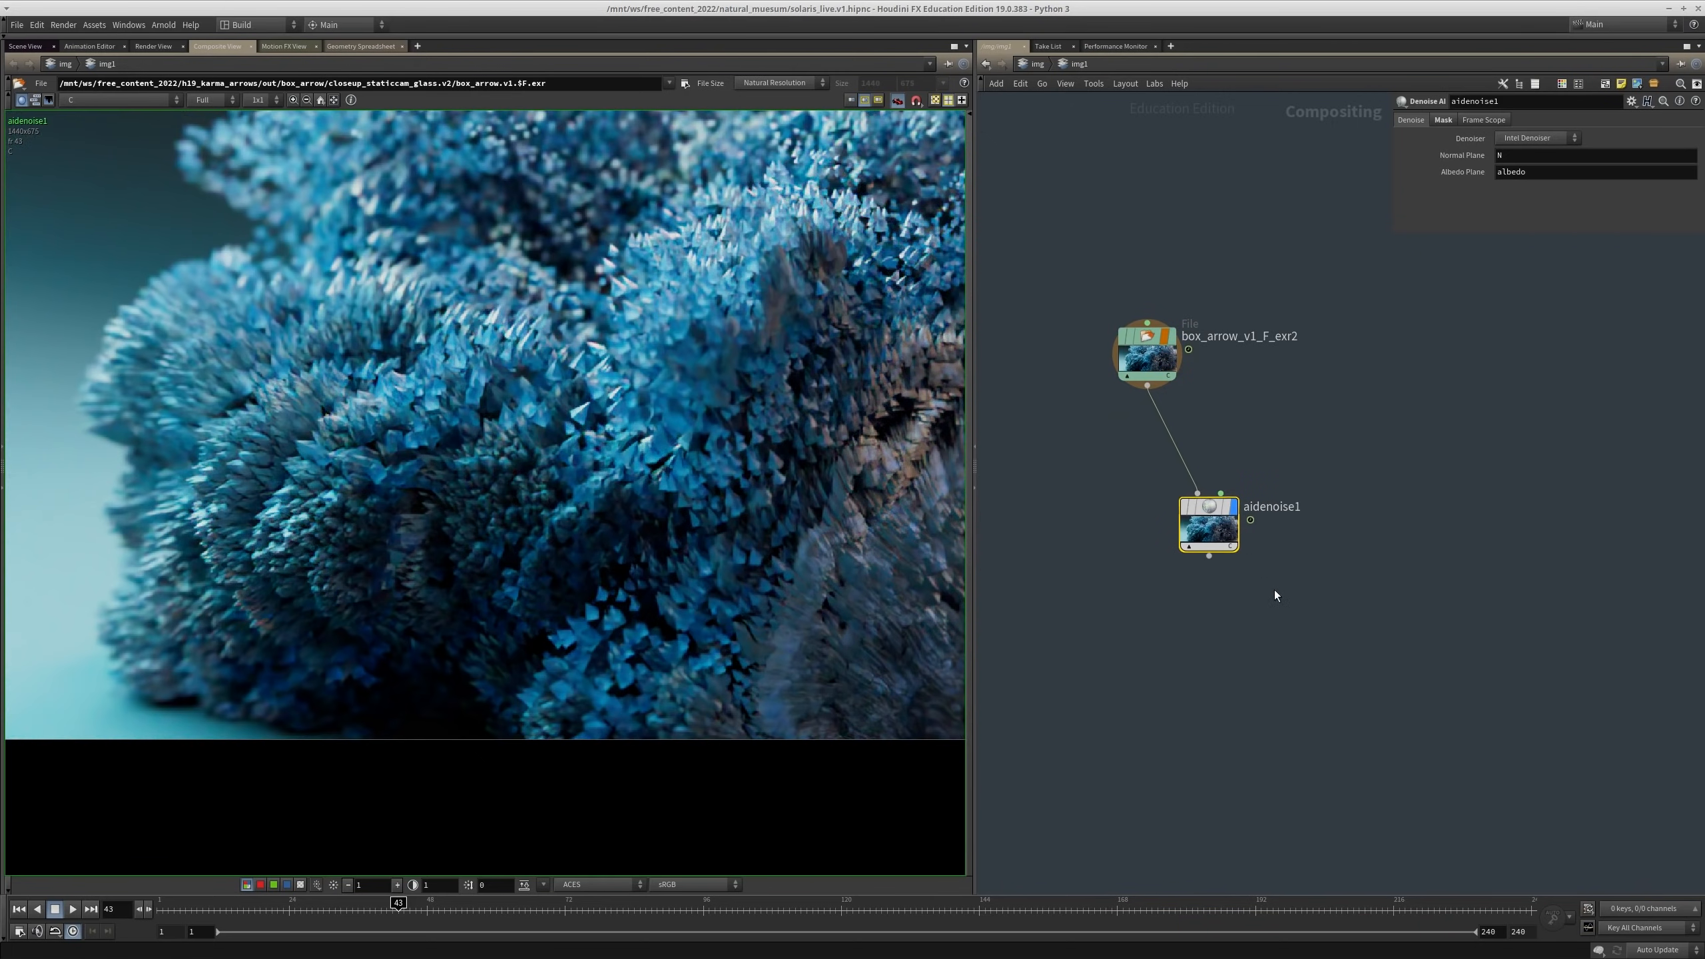
middle_drag(1274, 590, 1214, 538)
middle_drag(879, 433, 711, 467)
scroll(714, 469, down, 1)
middle_drag(939, 468, 563, 512)
scroll(1312, 571, up, 2)
Step: Duplicate the File and Denoise AI node pair beside the original pair
middle_drag(1312, 571, 1287, 697)
drag(1253, 689, 976, 188)
key(ctrl+c)
key(ctrl+v)
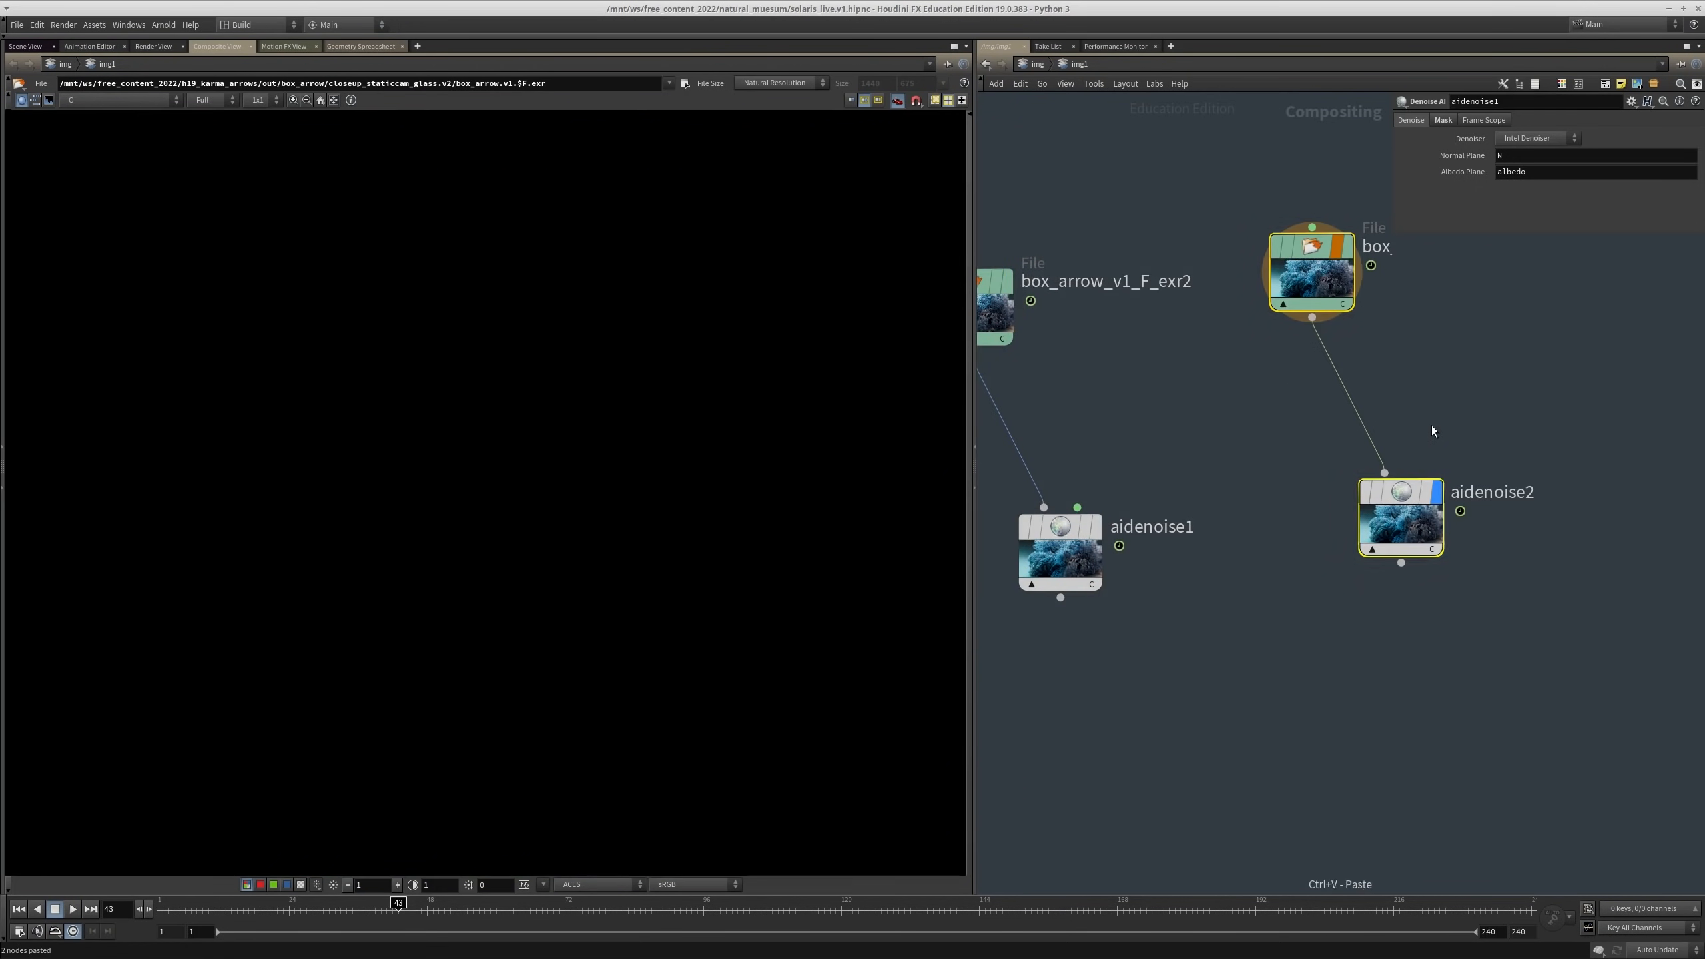
Step: Load the box_arrow.v1 sequence from closeup_staticcam.v1 into the duplicated File node and view its original render
click(1678, 139)
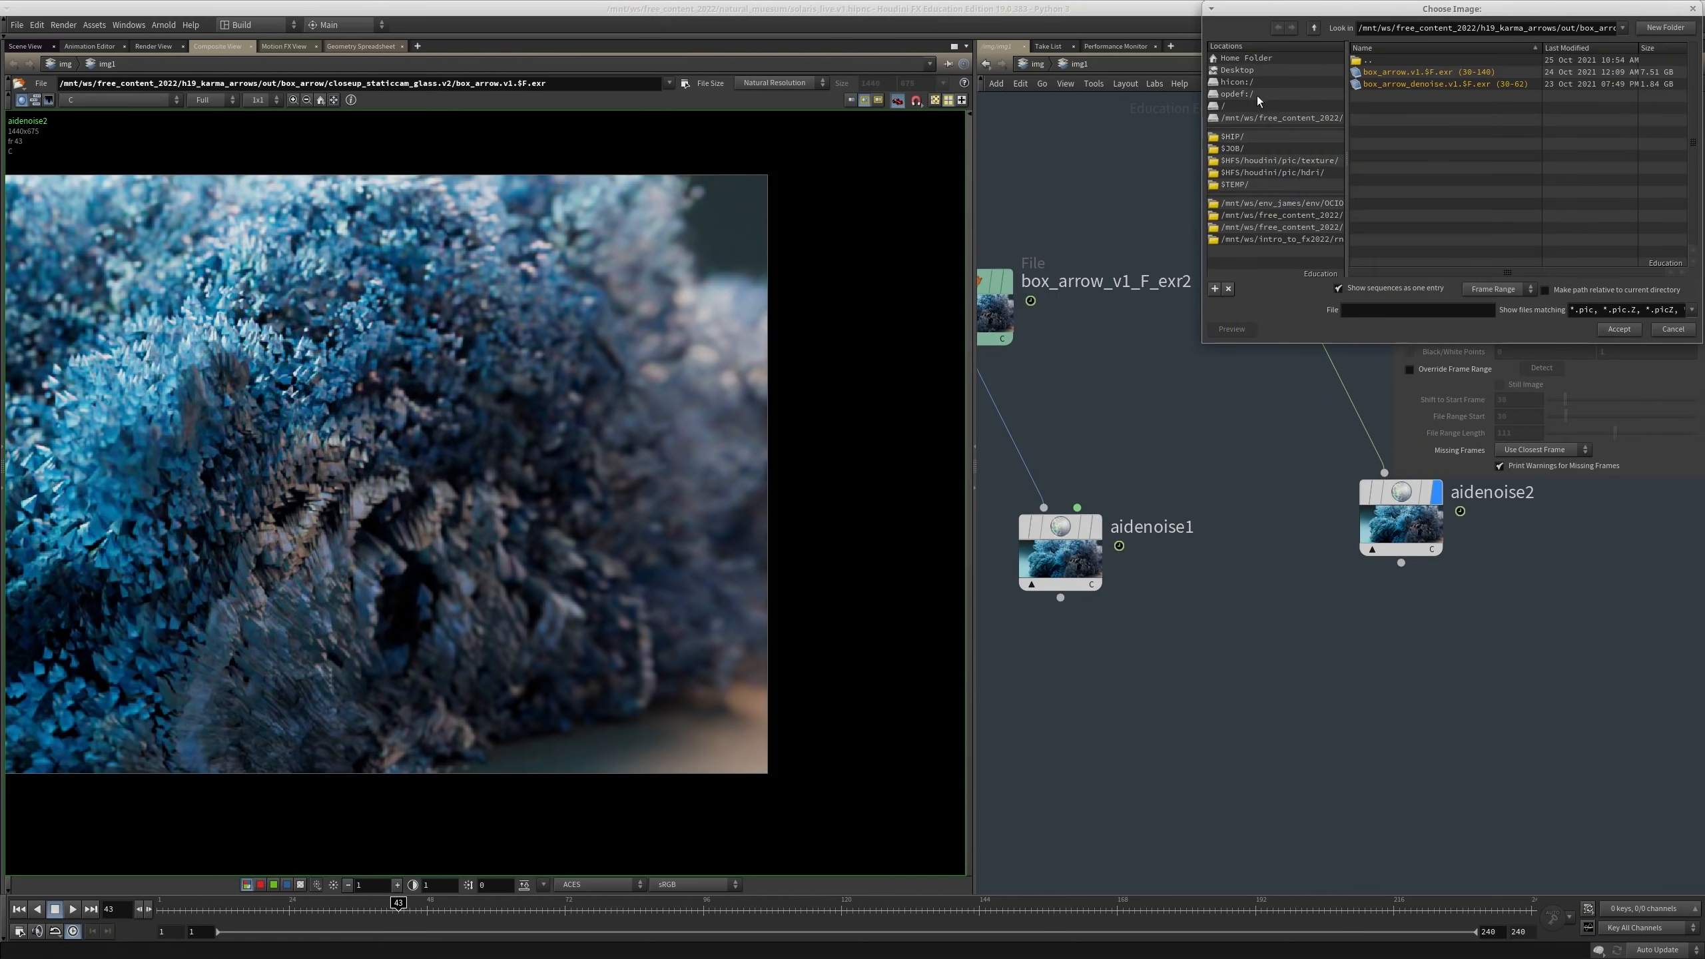
double_click(1408, 64)
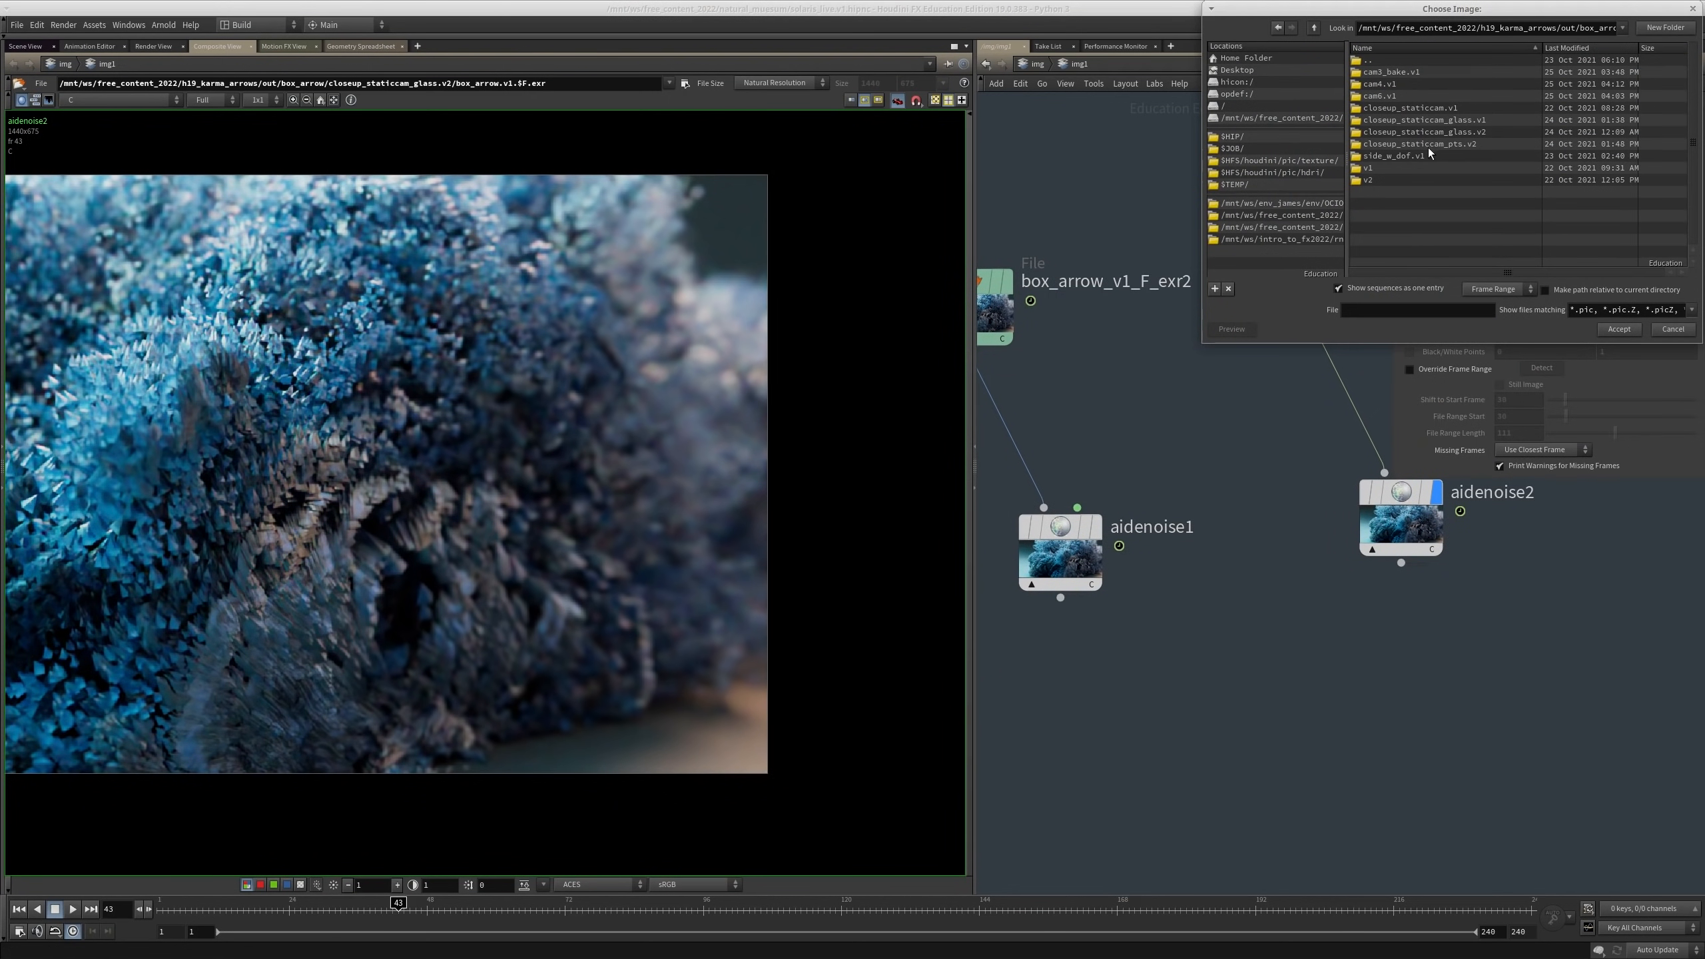
double_click(1420, 108)
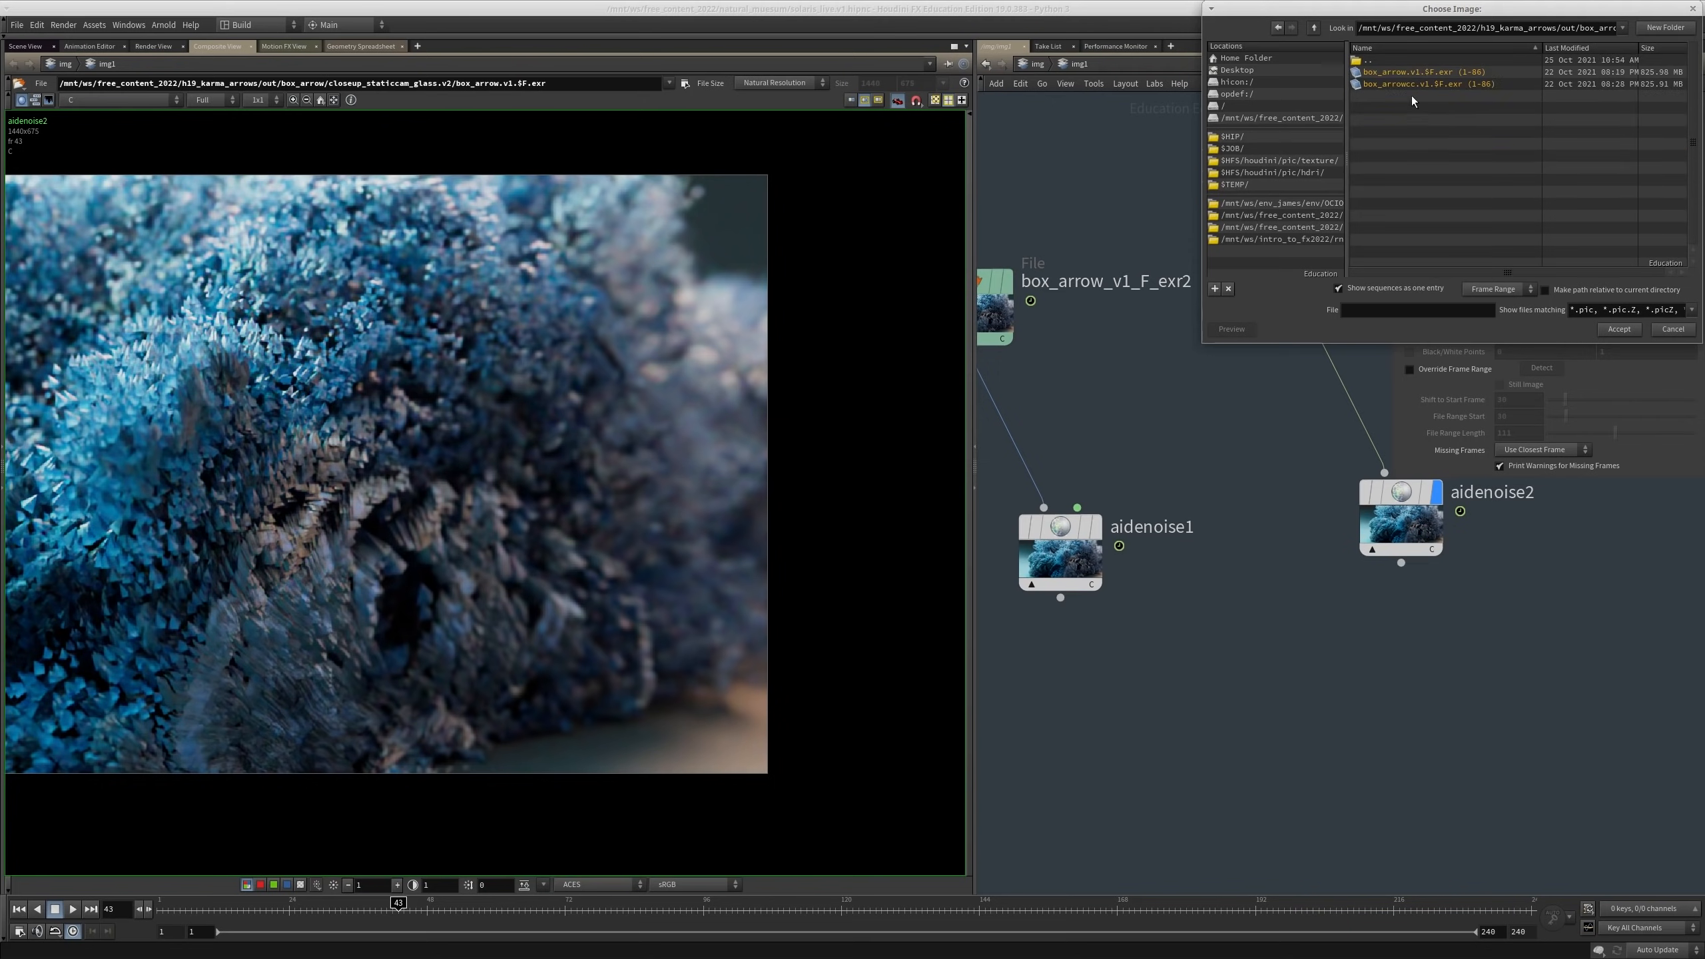
double_click(1398, 70)
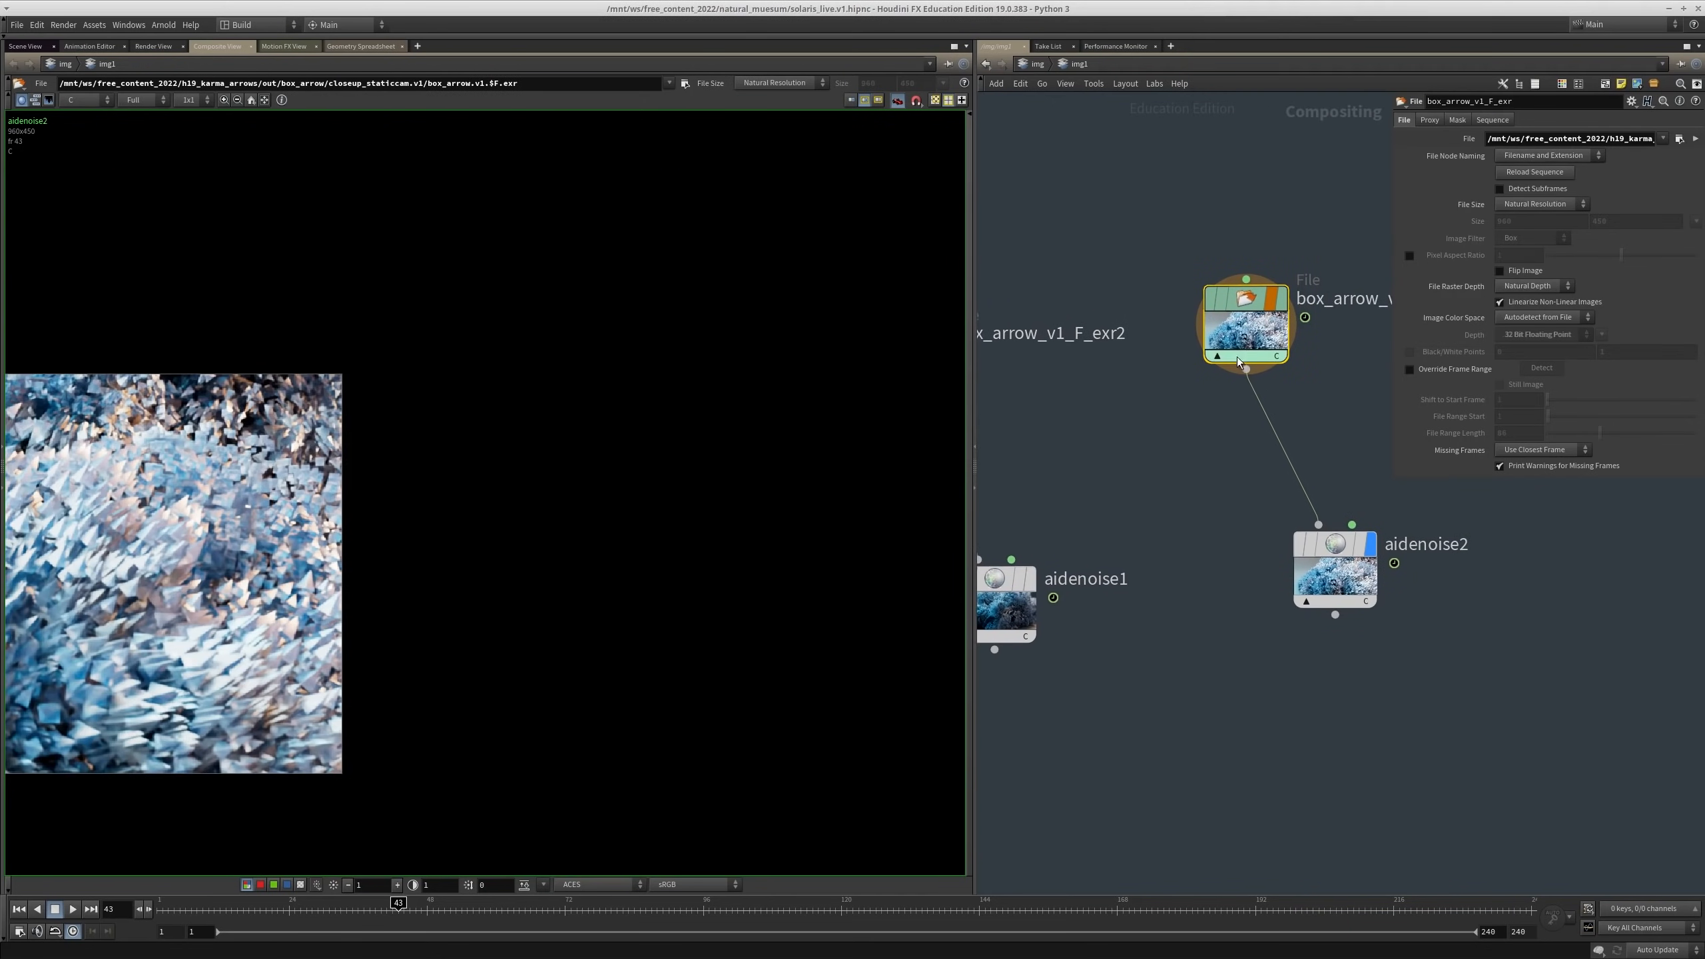
mouse_move(400, 388)
middle_down()
mouse_move(430, 358)
mouse_move(453, 377)
middle_up()
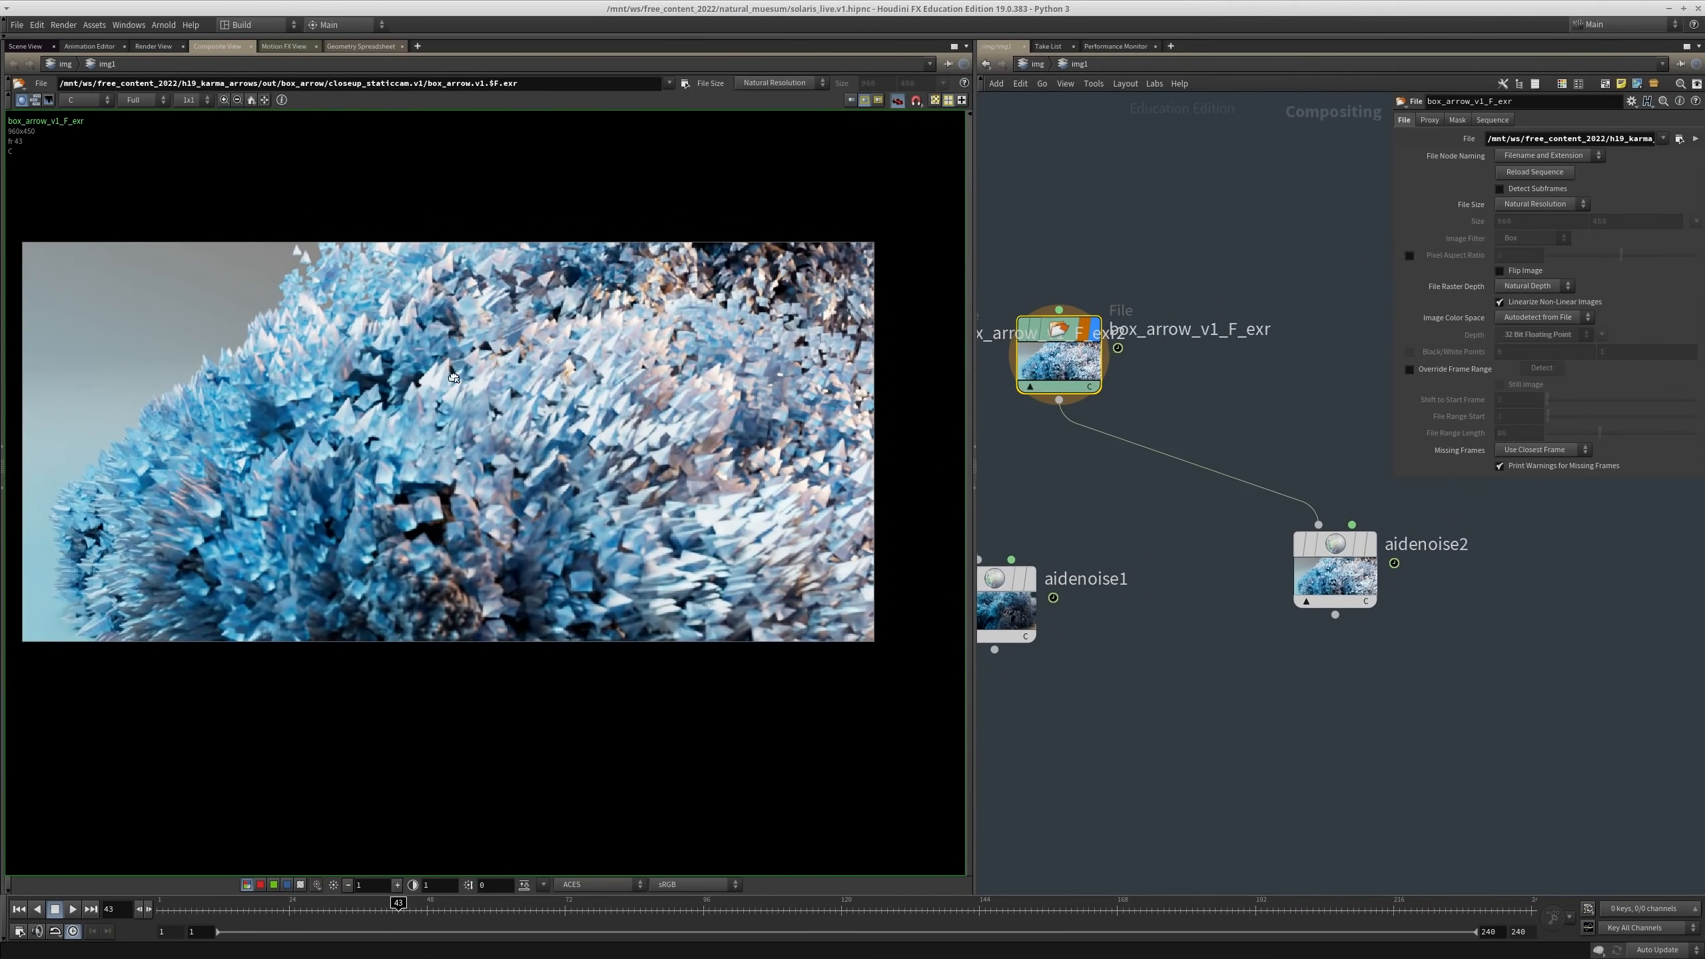
scroll(482, 390, down, 2)
scroll(726, 460, up, 4)
middle_drag(1303, 197, 1198, 314)
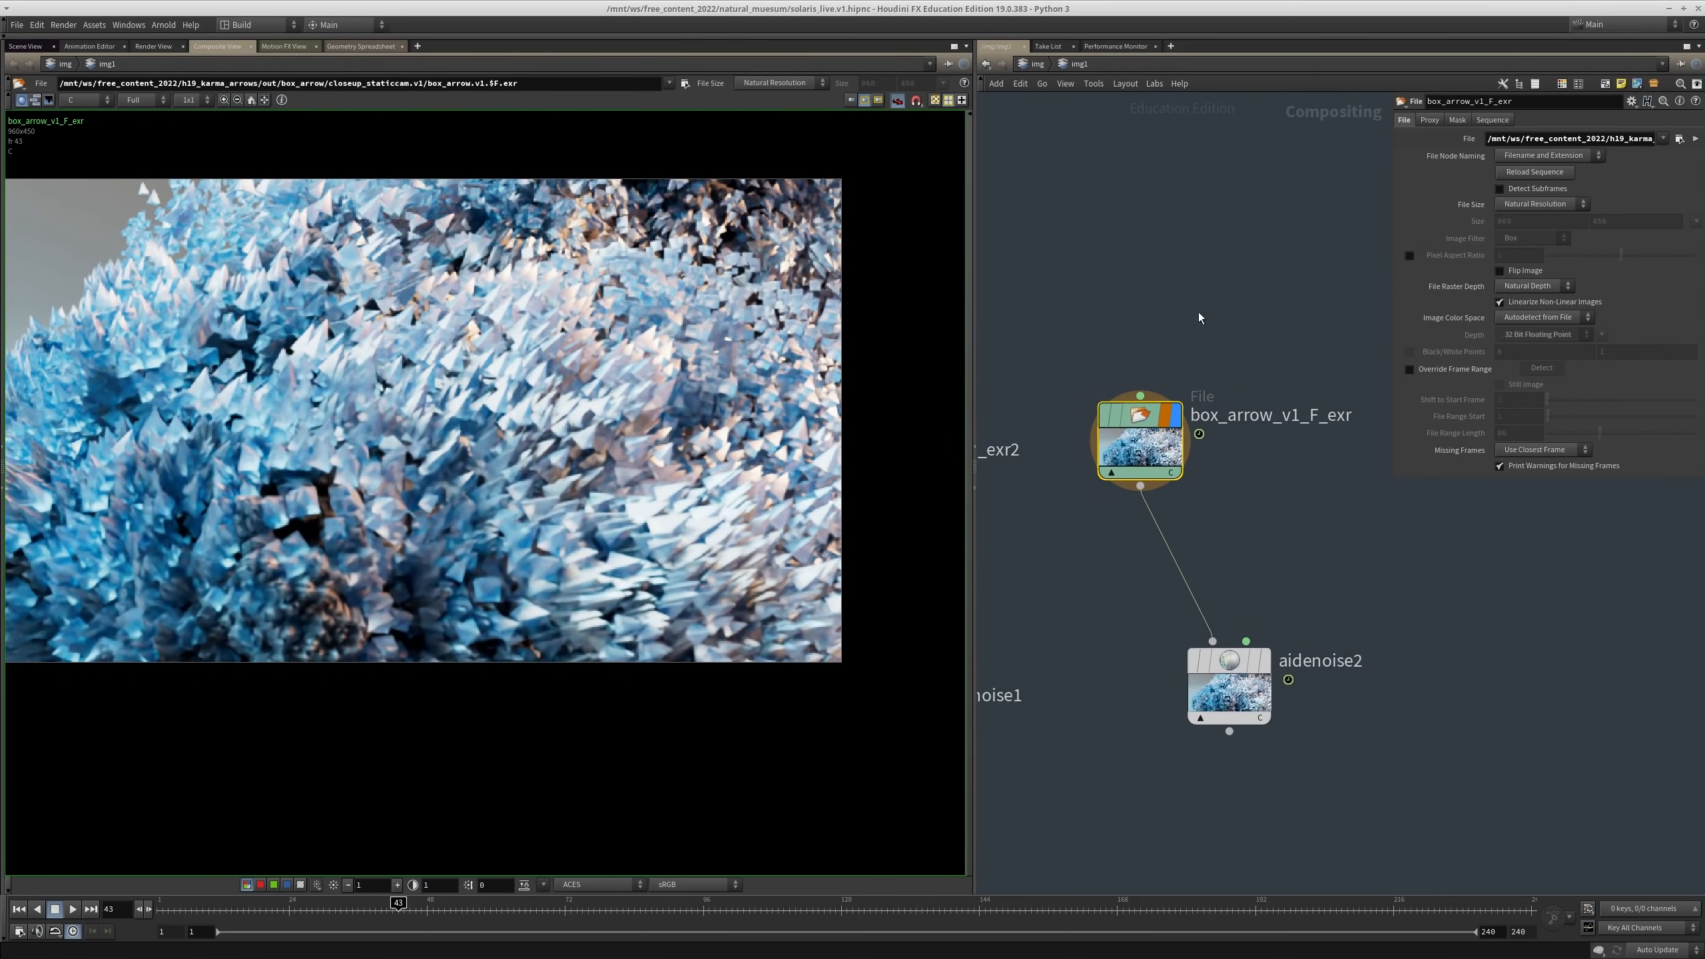
Step: Load the box_arrowcc.v1 sequence from closeup_staticcam.v1 into the duplicated File node
click(1679, 139)
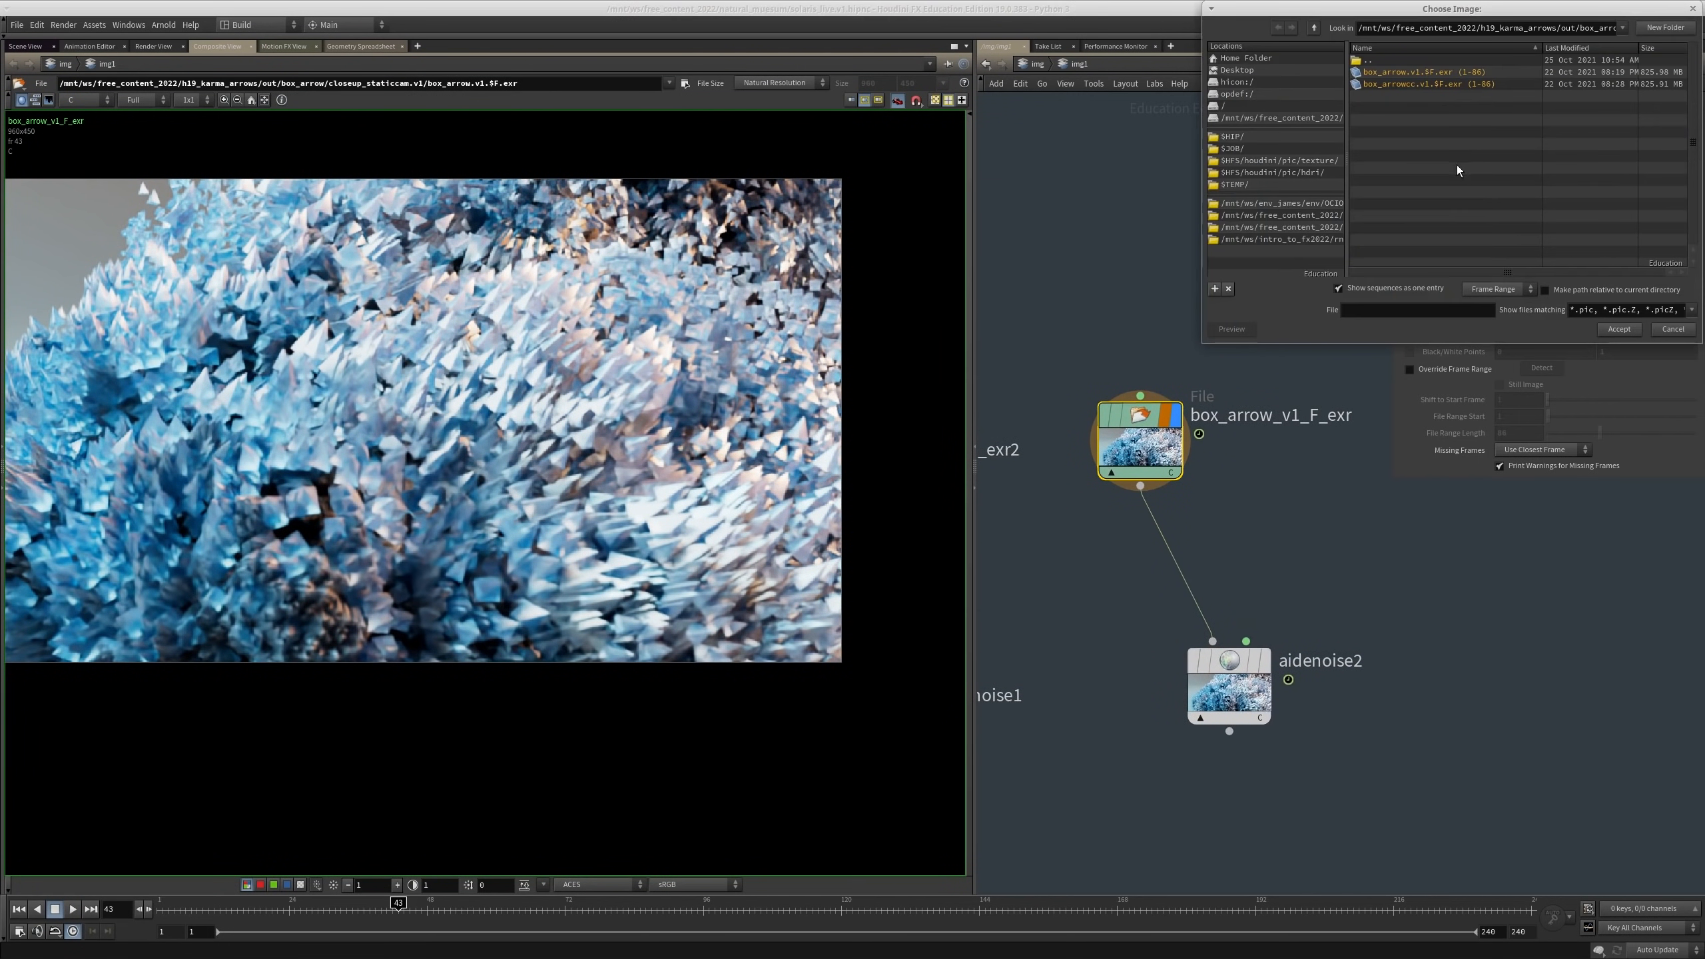
double_click(1434, 84)
mouse_move(1233, 211)
middle_down()
mouse_move(1237, 242)
mouse_move(1214, 199)
middle_up()
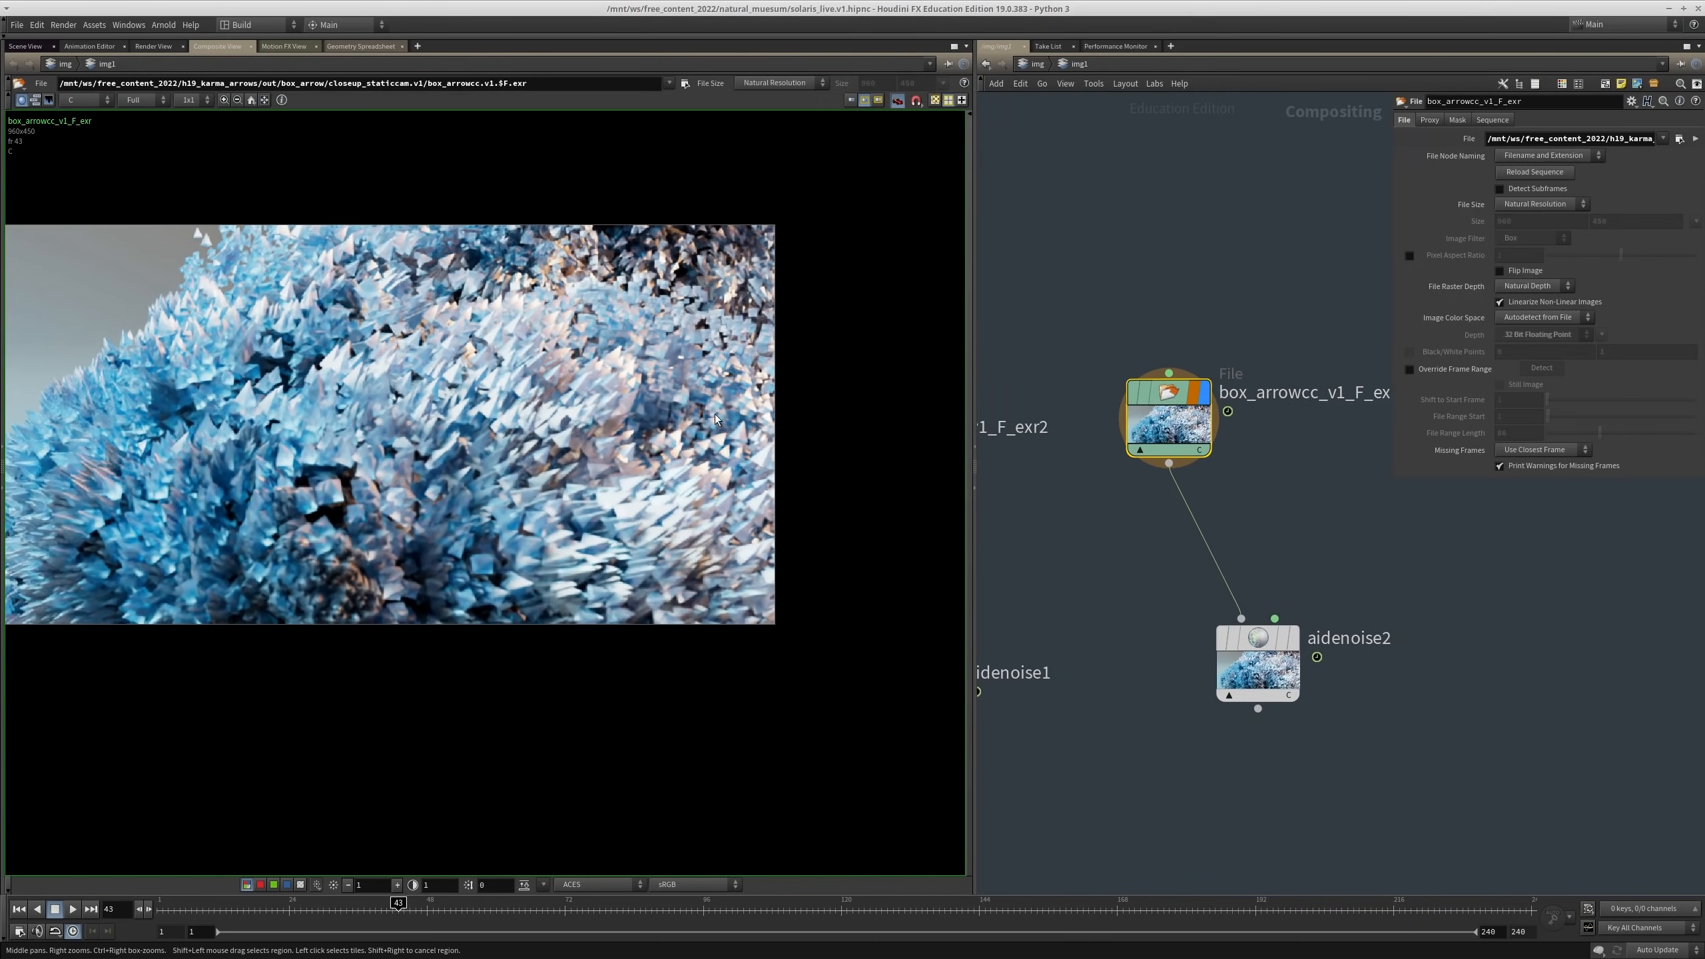
Step: Load the beauty.v1 sequence from cam6.v1 into the duplicated File node and view its noise up close at frame 64
click(1677, 138)
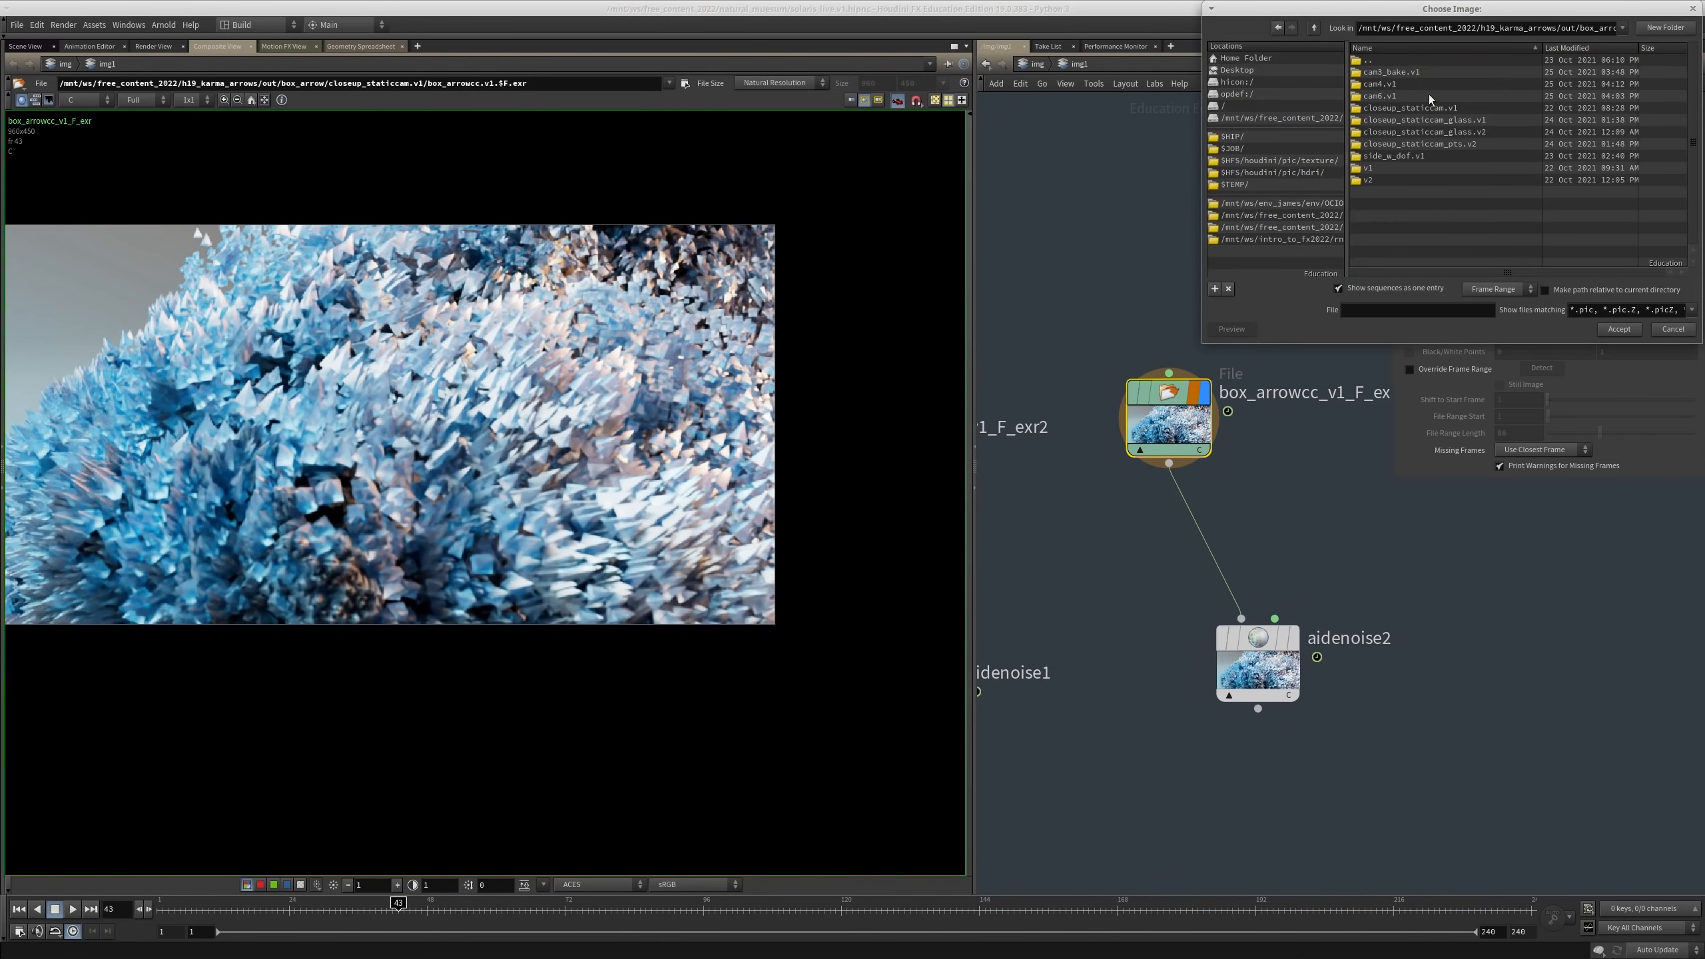
double_click(1390, 95)
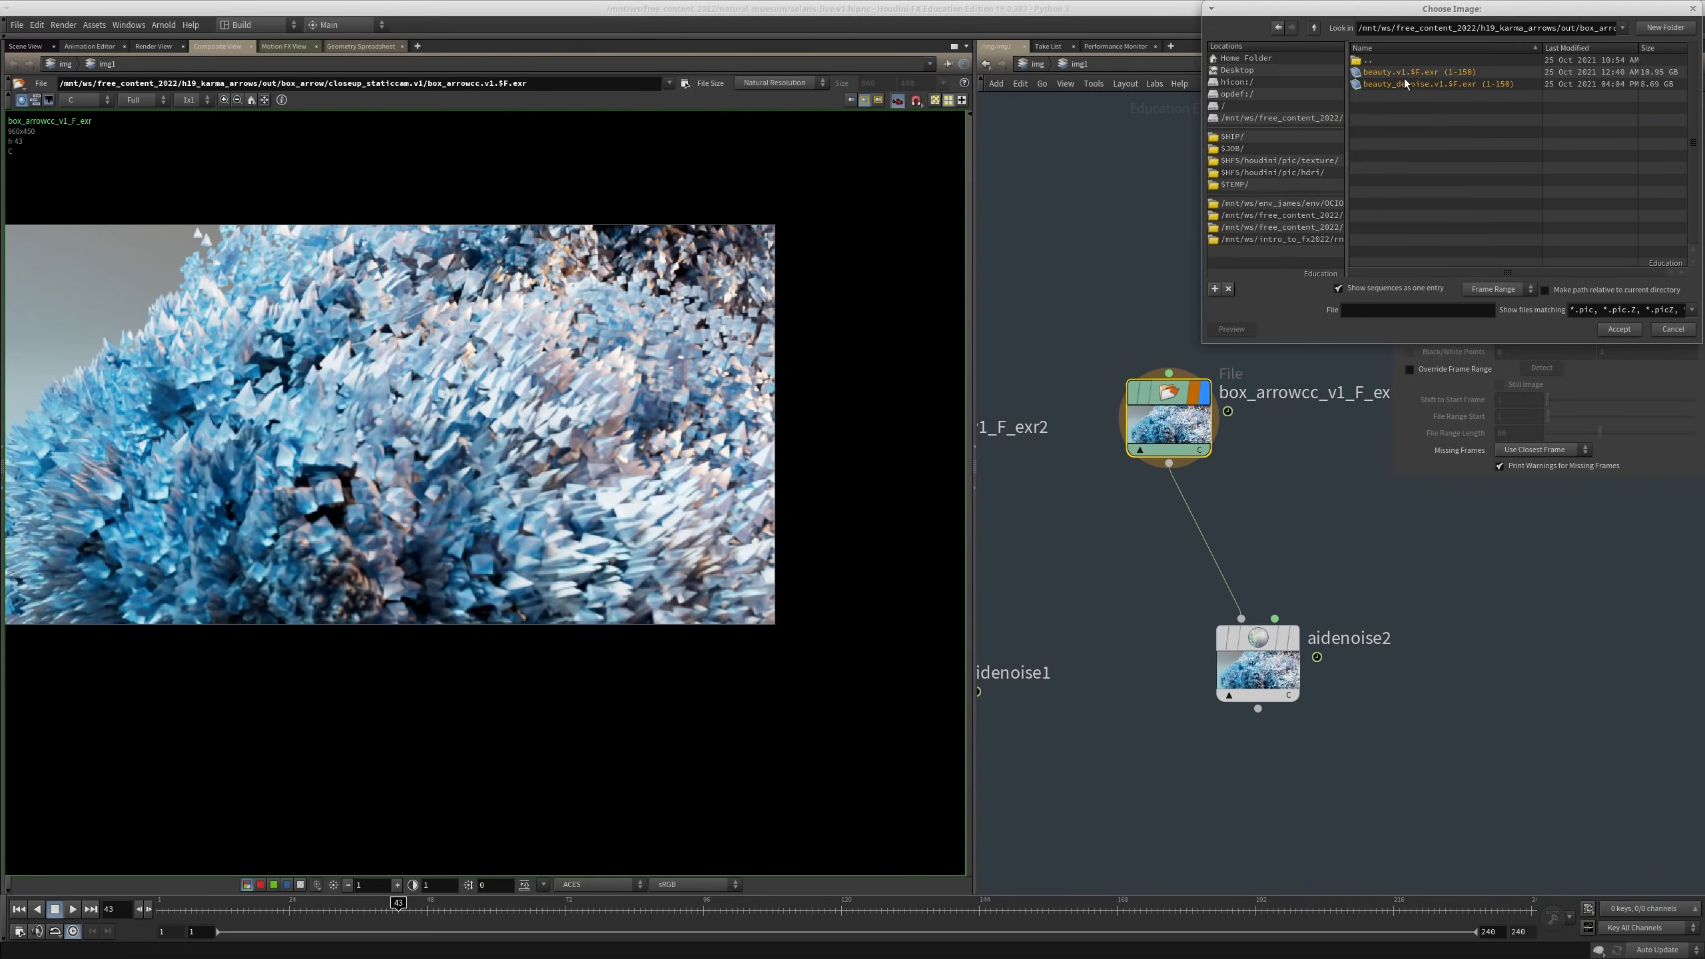
double_click(1398, 74)
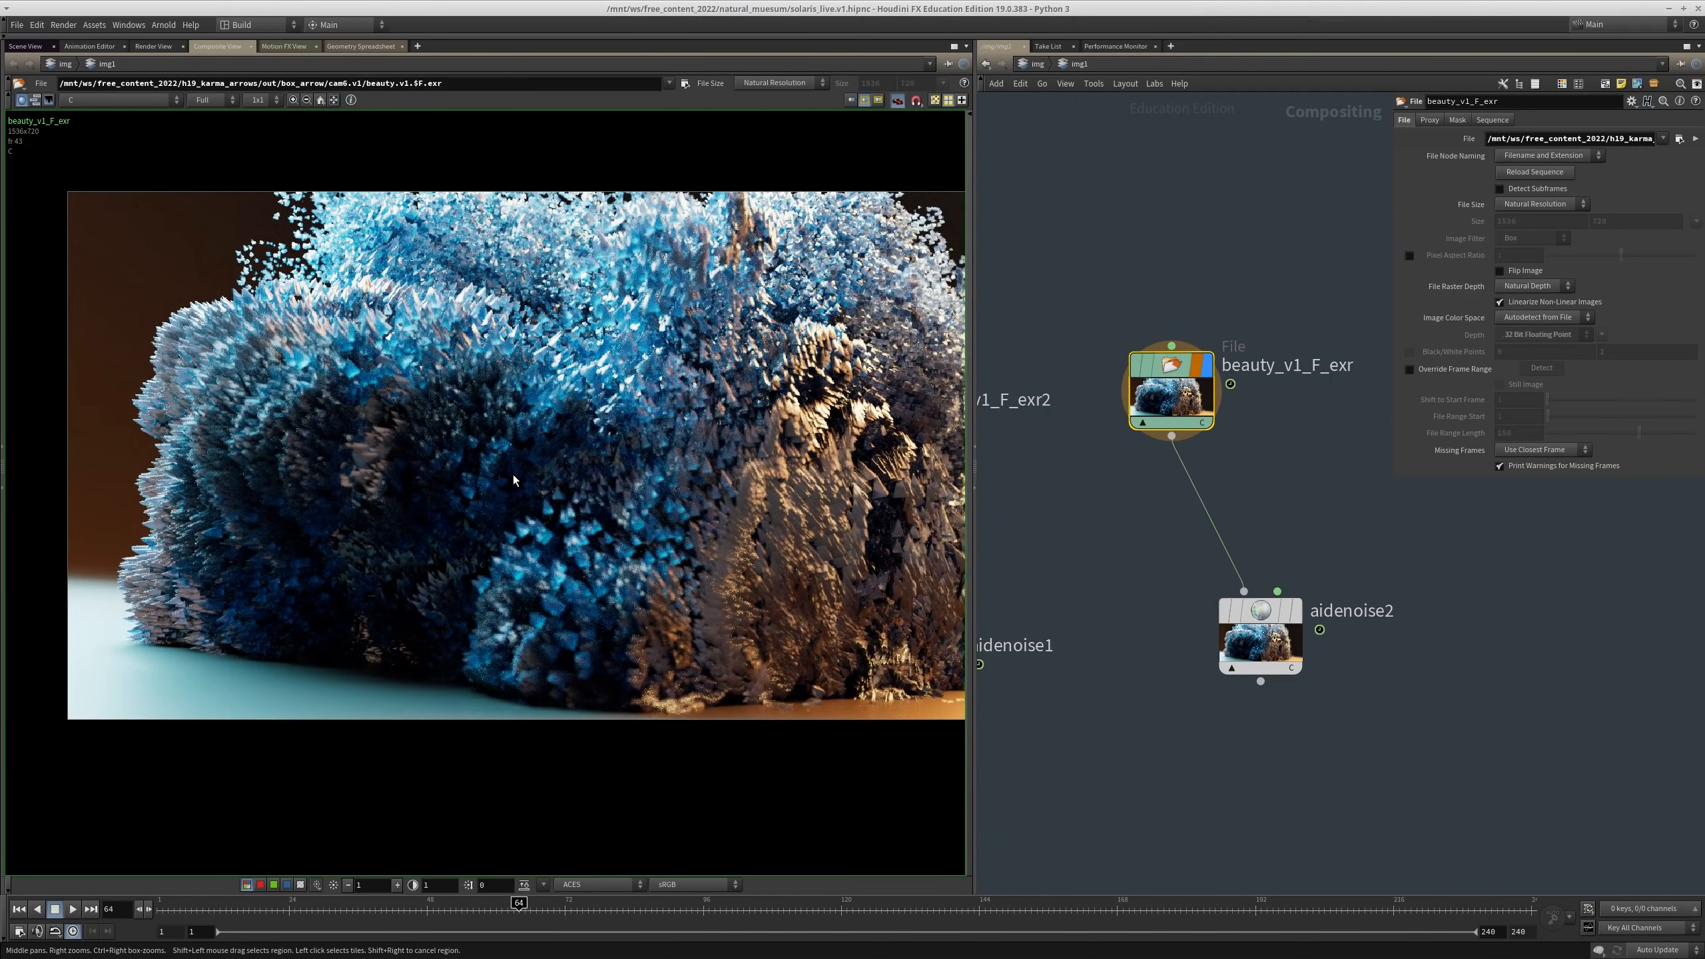
scroll(822, 496, up, 5)
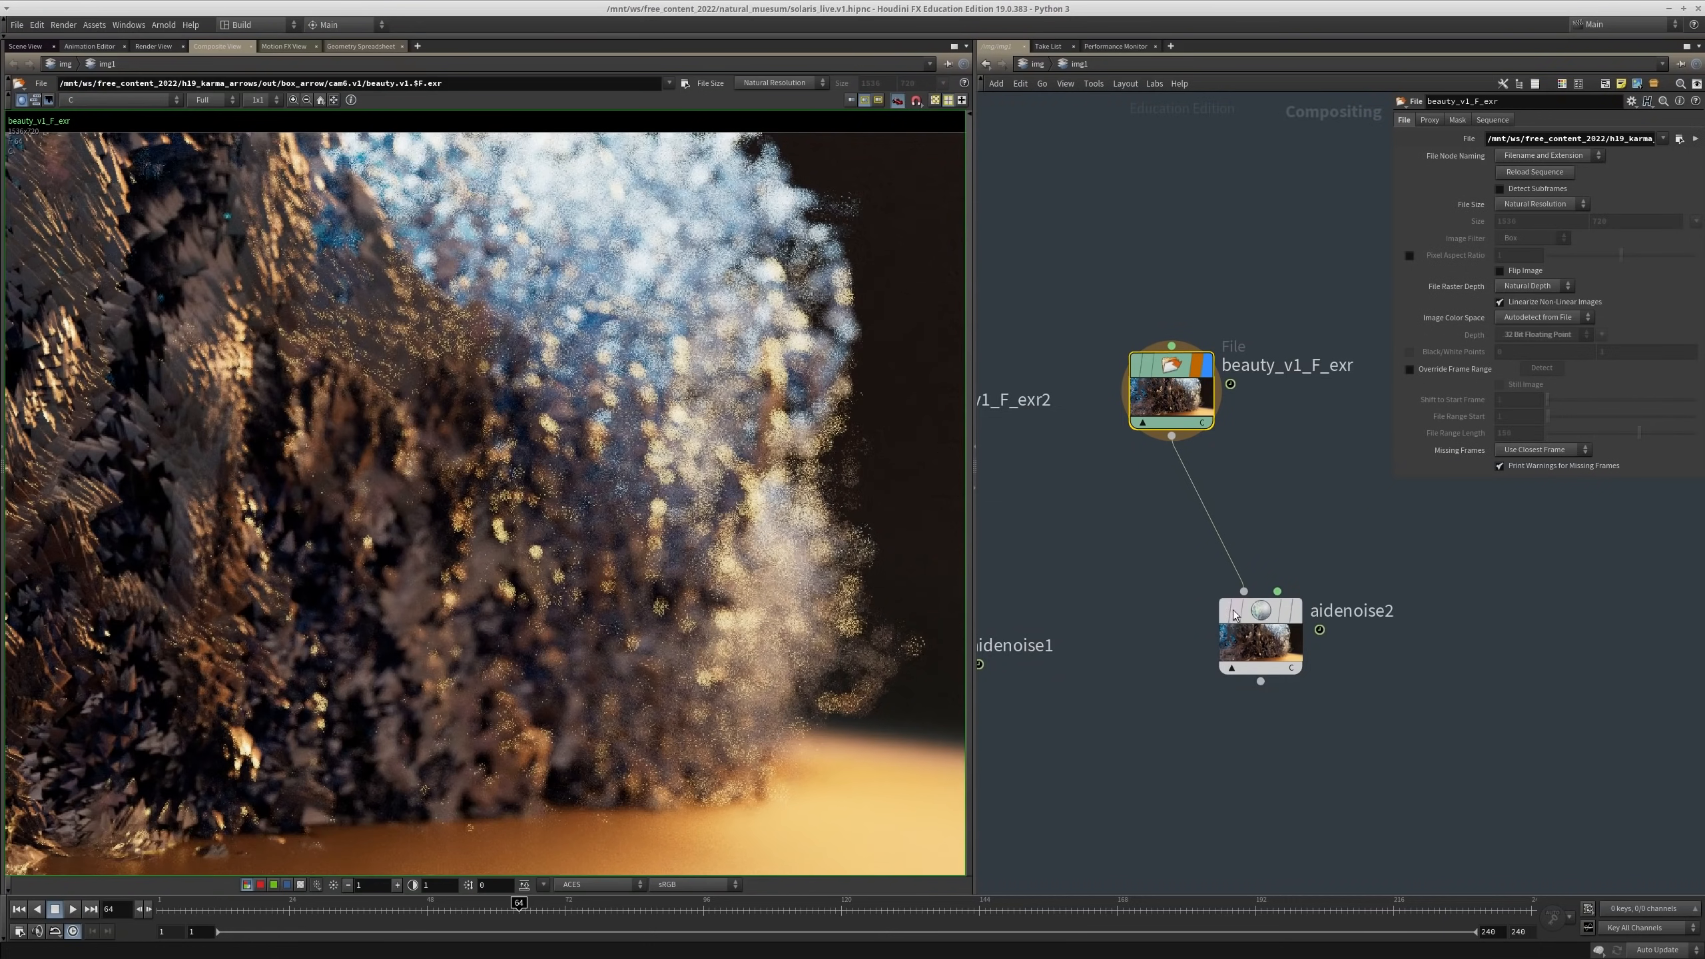
Step: Examine the denoised beauty render's out-of-focus area at frame 64 and move its Denoise AI node just below the File node
drag(1232, 609, 742, 661)
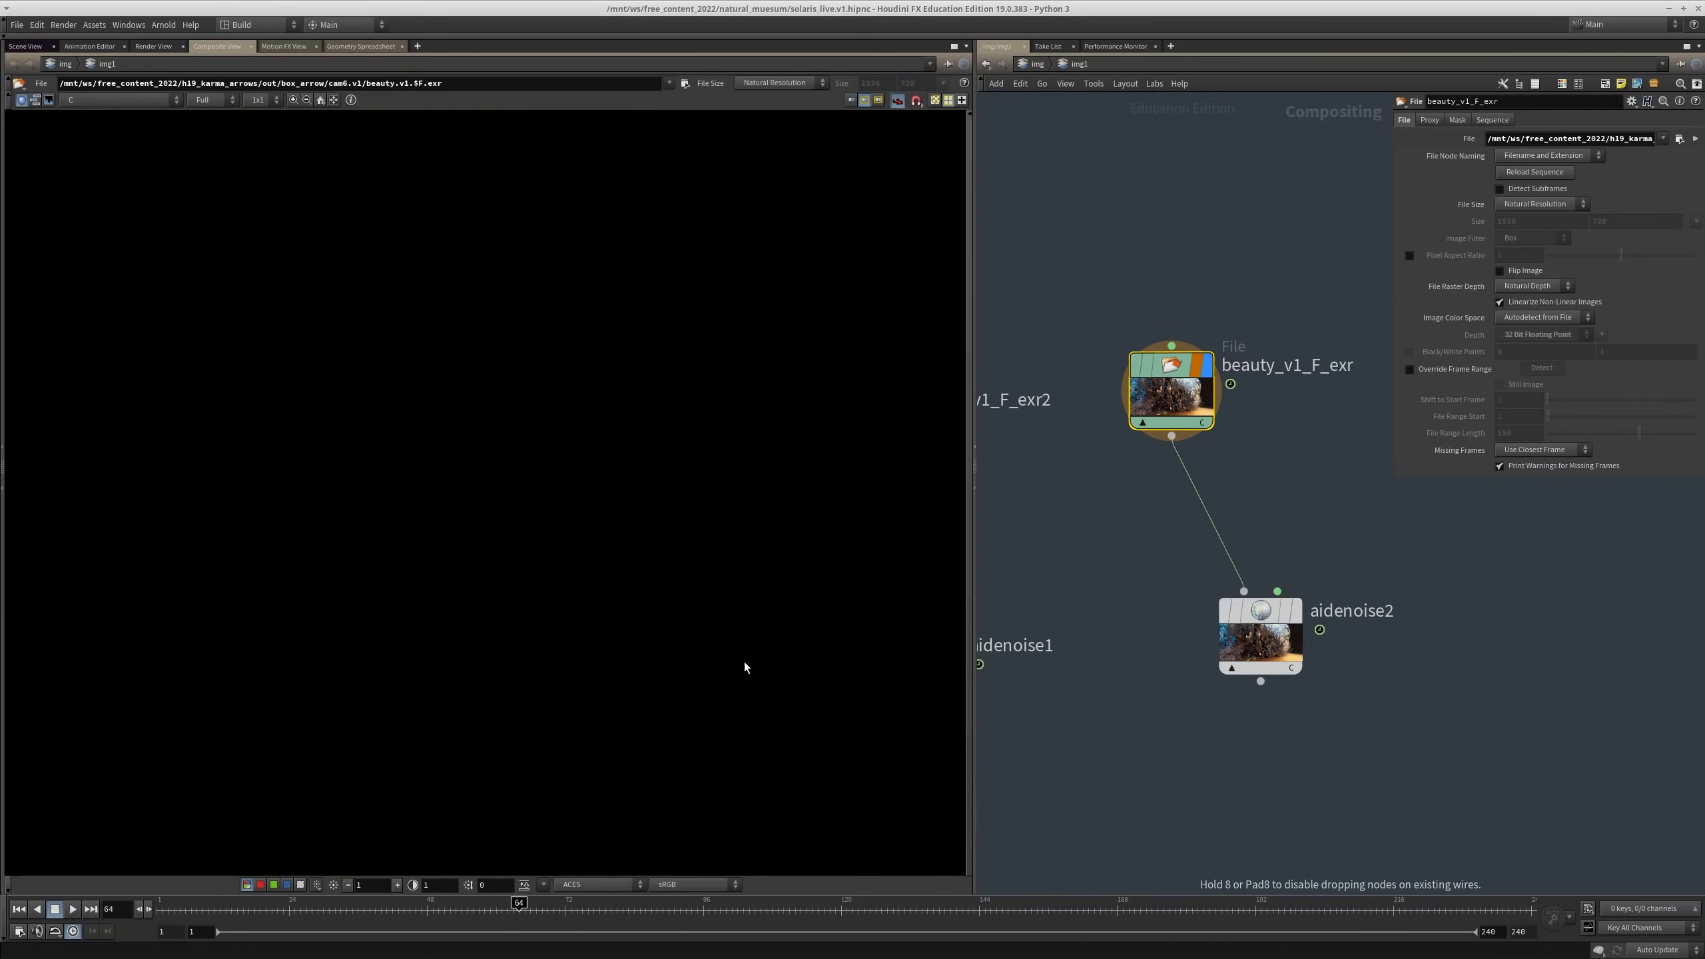
middle_drag(786, 671, 677, 563)
scroll(859, 496, down, 2)
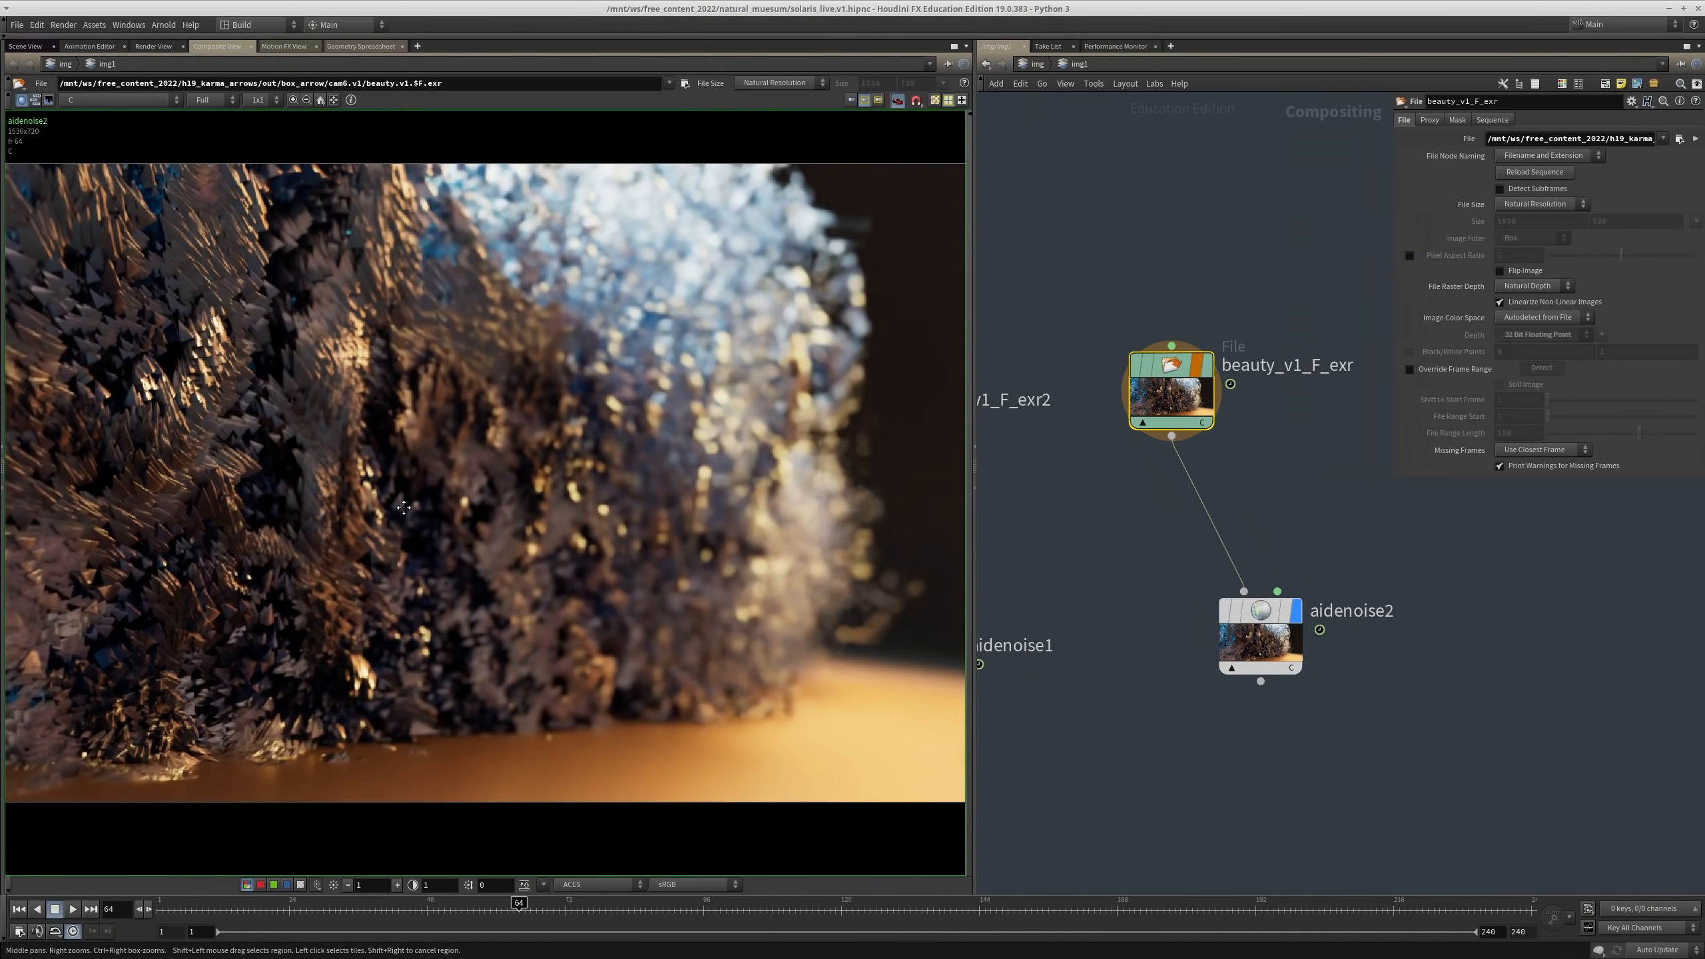
middle_drag(404, 507, 363, 508)
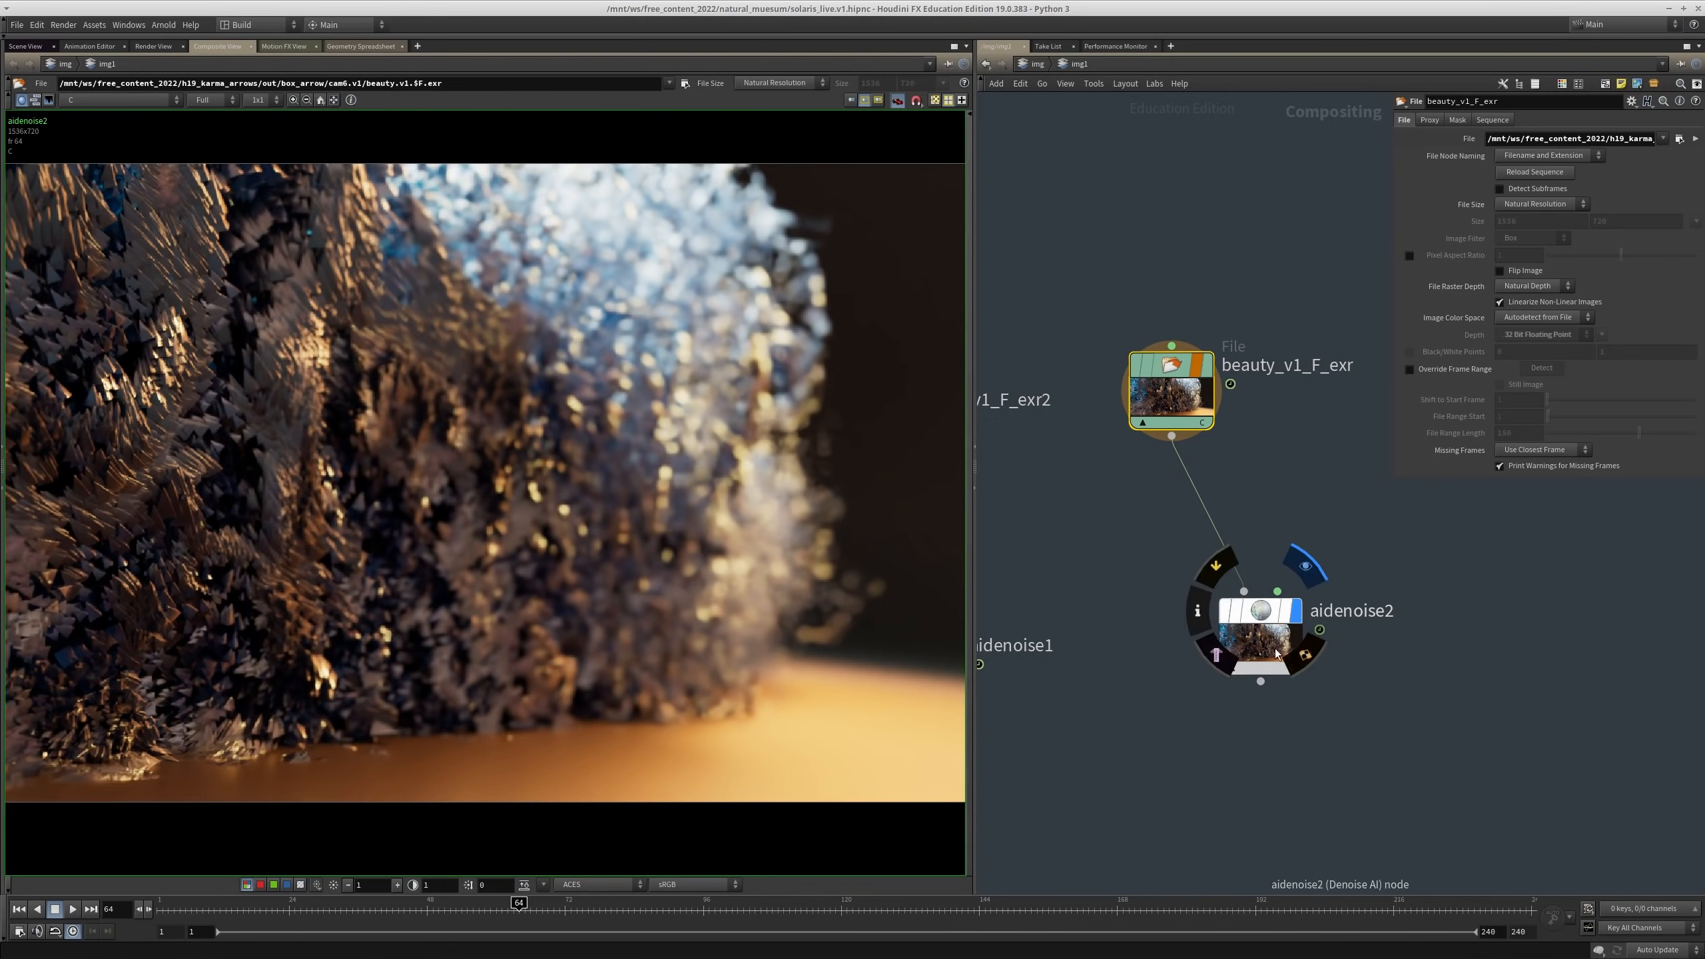
drag(1268, 644, 1191, 540)
right_drag(641, 449, 759, 351)
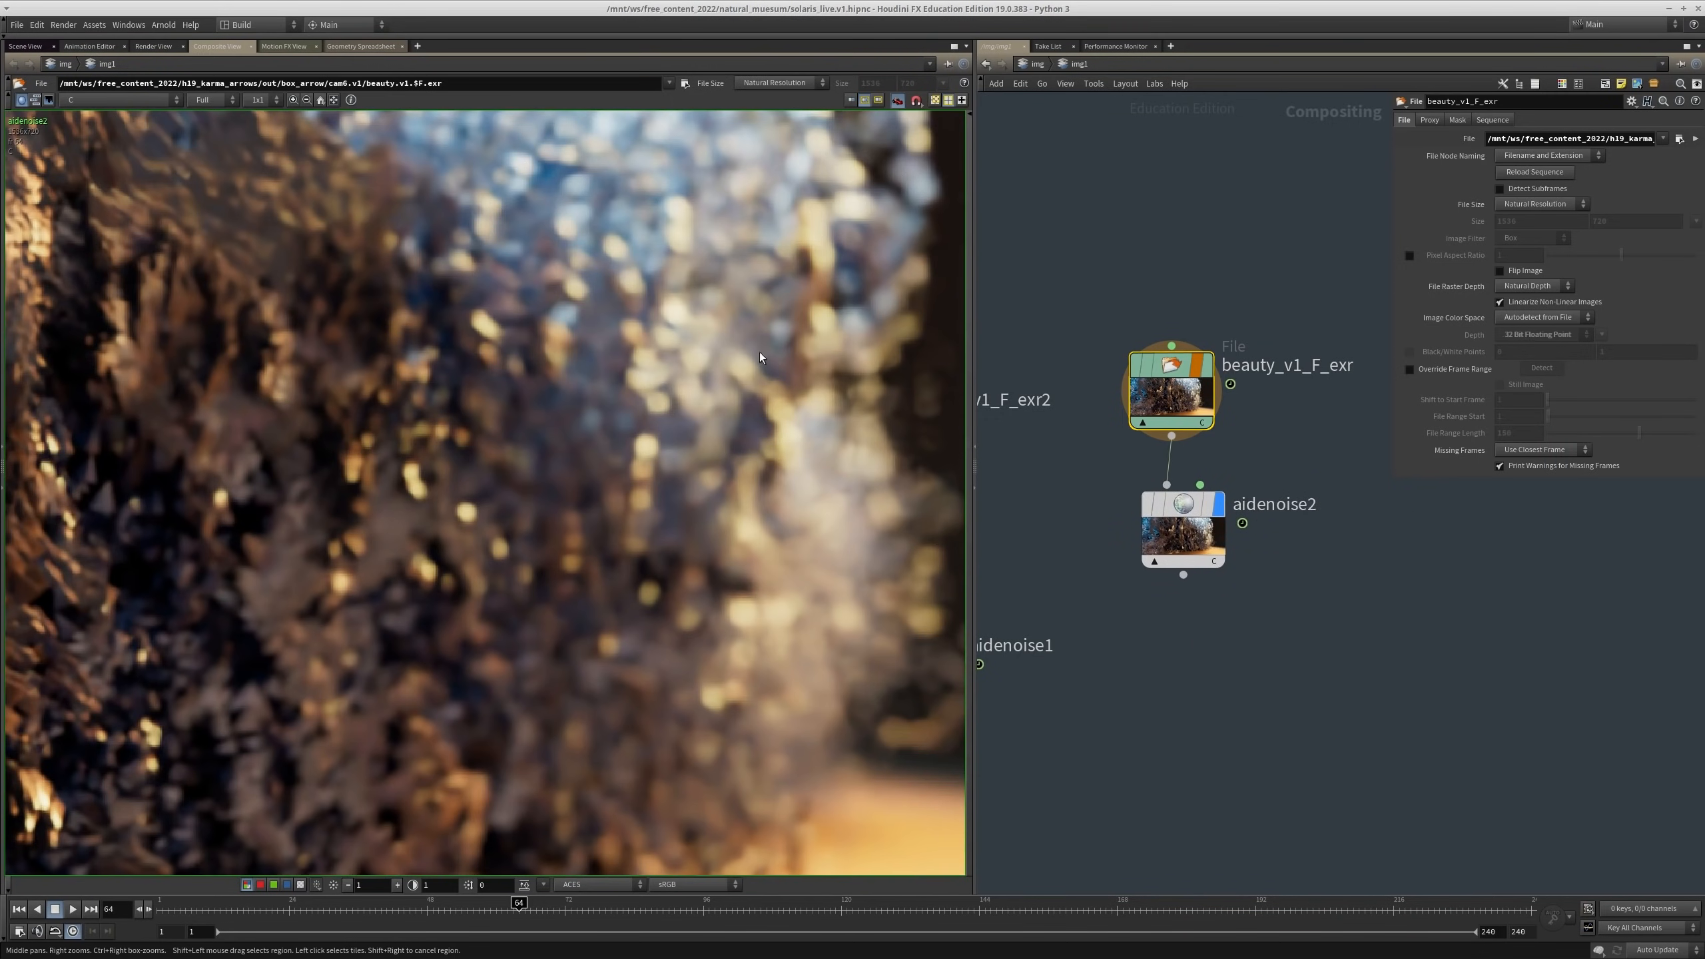
Step: Fit the whole denoised beauty render in the viewer and widen the viewer pane to examine the full frame
scroll(665, 458, down, 1)
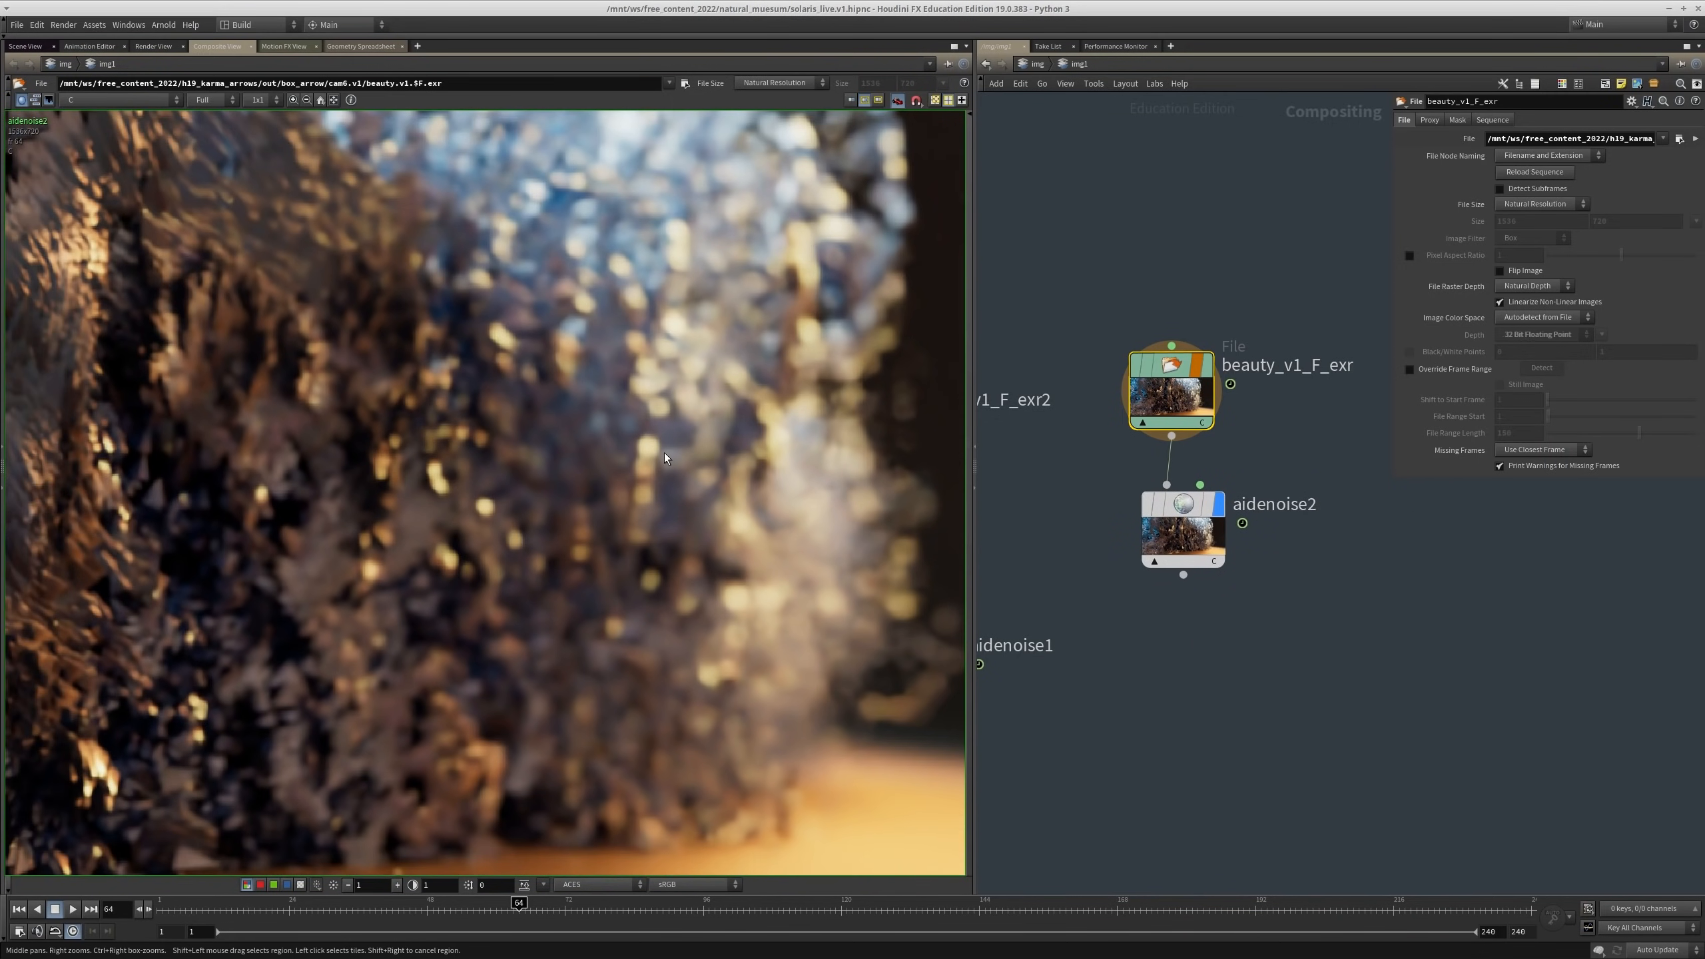
click(320, 99)
middle_drag(496, 508, 535, 504)
drag(964, 464, 1168, 463)
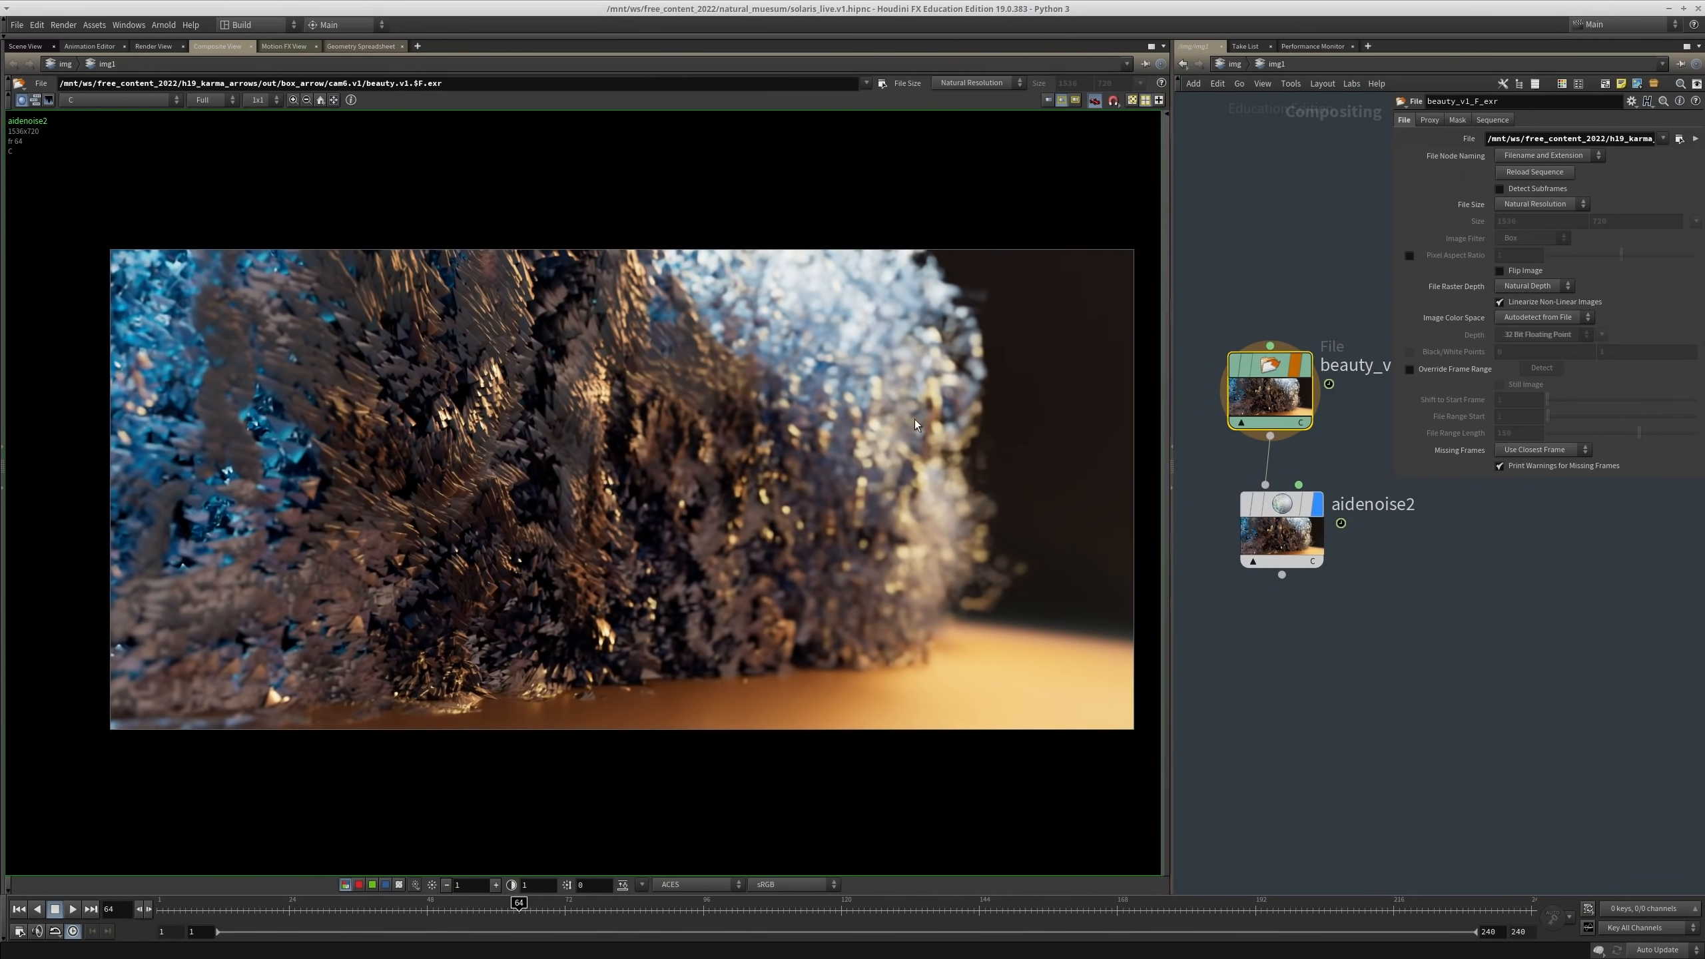
middle_drag(1372, 668, 1383, 689)
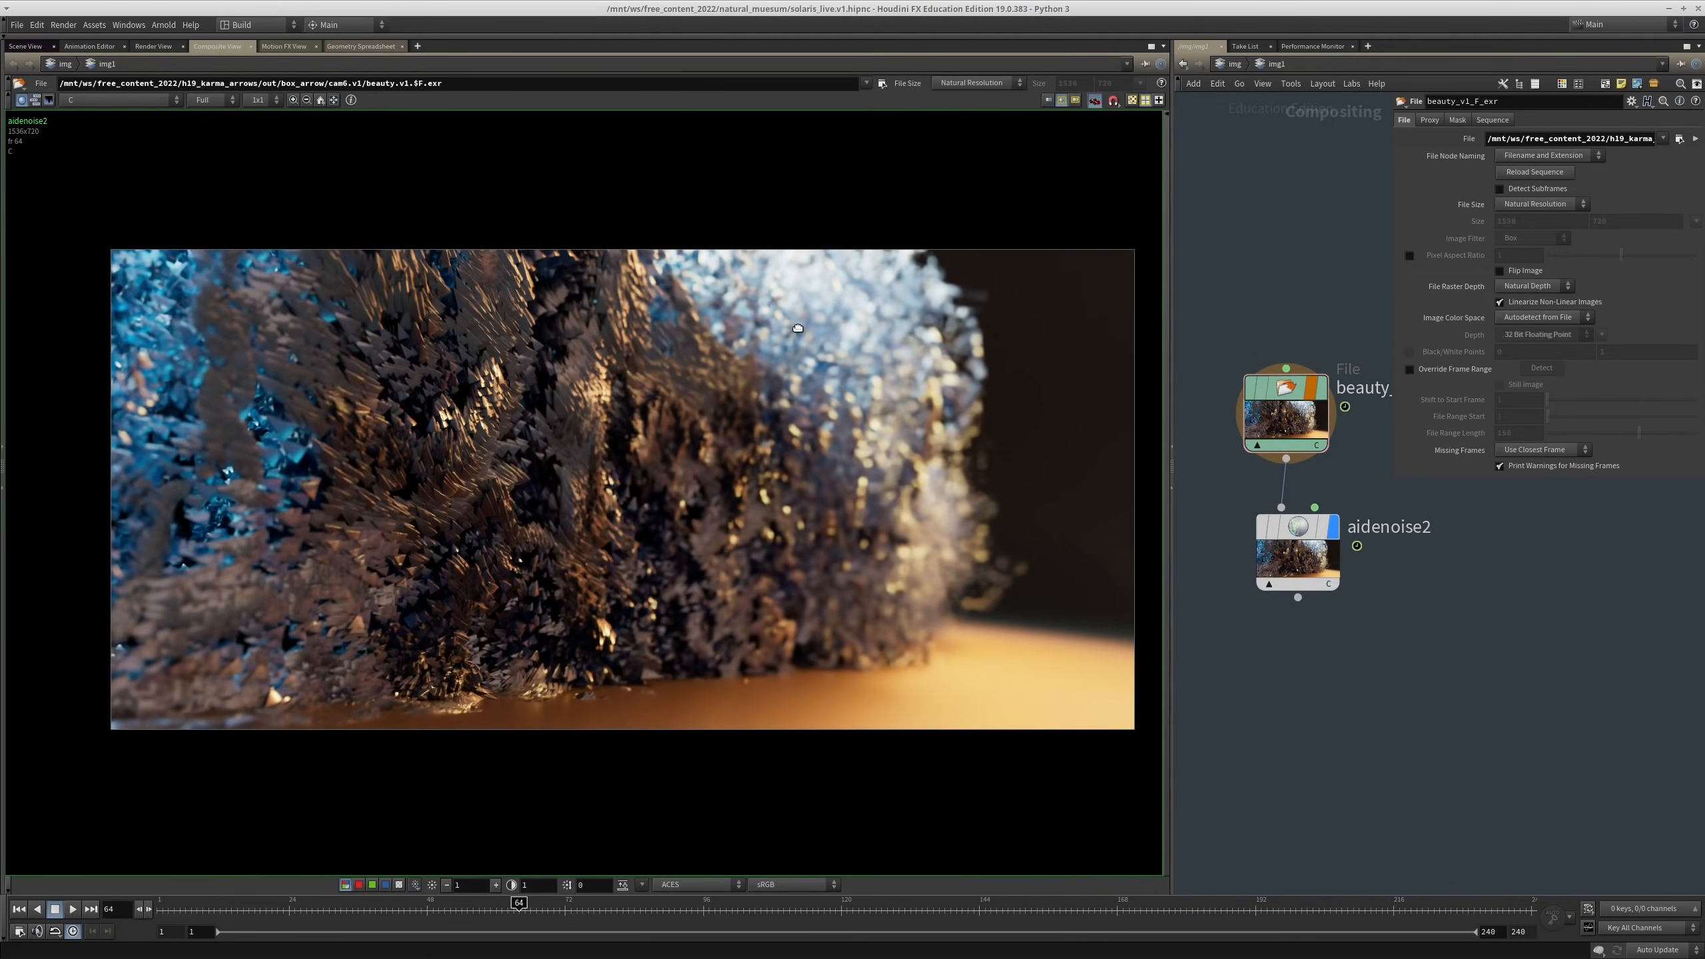
drag(797, 328, 887, 18)
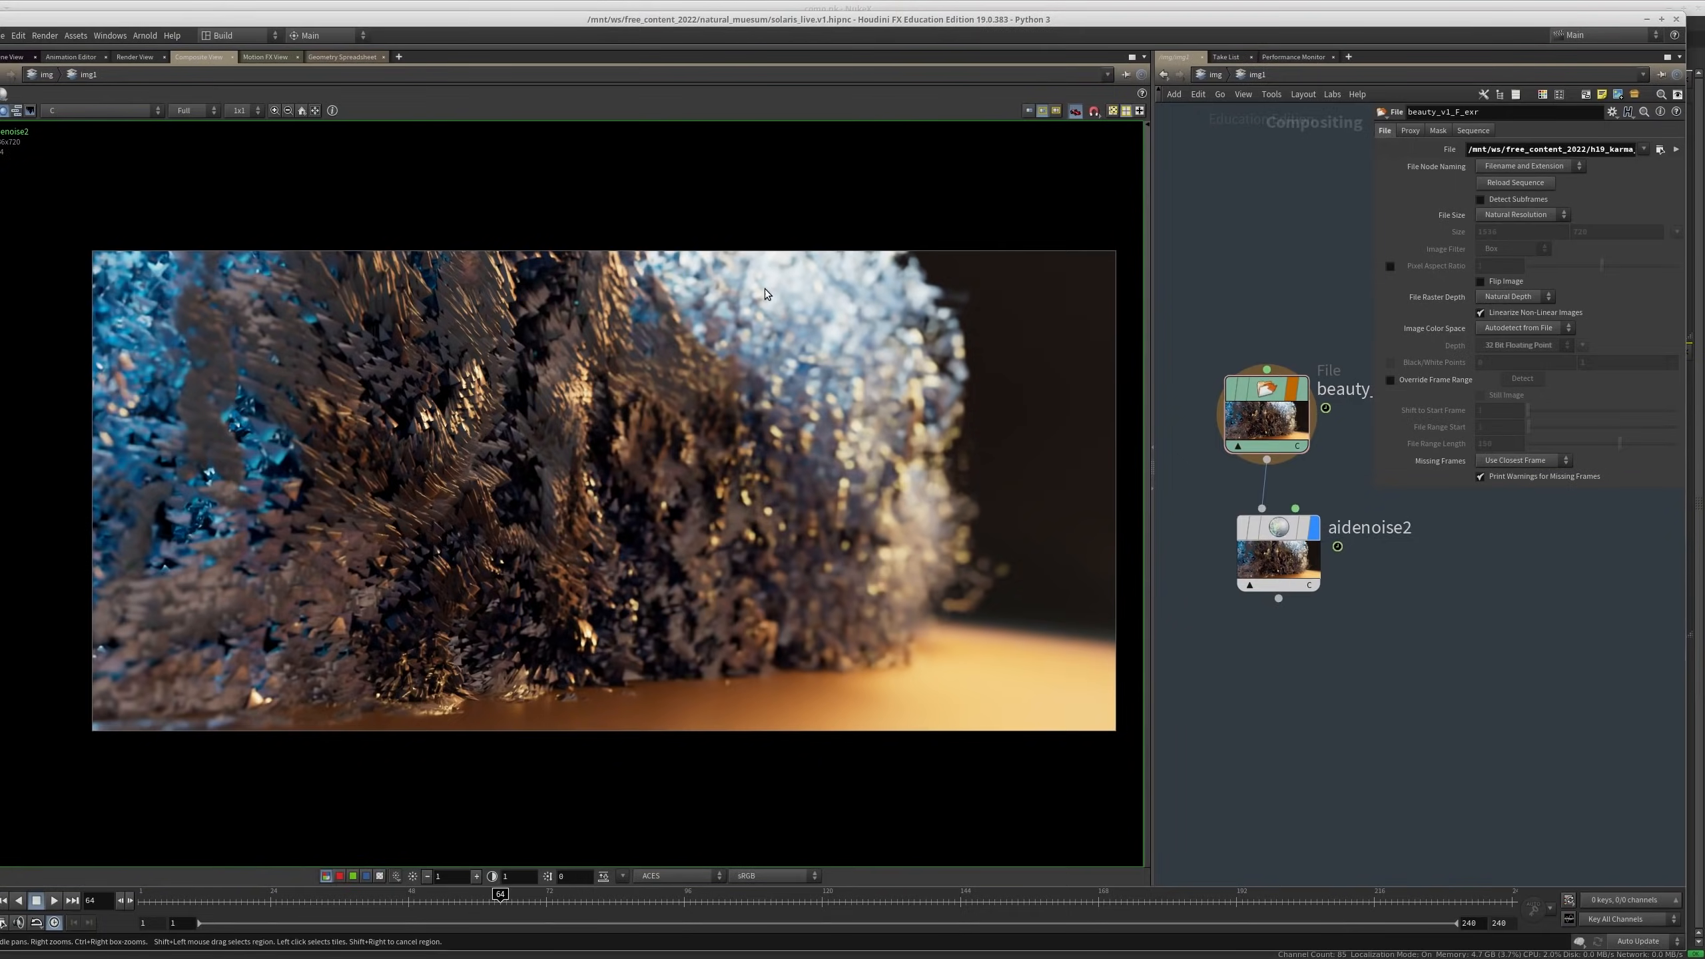
key(alt+Tab)
key(alt+shift+Tab)
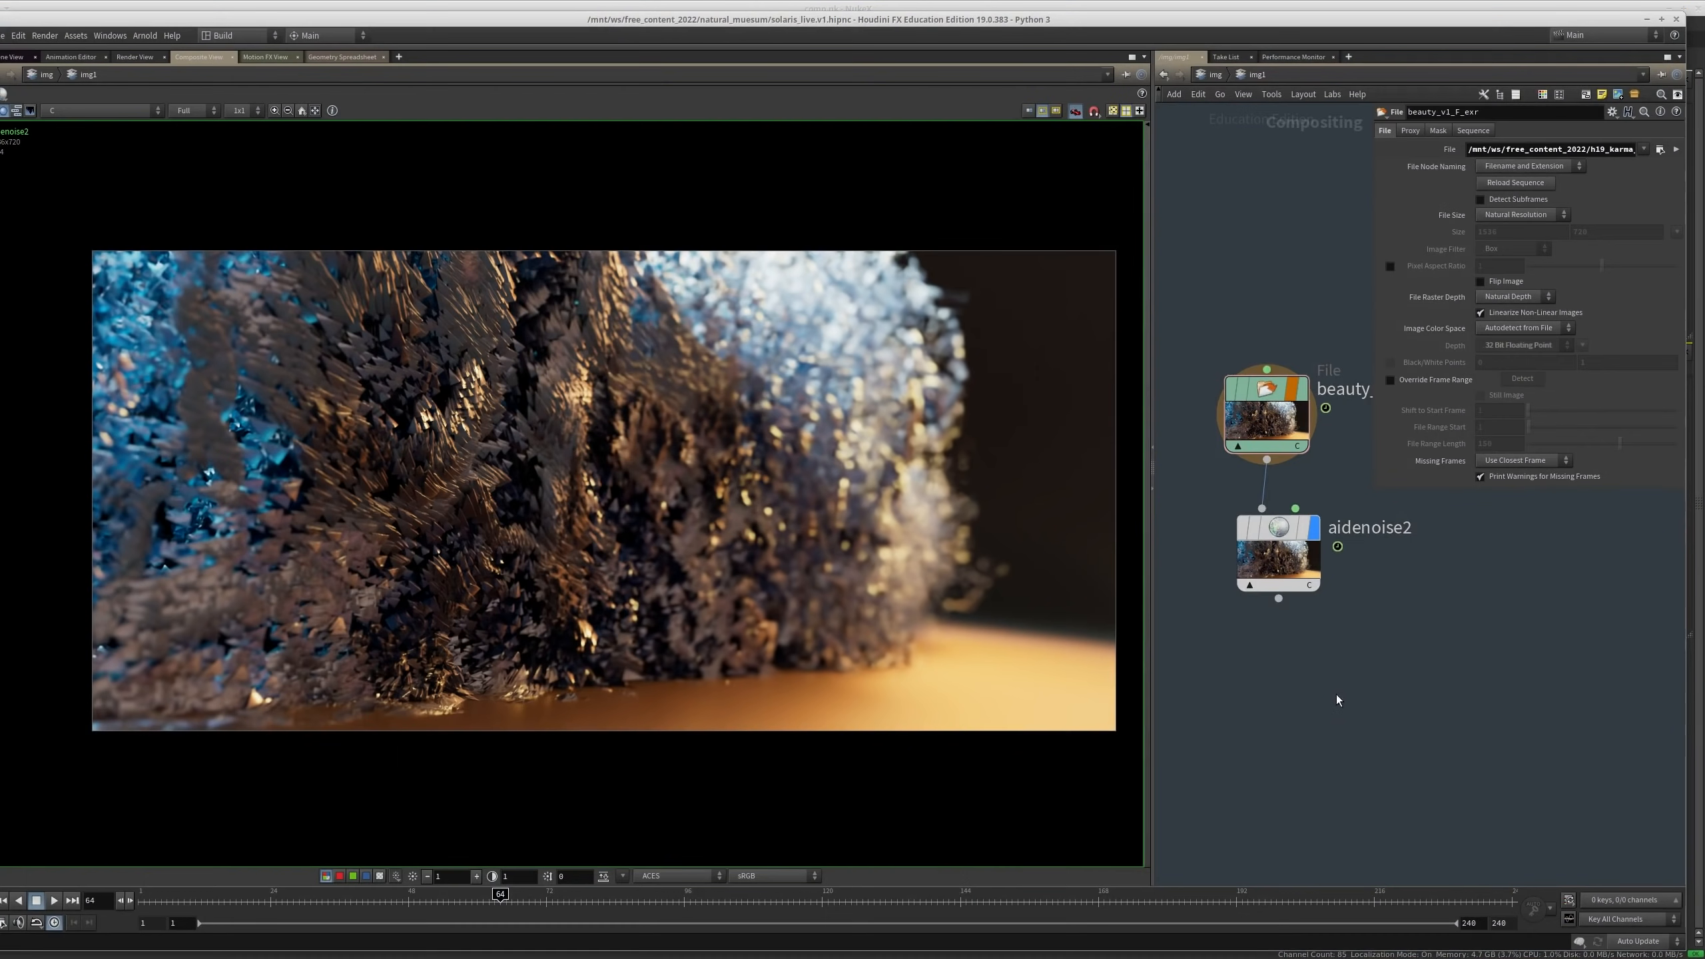
Step: Set the plane scope of the aidenoise2 node to * in its mask settings and display that node's result
scroll(1336, 700, down, 2)
click(1265, 564)
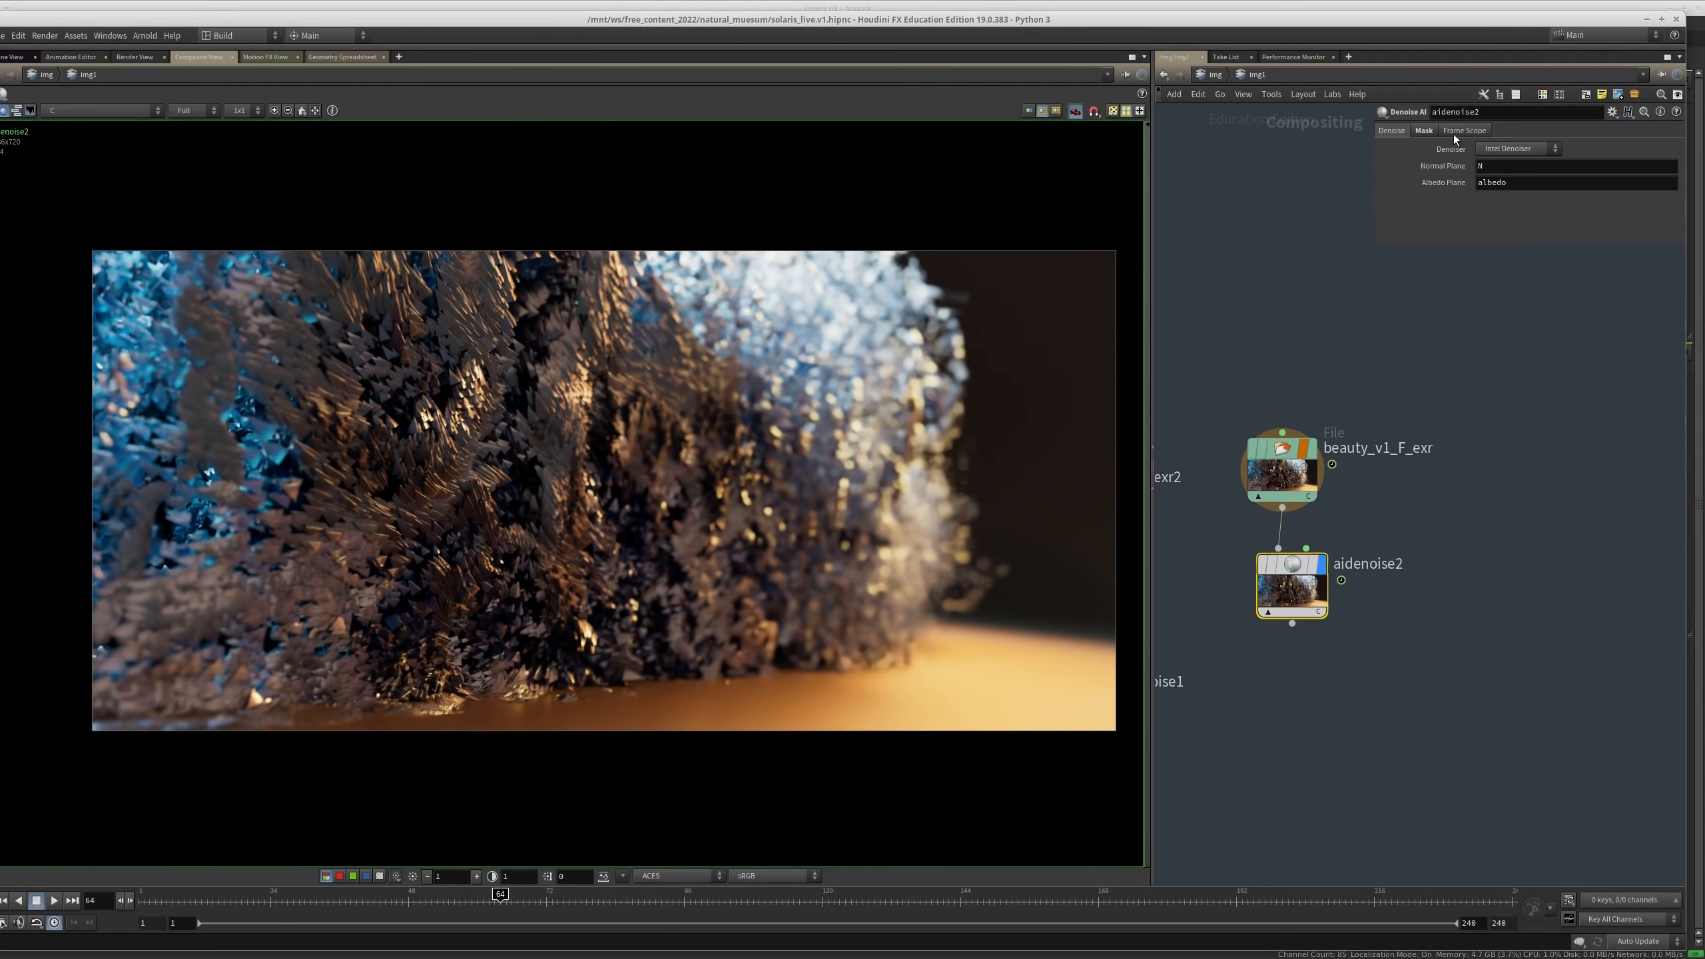
click(1424, 131)
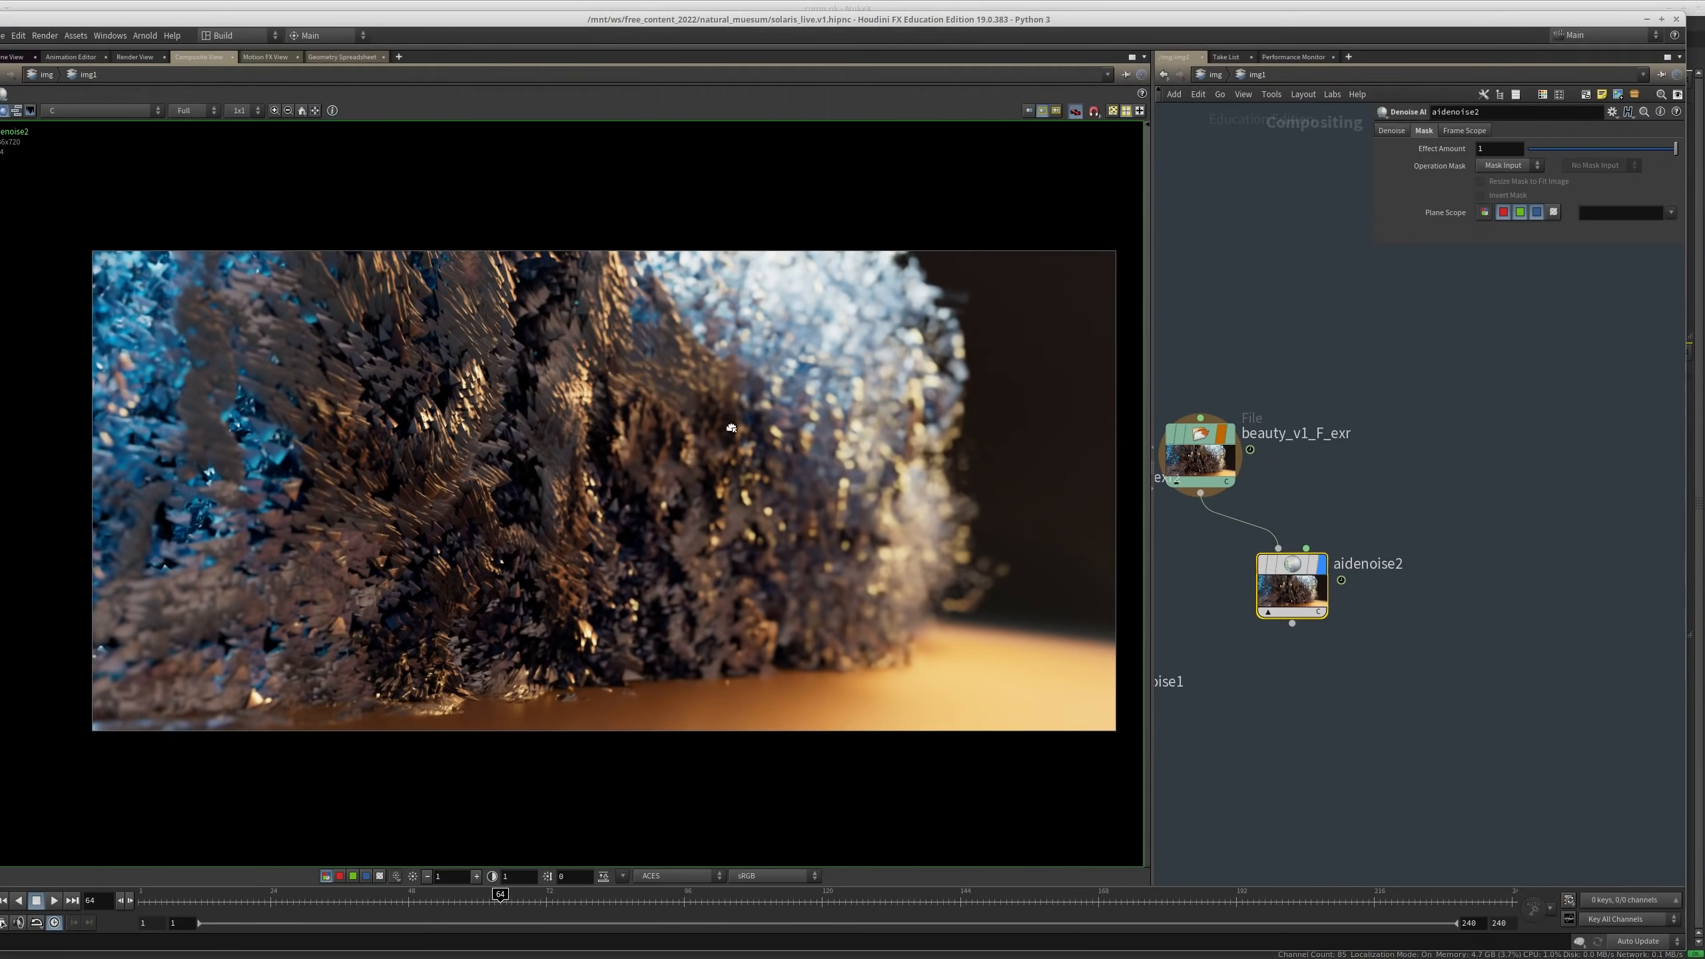
click(1309, 448)
click(100, 110)
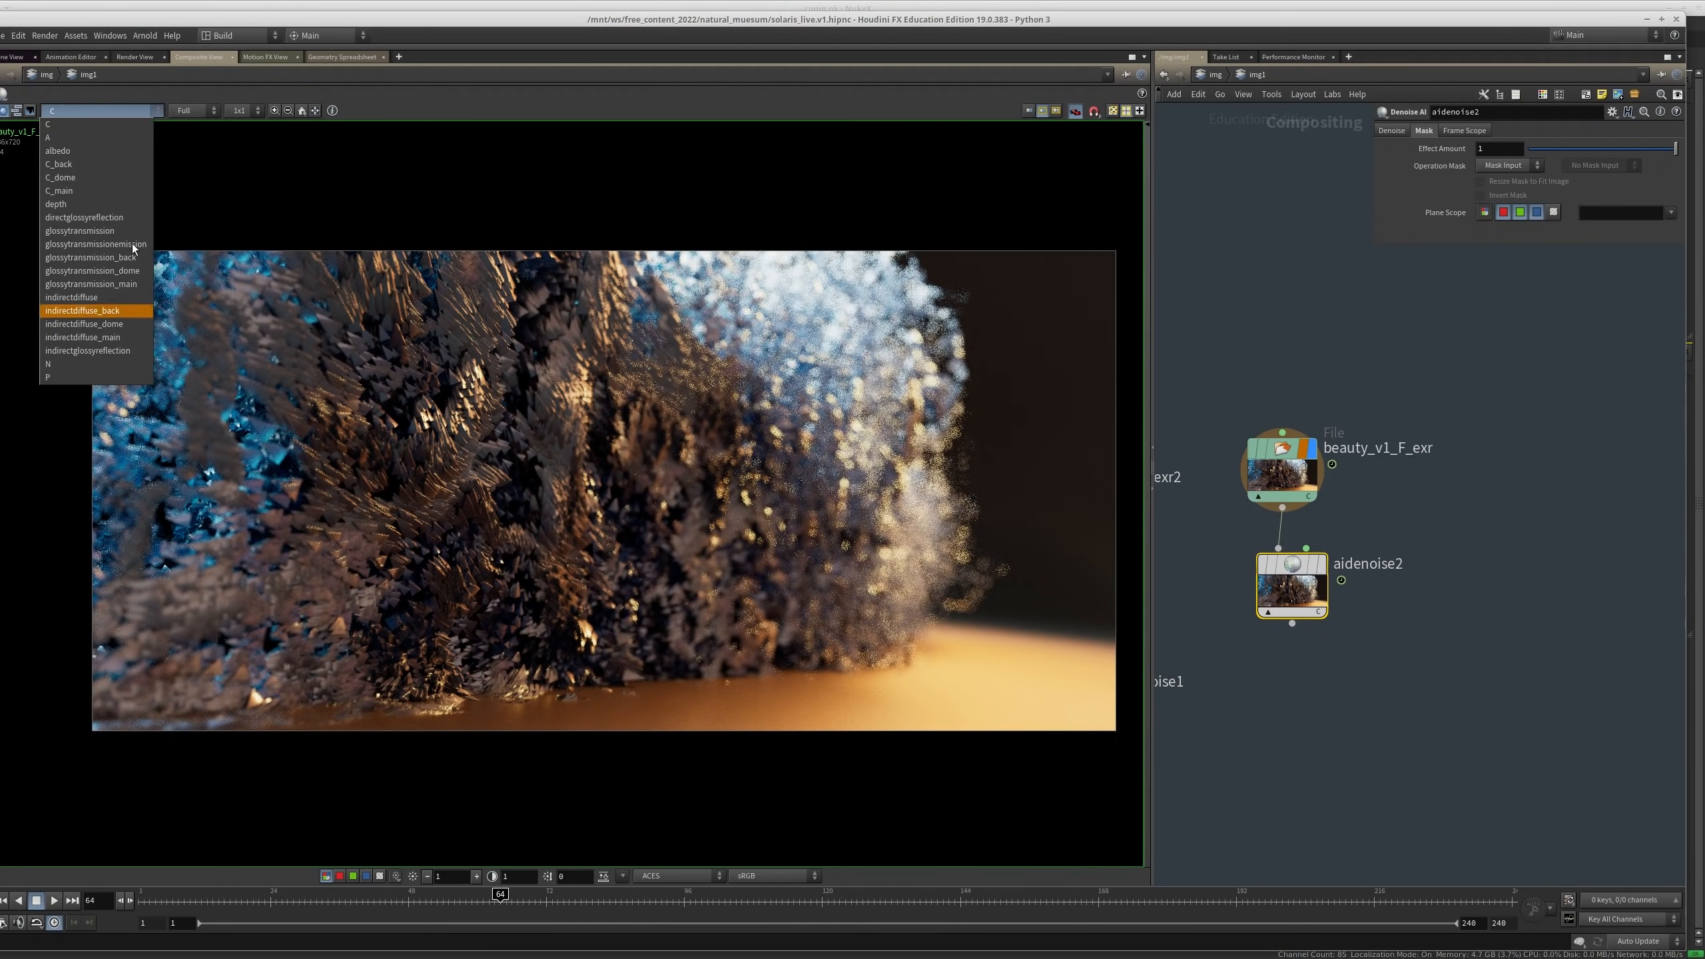
click(653, 354)
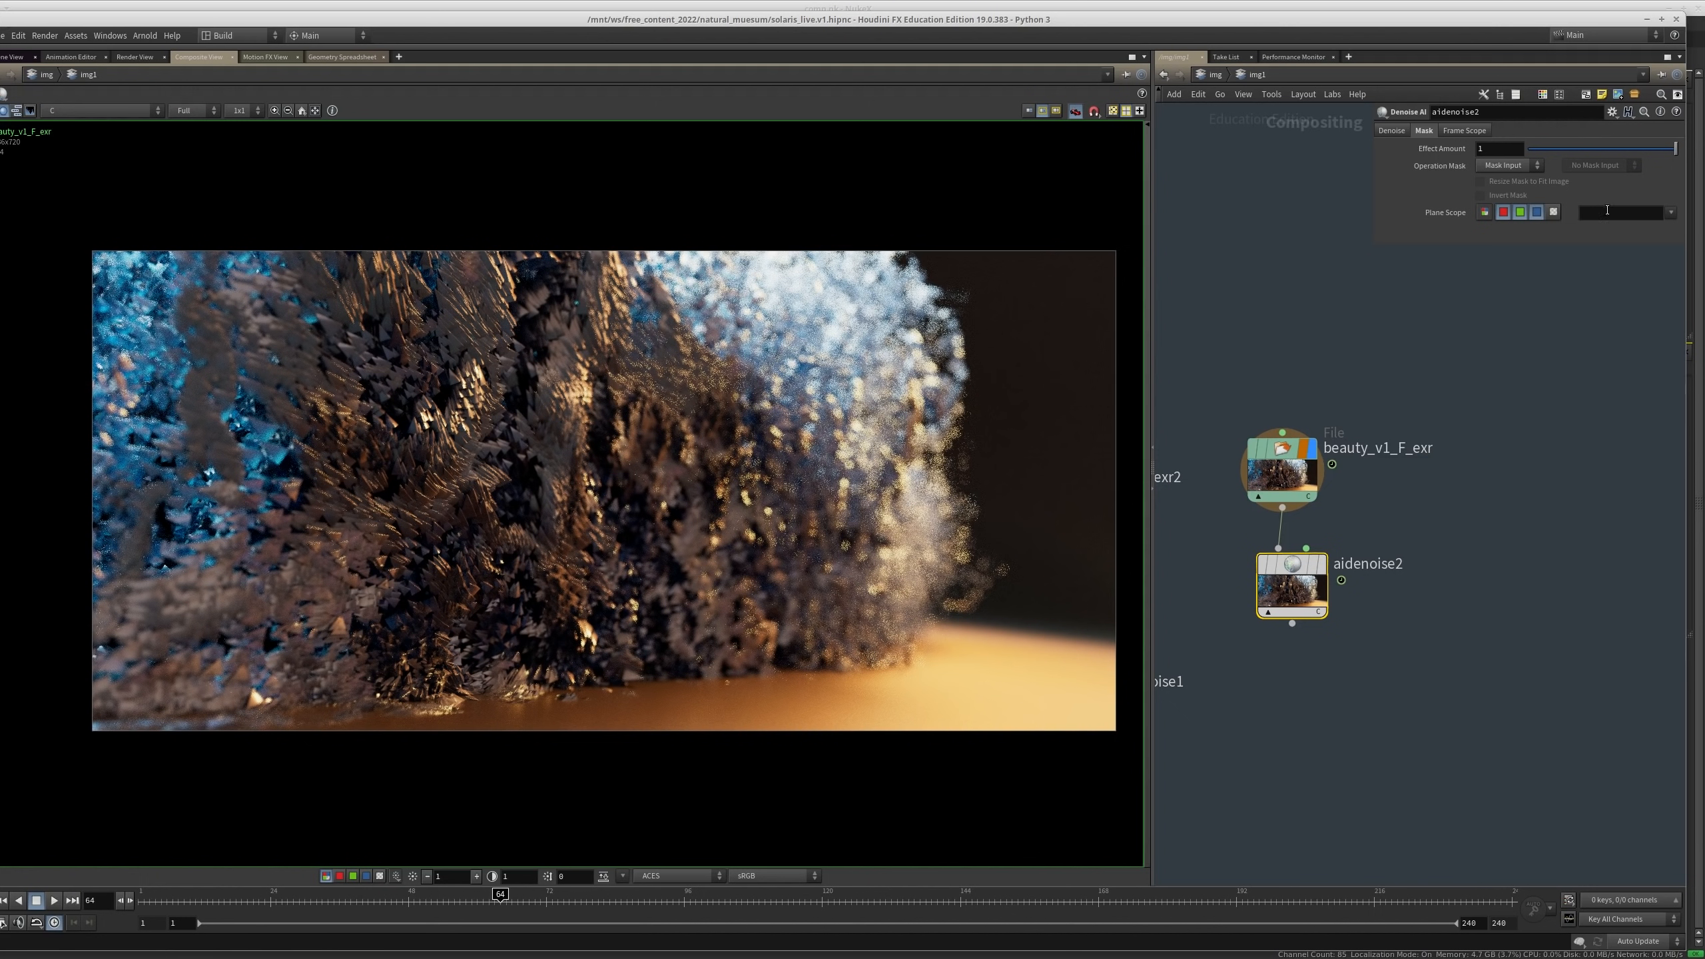
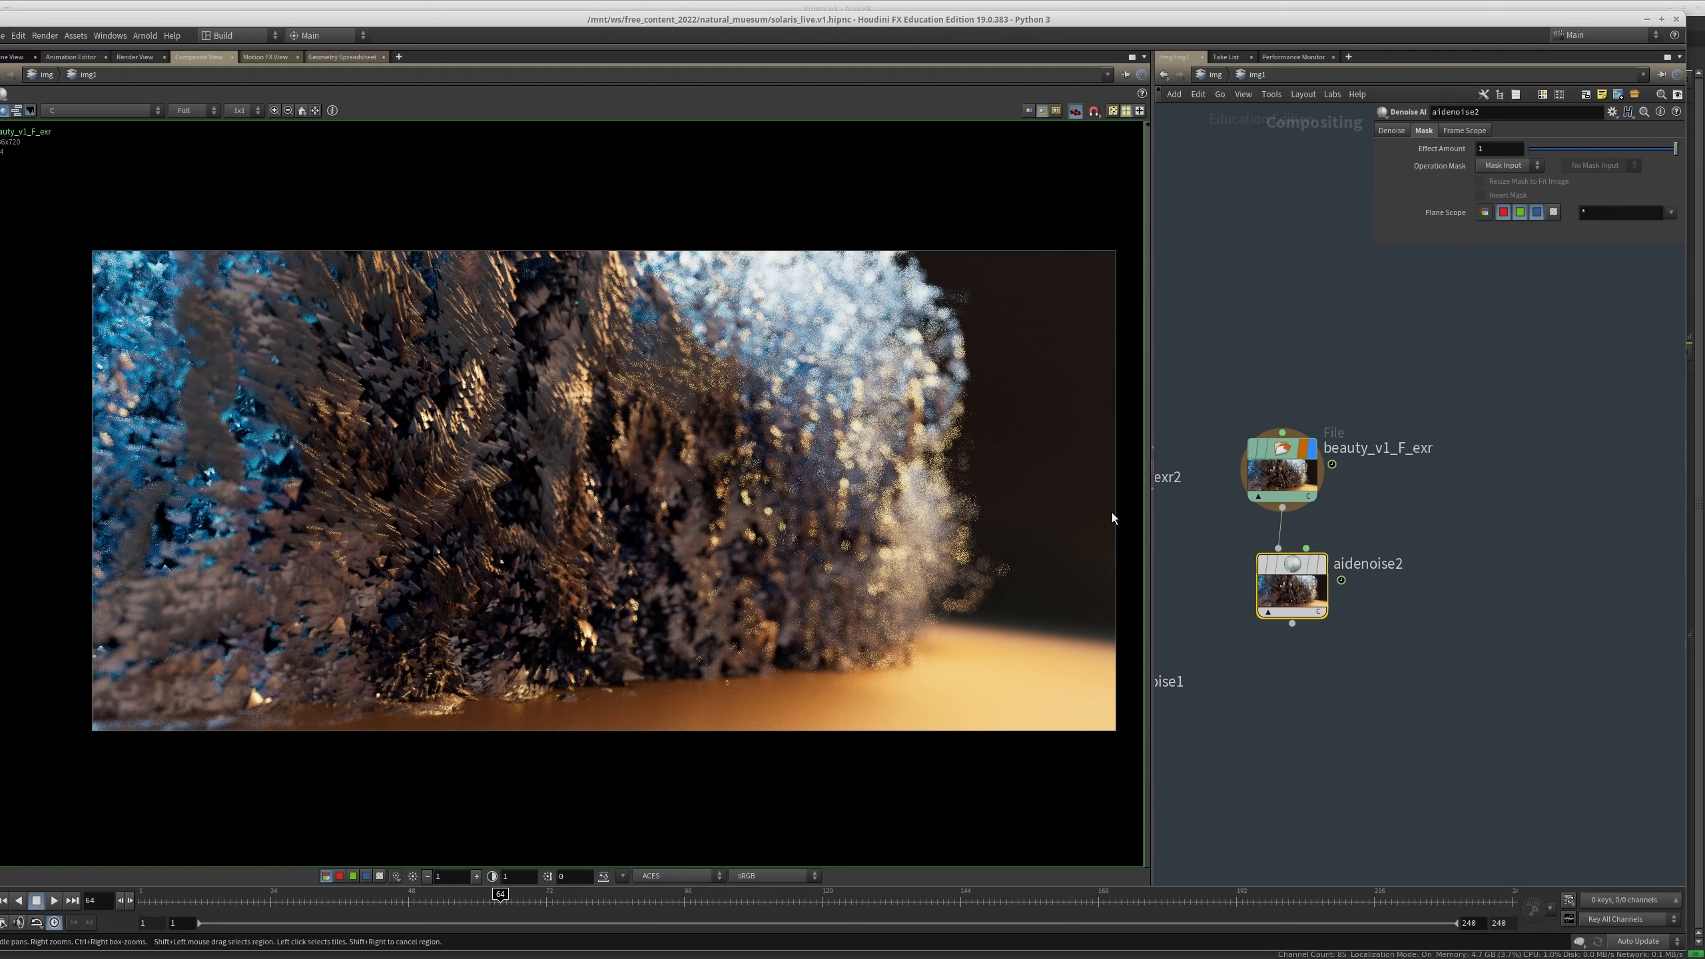
drag(1292, 588, 717, 549)
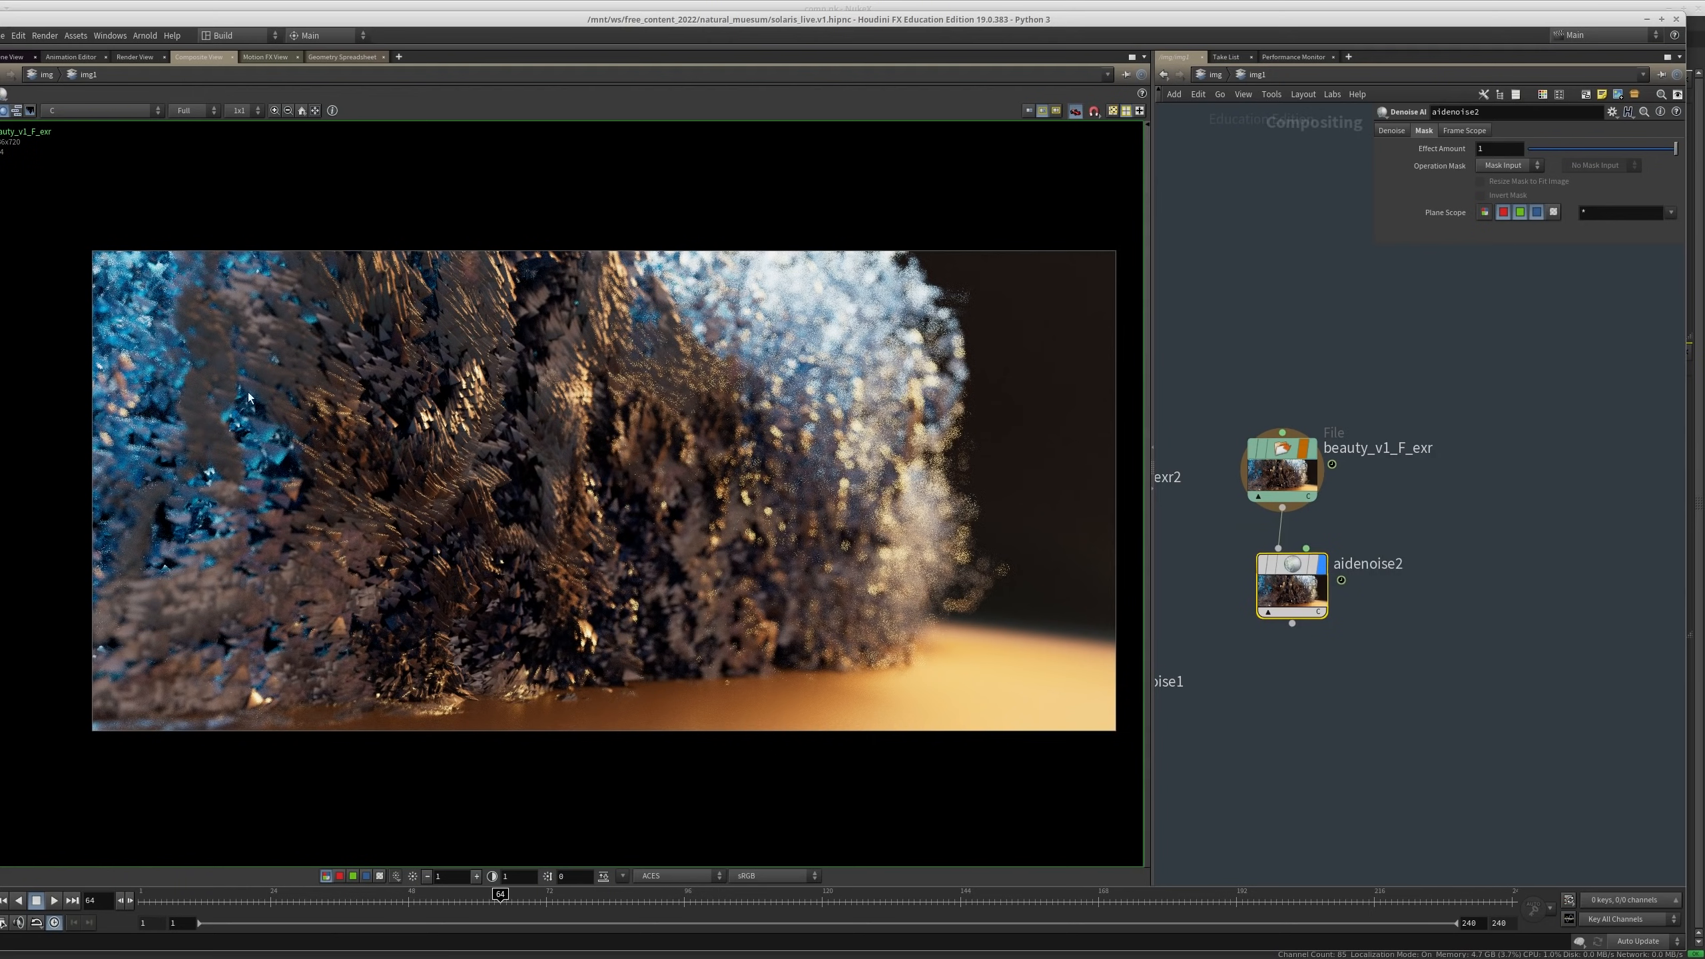
Step: View the denoised glossytransmission_back, glossytransmission_dome and glossytransmission_main planes, and return the viewer to the C plane
click(89, 113)
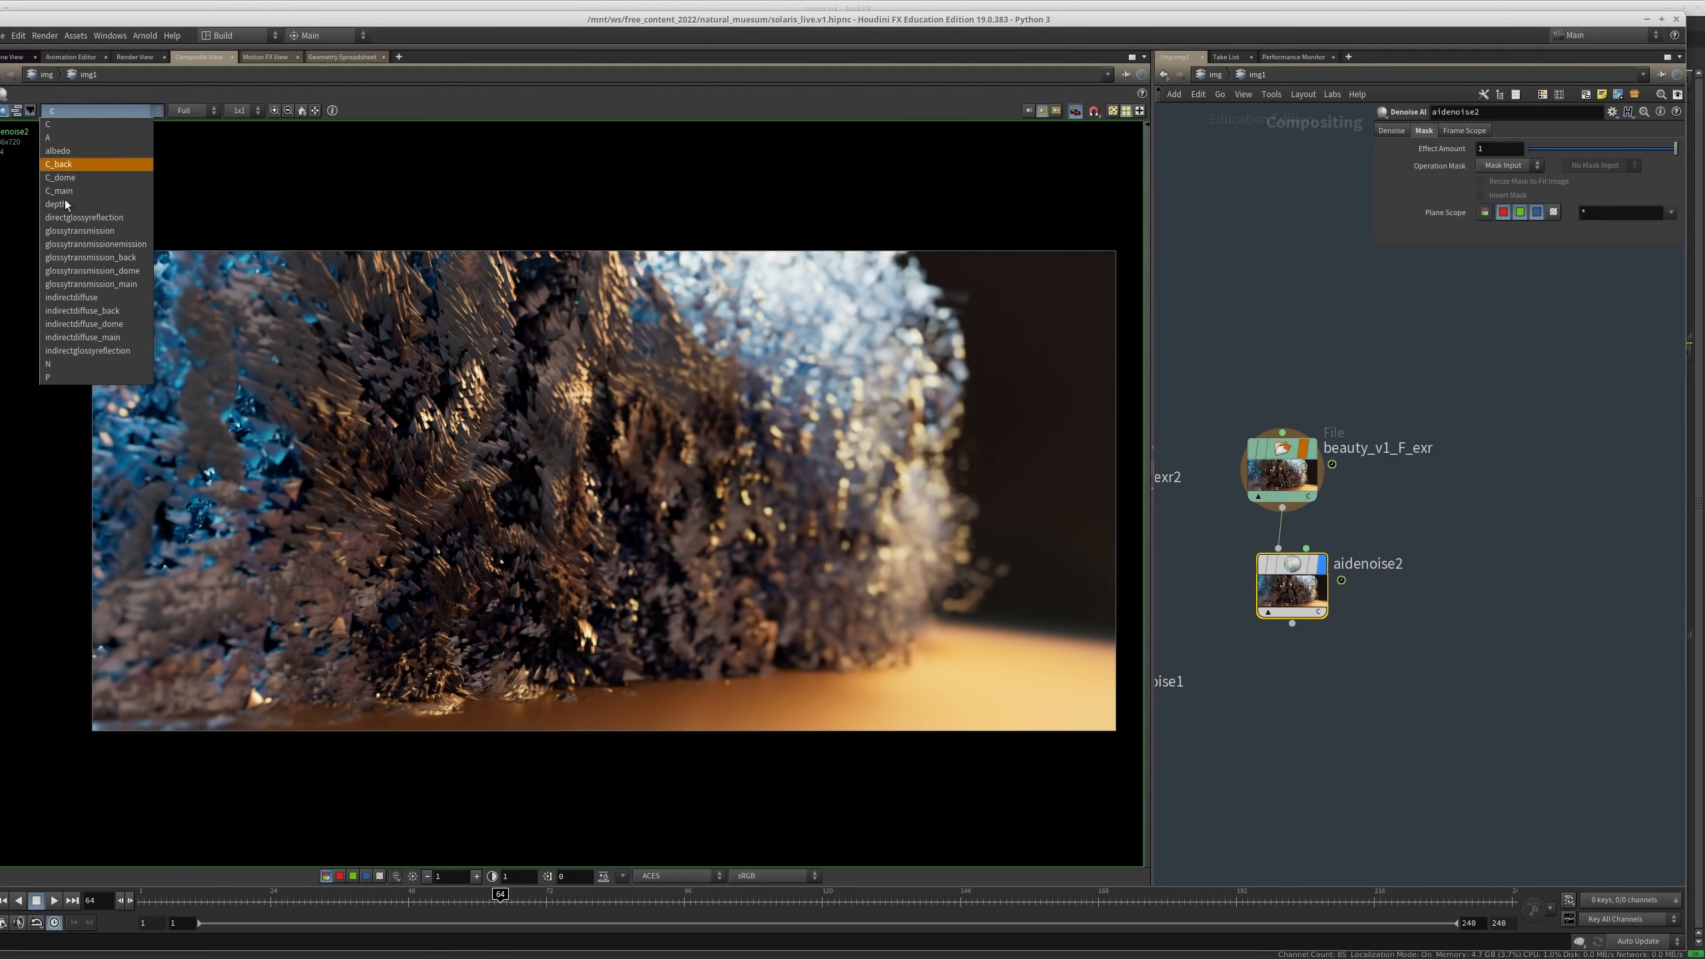
click(93, 259)
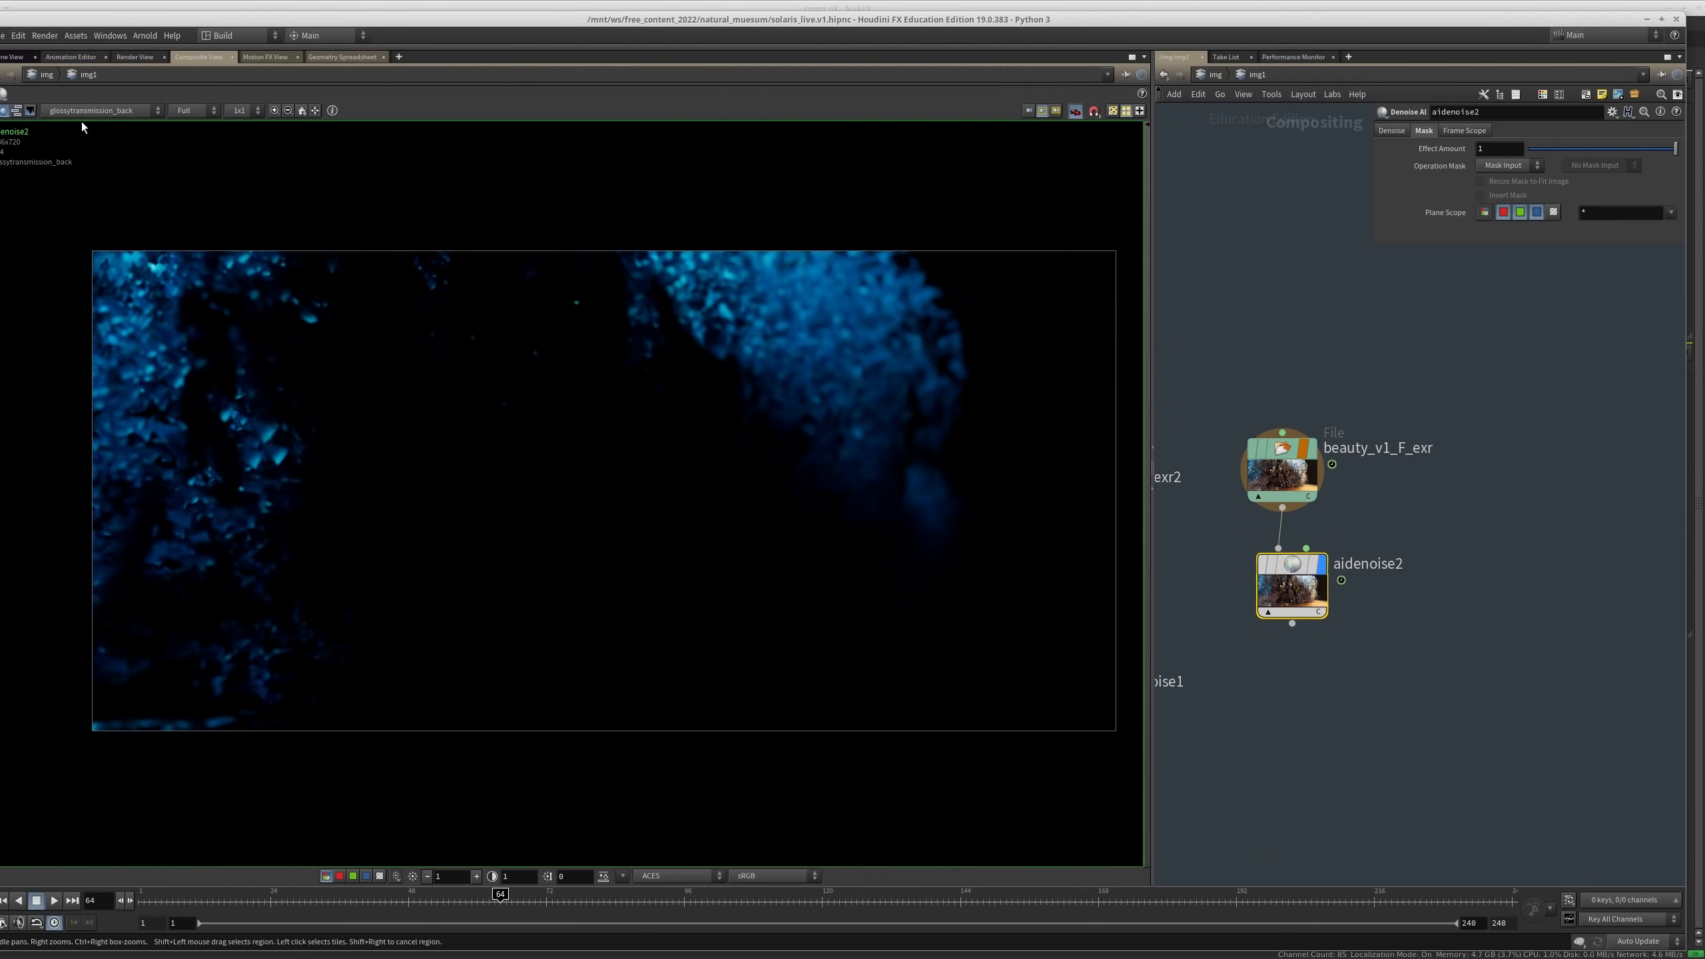
click(81, 113)
click(106, 271)
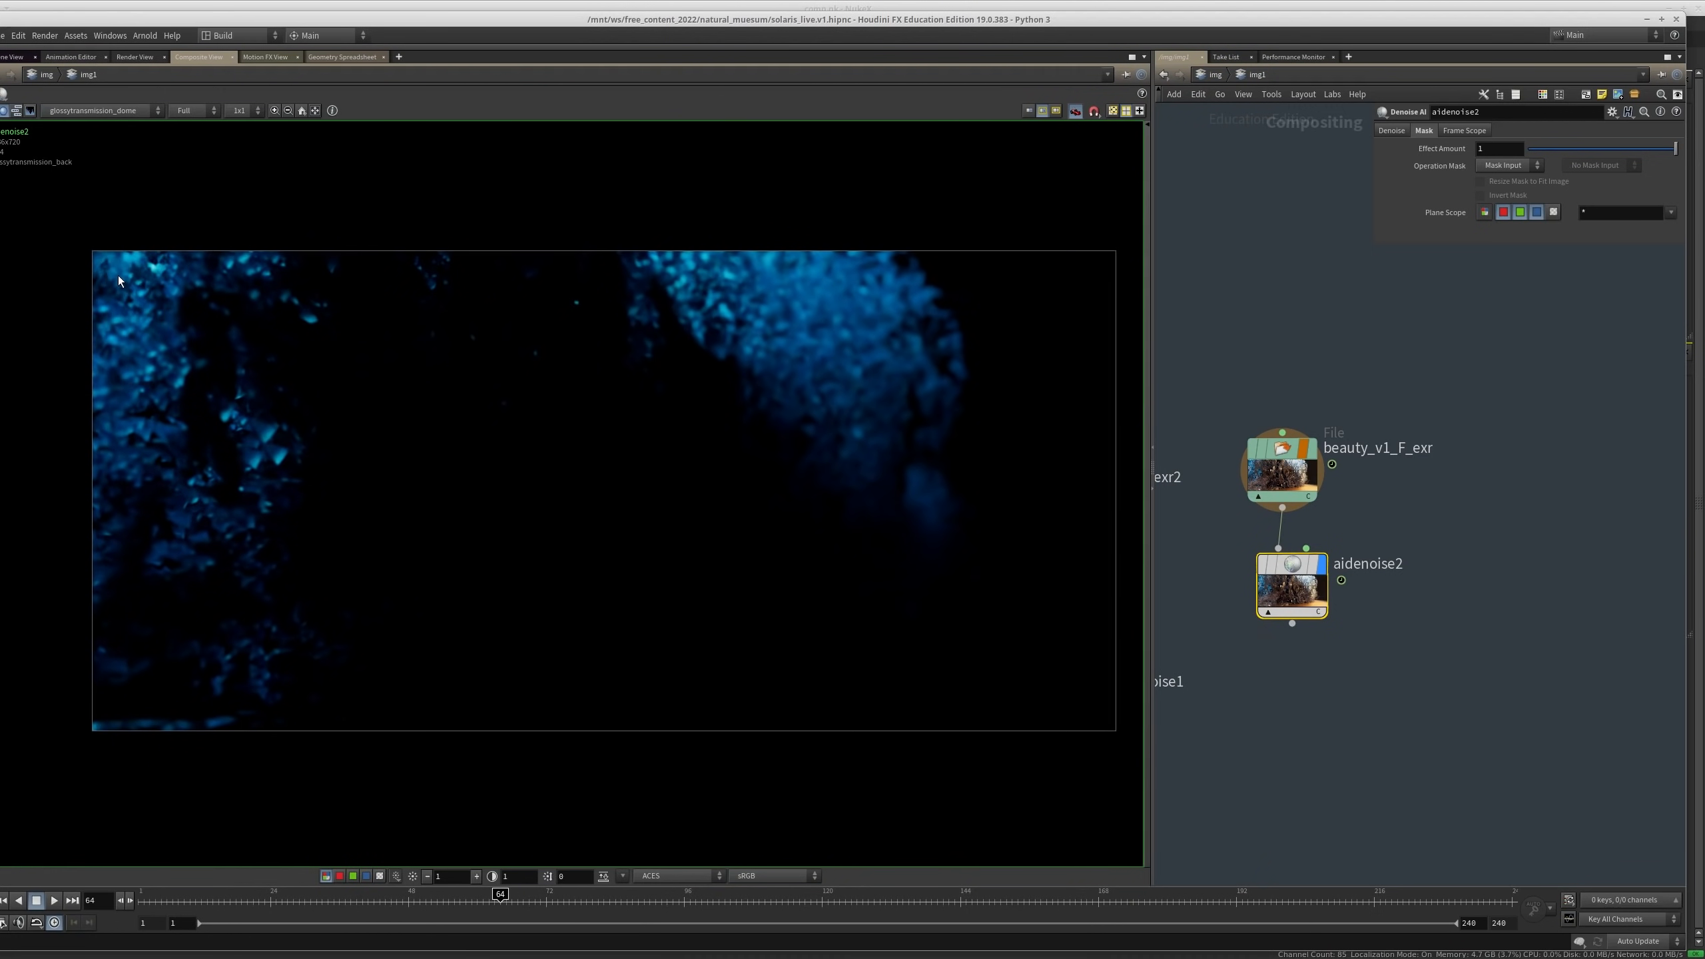
click(106, 112)
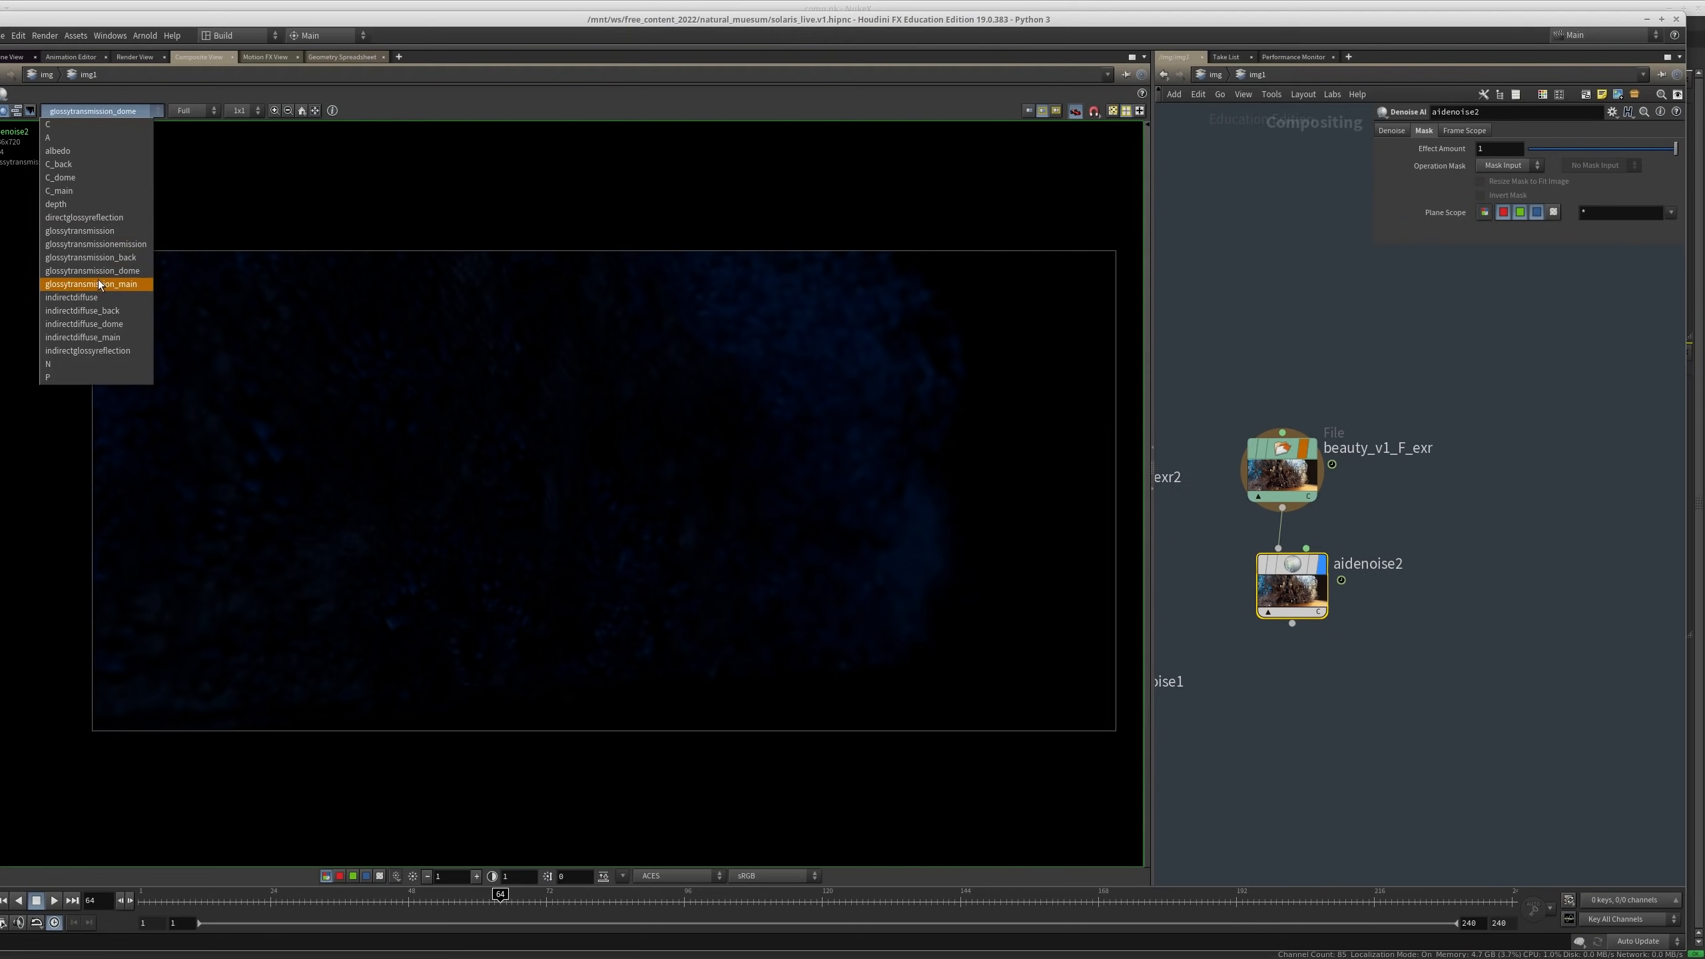
click(99, 280)
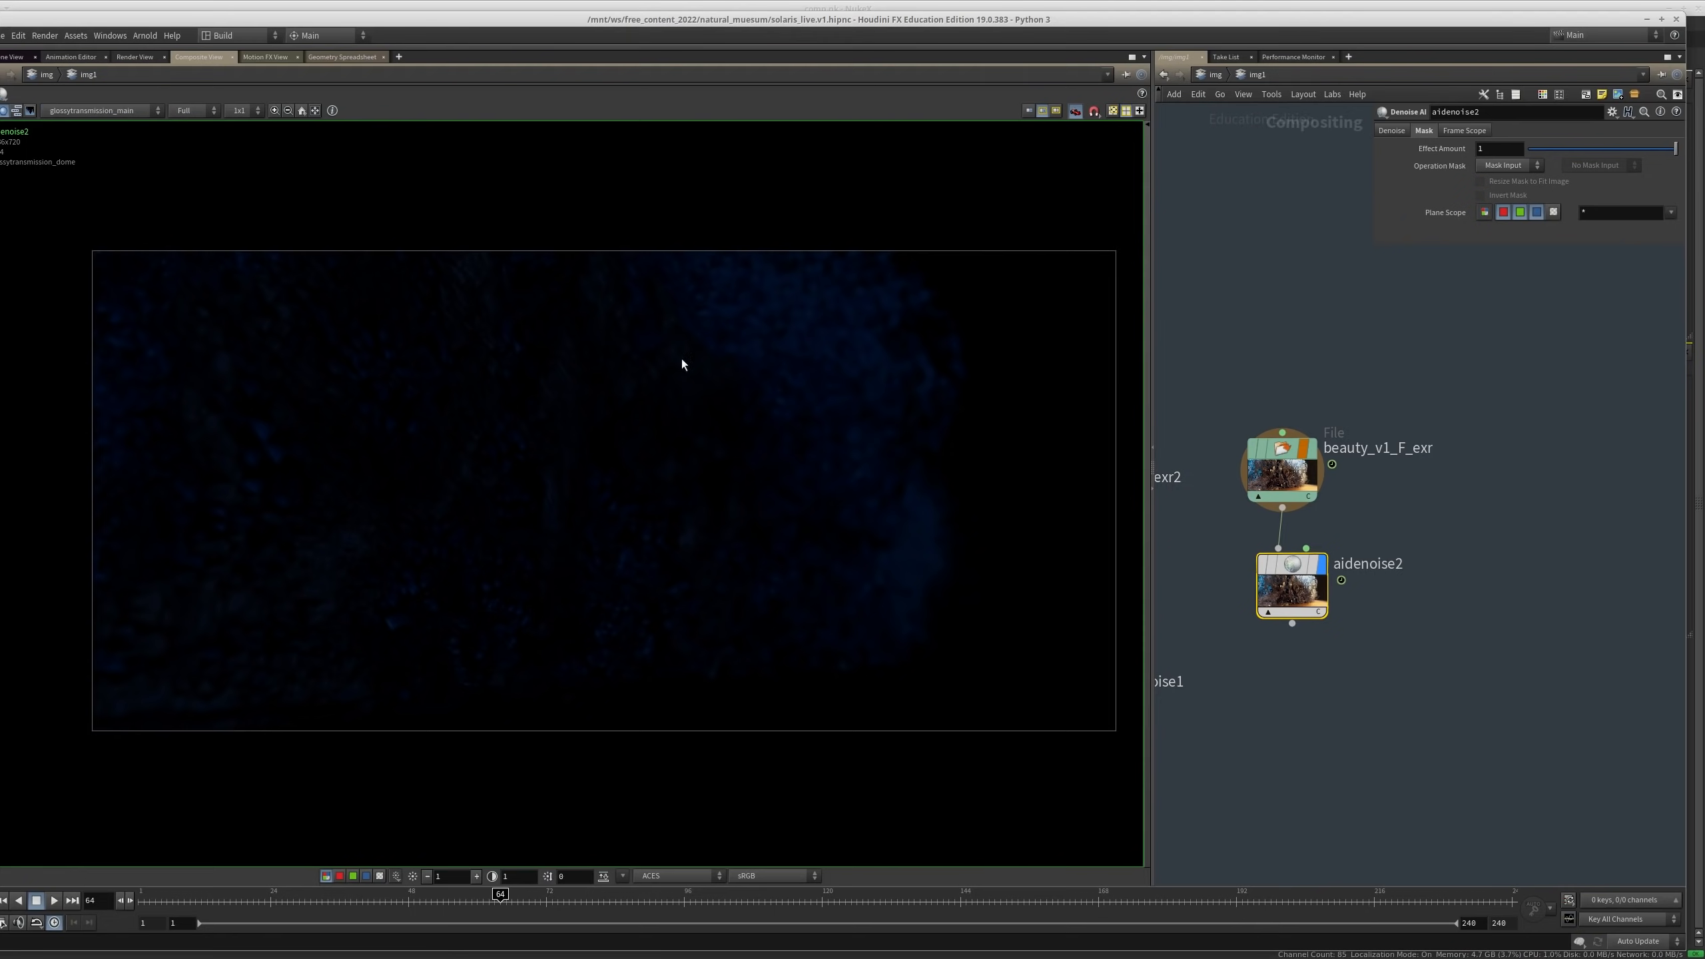
click(101, 110)
click(94, 133)
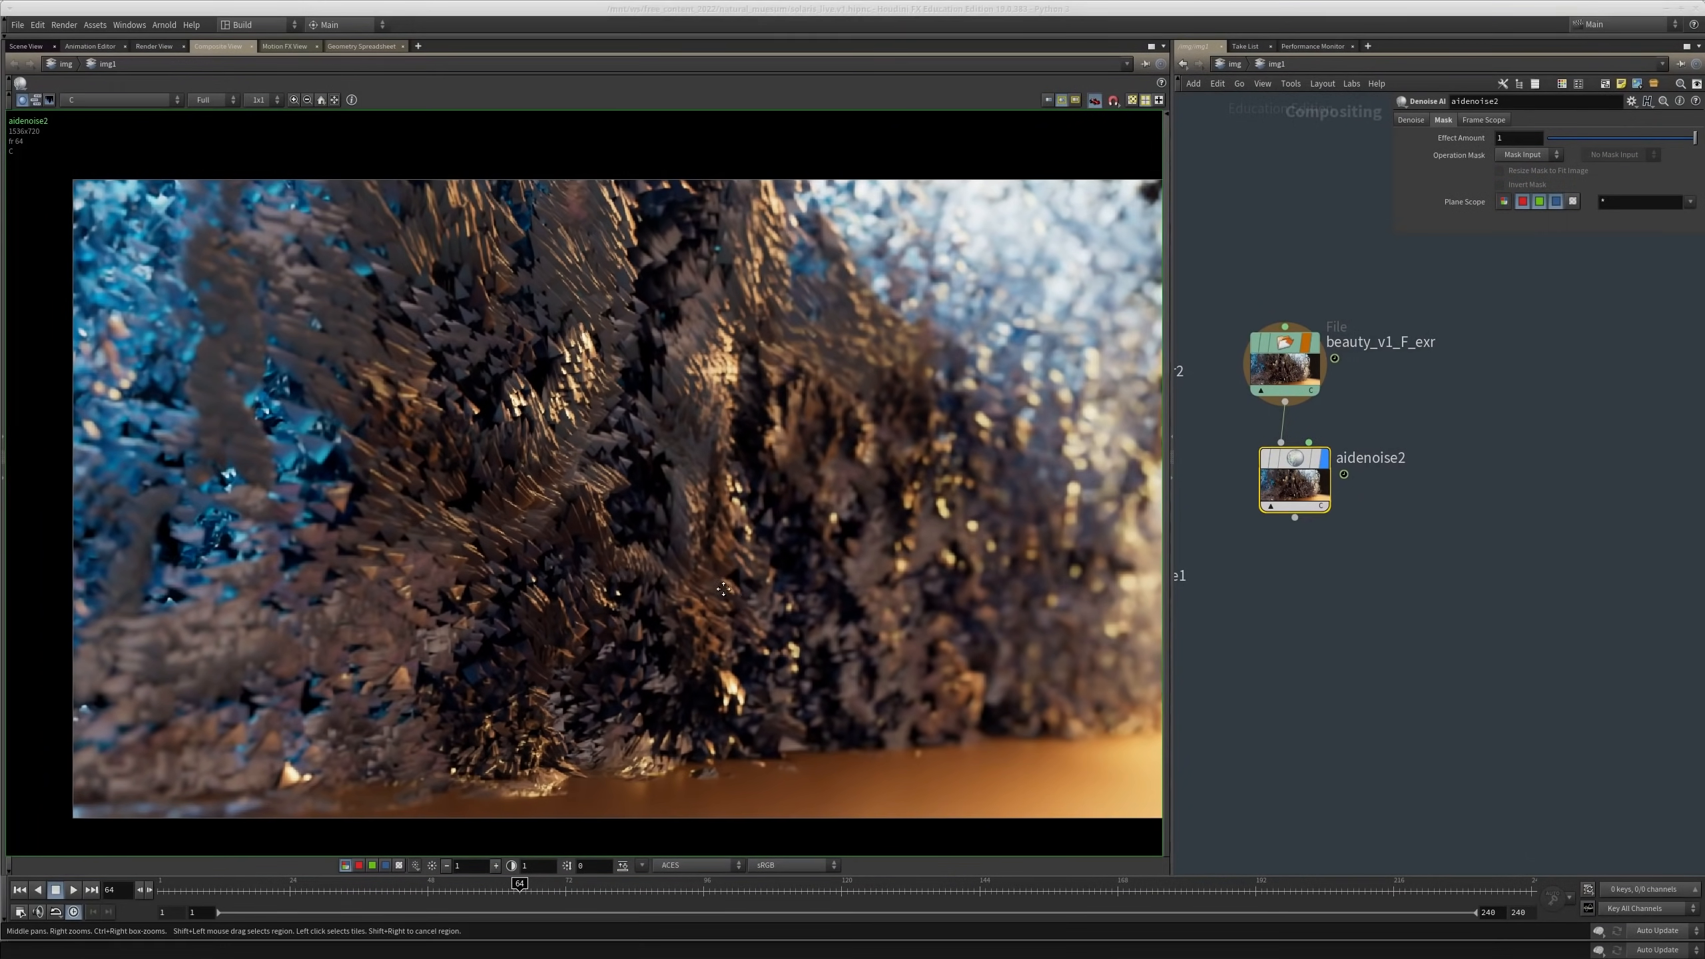
Step: Switch to the comp.nk script in NukeX and delete the row of extra shuffle nodes beside the main Read node
scroll(722, 588, down, 3)
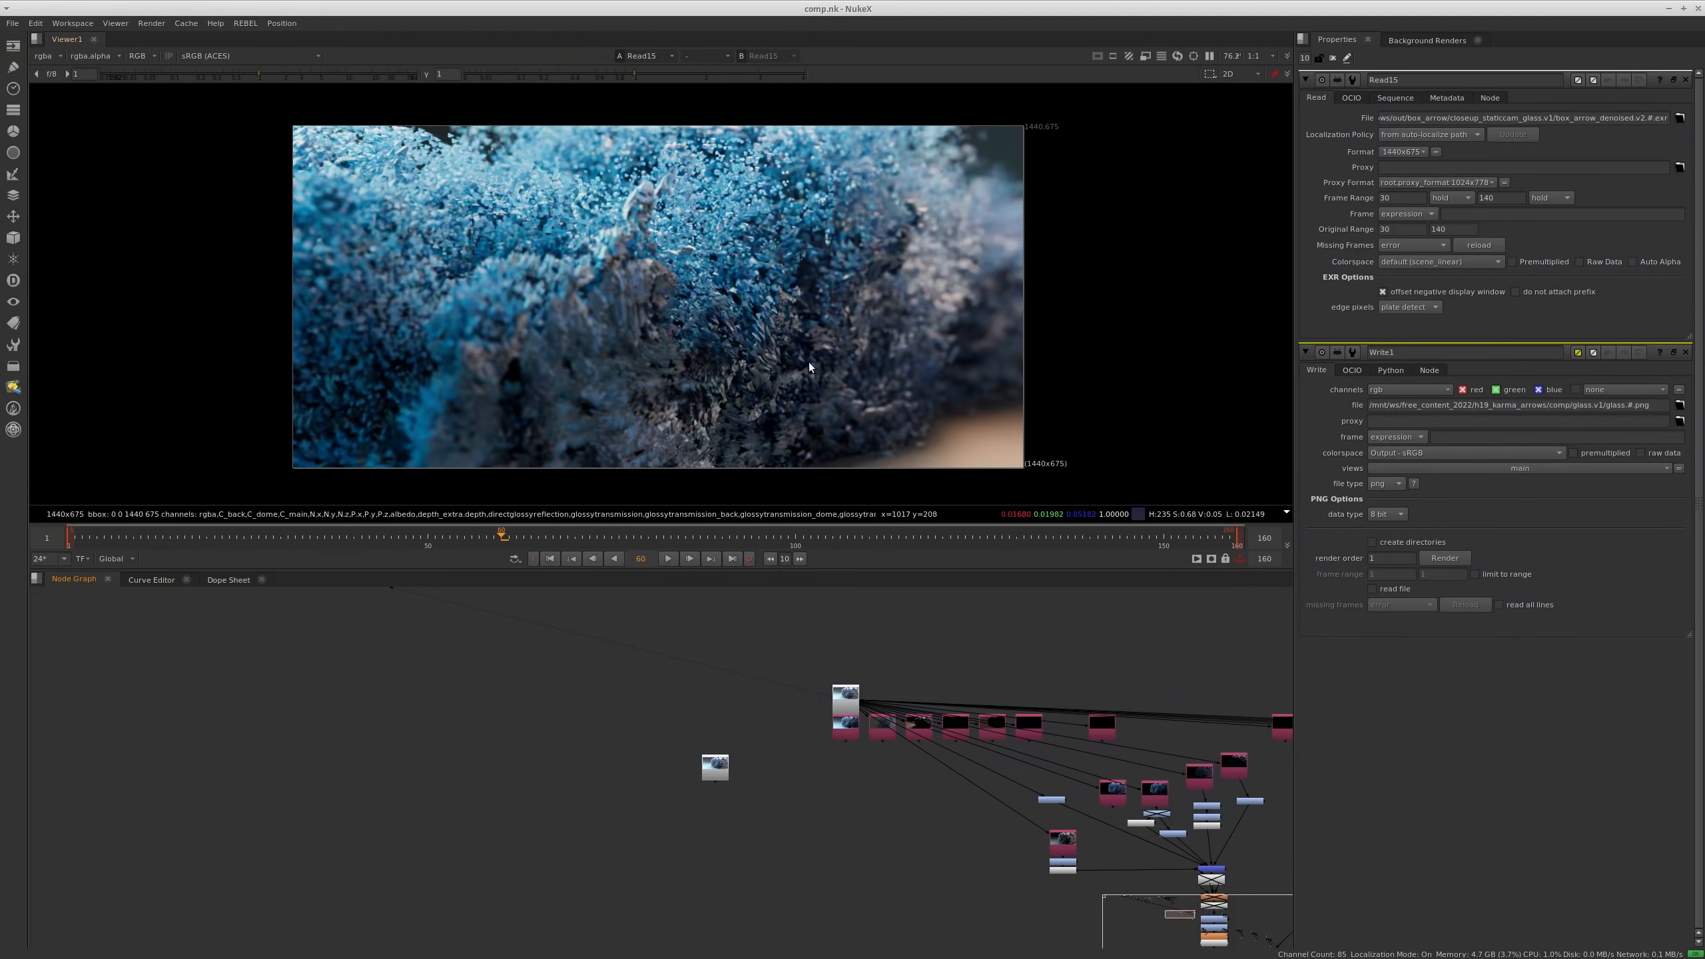
middle_drag(866, 799, 761, 712)
scroll(746, 733, down, 2)
scroll(873, 692, up, 2)
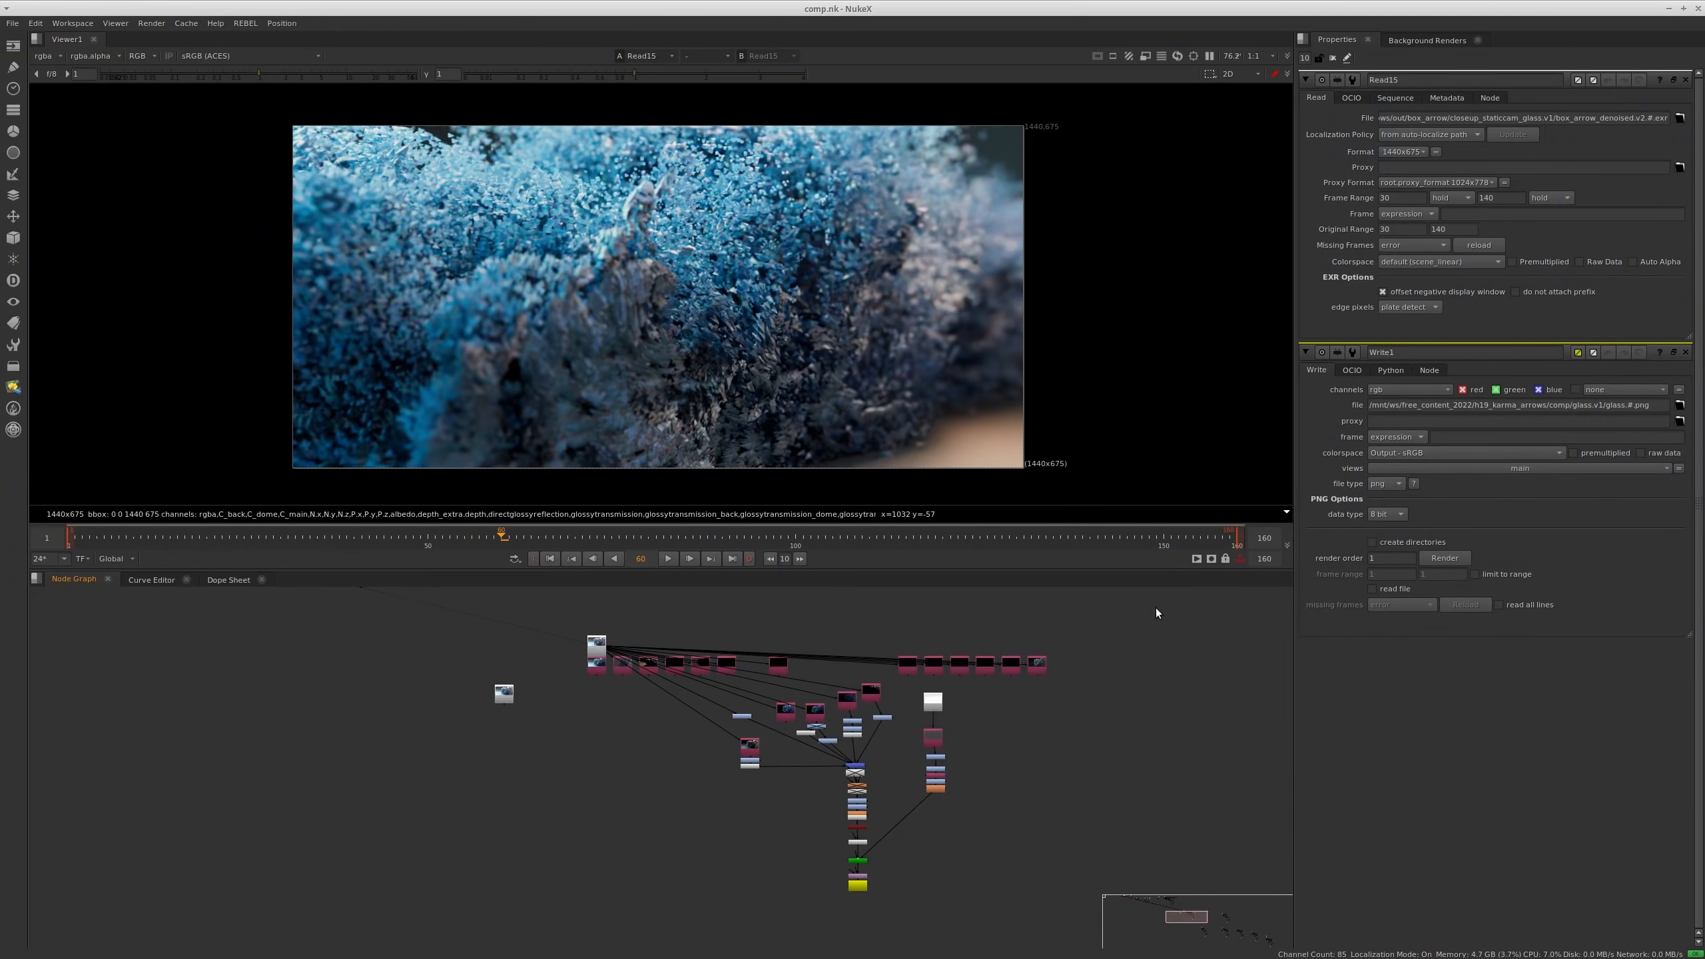
drag(1141, 634, 609, 675)
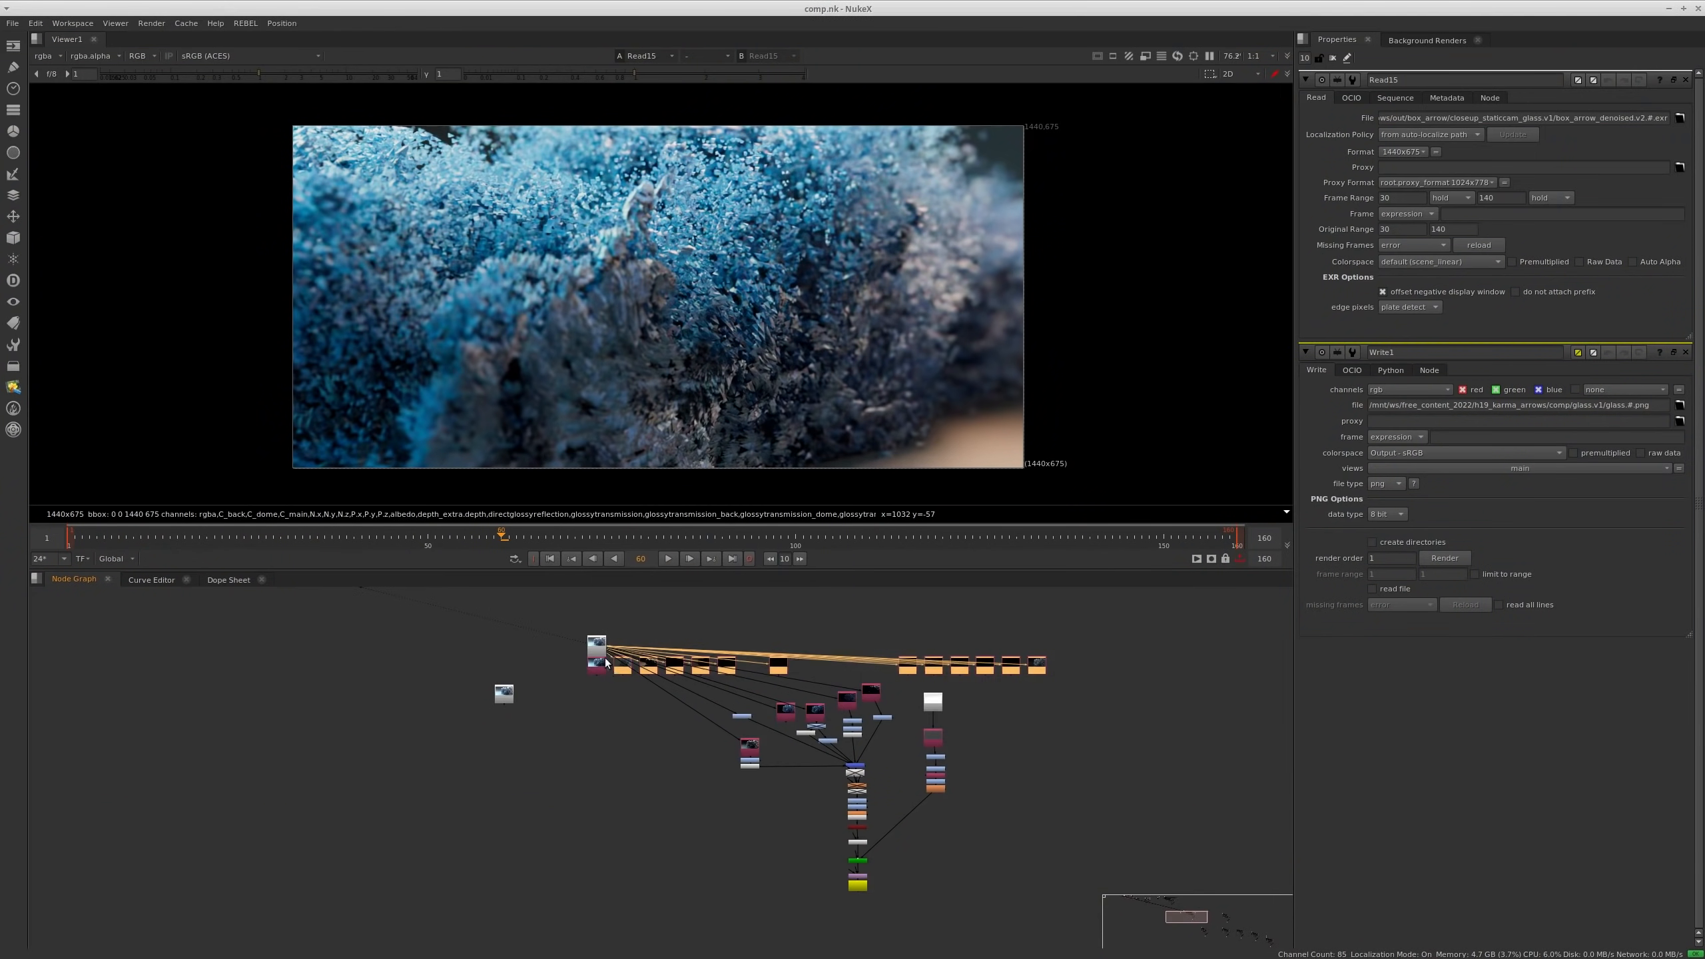
key(Delete)
scroll(598, 668, up, 2)
drag(638, 738, 821, 646)
key(Delete)
Step: Examine the denoised glass render from Read15 in the maximized viewer and restore the normal layout
scroll(650, 243, up, 3)
key(space)
key(f)
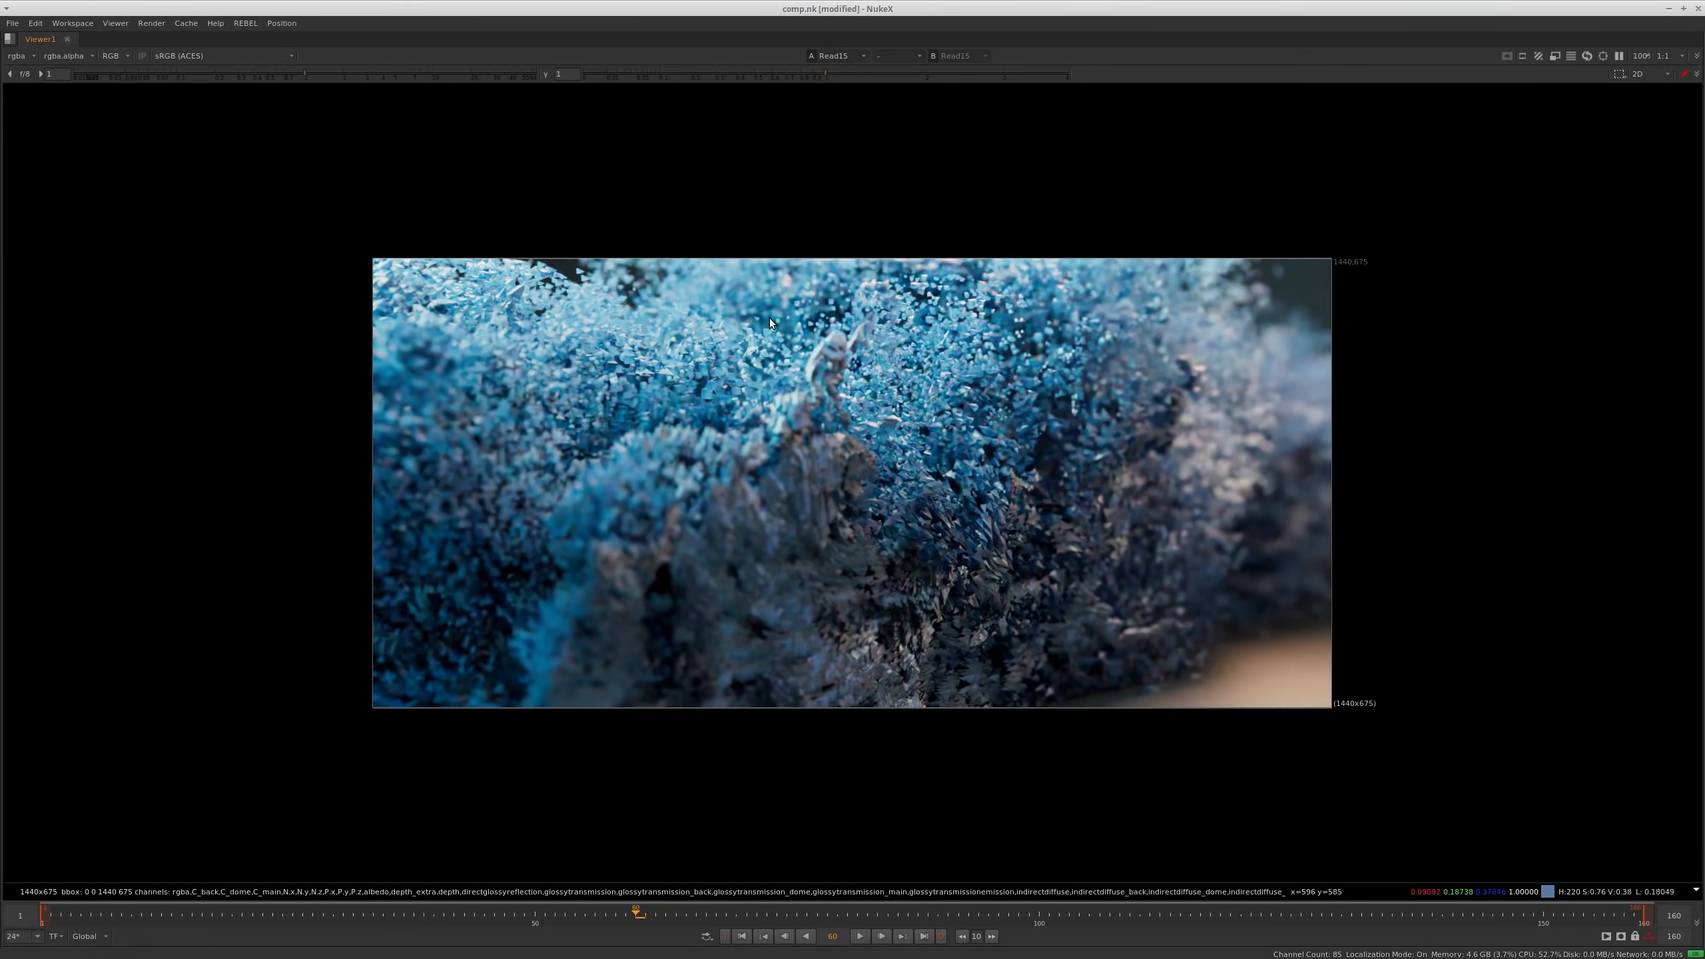
scroll(892, 462, up, 3)
scroll(854, 463, down, 3)
scroll(799, 457, up, 1)
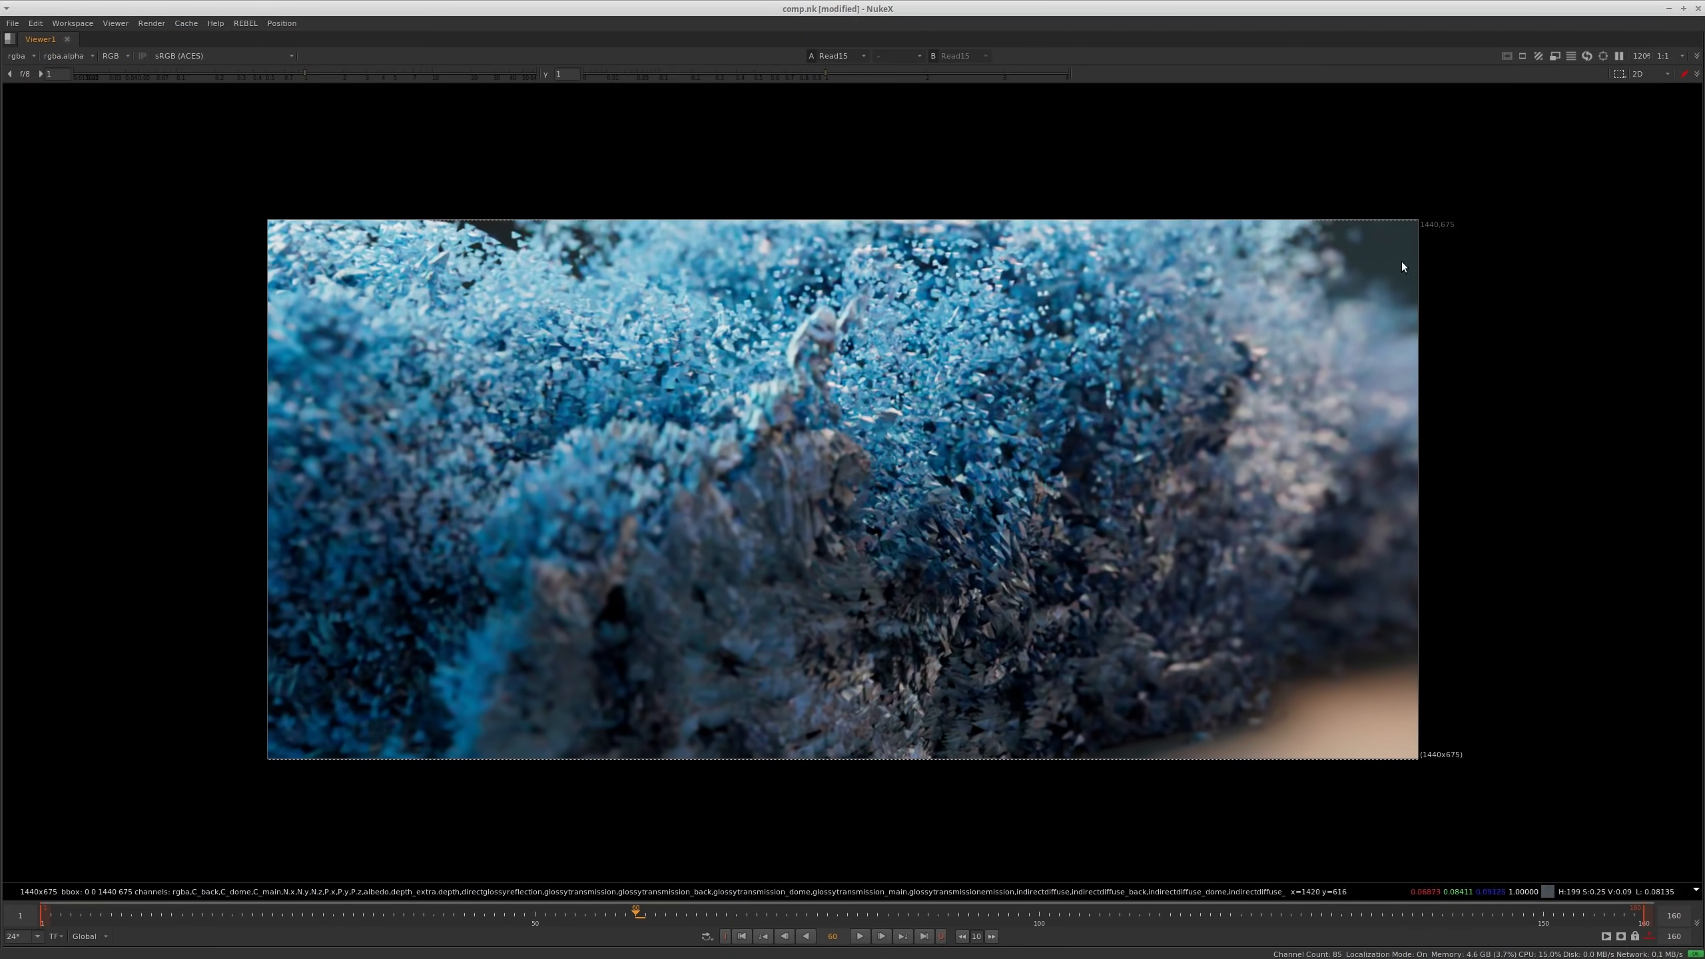
middle_drag(953, 605, 879, 544)
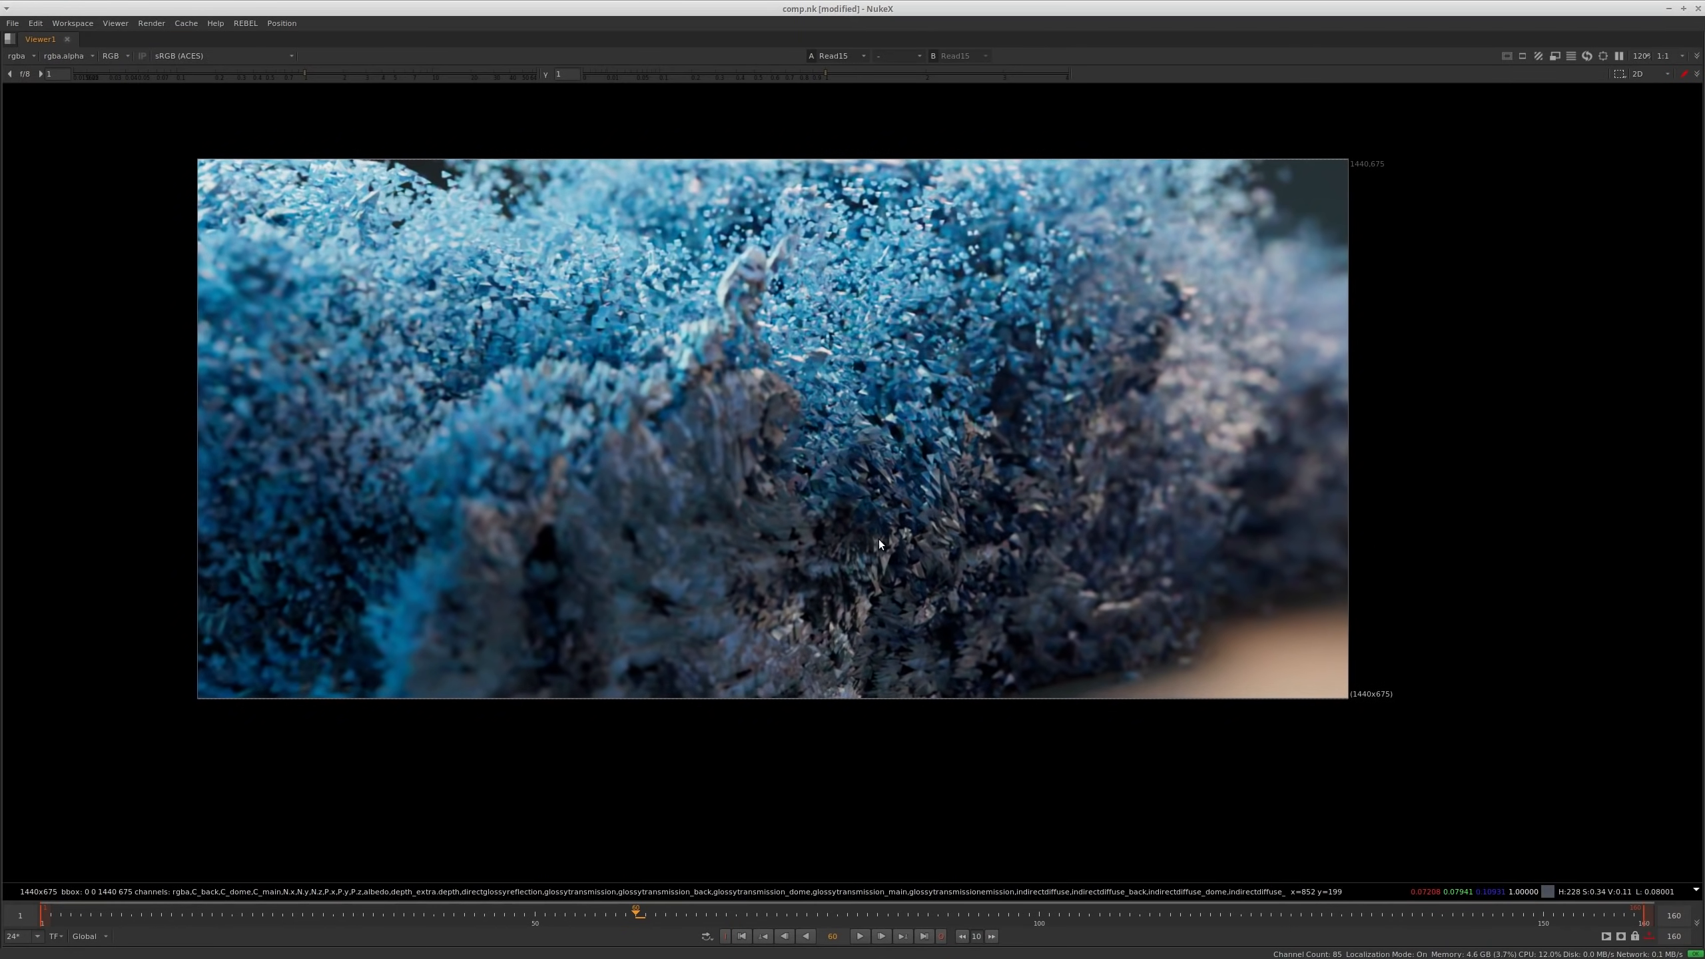
key(space)
Step: View the glossytransmission_dome pass from the Shuffle72 node and frame it in the viewer
middle_drag(1028, 736, 919, 712)
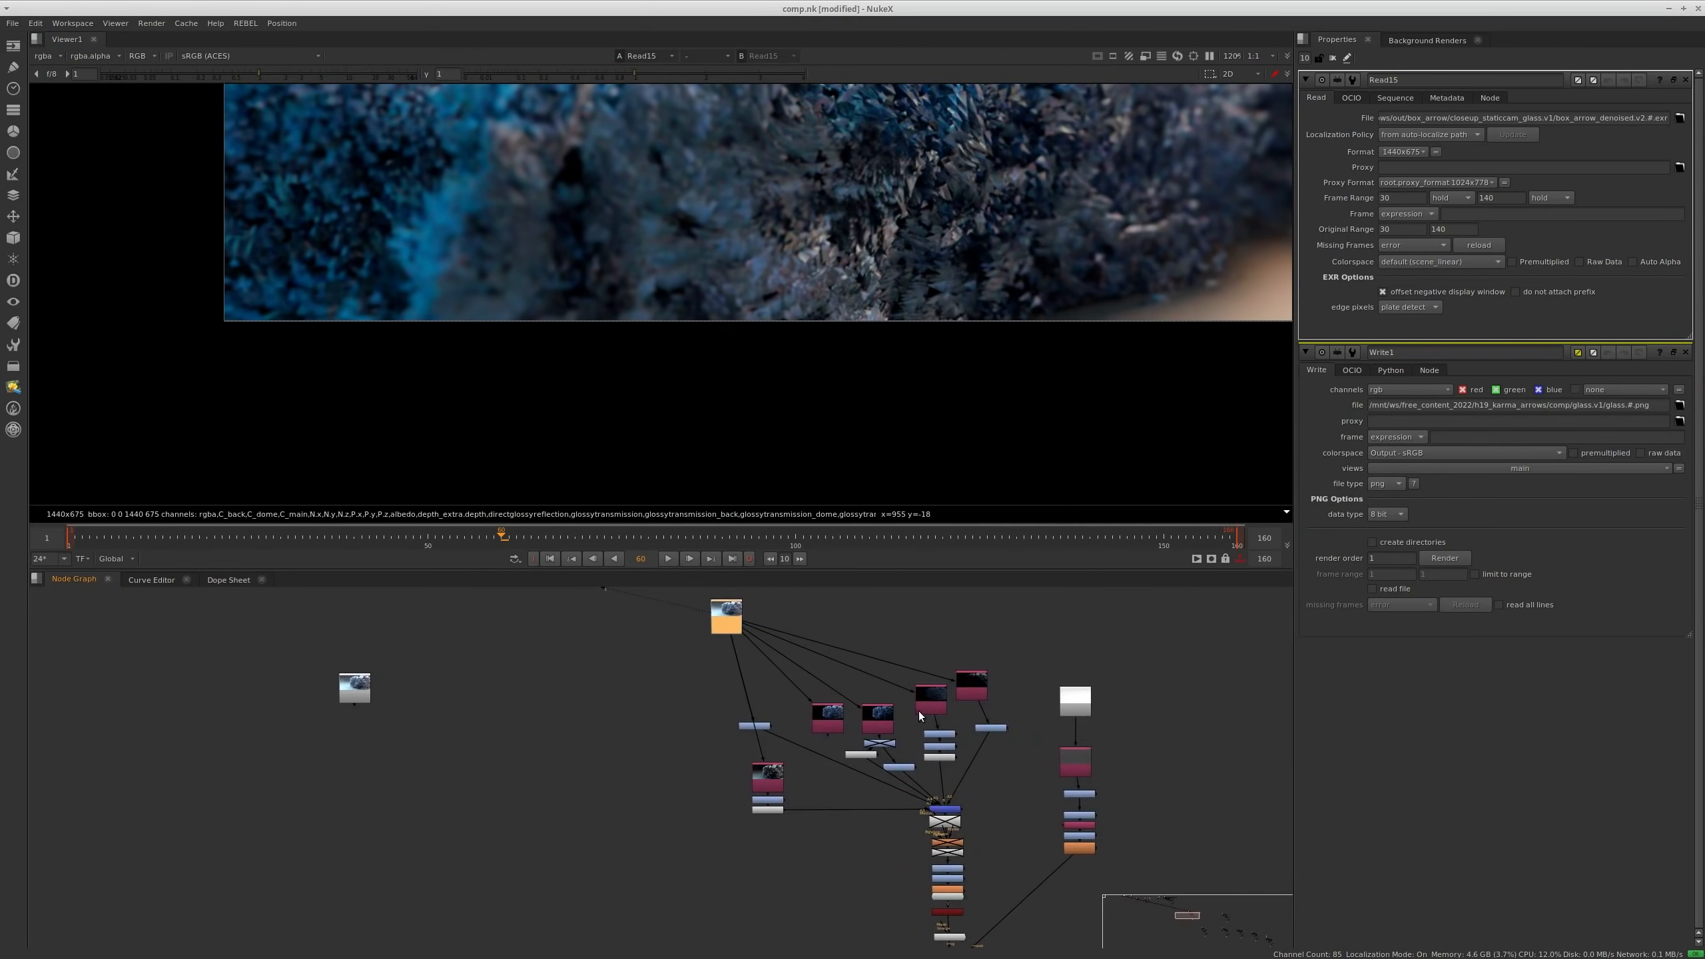
scroll(919, 711, up, 4)
click(963, 672)
key(1)
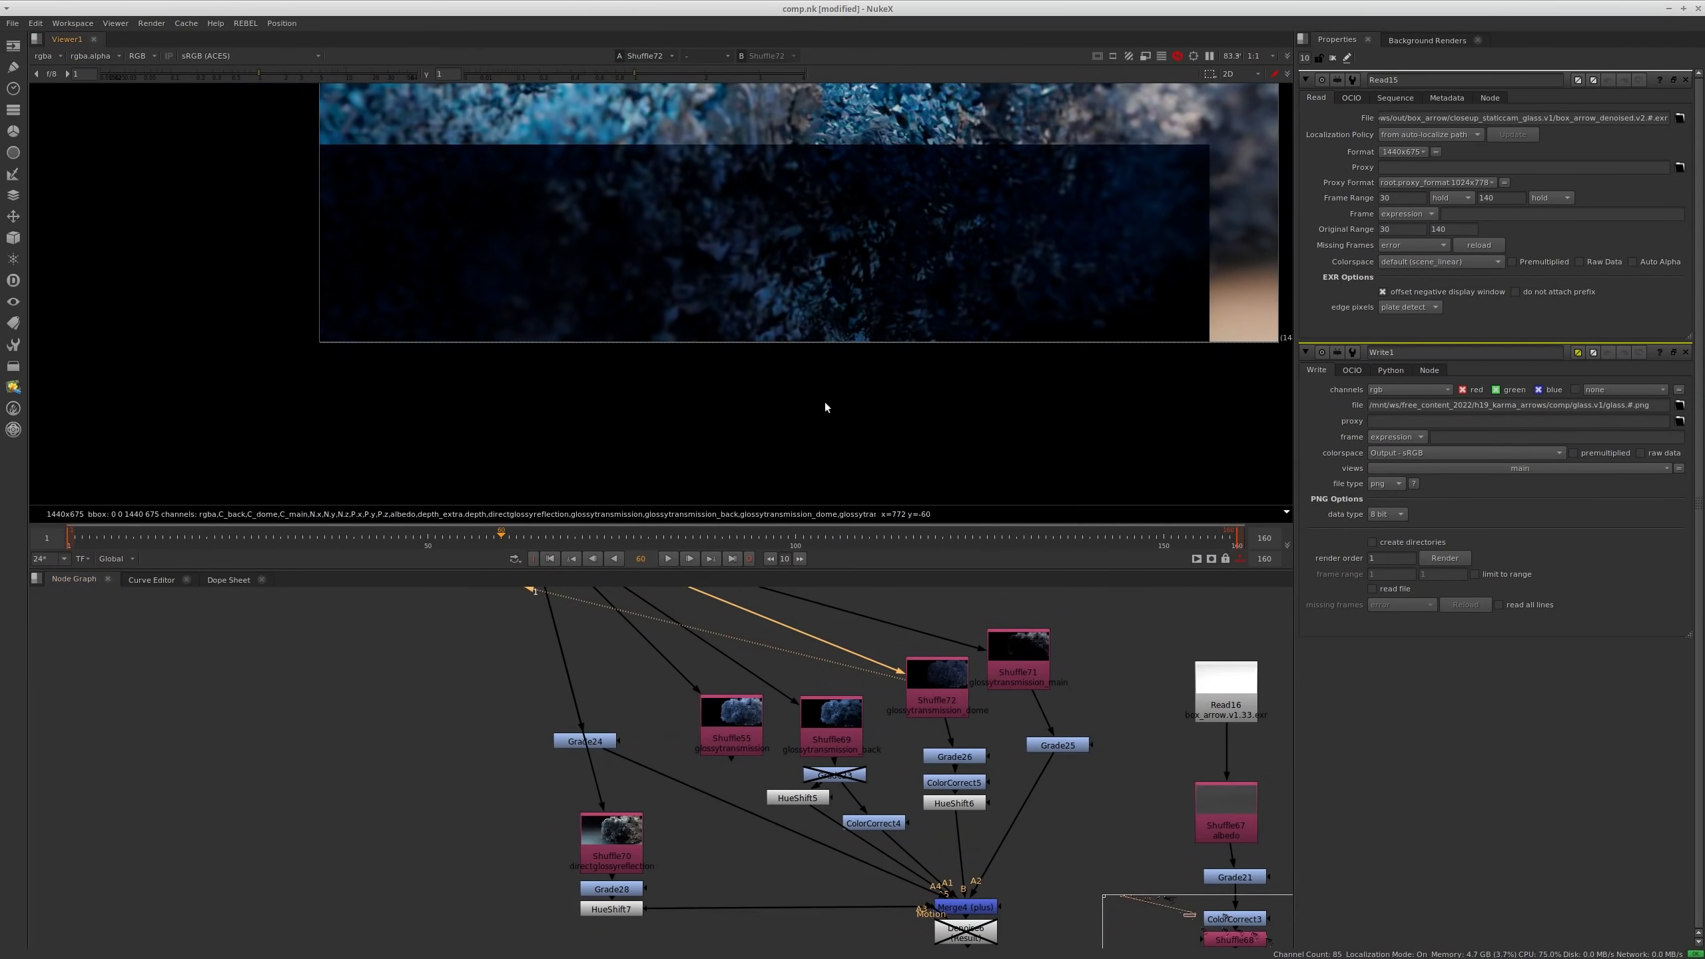
middle_drag(893, 253, 876, 307)
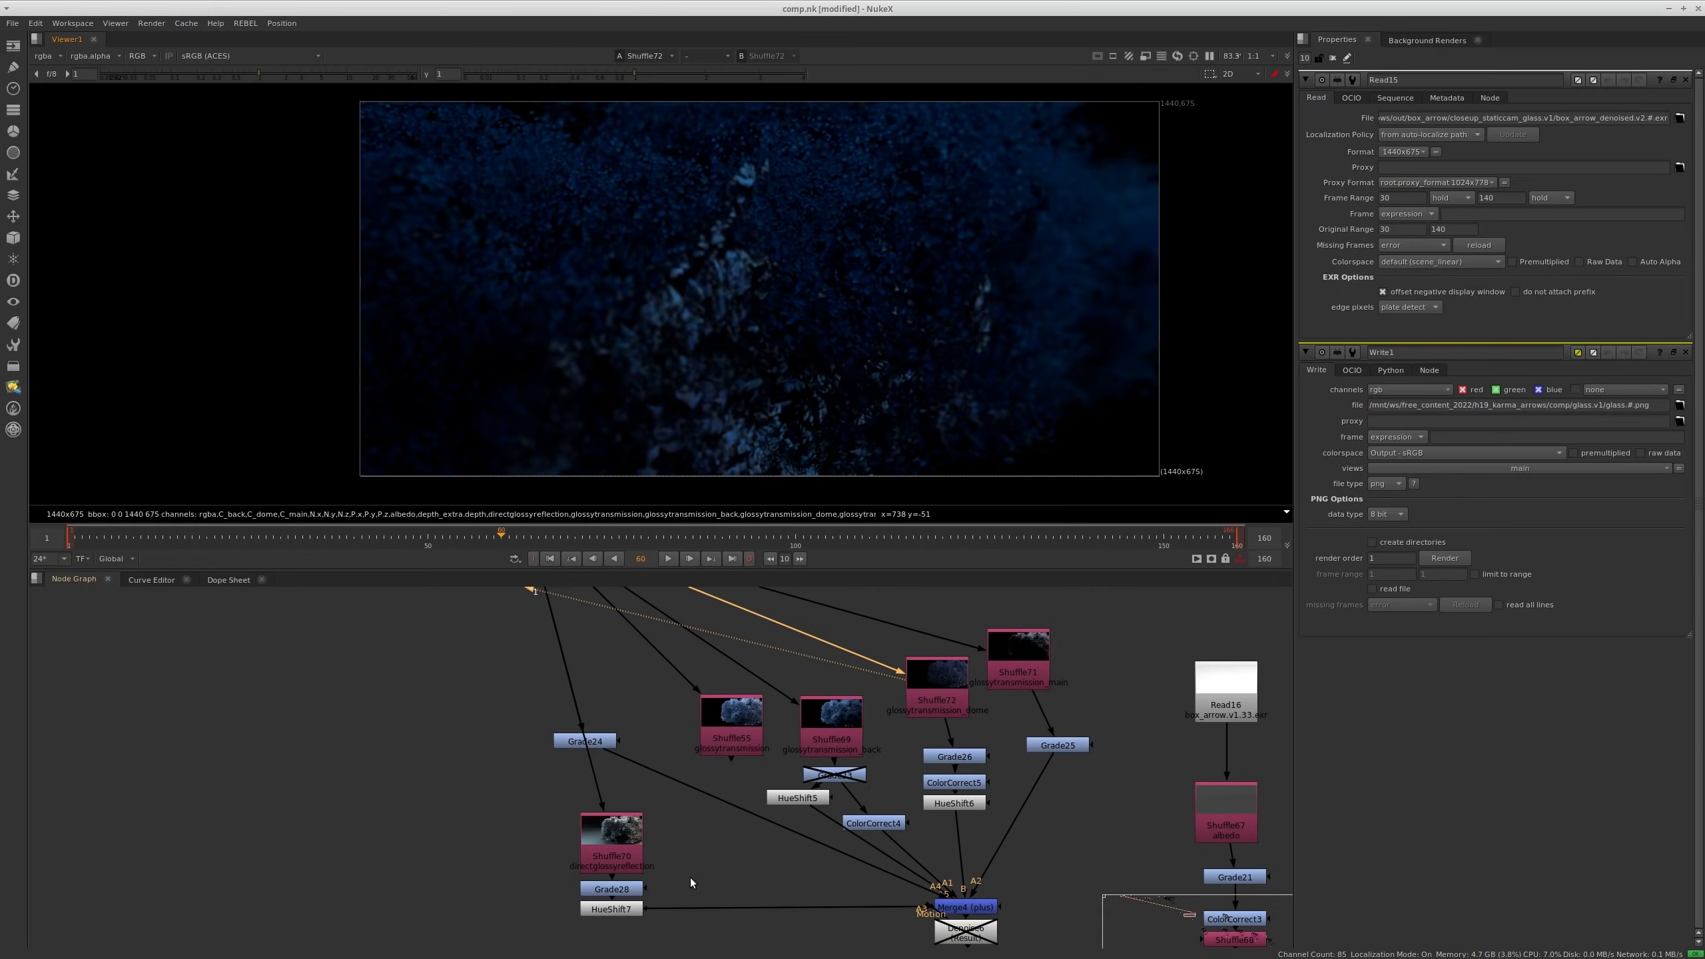
Step: View the glossytransmission_back and glossytransmission_main passes from their shuffle nodes
scroll(919, 843, up, 4)
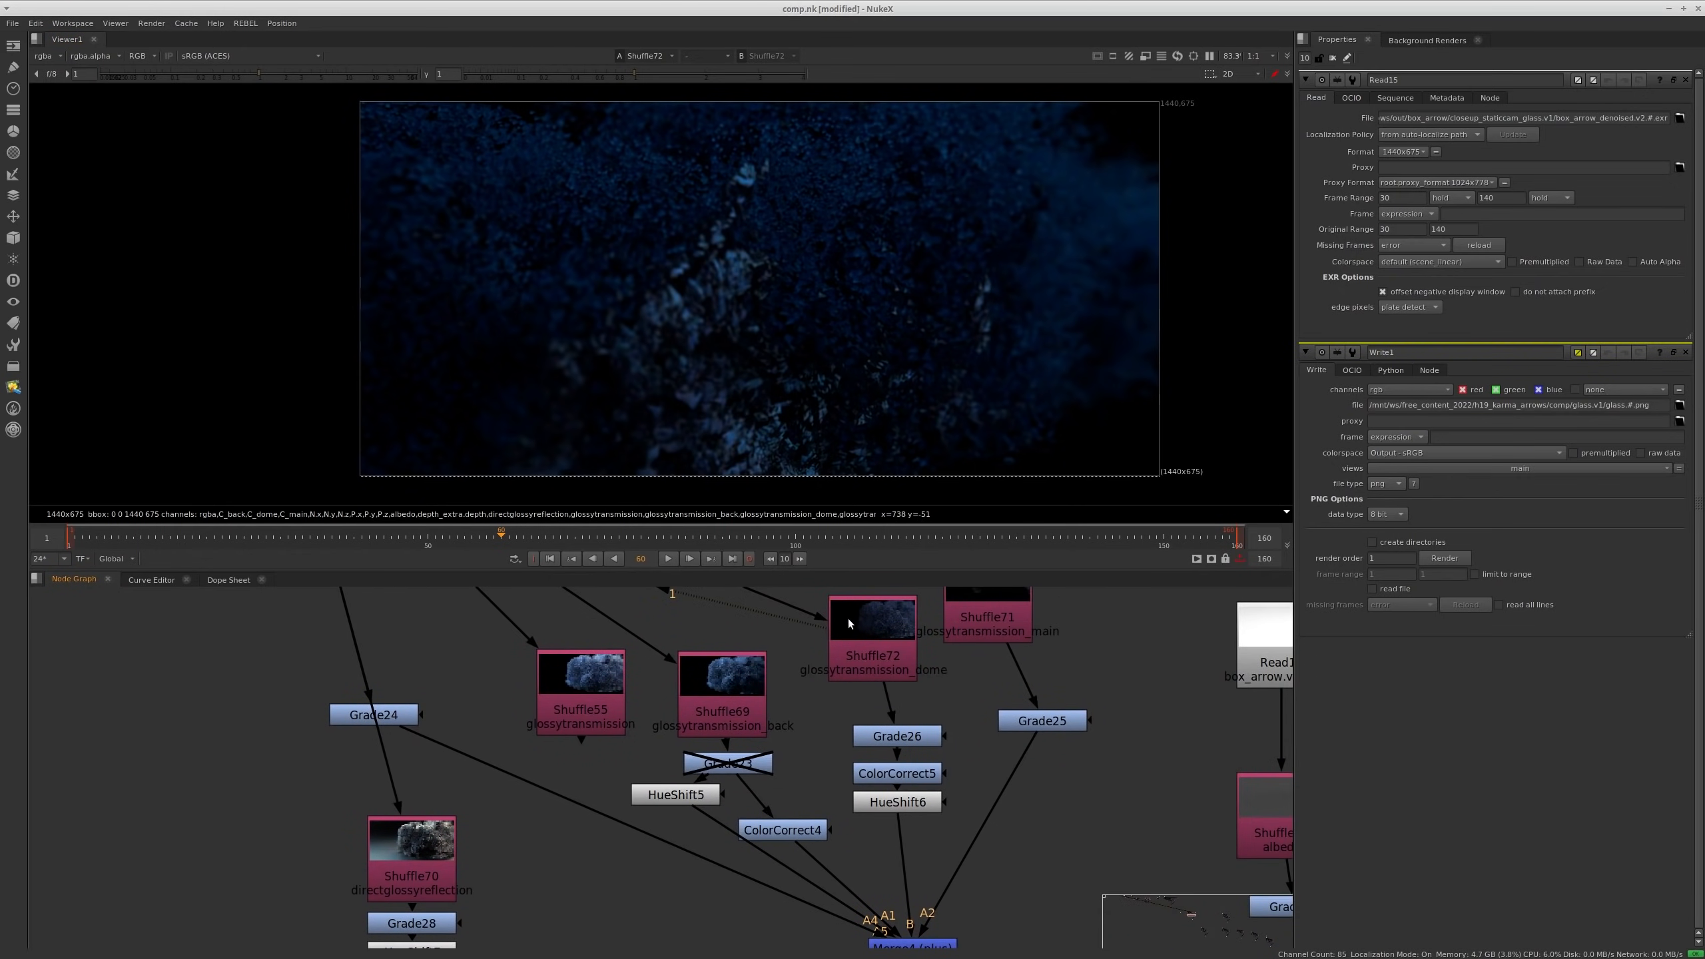
scroll(859, 698, down, 2)
scroll(855, 710, up, 2)
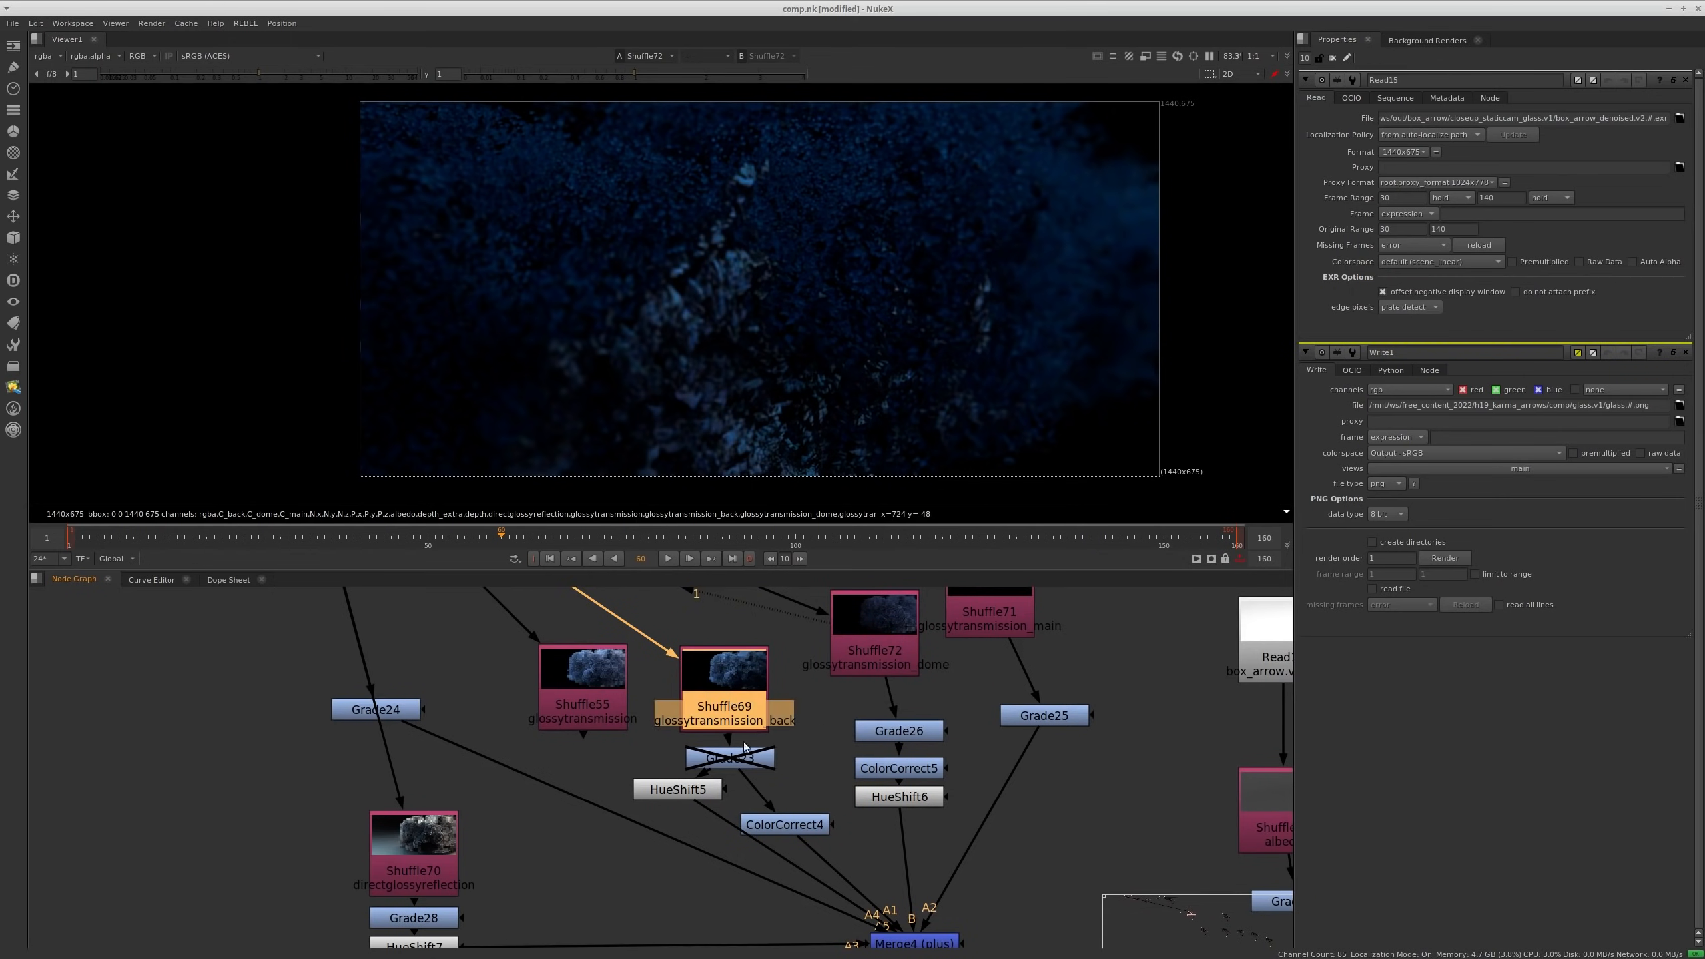
key(1)
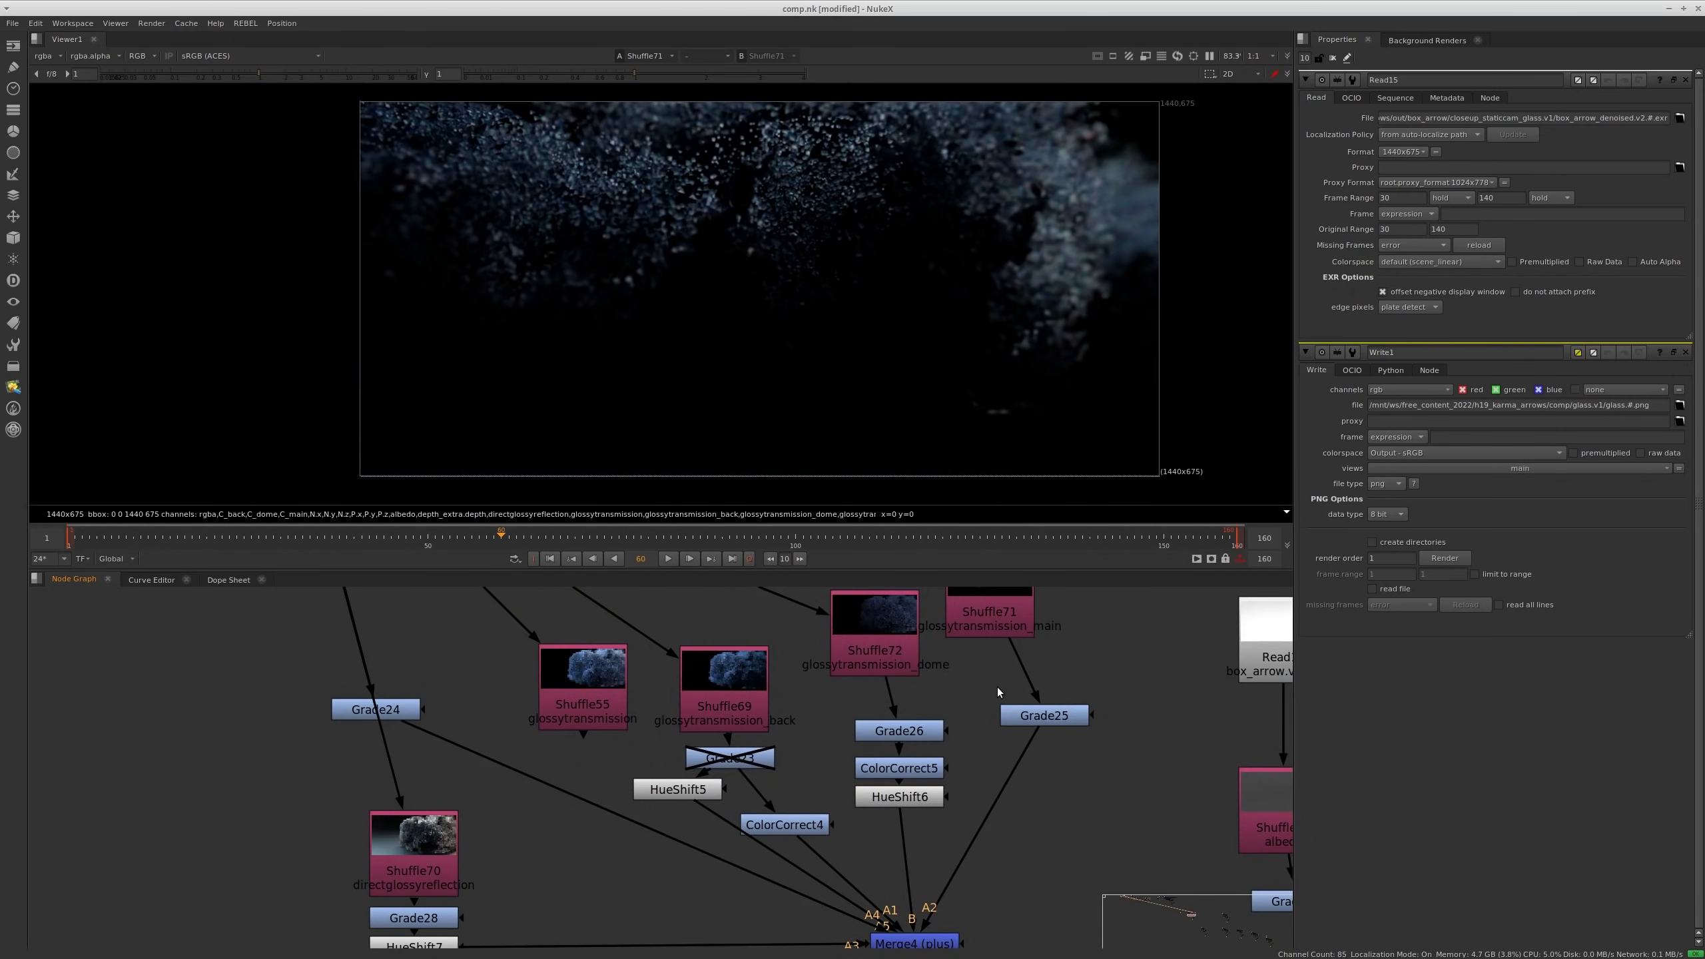
Step: Open the properties of the glossytransmission_main and glossytransmission_dome shuffle nodes to inspect their channel inputs
middle_drag(998, 693, 950, 788)
double_click(939, 703)
middle_drag(969, 729, 975, 679)
click(837, 689)
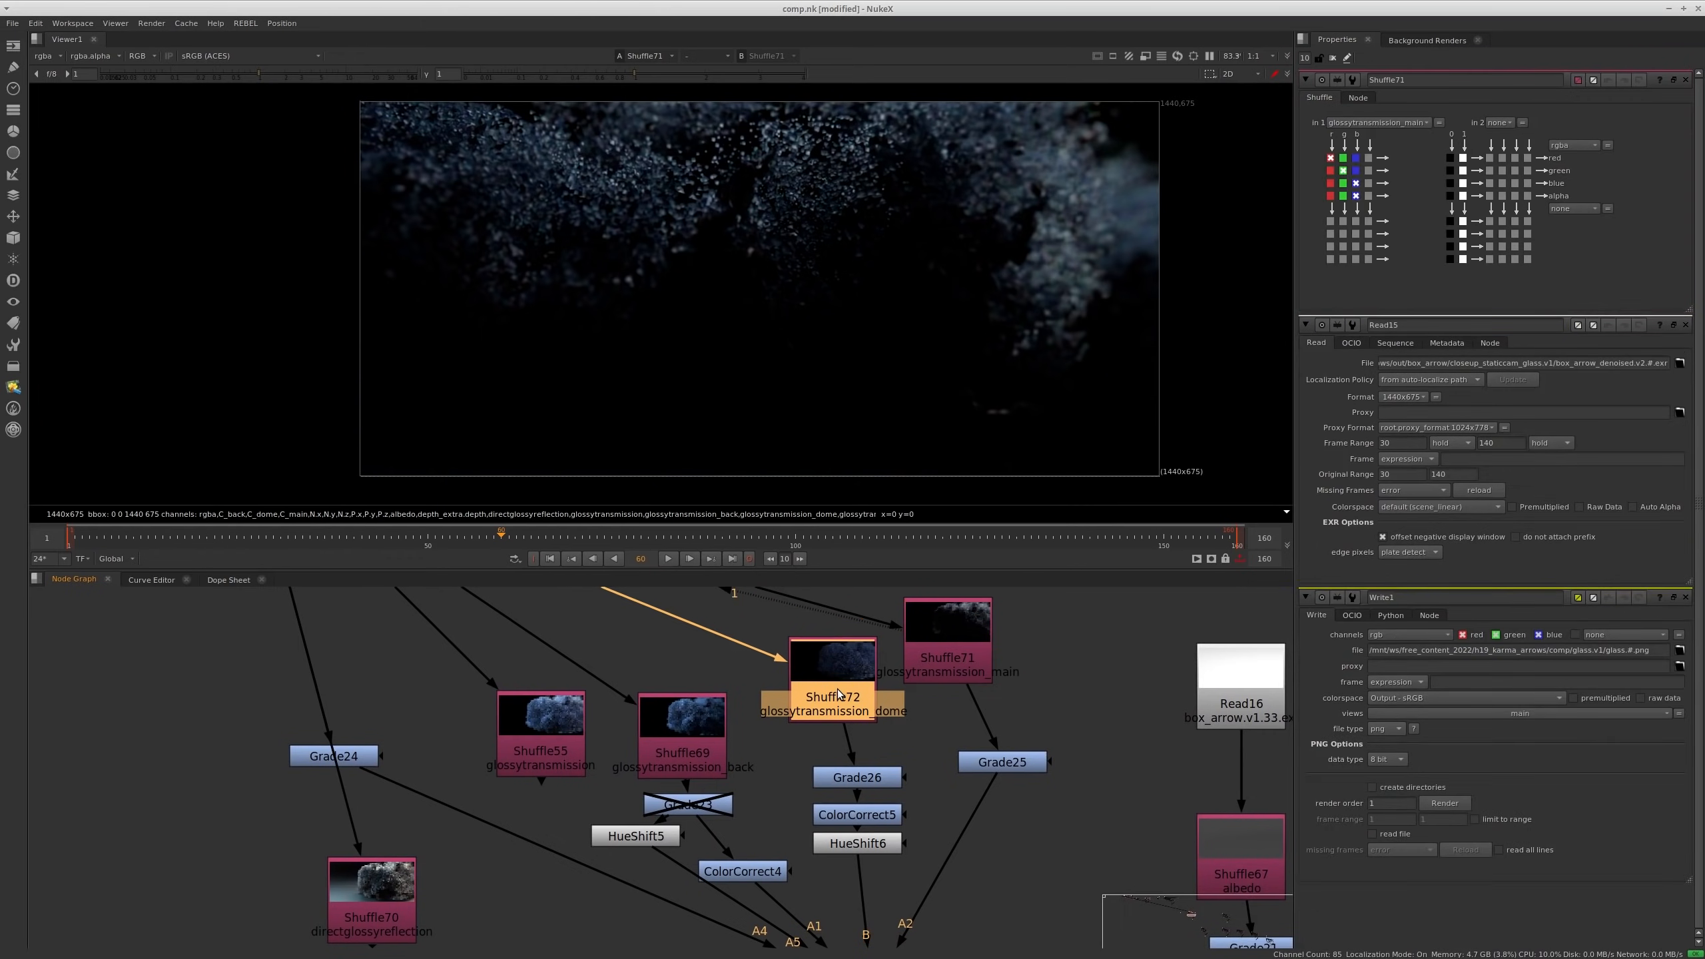
double_click(838, 694)
middle_drag(914, 810, 901, 602)
Step: Raise the viewer gain to 3.5 and inspect the glossytransmission_main pass up close at frames 72, 87 and 102
scroll(616, 196, up, 2)
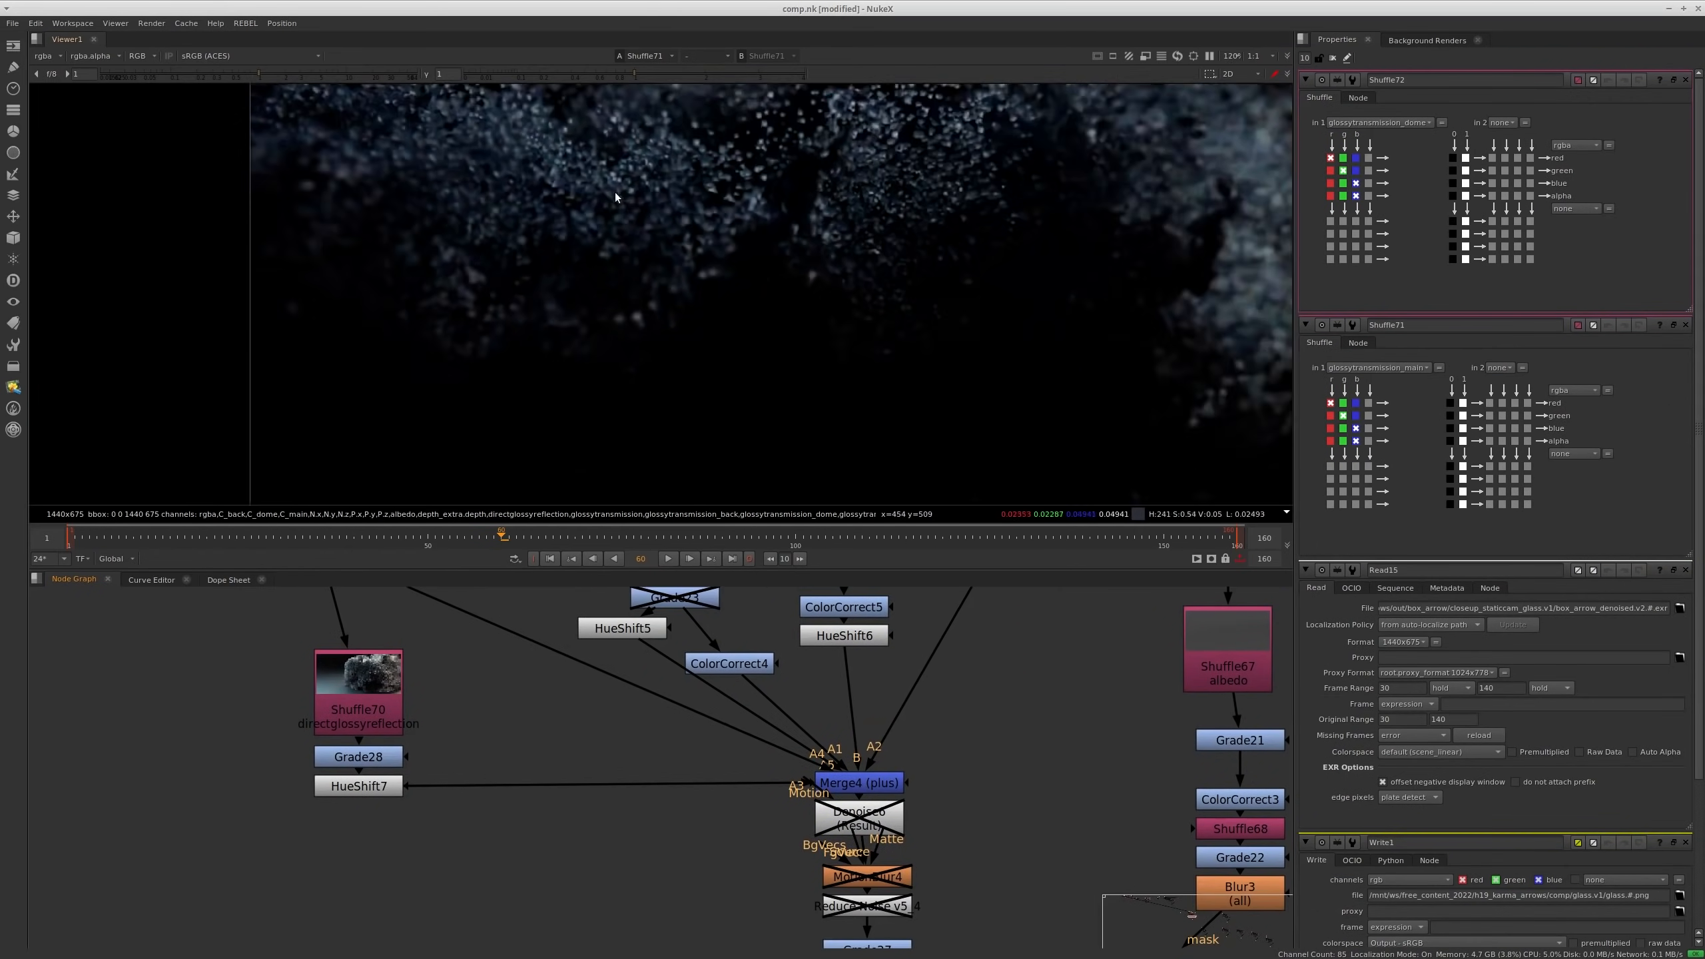
scroll(616, 196, up, 2)
scroll(385, 129, up, 2)
click(307, 75)
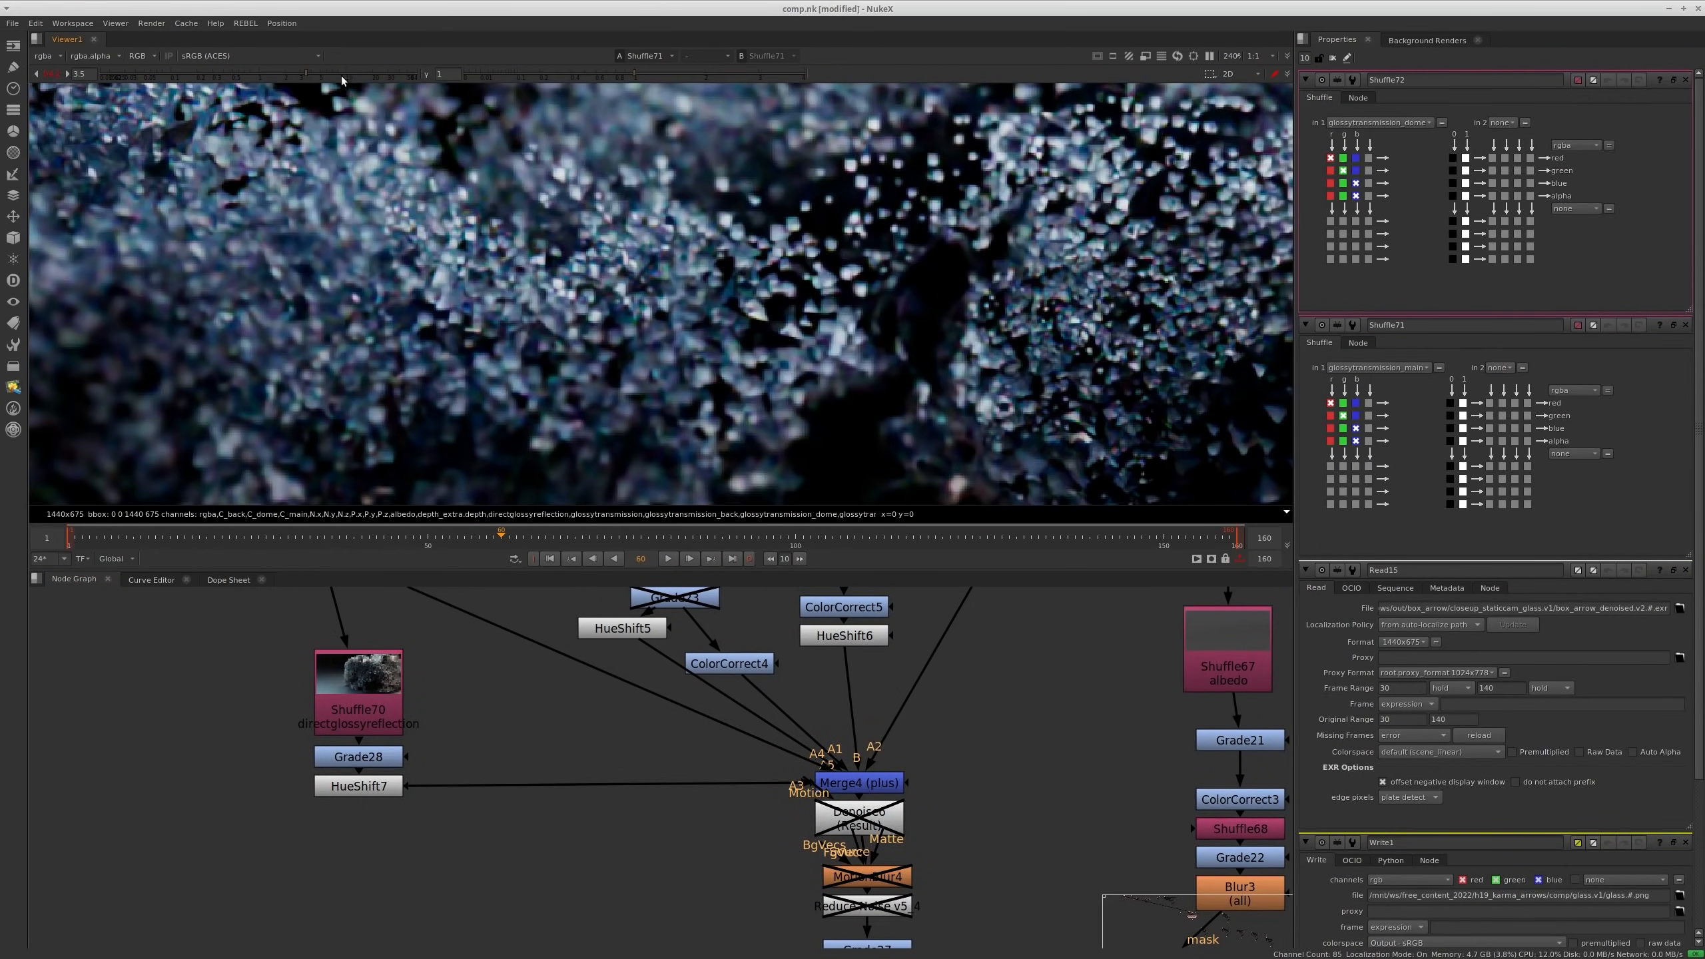
scroll(596, 278, down, 2)
middle_drag(959, 320, 846, 311)
scroll(846, 311, up, 1)
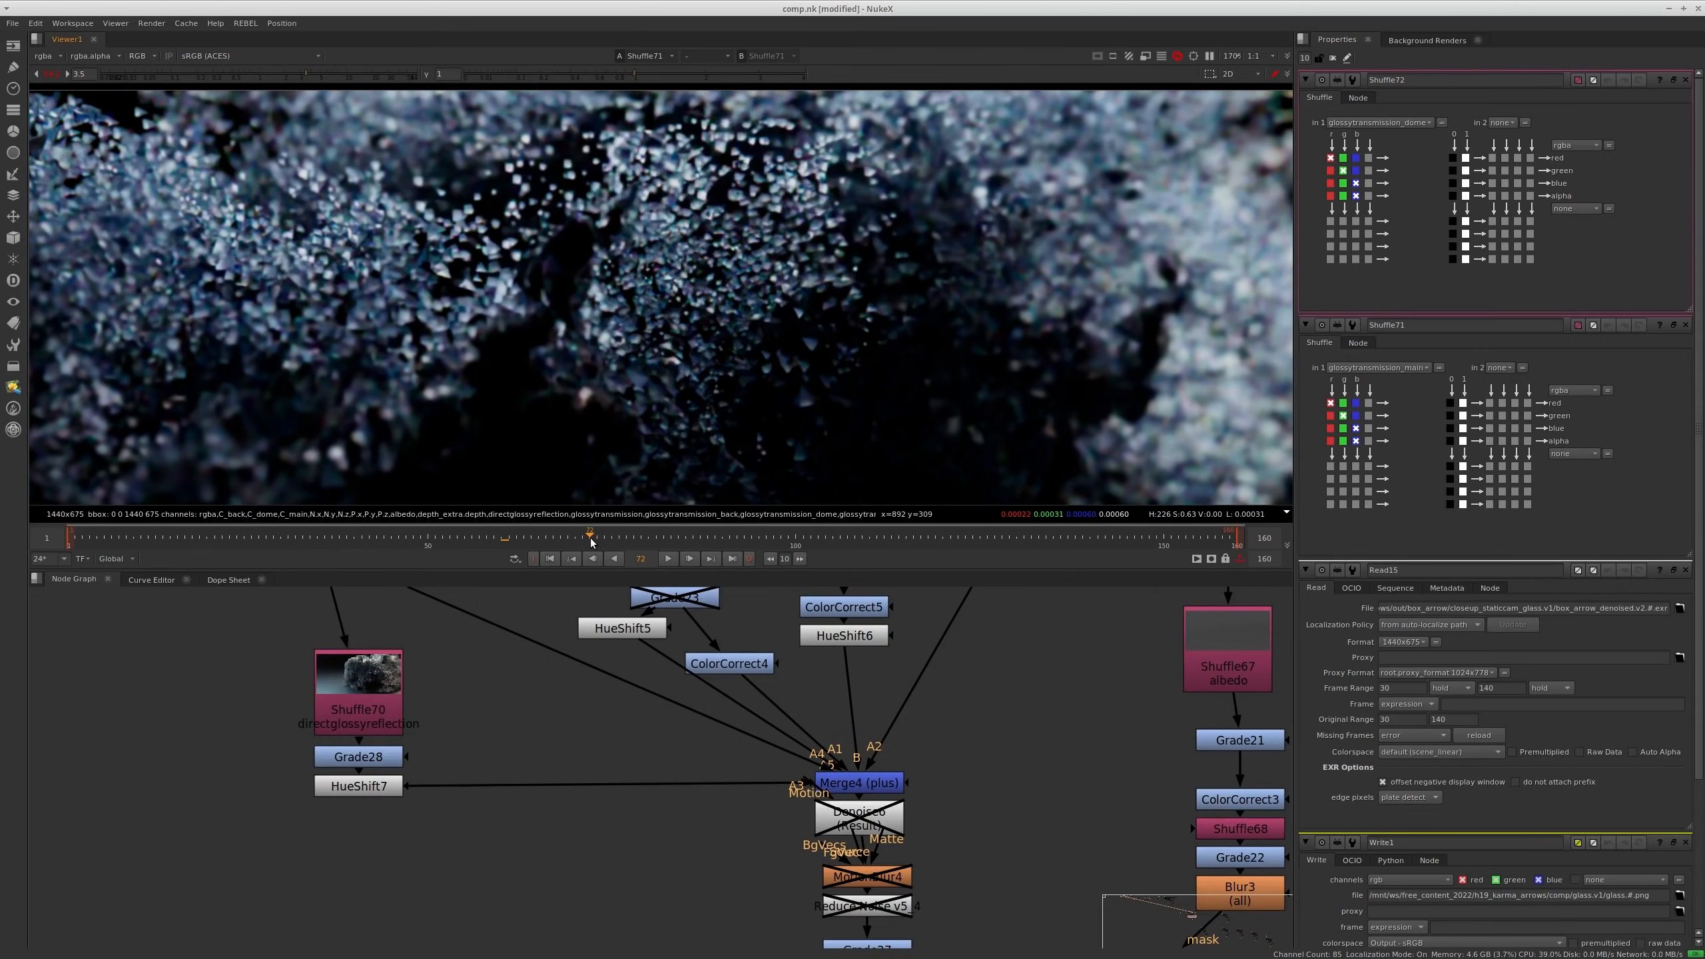
click(700, 542)
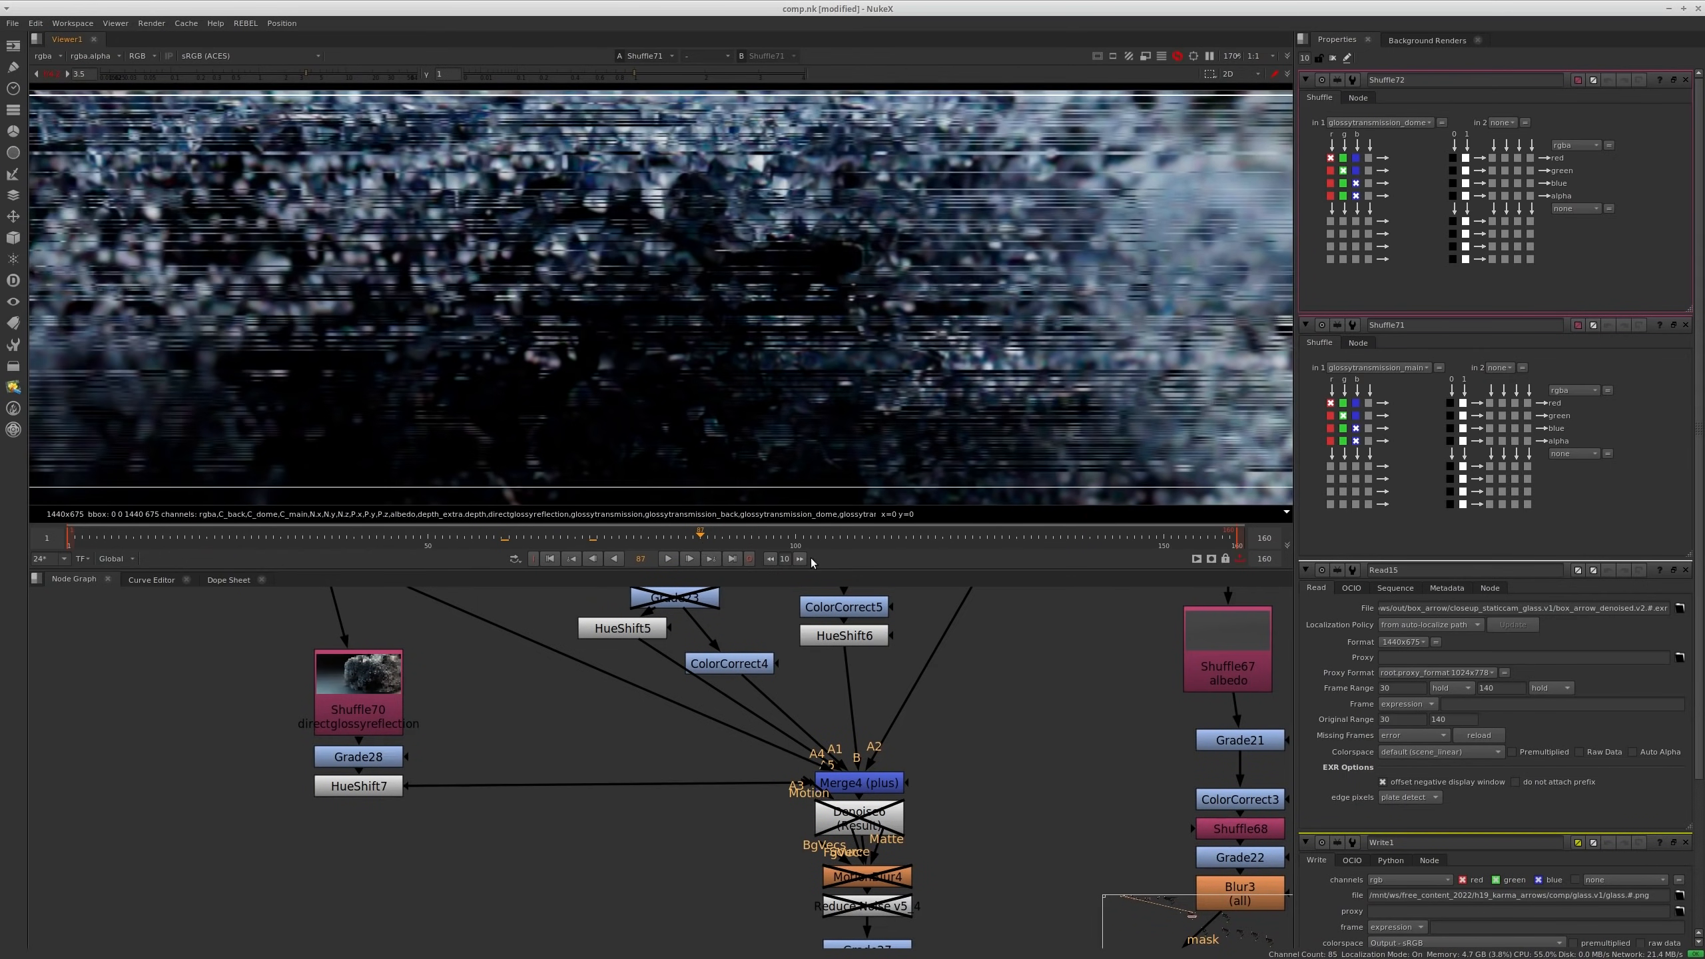
click(287, 536)
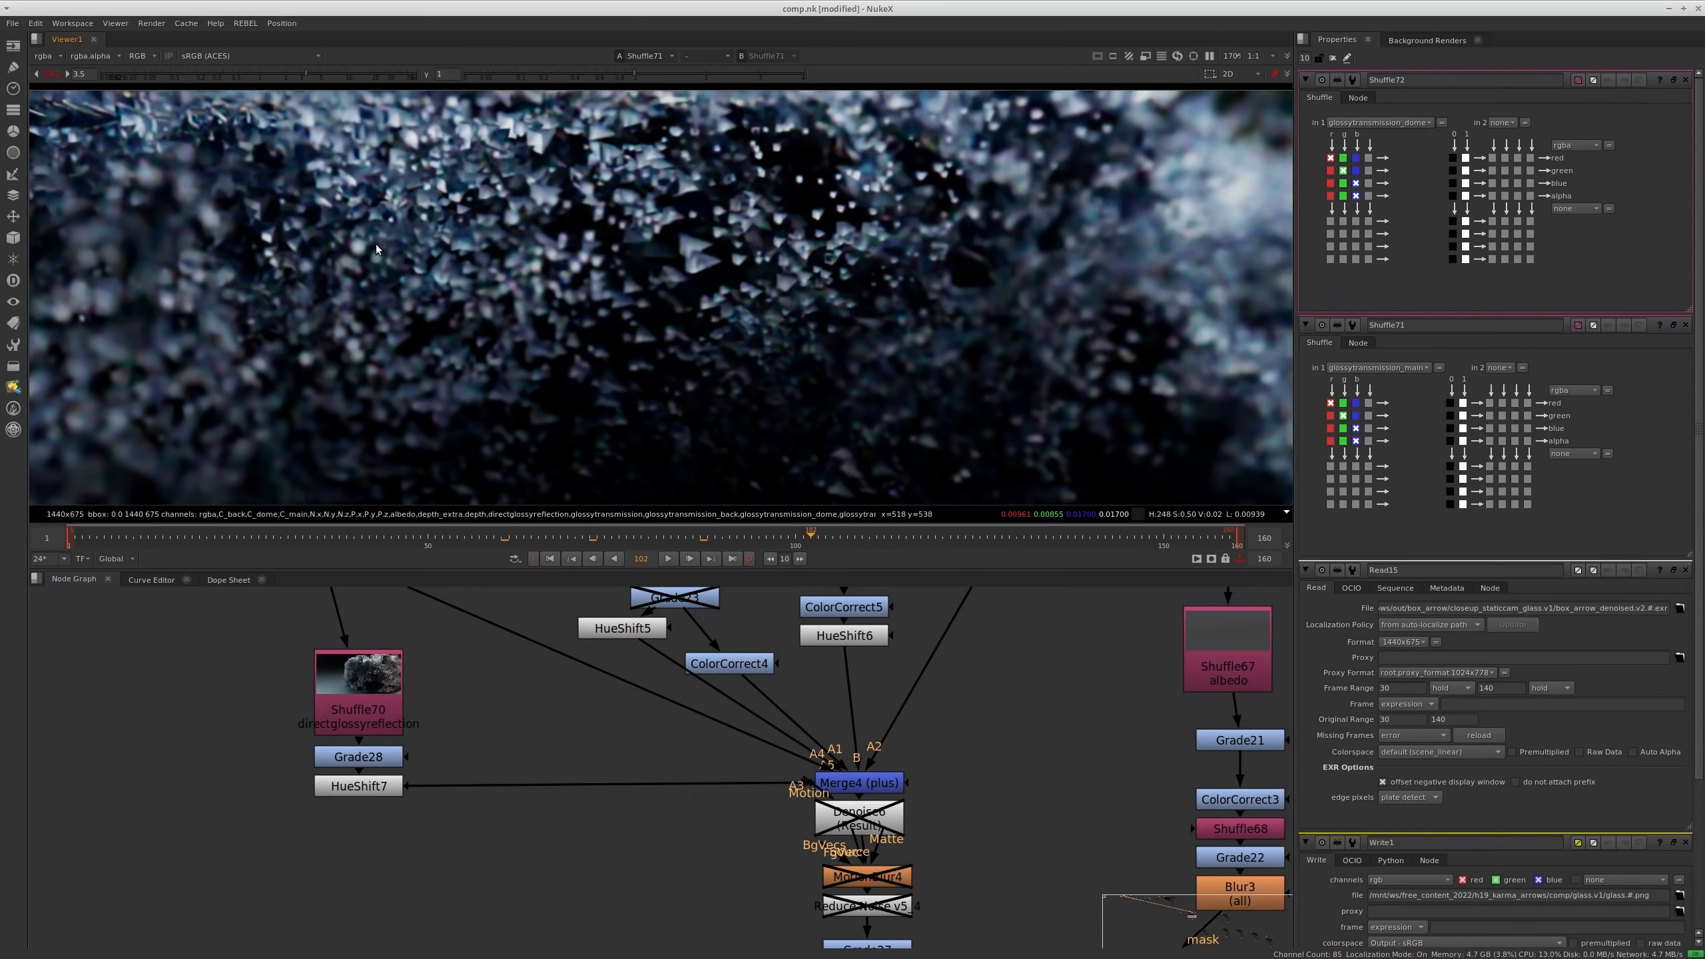
Step: Inspect the glossytransmission_main pass at frame 50, checking both its fine detail and the wider image
scroll(772, 255, down, 2)
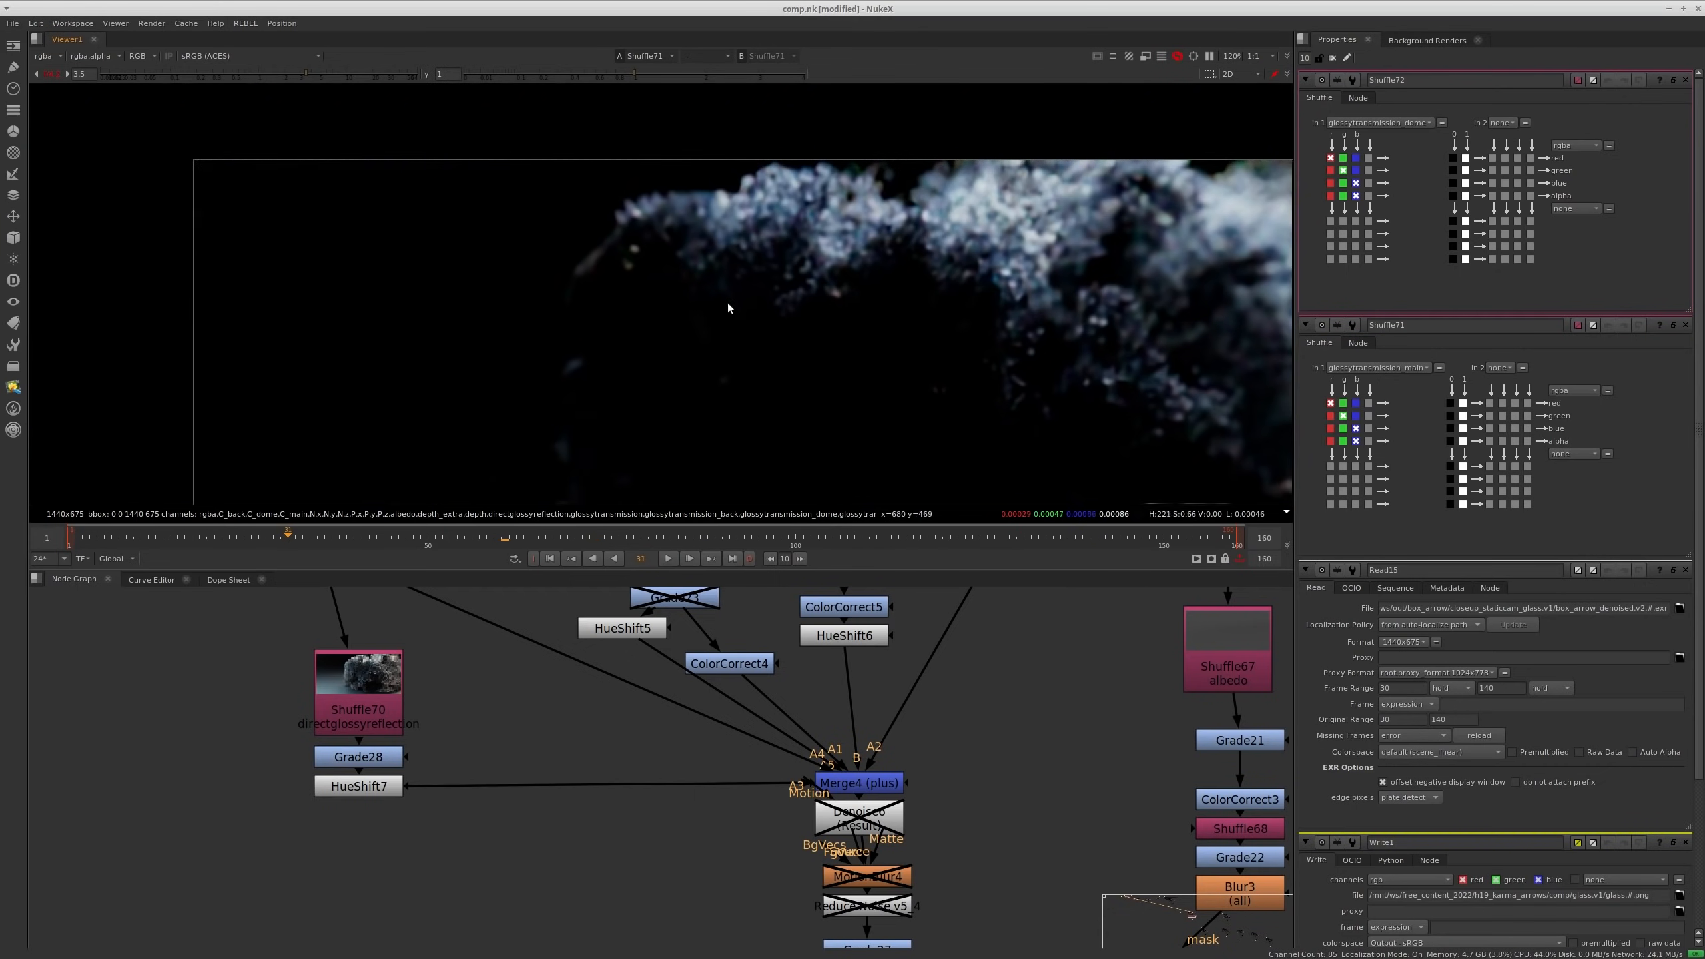
middle_drag(830, 379, 484, 346)
scroll(751, 230, up, 2)
click(428, 537)
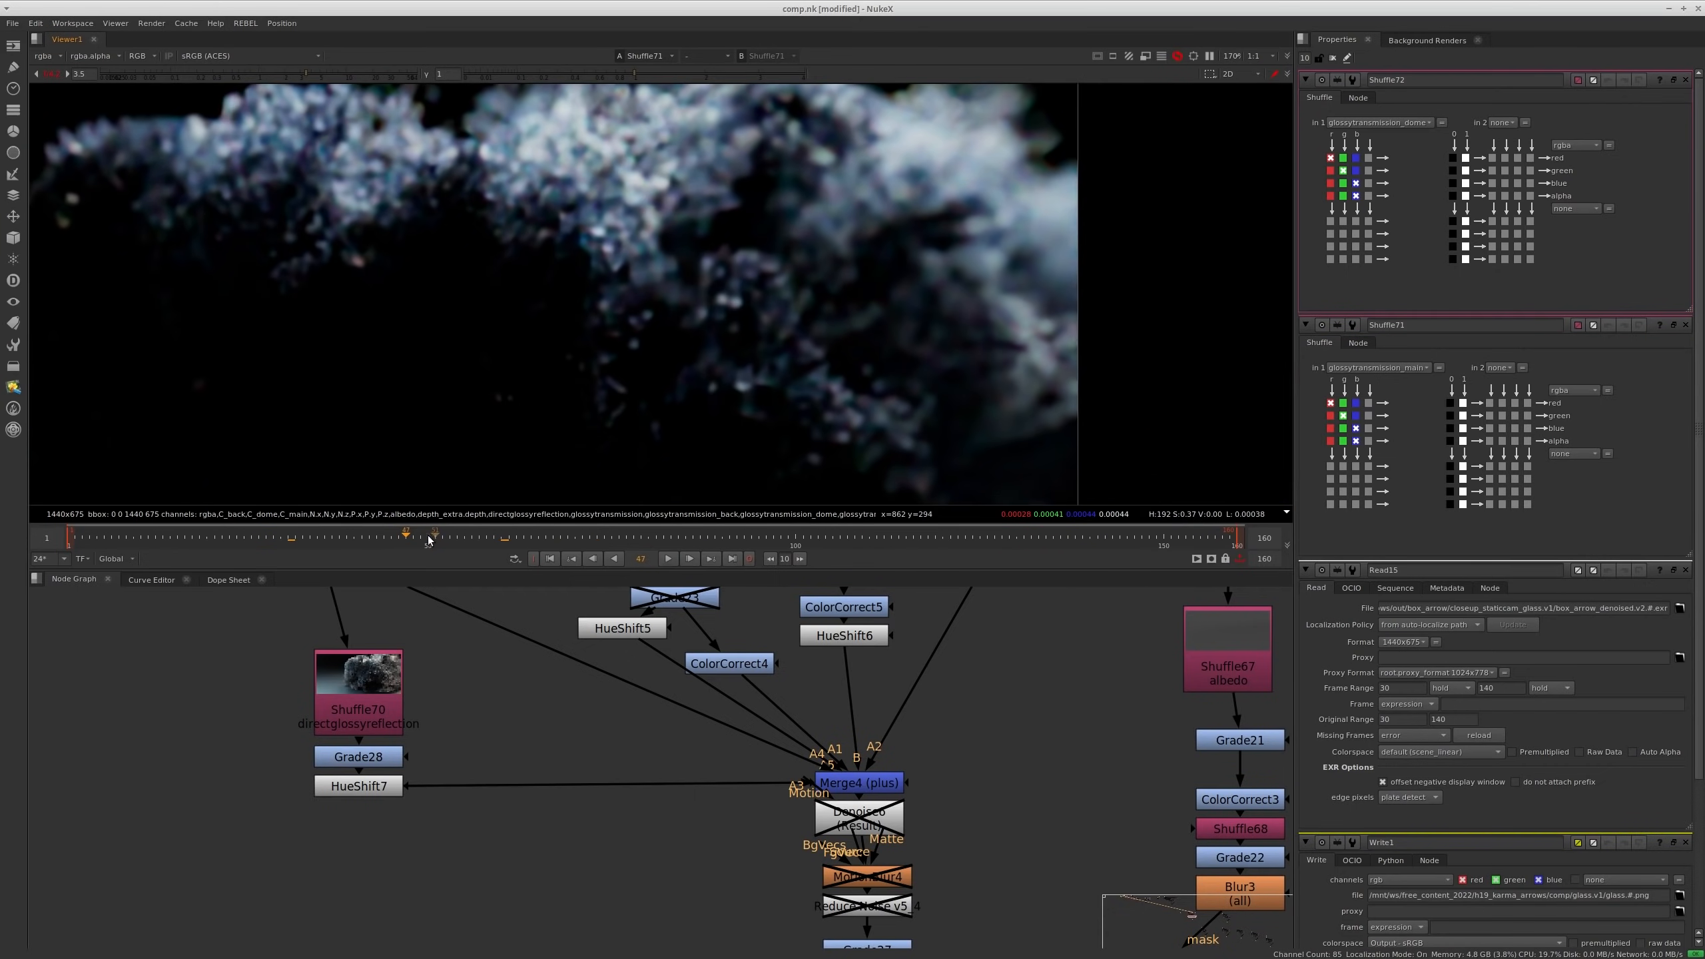
scroll(629, 291, down, 1)
middle_drag(545, 301, 801, 274)
Step: View the combined Merge4 result and reset the viewer gain to 1
middle_drag(848, 803, 725, 691)
click(748, 673)
key(1)
middle_drag(889, 689, 892, 606)
click(45, 77)
scroll(710, 142, down, 2)
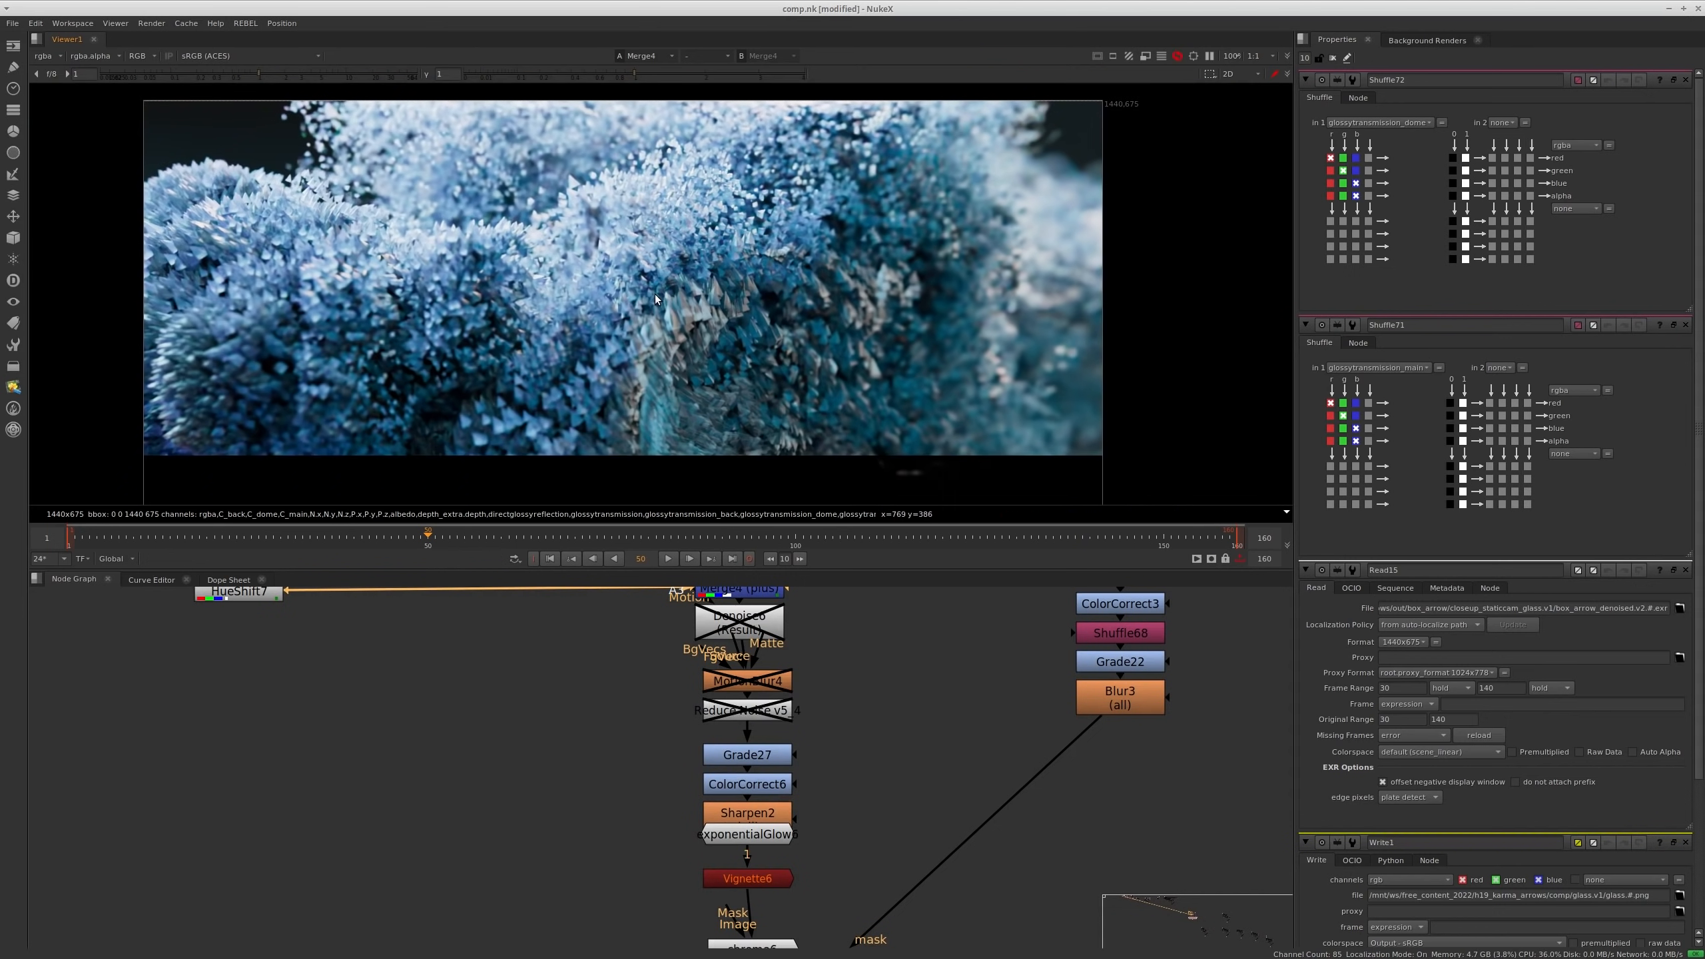
scroll(651, 780, down, 3)
middle_drag(651, 780, 713, 939)
scroll(692, 740, up, 3)
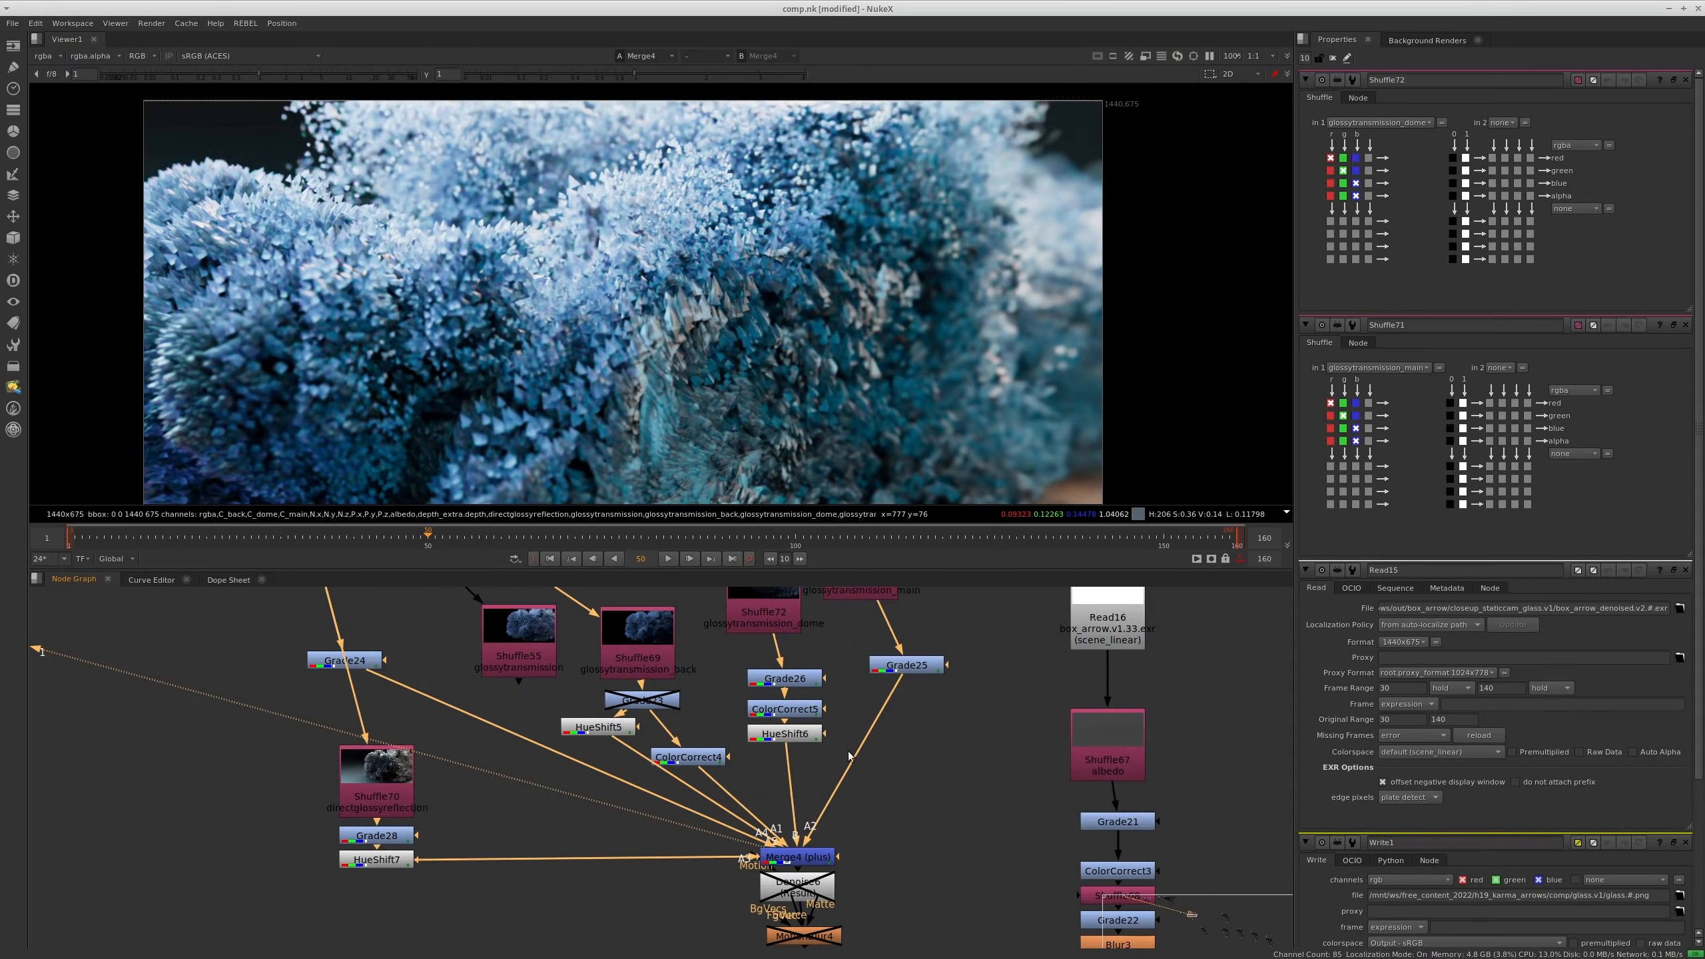
Step: View the graded light passes one by one from HueShift6, ColorCorrect4, Grade25 and HueShift7
click(767, 734)
key(1)
click(688, 757)
key(1)
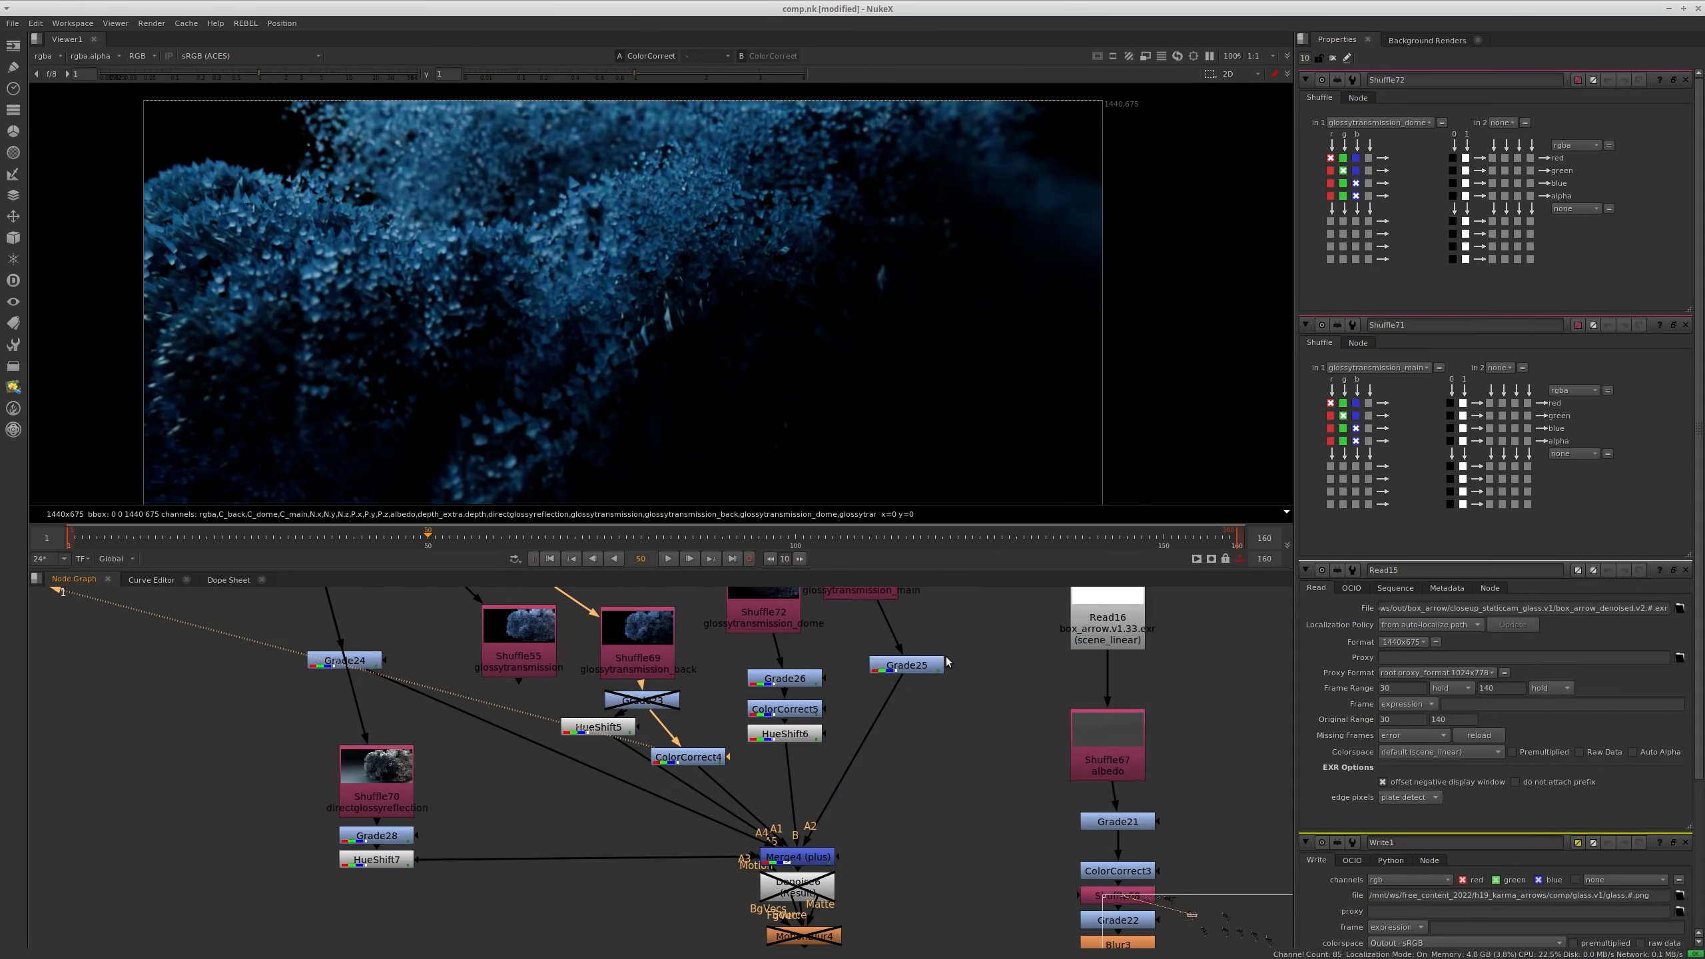
click(937, 665)
key(1)
middle_drag(913, 724, 954, 662)
click(434, 762)
key(1)
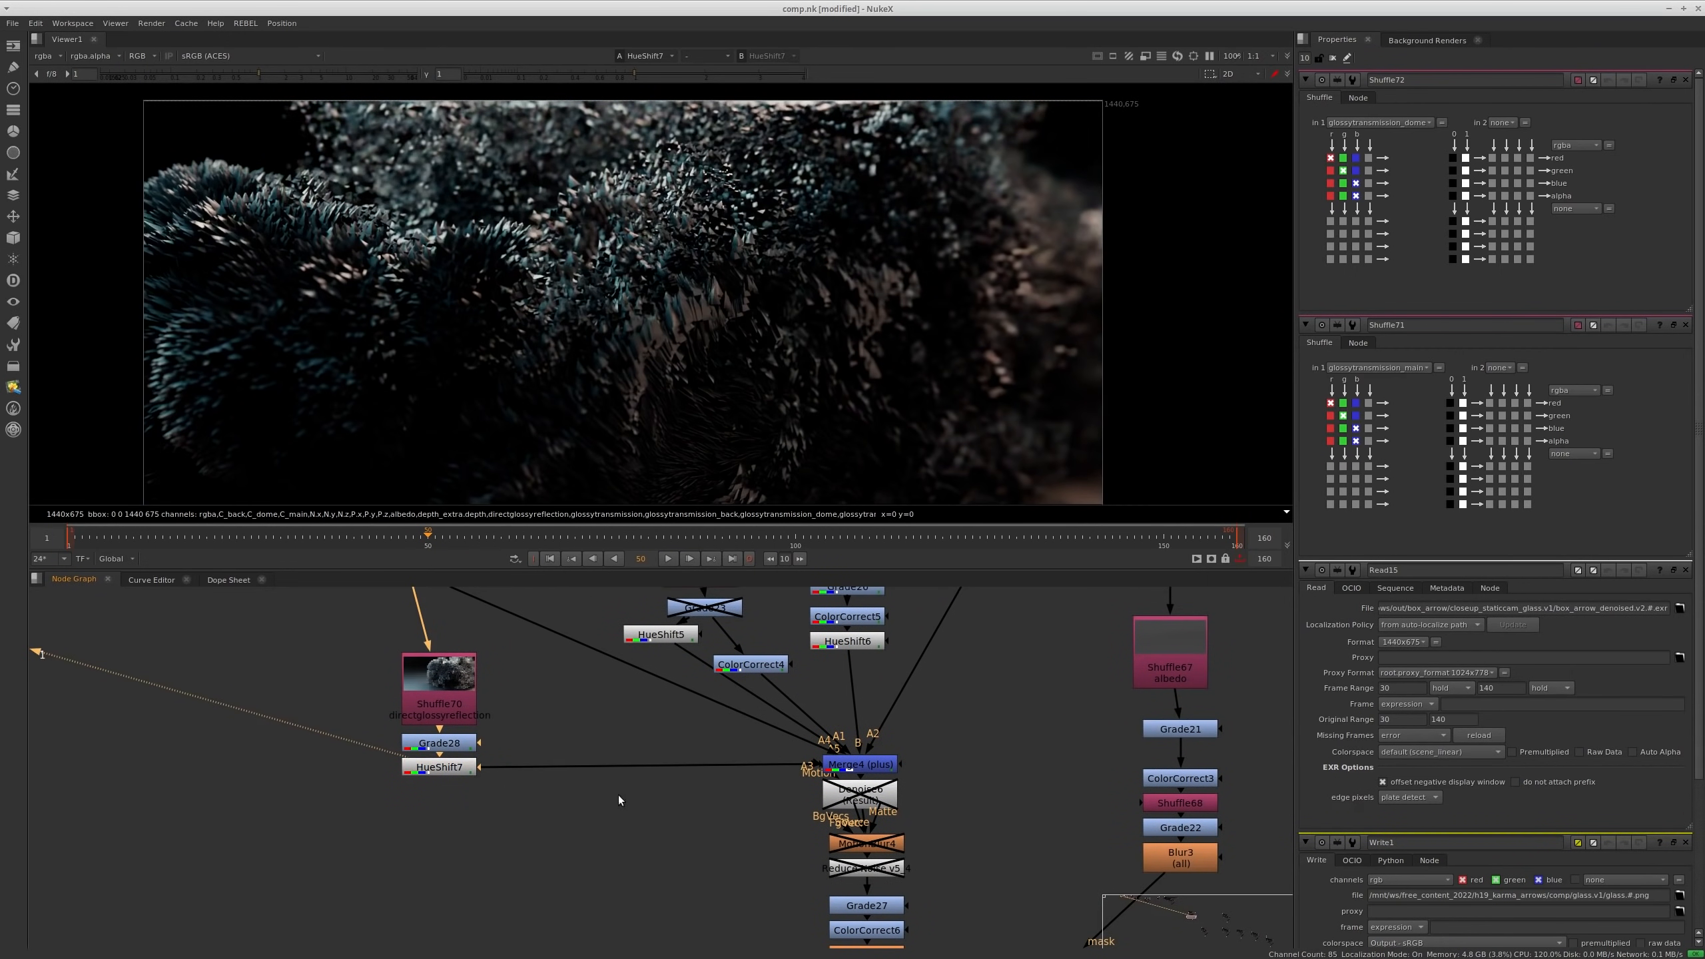
Step: Compare the directglossyreflection pass at Shuffle70 with its HueShift7 result, and open the properties of both nodes
click(412, 676)
key(1)
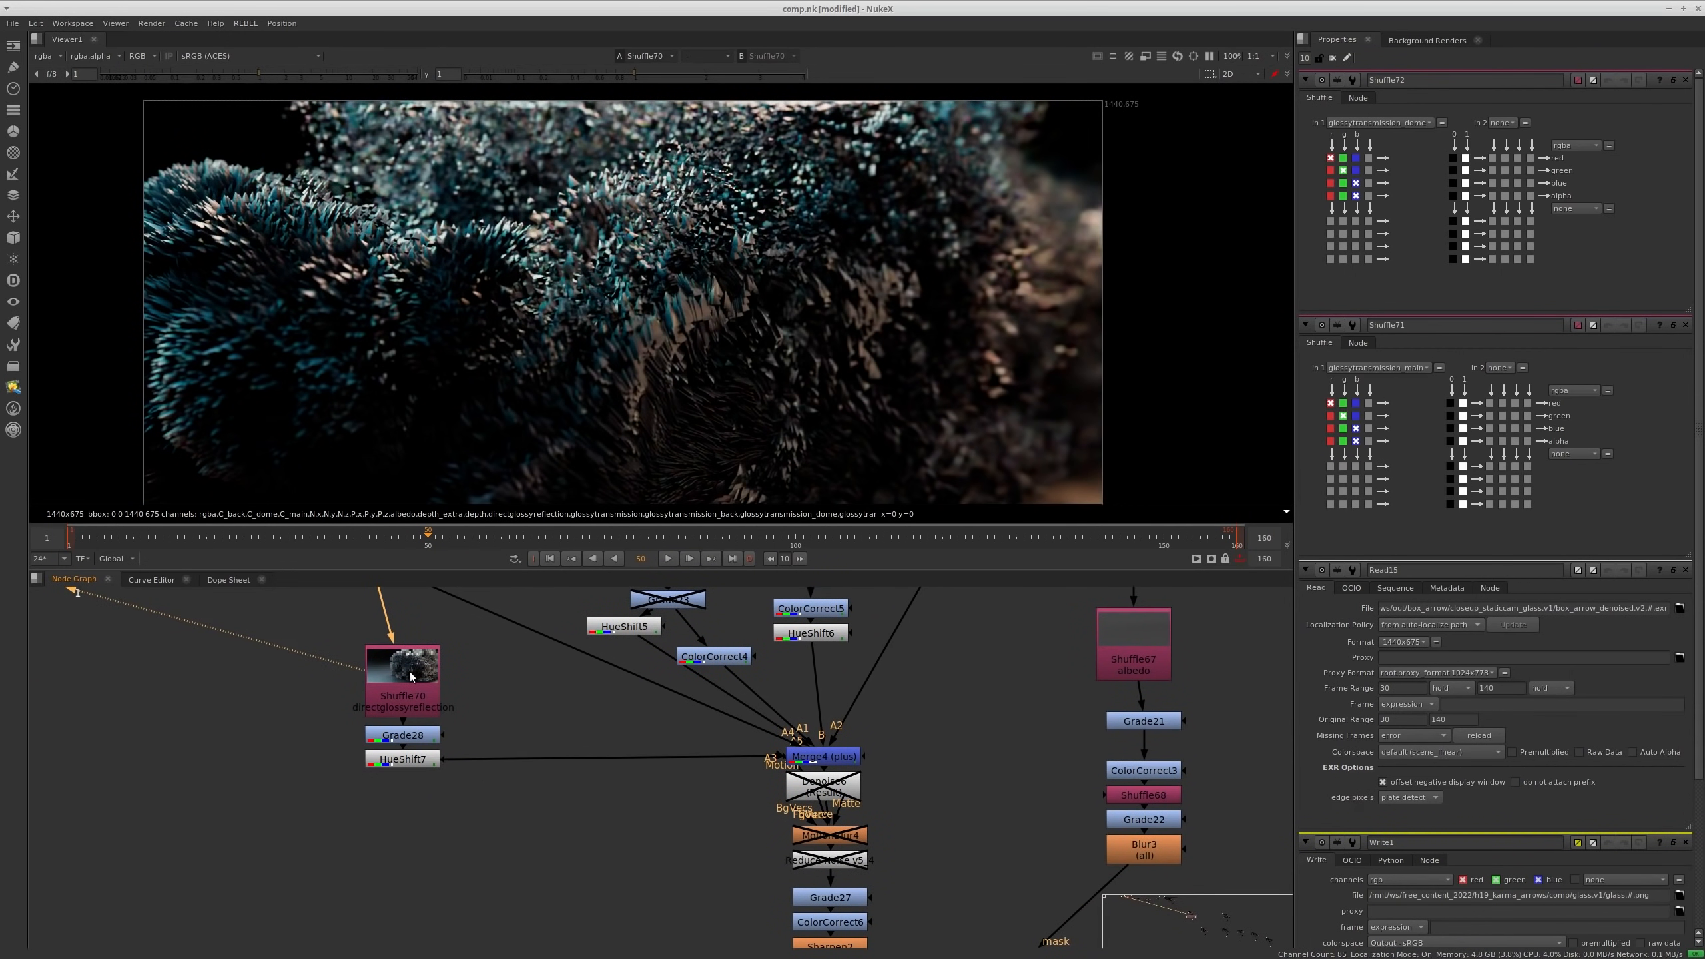
double_click(412, 676)
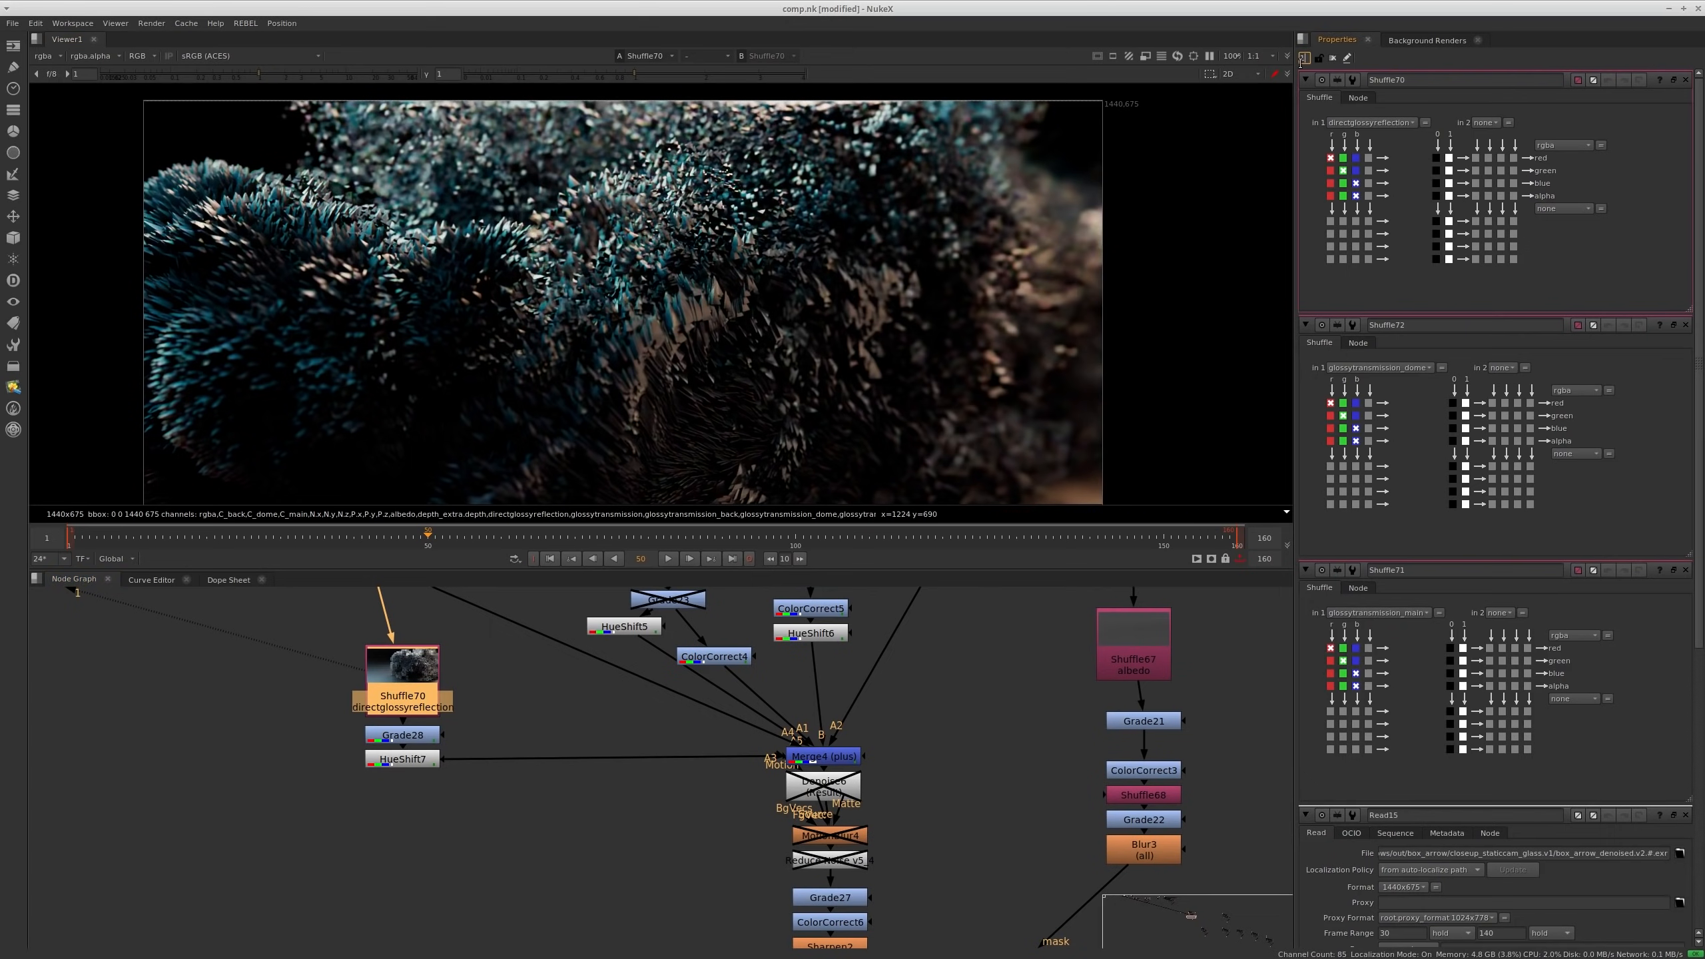
text(1)
key(Return)
click(402, 762)
key(1)
double_click(402, 762)
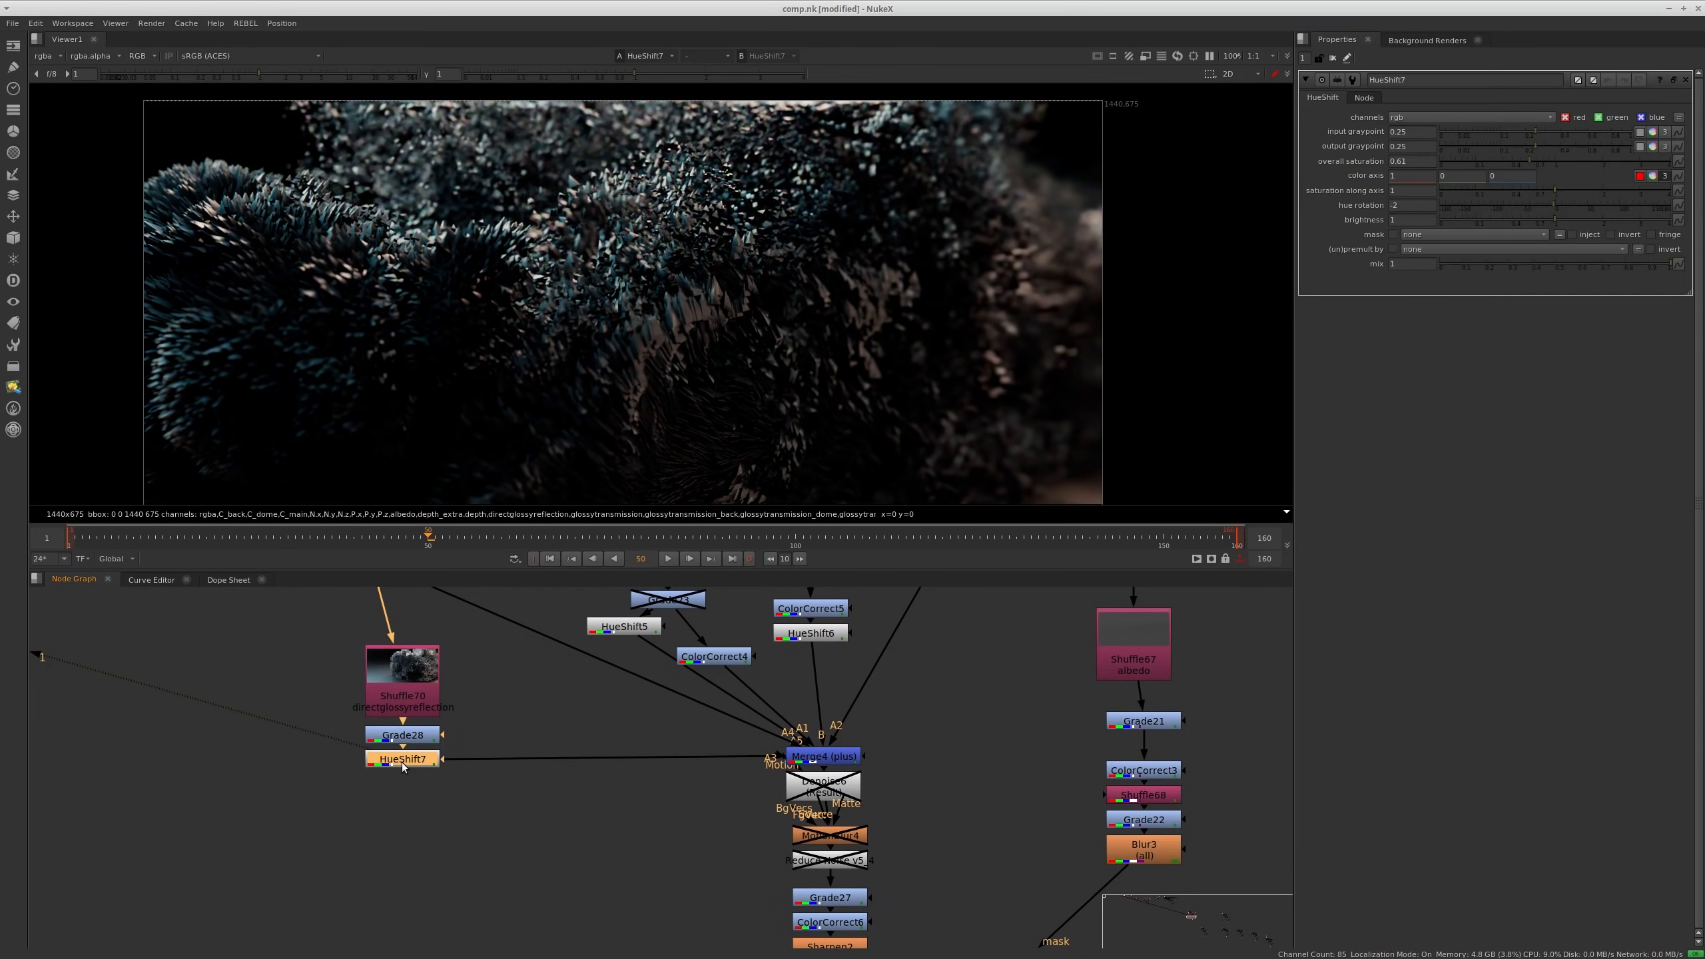
Step: View the merged passes at Merge4, follow the chain to ColorCorrect6 and inspect its result up close
click(842, 762)
key(1)
middle_drag(965, 794, 951, 701)
middle_drag(894, 819, 884, 770)
scroll(839, 794, up, 1)
click(808, 805)
key(1)
click(877, 835)
middle_drag(435, 467, 486, 334)
scroll(490, 329, up, 2)
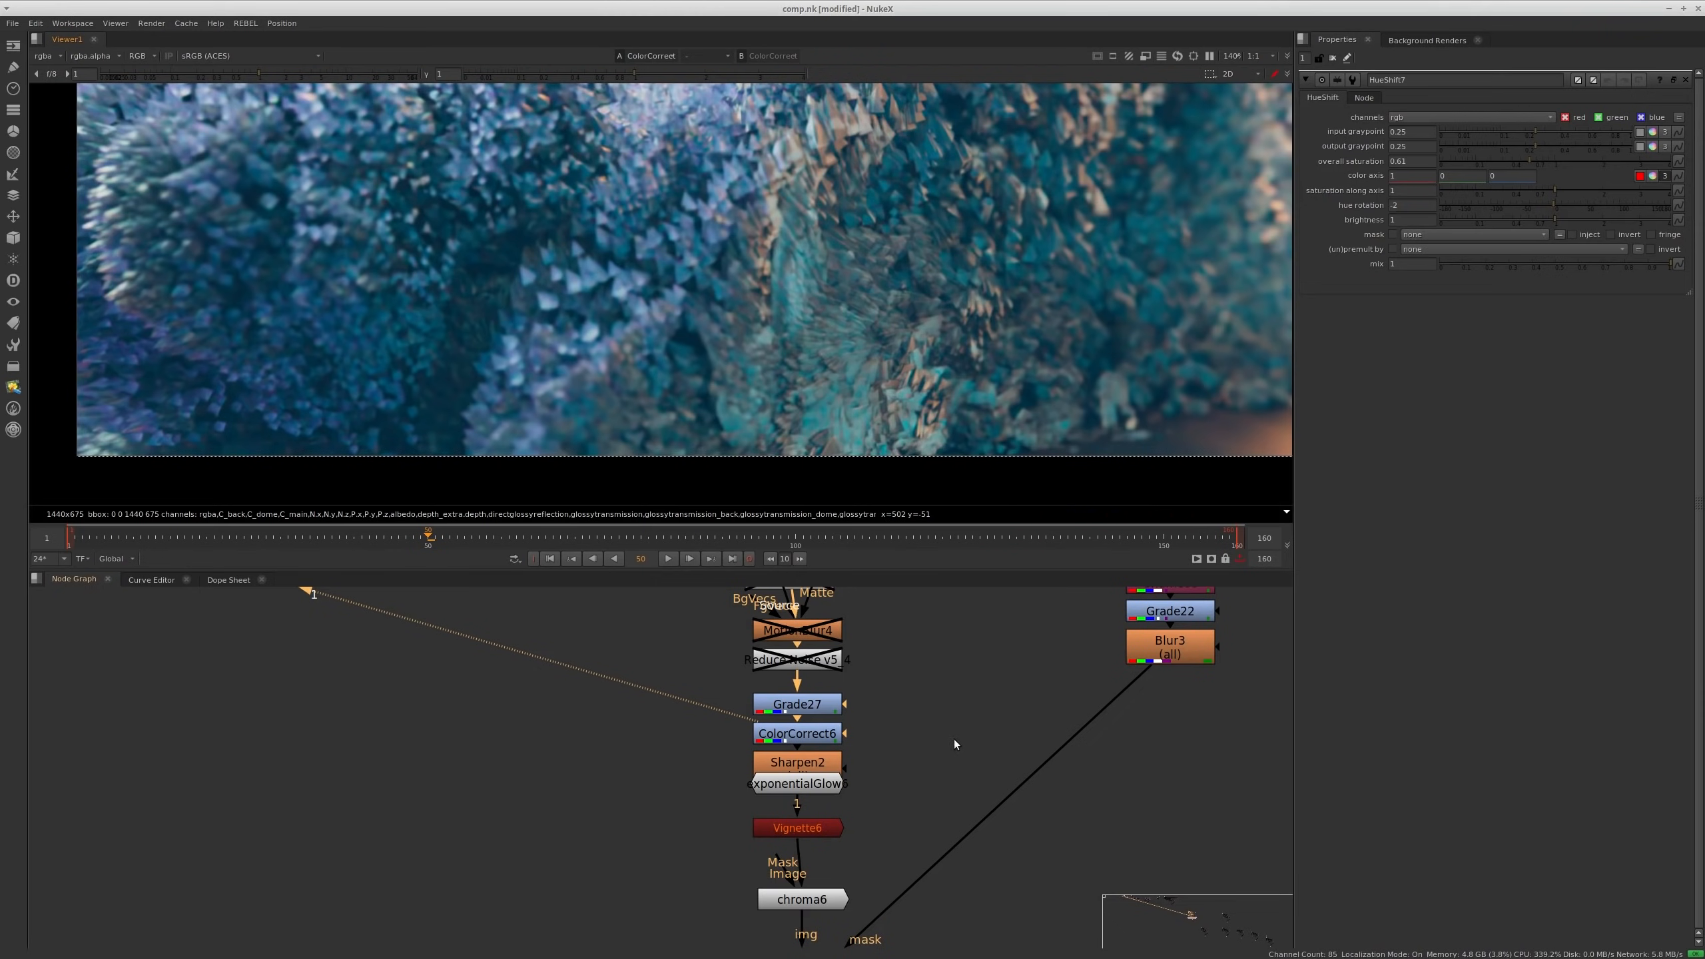
Step: View the Sharpen2 result and examine the upper part of the image up close
click(797, 762)
key(1)
middle_drag(777, 343, 619, 403)
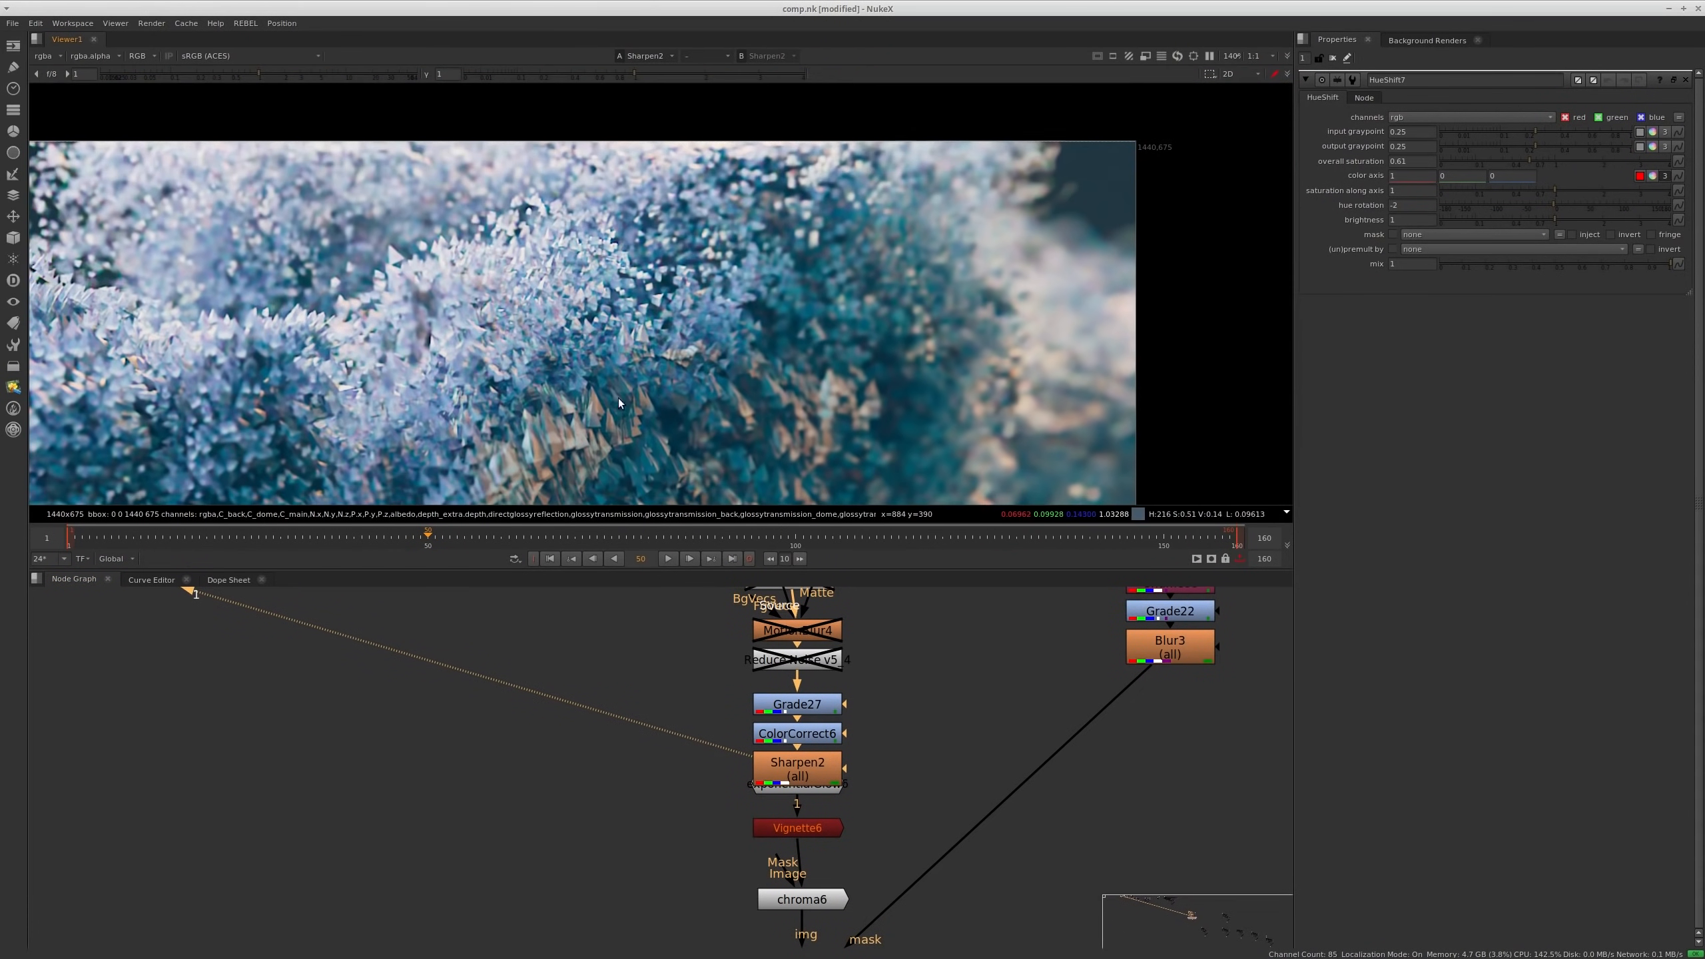
Step: Move Sharpen2 slightly up to uncover exponentialGlow6, then view the glow result and open its properties
drag(805, 786, 805, 766)
key(1)
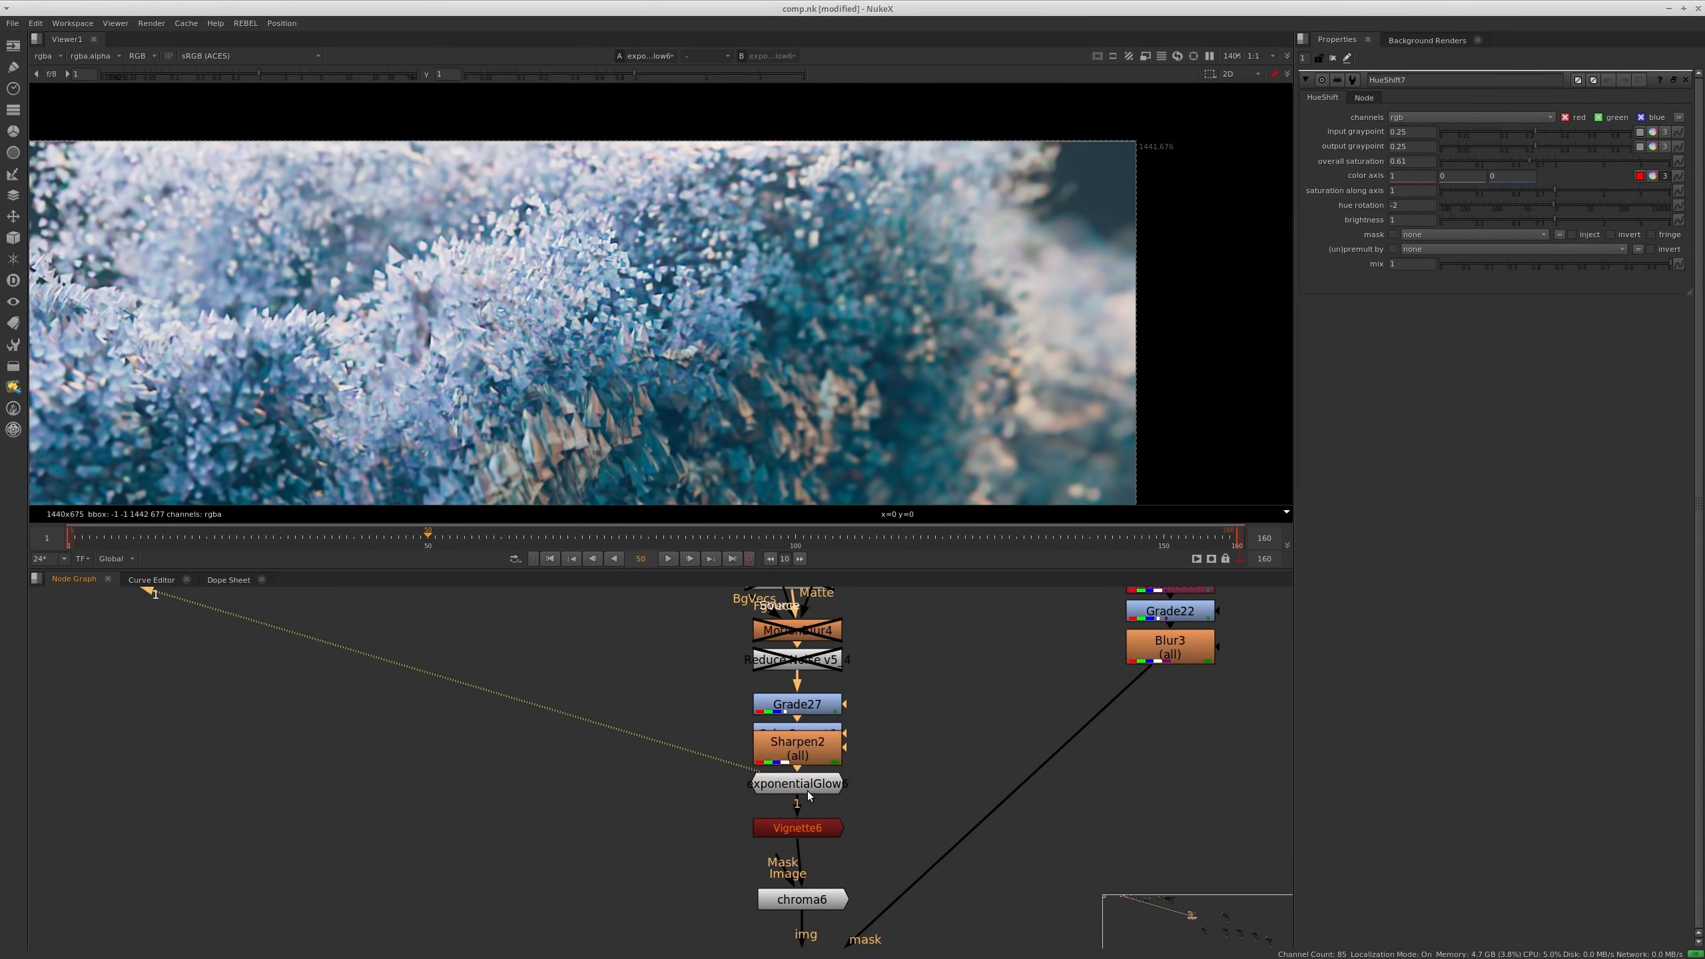
double_click(808, 792)
scroll(819, 403, down, 2)
middle_drag(752, 470, 812, 349)
middle_drag(869, 762, 867, 687)
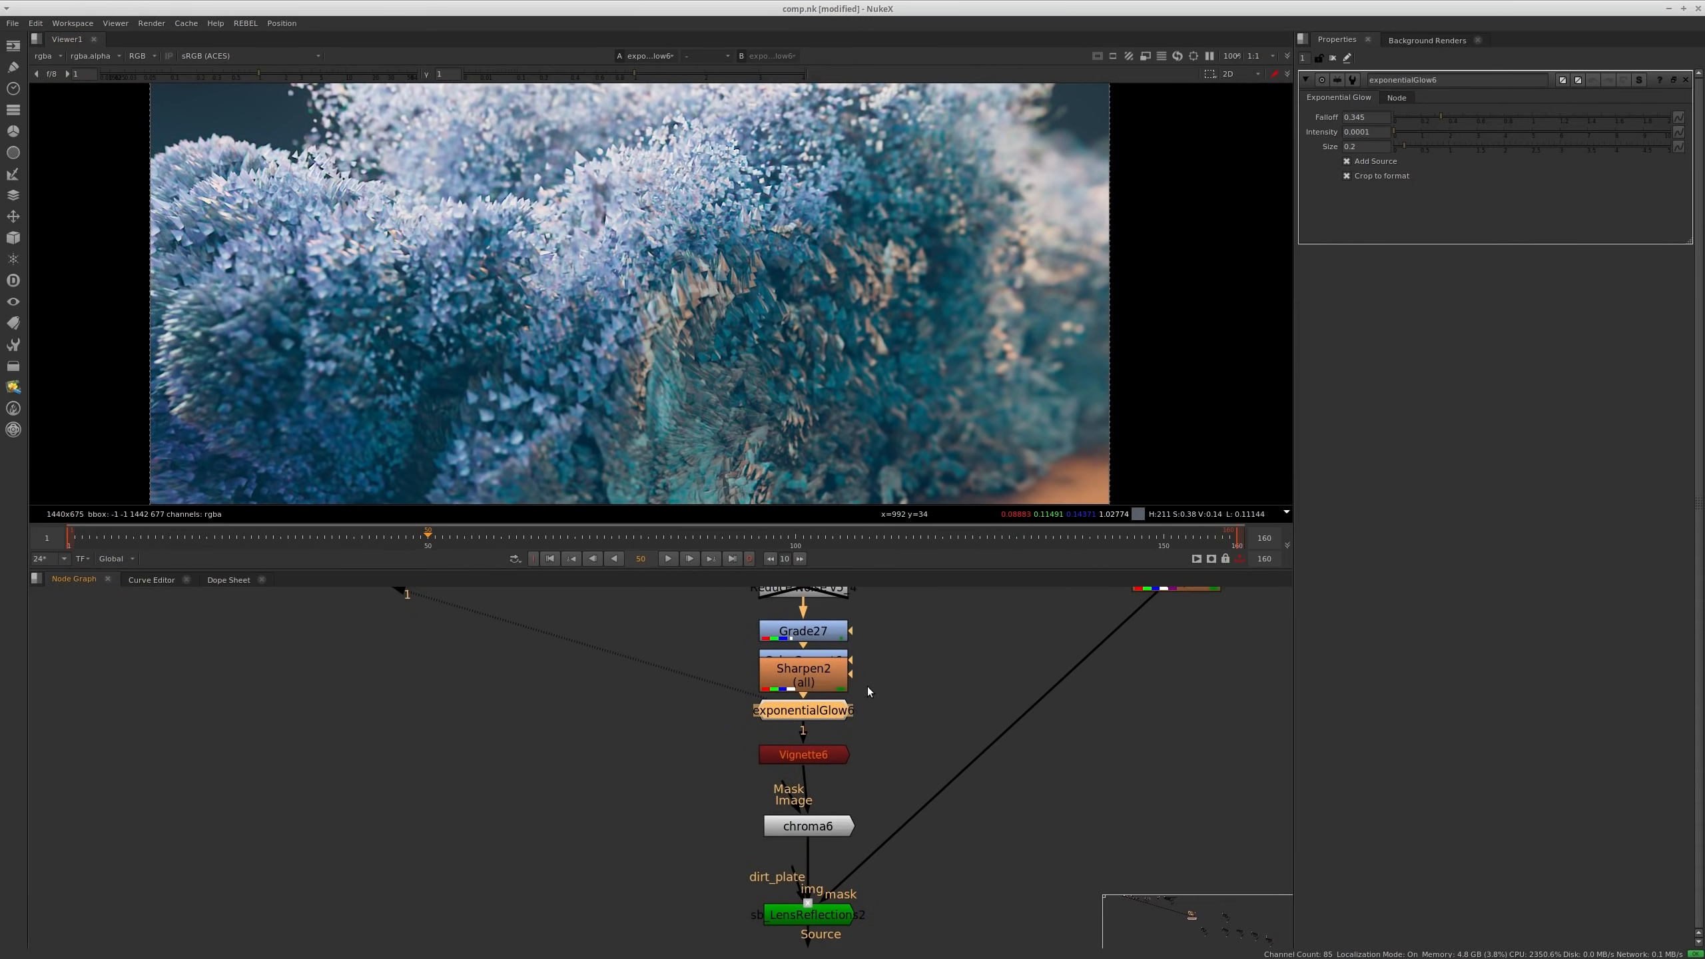
Step: View the Vignette6 result with the whole frame visible in the viewer
click(789, 753)
key(1)
middle_drag(903, 799, 792, 946)
scroll(772, 316, down, 2)
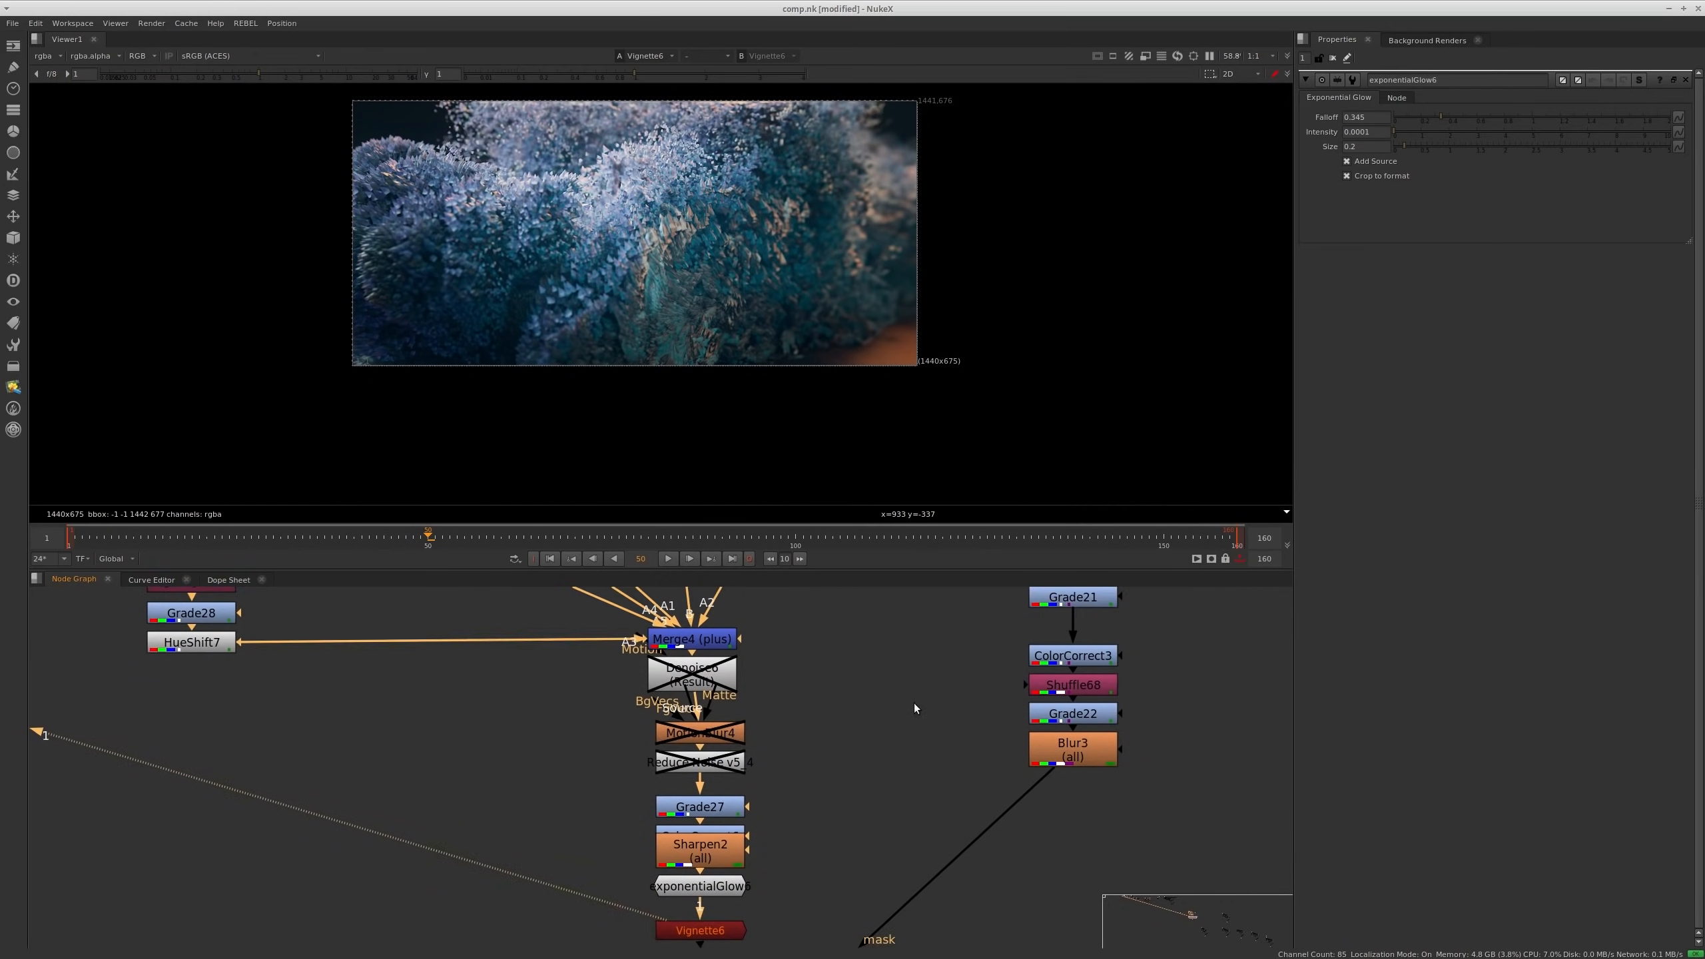
scroll(879, 883, down, 3)
middle_drag(913, 704, 933, 769)
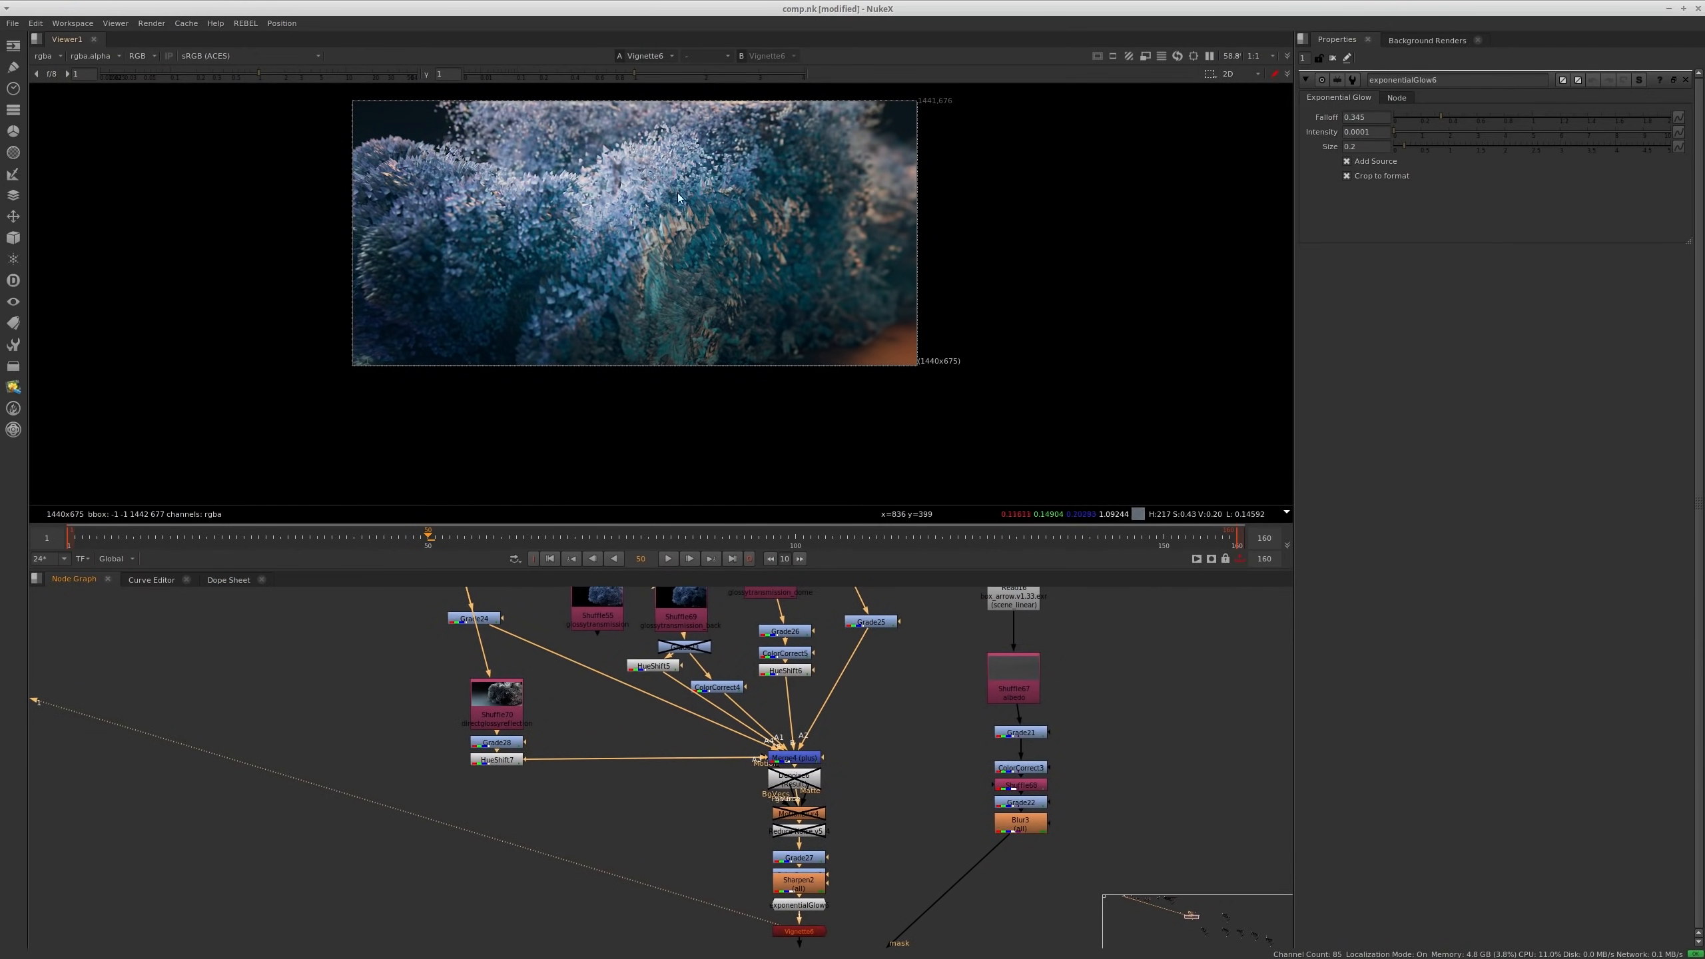
Step: Open the properties of sb_LensReflections2 and view its output
scroll(669, 202, up, 2)
middle_drag(822, 940, 871, 733)
scroll(864, 801, up, 2)
double_click(864, 799)
key(1)
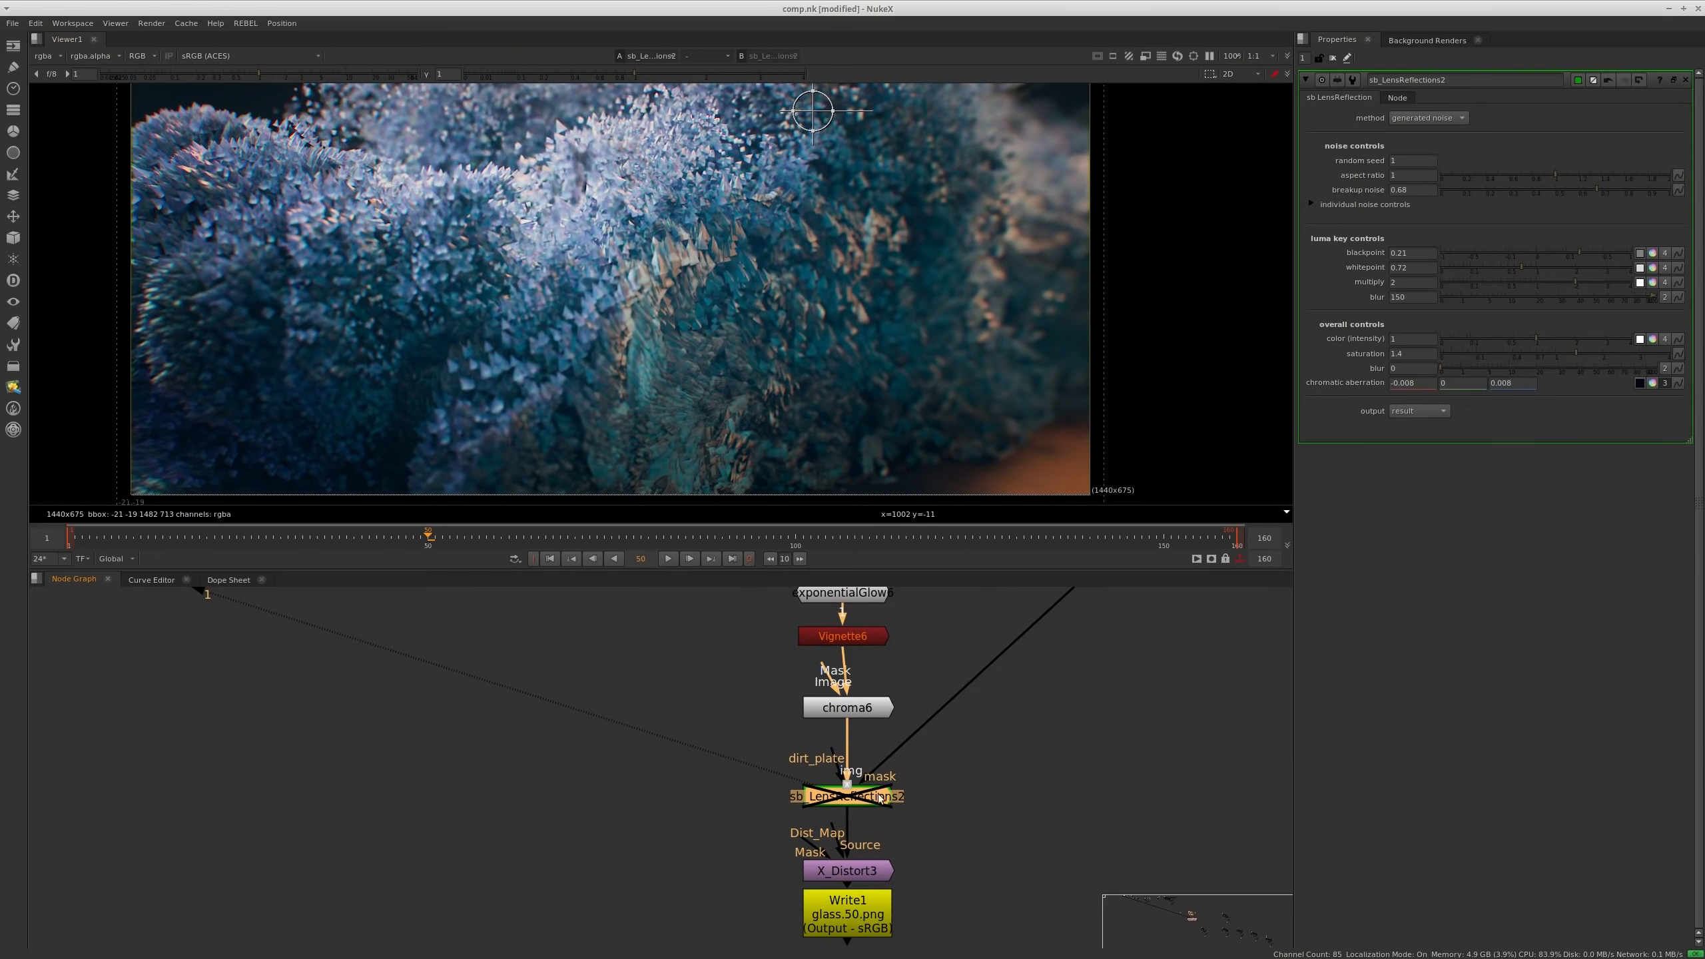
Step: View the lens reflection mask branch from the Shuffle67 albedo through Grade22 to Blur3
middle_drag(983, 731, 816, 913)
scroll(927, 748, down, 3)
scroll(949, 638, up, 2)
click(952, 635)
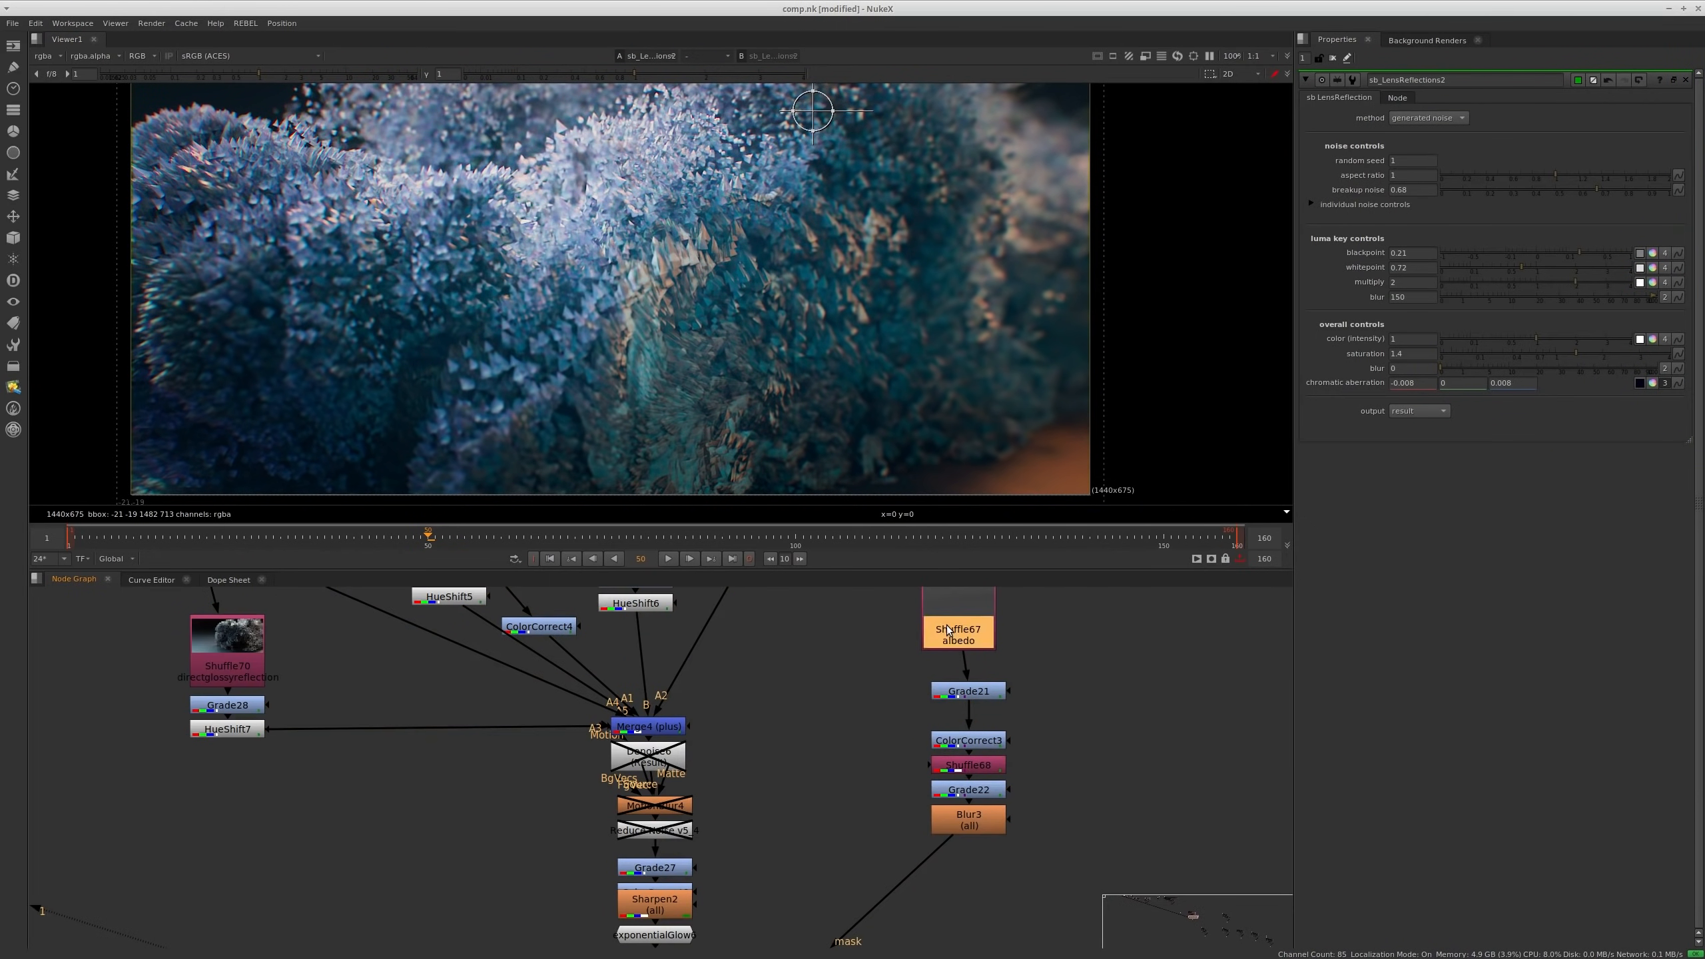
key(1)
click(996, 793)
key(1)
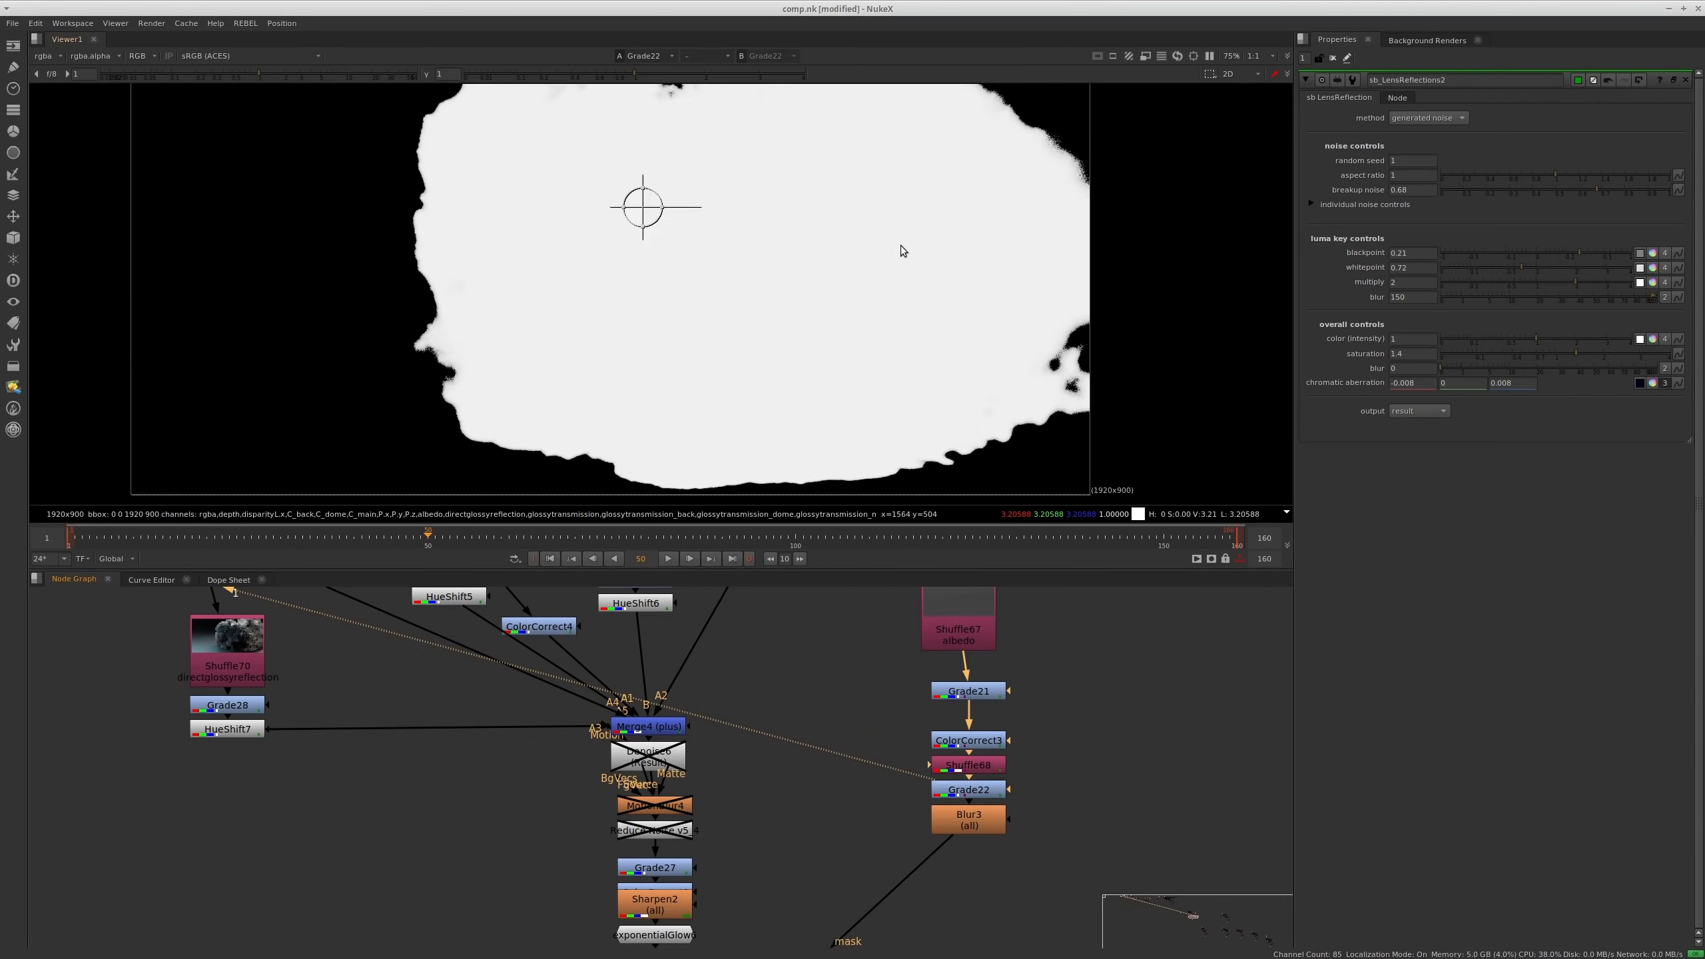
click(987, 825)
key(1)
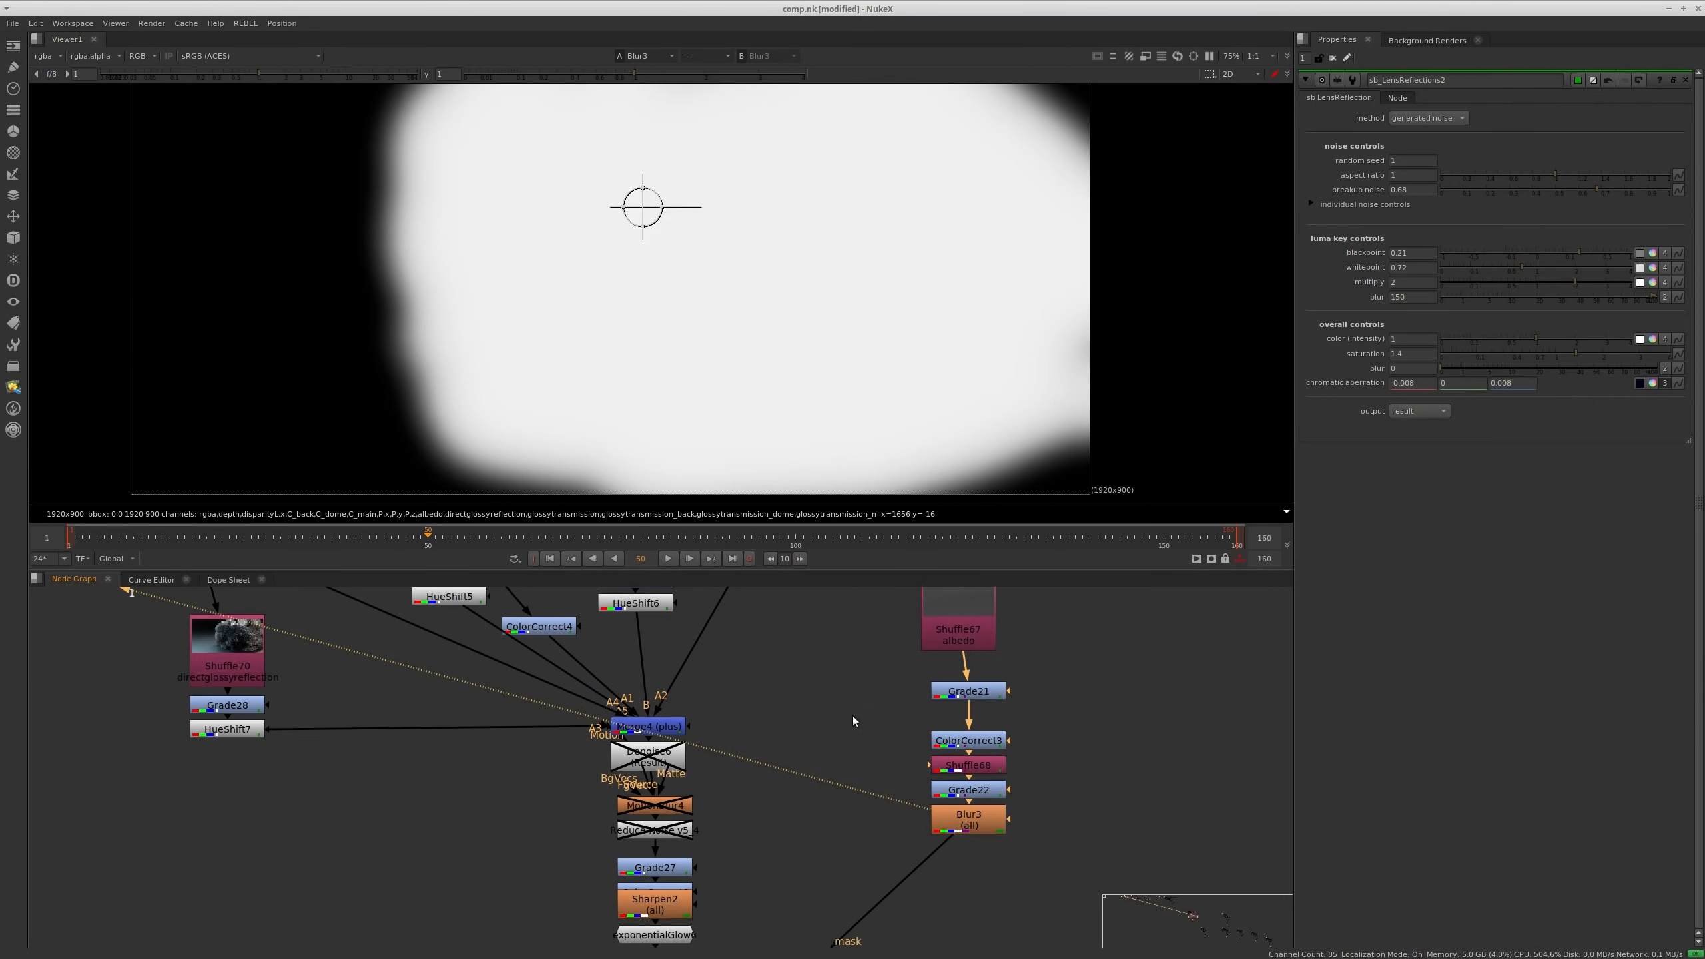
Step: Return the viewer to the sb_LensReflections2 output
scroll(853, 716, down, 3)
scroll(853, 831, up, 4)
key(1)
click(1027, 824)
middle_drag(1027, 824, 1039, 793)
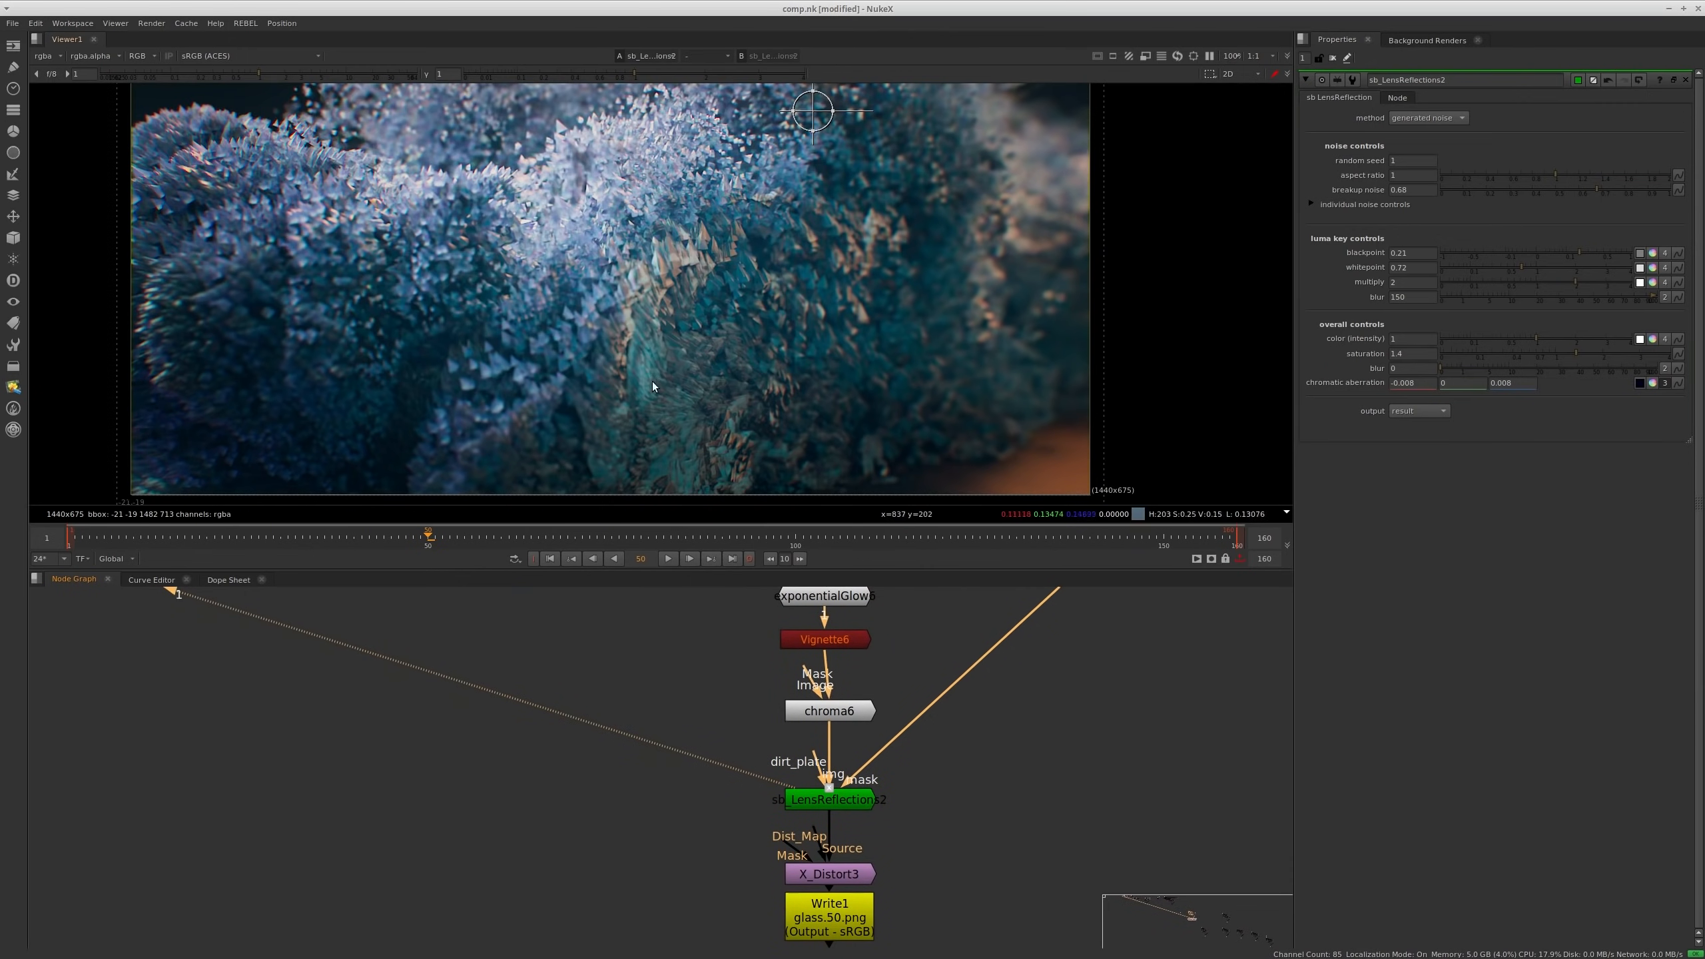
Step: View the X_Distort3 result up close and open the node's properties
middle_drag(918, 751, 911, 623)
click(843, 749)
key(1)
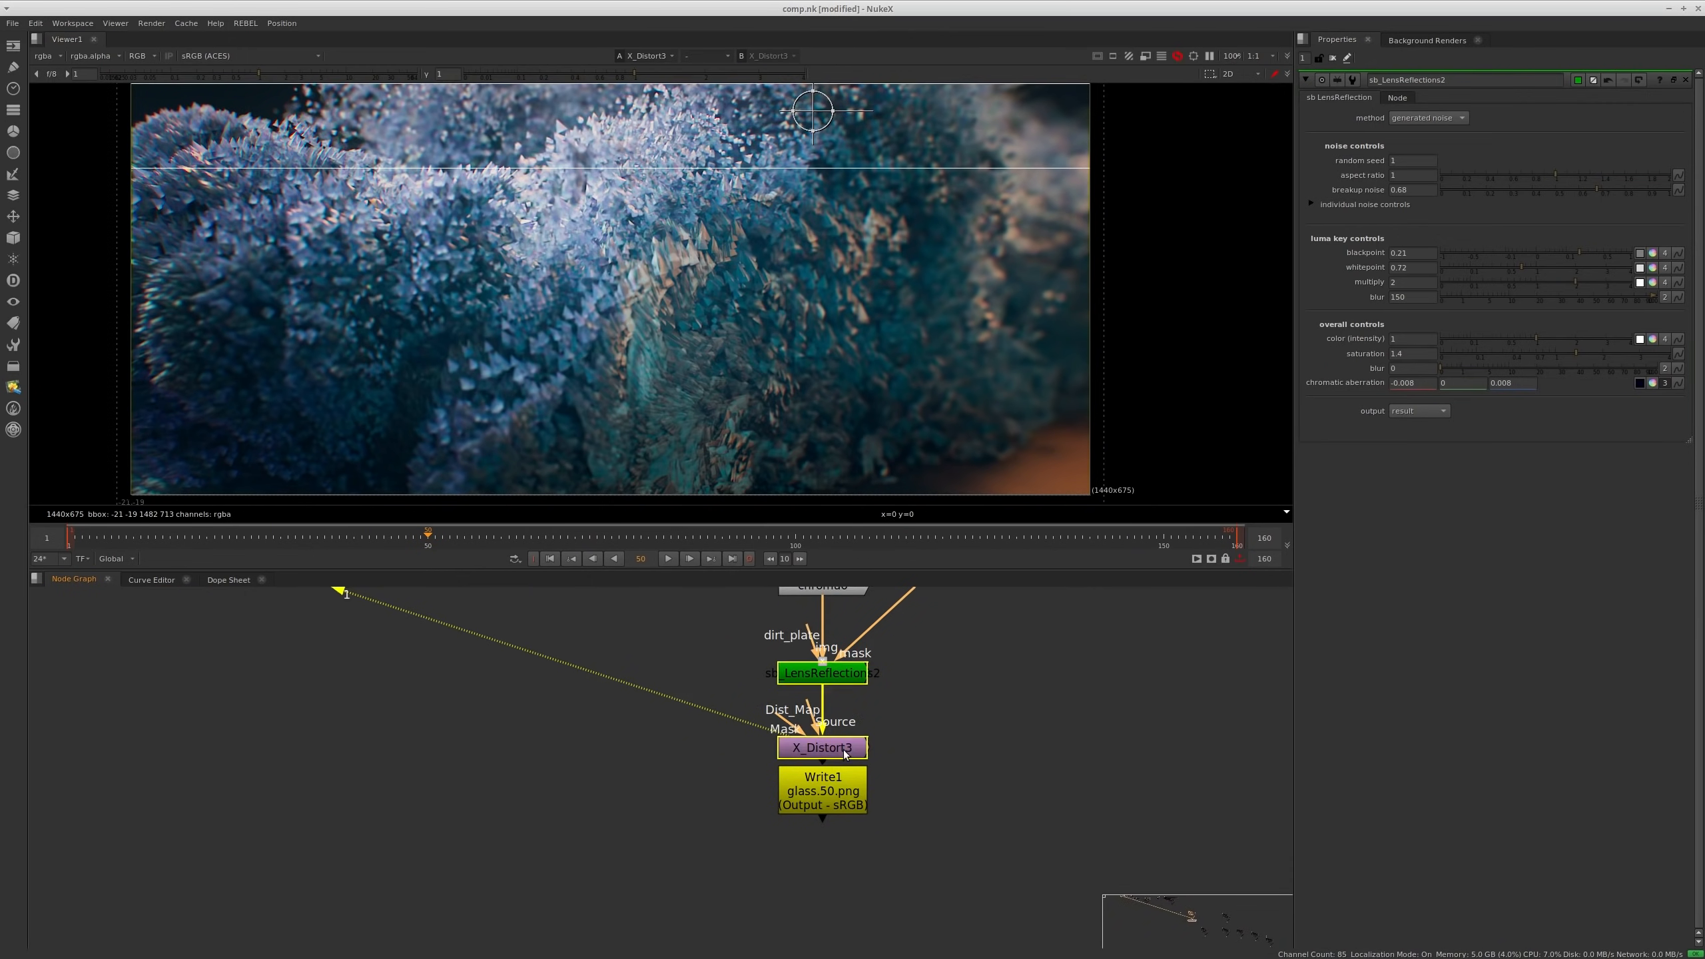
double_click(843, 750)
scroll(629, 211, up, 3)
middle_drag(629, 211, 677, 285)
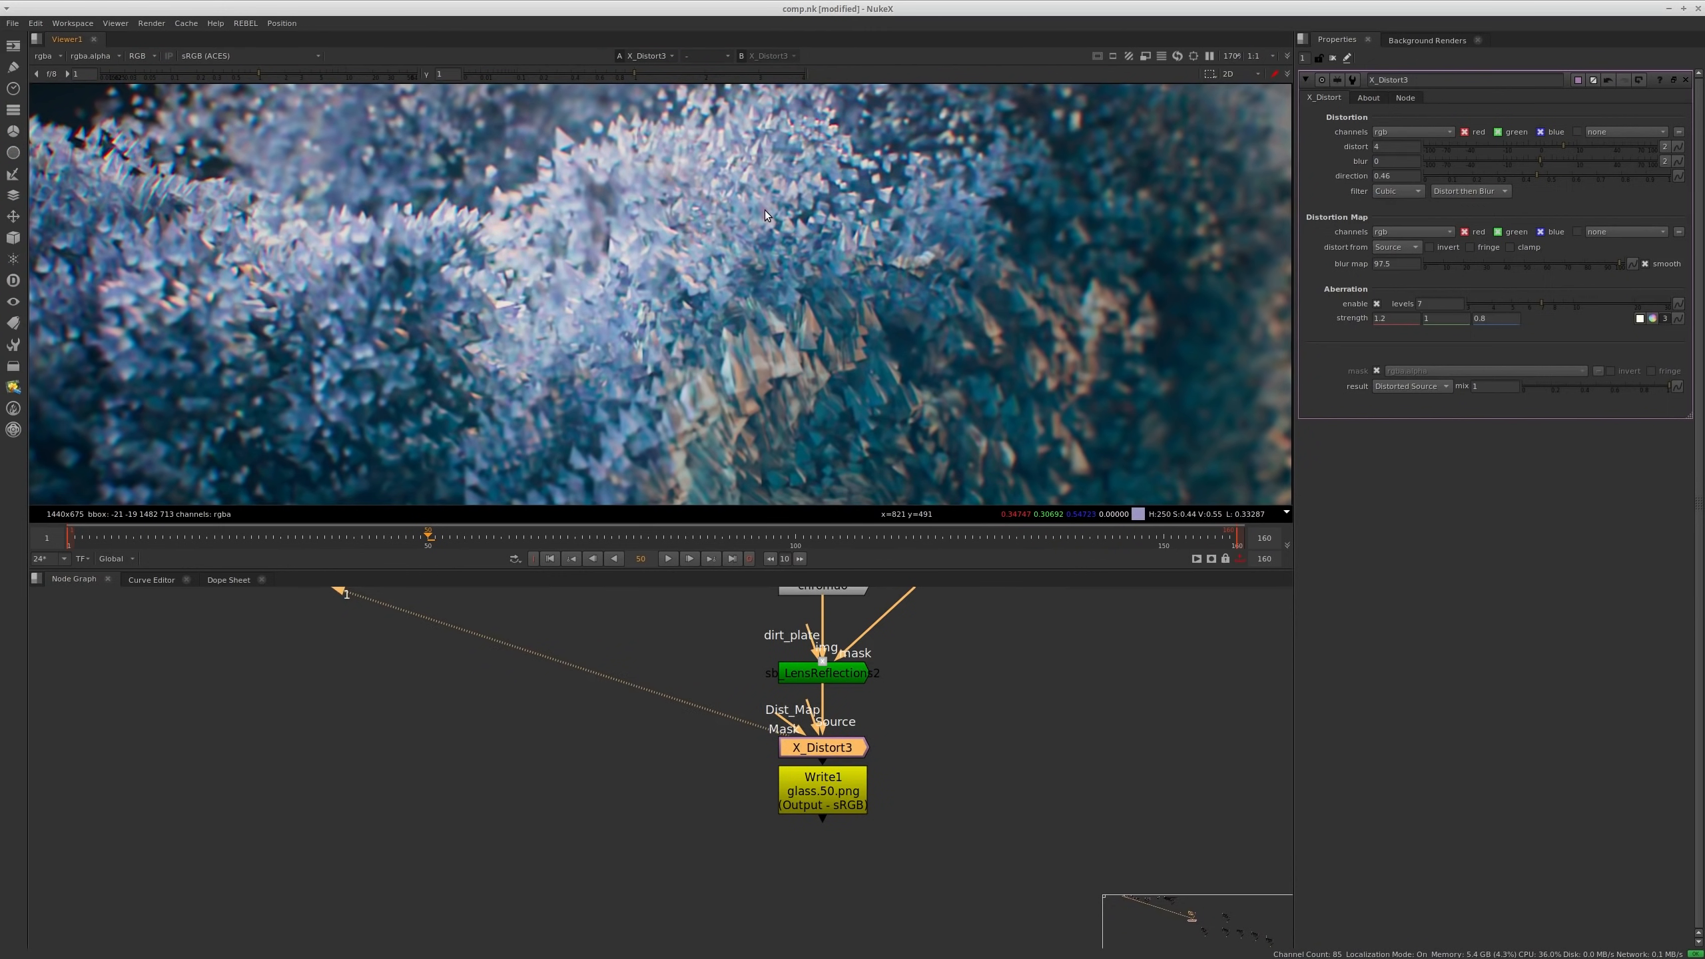
Step: Disable and re-enable X_Distort3 to compare the image with and without the distortion
key(d)
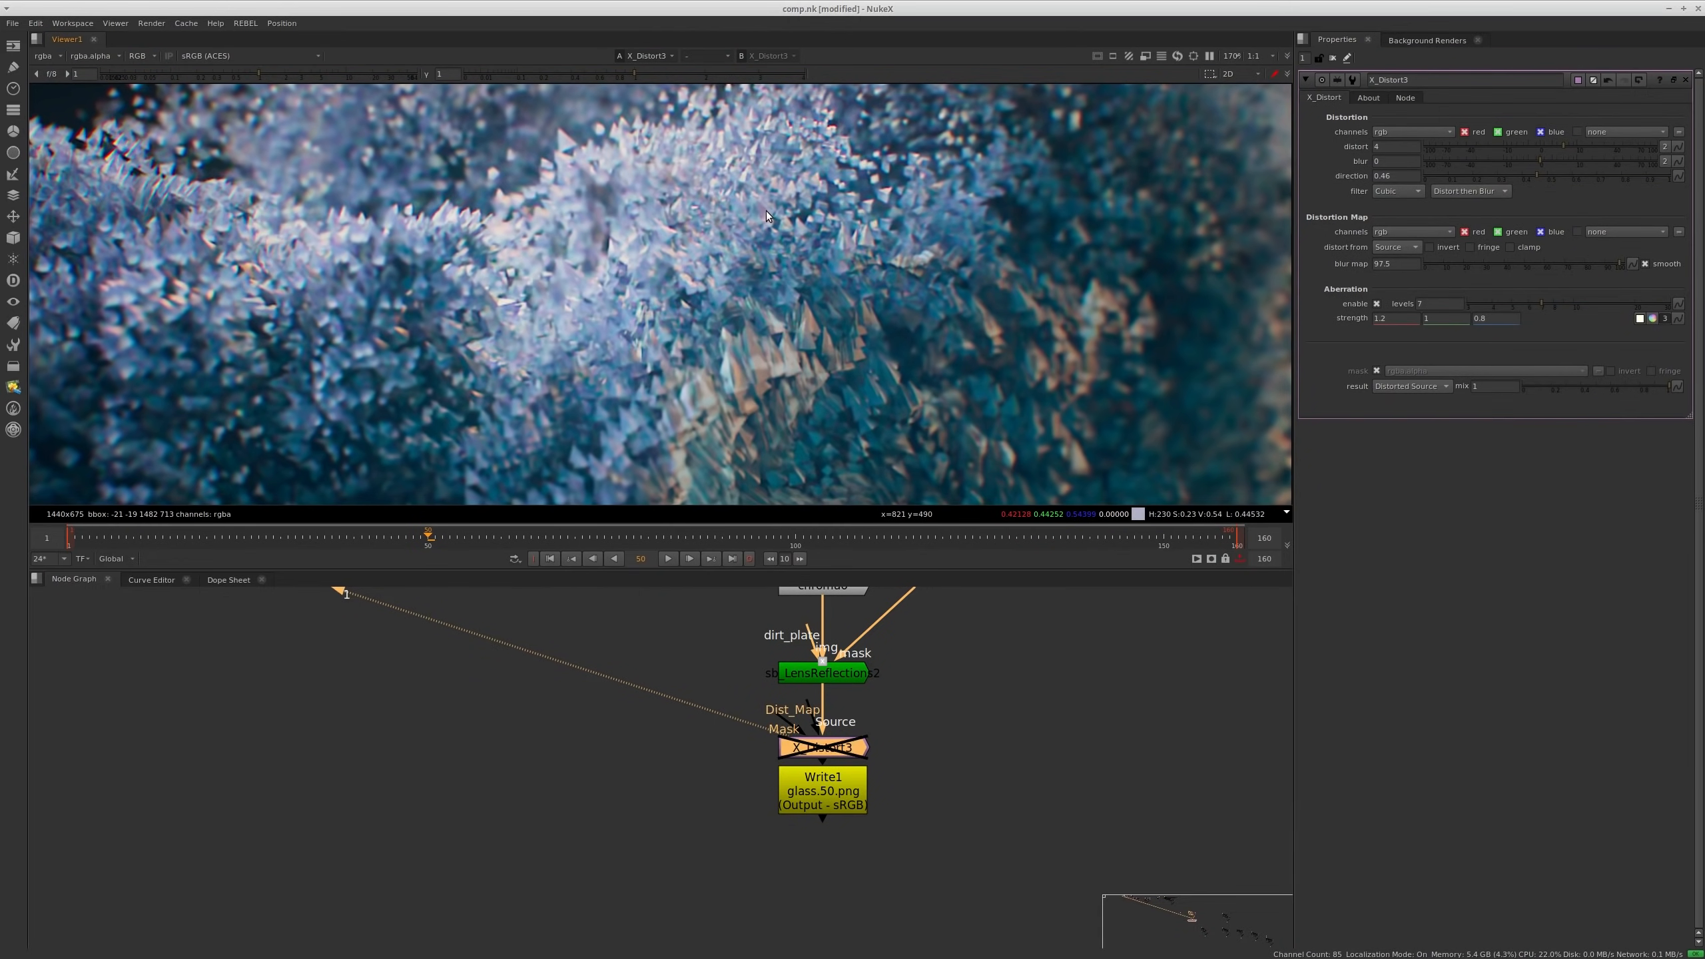
key(d)
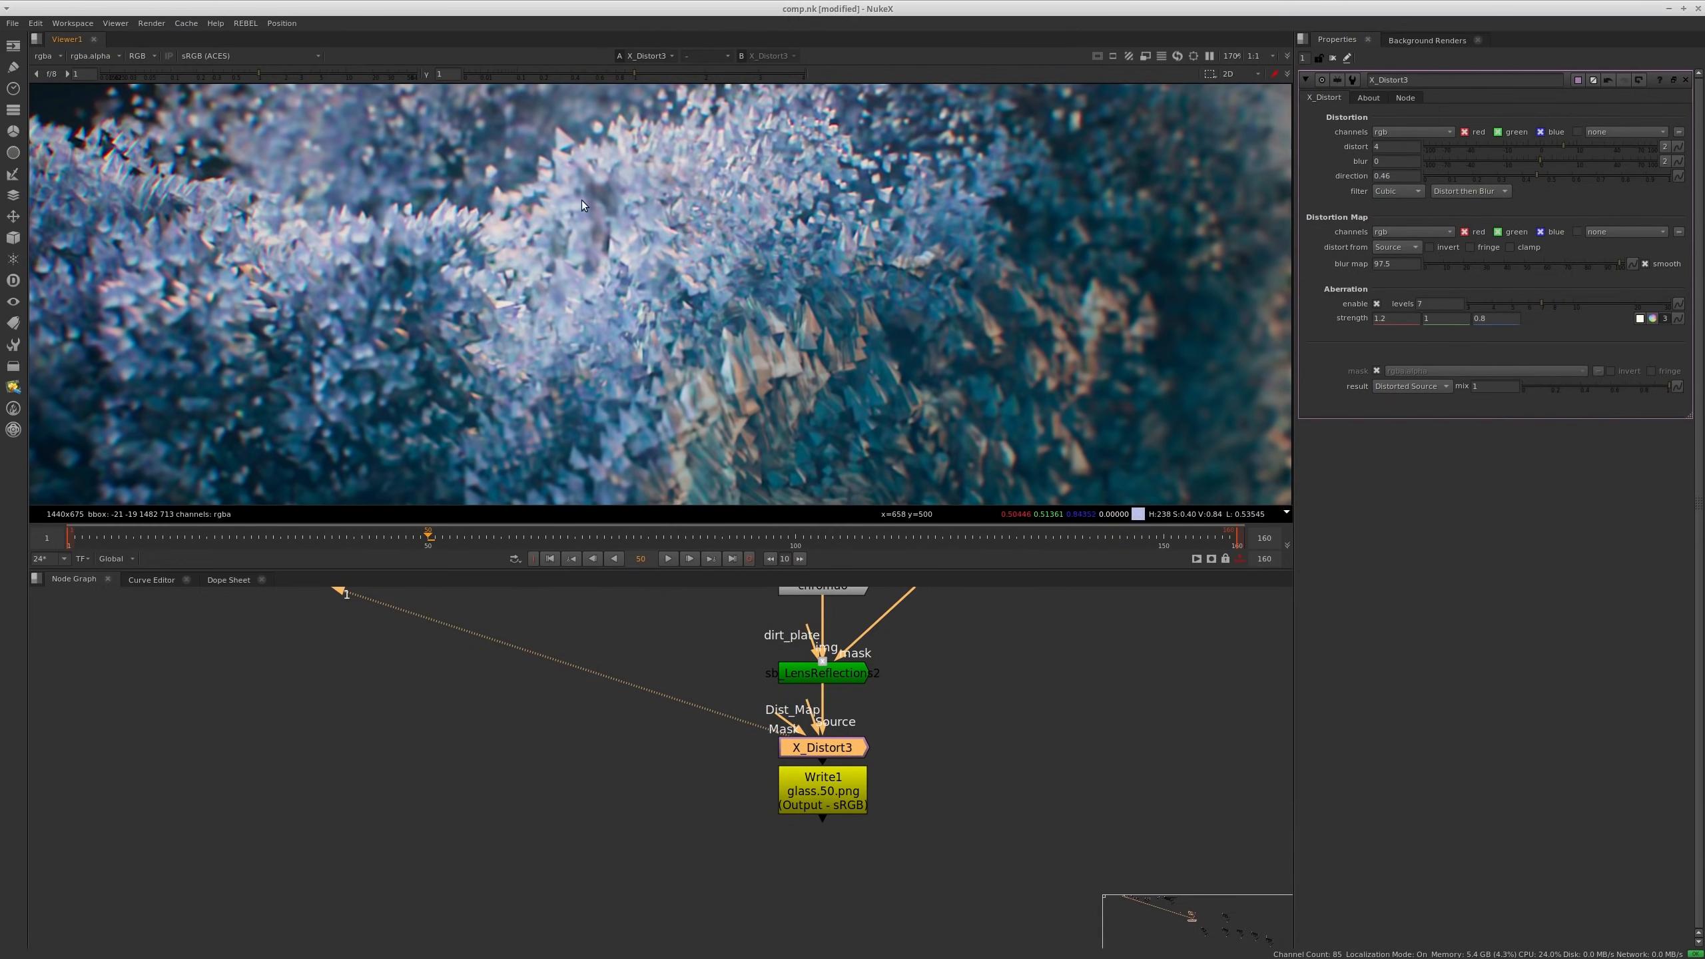
scroll(705, 237, down, 2)
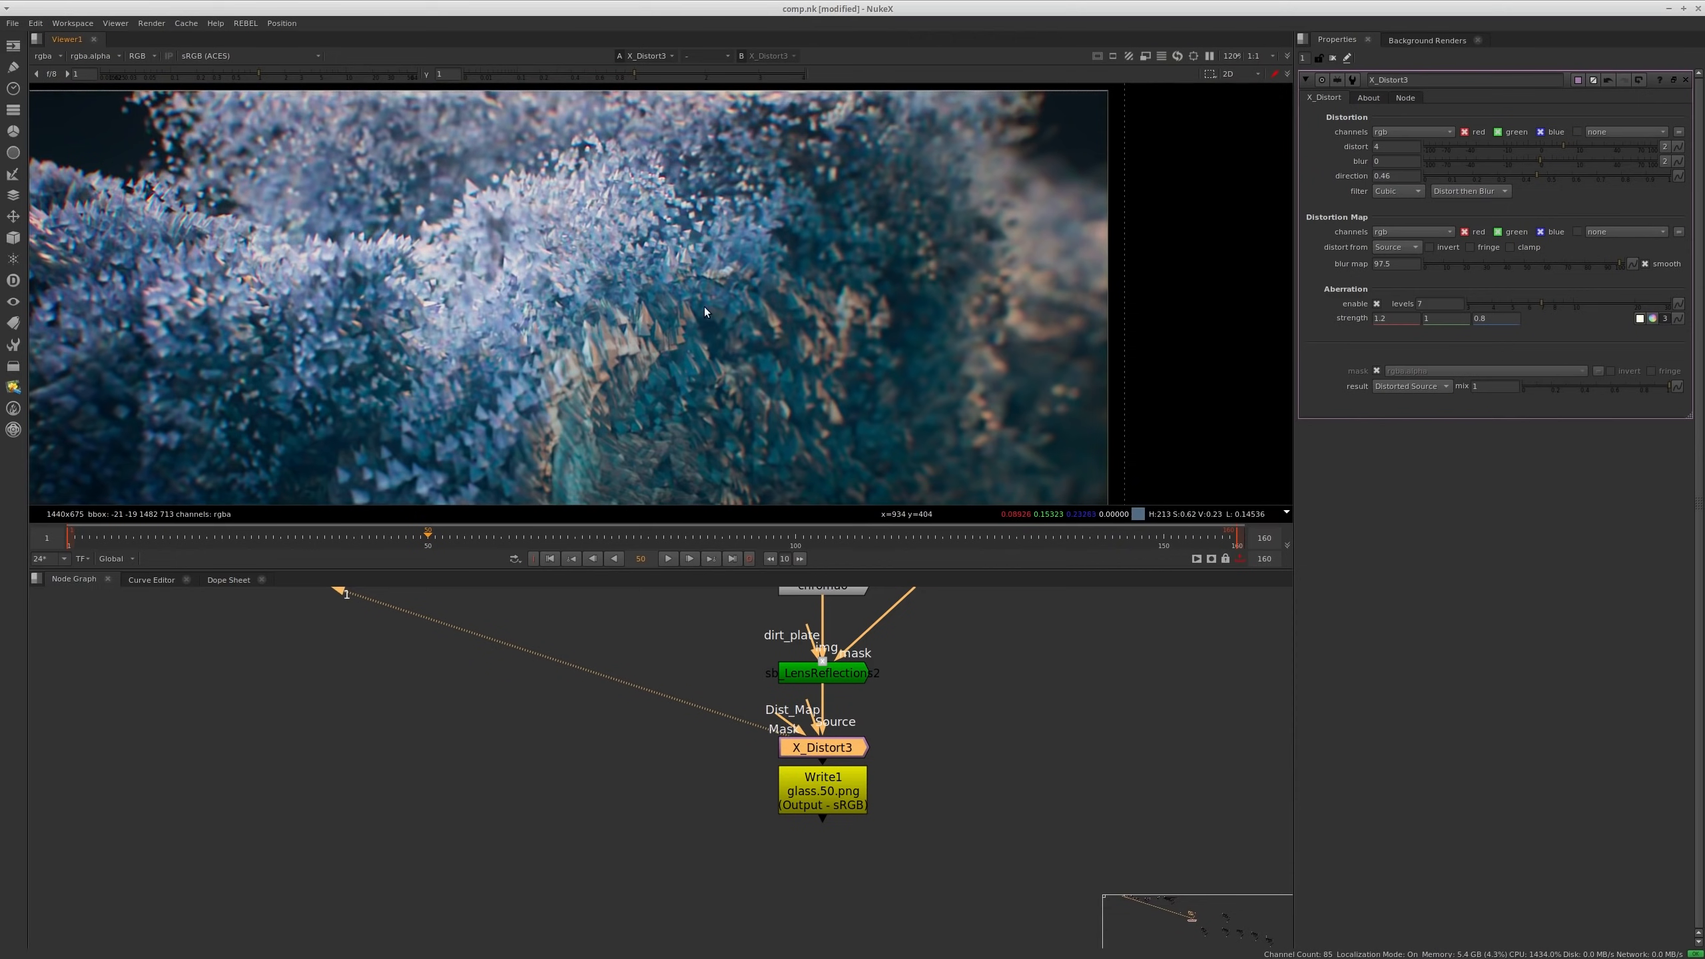
middle_drag(703, 306, 726, 259)
scroll(725, 259, down, 1)
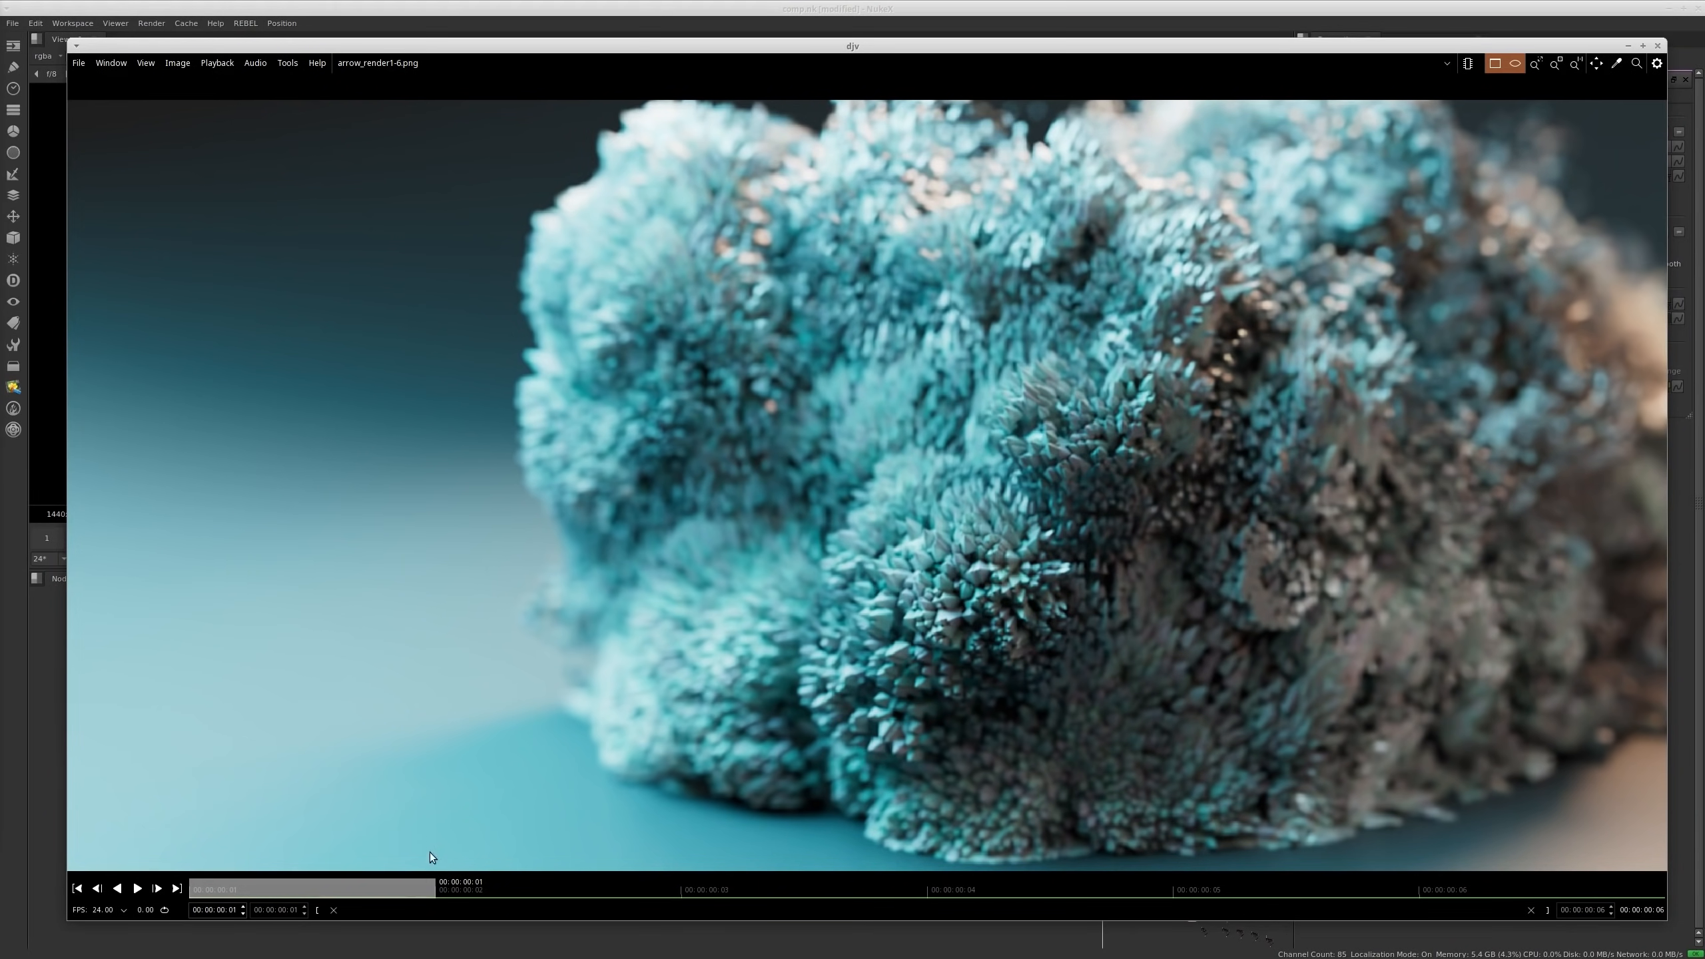
Step: Compare the first and second arrow_render images in djv, inspecting each up close
click(565, 893)
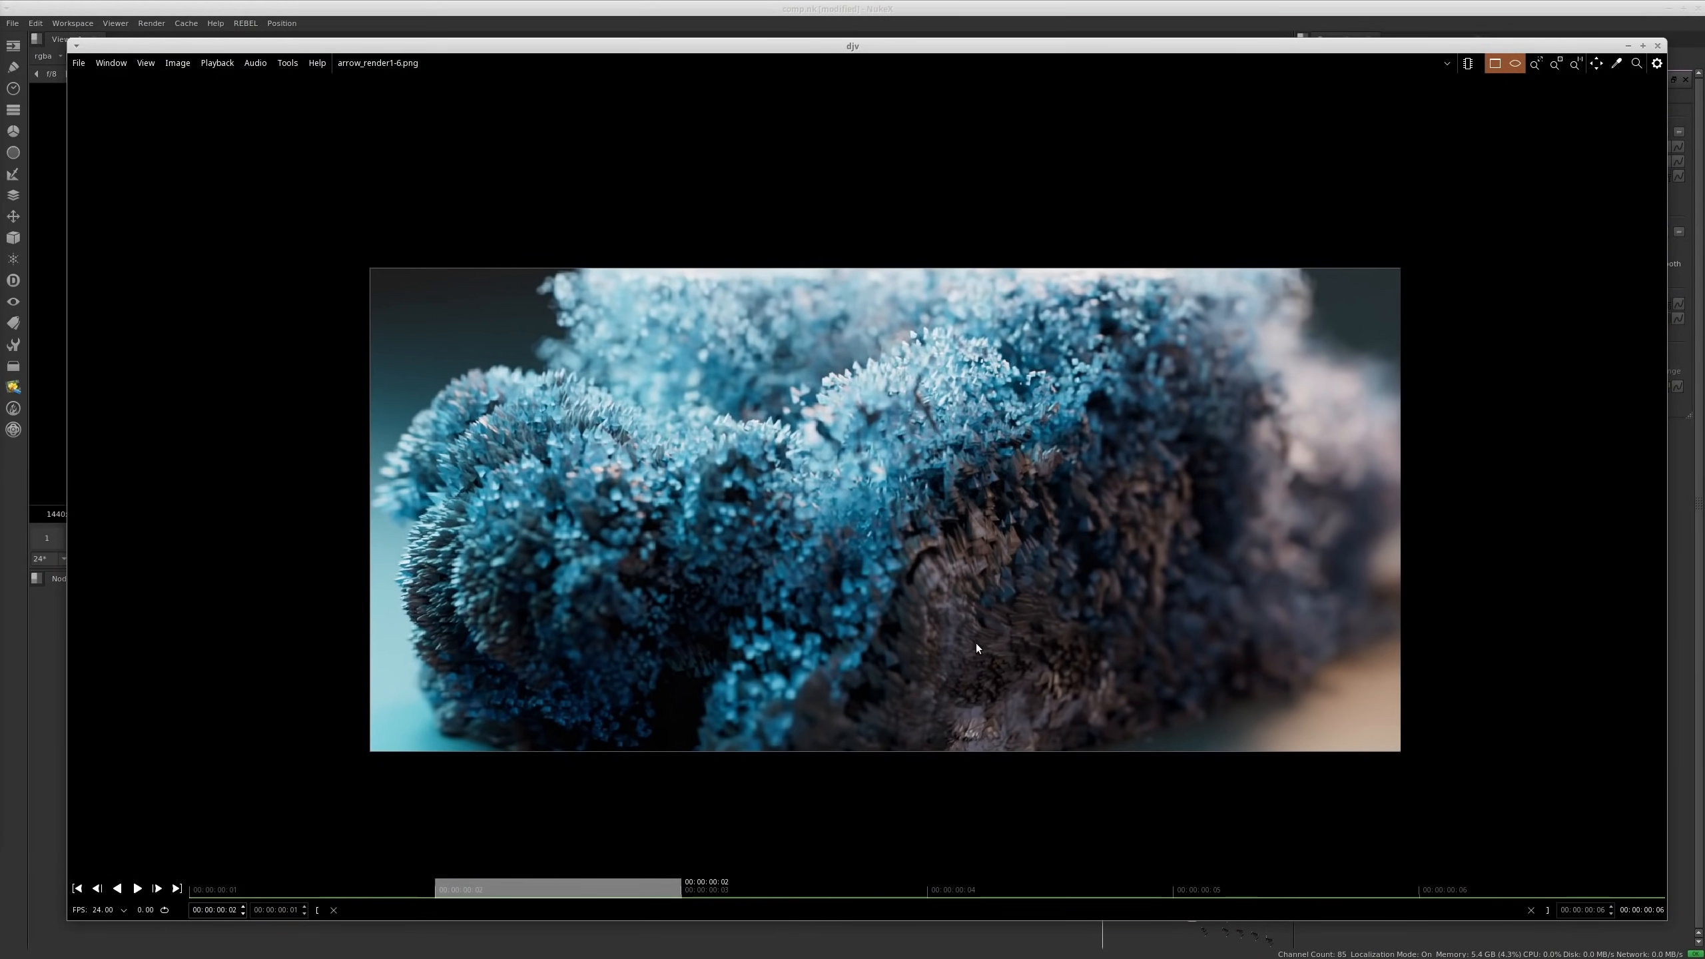
scroll(952, 621, up, 3)
click(266, 890)
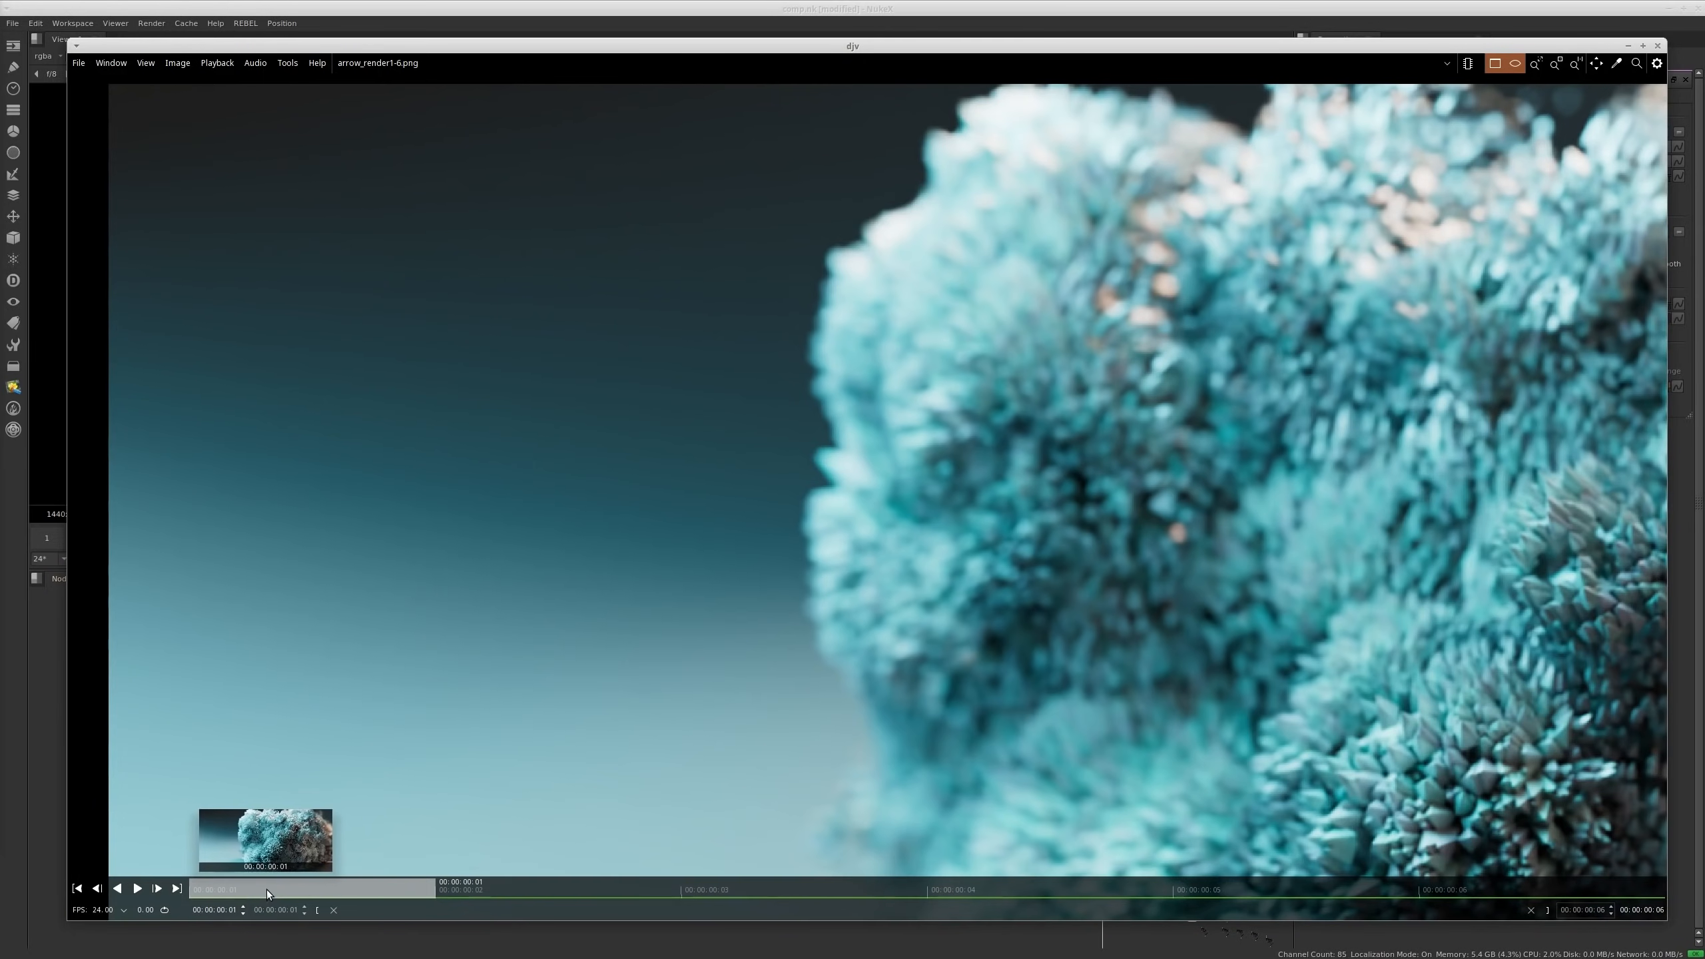
scroll(929, 609, up, 5)
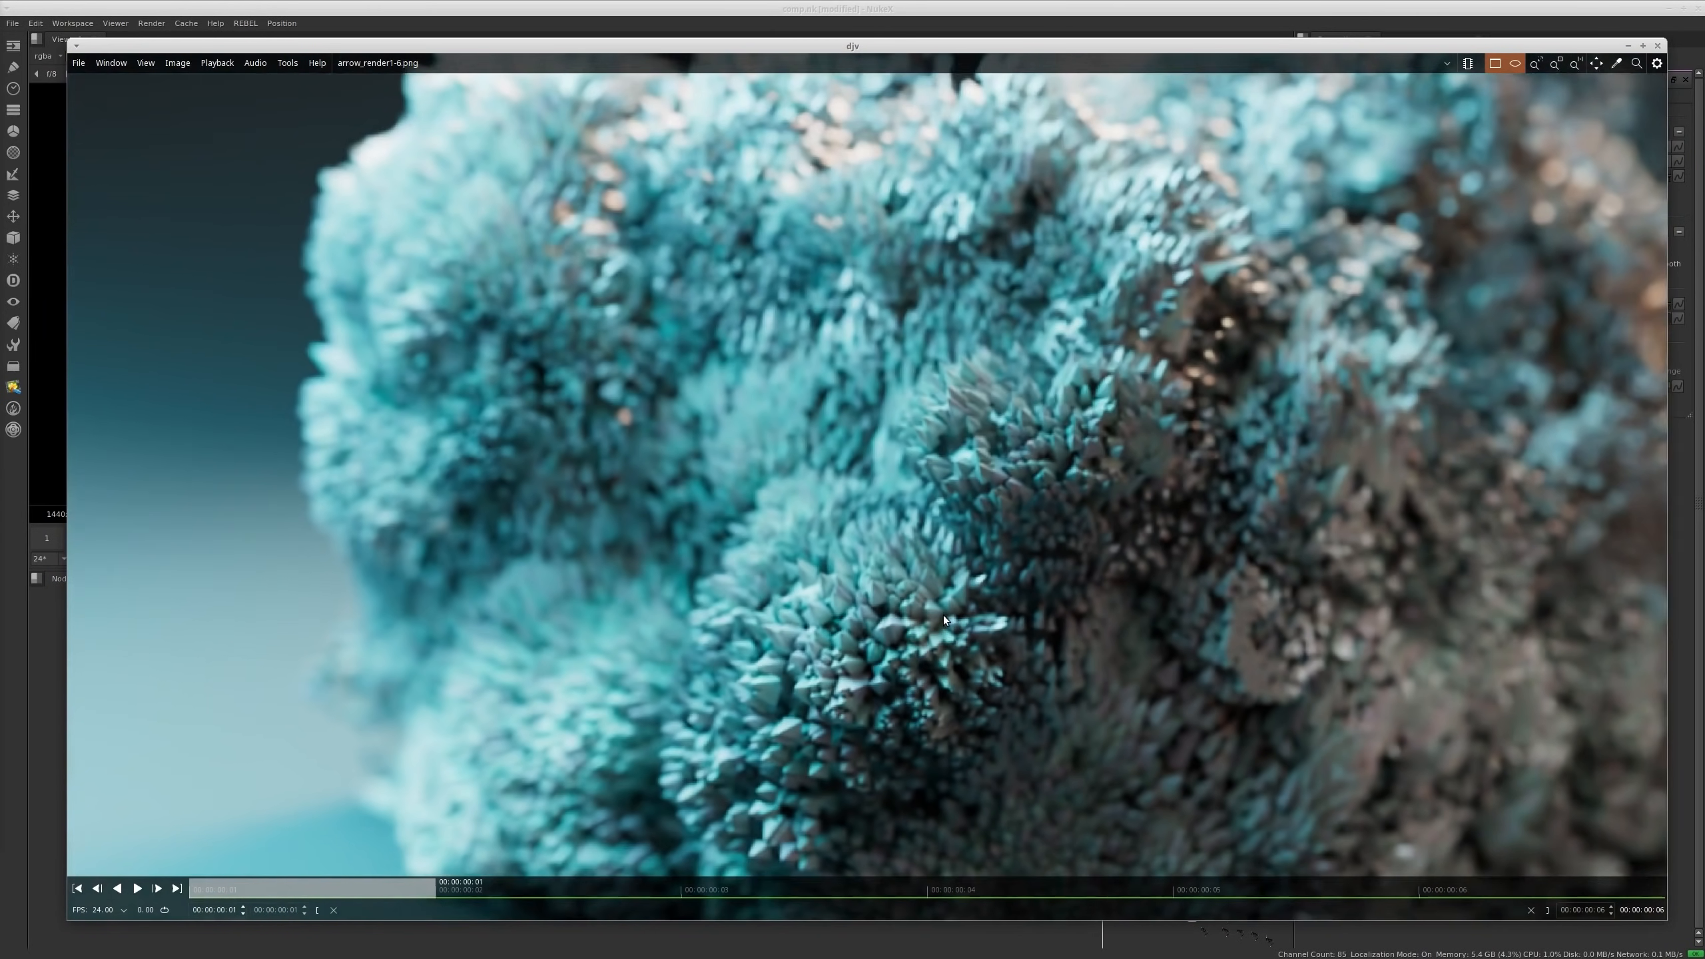
scroll(943, 616, down, 5)
click(516, 893)
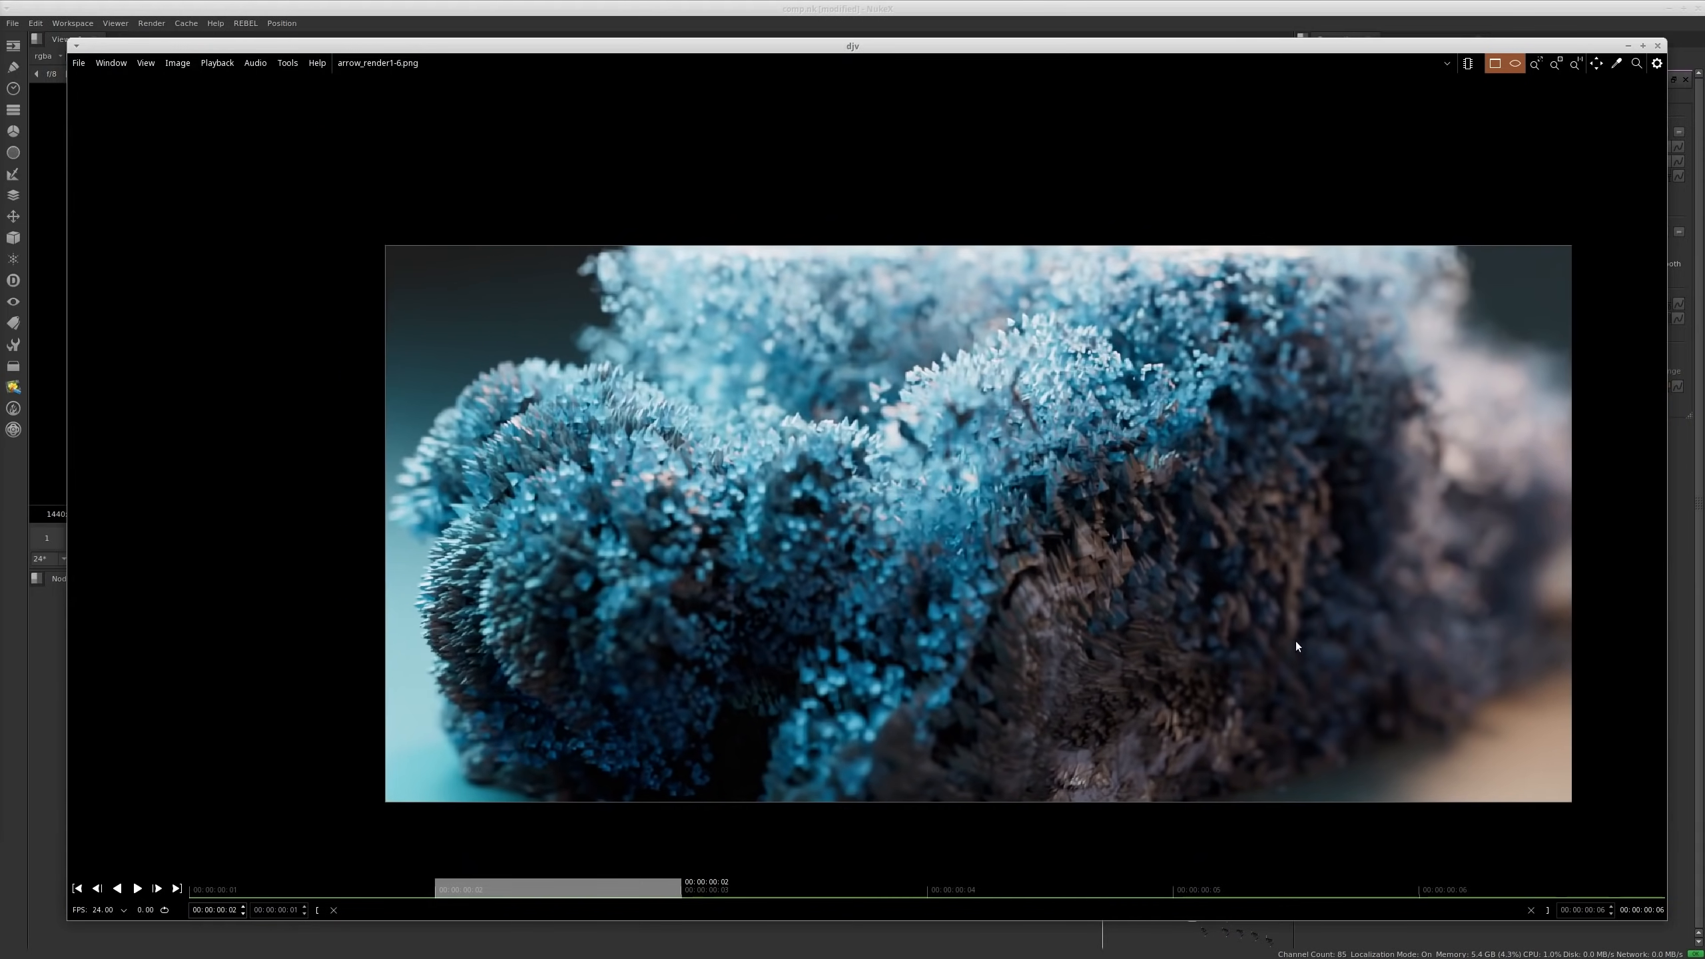
scroll(1249, 582, up, 5)
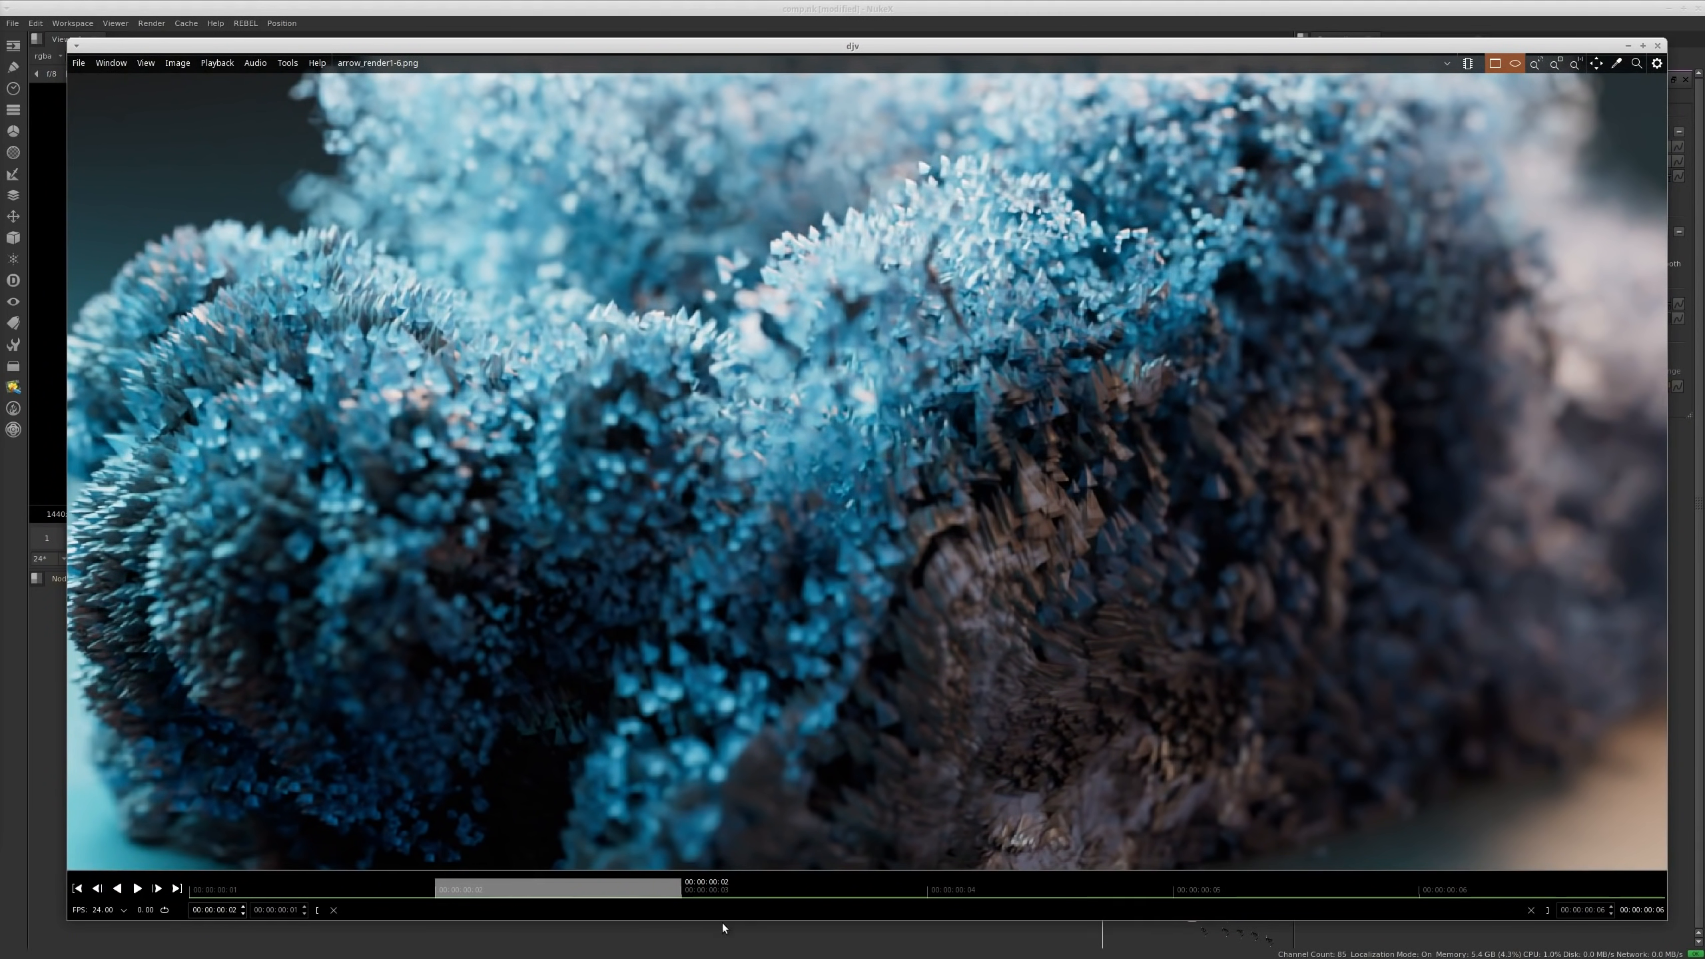
Step: Go through the third, fourth and fifth arrow_render images in djv, examining their detail
click(755, 887)
scroll(847, 490, down, 4)
middle_drag(816, 460, 674, 374)
scroll(661, 358, up, 1)
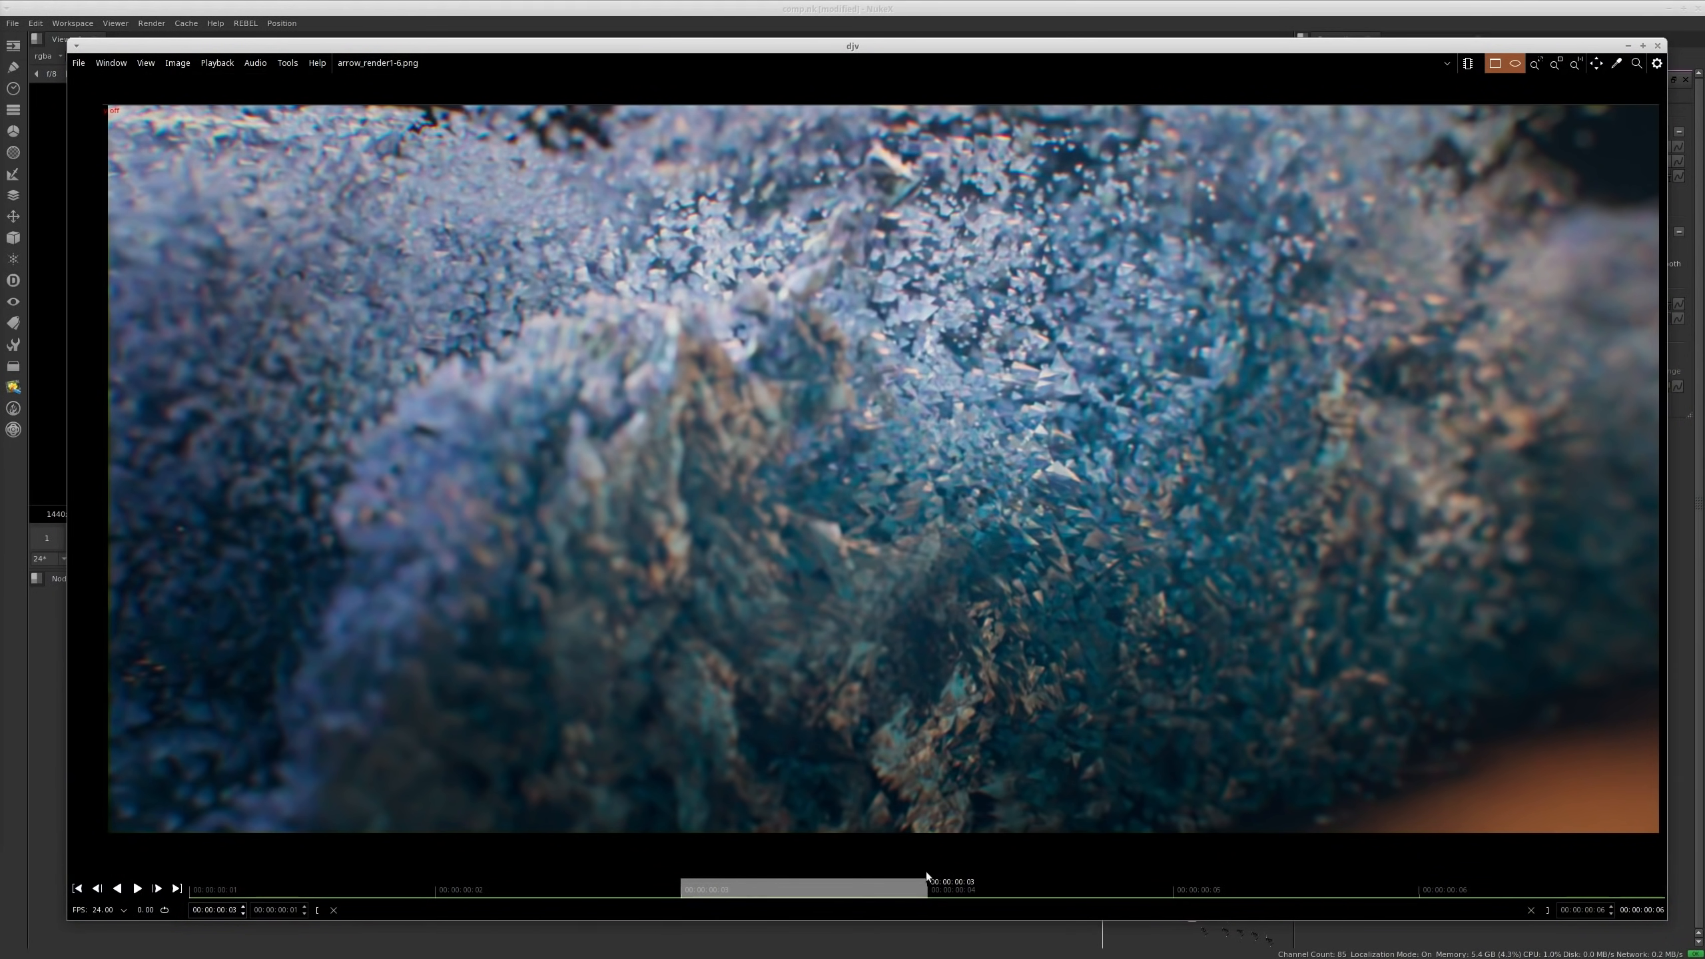
click(1093, 893)
middle_drag(1010, 560, 1097, 604)
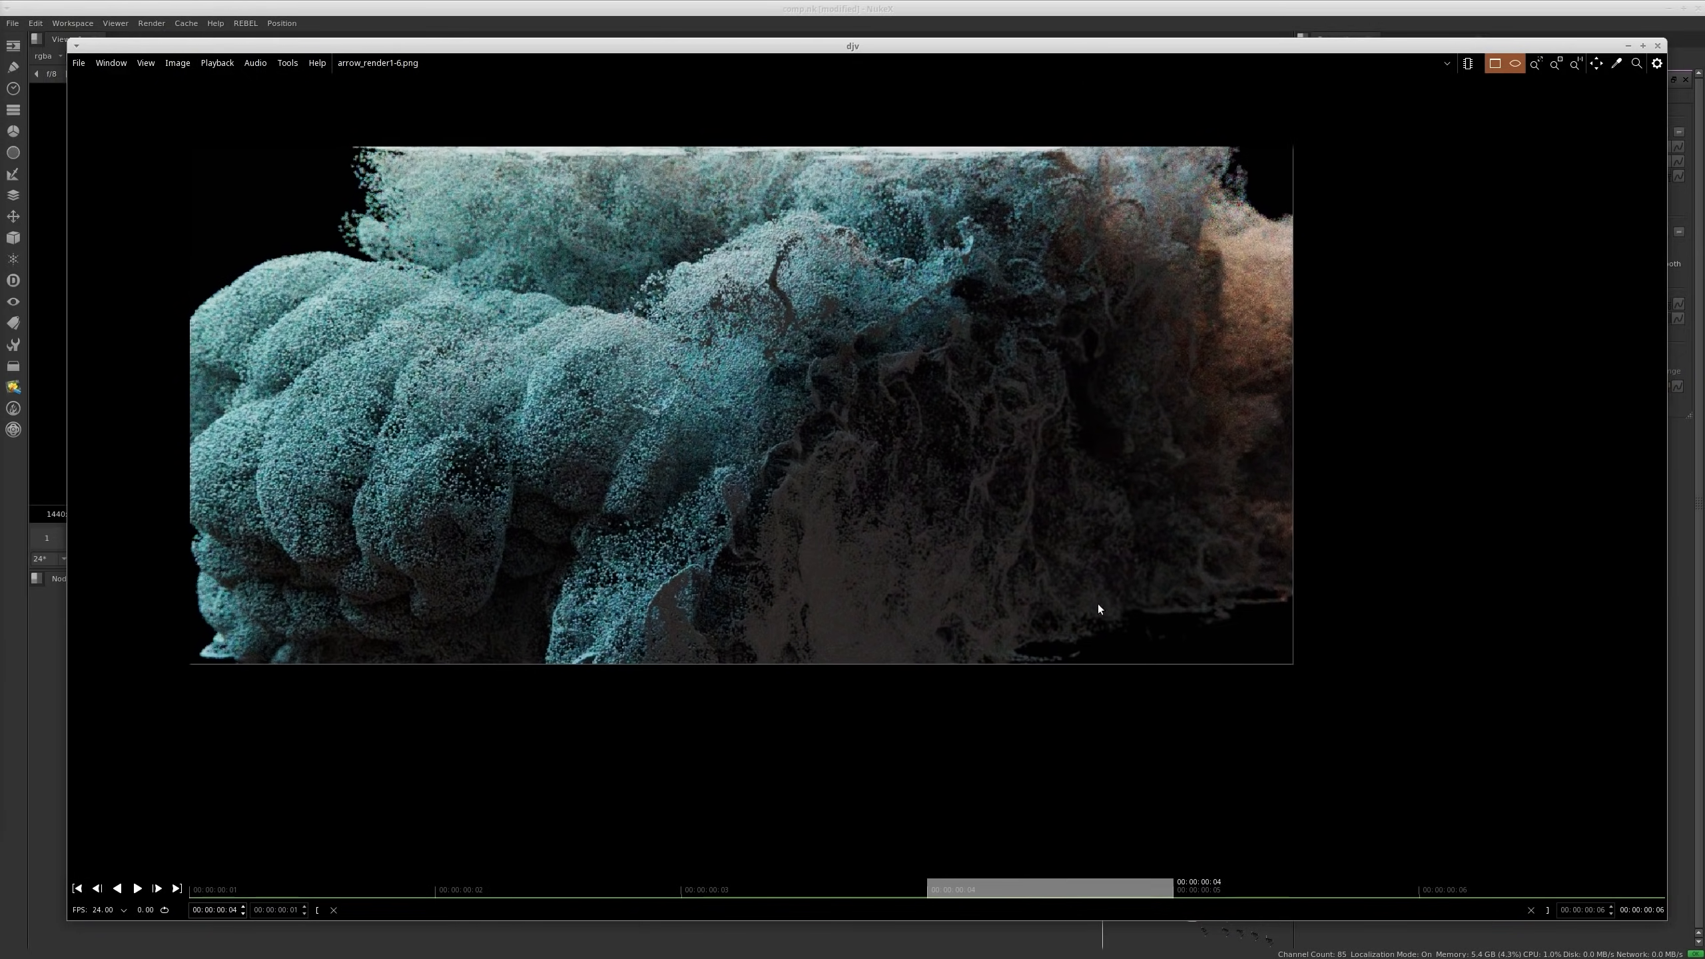
scroll(871, 394, up, 3)
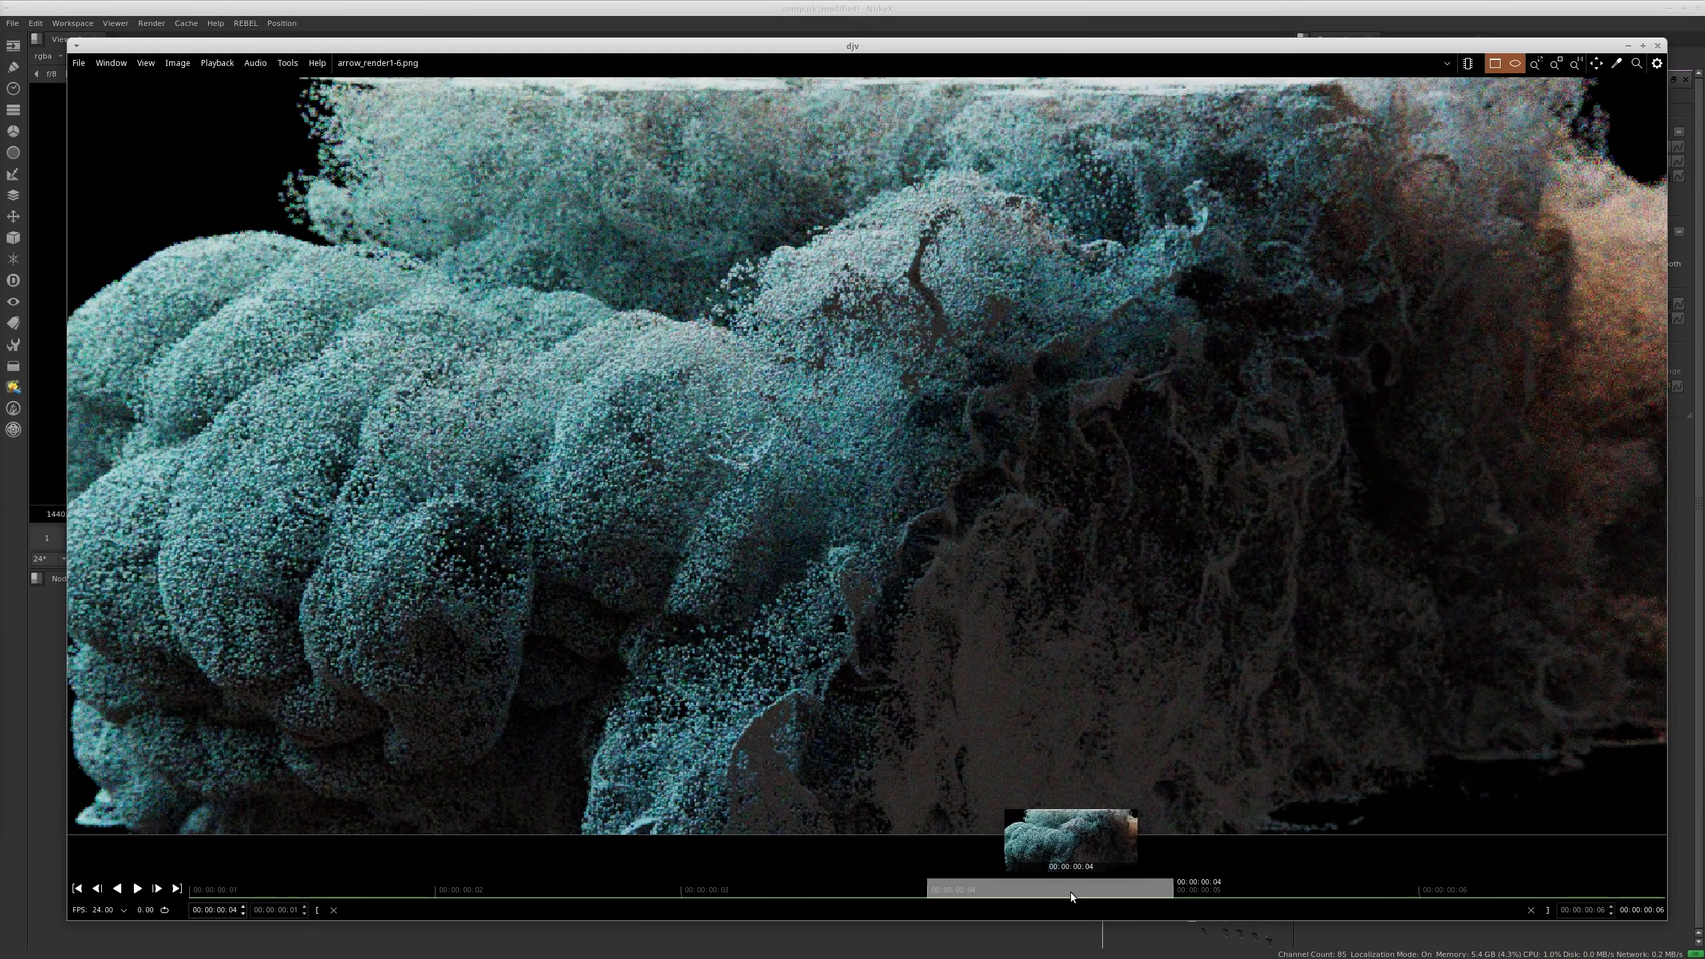
click(1242, 892)
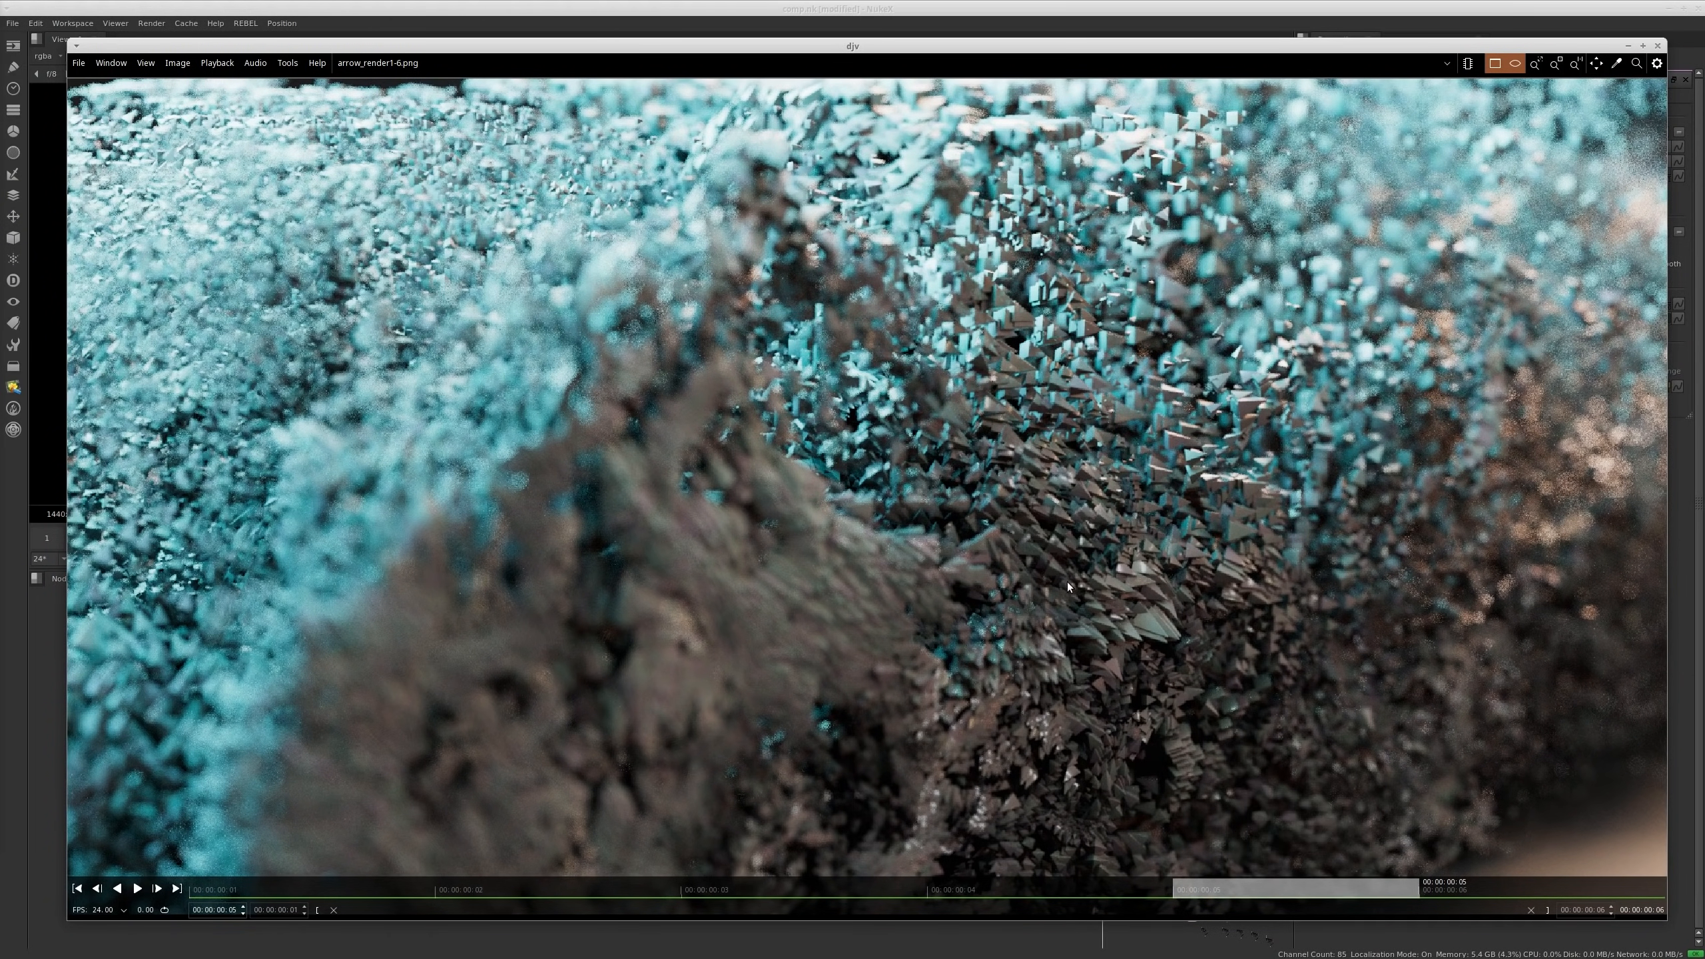
Step: Show the sixth arrow_render image in djv and examine the whole frame of scattered blue arrows
click(1468, 894)
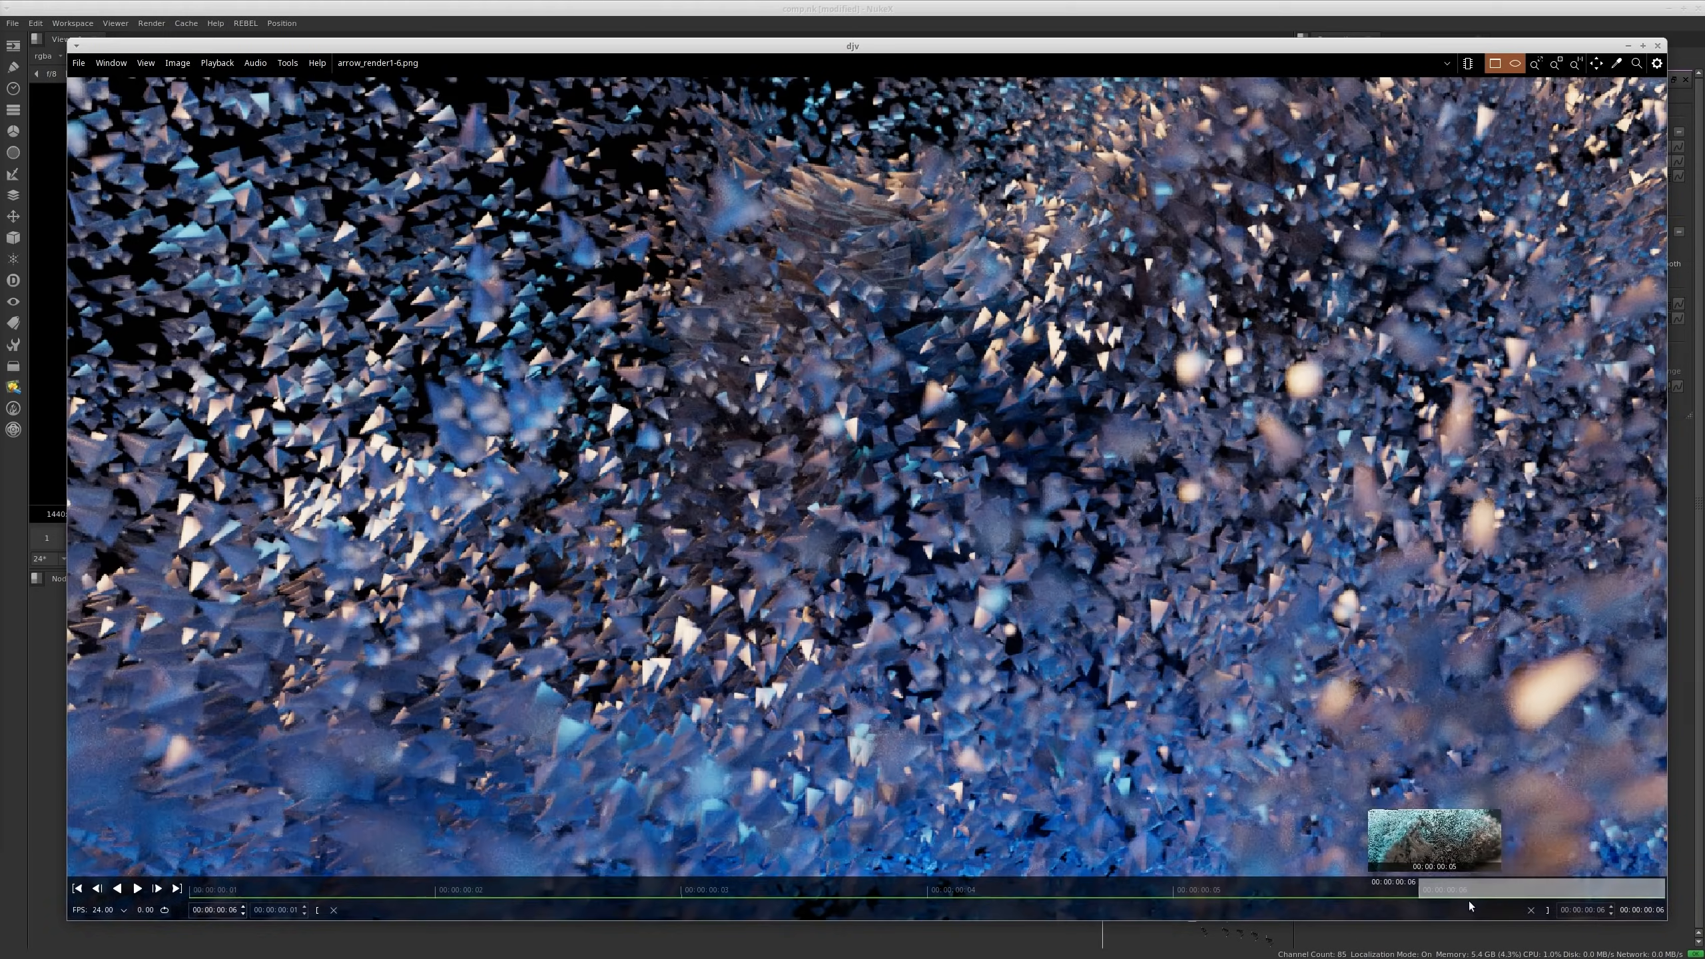
scroll(1121, 421, down, 4)
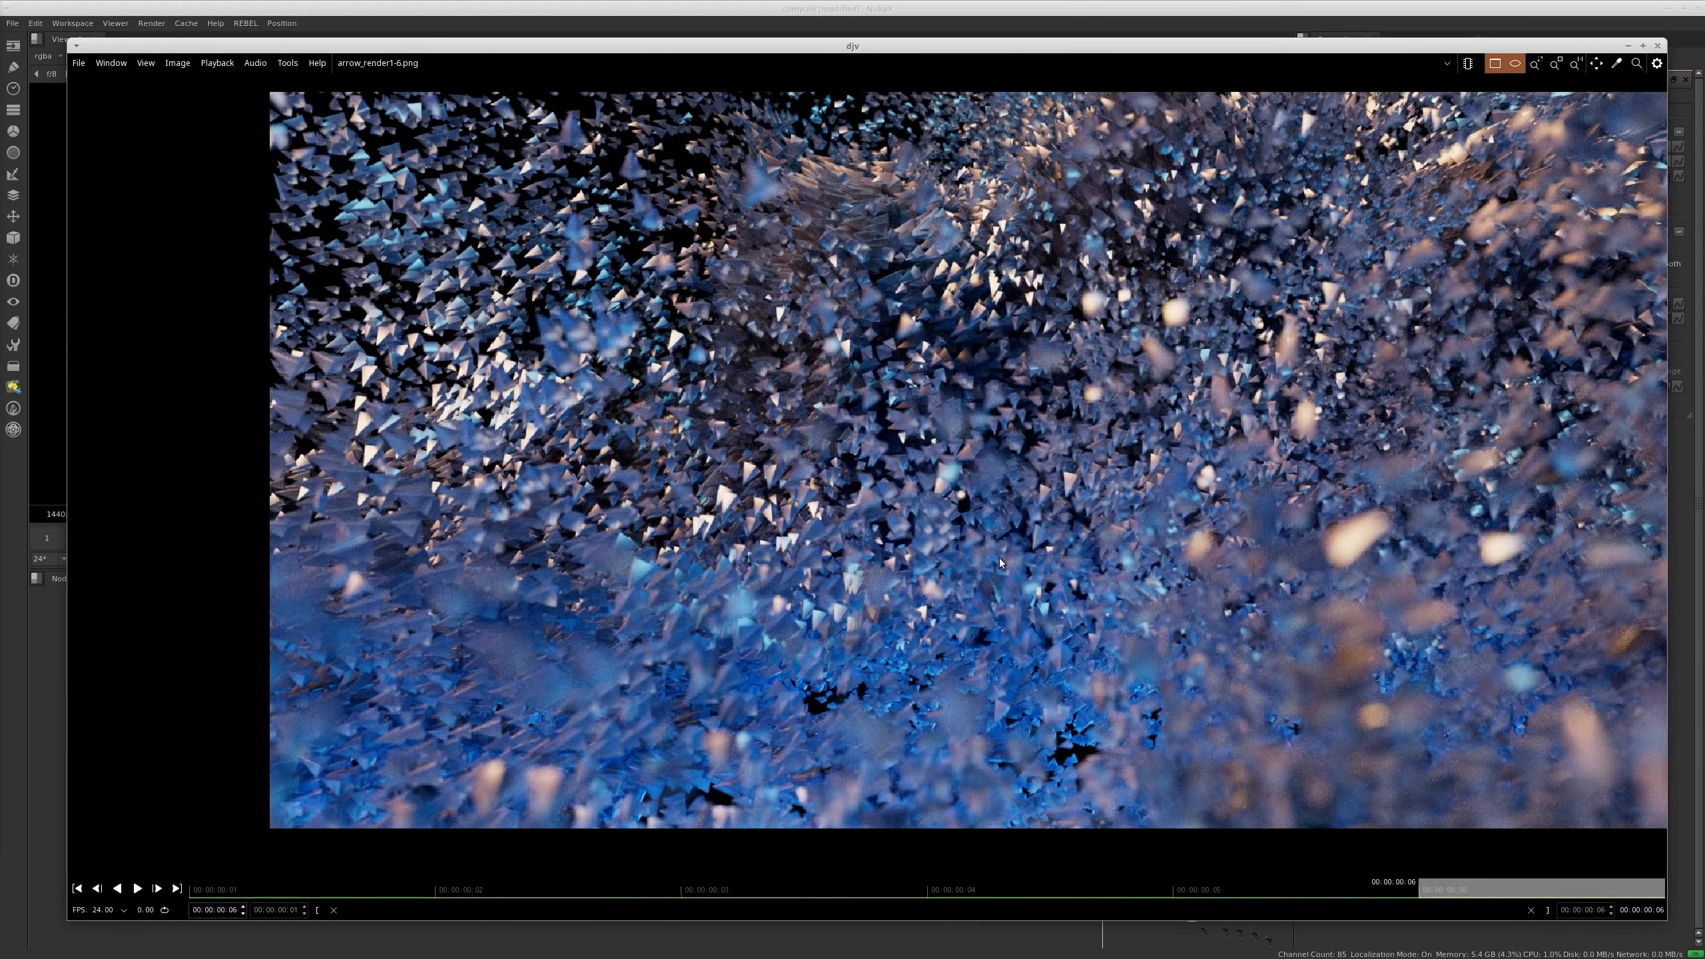
middle_drag(999, 557, 820, 566)
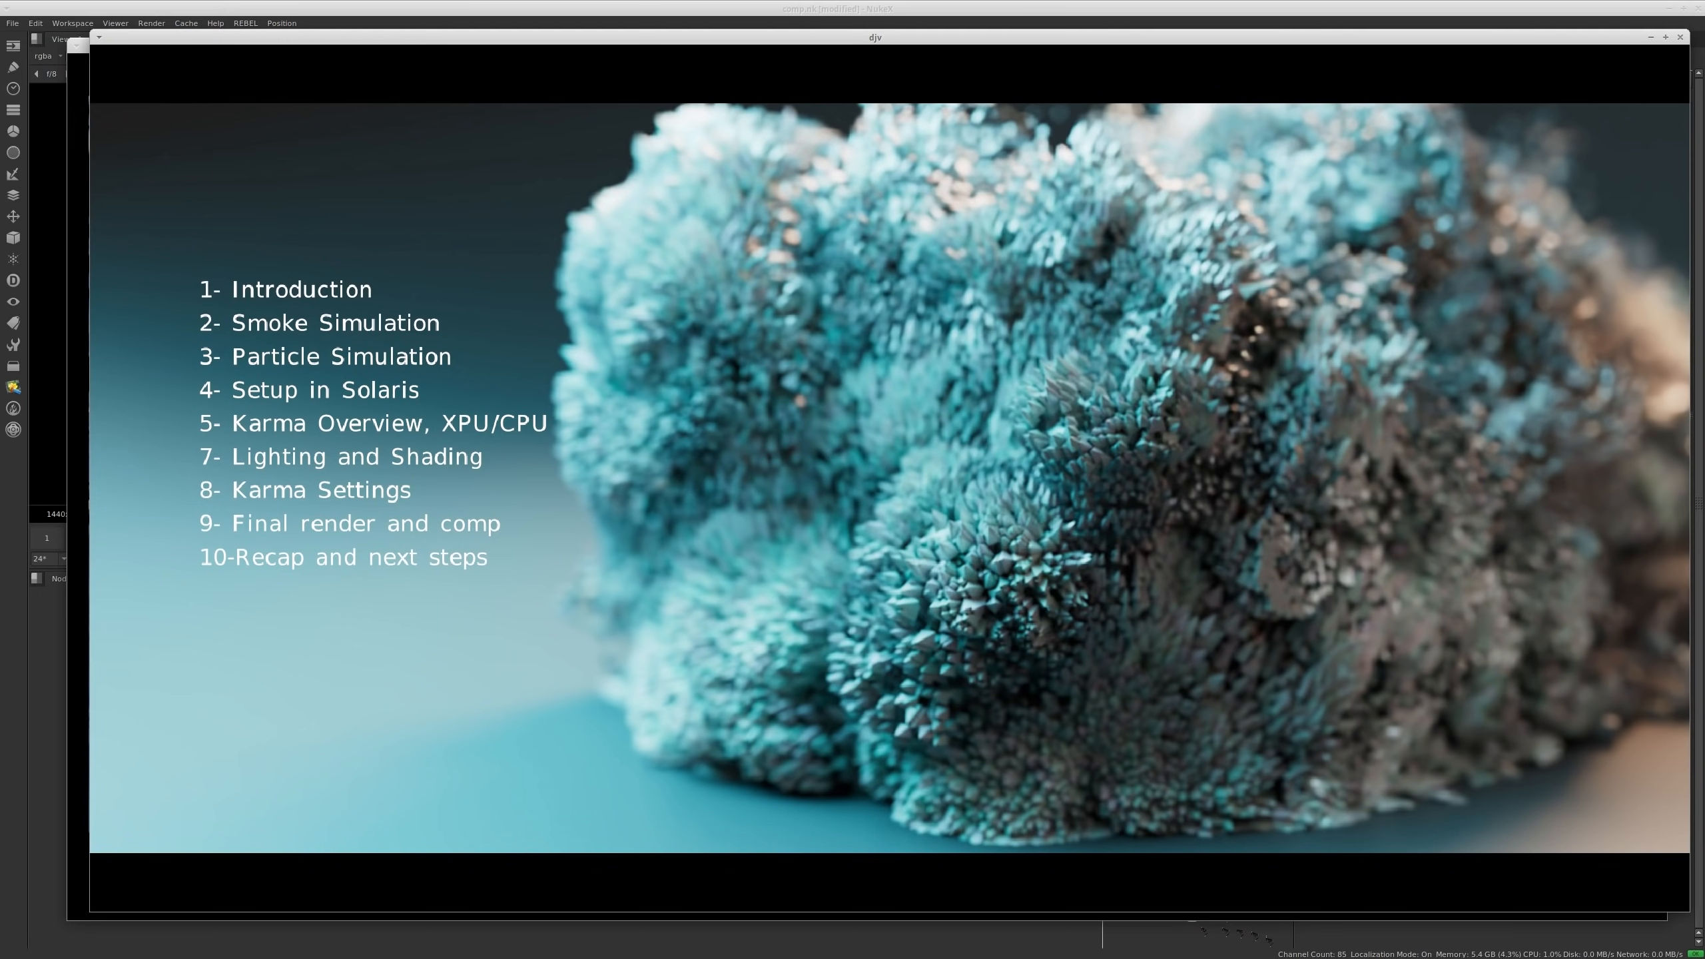
Step: View the course outline slide and fit the zero-bounce image of the gi_bounces_comp sequence in view
mouse_move(389, 303)
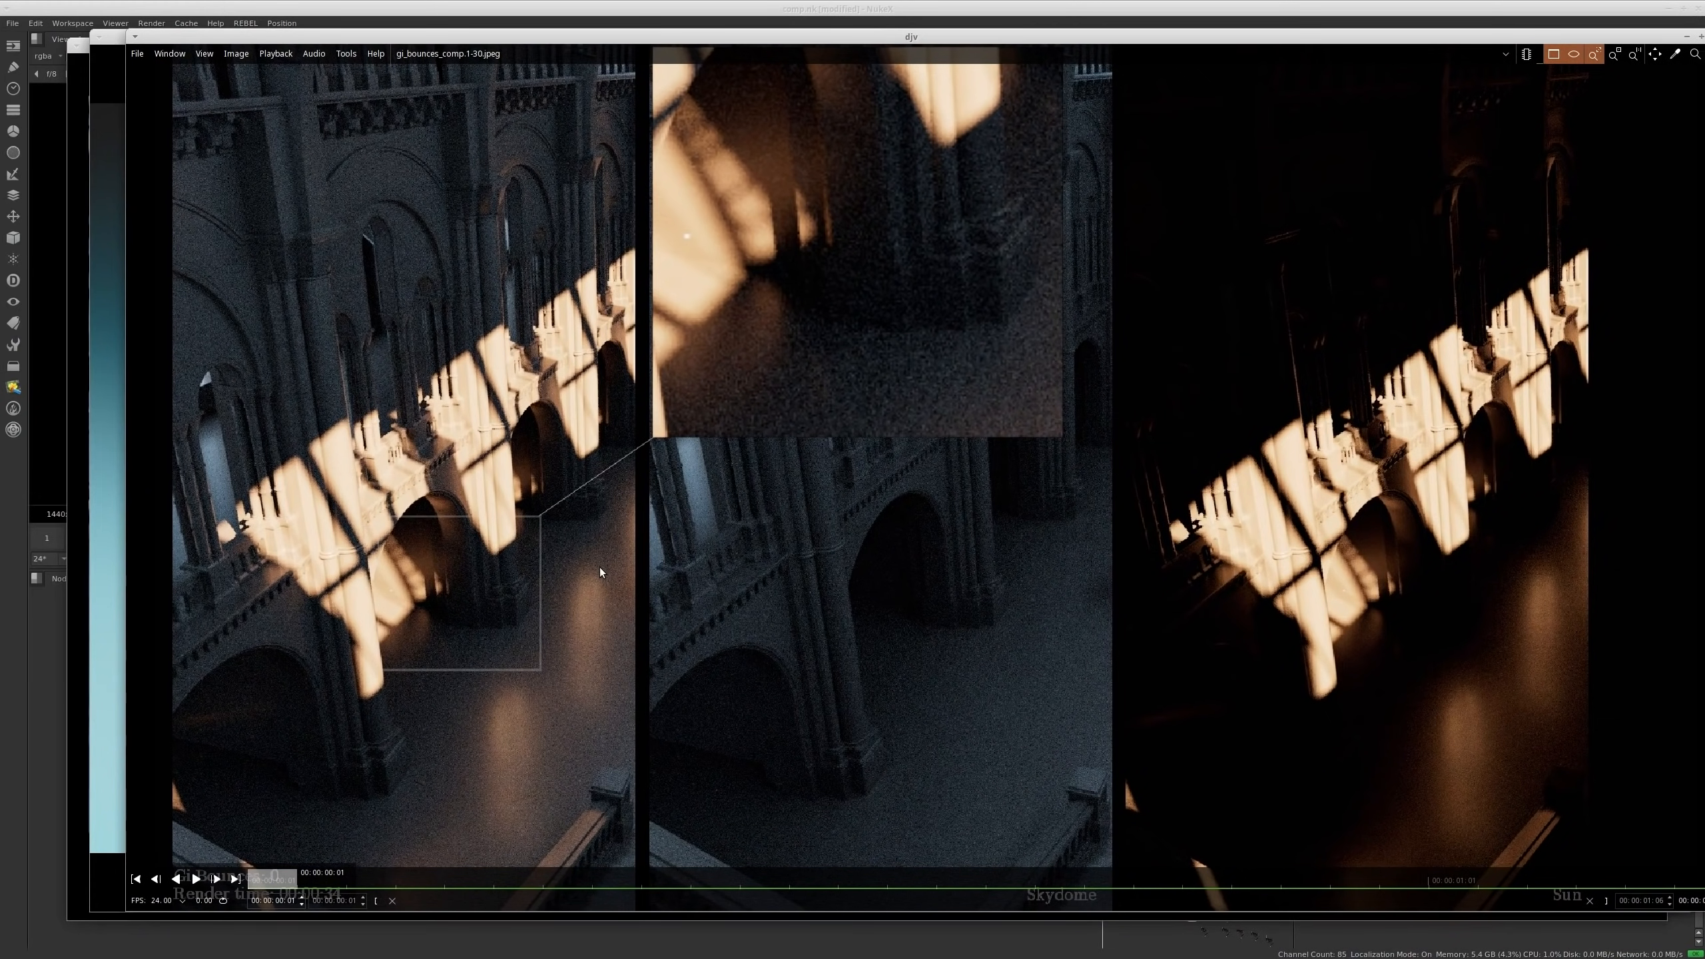
scroll(847, 564, down, 1)
mouse_move(848, 565)
middle_down()
mouse_move(824, 525)
mouse_move(794, 544)
mouse_move(822, 573)
middle_up()
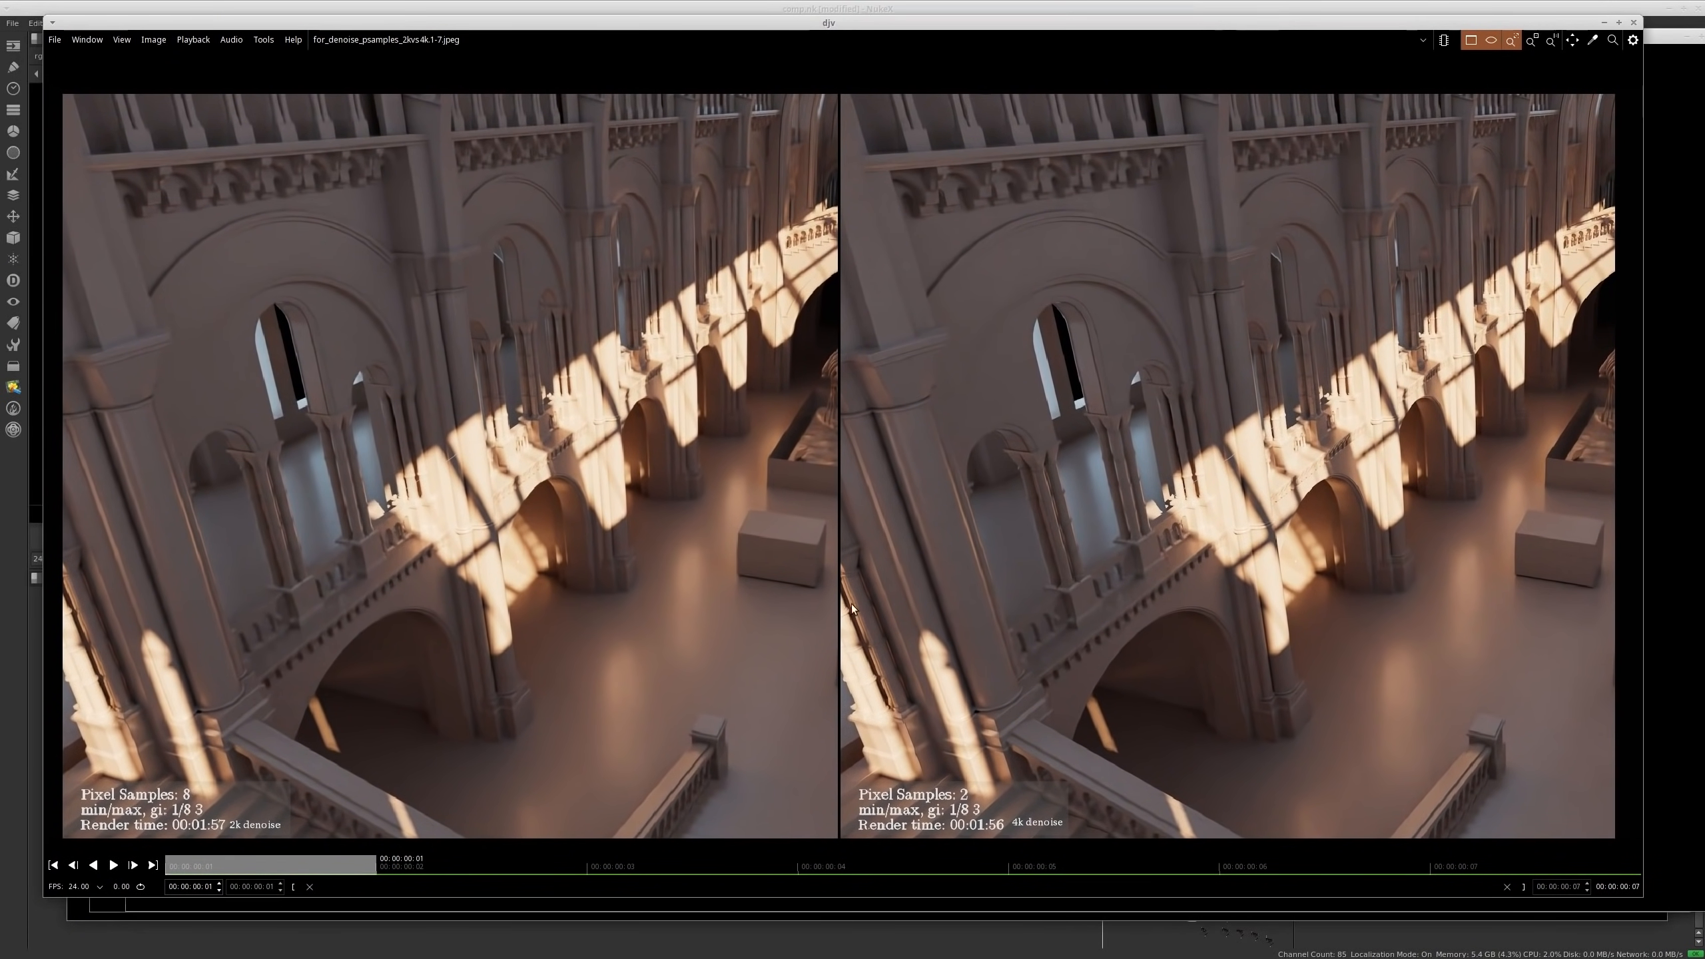
Step: Compare the 2k and 4k denoised cathedral renders across the pixel sample levels in the for_denoise_psamples_2kvs4k sequence
scroll(464, 644, down, 1)
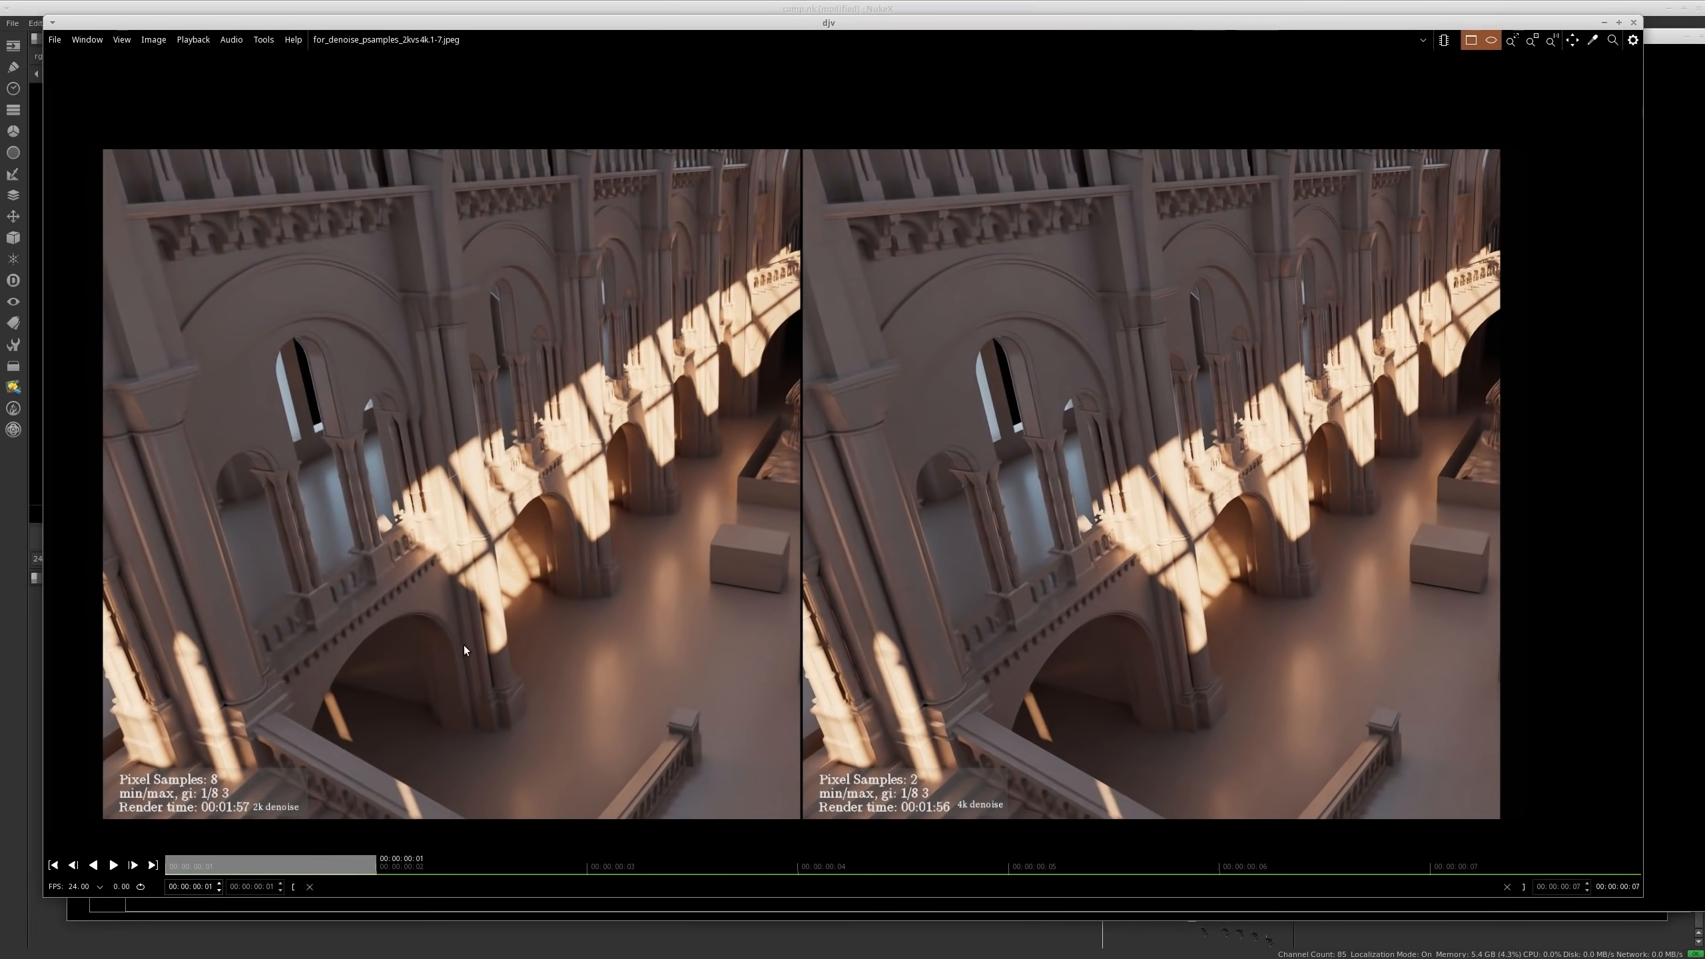
scroll(464, 644, up, 1)
middle_drag(463, 645, 468, 627)
drag(315, 861, 633, 885)
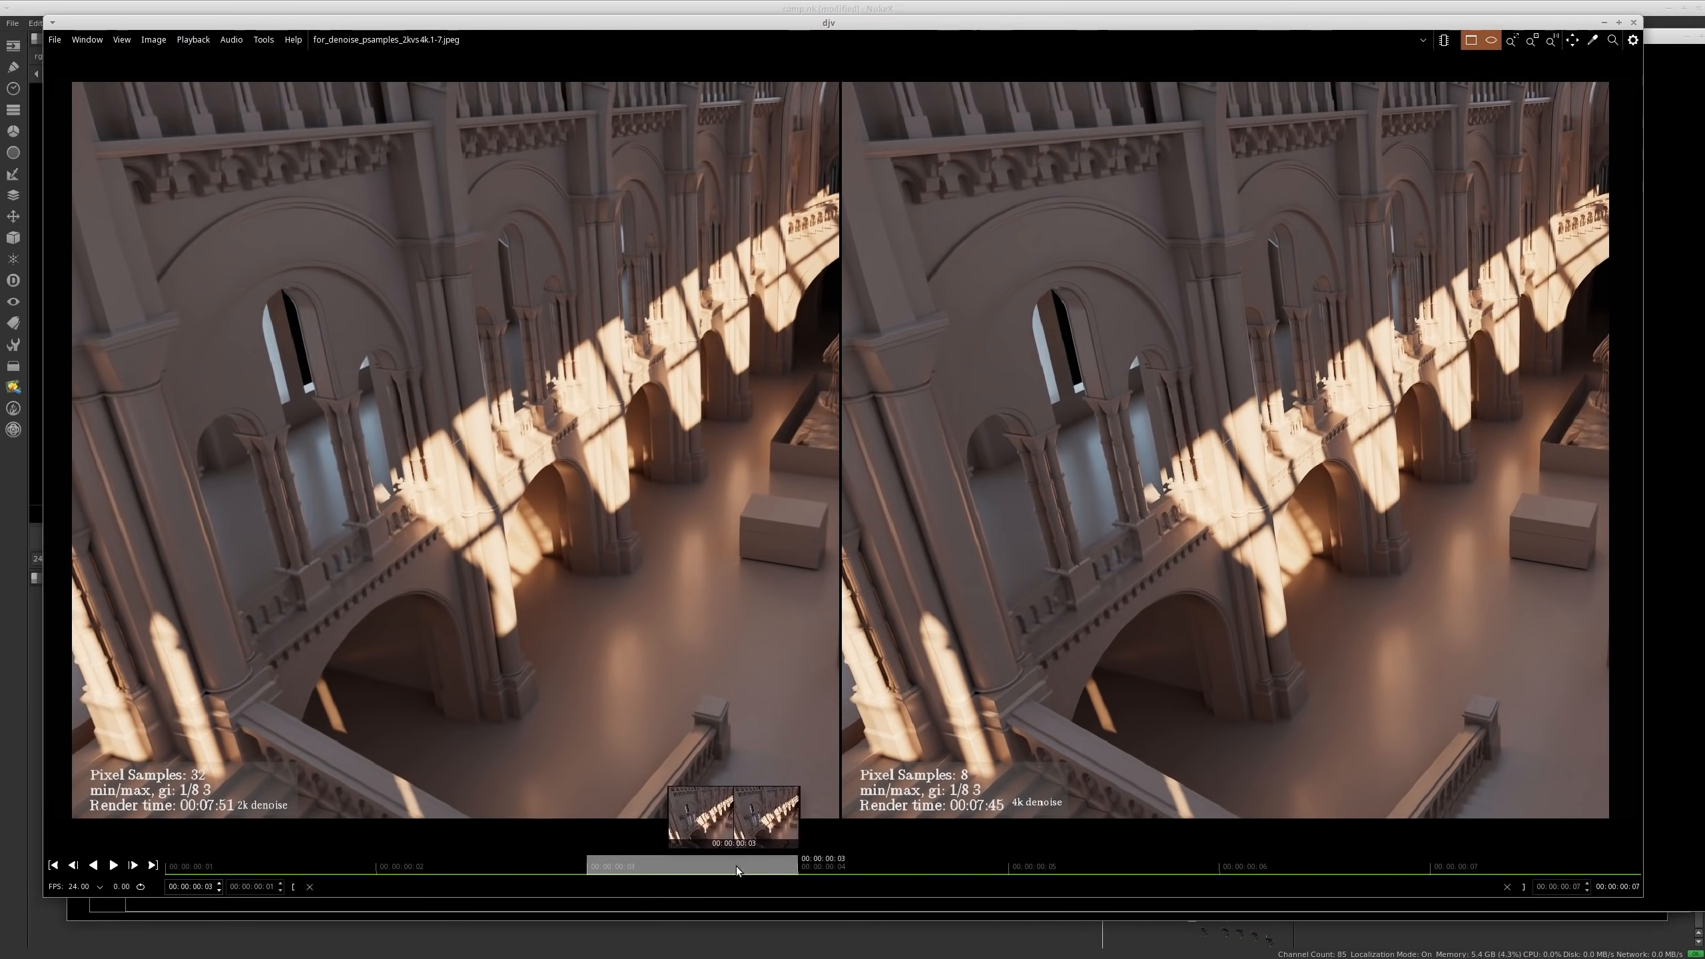
drag(741, 871, 333, 877)
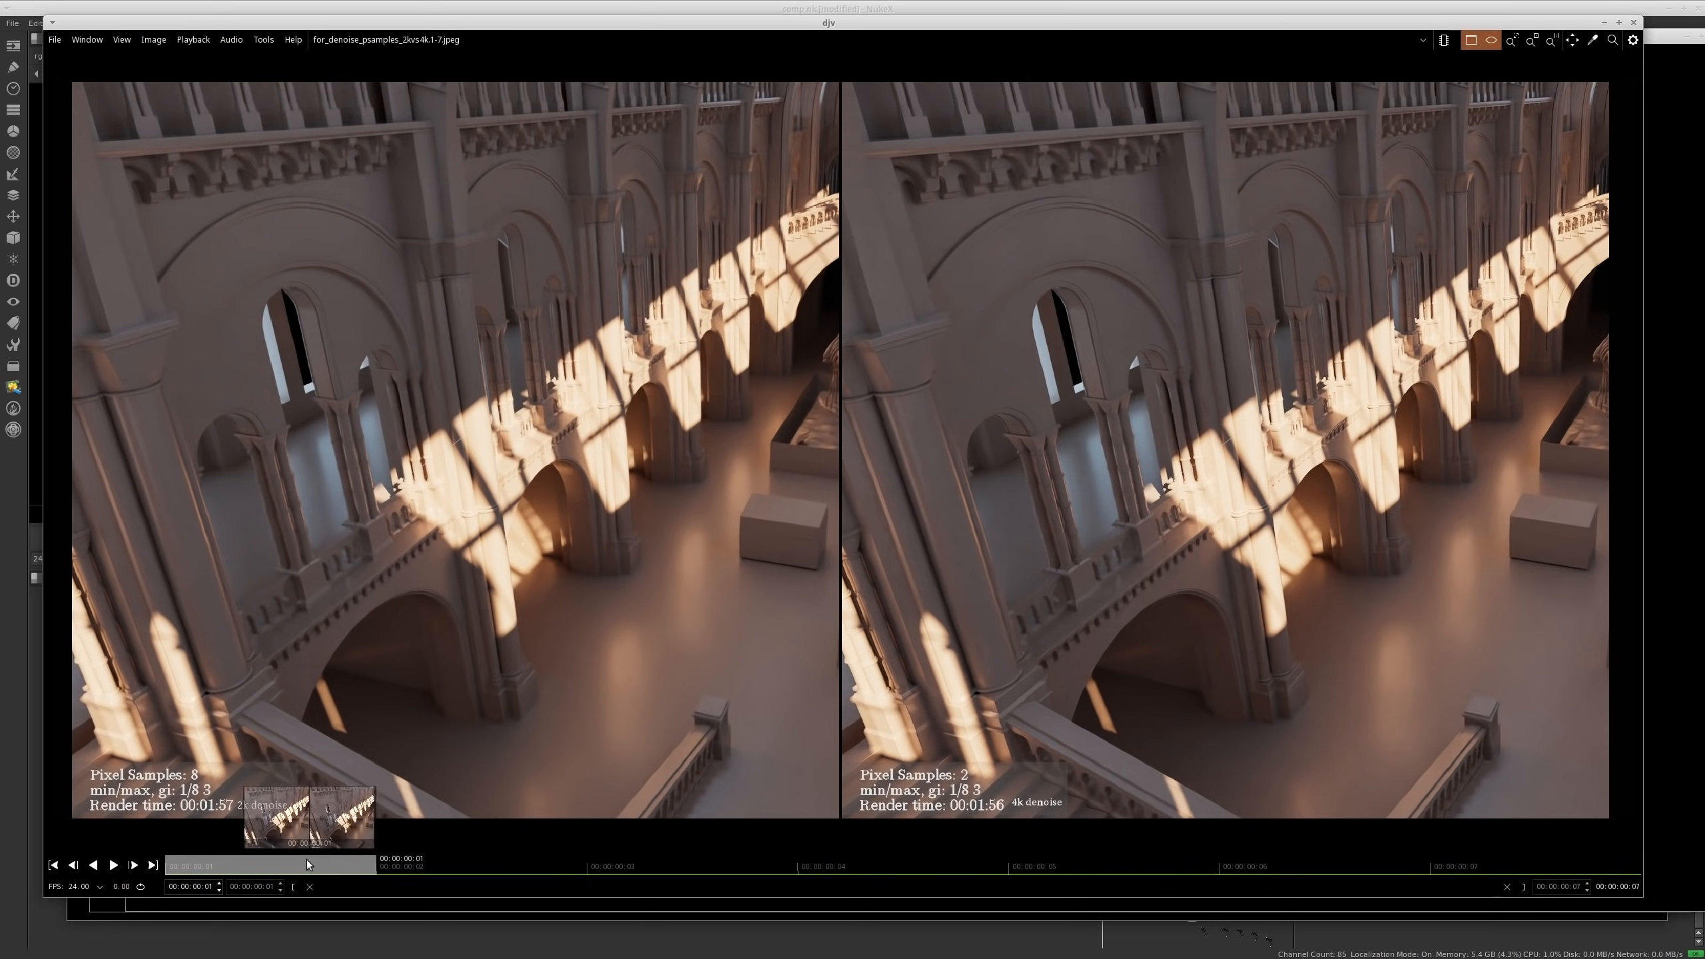
click(927, 870)
drag(1032, 879, 1309, 870)
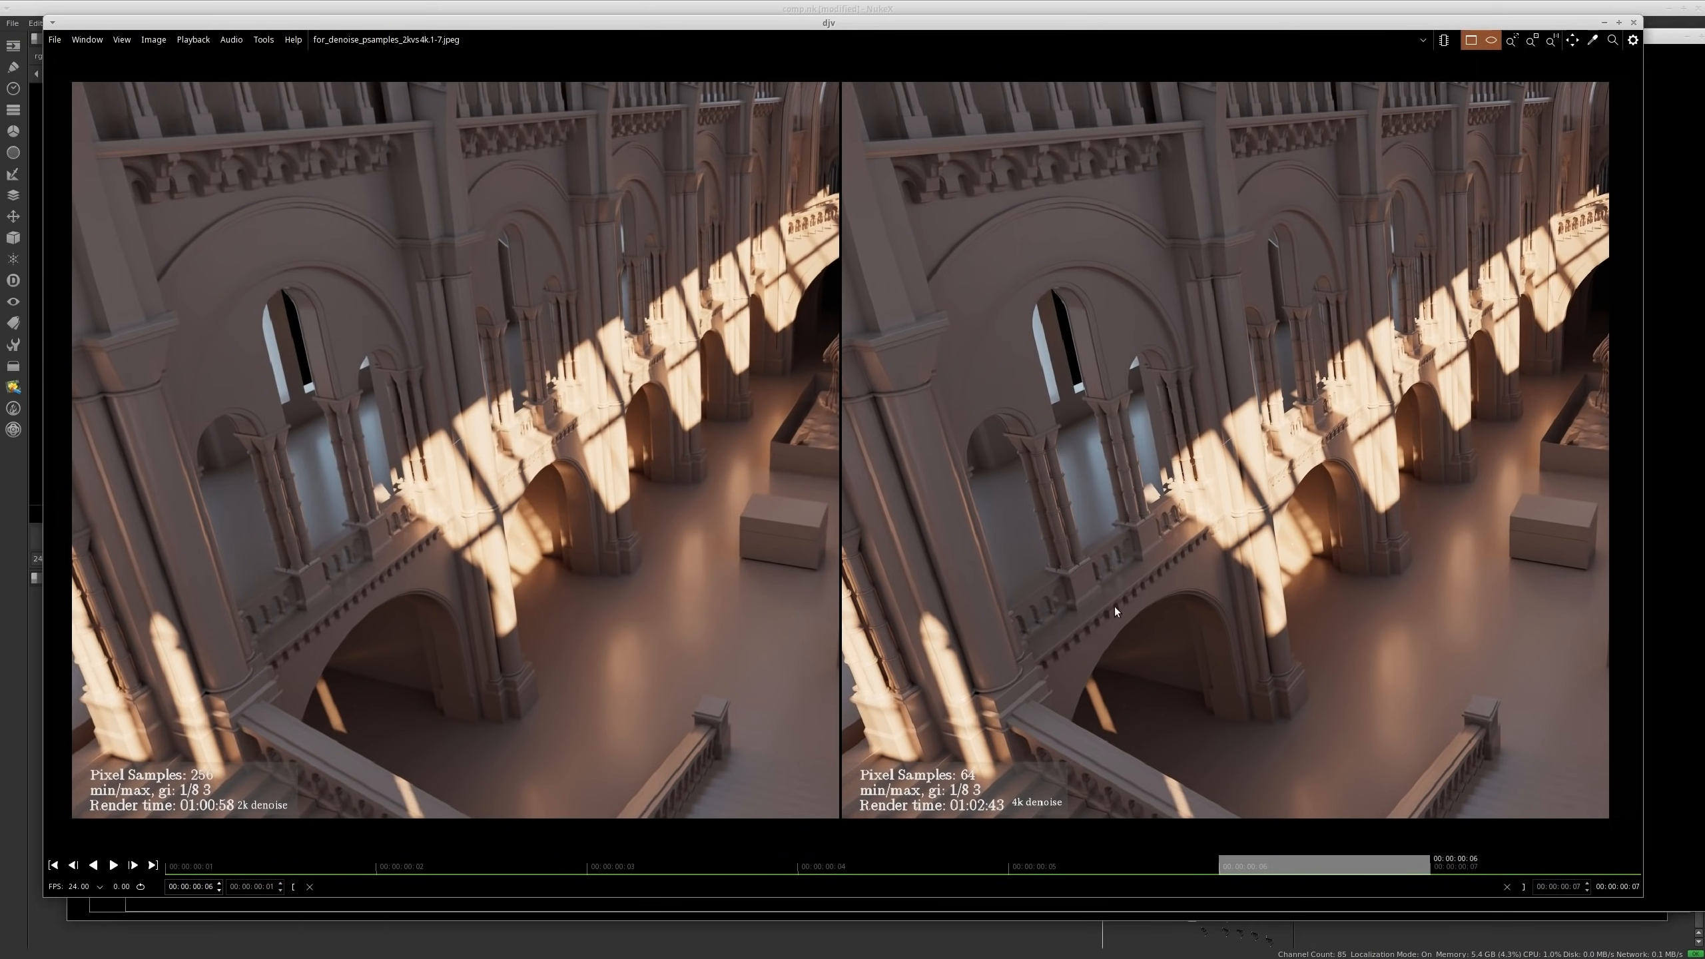
drag(1203, 44, 1081, 65)
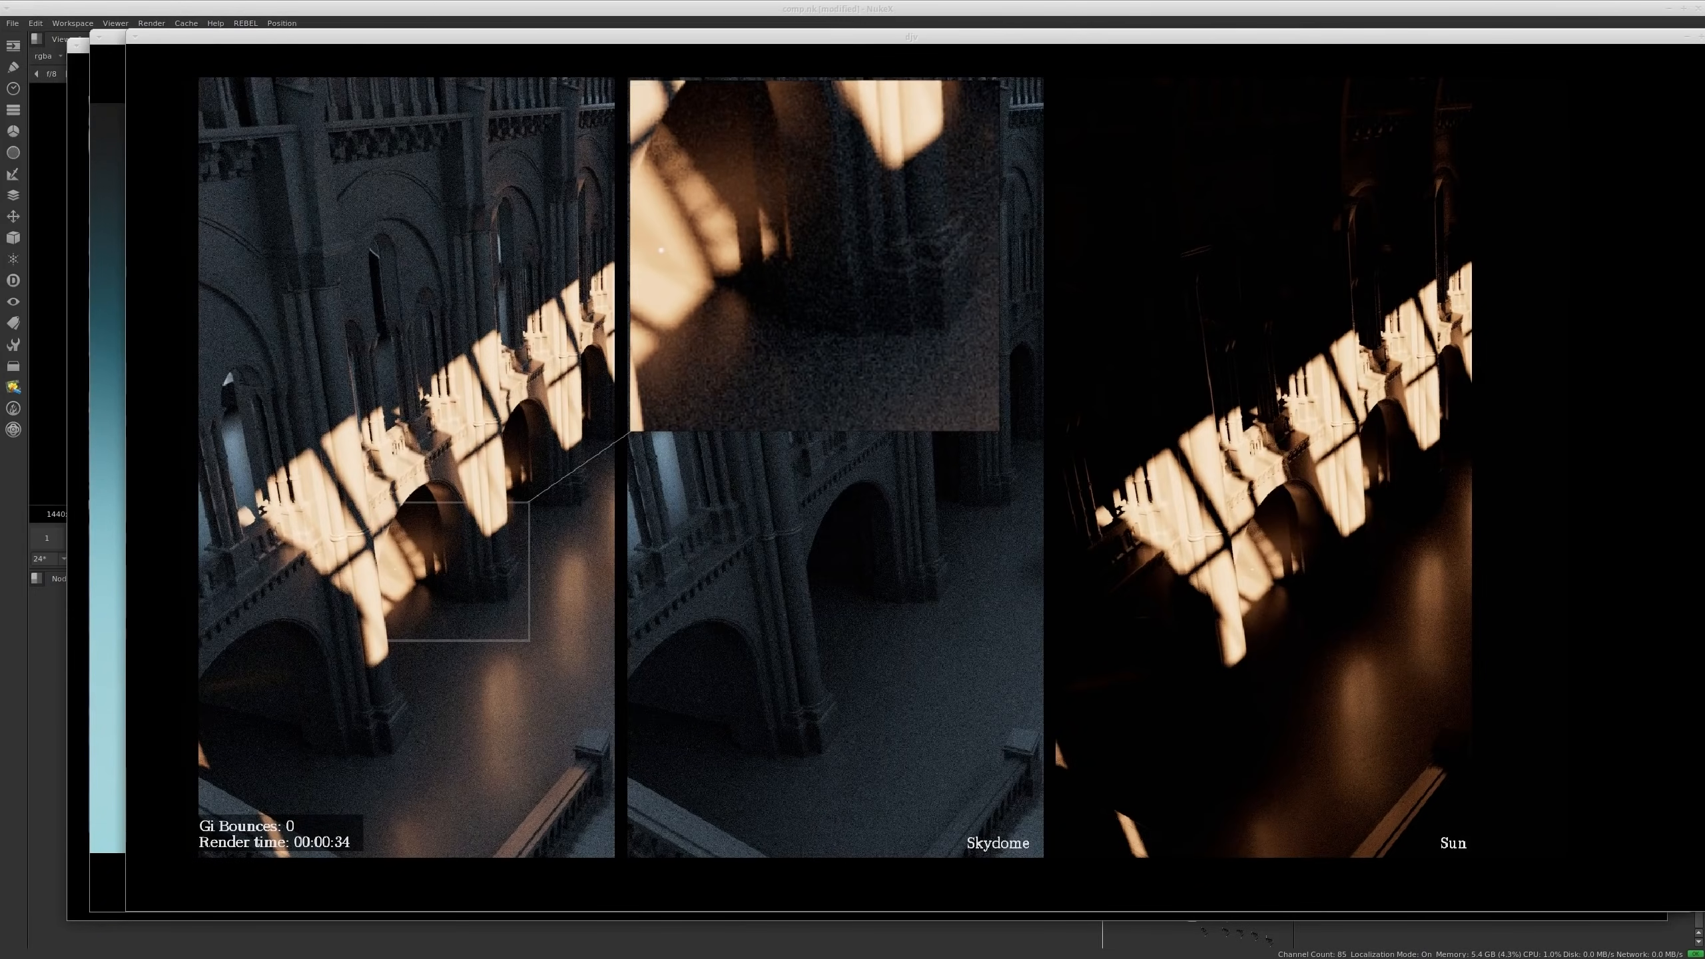
Step: Go through the gi_bounces_comp sequence from zero GI bounces upward, comparing the combined, Skydome and Sun renders
mouse_move(533, 469)
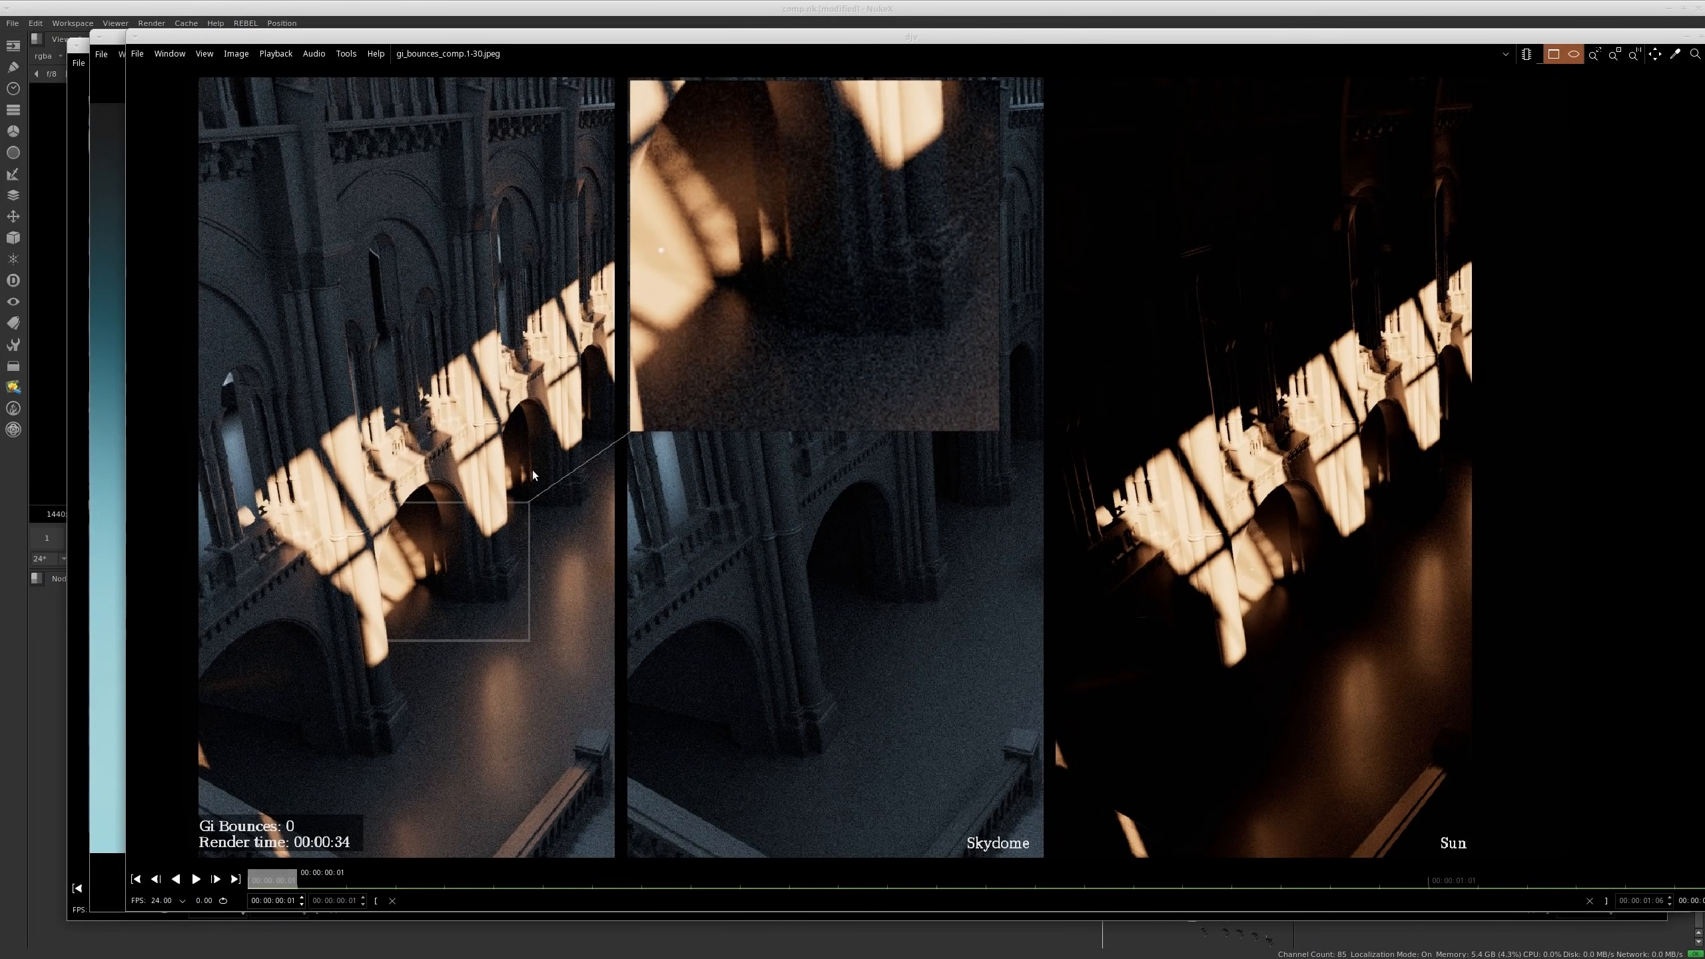
mouse_move(283, 884)
mouse_down()
mouse_move(378, 886)
mouse_move(255, 884)
mouse_up()
drag(289, 880, 616, 879)
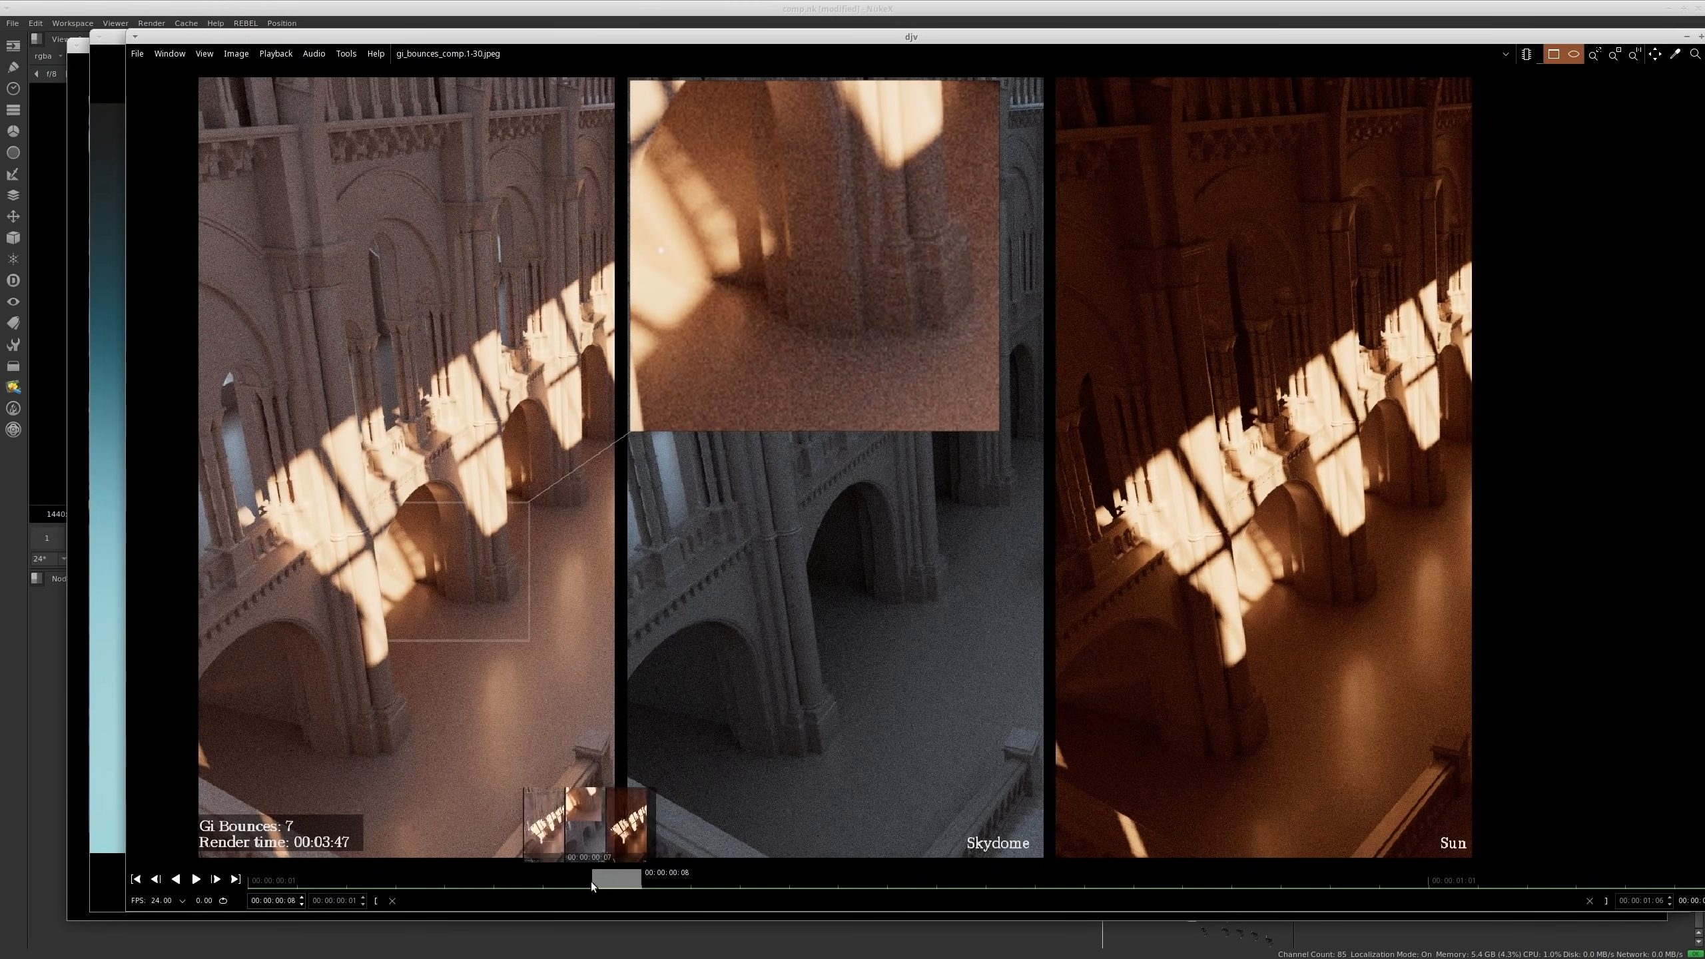
drag(591, 882, 1359, 752)
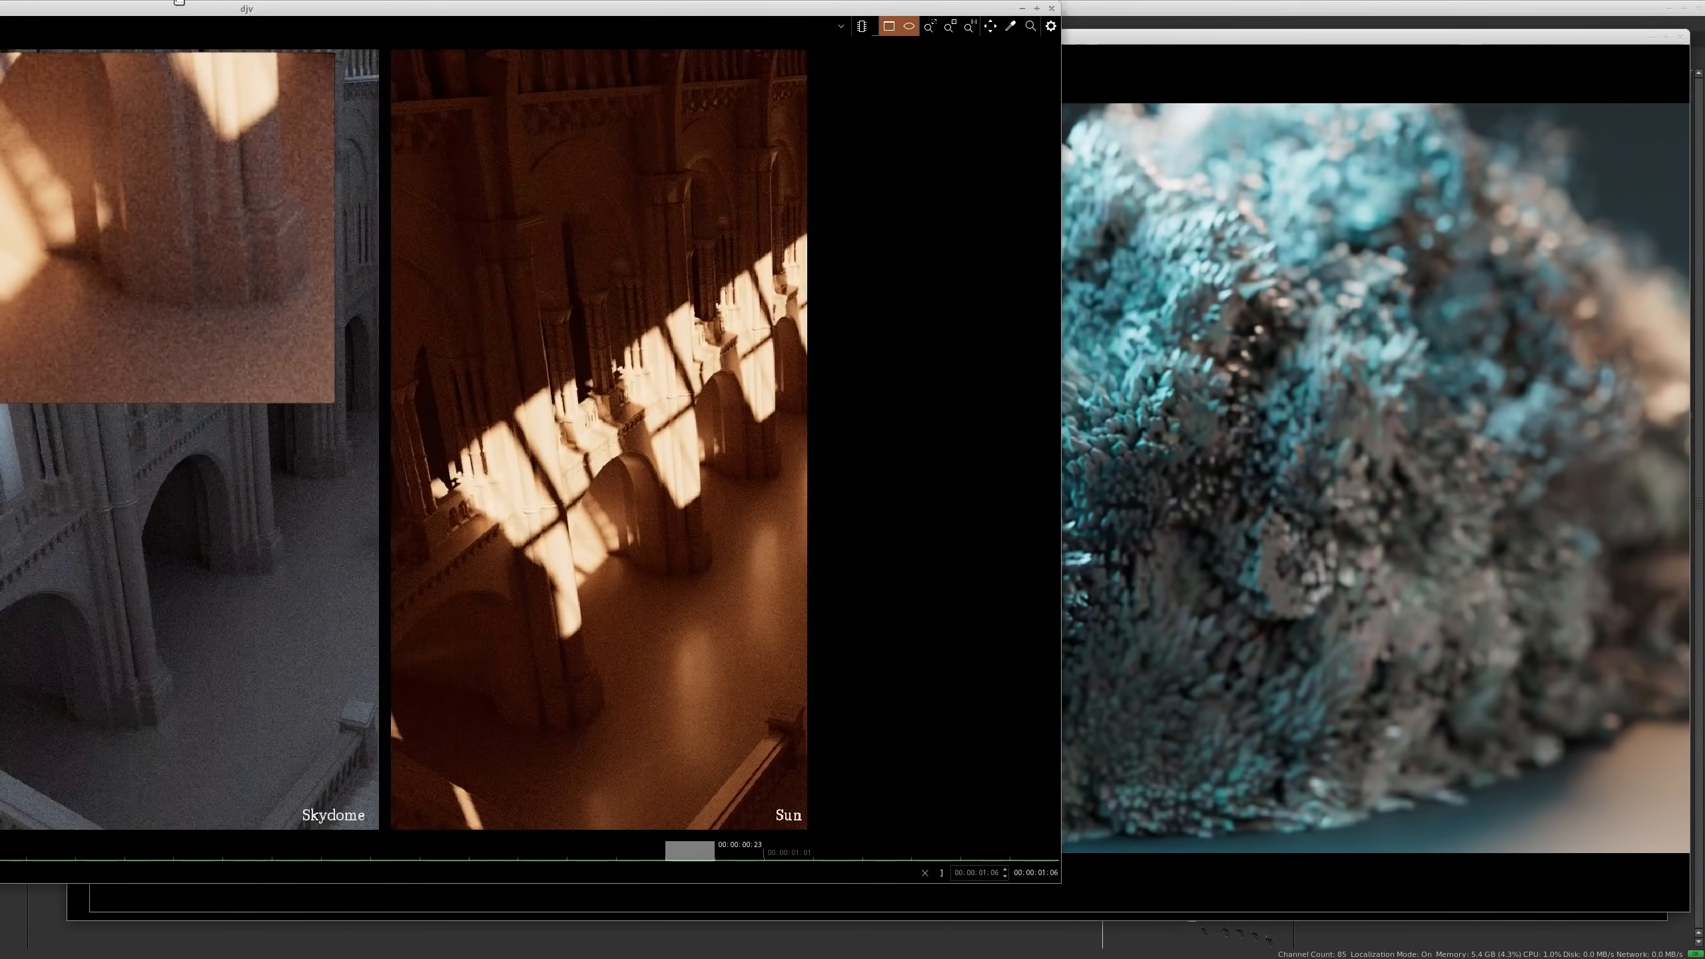